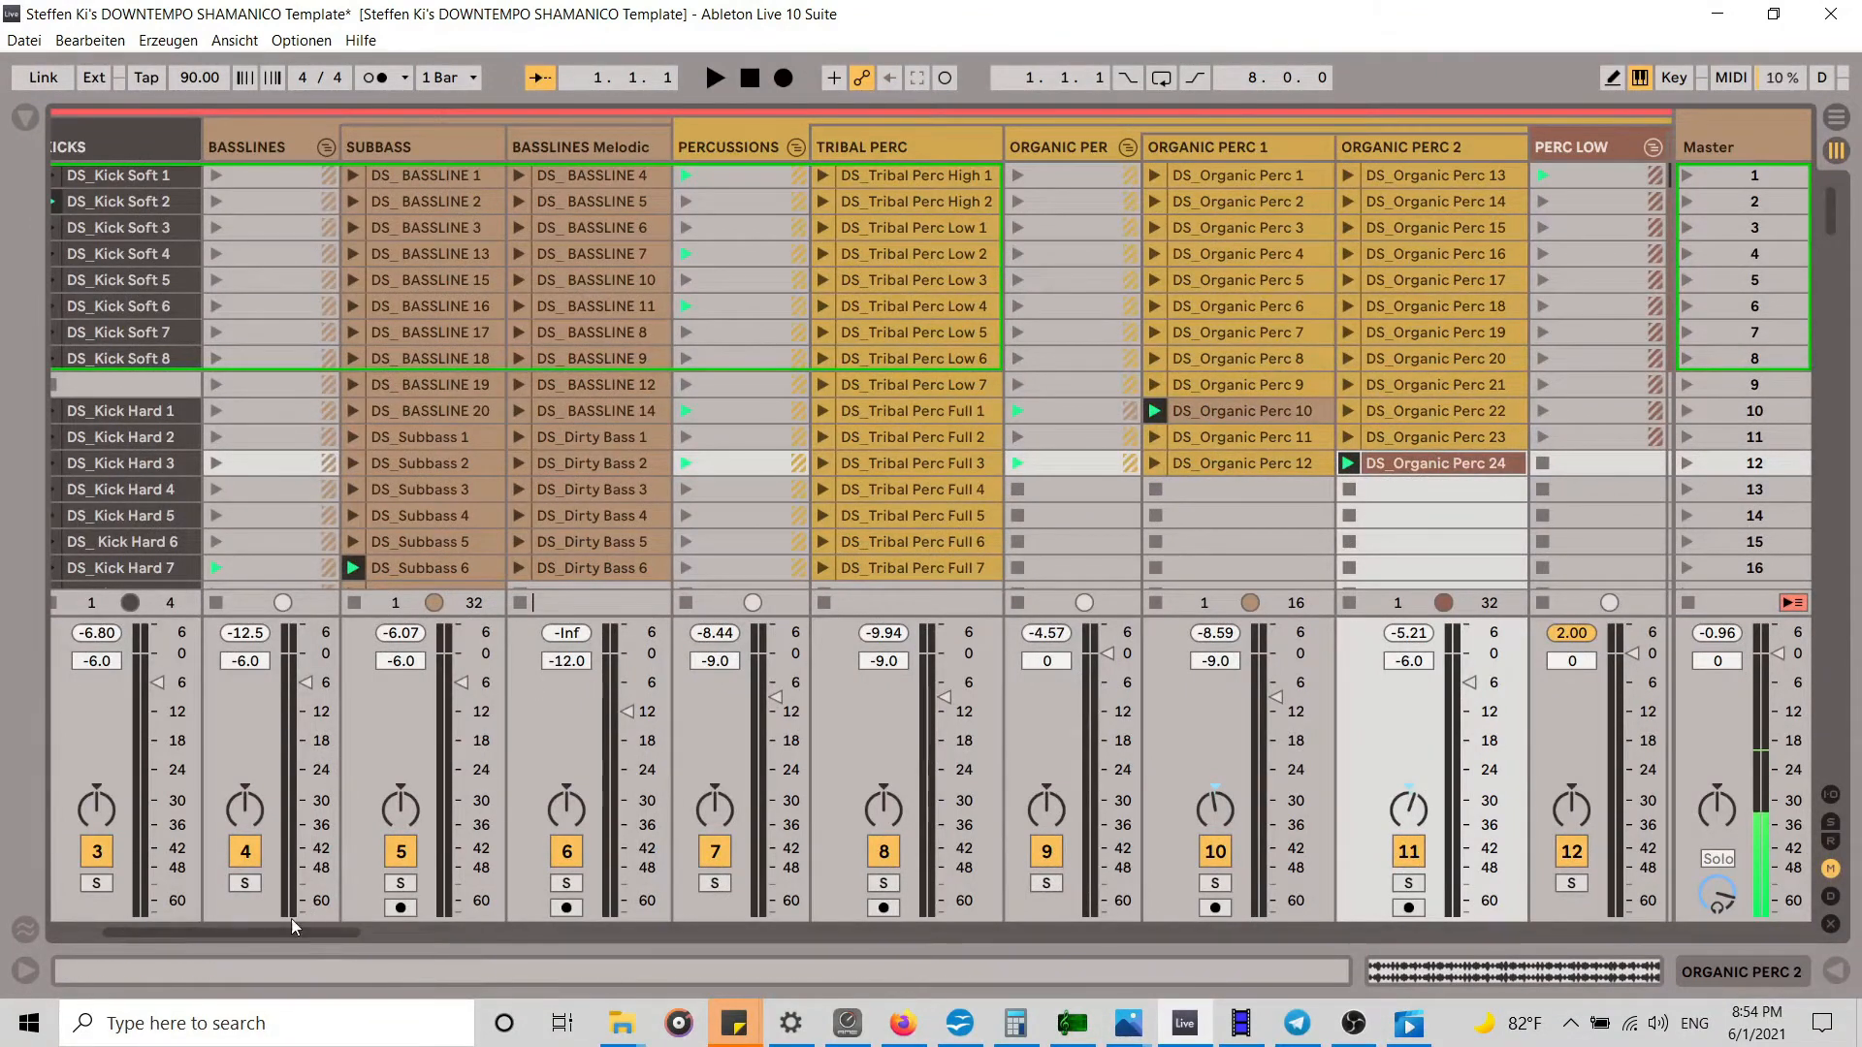
Step: Look through the session tracks from the basslines and percussion to the vocals and nature sounds
{"action": "left_click_drag", "start_coordinate": [283, 930], "coordinate": [1362, 834]}
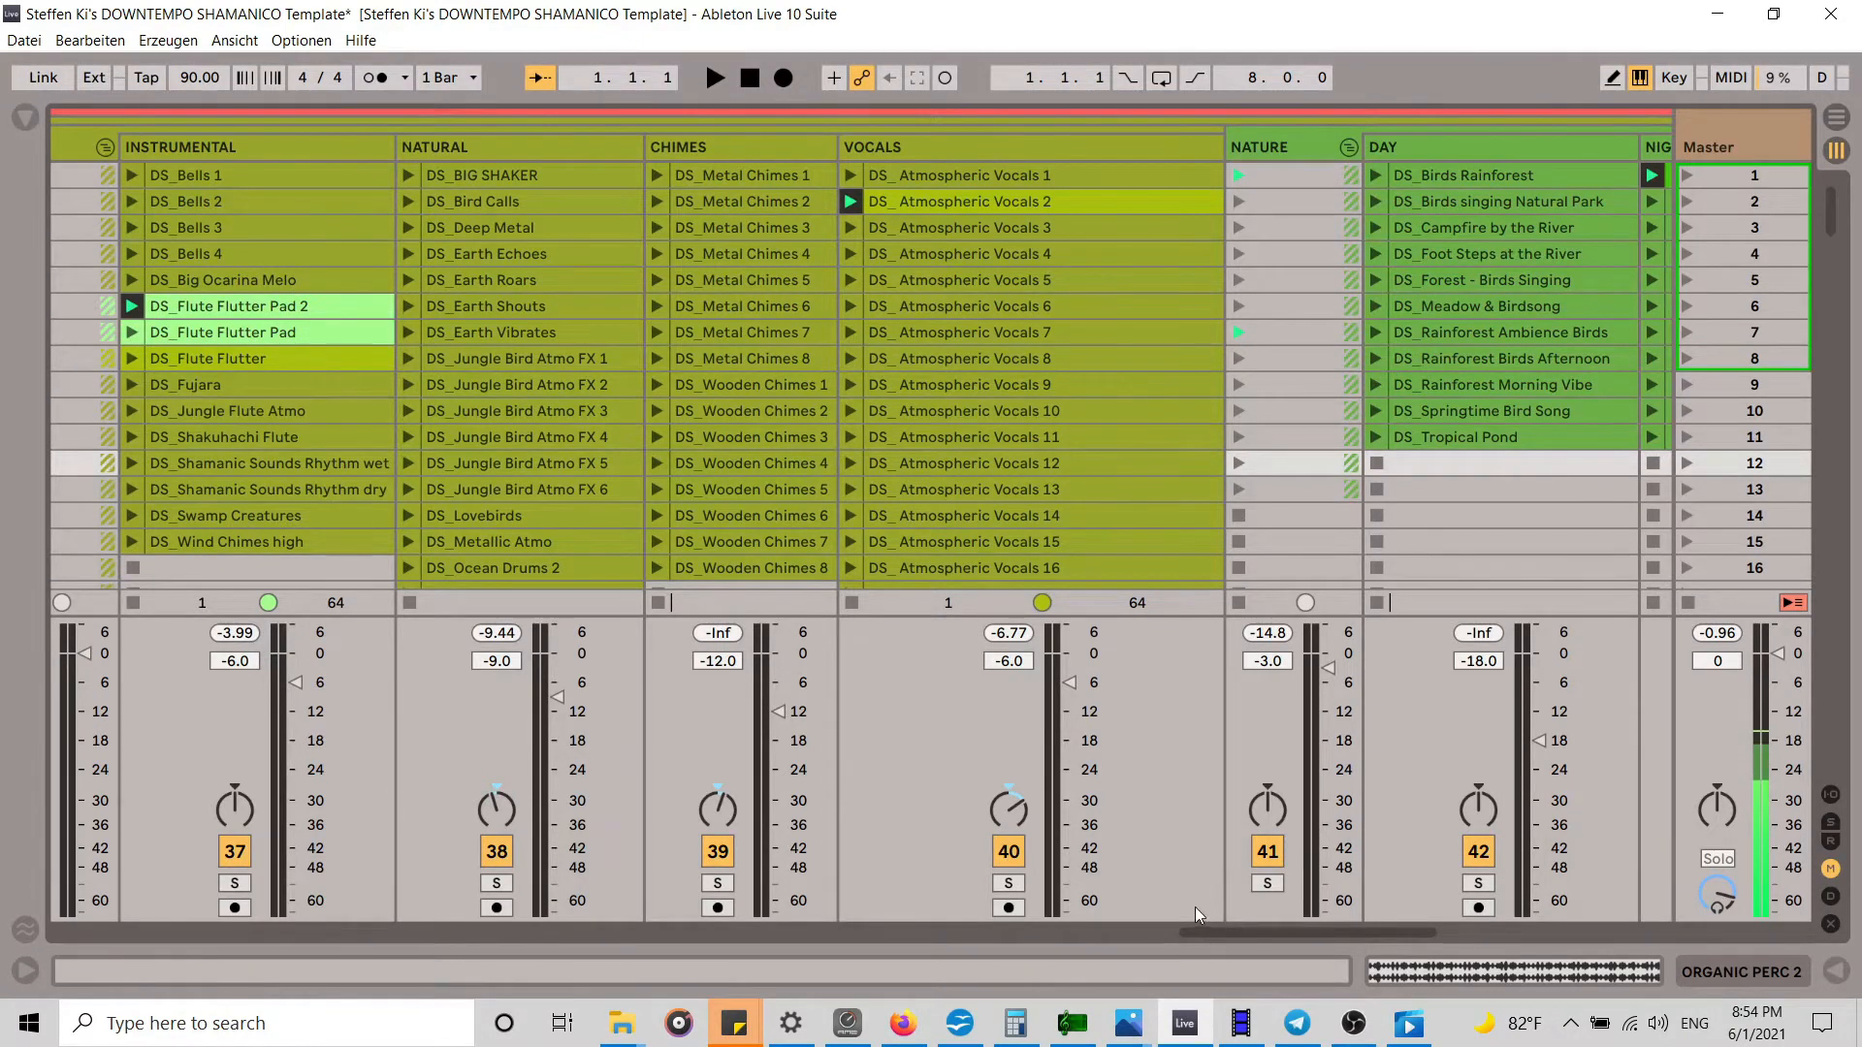
{"action": "left_click_drag", "start_coordinate": [1241, 927], "coordinate": [1410, 927]}
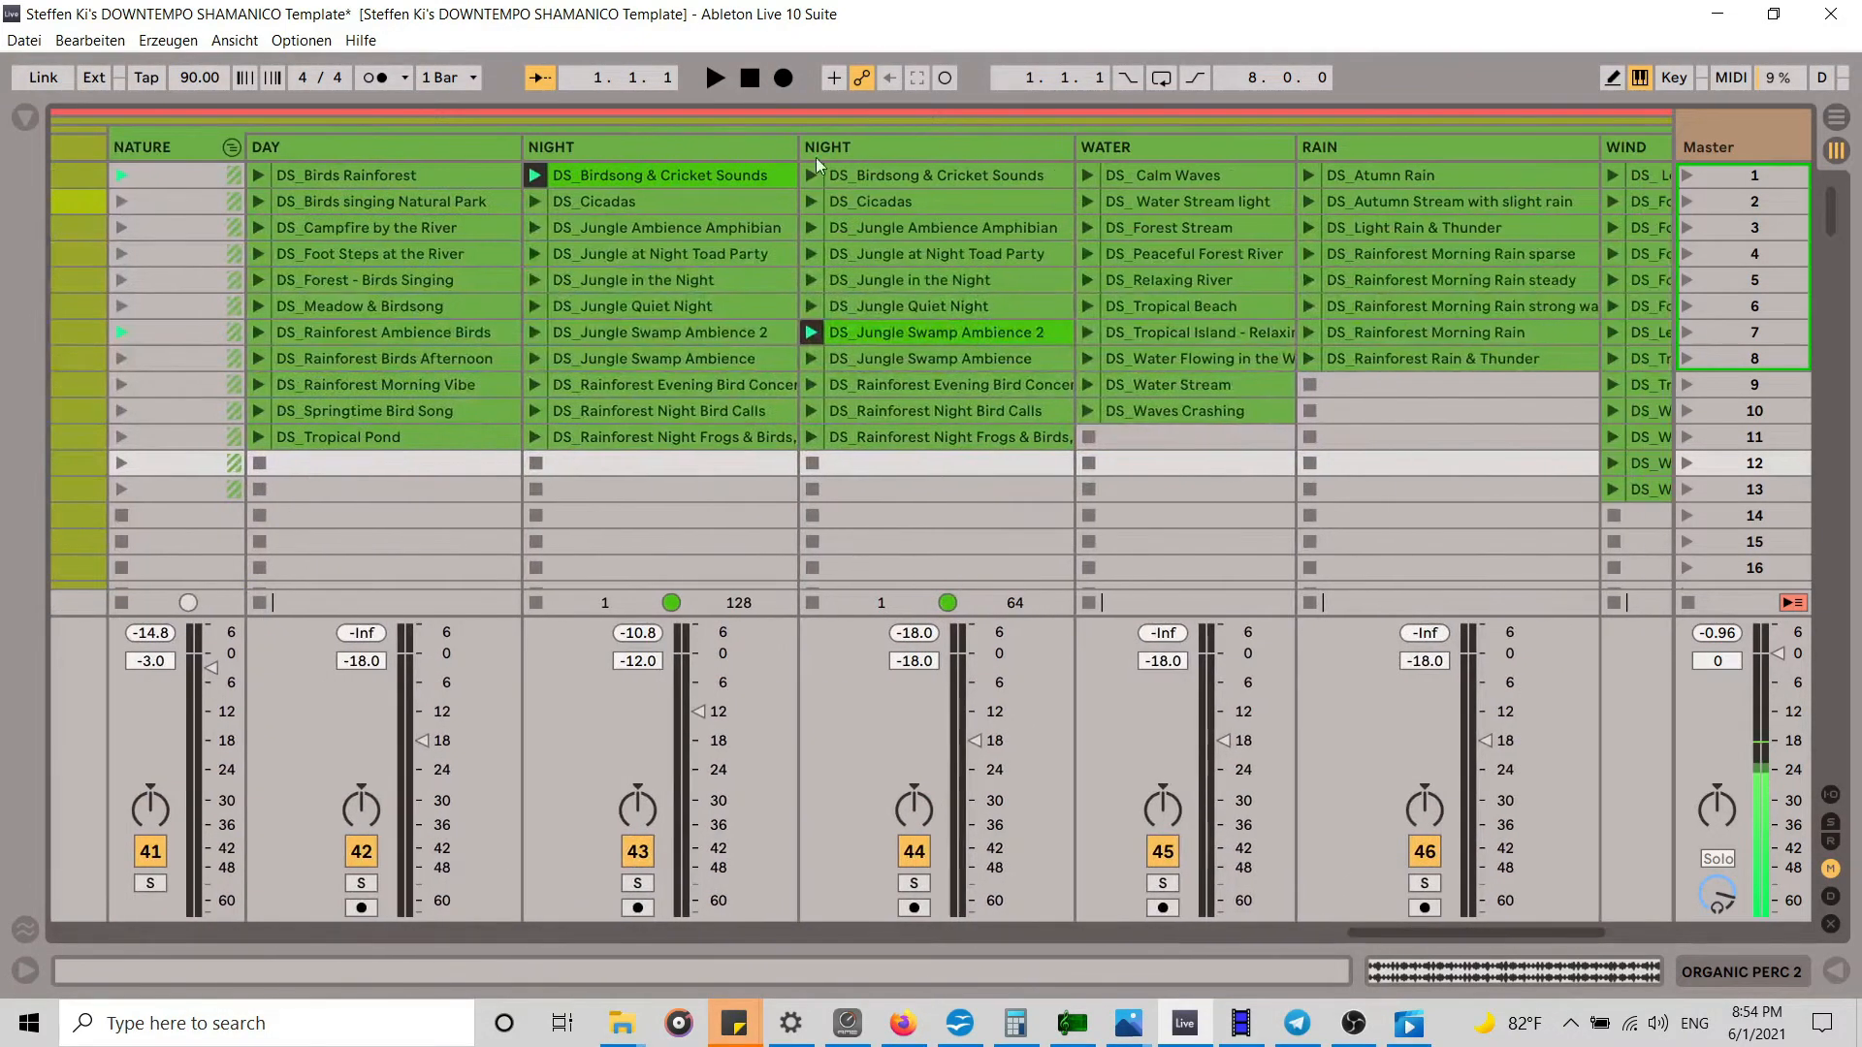
{"action": "left_click_drag", "start_coordinate": [1536, 923], "coordinate": [295, 955]}
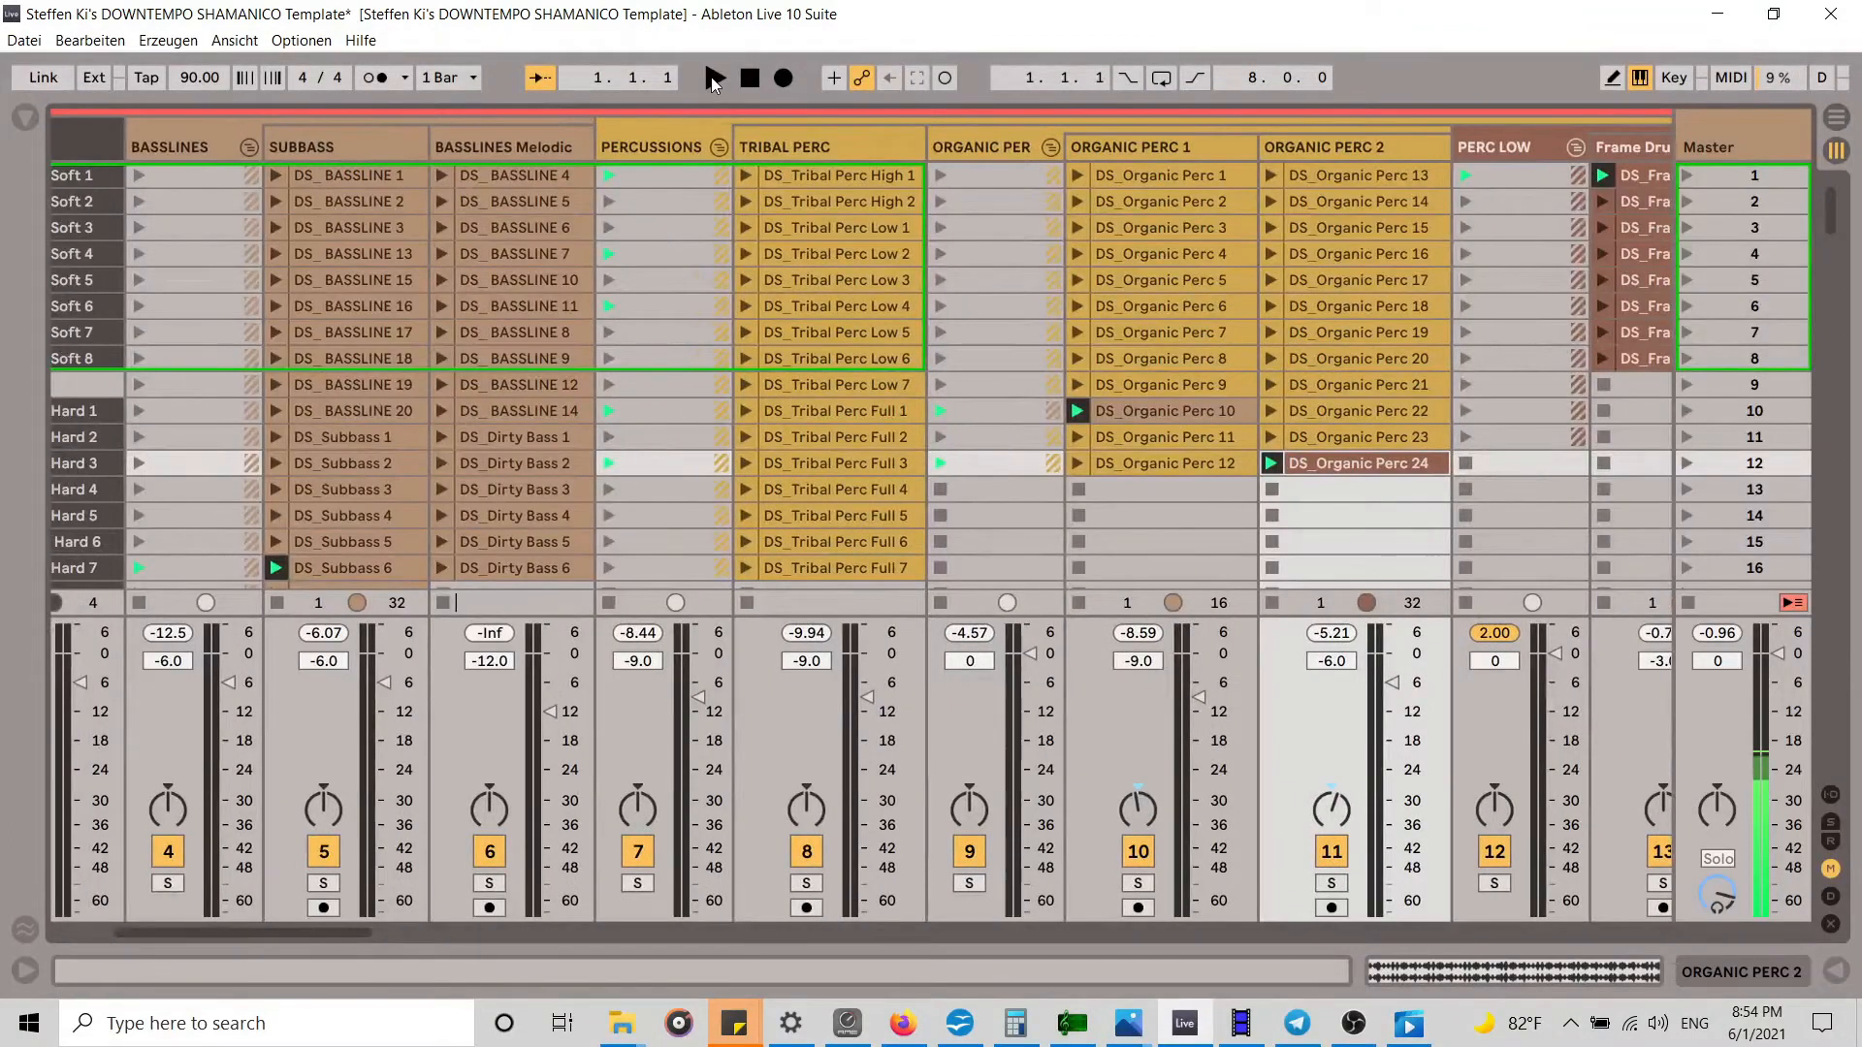
Step: Play the active clip combination, review its tracks and the 1 Group's Compressor, and stop playback
{"action": "left_click", "coordinate": [713, 79]}
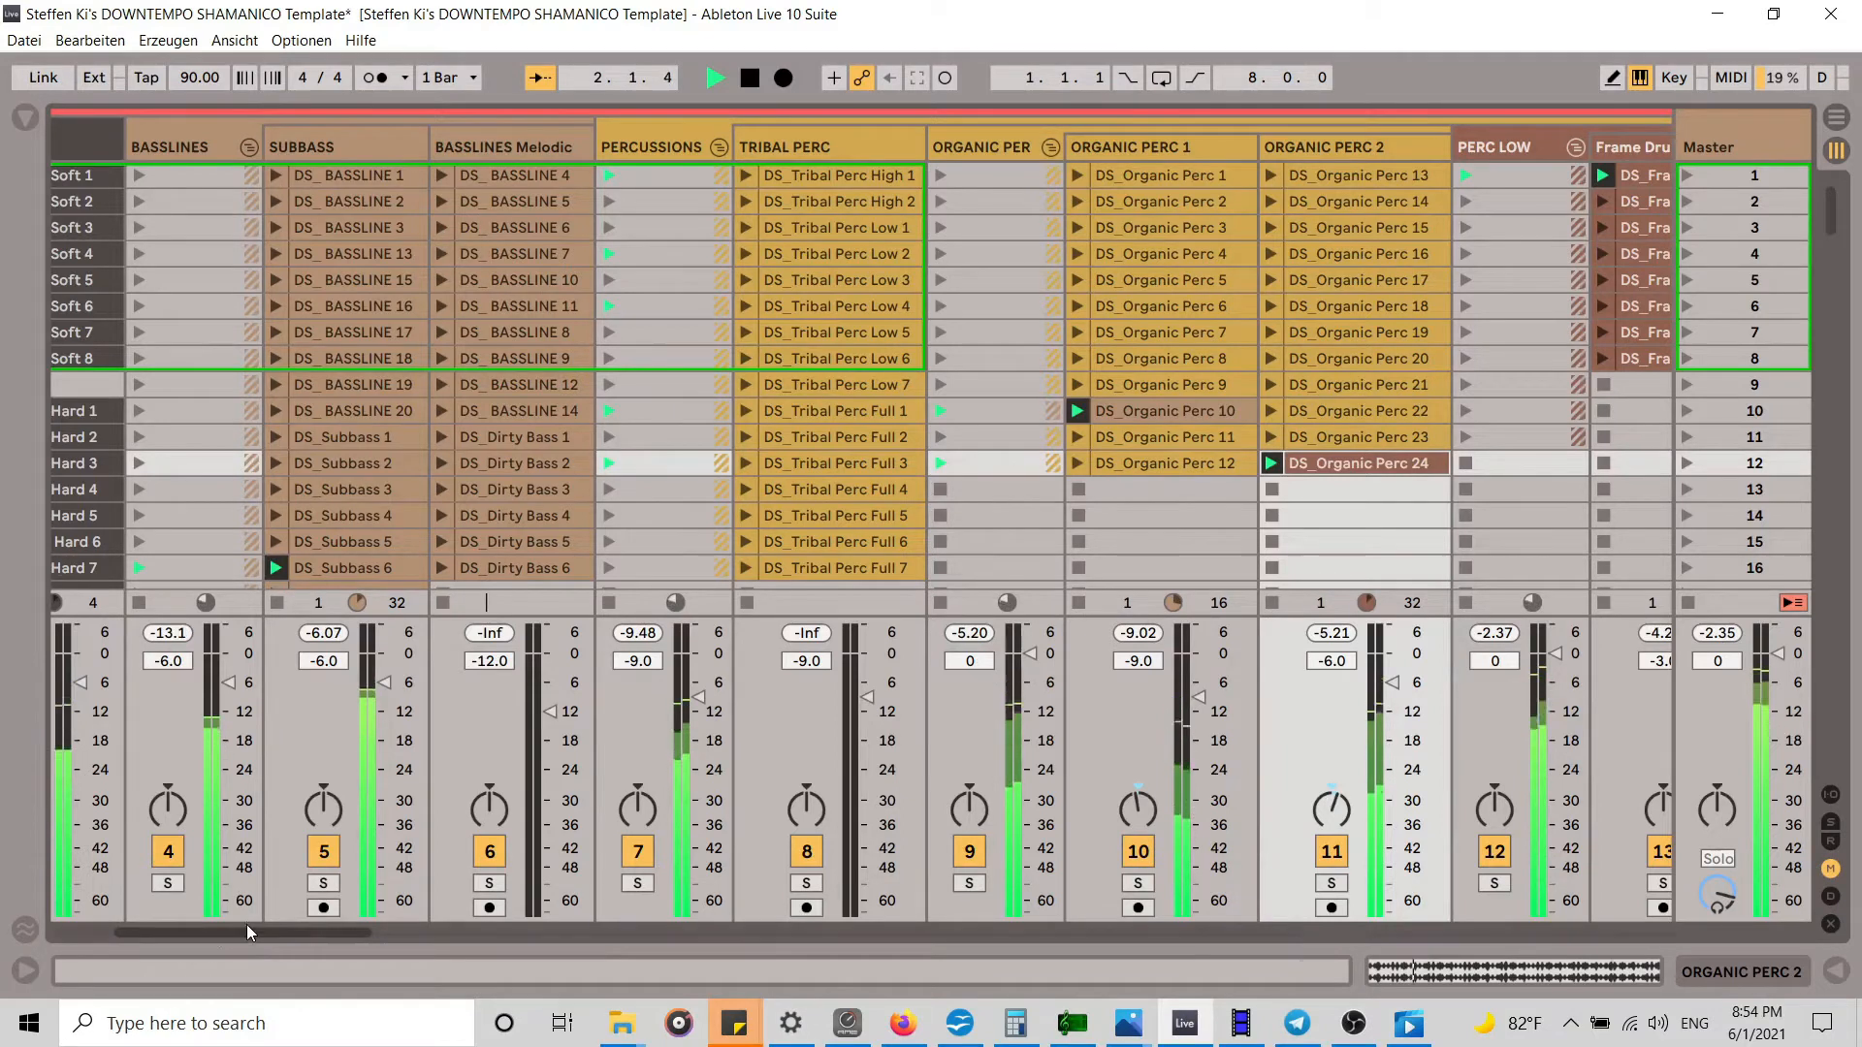
{"action": "left_click_drag", "start_coordinate": [246, 926], "coordinate": [153, 935]}
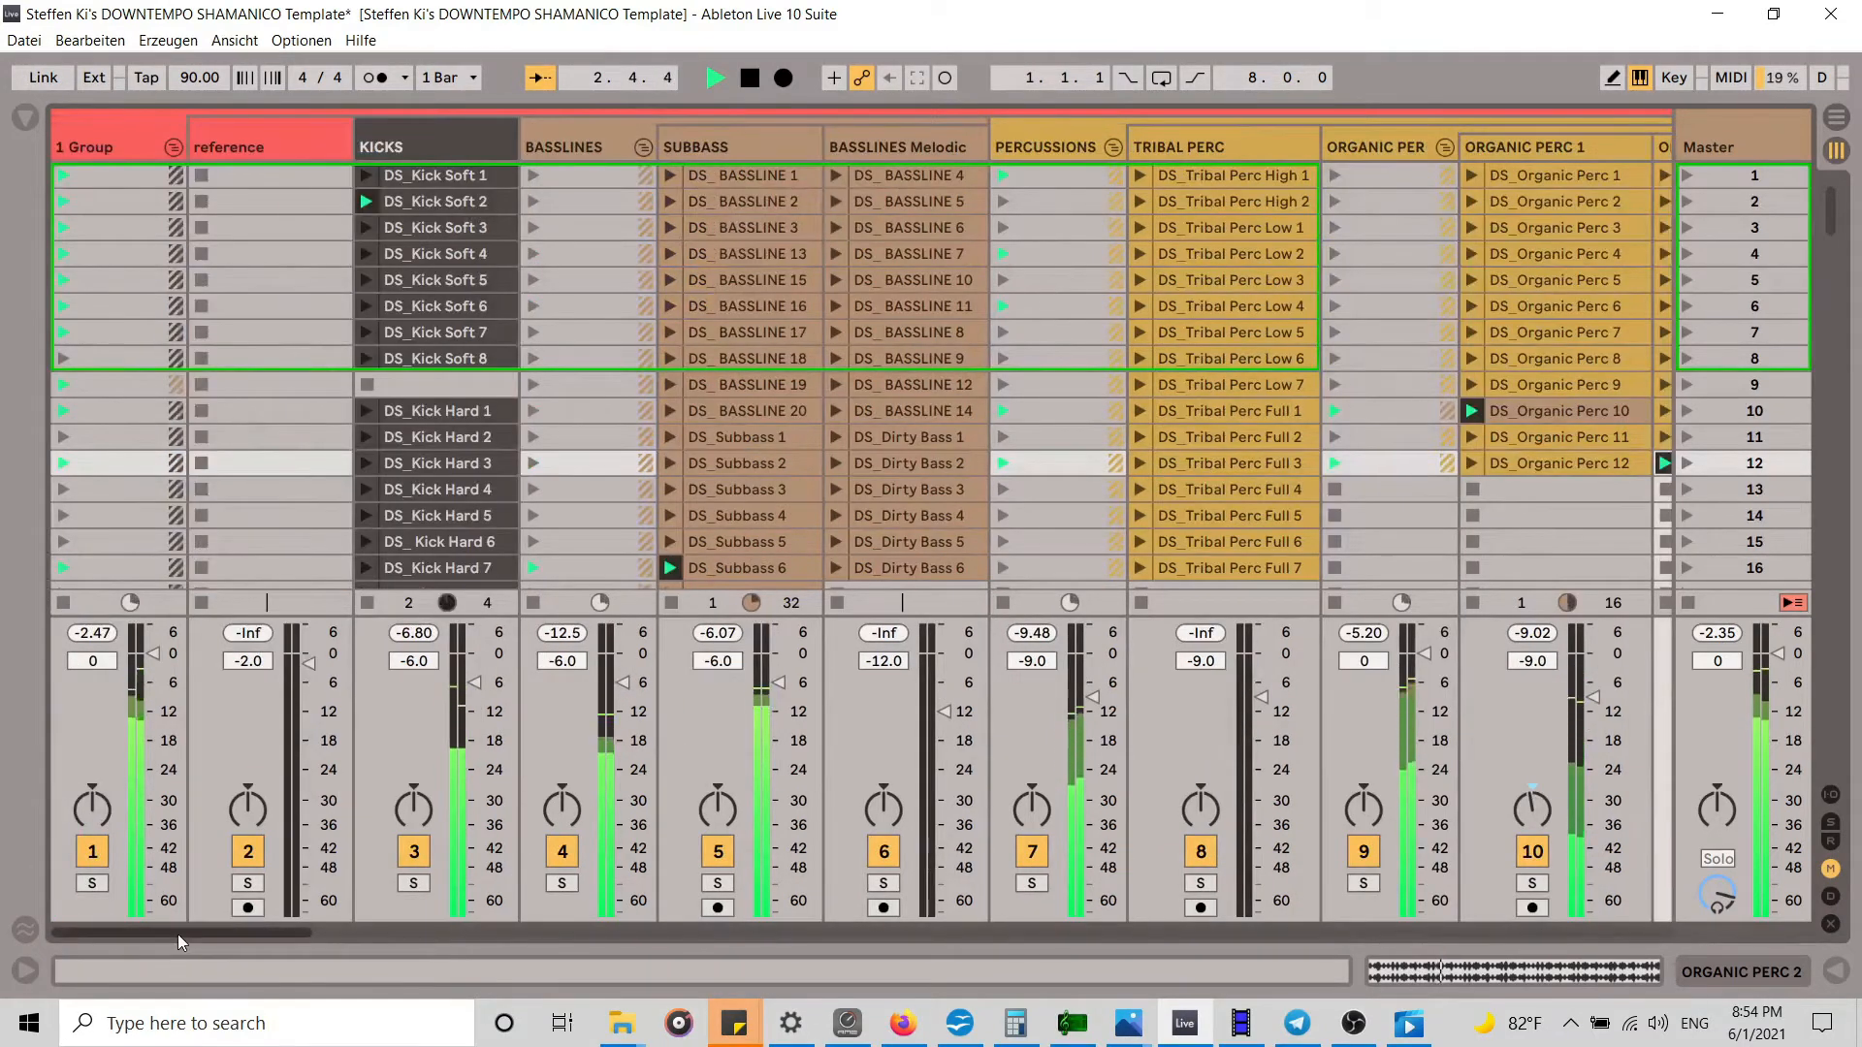
{"action": "left_click_drag", "start_coordinate": [176, 935], "coordinate": [390, 887]}
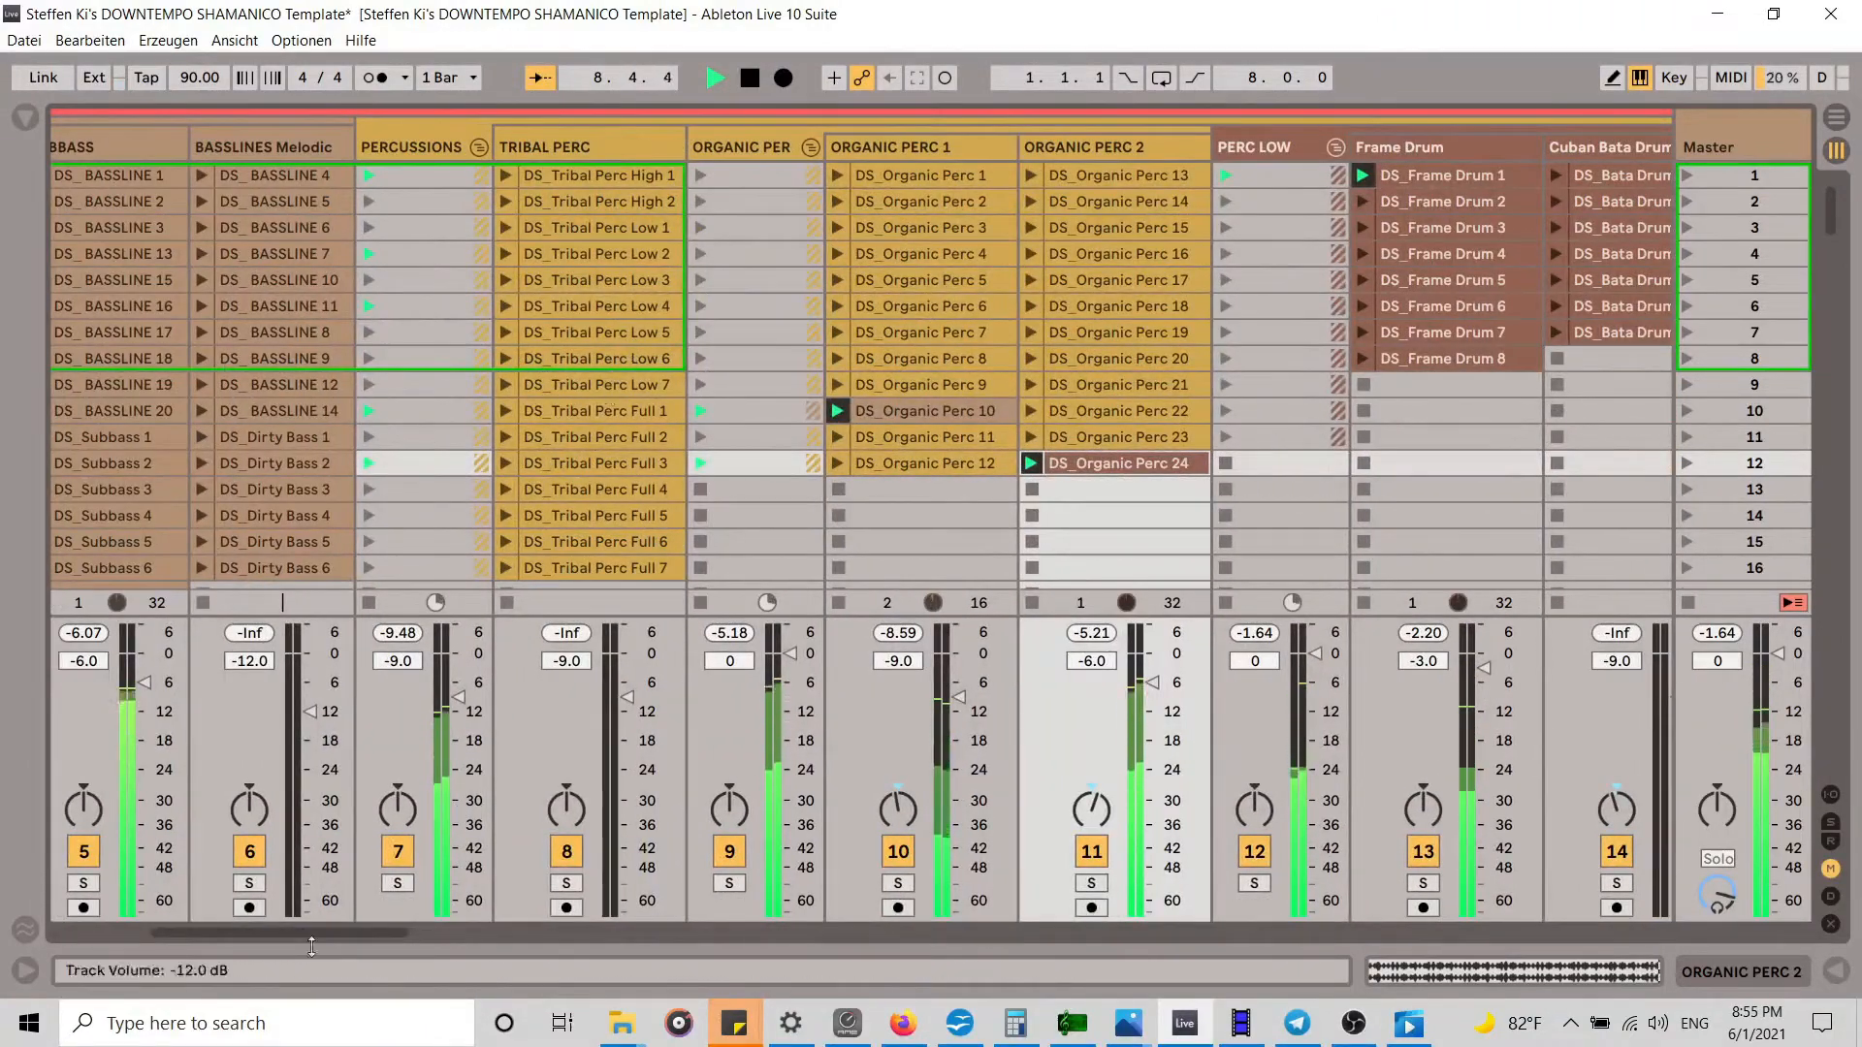
{"action": "left_click_drag", "start_coordinate": [271, 929], "coordinate": [174, 929]}
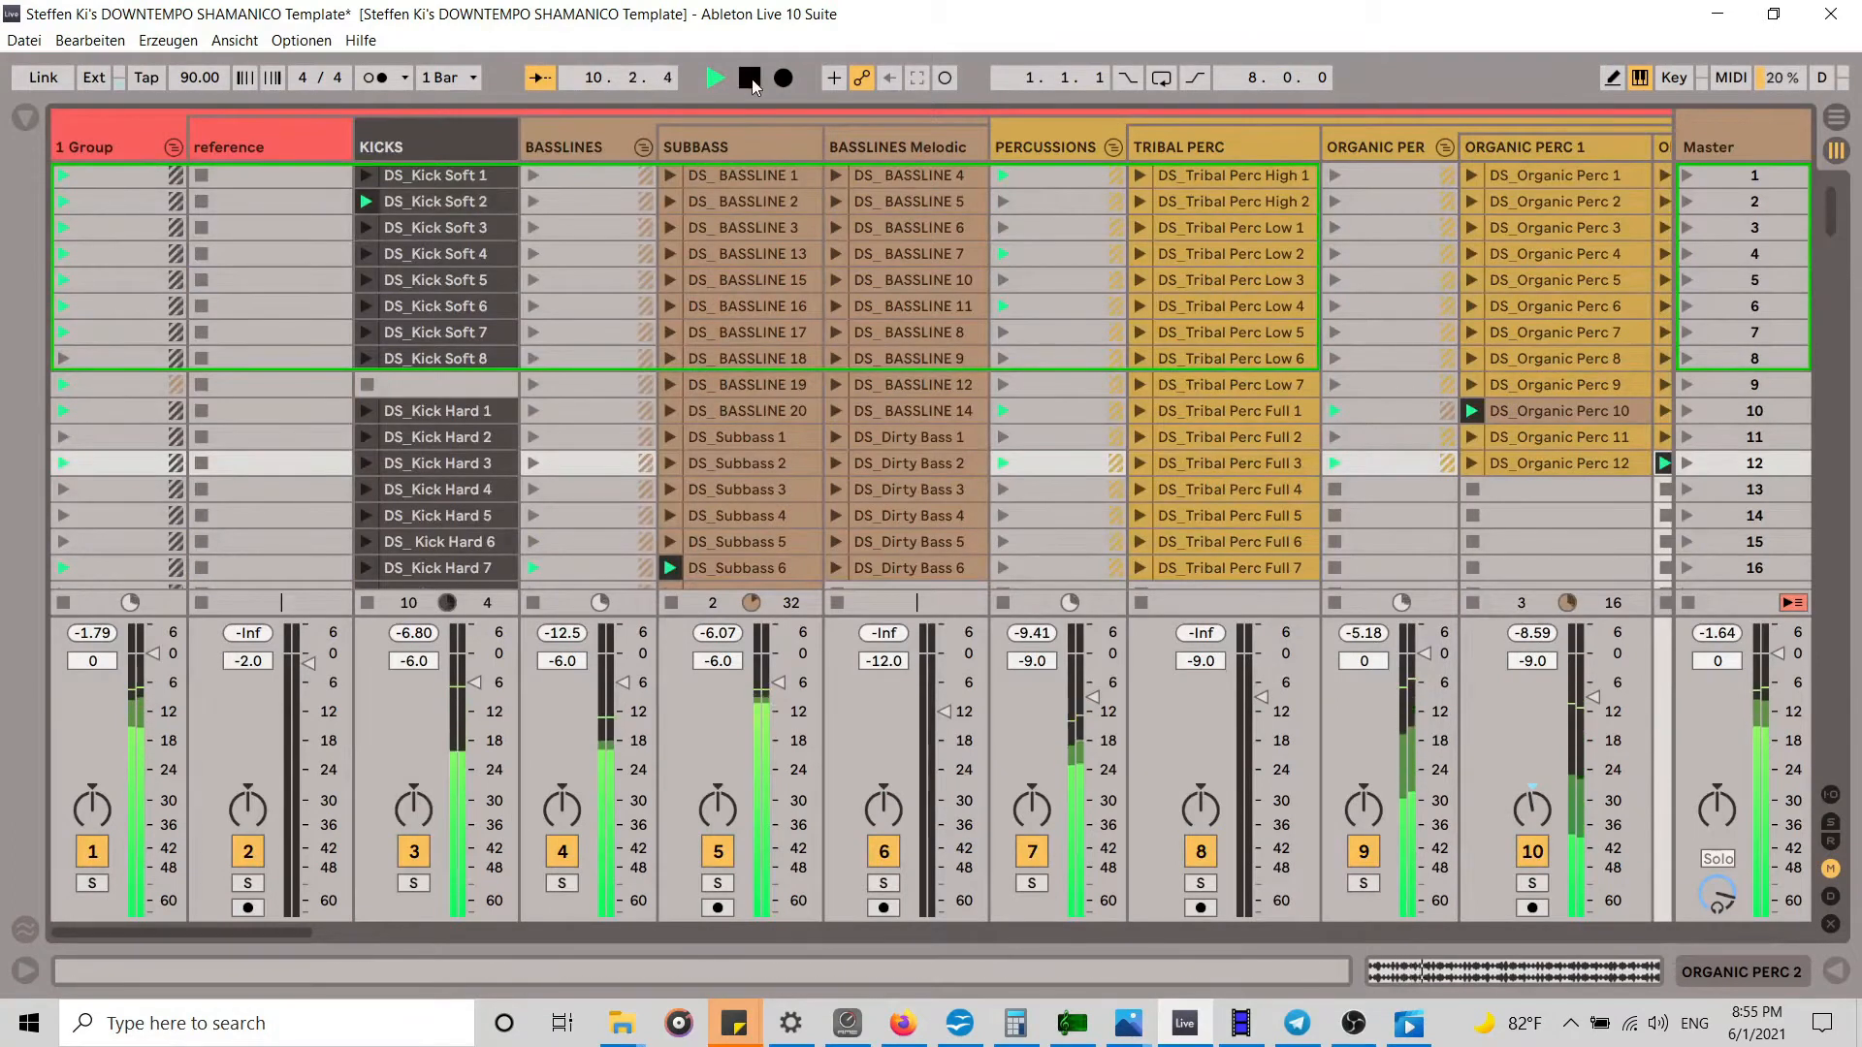
{"action": "double_click", "coordinate": [130, 142]}
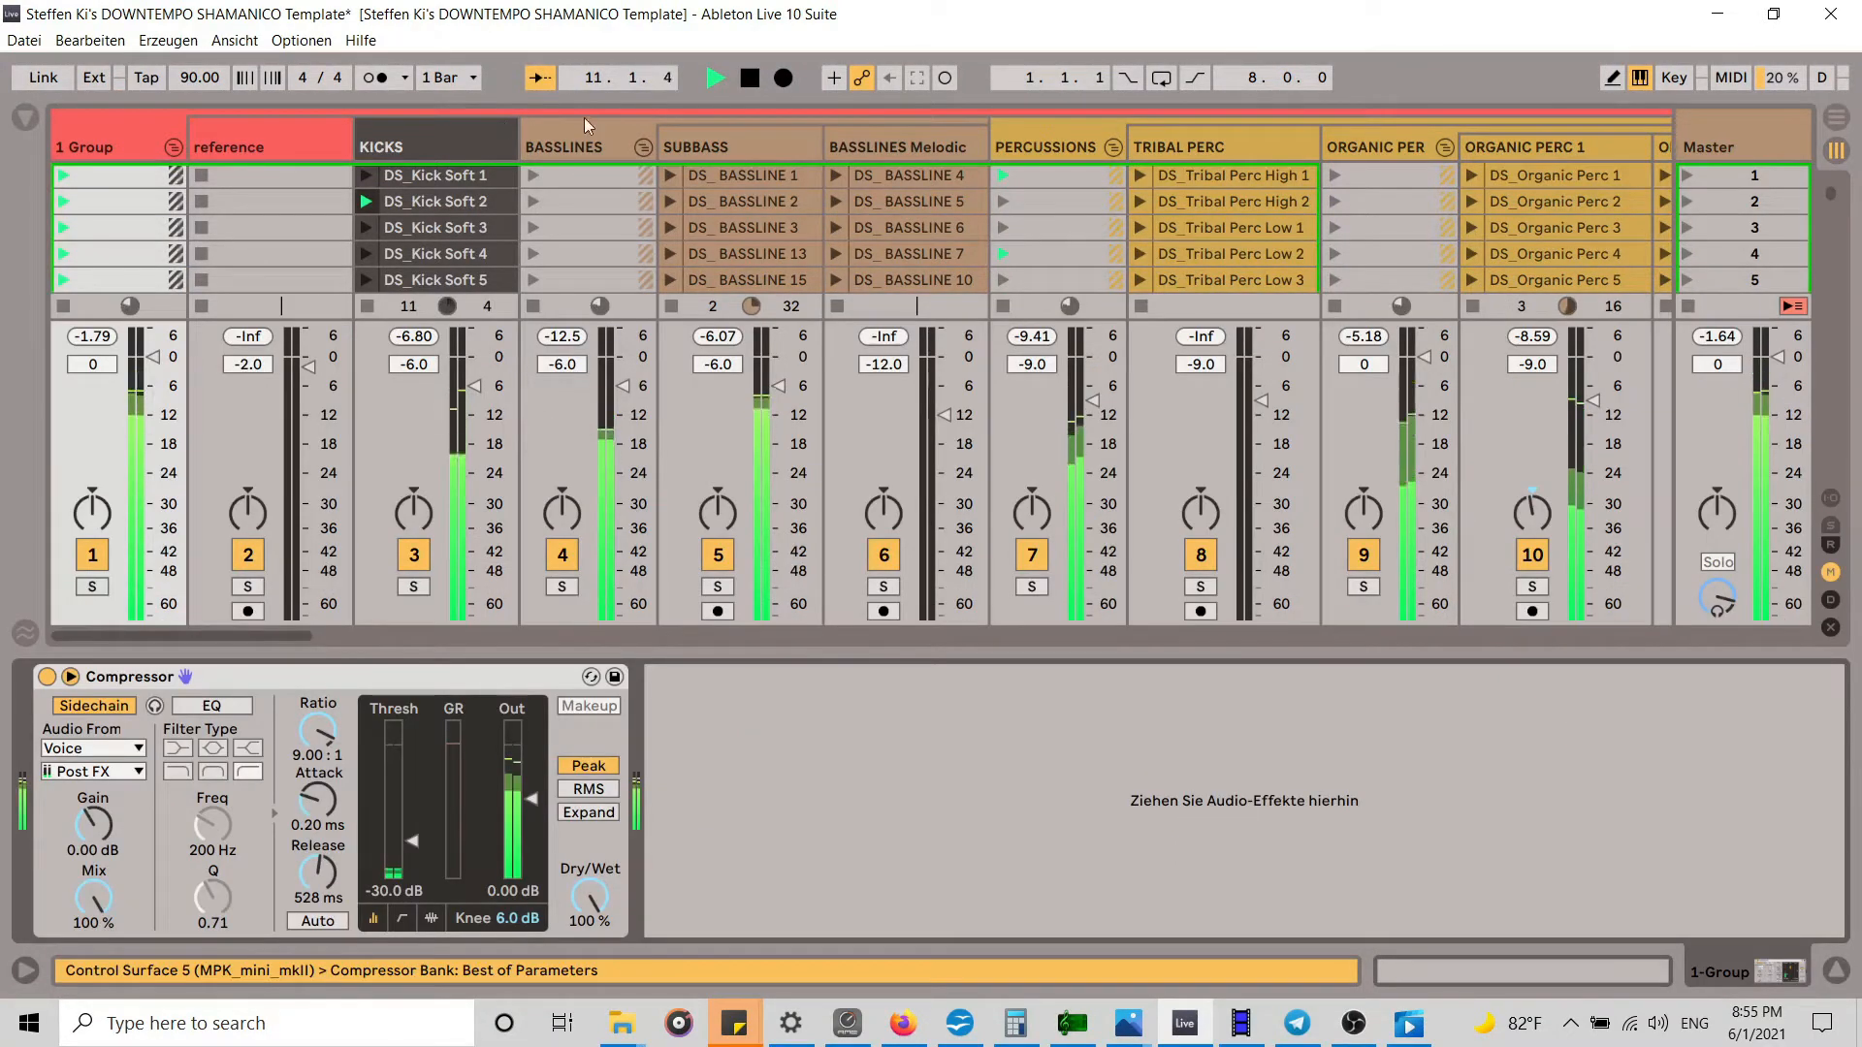
{"action": "left_click", "coordinate": [748, 79]}
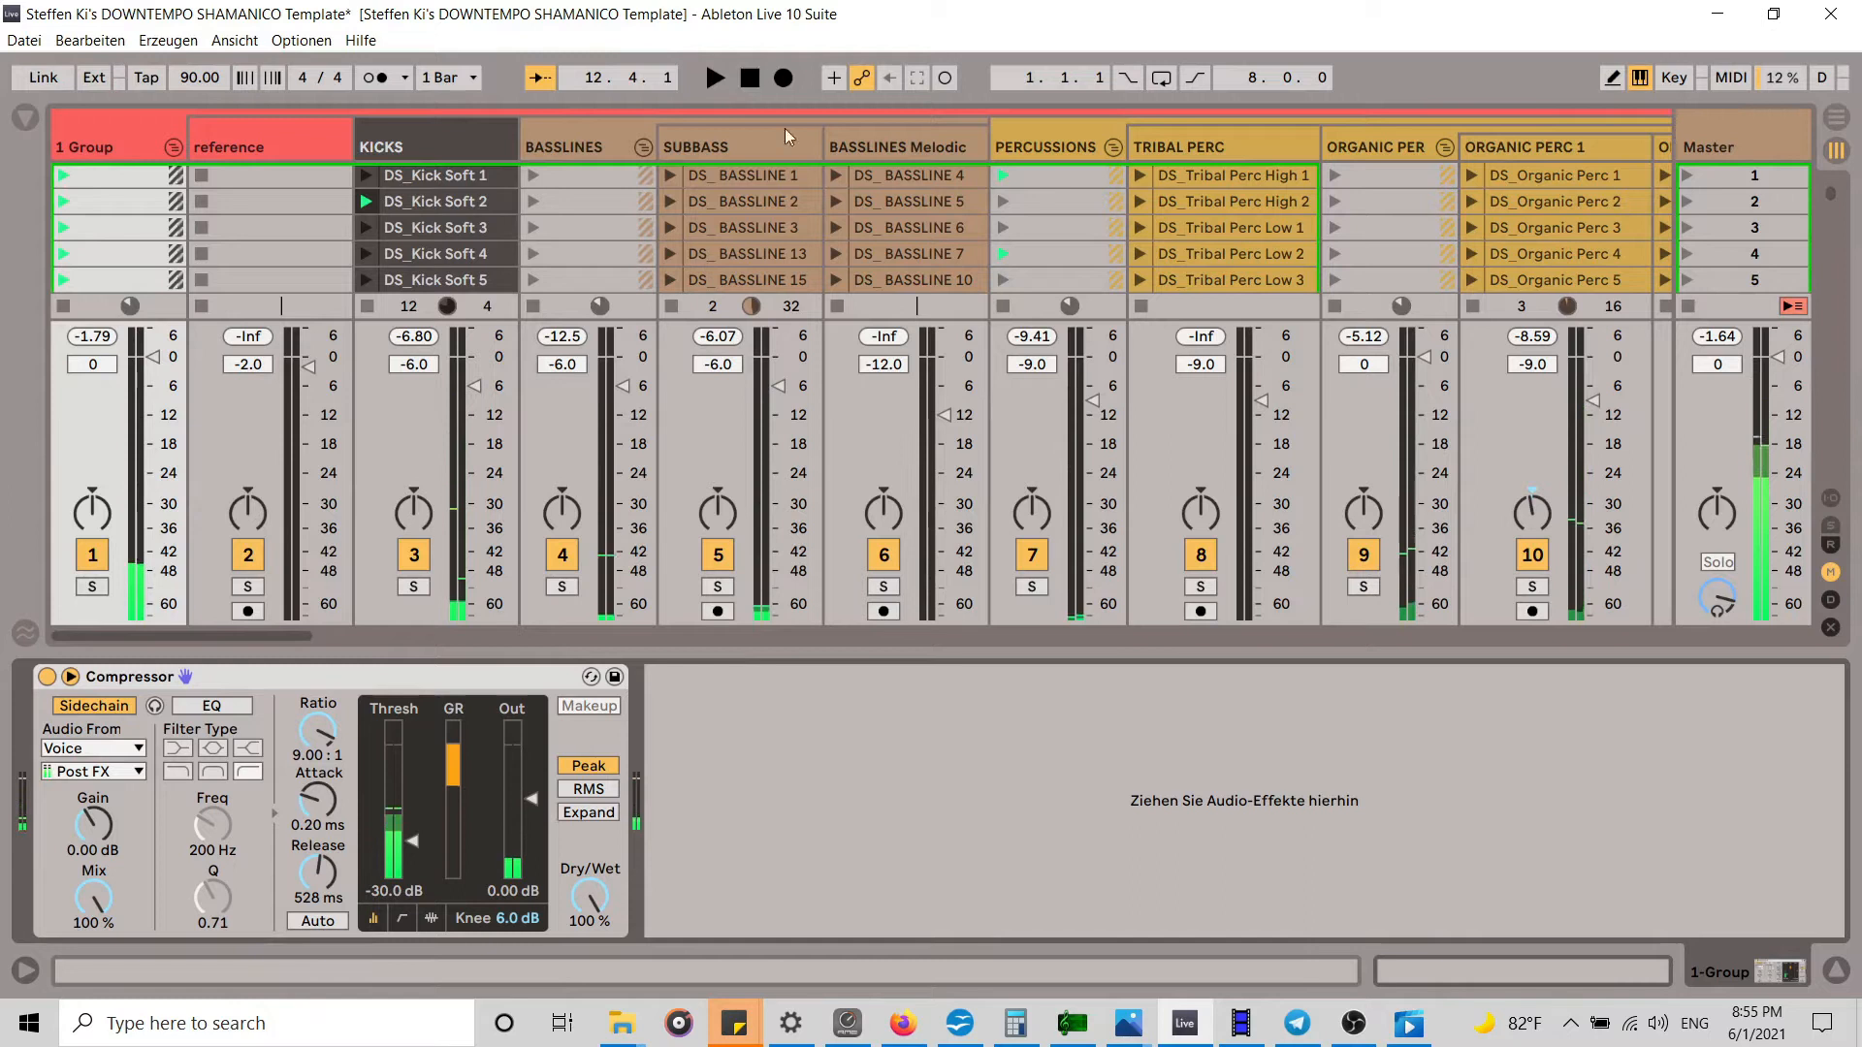
{"action": "left_click", "coordinate": [1836, 970]}
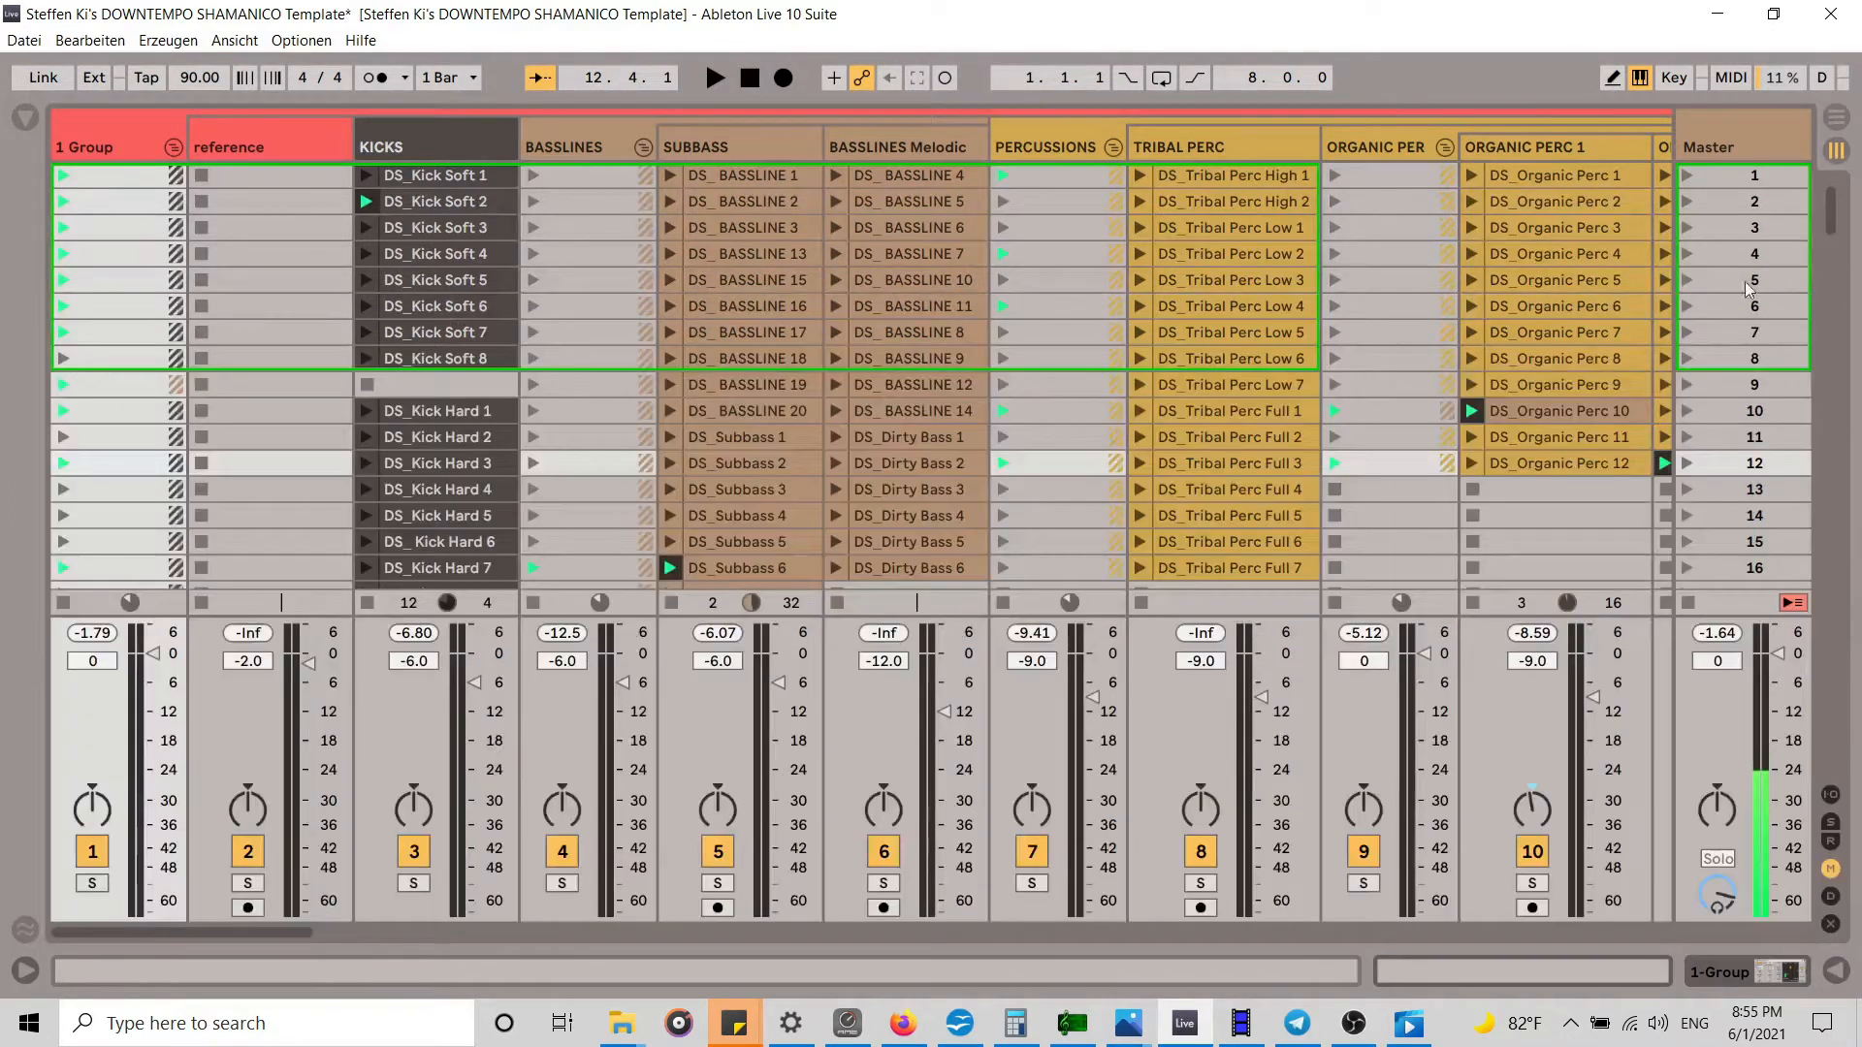
Step: Examine the section markers in the Arrangement View and select the eight-bar Intro range
{"action": "left_click", "coordinate": [1839, 120]}
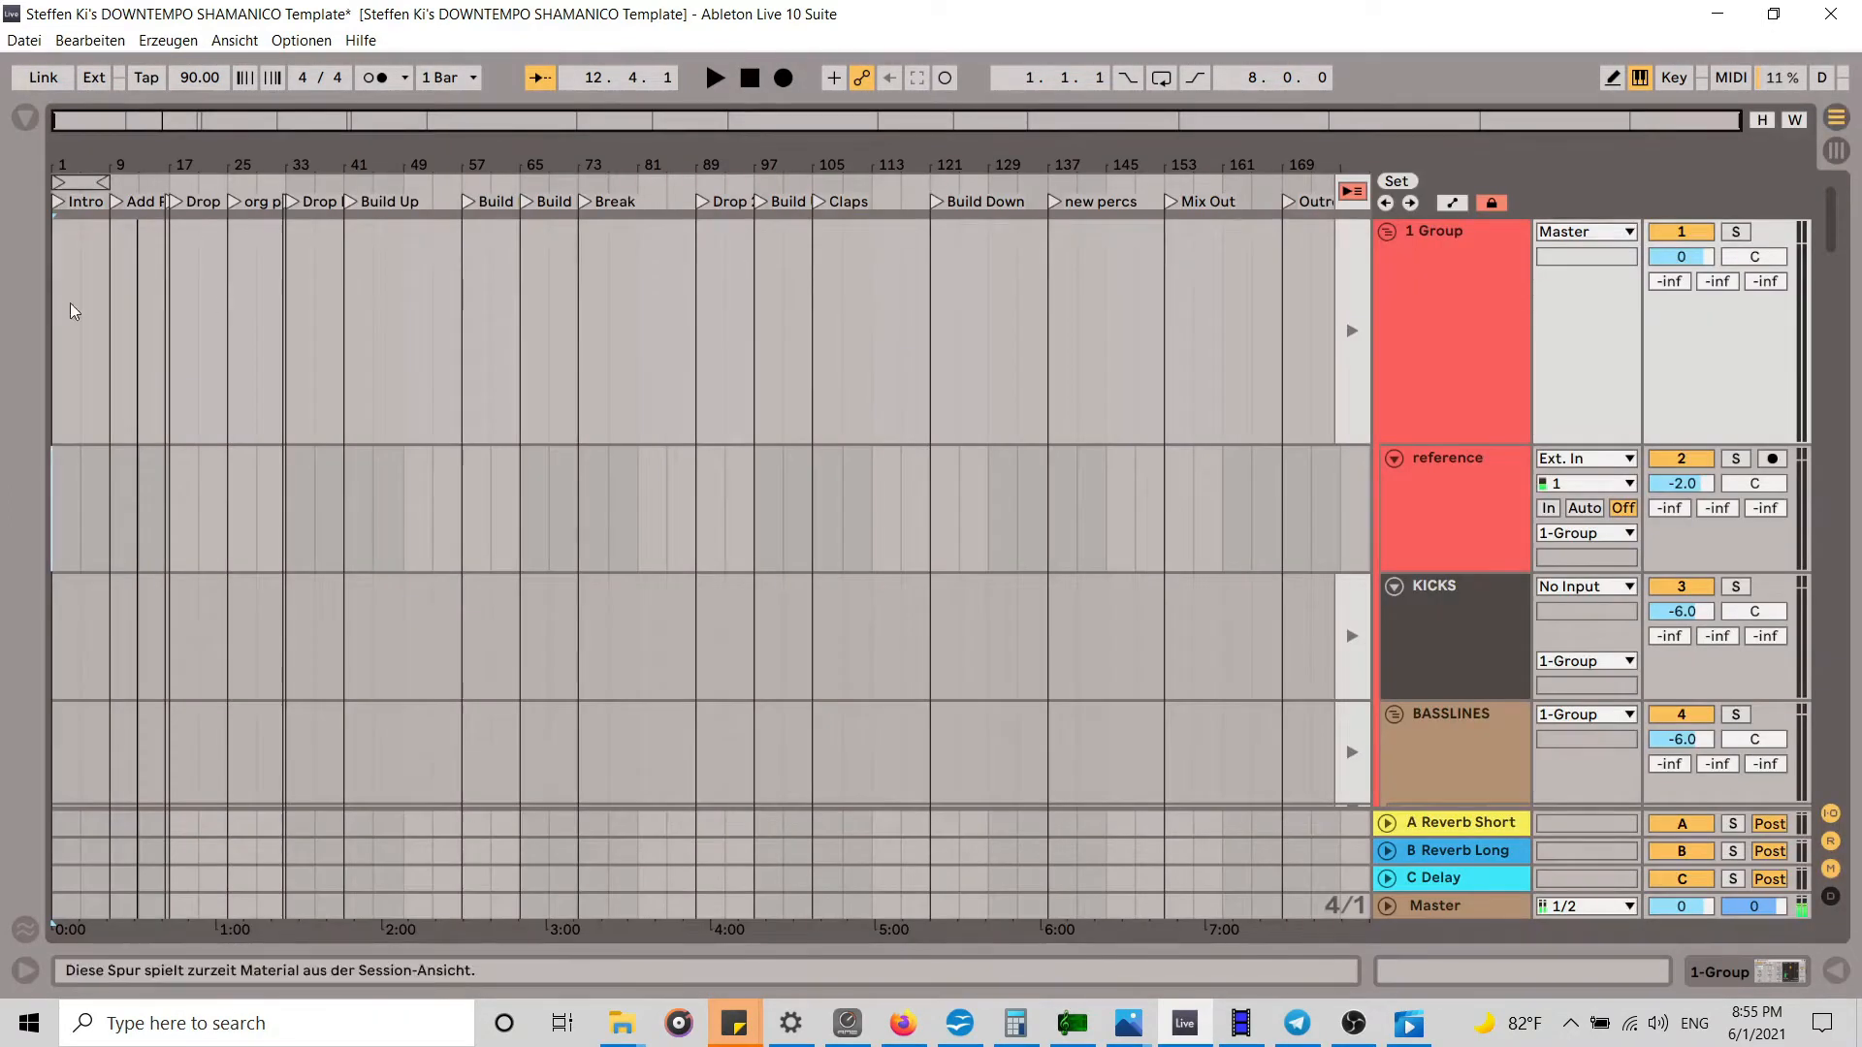
{"action": "left_click_drag", "start_coordinate": [90, 157], "coordinate": [90, 218]}
{"action": "left_click_drag", "start_coordinate": [255, 128], "coordinate": [271, 124]}
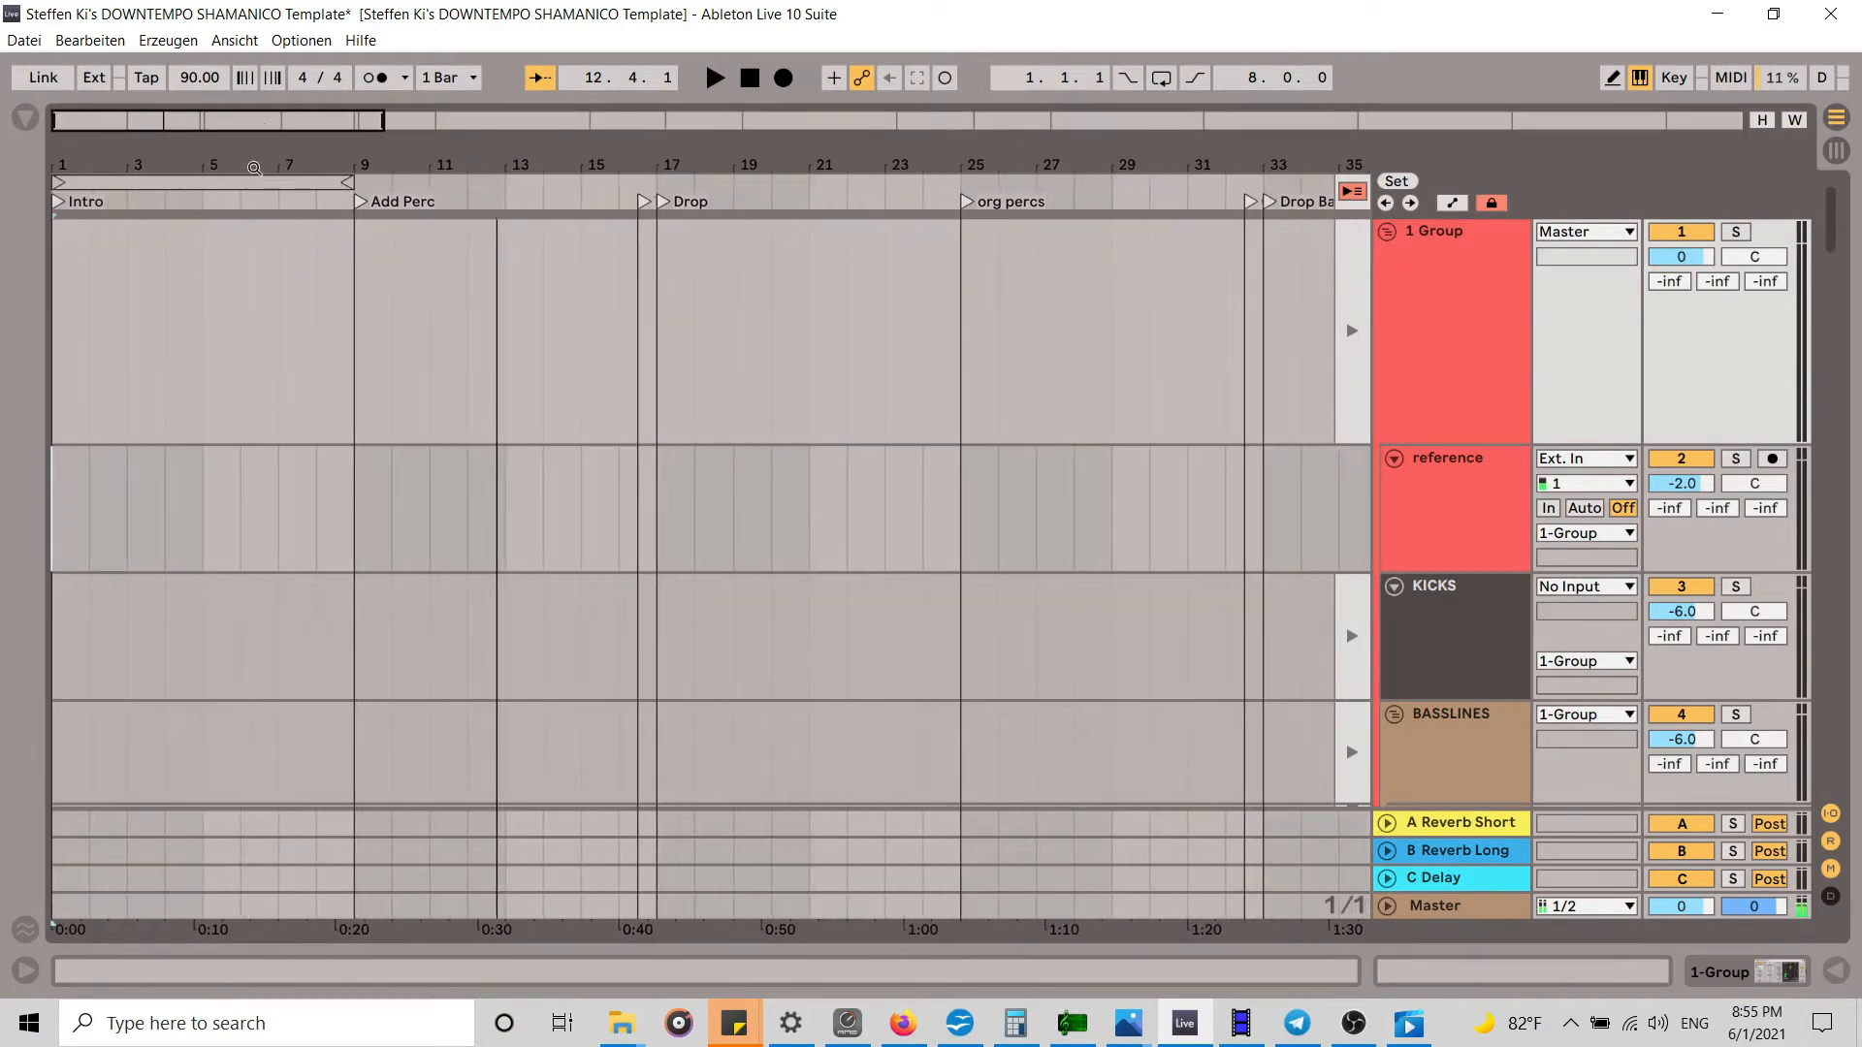
{"action": "left_click", "coordinate": [236, 177]}
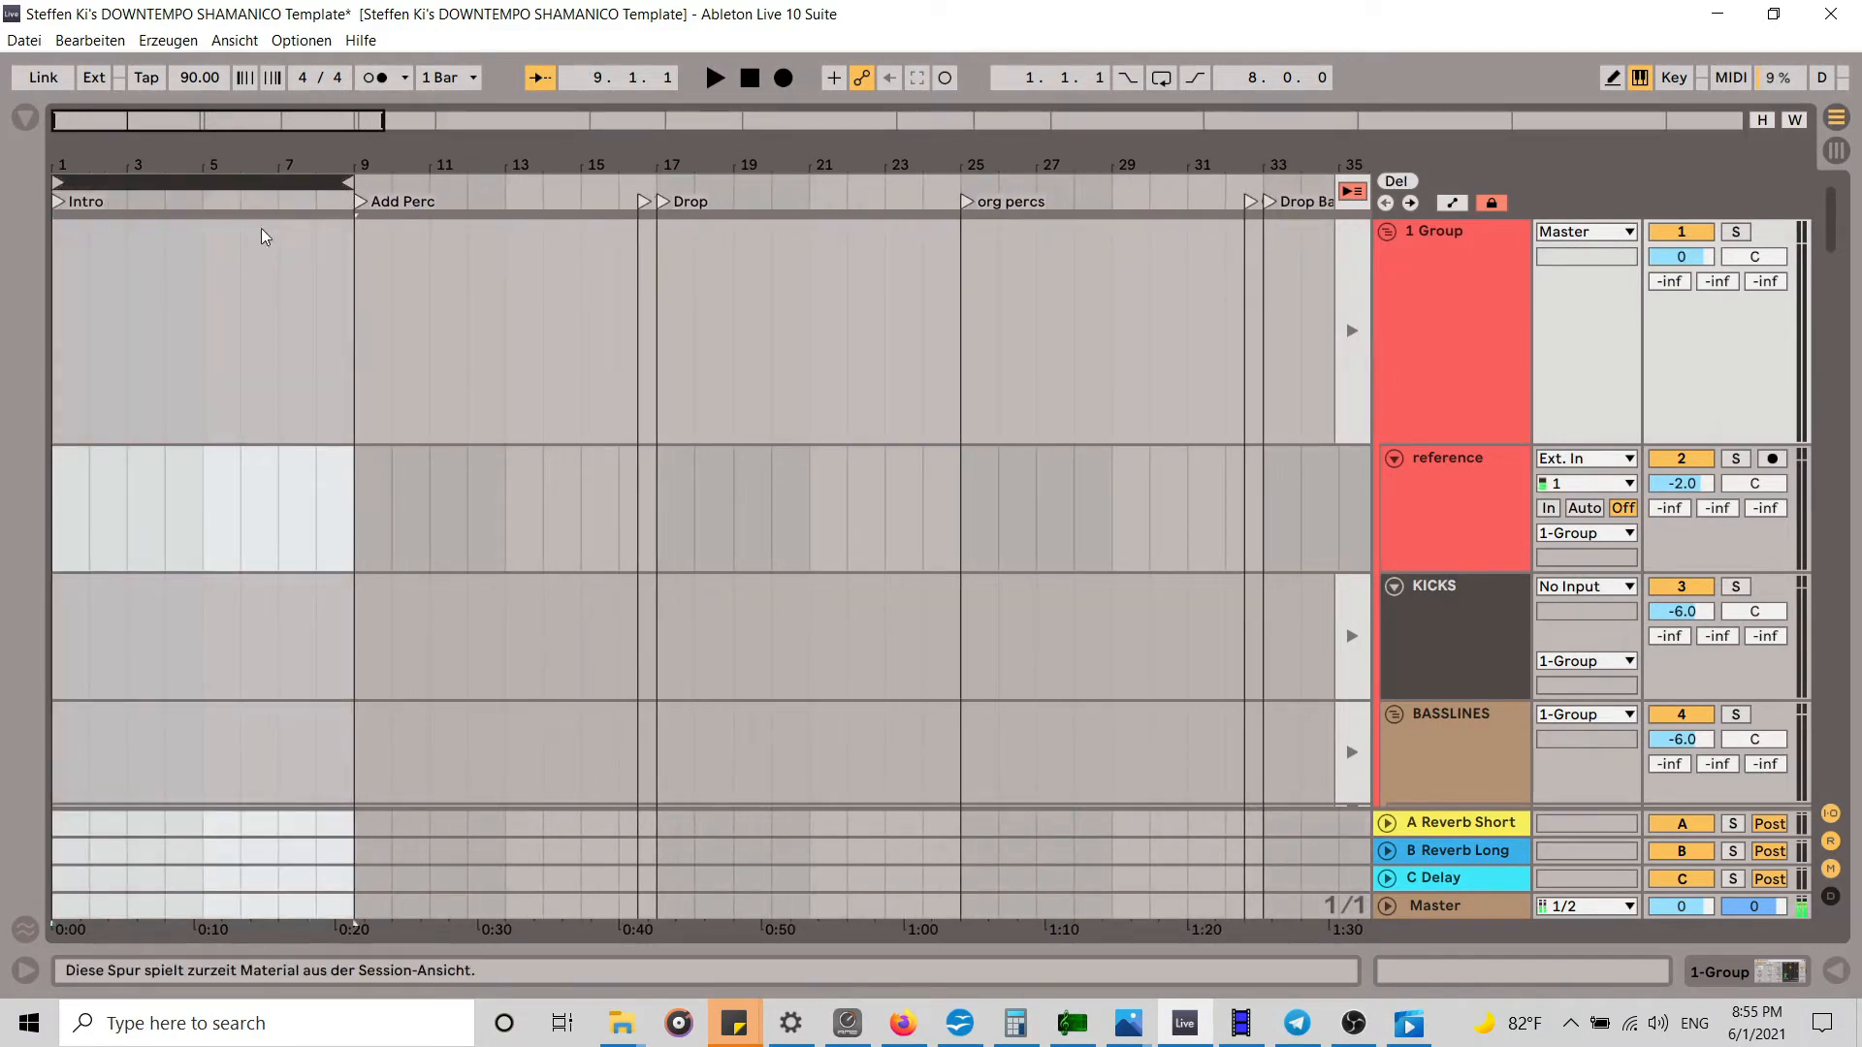
{"action": "left_click_drag", "start_coordinate": [198, 165], "coordinate": [198, 123]}
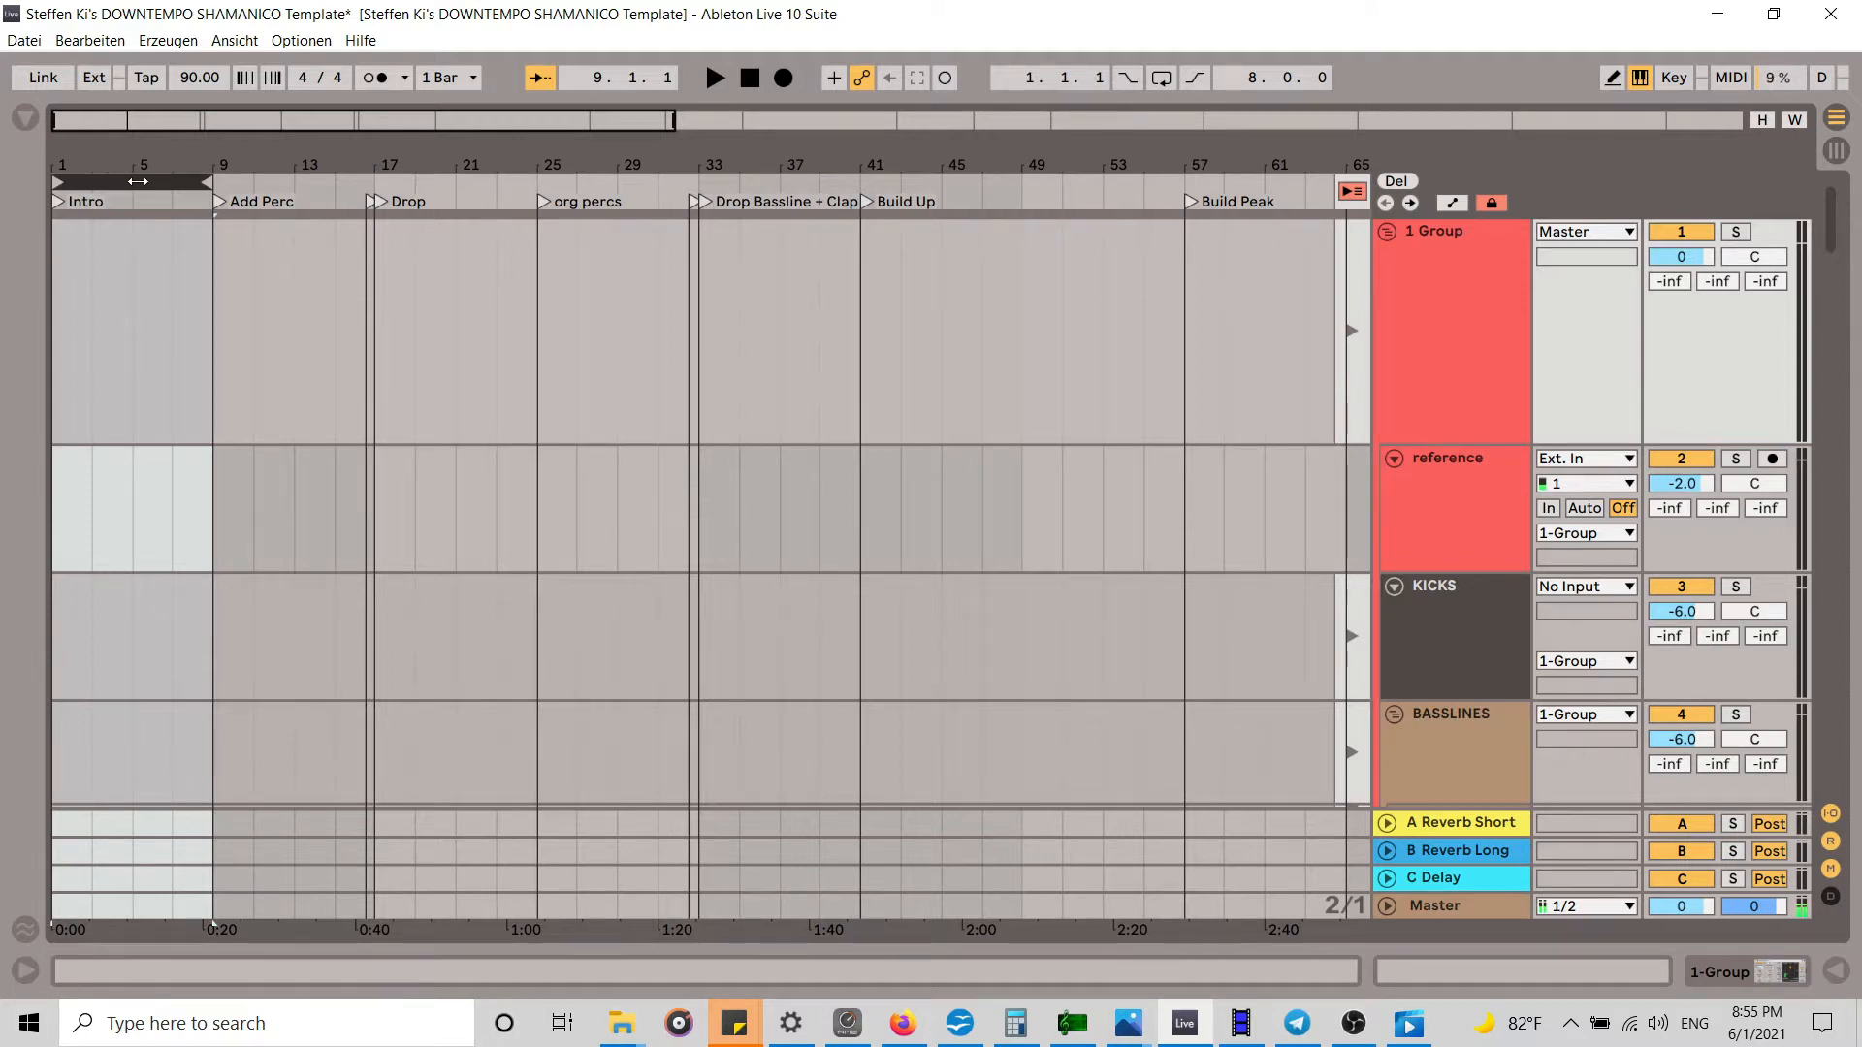
{"action": "left_click_drag", "start_coordinate": [154, 149], "coordinate": [197, 163]}
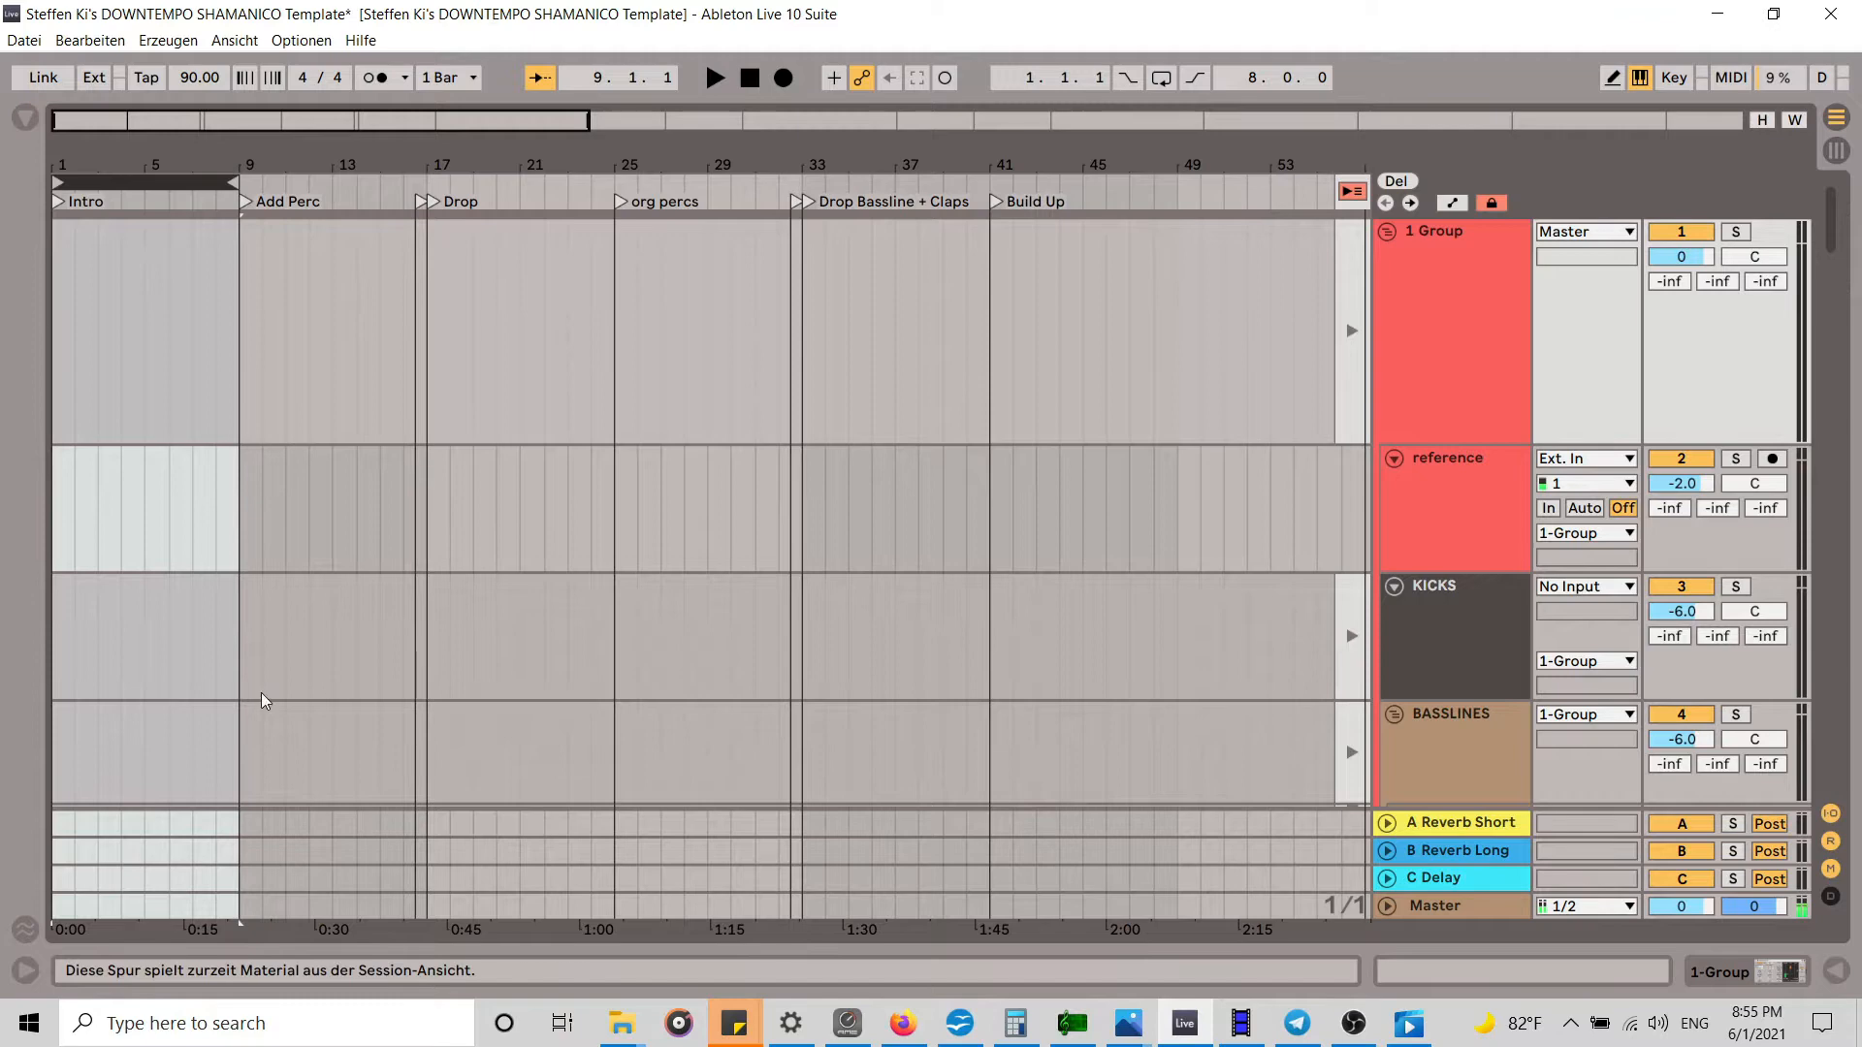
Step: In the Session View, stop all clips and audition only DS_Birdsong & Cricket Sounds and DS_Jungle Swamp Ambience 2 on the two NIGHT tracks
{"action": "key", "text": "Tab"}
{"action": "left_click_drag", "start_coordinate": [196, 931], "coordinate": [1529, 879]}
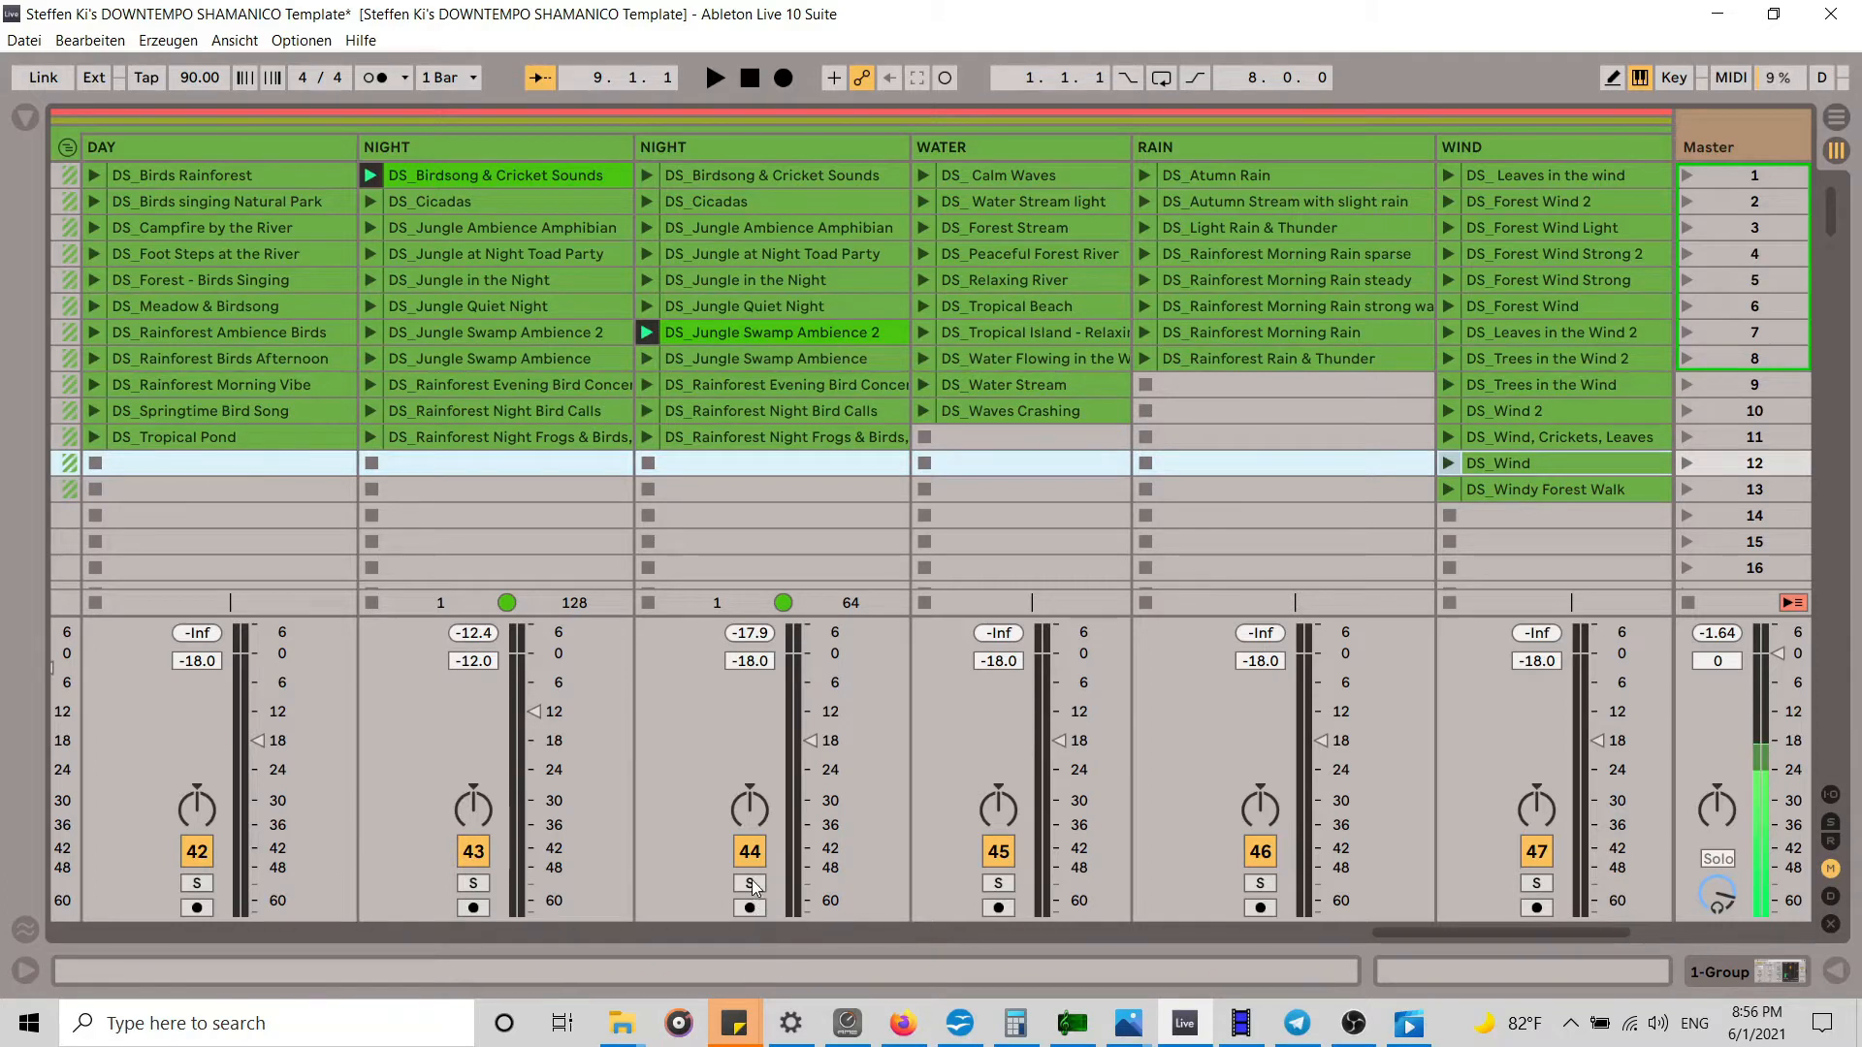
{"action": "left_click", "coordinate": [1792, 603]}
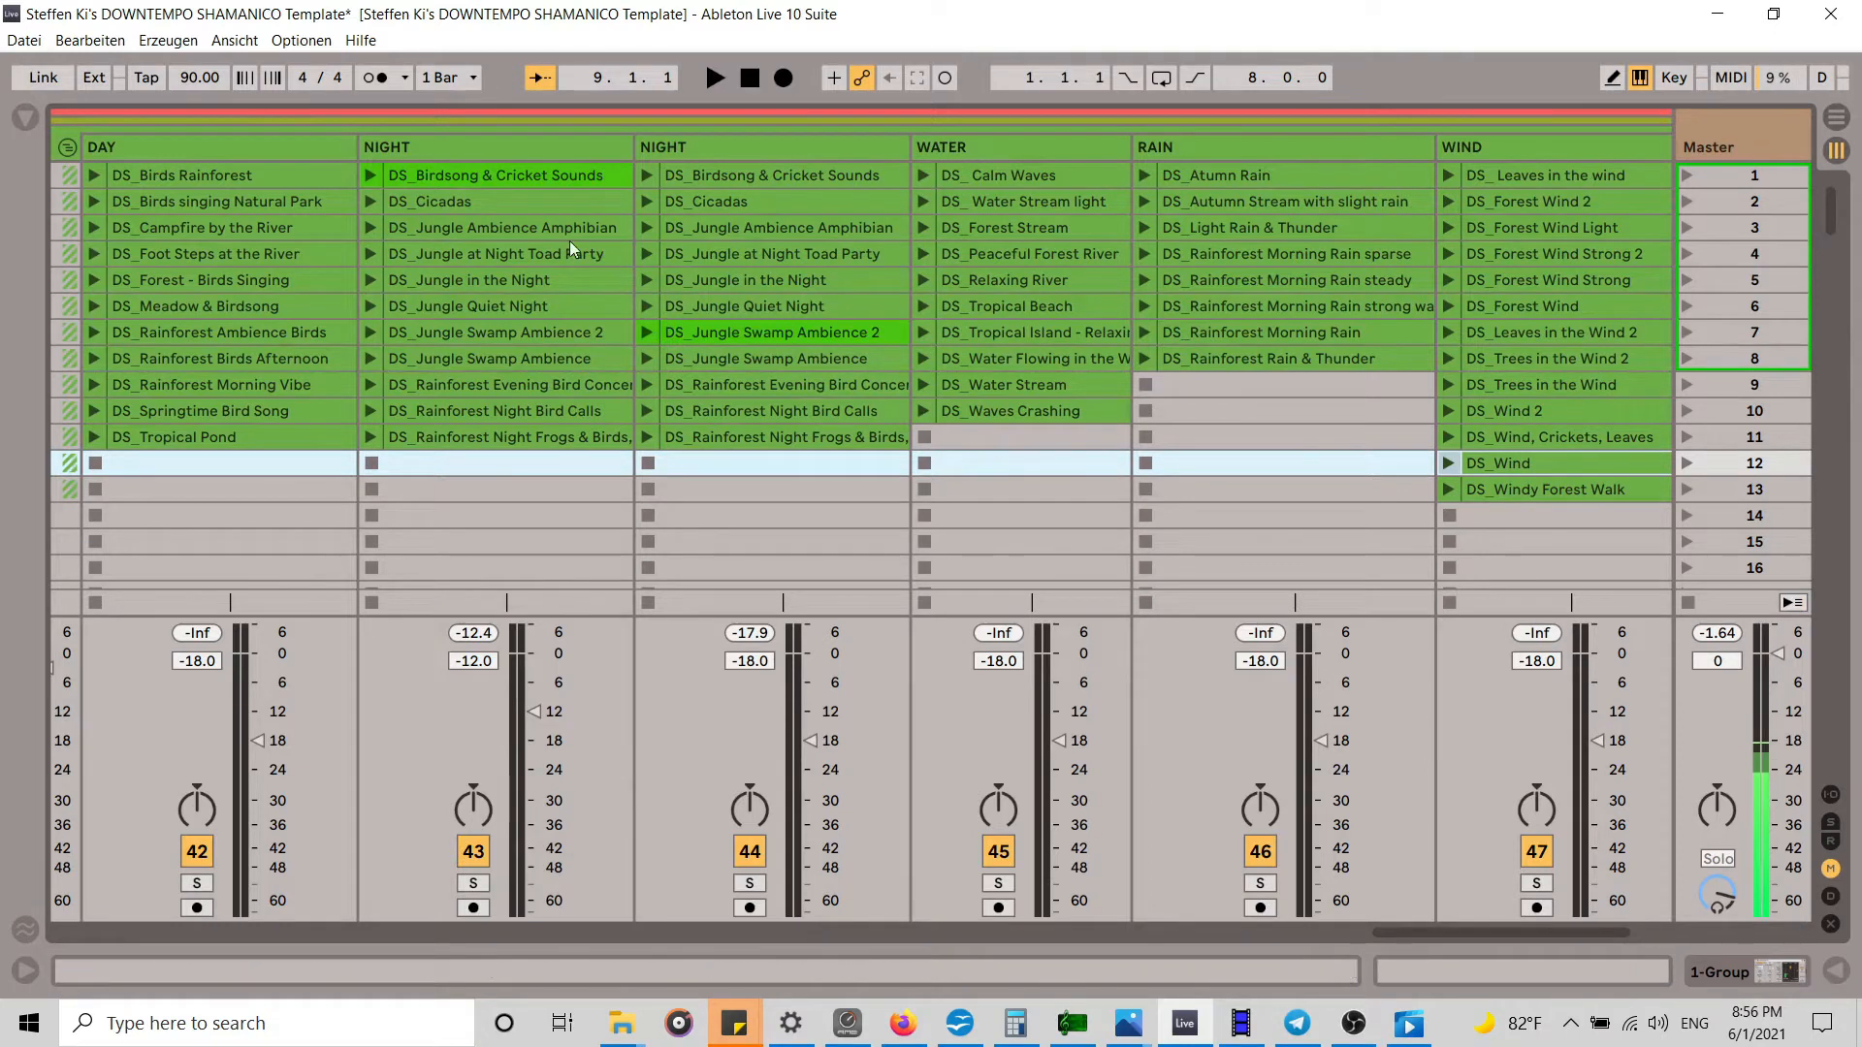
{"action": "left_click", "coordinate": [370, 177]}
{"action": "left_click", "coordinate": [648, 331]}
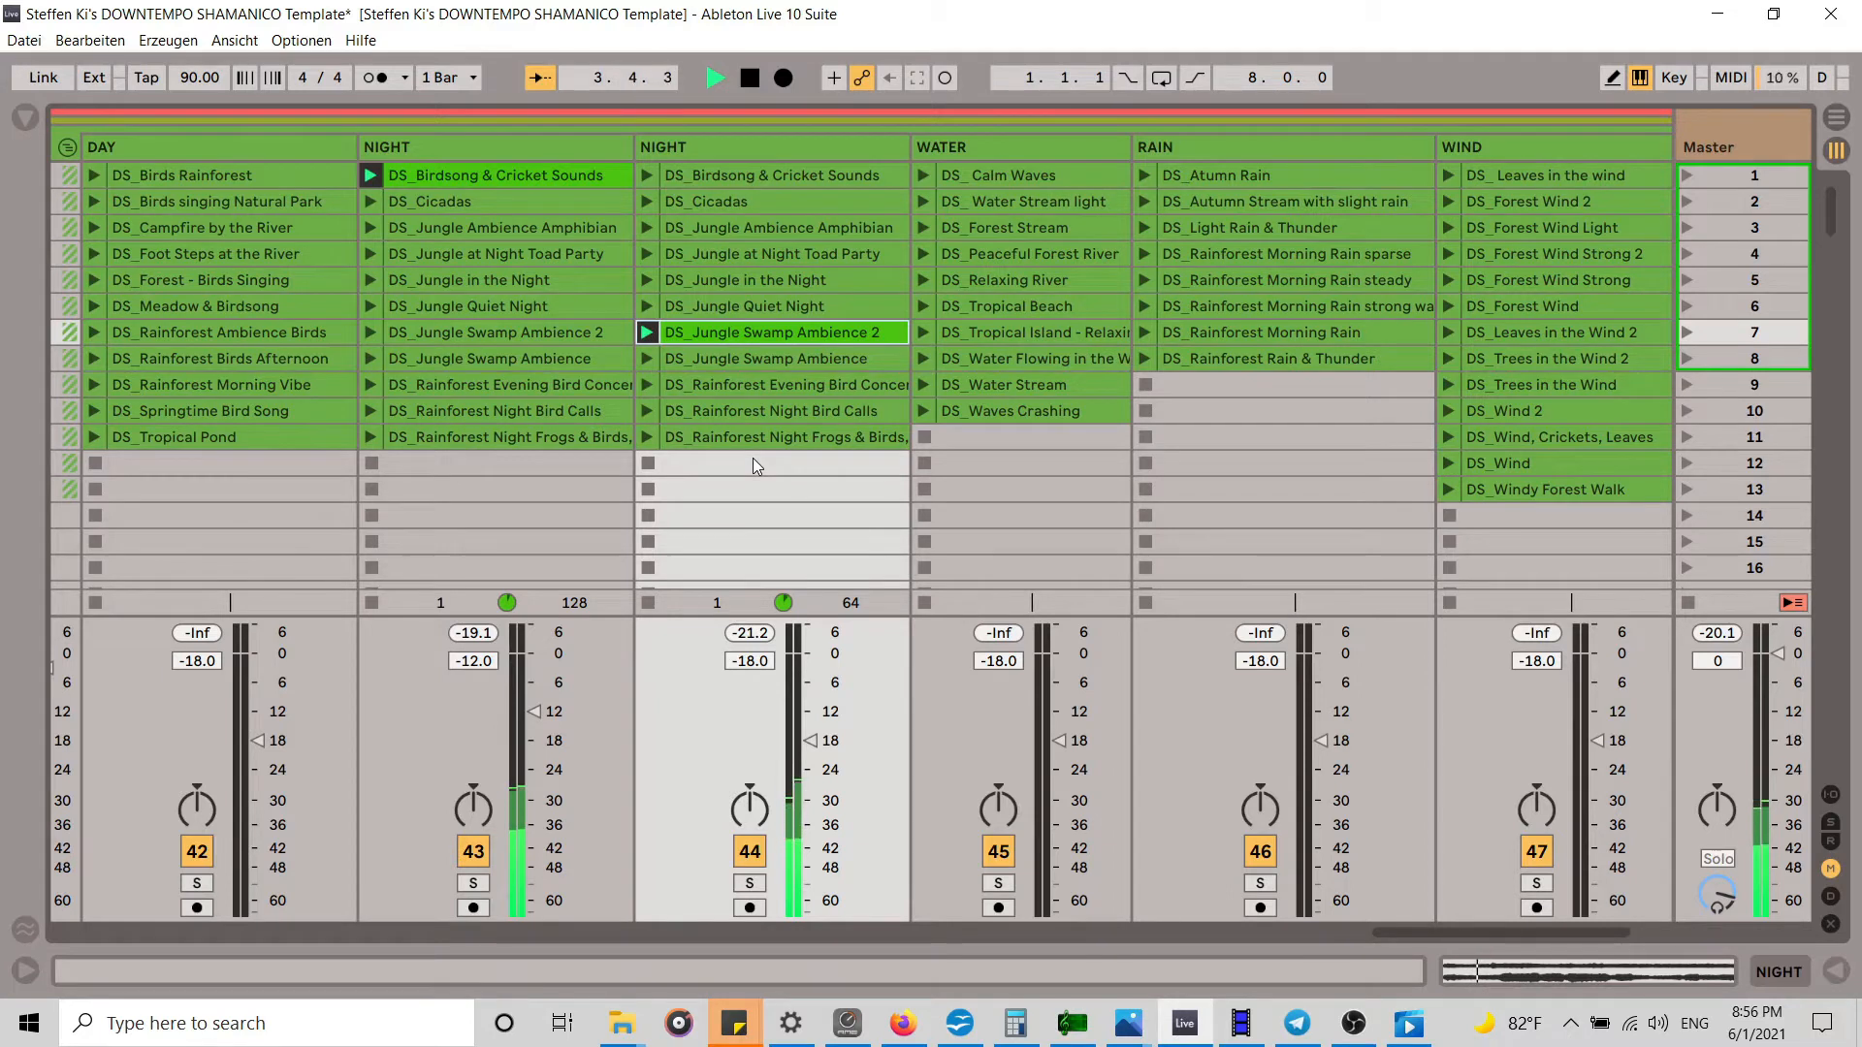
{"action": "key", "text": "space"}
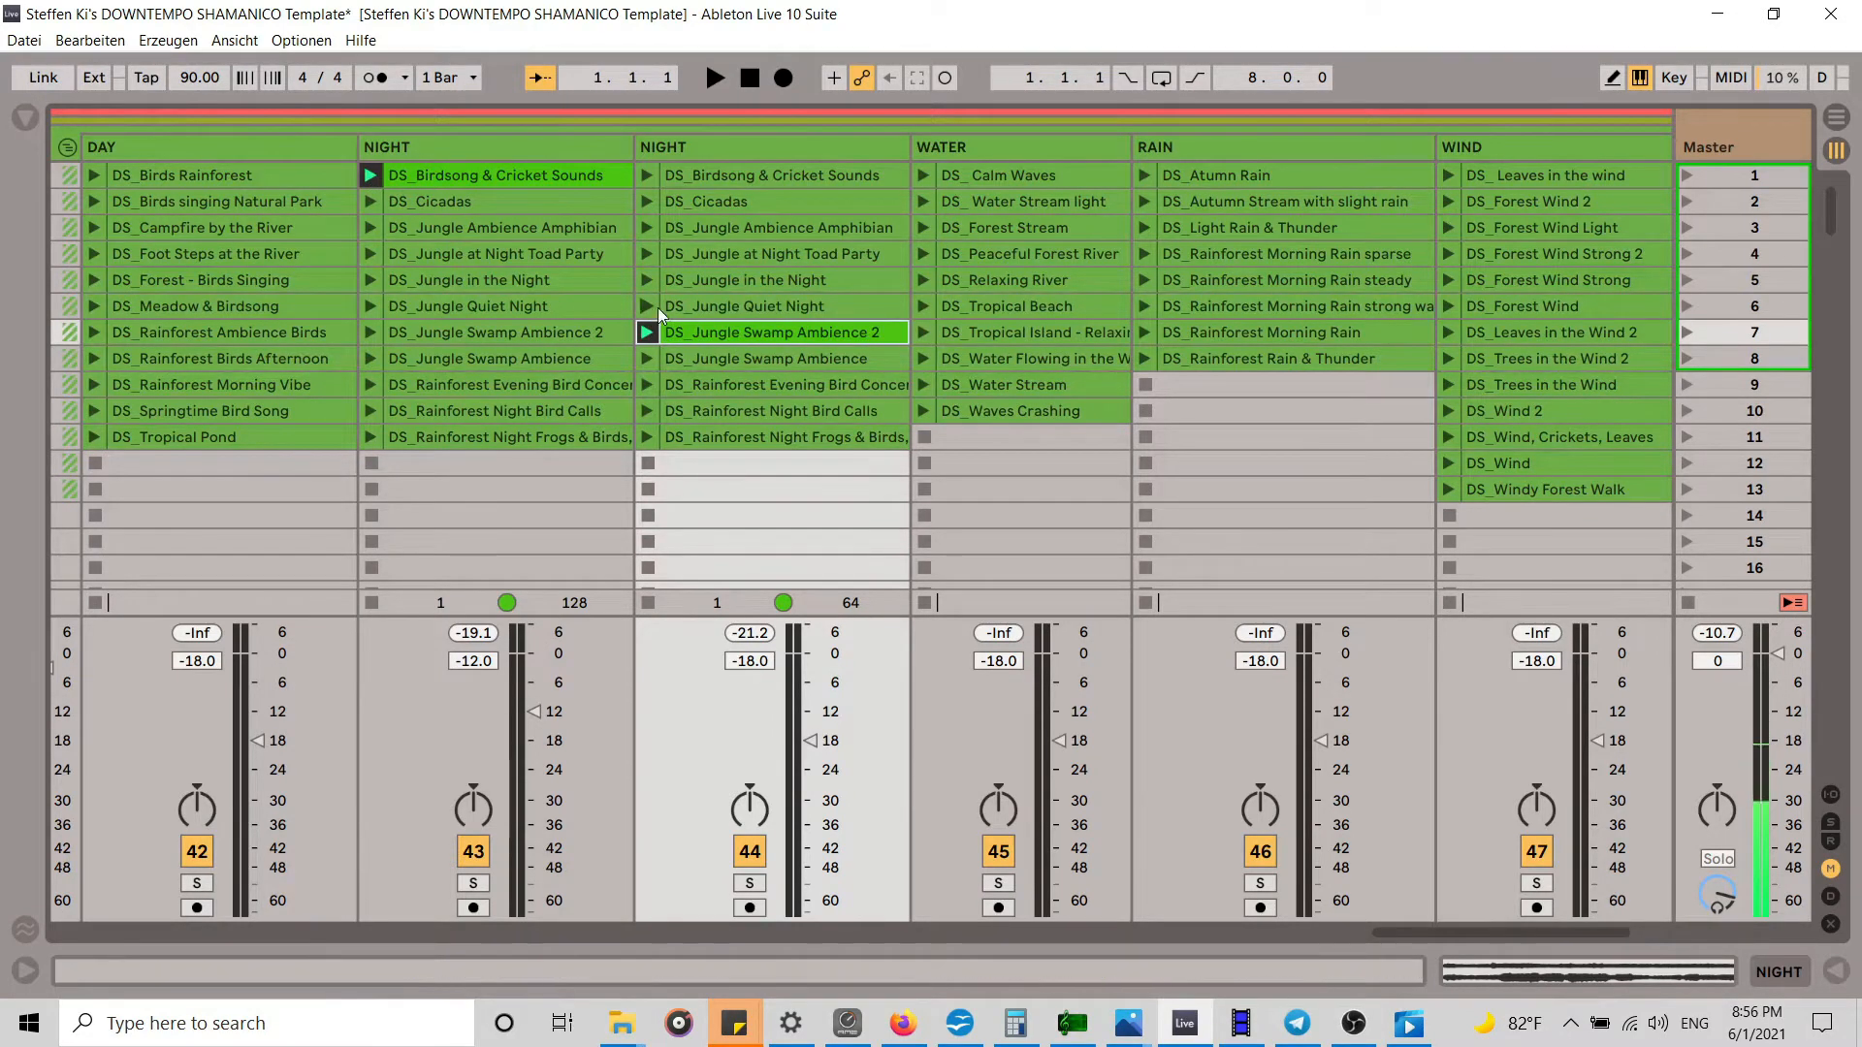
Step: Record the two active NIGHT clips into the arrangement from bar 1 for about two bars, and hand playback back to the arrangement
{"action": "key", "text": "Tab"}
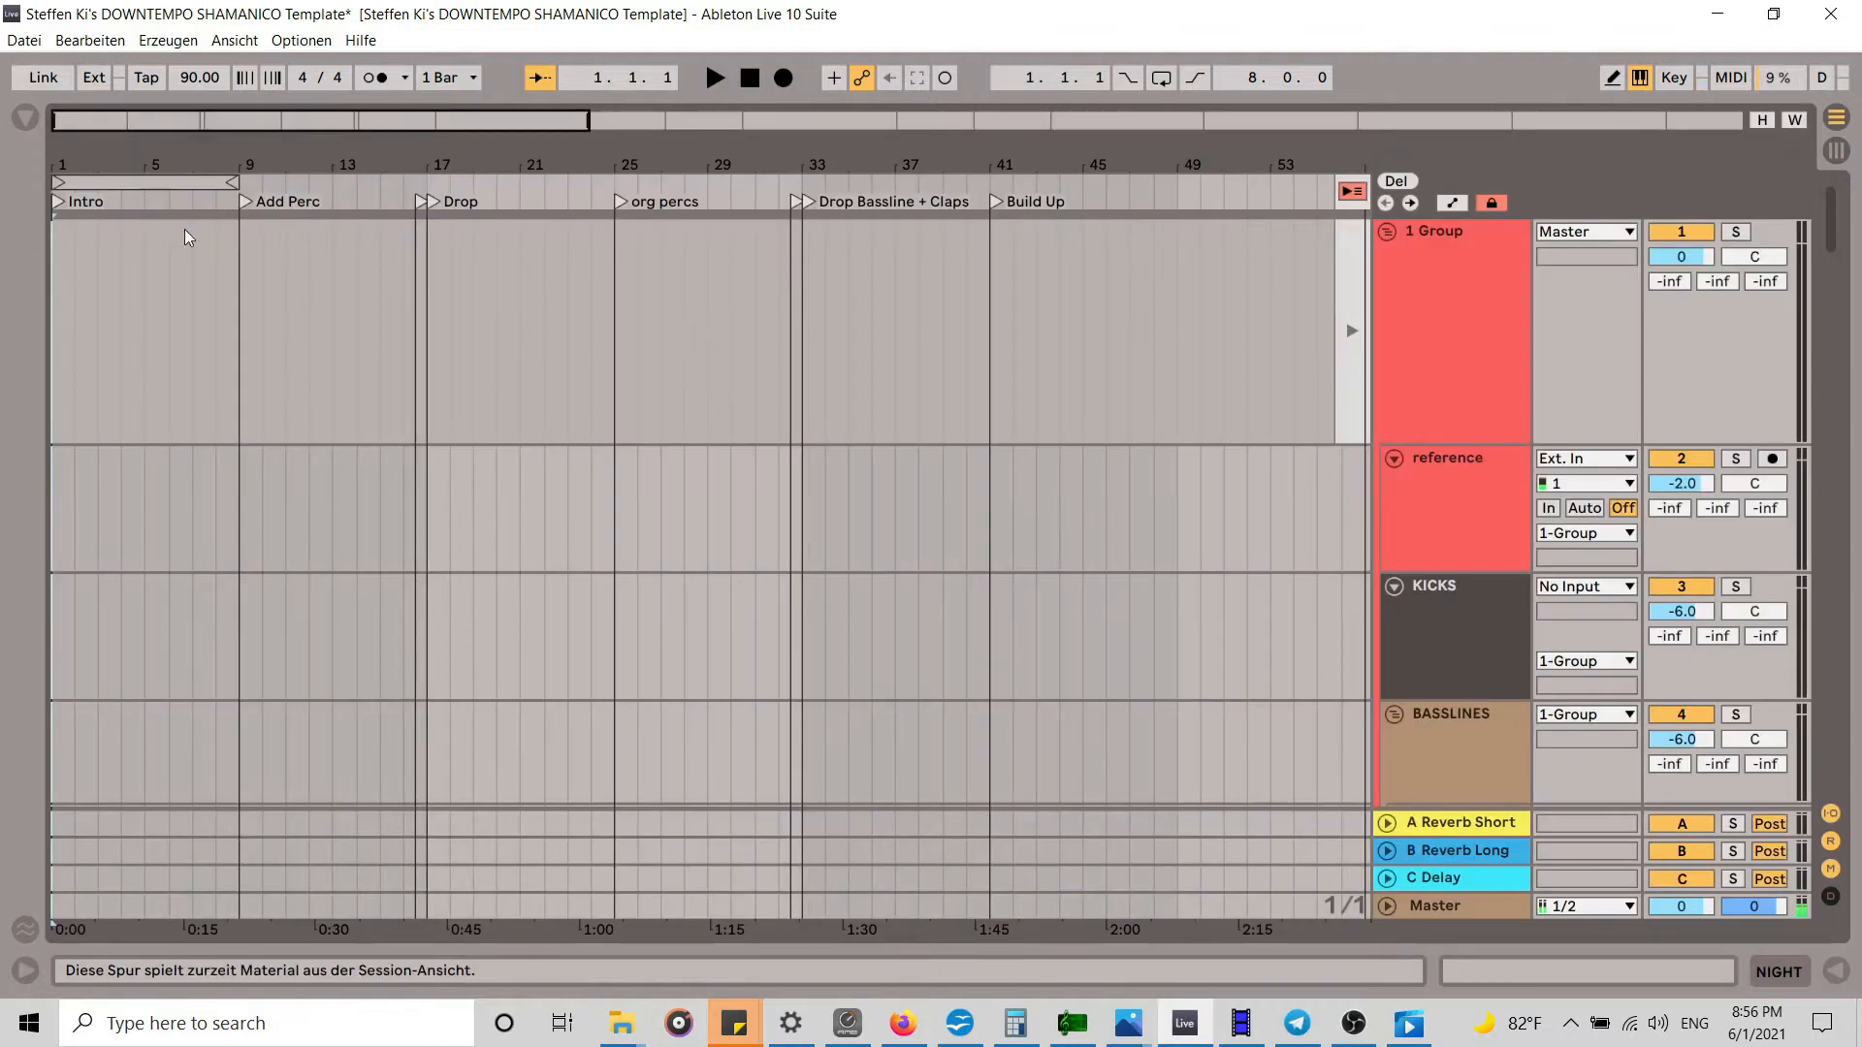
{"action": "left_click", "coordinate": [165, 182]}
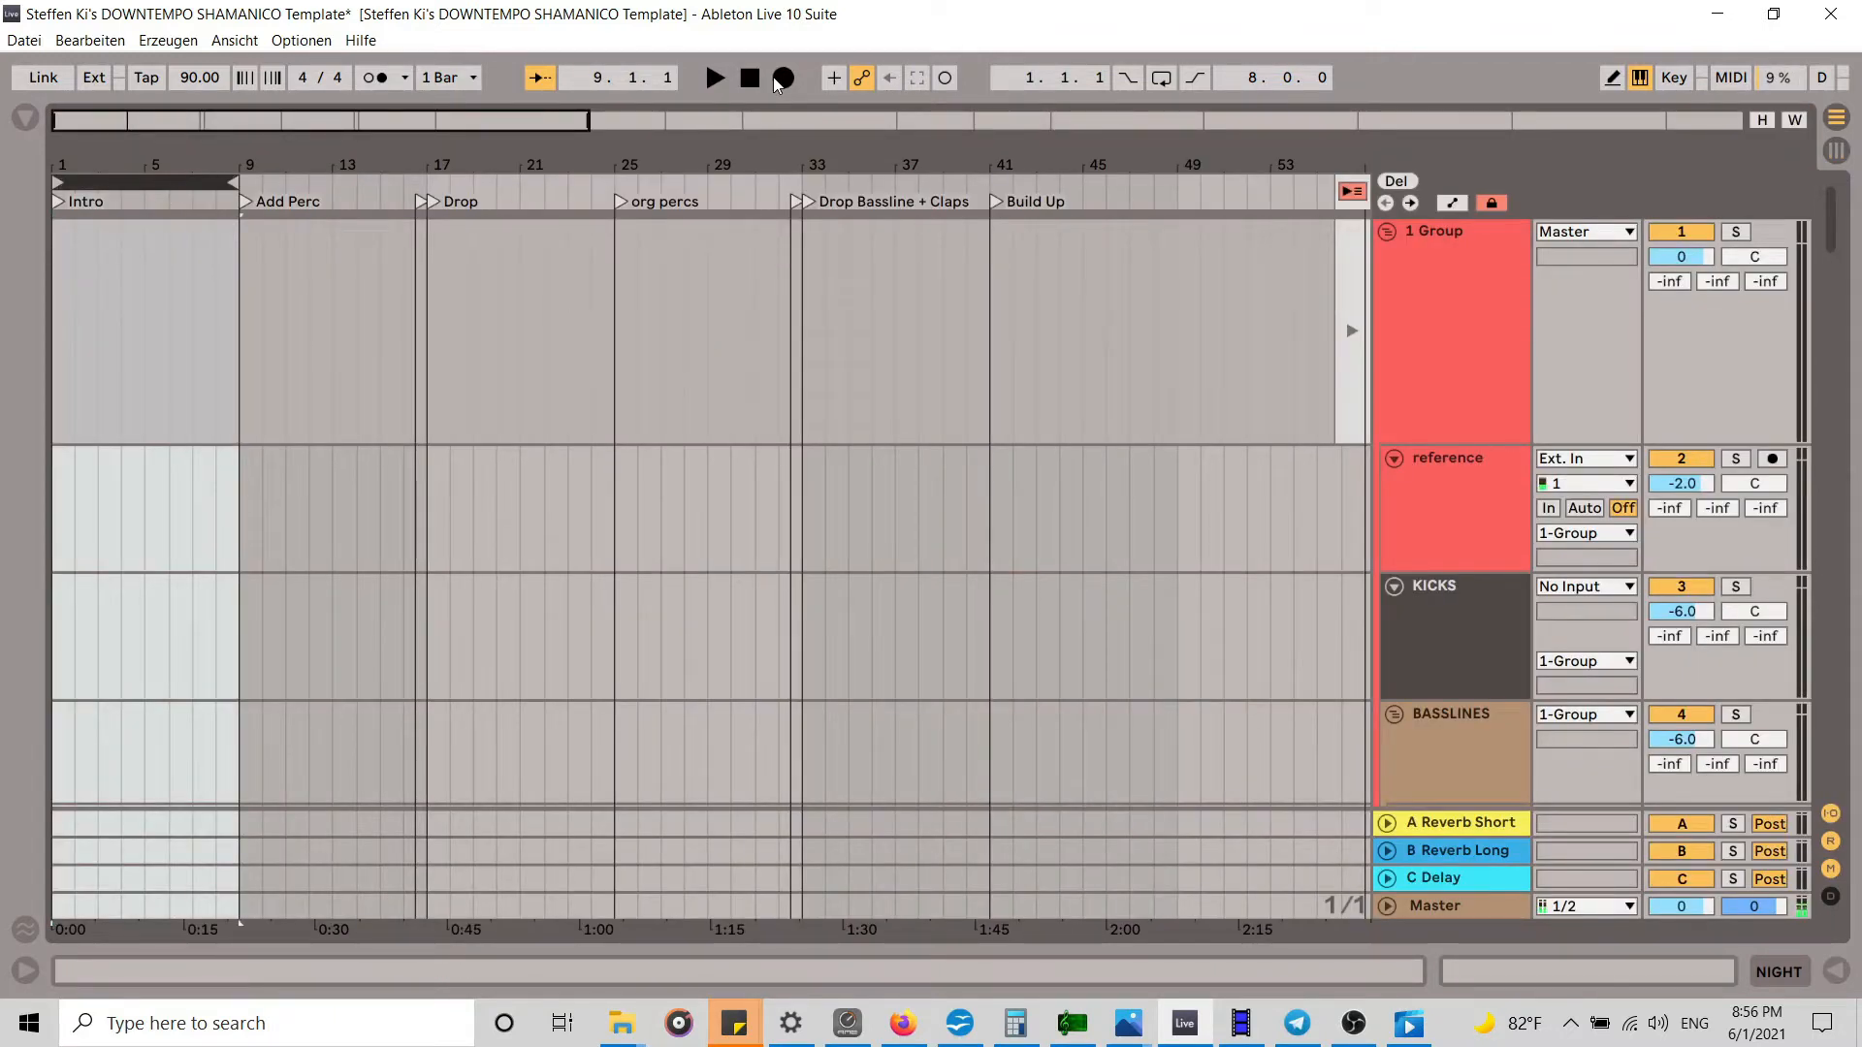
{"action": "left_click_drag", "start_coordinate": [1831, 219], "coordinate": [1825, 703]}
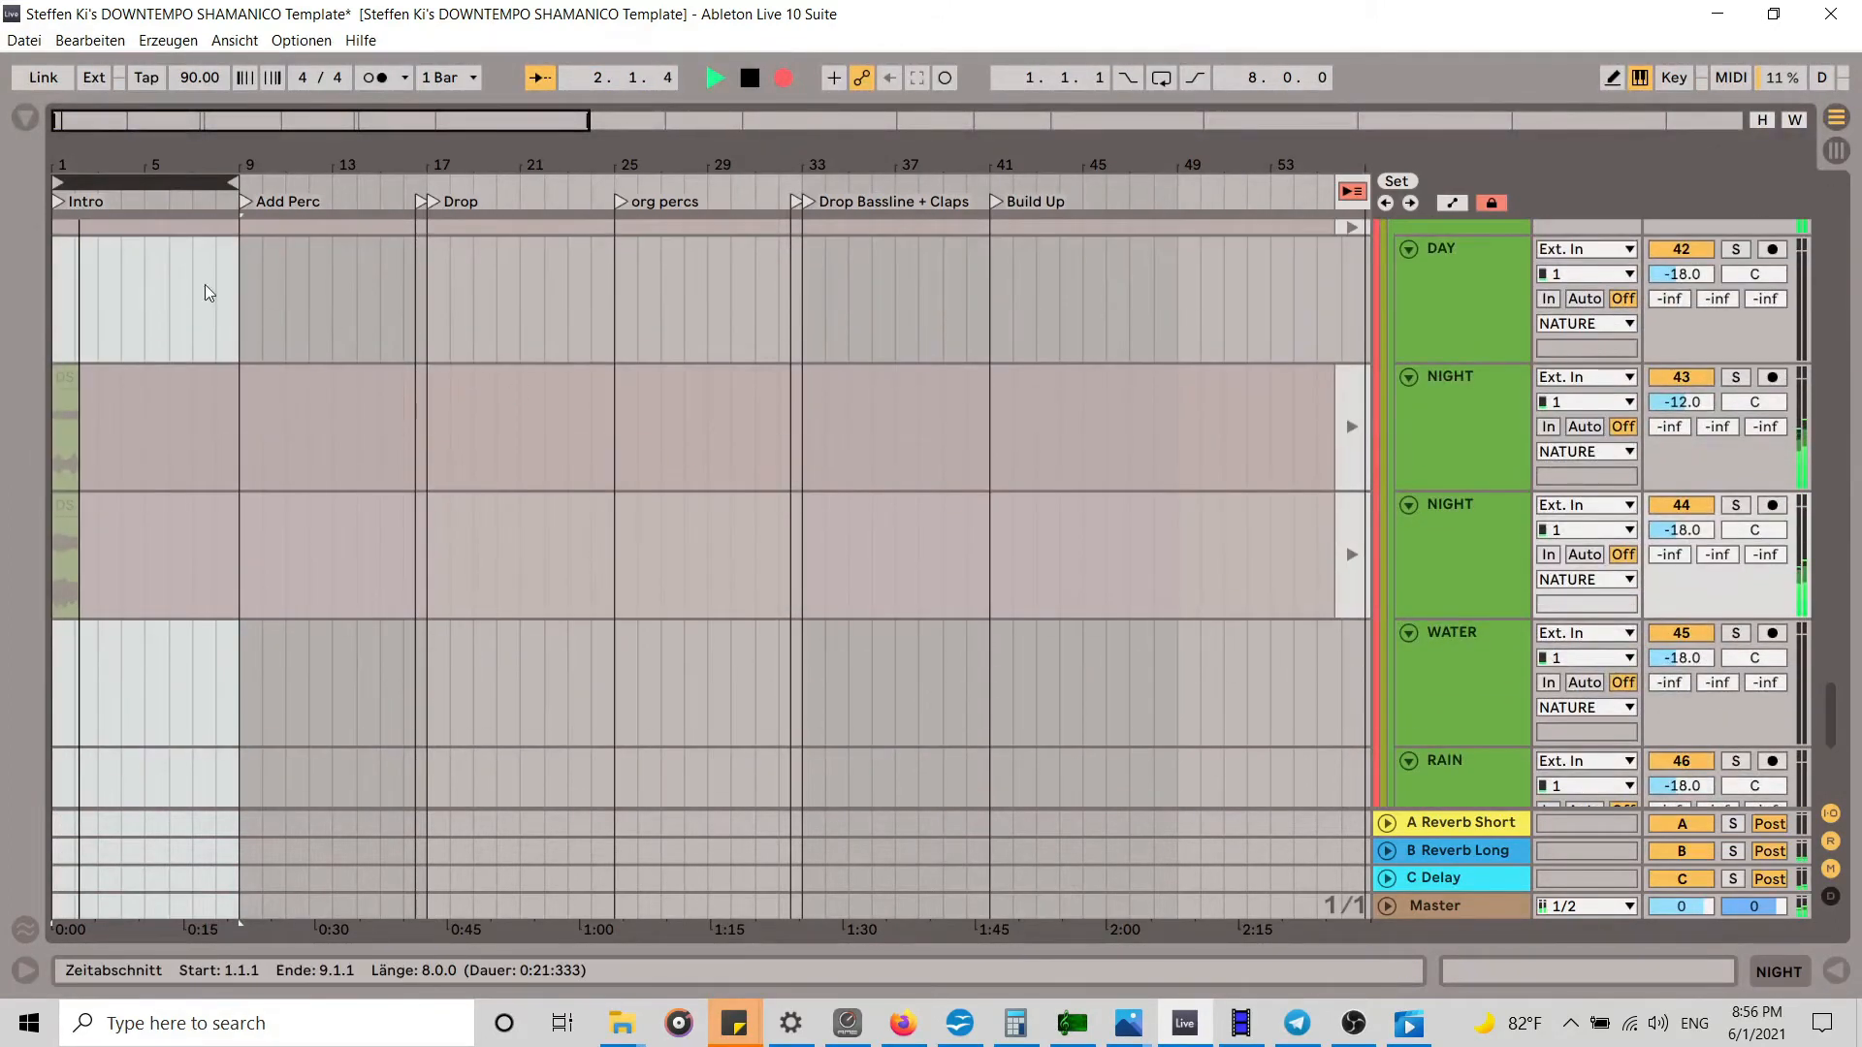
{"action": "left_click_drag", "start_coordinate": [117, 168], "coordinate": [119, 233]}
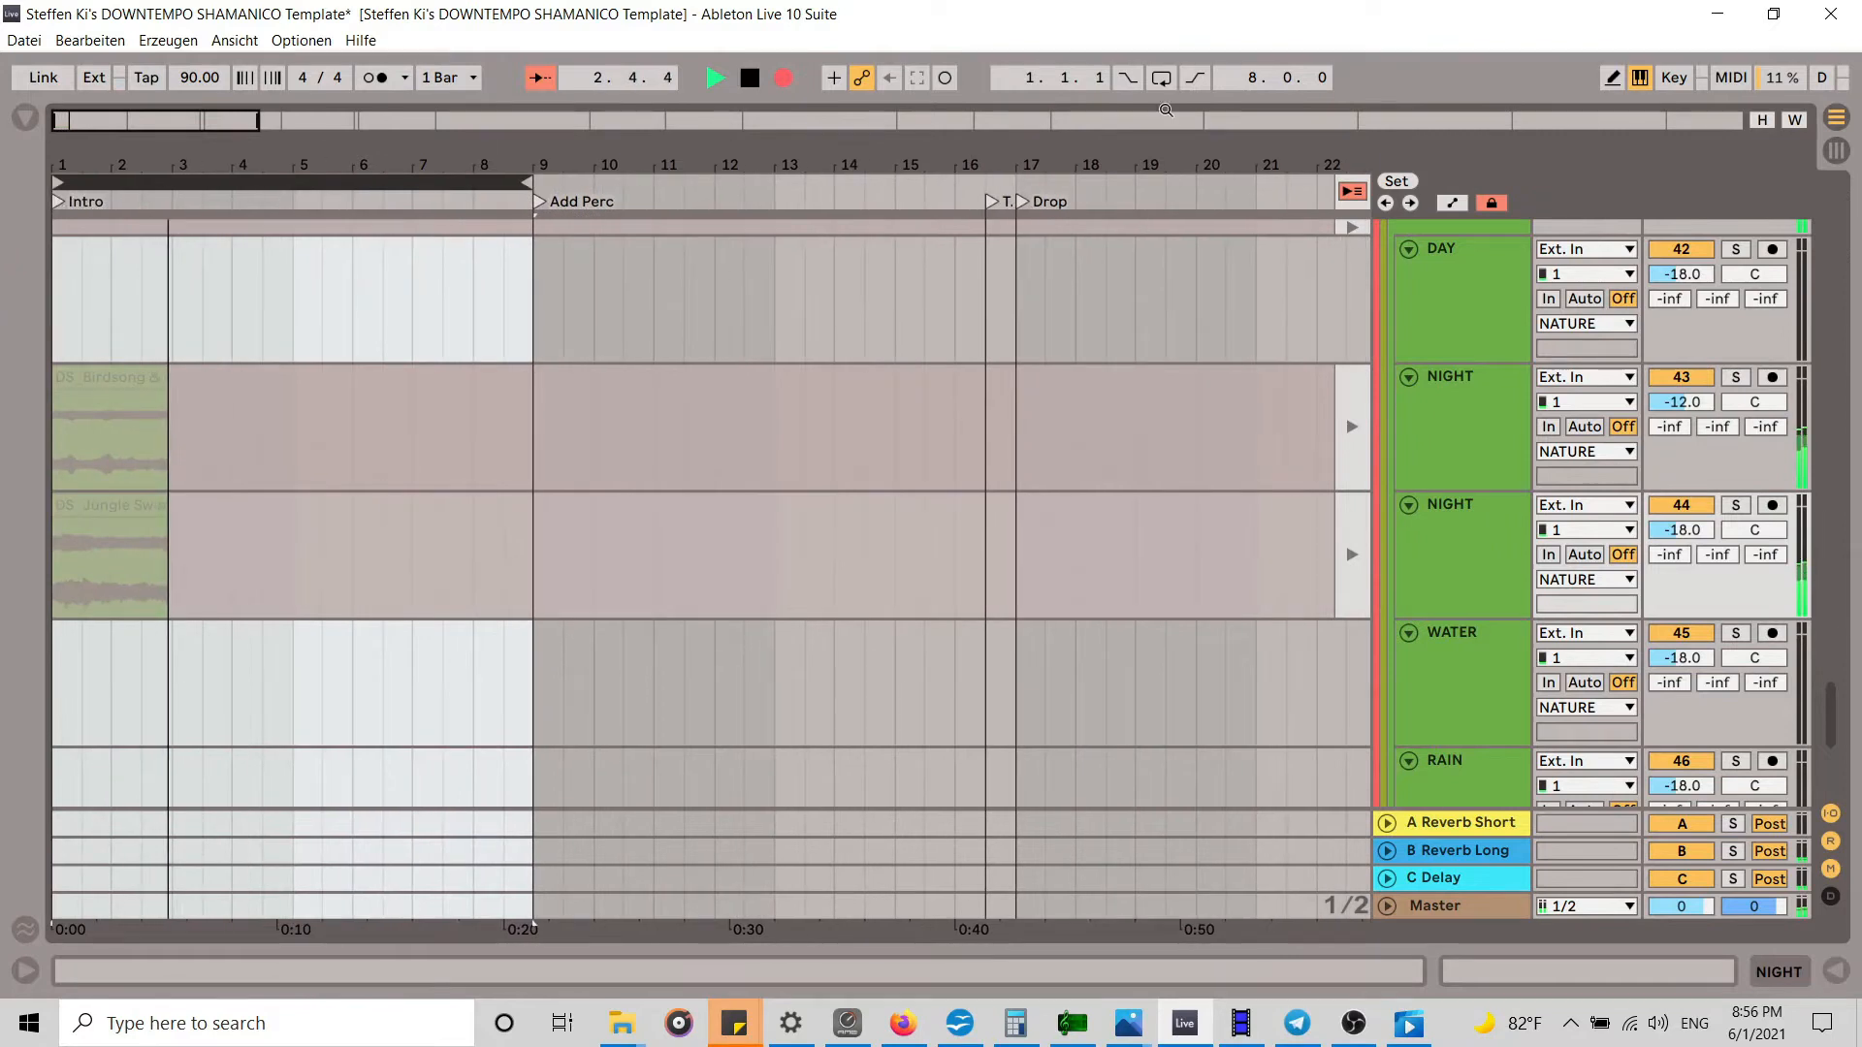
{"action": "key", "text": "space"}
{"action": "left_click", "coordinate": [1356, 192]}
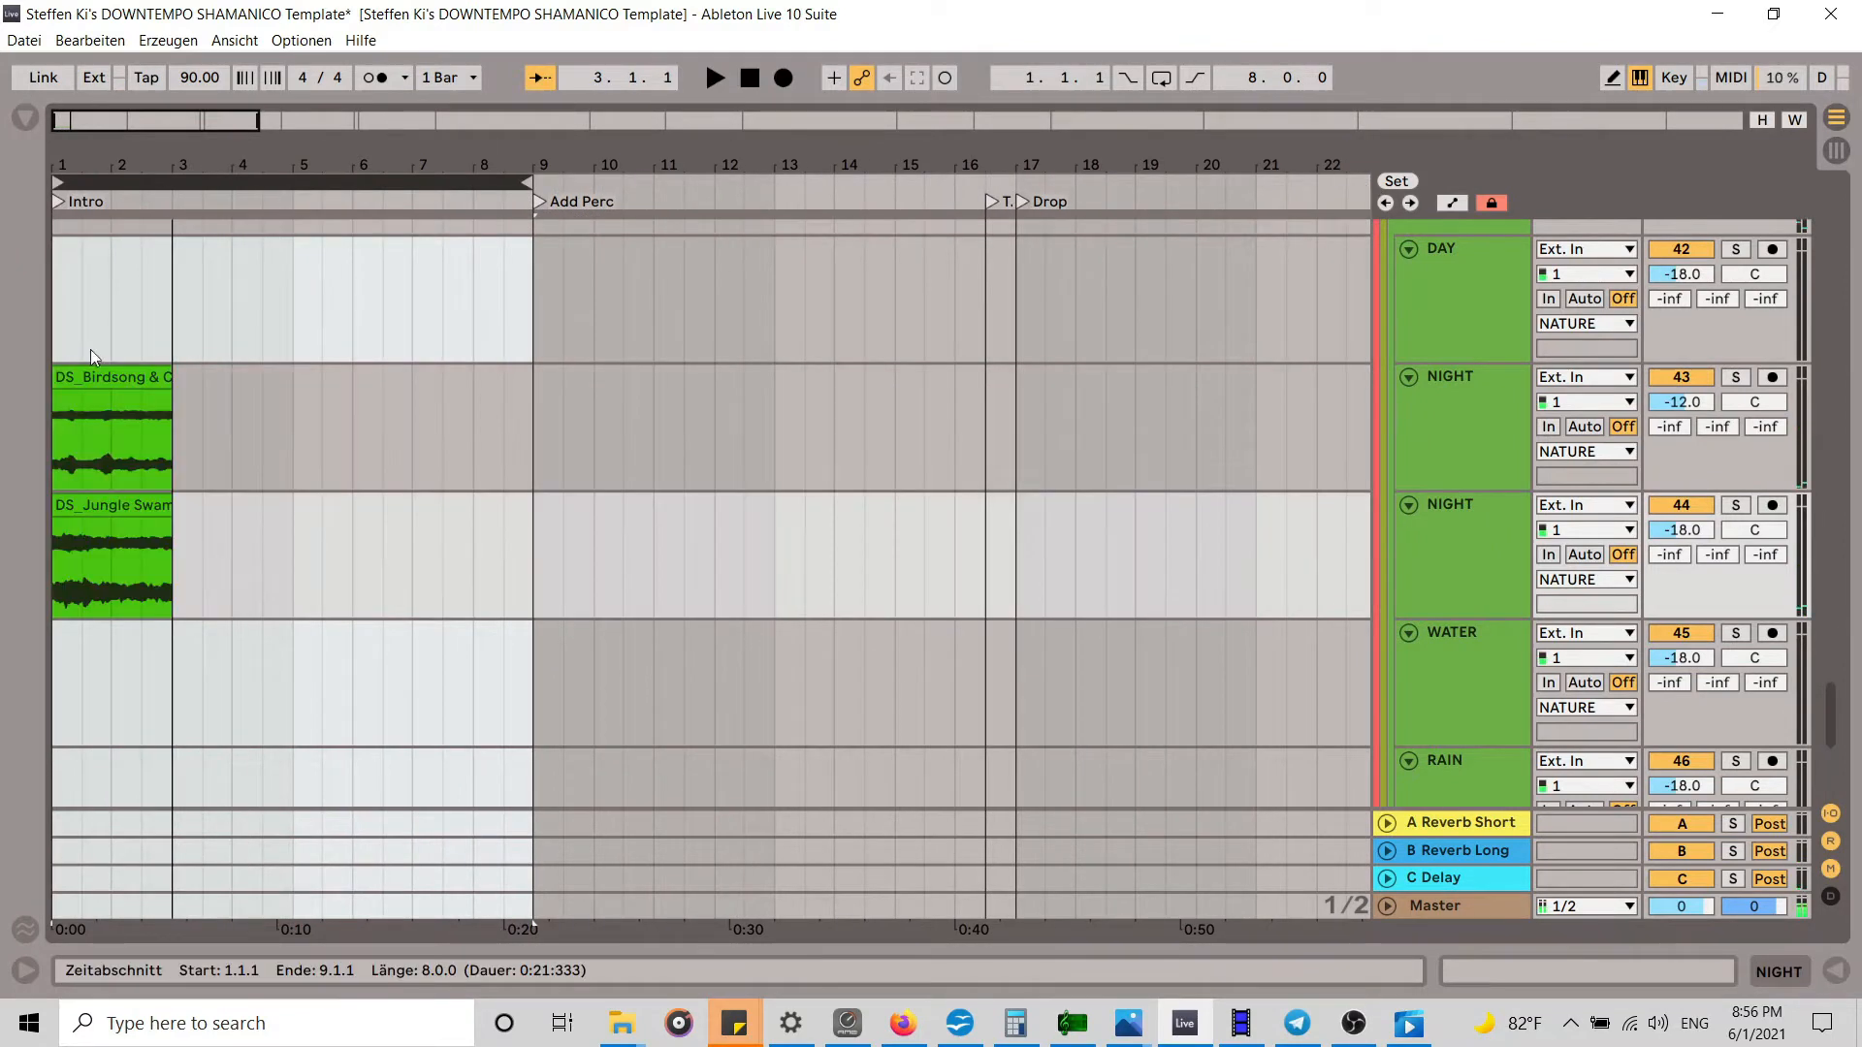
Step: Extend both recorded NIGHT clips past the Outro marker so they end at bar 193
{"action": "left_click_drag", "start_coordinate": [171, 407], "coordinate": [533, 407]}
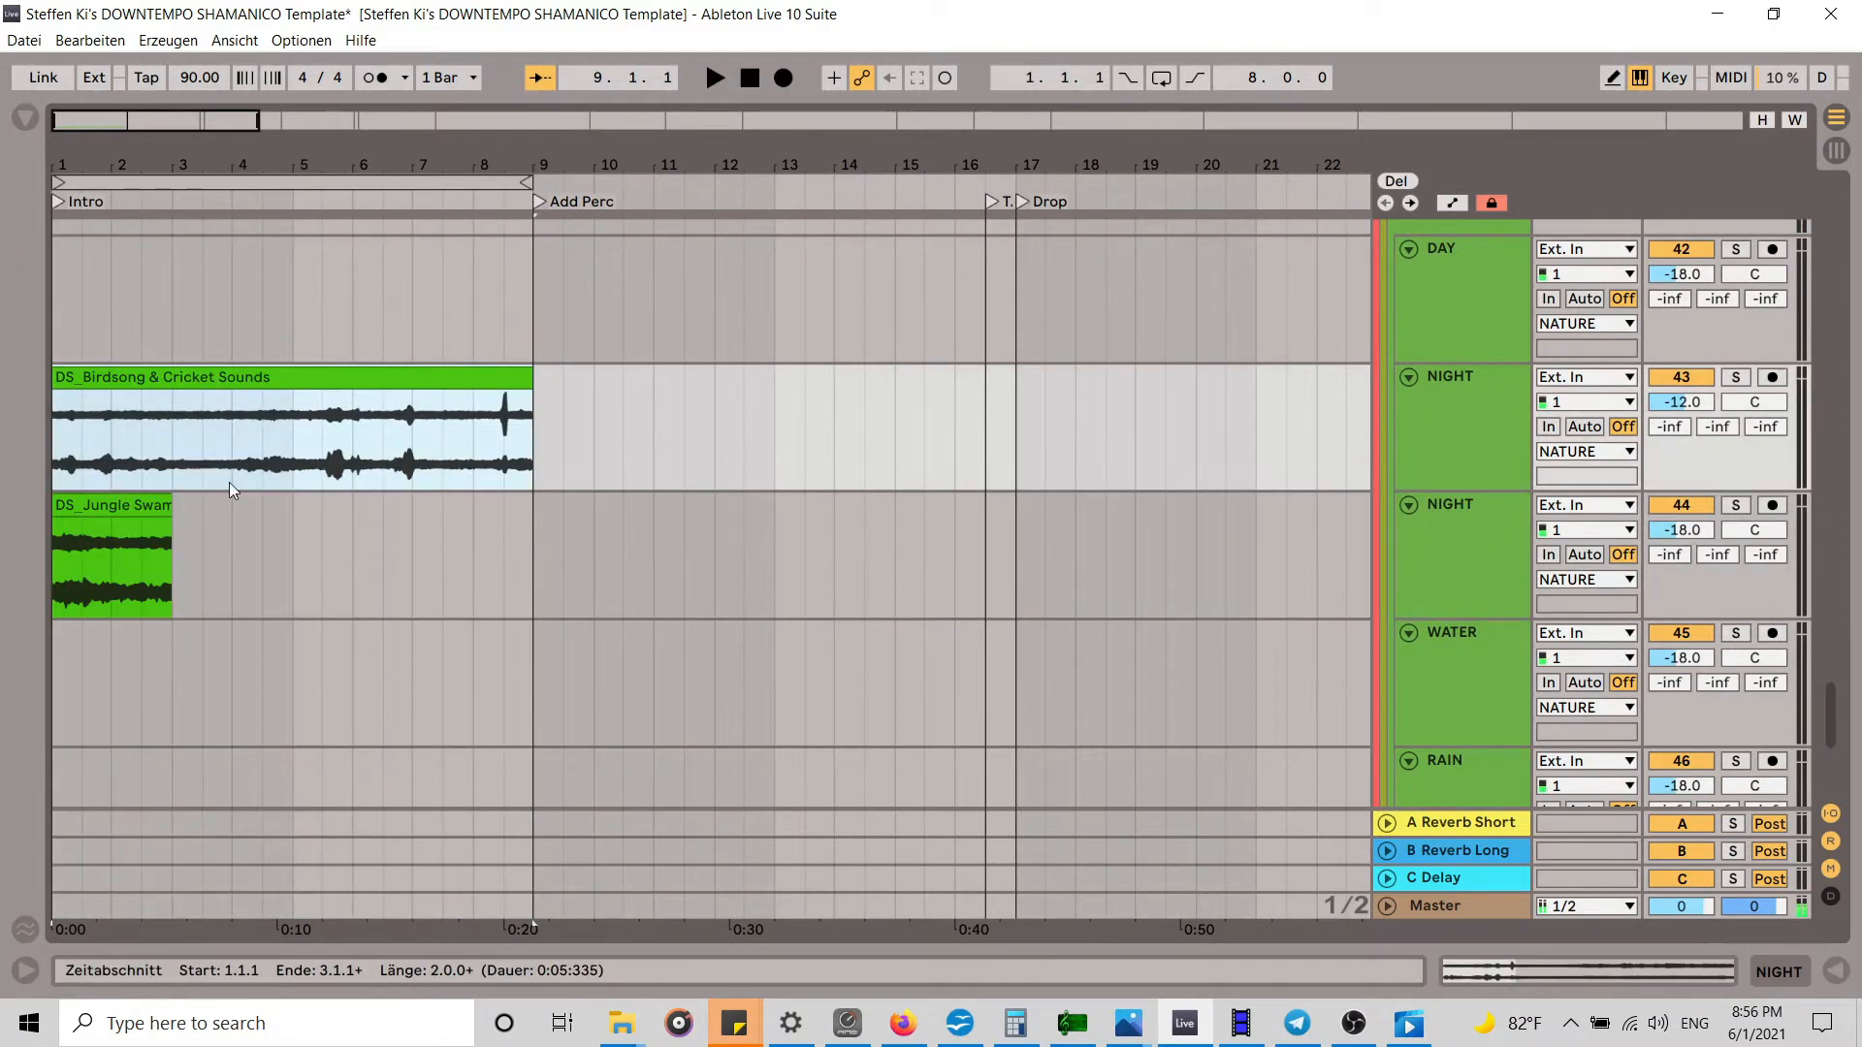
{"action": "left_click_drag", "start_coordinate": [164, 515], "coordinate": [532, 514]}
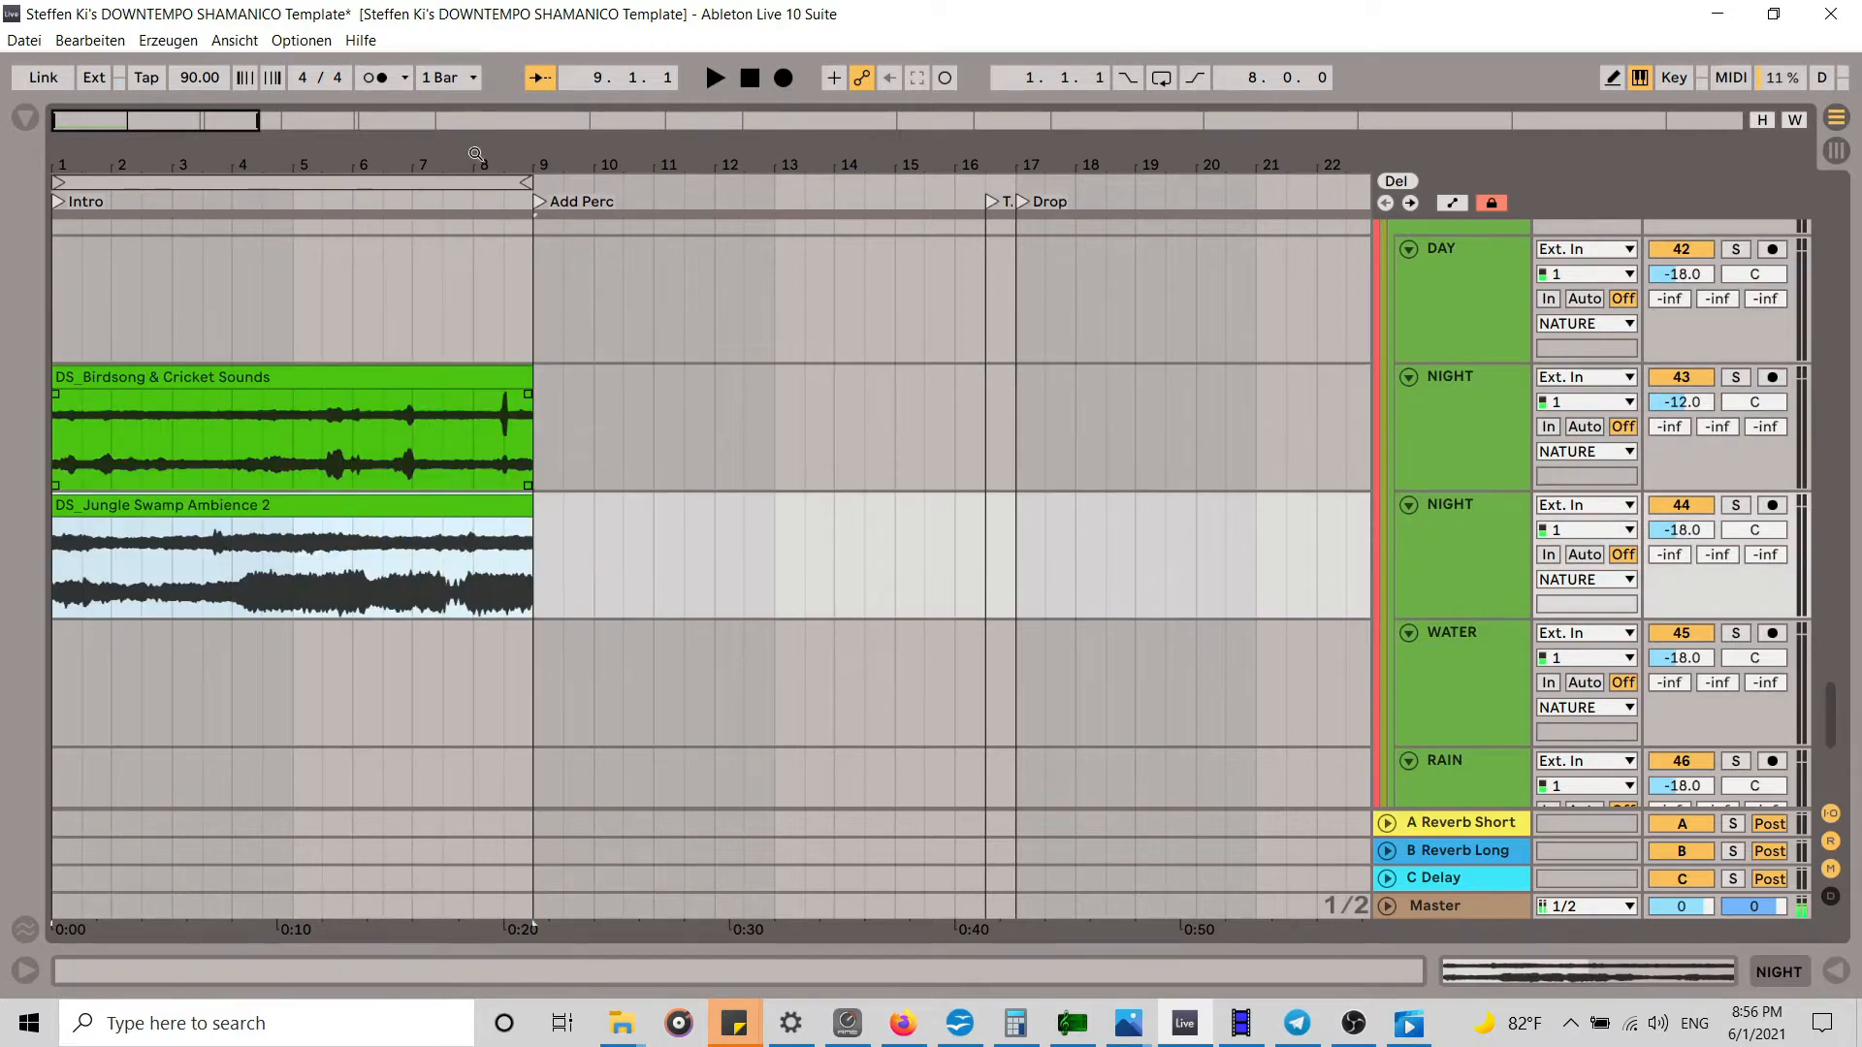
{"action": "key", "text": "w"}
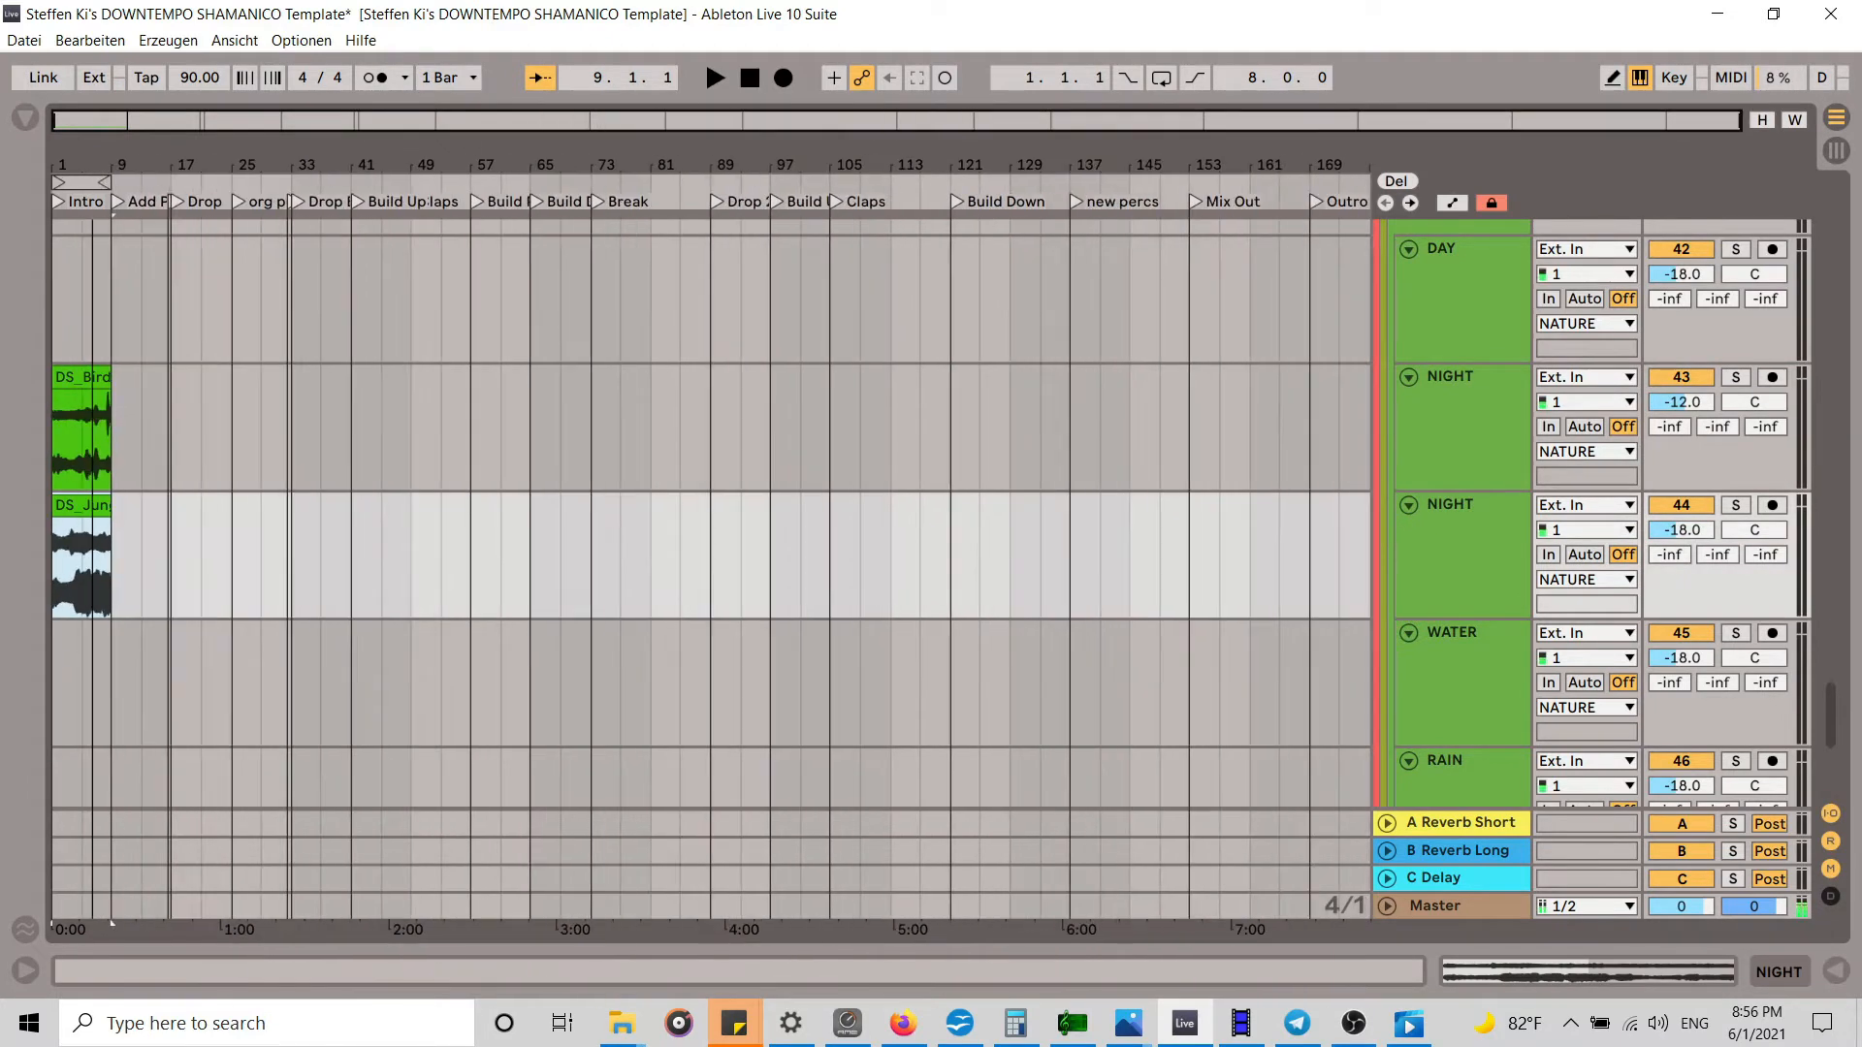
{"action": "left_click_drag", "start_coordinate": [111, 417], "coordinate": [1339, 372]}
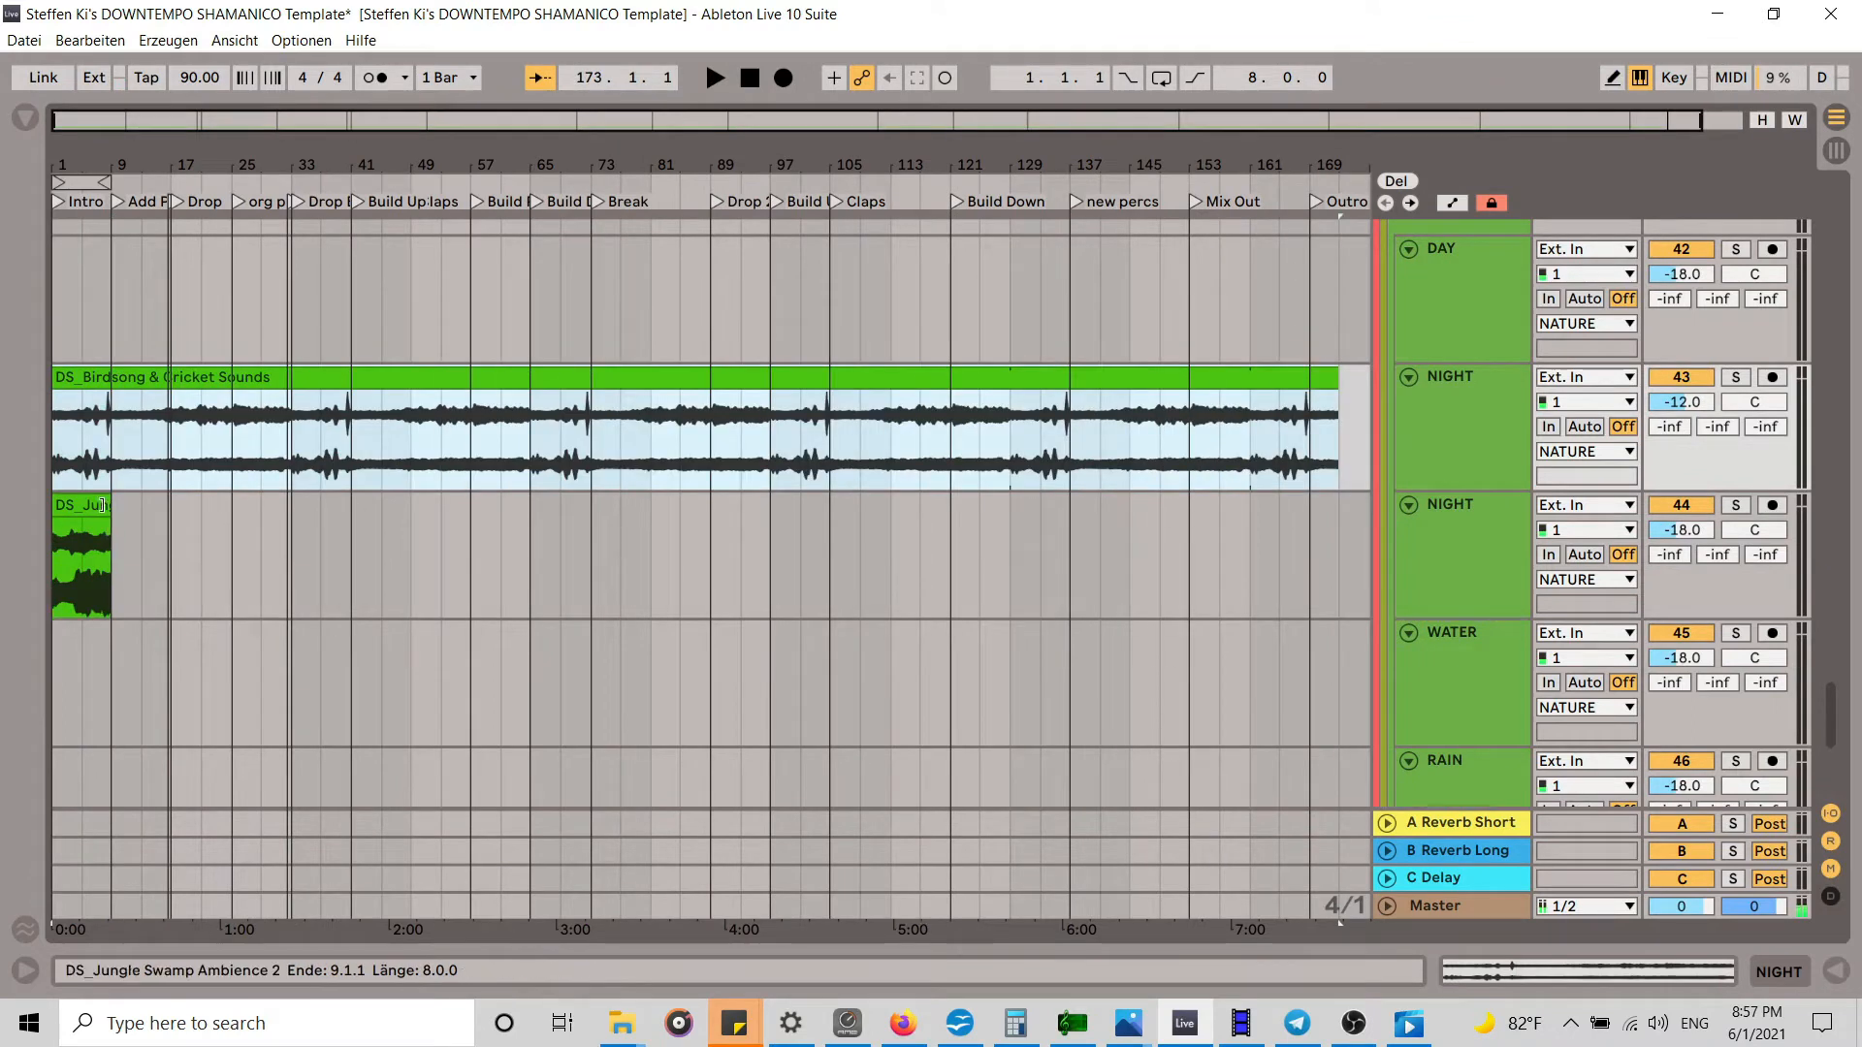
{"action": "left_click_drag", "start_coordinate": [105, 511], "coordinate": [1382, 498]}
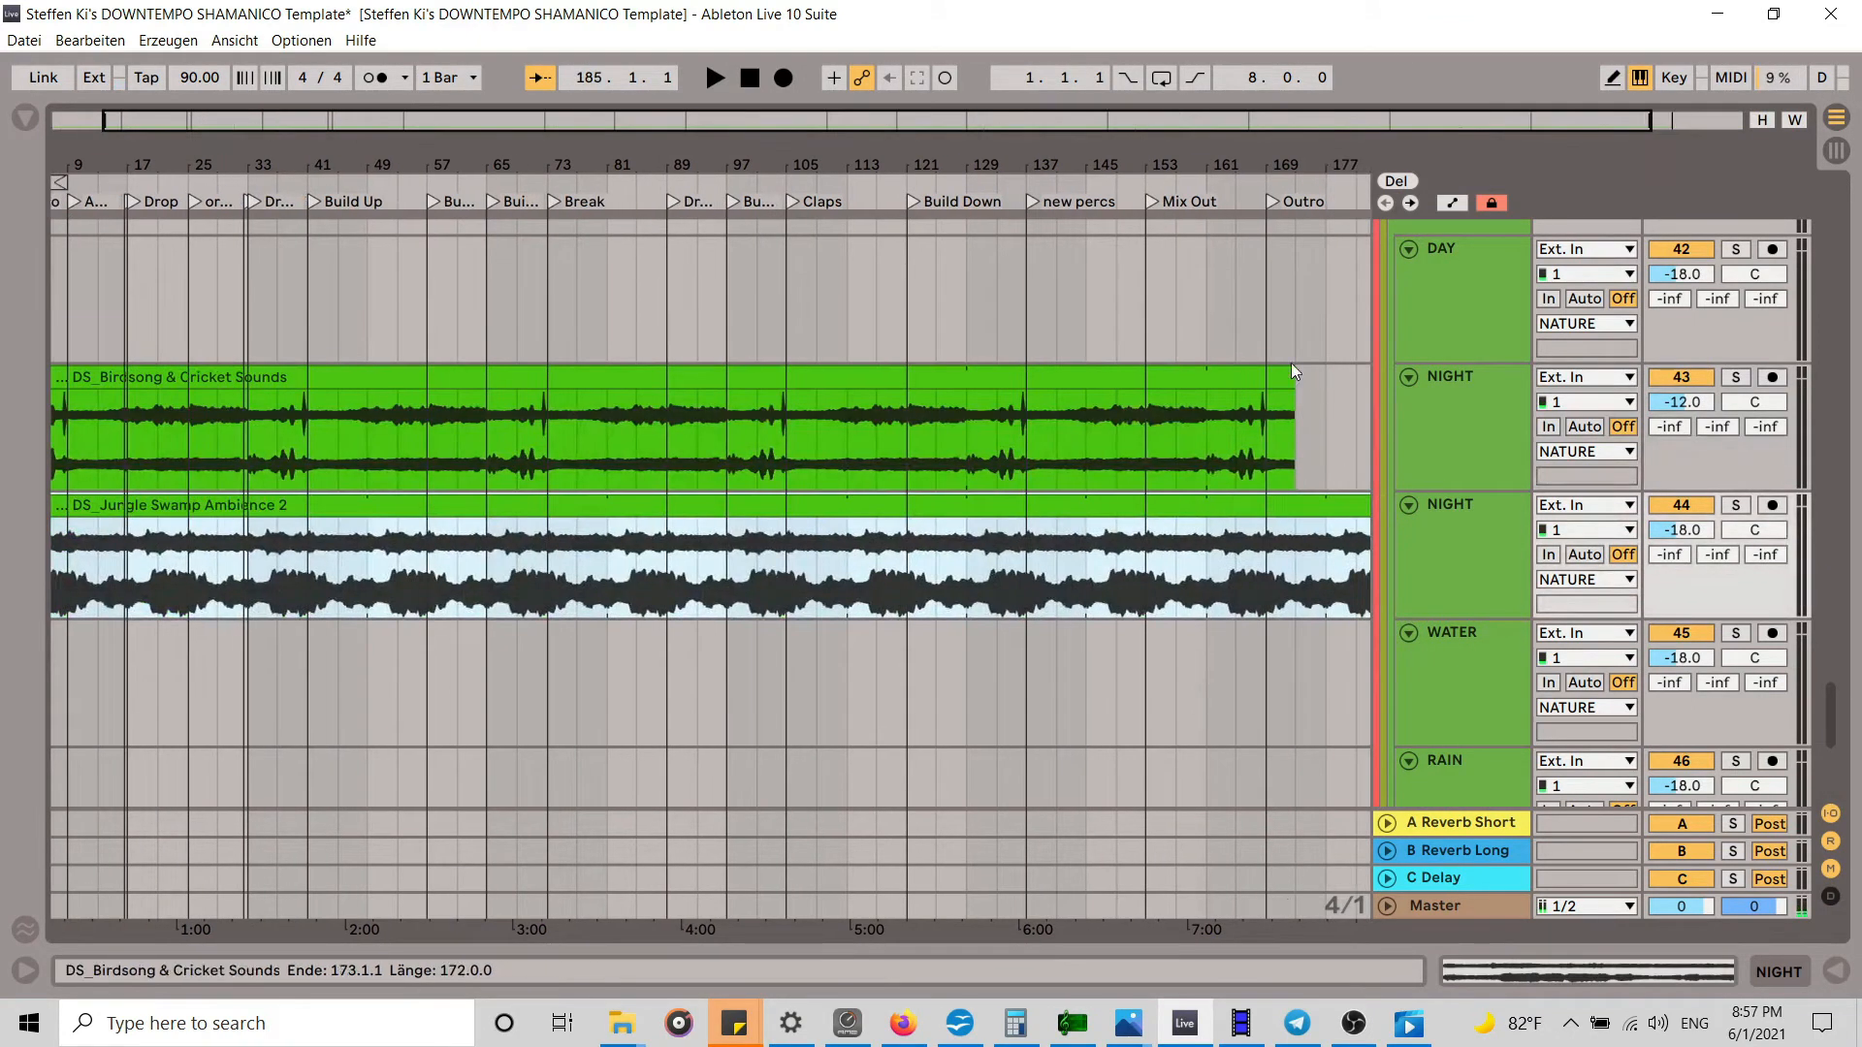
{"action": "left_click_drag", "start_coordinate": [1286, 382], "coordinate": [1377, 376]}
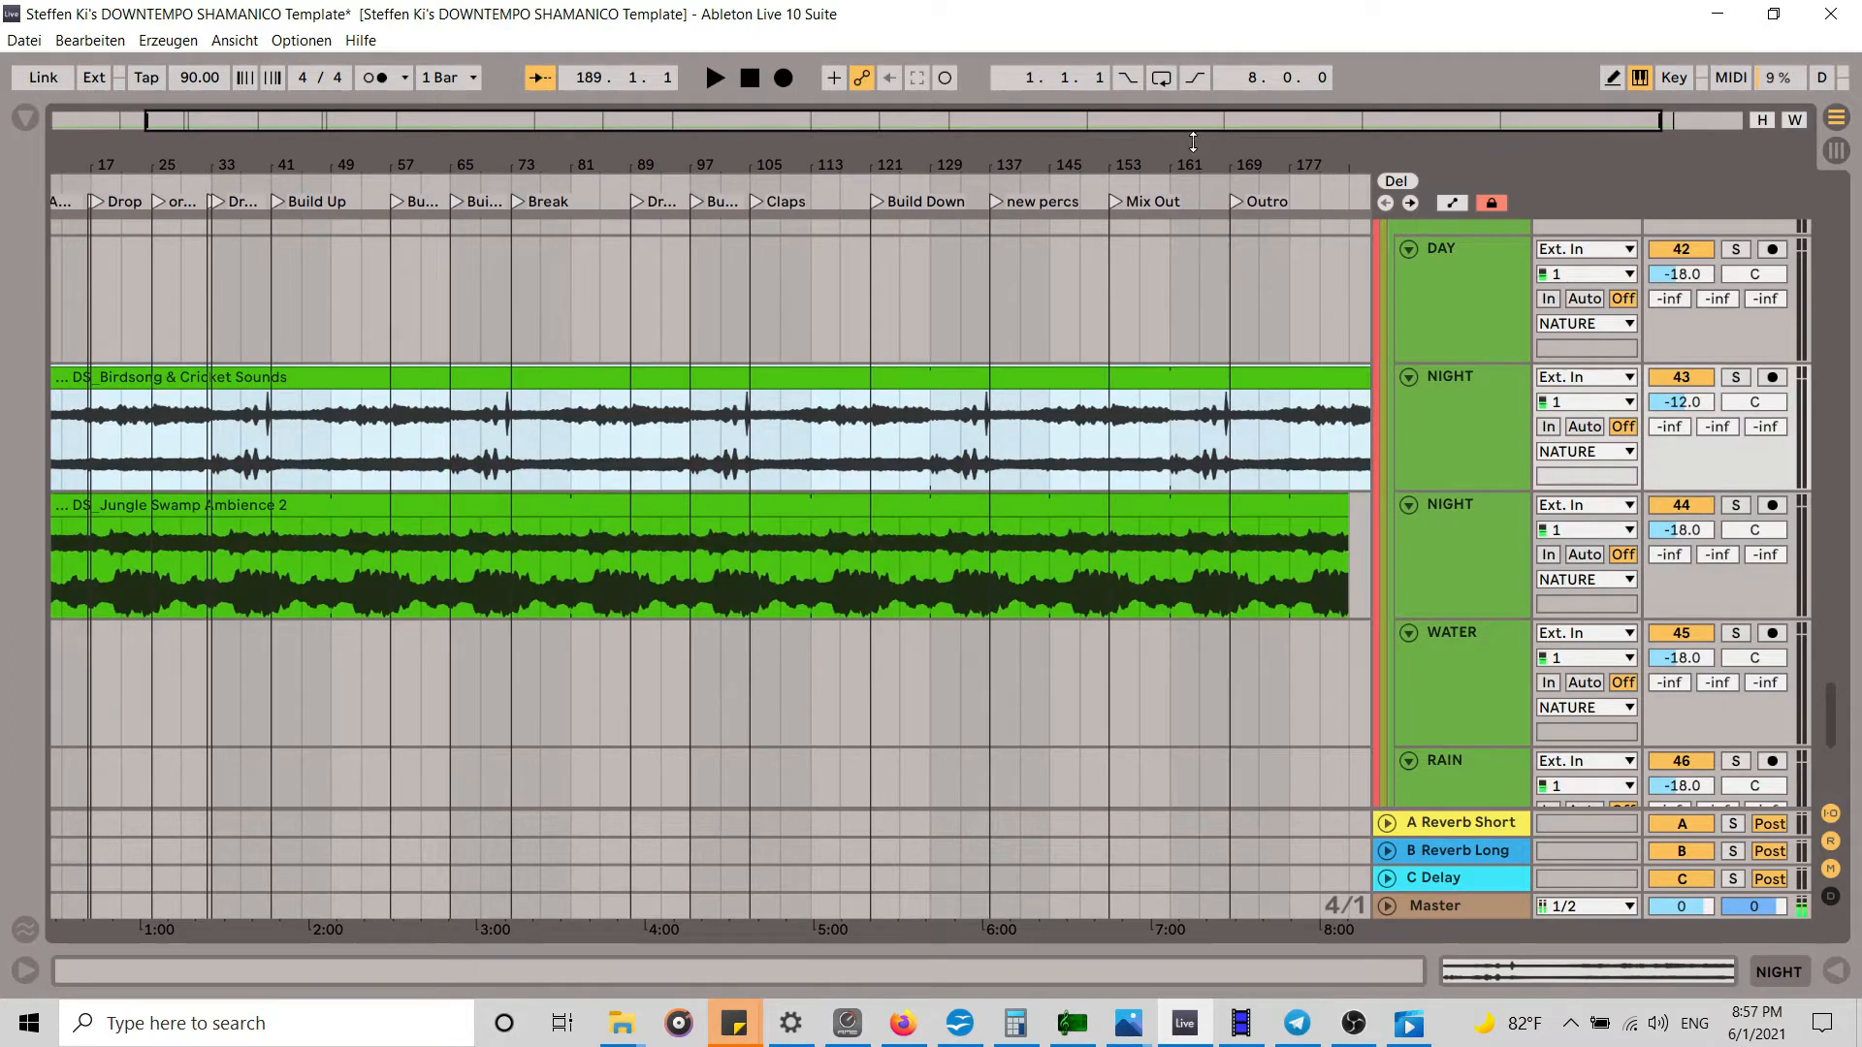
{"action": "left_click_drag", "start_coordinate": [1192, 154], "coordinate": [1191, 107]}
{"action": "left_click_drag", "start_coordinate": [1315, 376], "coordinate": [1219, 369]}
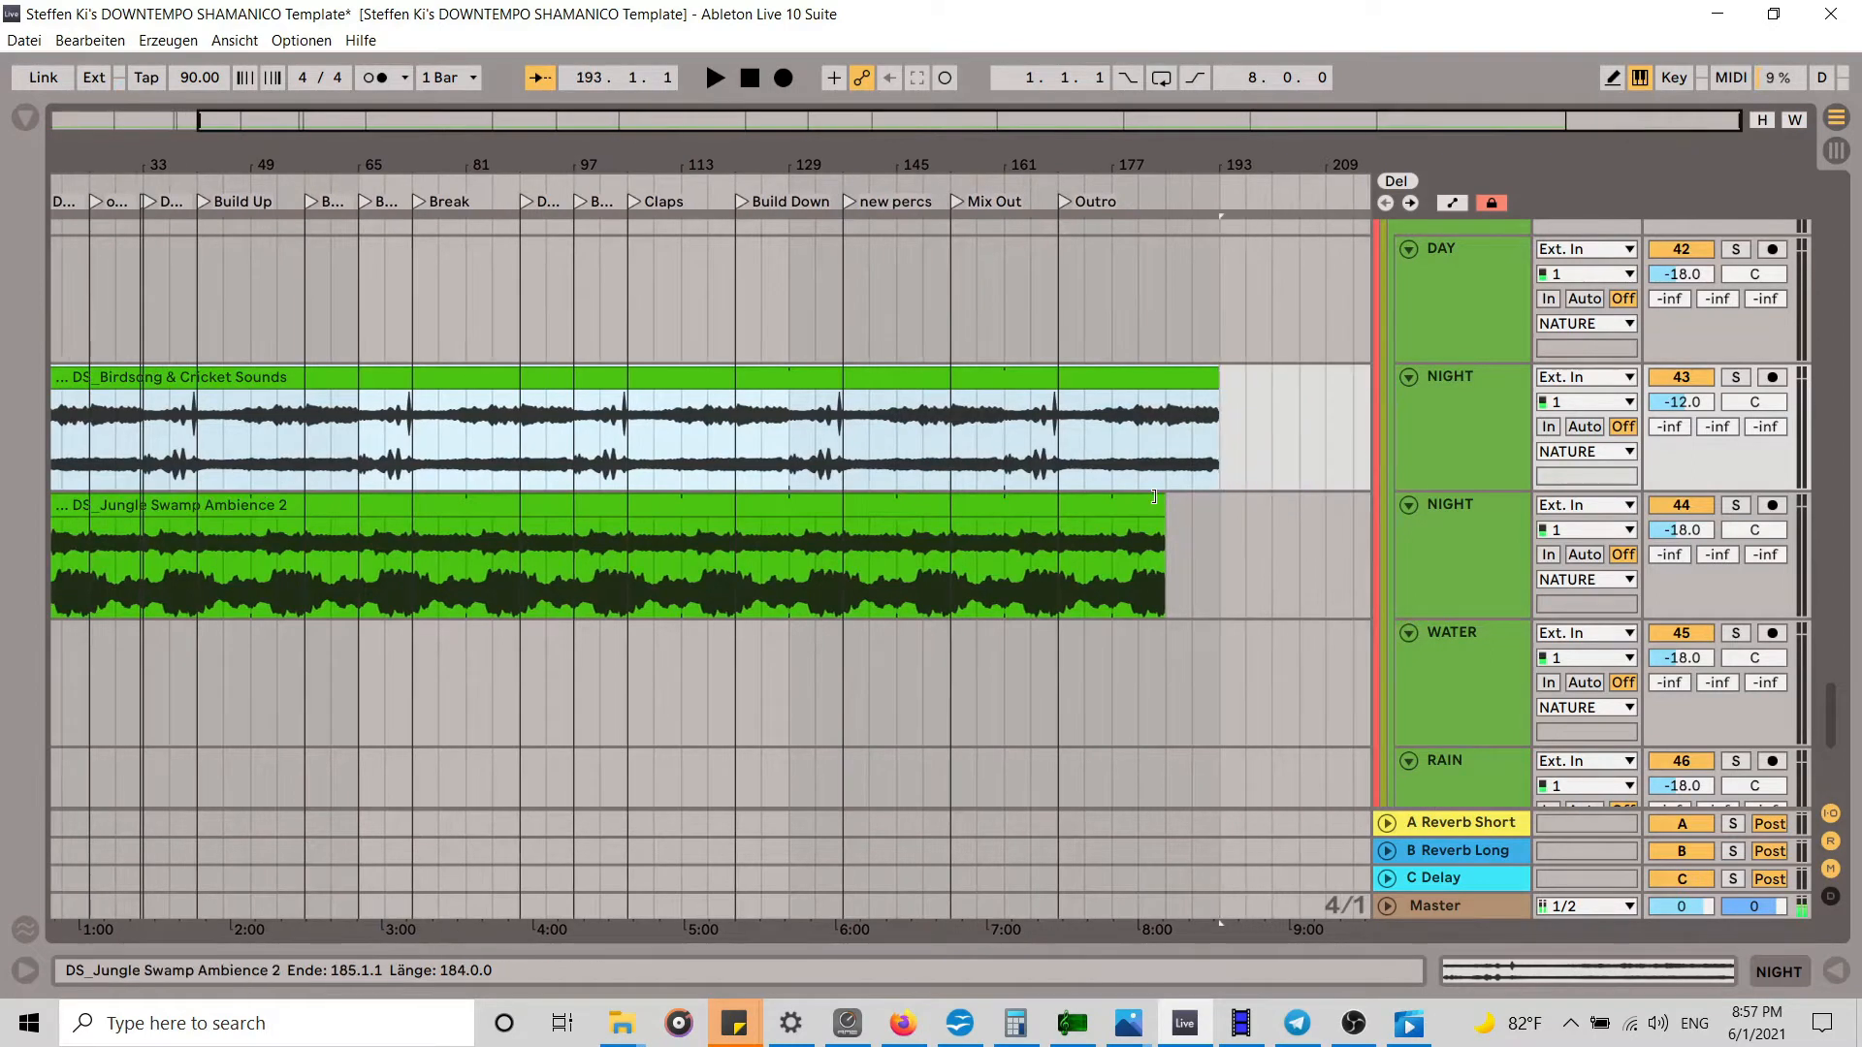
{"action": "left_click_drag", "start_coordinate": [1164, 504], "coordinate": [1220, 497]}
{"action": "left_click_drag", "start_coordinate": [459, 158], "coordinate": [500, 105]}
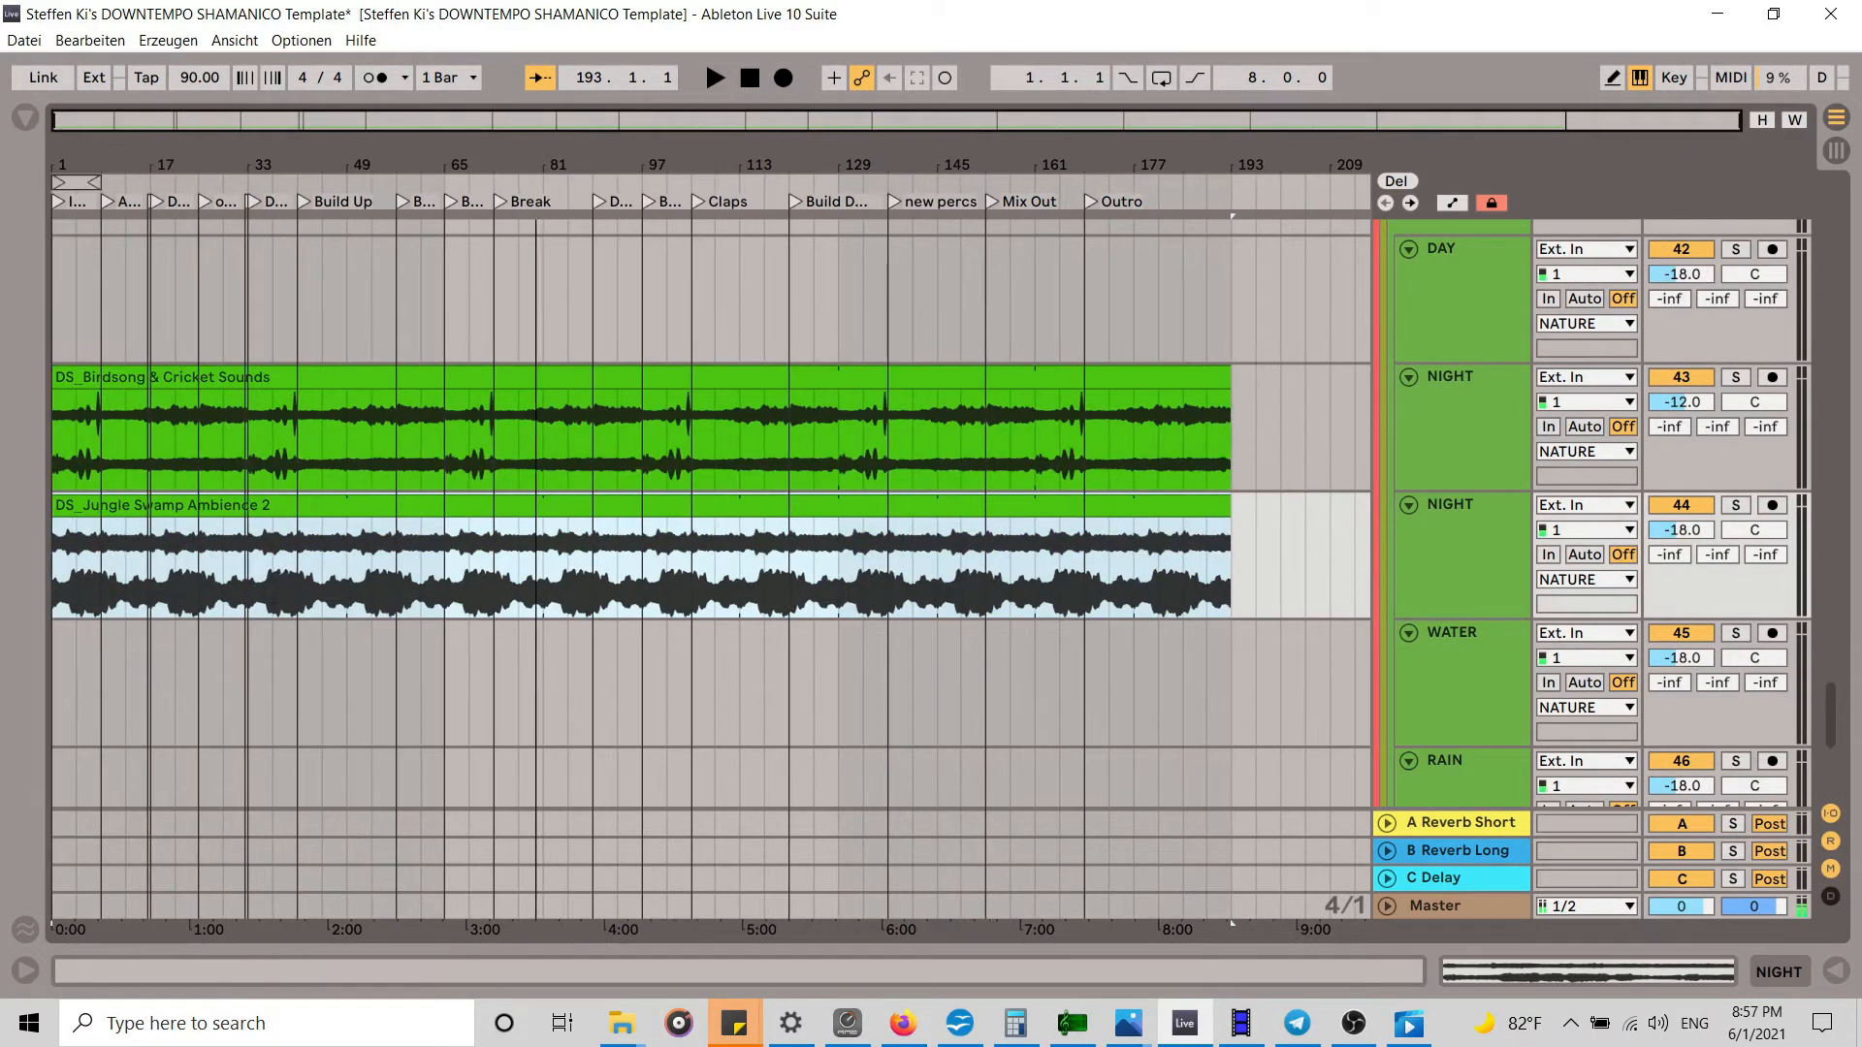
Step: Select the Intro range from bar 1 to bar 9 and return to the Session View
{"action": "left_click_drag", "start_coordinate": [81, 160], "coordinate": [152, 176]}
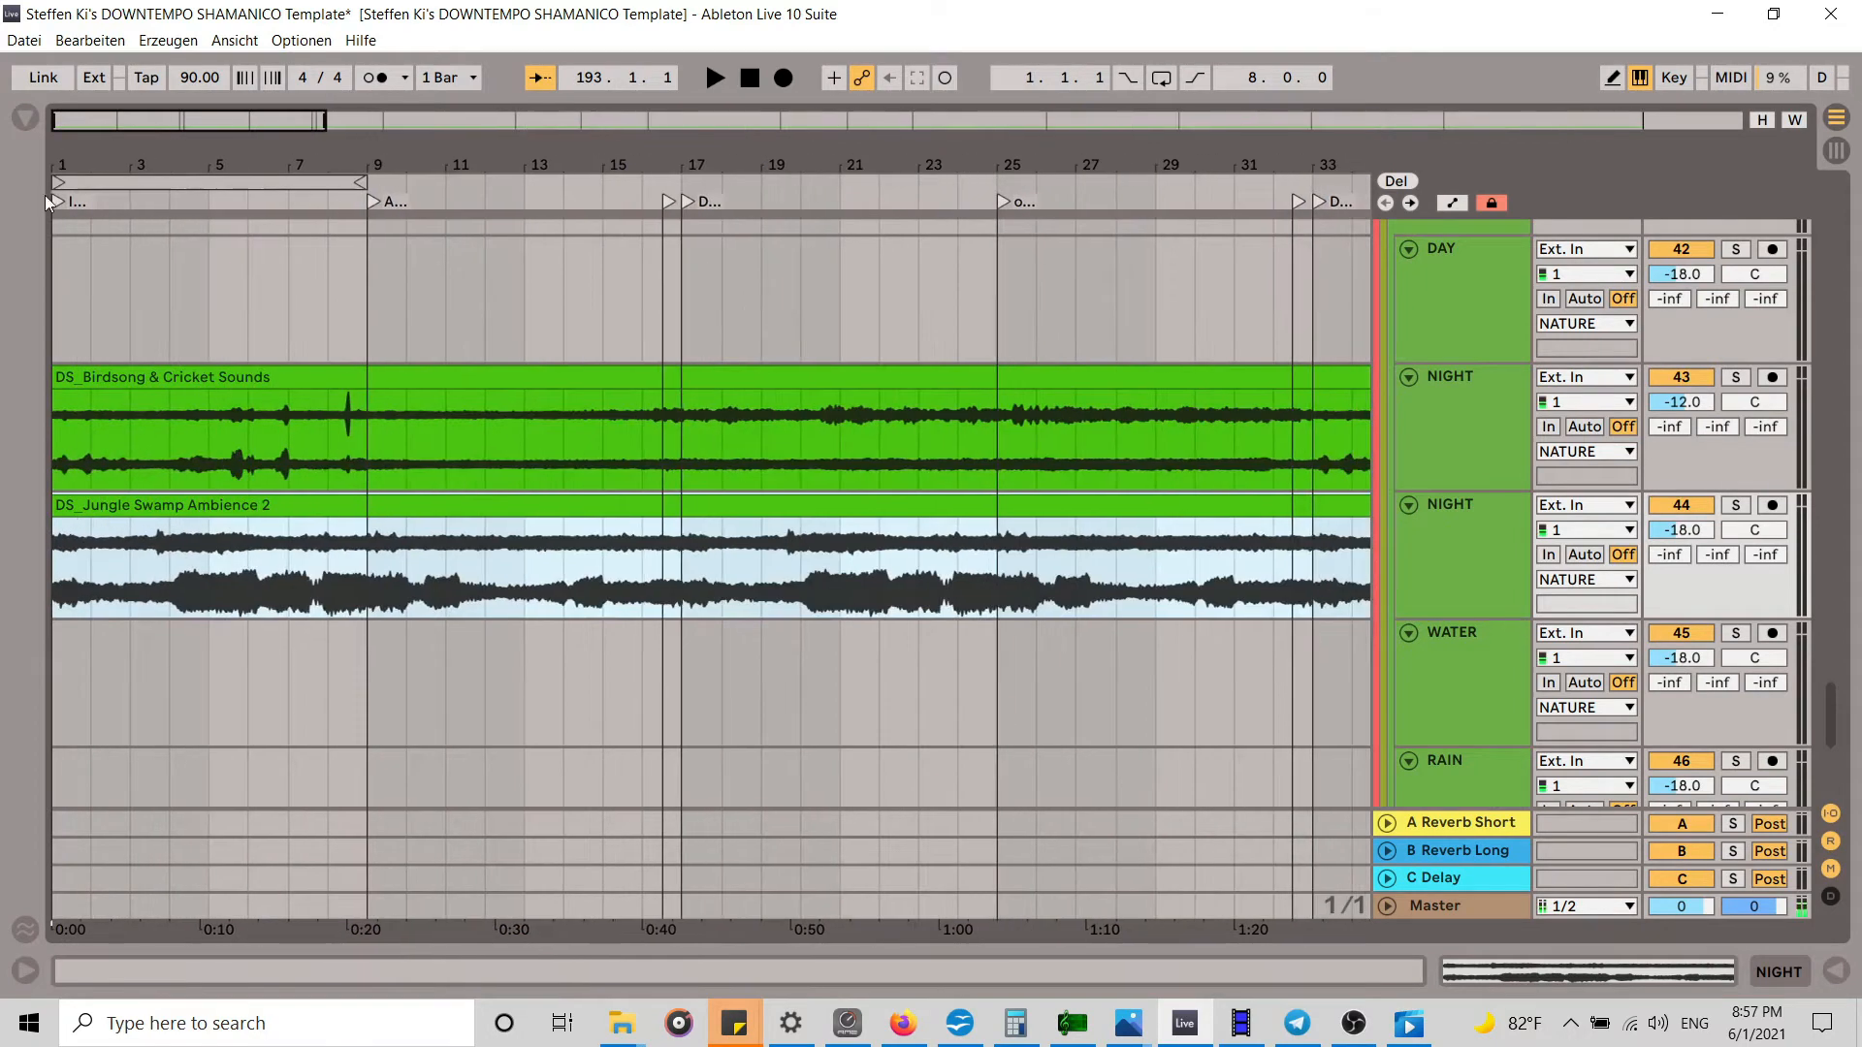
{"action": "left_click", "coordinate": [152, 177]}
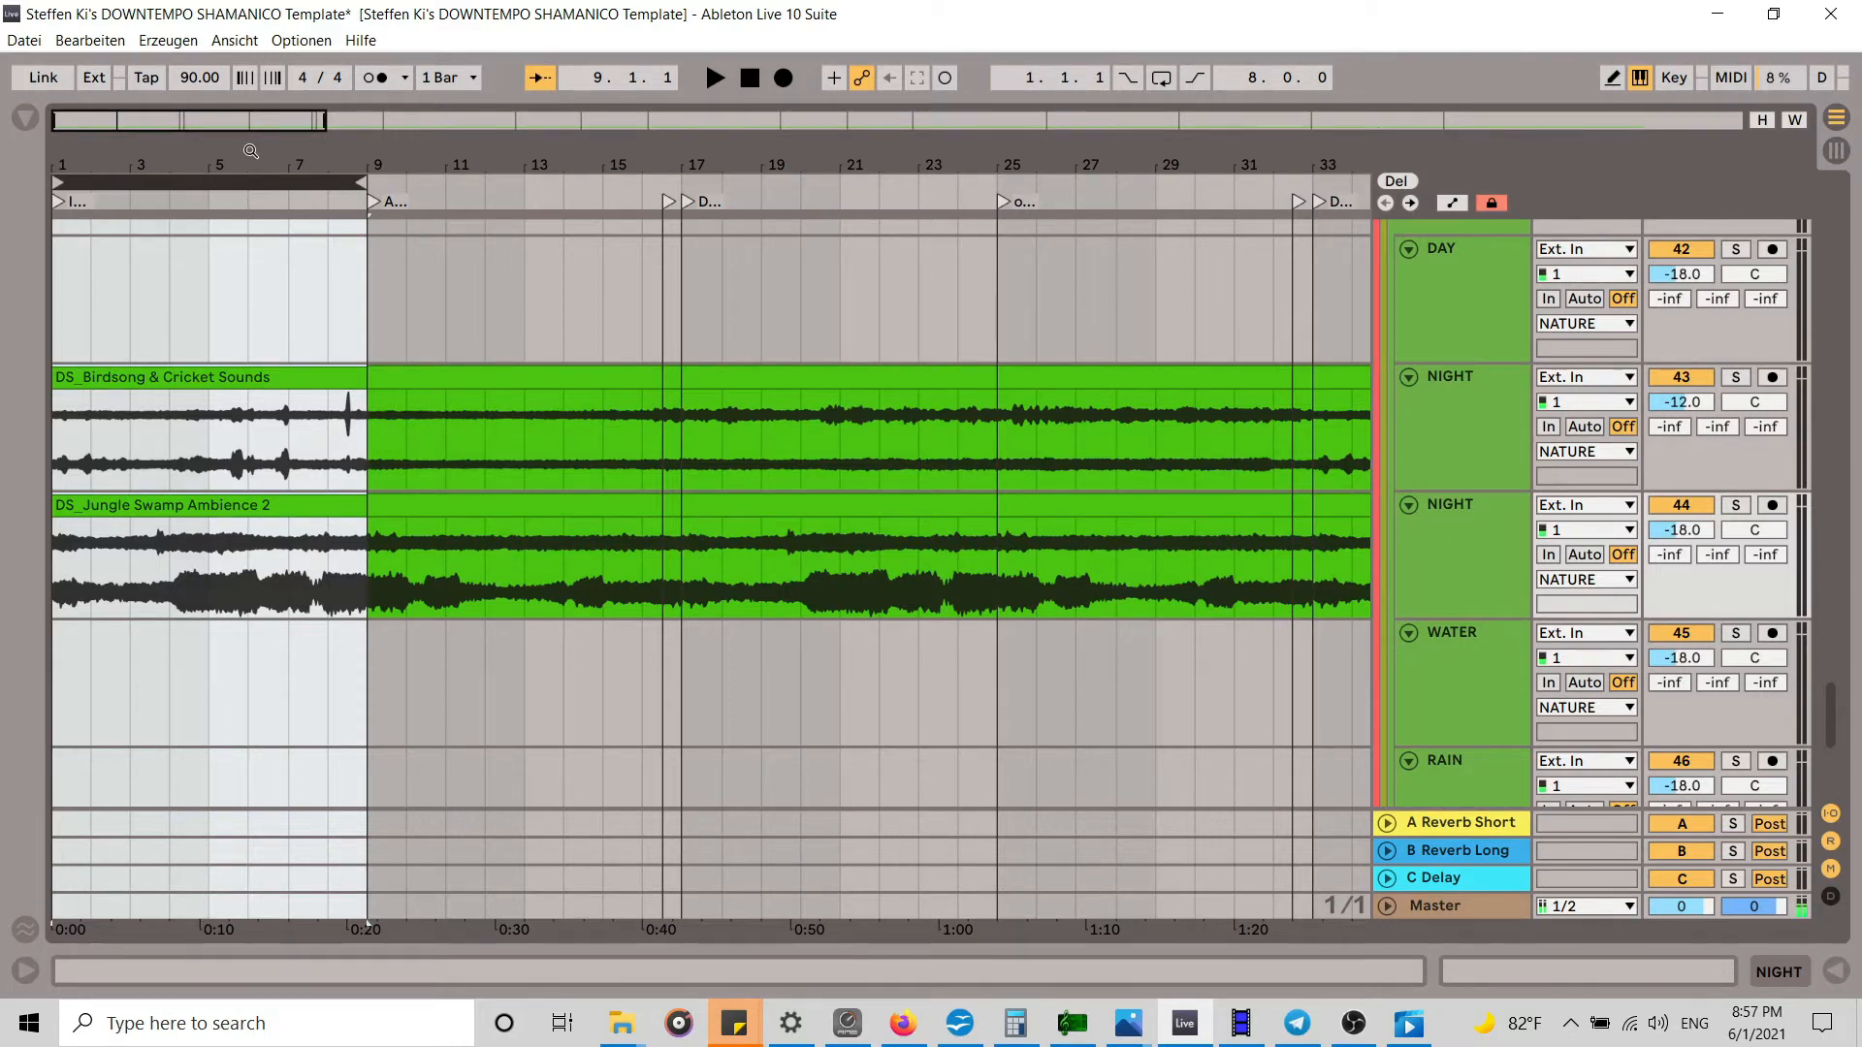
{"action": "key", "text": "Tab"}
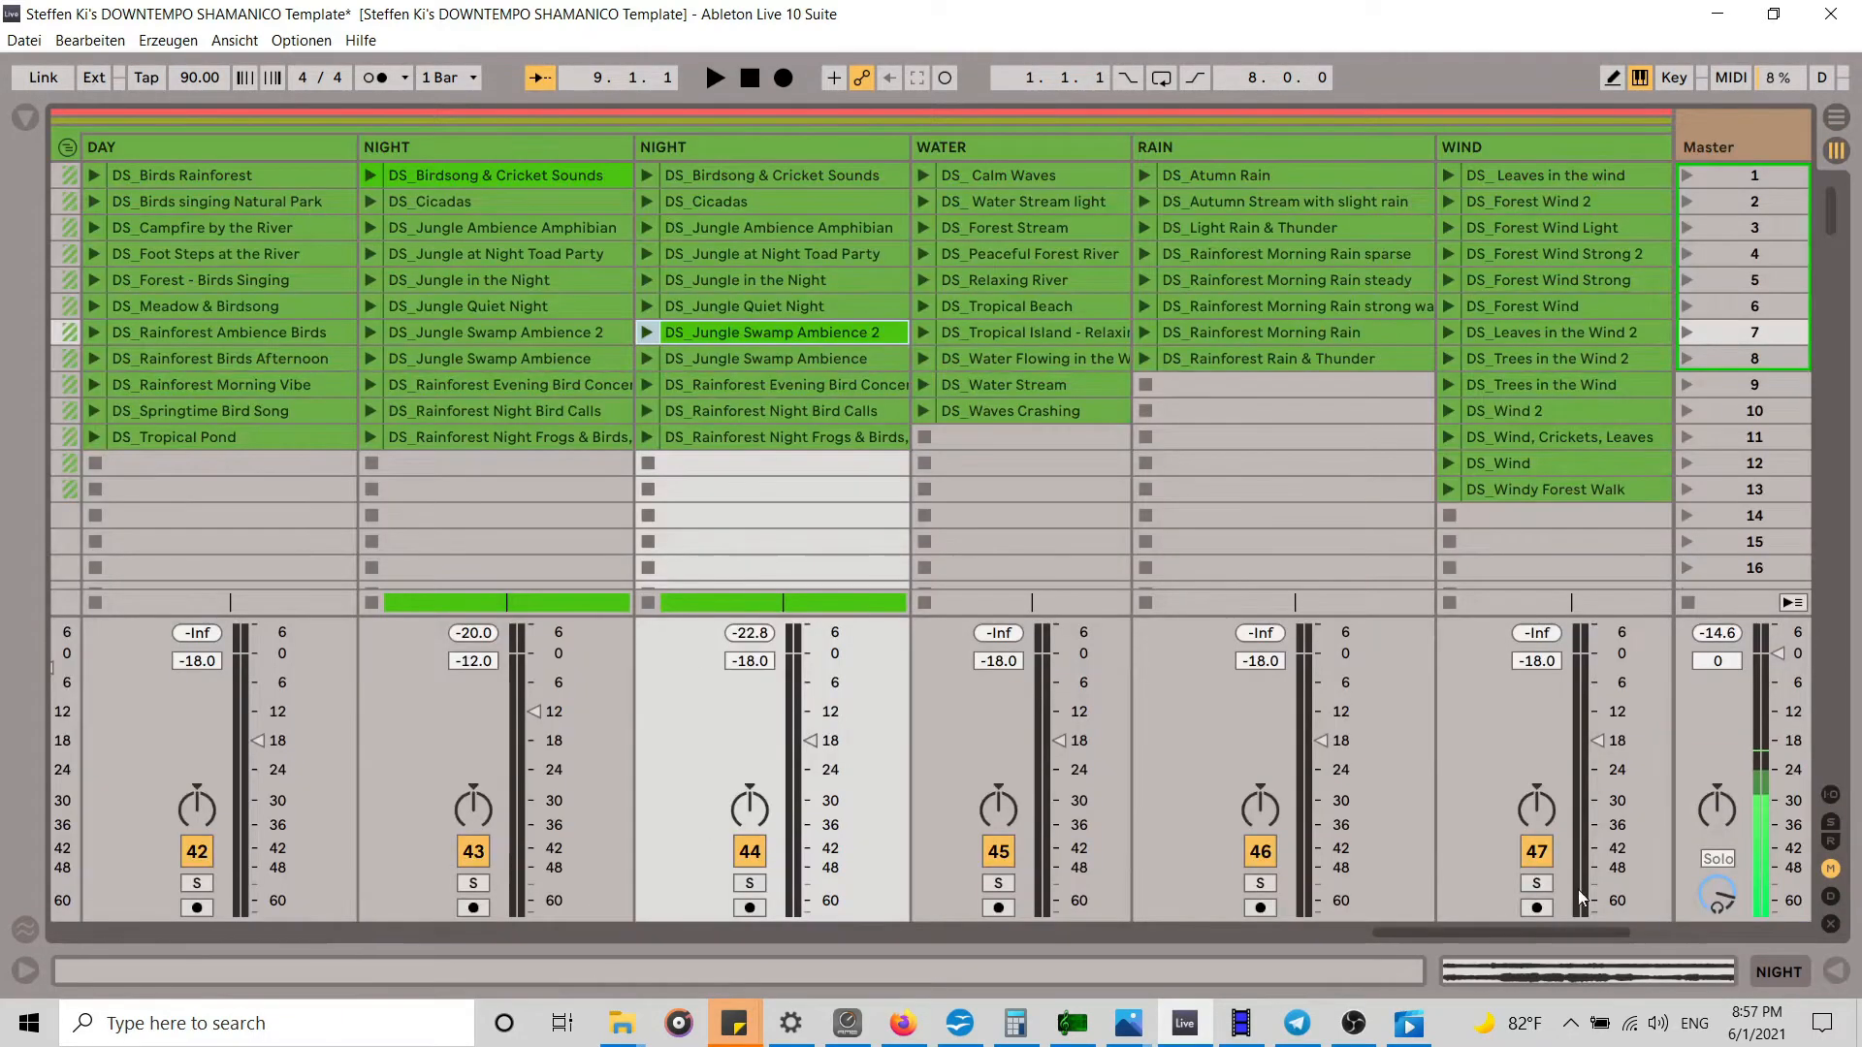
Step: Audition the DS_Flute Flutter Pad clip on the INSTRUMENTAL track and stop playback
{"action": "left_click_drag", "start_coordinate": [1509, 927], "coordinate": [1222, 954]}
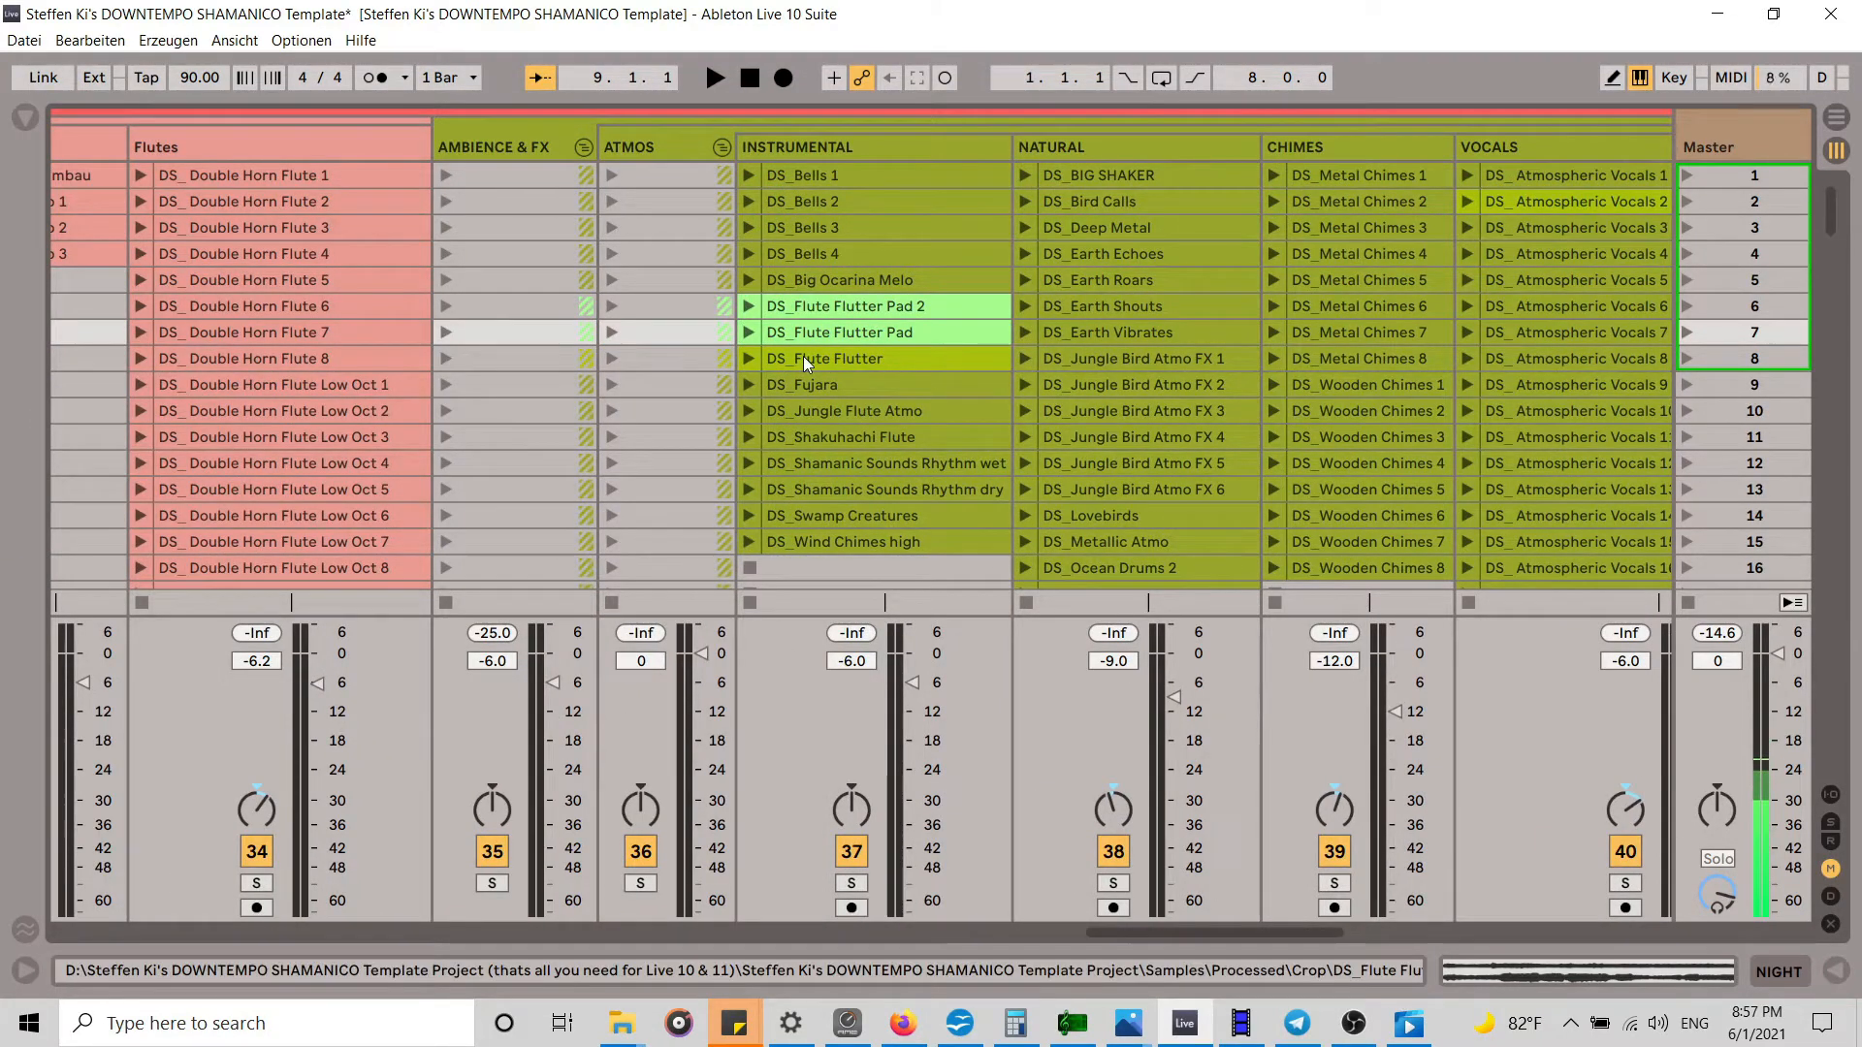
{"action": "left_click", "coordinate": [750, 333]}
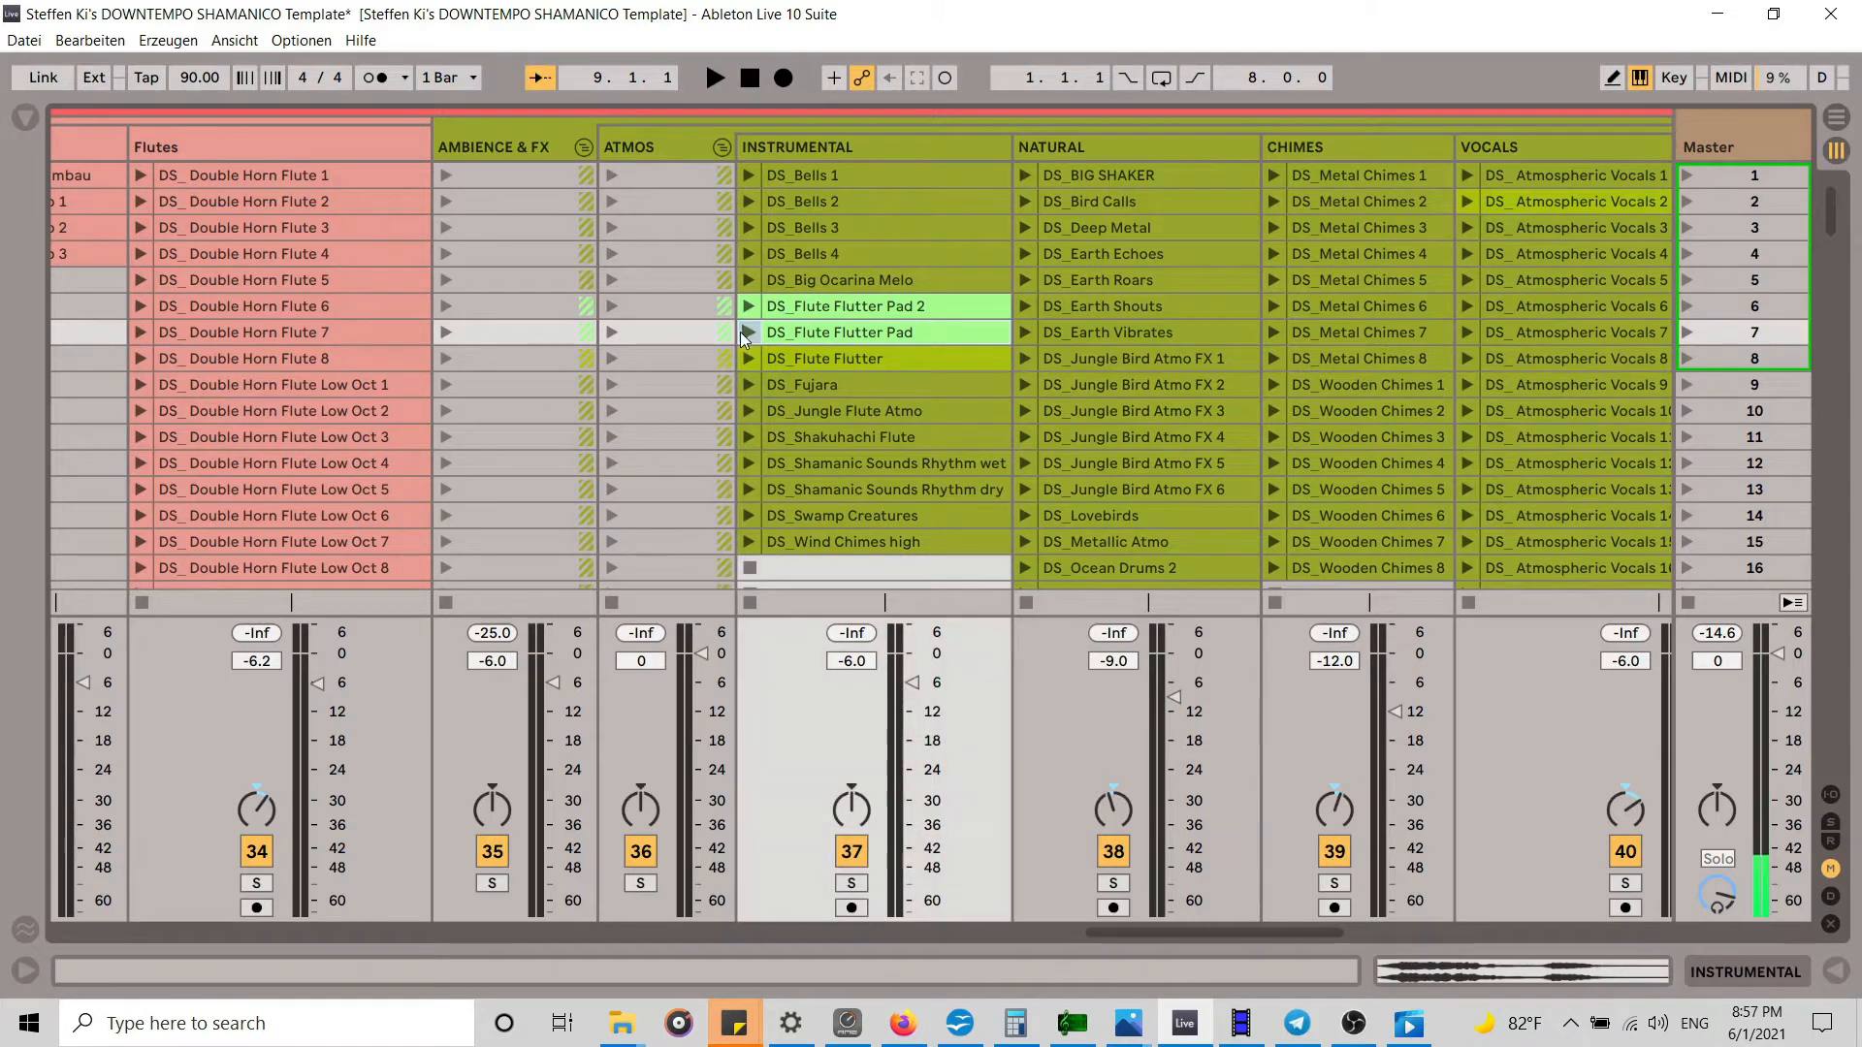
{"action": "left_click", "coordinate": [747, 332]}
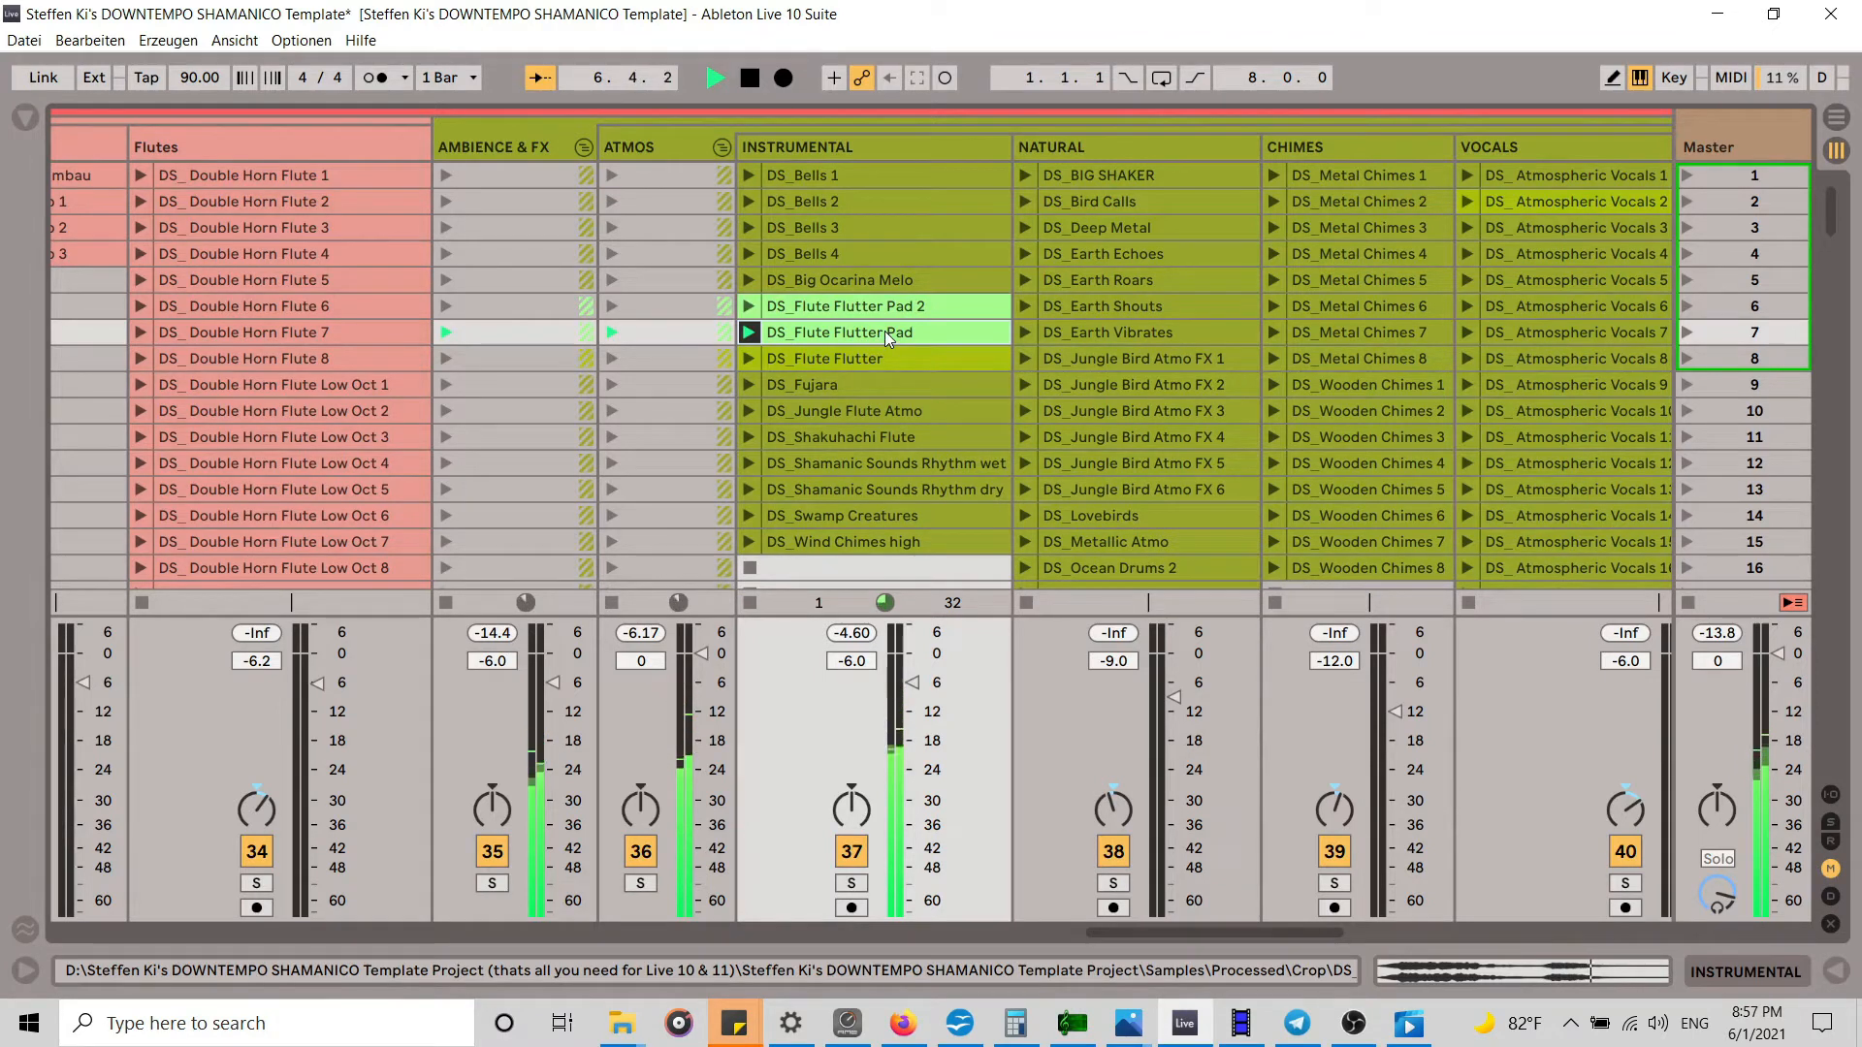
{"action": "key", "text": "space"}
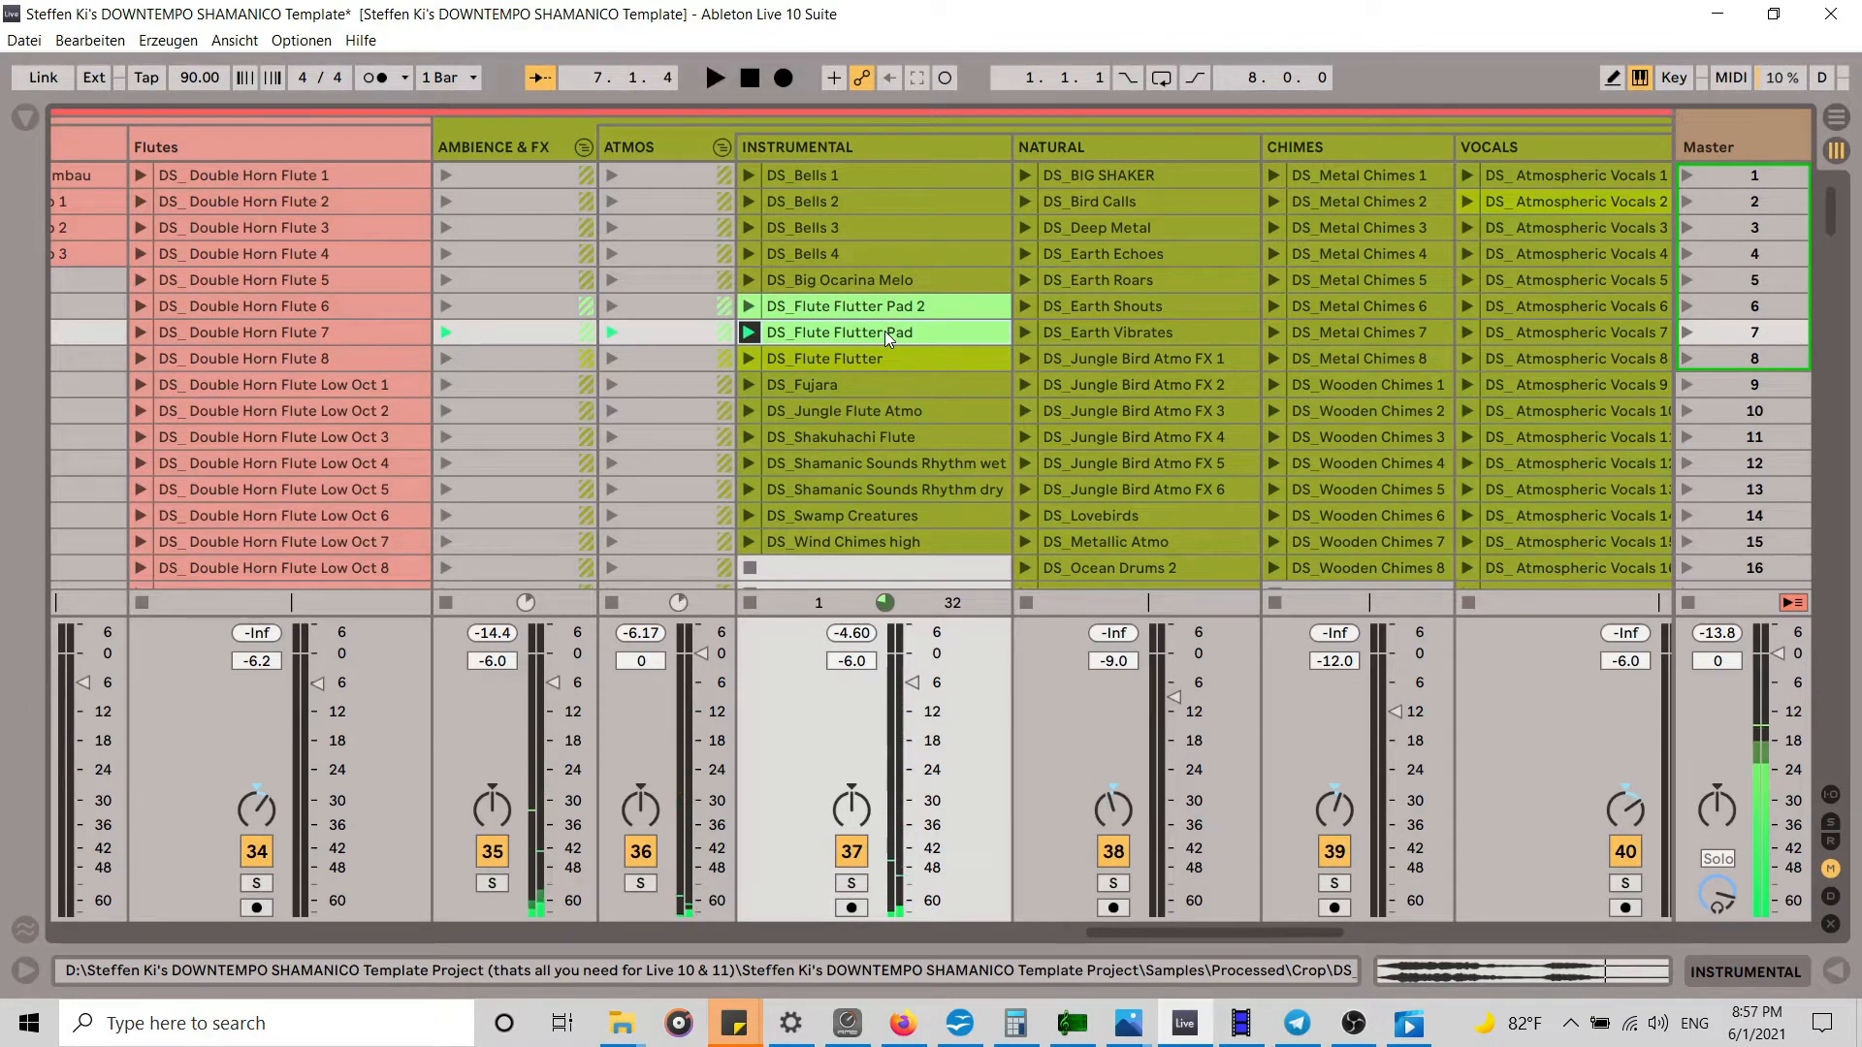
Step: Copy the DS_Flute Flutter Pad clip into the arrangement's INSTRUMENTAL track at bar 1
{"action": "right_click", "coordinate": [884, 330]}
{"action": "left_click", "coordinate": [1002, 367]}
{"action": "key", "text": "Tab"}
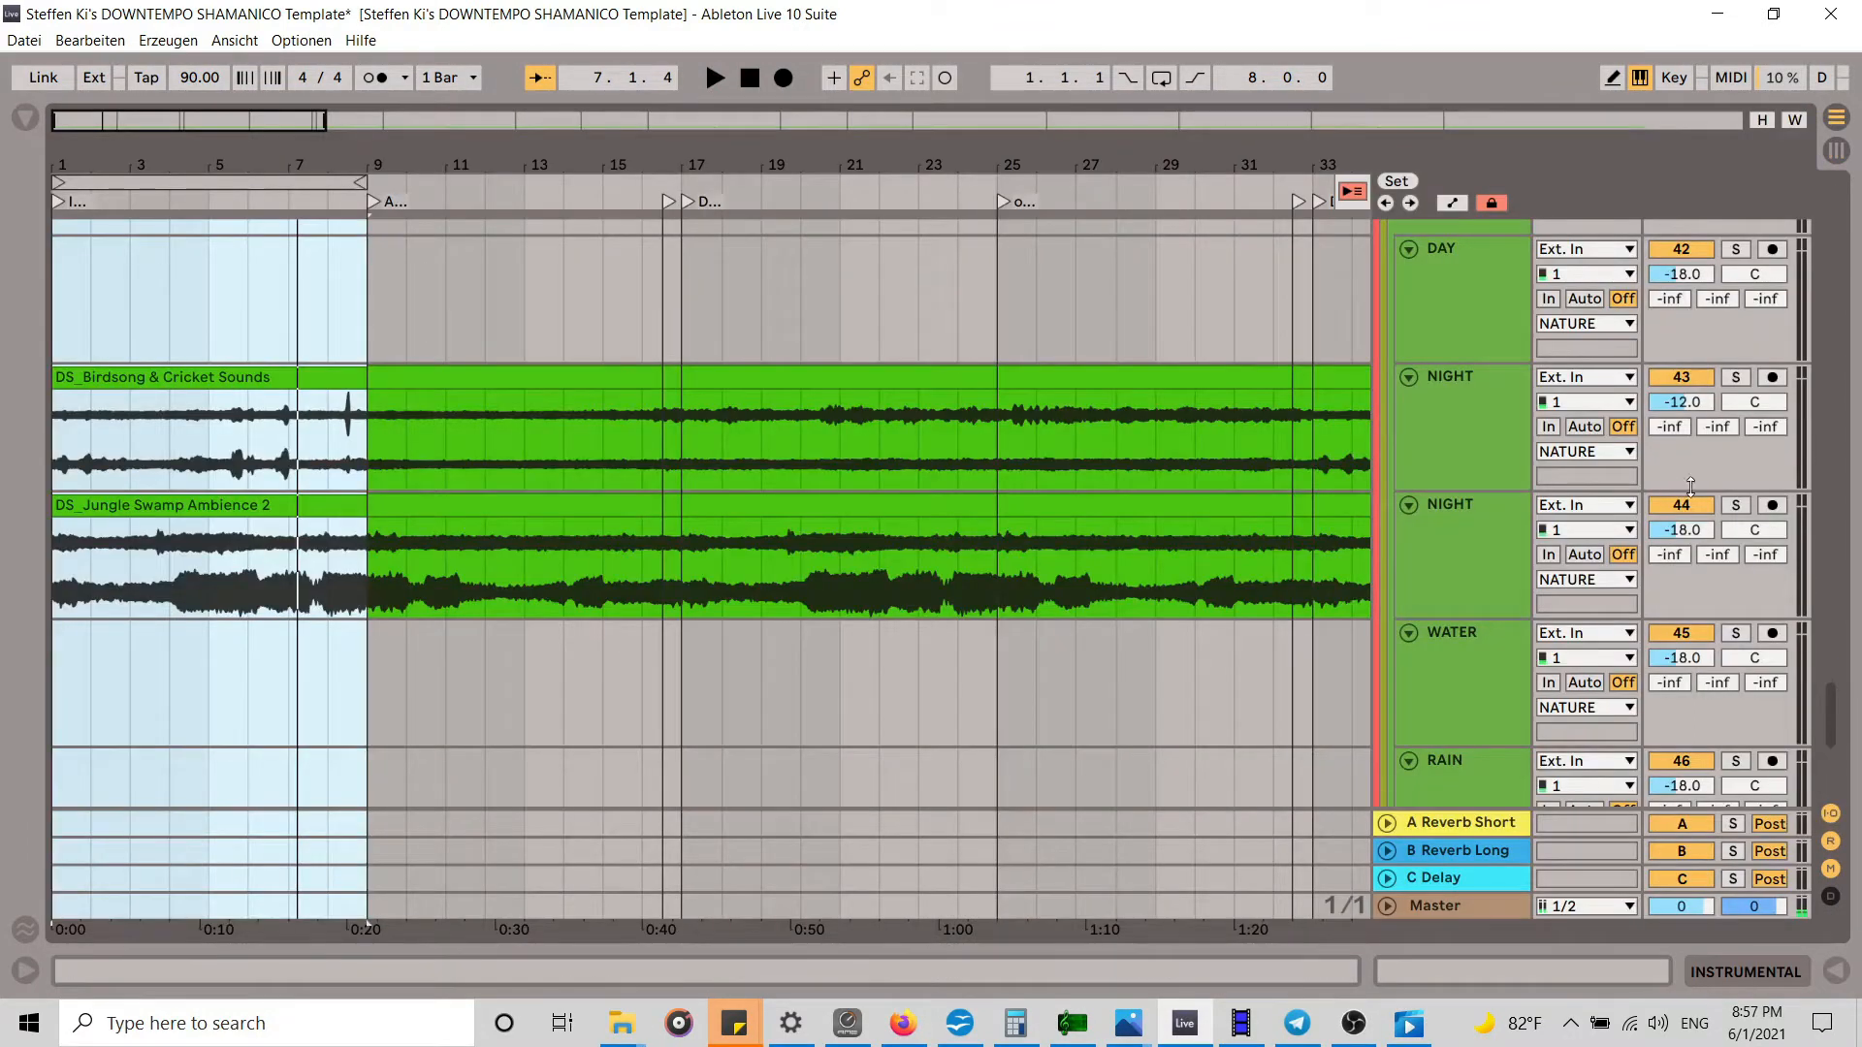
{"action": "key", "text": "Tab"}
{"action": "key", "text": "Tab"}
{"action": "left_click_drag", "start_coordinate": [1843, 725], "coordinate": [1835, 630]}
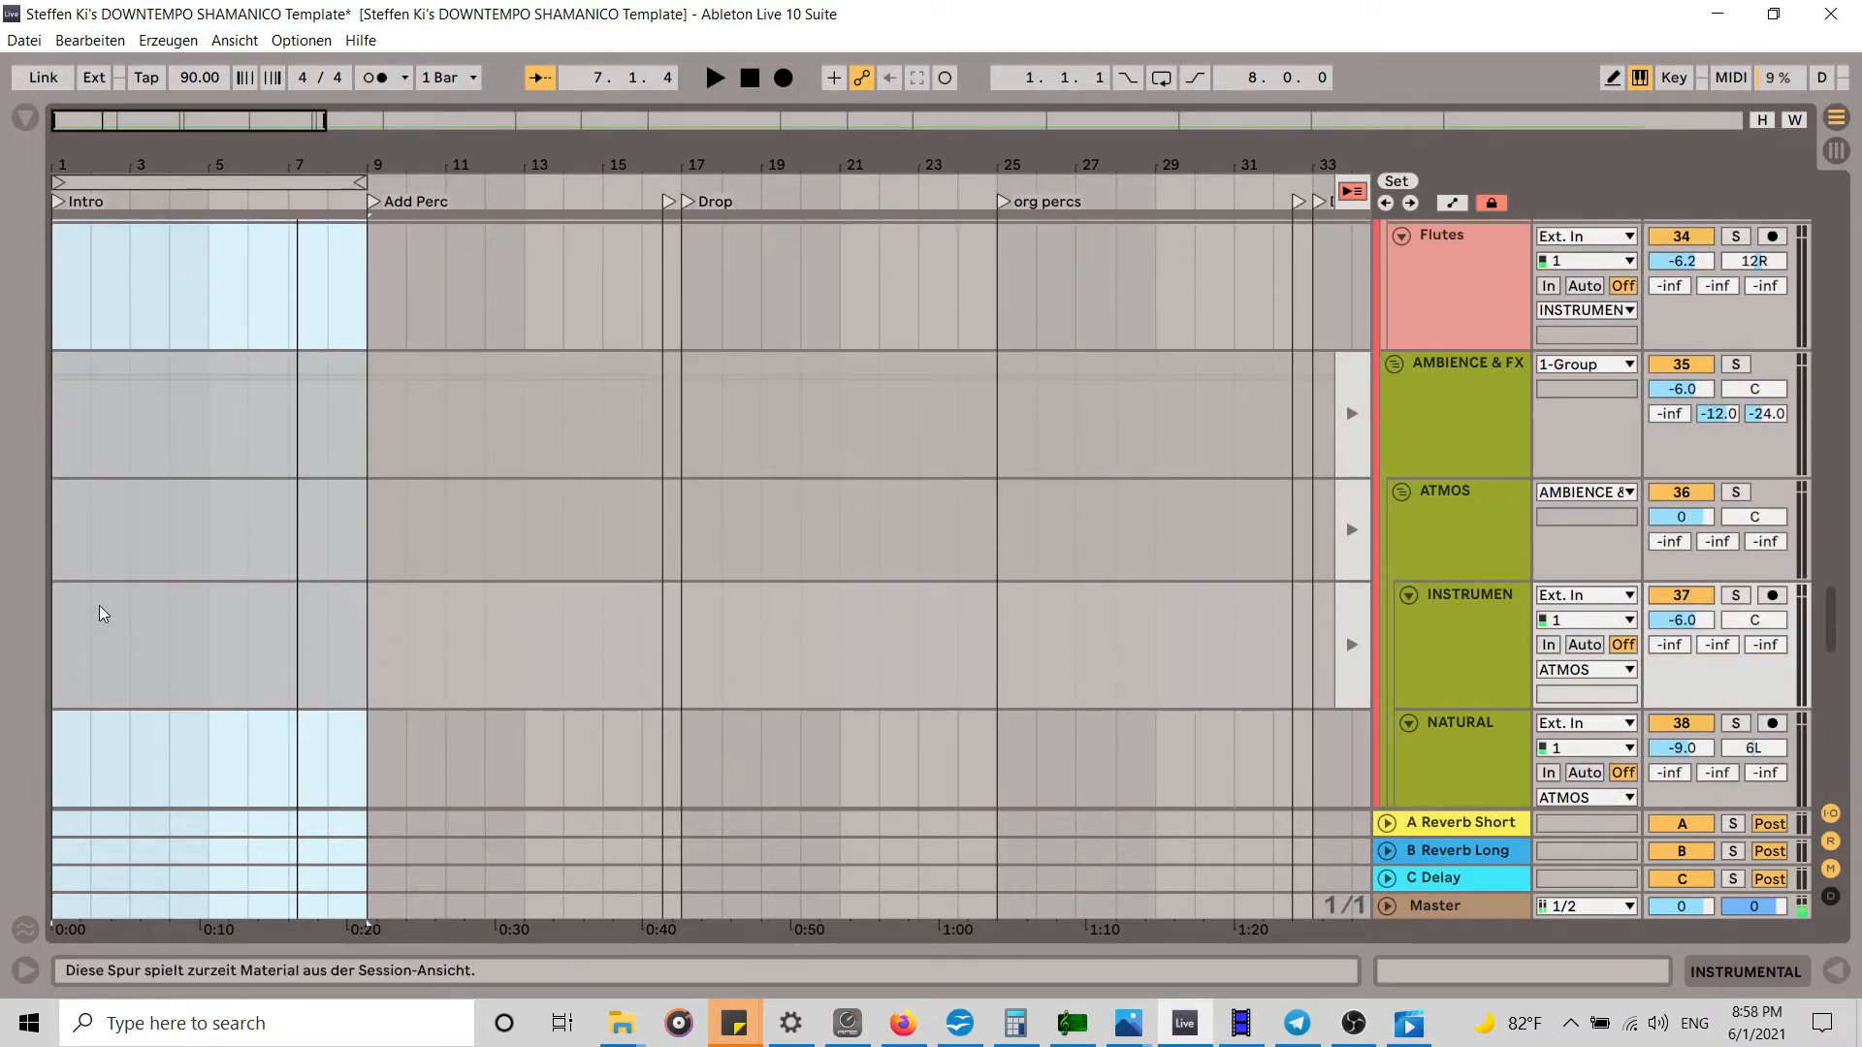
{"action": "left_click", "coordinate": [57, 602]}
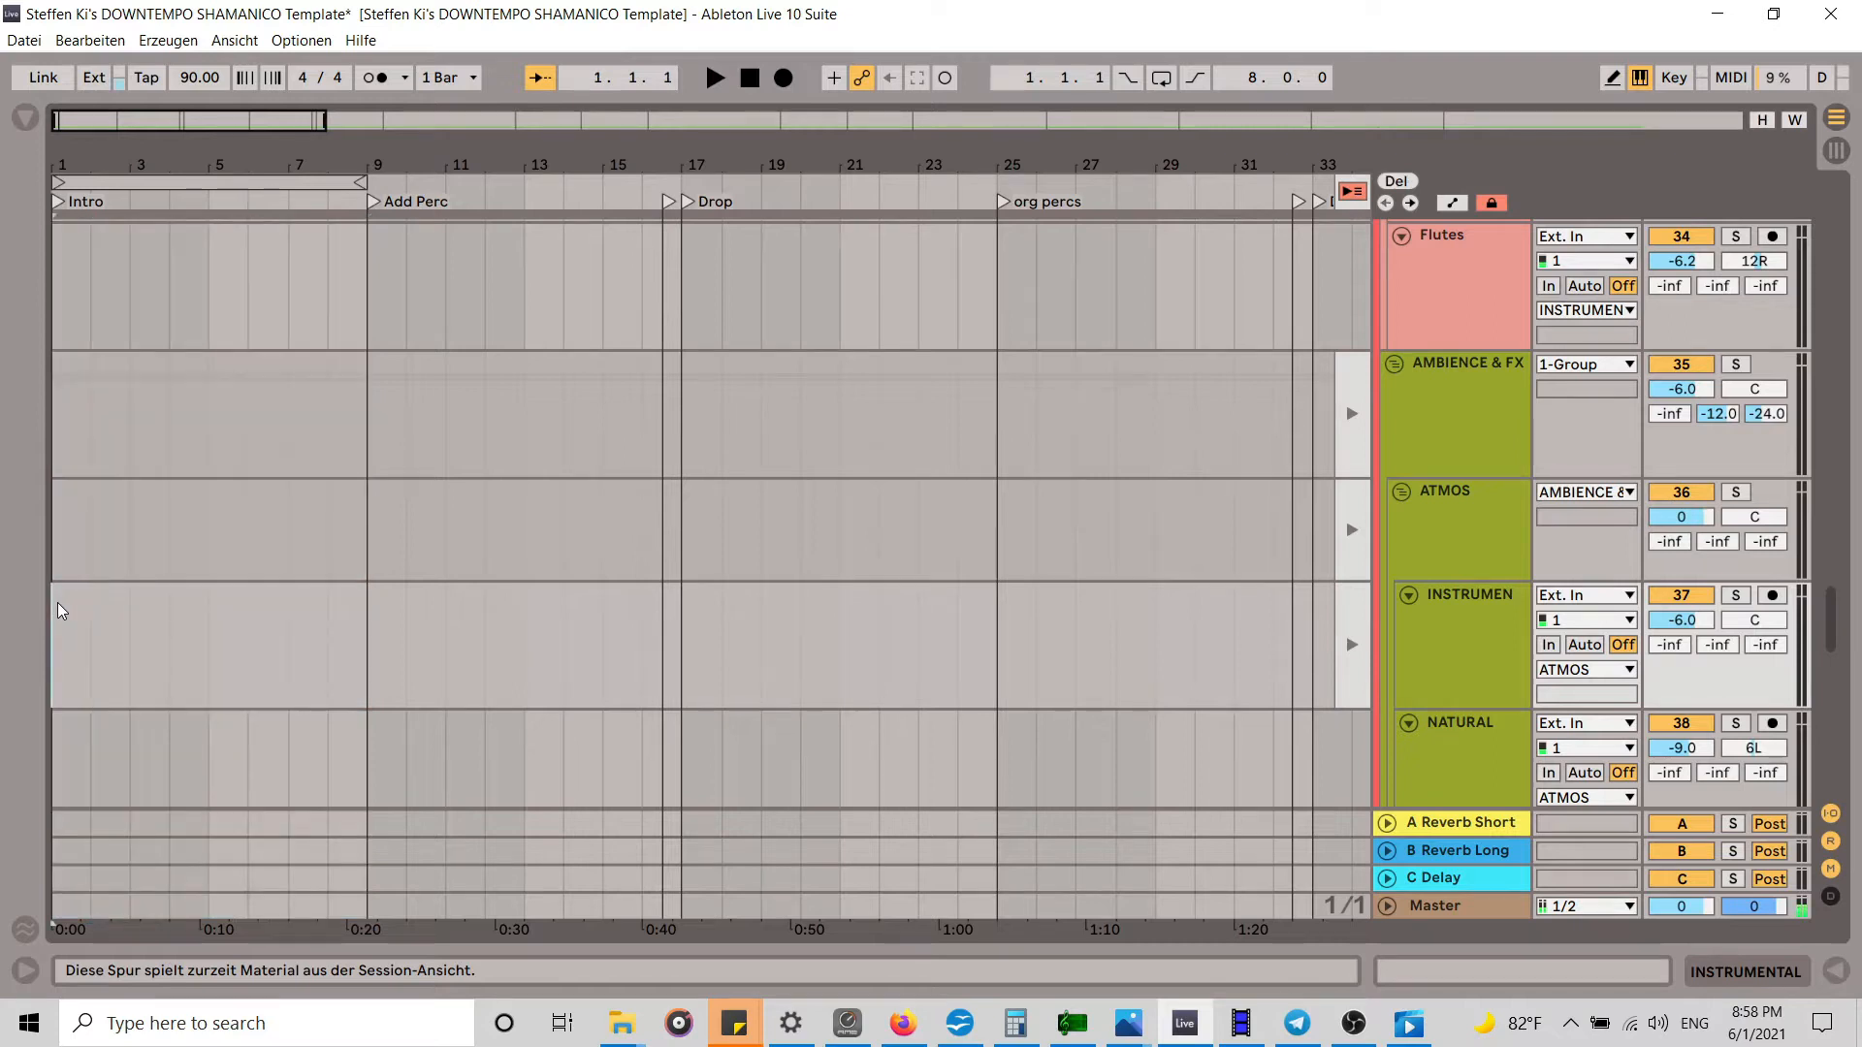
{"action": "key", "text": "ctrl+v"}
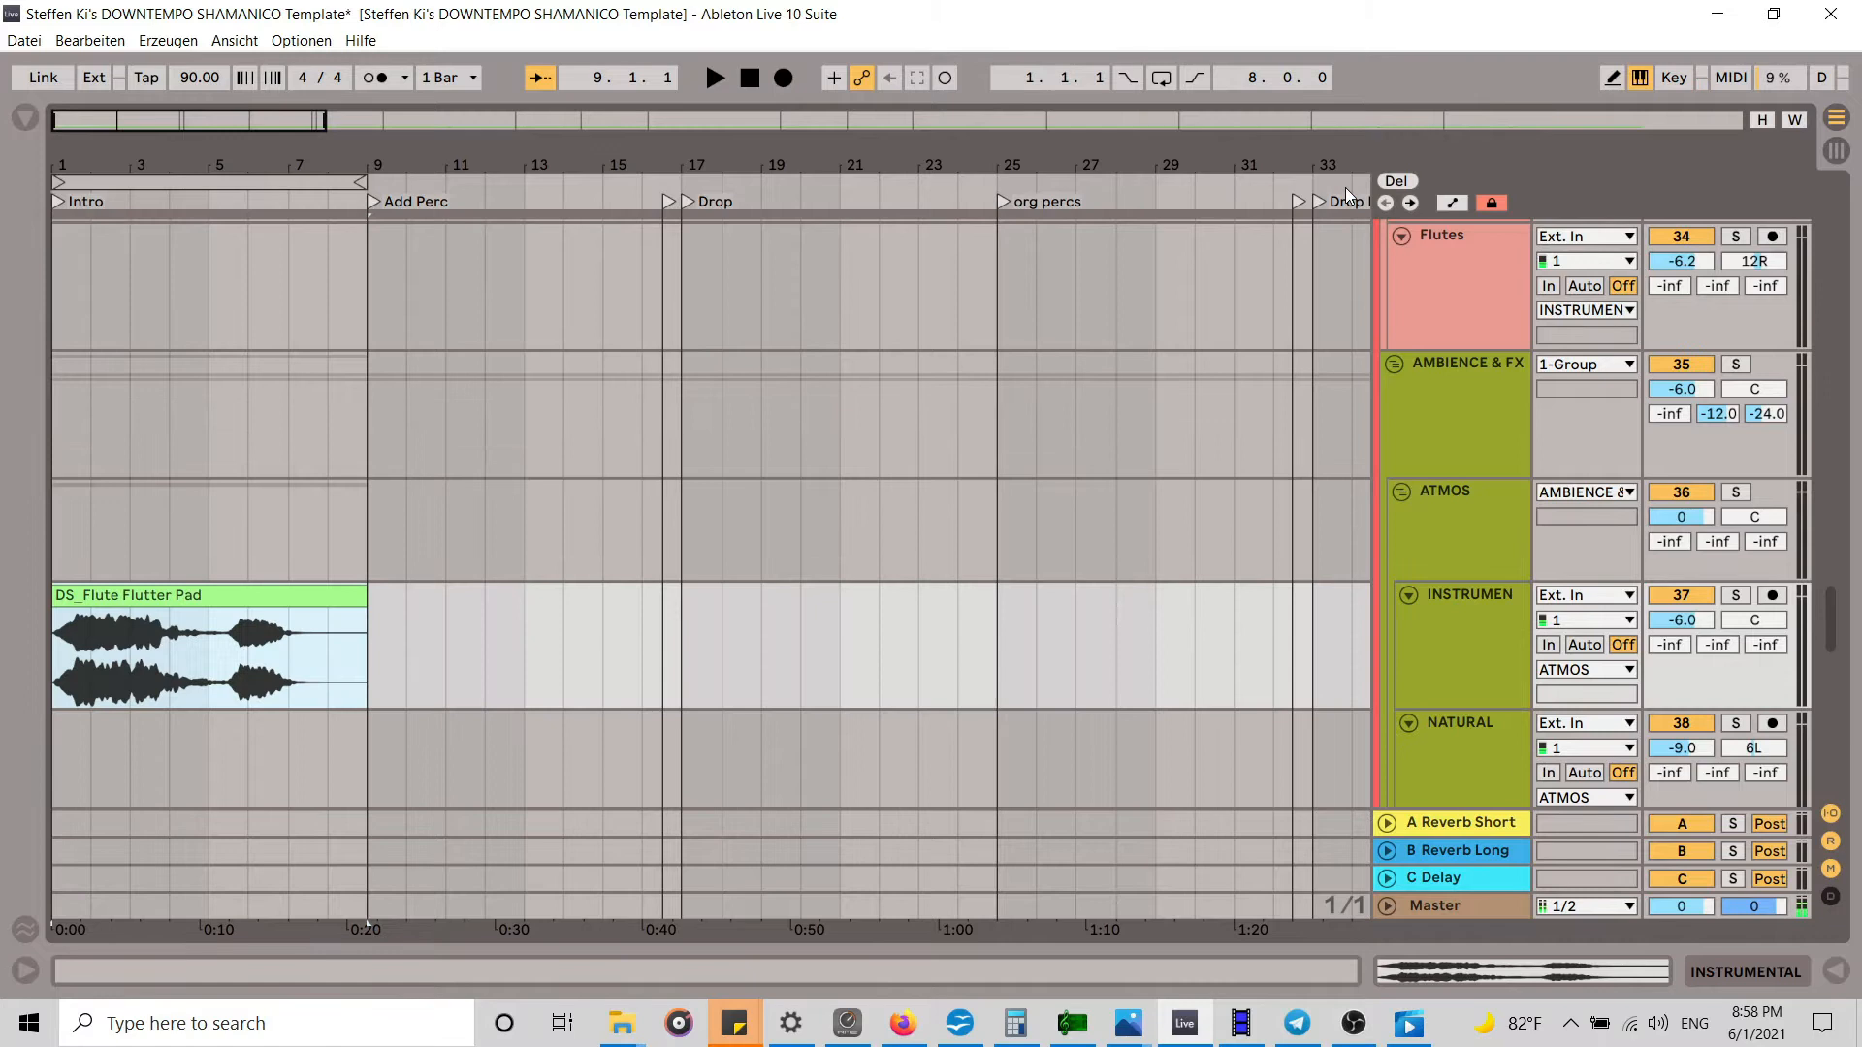
Step: In the Session View, delete the unused NATURAL and CHIMES tracks from the ATMOS group
{"action": "key", "text": "Tab"}
{"action": "mouse_move", "coordinate": [1228, 934]}
{"action": "left_mouse_down"}
{"action": "mouse_move", "coordinate": [1329, 938]}
{"action": "mouse_move", "coordinate": [1255, 946]}
{"action": "left_mouse_up"}
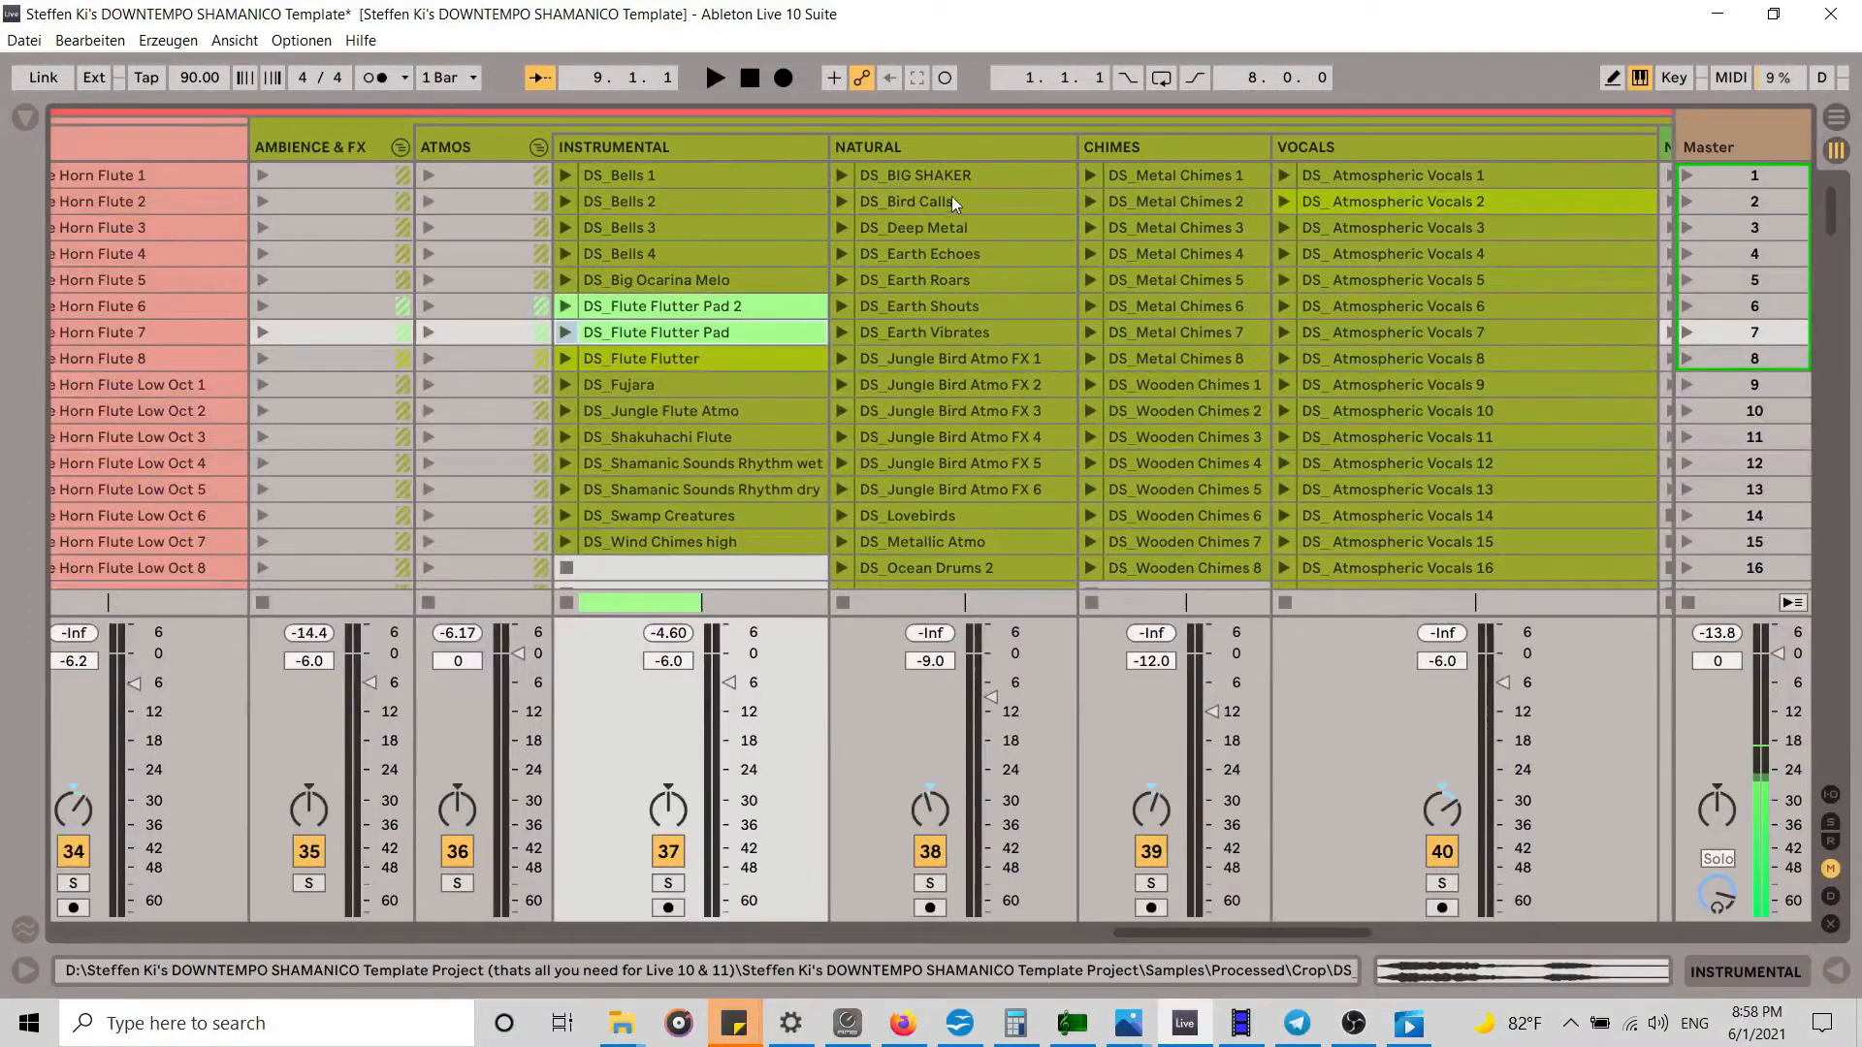
{"action": "left_click", "coordinate": [948, 146]}
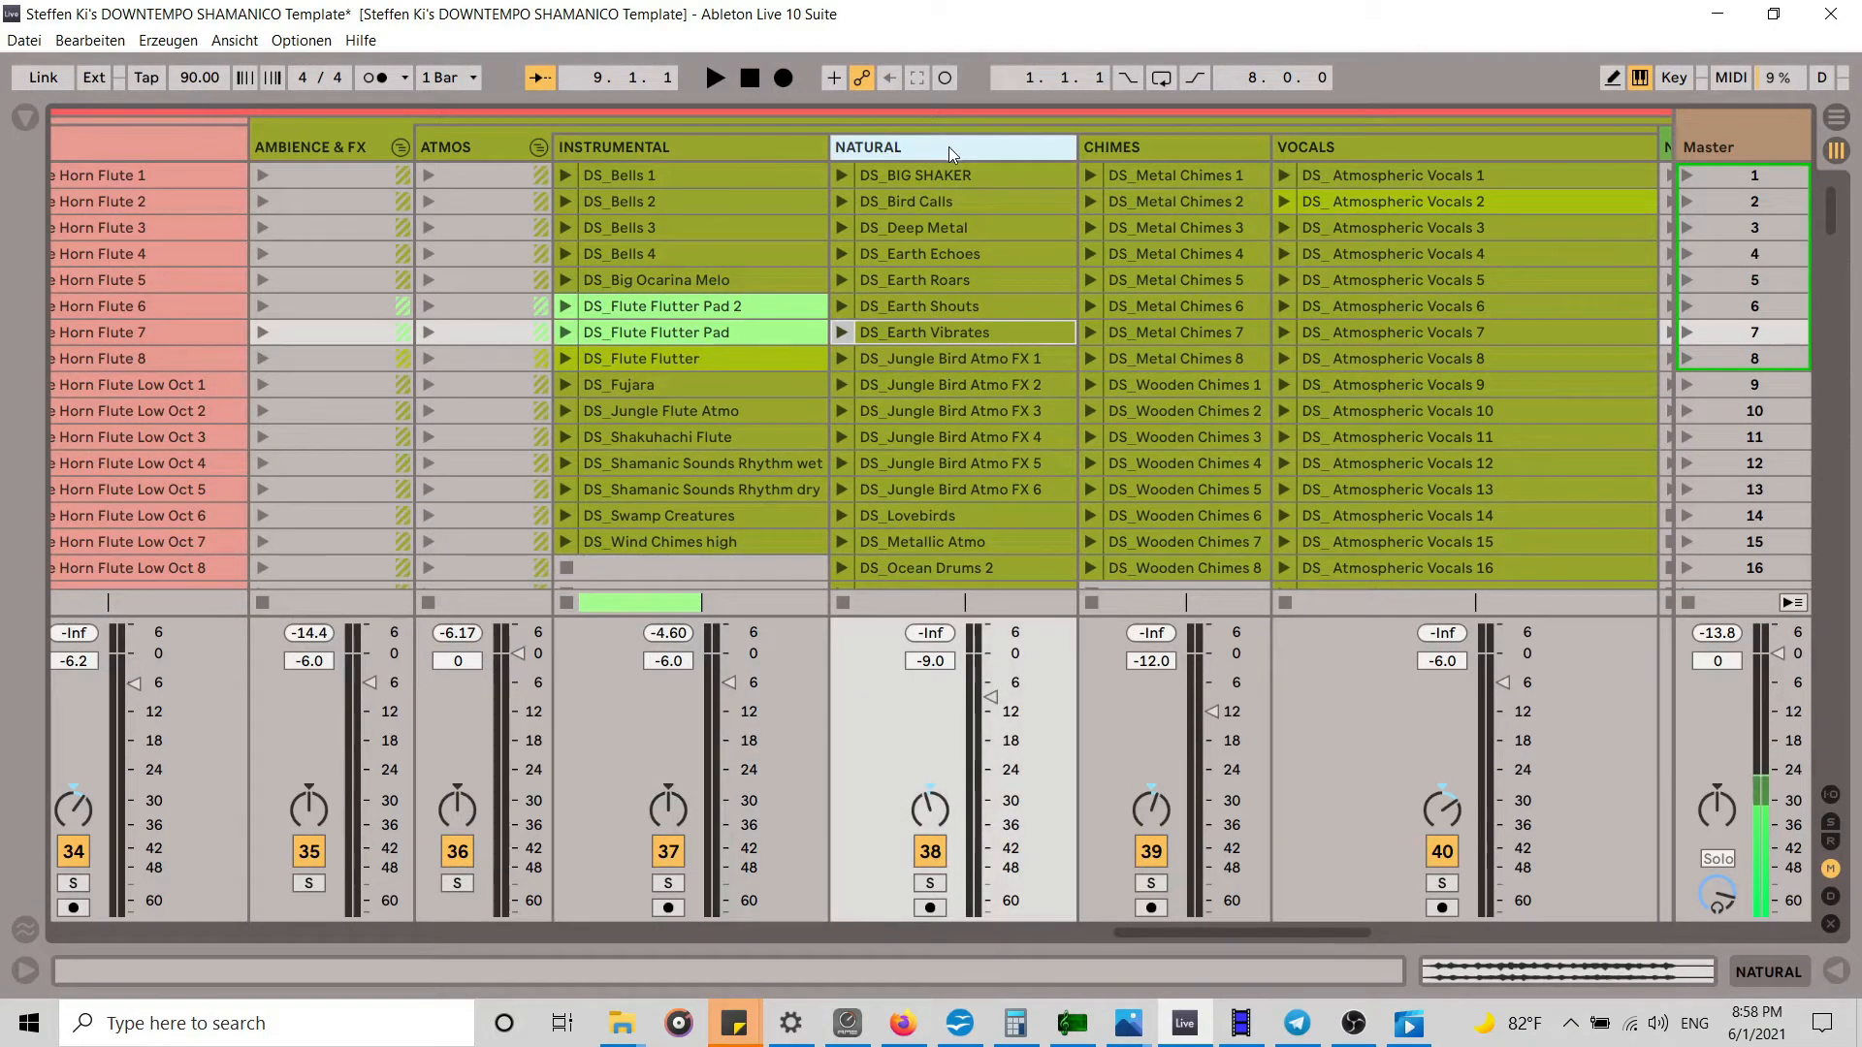
{"action": "key", "text": "Delete"}
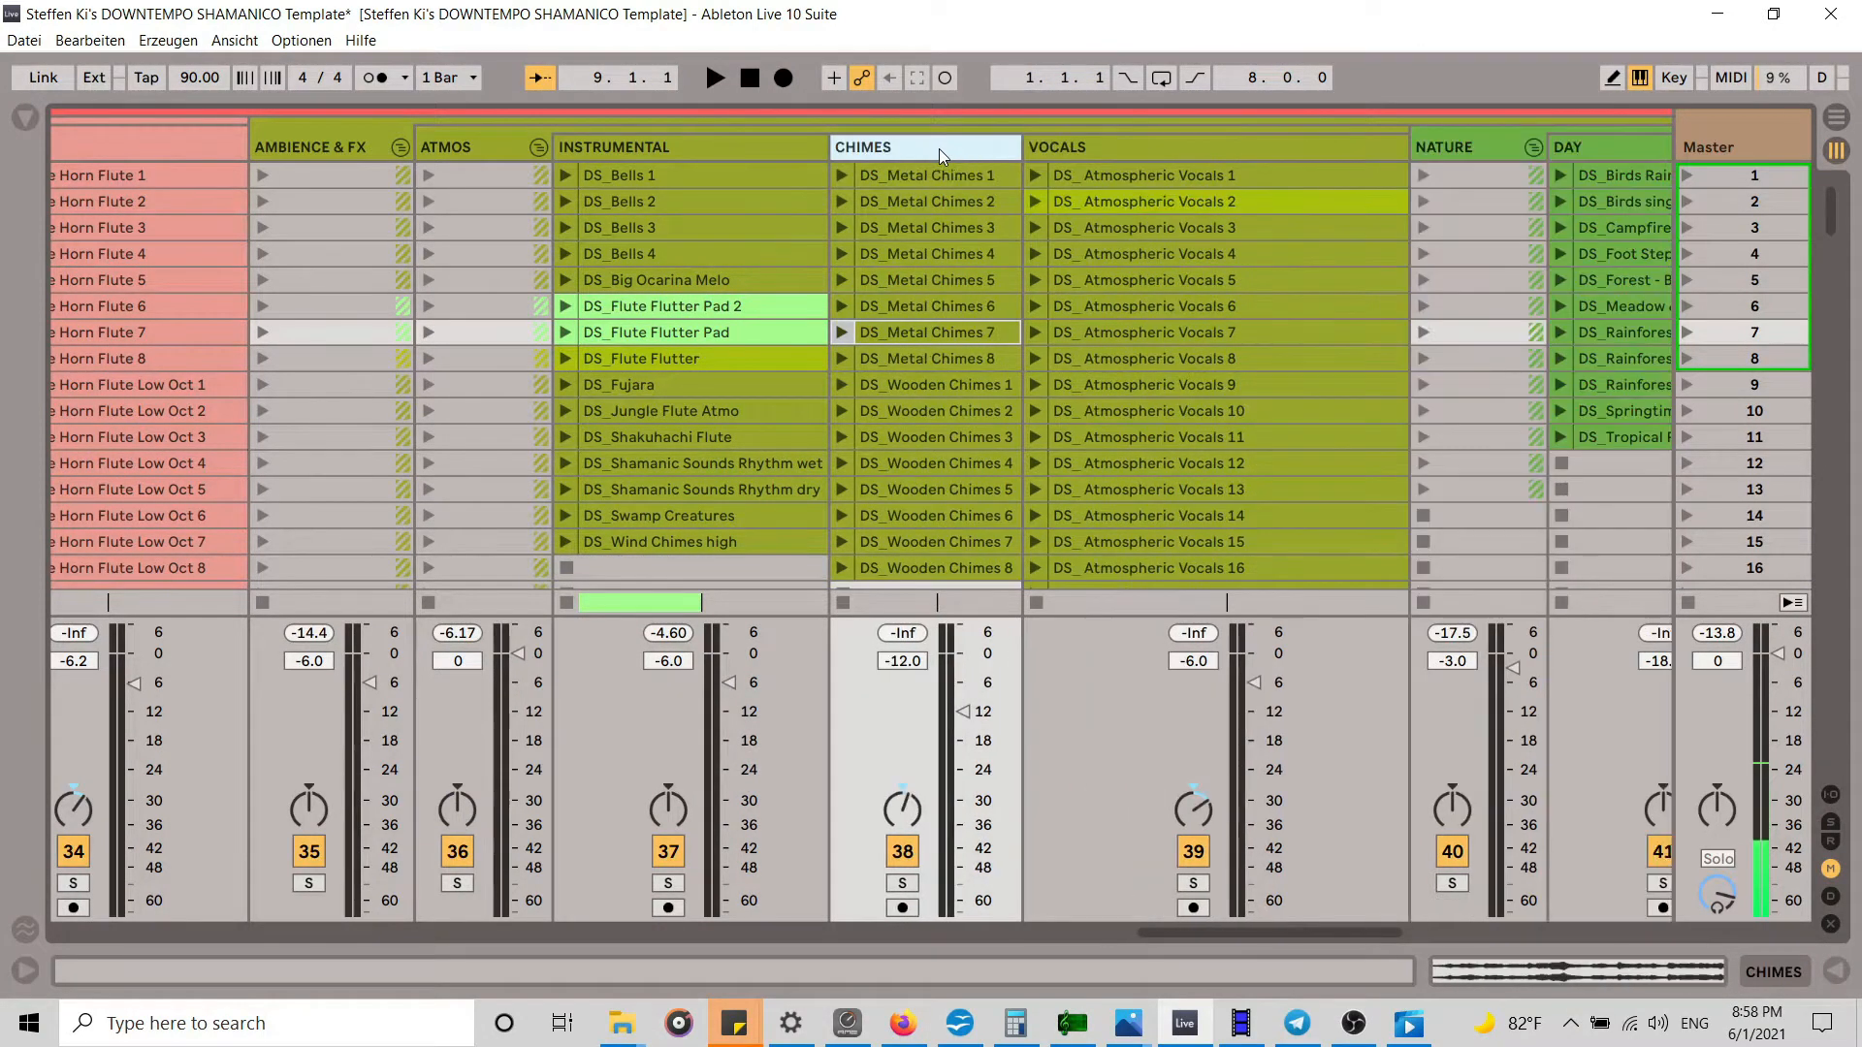
{"action": "scroll", "coordinate": [916, 270], "scroll_direction": "down", "scroll_amount": 3}
{"action": "scroll", "coordinate": [921, 258], "scroll_direction": "up", "scroll_amount": 3}
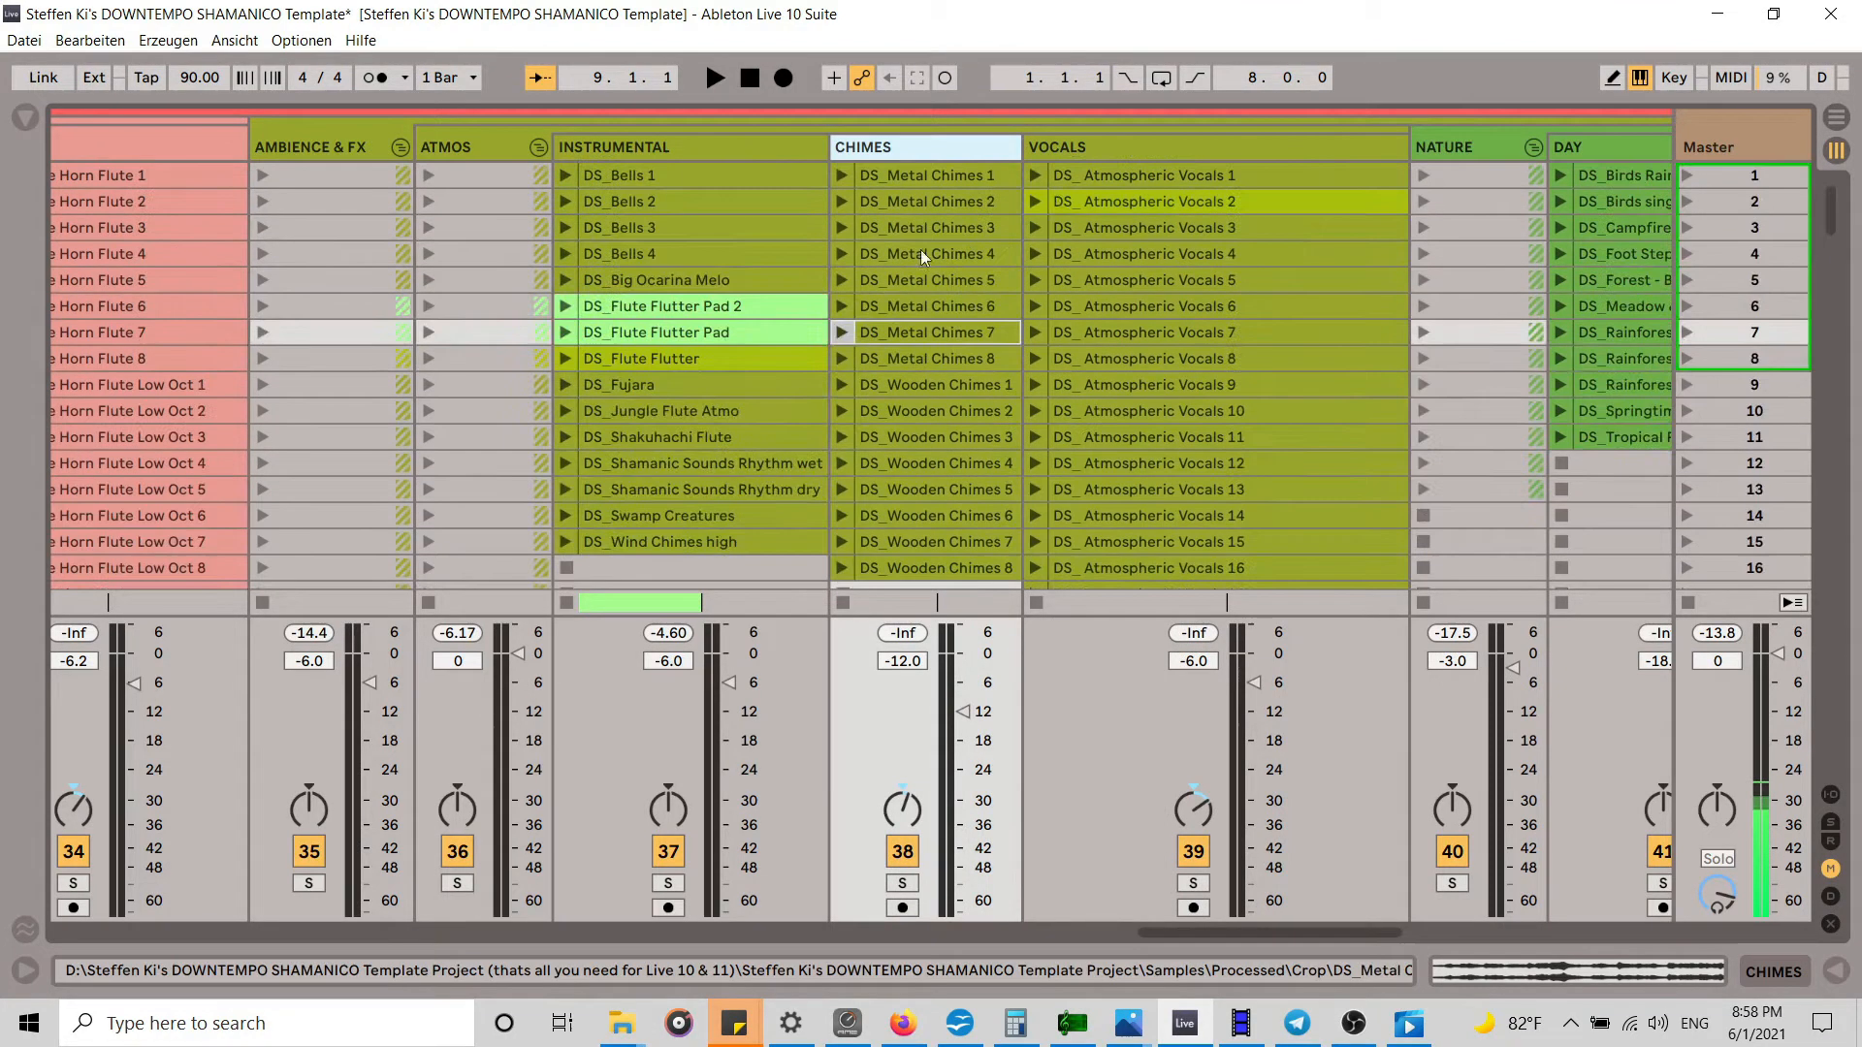
{"action": "key", "text": "Delete"}
Step: Delete the DAY, WATER, RAIN and WIND tracks from the NATURE group, keeping the two NIGHT tracks
{"action": "left_click_drag", "start_coordinate": [1239, 932], "coordinate": [1389, 928]}
{"action": "left_click", "coordinate": [689, 143]}
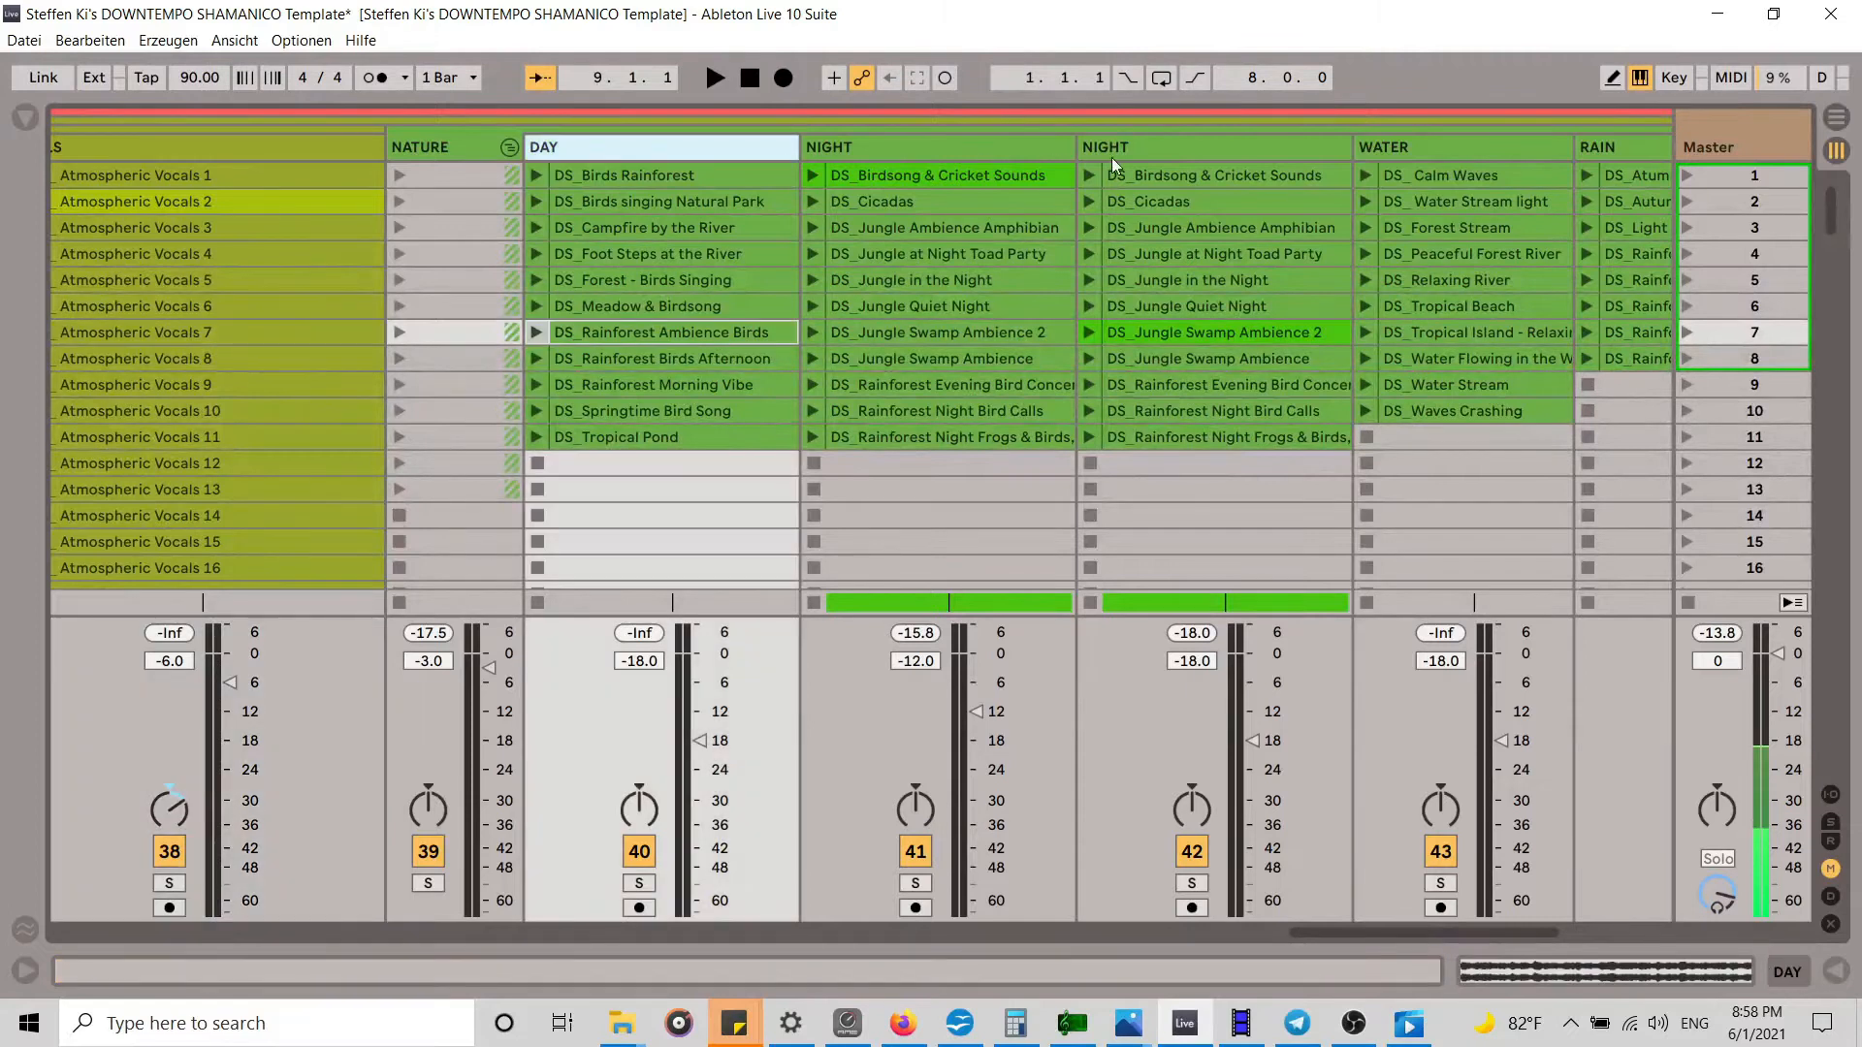
{"action": "key", "text": "Delete"}
{"action": "left_click", "coordinate": [1237, 146]}
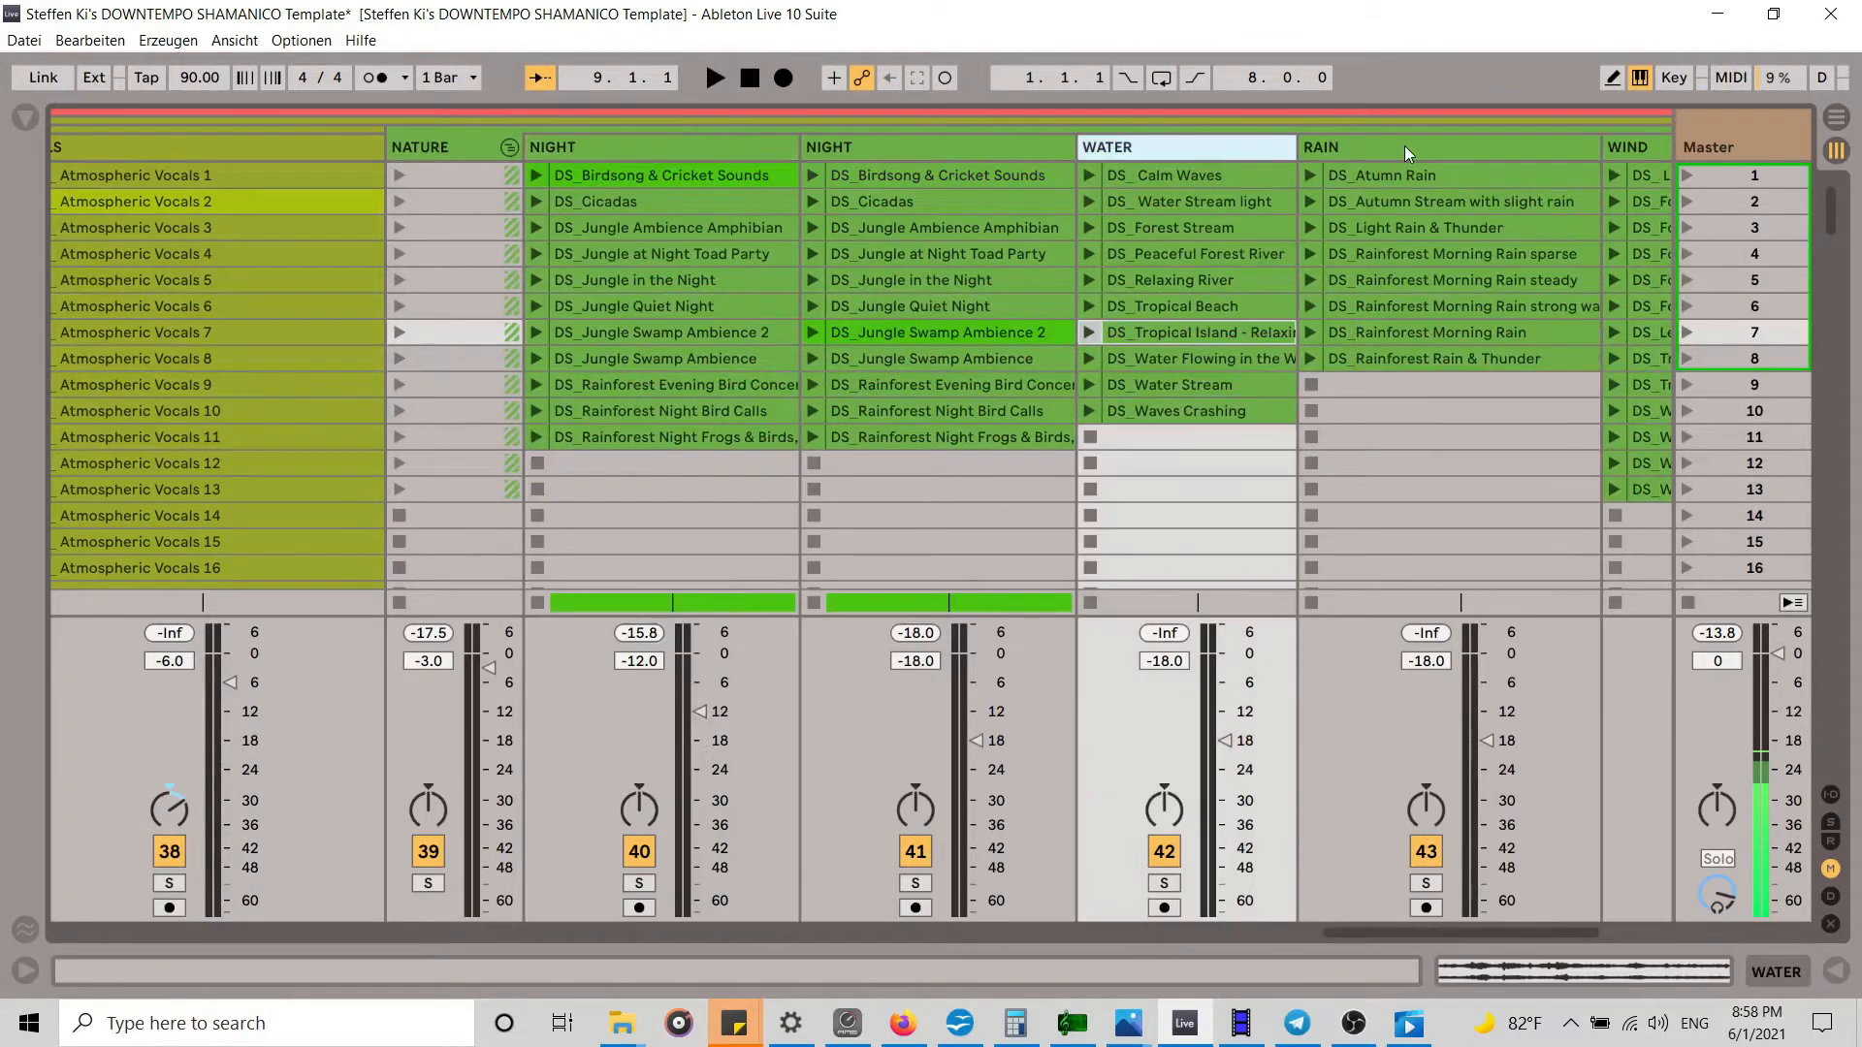
{"action": "key", "text": "Delete"}
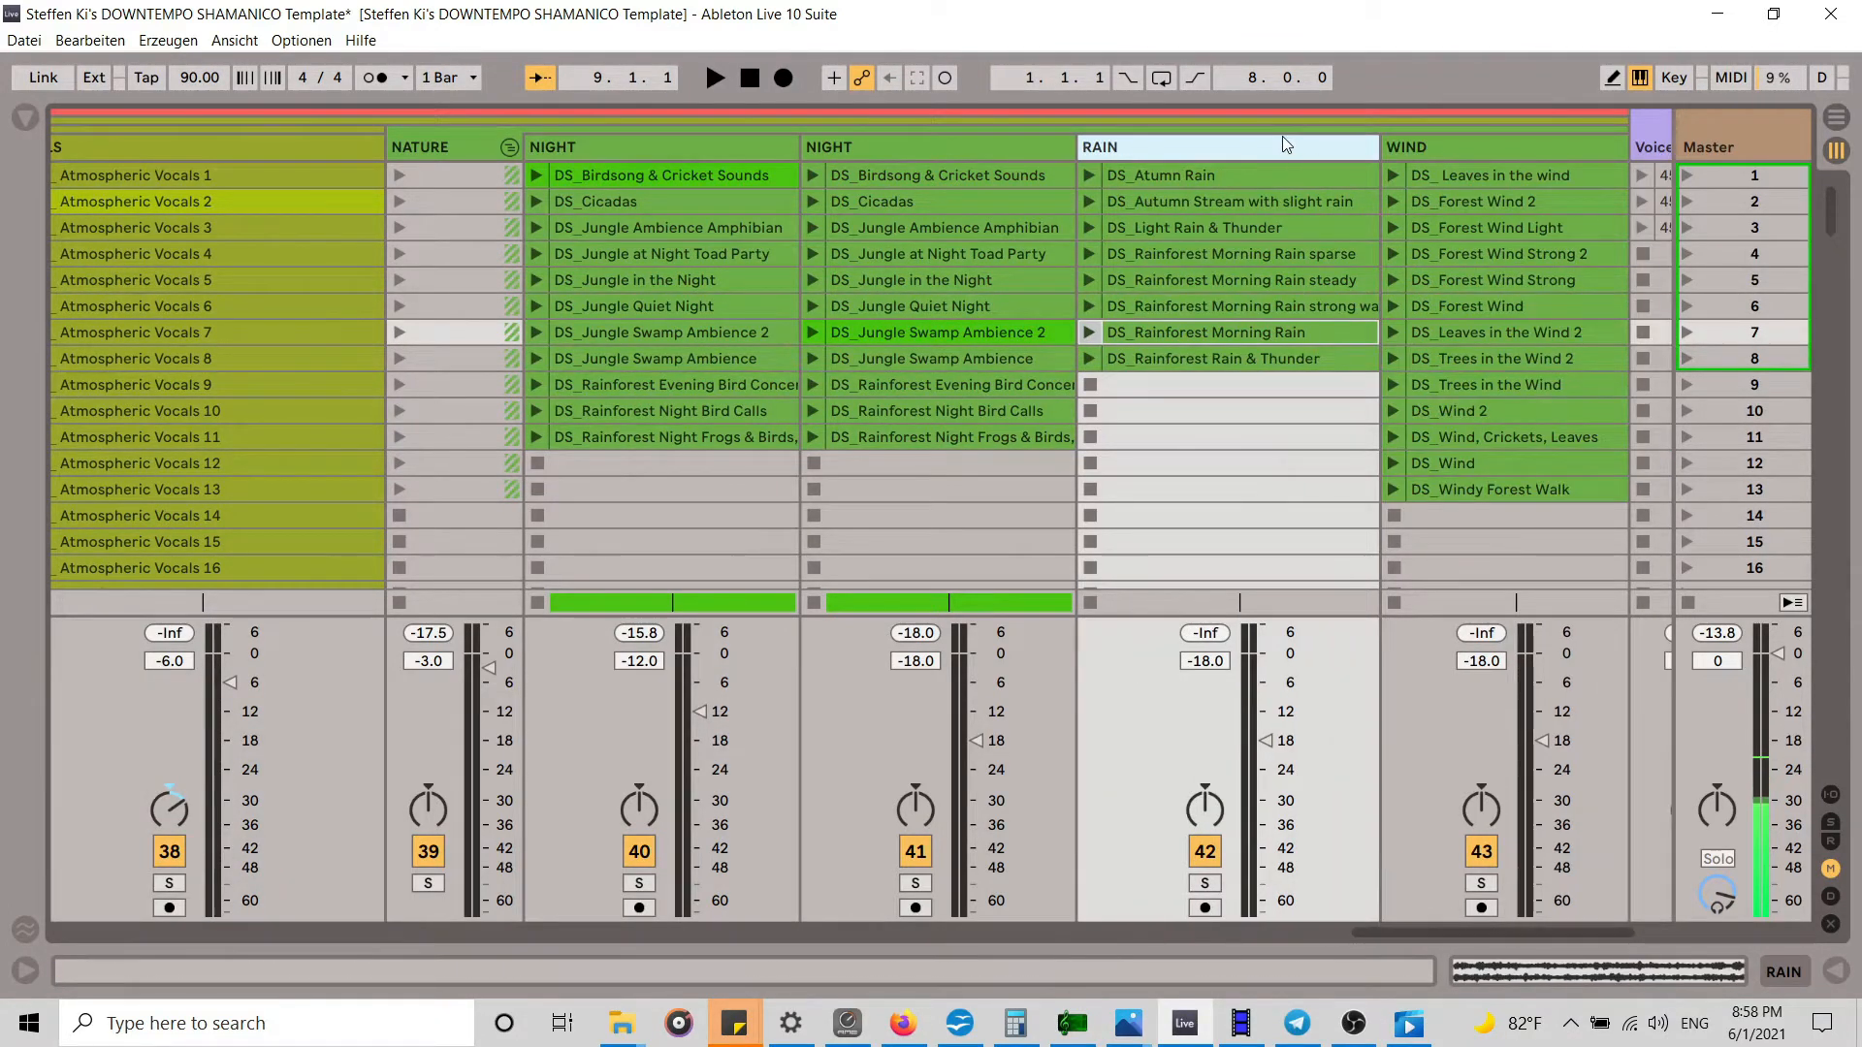
{"action": "key", "text": "Delete"}
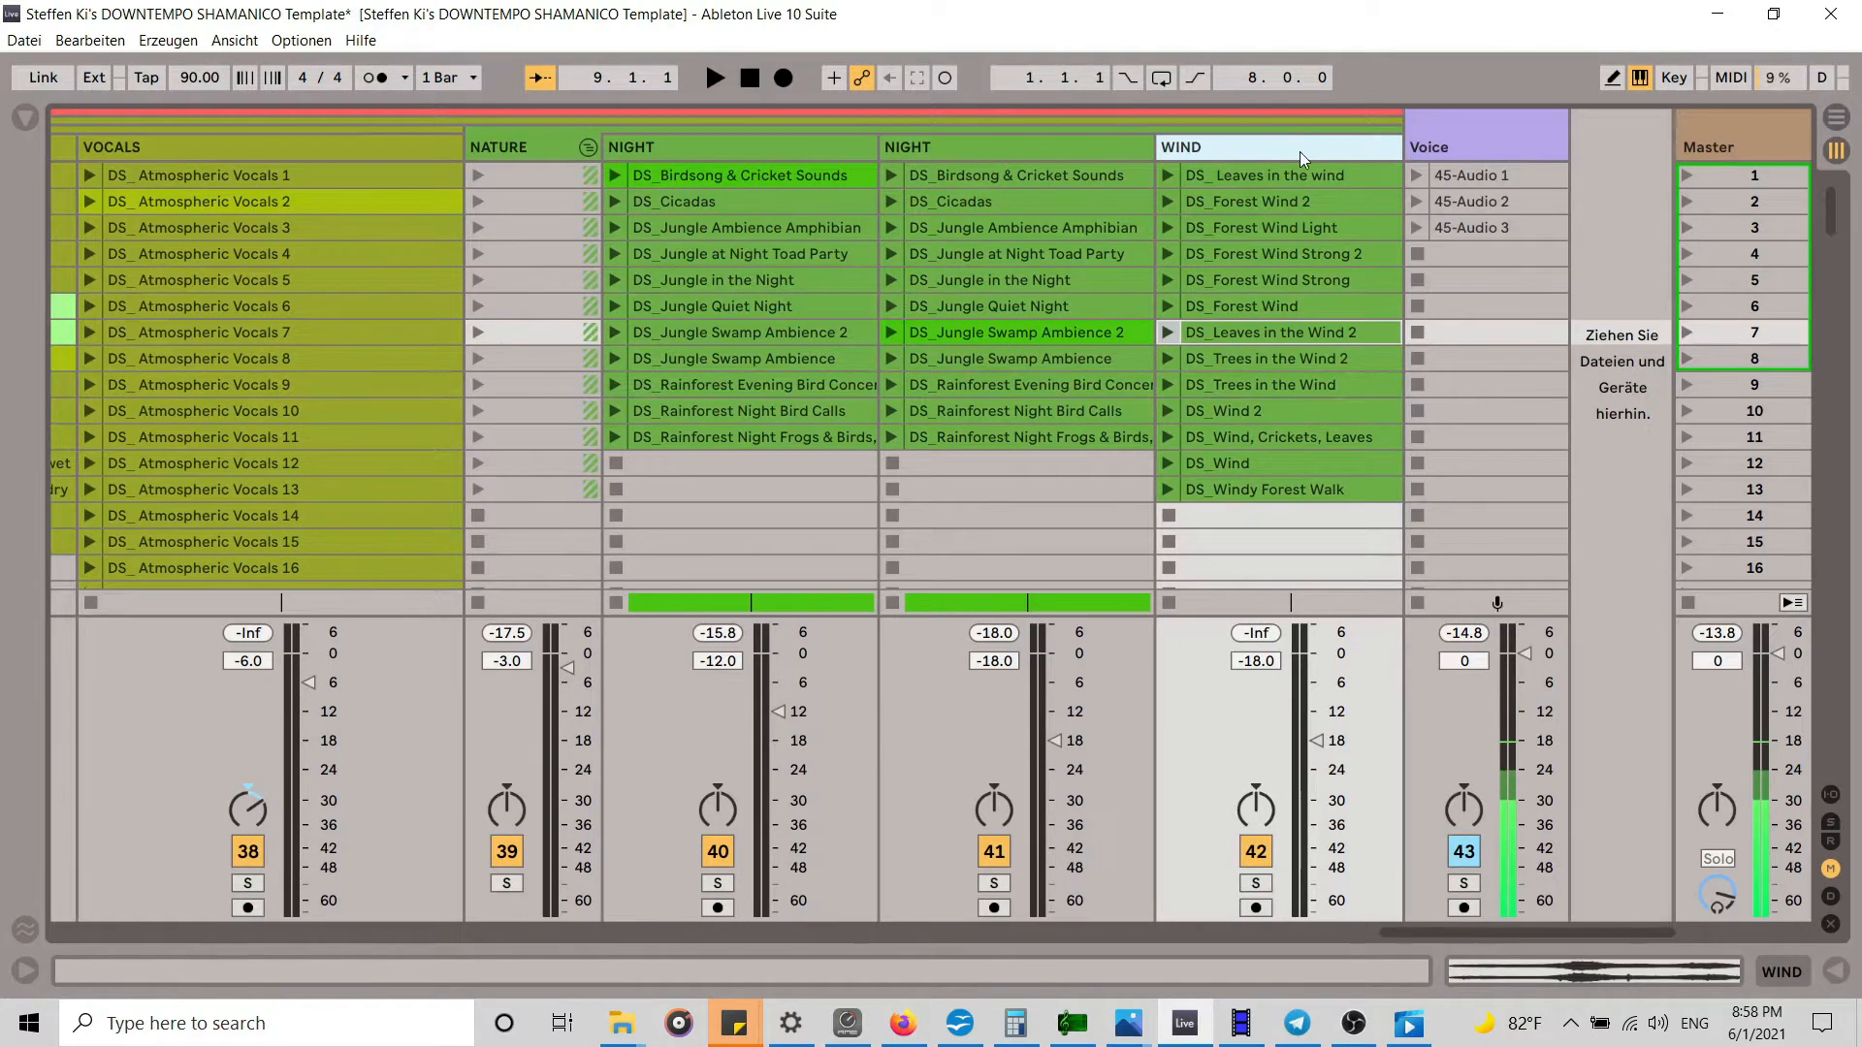
{"action": "key", "text": "Delete"}
Step: Collapse the INSTRUMENTS group and delete the DRONES 2 track
{"action": "left_click_drag", "start_coordinate": [1457, 929], "coordinate": [1186, 939]}
{"action": "left_click", "coordinate": [318, 143]}
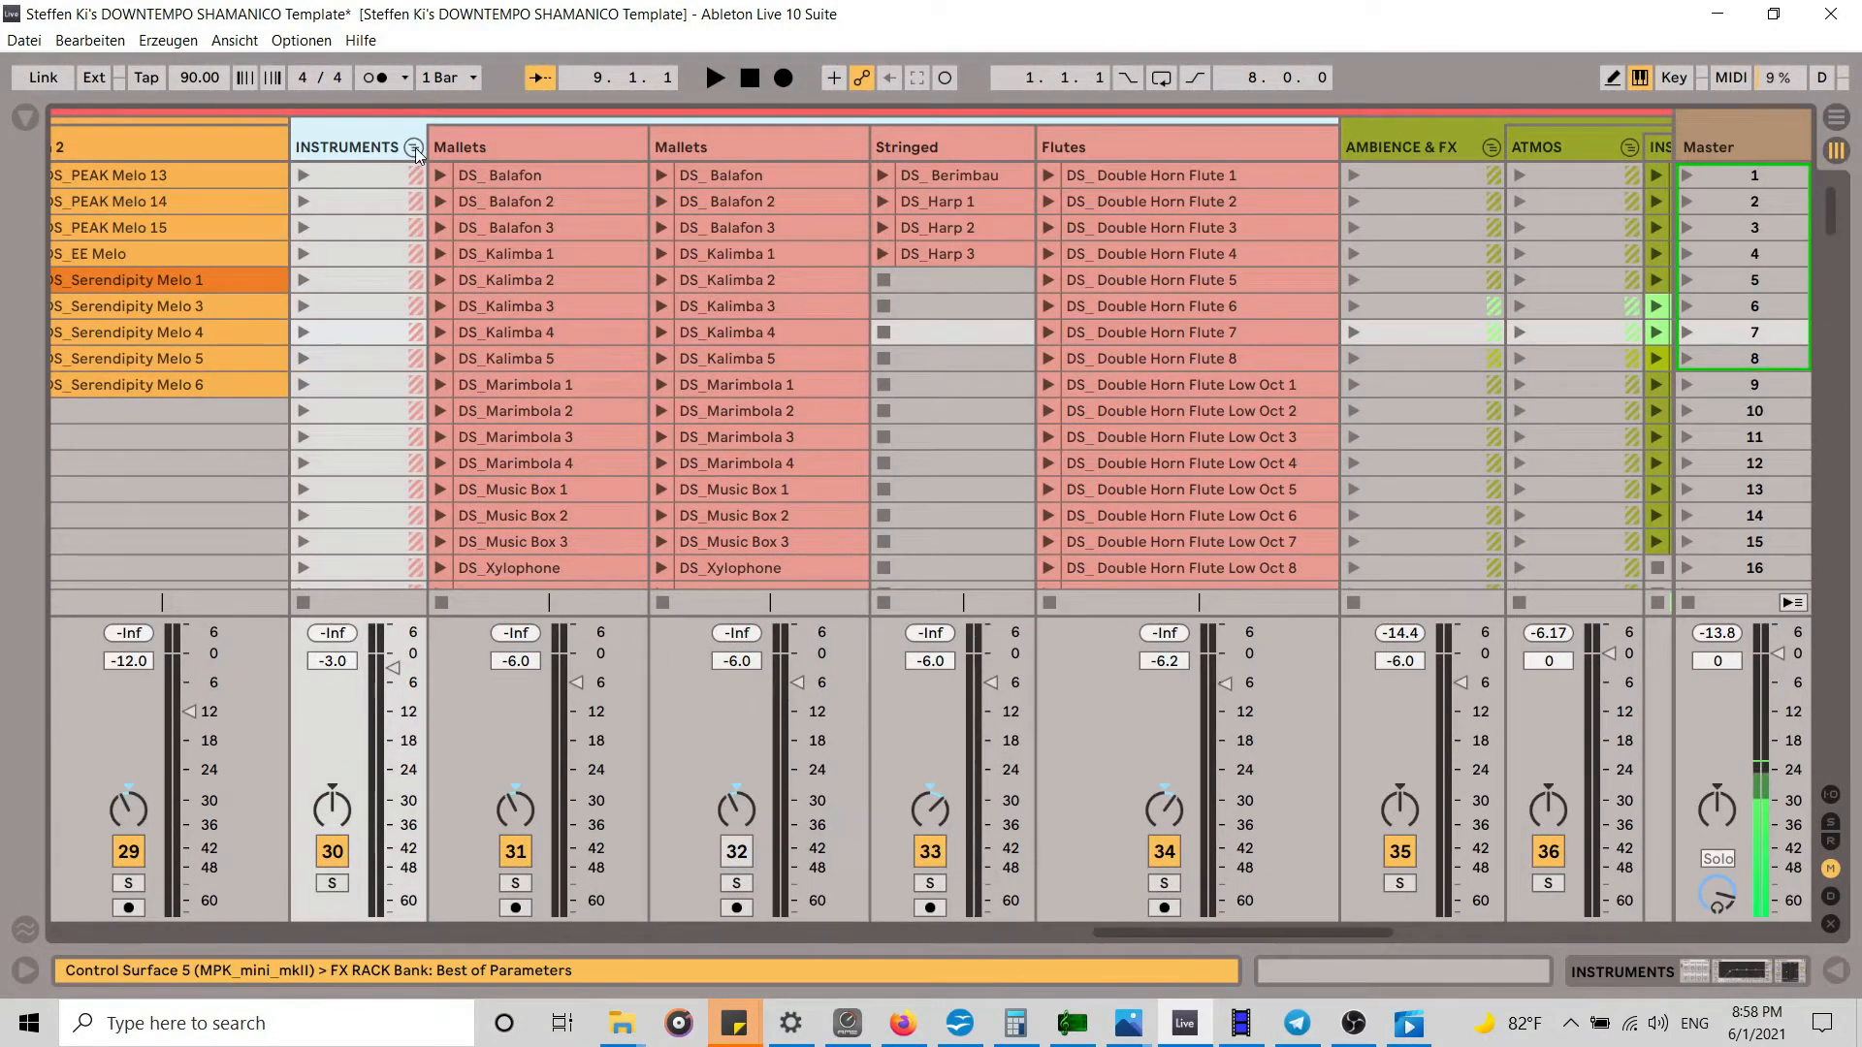
{"action": "left_click", "coordinate": [414, 147]}
{"action": "left_click_drag", "start_coordinate": [1271, 931], "coordinate": [977, 949]}
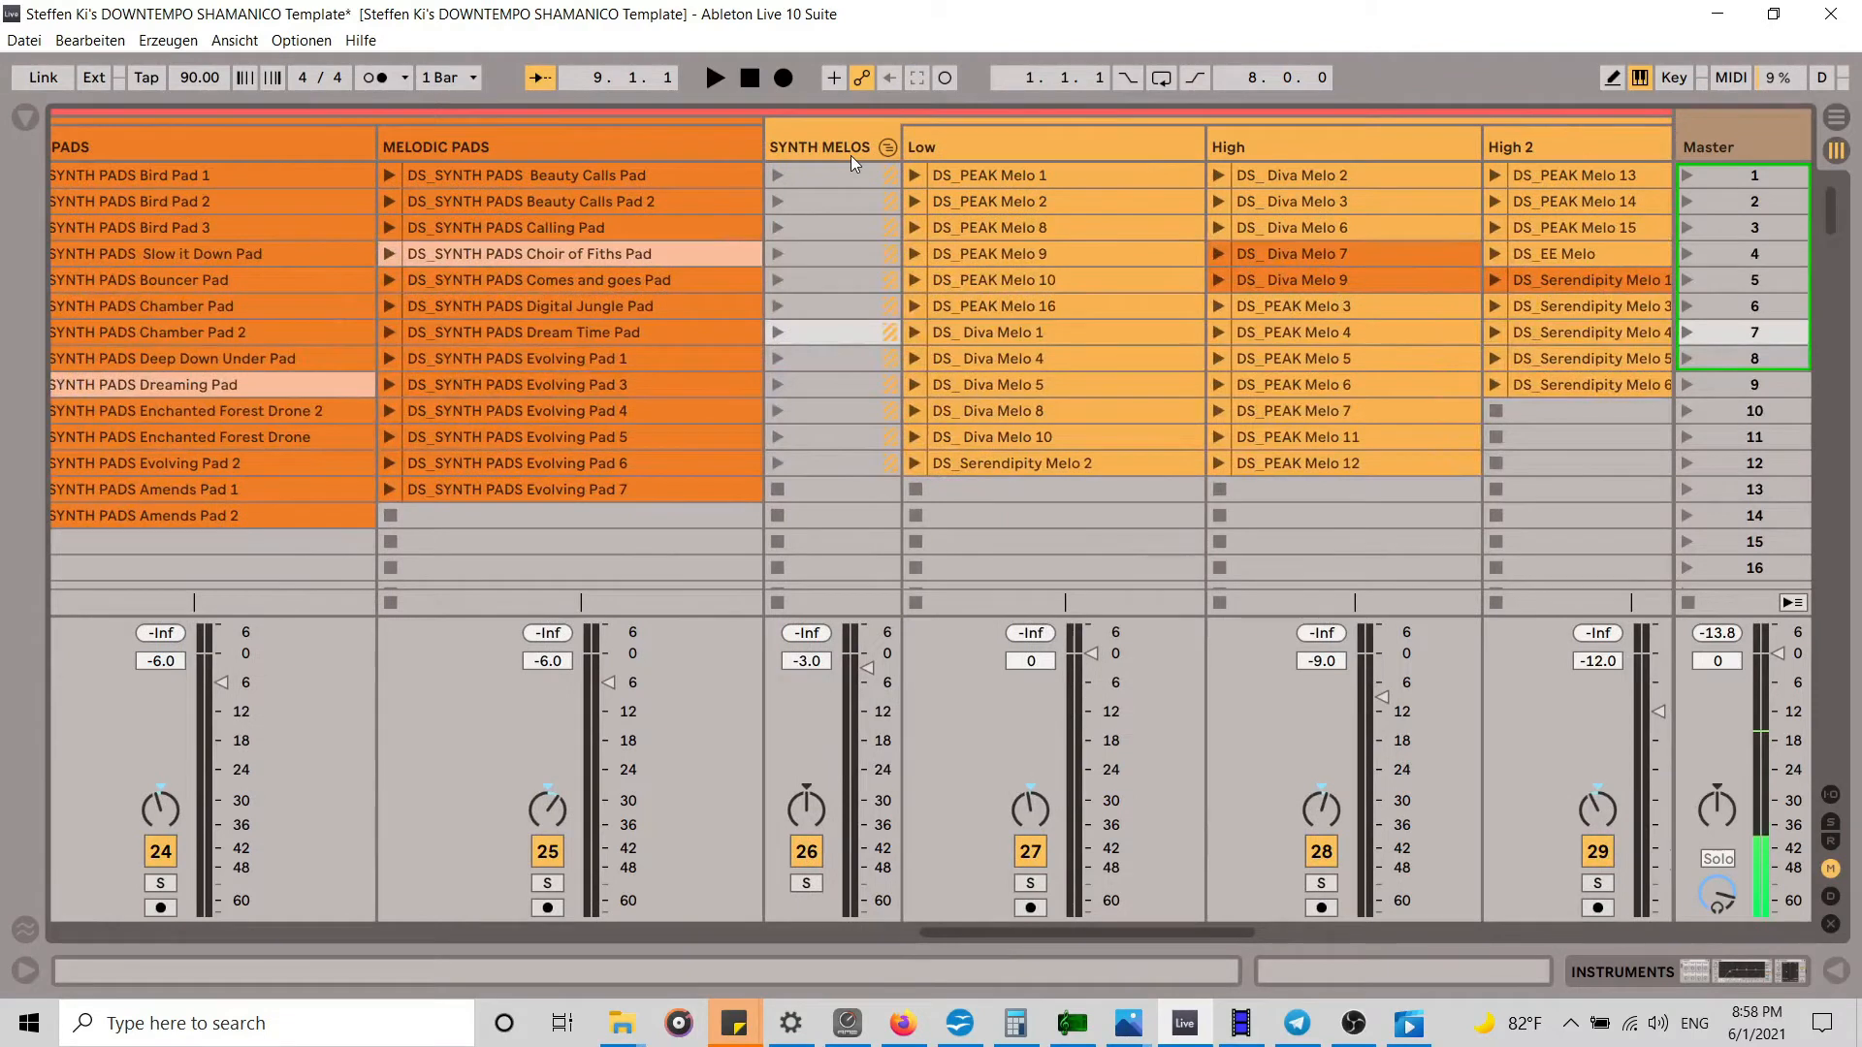
{"action": "left_click_drag", "start_coordinate": [1112, 931], "coordinate": [842, 931]}
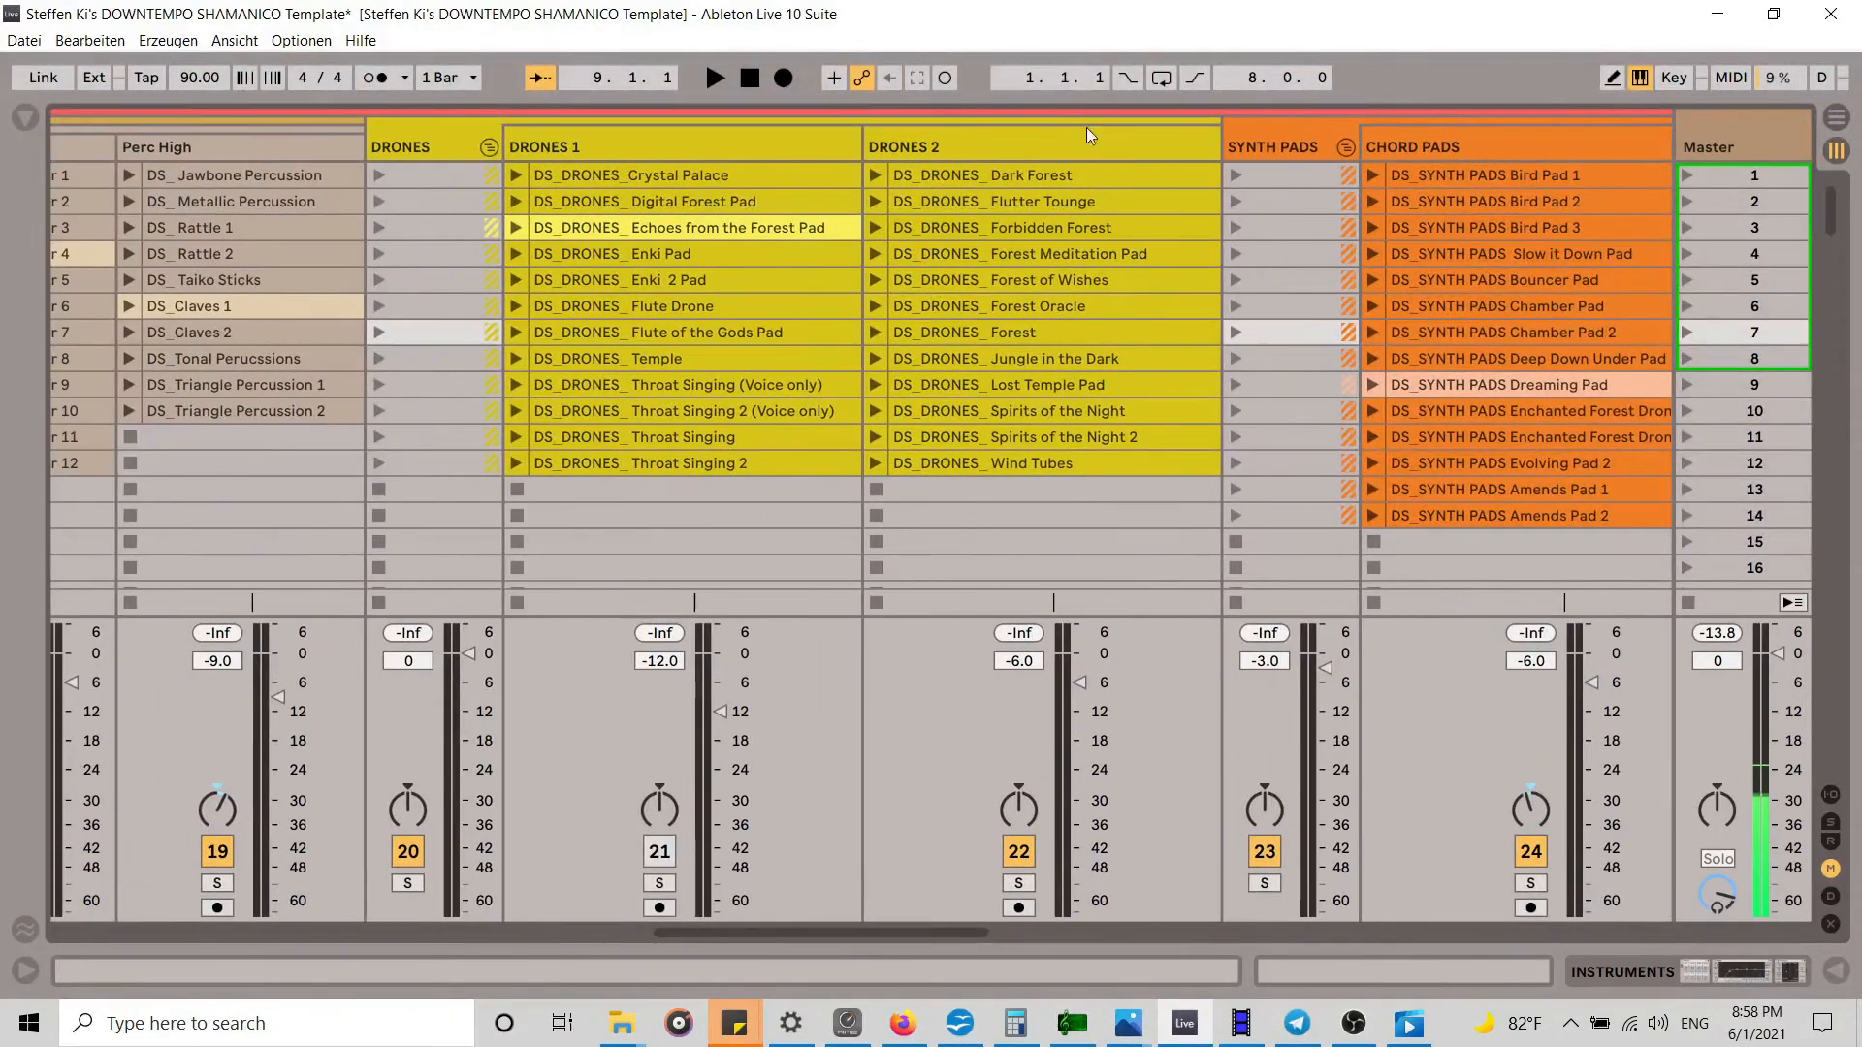
{"action": "left_click", "coordinate": [1043, 145]}
{"action": "key", "text": "Delete"}
{"action": "left_click_drag", "start_coordinate": [881, 935], "coordinate": [506, 898]}
{"action": "left_click", "coordinate": [768, 153]}
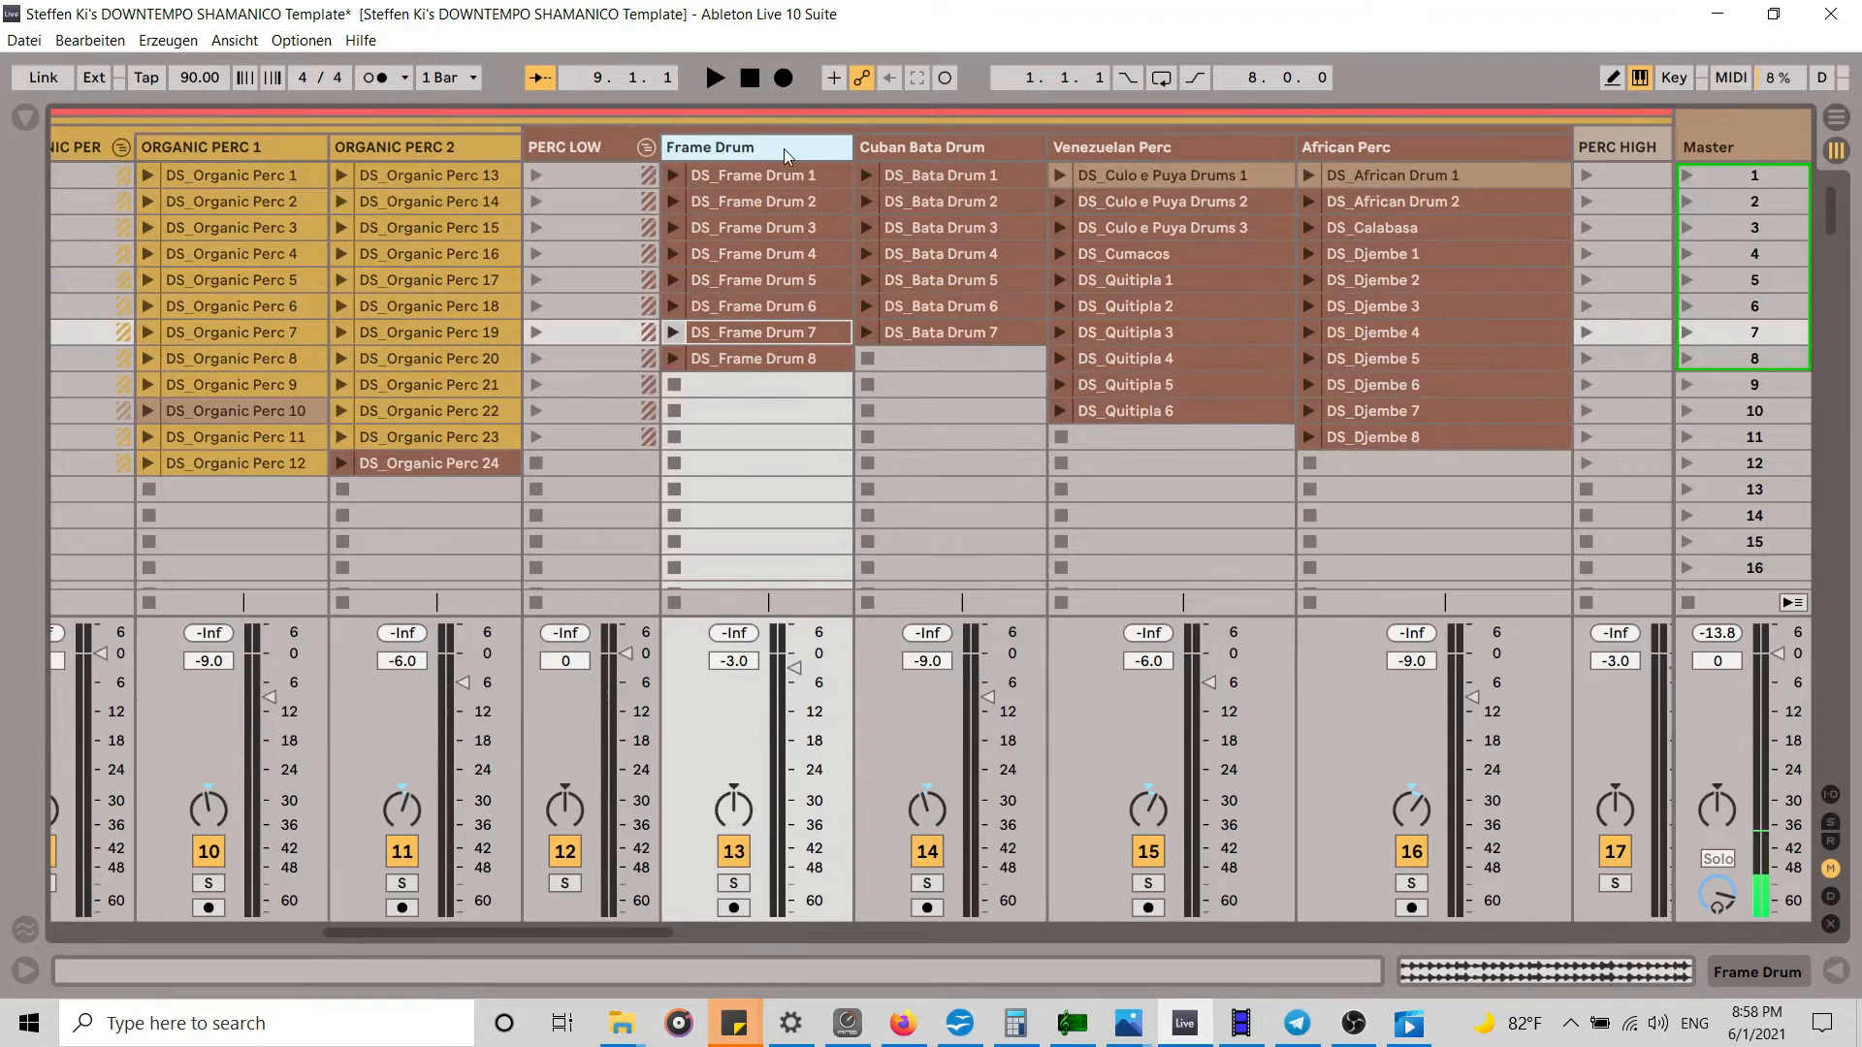
{"action": "left_click", "coordinate": [950, 143]}
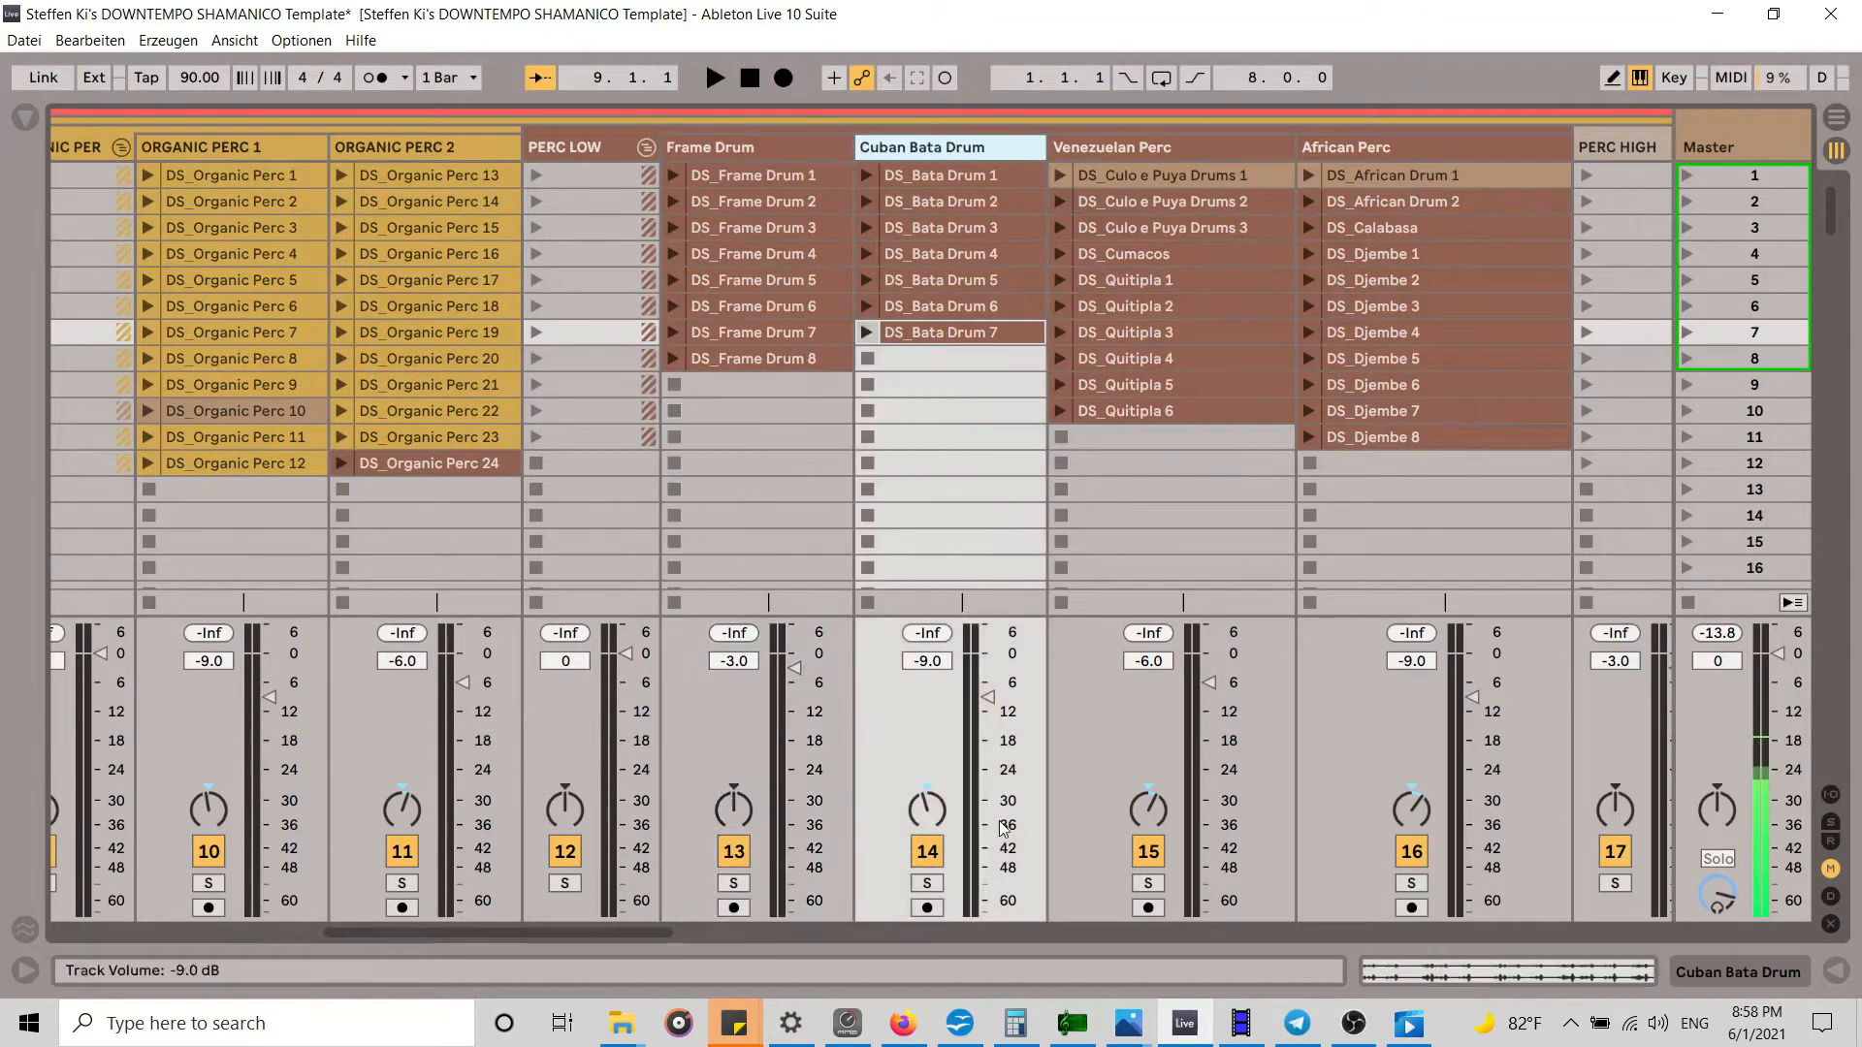
Step: Mark the DS_Subbass 6 clip on the SUBBASS track with a light beige colour
{"action": "left_click_drag", "start_coordinate": [644, 935], "coordinate": [399, 929]}
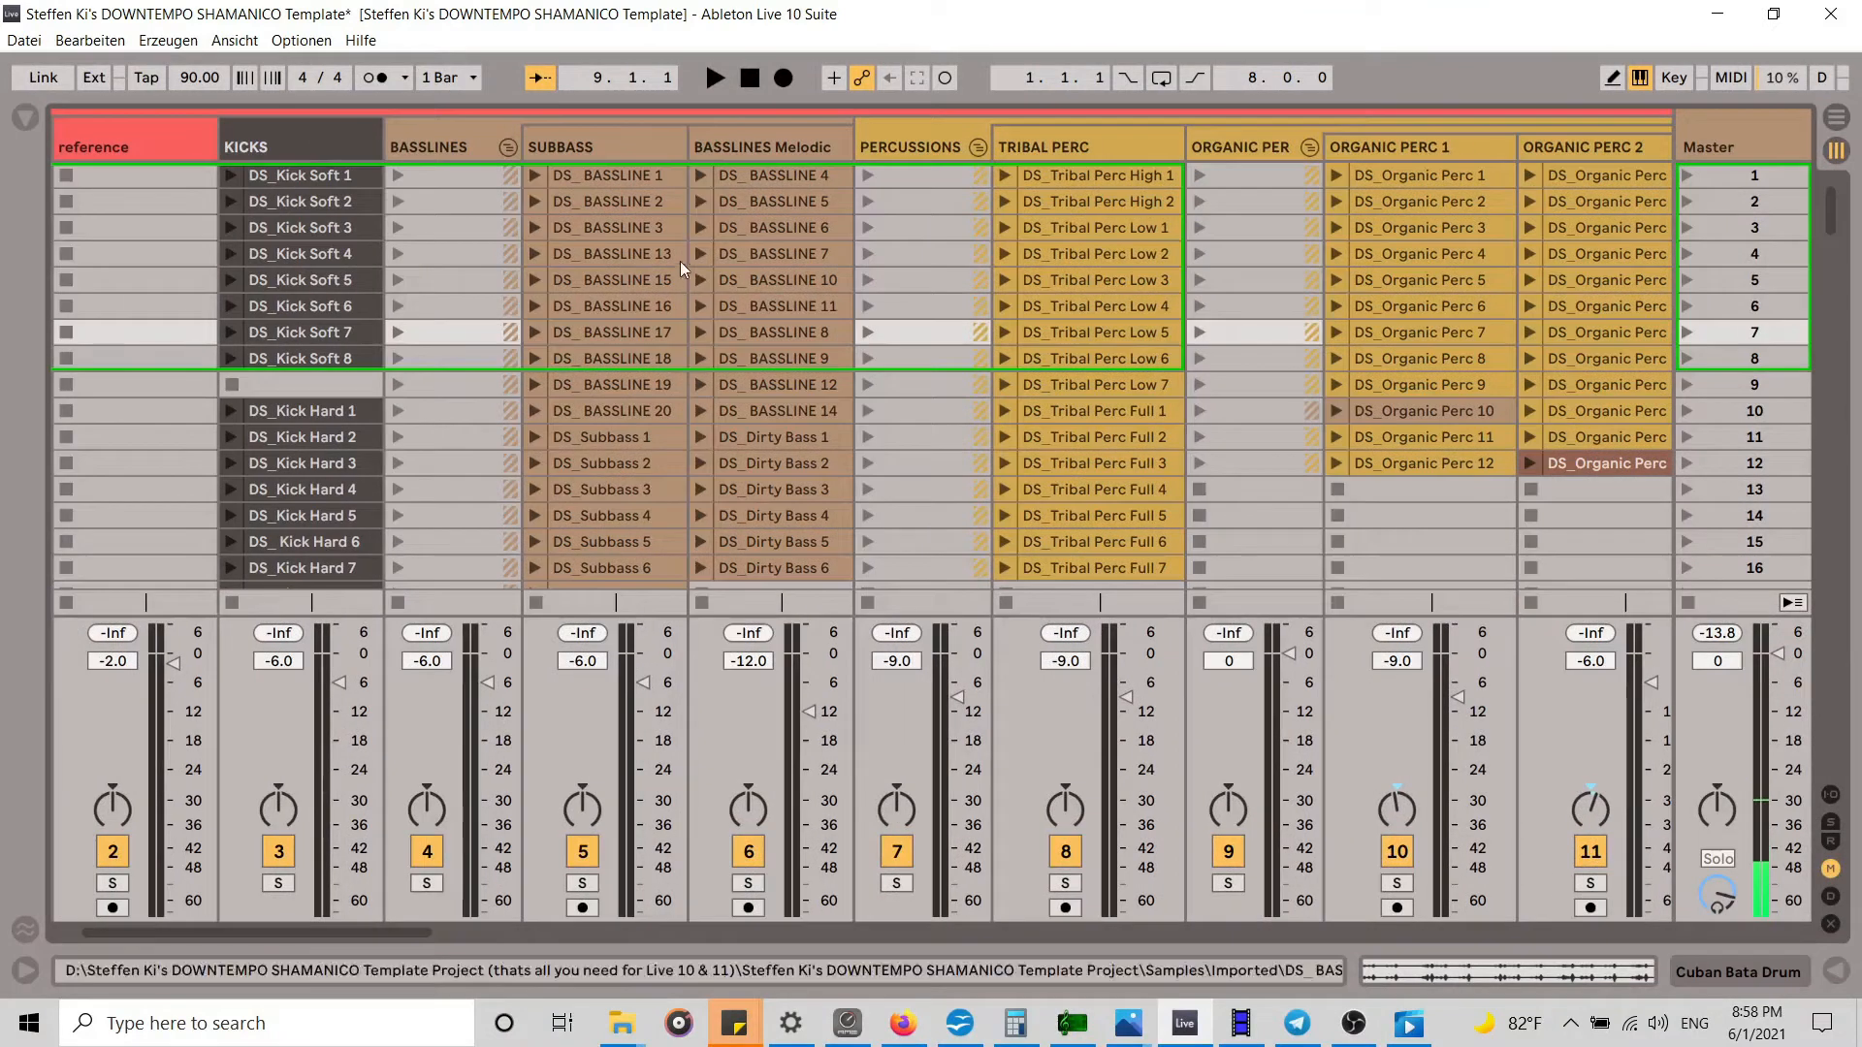
{"action": "scroll", "coordinate": [679, 260], "scroll_direction": "down", "scroll_amount": 3}
{"action": "scroll", "coordinate": [601, 312], "scroll_direction": "up", "scroll_amount": 3}
{"action": "scroll", "coordinate": [562, 440], "scroll_direction": "down", "scroll_amount": 4}
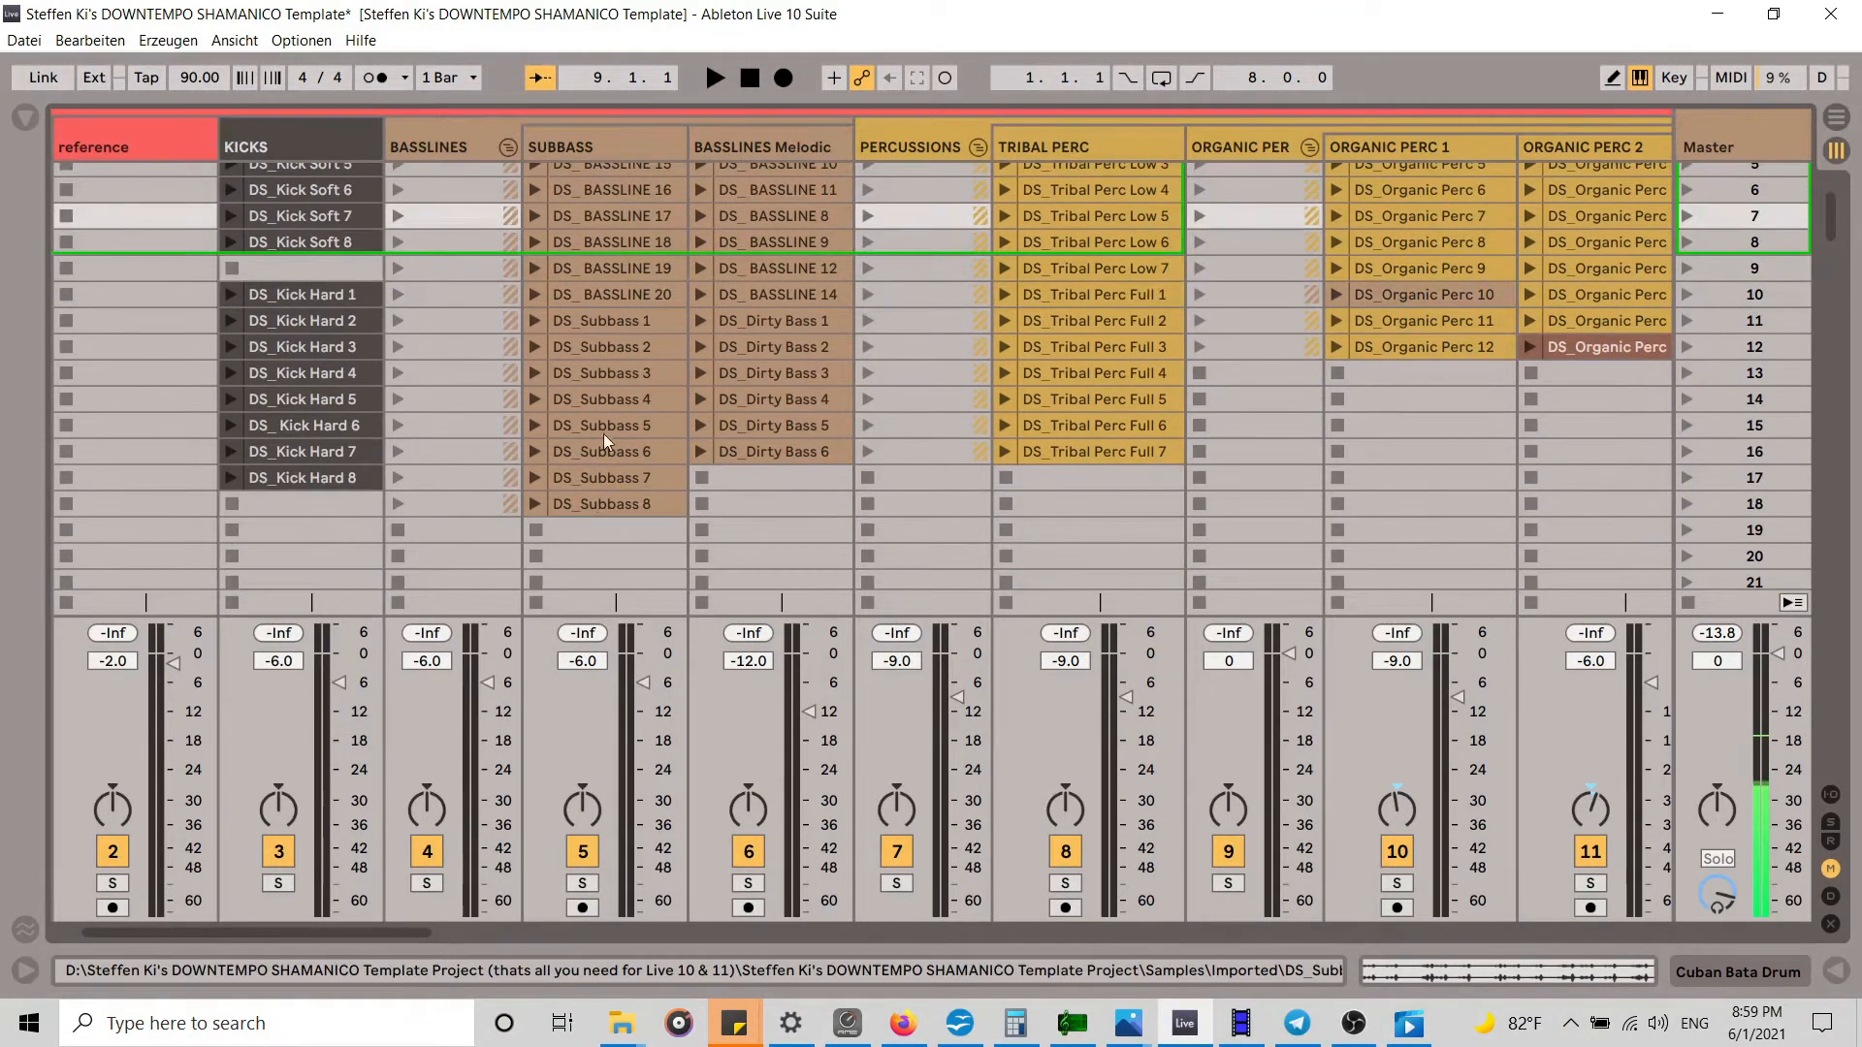
{"action": "right_click", "coordinate": [596, 452]}
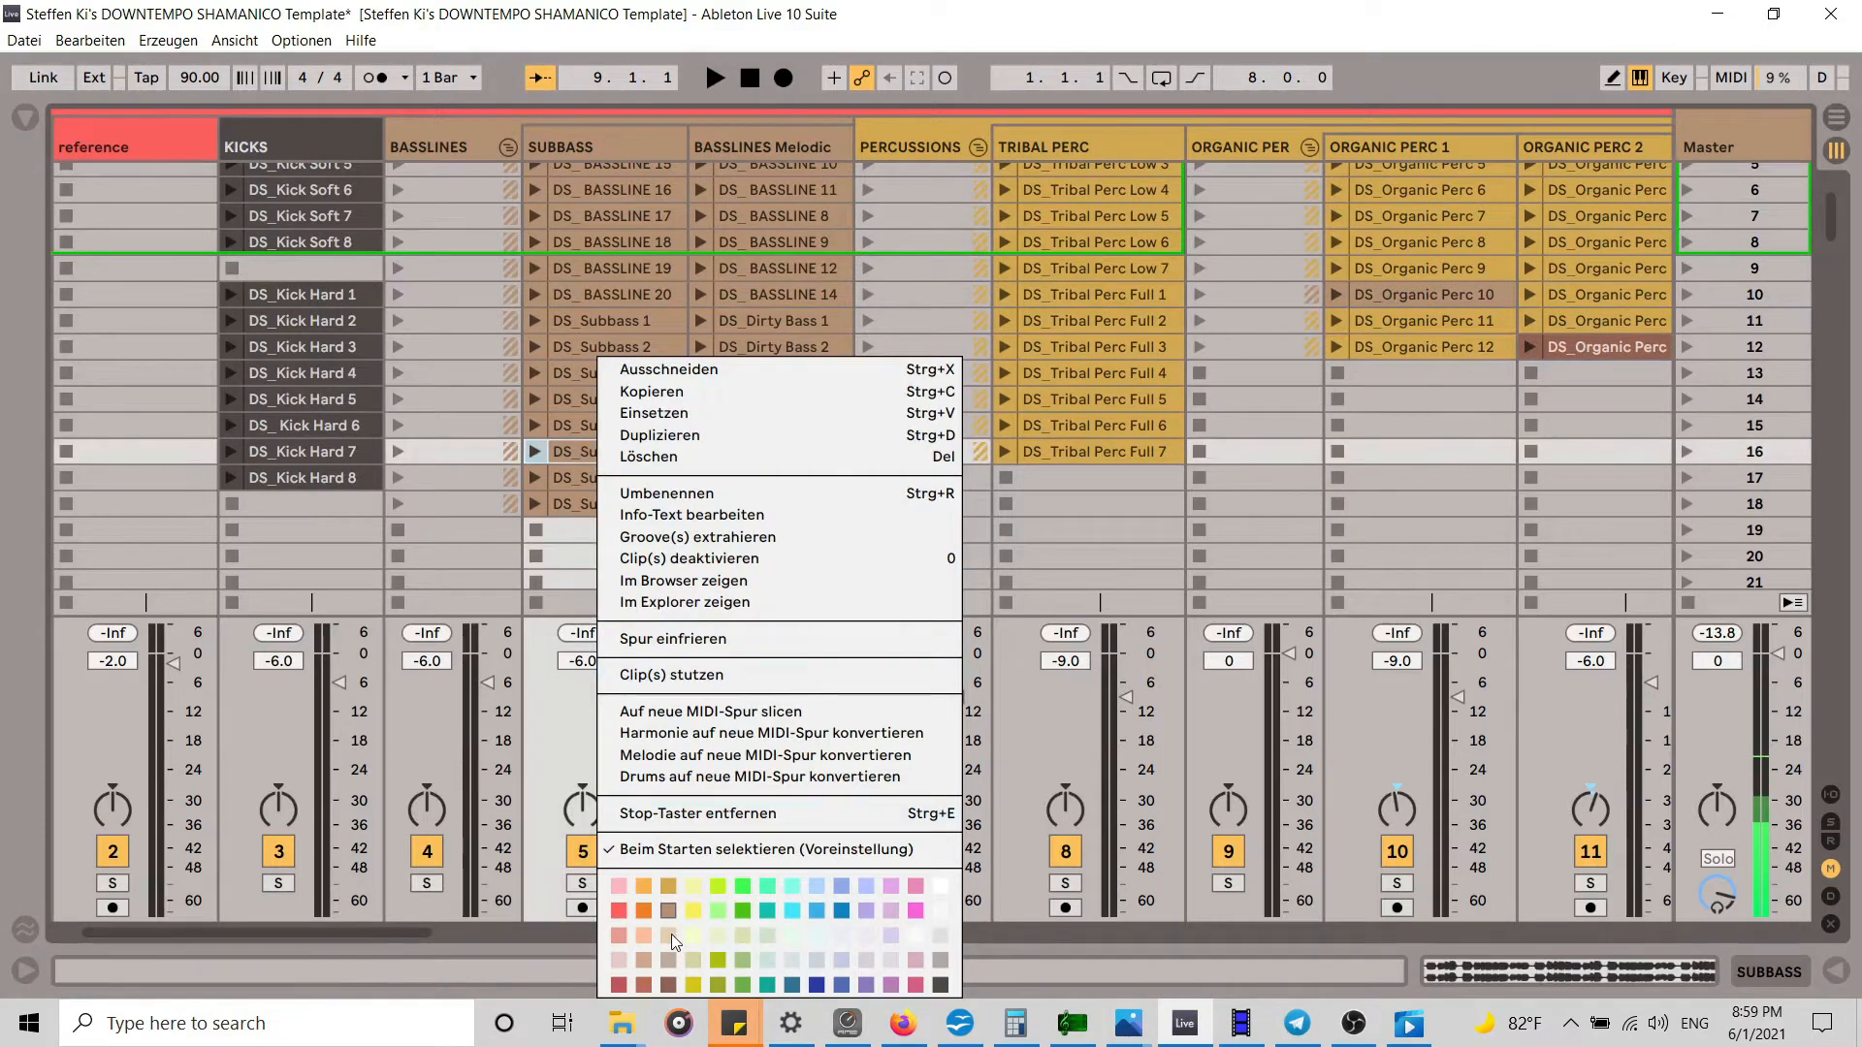
{"action": "left_click", "coordinate": [672, 934]}
Step: Delete the TRIBAL PERC track from the PERCUSSIONS group
{"action": "scroll", "coordinate": [746, 407], "scroll_direction": "up", "scroll_amount": 4}
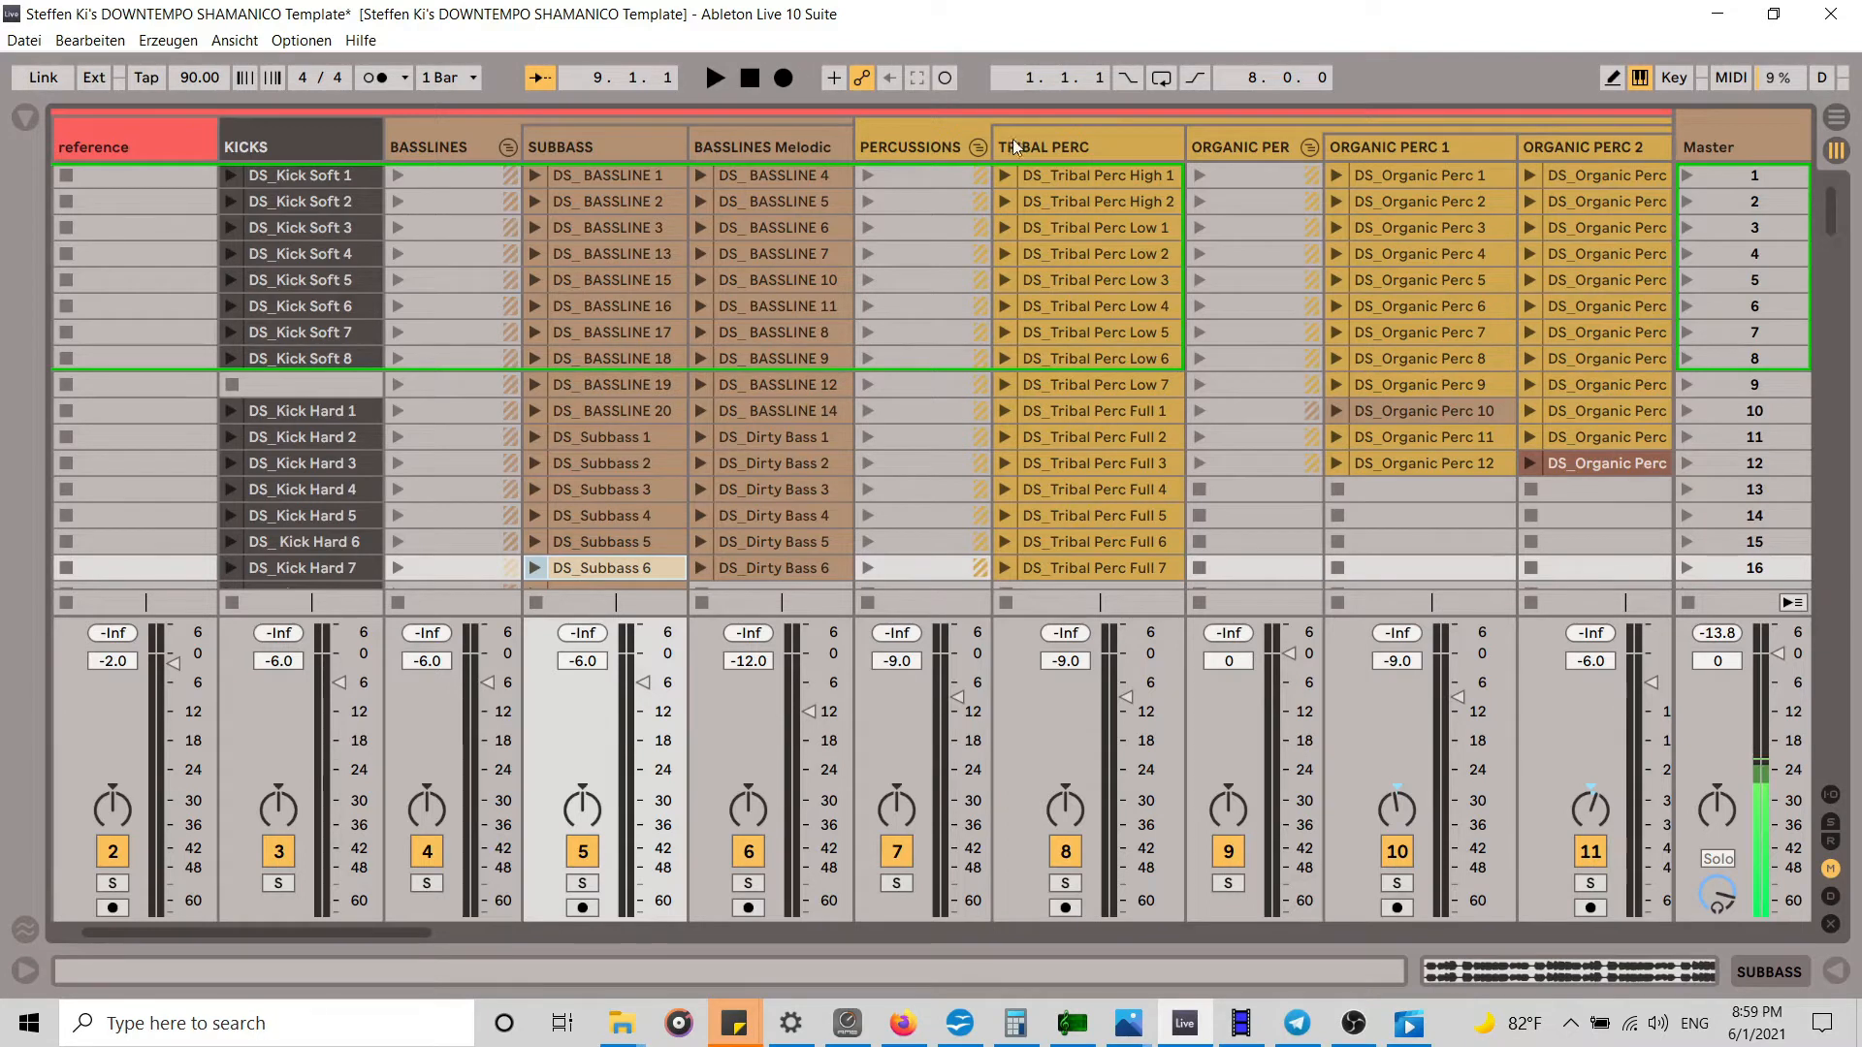
{"action": "left_click", "coordinate": [1102, 142]}
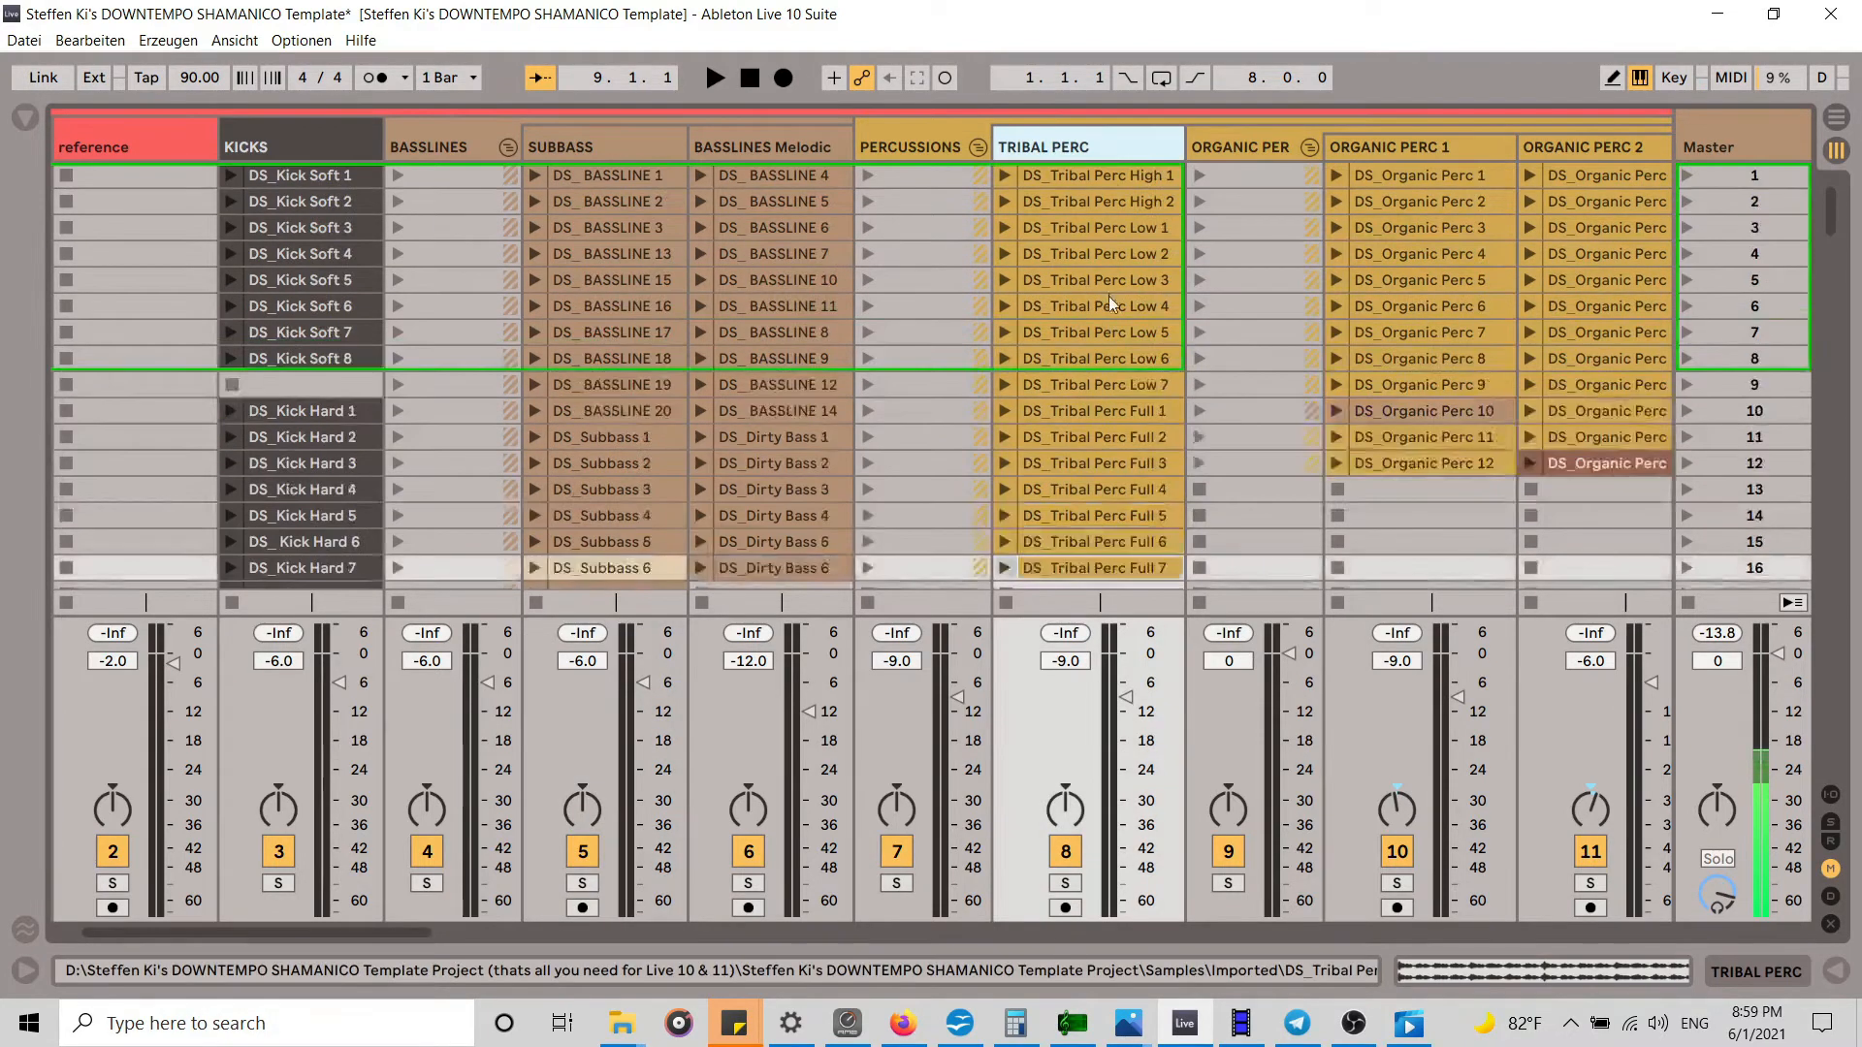
{"action": "key", "text": "Delete"}
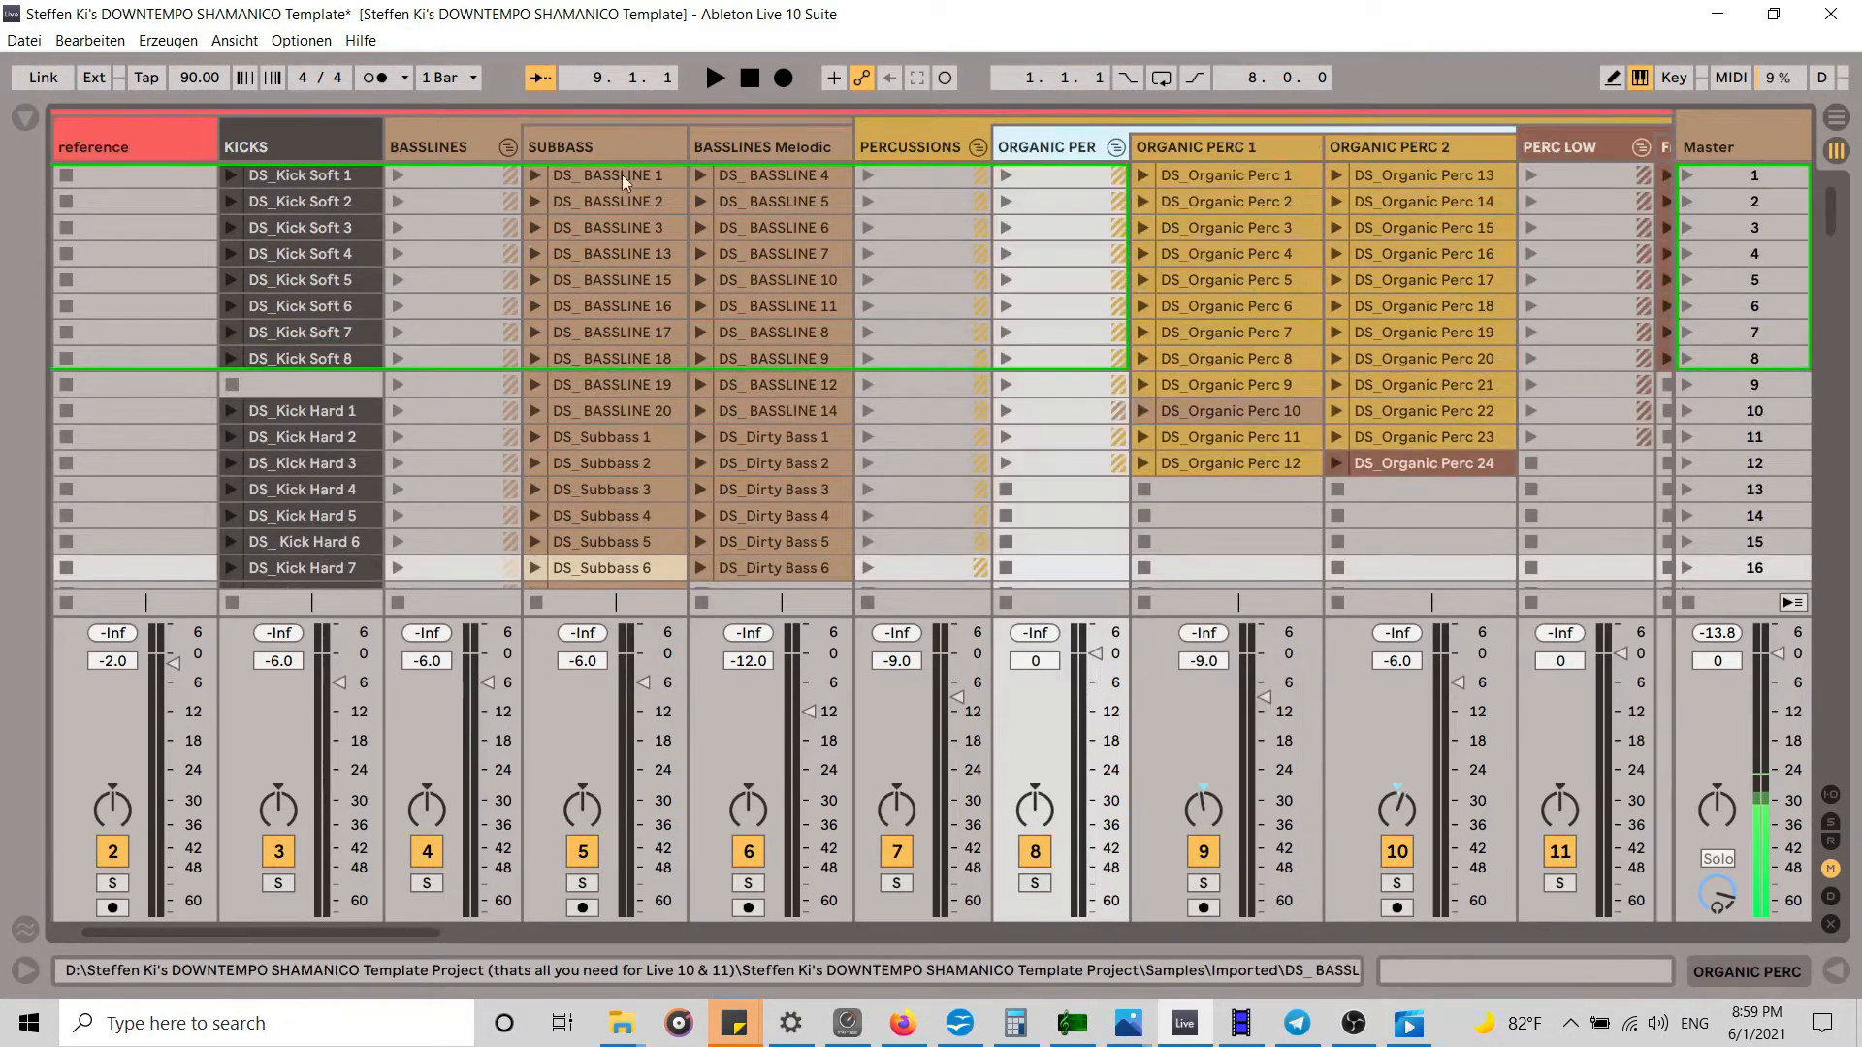
Step: In the Arrangement View, select the Intro range from bar 1 to bar 9 and play it from the start
{"action": "left_click", "coordinate": [1836, 117]}
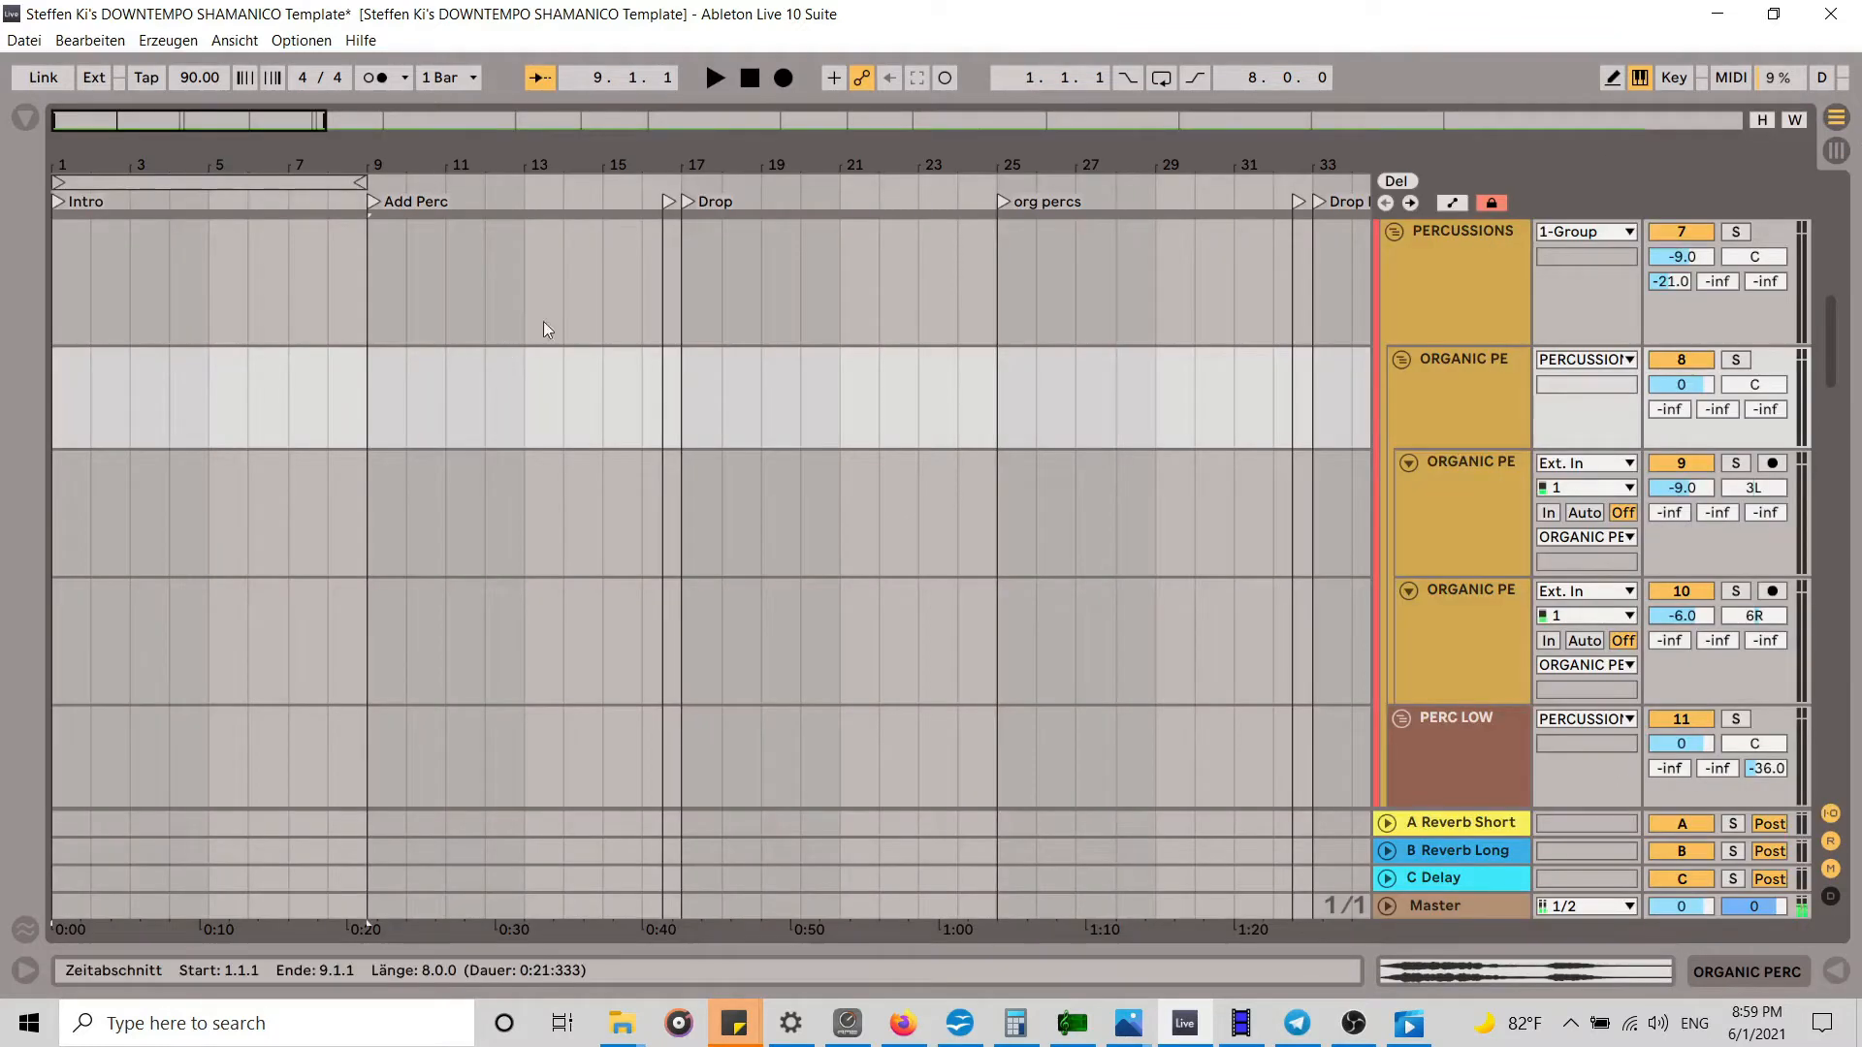
{"action": "left_click", "coordinate": [318, 185]}
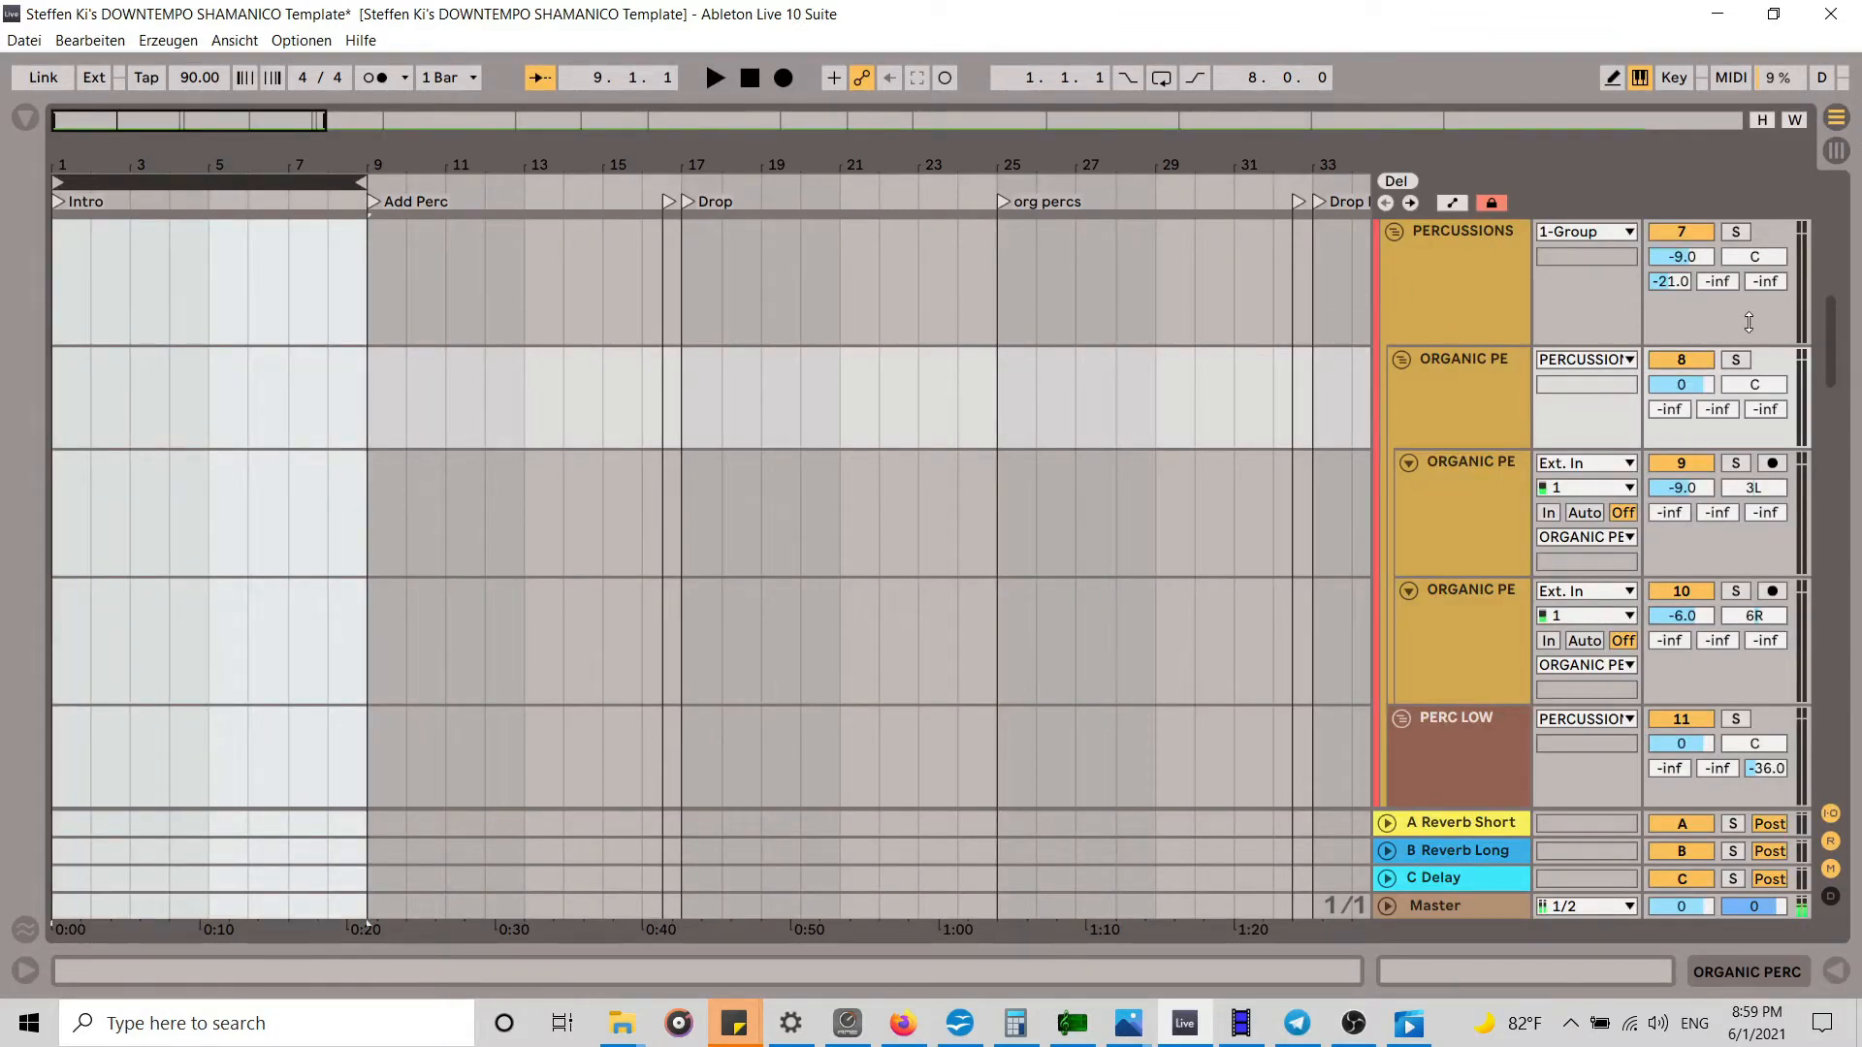
{"action": "scroll", "coordinate": [1180, 542], "scroll_direction": "down", "scroll_amount": 15}
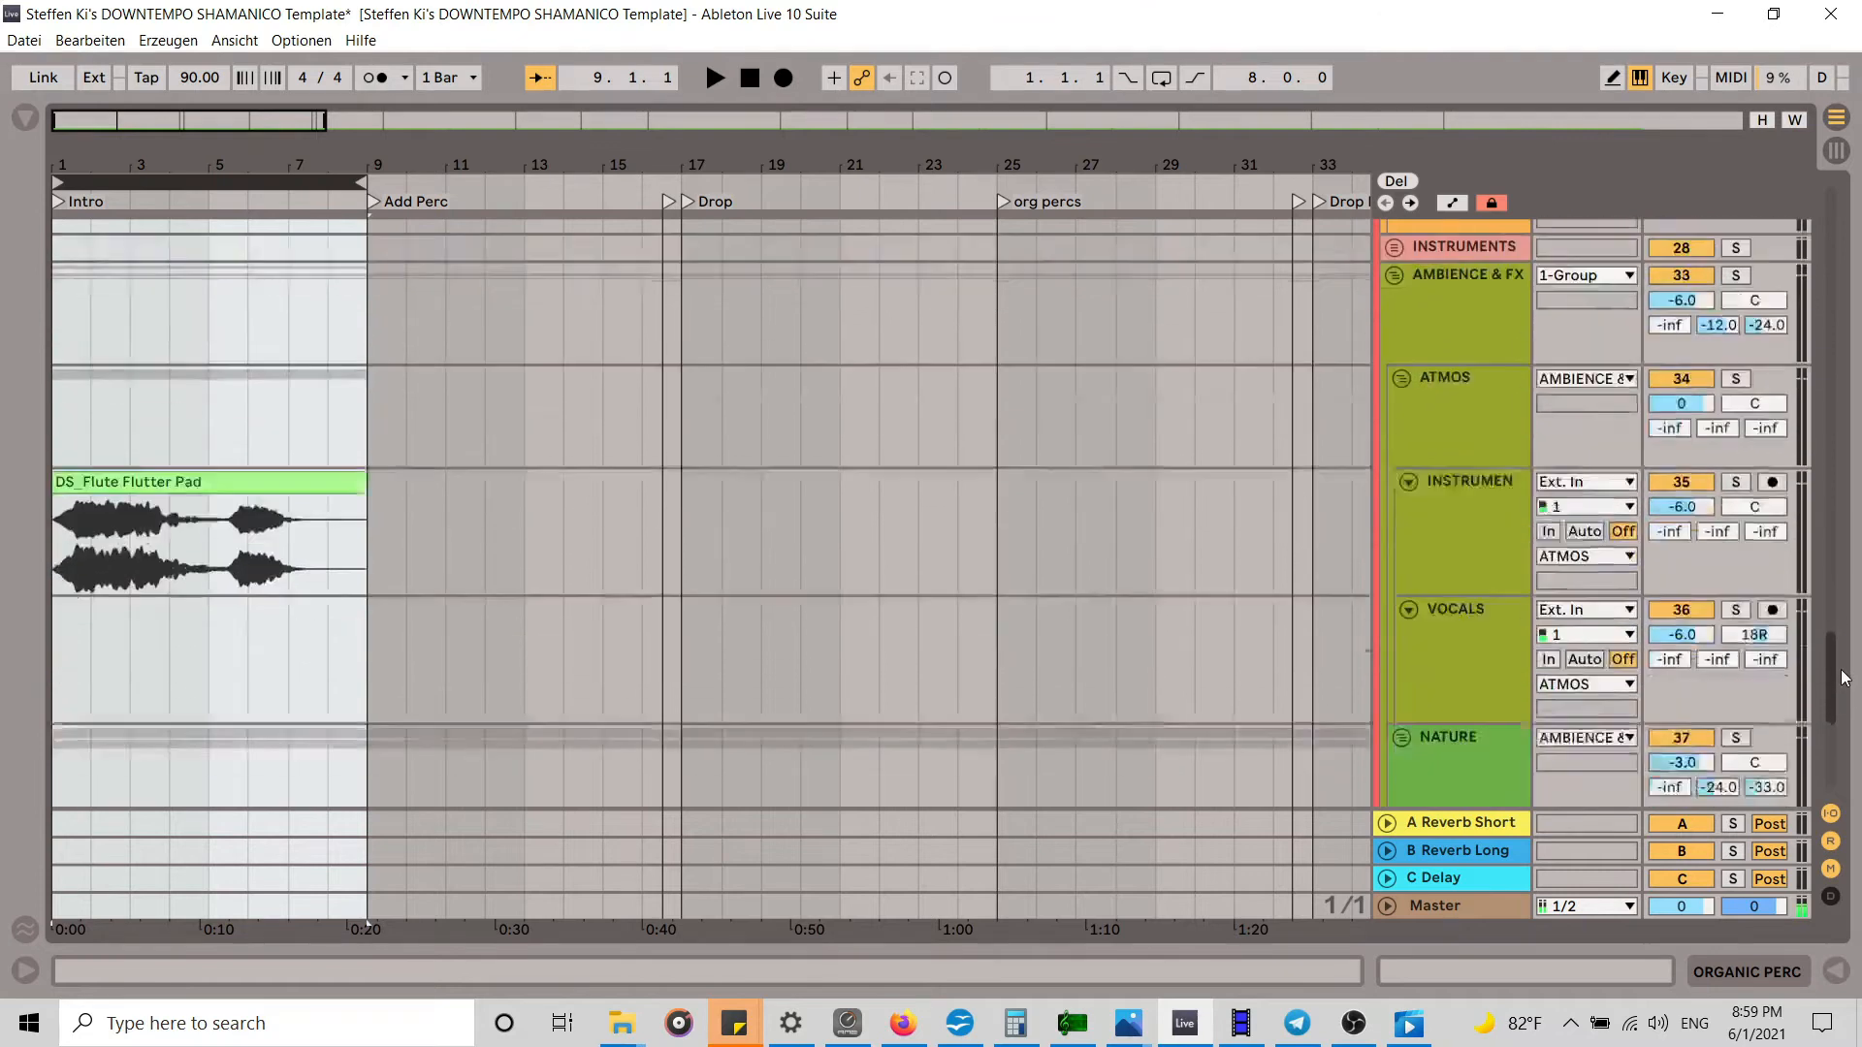
{"action": "key", "text": "space"}
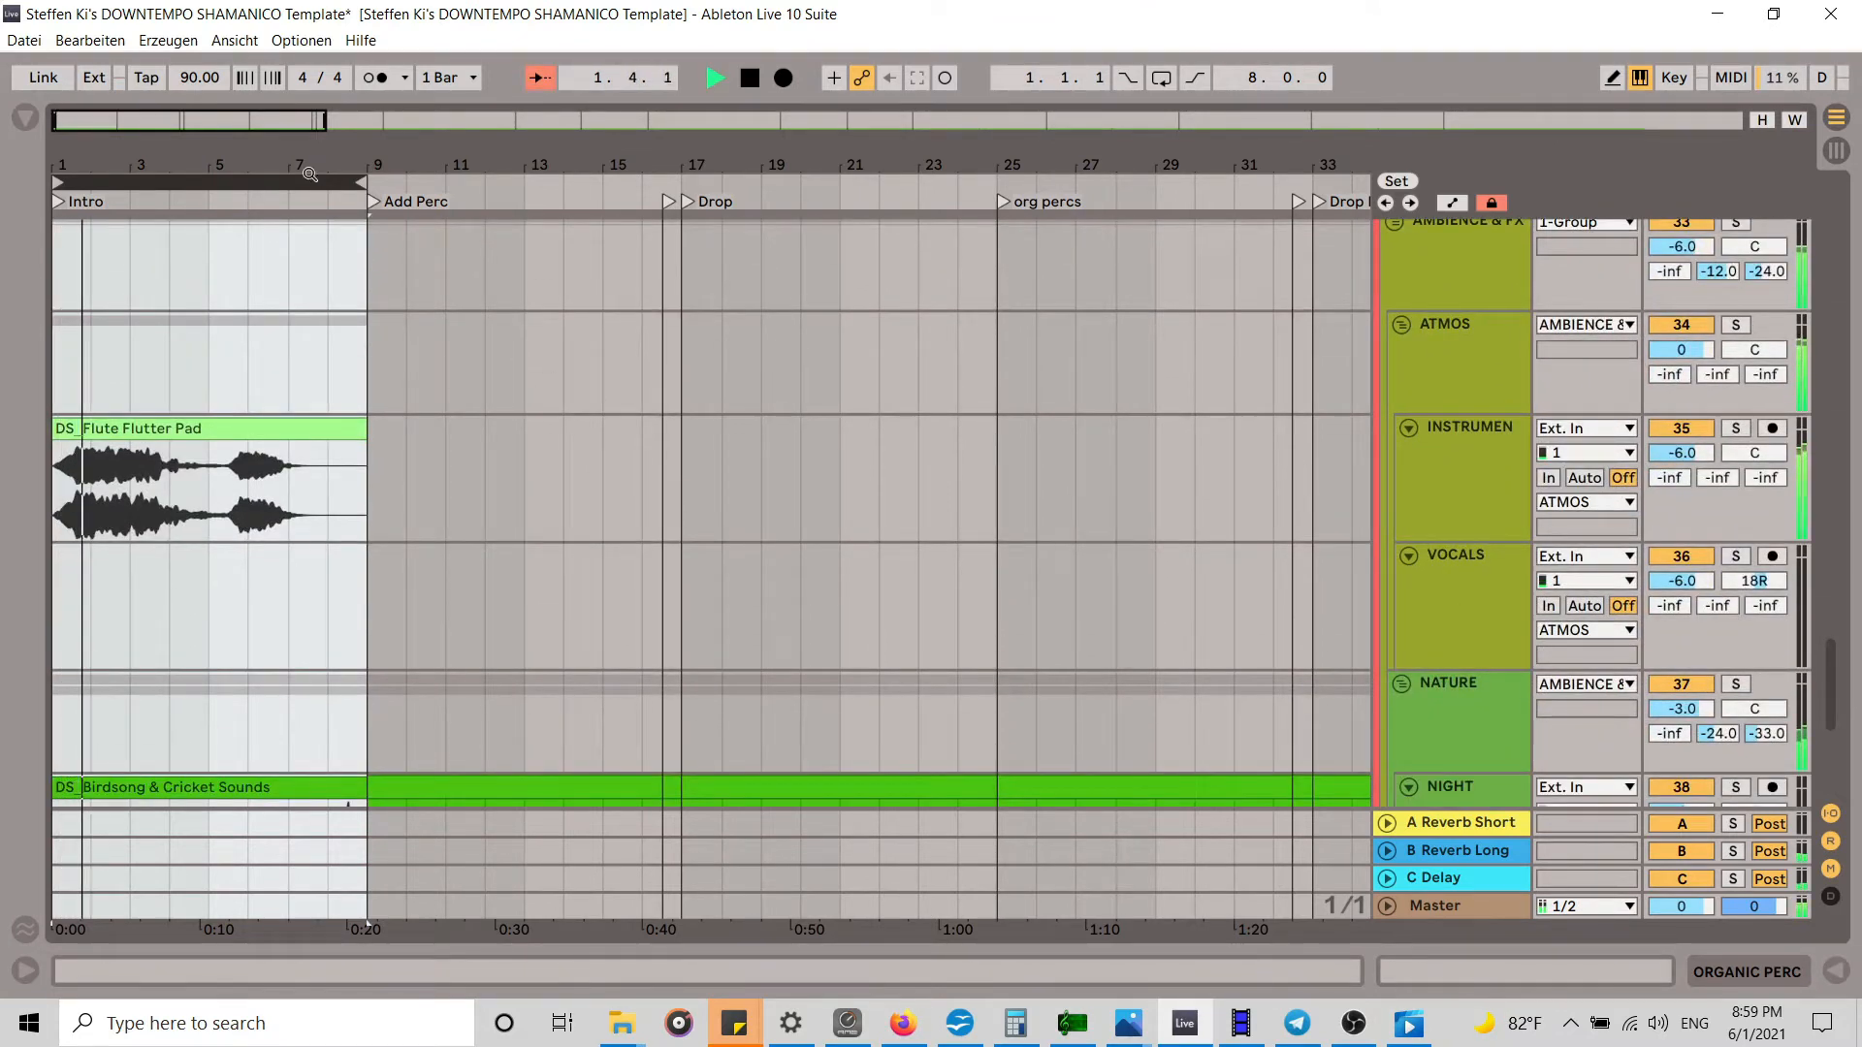
Step: Move the loop range to the Add Perc section, from bar 9 to bar 17
{"action": "left_click_drag", "start_coordinate": [228, 187], "coordinate": [561, 190]}
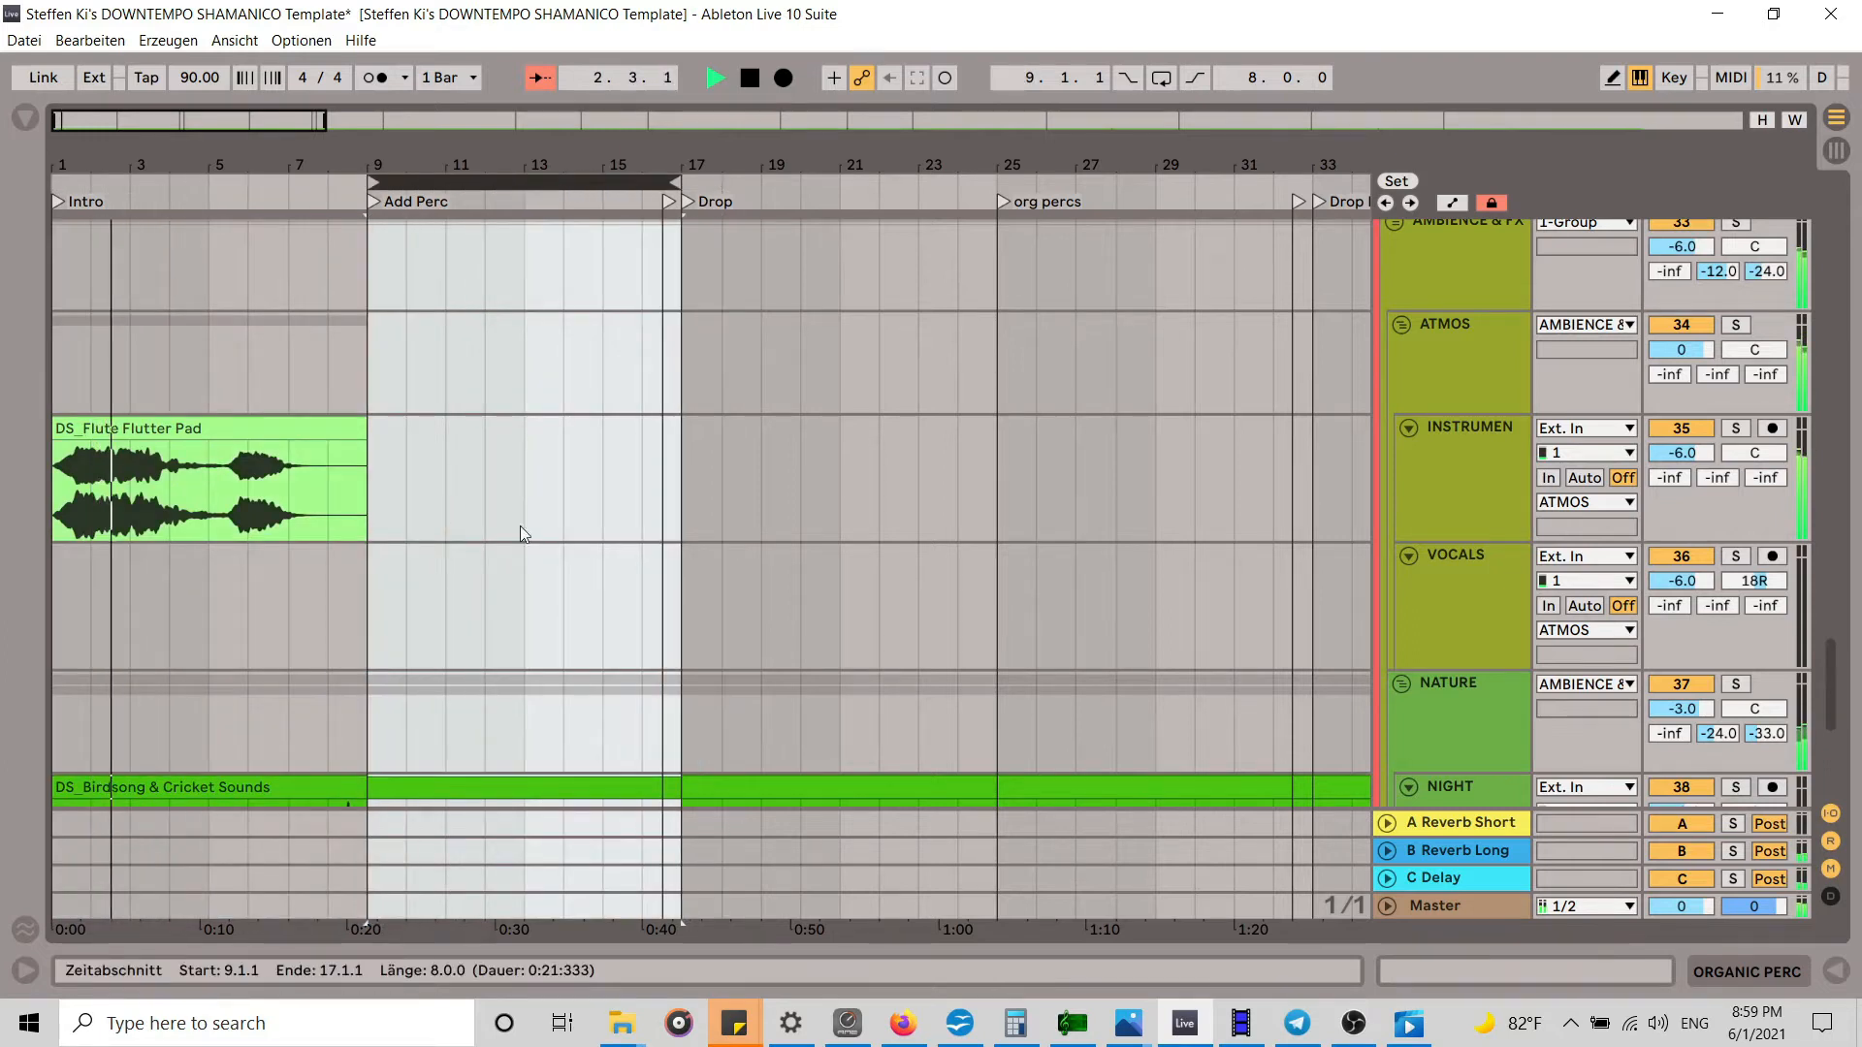
{"action": "scroll", "coordinate": [592, 442], "scroll_direction": "down", "scroll_amount": 8}
{"action": "scroll", "coordinate": [599, 451], "scroll_direction": "up", "scroll_amount": 9}
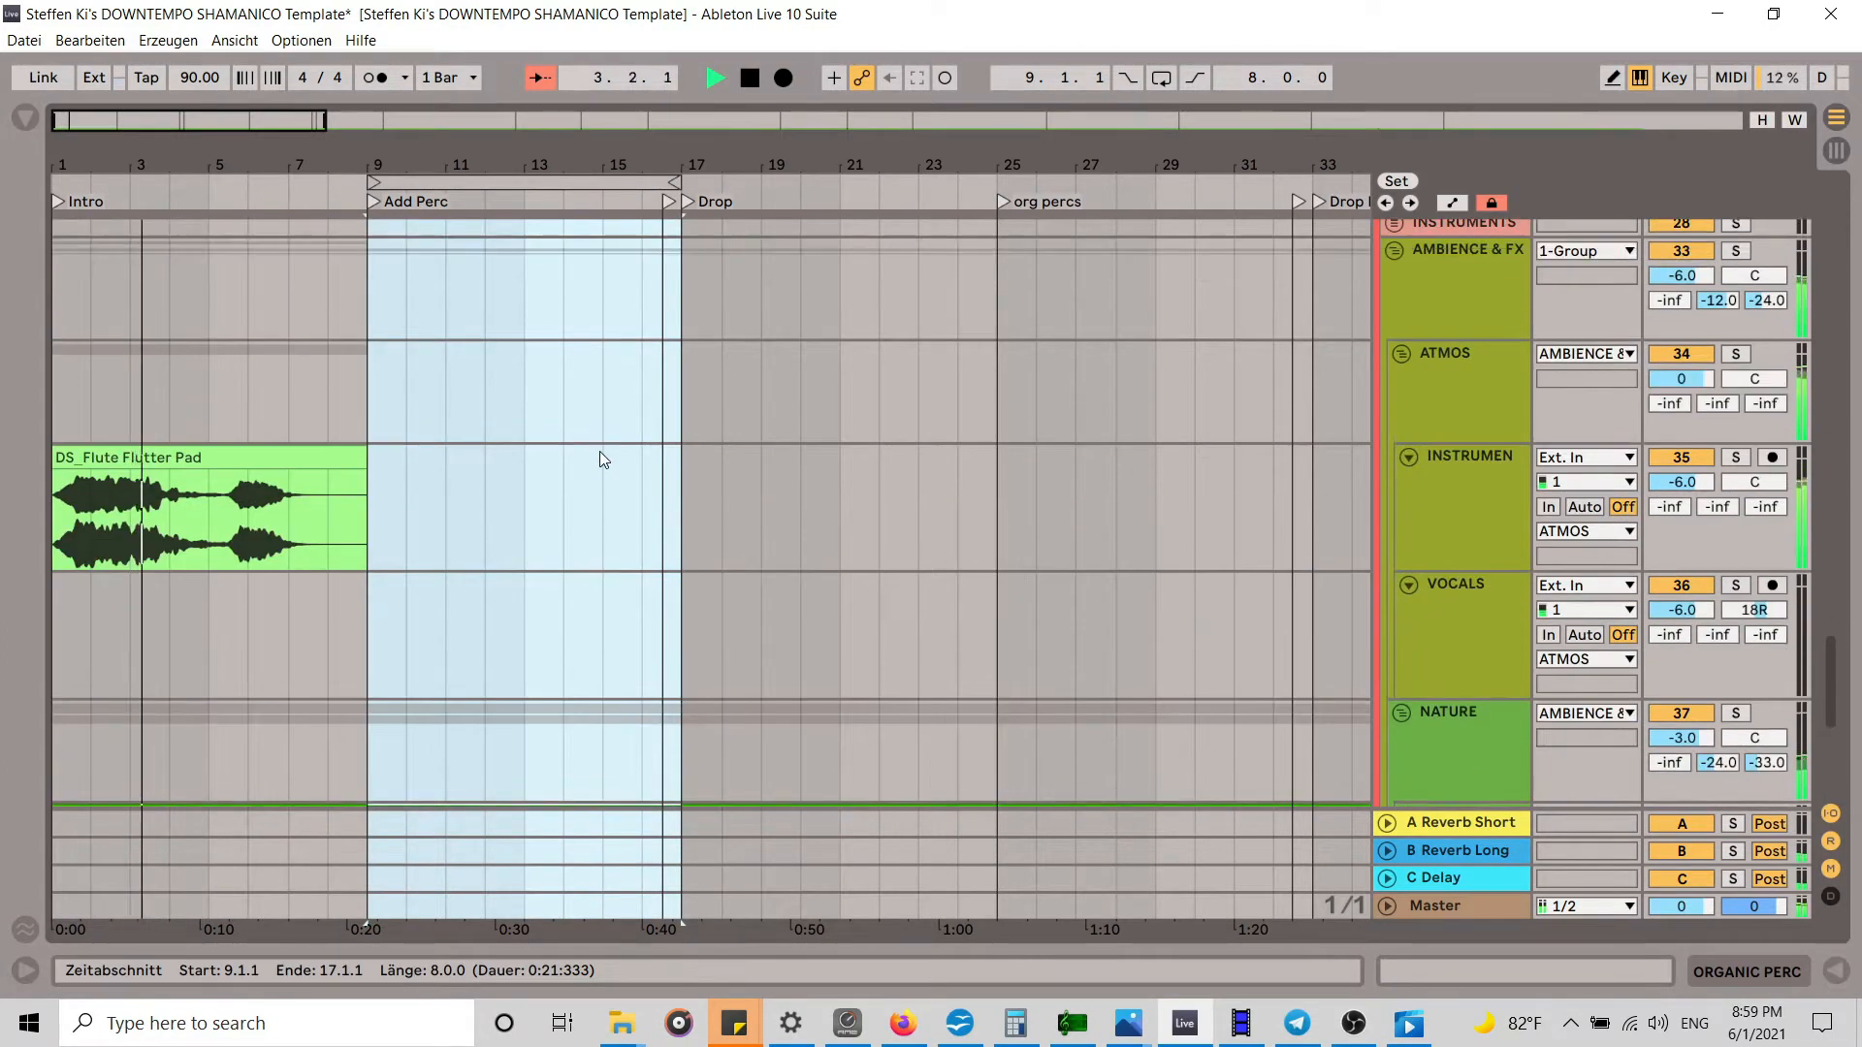
Step: Copy the DS_Flute Flutter Pad 2 session clip into the arrangement's INSTRUMENTAL track, starting at bar 9
{"action": "key", "text": "Tab"}
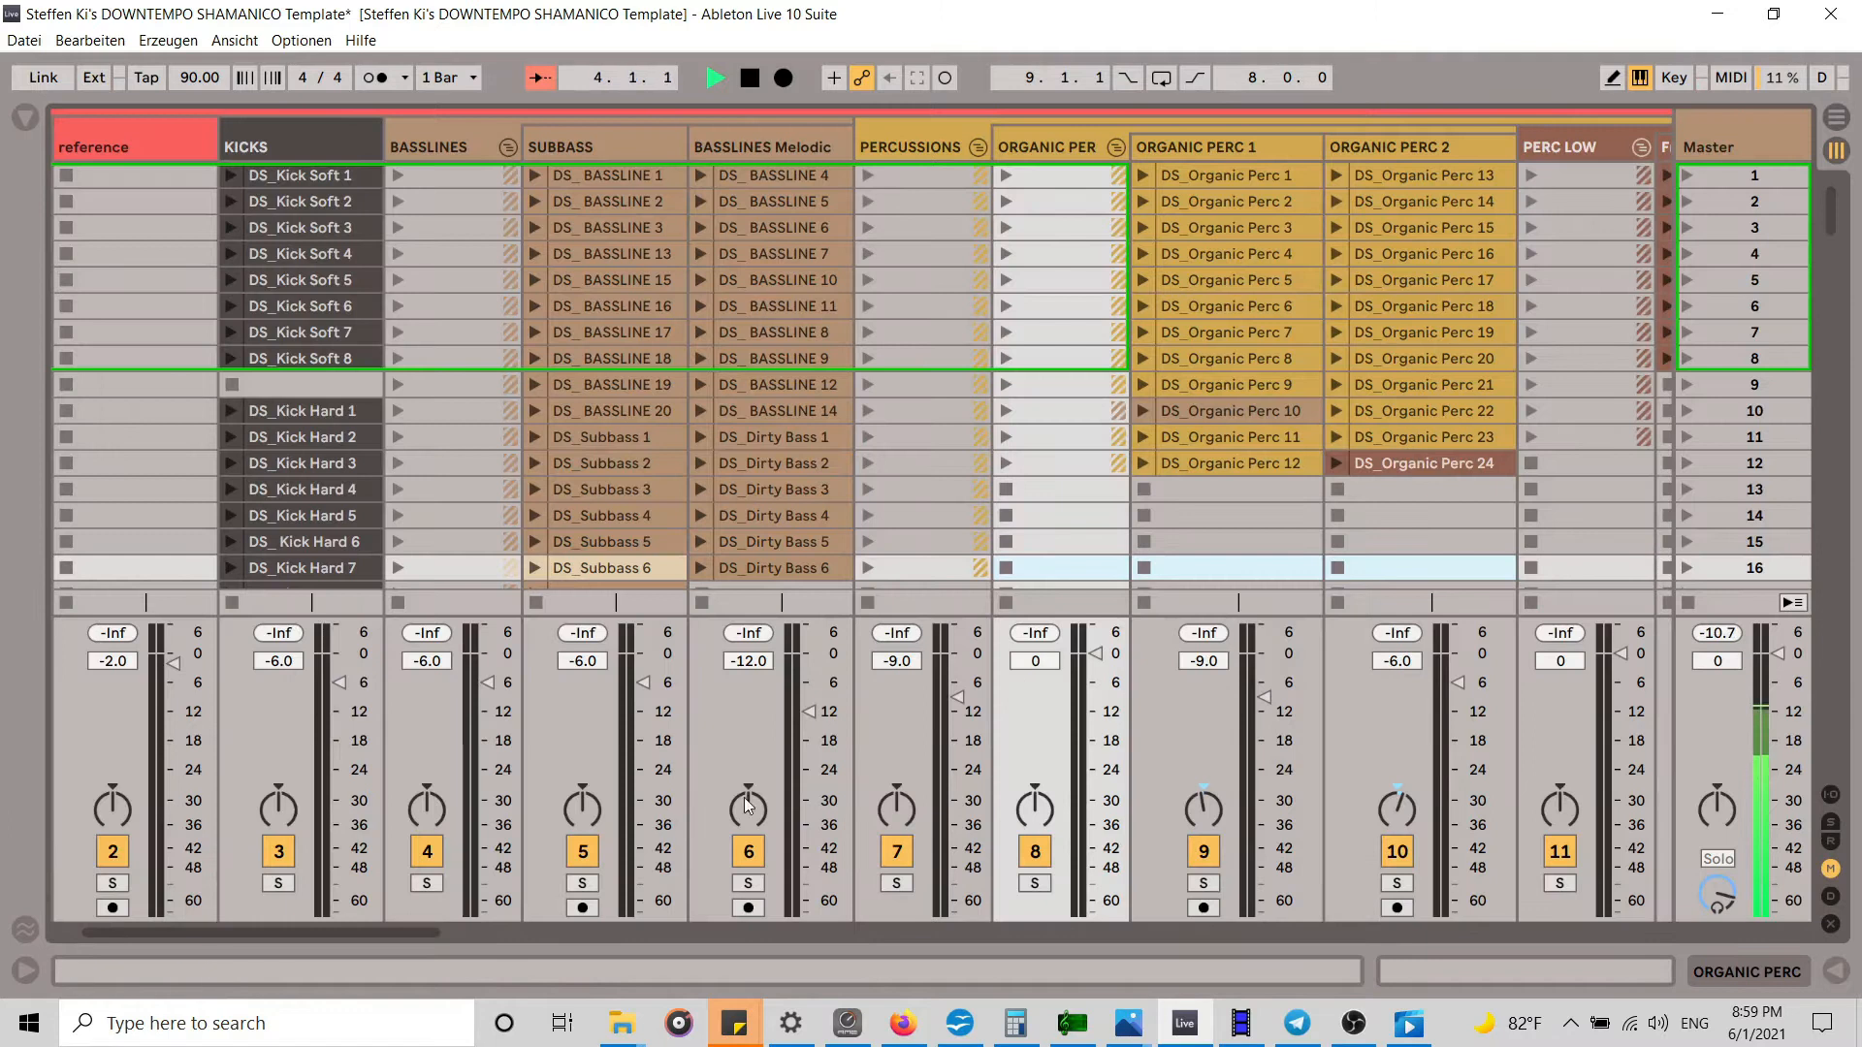
{"action": "left_click_drag", "start_coordinate": [388, 926], "coordinate": [1504, 902]}
{"action": "left_click", "coordinate": [911, 303]}
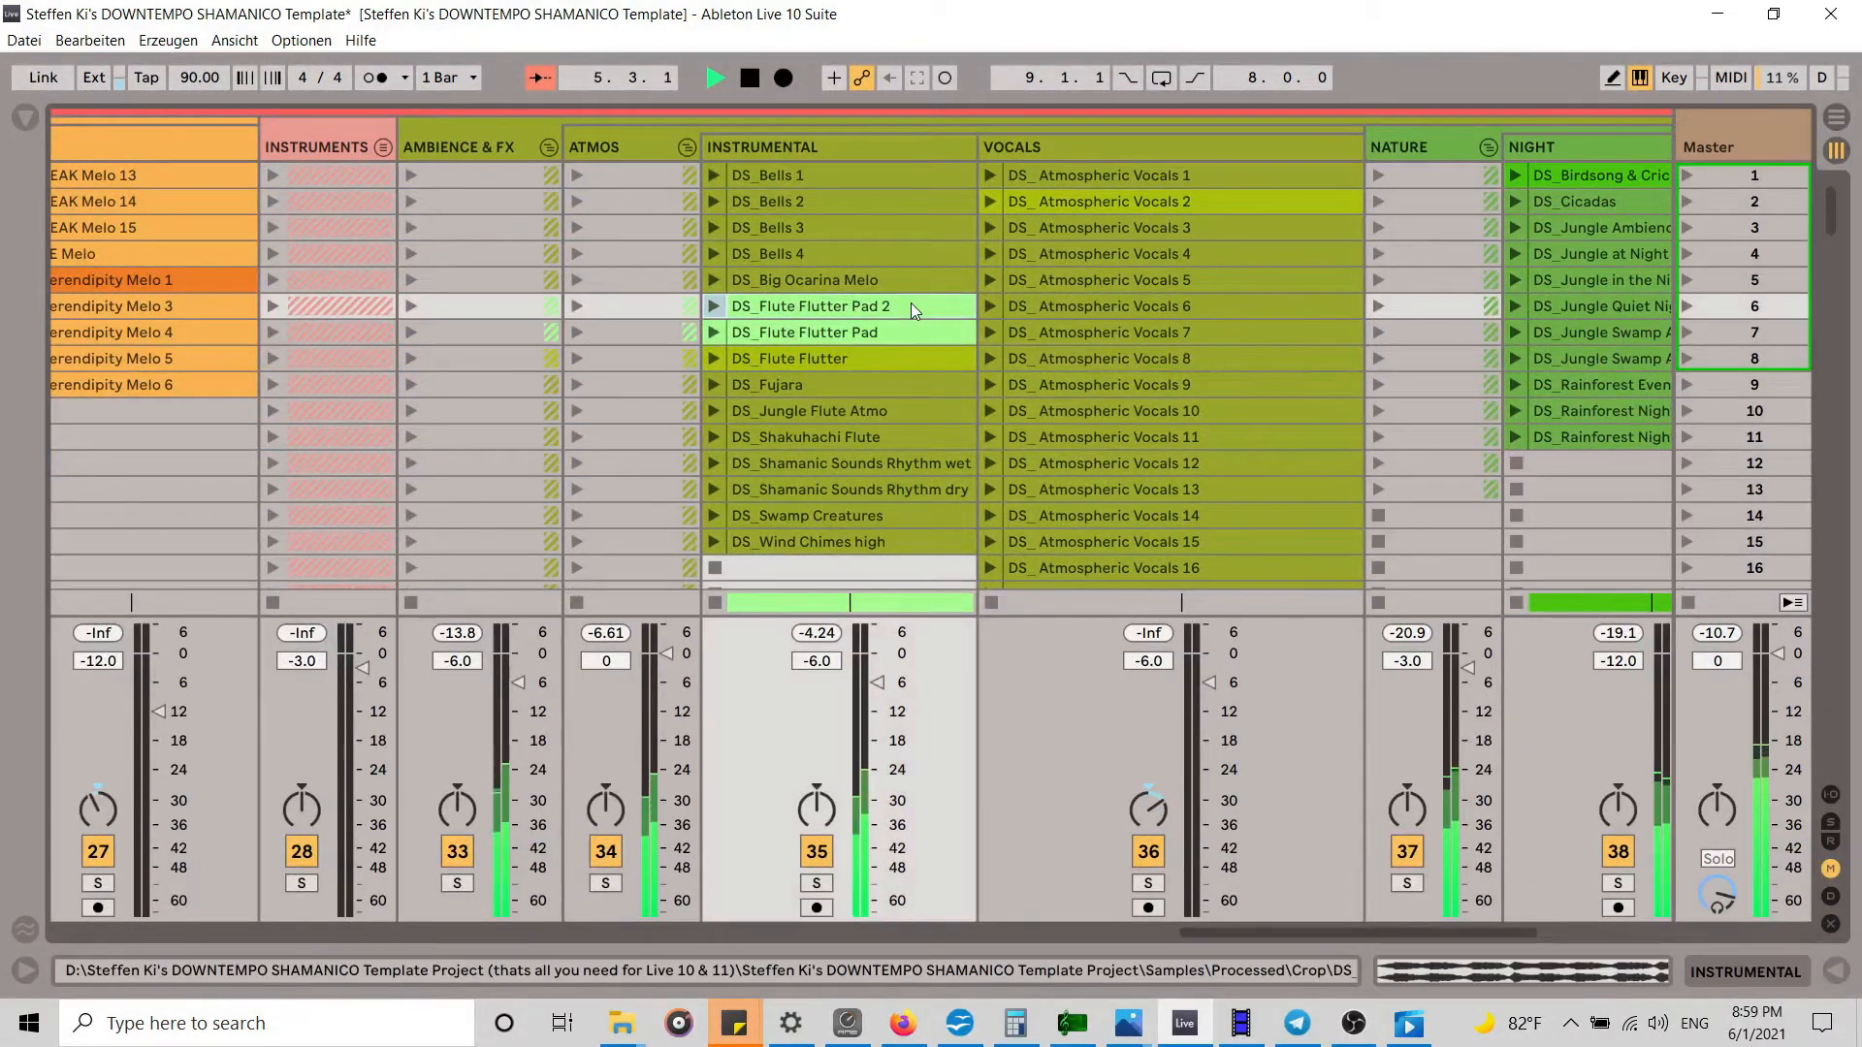
{"action": "key", "text": "Tab"}
{"action": "left_click", "coordinate": [376, 462]}
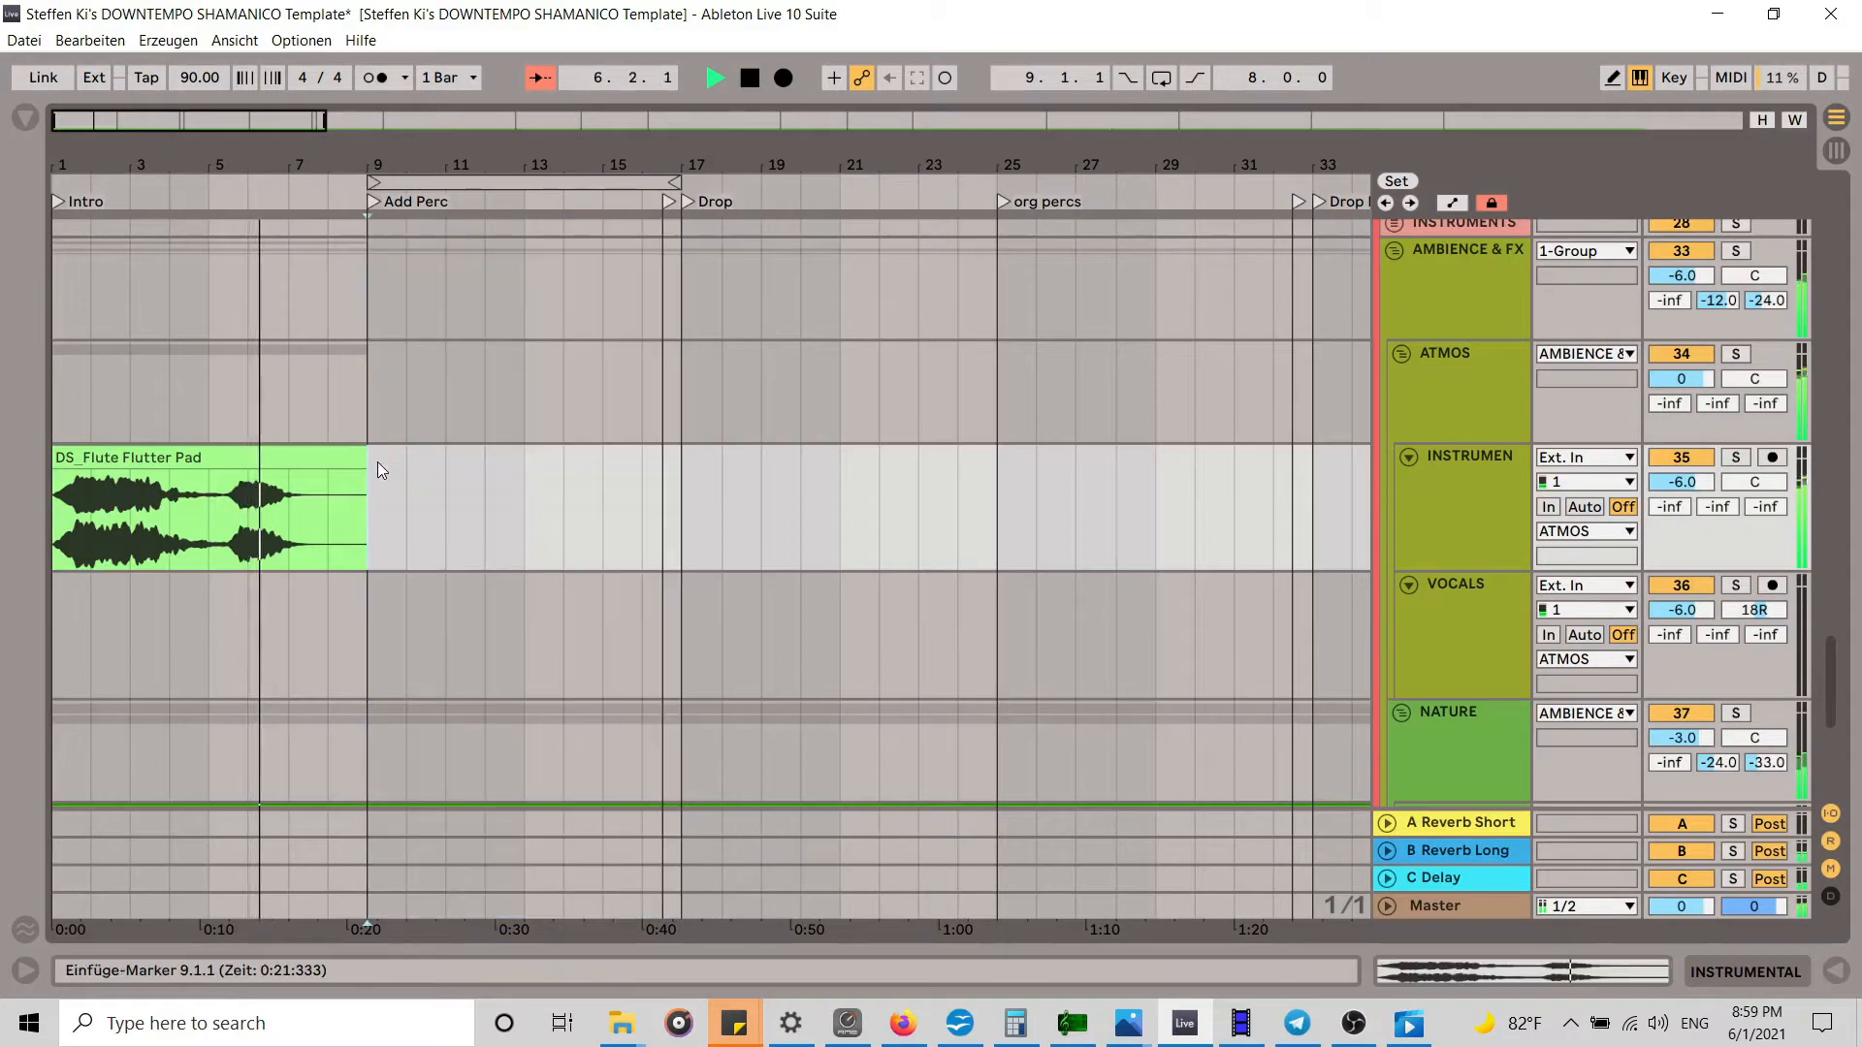
{"action": "key", "text": "ctrl+v"}
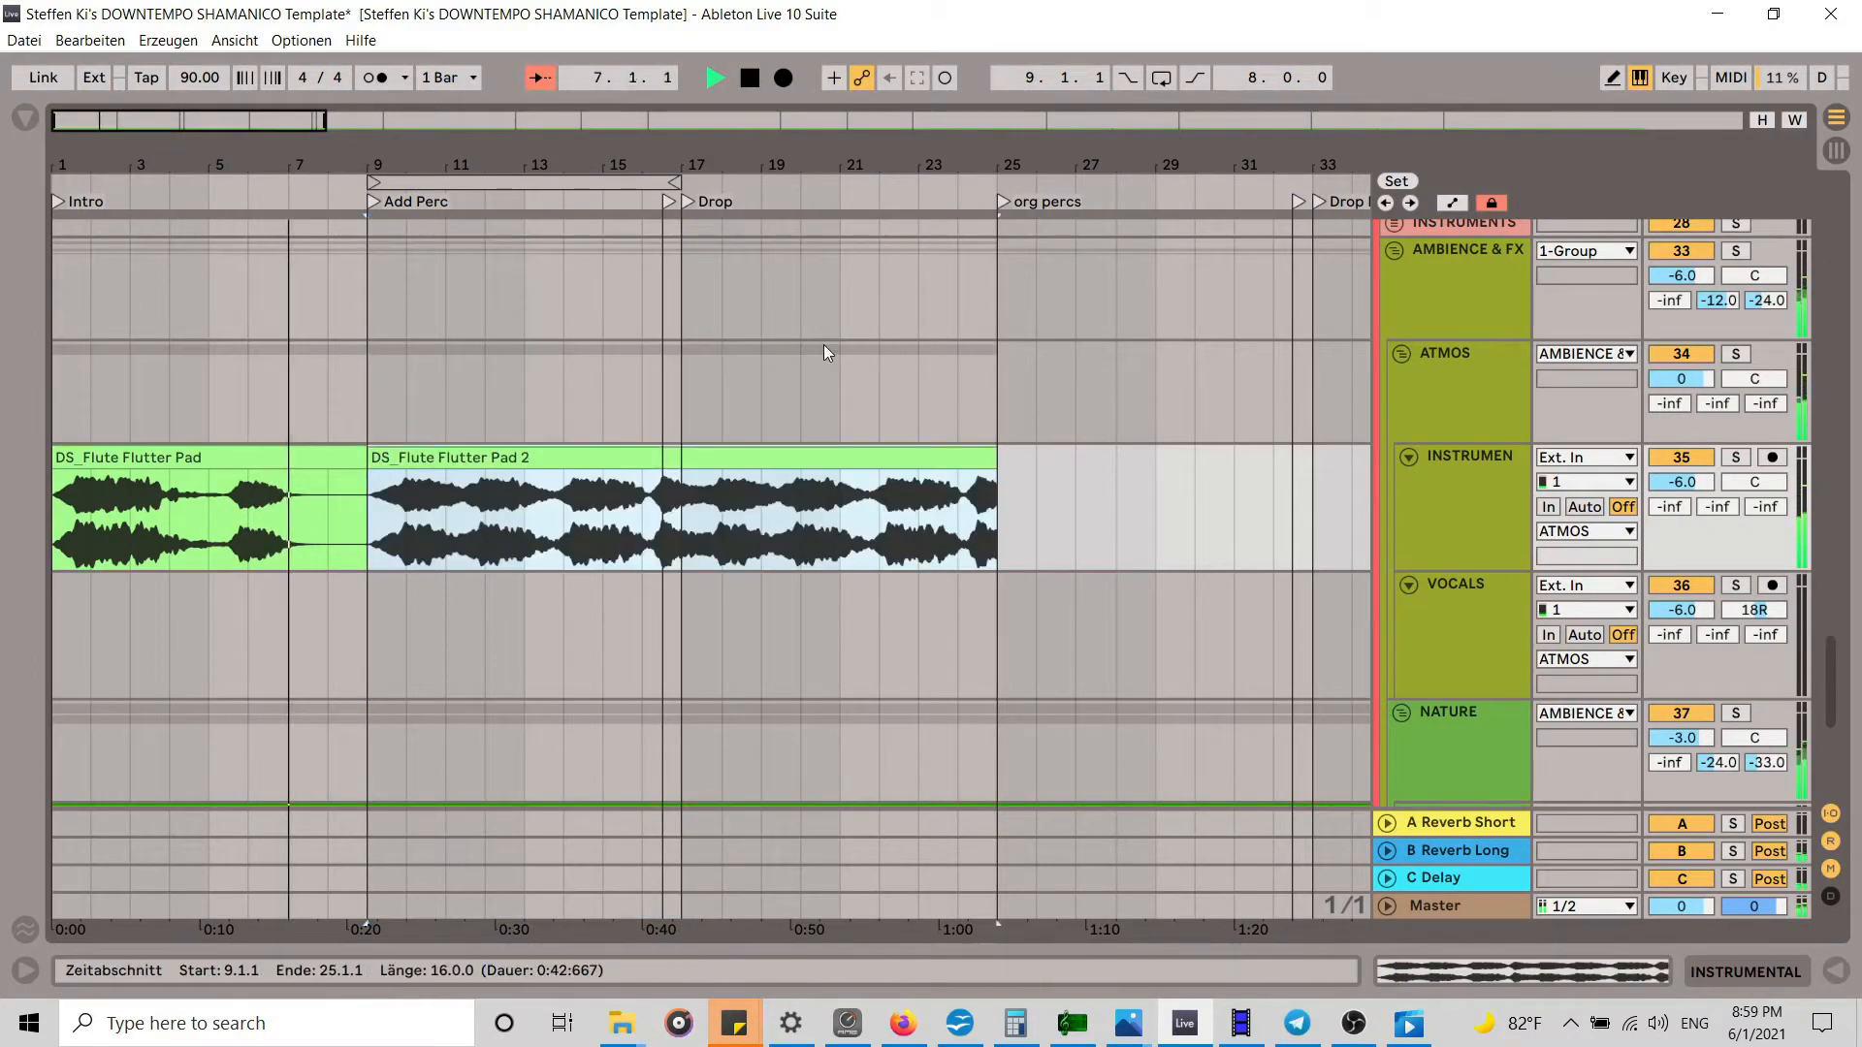
Step: Stop playback, insert a new audio track below INSTRUMENTAL, and move the DS_Flute Flutter Pad 2 clip straight down onto it
{"action": "key", "text": "space"}
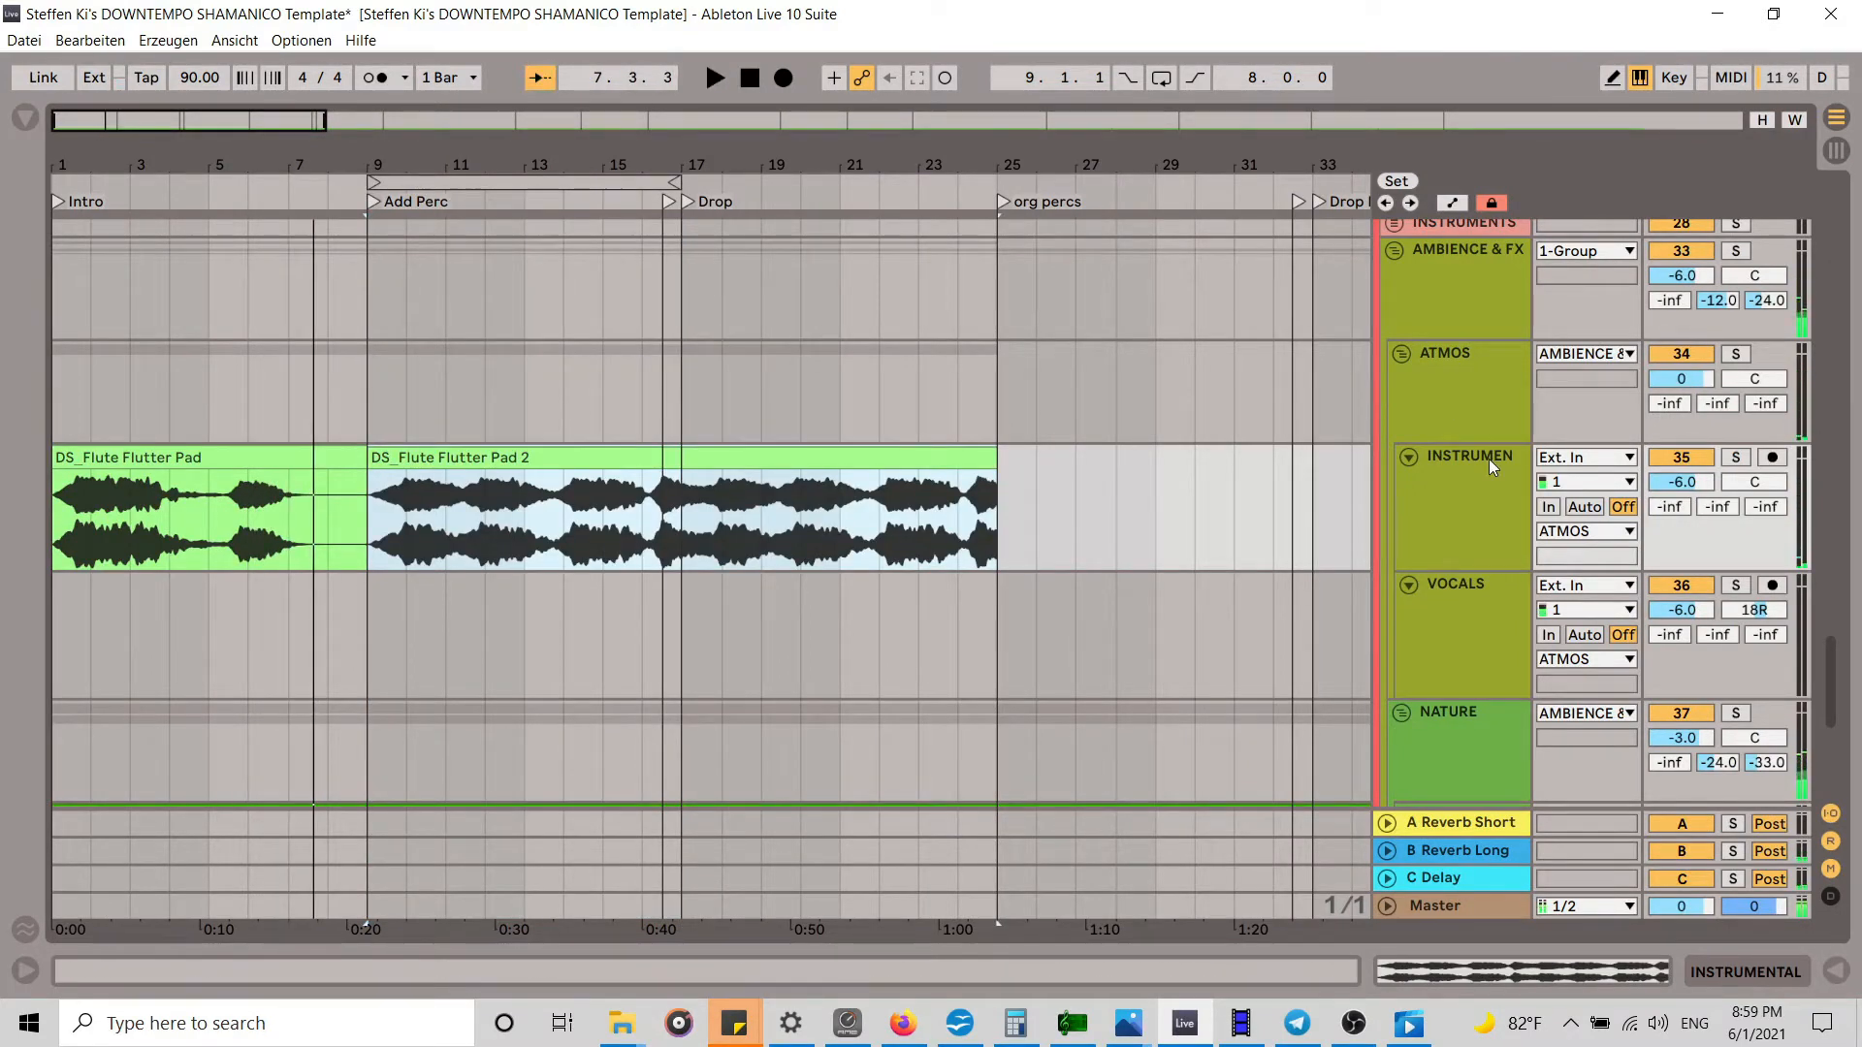
{"action": "left_click", "coordinate": [1490, 464]}
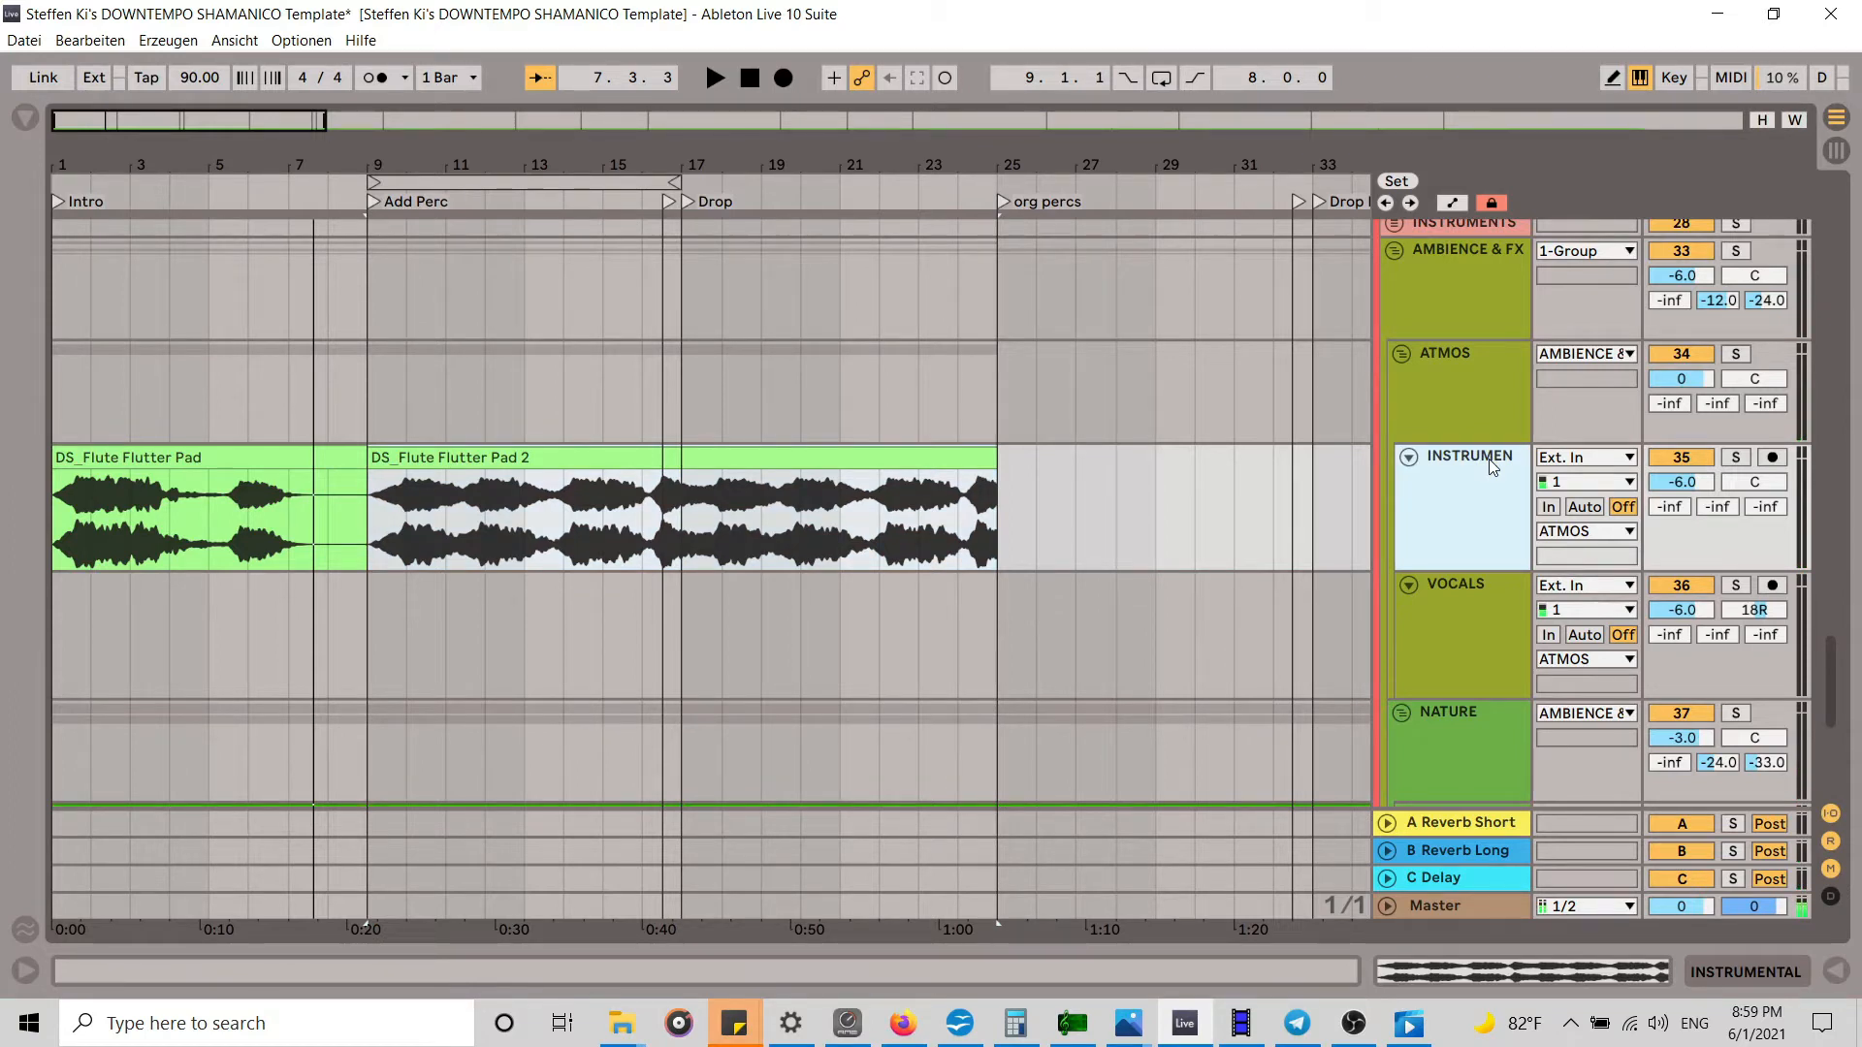
{"action": "key", "text": "ctrl+t"}
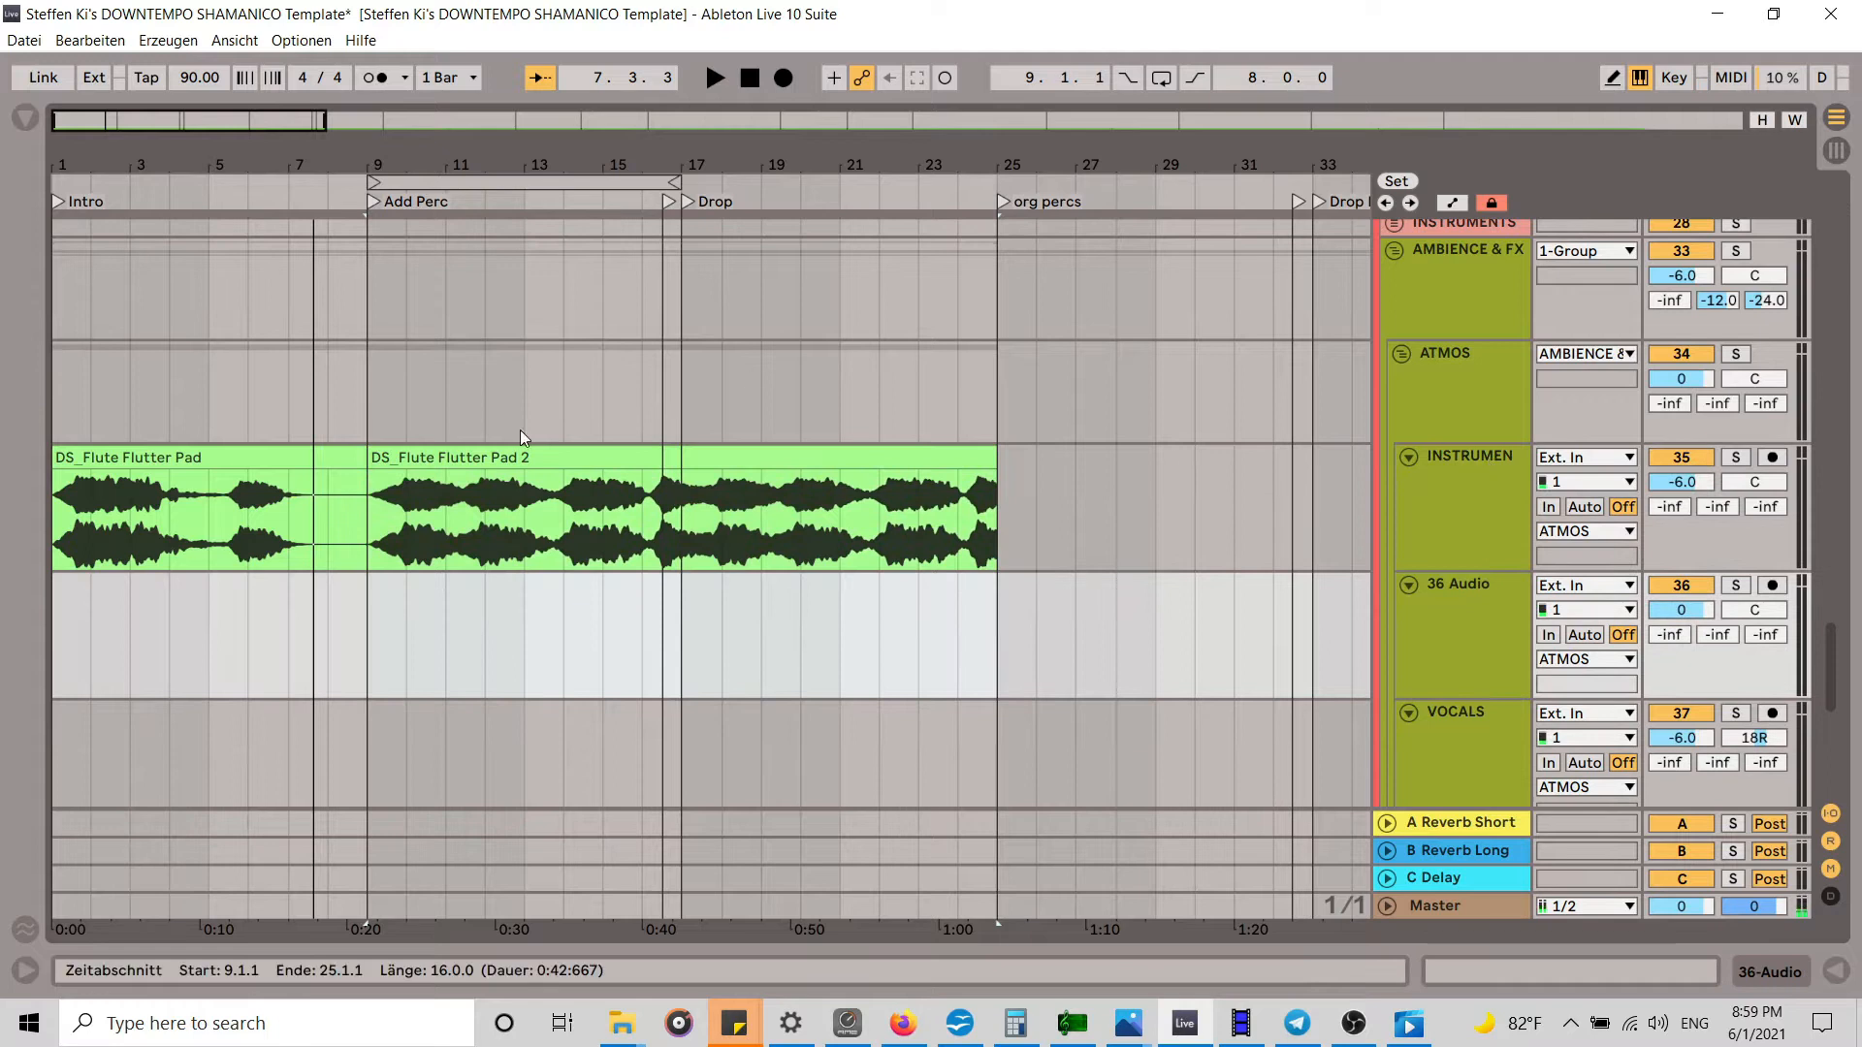
{"action": "left_click", "coordinate": [444, 490]}
{"action": "left_click_drag", "start_coordinate": [444, 570], "coordinate": [442, 587]}
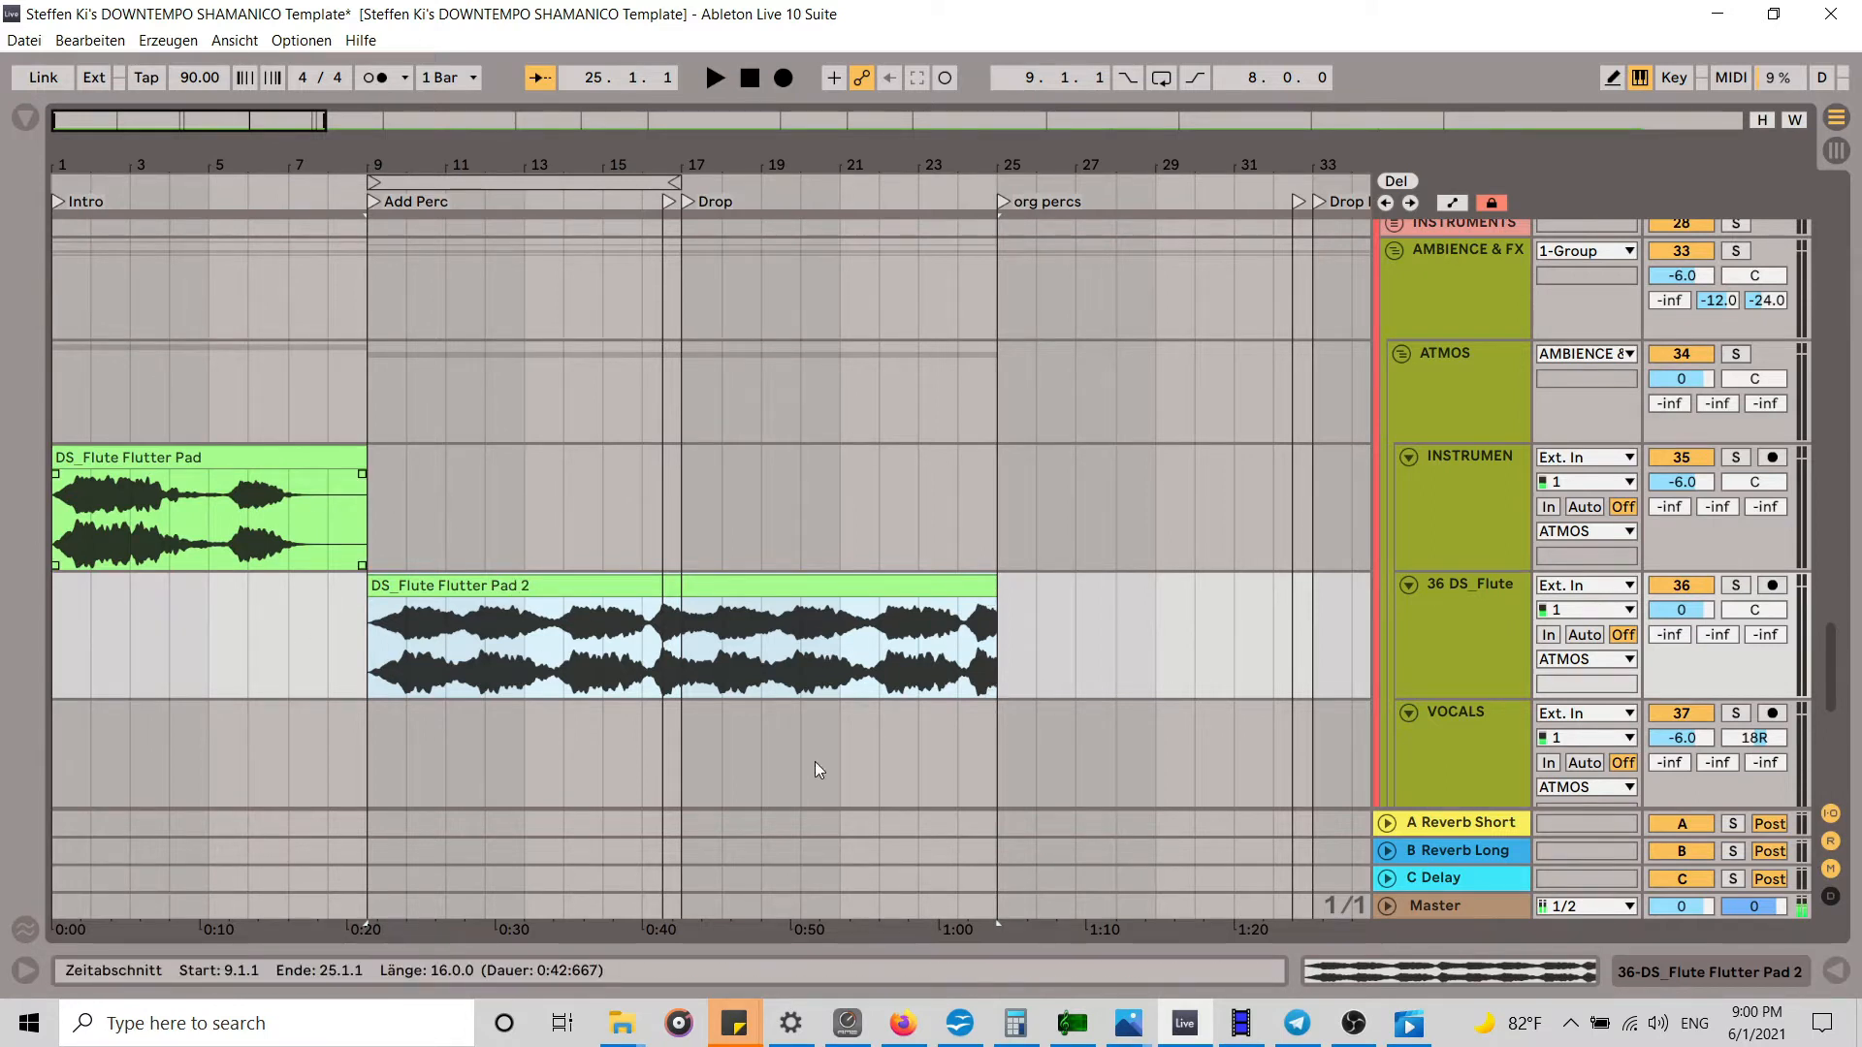
Step: Play the arrangement from shortly before bar 9 and enable looping of the Add Perc section, bars 9 to 17
{"action": "left_click", "coordinate": [307, 189]}
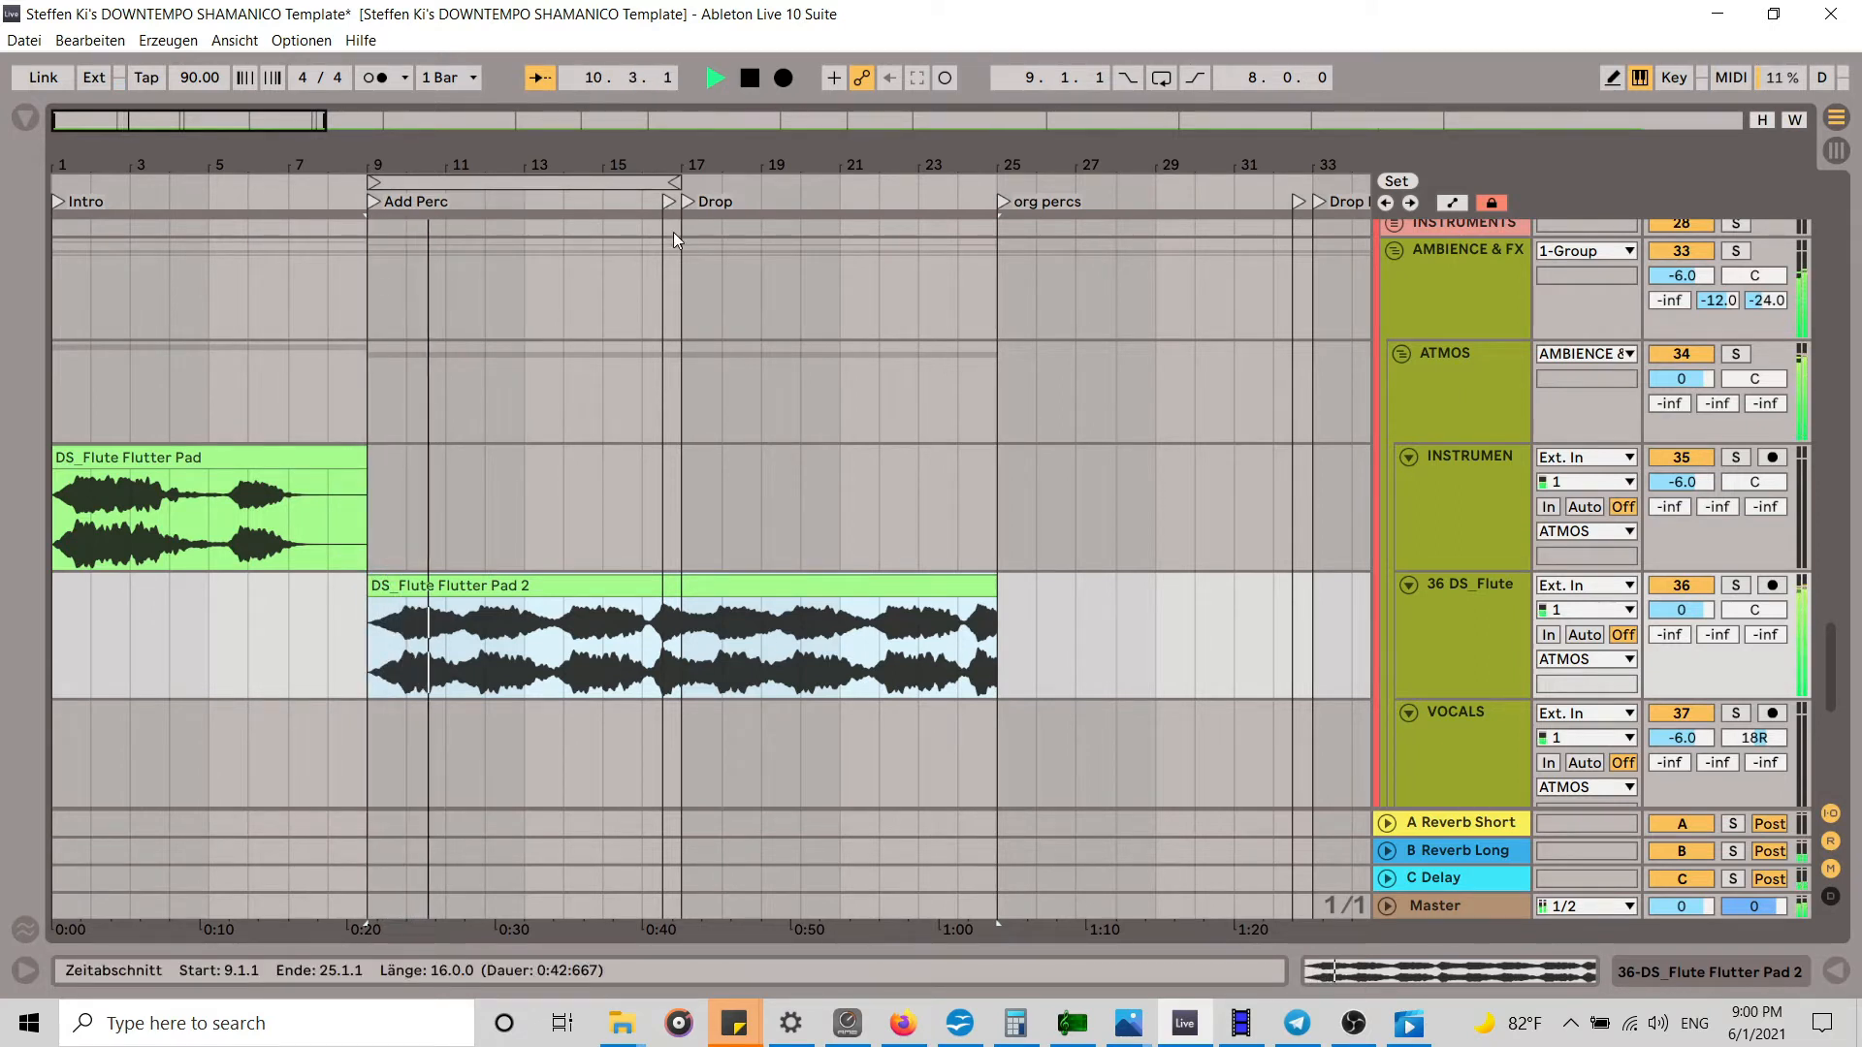
{"action": "left_click", "coordinate": [591, 182]}
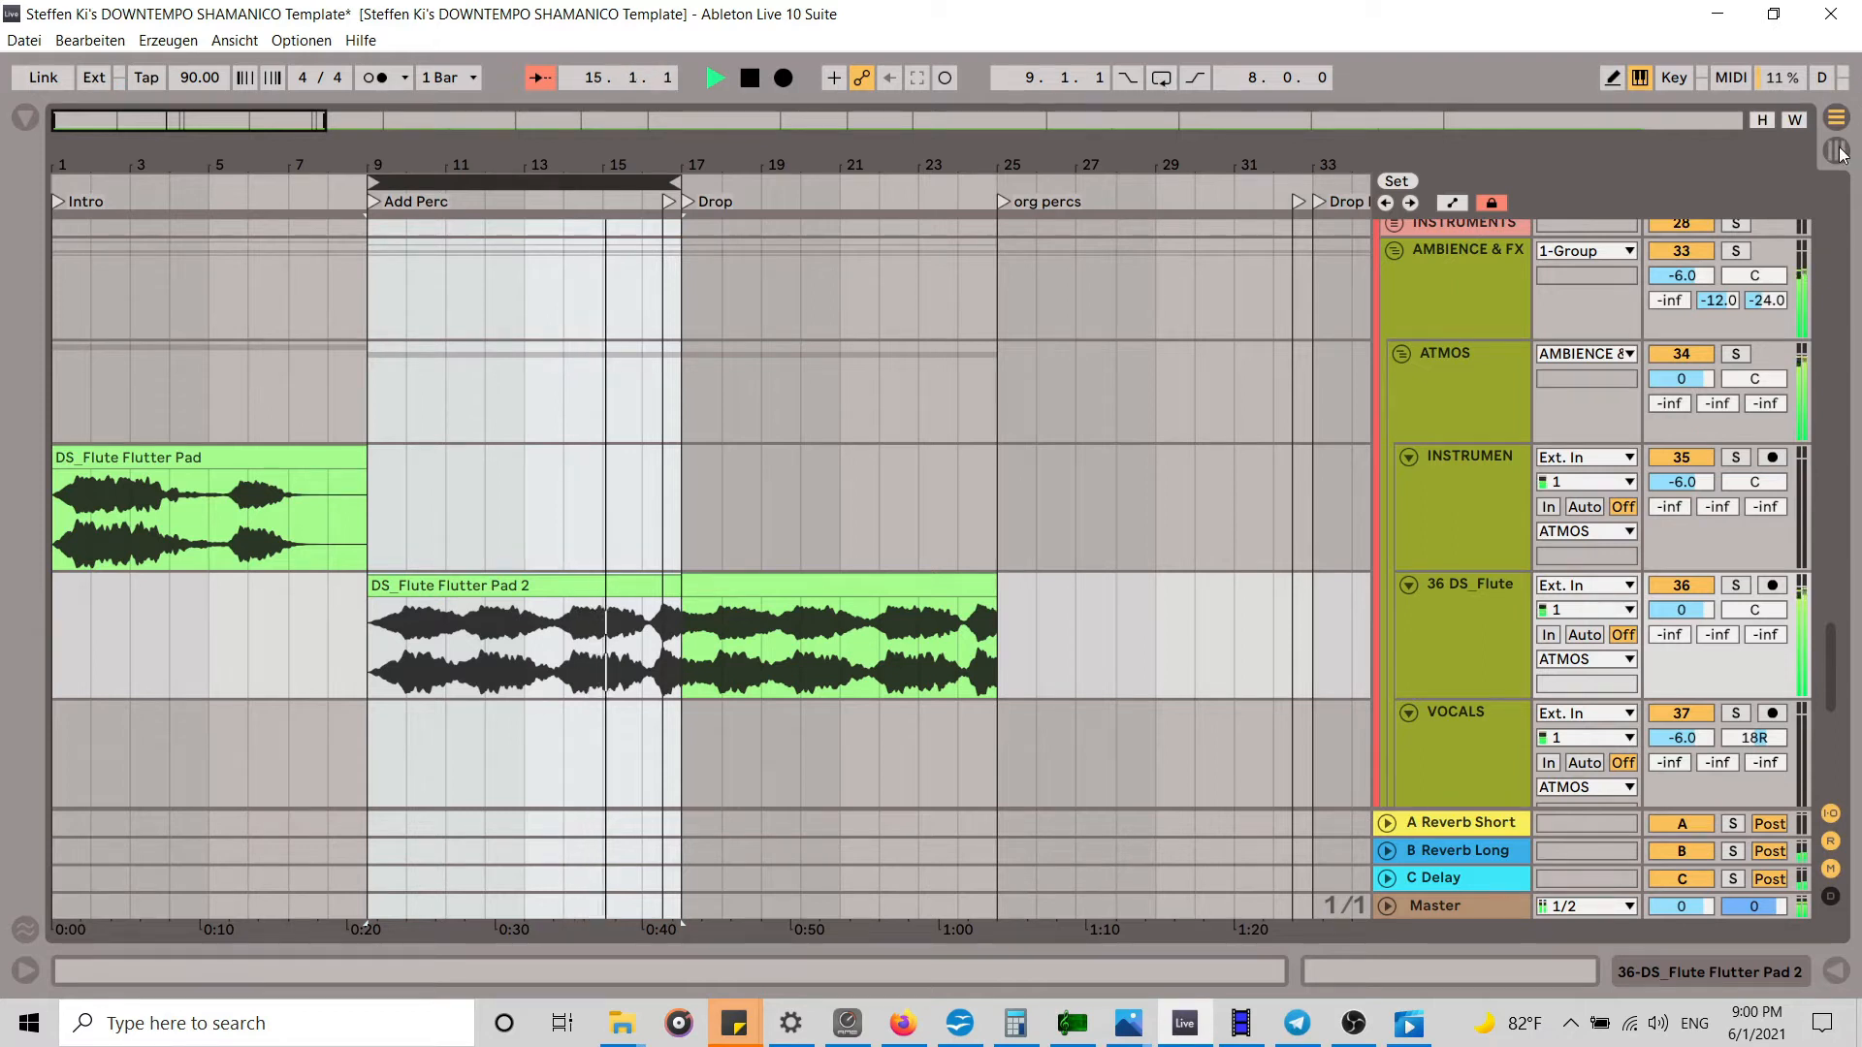
{"action": "left_click", "coordinate": [1162, 79]}
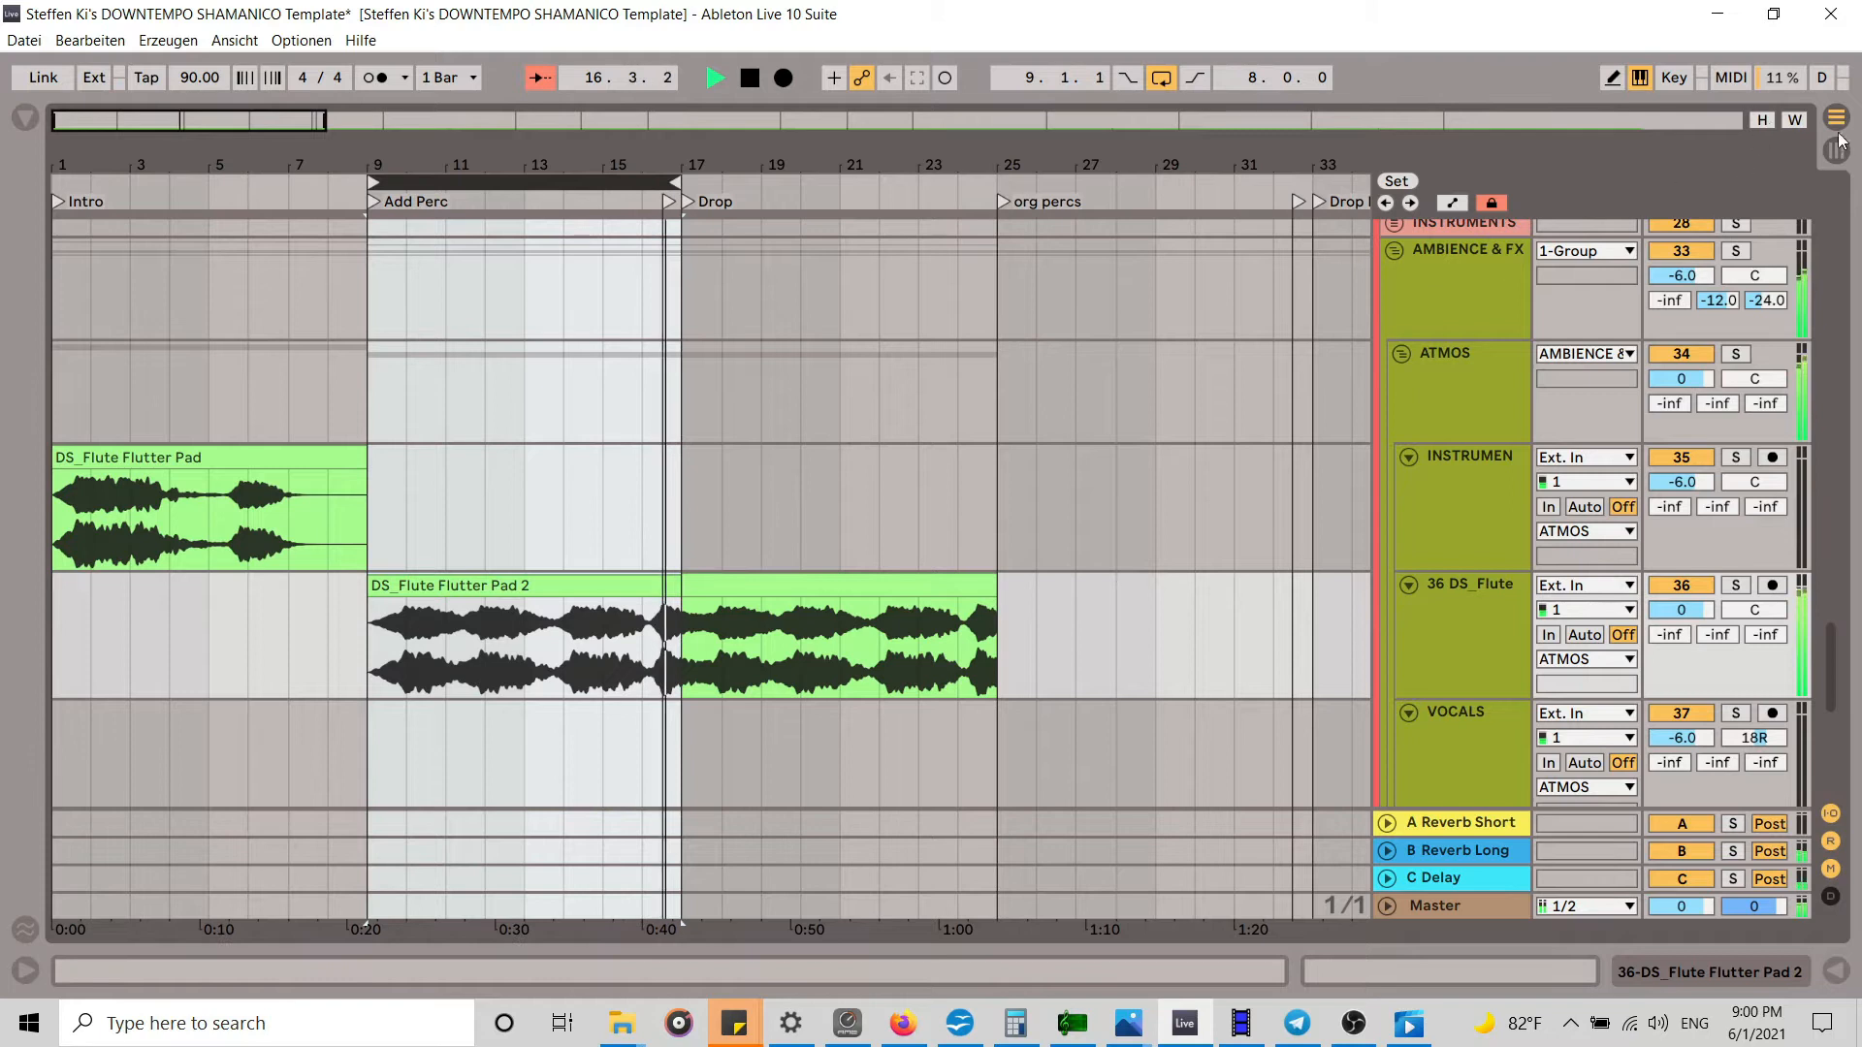
Step: In the Session View, launch DS_Frame Drum 1 and raise the Frame Drum track's volume to 0 dB
{"action": "key", "text": "Tab"}
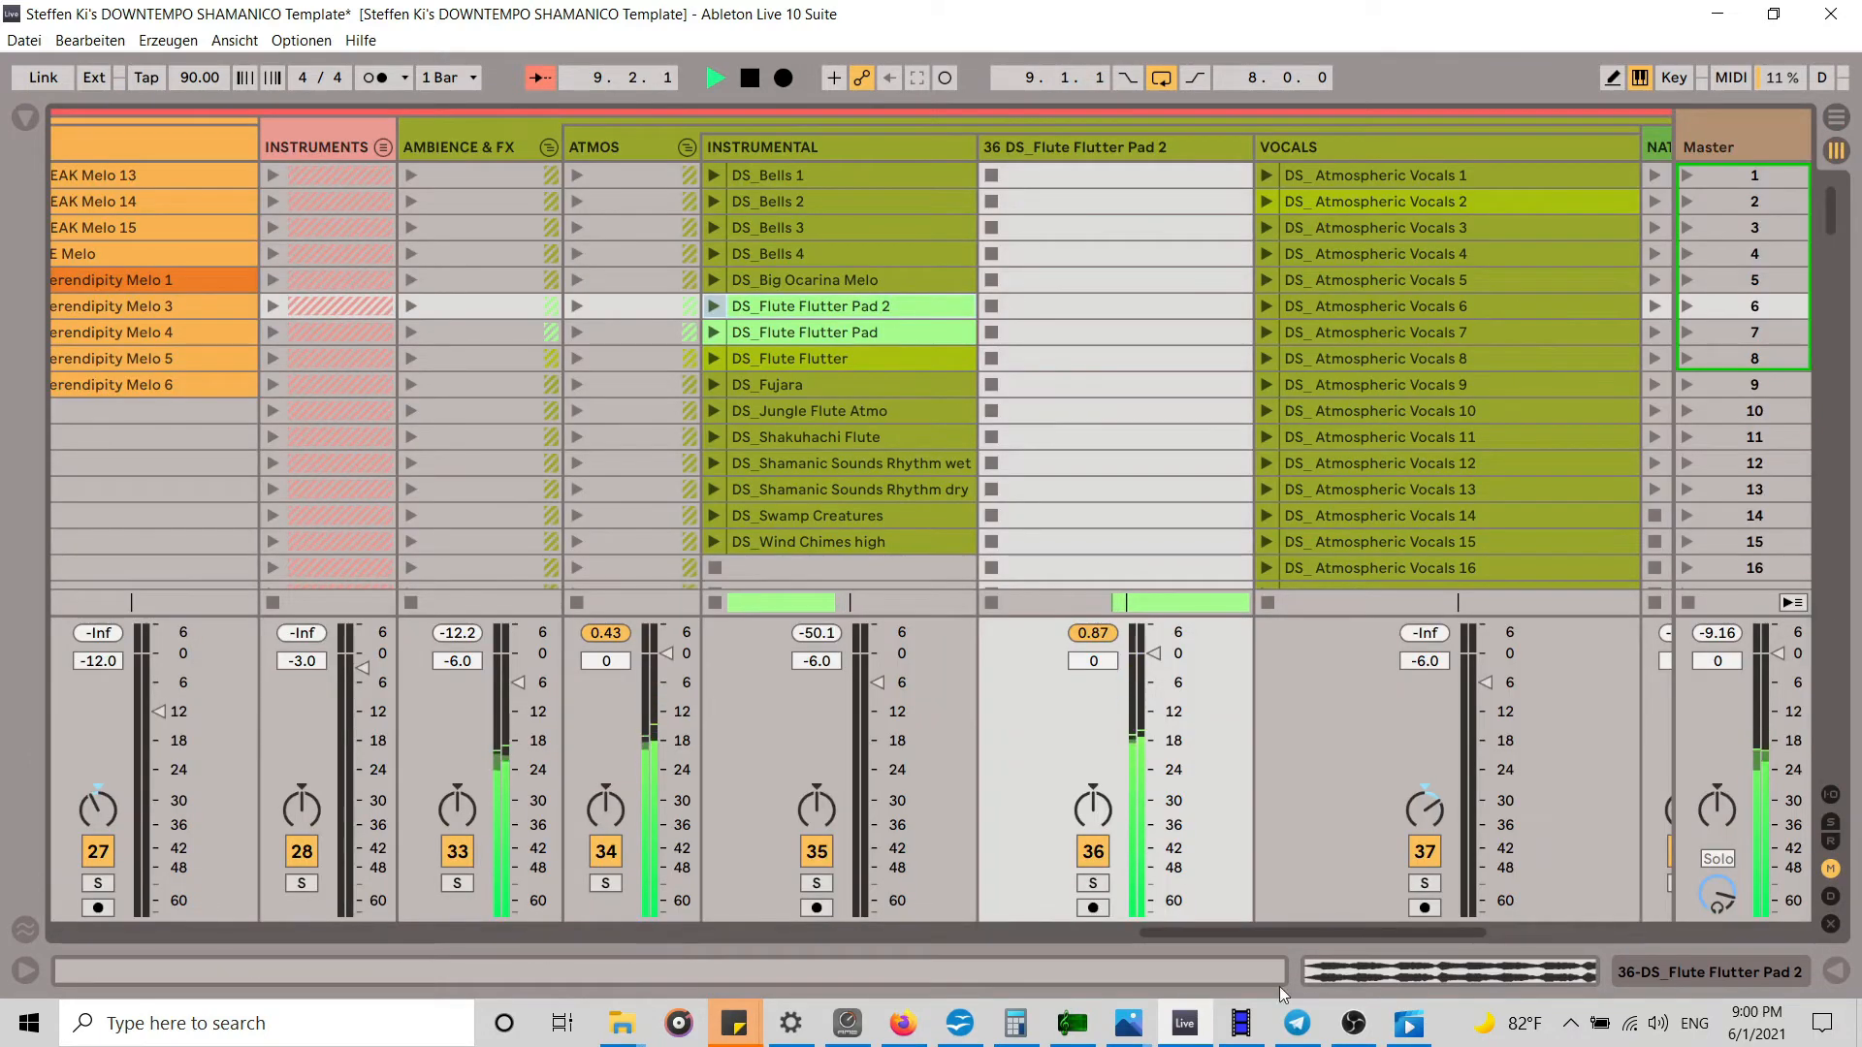
{"action": "left_click_drag", "start_coordinate": [1307, 927], "coordinate": [446, 956]}
{"action": "left_click", "coordinate": [664, 180]}
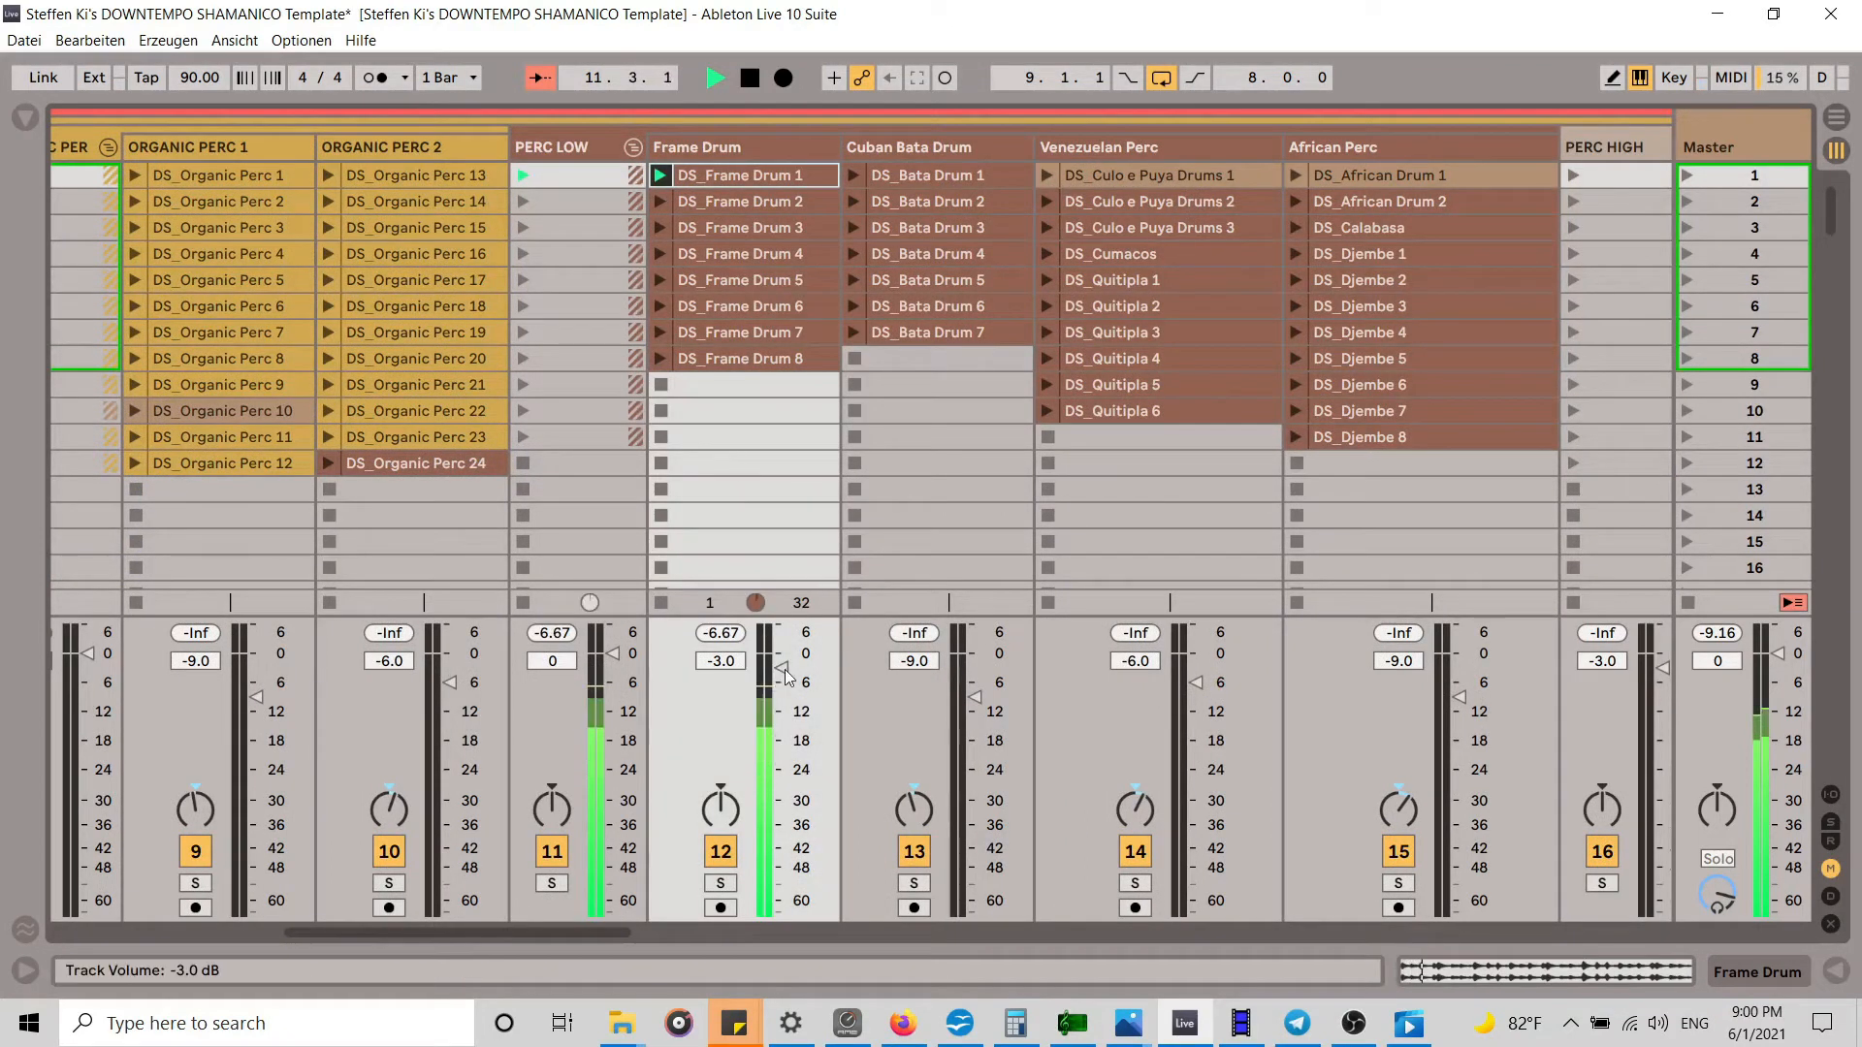
{"action": "left_click_drag", "start_coordinate": [786, 672], "coordinate": [786, 657]}
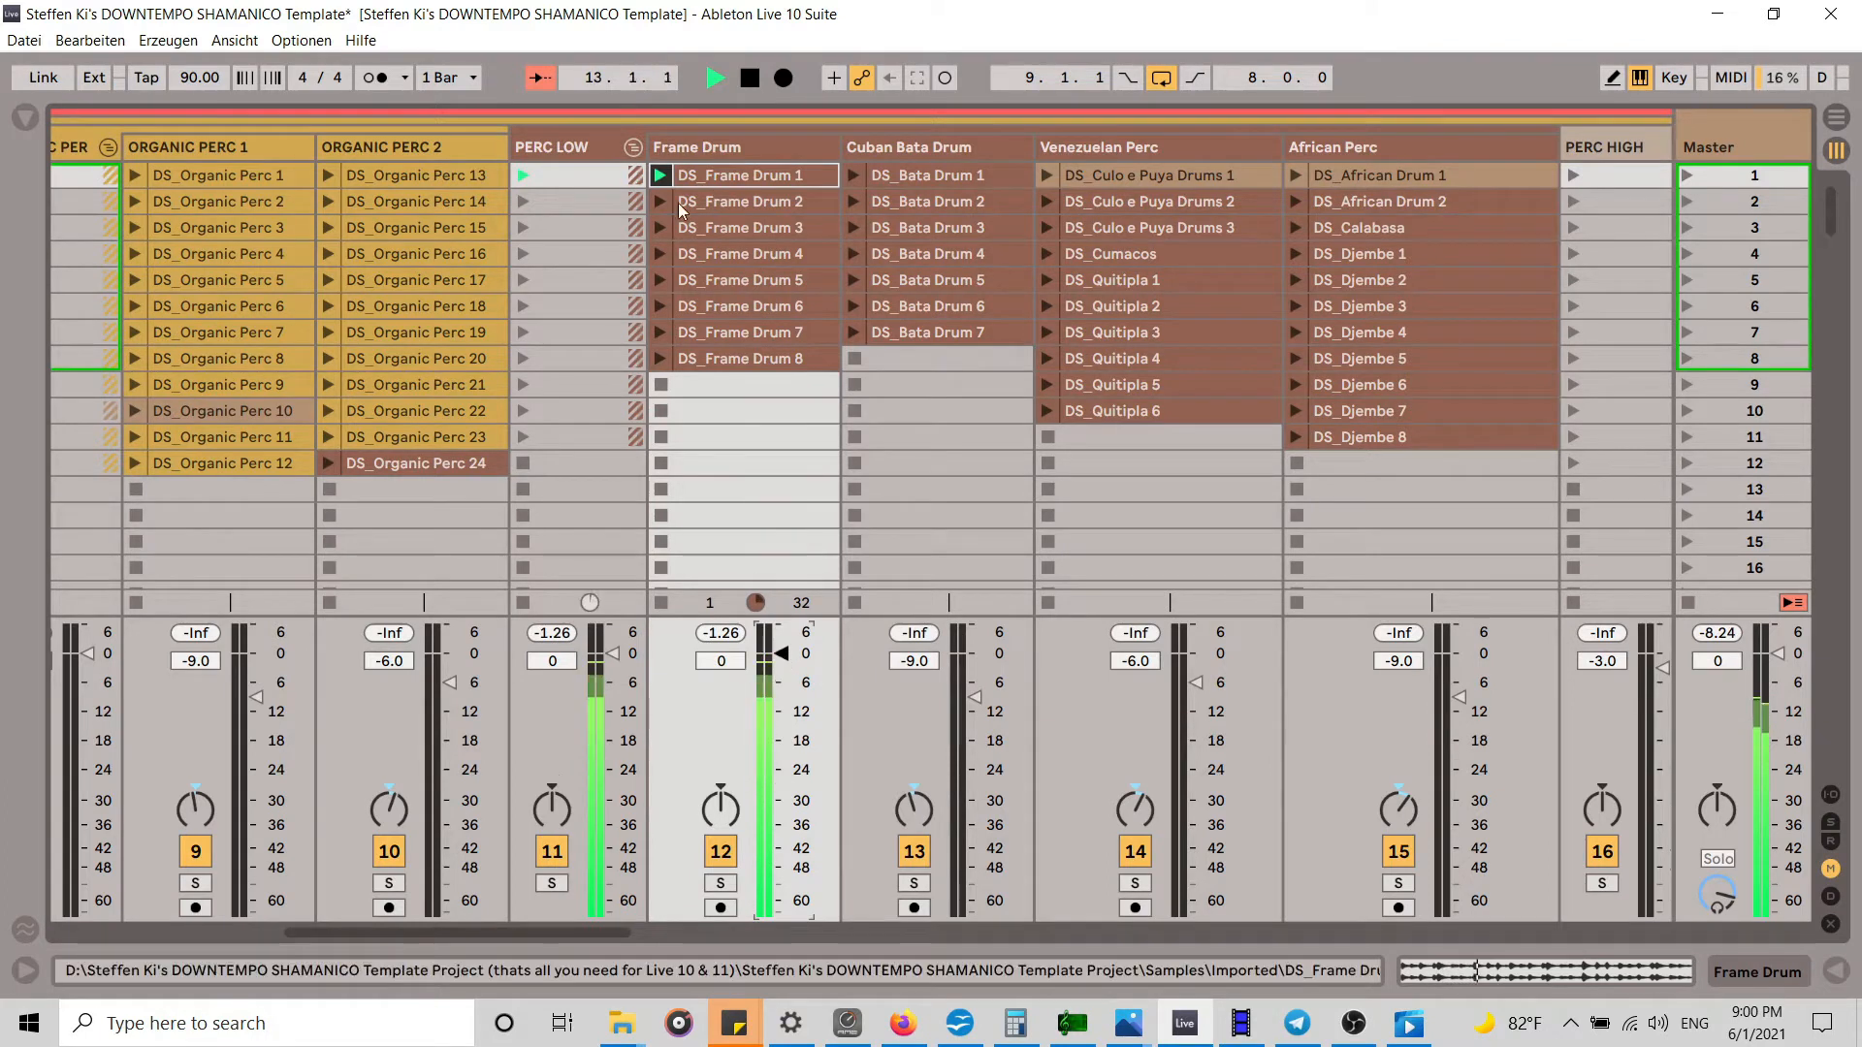
Step: Audition DS_Frame Drum 3, 4 and 5 in turn, leave clip 5 playing, and reset the track's peak level
{"action": "left_click", "coordinate": [662, 226]}
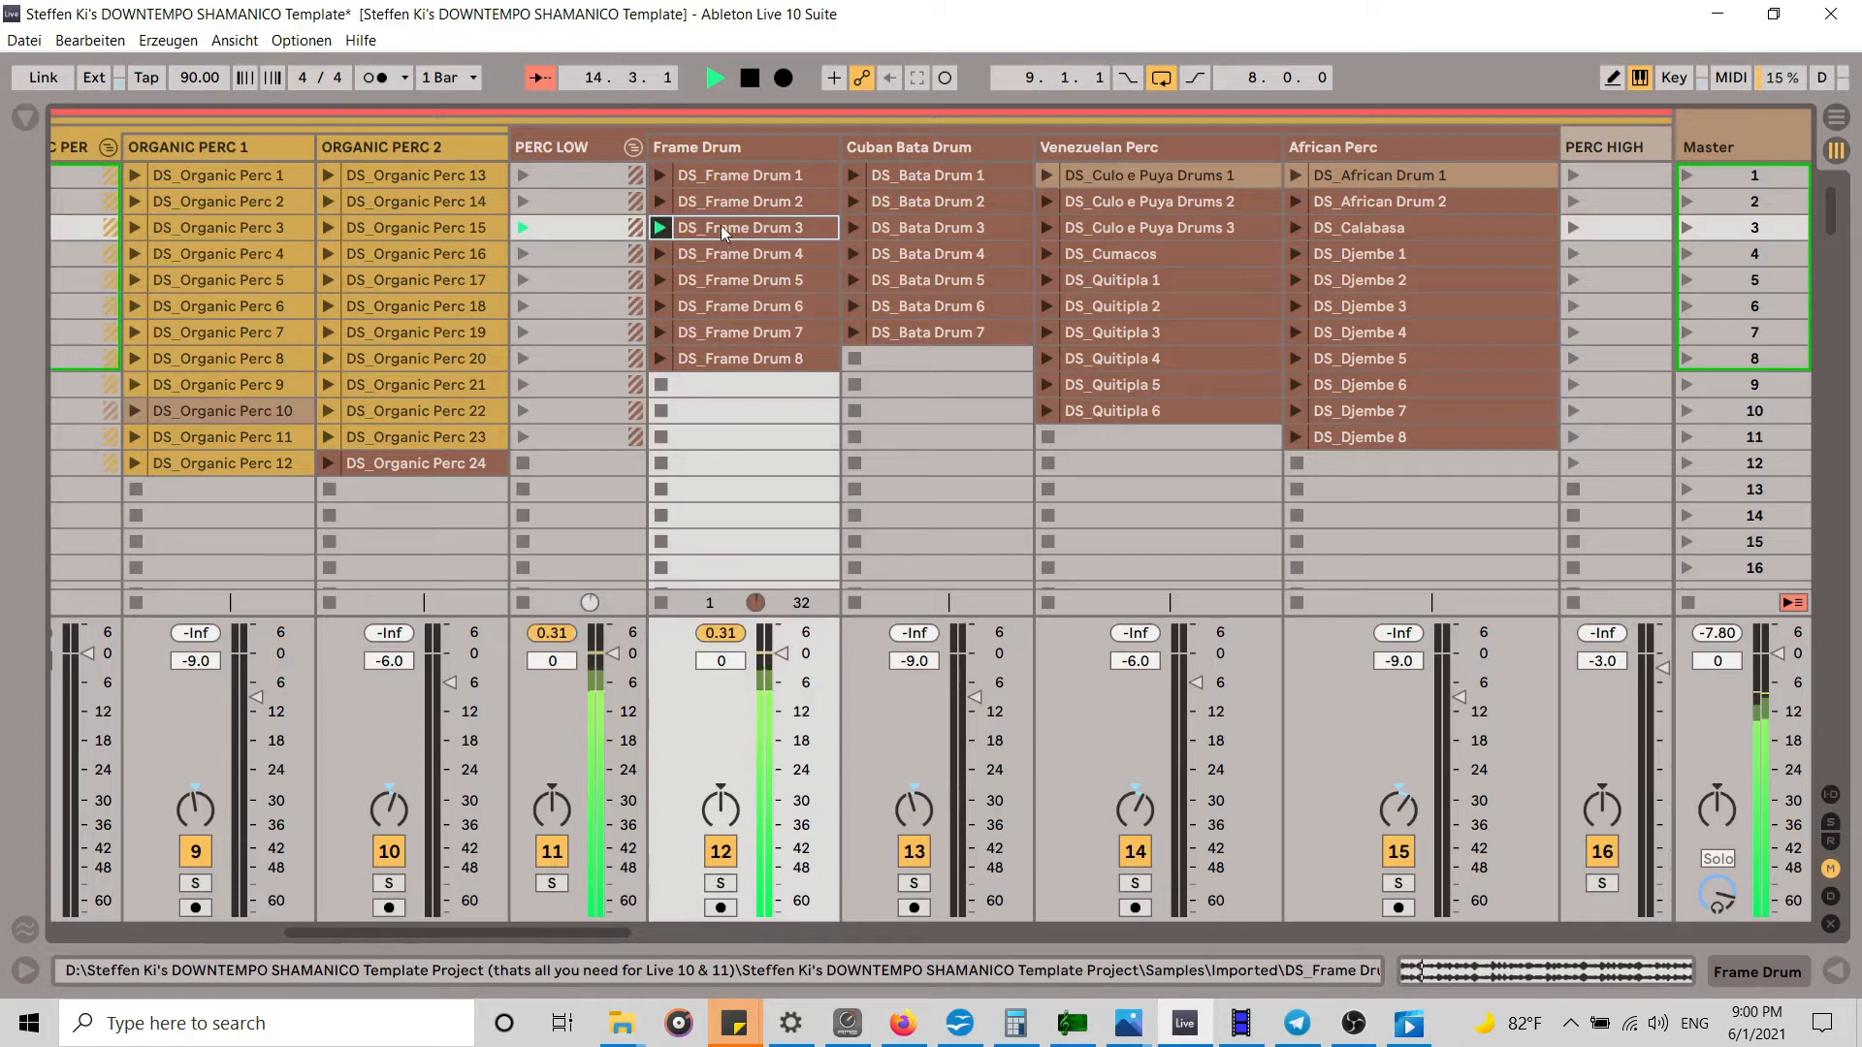
{"action": "left_click", "coordinate": [659, 254]}
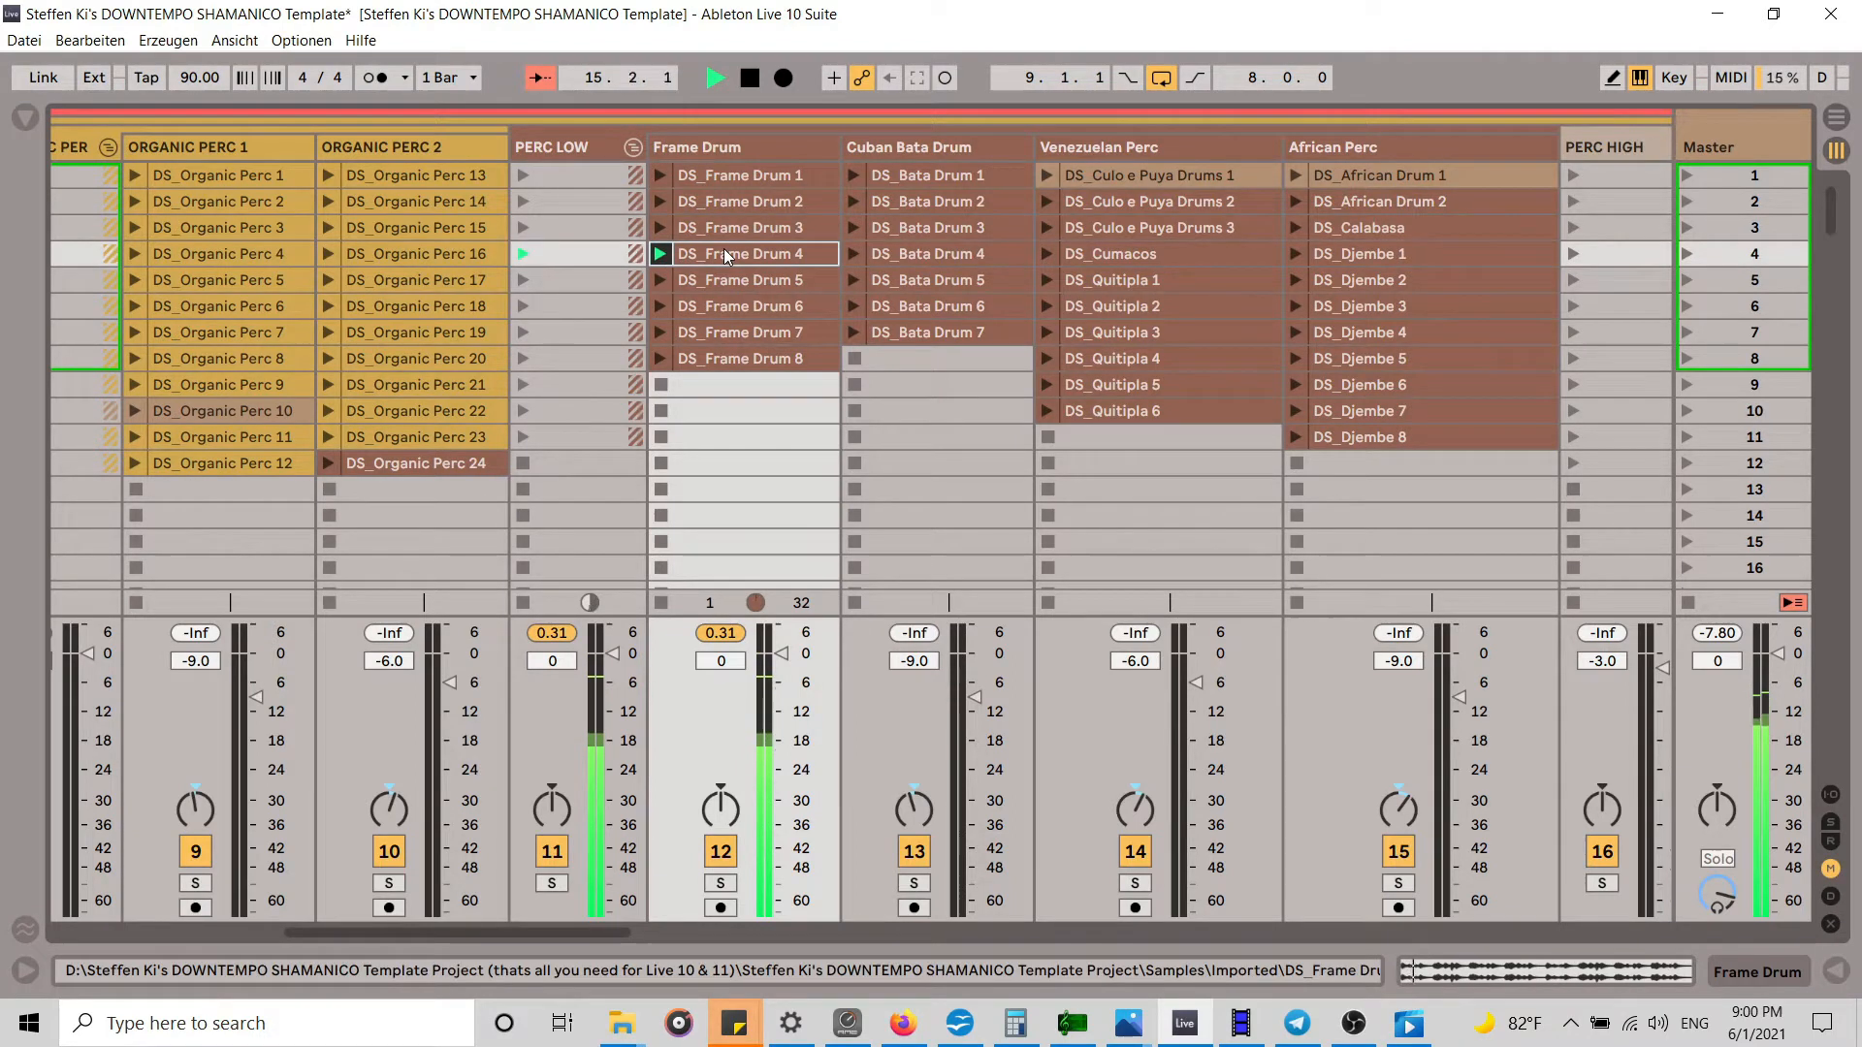
{"action": "left_click", "coordinate": [661, 280]}
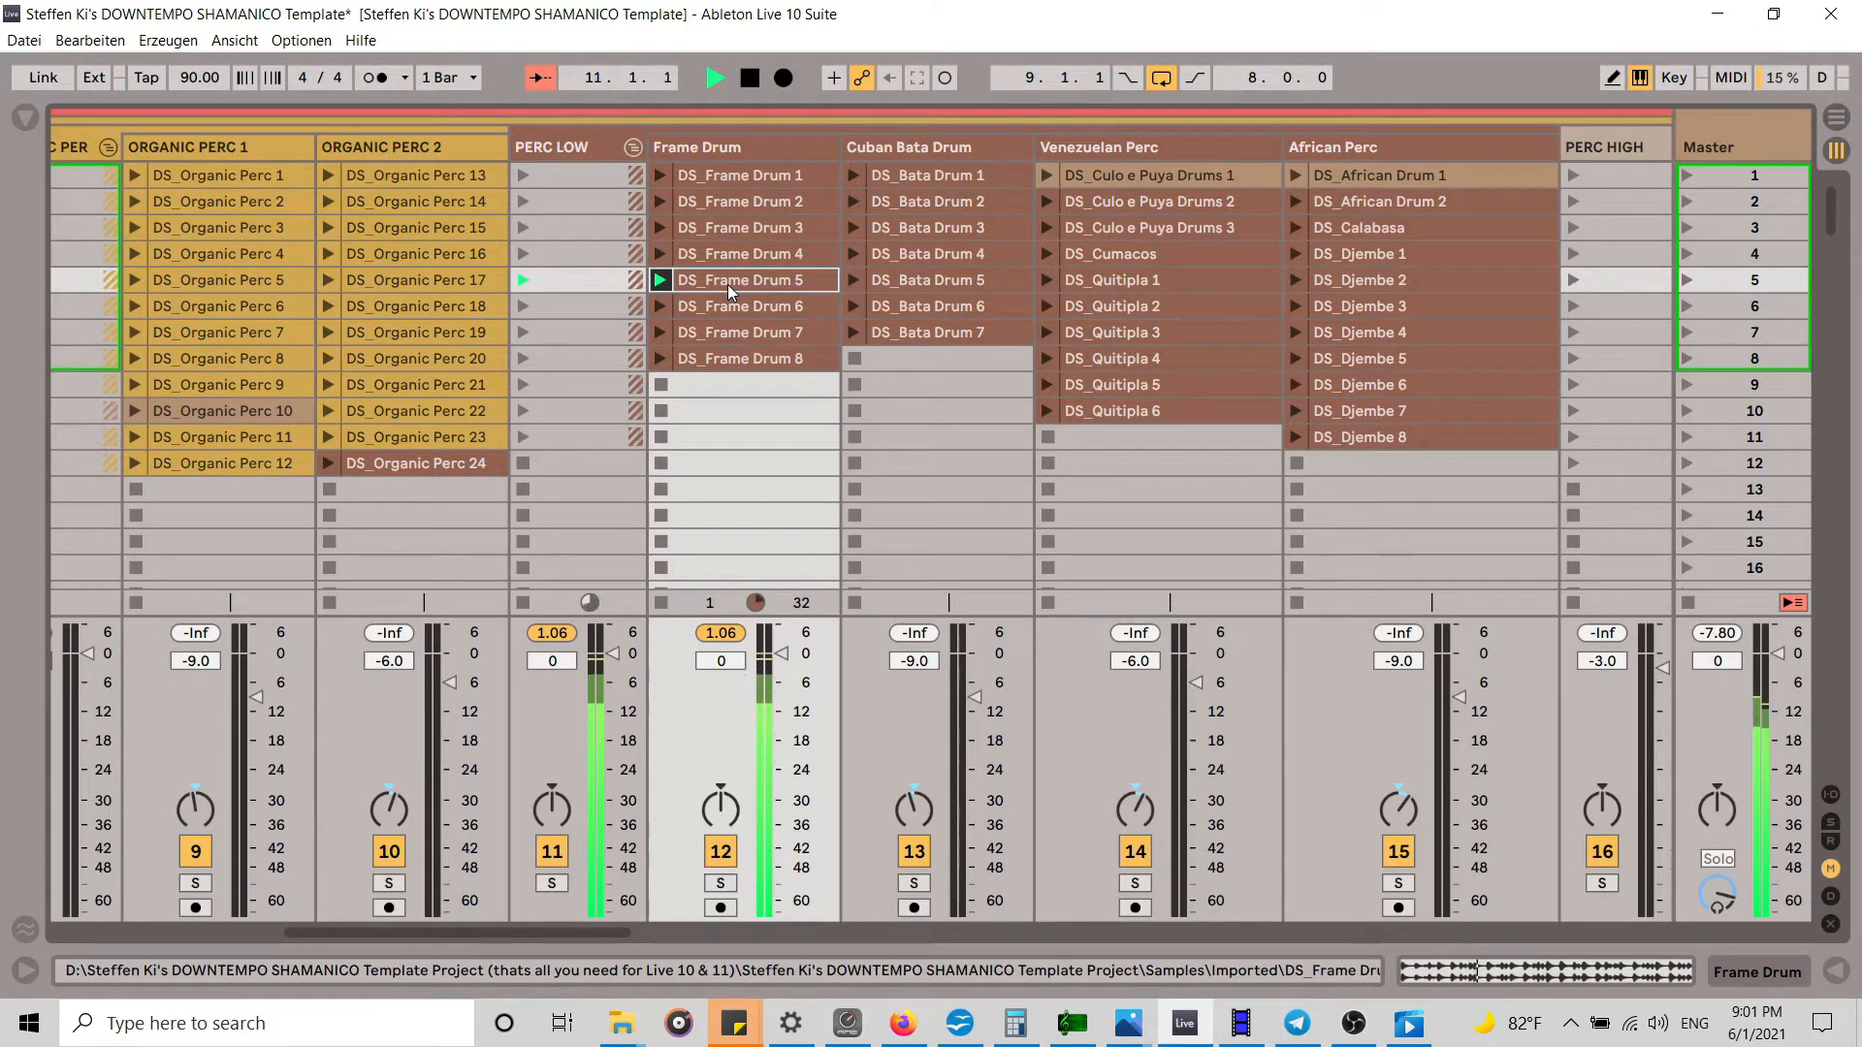
{"action": "left_click", "coordinate": [717, 633]}
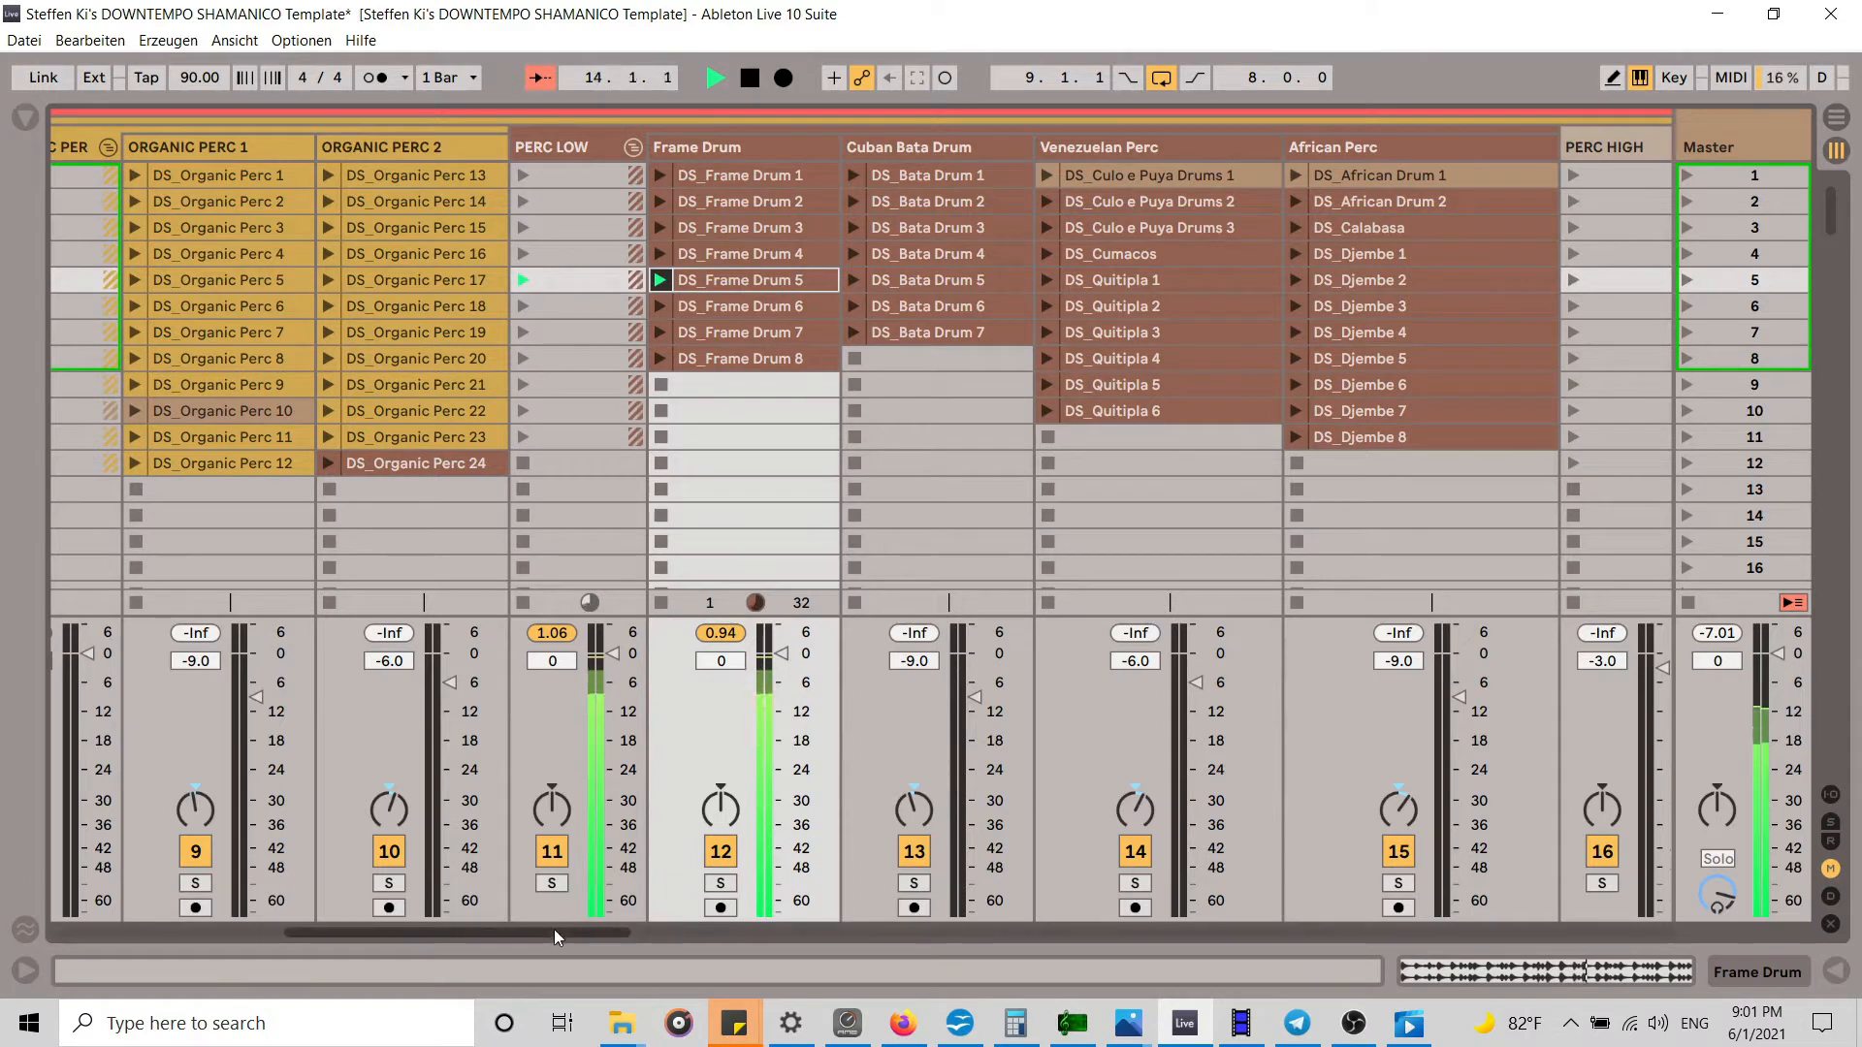
Step: Launch DS_Culo e Puya Drums 1 on the Venezuelan Perc track and mute the Frame Drum track
{"action": "left_click_drag", "start_coordinate": [555, 929], "coordinate": [609, 931]}
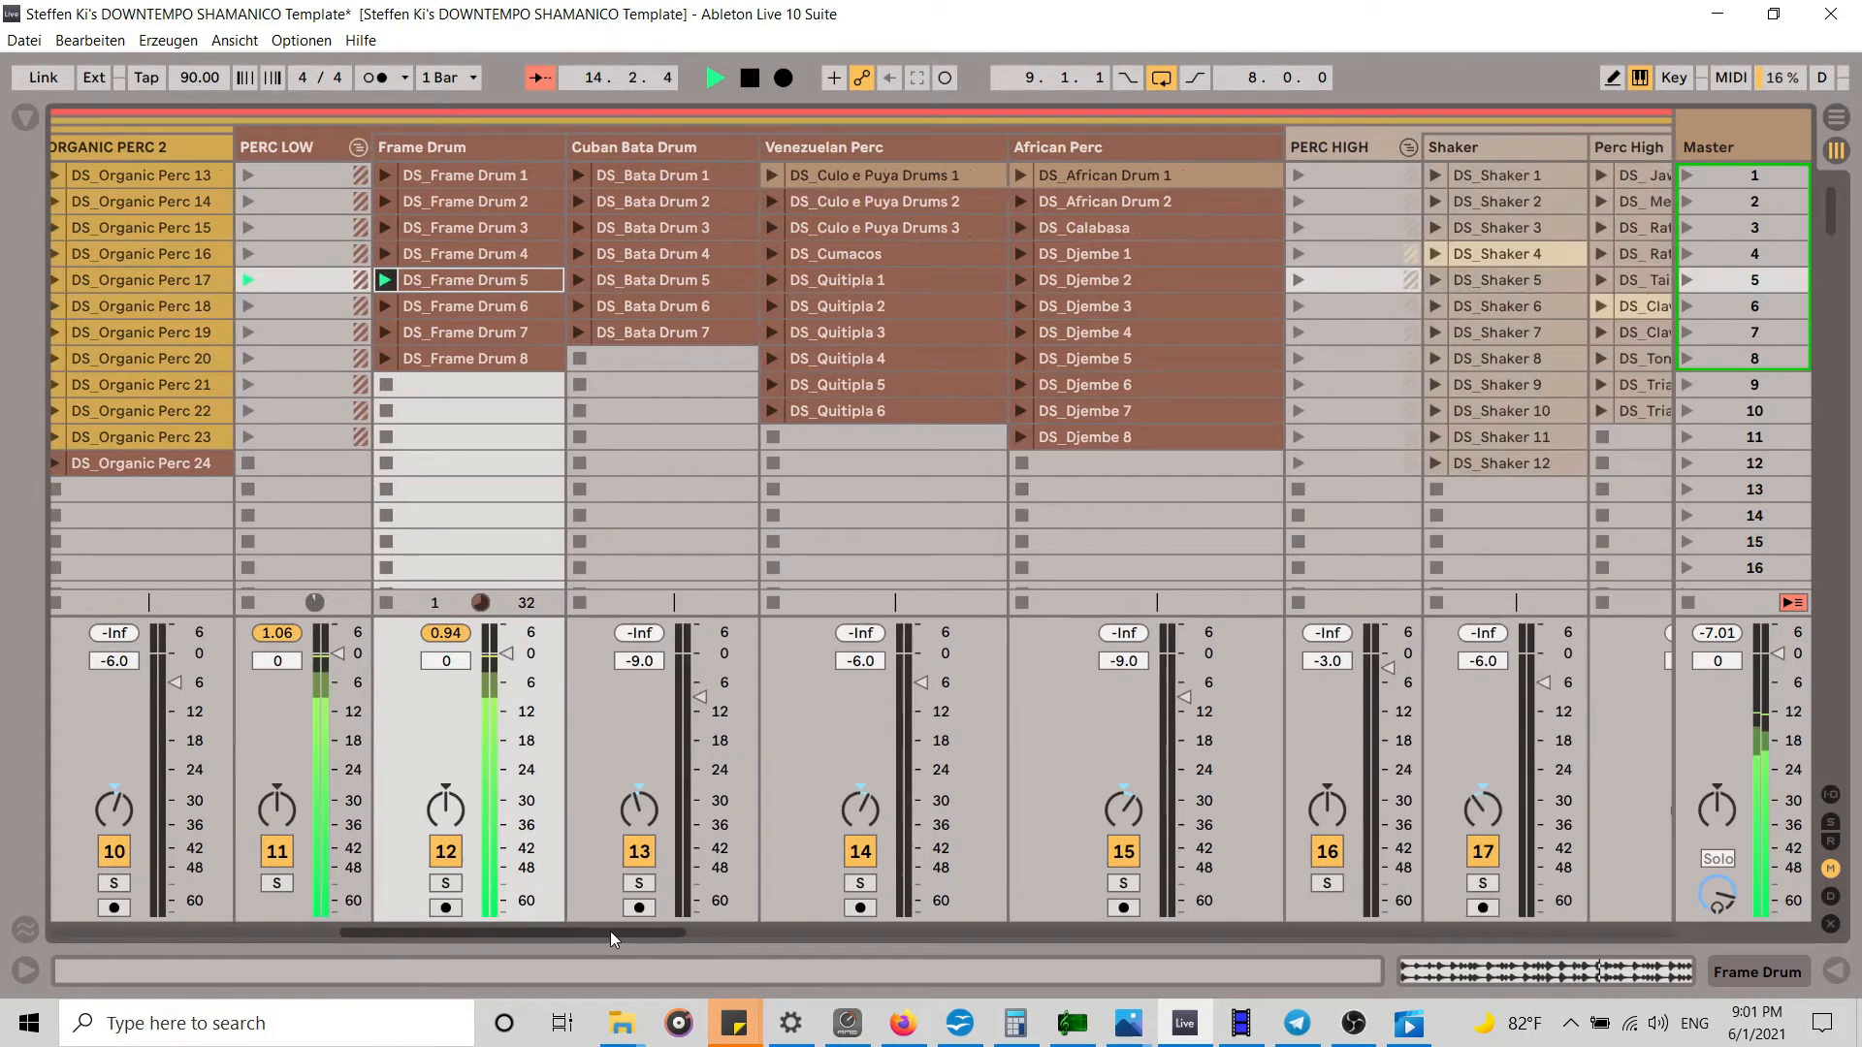
{"action": "left_click", "coordinate": [777, 178]}
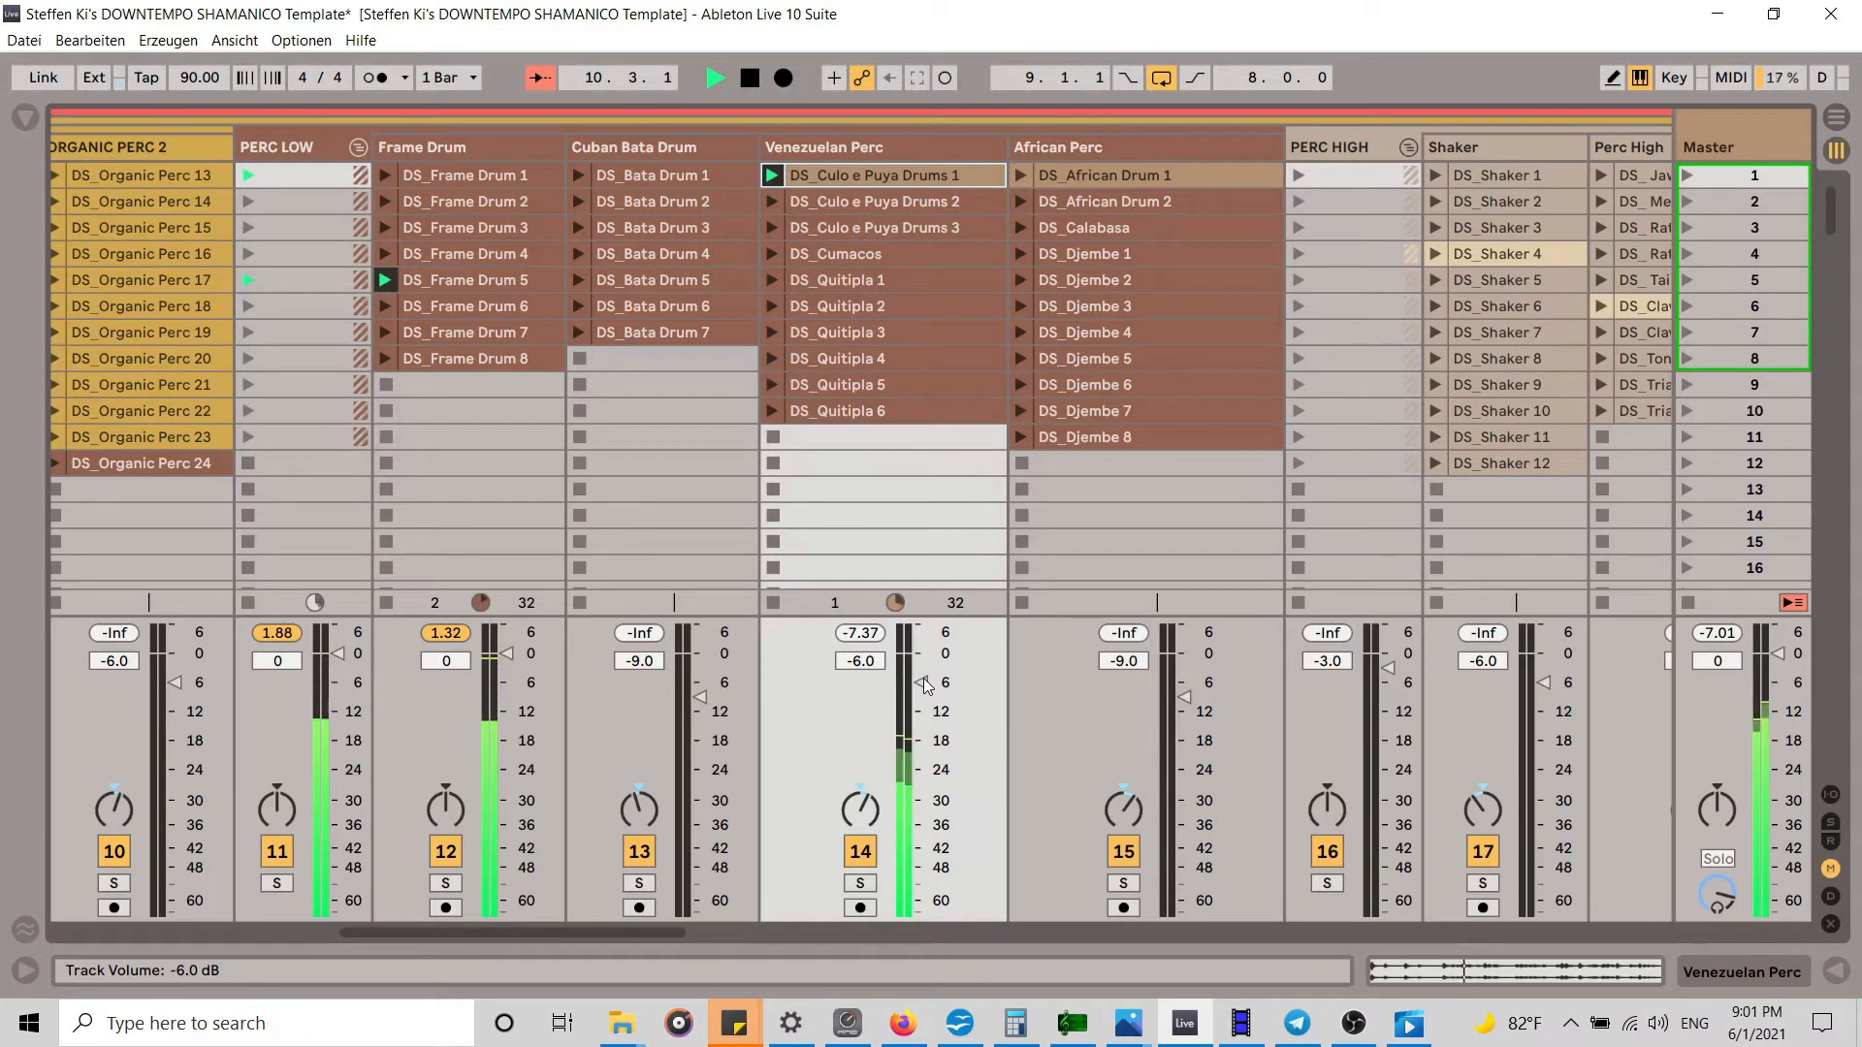
{"action": "left_click", "coordinate": [443, 854]}
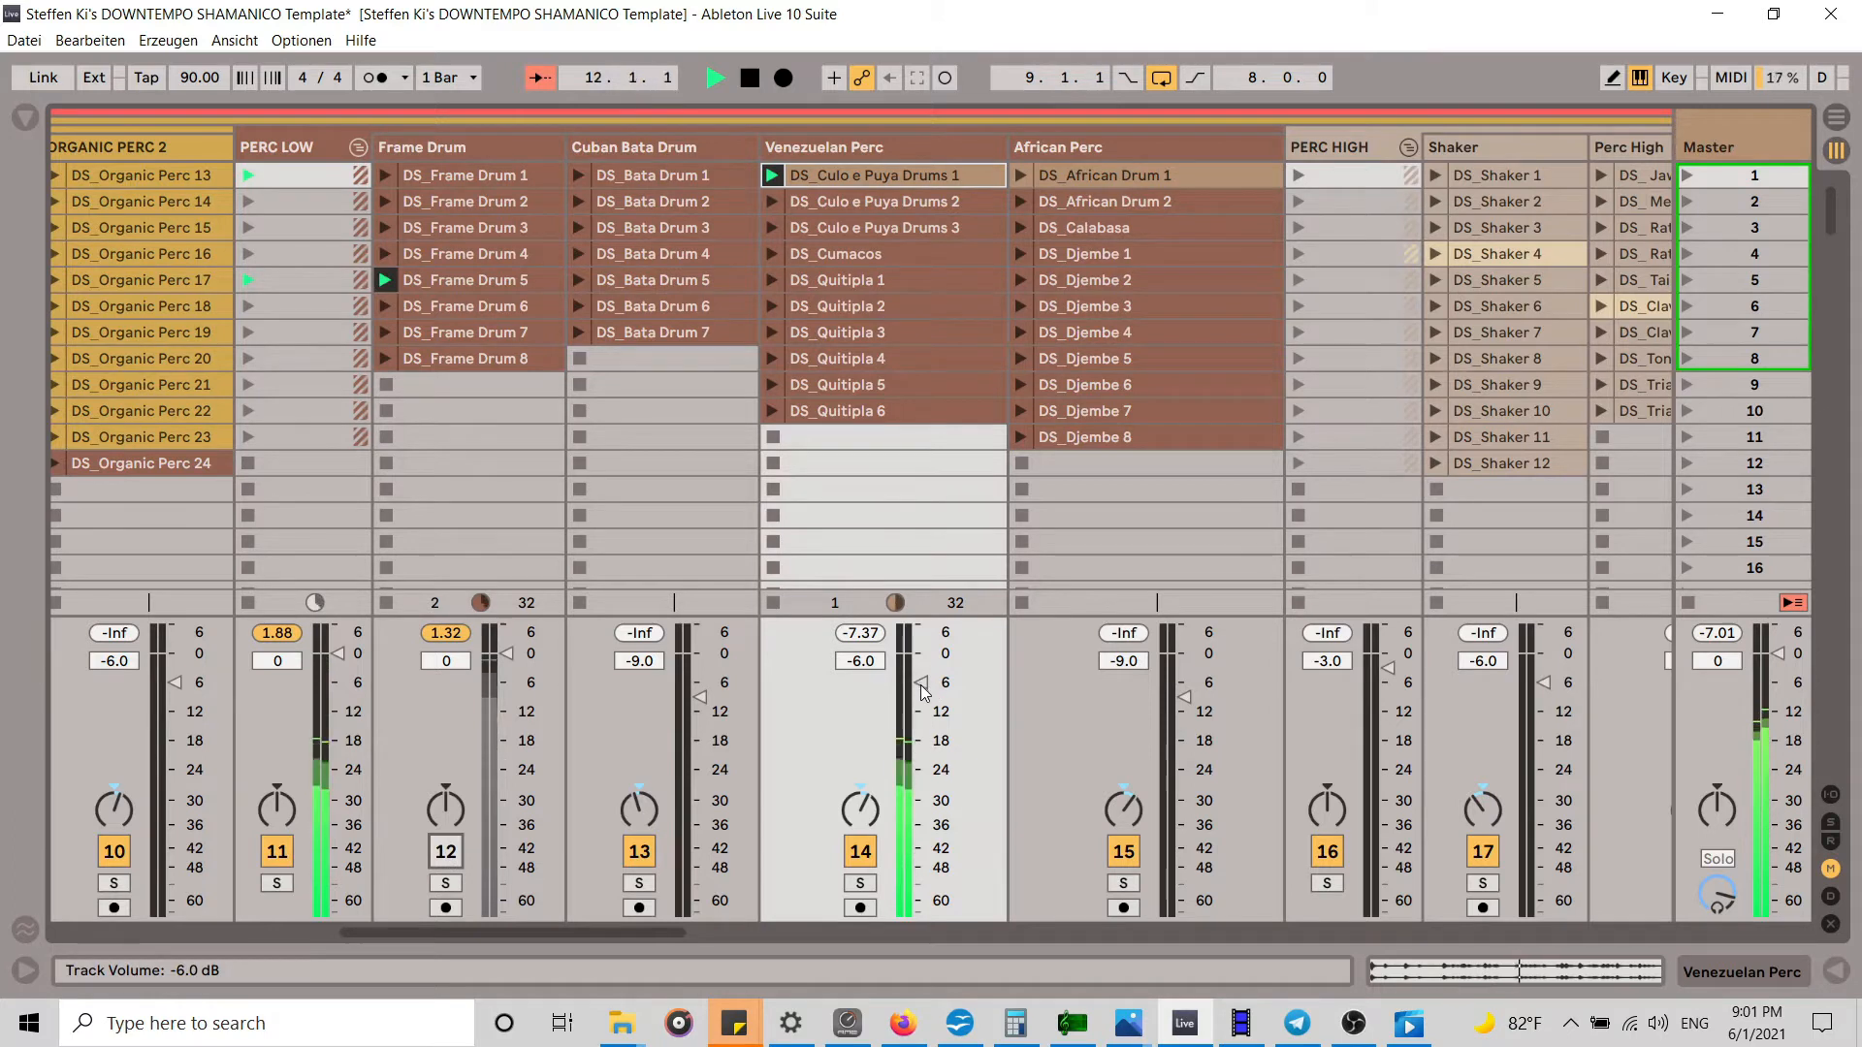
Step: Lower the 36 DS_Flute Flutter Pad 2 track's volume to -12 dB and the INSTRUMENTAL track's to -11 dB
{"action": "left_click_drag", "start_coordinate": [624, 931], "coordinate": [1445, 922]}
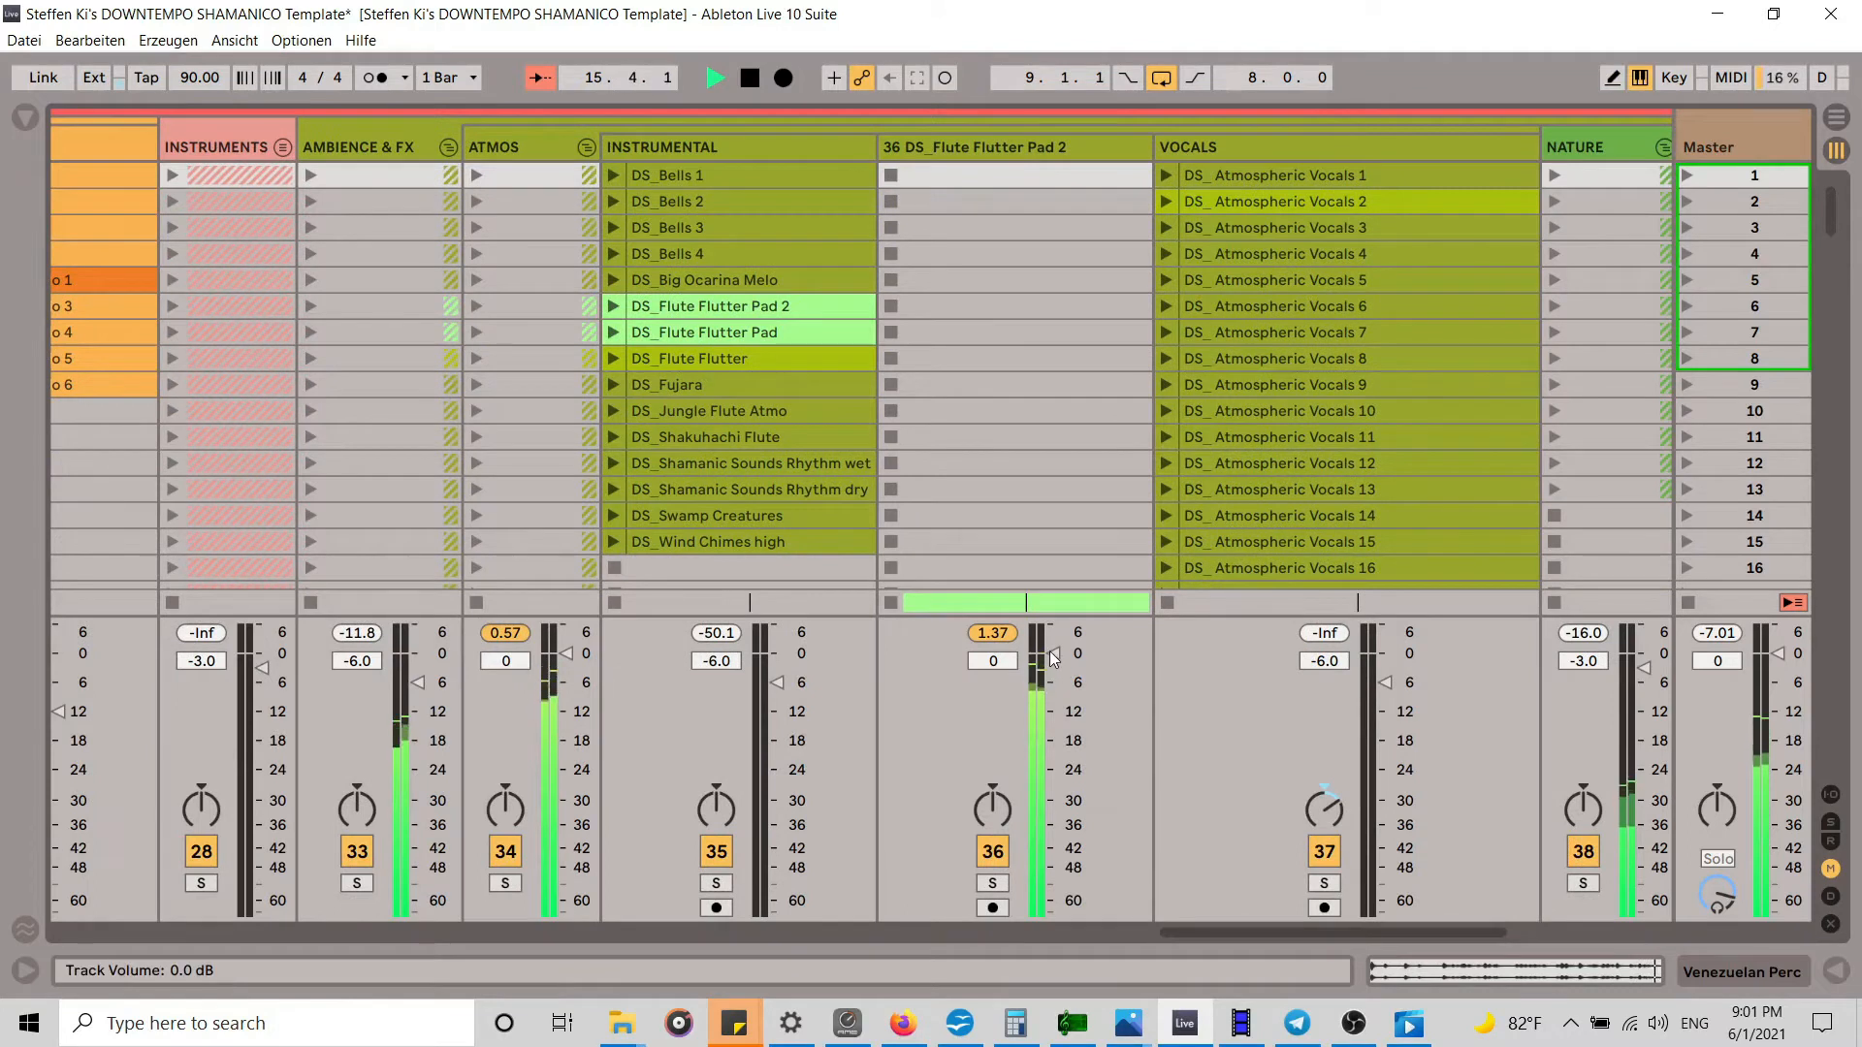
{"action": "left_click_drag", "start_coordinate": [1054, 655], "coordinate": [1054, 698]}
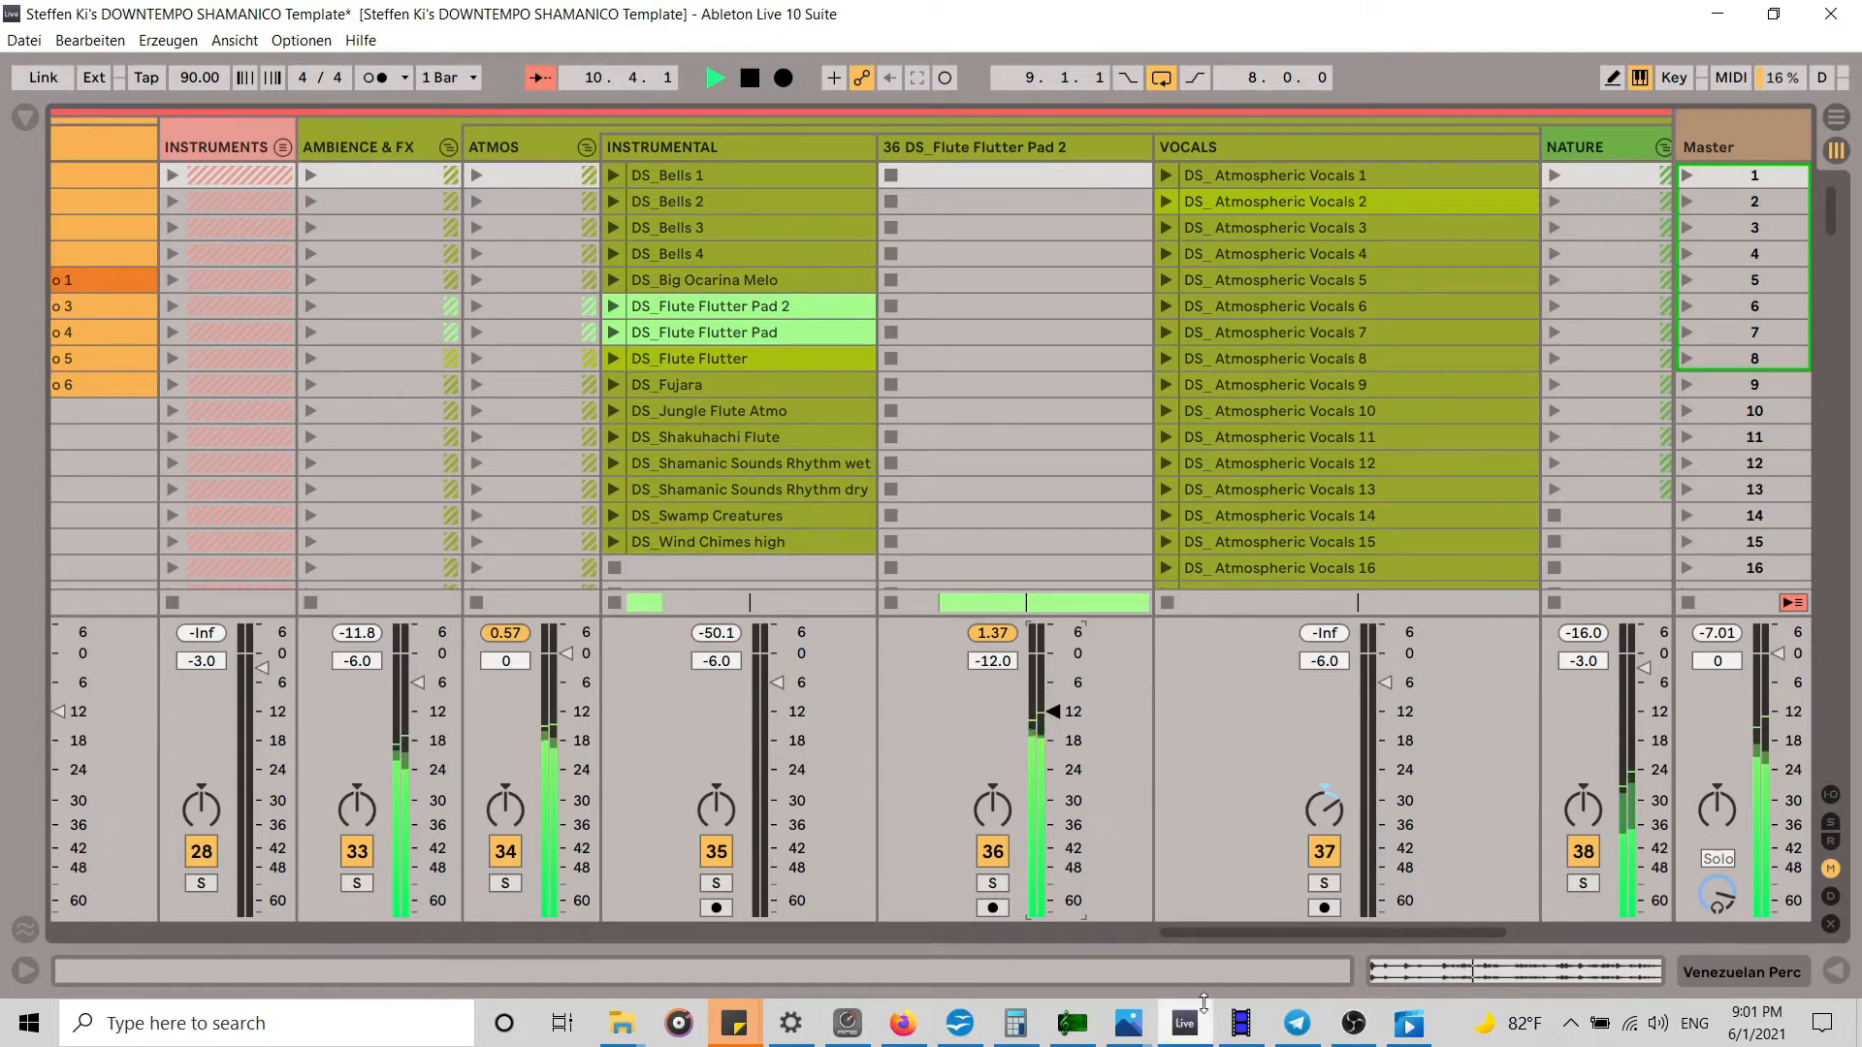
{"action": "mouse_move", "coordinate": [1202, 932]}
{"action": "left_mouse_down"}
{"action": "mouse_move", "coordinate": [708, 896]}
{"action": "mouse_move", "coordinate": [1178, 906]}
{"action": "left_mouse_up"}
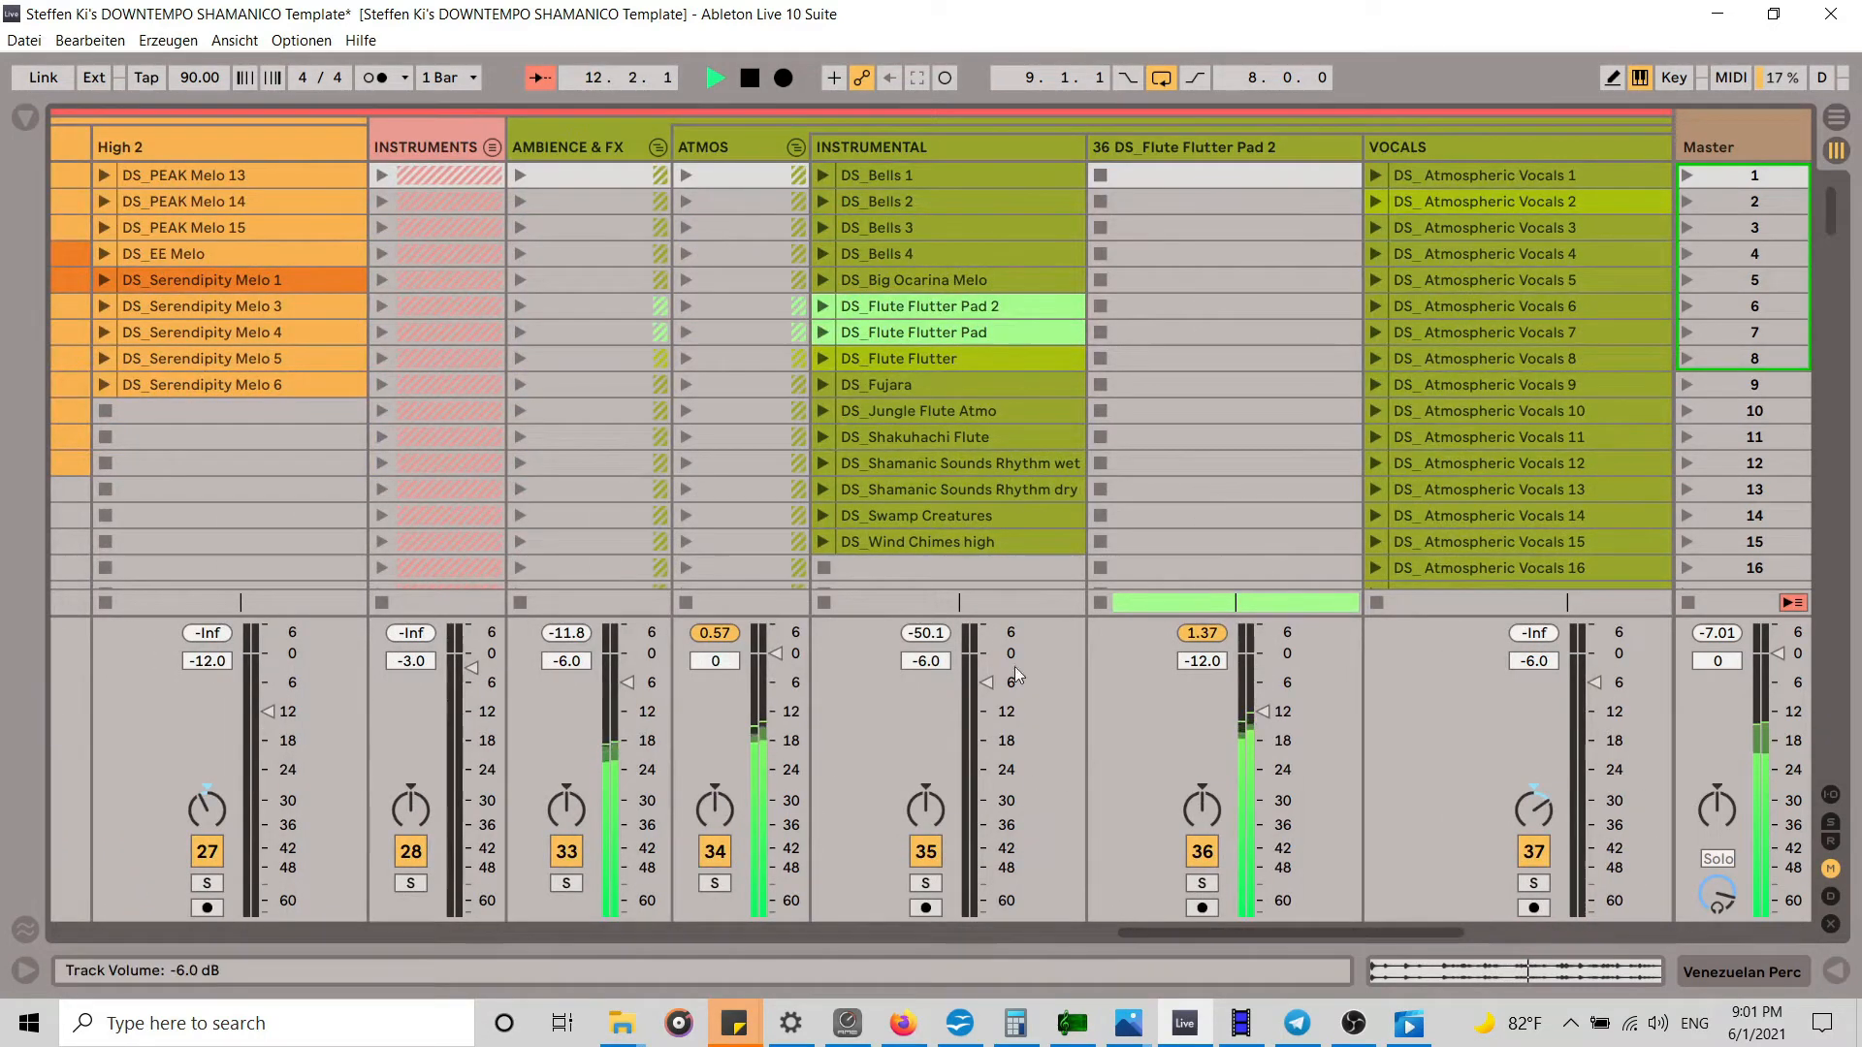
{"action": "left_click_drag", "start_coordinate": [989, 683], "coordinate": [987, 709]}
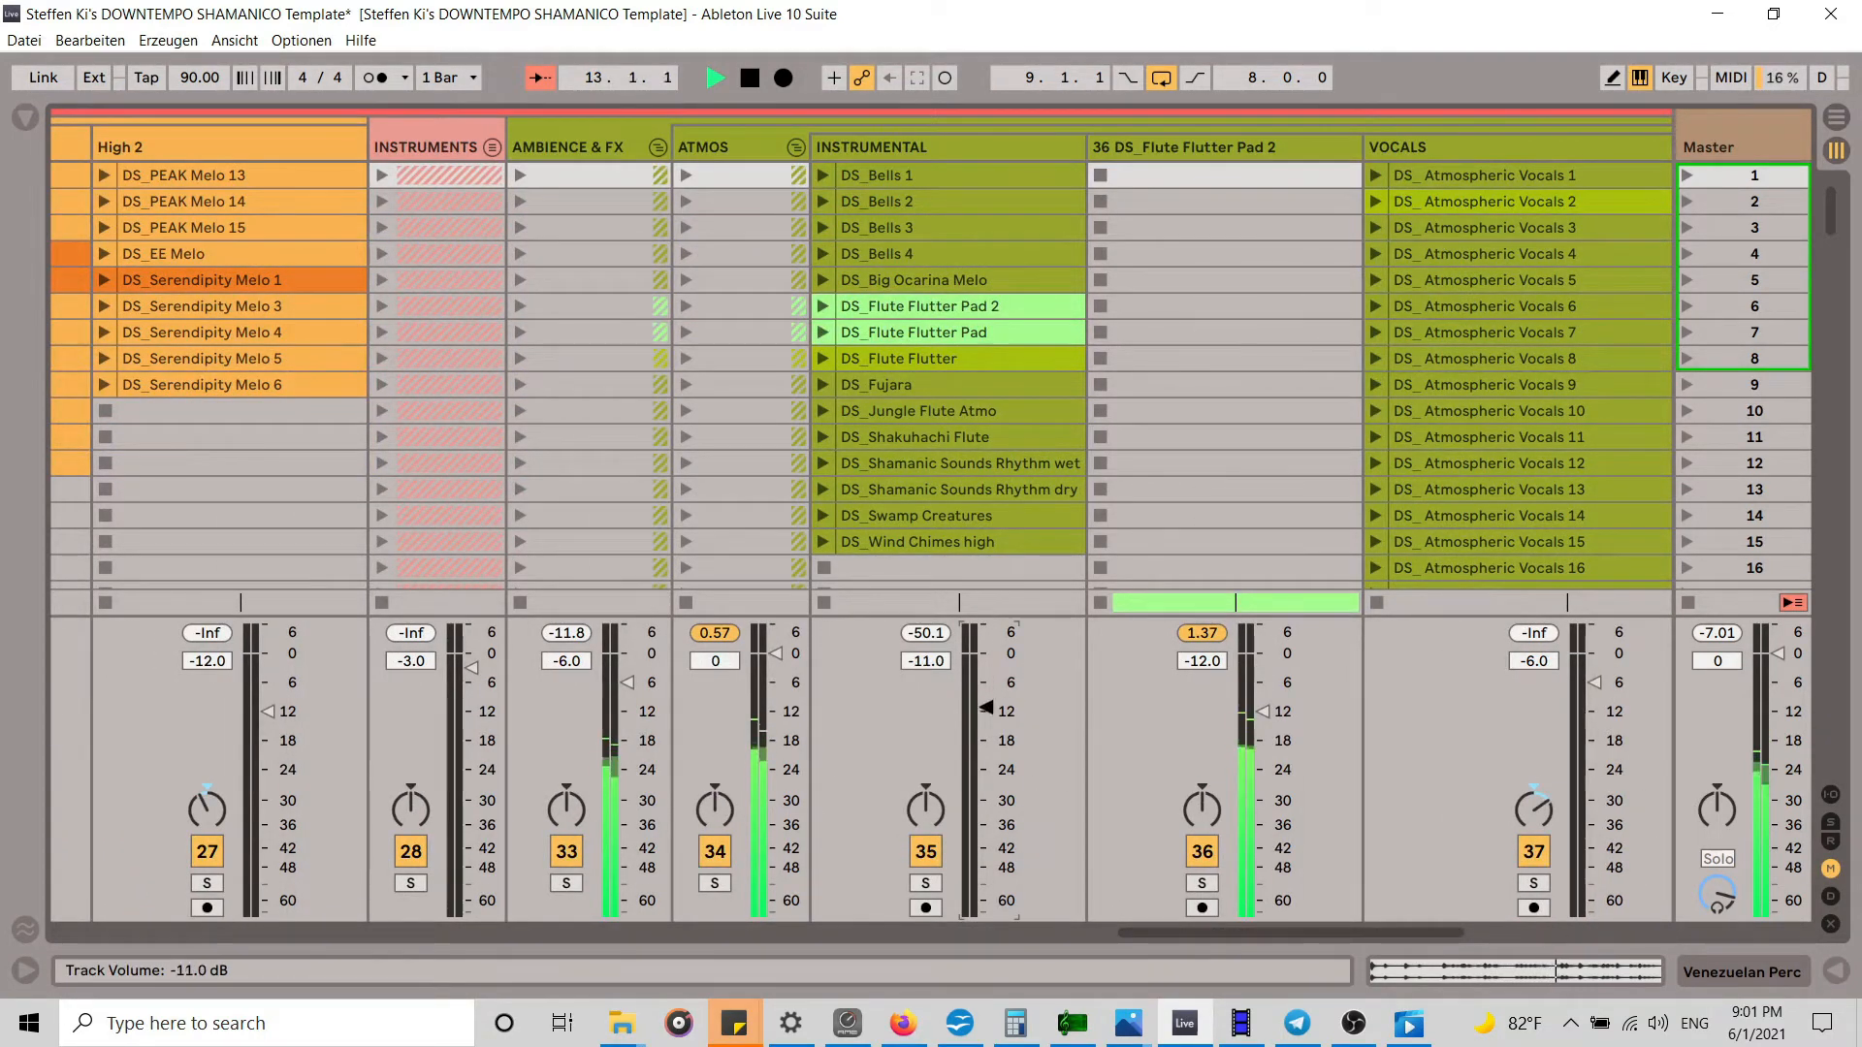
Step: Unmute the Frame Drum track and set its volume to -6 dB
{"action": "left_click_drag", "start_coordinate": [1191, 923], "coordinate": [345, 831]}
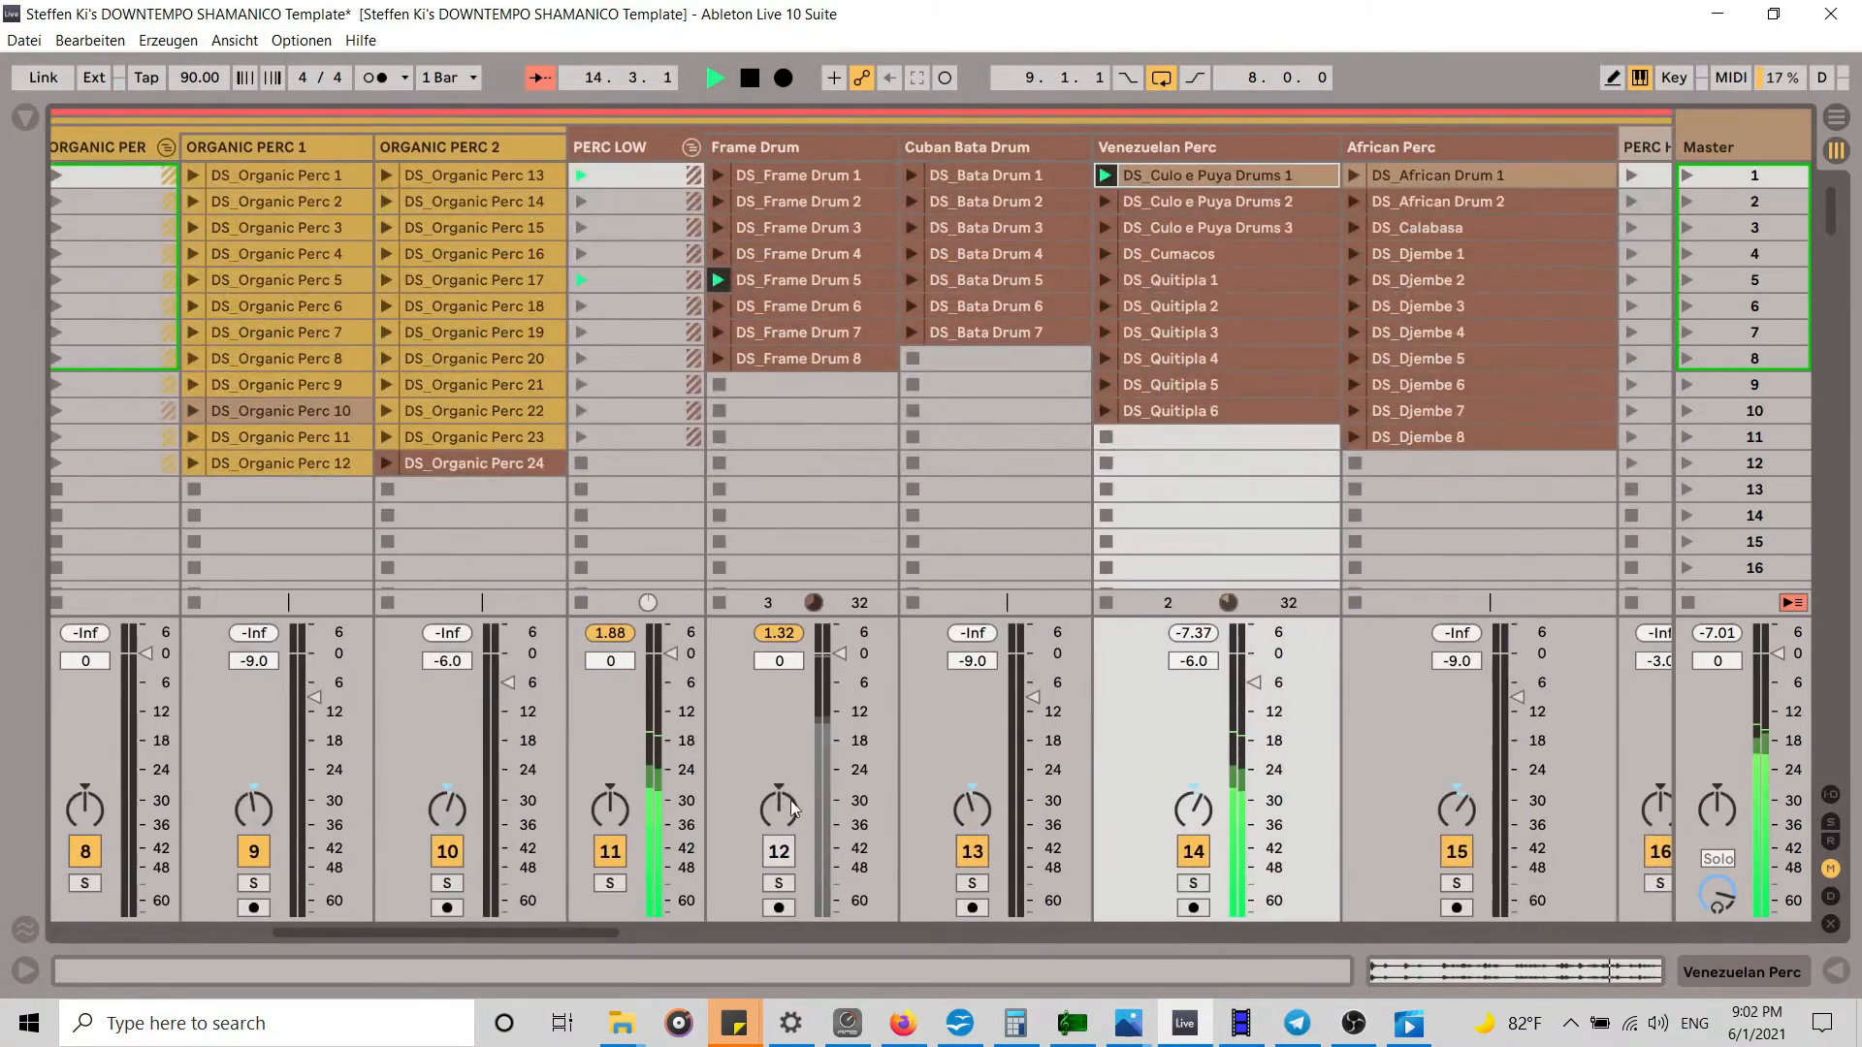
{"action": "left_click", "coordinate": [779, 851]}
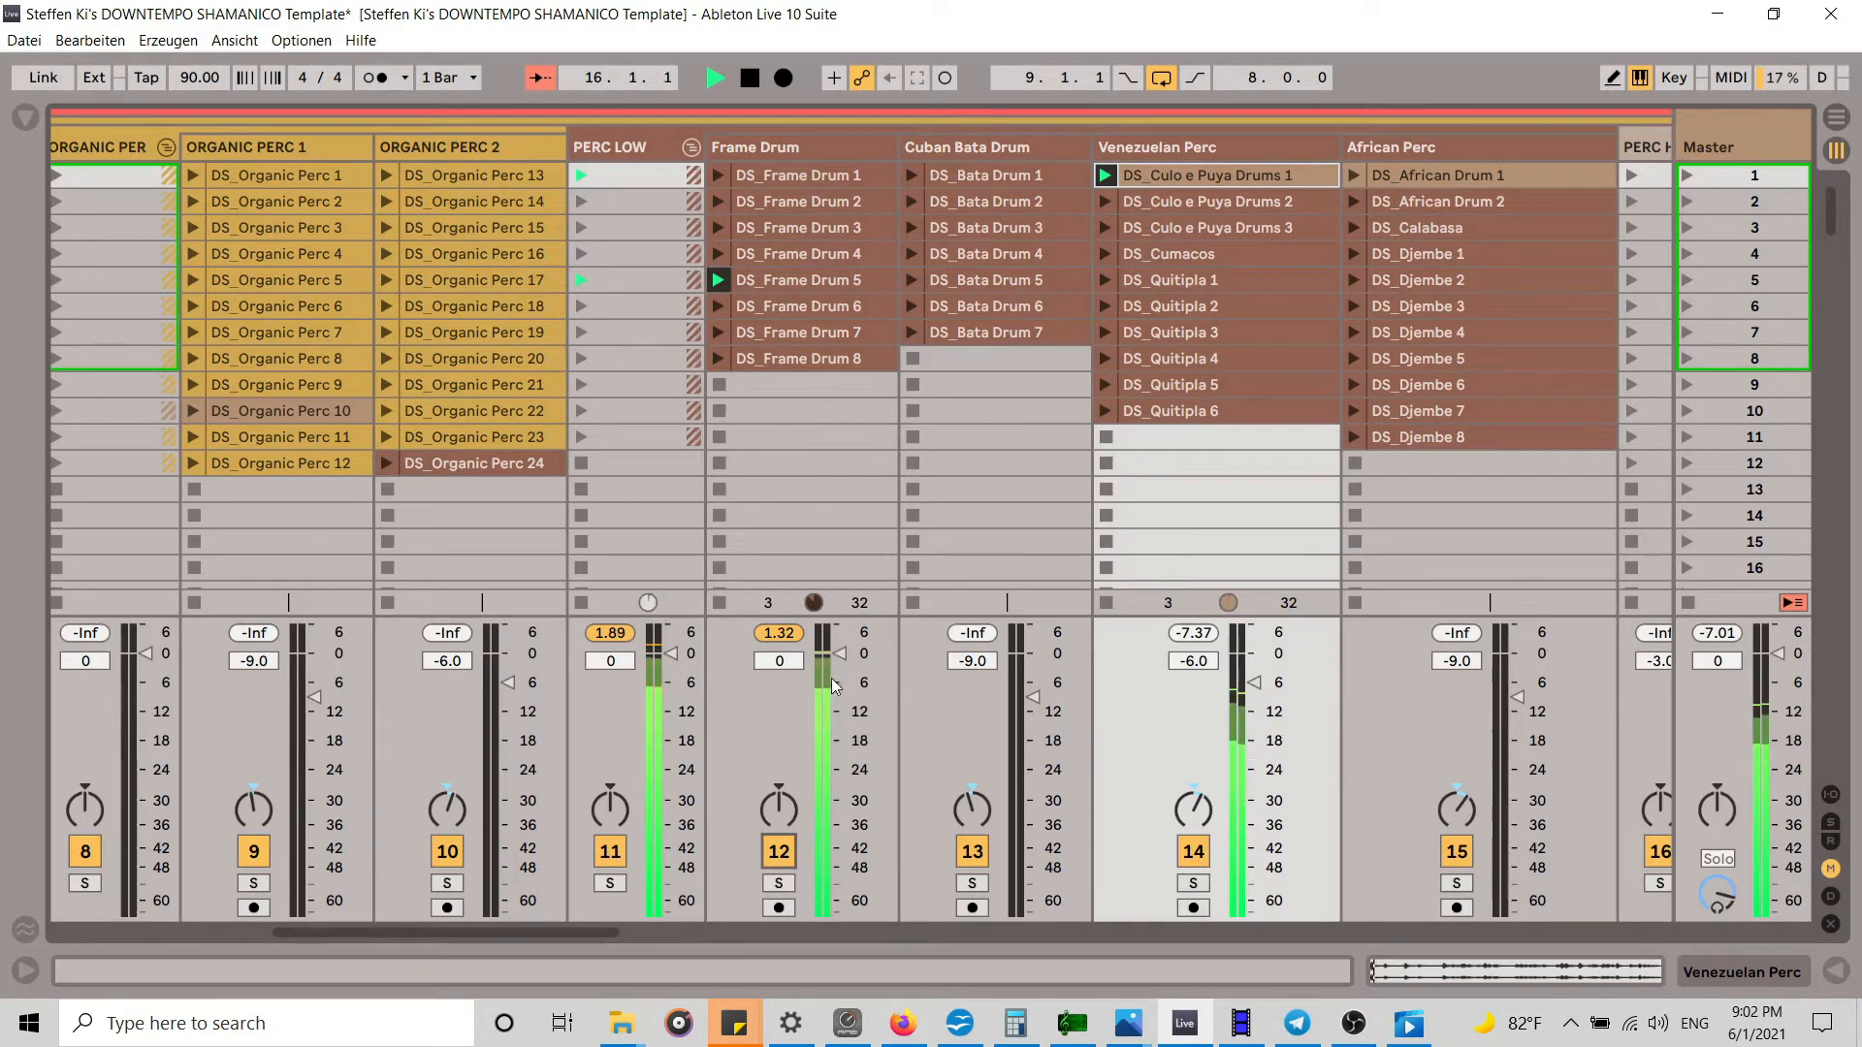
{"action": "left_click_drag", "start_coordinate": [842, 653], "coordinate": [840, 682]}
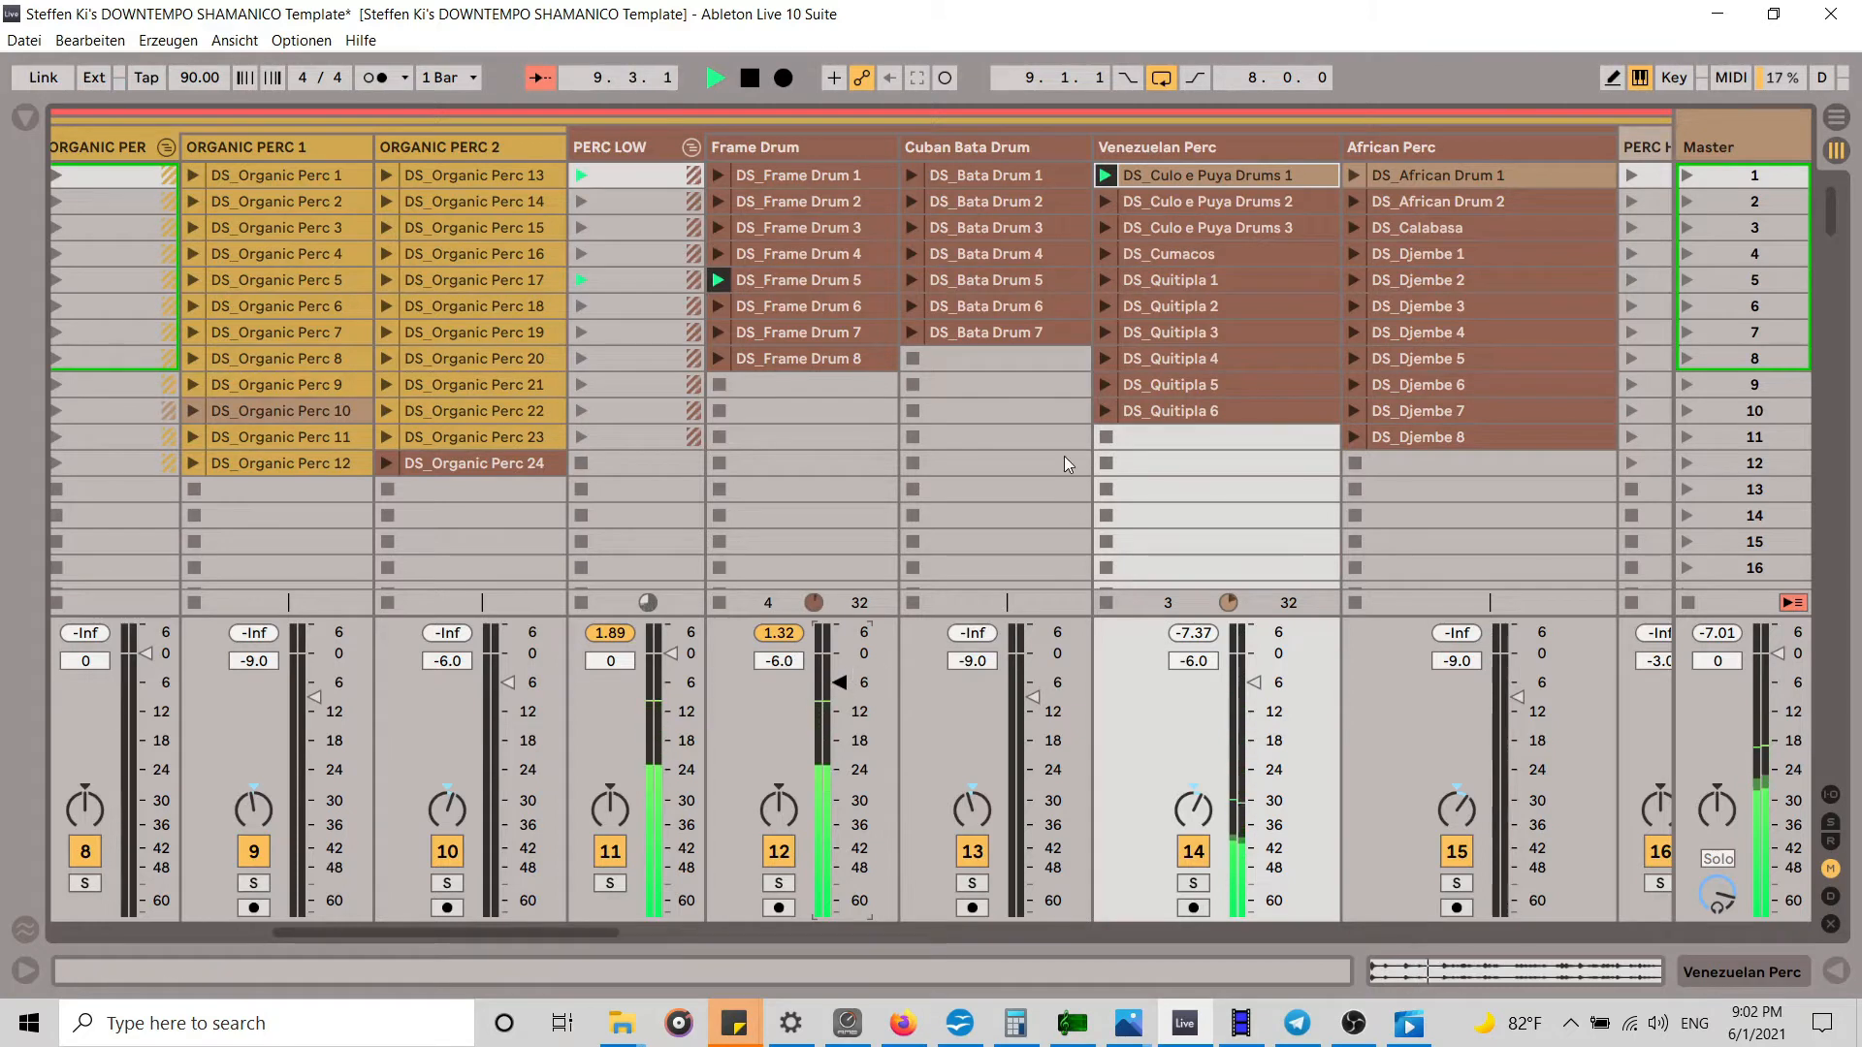
Step: Switch to RME TotalMix FX, reset the PH 7/8 hardware output level to 0 dB, and minimise the mixer
{"action": "left_click", "coordinate": [846, 1024]}
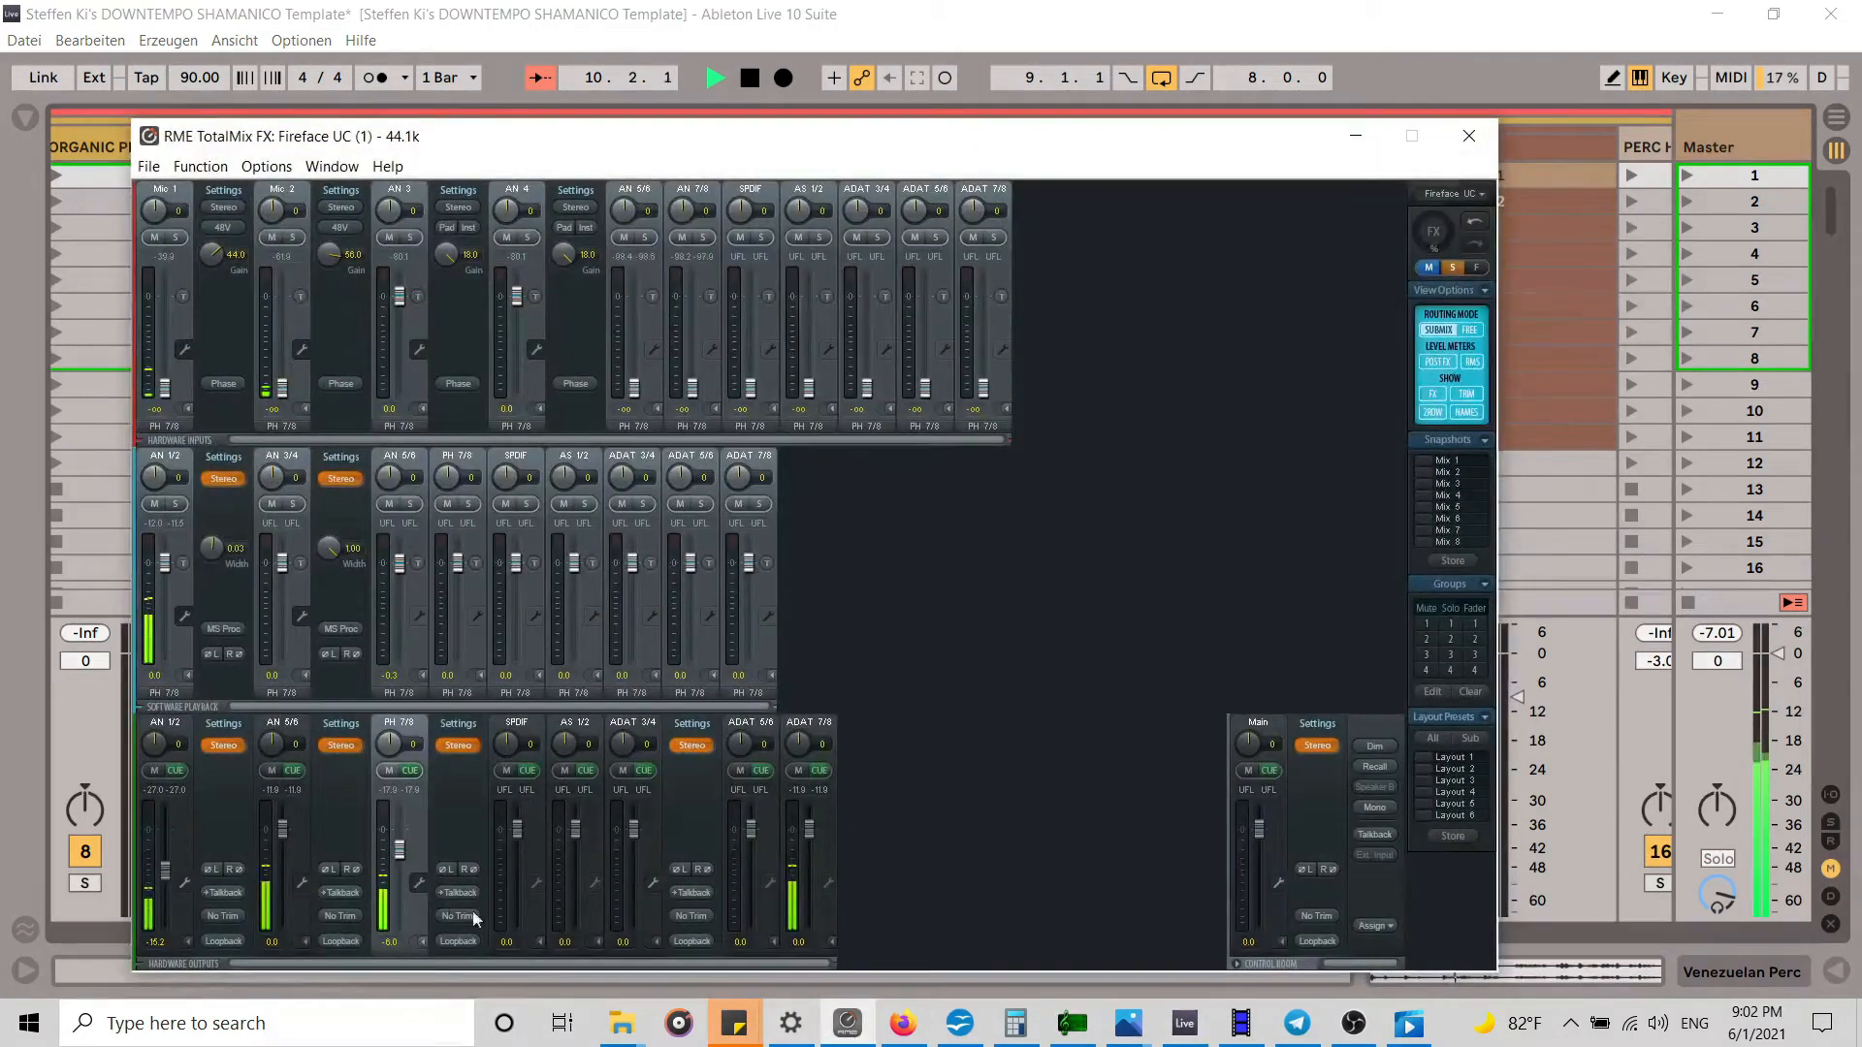
{"action": "left_click", "coordinate": [402, 855], "text": "ctrl"}
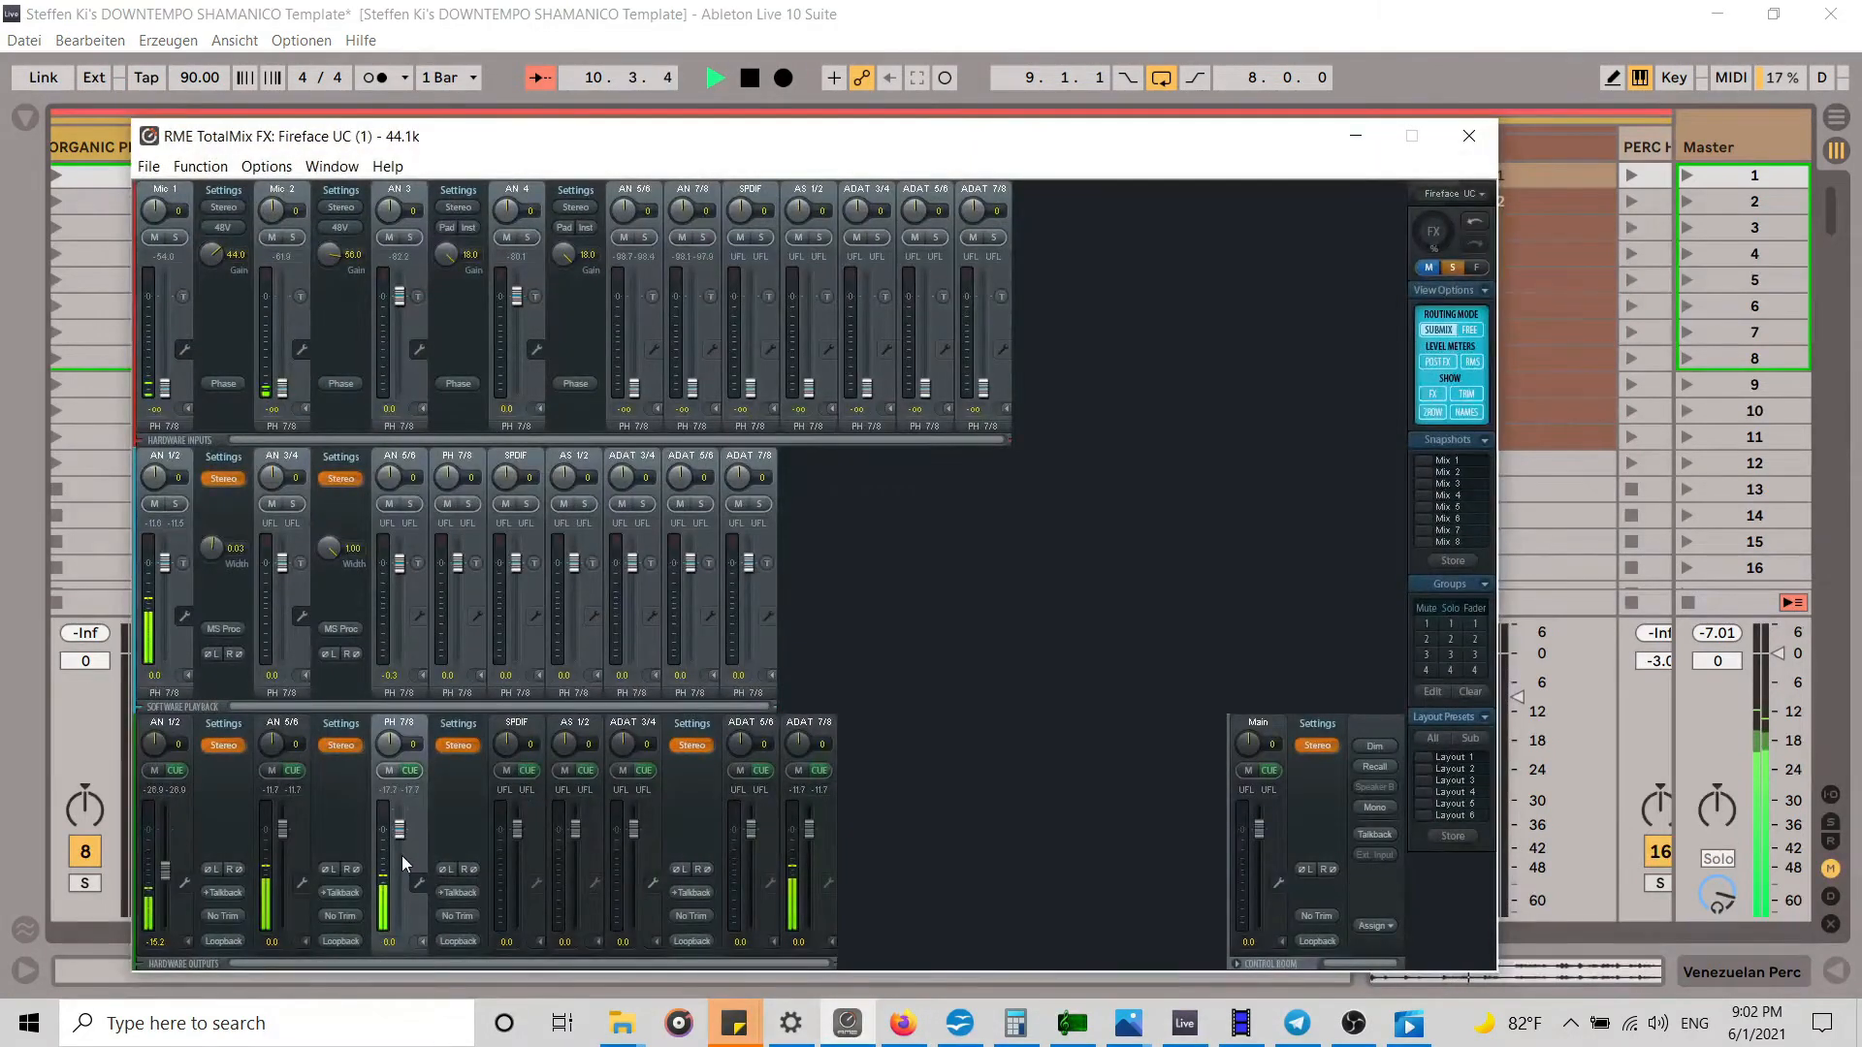
{"action": "left_click", "coordinate": [1356, 144]}
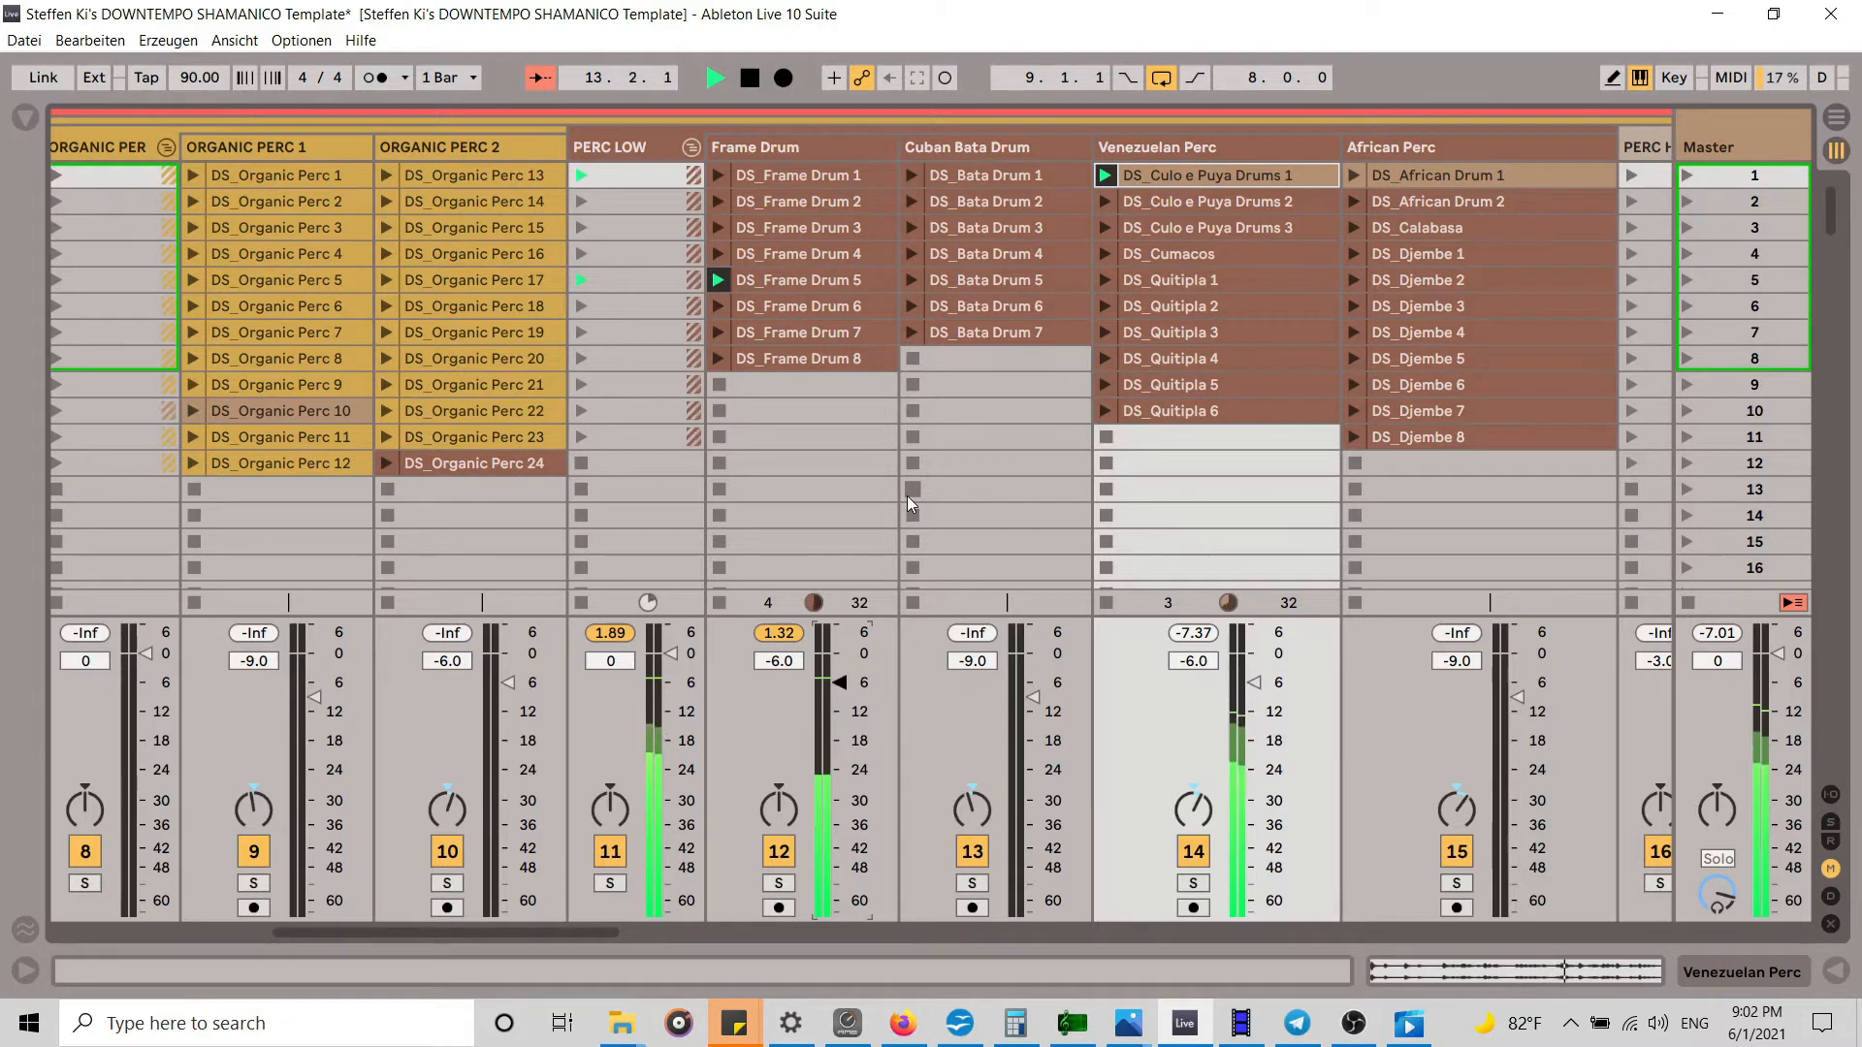
Step: Compare the groove with the Frame Drum track muted and unmuted, and mark the DS_Frame Drum 5 clip with a lighter brown colour
{"action": "mouse_move", "coordinate": [581, 935]}
{"action": "left_mouse_down"}
{"action": "mouse_move", "coordinate": [529, 946]}
{"action": "mouse_move", "coordinate": [614, 946]}
{"action": "left_mouse_up"}
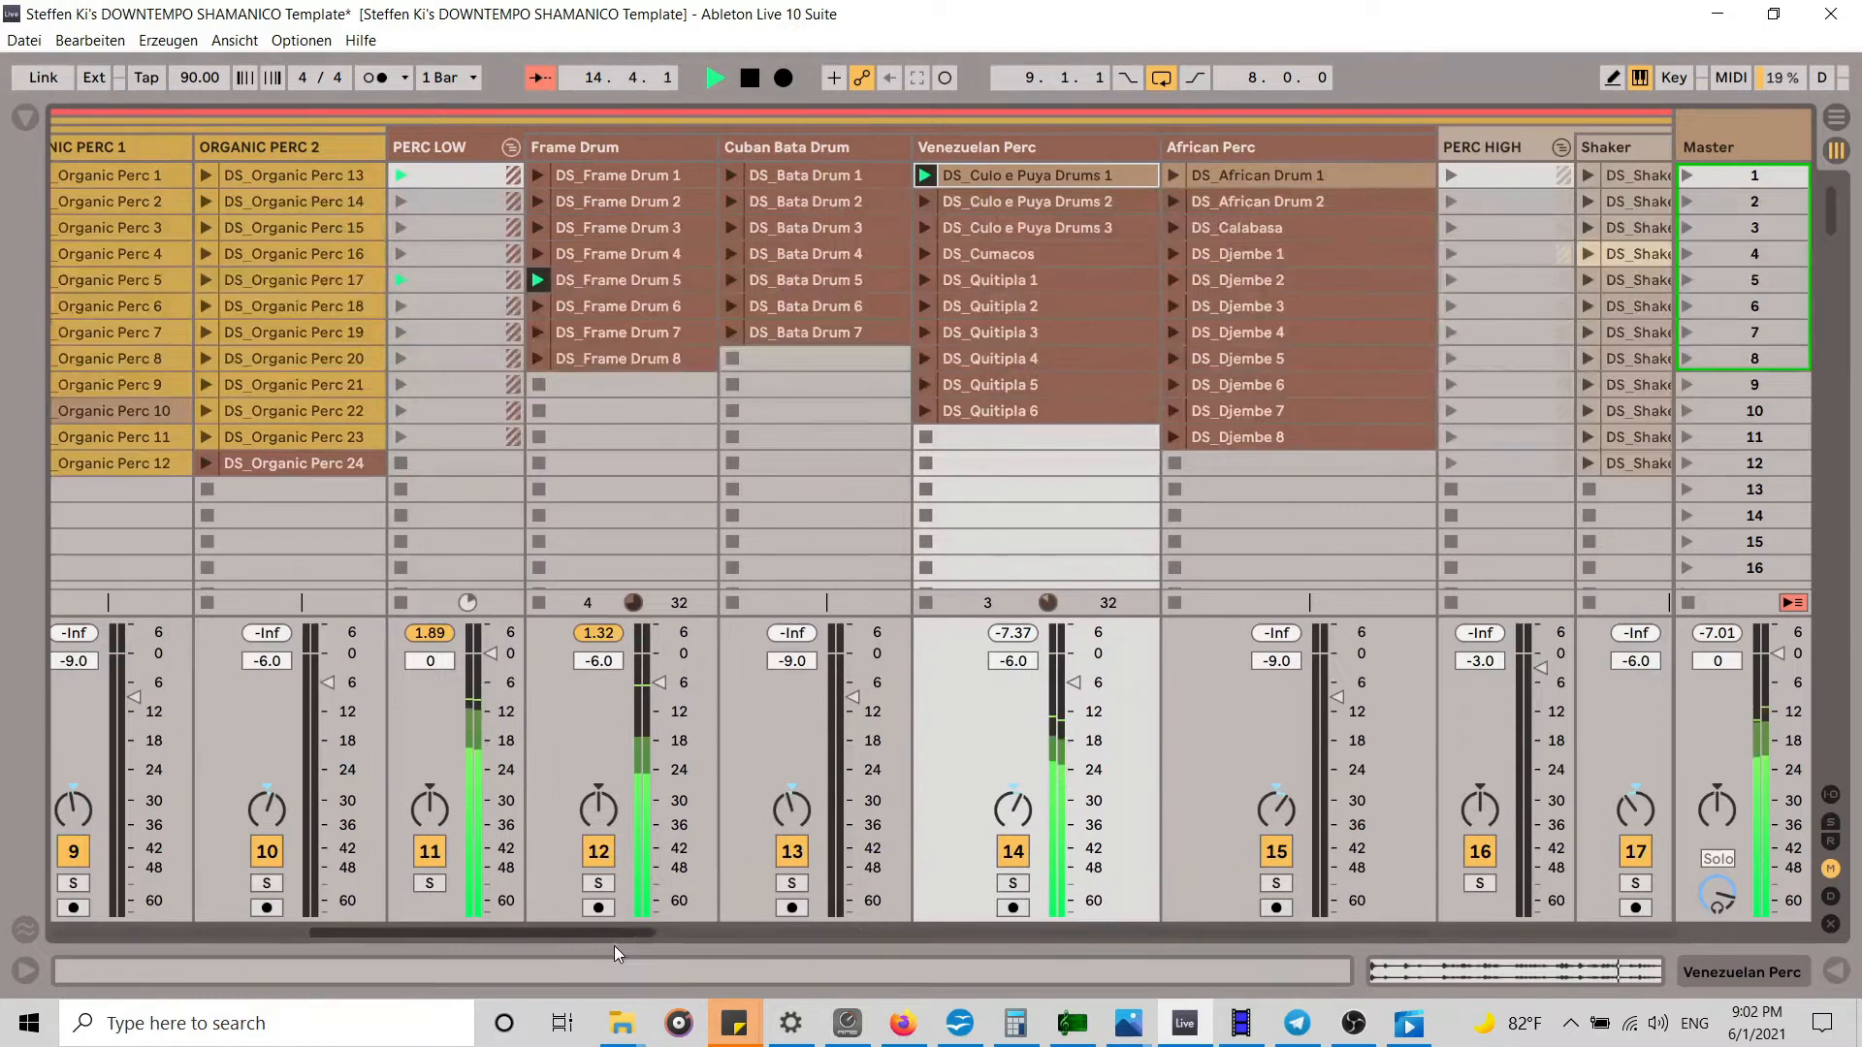
{"action": "left_click", "coordinate": [598, 852]}
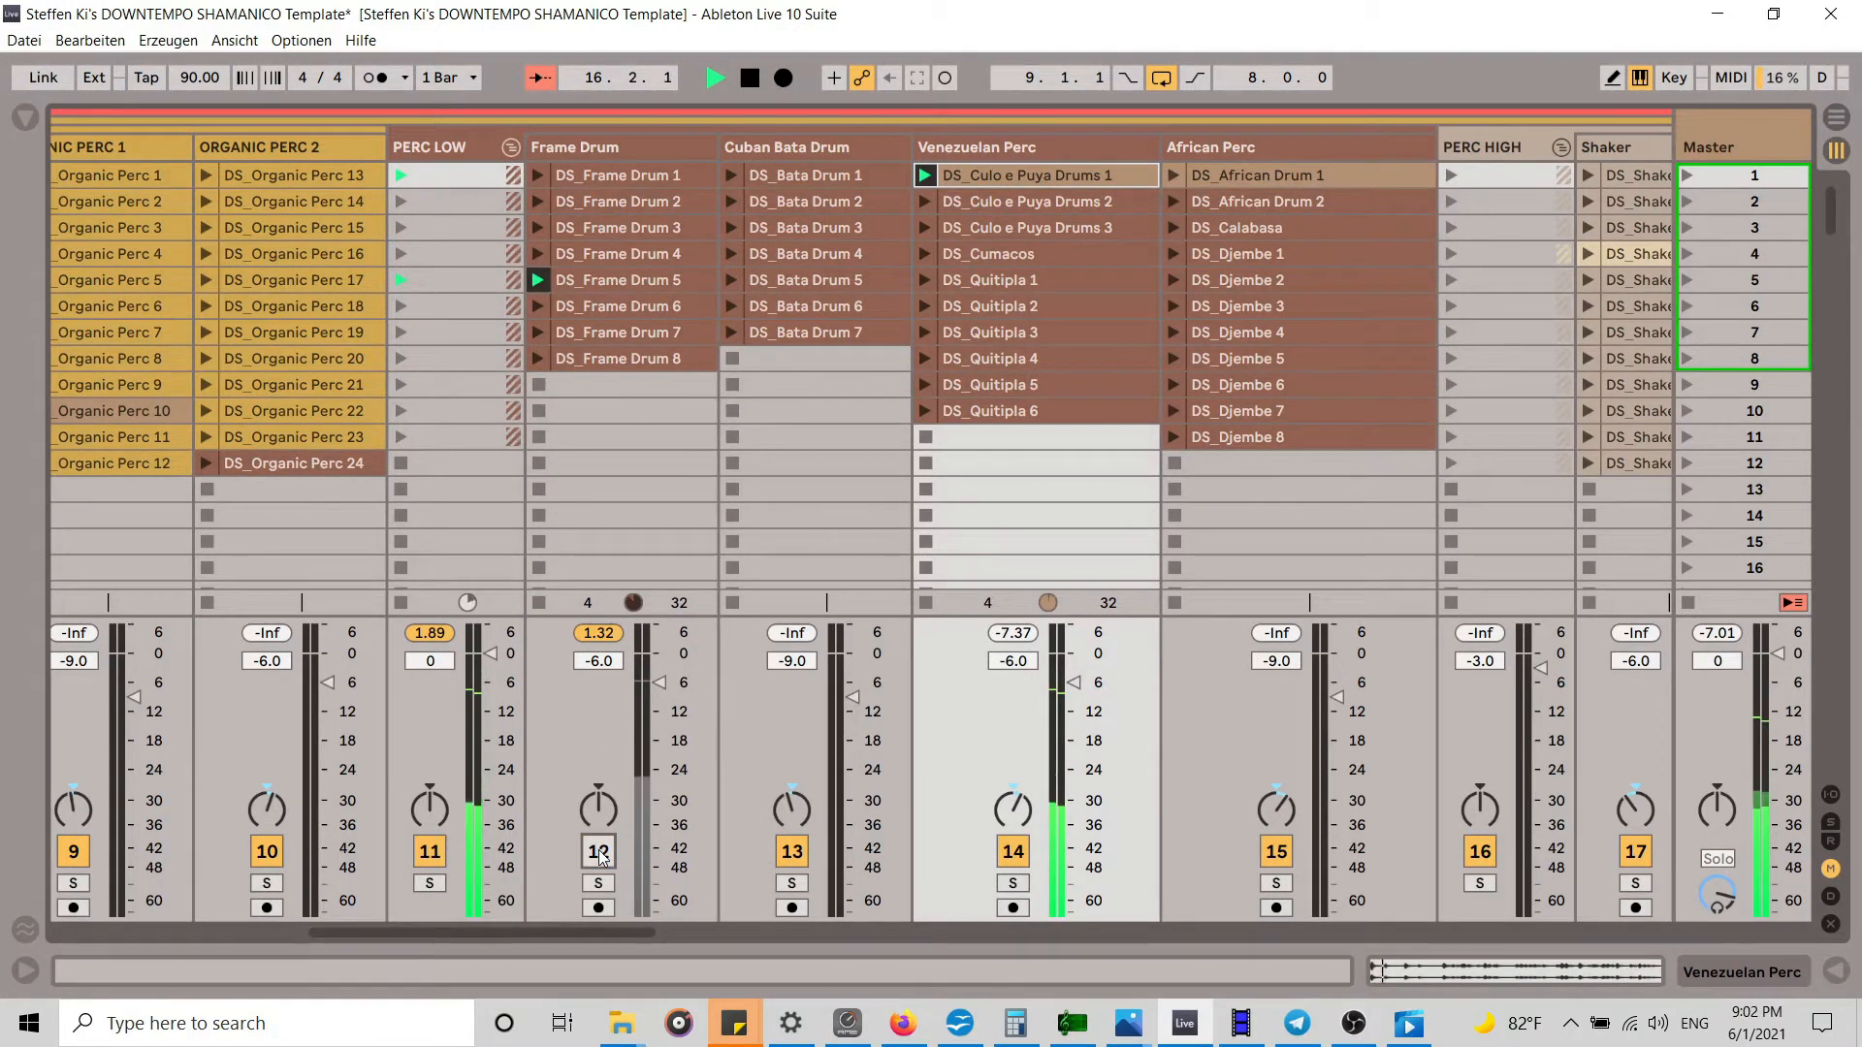
{"action": "left_click", "coordinate": [599, 851]}
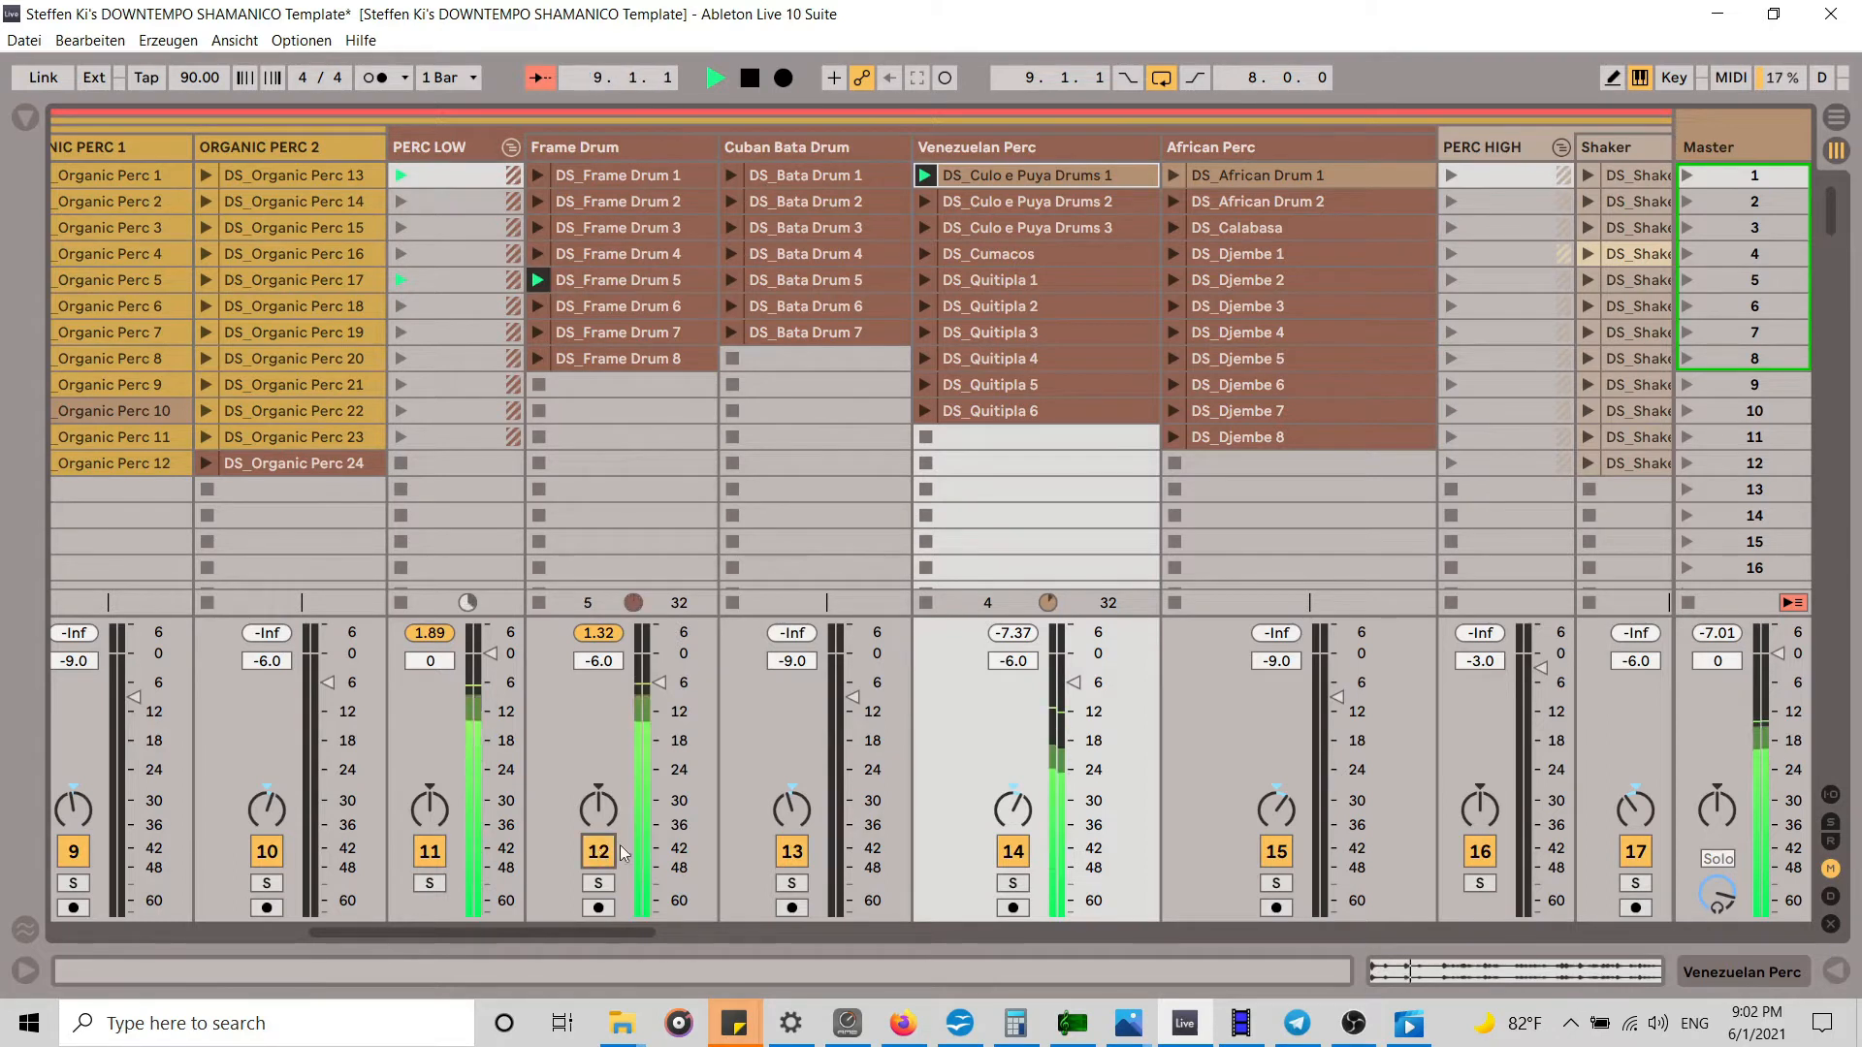
{"action": "right_click", "coordinate": [626, 282]}
{"action": "left_click", "coordinate": [700, 840]}
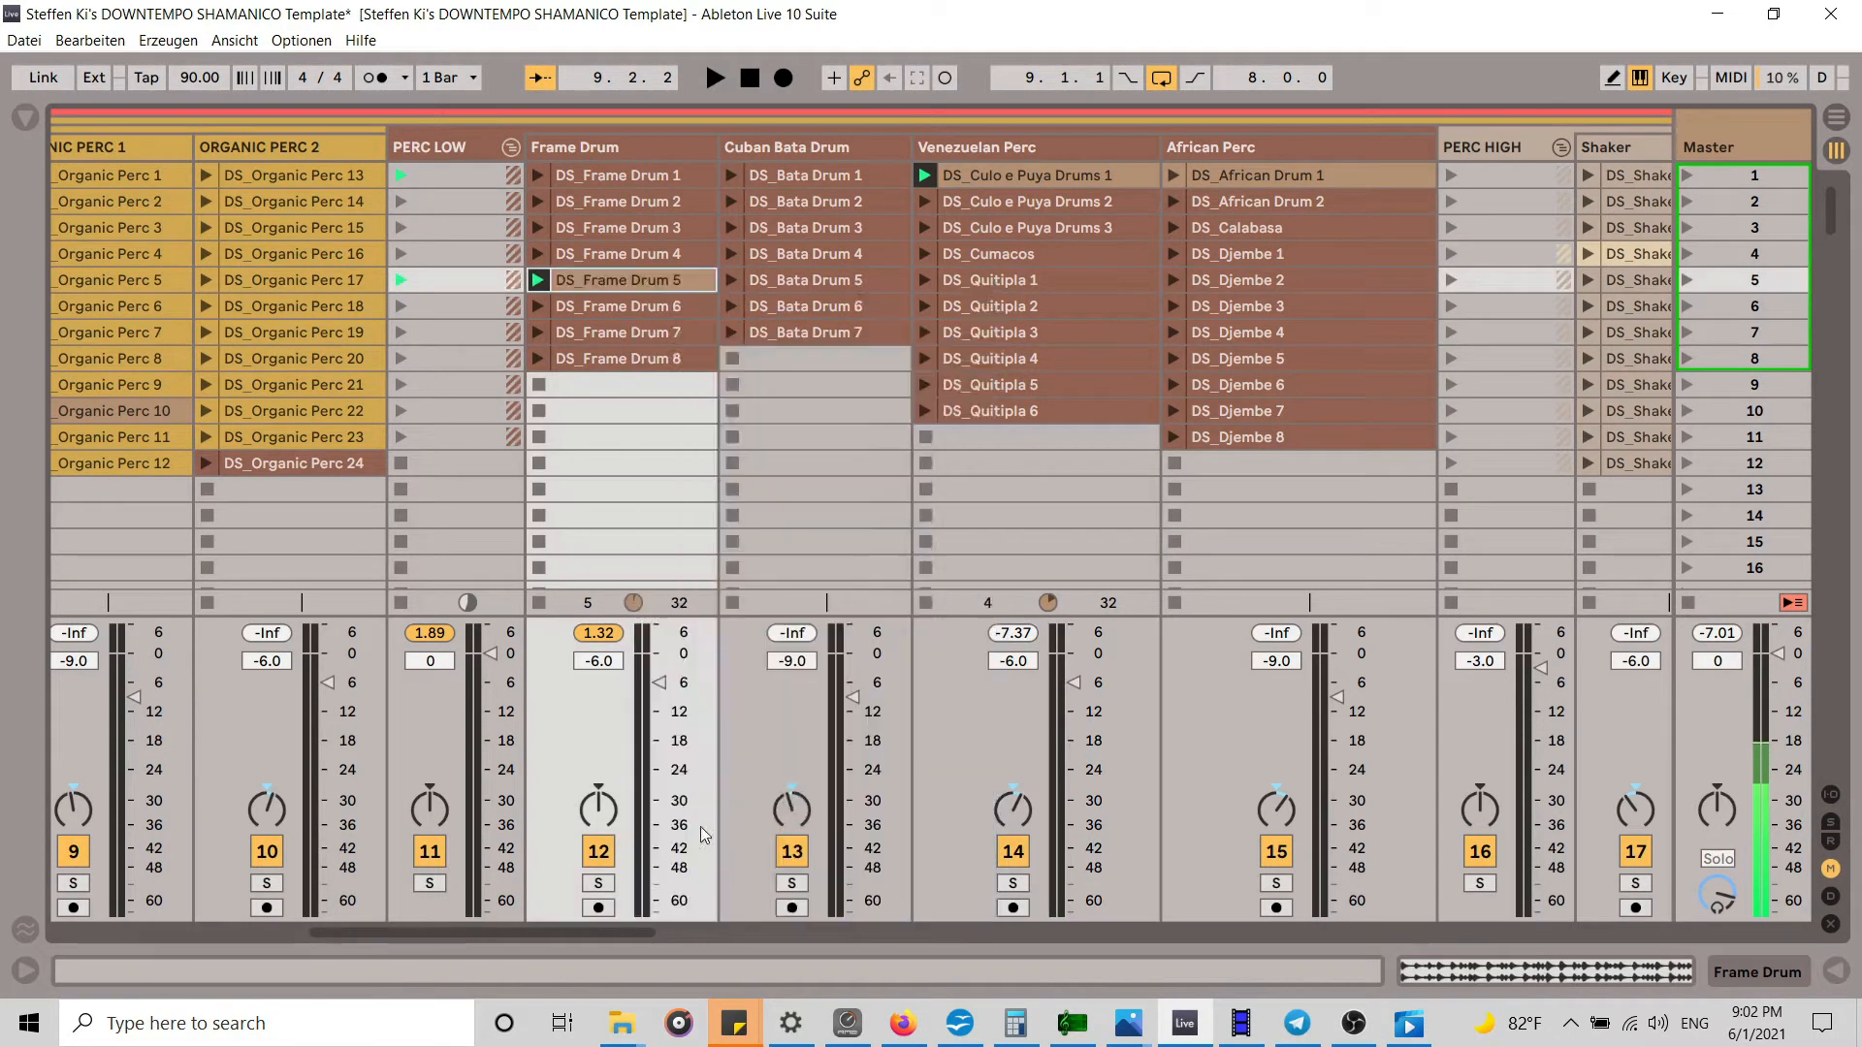
Step: Copy the DS_Frame Drum 5 session clip into the arrangement's Frame Drum track, filling the Add Perc section from bar 9 to bar 17
{"action": "right_click", "coordinate": [627, 279]}
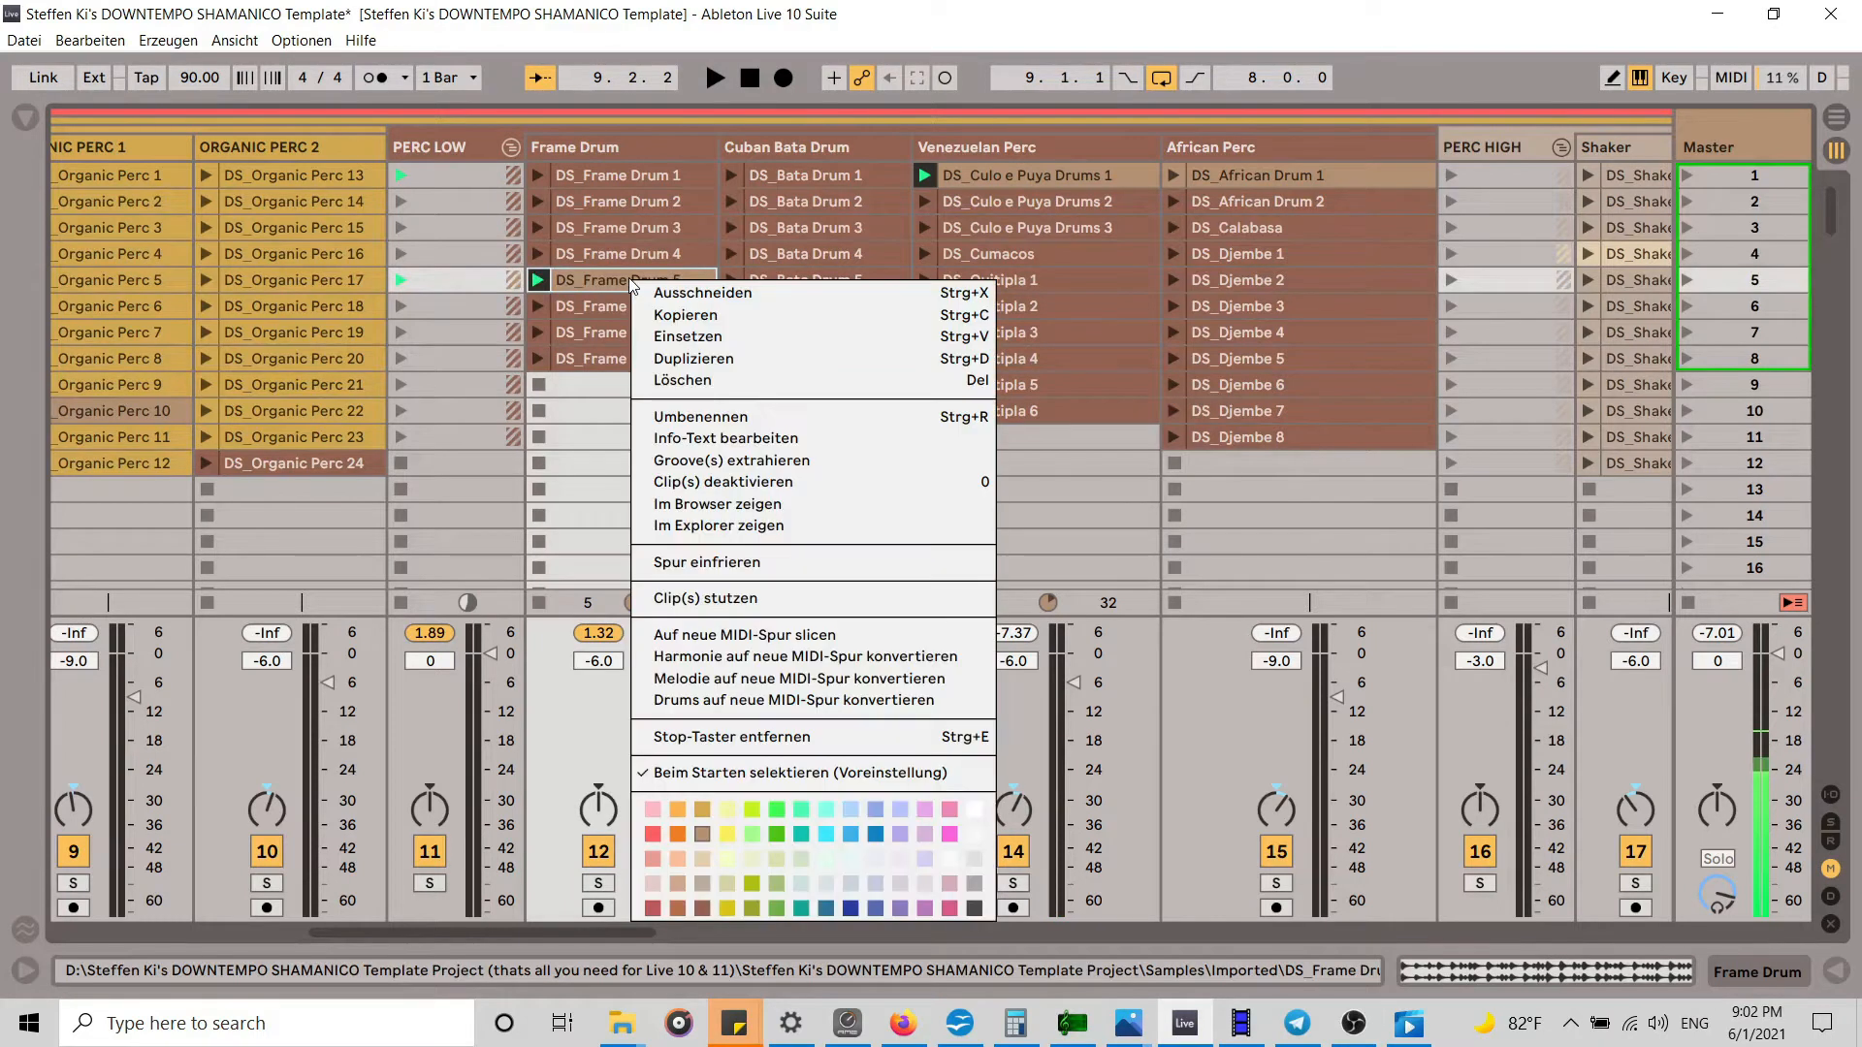
{"action": "left_click", "coordinate": [751, 316]}
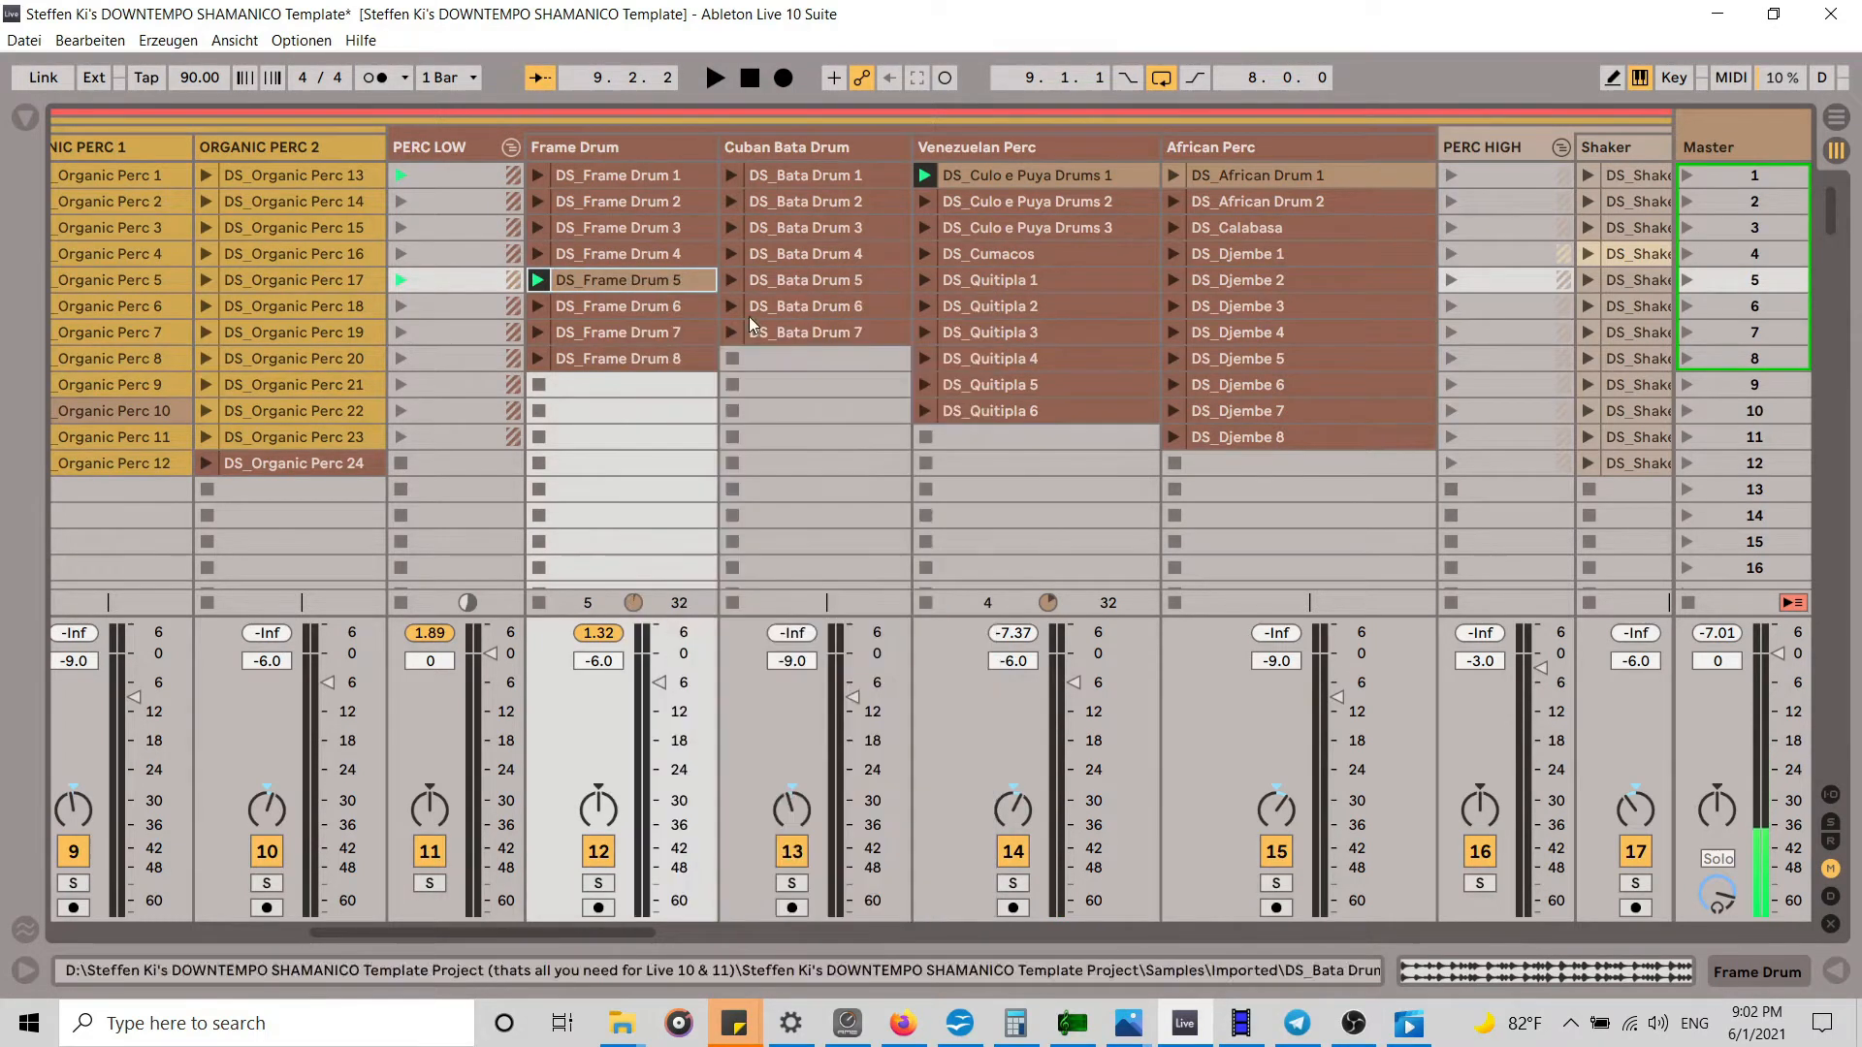
{"action": "left_click", "coordinate": [1838, 120]}
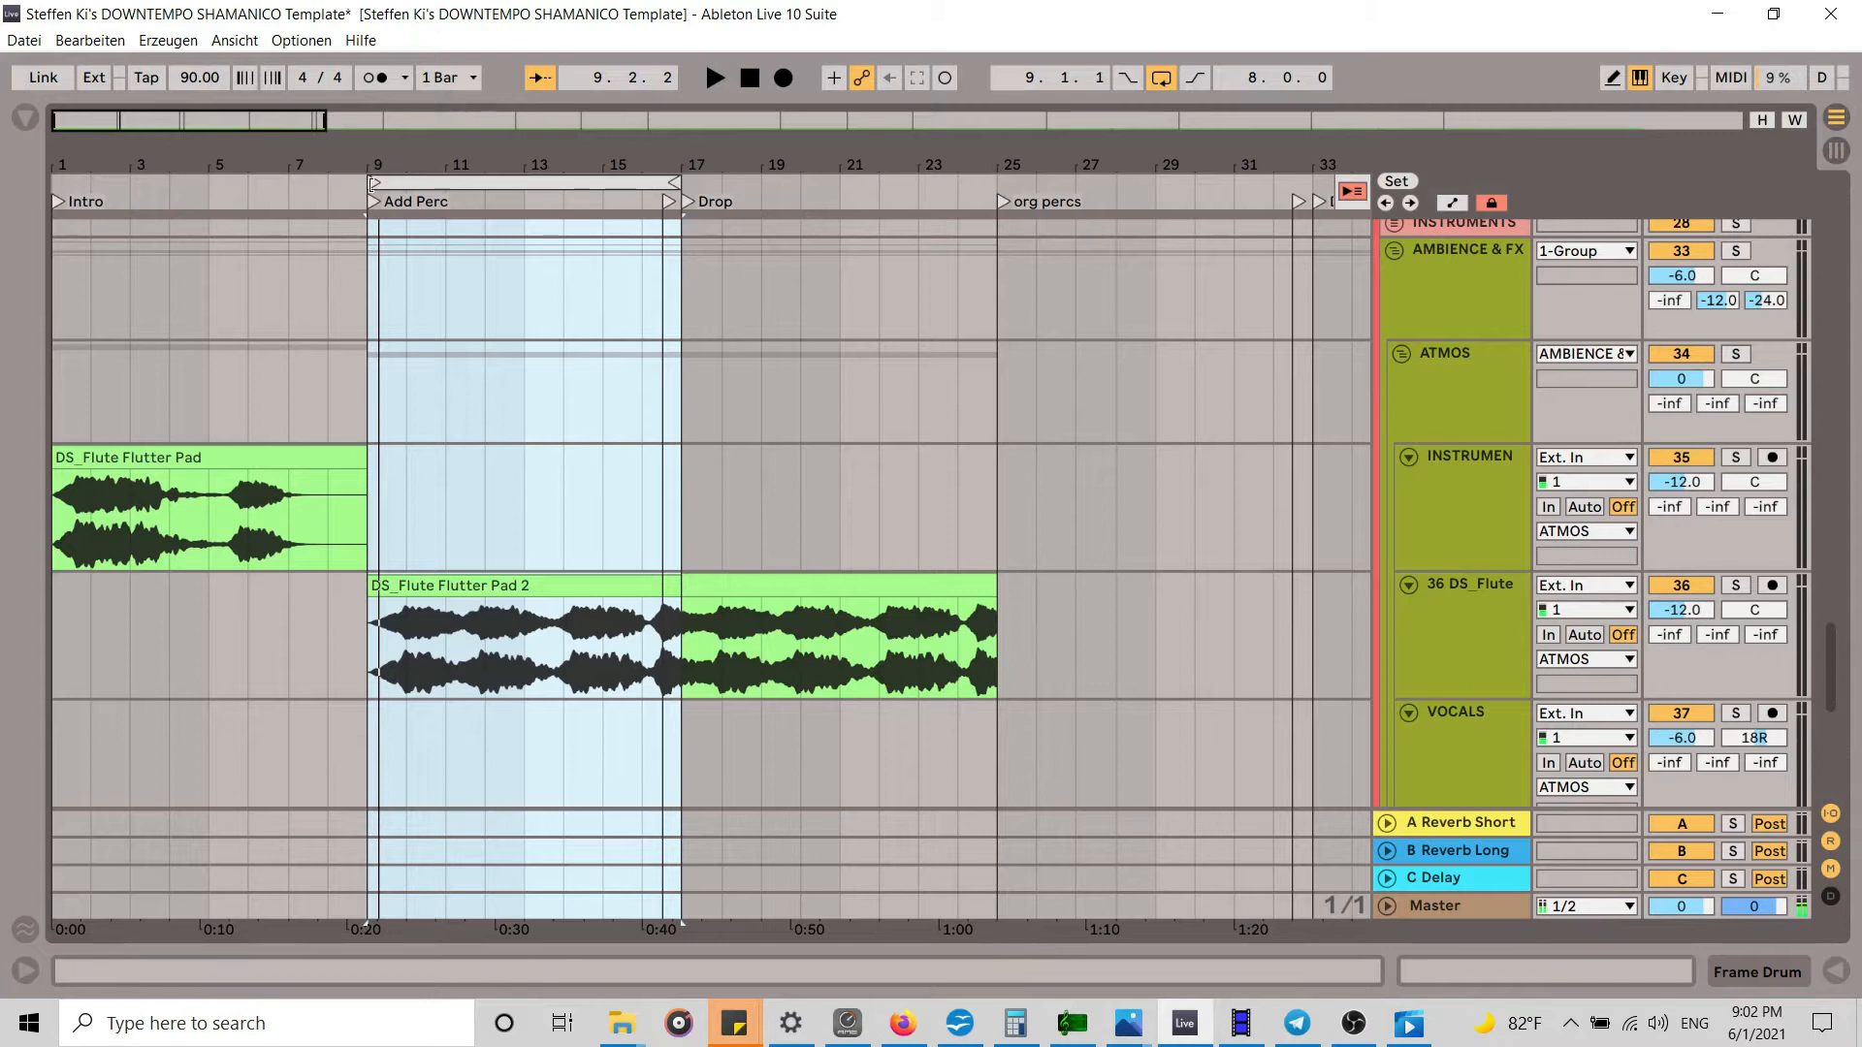
{"action": "scroll", "coordinate": [553, 412], "scroll_direction": "up", "scroll_amount": 10}
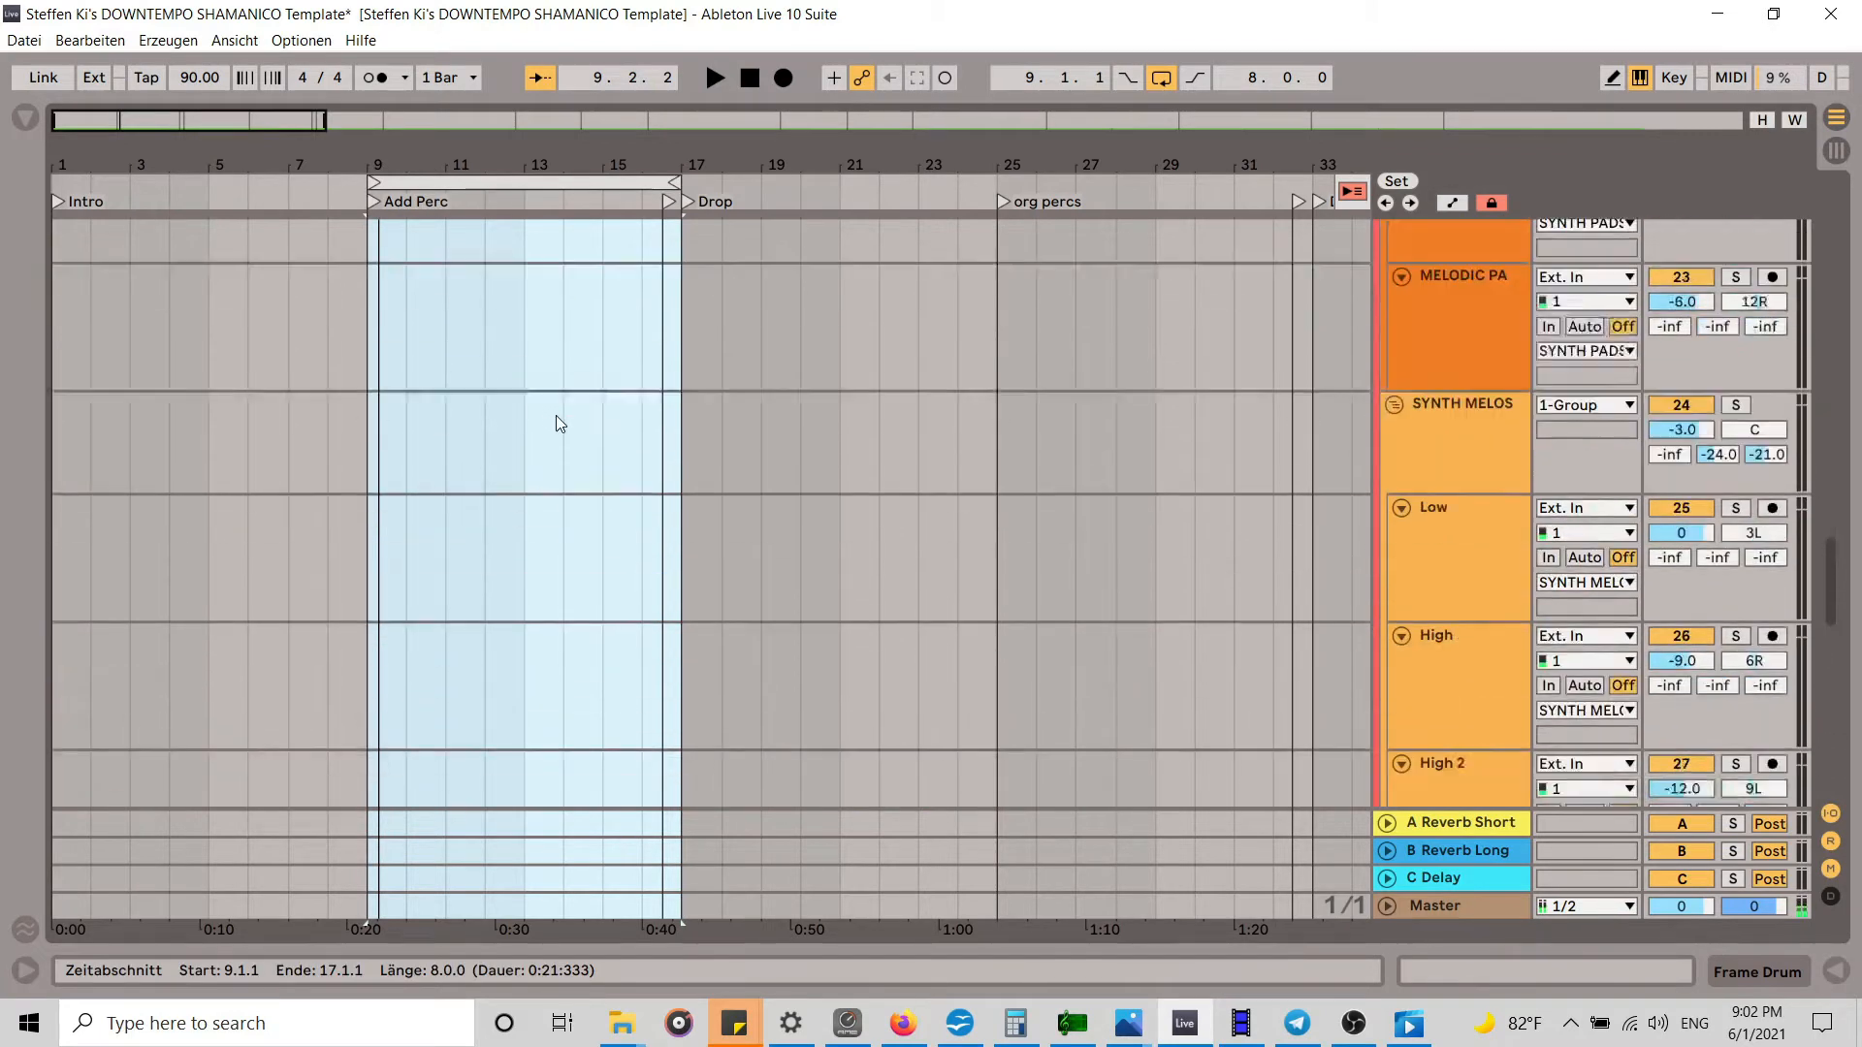
{"action": "scroll", "coordinate": [556, 419], "scroll_direction": "up", "scroll_amount": 12}
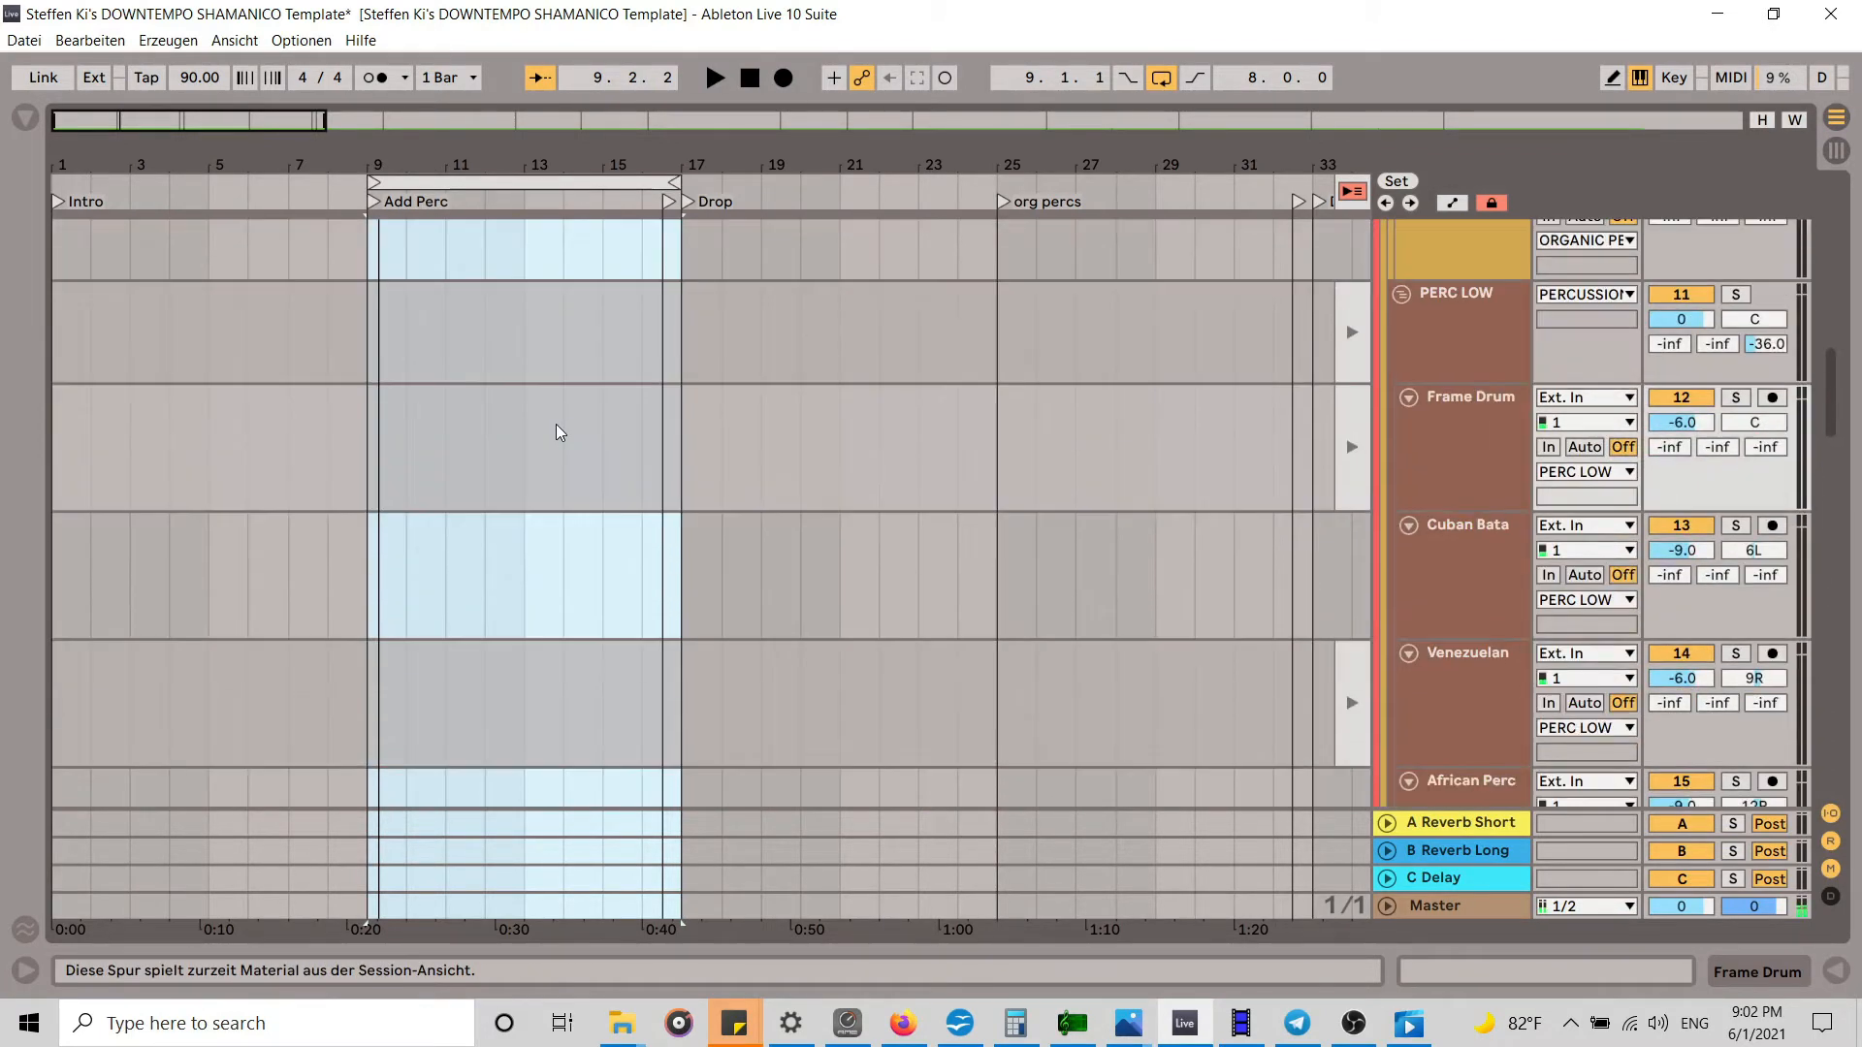
{"action": "scroll", "coordinate": [556, 427], "scroll_direction": "down", "scroll_amount": 1}
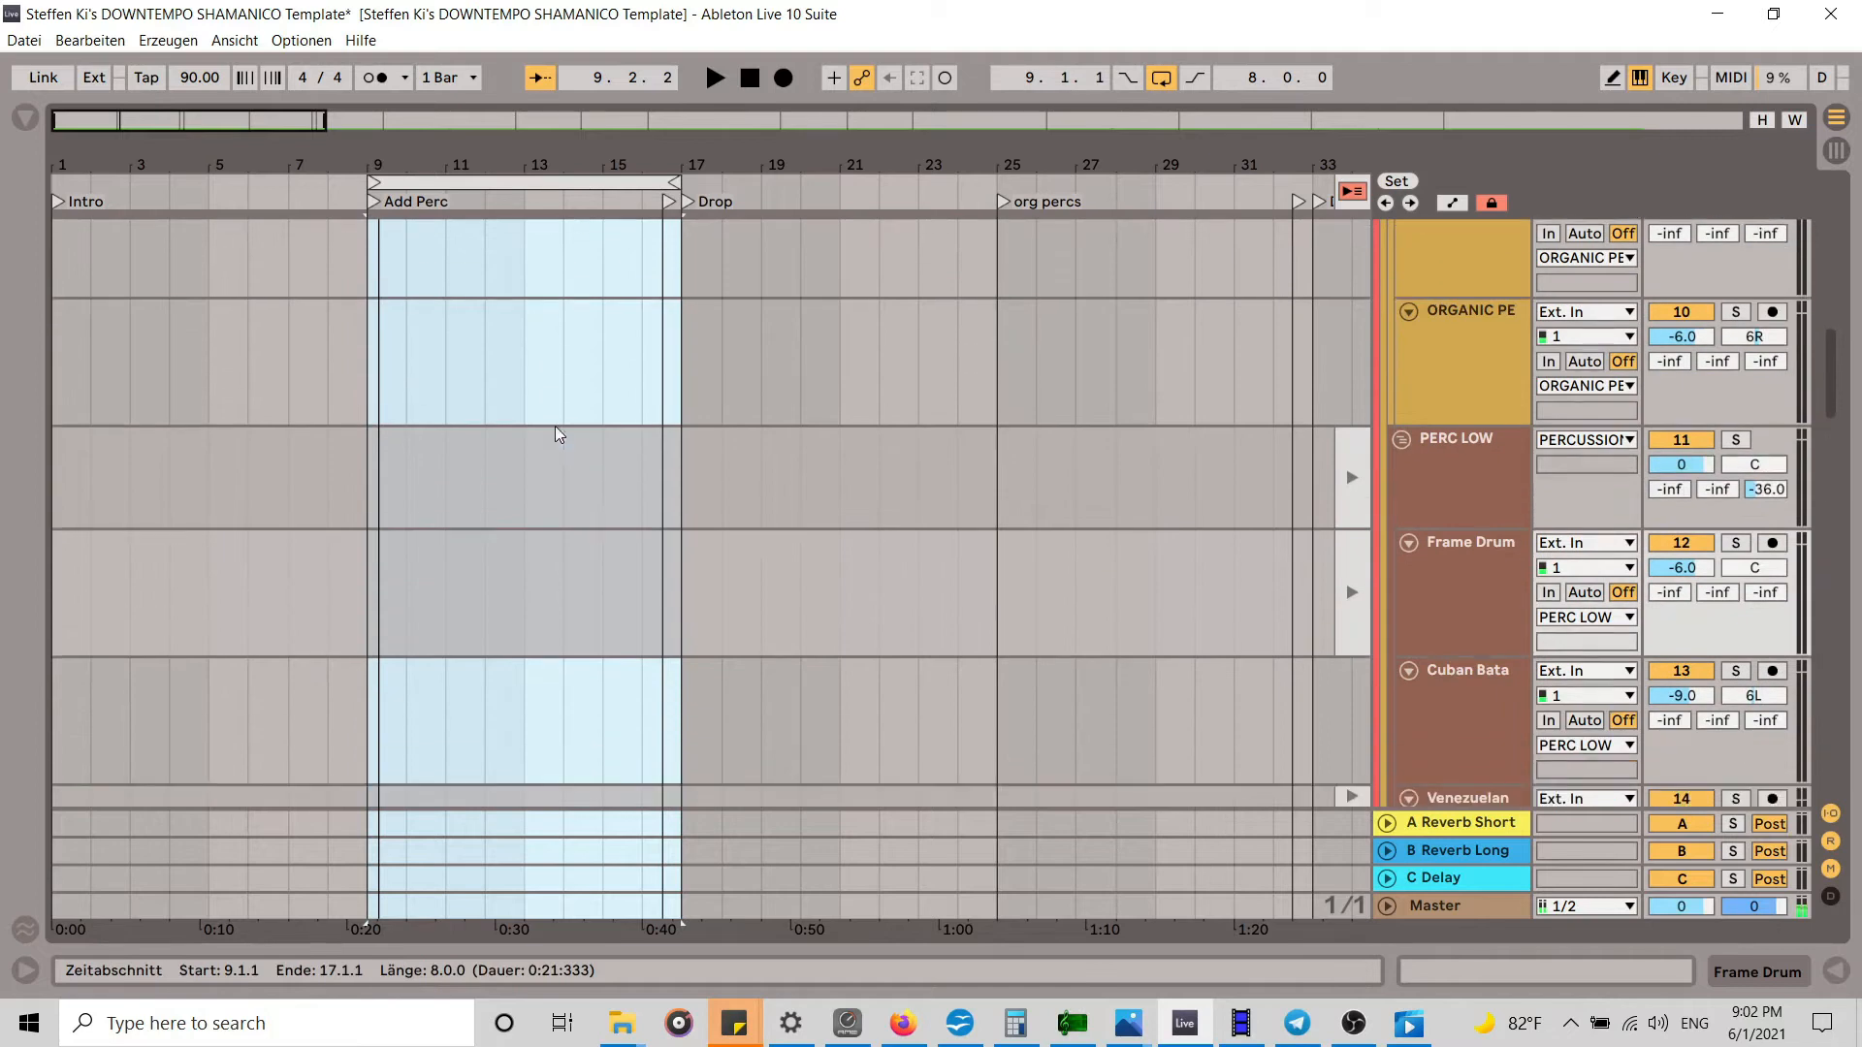
{"action": "left_click", "coordinate": [382, 554]}
{"action": "key", "text": "ctrl+v"}
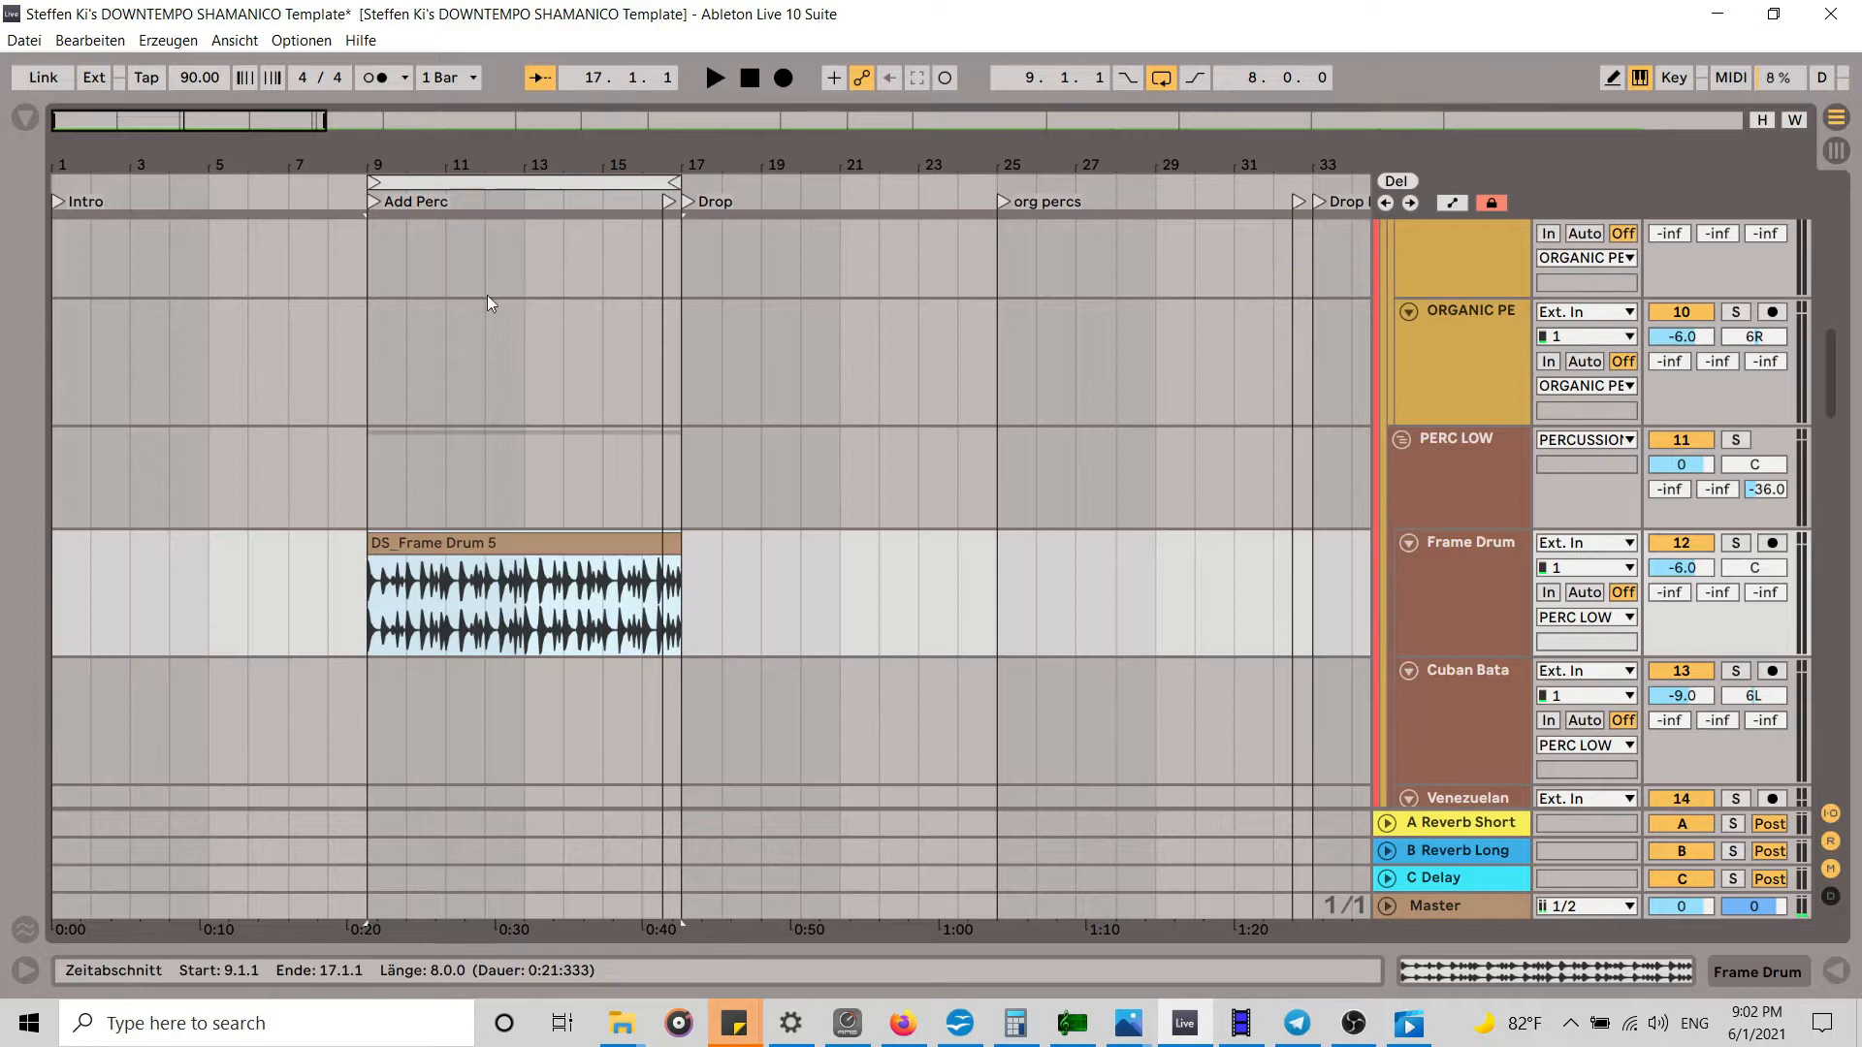
Step: Move the arrangement loop to the Drop section so it spans bars 17 to 25
{"action": "scroll", "coordinate": [385, 311], "scroll_direction": "down", "scroll_amount": 4}
{"action": "scroll", "coordinate": [391, 334], "scroll_direction": "up", "scroll_amount": 5}
{"action": "left_click_drag", "start_coordinate": [675, 158], "coordinate": [581, 105]}
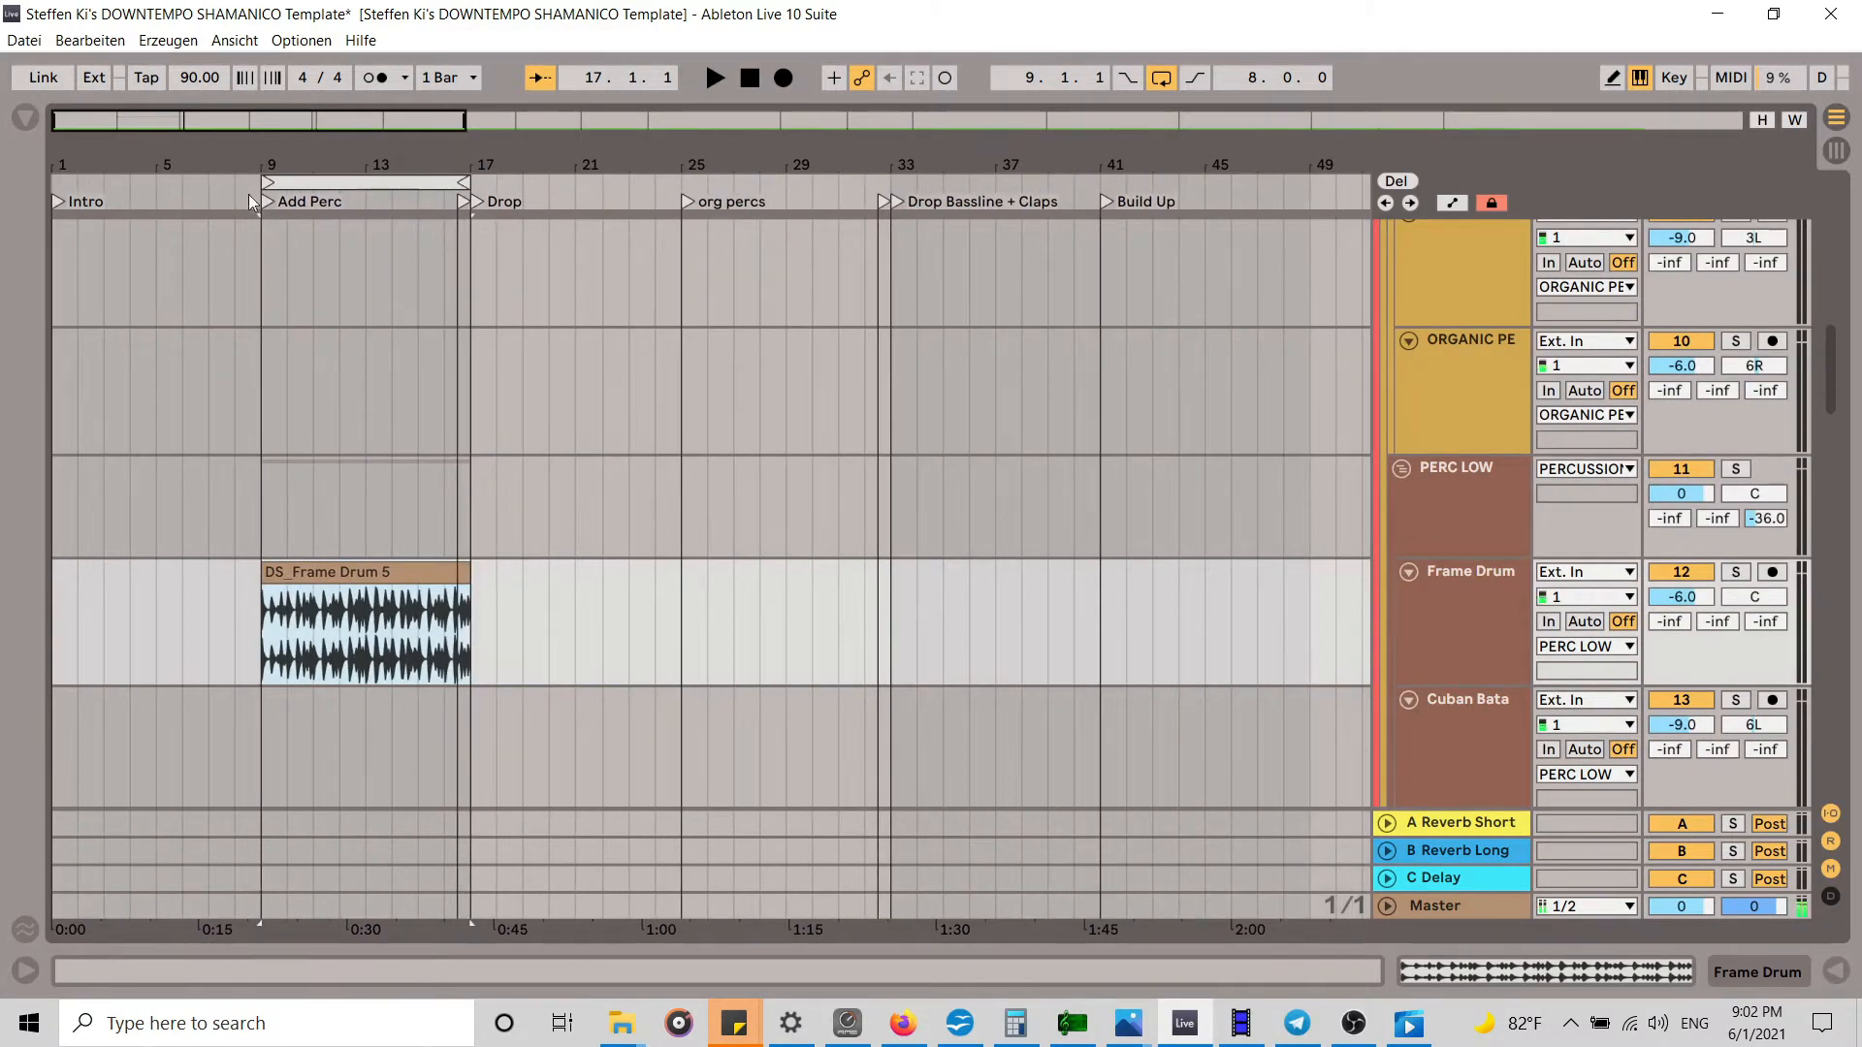
{"action": "left_click", "coordinate": [312, 185]}
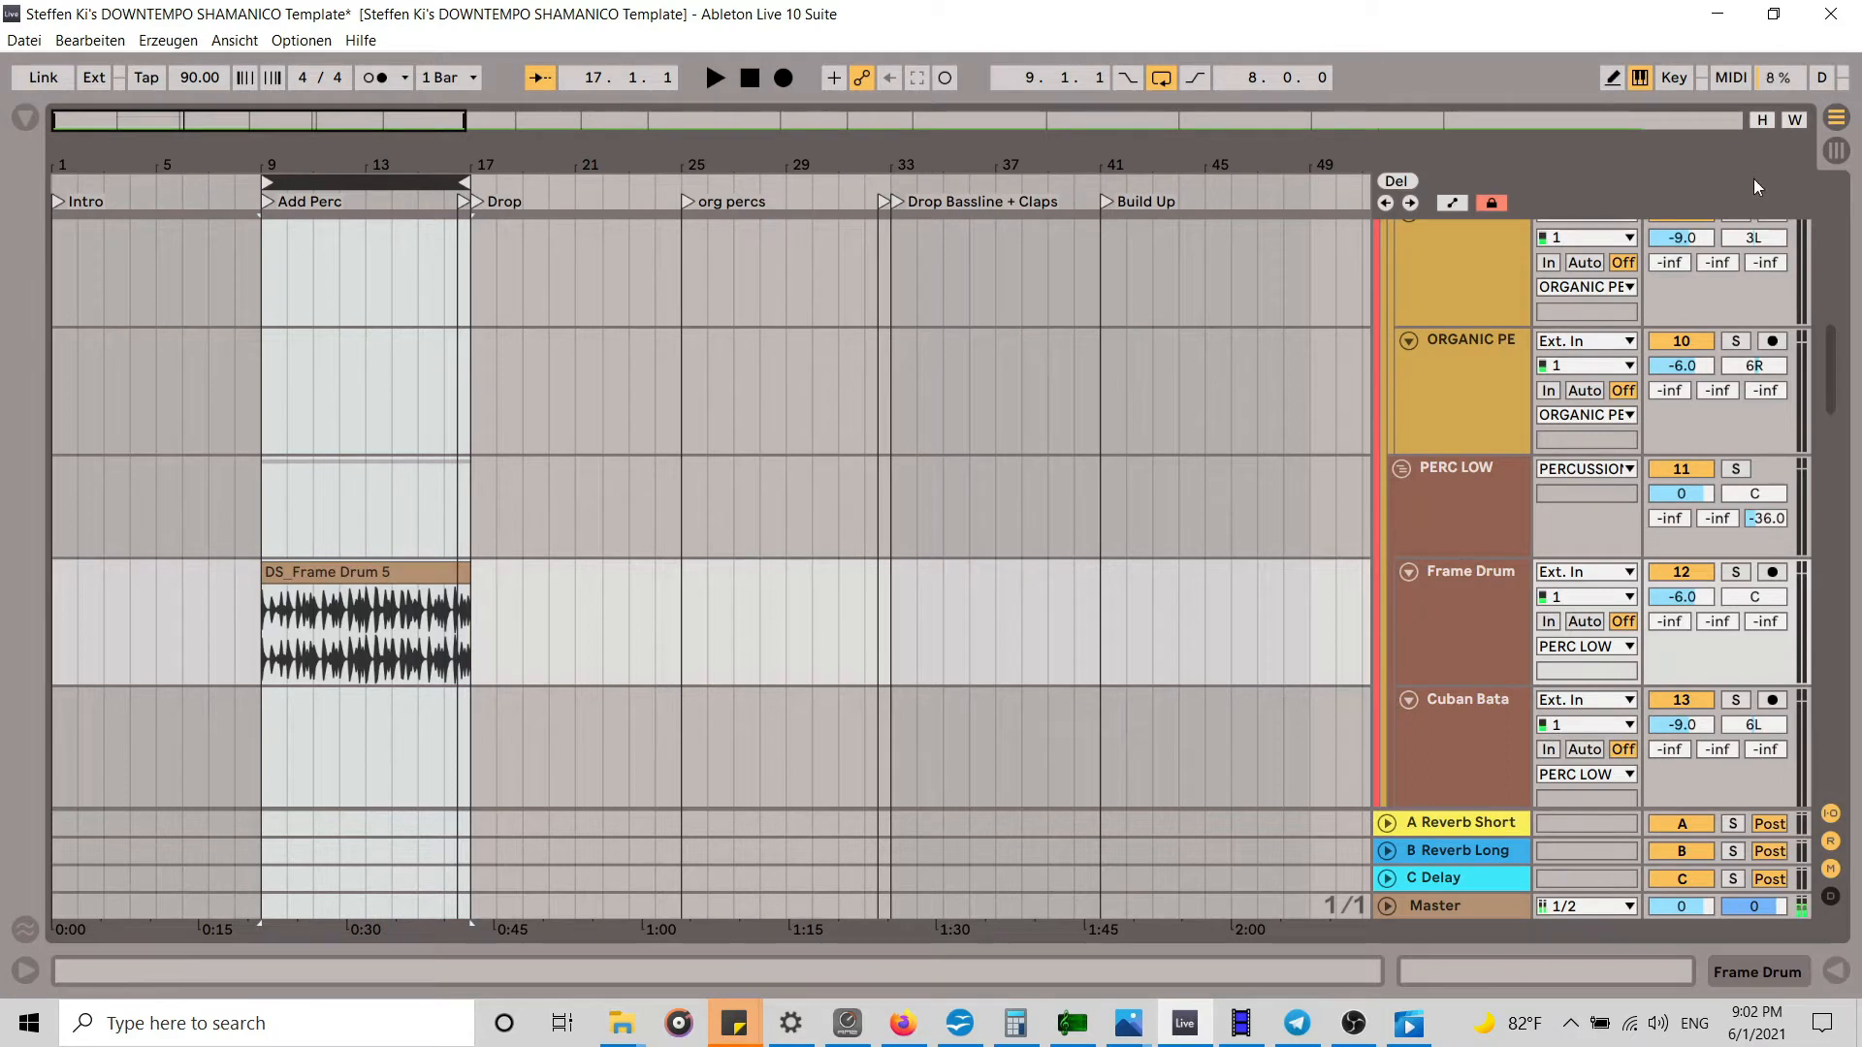
{"action": "scroll", "coordinate": [473, 648], "scroll_direction": "down", "scroll_amount": 10}
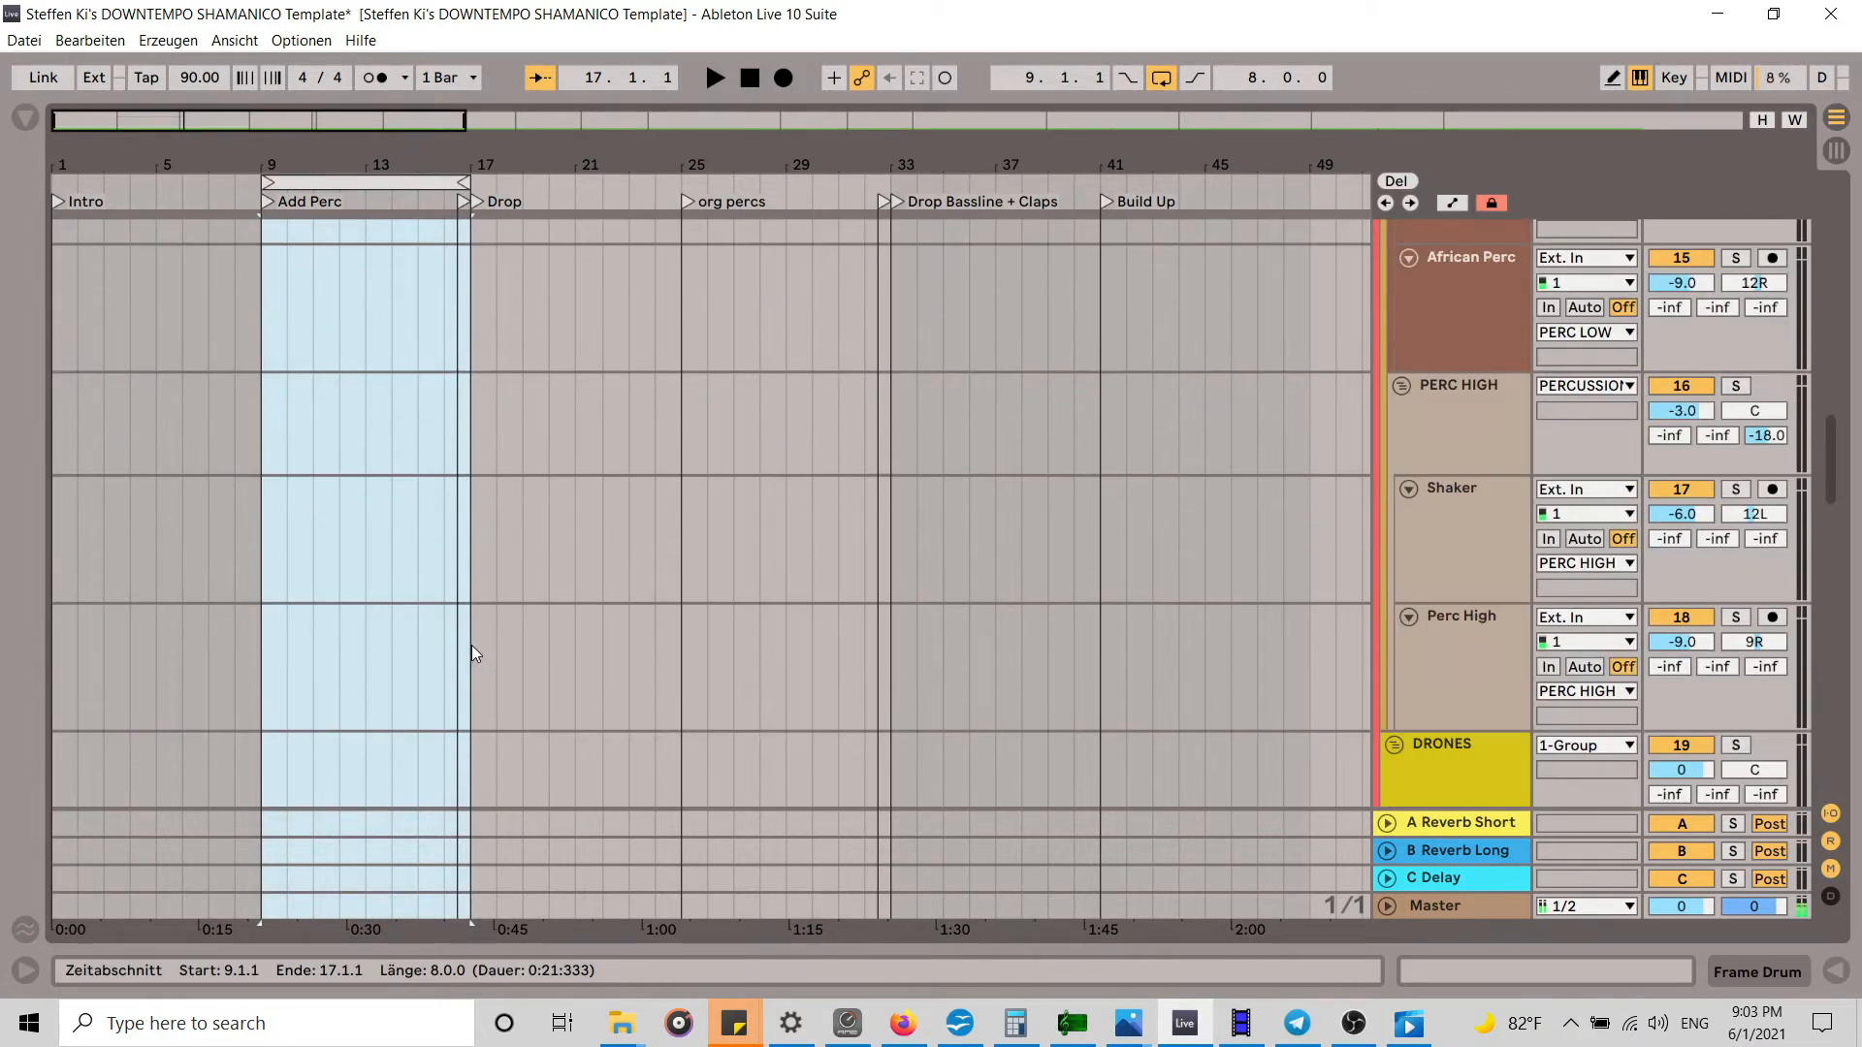
{"action": "scroll", "coordinate": [473, 647], "scroll_direction": "down", "scroll_amount": 15}
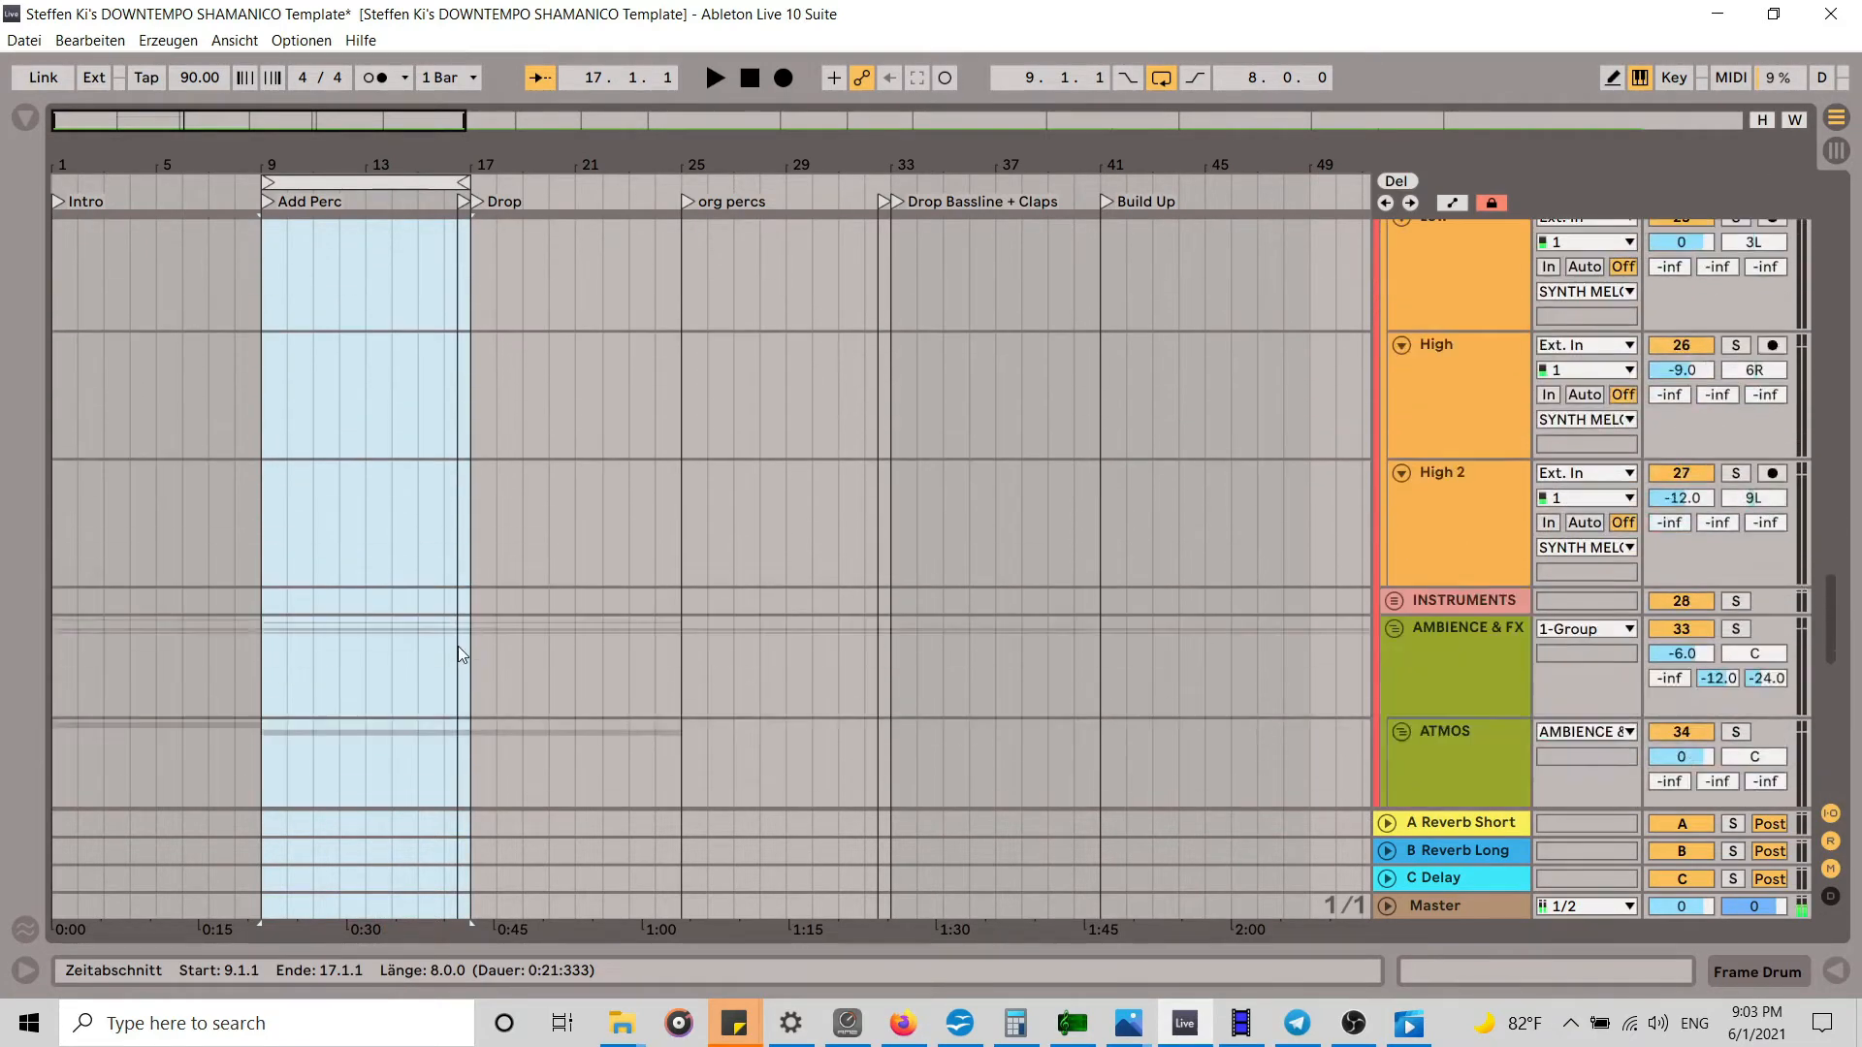
{"action": "scroll", "coordinate": [463, 650], "scroll_direction": "down", "scroll_amount": 4}
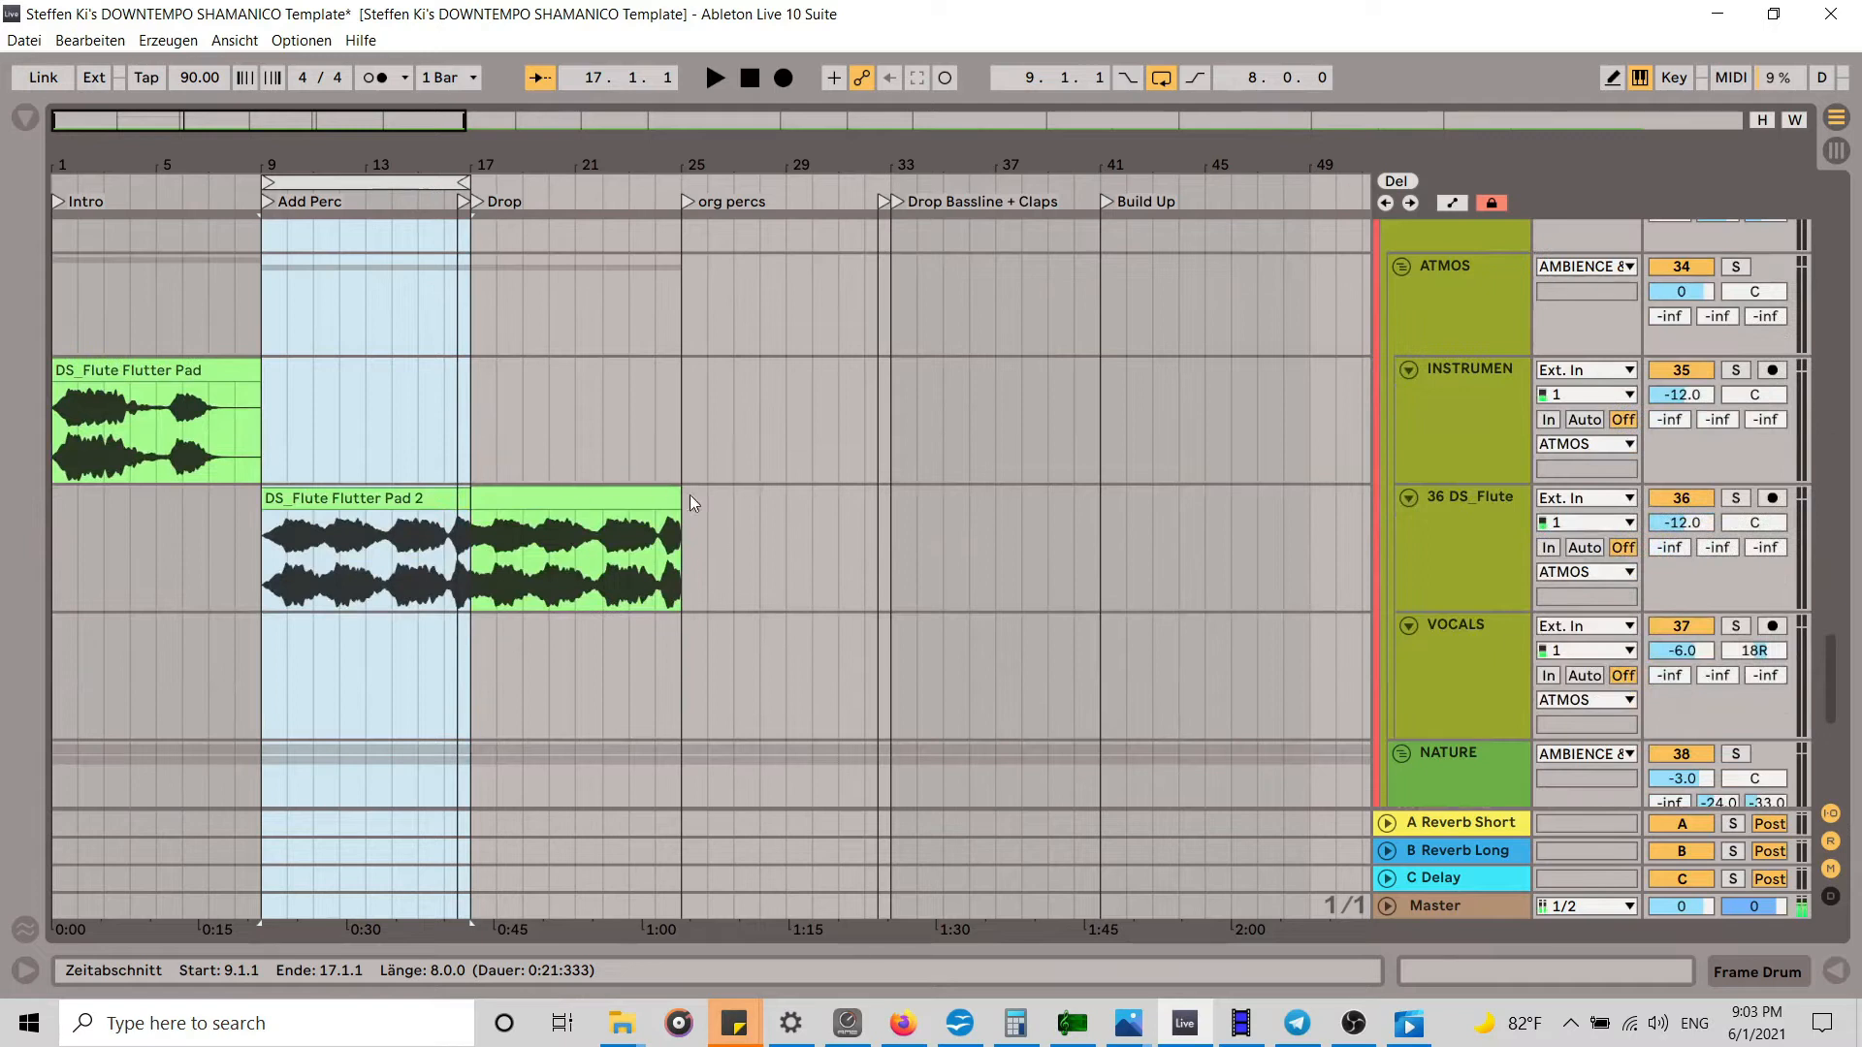
{"action": "left_click_drag", "start_coordinate": [465, 183], "coordinate": [676, 167]}
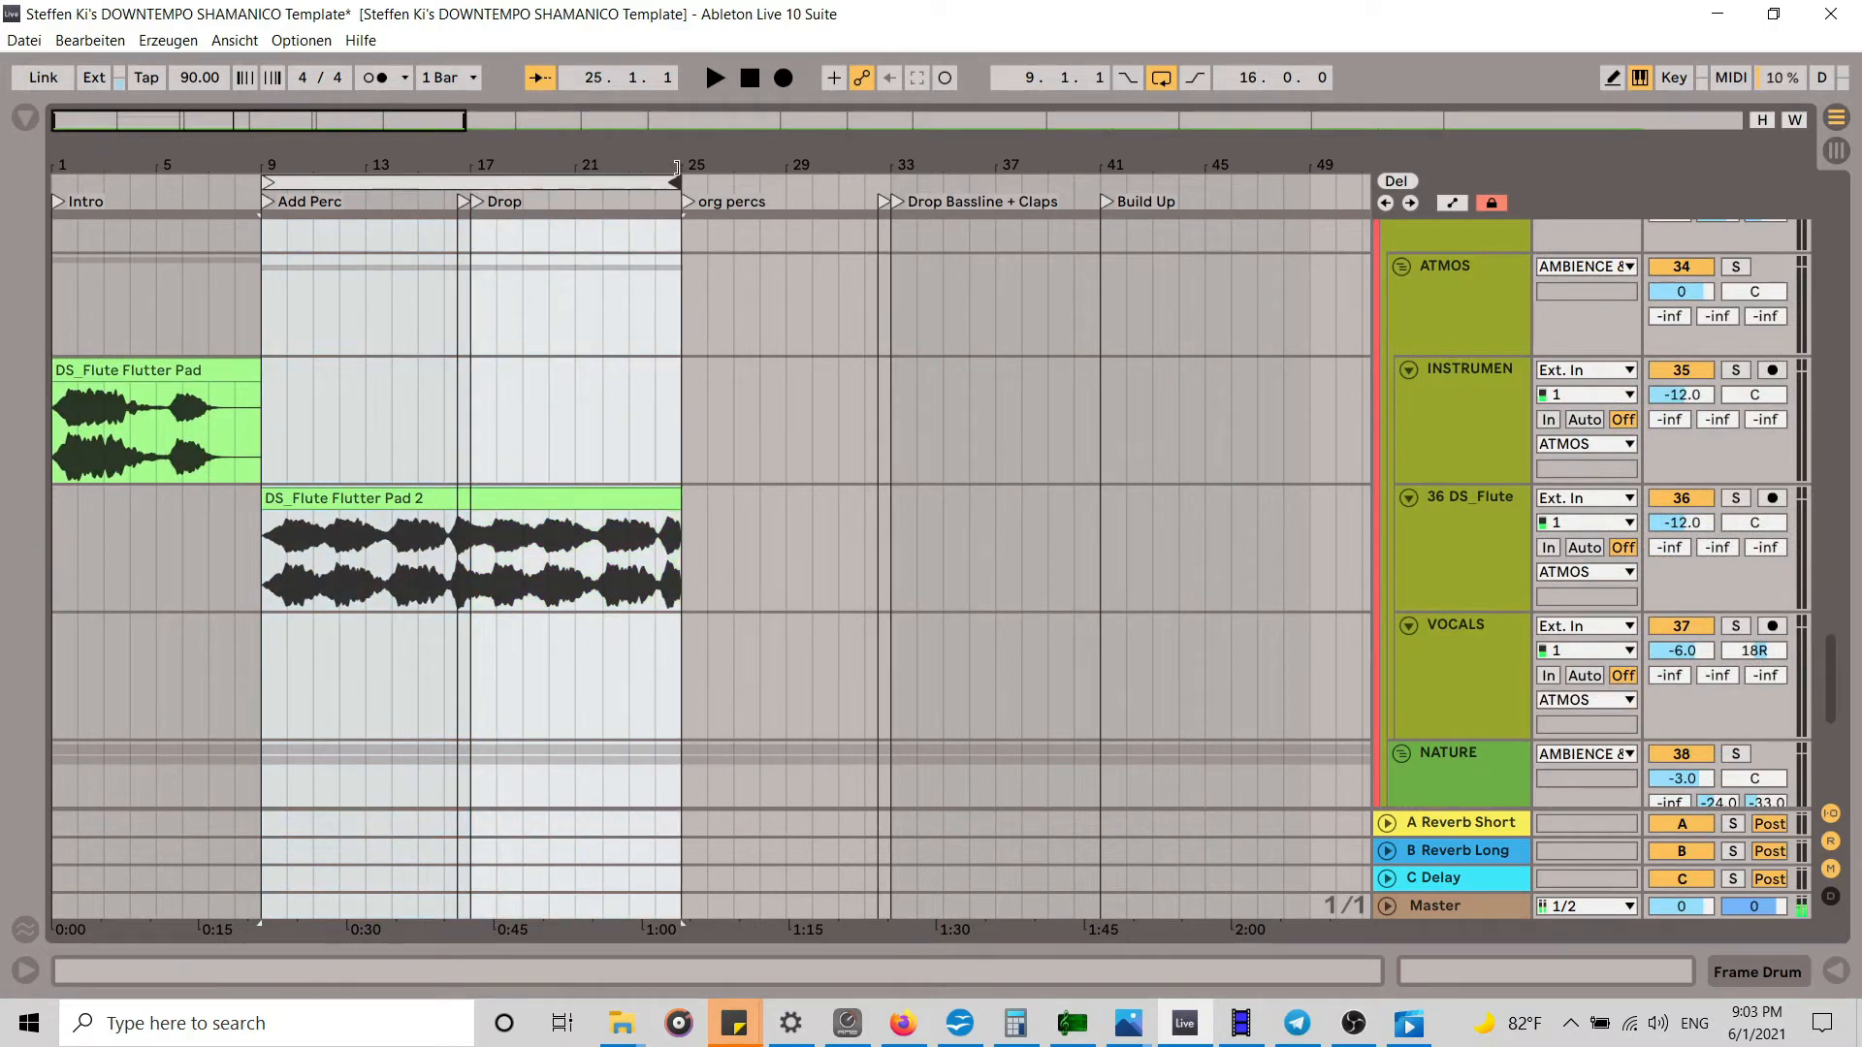
{"action": "left_click_drag", "start_coordinate": [274, 185], "coordinate": [478, 183]}
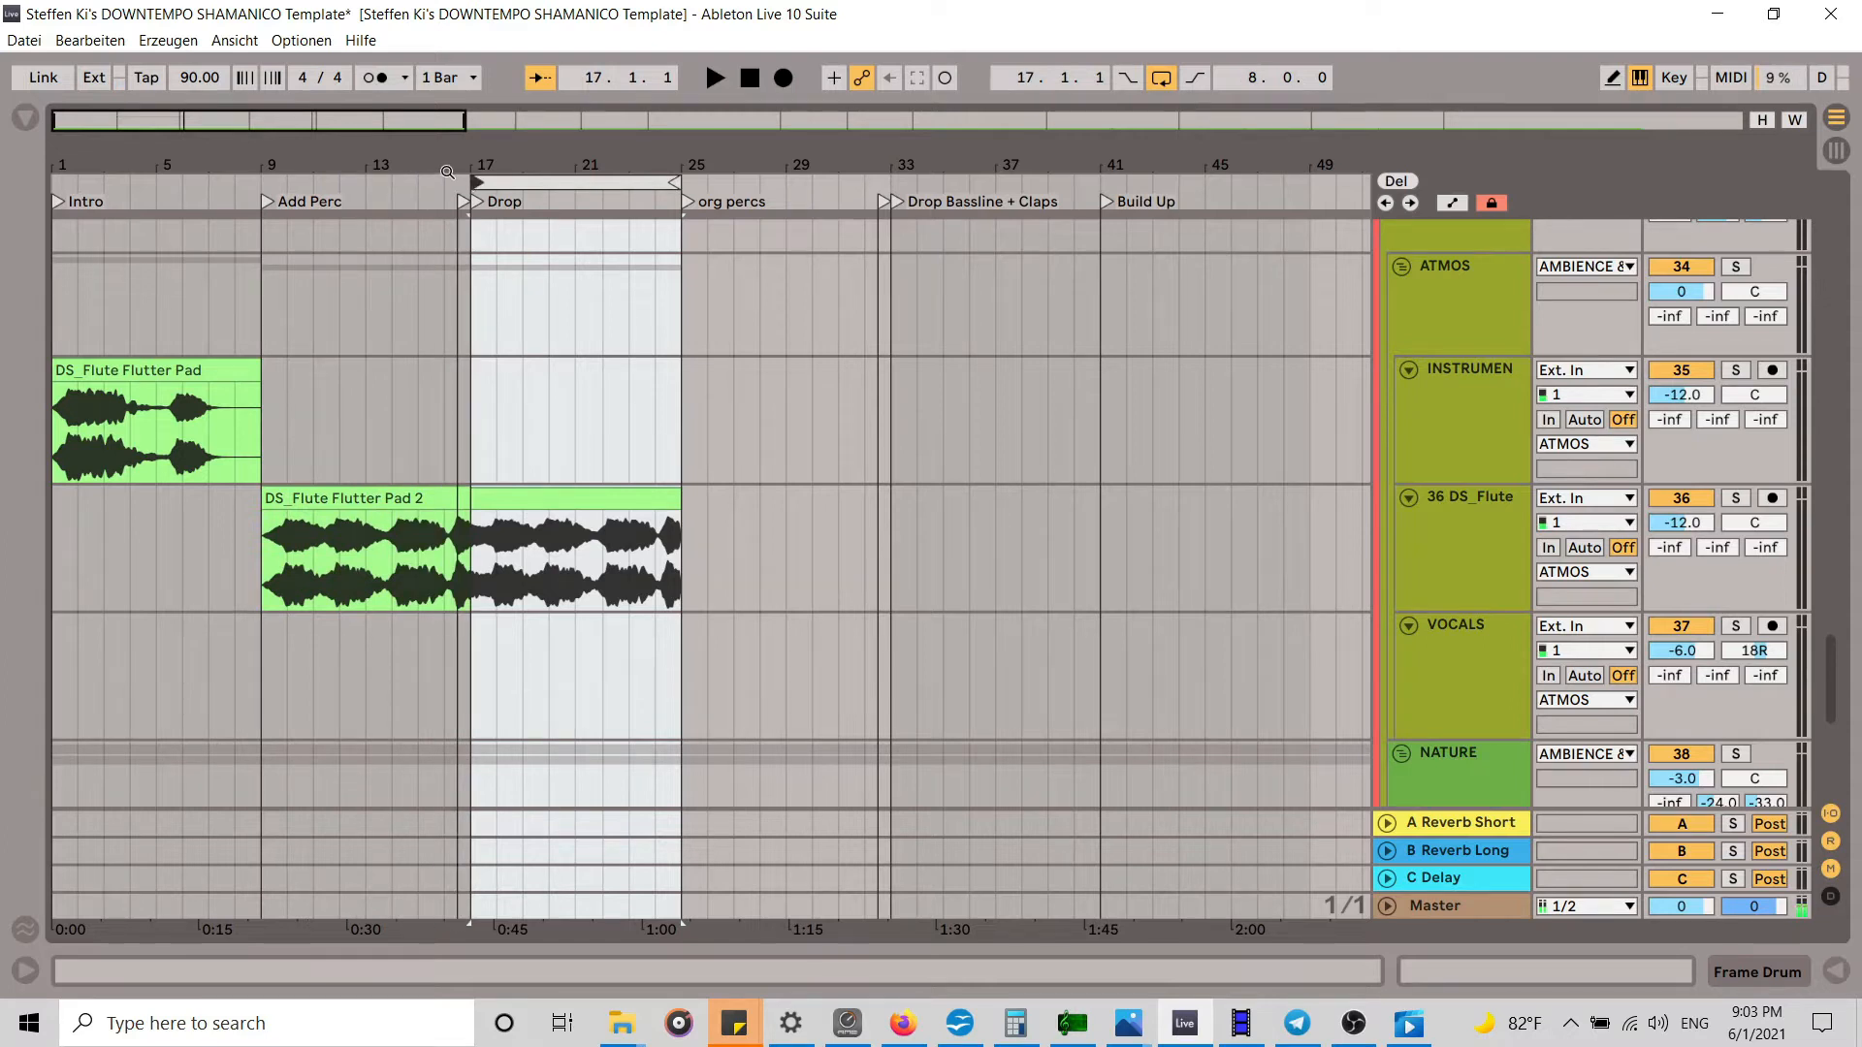
Step: Start arrangement playback shortly before the Drop and launch the DS_Kick Soft 2 session clip on the KICKS track
{"action": "left_click", "coordinate": [431, 178]}
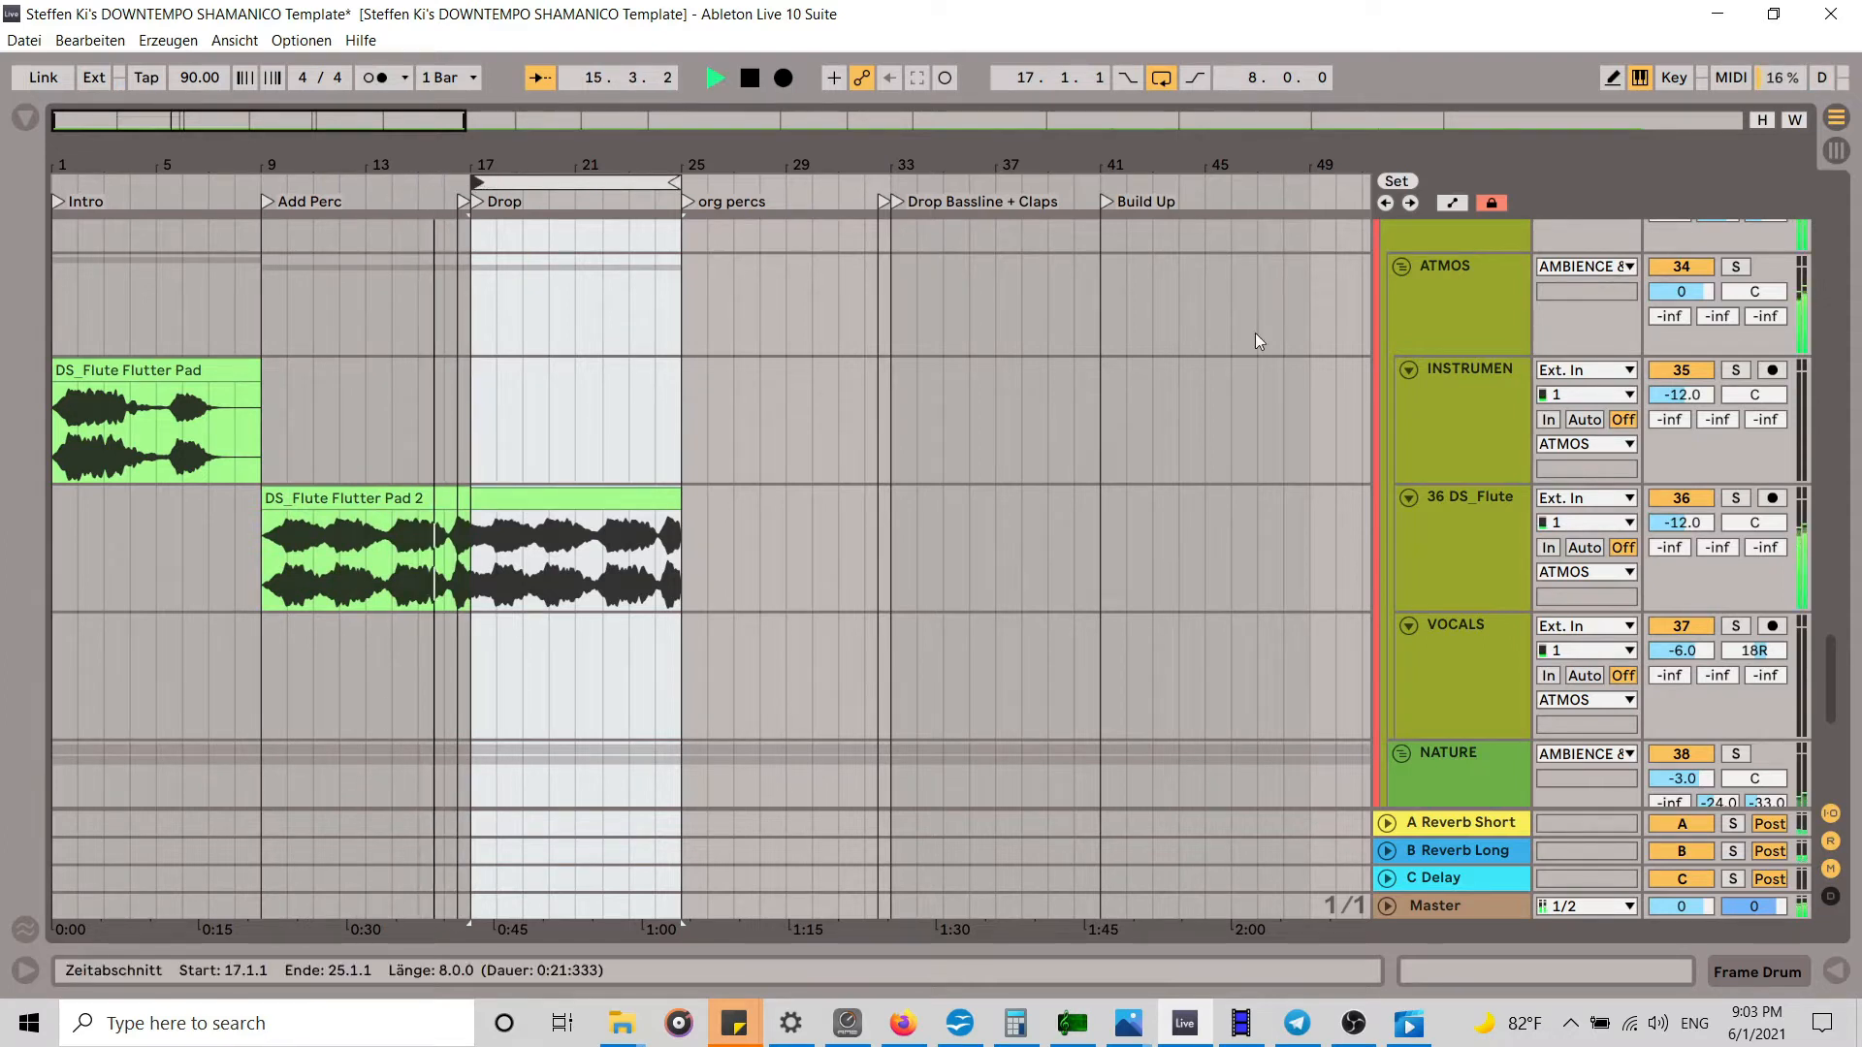
{"action": "key", "text": "Tab"}
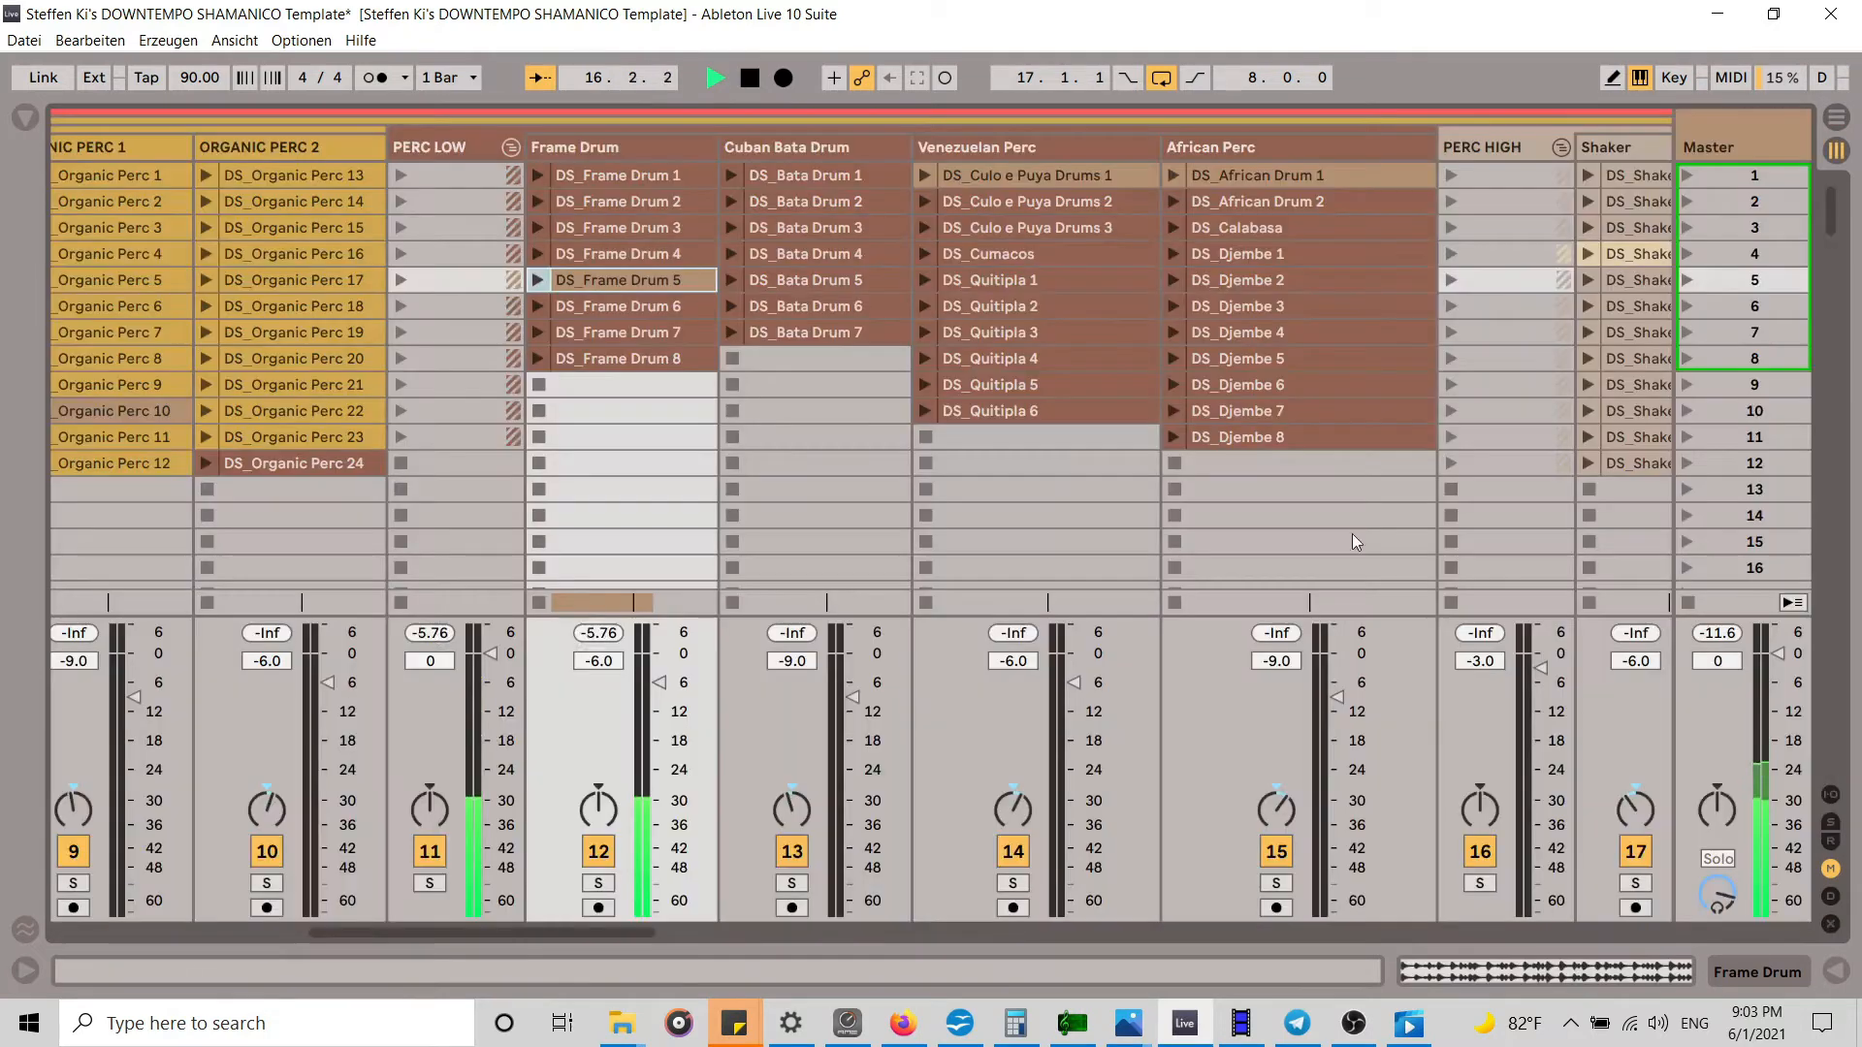
{"action": "left_click_drag", "start_coordinate": [599, 926], "coordinate": [61, 863]}
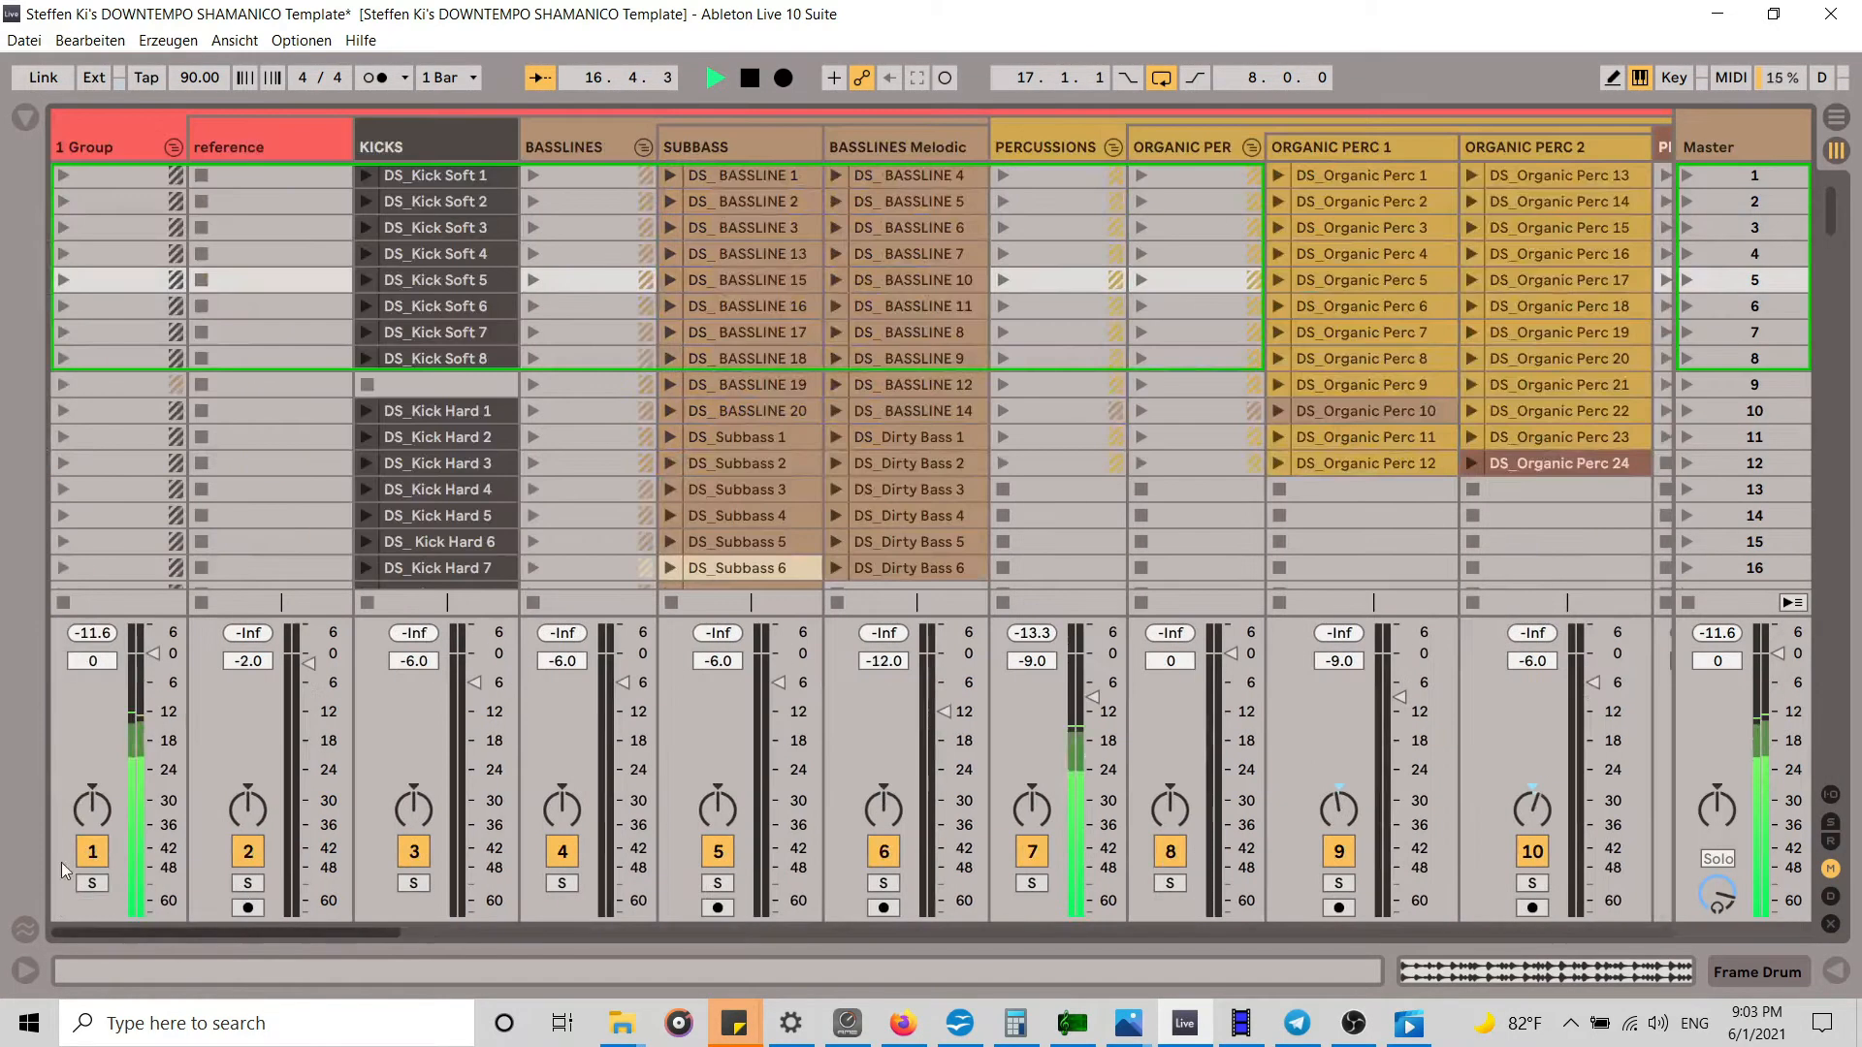
{"action": "left_click", "coordinate": [364, 202]}
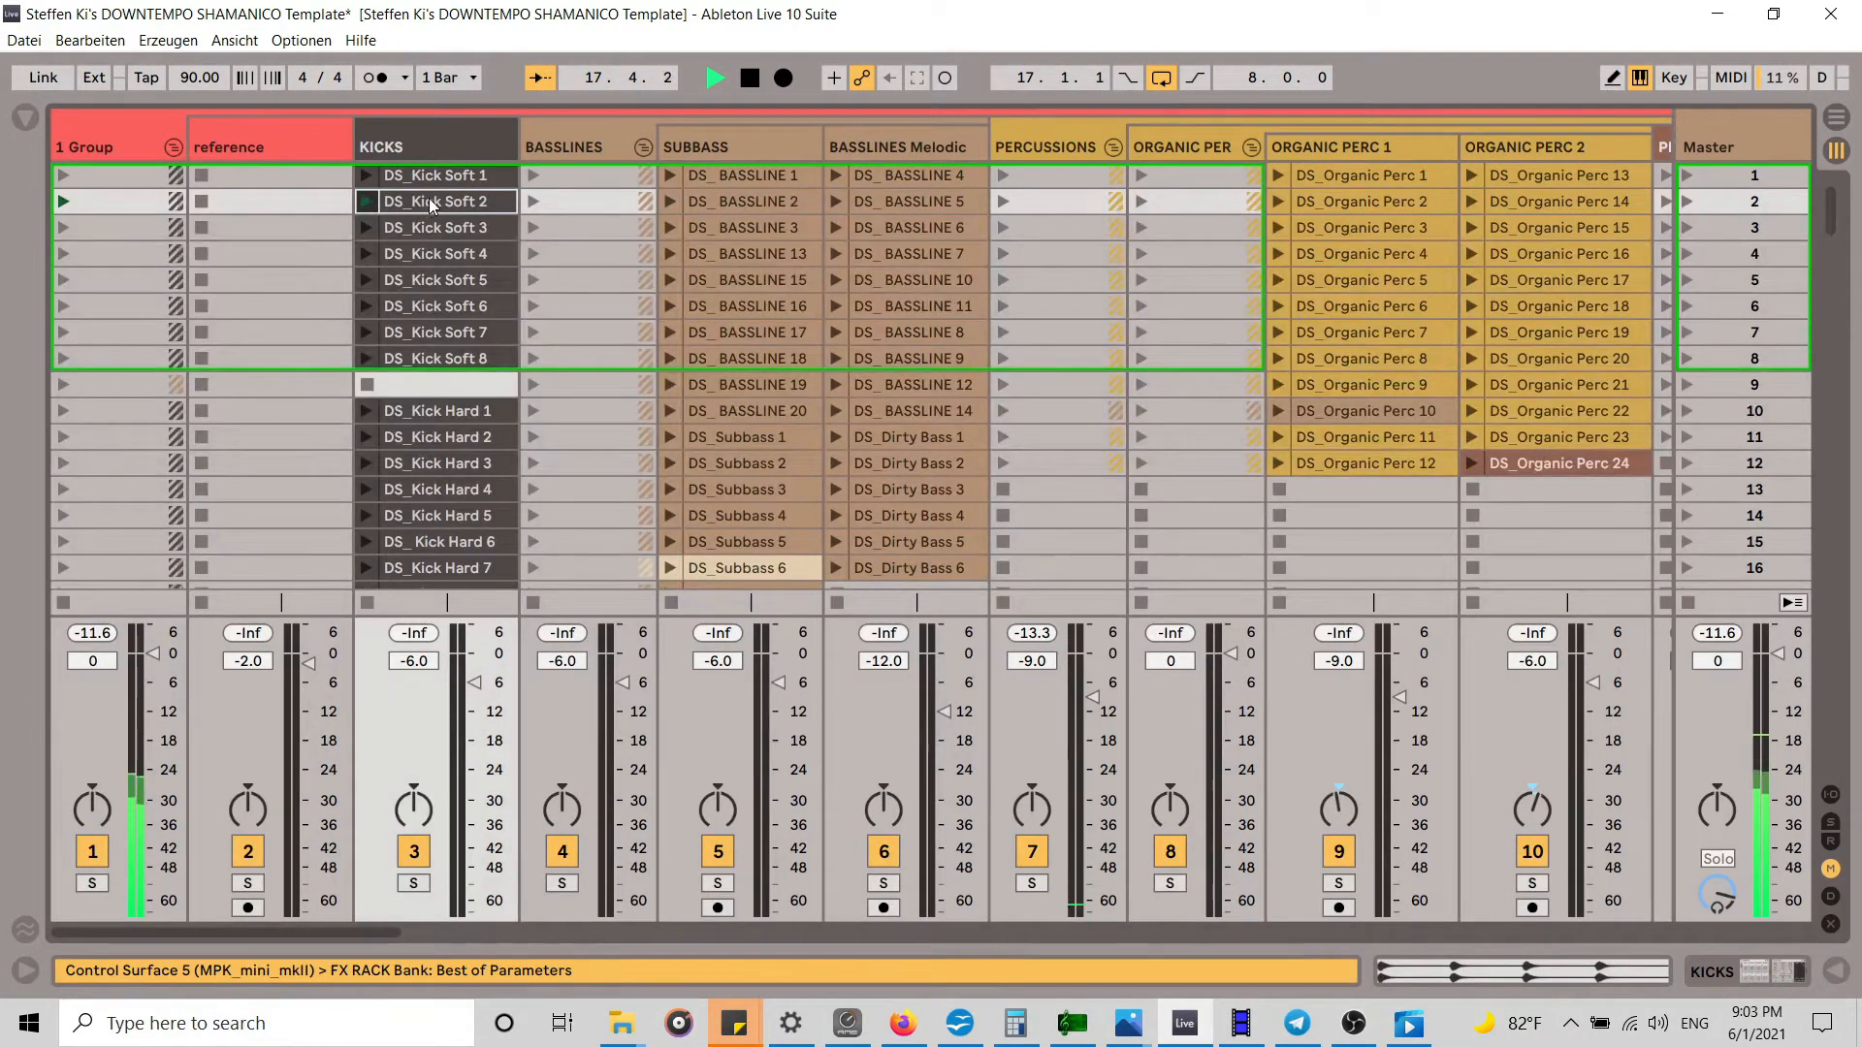
Step: Copy DS_Kick Soft 2 onto the arrangement's KICKS track from bar 17 to bar 25, and return playback to the arrangement
{"action": "right_click", "coordinate": [428, 199]}
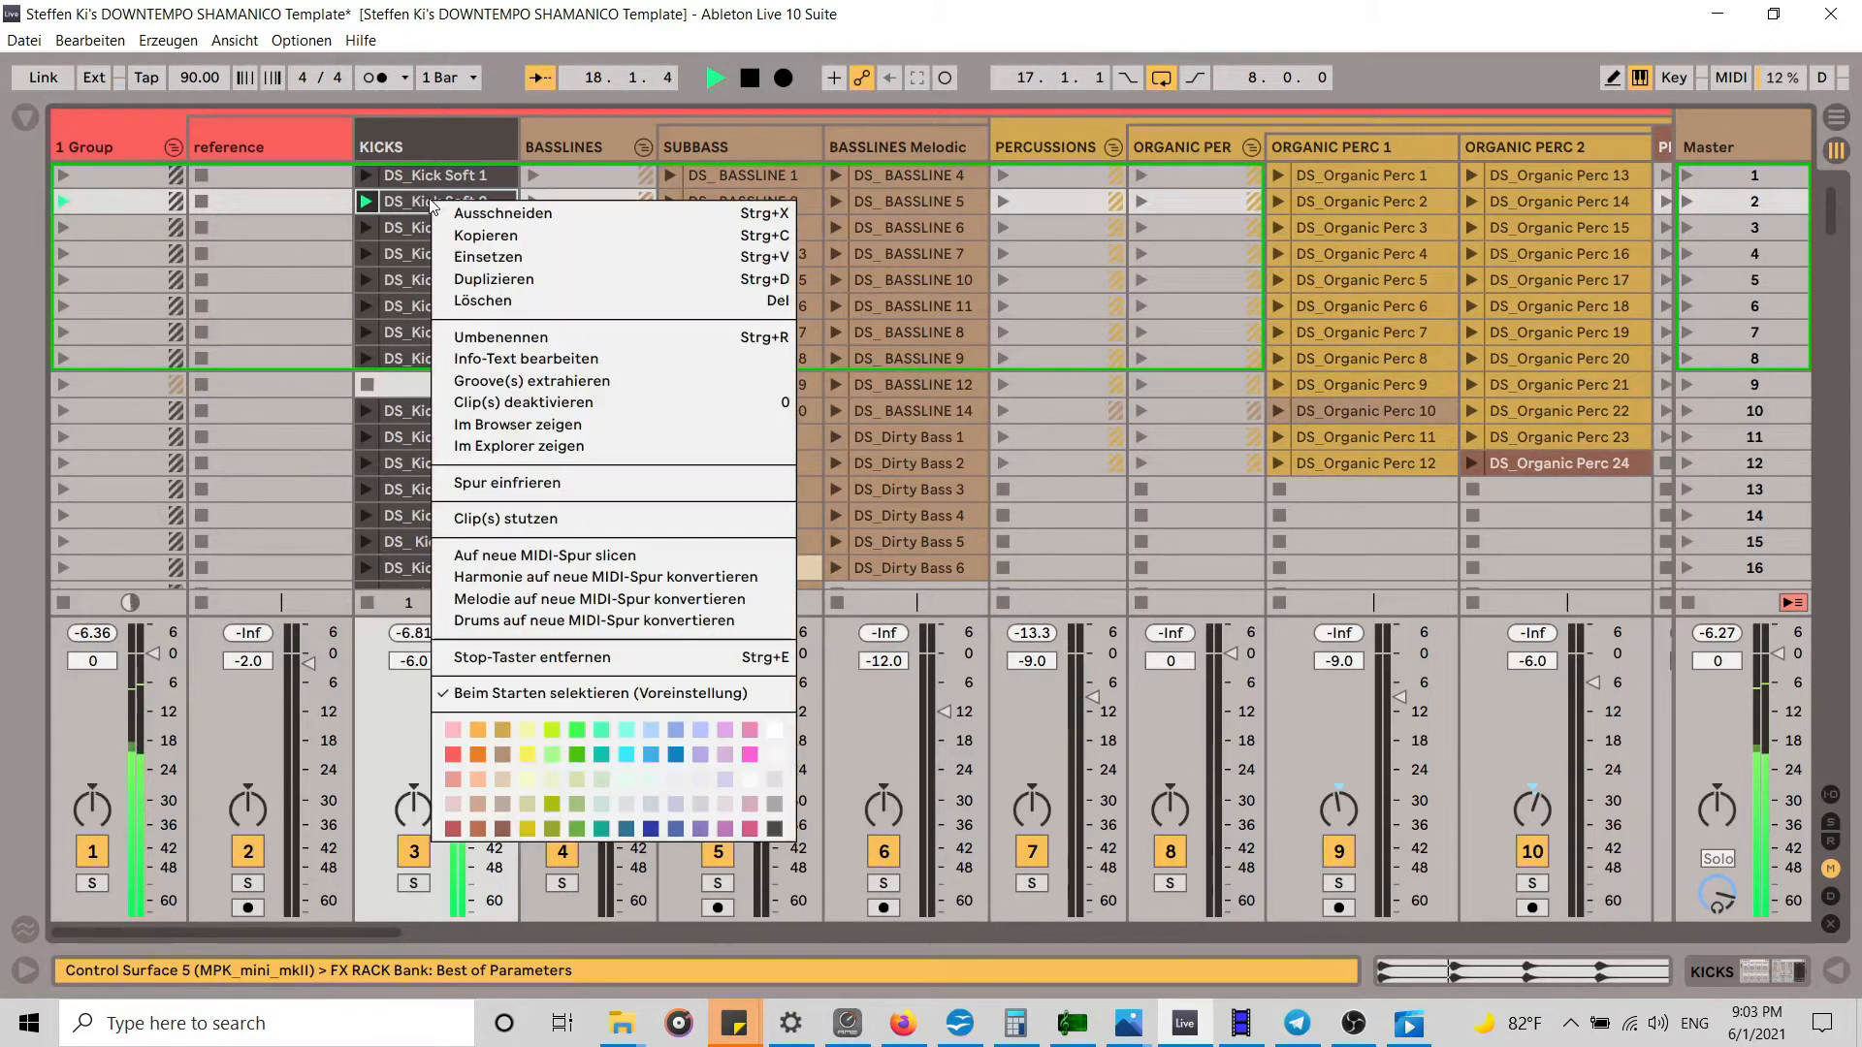
{"action": "left_click", "coordinate": [502, 241]}
{"action": "key", "text": "Tab"}
{"action": "scroll", "coordinate": [810, 446], "scroll_direction": "up", "scroll_amount": 3}
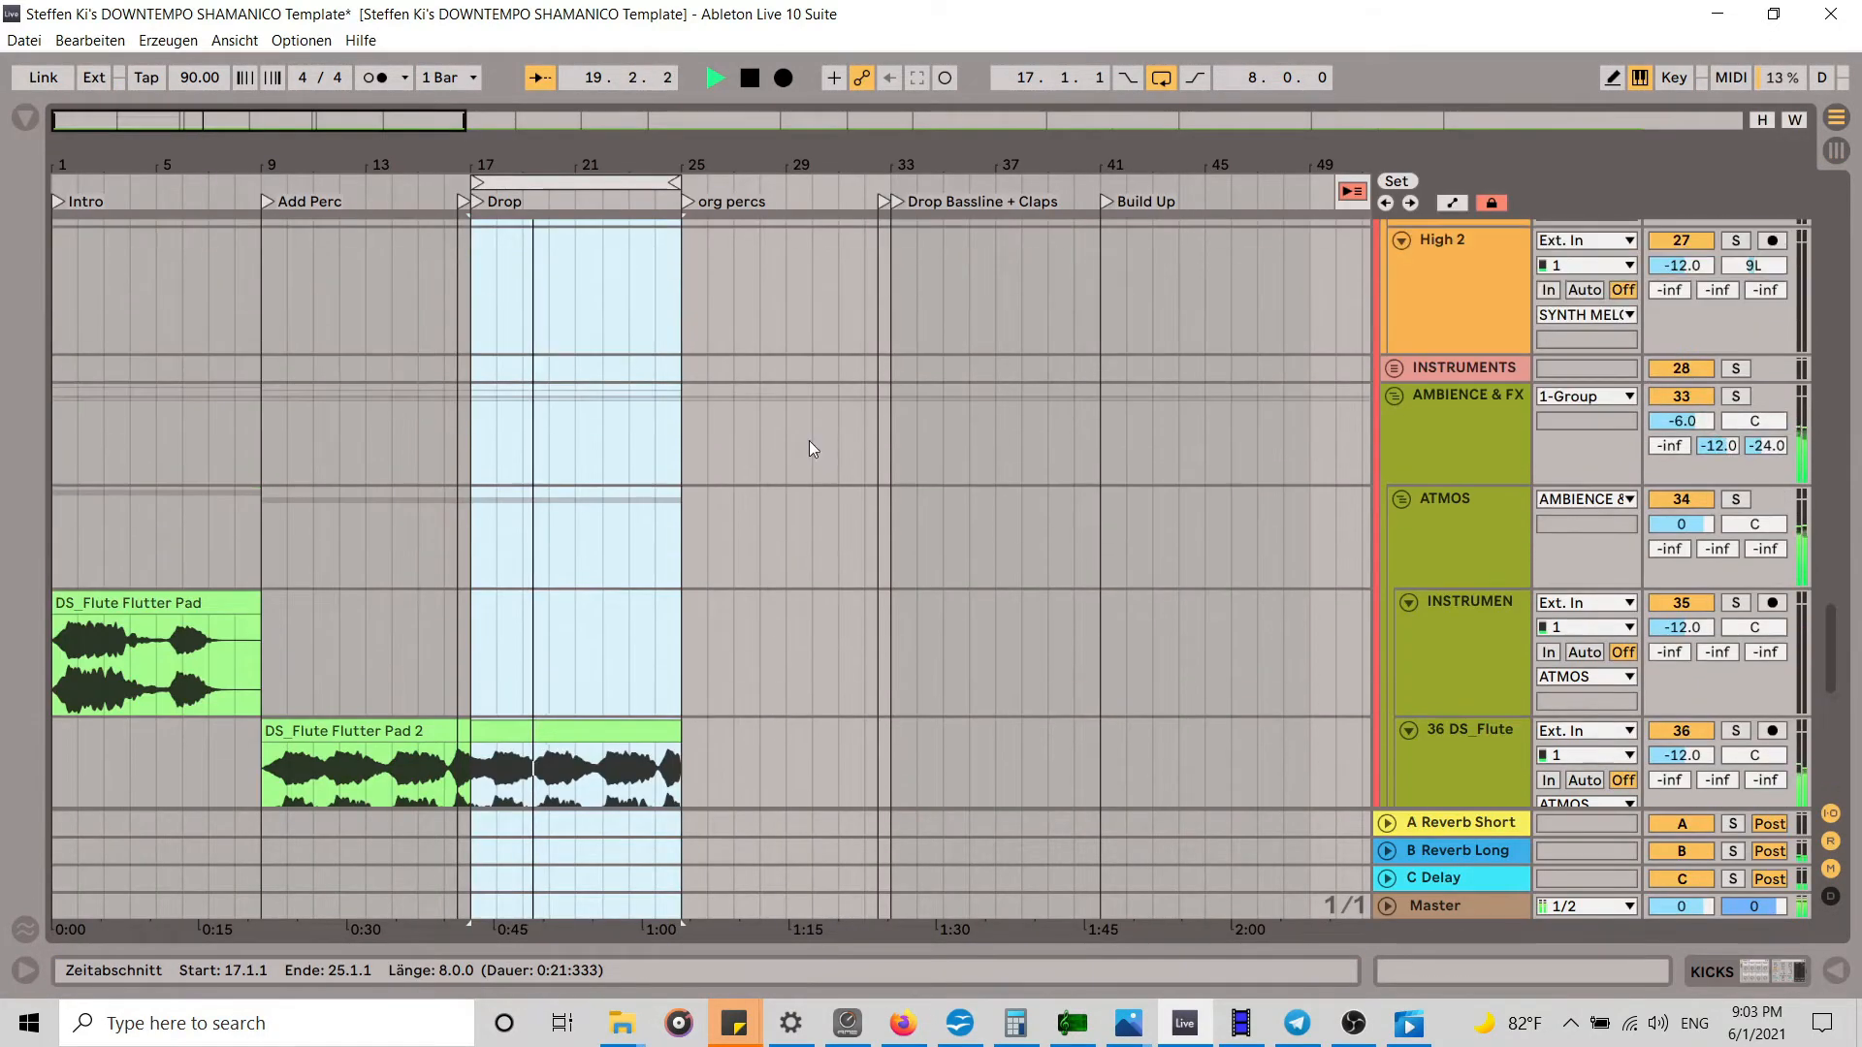
{"action": "left_click_drag", "start_coordinate": [1829, 641], "coordinate": [1827, 209]}
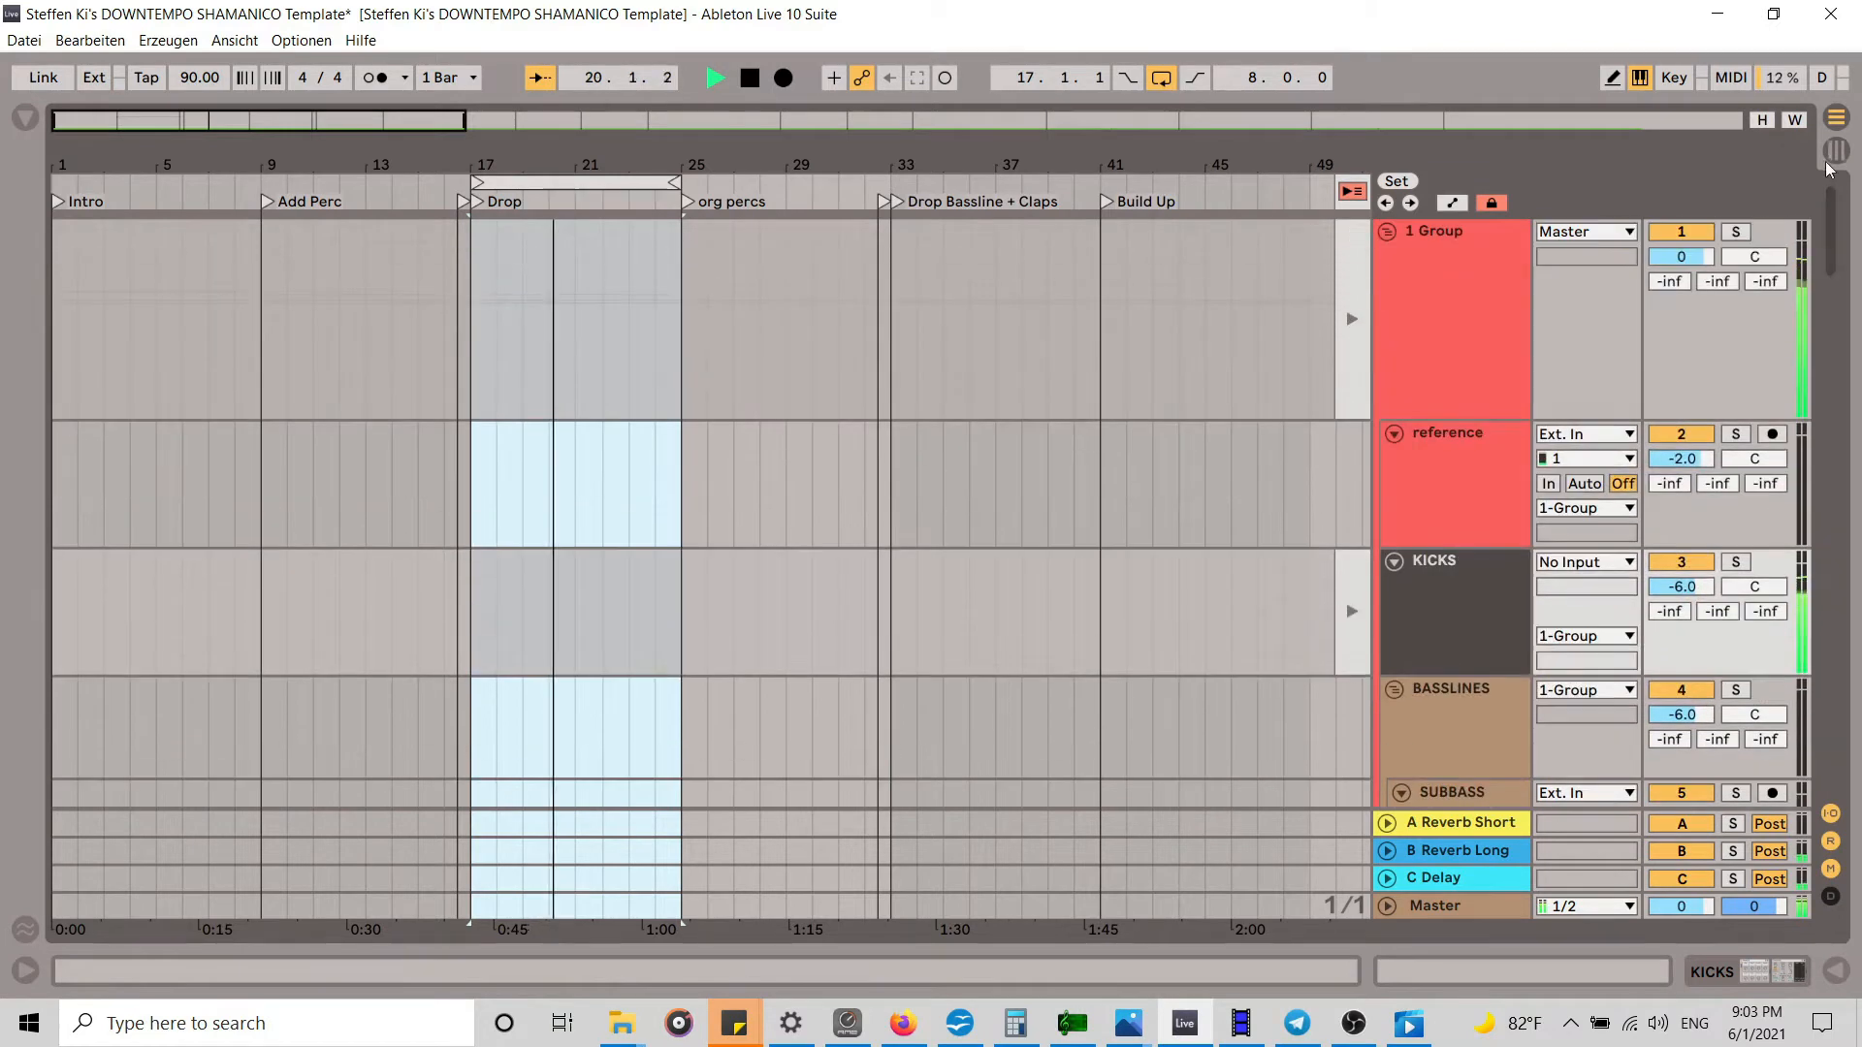
{"action": "left_click", "coordinate": [480, 562]}
{"action": "key", "text": "ctrl+v"}
{"action": "left_click_drag", "start_coordinate": [497, 561], "coordinate": [670, 517]}
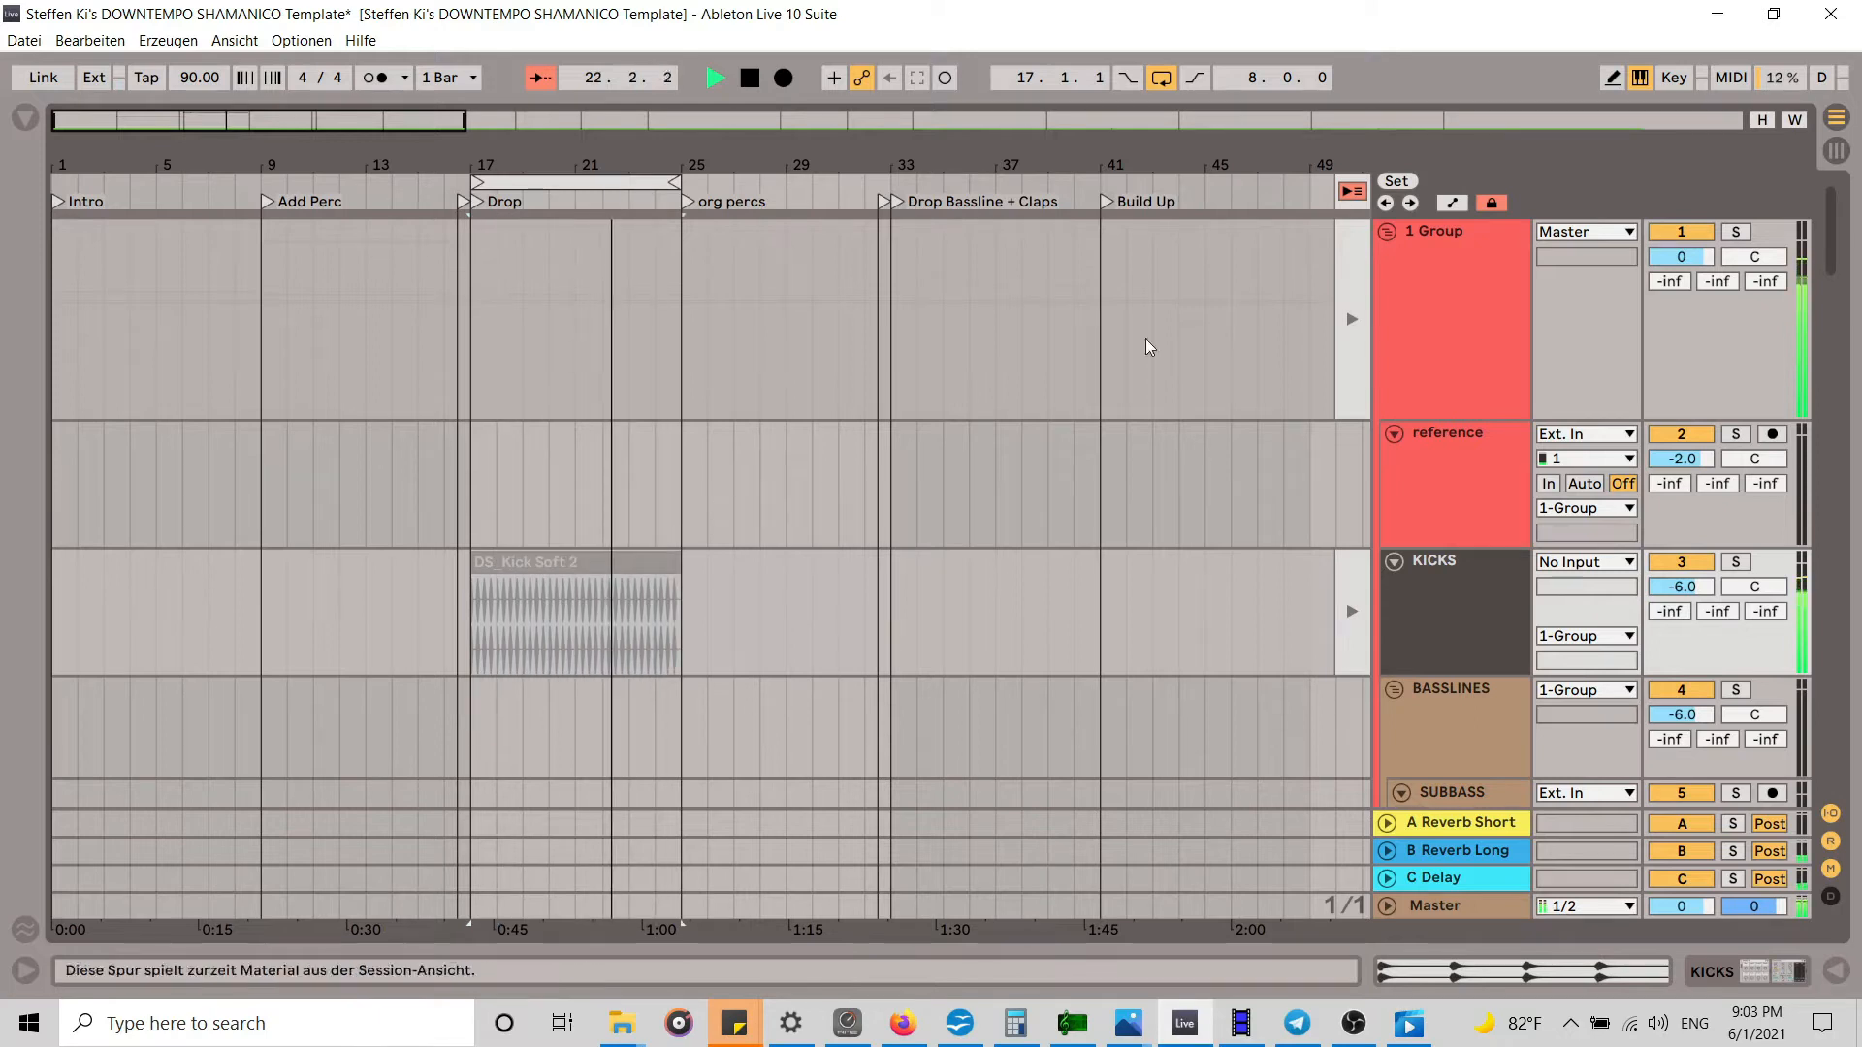
{"action": "left_click", "coordinate": [1360, 194]}
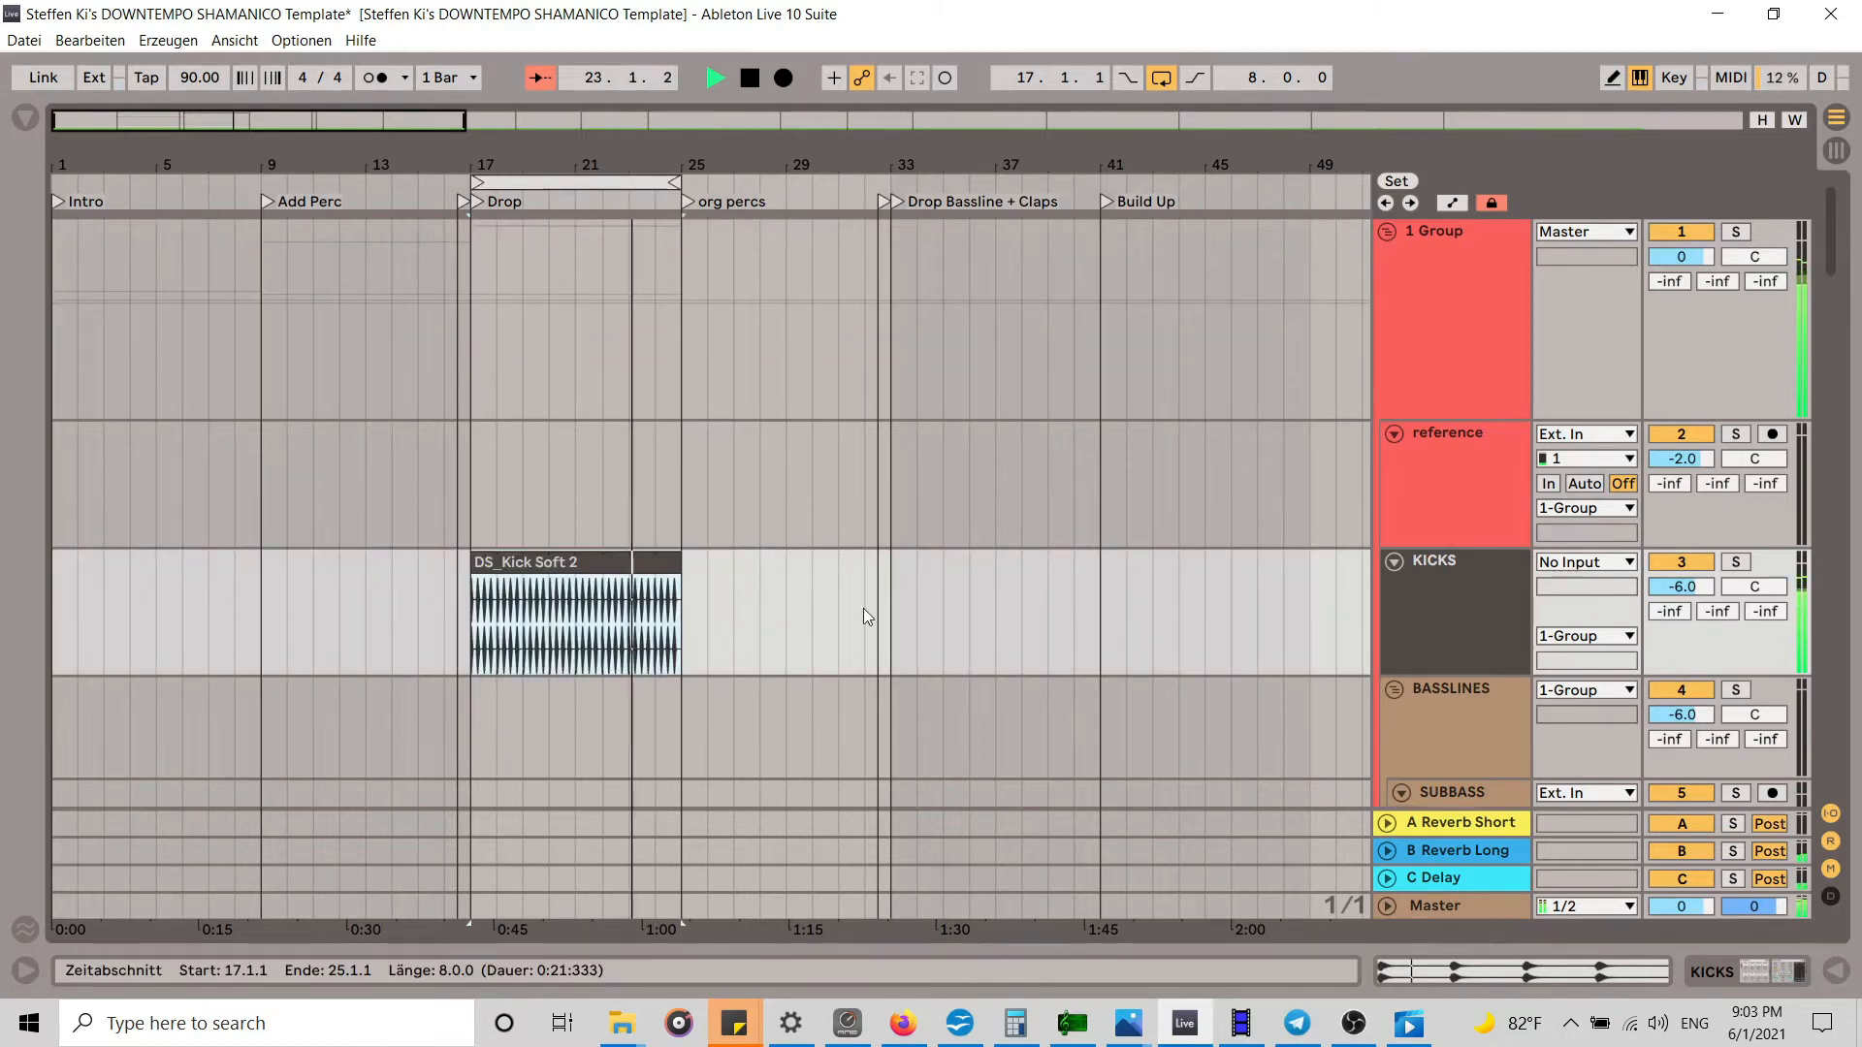
Step: Extend the DS_Frame Drum 5 clip through the Drop section to bar 25
{"action": "scroll", "coordinate": [662, 537], "scroll_direction": "down", "scroll_amount": 10}
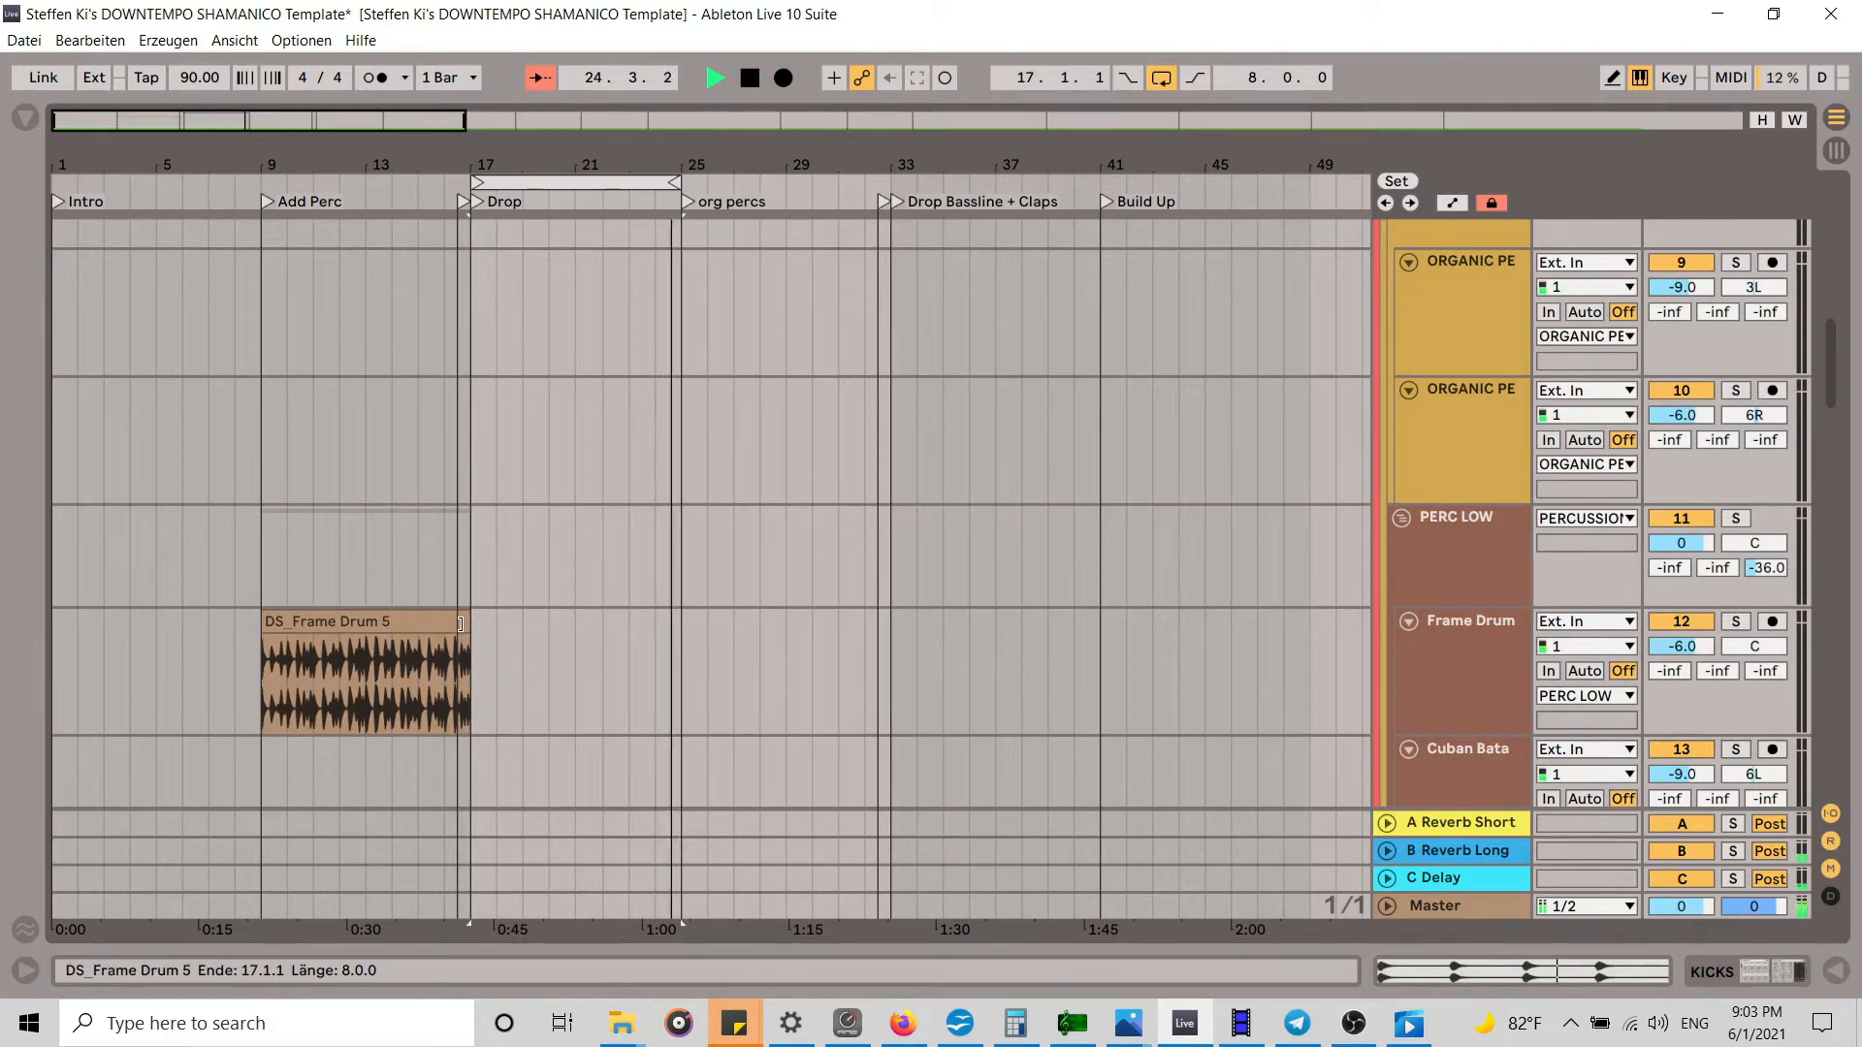
{"action": "left_click_drag", "start_coordinate": [461, 624], "coordinate": [681, 582]}
{"action": "scroll", "coordinate": [684, 577], "scroll_direction": "up", "scroll_amount": 1}
Step: Listen to the looped Drop section while reviewing the arrangement tracks from the kicks through the flute pads and night ambience
{"action": "scroll", "coordinate": [678, 565], "scroll_direction": "up", "scroll_amount": 8}
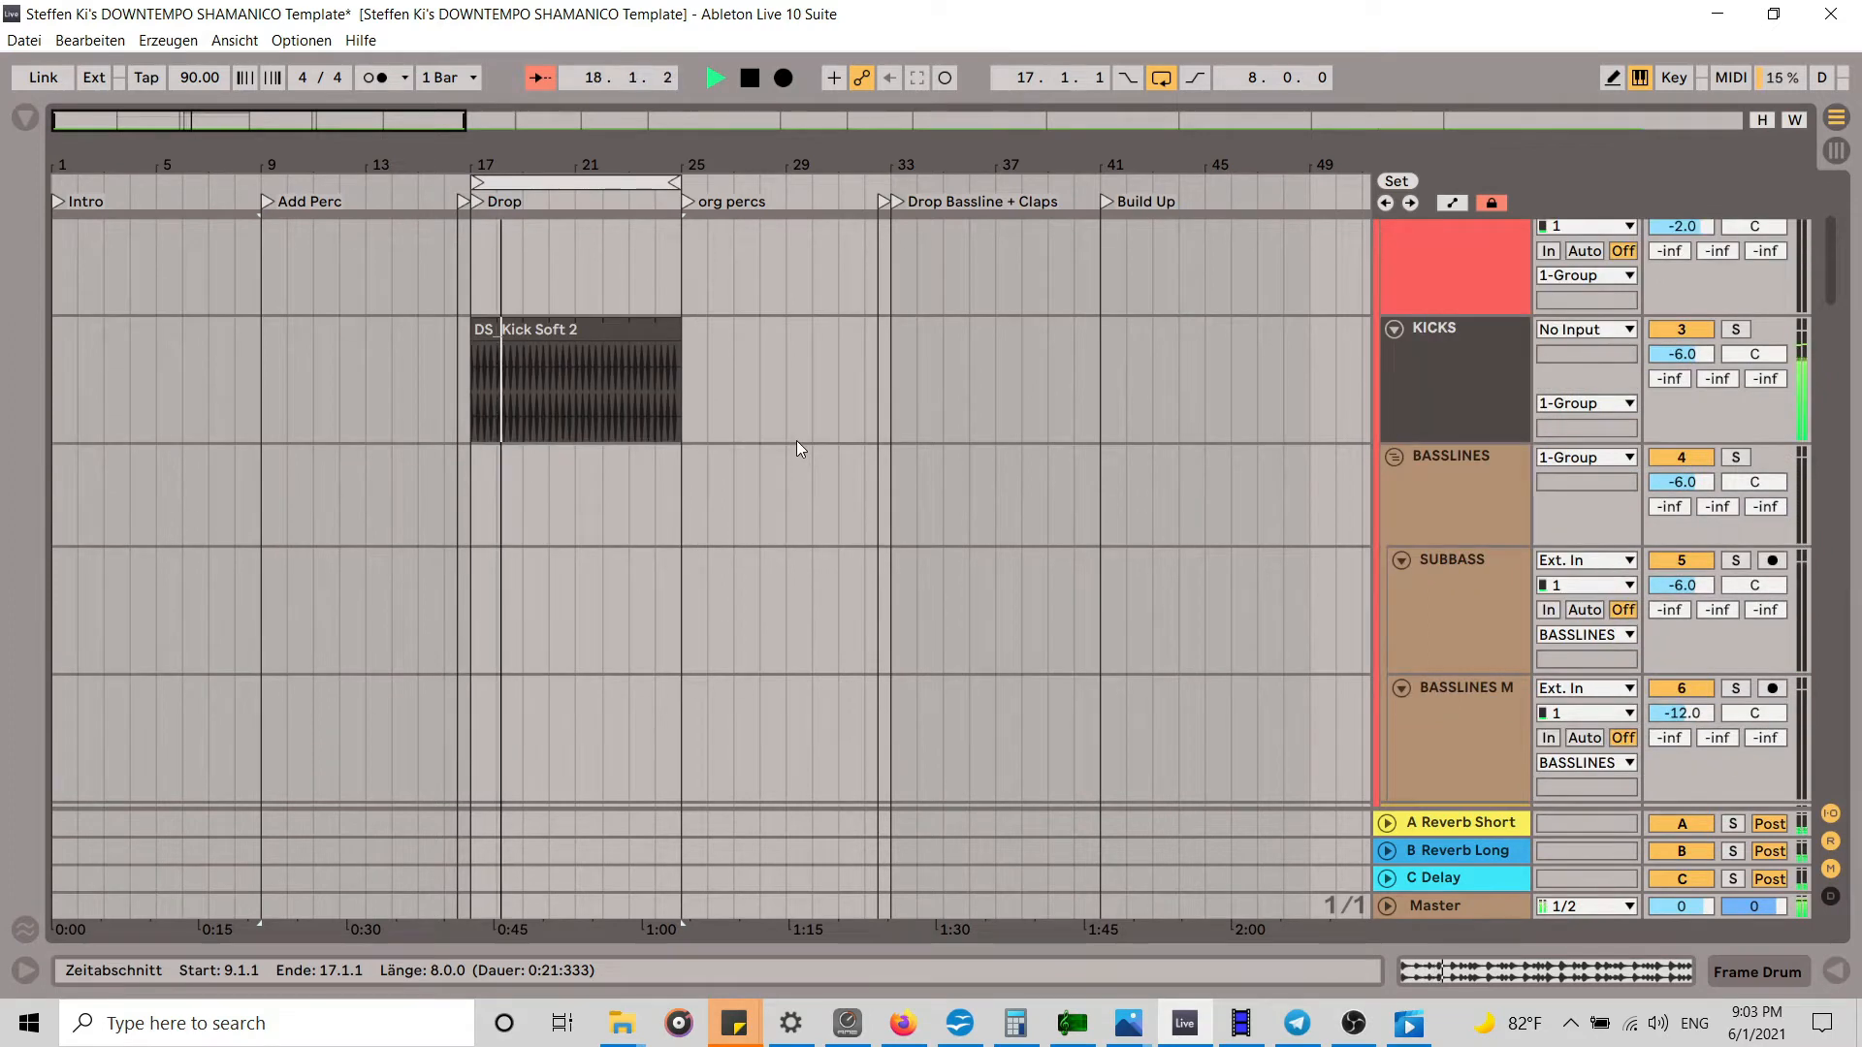
{"action": "scroll", "coordinate": [797, 441], "scroll_direction": "down", "scroll_amount": 8}
{"action": "scroll", "coordinate": [795, 443], "scroll_direction": "down", "scroll_amount": 4}
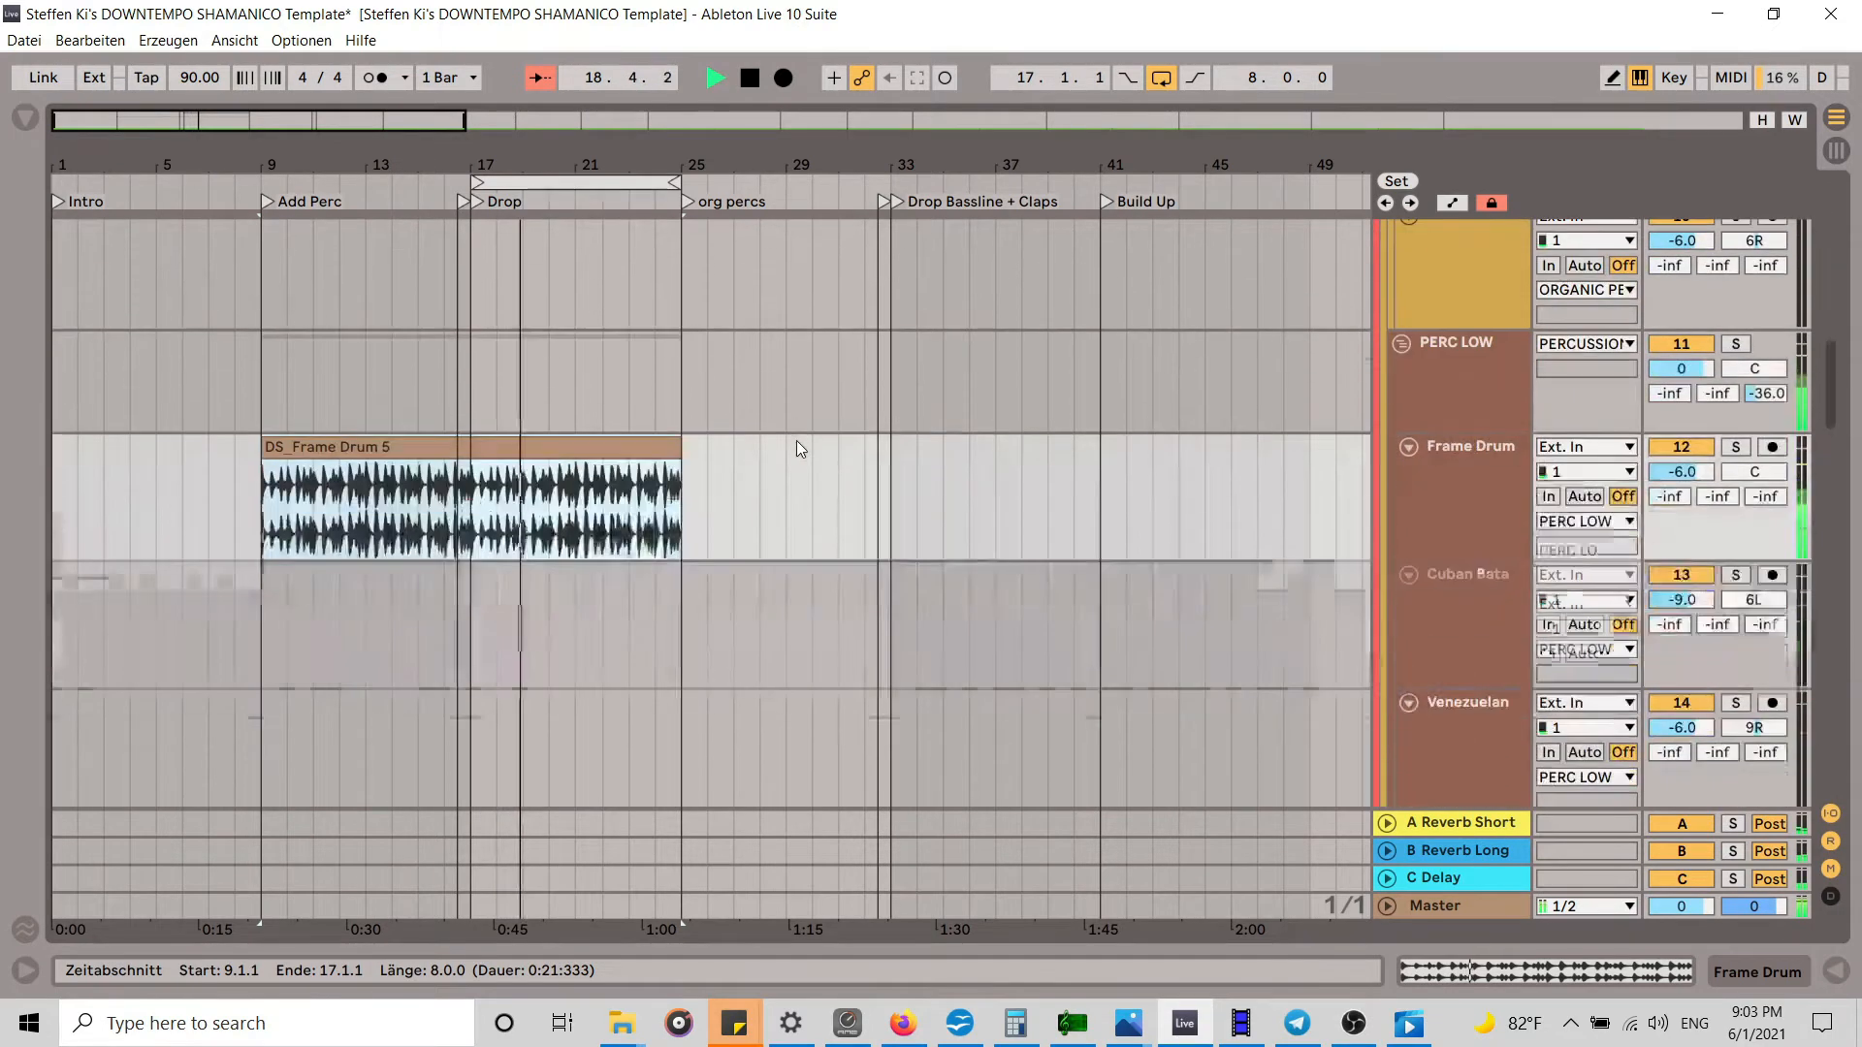
{"action": "scroll", "coordinate": [798, 452], "scroll_direction": "down", "scroll_amount": 10}
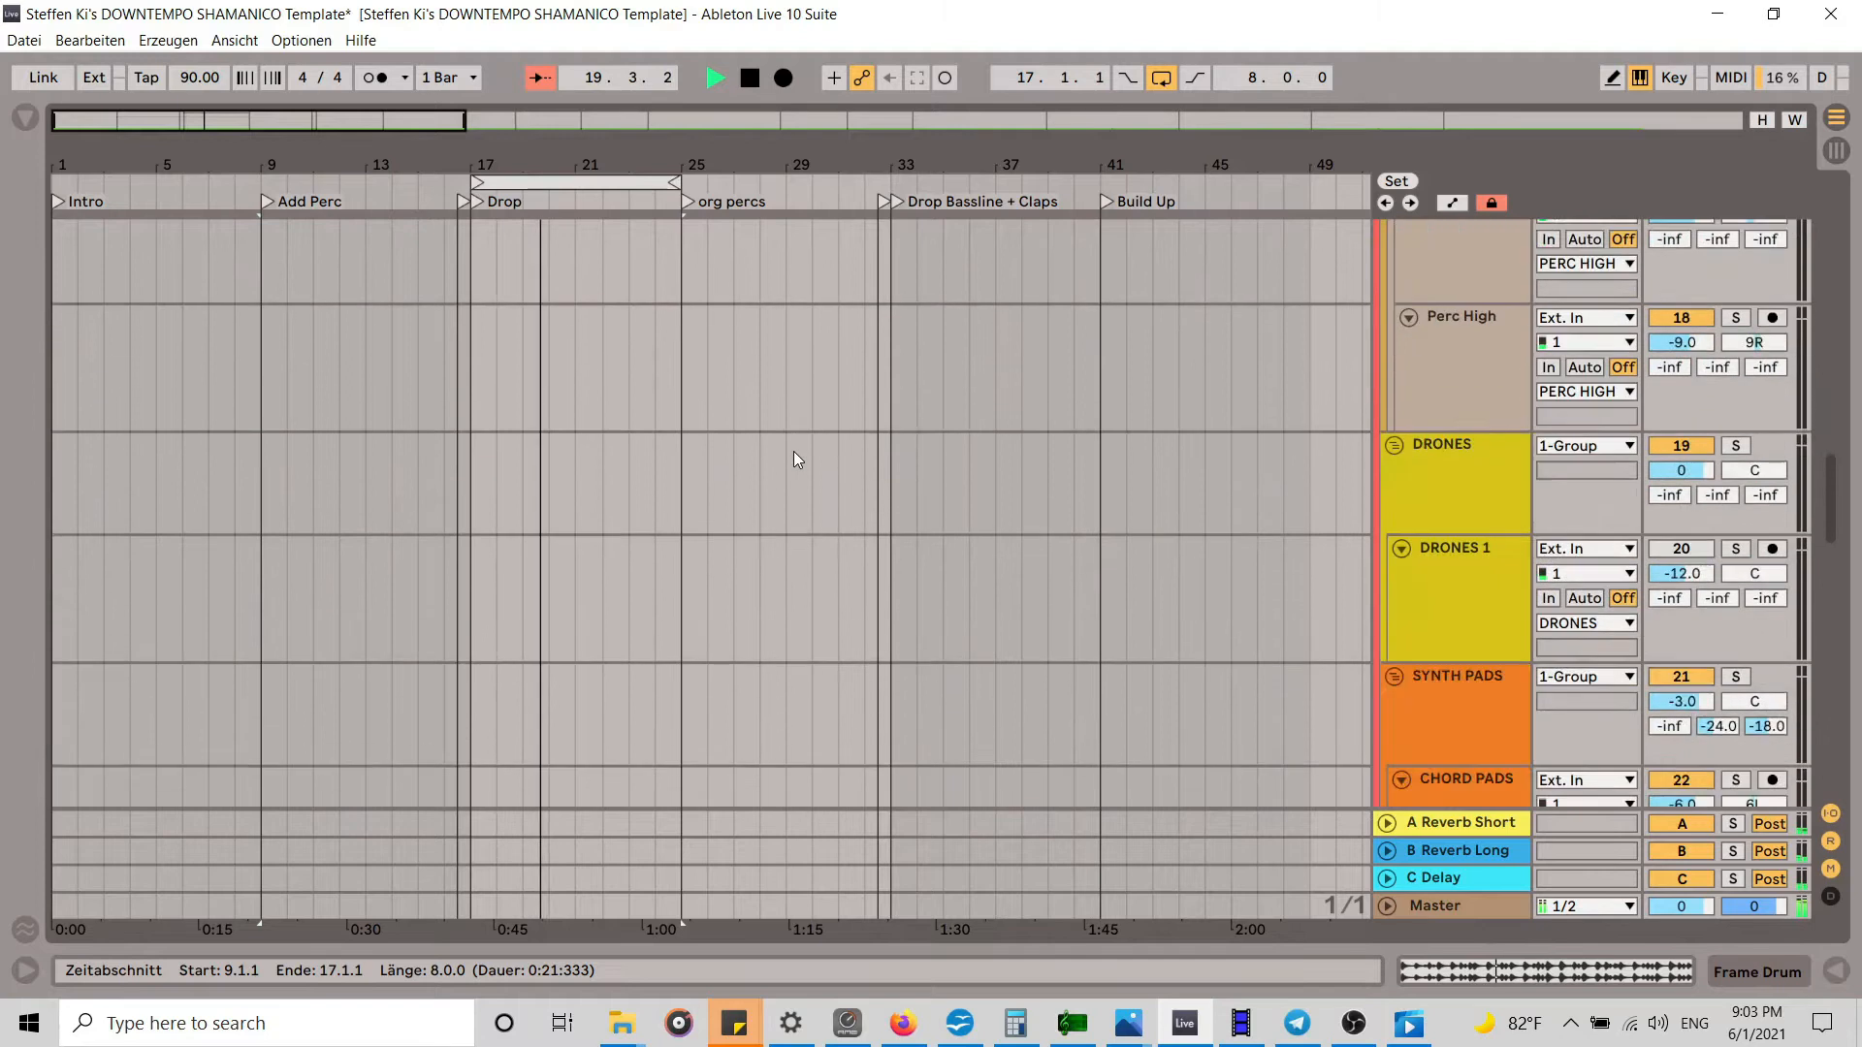
{"action": "scroll", "coordinate": [796, 448], "scroll_direction": "down", "scroll_amount": 10}
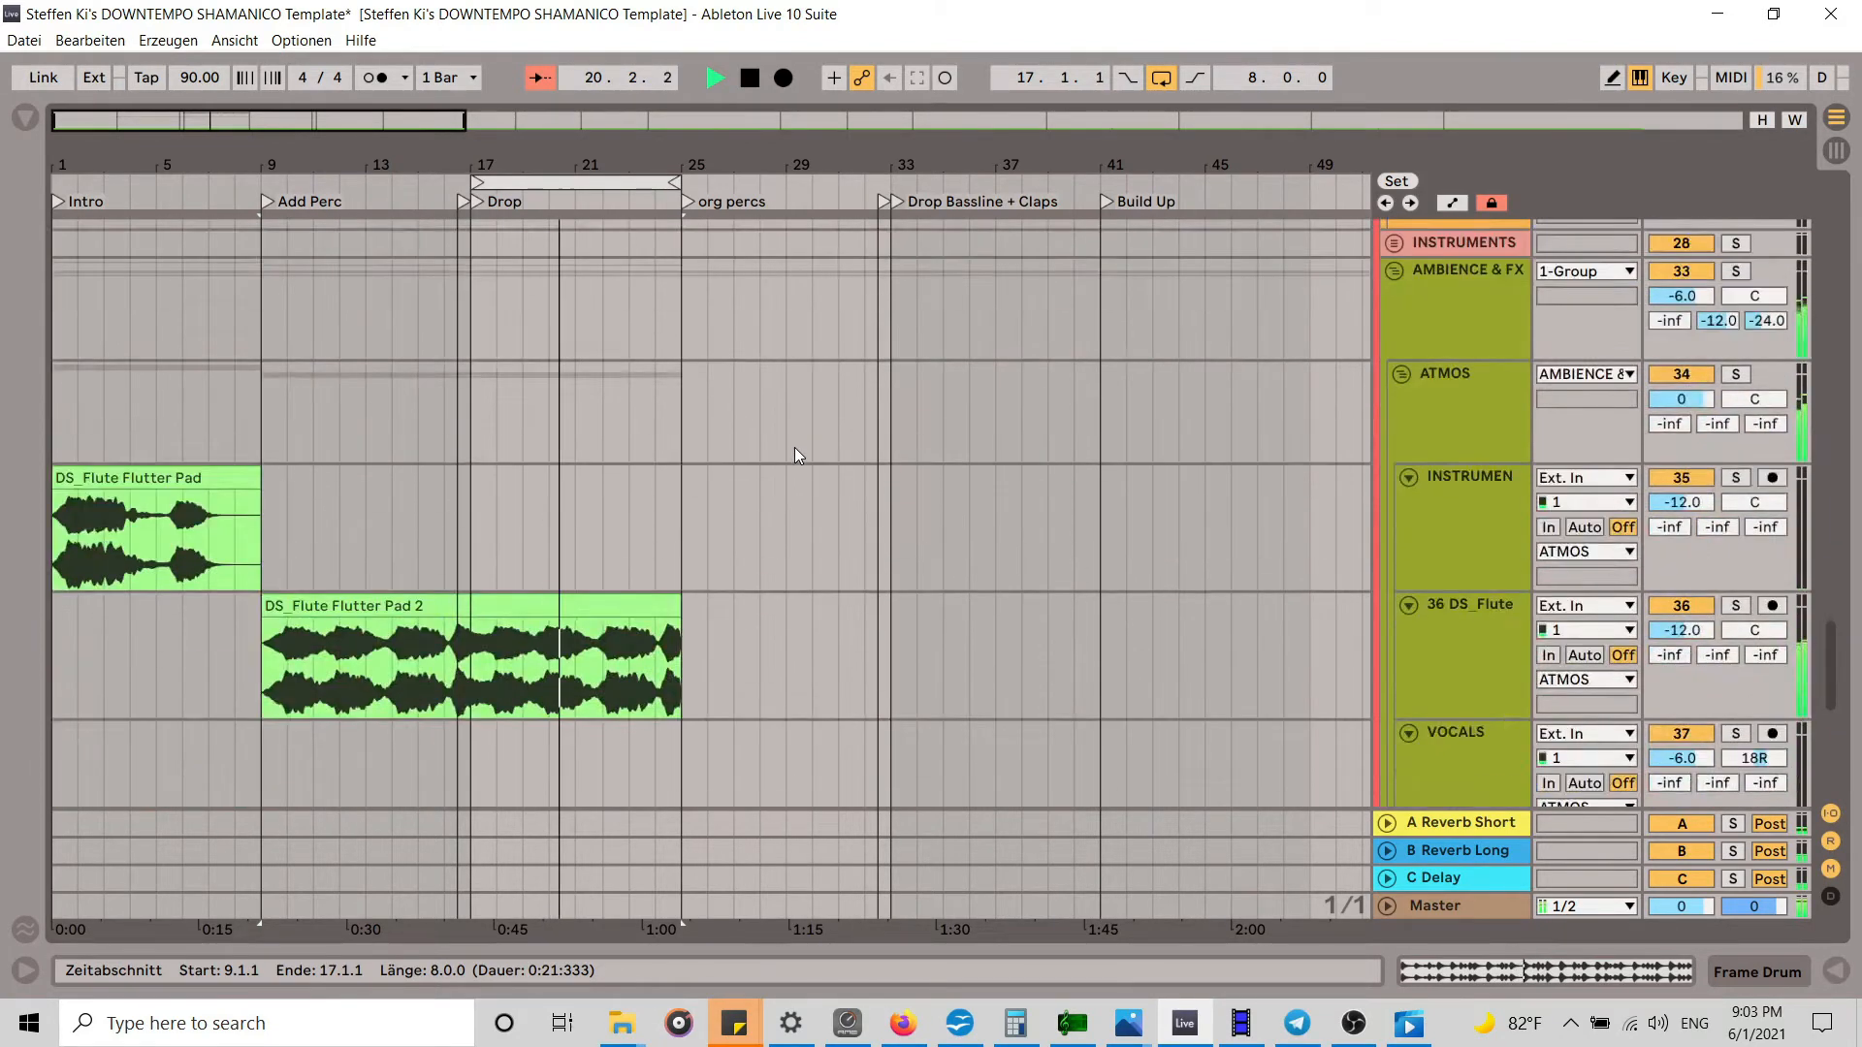
{"action": "scroll", "coordinate": [795, 452], "scroll_direction": "up", "scroll_amount": 8}
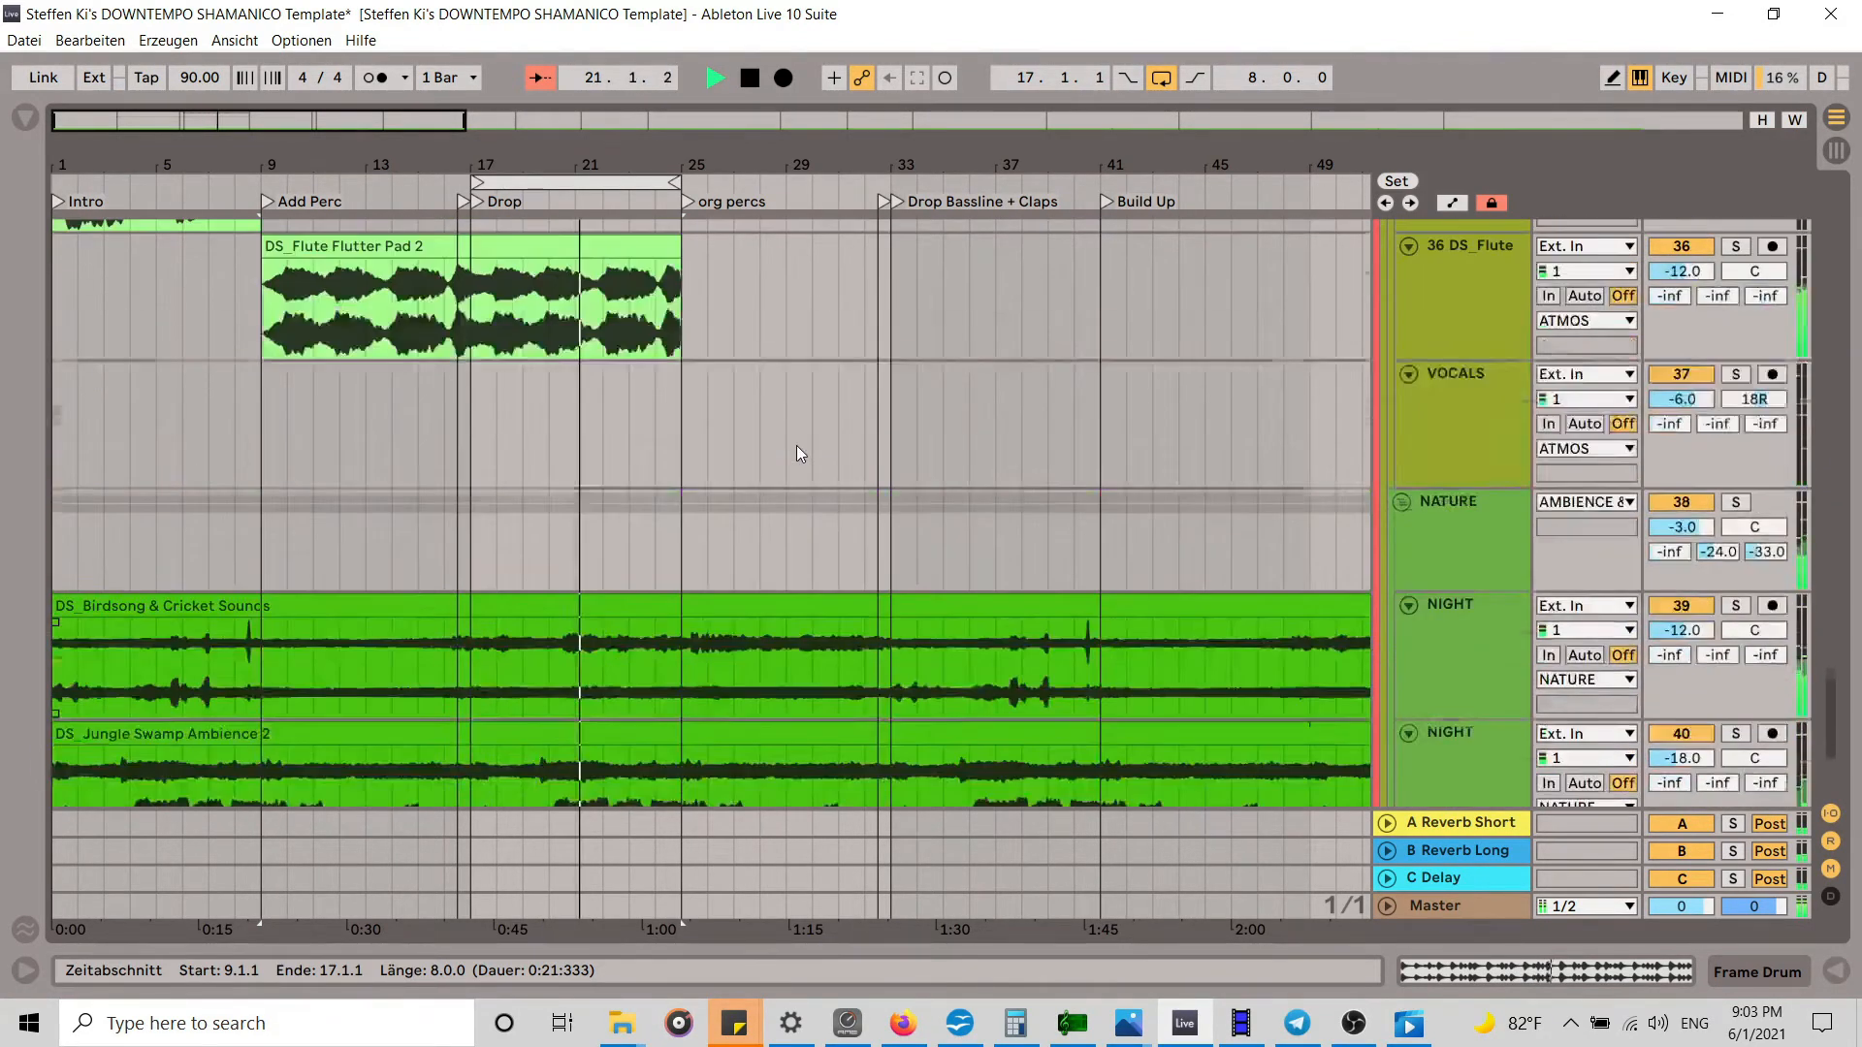
{"action": "scroll", "coordinate": [795, 452], "scroll_direction": "down", "scroll_amount": 3}
{"action": "scroll", "coordinate": [795, 445], "scroll_direction": "down", "scroll_amount": 3}
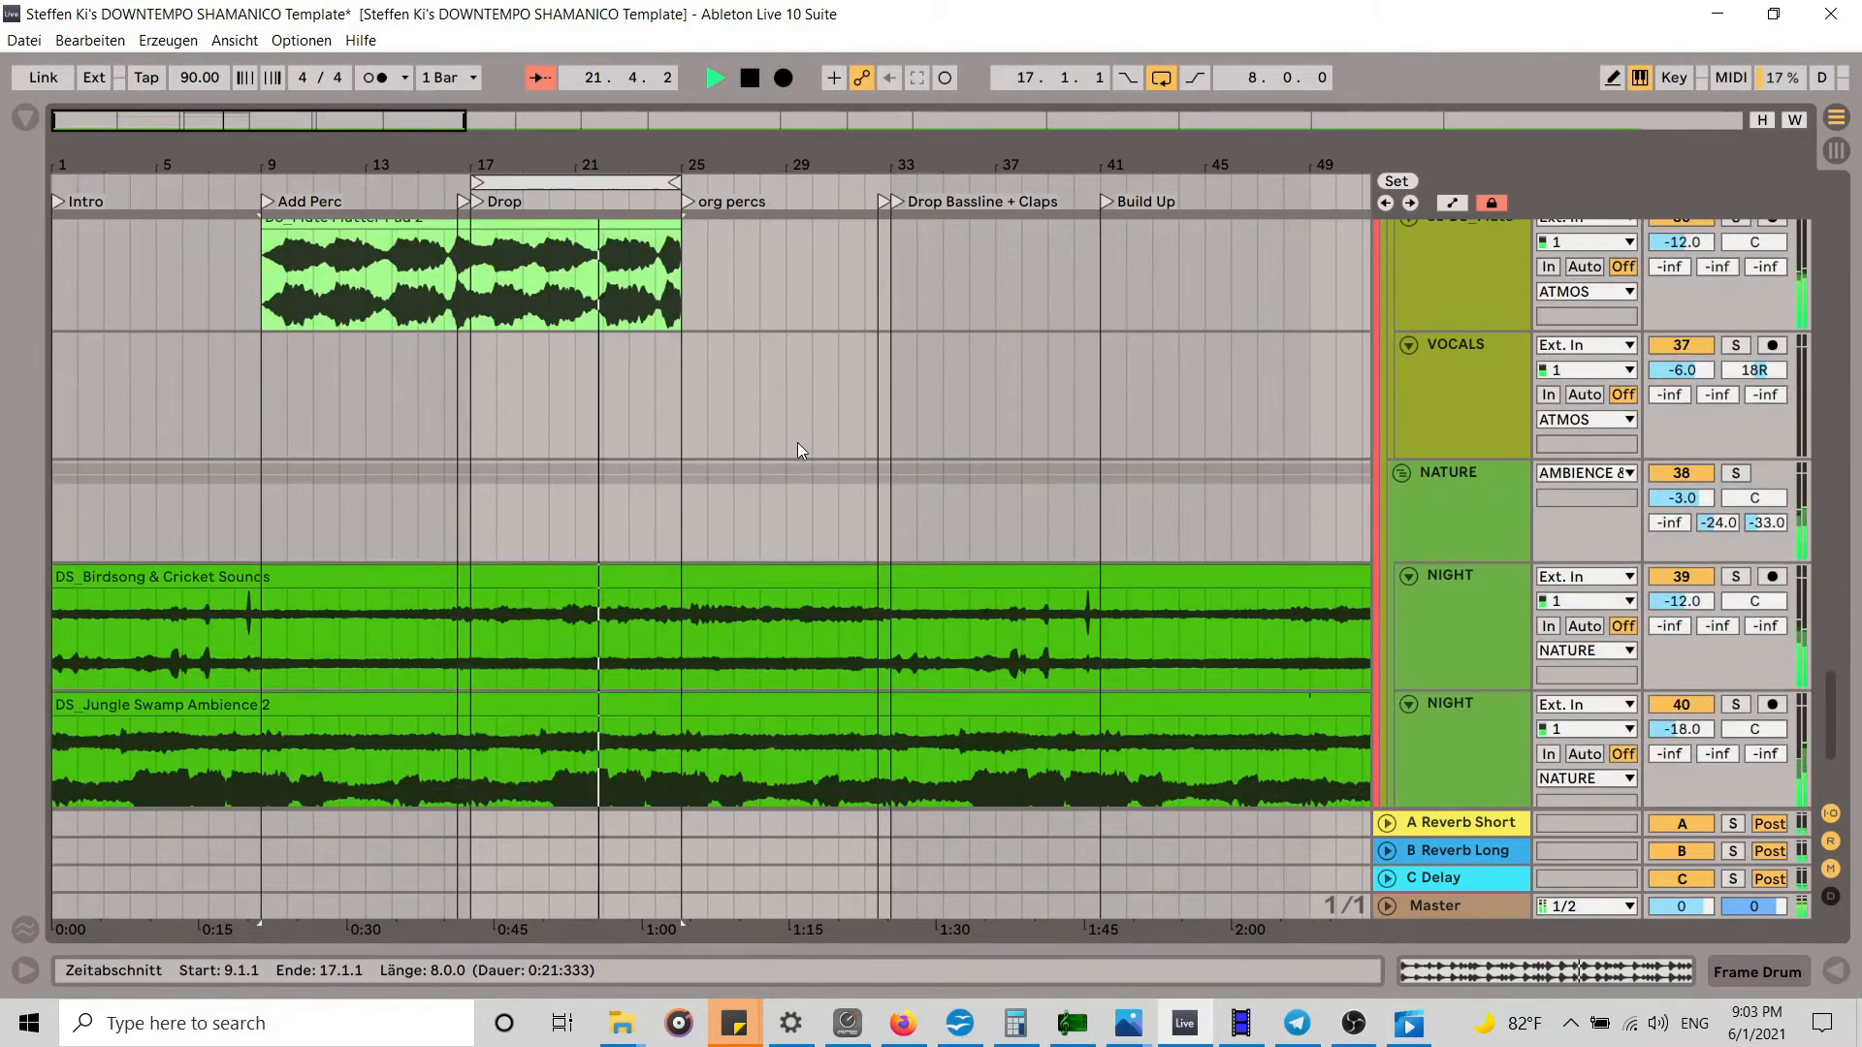
{"action": "scroll", "coordinate": [803, 446], "scroll_direction": "down", "scroll_amount": 3}
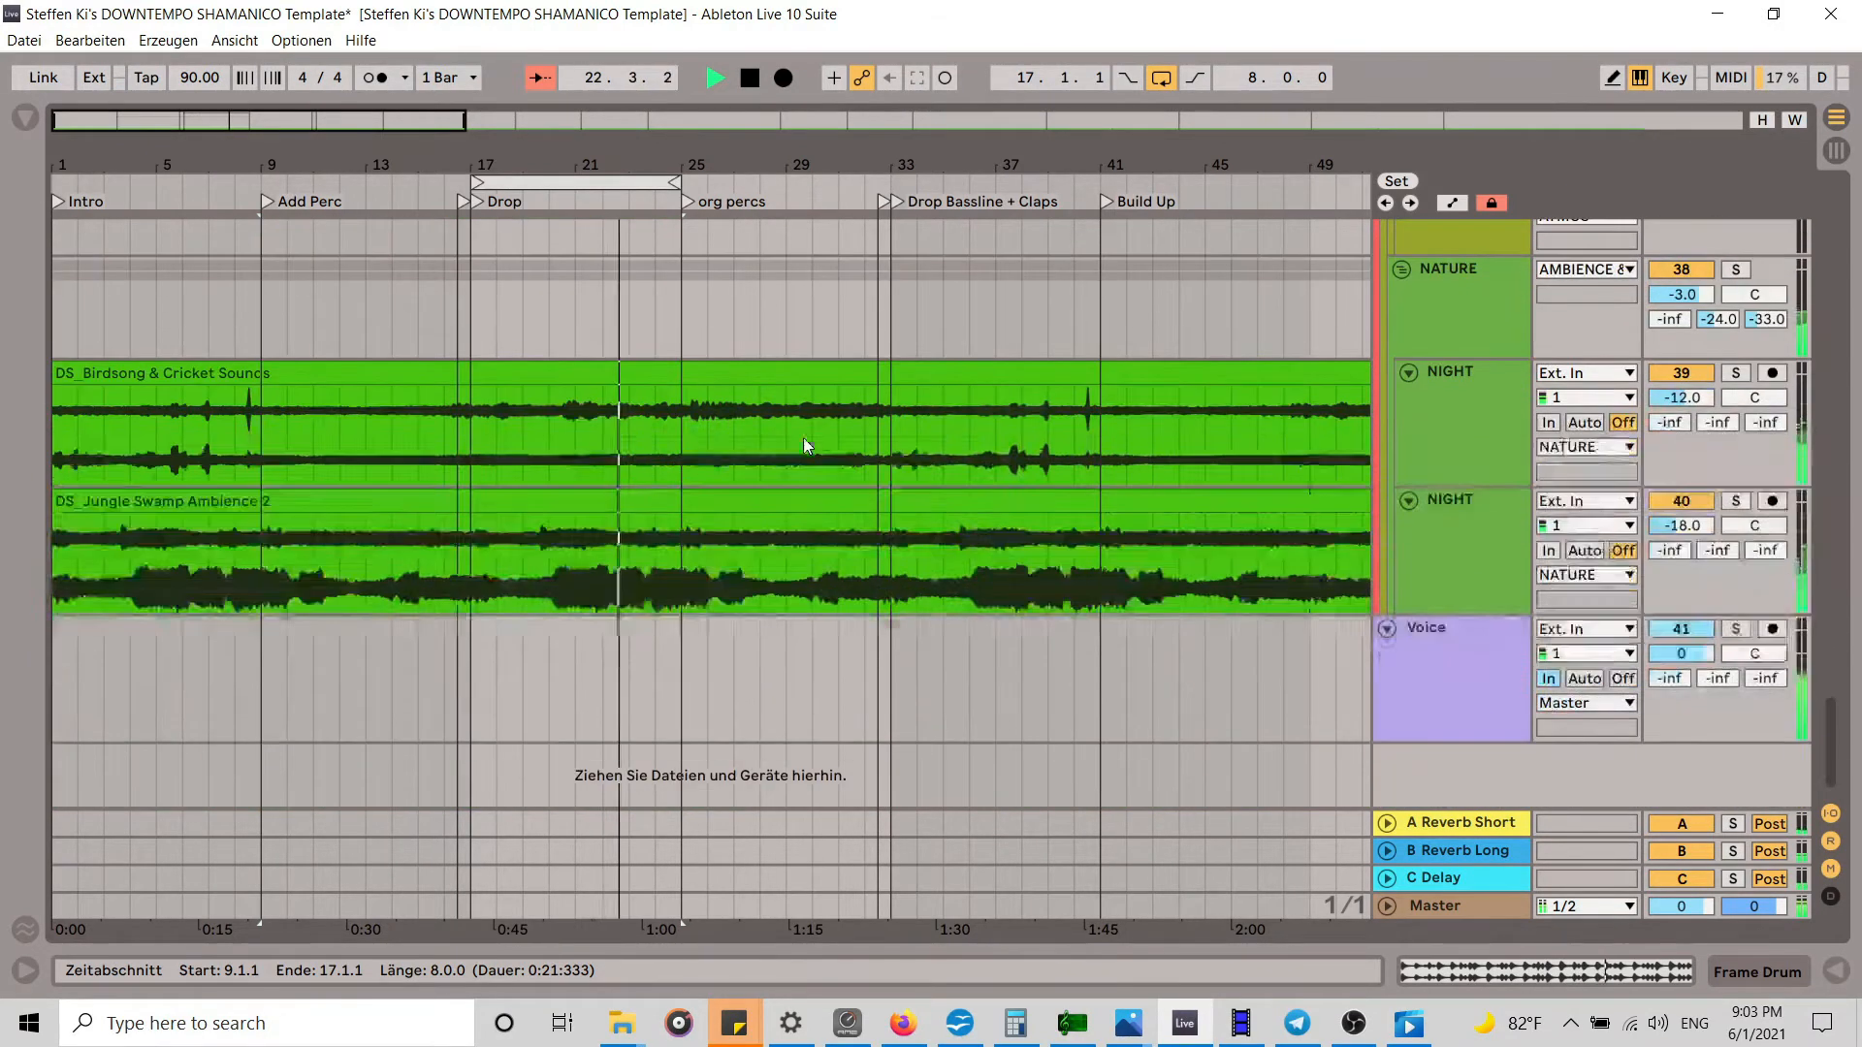
{"action": "scroll", "coordinate": [803, 447], "scroll_direction": "up", "scroll_amount": 3}
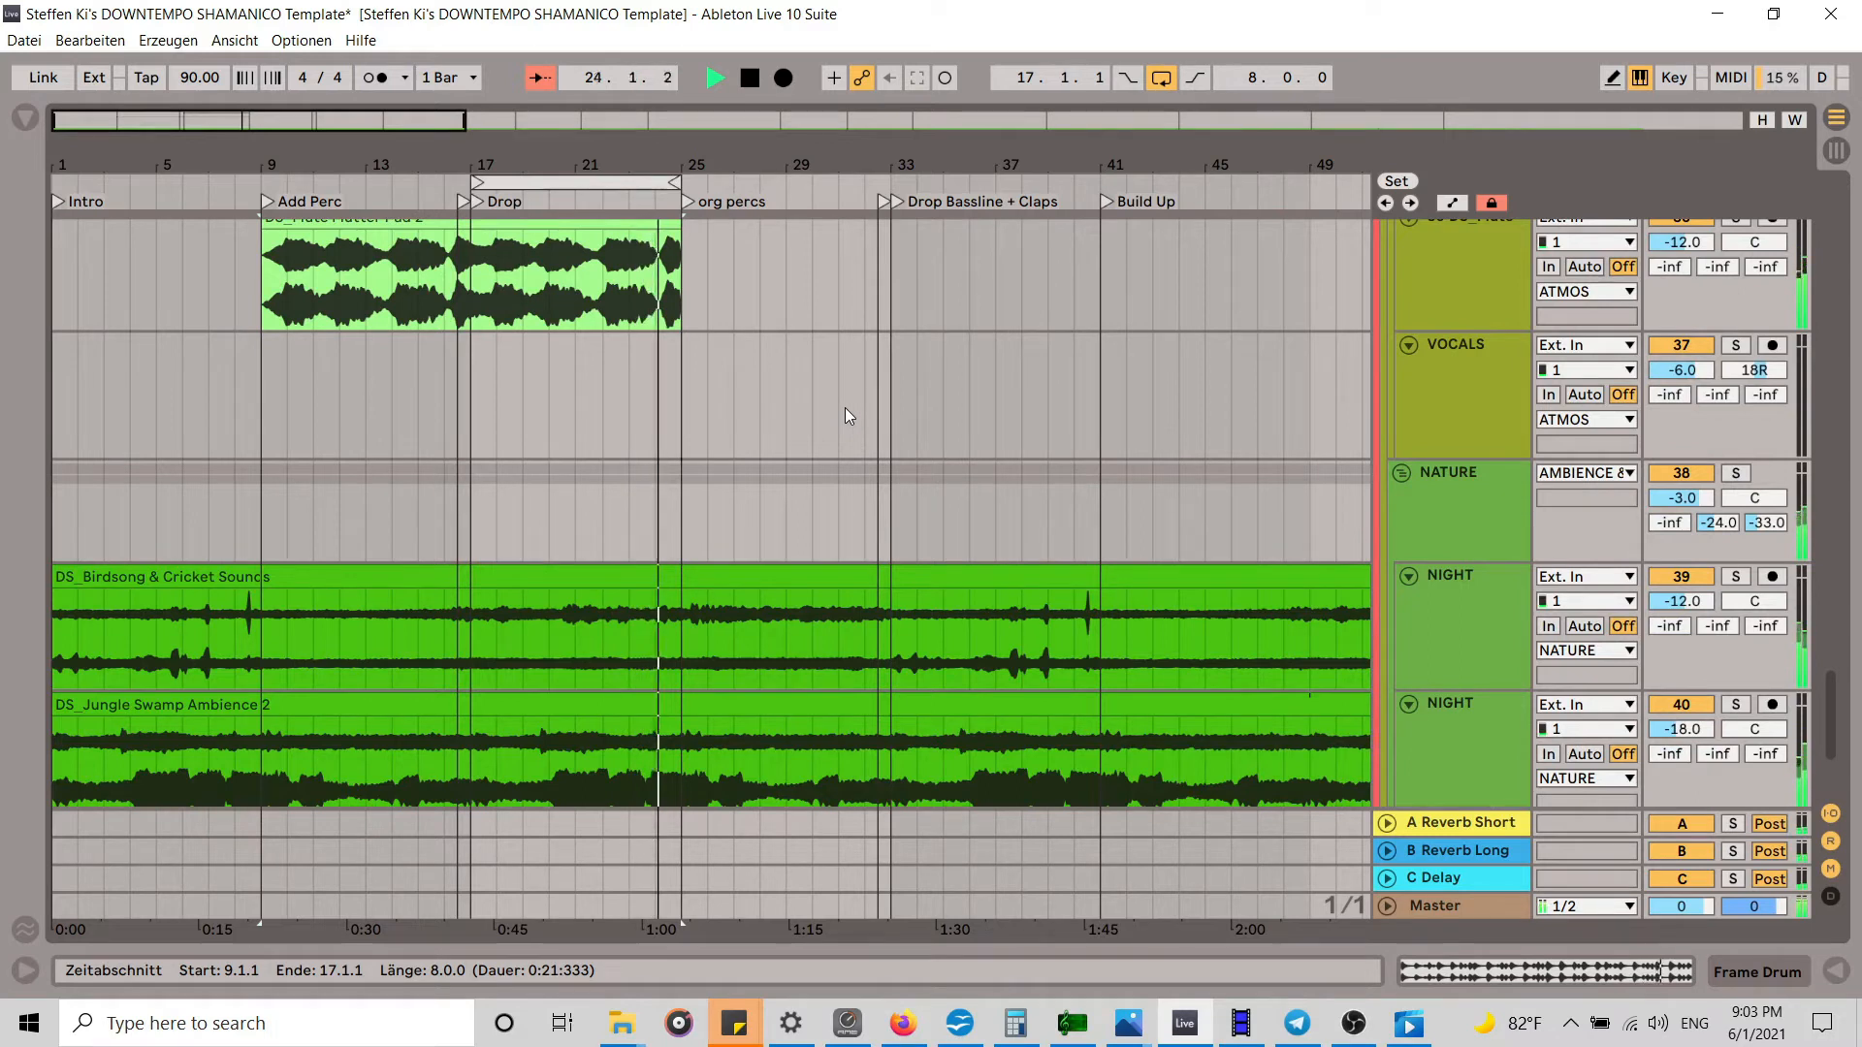
{"action": "scroll", "coordinate": [846, 409], "scroll_direction": "up", "scroll_amount": 3}
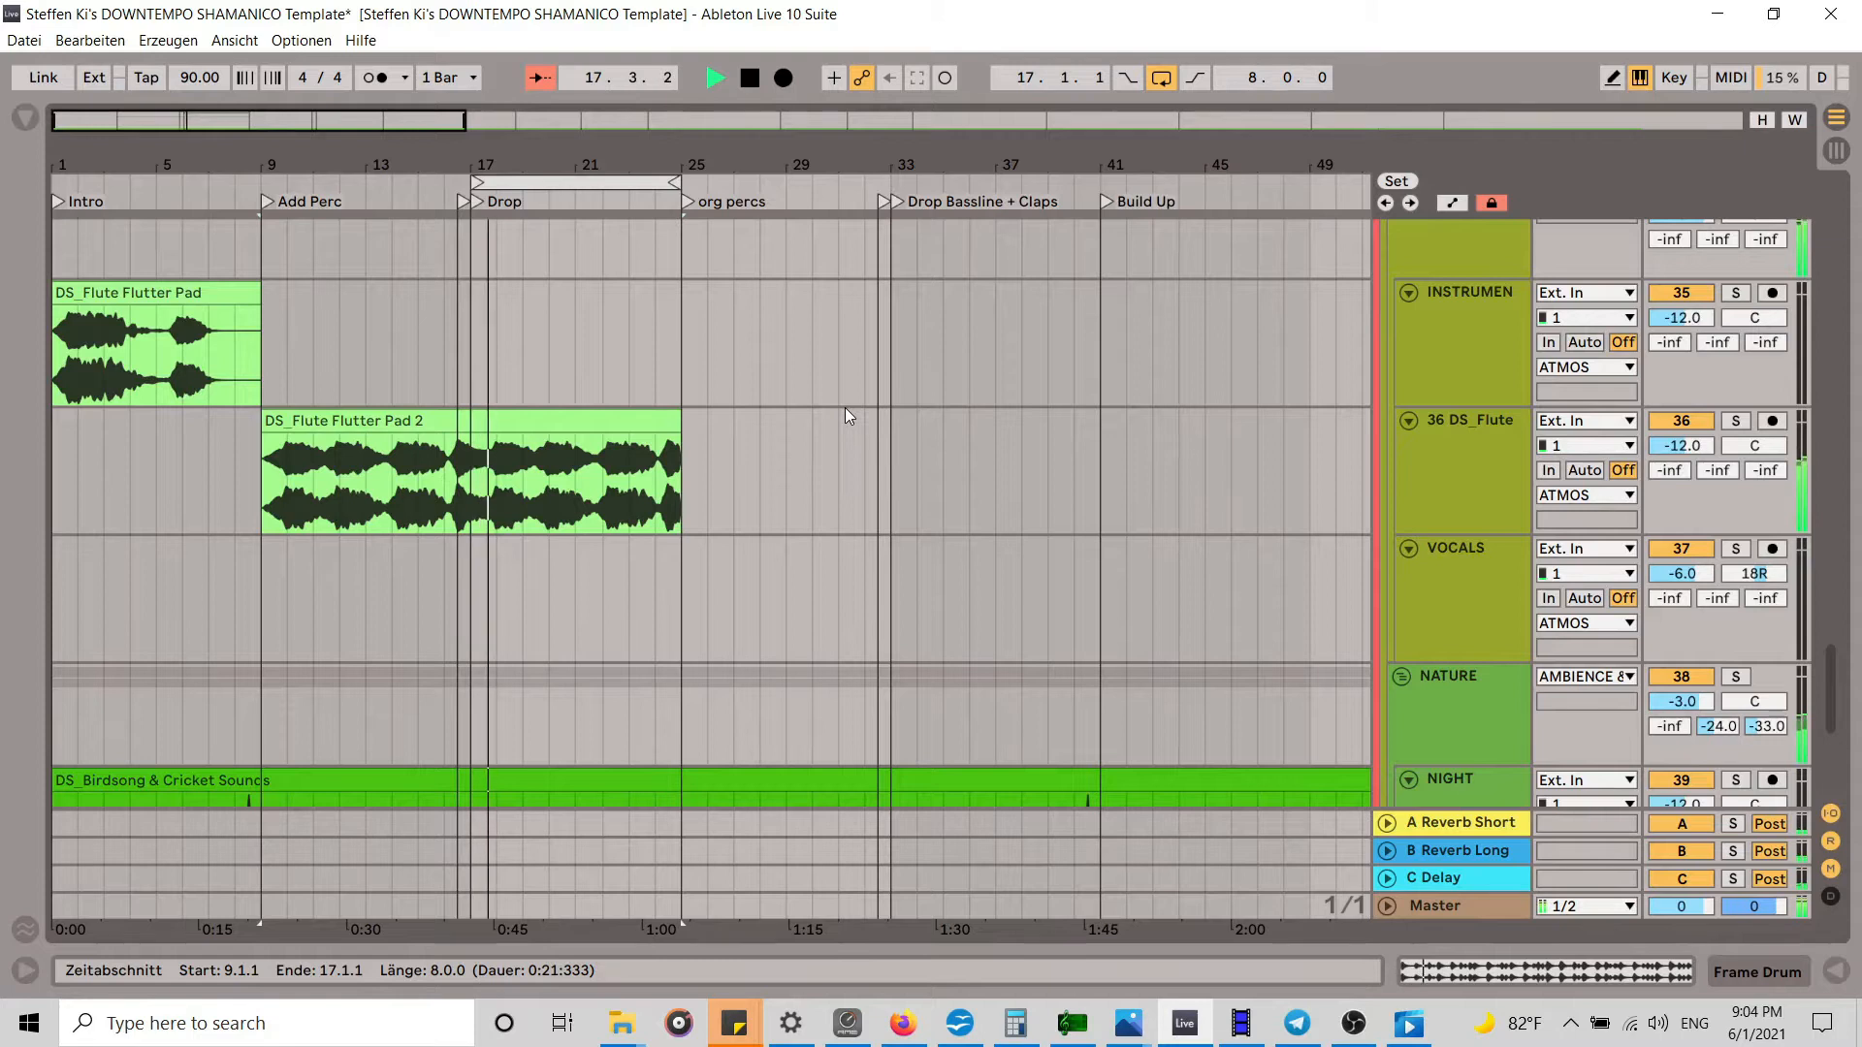
{"action": "scroll", "coordinate": [846, 407], "scroll_direction": "down", "scroll_amount": 1}
{"action": "scroll", "coordinate": [846, 407], "scroll_direction": "up", "scroll_amount": 4}
{"action": "scroll", "coordinate": [846, 409], "scroll_direction": "up", "scroll_amount": 20}
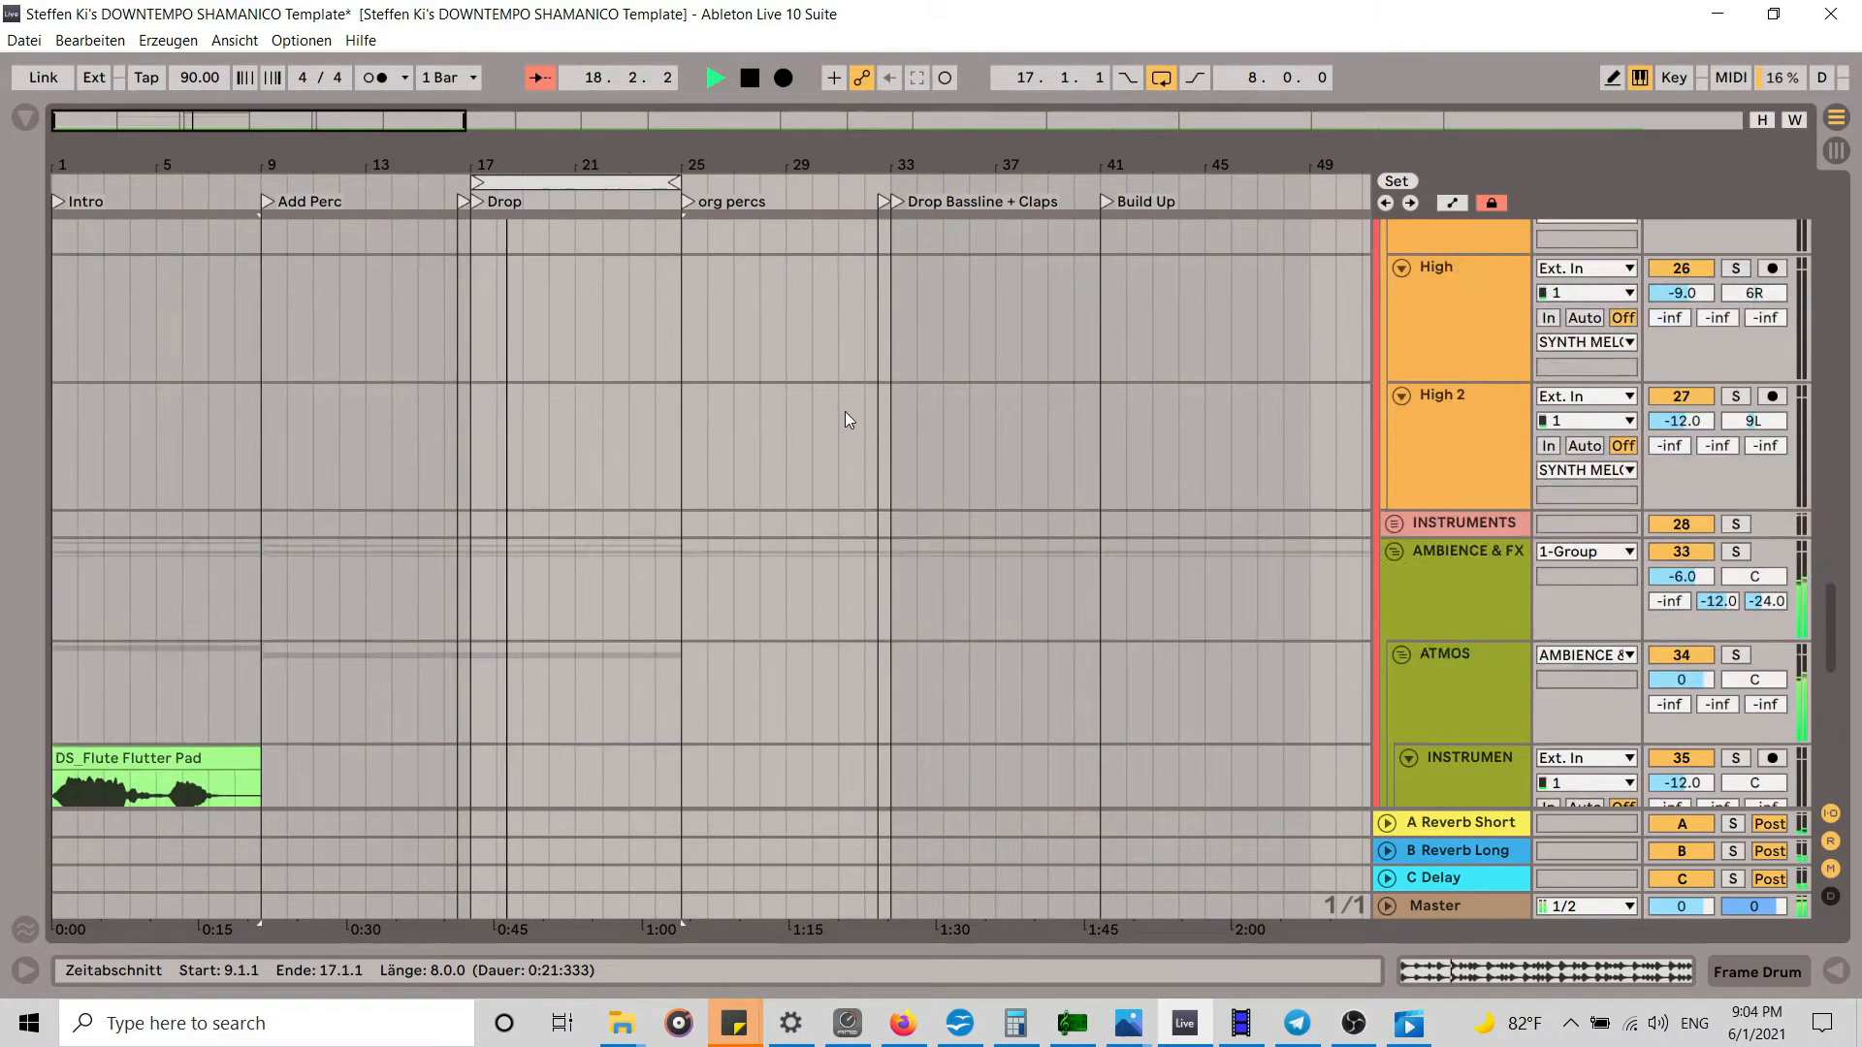
{"action": "scroll", "coordinate": [846, 411], "scroll_direction": "up", "scroll_amount": 2}
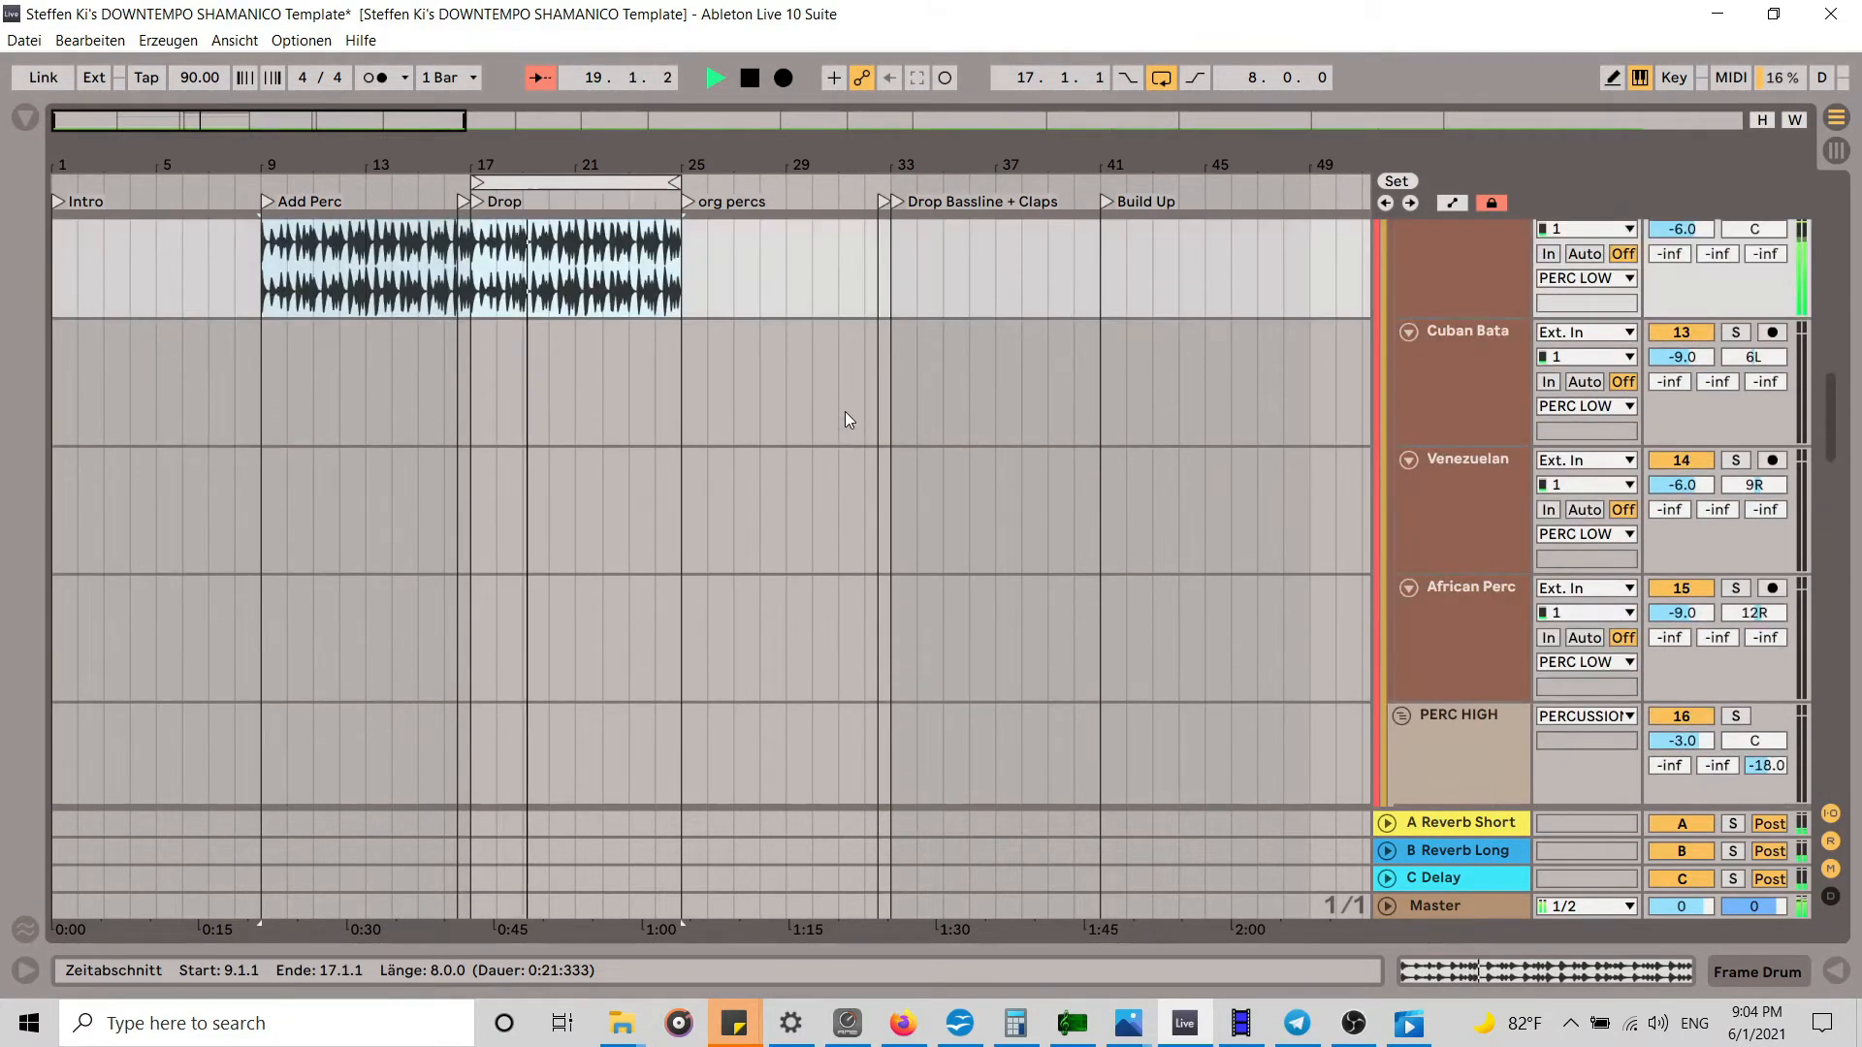
Step: Audition the DS_Culo e Puya Drums 1 session clip on the Venezuelan Perc track over the looped Drop, and stop it
{"action": "key", "text": "Tab"}
{"action": "left_click_drag", "start_coordinate": [327, 924], "coordinate": [589, 924]}
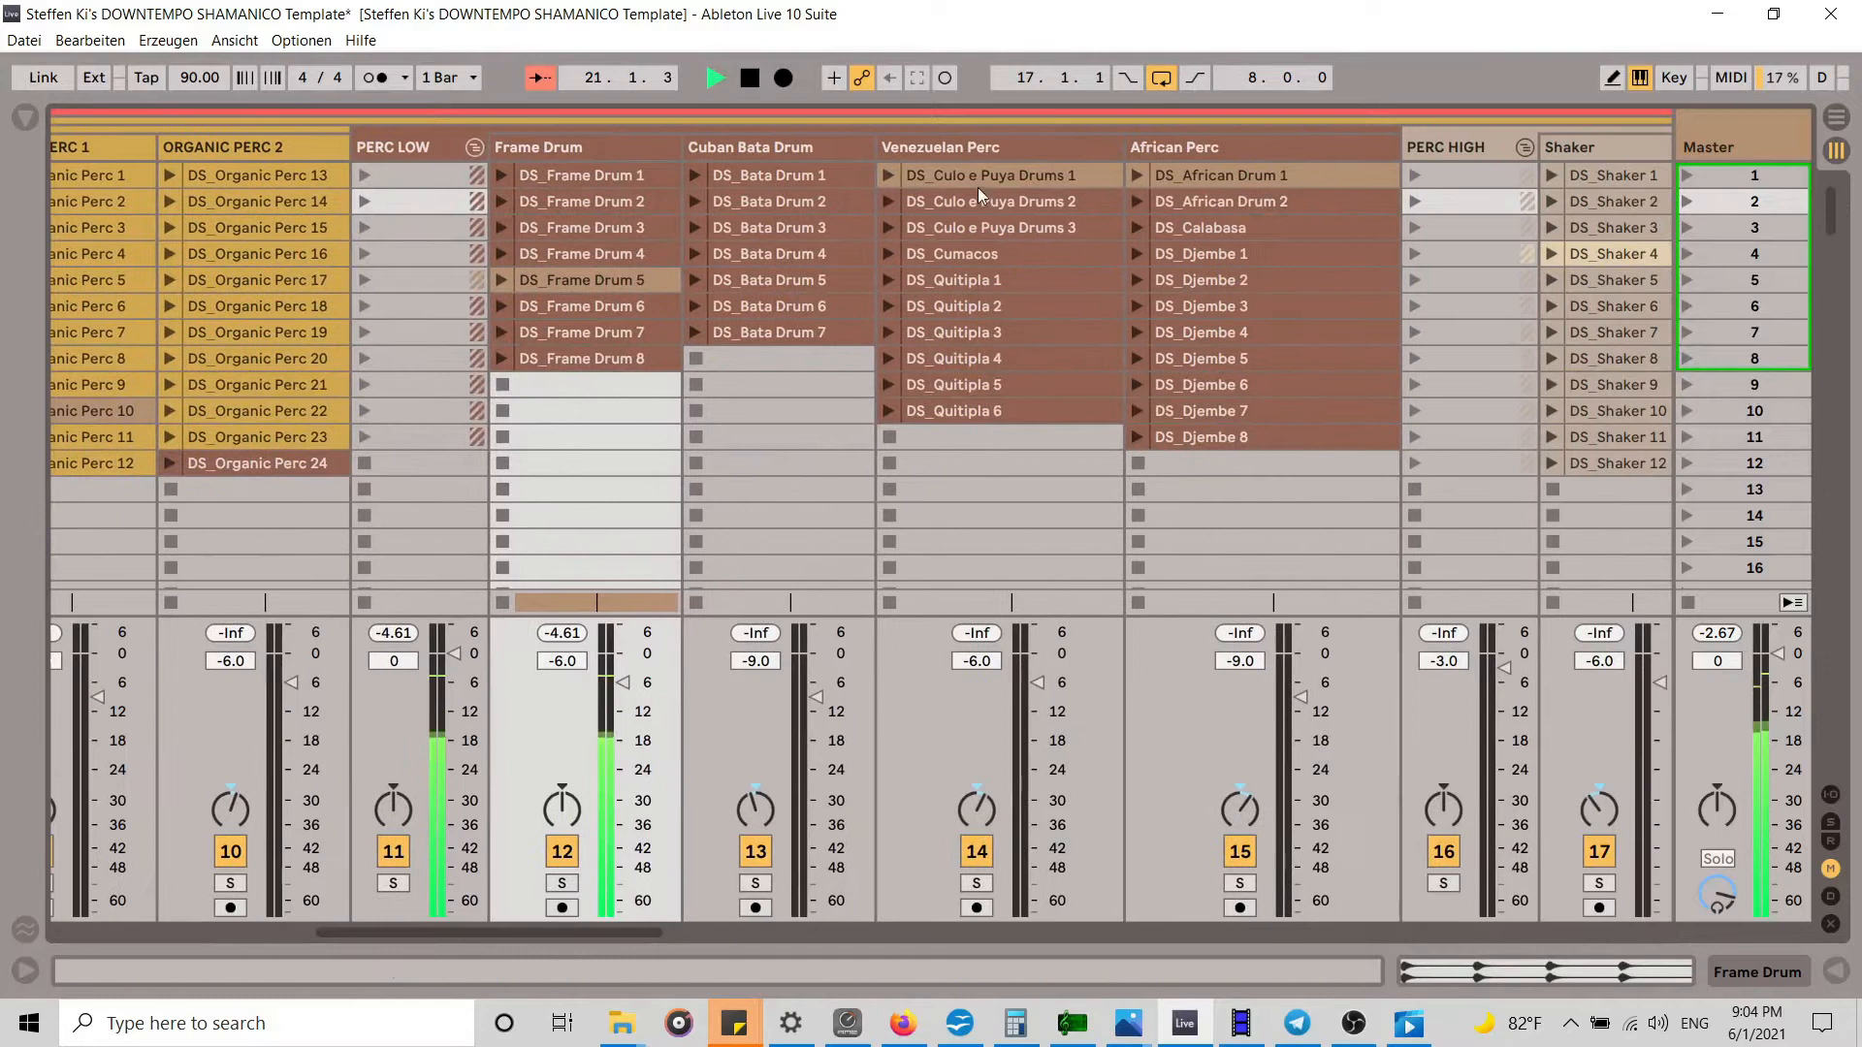
{"action": "left_click", "coordinate": [896, 173]}
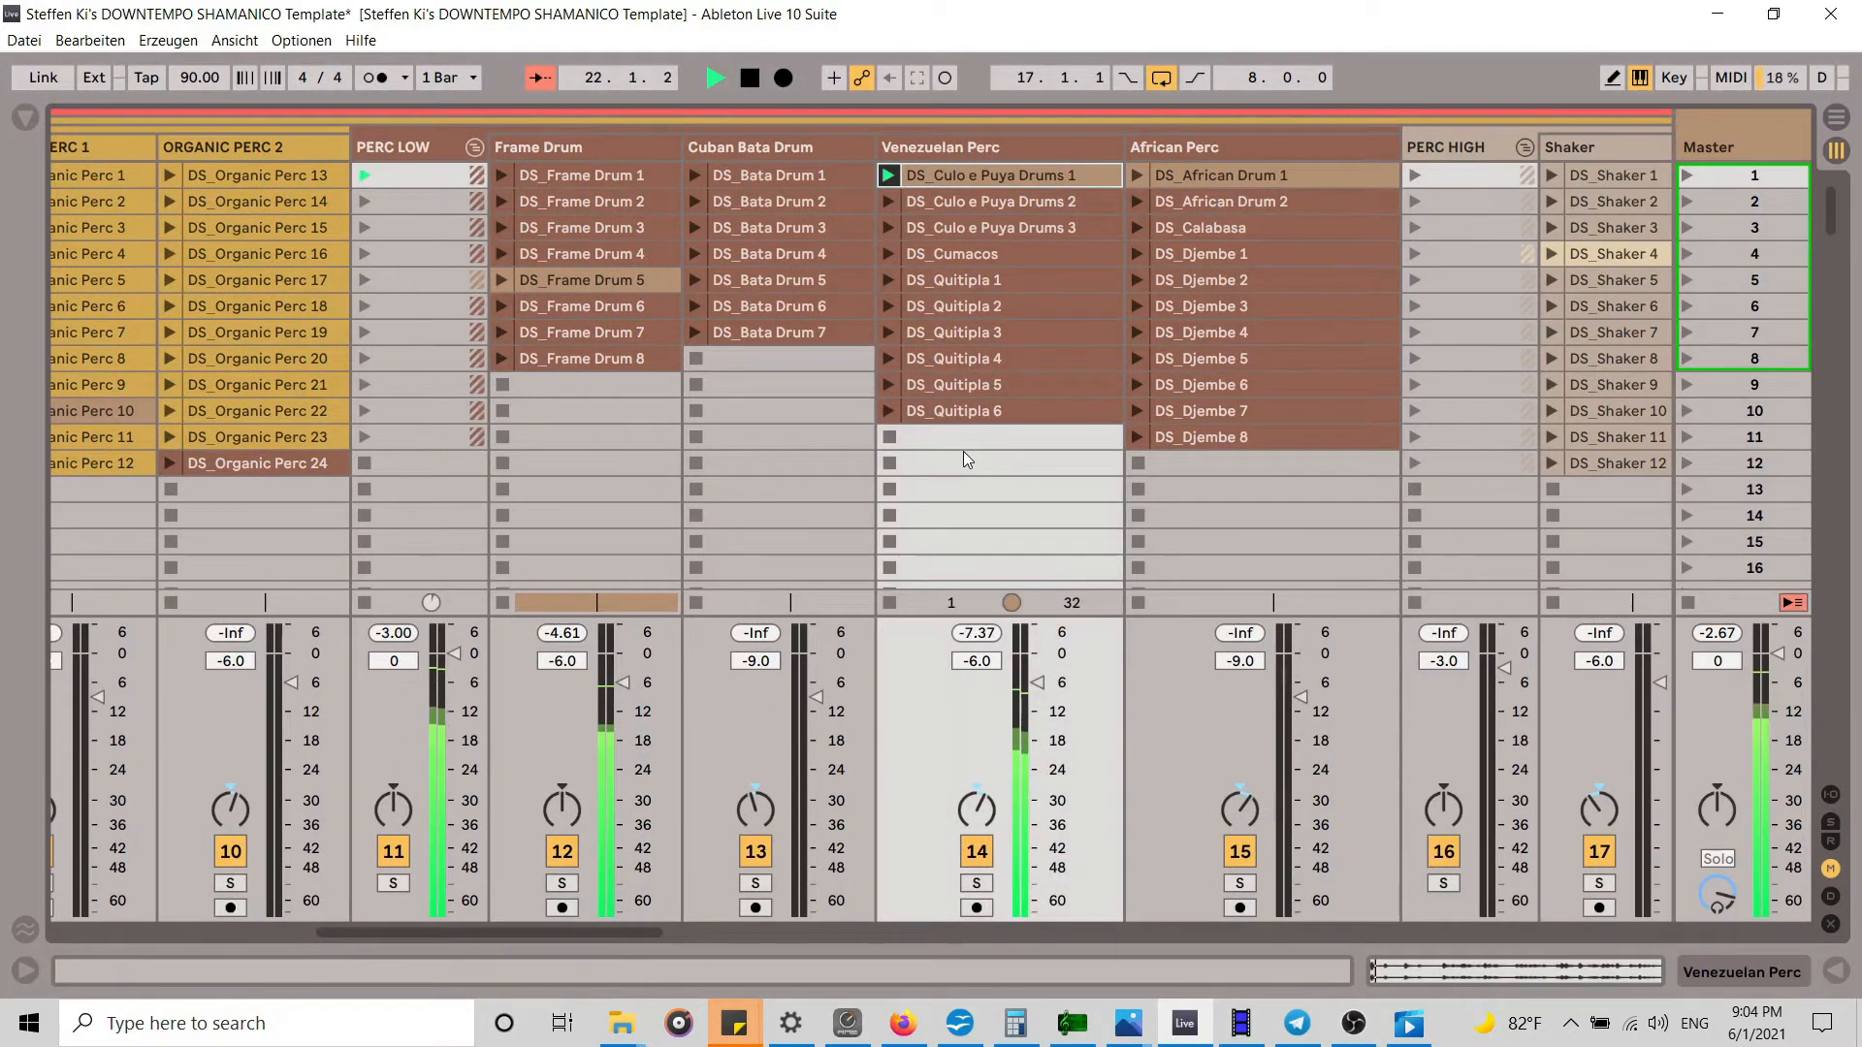
{"action": "left_click", "coordinate": [890, 438]}
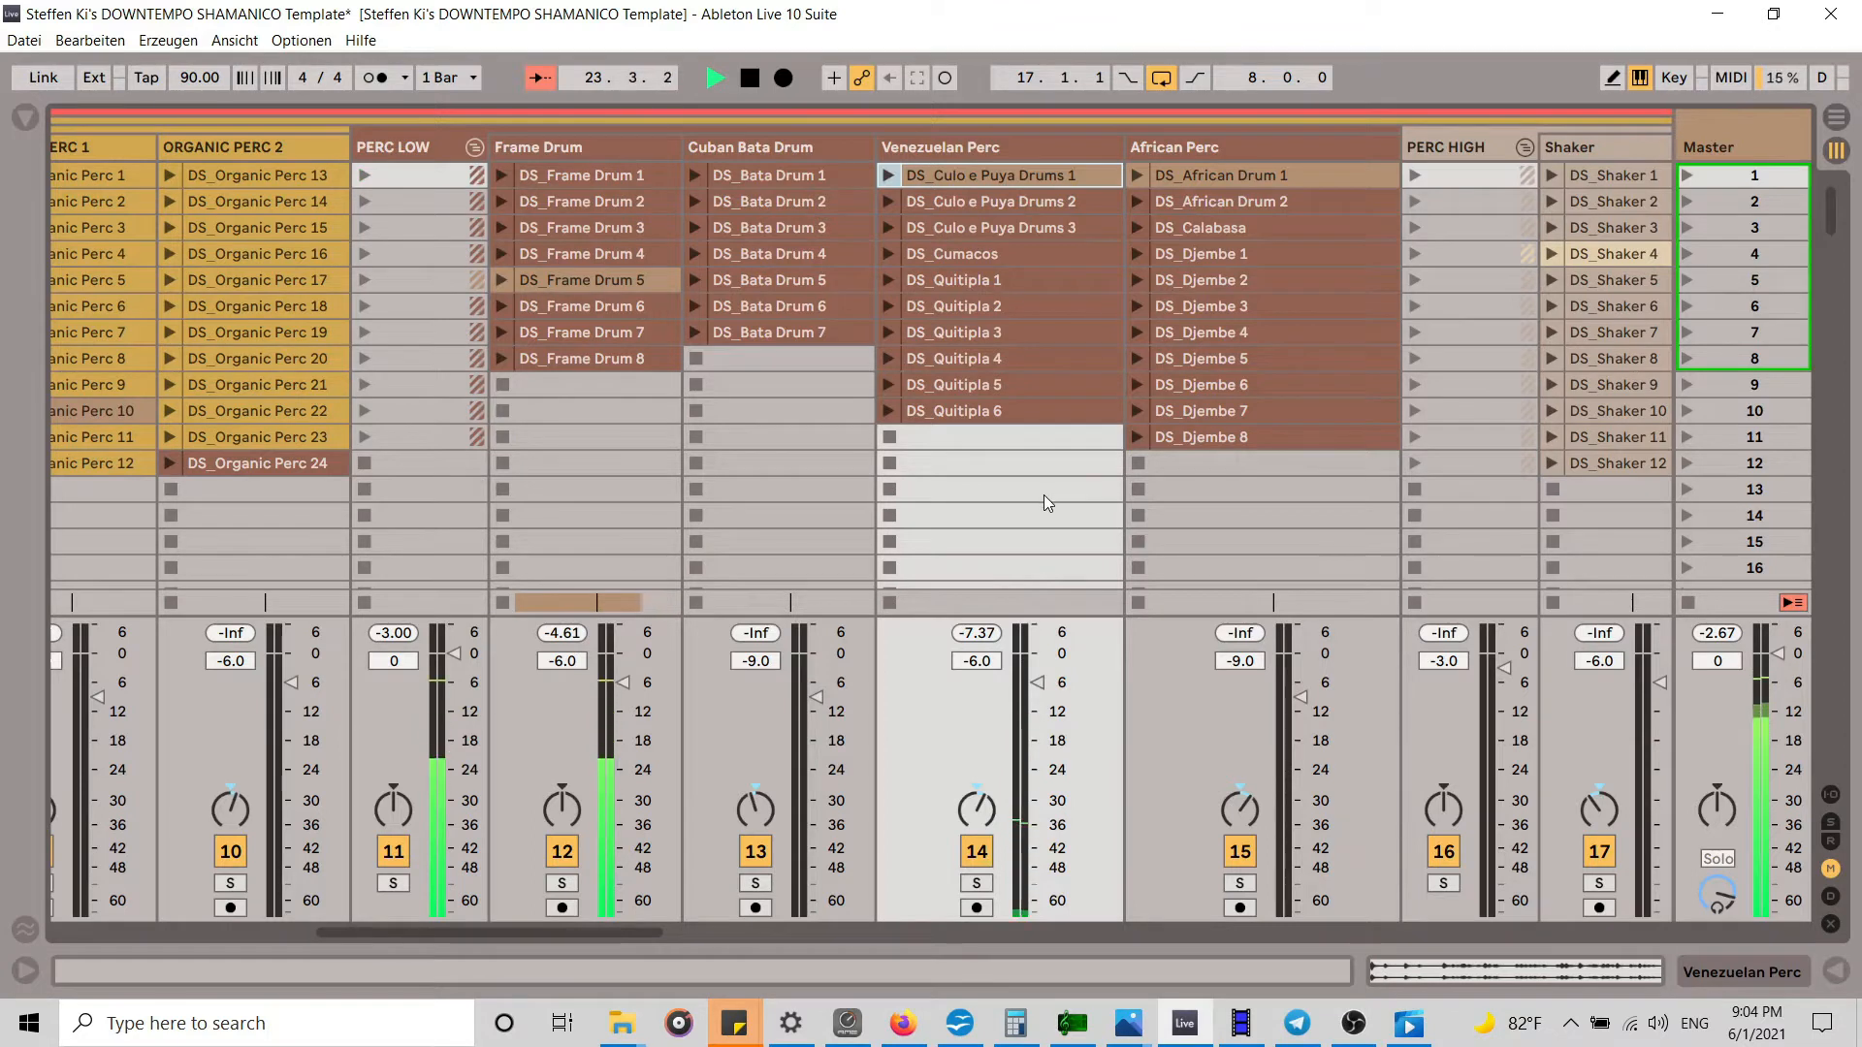
Step: Review the arrangement tracks down to the flute pads and select the looped Drop range from bar 17 to bar 25
{"action": "key", "text": "Tab"}
{"action": "scroll", "coordinate": [714, 366], "scroll_direction": "up", "scroll_amount": 5}
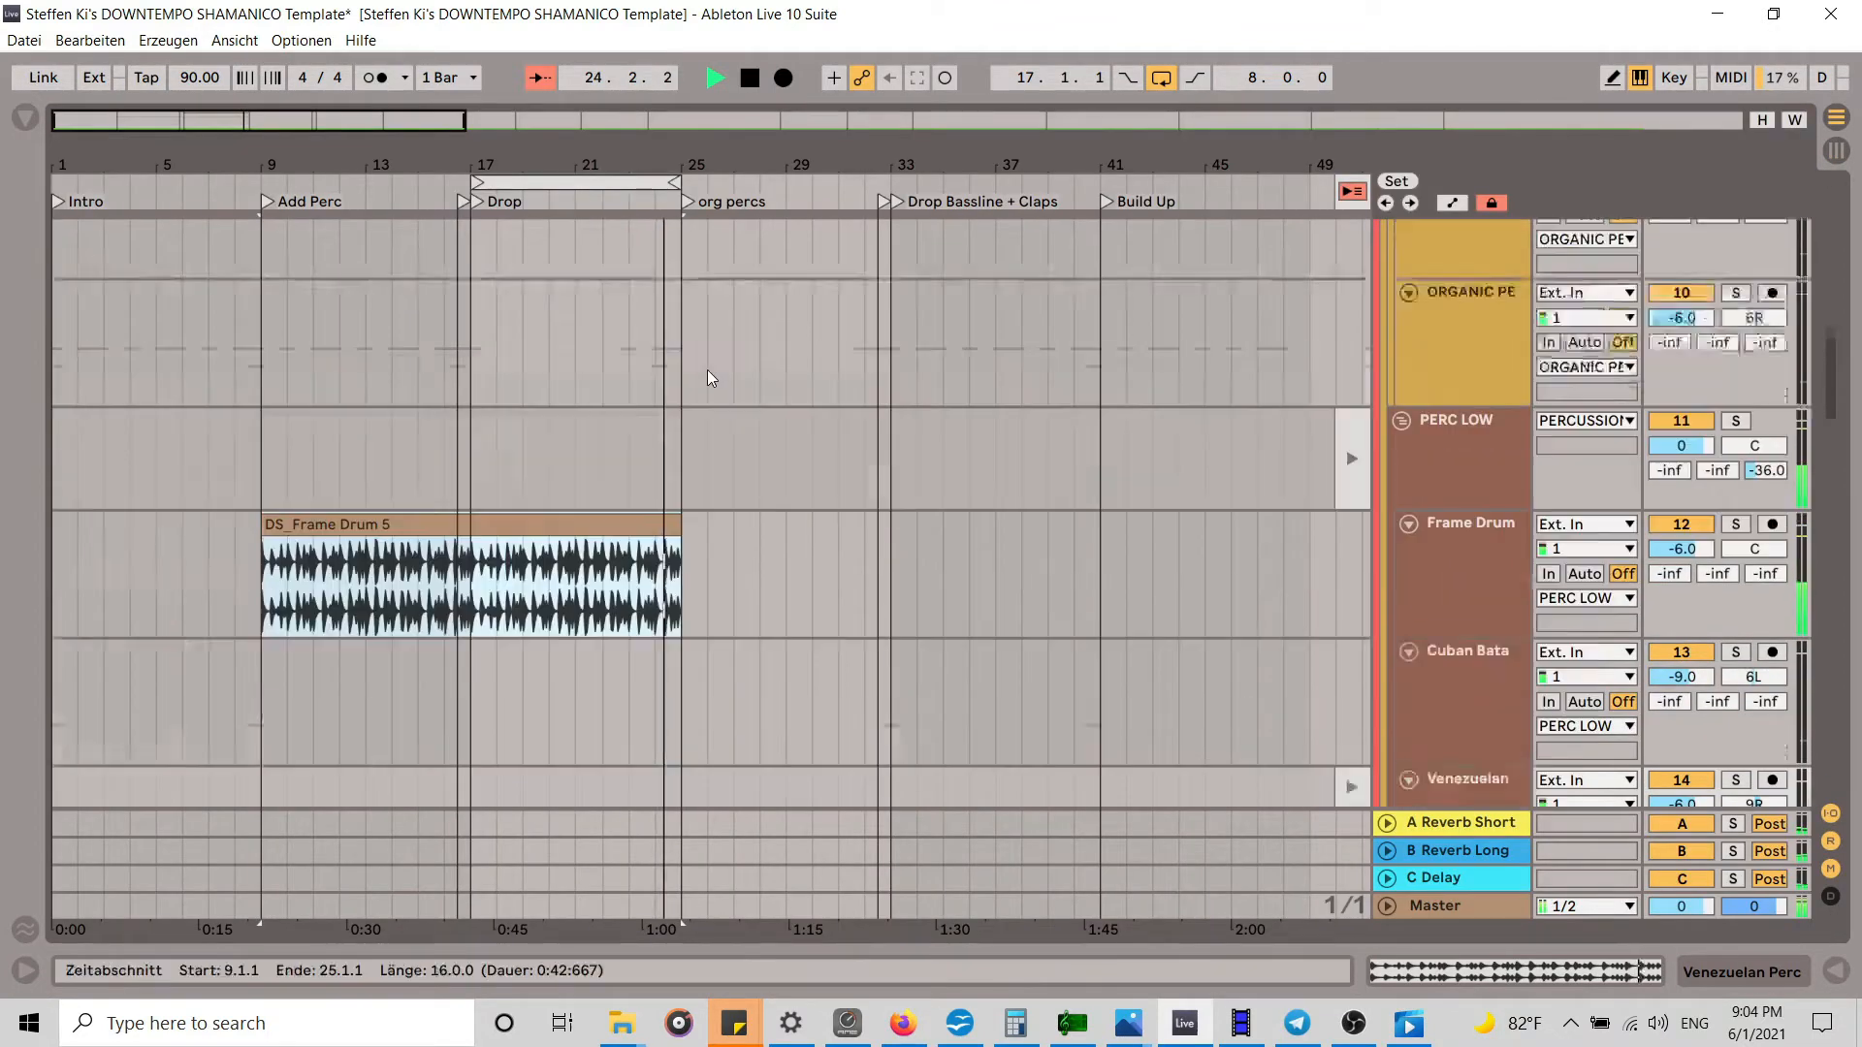
{"action": "scroll", "coordinate": [714, 532], "scroll_direction": "down", "scroll_amount": 10}
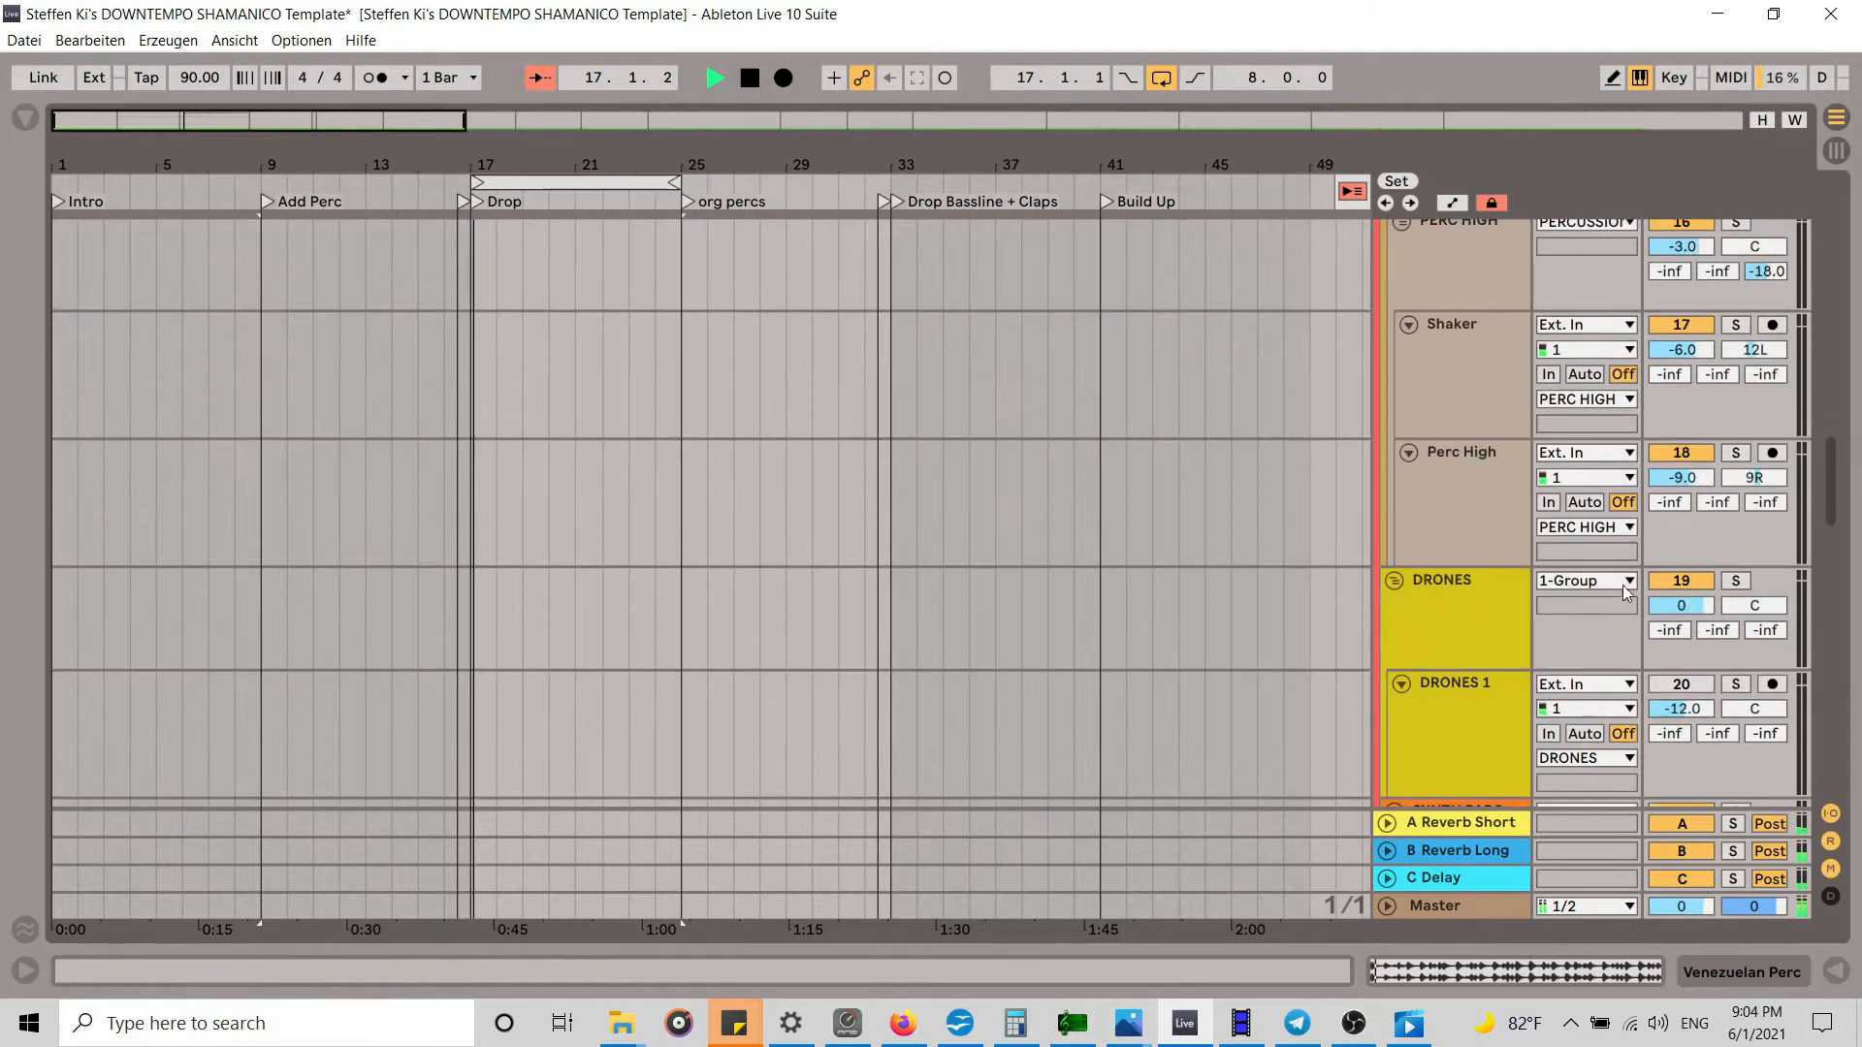
{"action": "left_click_drag", "start_coordinate": [1836, 519], "coordinate": [1836, 713]}
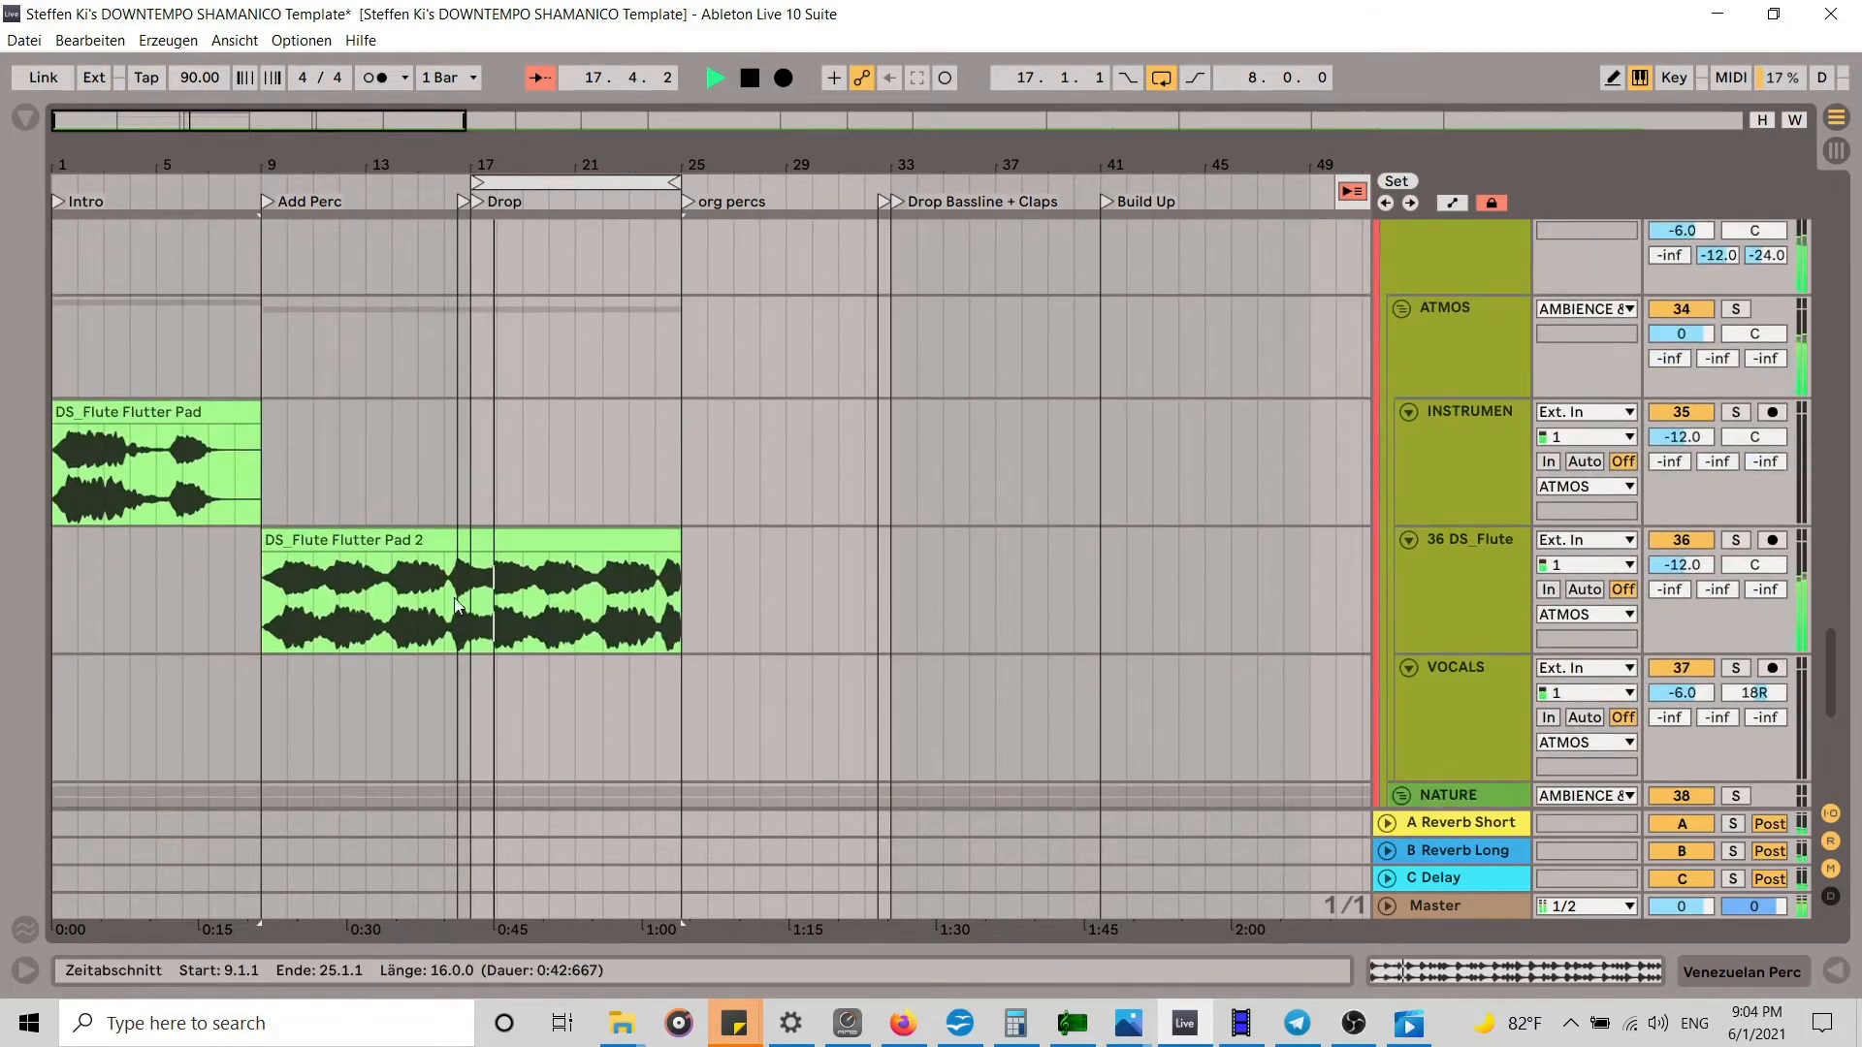
{"action": "left_click", "coordinate": [614, 188]}
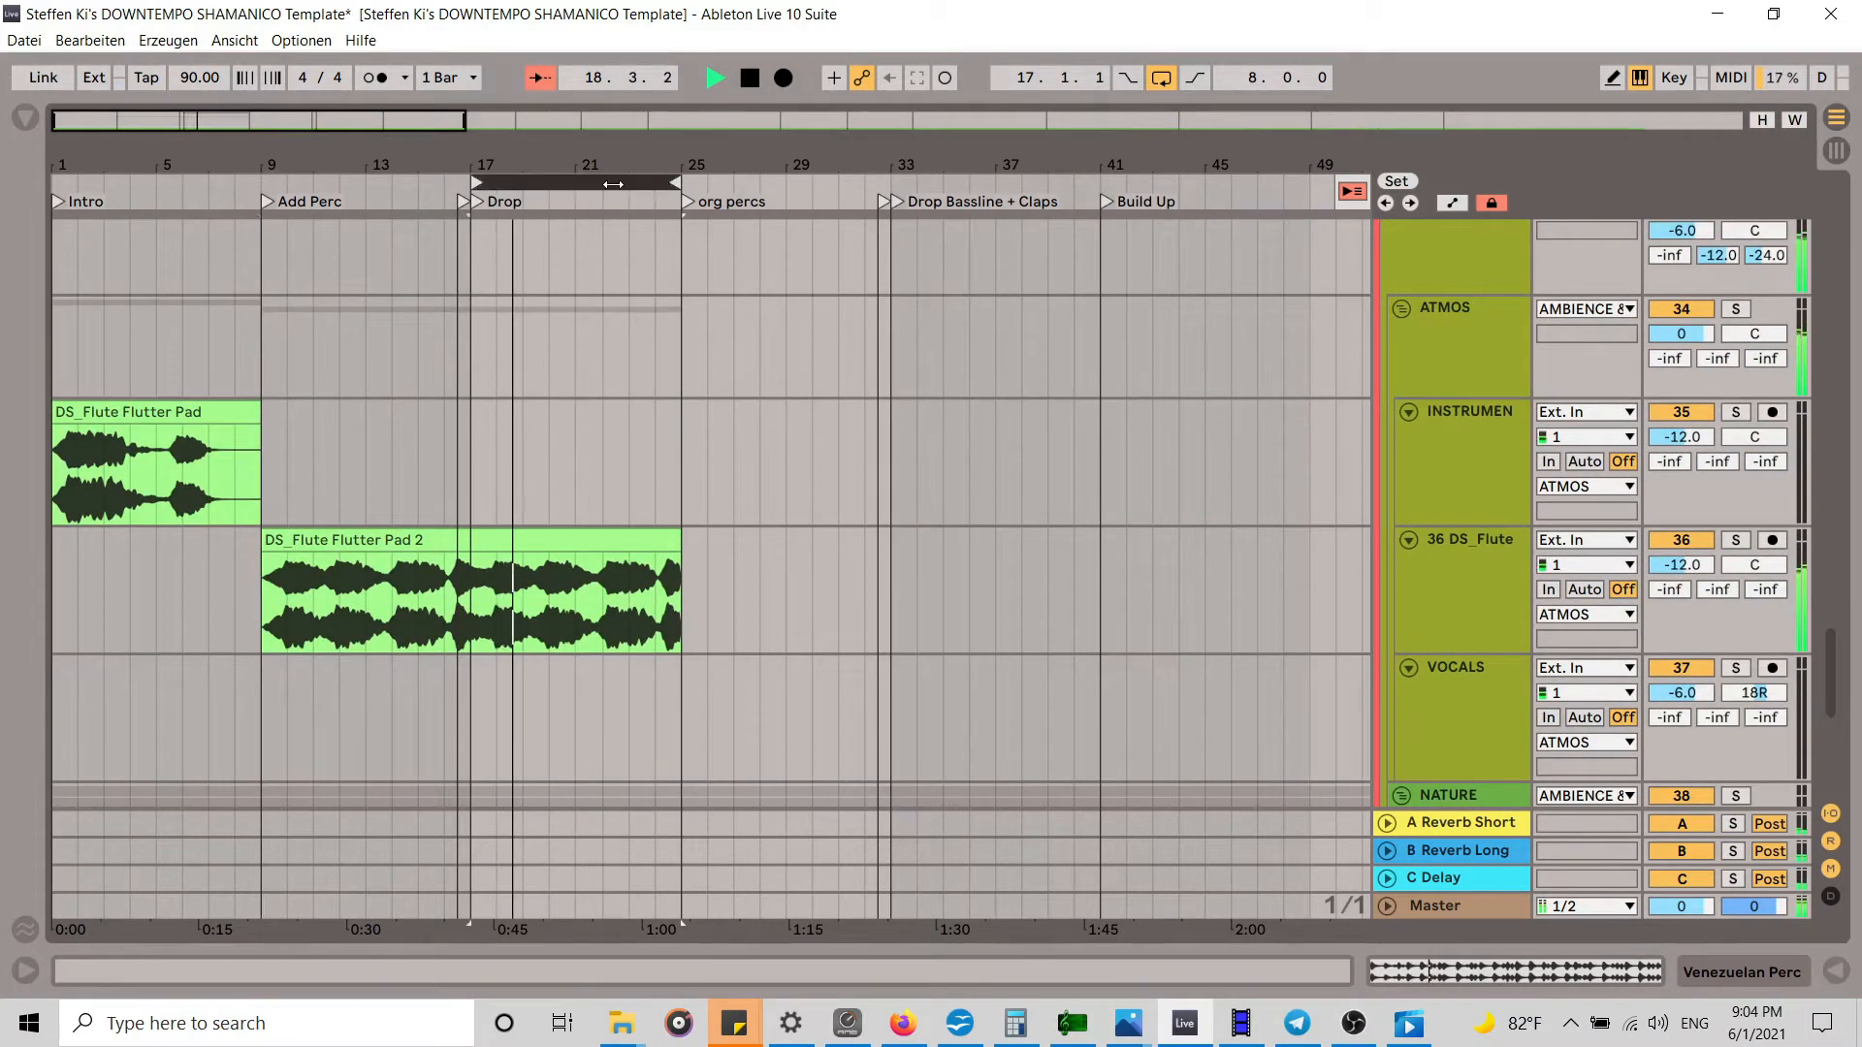
{"action": "left_click", "coordinate": [613, 184]}
Step: Audition the DS_SYNTH PADS Dreaming Pad session clip on the CHORD PADS track over the looped Drop
{"action": "key", "text": "Tab"}
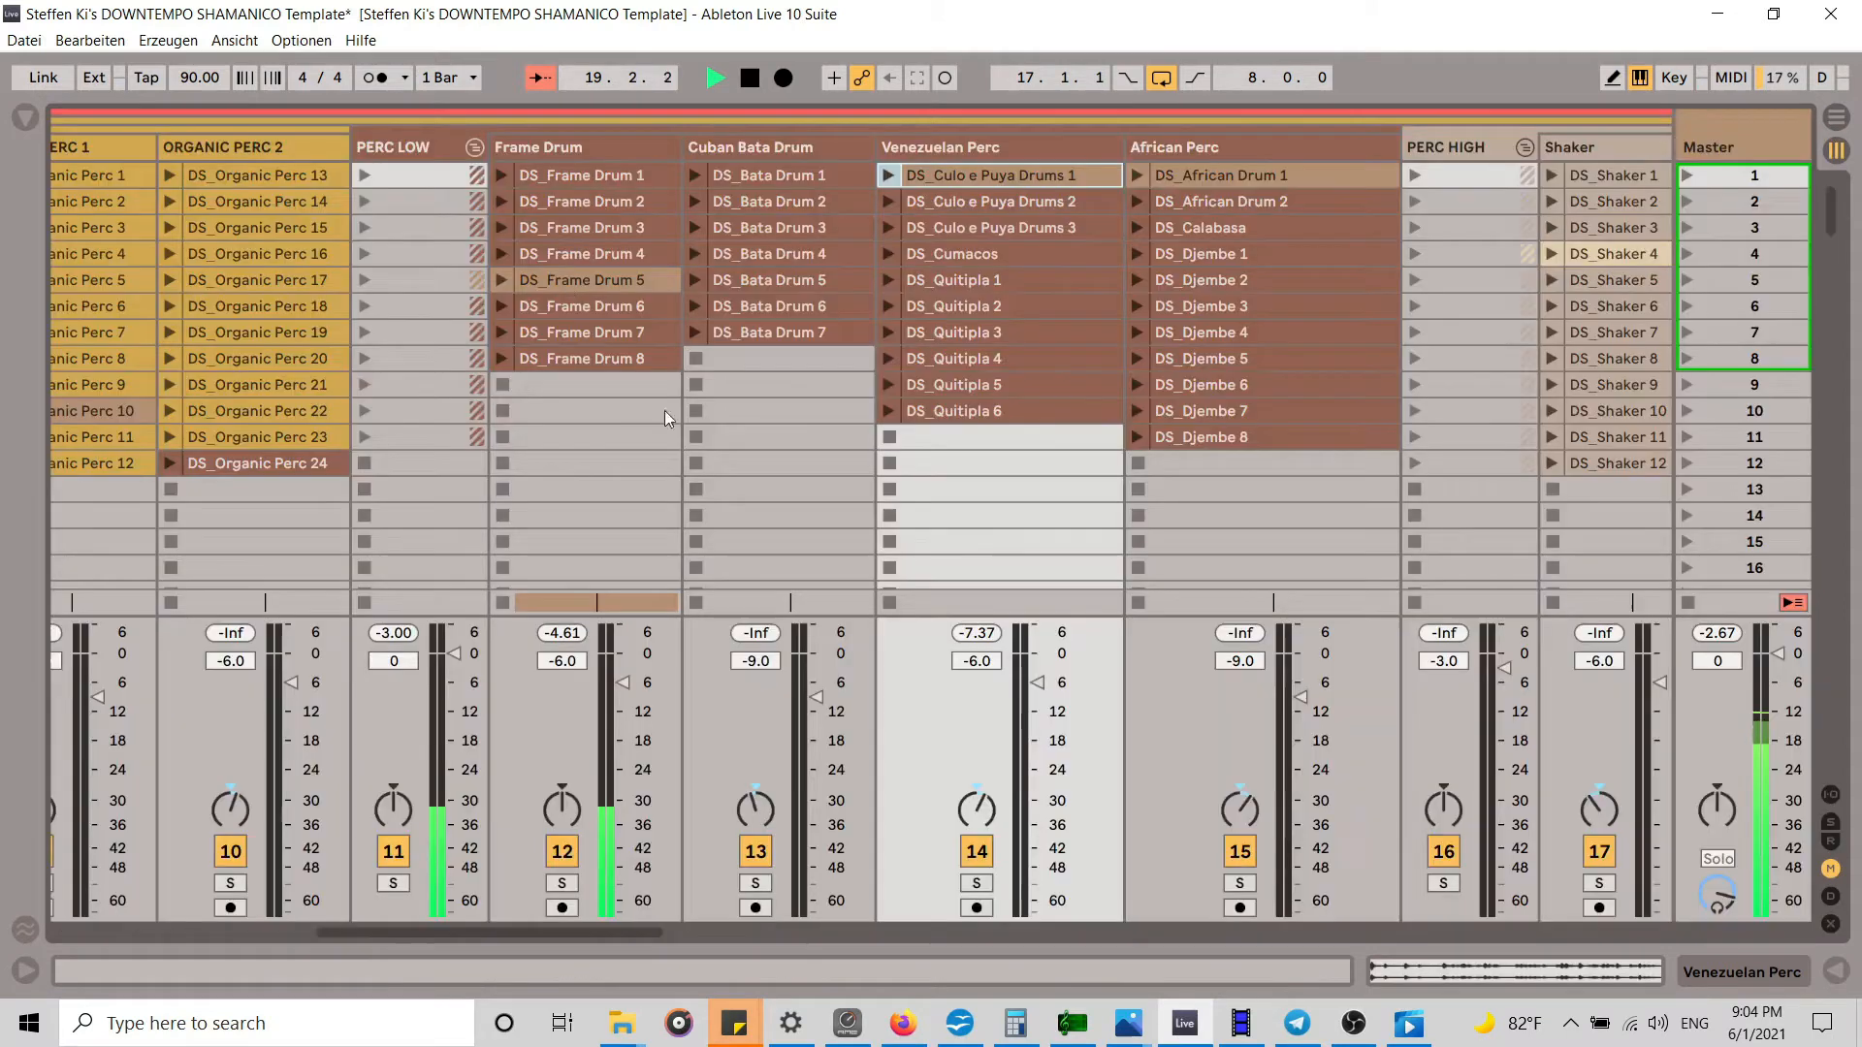
{"action": "left_click_drag", "start_coordinate": [566, 928], "coordinate": [1040, 887]}
{"action": "left_click", "coordinate": [226, 384]}
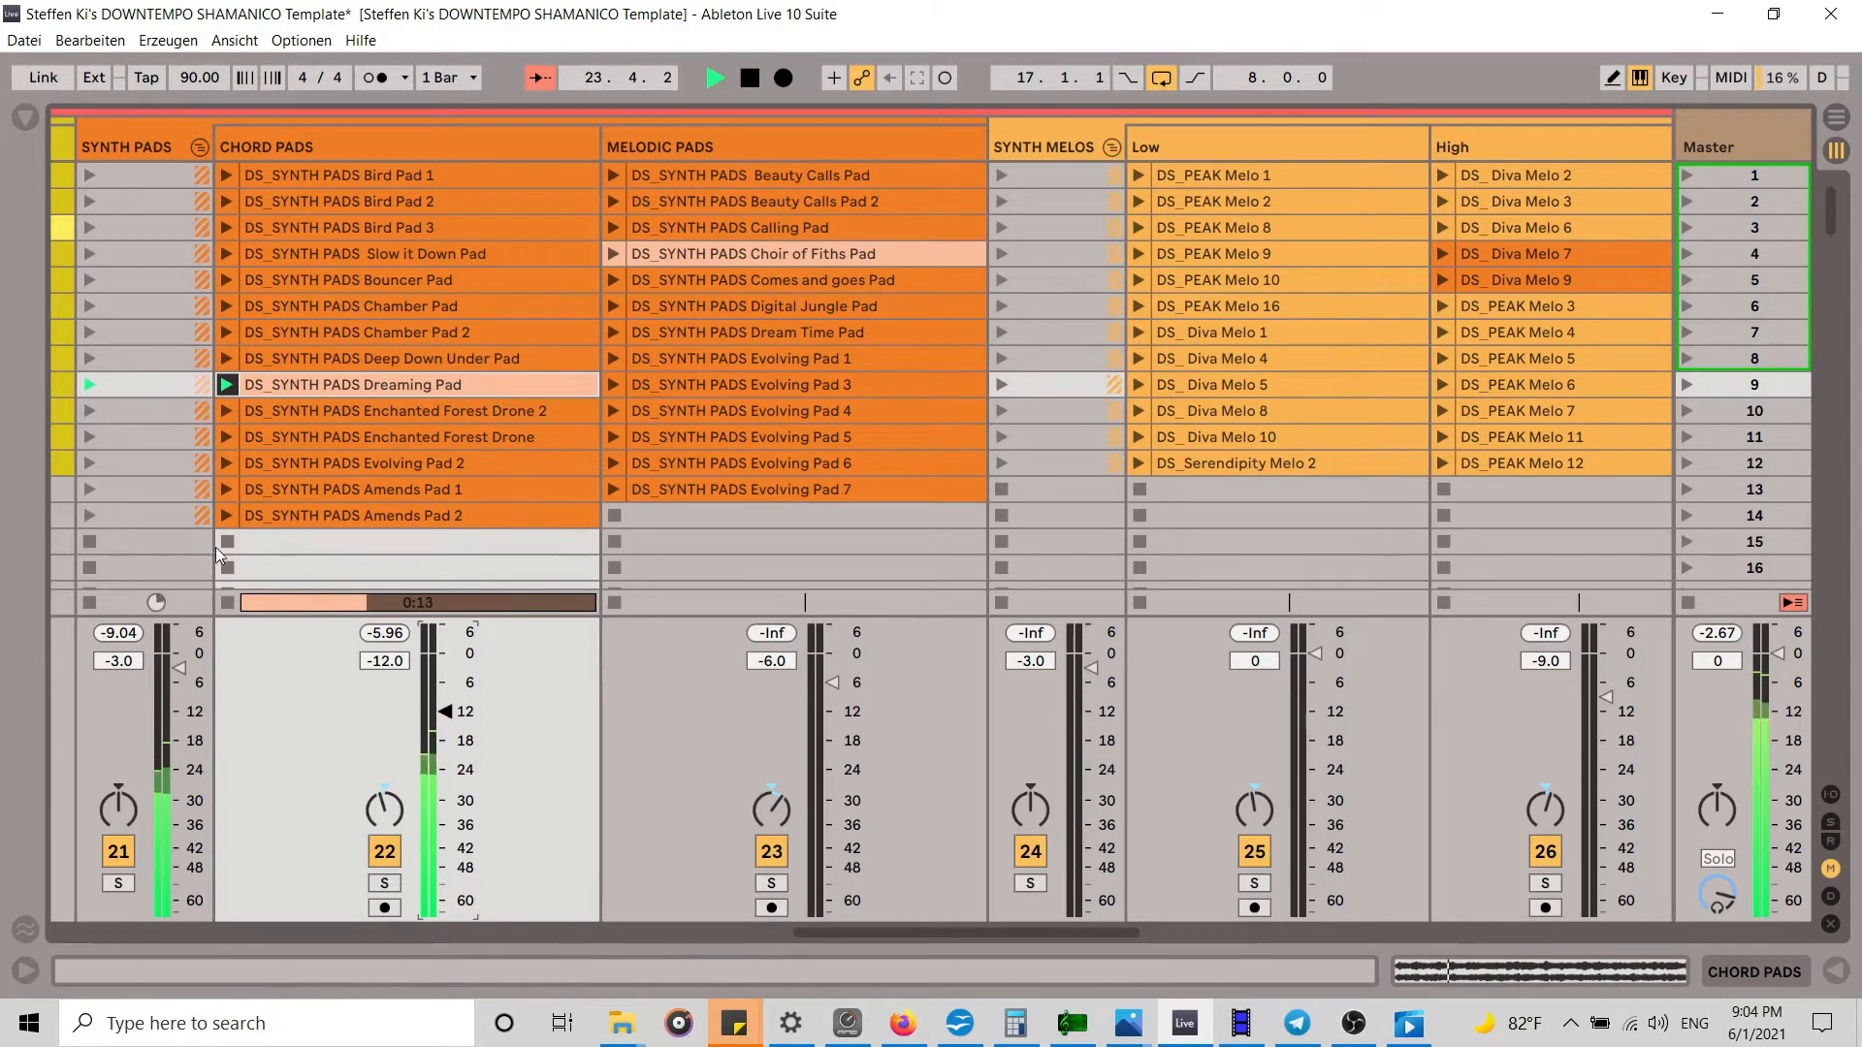
Step: Audition DS_SYNTH PADS Choir of Fiths Pad, lower the MELODIC PADS volume to -12.0 dB, and stop the clip
{"action": "left_click", "coordinate": [614, 253]}
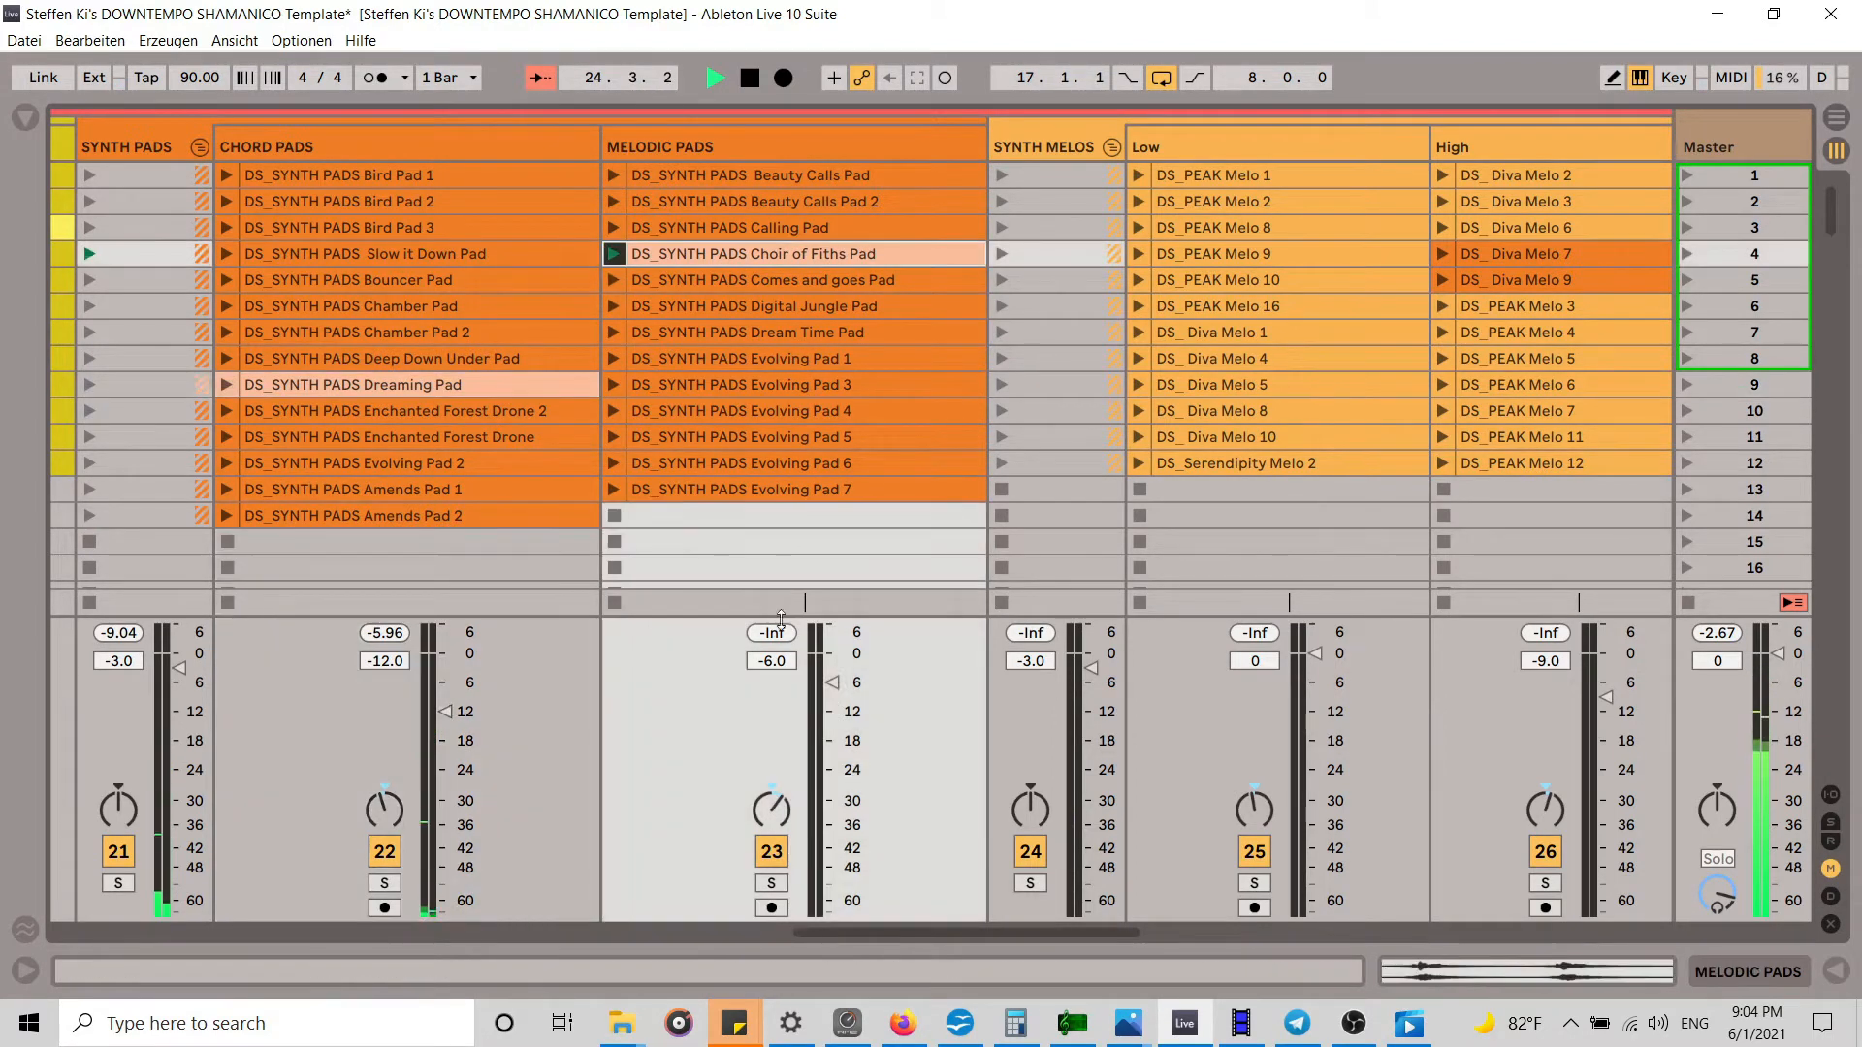
{"action": "left_click_drag", "start_coordinate": [836, 689], "coordinate": [836, 690]}
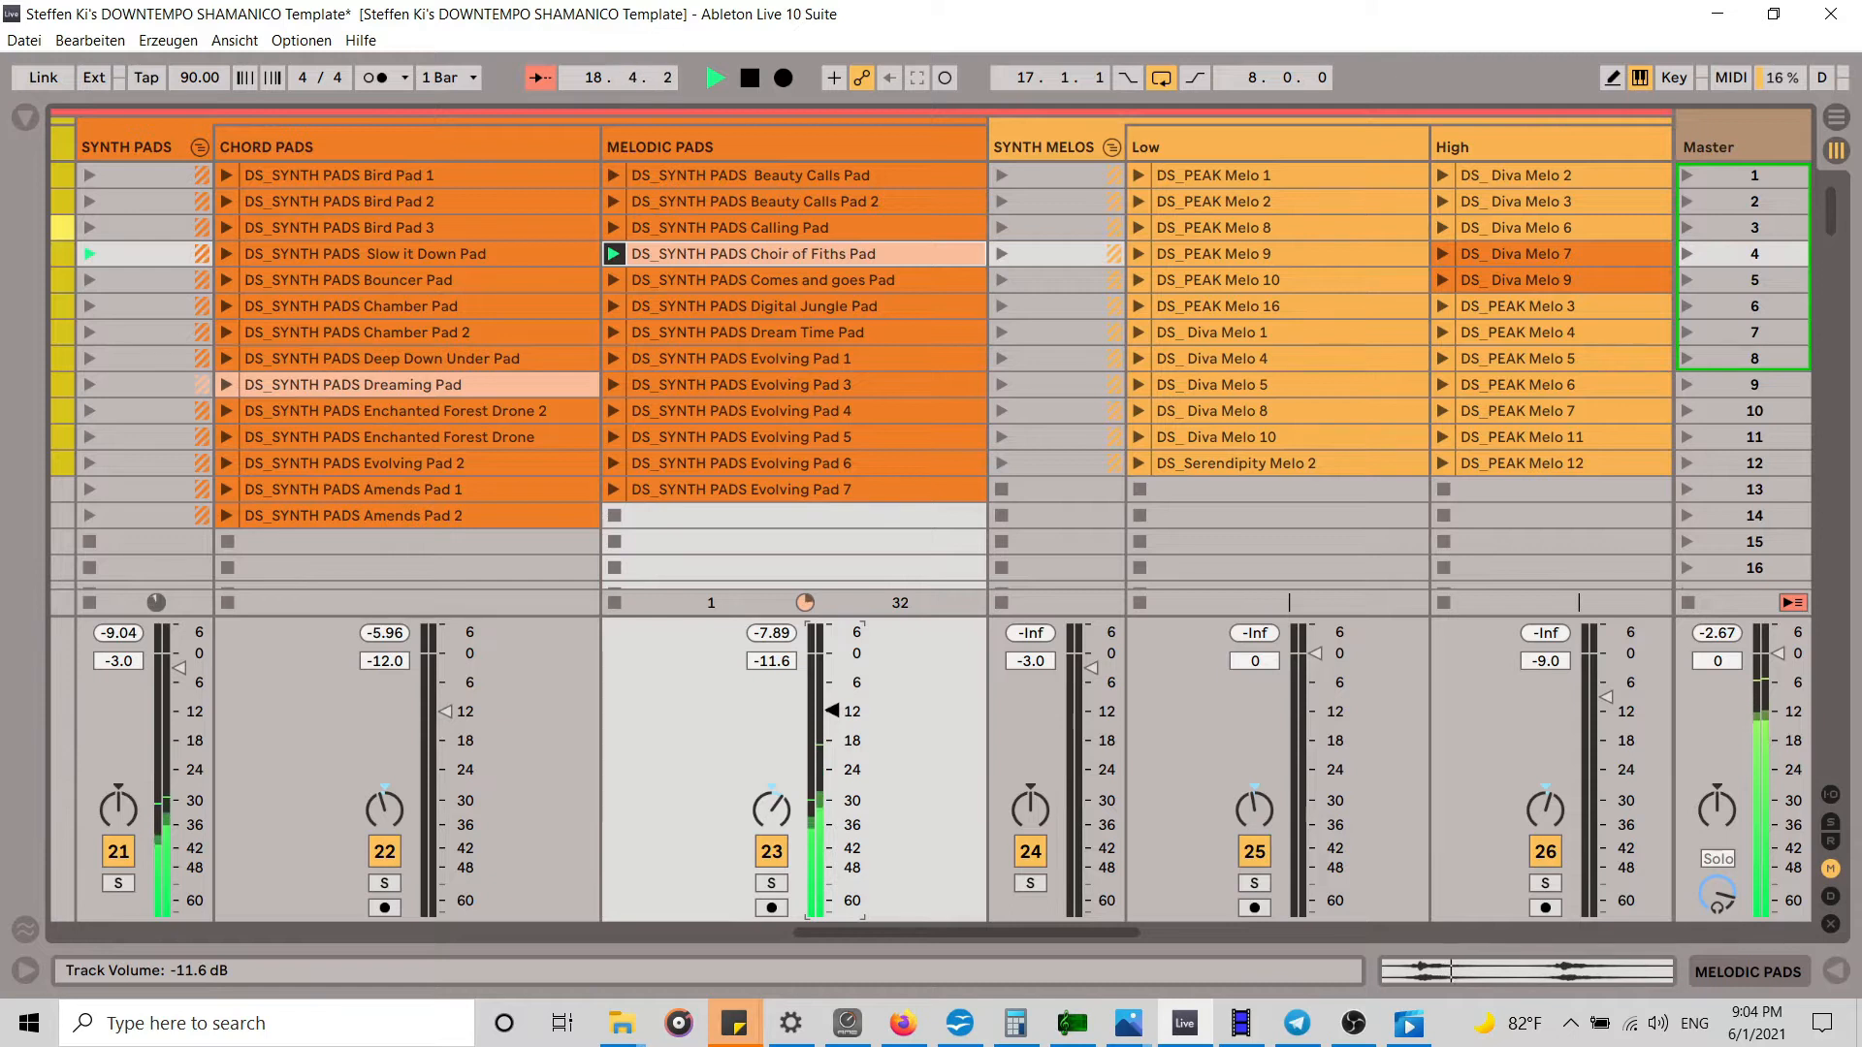
{"action": "left_click", "coordinate": [614, 522]}
Step: Copy the DS_SYNTH PADS Dreaming Pad clip onto the arrangement's CHORD PADS track at bar 17, and return playback to the arrangement
{"action": "right_click", "coordinate": [463, 392]}
{"action": "left_click", "coordinate": [509, 400]}
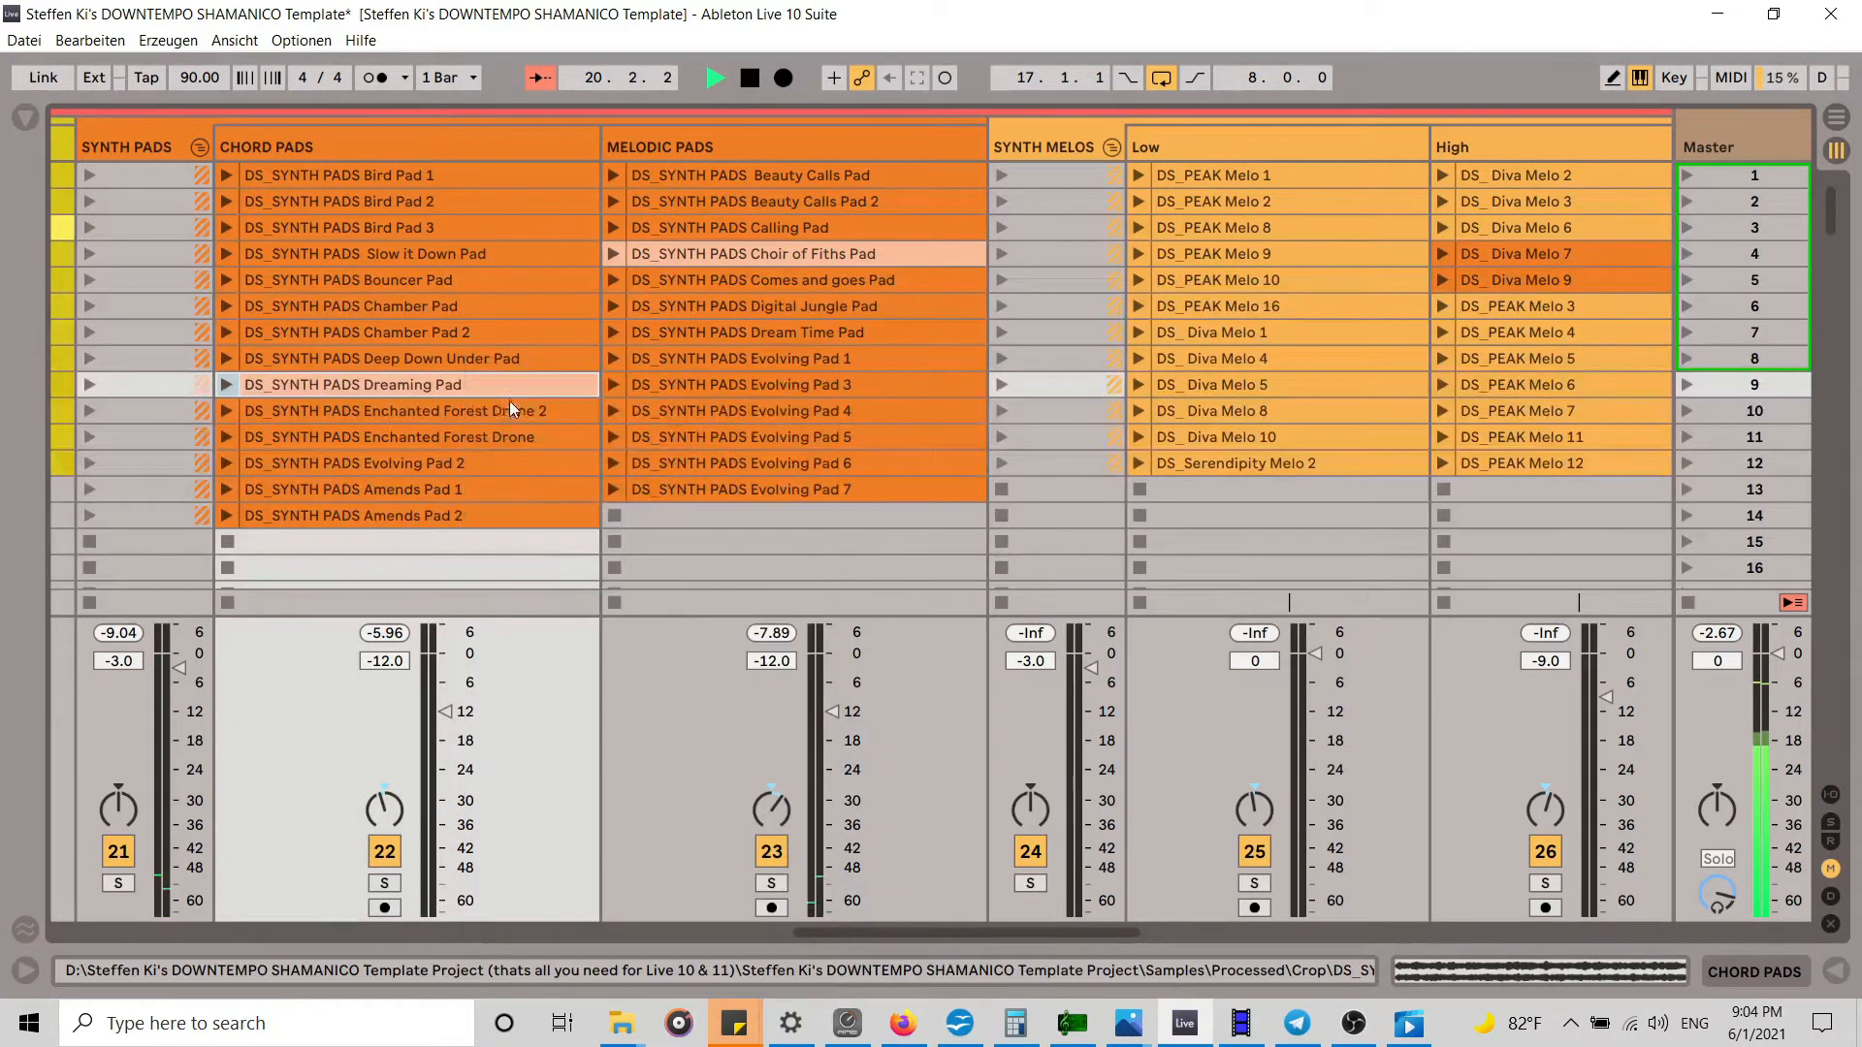
{"action": "key", "text": "Tab"}
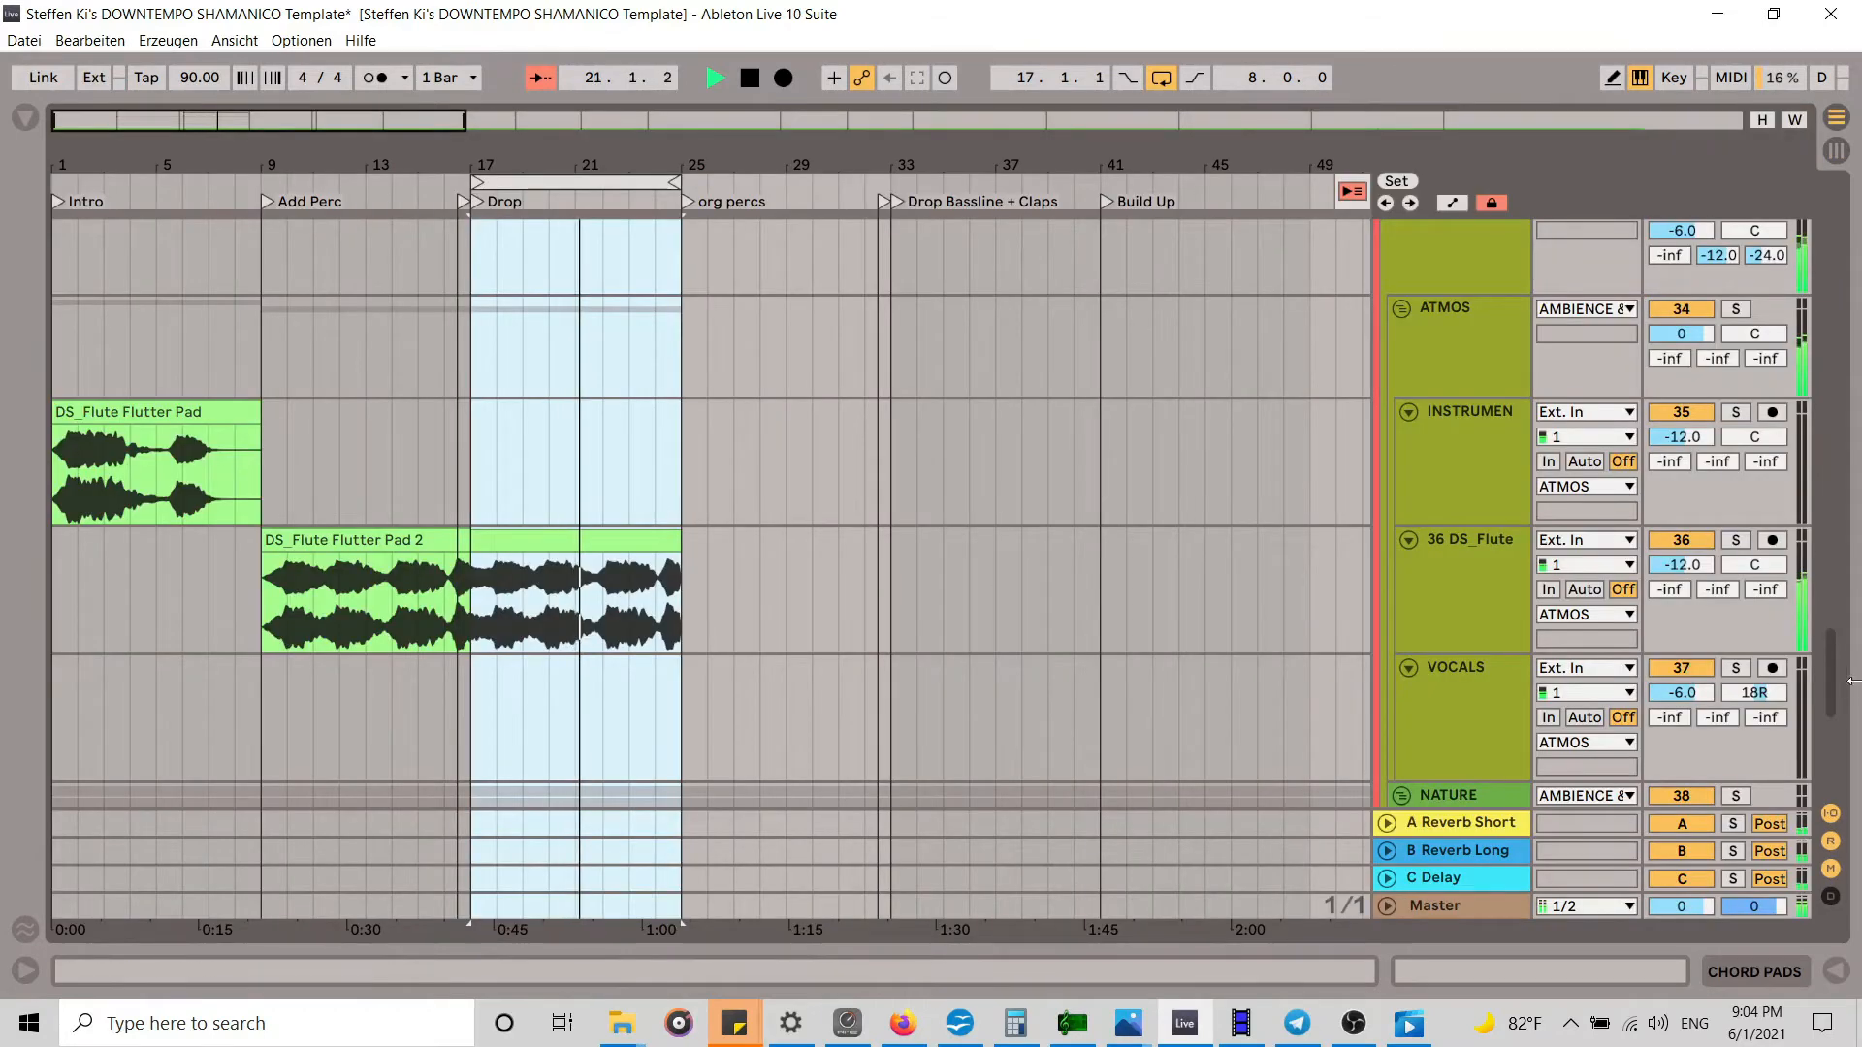
{"action": "scroll", "coordinate": [1843, 679], "scroll_direction": "down", "scroll_amount": 5}
{"action": "key", "text": "Tab"}
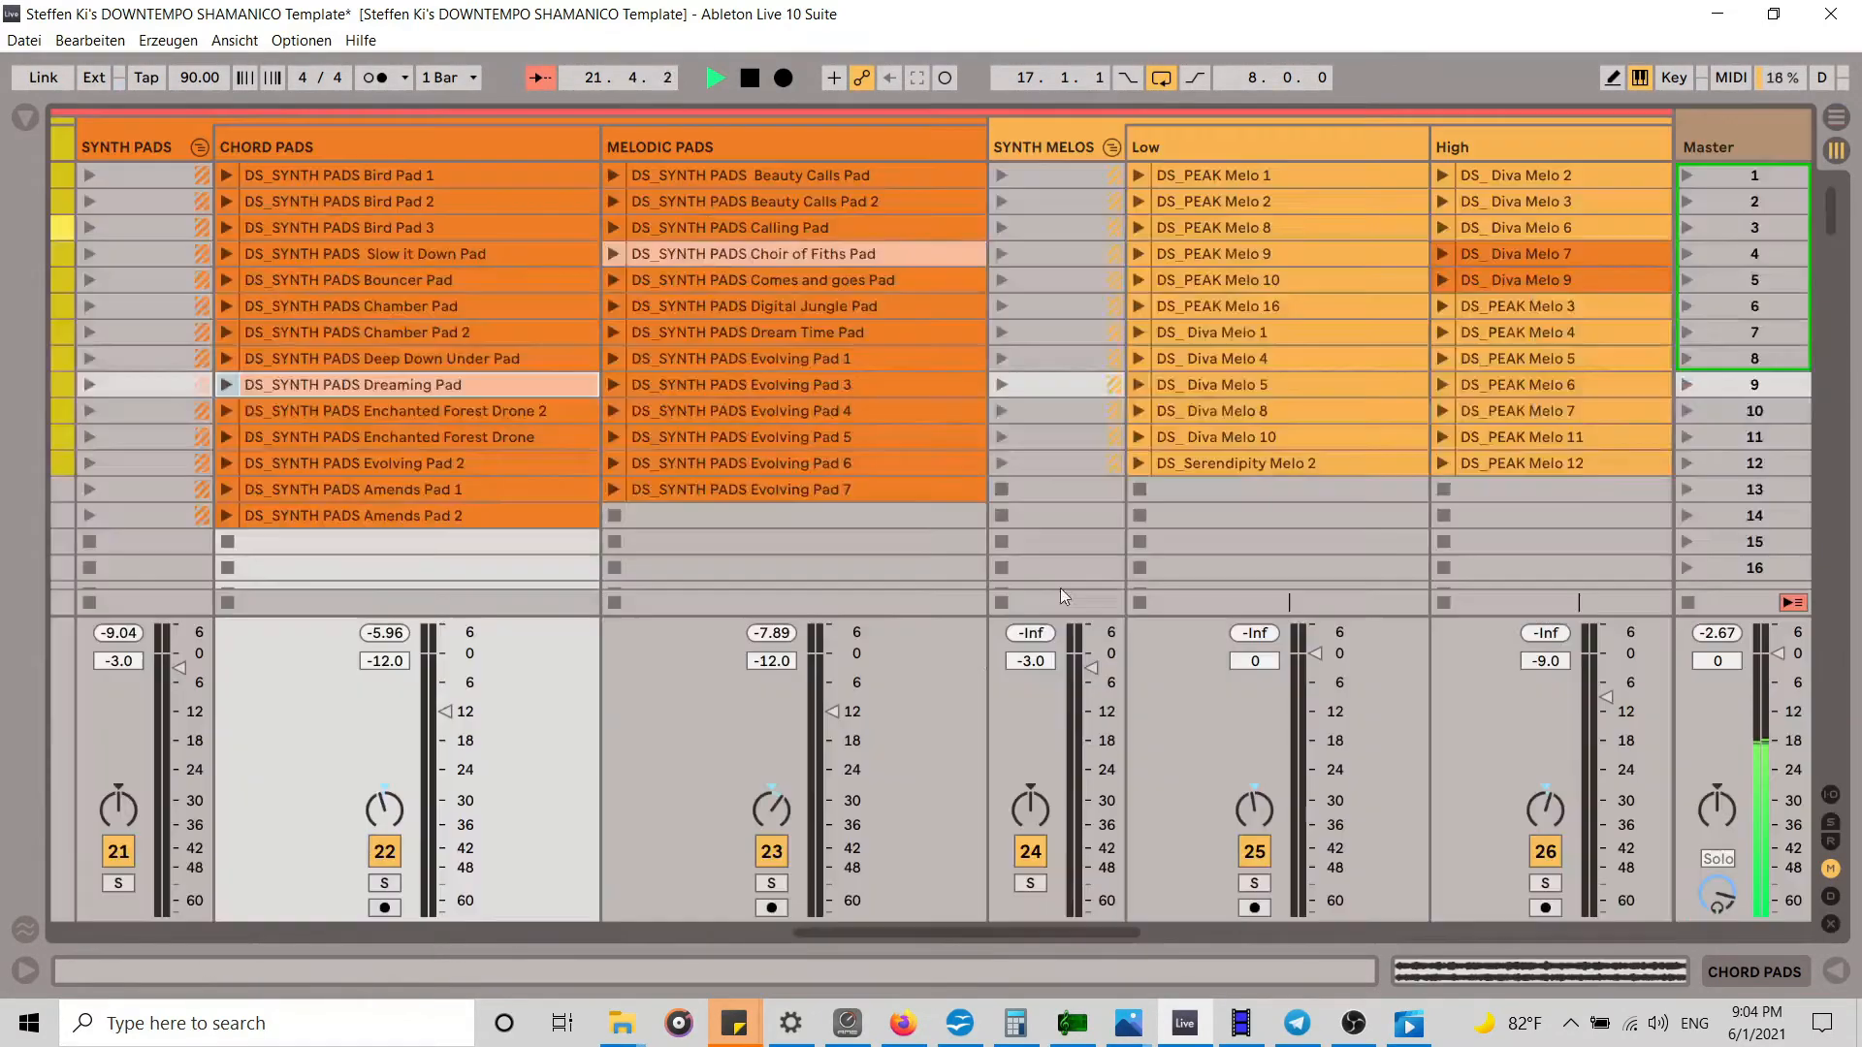
{"action": "key", "text": "Tab"}
{"action": "scroll", "coordinate": [1833, 625], "scroll_direction": "down", "scroll_amount": 5}
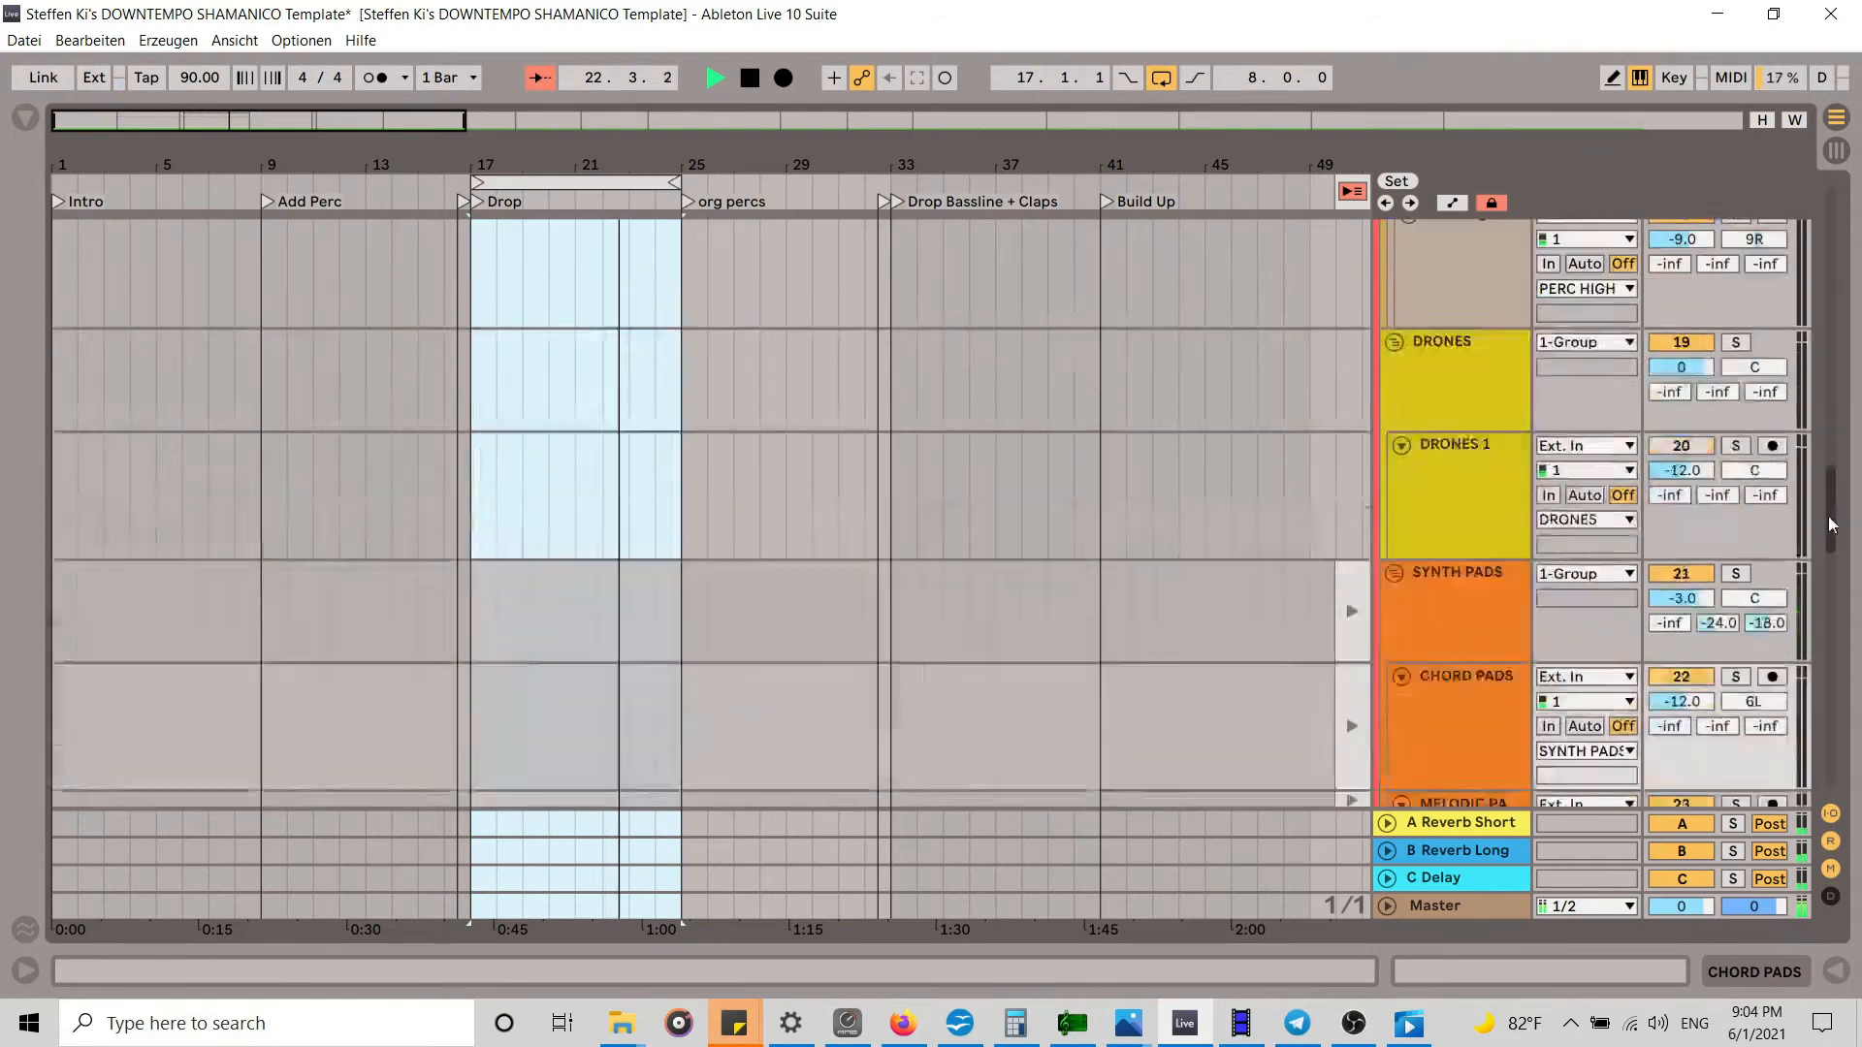
{"action": "scroll", "coordinate": [1833, 626], "scroll_direction": "up", "scroll_amount": 8}
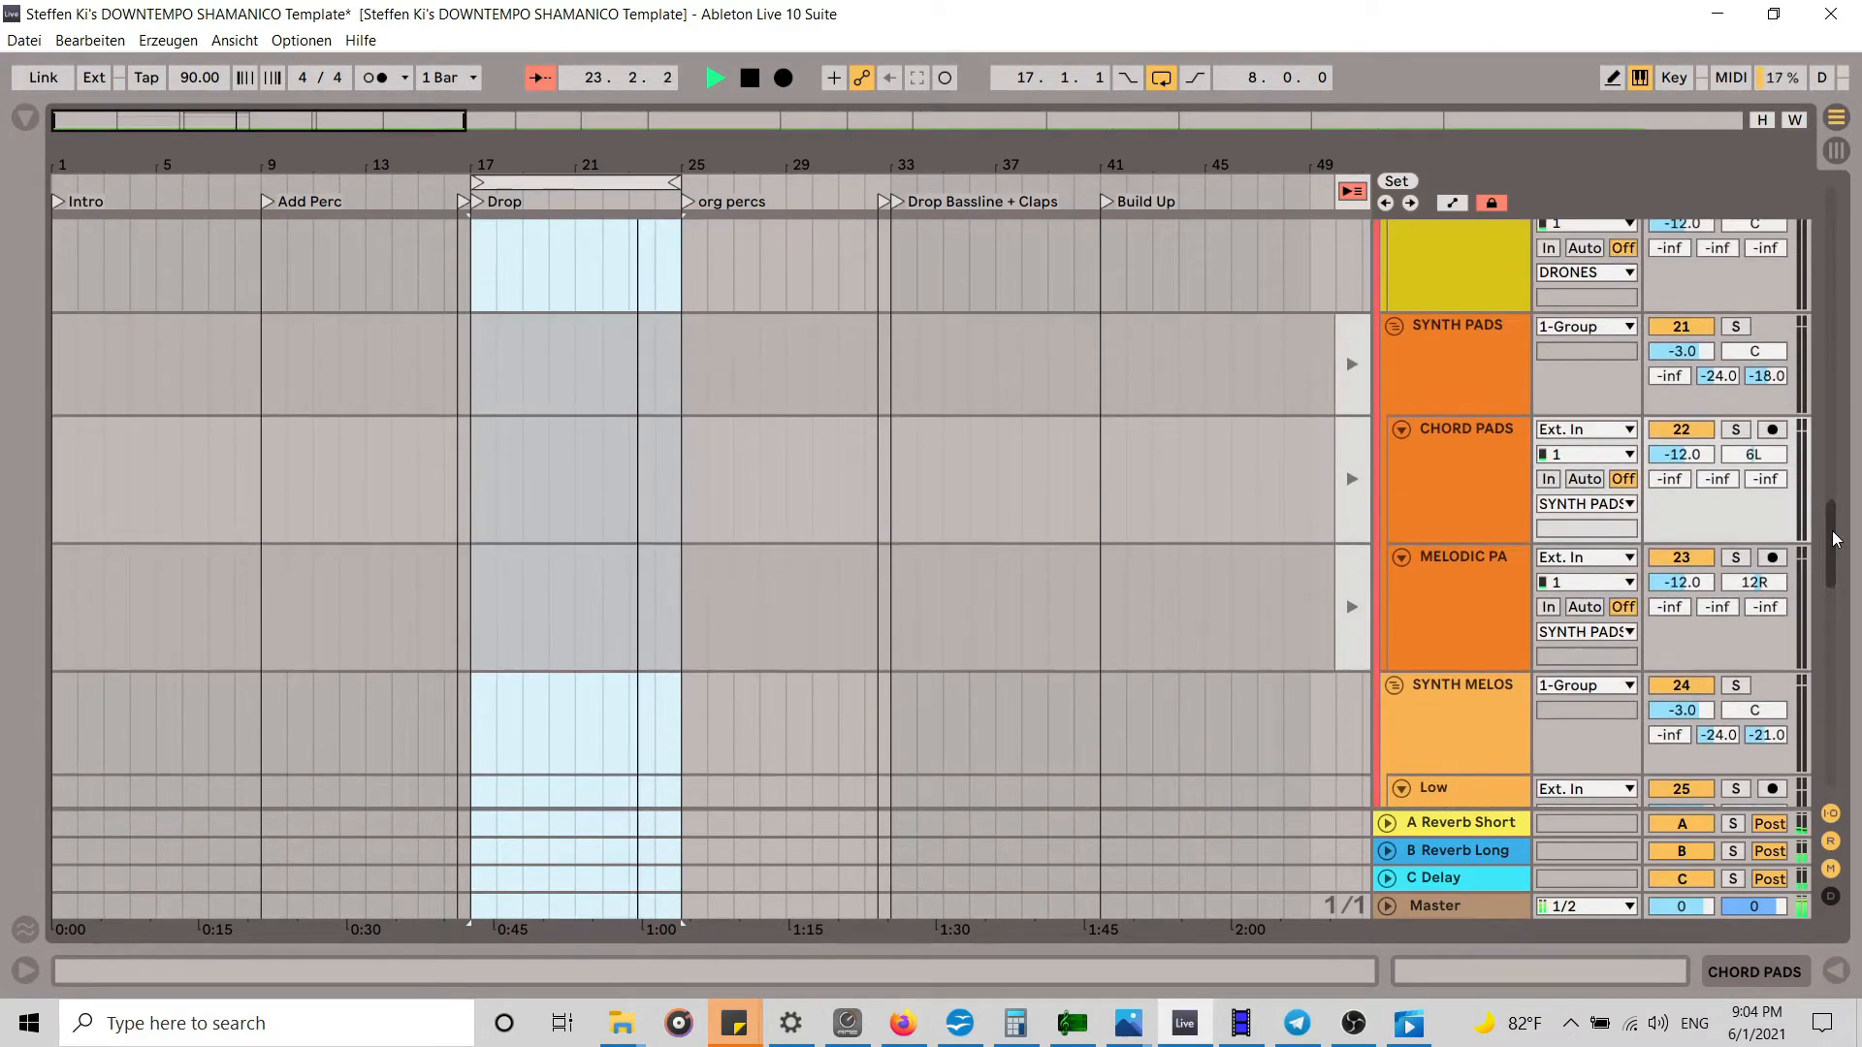
{"action": "left_click", "coordinate": [479, 430]}
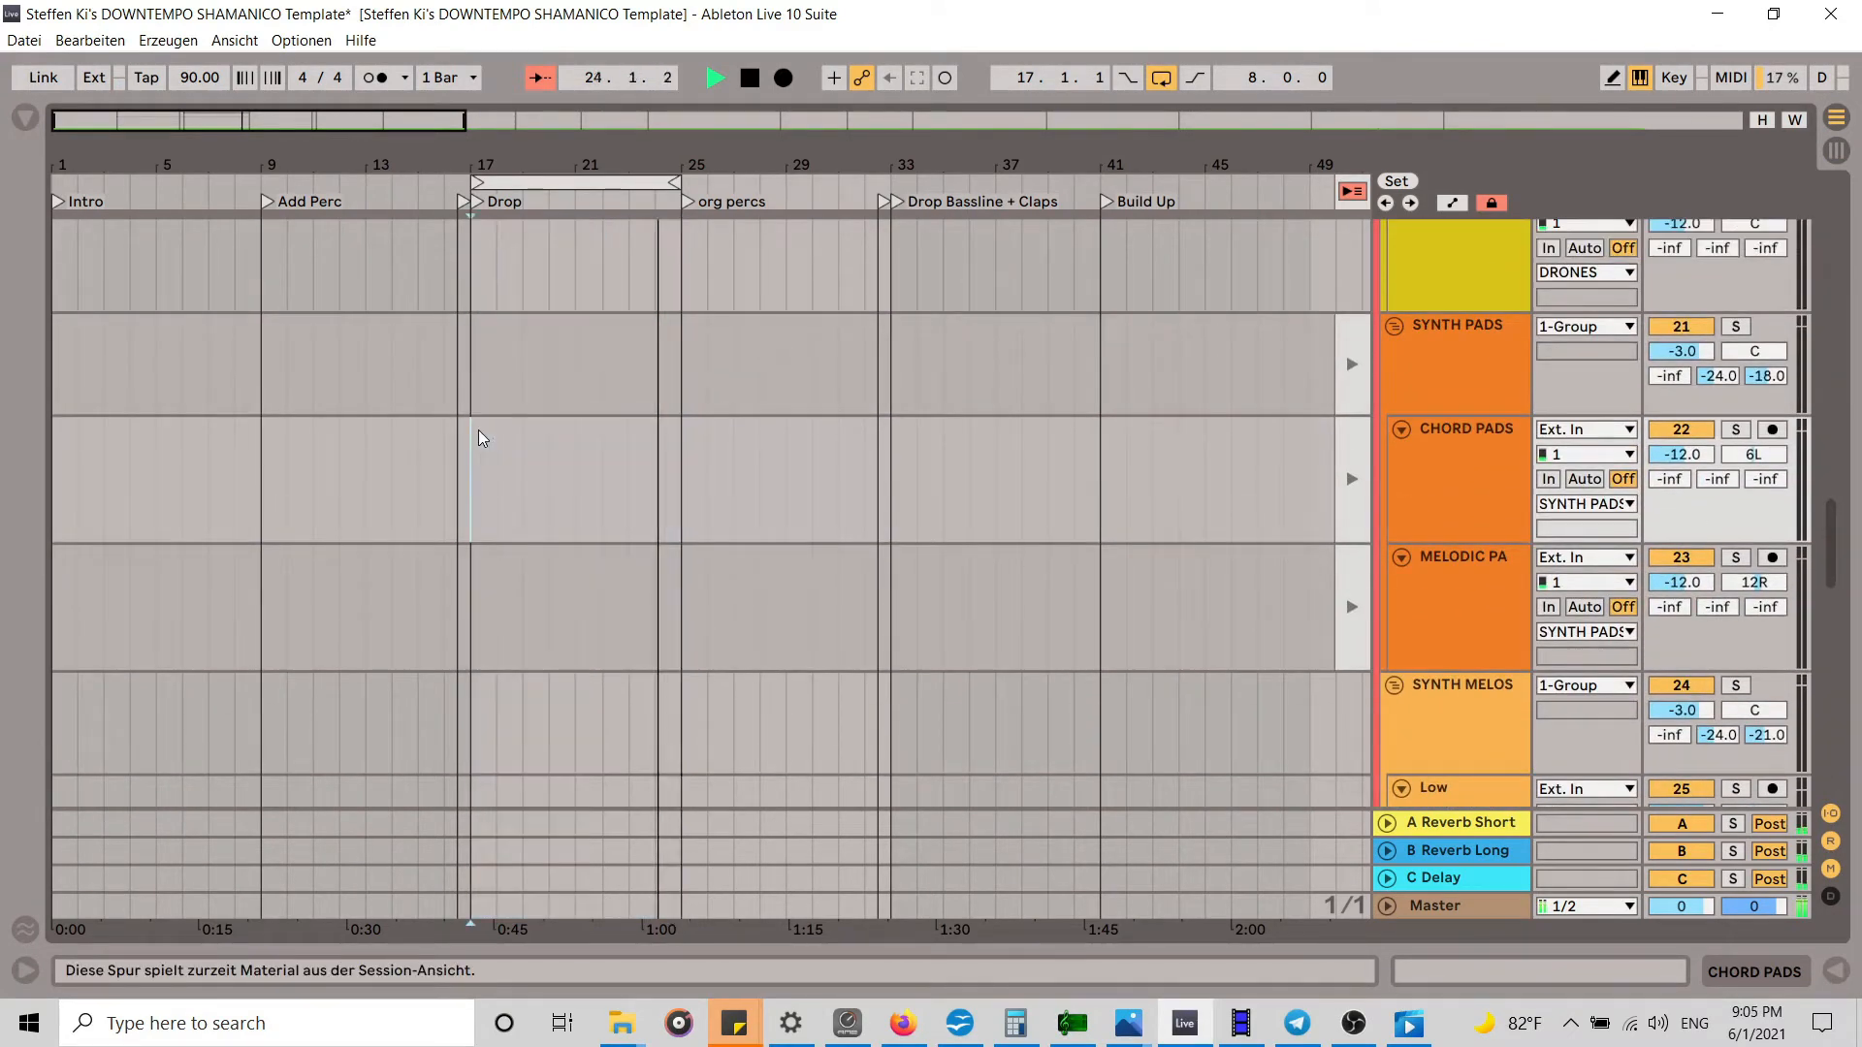
{"action": "key", "text": "ctrl+v"}
{"action": "left_click", "coordinate": [1352, 191]}
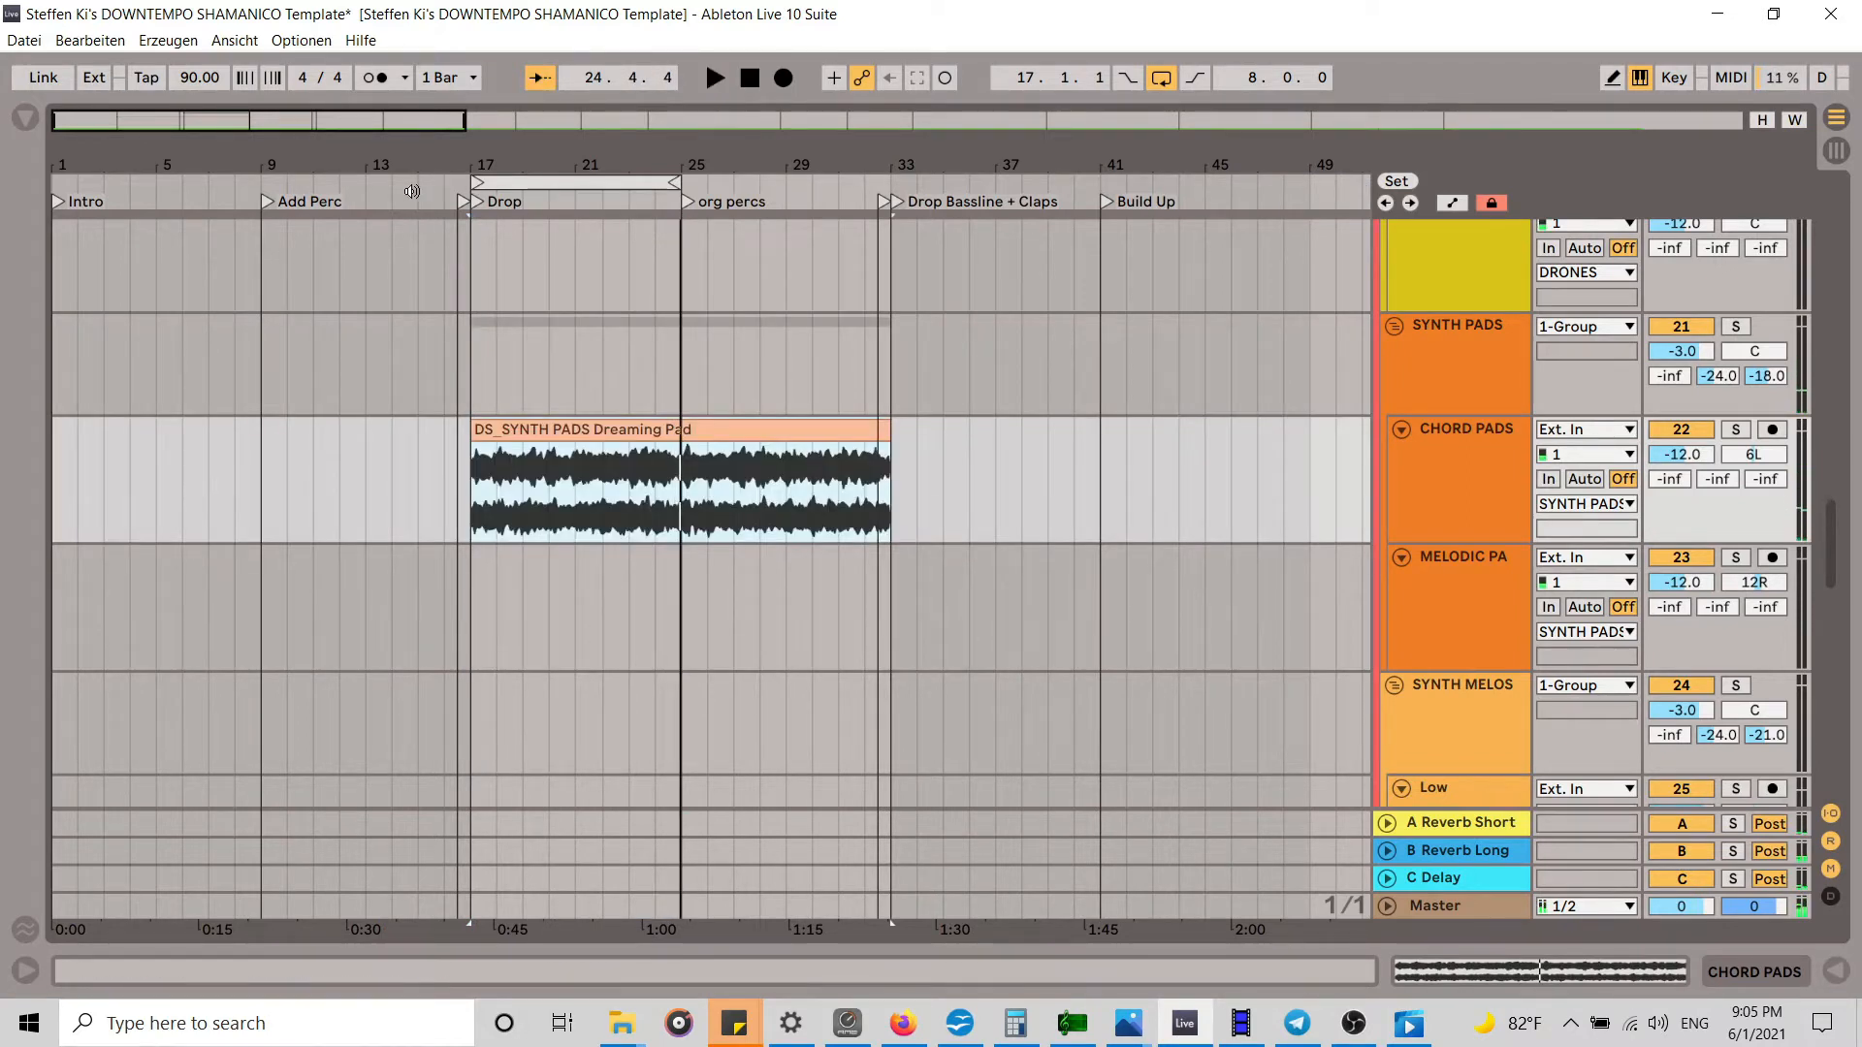
Step: Play the arrangement from the beginning and listen through to the Drop while checking the ambience and flute pad tracks
{"action": "left_click", "coordinate": [749, 77]}
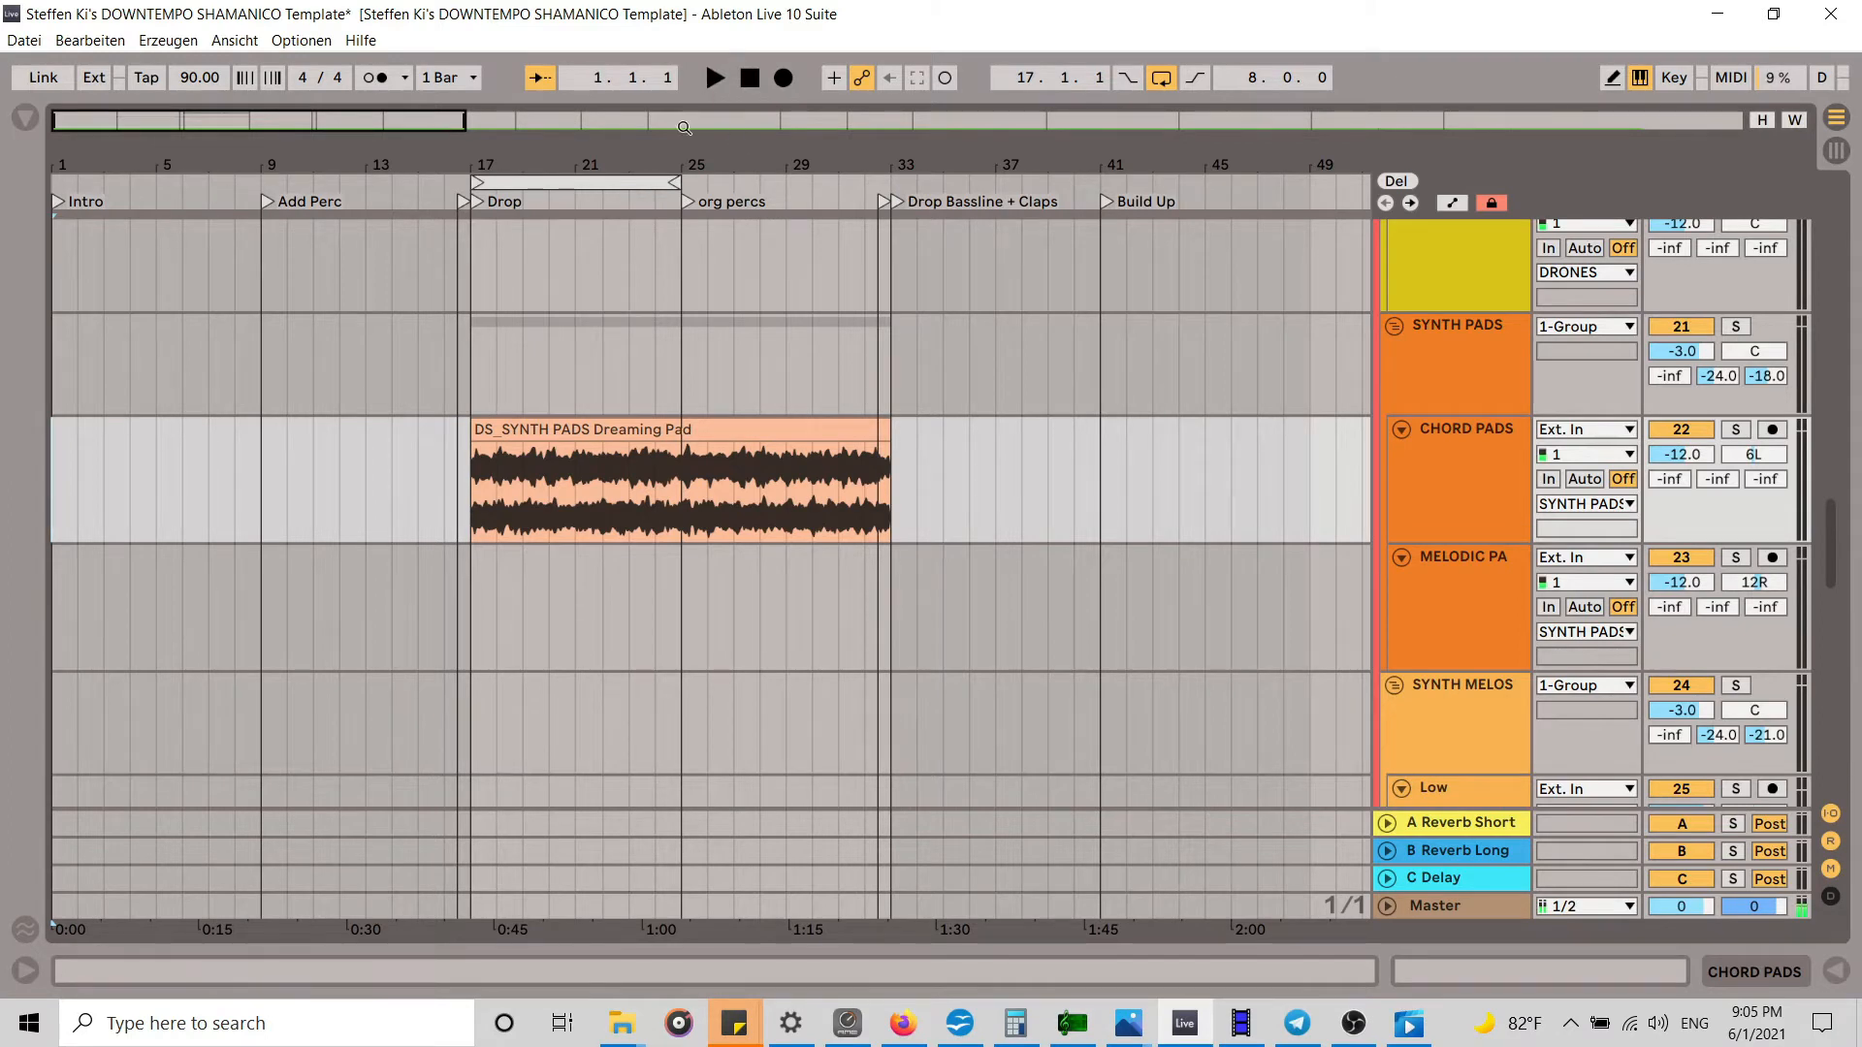
{"action": "left_click", "coordinate": [714, 80]}
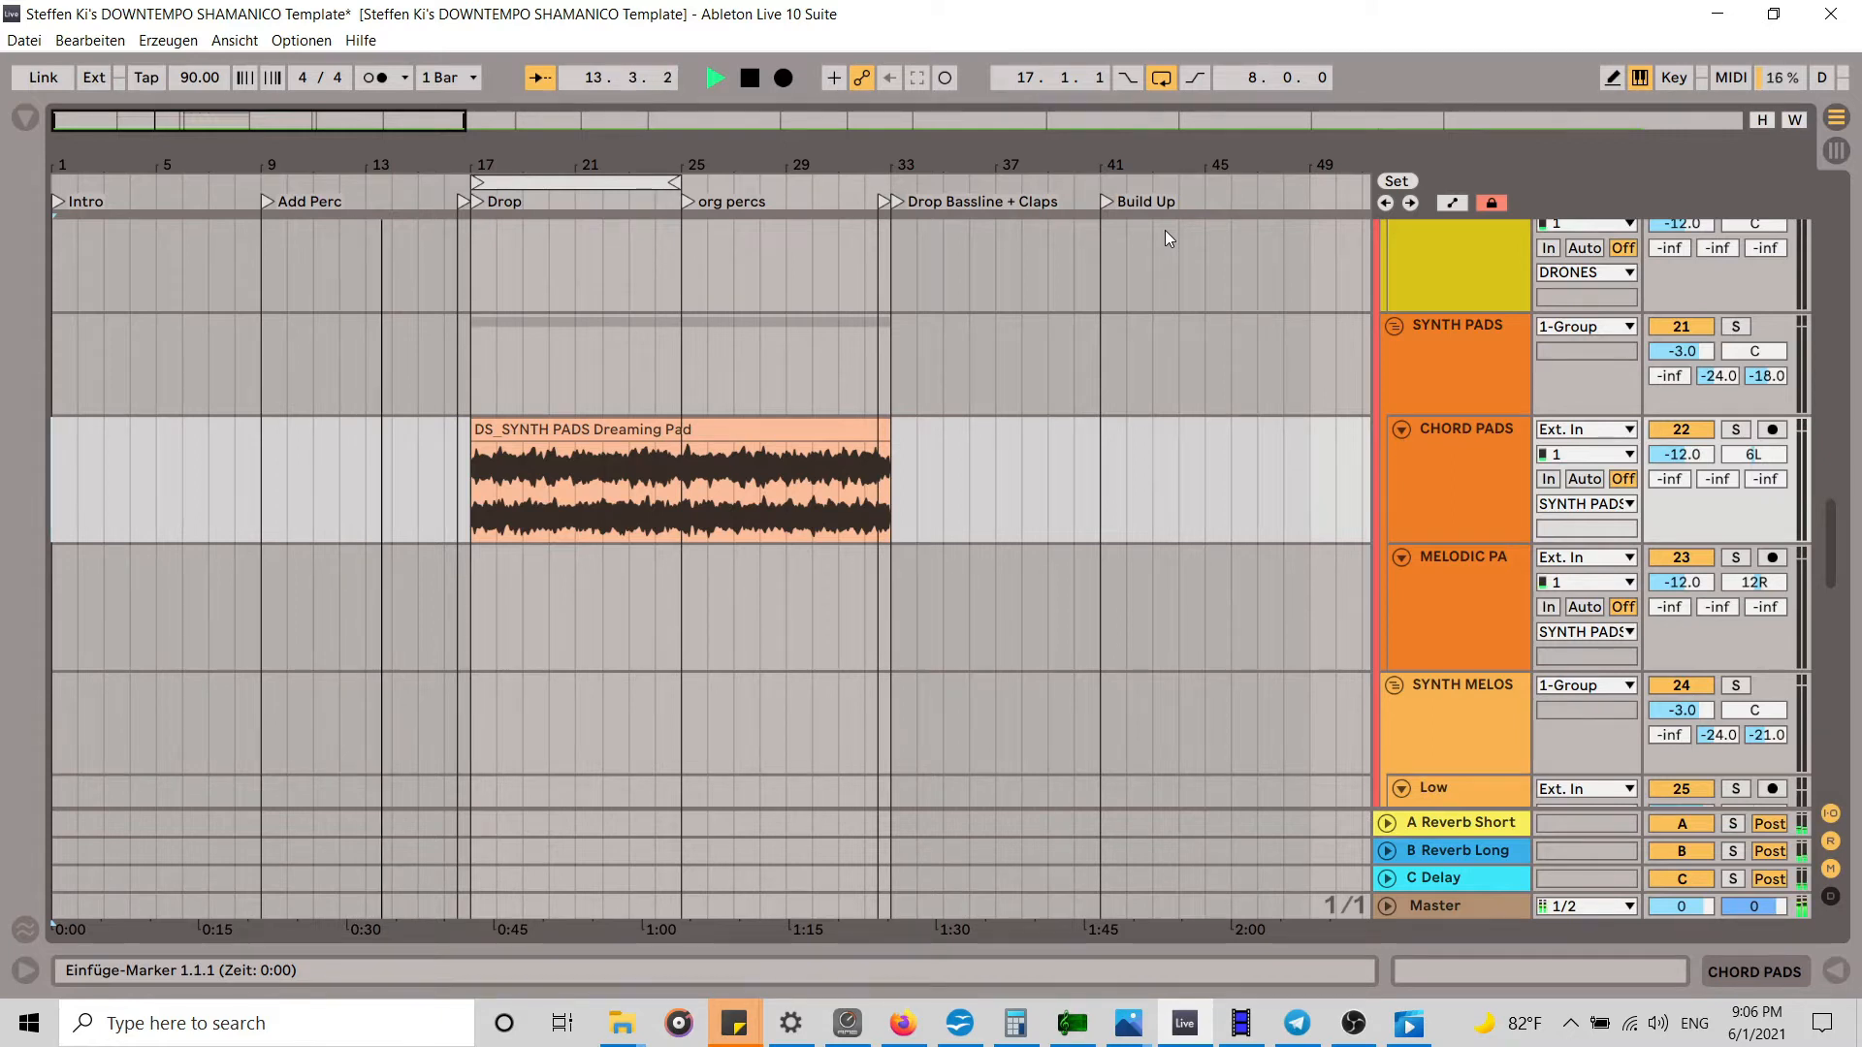
{"action": "scroll", "coordinate": [563, 468], "scroll_direction": "down", "scroll_amount": 10}
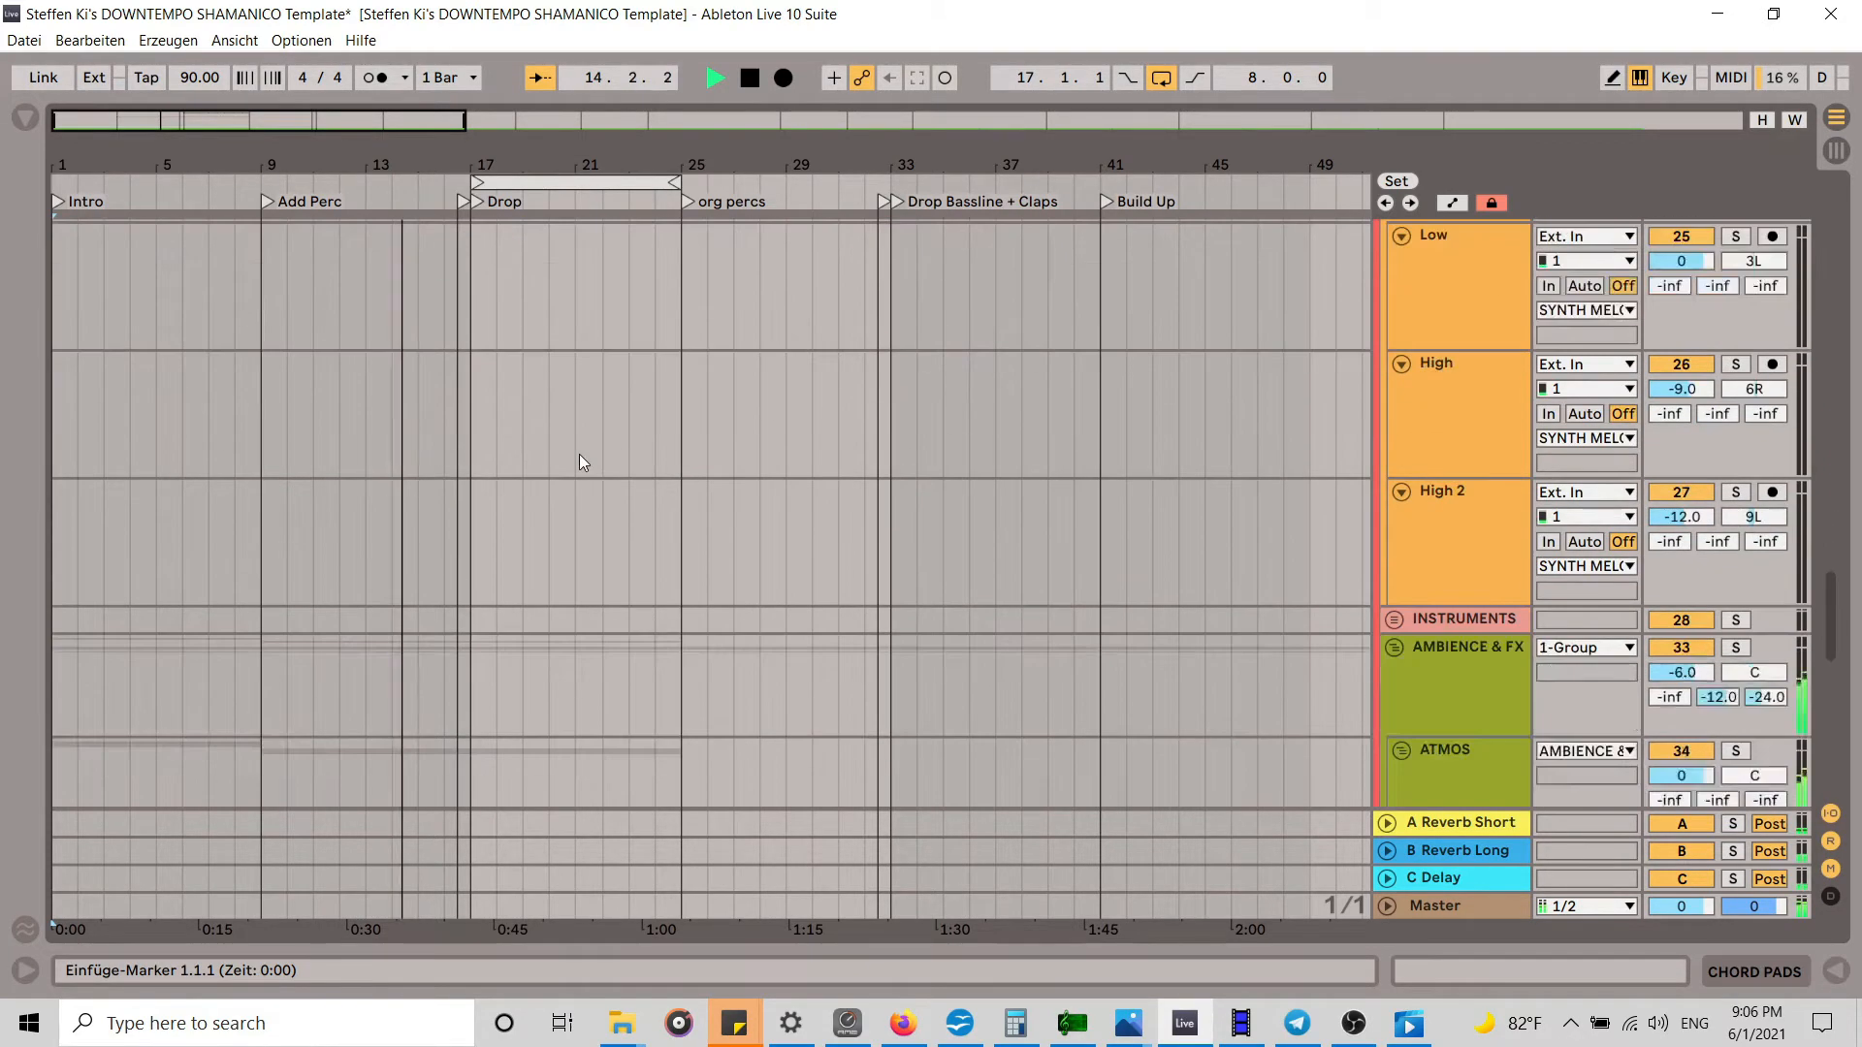
{"action": "scroll", "coordinate": [729, 378], "scroll_direction": "down", "scroll_amount": 3}
{"action": "scroll", "coordinate": [679, 386], "scroll_direction": "up", "scroll_amount": 3}
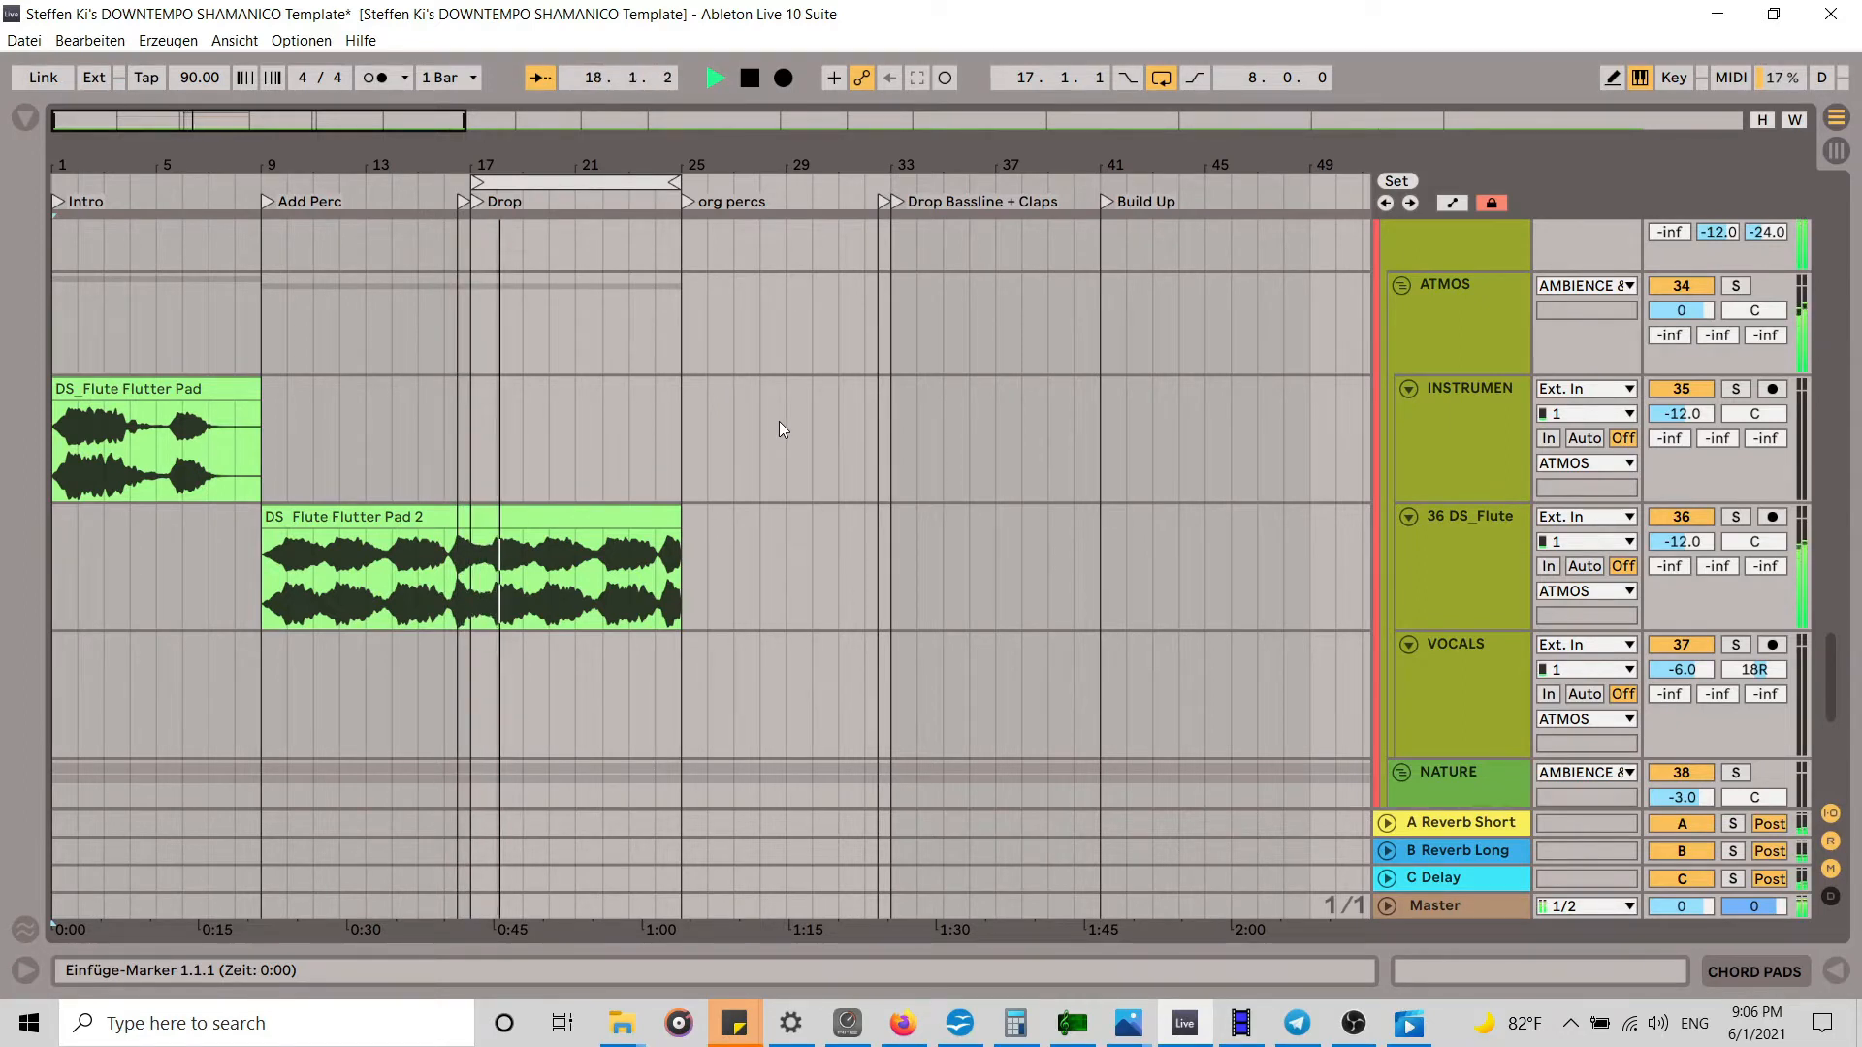
Step: Extend the DS_Kick Soft 2 clip on the KICKS track through the org percs section to bar 33
{"action": "scroll", "coordinate": [779, 423], "scroll_direction": "up", "scroll_amount": 5}
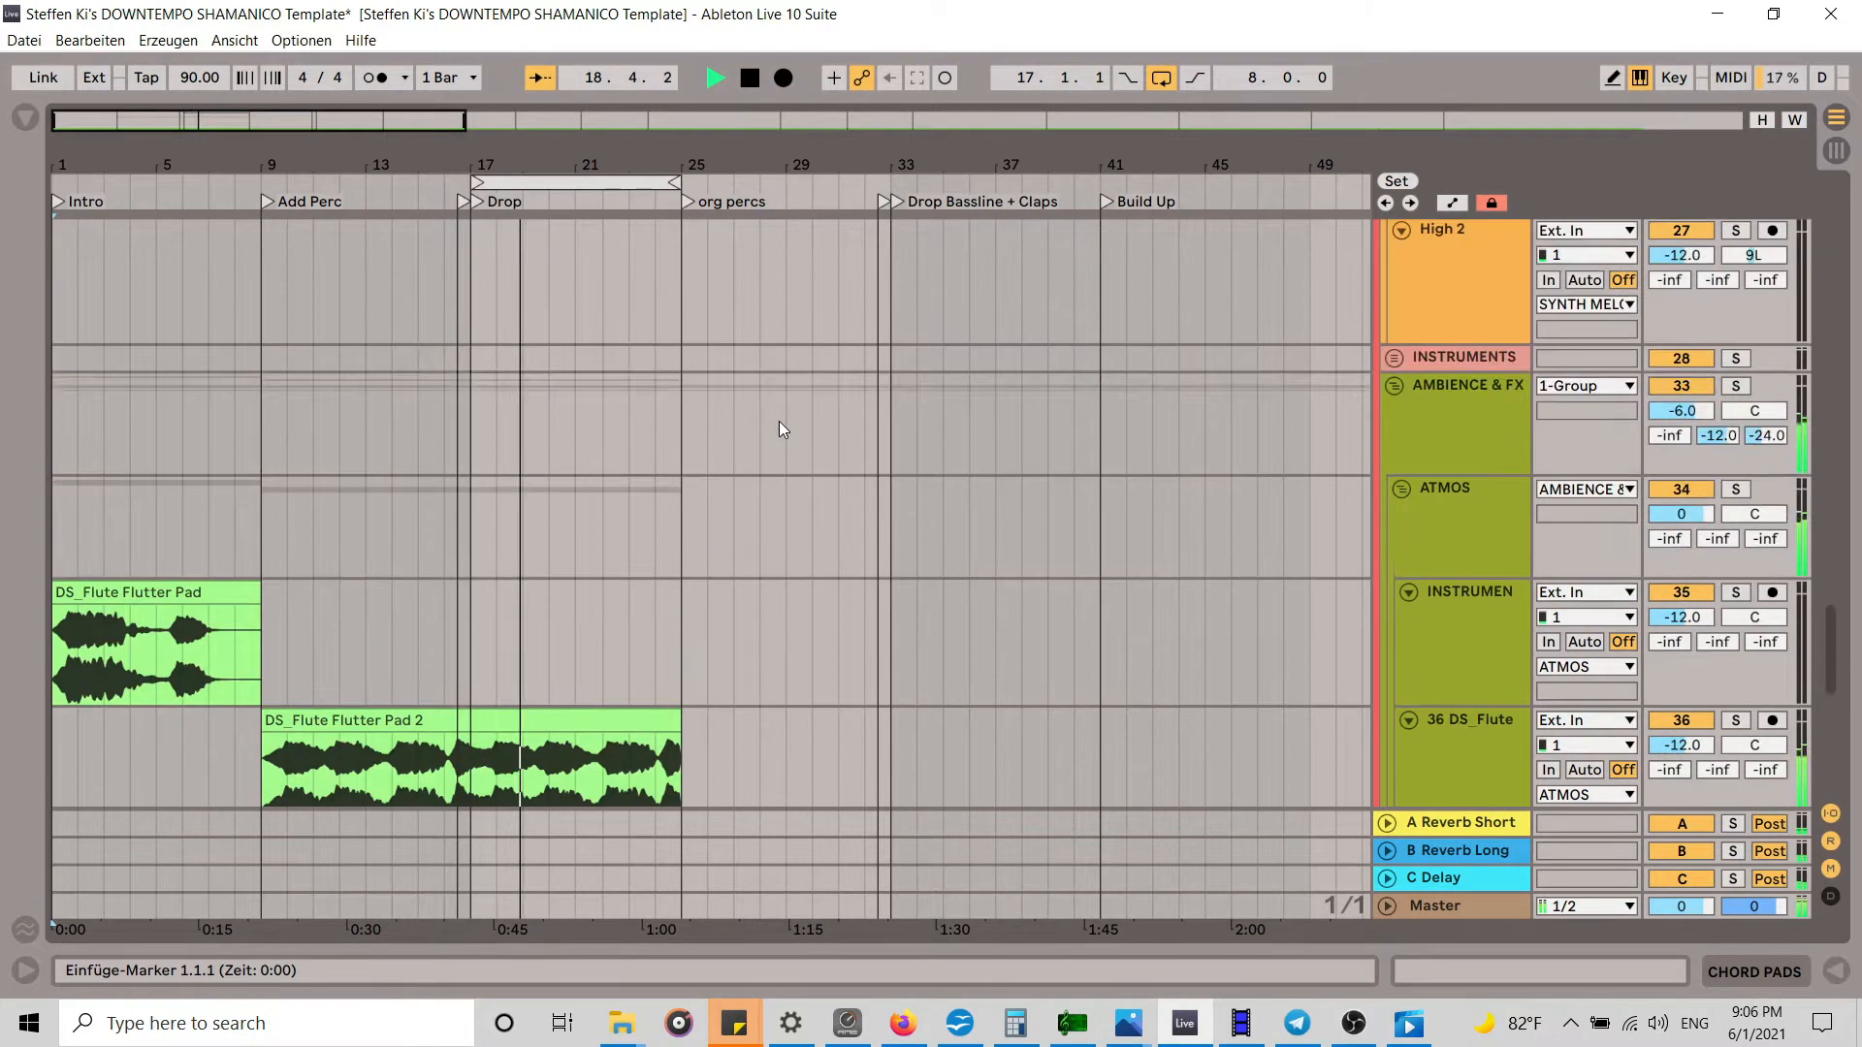
{"action": "scroll", "coordinate": [779, 431], "scroll_direction": "up", "scroll_amount": 10}
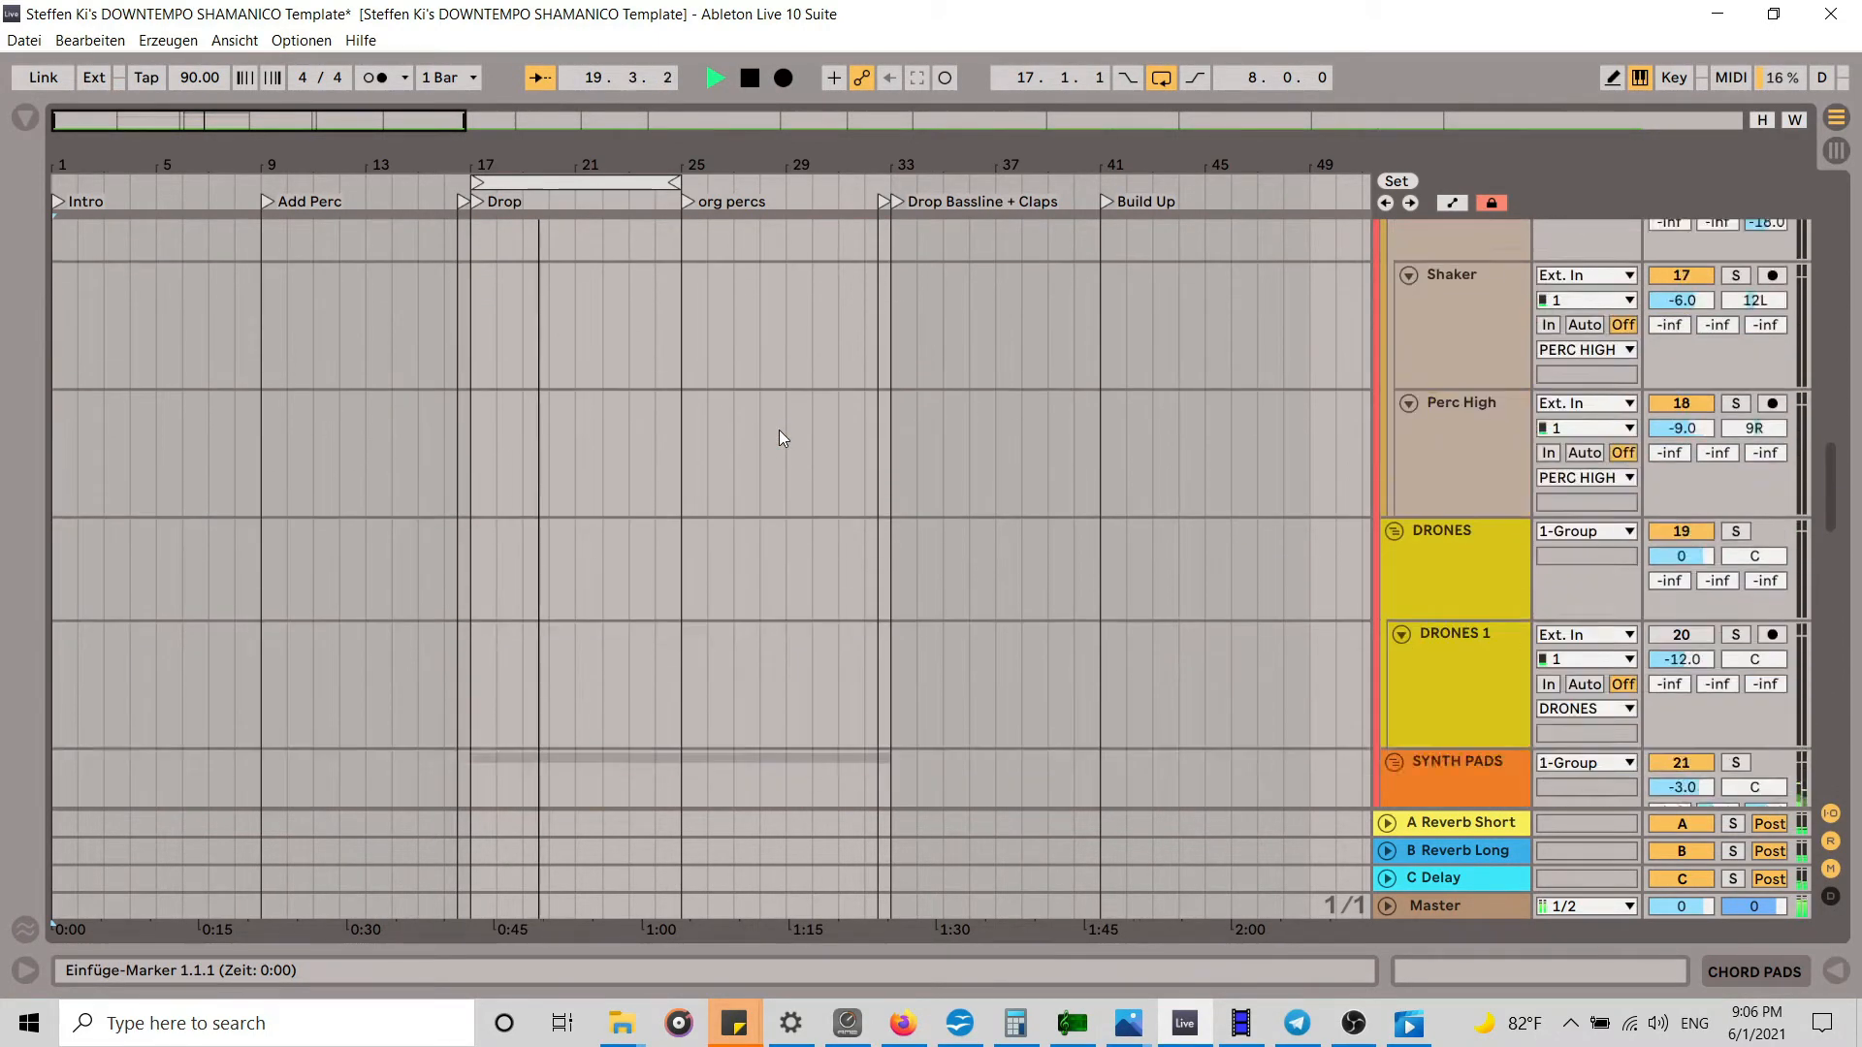
{"action": "scroll", "coordinate": [779, 431], "scroll_direction": "up", "scroll_amount": 15}
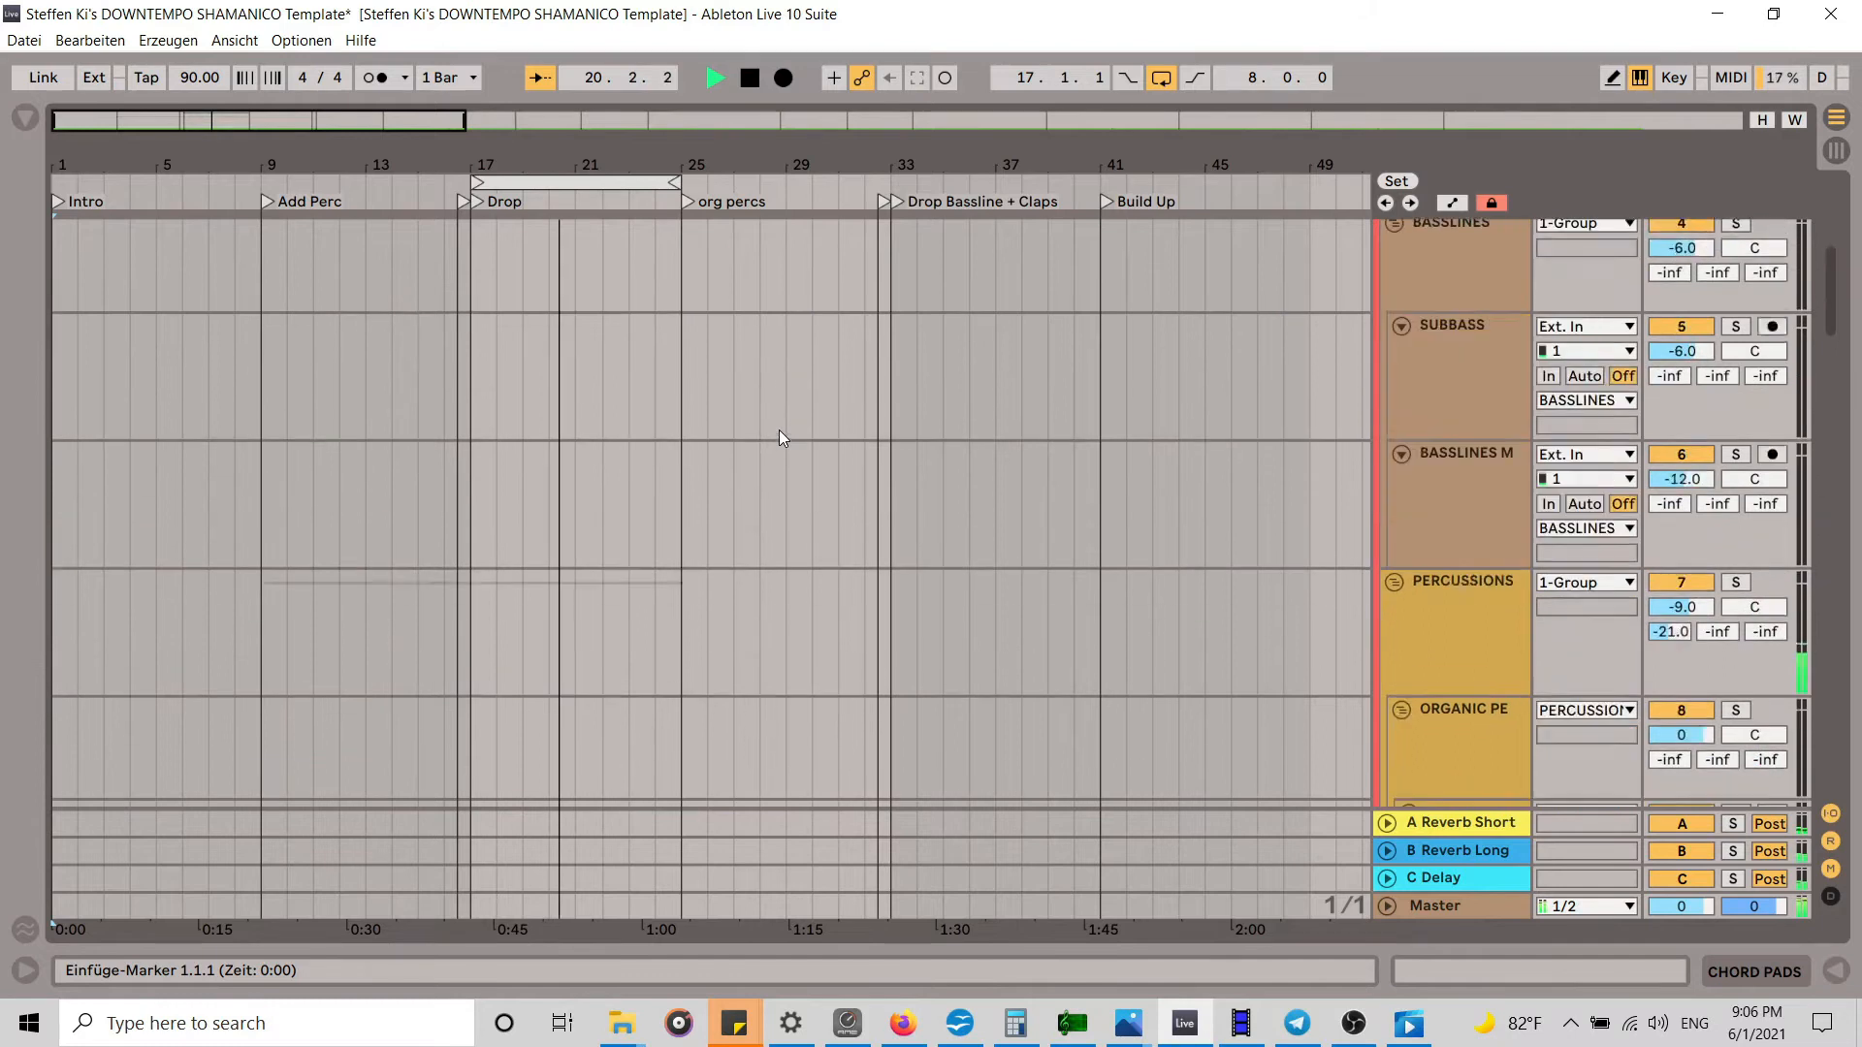
{"action": "scroll", "coordinate": [778, 429], "scroll_direction": "up", "scroll_amount": 5}
{"action": "scroll", "coordinate": [778, 431], "scroll_direction": "down", "scroll_amount": 4}
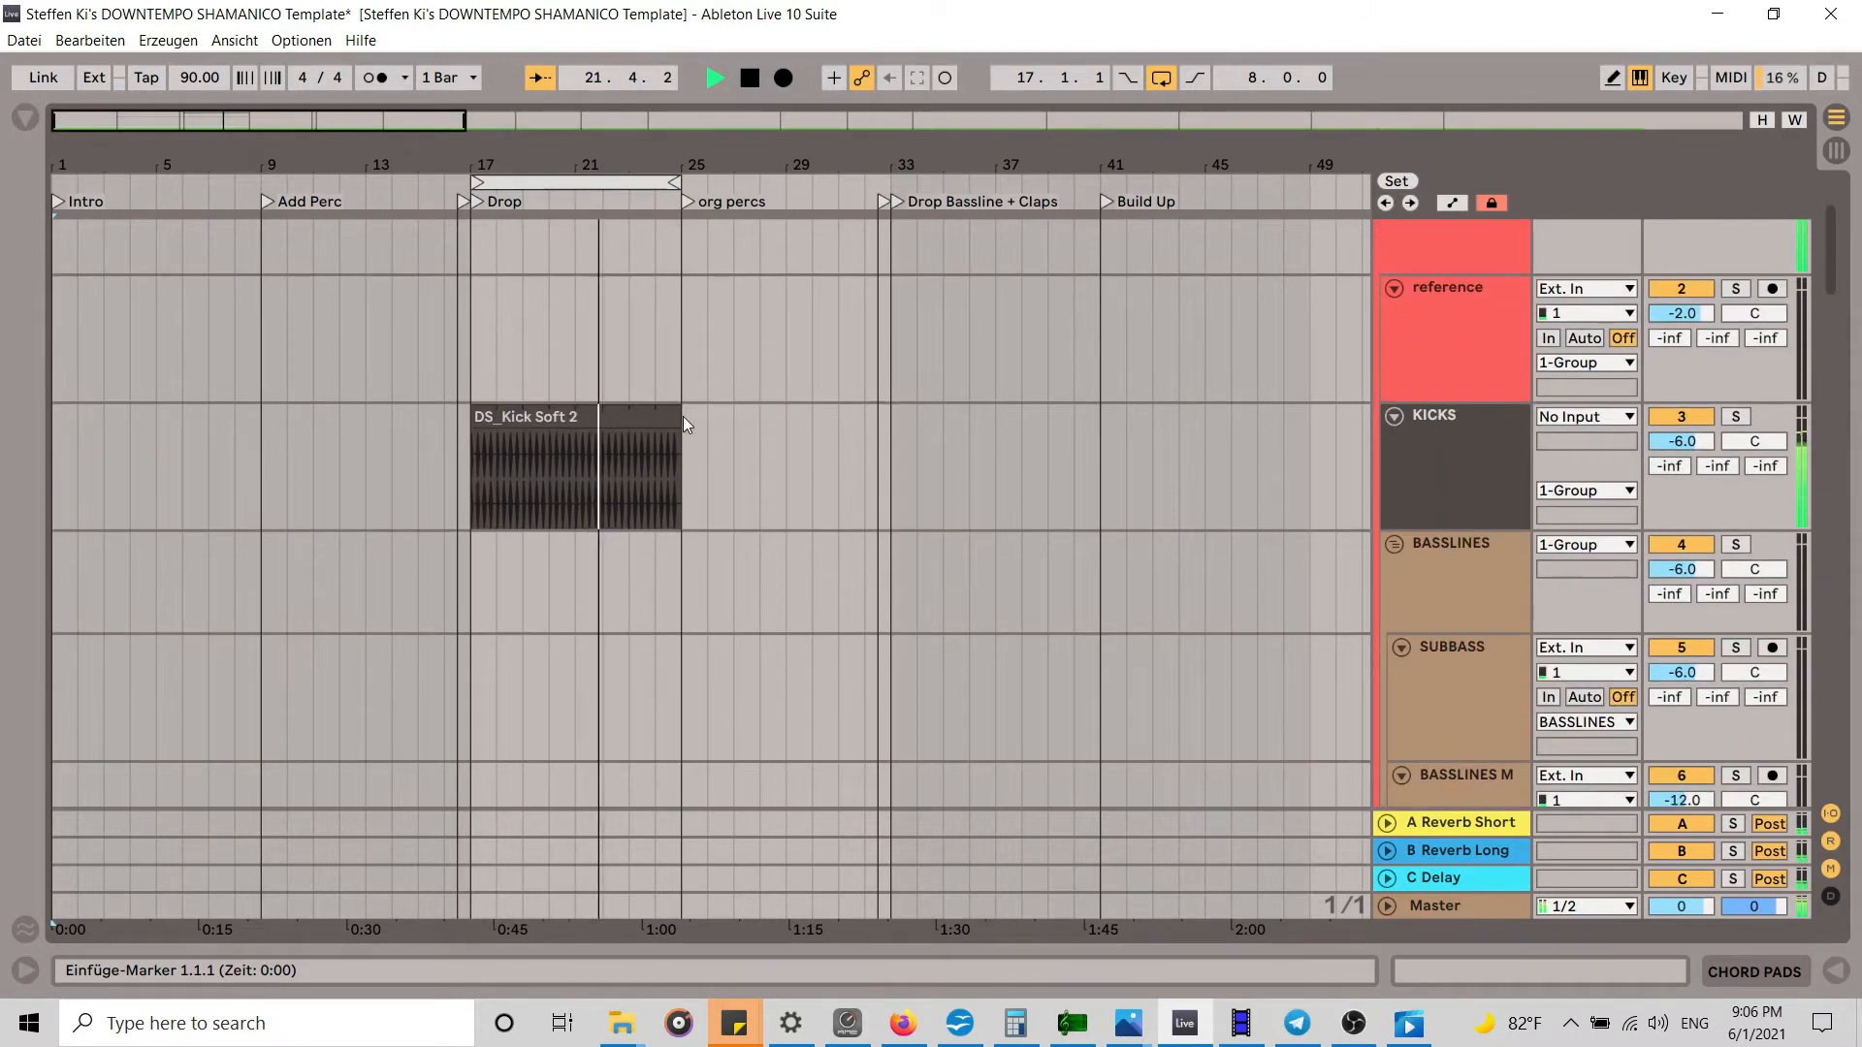
{"action": "left_click_drag", "start_coordinate": [672, 416], "coordinate": [890, 437]}
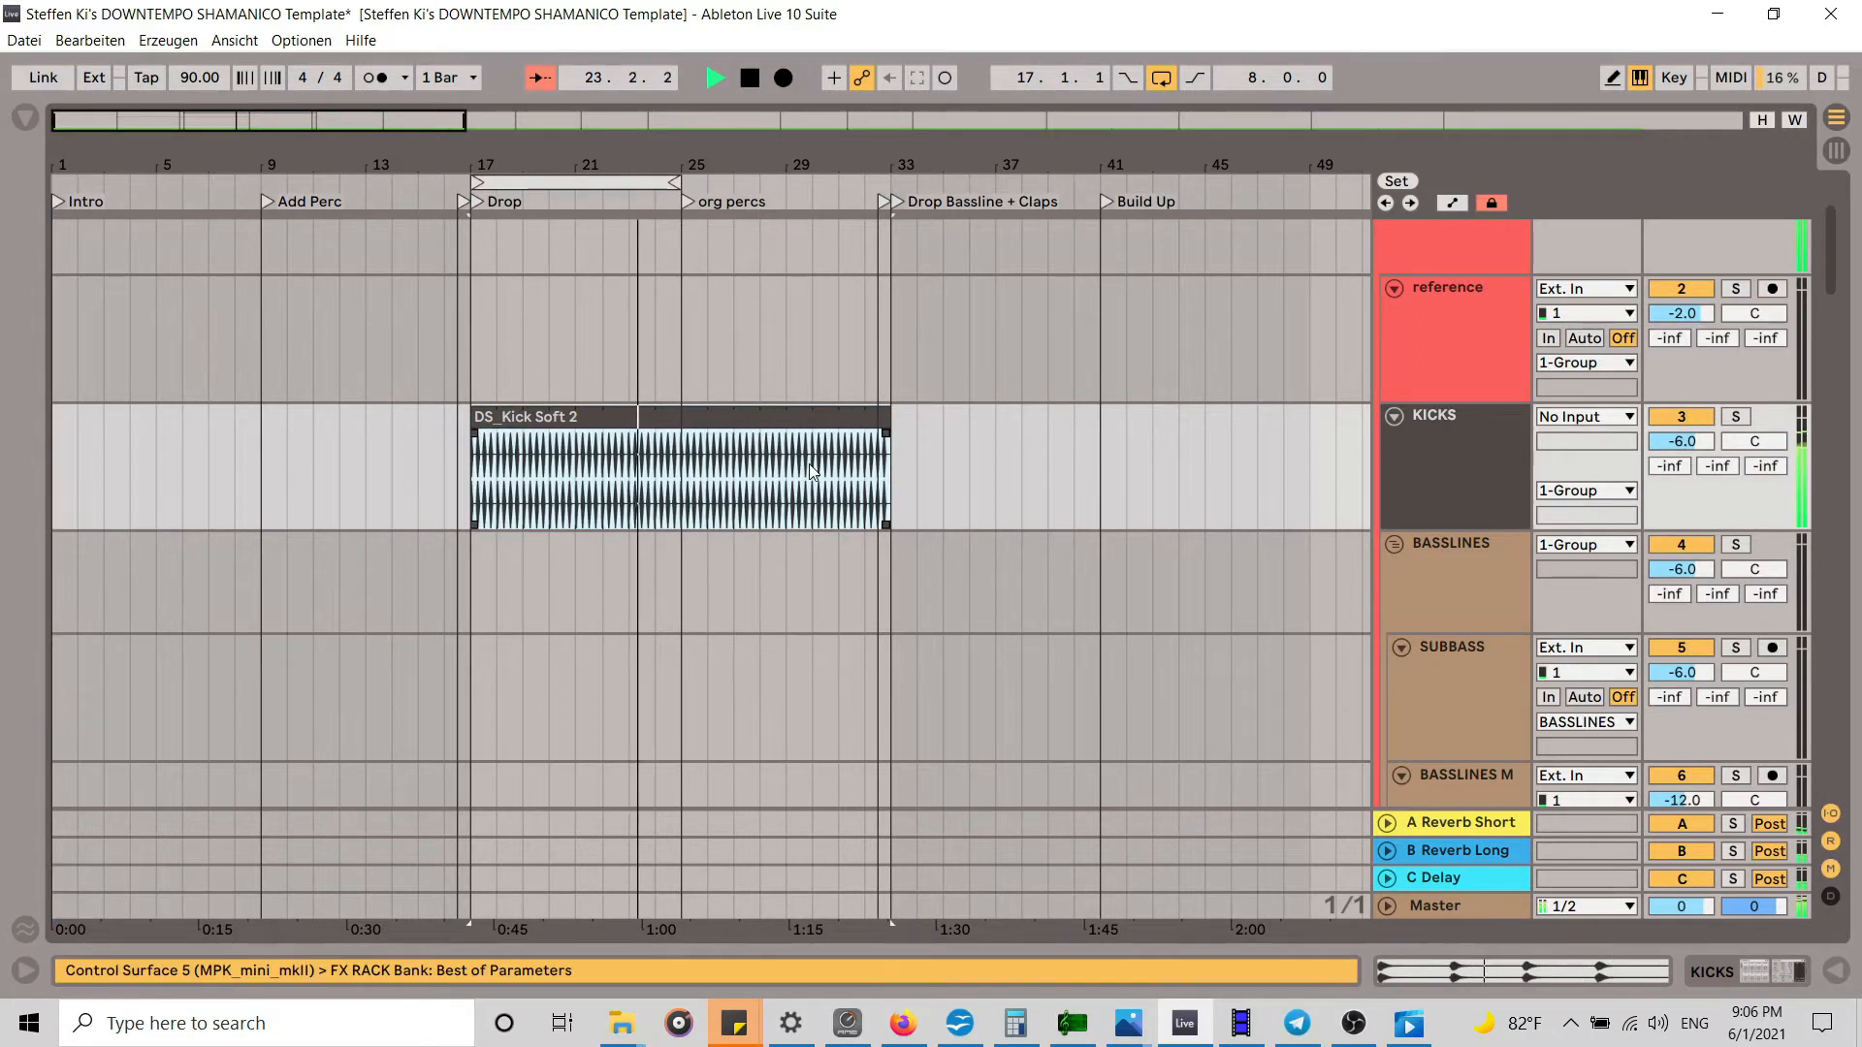
Step: Extend the DS_Frame Drum 5 clip on the Frame Drum track through the org percs section to bar 33
{"action": "scroll", "coordinate": [813, 473], "scroll_direction": "down", "scroll_amount": 3}
{"action": "scroll", "coordinate": [809, 463], "scroll_direction": "down", "scroll_amount": 12}
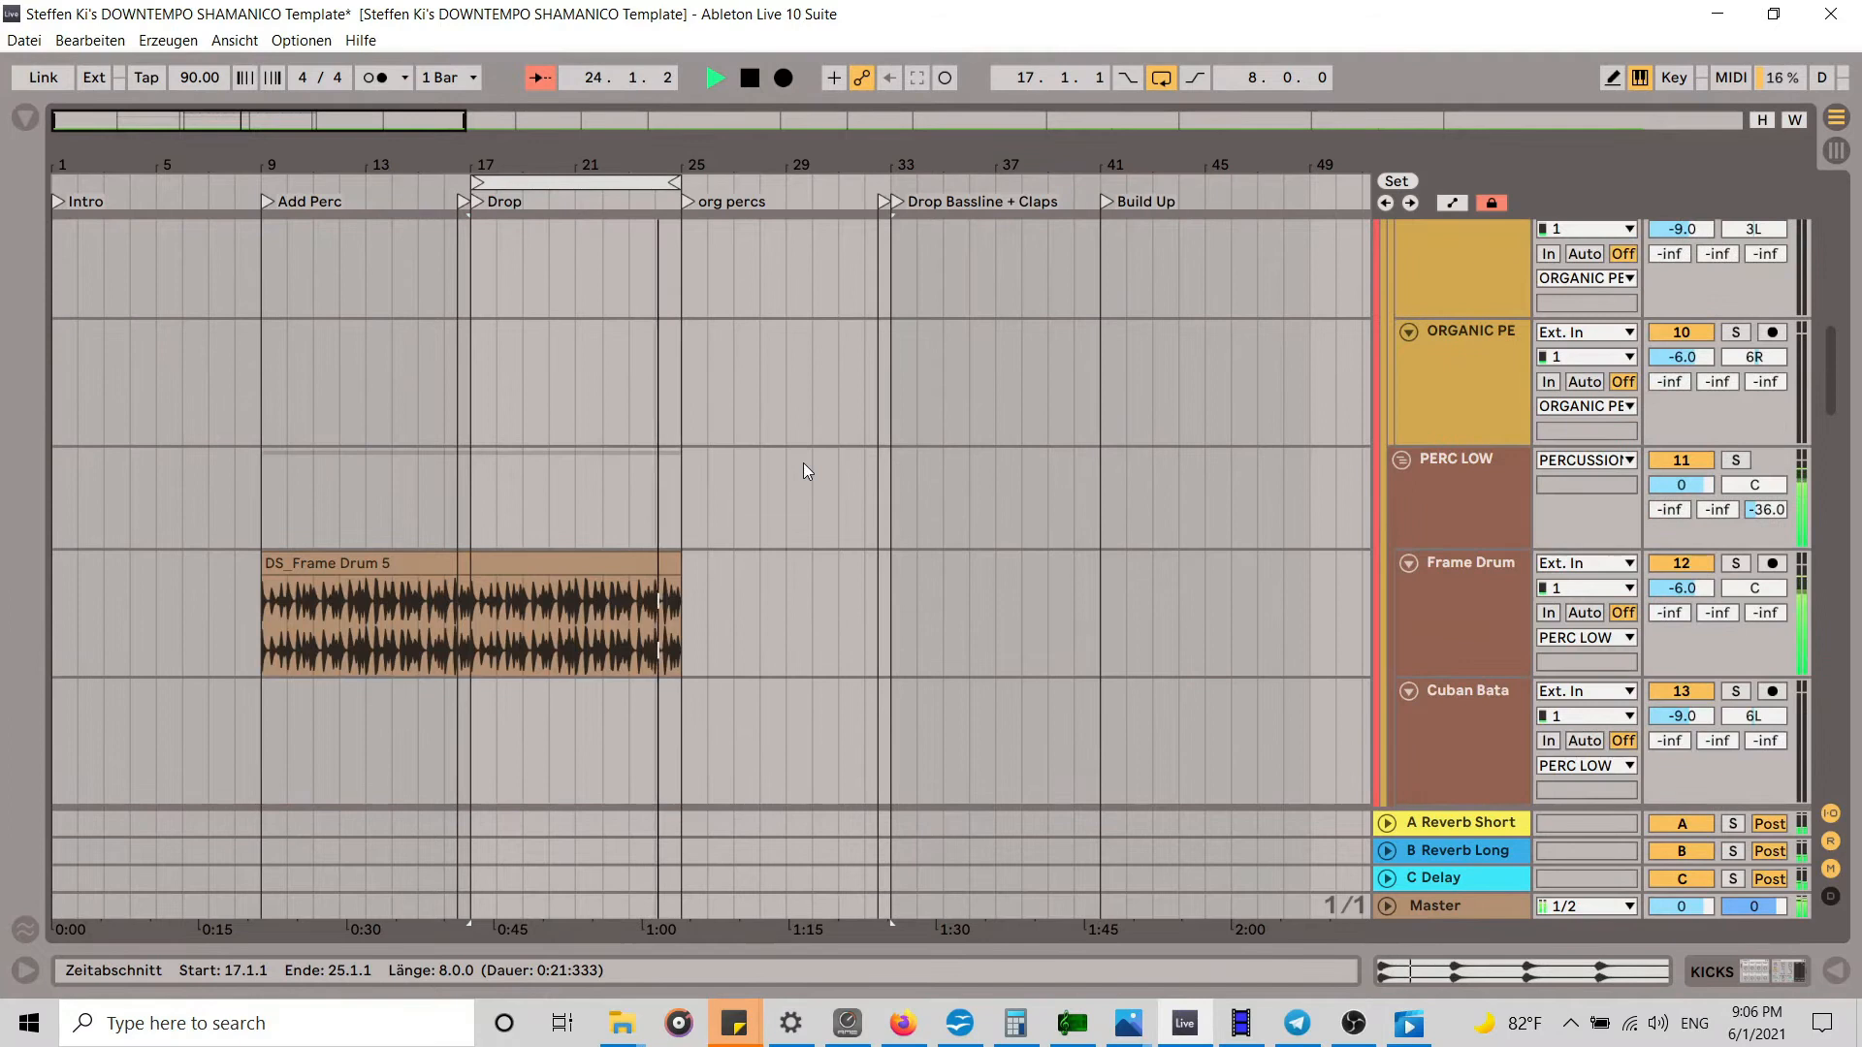
{"action": "scroll", "coordinate": [803, 472], "scroll_direction": "down", "scroll_amount": 1}
{"action": "left_click_drag", "start_coordinate": [682, 299], "coordinate": [890, 316]}
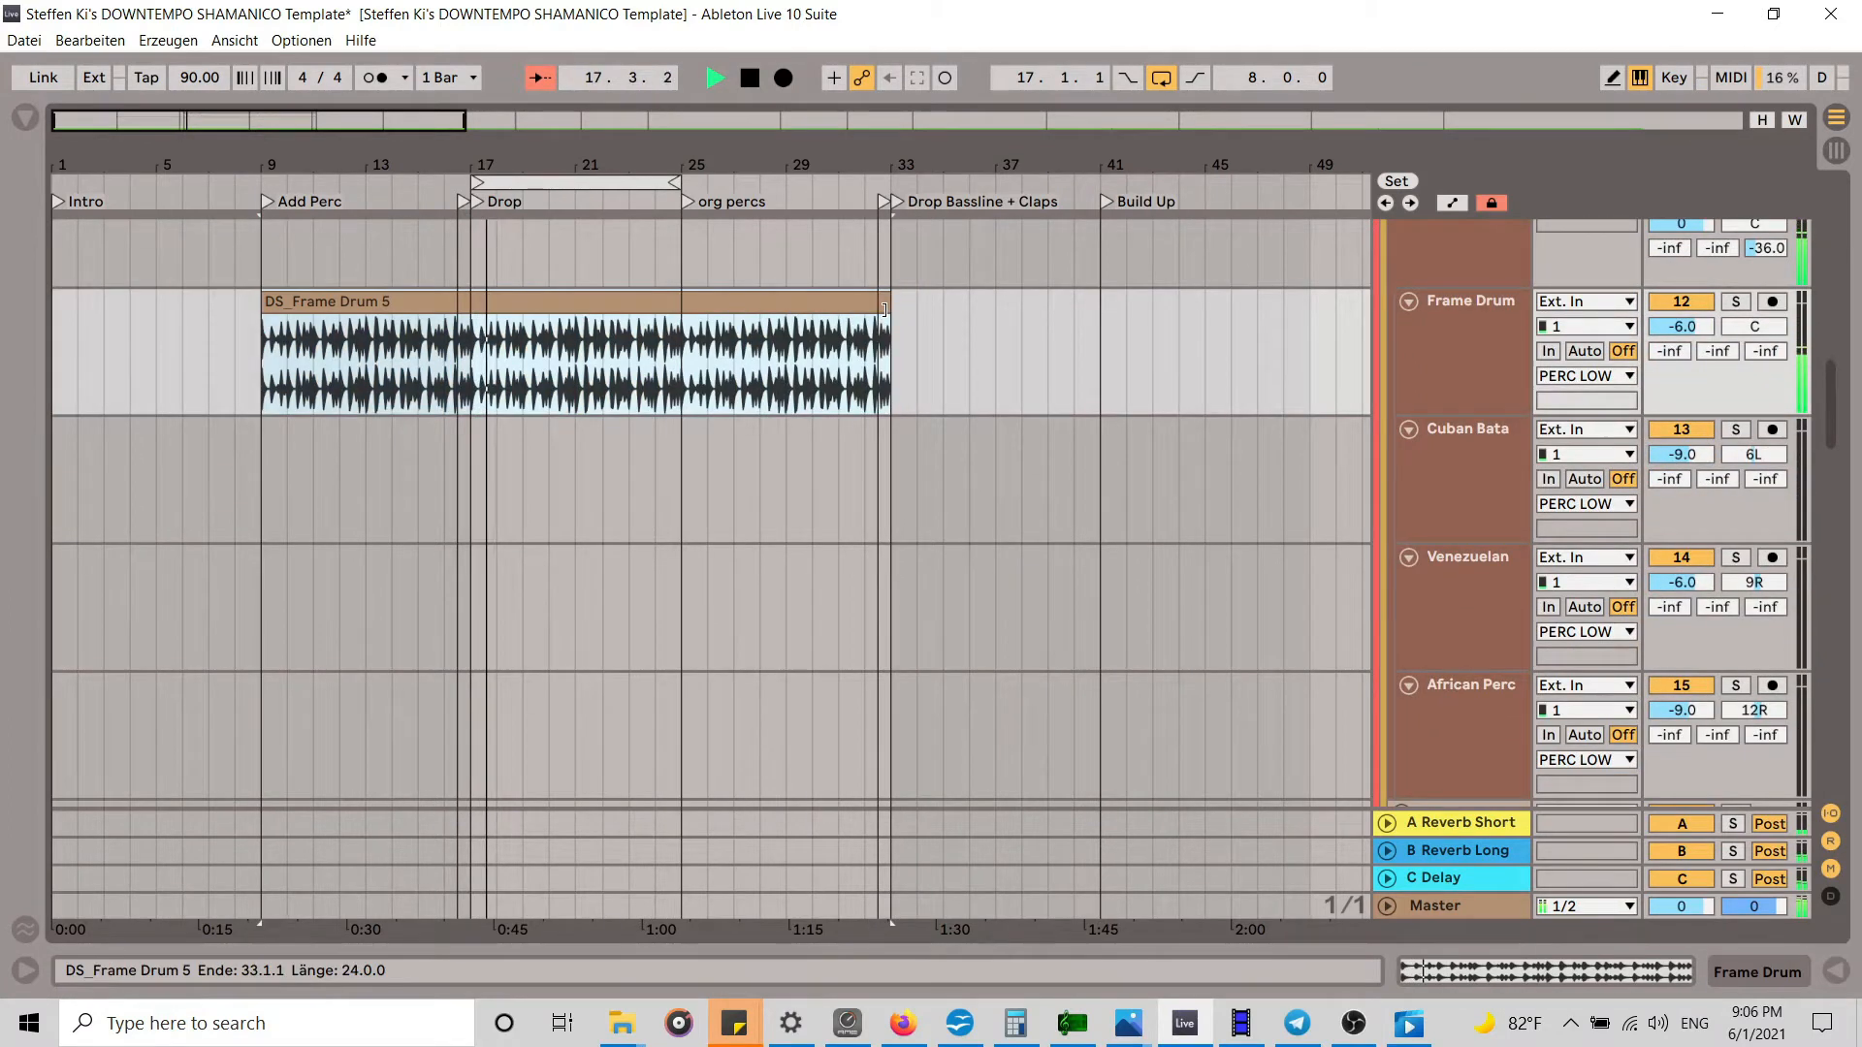
Step: Move the eight-bar loop to the org percs section, bars 25 to 33, and review the arrangement tracks during playback
{"action": "left_click_drag", "start_coordinate": [637, 181], "coordinate": [850, 190]}
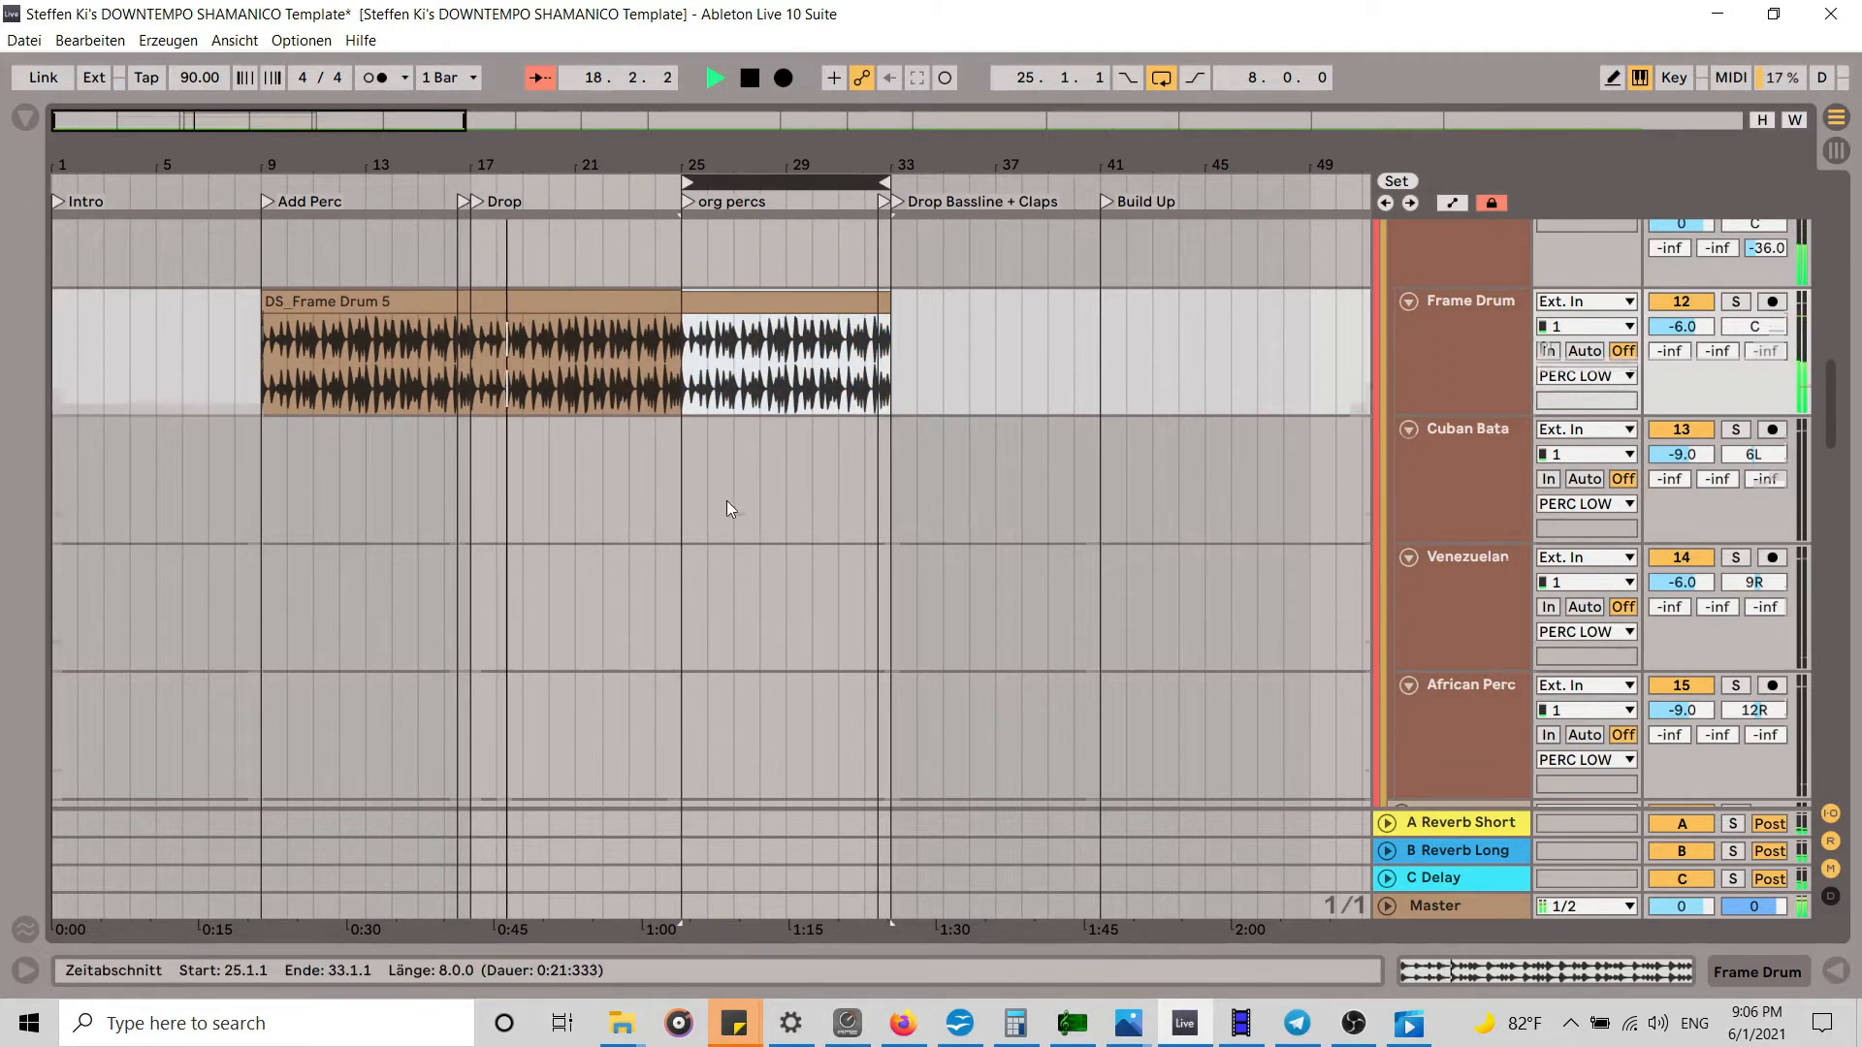
{"action": "scroll", "coordinate": [739, 477], "scroll_direction": "down", "scroll_amount": 5}
{"action": "scroll", "coordinate": [743, 462], "scroll_direction": "down", "scroll_amount": 10}
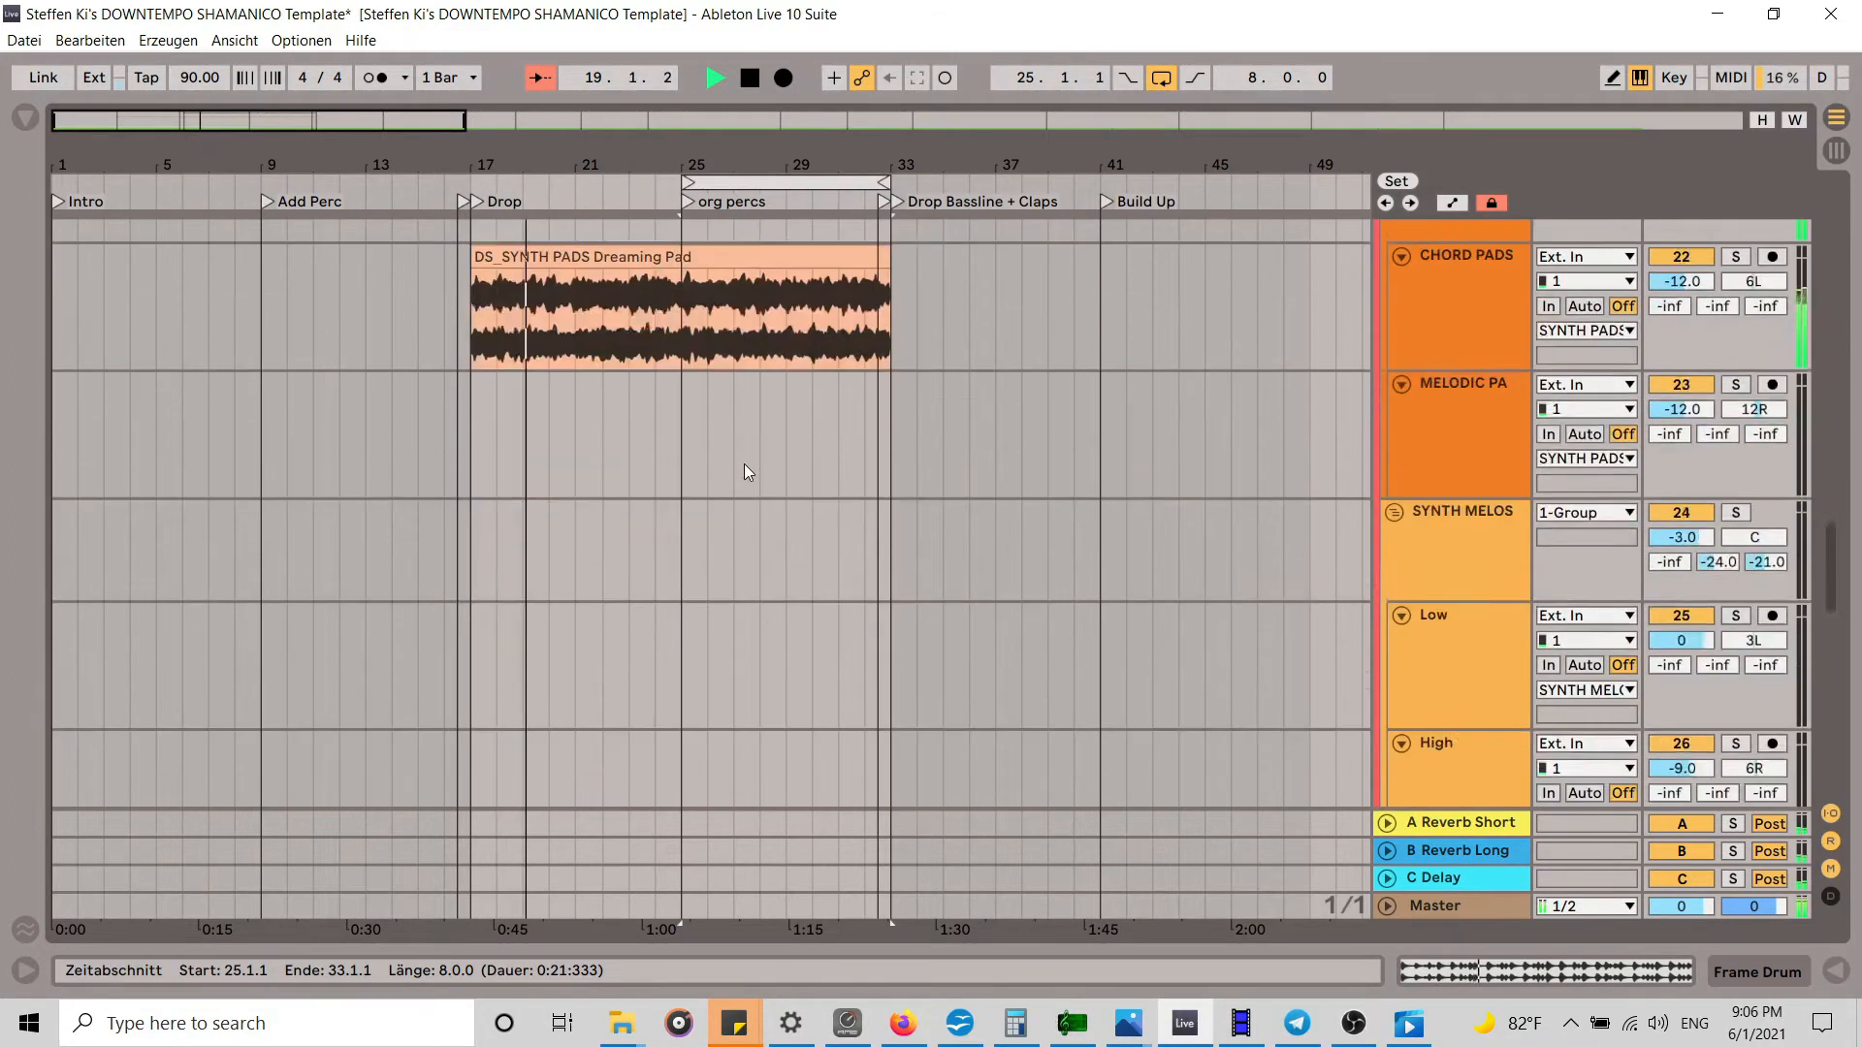
{"action": "scroll", "coordinate": [742, 471], "scroll_direction": "down", "scroll_amount": 8}
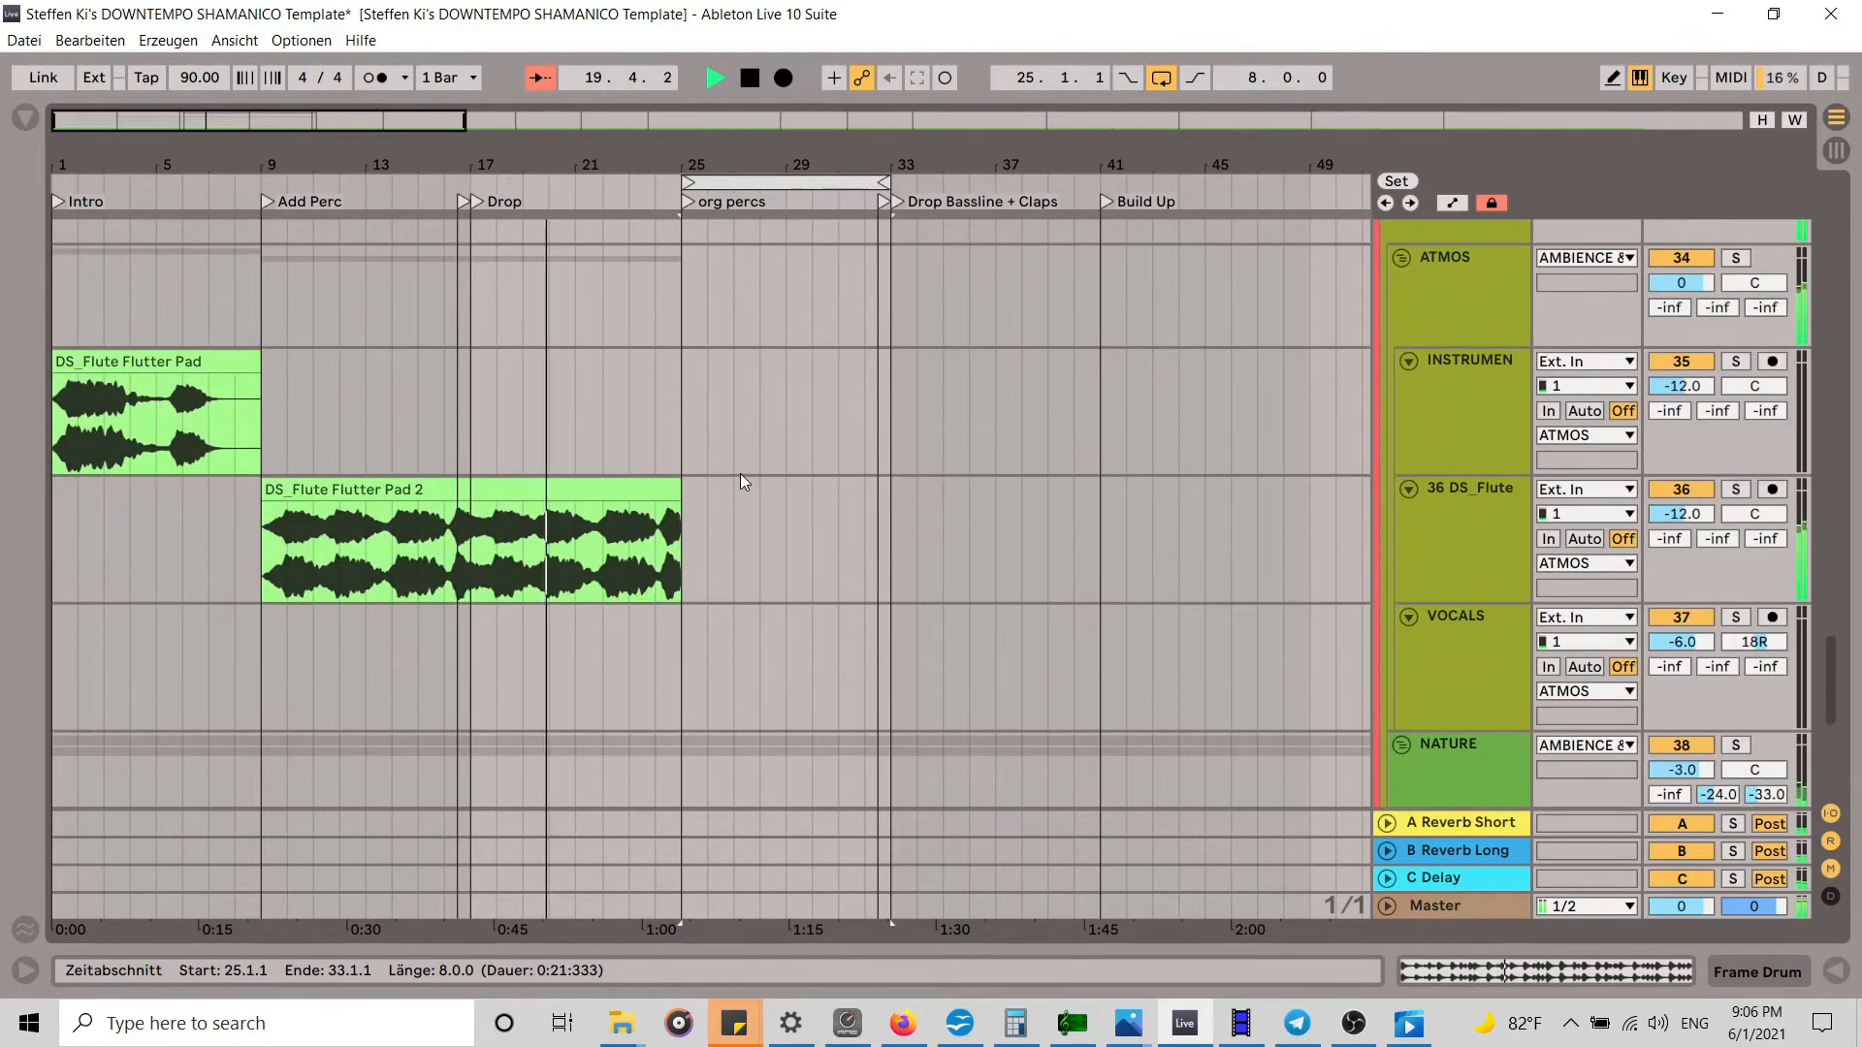
{"action": "scroll", "coordinate": [783, 457], "scroll_direction": "up", "scroll_amount": 10}
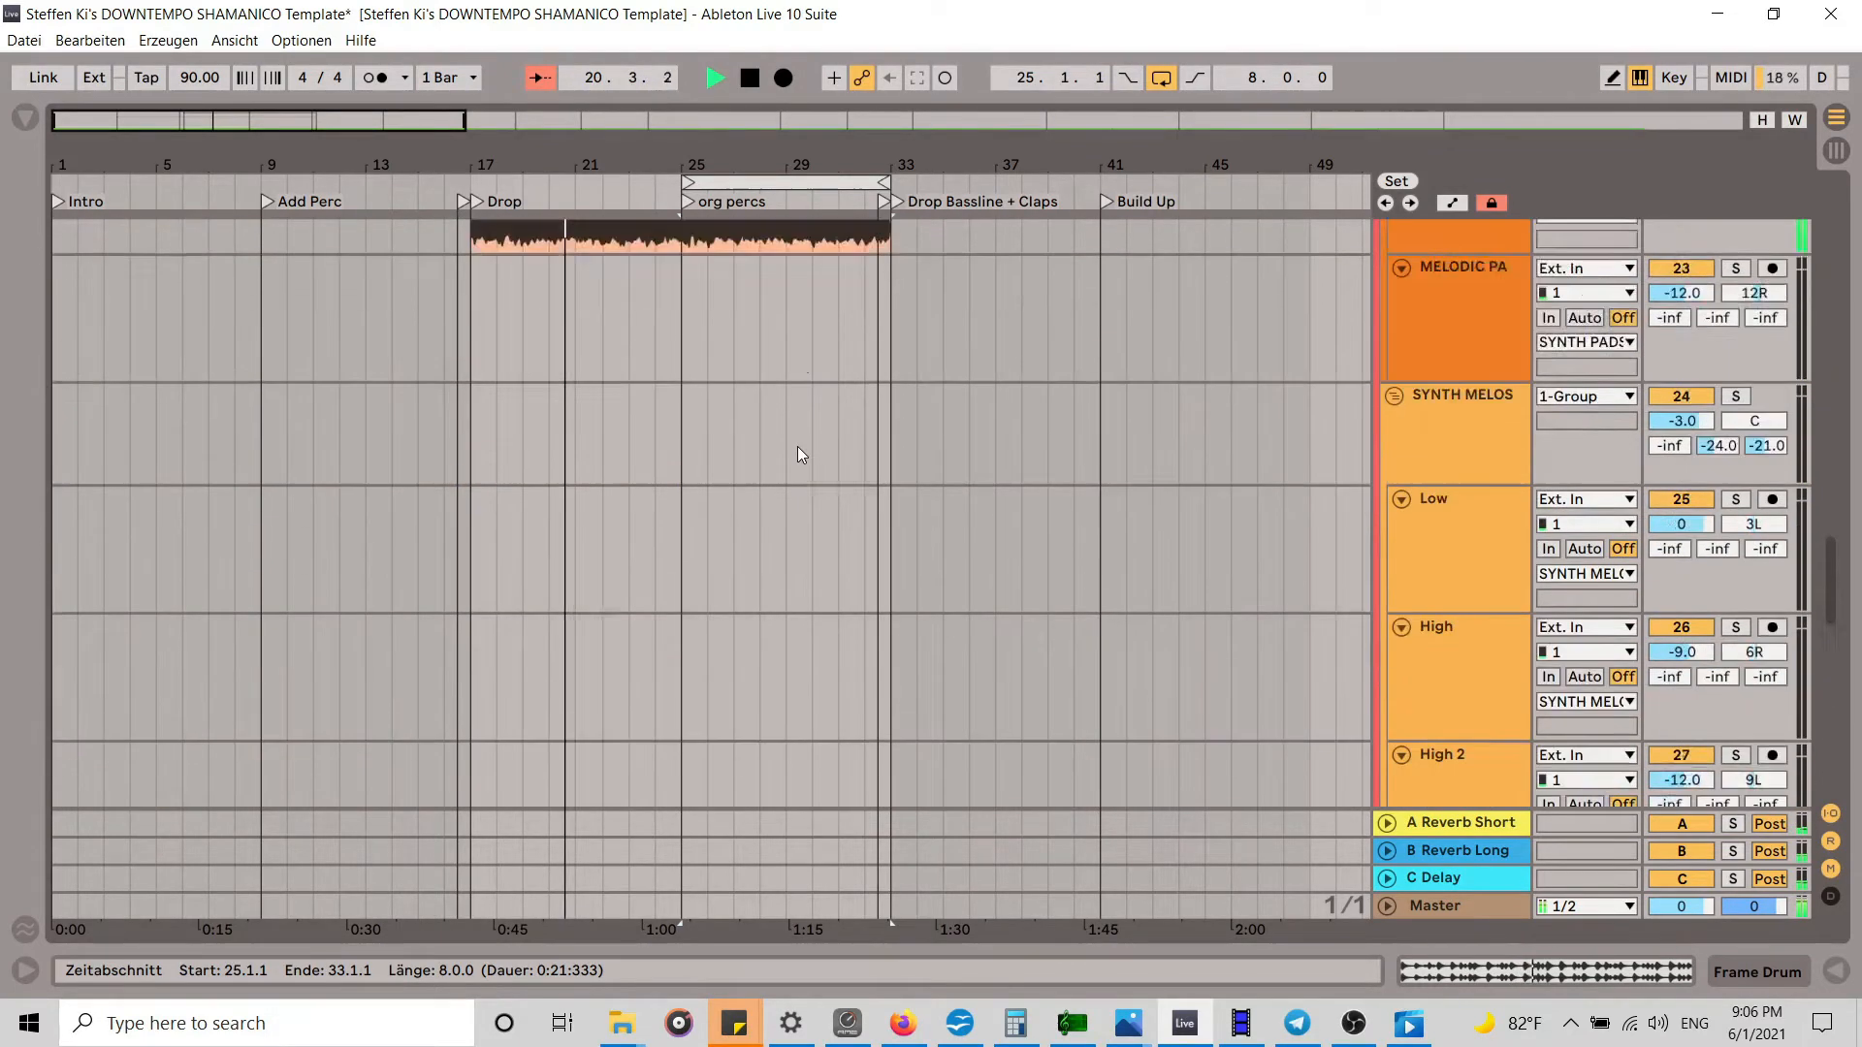
{"action": "scroll", "coordinate": [798, 449], "scroll_direction": "up", "scroll_amount": 10}
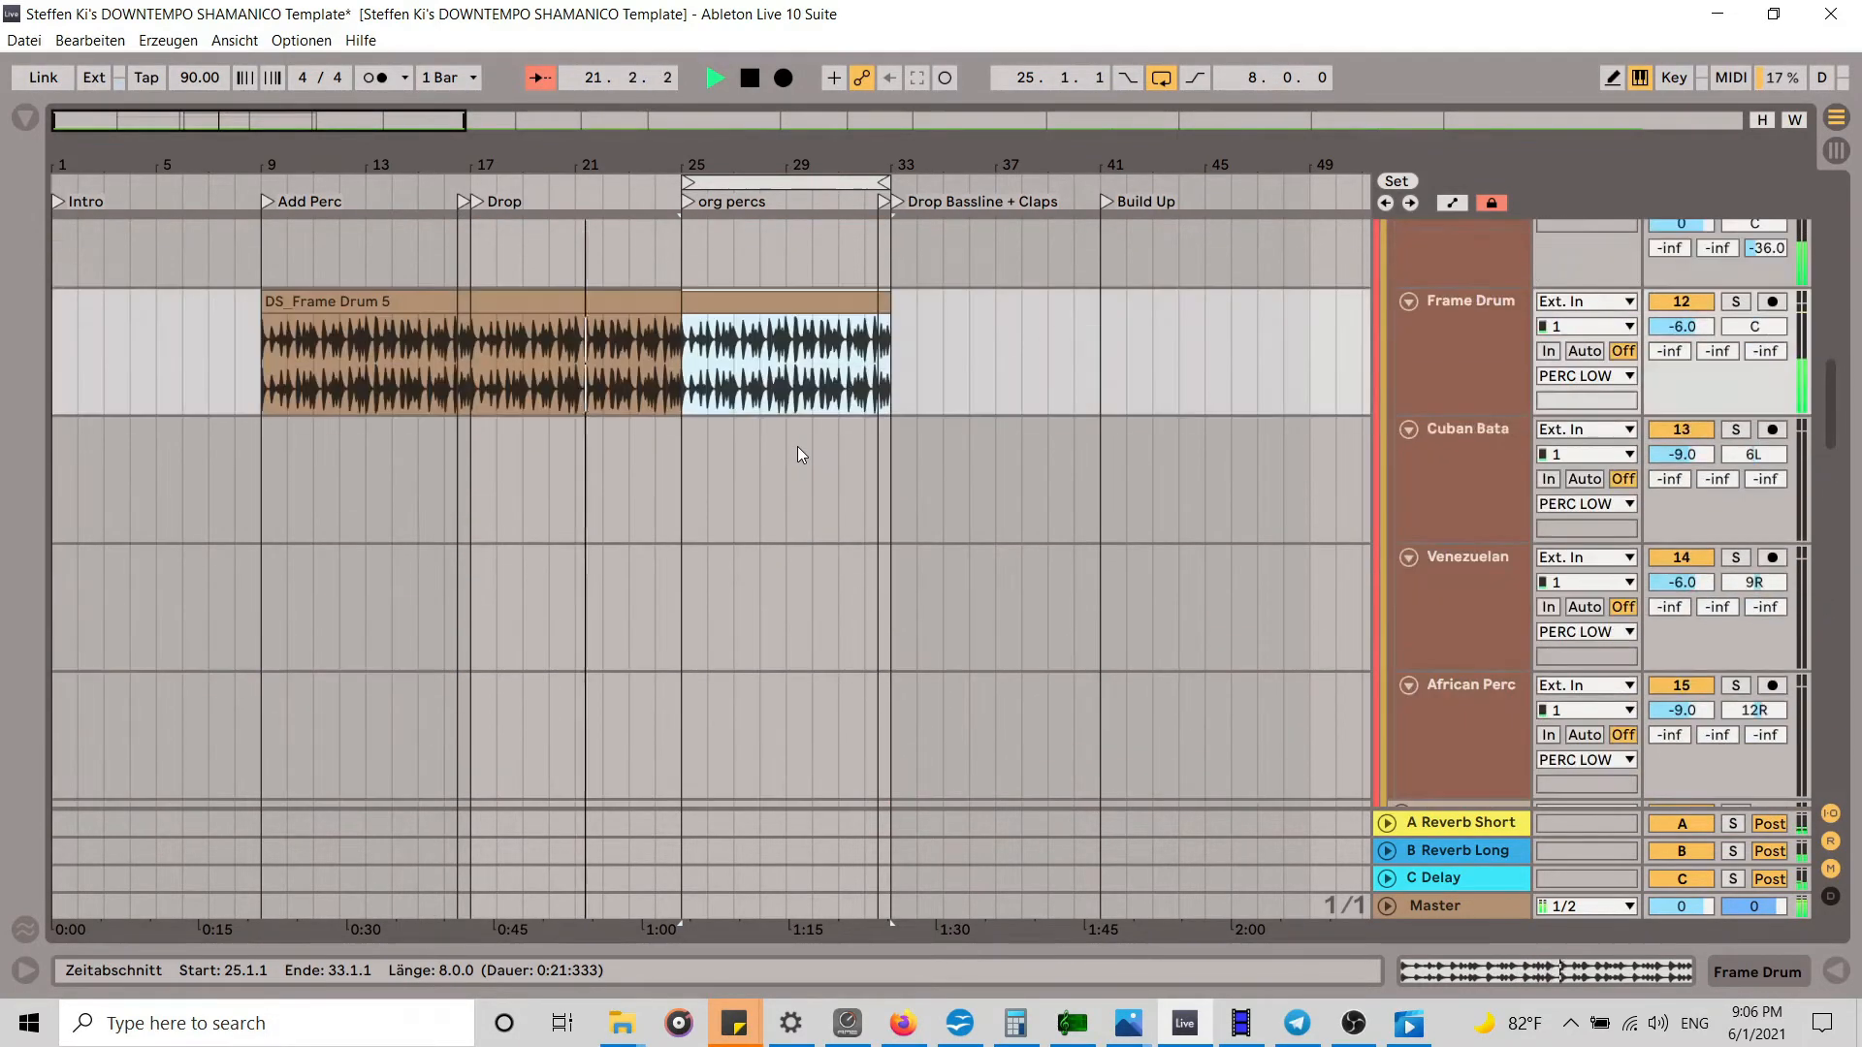
{"action": "scroll", "coordinate": [798, 450], "scroll_direction": "up", "scroll_amount": 10}
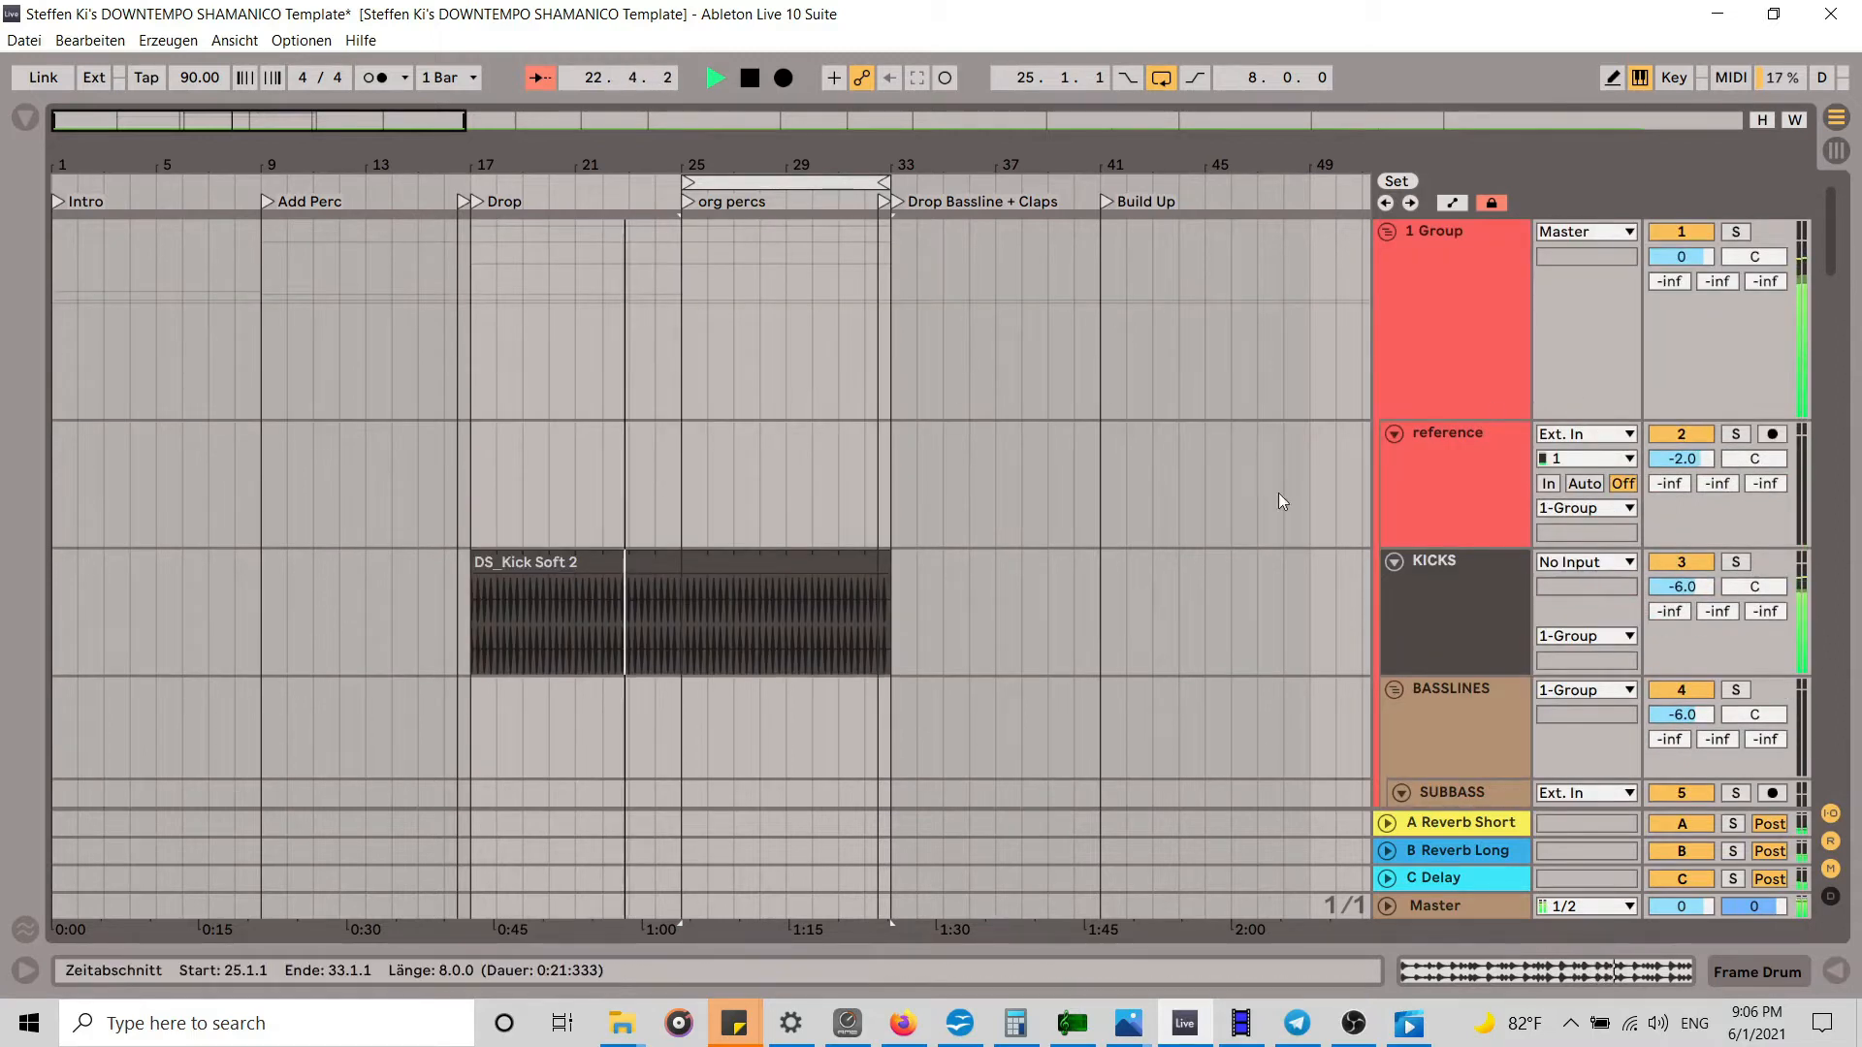
Step: Stop playback and look over the percussion, flute pad and nature tracks around the org percs section
{"action": "scroll", "coordinate": [893, 553], "scroll_direction": "down", "scroll_amount": 3}
{"action": "scroll", "coordinate": [836, 541], "scroll_direction": "down", "scroll_amount": 12}
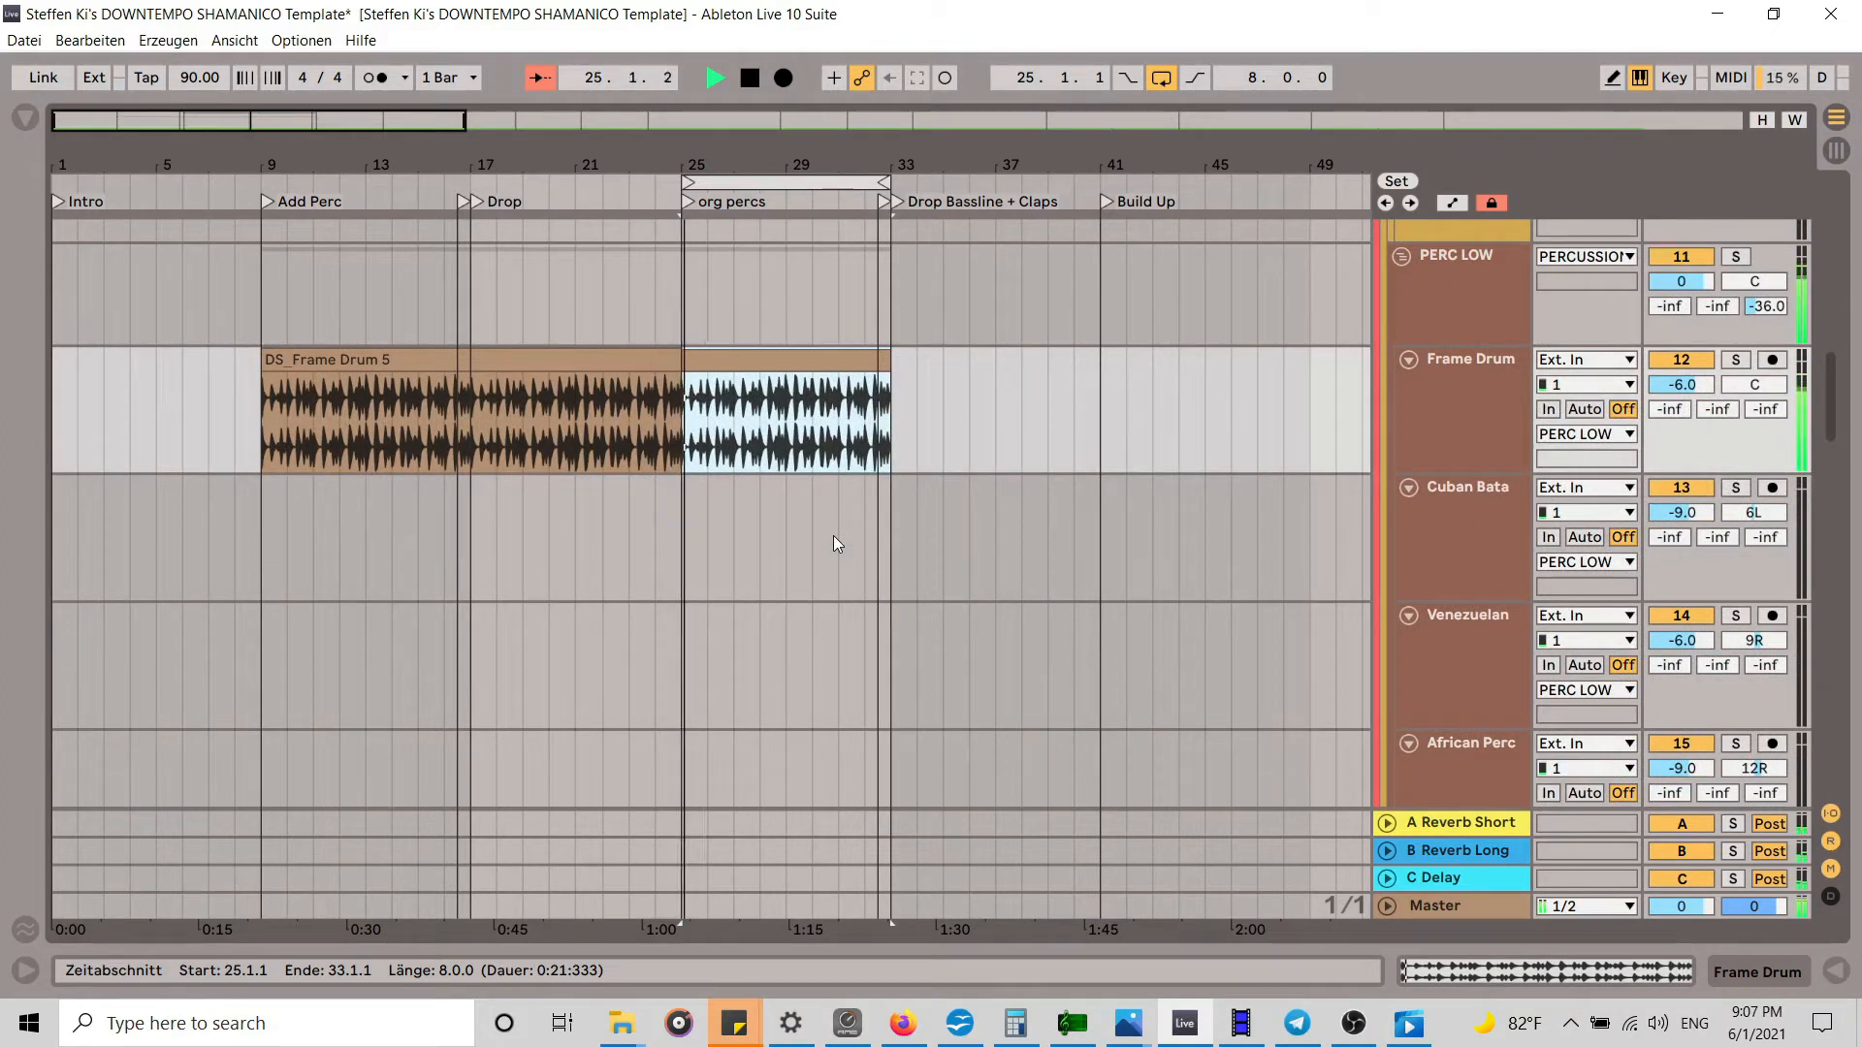
{"action": "left_click_drag", "start_coordinate": [1825, 388], "coordinate": [1816, 679]}
{"action": "key", "text": "space"}
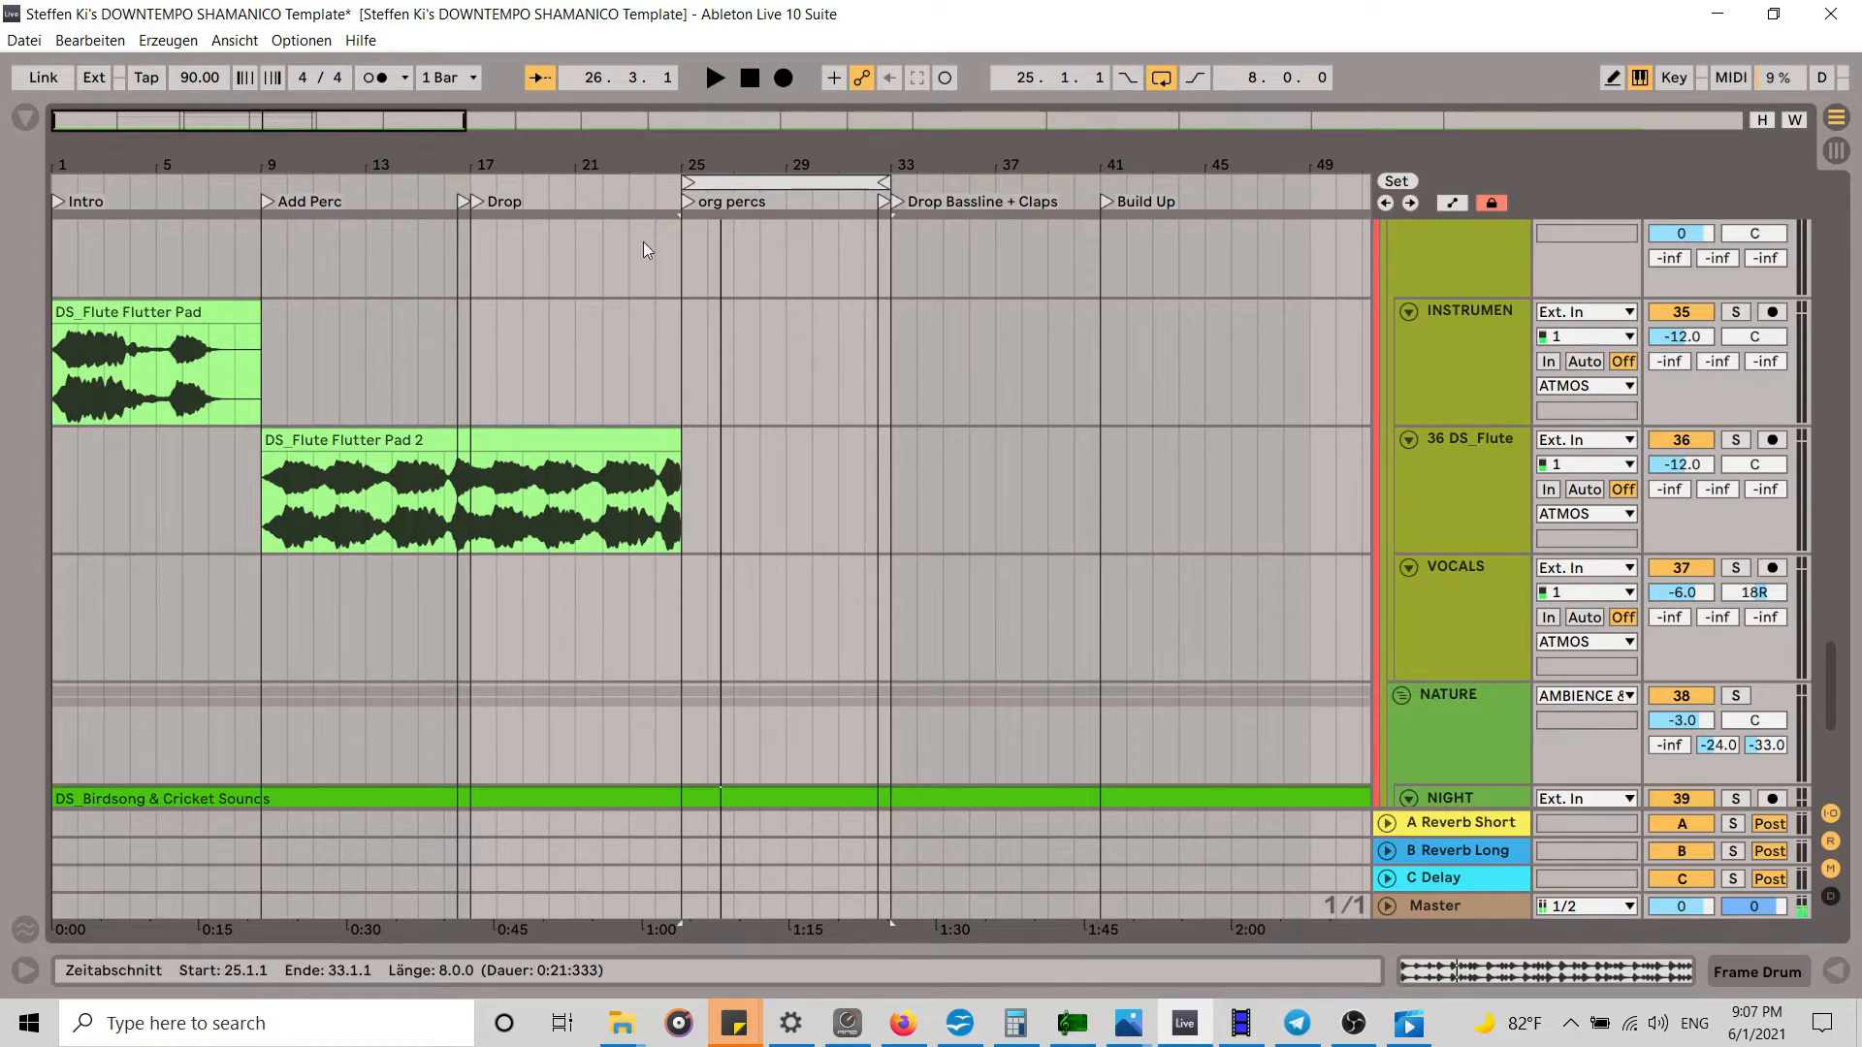
{"action": "scroll", "coordinate": [725, 514], "scroll_direction": "down", "scroll_amount": 3}
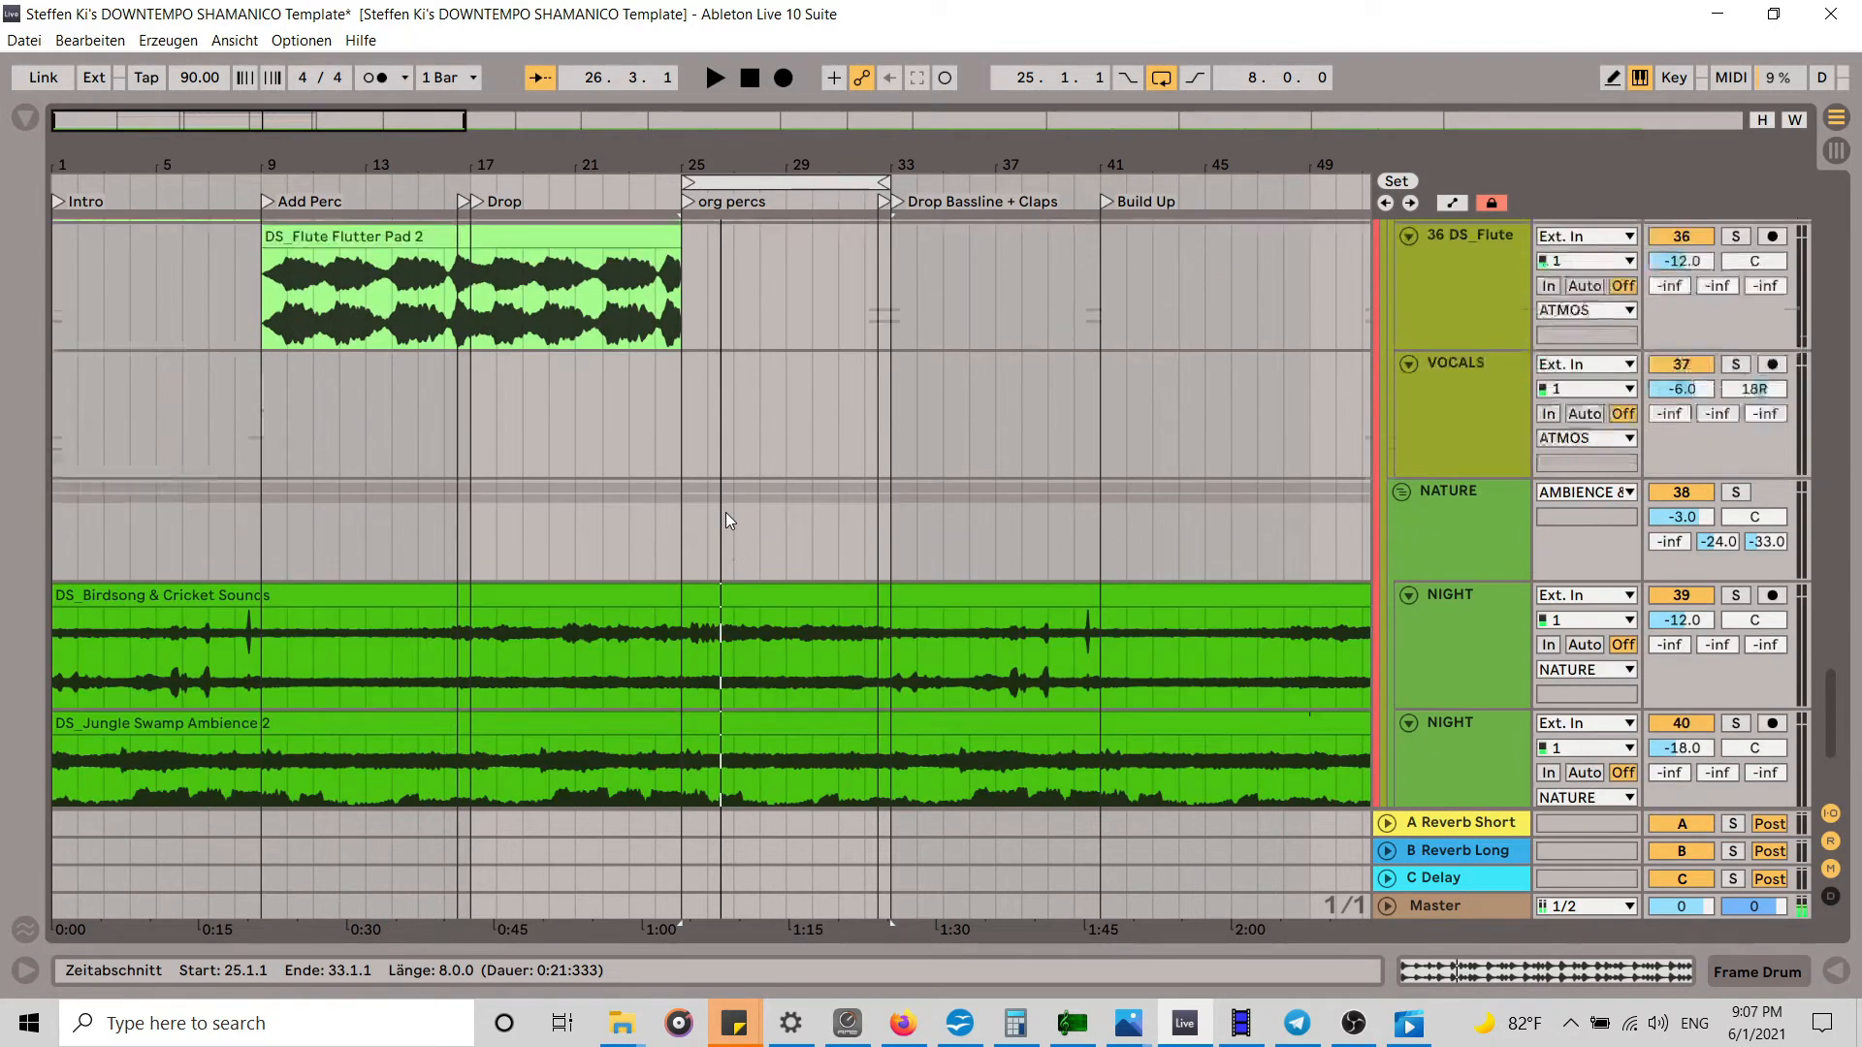
{"action": "scroll", "coordinate": [725, 512], "scroll_direction": "up", "scroll_amount": 5}
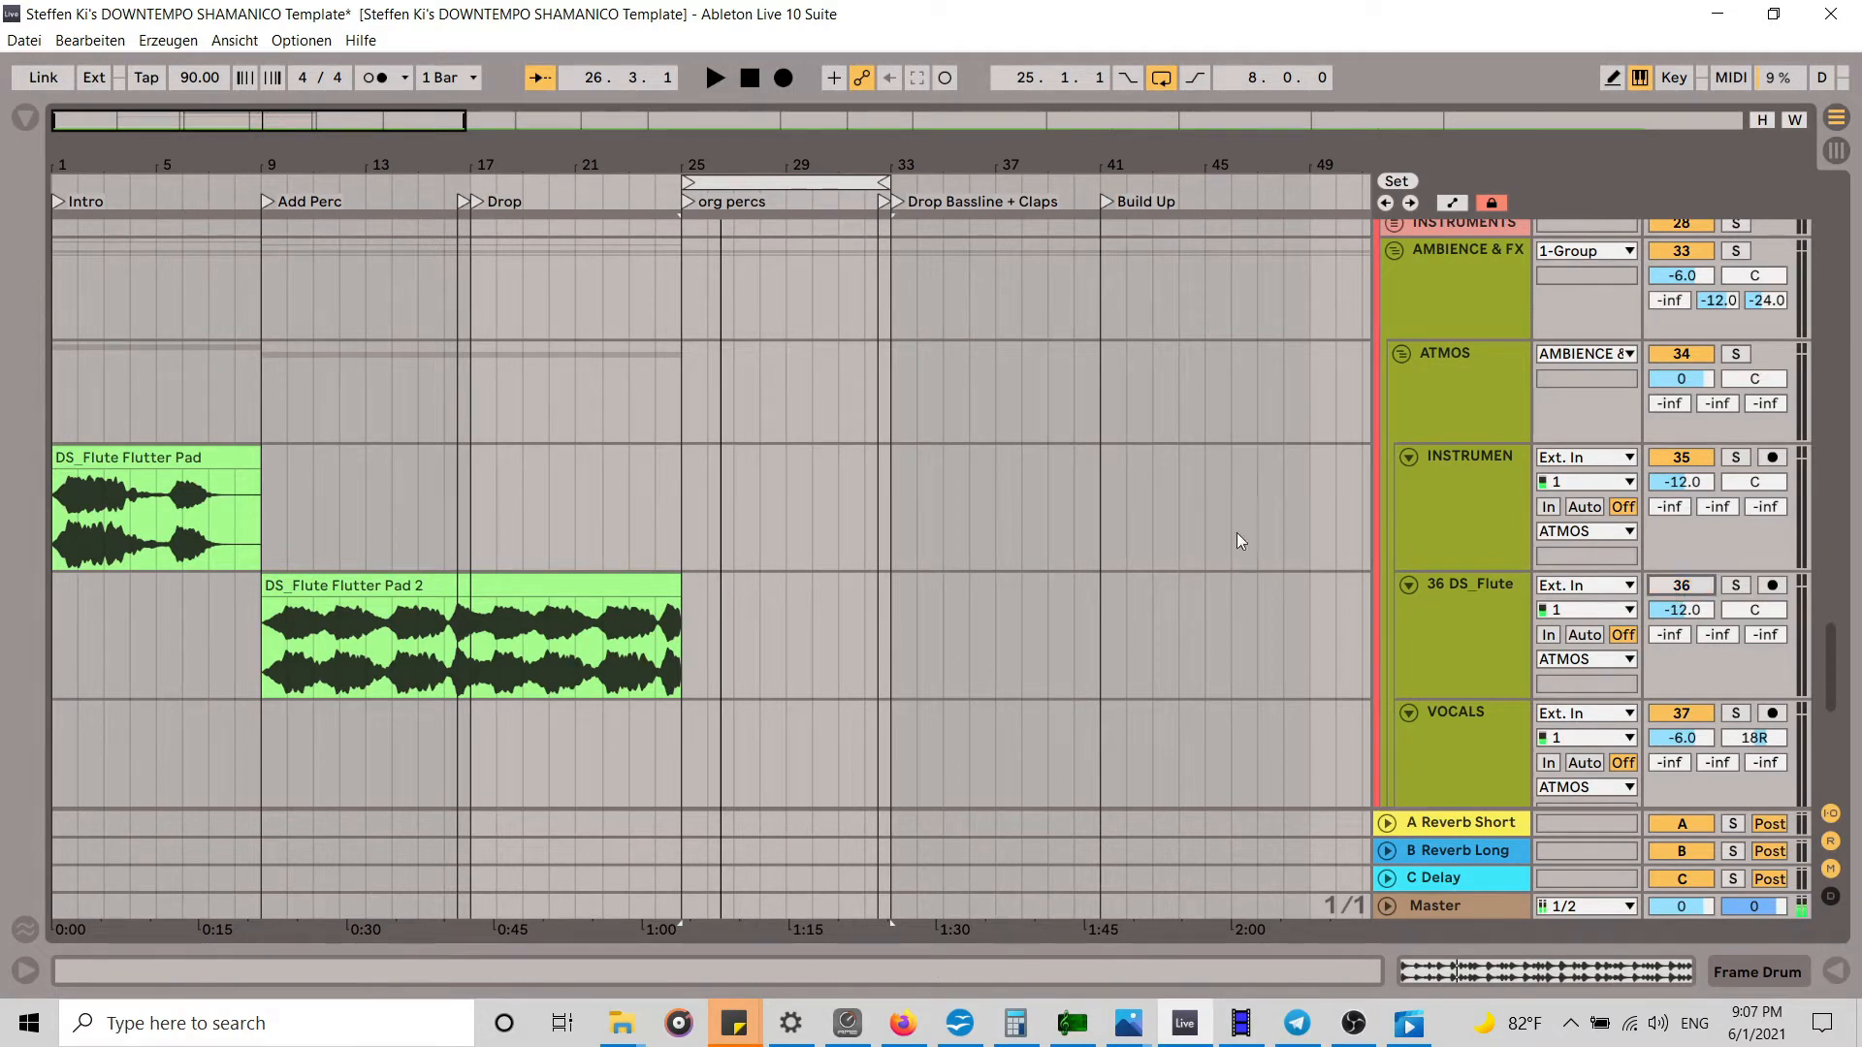
Step: Try extending the DS_Flute Flutter Pad clip to bar 17, and shorten it back to bar 9
{"action": "left_click_drag", "start_coordinate": [260, 457], "coordinate": [460, 458]}
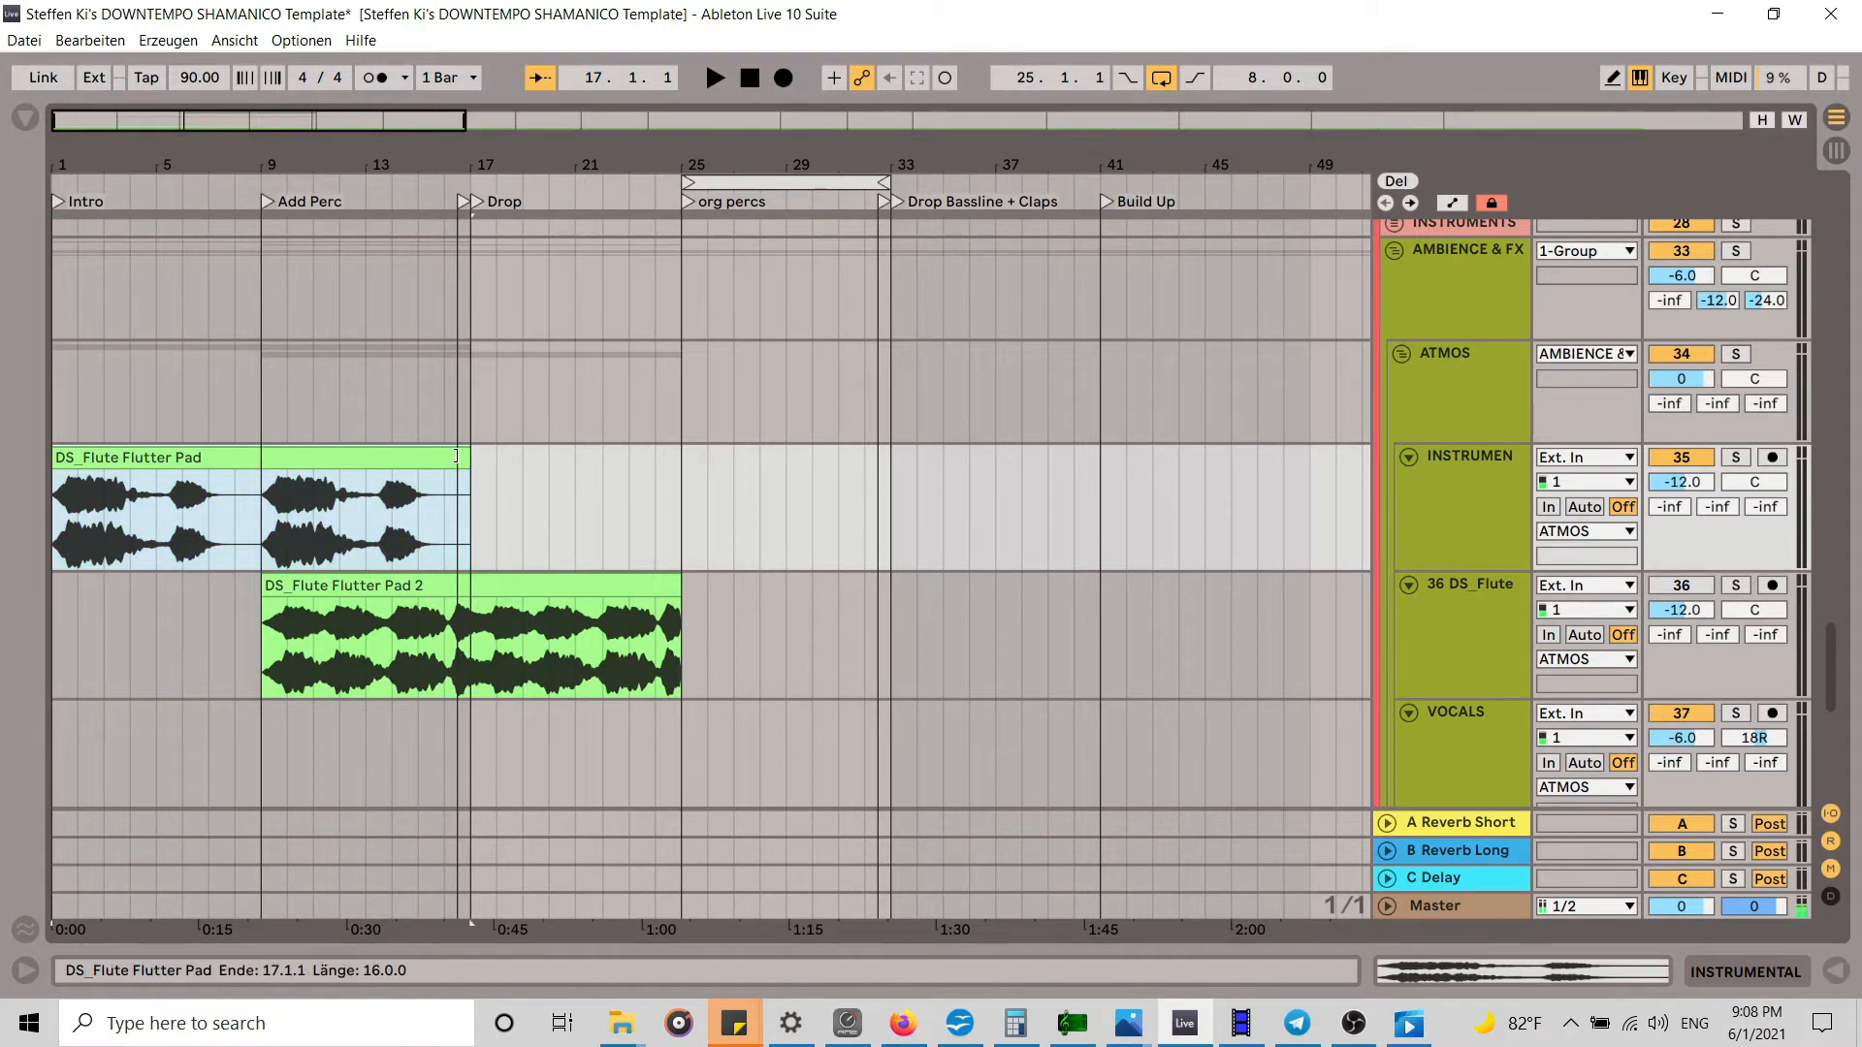
{"action": "left_click_drag", "start_coordinate": [471, 456], "coordinate": [256, 455]}
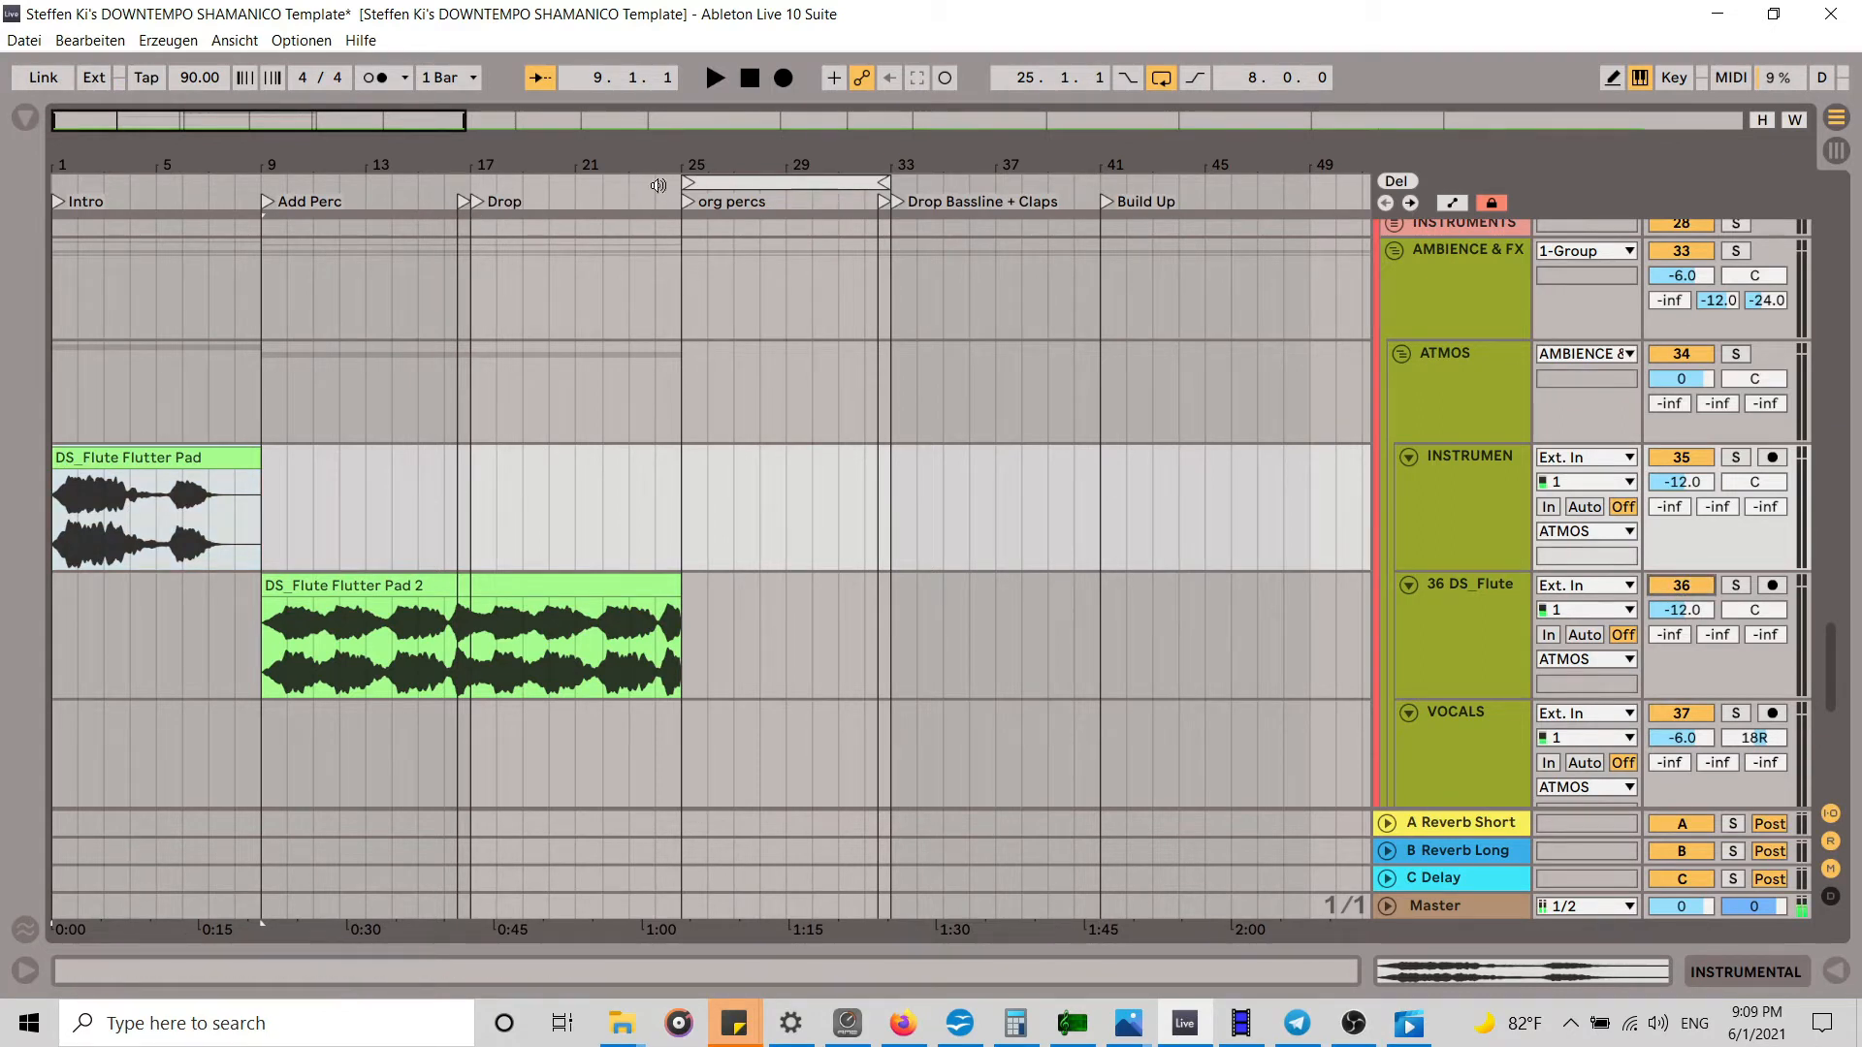
Step: Play the arrangement from about bar 21 and launch the DS_Culo e Puya Drums 1 session clip on the Venezuelan Perc track
{"action": "left_click", "coordinate": [712, 182]}
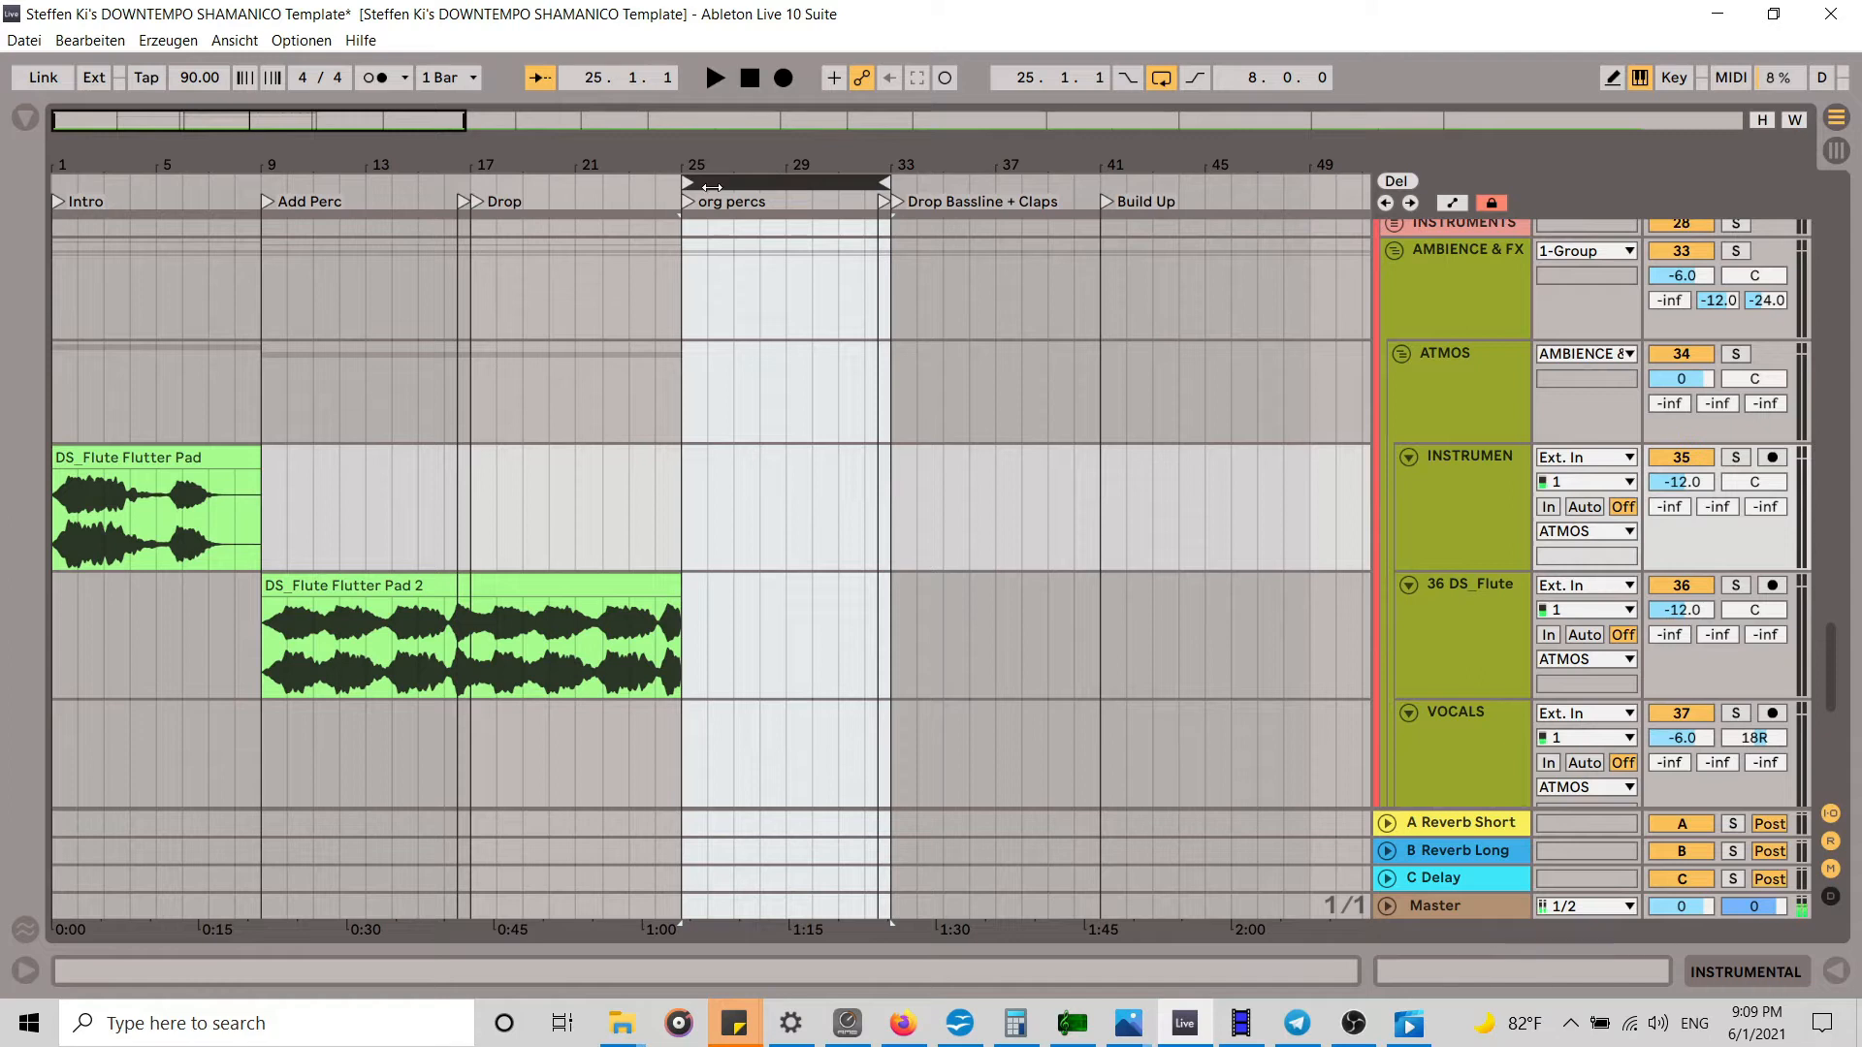
{"action": "left_click", "coordinate": [591, 189]}
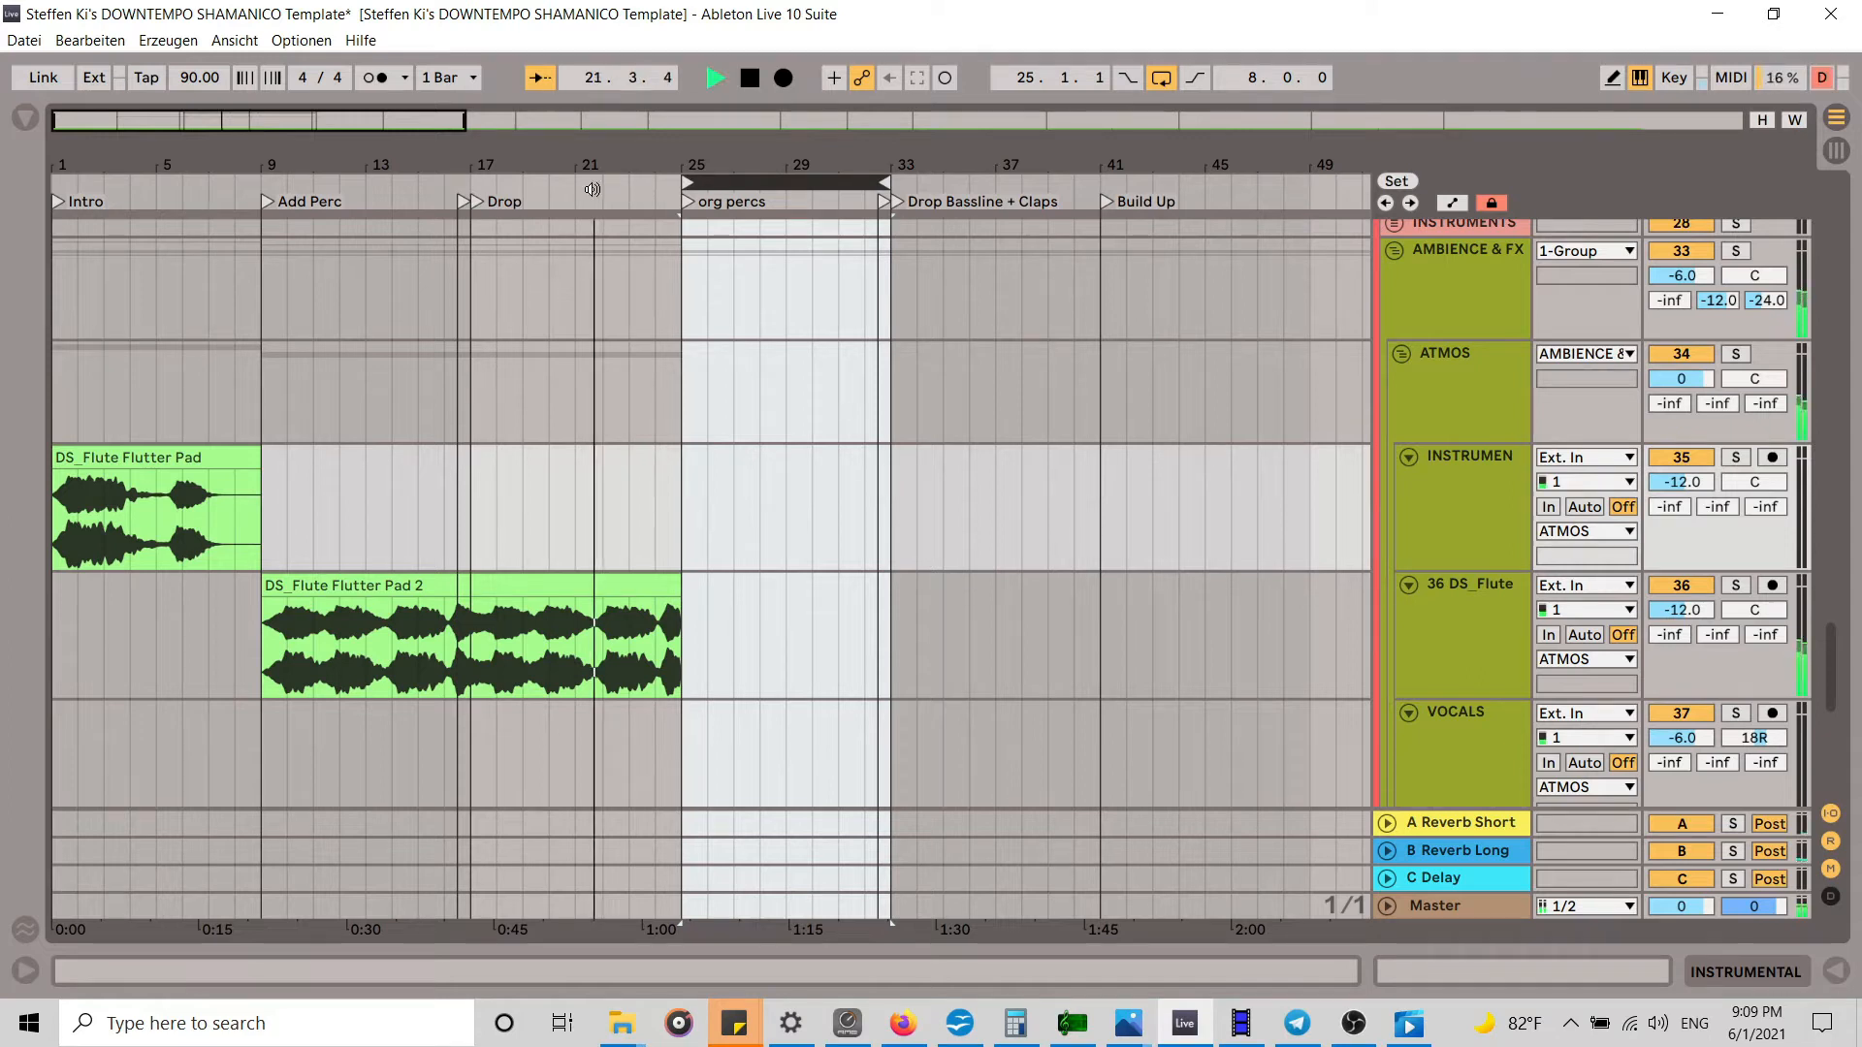
{"action": "key", "text": "Tab"}
{"action": "left_click_drag", "start_coordinate": [953, 922], "coordinate": [522, 922]}
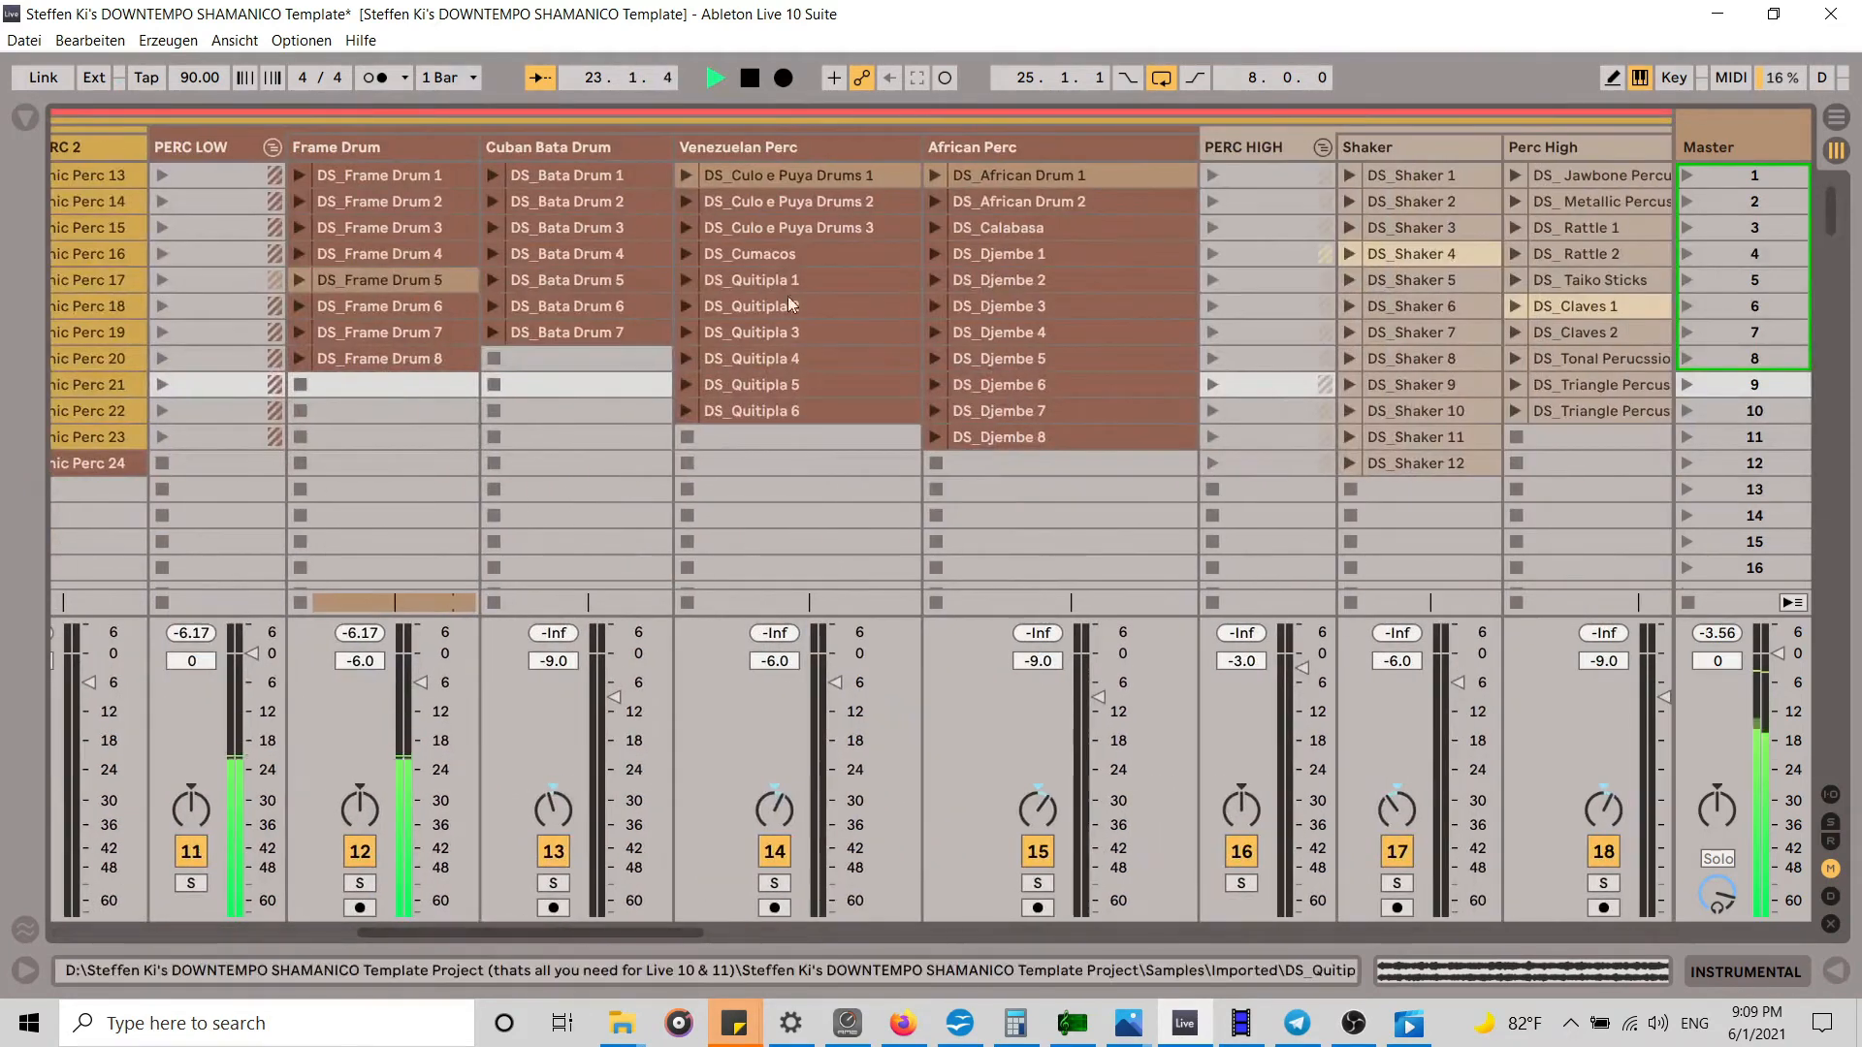
{"action": "left_click", "coordinate": [688, 182]}
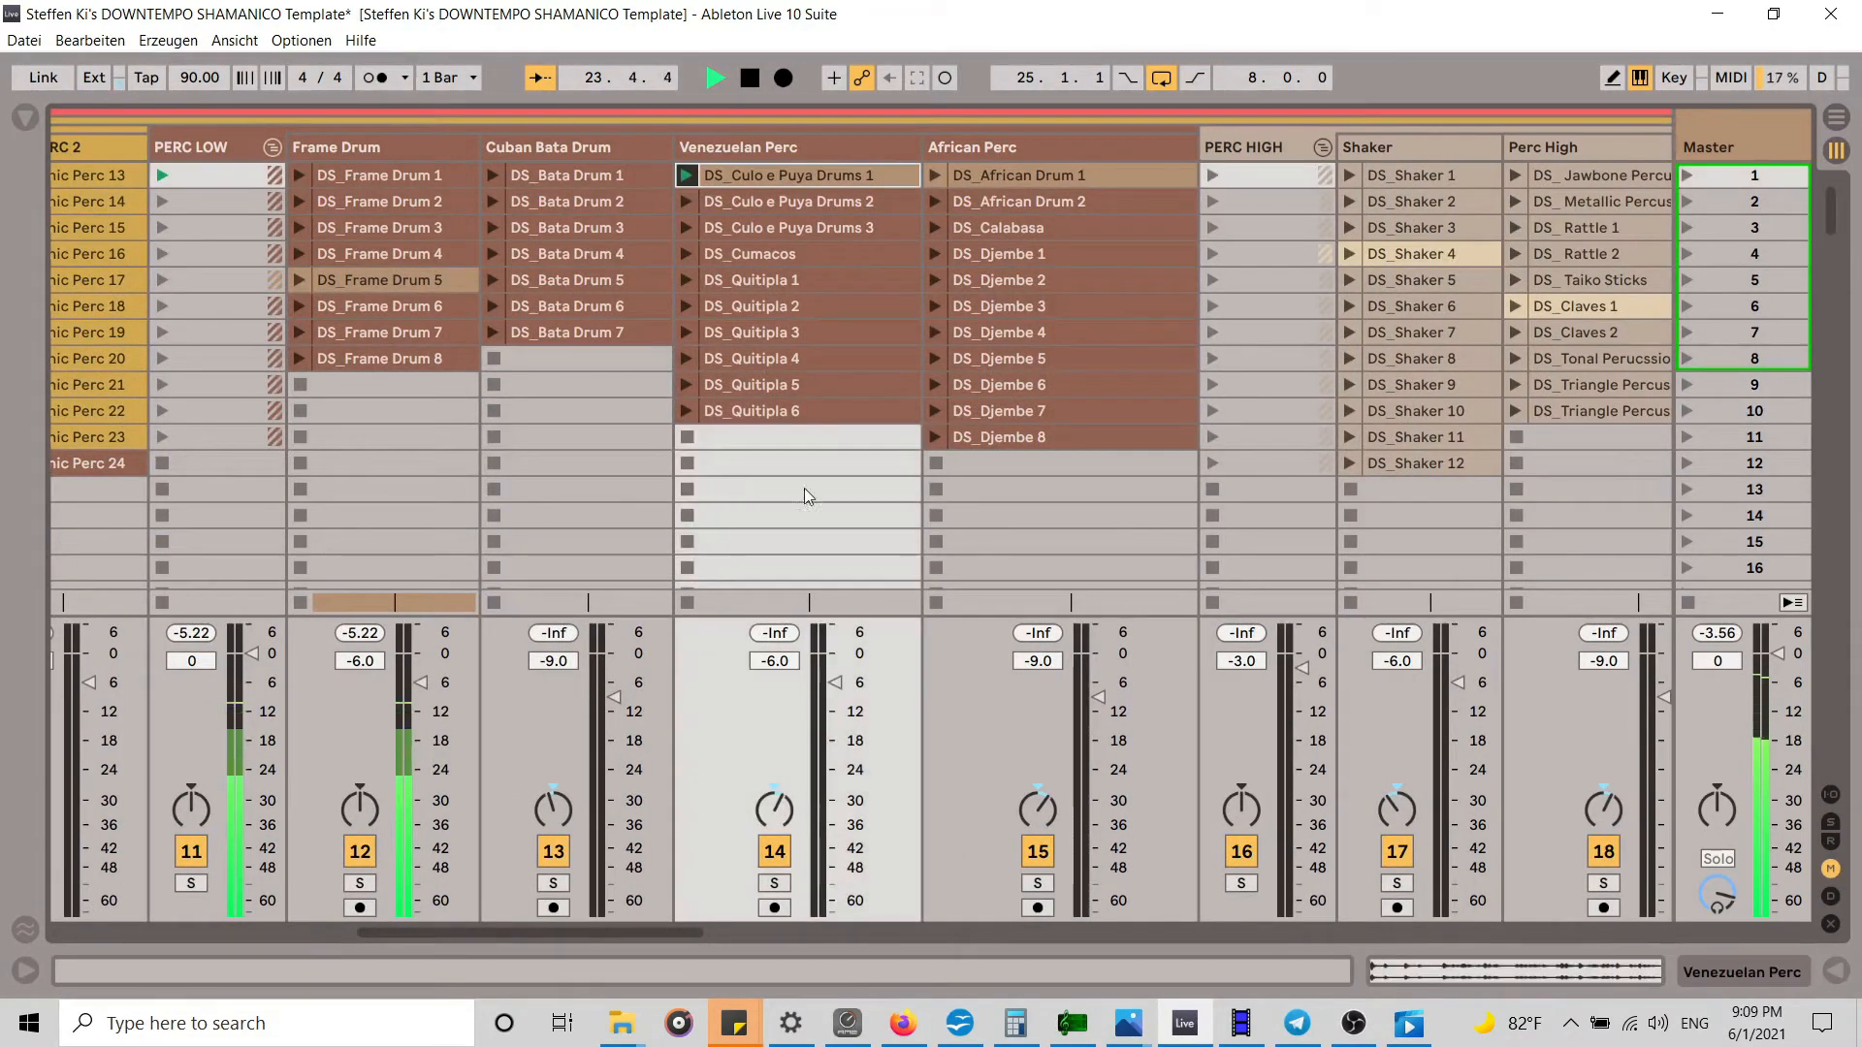
Step: Copy the DS_Culo e Puya Drums 1 clip into the Venezuelan Perc arrangement track at bar 25, spanning the org percs section
{"action": "right_click", "coordinate": [793, 184]}
{"action": "left_click", "coordinate": [846, 208]}
{"action": "key", "text": "Tab"}
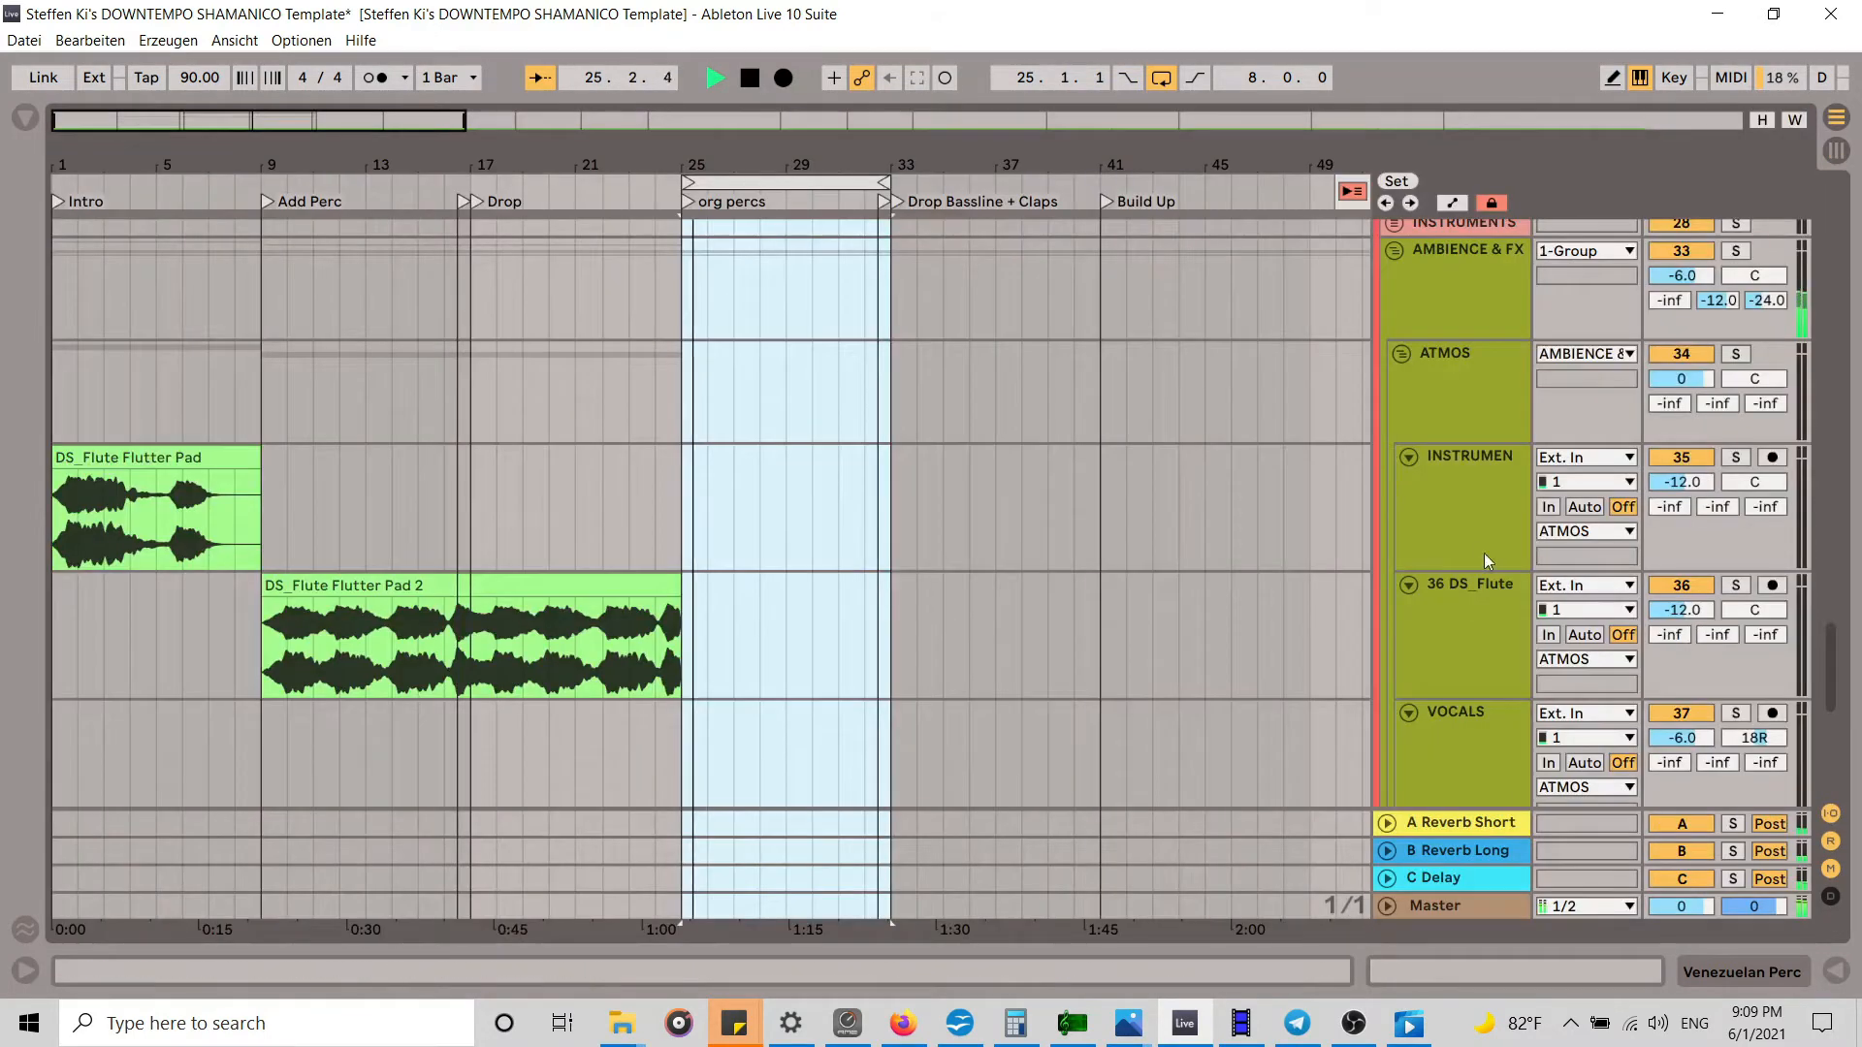
{"action": "left_click_drag", "start_coordinate": [1839, 625], "coordinate": [1831, 396]}
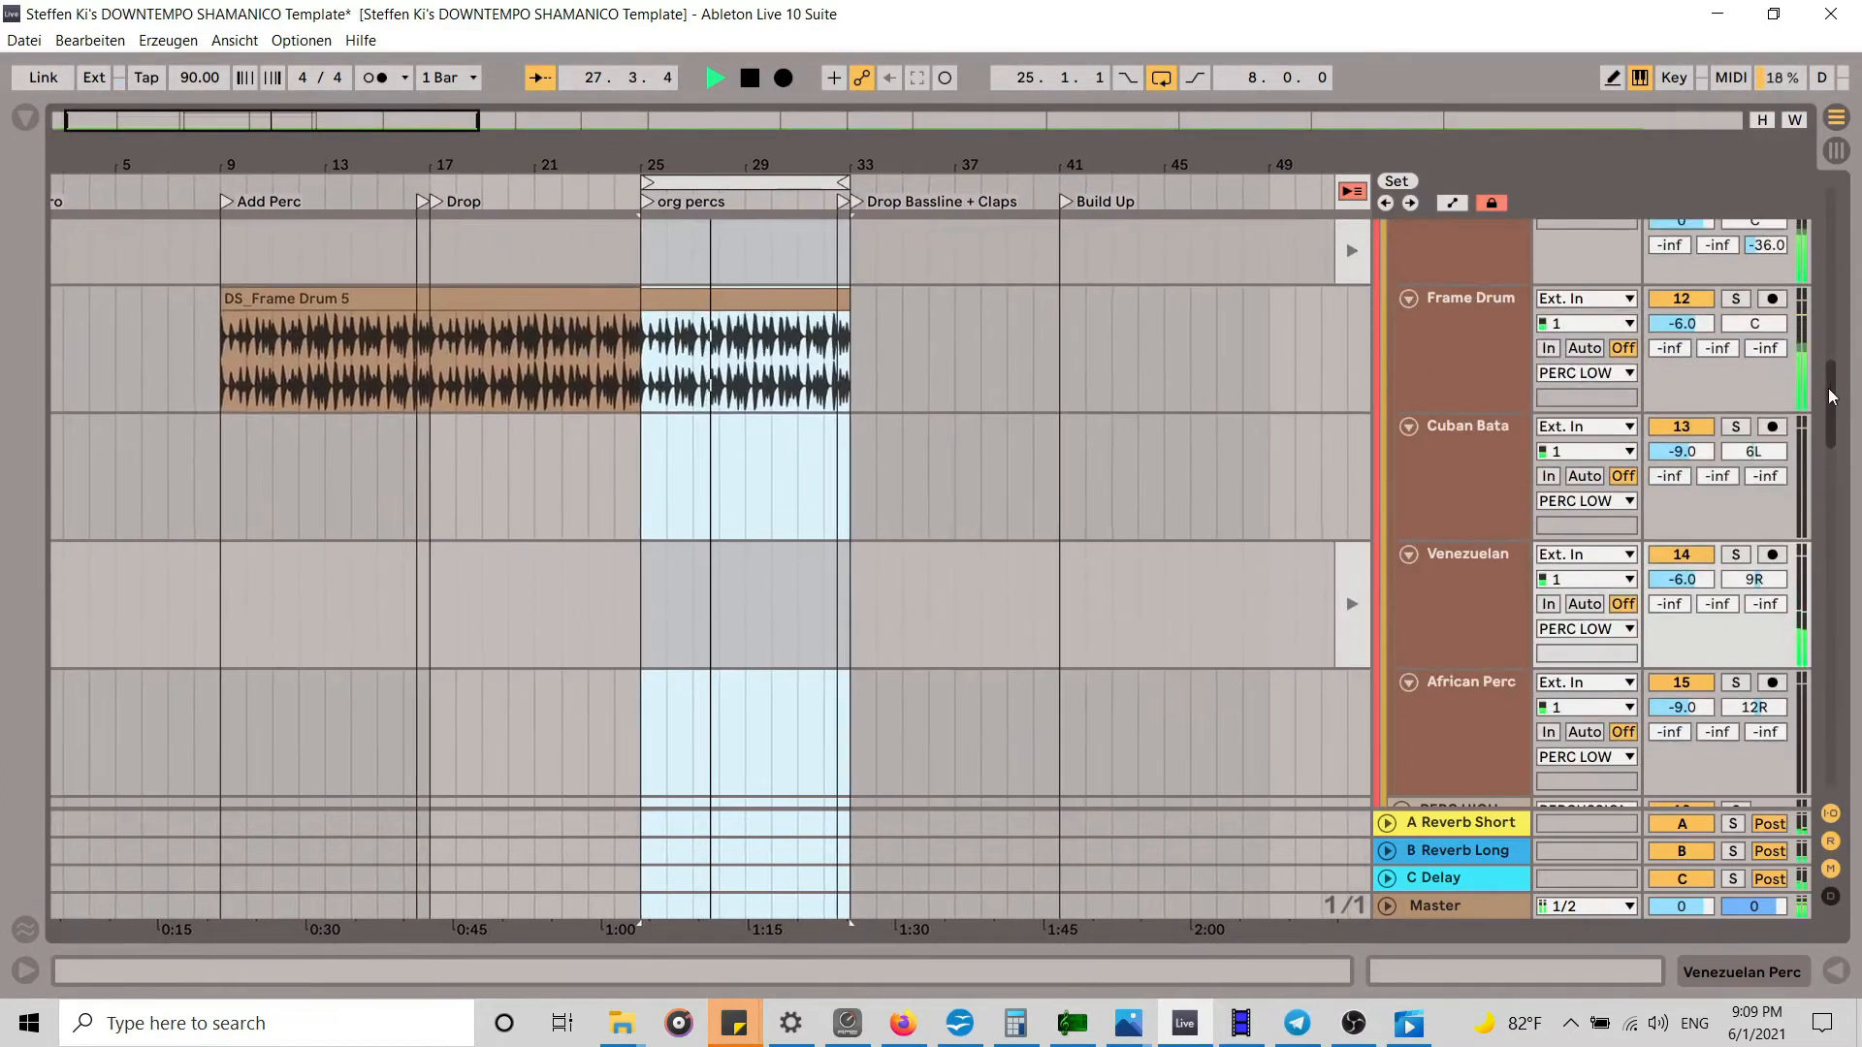
{"action": "key", "text": "Tab"}
{"action": "key", "text": "Tab"}
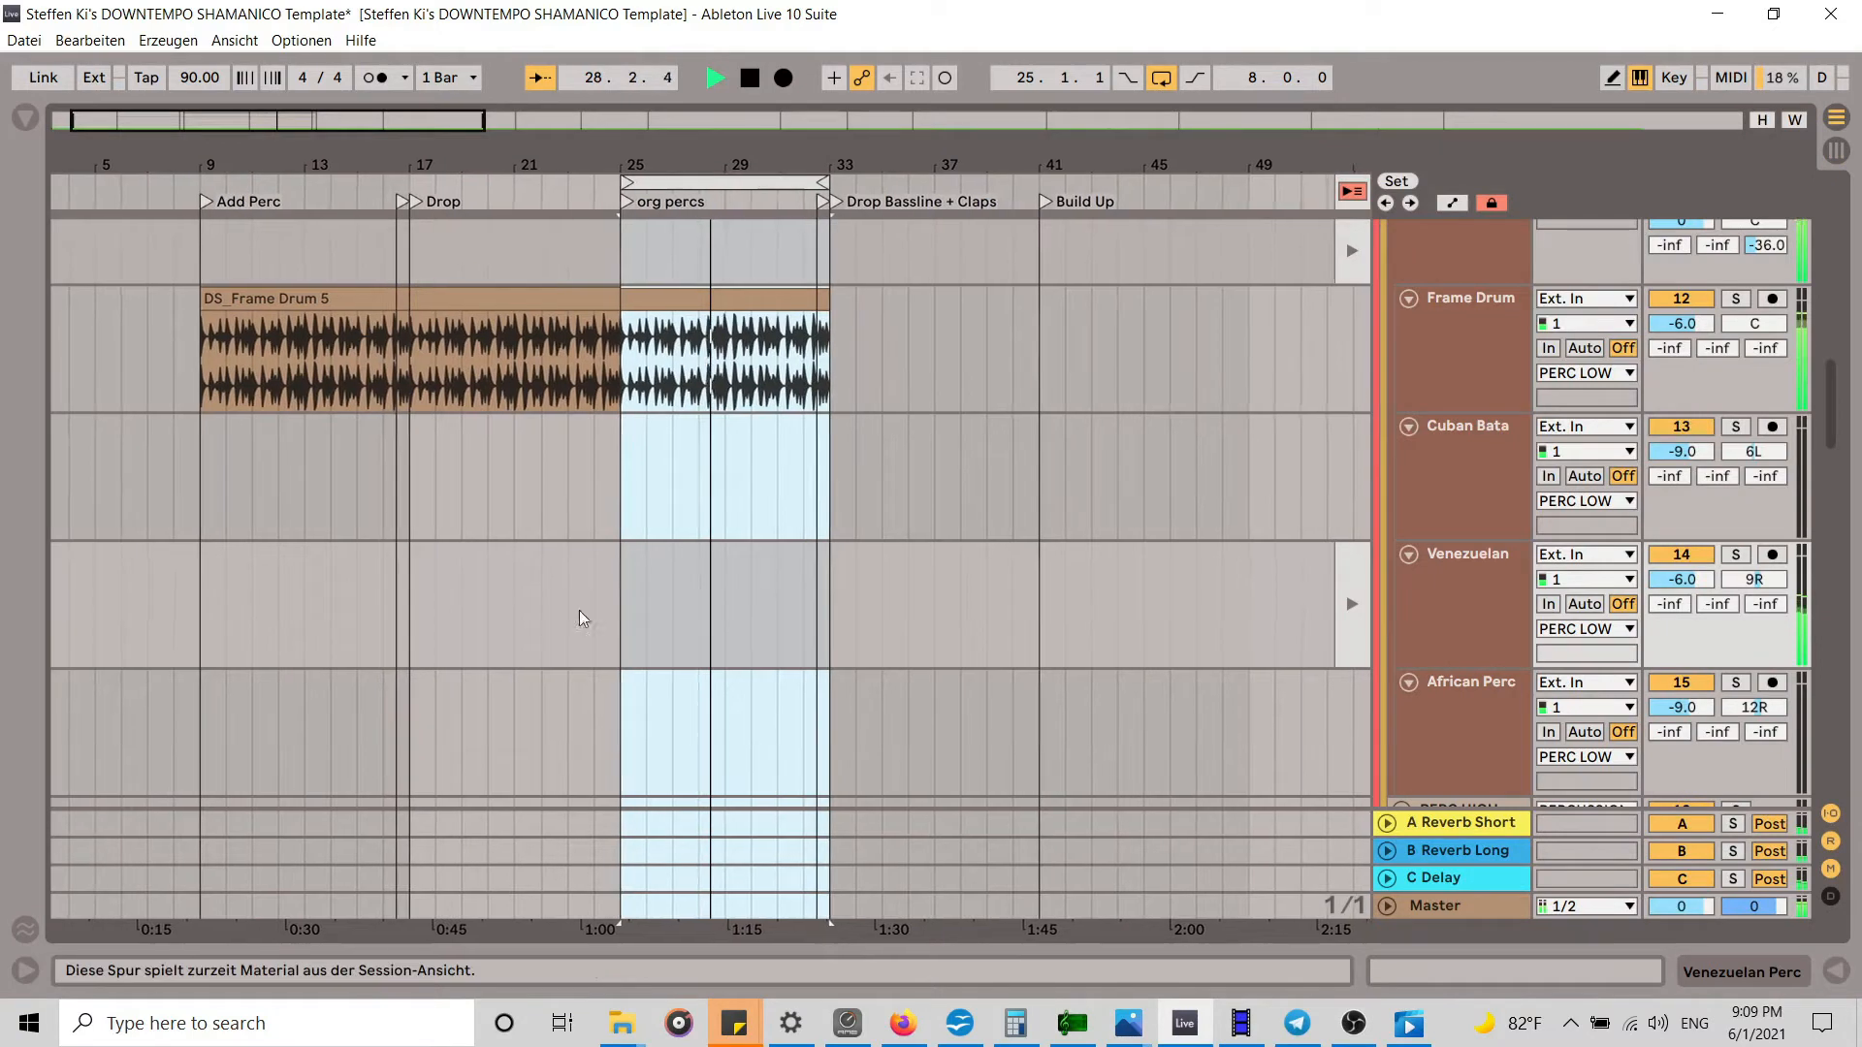
{"action": "key", "text": "ctrl+v"}
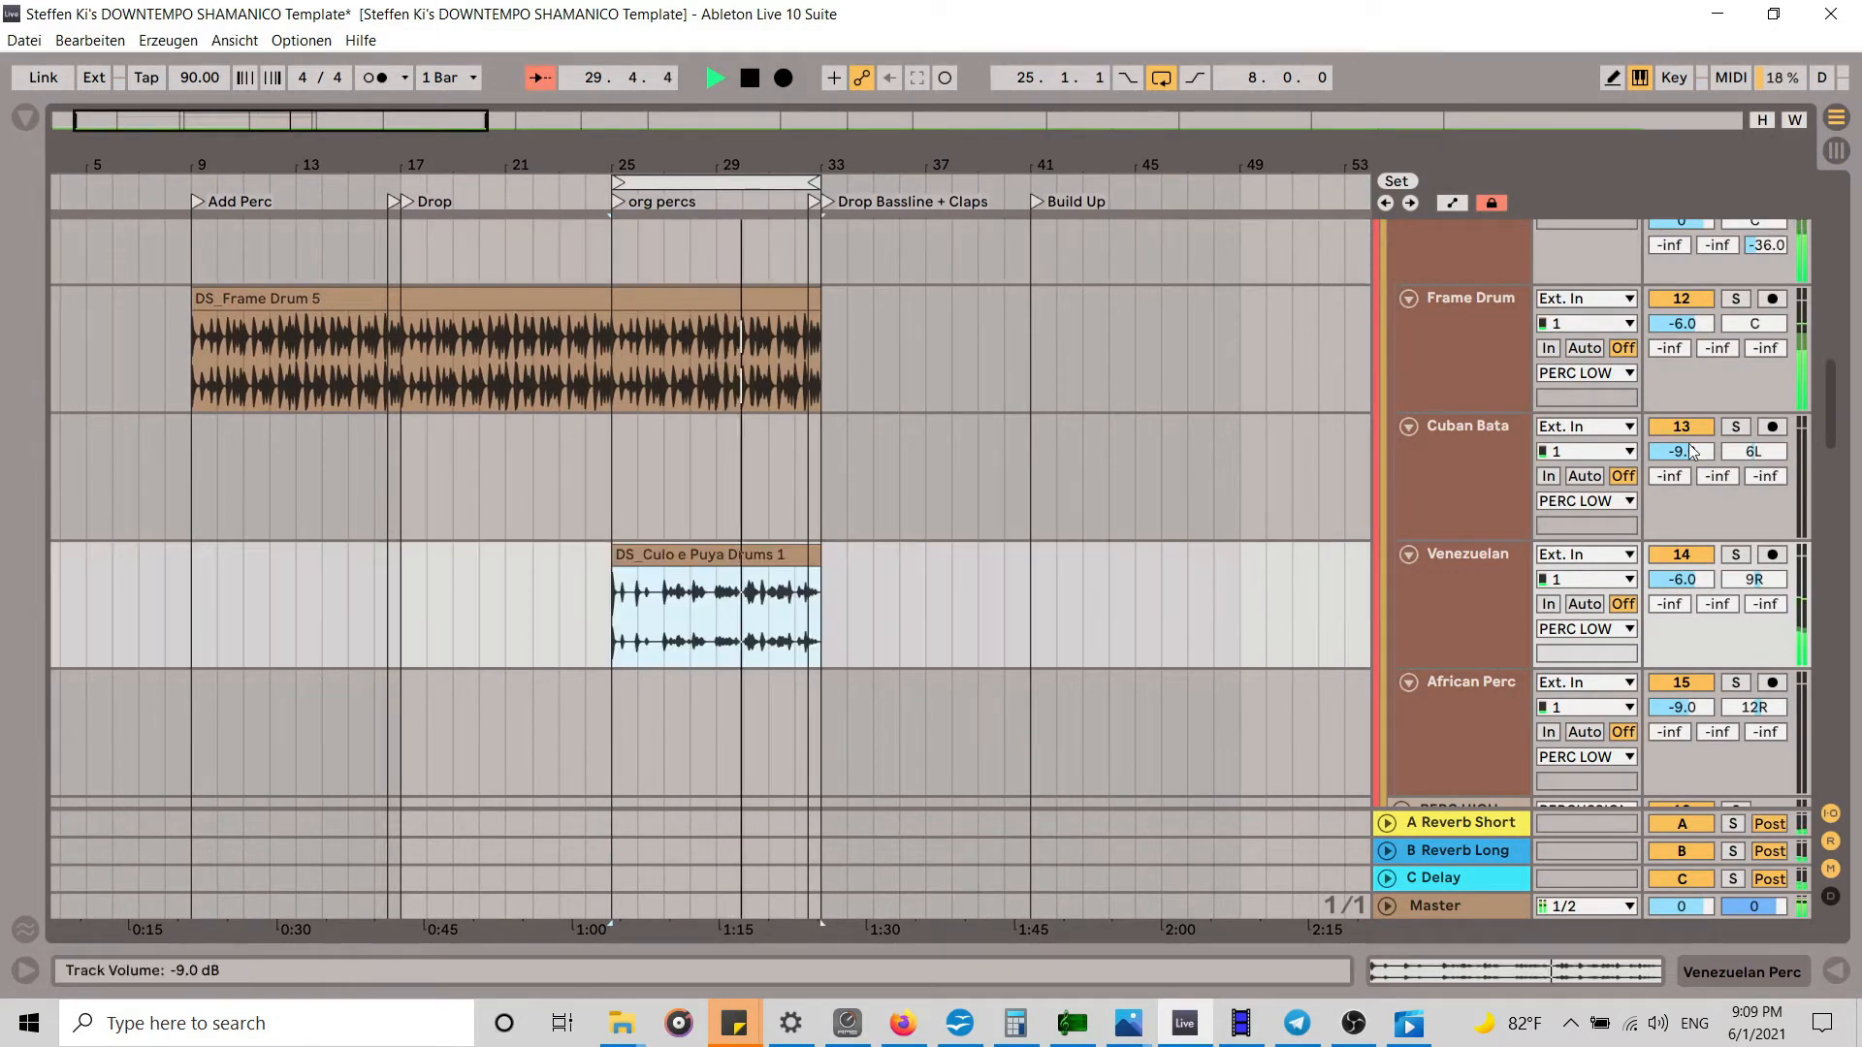
Step: Trim the end of the DS_Kick Soft 2 clip back to the Gap marker at 32.3.1
{"action": "left_click_drag", "start_coordinate": [1834, 407], "coordinate": [1851, 185]}
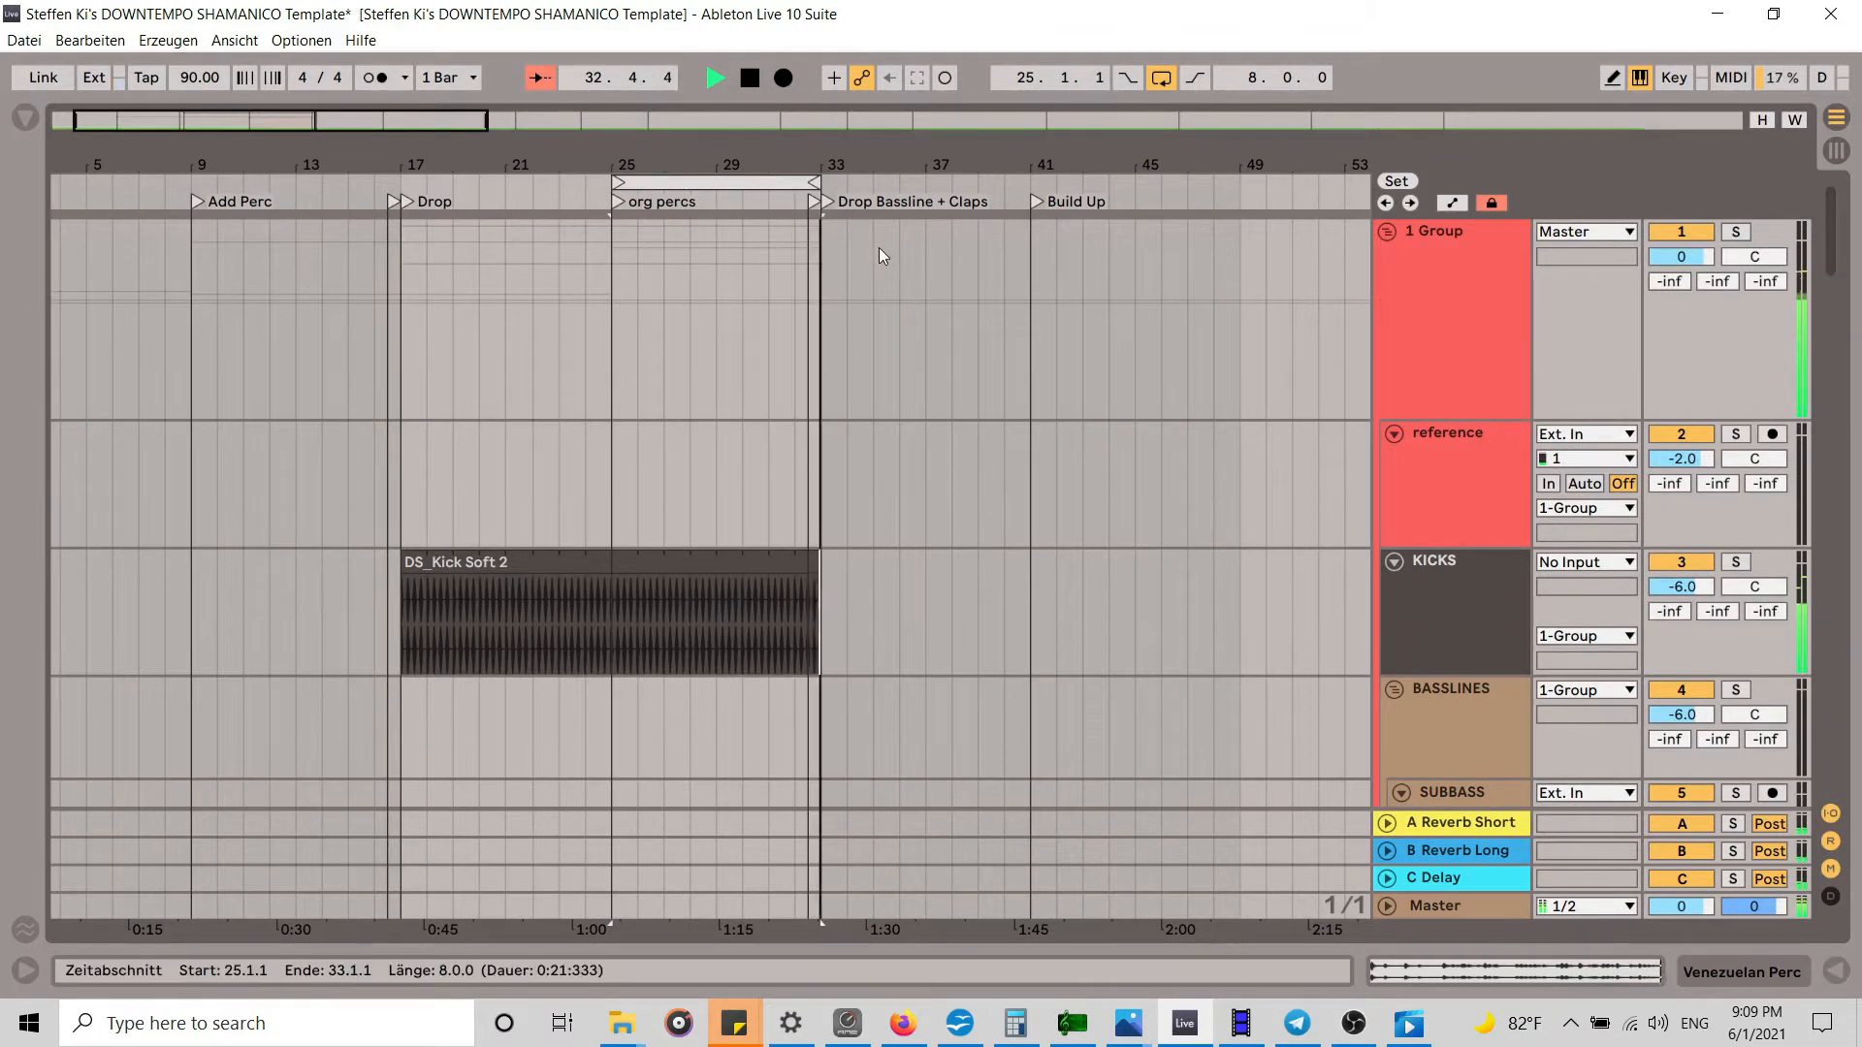
{"action": "left_click_drag", "start_coordinate": [833, 164], "coordinate": [842, 241]}
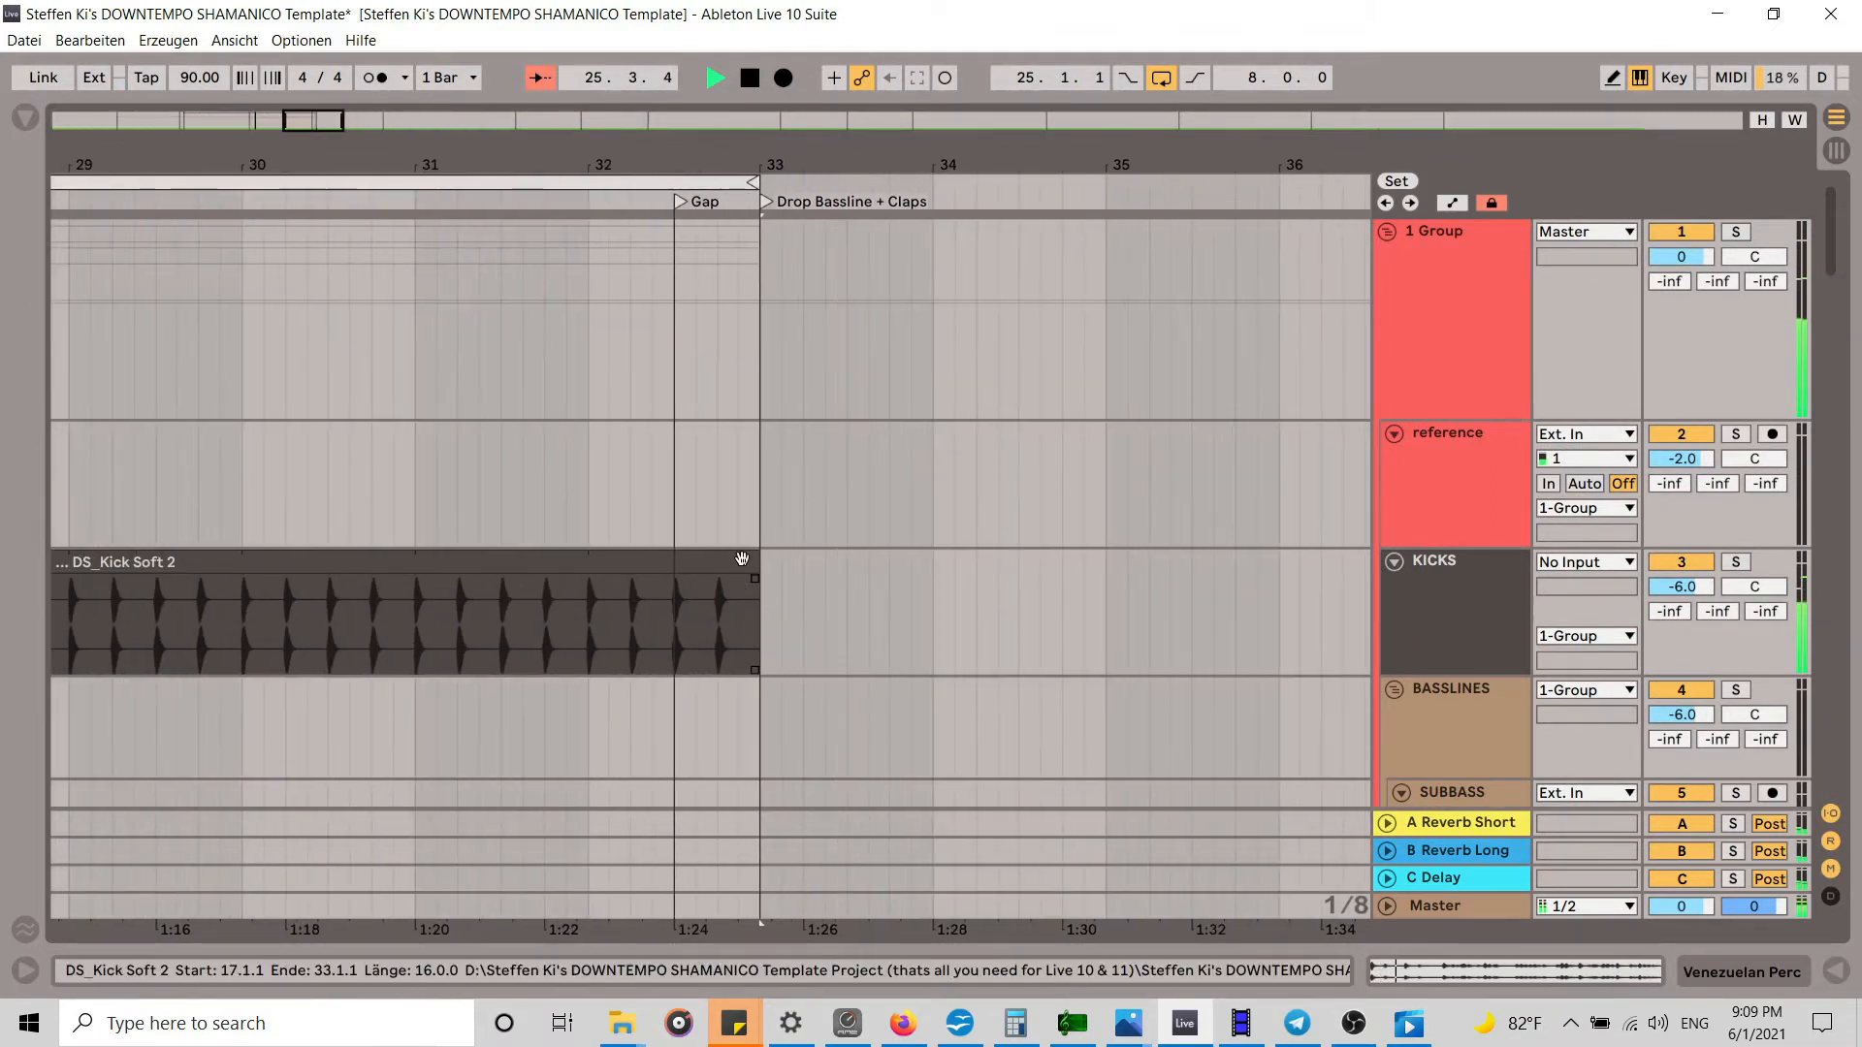
{"action": "left_click_drag", "start_coordinate": [753, 565], "coordinate": [669, 570]}
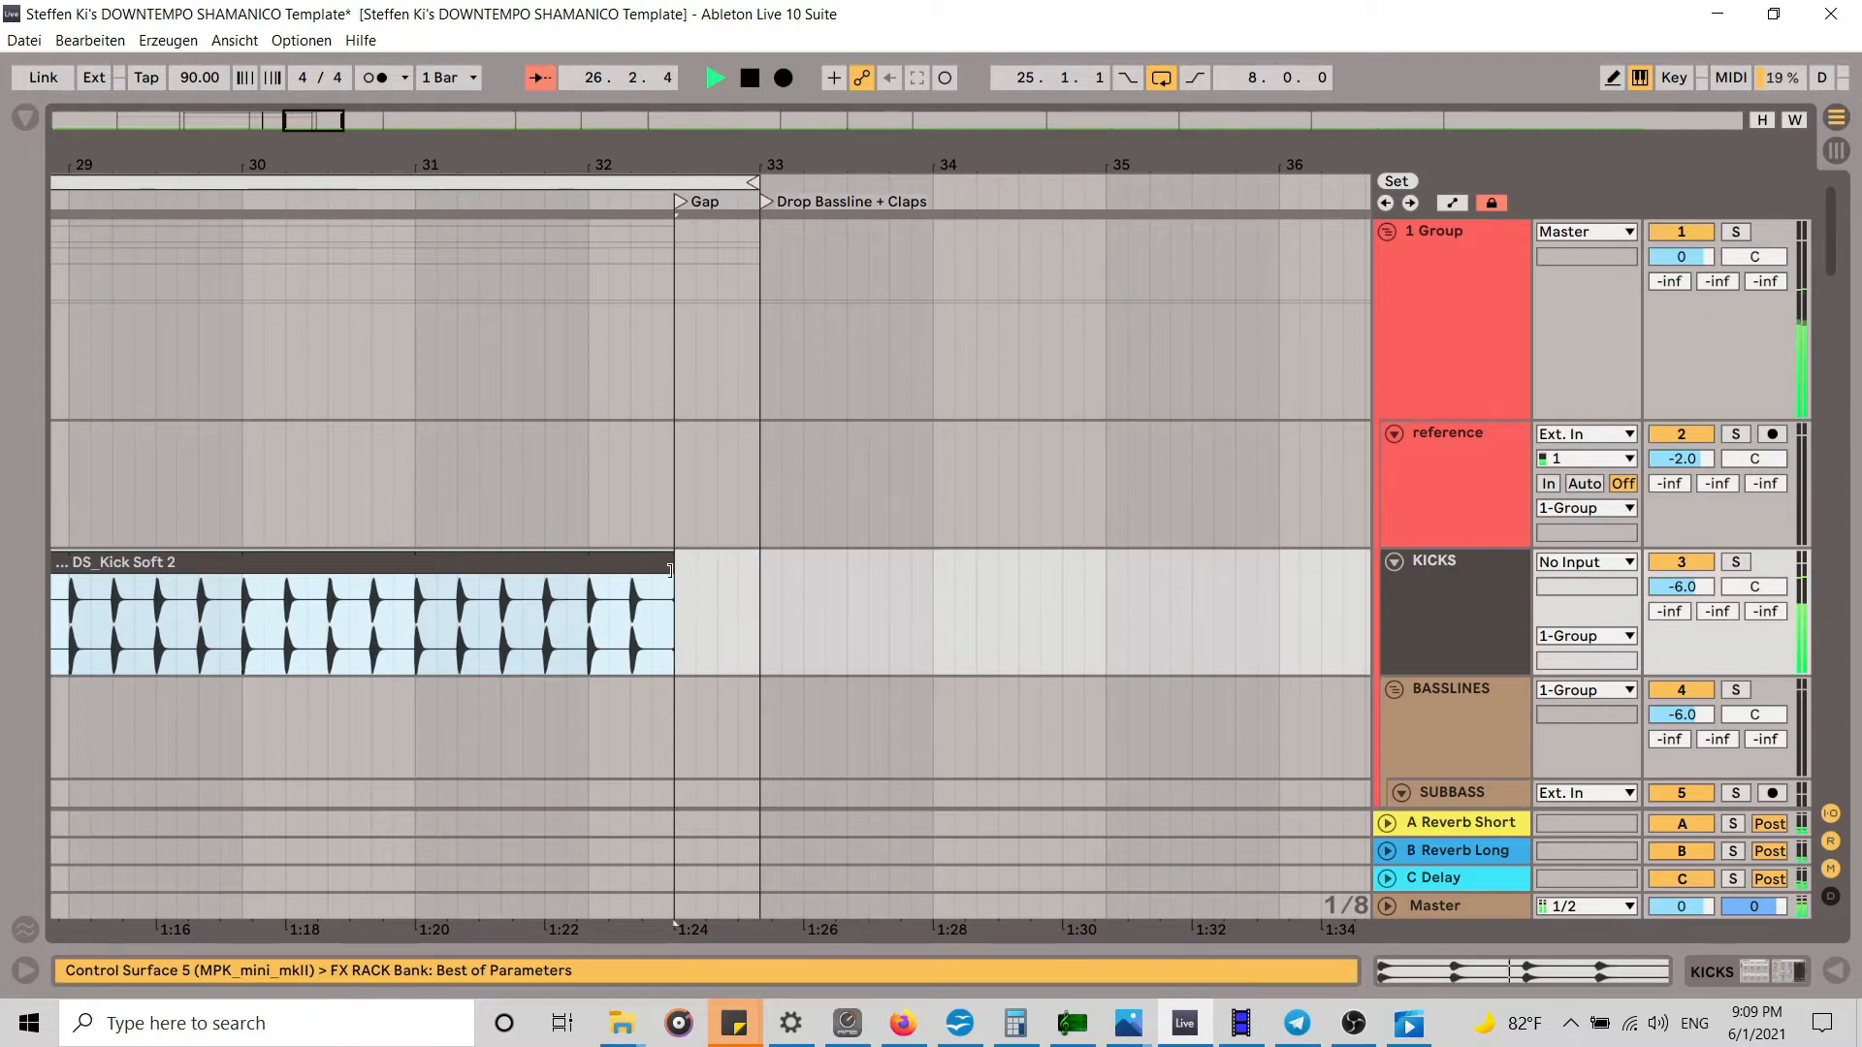
Step: Duplicate the trimmed DS_Kick Soft 2 clip to bar 33, at the start of the Drop Bassline + Claps section
{"action": "left_click_drag", "start_coordinate": [598, 168], "coordinate": [652, 49]}
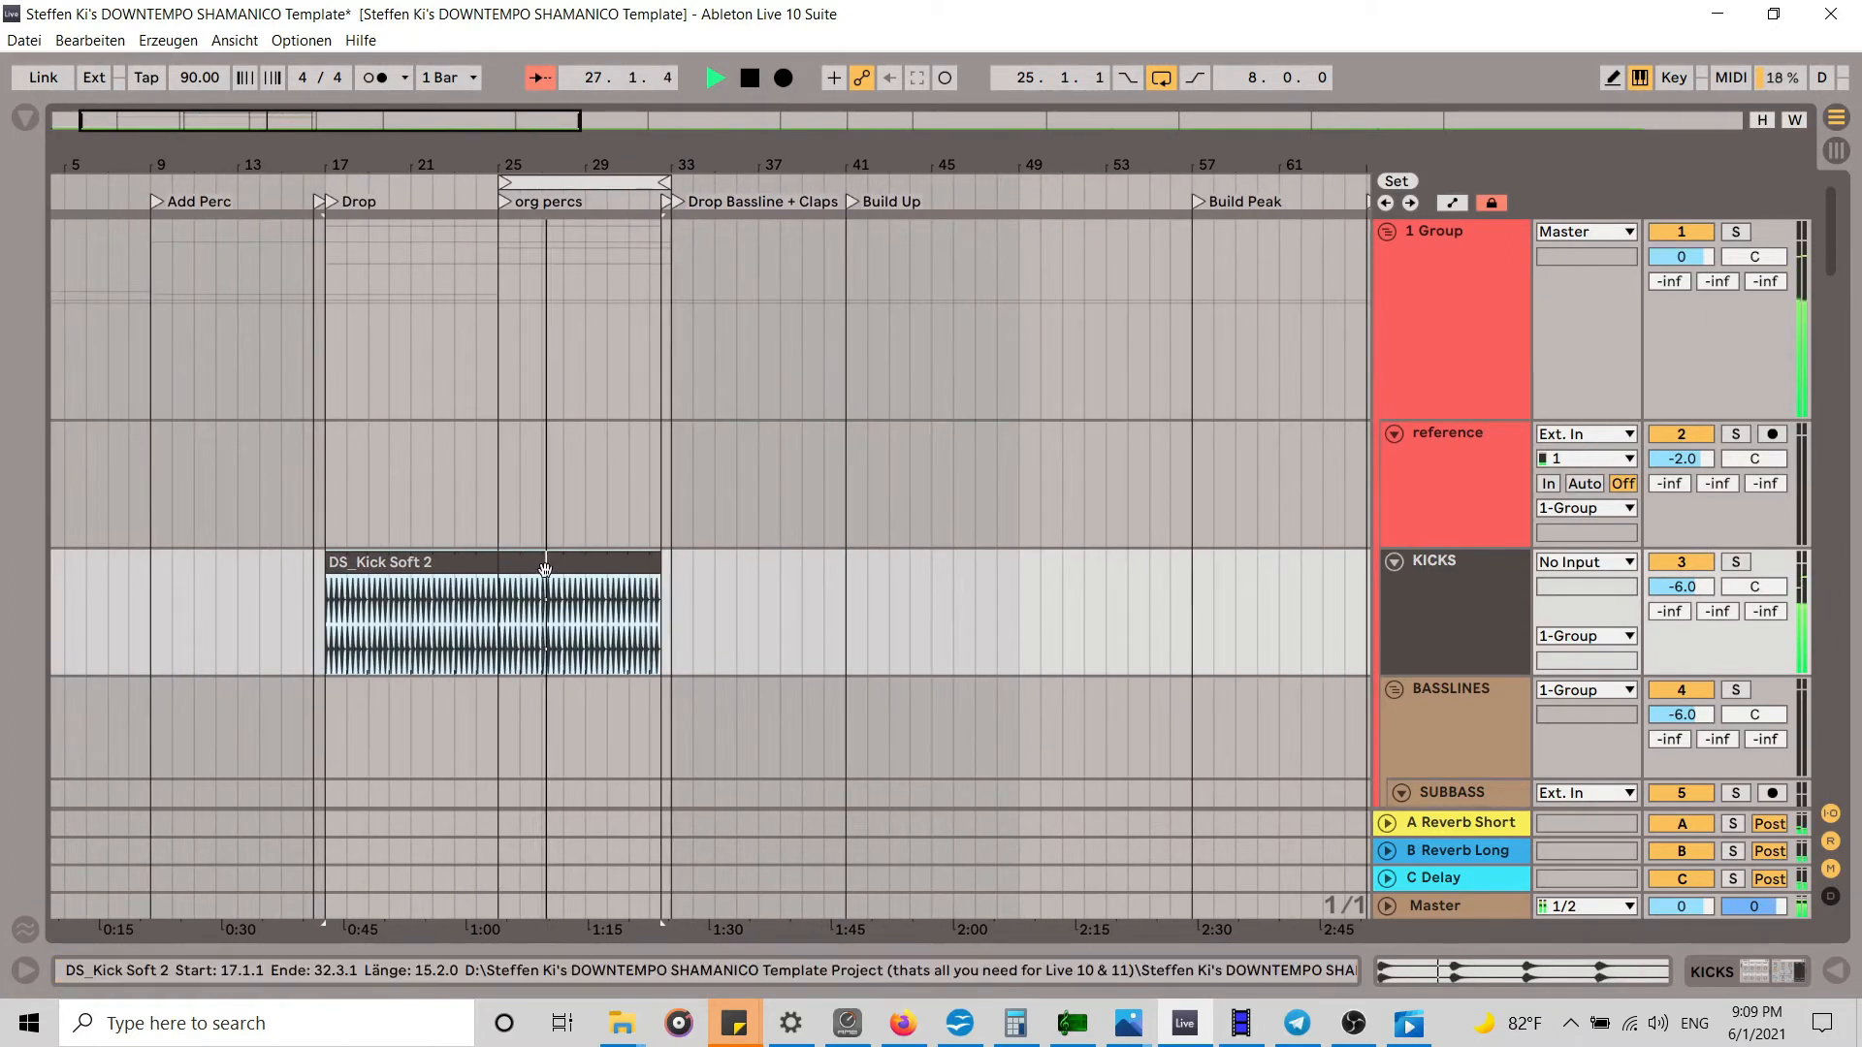
{"action": "left_click_drag", "start_coordinate": [429, 562], "coordinate": [772, 579]}
{"action": "mouse_move", "coordinate": [684, 159]}
{"action": "left_mouse_down"}
{"action": "mouse_move", "coordinate": [680, 267]}
{"action": "mouse_move", "coordinate": [690, 163]}
{"action": "mouse_move", "coordinate": [716, 155]}
{"action": "mouse_move", "coordinate": [719, 206]}
{"action": "mouse_move", "coordinate": [696, 192]}
{"action": "mouse_move", "coordinate": [722, 225]}
{"action": "mouse_move", "coordinate": [709, 161]}
{"action": "left_mouse_up"}
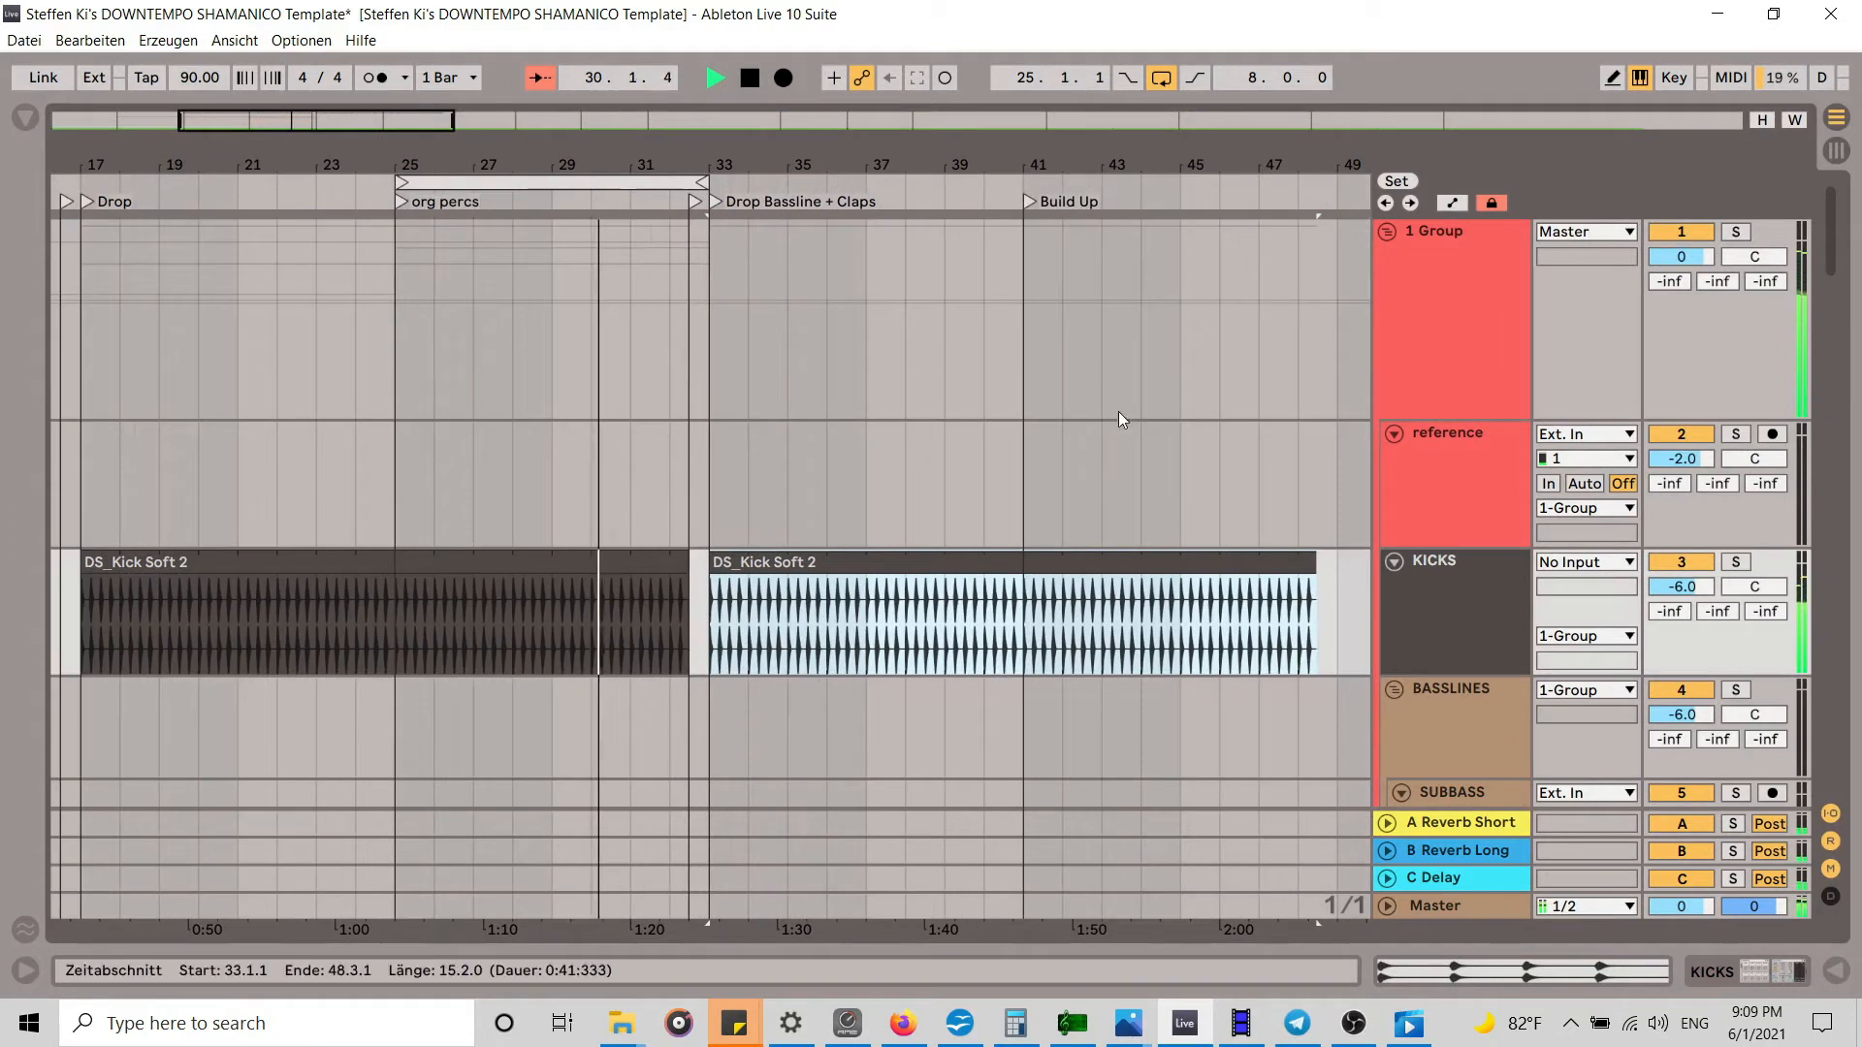
Step: Turn off looping and extend the DS_Frame Drum 5 and DS_Culo e Puya Drums 1 clips to bar 41
{"action": "scroll", "coordinate": [822, 538], "scroll_direction": "down", "scroll_amount": 1}
{"action": "scroll", "coordinate": [821, 538], "scroll_direction": "down", "scroll_amount": 10}
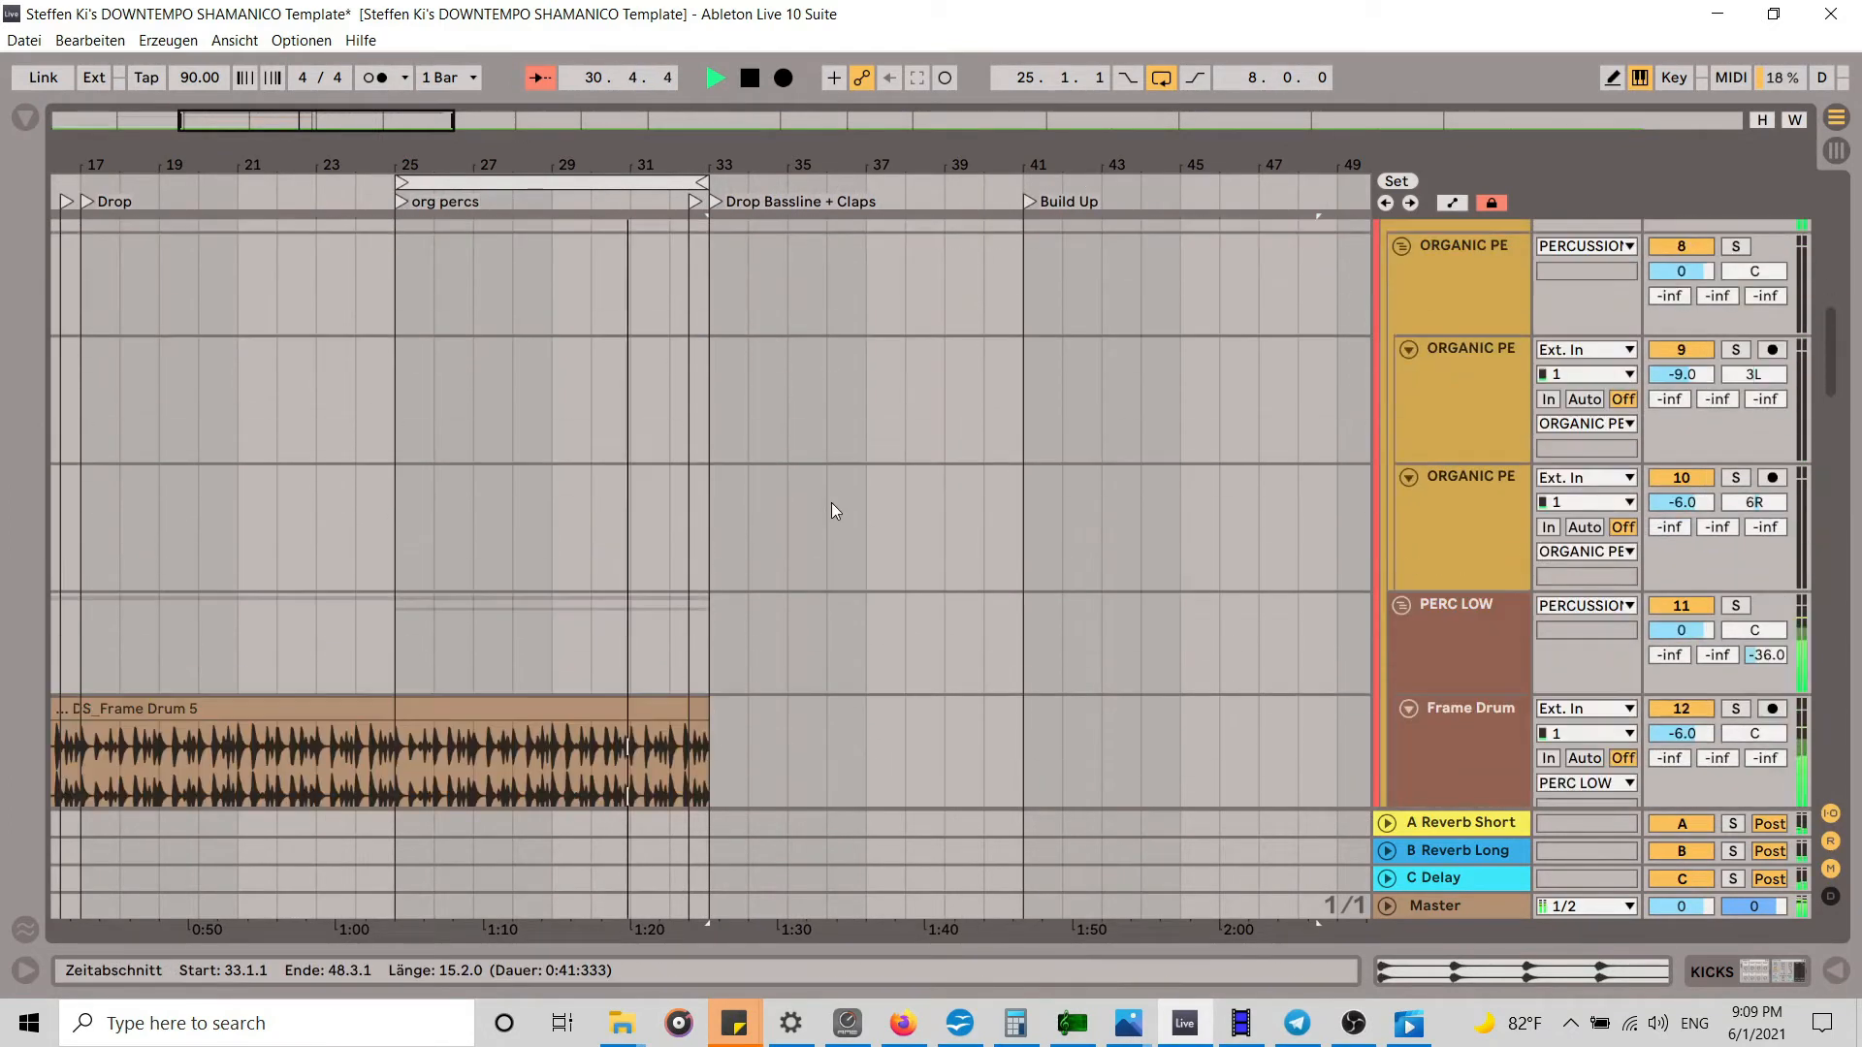
{"action": "key", "text": "ctrl+l"}
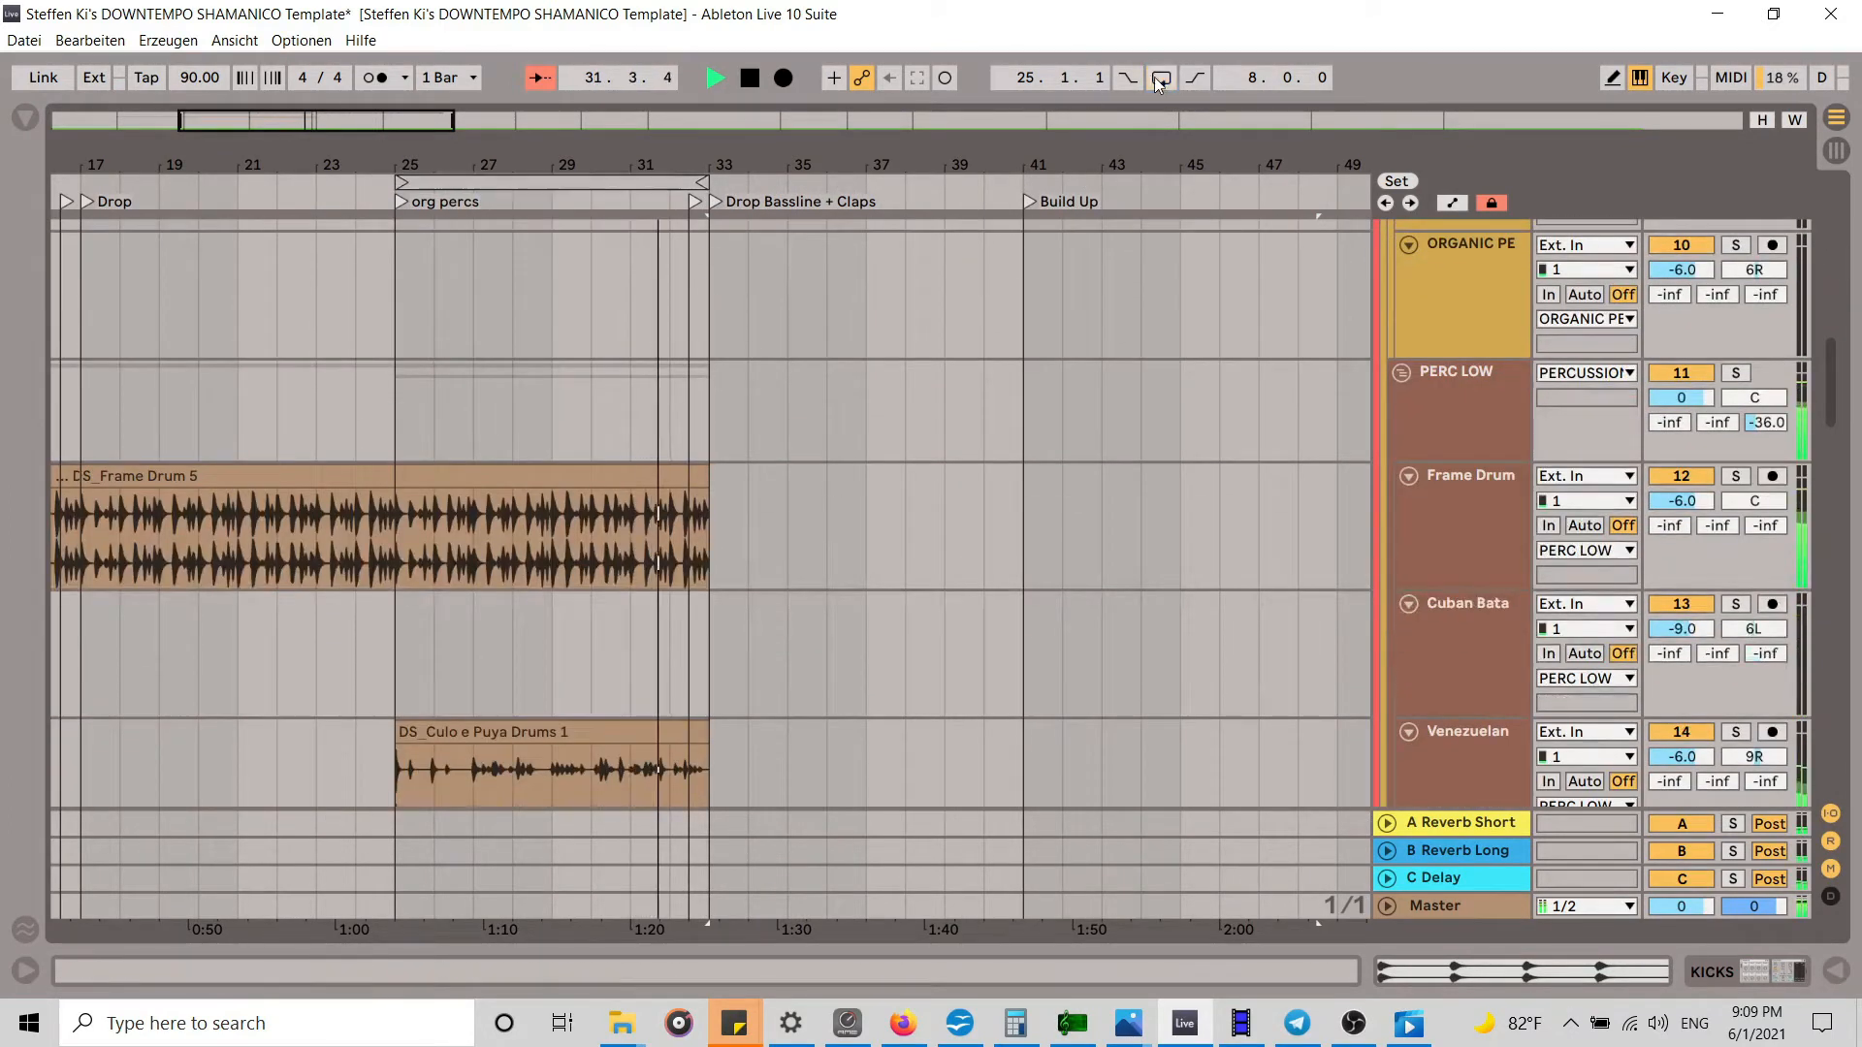
{"action": "left_click_drag", "start_coordinate": [707, 476], "coordinate": [1023, 476]}
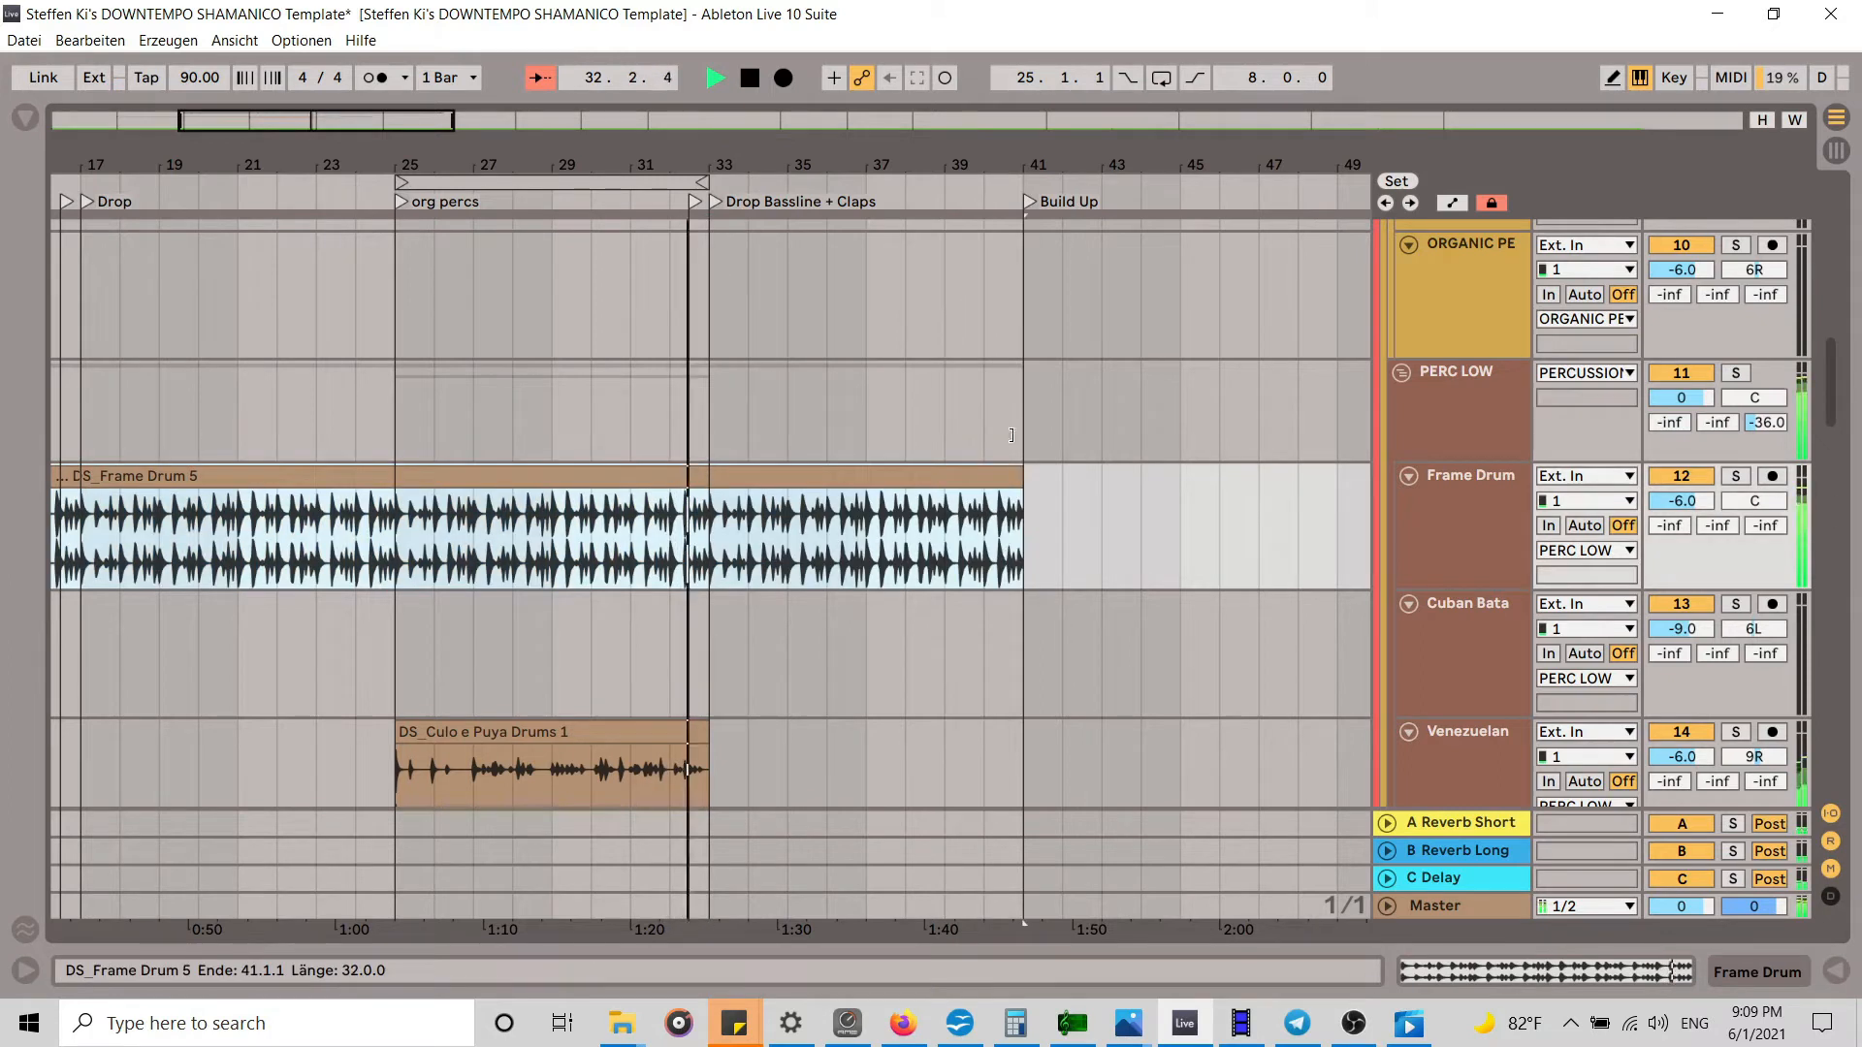
{"action": "left_click_drag", "start_coordinate": [707, 738], "coordinate": [1024, 737]}
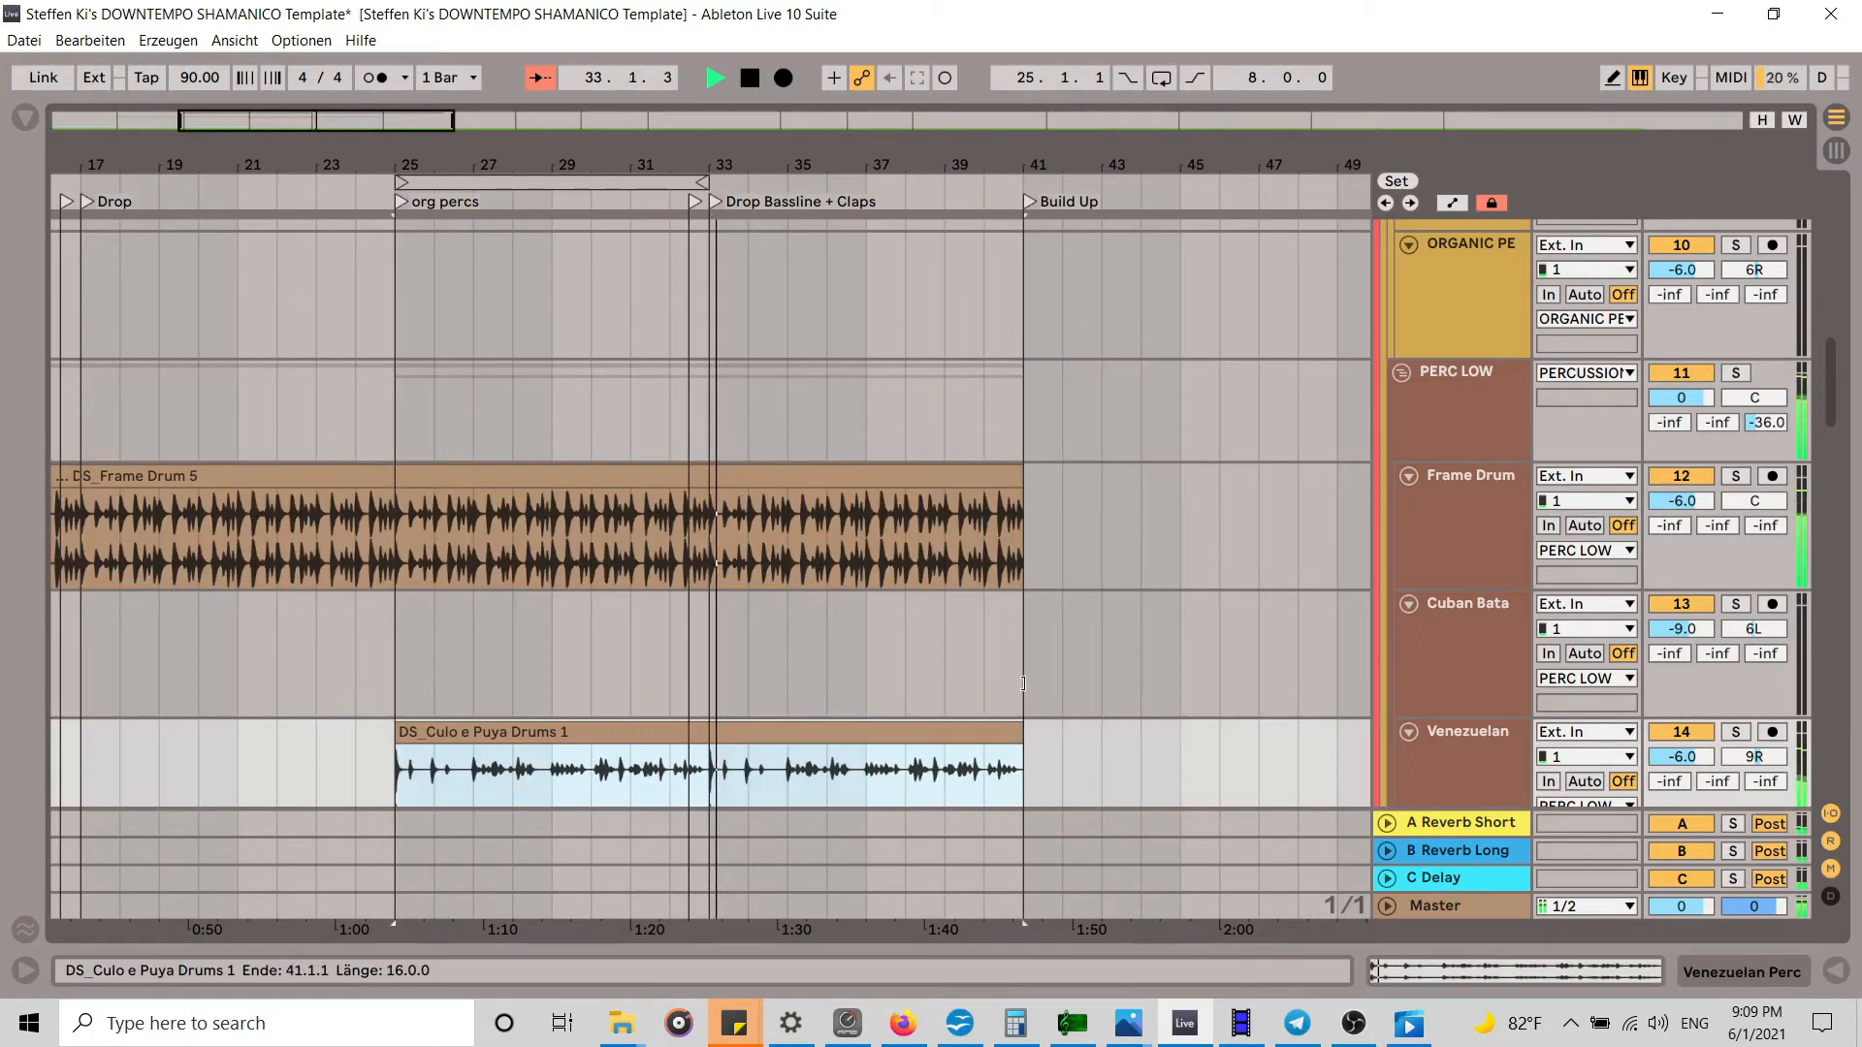
Step: Move the loop range to bars 33 to 41 and extend the pad clip on the CHORD PADS track to bar 41
{"action": "left_click_drag", "start_coordinate": [664, 183], "coordinate": [975, 182]}
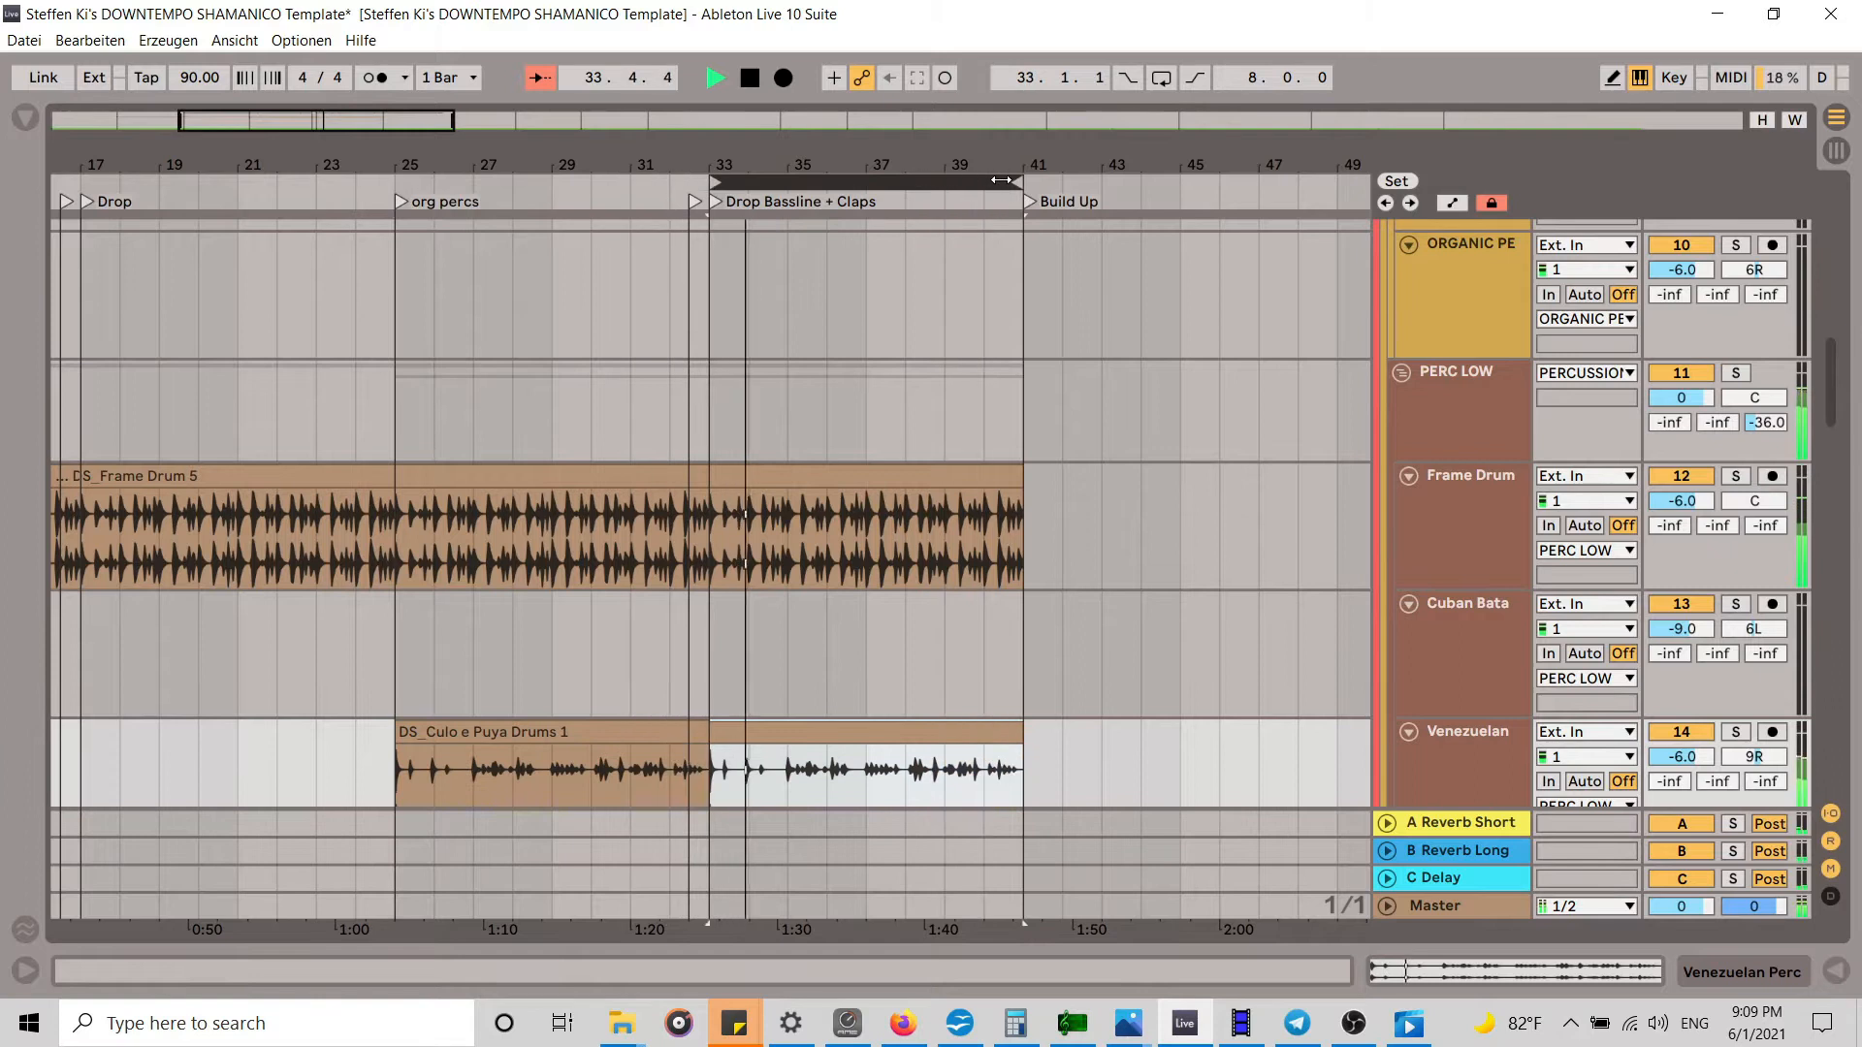
{"action": "scroll", "coordinate": [880, 589], "scroll_direction": "down", "scroll_amount": 3}
{"action": "scroll", "coordinate": [766, 534], "scroll_direction": "down", "scroll_amount": 10}
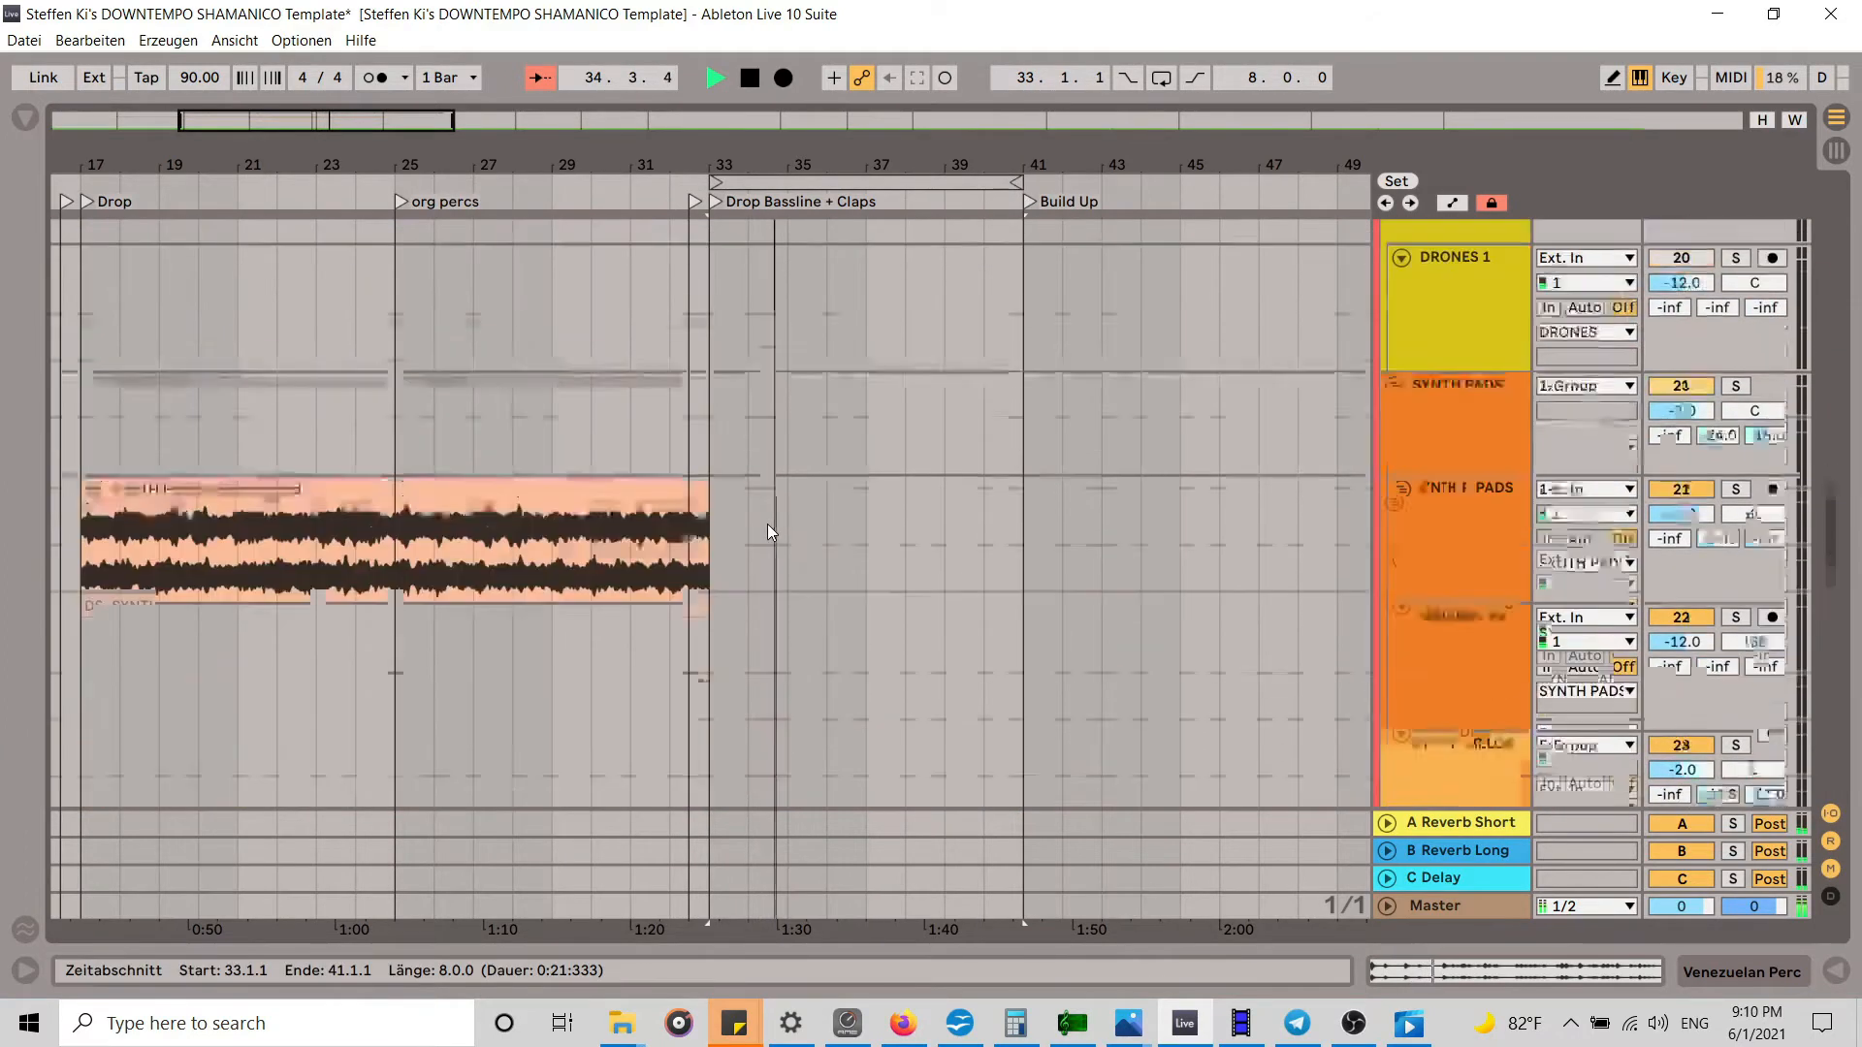
{"action": "left_click_drag", "start_coordinate": [702, 419], "coordinate": [1026, 417]}
Step: Check the remaining tracks down to the nature ambience, and launch the DS_Subbass 6 session clip on the SUBBASS track
{"action": "scroll", "coordinate": [663, 584], "scroll_direction": "down", "scroll_amount": 9}
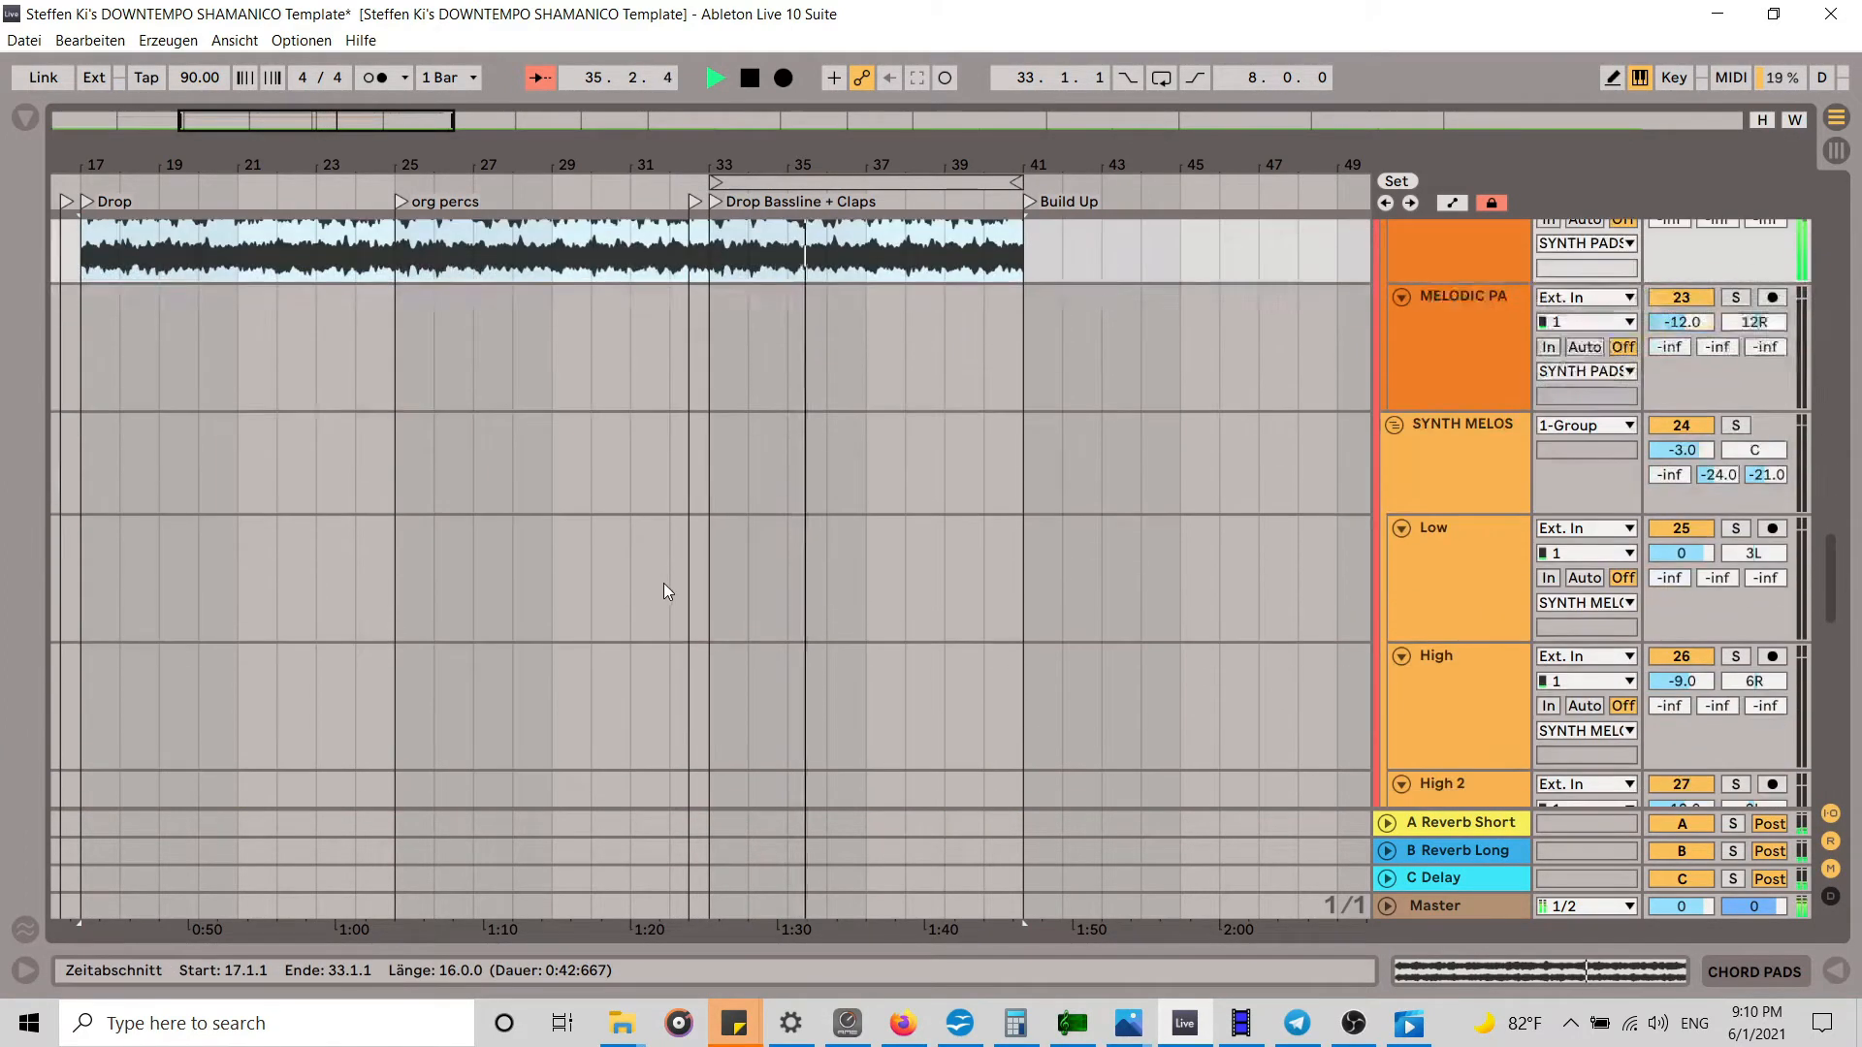
{"action": "scroll", "coordinate": [760, 625], "scroll_direction": "down", "scroll_amount": 10}
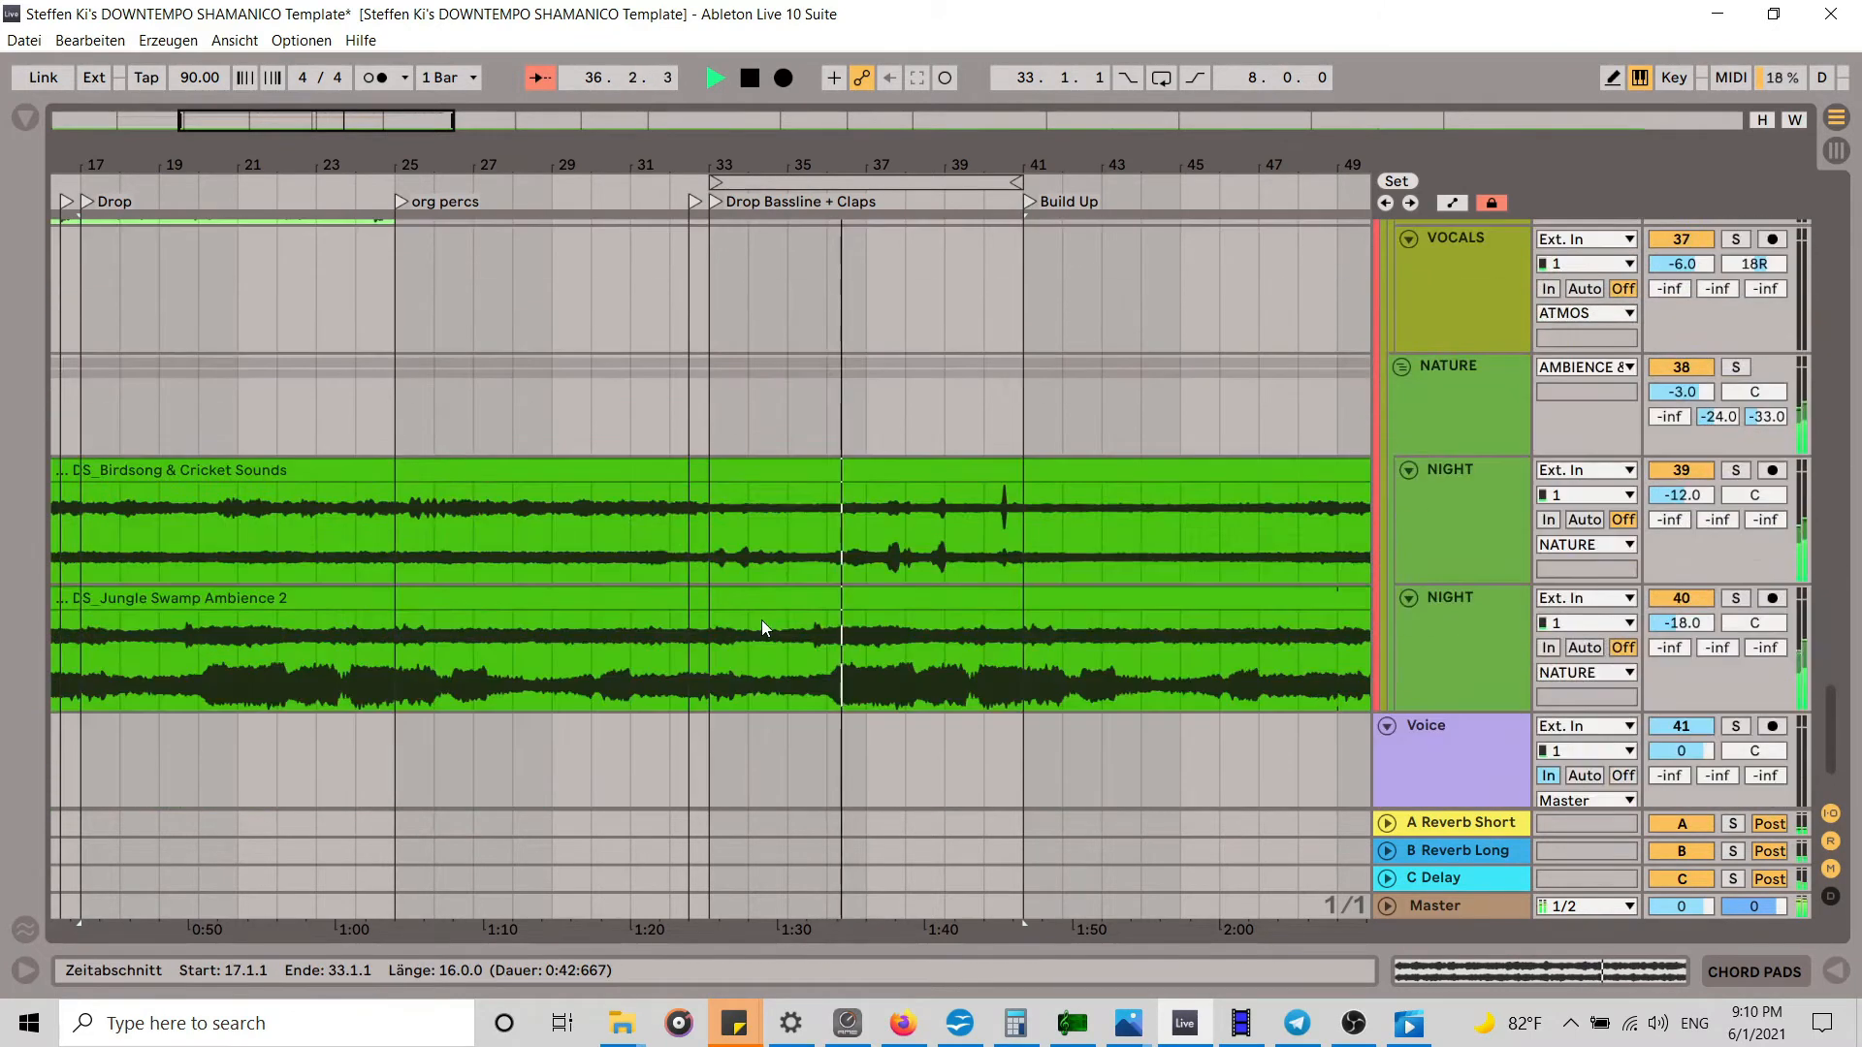
{"action": "scroll", "coordinate": [761, 620], "scroll_direction": "down", "scroll_amount": 2}
{"action": "left_click_drag", "start_coordinate": [1832, 739], "coordinate": [1778, 202]}
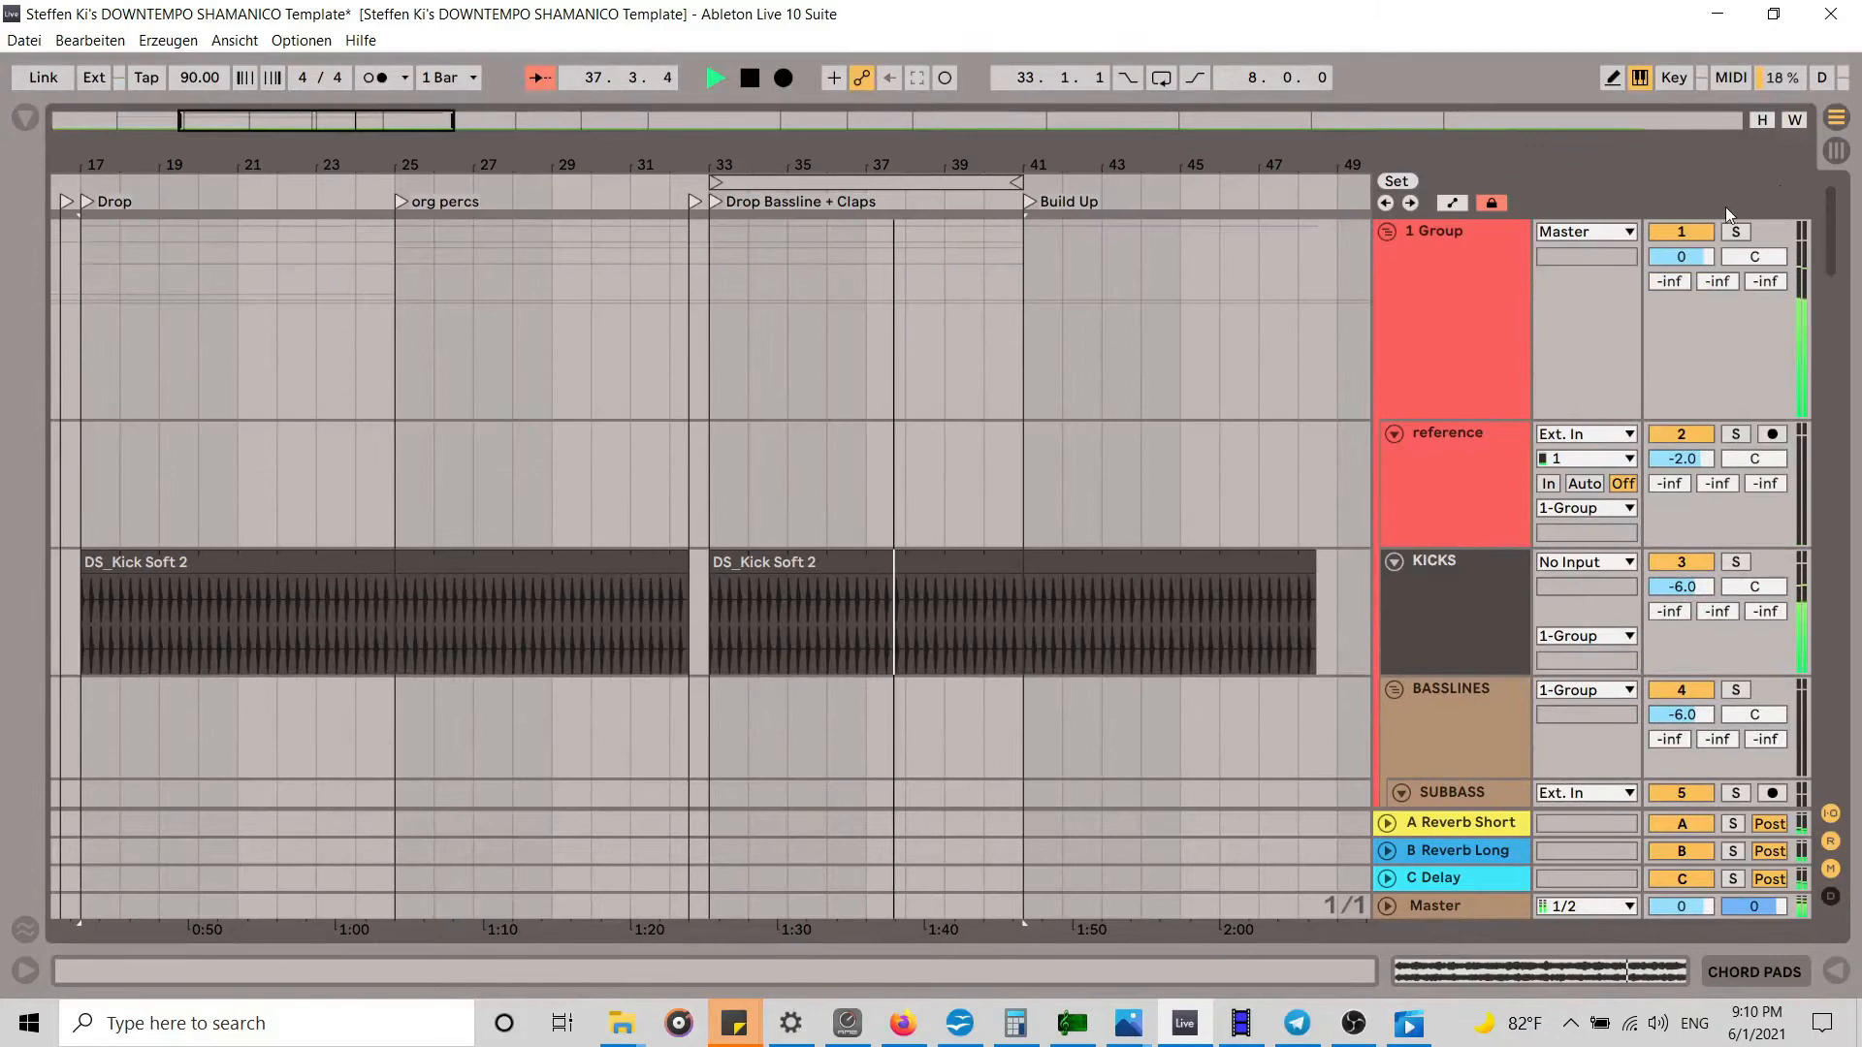
{"action": "left_click", "coordinate": [1840, 151]}
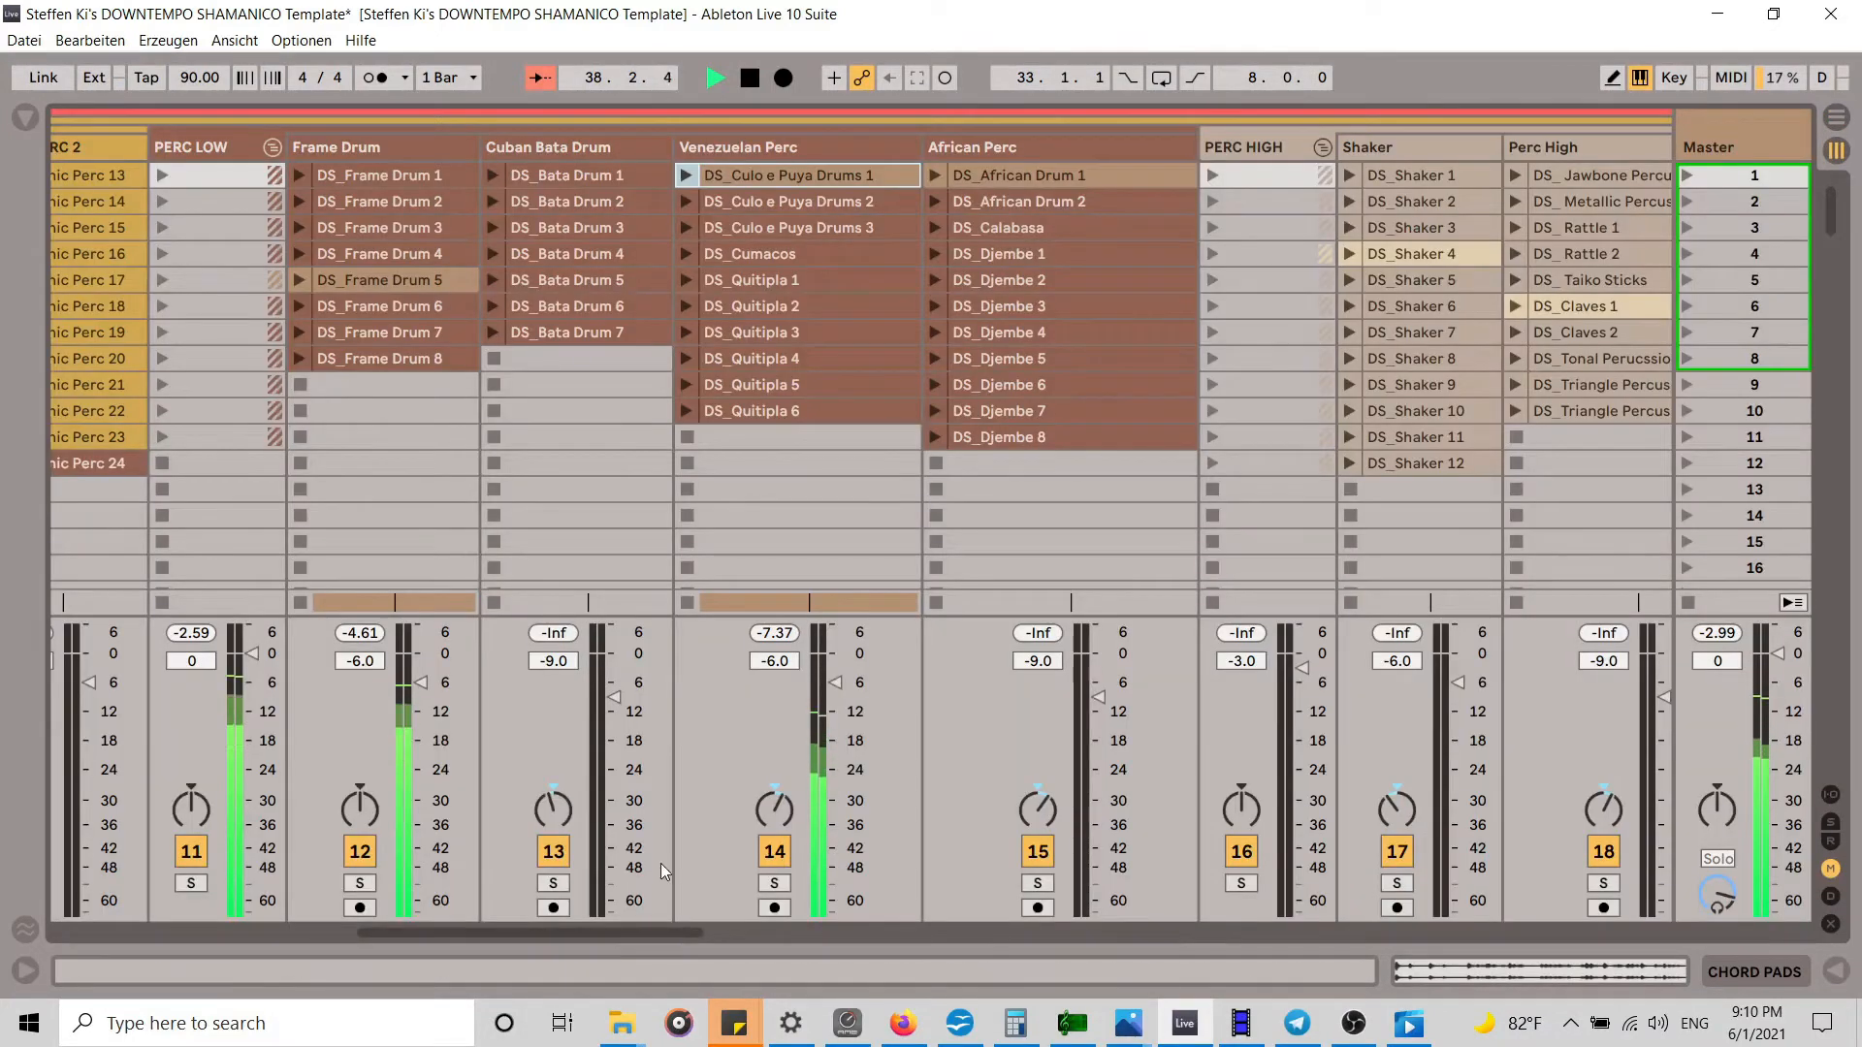
{"action": "left_click_drag", "start_coordinate": [654, 937], "coordinate": [357, 957]}
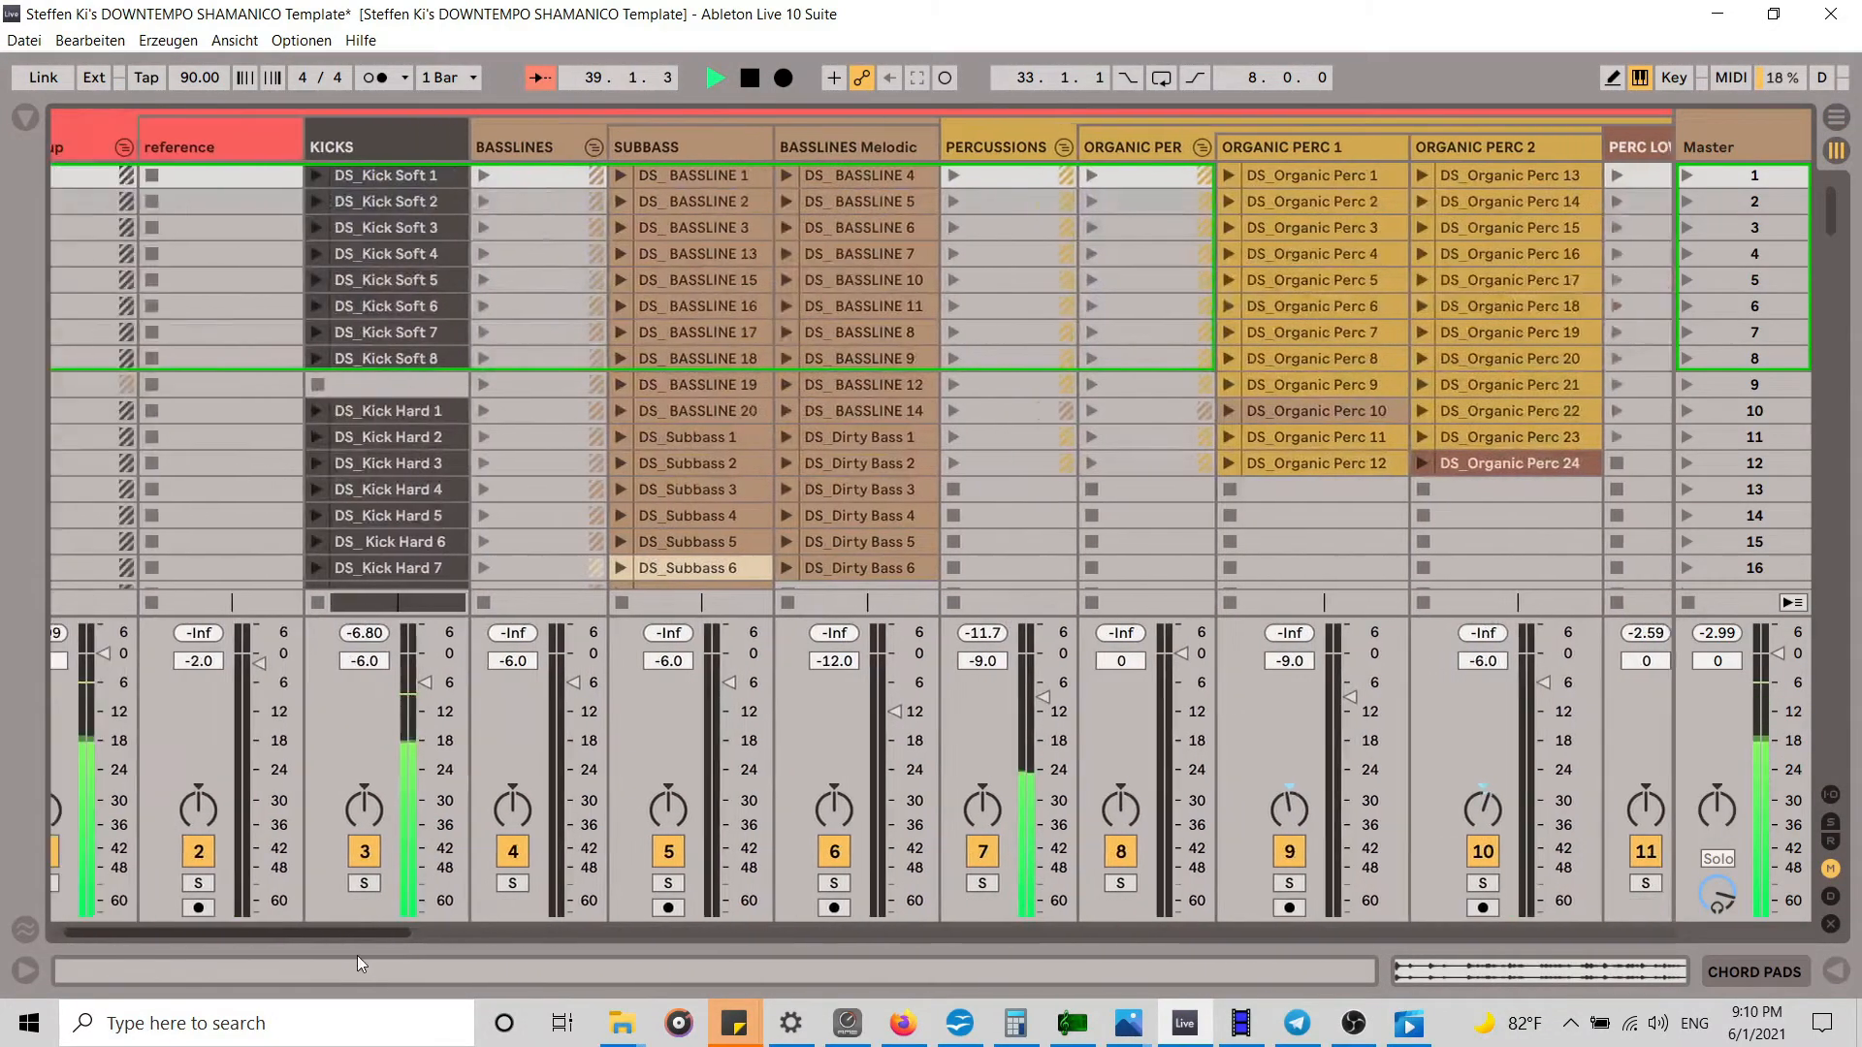
{"action": "left_click", "coordinate": [643, 567]}
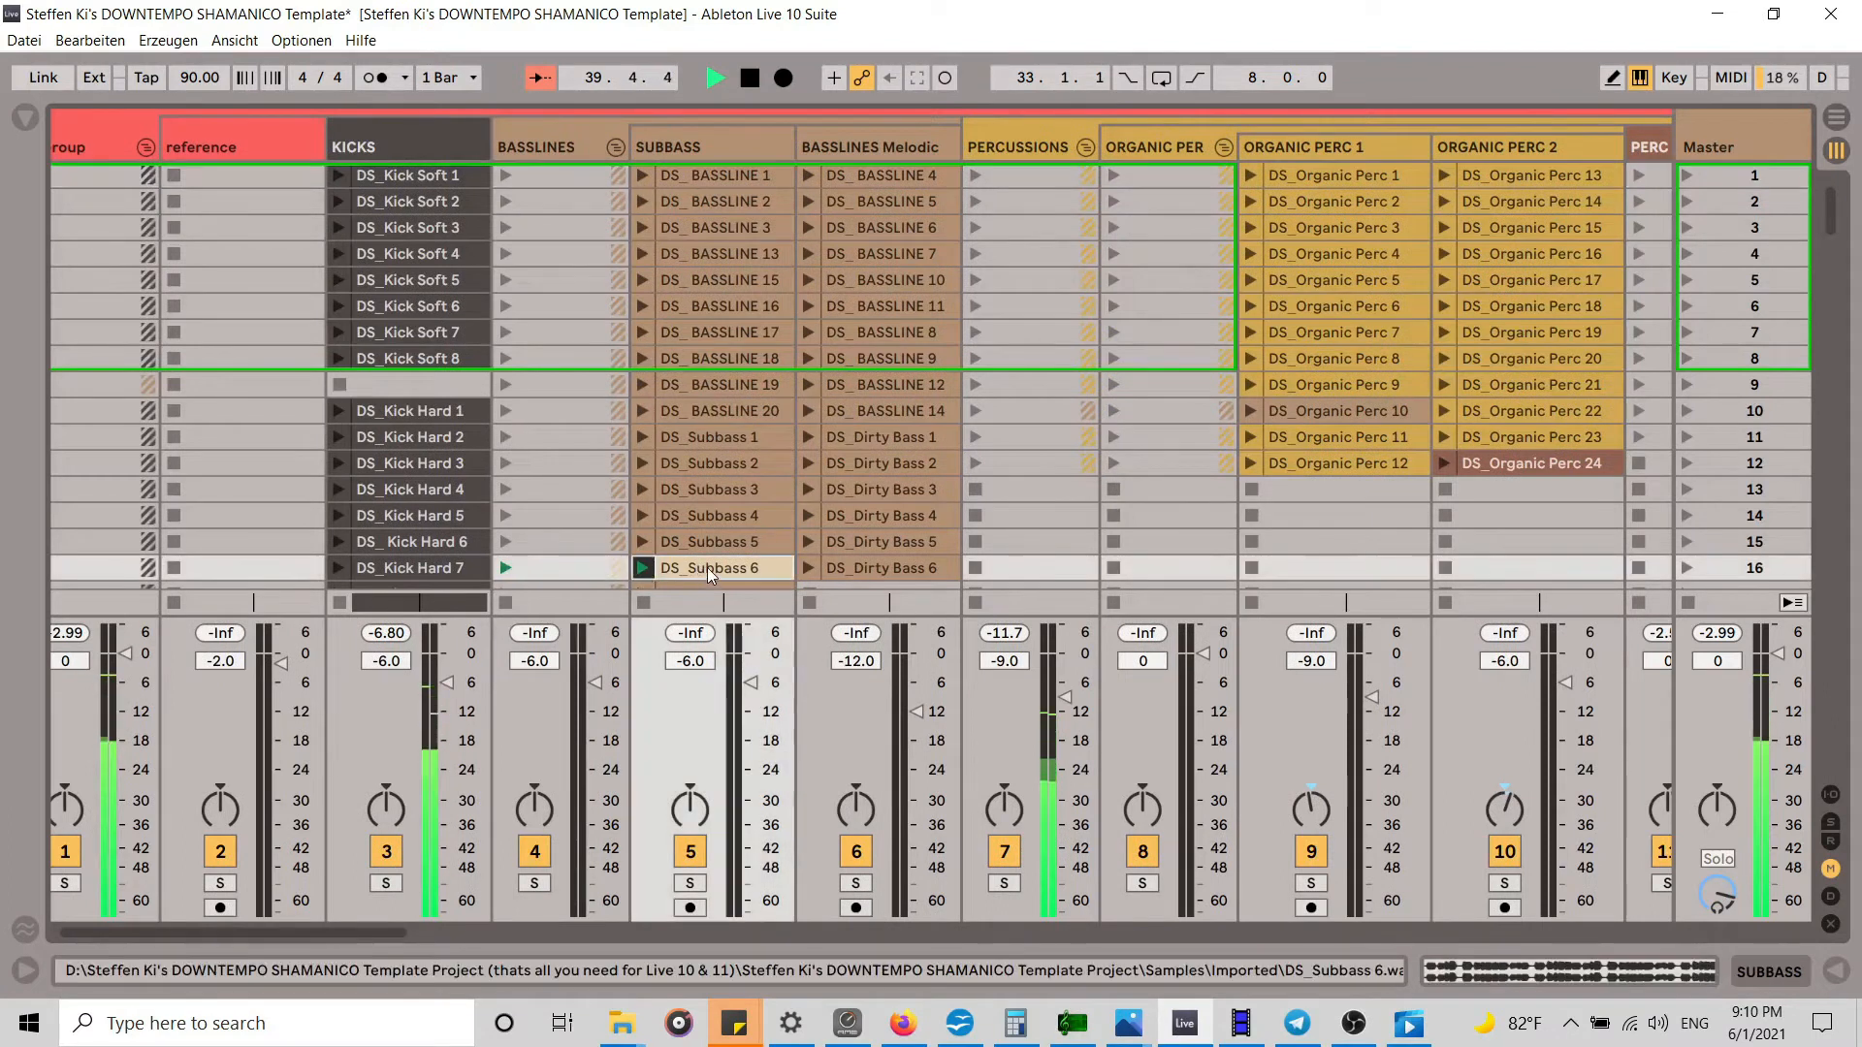
Step: Copy the DS_Subbass 6 session clip and paste it into the arrangement at bar 33 on the SUBBASS track
{"action": "right_click", "coordinate": [707, 567]}
{"action": "left_click", "coordinate": [822, 392]}
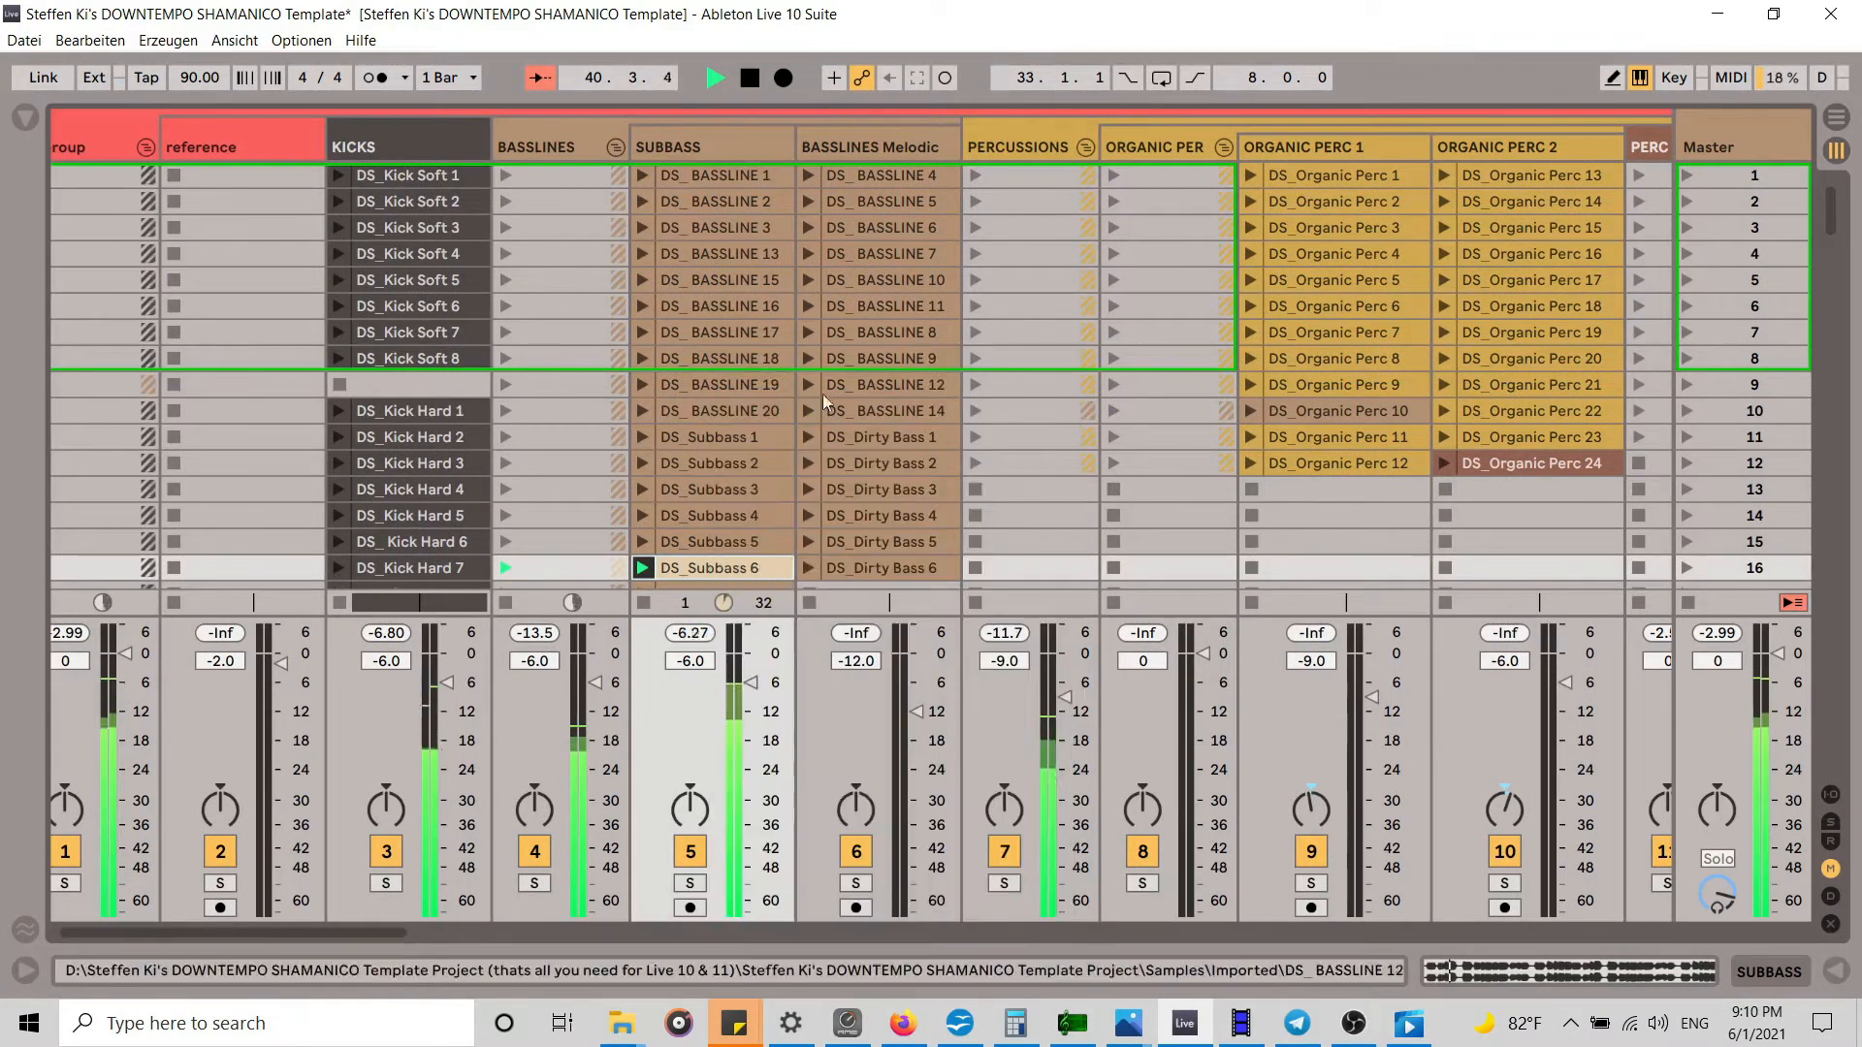
{"action": "left_click", "coordinate": [1836, 118]}
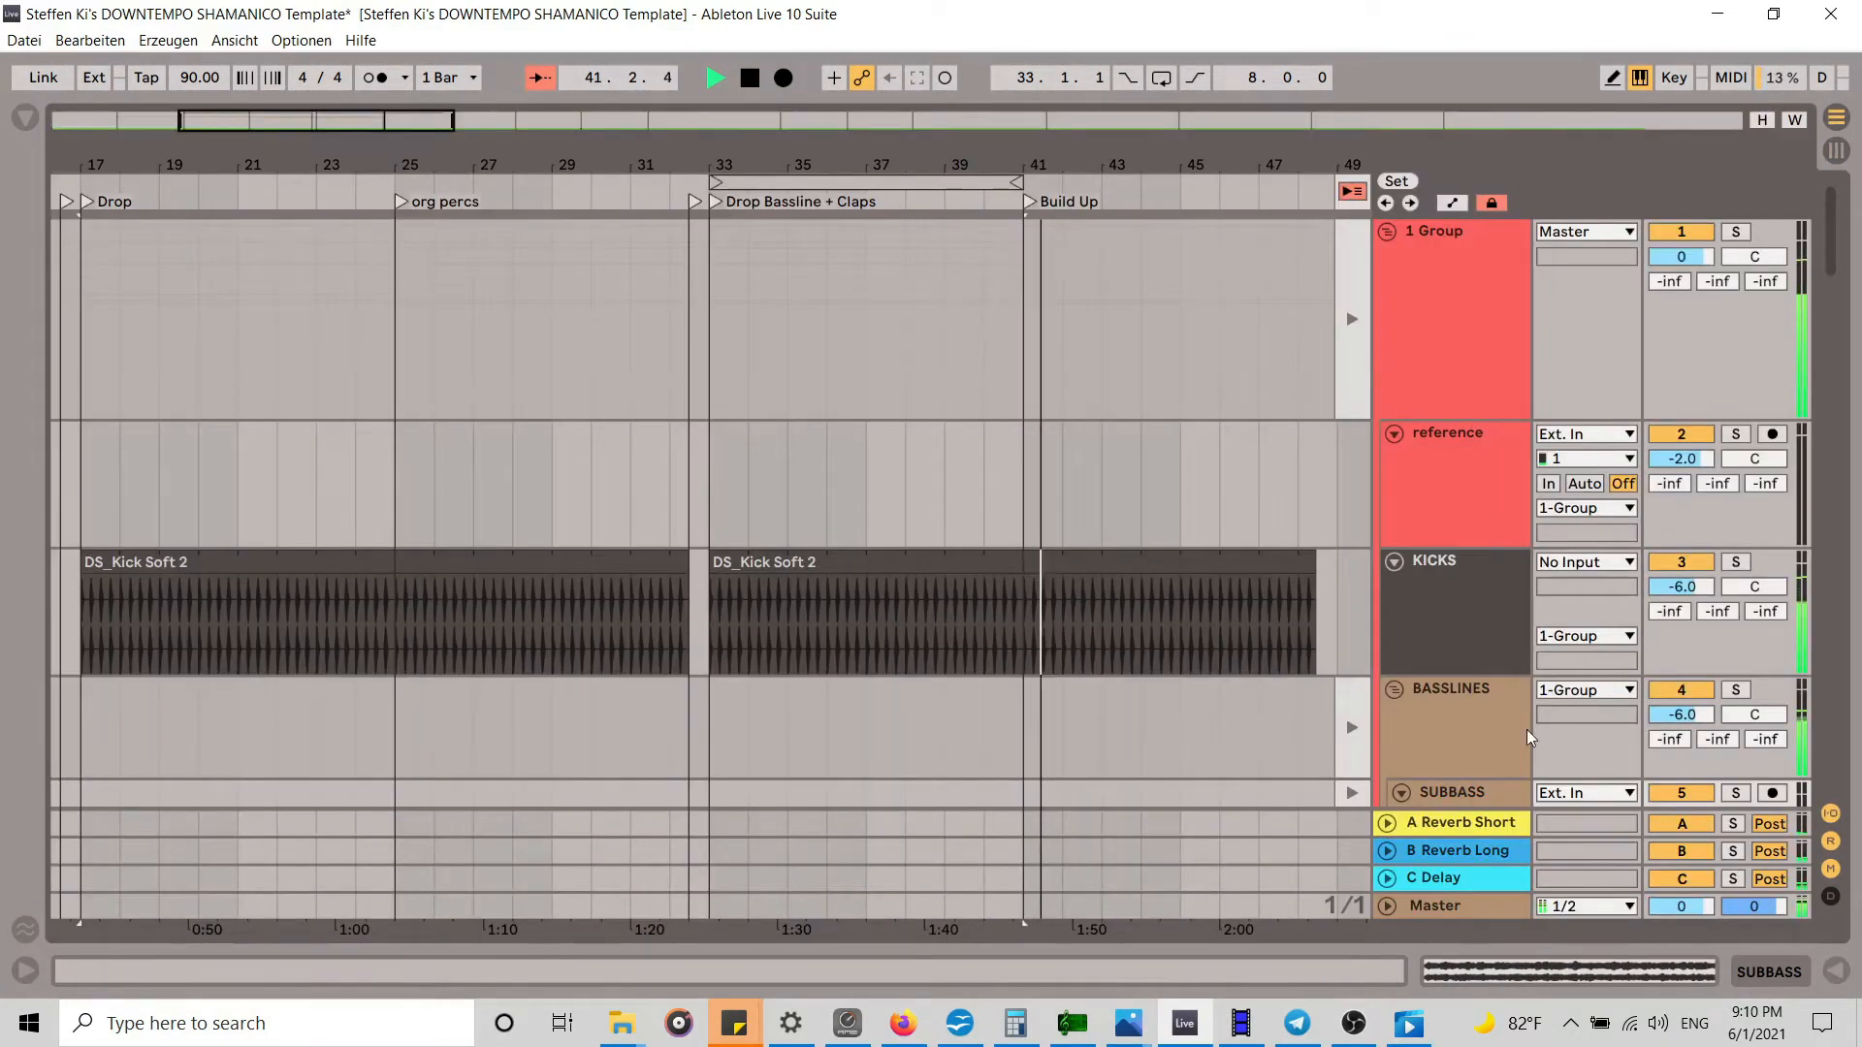
{"action": "scroll", "coordinate": [960, 656], "scroll_direction": "down", "scroll_amount": 4}
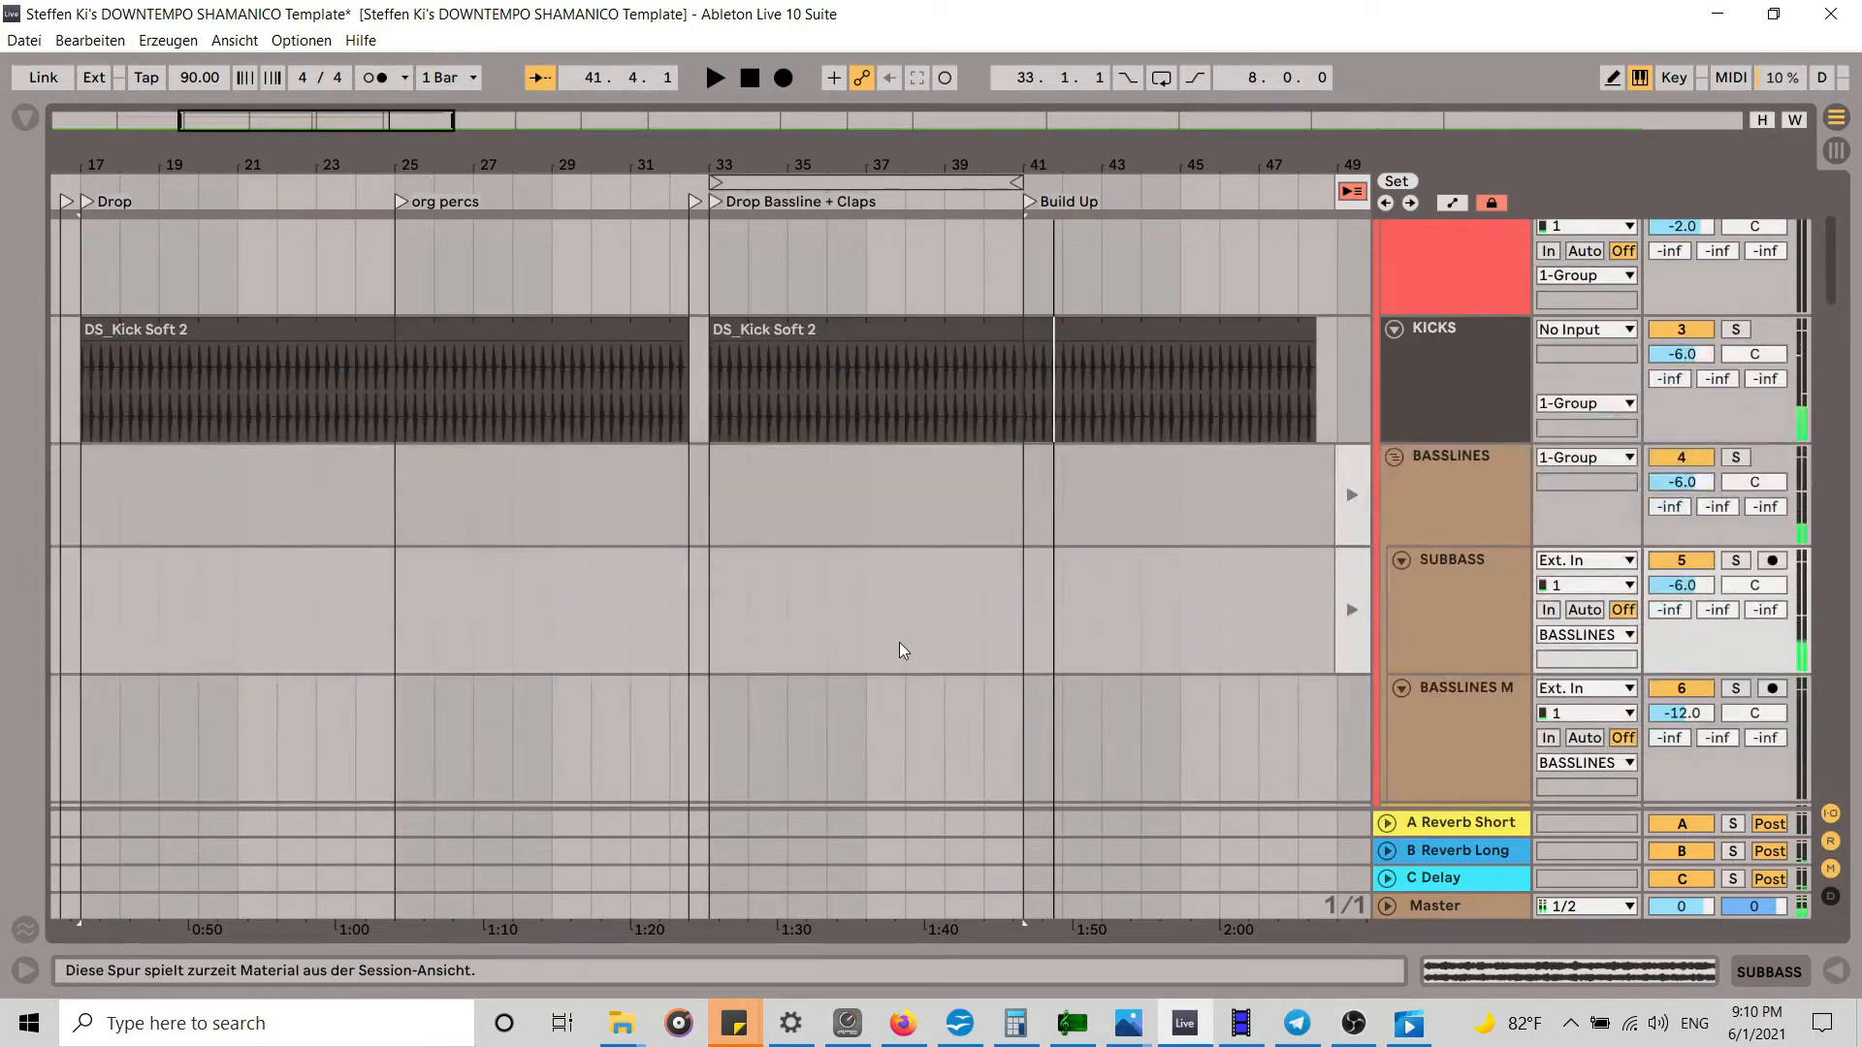
{"action": "key", "text": "Tab"}
{"action": "key", "text": "Tab"}
{"action": "scroll", "coordinate": [1014, 649], "scroll_direction": "down", "scroll_amount": 3}
{"action": "scroll", "coordinate": [1009, 629], "scroll_direction": "up", "scroll_amount": 2}
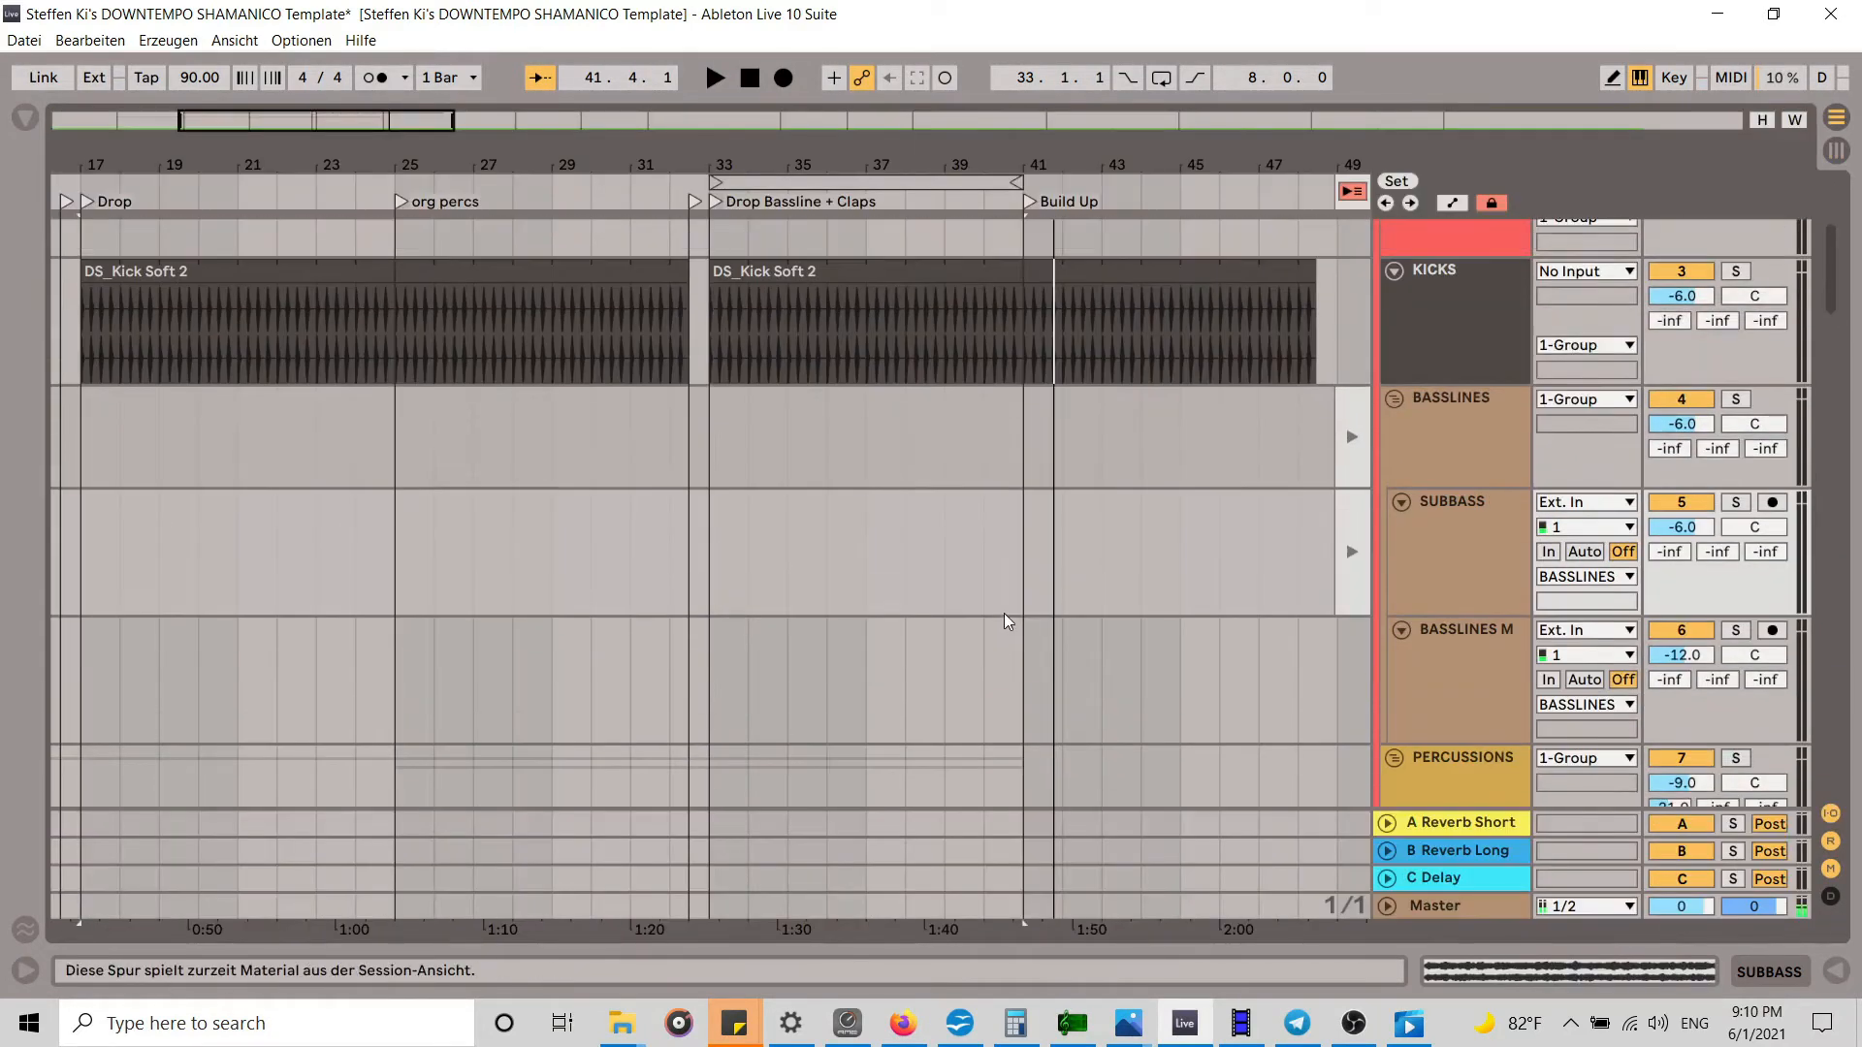
{"action": "left_click", "coordinate": [710, 514]}
{"action": "key", "text": "ctrl+v"}
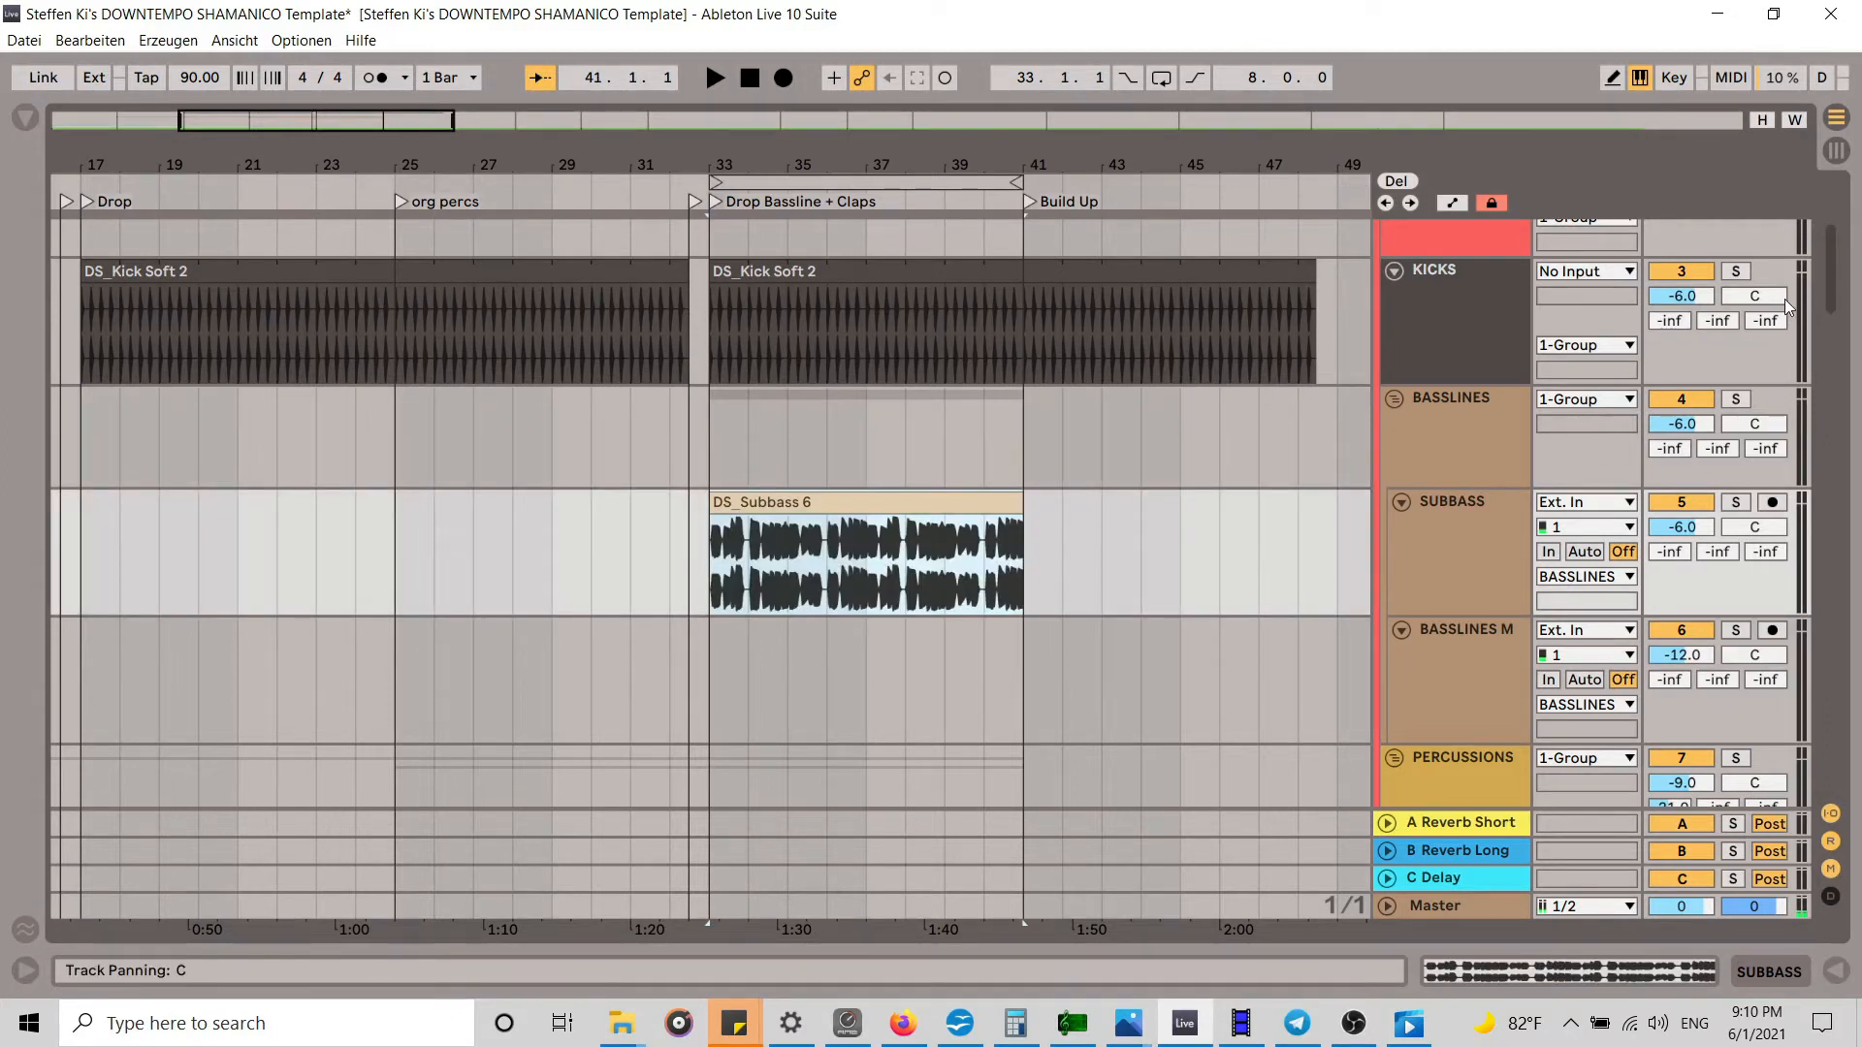
Step: Select the bars 33 to 41 loop range, launch DS_Organic Perc 10 on ORGANIC PERC 1 alongside playback, and copy that session clip
{"action": "left_click_drag", "start_coordinate": [1829, 258], "coordinate": [1606, 240]}
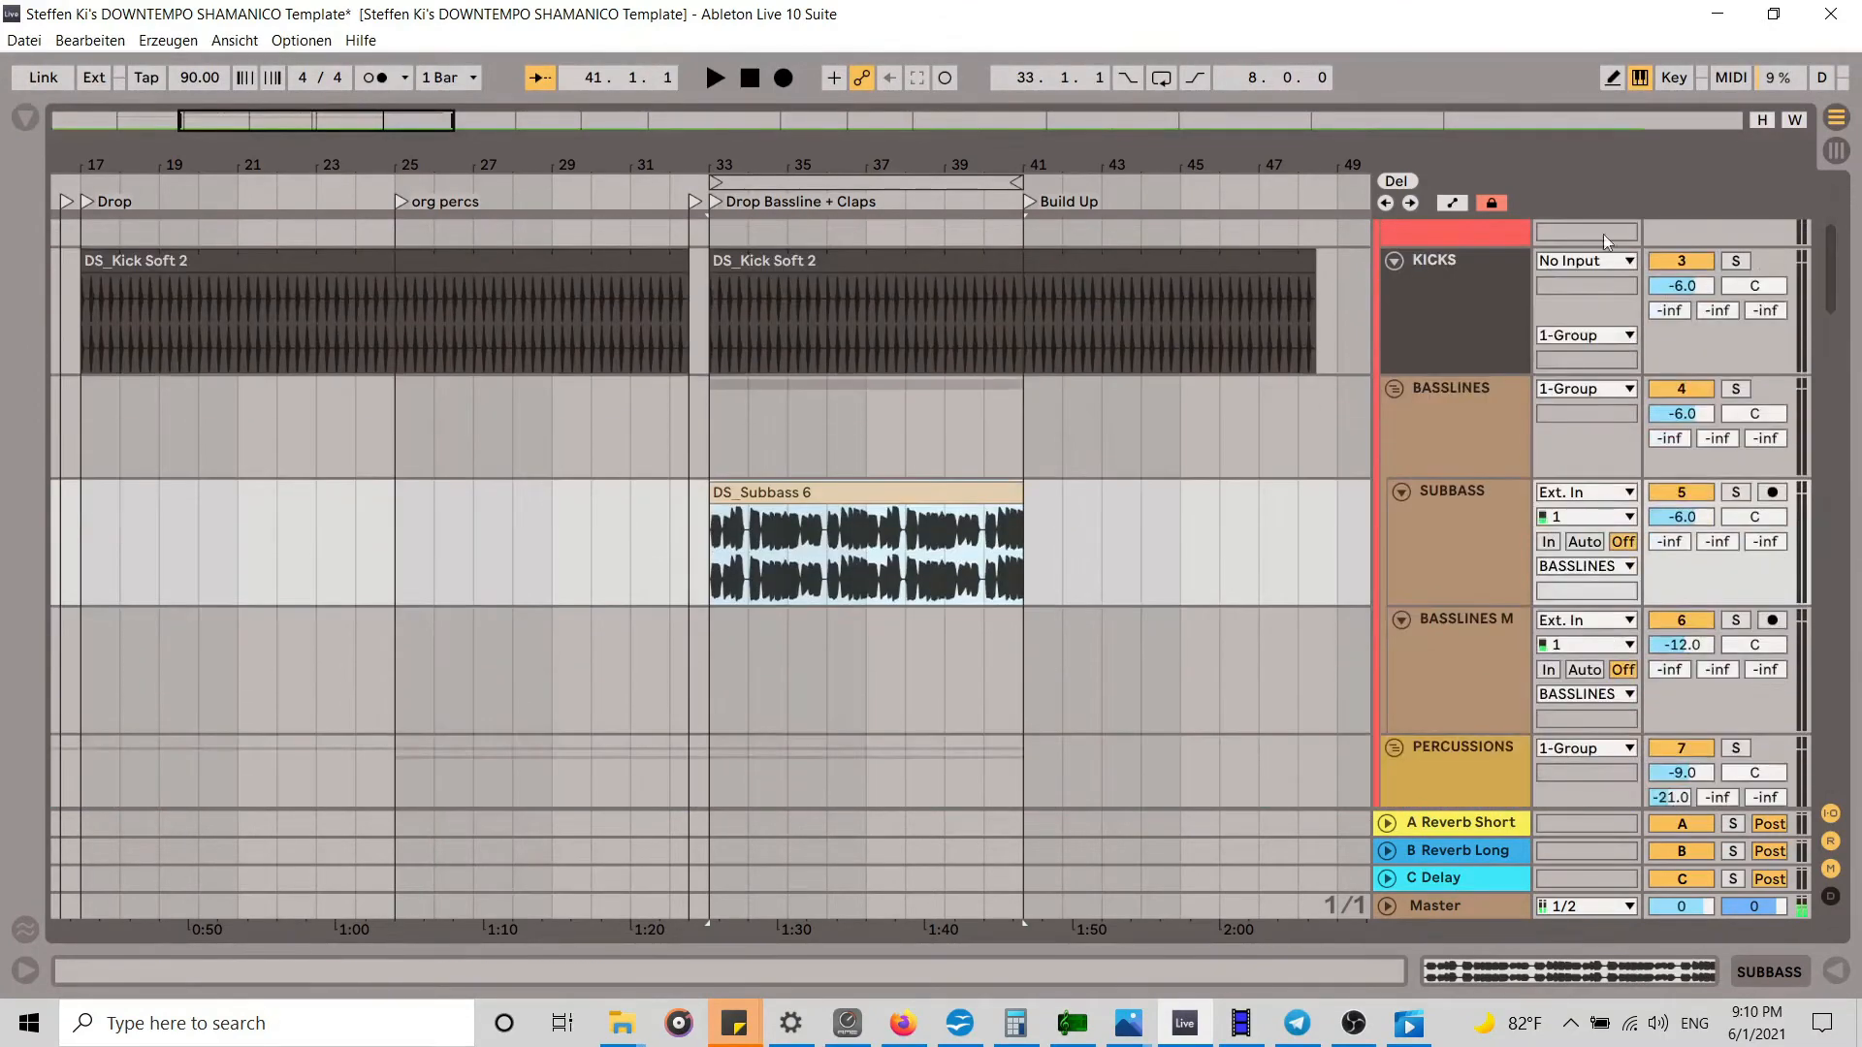
{"action": "left_click_drag", "start_coordinate": [881, 150], "coordinate": [853, 136]}
{"action": "left_click", "coordinate": [819, 182]}
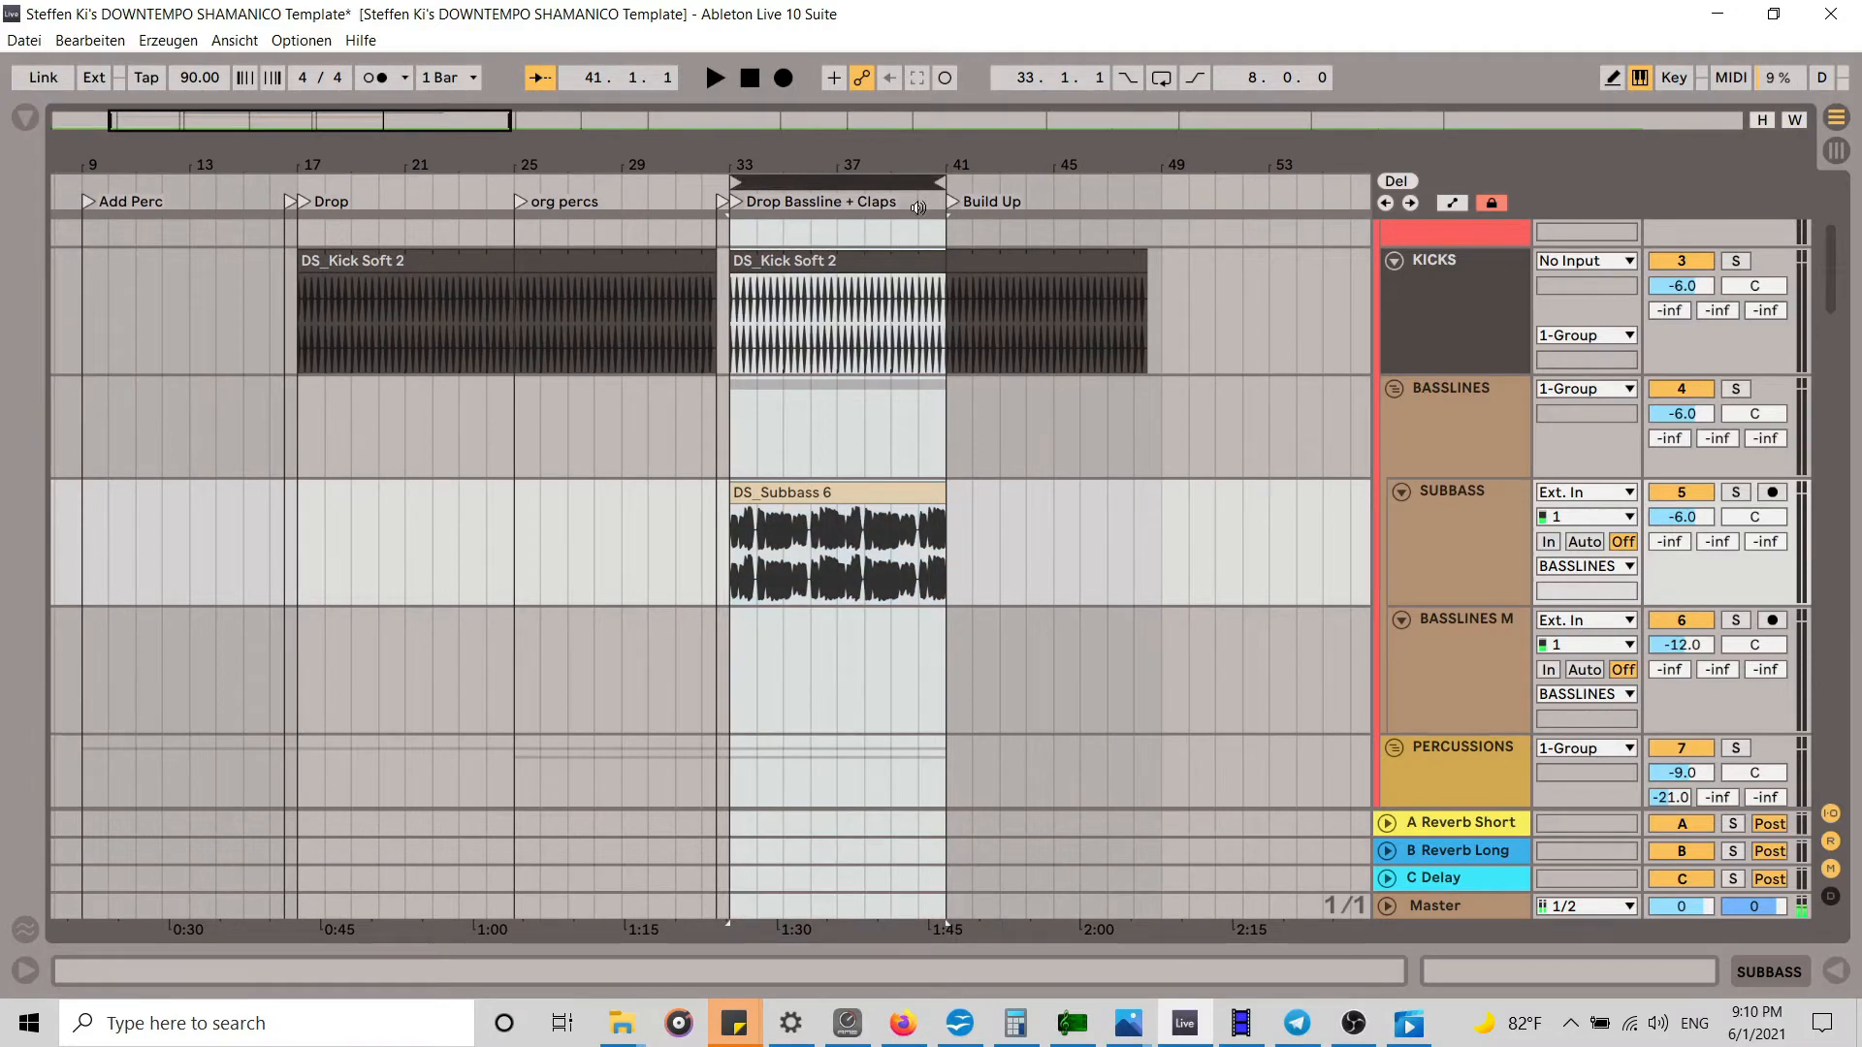
{"action": "key", "text": "Tab"}
{"action": "left_click_drag", "start_coordinate": [376, 931], "coordinate": [495, 933]}
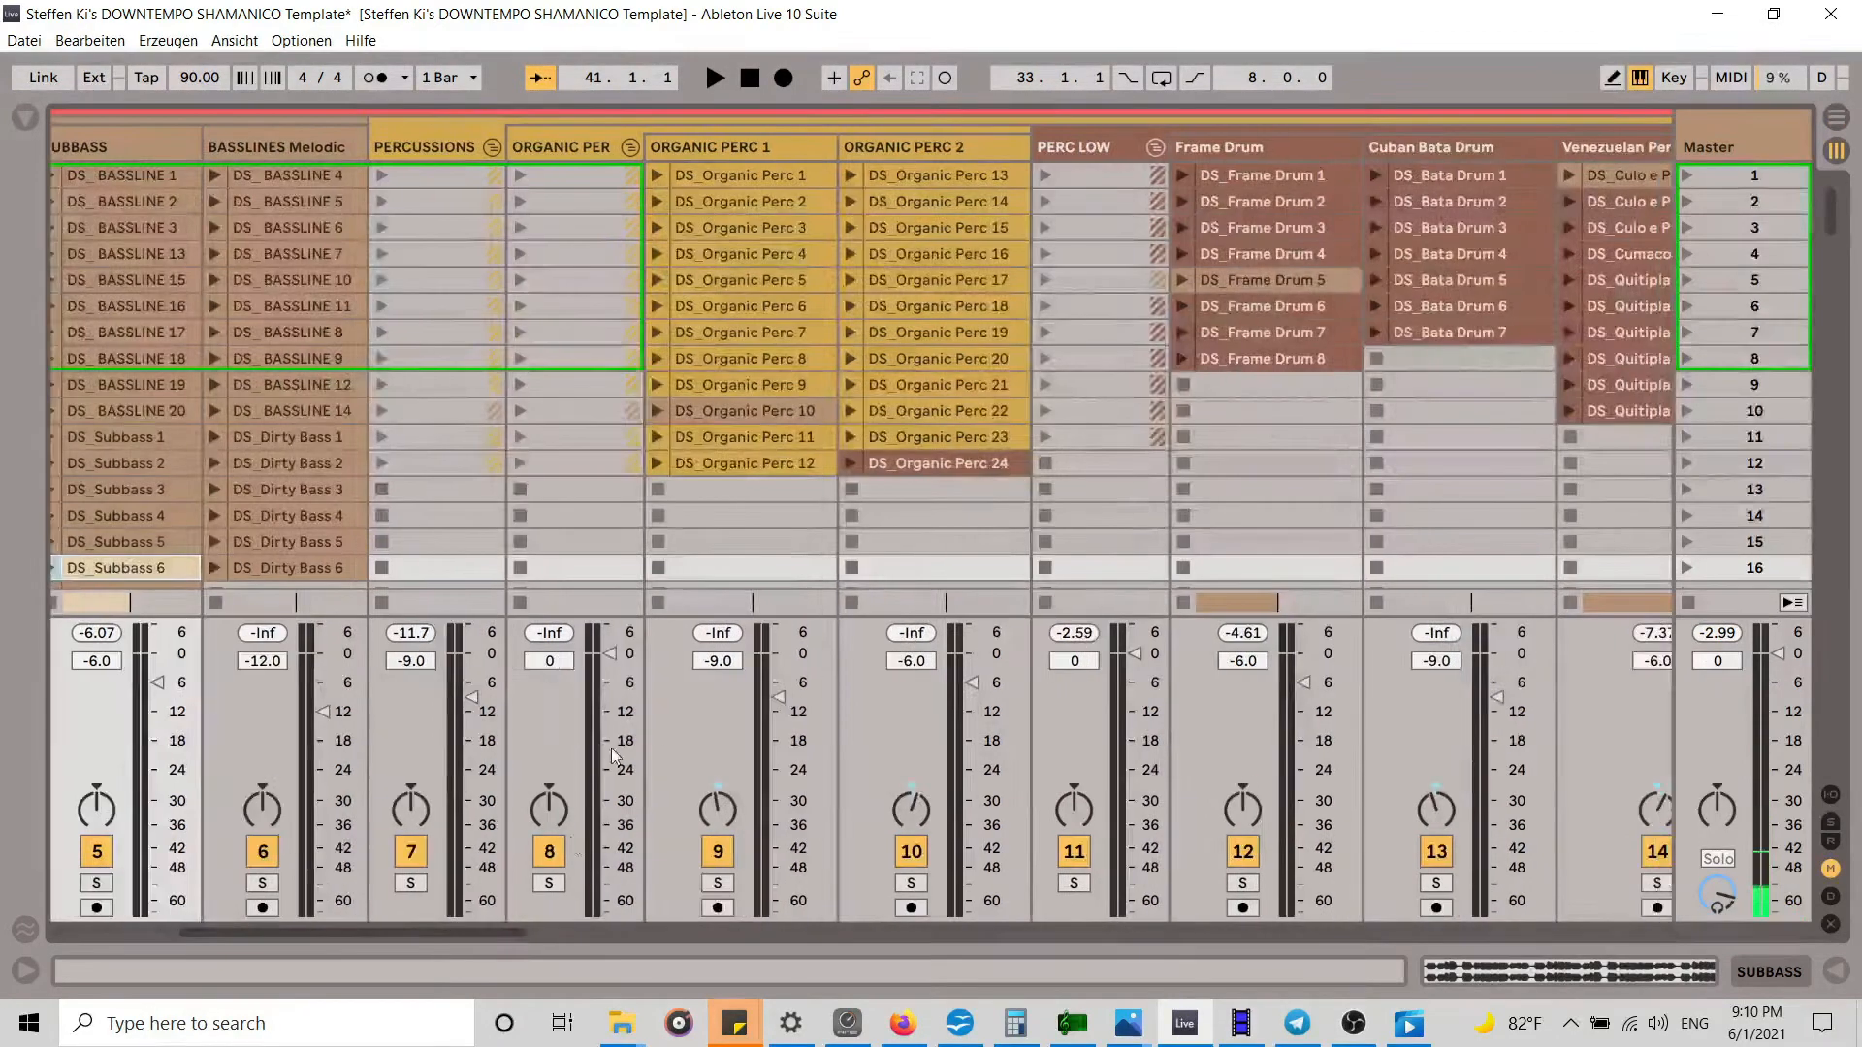
{"action": "left_click", "coordinate": [654, 410]}
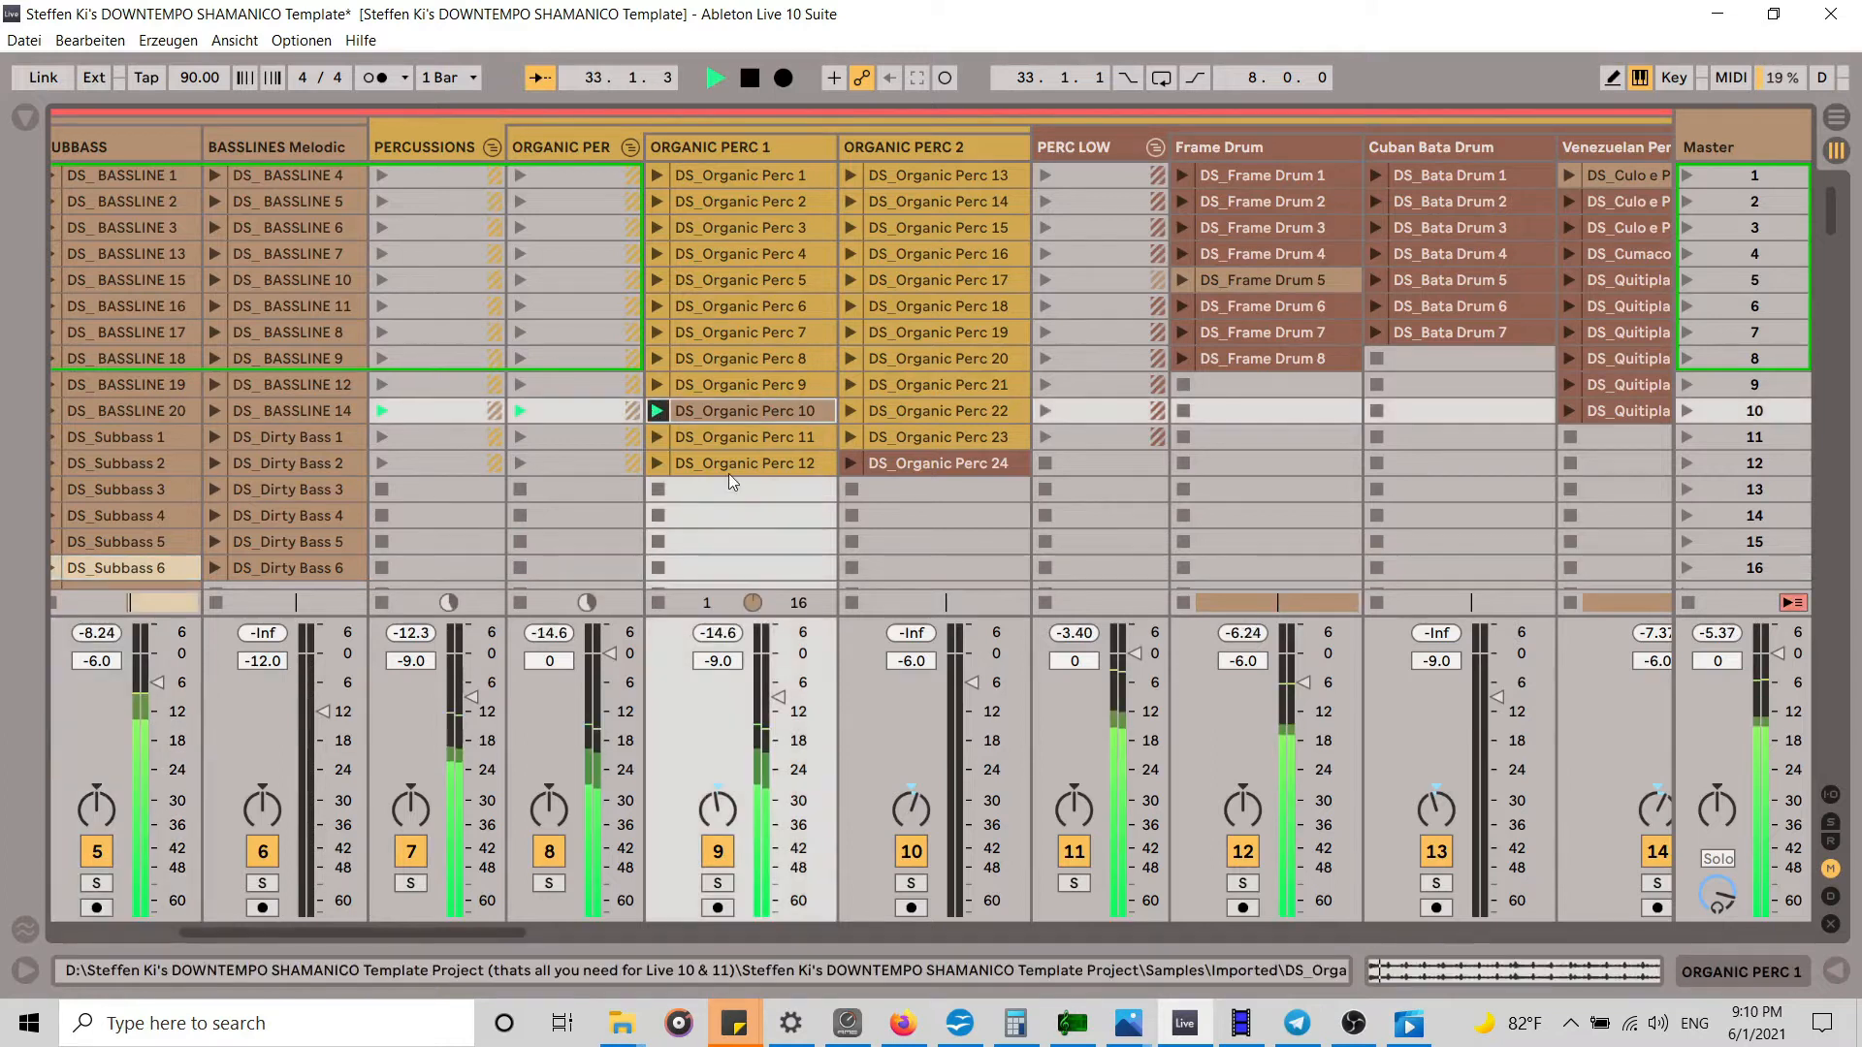
{"action": "right_click", "coordinate": [754, 409]}
{"action": "left_click", "coordinate": [829, 387]}
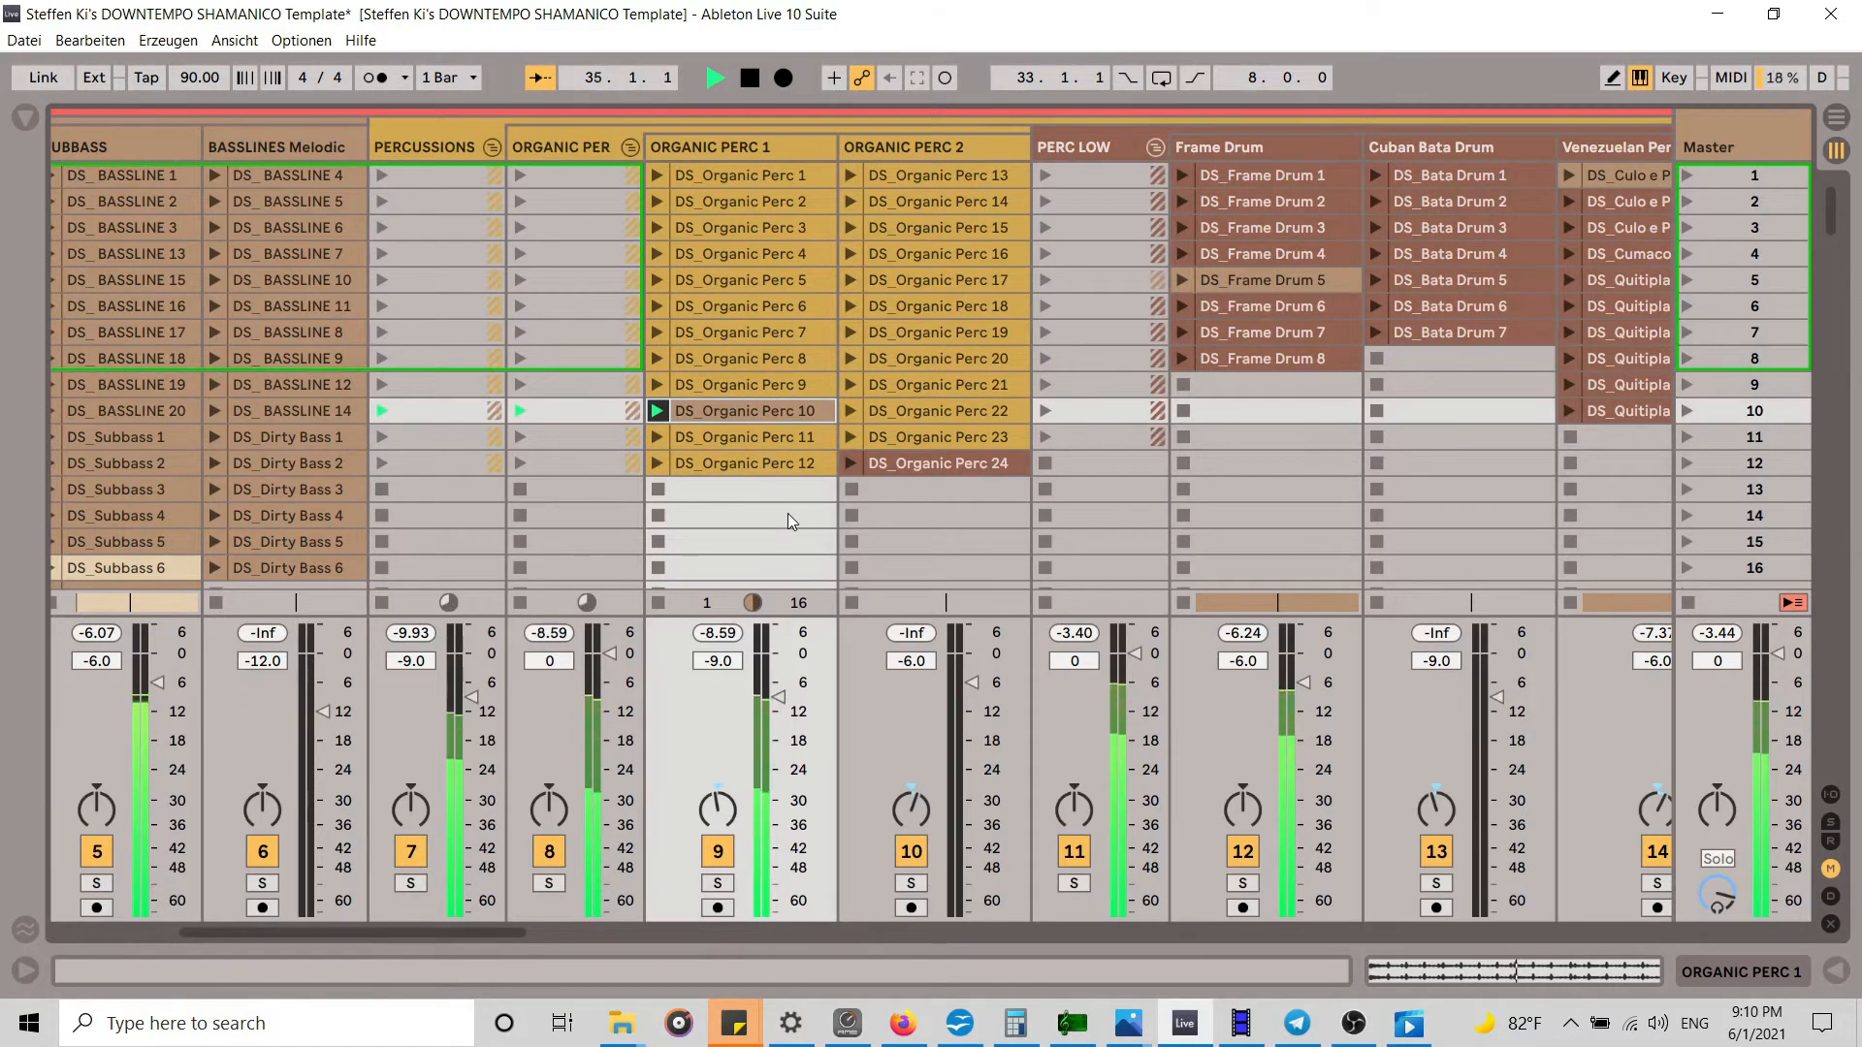
Step: Paste DS_Organic Perc 10 at bar 33 on the ORGANIC PERC 1 track, extend it to bar 41, and return playback to the arrangement
{"action": "key", "text": "Tab"}
{"action": "scroll", "coordinate": [1066, 524], "scroll_direction": "down", "scroll_amount": 5}
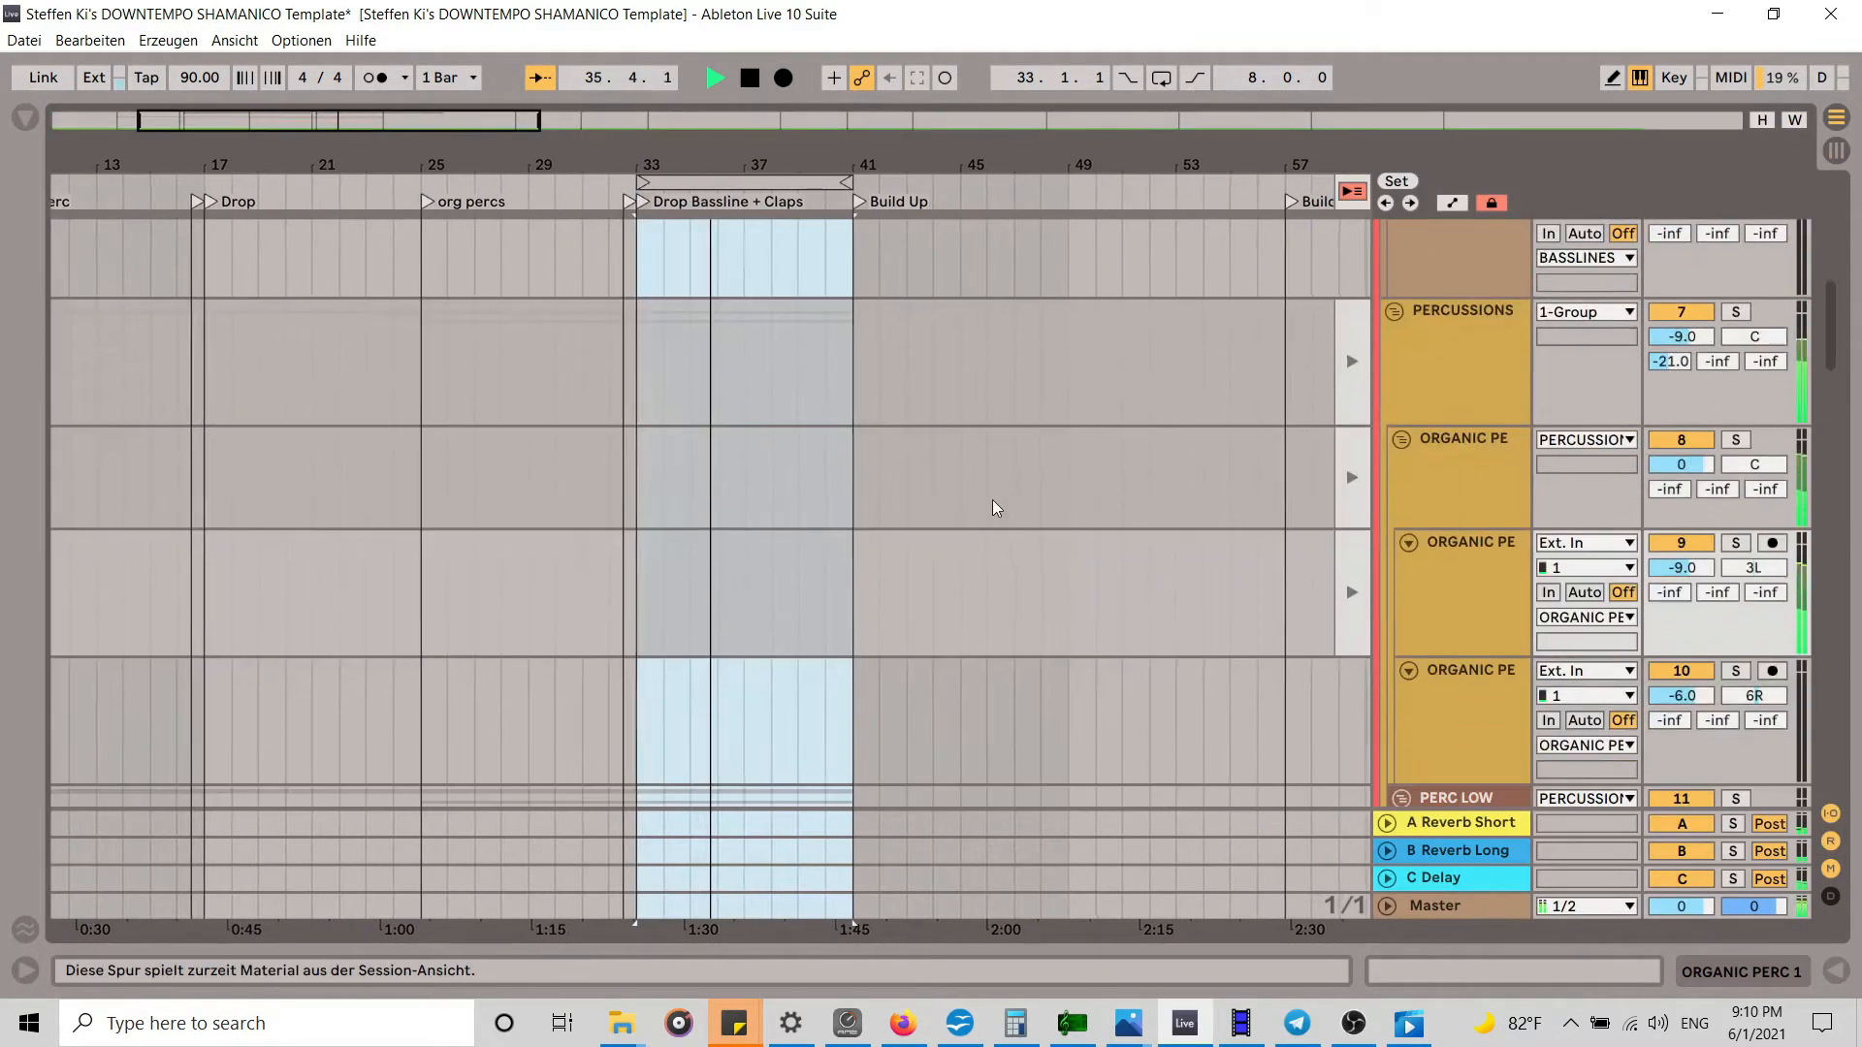
{"action": "left_click", "coordinate": [622, 546]}
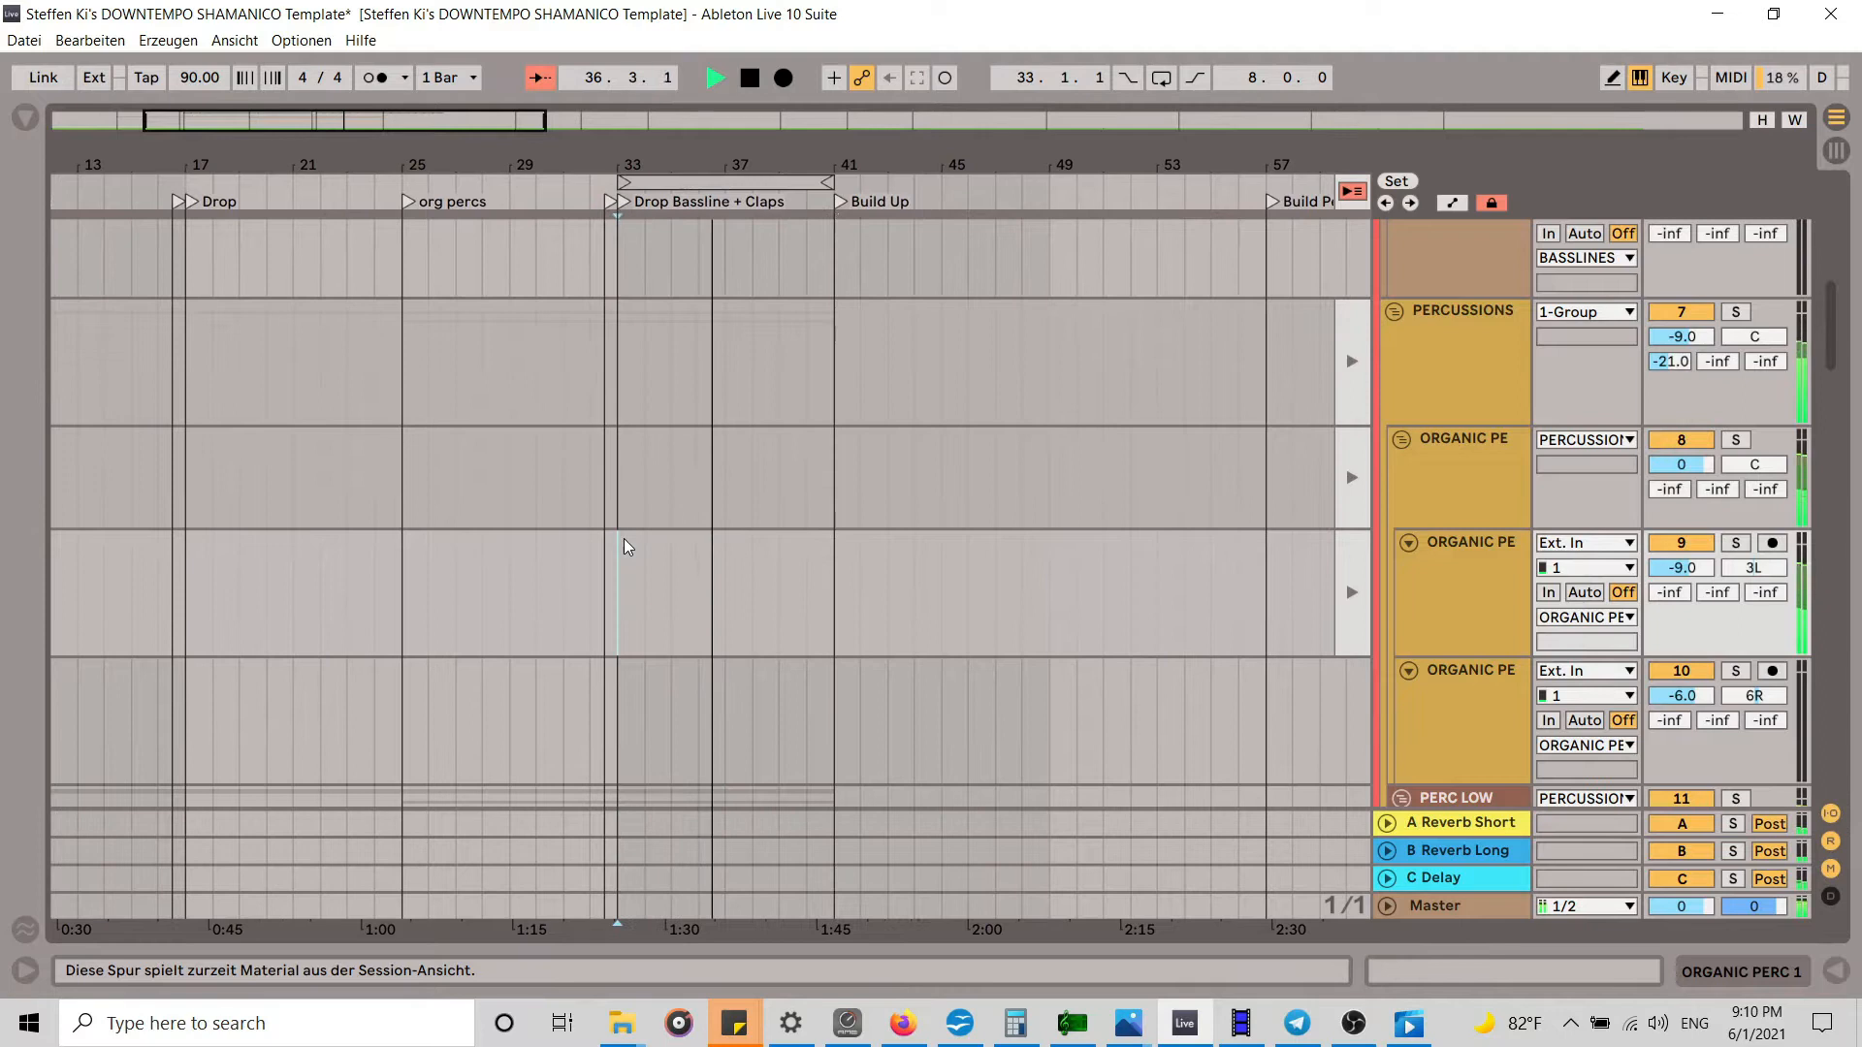
{"action": "key", "text": "ctrl+v"}
{"action": "left_click_drag", "start_coordinate": [718, 544], "coordinate": [834, 544]}
{"action": "left_click", "coordinate": [1355, 192]}
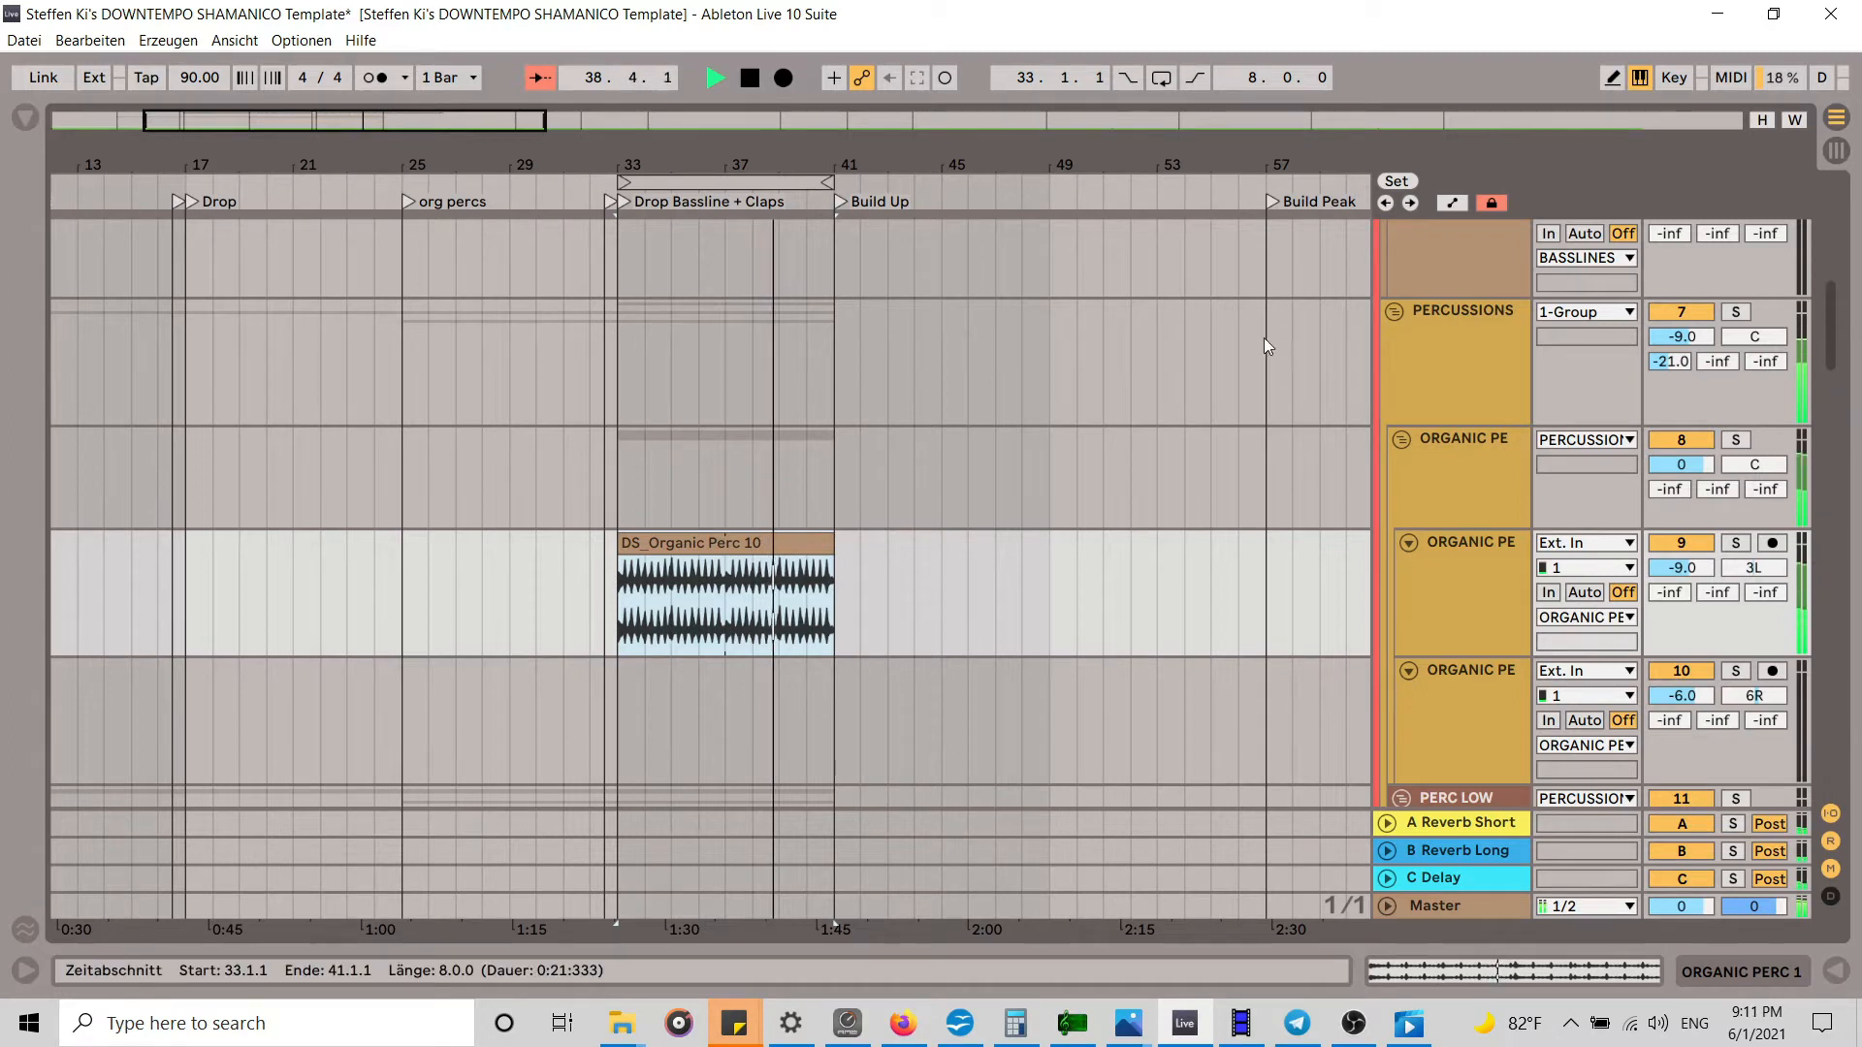
Step: Play the arrangement from the Drop at bar 17 and examine where clips end on the pad, flute, percussion, kick and bass tracks
{"action": "scroll", "coordinate": [857, 485], "scroll_direction": "up", "scroll_amount": 5}
{"action": "scroll", "coordinate": [852, 473], "scroll_direction": "up", "scroll_amount": 3}
{"action": "key", "text": "space"}
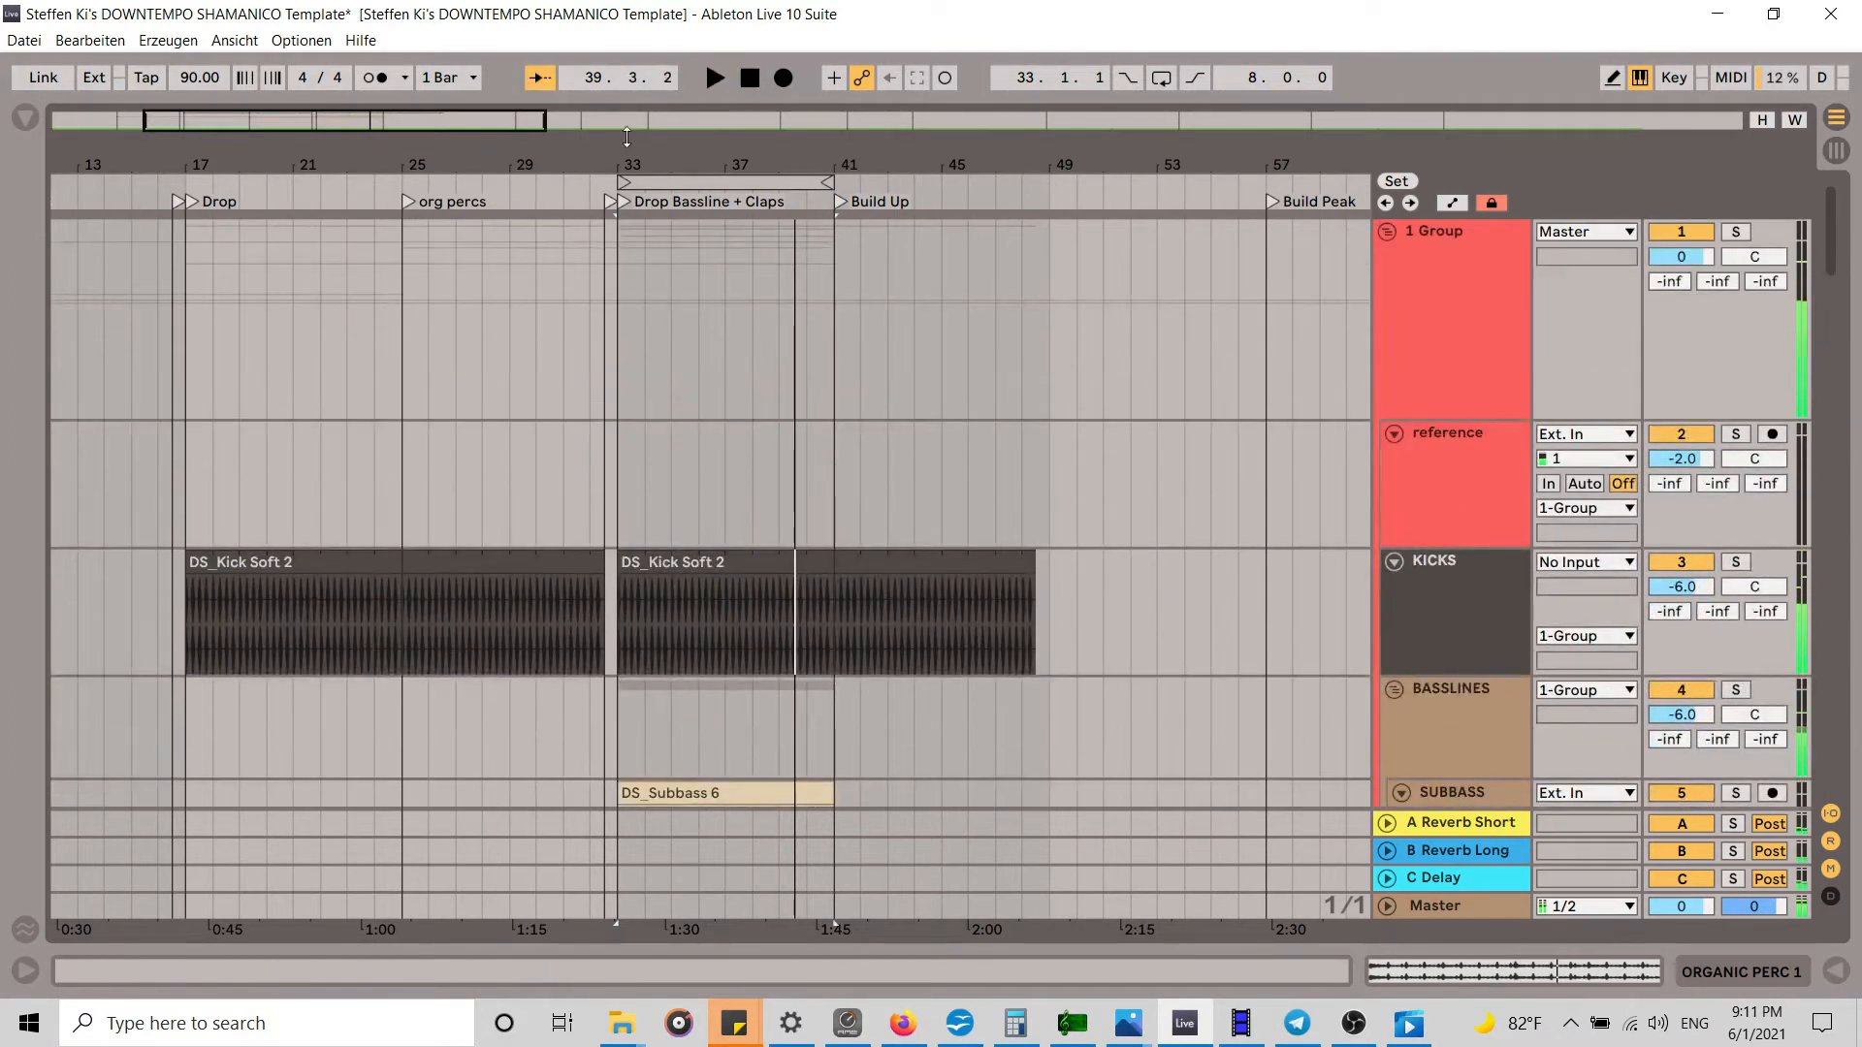
{"action": "left_click", "coordinate": [190, 200]}
{"action": "scroll", "coordinate": [1051, 493], "scroll_direction": "down", "scroll_amount": 5}
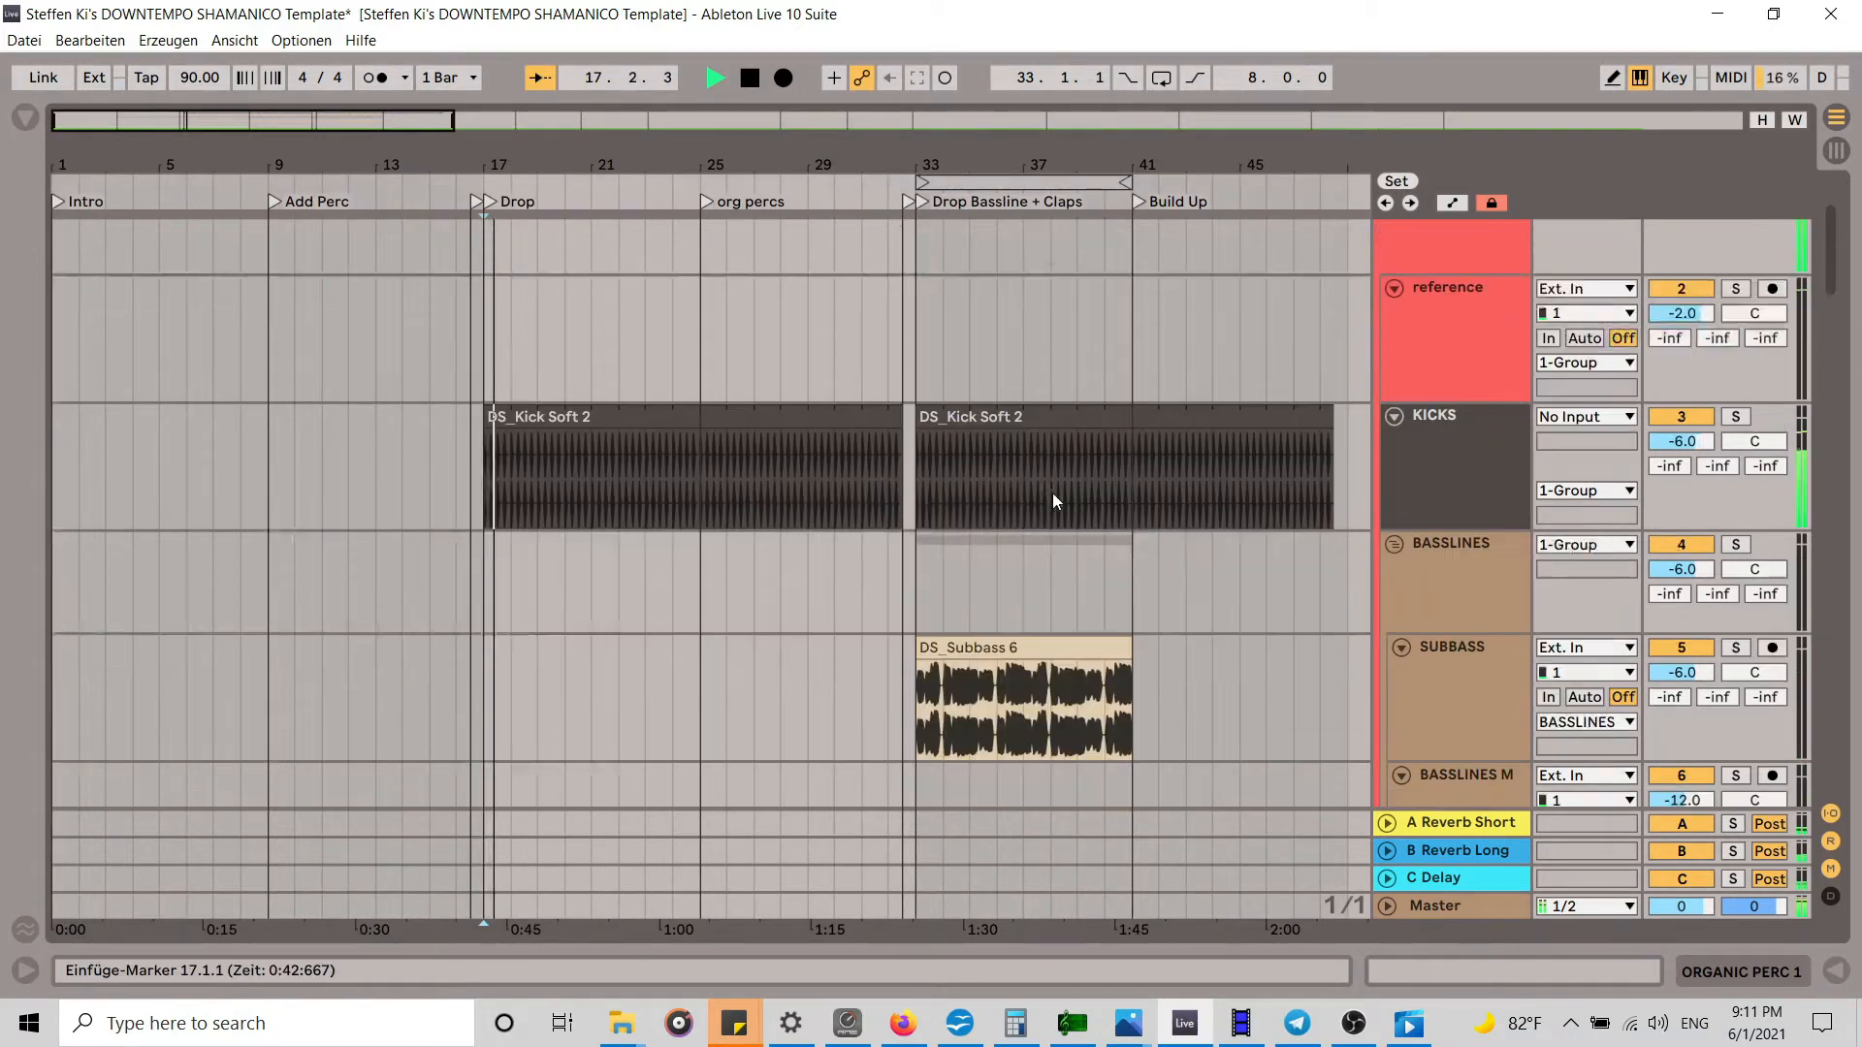
{"action": "scroll", "coordinate": [1062, 499], "scroll_direction": "up", "scroll_amount": 5}
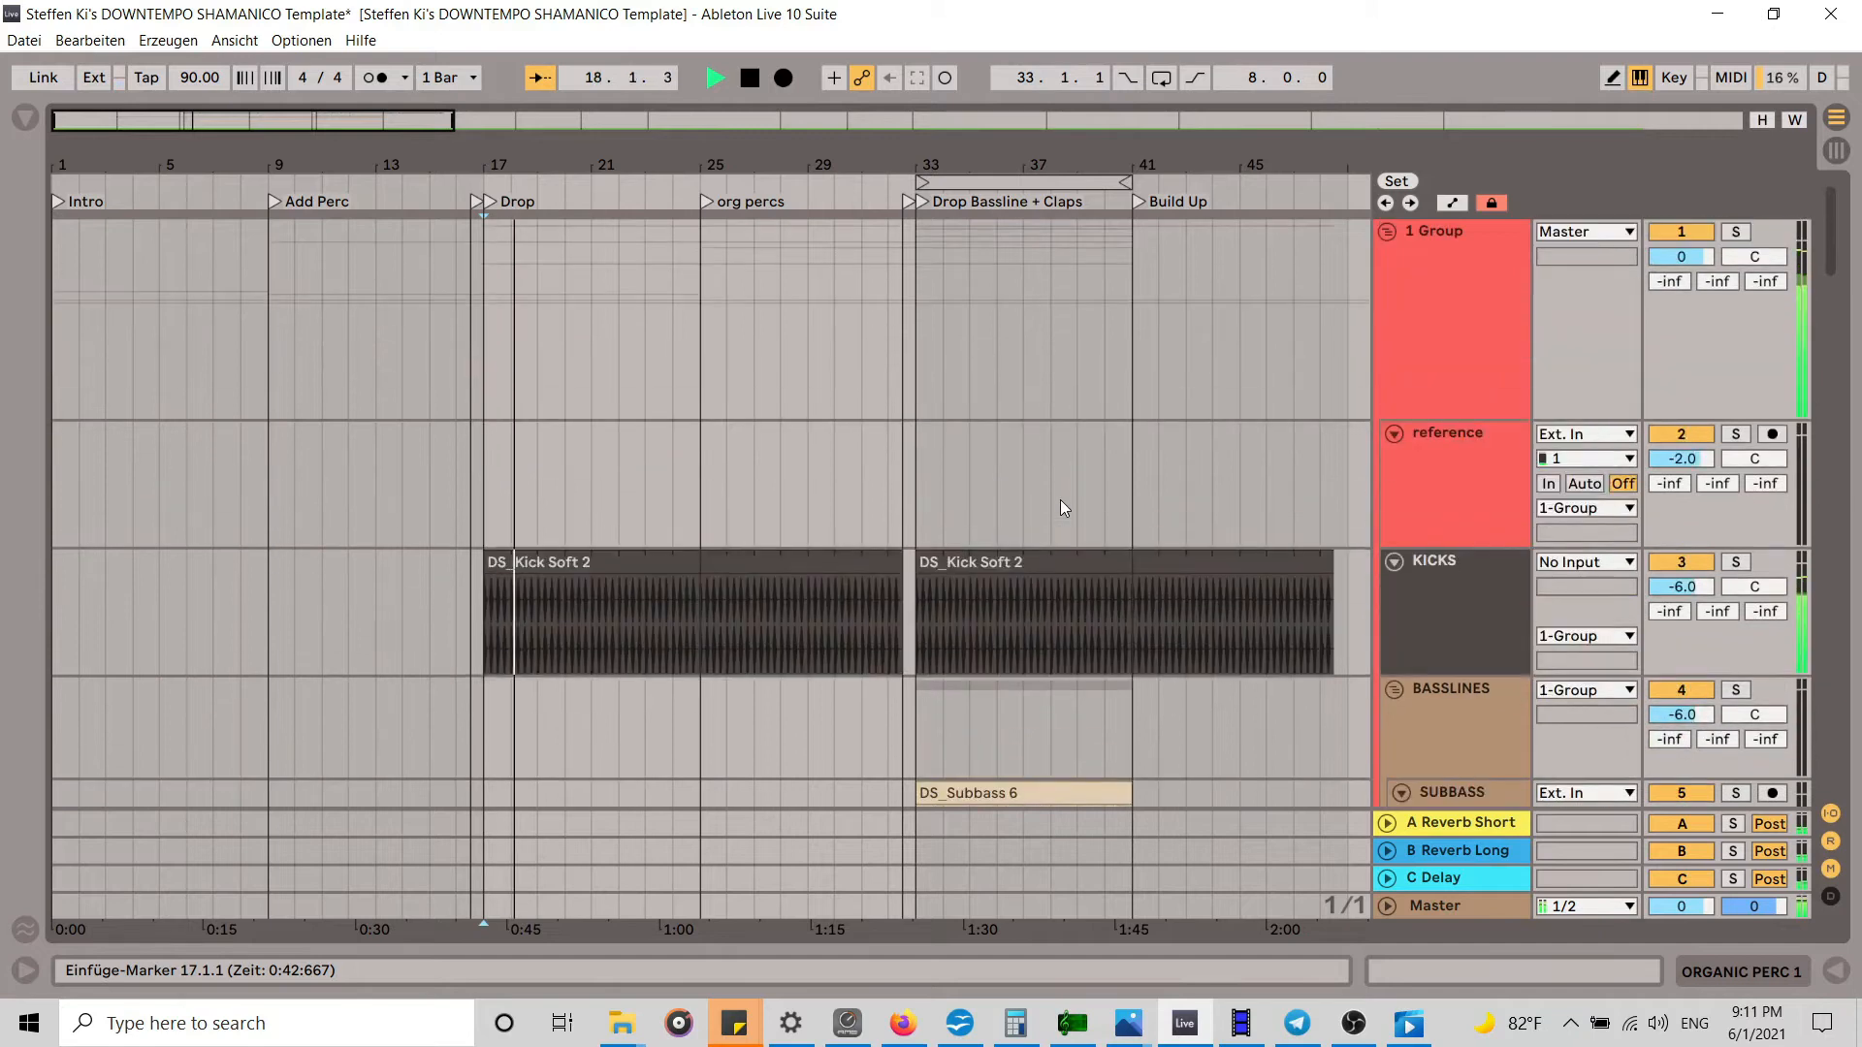
{"action": "left_click_drag", "start_coordinate": [842, 165], "coordinate": [576, 136]}
{"action": "scroll", "coordinate": [927, 579], "scroll_direction": "down", "scroll_amount": 6}
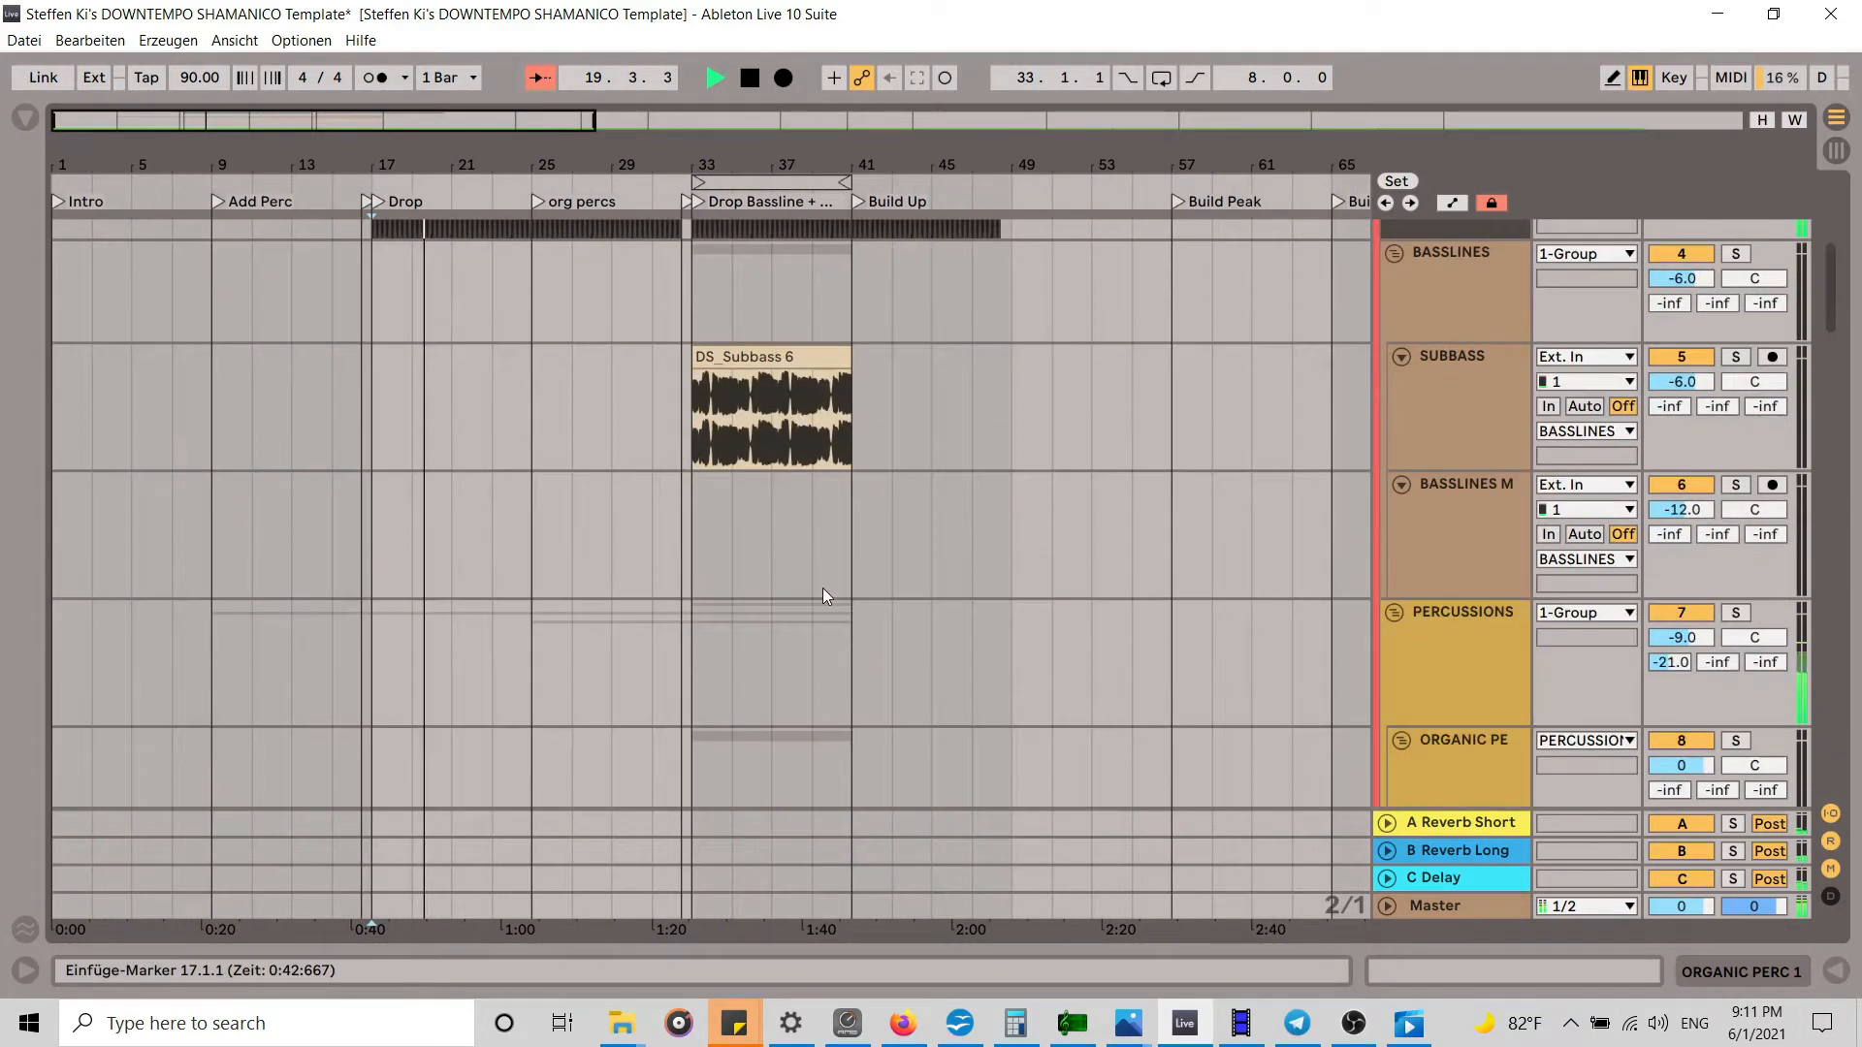
{"action": "left_click_drag", "start_coordinate": [1836, 309], "coordinate": [1859, 678]}
{"action": "left_click_drag", "start_coordinate": [520, 167], "coordinate": [598, 250]}
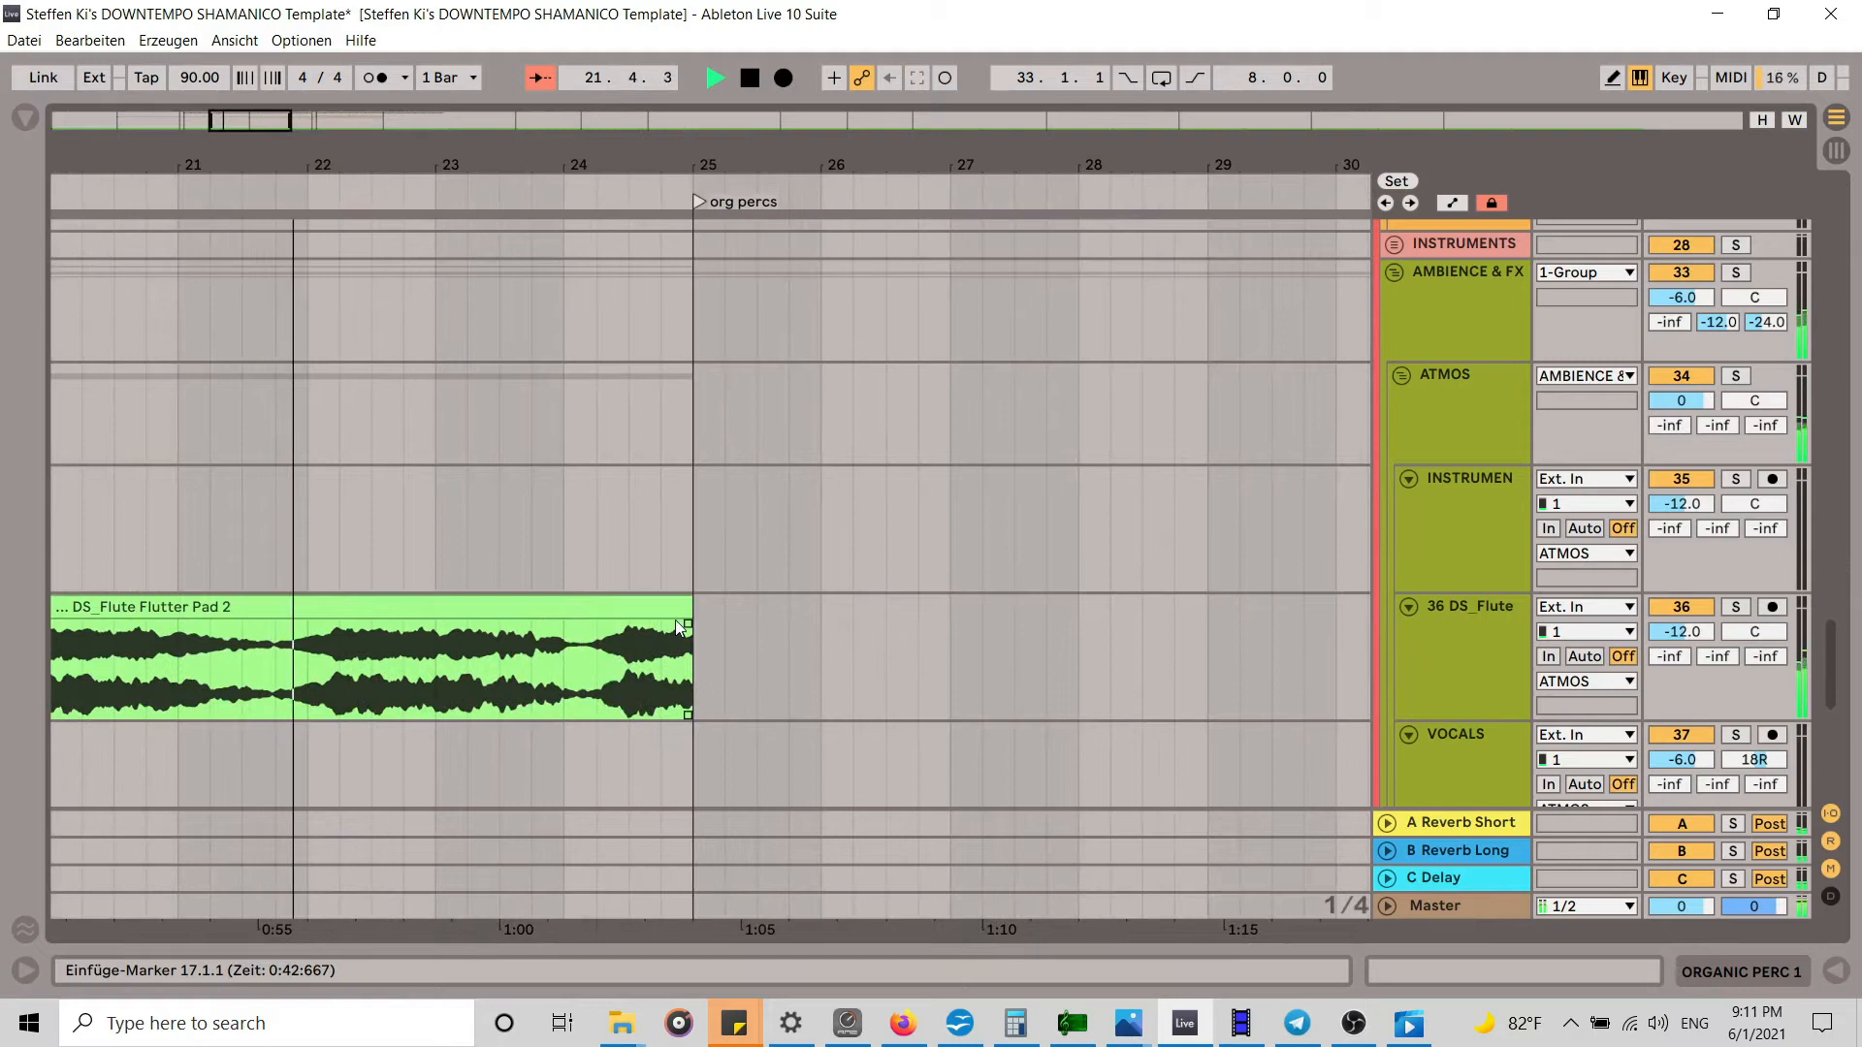
{"action": "left_click_drag", "start_coordinate": [582, 167], "coordinate": [516, 104]}
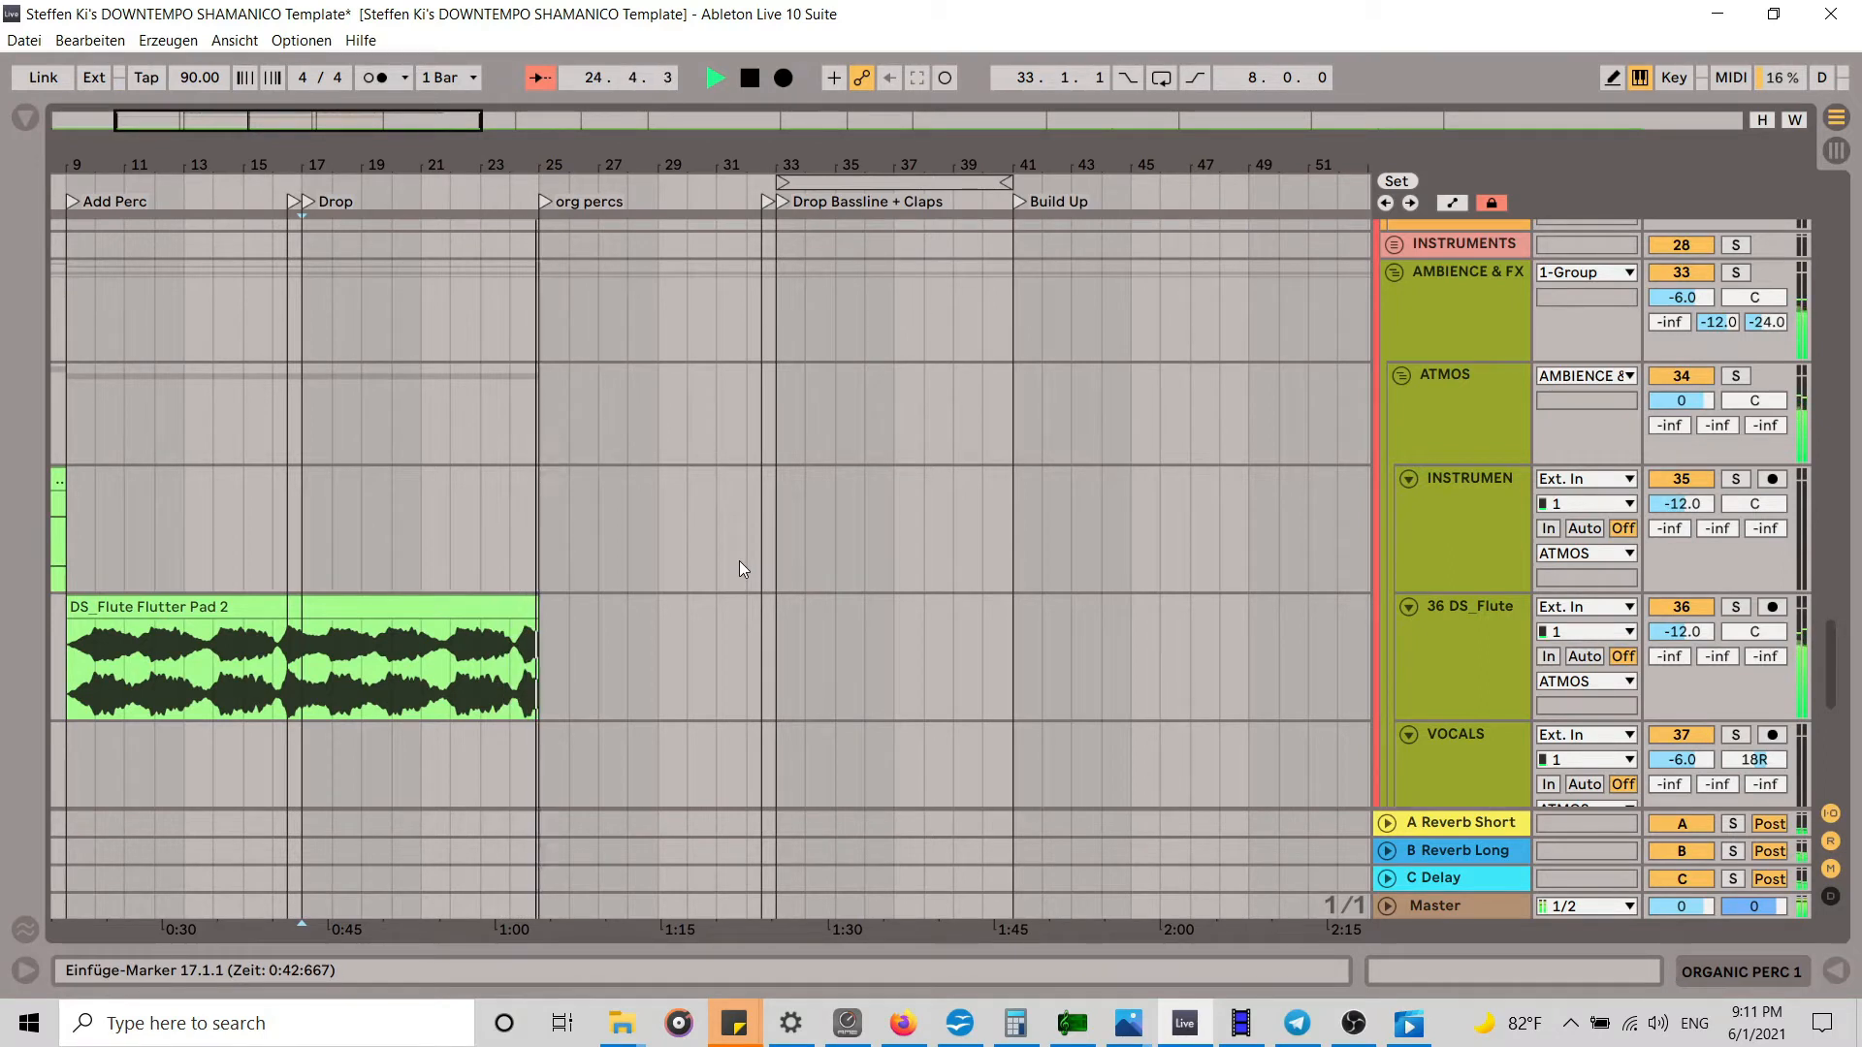
{"action": "scroll", "coordinate": [739, 561], "scroll_direction": "up", "scroll_amount": 10}
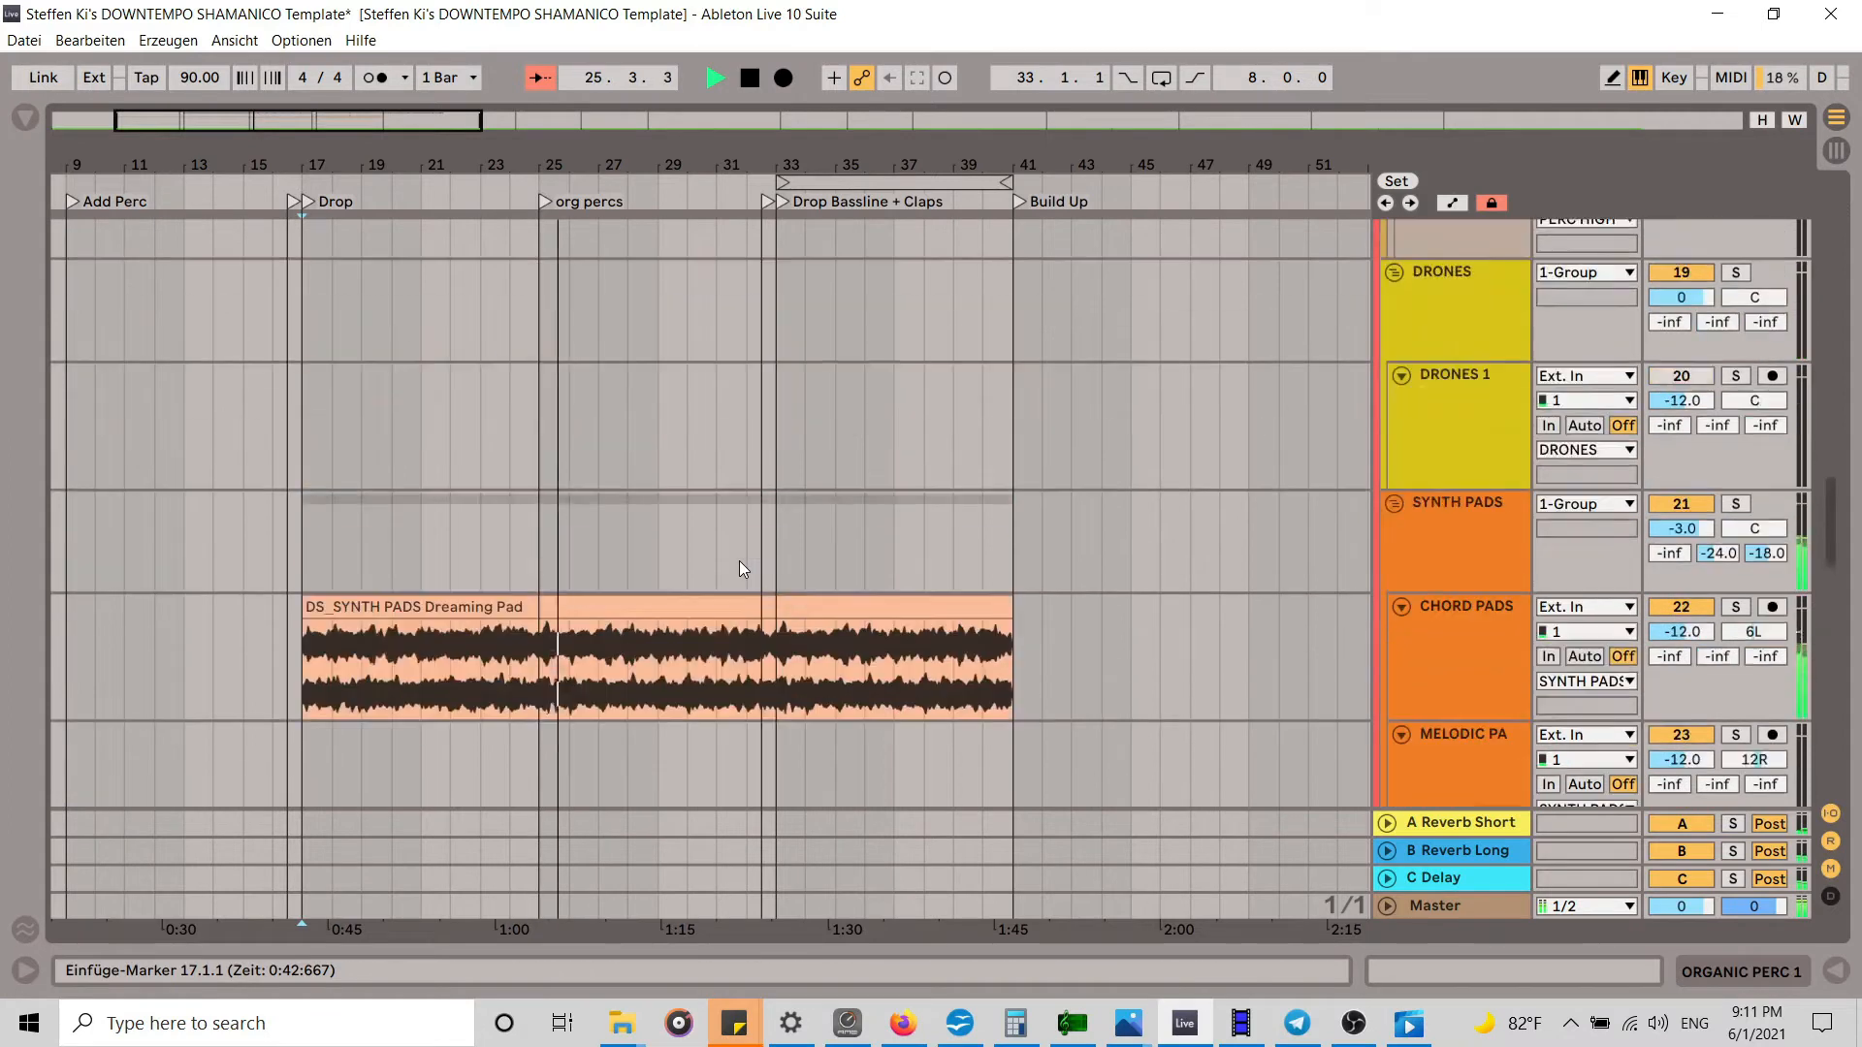
{"action": "scroll", "coordinate": [739, 563], "scroll_direction": "up", "scroll_amount": 12}
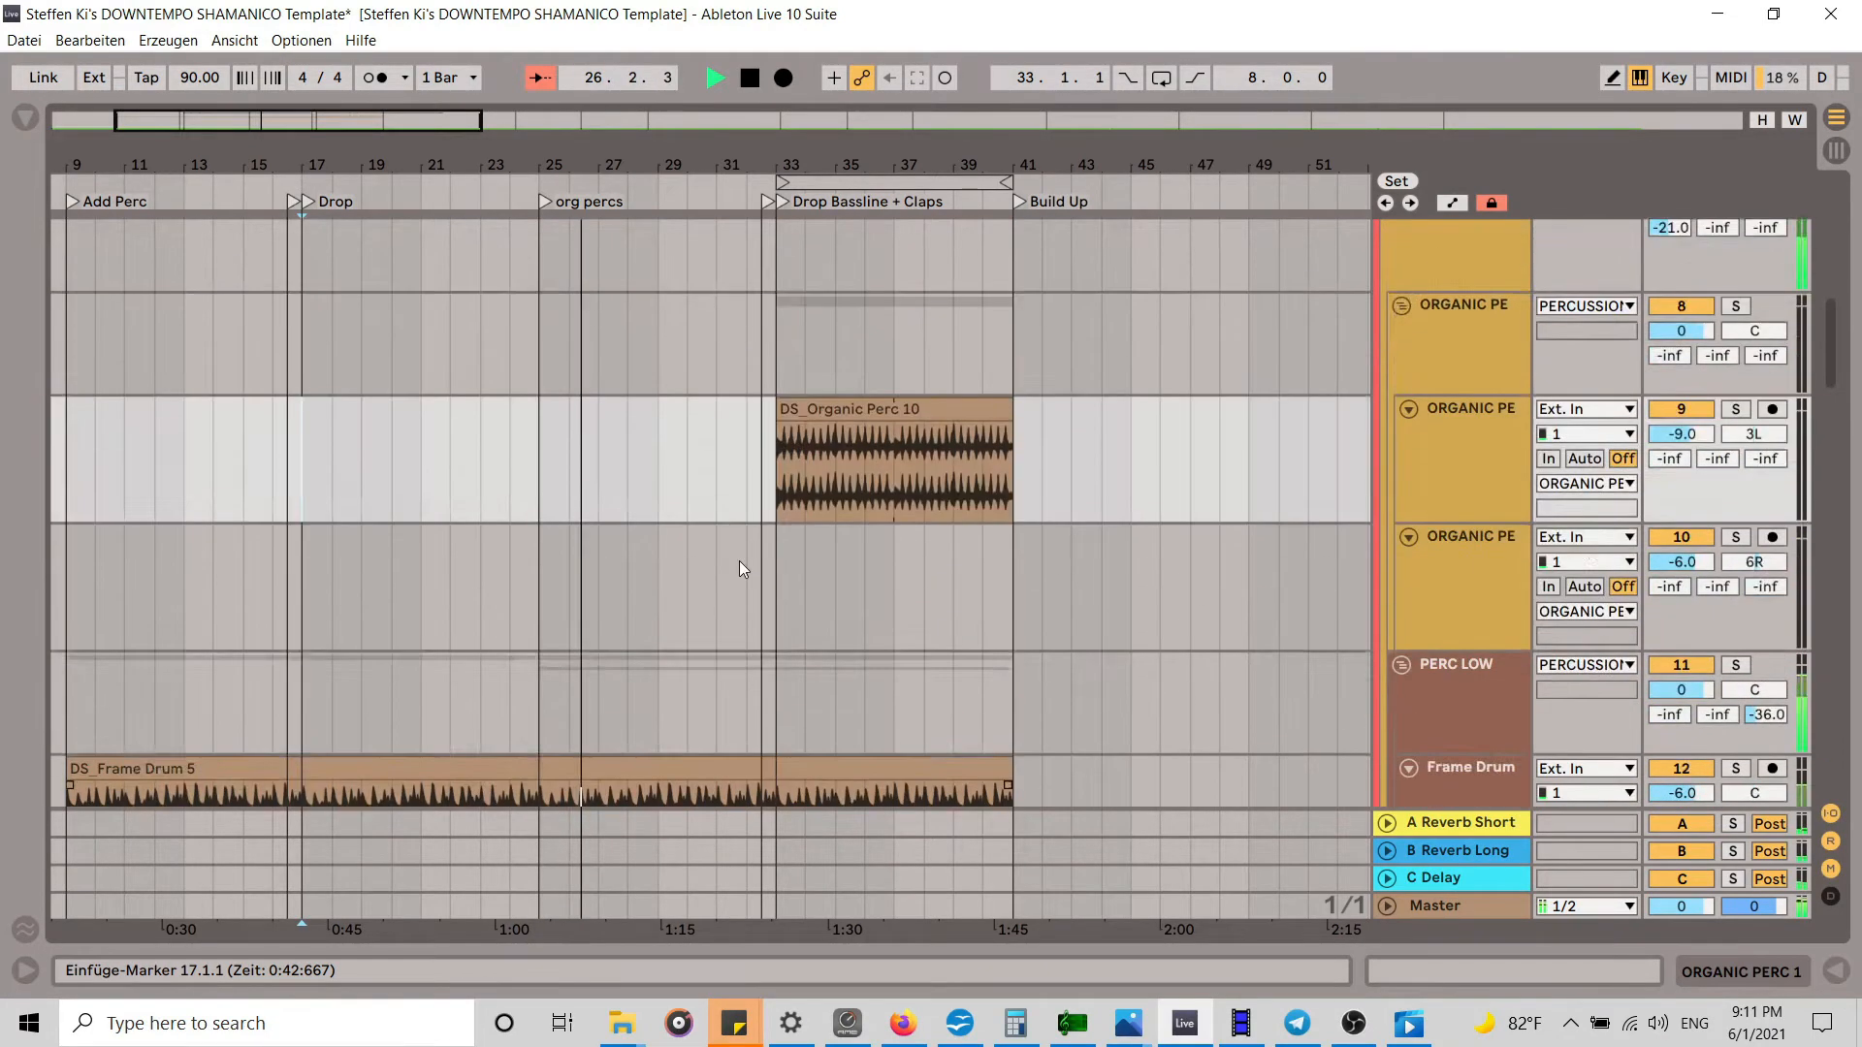
{"action": "scroll", "coordinate": [740, 560], "scroll_direction": "up", "scroll_amount": 5}
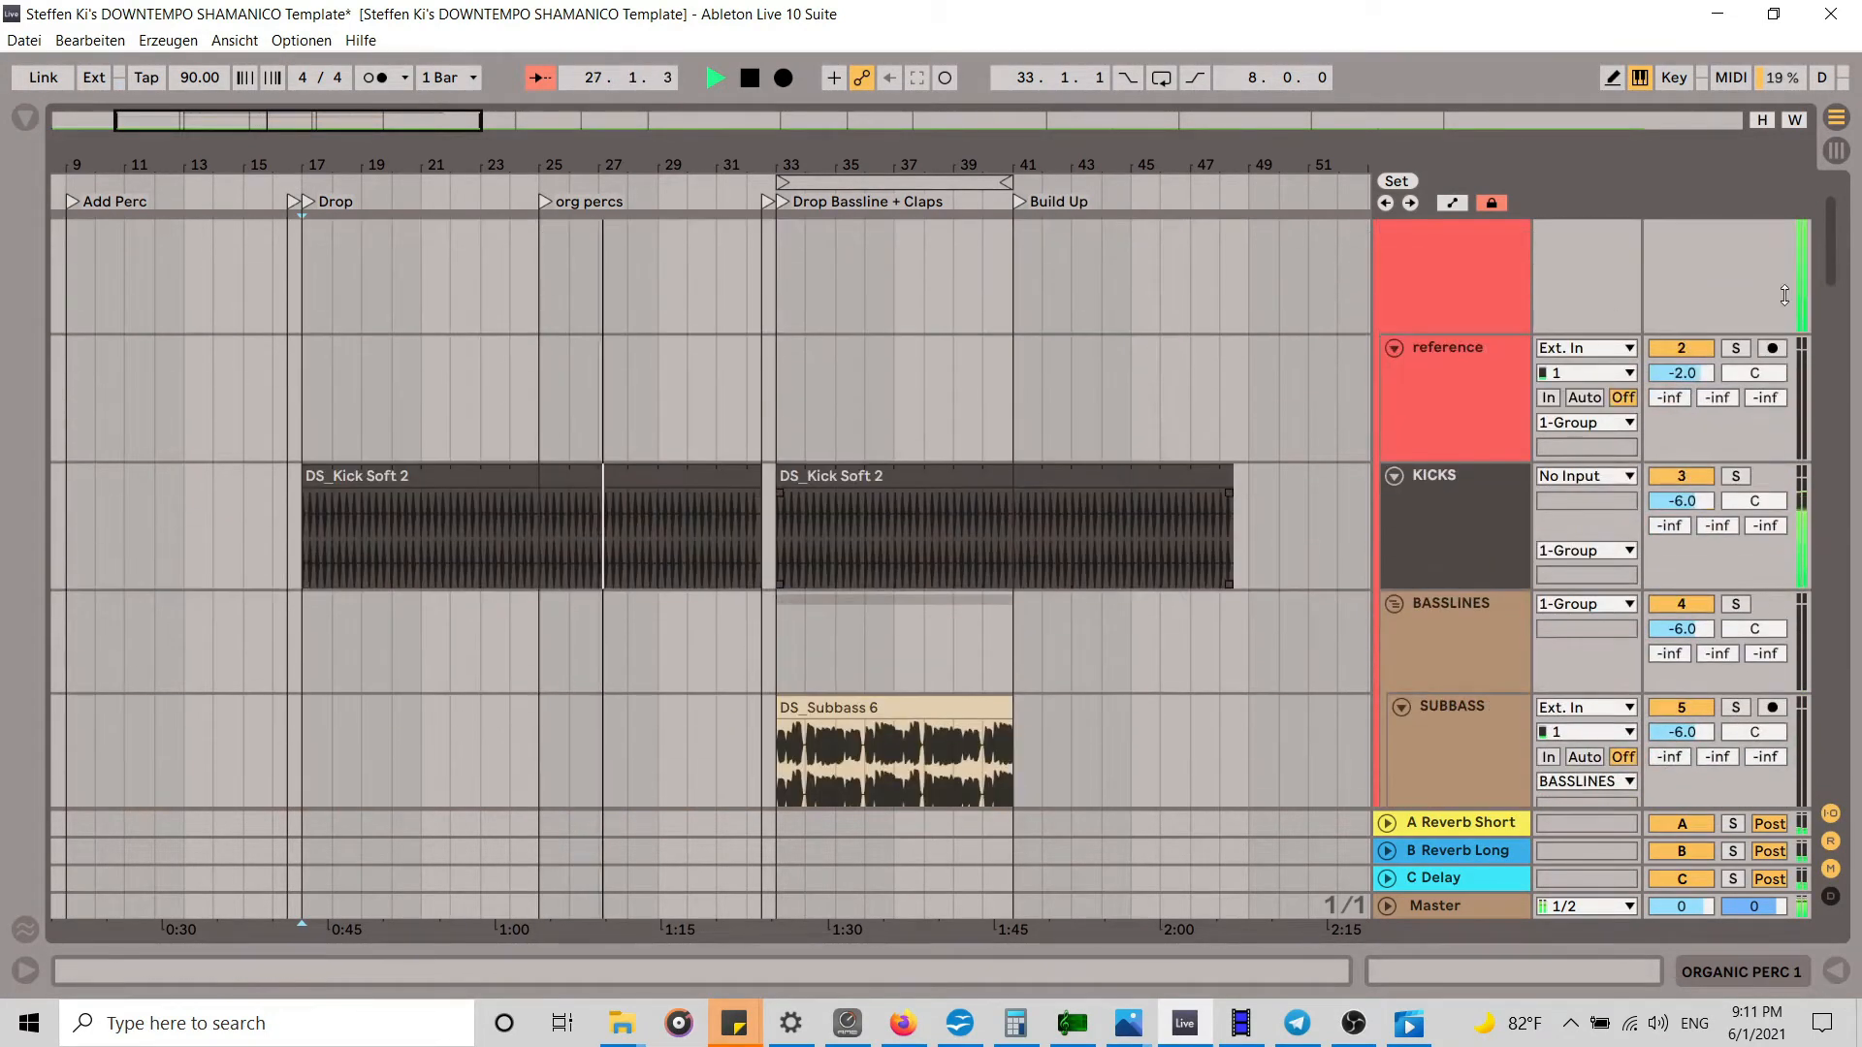
Step: Stop playback and duplicate the intro's DS_Flute Flutter Pad clip to bar 25 on the INSTRUMENTAL track, at the org percs section
{"action": "left_click_drag", "start_coordinate": [1831, 243], "coordinate": [1831, 709]}
{"action": "key", "text": "space"}
{"action": "left_click_drag", "start_coordinate": [531, 177], "coordinate": [426, 145]}
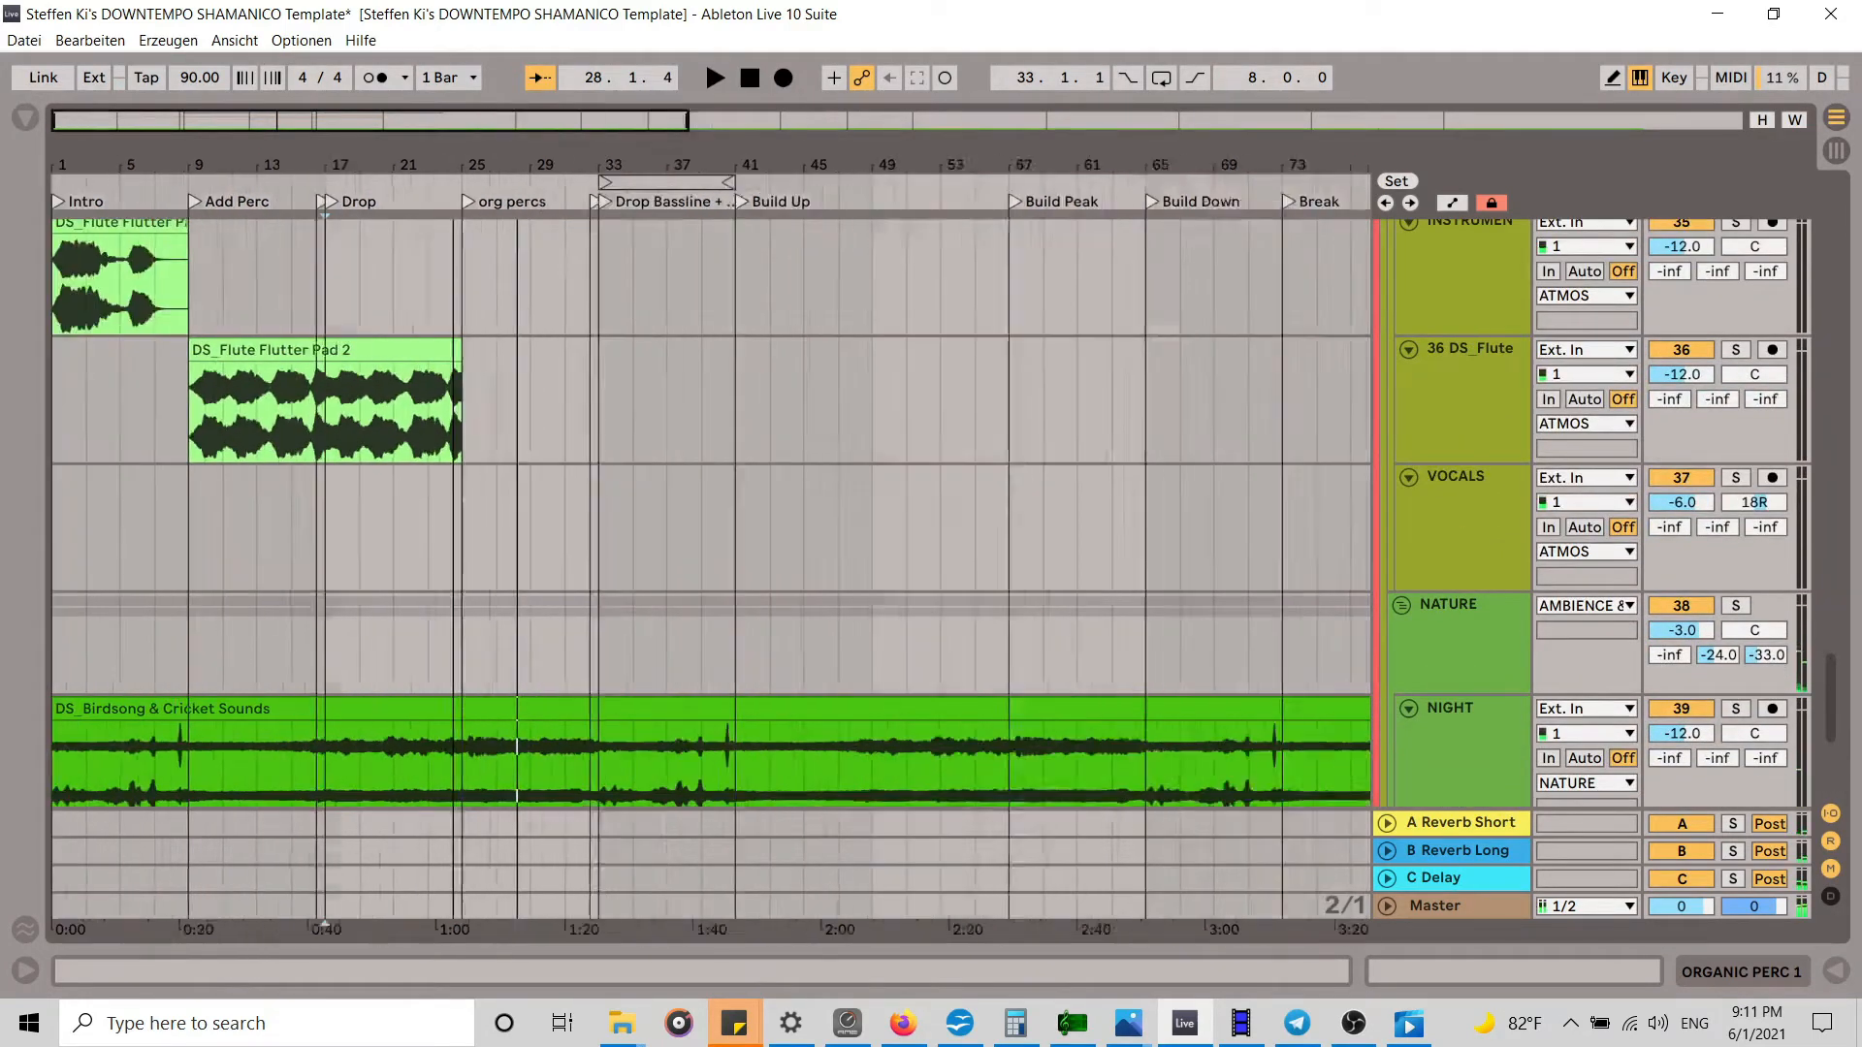
{"action": "scroll", "coordinate": [184, 389], "scroll_direction": "up", "scroll_amount": 3}
{"action": "left_click", "coordinate": [97, 451]}
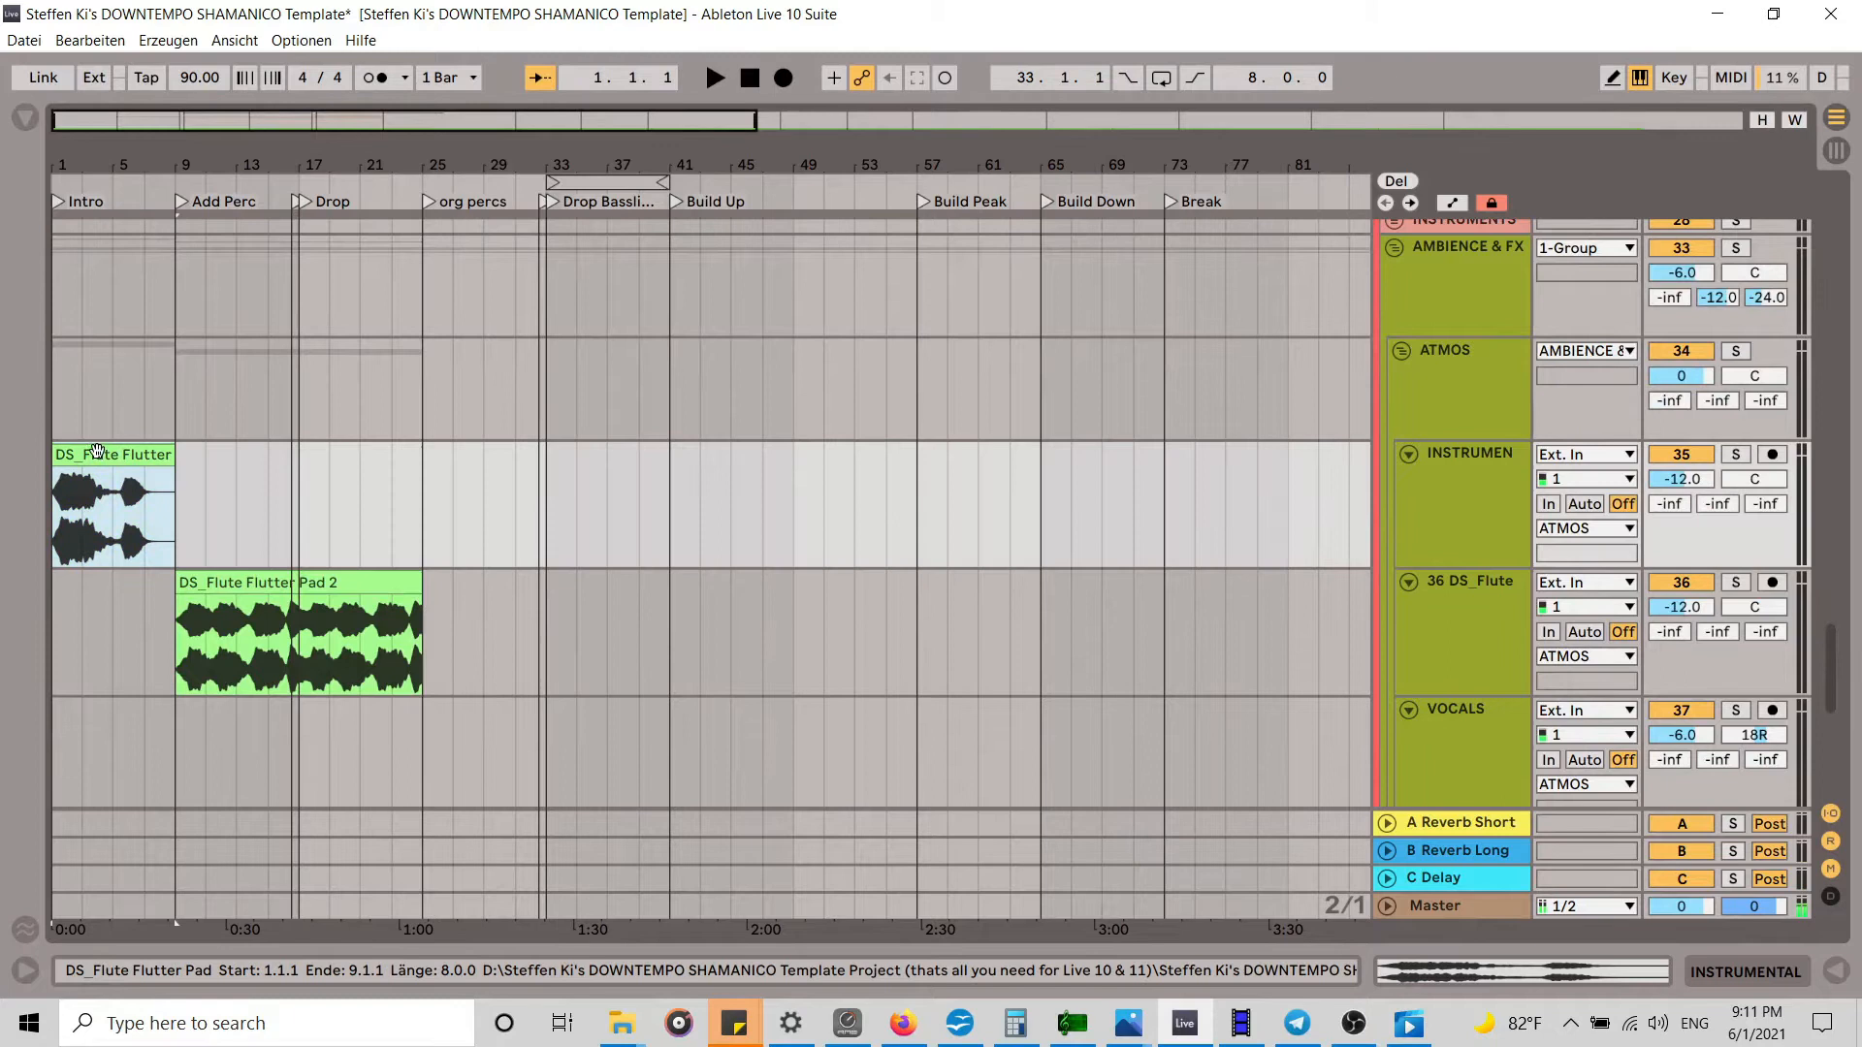
{"action": "left_click_drag", "start_coordinate": [97, 453], "coordinate": [482, 478]}
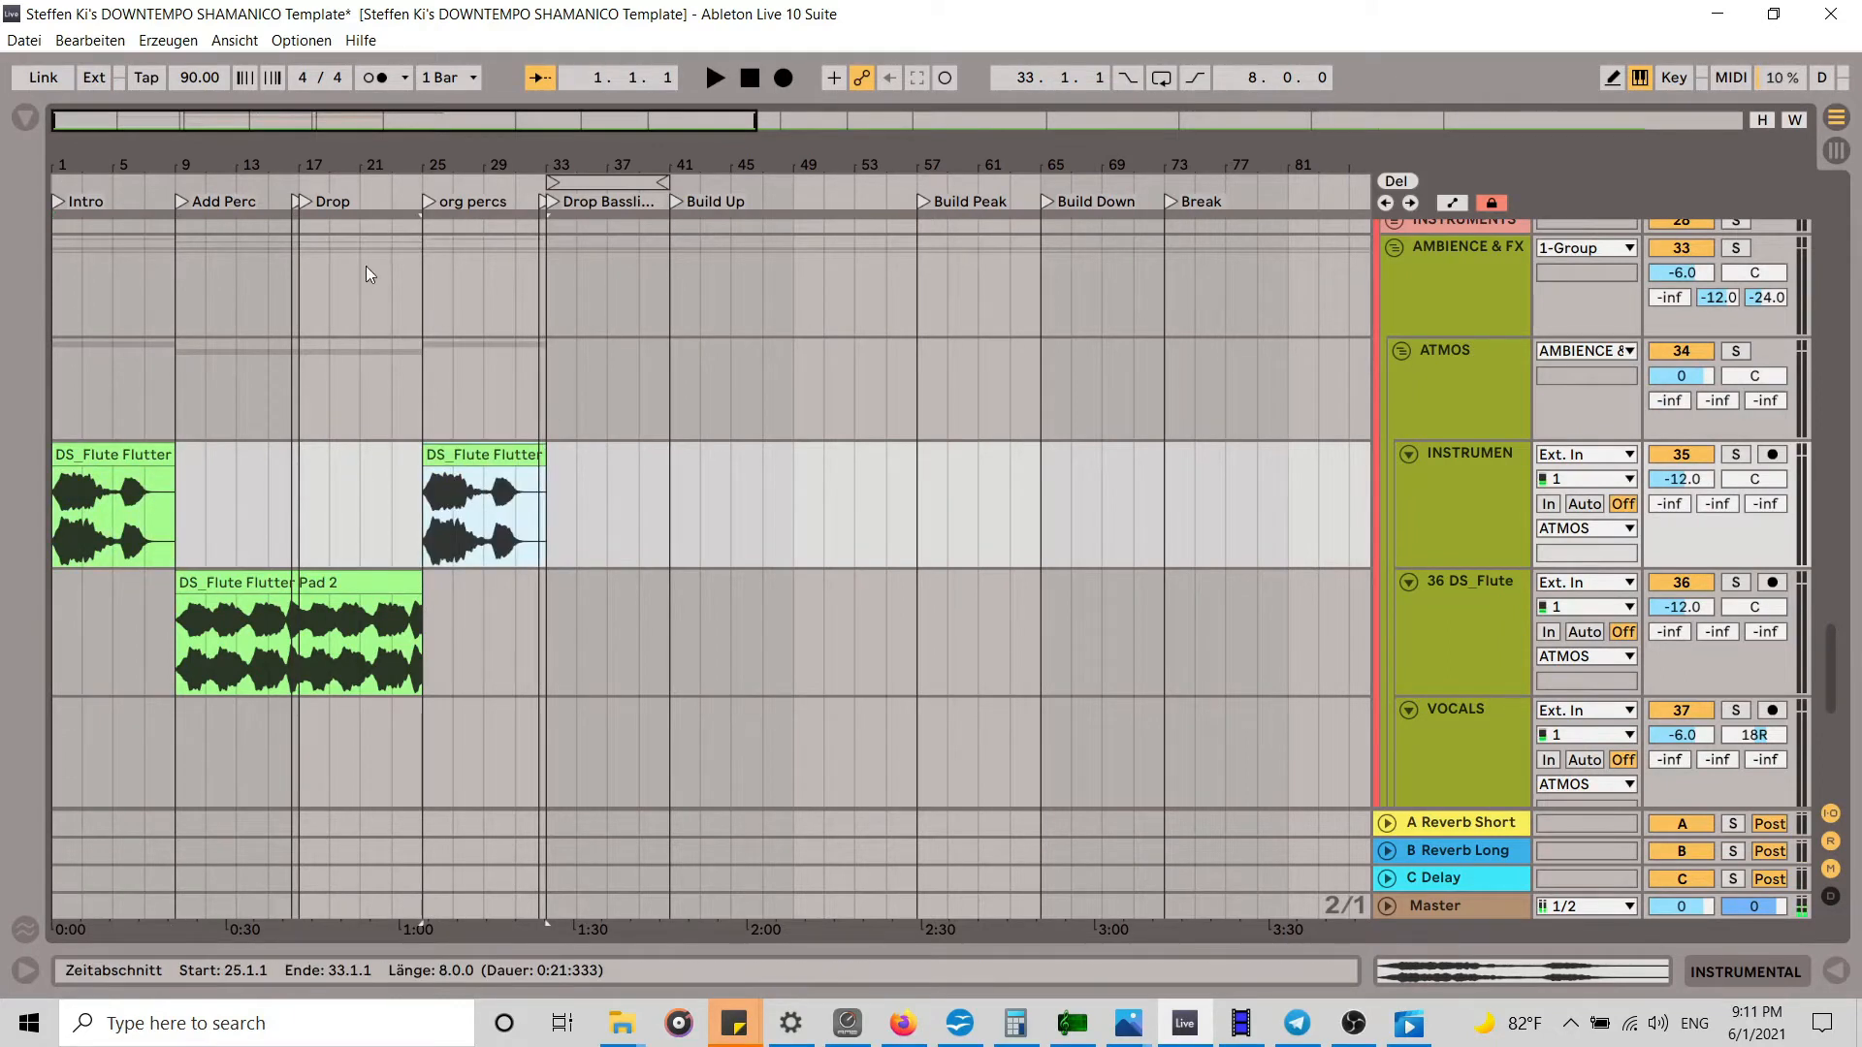
Step: Play again from the Drop at bar 17 and listen to the duplicated flute clip with the ambience and percussion tracks
{"action": "left_click", "coordinate": [300, 196]}
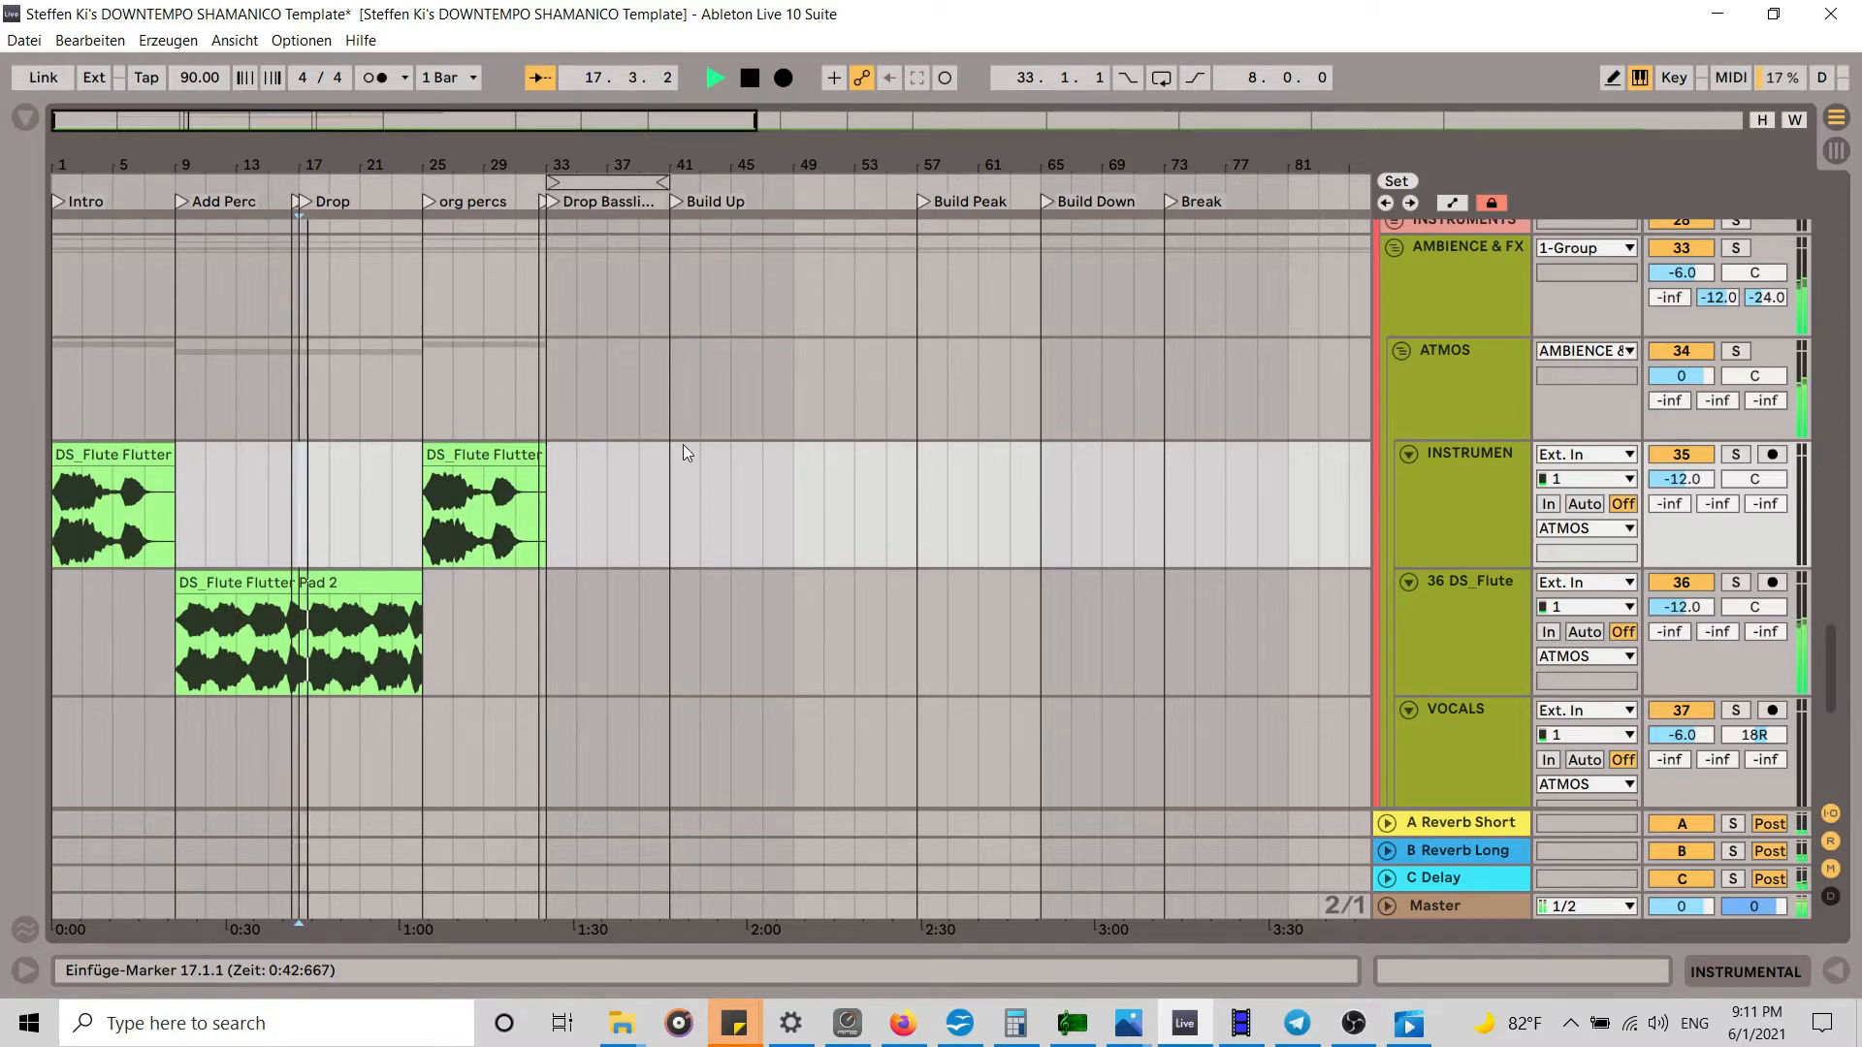
{"action": "scroll", "coordinate": [664, 428], "scroll_direction": "up", "scroll_amount": 10}
{"action": "scroll", "coordinate": [664, 428], "scroll_direction": "down", "scroll_amount": 11}
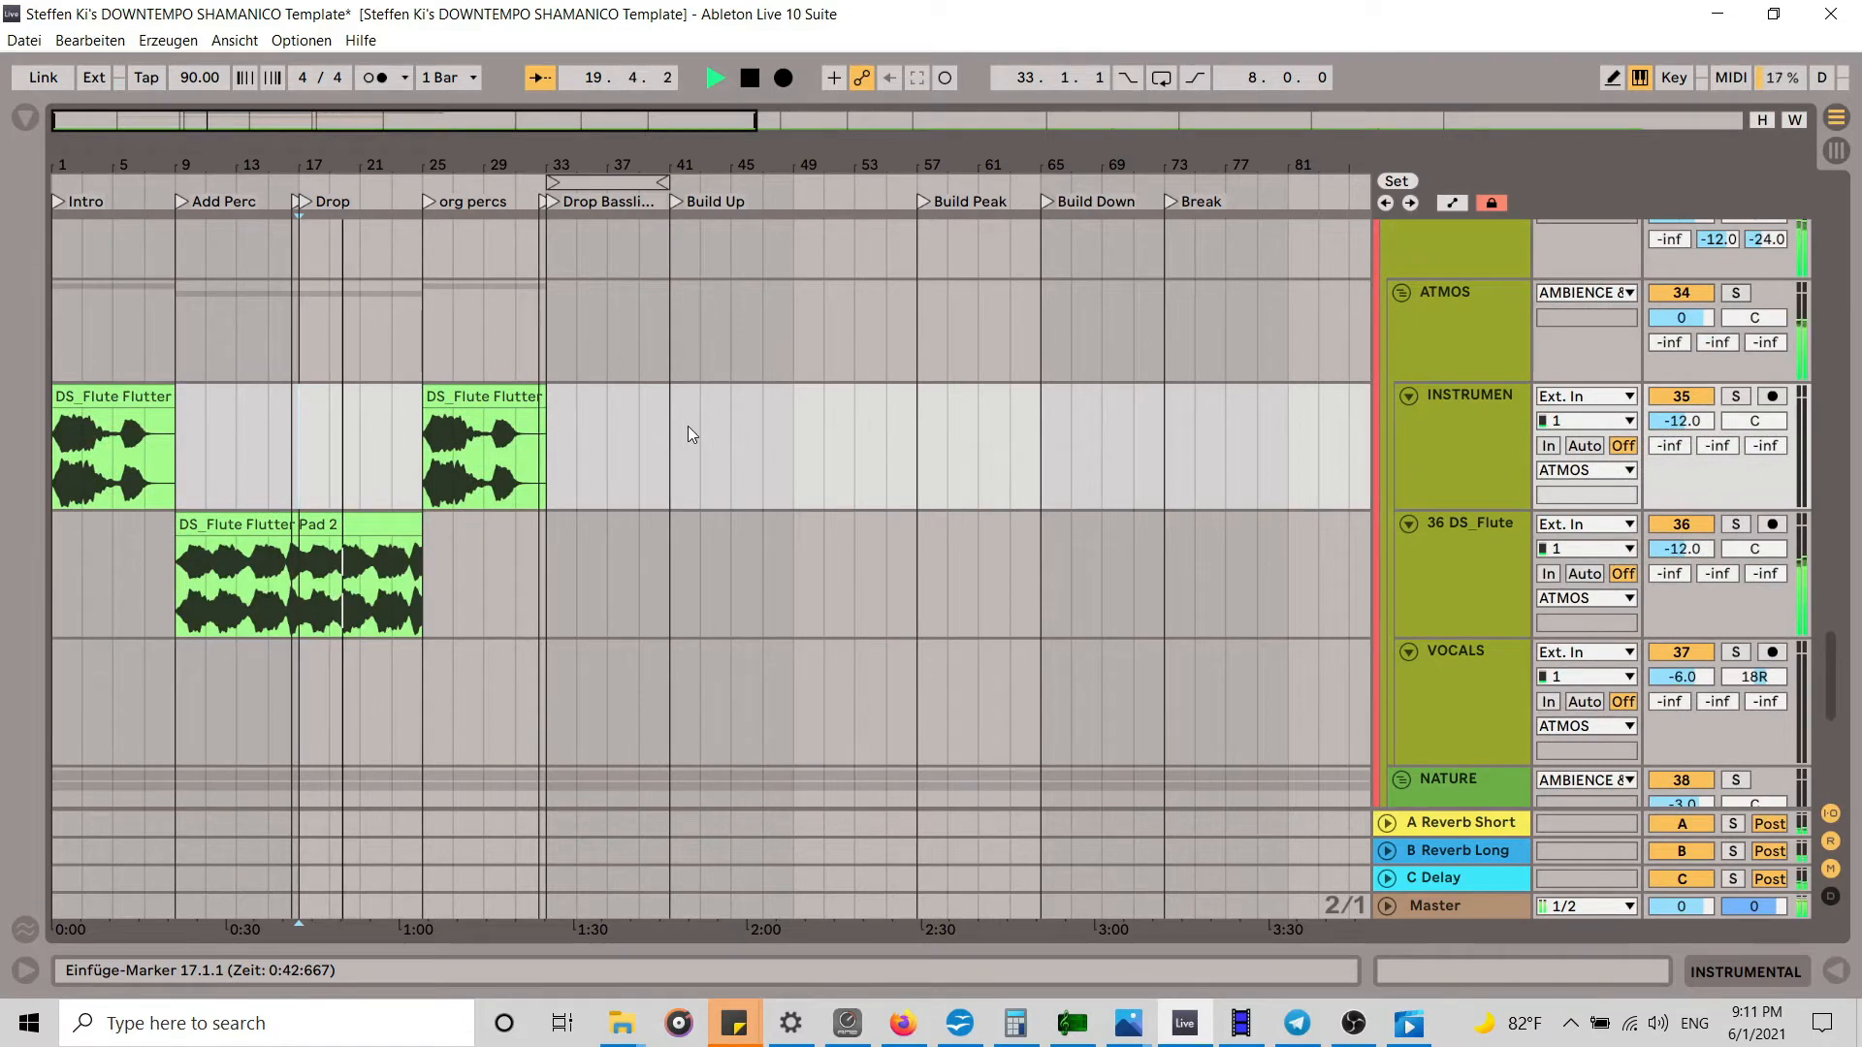
{"action": "scroll", "coordinate": [689, 427], "scroll_direction": "down", "scroll_amount": 2}
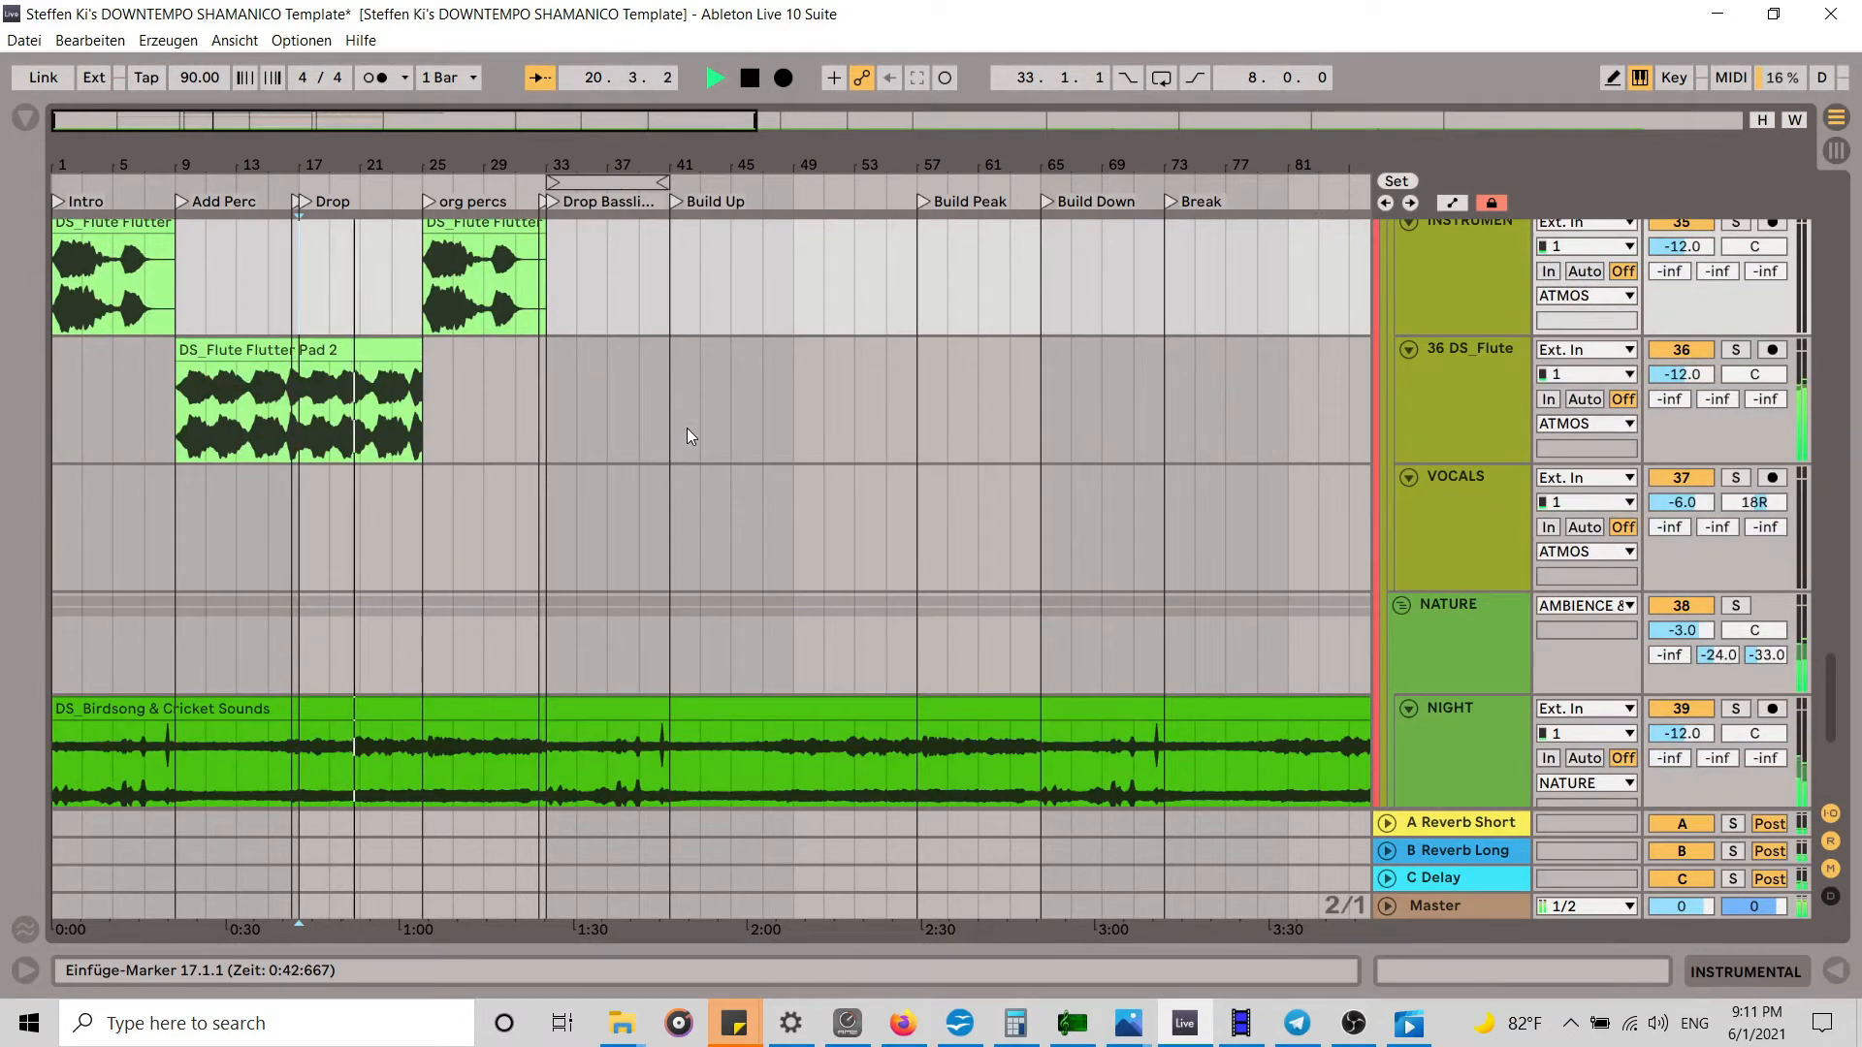
{"action": "scroll", "coordinate": [686, 427], "scroll_direction": "down", "scroll_amount": 3}
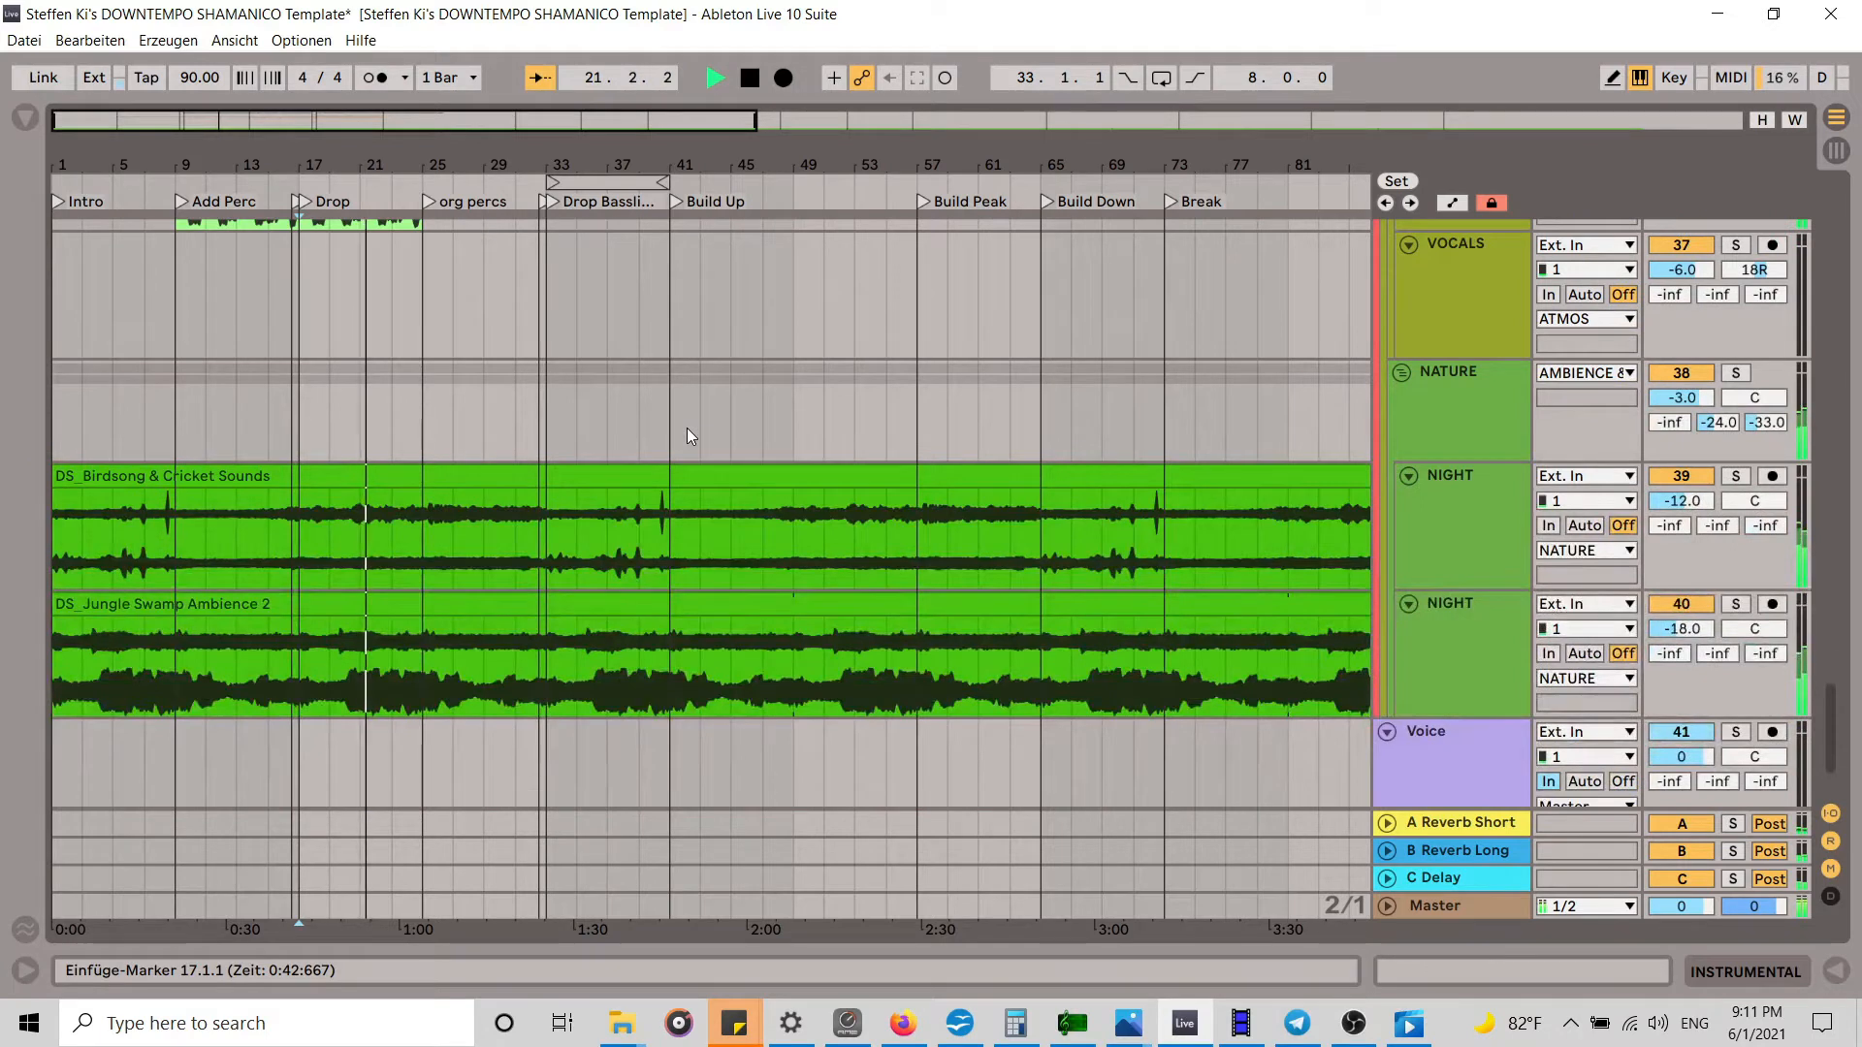
{"action": "scroll", "coordinate": [686, 428], "scroll_direction": "up", "scroll_amount": 2}
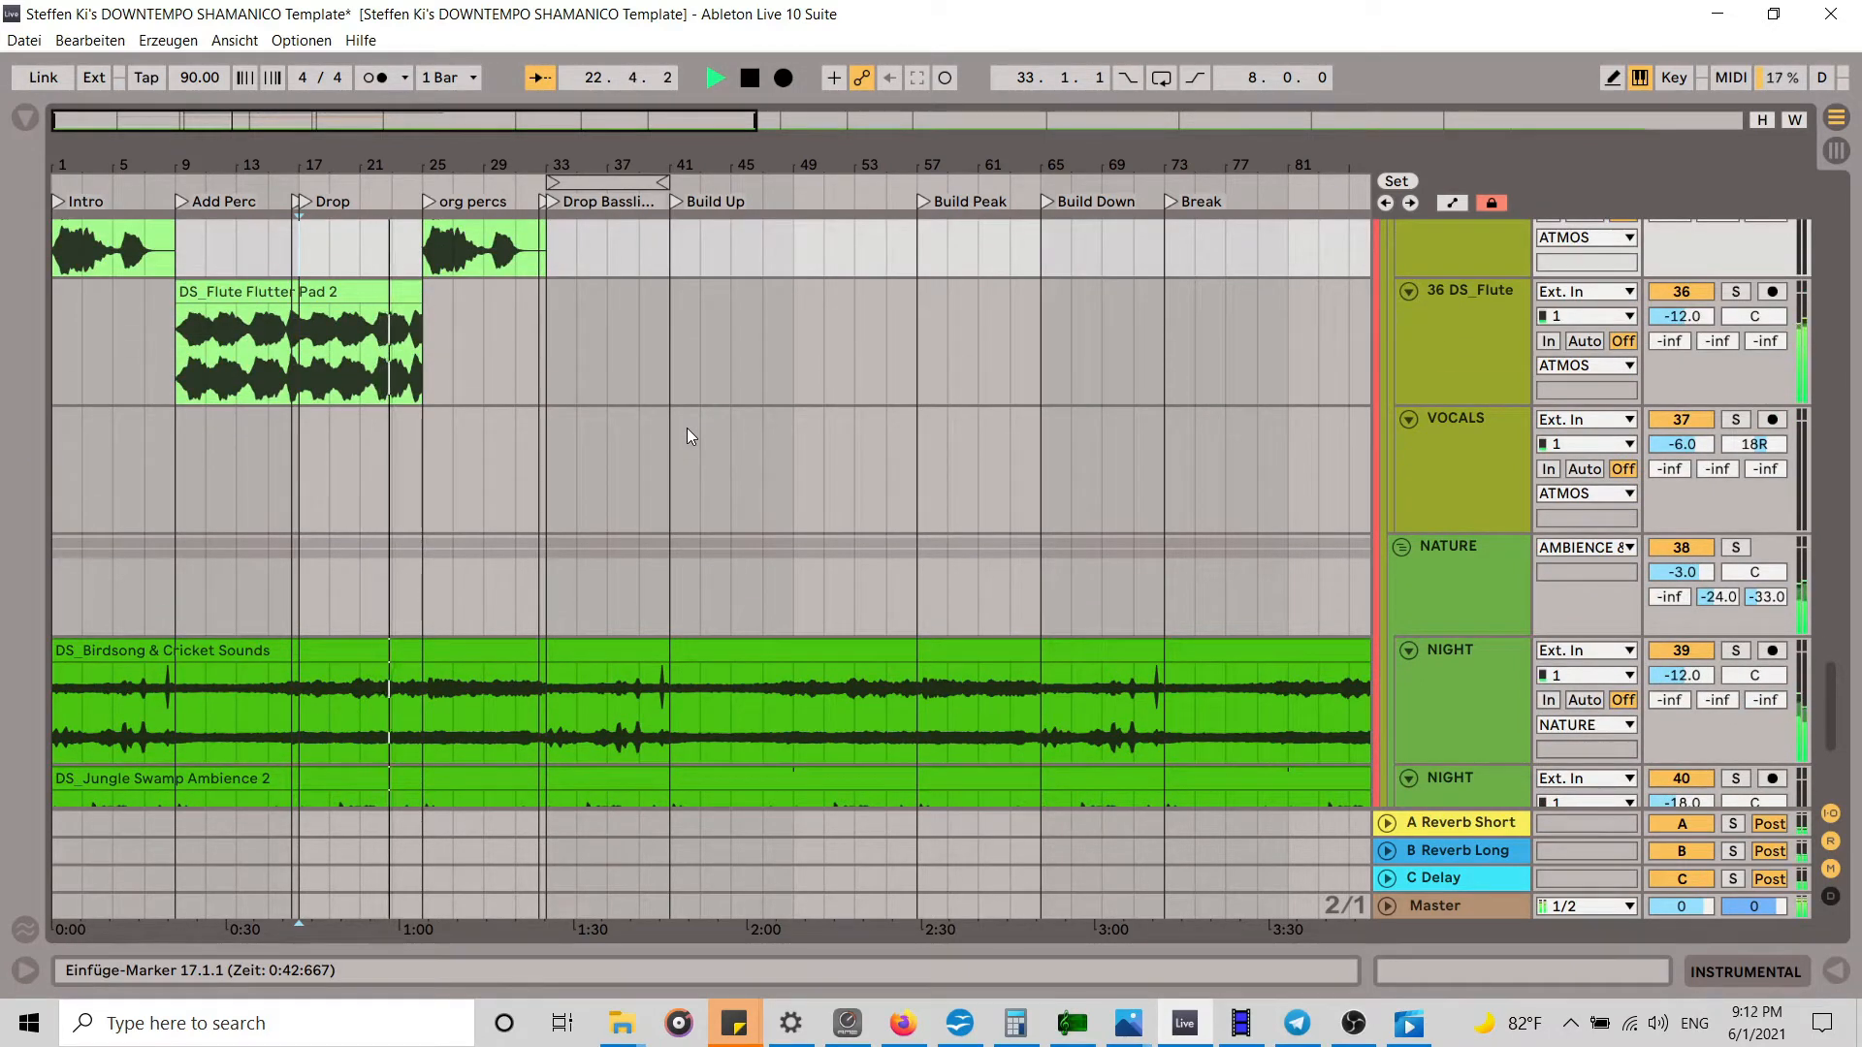
{"action": "scroll", "coordinate": [687, 427], "scroll_direction": "up", "scroll_amount": 2}
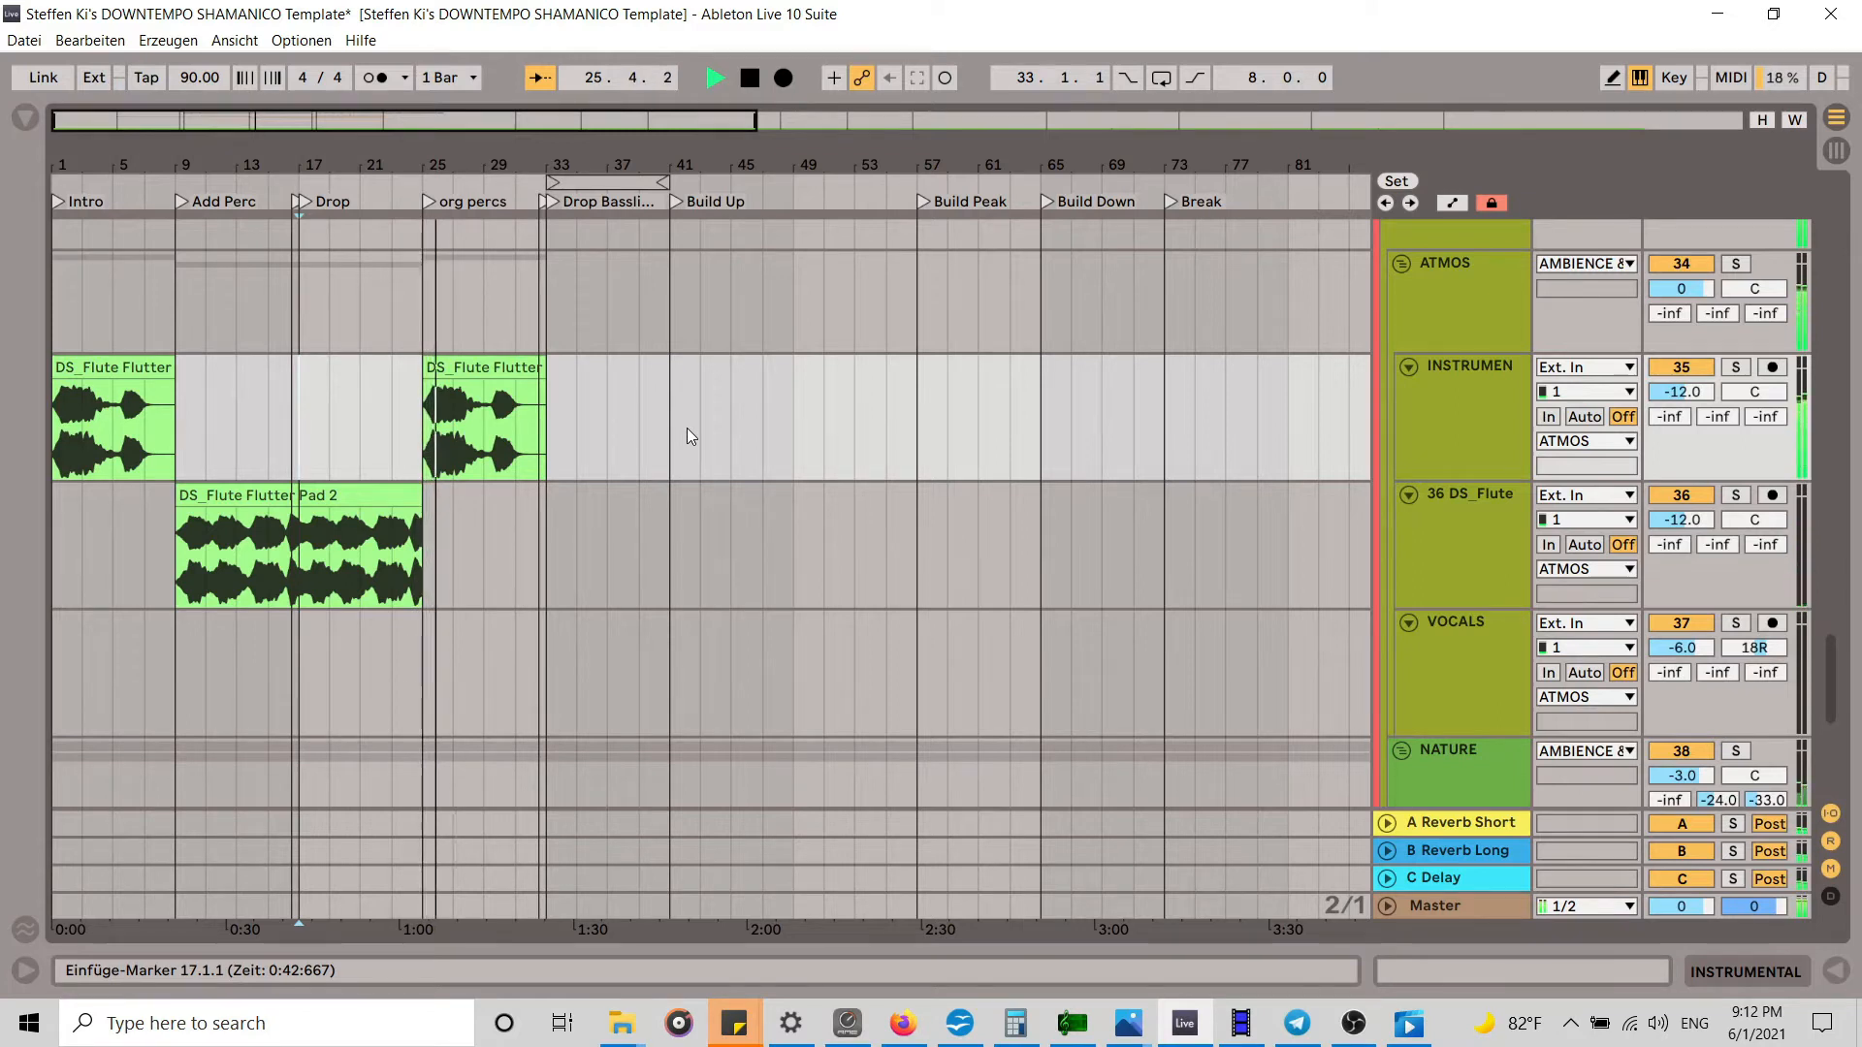
{"action": "scroll", "coordinate": [687, 428], "scroll_direction": "up", "scroll_amount": 3}
{"action": "scroll", "coordinate": [687, 435], "scroll_direction": "up", "scroll_amount": 10}
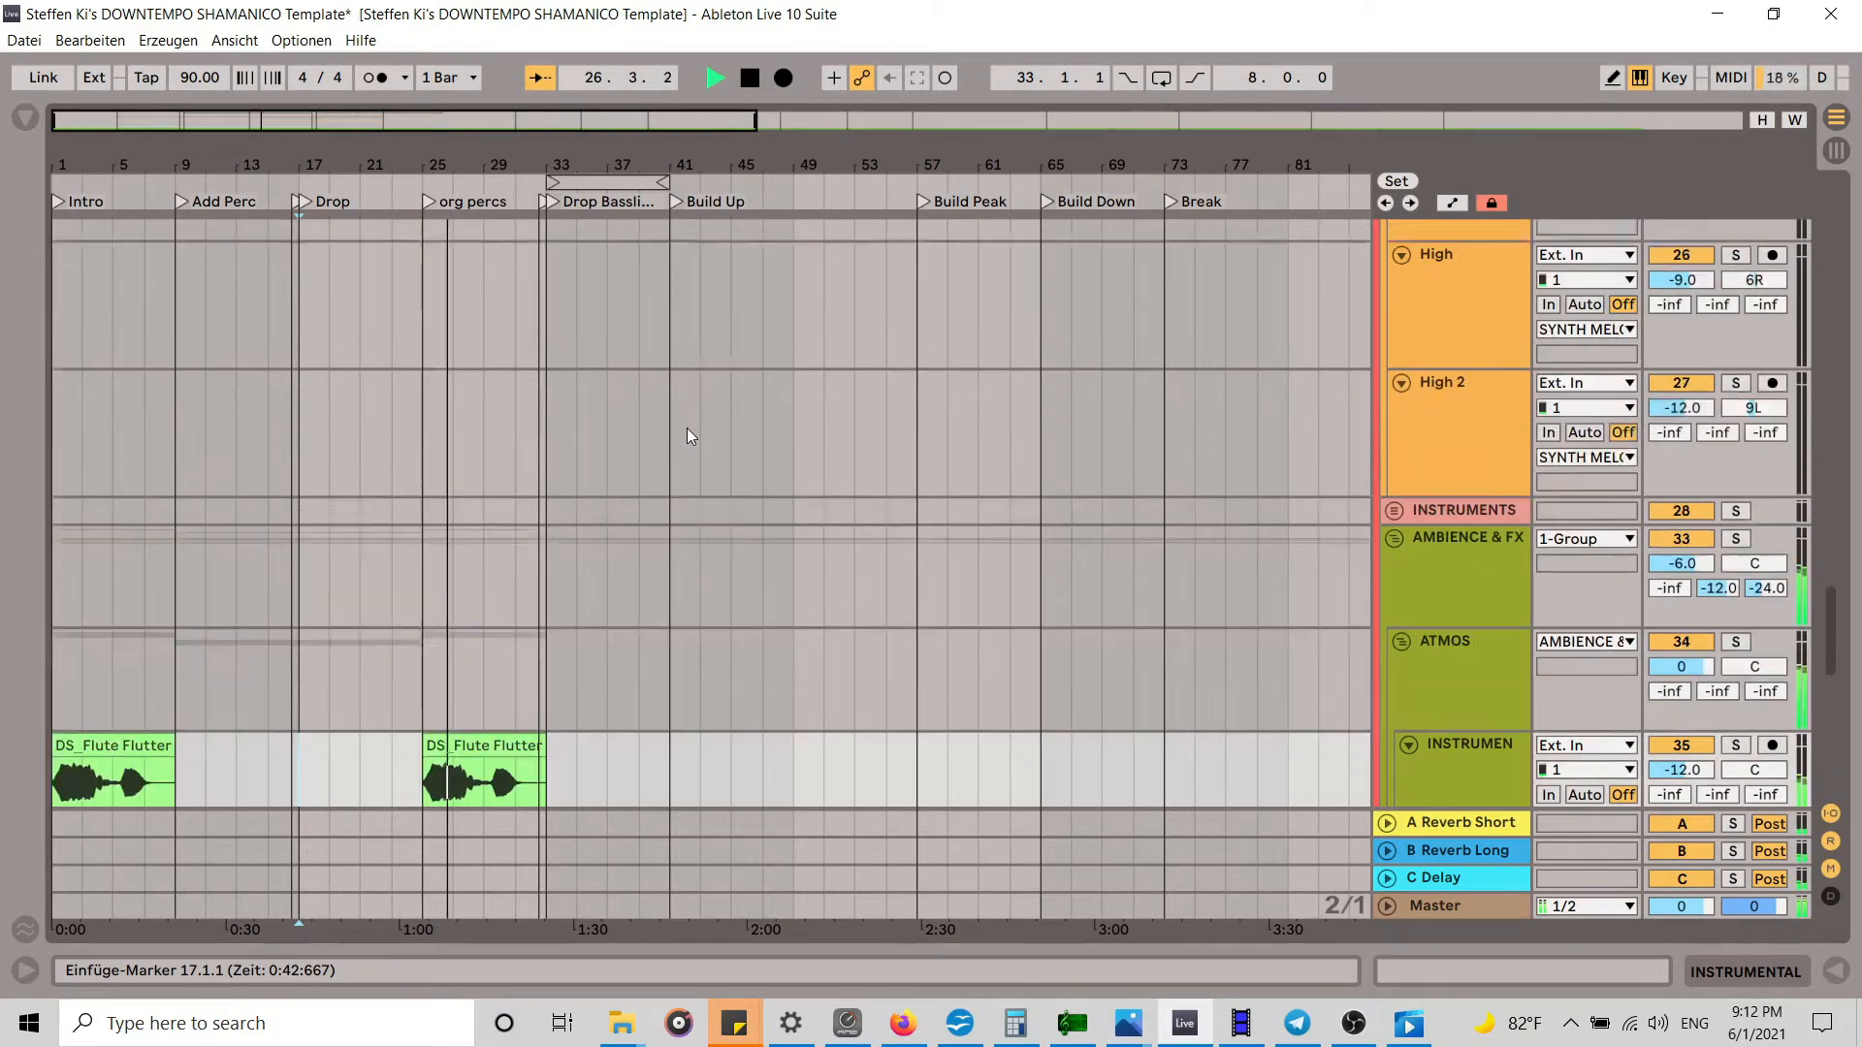
{"action": "scroll", "coordinate": [687, 428], "scroll_direction": "up", "scroll_amount": 6}
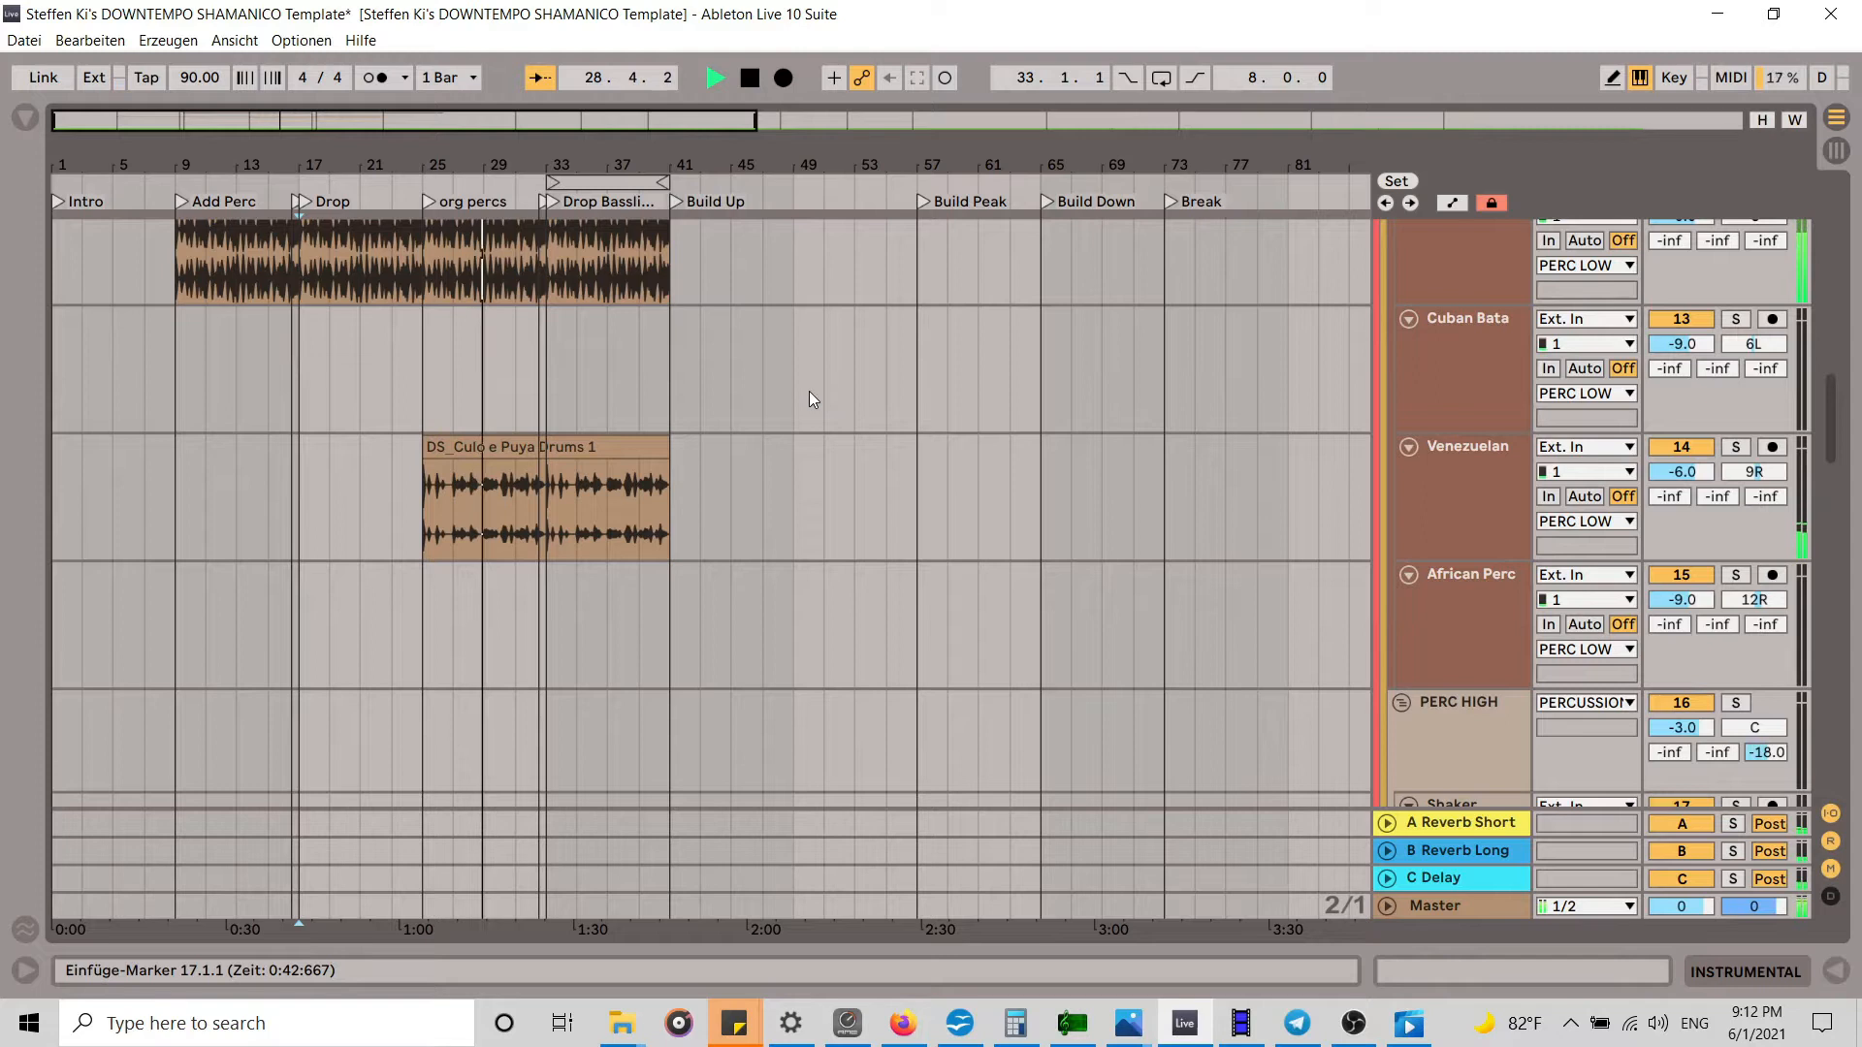
{"action": "scroll", "coordinate": [809, 392], "scroll_direction": "up", "scroll_amount": 1}
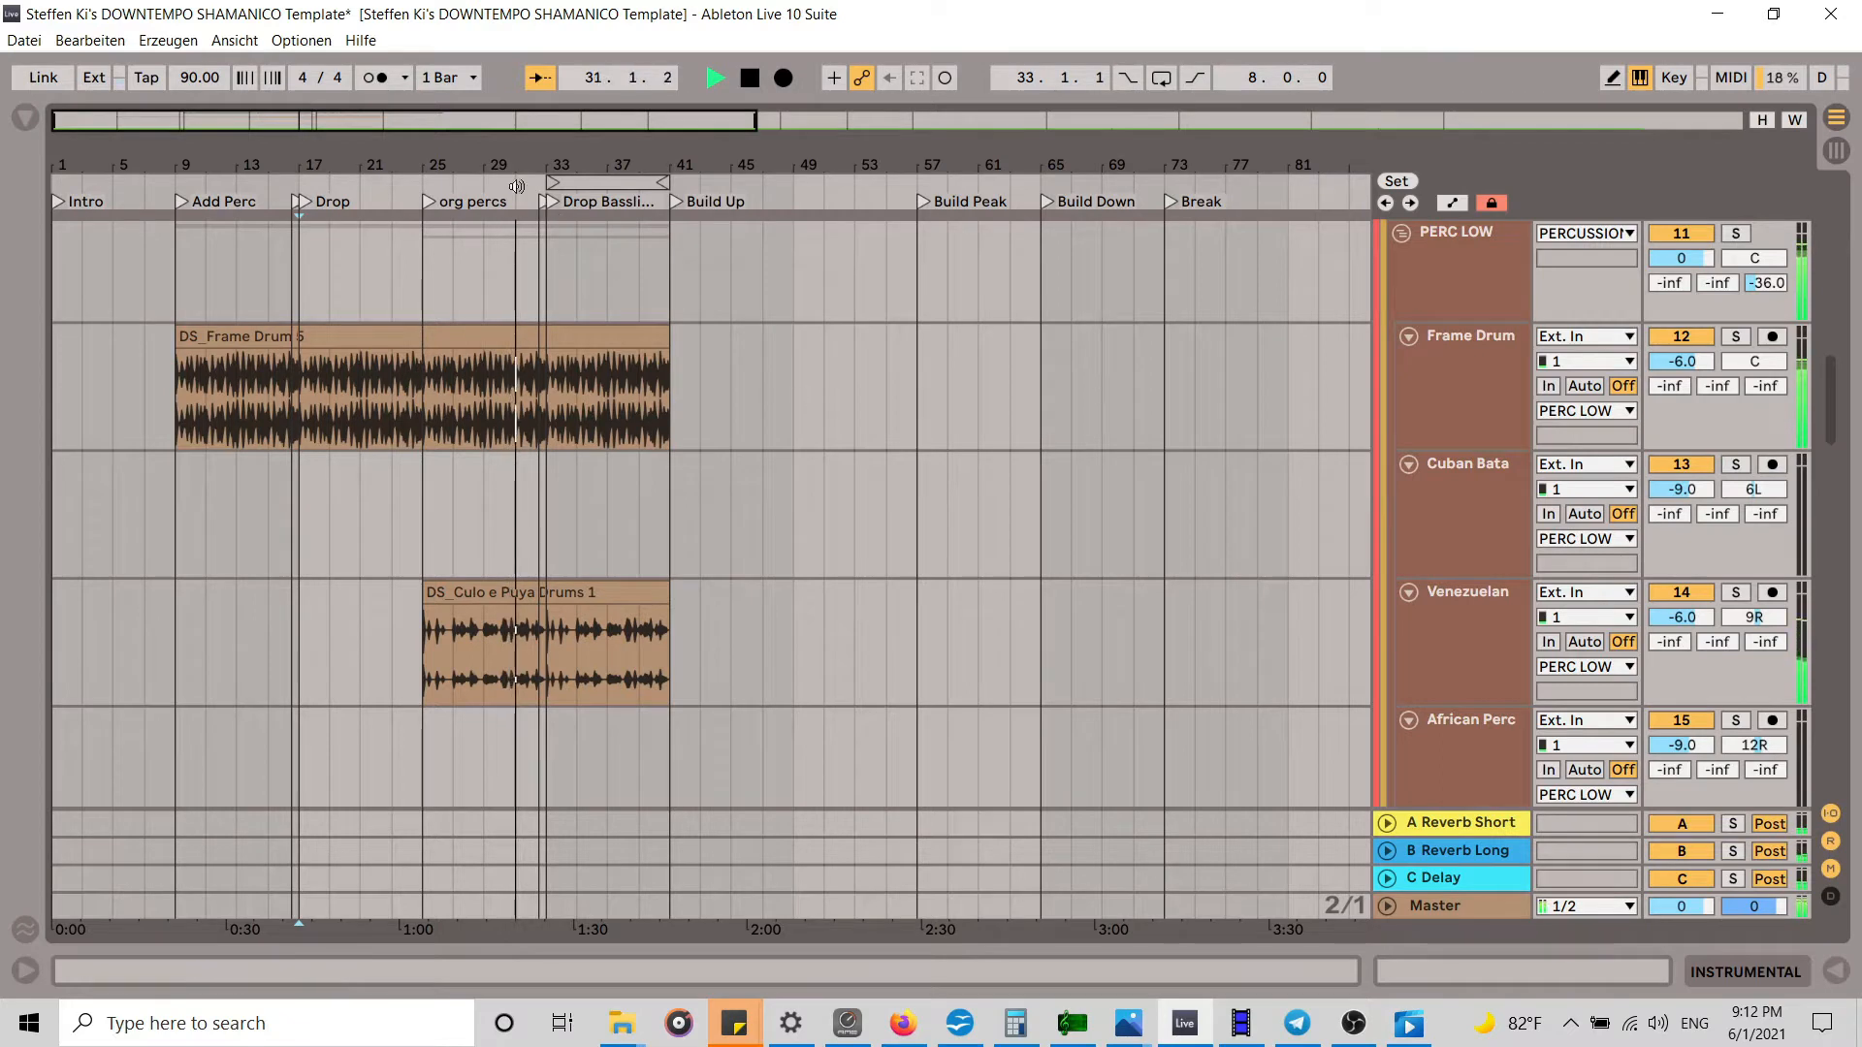
{"action": "scroll", "coordinate": [603, 306], "scroll_direction": "up", "scroll_amount": 4}
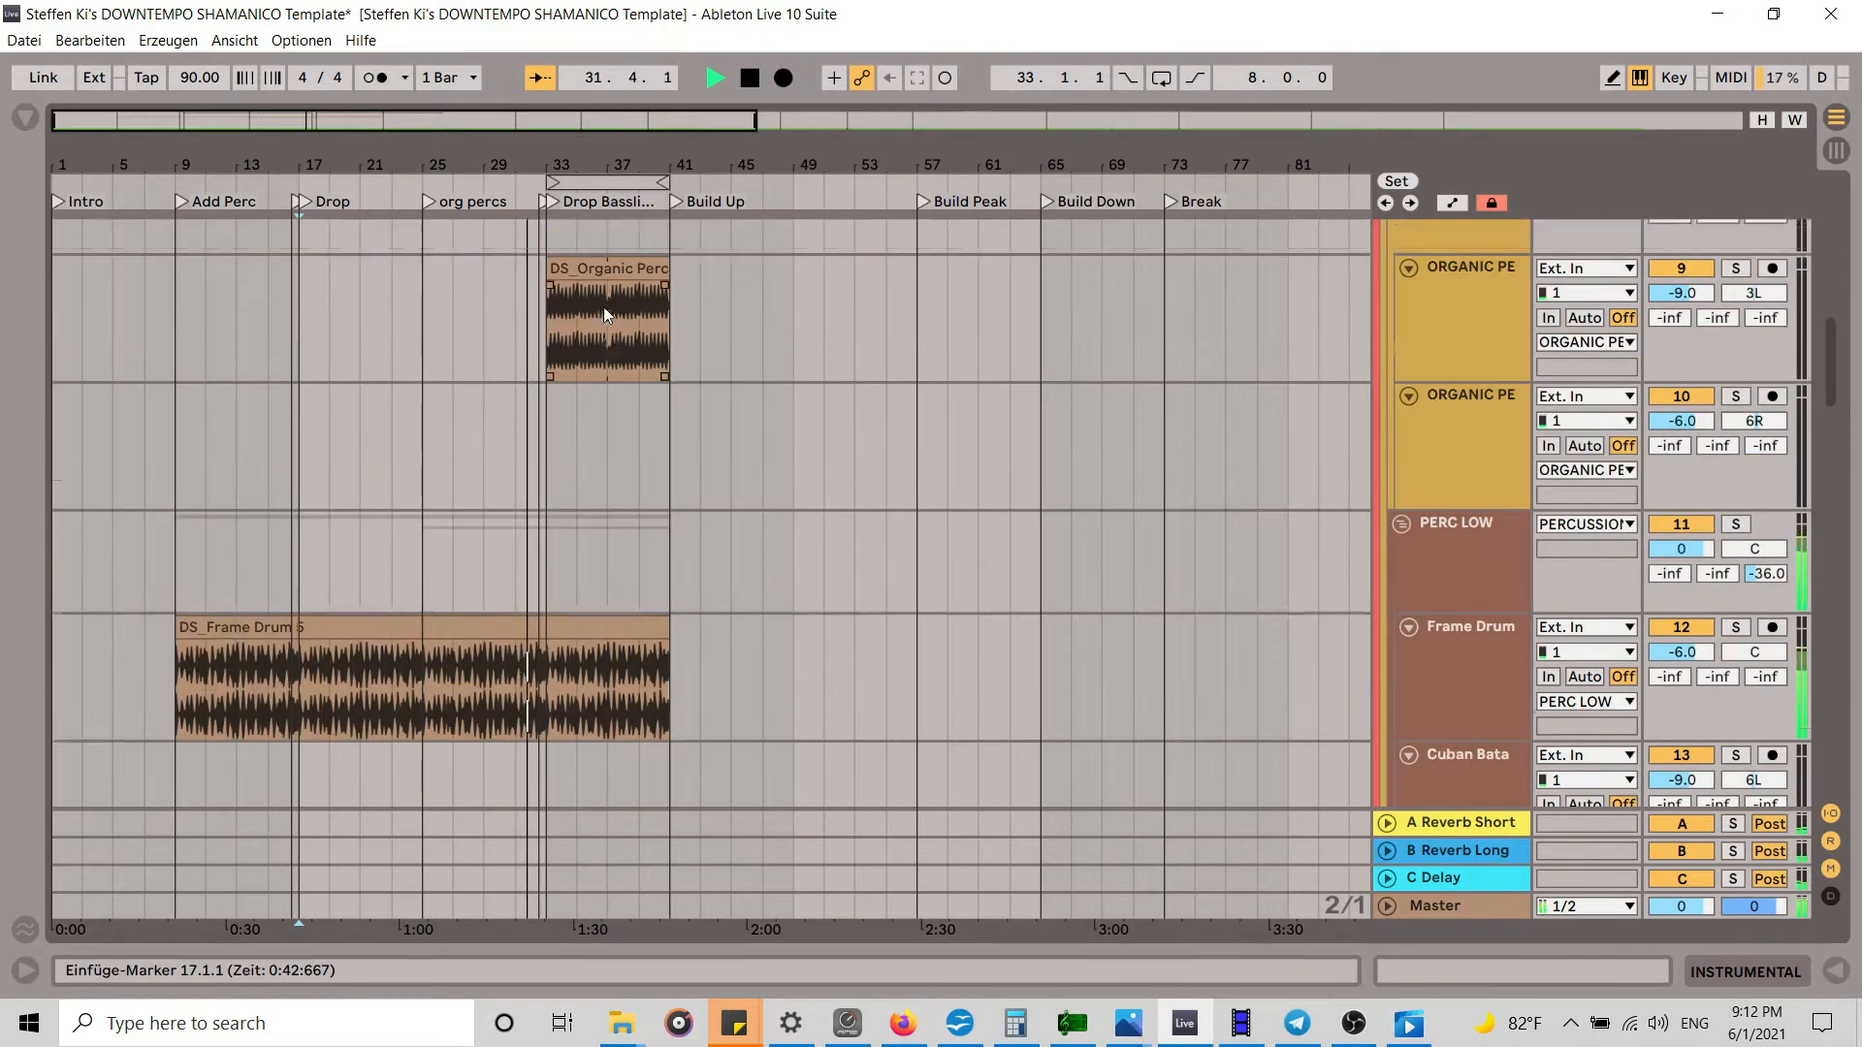
Step: Extend the DS_Kick Soft 2 and DS_Subbass 6 clips that start at bar 33 so both end at bar 57
{"action": "left_click_drag", "start_coordinate": [553, 167], "coordinate": [553, 223]}
{"action": "scroll", "coordinate": [873, 398], "scroll_direction": "up", "scroll_amount": 3}
{"action": "scroll", "coordinate": [940, 384], "scroll_direction": "up", "scroll_amount": 5}
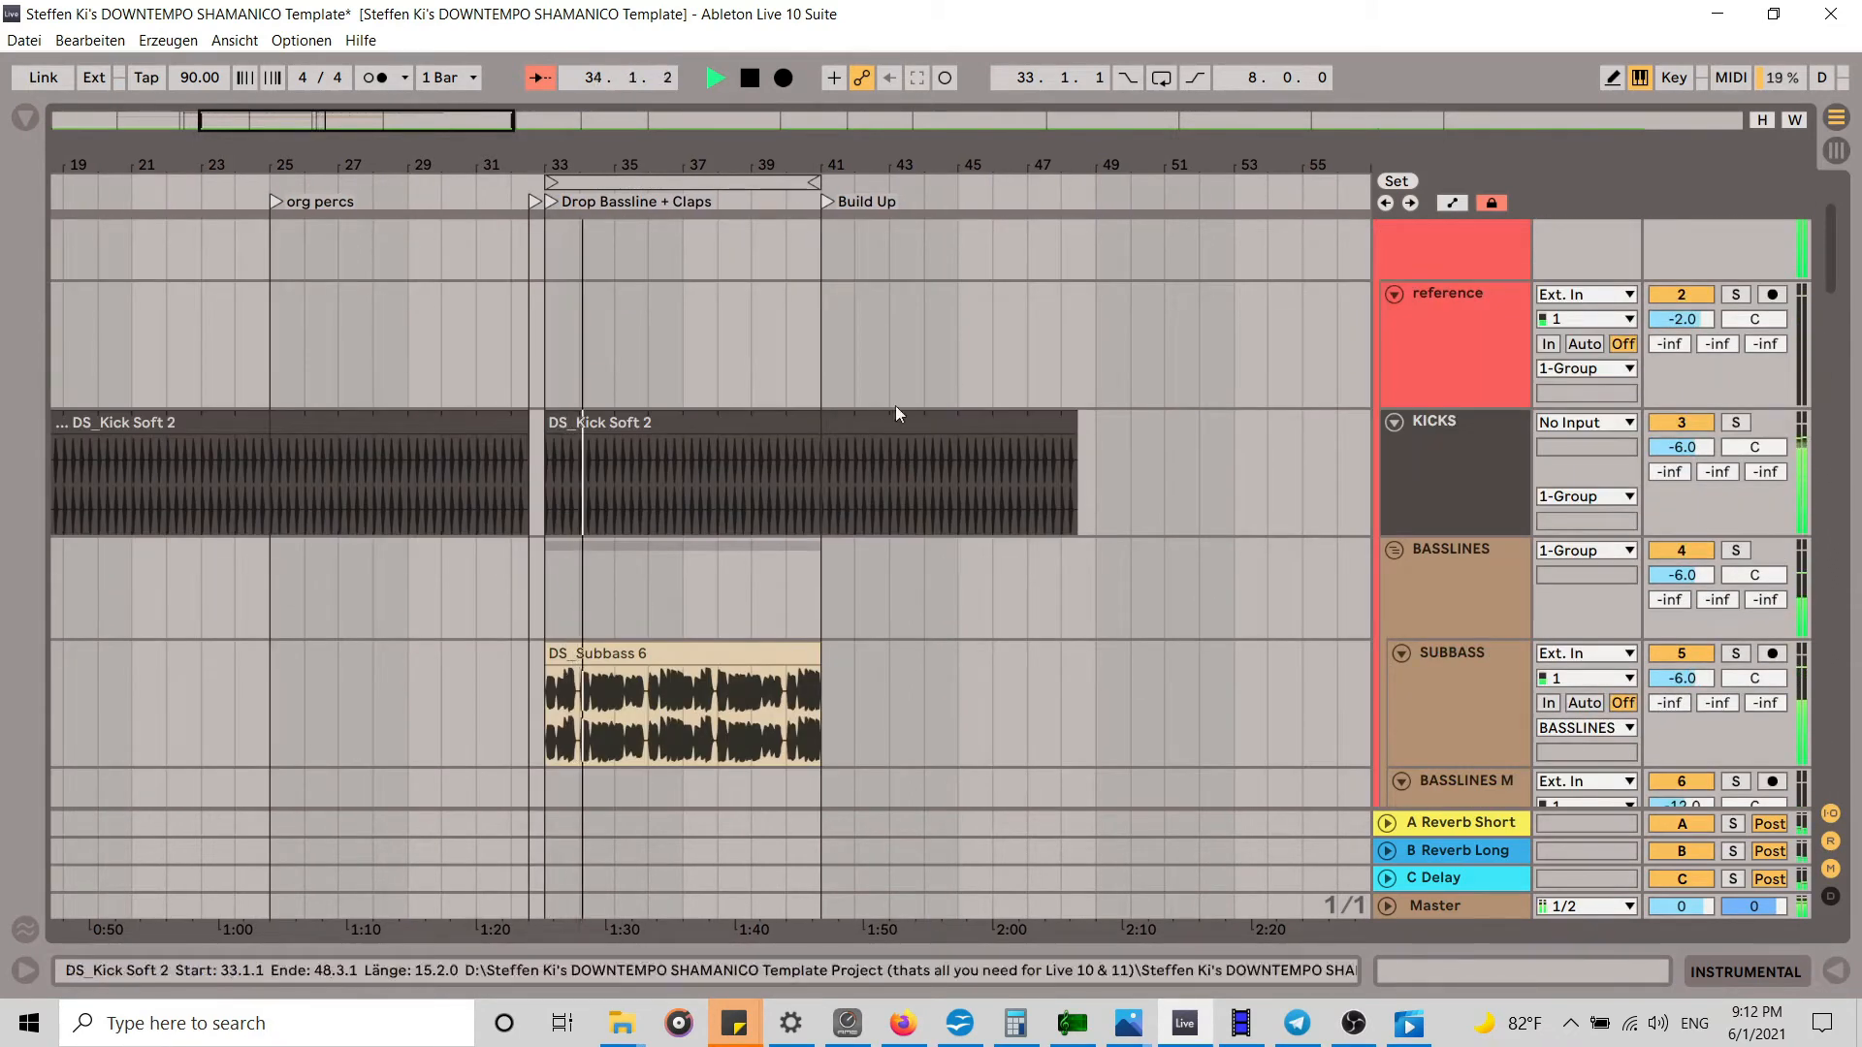
{"action": "left_click_drag", "start_coordinate": [636, 167], "coordinate": [636, 132]}
{"action": "scroll", "coordinate": [813, 456], "scroll_direction": "down", "scroll_amount": 2}
{"action": "scroll", "coordinate": [810, 450], "scroll_direction": "down", "scroll_amount": 1}
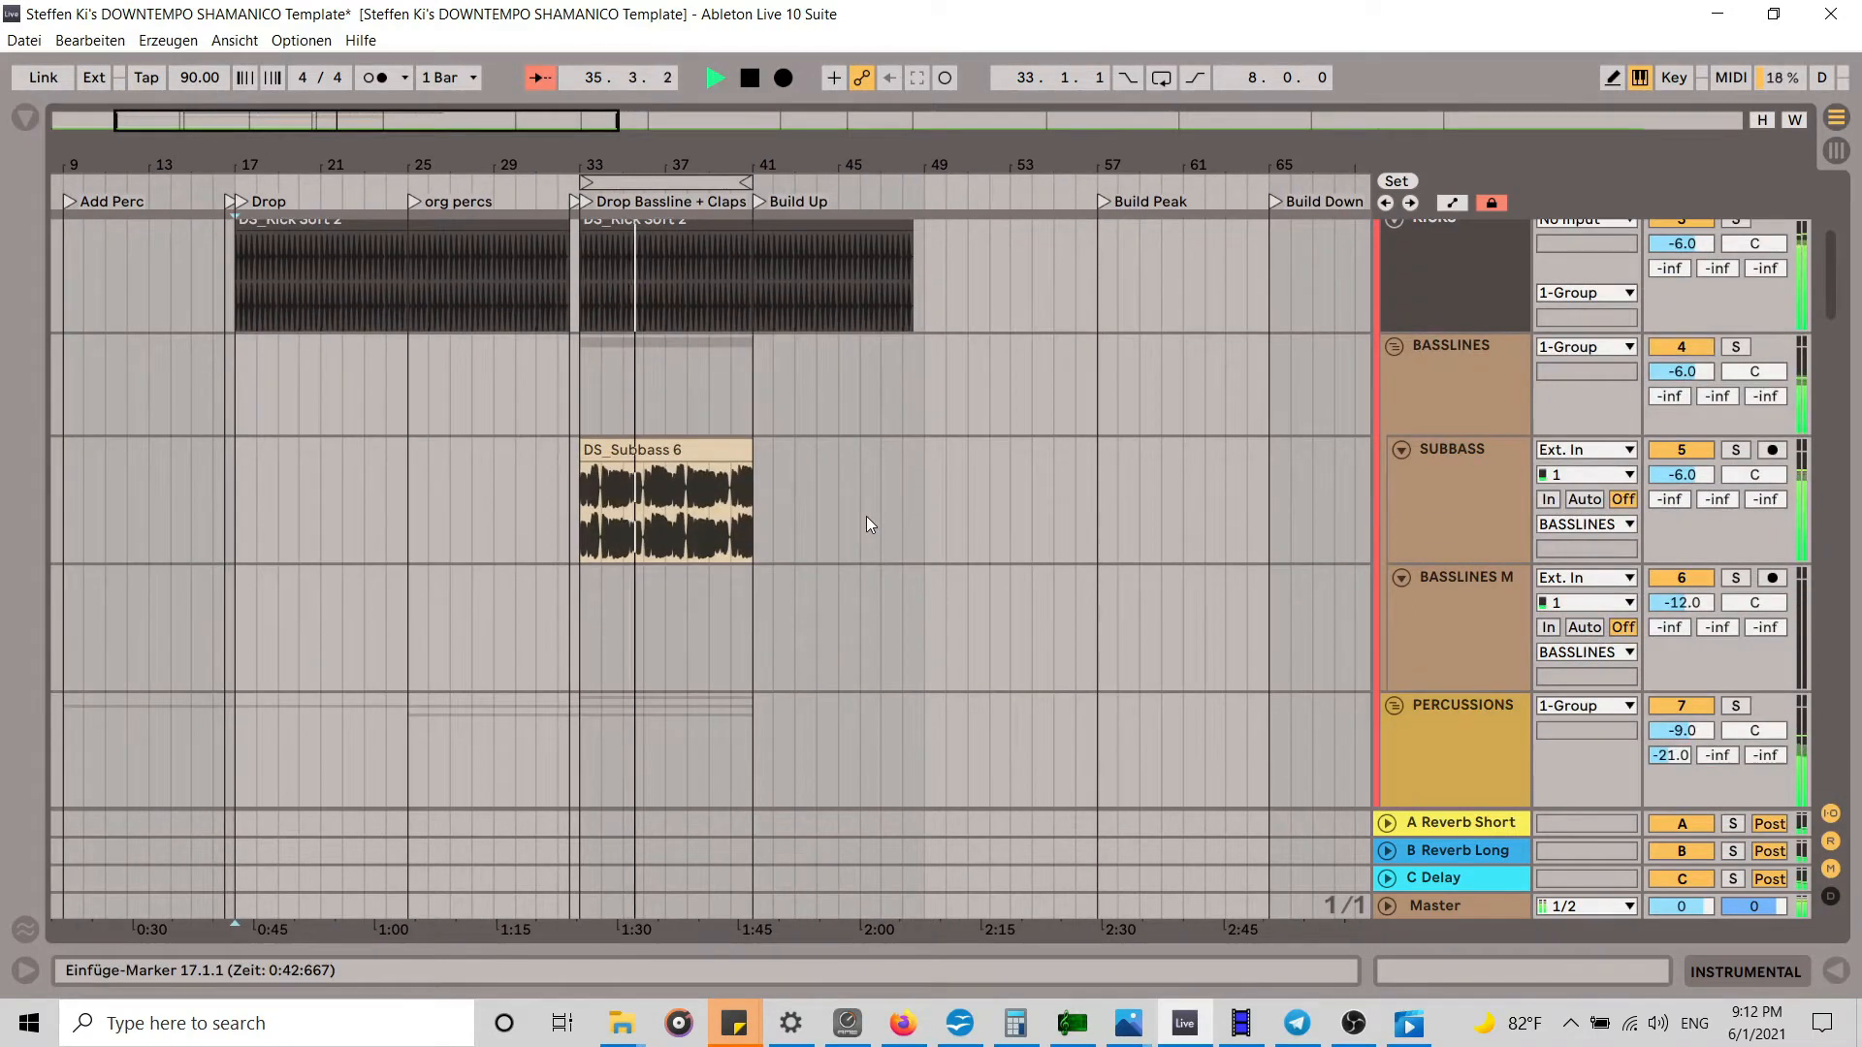
{"action": "scroll", "coordinate": [865, 516], "scroll_direction": "up", "scroll_amount": 3}
{"action": "left_click_drag", "start_coordinate": [752, 567], "coordinate": [923, 562]}
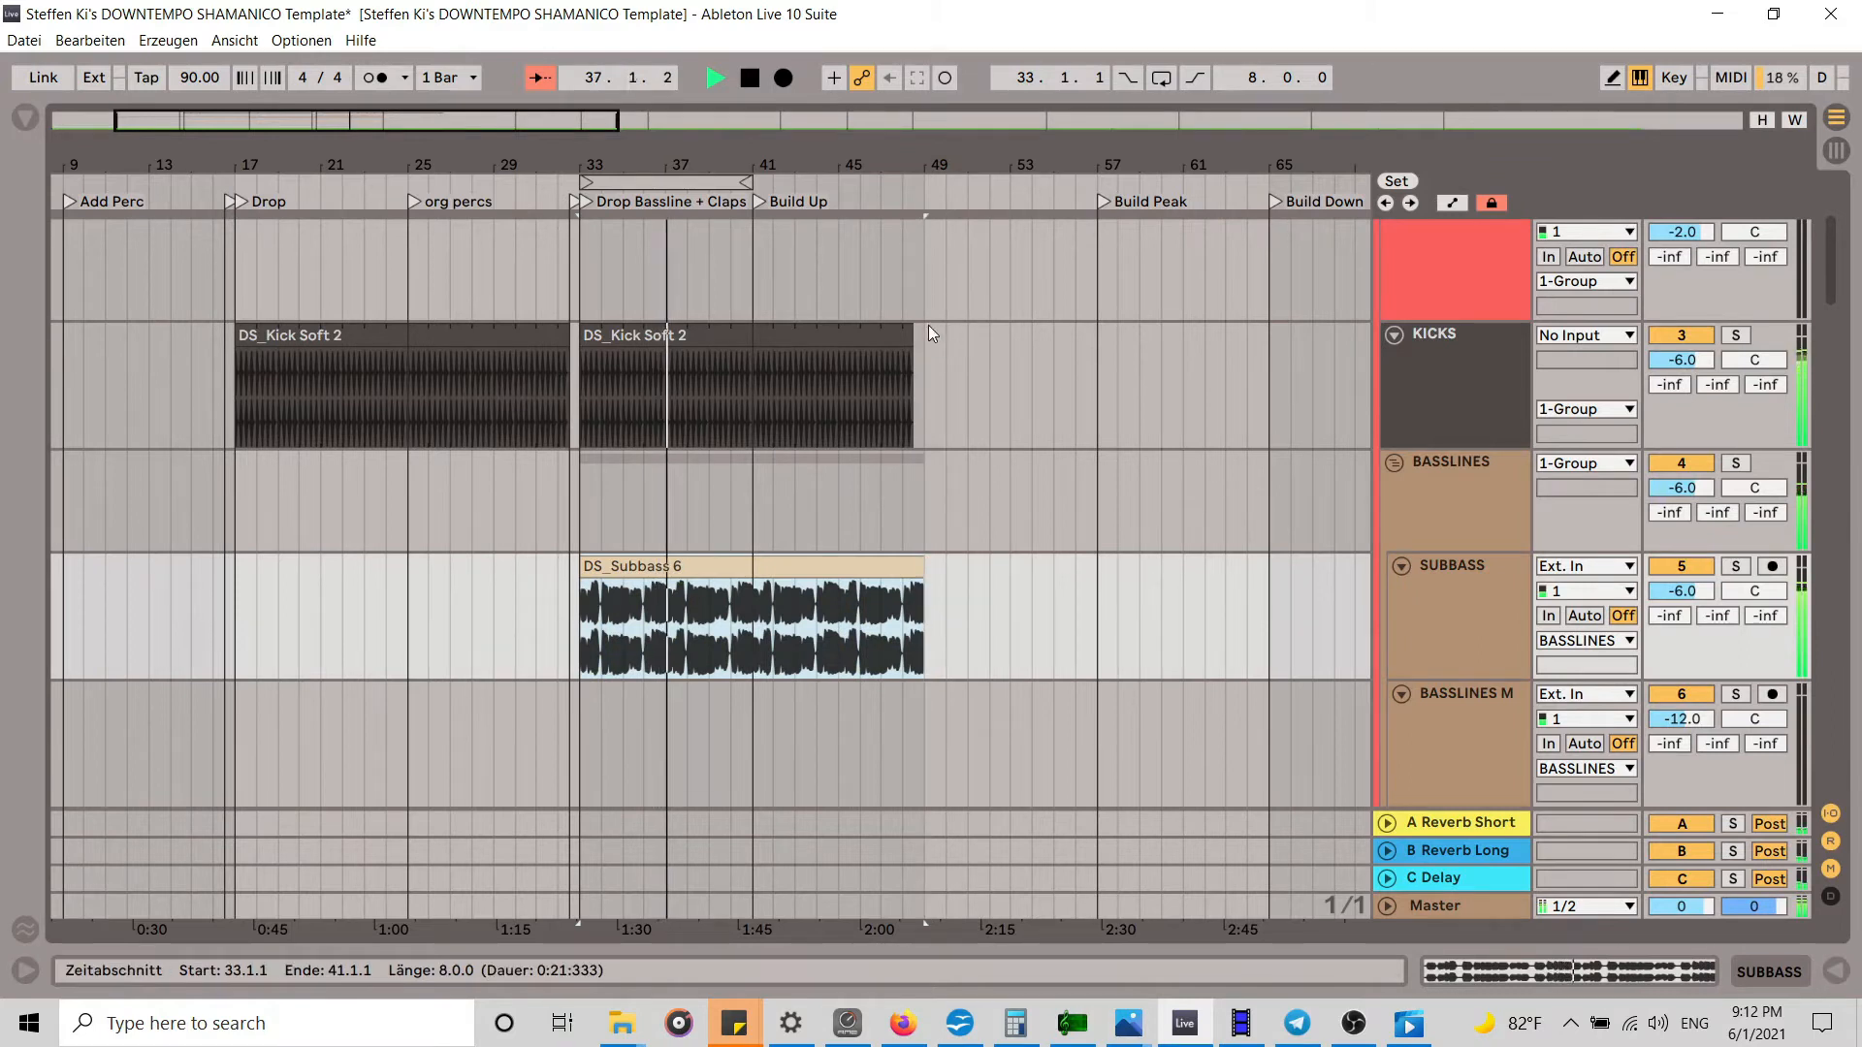
{"action": "left_click_drag", "start_coordinate": [915, 330], "coordinate": [1089, 324]}
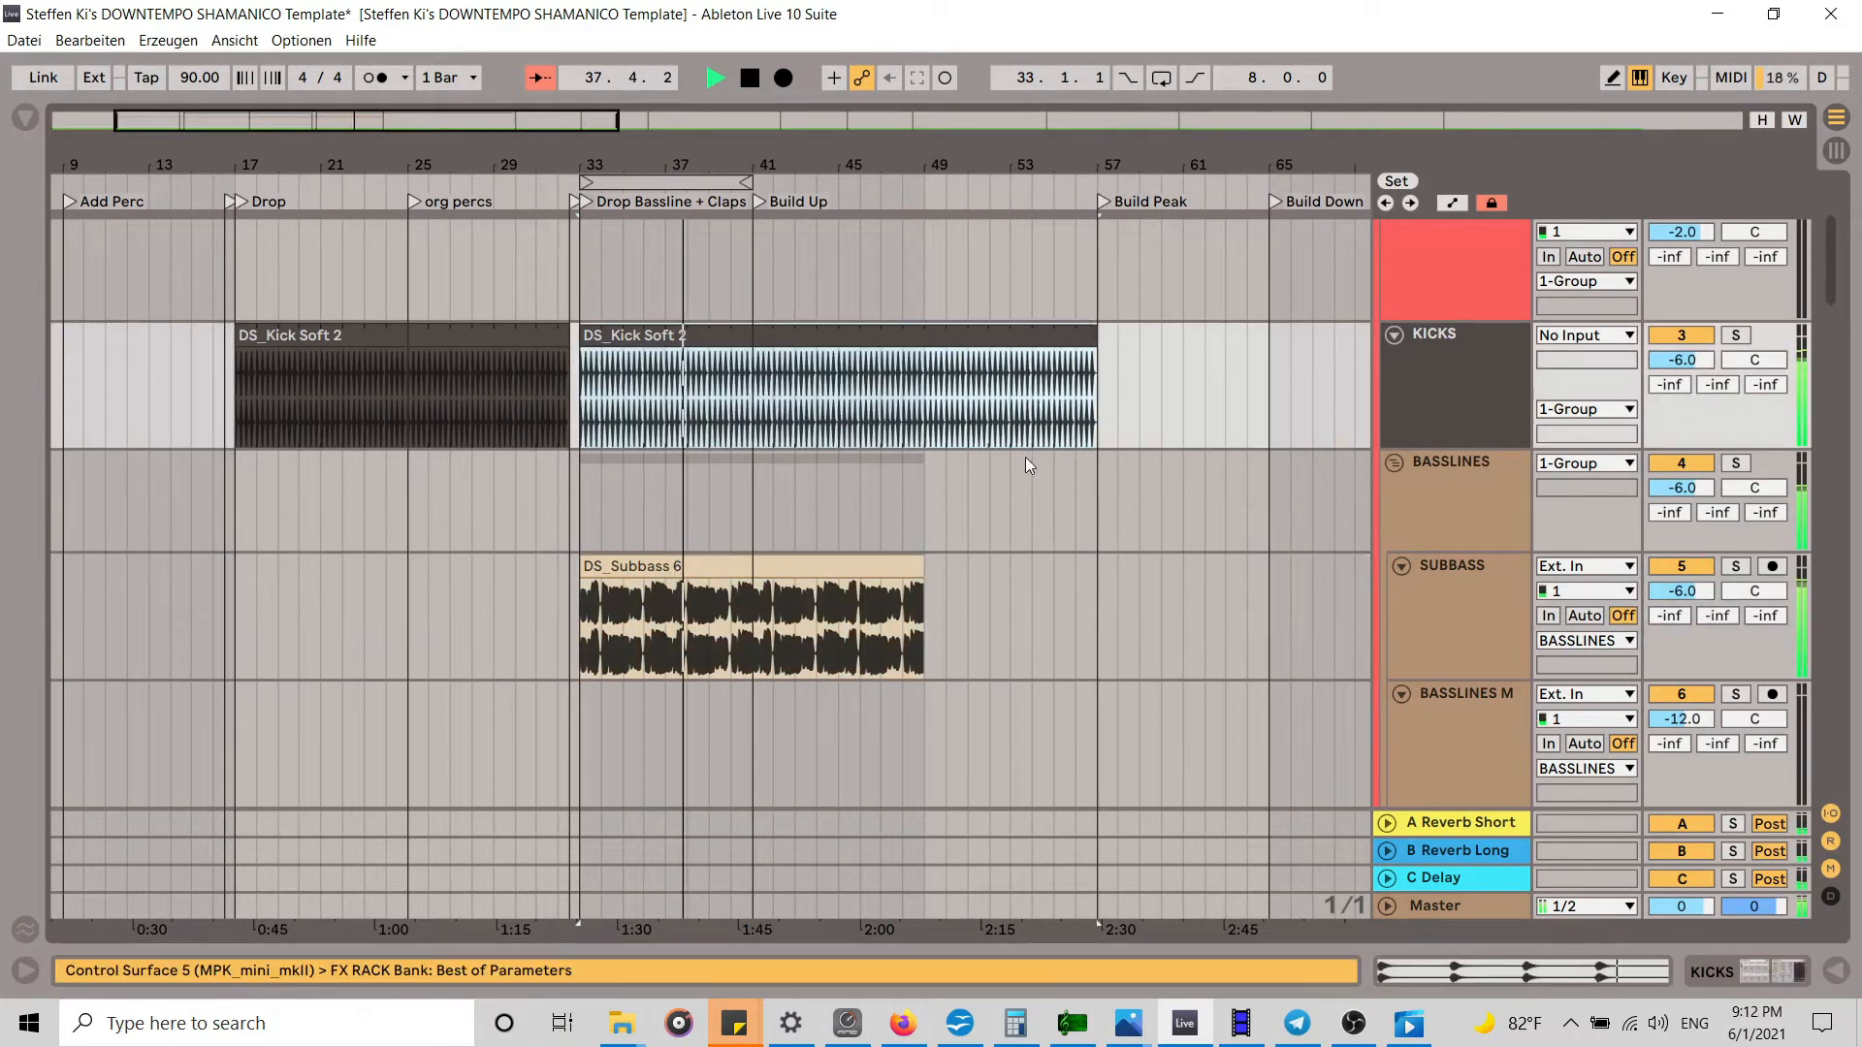
{"action": "left_click_drag", "start_coordinate": [923, 564], "coordinate": [1094, 556]}
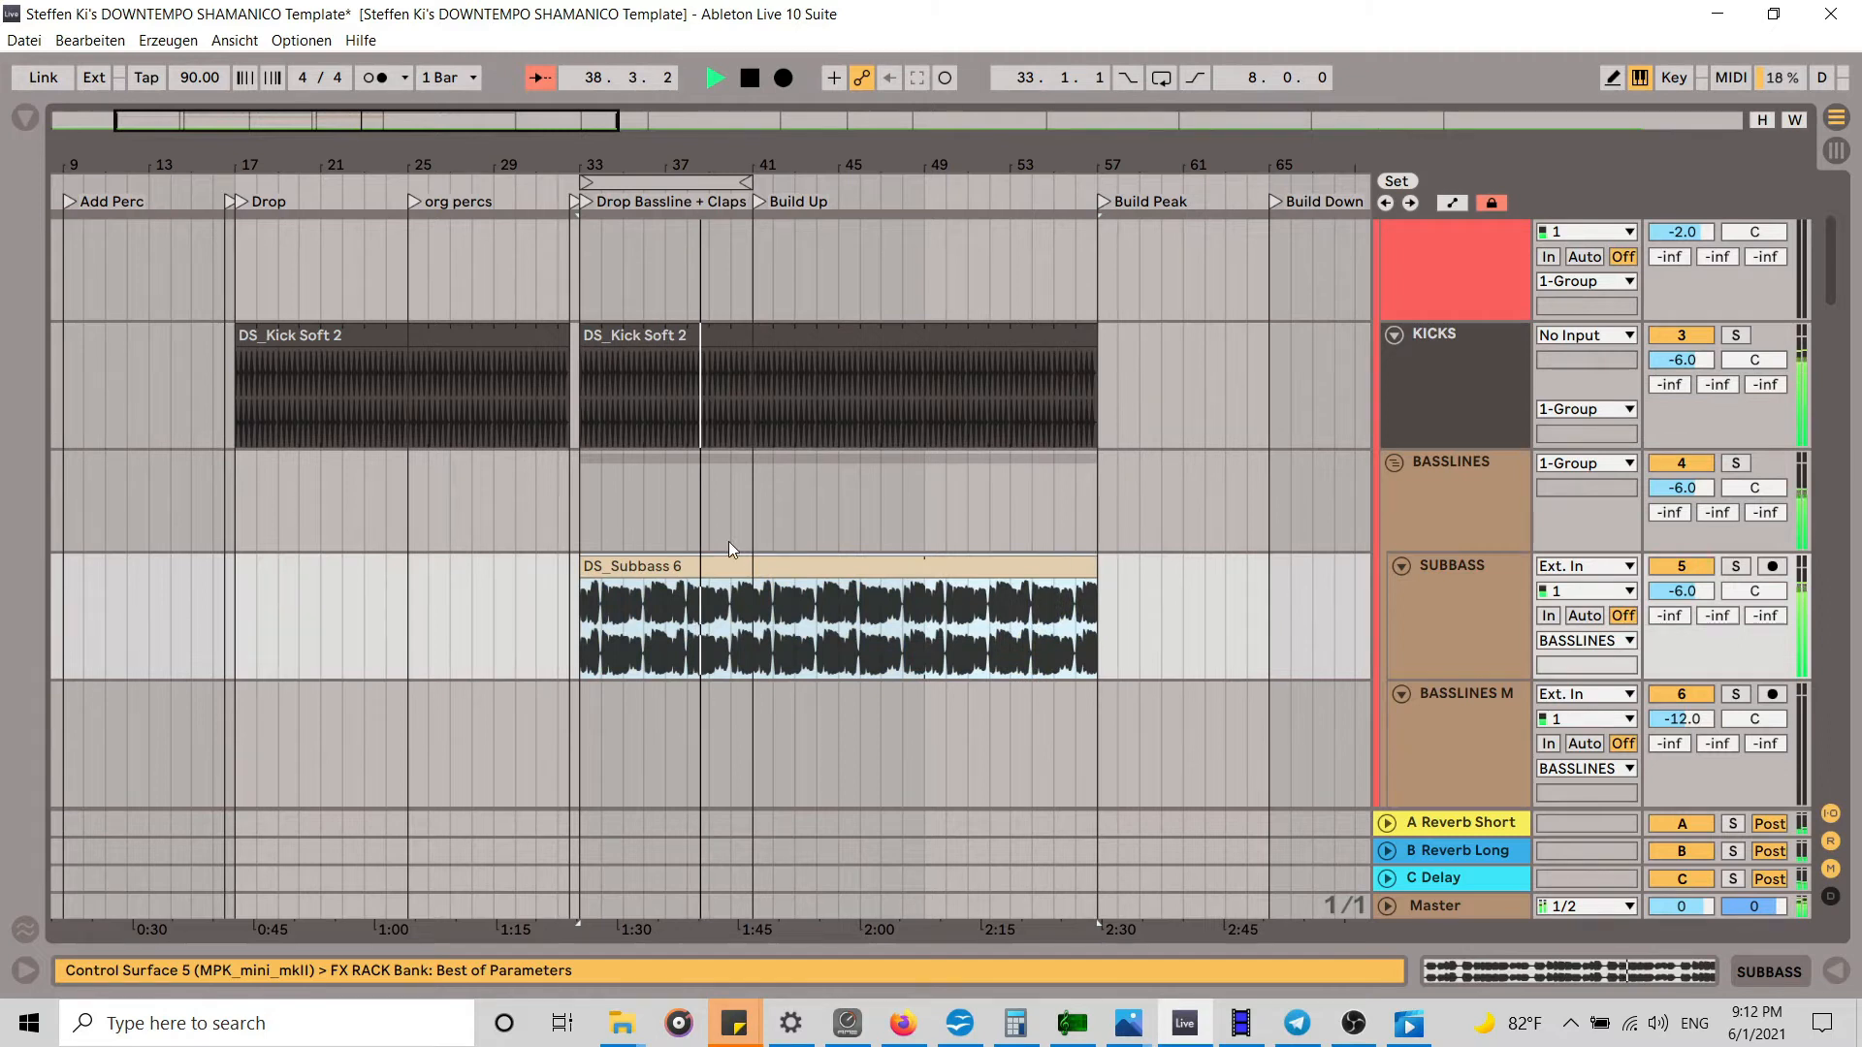
Step: Turn on loop playback and extend the DS_Organic Perc 10 and DS_Culo e Puya Drums 1 clips to bar 57
{"action": "scroll", "coordinate": [729, 548], "scroll_direction": "down", "scroll_amount": 10}
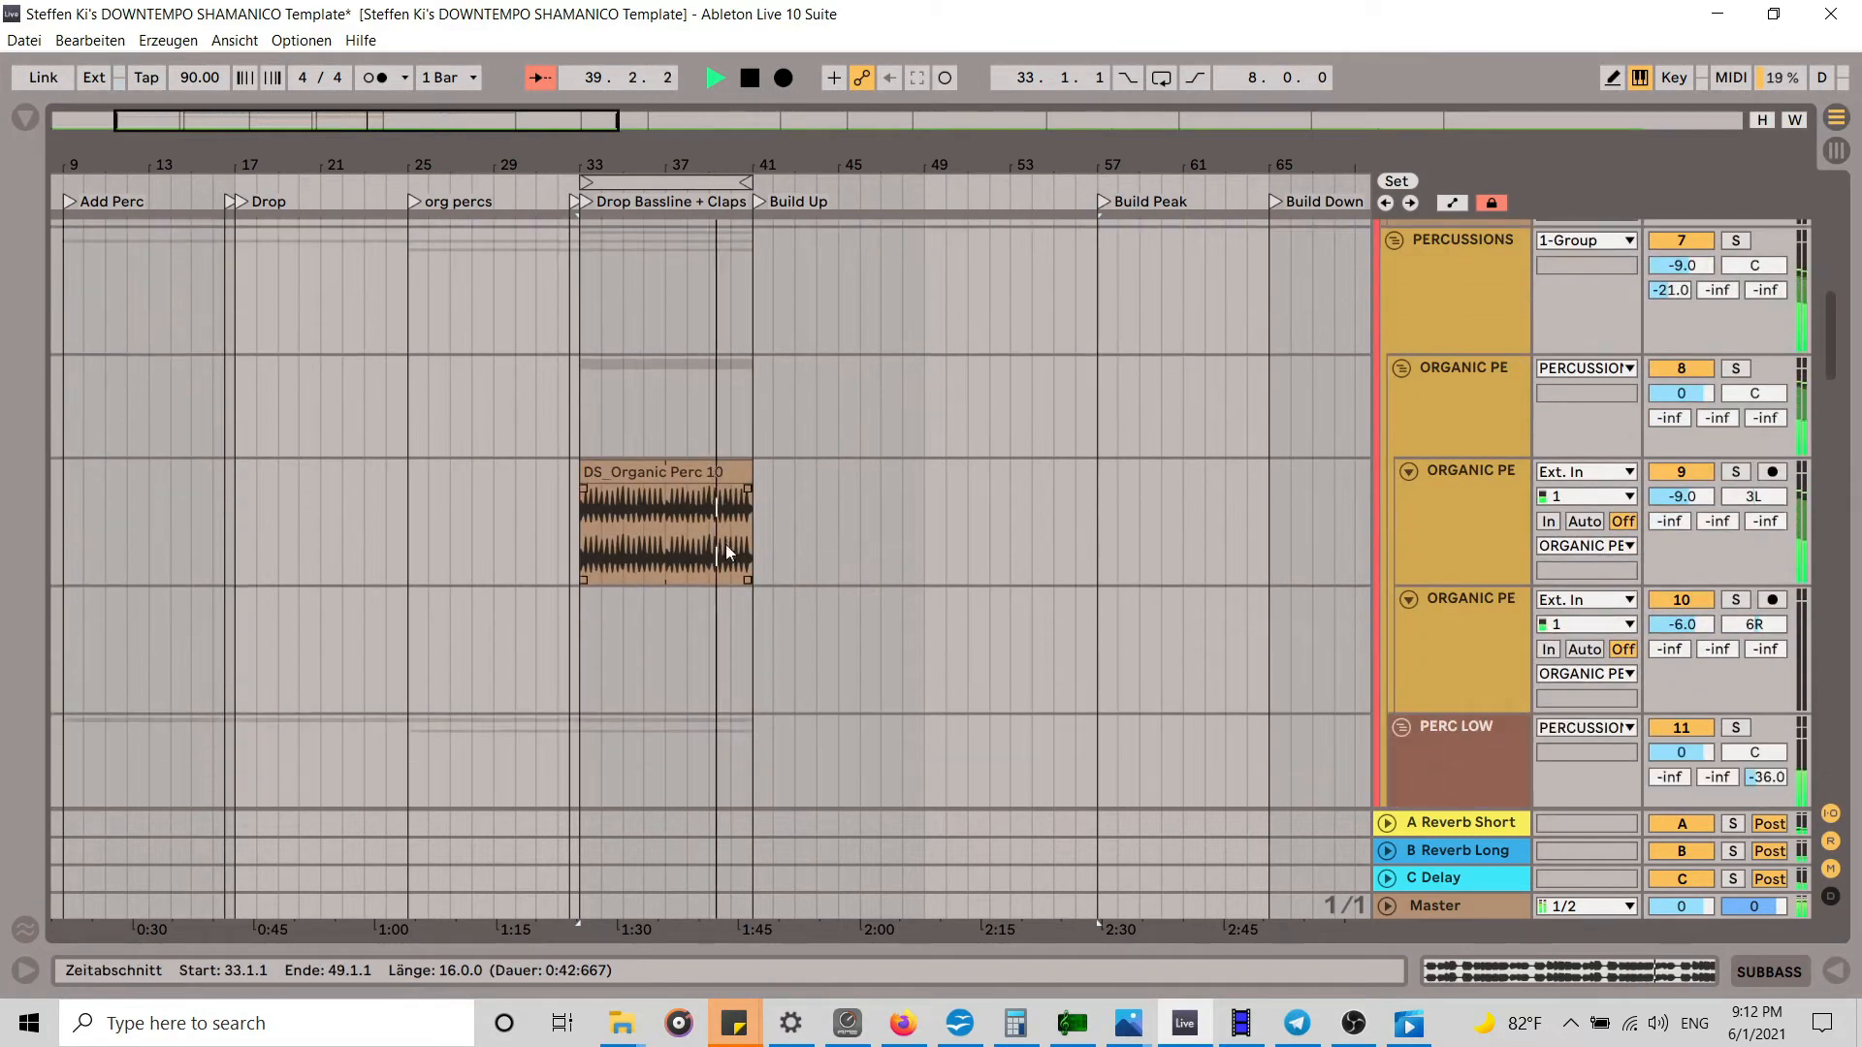
{"action": "left_click_drag", "start_coordinate": [752, 473], "coordinate": [1091, 467]}
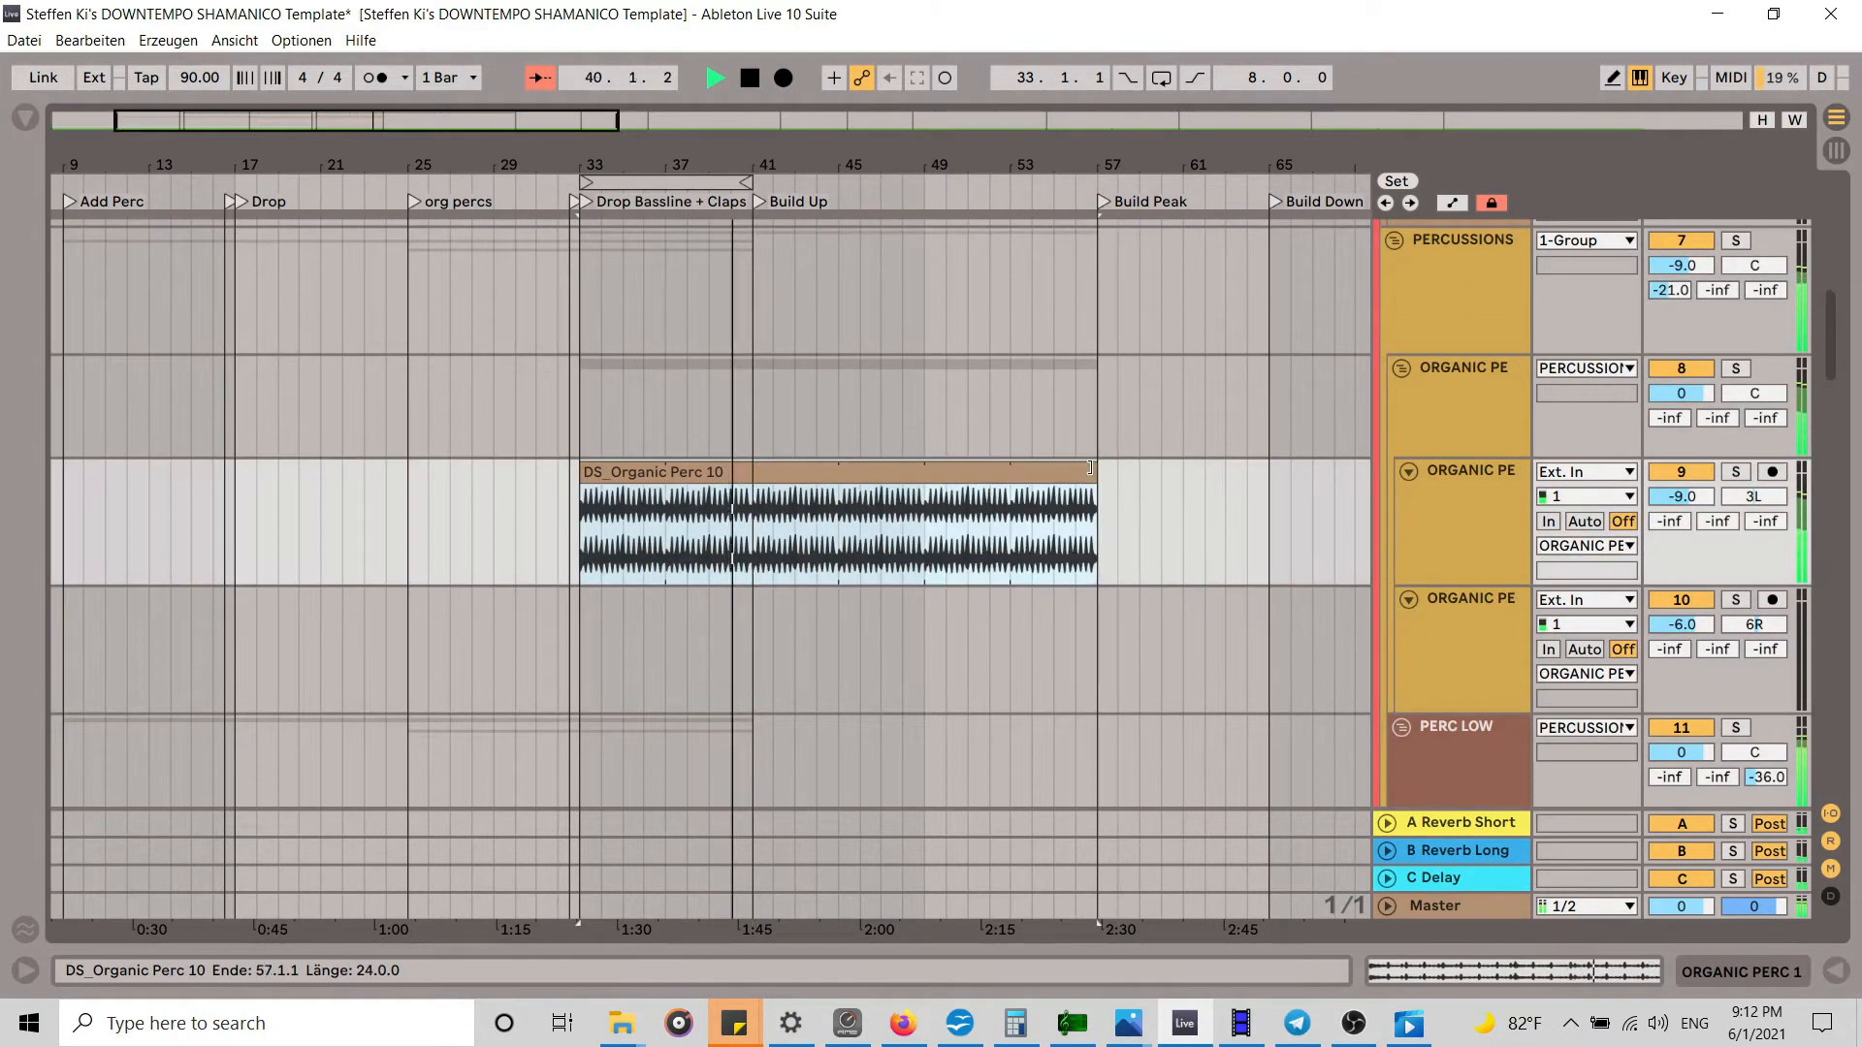
{"action": "scroll", "coordinate": [713, 553], "scroll_direction": "down", "scroll_amount": 8}
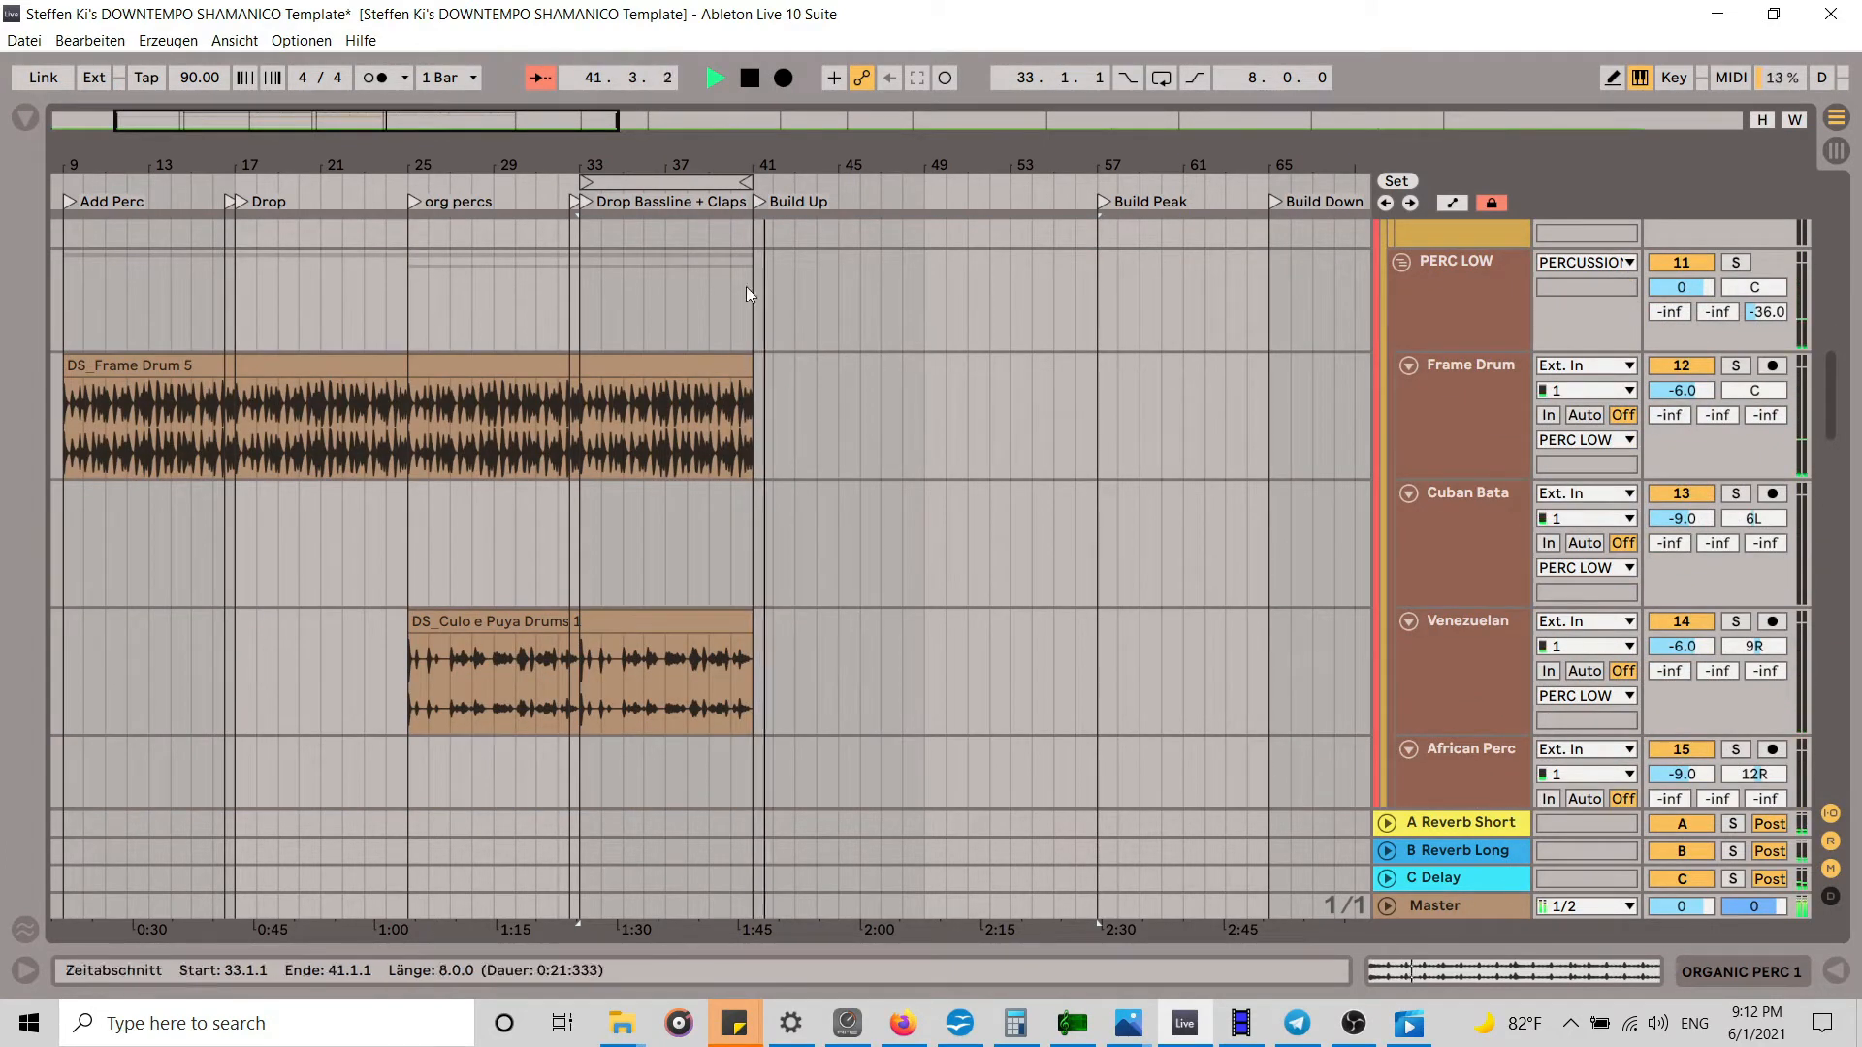
{"action": "left_click", "coordinate": [1162, 79]}
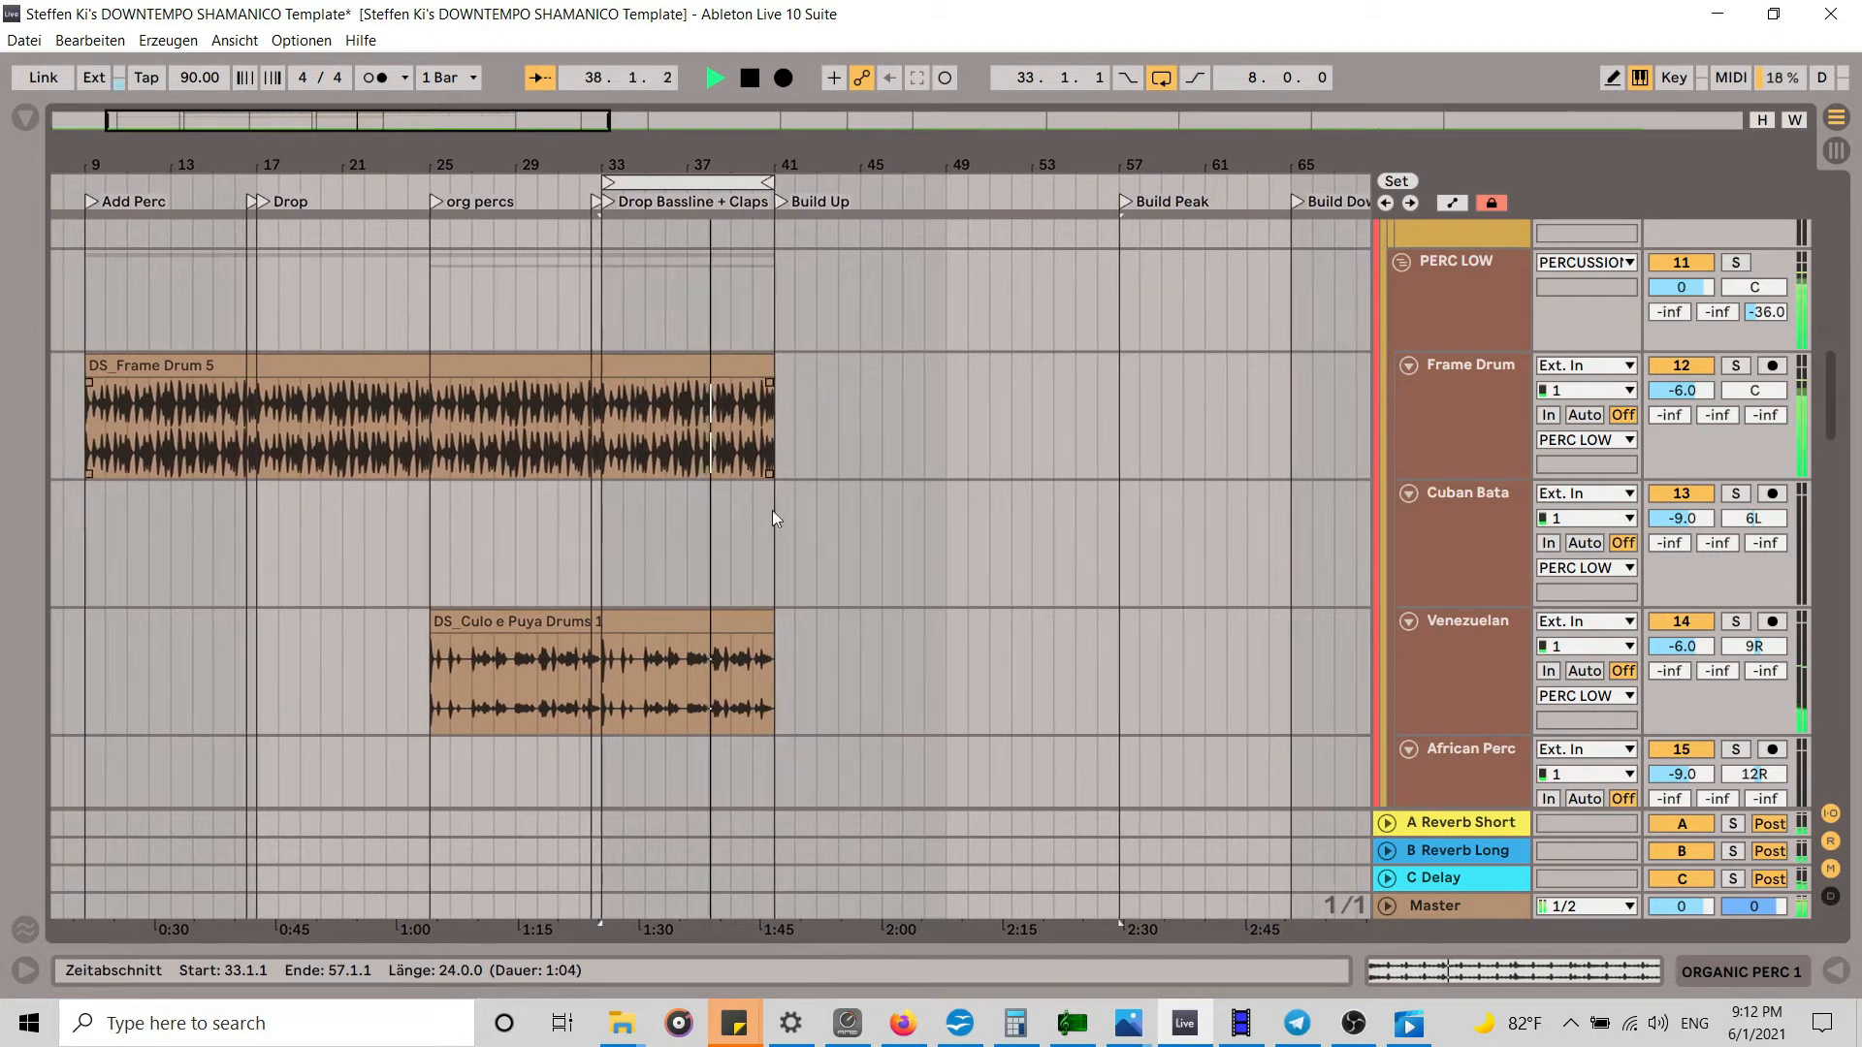
{"action": "left_click_drag", "start_coordinate": [756, 615], "coordinate": [1111, 615]}
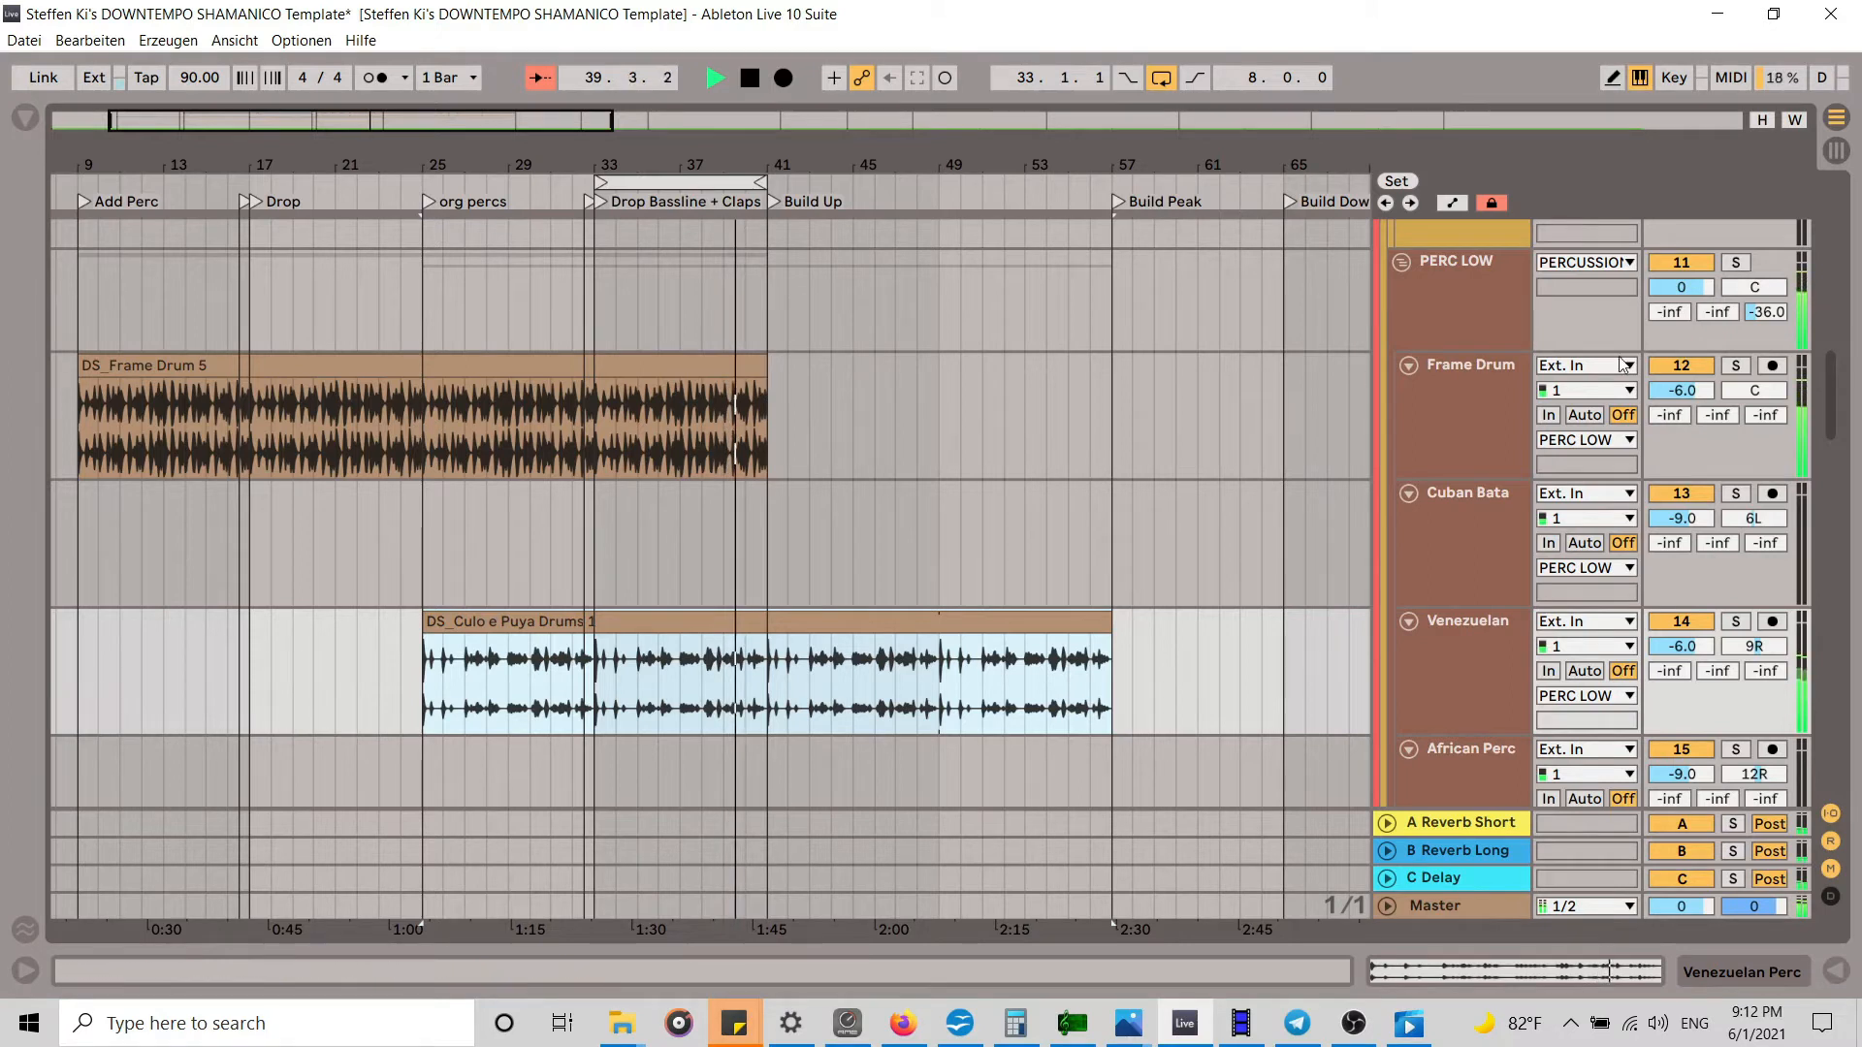
Step: Mute the Frame Drum track and shorten its DS_Frame Drum 5 clip to end at bar 33
{"action": "left_click", "coordinate": [1684, 369]}
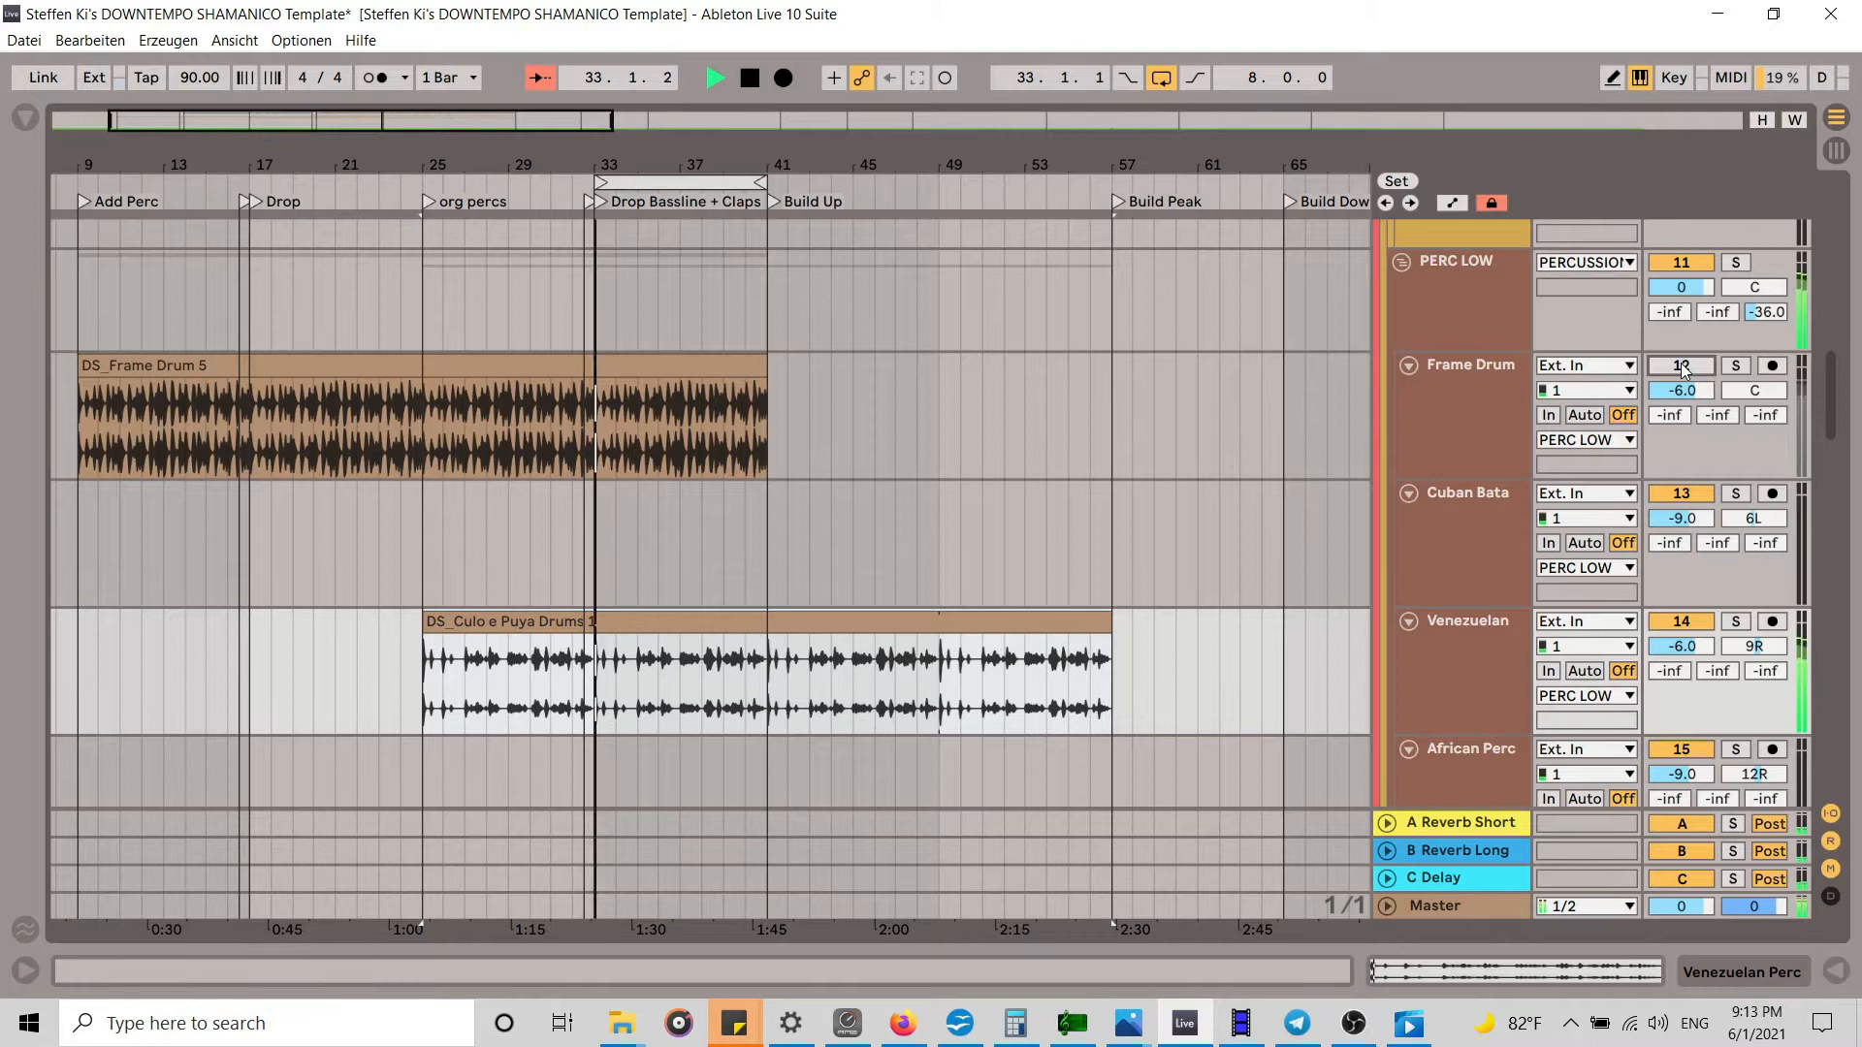
{"action": "left_click_drag", "start_coordinate": [764, 365], "coordinate": [592, 366]}
{"action": "left_click_drag", "start_coordinate": [760, 363], "coordinate": [594, 366]}
{"action": "mouse_move", "coordinate": [627, 173]}
{"action": "left_mouse_down"}
{"action": "mouse_move", "coordinate": [631, 285]}
{"action": "mouse_move", "coordinate": [629, 148]}
{"action": "left_mouse_up"}
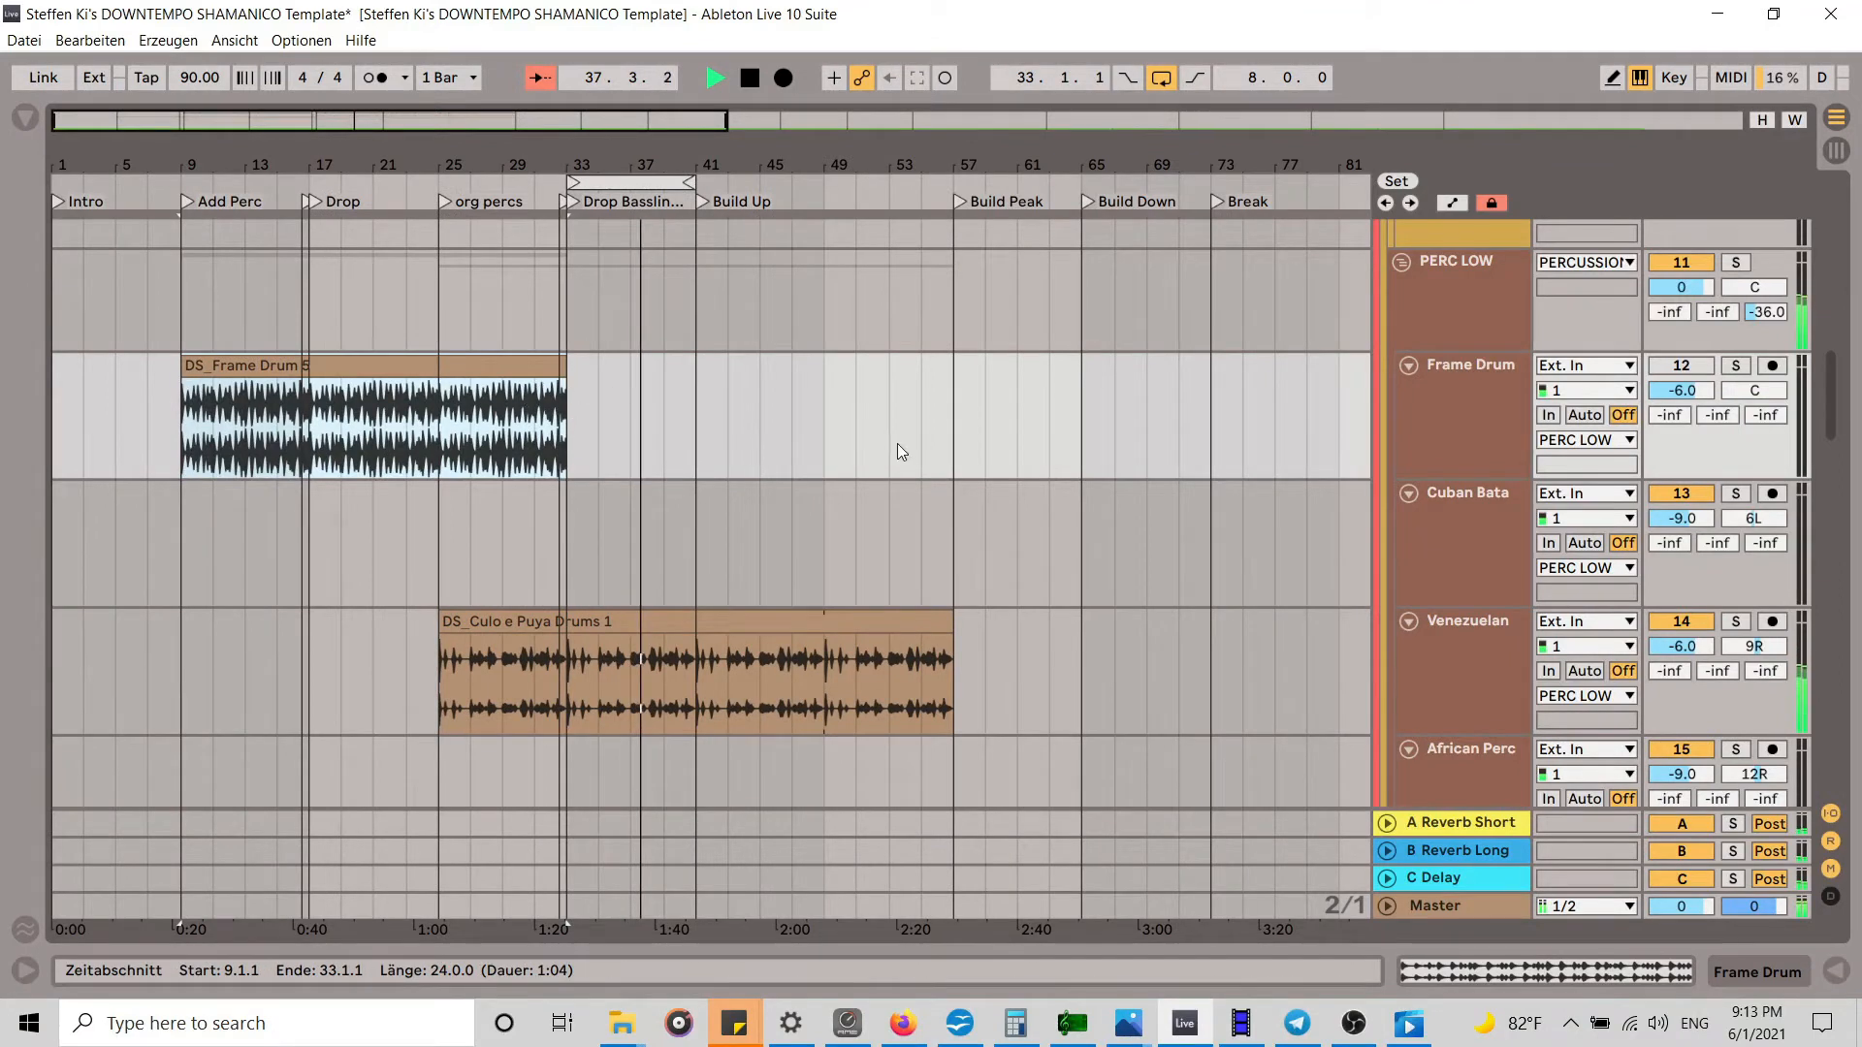
Step: Play the arrangement from org percs at bar 25 and listen to the transition into Drop Bassline + Claps at bar 33
{"action": "scroll", "coordinate": [626, 495], "scroll_direction": "up", "scroll_amount": 3}
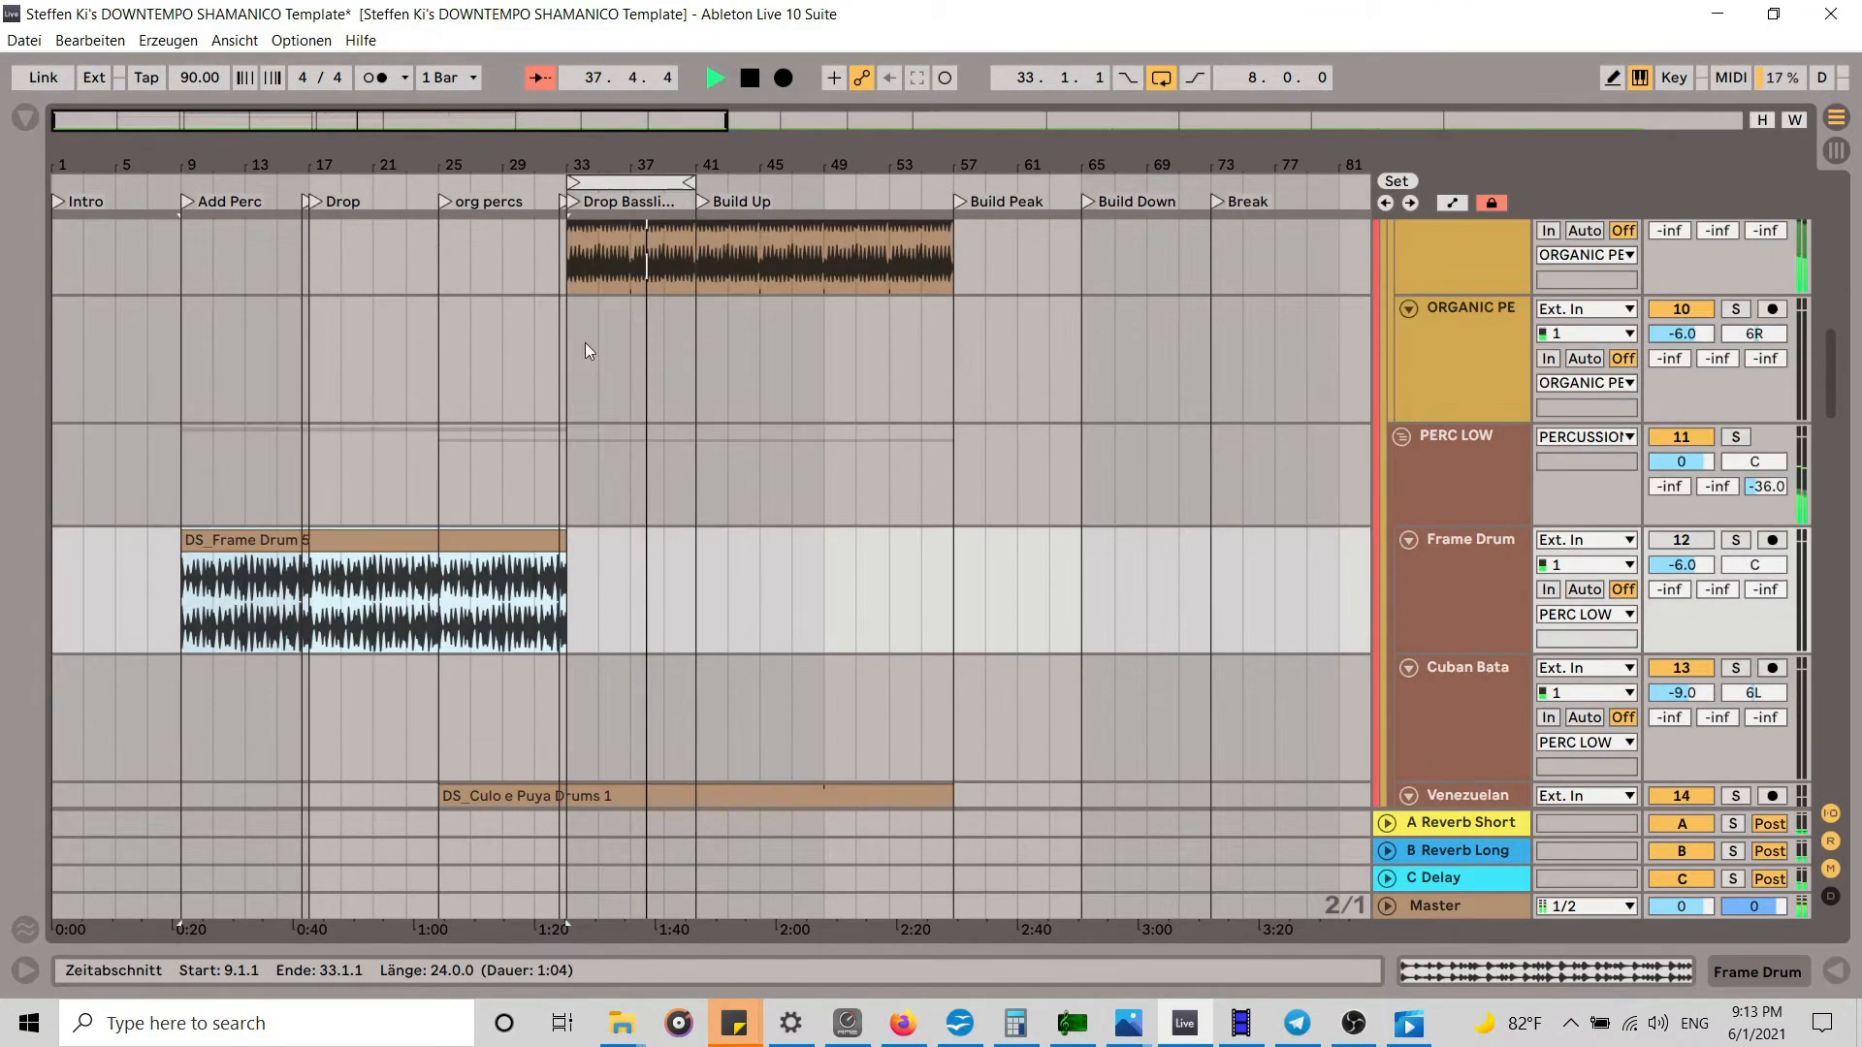
{"action": "left_click", "coordinate": [446, 203]}
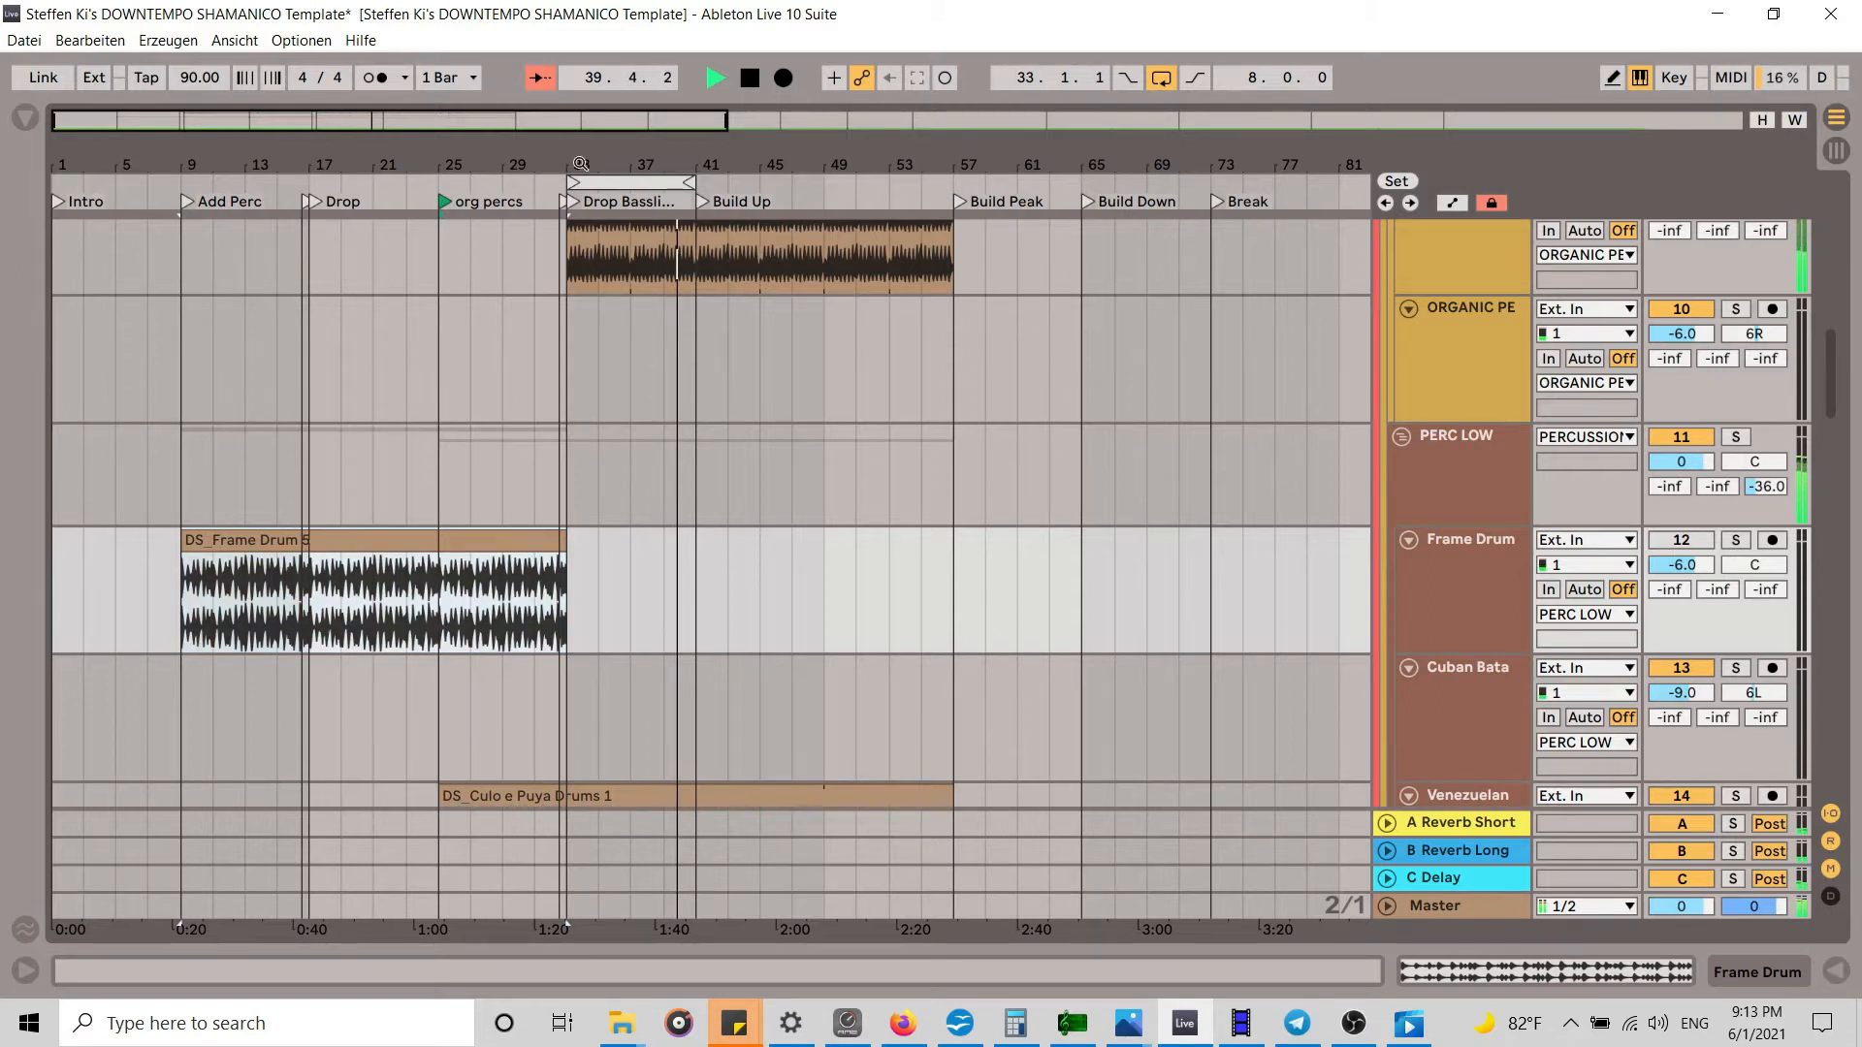
{"action": "left_click_drag", "start_coordinate": [567, 163], "coordinate": [572, 262]}
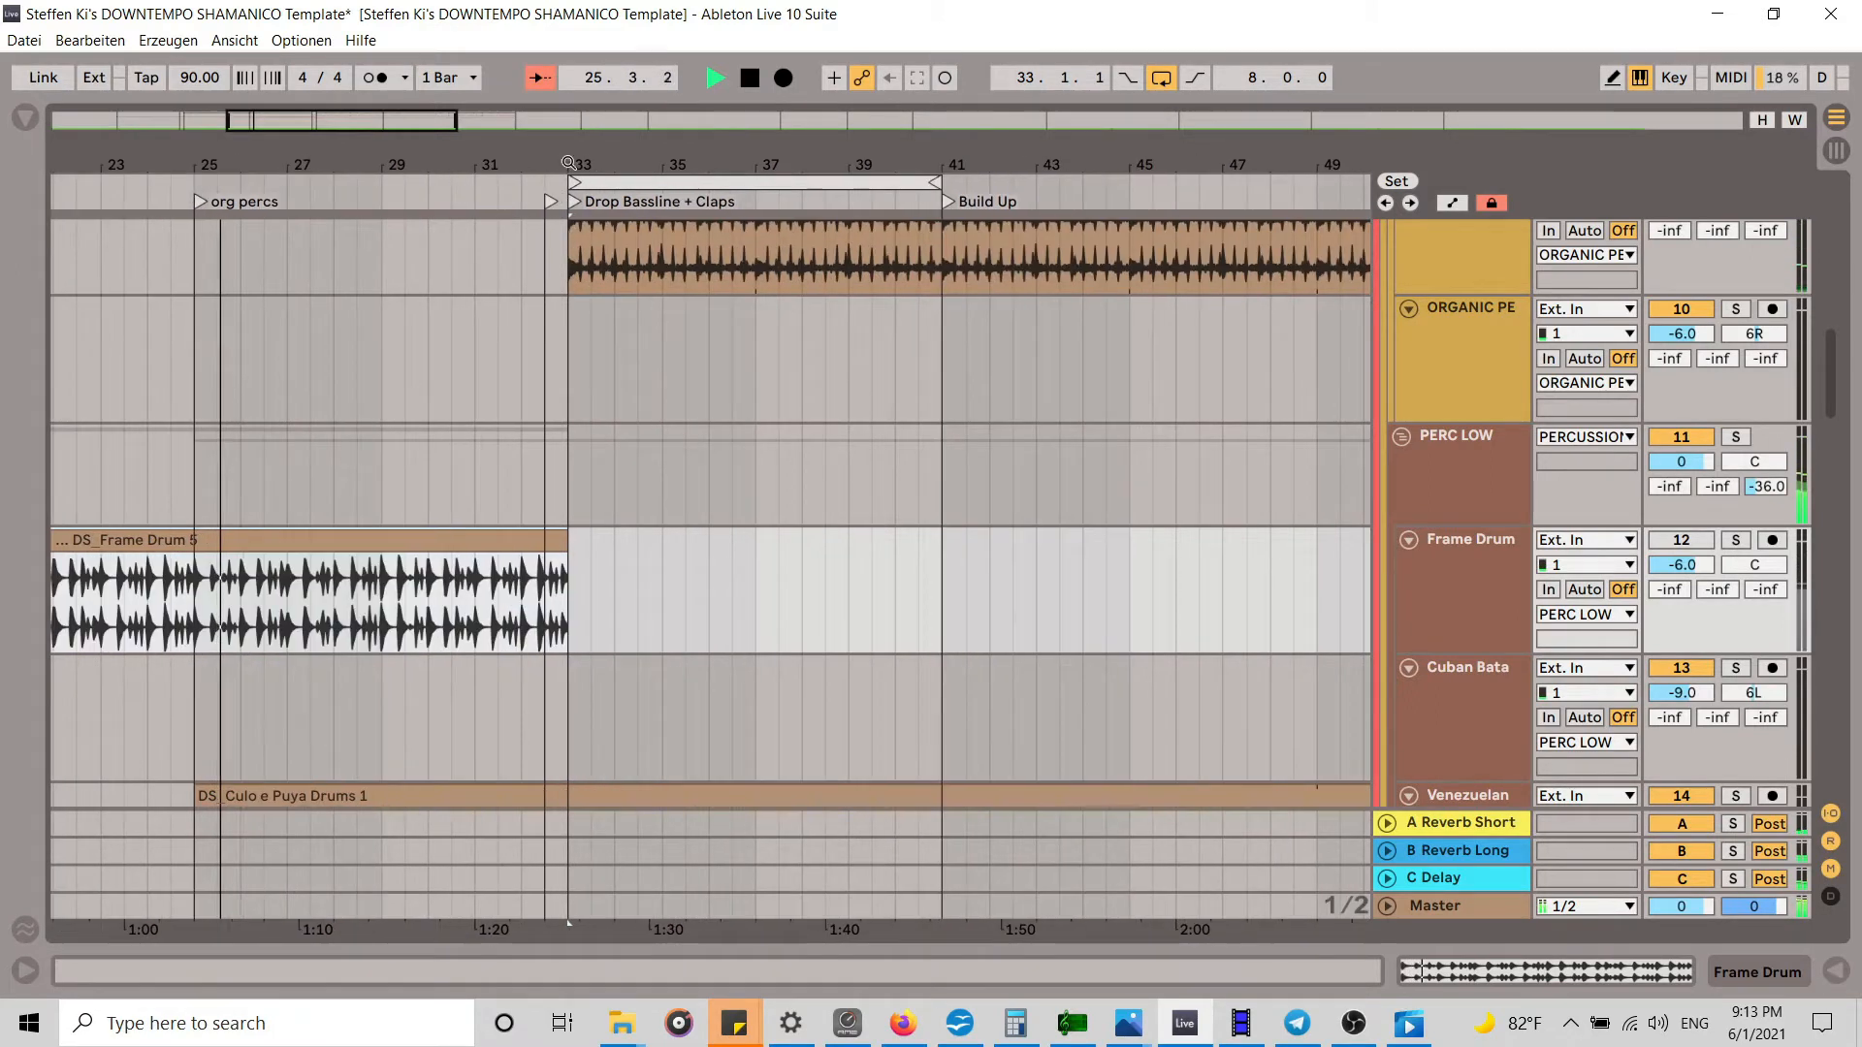
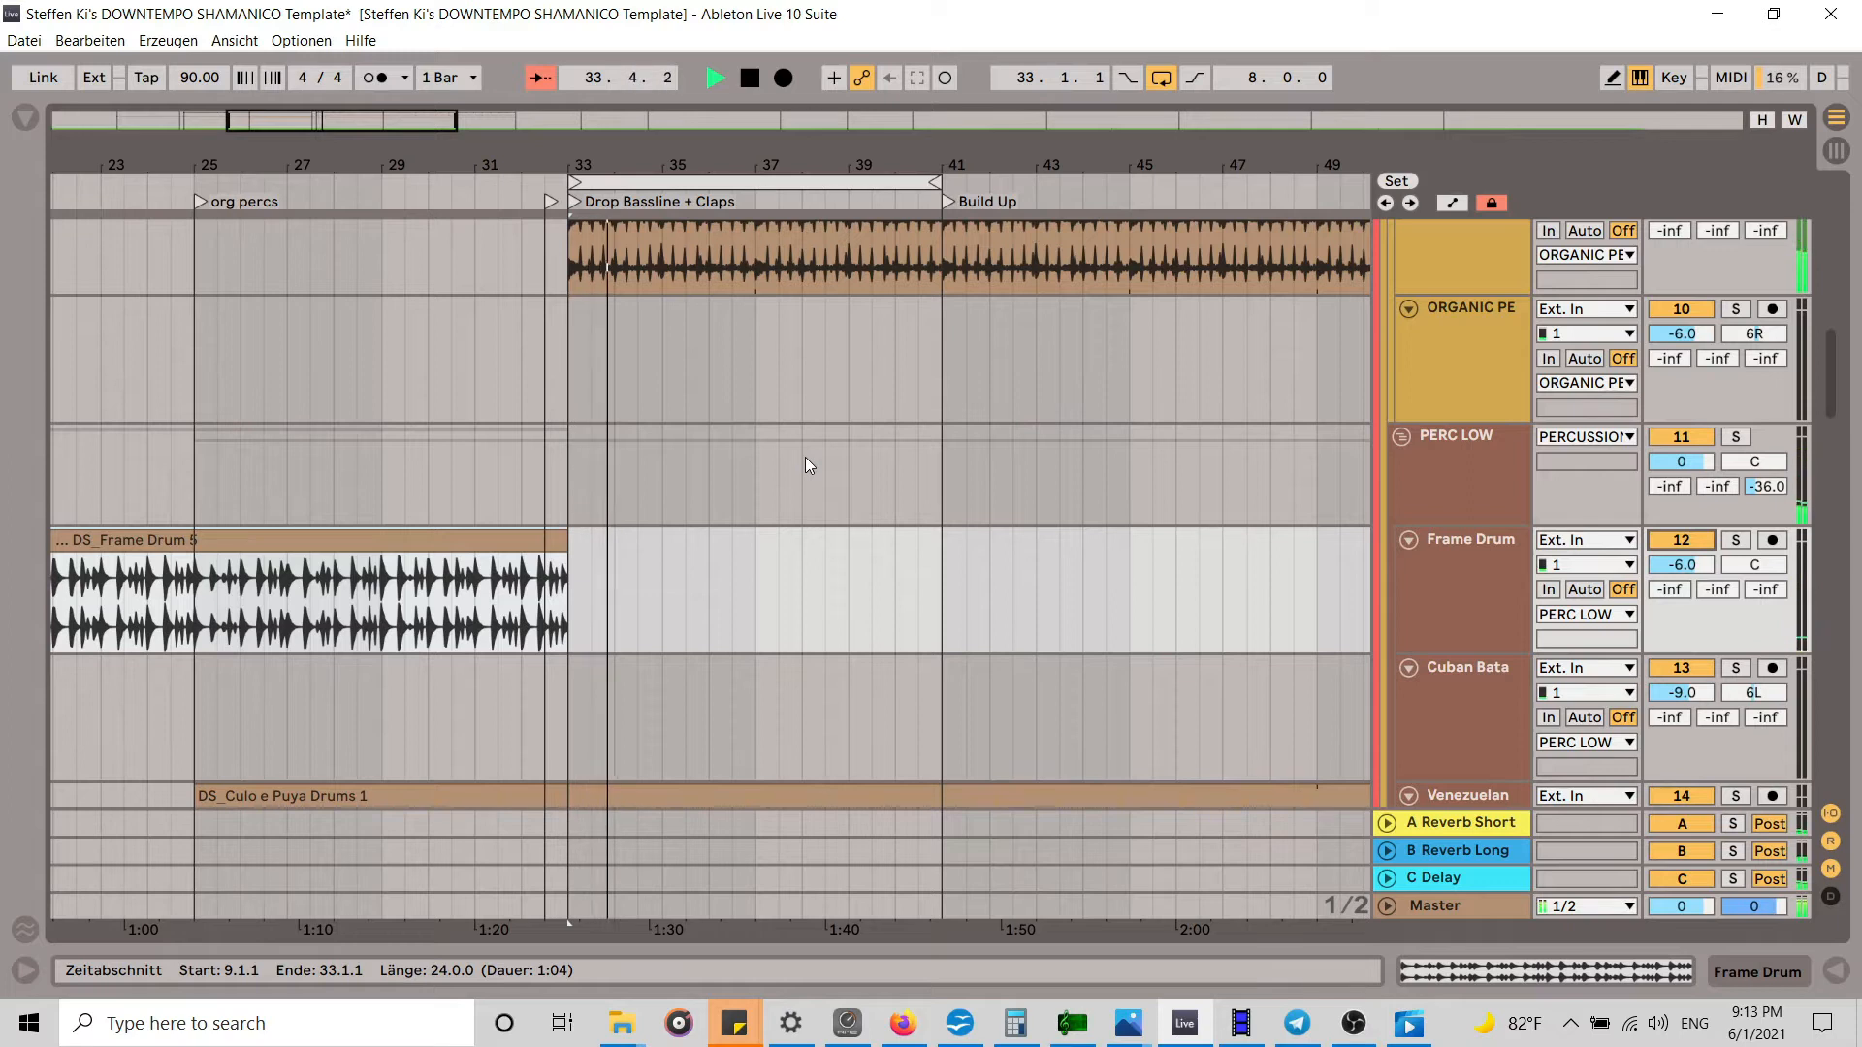
Step: Try extending the DS_Frame Drum 5 clip to bar 41, and return its end to bar 33
{"action": "scroll", "coordinate": [805, 457], "scroll_direction": "down", "scroll_amount": 3}
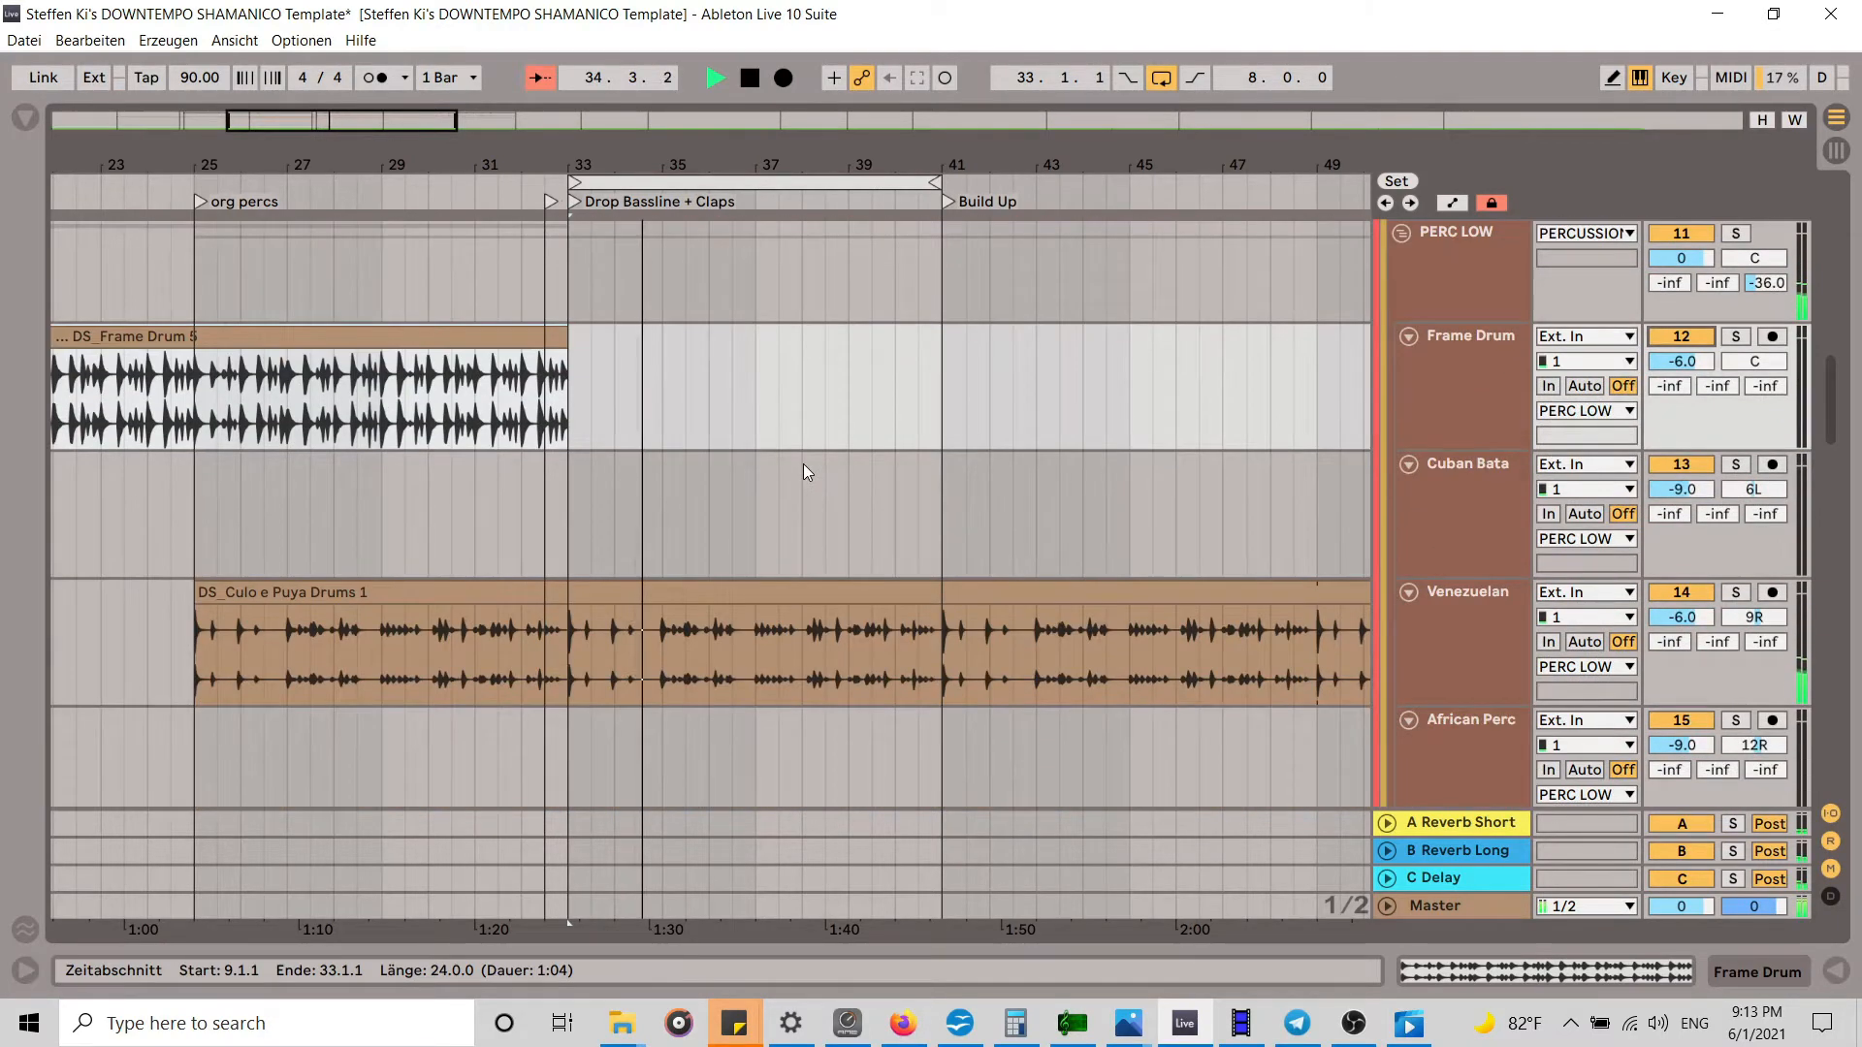
{"action": "scroll", "coordinate": [803, 473], "scroll_direction": "up", "scroll_amount": 5}
{"action": "scroll", "coordinate": [803, 463], "scroll_direction": "down", "scroll_amount": 2}
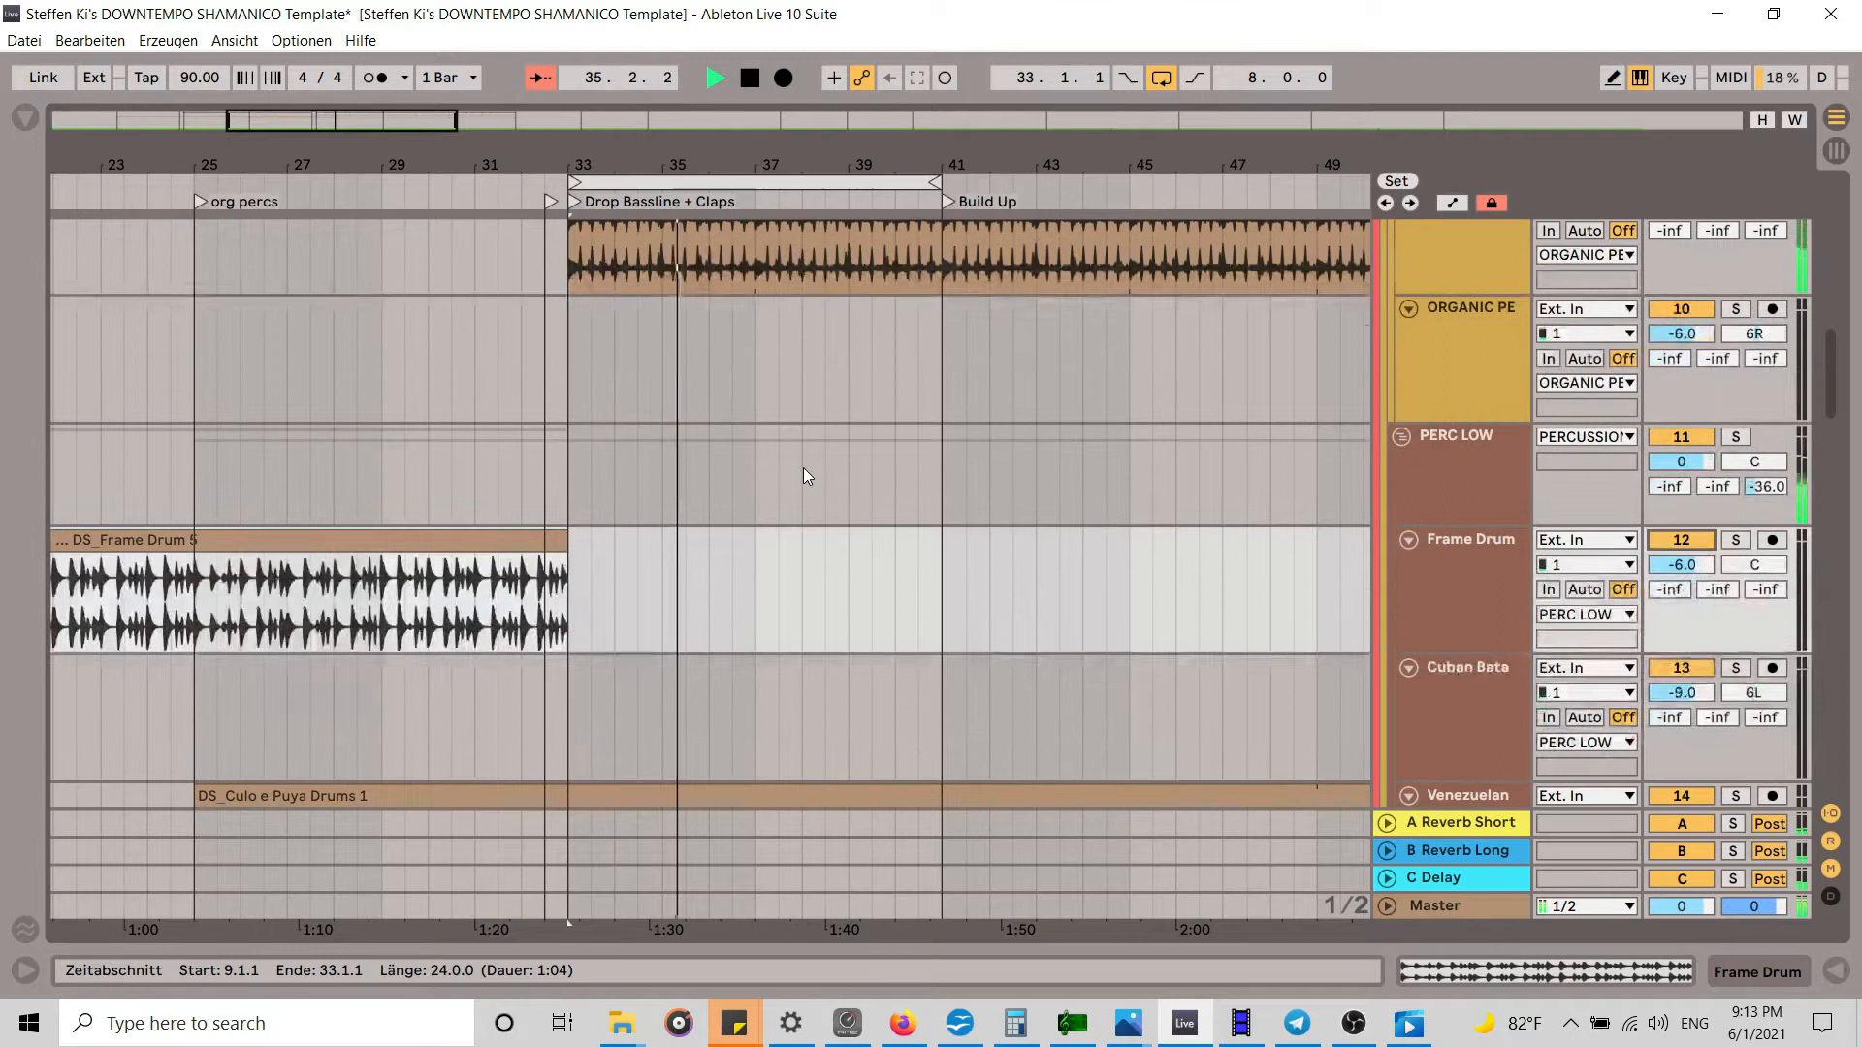
{"action": "scroll", "coordinate": [803, 467], "scroll_direction": "down", "scroll_amount": 3}
{"action": "scroll", "coordinate": [803, 469], "scroll_direction": "up", "scroll_amount": 3}
{"action": "scroll", "coordinate": [803, 469], "scroll_direction": "up", "scroll_amount": 3}
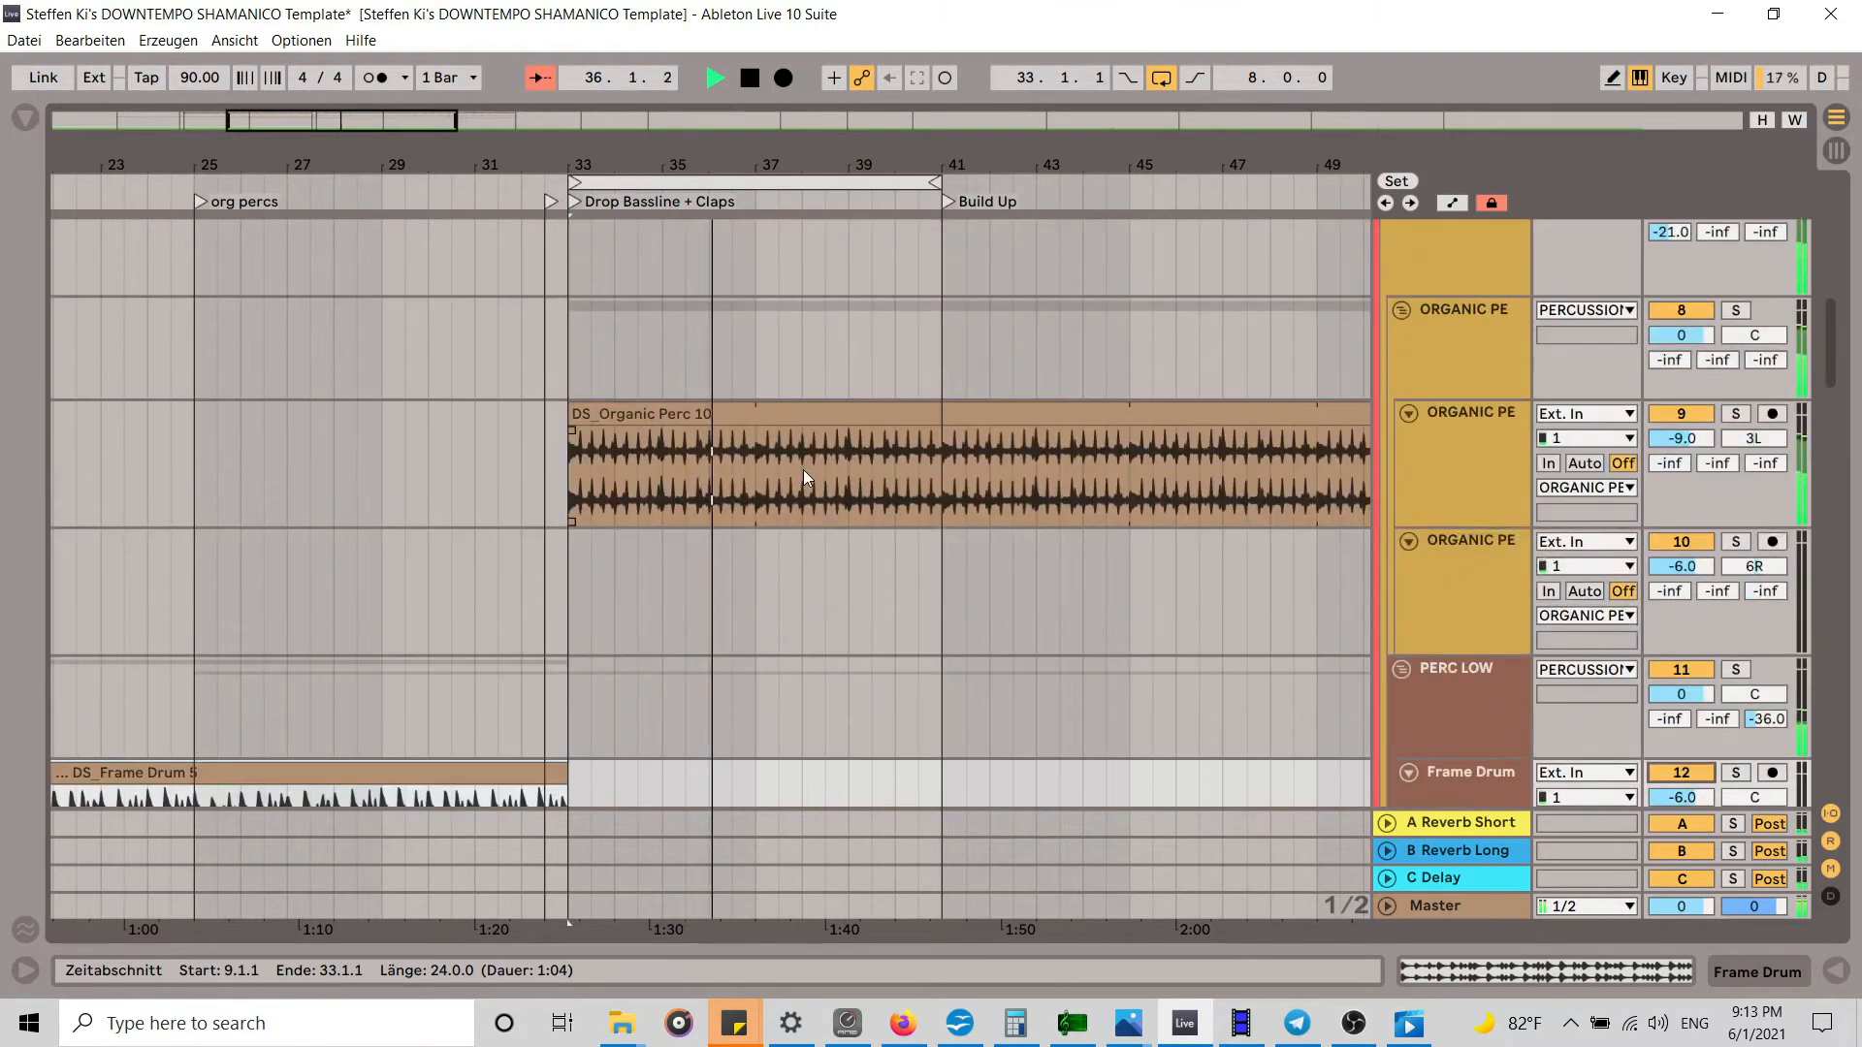
{"action": "scroll", "coordinate": [803, 469], "scroll_direction": "down", "scroll_amount": 3}
{"action": "scroll", "coordinate": [803, 469], "scroll_direction": "down", "scroll_amount": 3}
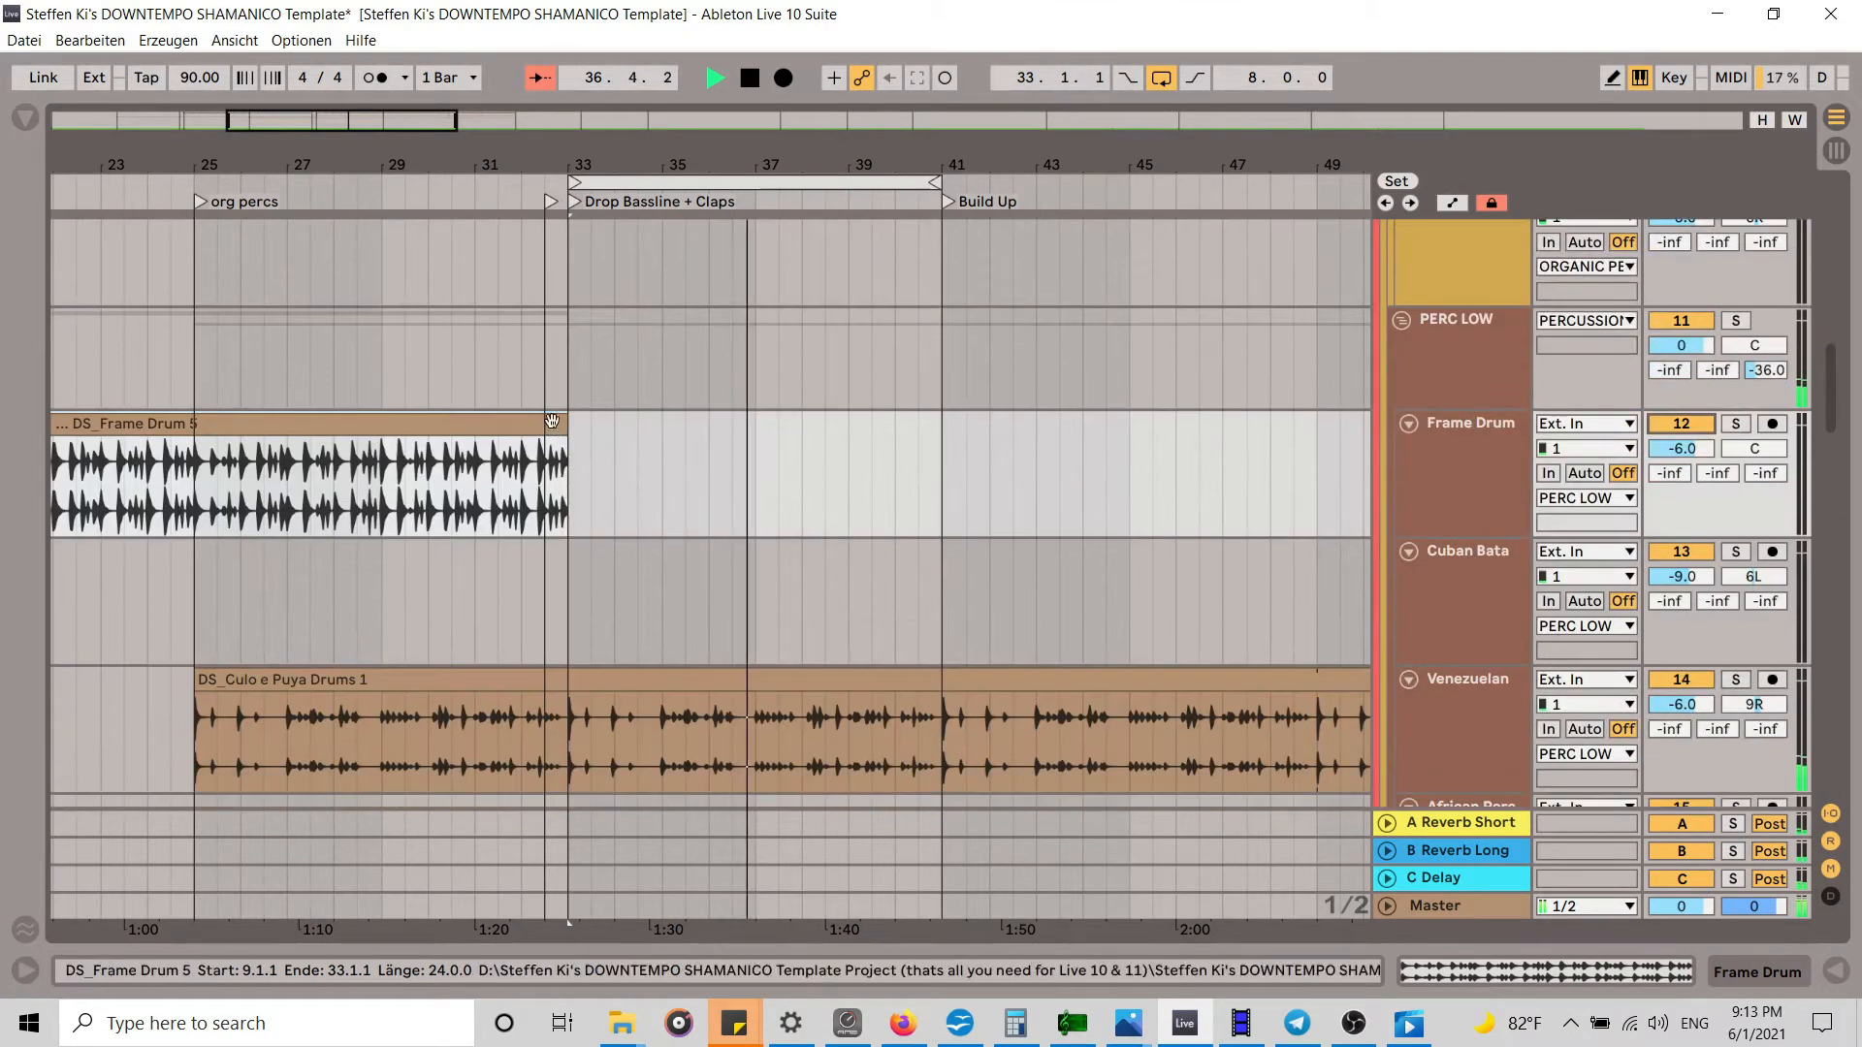
{"action": "left_click_drag", "start_coordinate": [568, 432], "coordinate": [934, 398]}
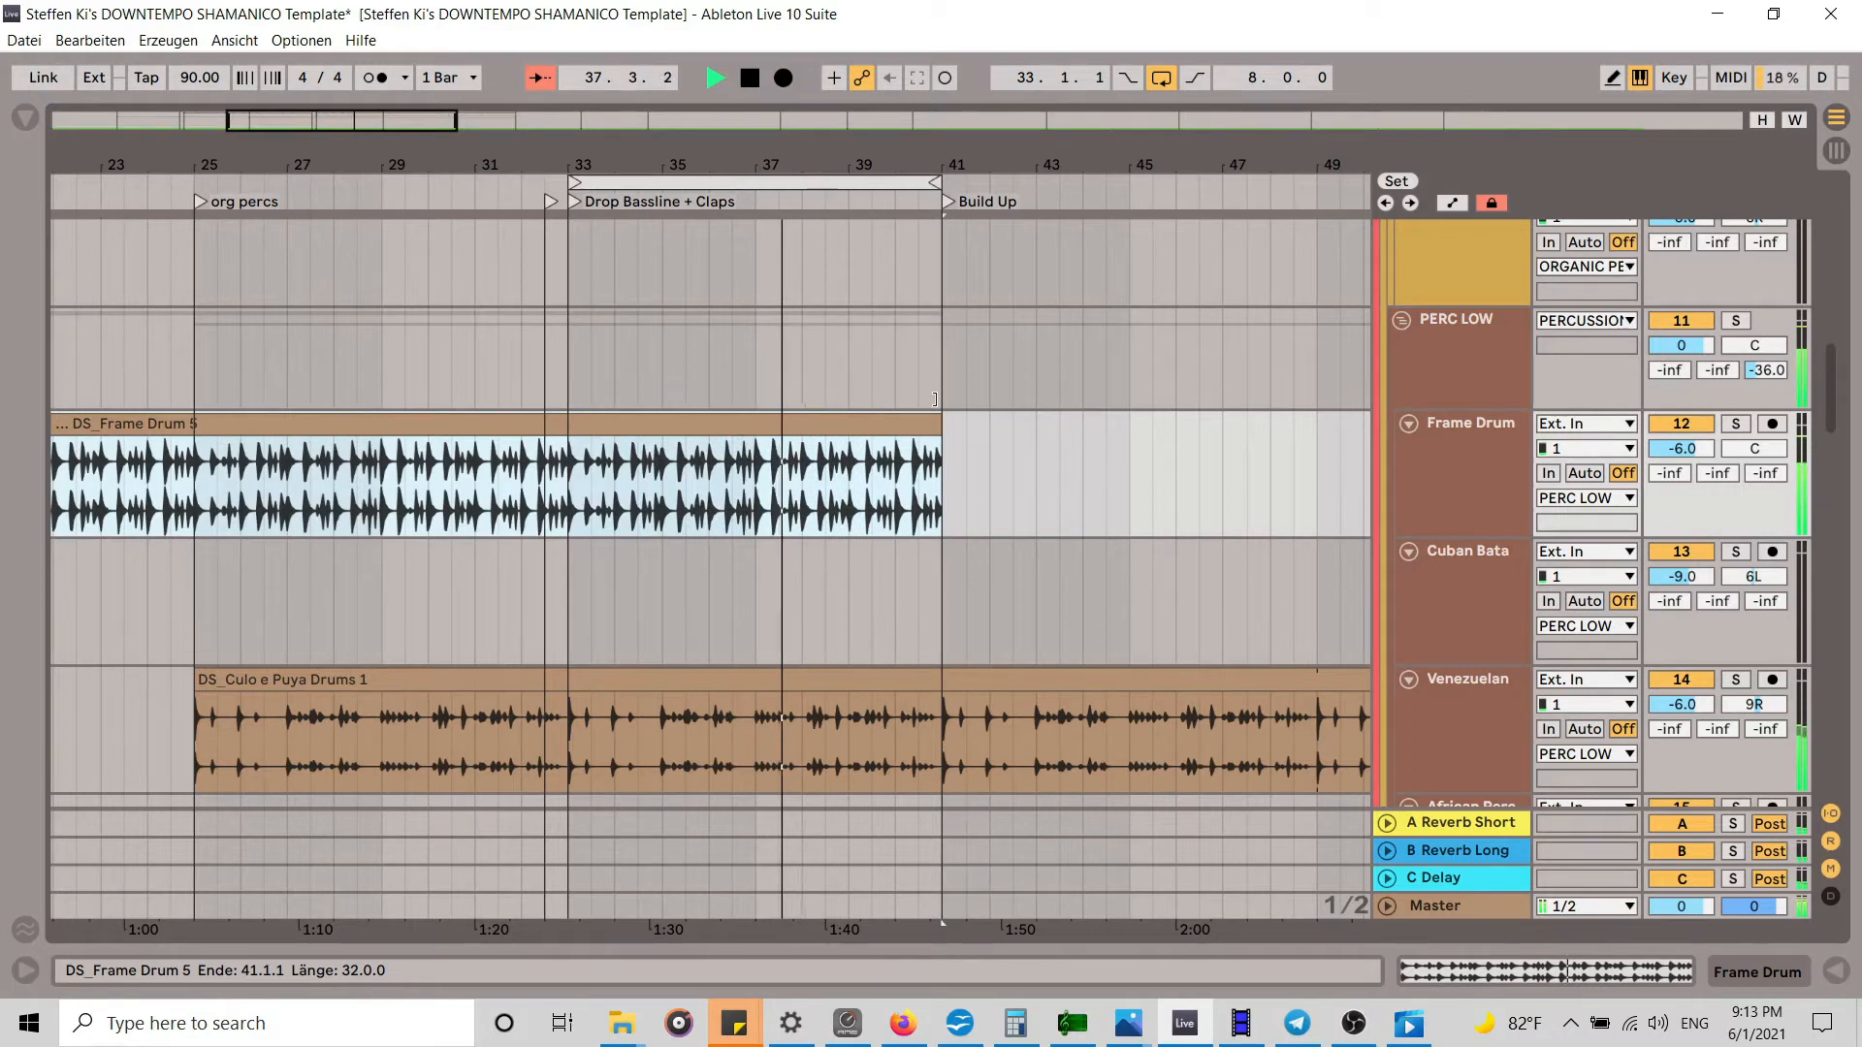
{"action": "left_click_drag", "start_coordinate": [934, 398], "coordinate": [569, 398]}
Step: In the session clips, launch DS_SYNTH PADS Choir of Fiths Pad on the MELODIC PADS track and copy the clip
{"action": "scroll", "coordinate": [865, 378], "scroll_direction": "up", "scroll_amount": 3}
{"action": "scroll", "coordinate": [864, 373], "scroll_direction": "up", "scroll_amount": 6}
{"action": "key", "text": "minus"}
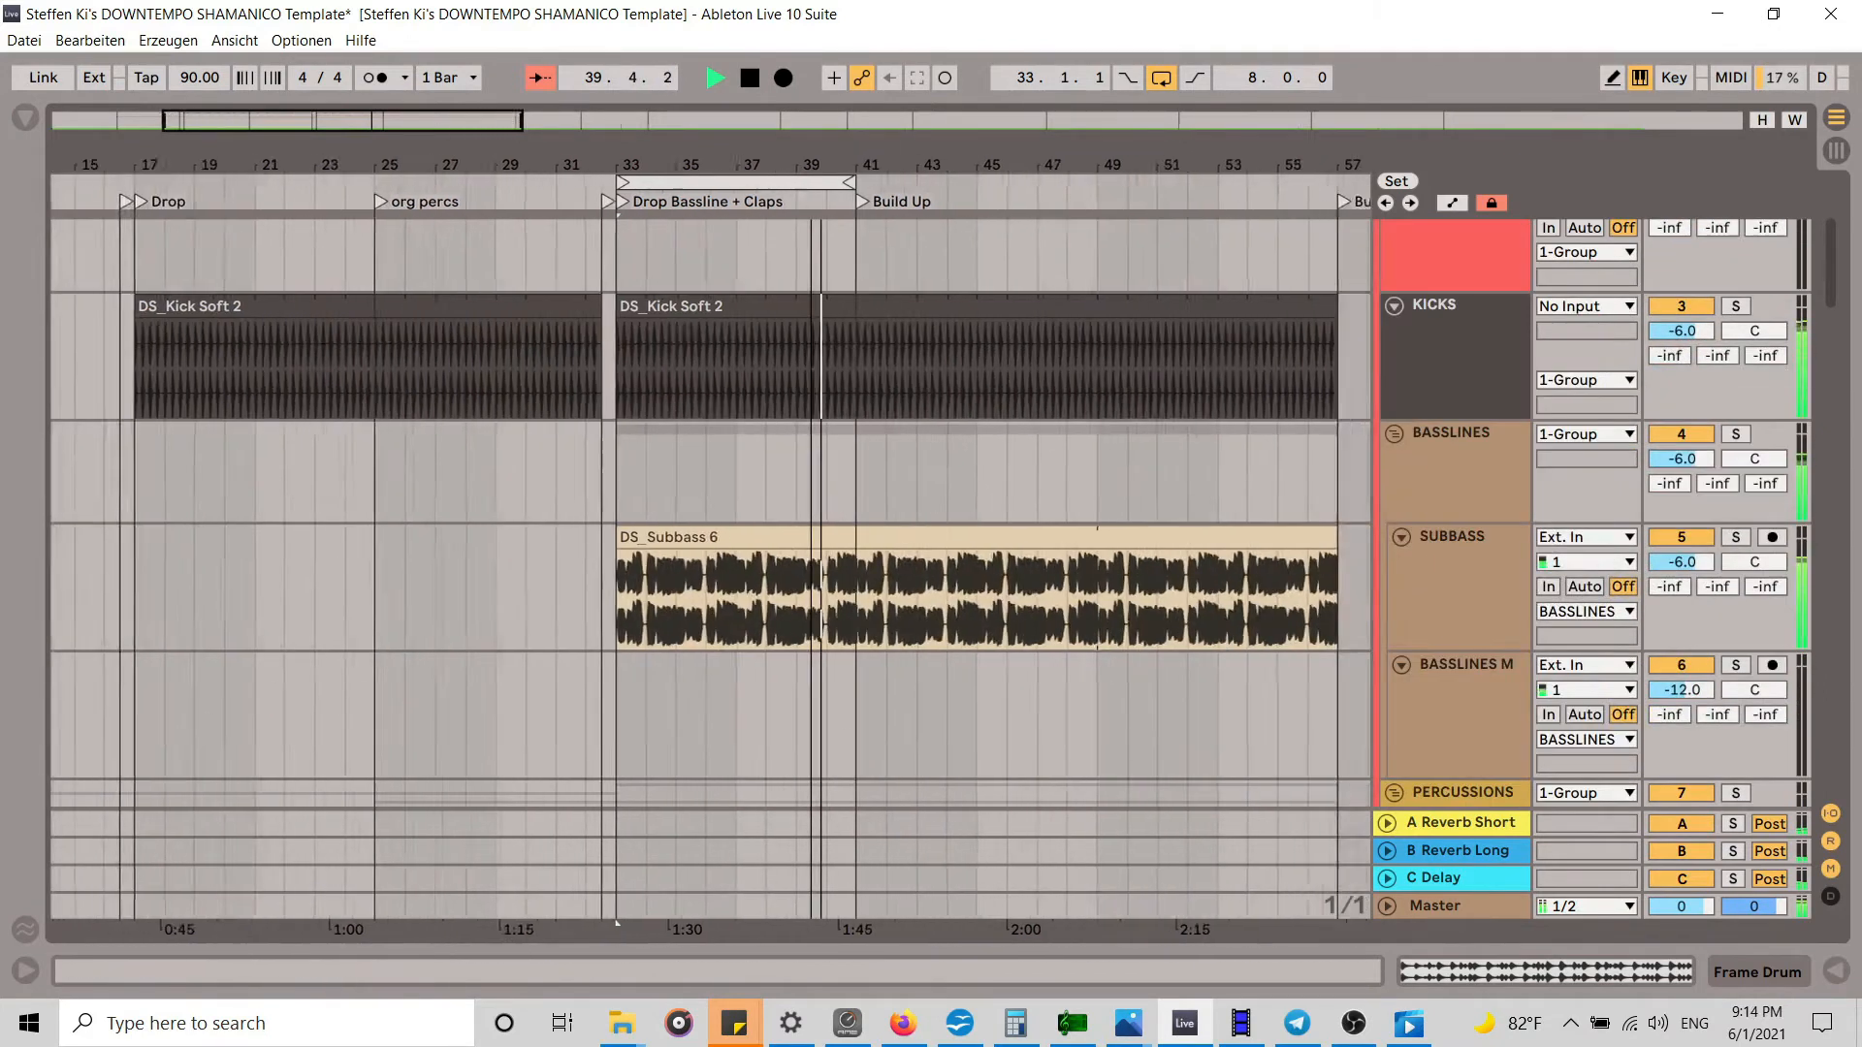
{"action": "key", "text": "minus"}
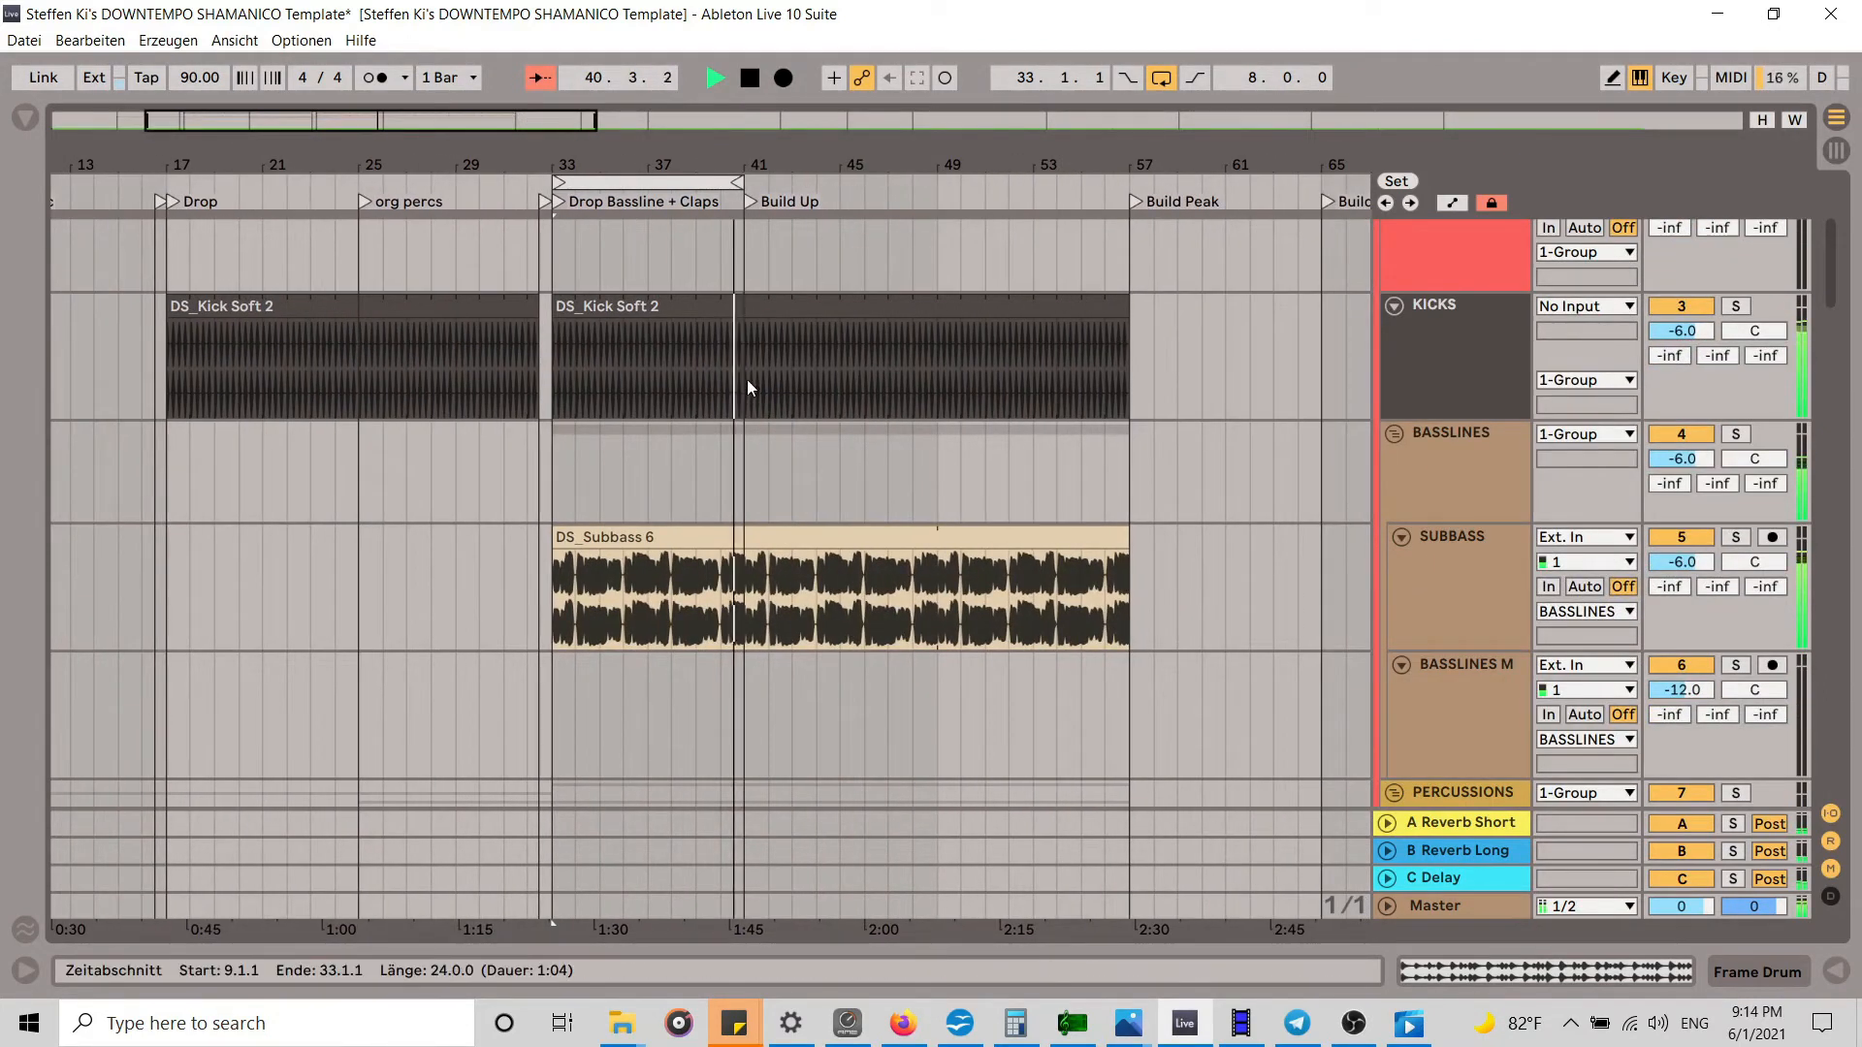
{"action": "left_click", "coordinate": [1839, 154]}
{"action": "left_click_drag", "start_coordinate": [440, 929], "coordinate": [958, 986]}
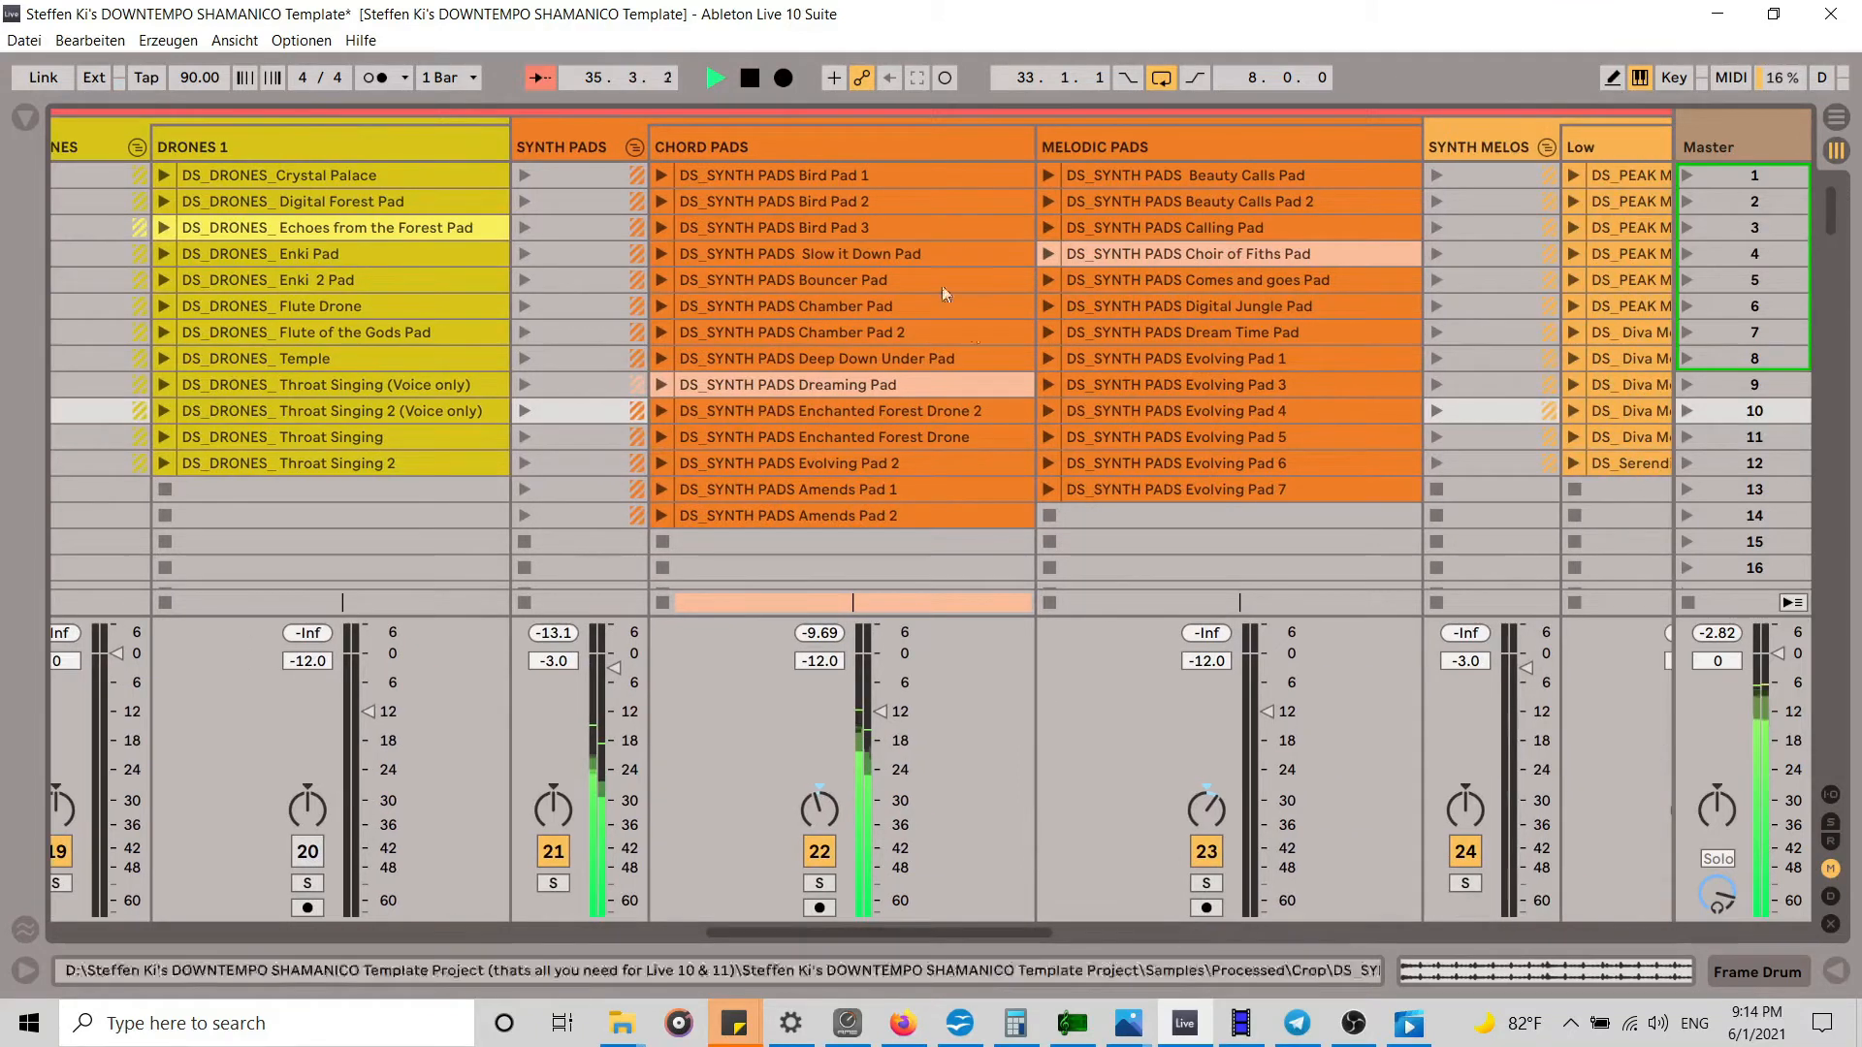
{"action": "left_click", "coordinate": [1048, 255]}
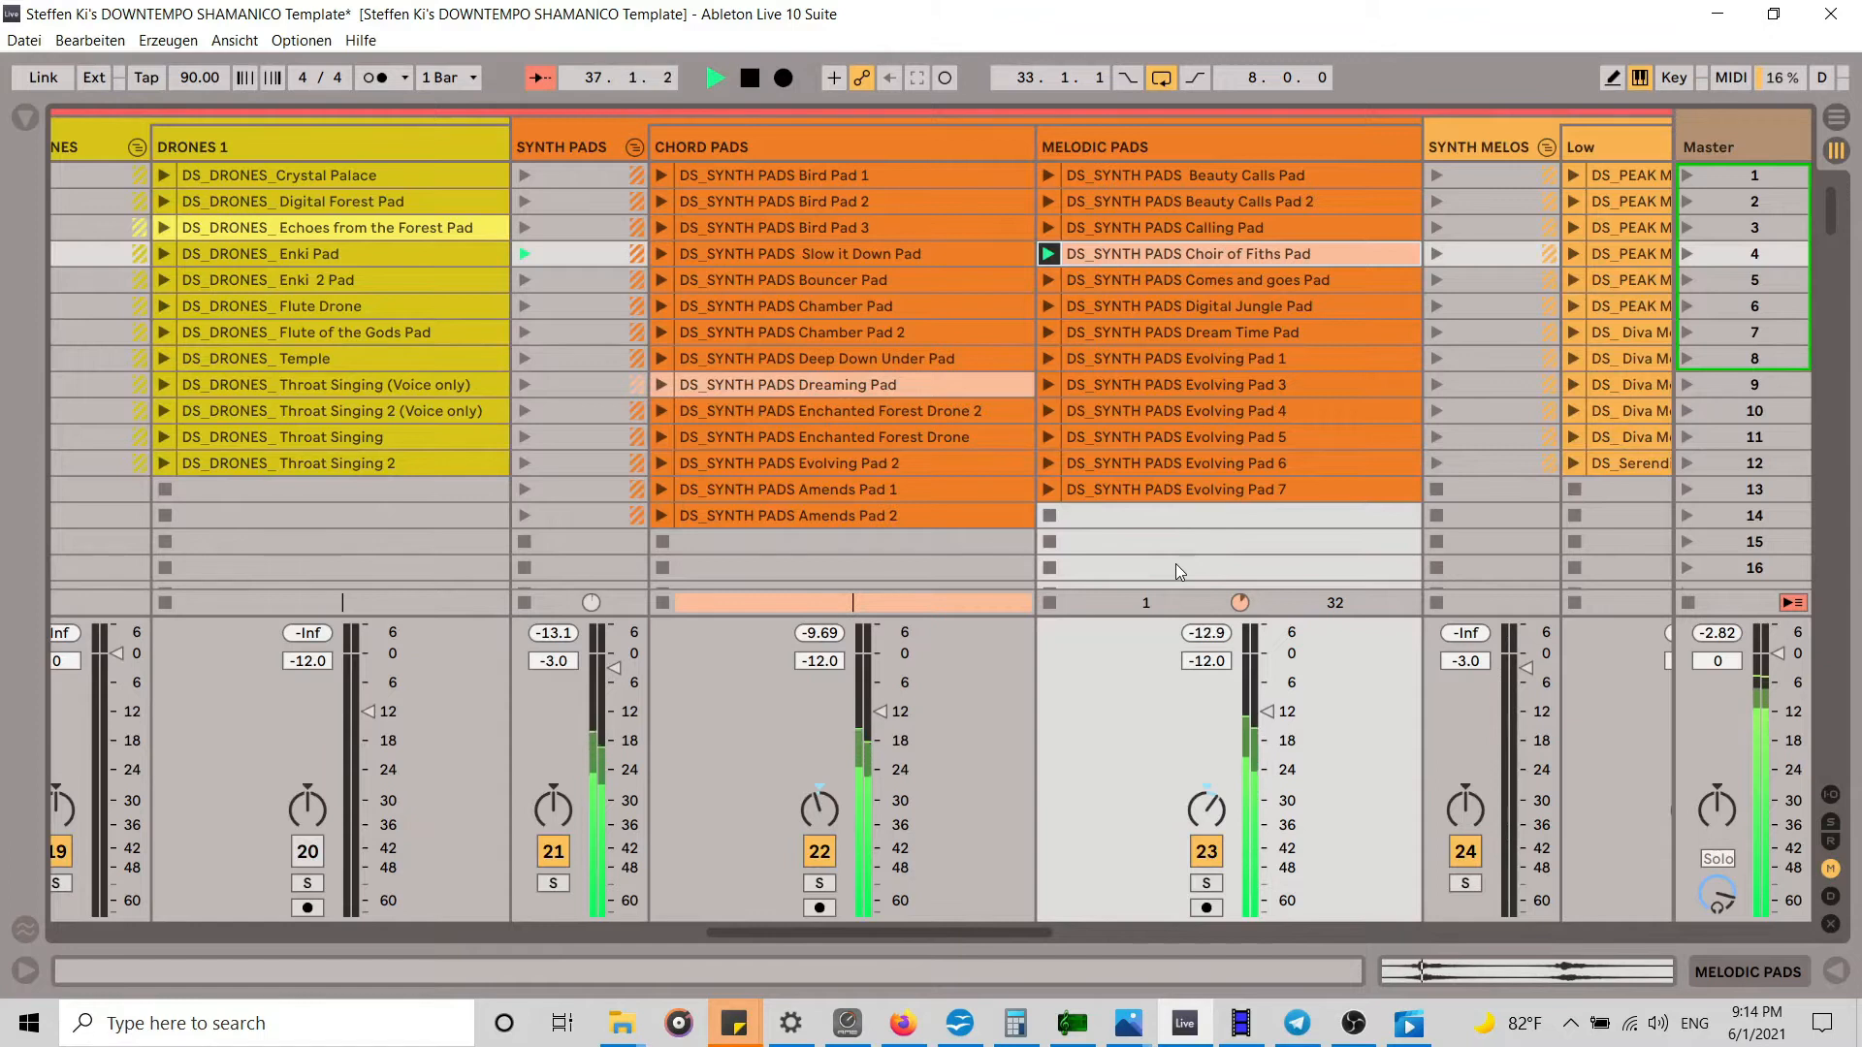
{"action": "right_click", "coordinate": [1186, 256]}
{"action": "left_click", "coordinate": [1257, 287]}
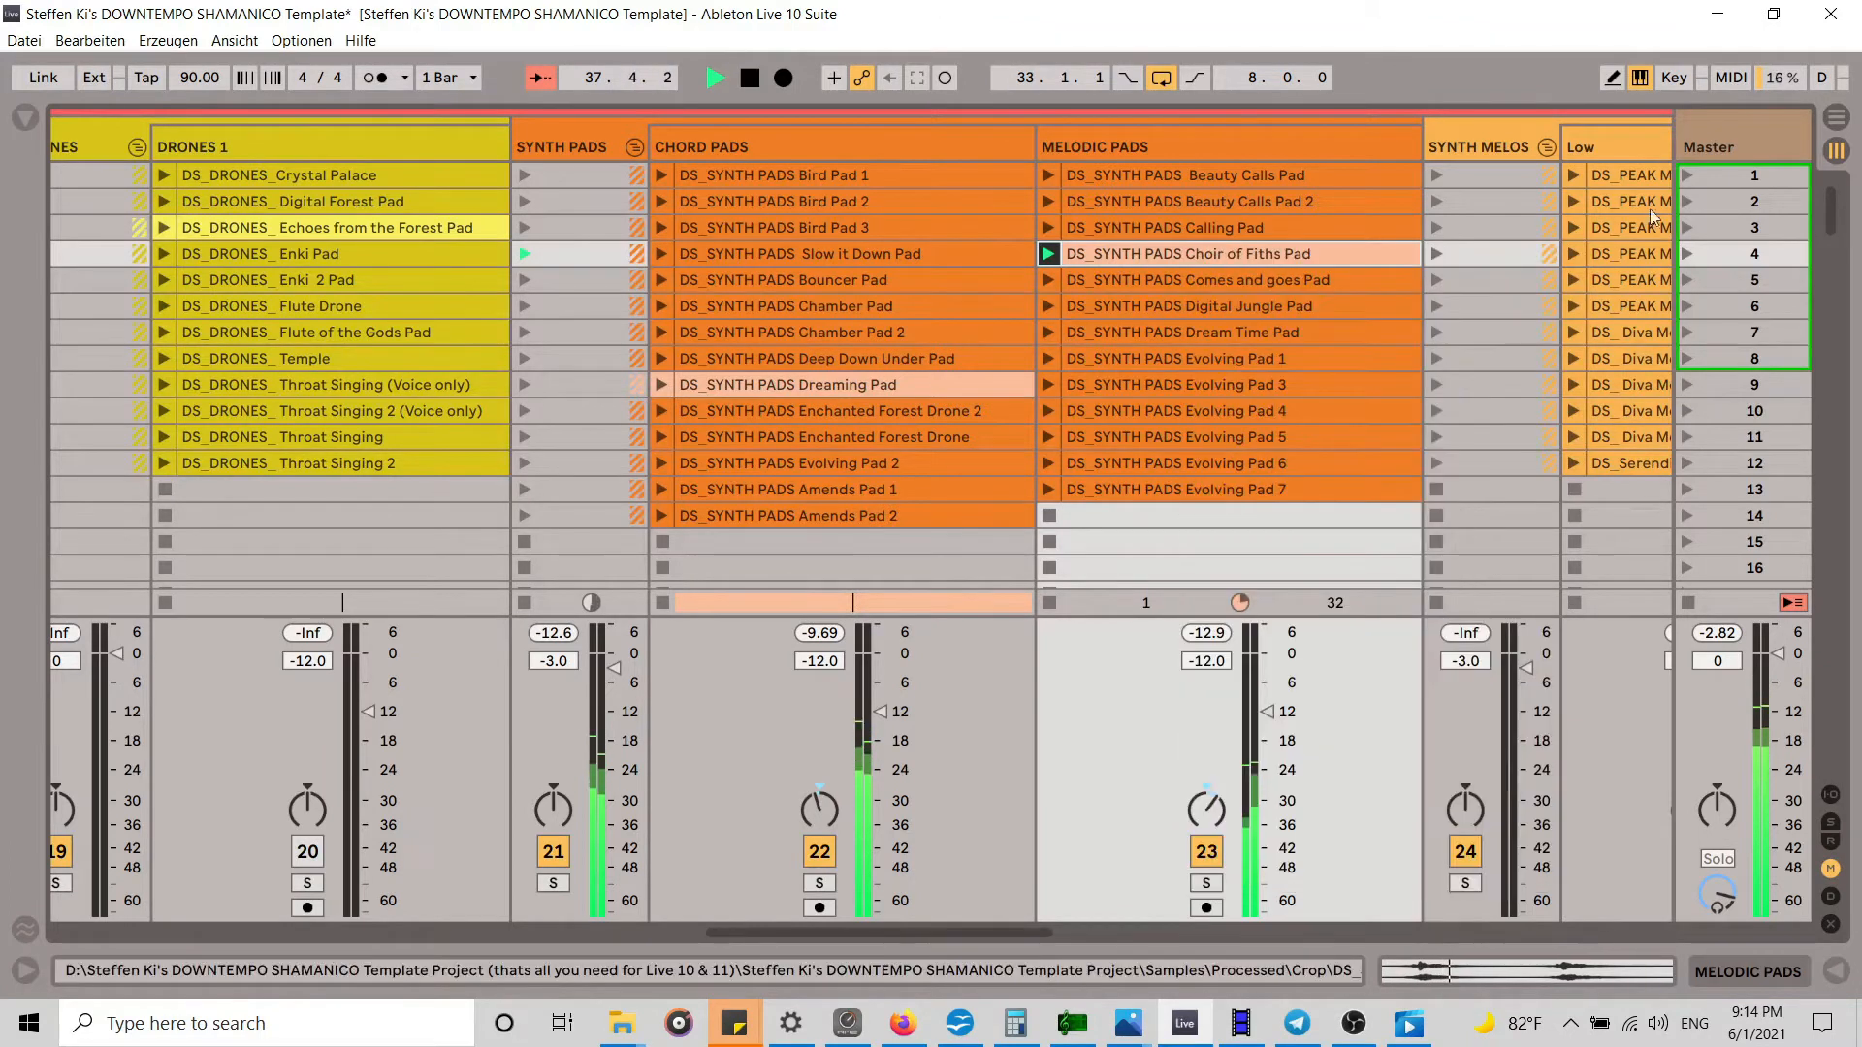
Step: Move the arrangement's loop range to the Build Up section, bars 41 to 49
{"action": "key", "text": "Tab"}
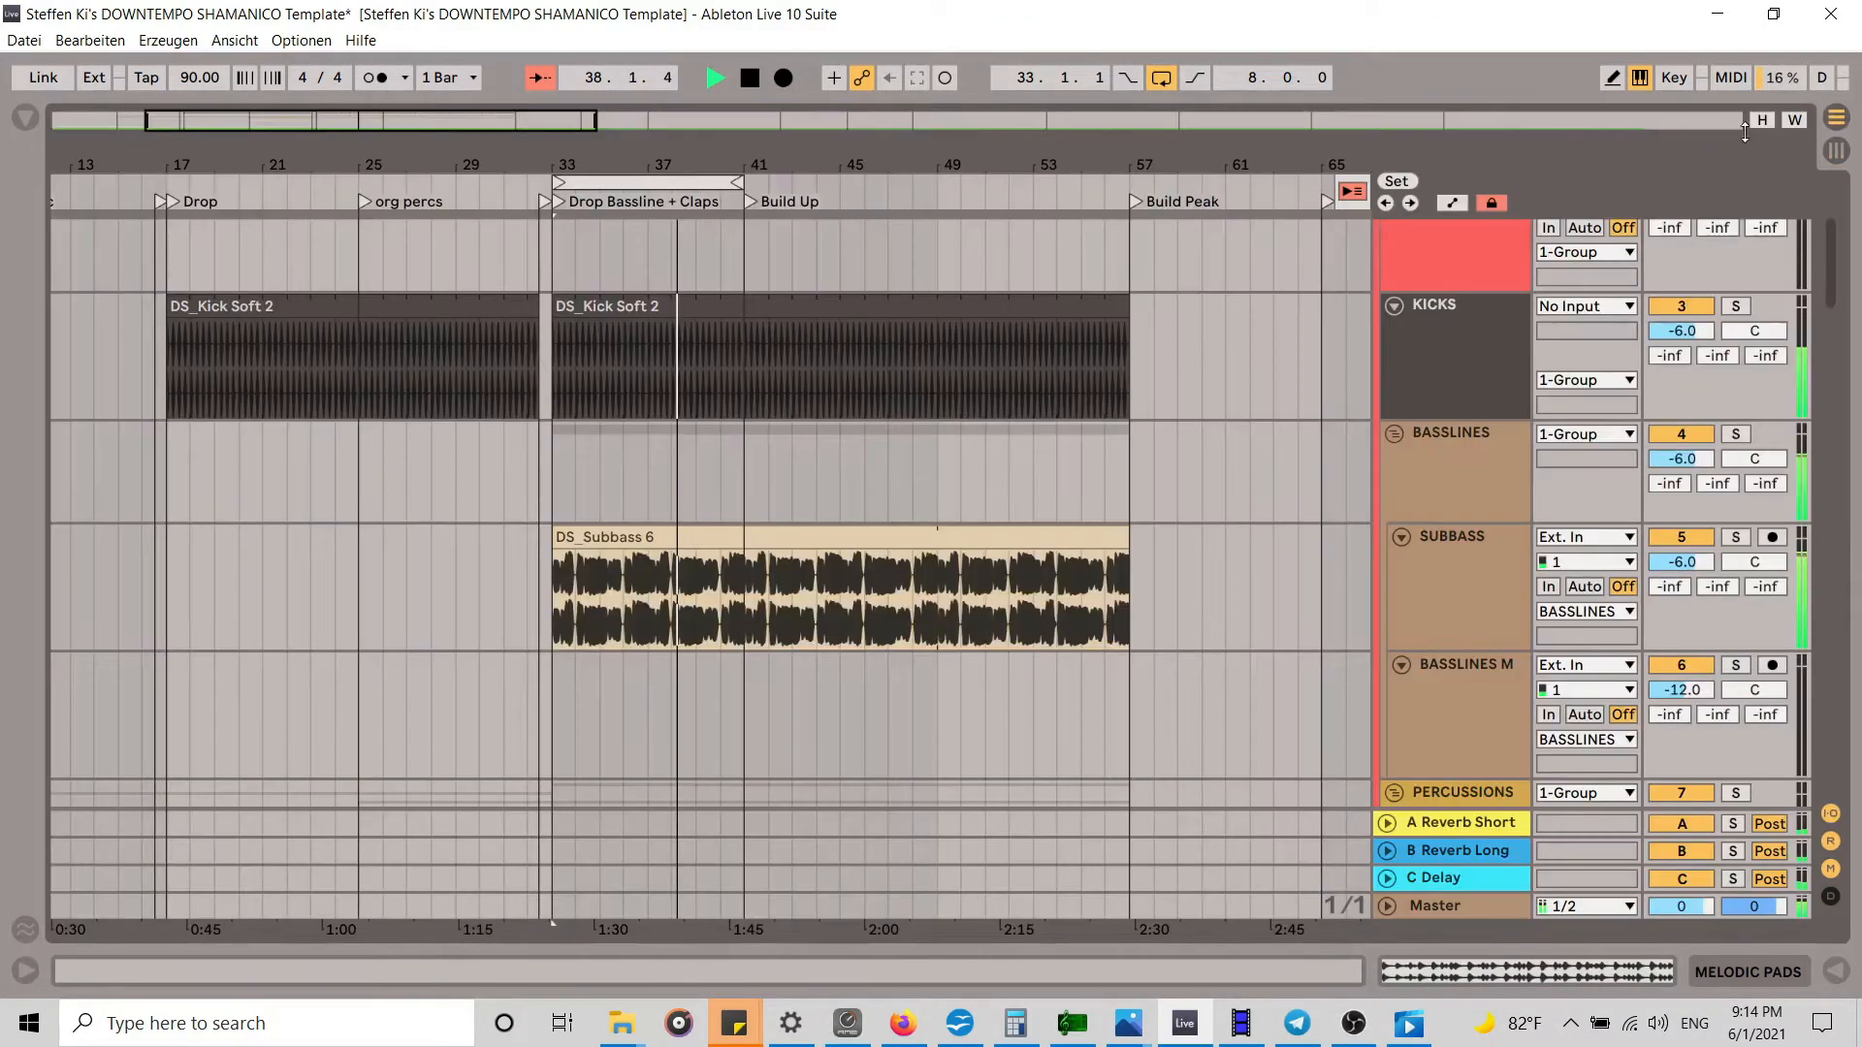
{"action": "left_click", "coordinate": [698, 186]}
{"action": "left_click_drag", "start_coordinate": [697, 186], "coordinate": [901, 164]}
{"action": "key", "text": "Tab"}
{"action": "key", "text": "Tab"}
Step: Paste the choir pad at bar 41 on MELODIC PADS, extend DS_SYNTH PADS Dreaming Pad to bar 49, and restore arrangement playback
{"action": "scroll", "coordinate": [976, 725], "scroll_direction": "down", "scroll_amount": 10}
{"action": "scroll", "coordinate": [935, 613], "scroll_direction": "down", "scroll_amount": 15}
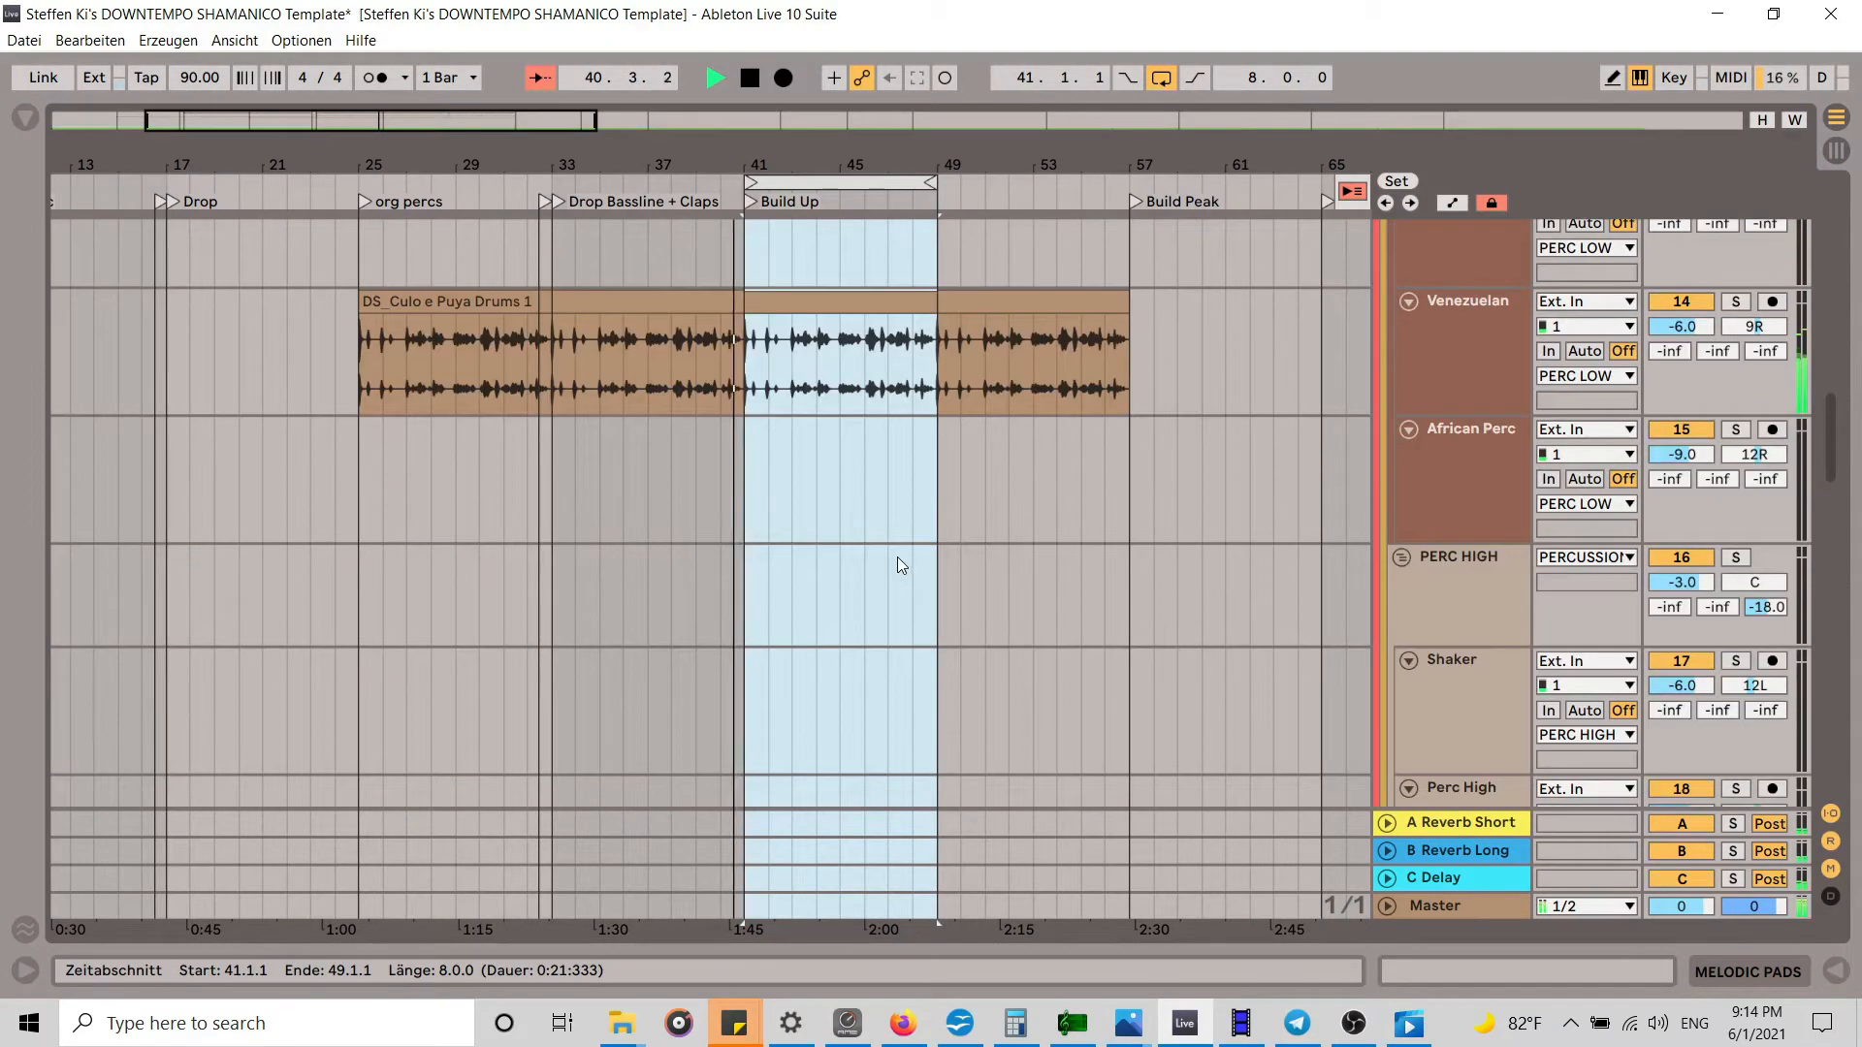
{"action": "scroll", "coordinate": [890, 555], "scroll_direction": "down", "scroll_amount": 1}
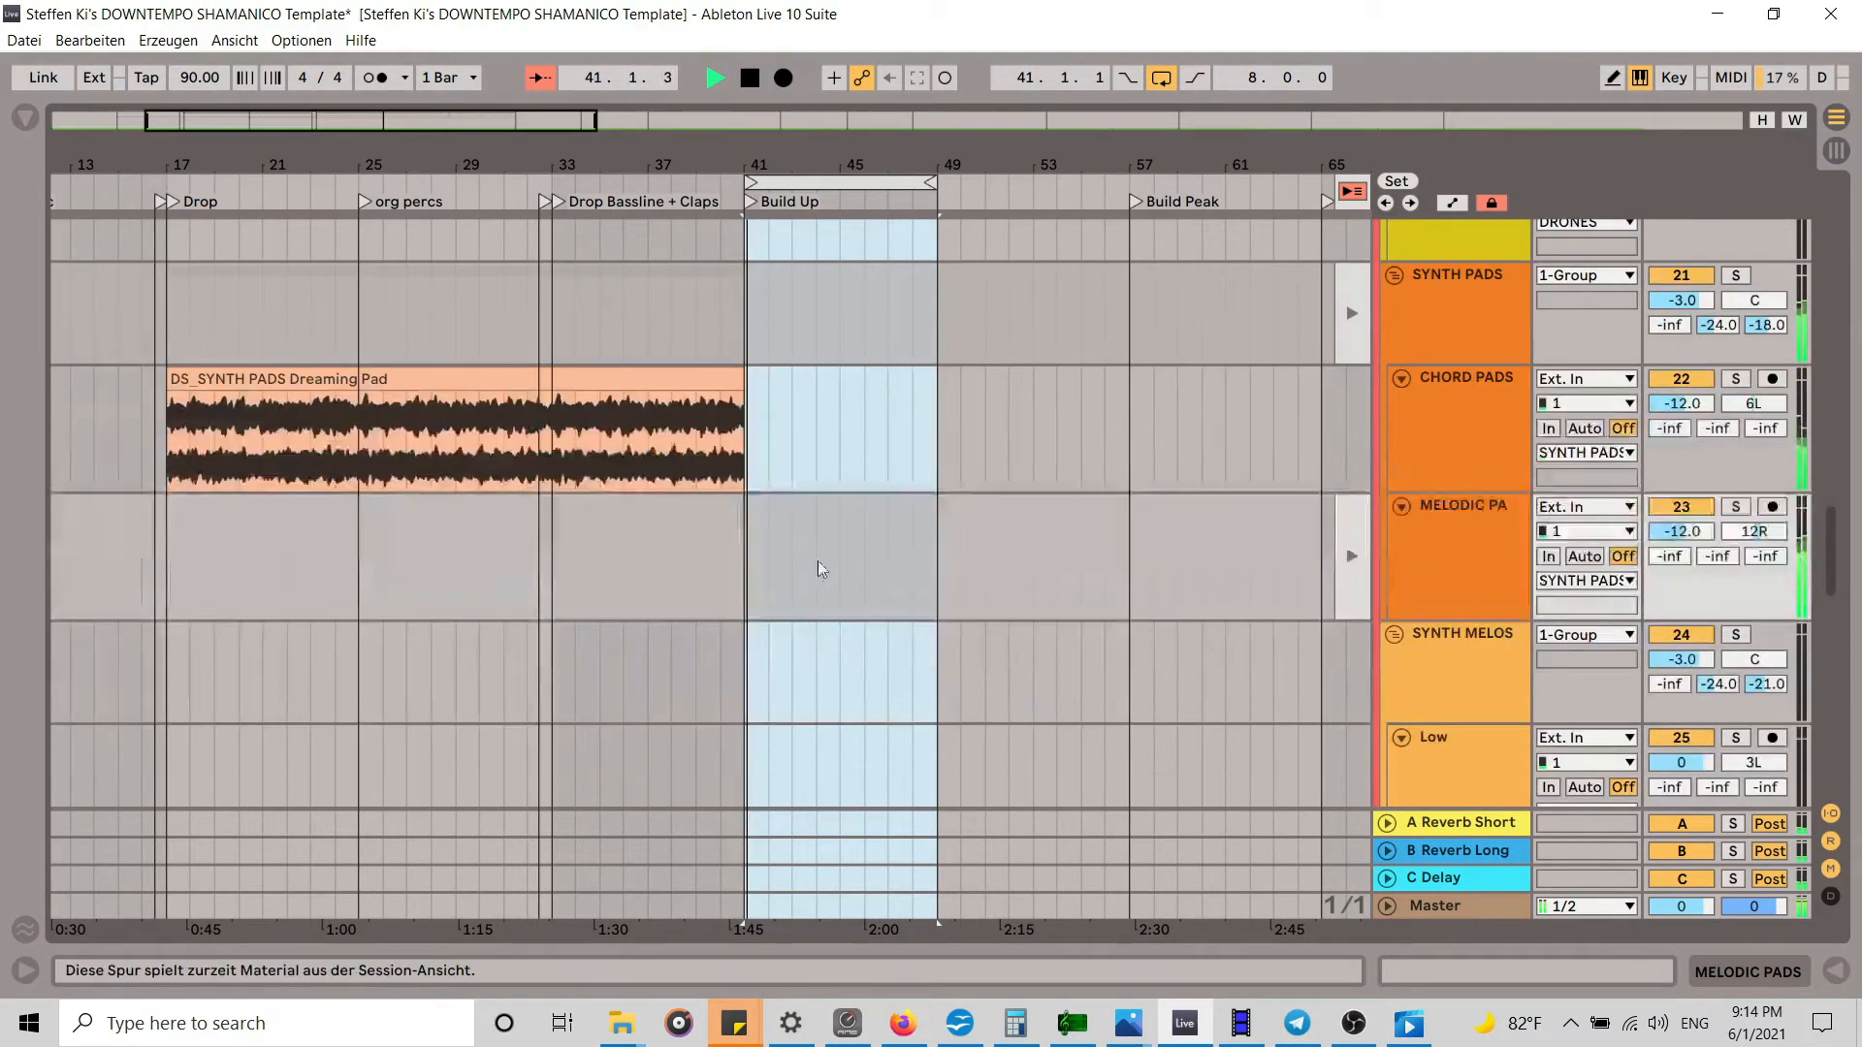
{"action": "left_click", "coordinate": [747, 508]}
{"action": "key", "text": "ctrl+v"}
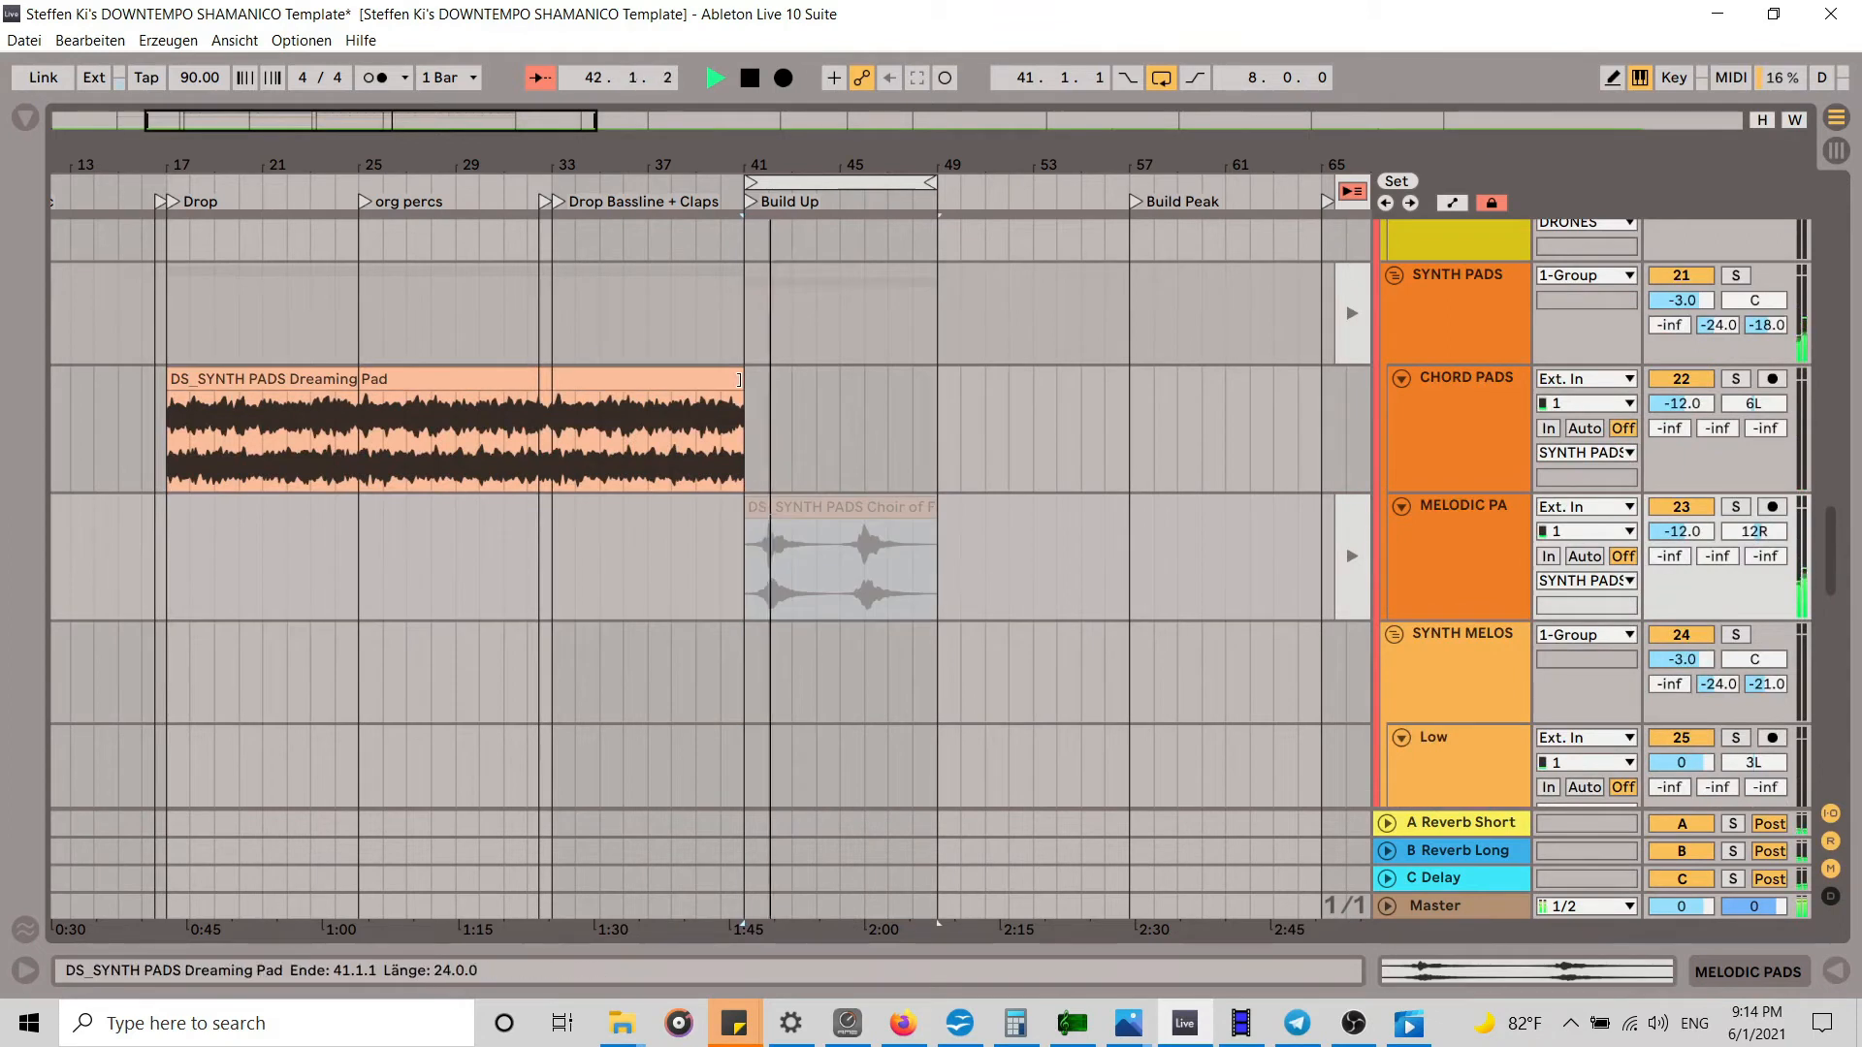
{"action": "left_click_drag", "start_coordinate": [745, 431], "coordinate": [936, 432]}
{"action": "left_click", "coordinate": [1352, 191]}
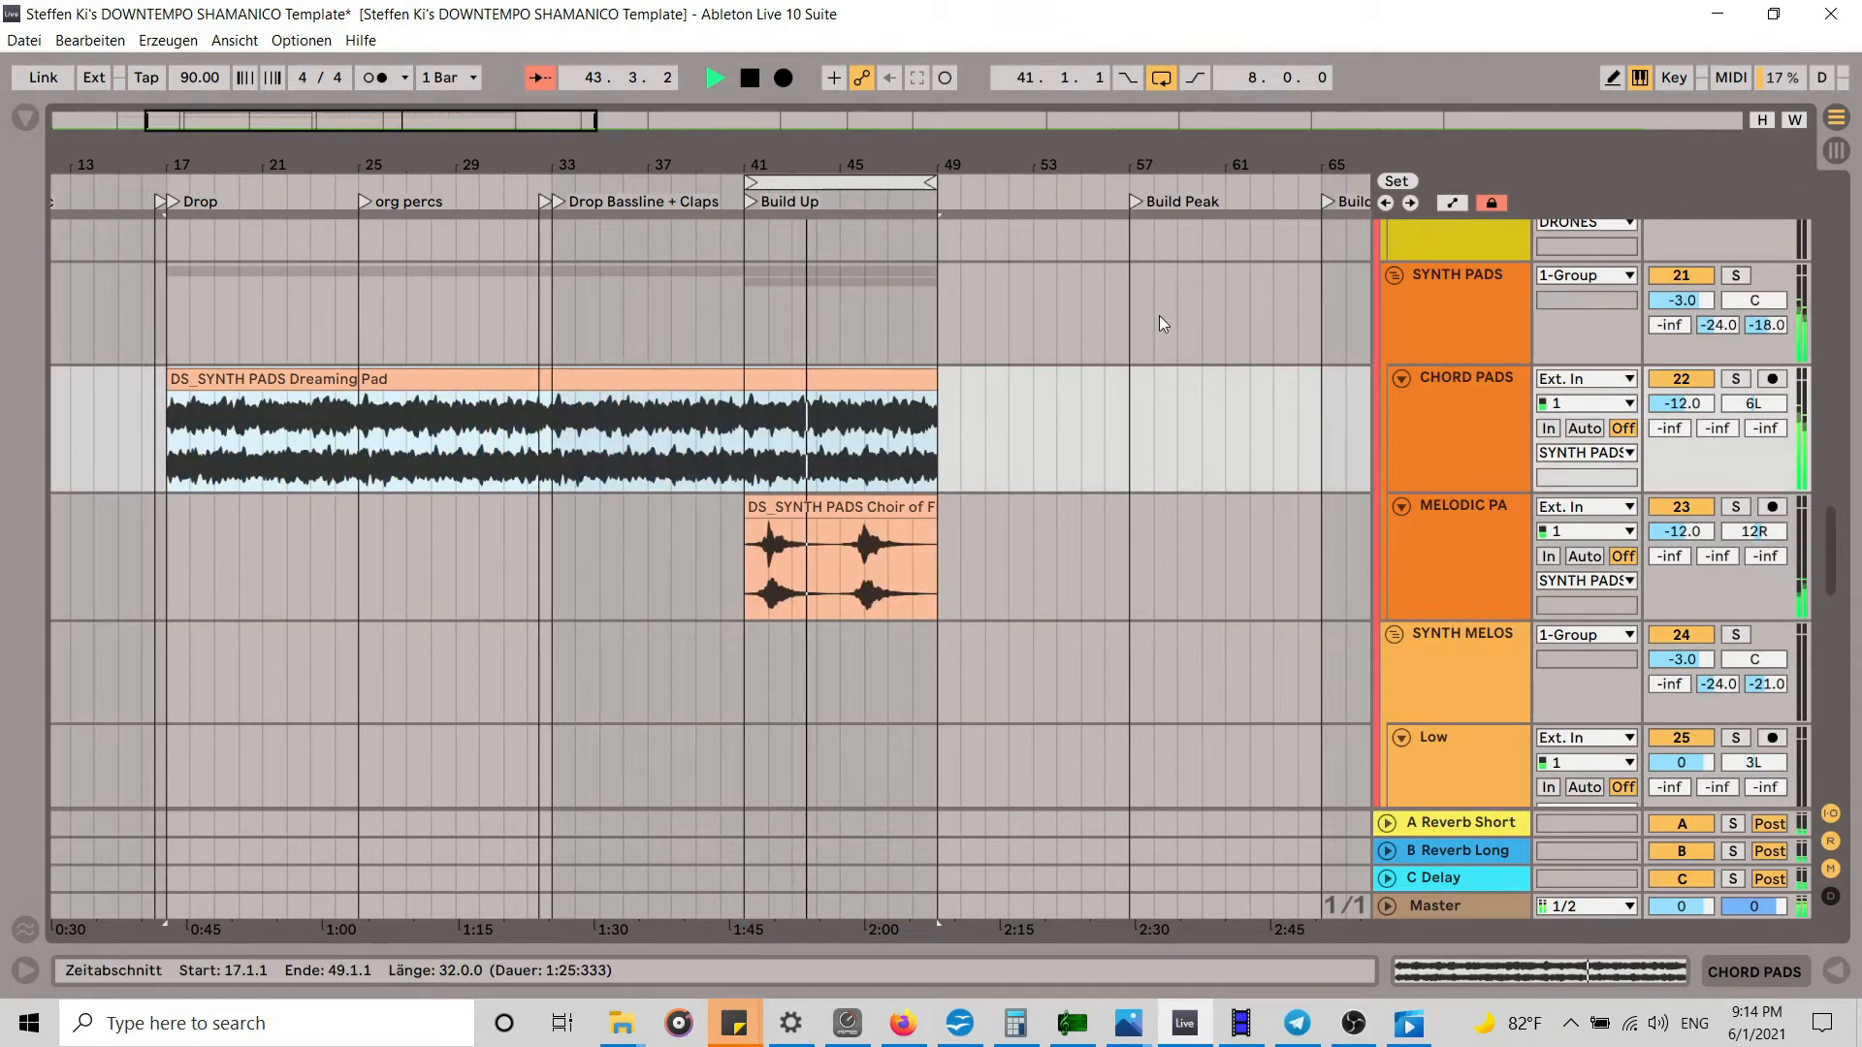
Step: In the session clips, launch DS_Shaker 4 on the Shaker track and copy the clip
{"action": "key", "text": "Tab"}
{"action": "left_click_drag", "start_coordinate": [1005, 928], "coordinate": [719, 928]}
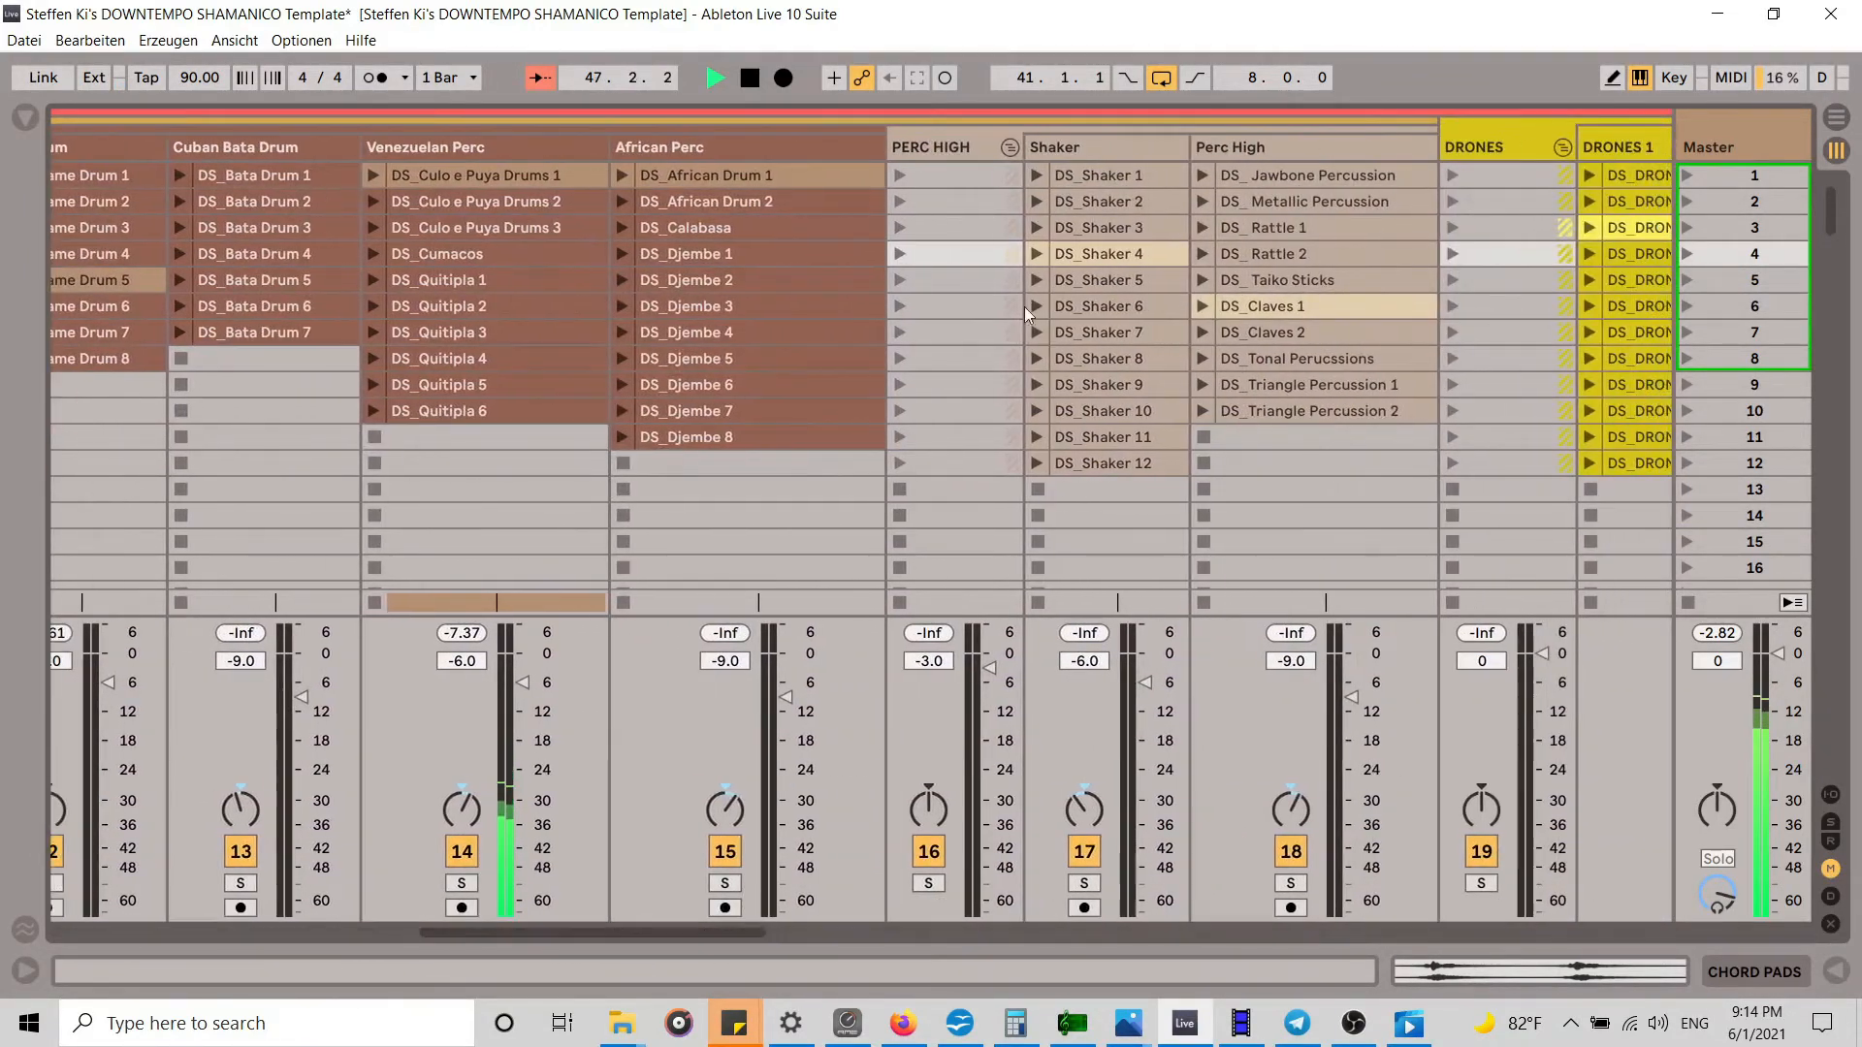
{"action": "left_click", "coordinate": [1032, 253]}
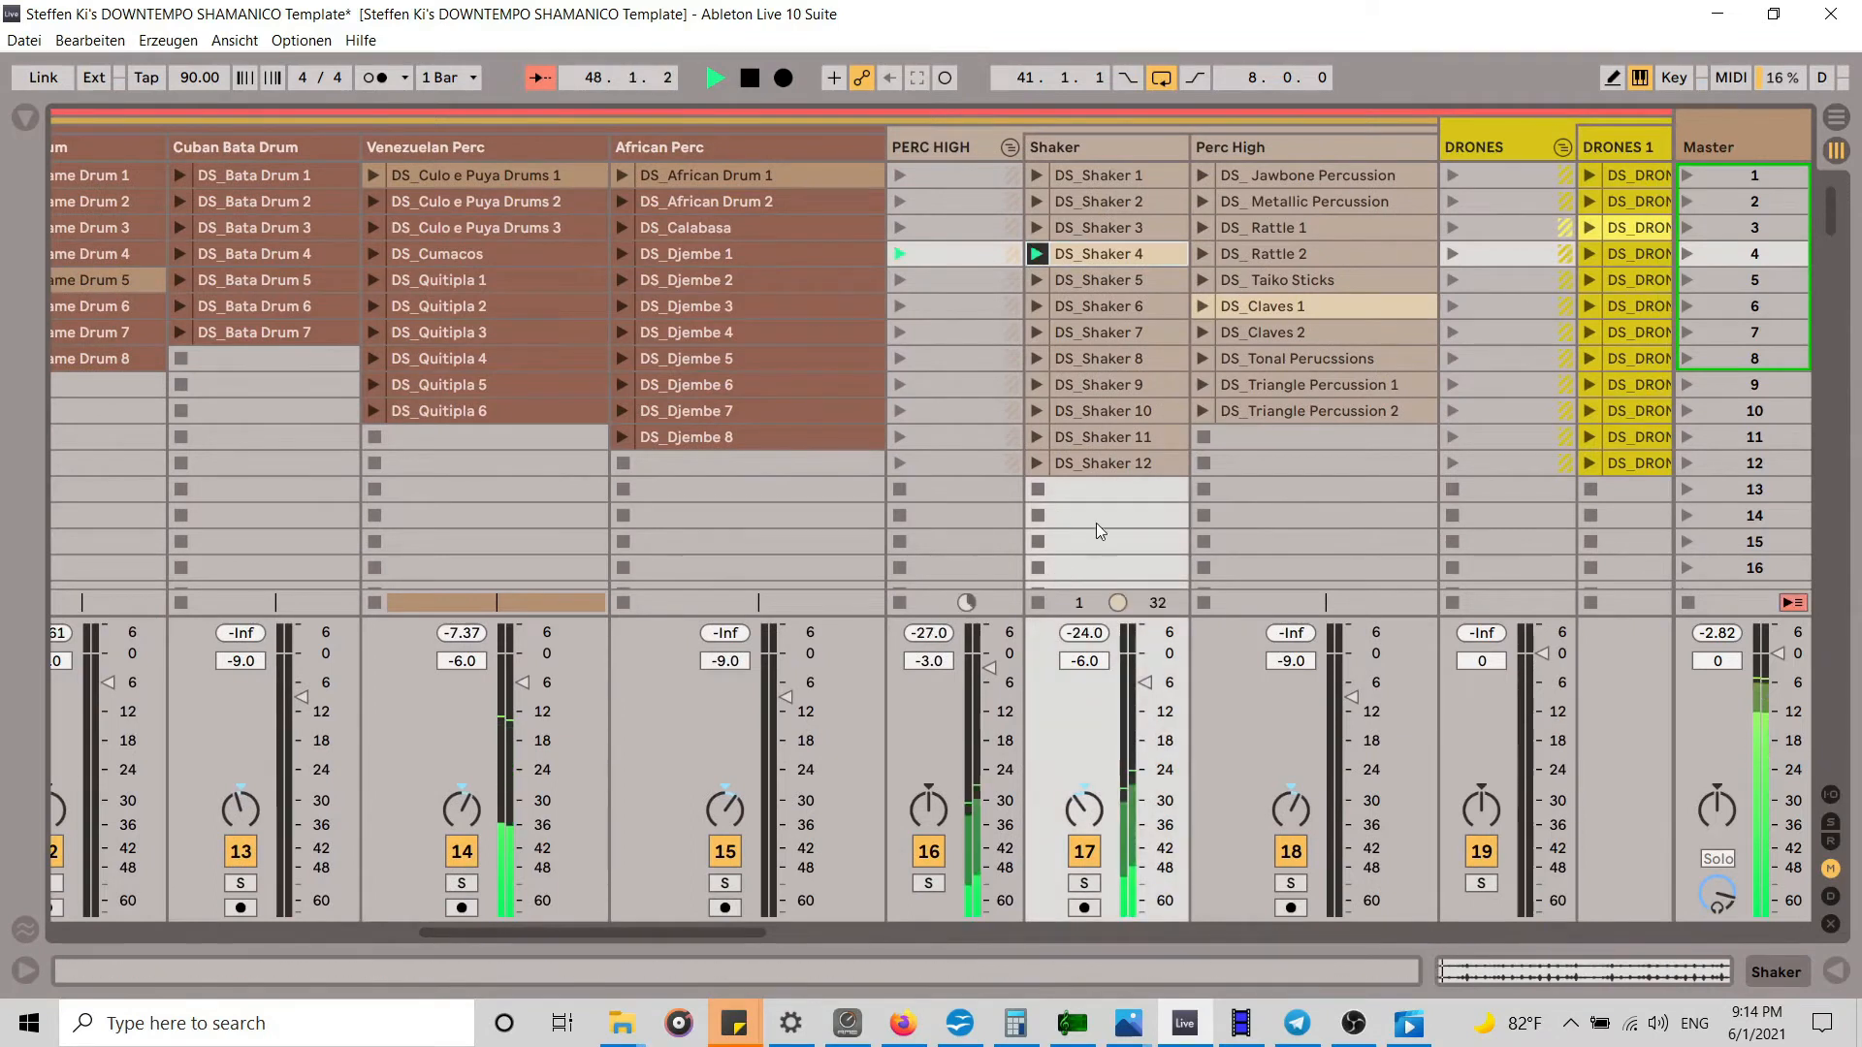
{"action": "right_click", "coordinate": [1106, 257]}
{"action": "left_click", "coordinate": [1133, 285]}
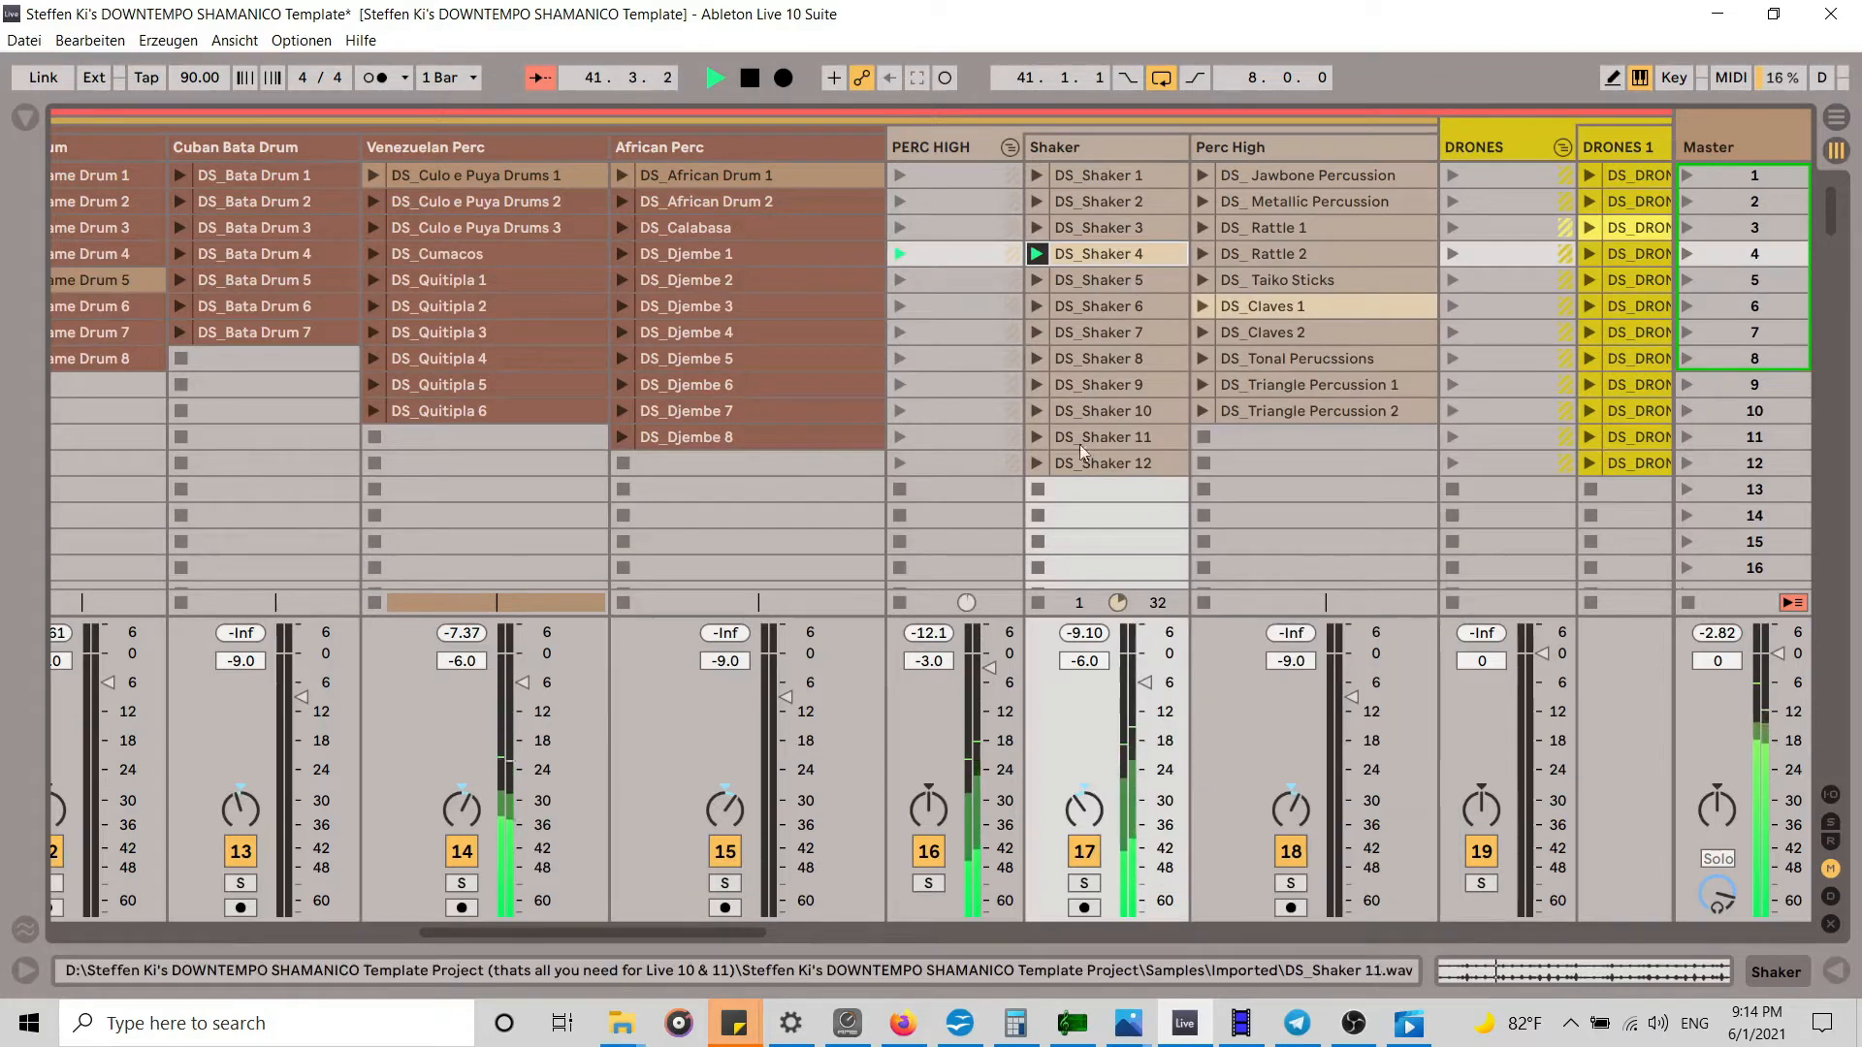
Step: Paste DS_Shaker 4 at bar 41 on the arrangement's Shaker track and restore arrangement playback
{"action": "key", "text": "Tab"}
{"action": "scroll", "coordinate": [902, 509], "scroll_direction": "up", "scroll_amount": 5}
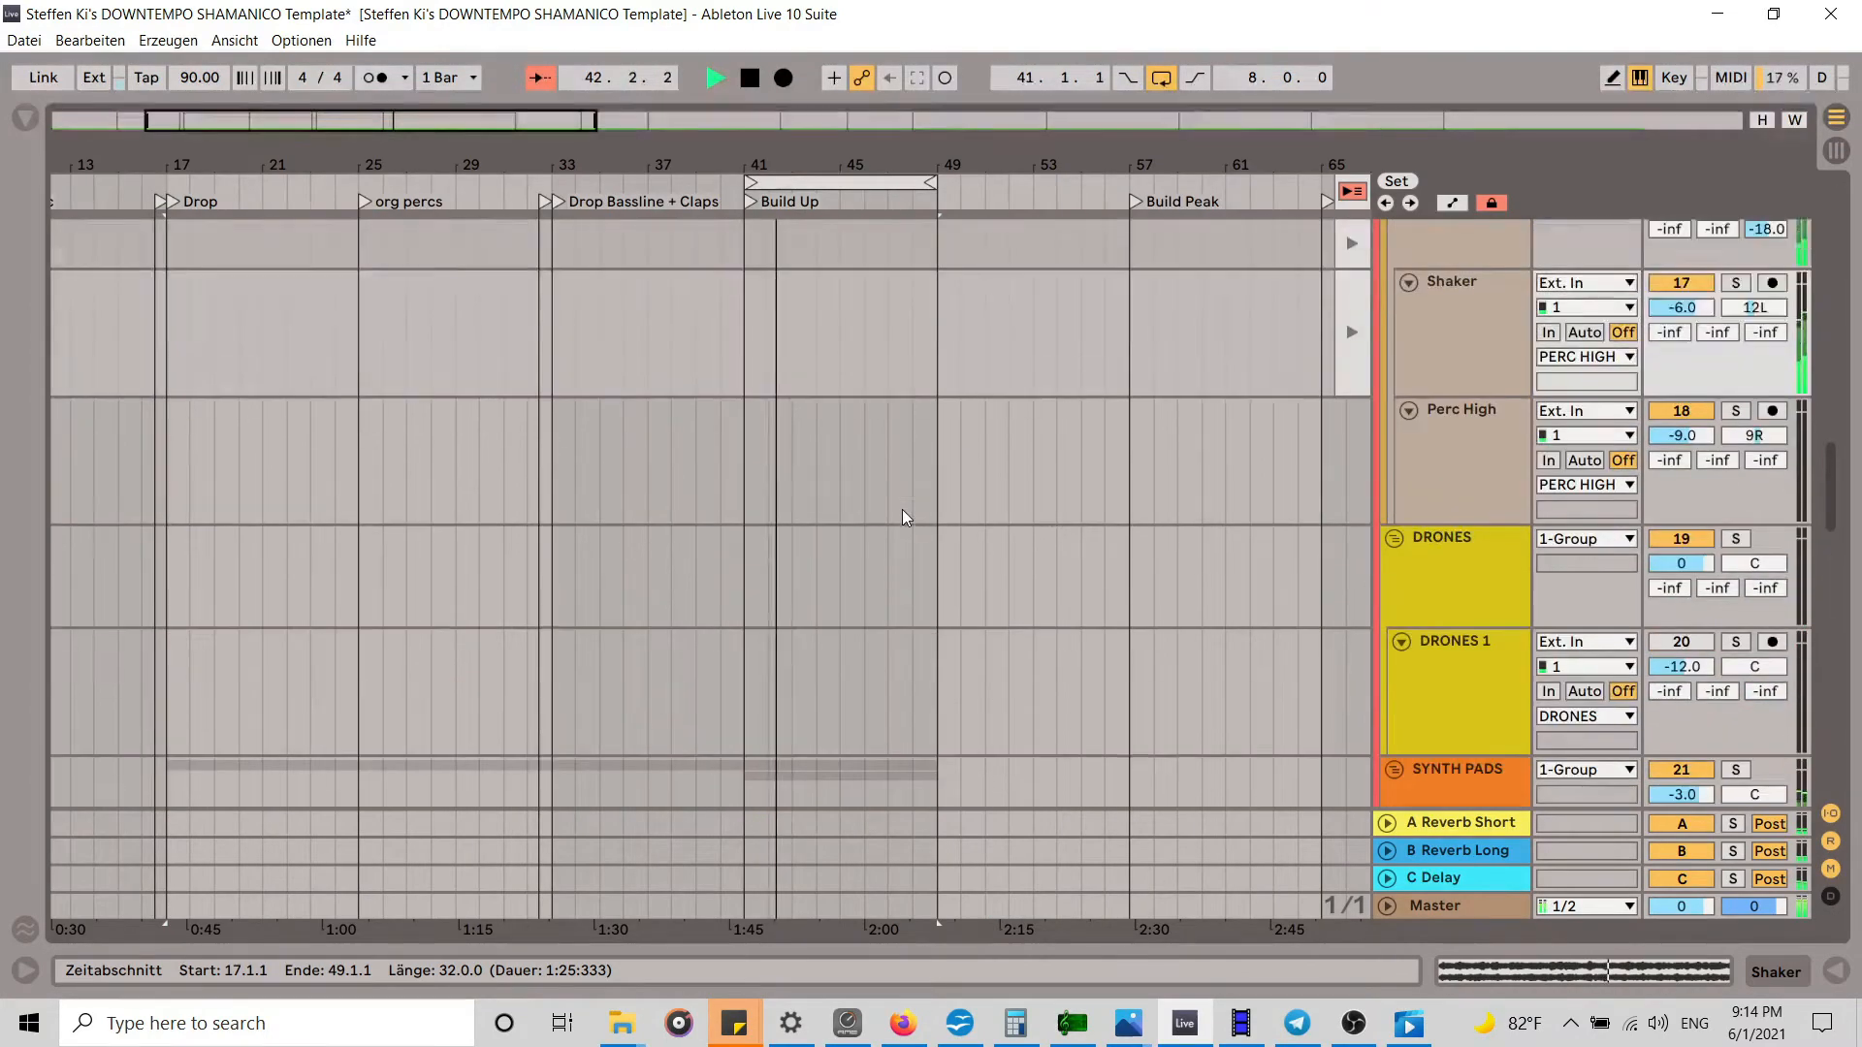
{"action": "left_click", "coordinate": [749, 491]}
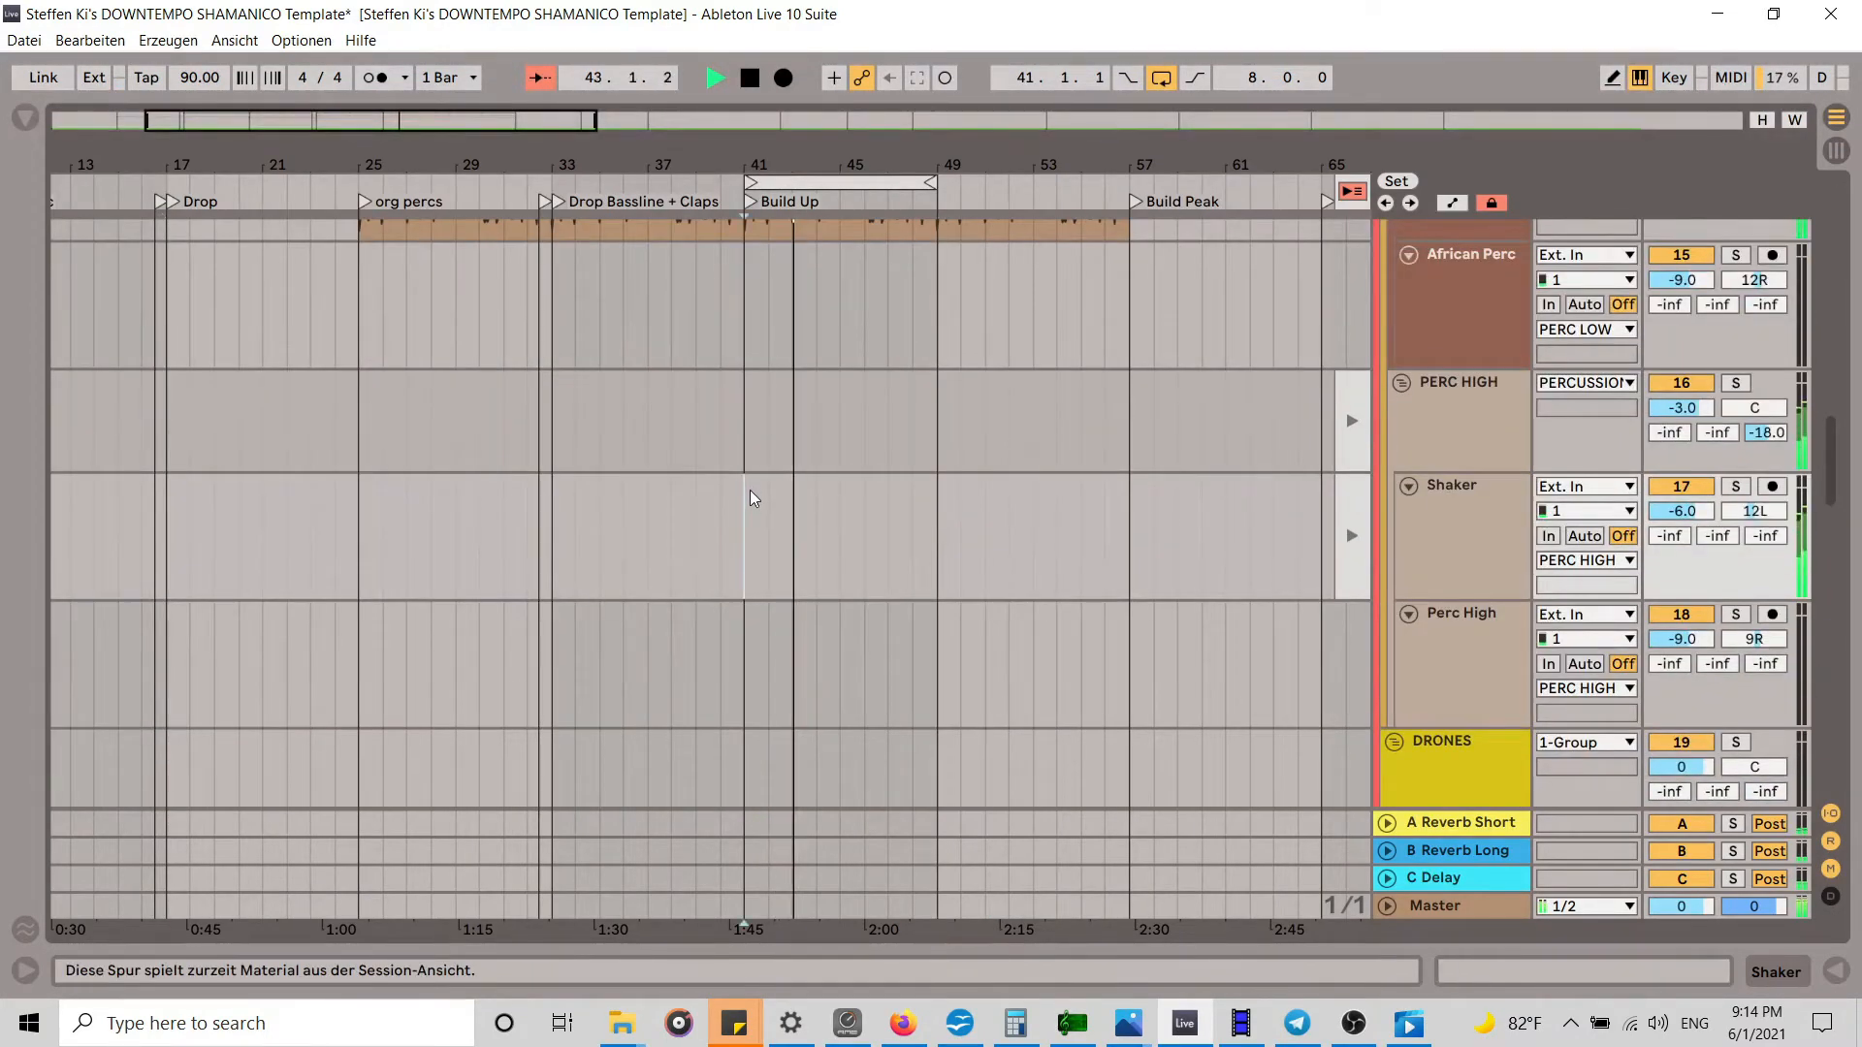
{"action": "key", "text": "ctrl+v"}
{"action": "left_click", "coordinate": [1353, 193]}
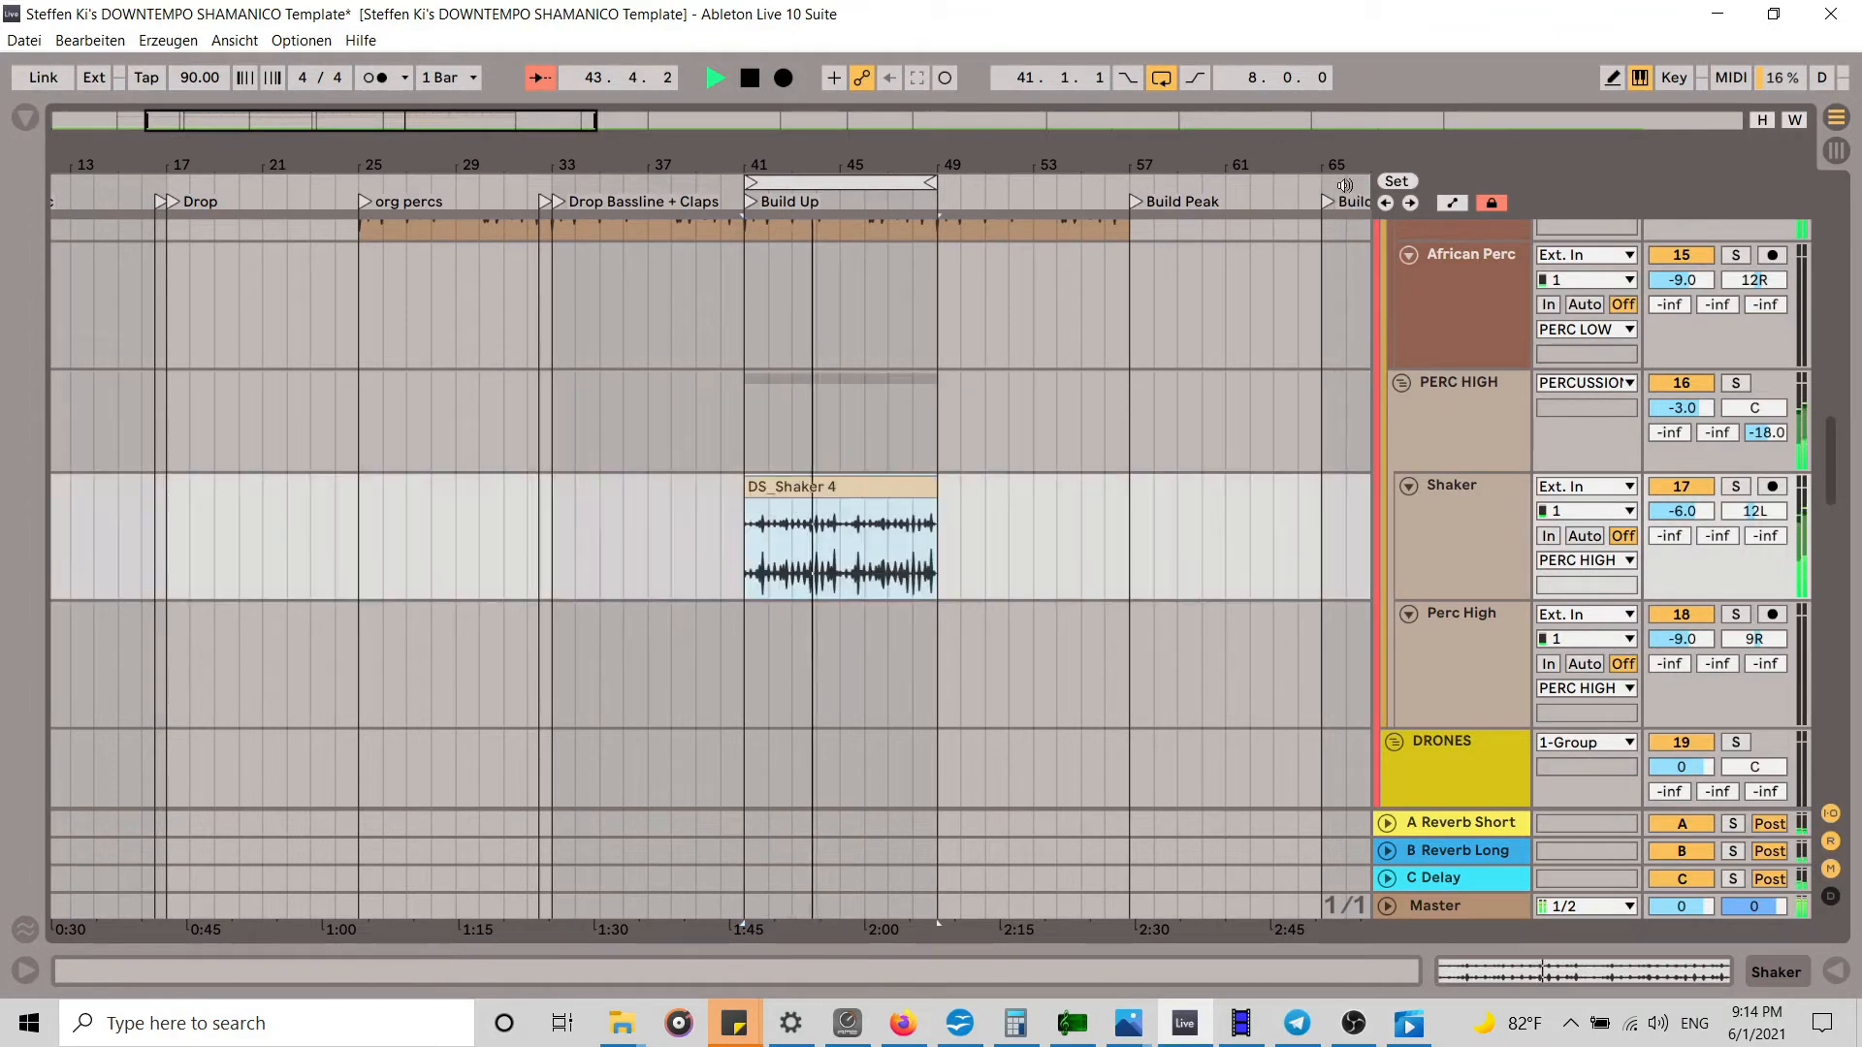
Step: Move the arrangement's loop range to bars 49 to 57, just before Build Peak
{"action": "scroll", "coordinate": [1054, 441], "scroll_direction": "up", "scroll_amount": 1}
{"action": "scroll", "coordinate": [1054, 435], "scroll_direction": "up", "scroll_amount": 3}
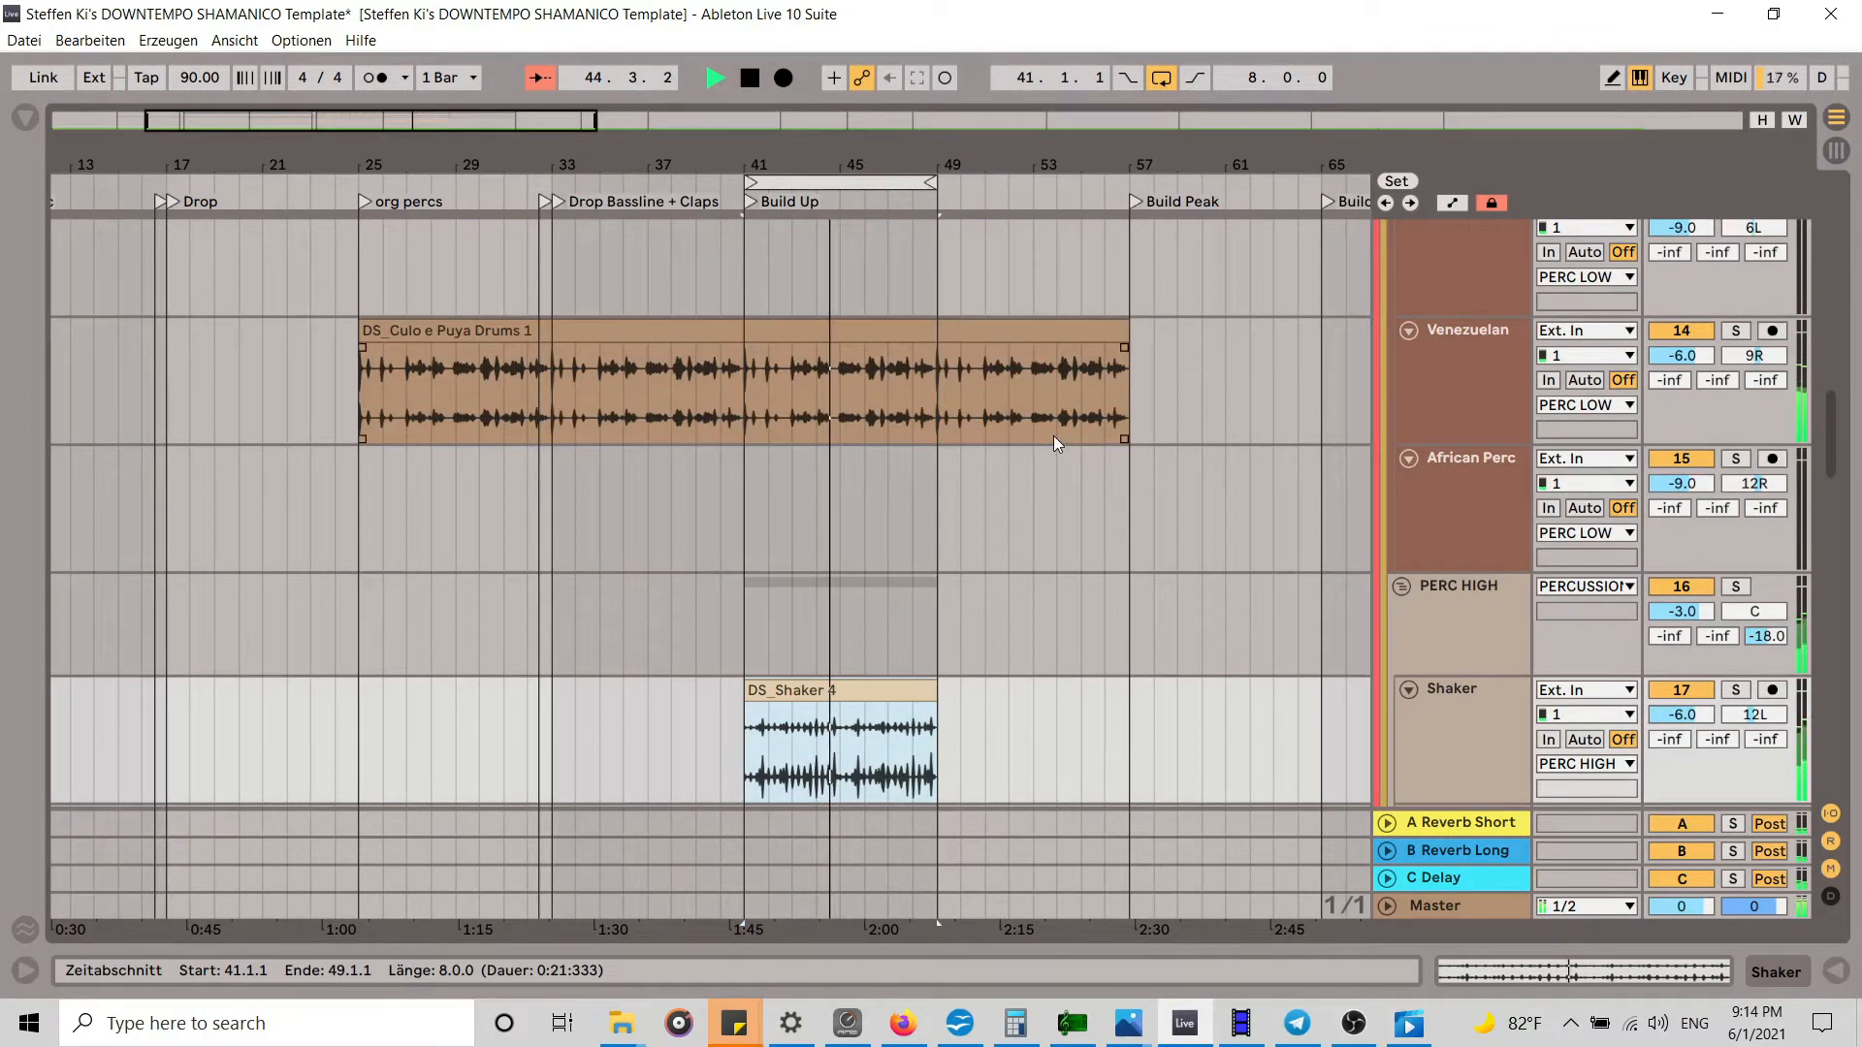
{"action": "scroll", "coordinate": [1053, 434], "scroll_direction": "down", "scroll_amount": 4}
{"action": "scroll", "coordinate": [1028, 442], "scroll_direction": "up", "scroll_amount": 8}
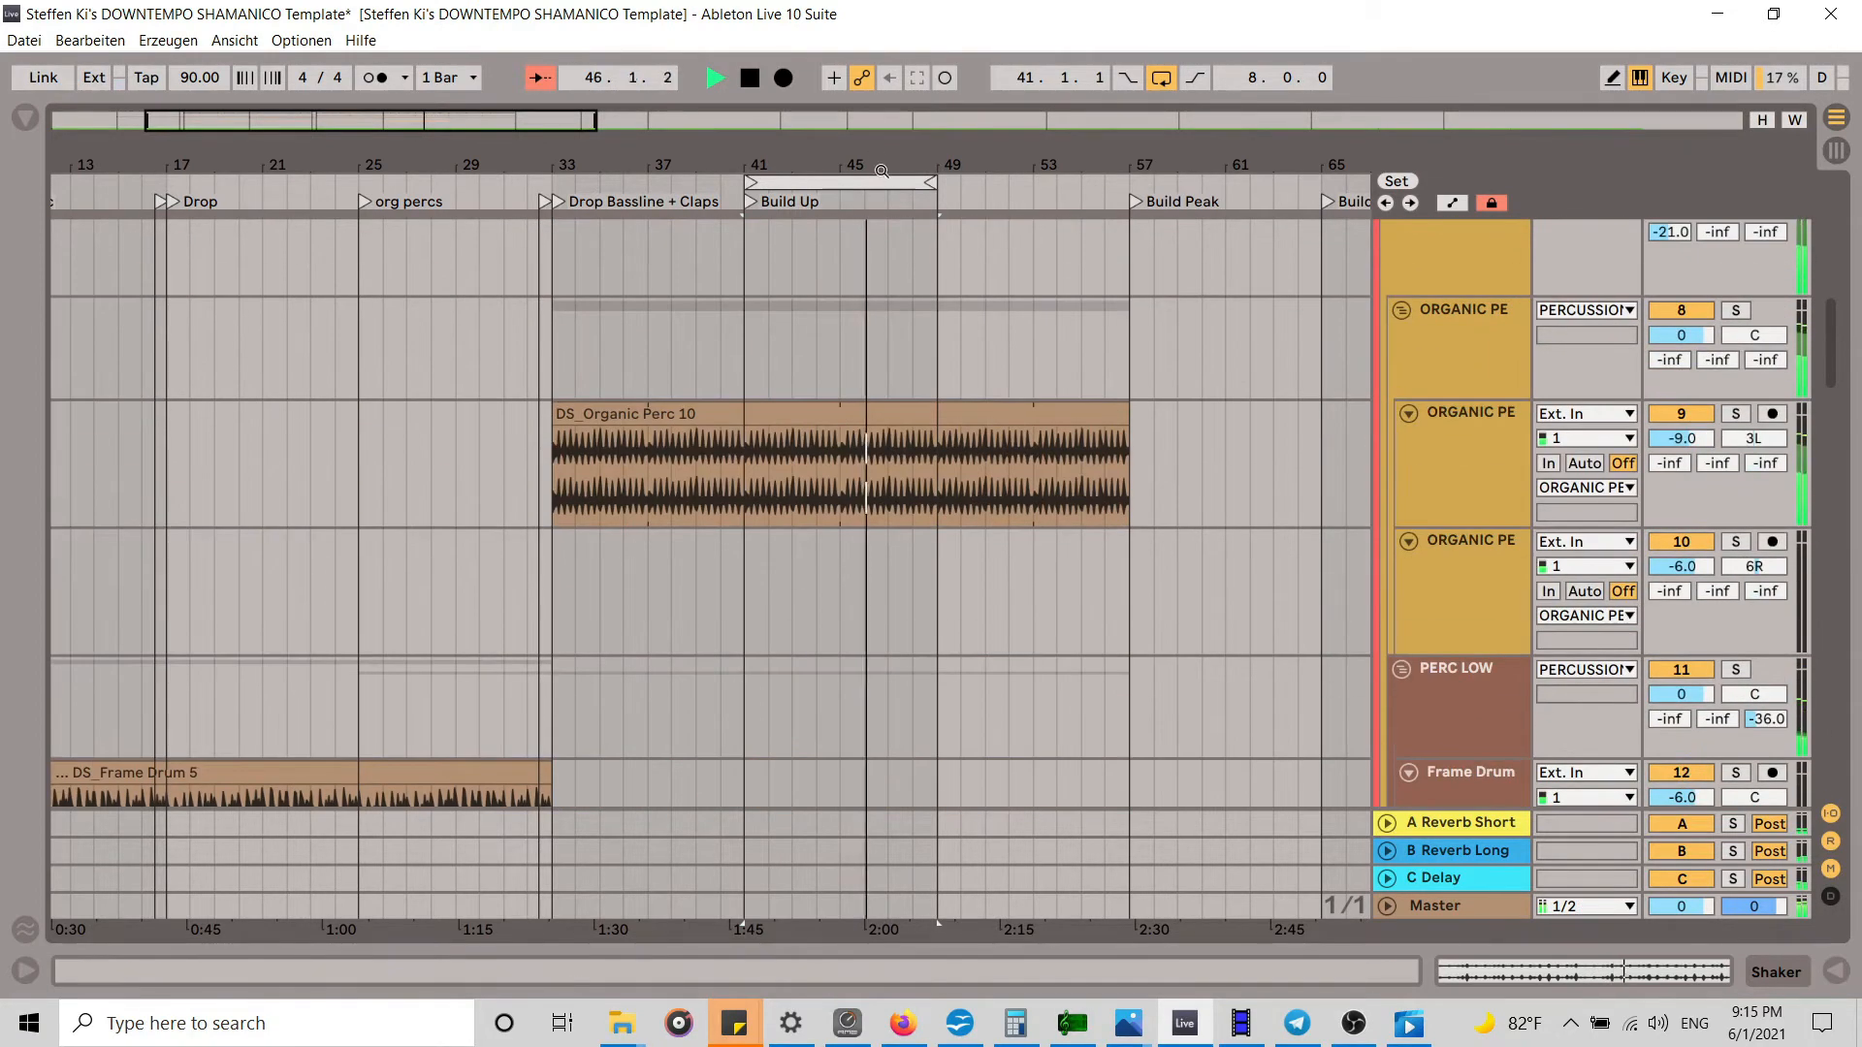
{"action": "left_click_drag", "start_coordinate": [875, 182], "coordinate": [1069, 182]}
Step: Extend the DS_Shaker 4, DS_SYNTH PADS Dreaming Pad and DS_SYNTH PADS Choir of Fiths Pad clips to bar 57
{"action": "scroll", "coordinate": [1071, 456], "scroll_direction": "down", "scroll_amount": 1}
{"action": "scroll", "coordinate": [1036, 452], "scroll_direction": "down", "scroll_amount": 4}
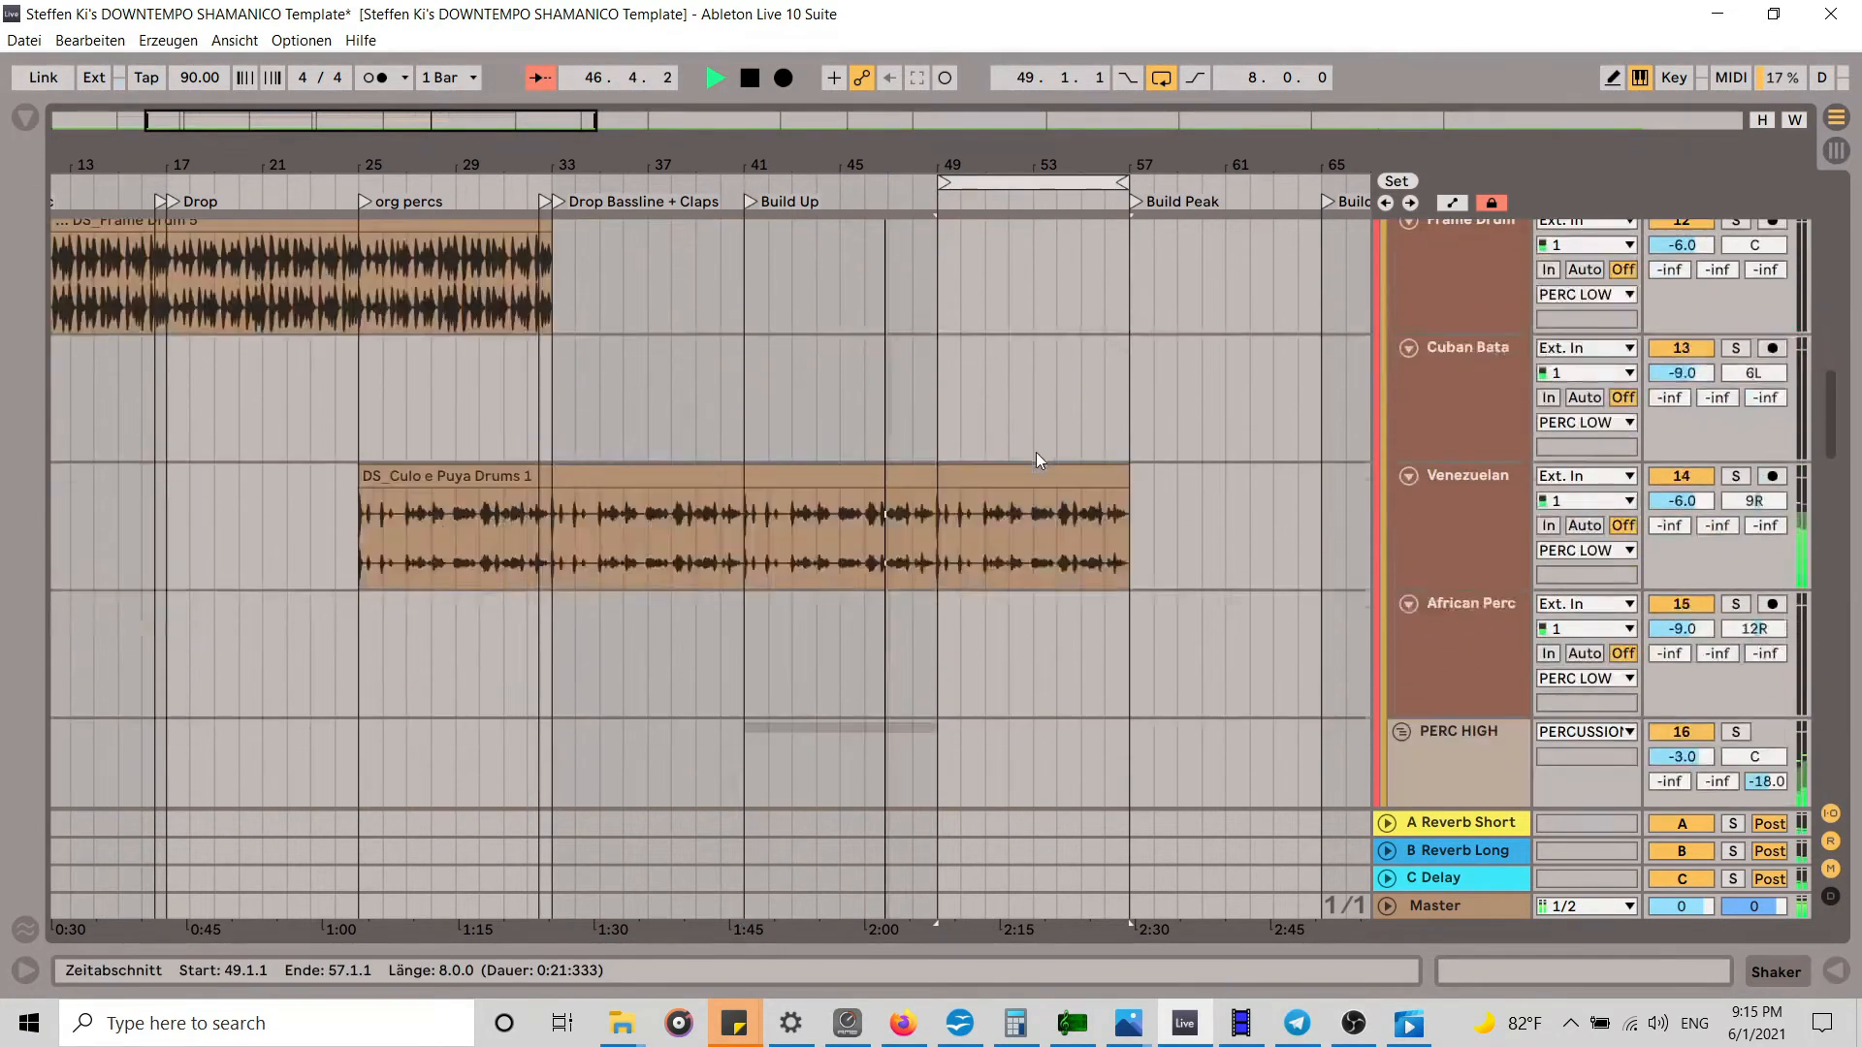
{"action": "scroll", "coordinate": [1038, 452], "scroll_direction": "down", "scroll_amount": 4}
{"action": "left_click_drag", "start_coordinate": [938, 409], "coordinate": [1129, 411]}
{"action": "scroll", "coordinate": [963, 463], "scroll_direction": "down", "scroll_amount": 8}
{"action": "left_click_drag", "start_coordinate": [934, 545], "coordinate": [1129, 545]}
{"action": "left_click_drag", "start_coordinate": [939, 675], "coordinate": [1129, 678]}
Step: In the session clips, audition DS_DRONES_Echoes from the Forest Pad and set the DRONES 1 track volume to -15 dB
{"action": "scroll", "coordinate": [1051, 636], "scroll_direction": "down", "scroll_amount": 8}
{"action": "scroll", "coordinate": [1176, 603], "scroll_direction": "down", "scroll_amount": 3}
{"action": "left_click_drag", "start_coordinate": [1831, 633], "coordinate": [1855, 575]}
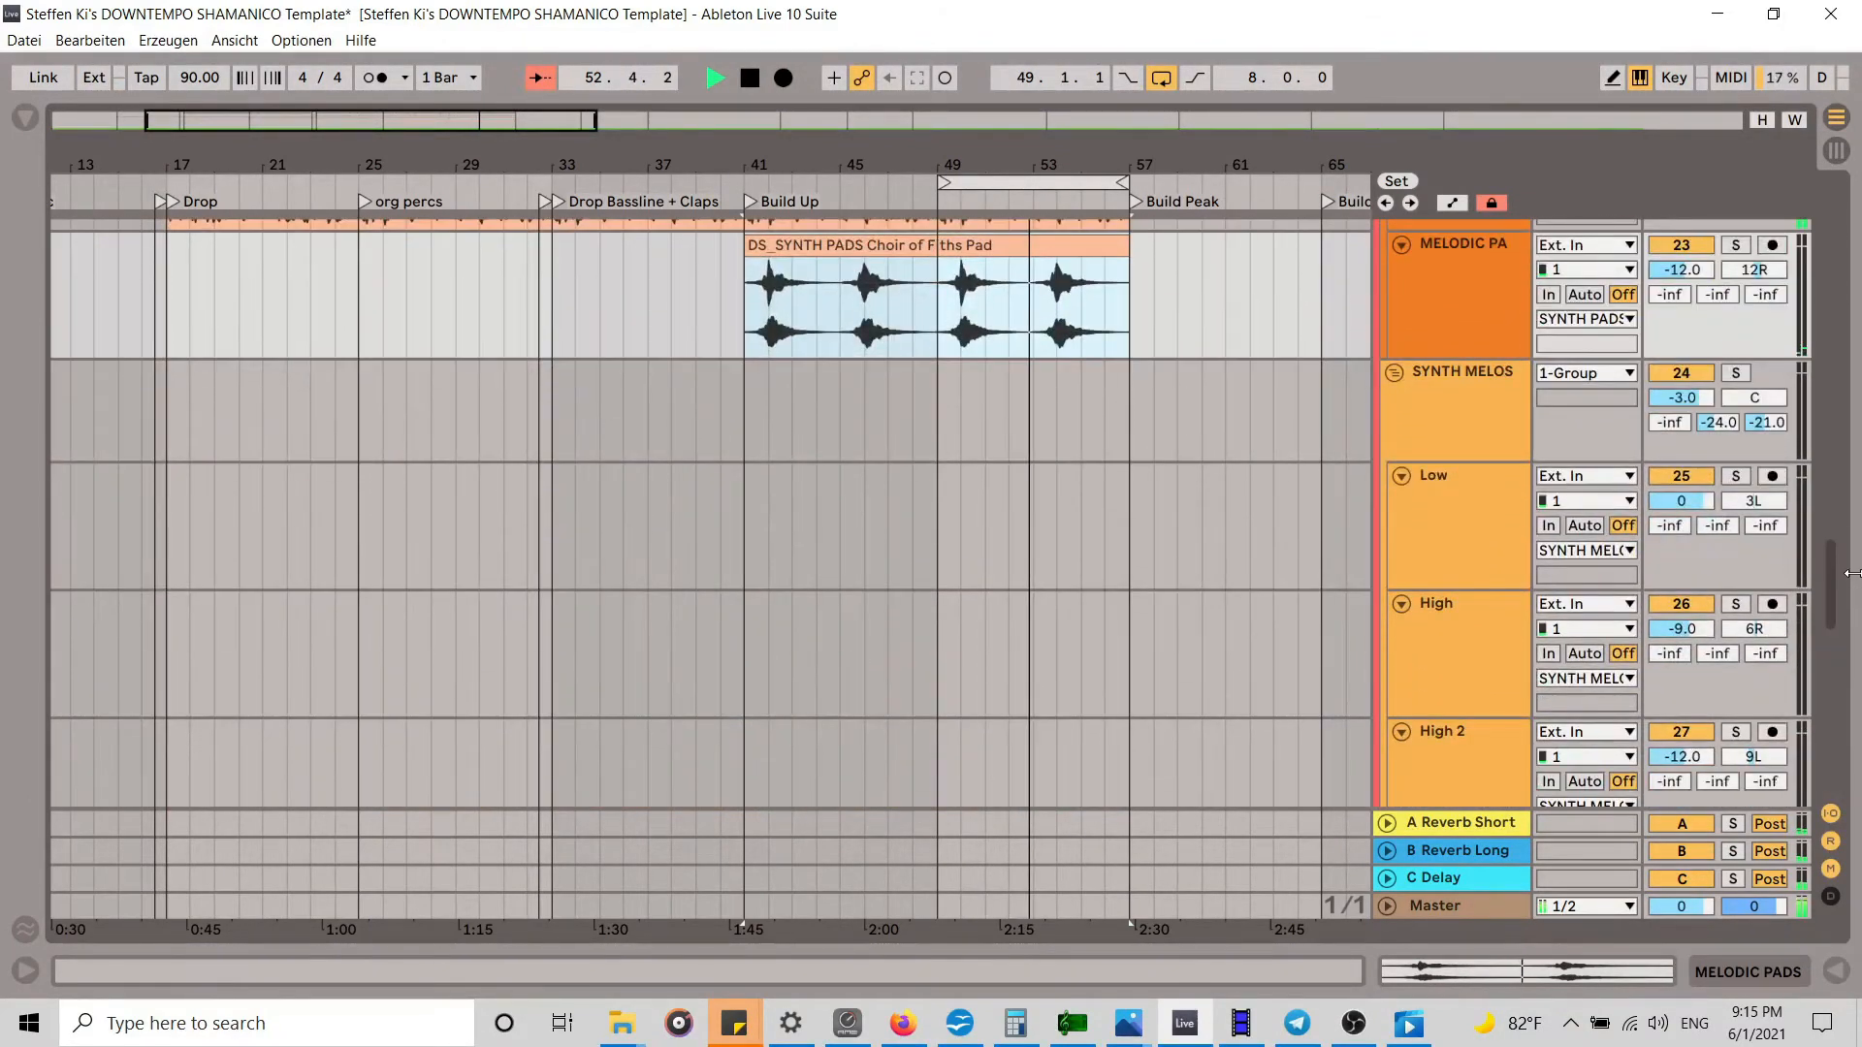
{"action": "key", "text": "Tab"}
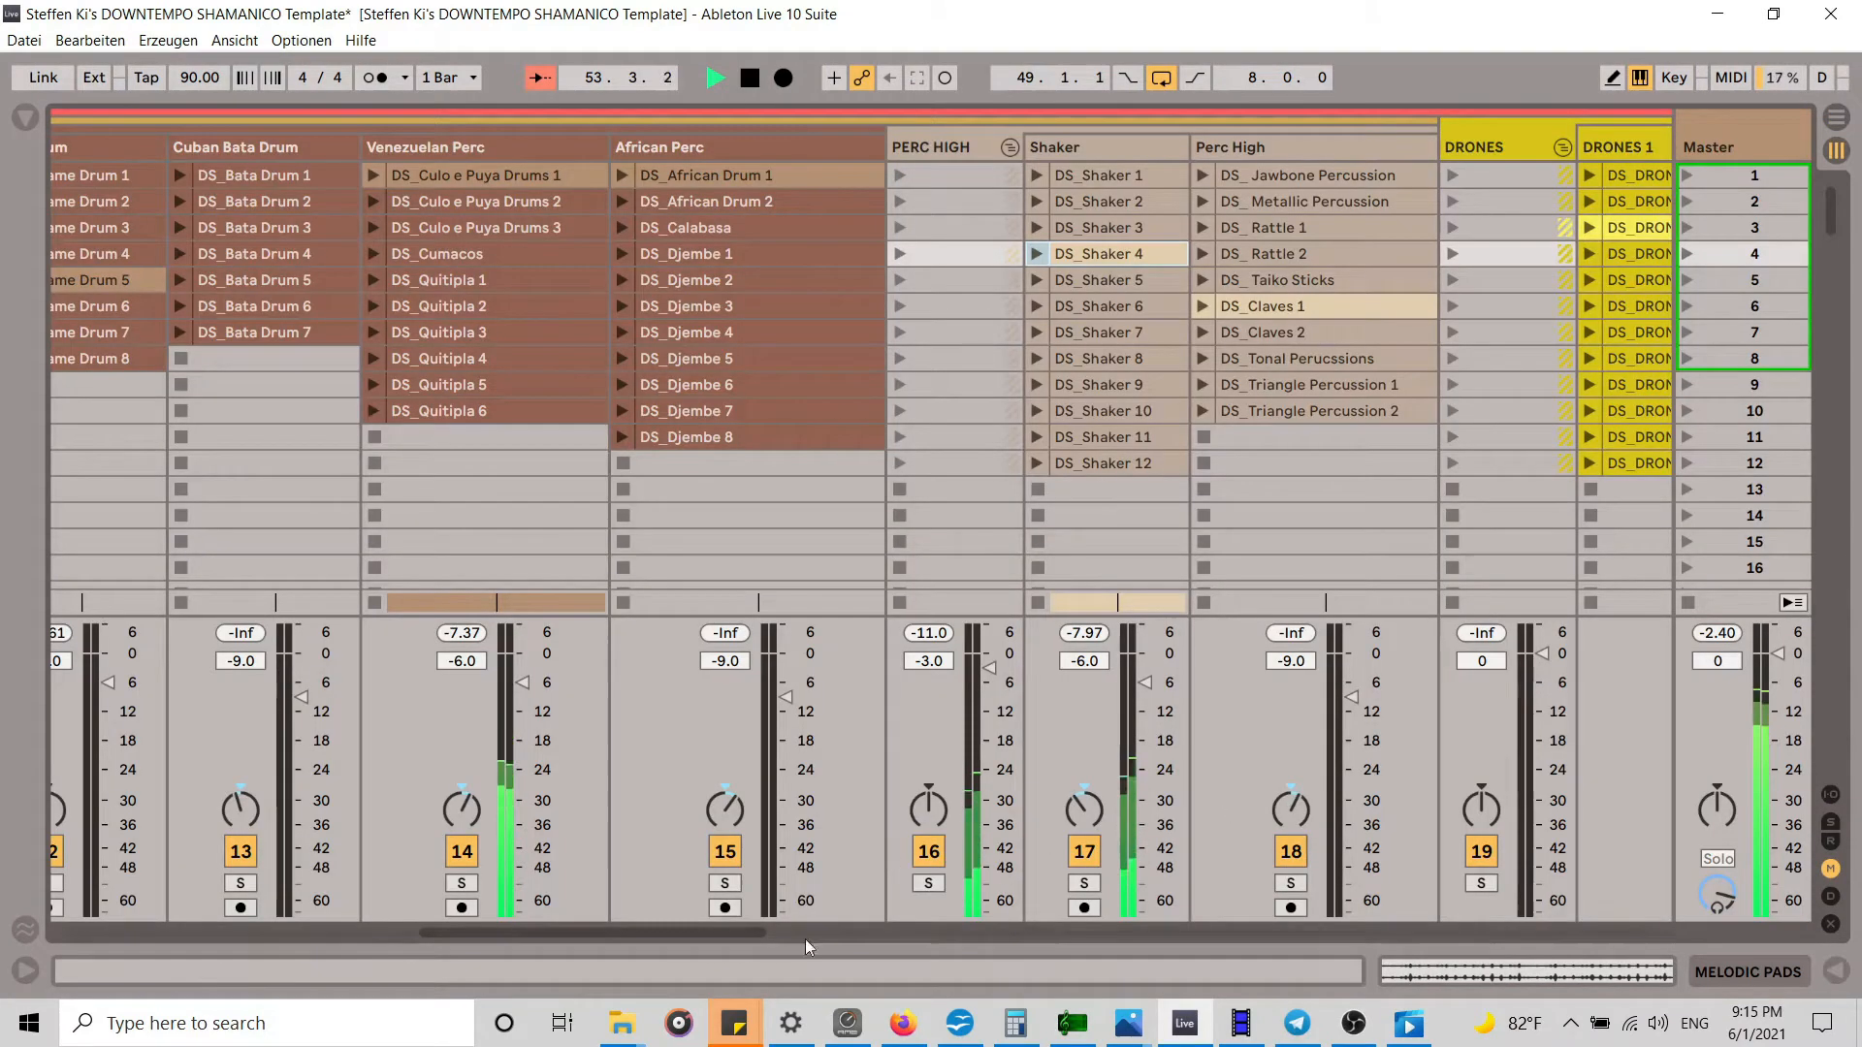
{"action": "left_click_drag", "start_coordinate": [737, 931], "coordinate": [917, 848]}
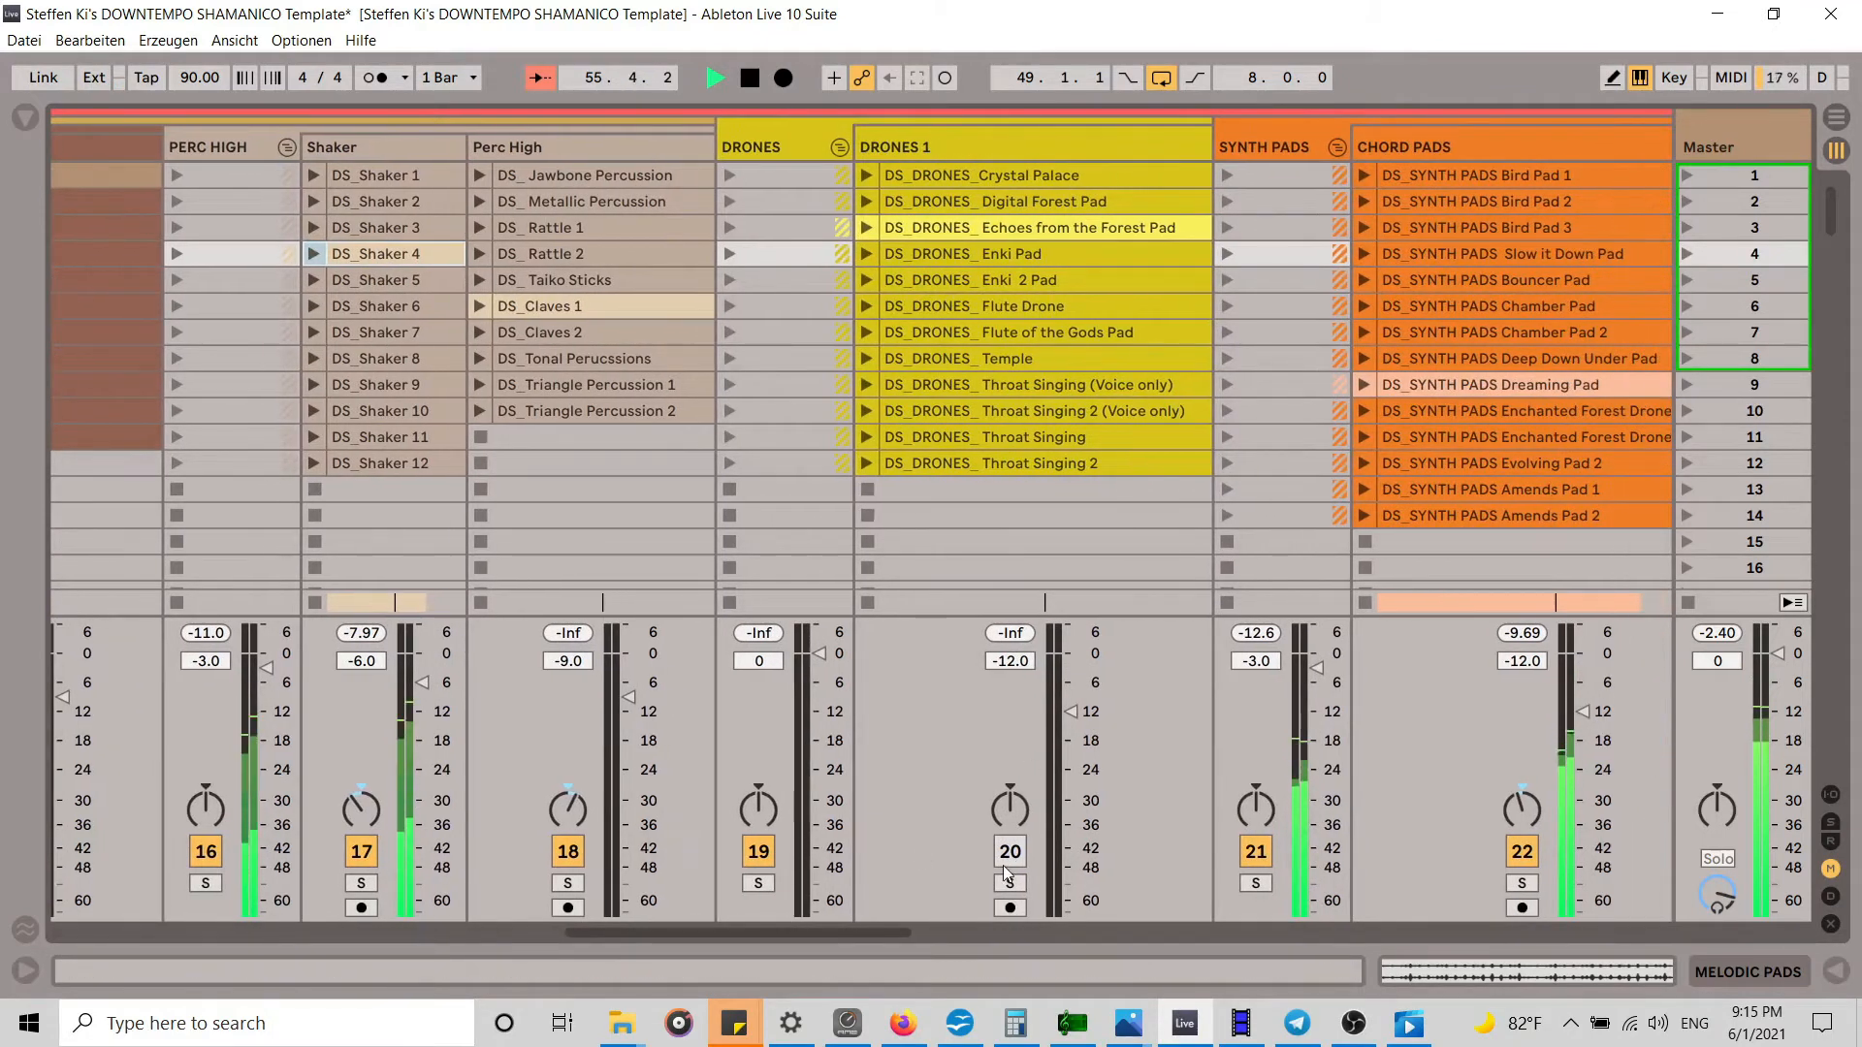
{"action": "left_click", "coordinate": [865, 227]}
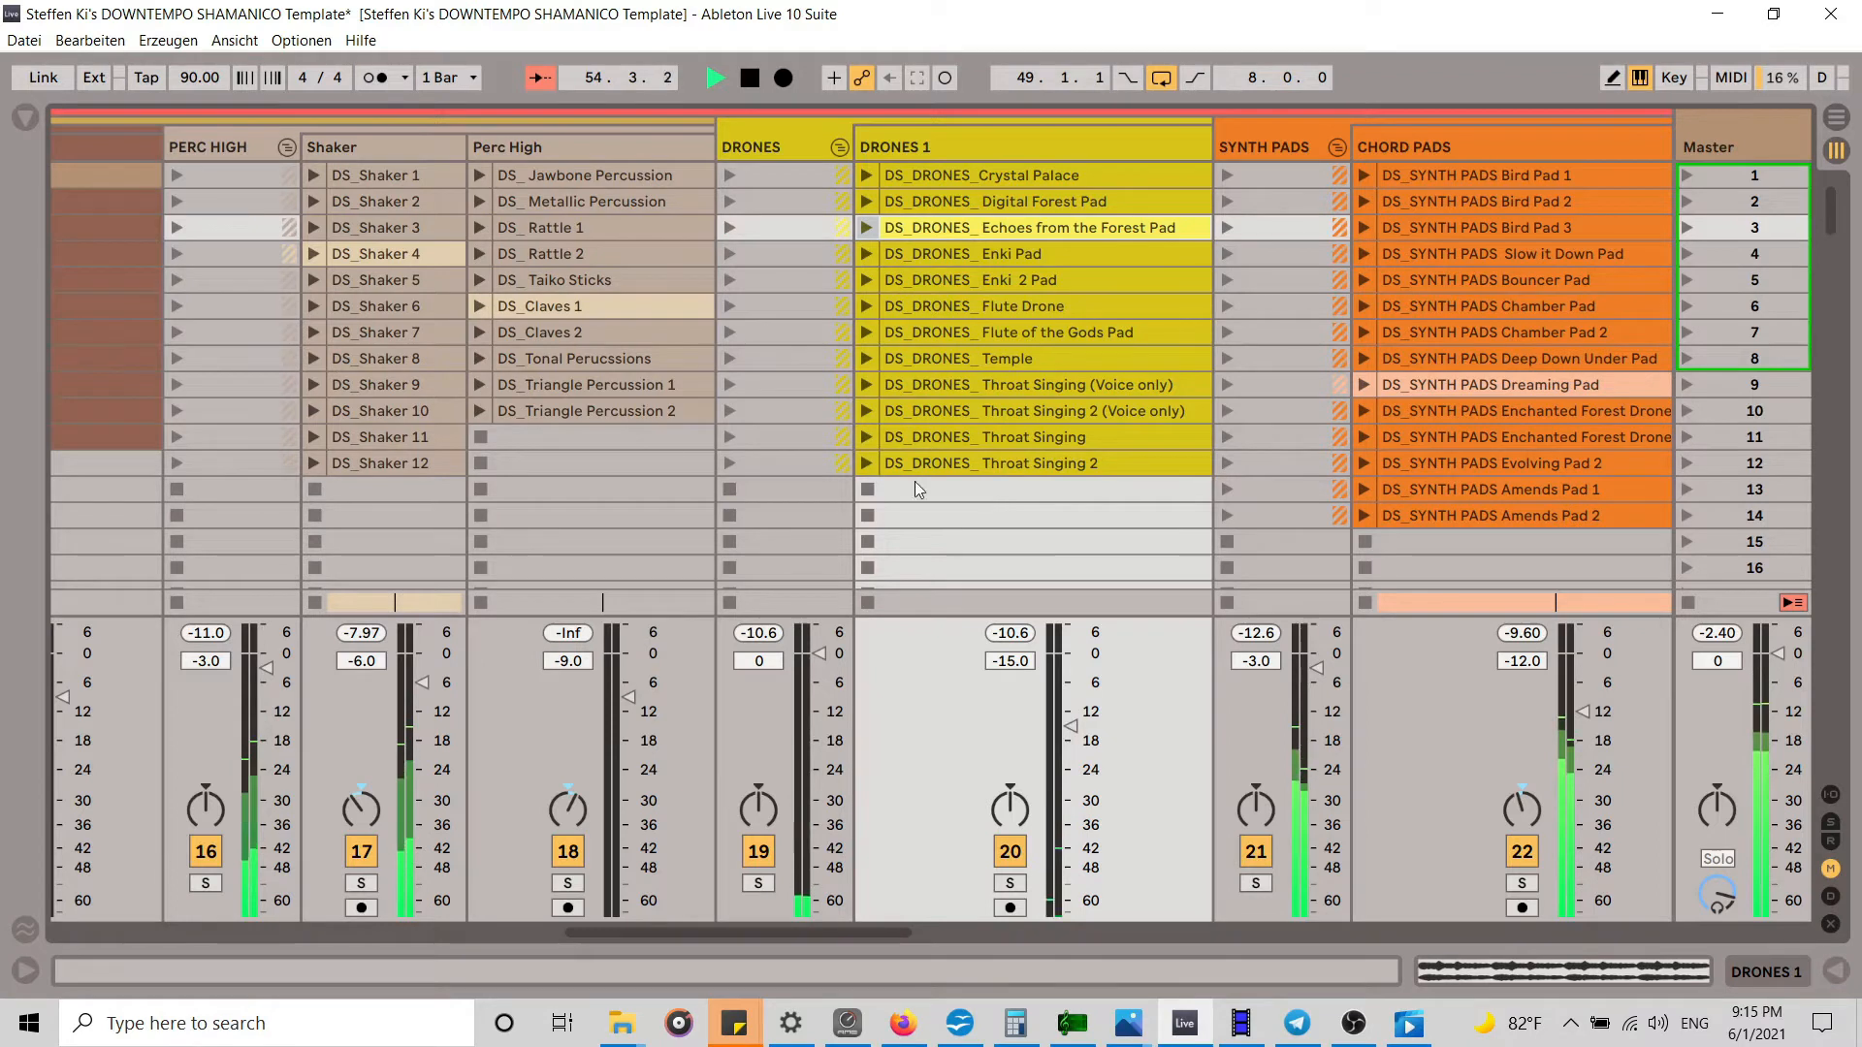
Step: Launch DS_Organic Perc 24 on ORGANIC PERC 2, set the track volume to -9 dB, and copy the clip
{"action": "left_click_drag", "start_coordinate": [811, 929], "coordinate": [502, 958]}
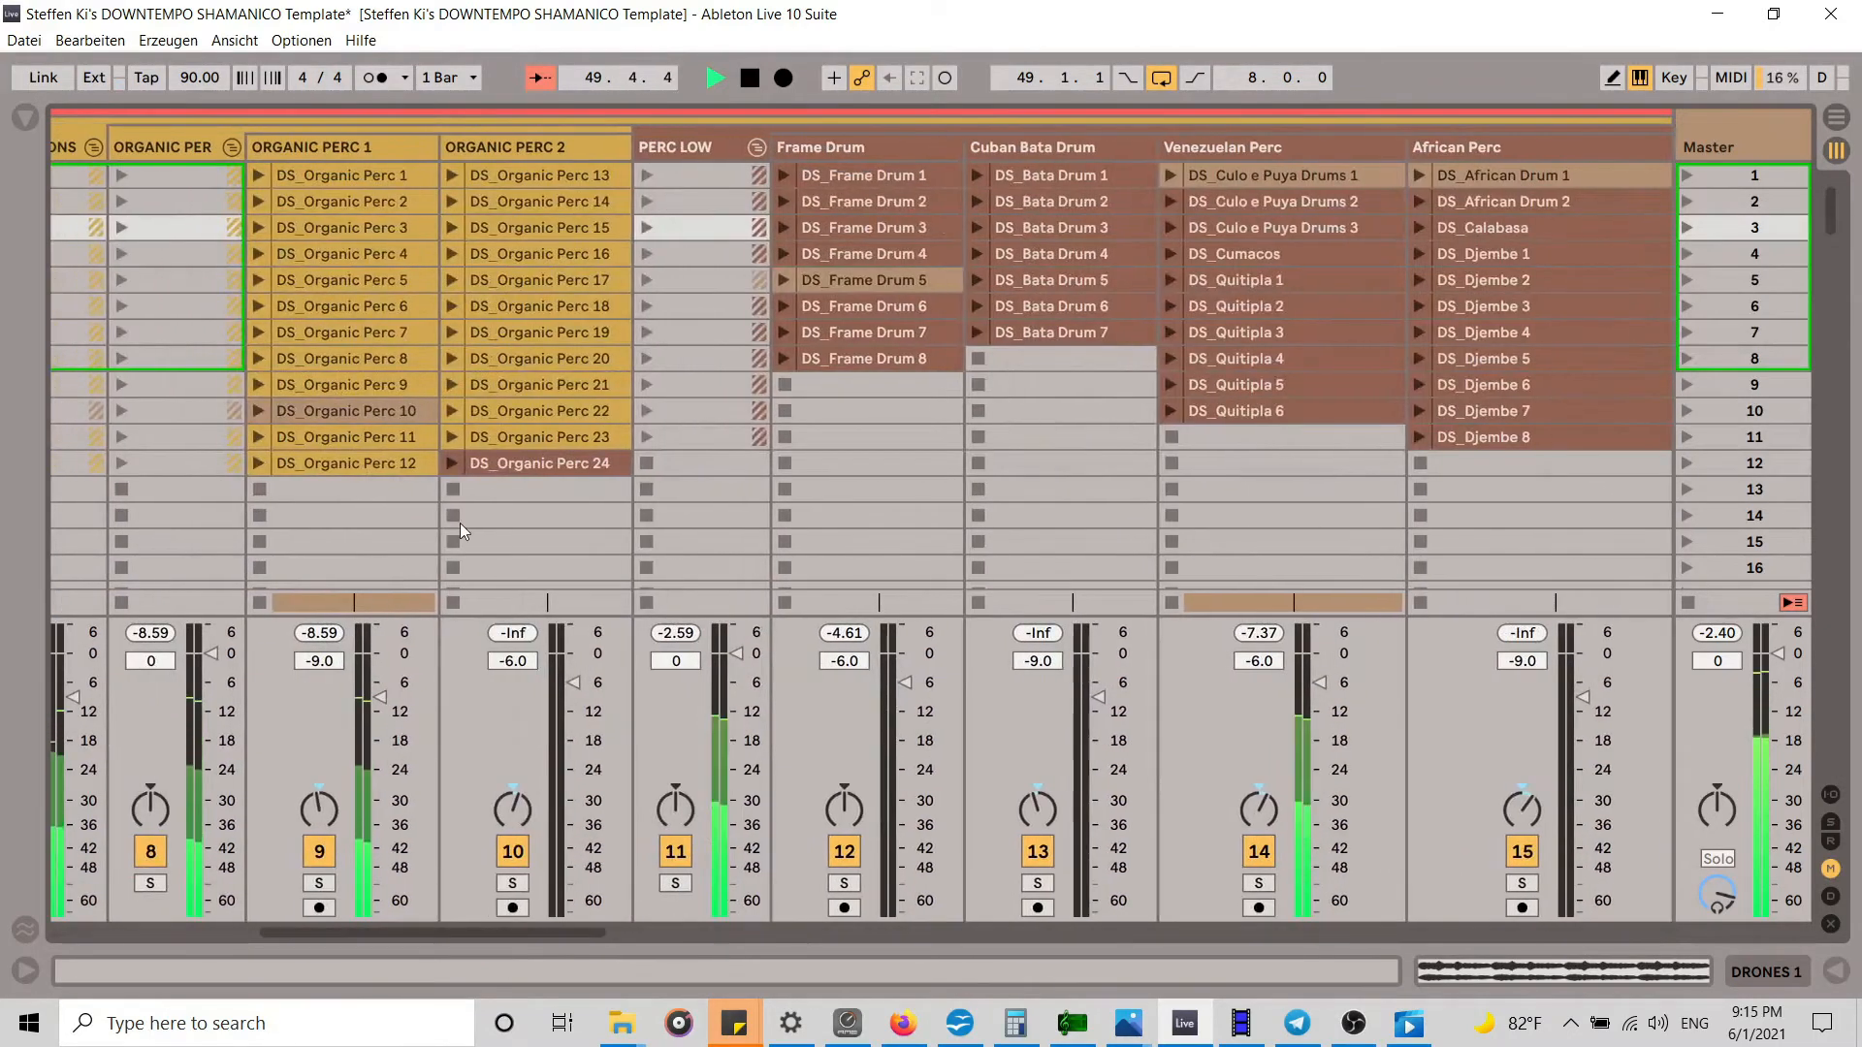
{"action": "left_click", "coordinate": [452, 462]}
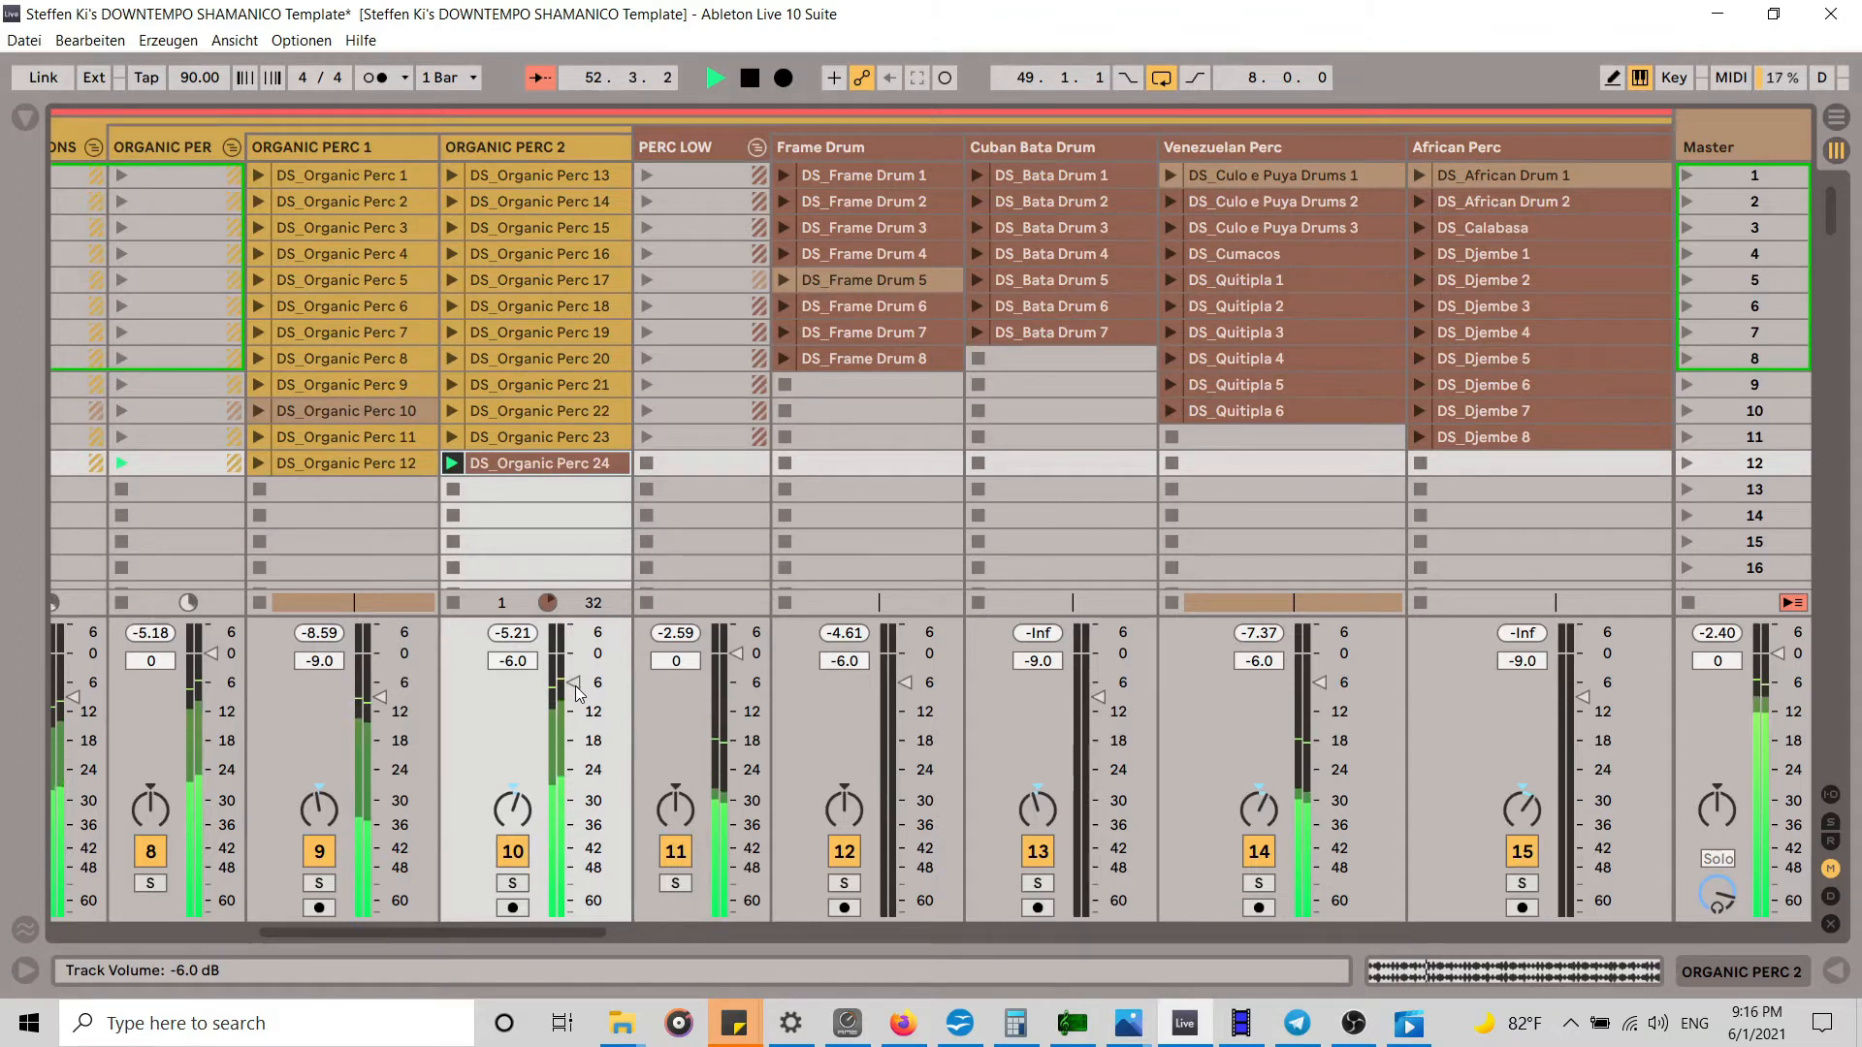
{"action": "left_click_drag", "start_coordinate": [573, 685], "coordinate": [573, 691]}
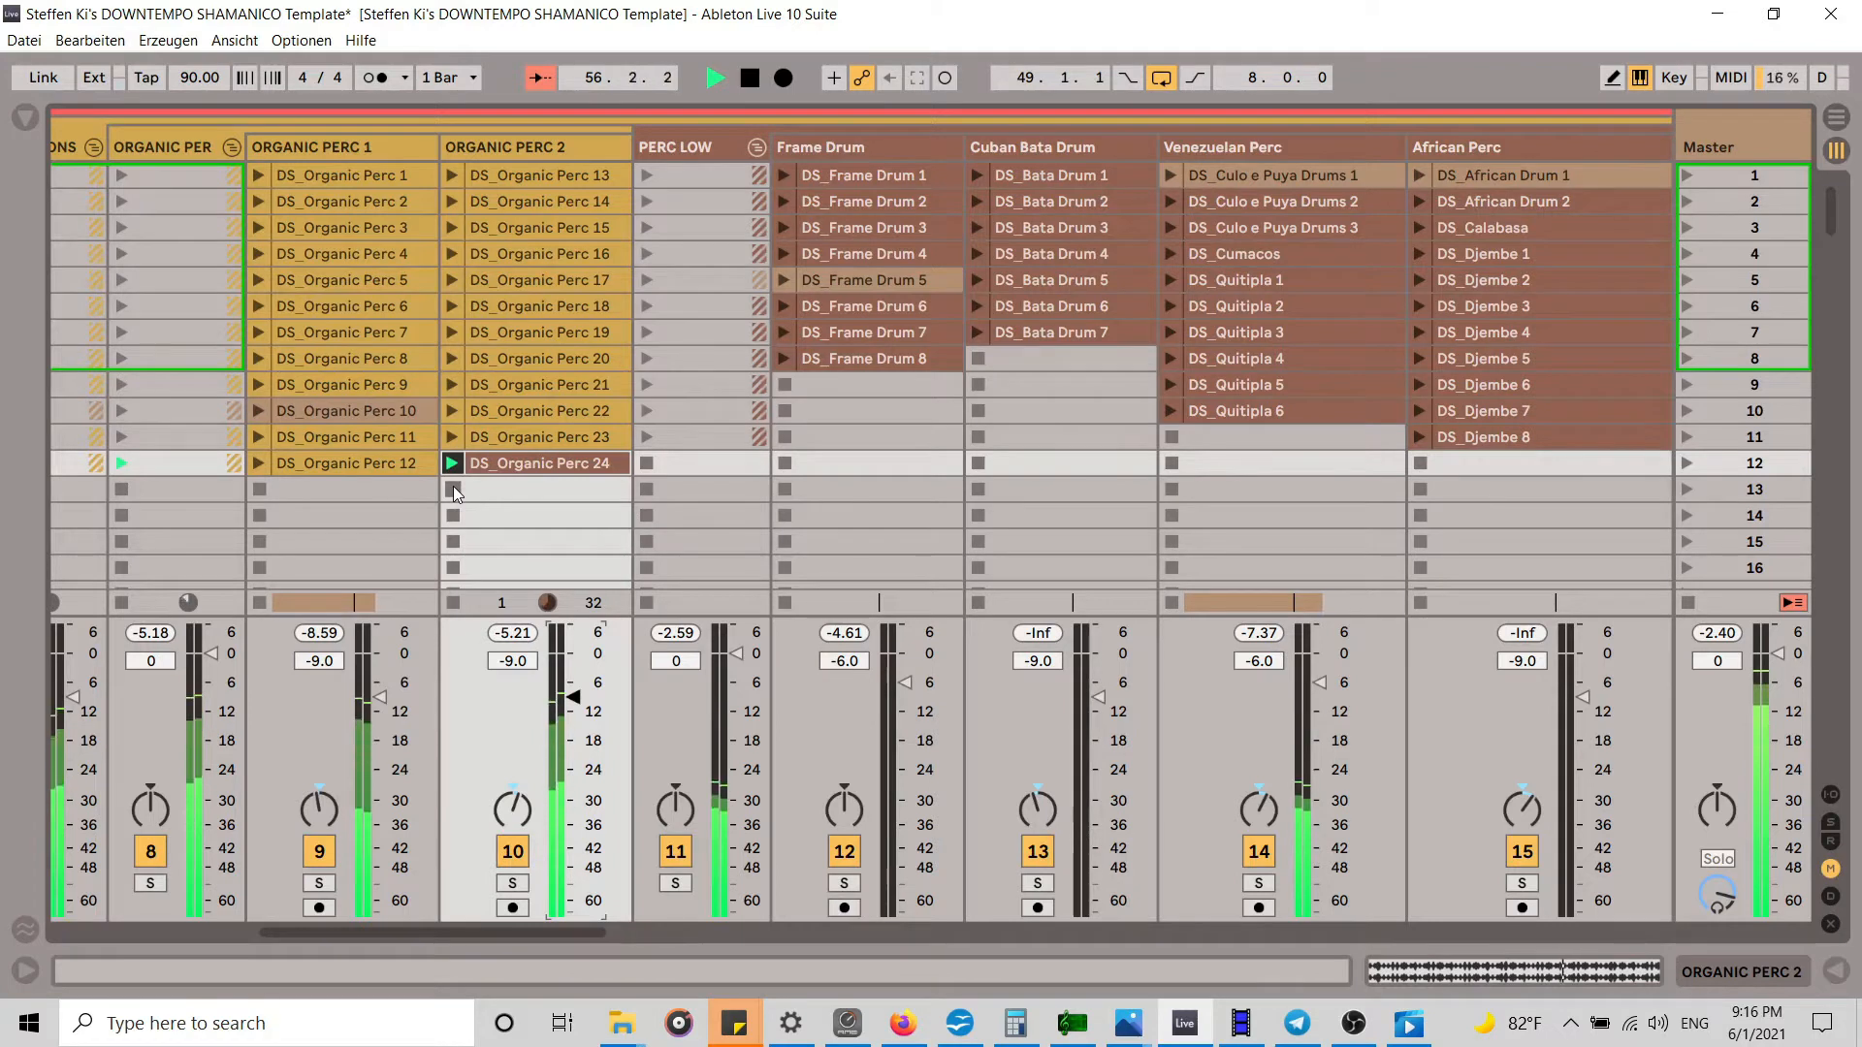
{"action": "right_click", "coordinate": [516, 465]}
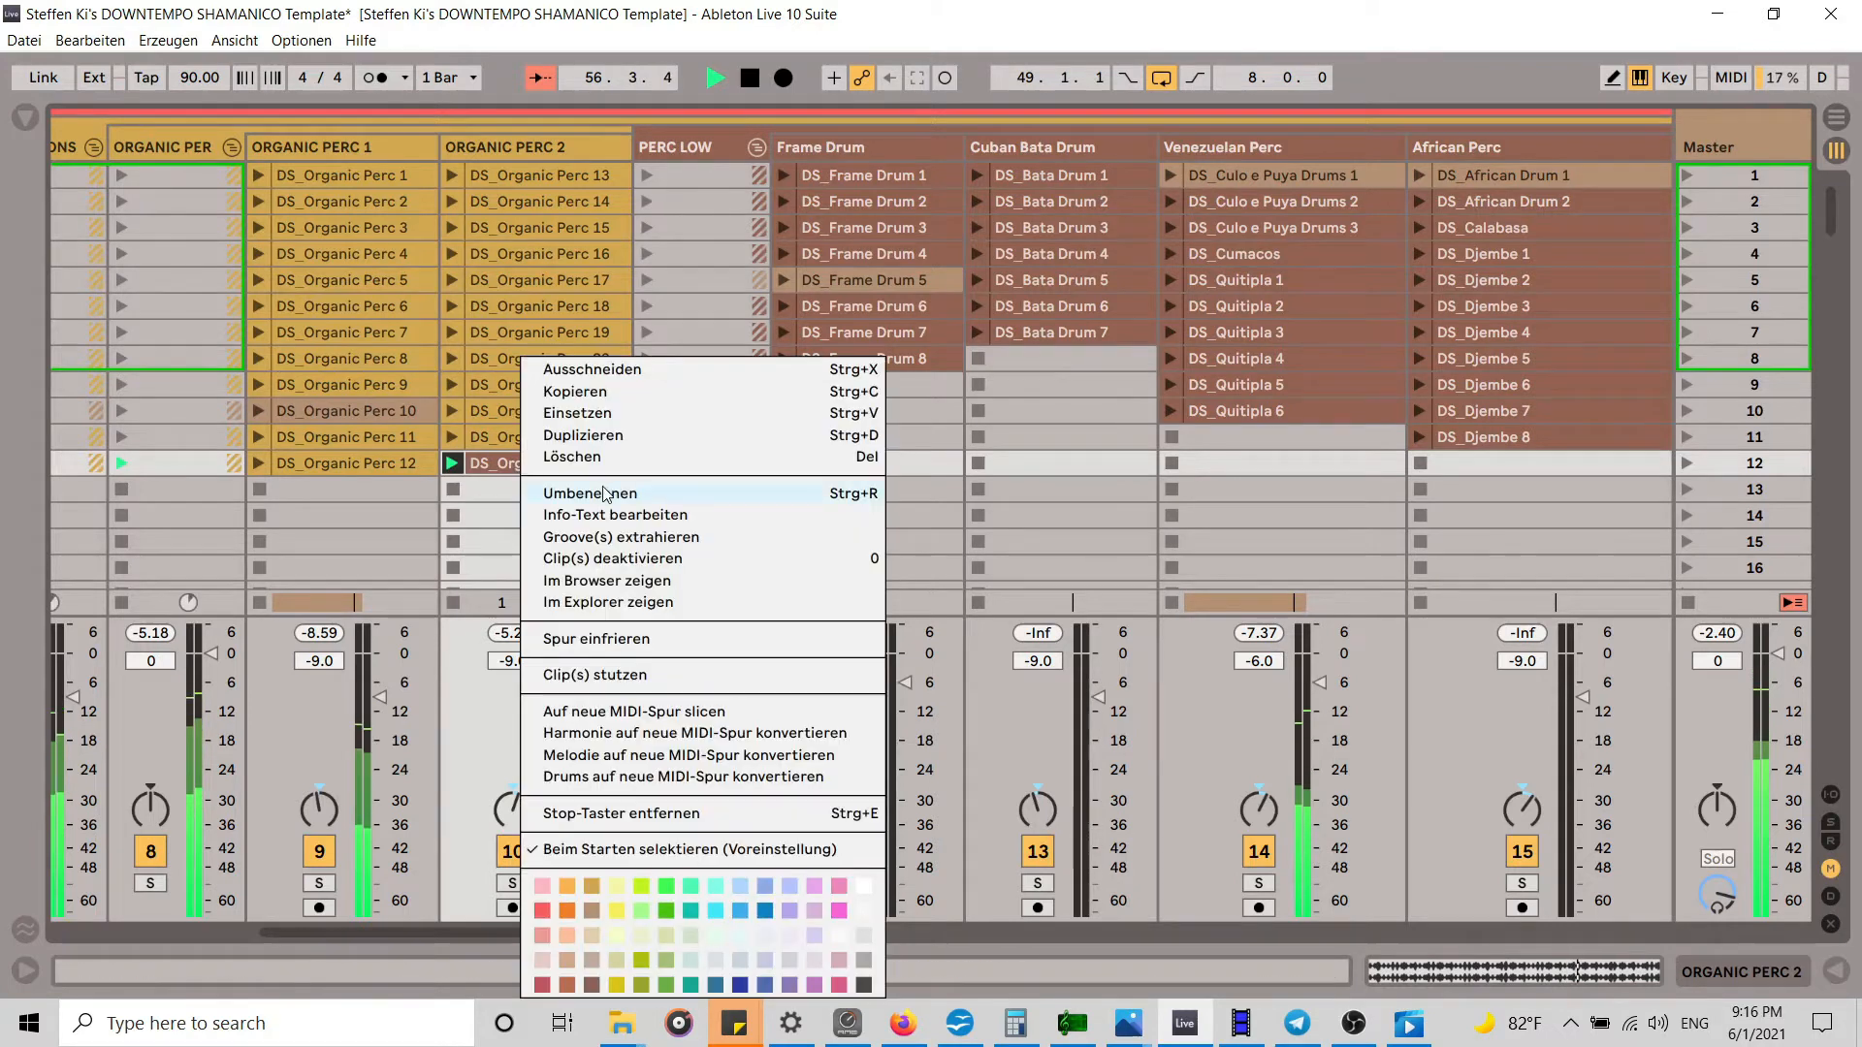
{"action": "left_click", "coordinate": [628, 392]}
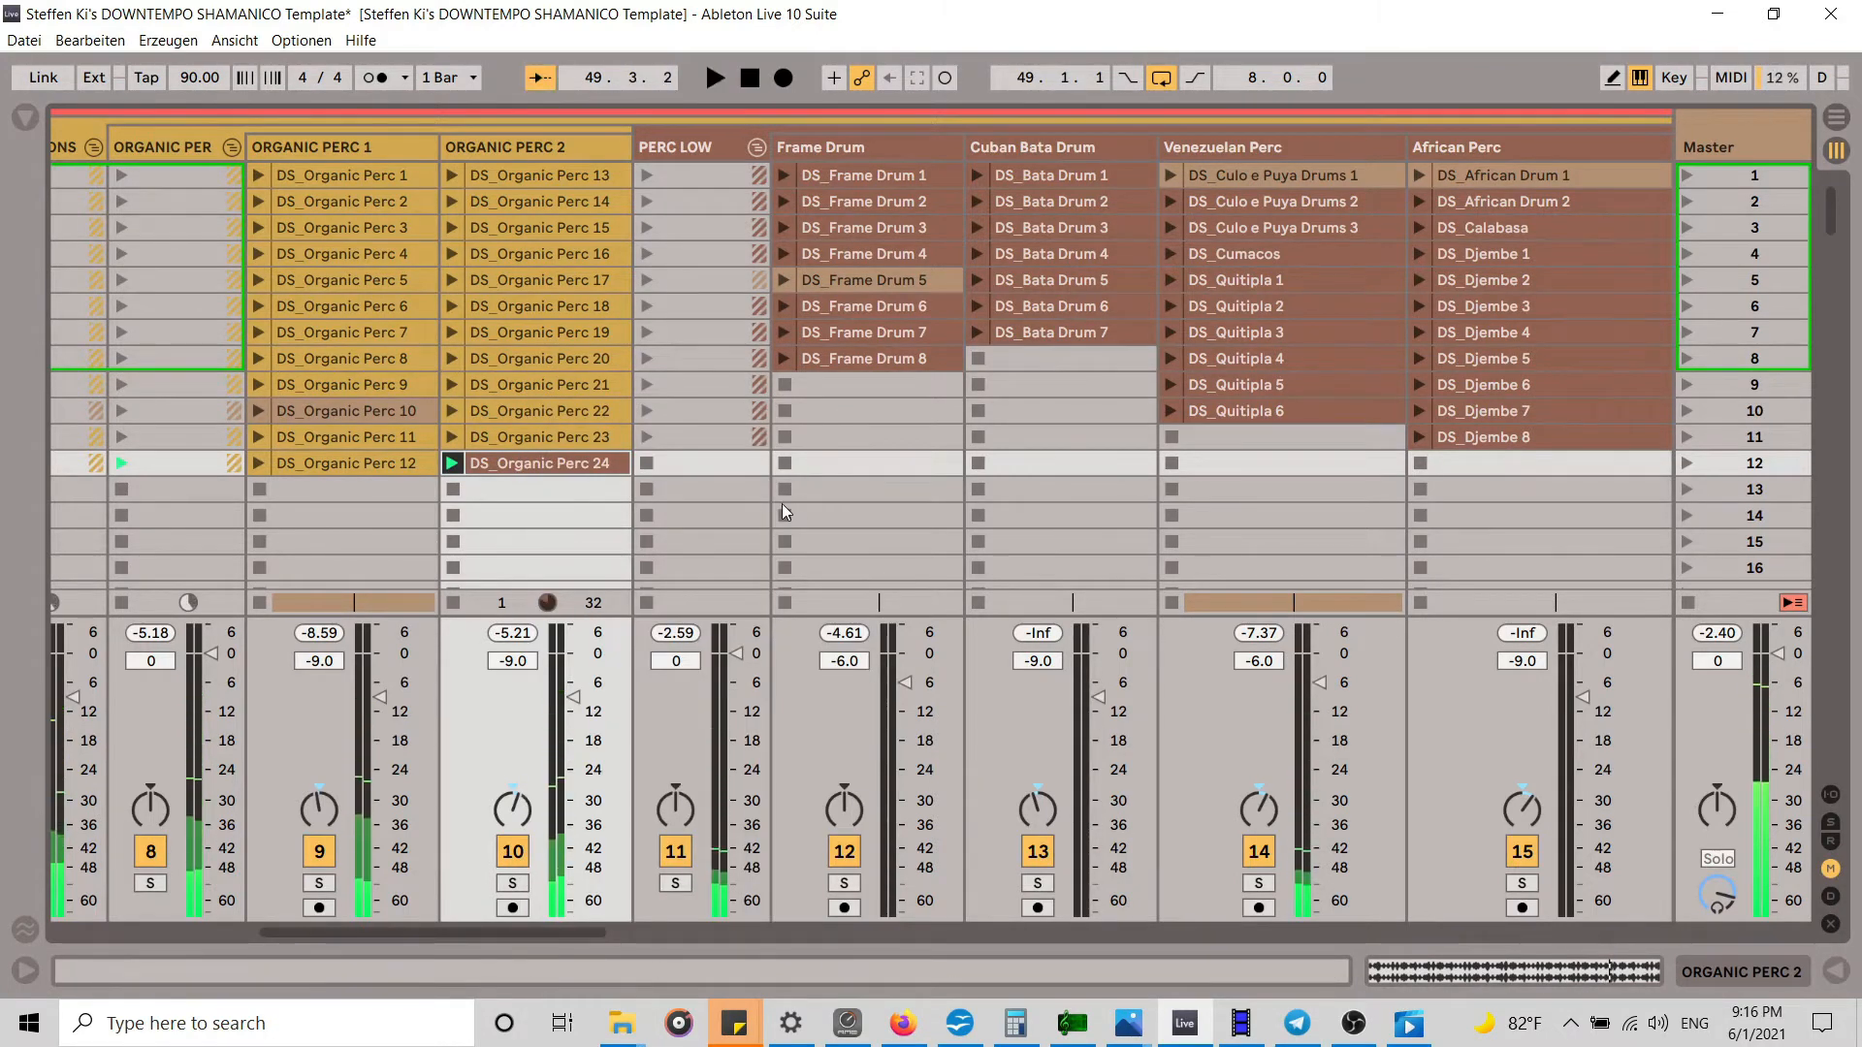
Step: Paste DS_Organic Perc 24 at bar 49 on the arrangement's ORGANIC PERC 2 track and restore arrangement playback
{"action": "key", "text": "Tab"}
{"action": "scroll", "coordinate": [1327, 487], "scroll_direction": "up", "scroll_amount": 15}
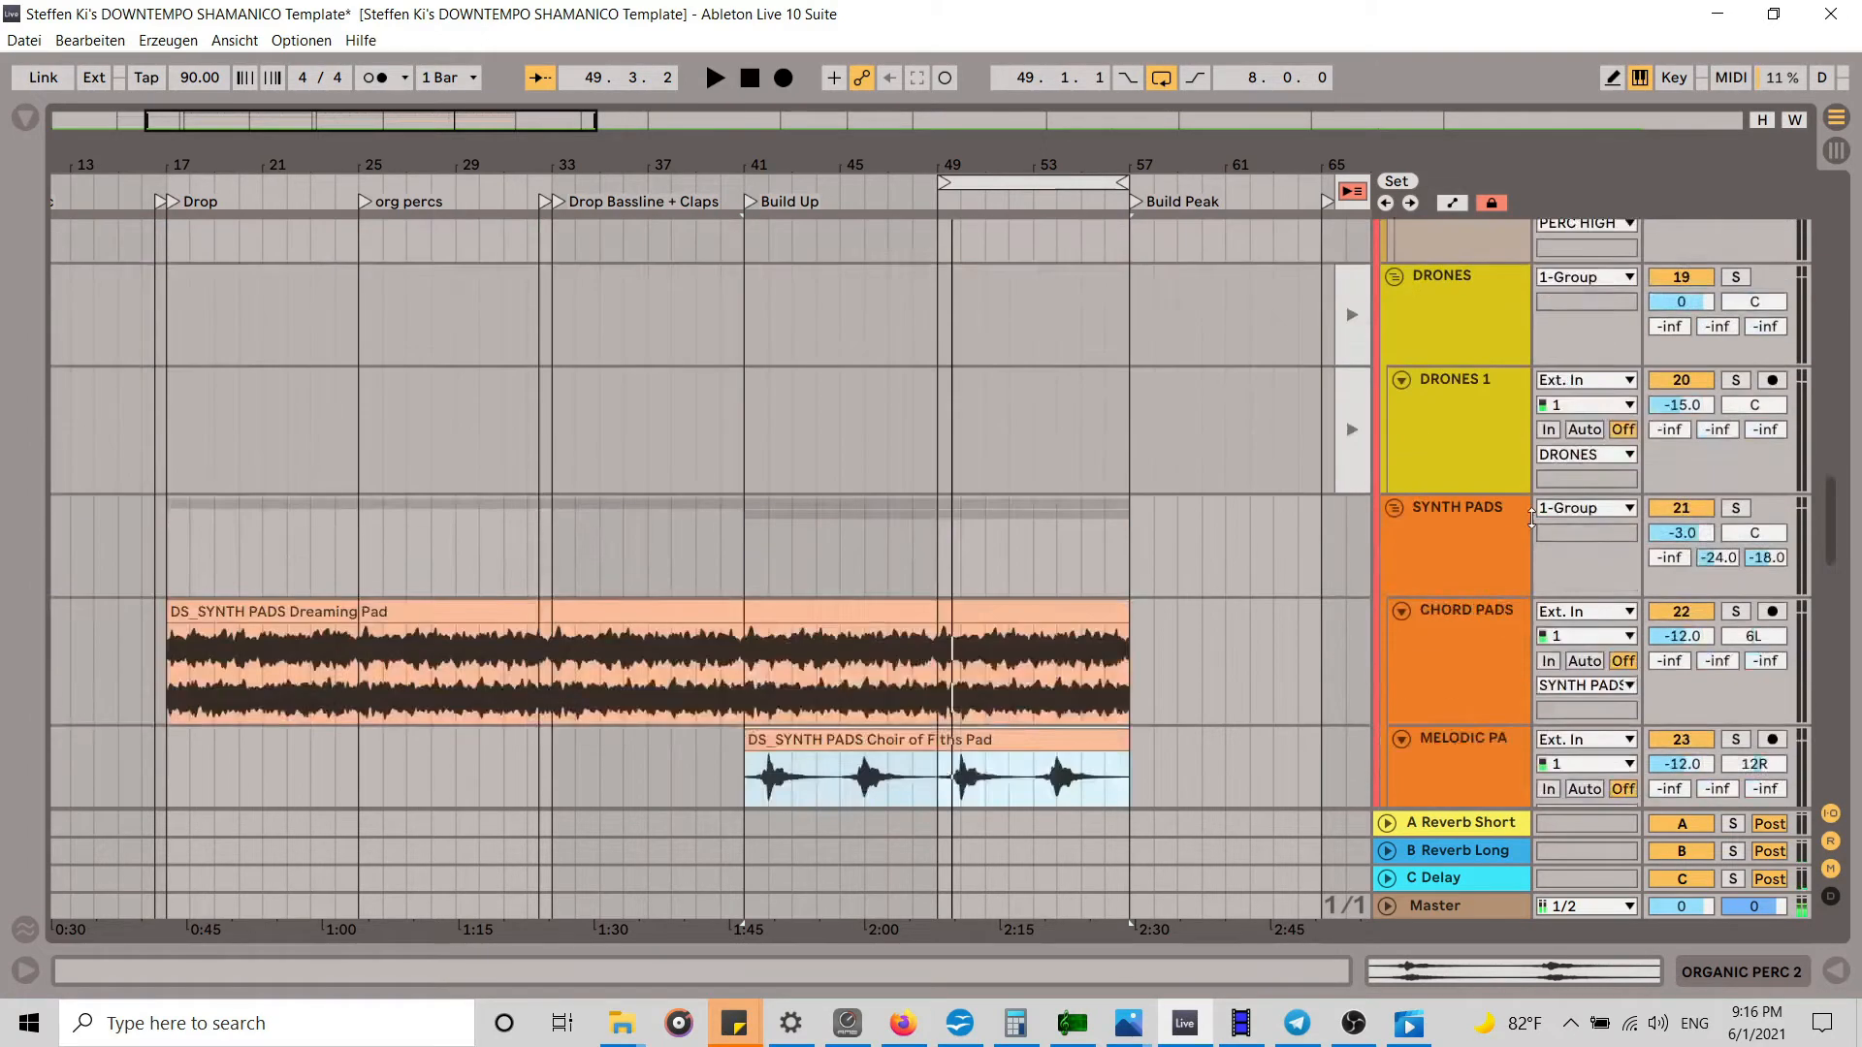
{"action": "scroll", "coordinate": [1324, 479], "scroll_direction": "up", "scroll_amount": 5}
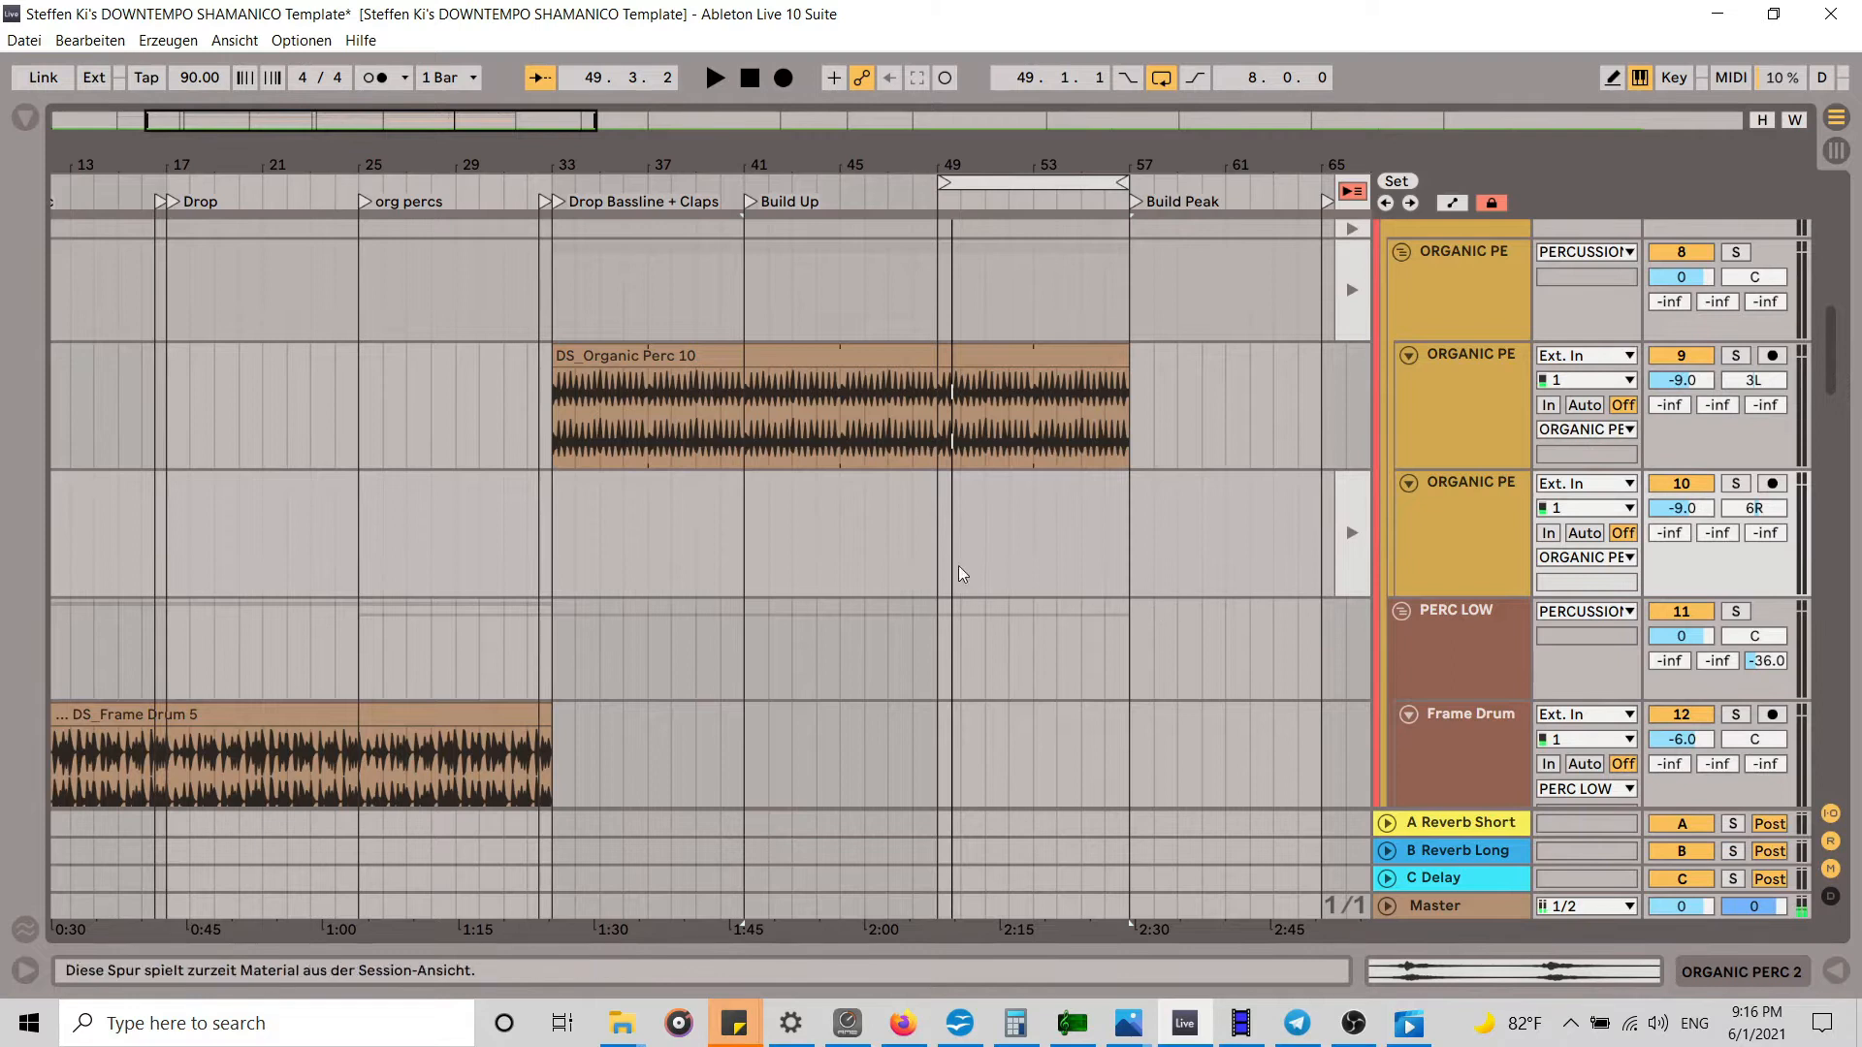
{"action": "key", "text": "Tab"}
{"action": "key", "text": "Tab"}
{"action": "left_click", "coordinate": [941, 485]}
{"action": "key", "text": "ctrl+v"}
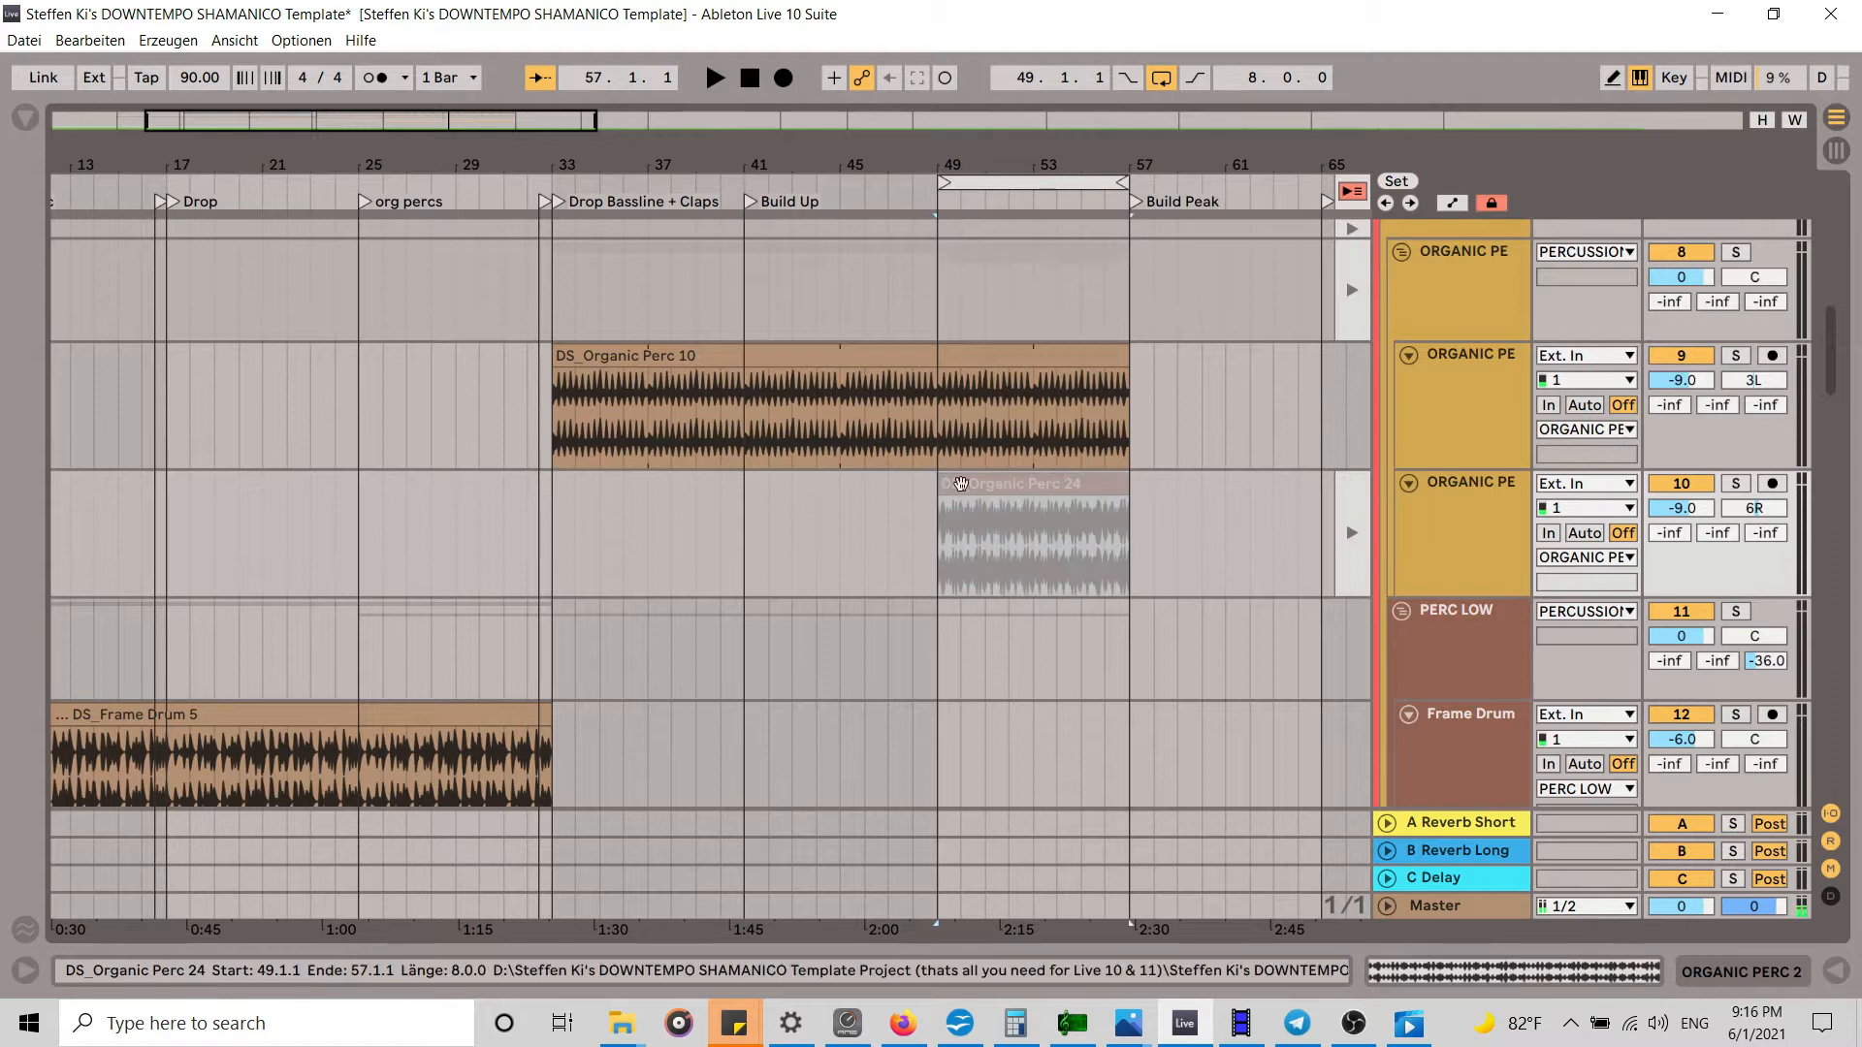
{"action": "left_click", "coordinate": [1353, 195]}
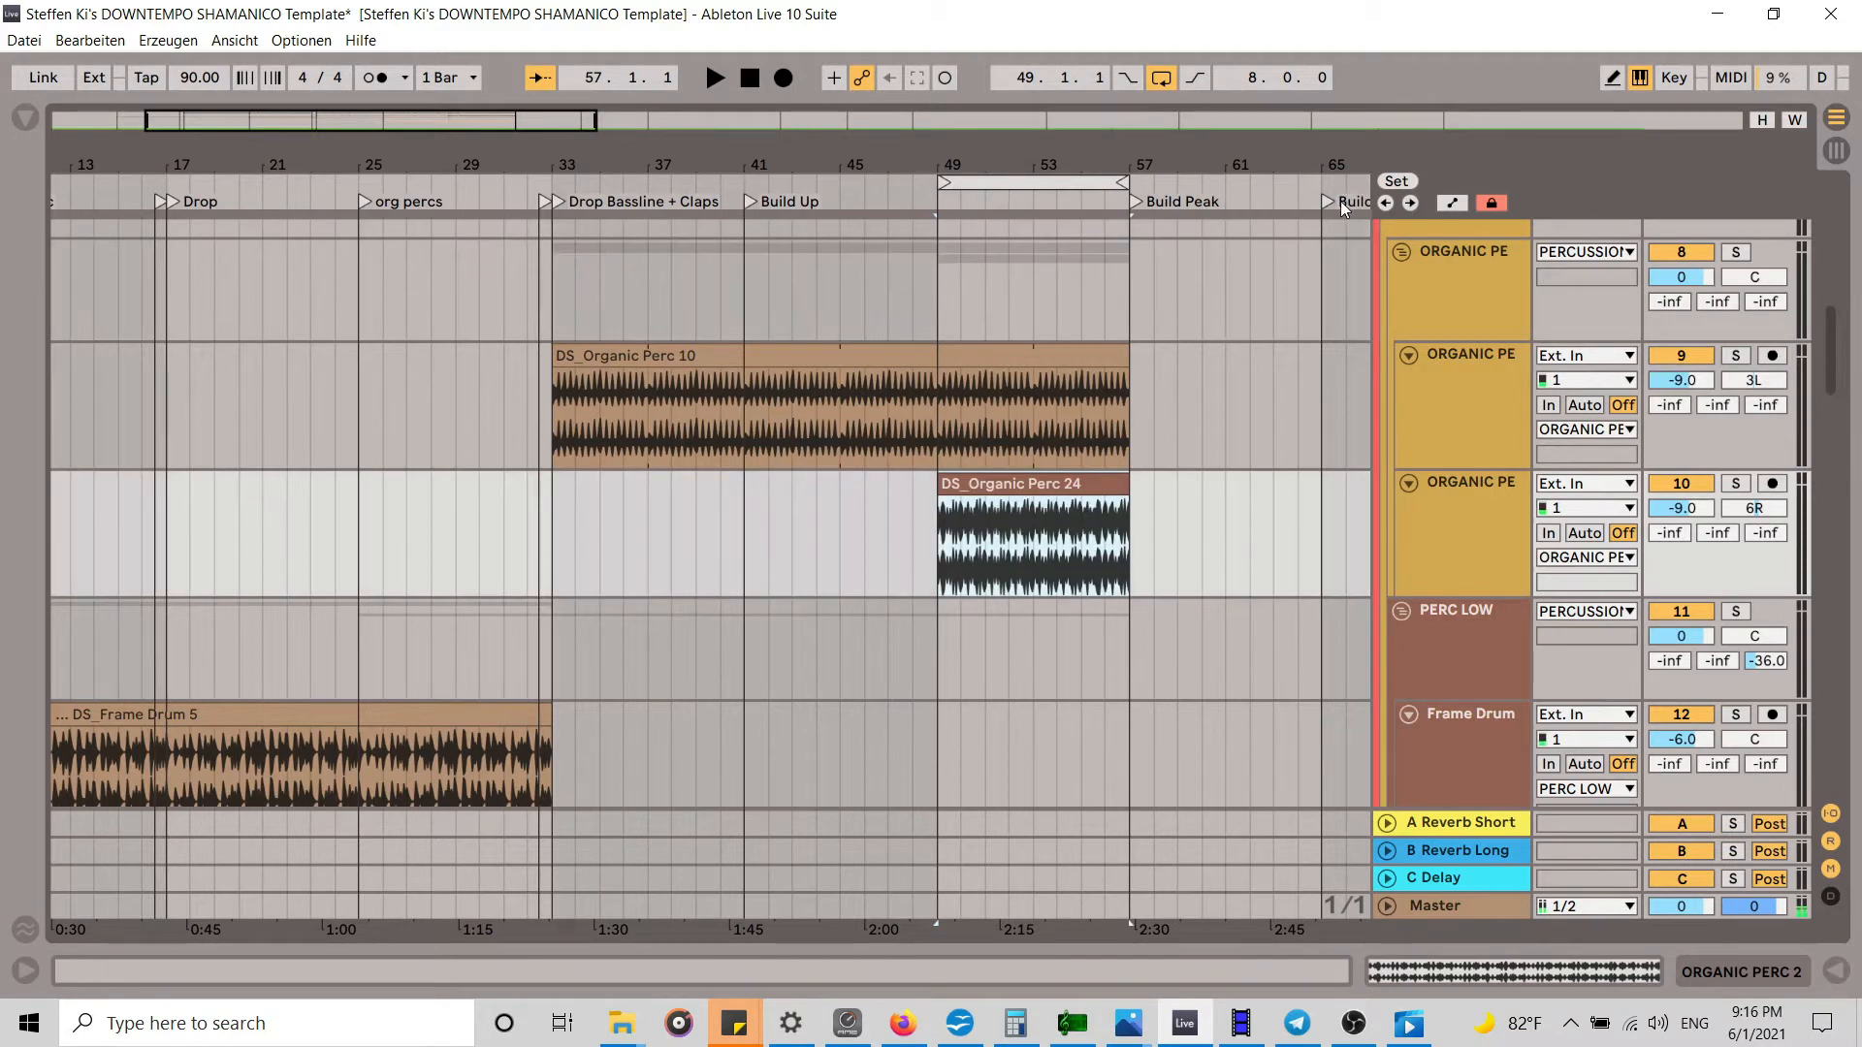
Step: In the session clips, launch DS_Serendipity Melo 1 on the High 2 track and copy the clip
{"action": "key", "text": "Tab"}
{"action": "left_click_drag", "start_coordinate": [571, 934], "coordinate": [1321, 909]}
{"action": "left_click", "coordinate": [1016, 282]}
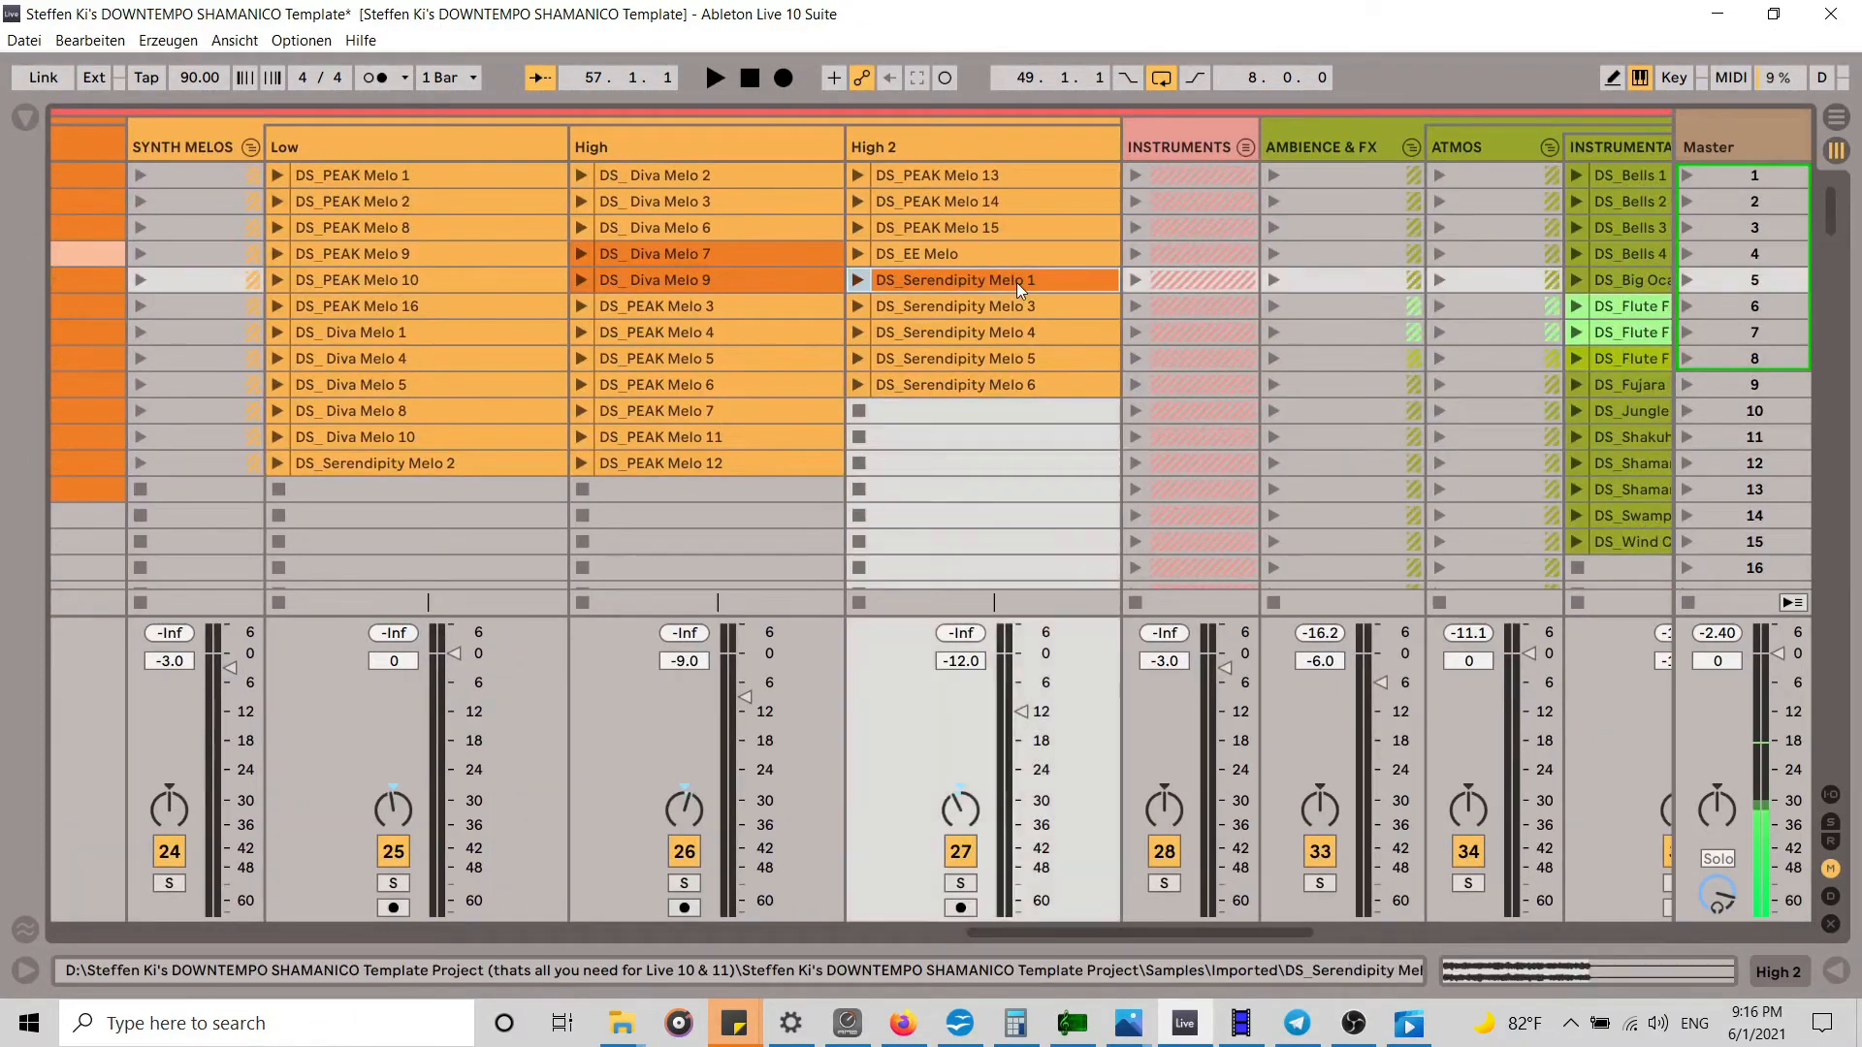
{"action": "left_click", "coordinate": [859, 280]}
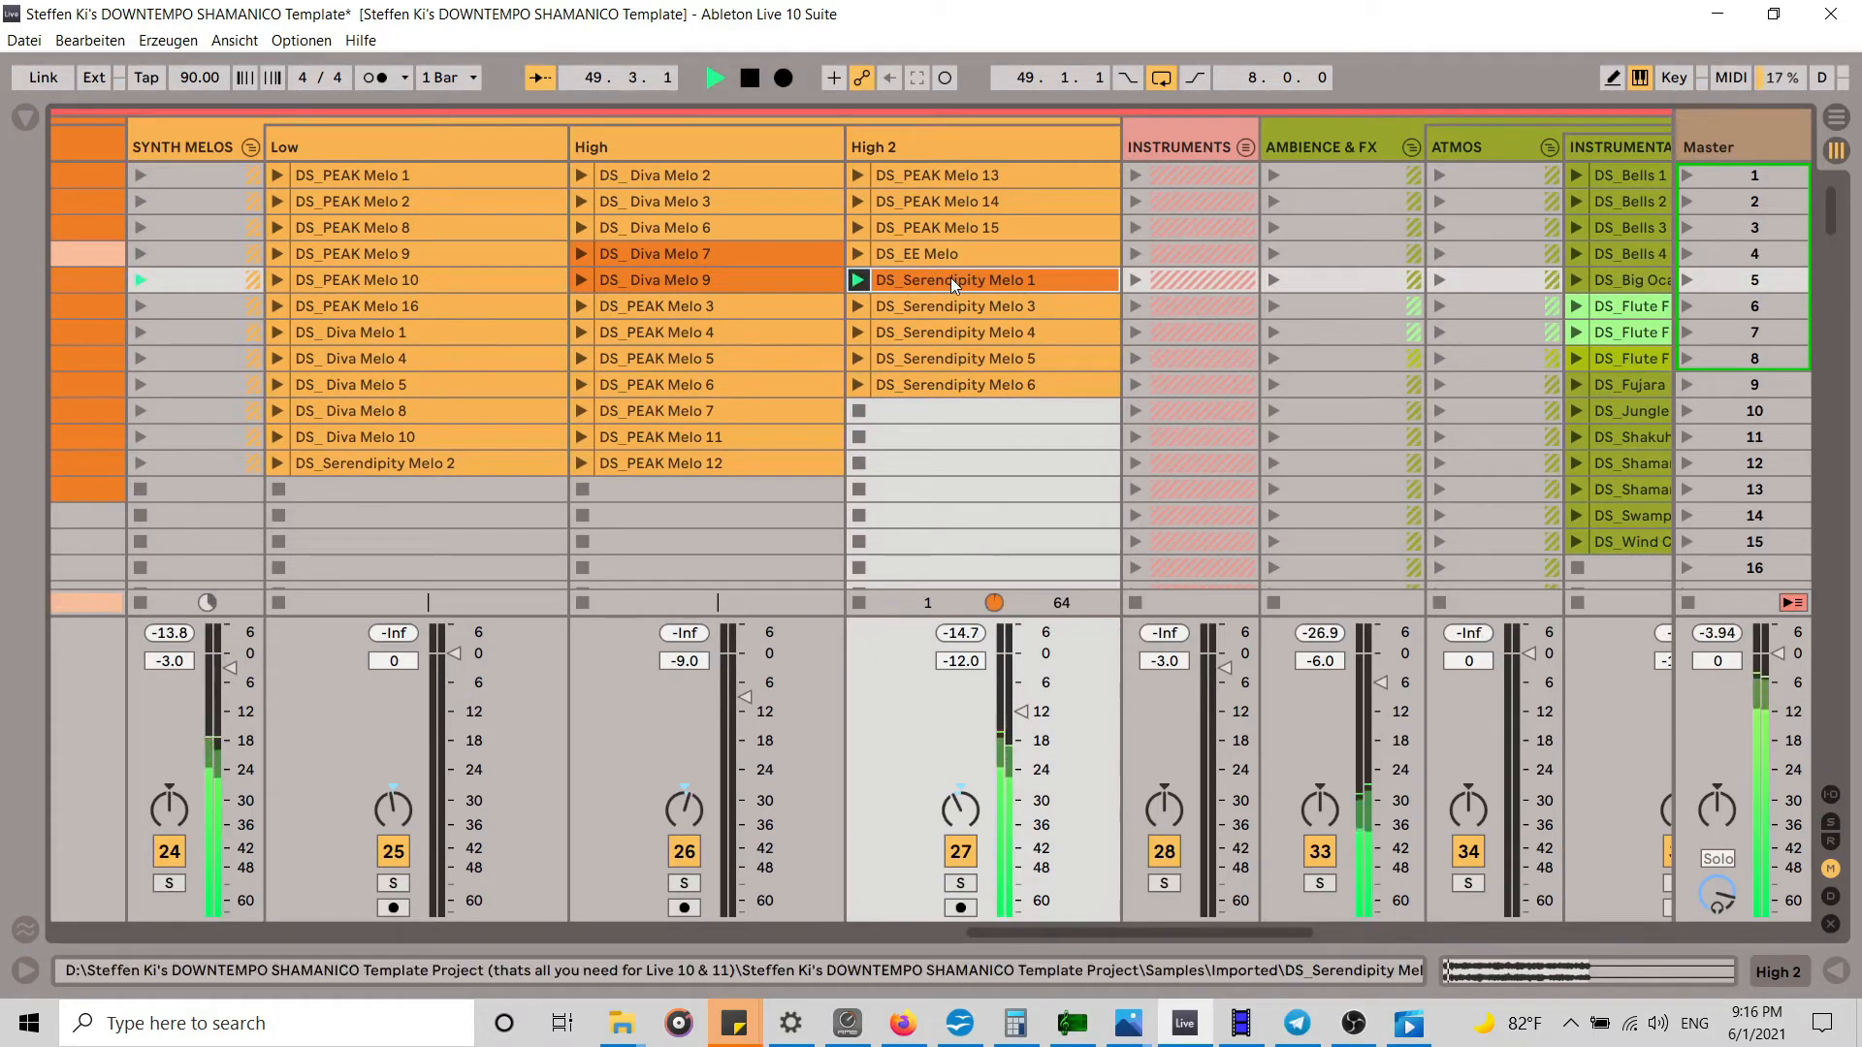
{"action": "right_click", "coordinate": [950, 278]}
{"action": "left_click", "coordinate": [993, 305]}
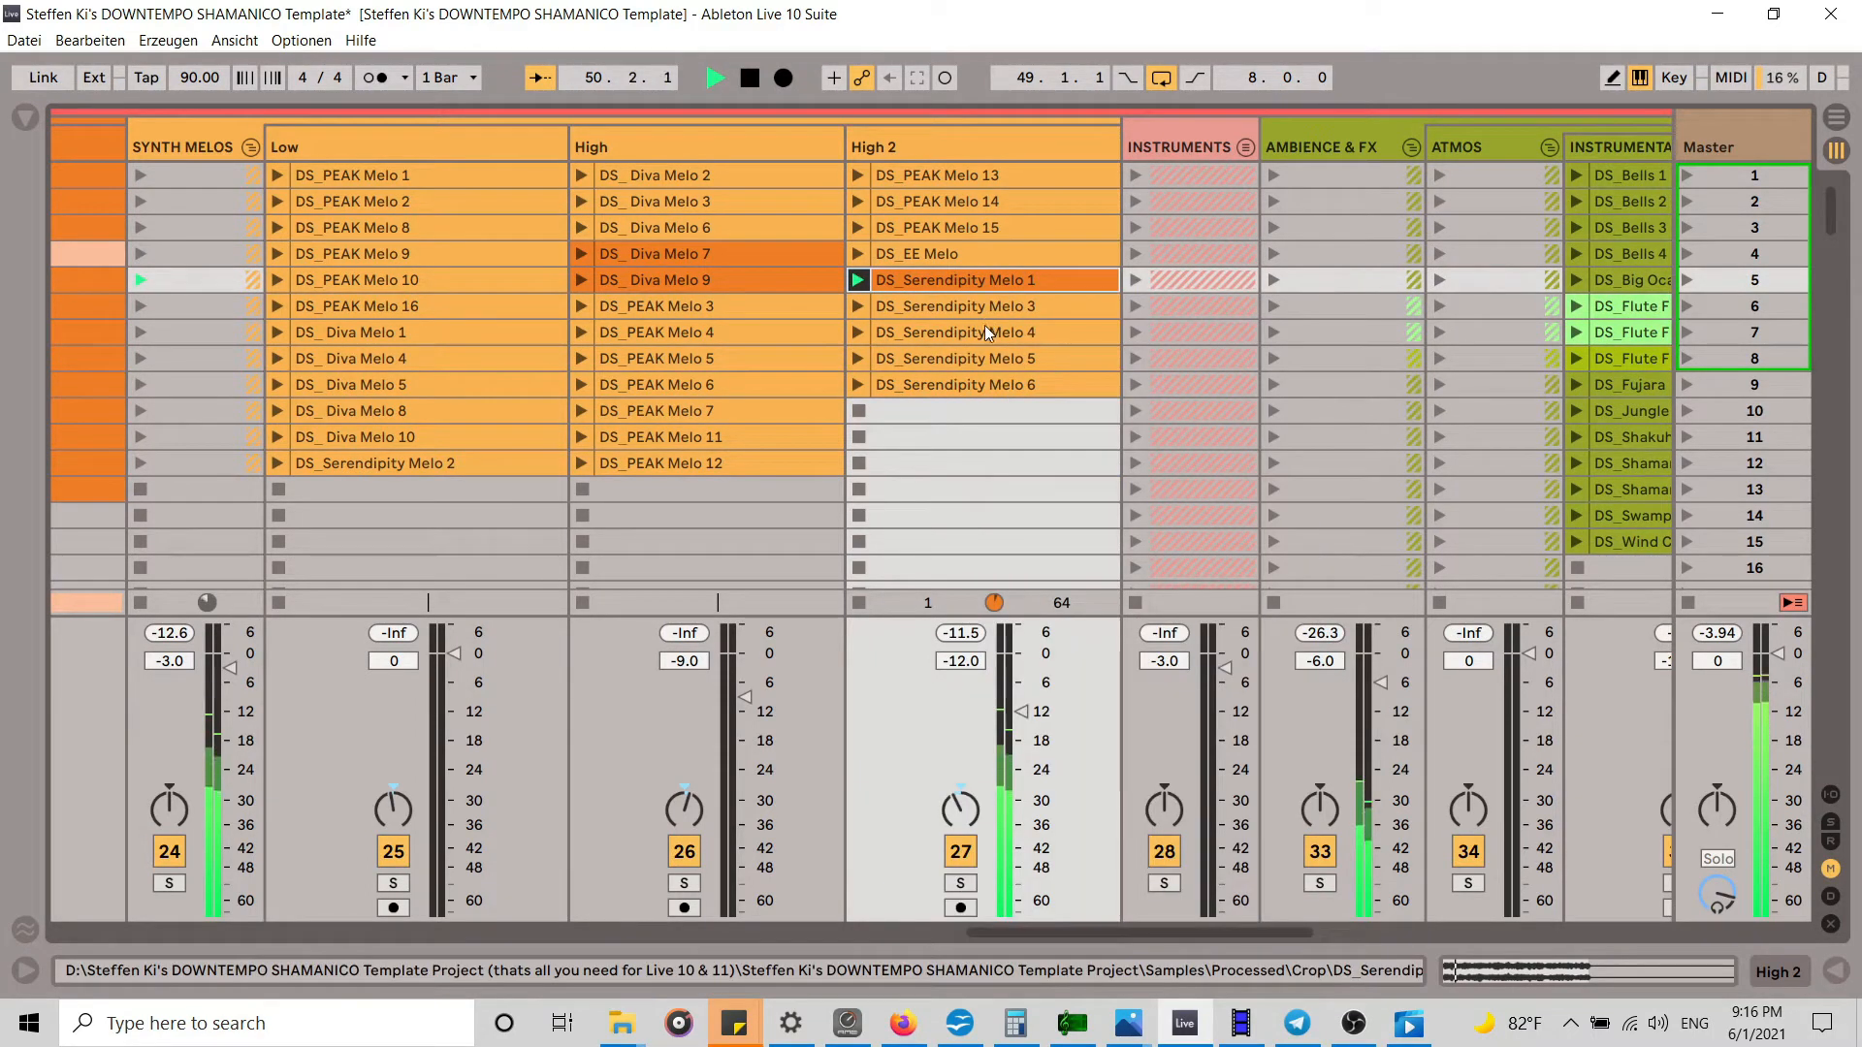
Step: Paste DS_Serendipity Melo 1 at bar 49 on the arrangement's High 2 track and restore arrangement playback
{"action": "key", "text": "Tab"}
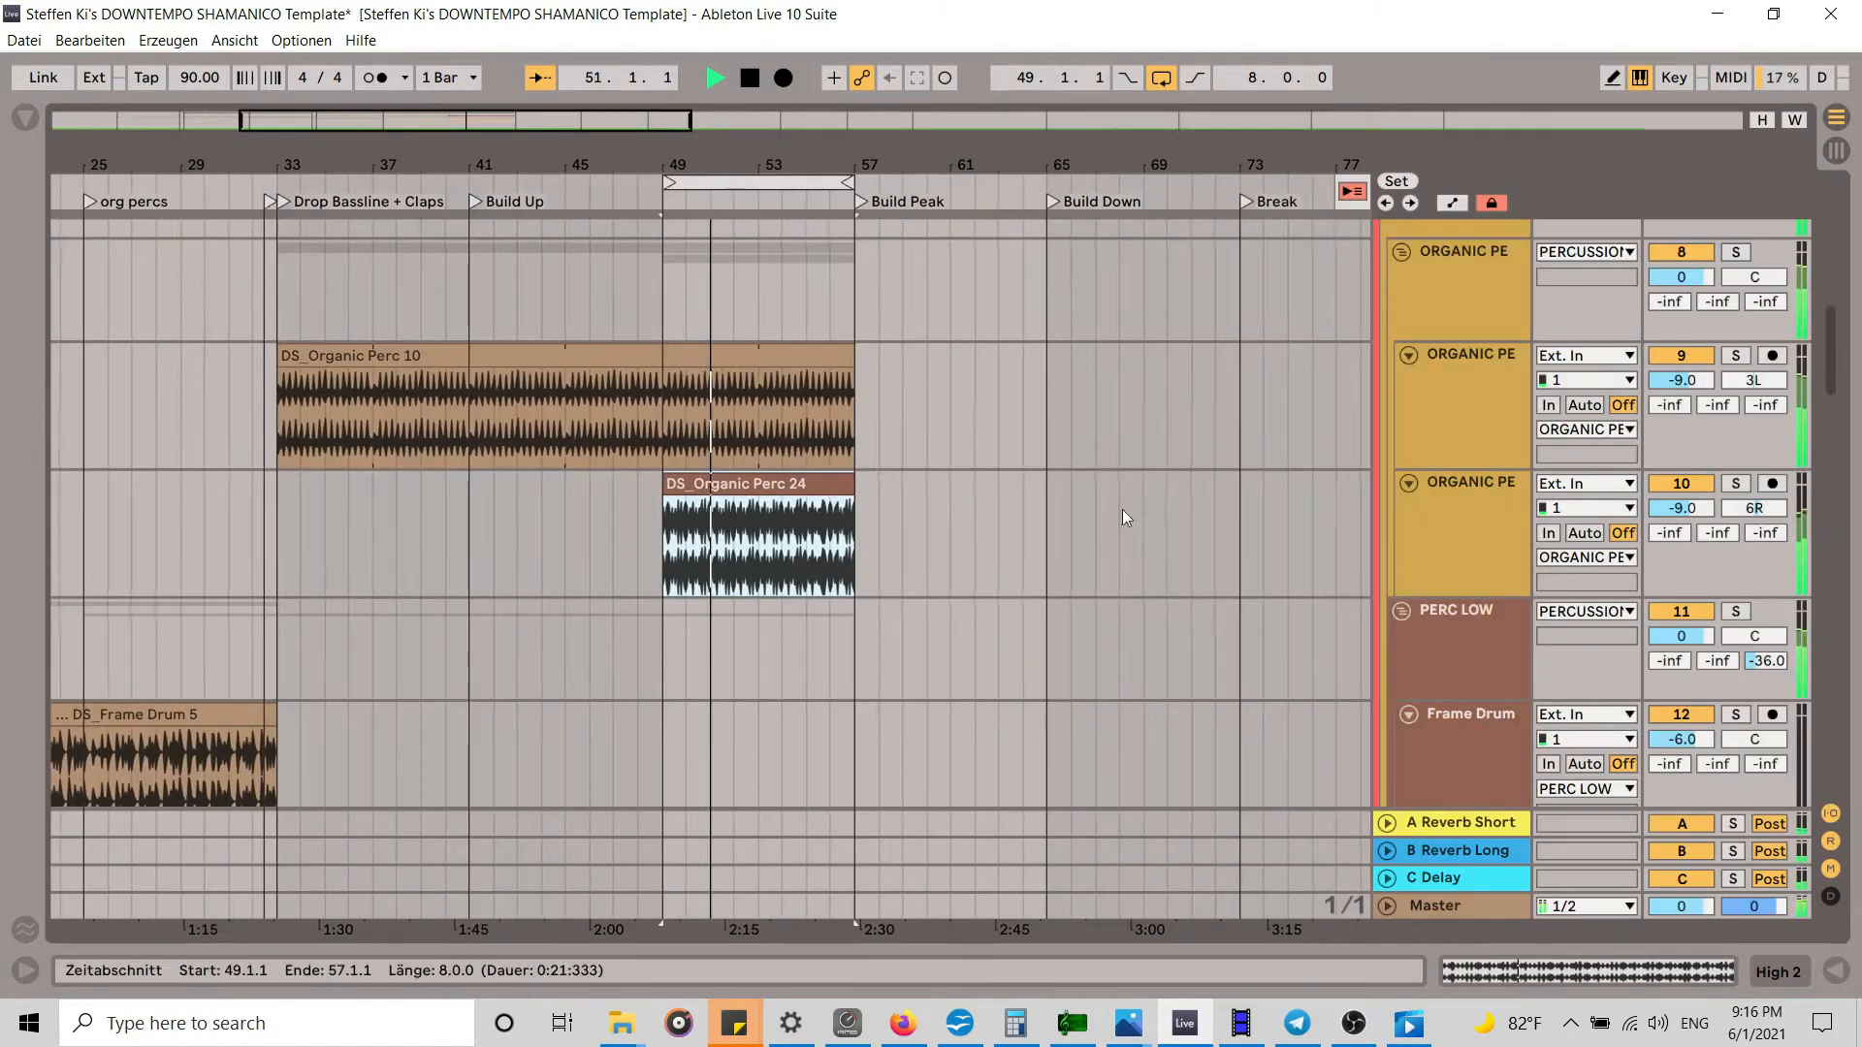
{"action": "scroll", "coordinate": [851, 484], "scroll_direction": "down", "scroll_amount": 15}
{"action": "scroll", "coordinate": [857, 477], "scroll_direction": "down", "scroll_amount": 15}
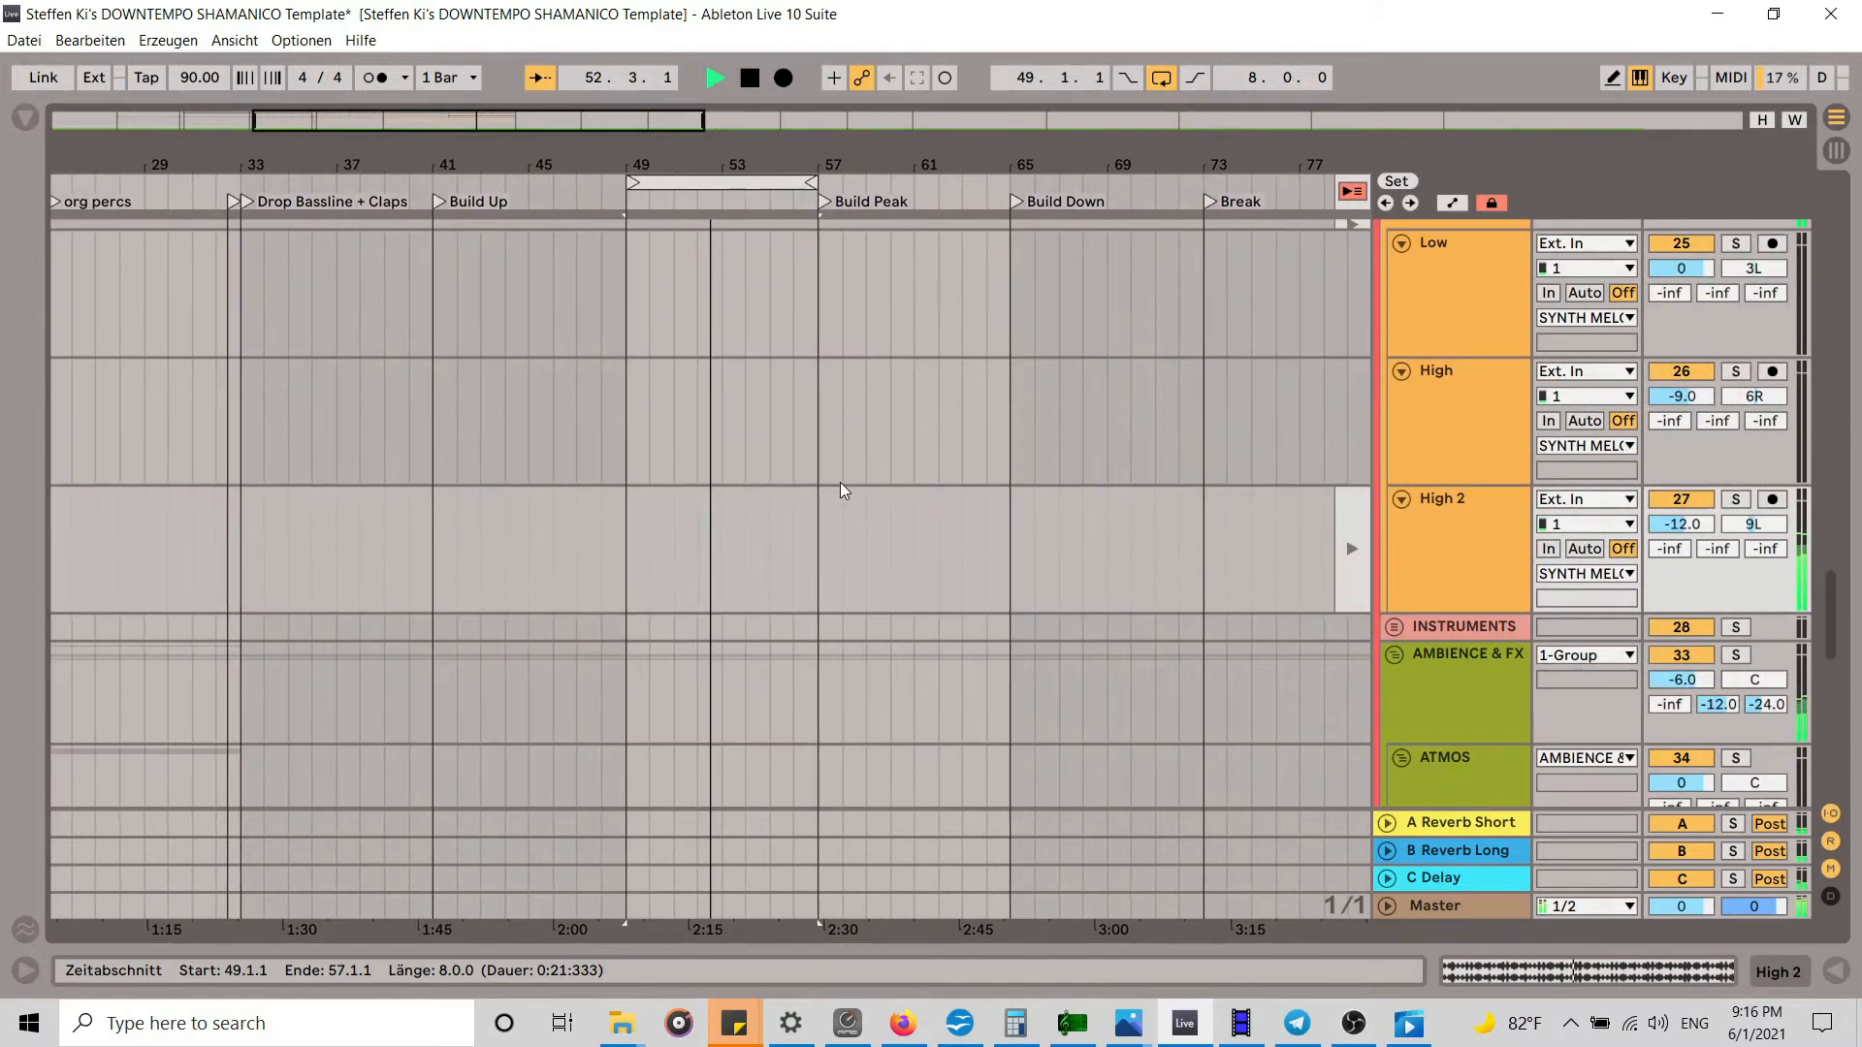
{"action": "scroll", "coordinate": [840, 481], "scroll_direction": "up", "scroll_amount": 2}
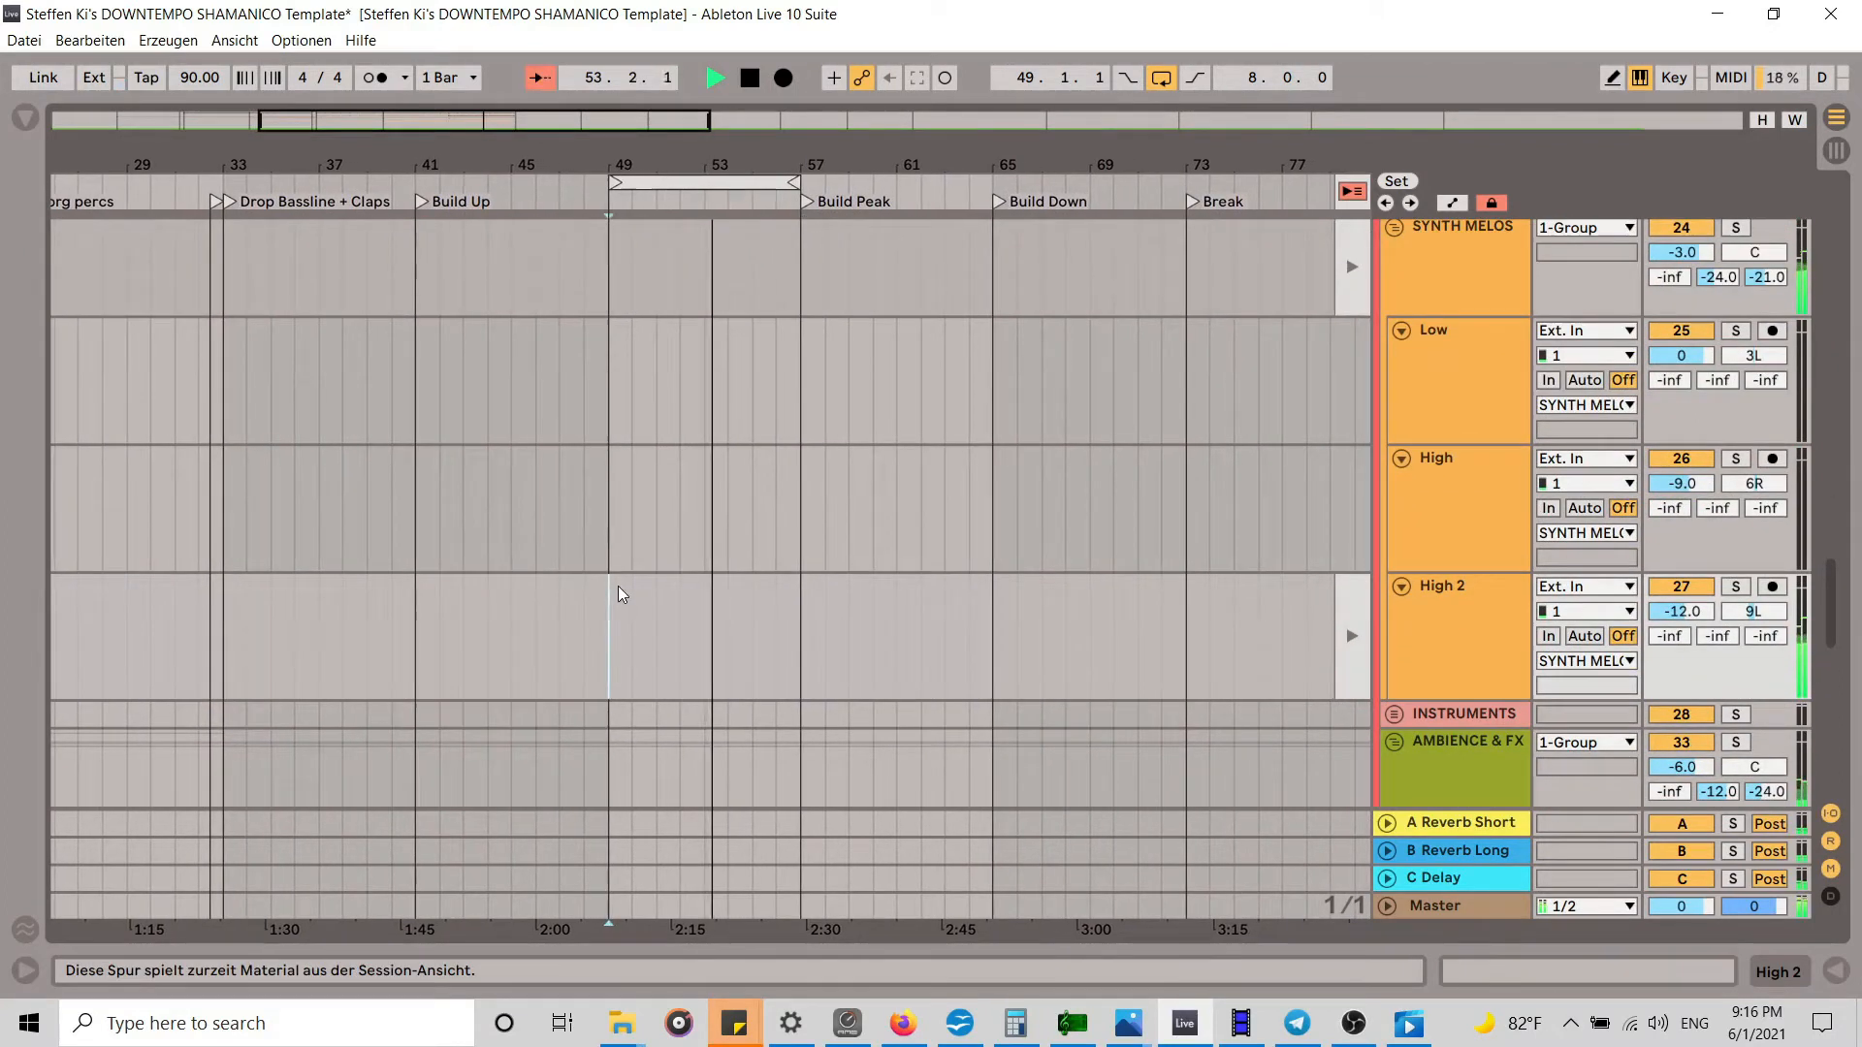
{"action": "key", "text": "ctrl+v"}
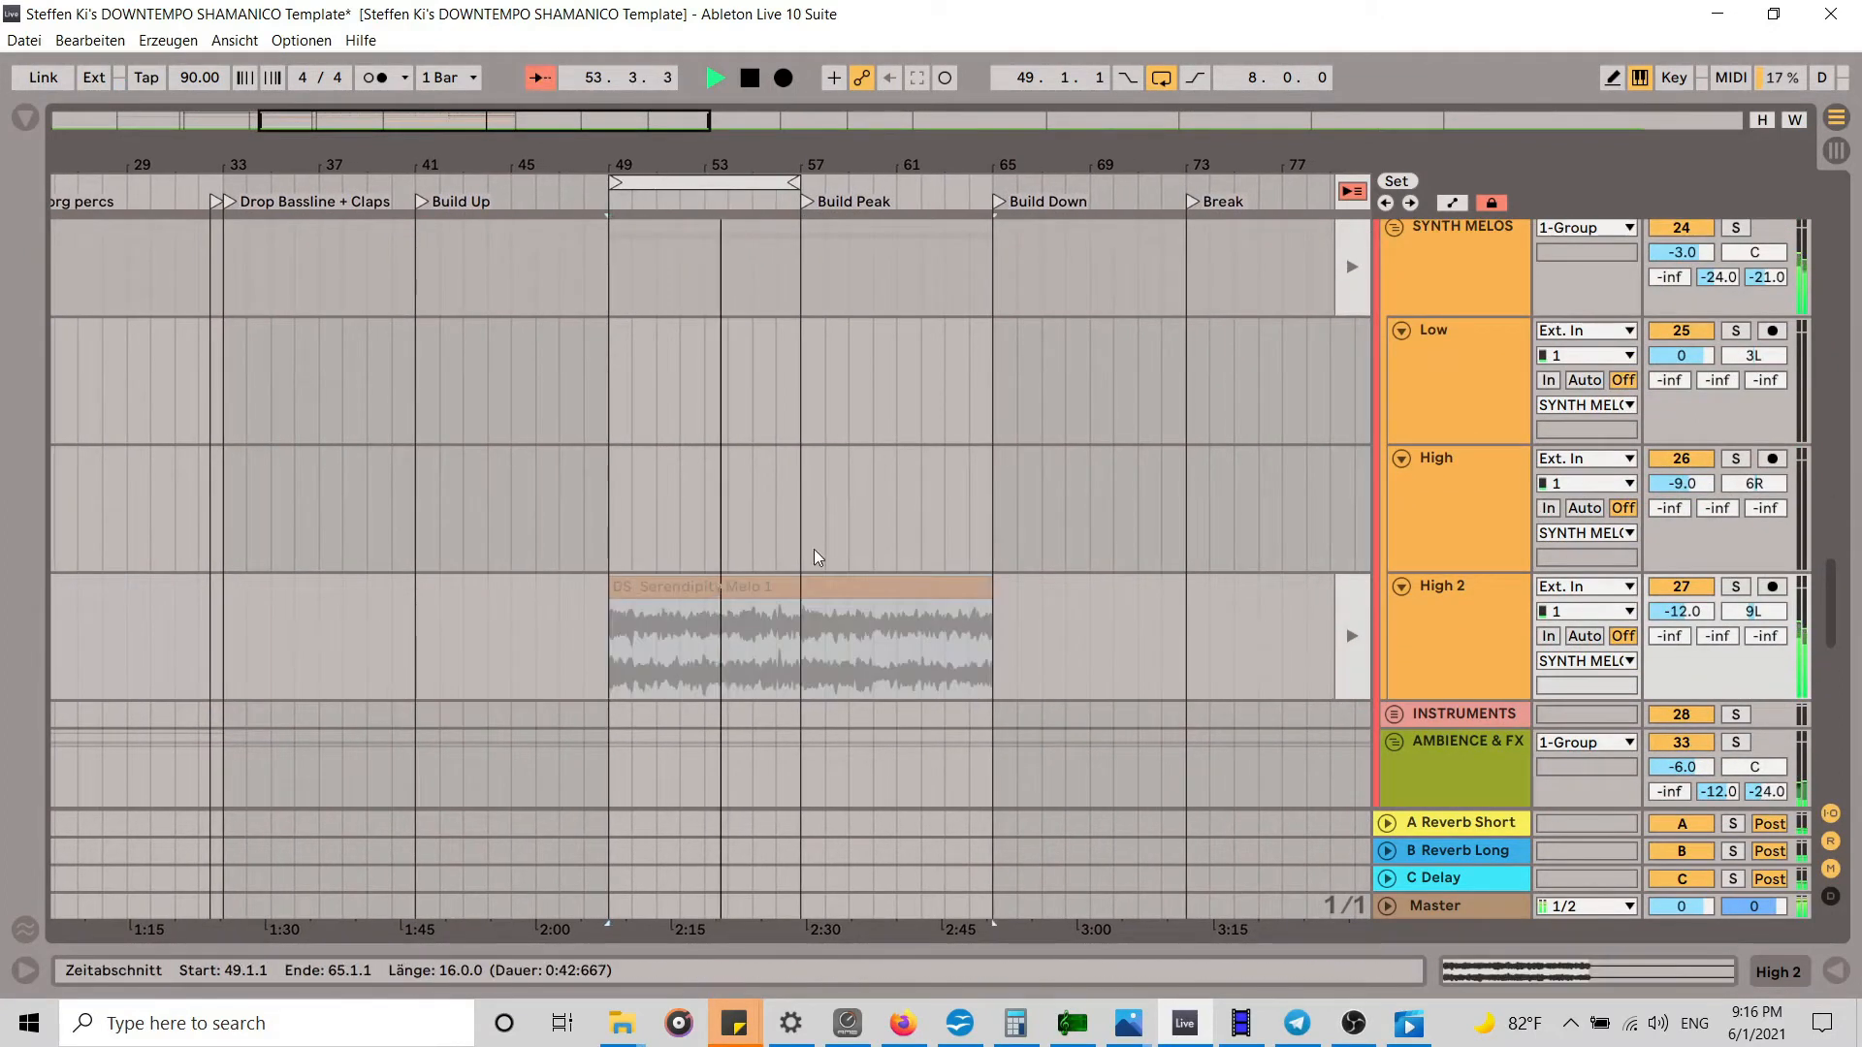
{"action": "left_click", "coordinate": [1351, 199]}
Step: Stop playback and listen to the arrangement from the Drop marker at bar 17
{"action": "scroll", "coordinate": [1186, 346], "scroll_direction": "down", "scroll_amount": 2}
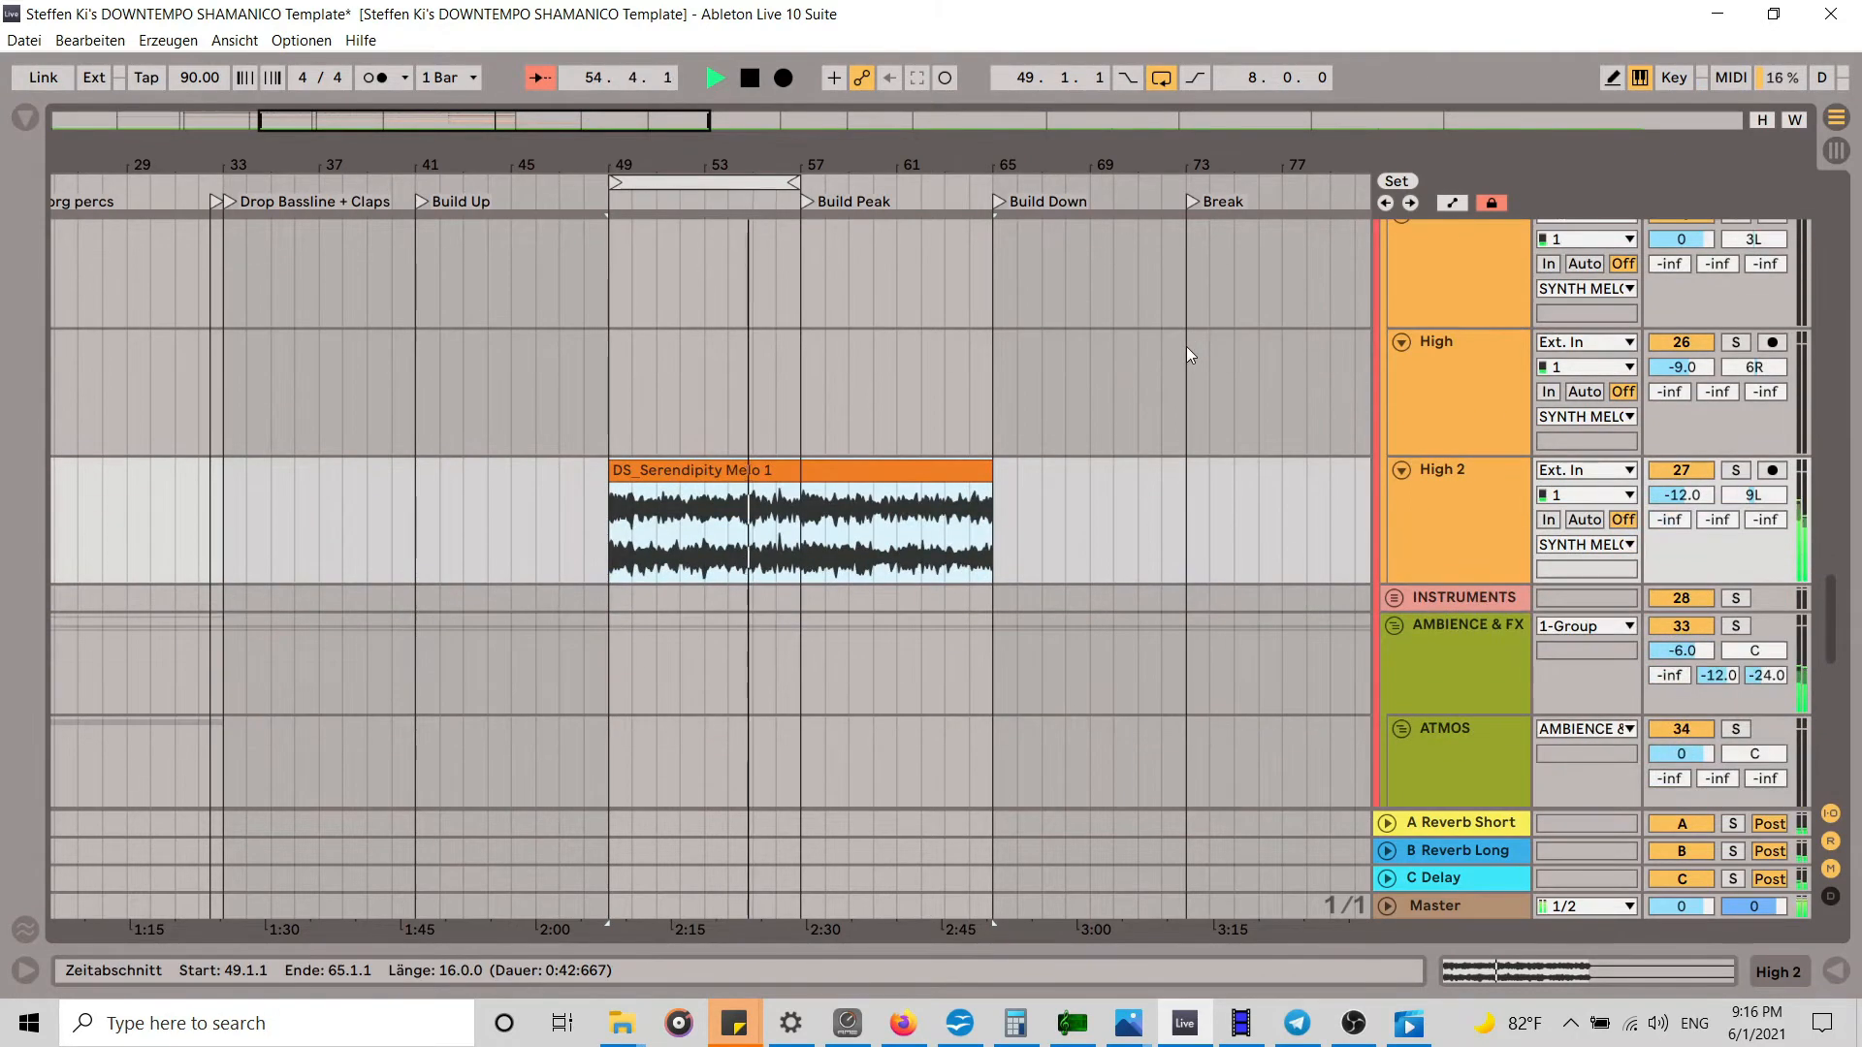
{"action": "scroll", "coordinate": [1185, 347], "scroll_direction": "up", "scroll_amount": 10}
{"action": "scroll", "coordinate": [1185, 346], "scroll_direction": "up", "scroll_amount": 5}
{"action": "left_click", "coordinate": [748, 84]}
{"action": "left_click_drag", "start_coordinate": [706, 165], "coordinate": [850, 146]}
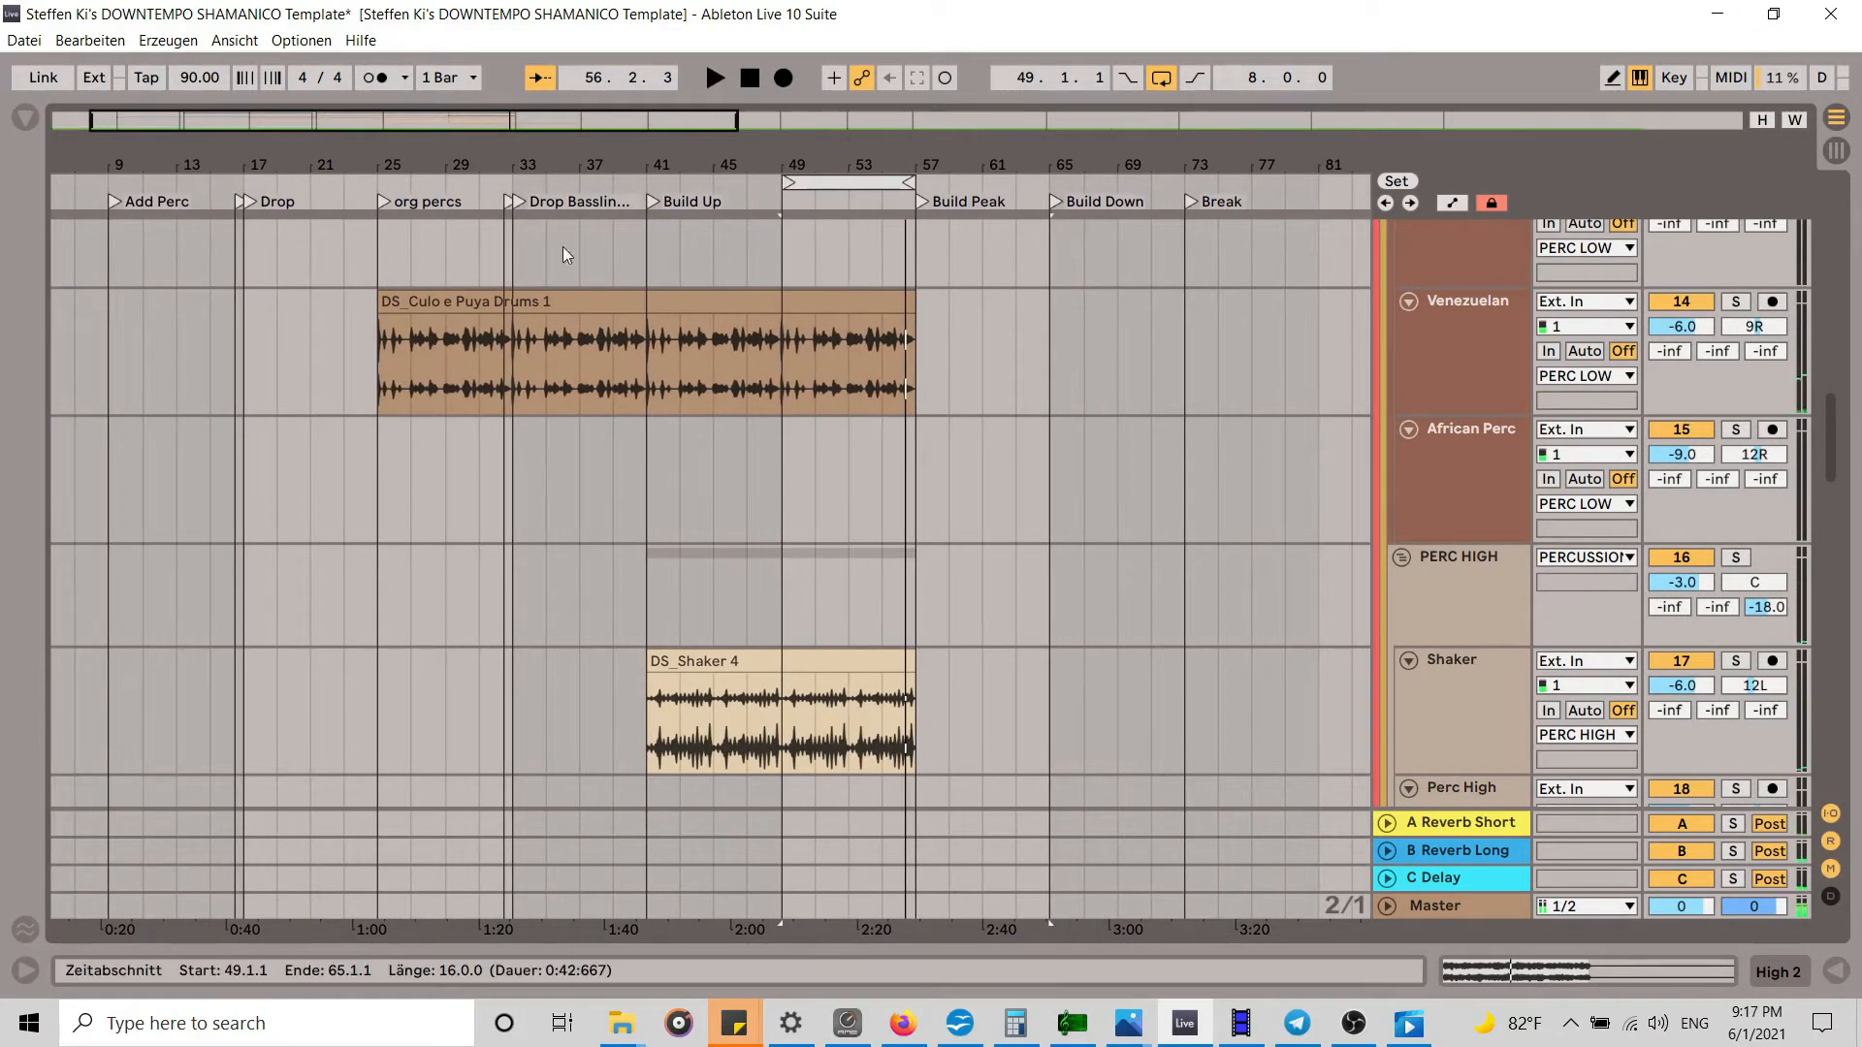
{"action": "left_click_drag", "start_coordinate": [363, 145], "coordinate": [432, 146]}
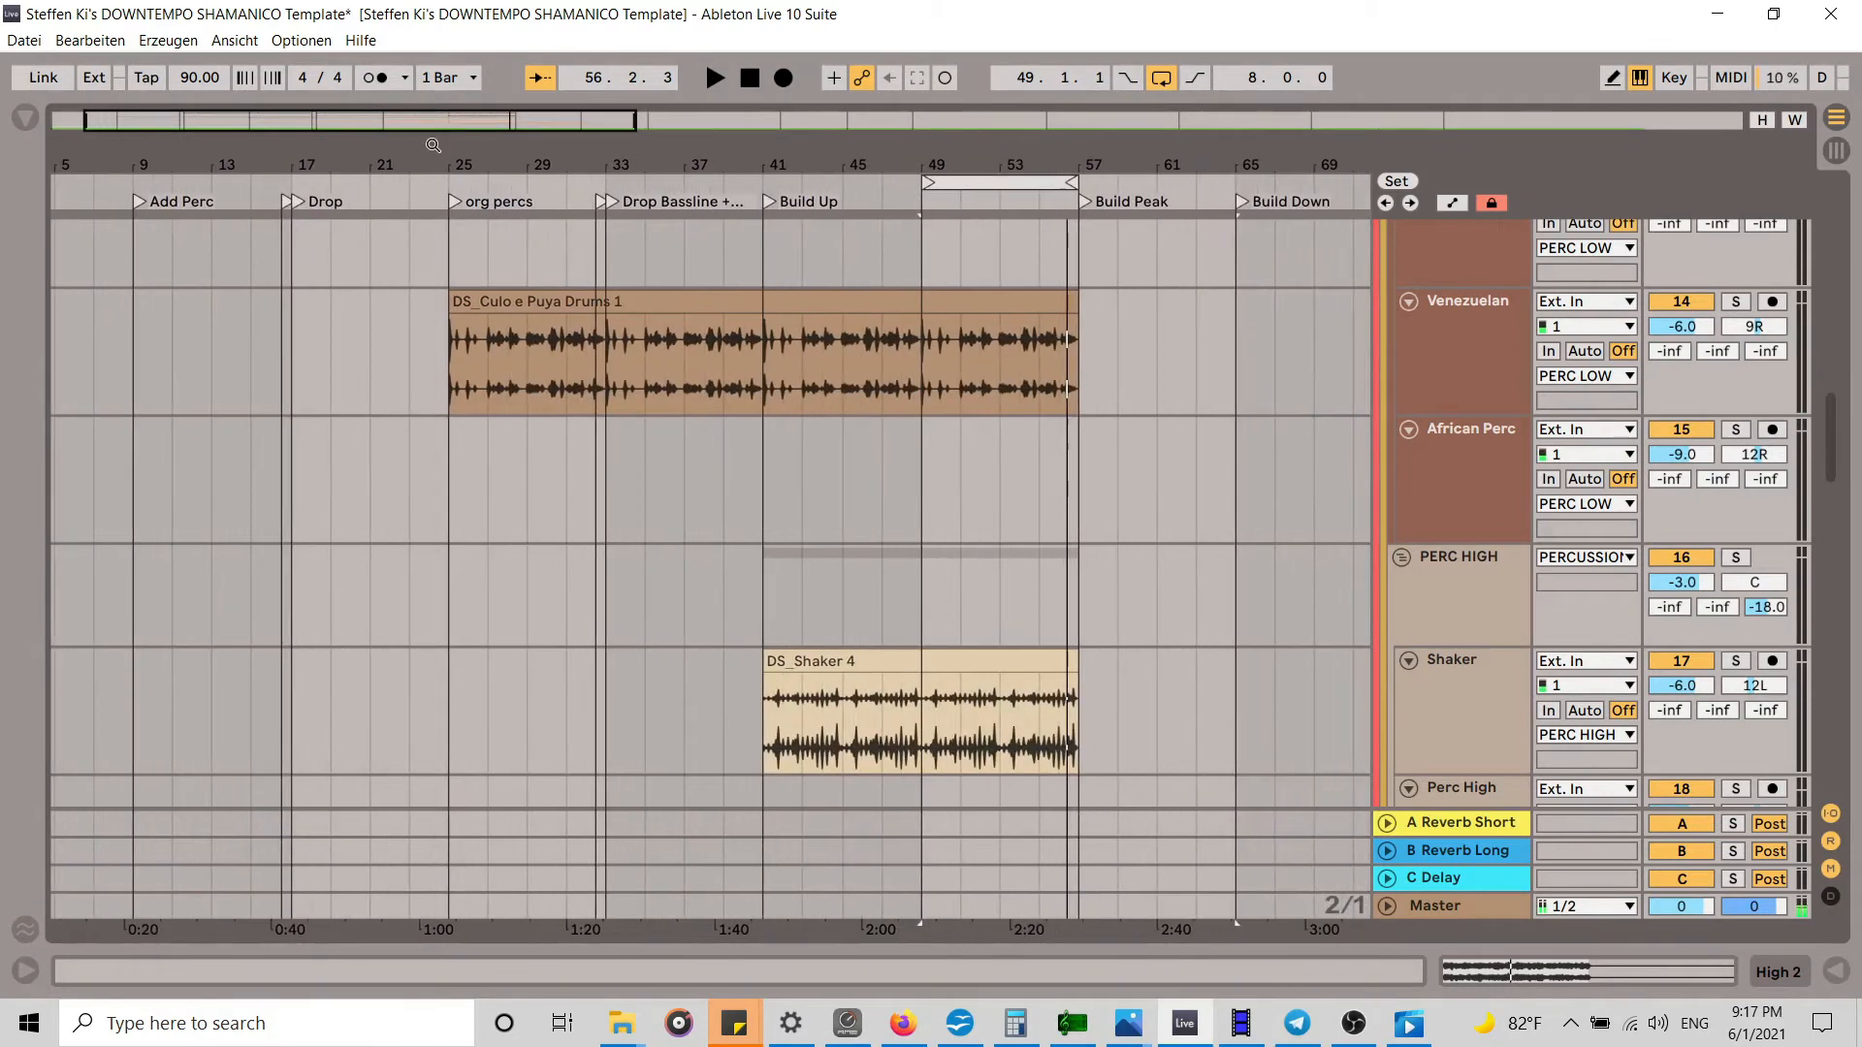
{"action": "left_click", "coordinate": [297, 201]}
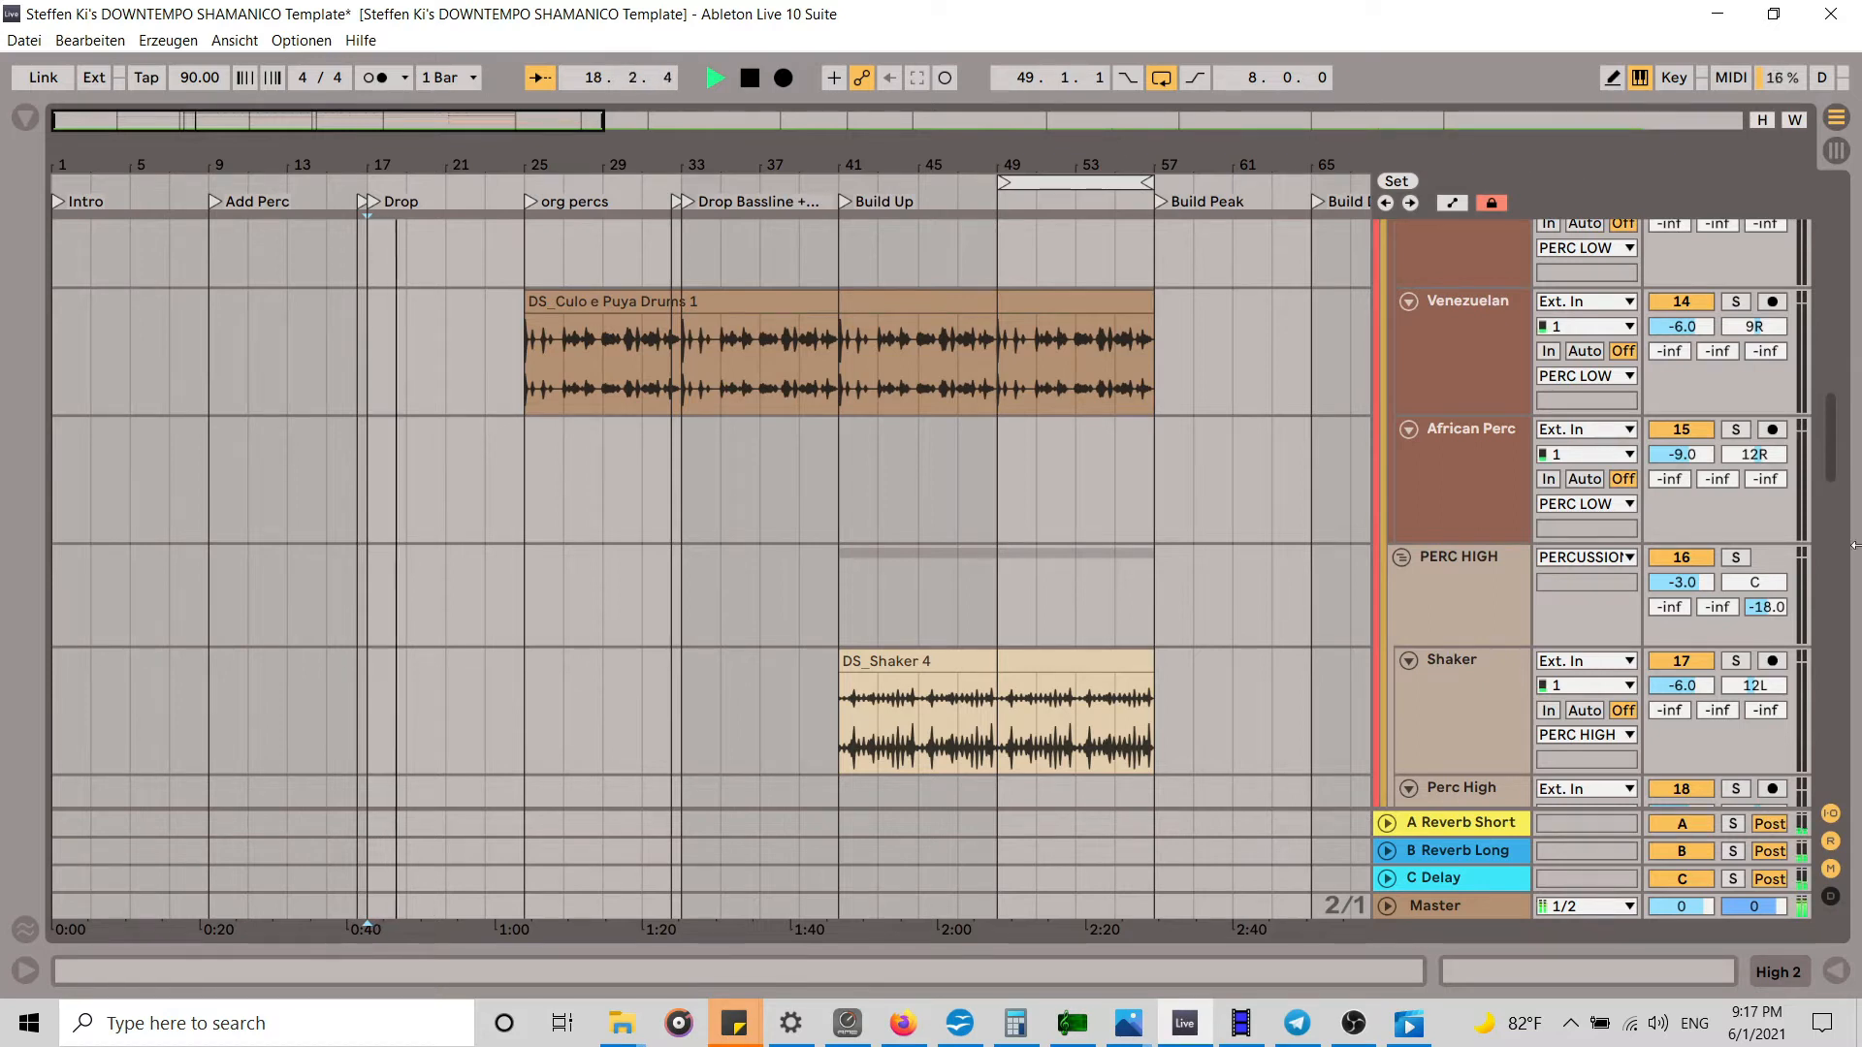
Step: Move the loop range back to the Build Up section, bars 41 to 49, while the arrangement plays
{"action": "left_click_drag", "start_coordinate": [1831, 439], "coordinate": [1848, 378]}
{"action": "left_click_drag", "start_coordinate": [1846, 372], "coordinate": [1846, 254]}
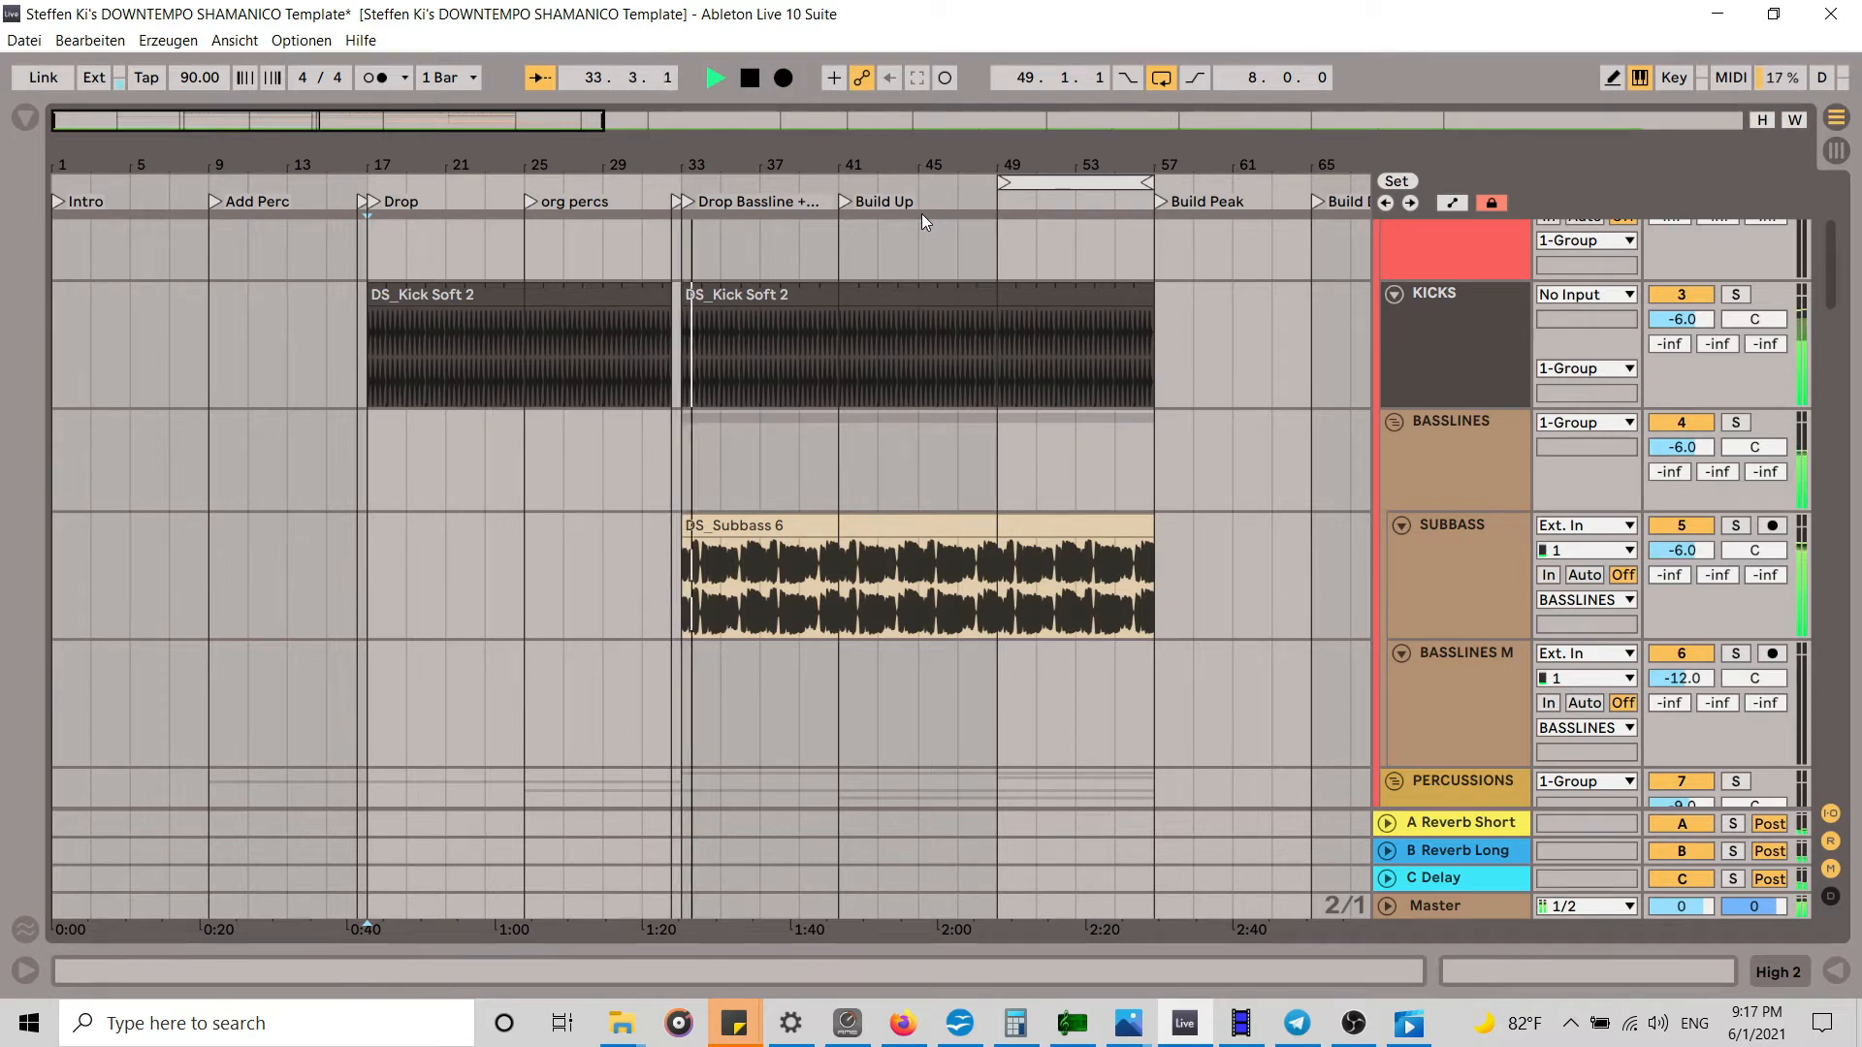
{"action": "left_click_drag", "start_coordinate": [1066, 189], "coordinate": [941, 203]}
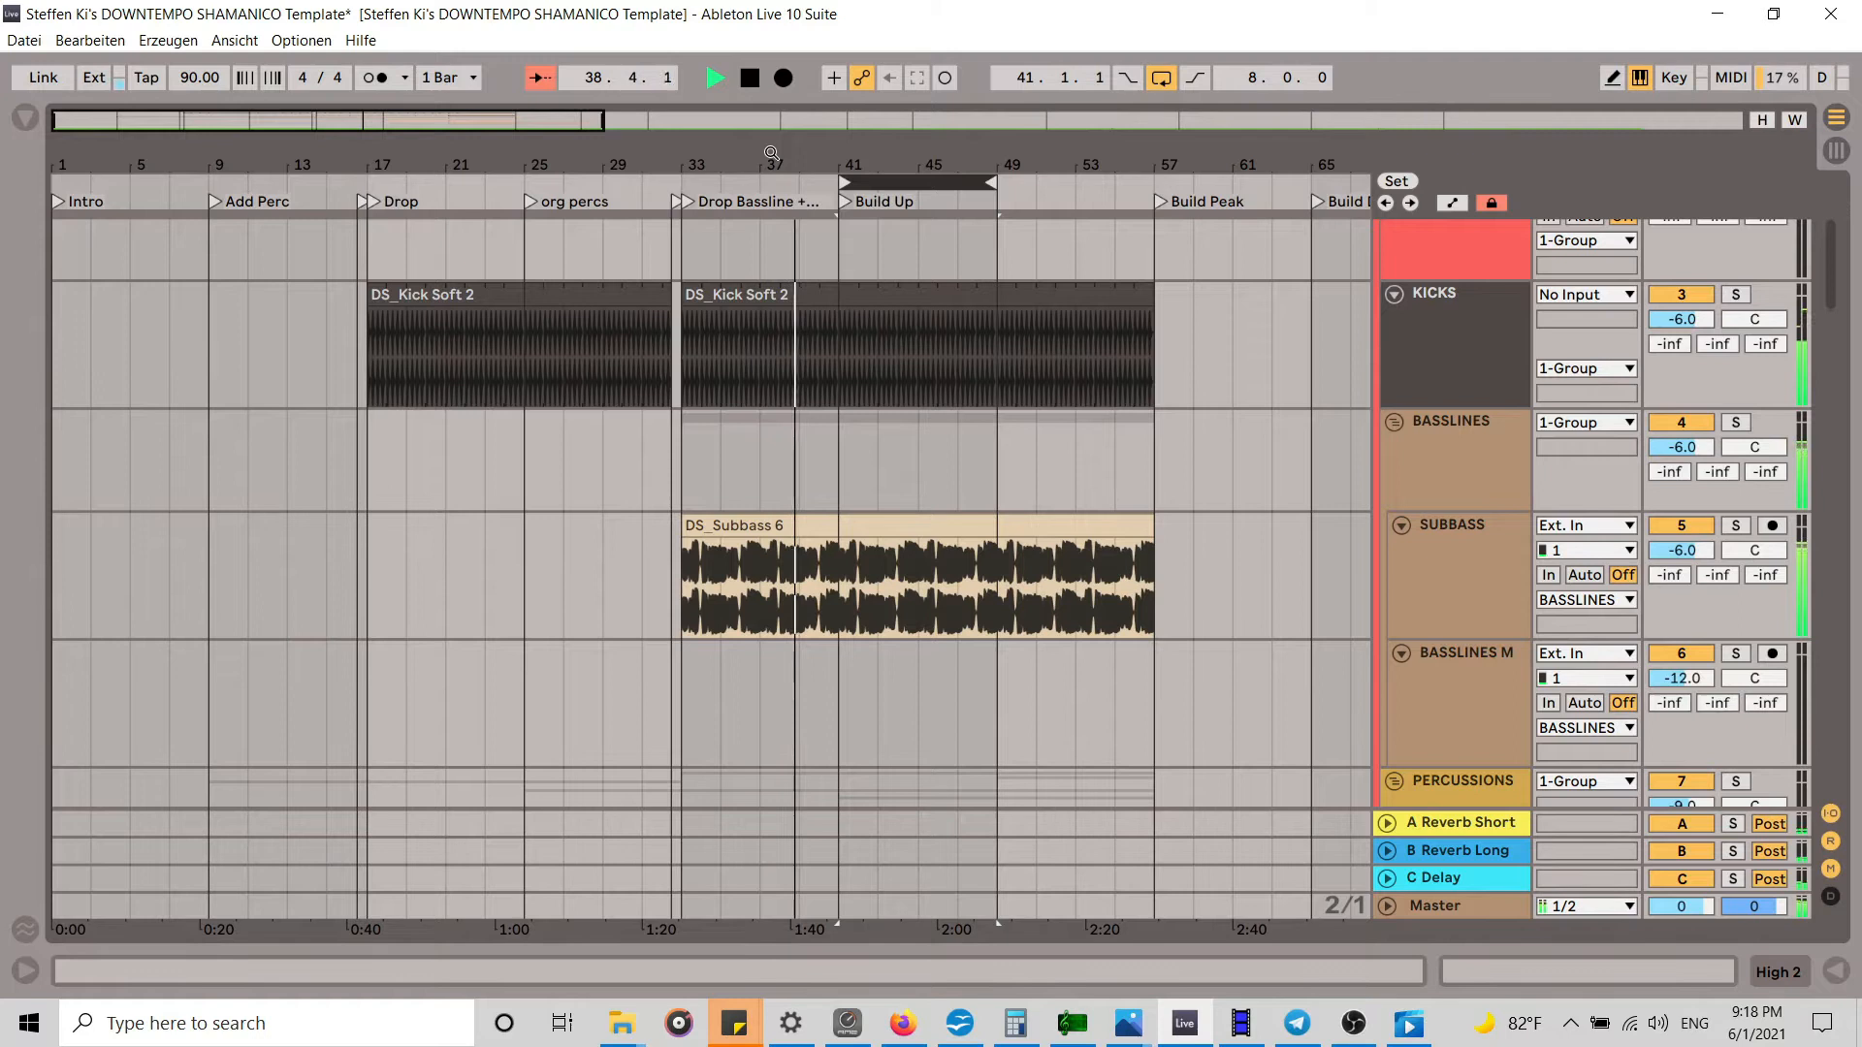
Step: Move the loop range to bars 49 to 57, just before Build Peak, while the arrangement plays
{"action": "mouse_move", "coordinate": [1843, 290]}
{"action": "left_mouse_down"}
{"action": "mouse_move", "coordinate": [1839, 228]}
{"action": "mouse_move", "coordinate": [1840, 269]}
{"action": "left_mouse_up"}
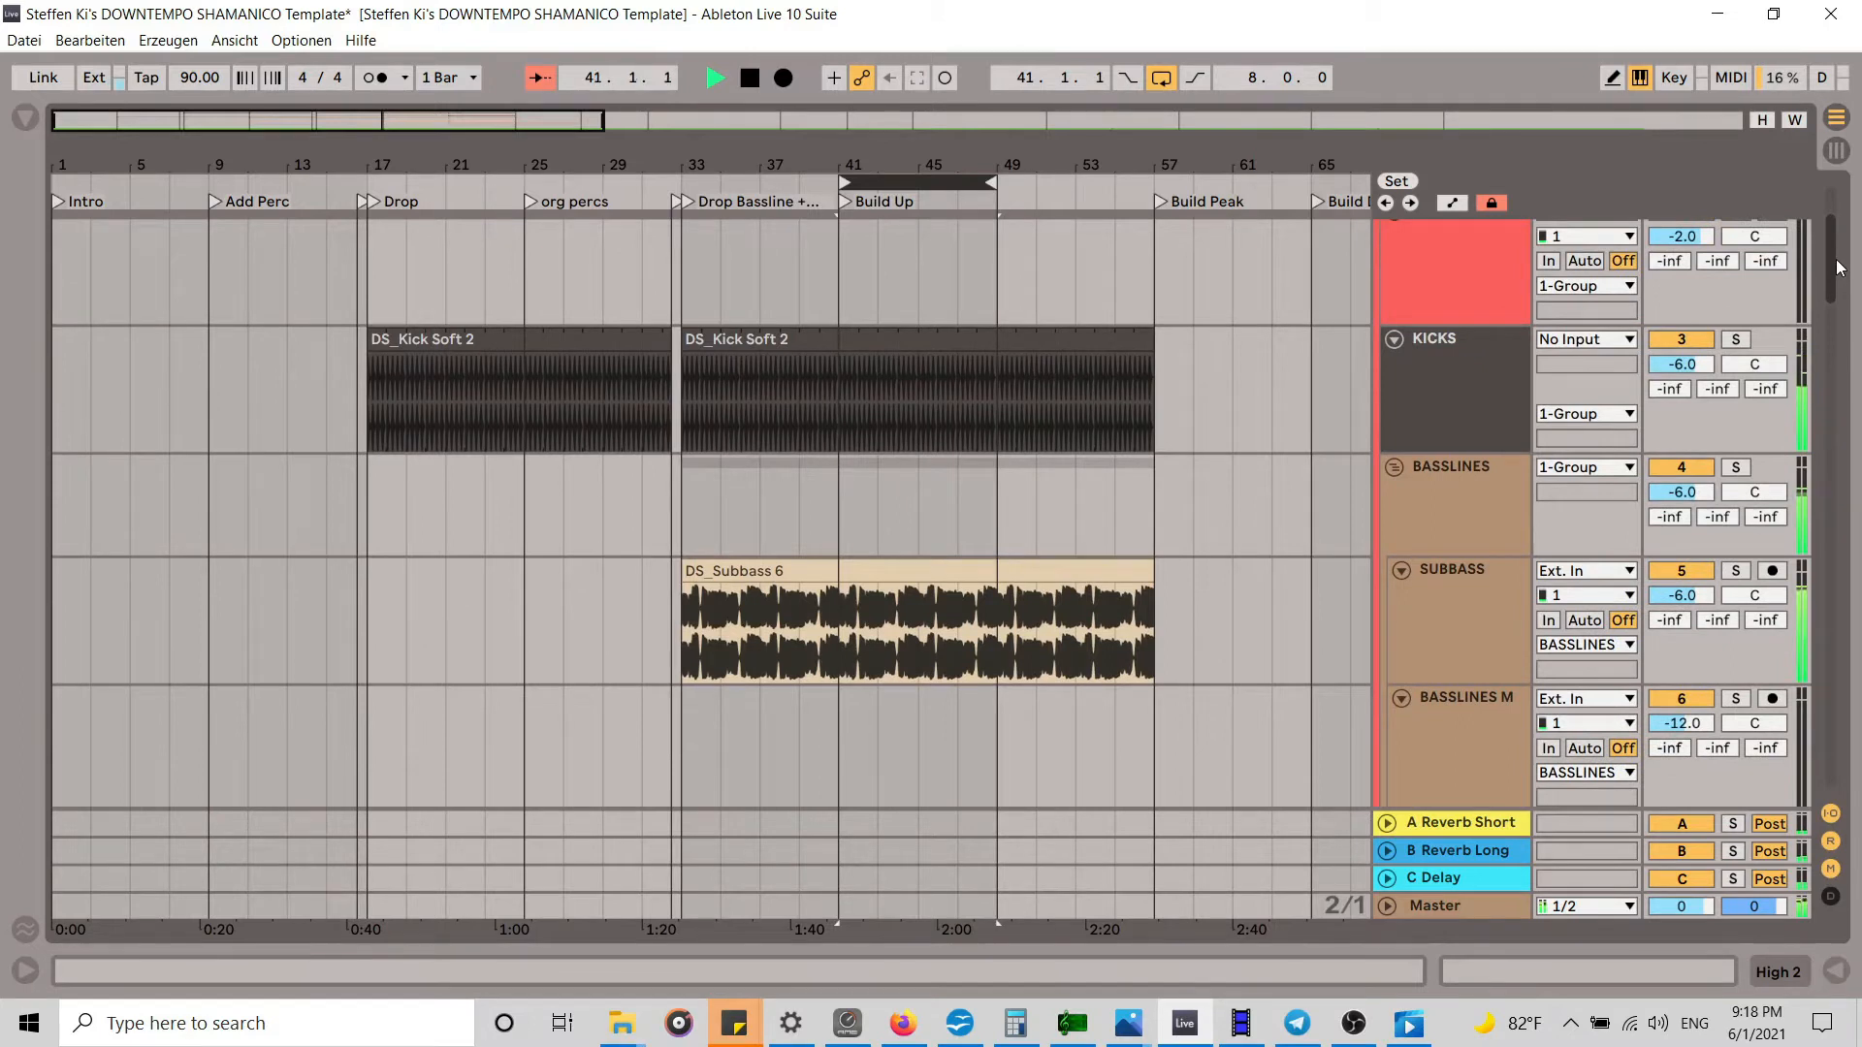
{"action": "mouse_move", "coordinate": [1840, 268]}
{"action": "left_mouse_down"}
{"action": "mouse_move", "coordinate": [1853, 228]}
{"action": "mouse_move", "coordinate": [1851, 252]}
{"action": "left_mouse_up"}
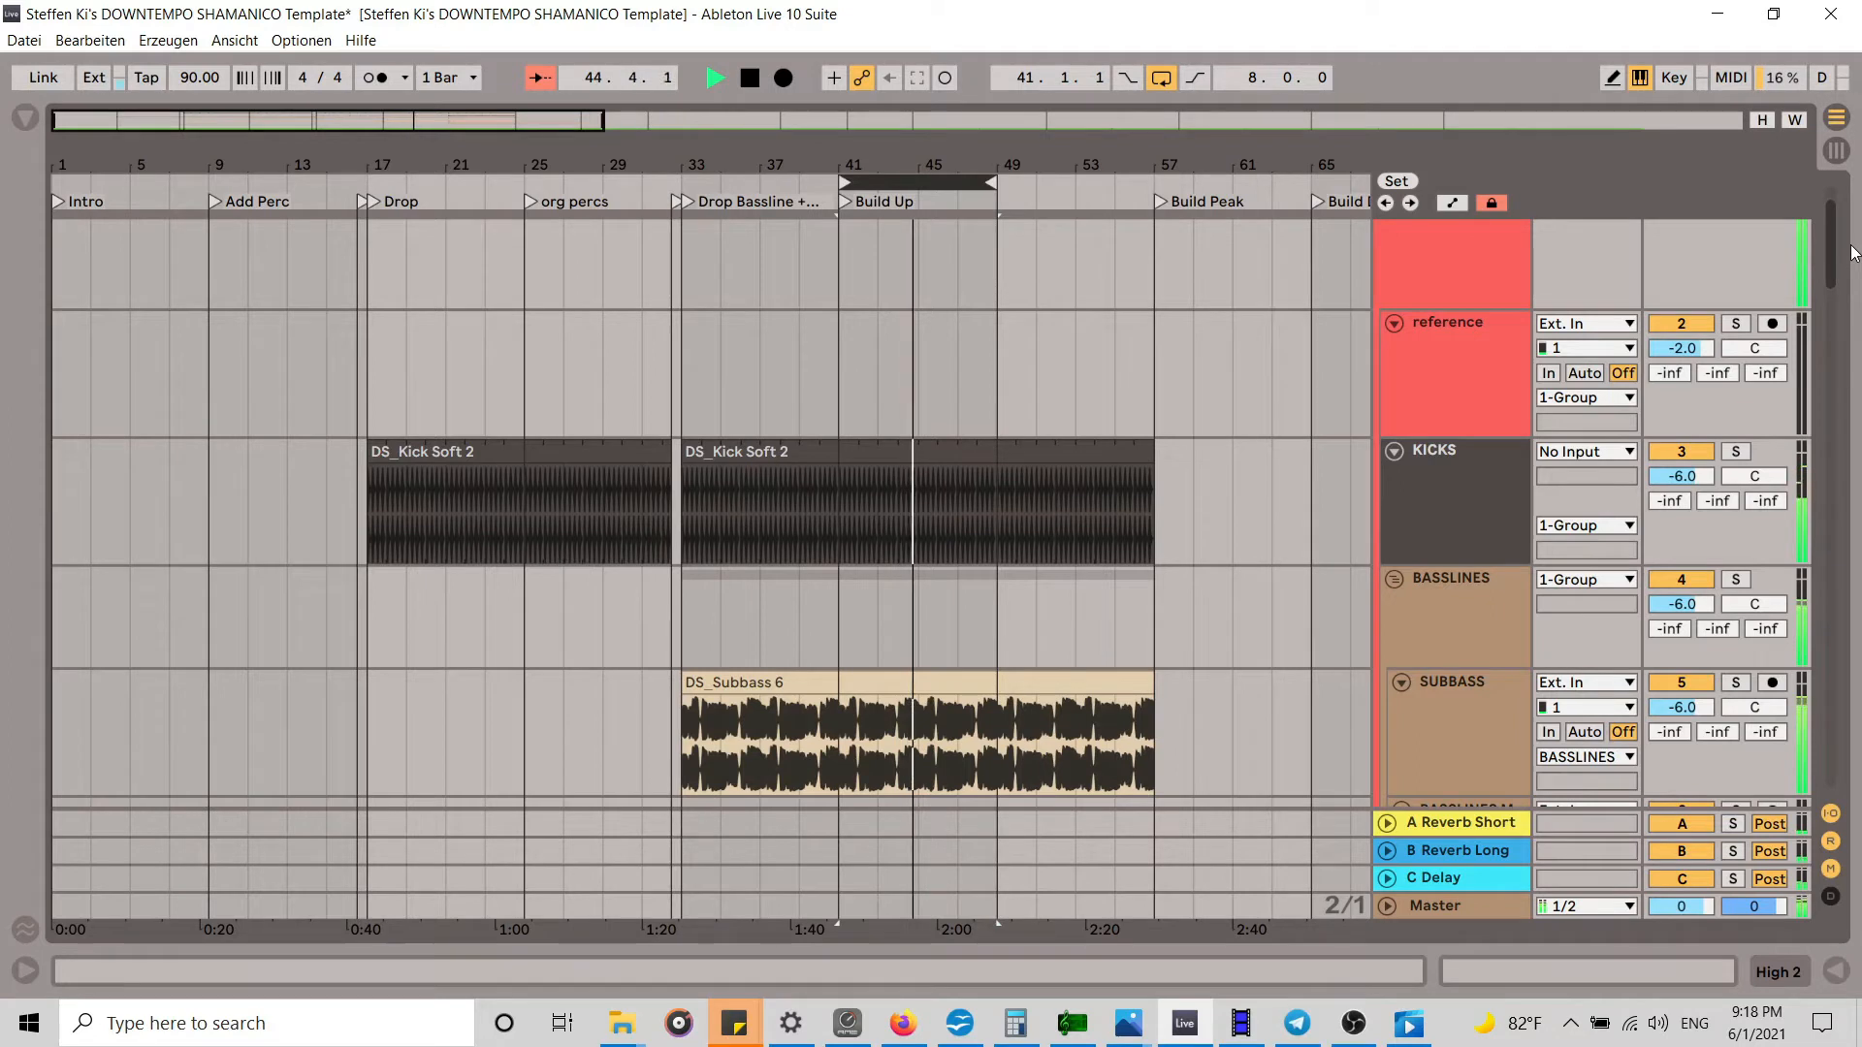
{"action": "mouse_move", "coordinate": [1852, 252]}
{"action": "left_mouse_down"}
{"action": "mouse_move", "coordinate": [1850, 718]}
{"action": "mouse_move", "coordinate": [1849, 216]}
{"action": "left_mouse_up"}
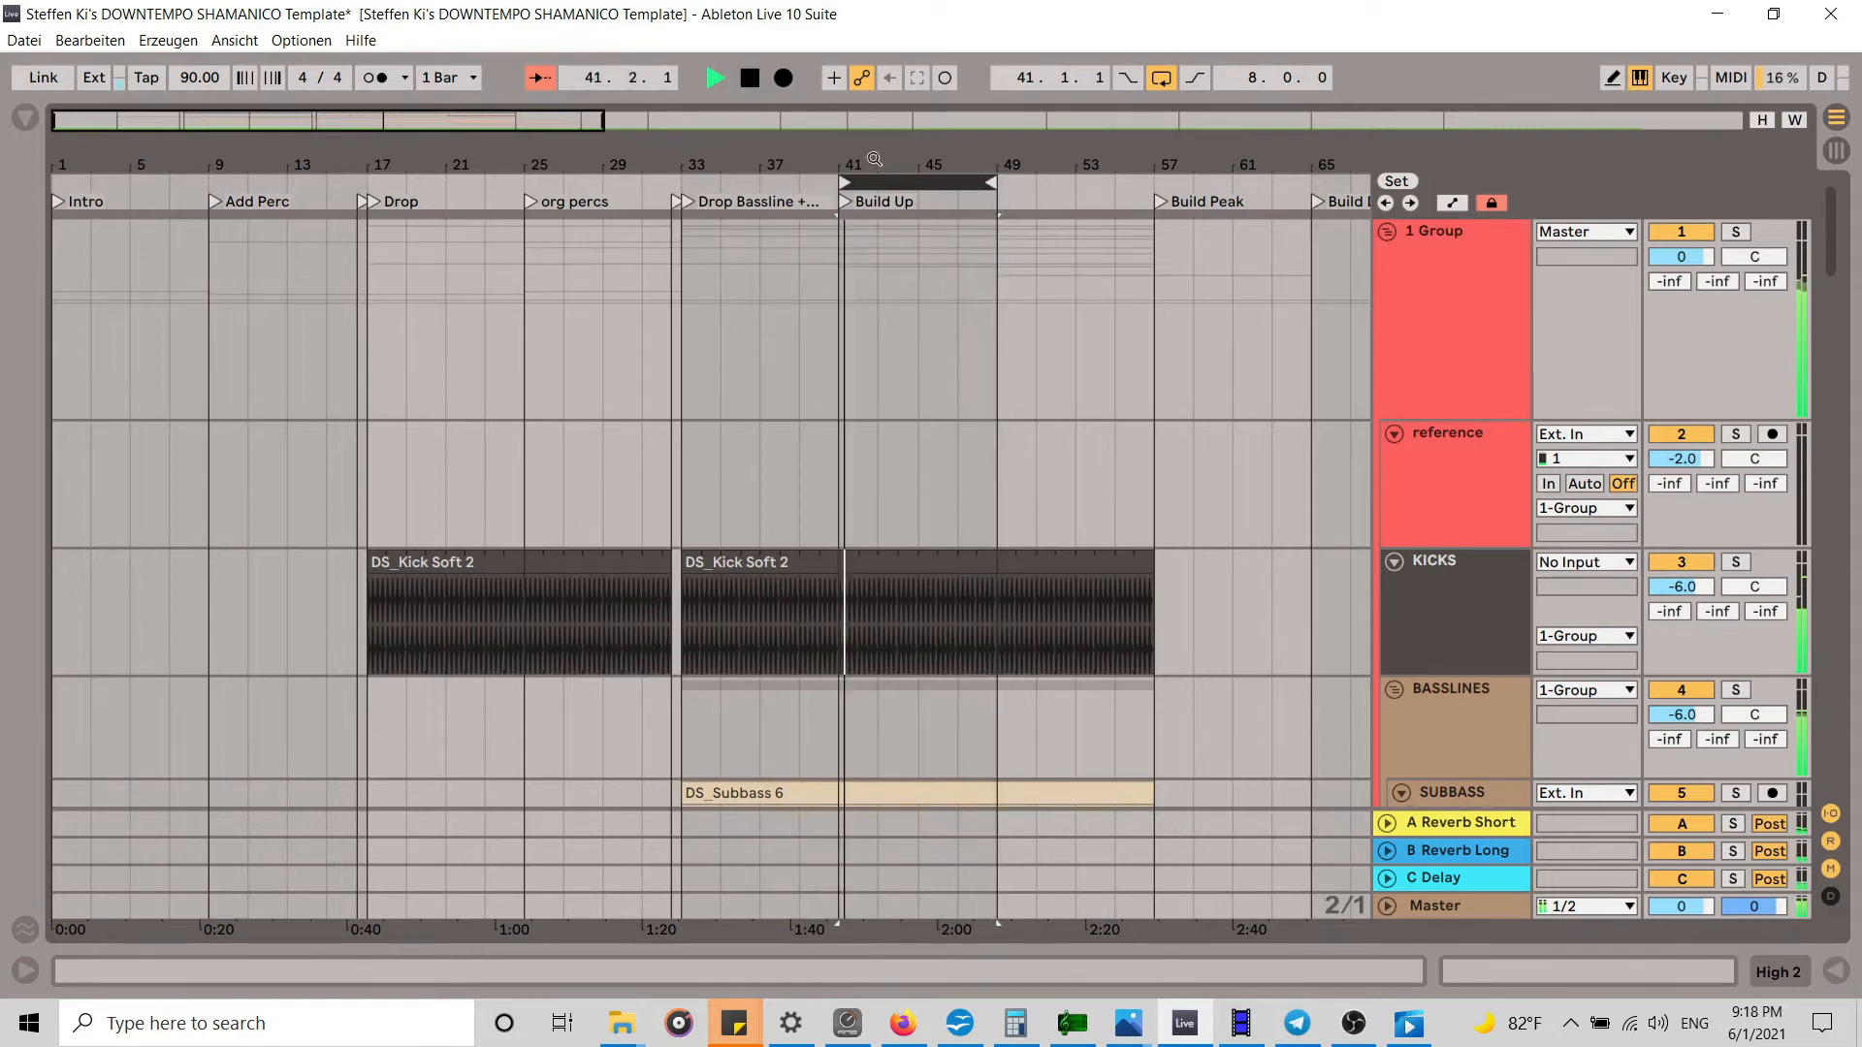
{"action": "left_click_drag", "start_coordinate": [938, 179], "coordinate": [1096, 180]}
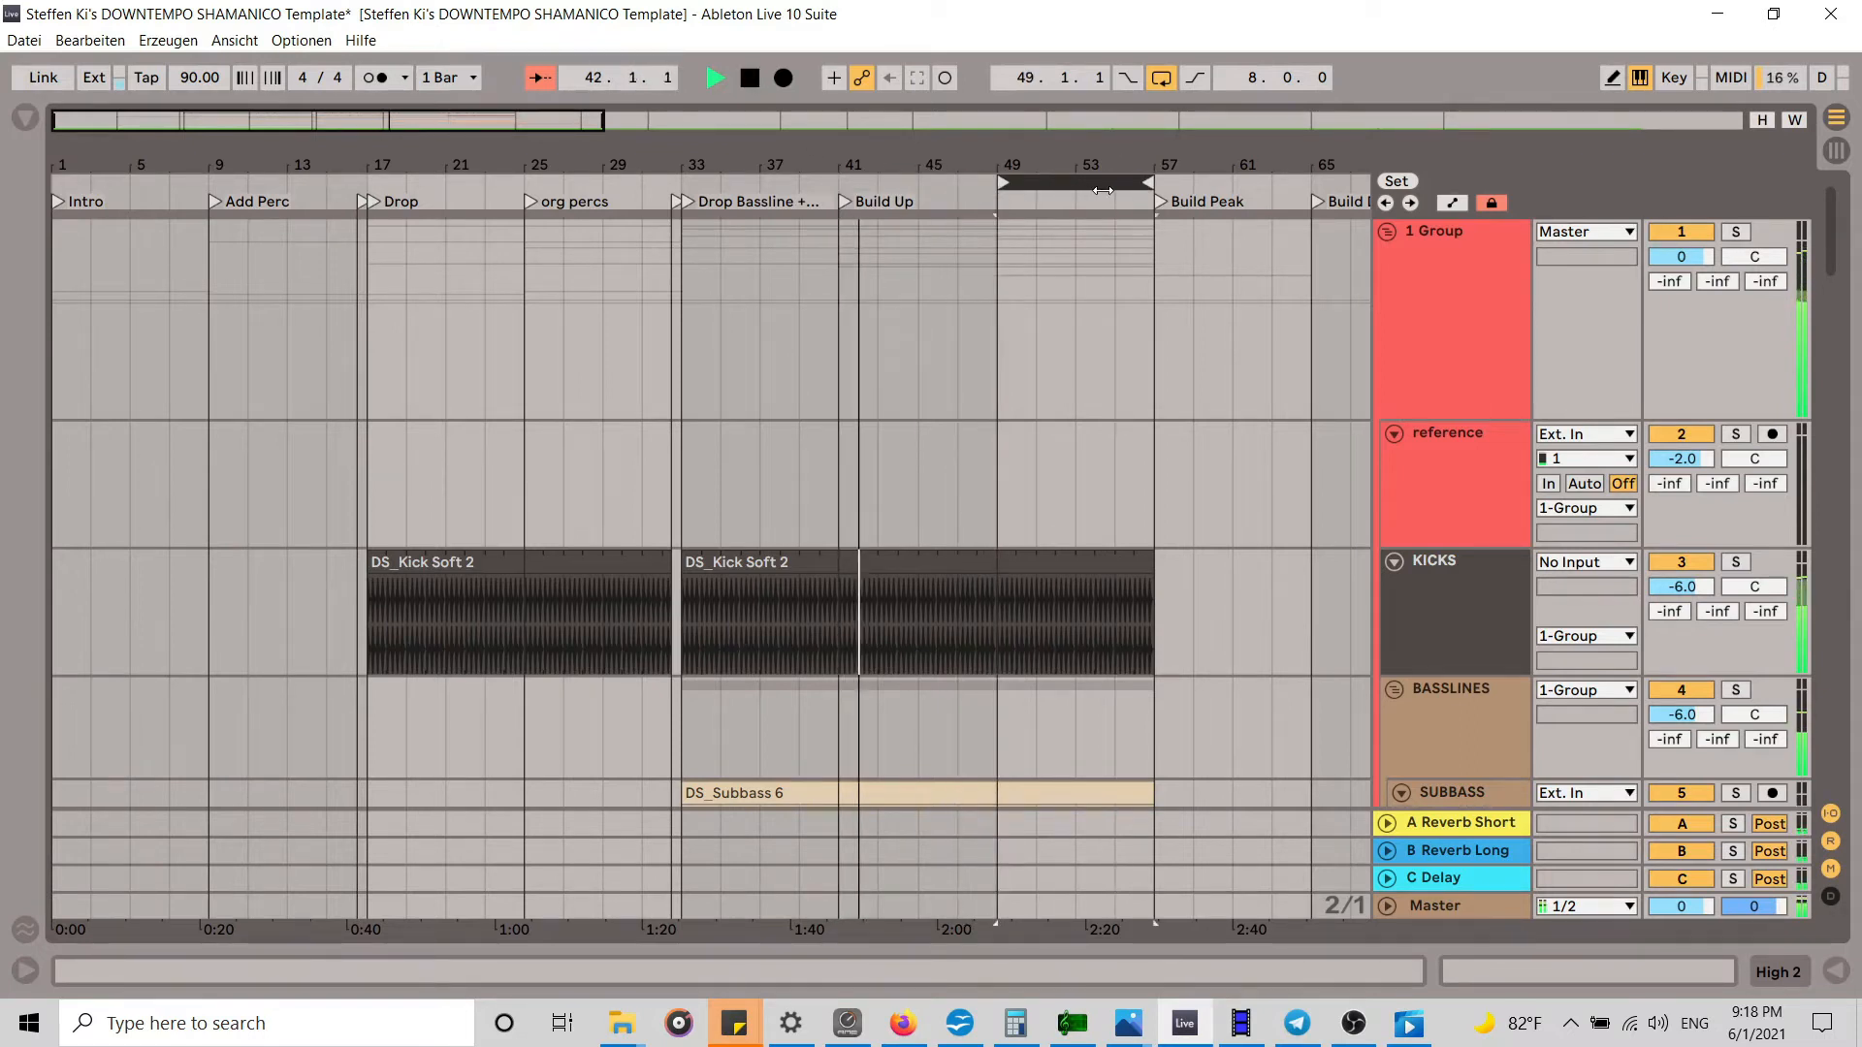
Step: Listen to the looped bars 49 to 57 and review the kick, bass, percussion and shaker clips along the section markers
{"action": "scroll", "coordinate": [1093, 323], "scroll_direction": "down", "scroll_amount": 10}
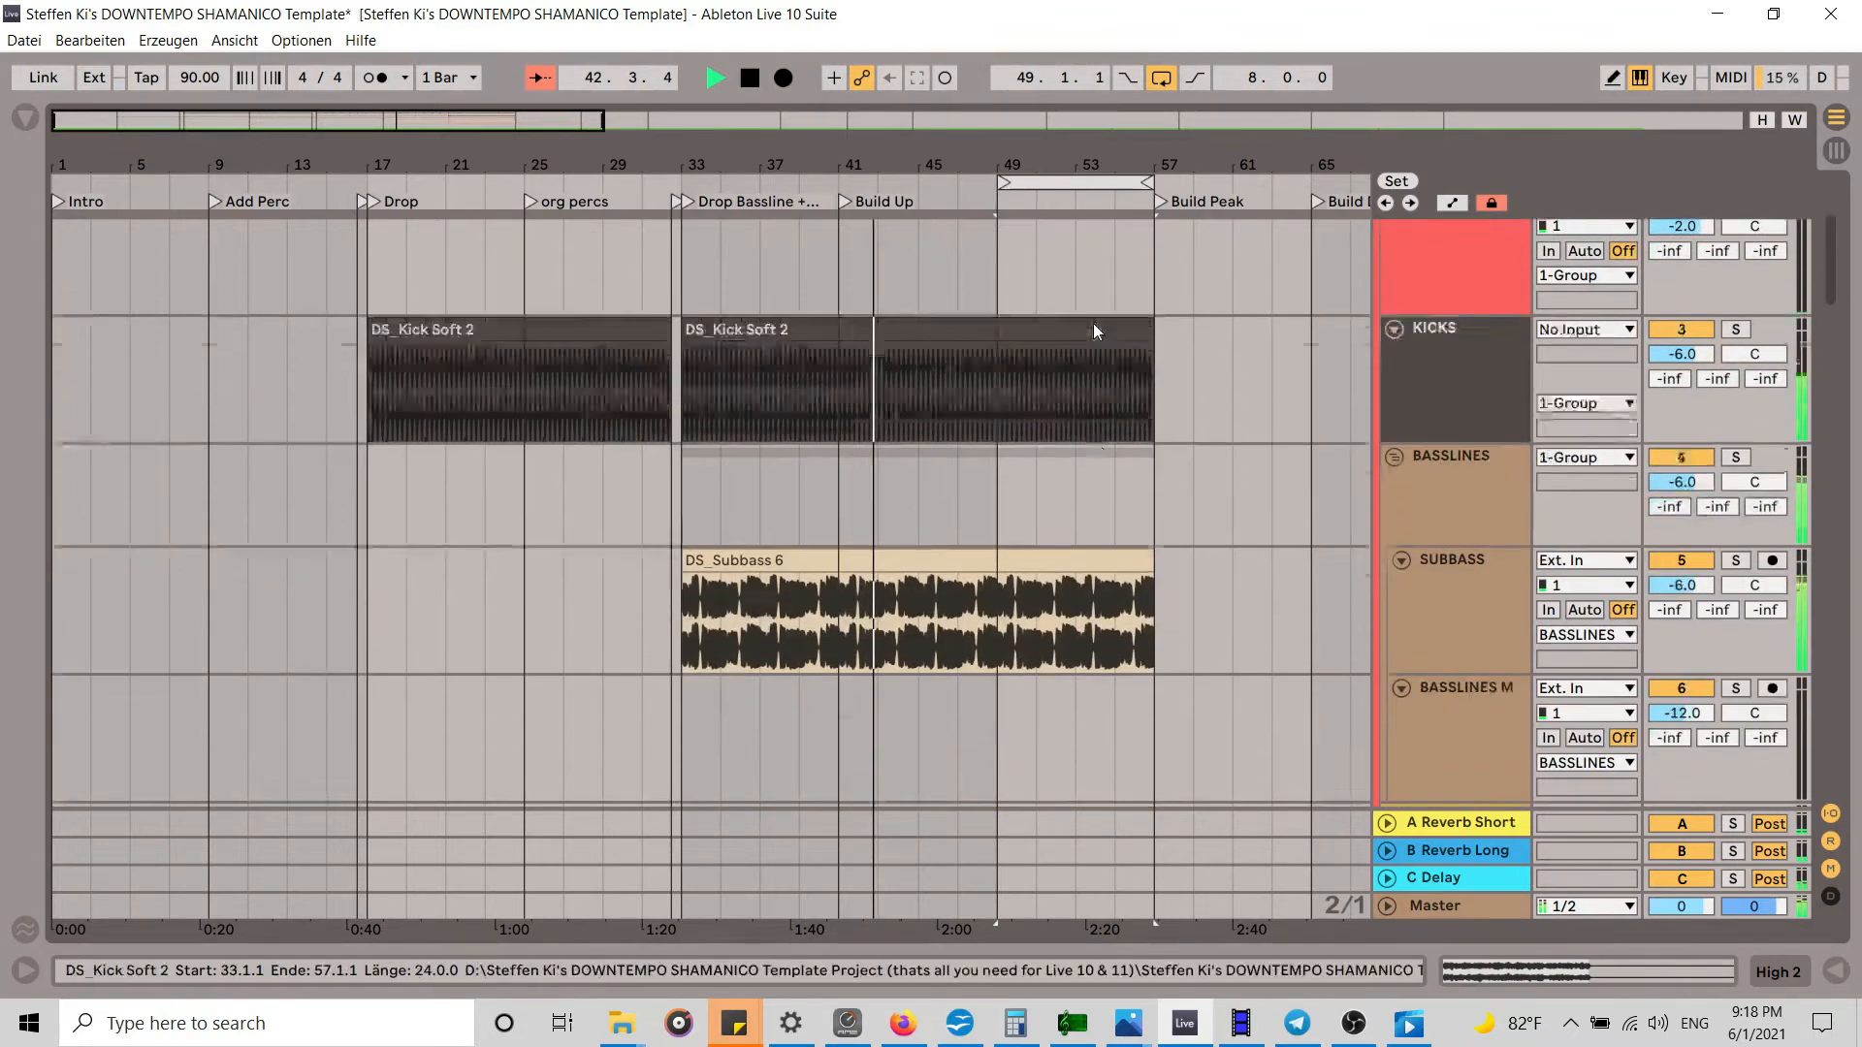
{"action": "scroll", "coordinate": [1094, 338], "scroll_direction": "down", "scroll_amount": 10}
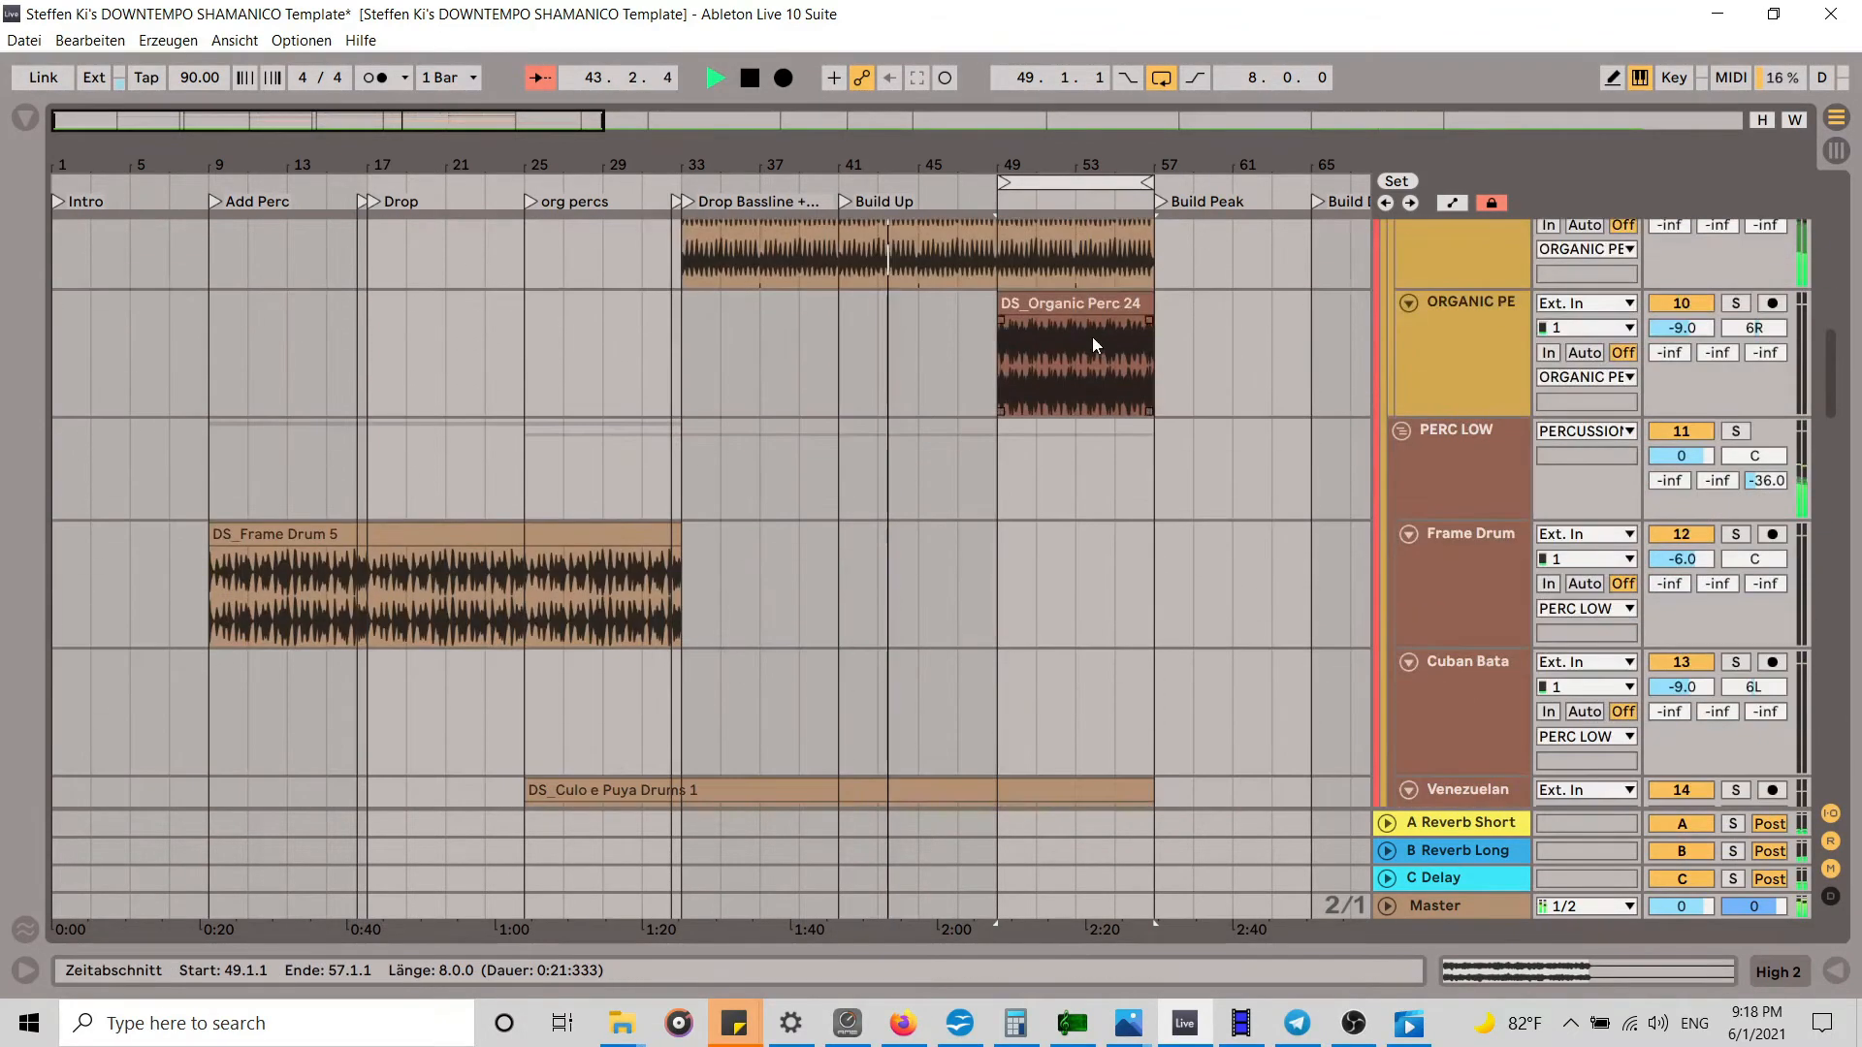
{"action": "scroll", "coordinate": [1375, 461], "scroll_direction": "down", "scroll_amount": 1}
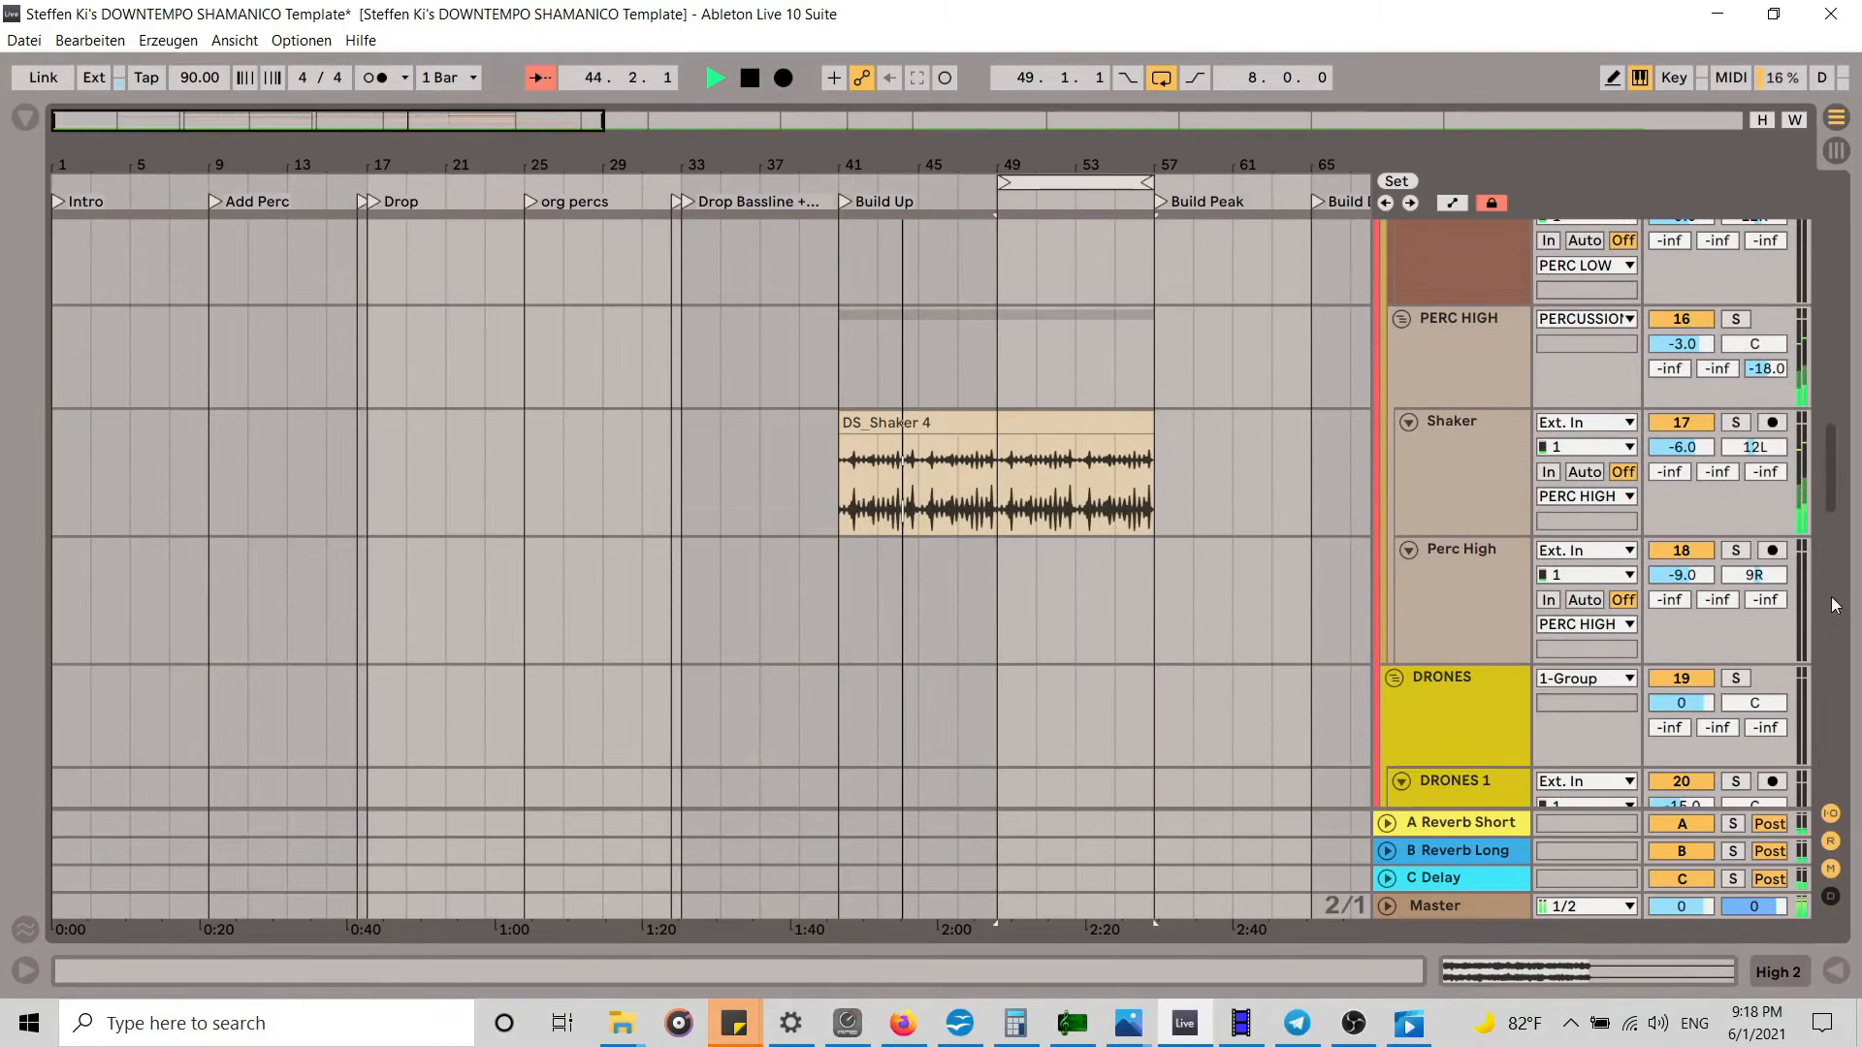
{"action": "left_click_drag", "start_coordinate": [1846, 476], "coordinate": [1780, 195]}
{"action": "left_click_drag", "start_coordinate": [955, 121], "coordinate": [955, 82]}
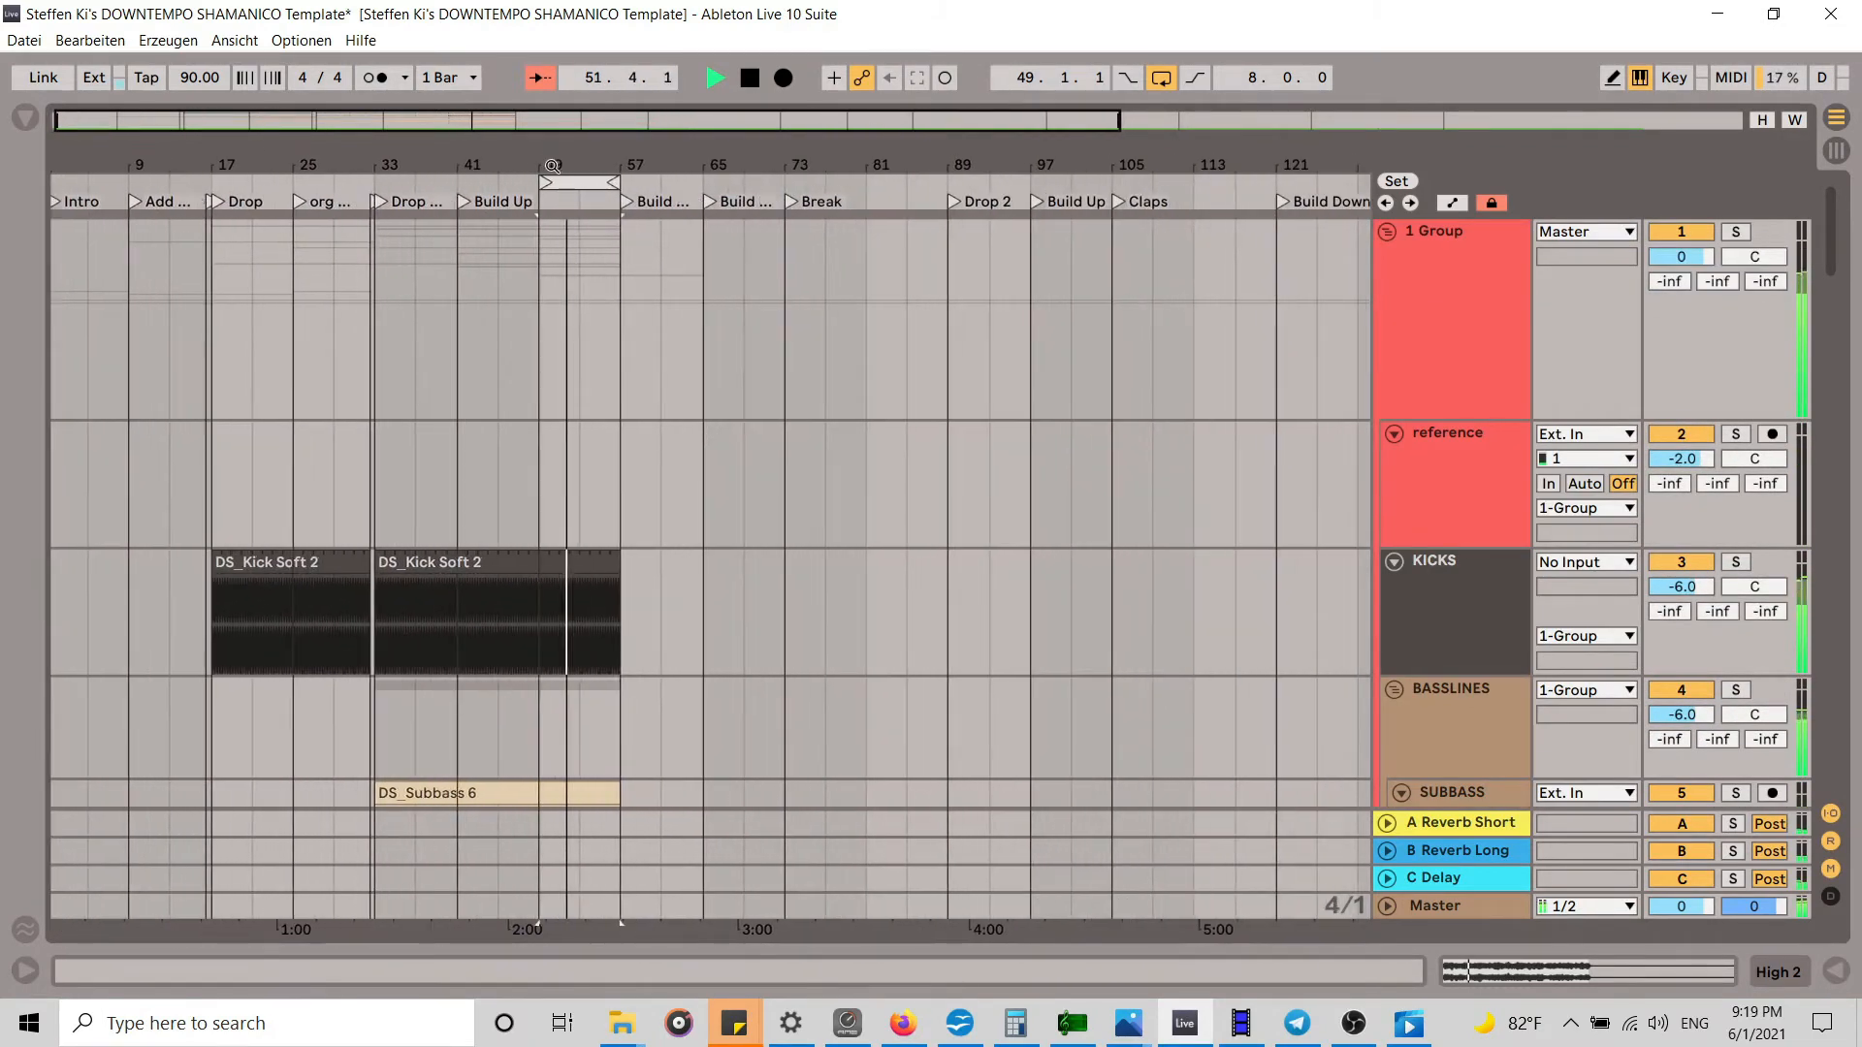
{"action": "left_click_drag", "start_coordinate": [535, 158], "coordinate": [782, 161]}
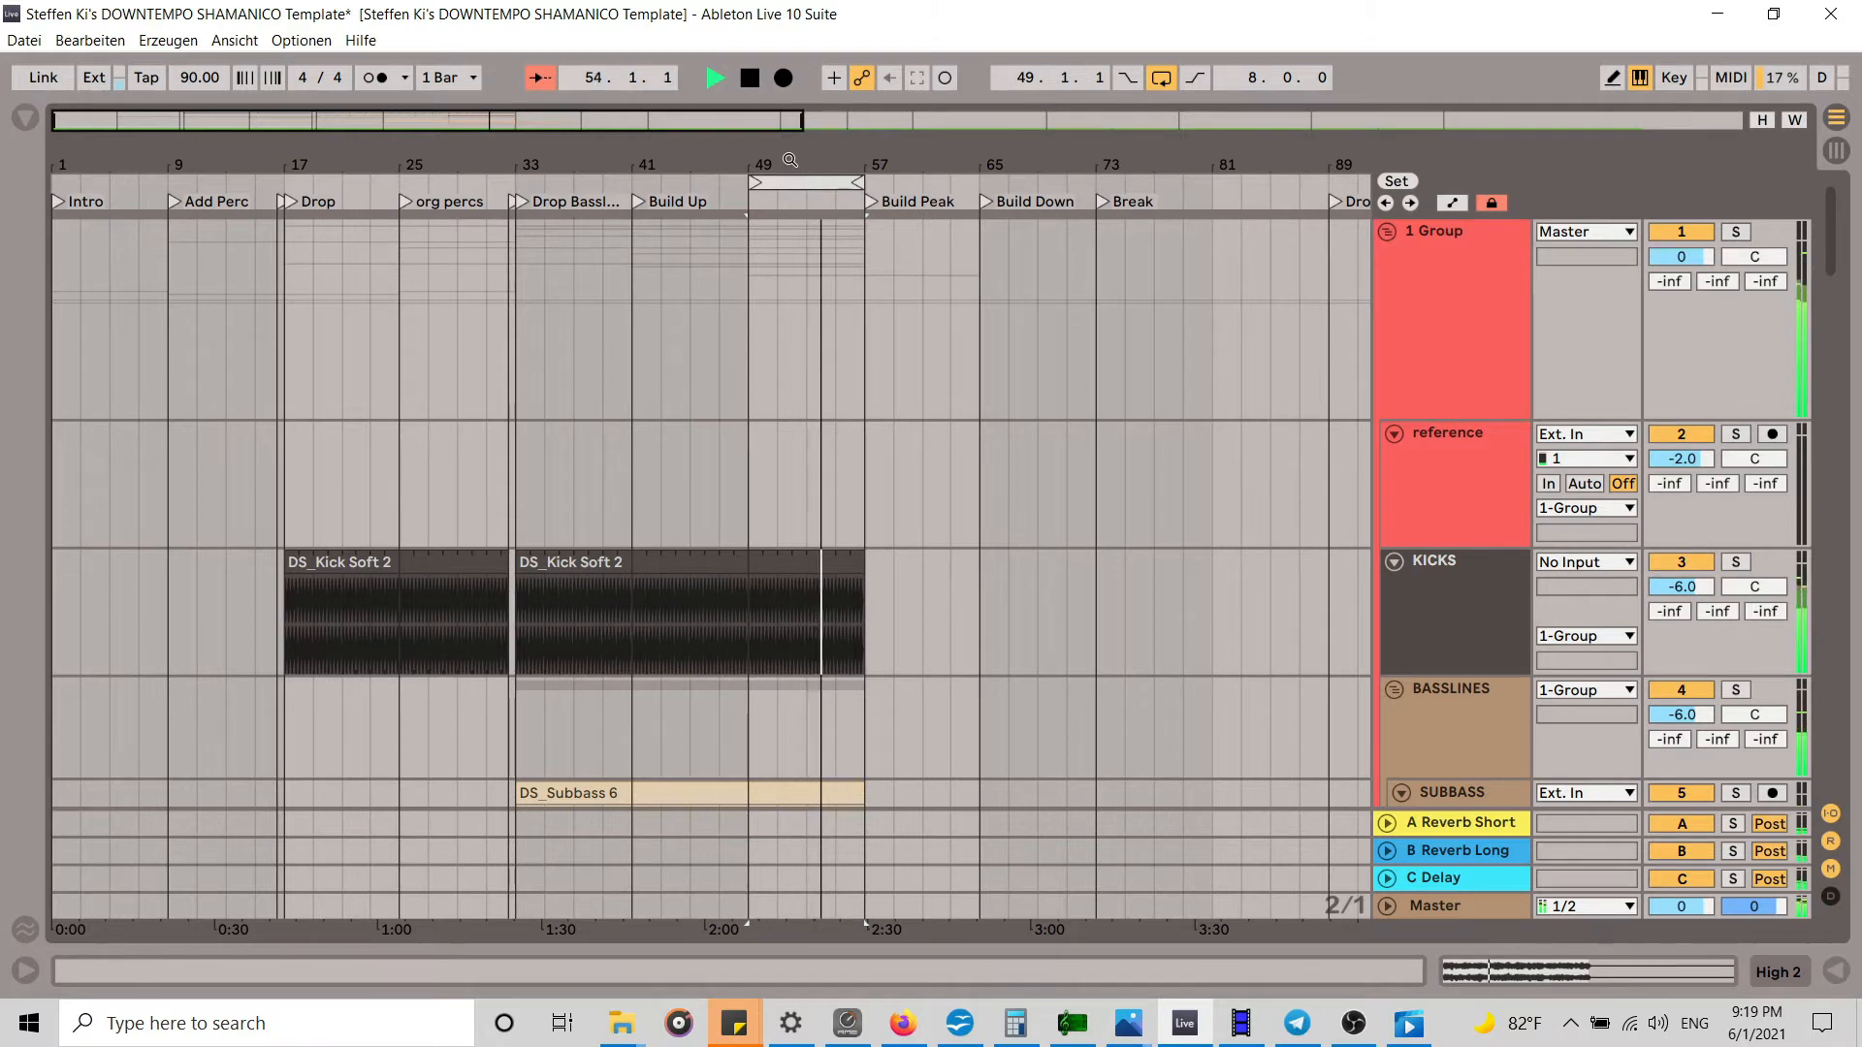
{"action": "left_click_drag", "start_coordinate": [808, 162], "coordinate": [895, 182]}
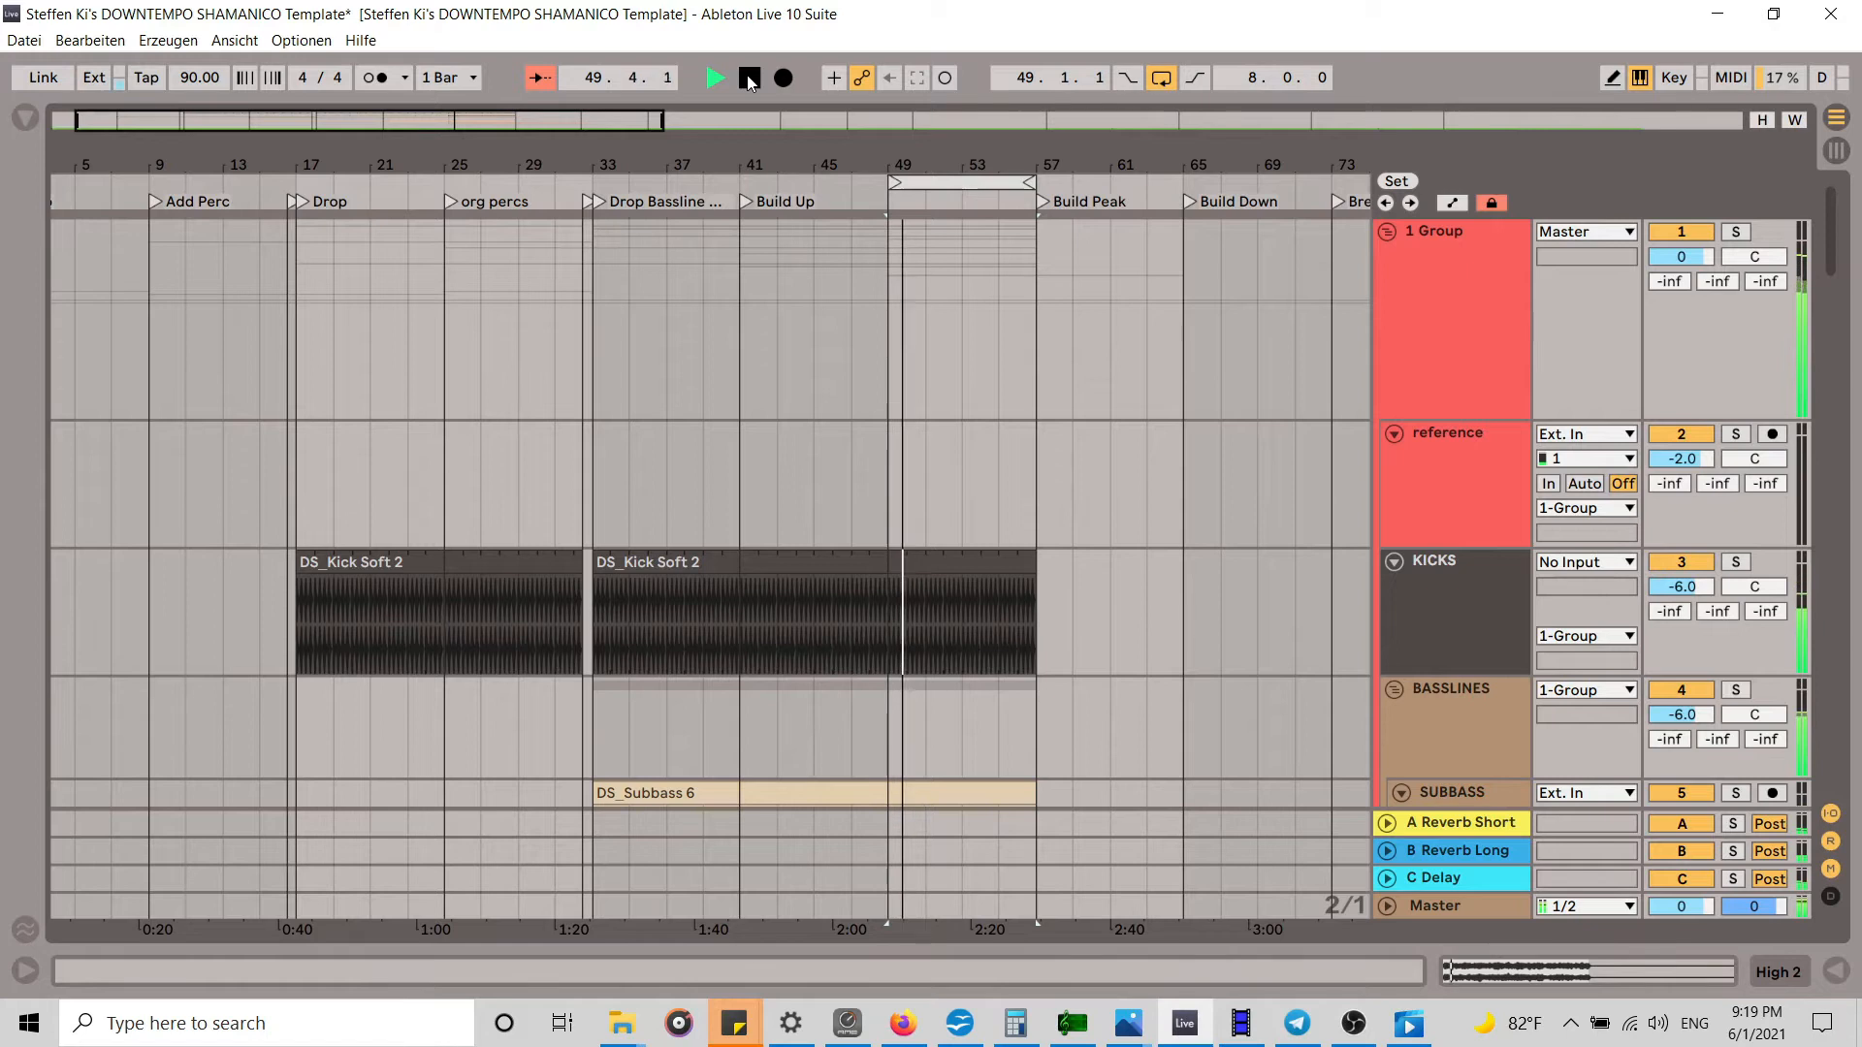
Step: Stop playback and move the loop range to the Drop Bassline section, bars 33 to 41
{"action": "left_click", "coordinate": [749, 76]}
{"action": "left_click_drag", "start_coordinate": [942, 158], "coordinate": [791, 147]}
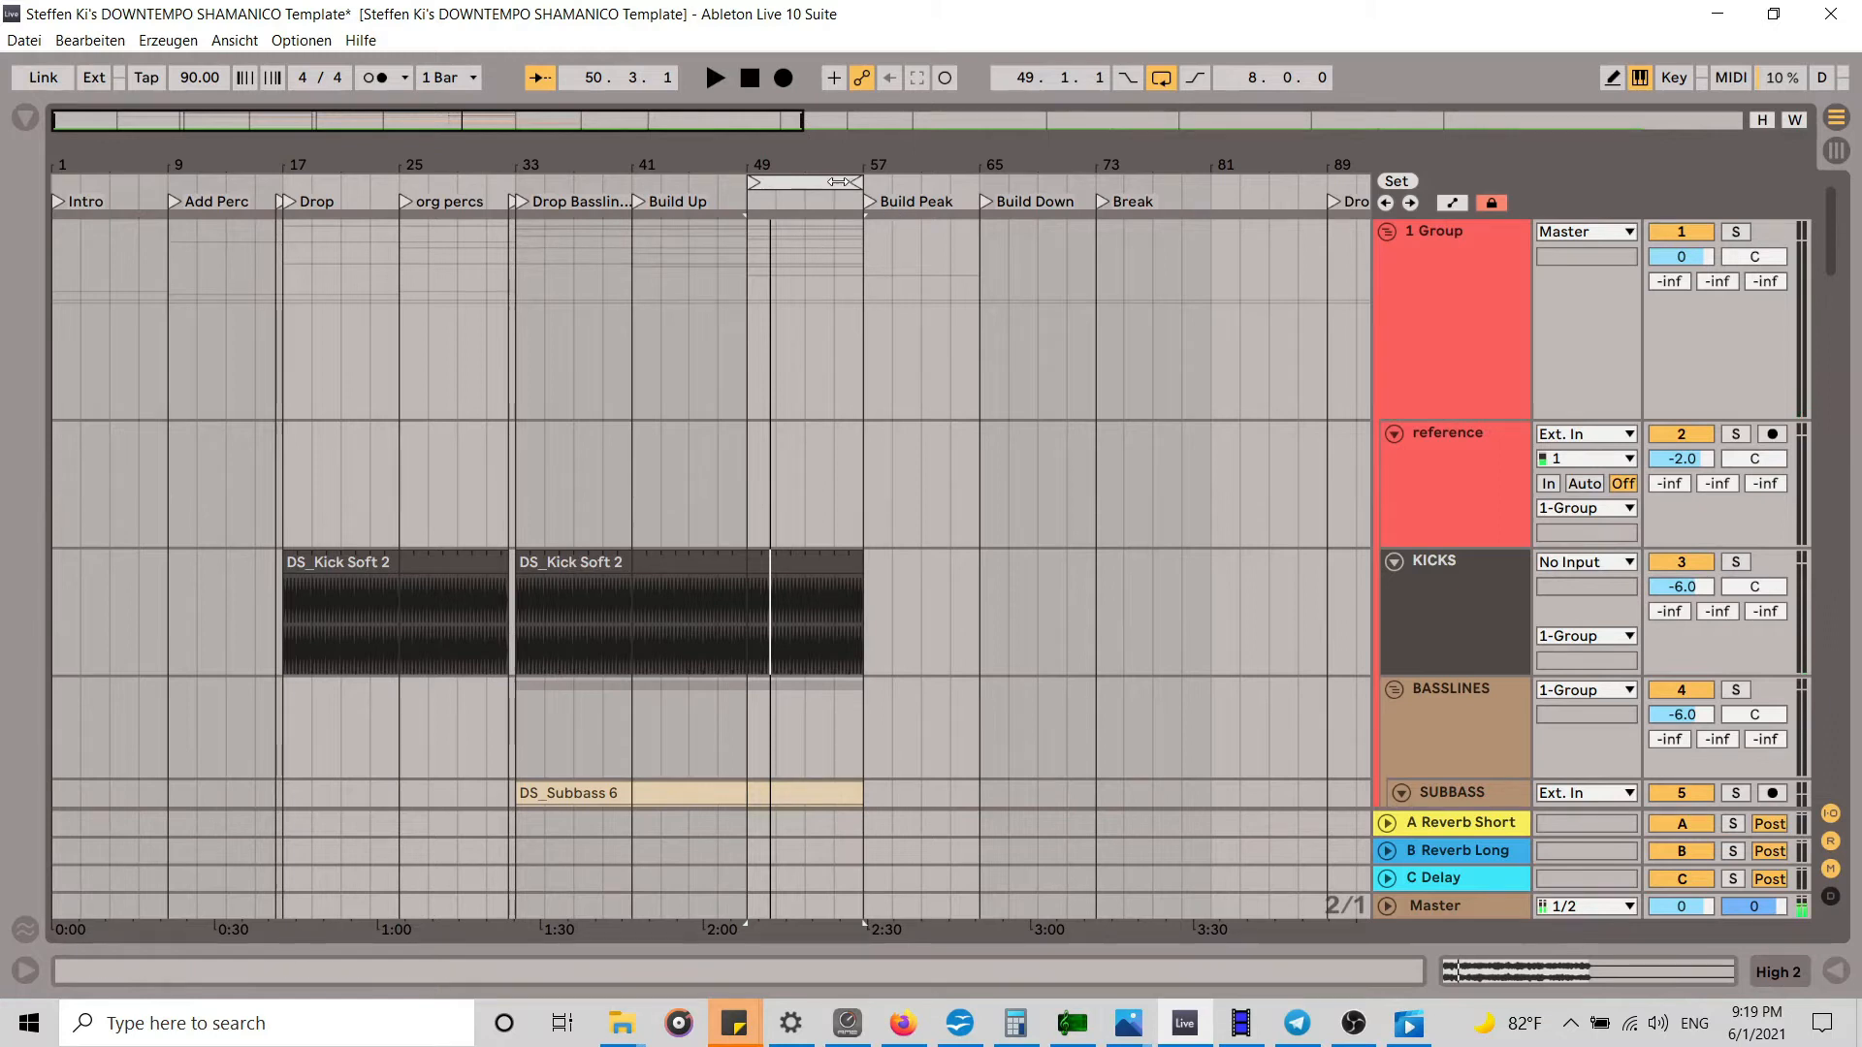
{"action": "left_click_drag", "start_coordinate": [838, 182], "coordinate": [606, 182]}
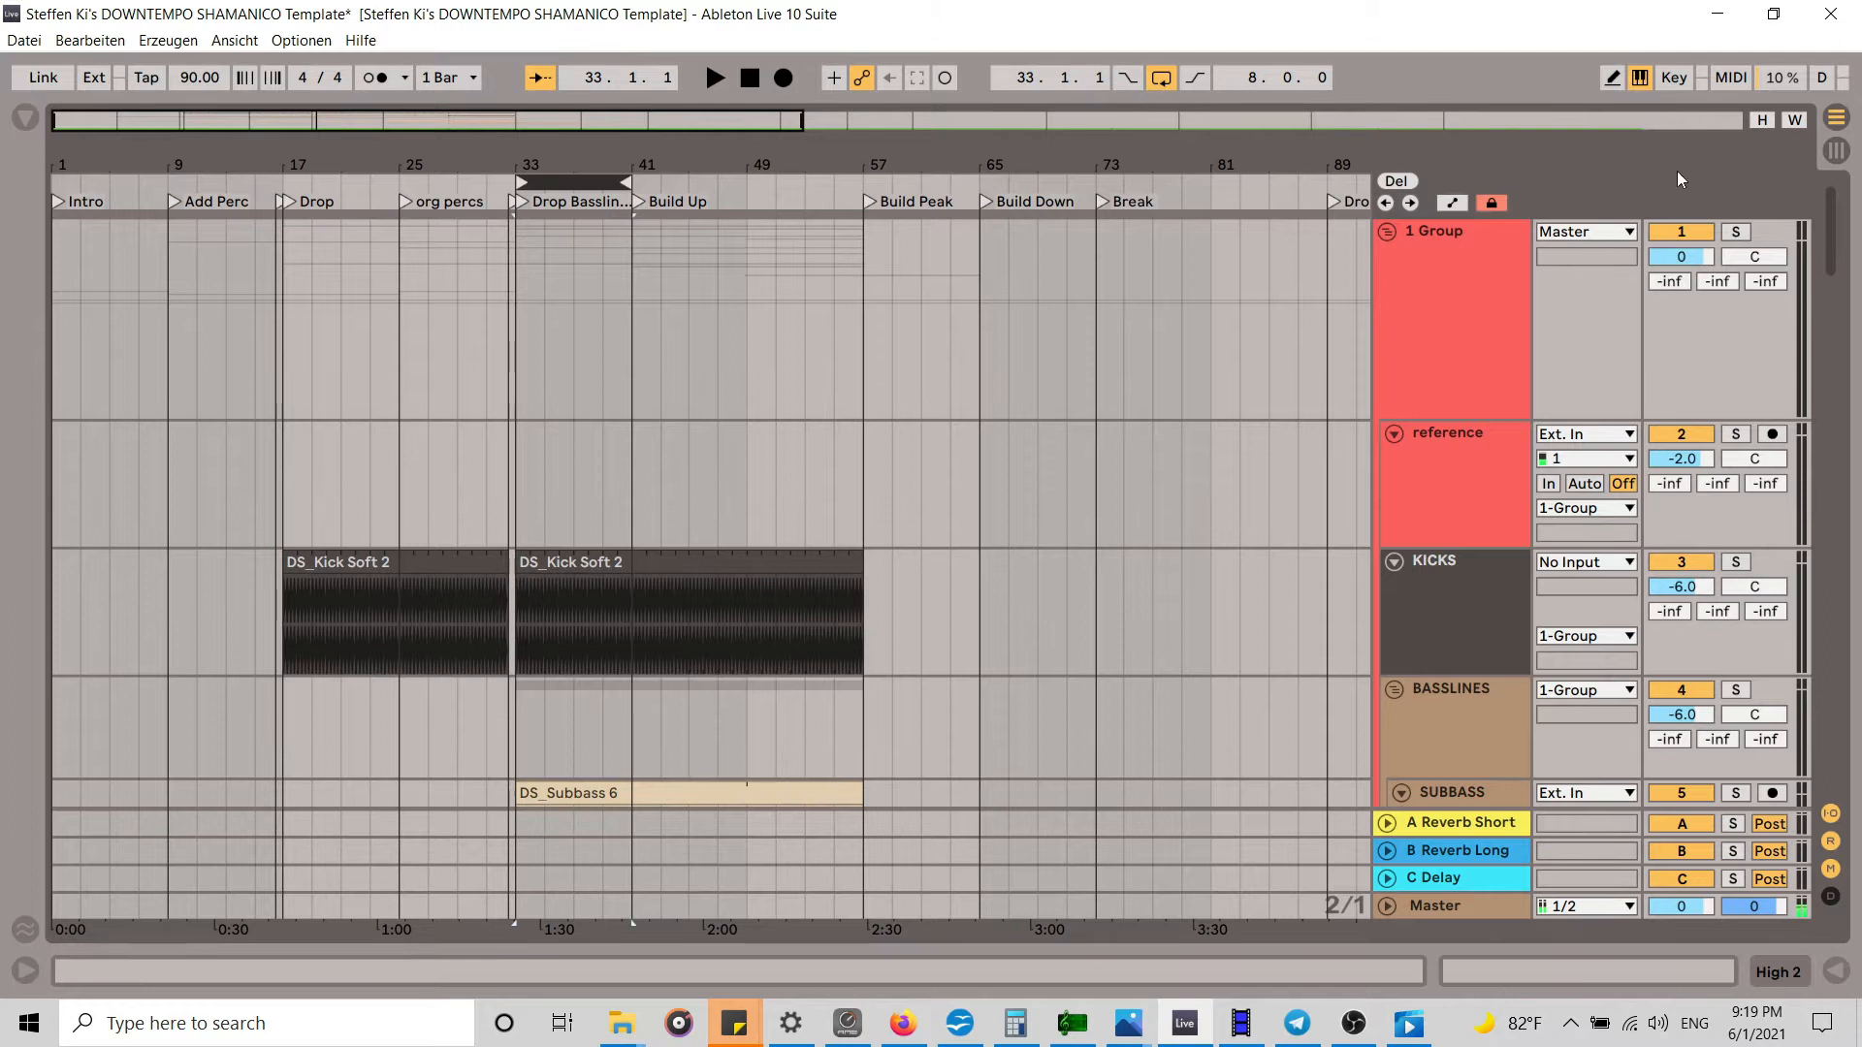
Step: In the session clips, audition DS_ Atmospheric Vocals 2 on the VOCALS track, copy the clip and stop playback
{"action": "left_click", "coordinate": [1835, 151]}
{"action": "left_click_drag", "start_coordinate": [1183, 931], "coordinate": [1407, 933]}
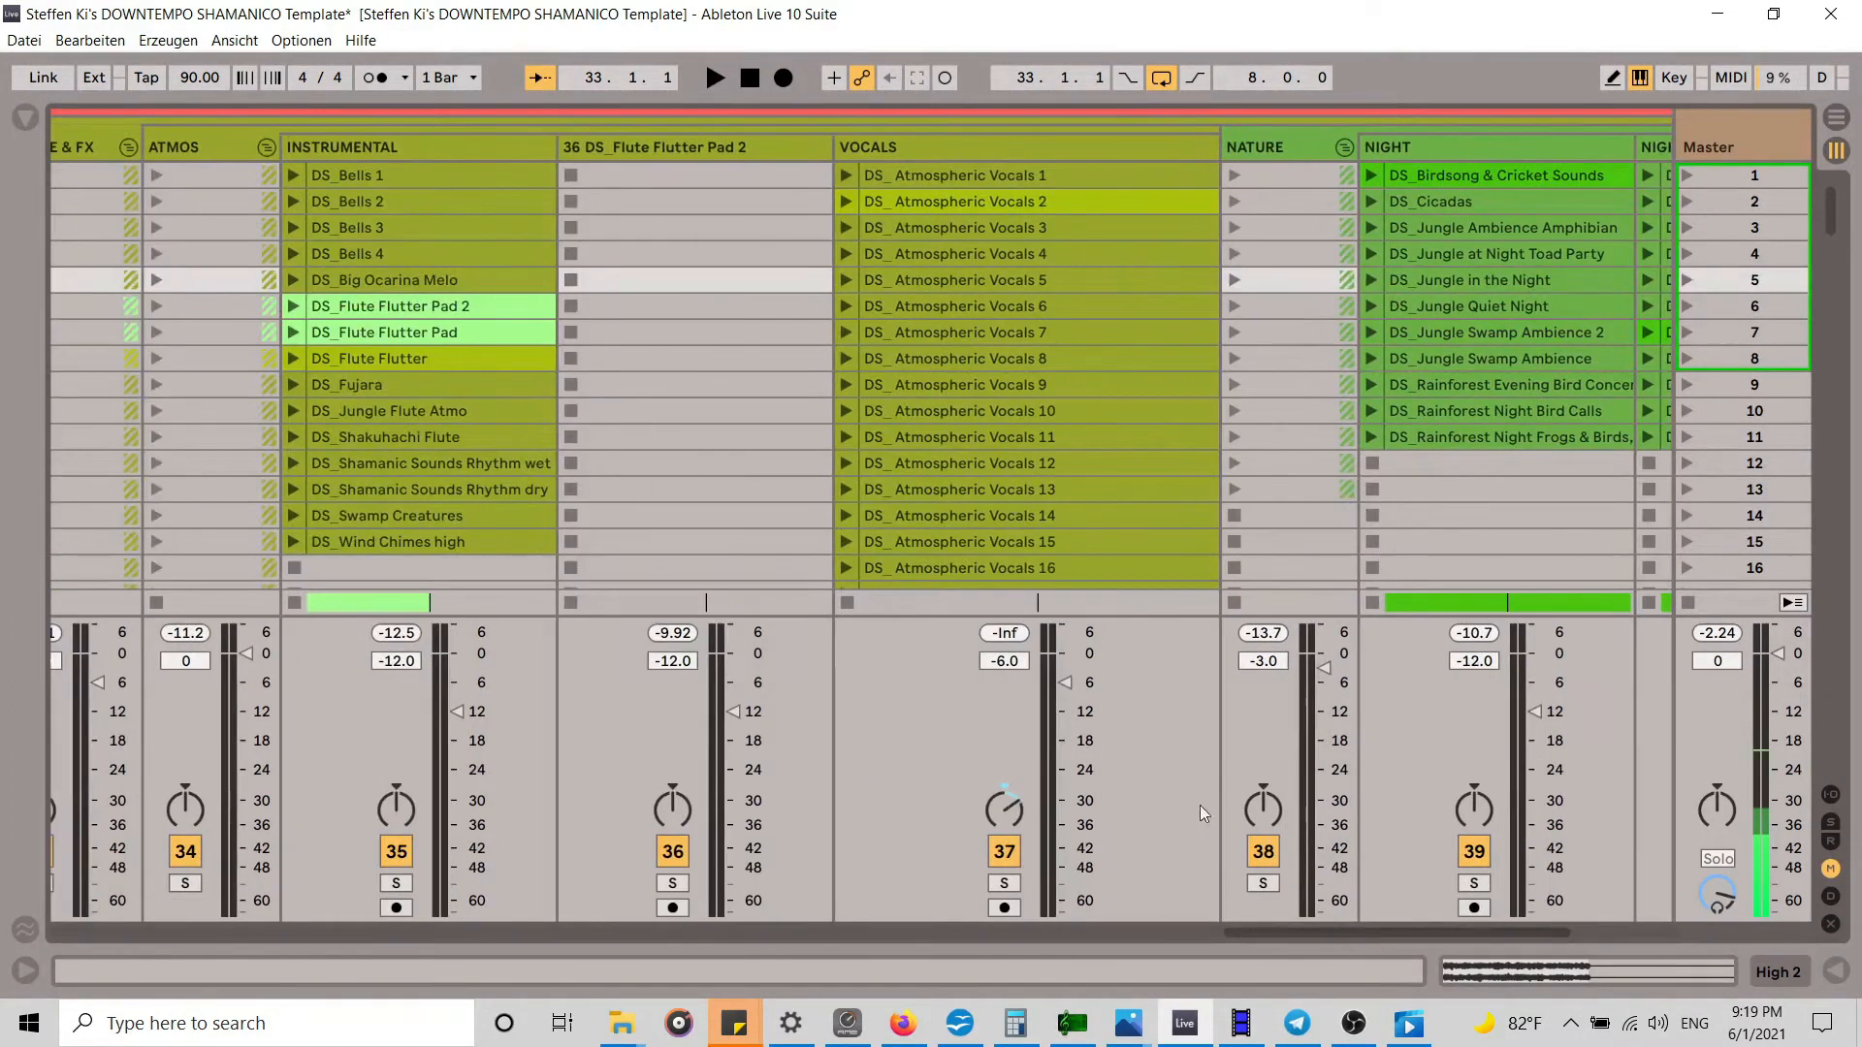
{"action": "left_click", "coordinate": [844, 200]}
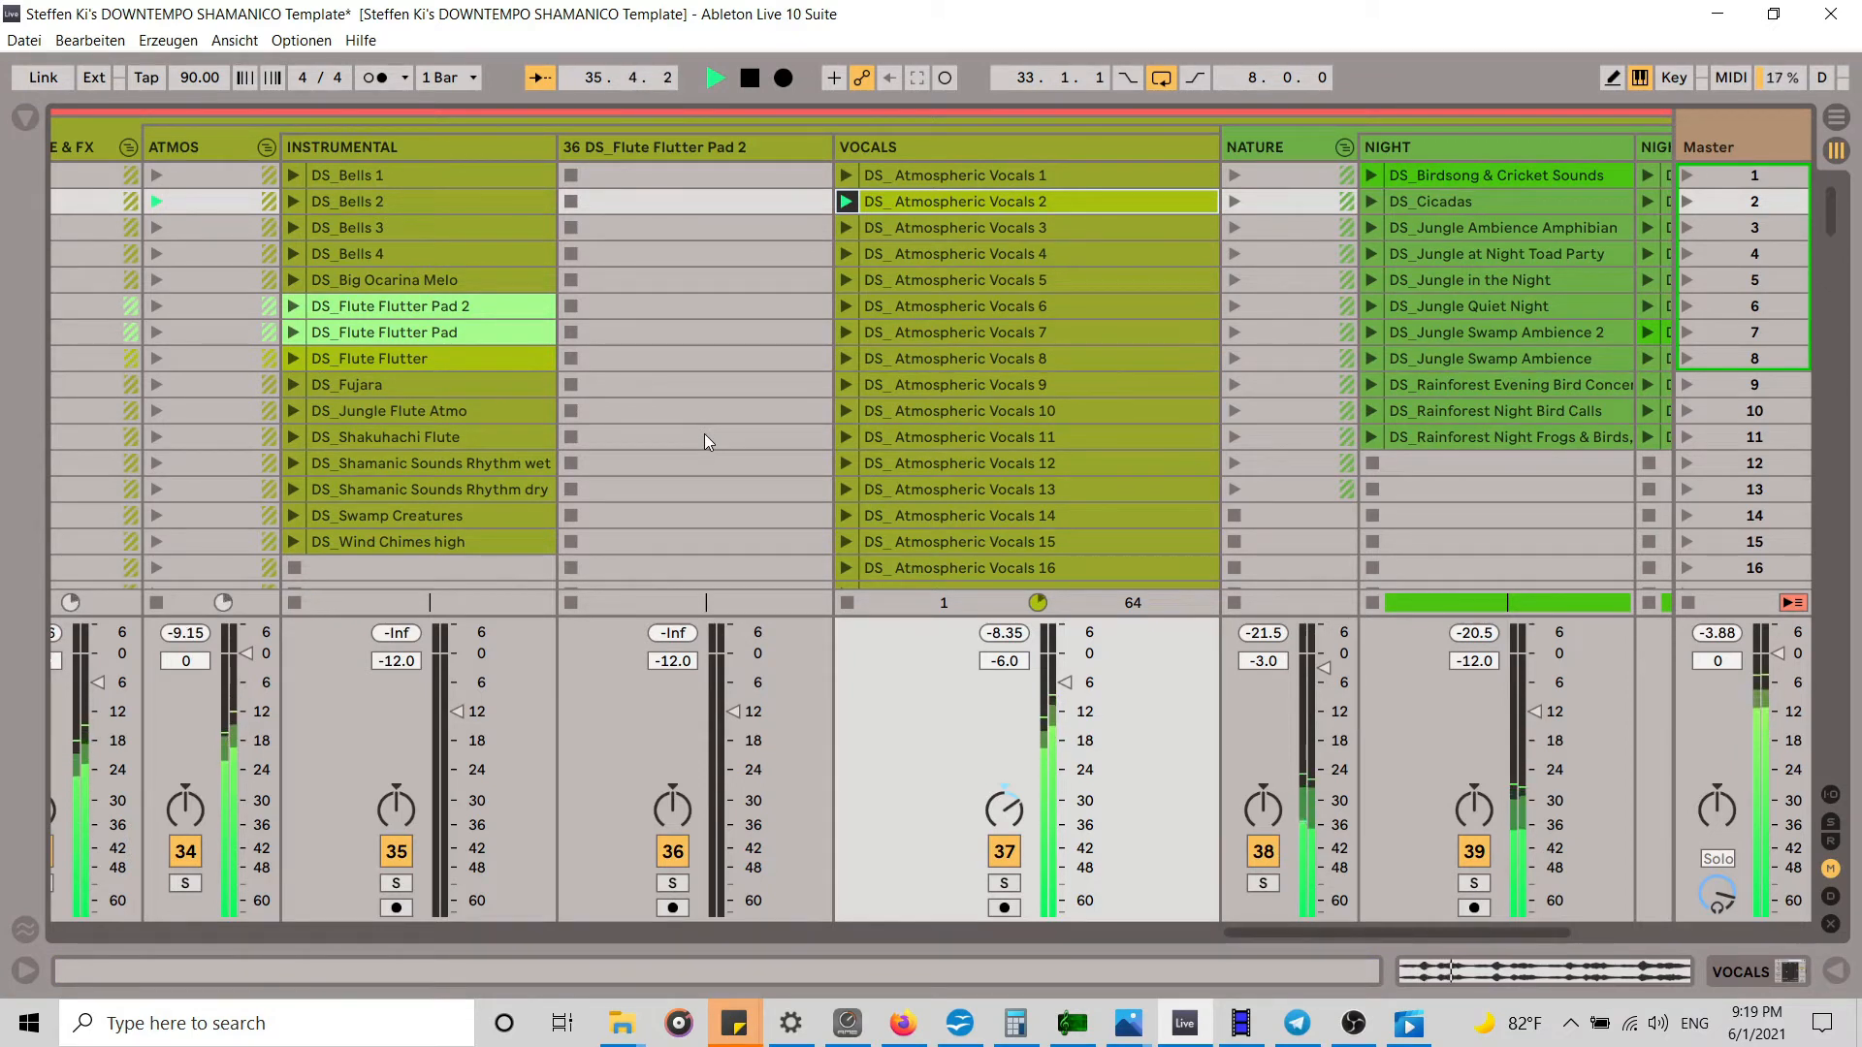
{"action": "right_click", "coordinate": [1026, 203]}
{"action": "left_click", "coordinate": [1326, 252]}
{"action": "key", "text": "space"}
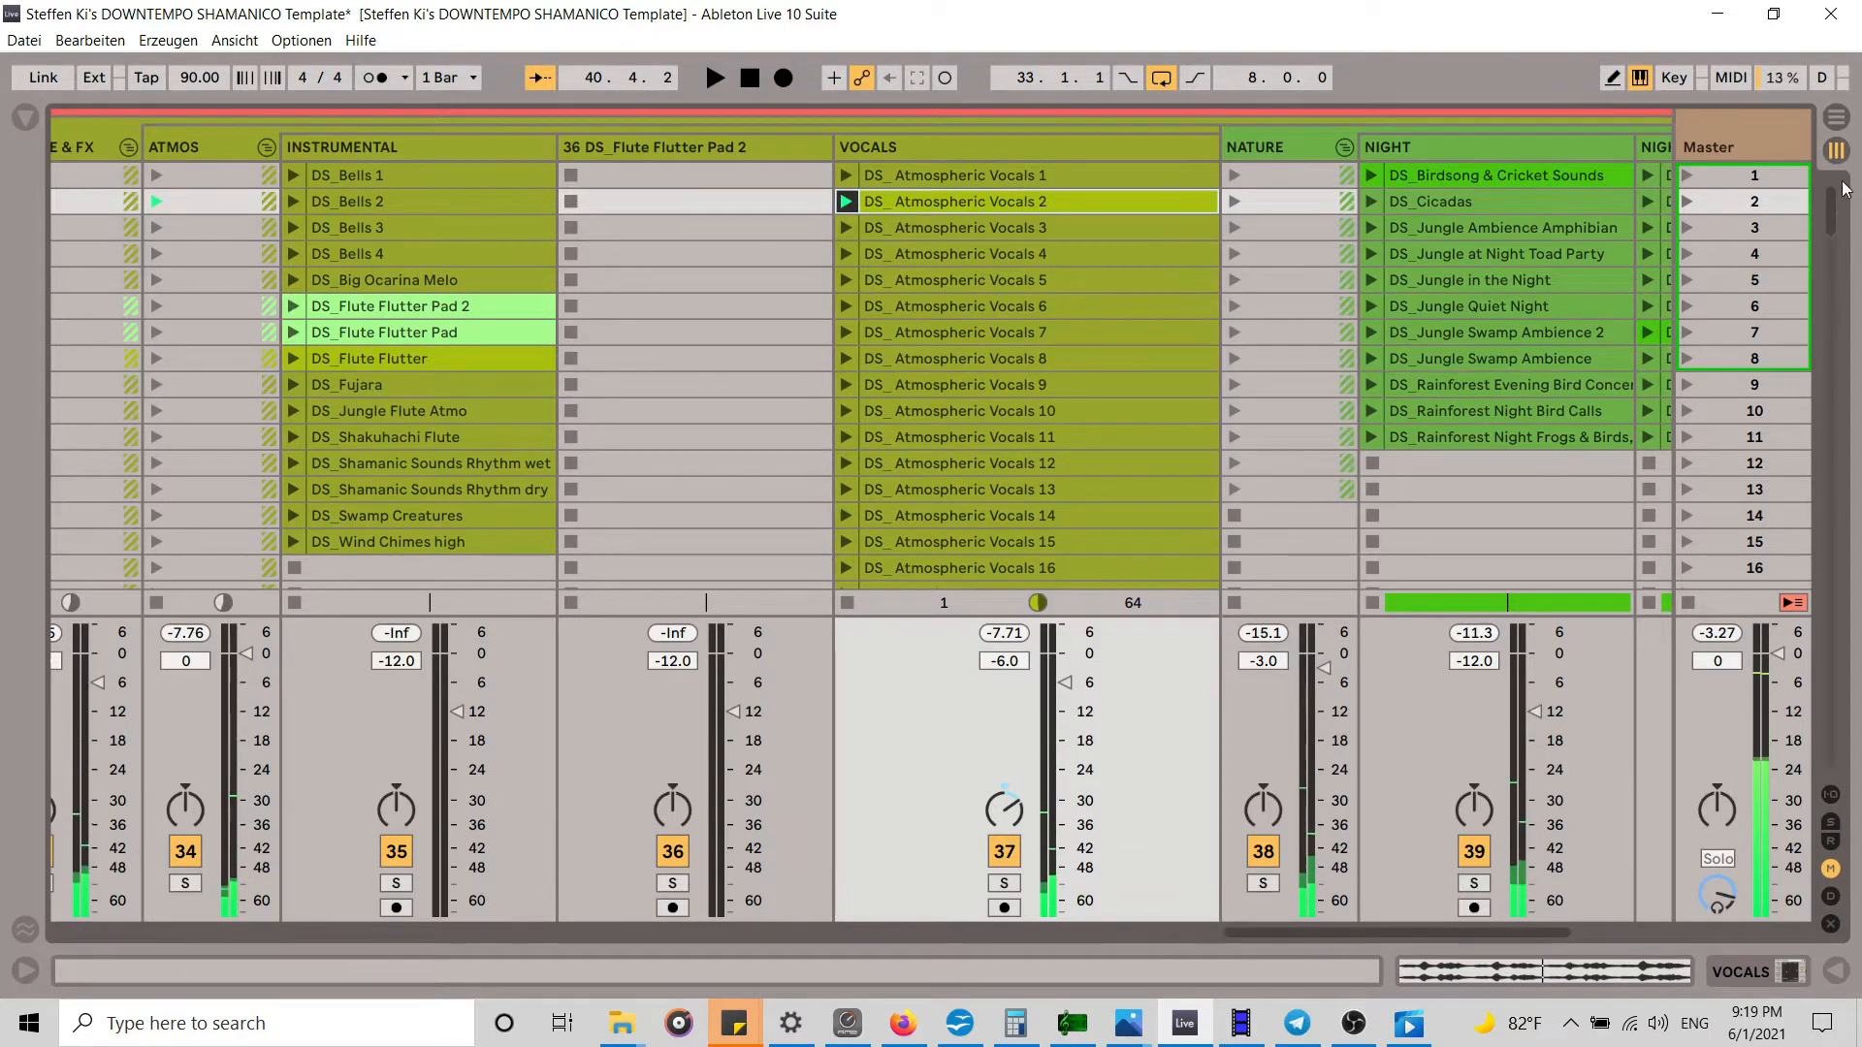
Step: Paste DS_ Atmospheric Vocals 2 at bar 33 on the arrangement's VOCALS track and restore arrangement playback
{"action": "left_click", "coordinate": [1839, 119]}
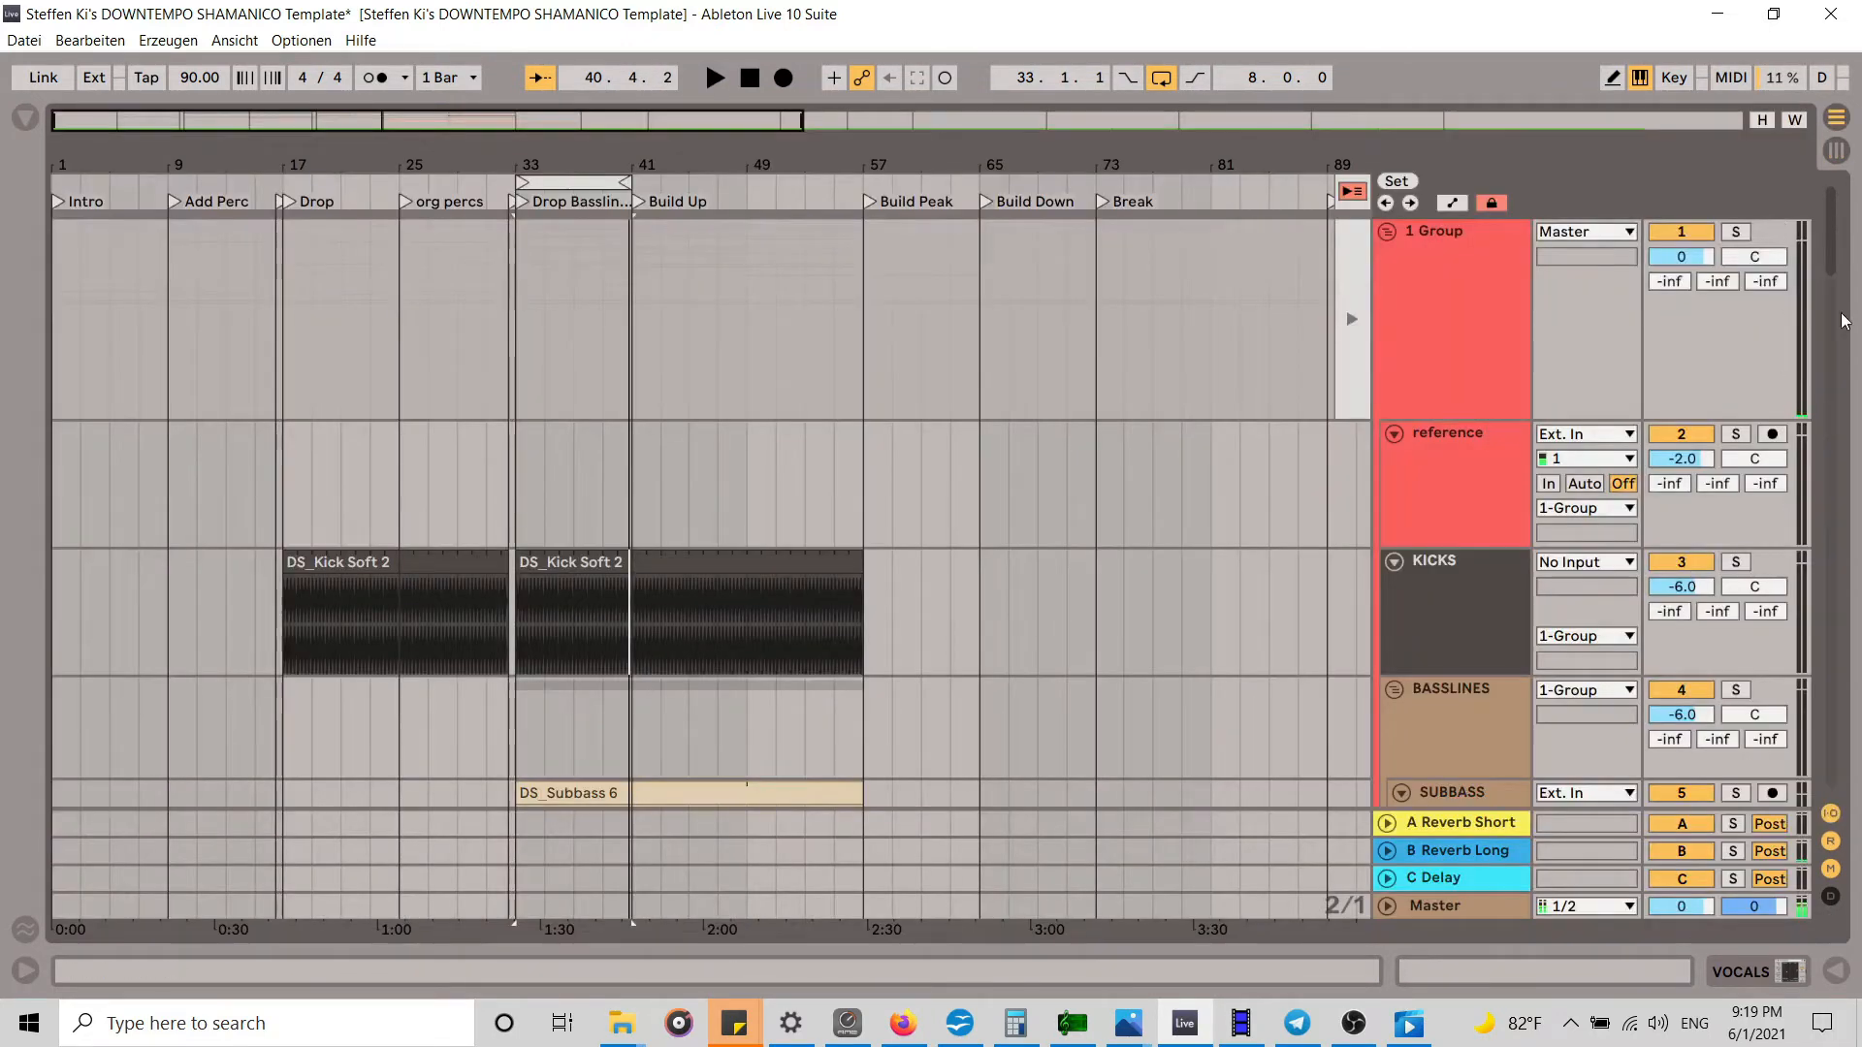
{"action": "left_click_drag", "start_coordinate": [1835, 235], "coordinate": [1860, 694]}
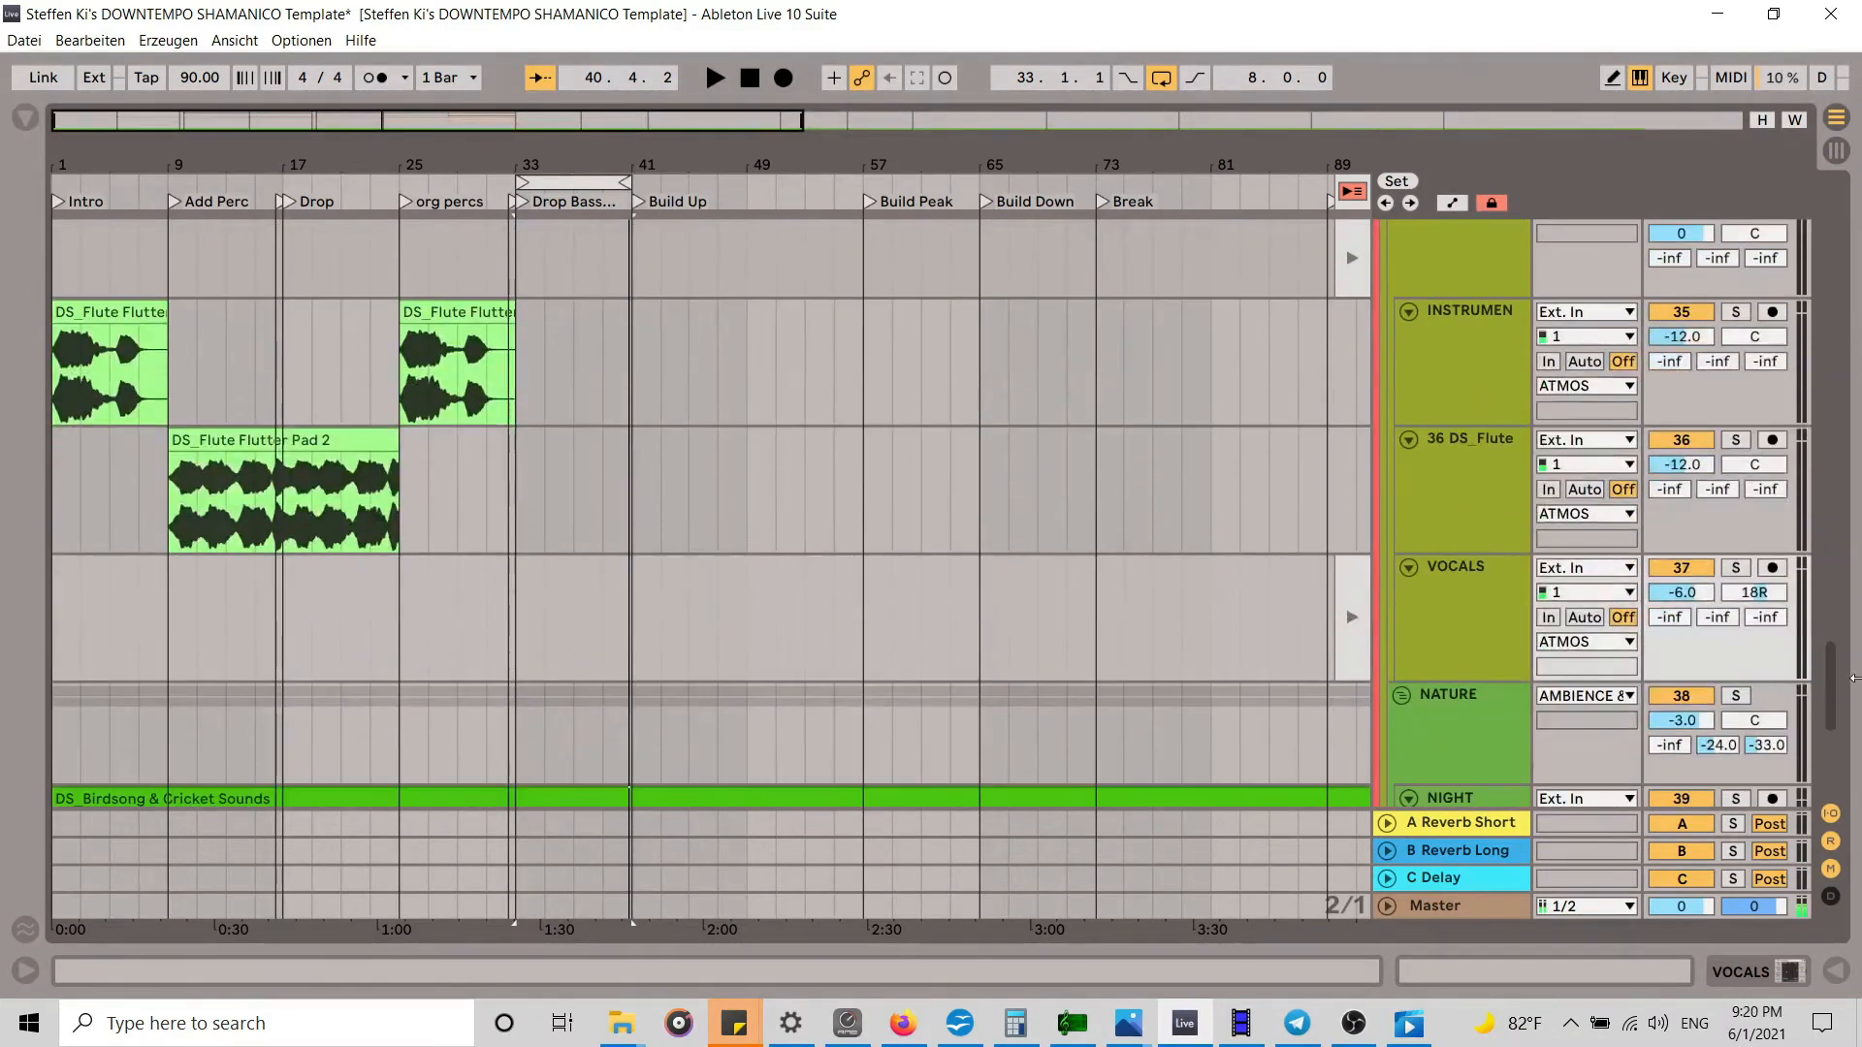
{"action": "left_click", "coordinate": [515, 585]}
{"action": "key", "text": "ctrl+v"}
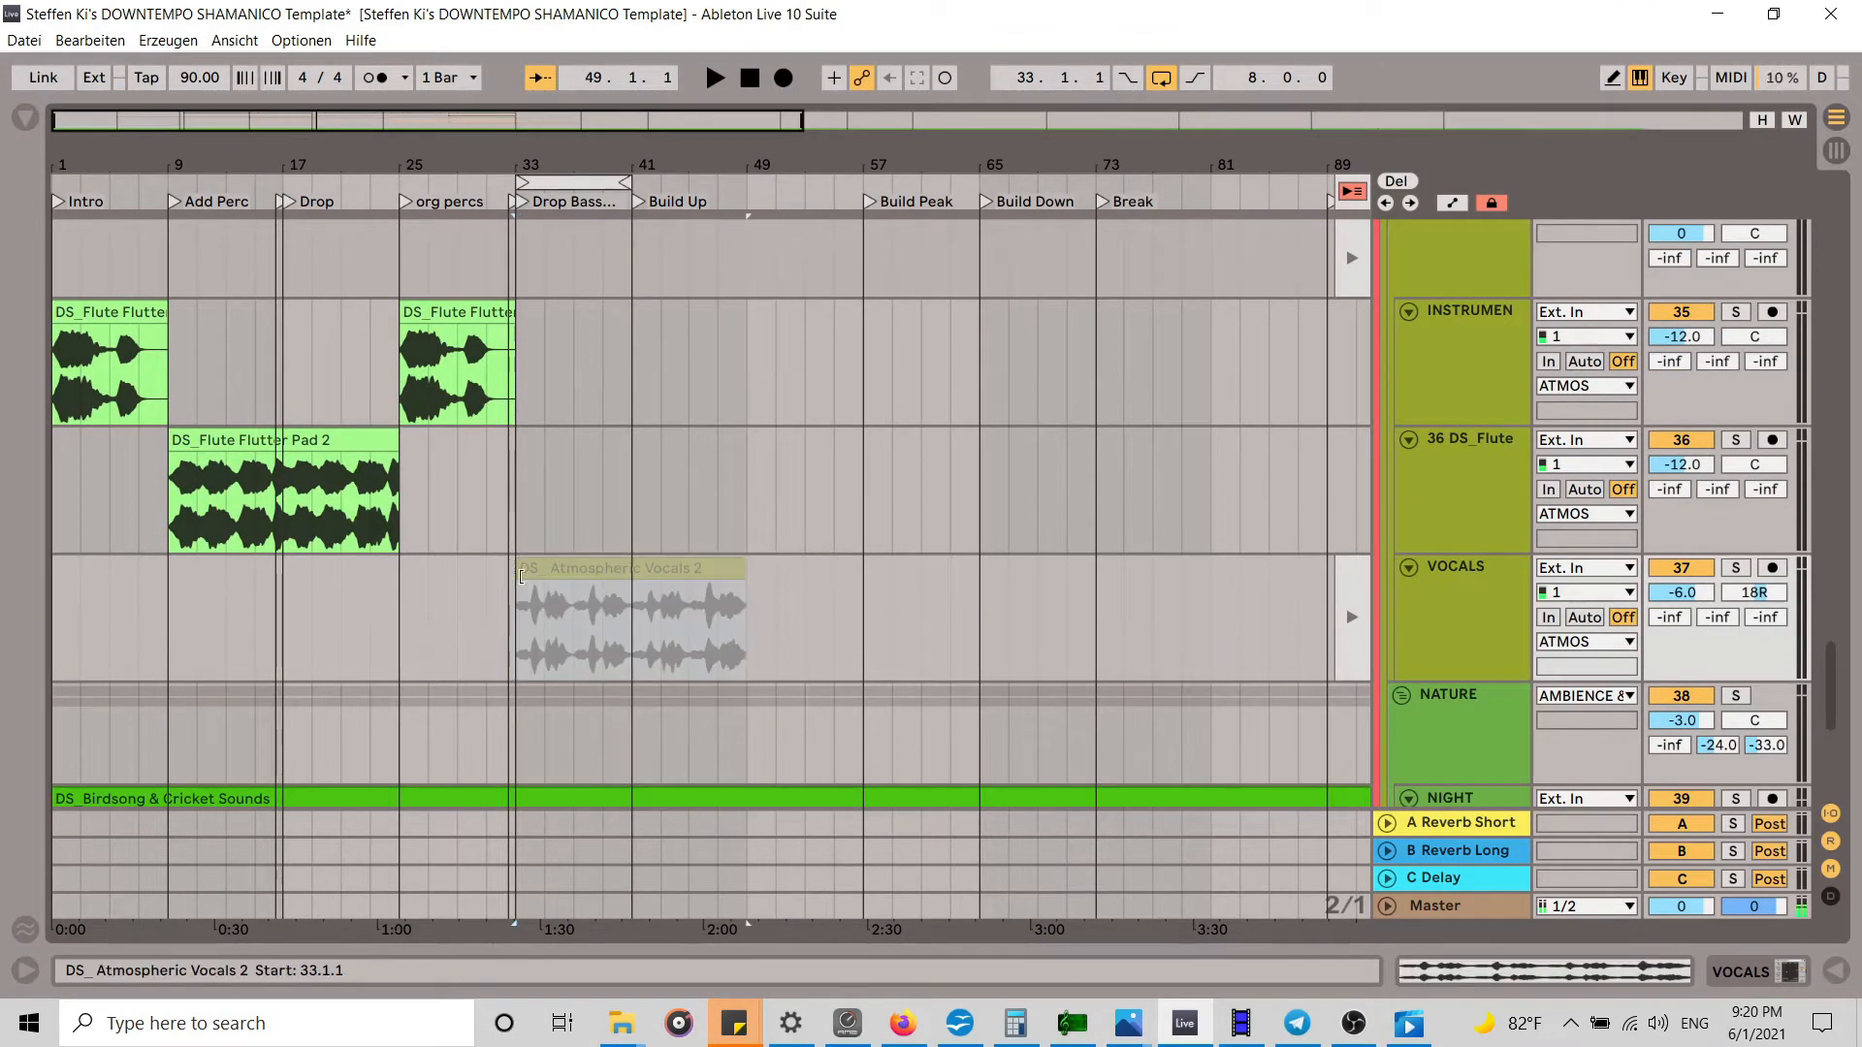
{"action": "left_click", "coordinate": [1358, 193]}
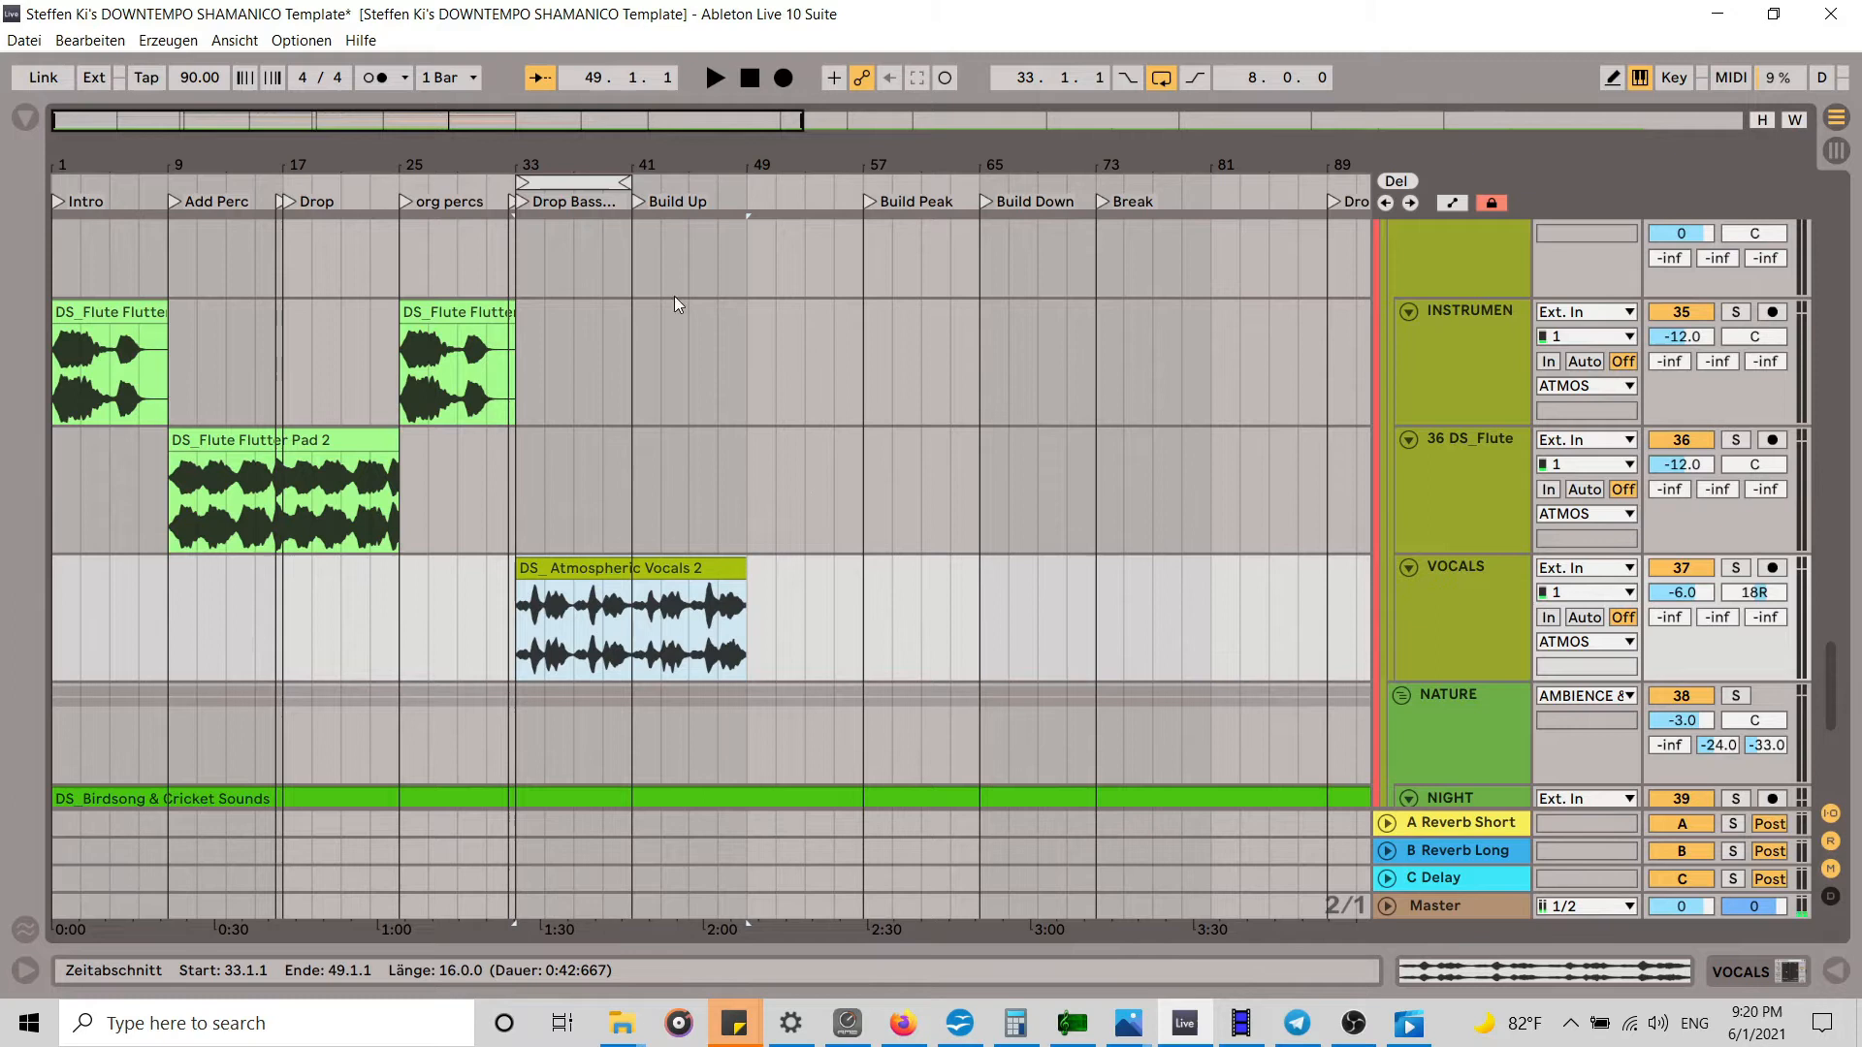
Step: Extend the DS_ Atmospheric Vocals 2 clip to end at bar 65, the Build Down marker
{"action": "scroll", "coordinate": [727, 347], "scroll_direction": "up", "scroll_amount": 8}
{"action": "scroll", "coordinate": [727, 348], "scroll_direction": "down", "scroll_amount": 7}
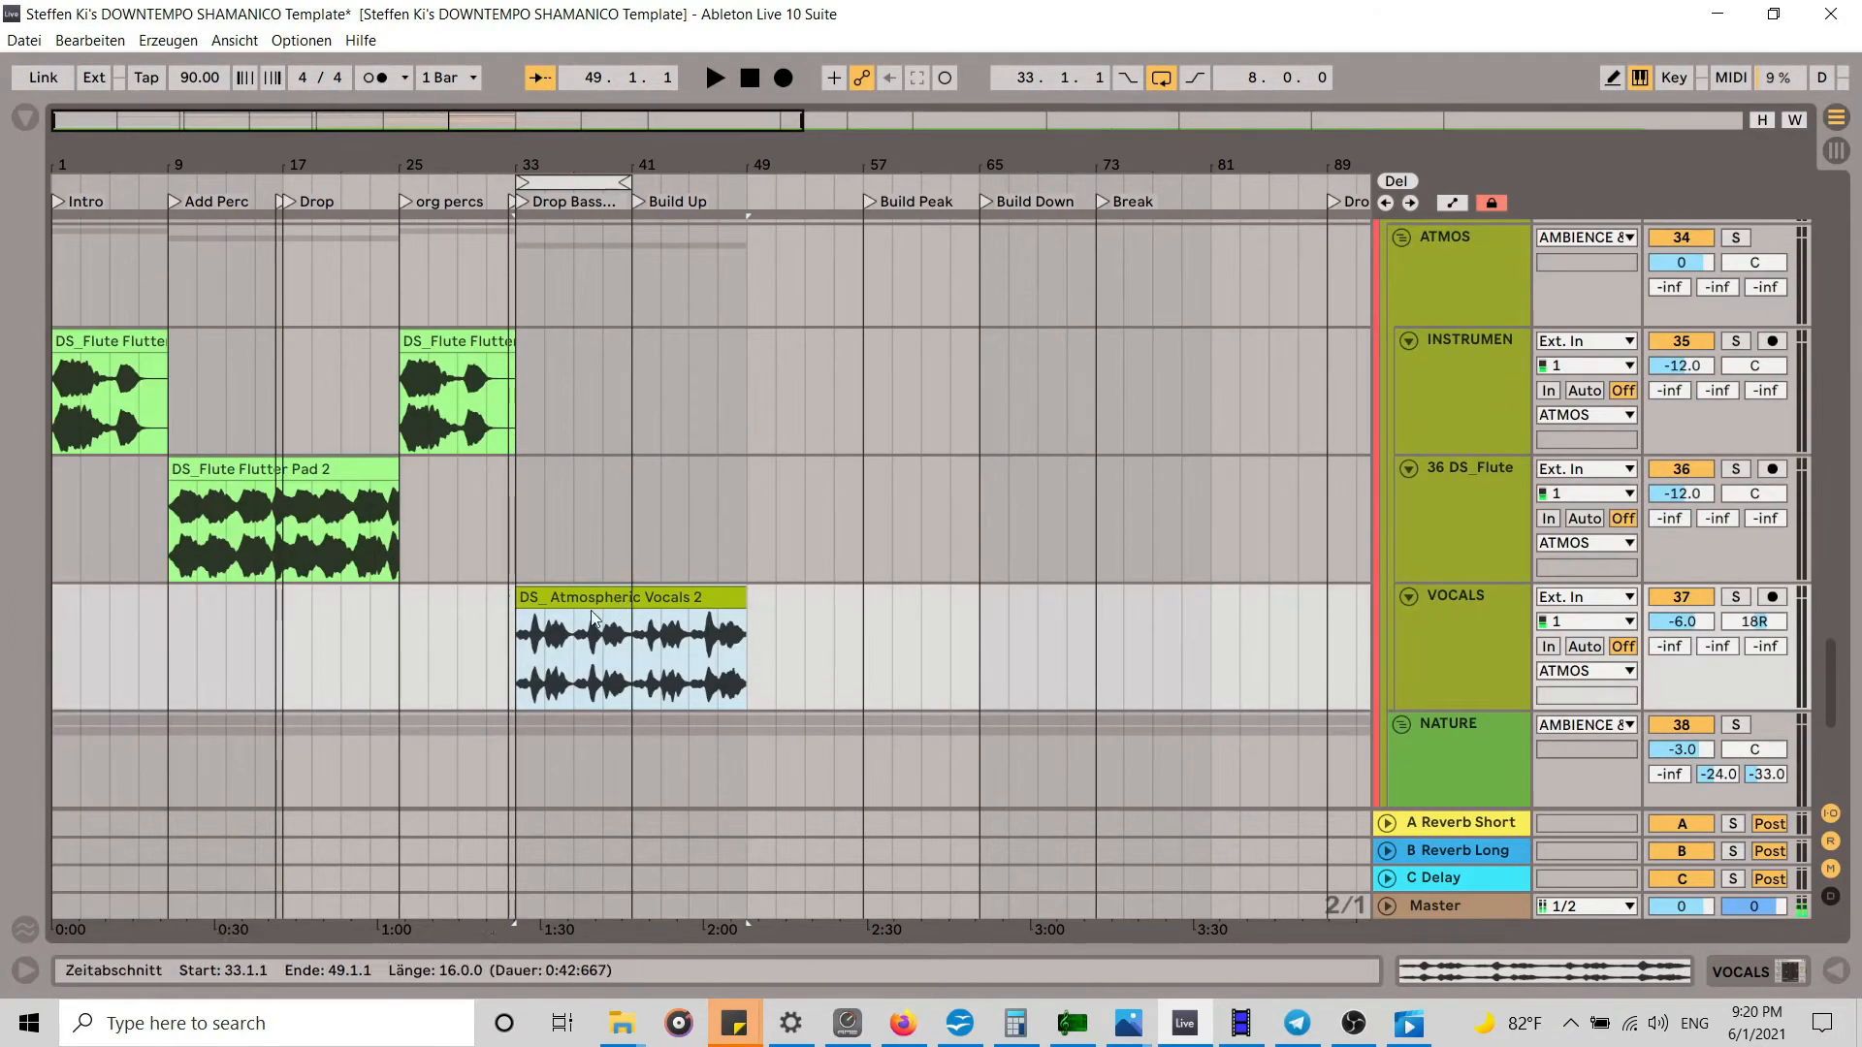
{"action": "scroll", "coordinate": [651, 608], "scroll_direction": "up", "scroll_amount": 5}
{"action": "scroll", "coordinate": [656, 604], "scroll_direction": "up", "scroll_amount": 10}
{"action": "scroll", "coordinate": [666, 585], "scroll_direction": "down", "scroll_amount": 14}
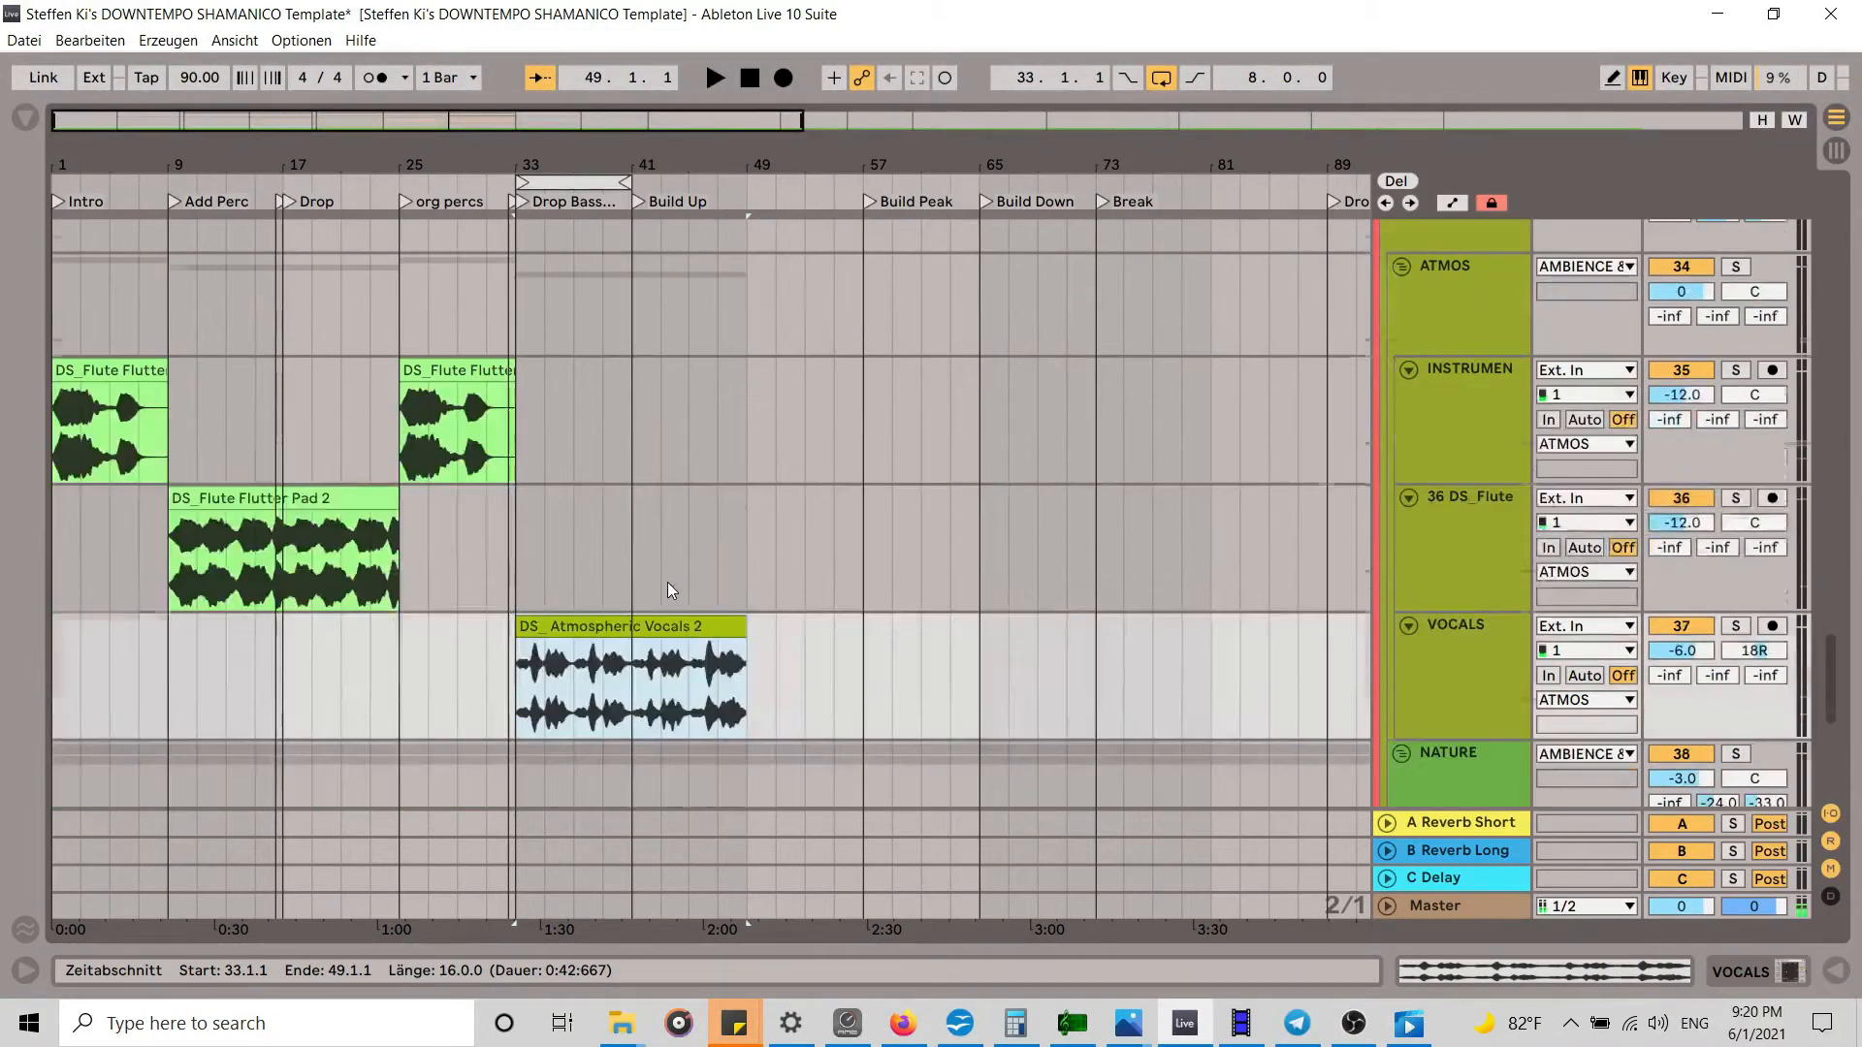
{"action": "left_click_drag", "start_coordinate": [747, 627], "coordinate": [972, 623]}
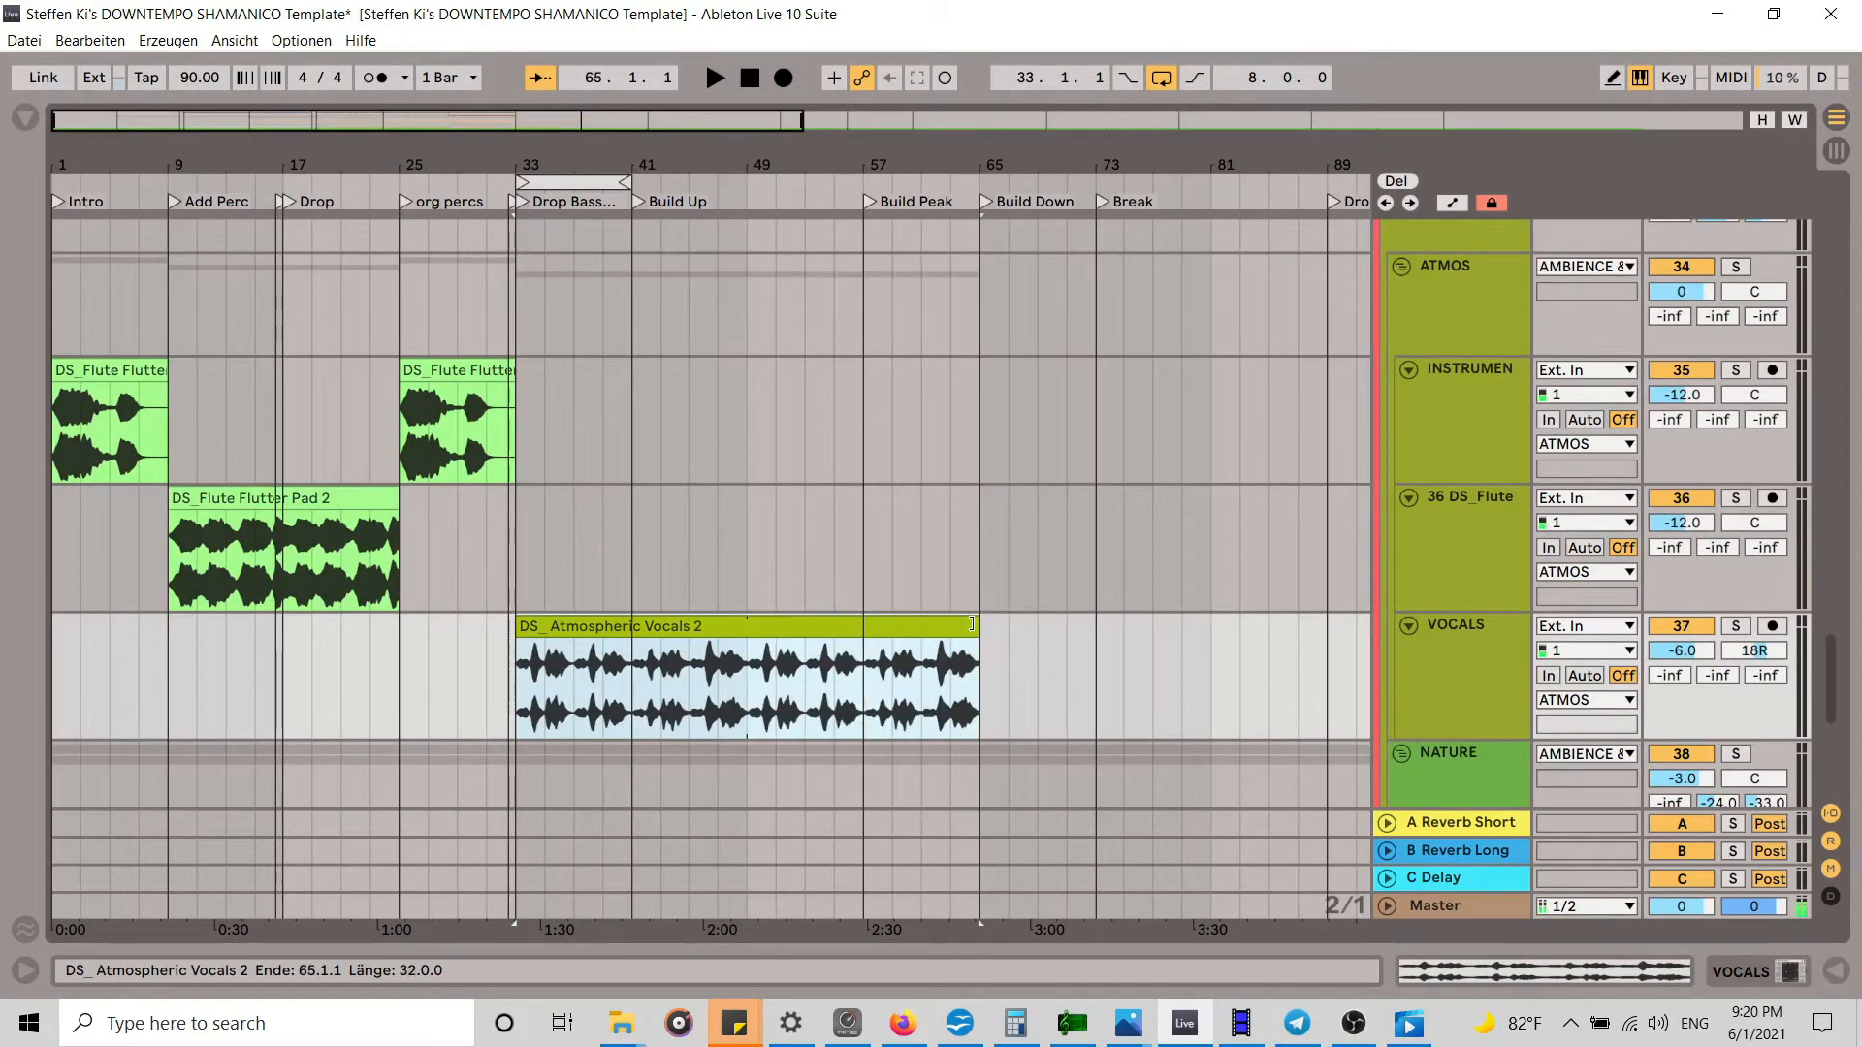
Step: Play the arrangement from the Build Up marker at bar 41 and move the loop range to bars 49 to 57
{"action": "left_click", "coordinate": [637, 200]}
{"action": "scroll", "coordinate": [809, 390], "scroll_direction": "up", "scroll_amount": 6}
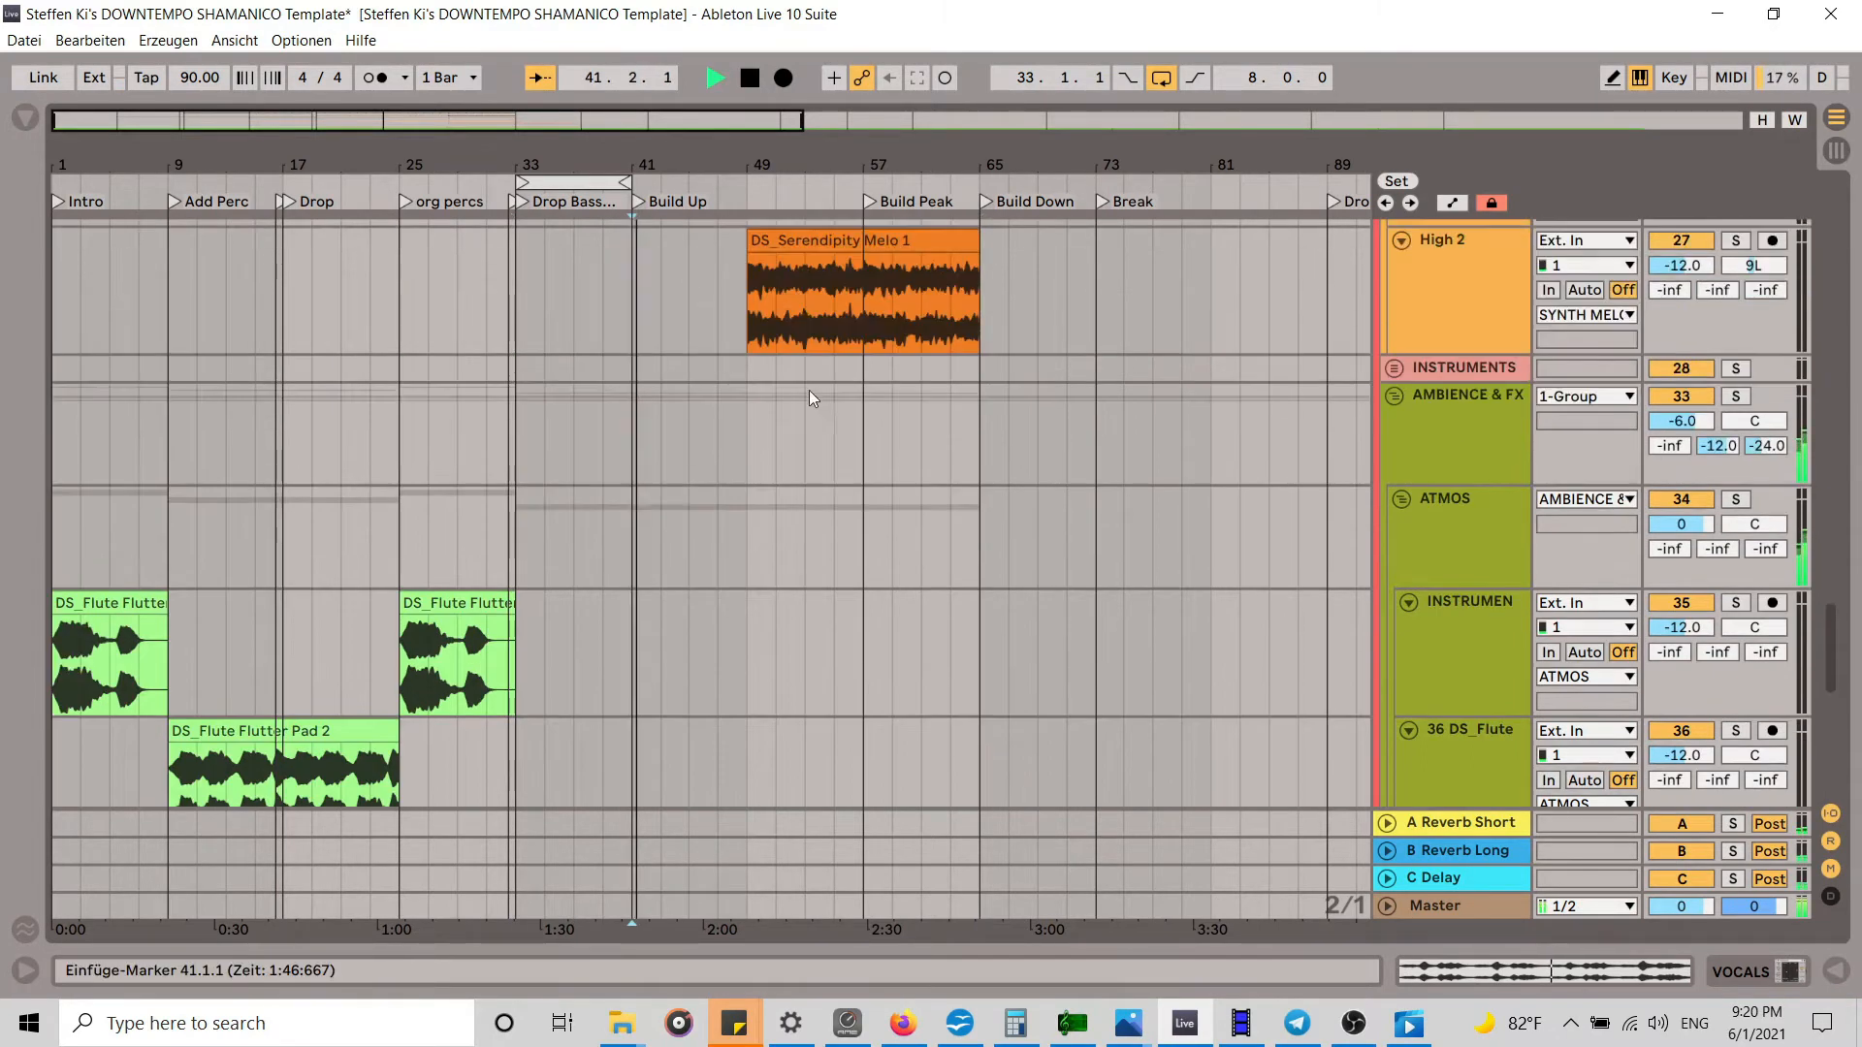
{"action": "scroll", "coordinate": [827, 396], "scroll_direction": "up", "scroll_amount": 2}
{"action": "left_click_drag", "start_coordinate": [553, 182], "coordinate": [784, 181]}
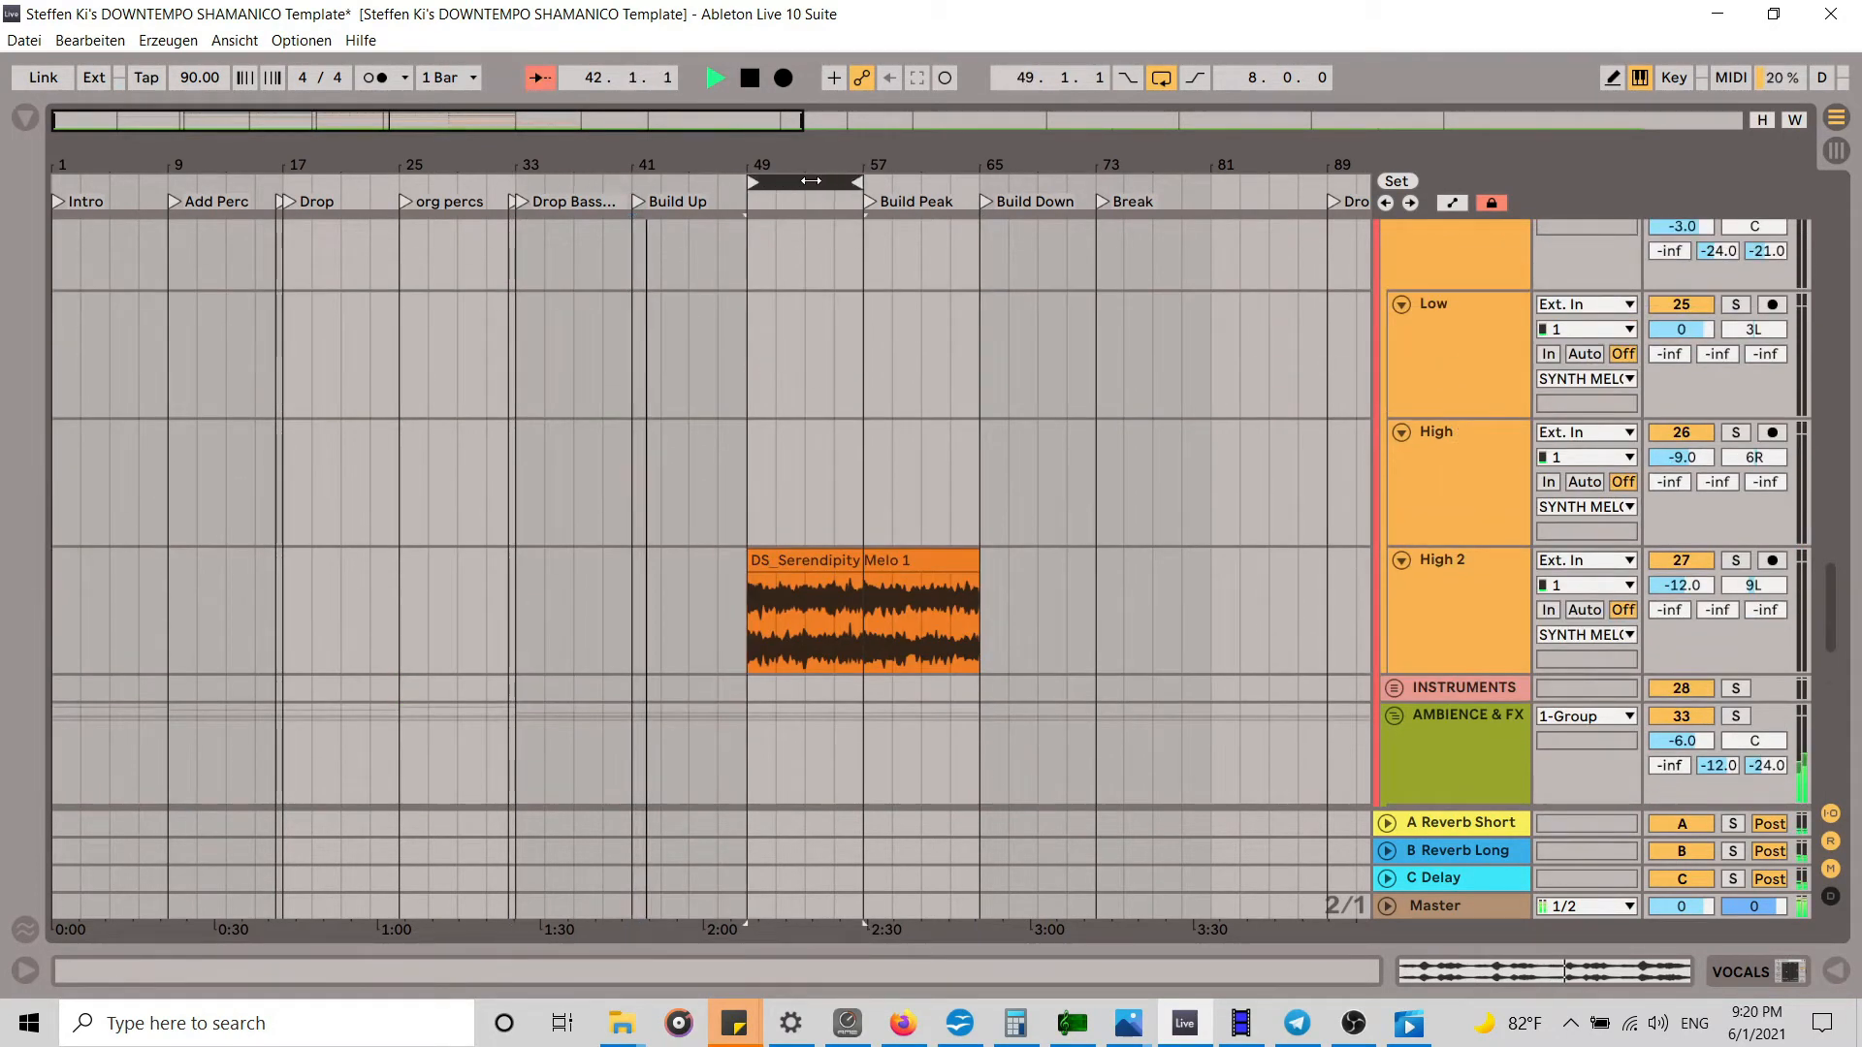
Step: Listen to the Build Up and review the synth pad, synth melody, vocal and nature clips around bars 41 to 65
{"action": "scroll", "coordinate": [1019, 399], "scroll_direction": "down", "scroll_amount": 10}
{"action": "scroll", "coordinate": [1057, 398], "scroll_direction": "up", "scroll_amount": 5}
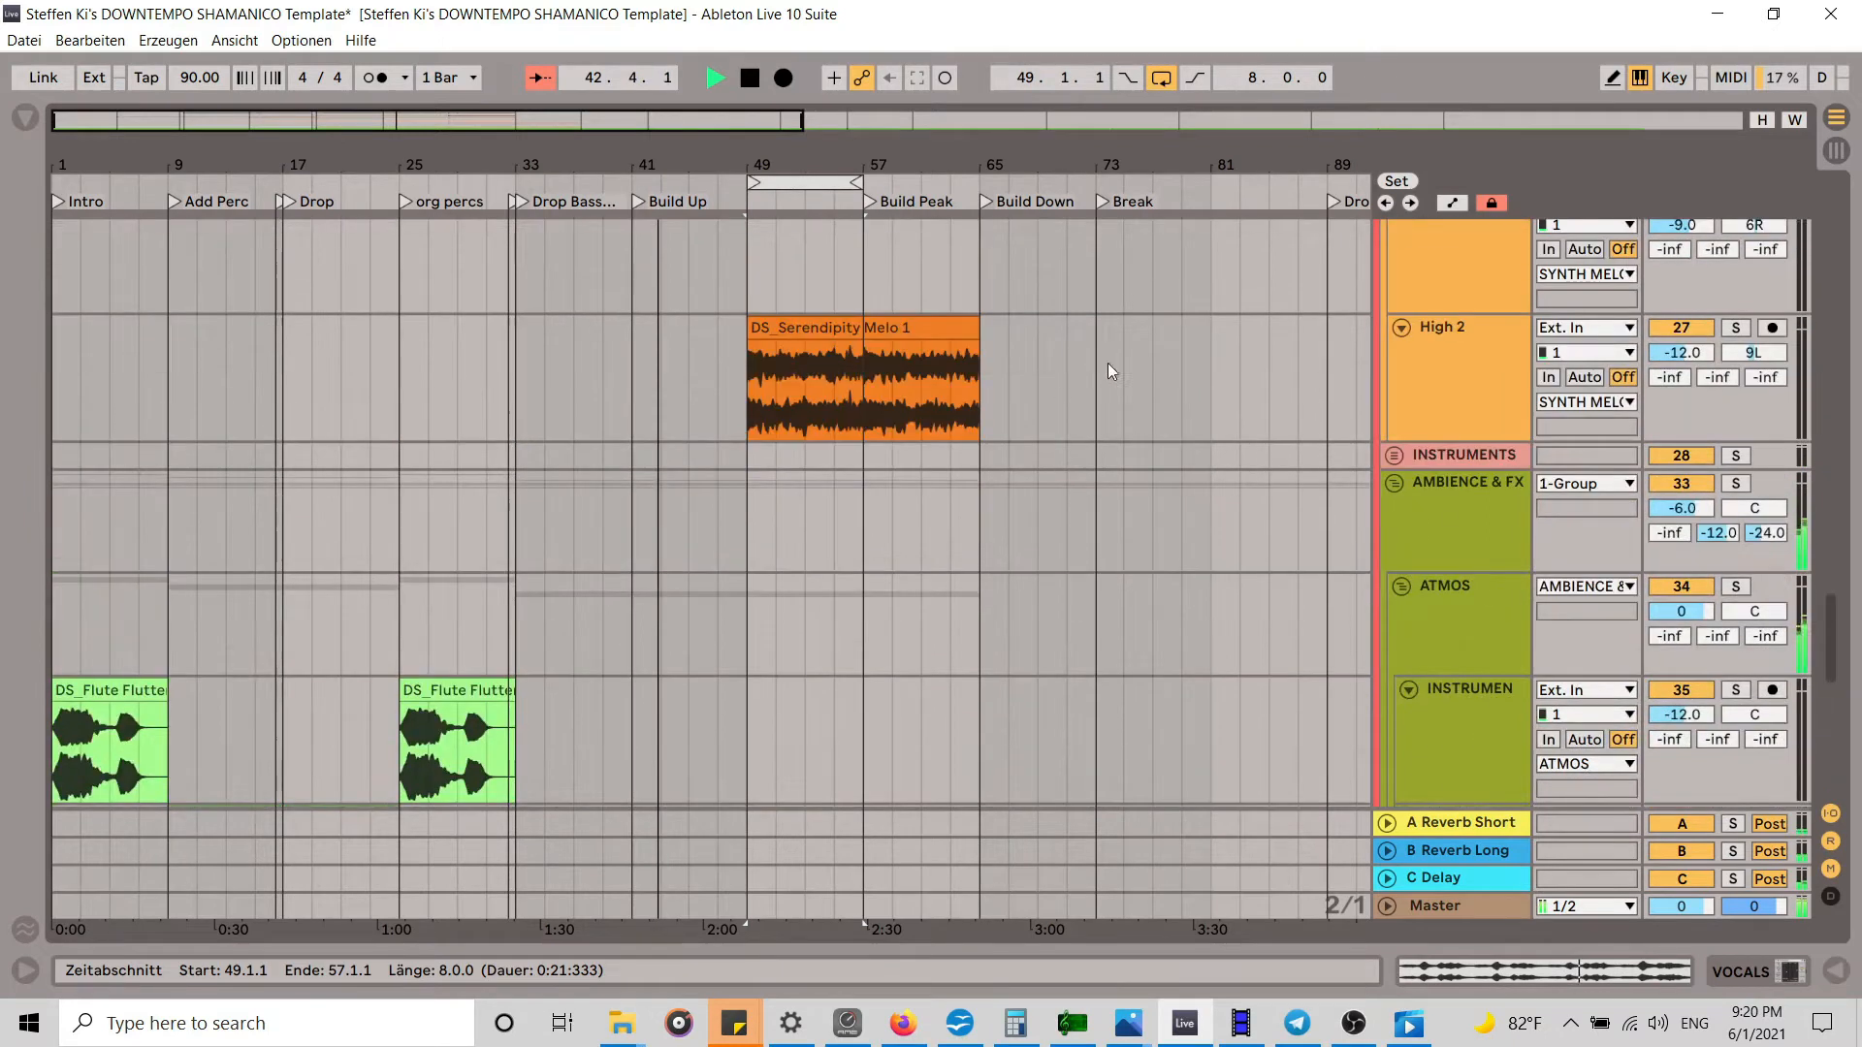
{"action": "scroll", "coordinate": [1143, 337], "scroll_direction": "up", "scroll_amount": 12}
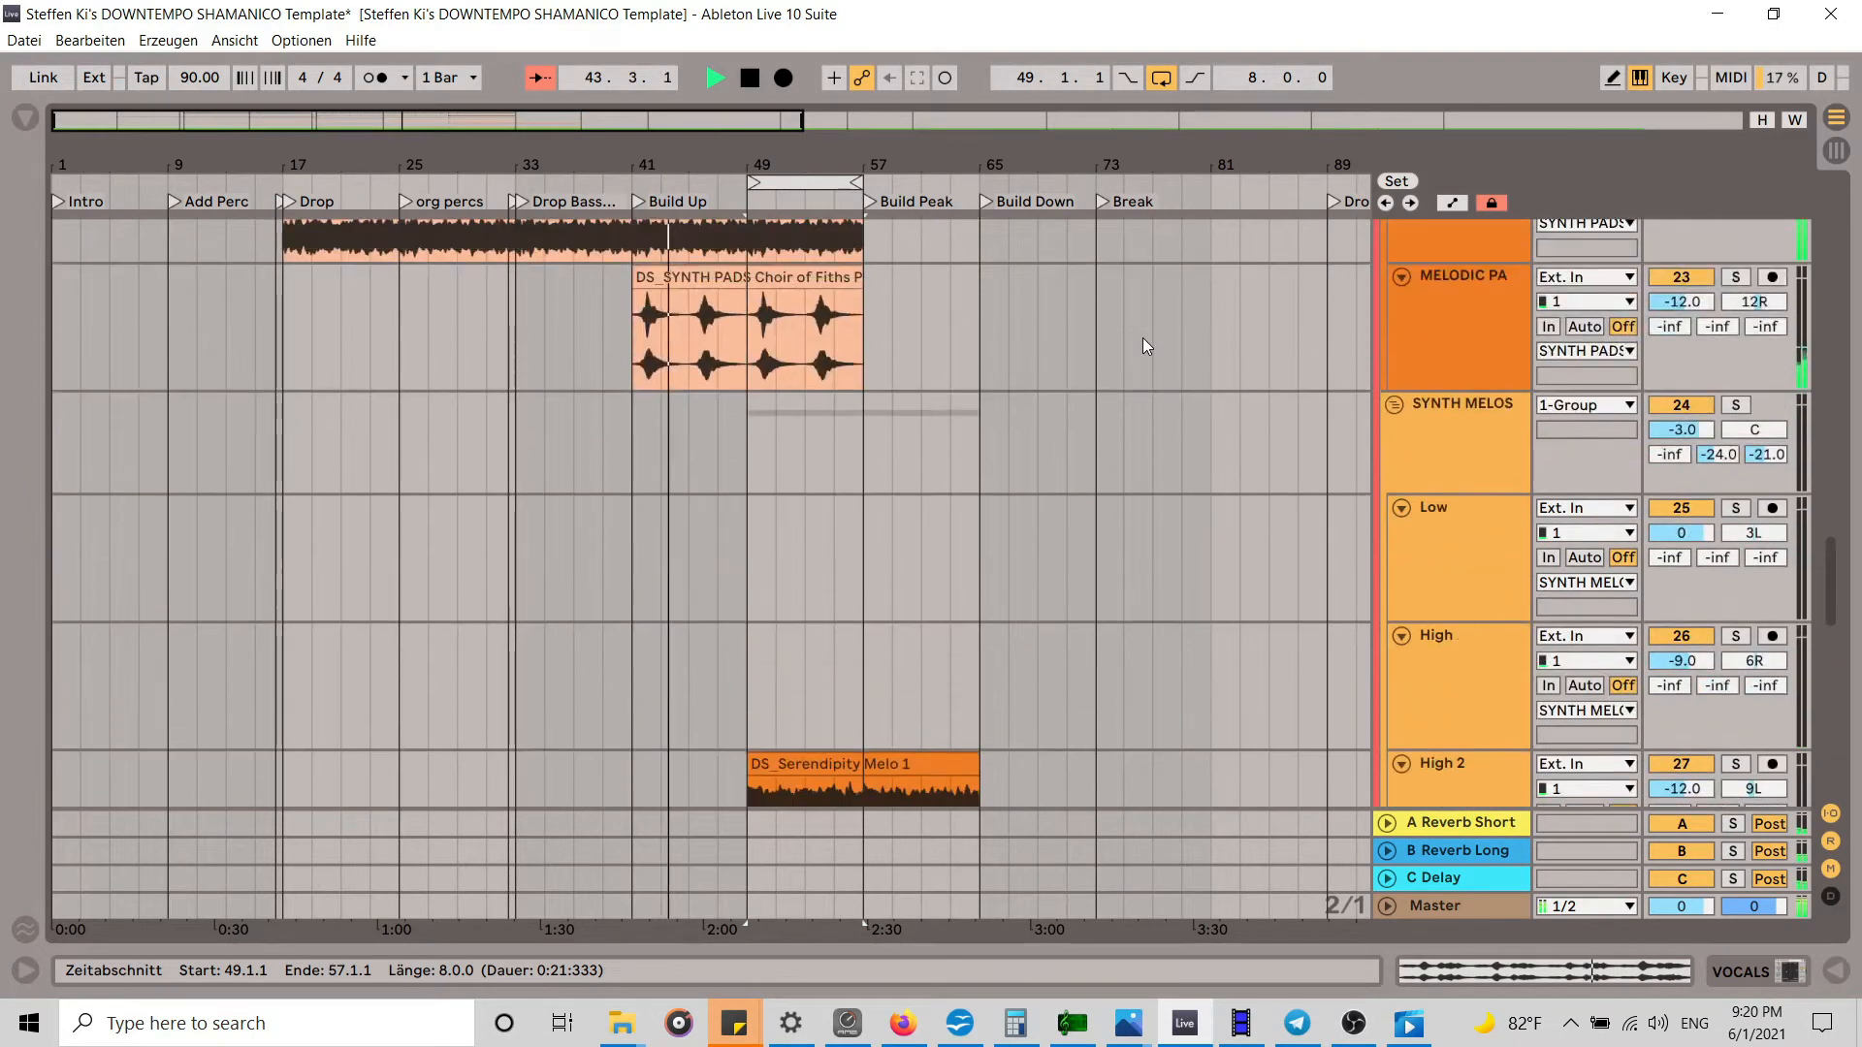
{"action": "scroll", "coordinate": [1154, 331], "scroll_direction": "up", "scroll_amount": 8}
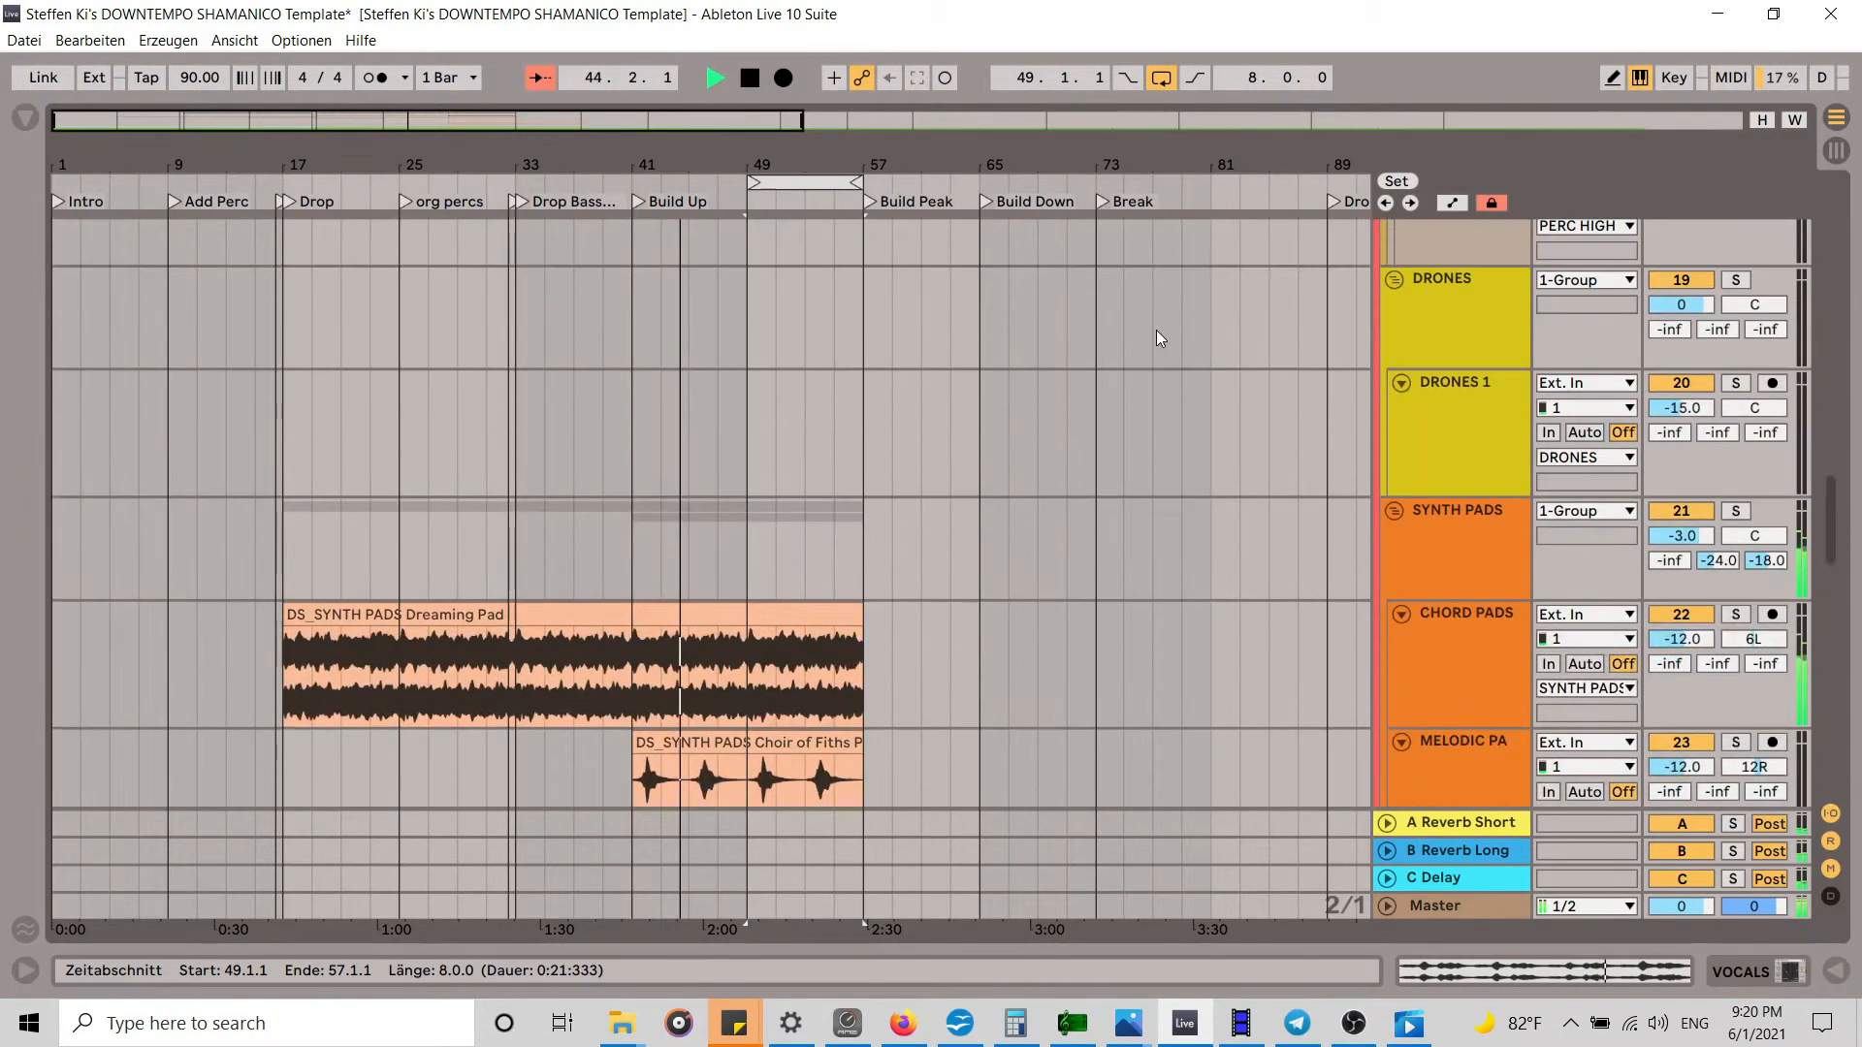
{"action": "scroll", "coordinate": [1156, 339], "scroll_direction": "down", "scroll_amount": 4}
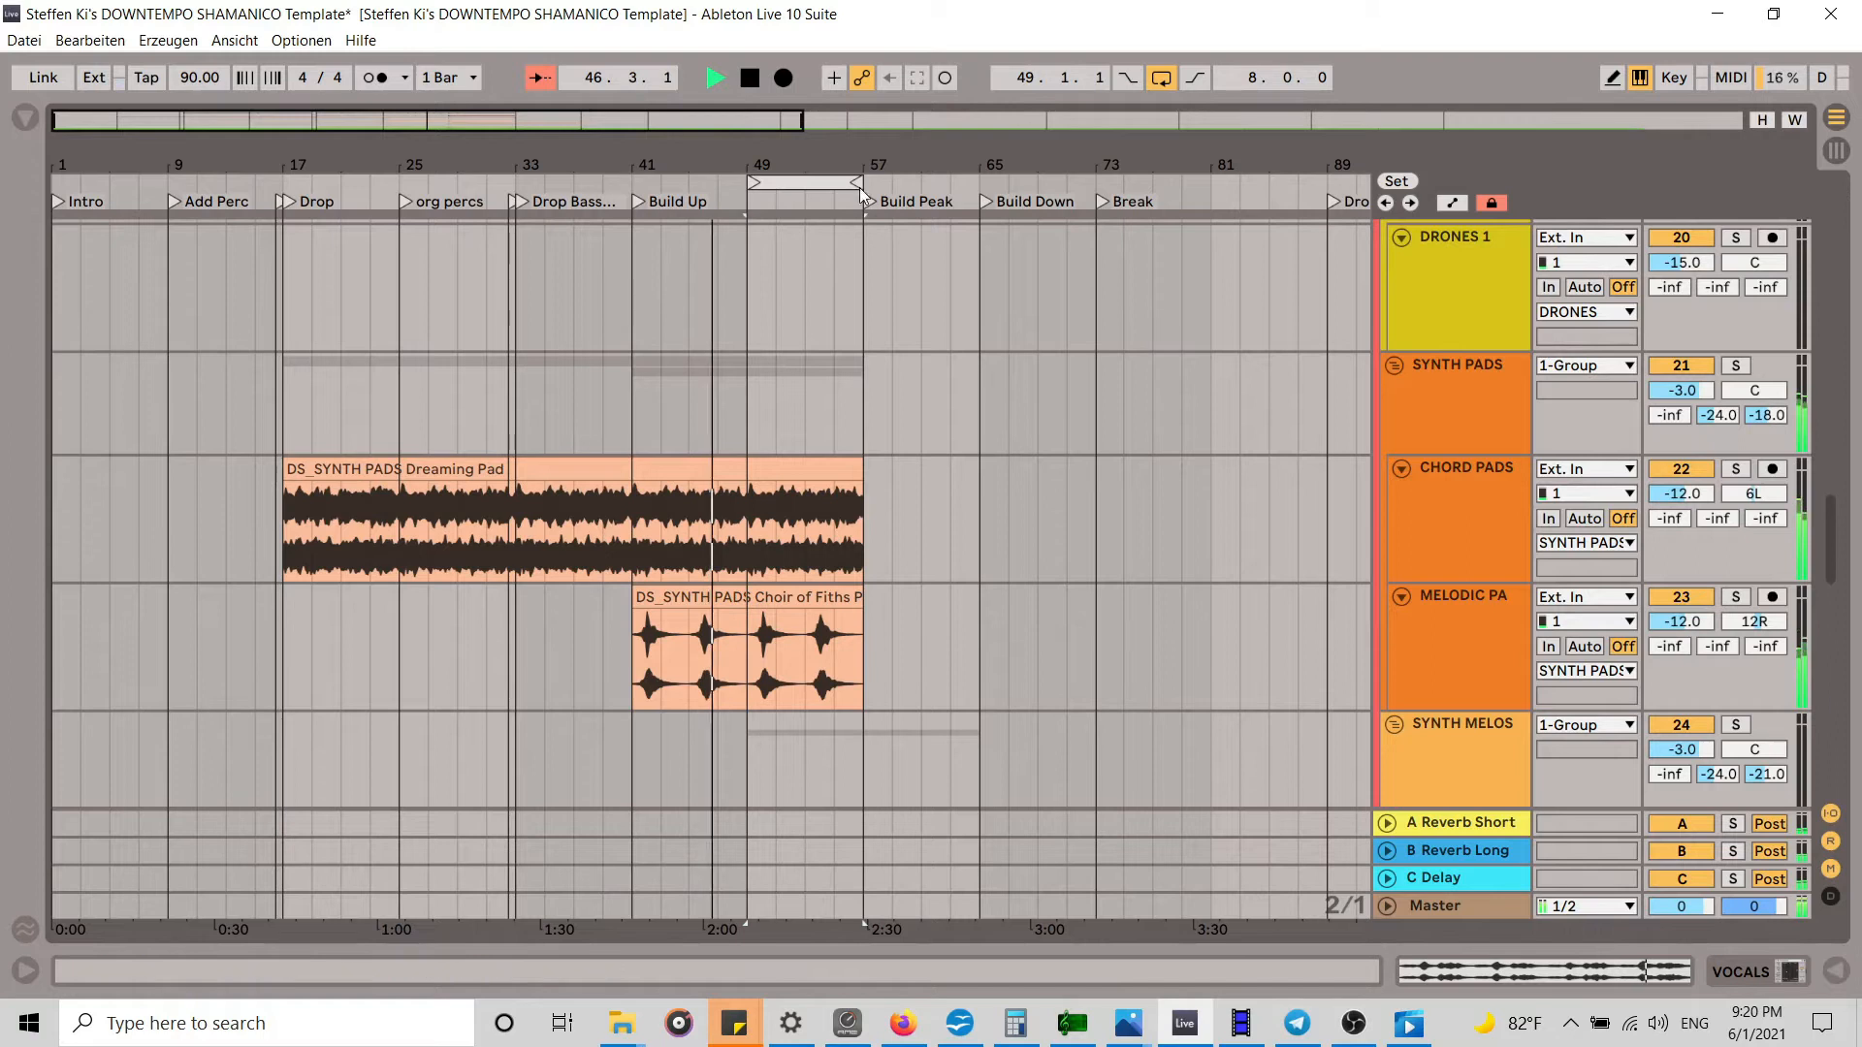
{"action": "left_click_drag", "start_coordinate": [801, 152], "coordinate": [650, 153]}
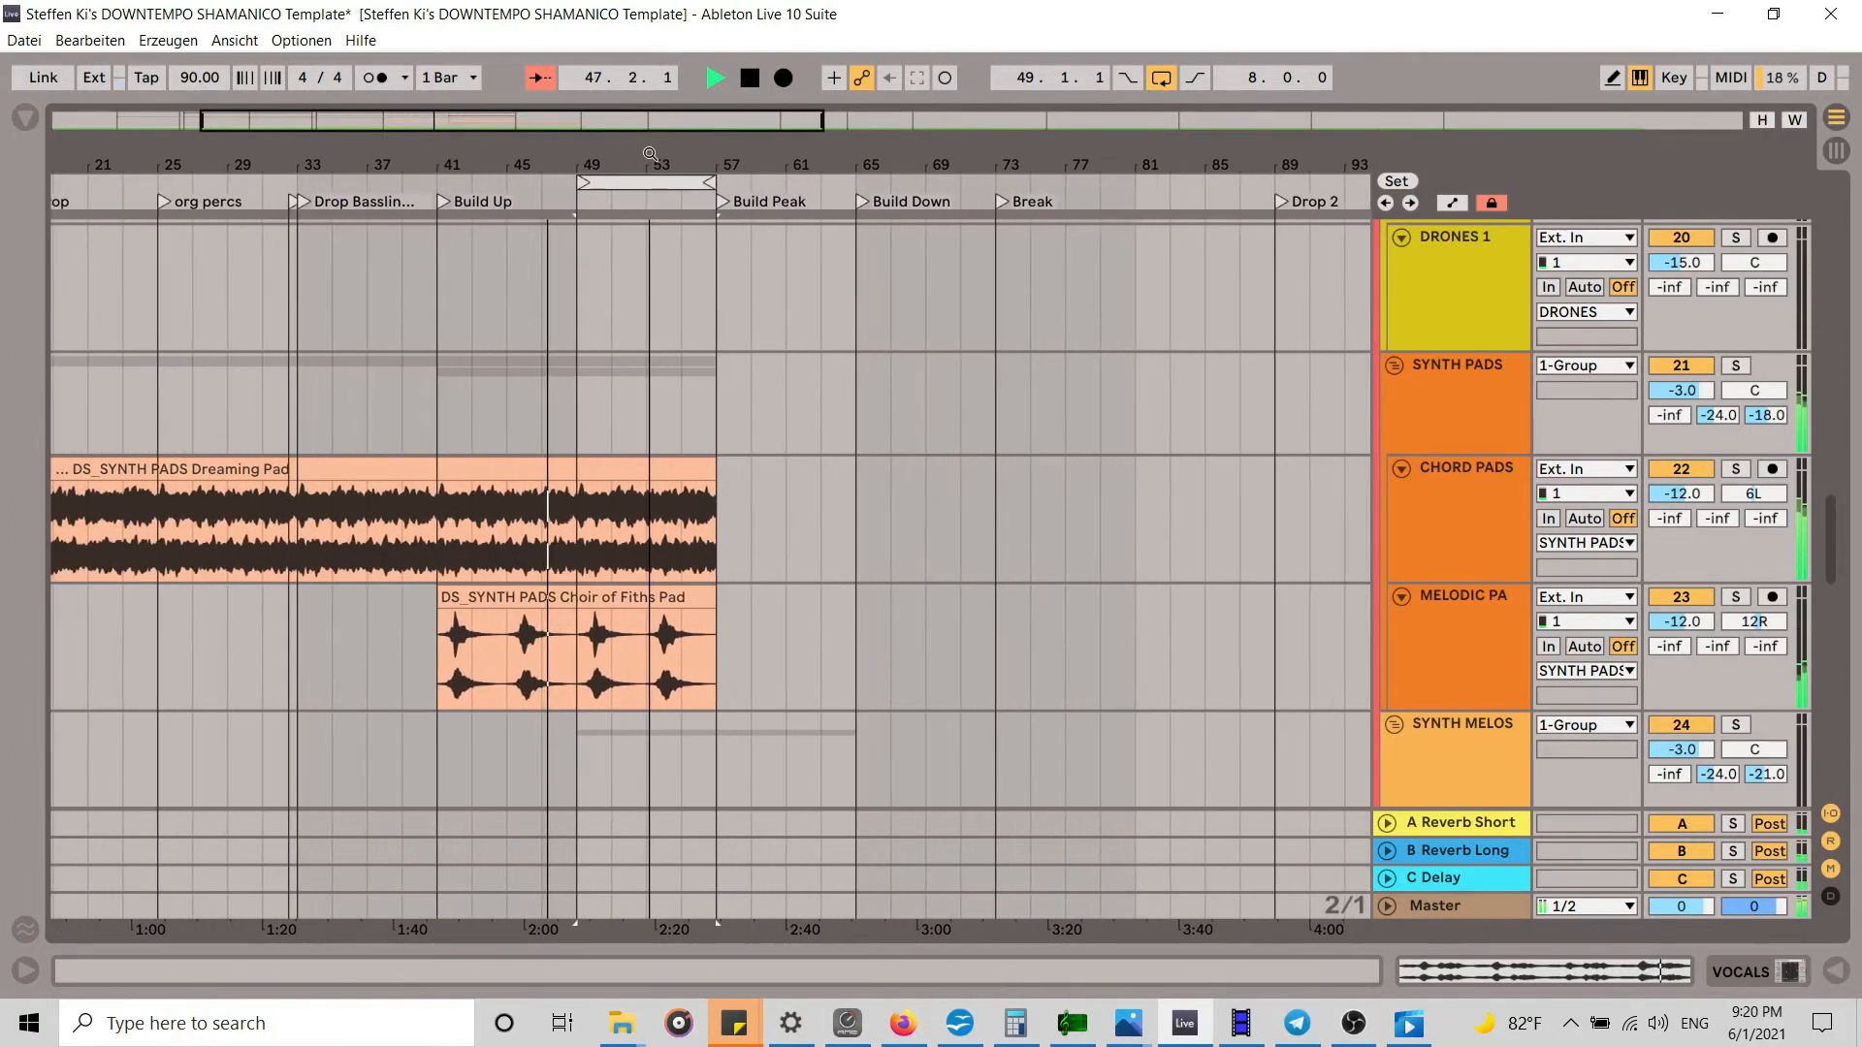
{"action": "scroll", "coordinate": [931, 339], "scroll_direction": "down", "scroll_amount": 3}
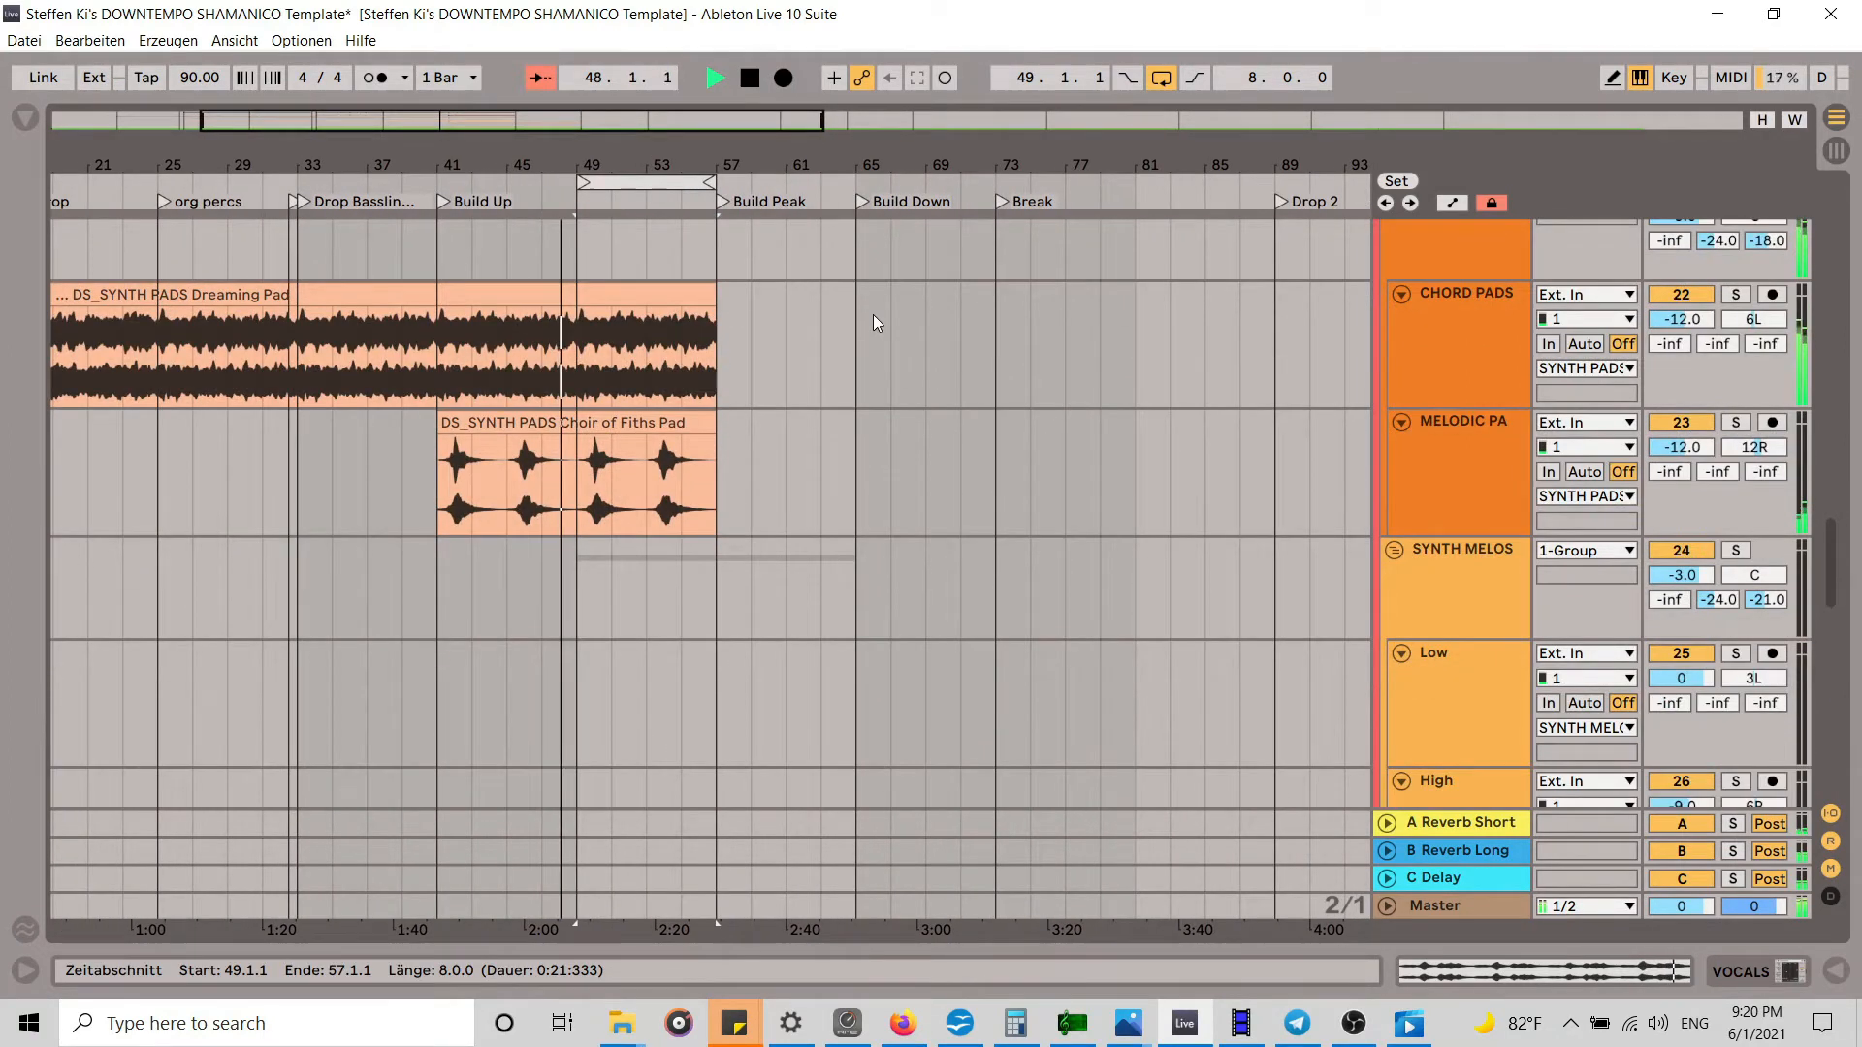
{"action": "scroll", "coordinate": [857, 313], "scroll_direction": "down", "scroll_amount": 4}
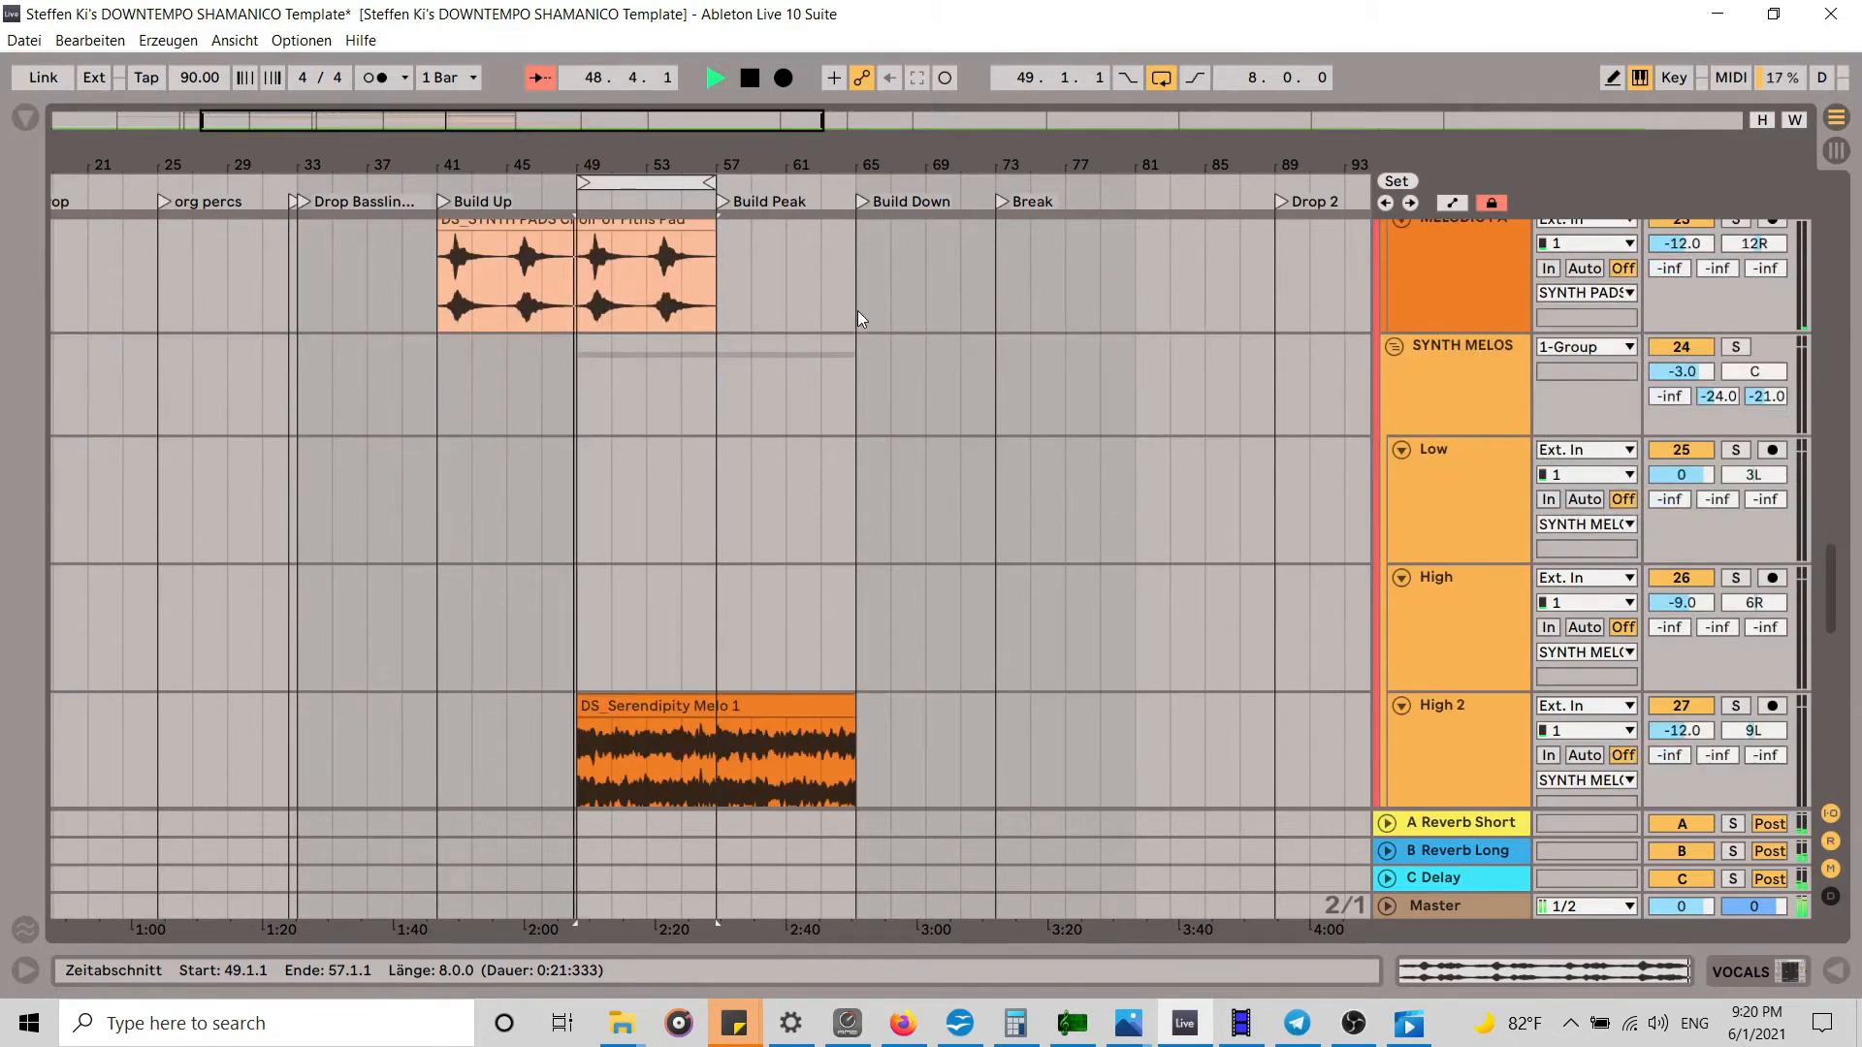
{"action": "scroll", "coordinate": [858, 312], "scroll_direction": "down", "scroll_amount": 8}
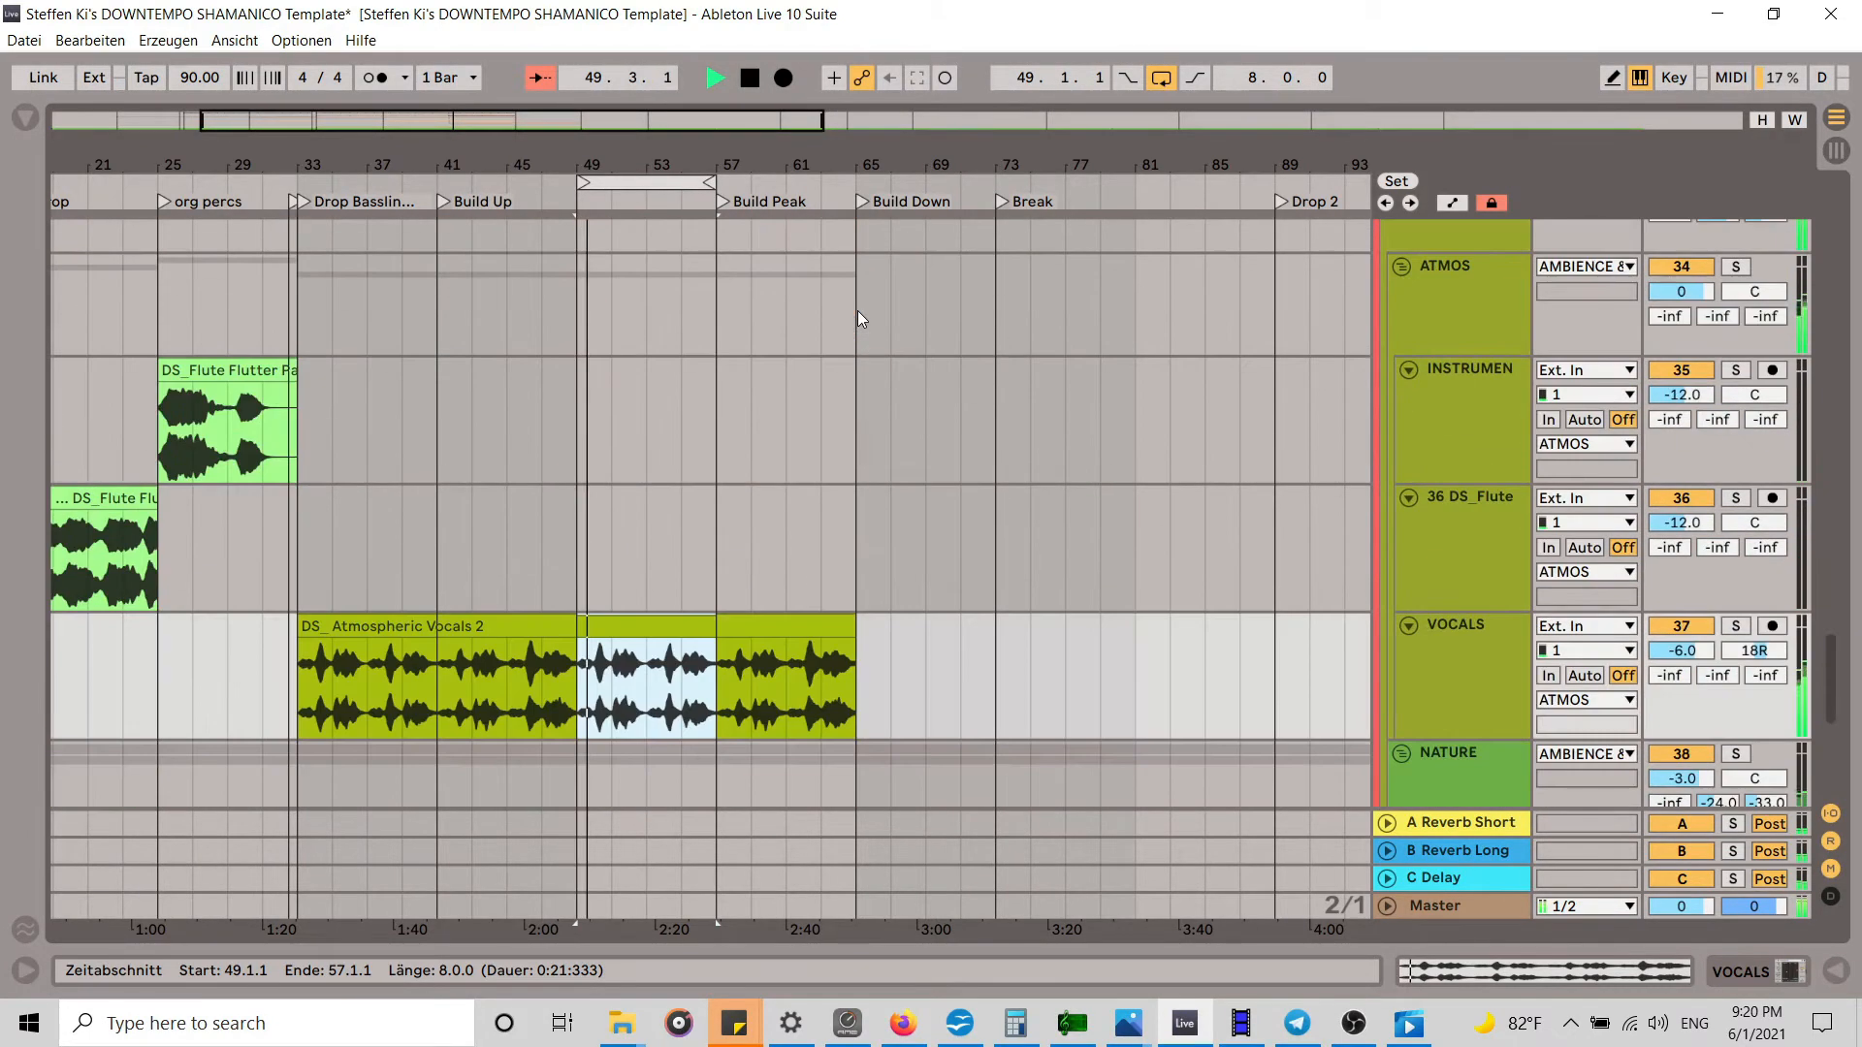
{"action": "scroll", "coordinate": [857, 311], "scroll_direction": "down", "scroll_amount": 4}
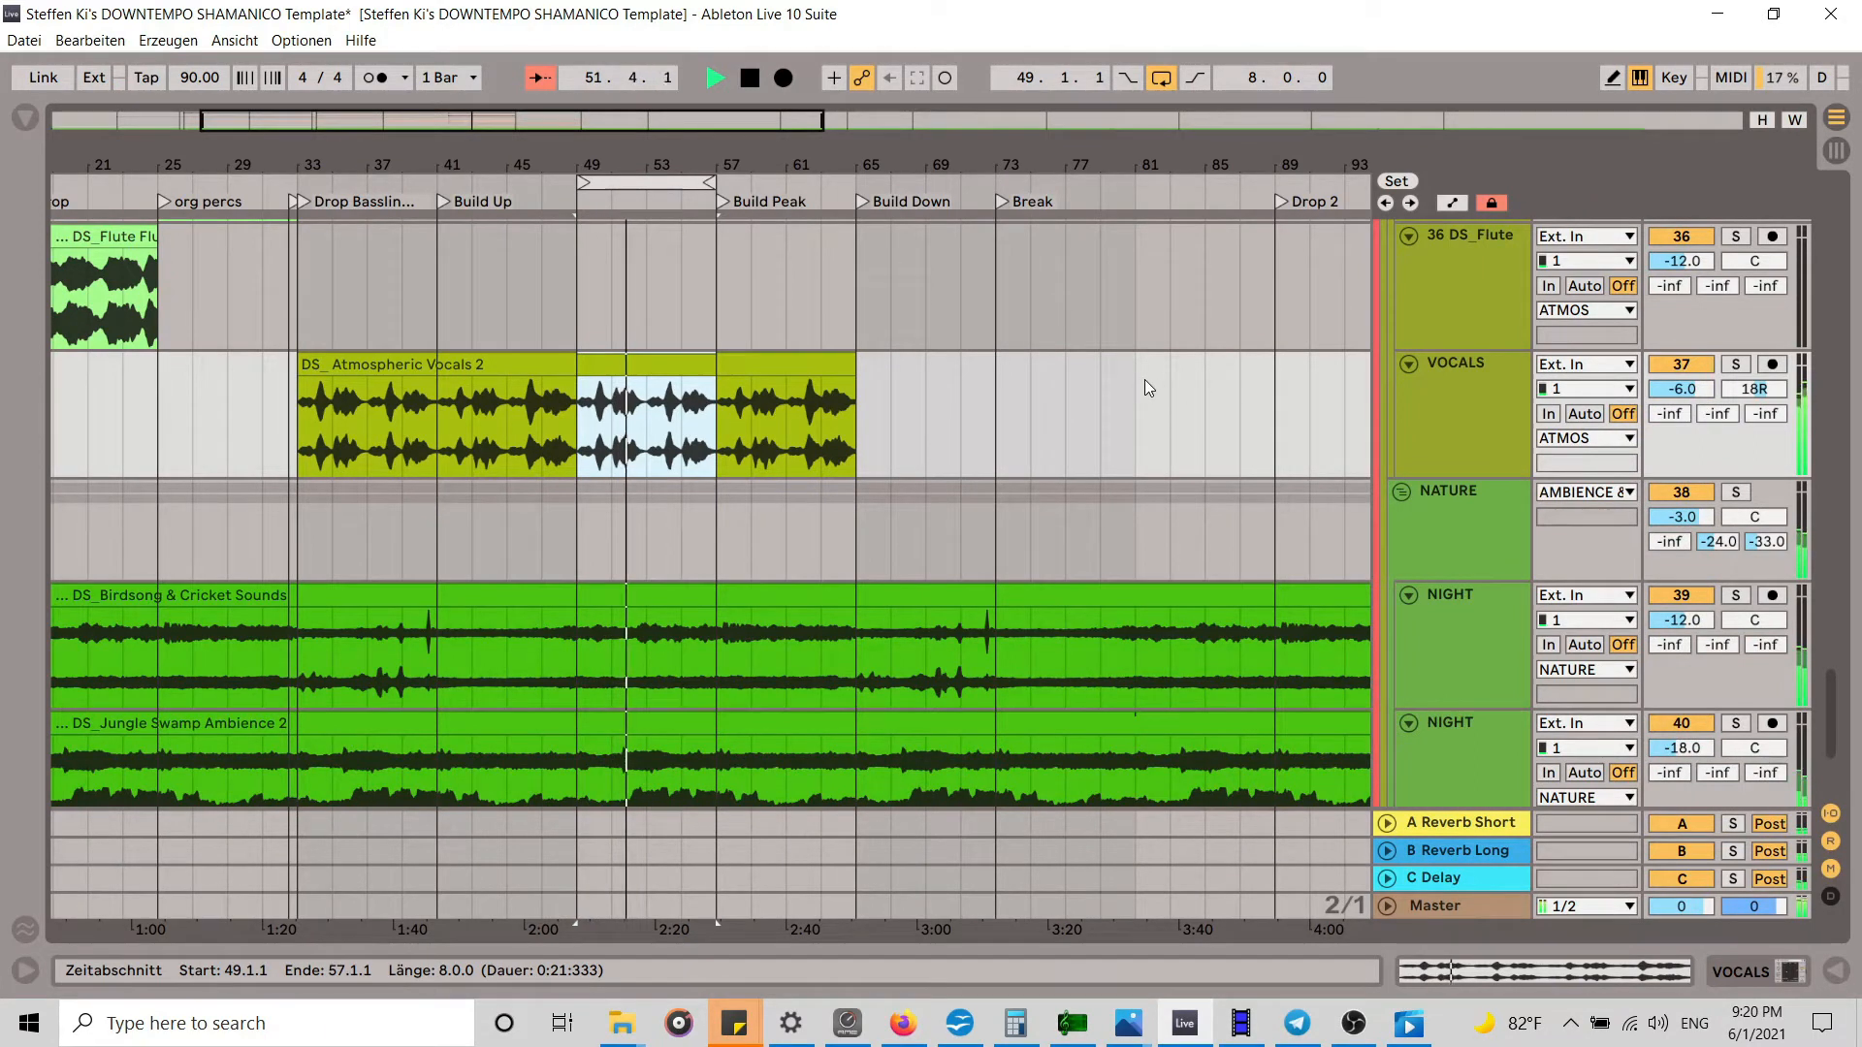
Step: Shorten the DS_ Atmospheric Vocals 2 clip on the VOCALS track to end at bar 49
{"action": "left_click", "coordinate": [1445, 365]}
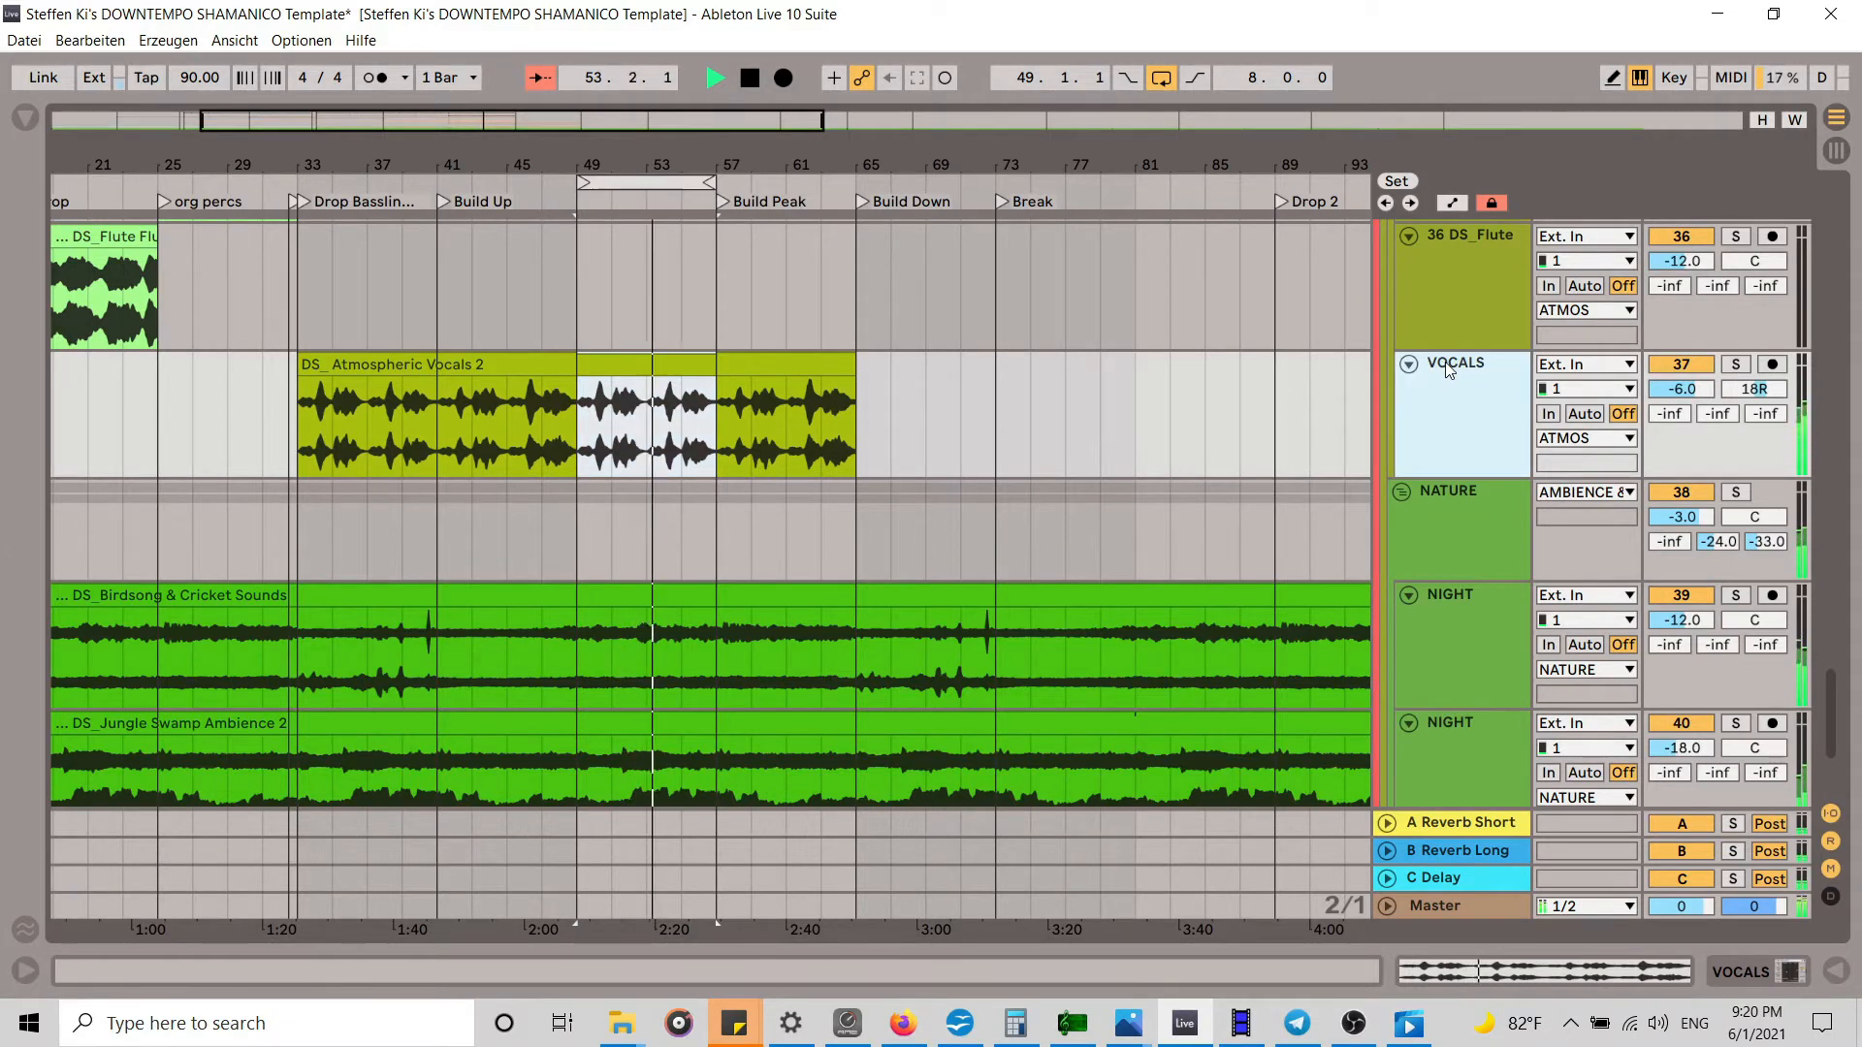
{"action": "left_click", "coordinate": [853, 366]}
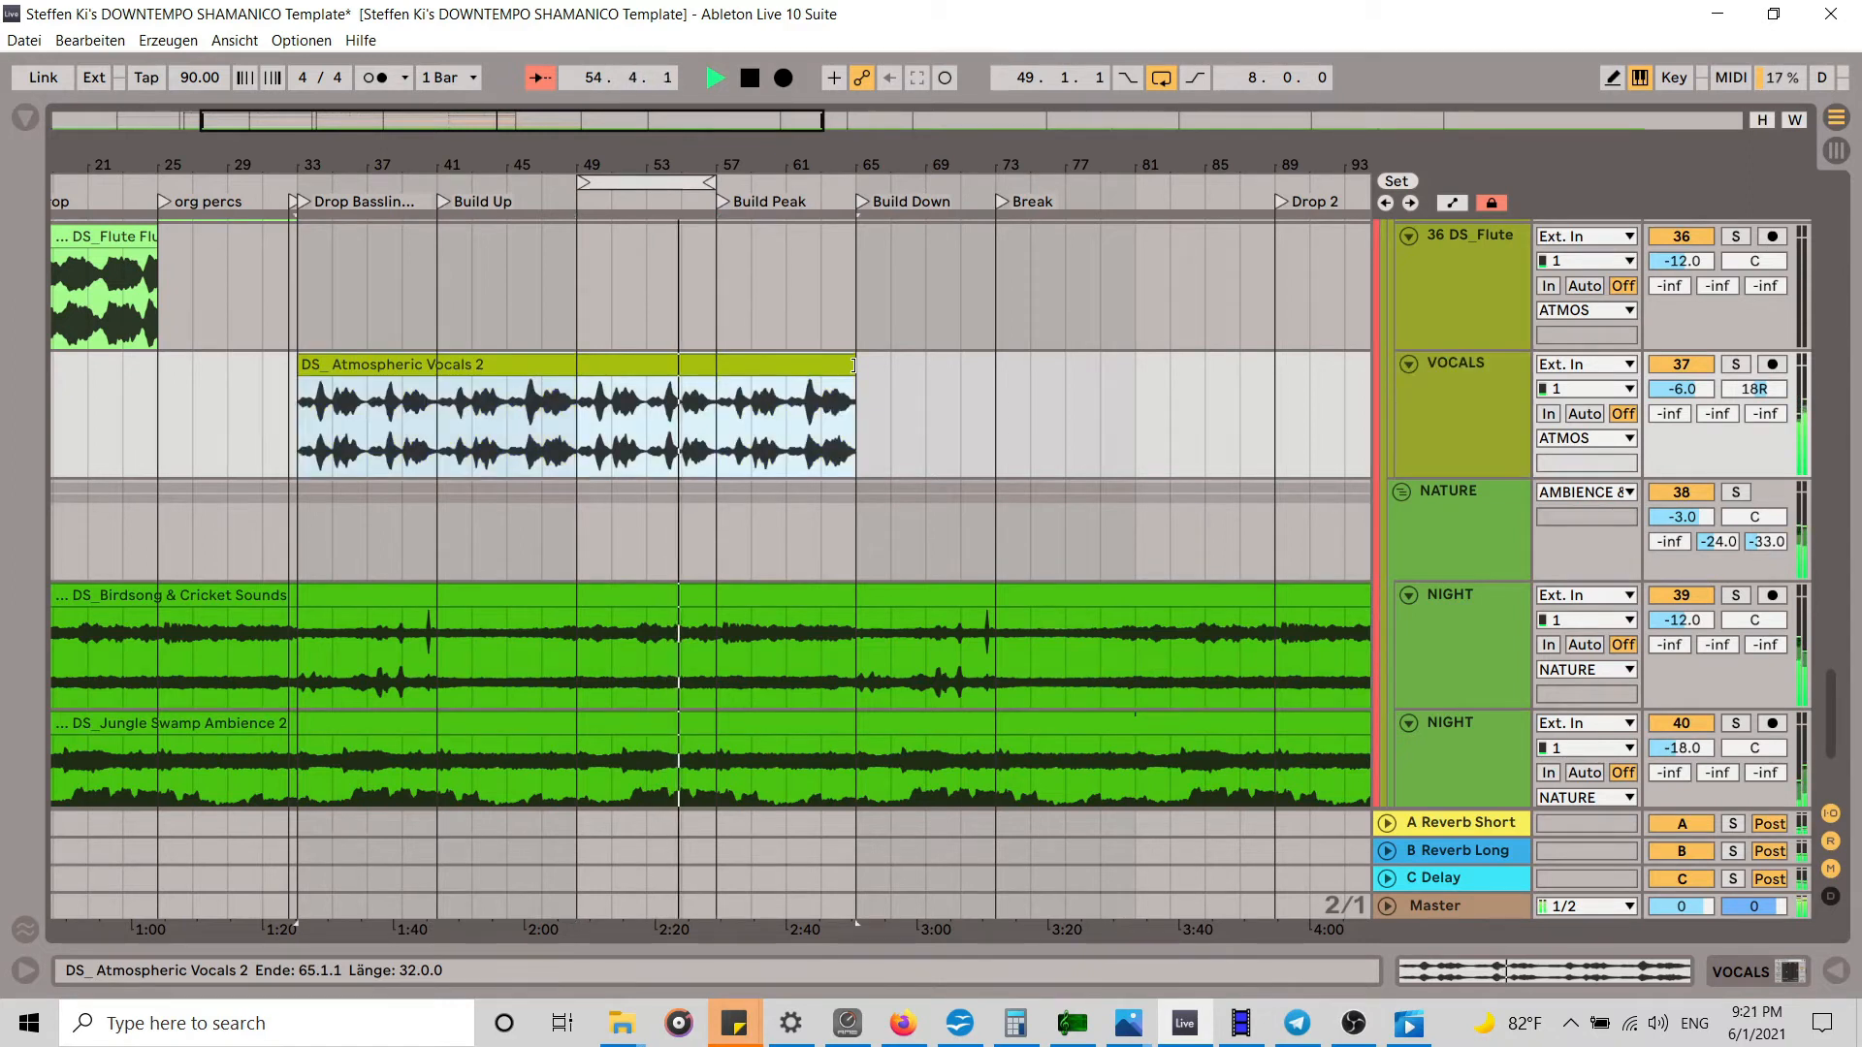
{"action": "key", "text": "space"}
{"action": "left_click_drag", "start_coordinate": [854, 366], "coordinate": [577, 366]}
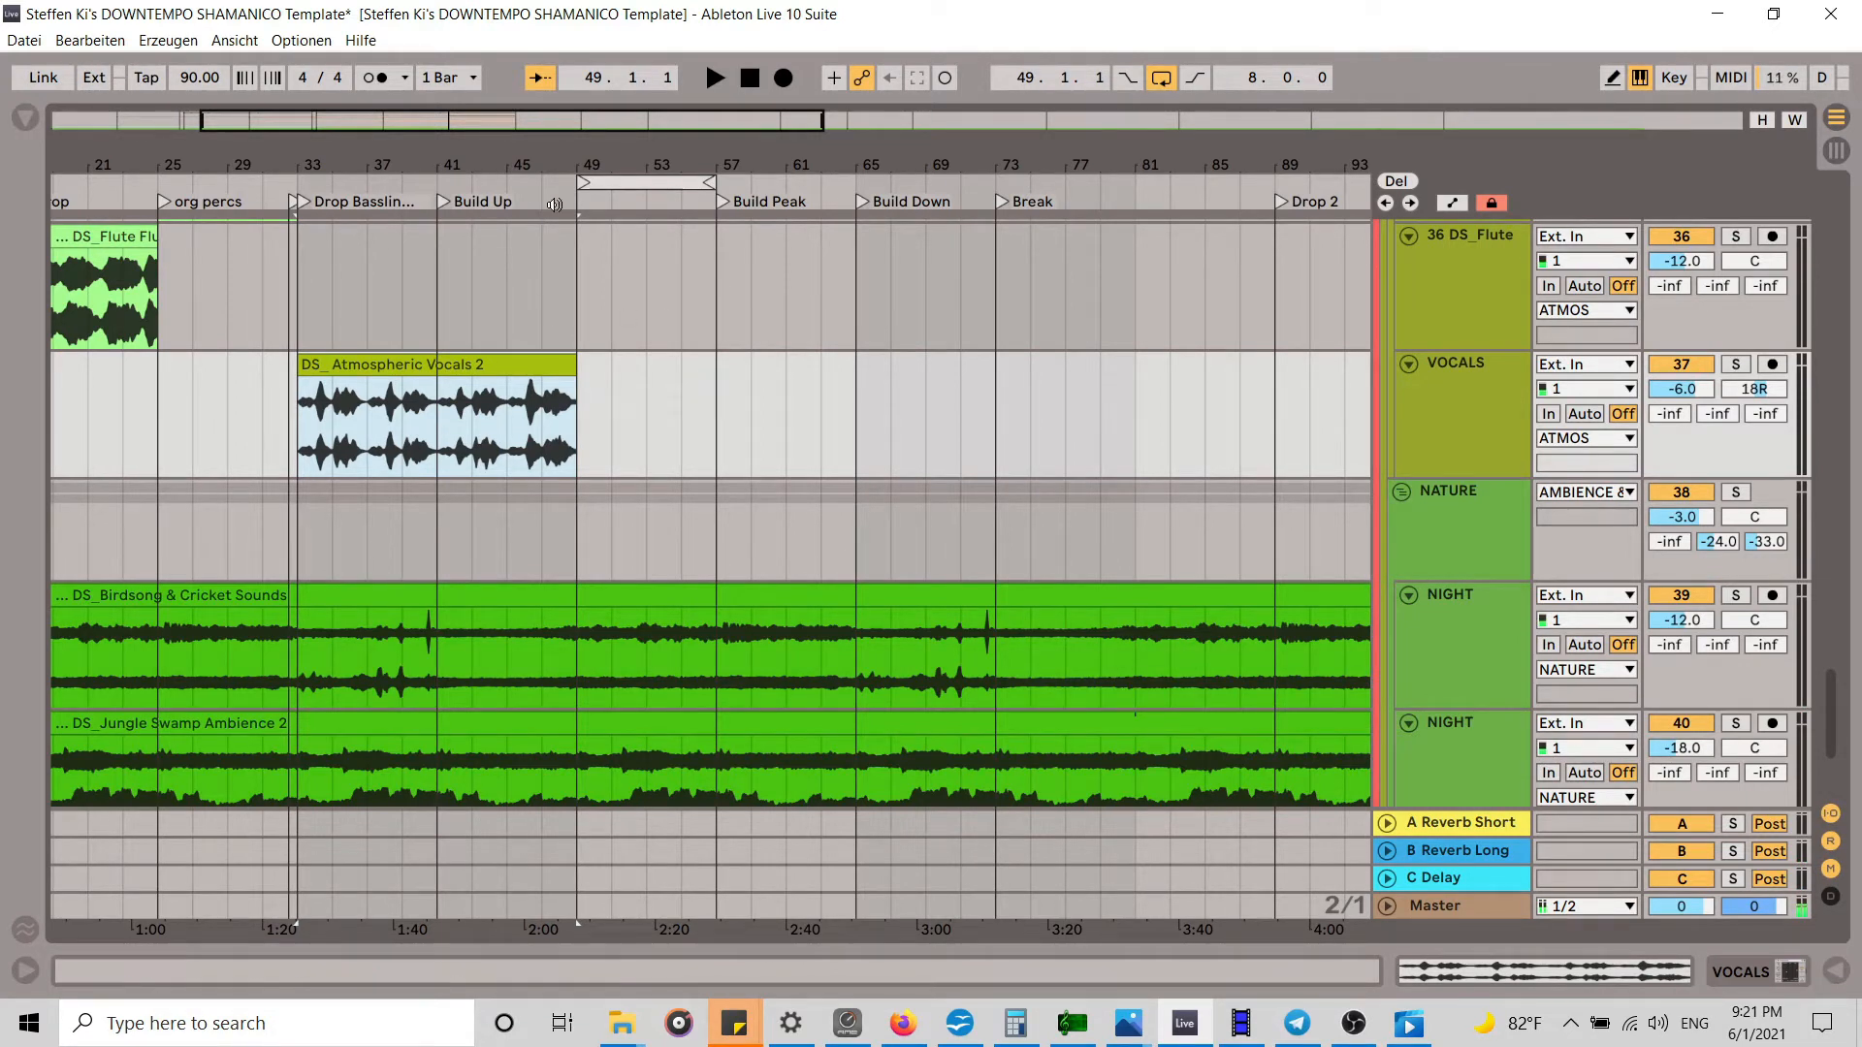
Step: Play the arrangement from the Build Up marker at bar 41 and review the melody, pad, percussion, bass and kick tracks
{"action": "left_click", "coordinate": [442, 200]}
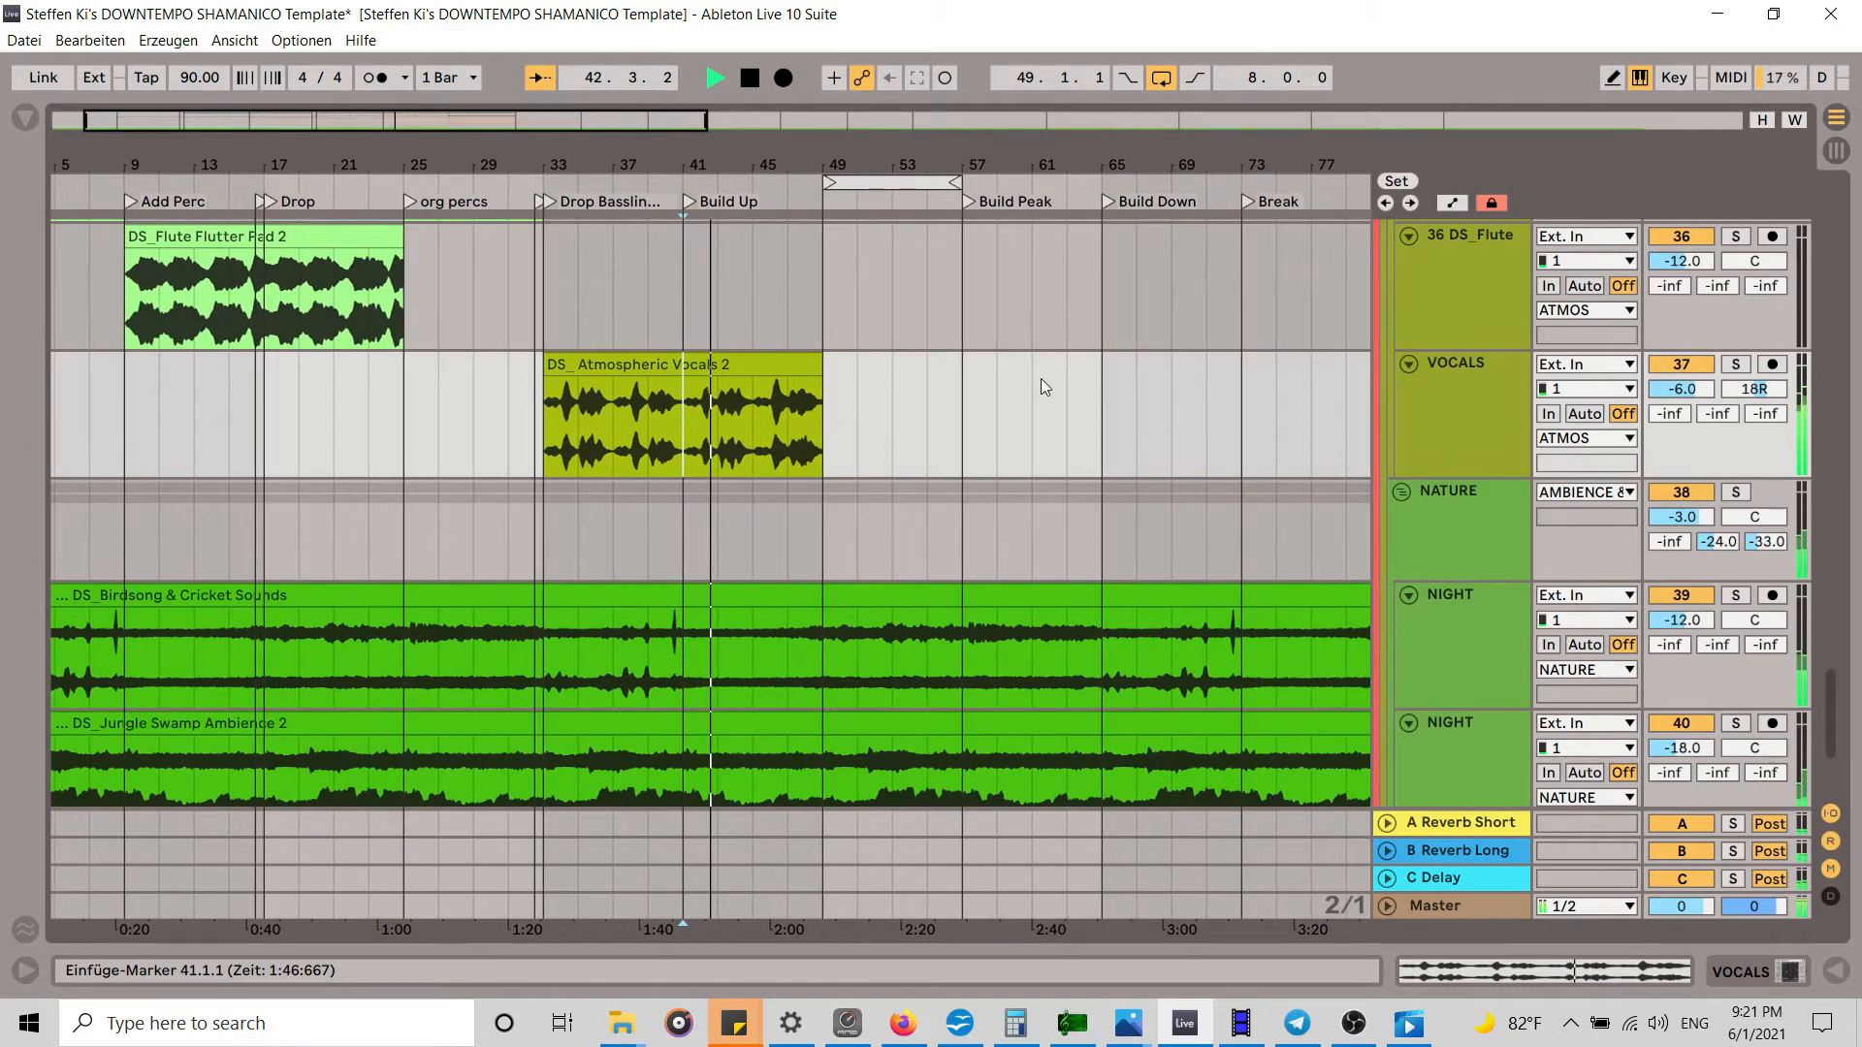
{"action": "scroll", "coordinate": [1040, 388], "scroll_direction": "down", "scroll_amount": 3}
{"action": "scroll", "coordinate": [1039, 396], "scroll_direction": "up", "scroll_amount": 8}
{"action": "scroll", "coordinate": [1036, 396], "scroll_direction": "up", "scroll_amount": 9}
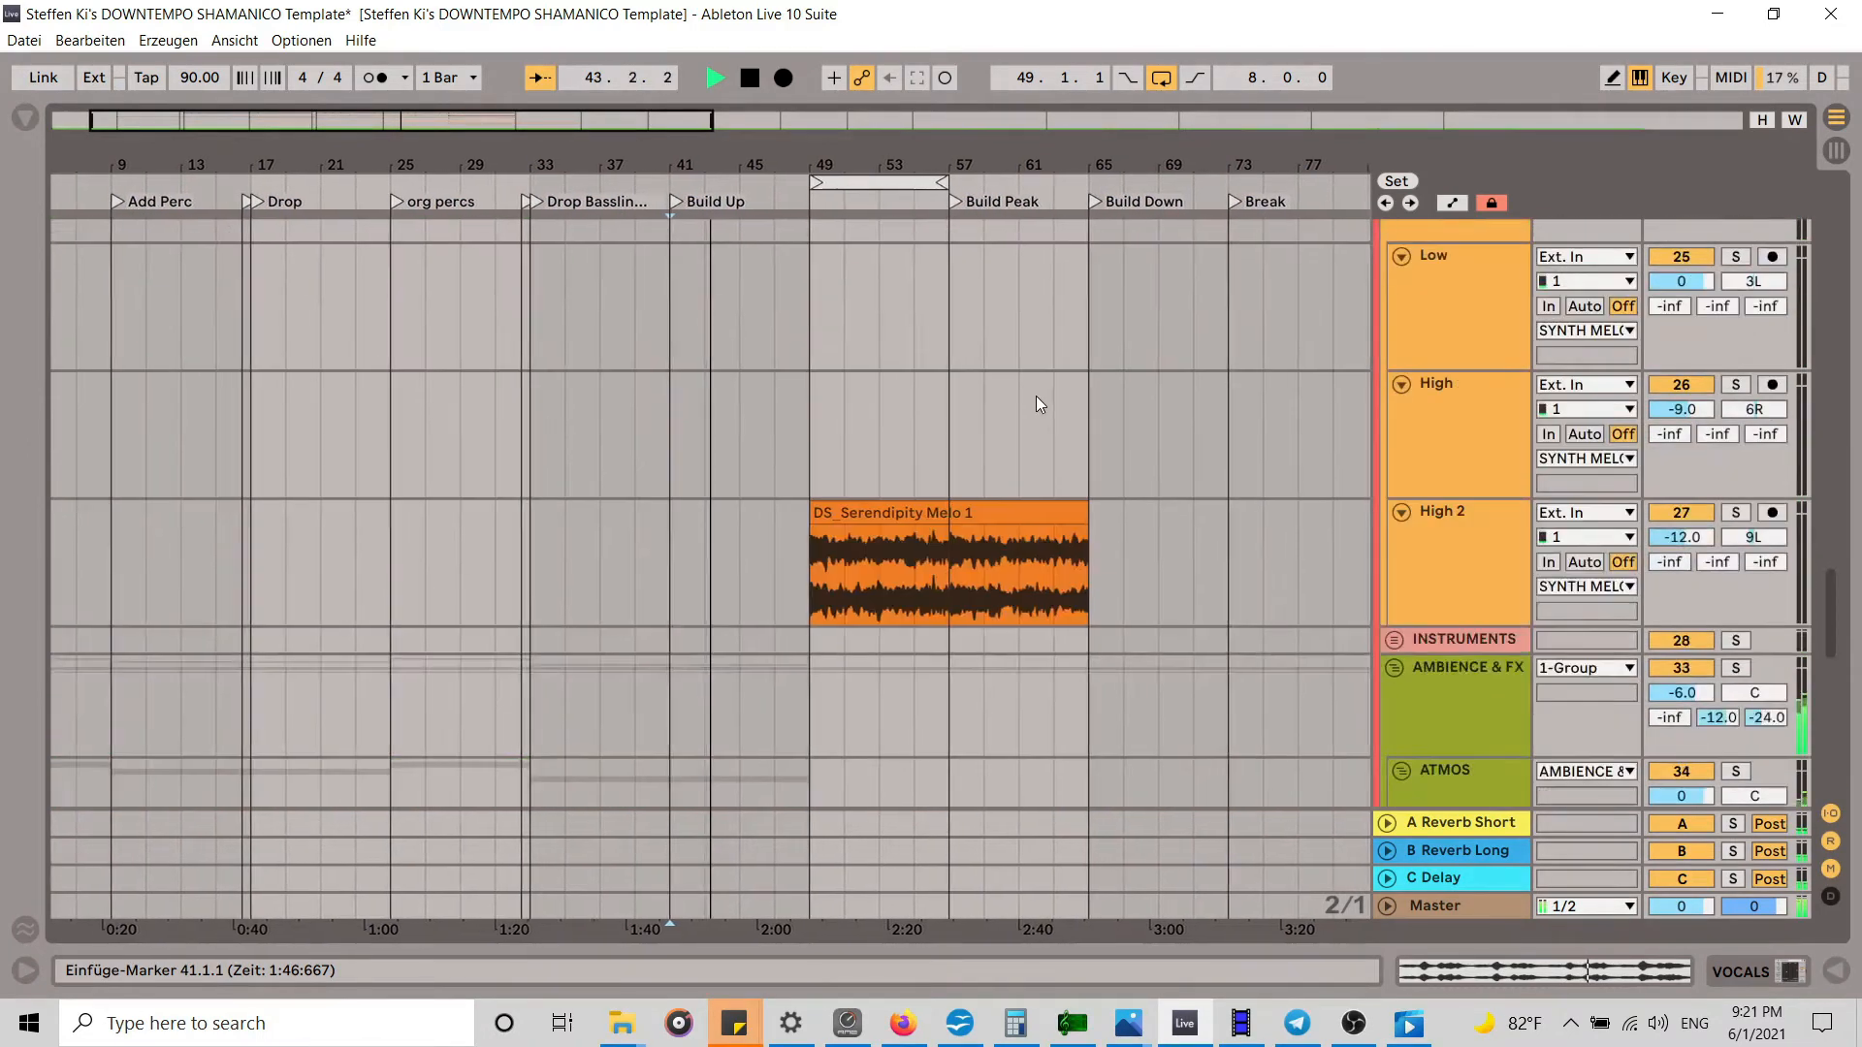
{"action": "scroll", "coordinate": [1036, 396], "scroll_direction": "down", "scroll_amount": 2}
{"action": "scroll", "coordinate": [1036, 396], "scroll_direction": "up", "scroll_amount": 10}
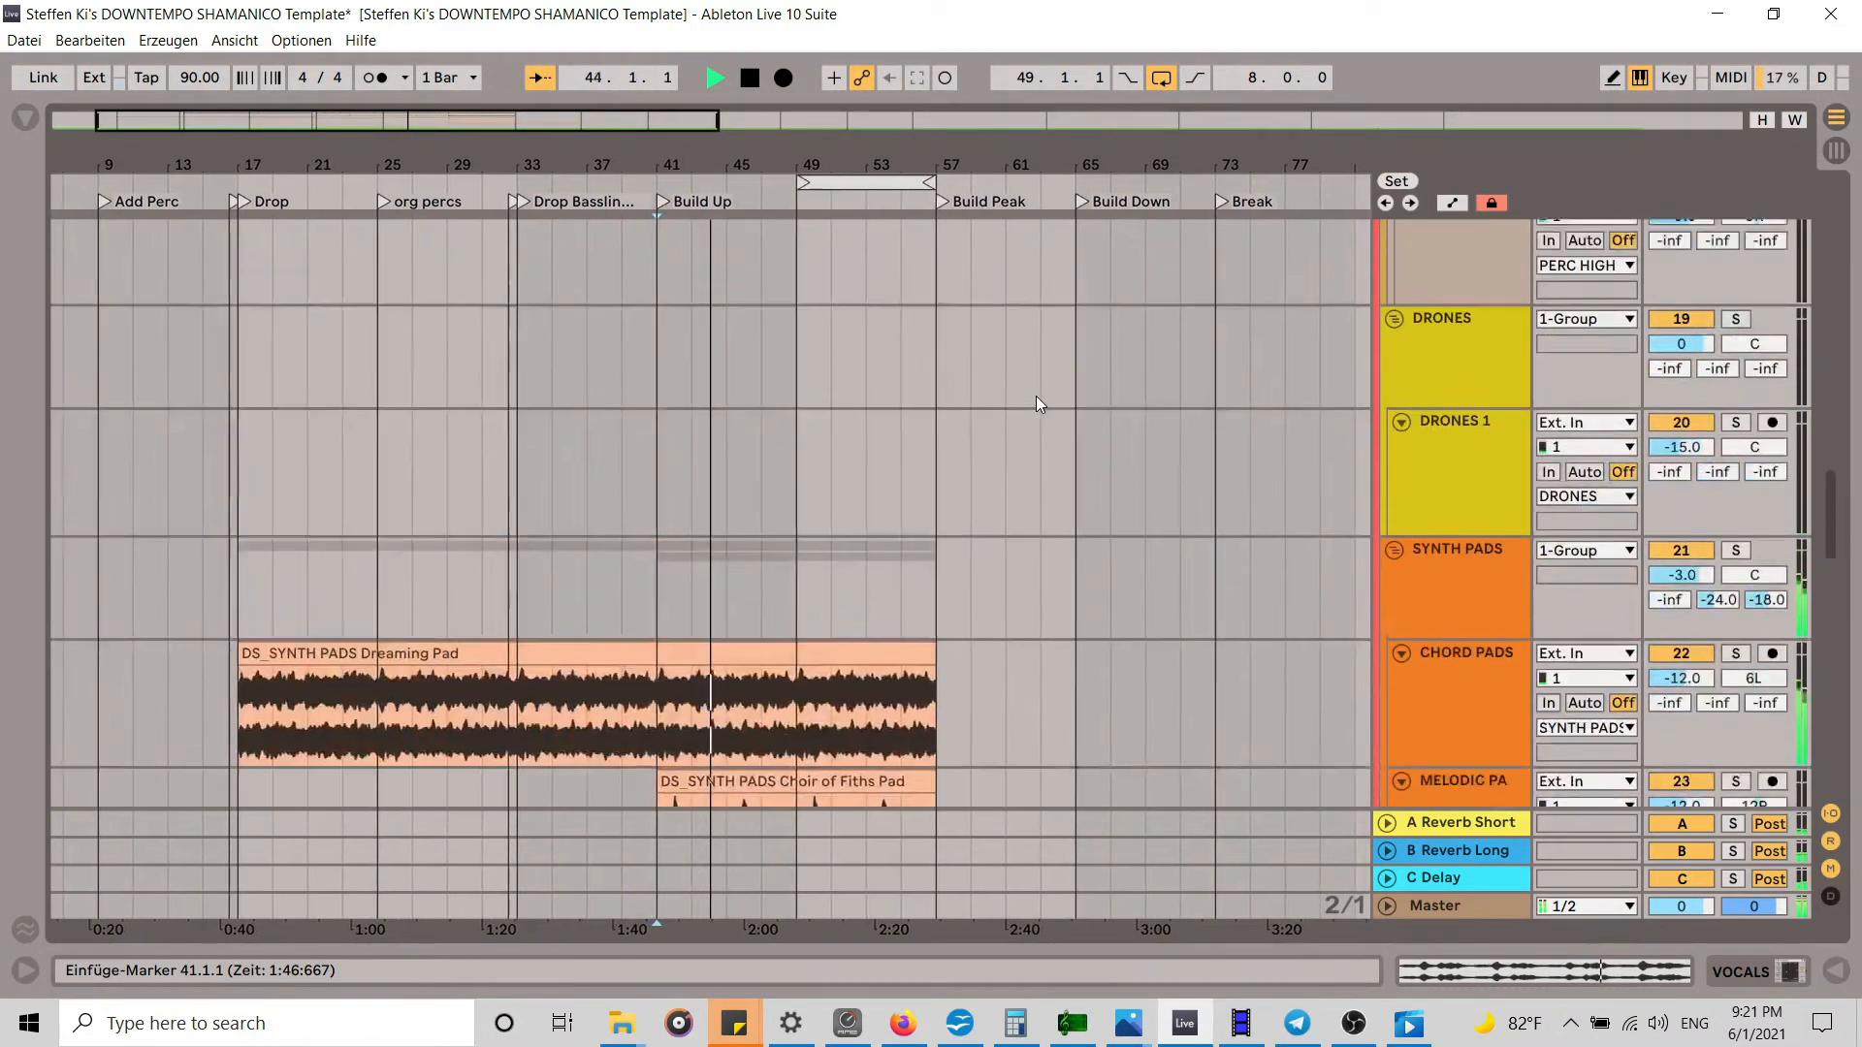
{"action": "scroll", "coordinate": [1035, 395], "scroll_direction": "up", "scroll_amount": 10}
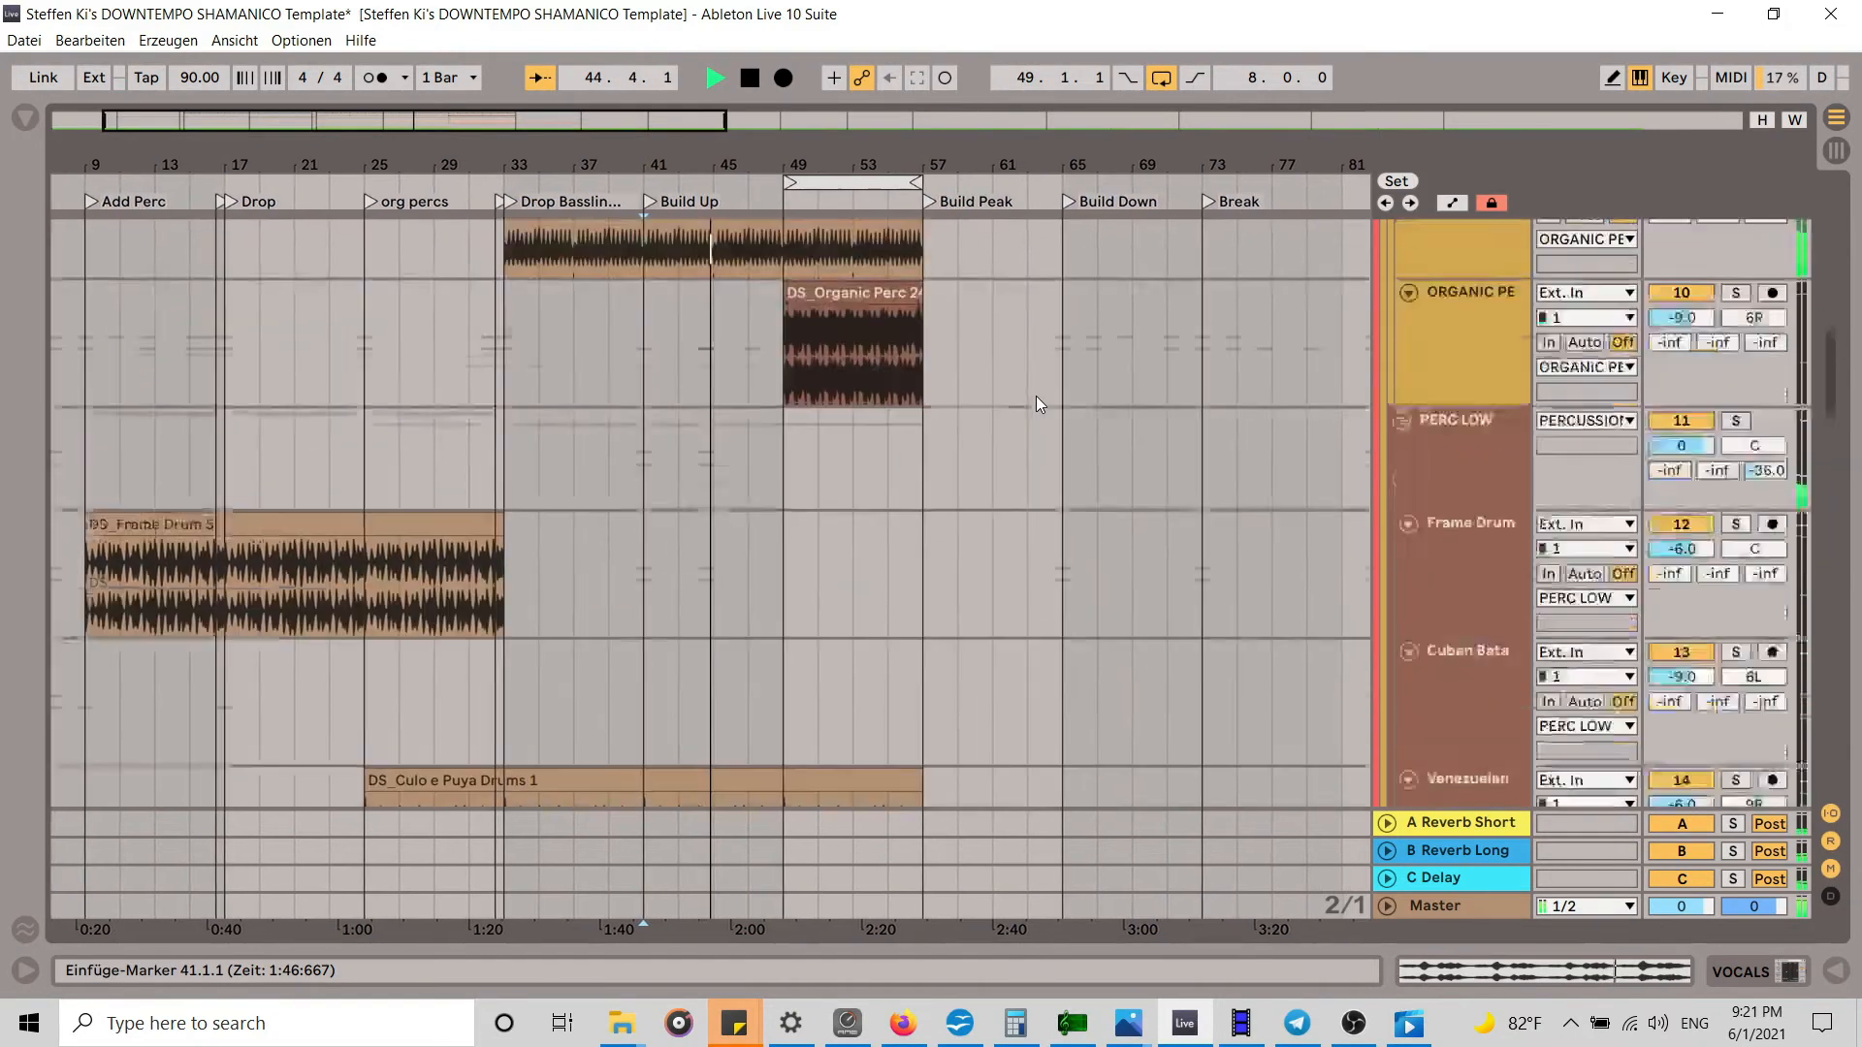
{"action": "scroll", "coordinate": [1036, 395], "scroll_direction": "up", "scroll_amount": 5}
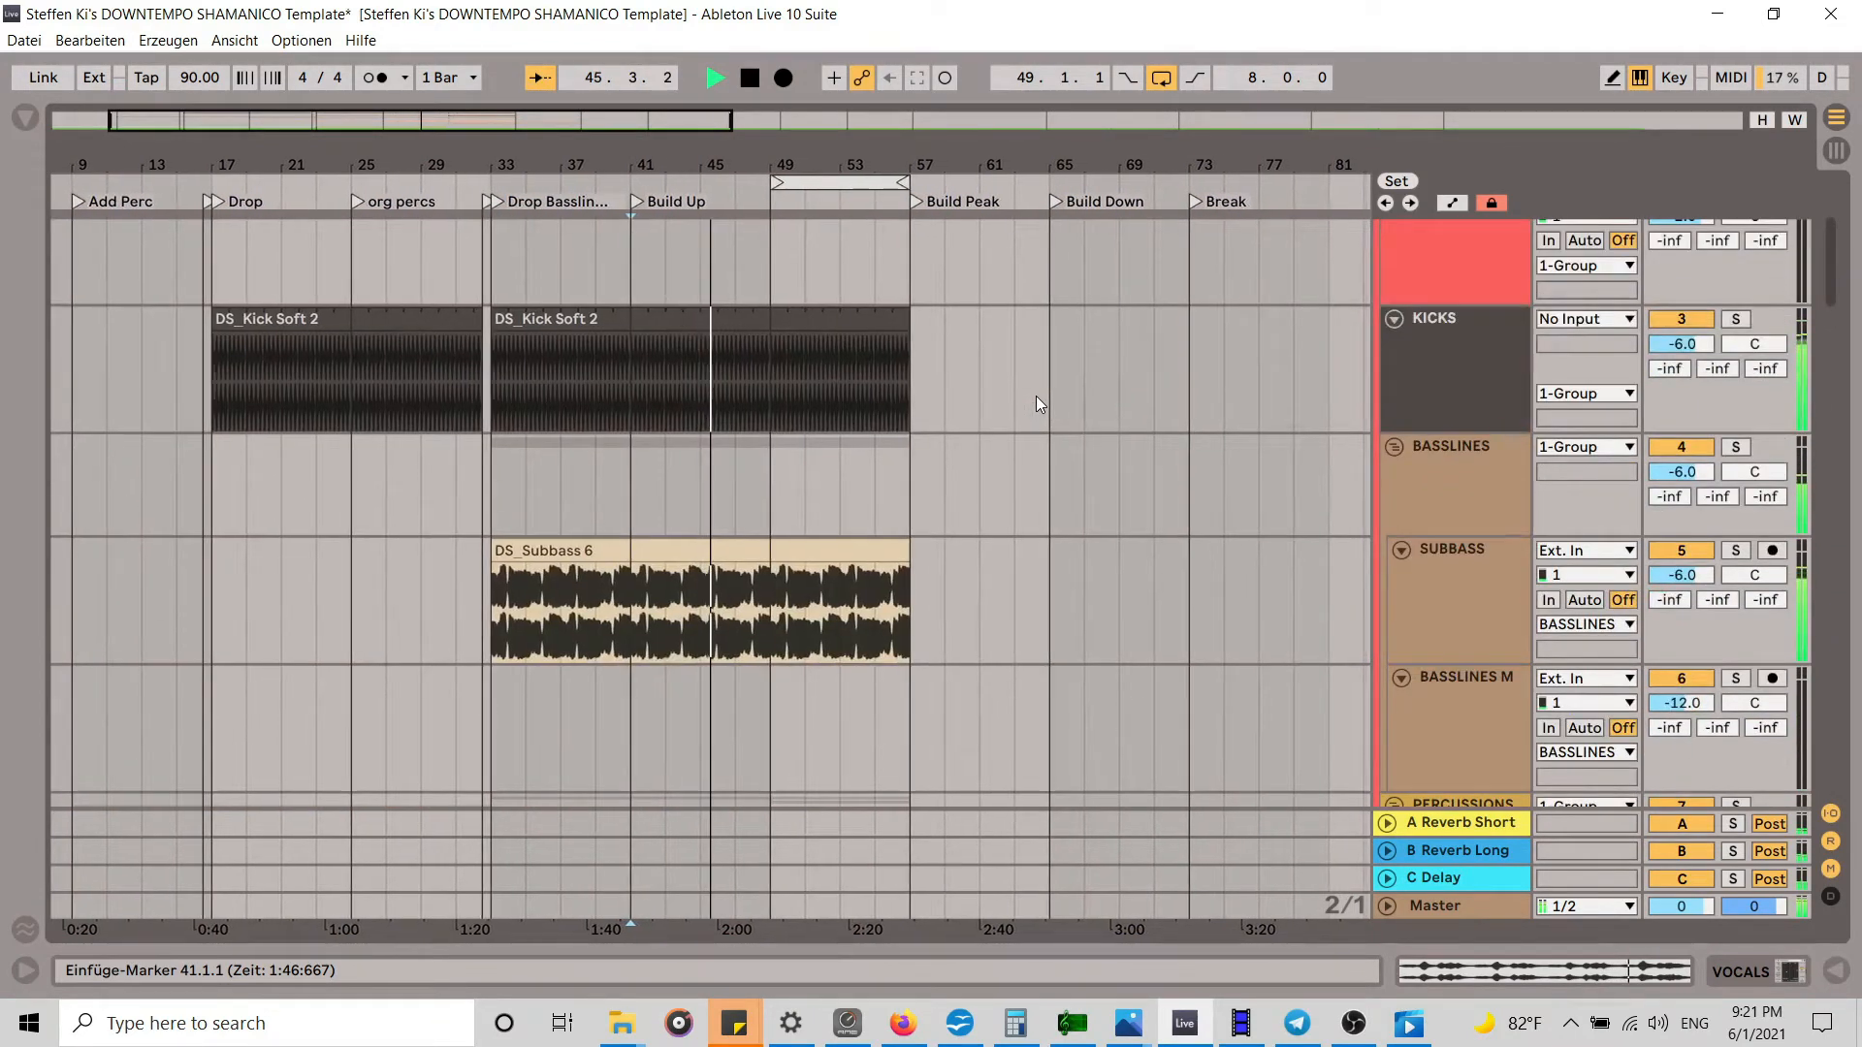
{"action": "scroll", "coordinate": [1036, 396], "scroll_direction": "down", "scroll_amount": 5}
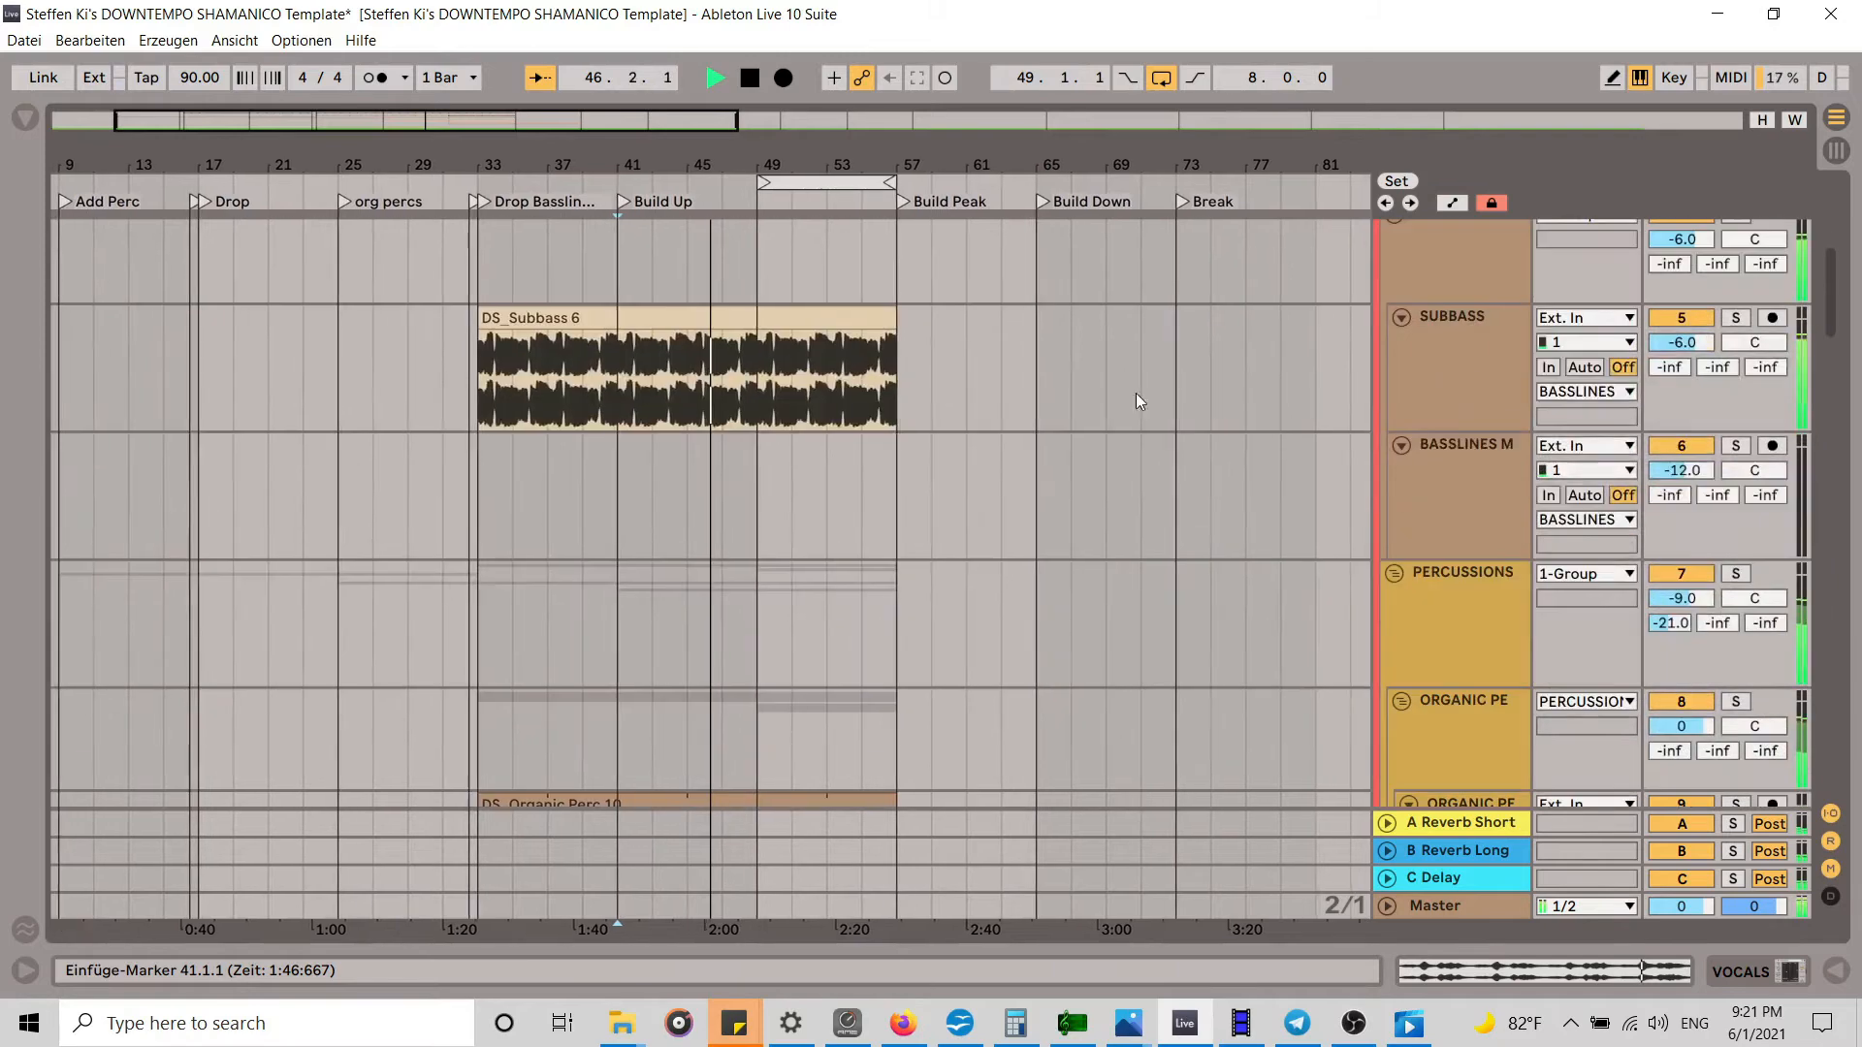
{"action": "scroll", "coordinate": [1839, 294], "scroll_direction": "down", "scroll_amount": 2}
Step: Audition the DS_ Diva Melo 7 clip on the session view's High track and copy it
{"action": "left_click_drag", "start_coordinate": [1840, 294], "coordinate": [1817, 695]}
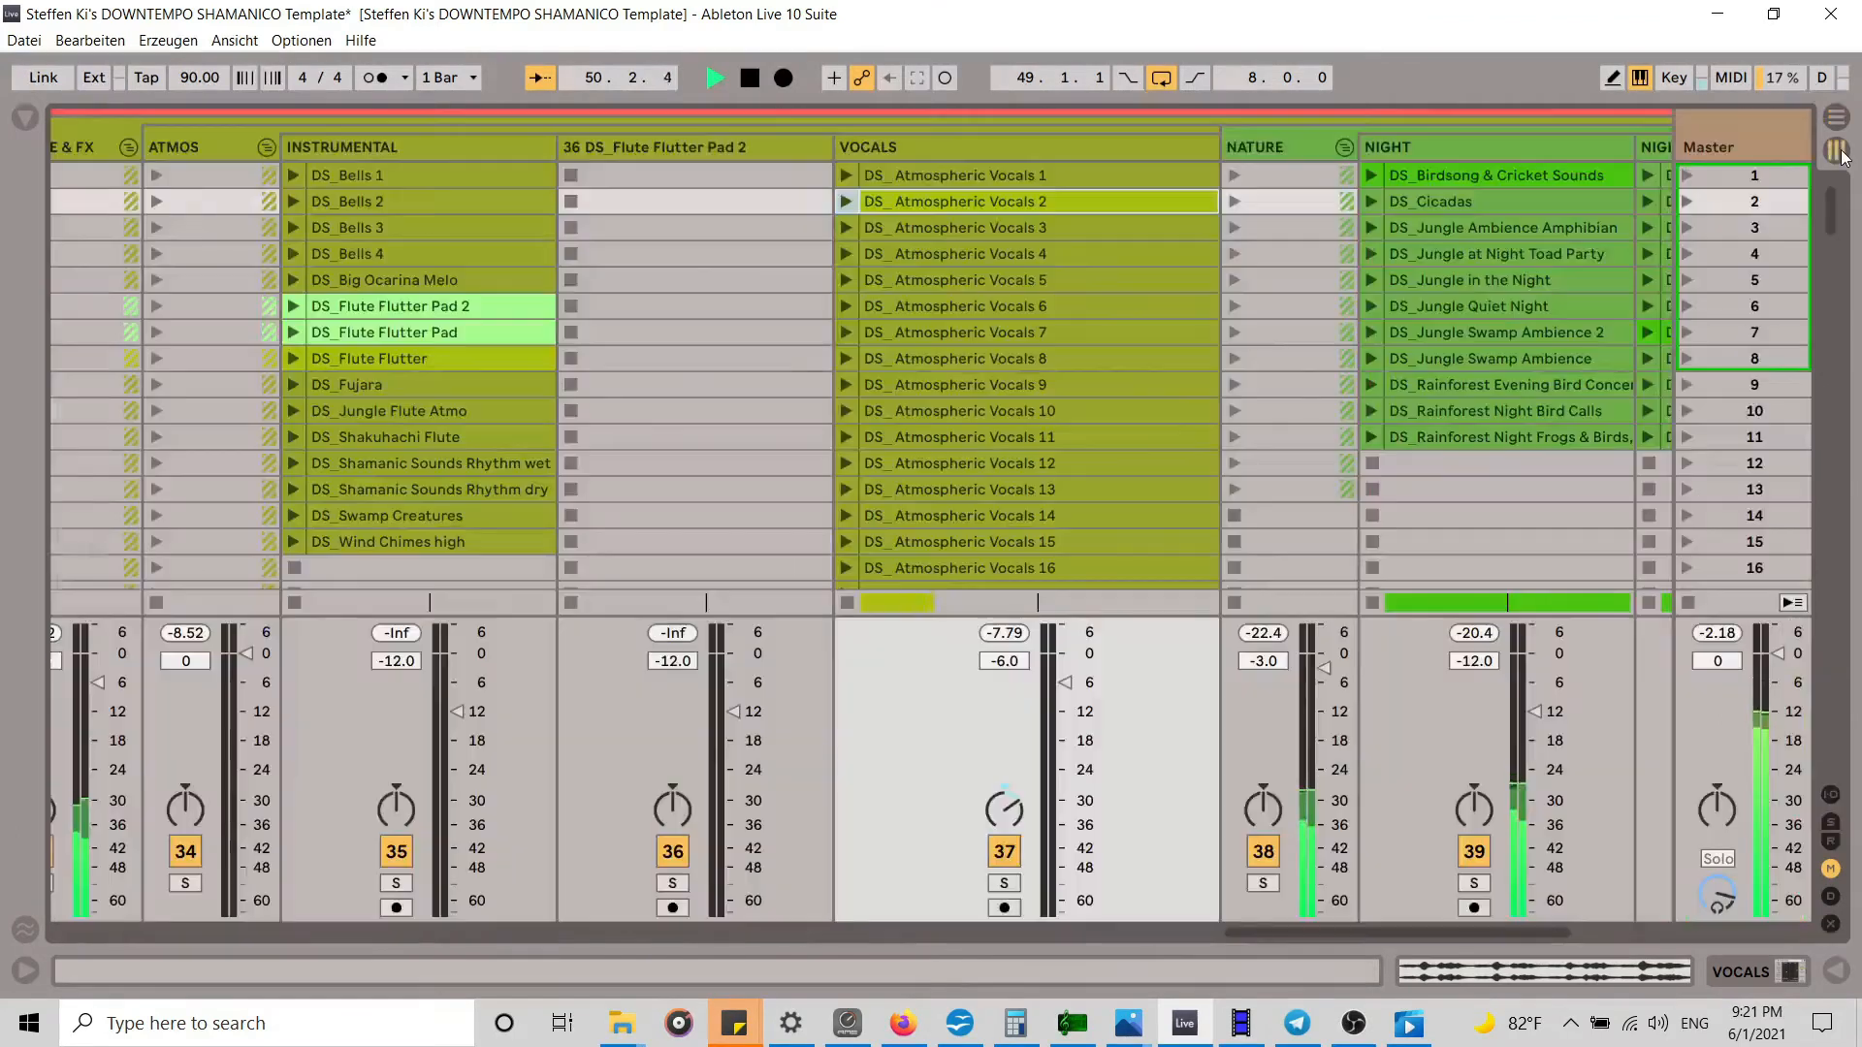
{"action": "left_click", "coordinate": [1836, 150]}
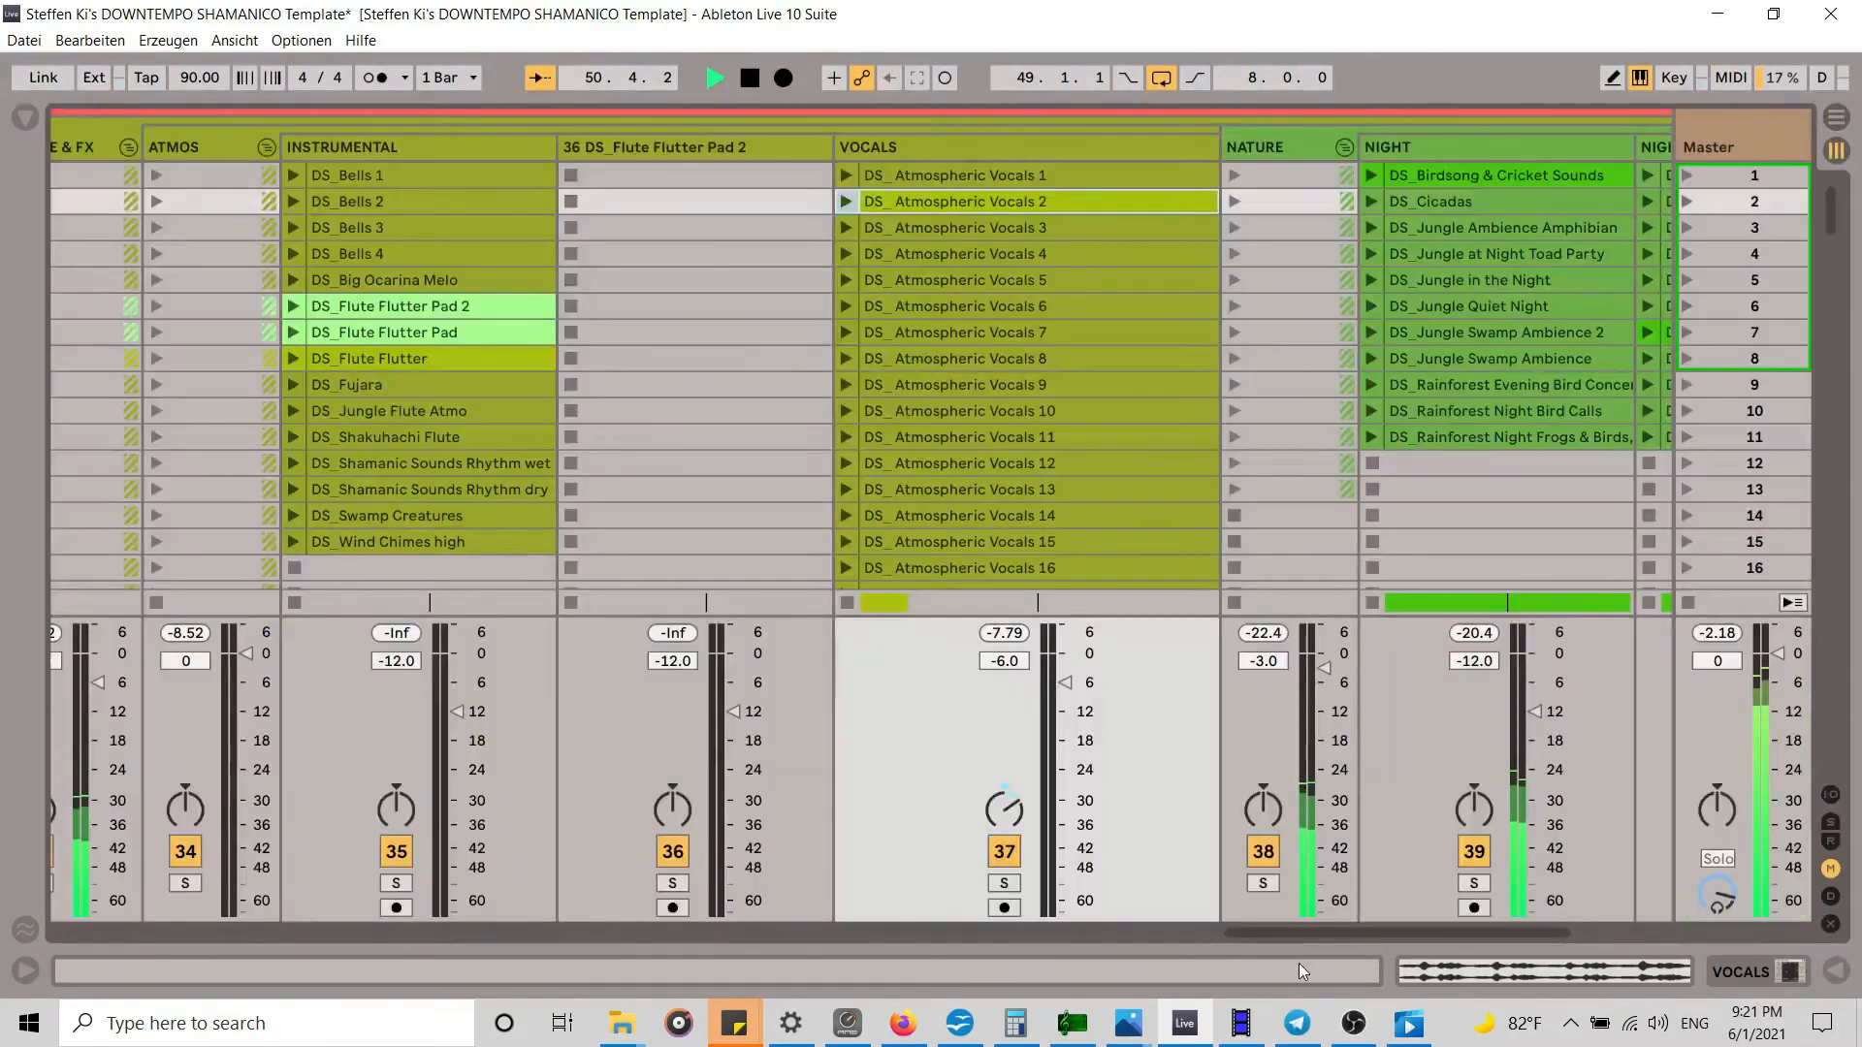
{"action": "left_click_drag", "start_coordinate": [1321, 928], "coordinate": [1026, 929]}
{"action": "left_click", "coordinate": [792, 252]}
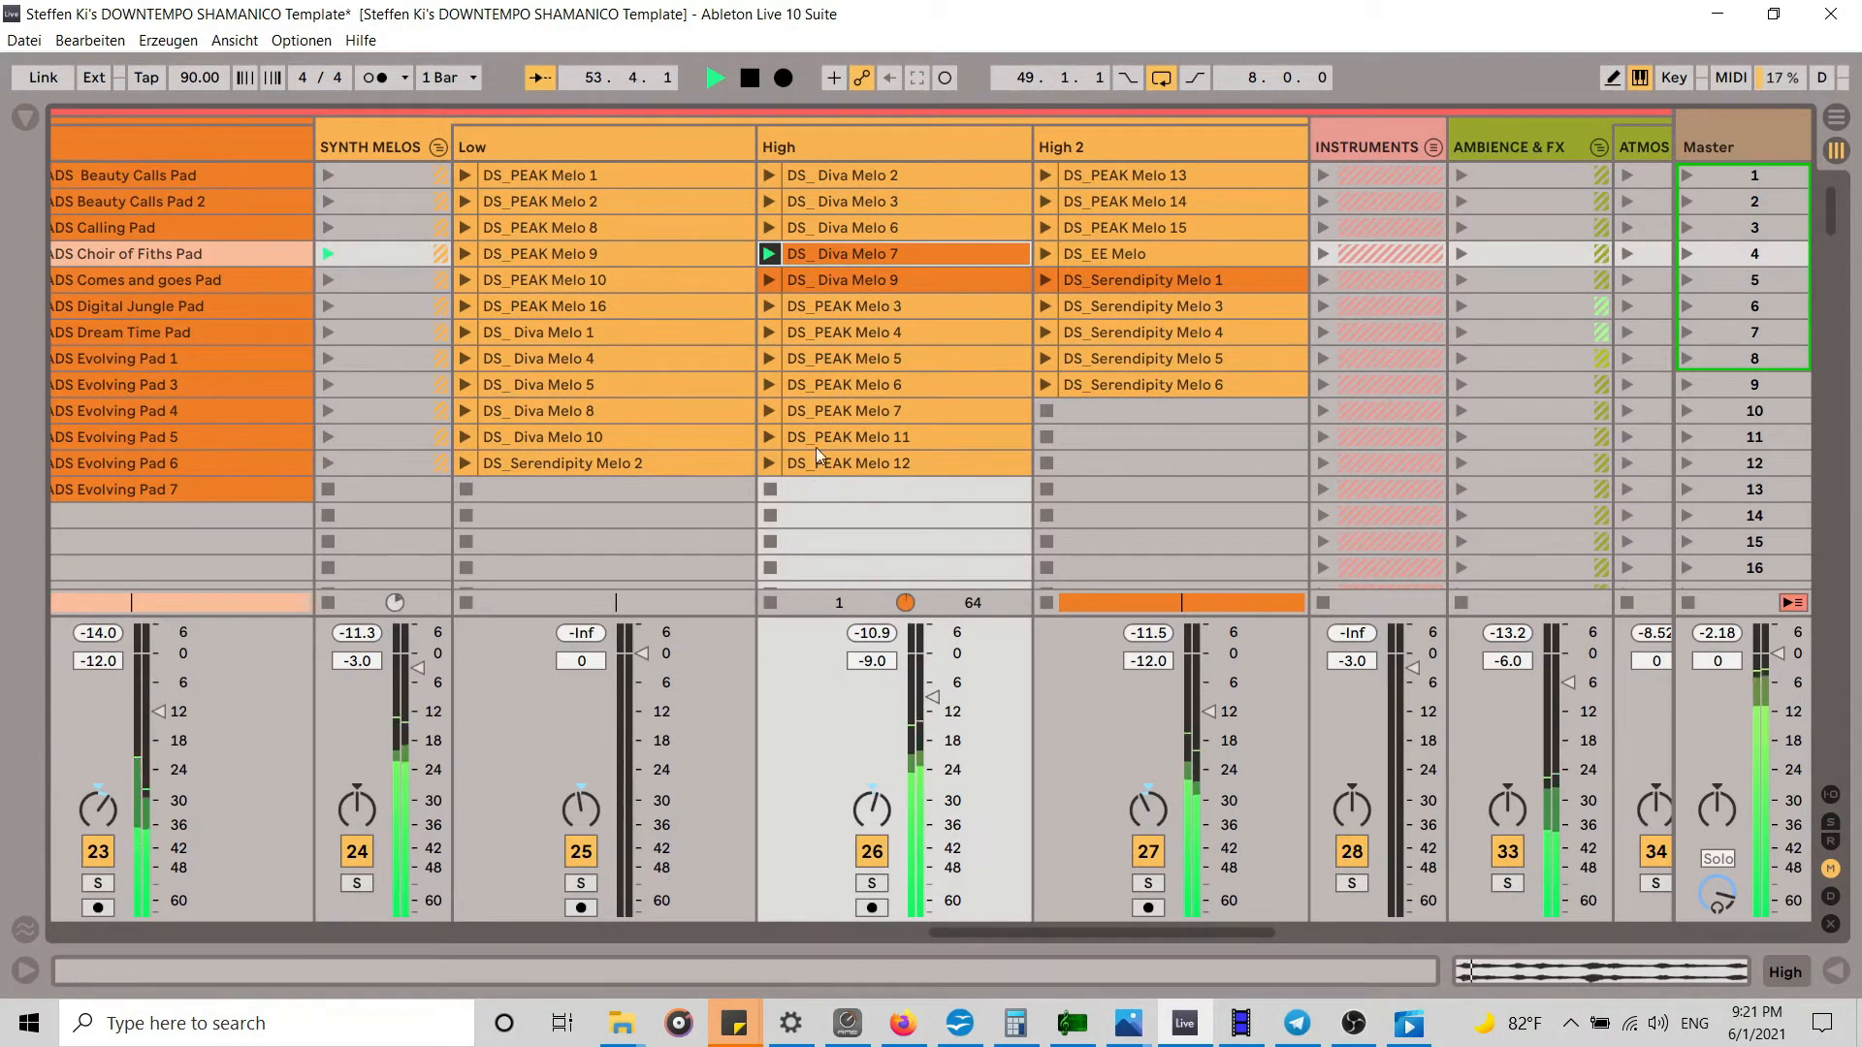
{"action": "right_click", "coordinate": [838, 254]}
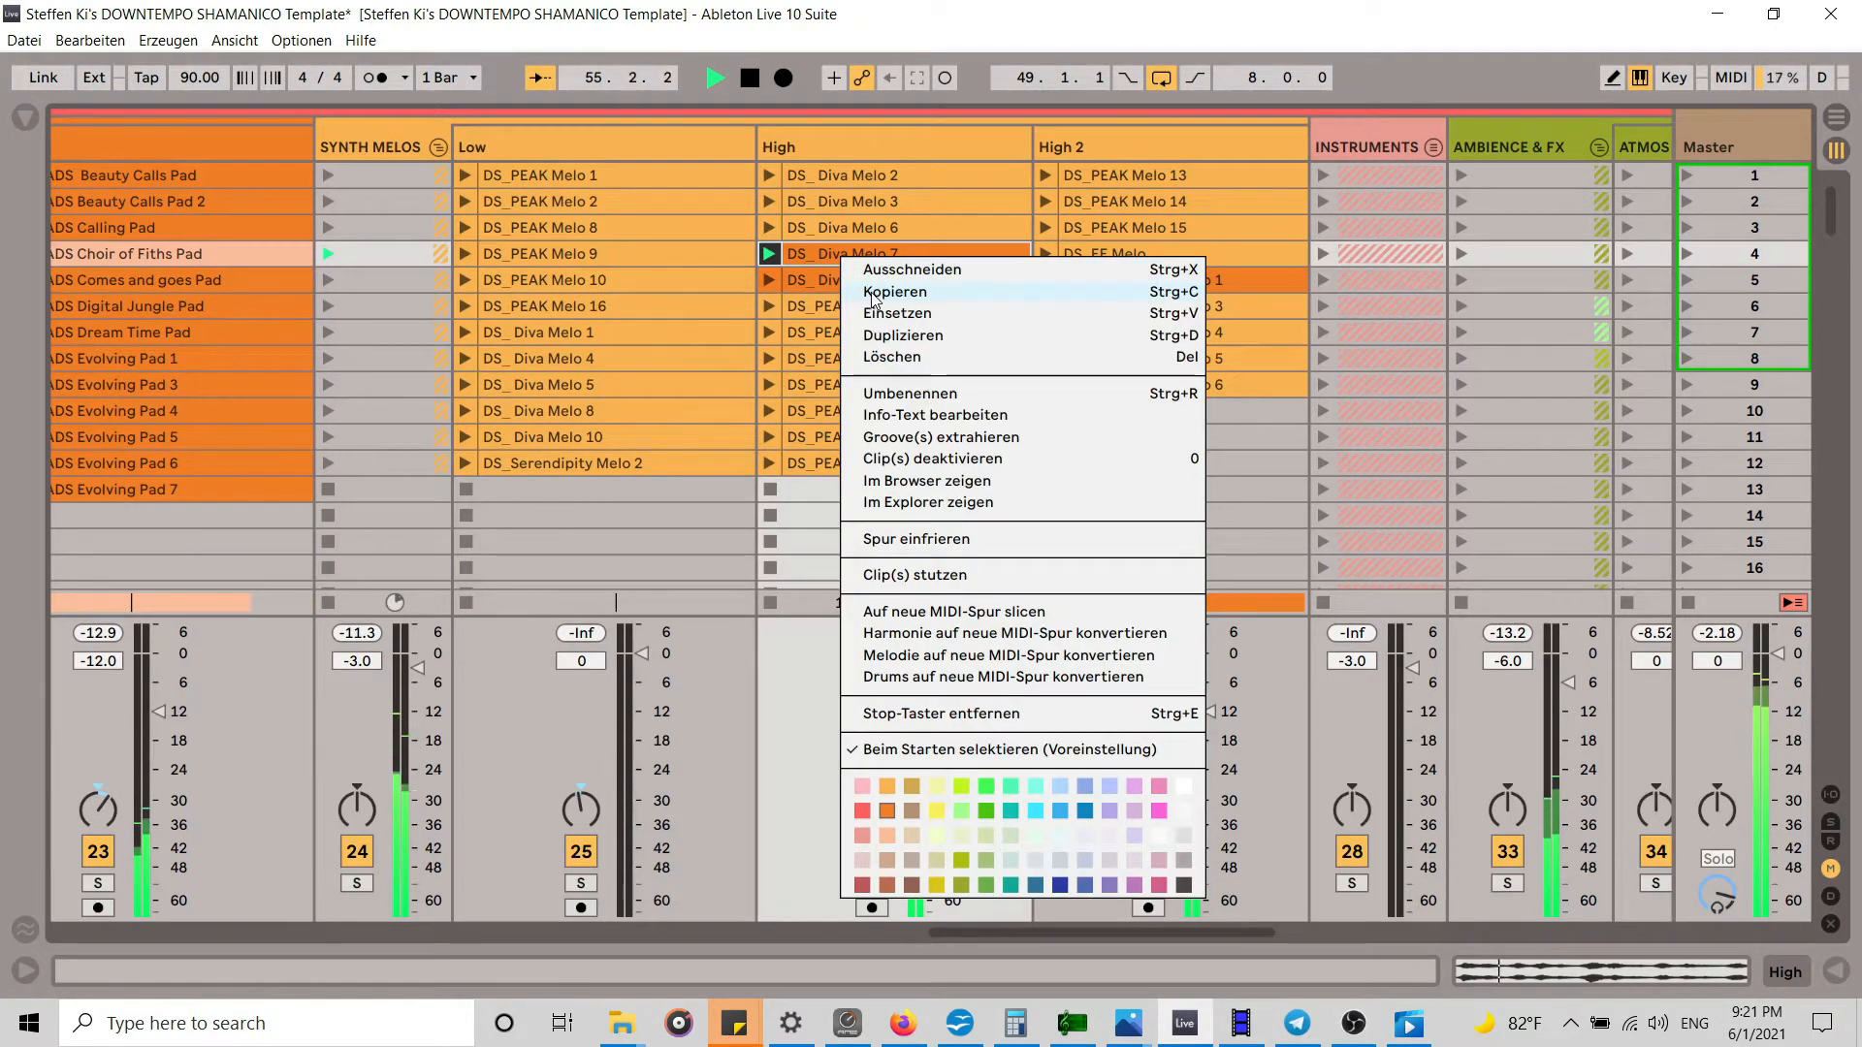
{"action": "left_click", "coordinate": [873, 293]}
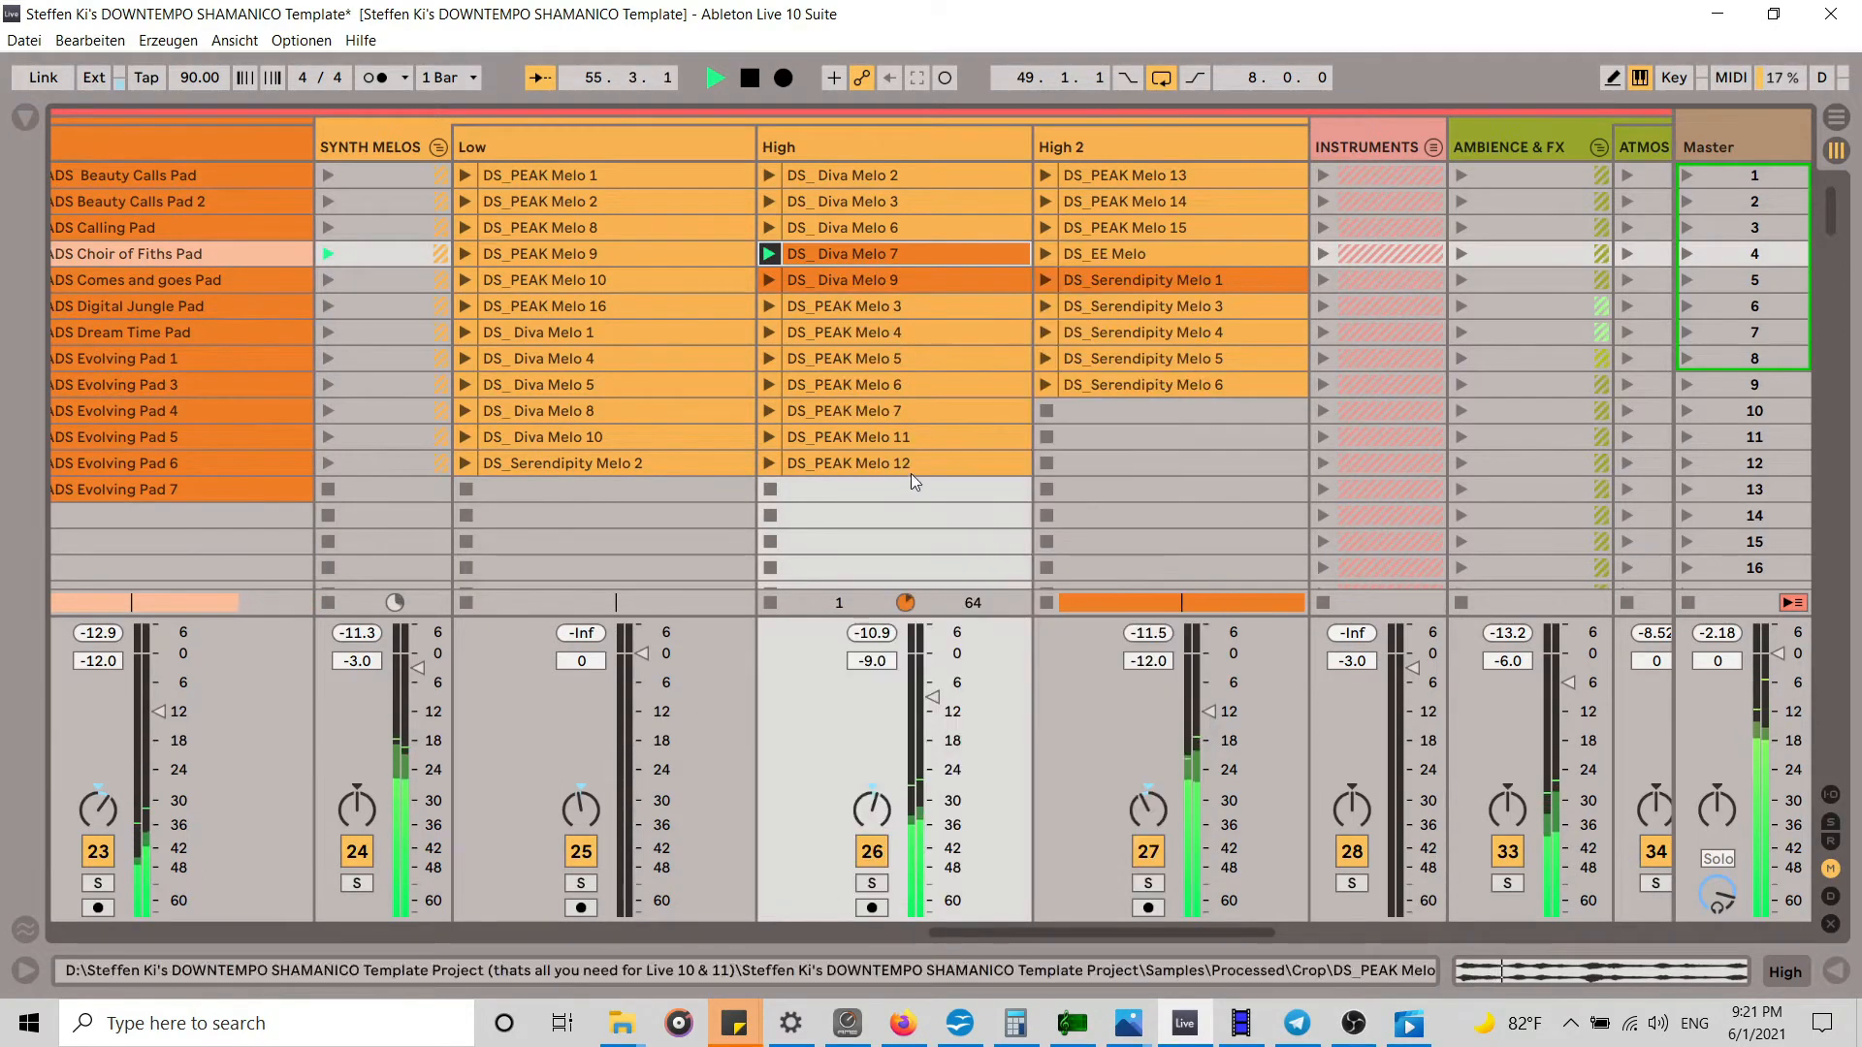
Step: Paste DS_ Diva Melo 7 at bar 49 on the arrangement's High track and restore arrangement playback
{"action": "left_click", "coordinate": [1838, 123]}
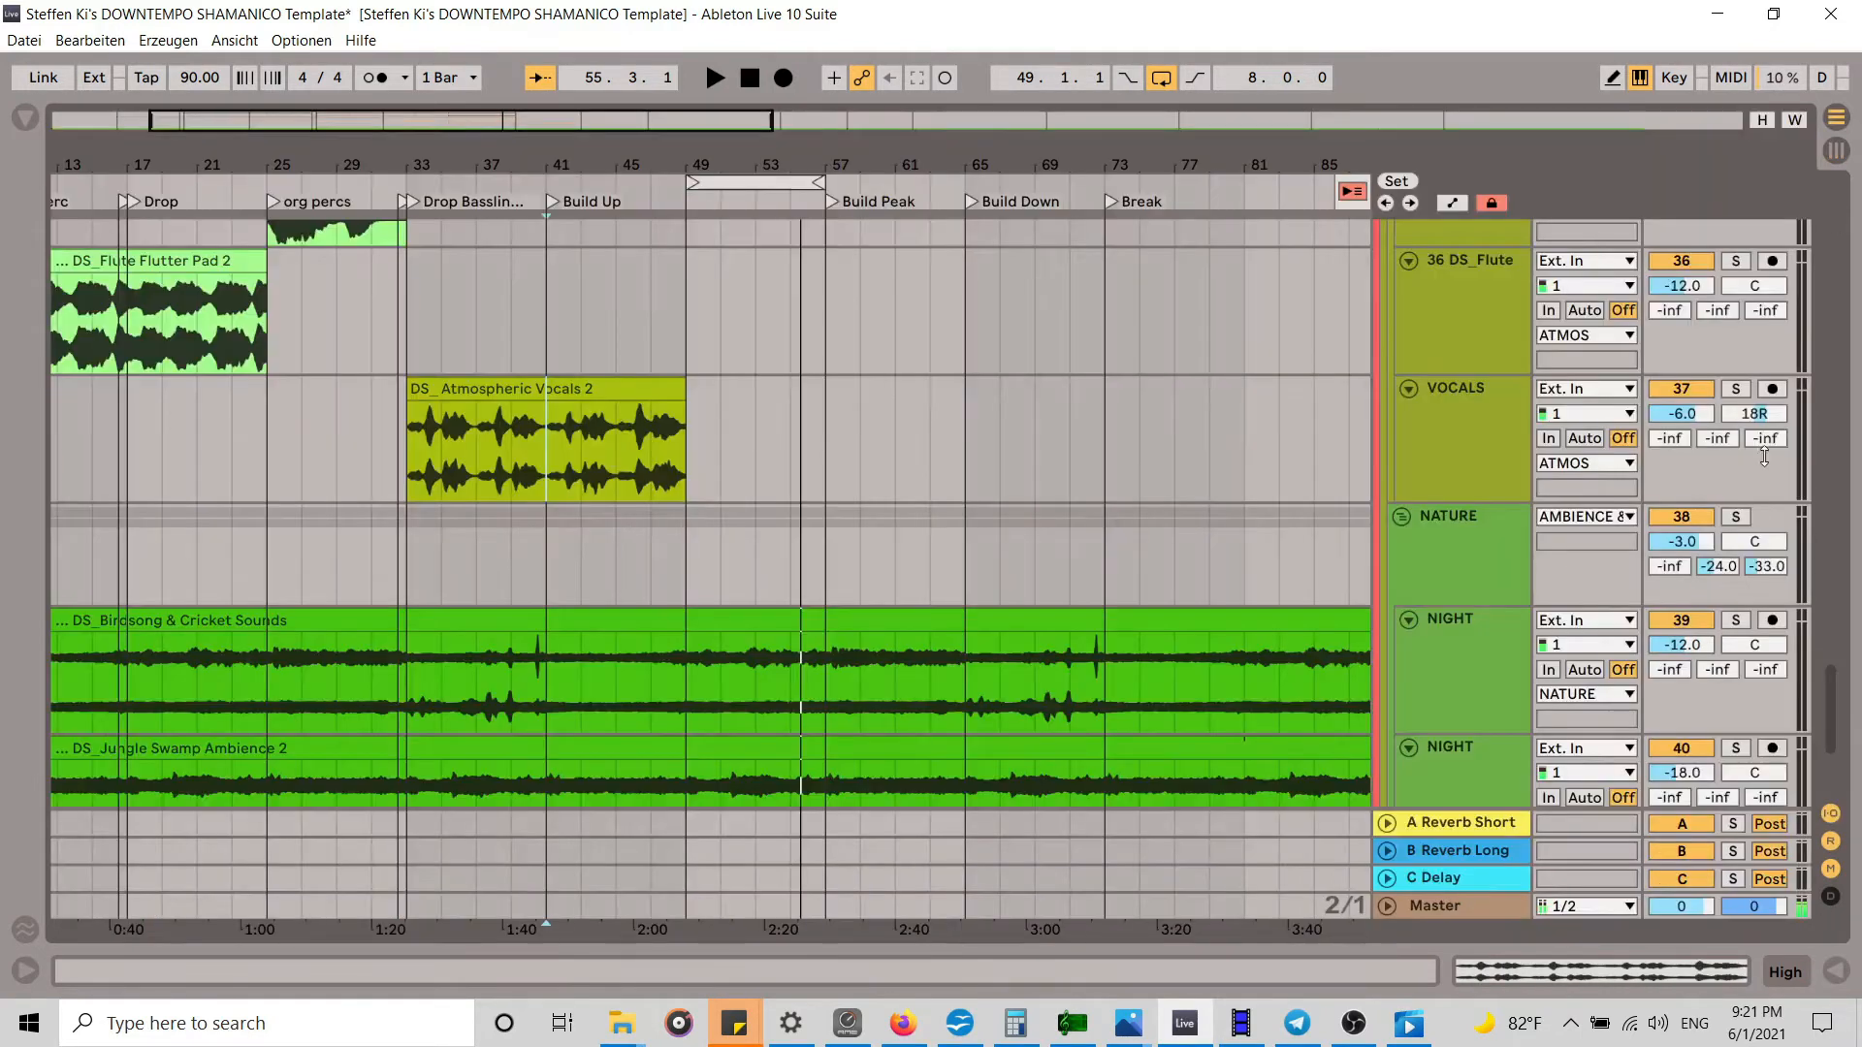
{"action": "left_click_drag", "start_coordinate": [1828, 705], "coordinate": [1850, 586]}
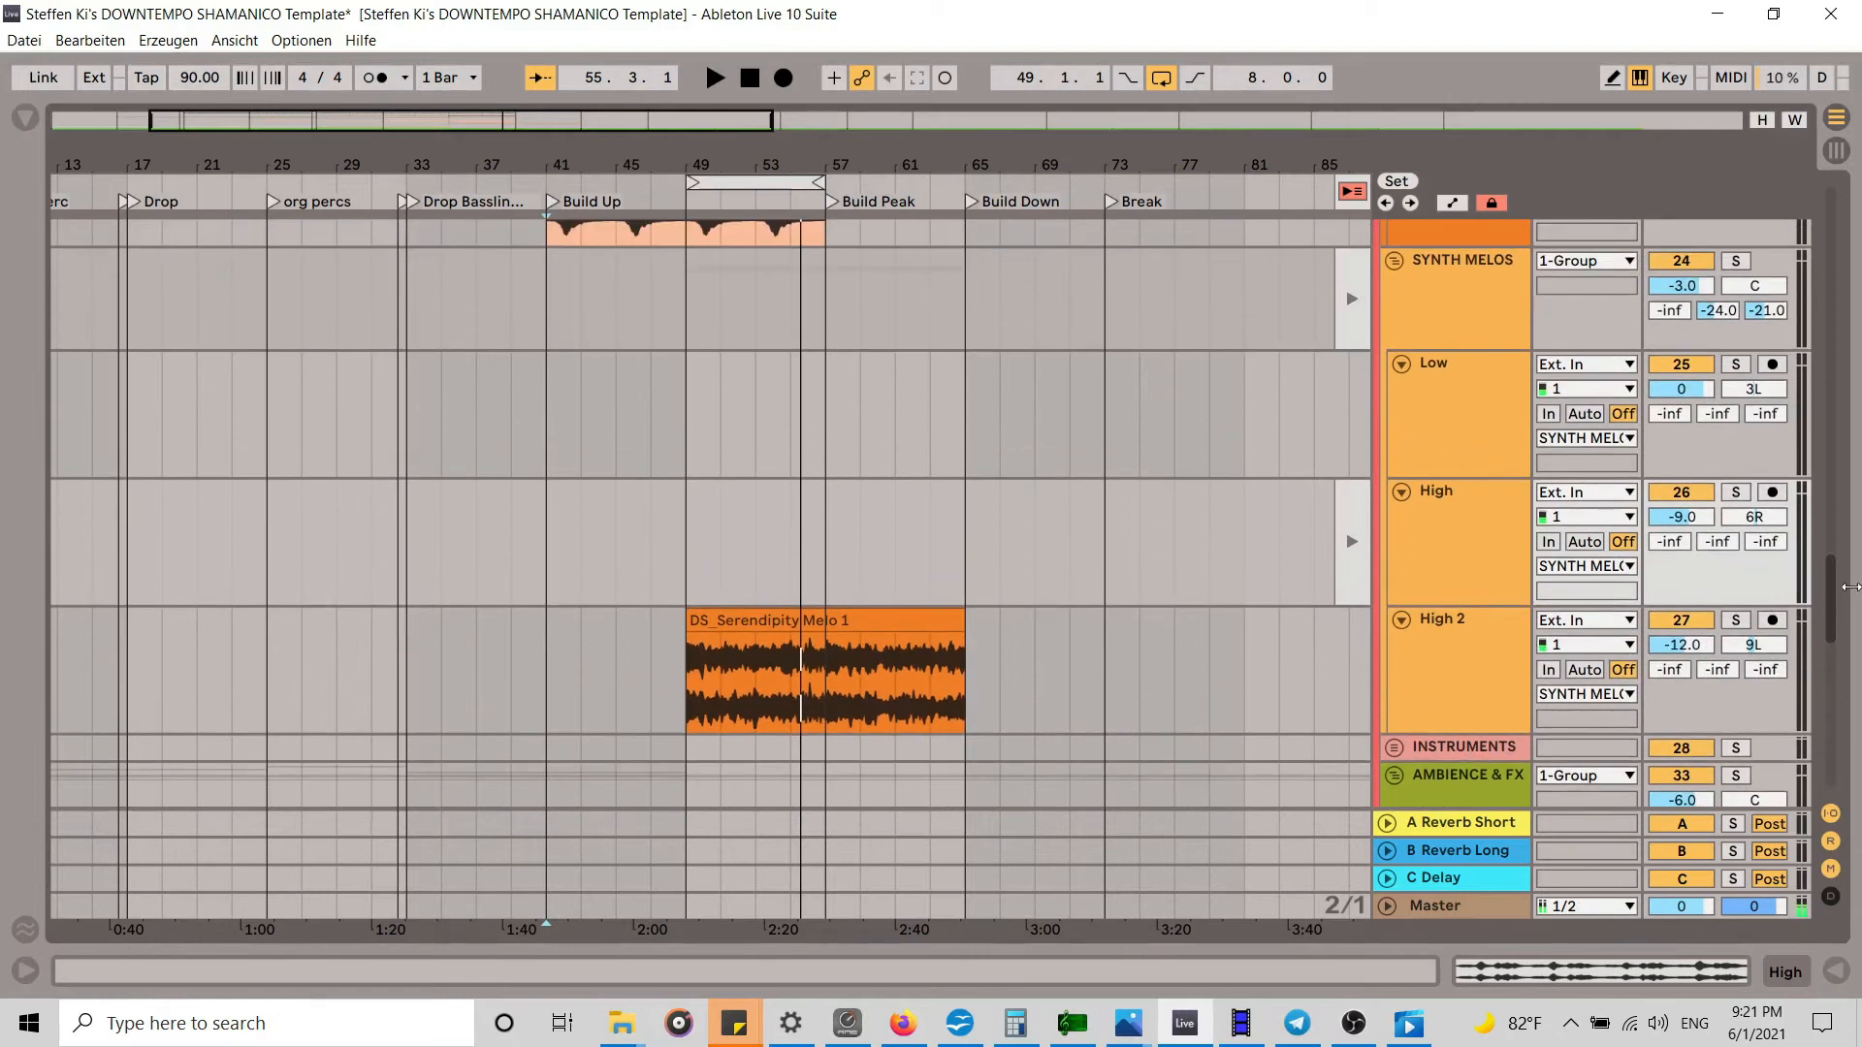
{"action": "key", "text": "space"}
{"action": "left_click", "coordinate": [702, 503]}
{"action": "key", "text": "ctrl+v"}
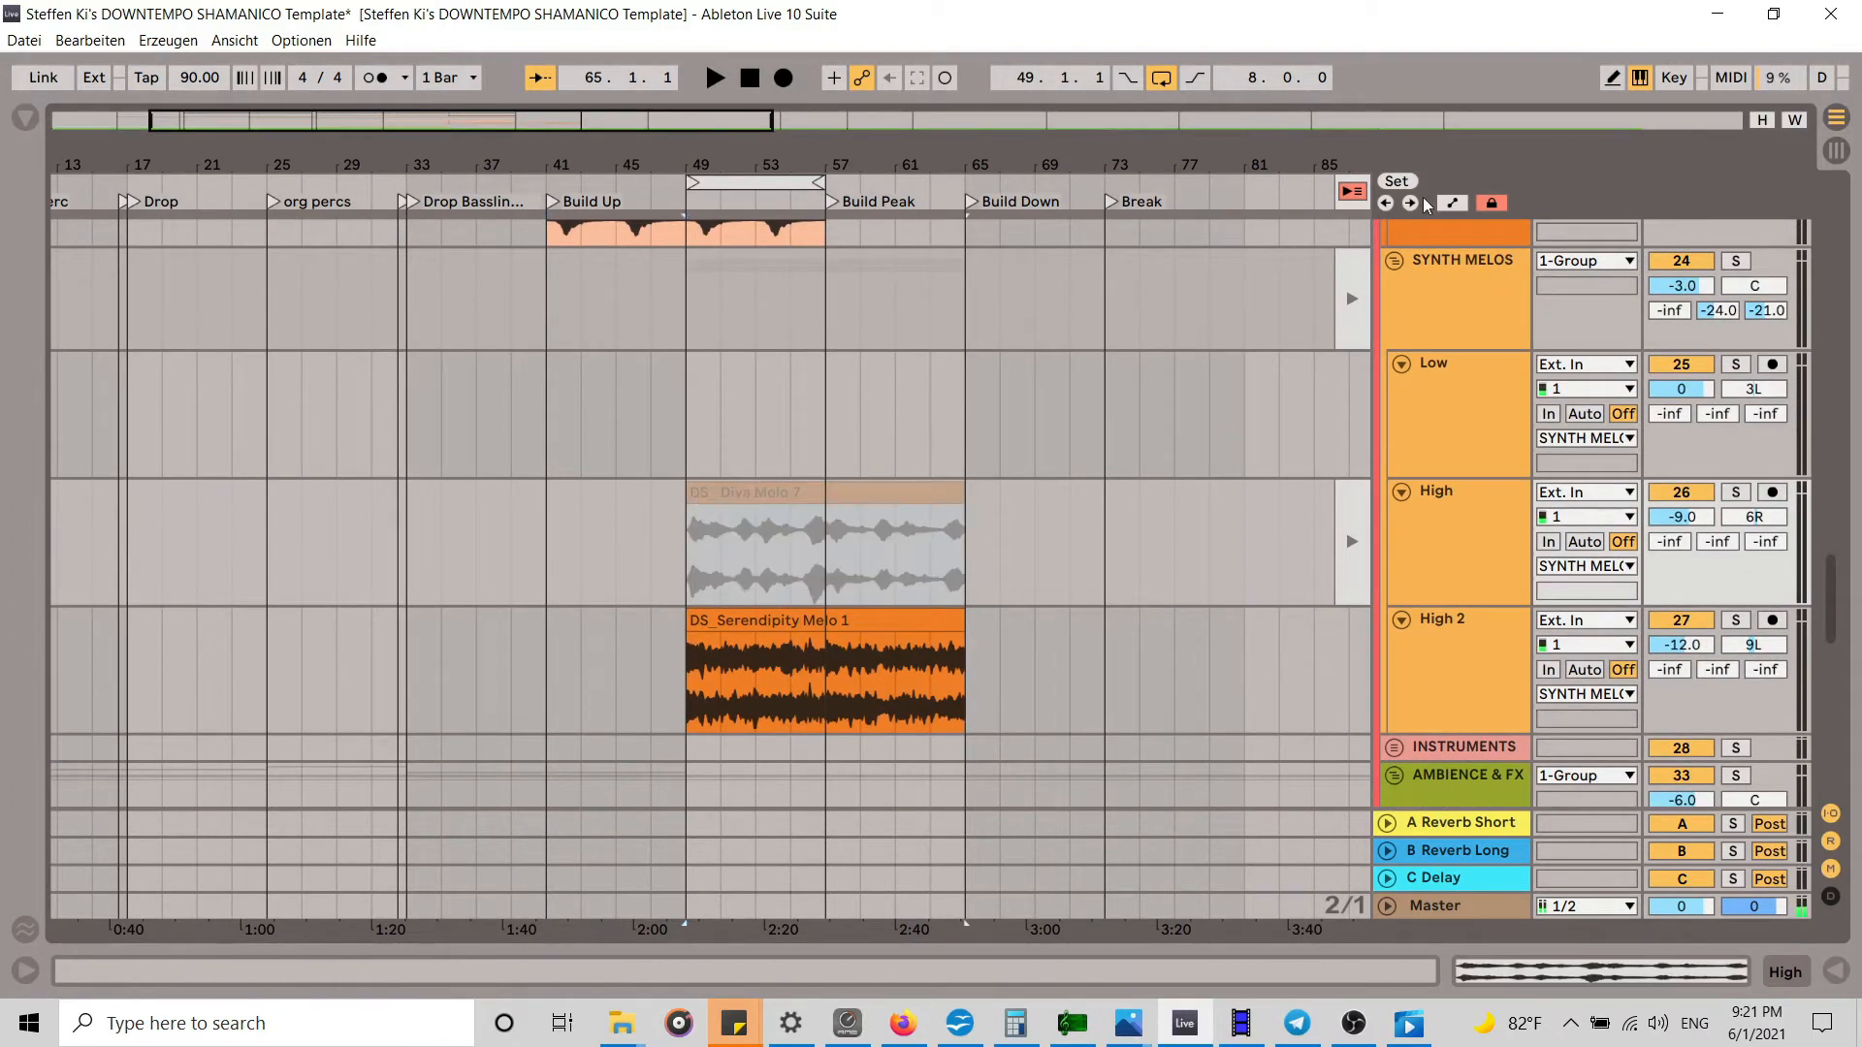
{"action": "left_click", "coordinate": [1352, 193]}
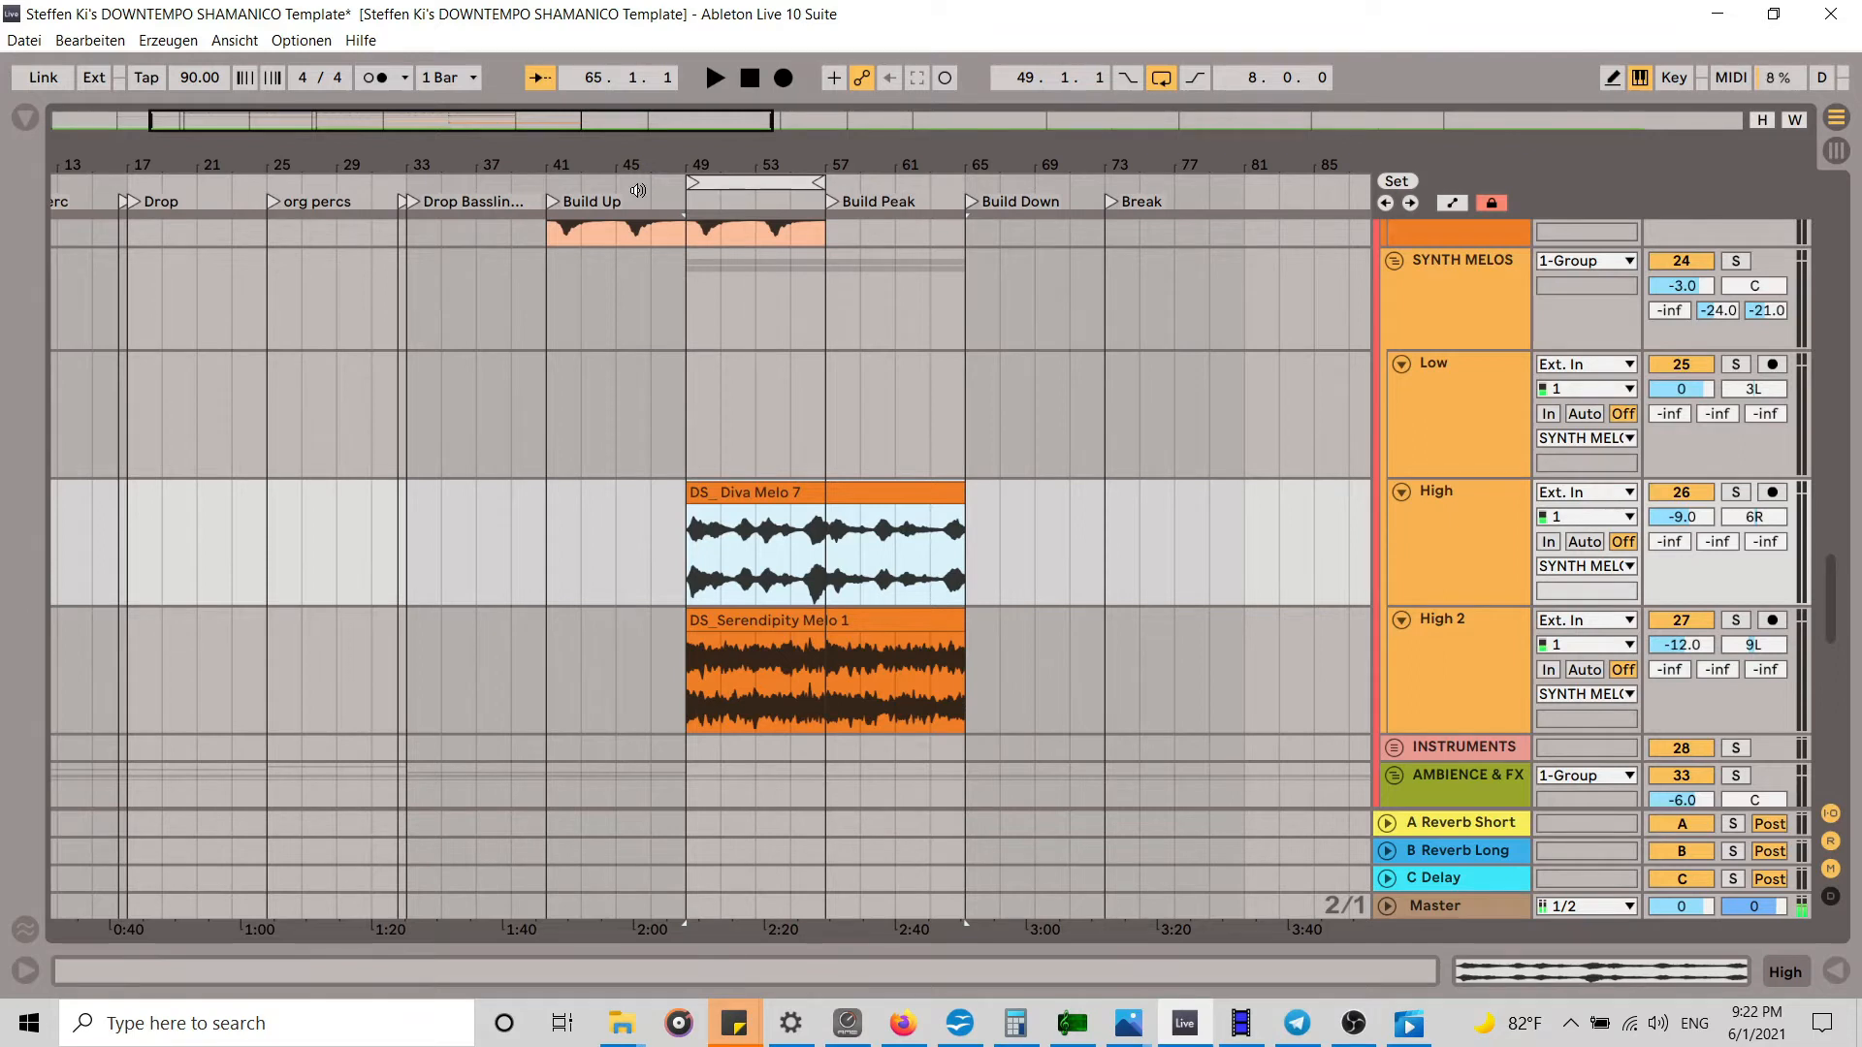
Step: Listen from the Build Up marker and check how DS_ Diva Melo 7 and DS_Serendipity Melo 1 play together from bar 49
{"action": "left_click", "coordinate": [548, 204]}
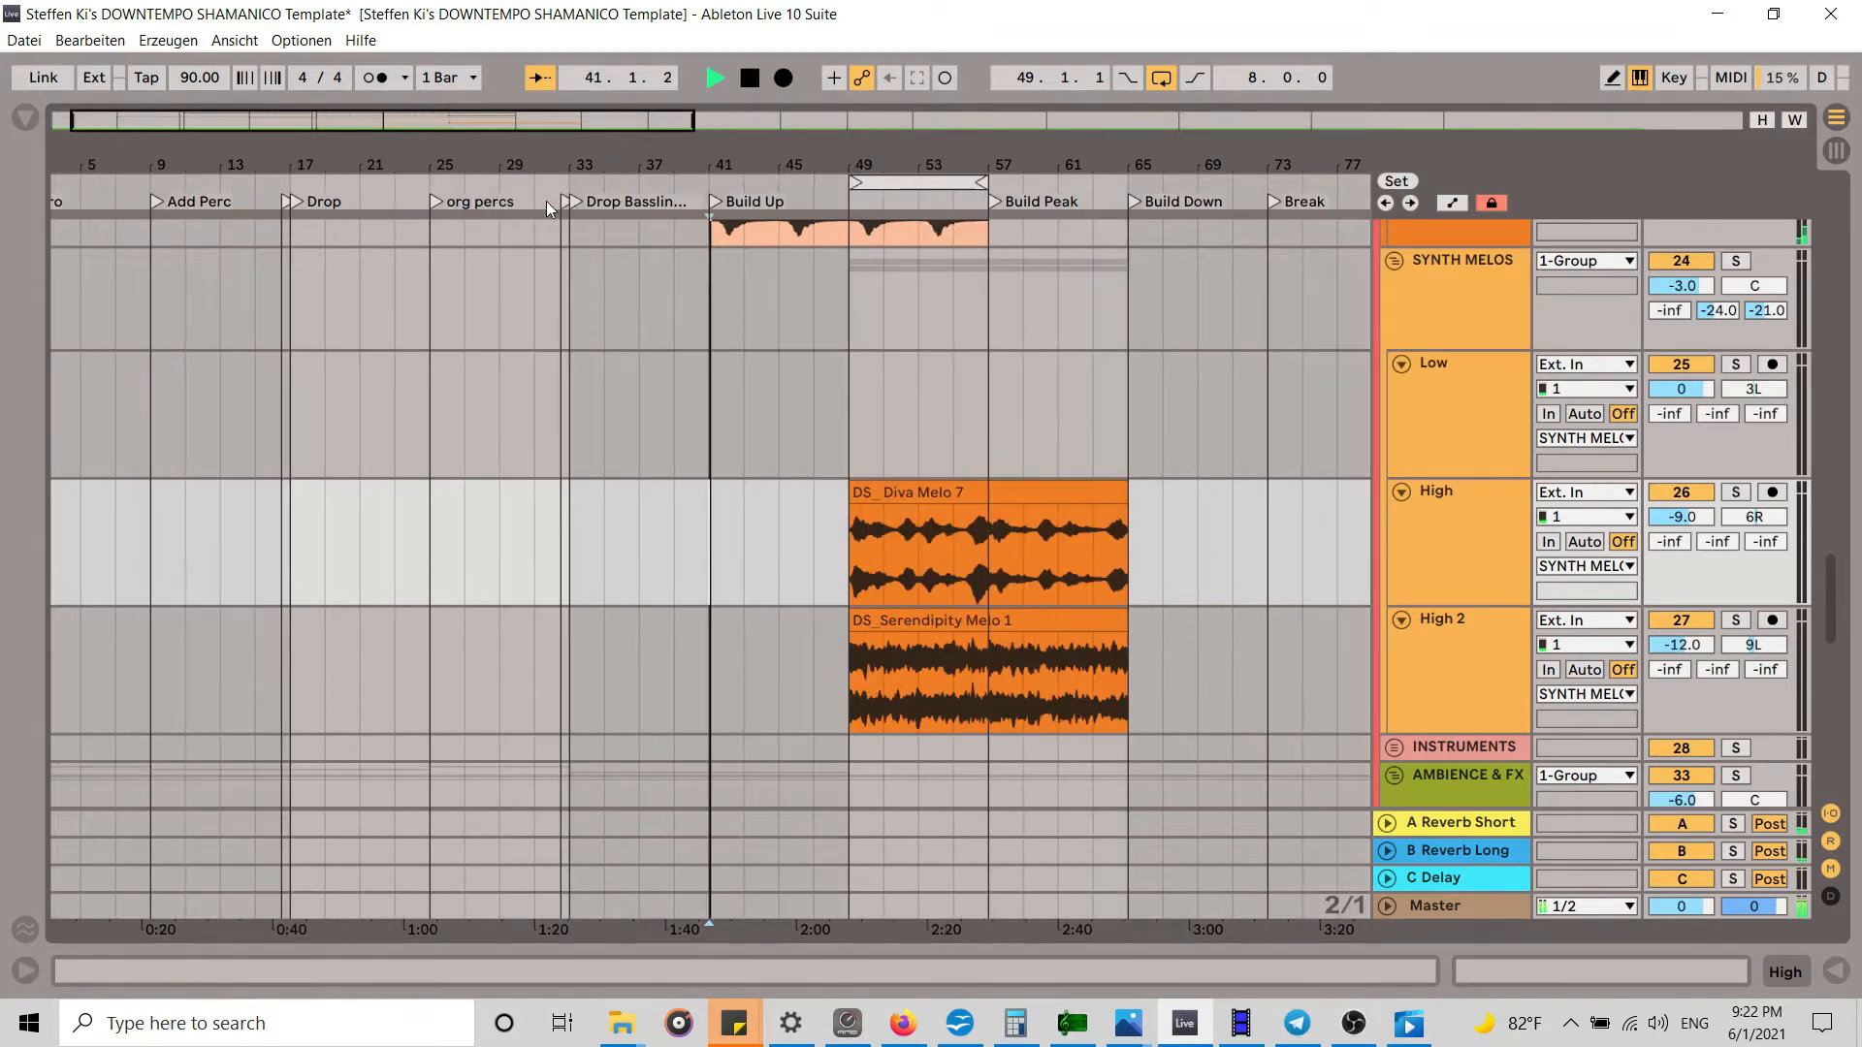
{"action": "scroll", "coordinate": [1145, 461], "scroll_direction": "up", "scroll_amount": 3}
{"action": "scroll", "coordinate": [1145, 462], "scroll_direction": "down", "scroll_amount": 10}
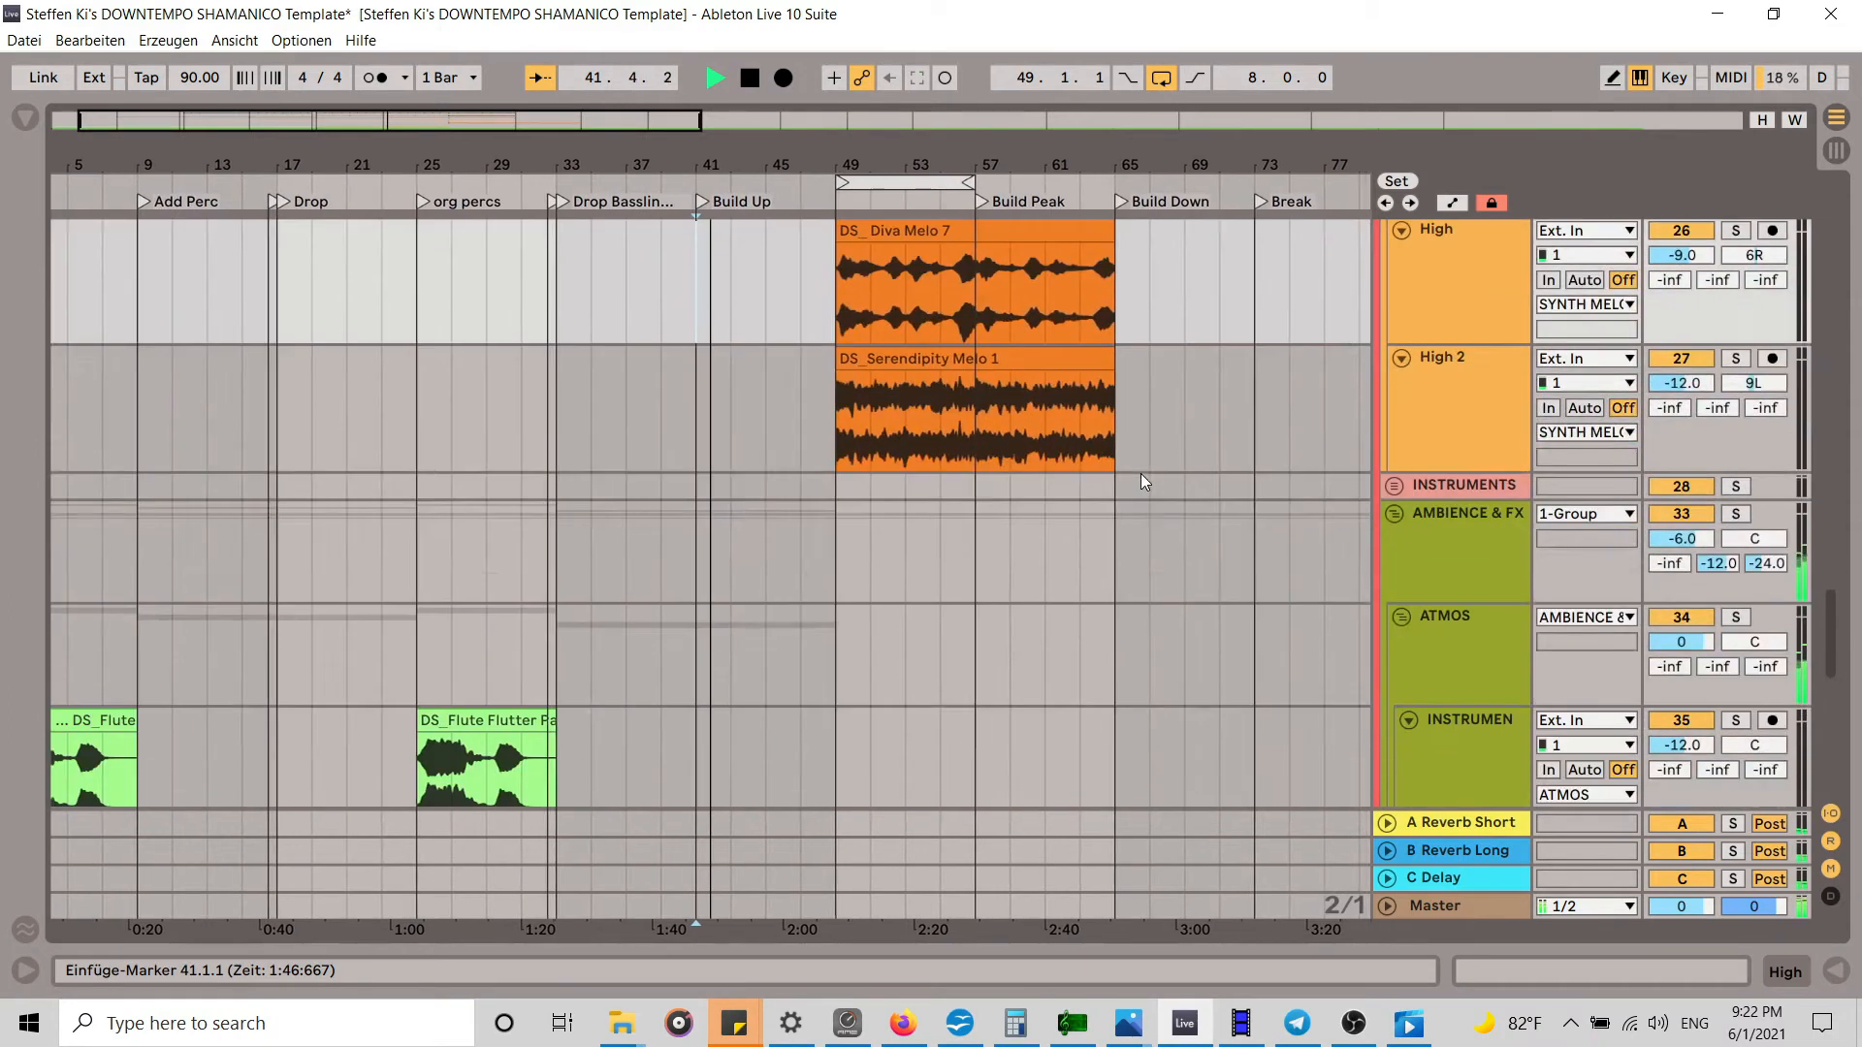
{"action": "scroll", "coordinate": [1139, 475], "scroll_direction": "down", "scroll_amount": 3}
{"action": "scroll", "coordinate": [1131, 481], "scroll_direction": "up", "scroll_amount": 8}
{"action": "scroll", "coordinate": [1132, 481], "scroll_direction": "up", "scroll_amount": 2}
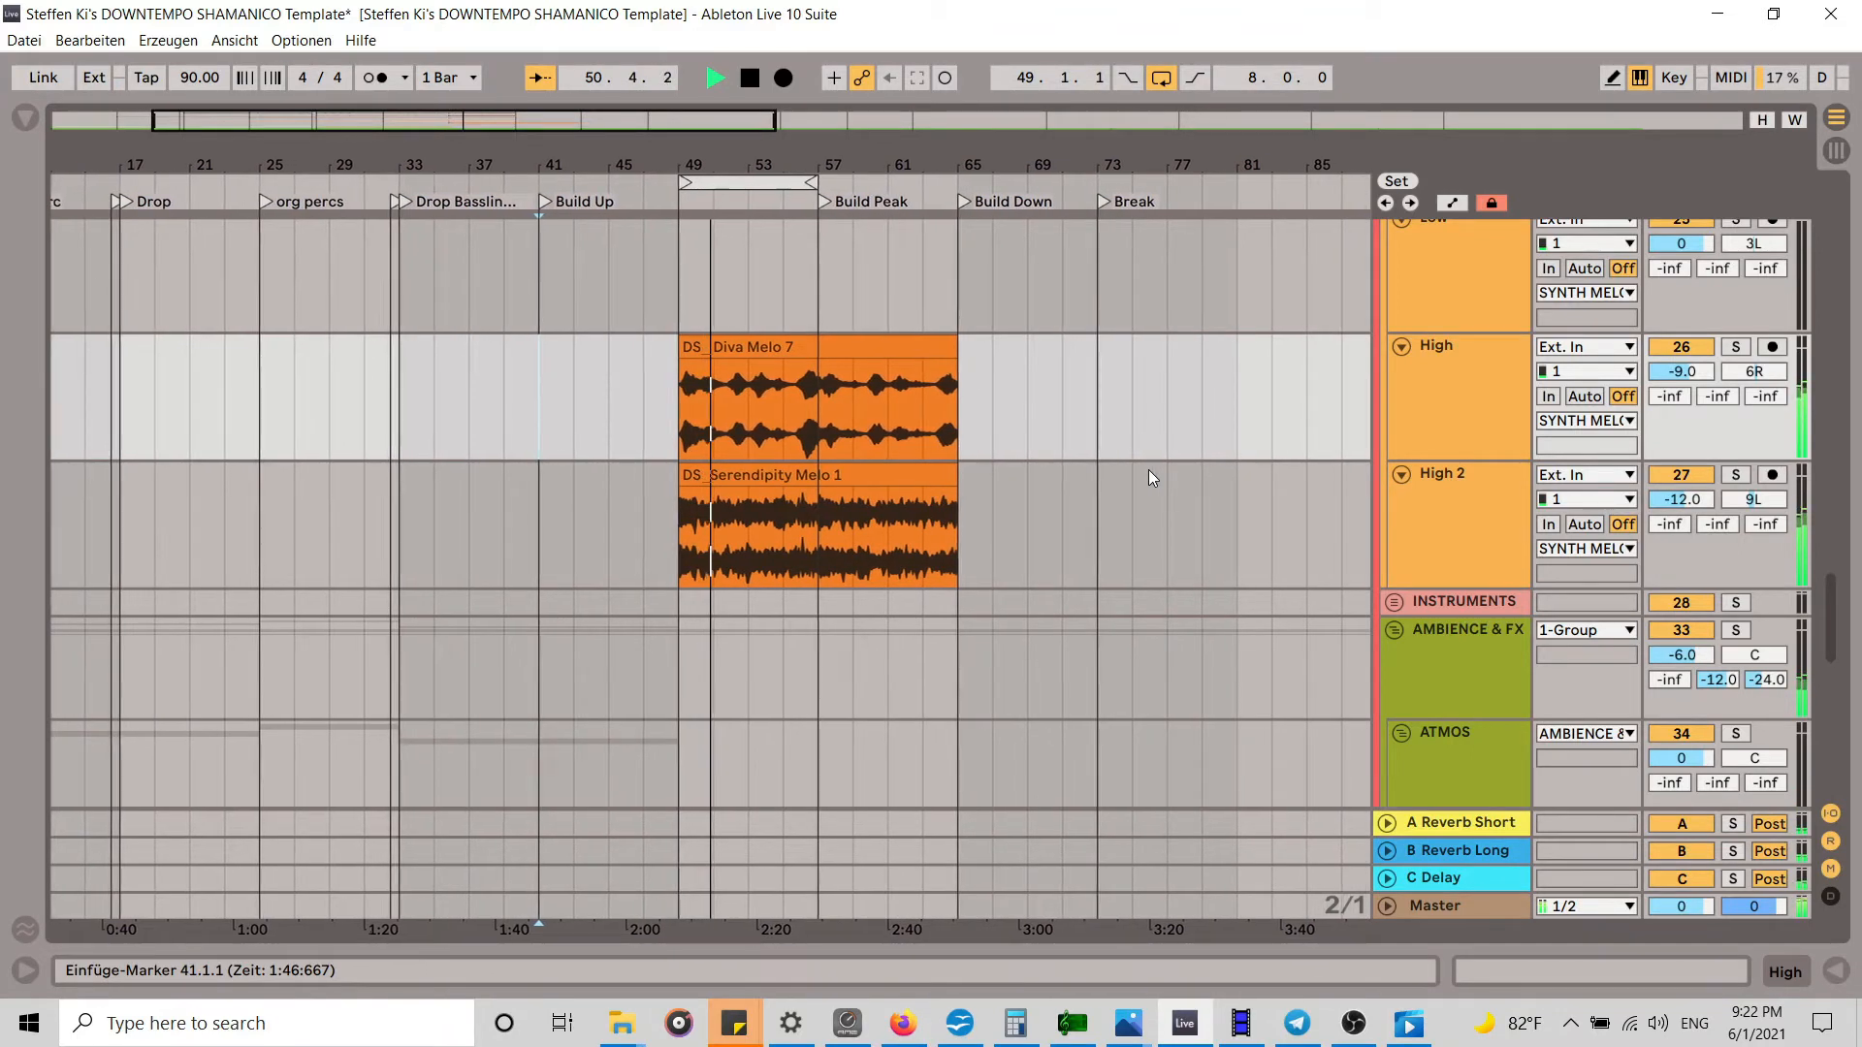
Step: Move the DS_Serendipity Melo 1 clip to start at bar 57, the Build Peak marker, and extend the loop range to bar 65
{"action": "left_click_drag", "start_coordinate": [886, 483], "coordinate": [1026, 490]}
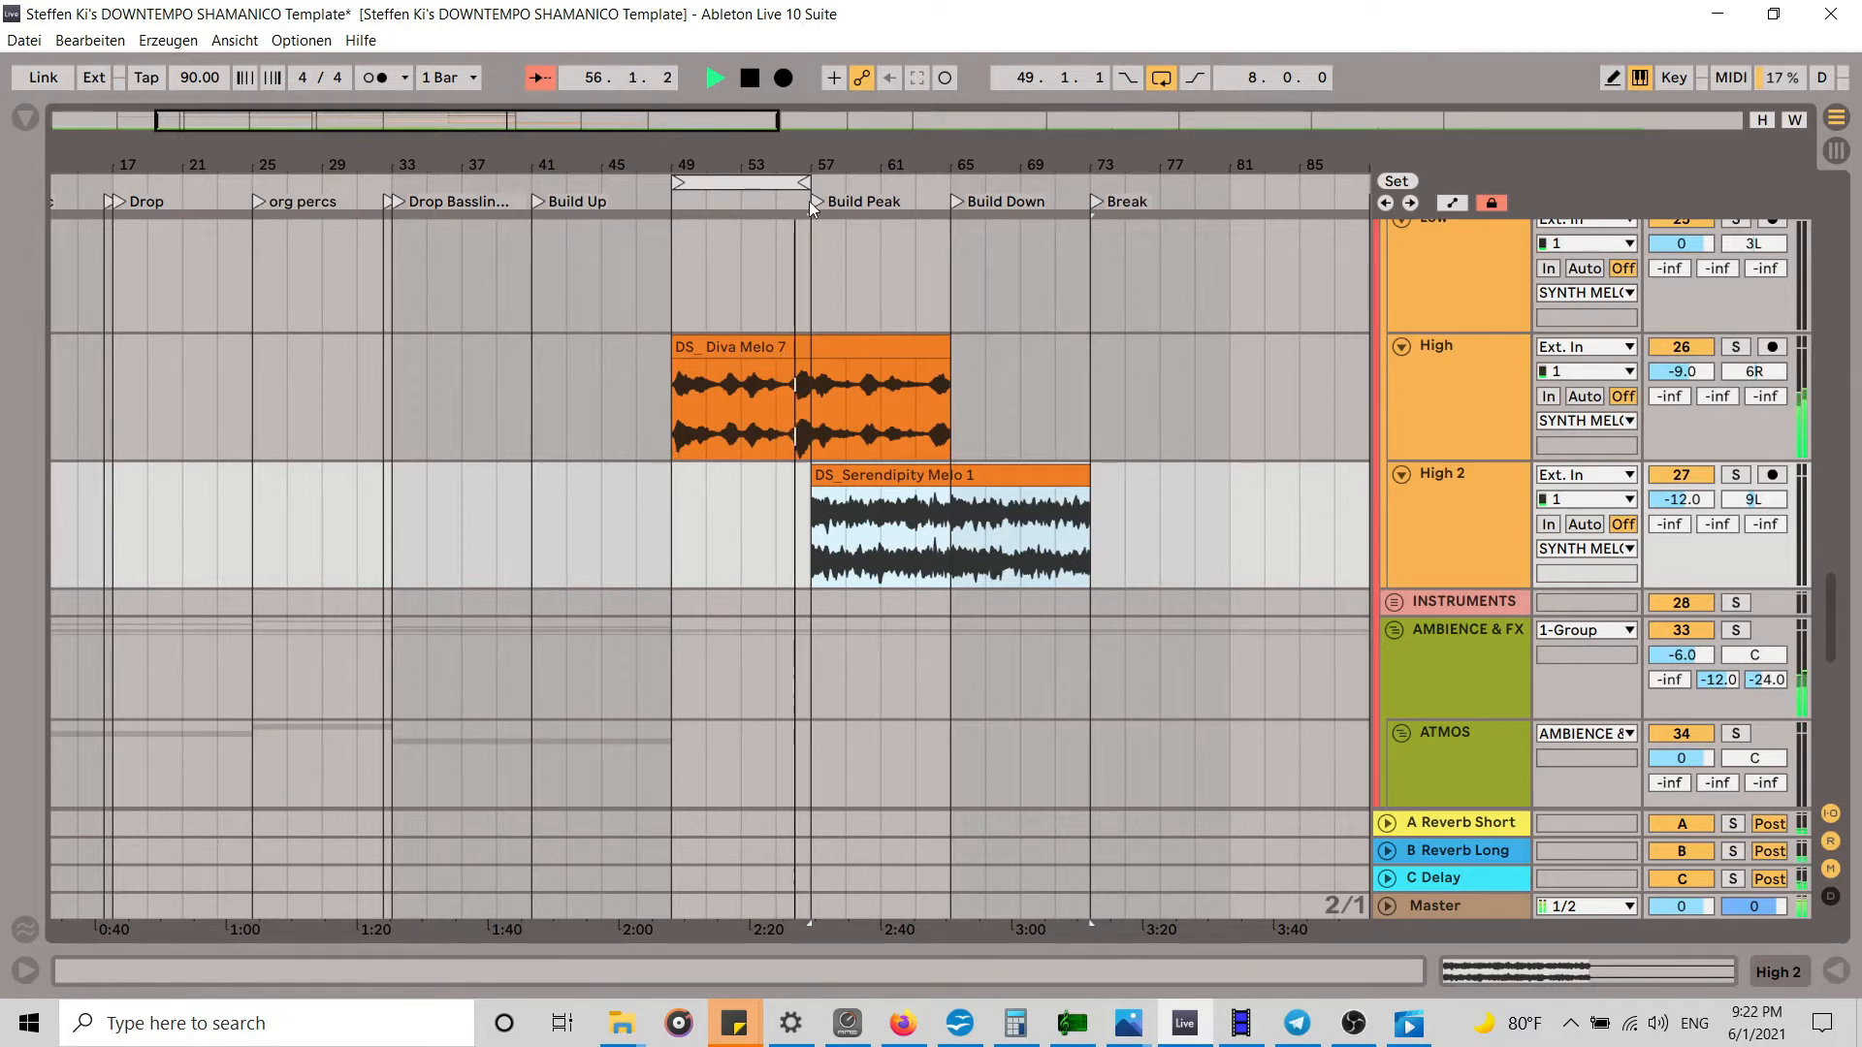
{"action": "left_click_drag", "start_coordinate": [806, 182], "coordinate": [950, 182]}
Step: Extend the kick, subbass, percussion and shaker clips that end at bar 57 to bar 65, the Build Down marker
{"action": "scroll", "coordinate": [1062, 415], "scroll_direction": "down", "scroll_amount": 3}
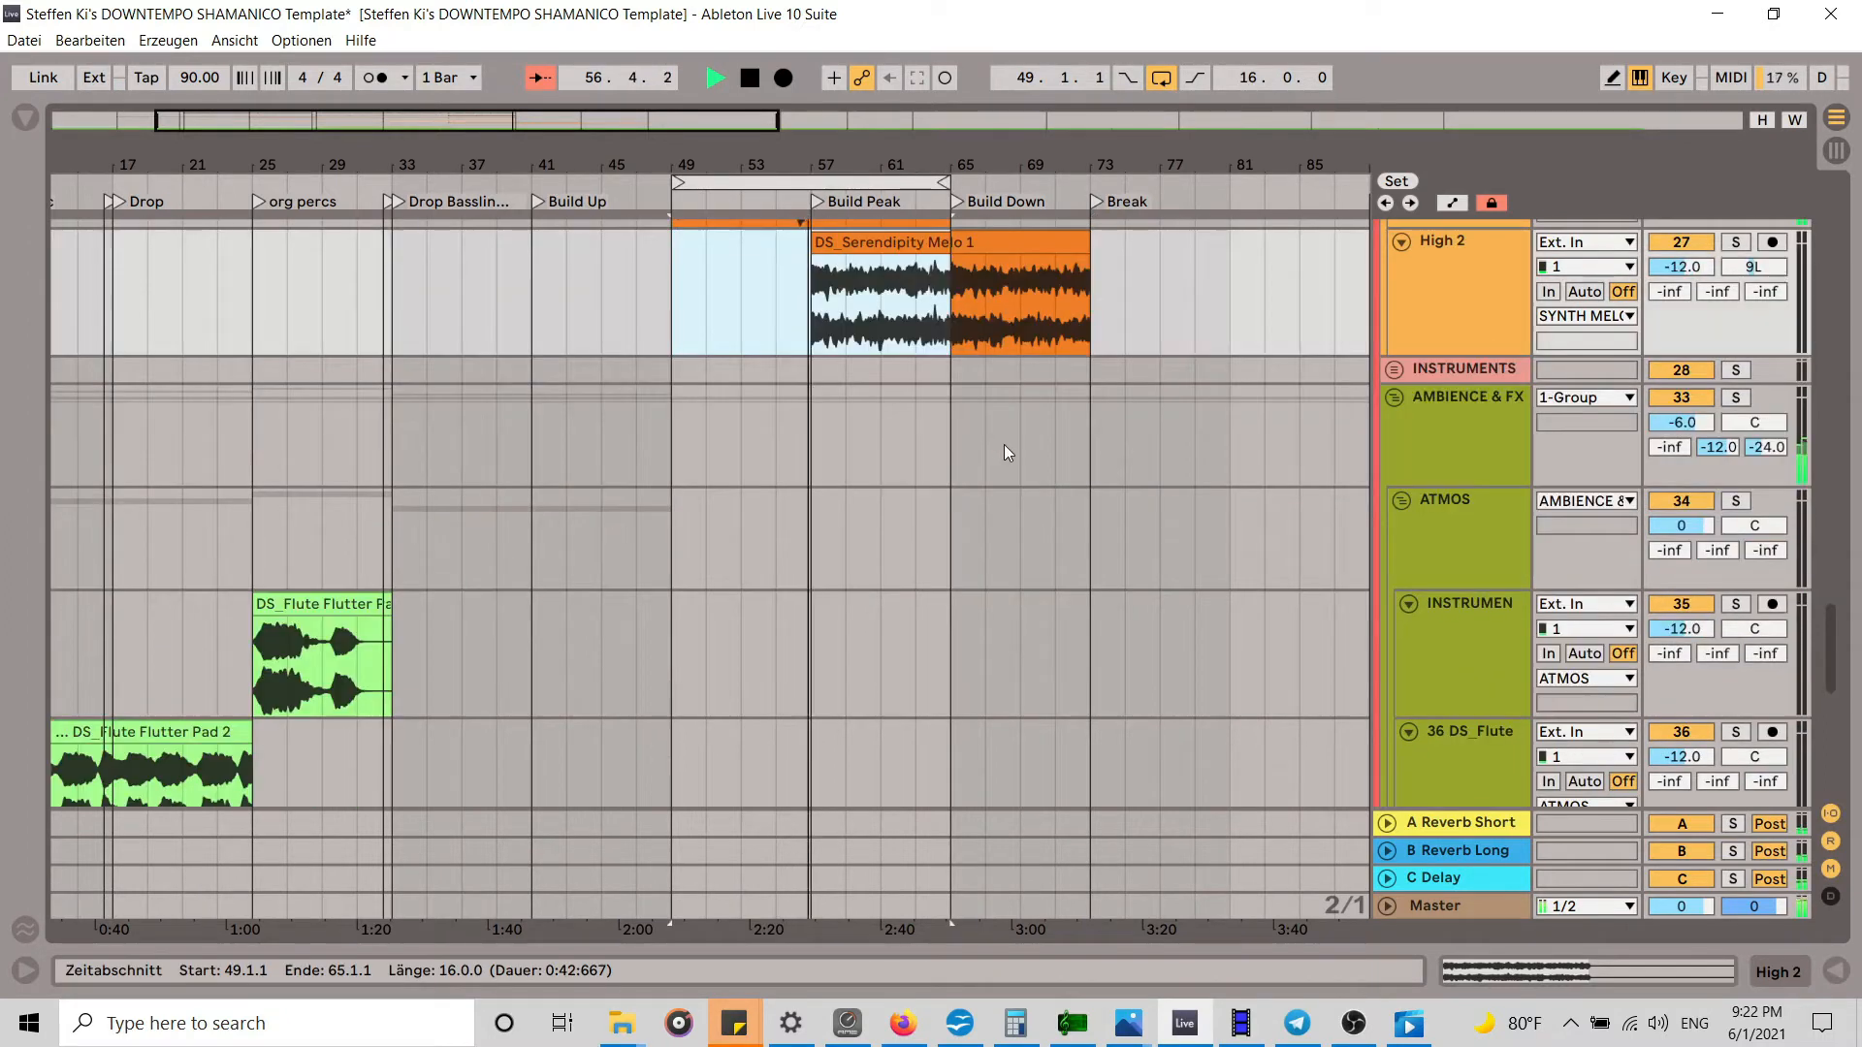
{"action": "scroll", "coordinate": [1005, 445], "scroll_direction": "down", "scroll_amount": 6}
{"action": "scroll", "coordinate": [1007, 437], "scroll_direction": "up", "scroll_amount": 10}
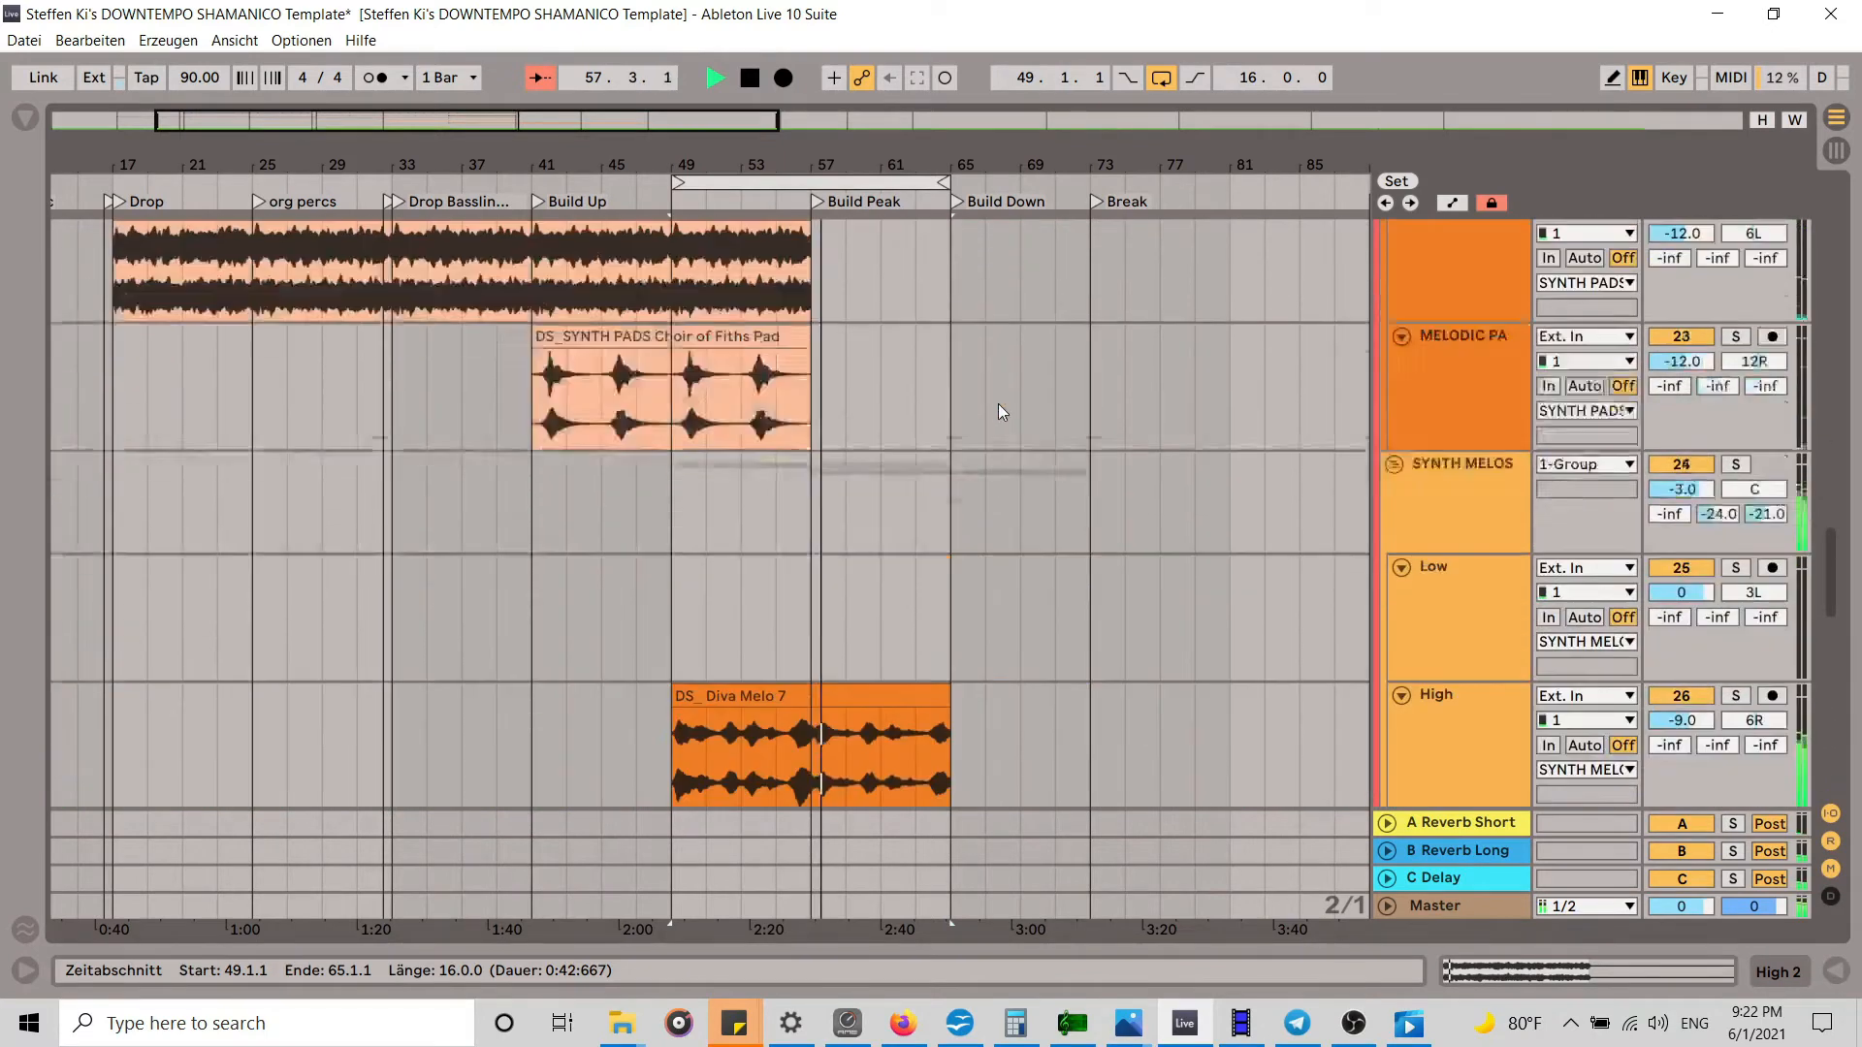
{"action": "scroll", "coordinate": [979, 413], "scroll_direction": "up", "scroll_amount": 4}
{"action": "scroll", "coordinate": [911, 441], "scroll_direction": "down", "scroll_amount": 6}
{"action": "scroll", "coordinate": [910, 417], "scroll_direction": "up", "scroll_amount": 10}
{"action": "scroll", "coordinate": [910, 409], "scroll_direction": "up", "scroll_amount": 6}
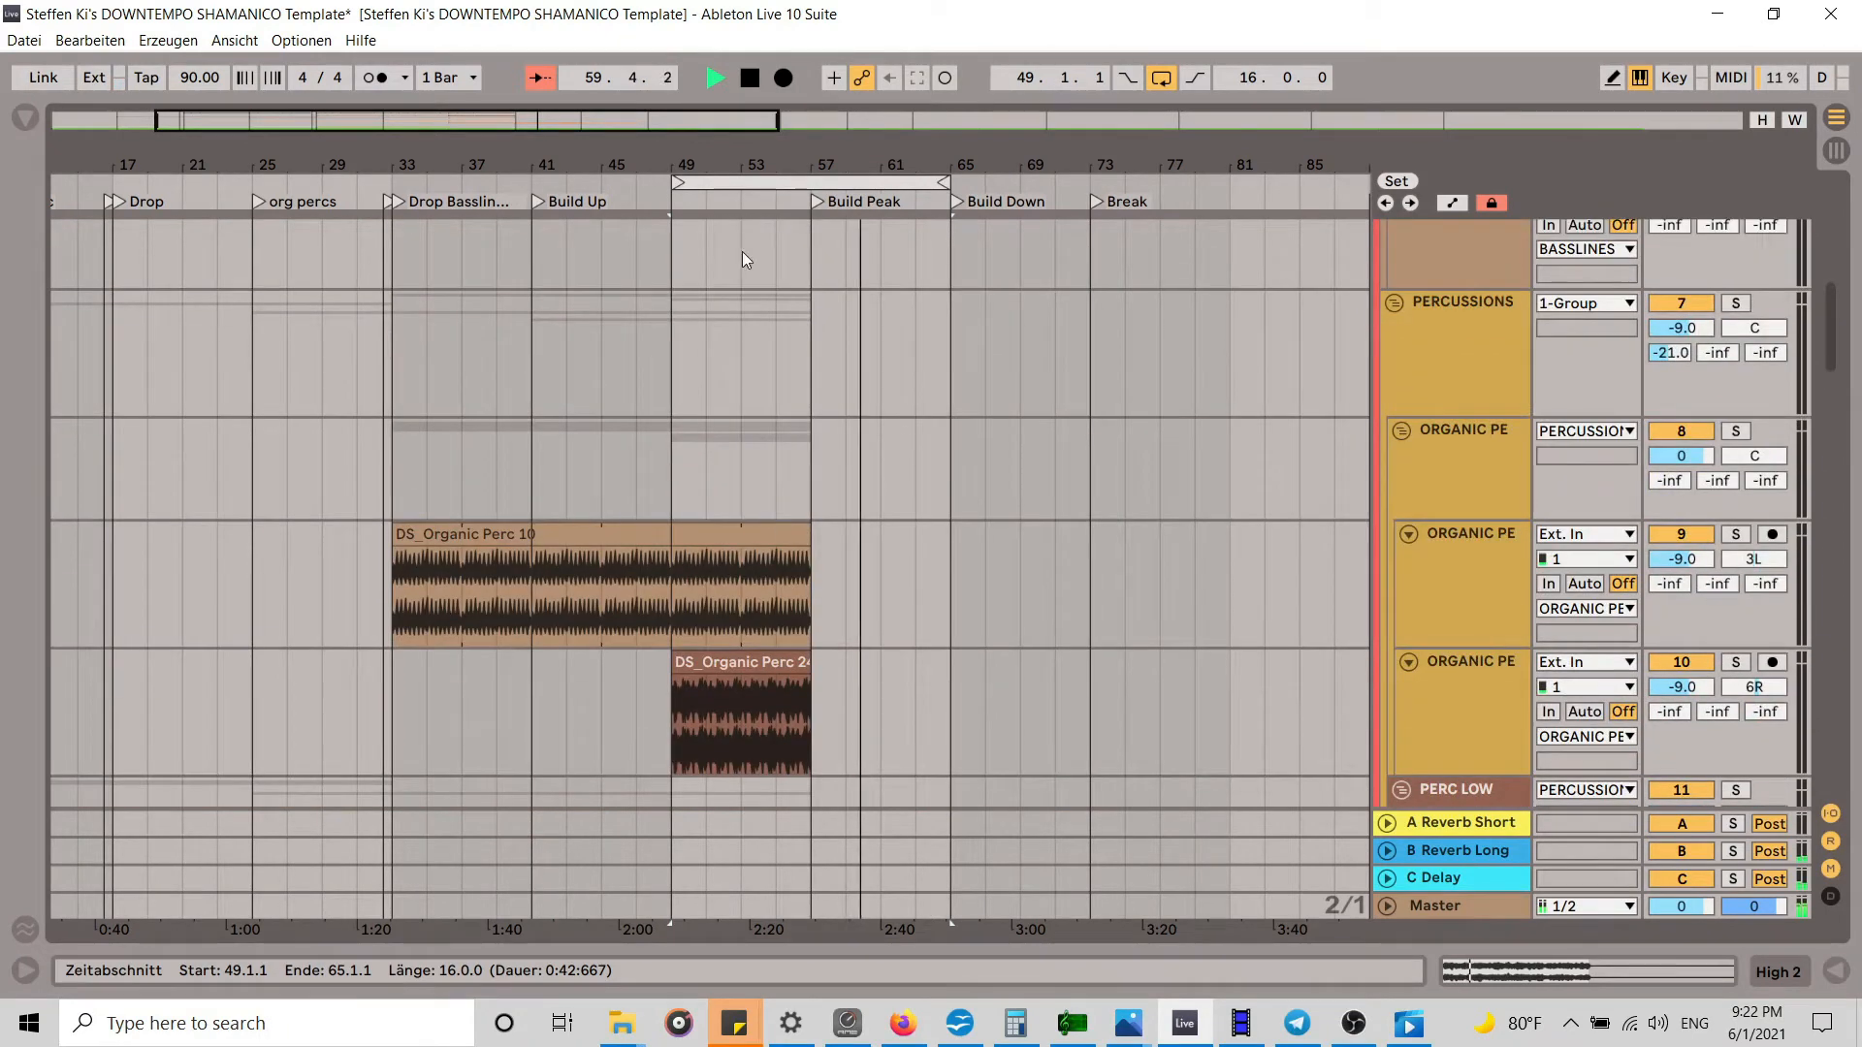
{"action": "left_click", "coordinate": [749, 182]}
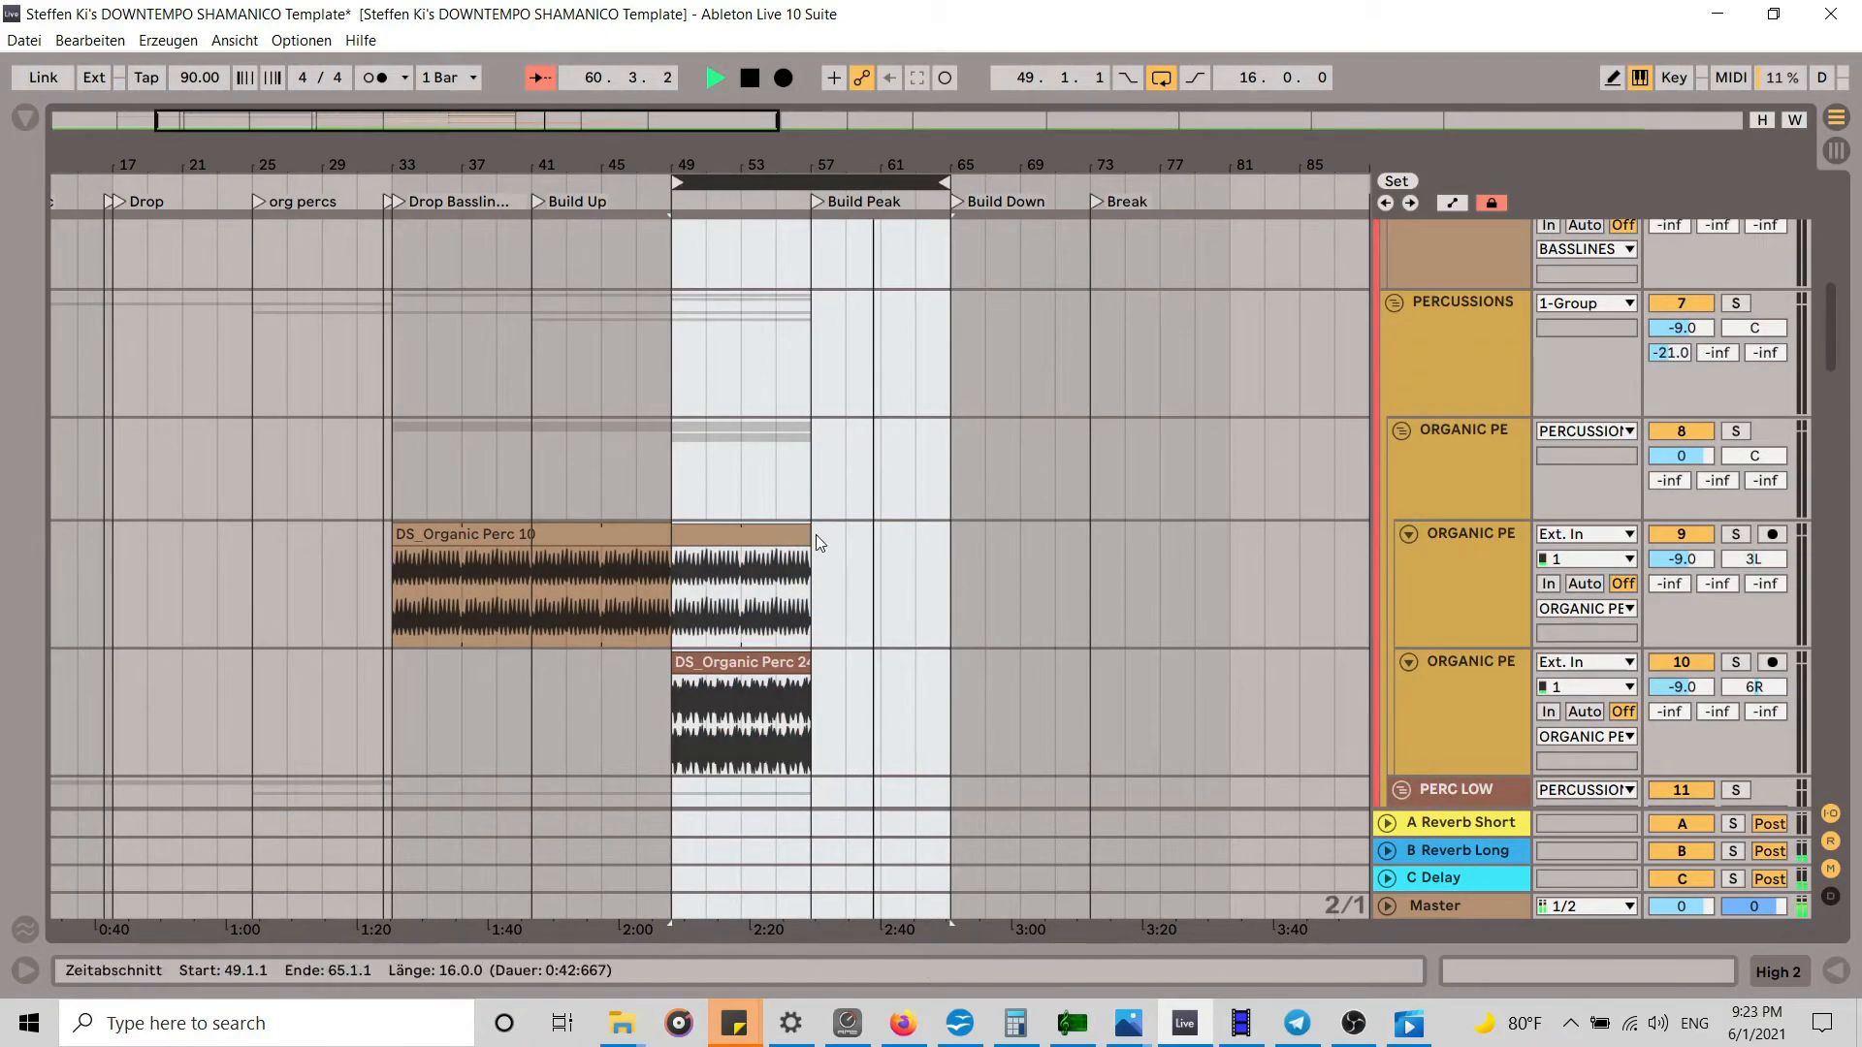
{"action": "left_click_drag", "start_coordinate": [809, 535], "coordinate": [949, 536]}
{"action": "scroll", "coordinate": [908, 441], "scroll_direction": "up", "scroll_amount": 5}
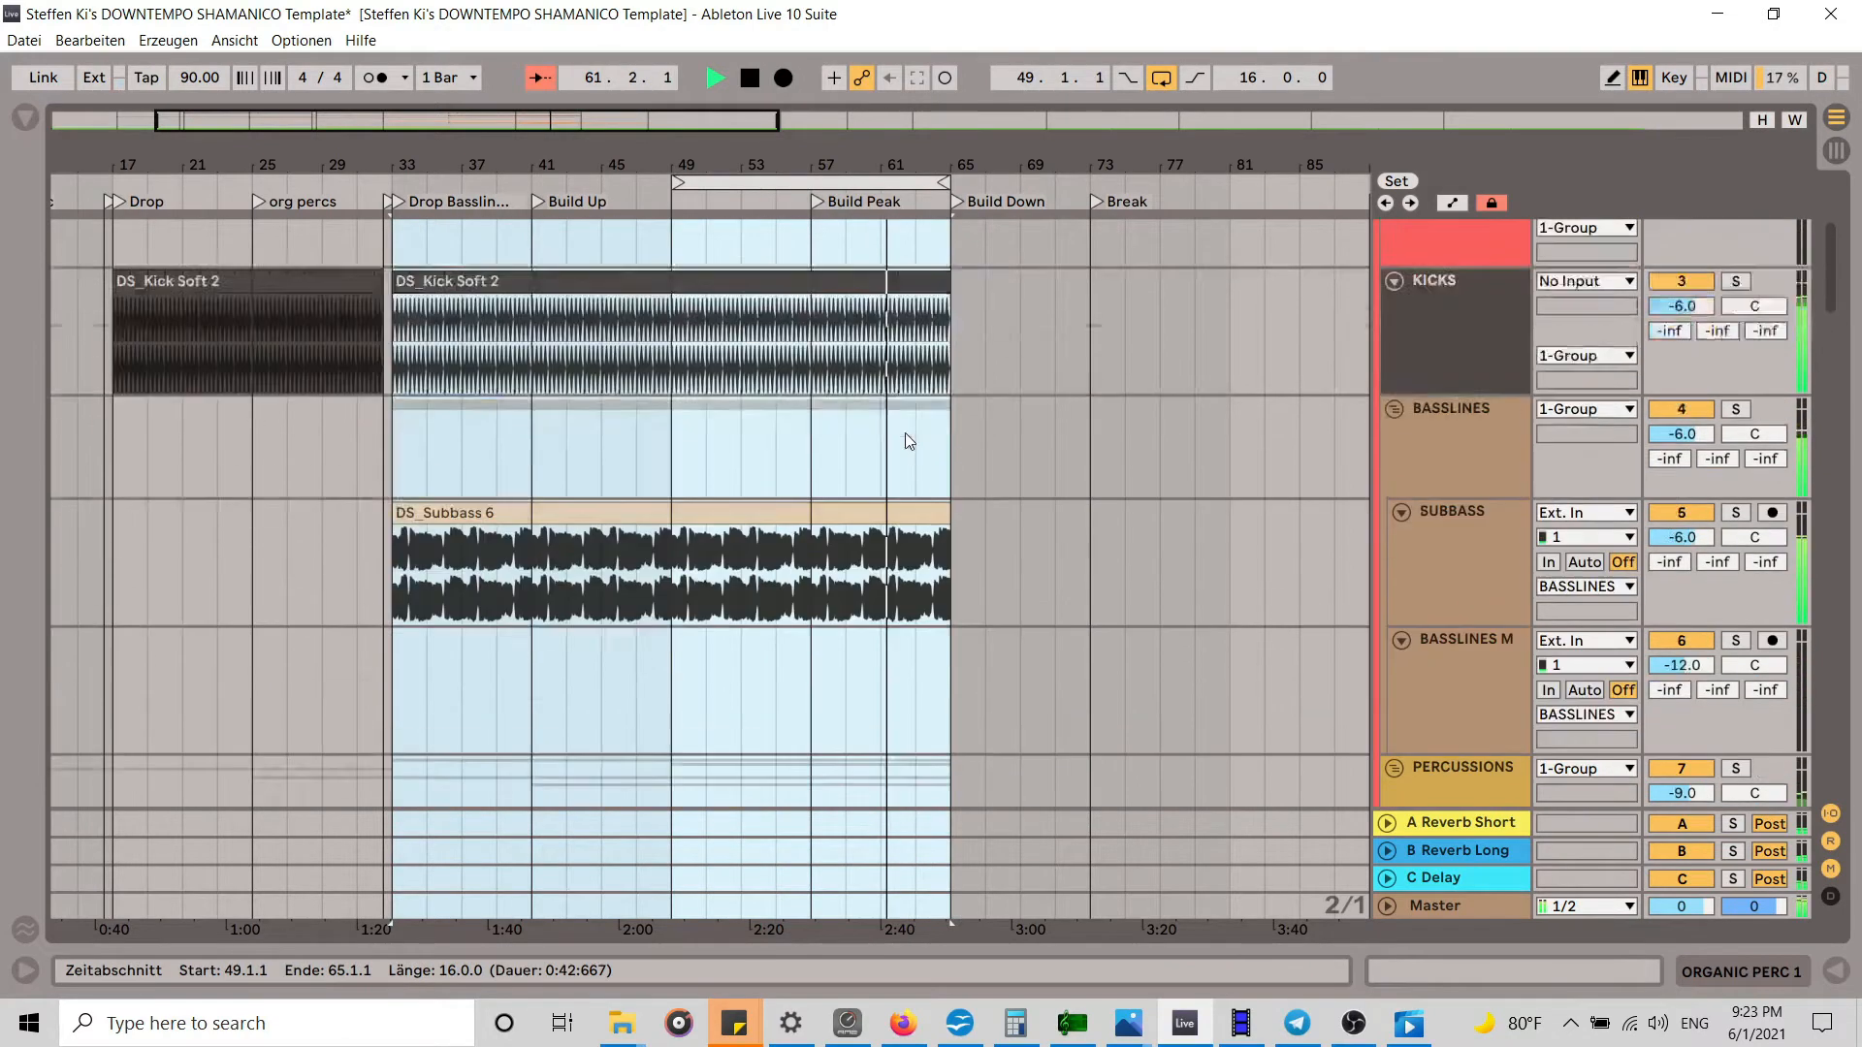
{"action": "scroll", "coordinate": [905, 433], "scroll_direction": "up", "scroll_amount": 4}
Step: Set the loop range to bars 57 to 65 and listen to Build Peak while reviewing its percussion and melody tracks
{"action": "left_click_drag", "start_coordinate": [683, 182], "coordinate": [813, 183]}
{"action": "scroll", "coordinate": [1032, 427], "scroll_direction": "down", "scroll_amount": 8}
{"action": "scroll", "coordinate": [1032, 415], "scroll_direction": "down", "scroll_amount": 10}
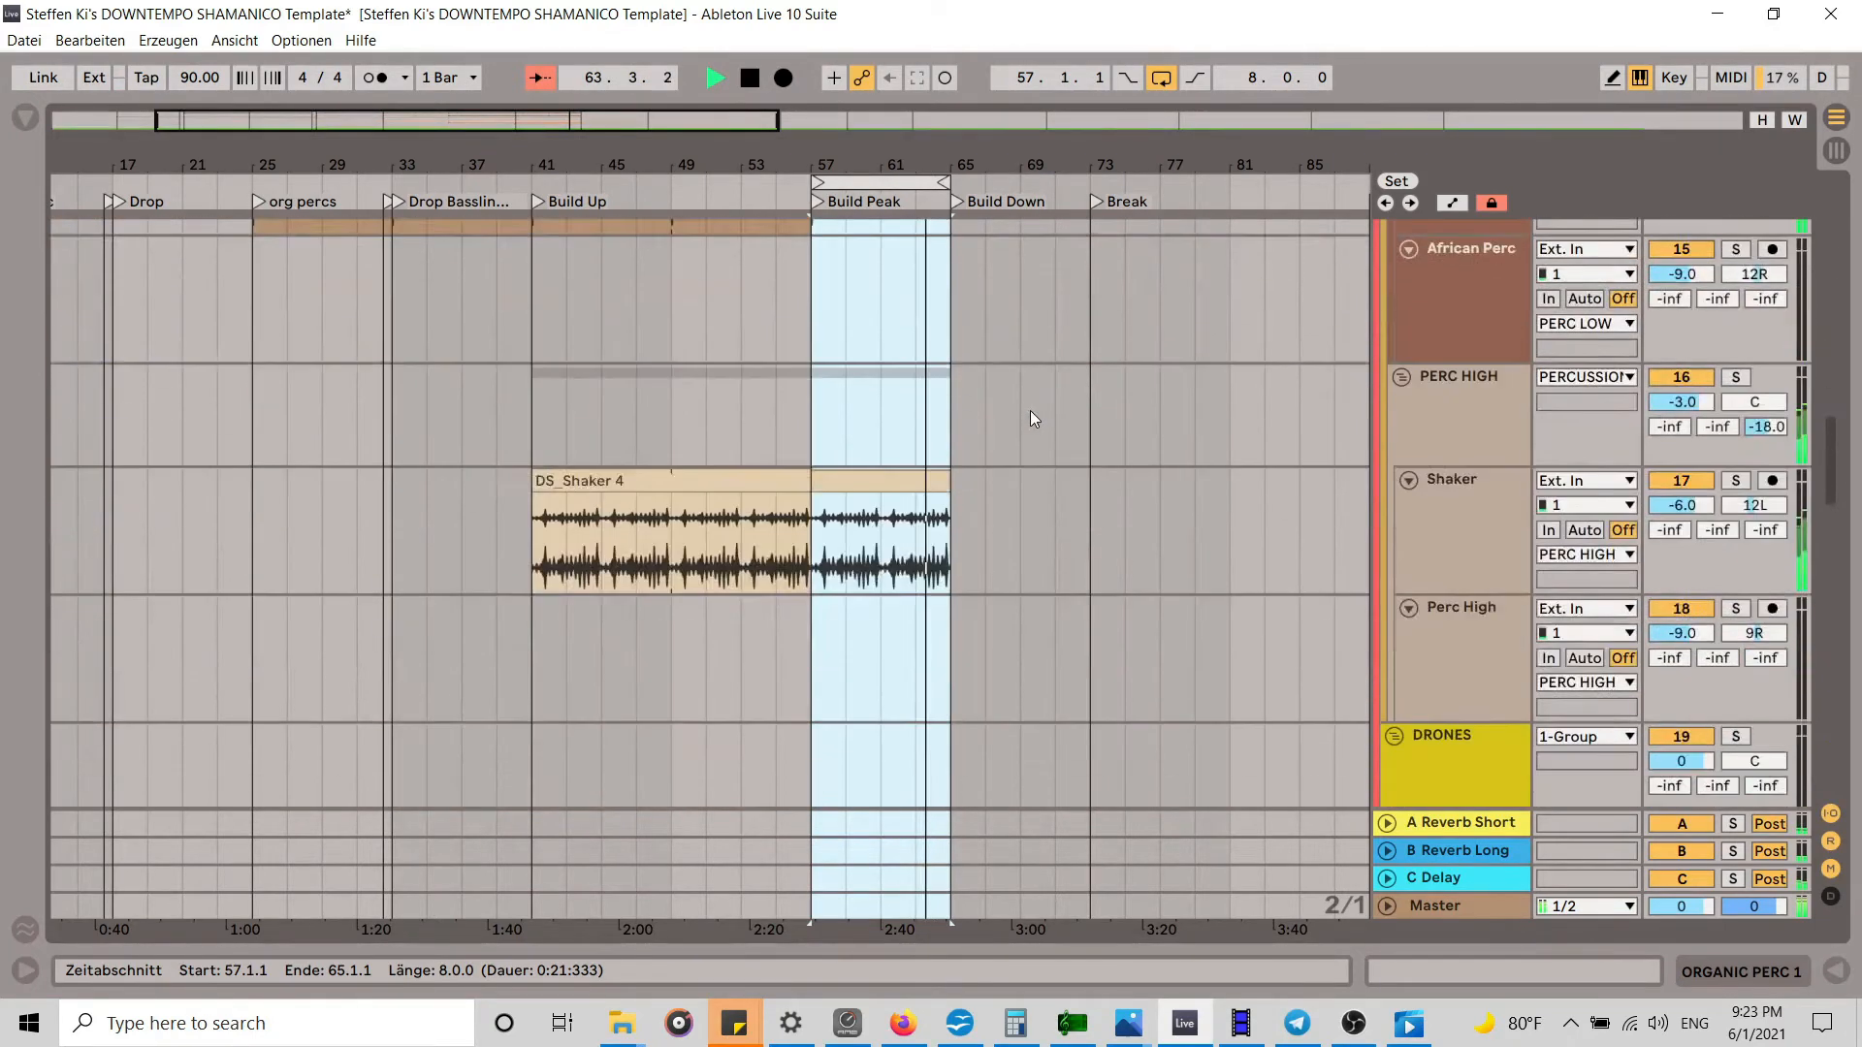
{"action": "scroll", "coordinate": [1030, 410], "scroll_direction": "down", "scroll_amount": 12}
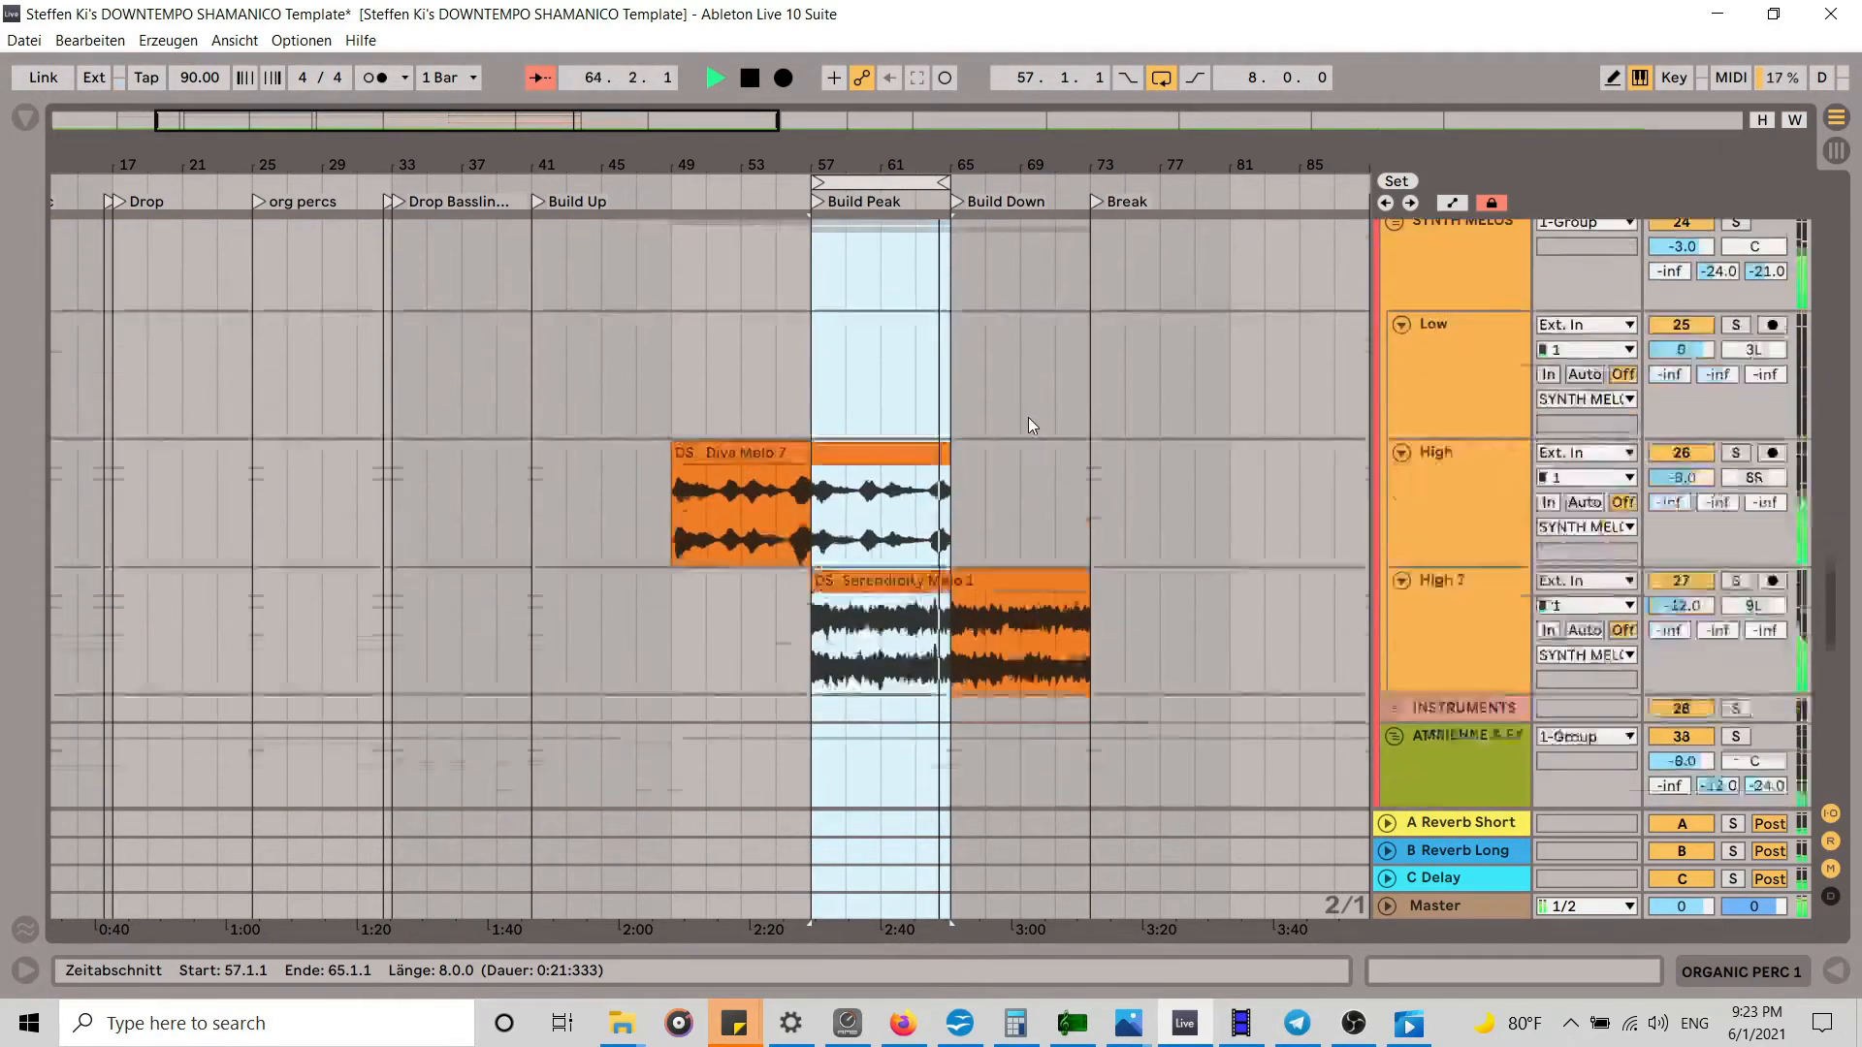
{"action": "scroll", "coordinate": [1030, 424], "scroll_direction": "down", "scroll_amount": 5}
{"action": "scroll", "coordinate": [1032, 418], "scroll_direction": "up", "scroll_amount": 3}
{"action": "key", "text": "space"}
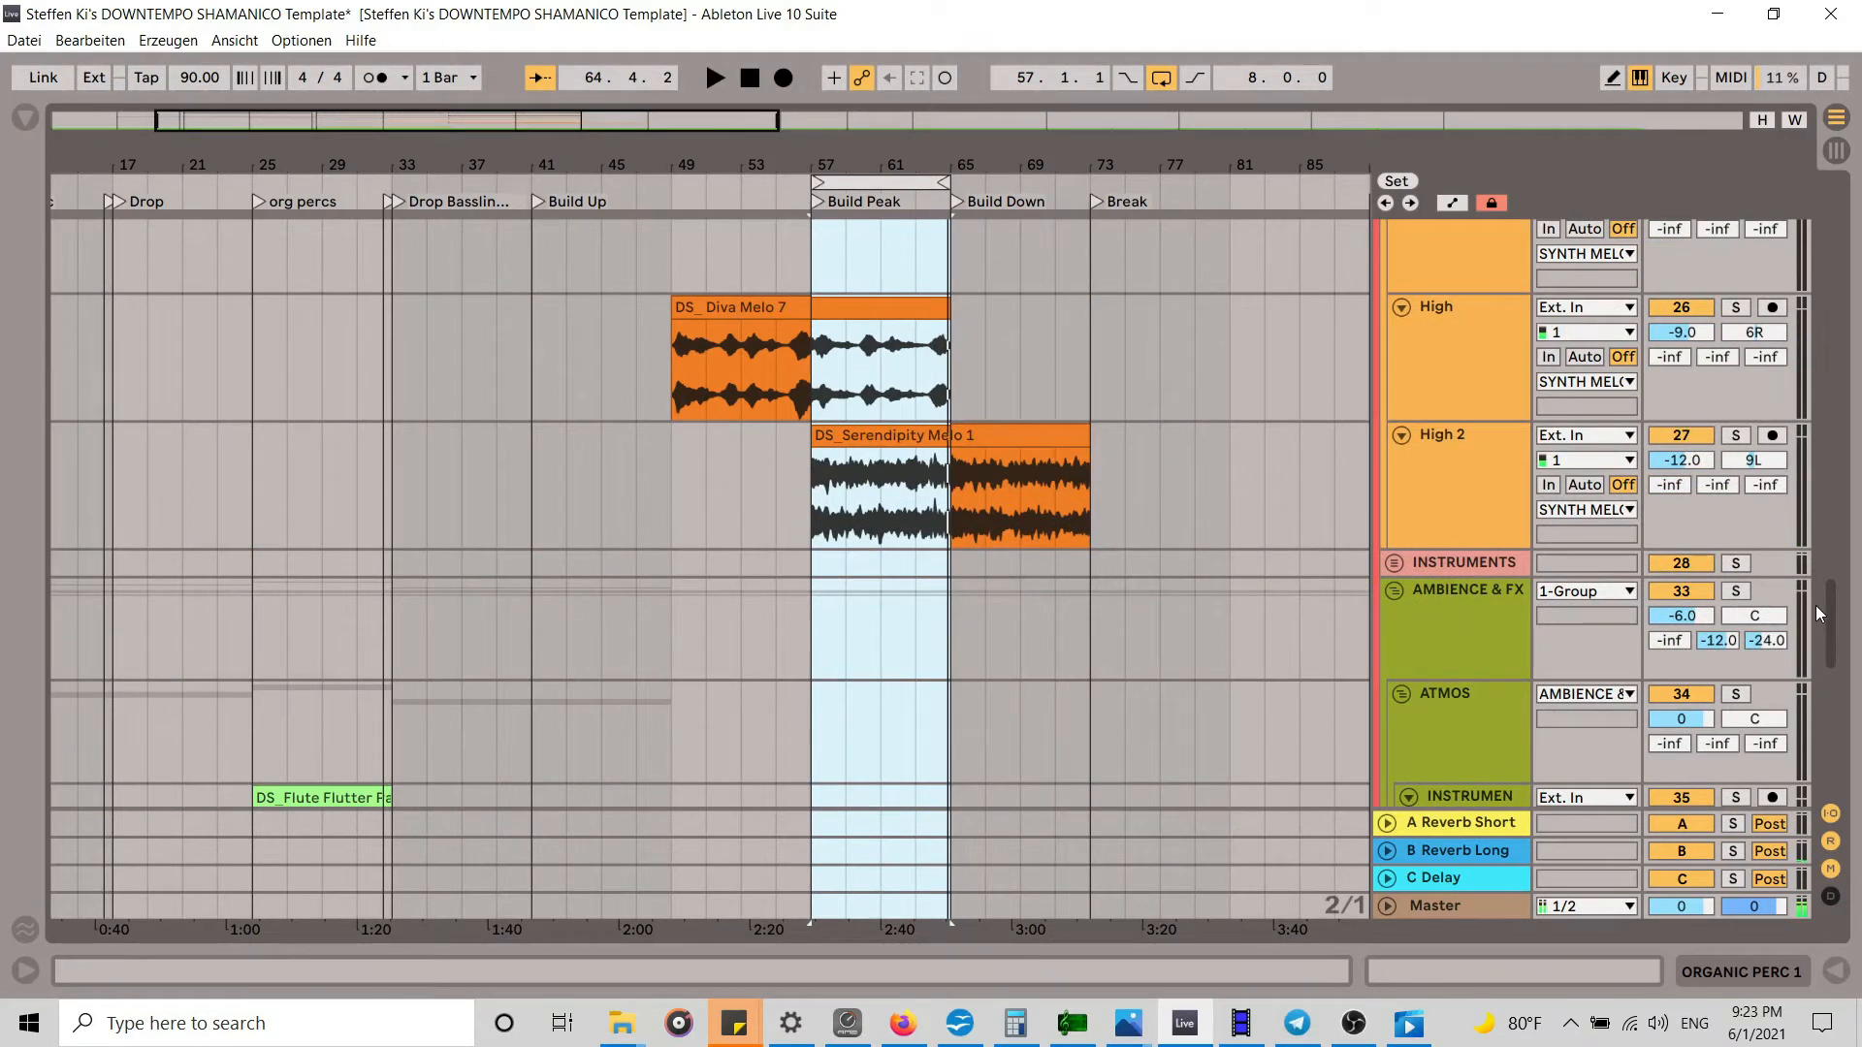
Step: Select the DS_African Drum 1 clip on the session view's African Perc track
{"action": "key", "text": "Tab"}
{"action": "left_click_drag", "start_coordinate": [1109, 928], "coordinate": [496, 934]}
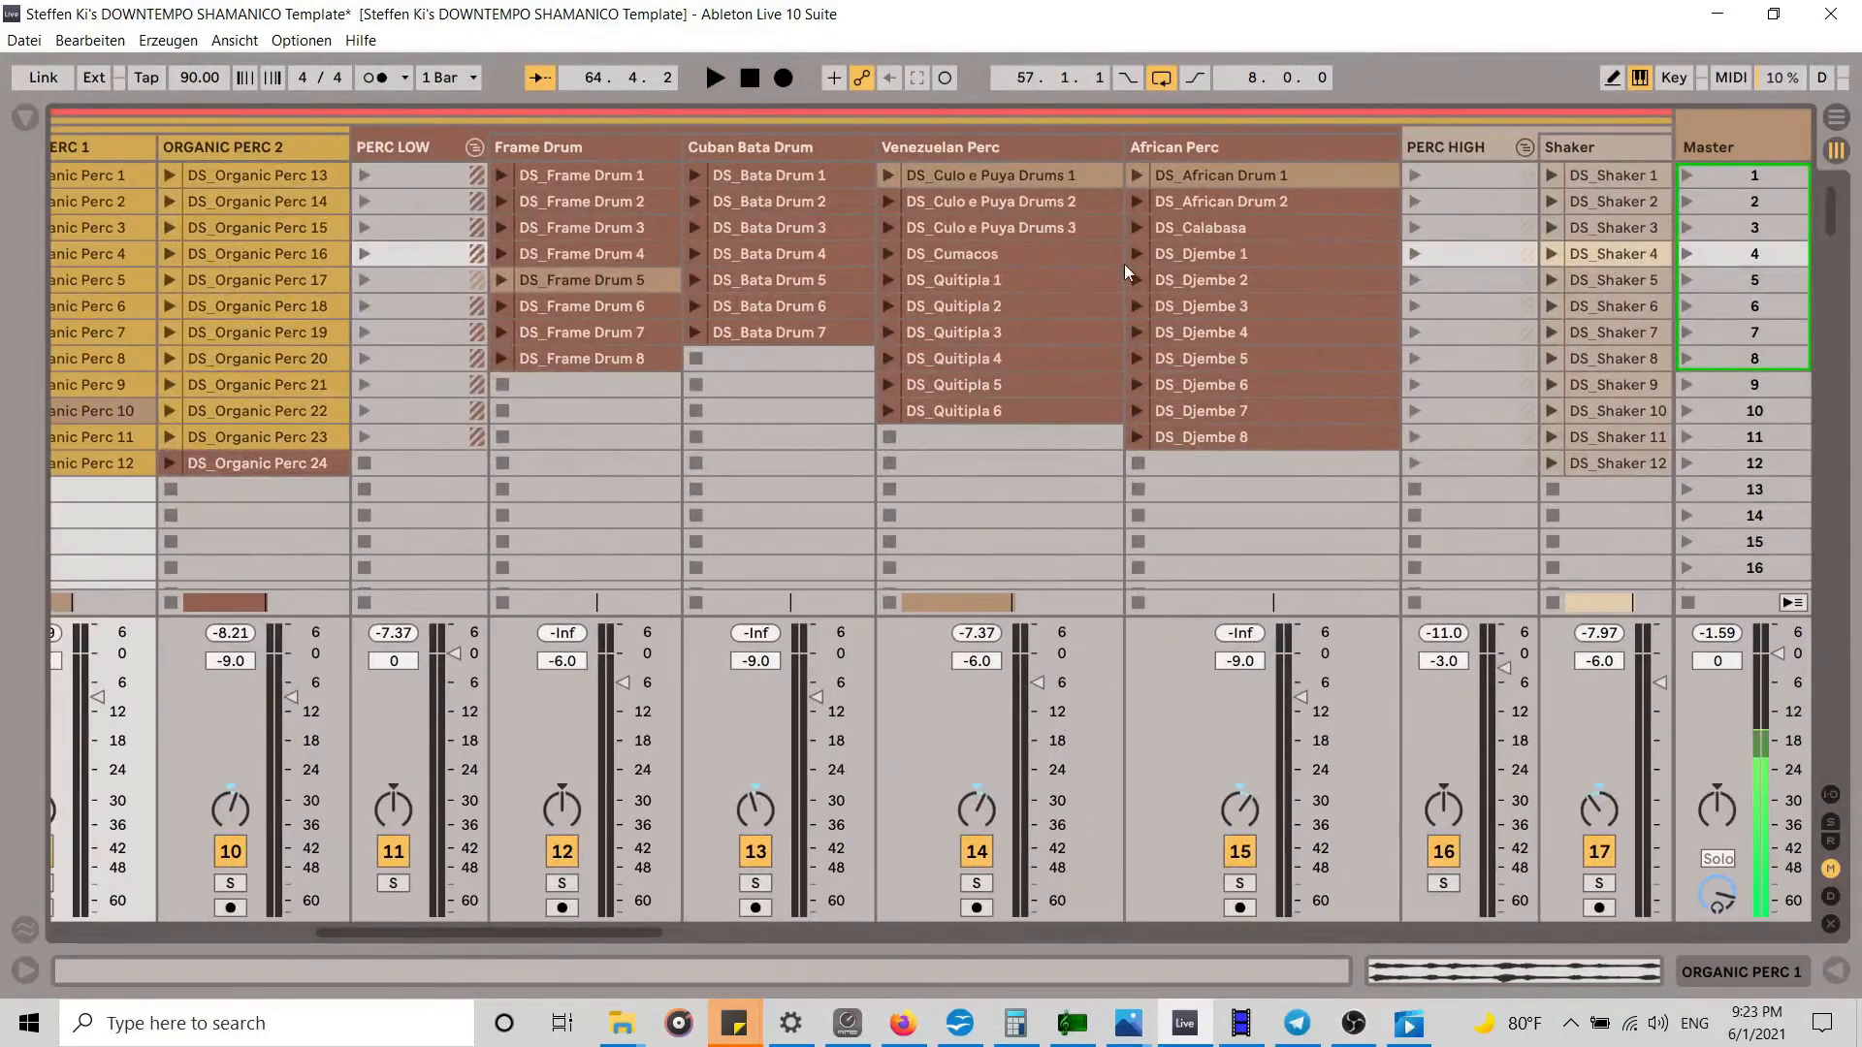
{"action": "left_click", "coordinate": [1209, 172]}
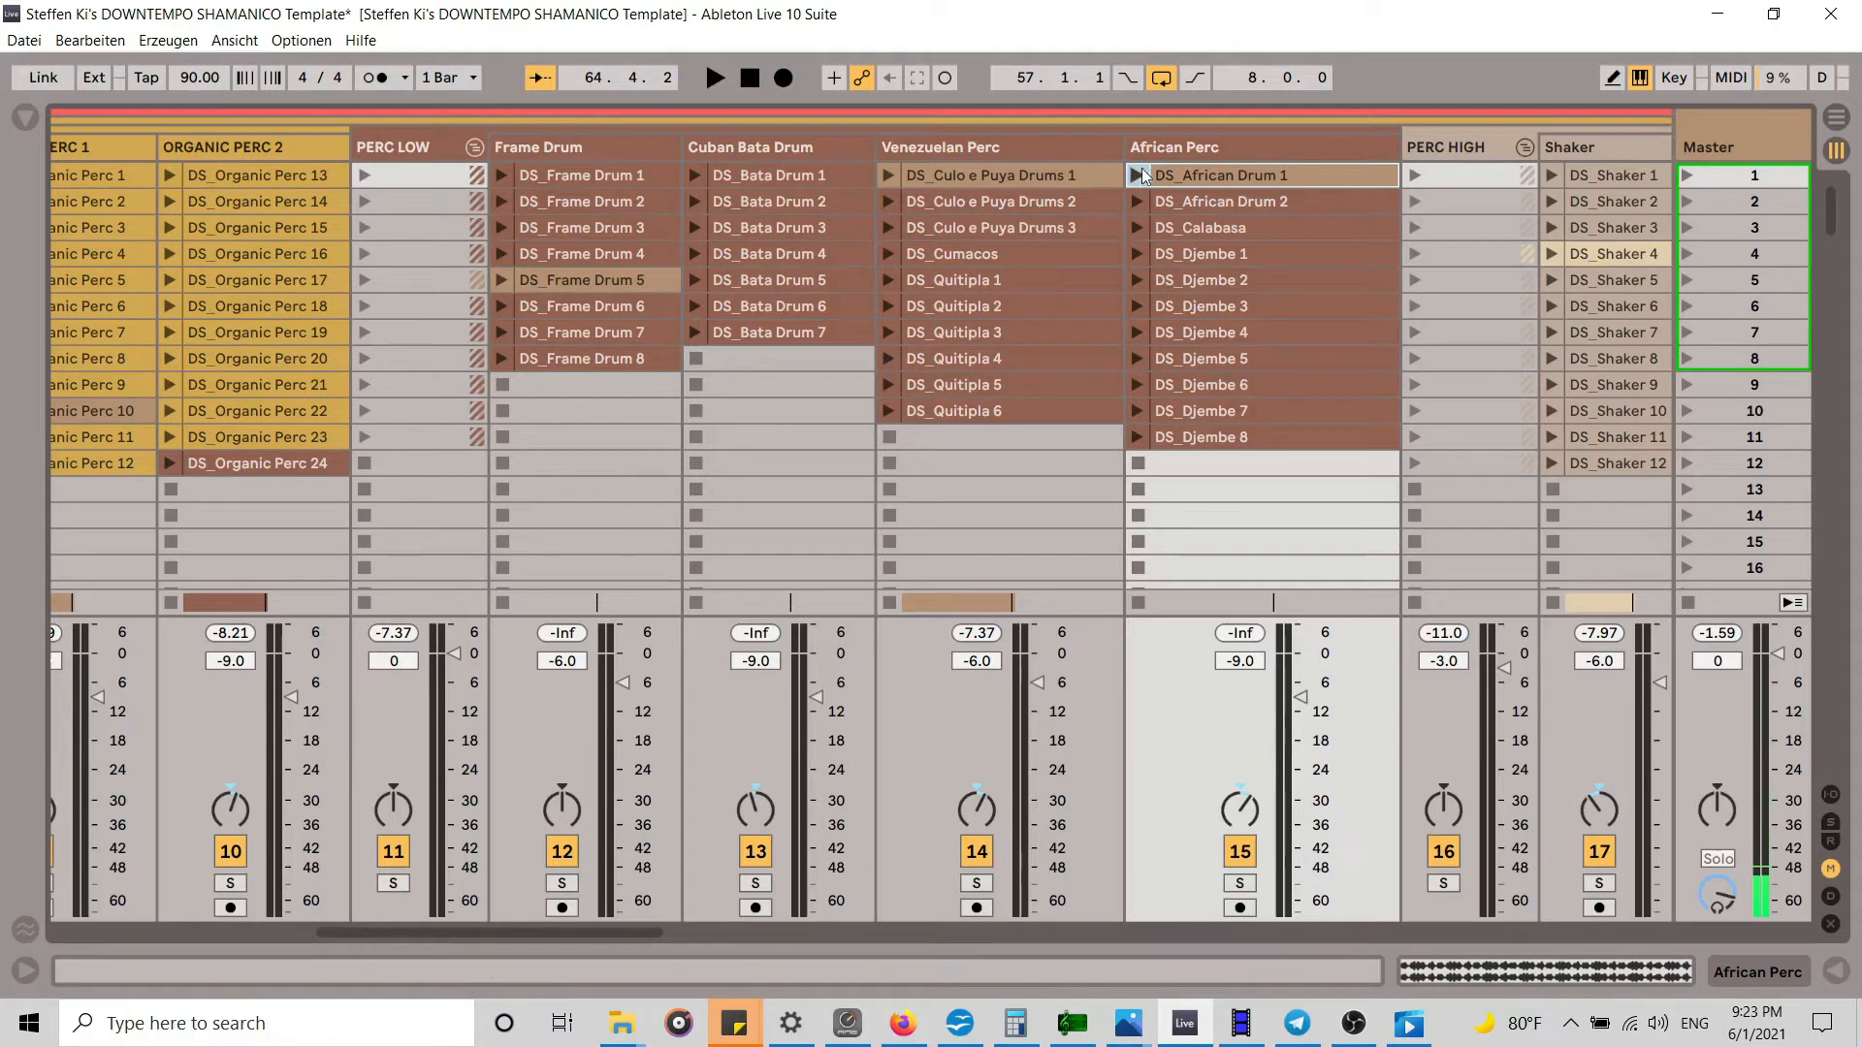
Step: Audition the DS_African Drum 1 and DS_Claves 1 clips with the loop, then stop the claves
{"action": "left_click", "coordinate": [1138, 174]}
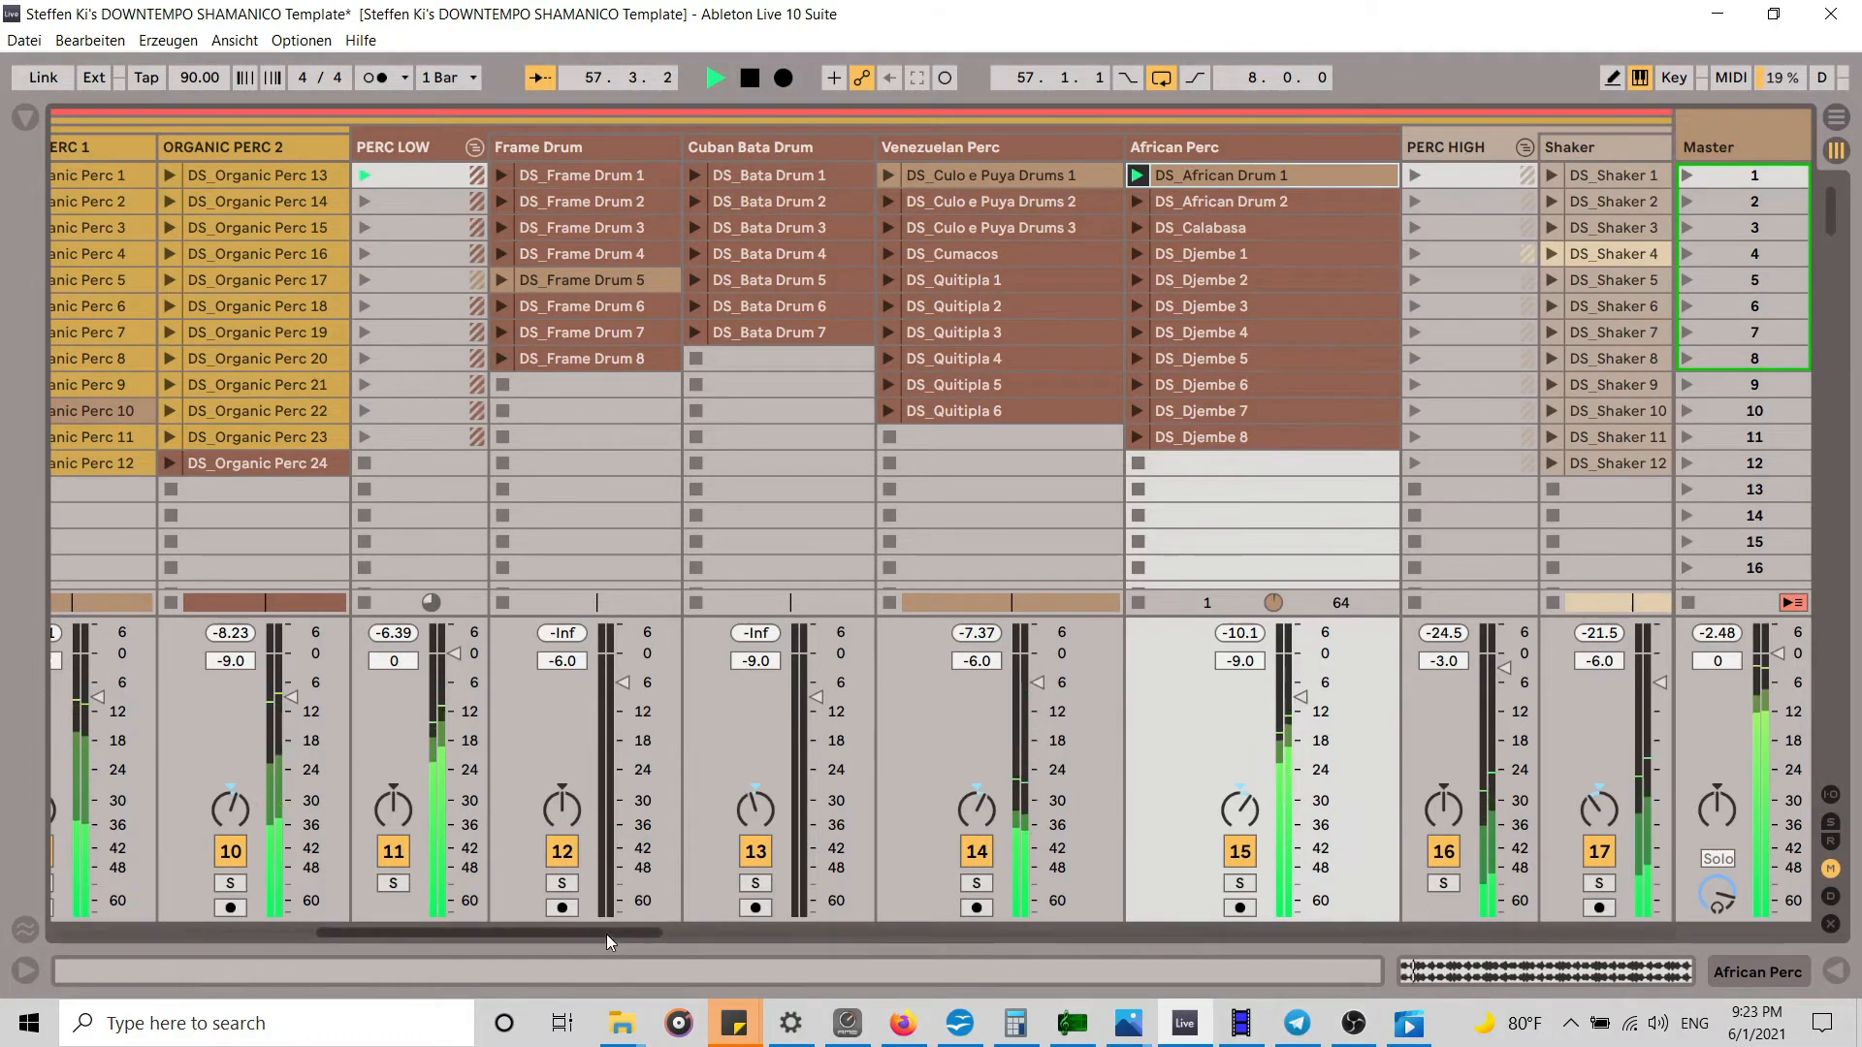
{"action": "left_click_drag", "start_coordinate": [607, 934], "coordinate": [703, 931]}
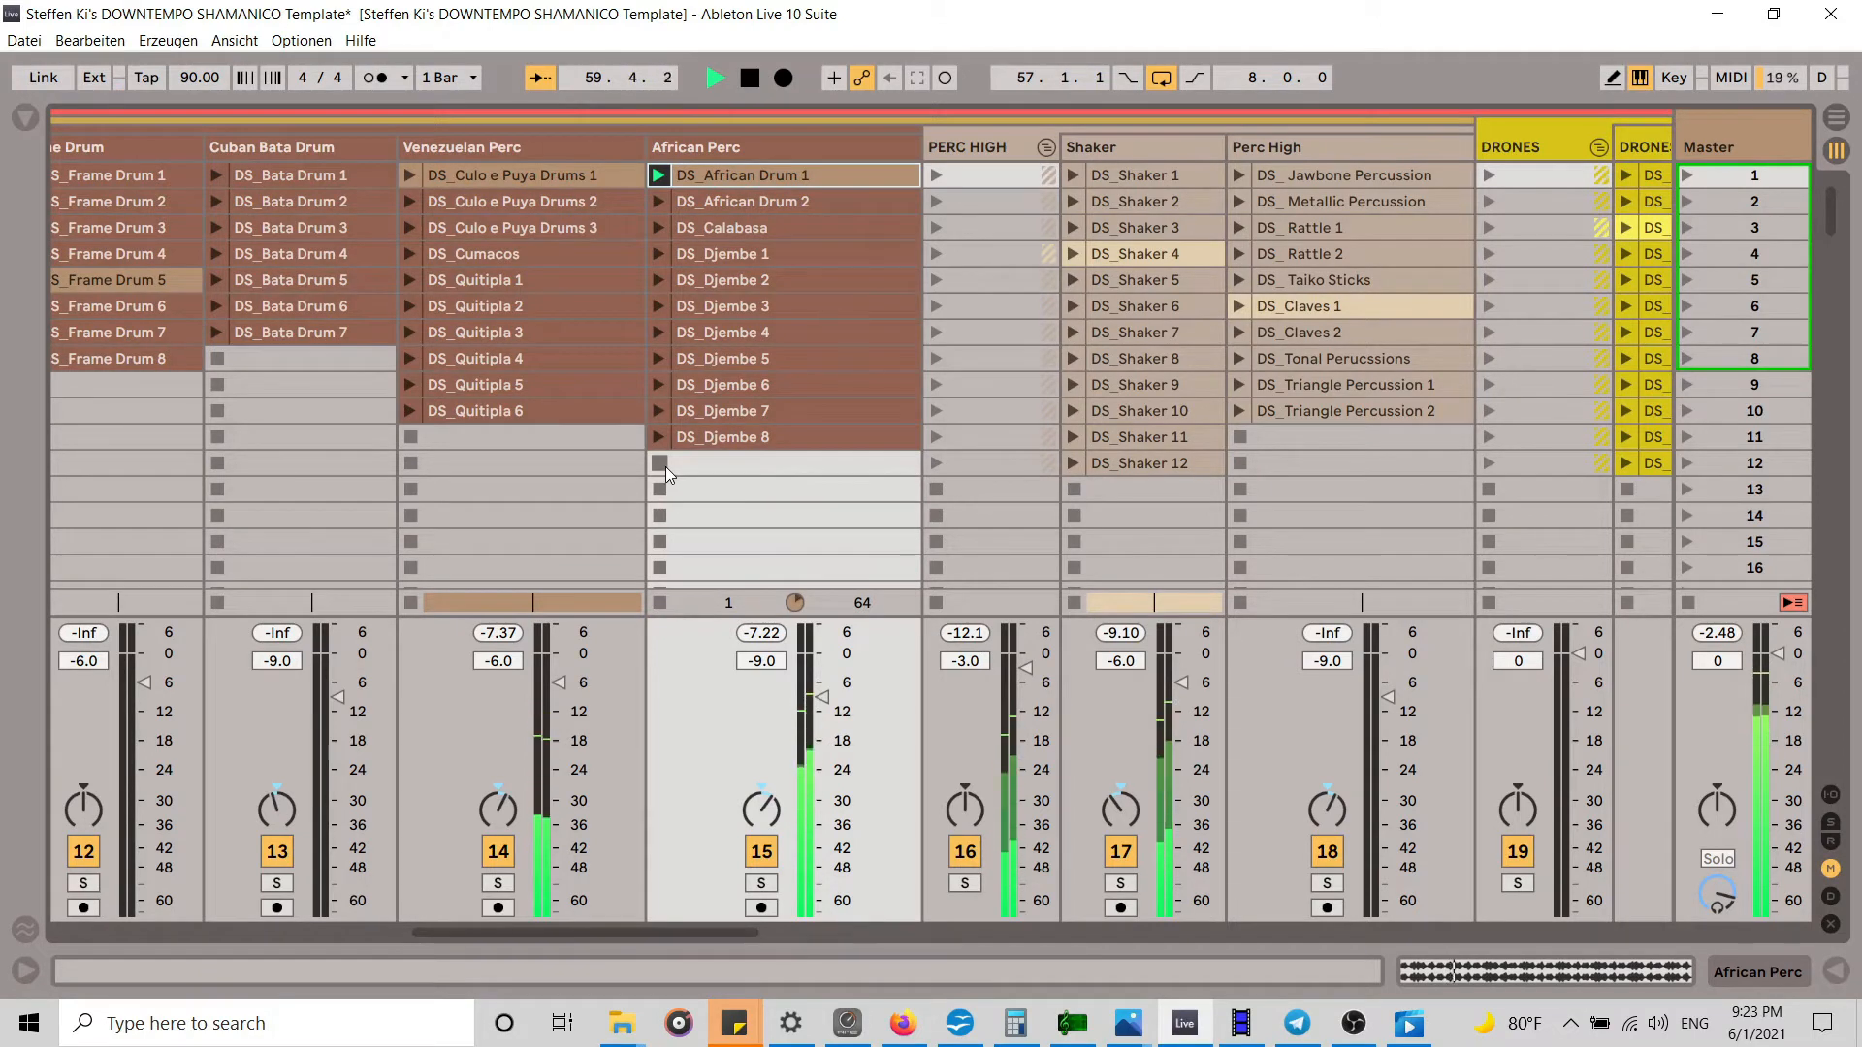
{"action": "left_click", "coordinate": [1245, 305]}
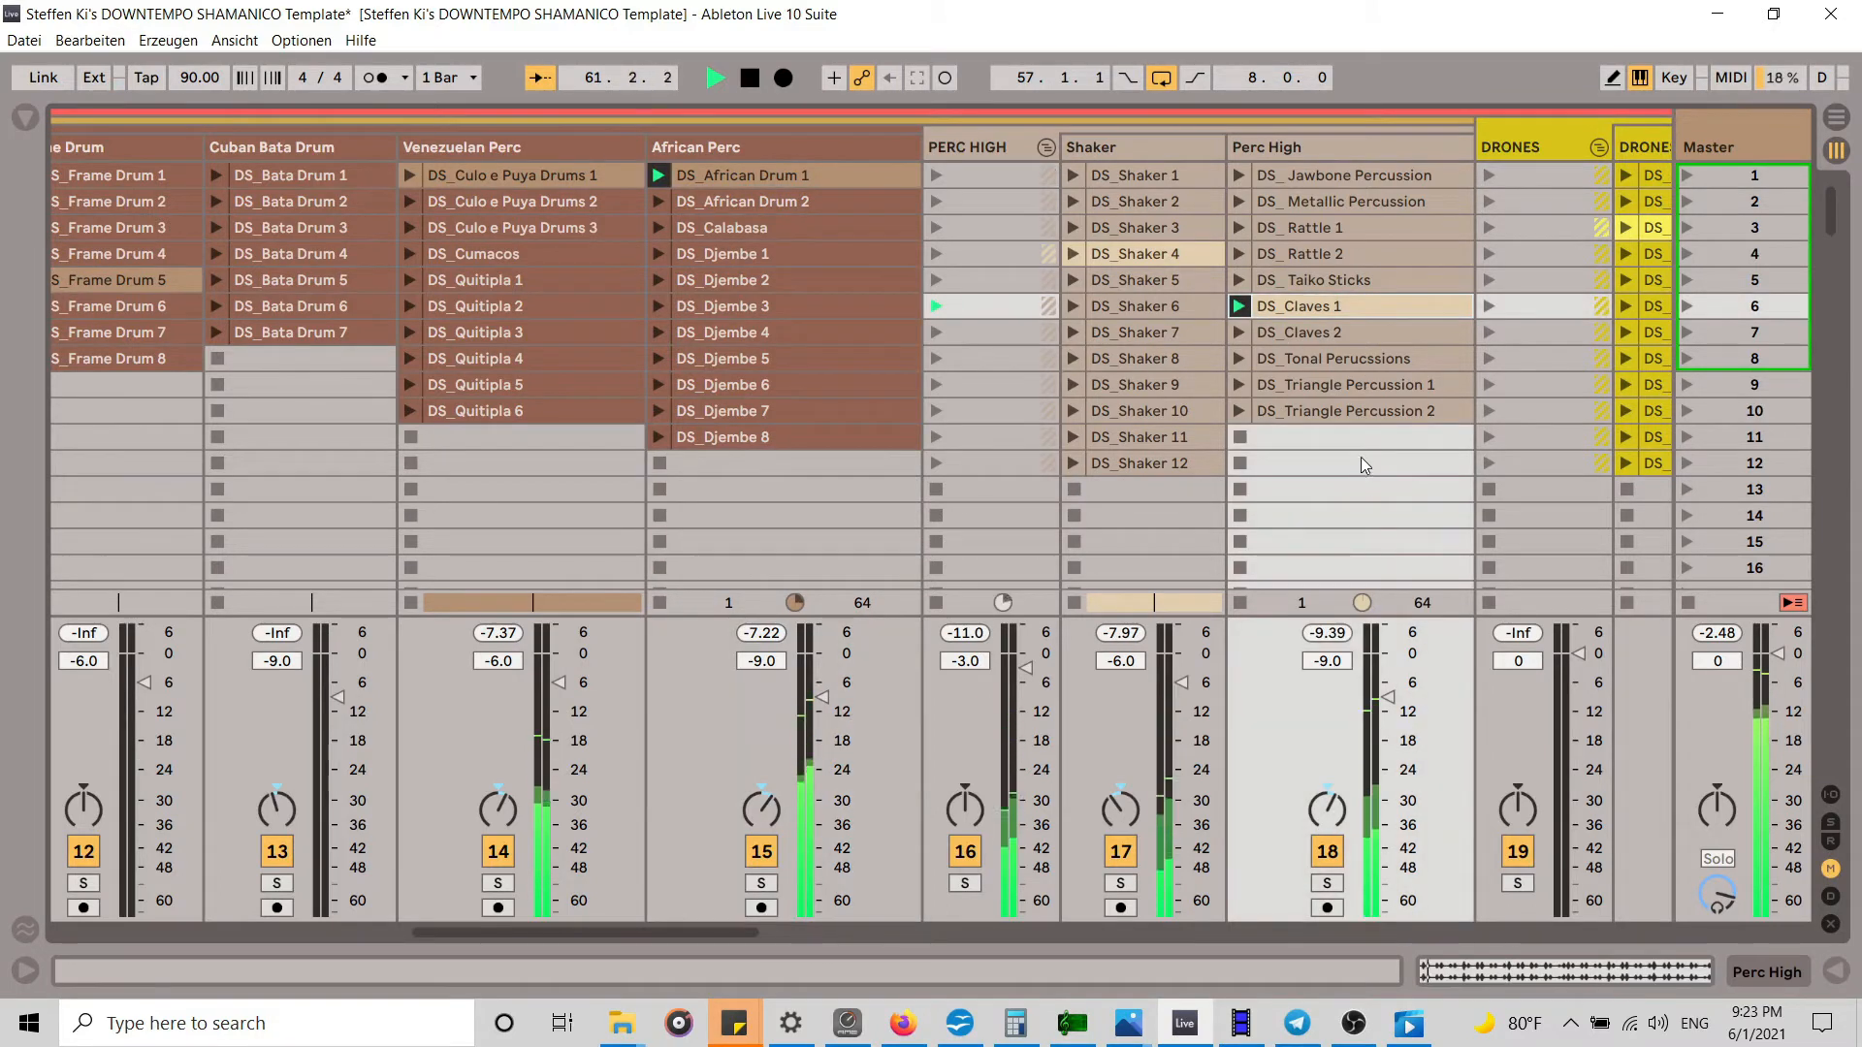
{"action": "left_click", "coordinate": [1242, 438]}
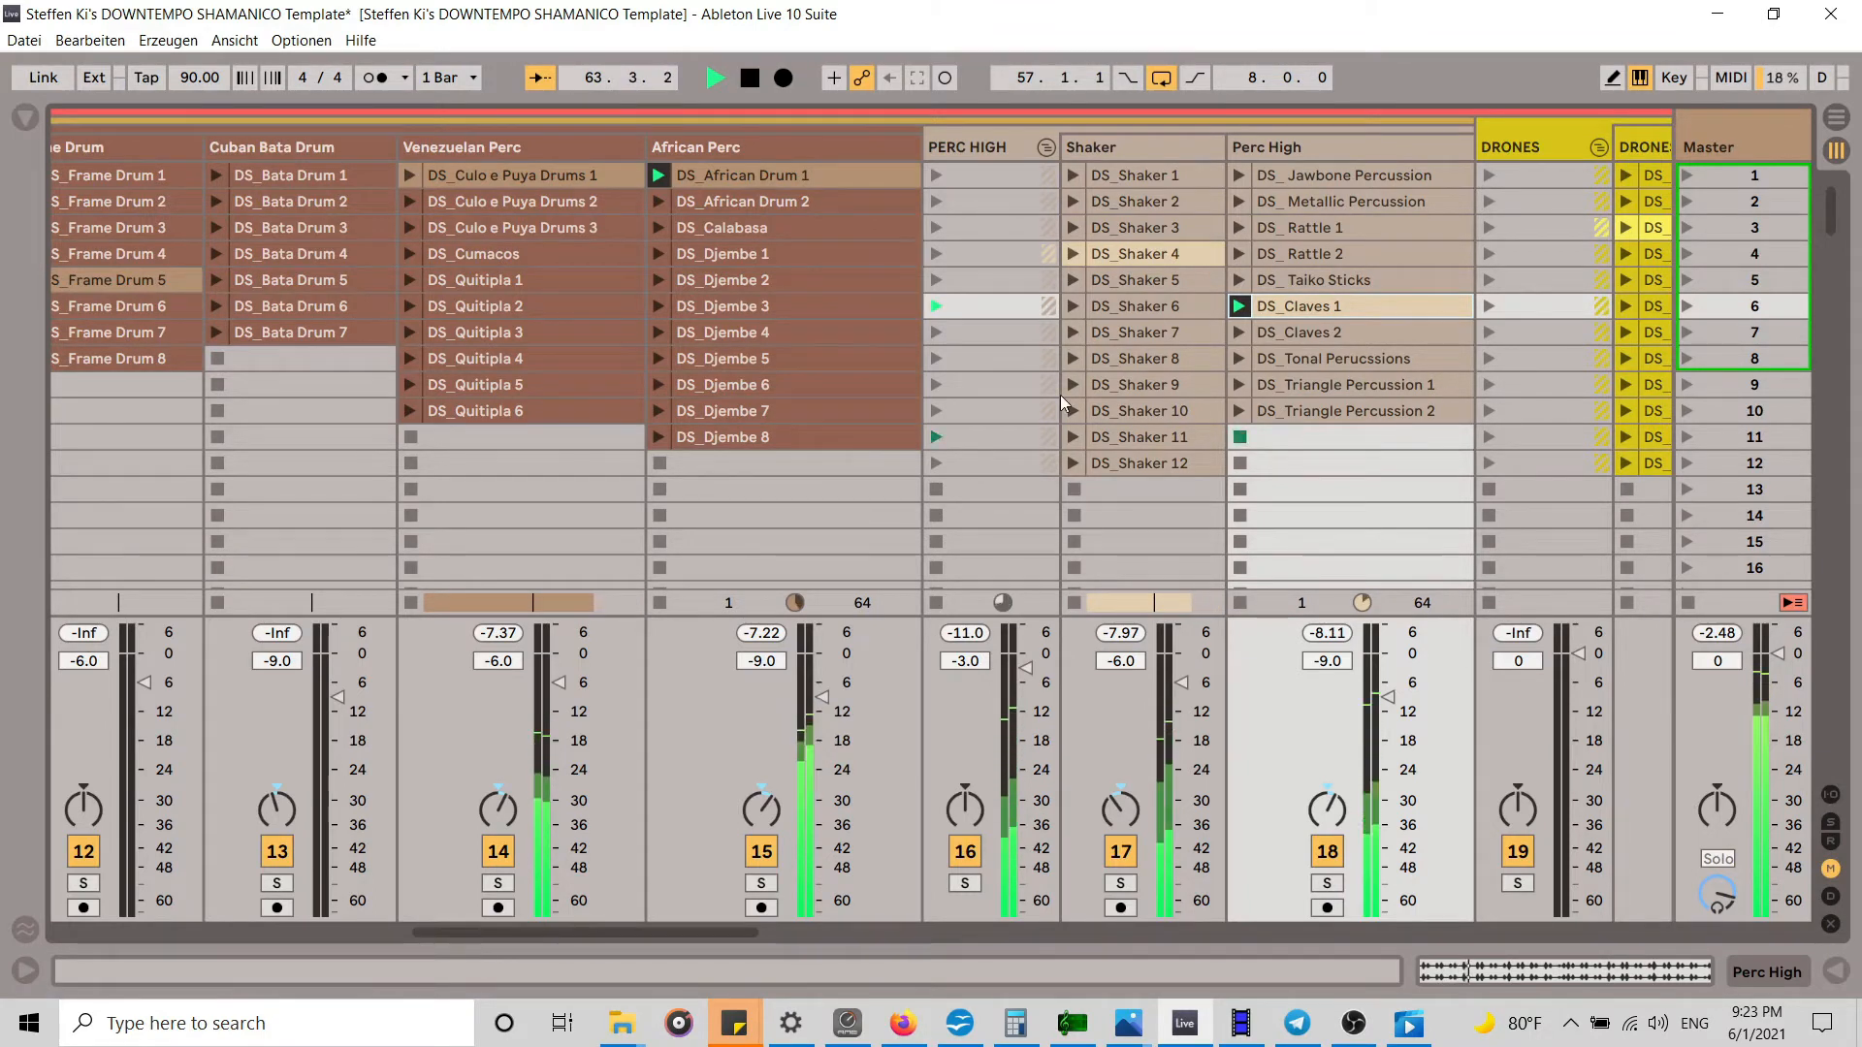
Step: Copy the DS_African Drum 1 clip into the arrangement's African Perc track at bar 57 and return that track to arrangement playback
{"action": "right_click", "coordinate": [773, 169]}
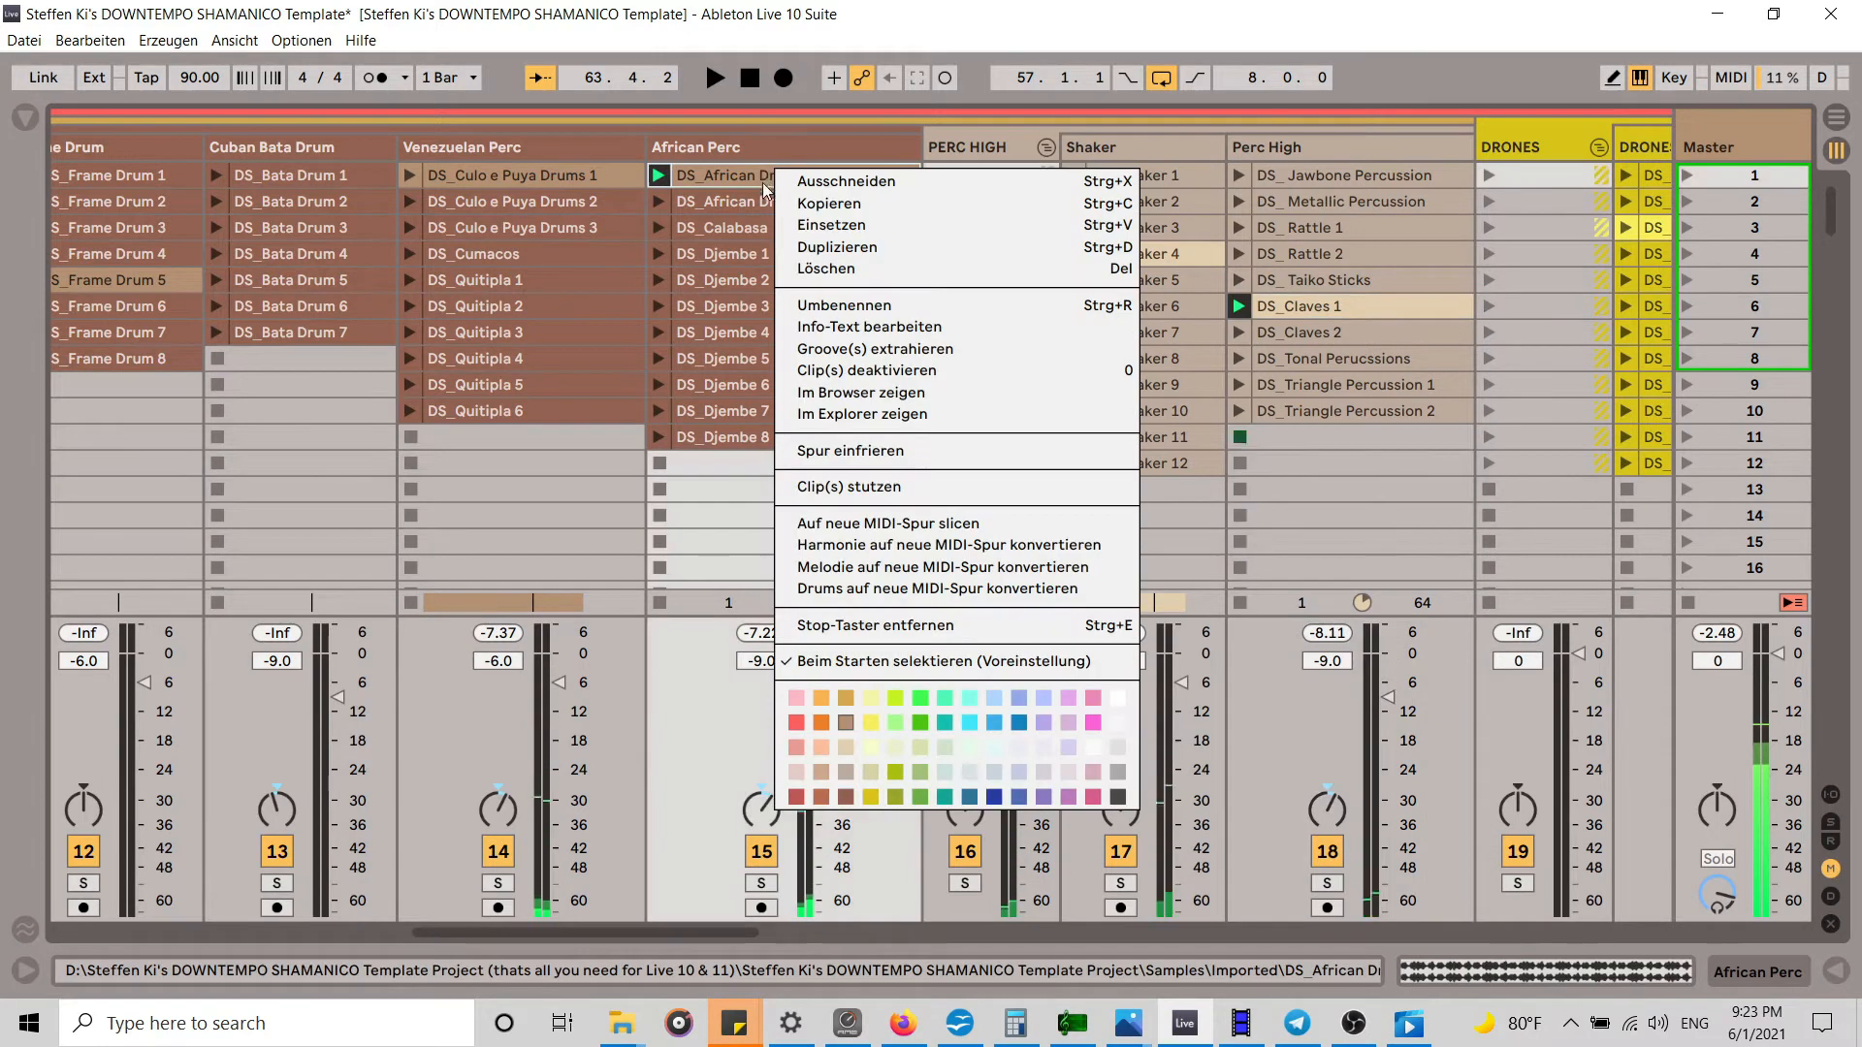
{"action": "left_click", "coordinate": [885, 206]}
{"action": "key", "text": "Tab"}
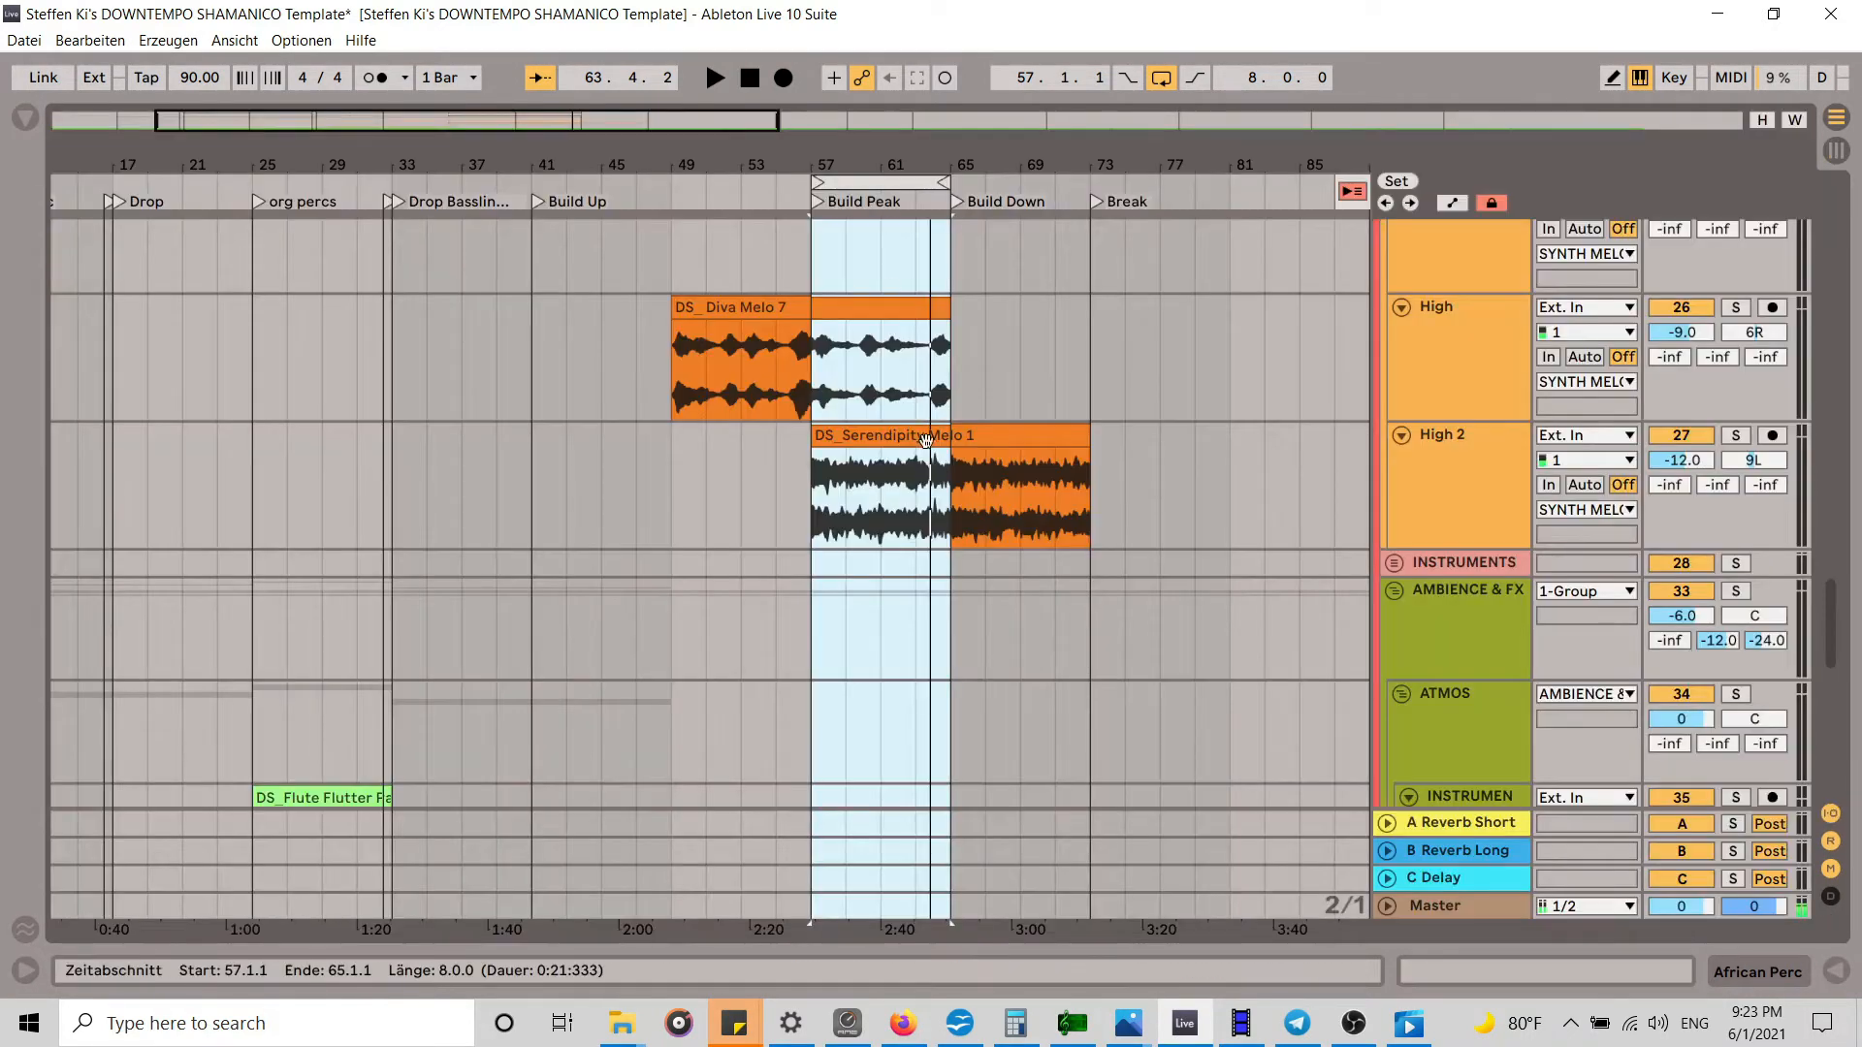
{"action": "key", "text": "Tab"}
{"action": "key", "text": "Tab"}
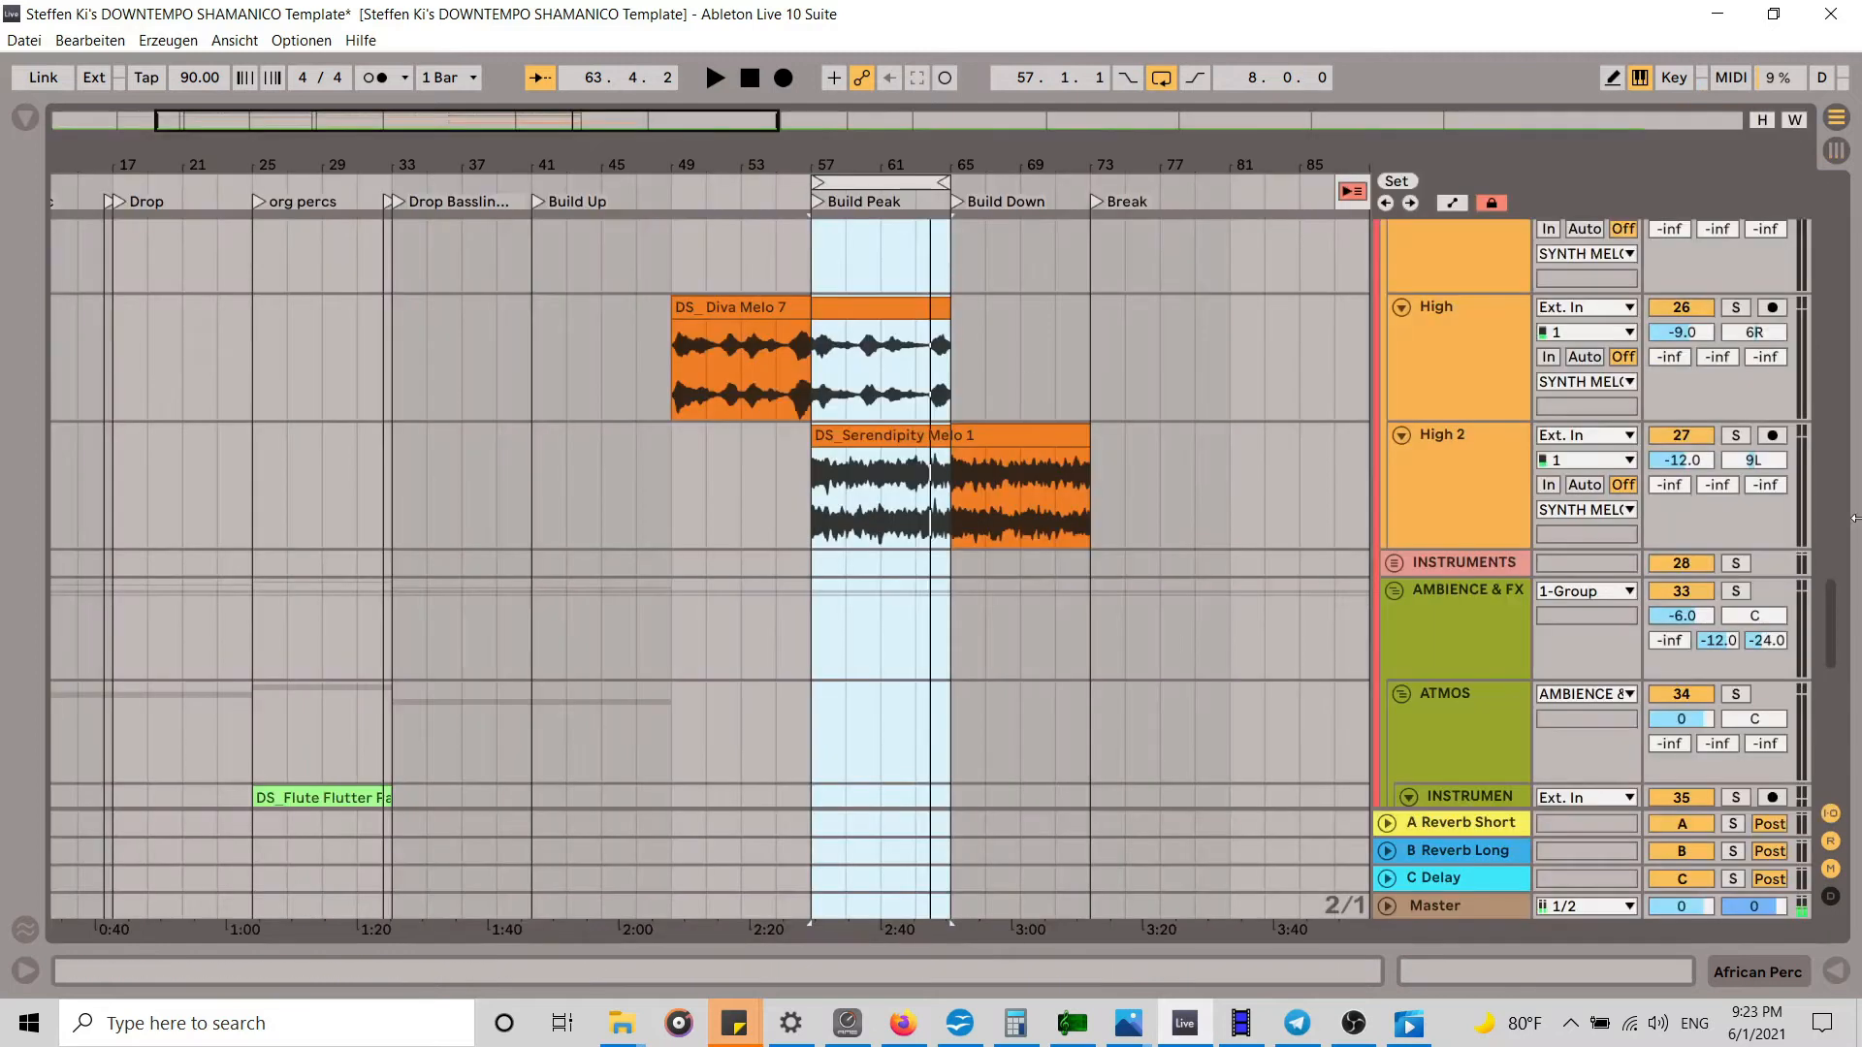
{"action": "left_click_drag", "start_coordinate": [1827, 633], "coordinate": [1842, 440]}
{"action": "left_click", "coordinate": [817, 392]}
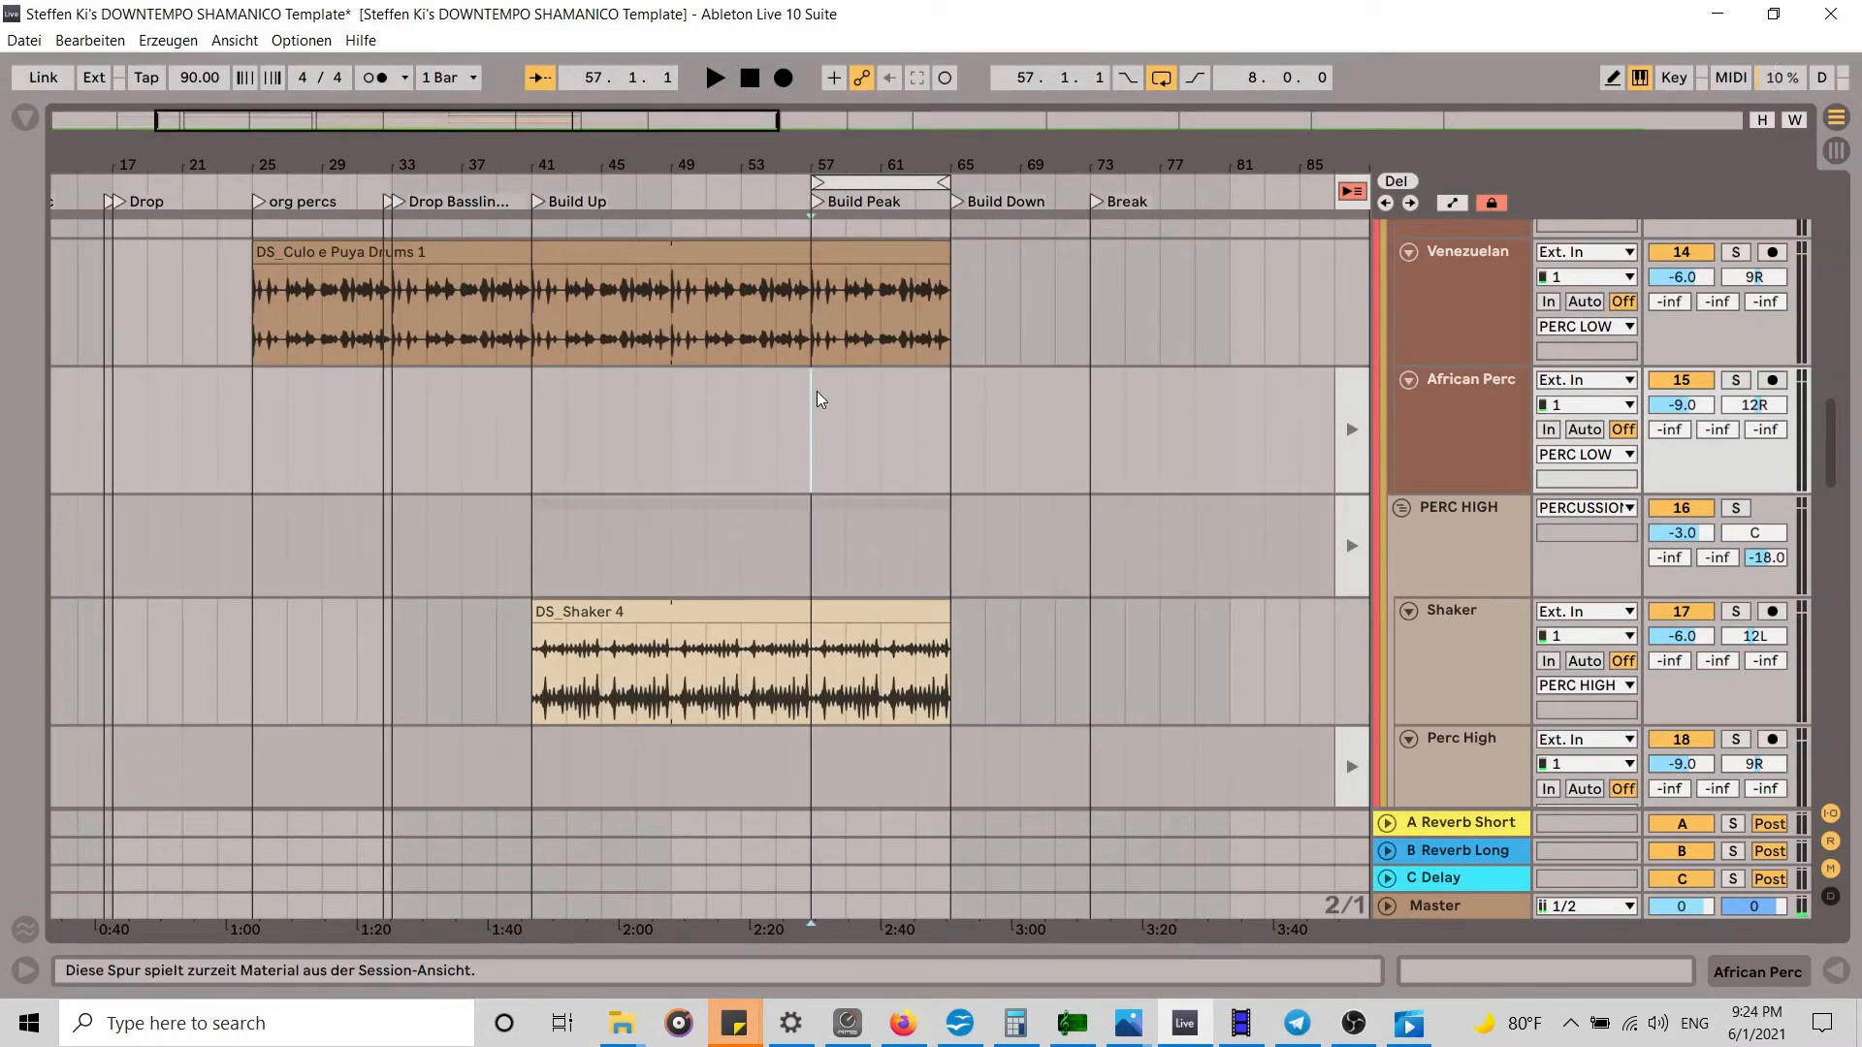
{"action": "key", "text": "ctrl+v"}
{"action": "left_click", "coordinate": [1358, 194]}
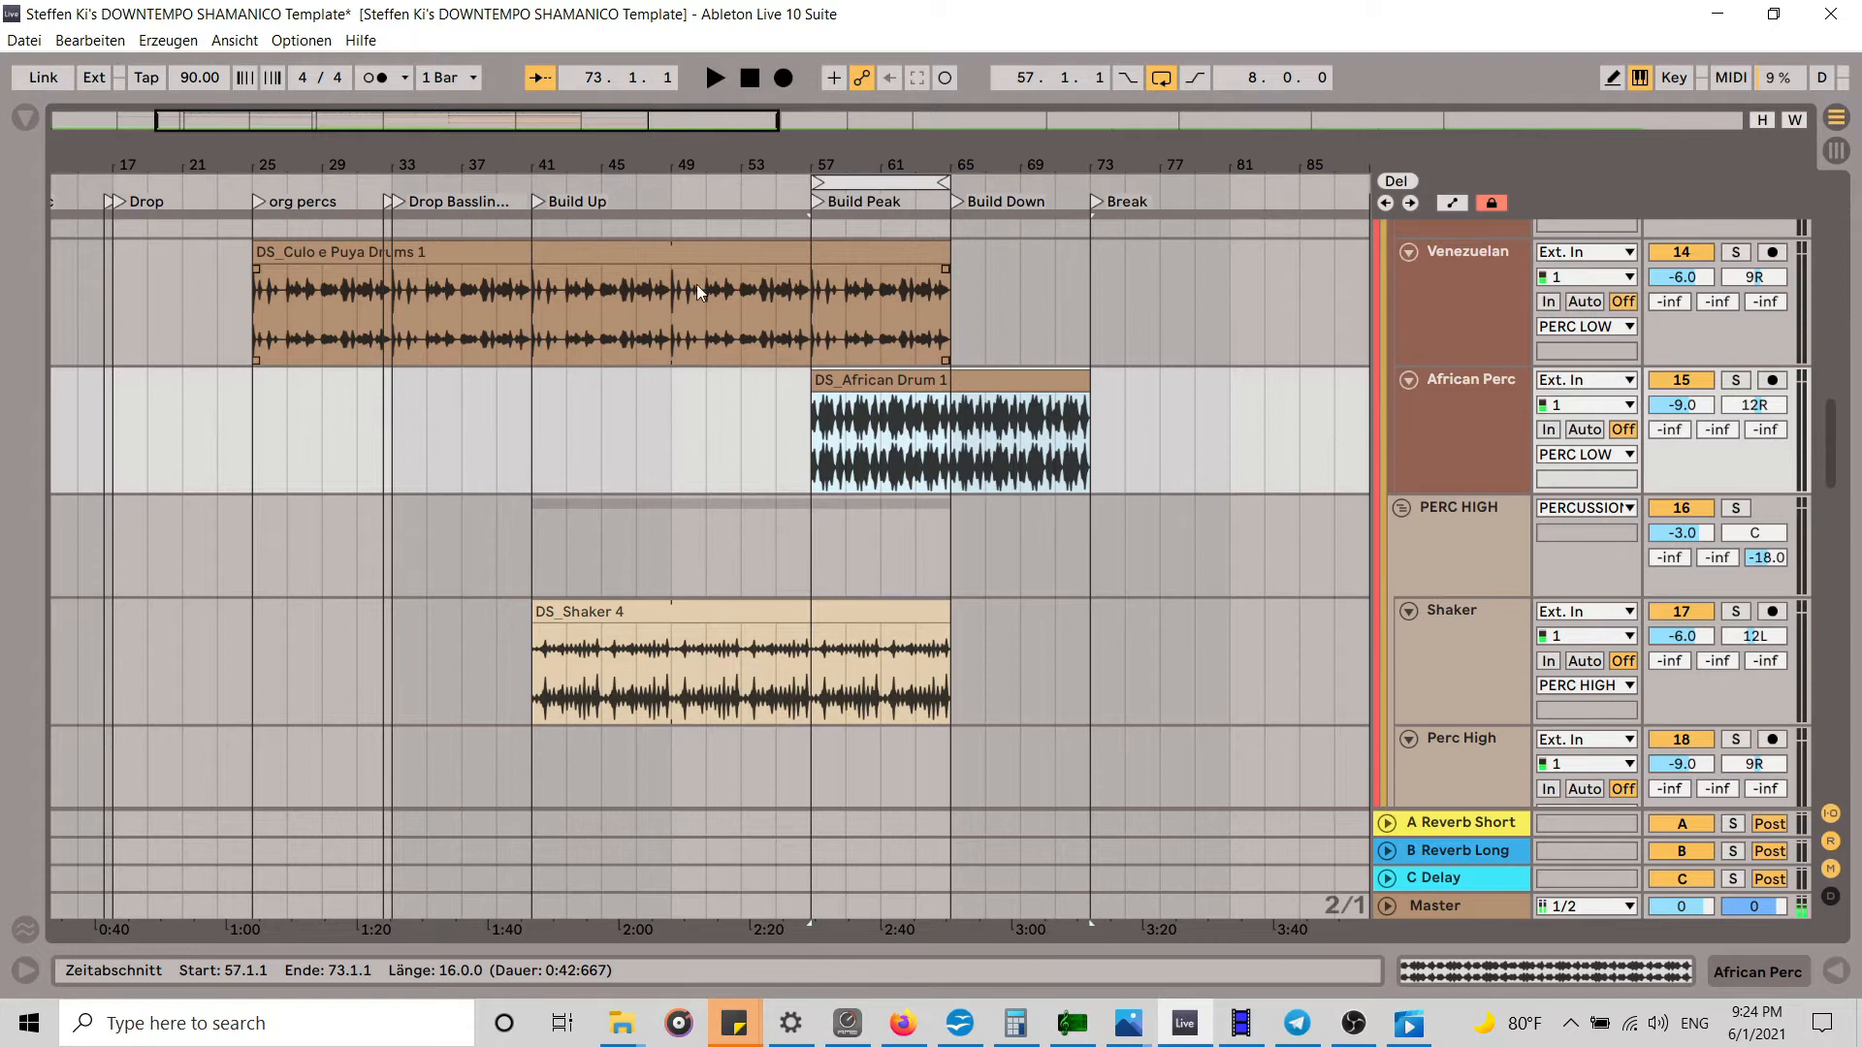
Step: Play the Build Peak section and shorten the DS_Culo e Puya Drums 1 clip to end at bar 57, leaving the Venezuelan track unmuted
{"action": "left_click", "coordinate": [742, 186]}
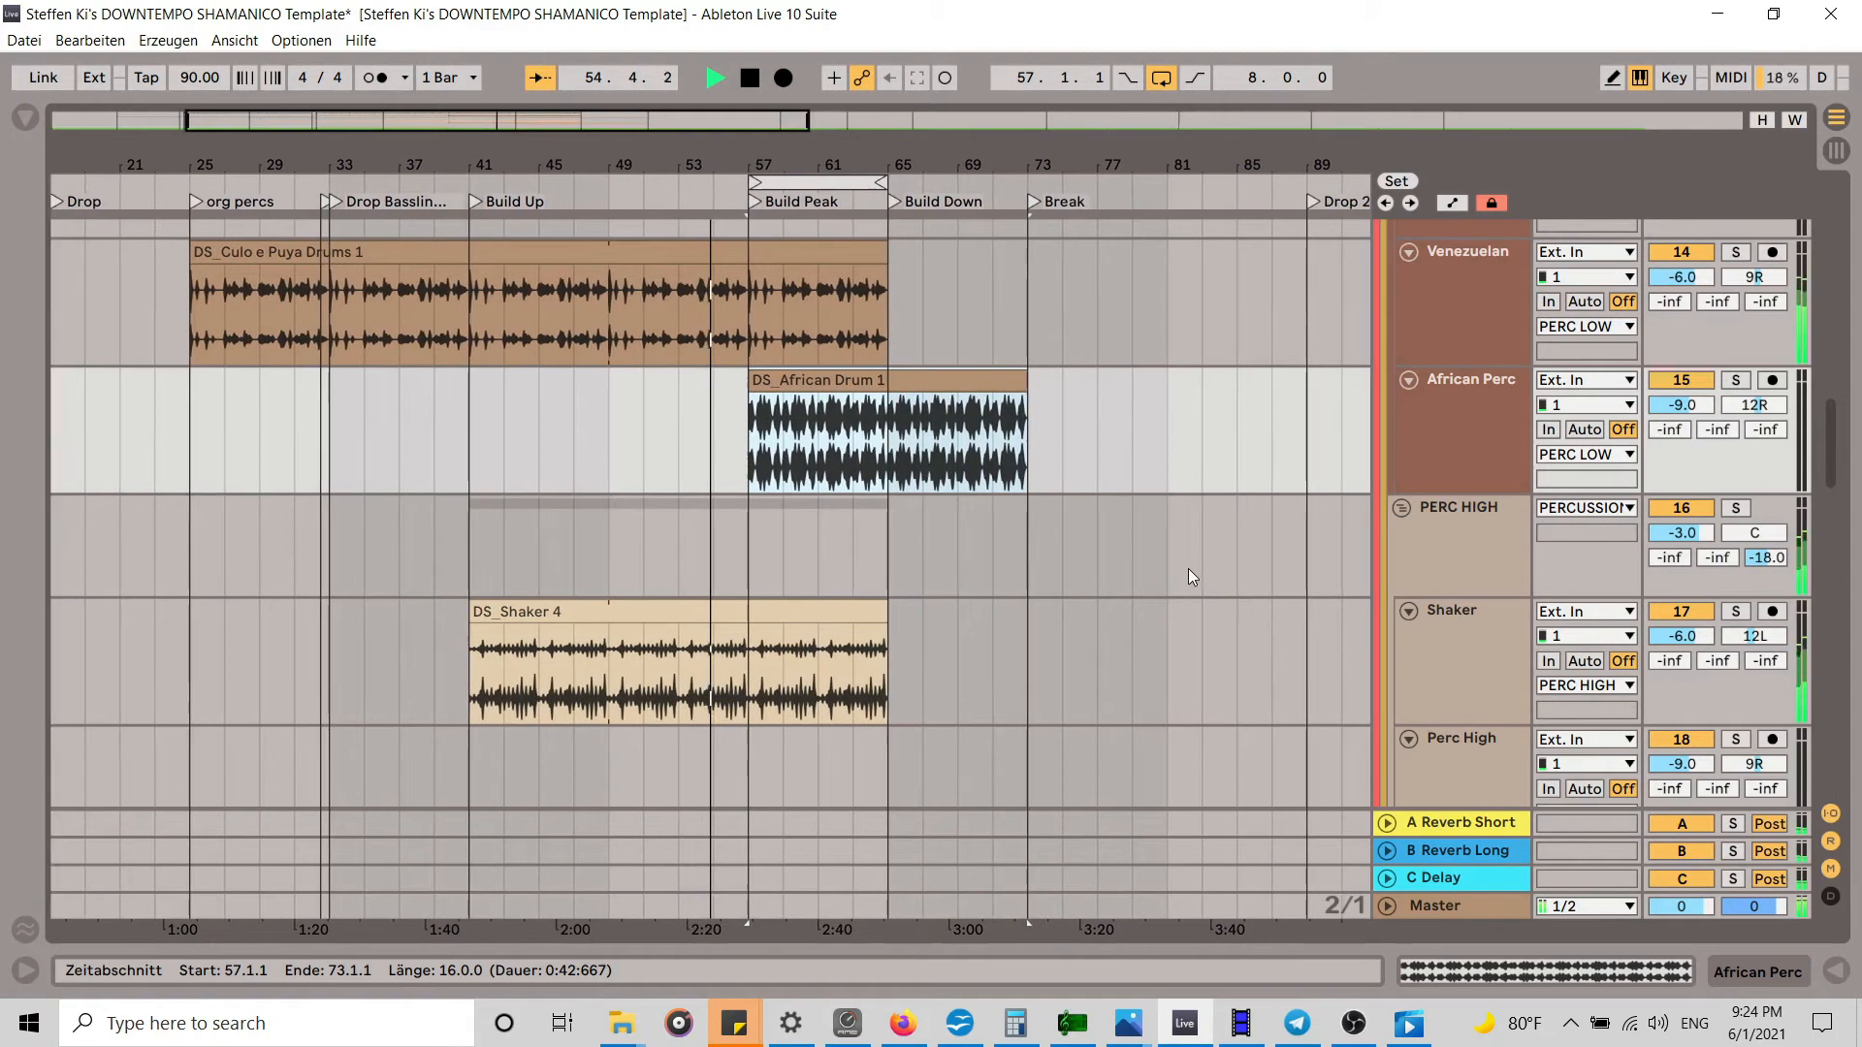
{"action": "scroll", "coordinate": [1189, 579], "scroll_direction": "down", "scroll_amount": 3}
{"action": "scroll", "coordinate": [1168, 556], "scroll_direction": "down", "scroll_amount": 10}
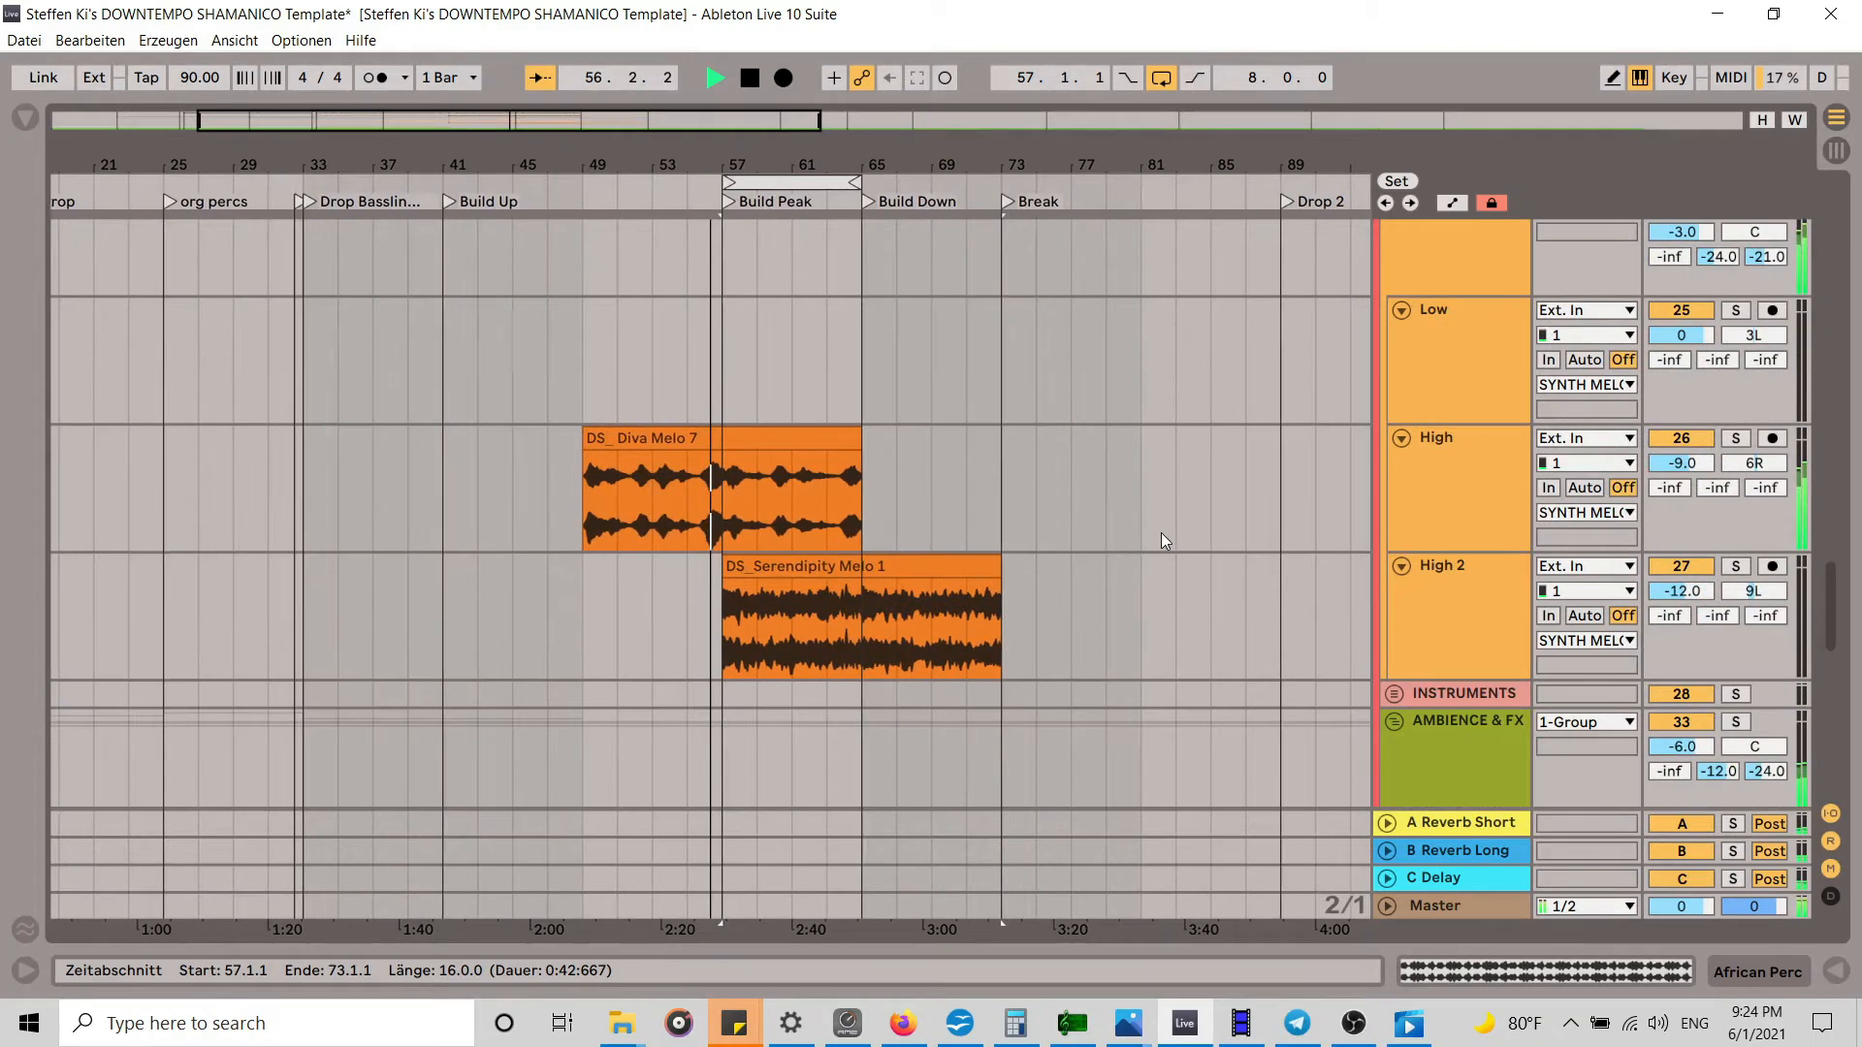
{"action": "scroll", "coordinate": [1165, 542], "scroll_direction": "up", "scroll_amount": 3}
{"action": "scroll", "coordinate": [1164, 540], "scroll_direction": "up", "scroll_amount": 15}
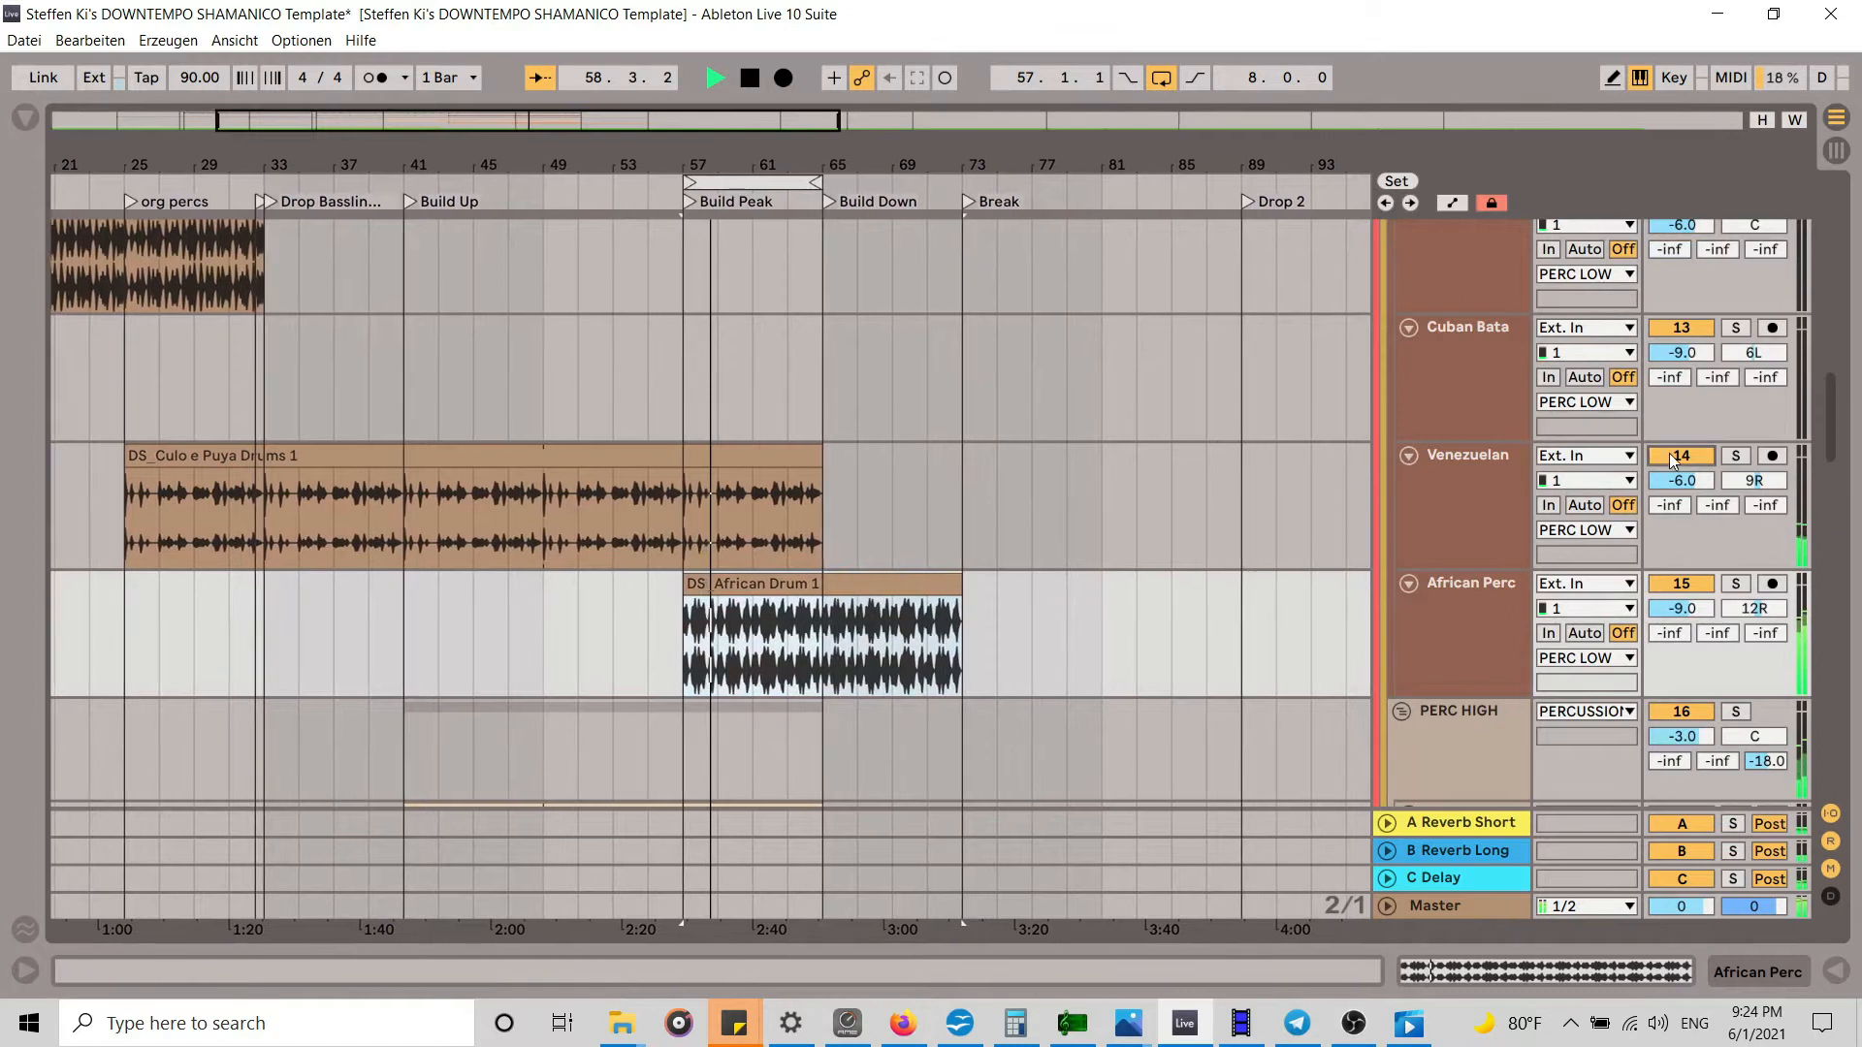
{"action": "left_click", "coordinate": [799, 447]}
{"action": "left_click_drag", "start_coordinate": [812, 454], "coordinate": [676, 453]}
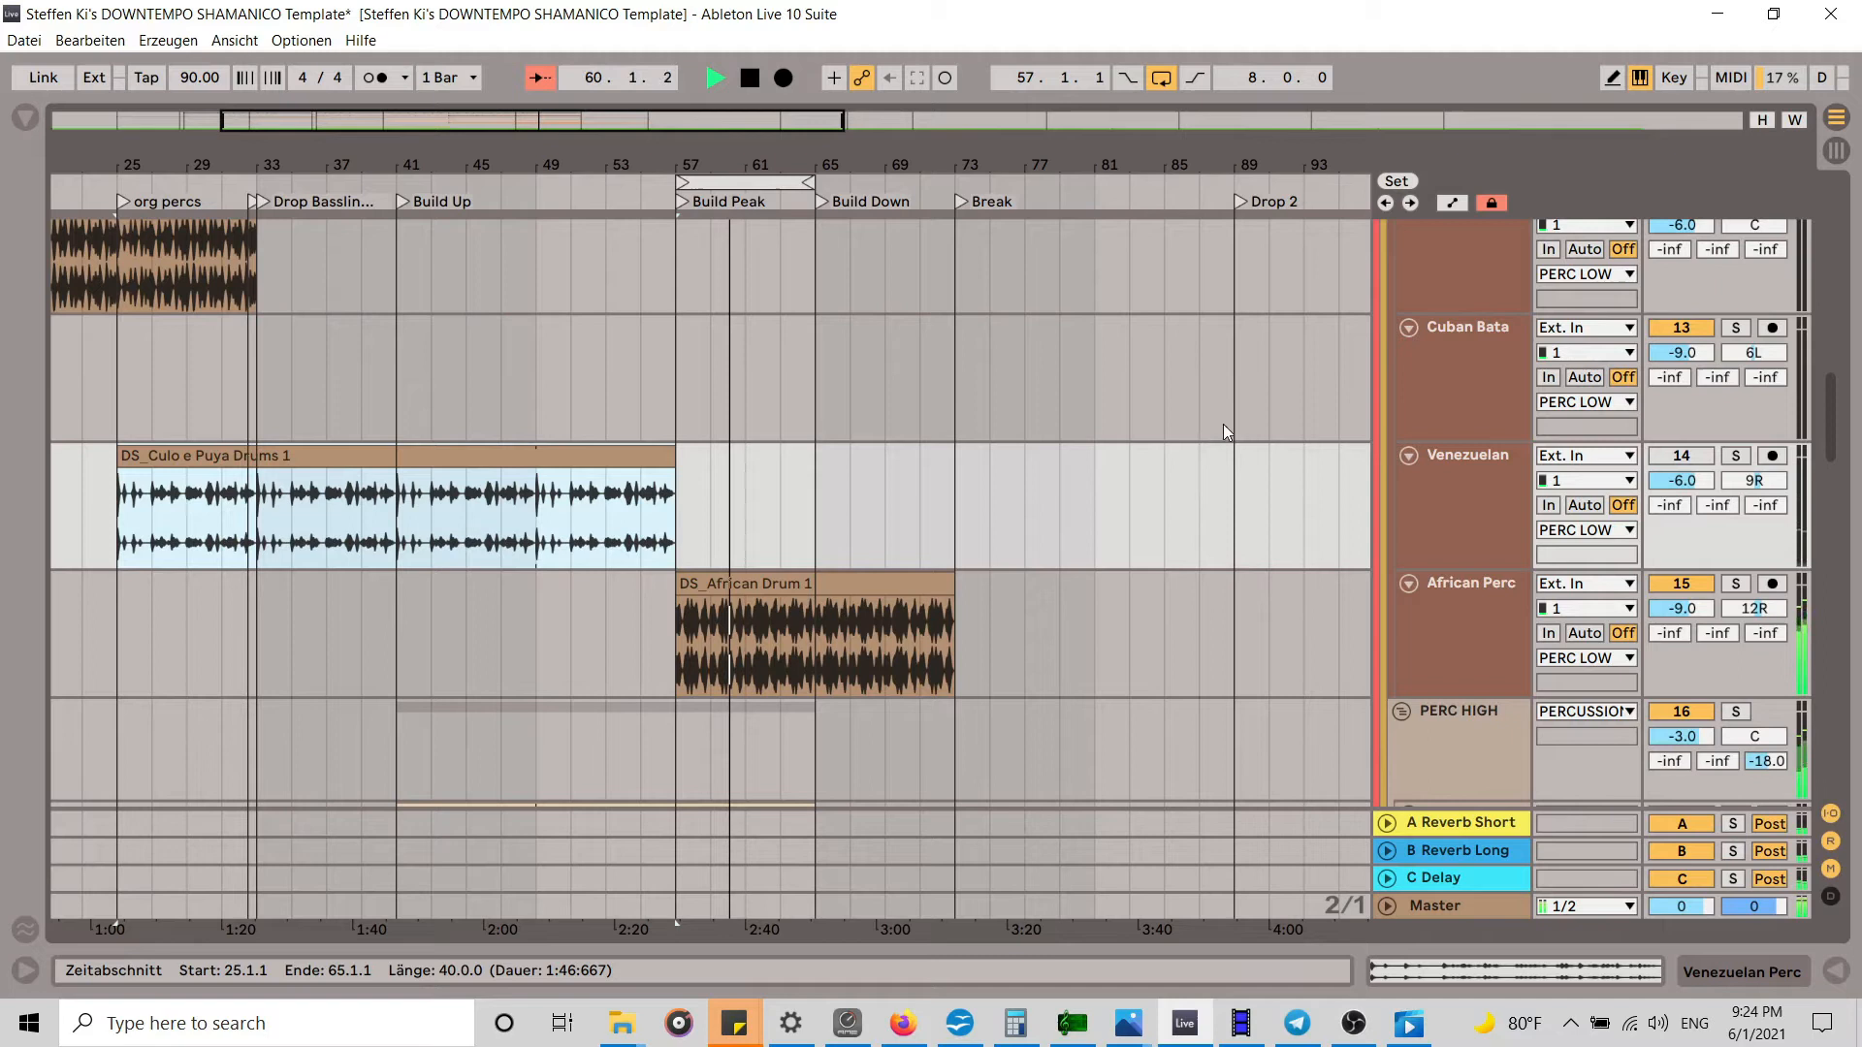
{"action": "left_click", "coordinate": [1681, 456]}
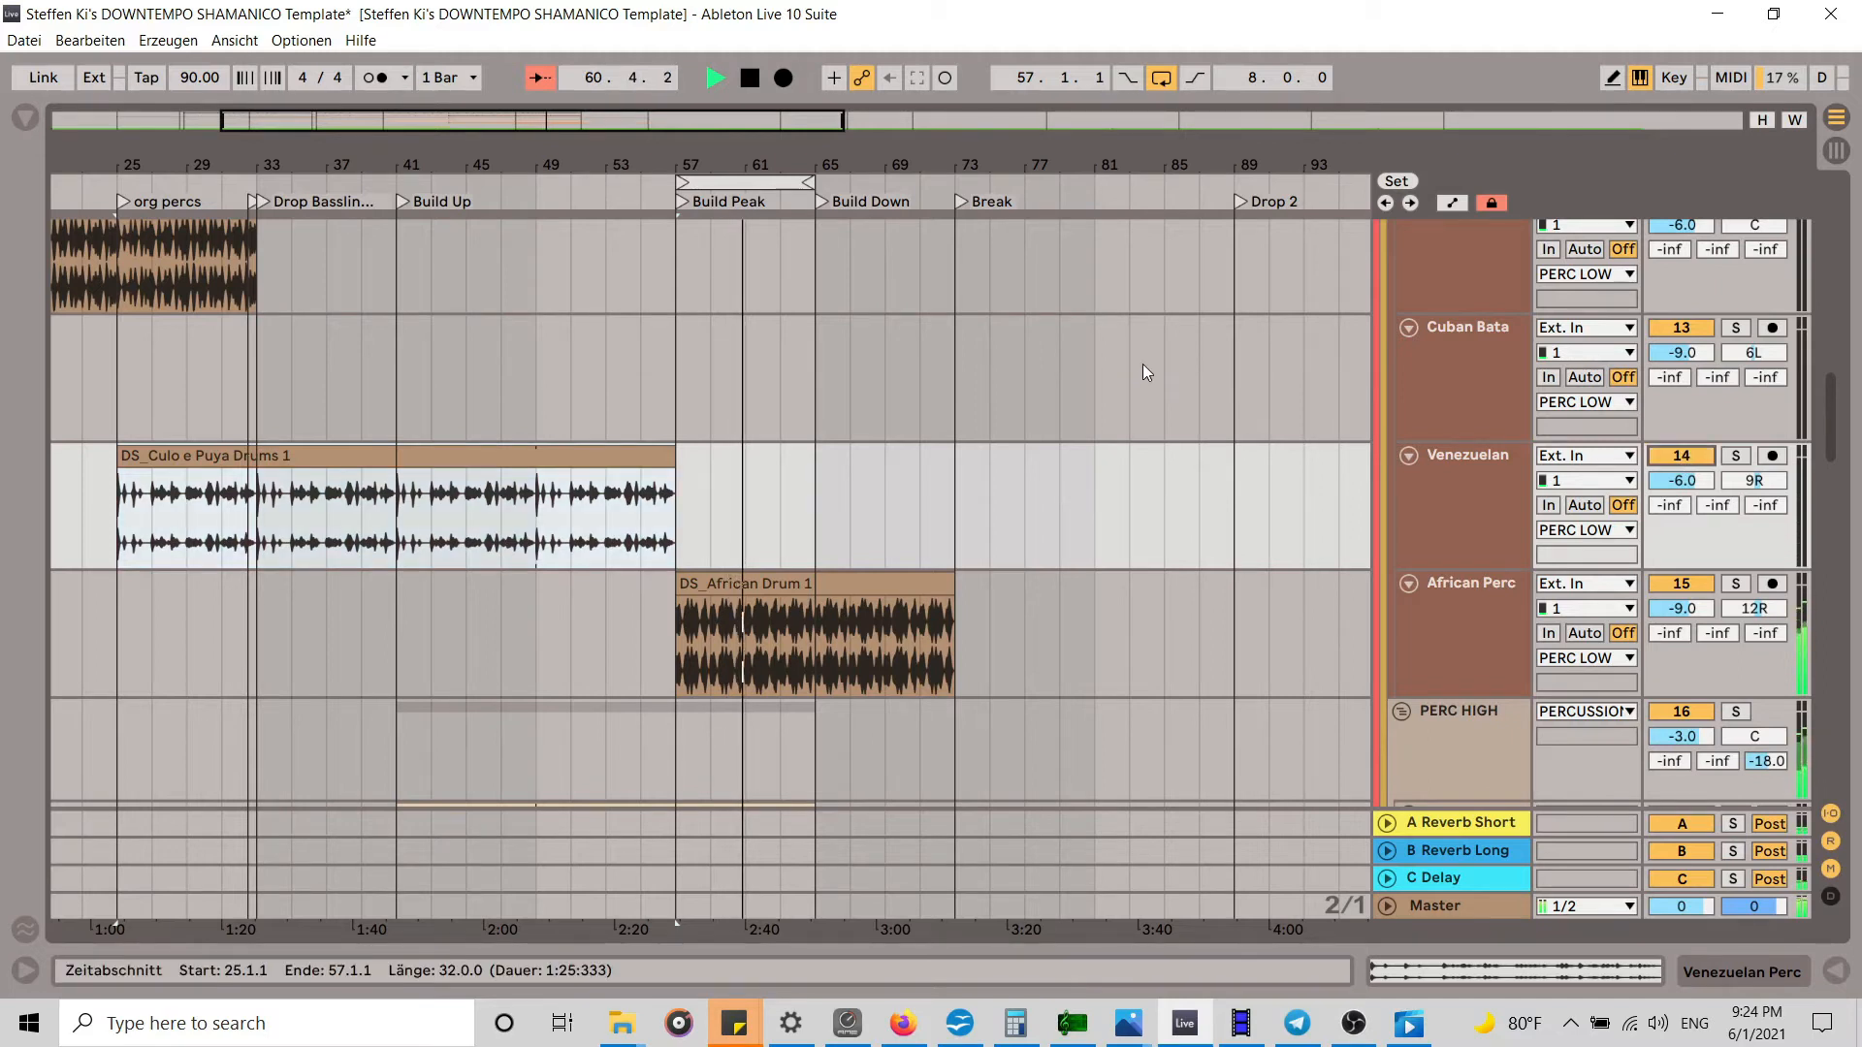
Step: Audition DS_Tonal Percussions, DS_Triangle Percussion 1 and DS_Triangle Percussion 2 in the Perc High track against the Build Peak loop
{"action": "scroll", "coordinate": [1143, 364], "scroll_direction": "down", "scroll_amount": 8}
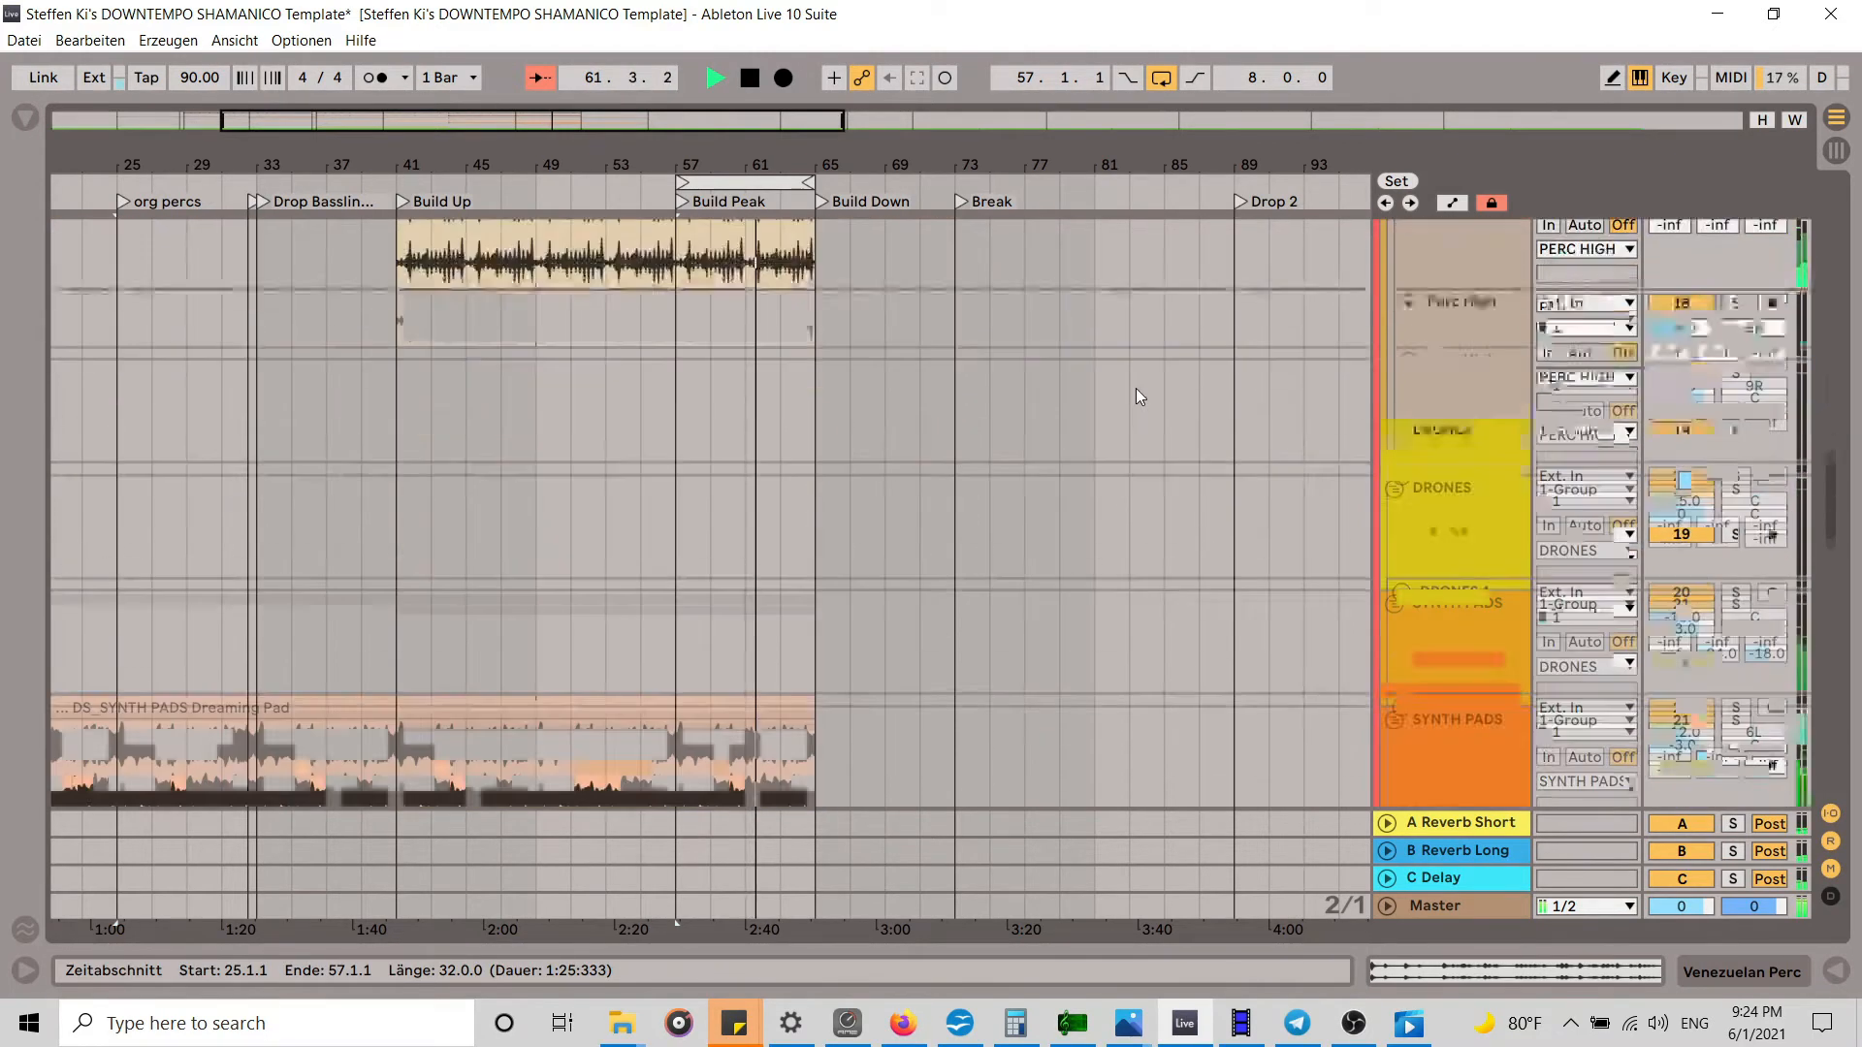
{"action": "scroll", "coordinate": [1137, 388], "scroll_direction": "down", "scroll_amount": 6}
{"action": "scroll", "coordinate": [1137, 388], "scroll_direction": "up", "scroll_amount": 2}
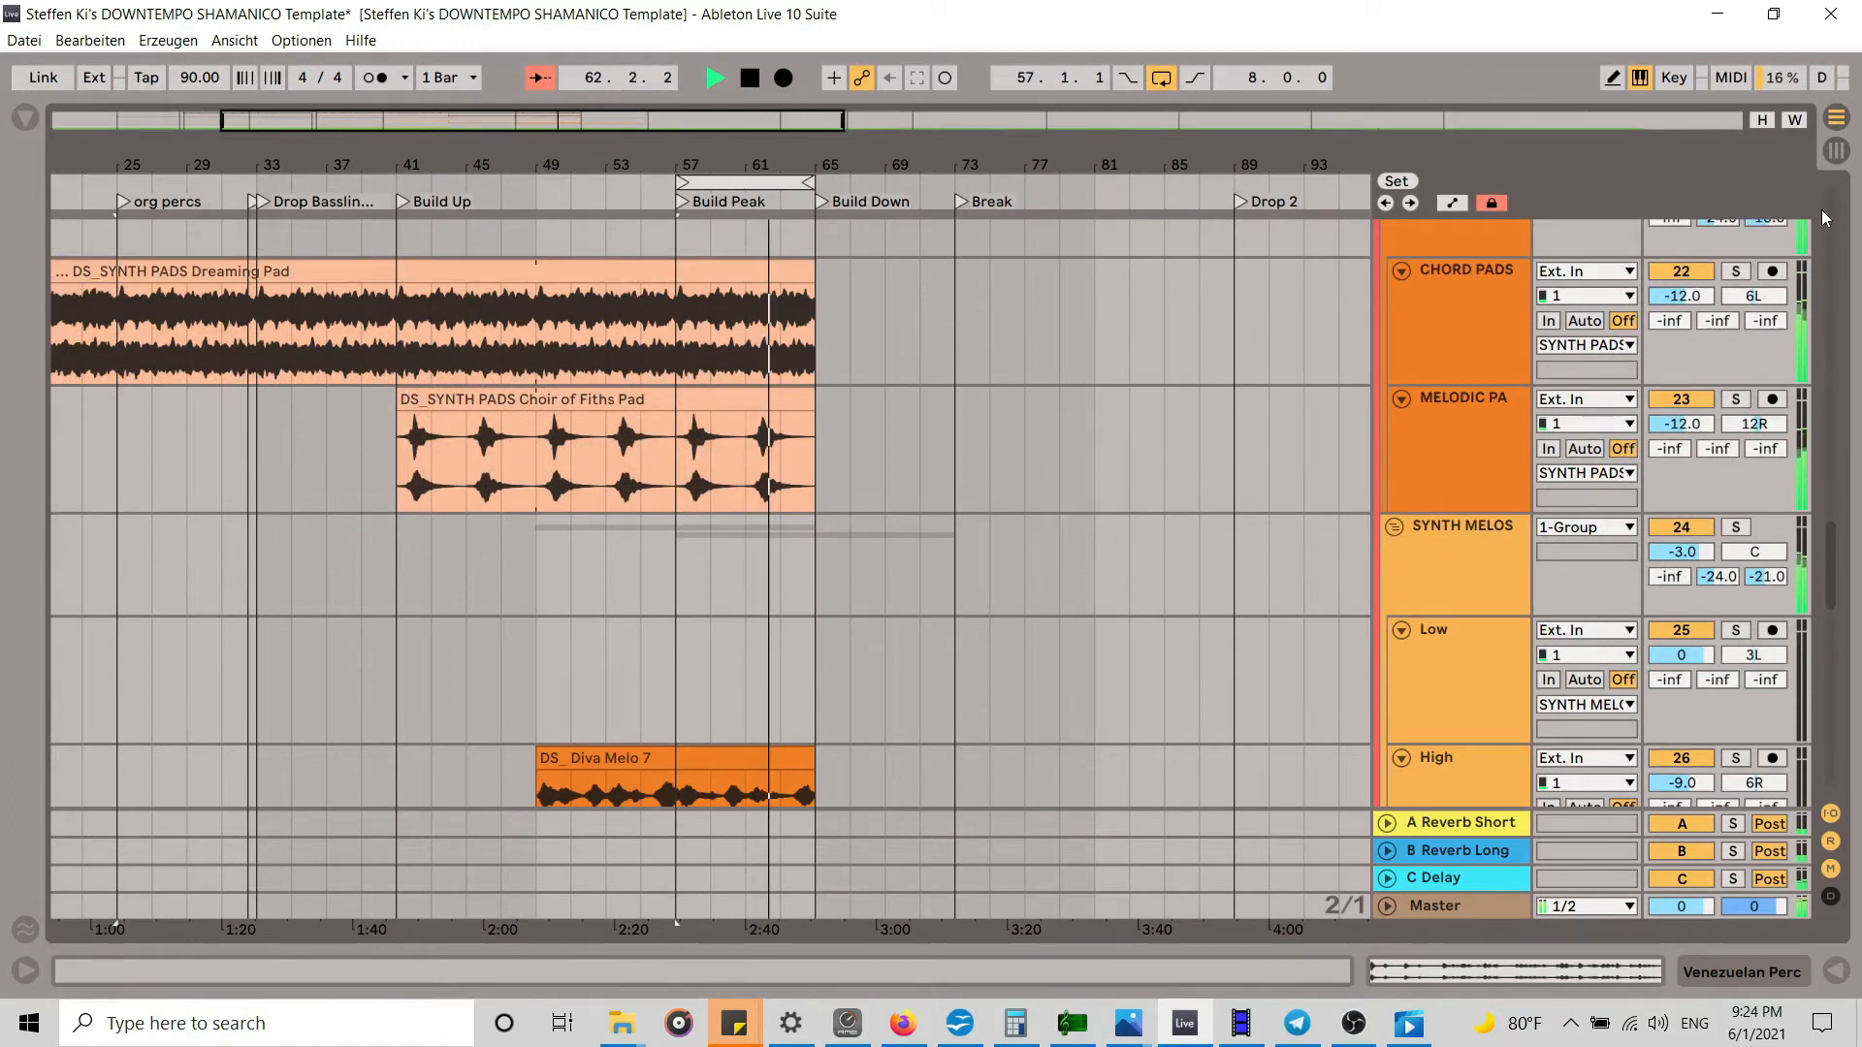
{"action": "left_click", "coordinate": [1837, 151]}
{"action": "left_click_drag", "start_coordinate": [747, 933], "coordinate": [798, 952]}
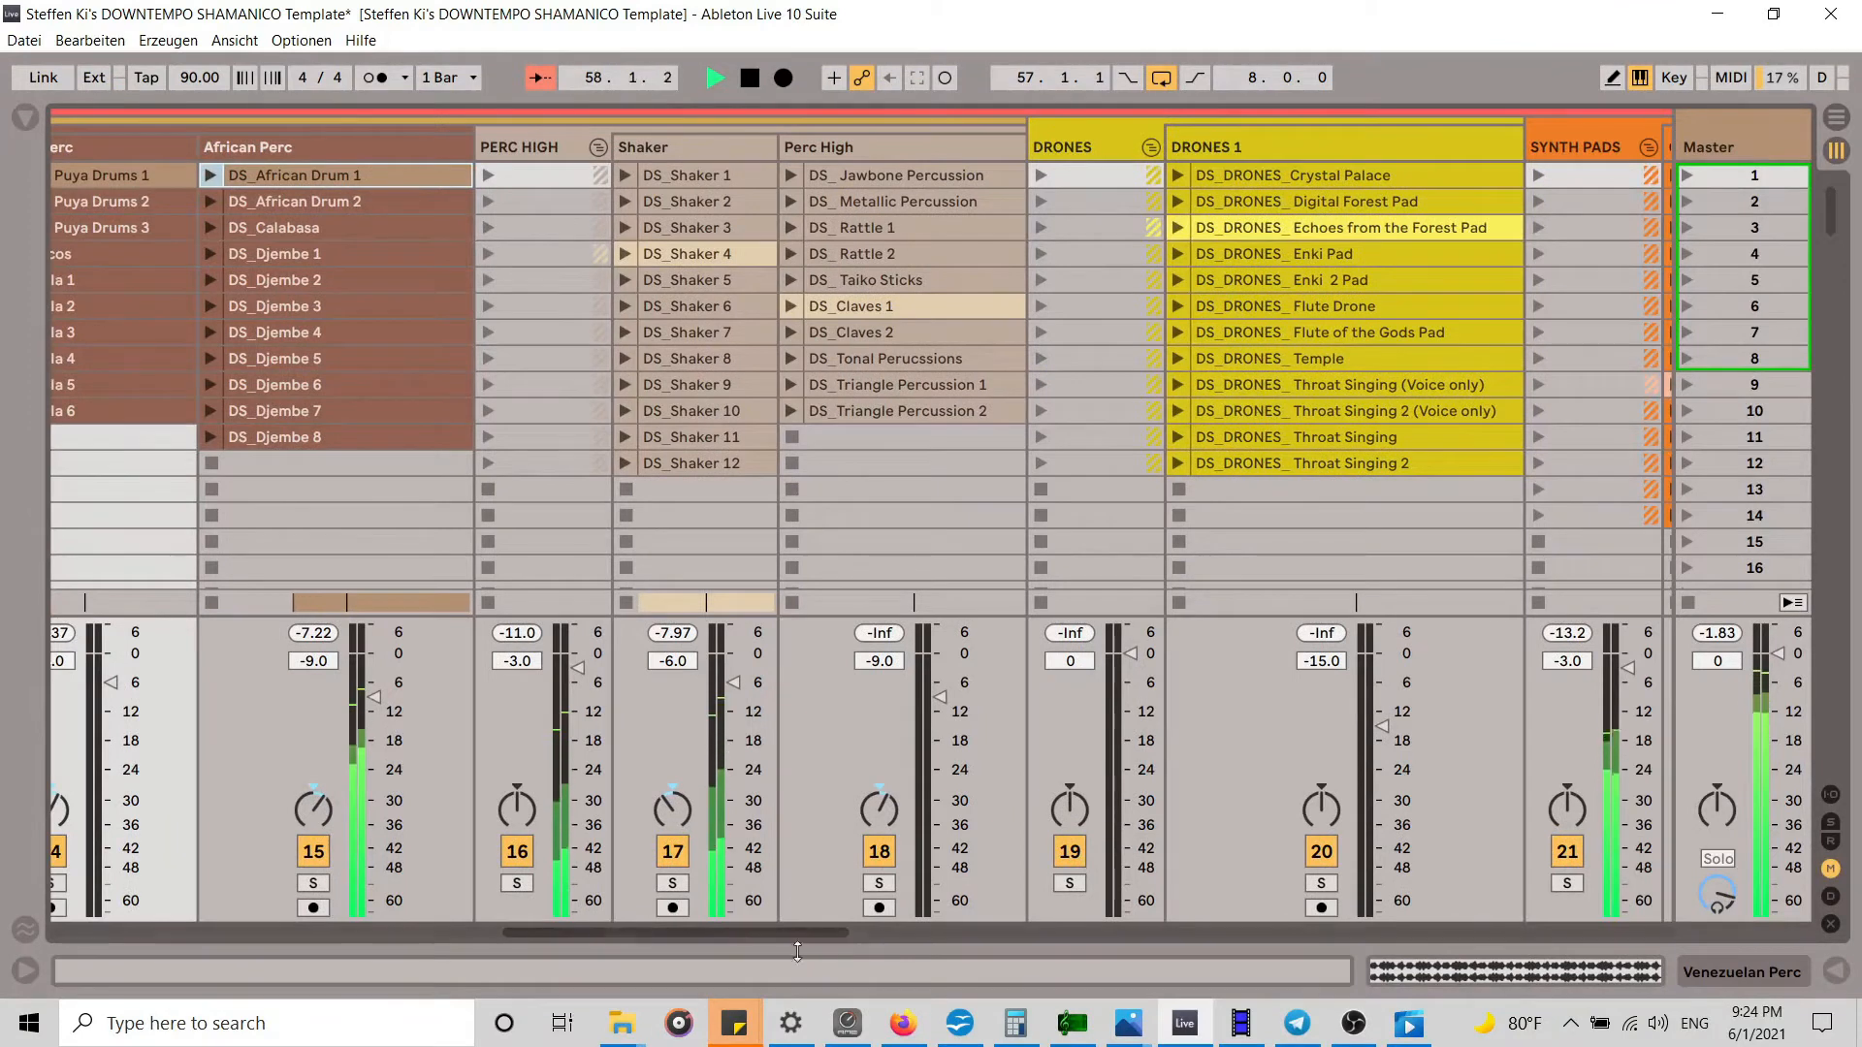
{"action": "left_click", "coordinate": [792, 358]}
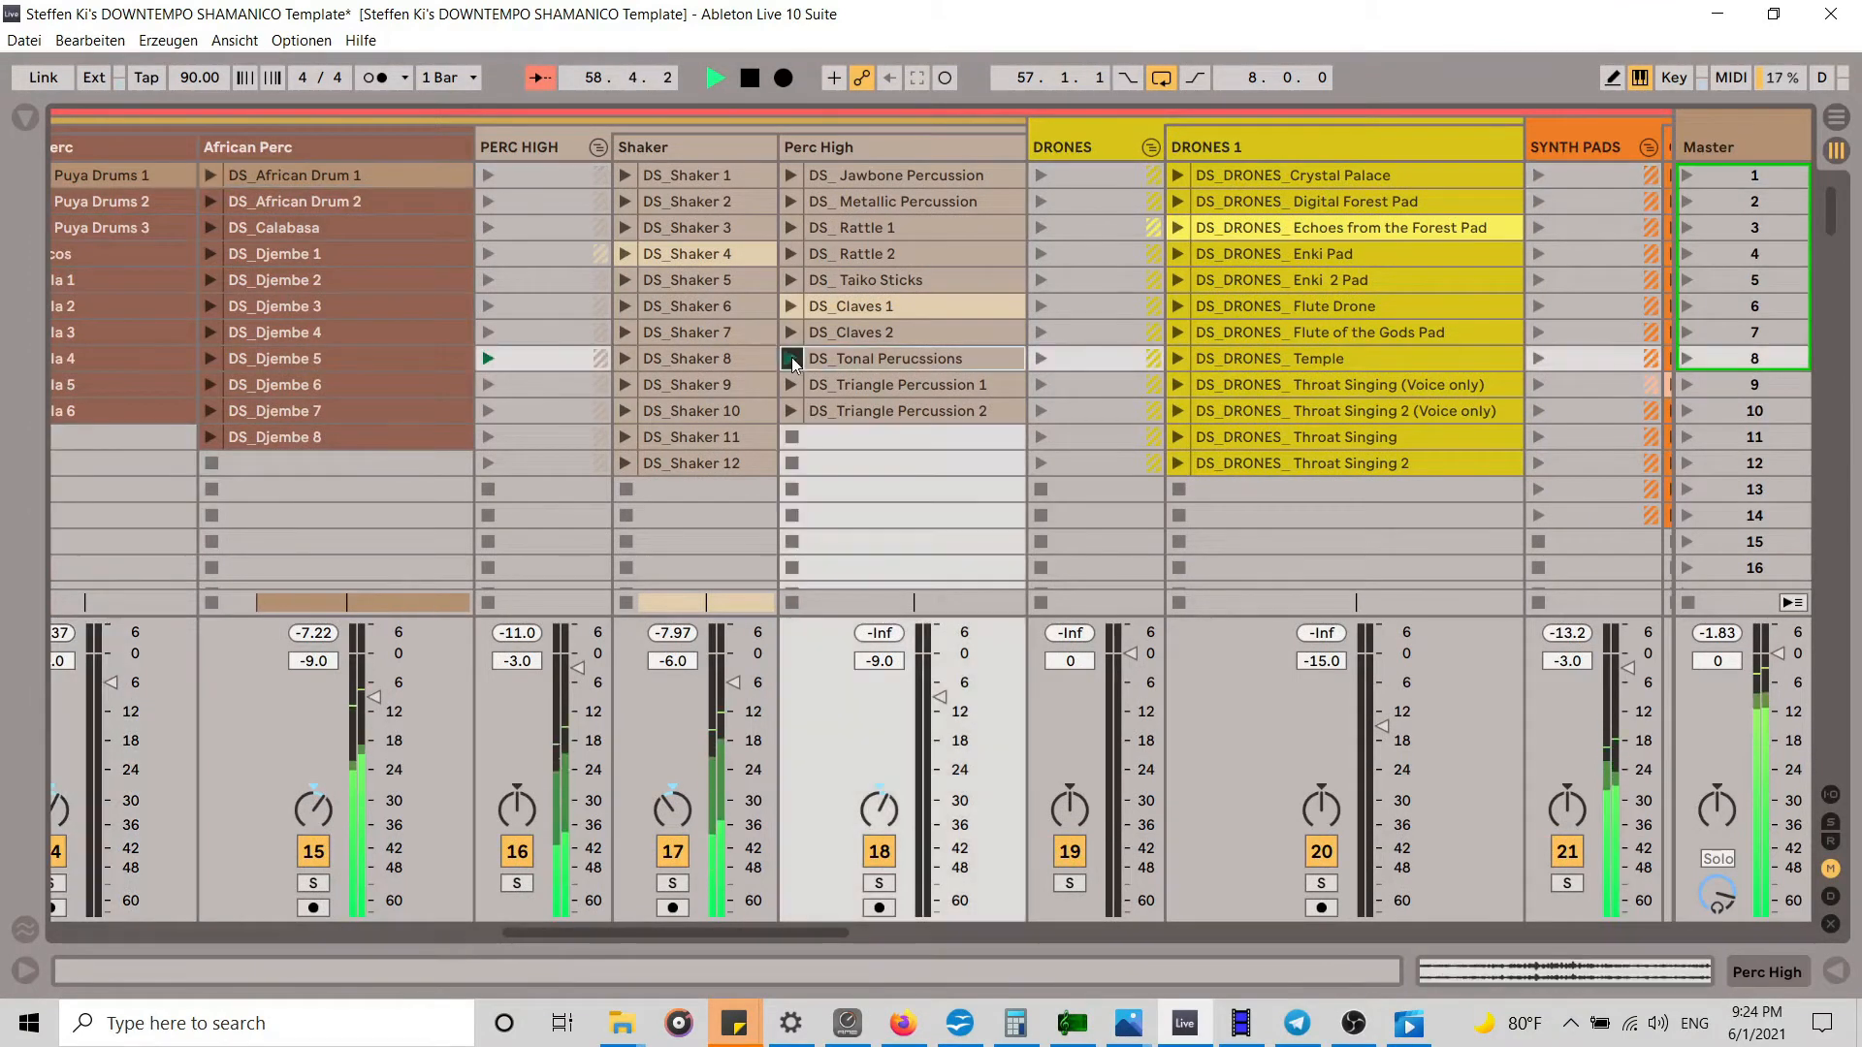
{"action": "left_click", "coordinate": [792, 385]}
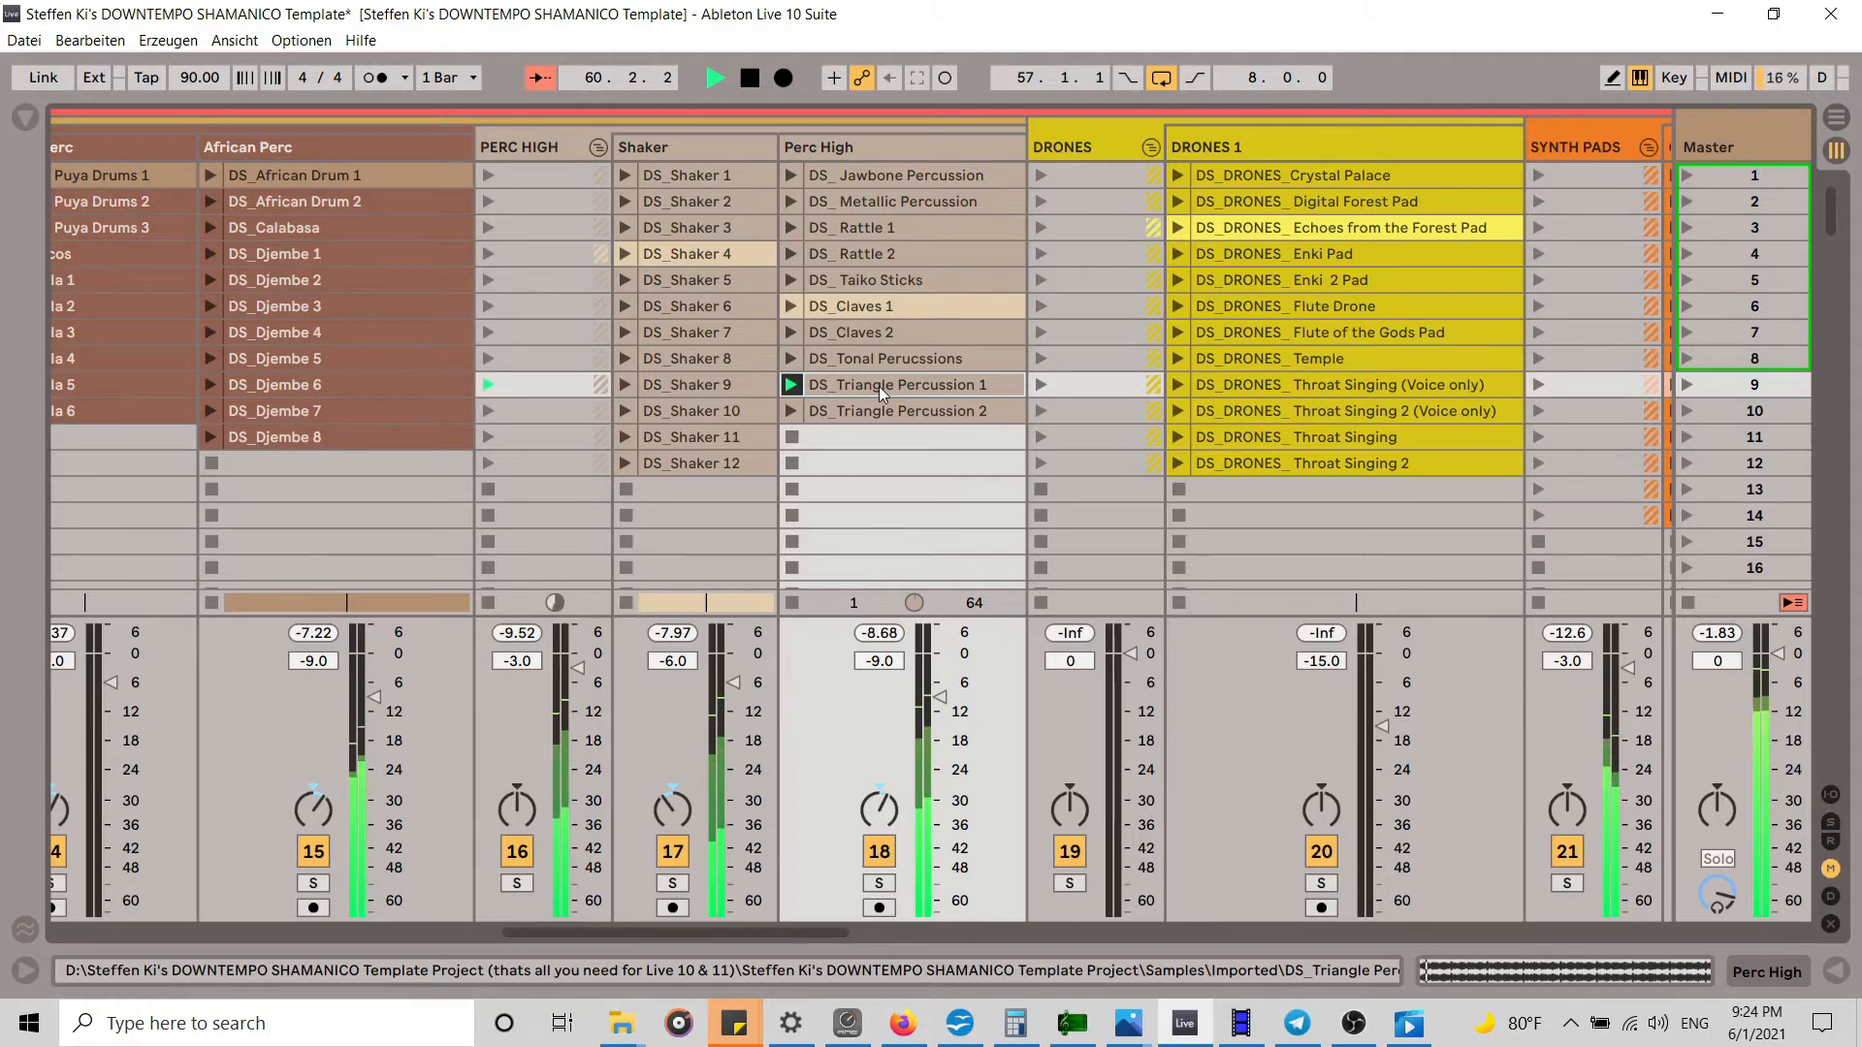
{"action": "left_click", "coordinate": [791, 411]}
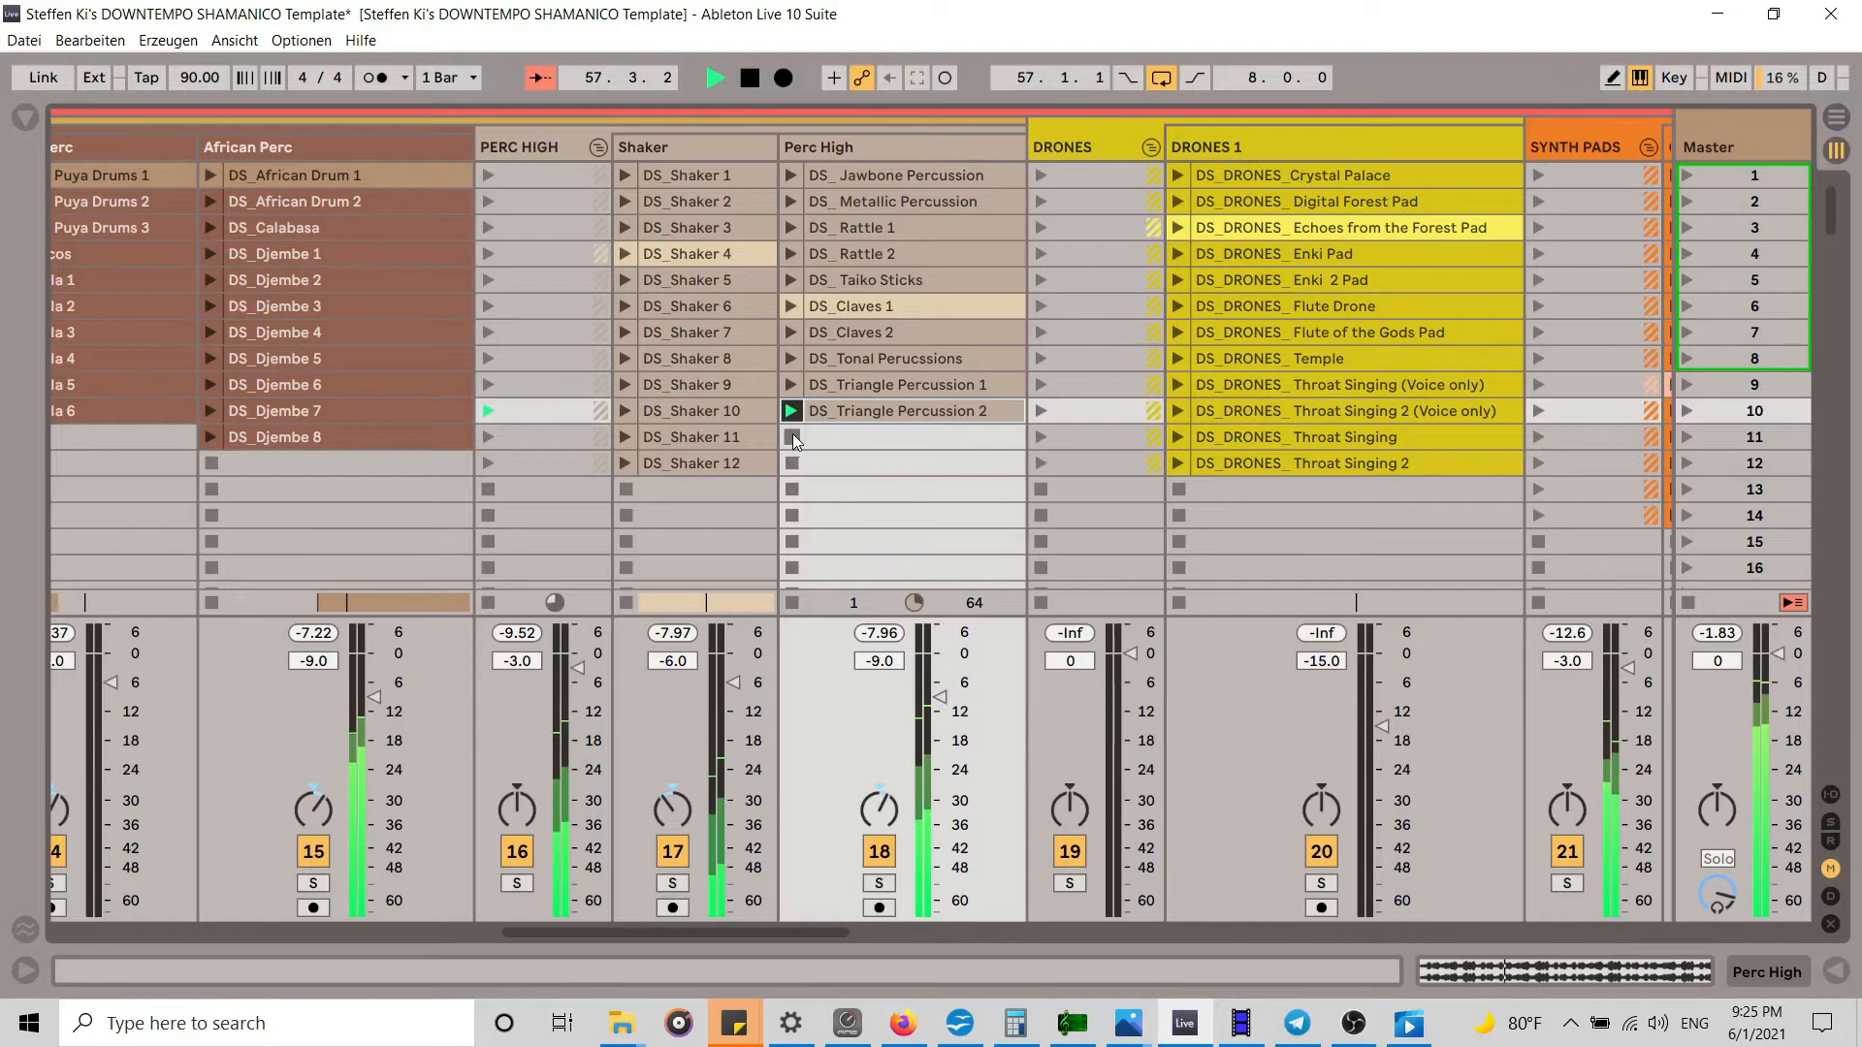
Step: Copy the DS_Triangle Percussion 2 clip, go back to the arrangement and restore arrangement playback
{"action": "right_click", "coordinate": [894, 413]}
{"action": "left_click", "coordinate": [1033, 393]}
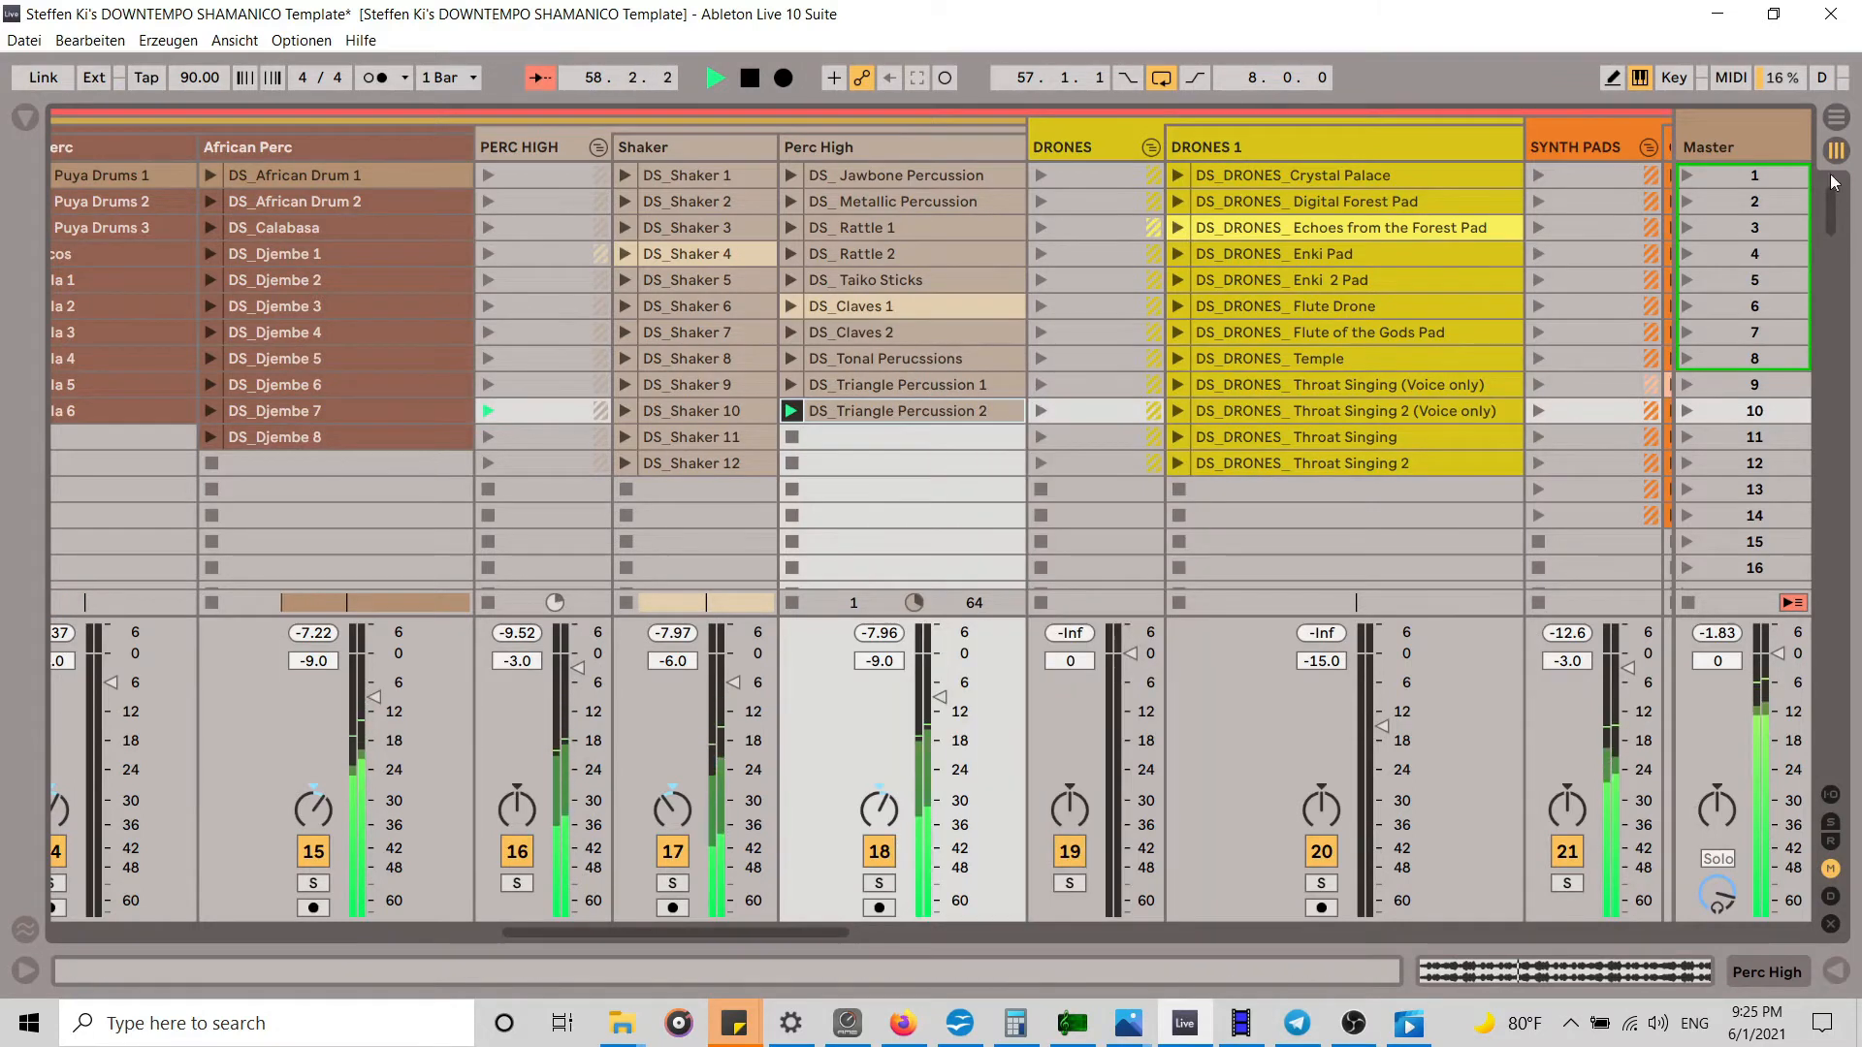
{"action": "left_click", "coordinate": [1840, 126]}
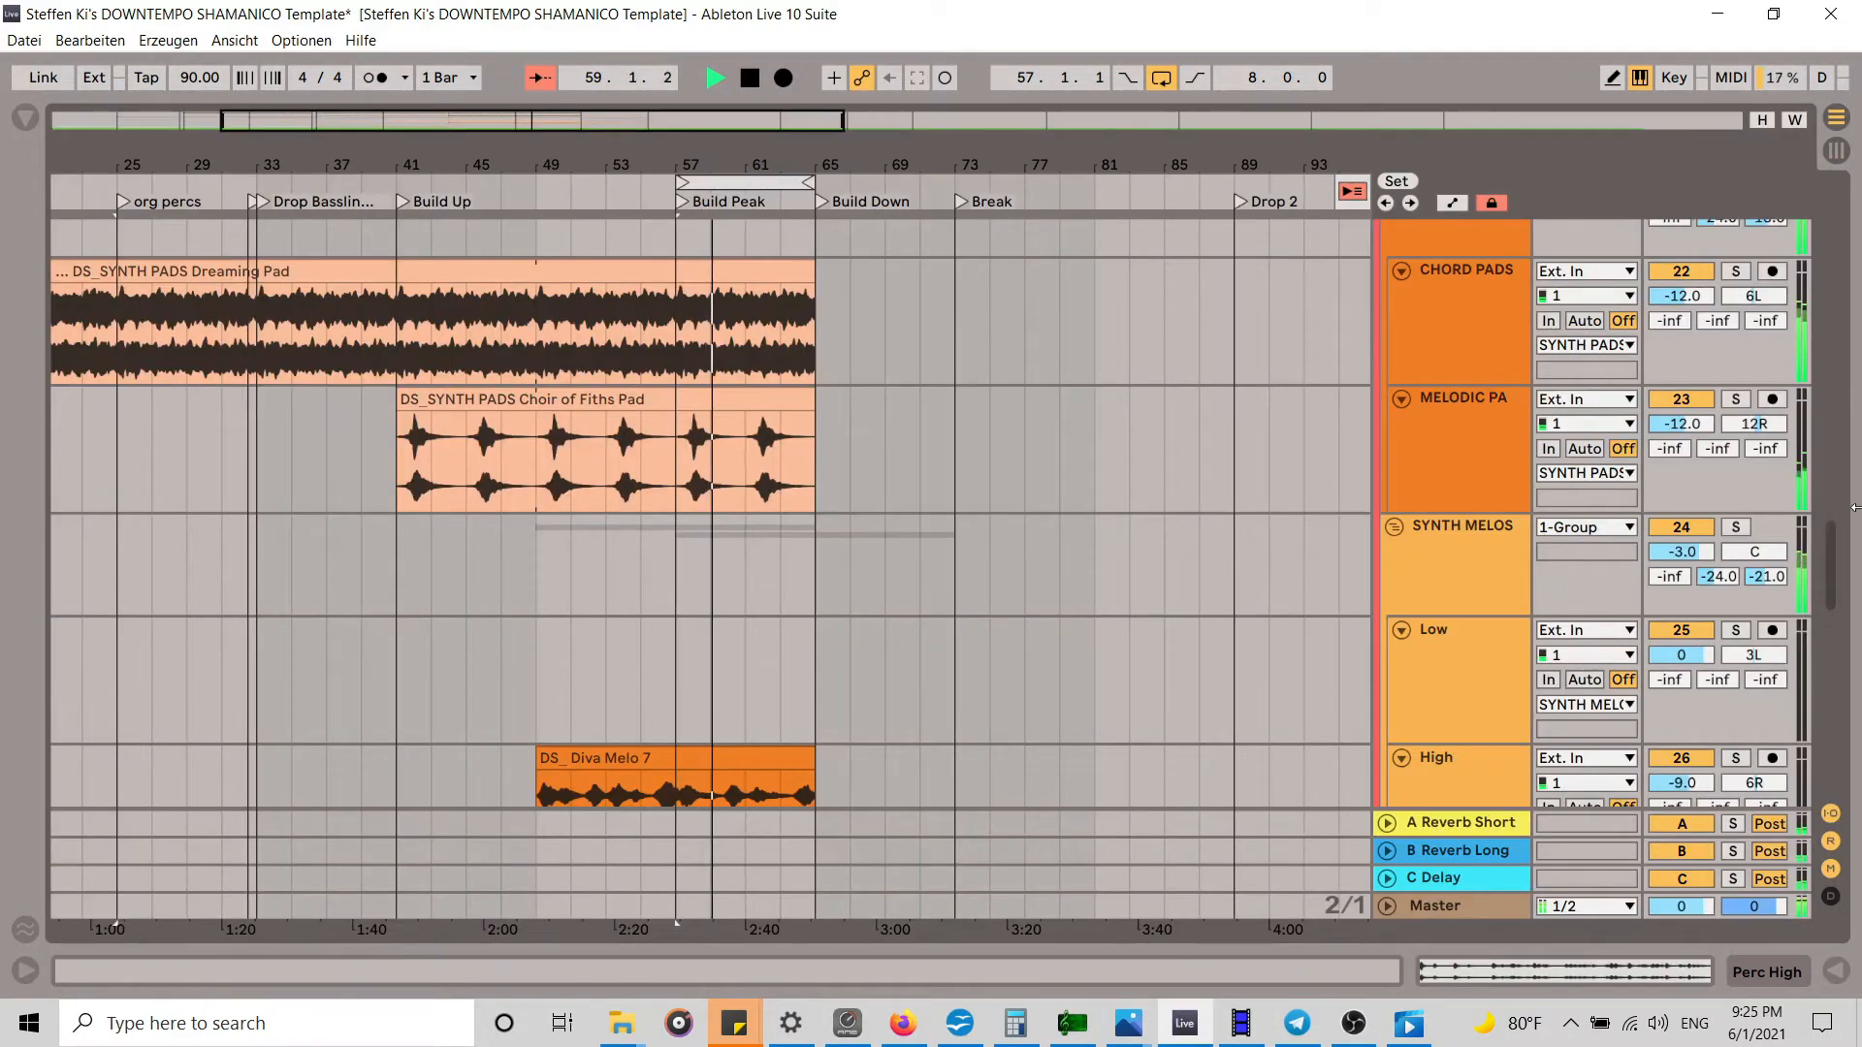
{"action": "mouse_move", "coordinate": [1843, 565]}
{"action": "left_mouse_down"}
{"action": "mouse_move", "coordinate": [1858, 705]}
{"action": "mouse_move", "coordinate": [1848, 569]}
{"action": "left_mouse_up"}
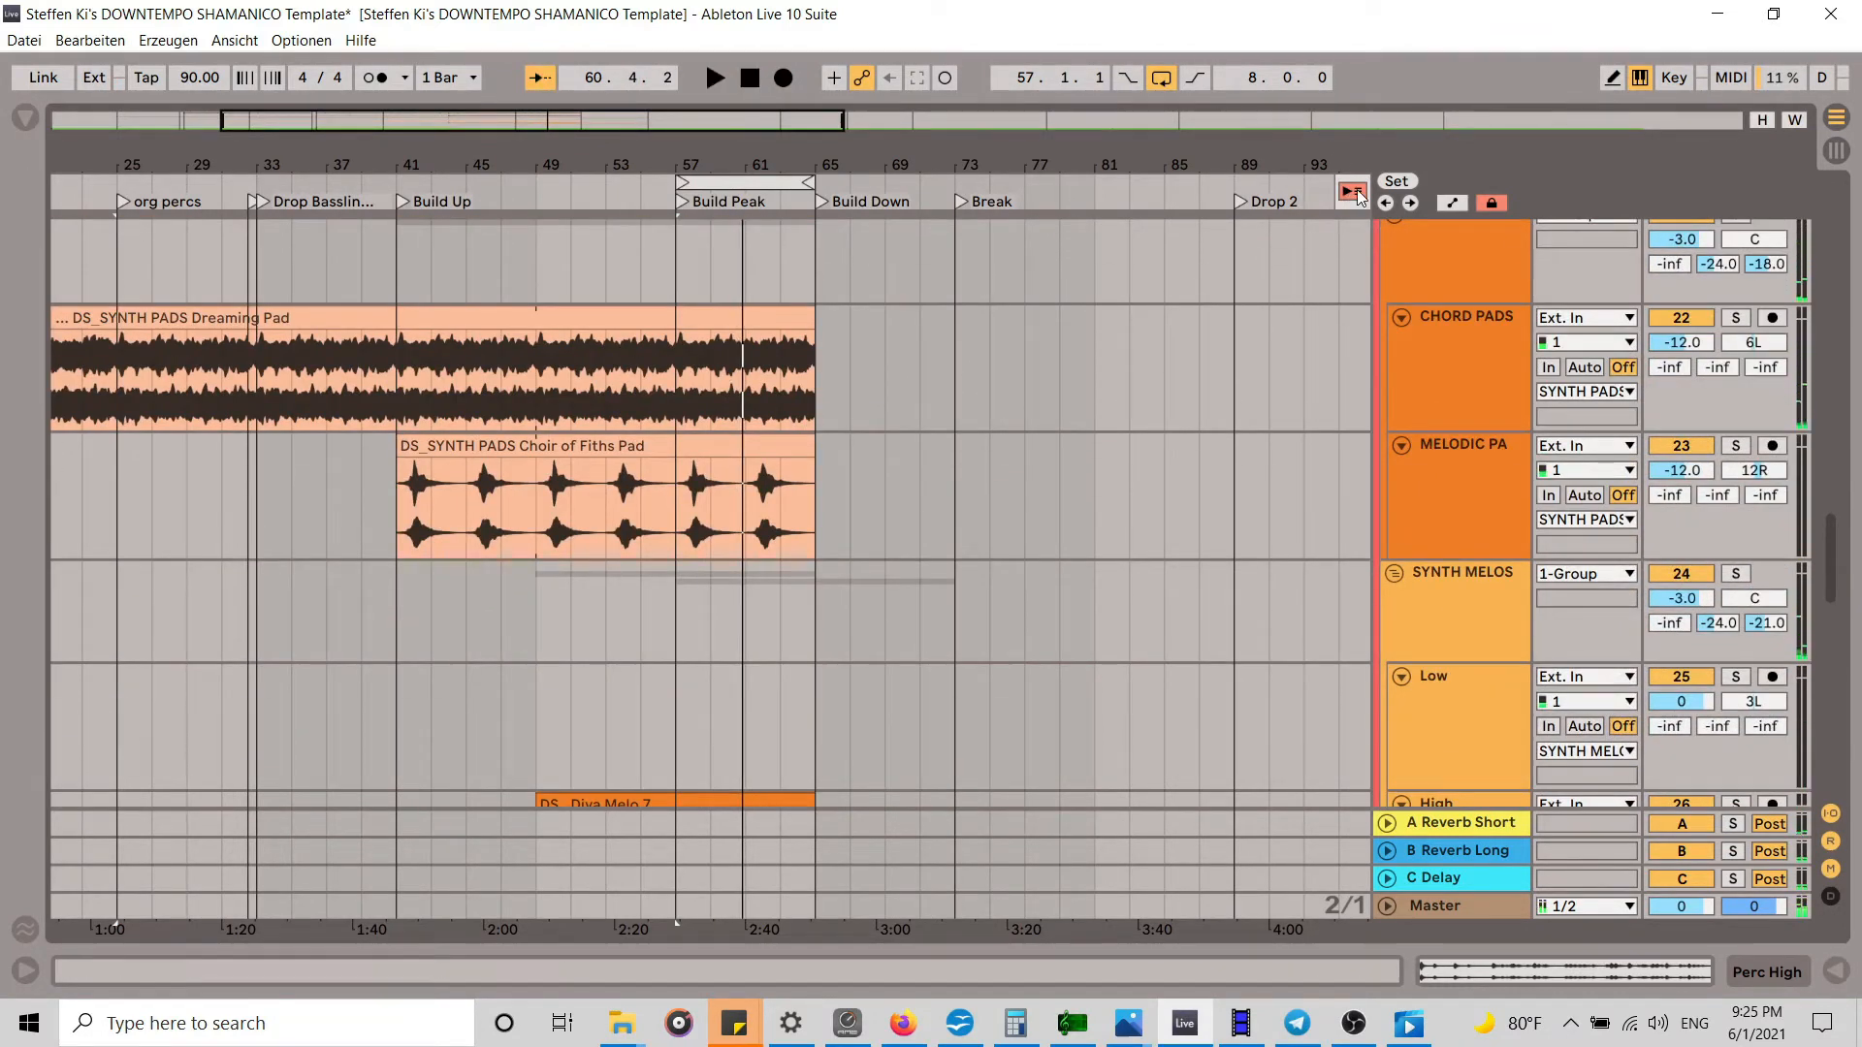
Step: Move the eight-bar loop from Build Peak to the Build Down section, starting at bar 65
{"action": "left_click", "coordinate": [748, 183]}
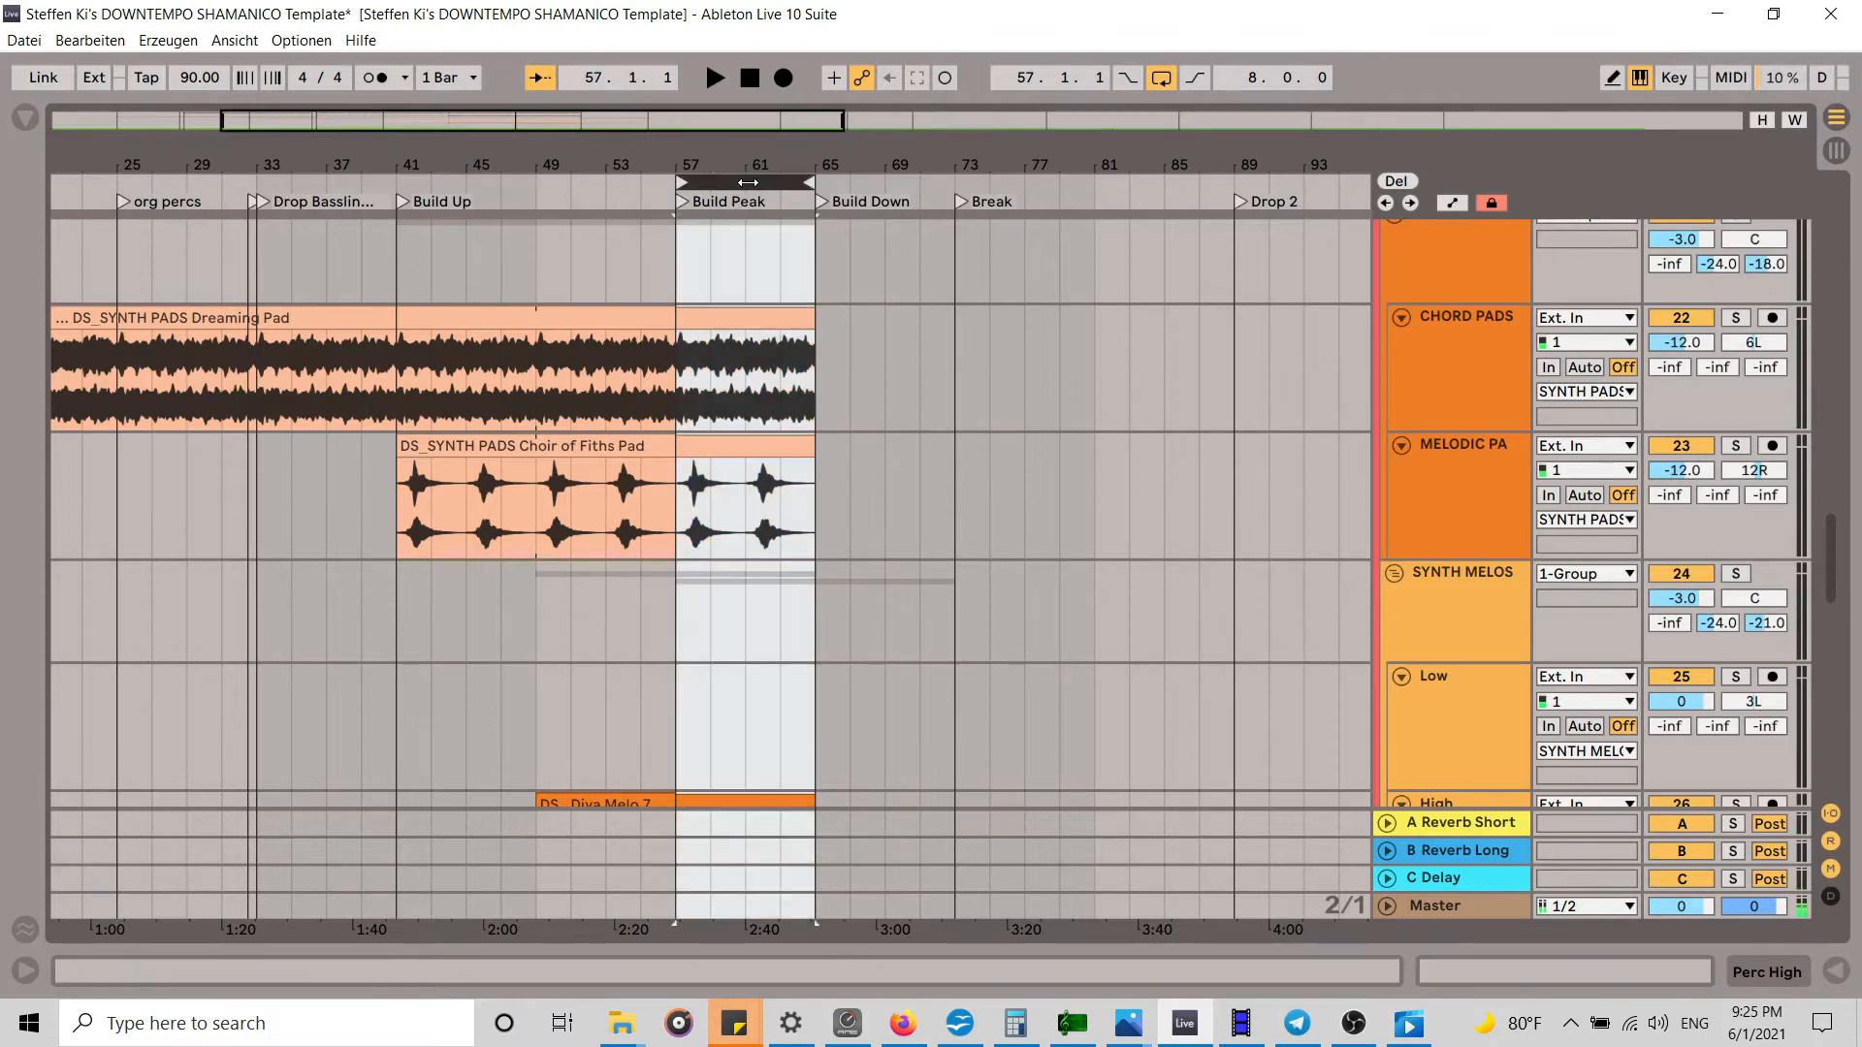
{"action": "scroll", "coordinate": [852, 394], "scroll_direction": "down", "scroll_amount": 3}
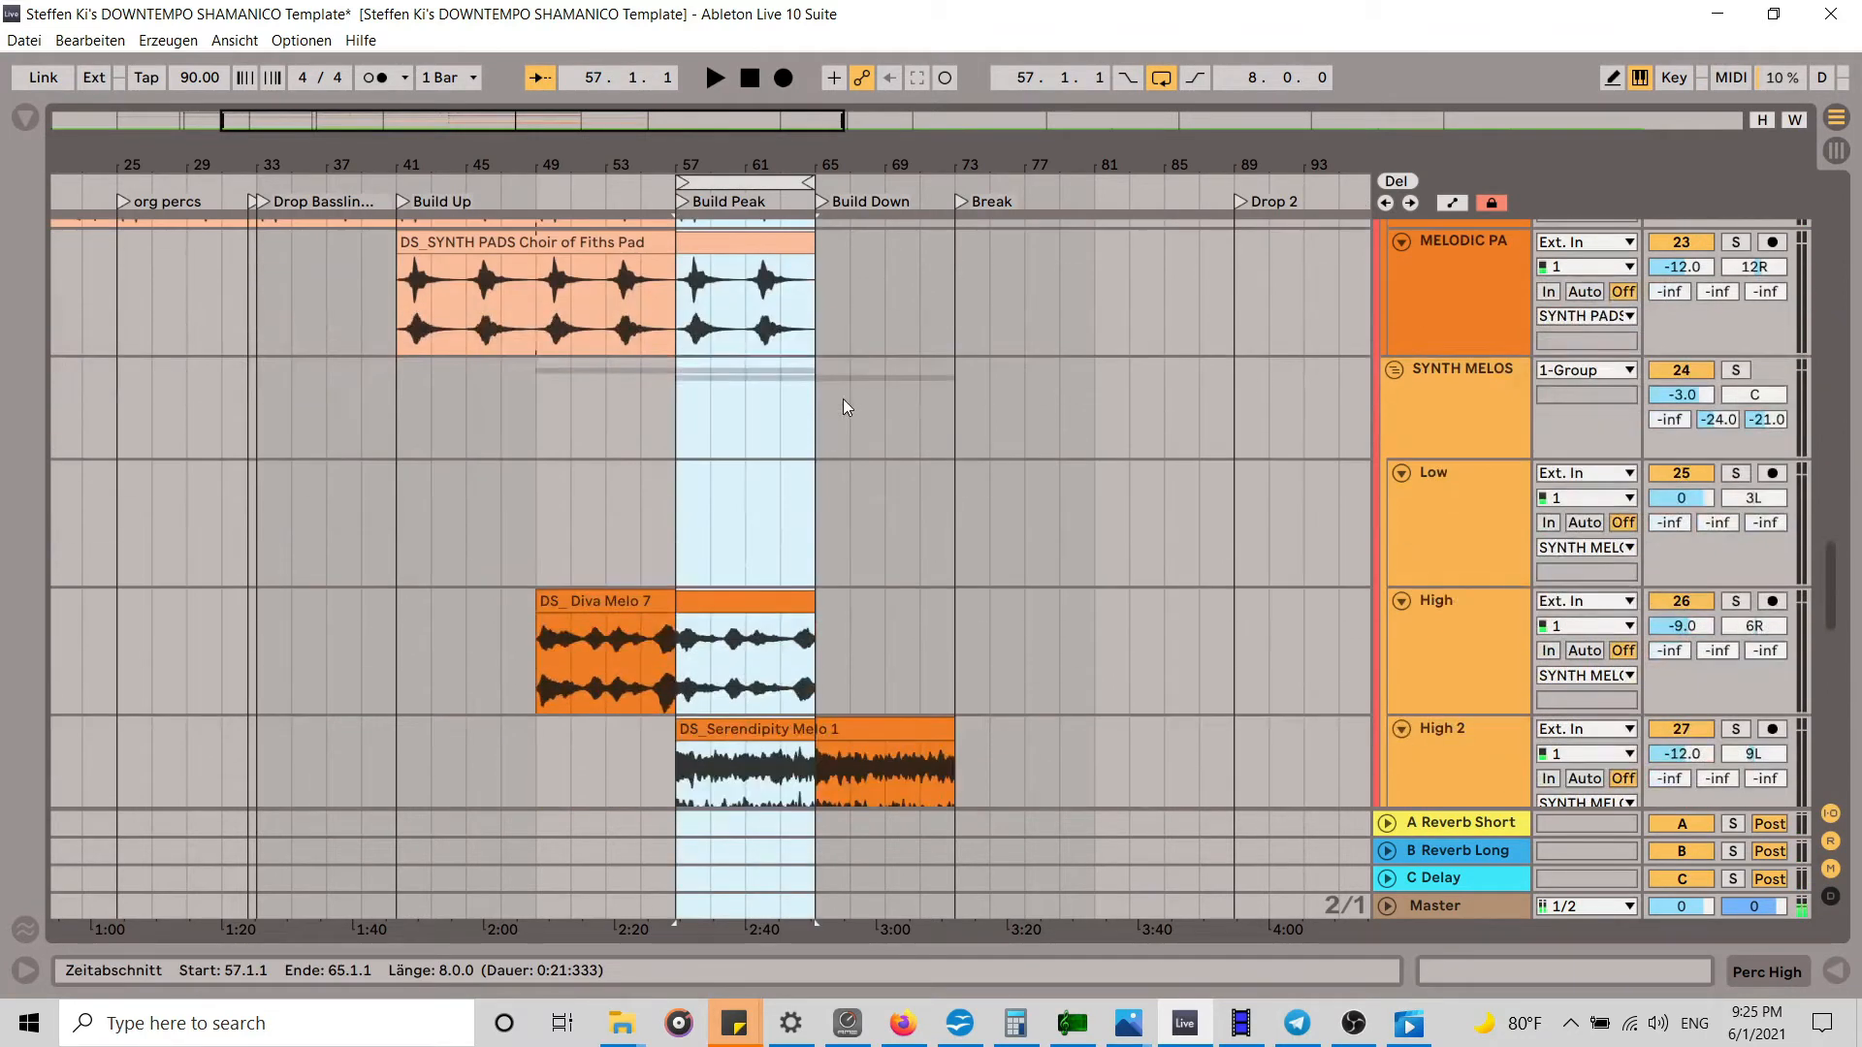
{"action": "left_click_drag", "start_coordinate": [774, 178], "coordinate": [931, 180]}
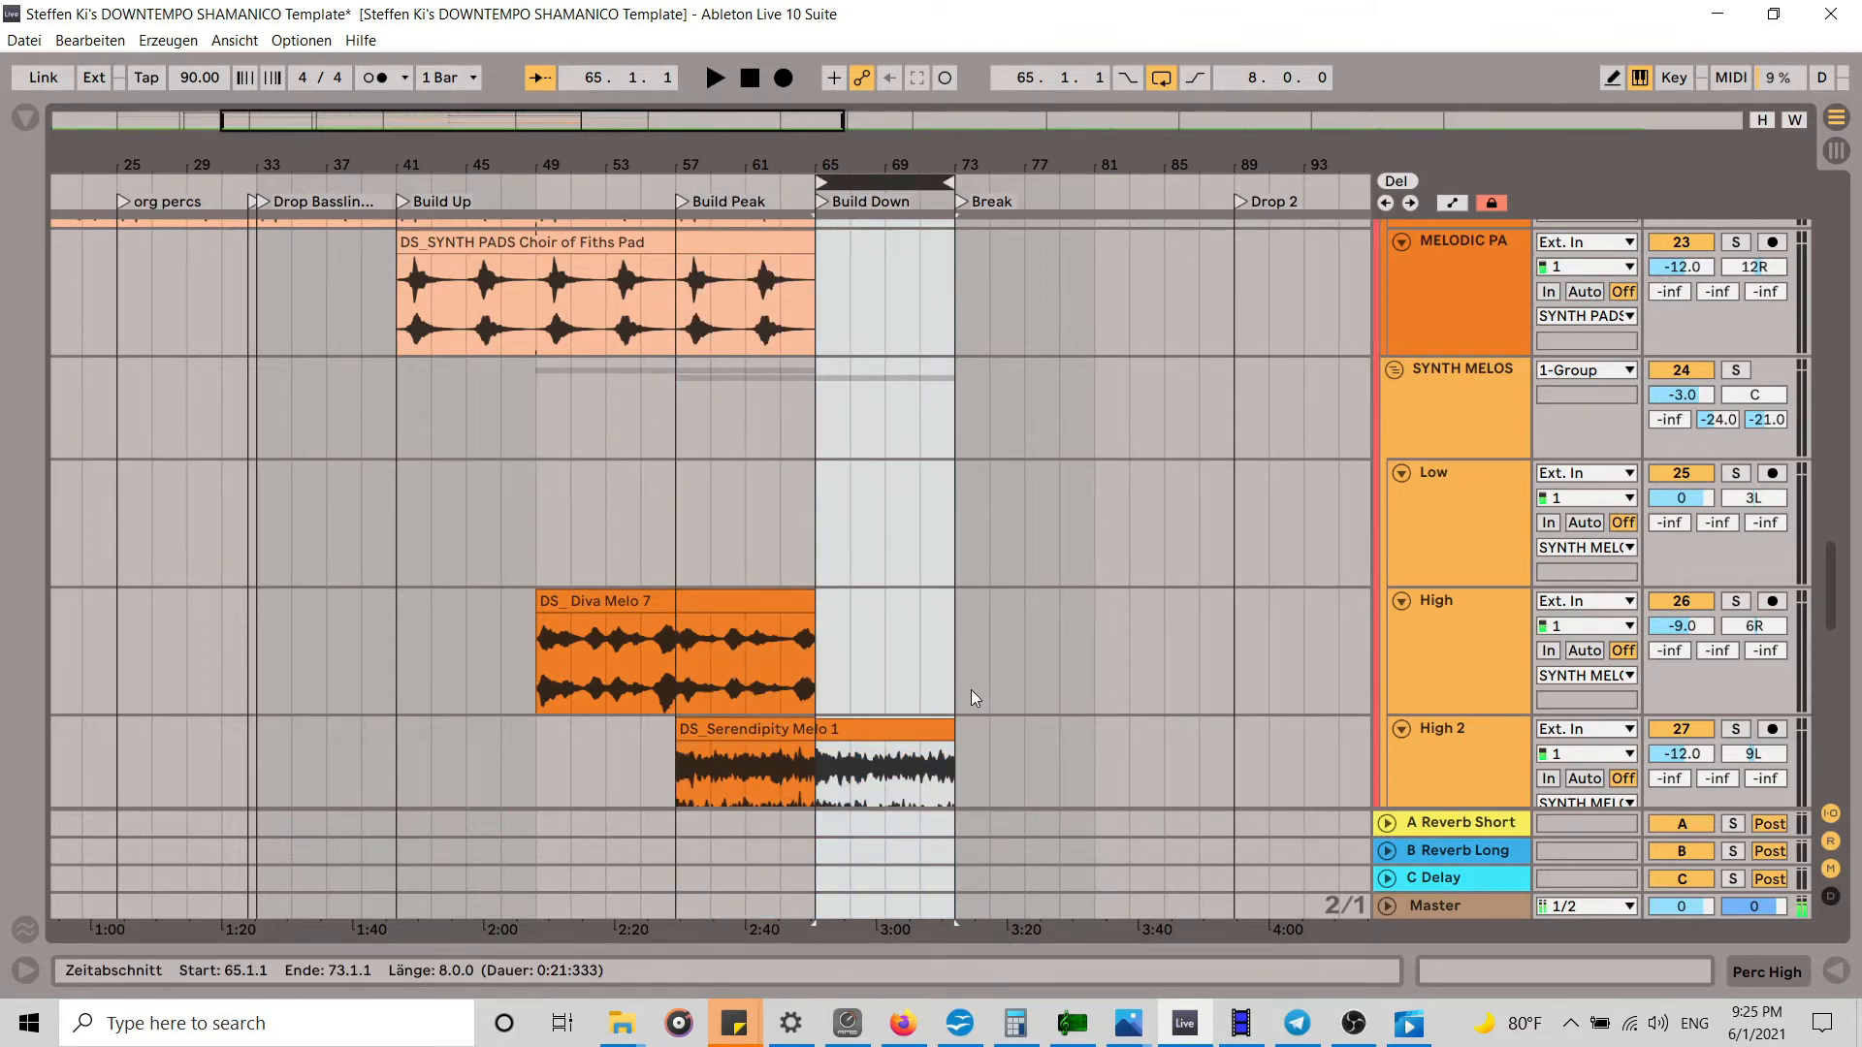
Step: Extend the DS_Diva Melo 7, Dreaming Pad and Choir of Fiths Pad clips through Build Down to bar 73
{"action": "scroll", "coordinate": [968, 688], "scroll_direction": "down", "scroll_amount": 1}
{"action": "left_click_drag", "start_coordinate": [813, 514], "coordinate": [955, 499]}
{"action": "scroll", "coordinate": [867, 669], "scroll_direction": "down", "scroll_amount": 4}
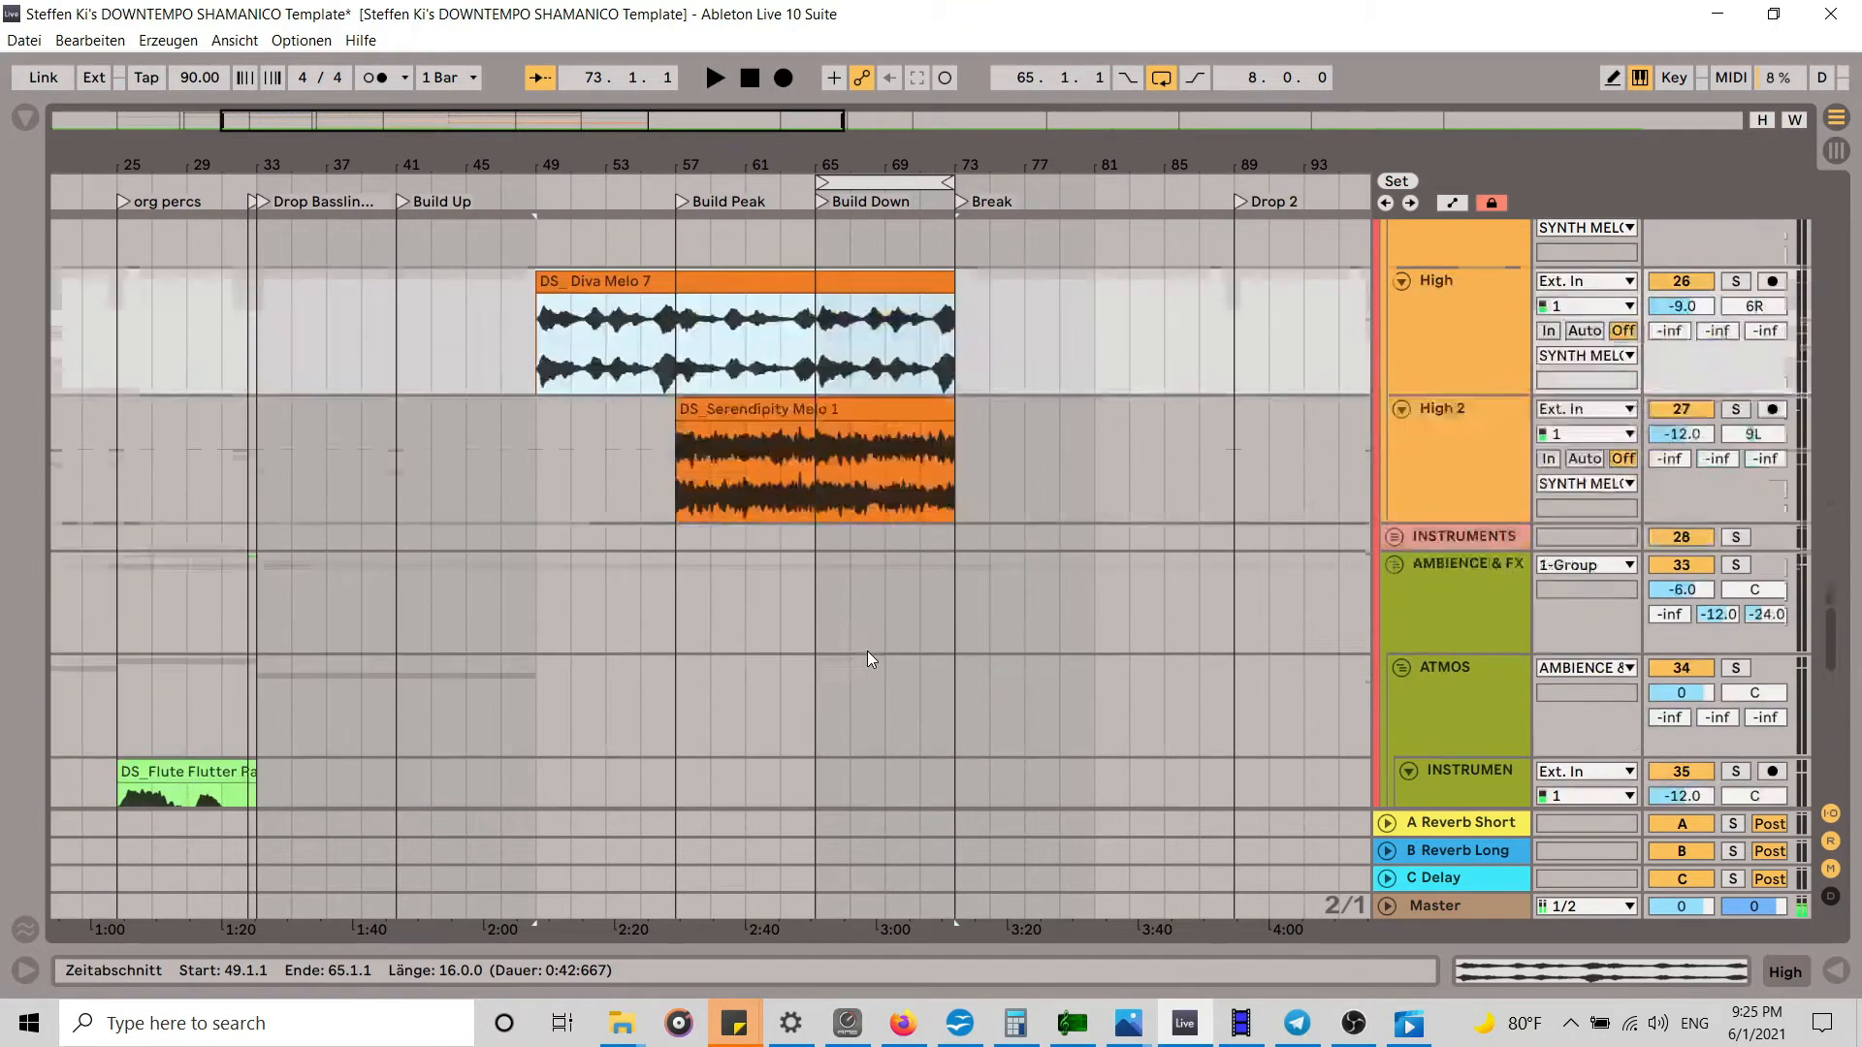
{"action": "scroll", "coordinate": [867, 650], "scroll_direction": "up", "scroll_amount": 8}
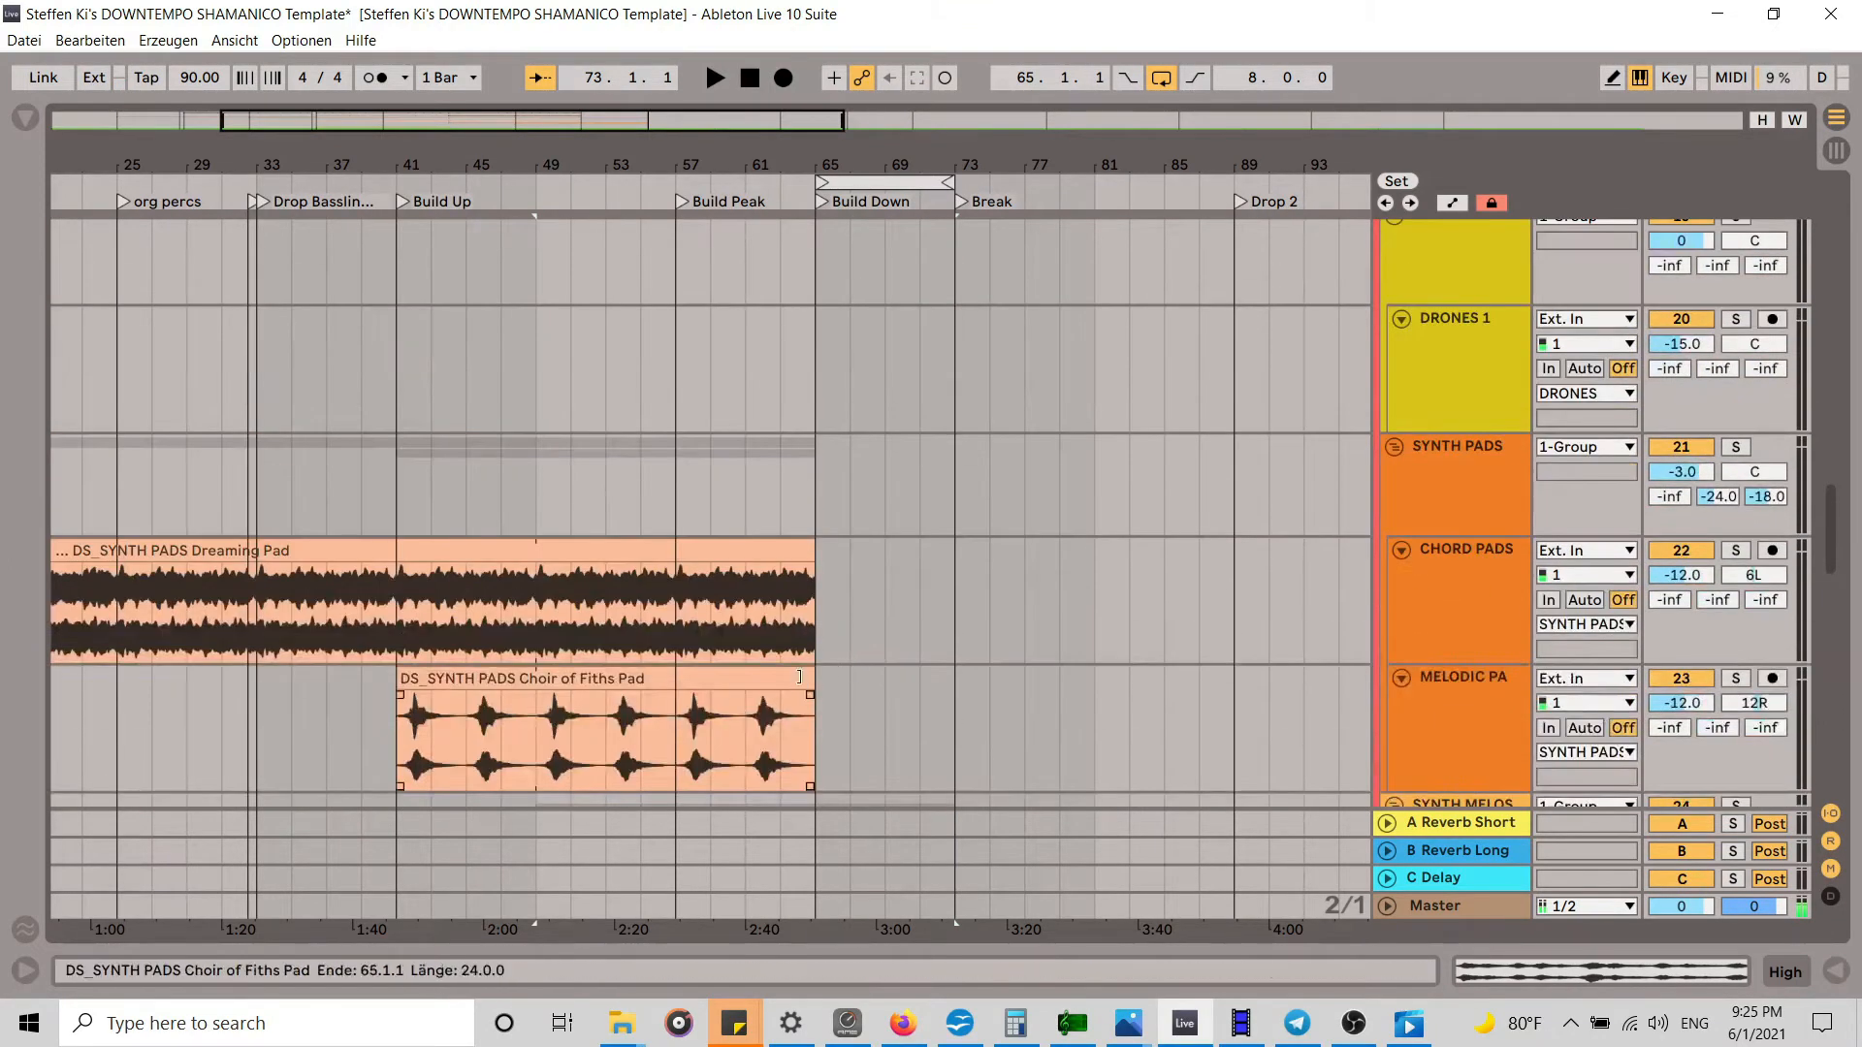
{"action": "left_click", "coordinate": [763, 682]}
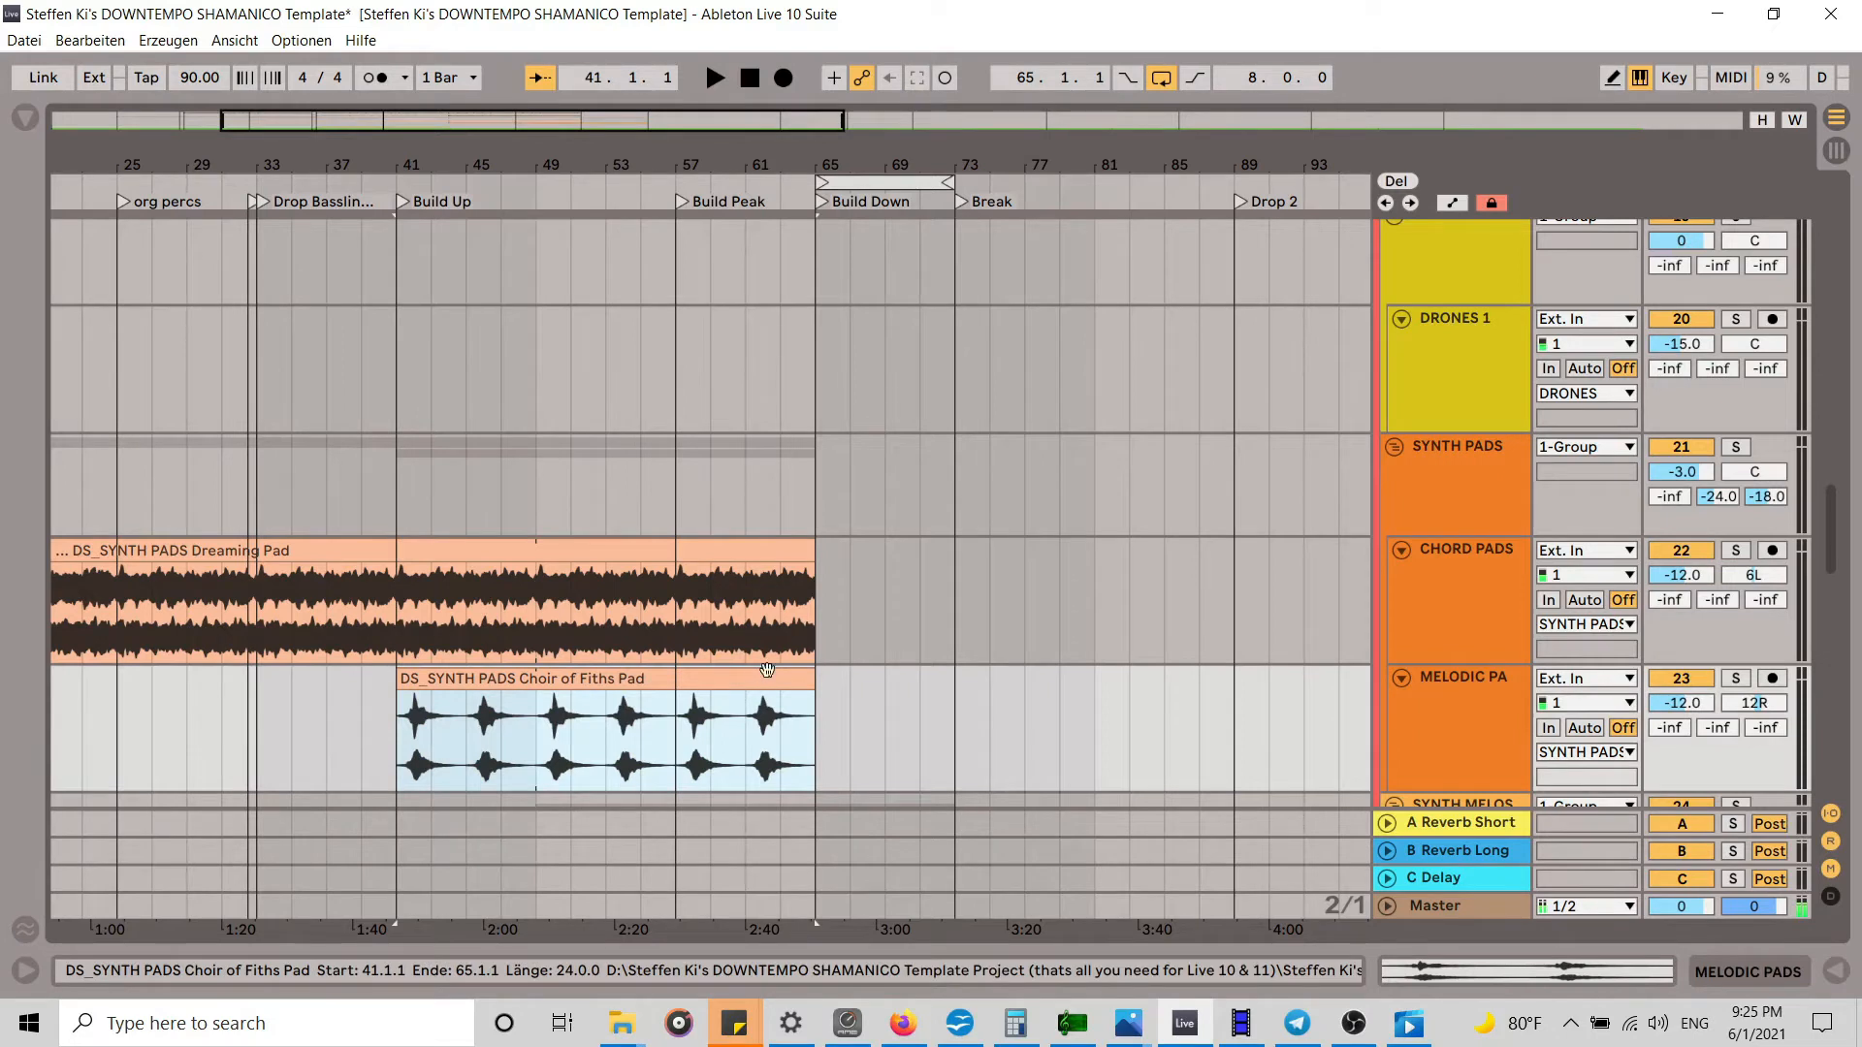
{"action": "left_click_drag", "start_coordinate": [812, 550], "coordinate": [956, 537]}
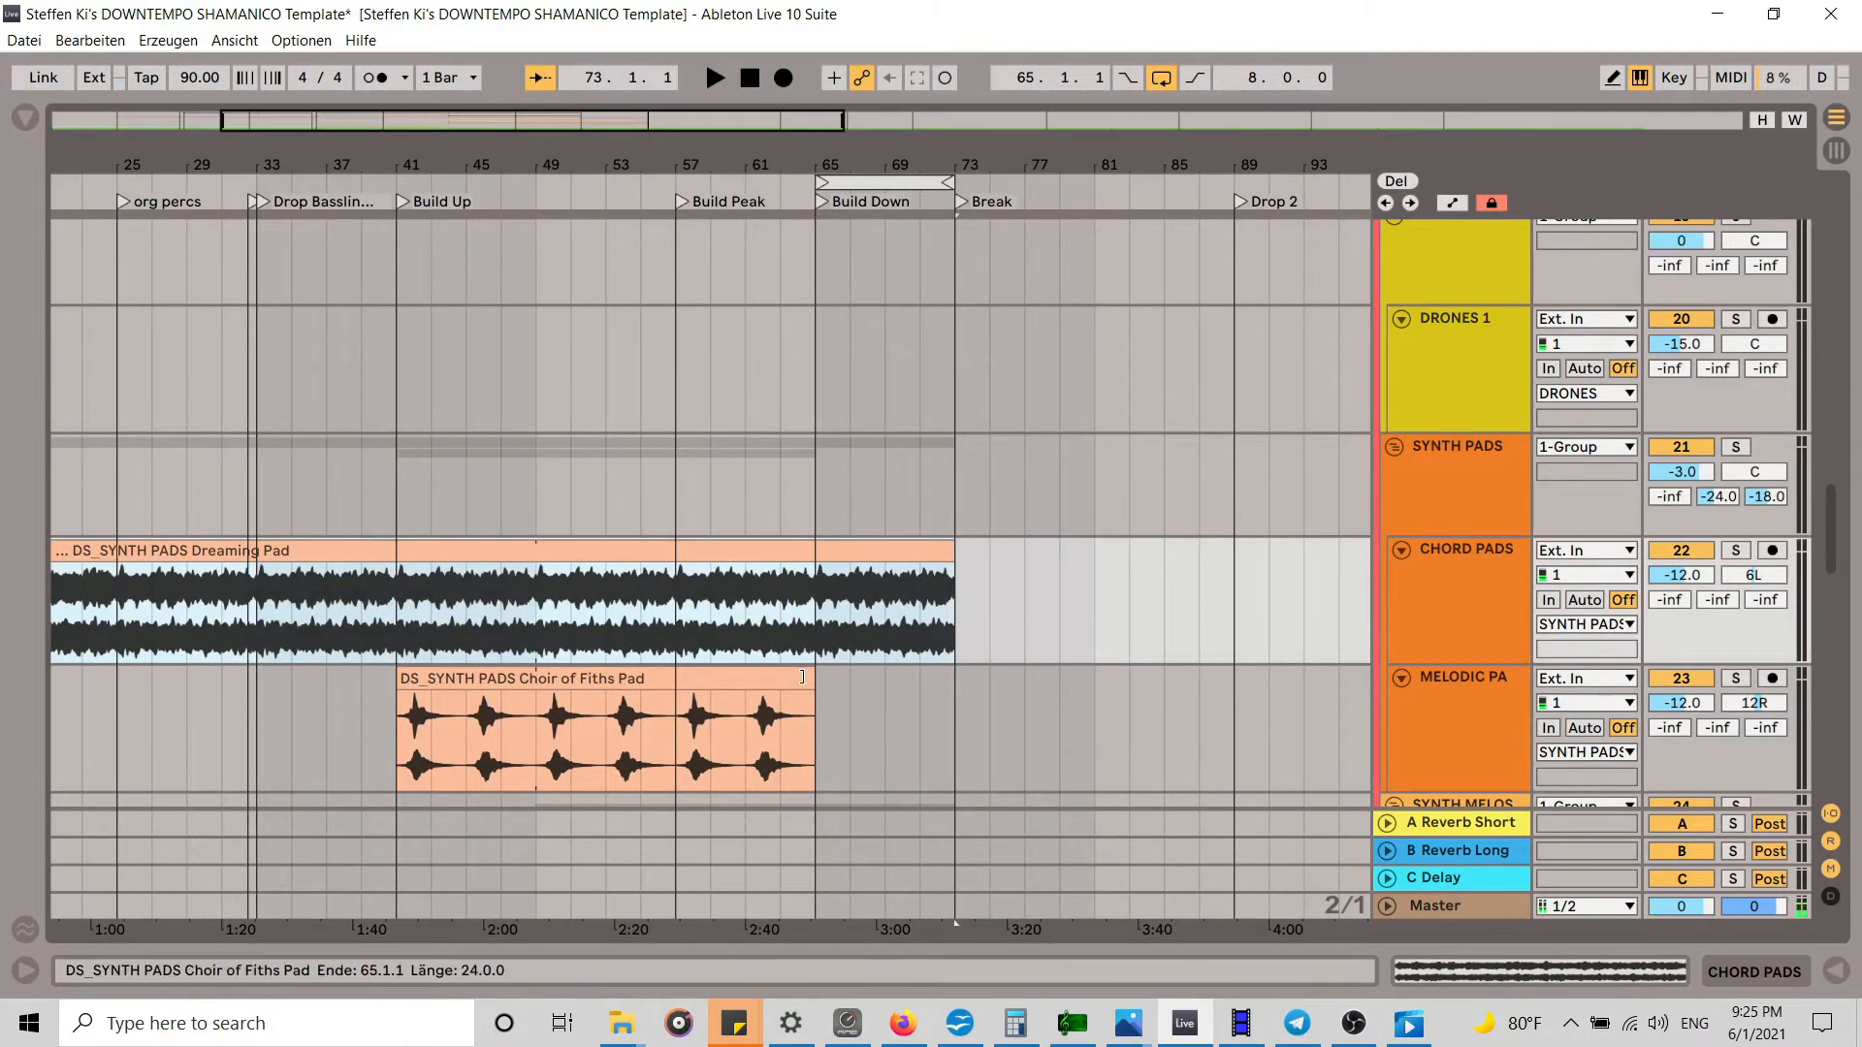
{"action": "left_click_drag", "start_coordinate": [802, 677], "coordinate": [955, 677]}
Step: Extend the DS_Organic Perc 10 clip through the Build Down section to bar 73
{"action": "scroll", "coordinate": [833, 488], "scroll_direction": "up", "scroll_amount": 8}
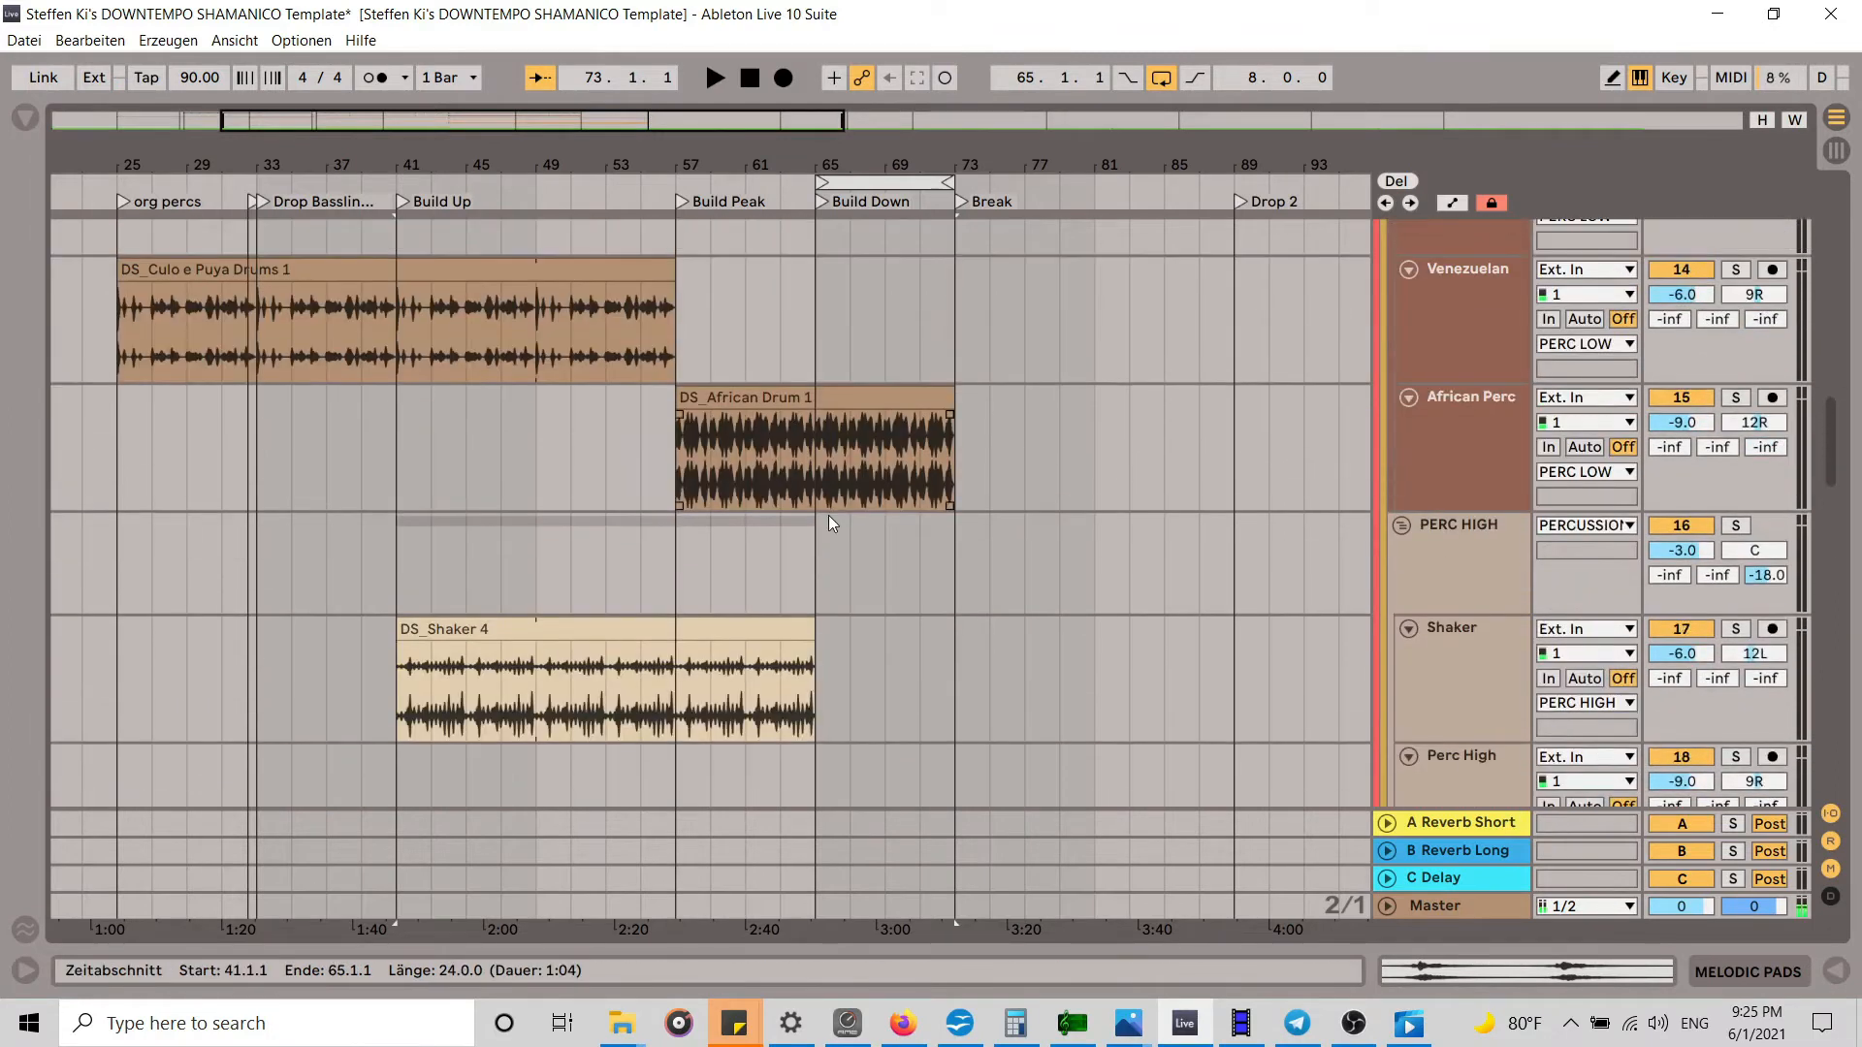
{"action": "scroll", "coordinate": [832, 523], "scroll_direction": "up", "scroll_amount": 3}
{"action": "scroll", "coordinate": [877, 617], "scroll_direction": "up", "scroll_amount": 3}
{"action": "scroll", "coordinate": [875, 613], "scroll_direction": "up", "scroll_amount": 3}
{"action": "scroll", "coordinate": [863, 609], "scroll_direction": "down", "scroll_amount": 3}
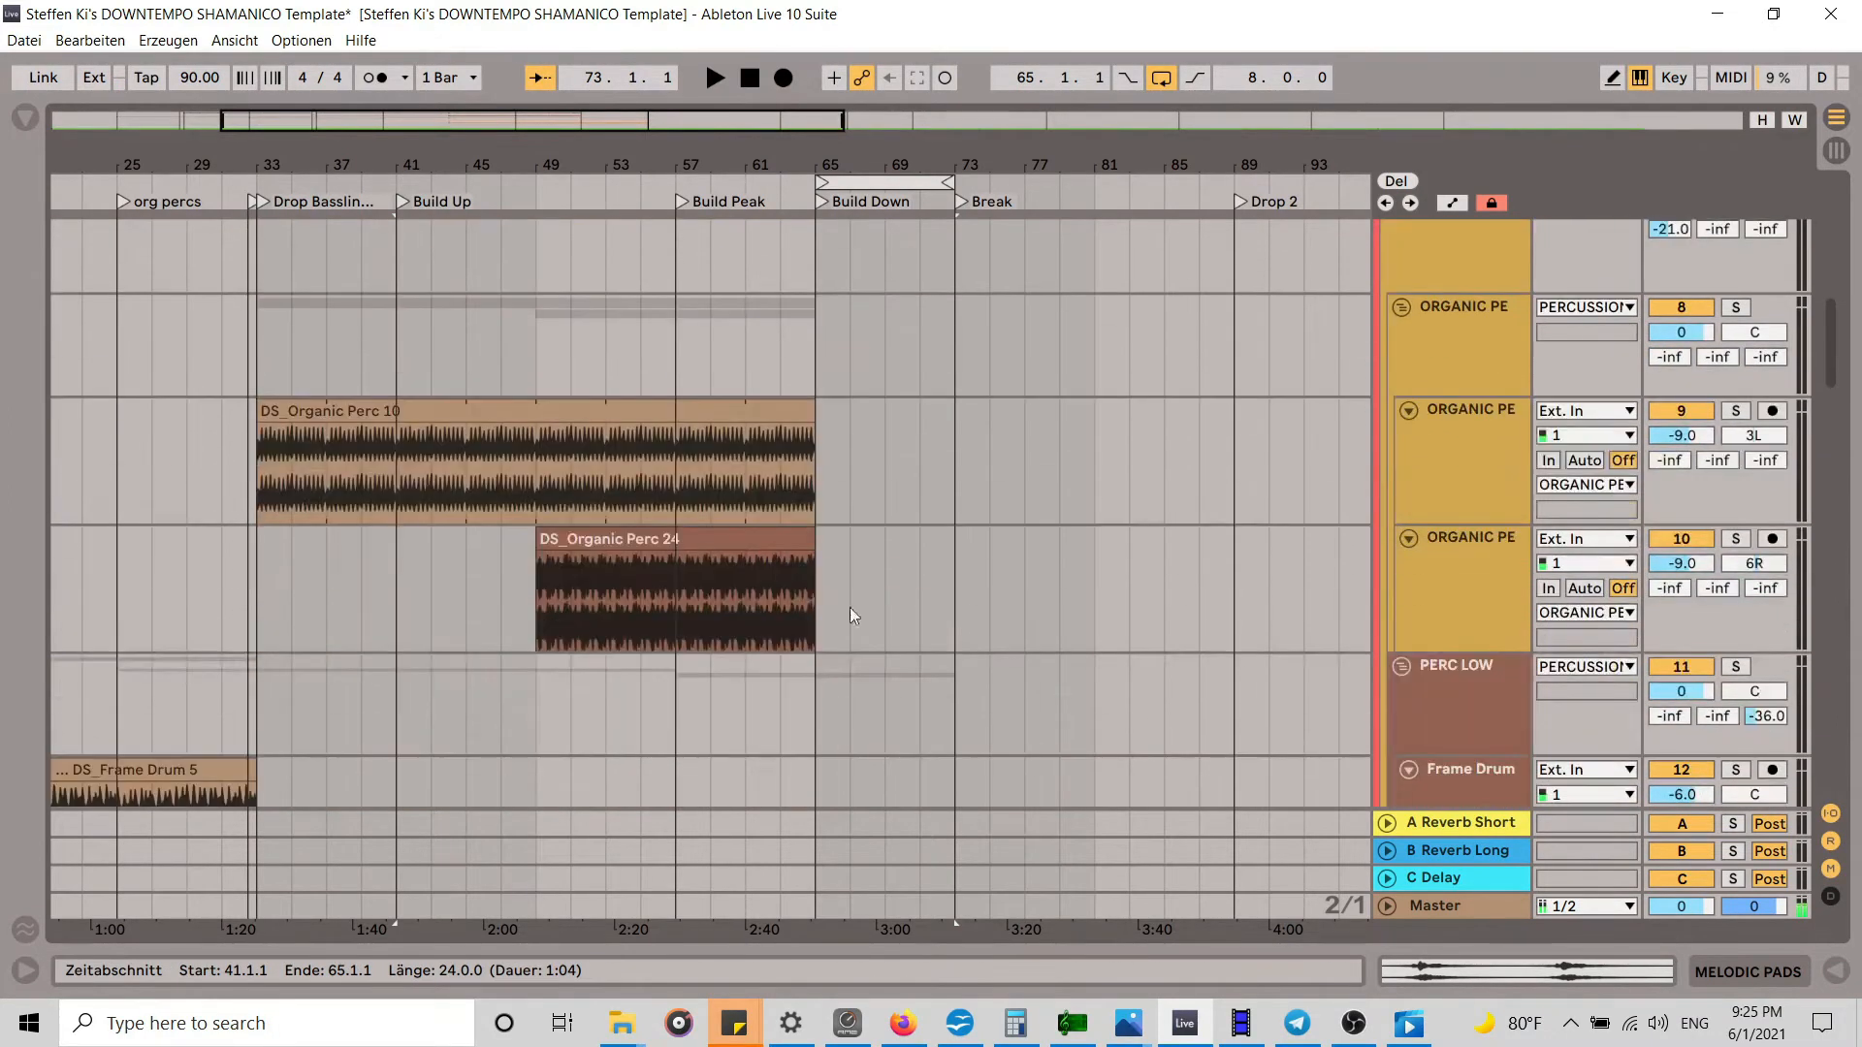
{"action": "left_click", "coordinate": [772, 546]}
{"action": "scroll", "coordinate": [772, 545], "scroll_direction": "up", "scroll_amount": 3}
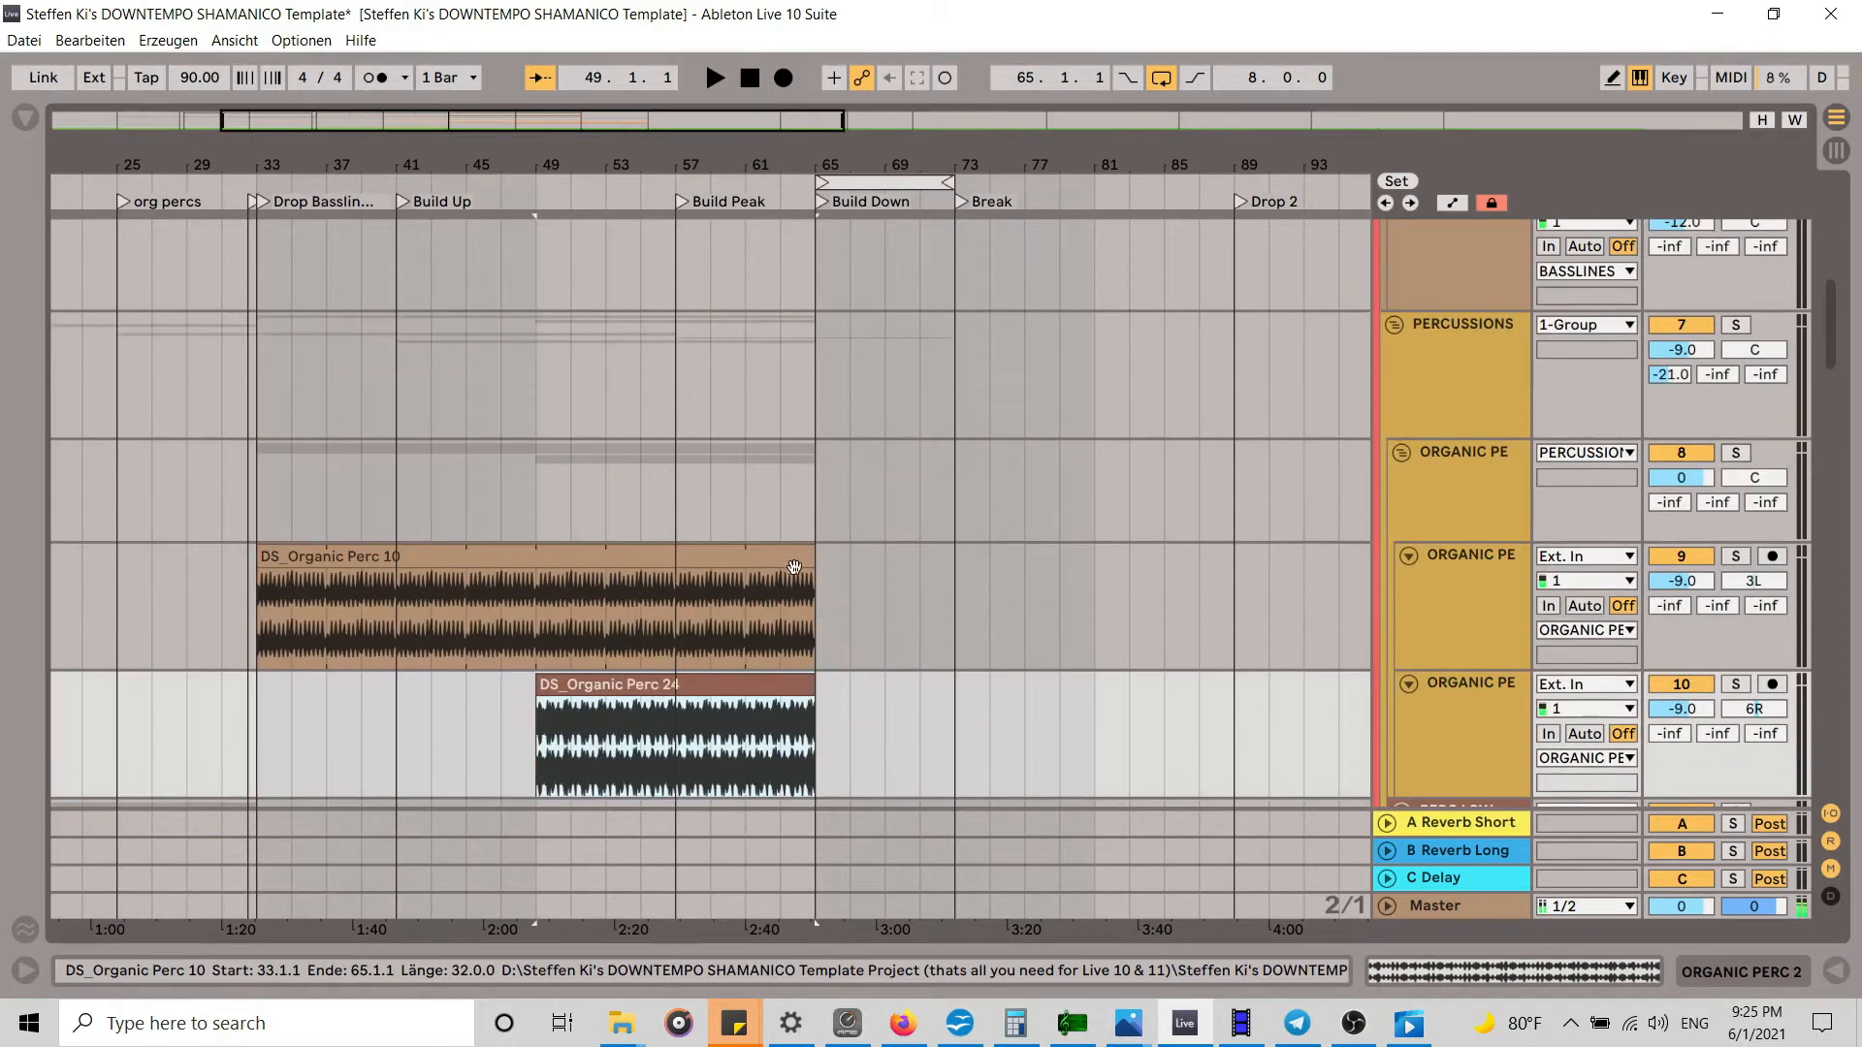
{"action": "left_click_drag", "start_coordinate": [810, 553], "coordinate": [943, 548]}
{"action": "scroll", "coordinate": [822, 617], "scroll_direction": "up", "scroll_amount": 3}
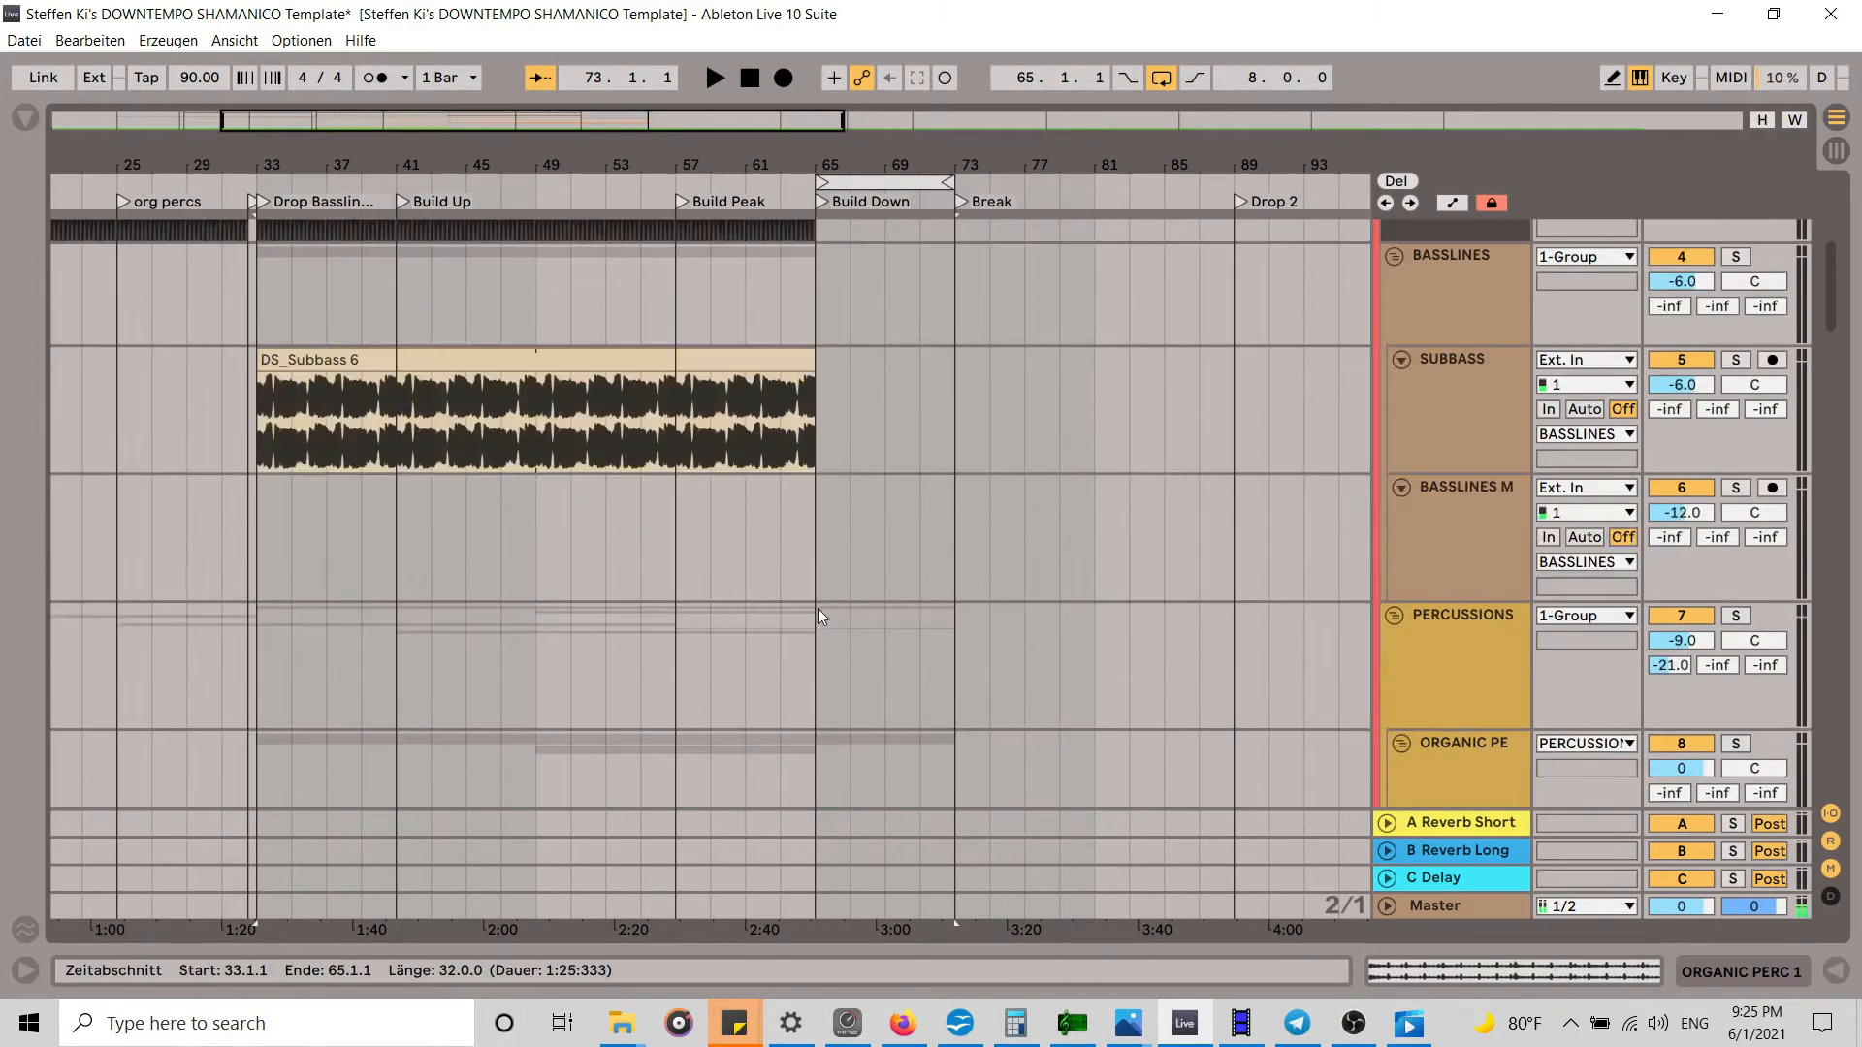
{"action": "scroll", "coordinate": [823, 601], "scroll_direction": "up", "scroll_amount": 3}
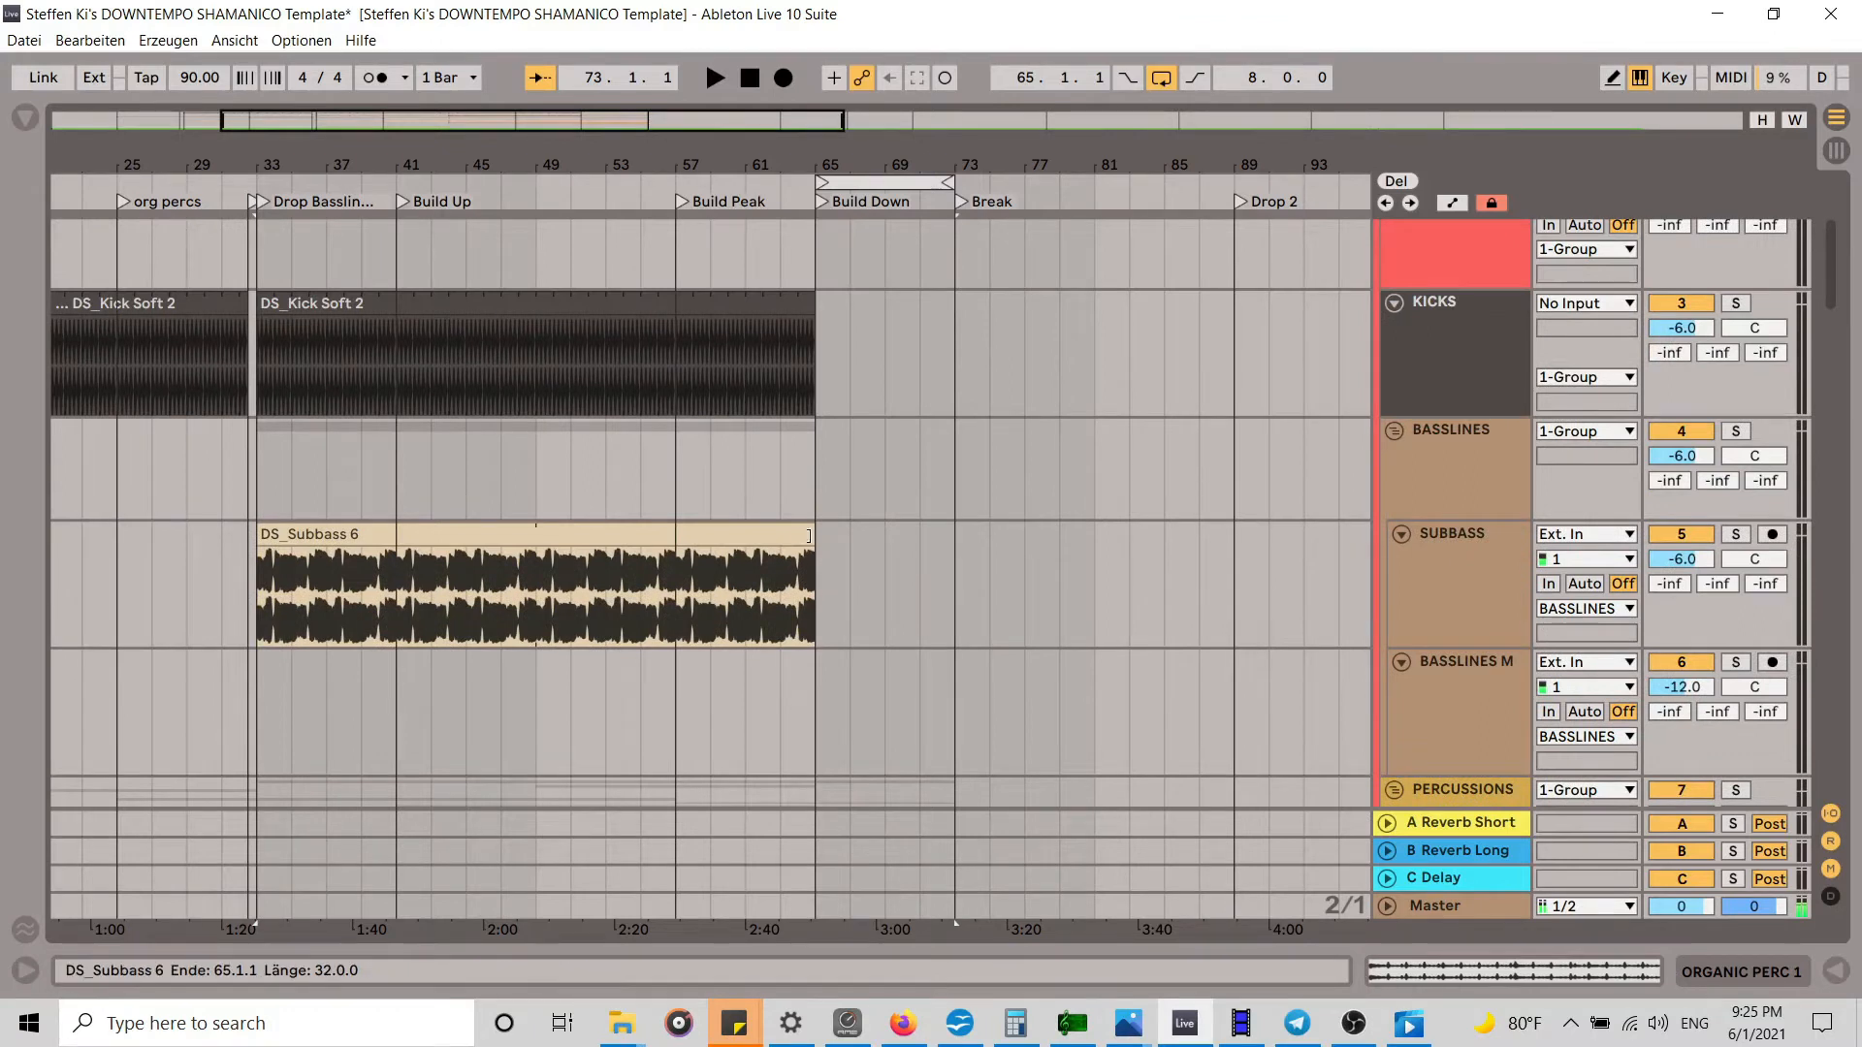
Step: Extend the DS_Subbass 6 and DS_Kick Soft 2 clips through the Build Down section to bar 73
{"action": "left_click", "coordinate": [836, 534]}
{"action": "left_click_drag", "start_coordinate": [836, 534], "coordinate": [948, 482]}
{"action": "scroll", "coordinate": [869, 502], "scroll_direction": "up", "scroll_amount": 3}
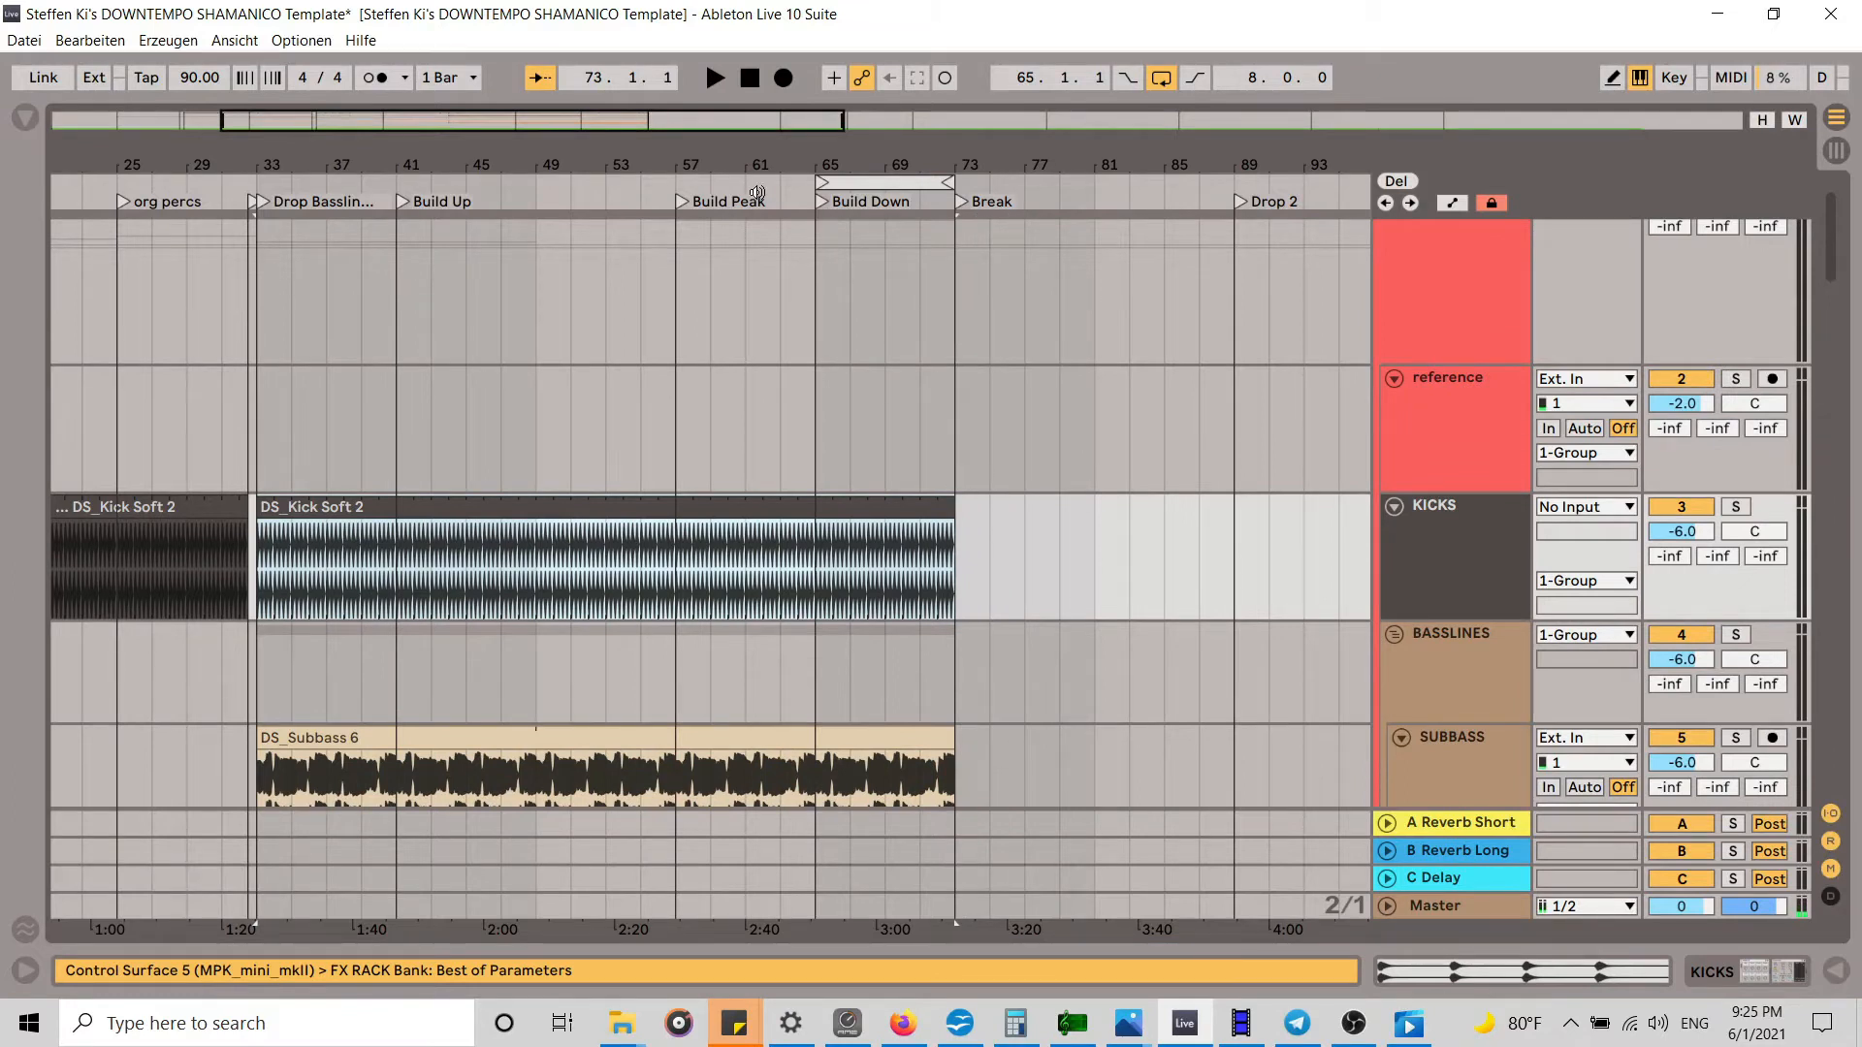
Step: Play the arrangement from the end of Build Peak and examine every track's clips through the Build Down section
{"action": "left_click", "coordinate": [753, 199]}
{"action": "scroll", "coordinate": [886, 400], "scroll_direction": "down", "scroll_amount": 5}
{"action": "scroll", "coordinate": [887, 412], "scroll_direction": "down", "scroll_amount": 12}
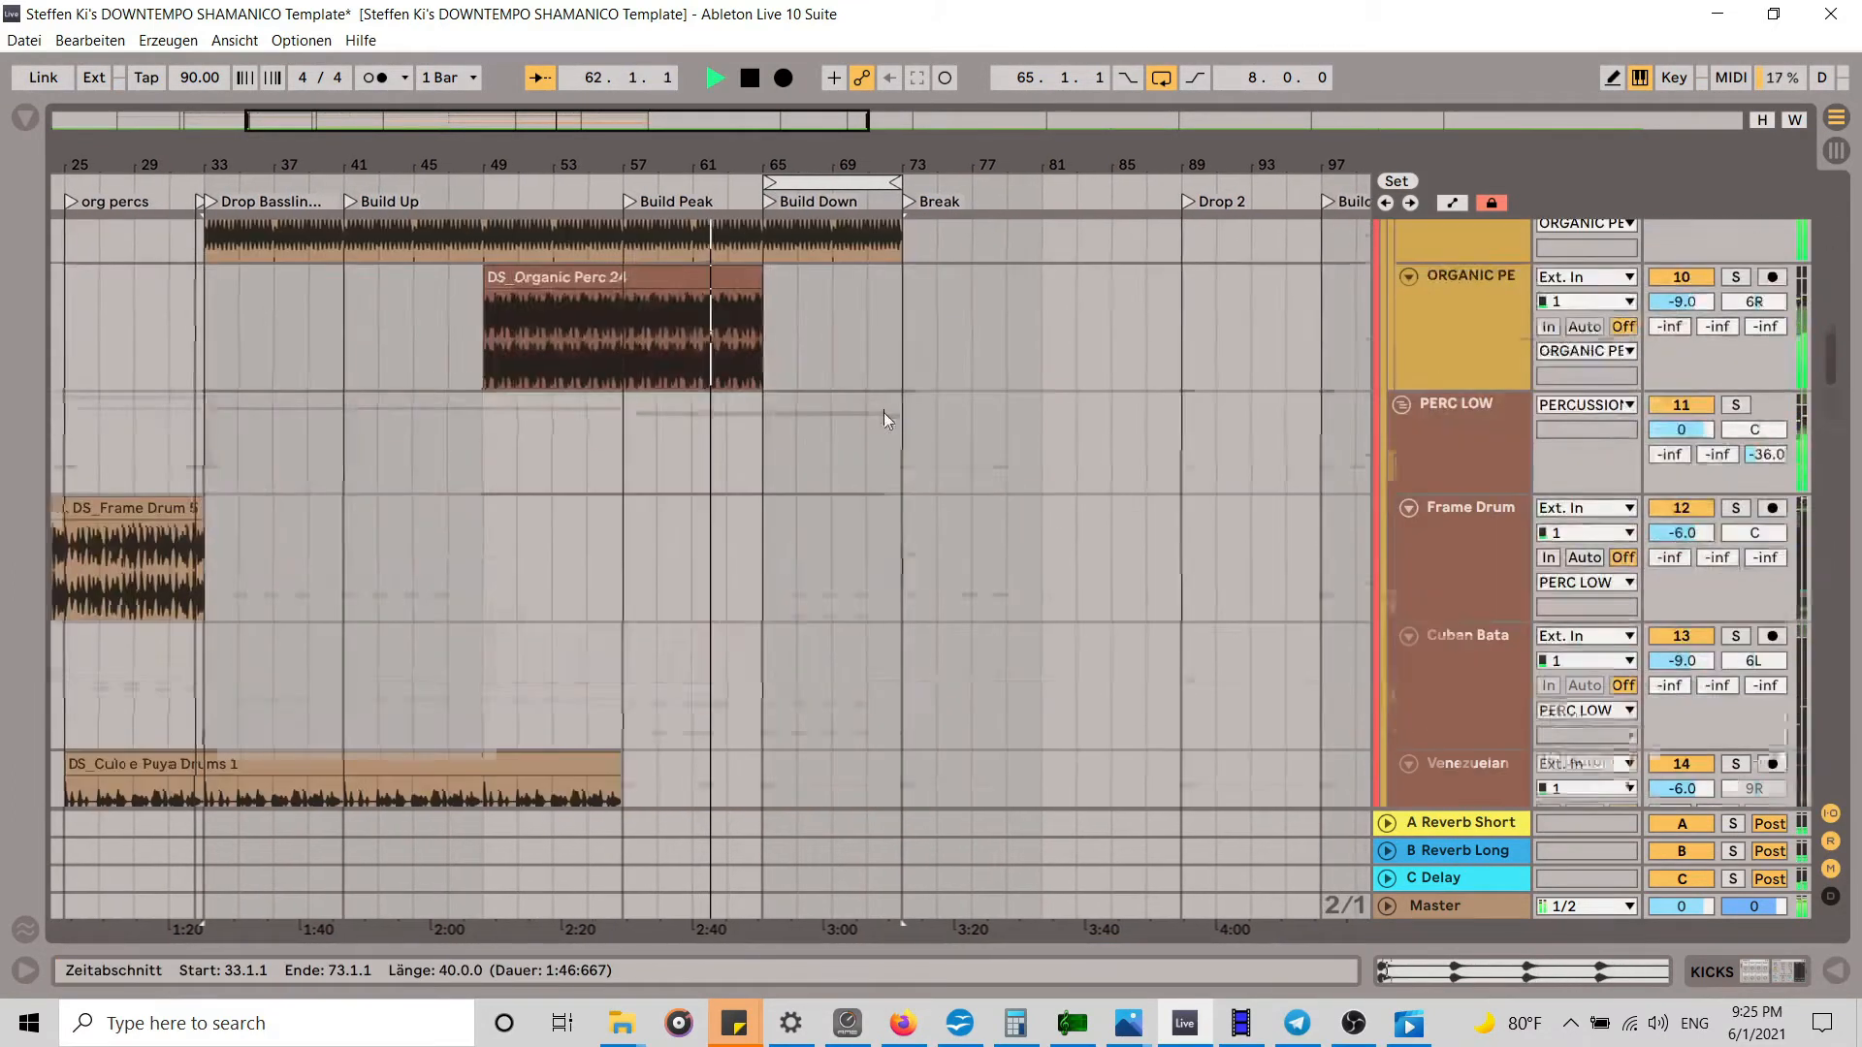
{"action": "scroll", "coordinate": [875, 386], "scroll_direction": "down", "scroll_amount": 8}
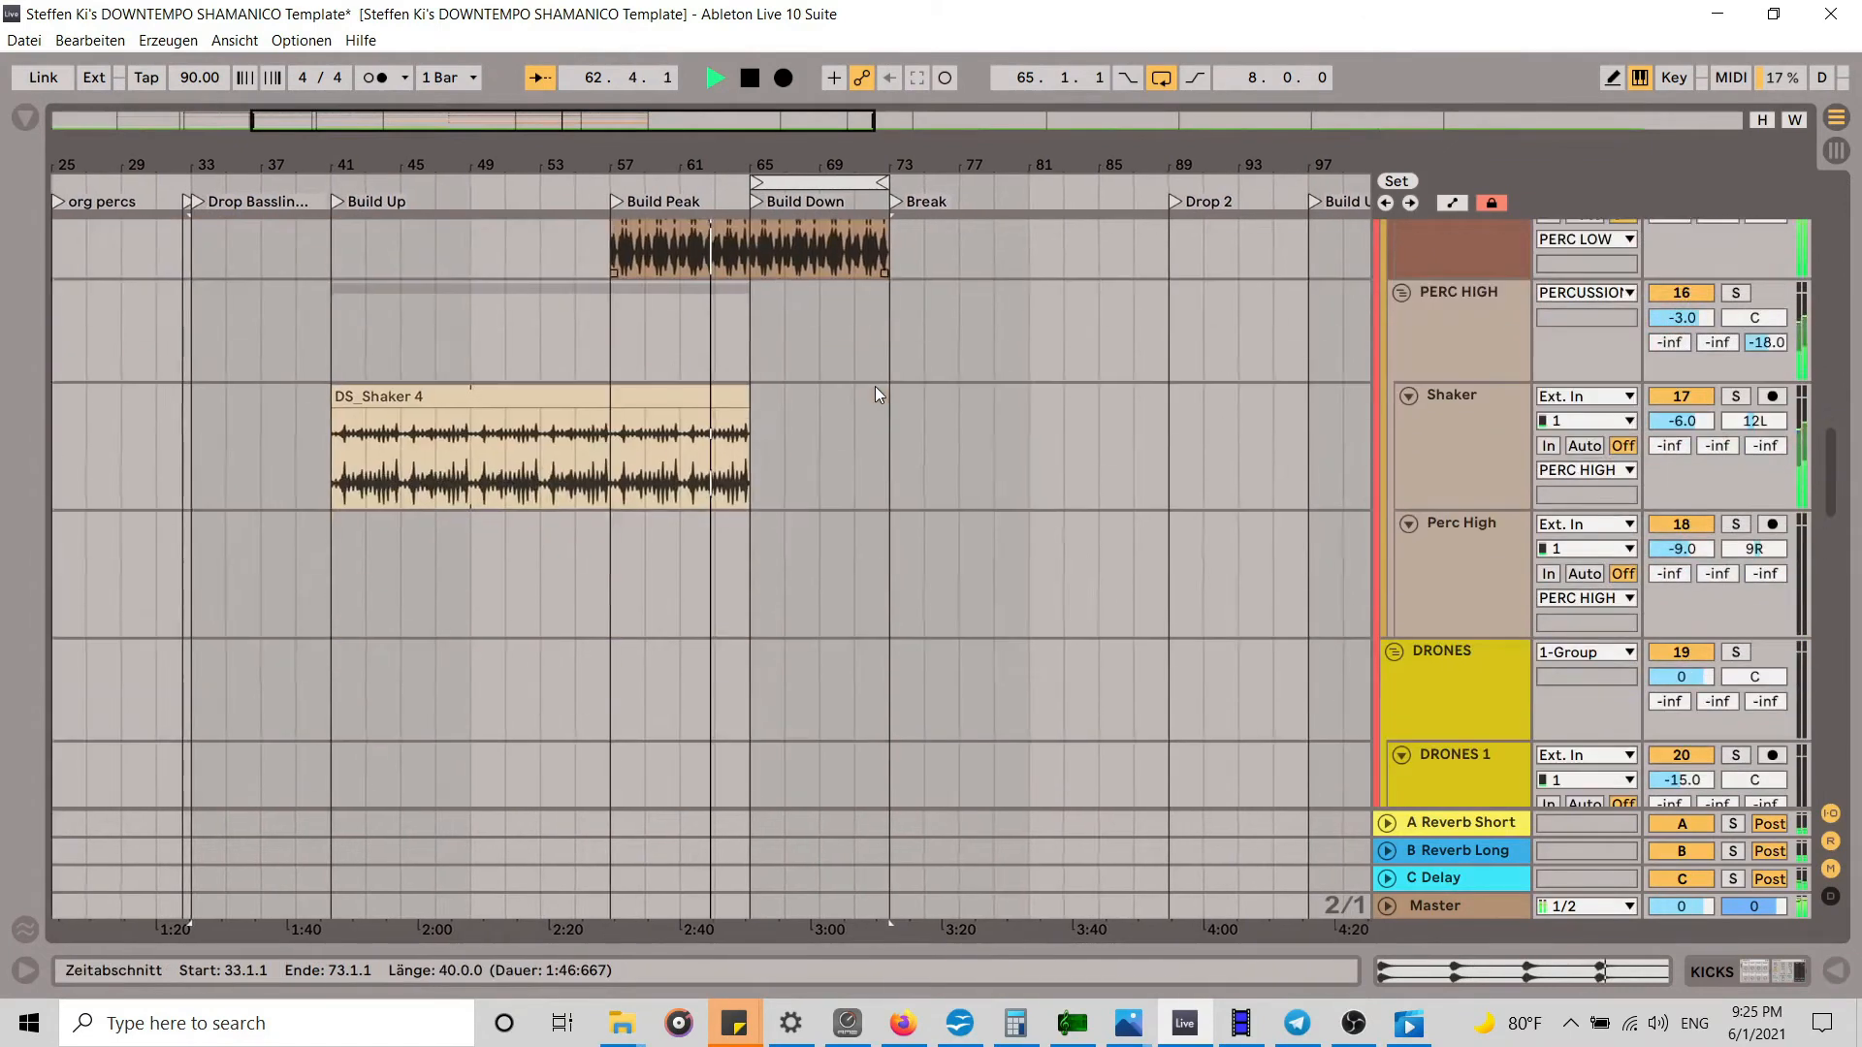
{"action": "scroll", "coordinate": [875, 386], "scroll_direction": "up", "scroll_amount": 3}
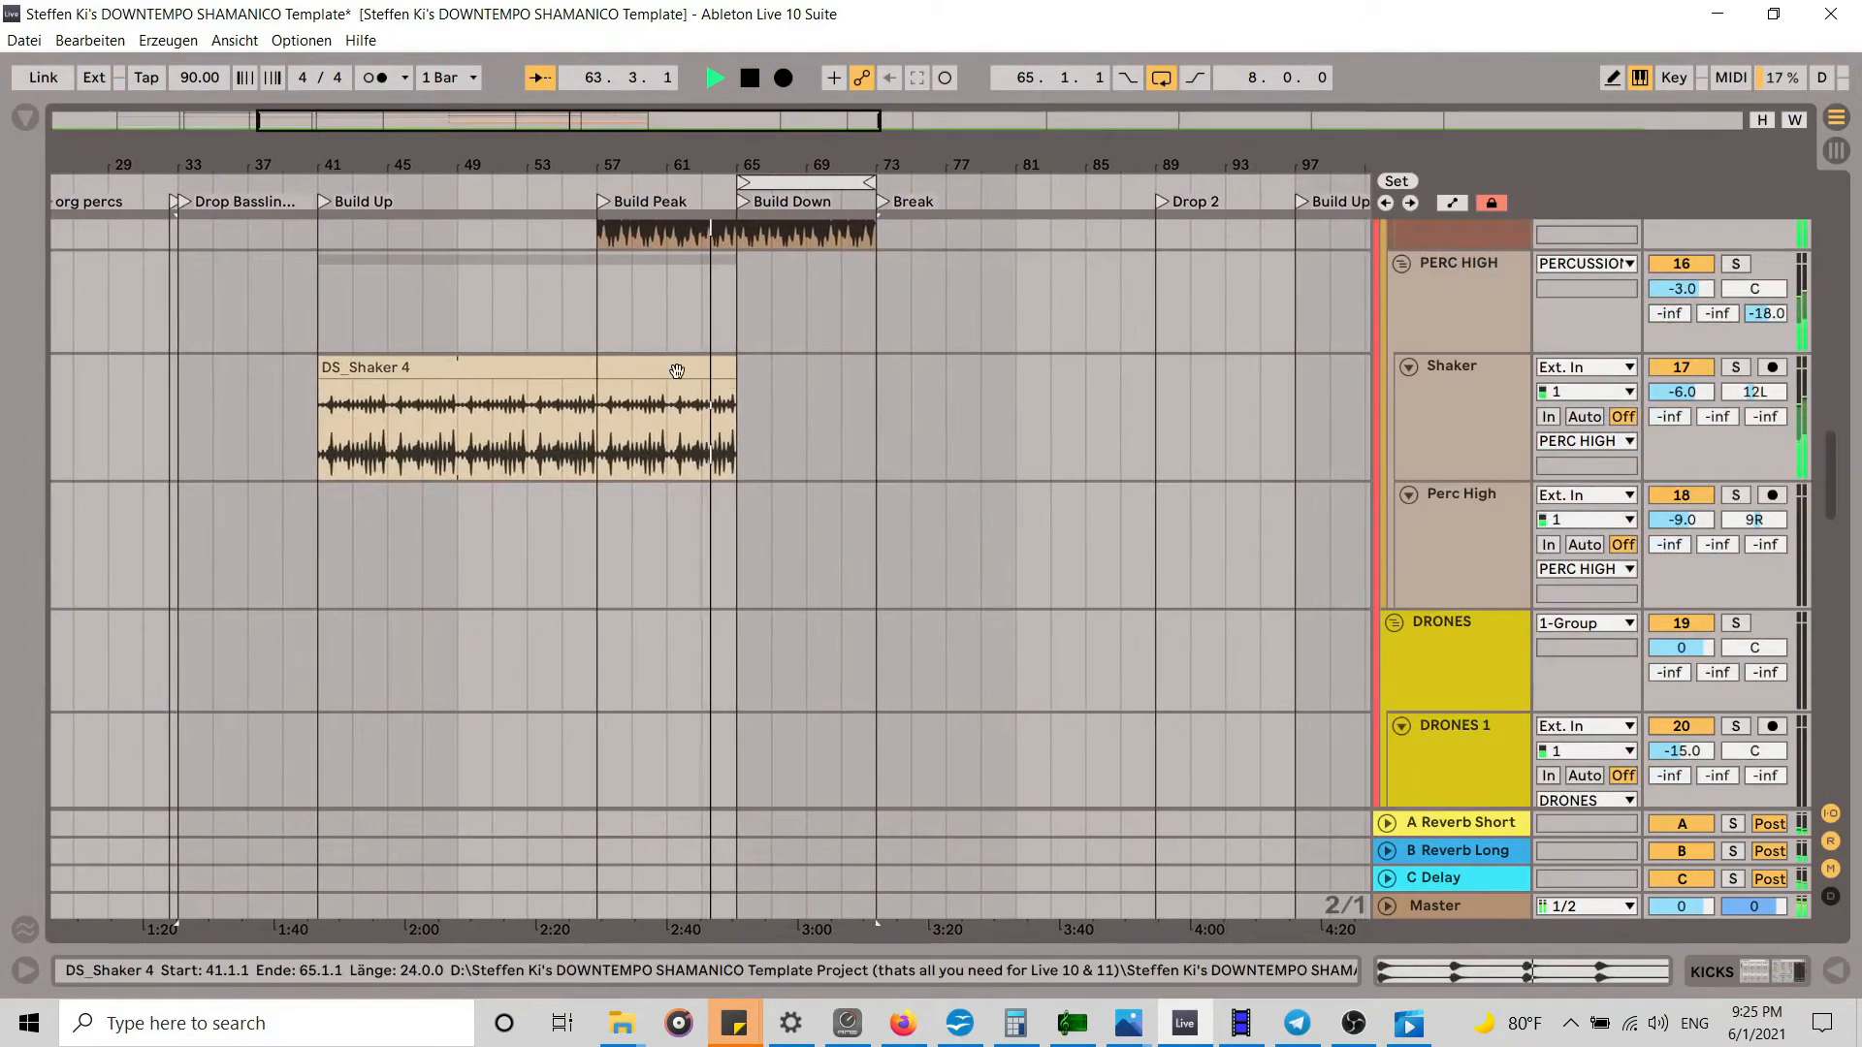
{"action": "scroll", "coordinate": [776, 390], "scroll_direction": "up", "scroll_amount": 6}
{"action": "scroll", "coordinate": [778, 397], "scroll_direction": "up", "scroll_amount": 5}
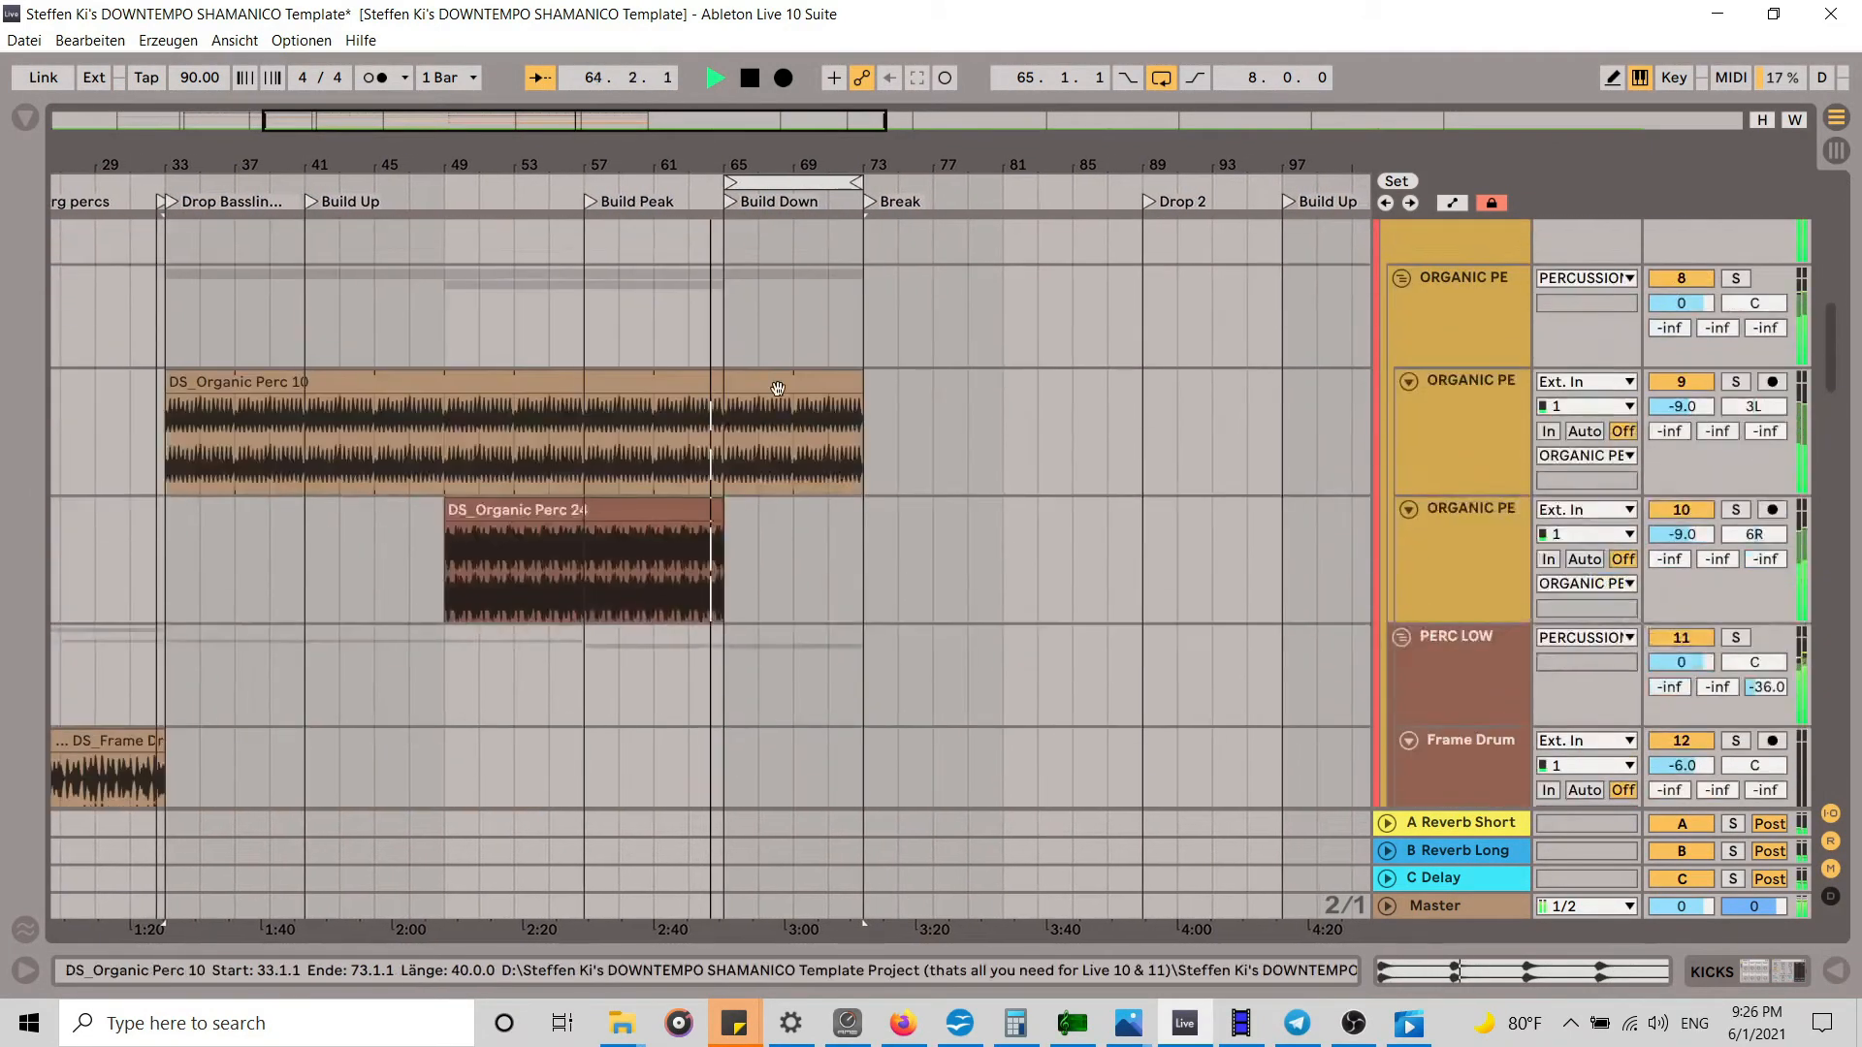
{"action": "scroll", "coordinate": [992, 497], "scroll_direction": "down", "scroll_amount": 8}
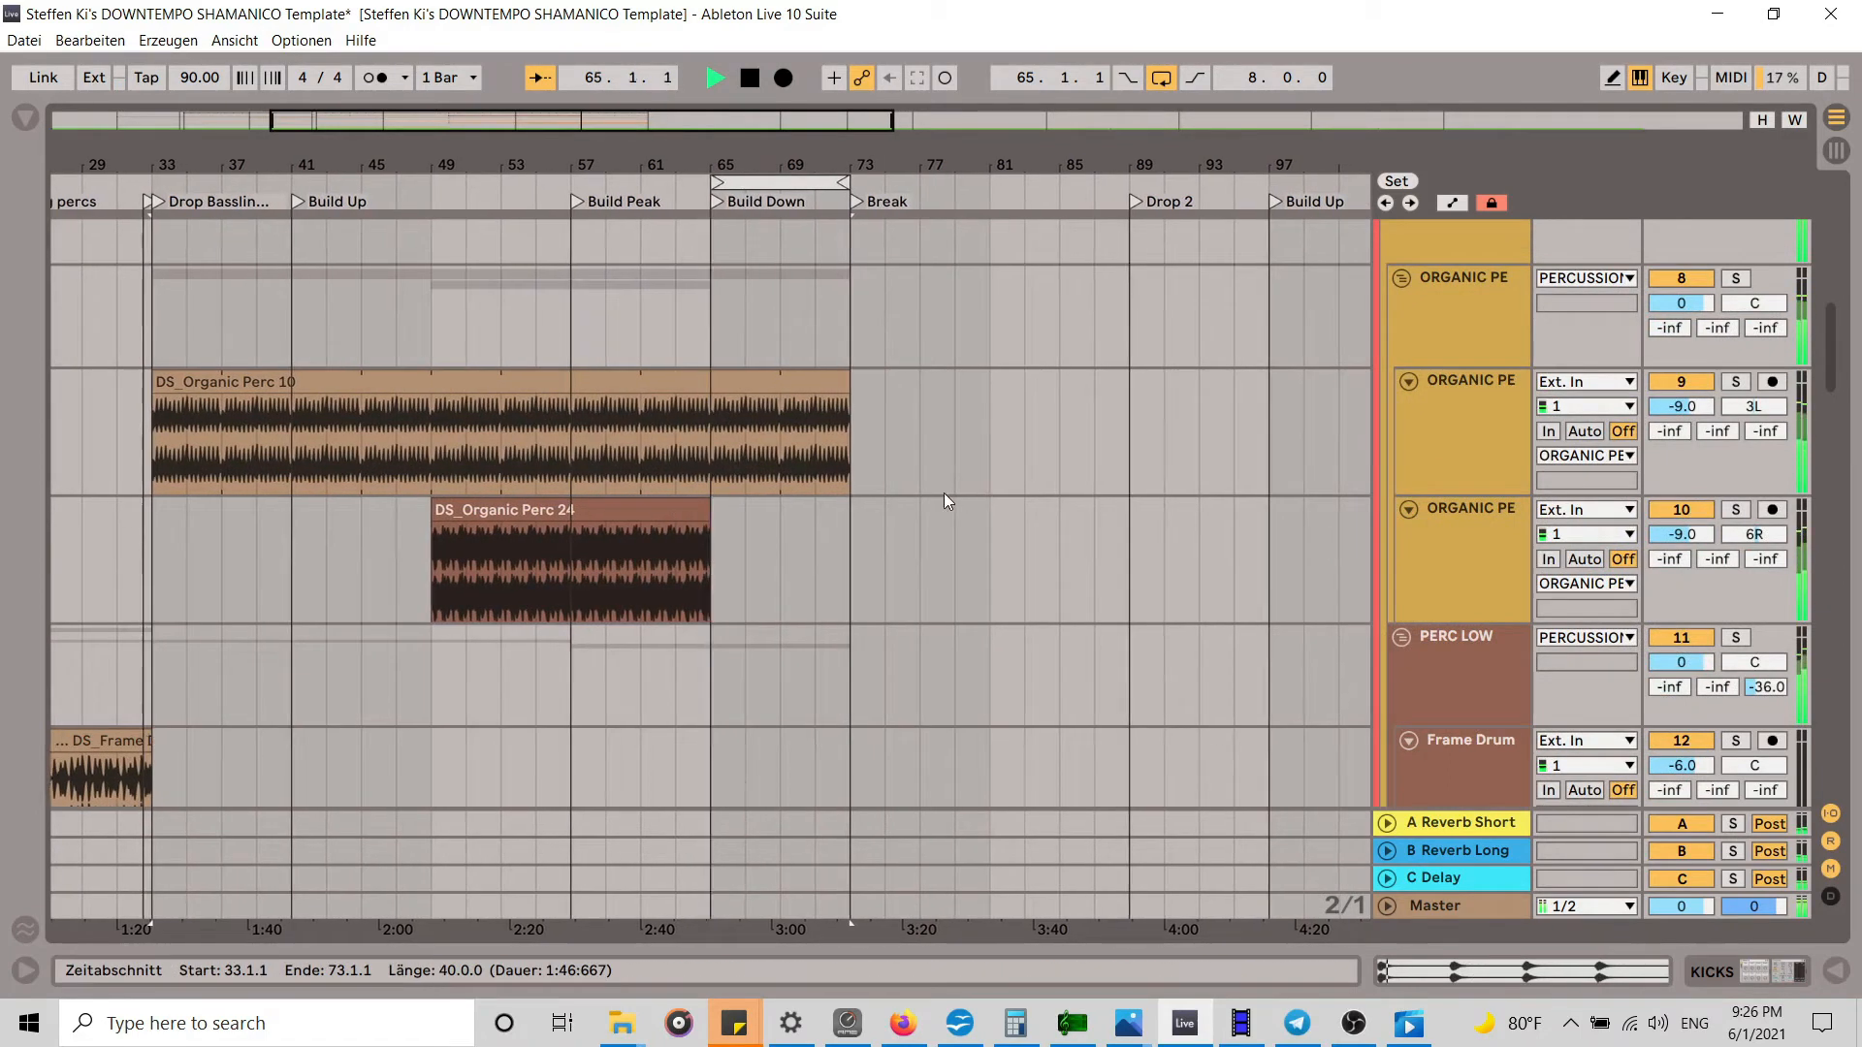
{"action": "scroll", "coordinate": [894, 499], "scroll_direction": "down", "scroll_amount": 10}
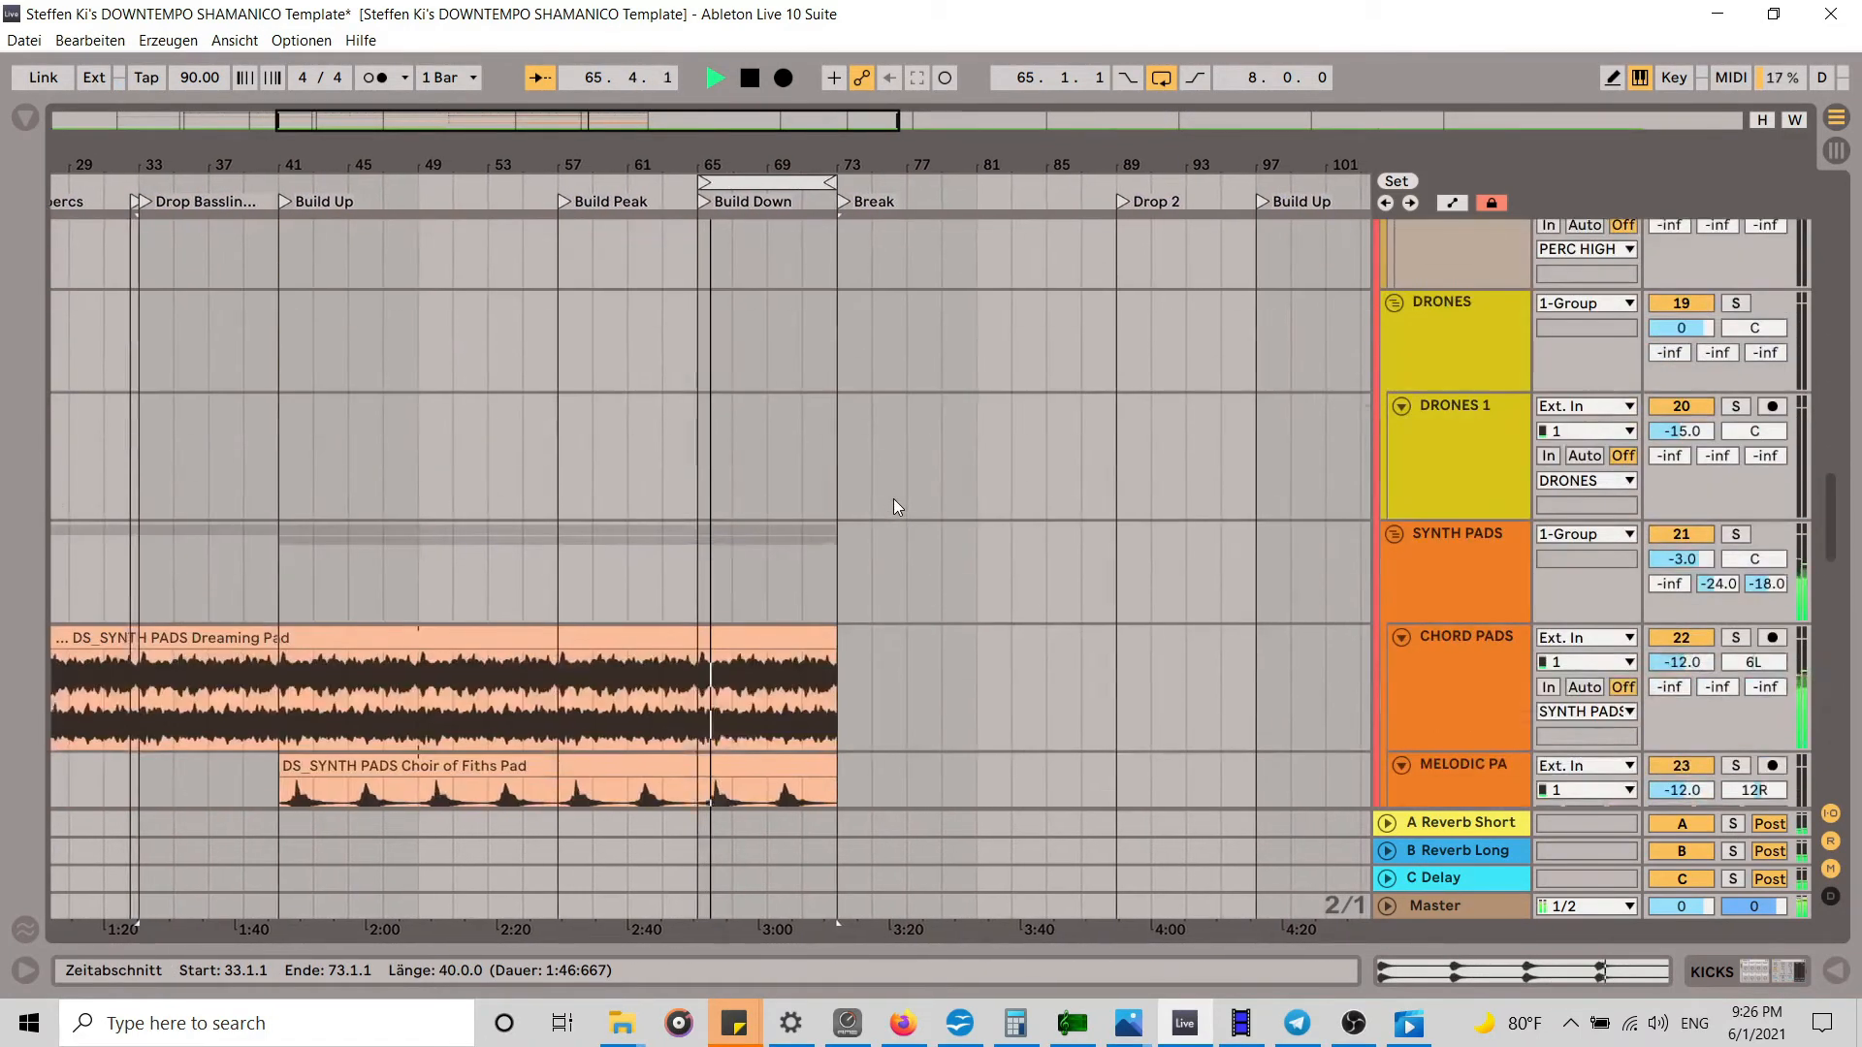
{"action": "scroll", "coordinate": [891, 500], "scroll_direction": "down", "scroll_amount": 10}
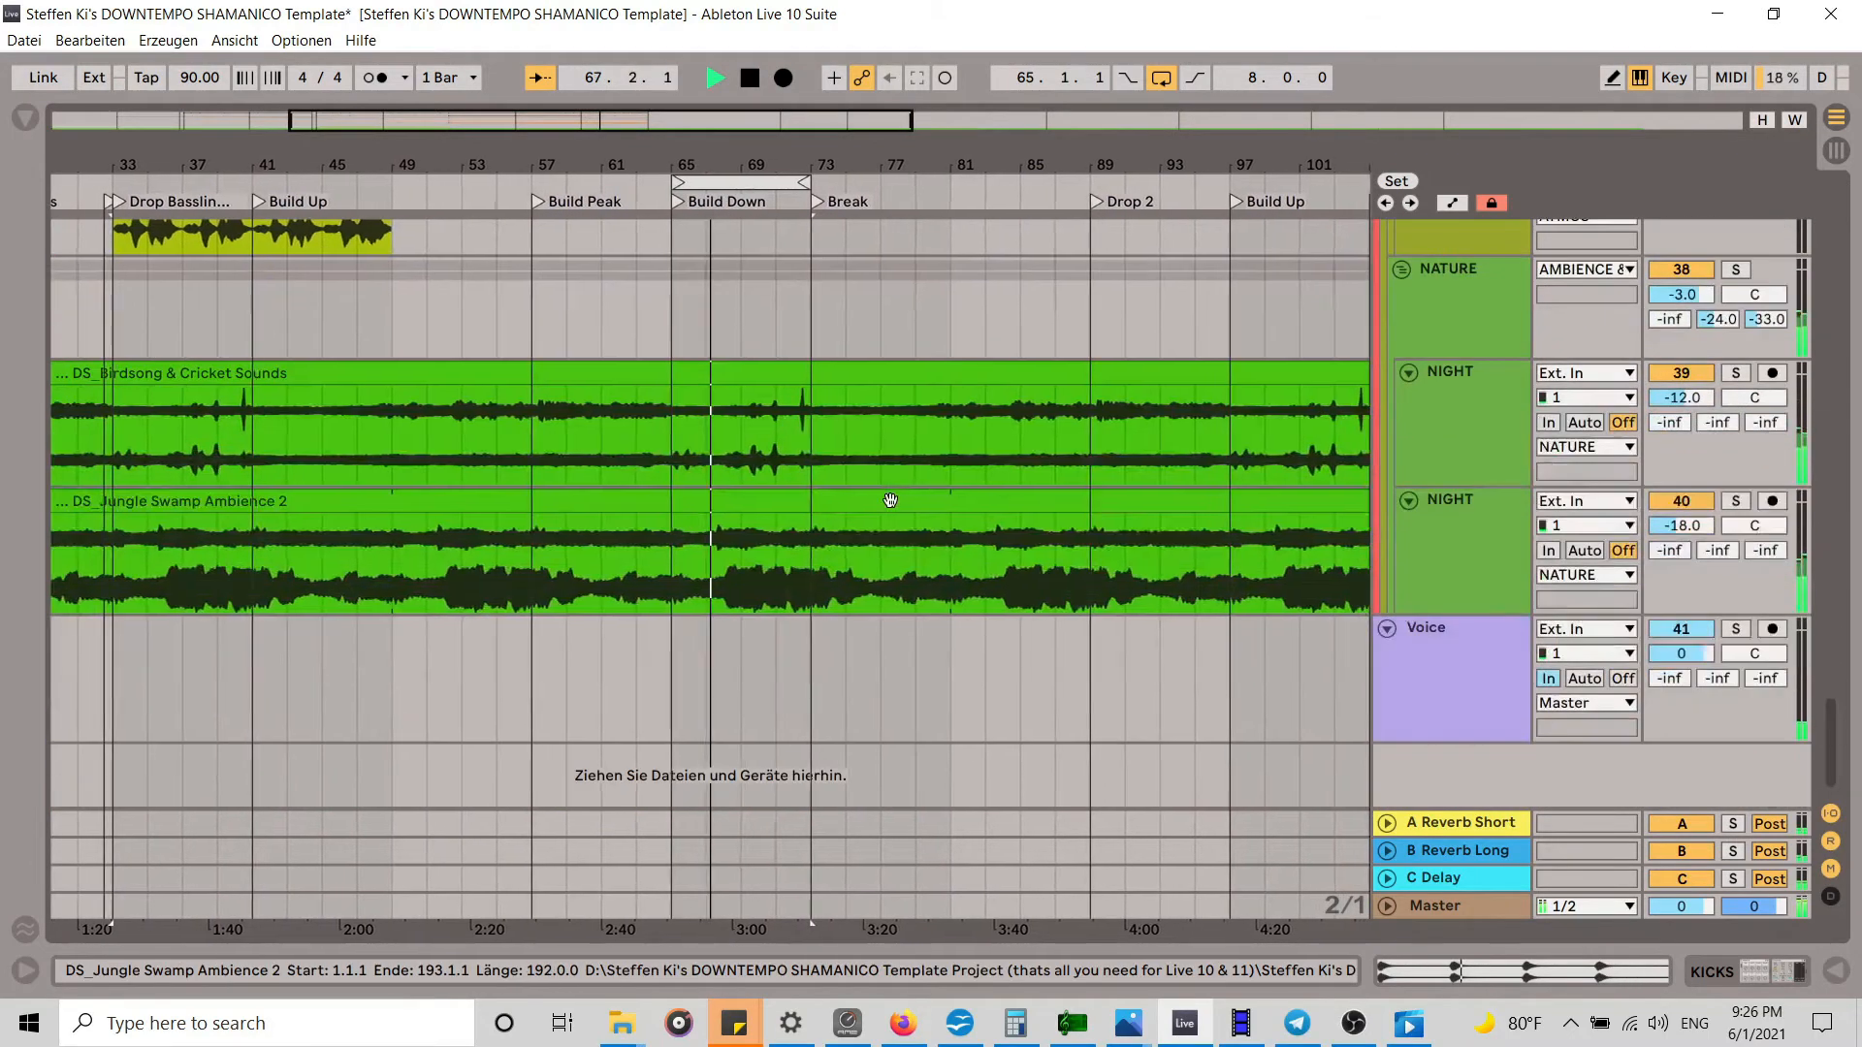
{"action": "scroll", "coordinate": [910, 504], "scroll_direction": "up", "scroll_amount": 10}
{"action": "scroll", "coordinate": [915, 508], "scroll_direction": "up", "scroll_amount": 3}
{"action": "left_click_drag", "start_coordinate": [785, 165], "coordinate": [677, 148]}
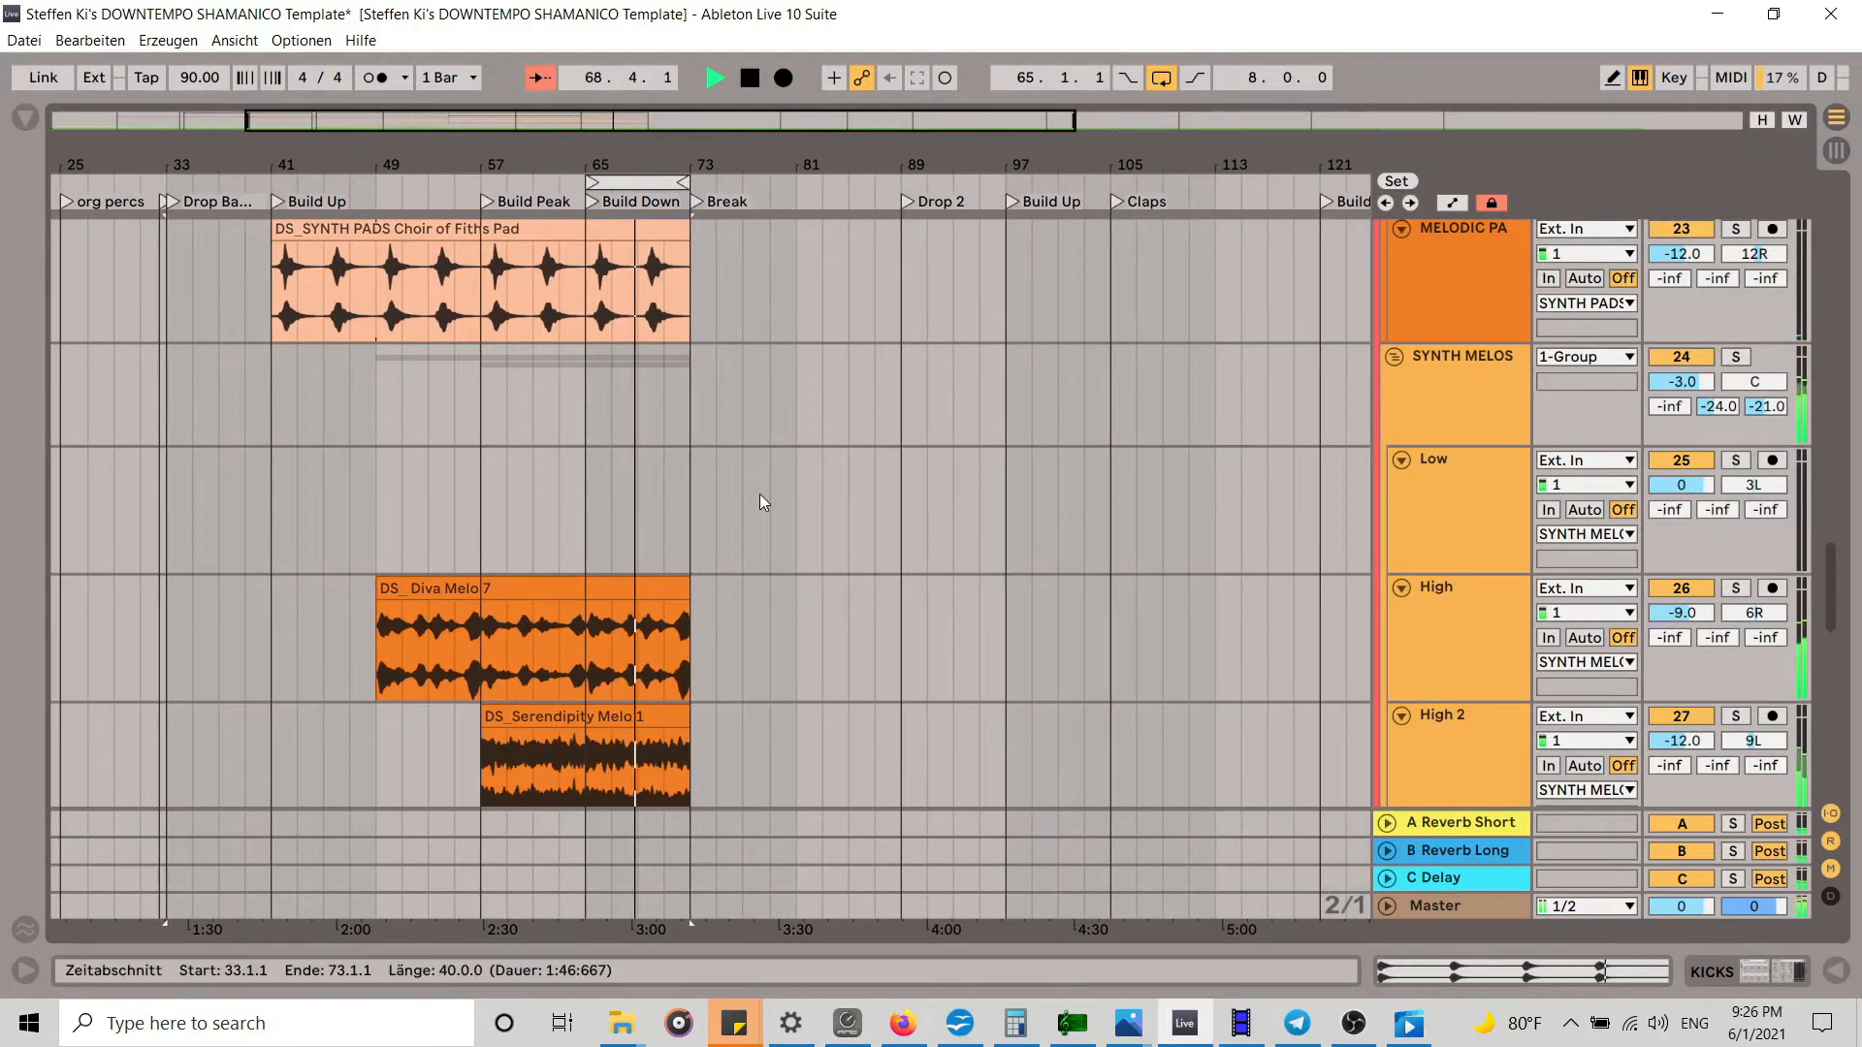
{"action": "scroll", "coordinate": [760, 493], "scroll_direction": "up", "scroll_amount": 3}
{"action": "scroll", "coordinate": [760, 492], "scroll_direction": "down", "scroll_amount": 4}
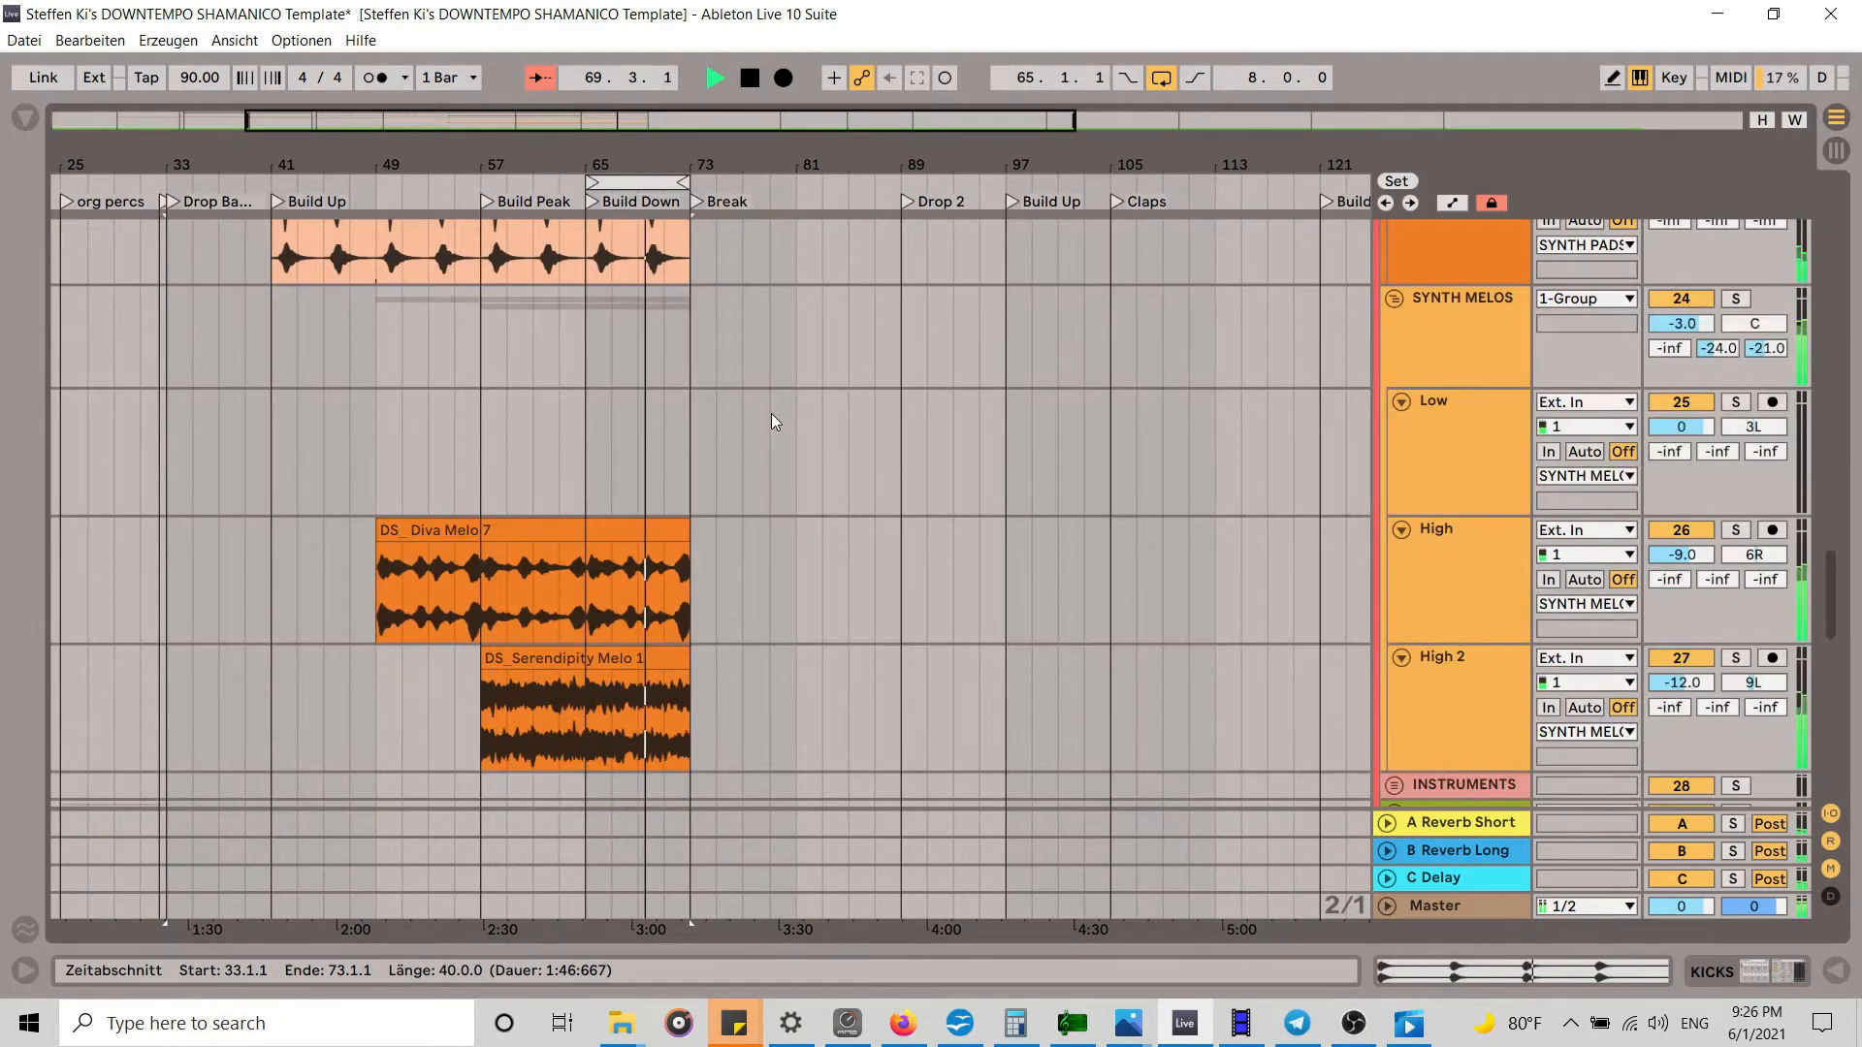
{"action": "scroll", "coordinate": [772, 415], "scroll_direction": "up", "scroll_amount": 15}
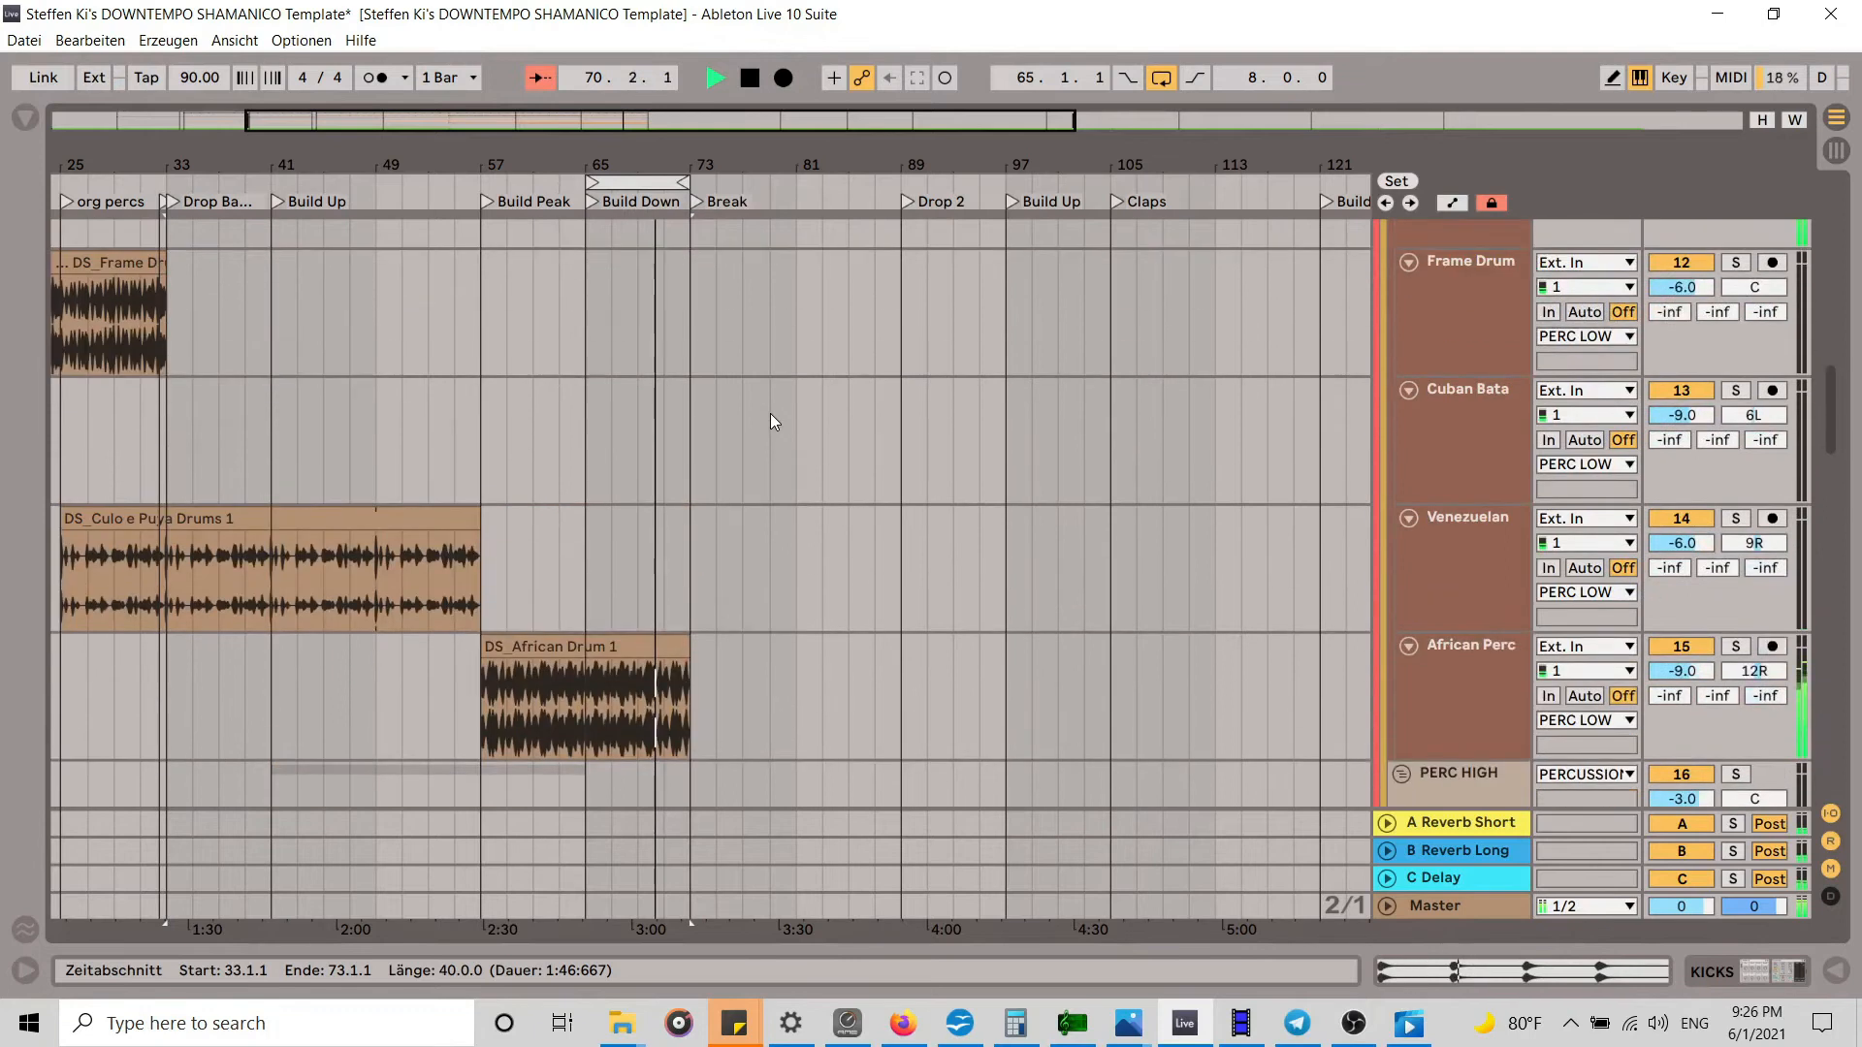
{"action": "scroll", "coordinate": [770, 413], "scroll_direction": "up", "scroll_amount": 15}
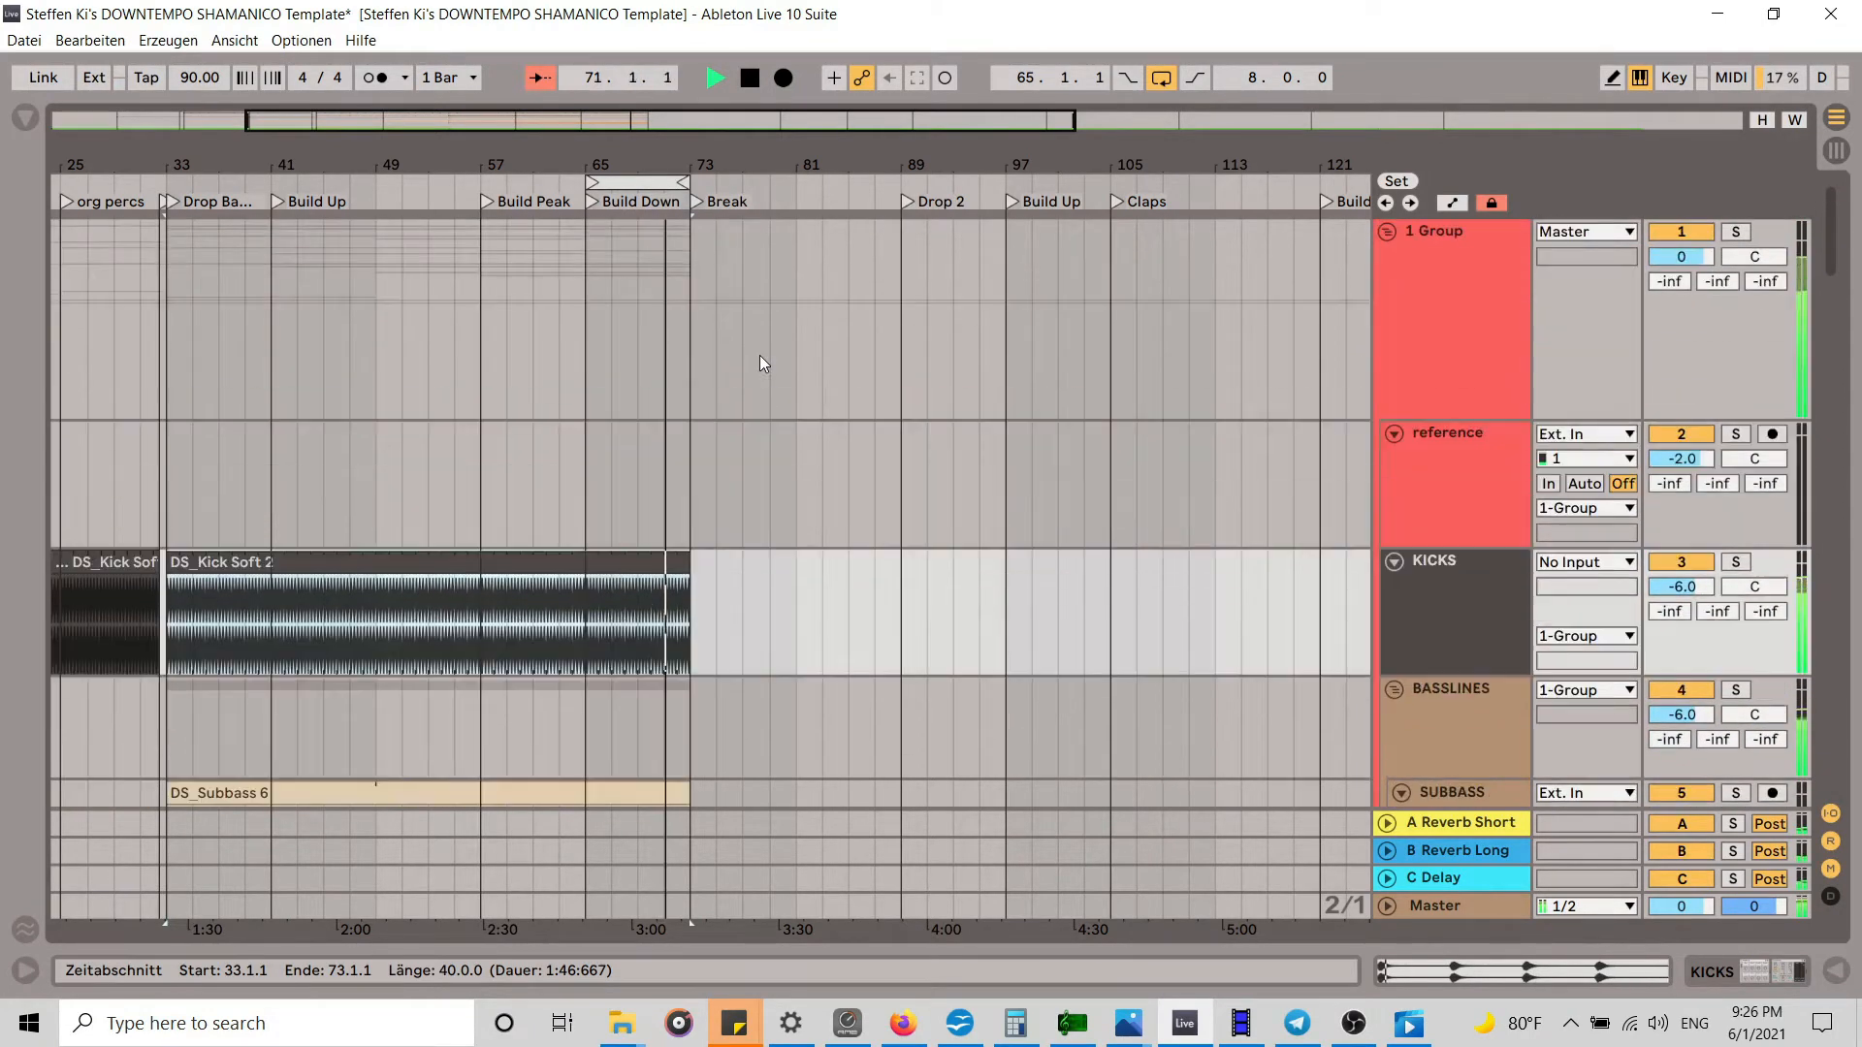
Step: Move the eight-bar loop to the Break section, starting at bar 73, and check the bass and percussion tracks there
{"action": "left_click_drag", "start_coordinate": [649, 175], "coordinate": [775, 178]}
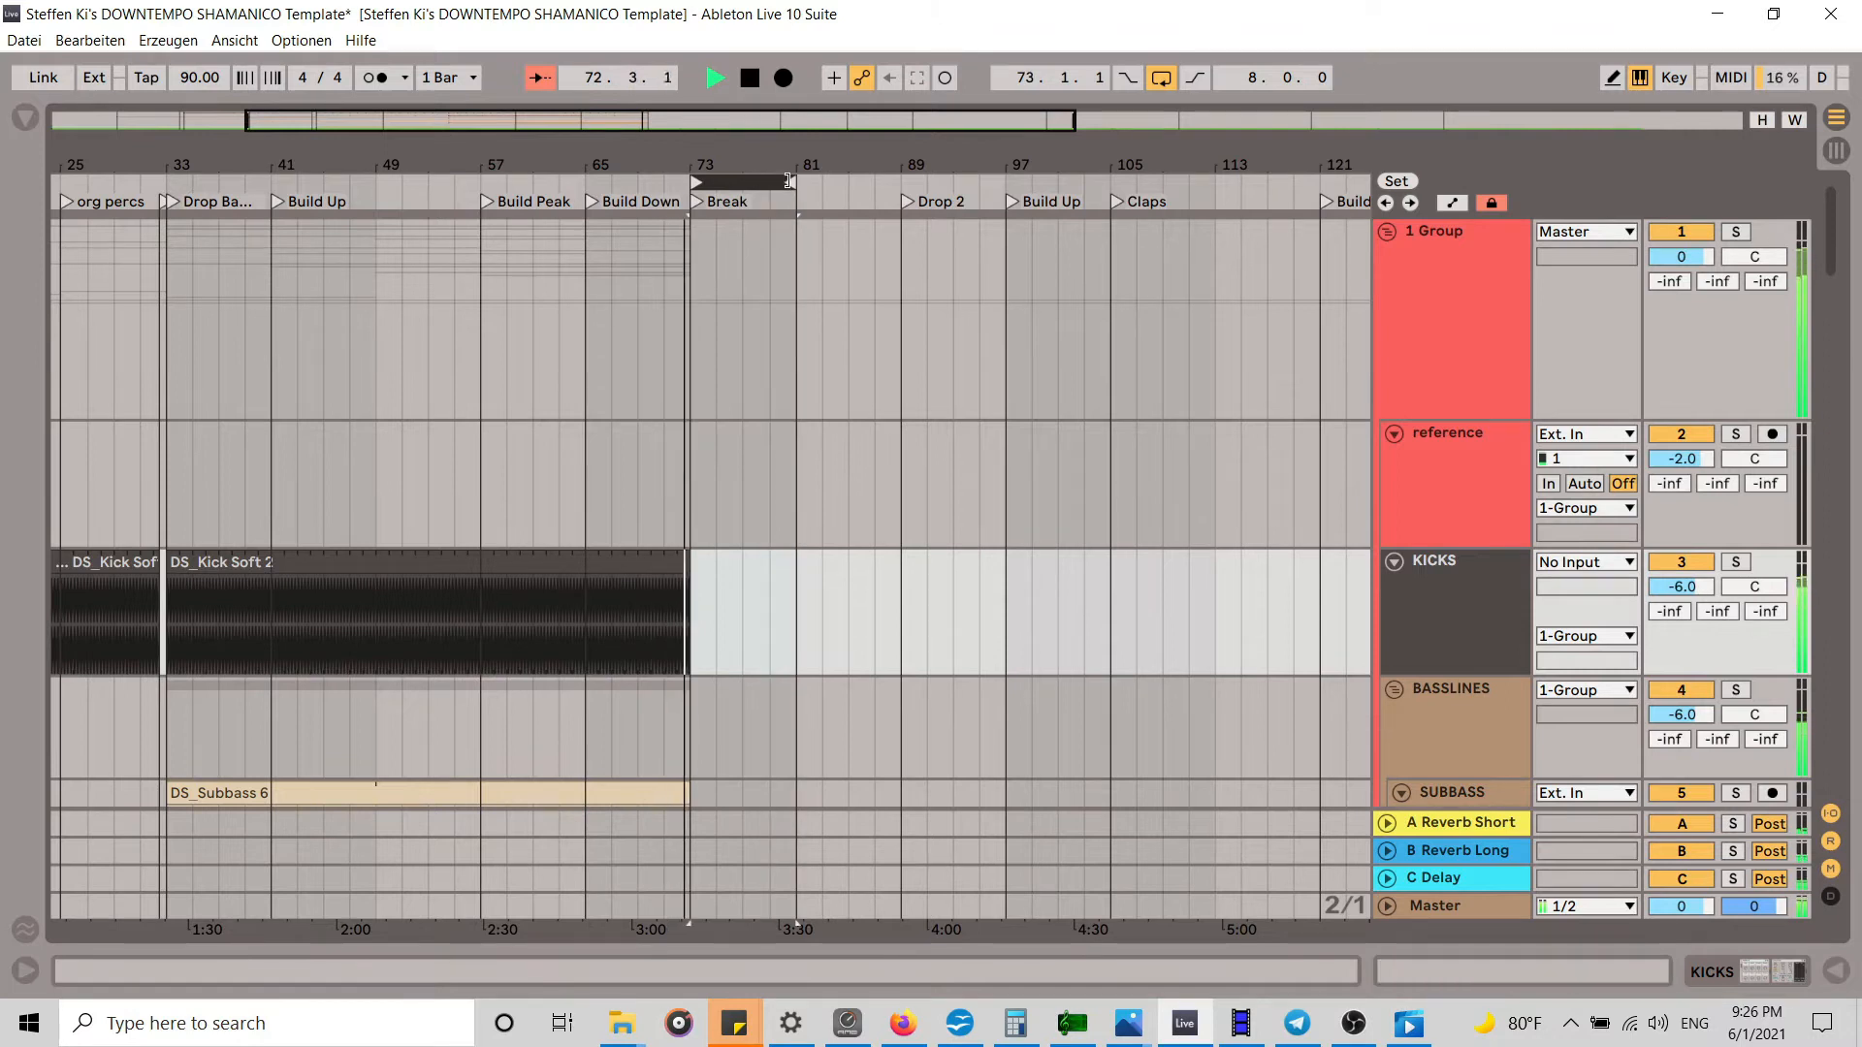
{"action": "scroll", "coordinate": [747, 562], "scroll_direction": "down", "scroll_amount": 4}
{"action": "scroll", "coordinate": [755, 548], "scroll_direction": "up", "scroll_amount": 2}
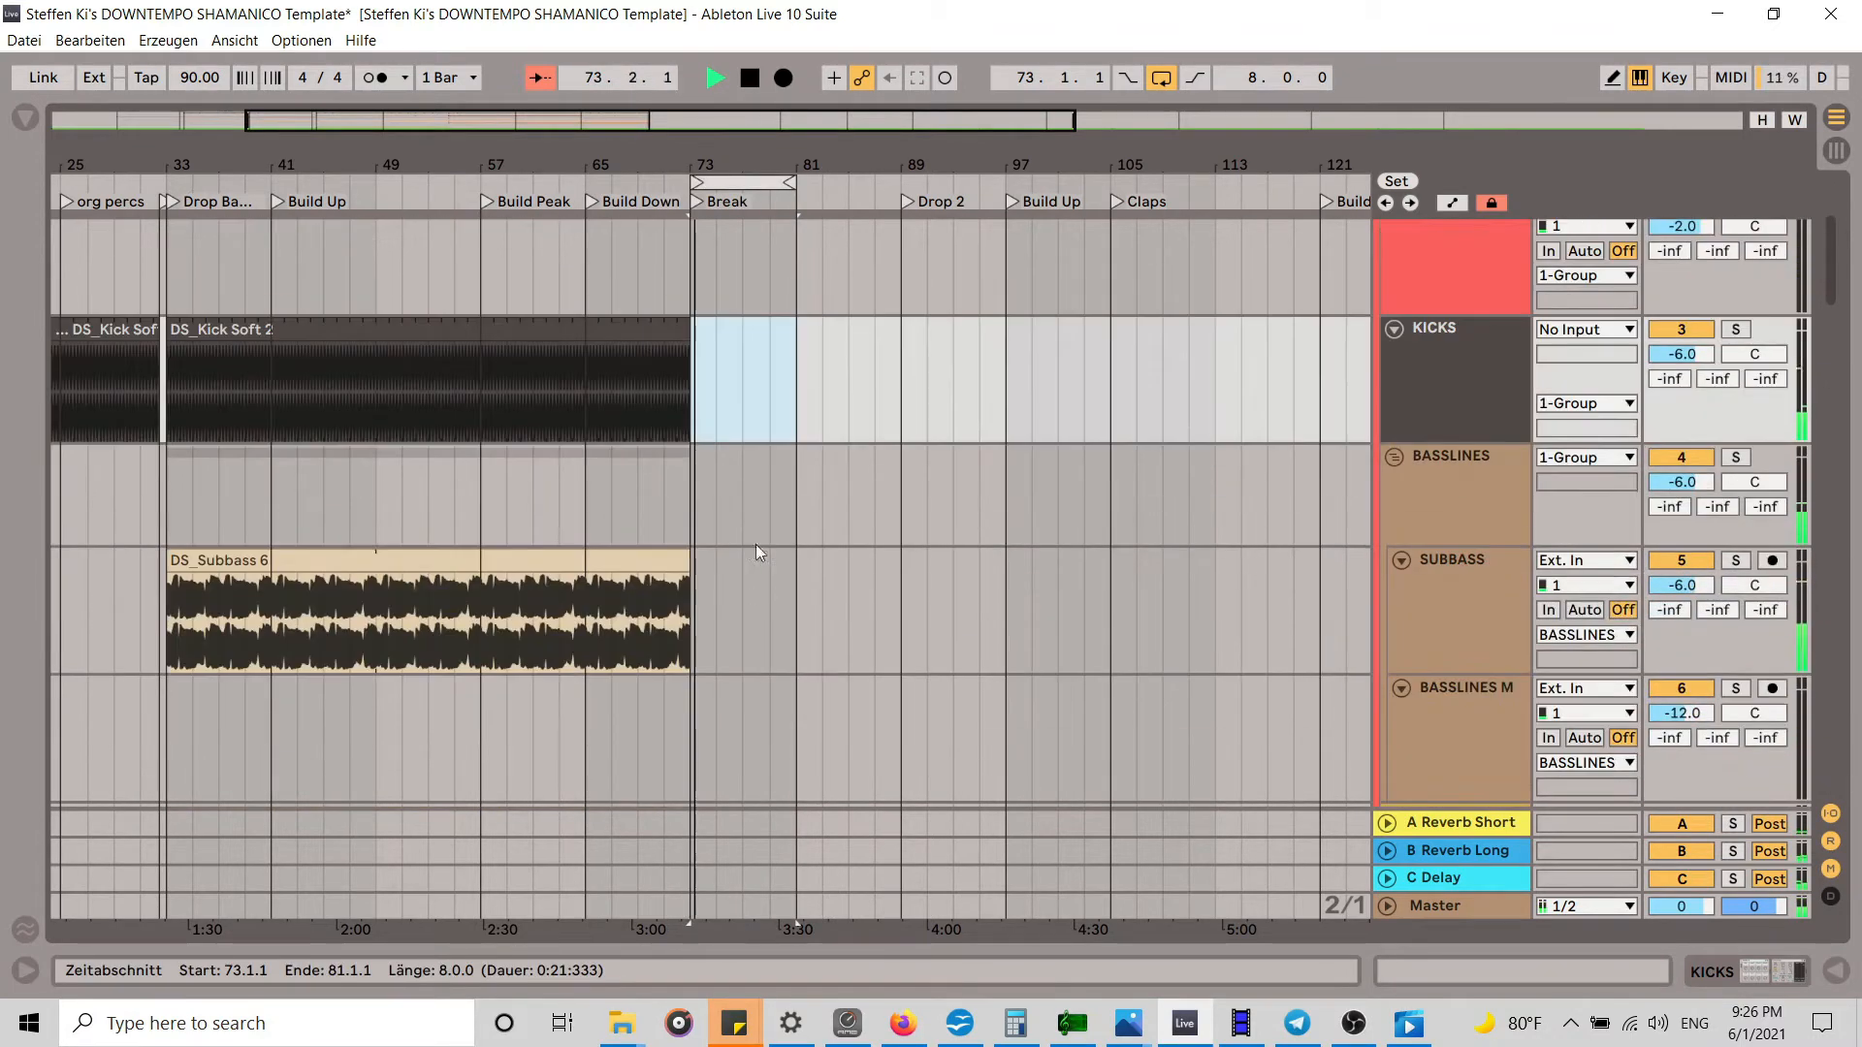
{"action": "scroll", "coordinate": [743, 406], "scroll_direction": "down", "scroll_amount": 10}
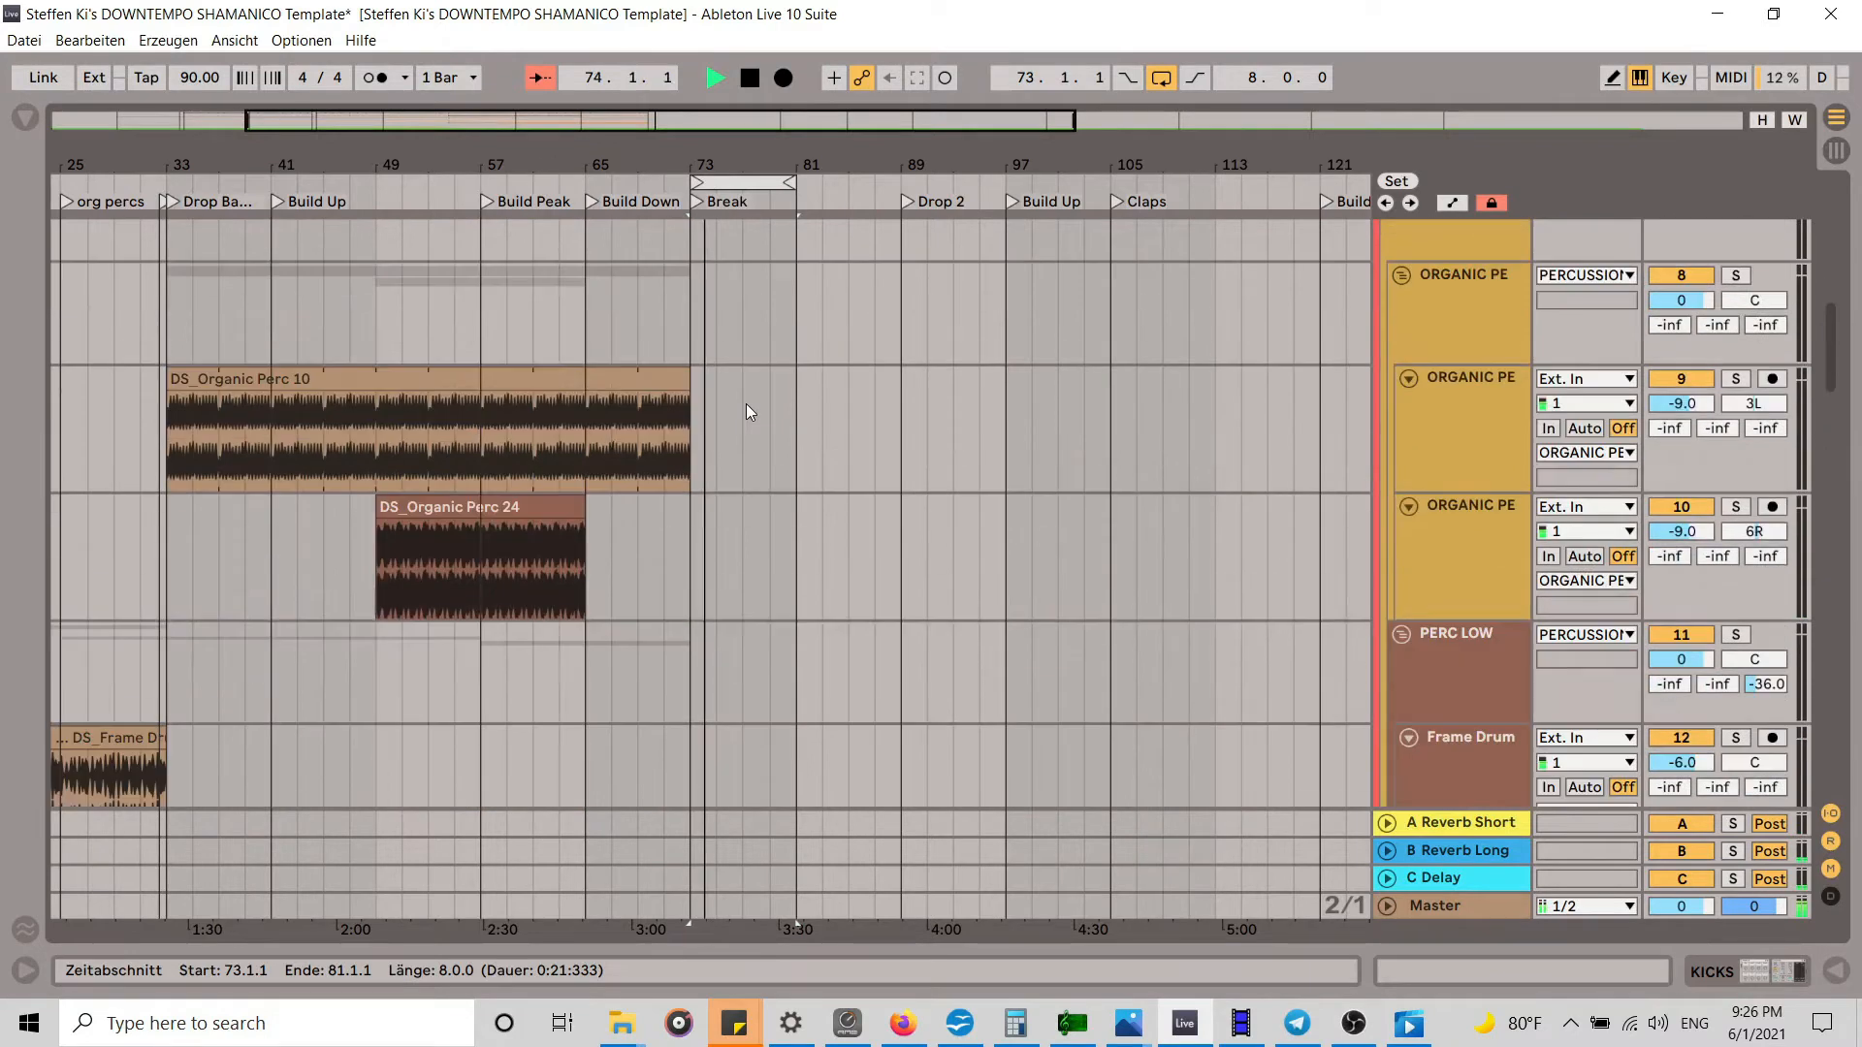
{"action": "scroll", "coordinate": [811, 499], "scroll_direction": "down", "scroll_amount": 4}
{"action": "scroll", "coordinate": [776, 425], "scroll_direction": "up", "scroll_amount": 3}
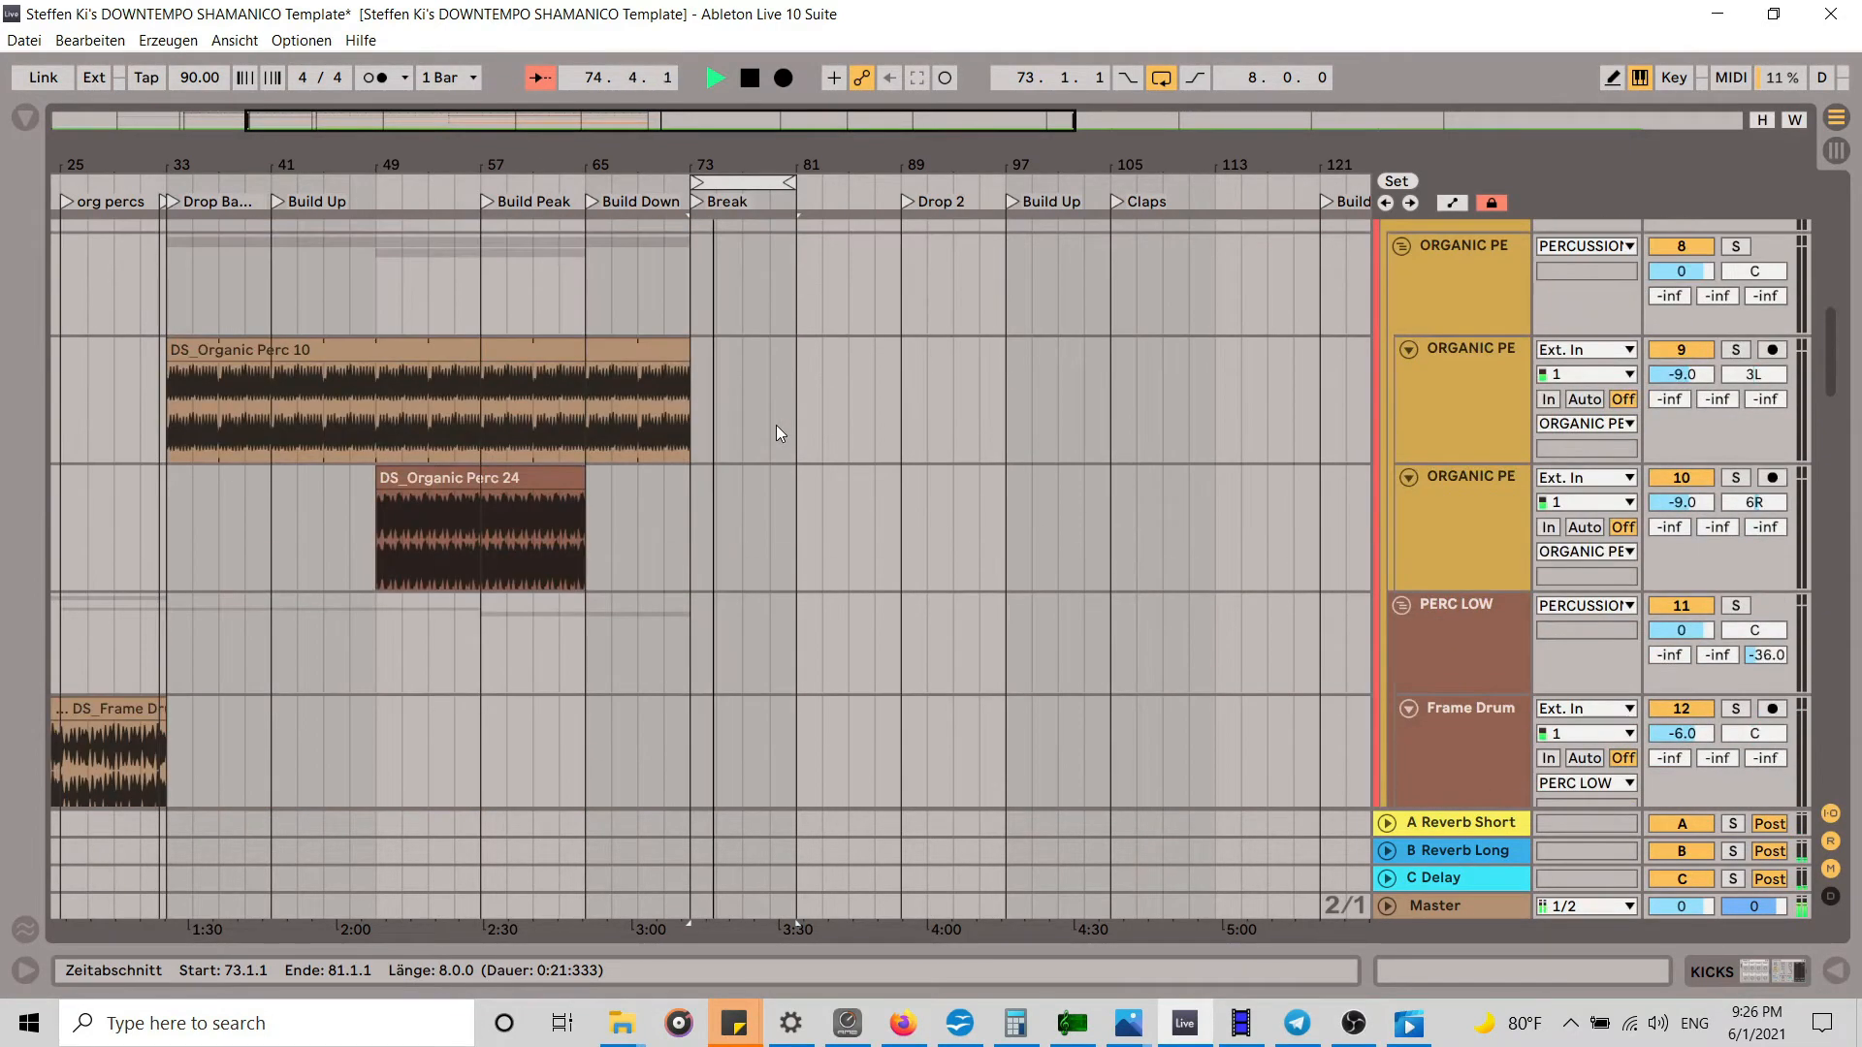
{"action": "scroll", "coordinate": [776, 426], "scroll_direction": "down", "scroll_amount": 8}
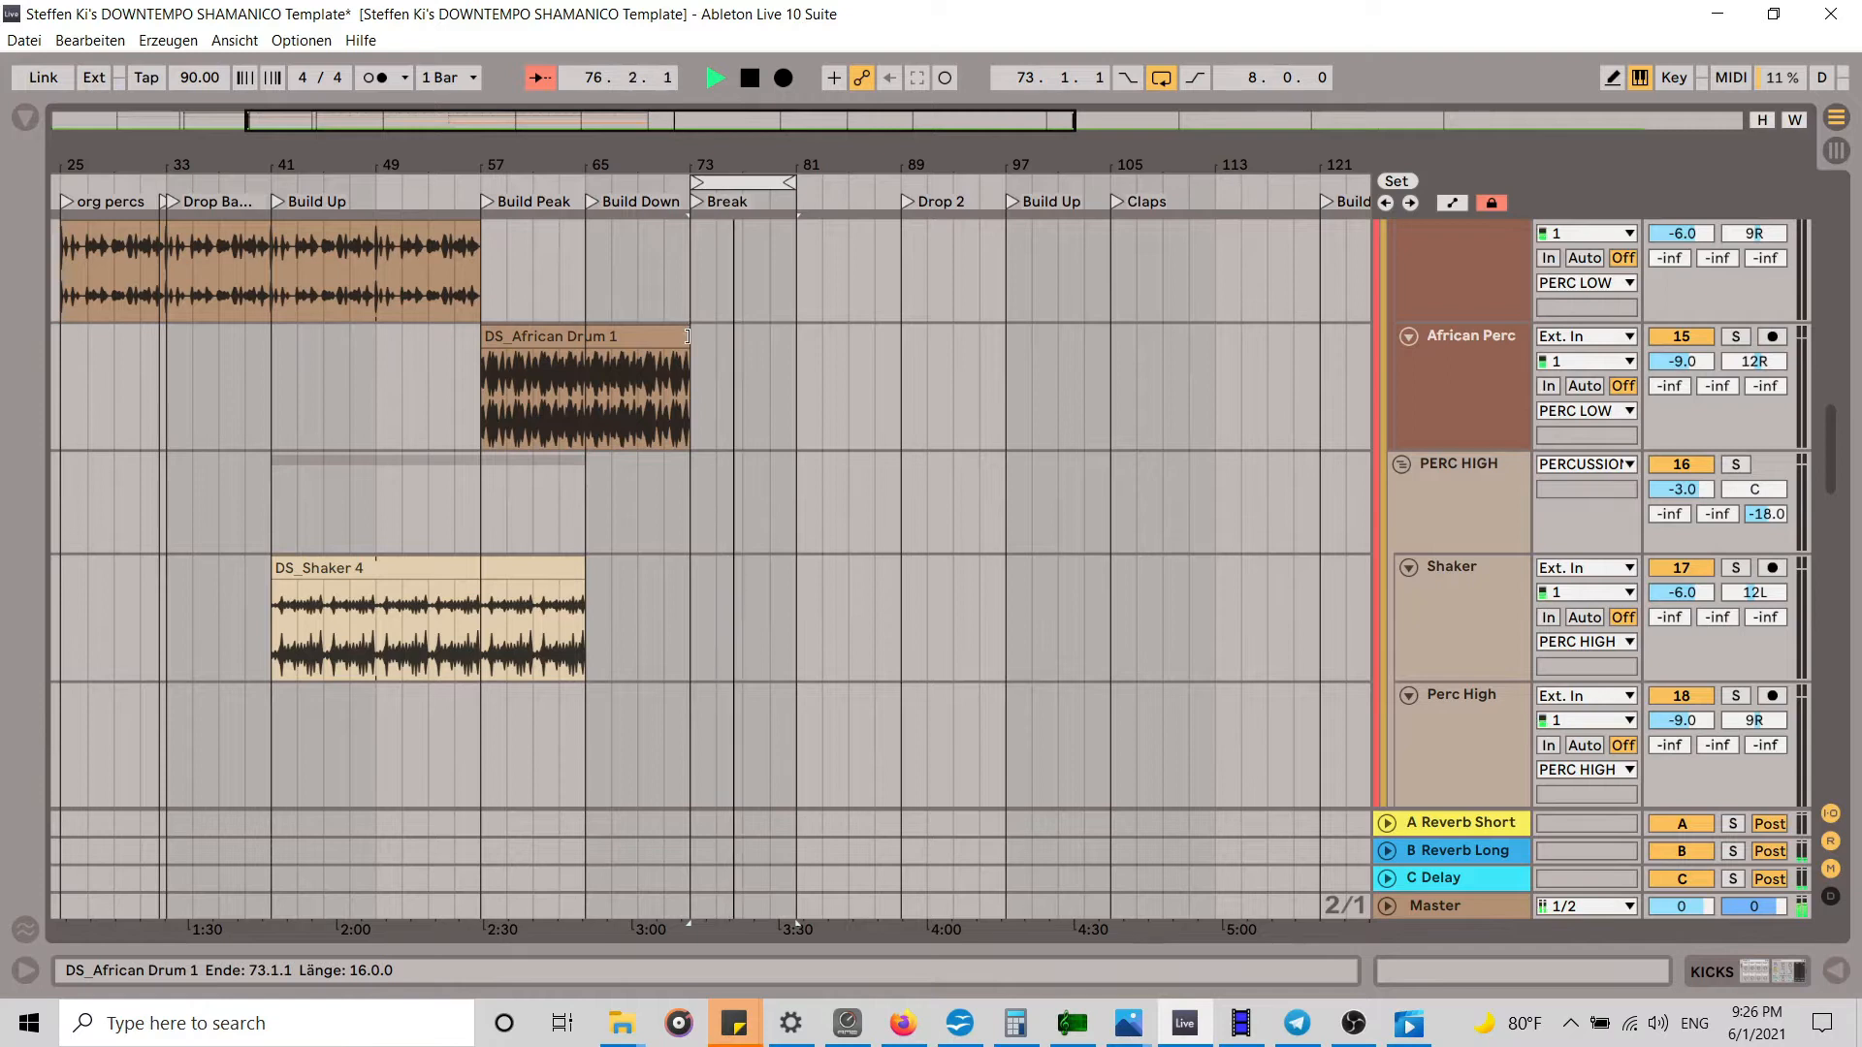
{"action": "scroll", "coordinate": [688, 336], "scroll_direction": "up", "scroll_amount": 4}
{"action": "scroll", "coordinate": [690, 359], "scroll_direction": "down", "scroll_amount": 10}
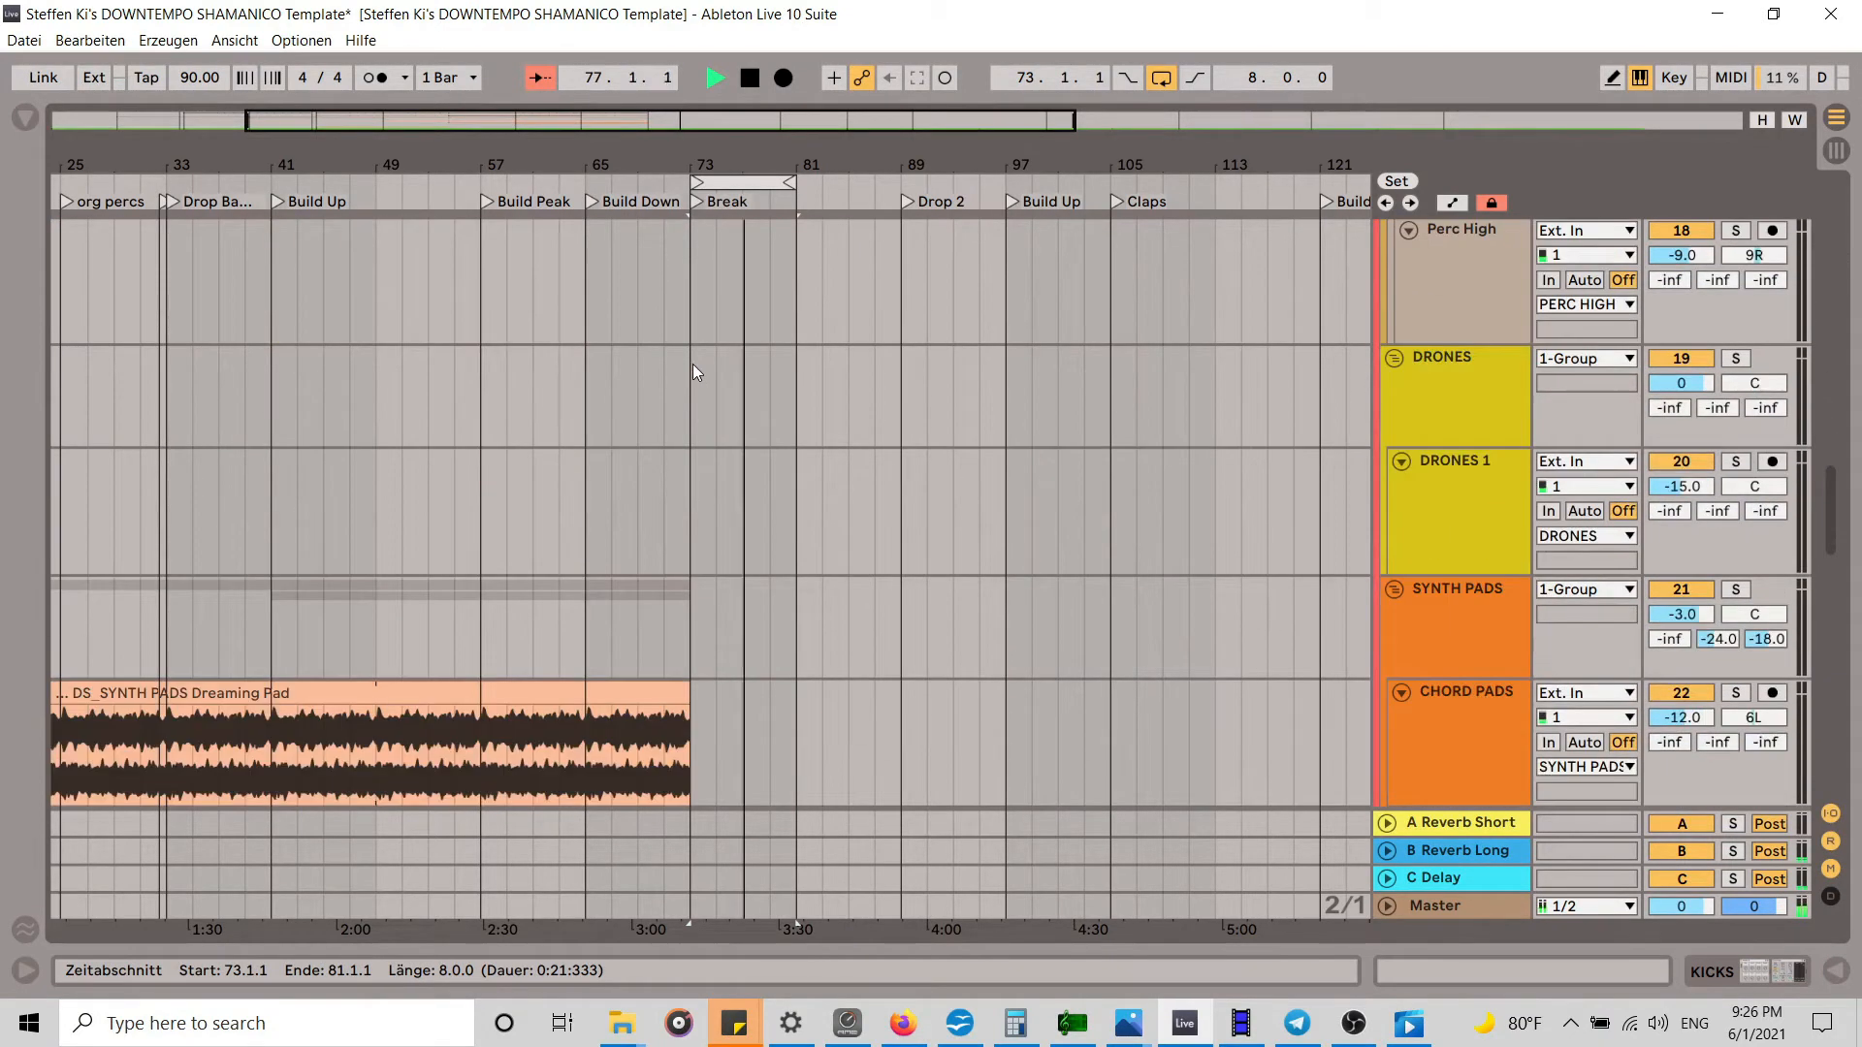
Step: Extend the DS_SYNTH PADS Dreaming Pad and DS_Diva Melo 7 clips through the Break section to bar 81
{"action": "scroll", "coordinate": [695, 372], "scroll_direction": "down", "scroll_amount": 5}
{"action": "left_click_drag", "start_coordinate": [690, 429], "coordinate": [785, 415]}
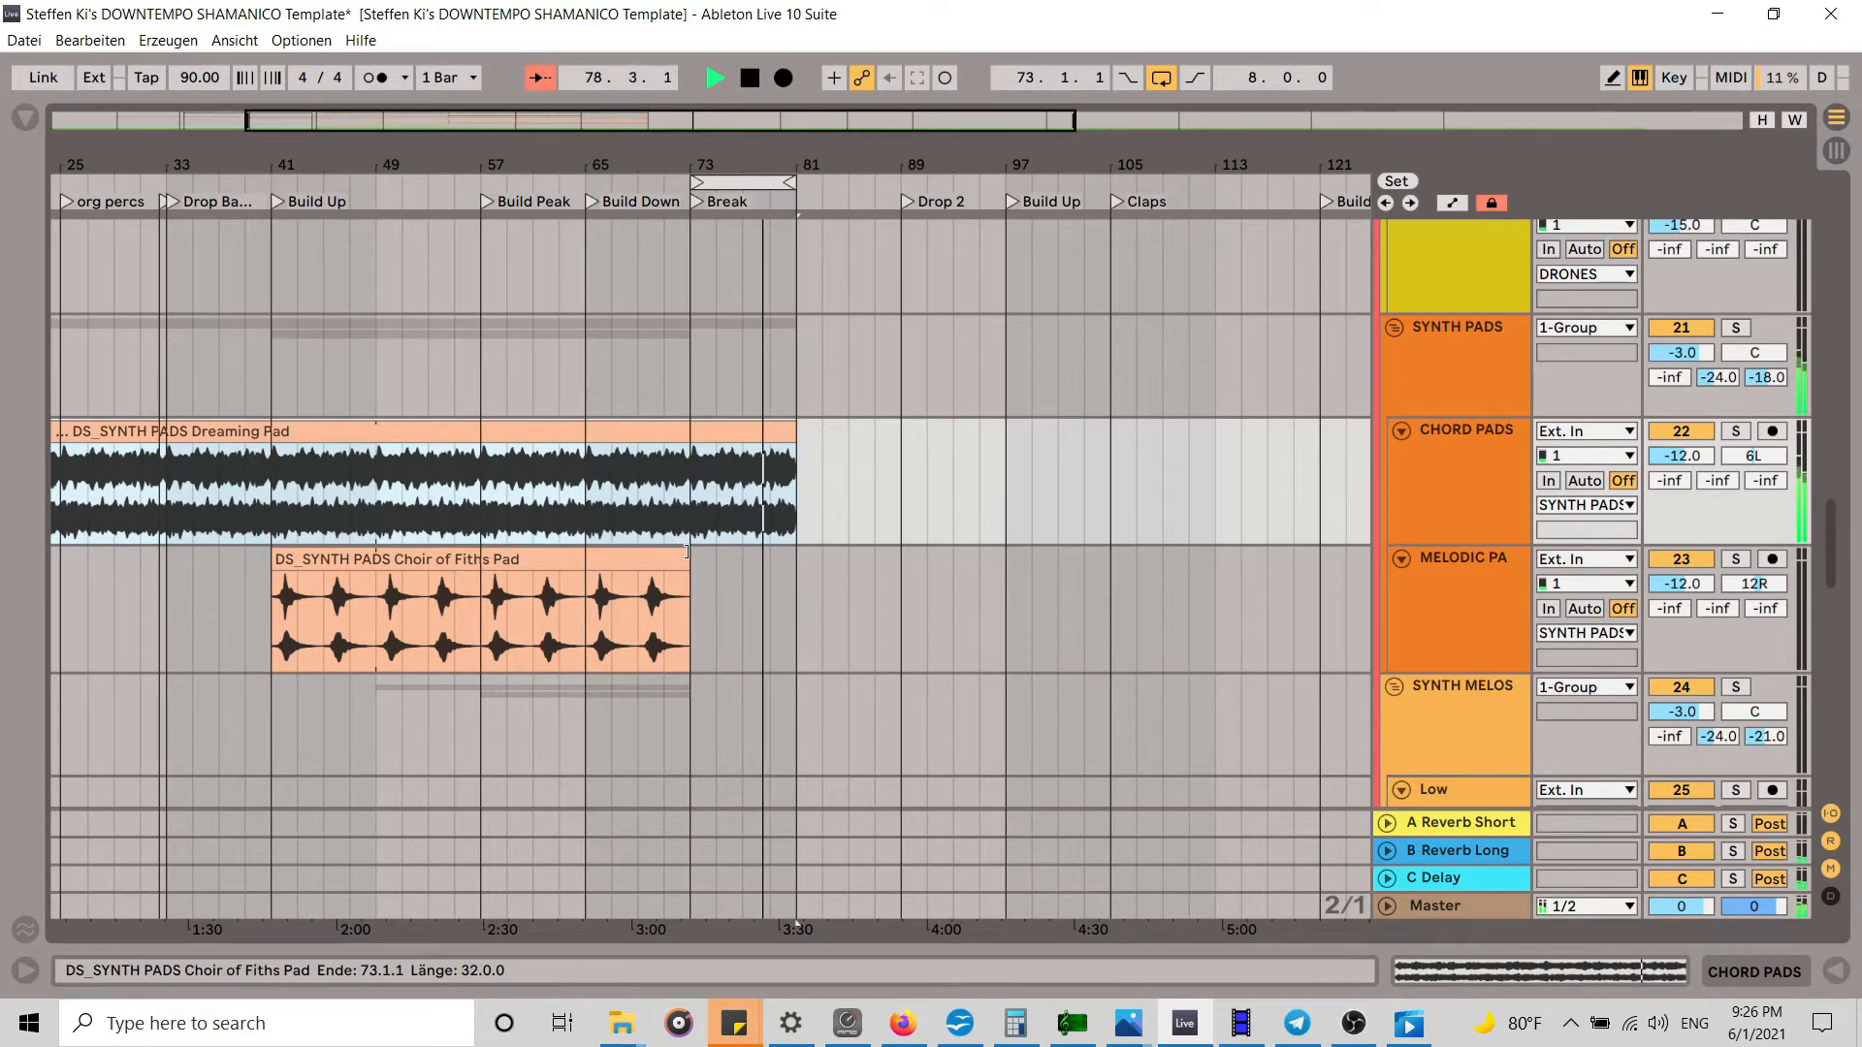
{"action": "scroll", "coordinate": [689, 551], "scroll_direction": "down", "scroll_amount": 5}
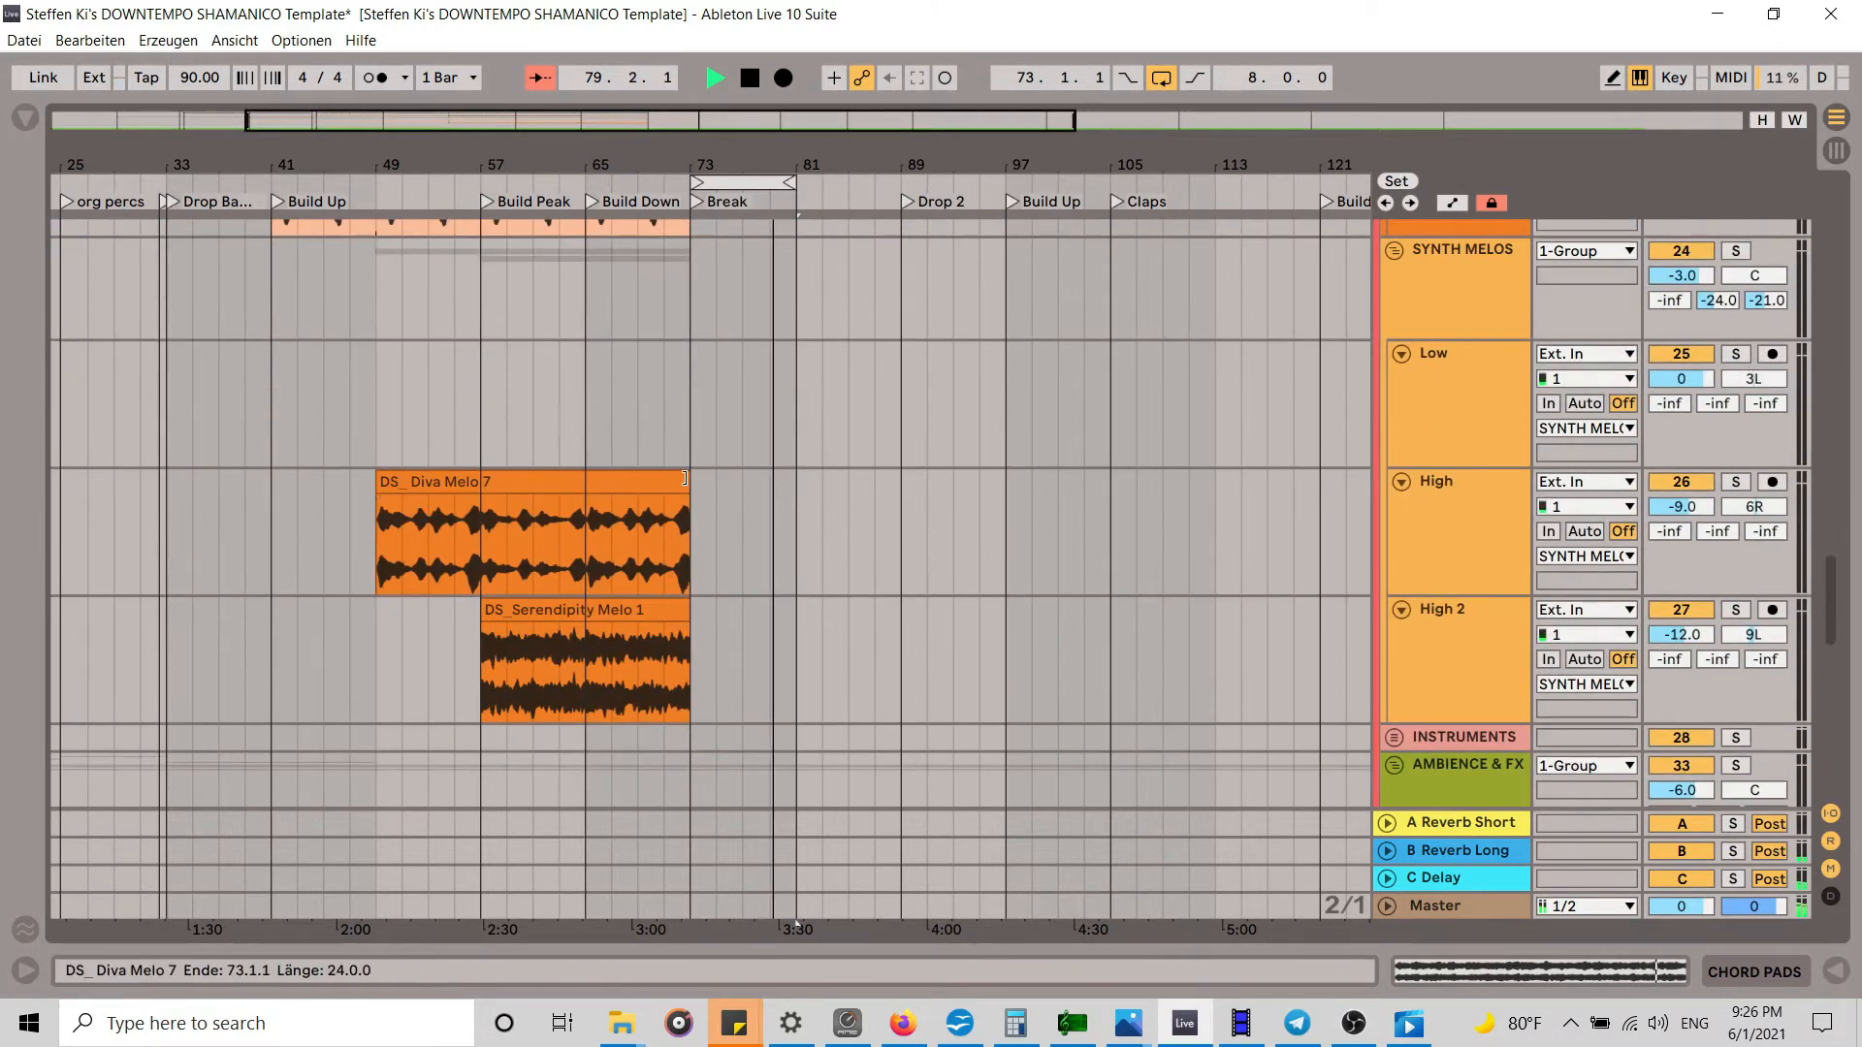
{"action": "left_click_drag", "start_coordinate": [684, 478], "coordinate": [794, 478]}
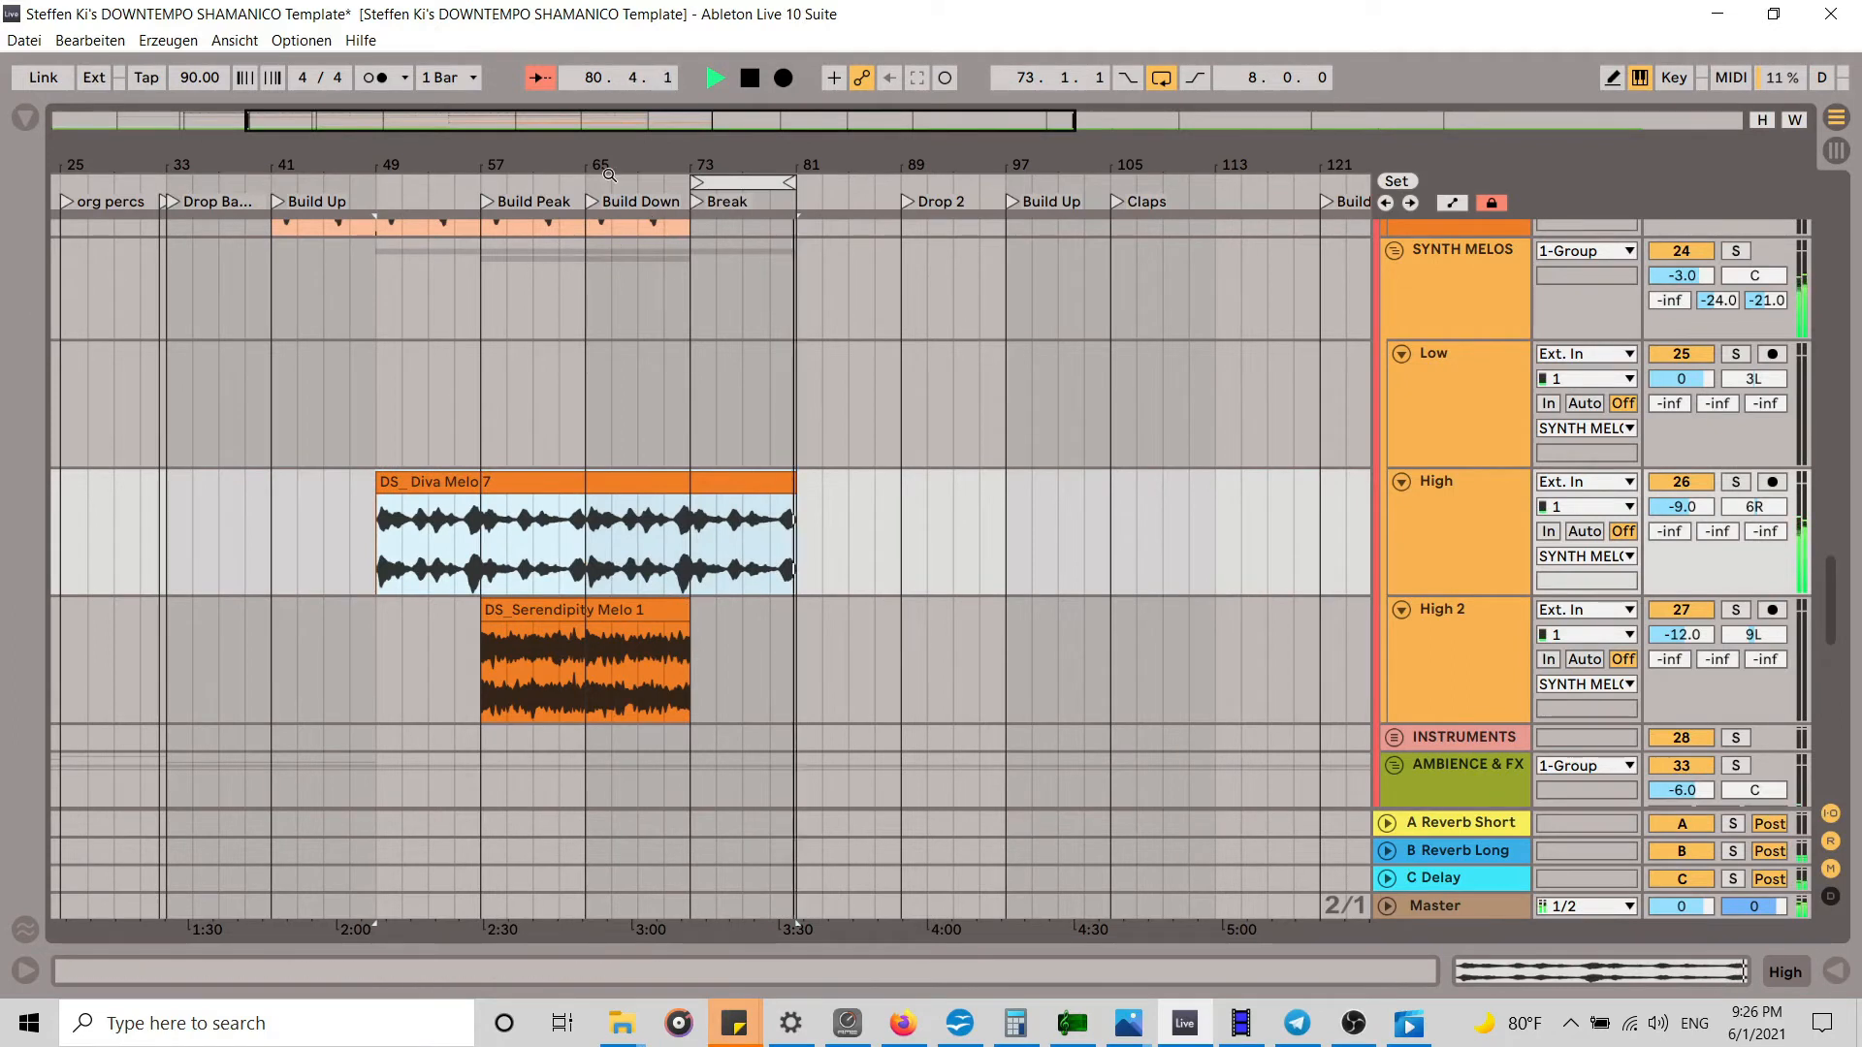
Step: Restart playback from the Build Down marker and look through the ambience, vocal and nature tracks
{"action": "left_click", "coordinate": [585, 204]}
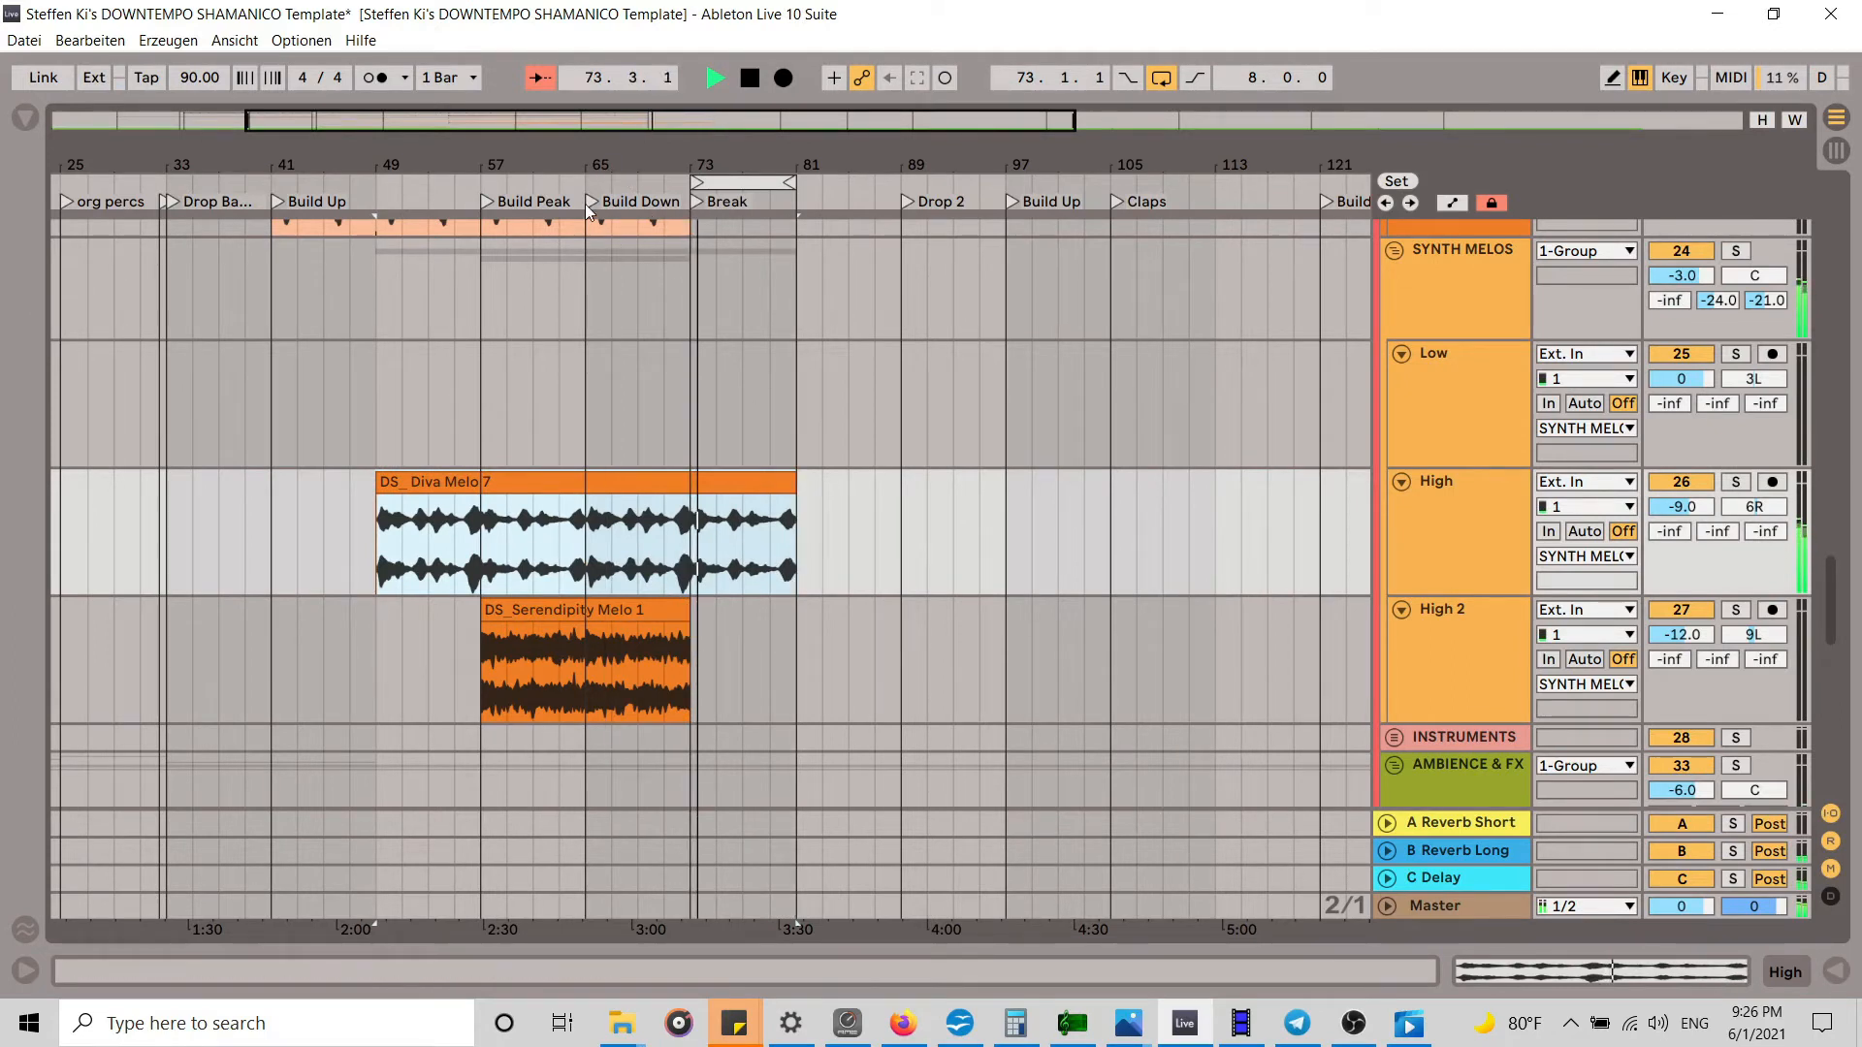
{"action": "scroll", "coordinate": [759, 466], "scroll_direction": "down", "scroll_amount": 6}
{"action": "scroll", "coordinate": [756, 487], "scroll_direction": "left", "scroll_amount": 2}
{"action": "scroll", "coordinate": [754, 489], "scroll_direction": "down", "scroll_amount": 5}
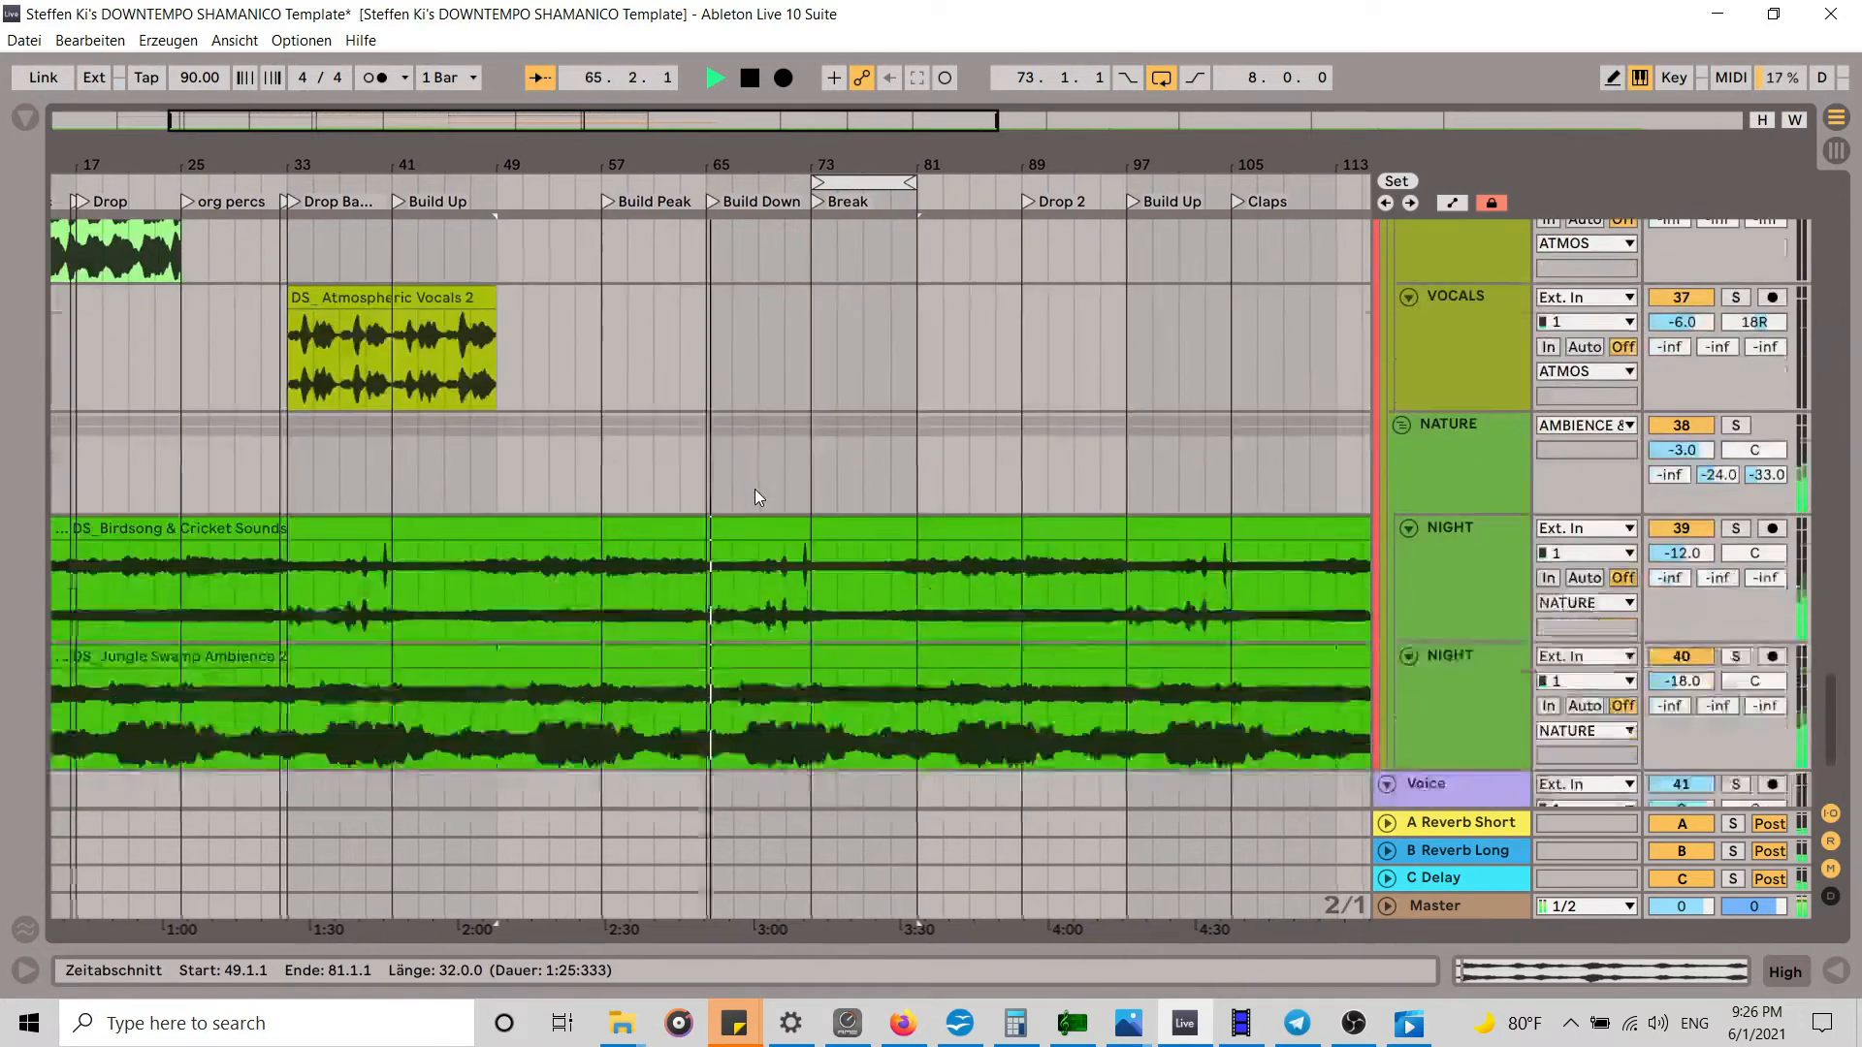
{"action": "scroll", "coordinate": [755, 491], "scroll_direction": "up", "scroll_amount": 5}
{"action": "scroll", "coordinate": [825, 417], "scroll_direction": "up", "scroll_amount": 4}
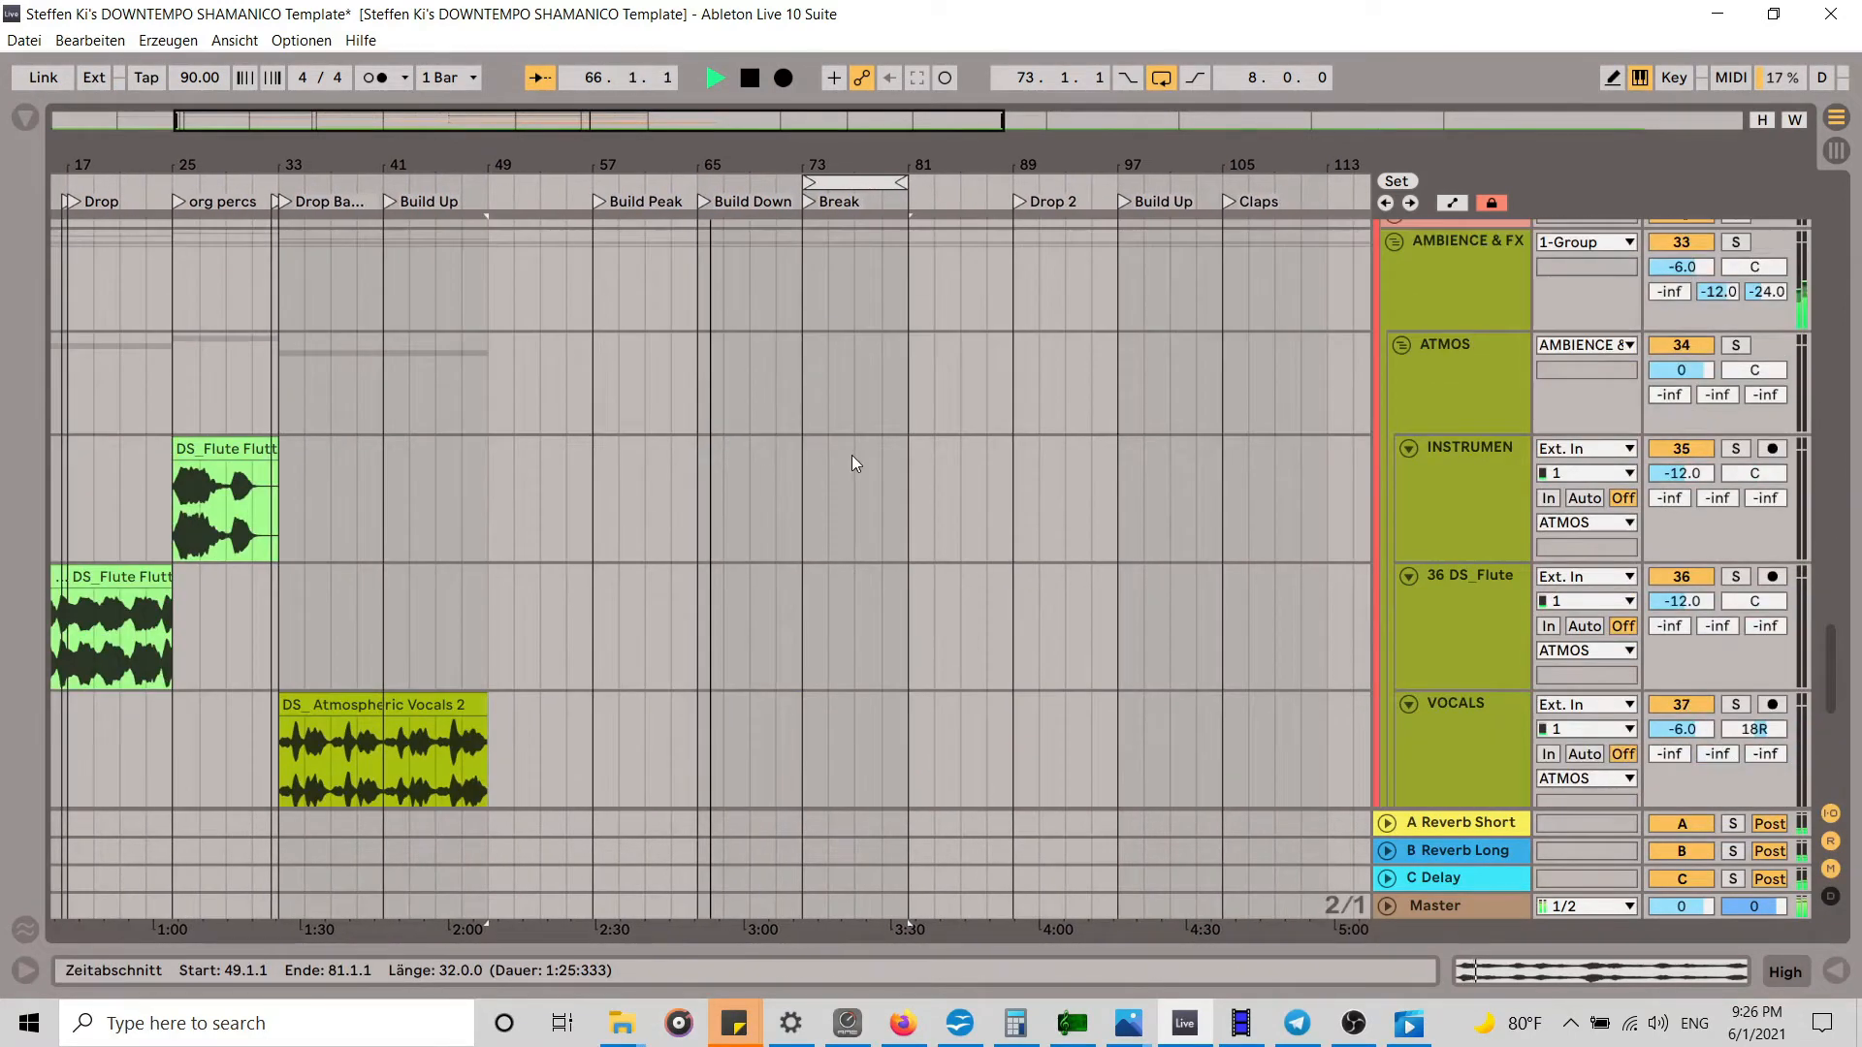
Step: Duplicate the DS_Atmospheric Vocals 2 clip on the VOCALS track so the copy starts at bar 81
{"action": "scroll", "coordinate": [849, 455], "scroll_direction": "down", "scroll_amount": 3}
{"action": "left_click", "coordinate": [360, 530]}
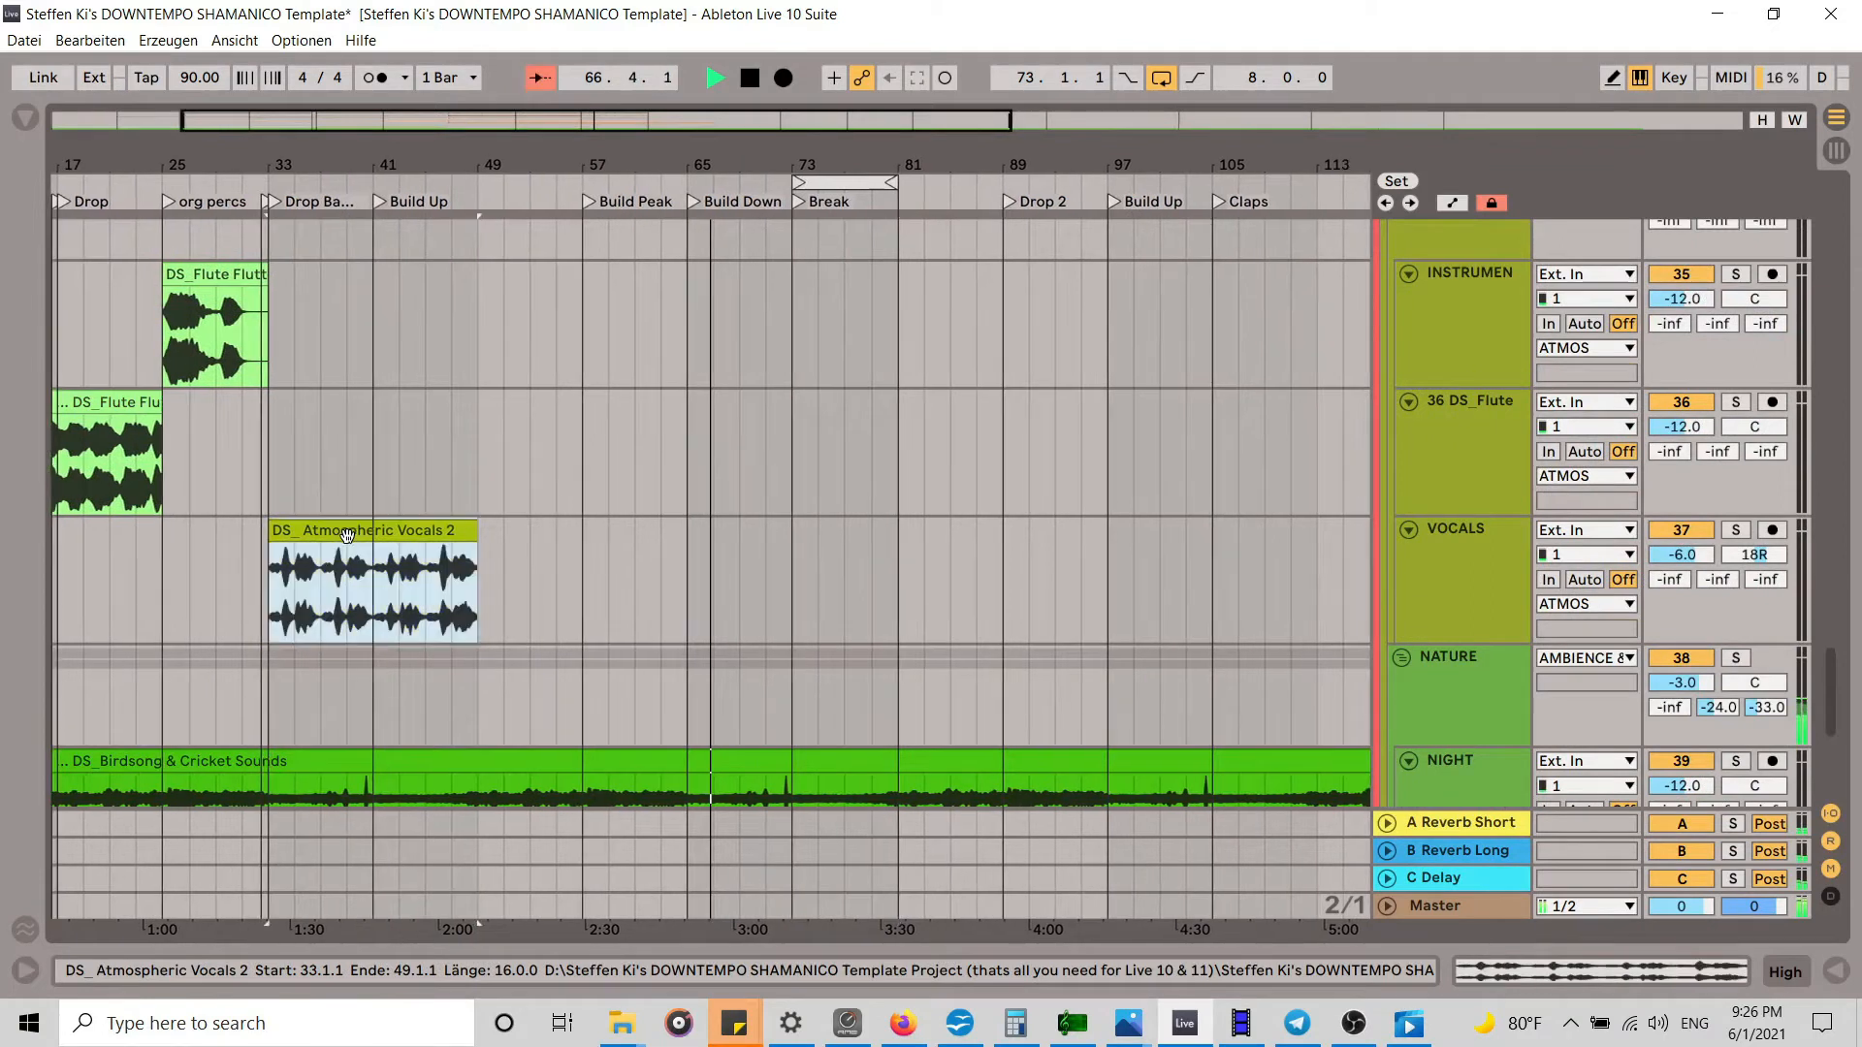
{"action": "left_click_drag", "start_coordinate": [340, 537], "coordinate": [962, 532]}
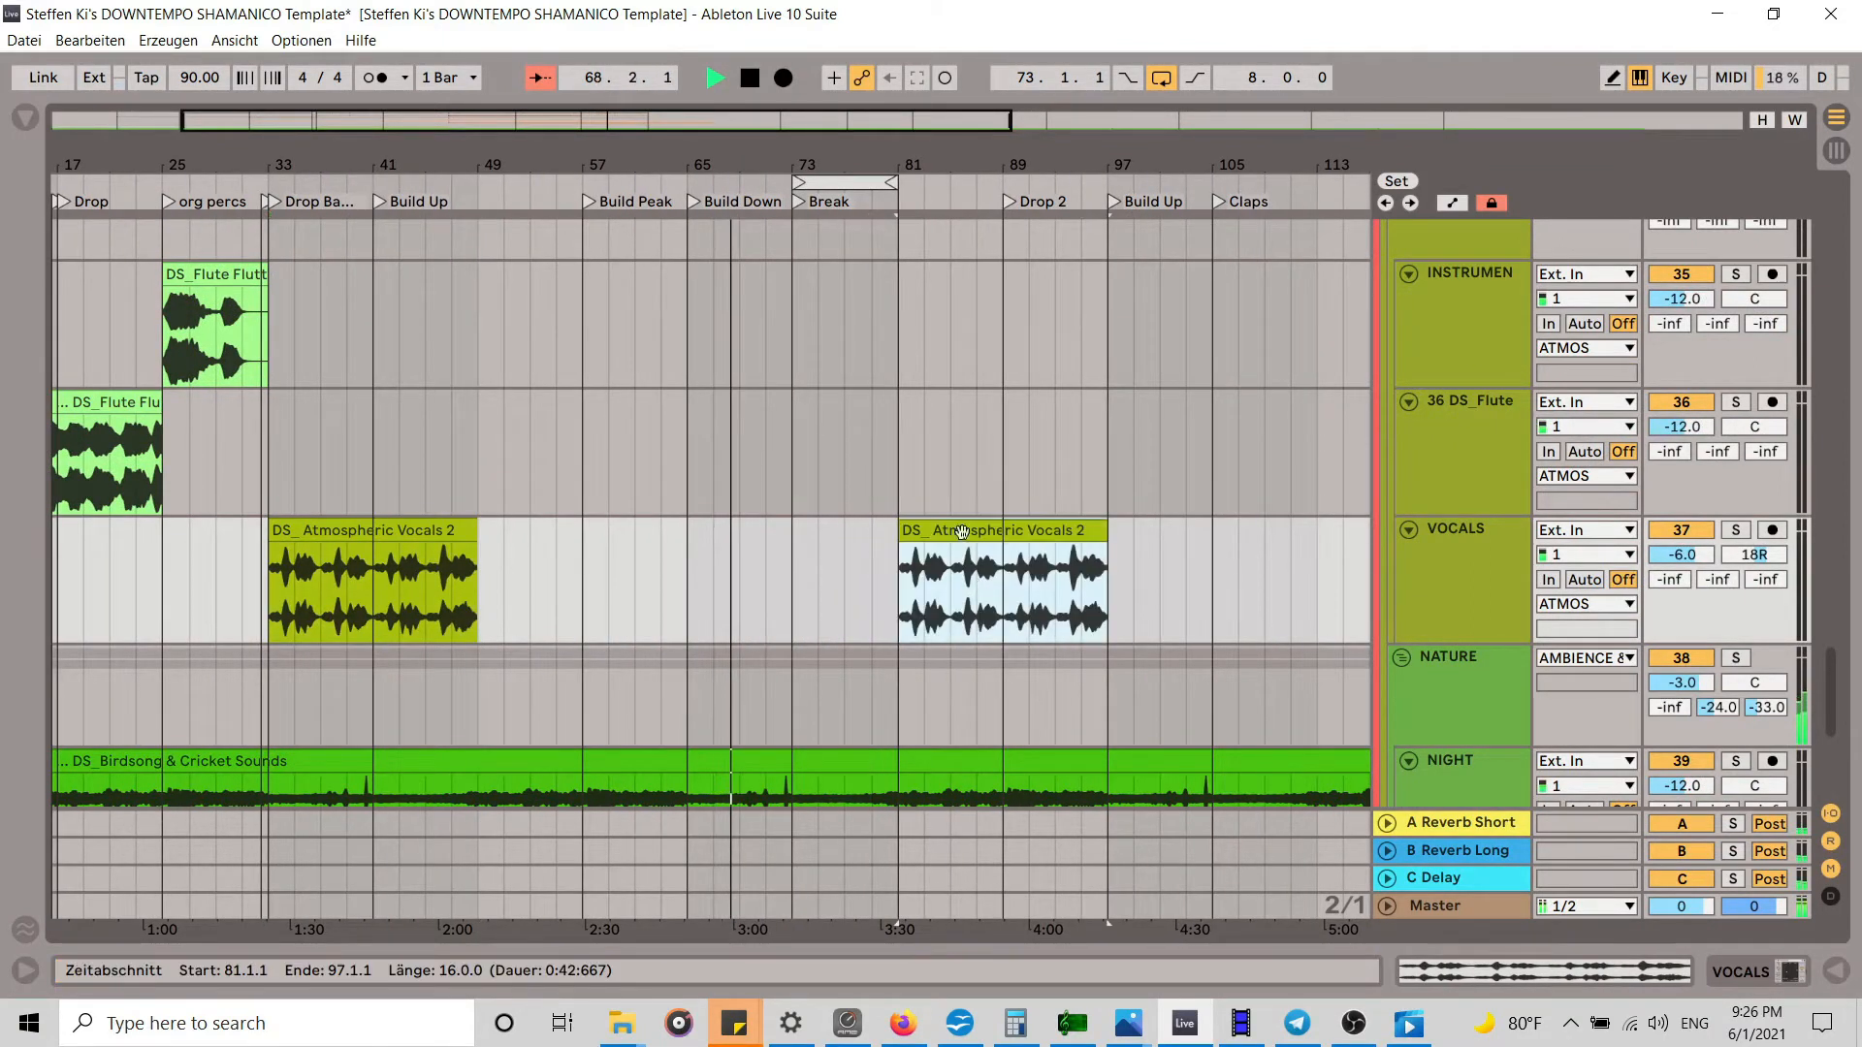
Step: Extend the DS_African Drum 1 clip through the Break section to bar 81
{"action": "scroll", "coordinate": [944, 477], "scroll_direction": "up", "scroll_amount": 15}
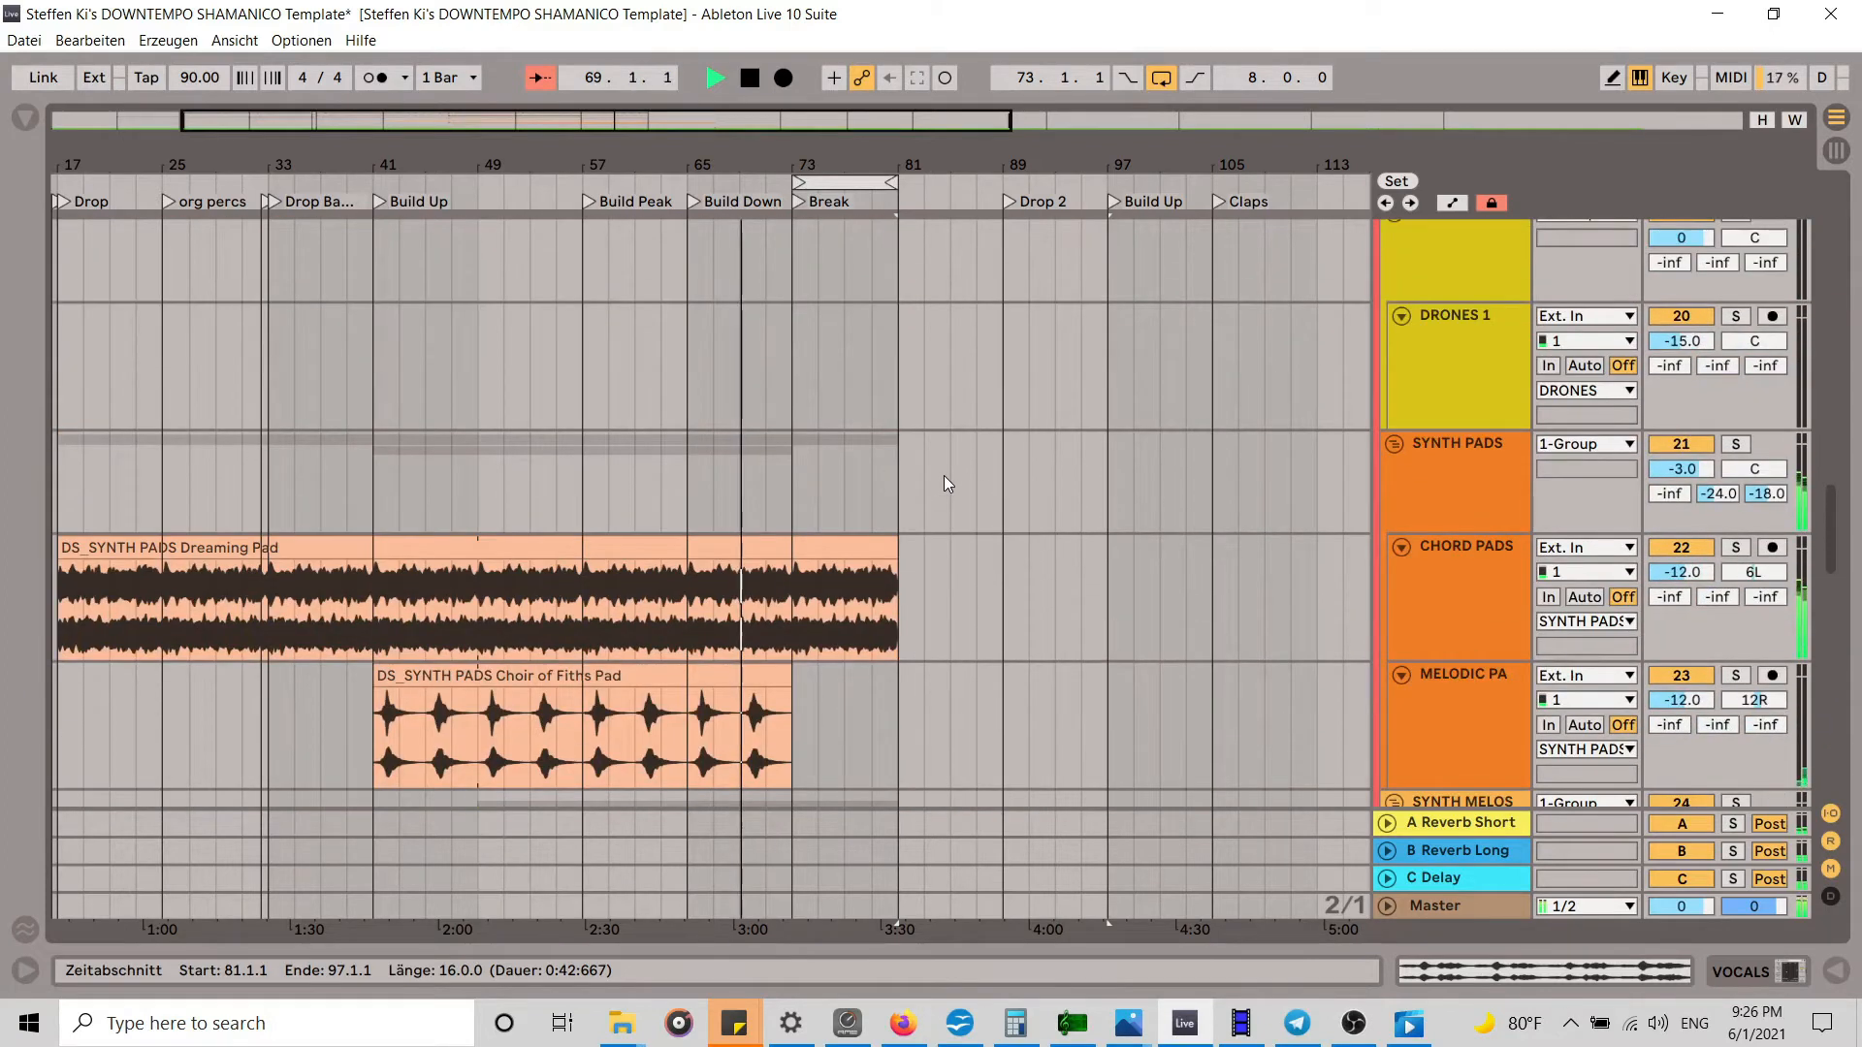
{"action": "scroll", "coordinate": [946, 478], "scroll_direction": "up", "scroll_amount": 7}
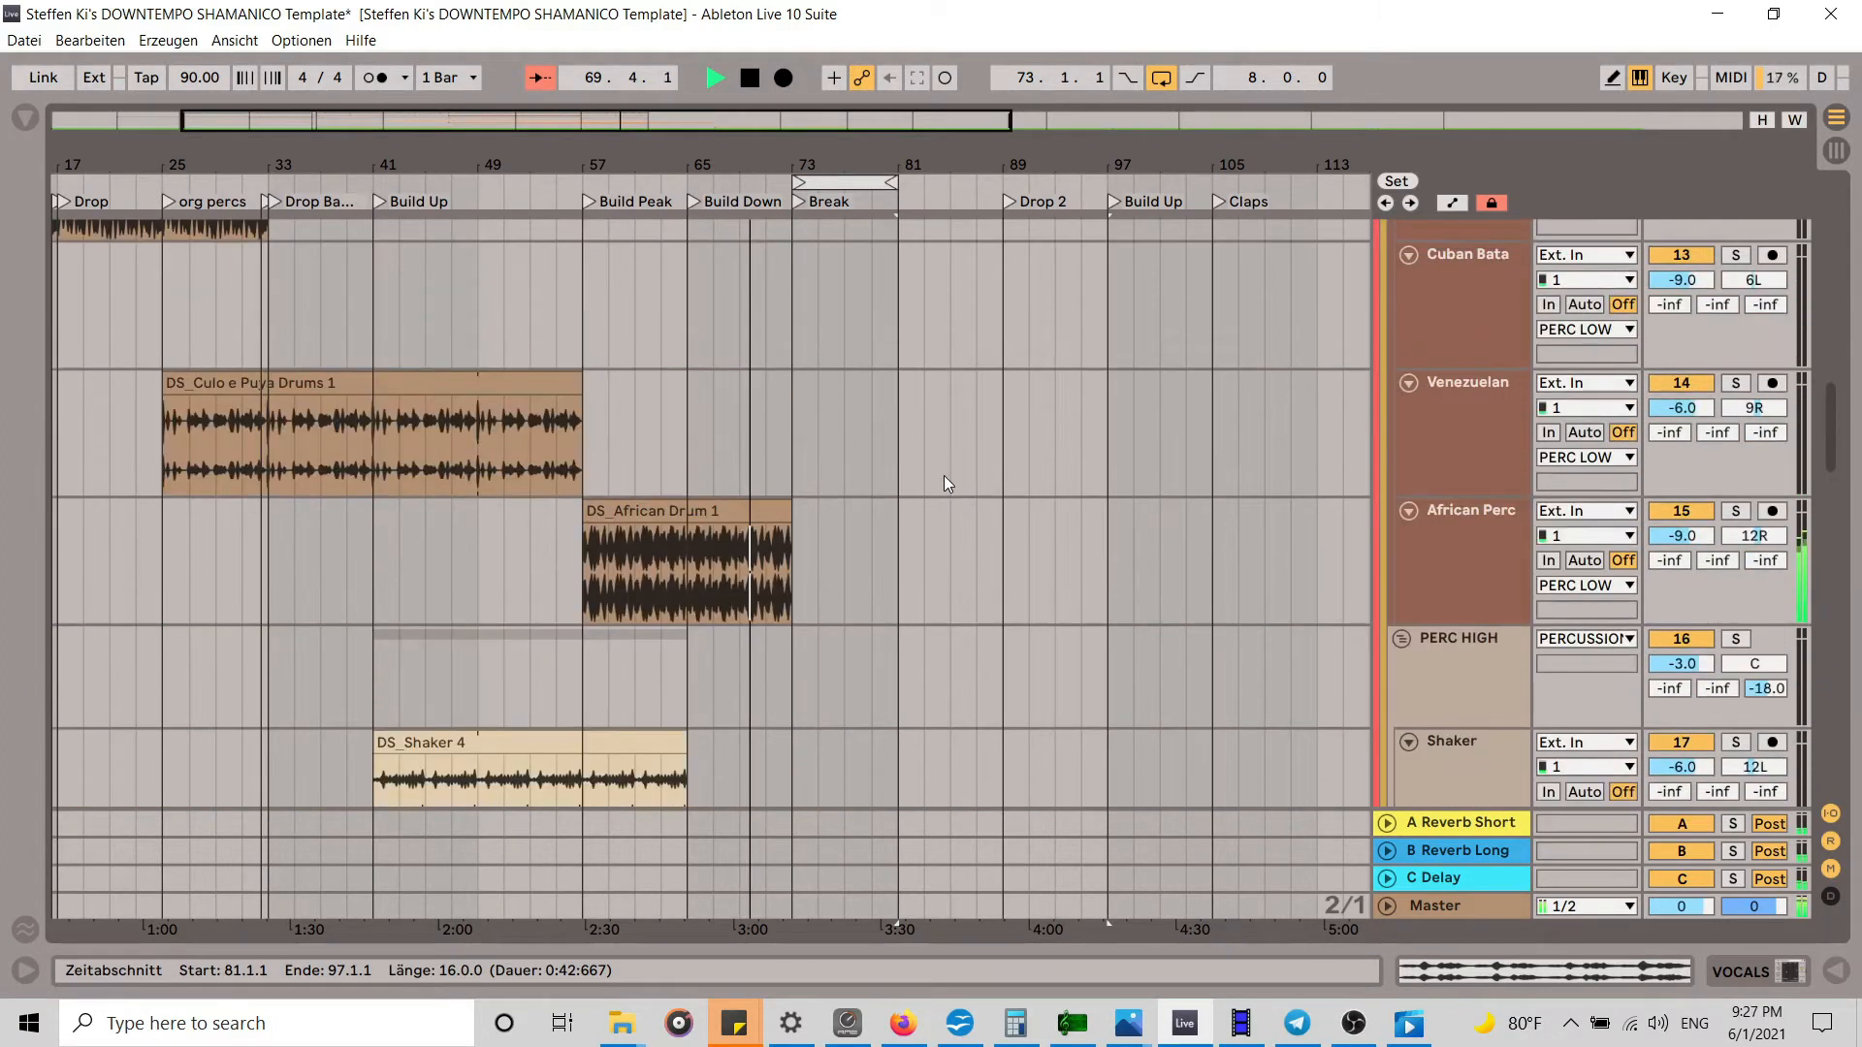
{"action": "left_click_drag", "start_coordinate": [791, 504], "coordinate": [887, 492]}
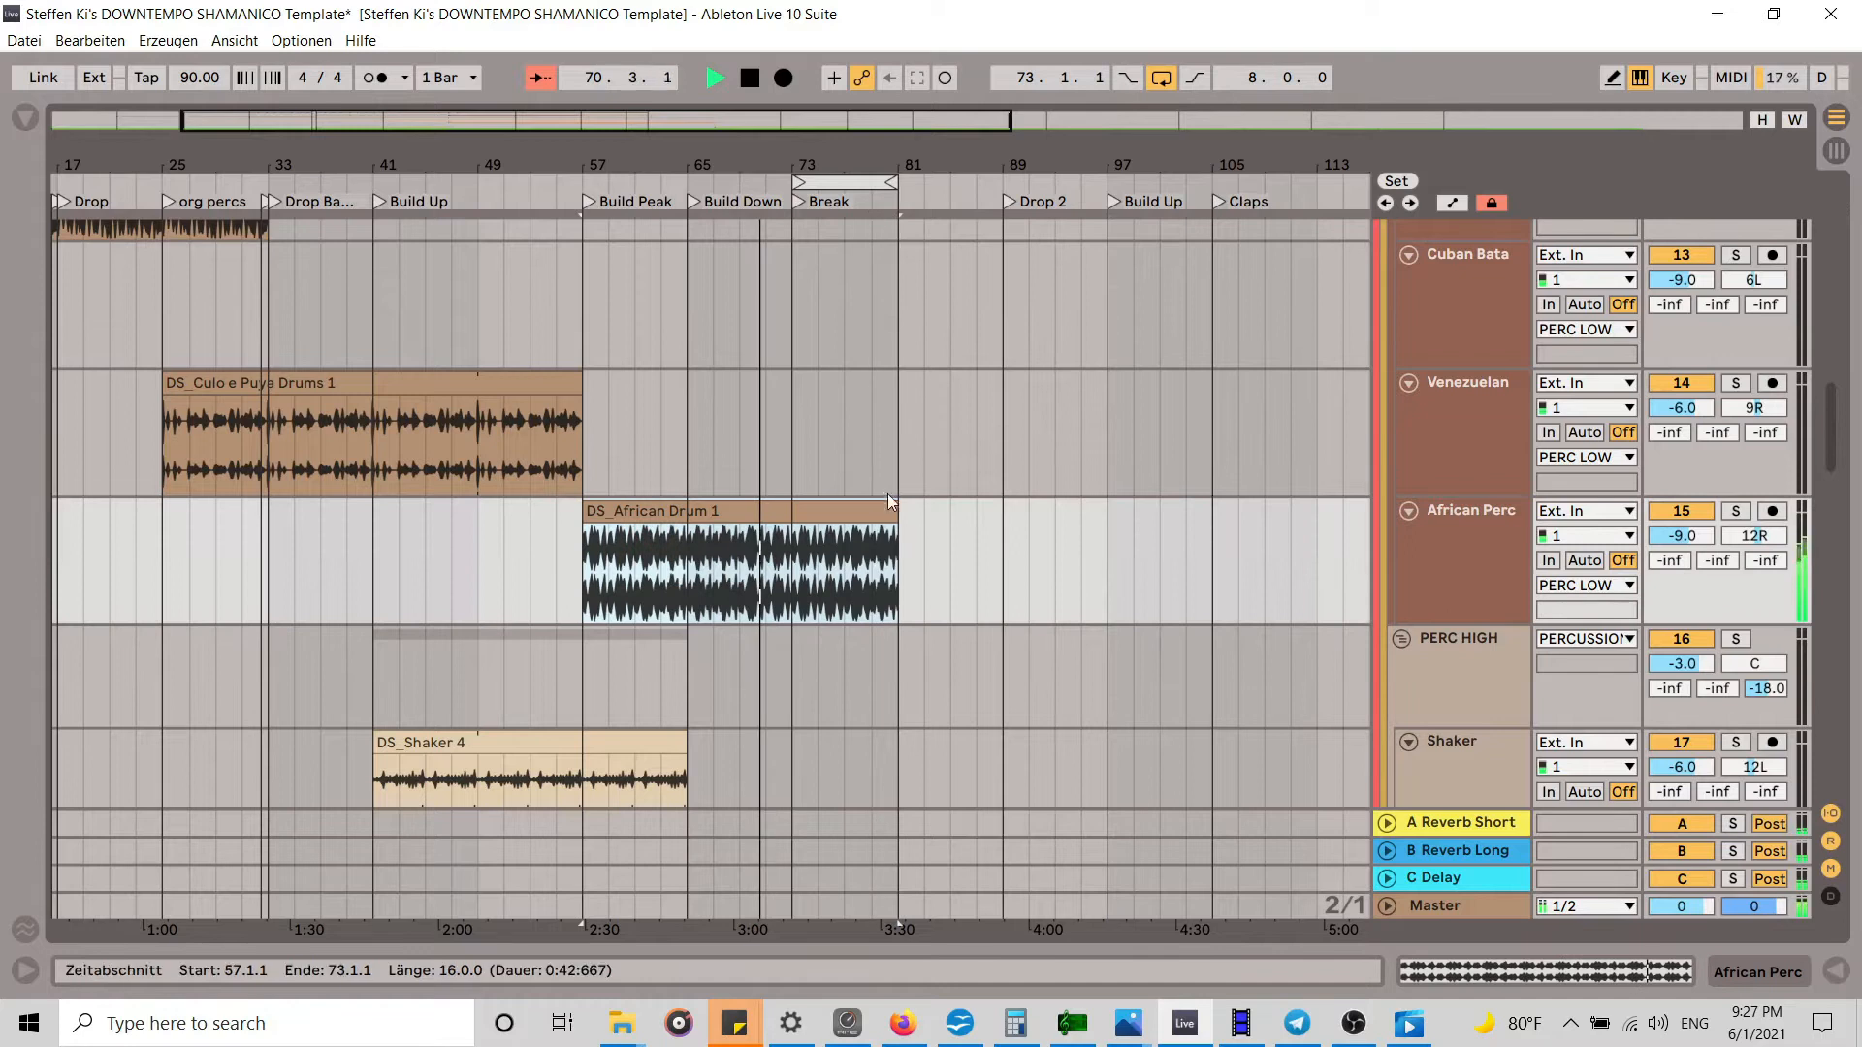
Step: Examine the tracks from kicks to synth melodies while the transition from Build Down into Break plays
{"action": "scroll", "coordinate": [883, 471], "scroll_direction": "up", "scroll_amount": 6}
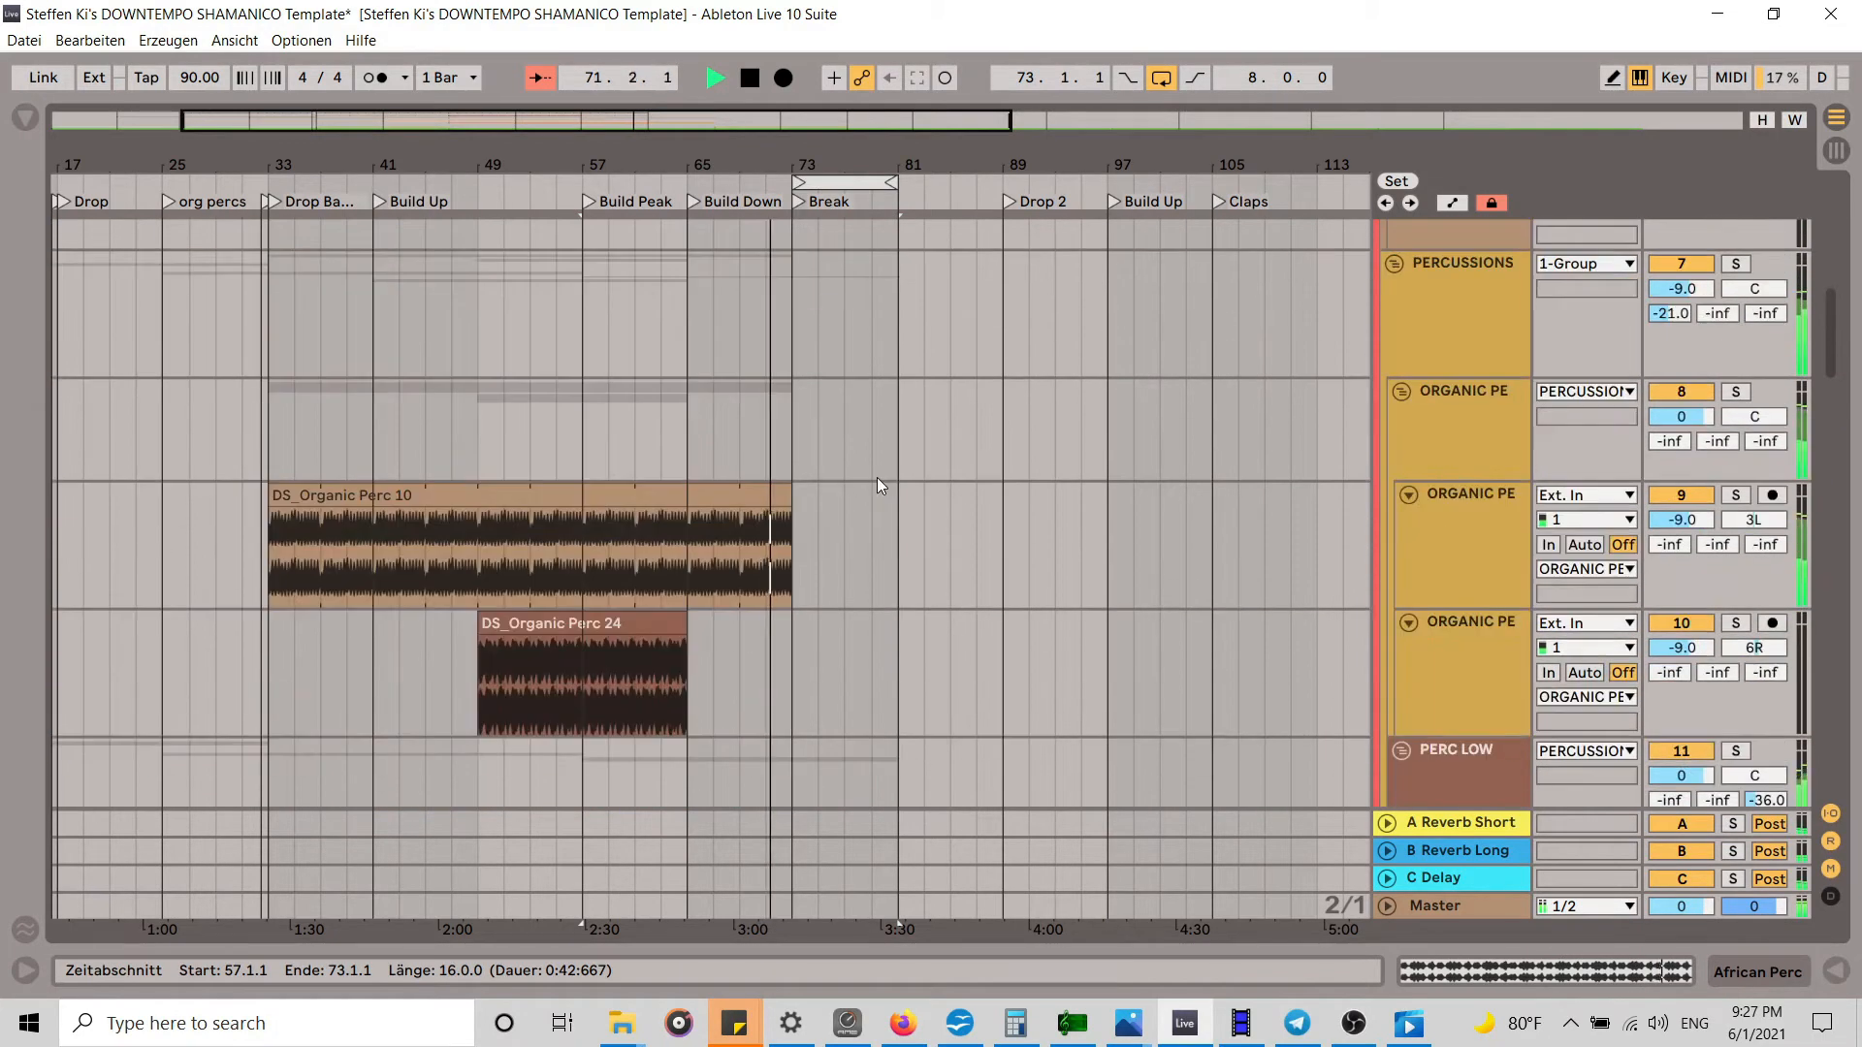
{"action": "scroll", "coordinate": [877, 477], "scroll_direction": "up", "scroll_amount": 5}
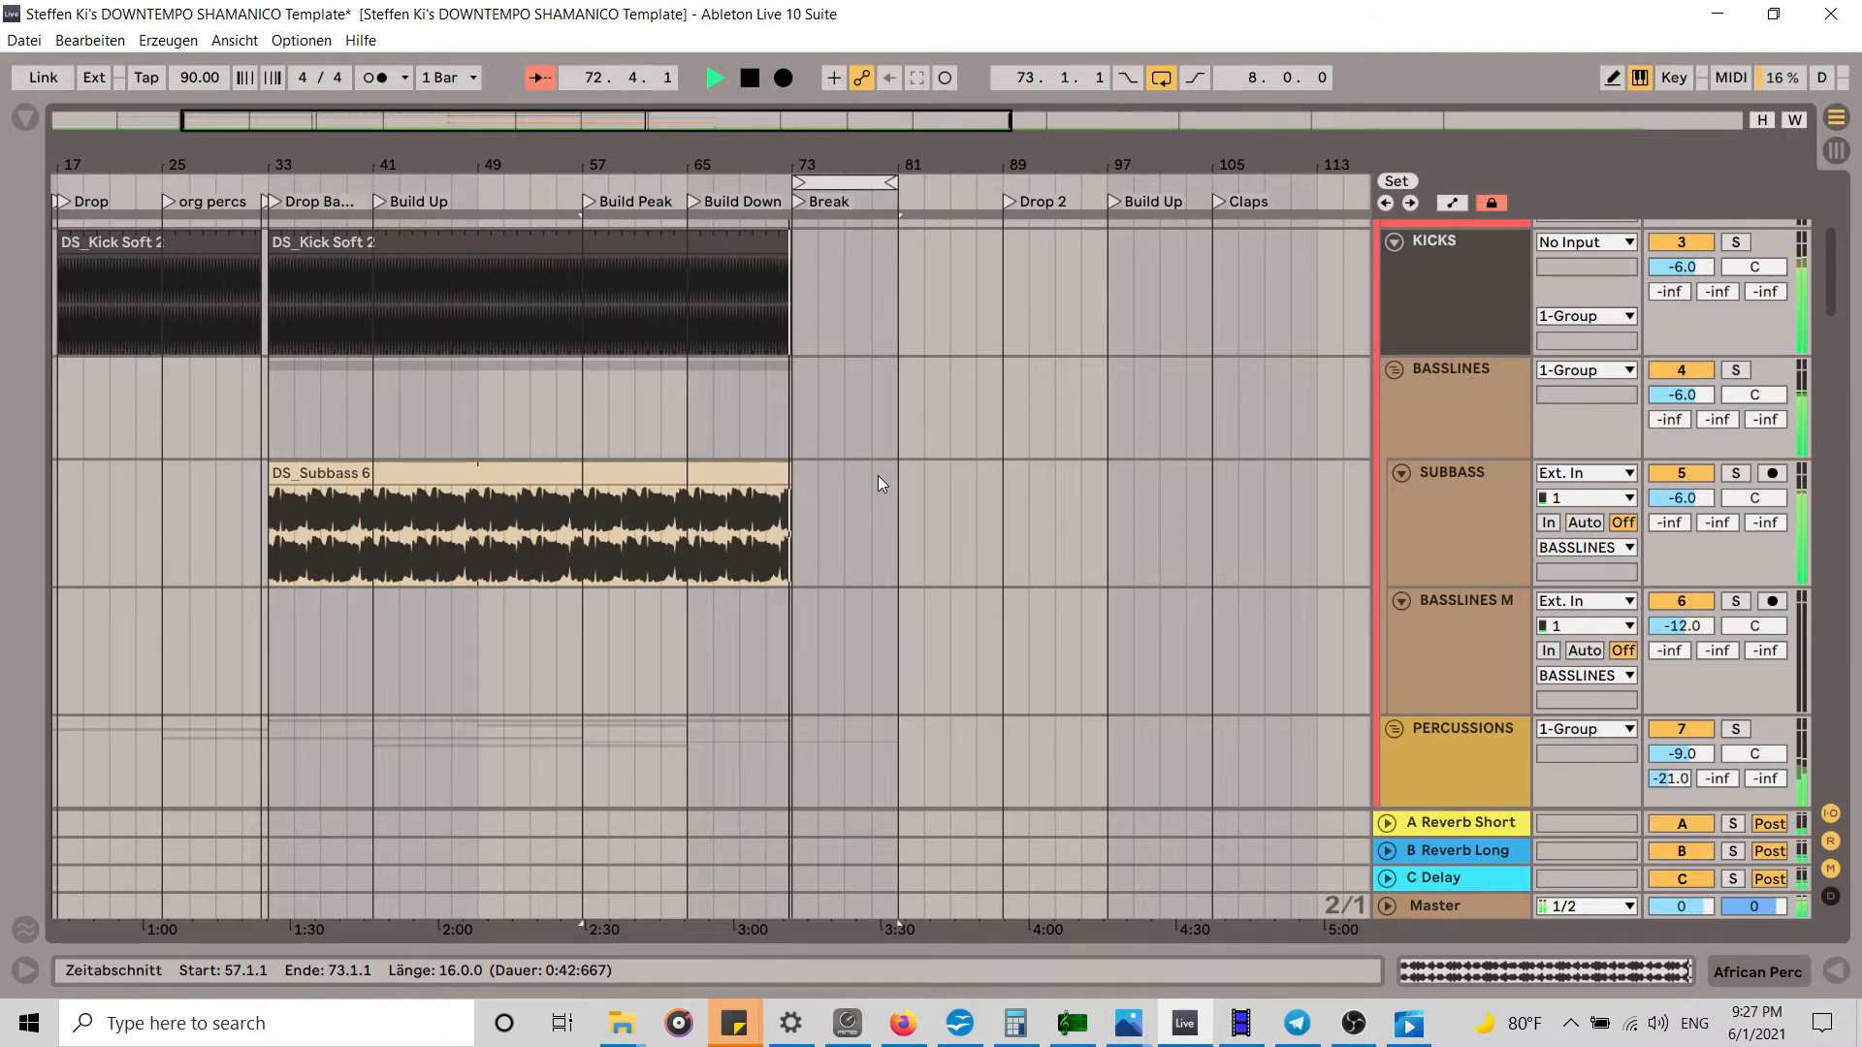
{"action": "scroll", "coordinate": [877, 475], "scroll_direction": "up", "scroll_amount": 3}
{"action": "scroll", "coordinate": [879, 474], "scroll_direction": "down", "scroll_amount": 6}
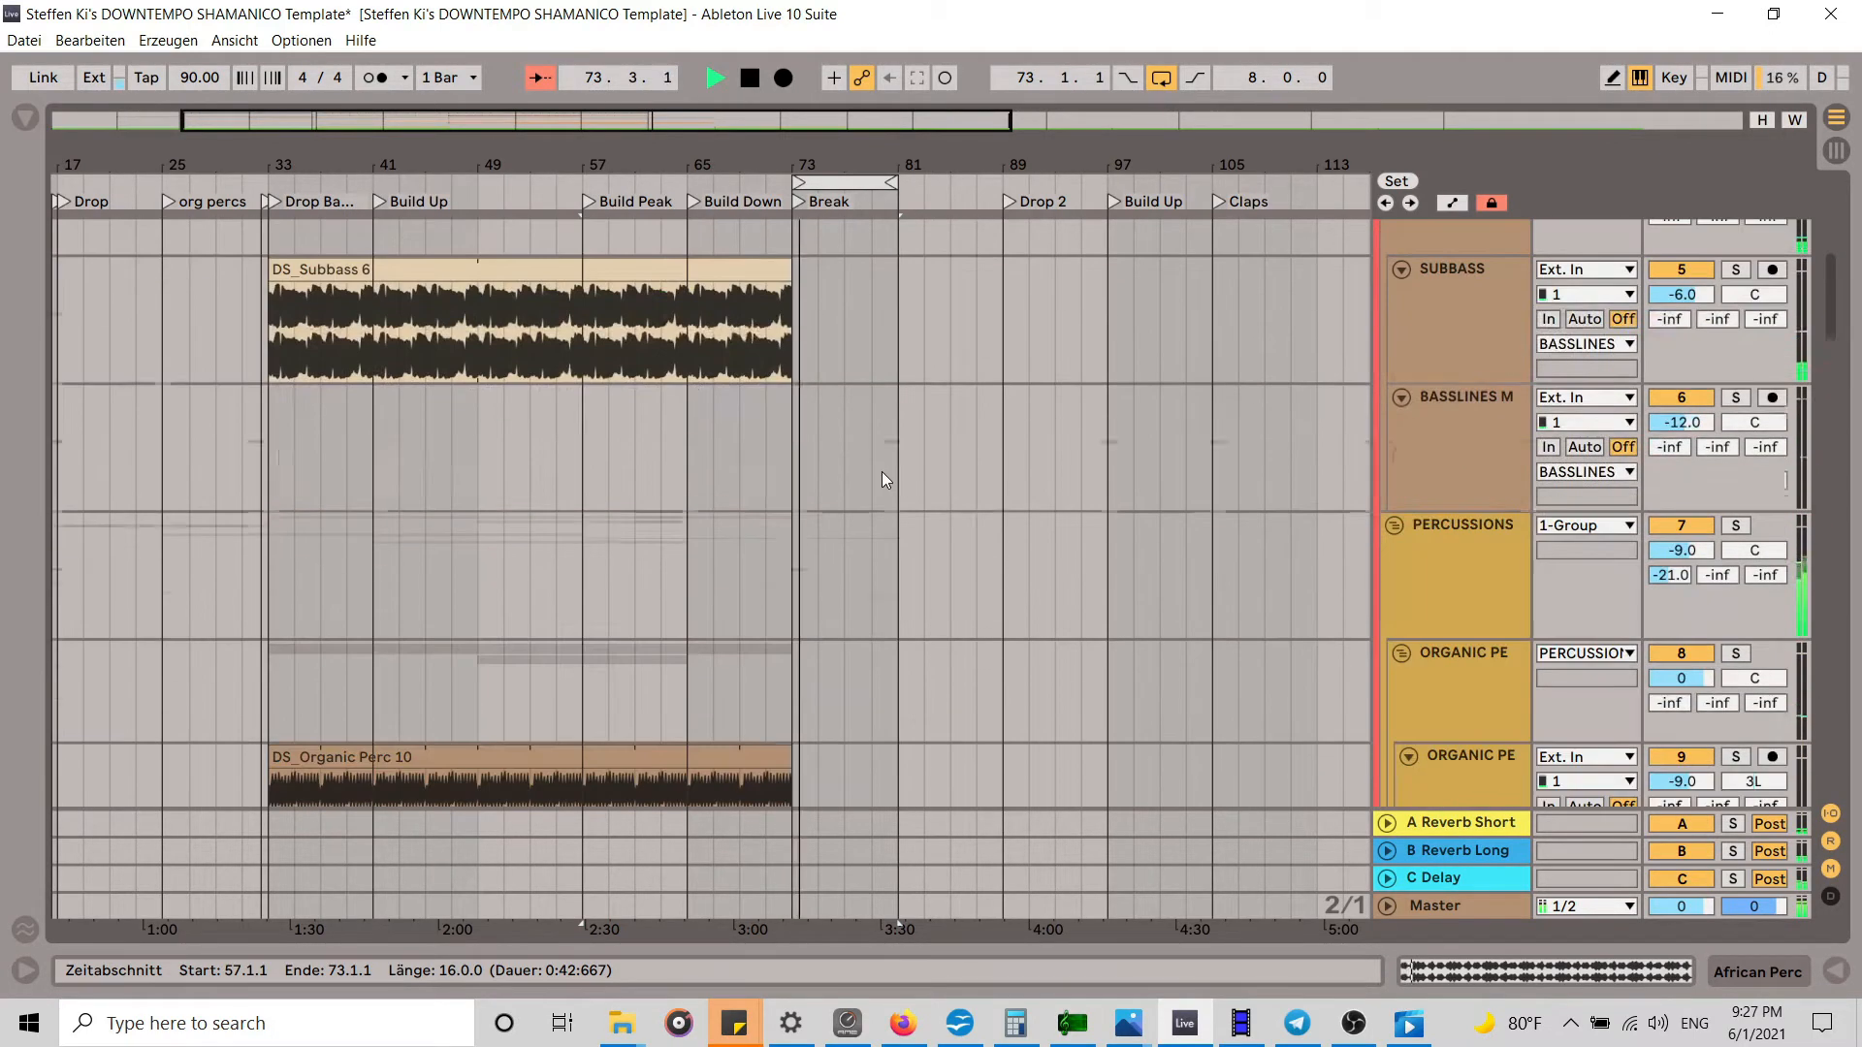
{"action": "scroll", "coordinate": [881, 471], "scroll_direction": "down", "scroll_amount": 8}
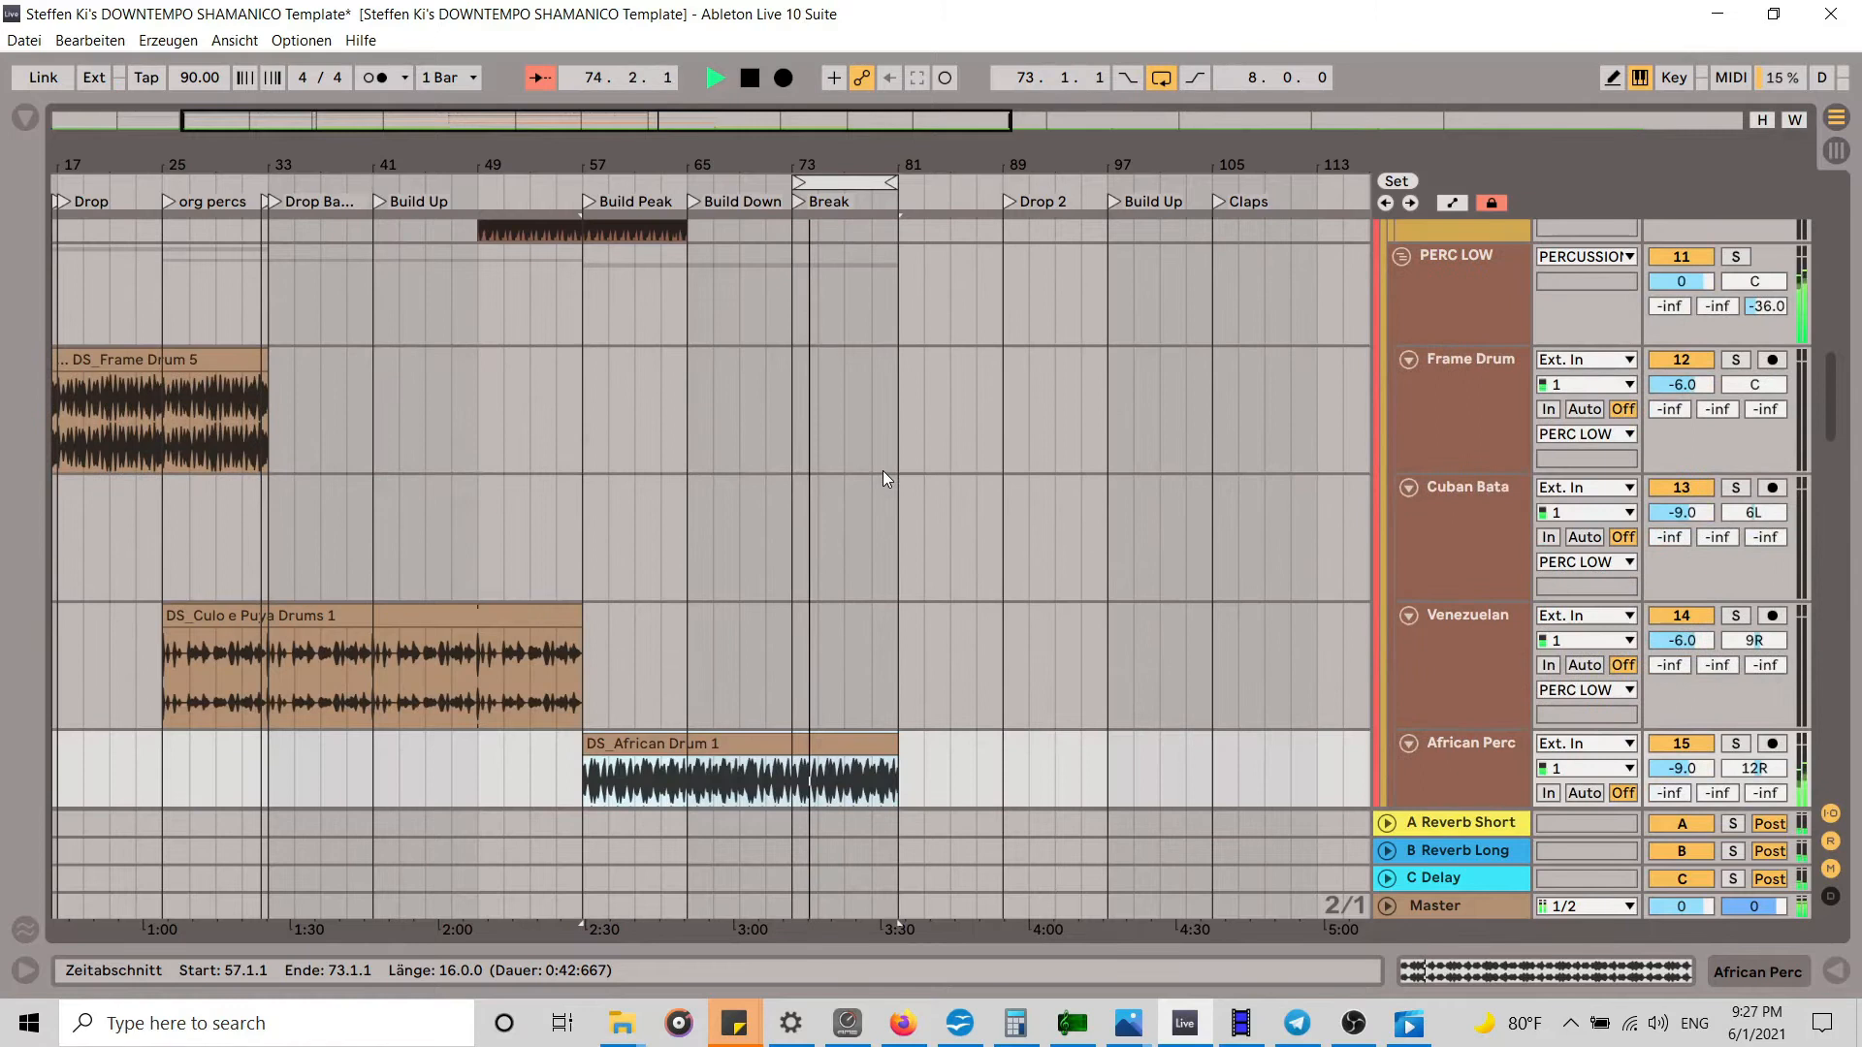
{"action": "scroll", "coordinate": [883, 478], "scroll_direction": "down", "scroll_amount": 8}
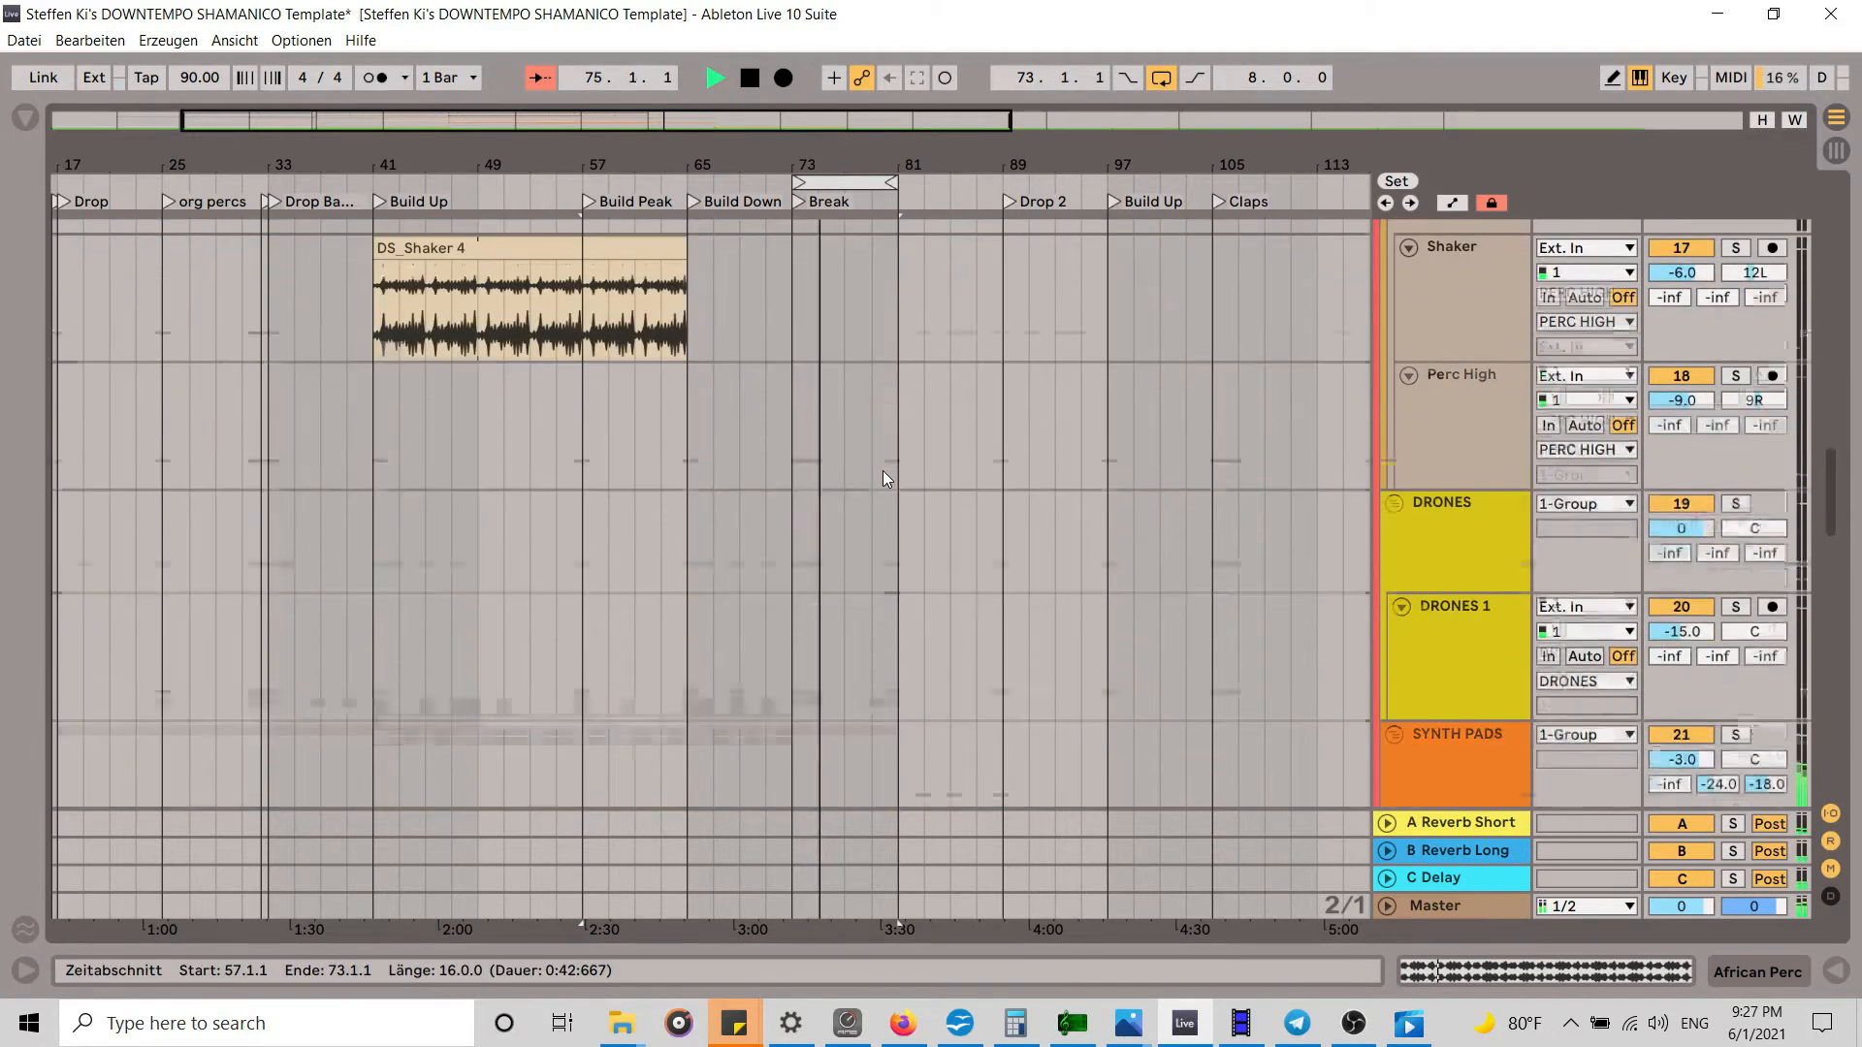
{"action": "scroll", "coordinate": [883, 478], "scroll_direction": "down", "scroll_amount": 6}
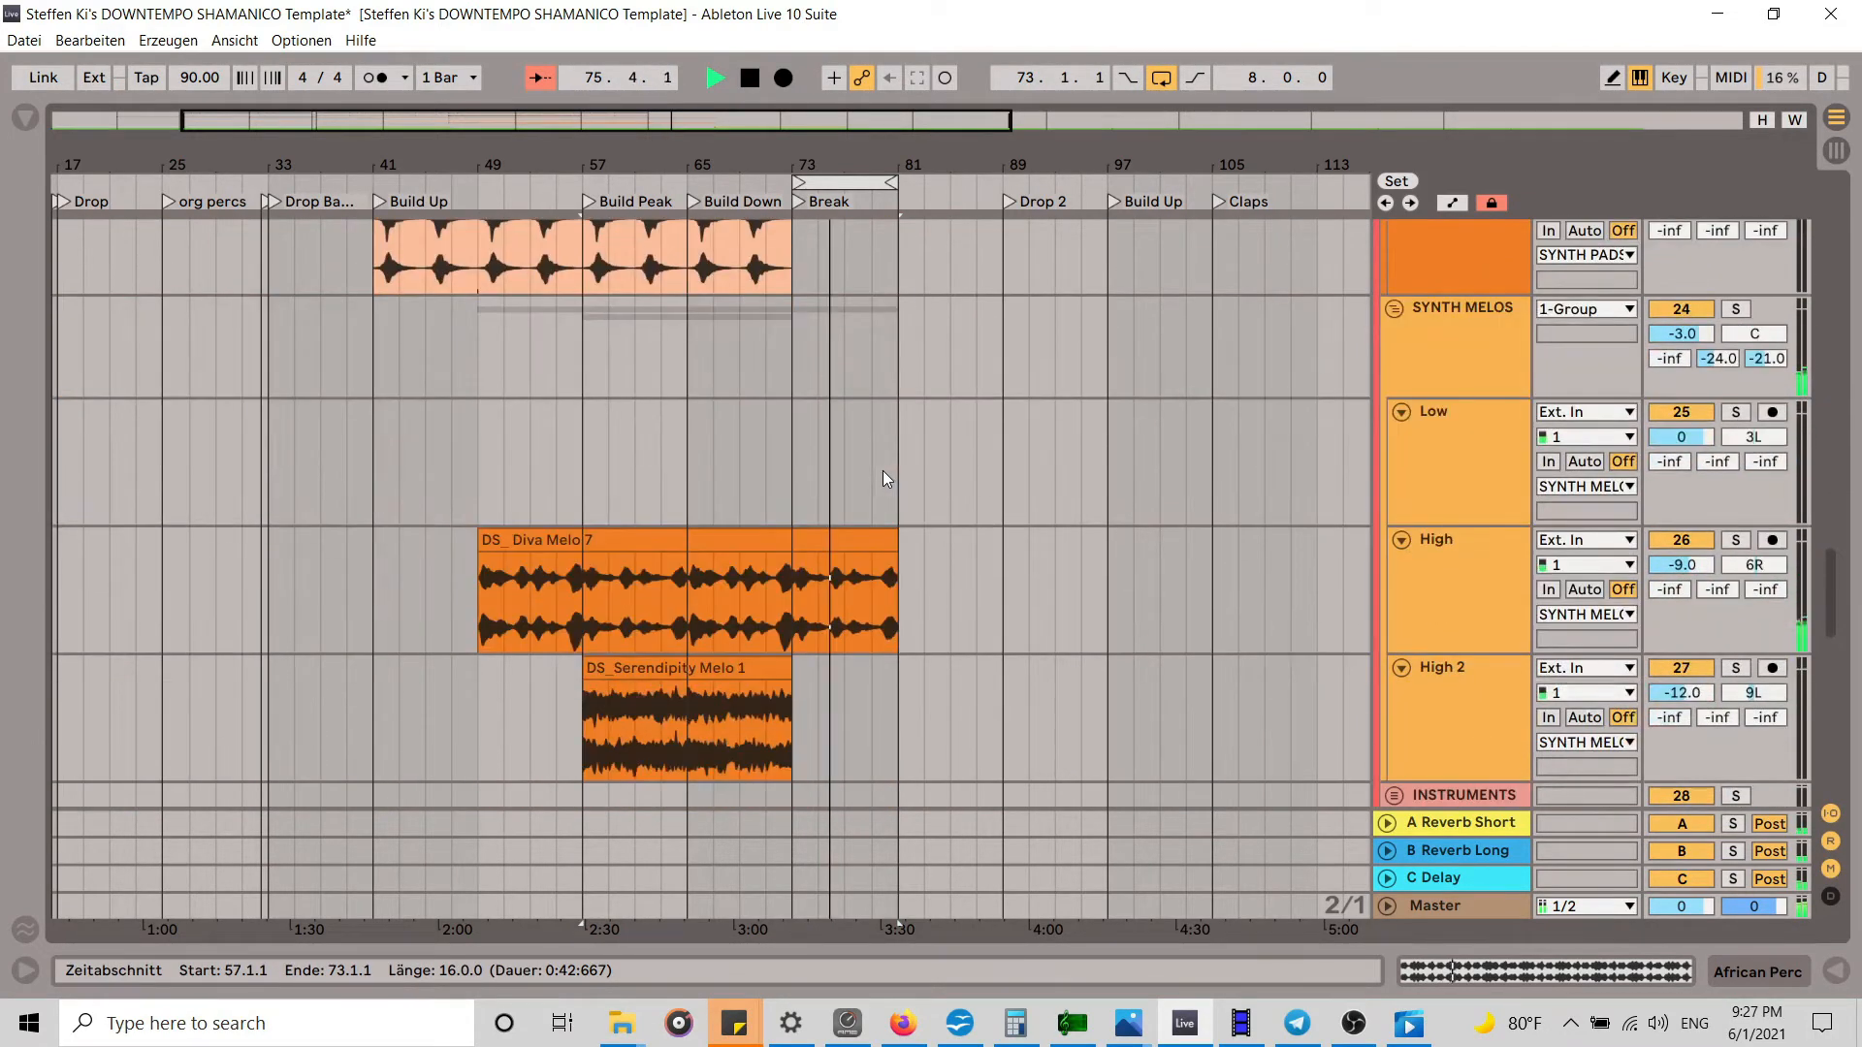
Step: Extend the DS_Diva Melo 7 clip on the High track to bar 89 and move the loop to bars 81–89
{"action": "scroll", "coordinate": [883, 478], "scroll_direction": "down", "scroll_amount": 8}
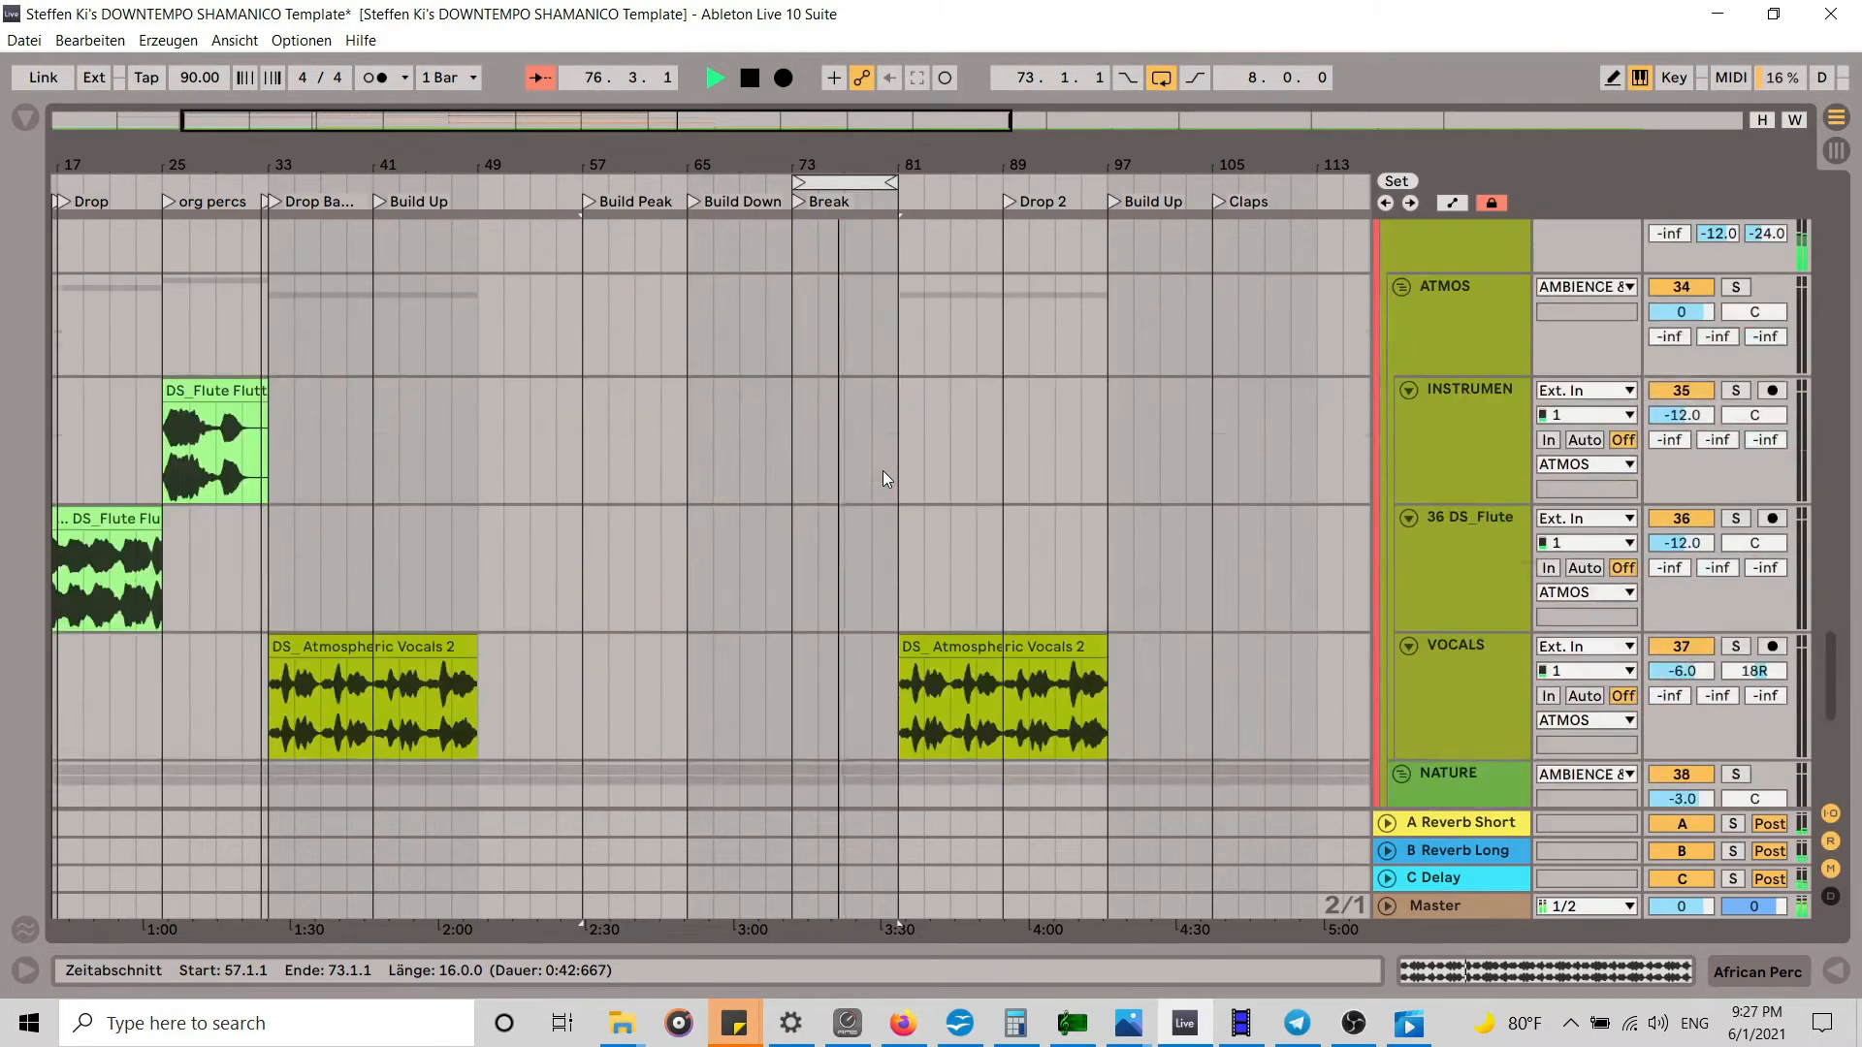
{"action": "scroll", "coordinate": [882, 475], "scroll_direction": "down", "scroll_amount": 5}
{"action": "scroll", "coordinate": [883, 475], "scroll_direction": "up", "scroll_amount": 2}
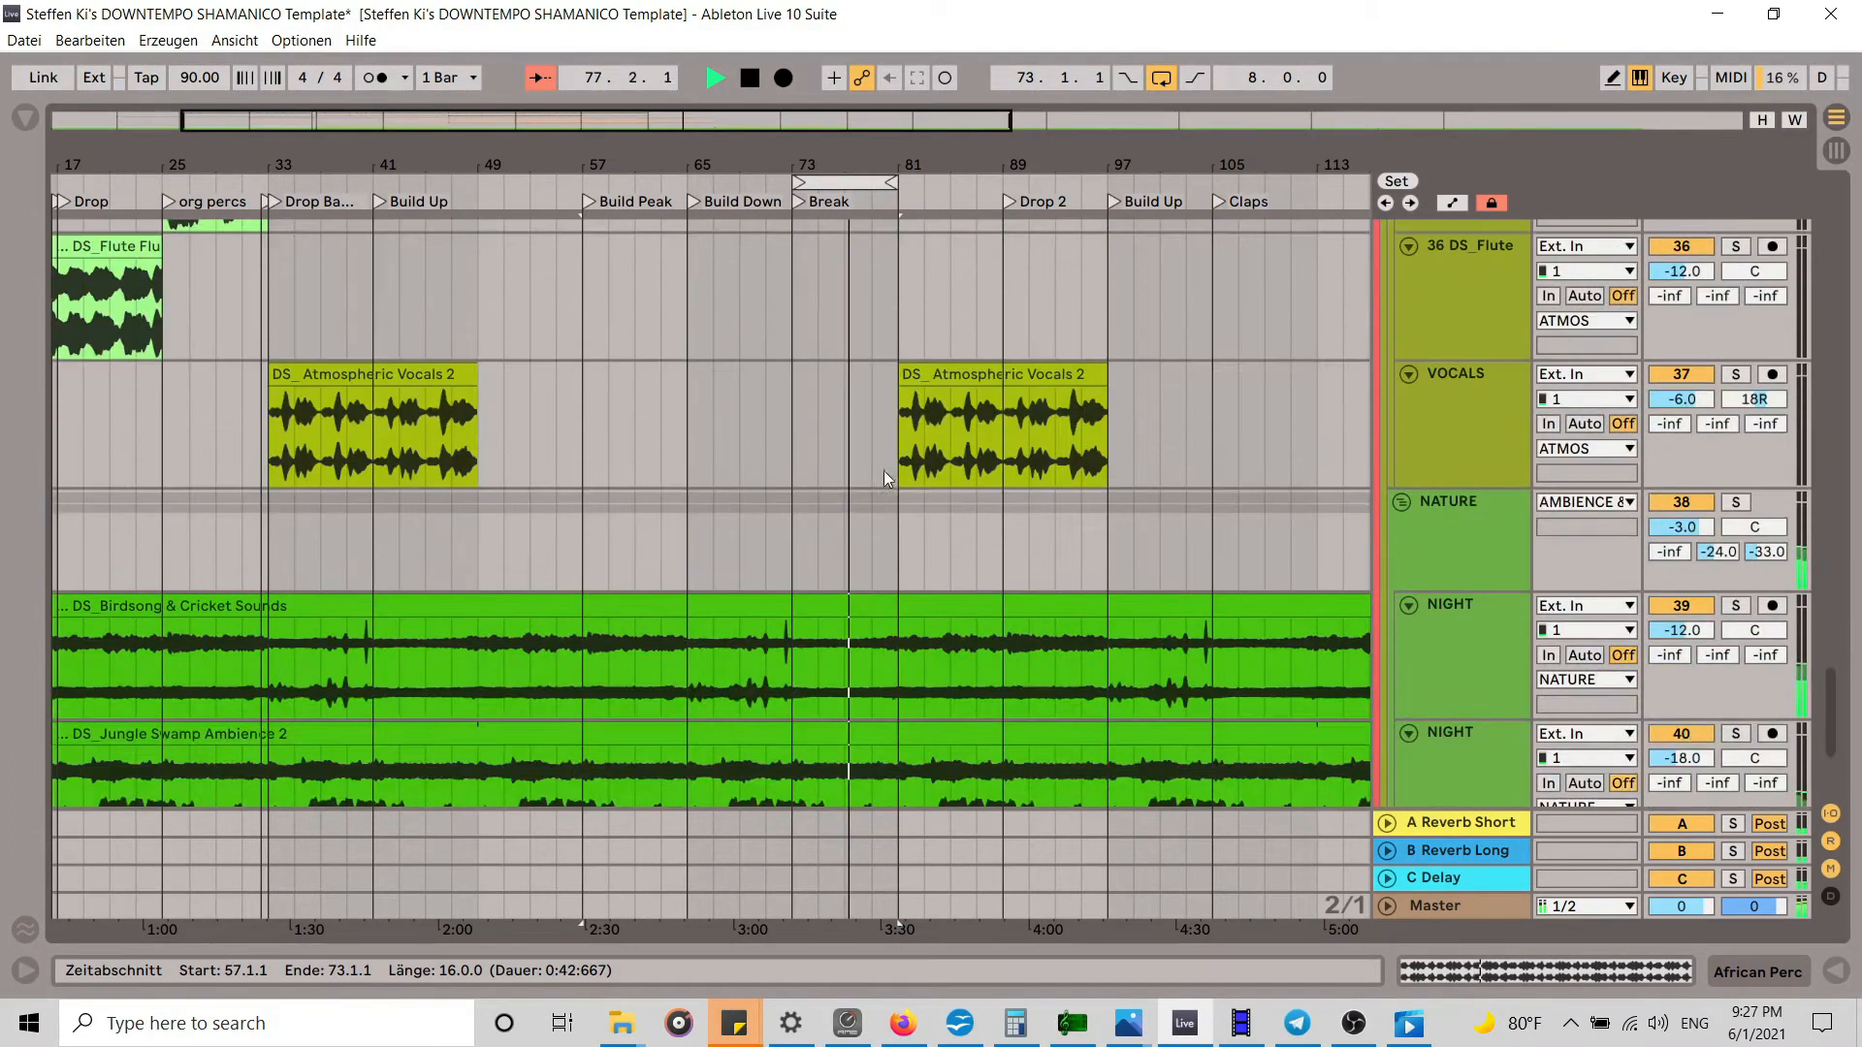
{"action": "scroll", "coordinate": [902, 472], "scroll_direction": "up", "scroll_amount": 8}
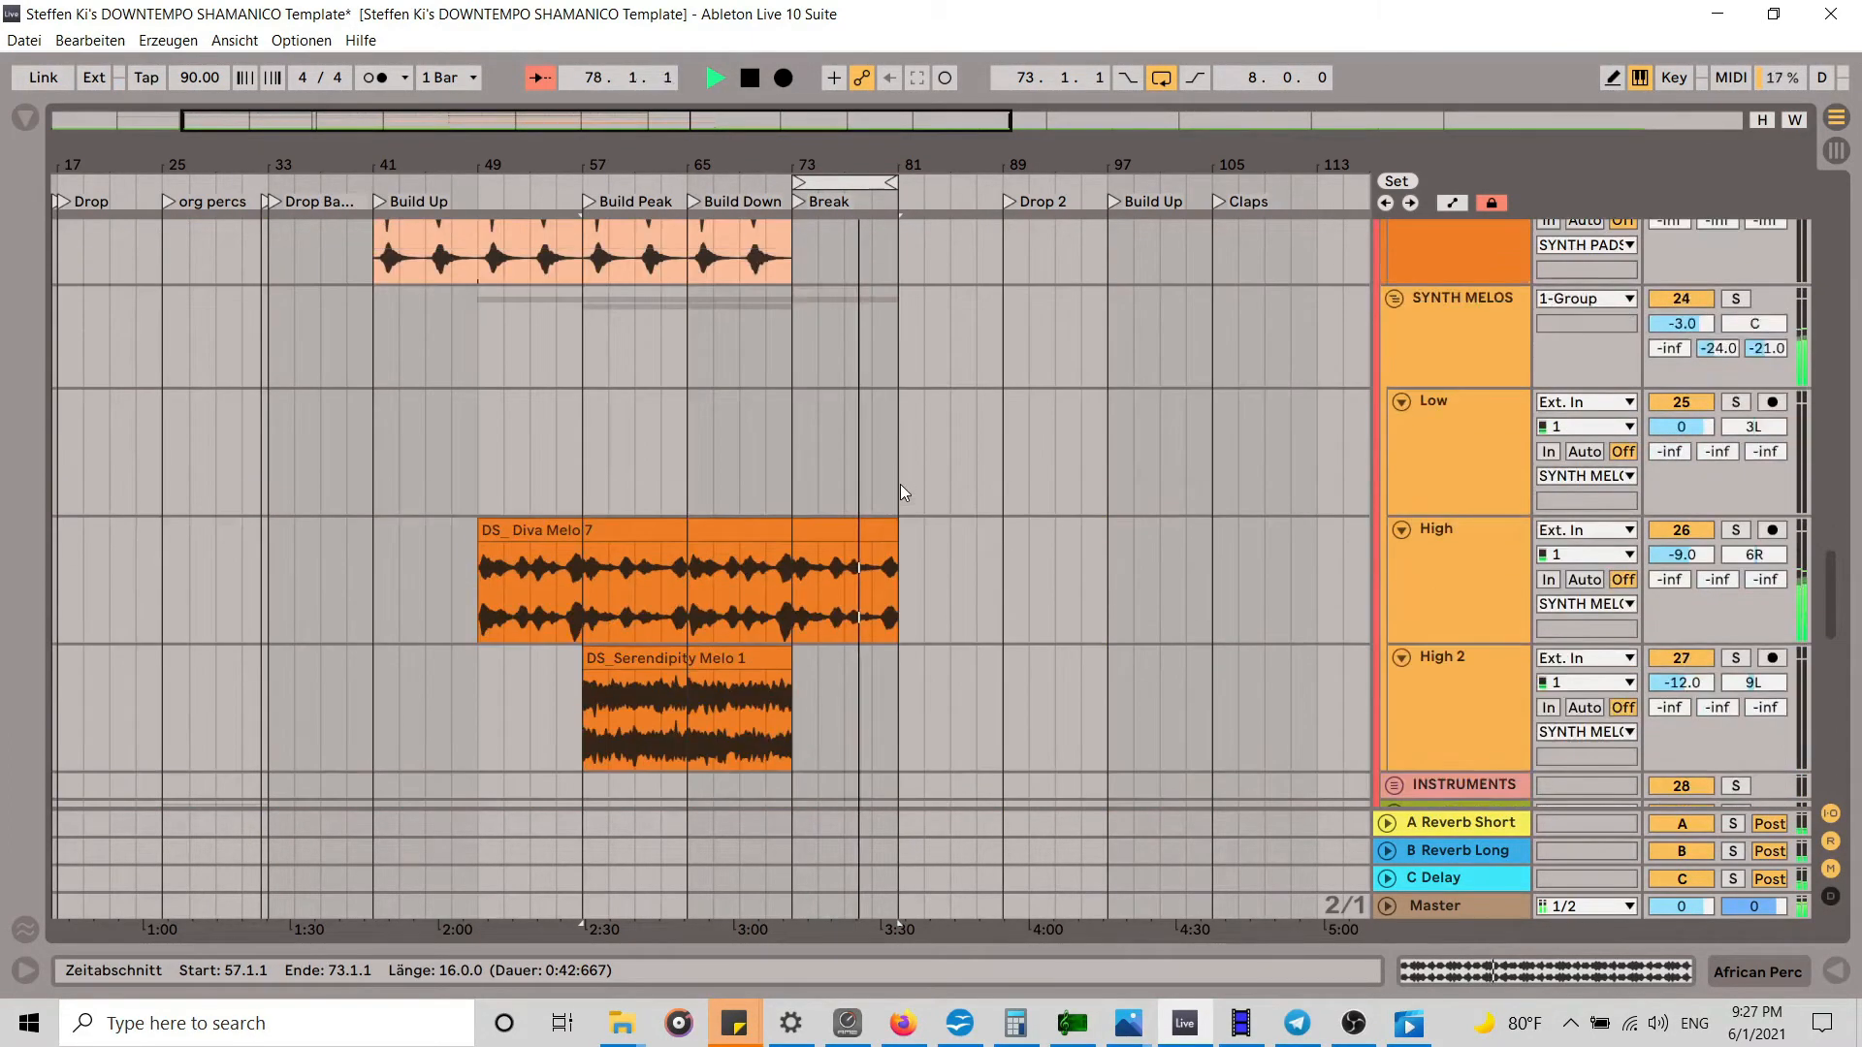
{"action": "left_click_drag", "start_coordinate": [886, 532], "coordinate": [1003, 532]}
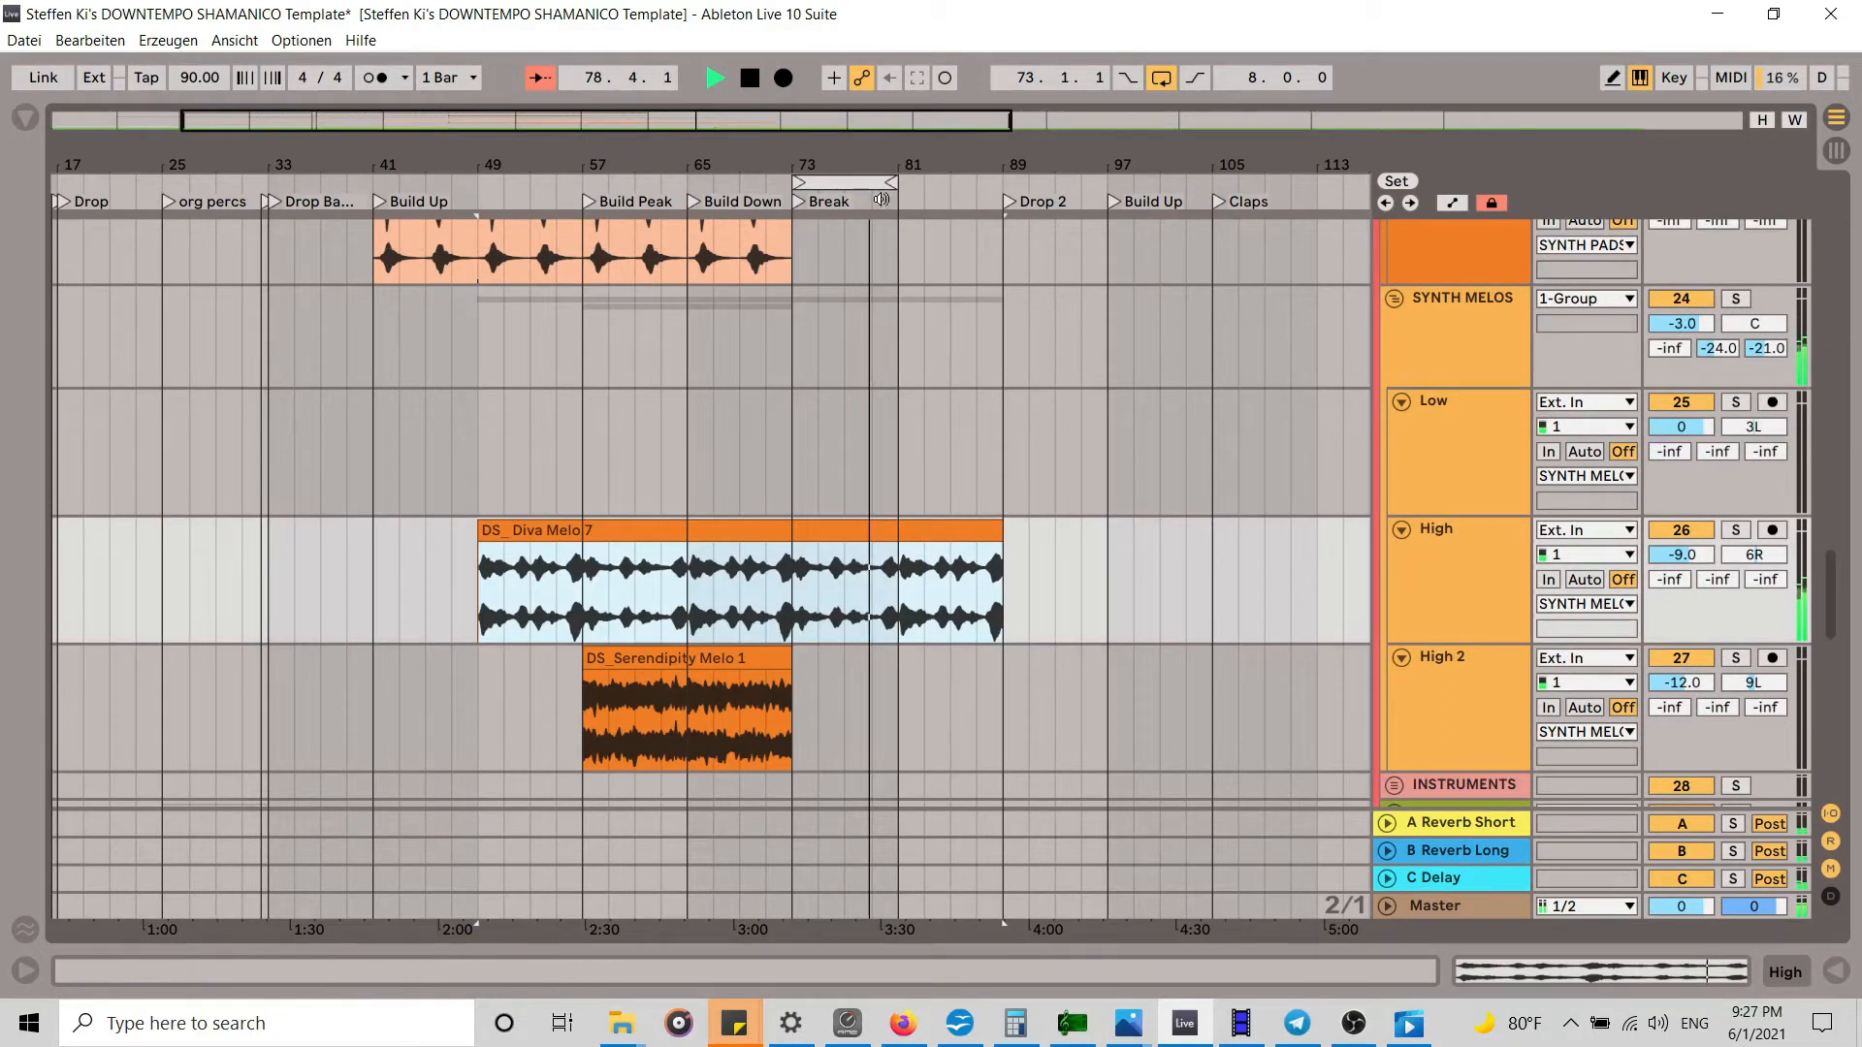
{"action": "left_click_drag", "start_coordinate": [874, 185], "coordinate": [1006, 180]}
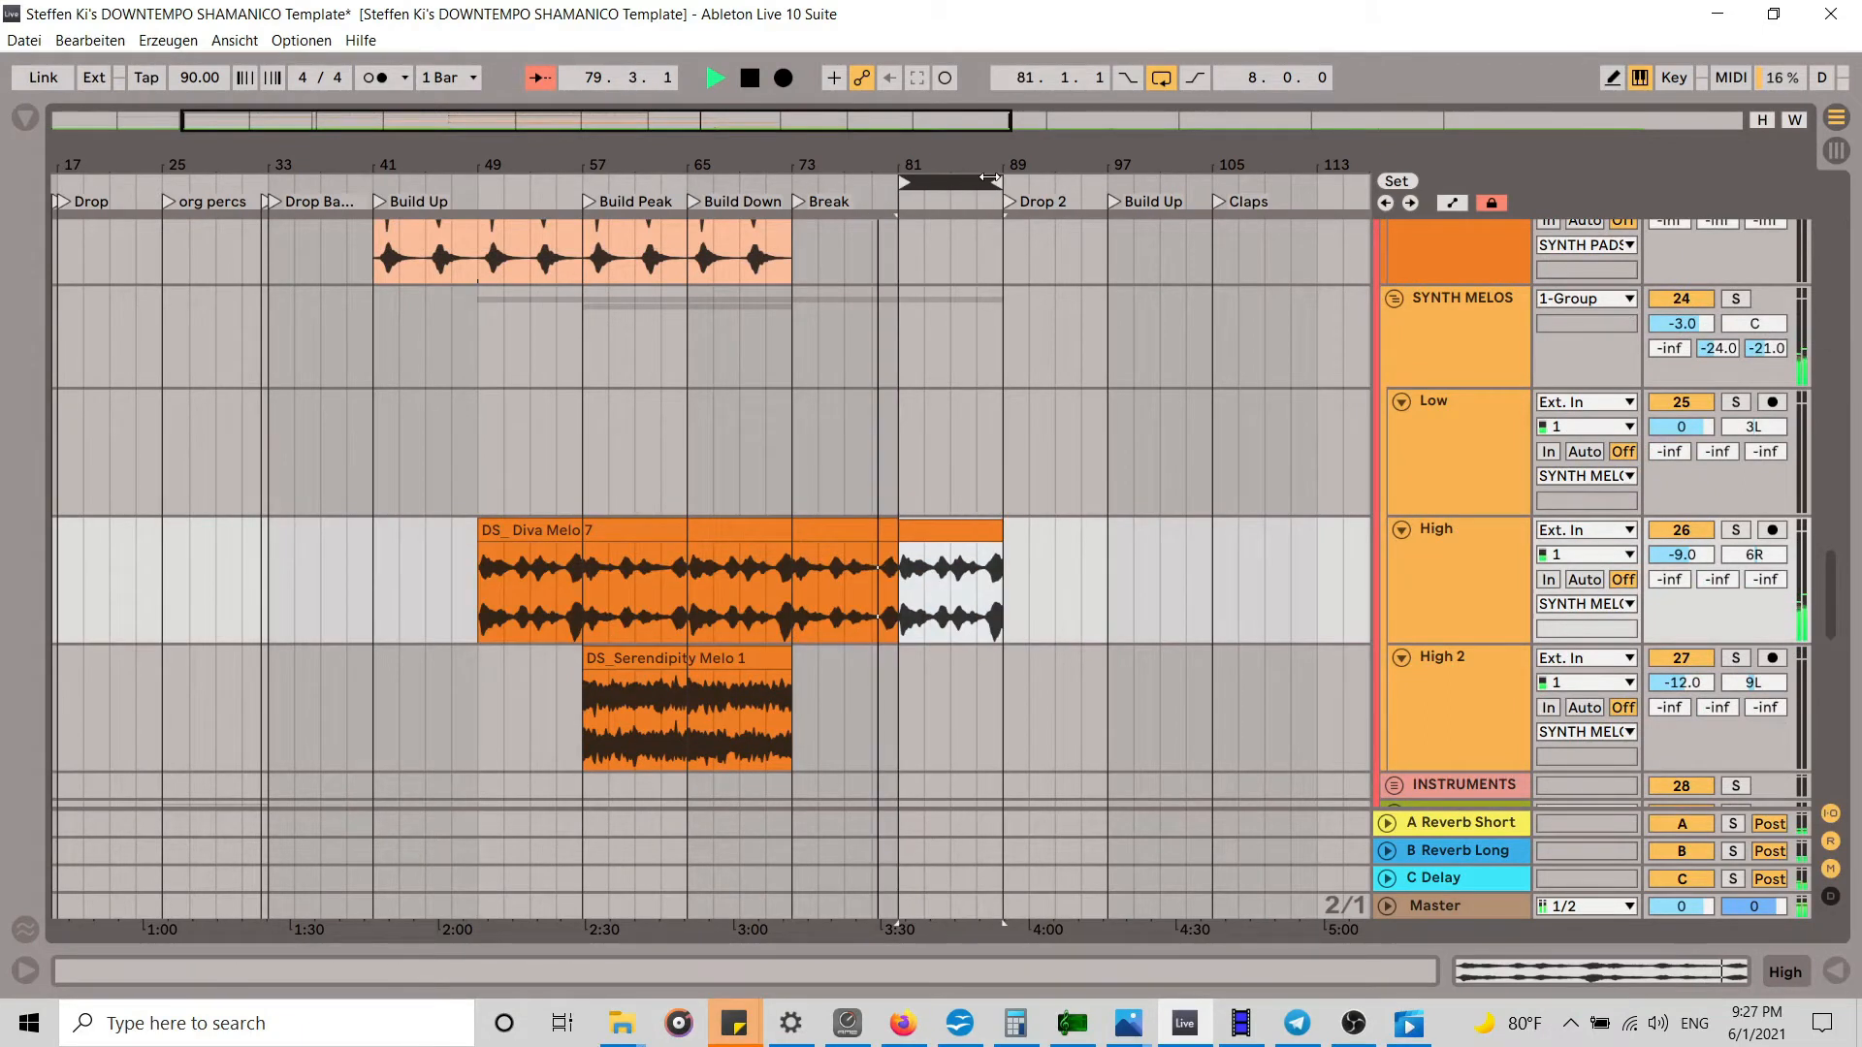
Step: Extend the DS_SYNTH PADS Dreaming Pad and DS_African Drum 1 clips to bar 89
{"action": "scroll", "coordinate": [913, 299], "scroll_direction": "up", "scroll_amount": 6}
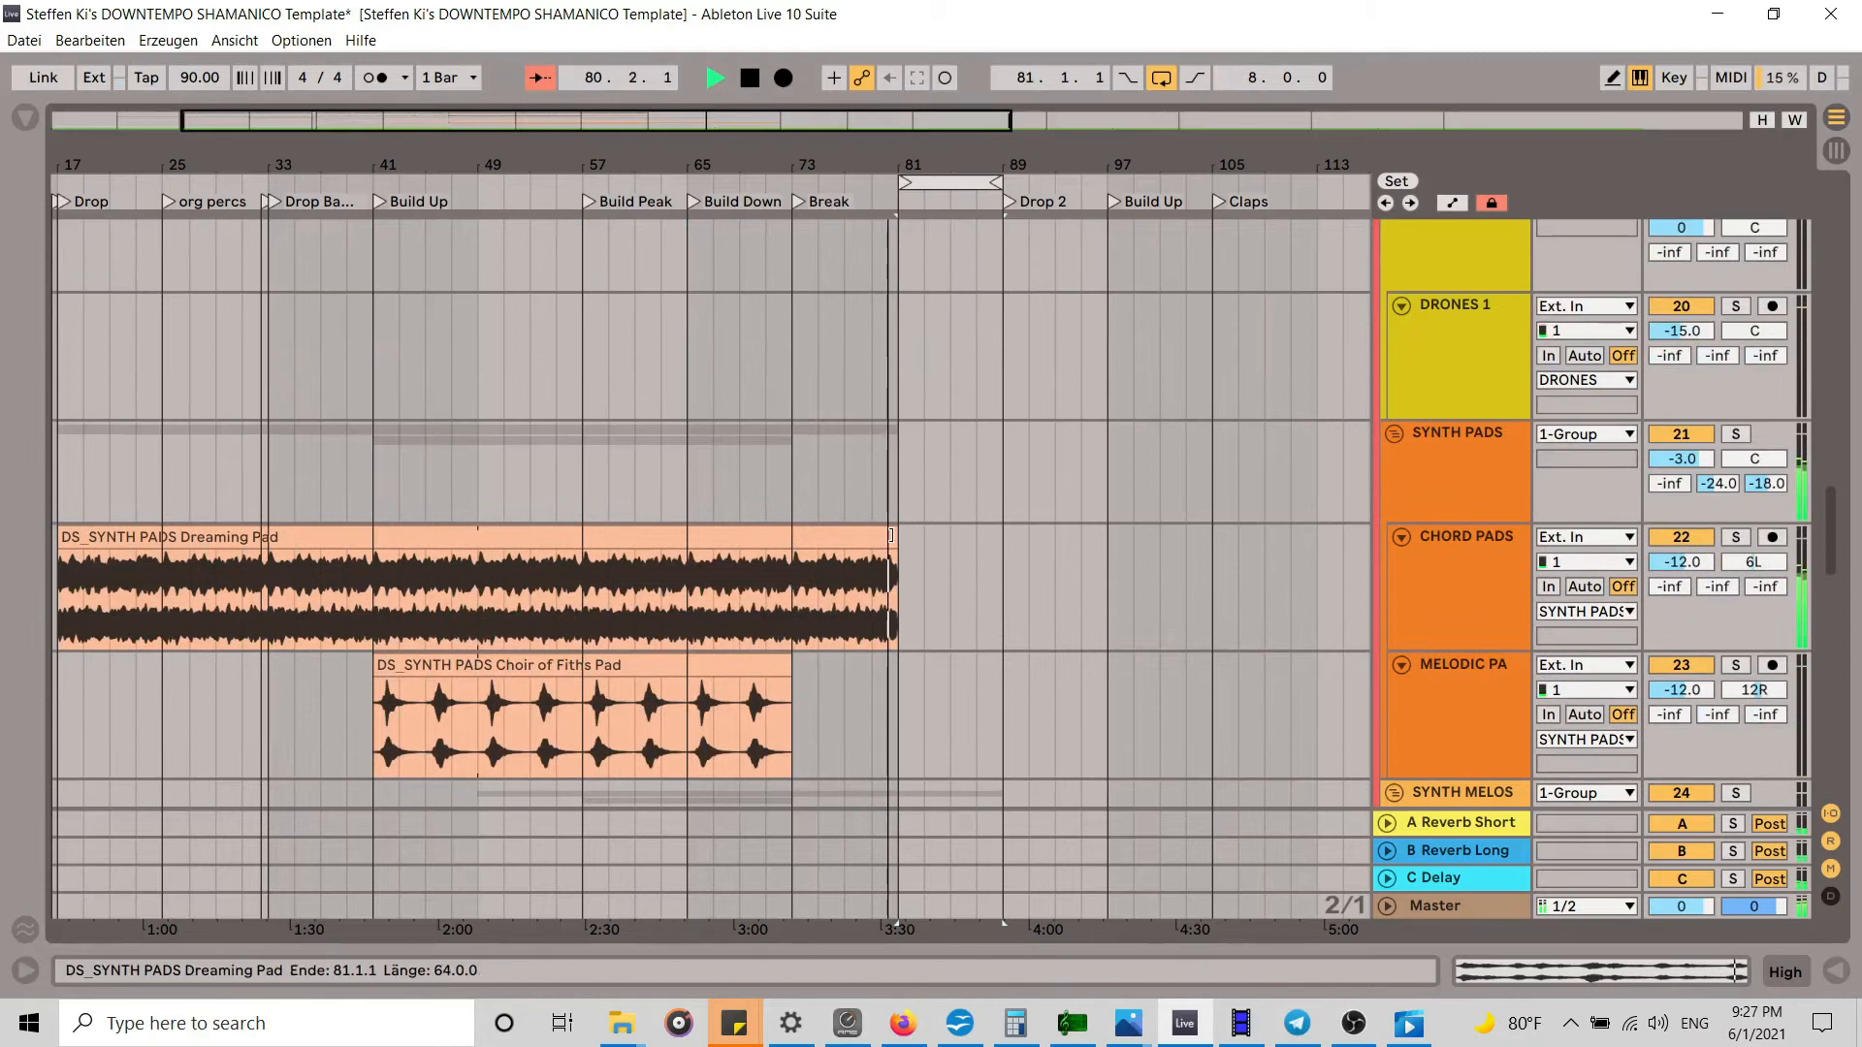
{"action": "left_click_drag", "start_coordinate": [893, 532], "coordinate": [1003, 532]}
{"action": "scroll", "coordinate": [958, 468], "scroll_direction": "up", "scroll_amount": 6}
{"action": "scroll", "coordinate": [951, 463], "scroll_direction": "up", "scroll_amount": 4}
{"action": "left_click_drag", "start_coordinate": [899, 407], "coordinate": [983, 399]}
Step: Examine the tracks from percussion to nature sounds while the second half of the Break plays with the vocals
{"action": "scroll", "coordinate": [960, 485], "scroll_direction": "down", "scroll_amount": 10}
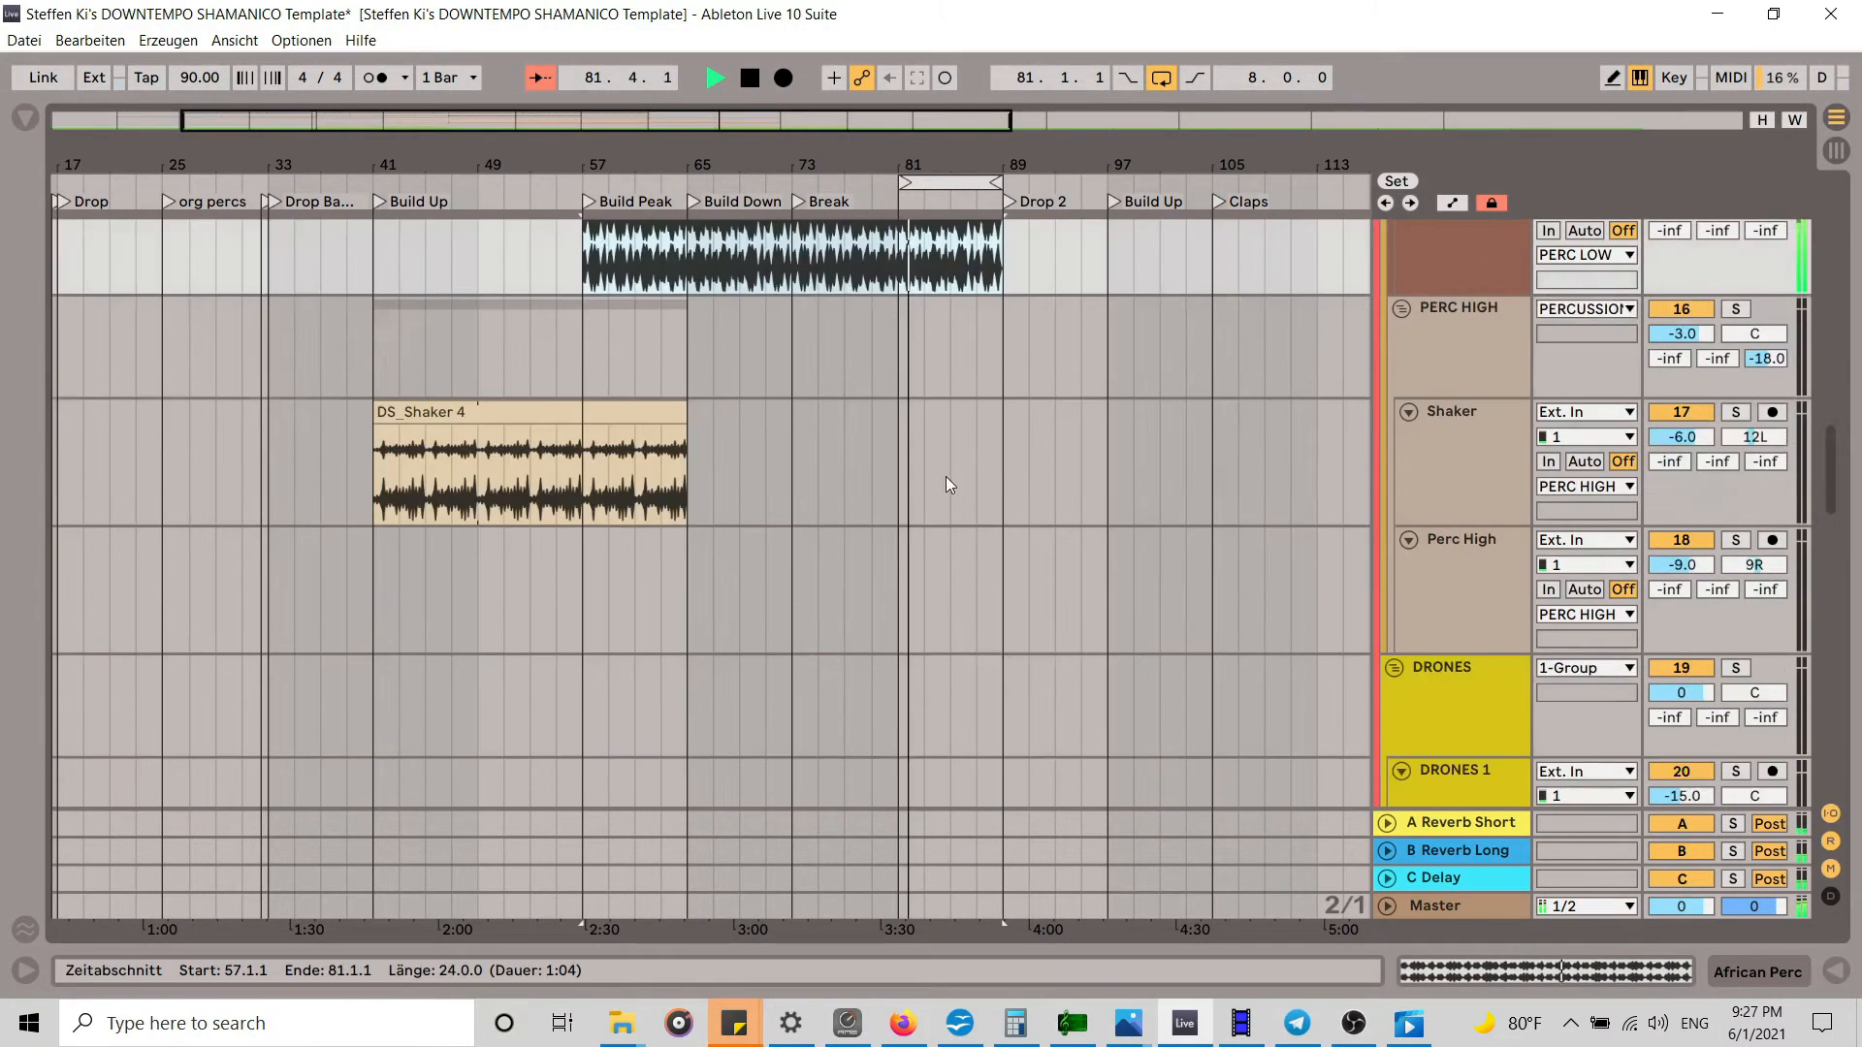
{"action": "scroll", "coordinate": [976, 503], "scroll_direction": "down", "scroll_amount": 12}
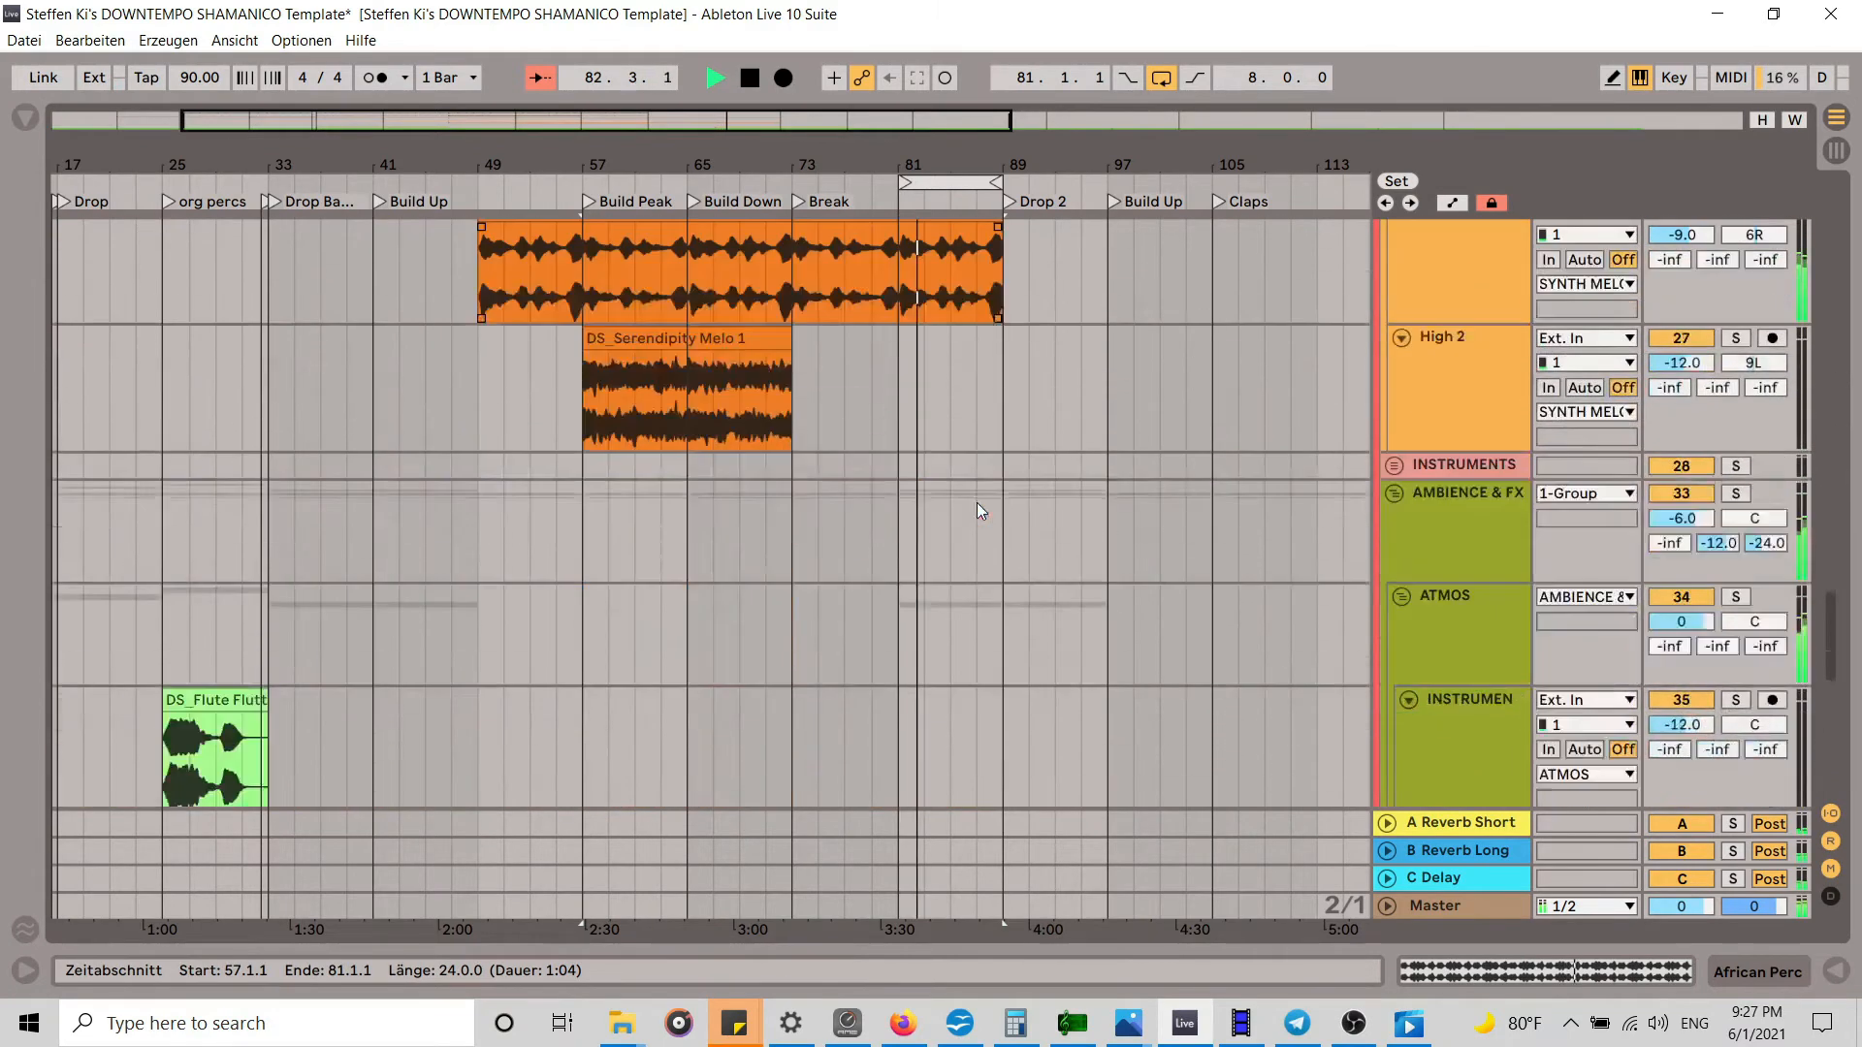
{"action": "scroll", "coordinate": [976, 504], "scroll_direction": "up", "scroll_amount": 2}
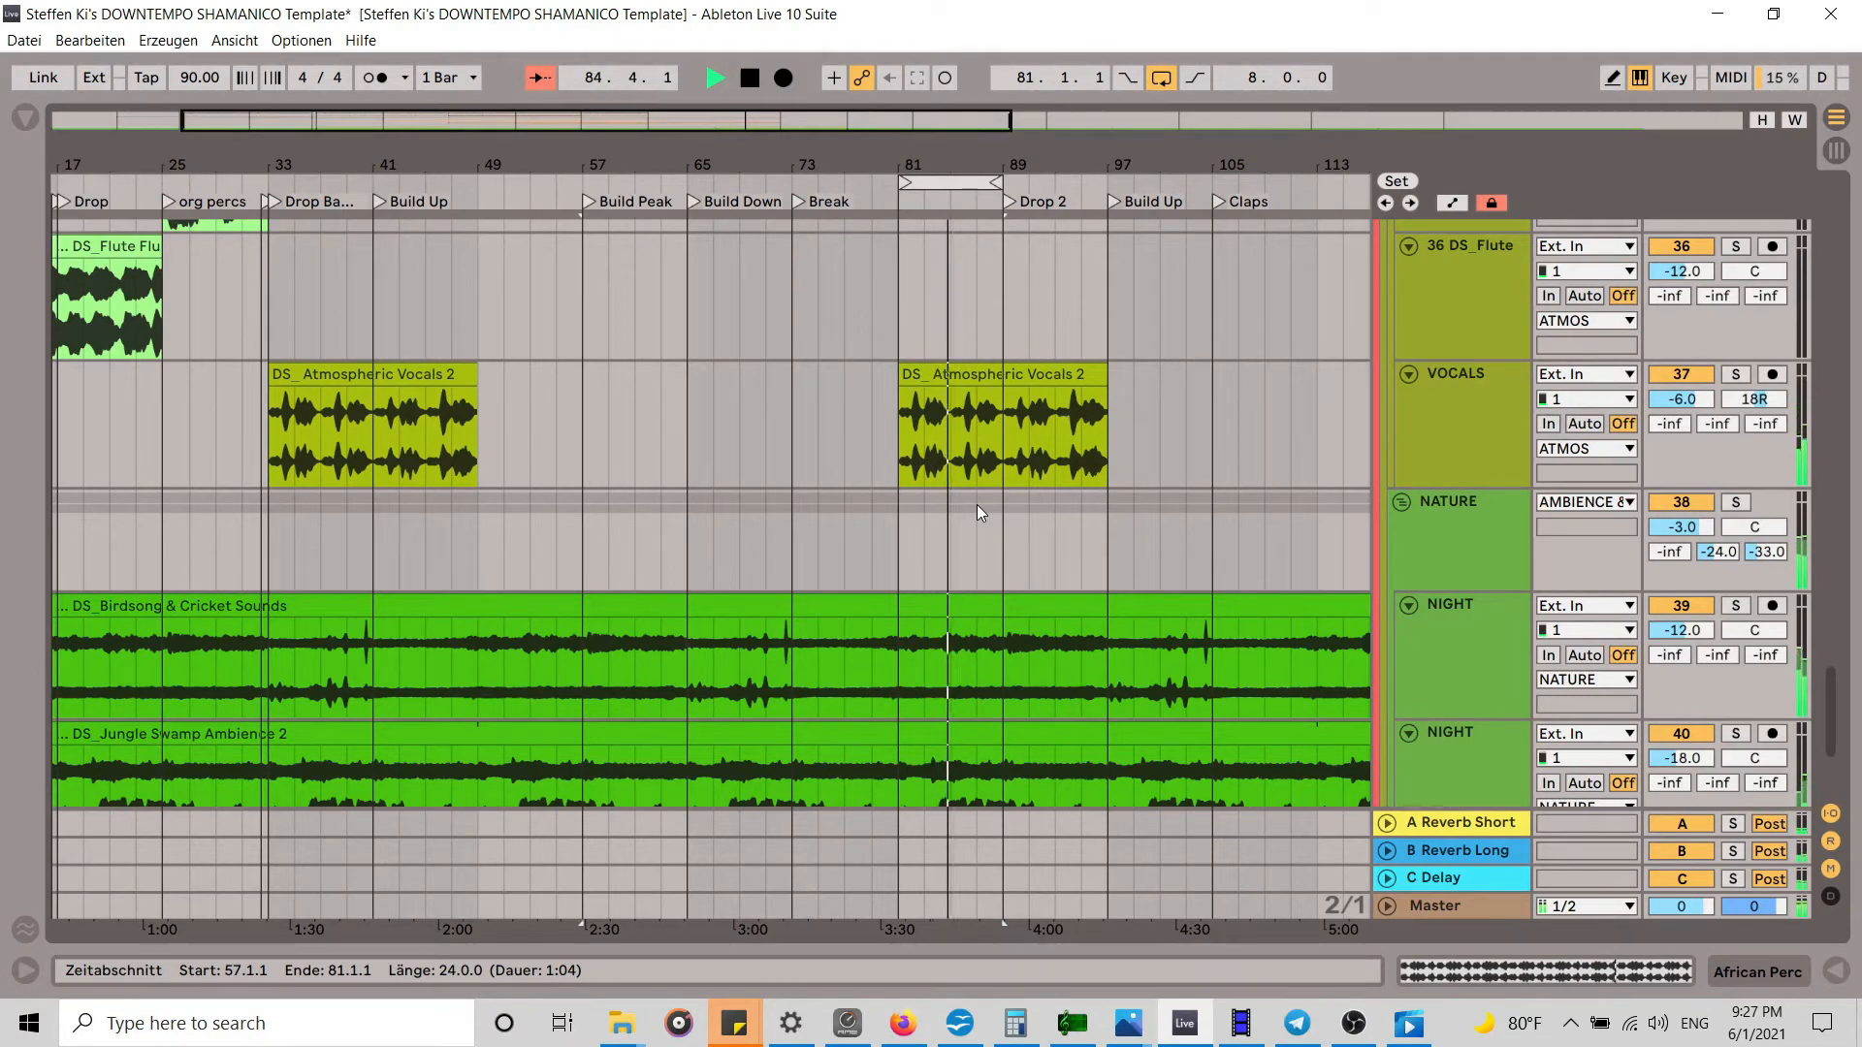
{"action": "scroll", "coordinate": [976, 504], "scroll_direction": "up", "scroll_amount": 3}
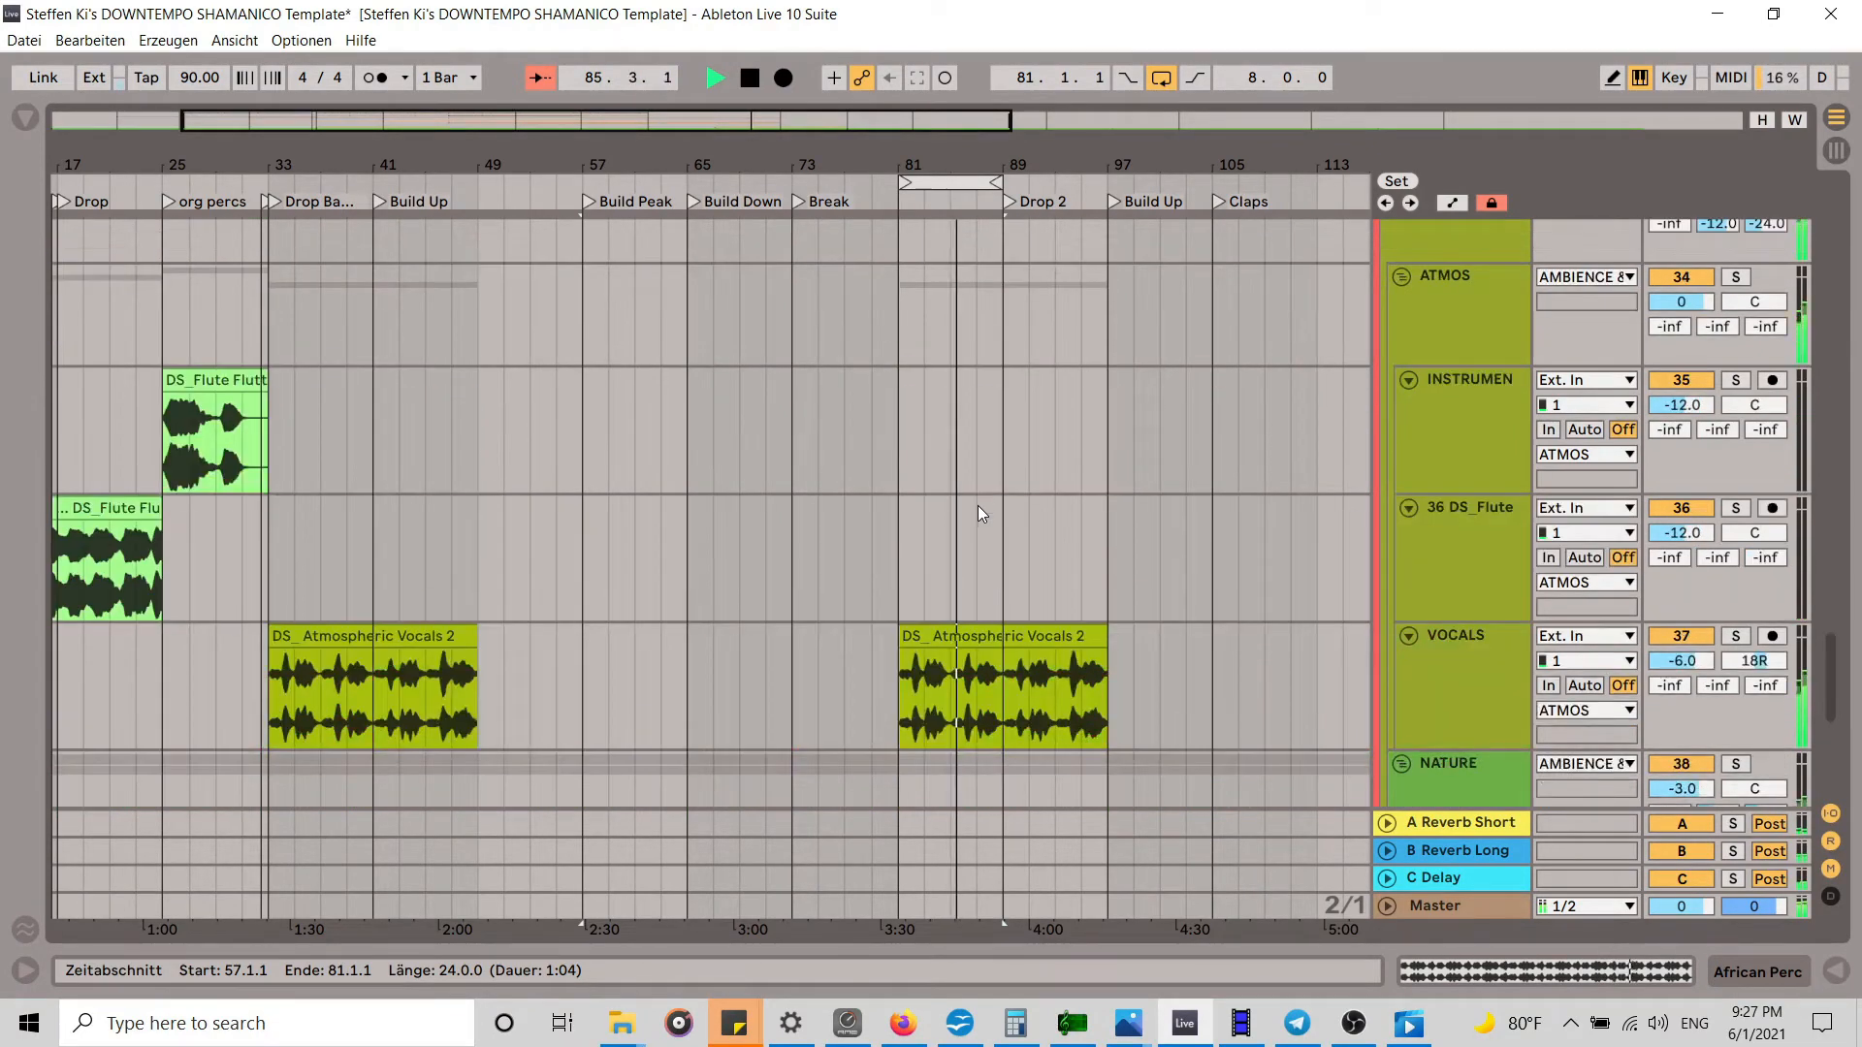
{"action": "scroll", "coordinate": [978, 512], "scroll_direction": "down", "scroll_amount": 3}
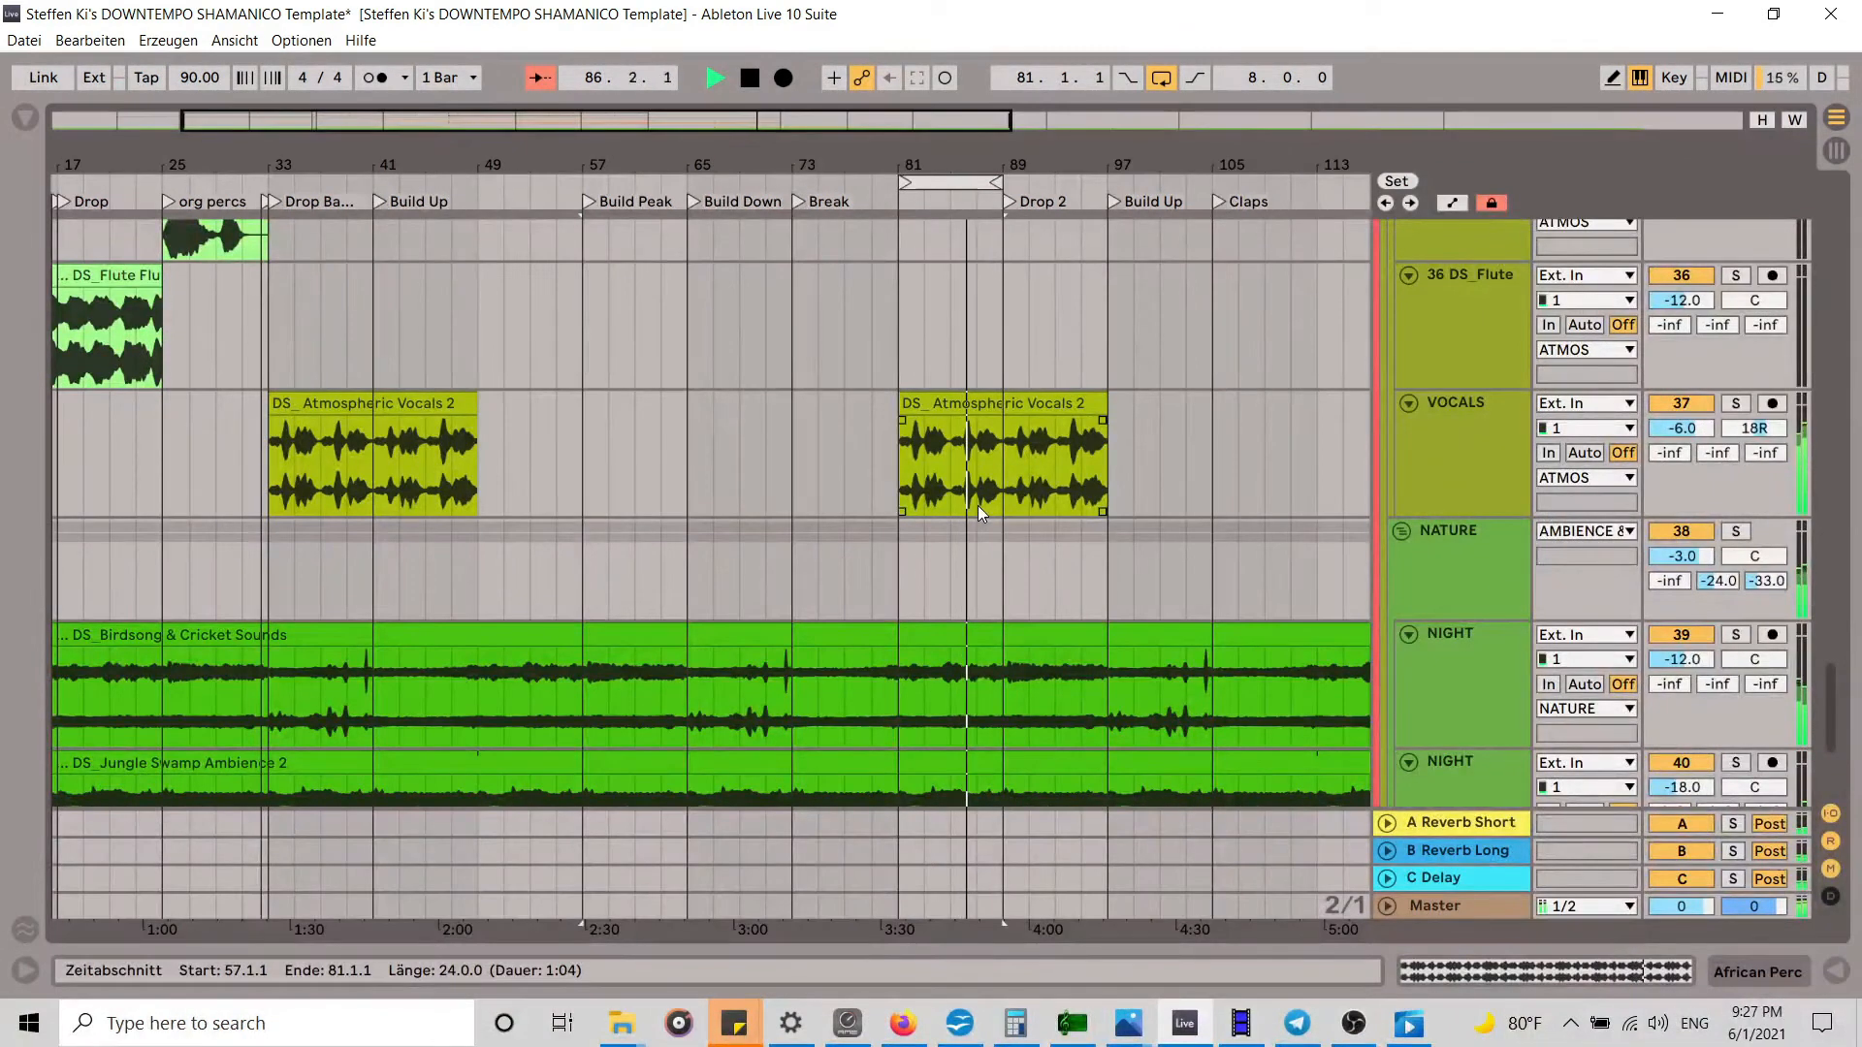
{"action": "left_click_drag", "start_coordinate": [924, 152], "coordinate": [804, 141]}
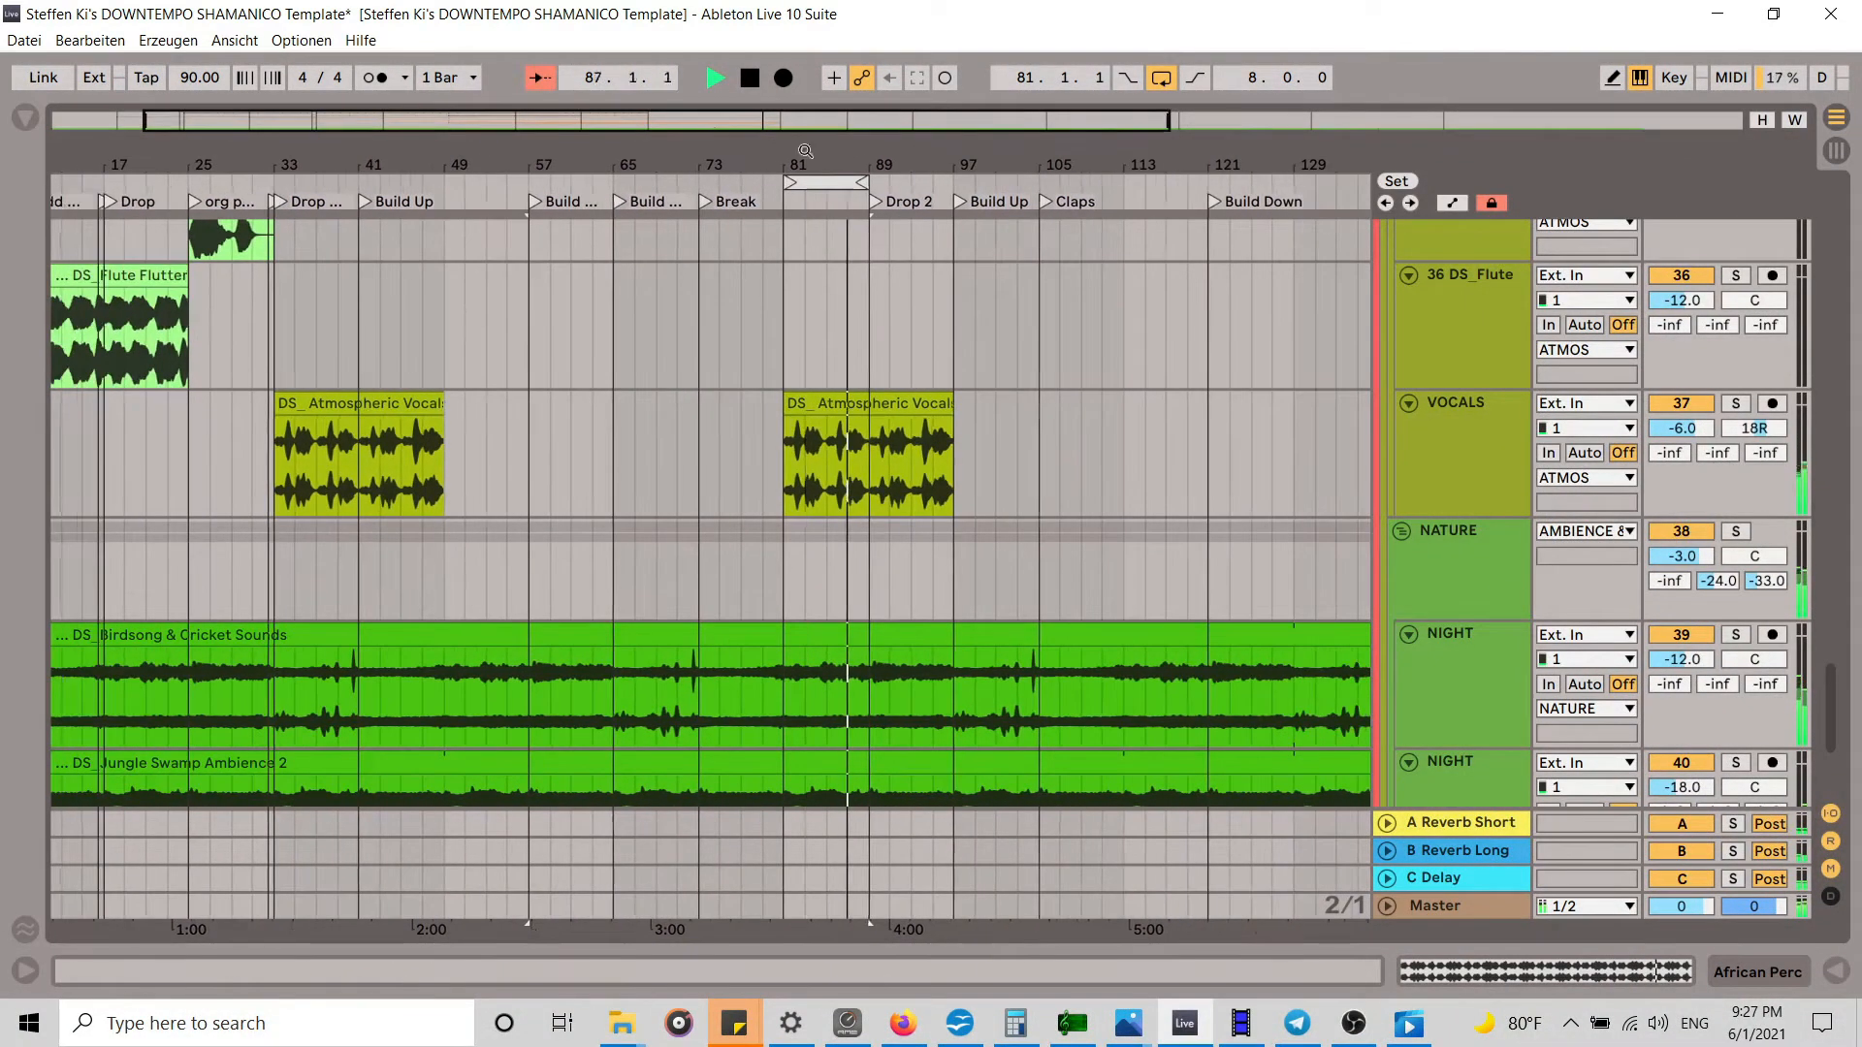
{"action": "scroll", "coordinate": [1028, 433], "scroll_direction": "up", "scroll_amount": 10}
{"action": "scroll", "coordinate": [1027, 434], "scroll_direction": "down", "scroll_amount": 10}
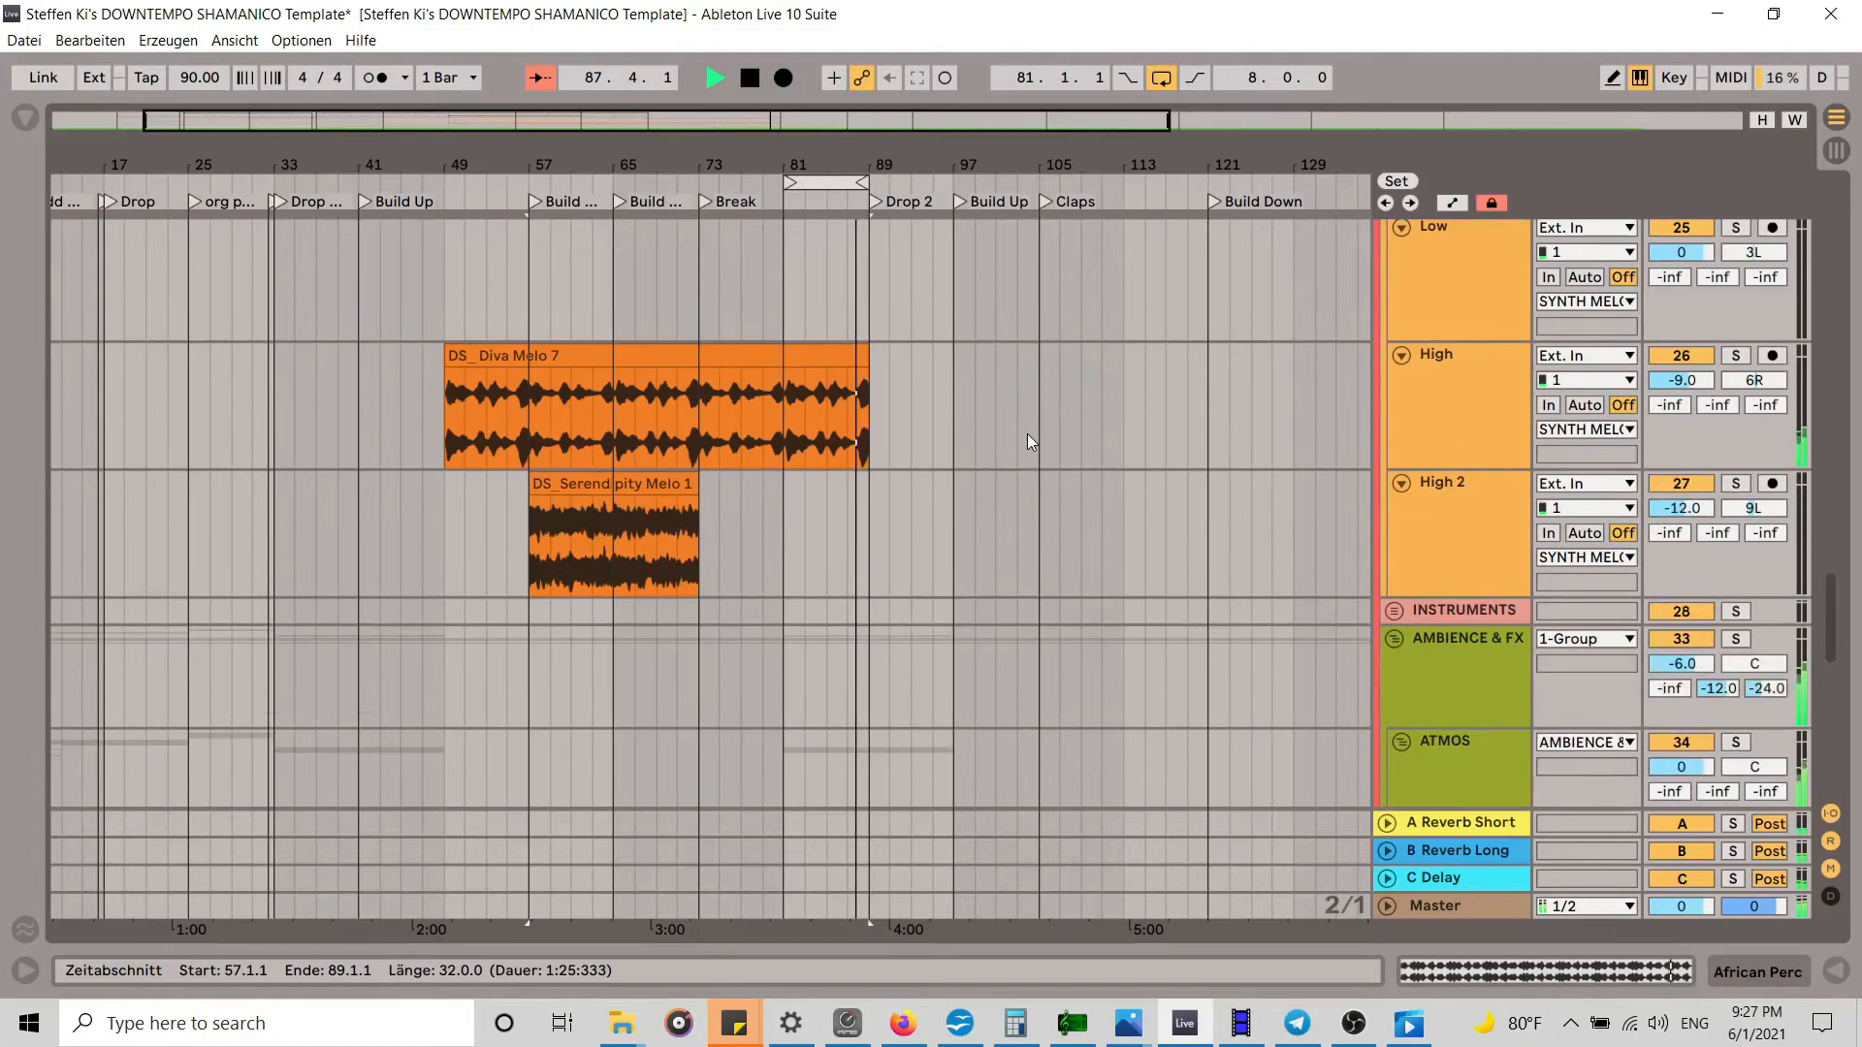
Step: Stop playback and delete the DS_Atmospheric Vocals 2 copy at bar 81 on the VOCALS track
{"action": "key", "text": "space"}
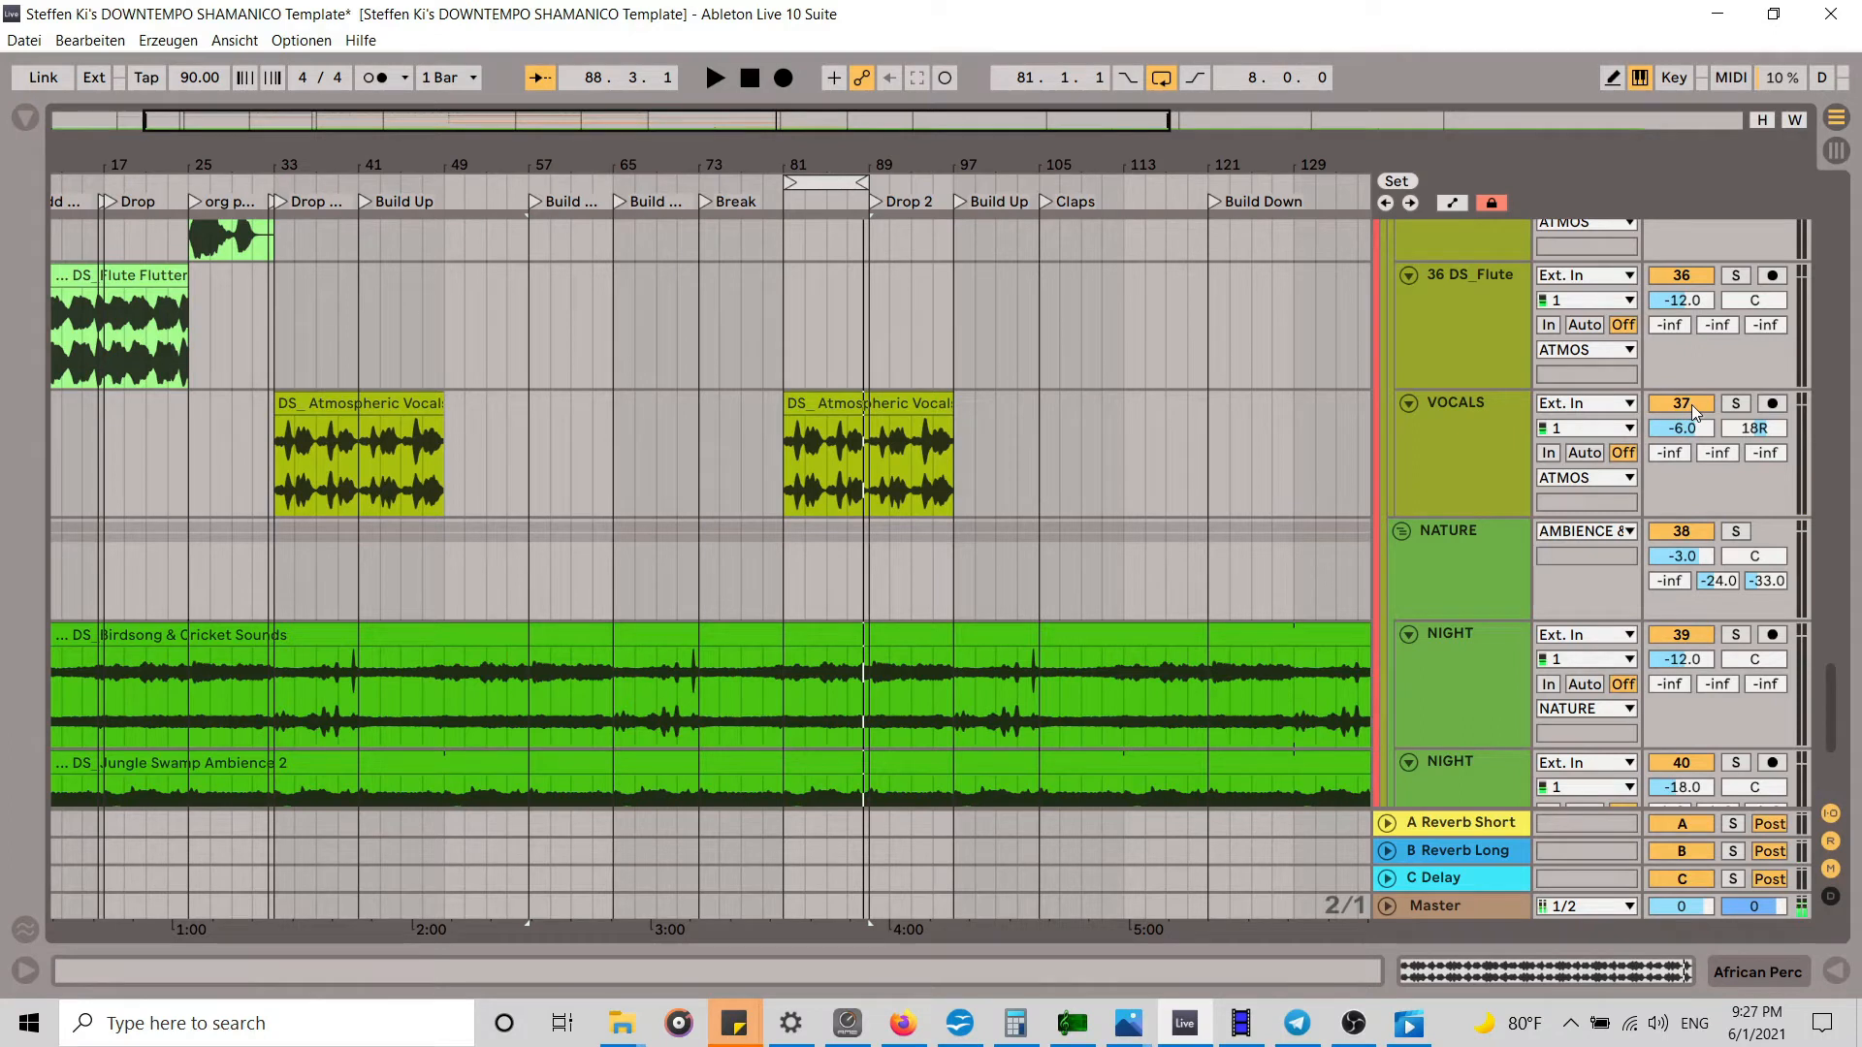
{"action": "left_click", "coordinate": [837, 407]}
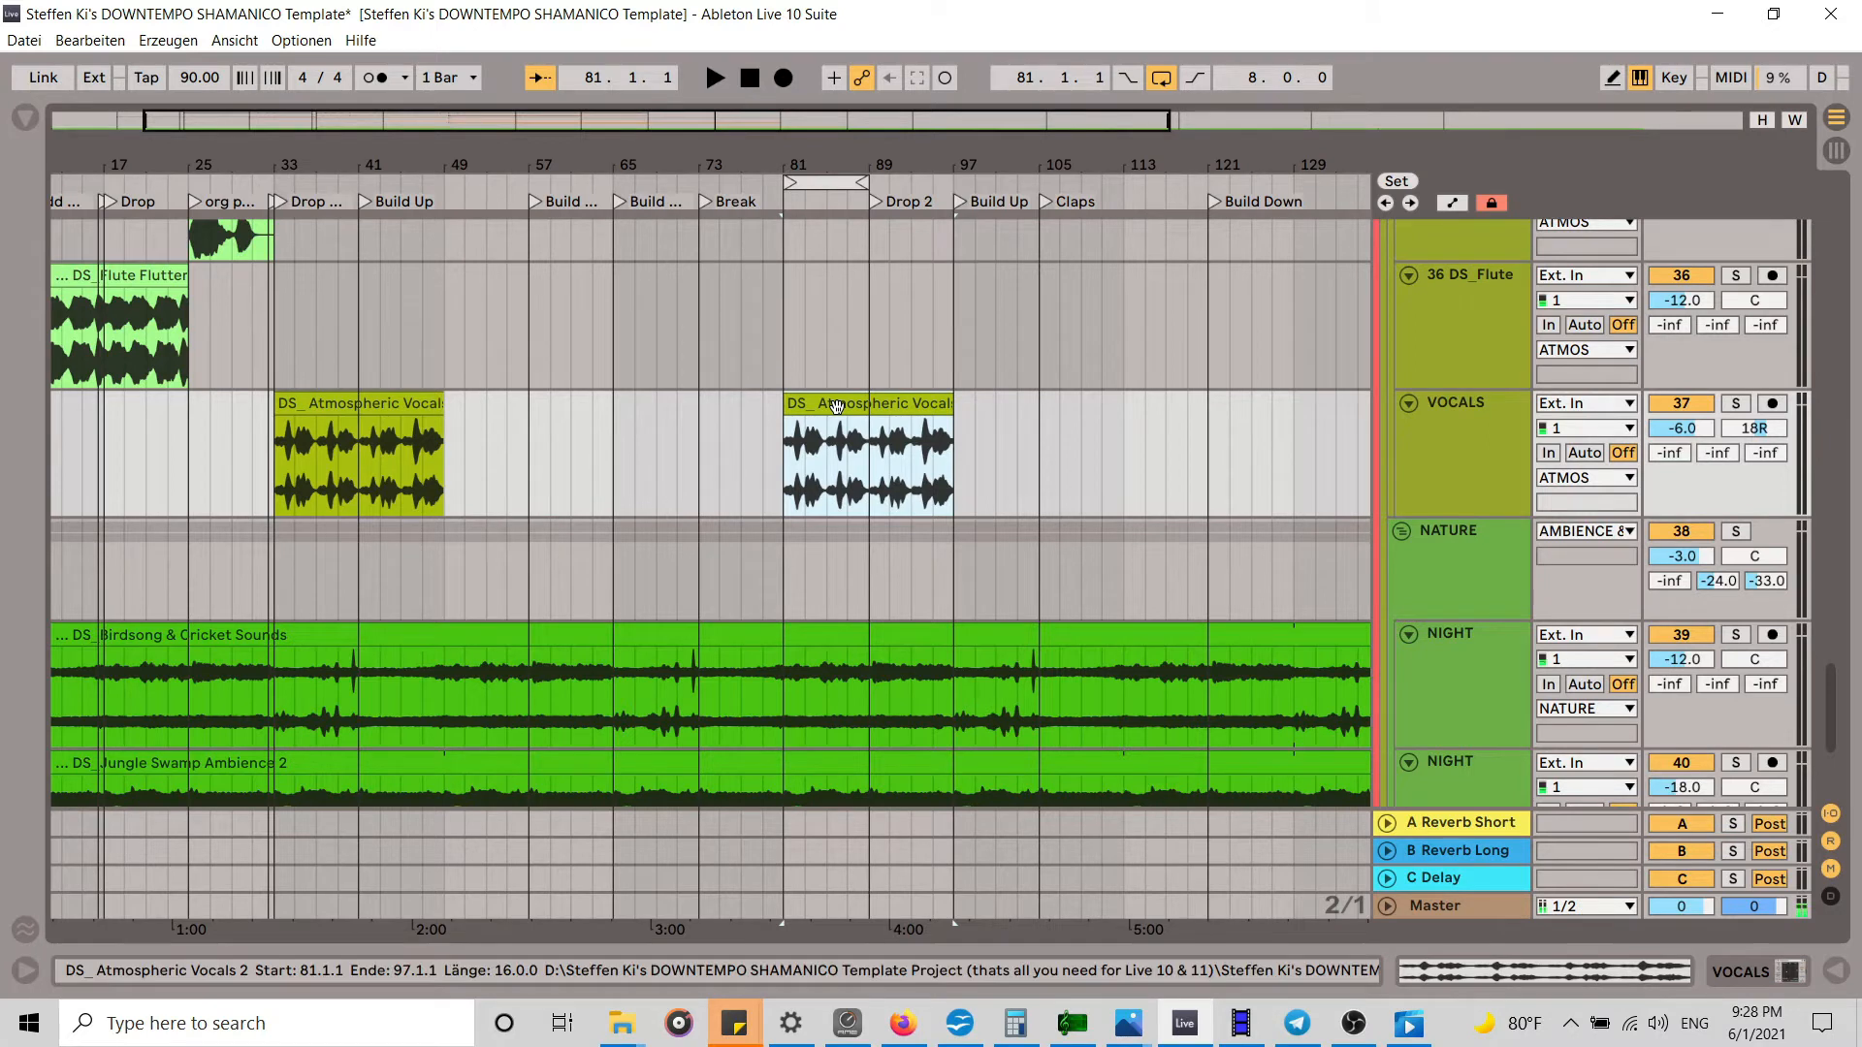
{"action": "key", "text": "Delete"}
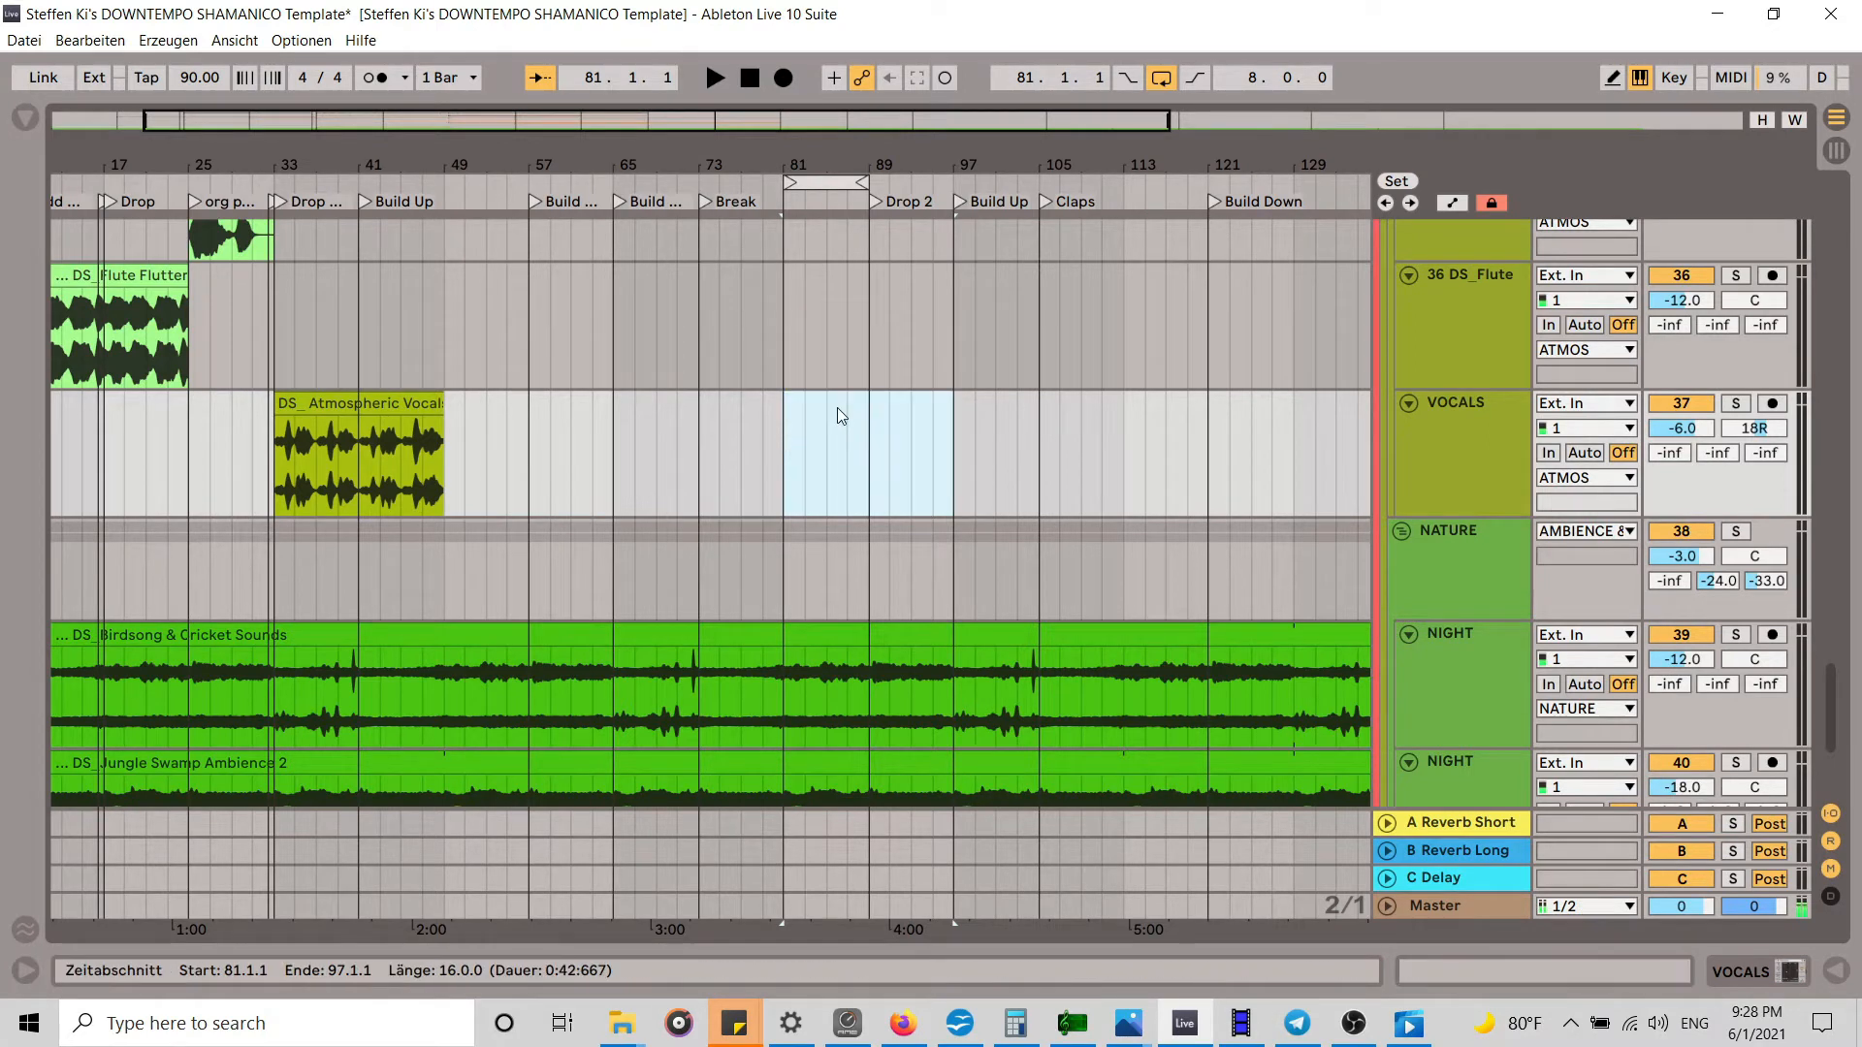
Step: Stretch the loop to cover the whole Break from bar 73 to 89 and start playback at the Break marker
{"action": "left_click_drag", "start_coordinate": [1822, 692], "coordinate": [1829, 580]}
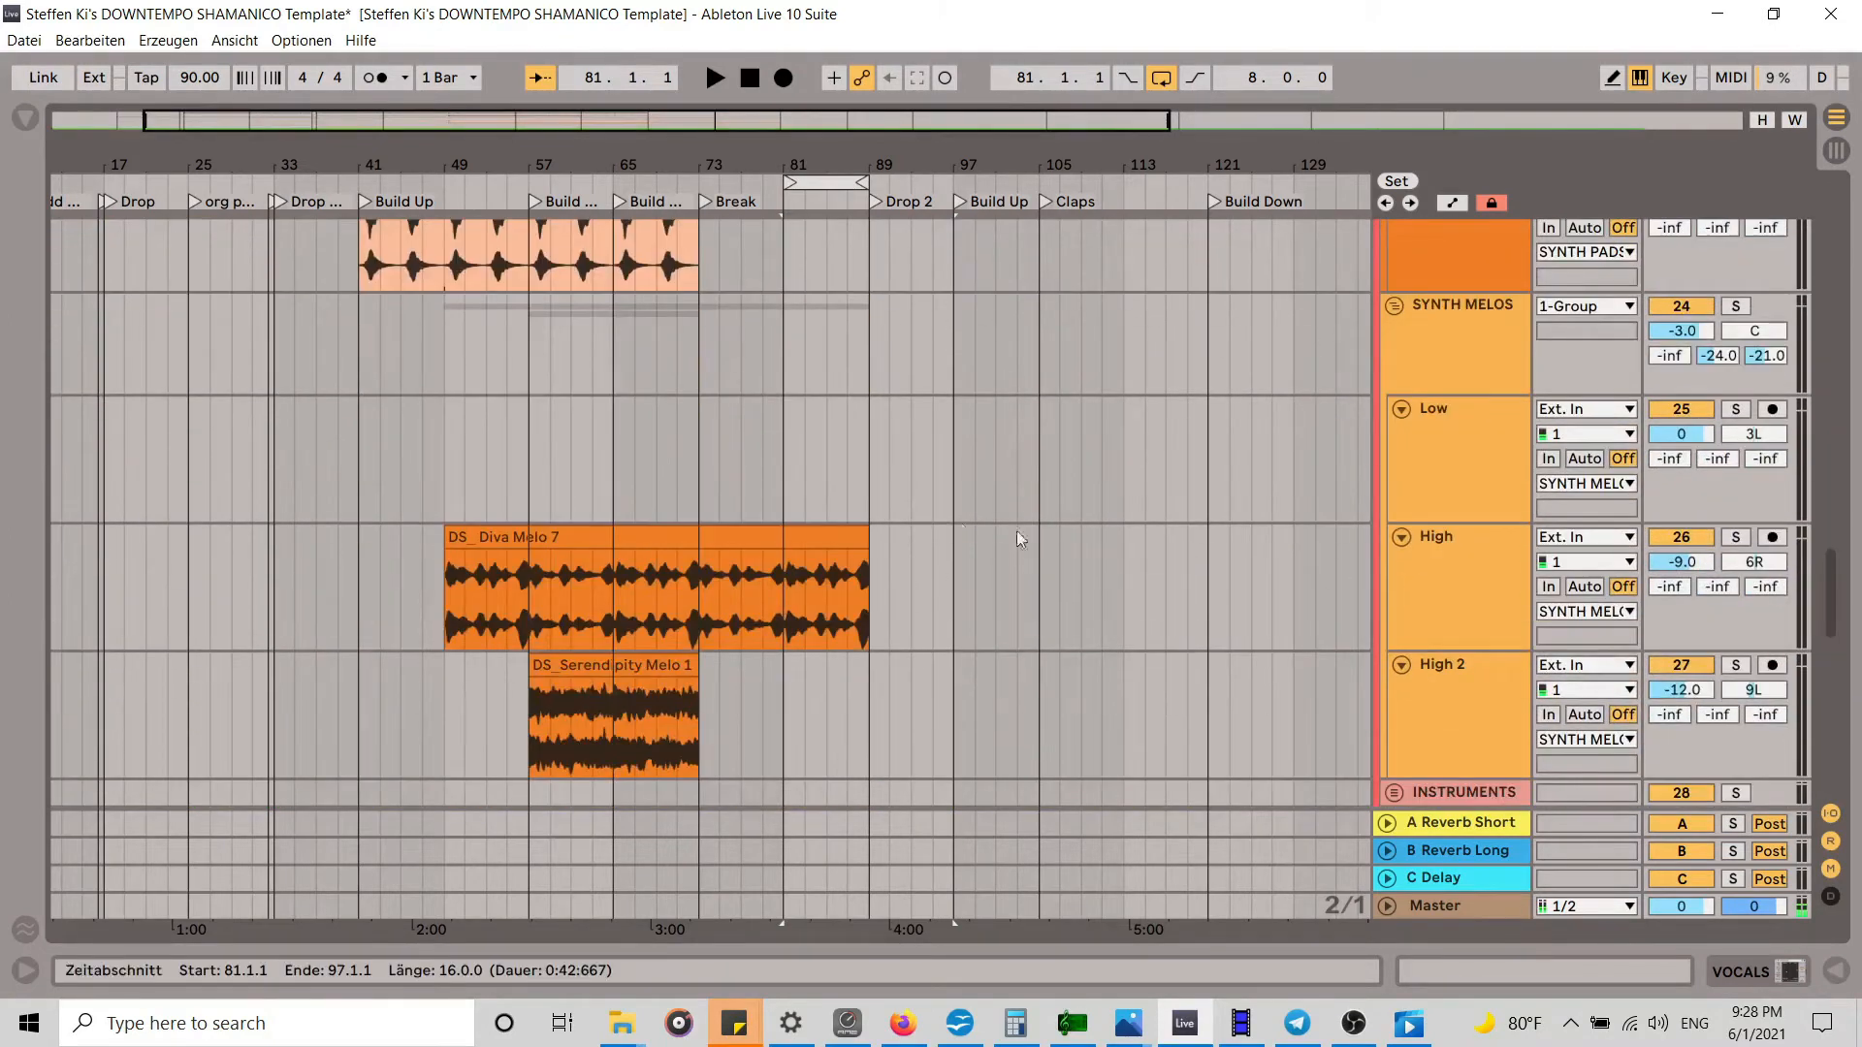
{"action": "mouse_move", "coordinate": [867, 534]}
{"action": "left_mouse_down"}
{"action": "mouse_move", "coordinate": [918, 526]}
{"action": "mouse_move", "coordinate": [872, 525]}
{"action": "left_mouse_up"}
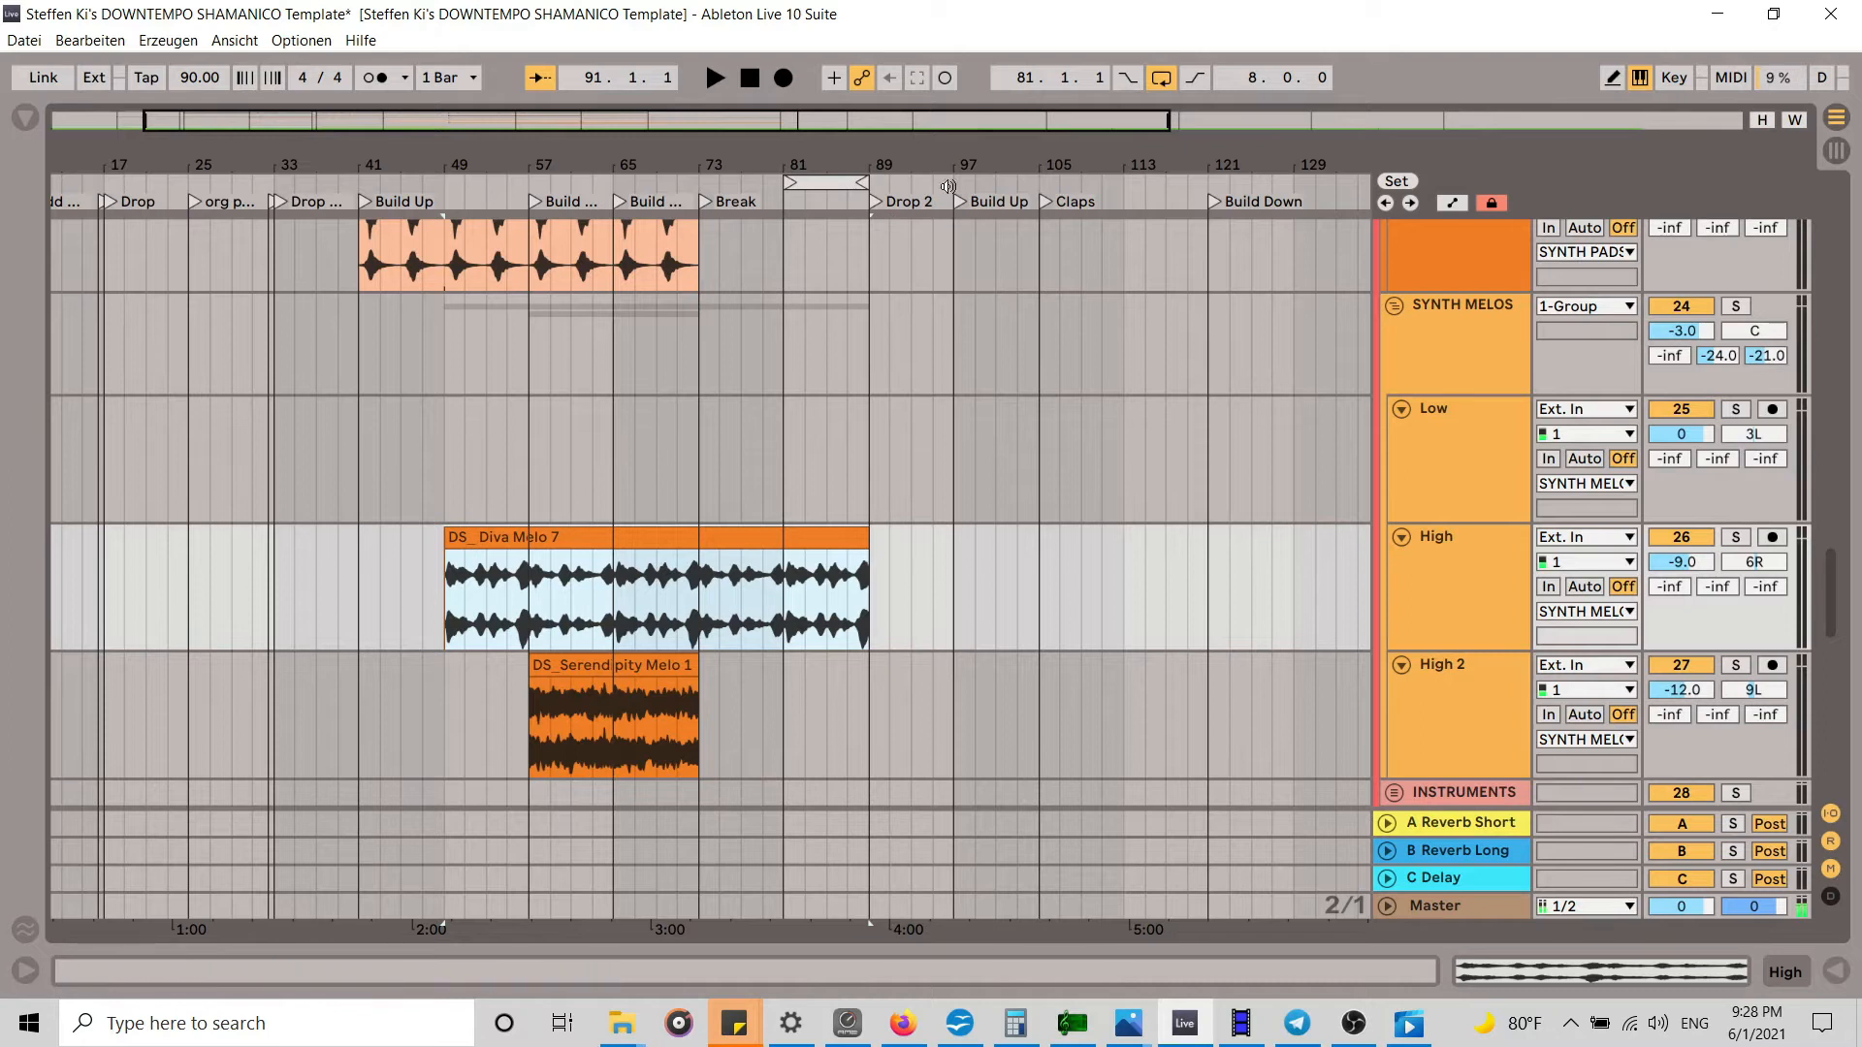
{"action": "left_click", "coordinate": [819, 185]}
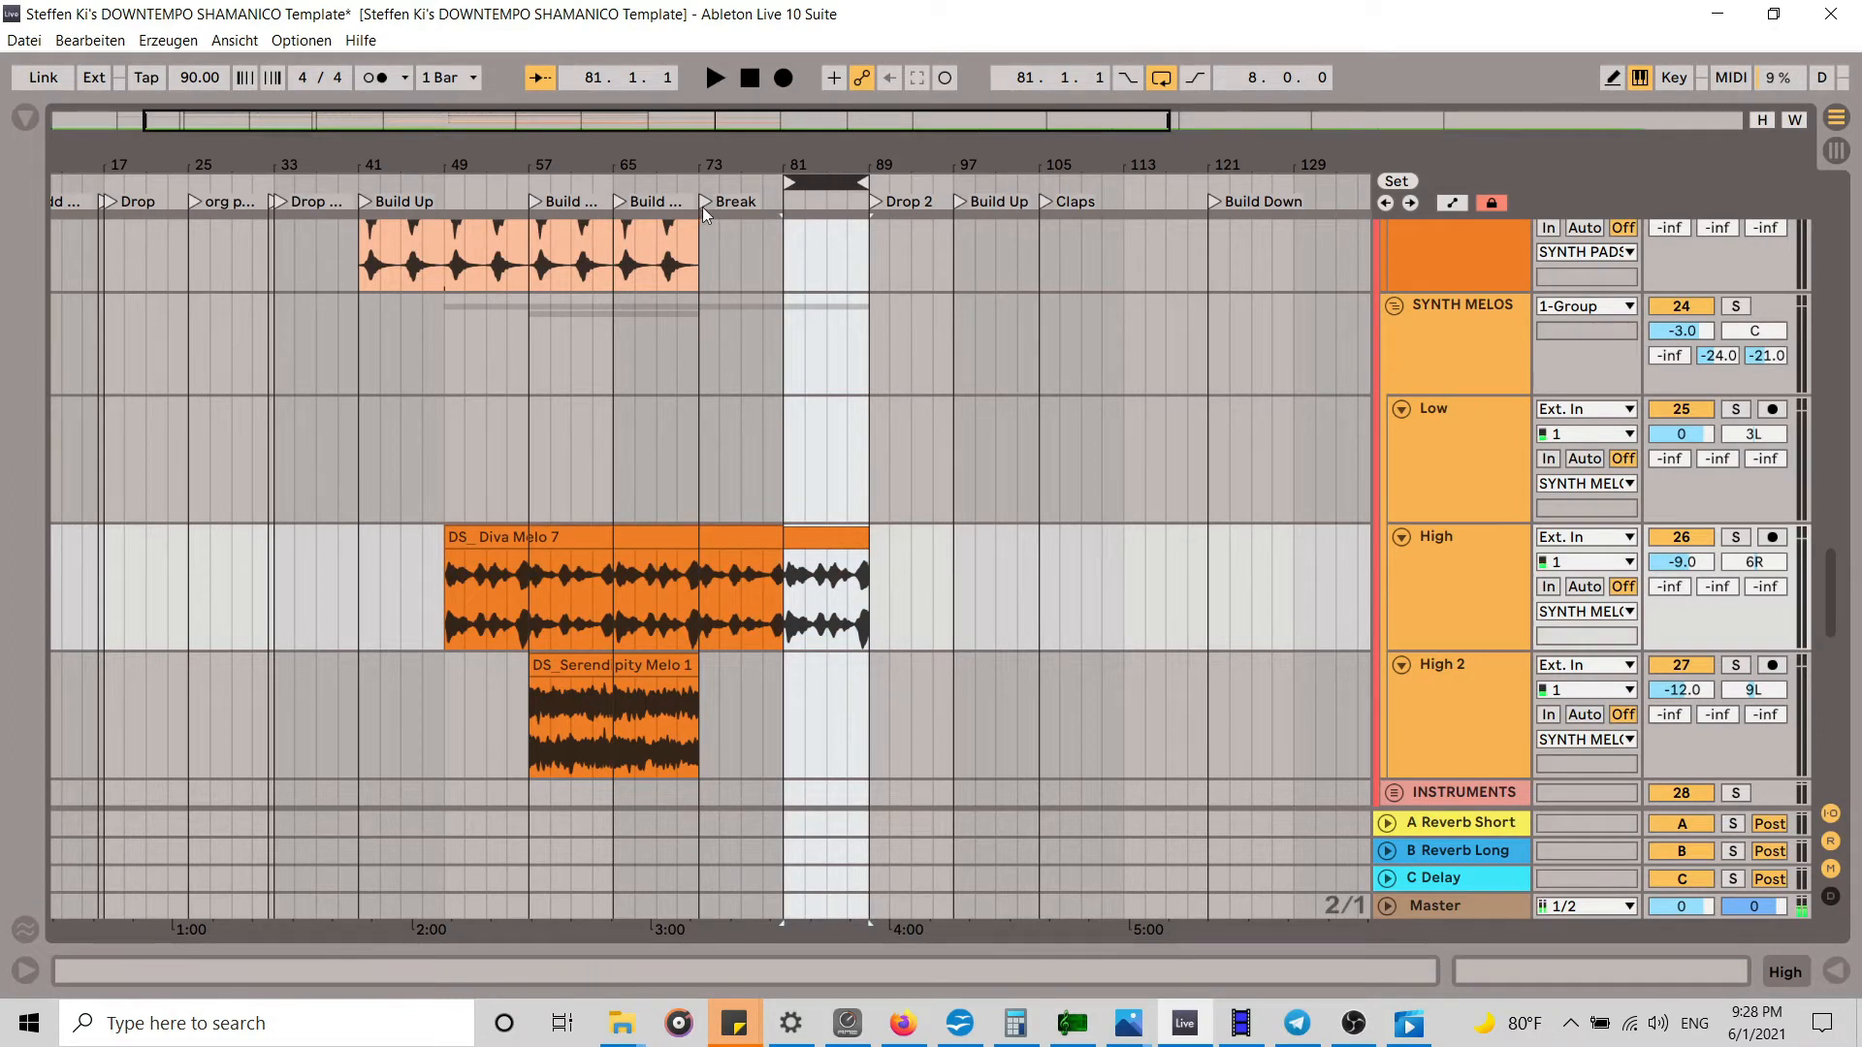
{"action": "left_click_drag", "start_coordinate": [788, 184], "coordinate": [706, 182]}
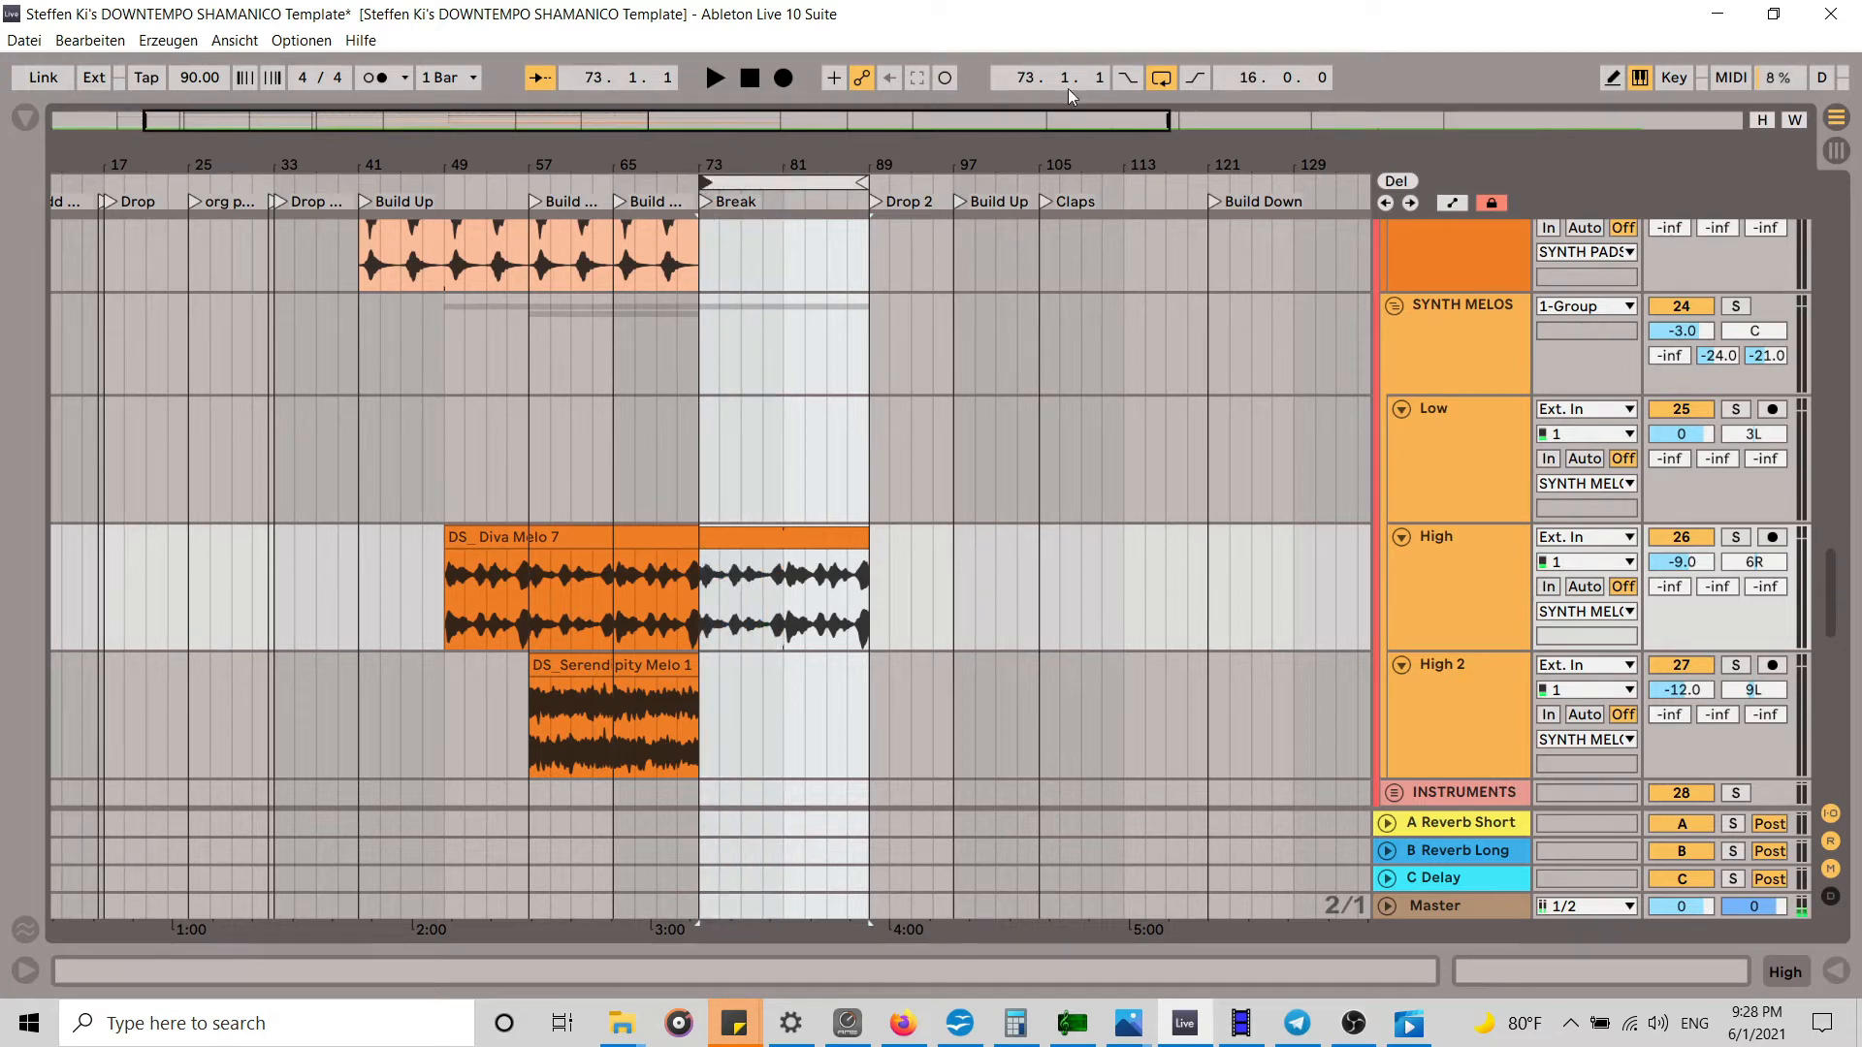
{"action": "left_click", "coordinate": [704, 204]}
Step: Audition the DS_Big Ocarina Melo clip in the Session view with the INSTRUMENTAL track volume at -3 dB
{"action": "key", "text": "Tab"}
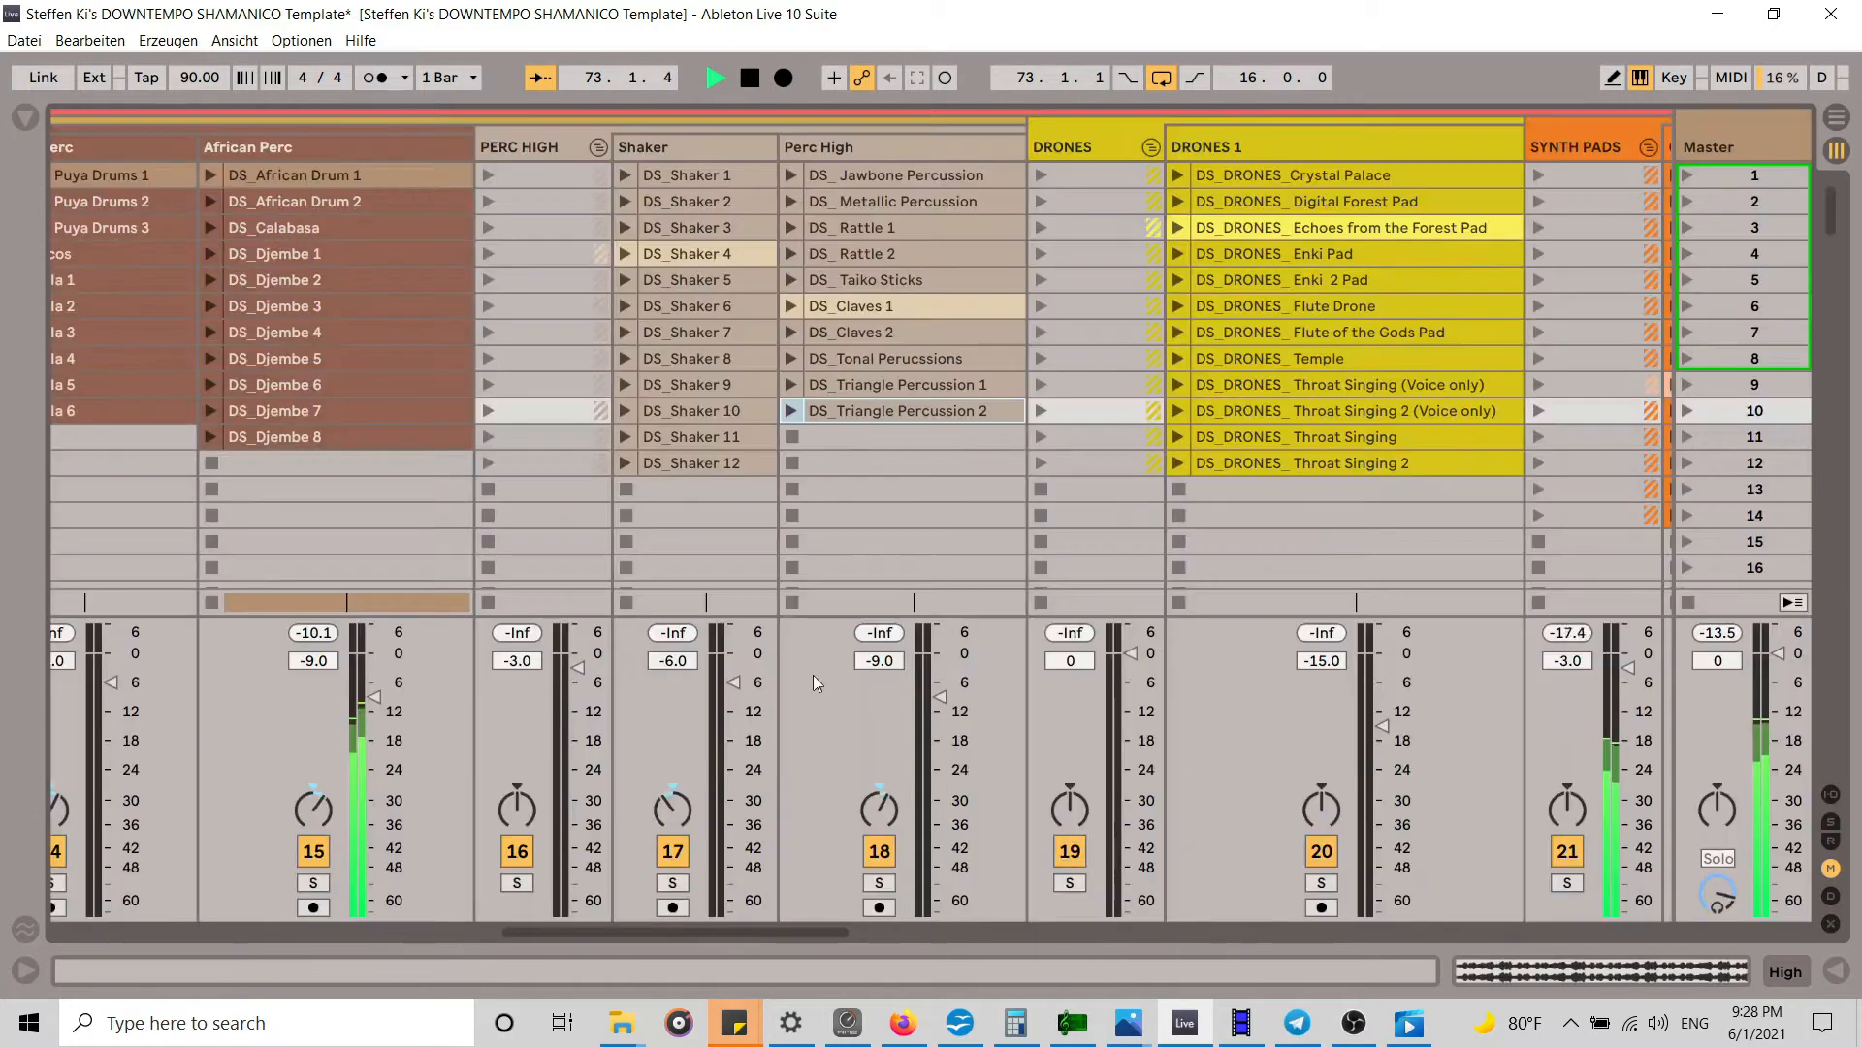
{"action": "left_click_drag", "start_coordinate": [696, 930], "coordinate": [1372, 844]}
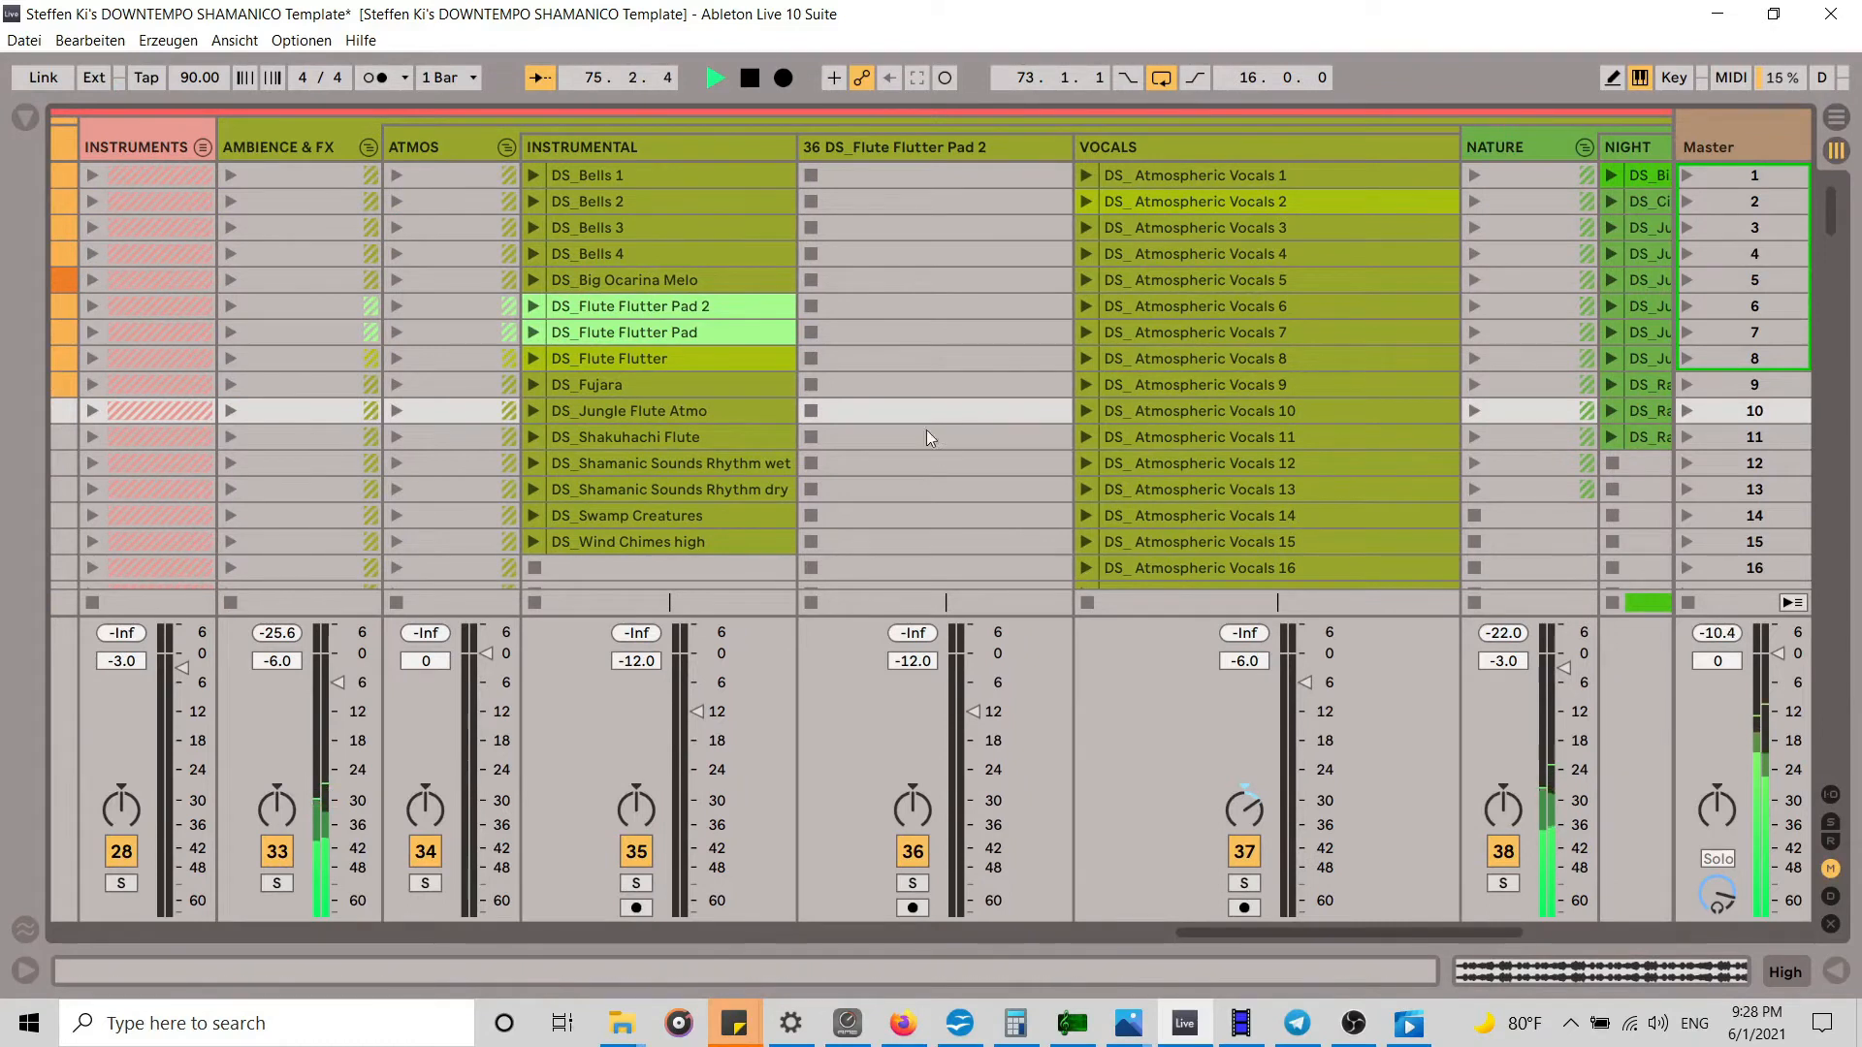
{"action": "left_click", "coordinate": [533, 280]}
{"action": "left_click_drag", "start_coordinate": [697, 711], "coordinate": [697, 667]}
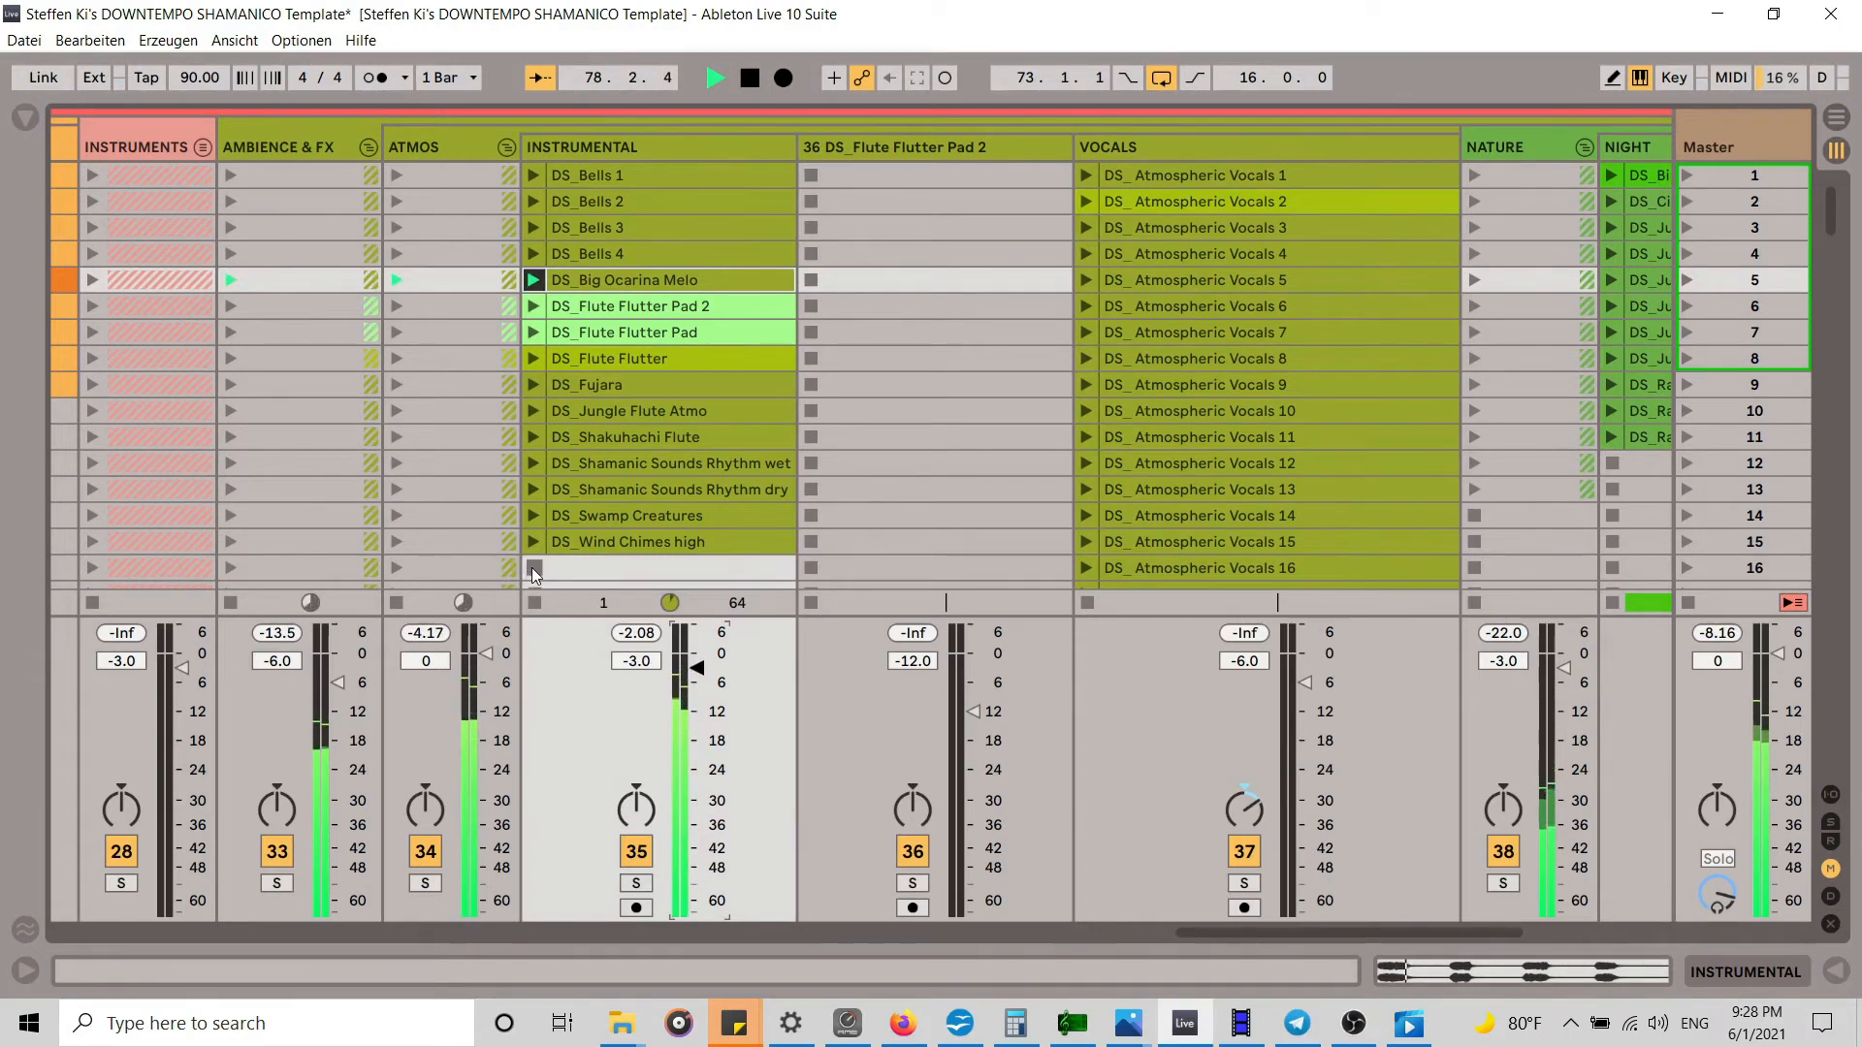
Step: Audition DS_Wind Chimes high and DS_Swamp Creatures, set the INSTRUMENTAL track volume to -9 dB, and stop playback
{"action": "left_click", "coordinate": [532, 541]}
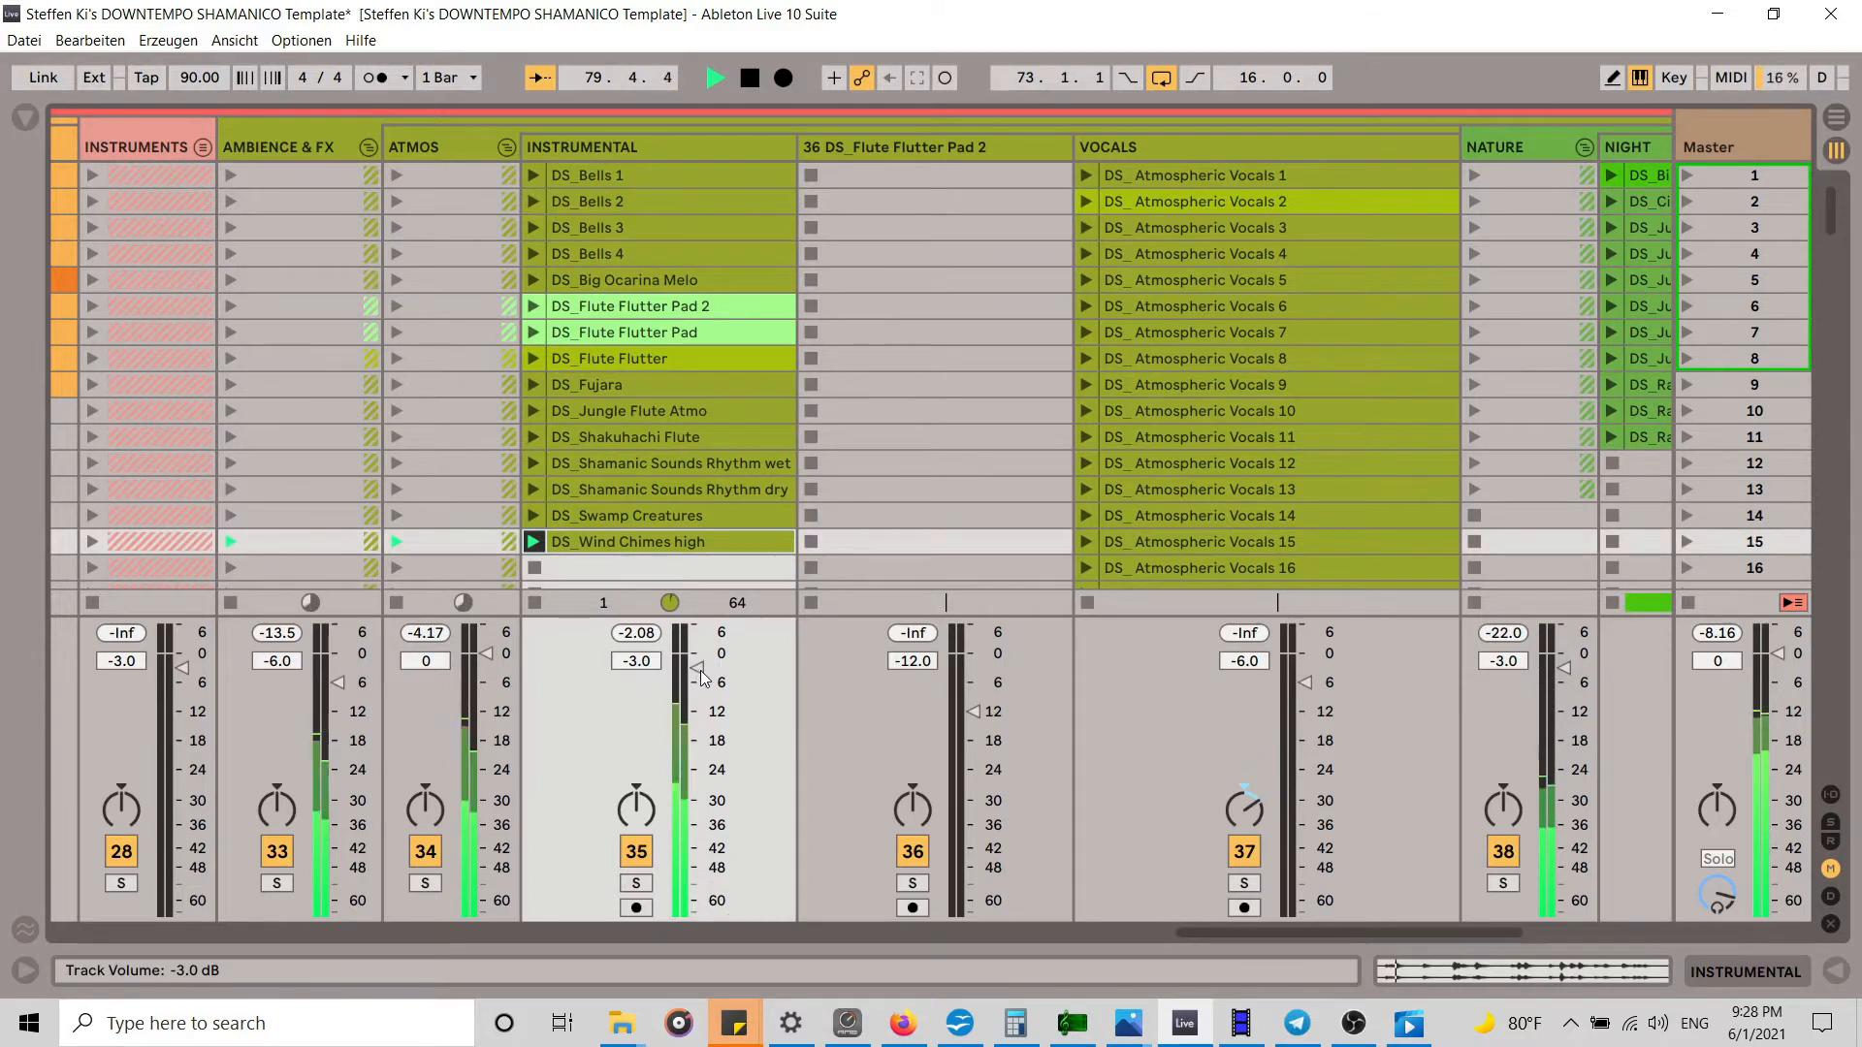
{"action": "left_click", "coordinate": [533, 515]}
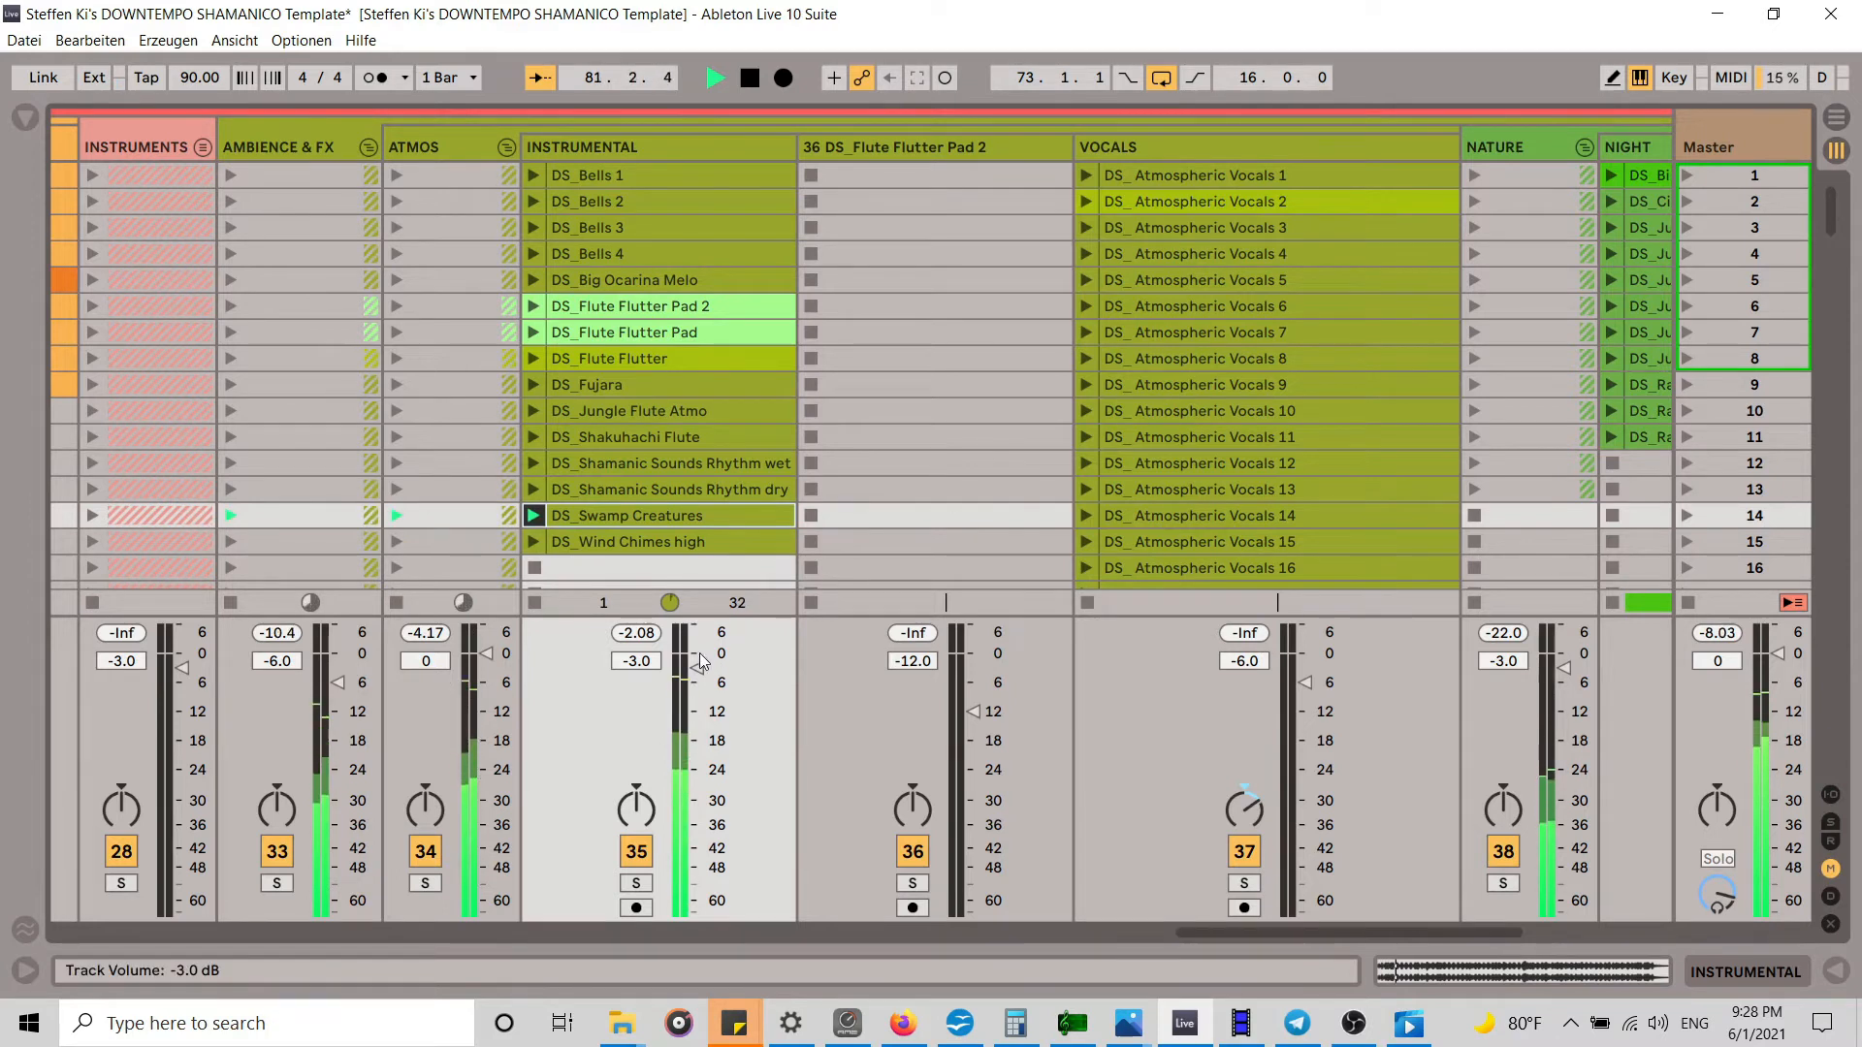
{"action": "left_click_drag", "start_coordinate": [696, 667], "coordinate": [698, 696]}
{"action": "key", "text": "space"}
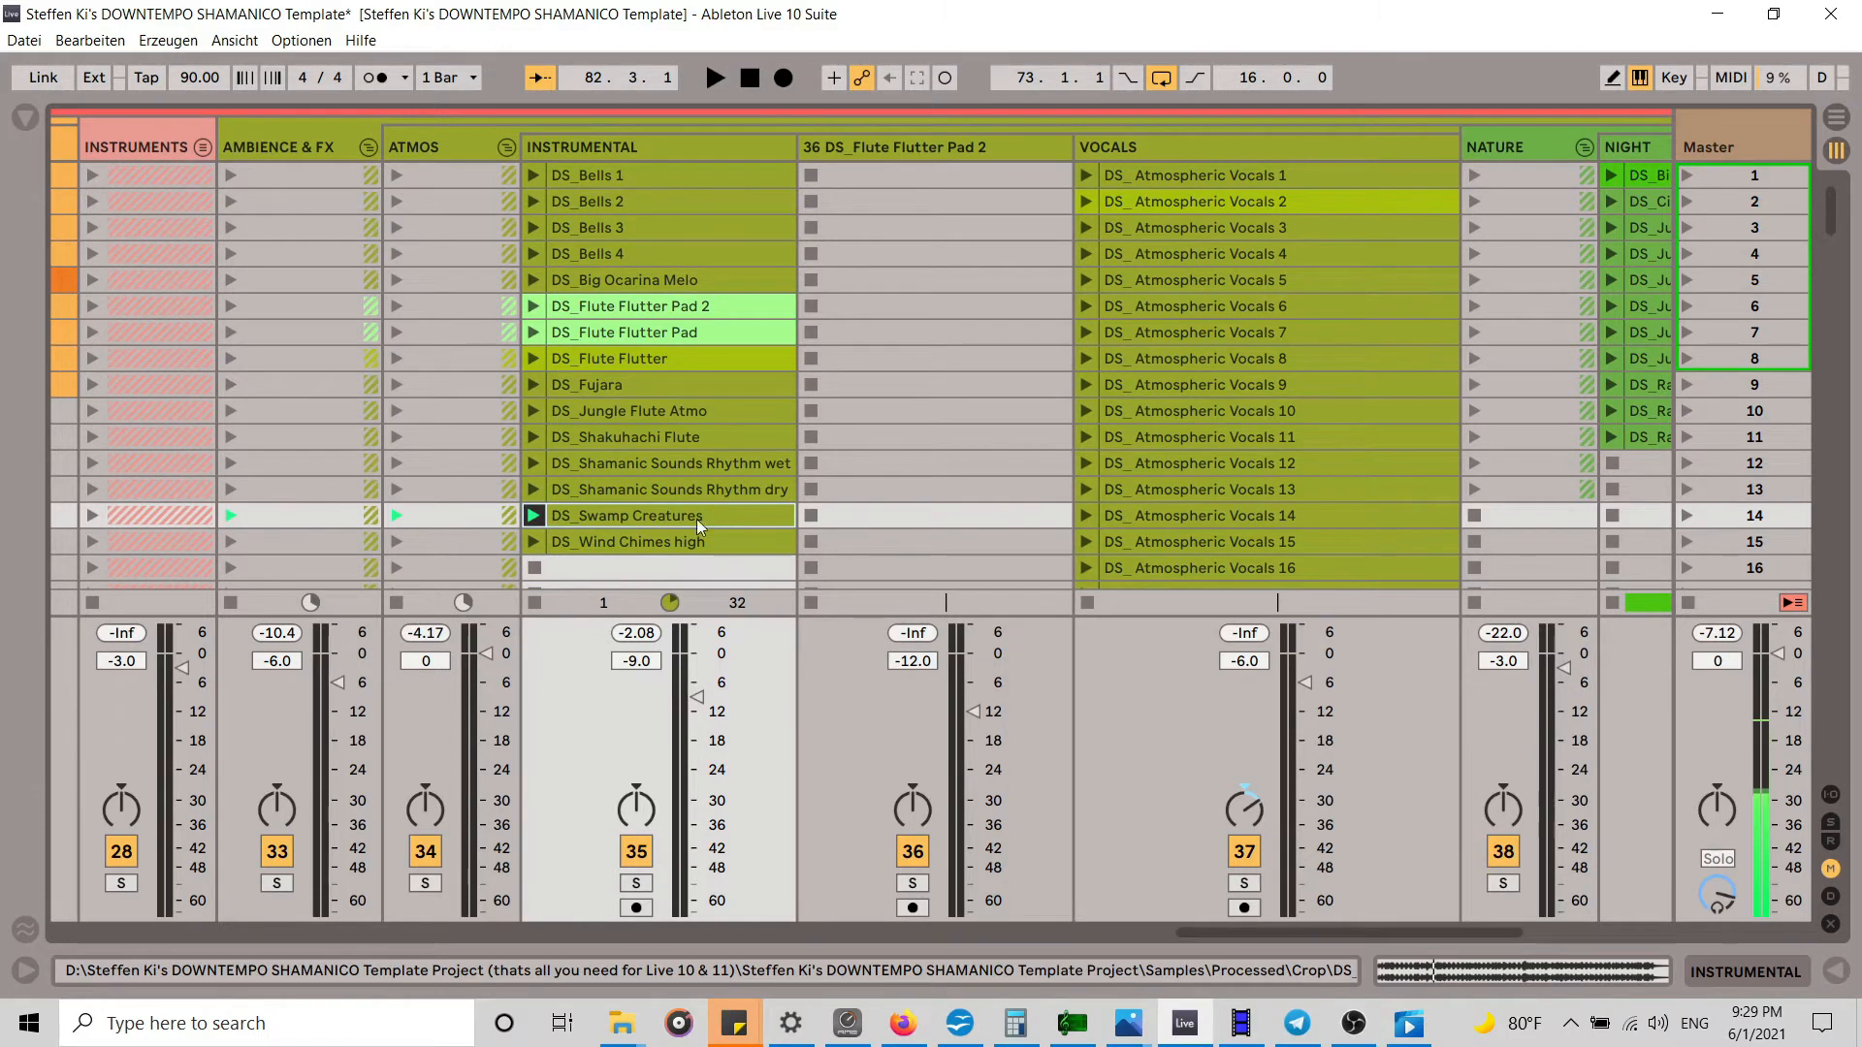
Step: Copy the DS_Swamp Creatures clip from the Session view into the arrangement on the INSTRUMENTAL track at bar 73
{"action": "key", "text": "Tab"}
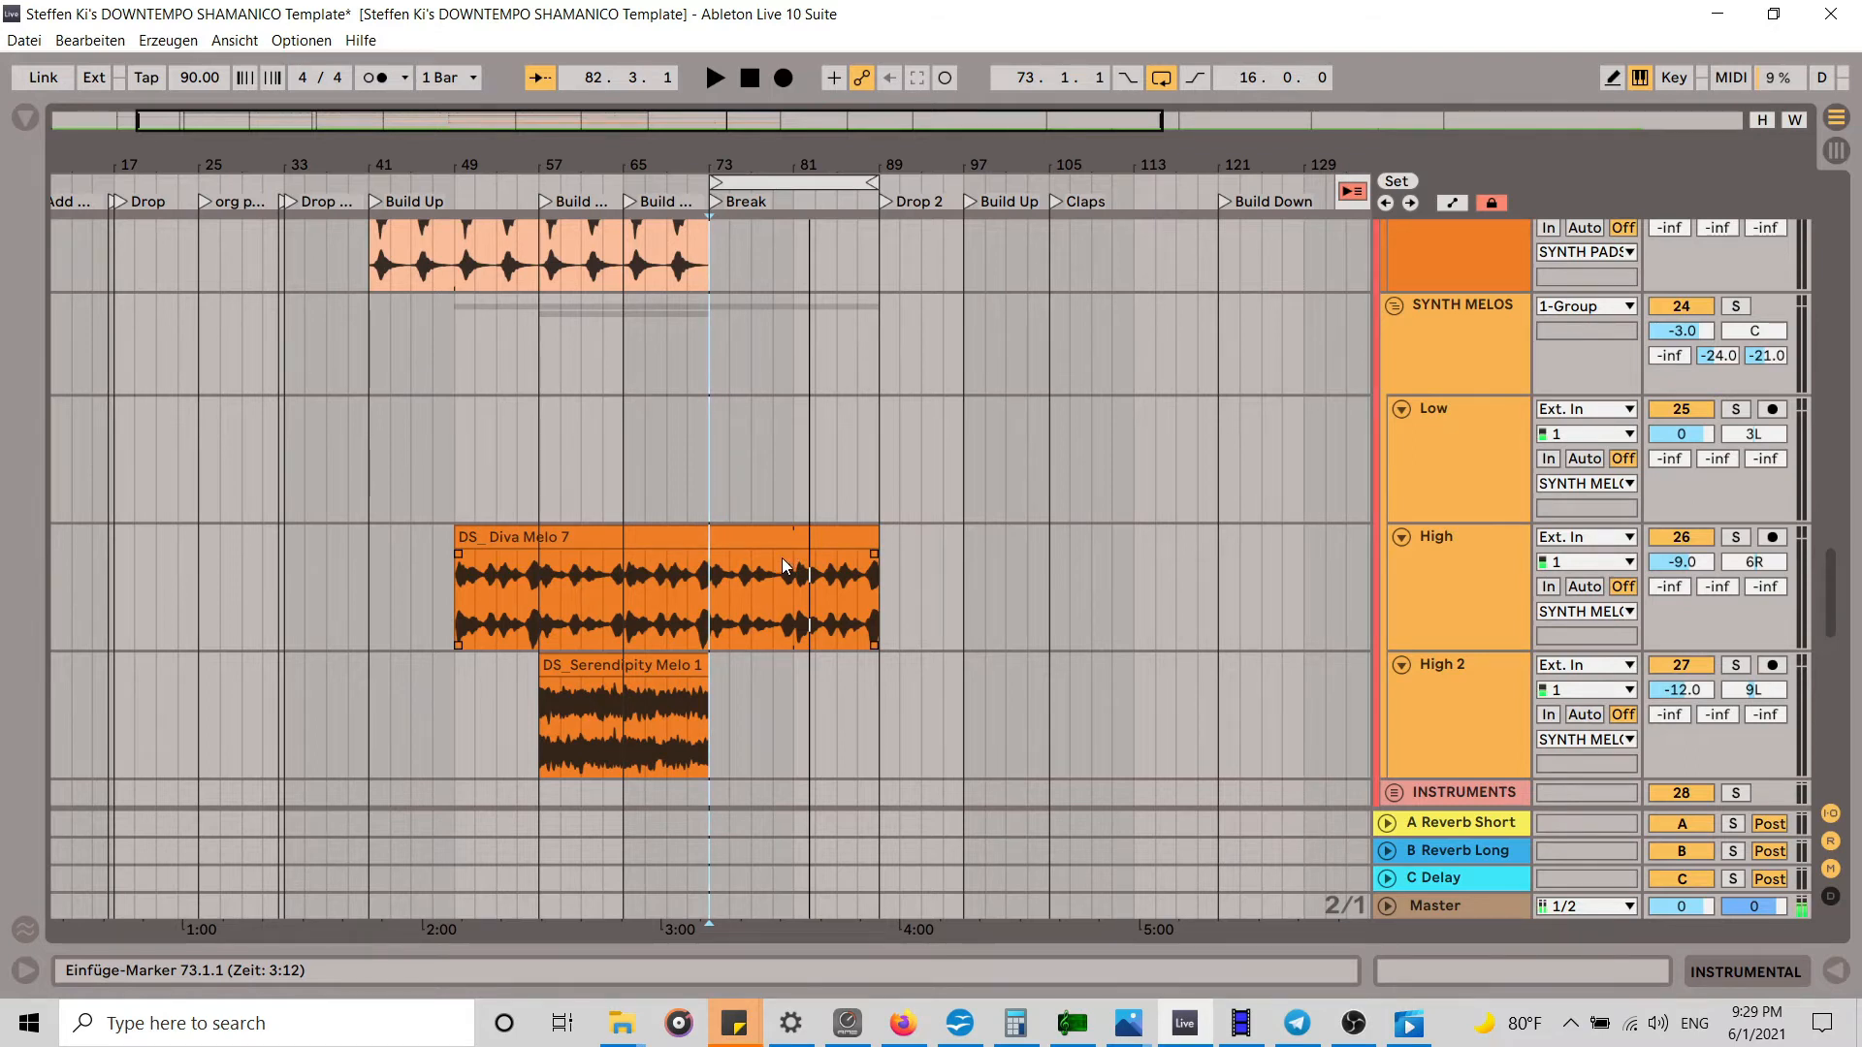
{"action": "key", "text": "Tab"}
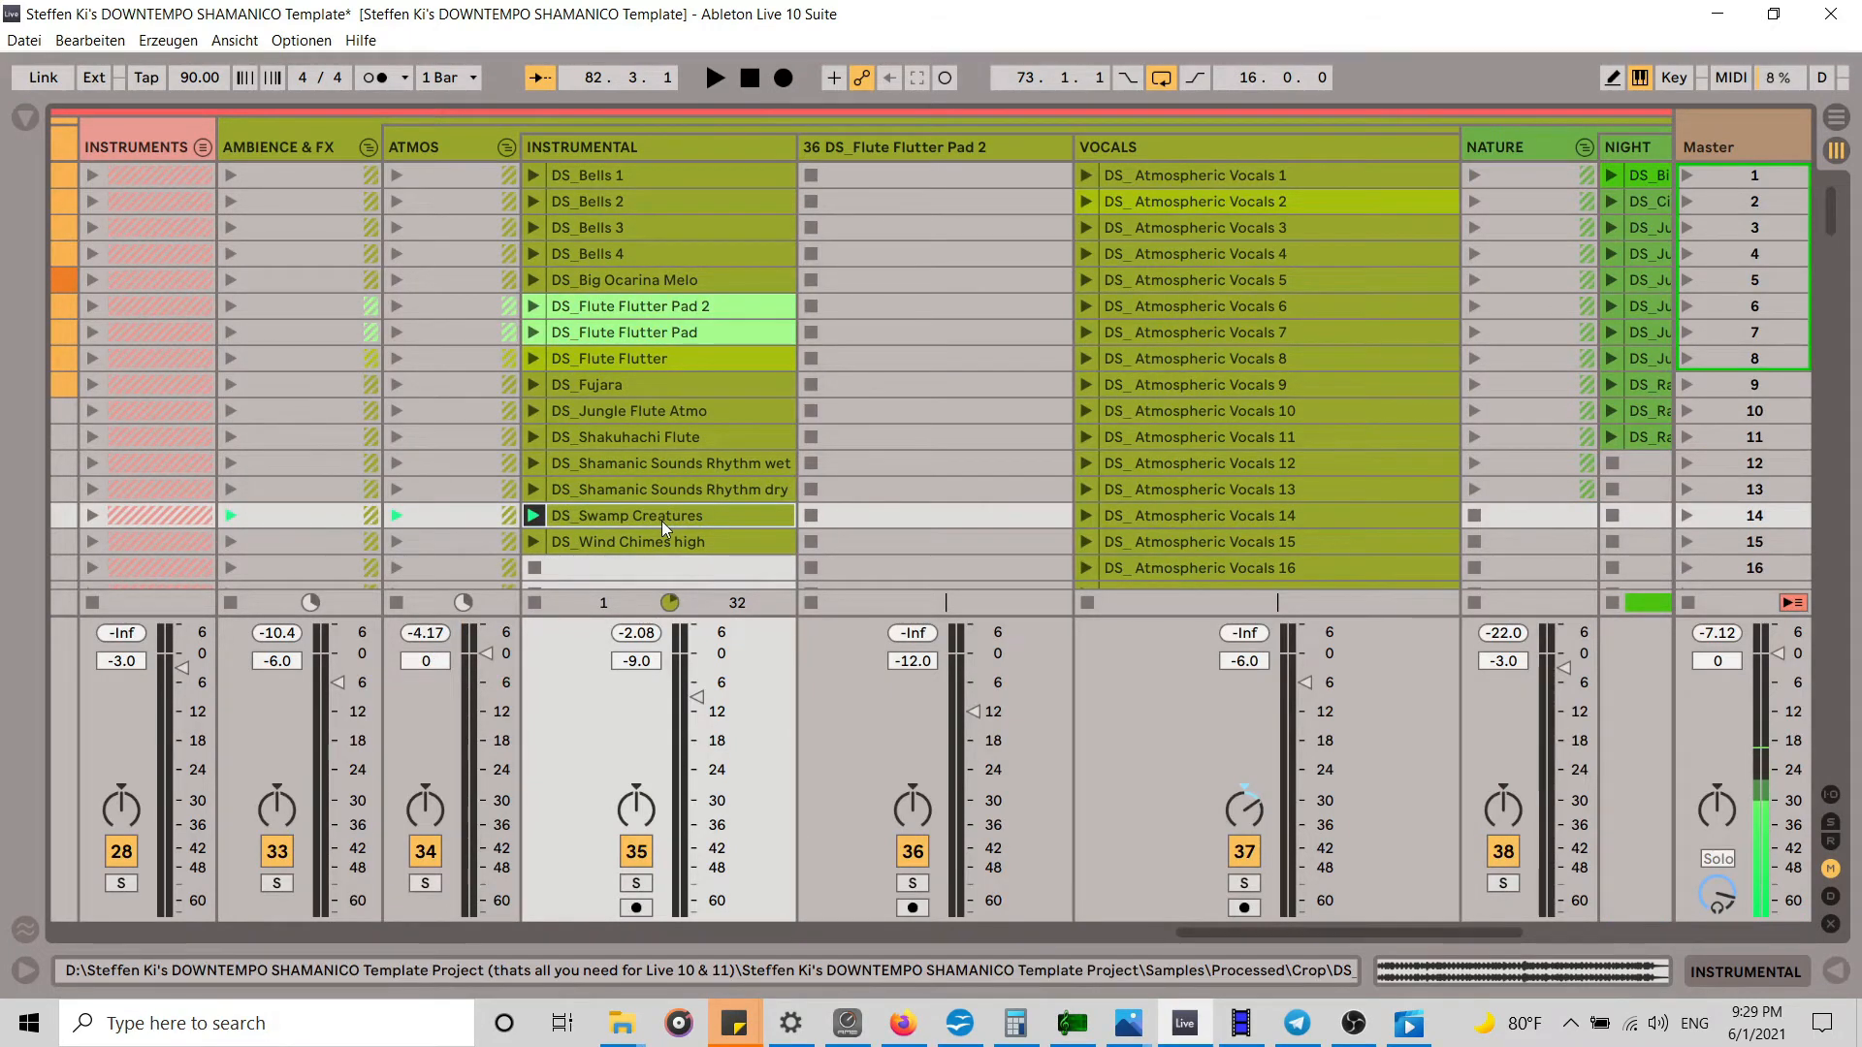
{"action": "key", "text": "Tab"}
{"action": "key", "text": "Tab"}
{"action": "key", "text": "Tab"}
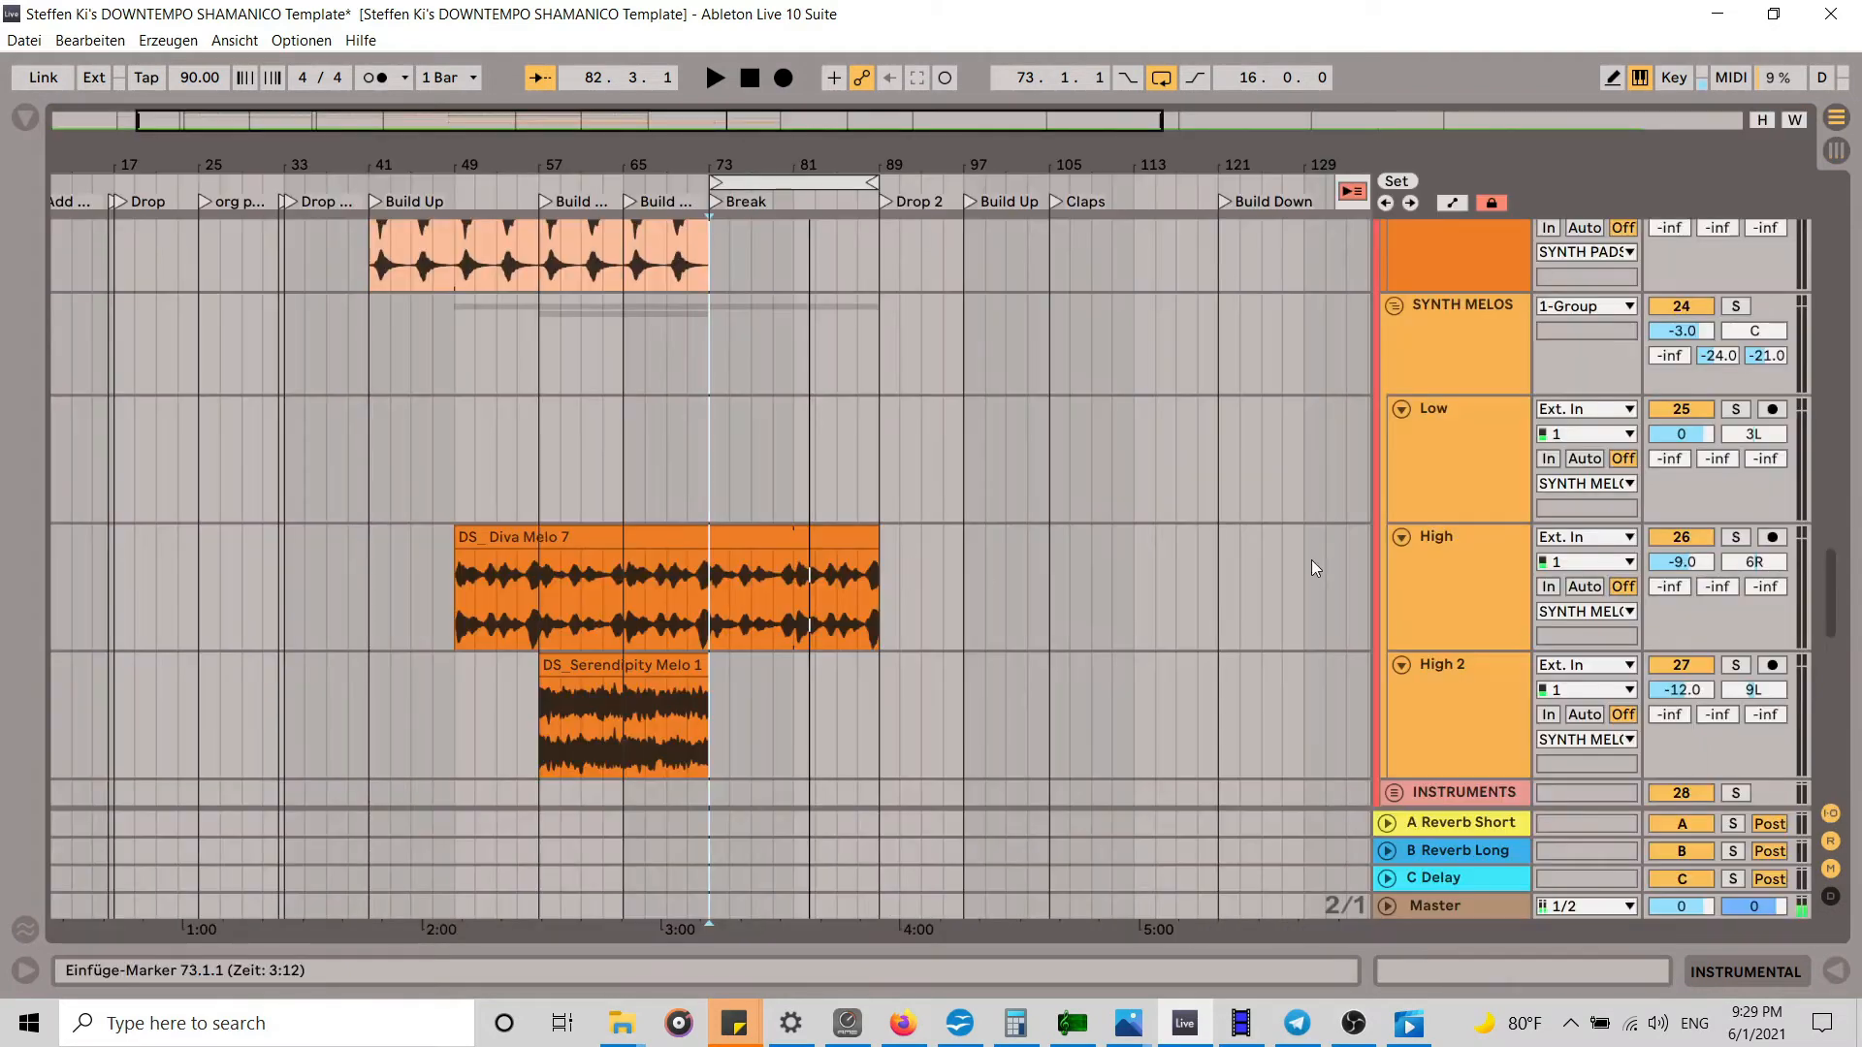
{"action": "scroll", "coordinate": [1842, 584], "scroll_direction": "down", "scroll_amount": 5}
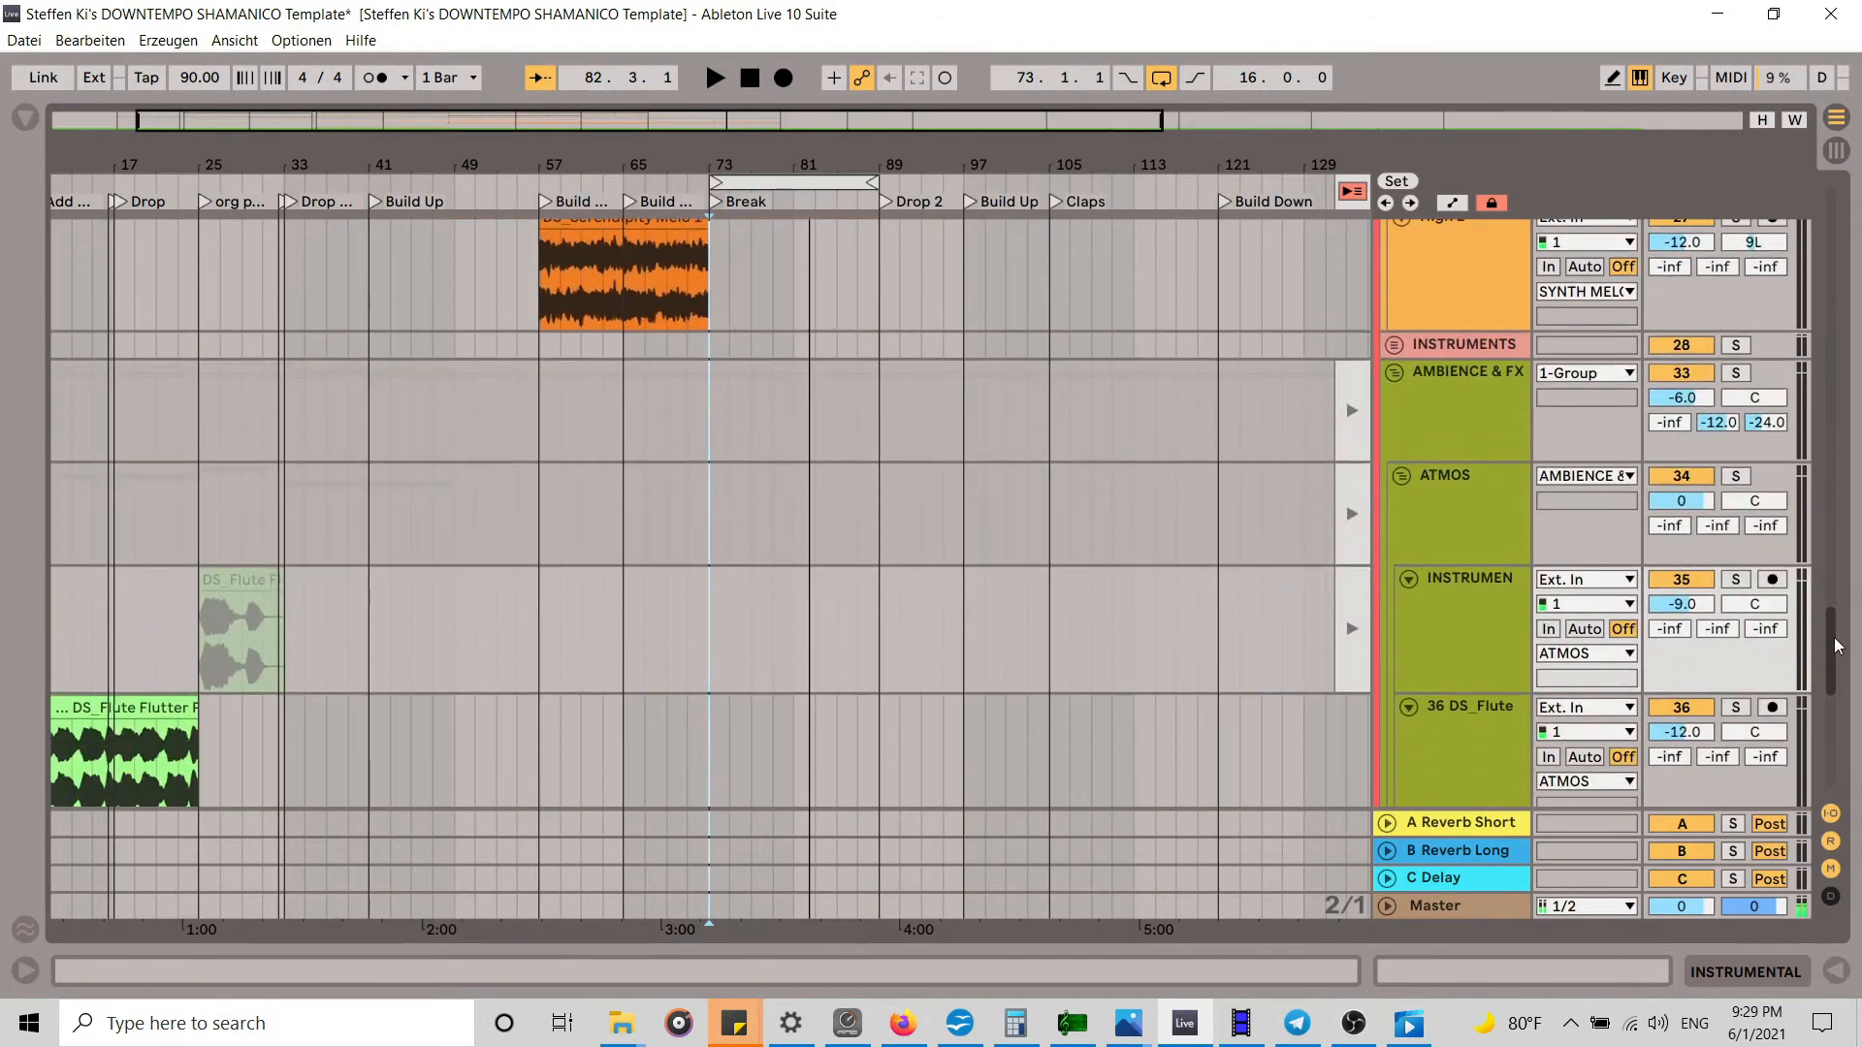
{"action": "left_click", "coordinate": [718, 590]}
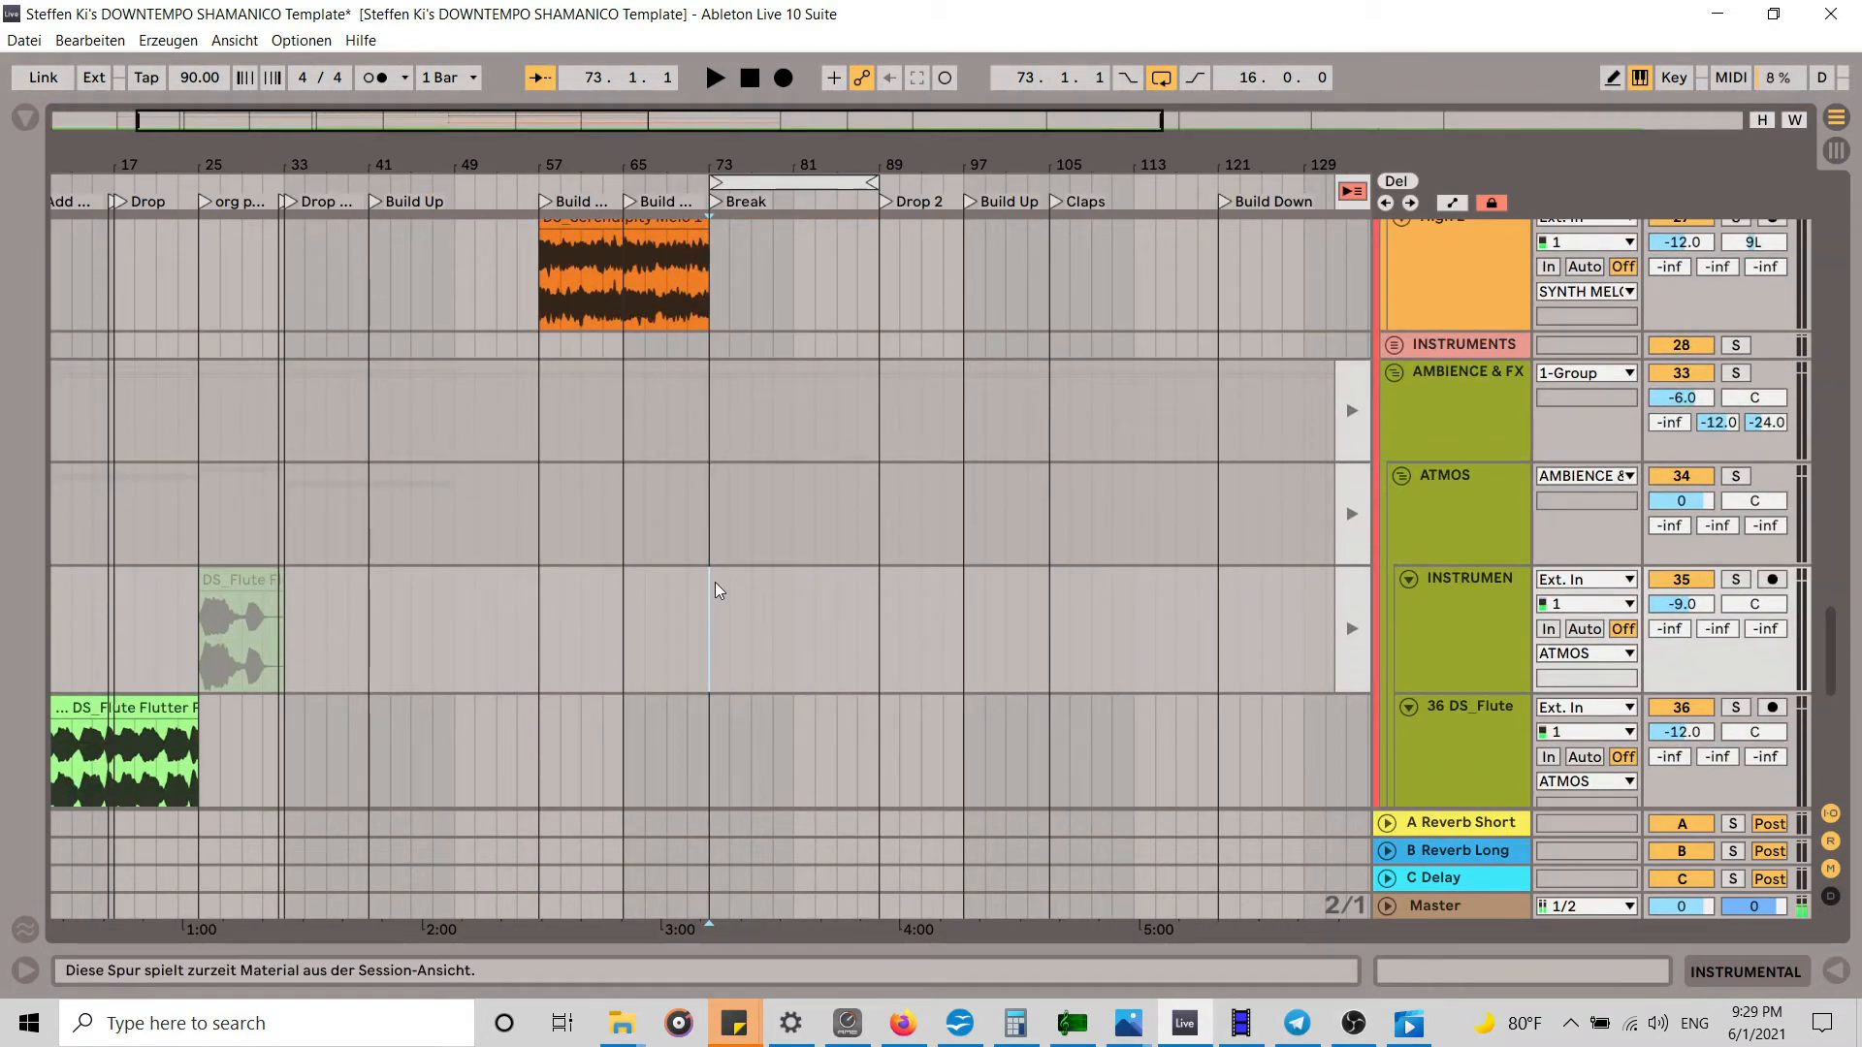
{"action": "key", "text": "ctrl+v"}
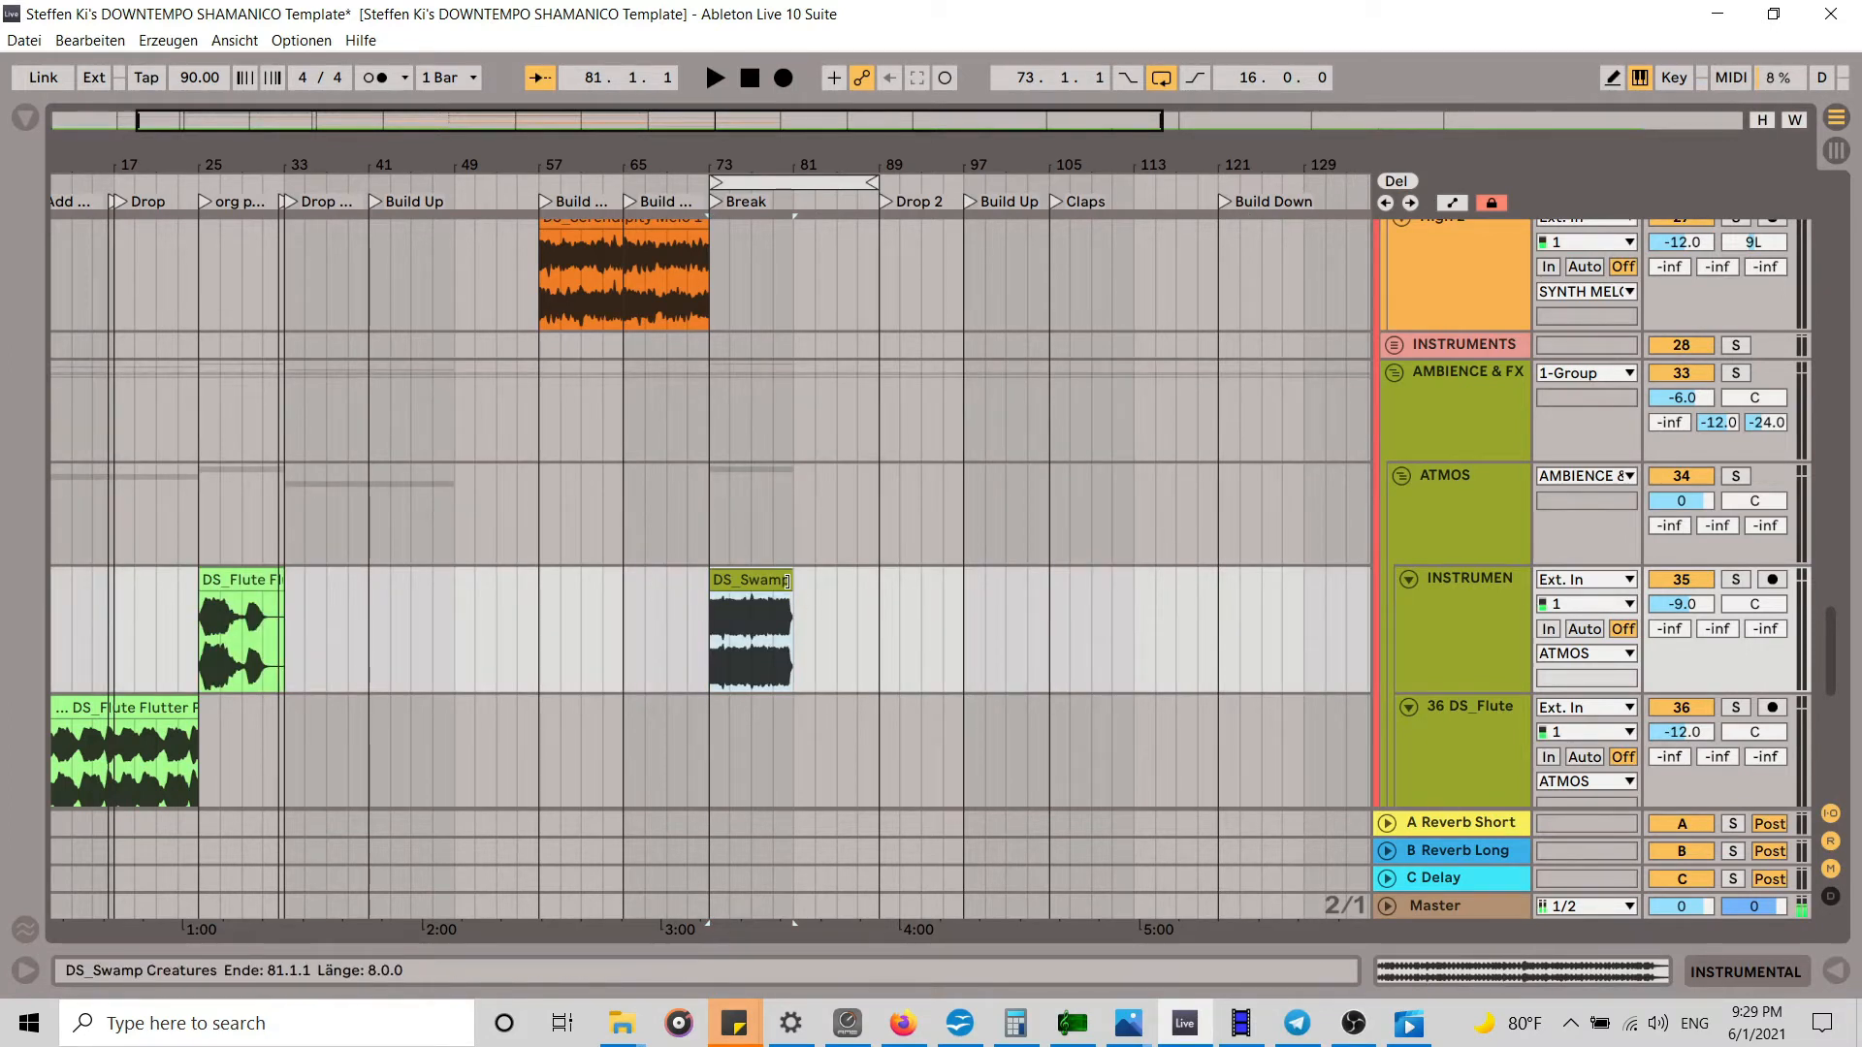
Step: Extend the DS_Swamp Creatures clip to bar 89 and give it a fade-in that ends at bar 81
{"action": "key", "text": "ctrl+v"}
{"action": "left_click_drag", "start_coordinate": [716, 601], "coordinate": [806, 579]}
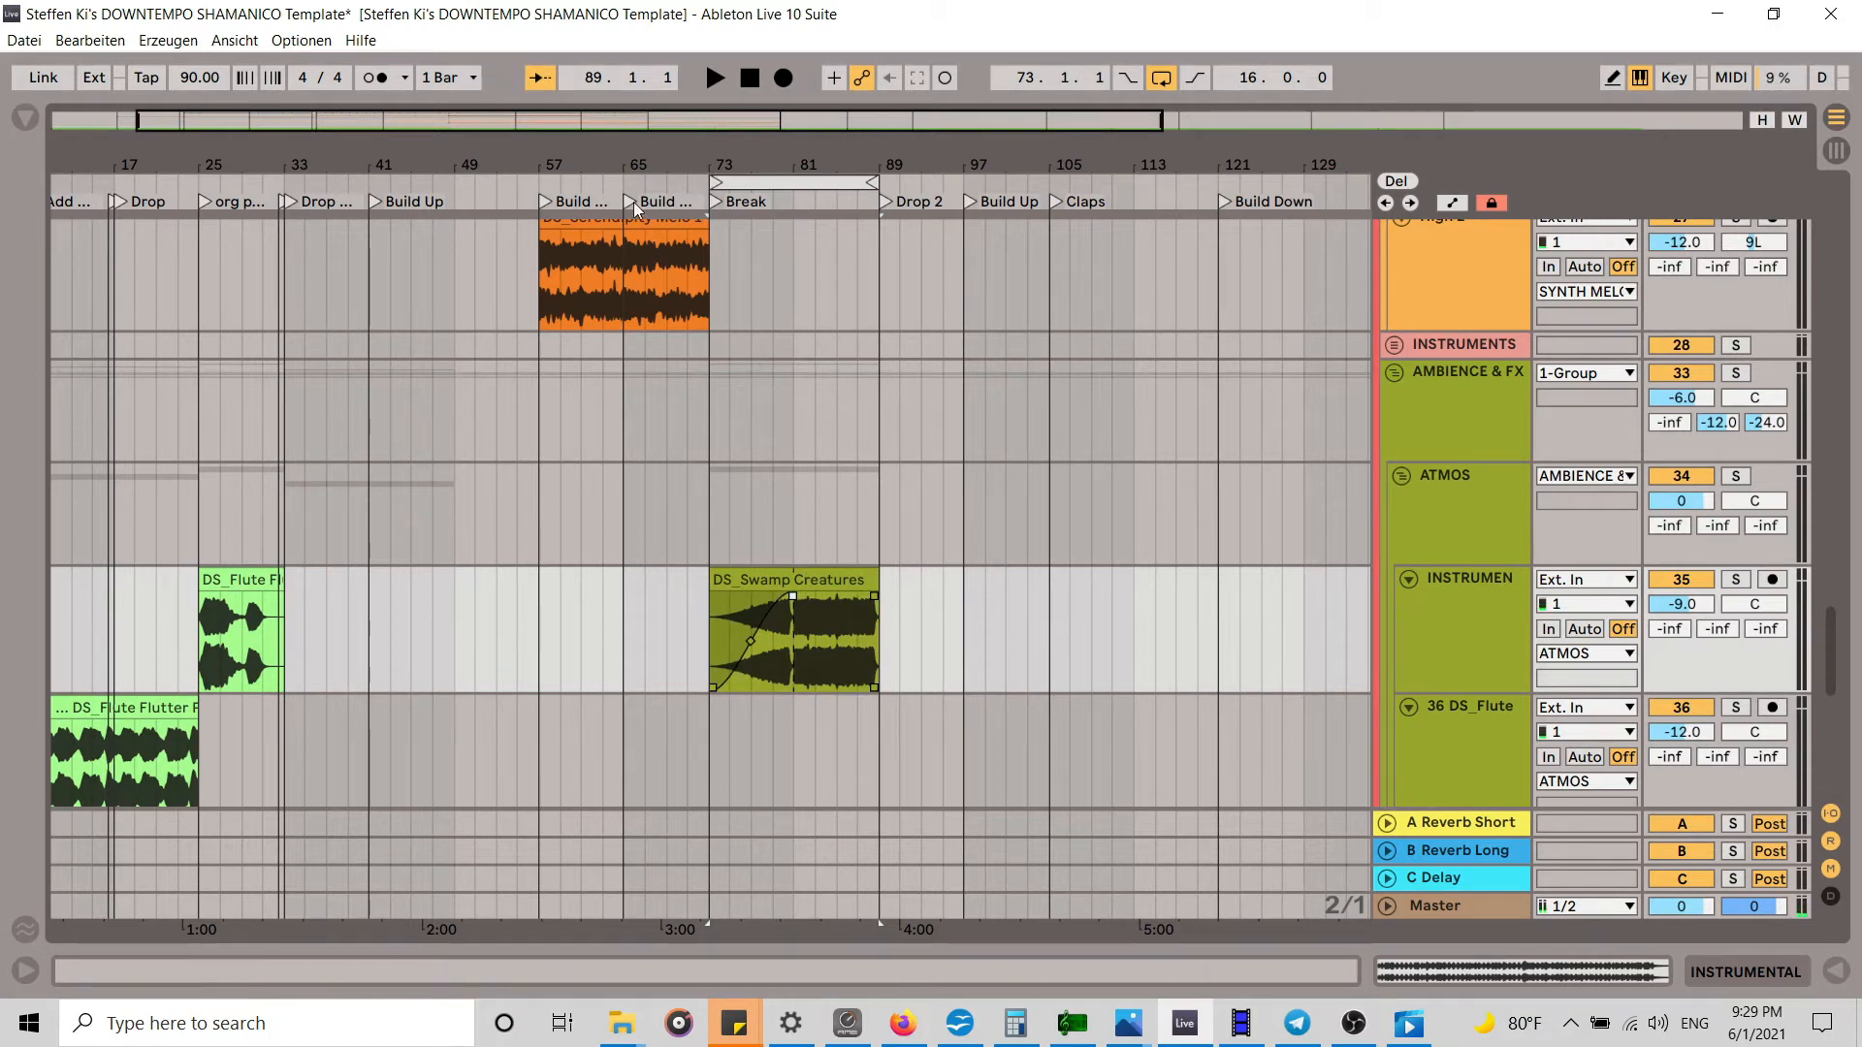
Step: Play from the Build Down section into the Break to check how the faded-in DS_Swamp Creatures clip sounds
{"action": "left_click", "coordinate": [659, 187]}
{"action": "scroll", "coordinate": [1037, 456], "scroll_direction": "down", "scroll_amount": 10}
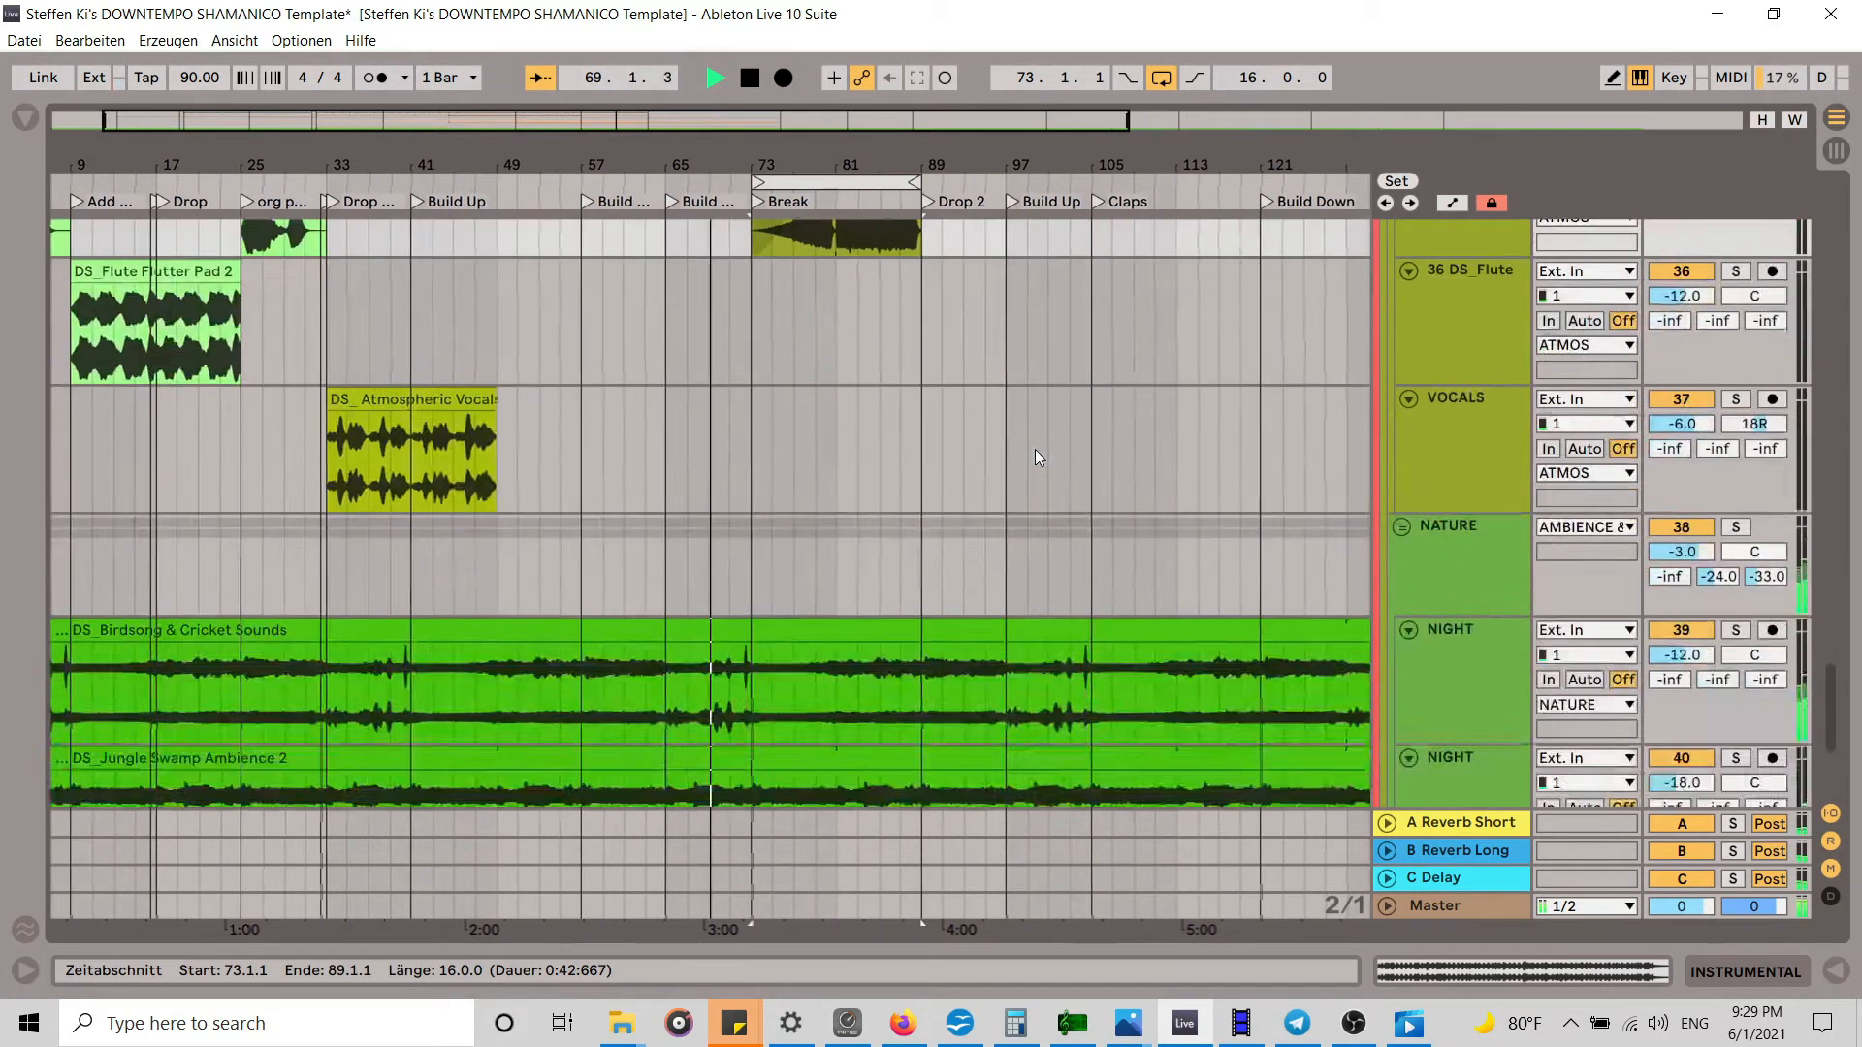
{"action": "scroll", "coordinate": [1029, 452], "scroll_direction": "up", "scroll_amount": 12}
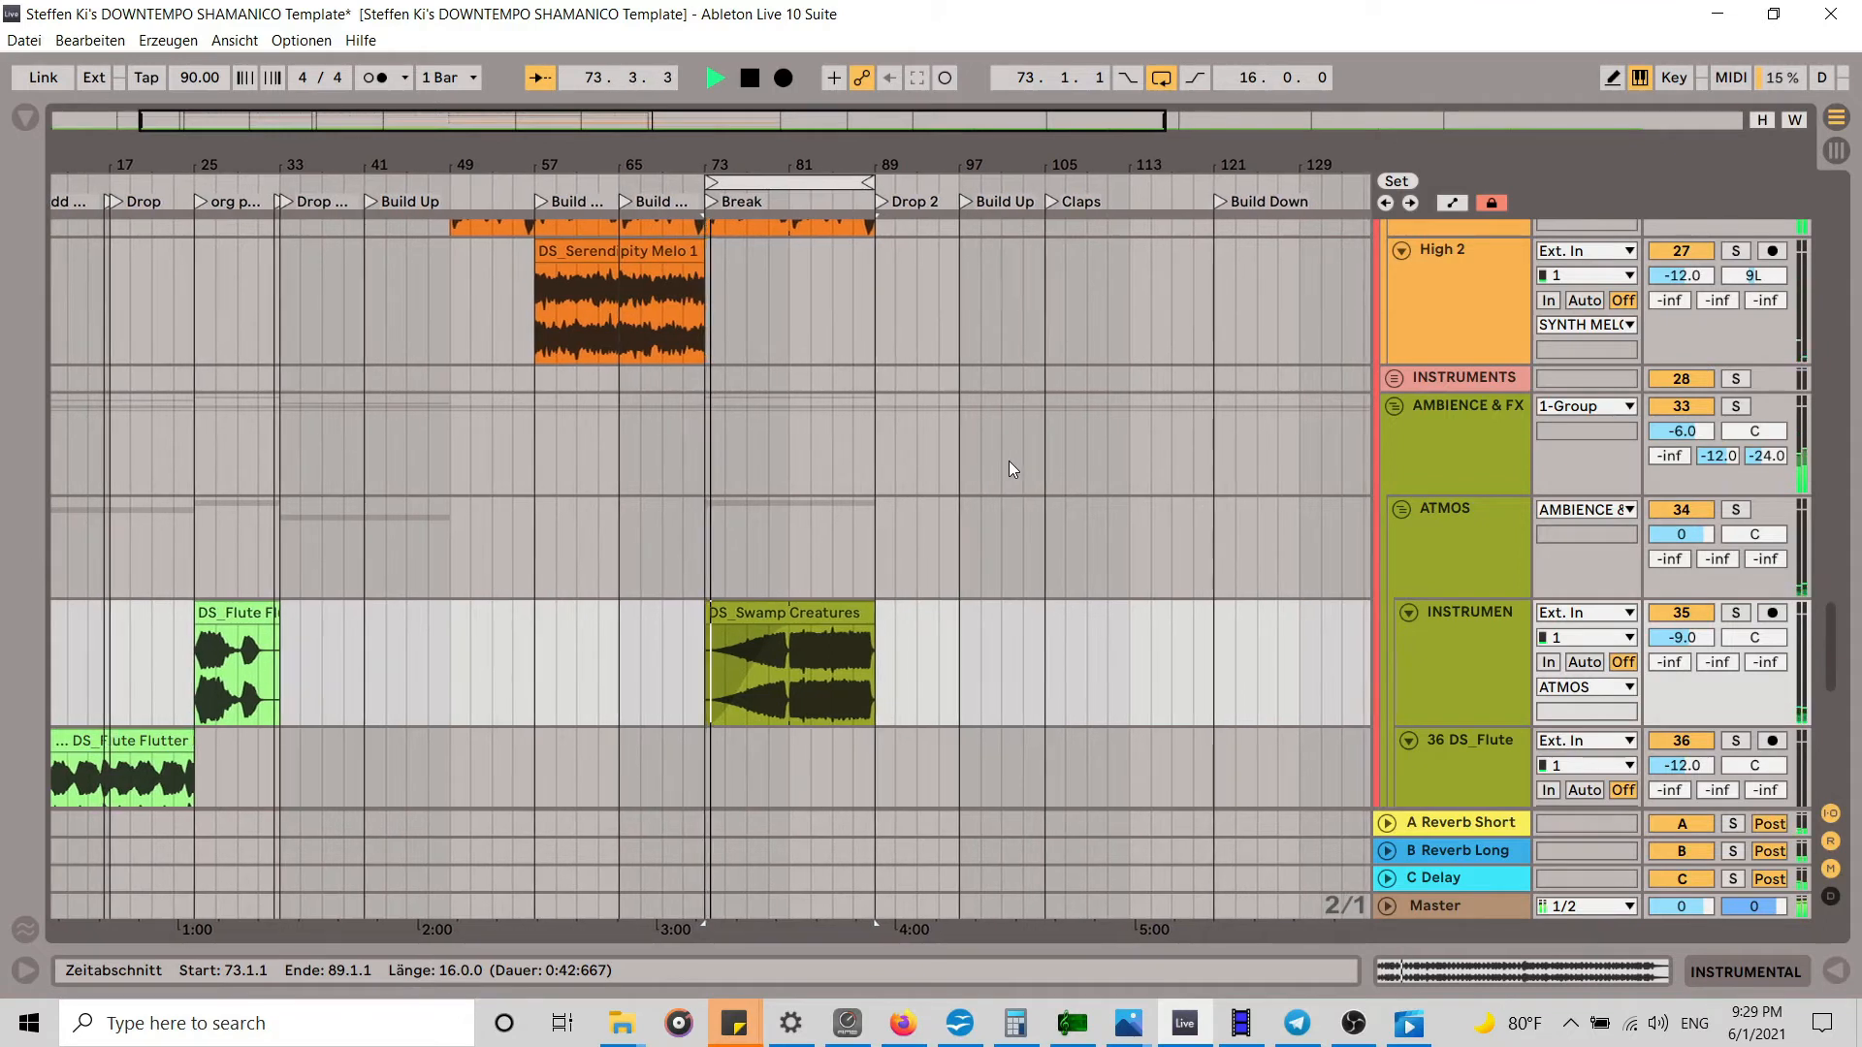
Step: Give the DS_Diva Melo 7 clip on the High track a fade-out from bar 81 to its end at bar 89
{"action": "scroll", "coordinate": [1009, 462], "scroll_direction": "up", "scroll_amount": 3}
{"action": "mouse_move", "coordinate": [855, 347]}
{"action": "left_click_drag", "start_coordinate": [855, 348], "coordinate": [765, 336]}
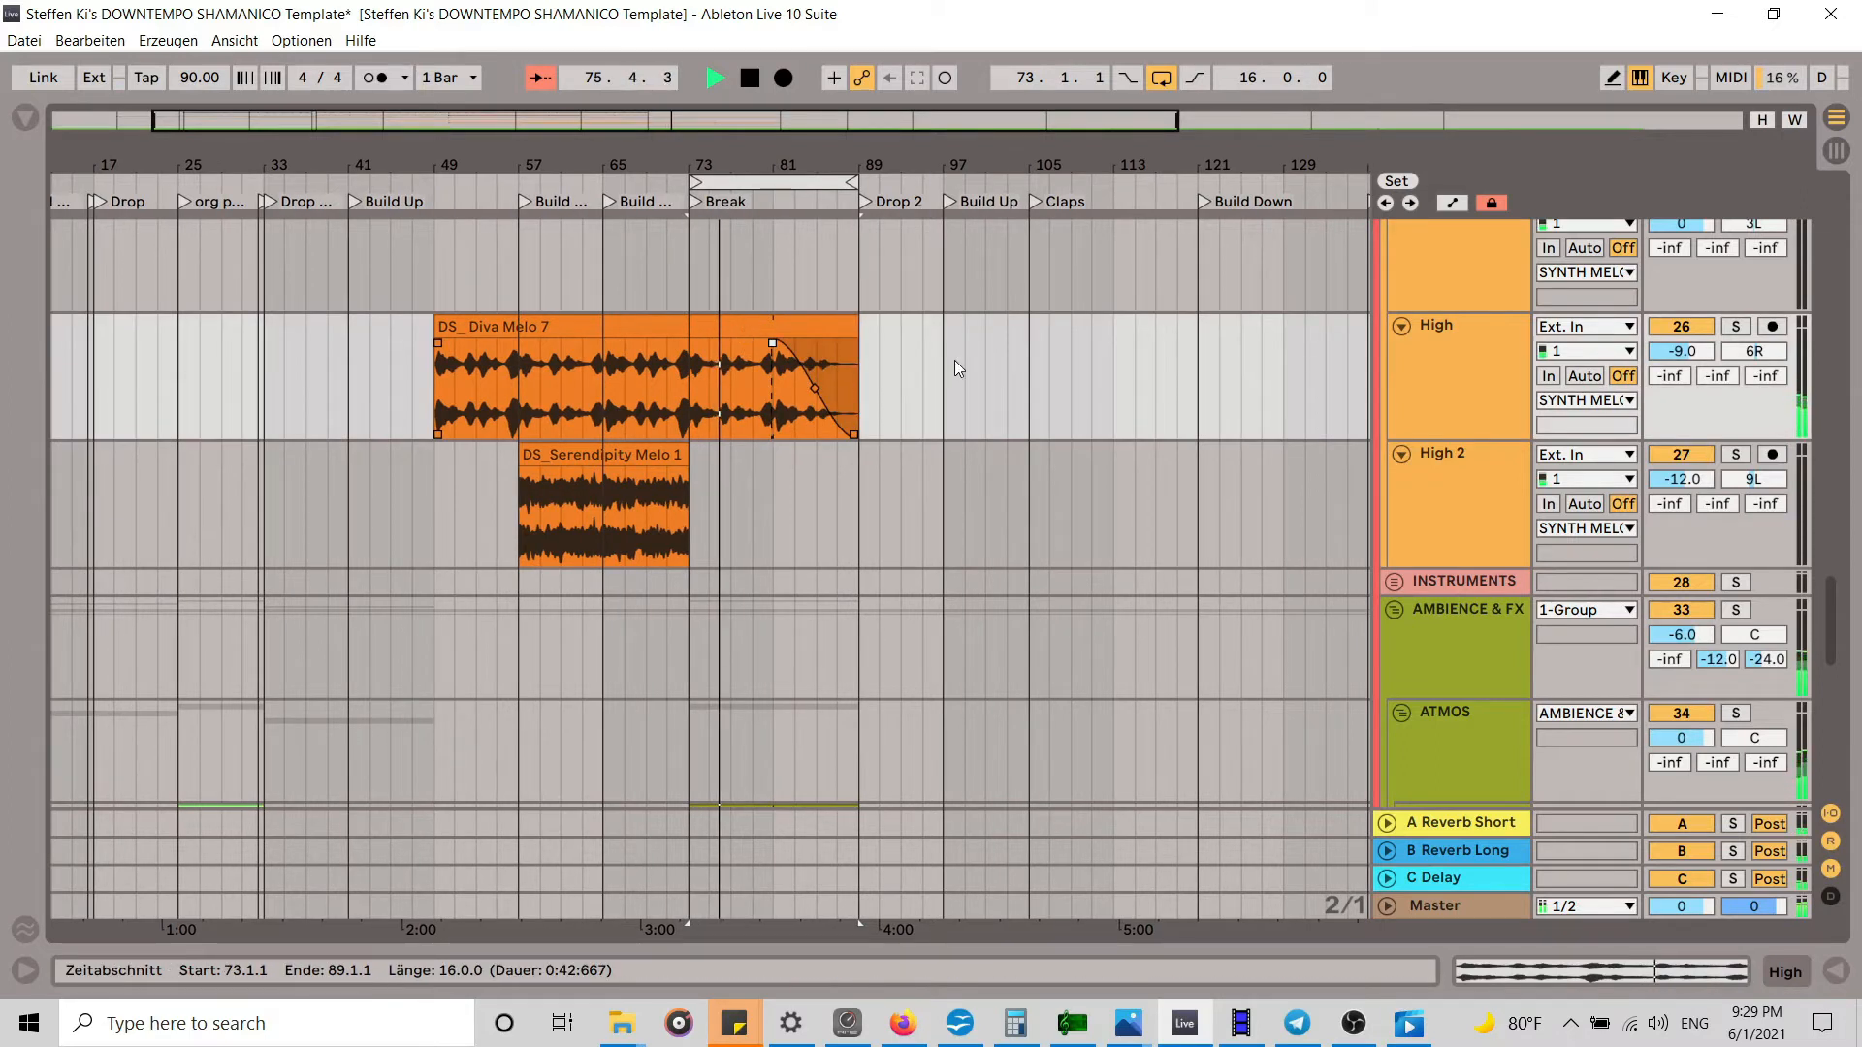
Step: Listen to the Break with the melody fading out while reviewing the synth melody, pad and ambience tracks
{"action": "scroll", "coordinate": [954, 359], "scroll_direction": "down", "scroll_amount": 3}
{"action": "scroll", "coordinate": [947, 363], "scroll_direction": "down", "scroll_amount": 3}
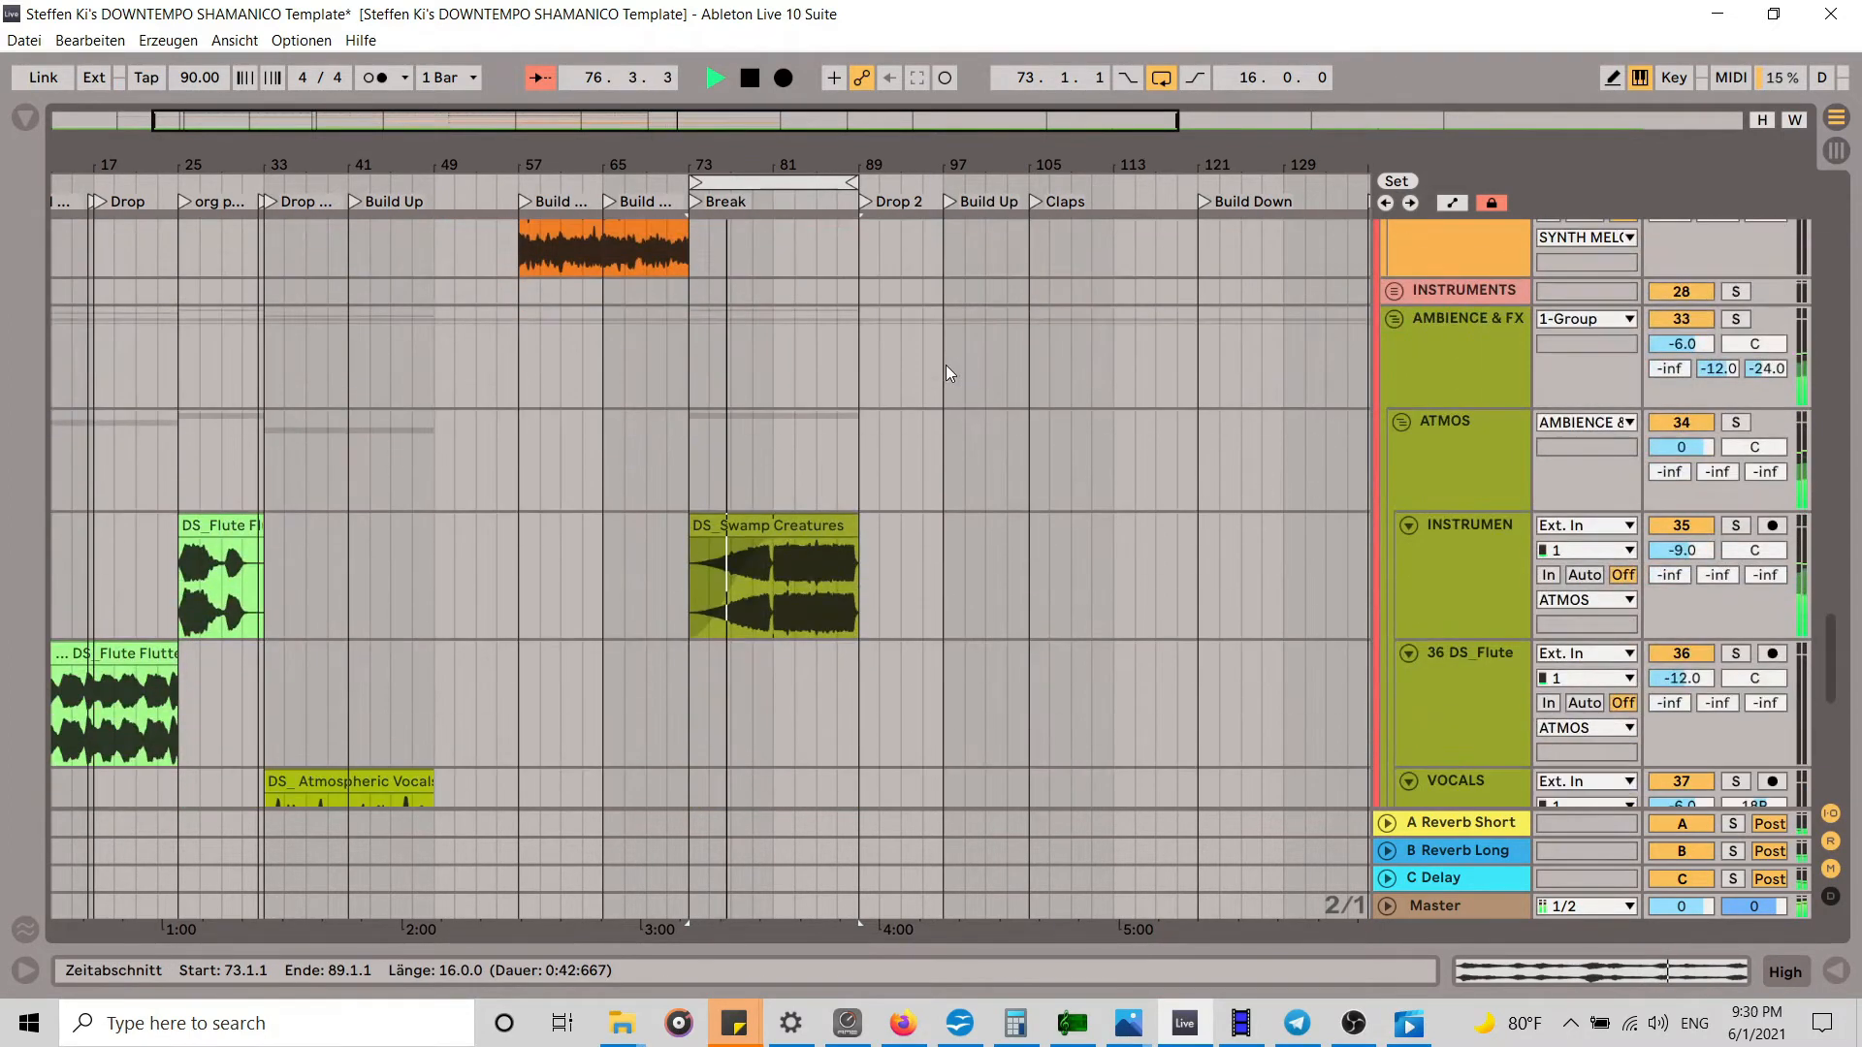
{"action": "scroll", "coordinate": [946, 364], "scroll_direction": "up", "scroll_amount": 4}
{"action": "scroll", "coordinate": [946, 365], "scroll_direction": "up", "scroll_amount": 1}
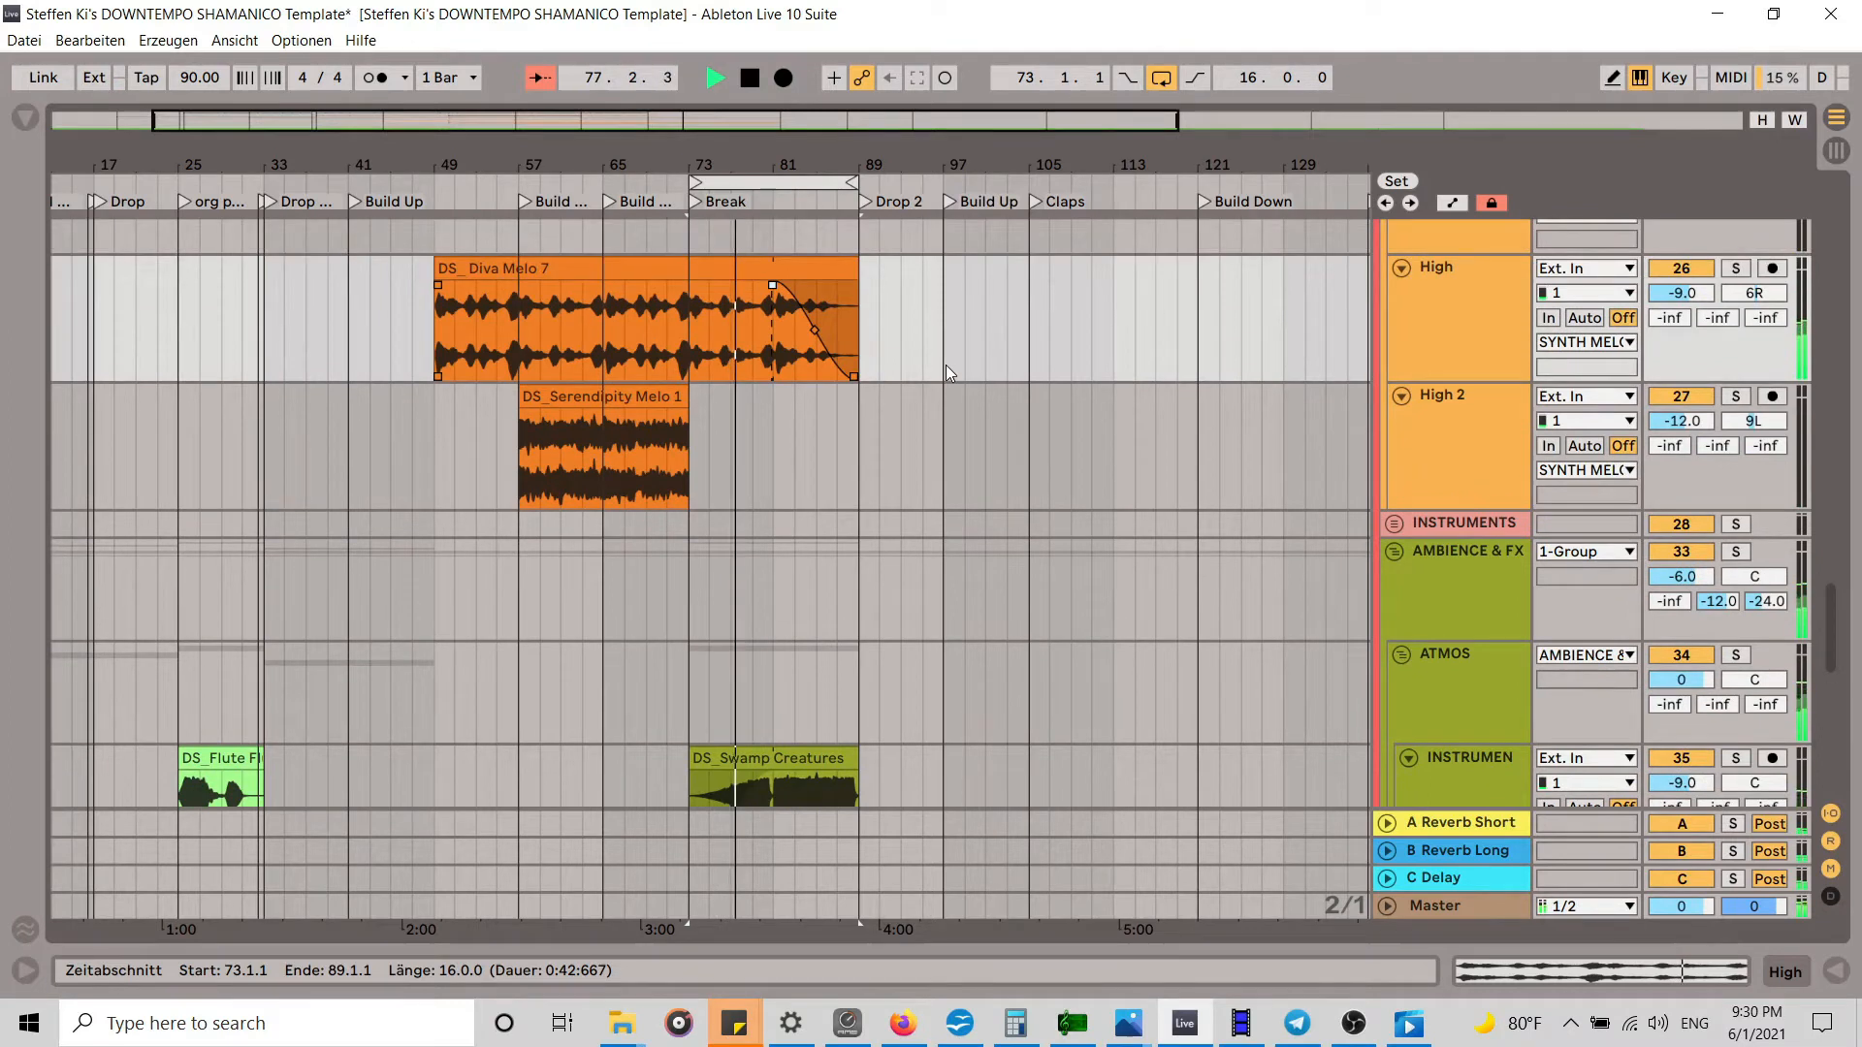
{"action": "scroll", "coordinate": [945, 367], "scroll_direction": "down", "scroll_amount": 6}
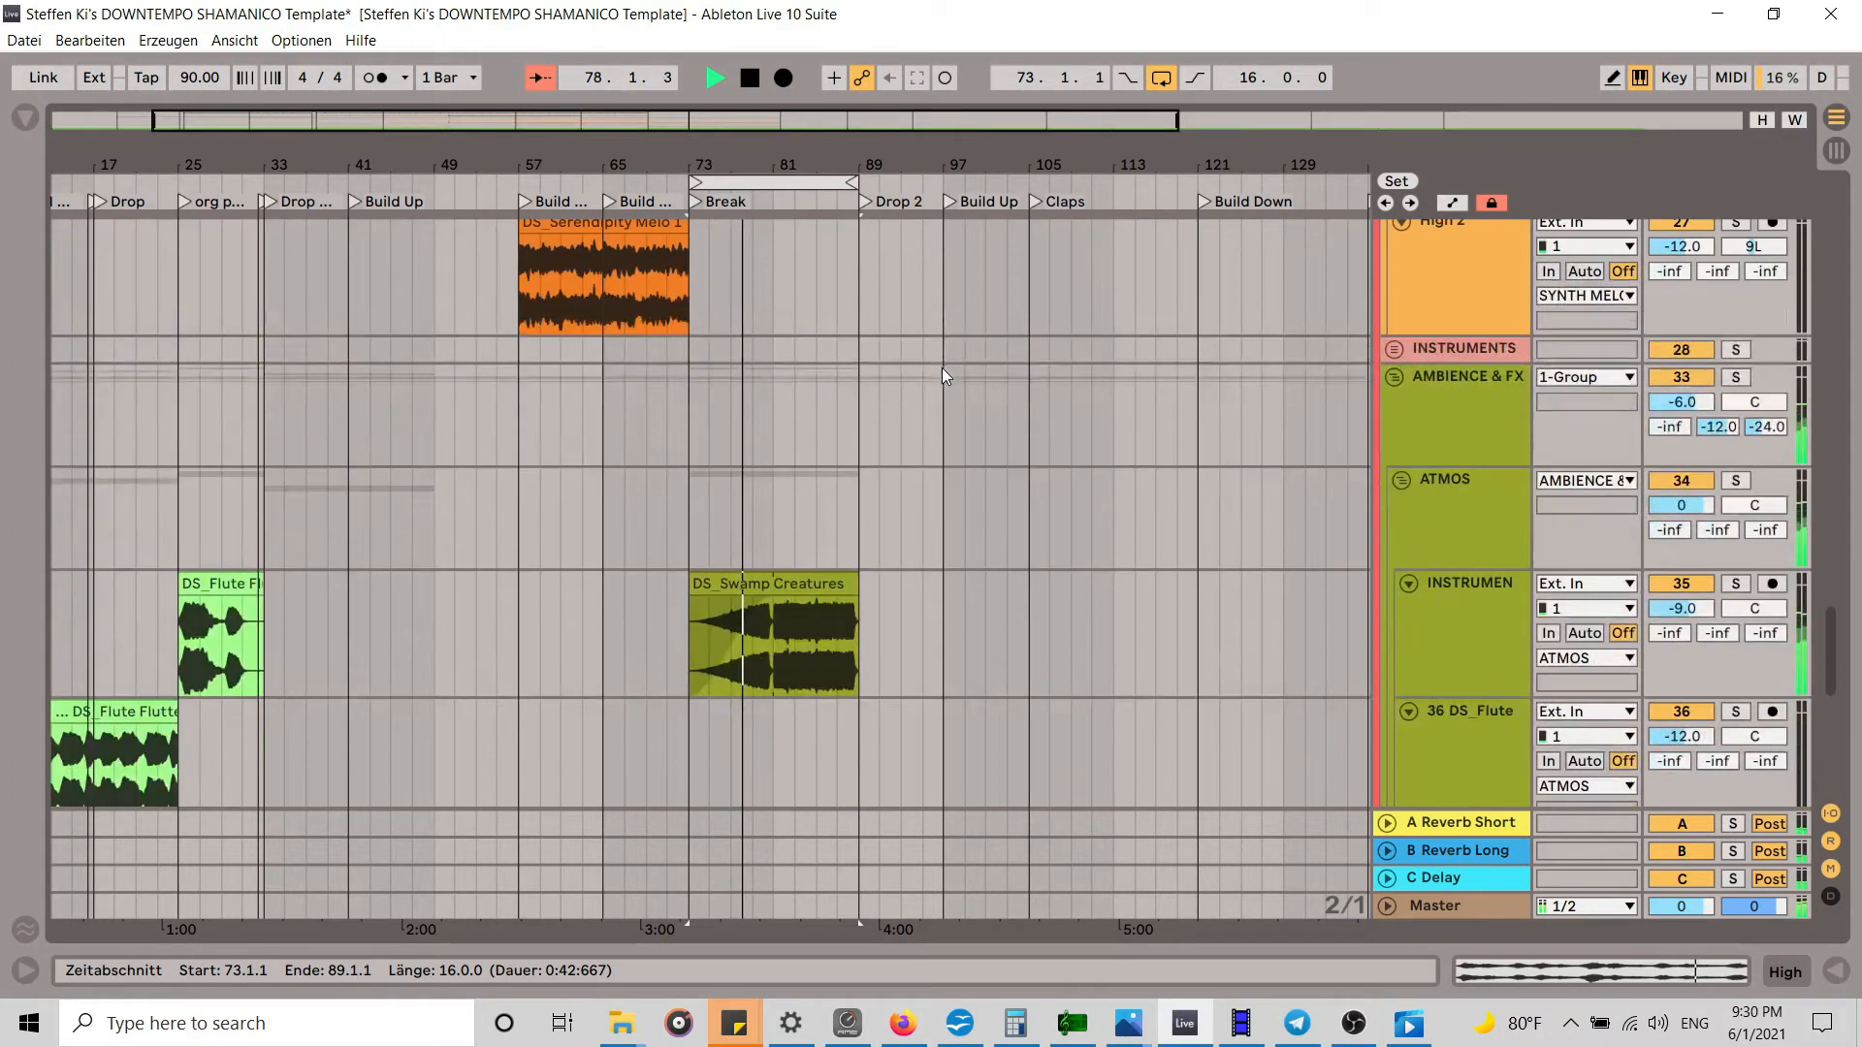
{"action": "scroll", "coordinate": [946, 376], "scroll_direction": "down", "scroll_amount": 2}
{"action": "scroll", "coordinate": [945, 375], "scroll_direction": "up", "scroll_amount": 10}
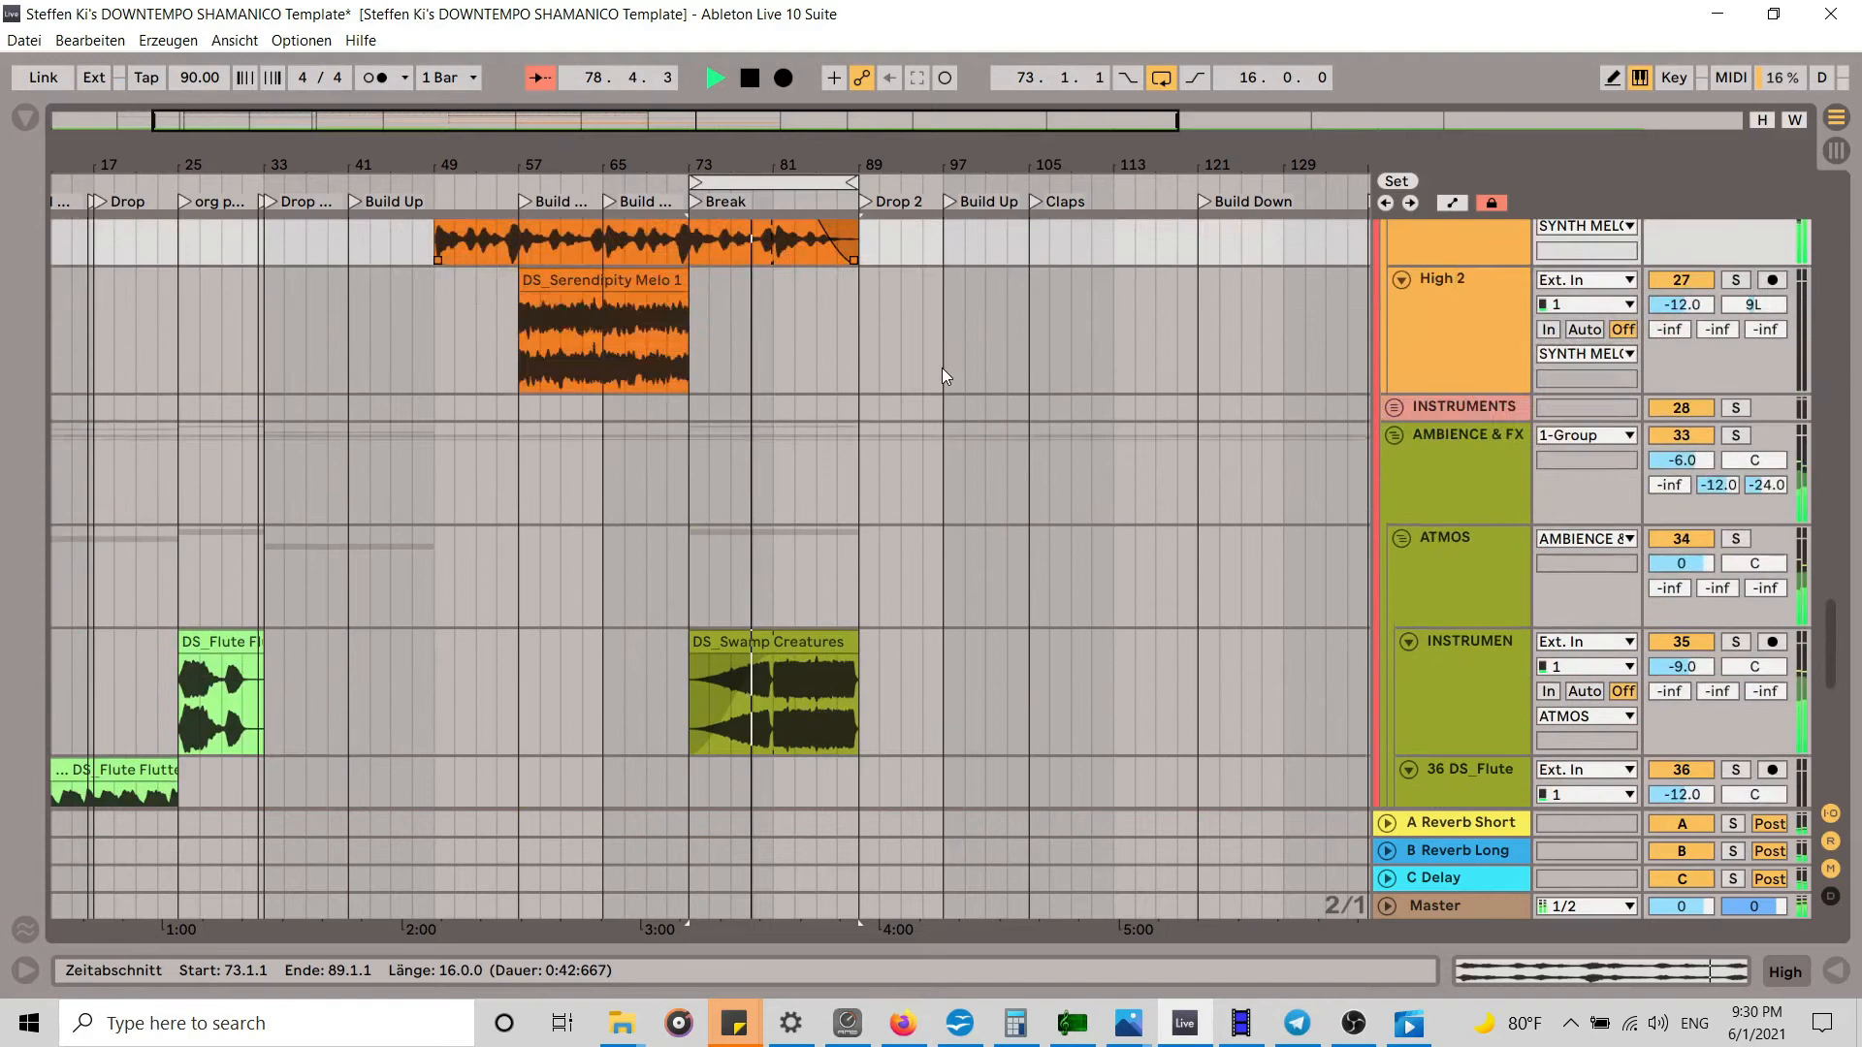
{"action": "scroll", "coordinate": [941, 369], "scroll_direction": "up", "scroll_amount": 1}
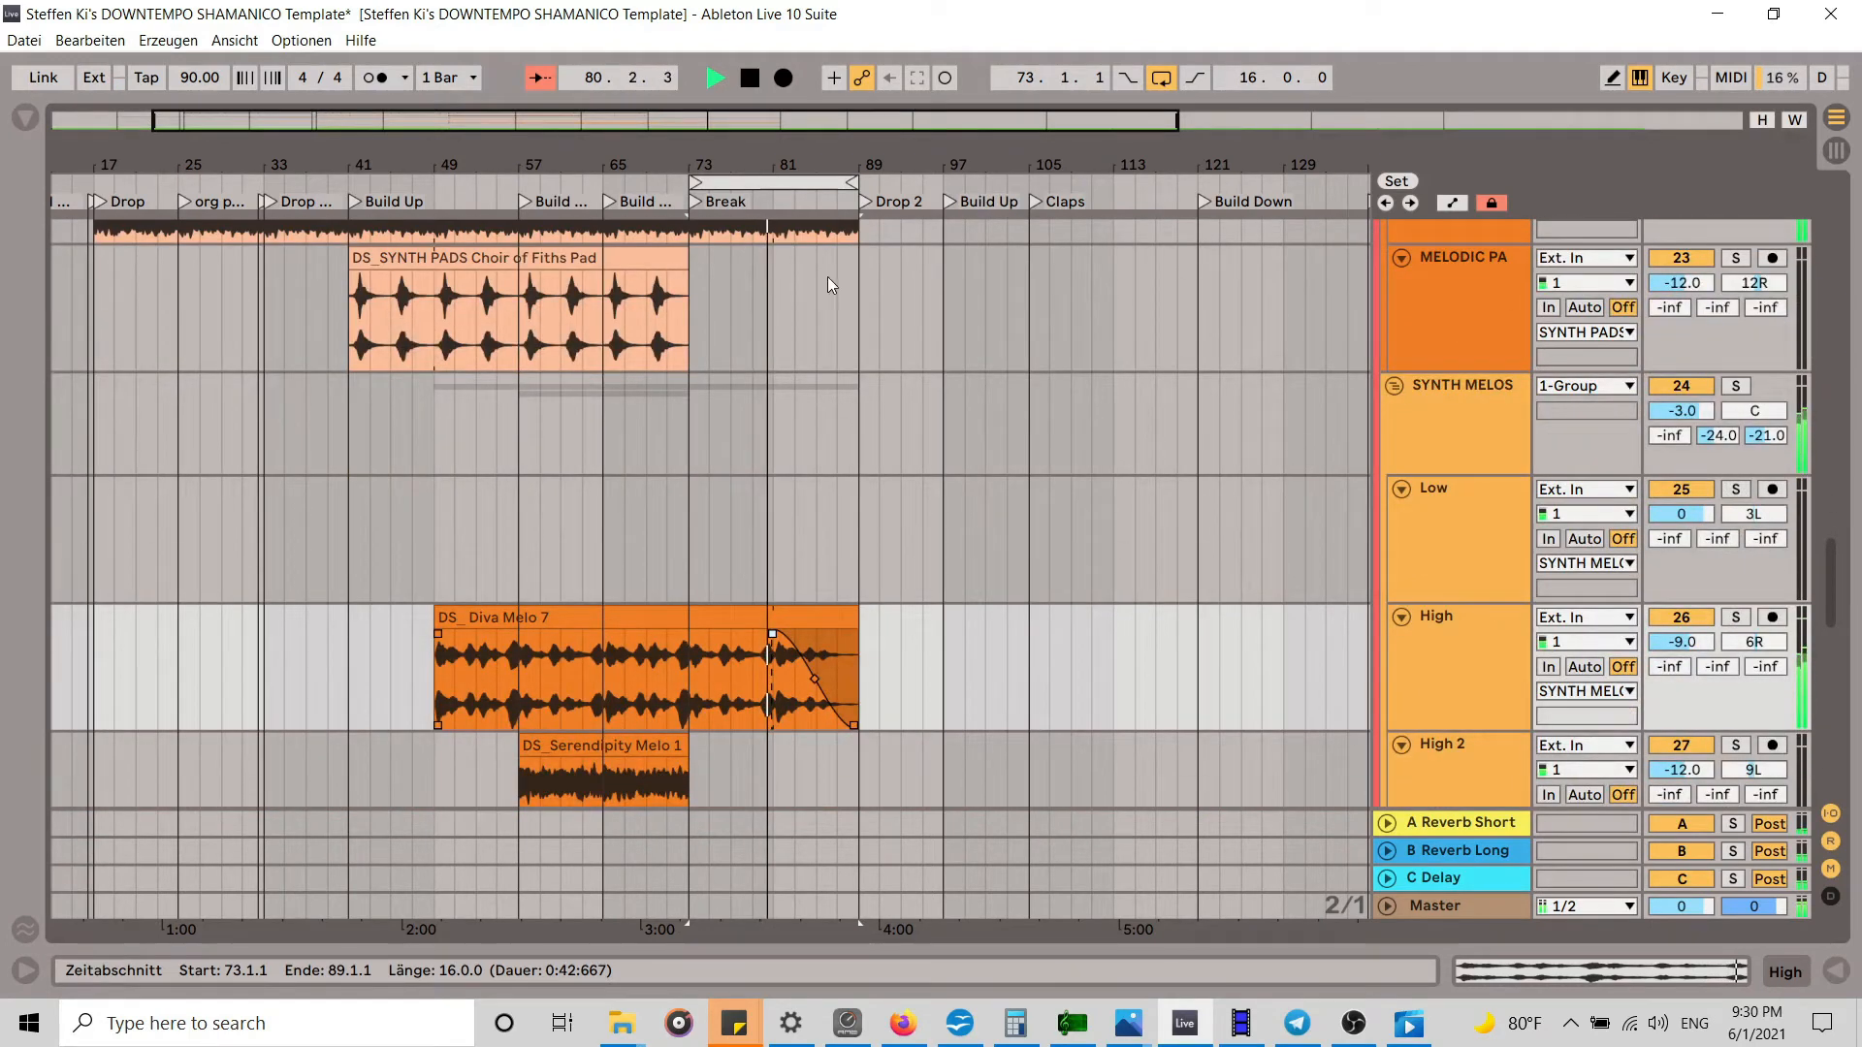
Step: Audition DS_Atmospheric Vocals 1, 3, 4, 5 and 6 on the VOCALS track in the Session view over the looping Break
{"action": "key", "text": "Tab"}
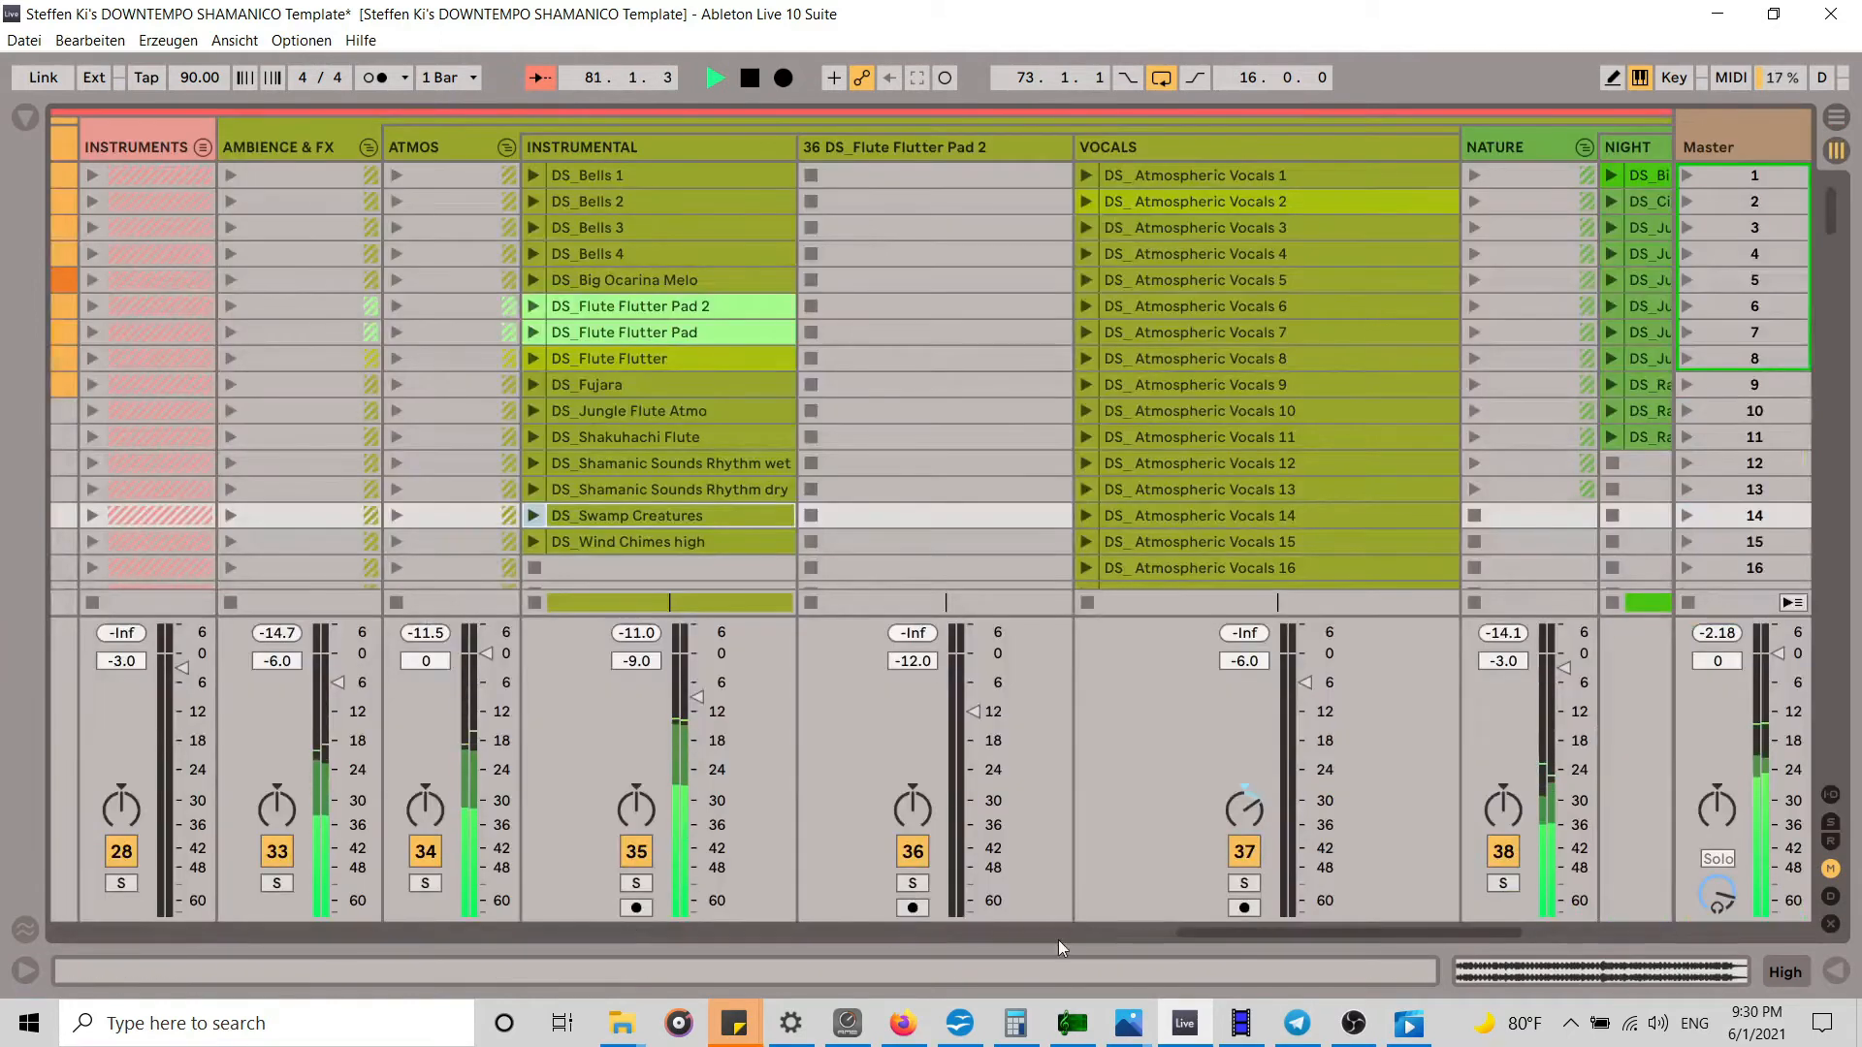
{"action": "mouse_move", "coordinate": [1214, 933]}
{"action": "left_mouse_down"}
{"action": "mouse_move", "coordinate": [1391, 922]}
{"action": "mouse_move", "coordinate": [1132, 945]}
{"action": "mouse_move", "coordinate": [1371, 929]}
{"action": "mouse_move", "coordinate": [1234, 928]}
{"action": "left_mouse_up"}
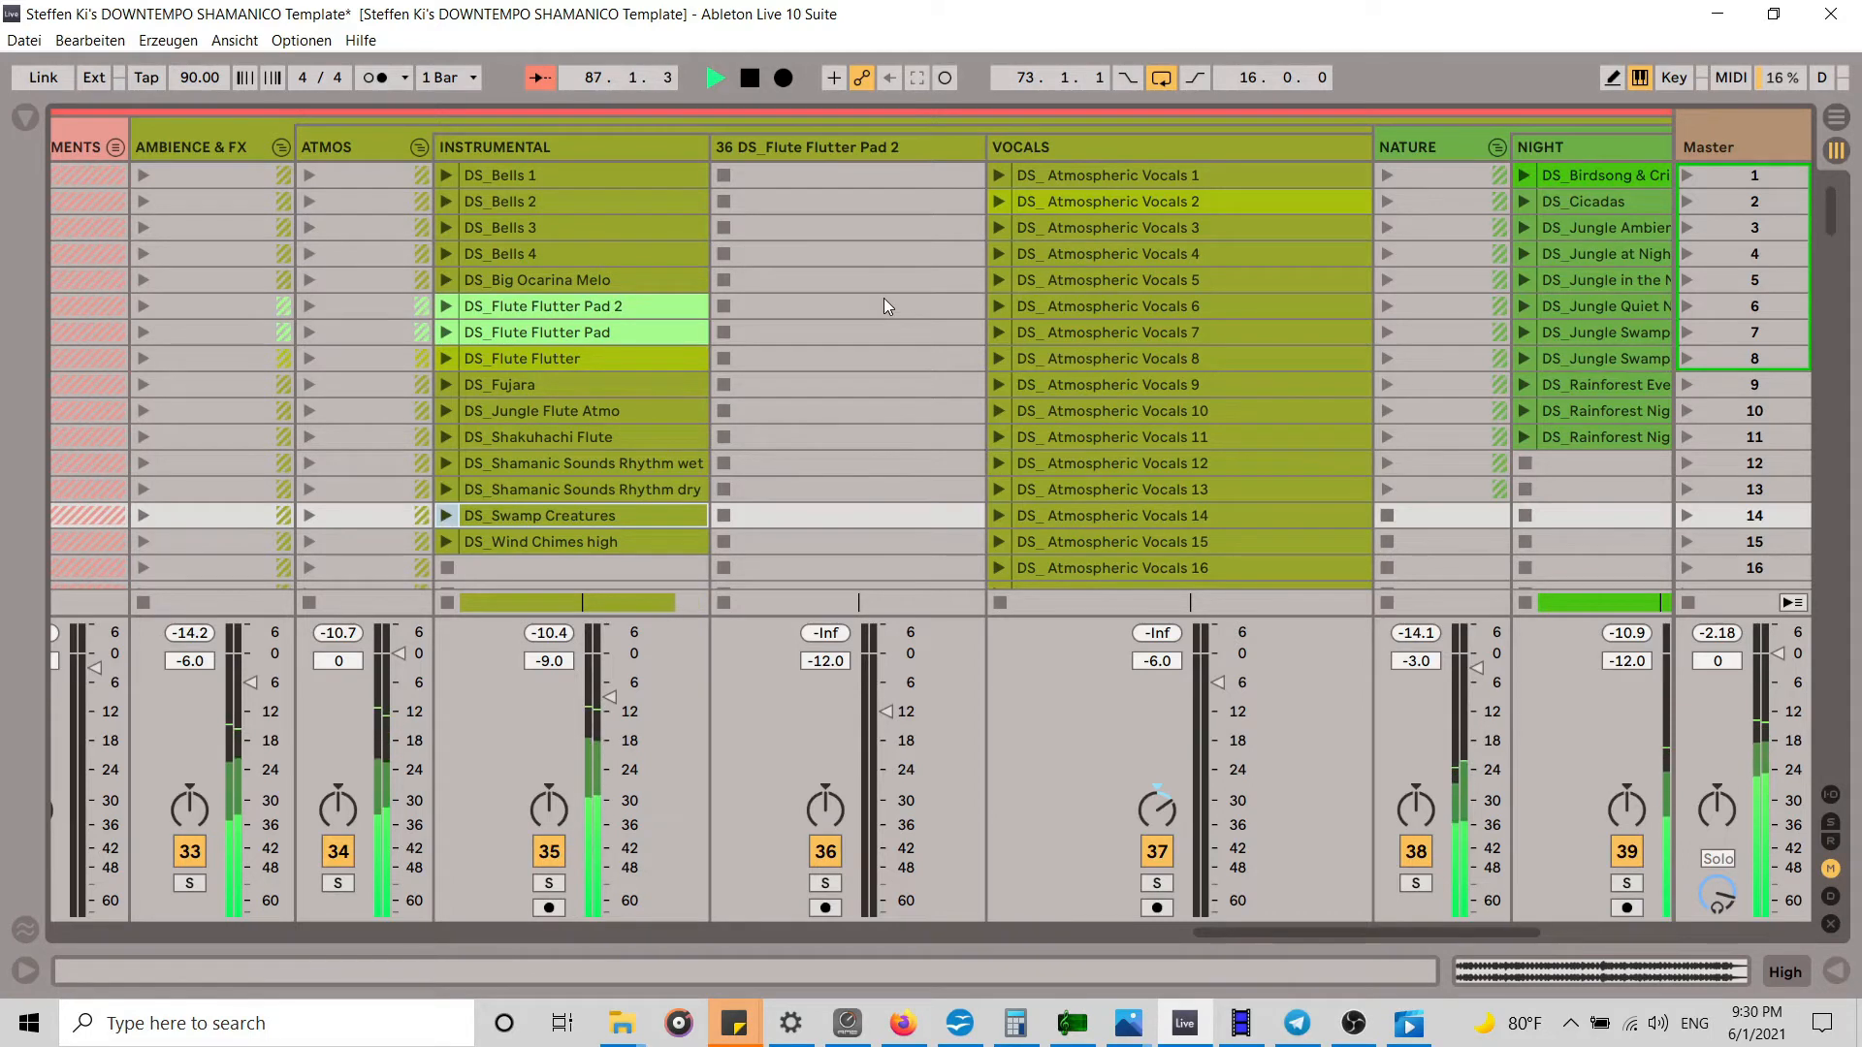
{"action": "left_click", "coordinate": [999, 177]}
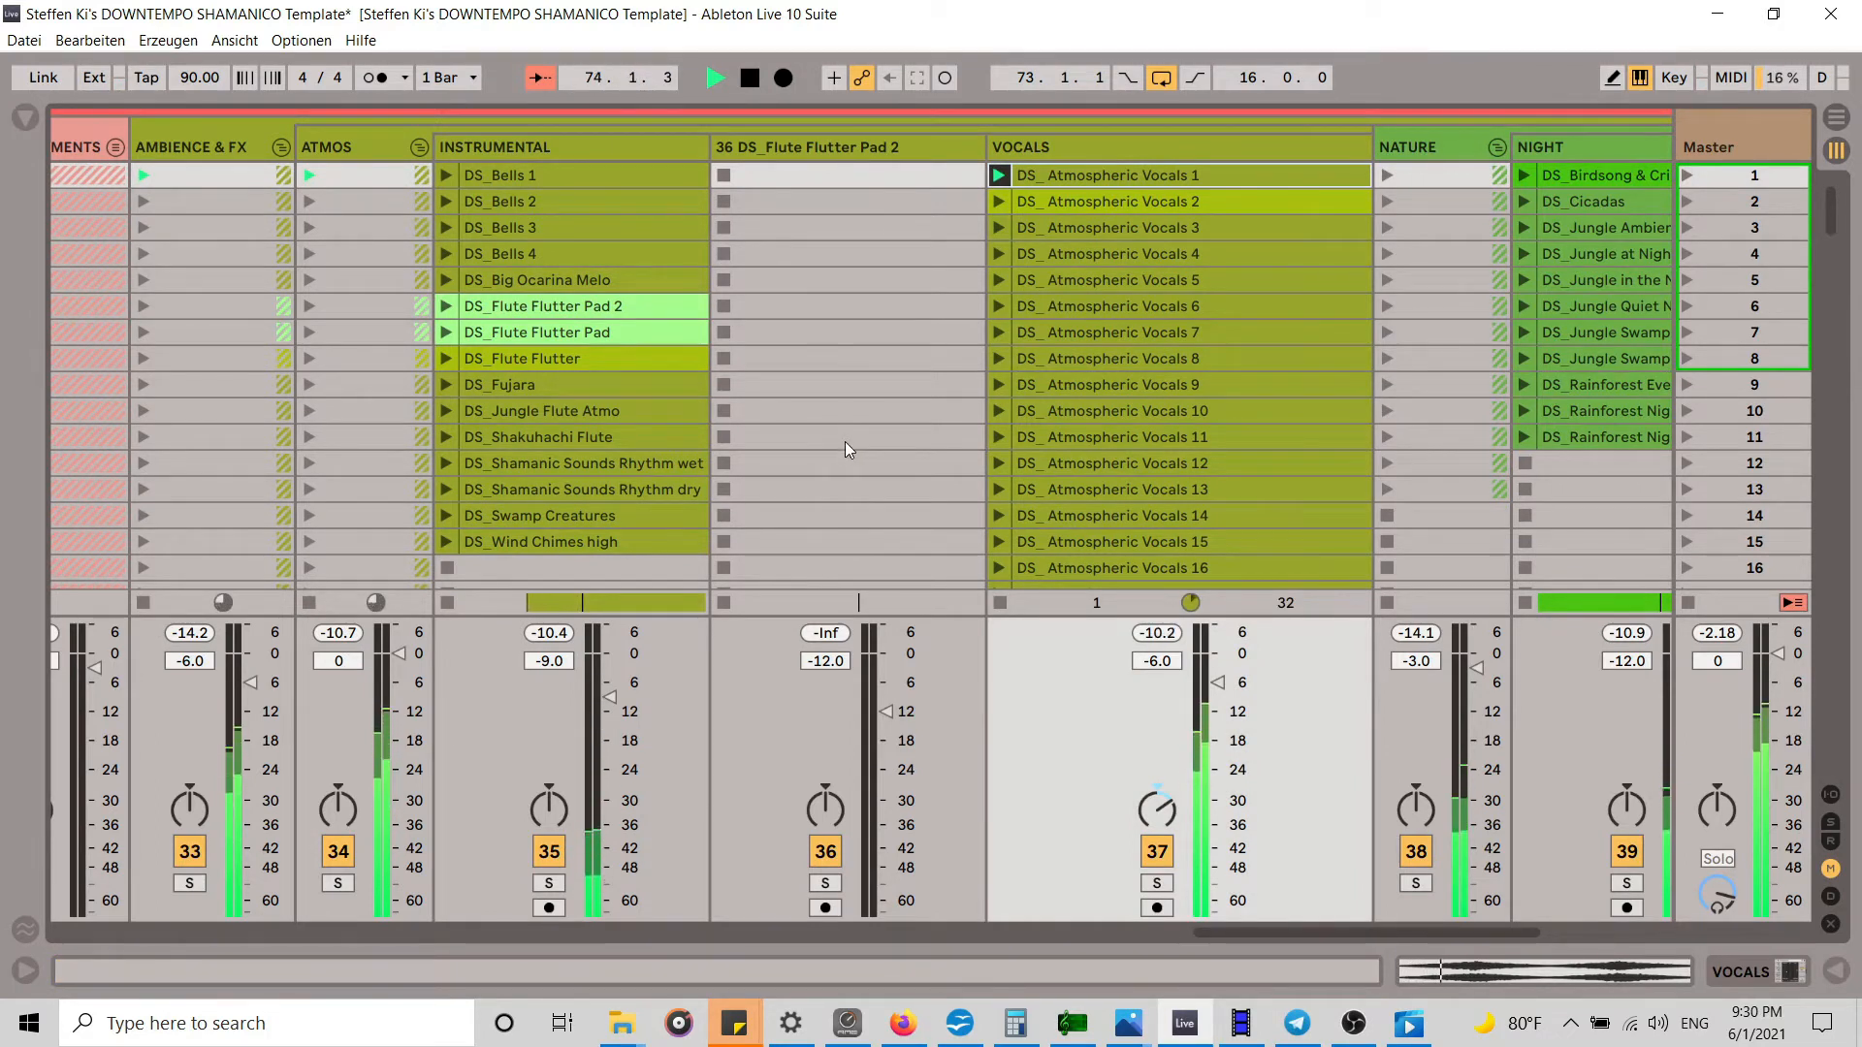
{"action": "left_click", "coordinate": [997, 227]}
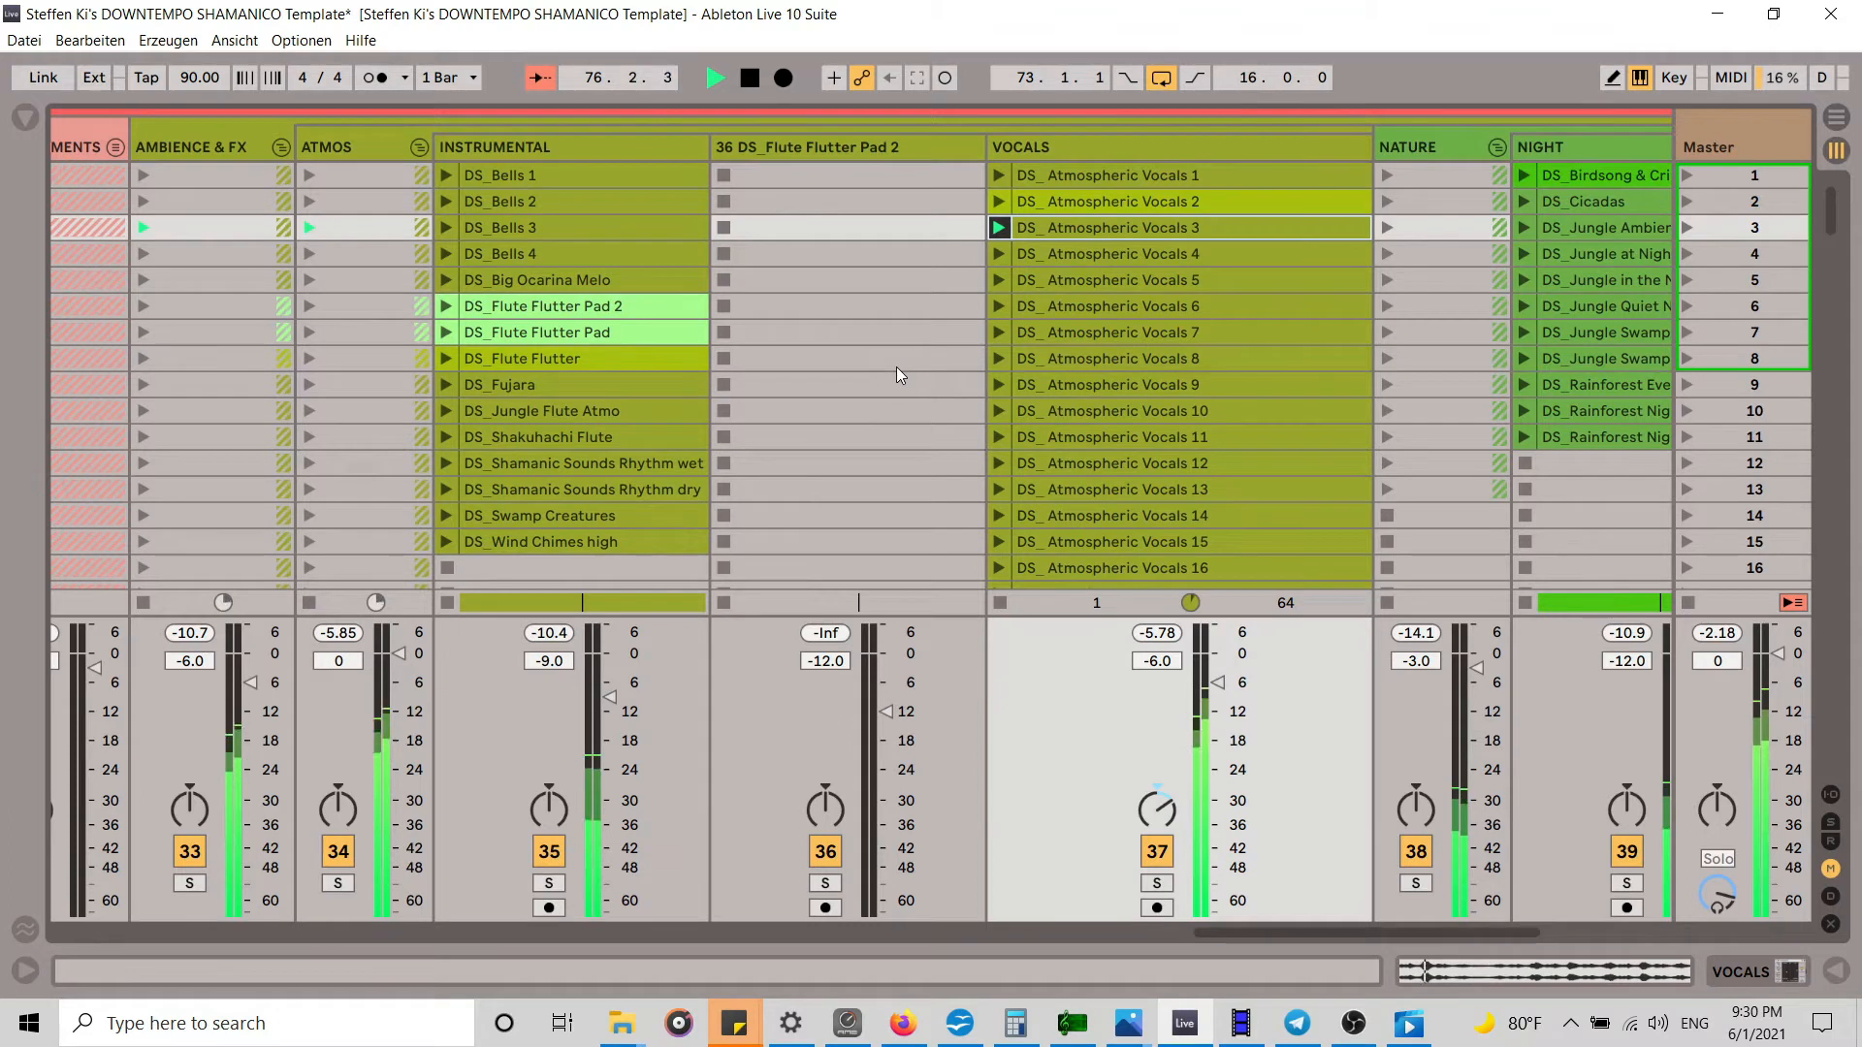
{"action": "left_click", "coordinate": [997, 253]}
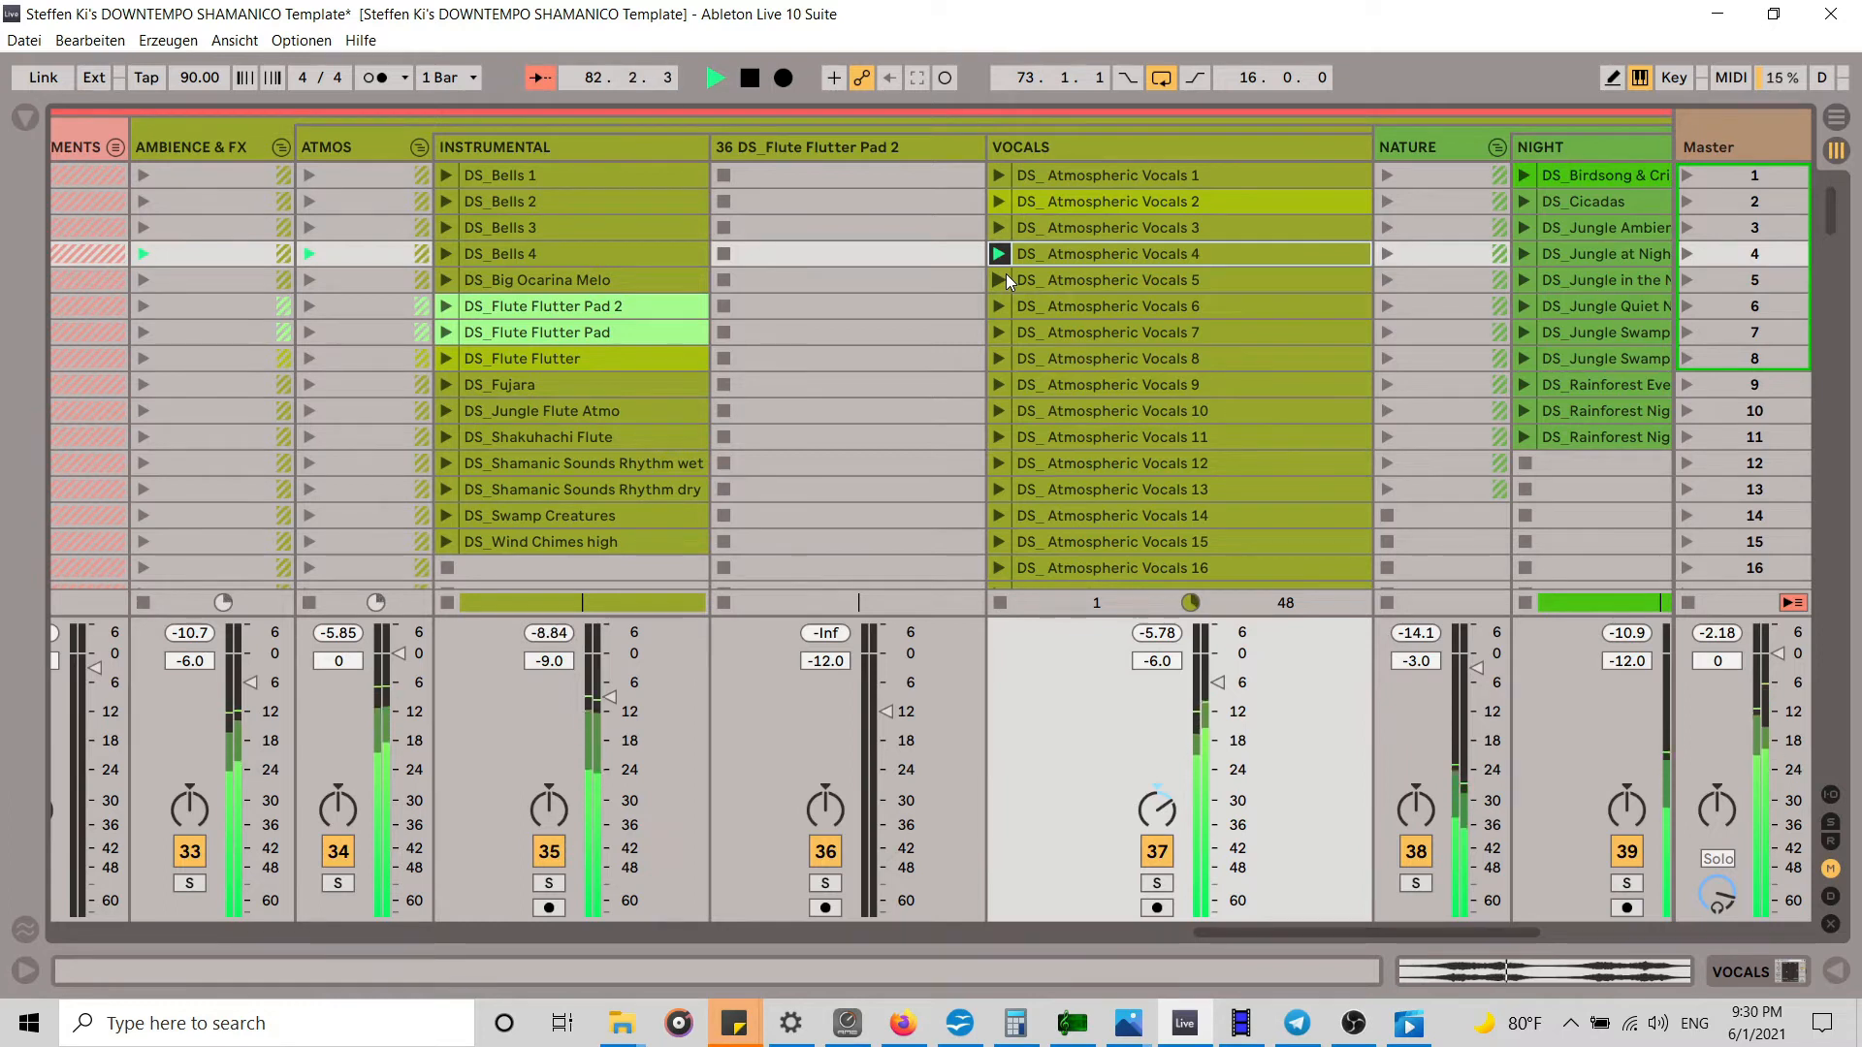
{"action": "left_click", "coordinate": [1005, 276]}
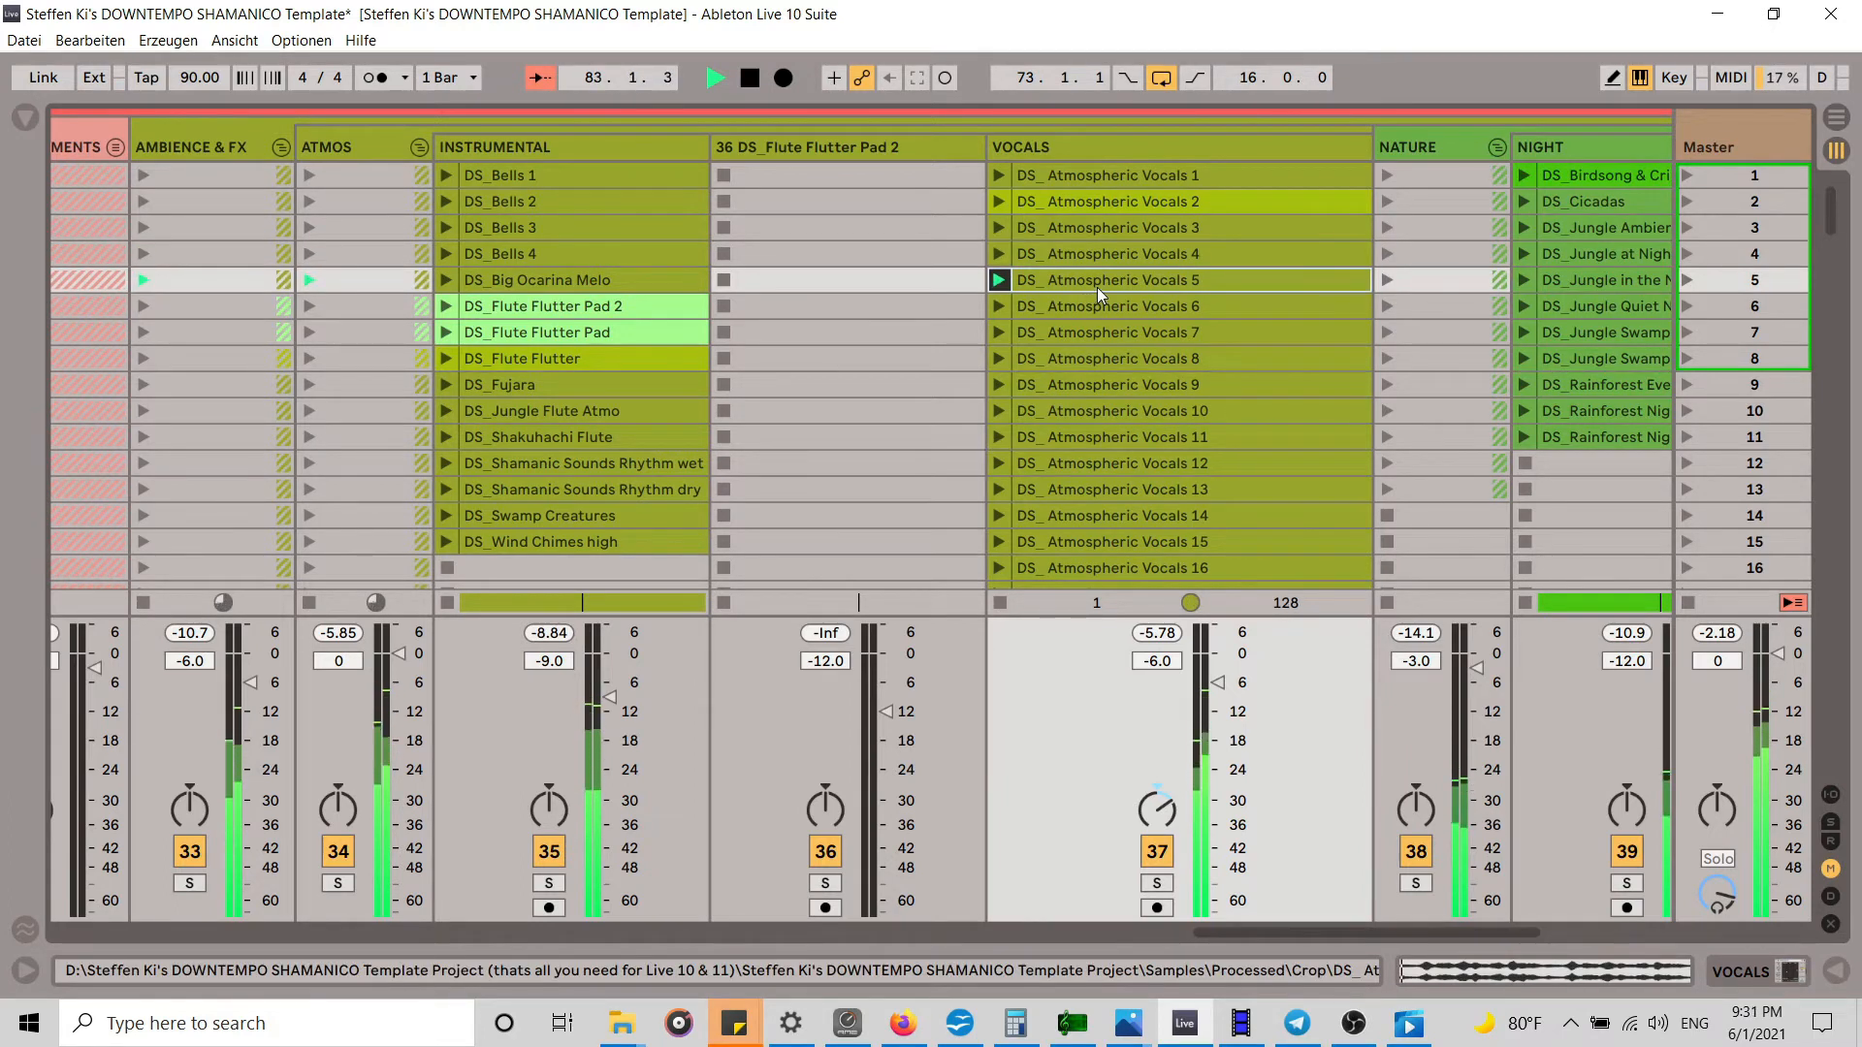
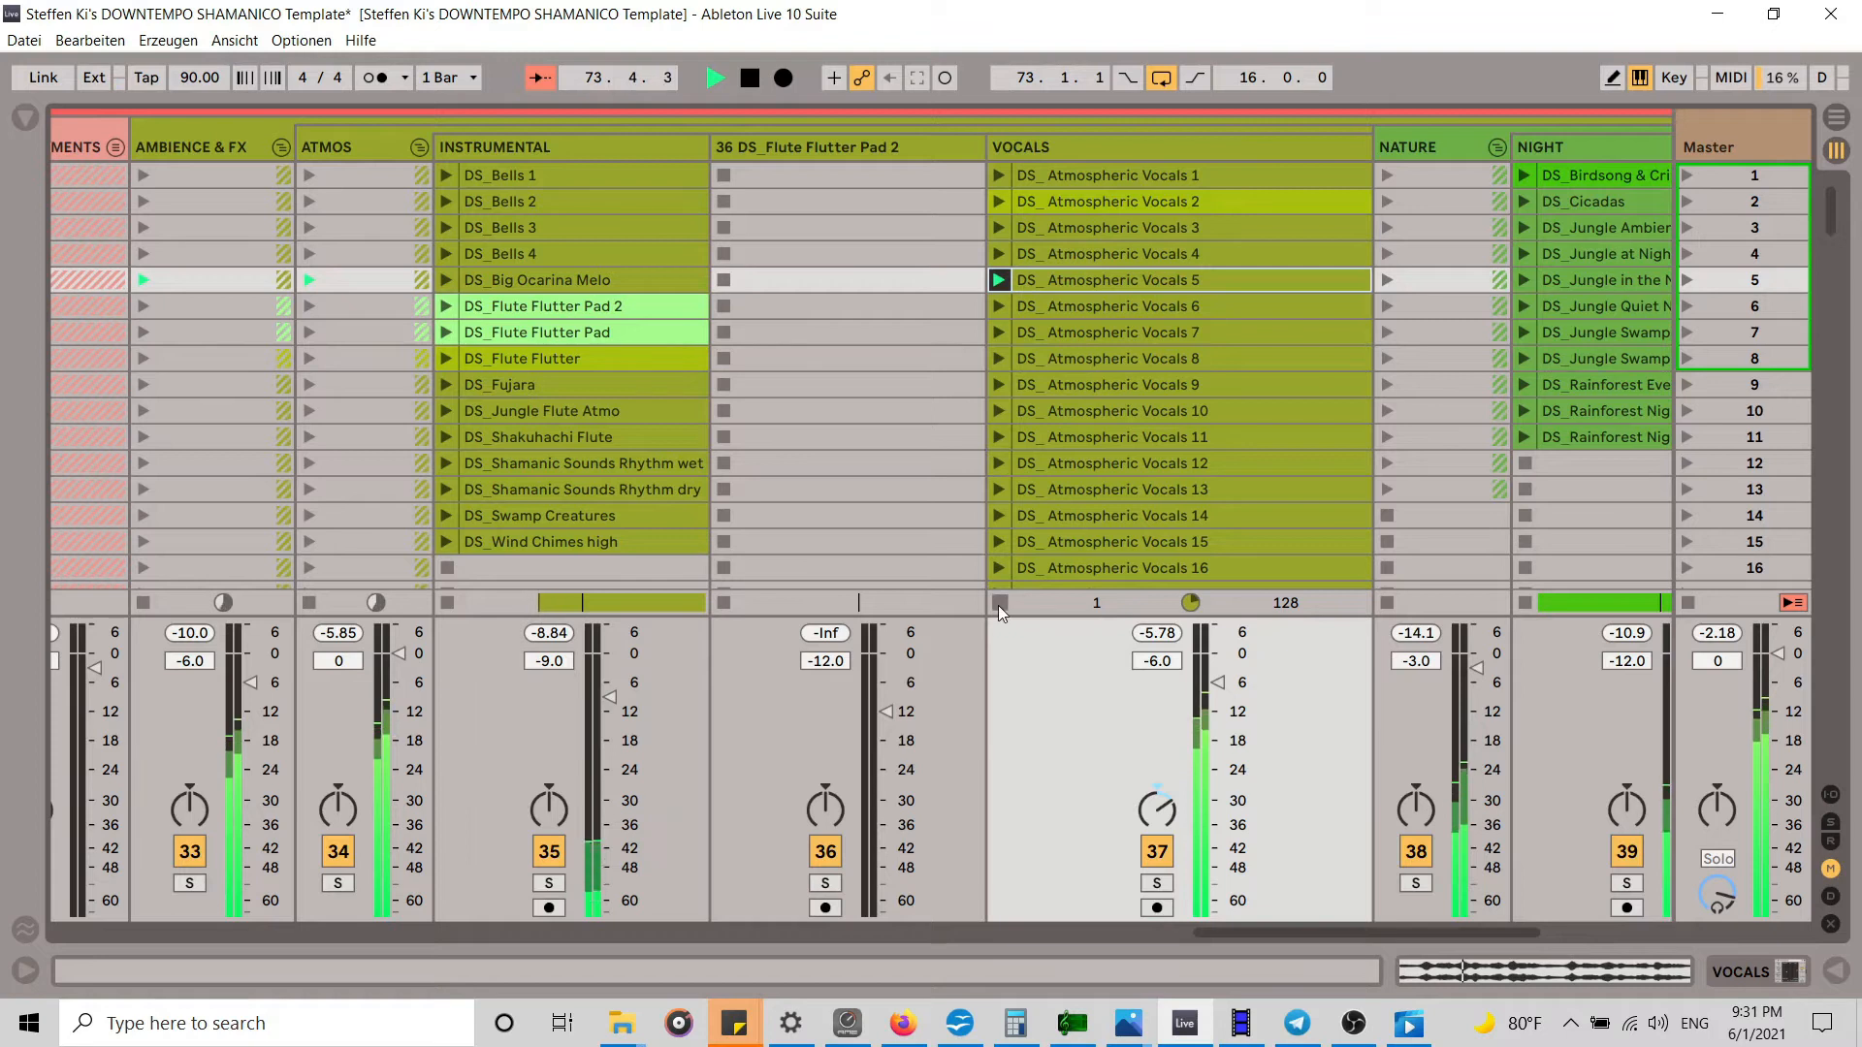
{"action": "left_click", "coordinate": [994, 306]}
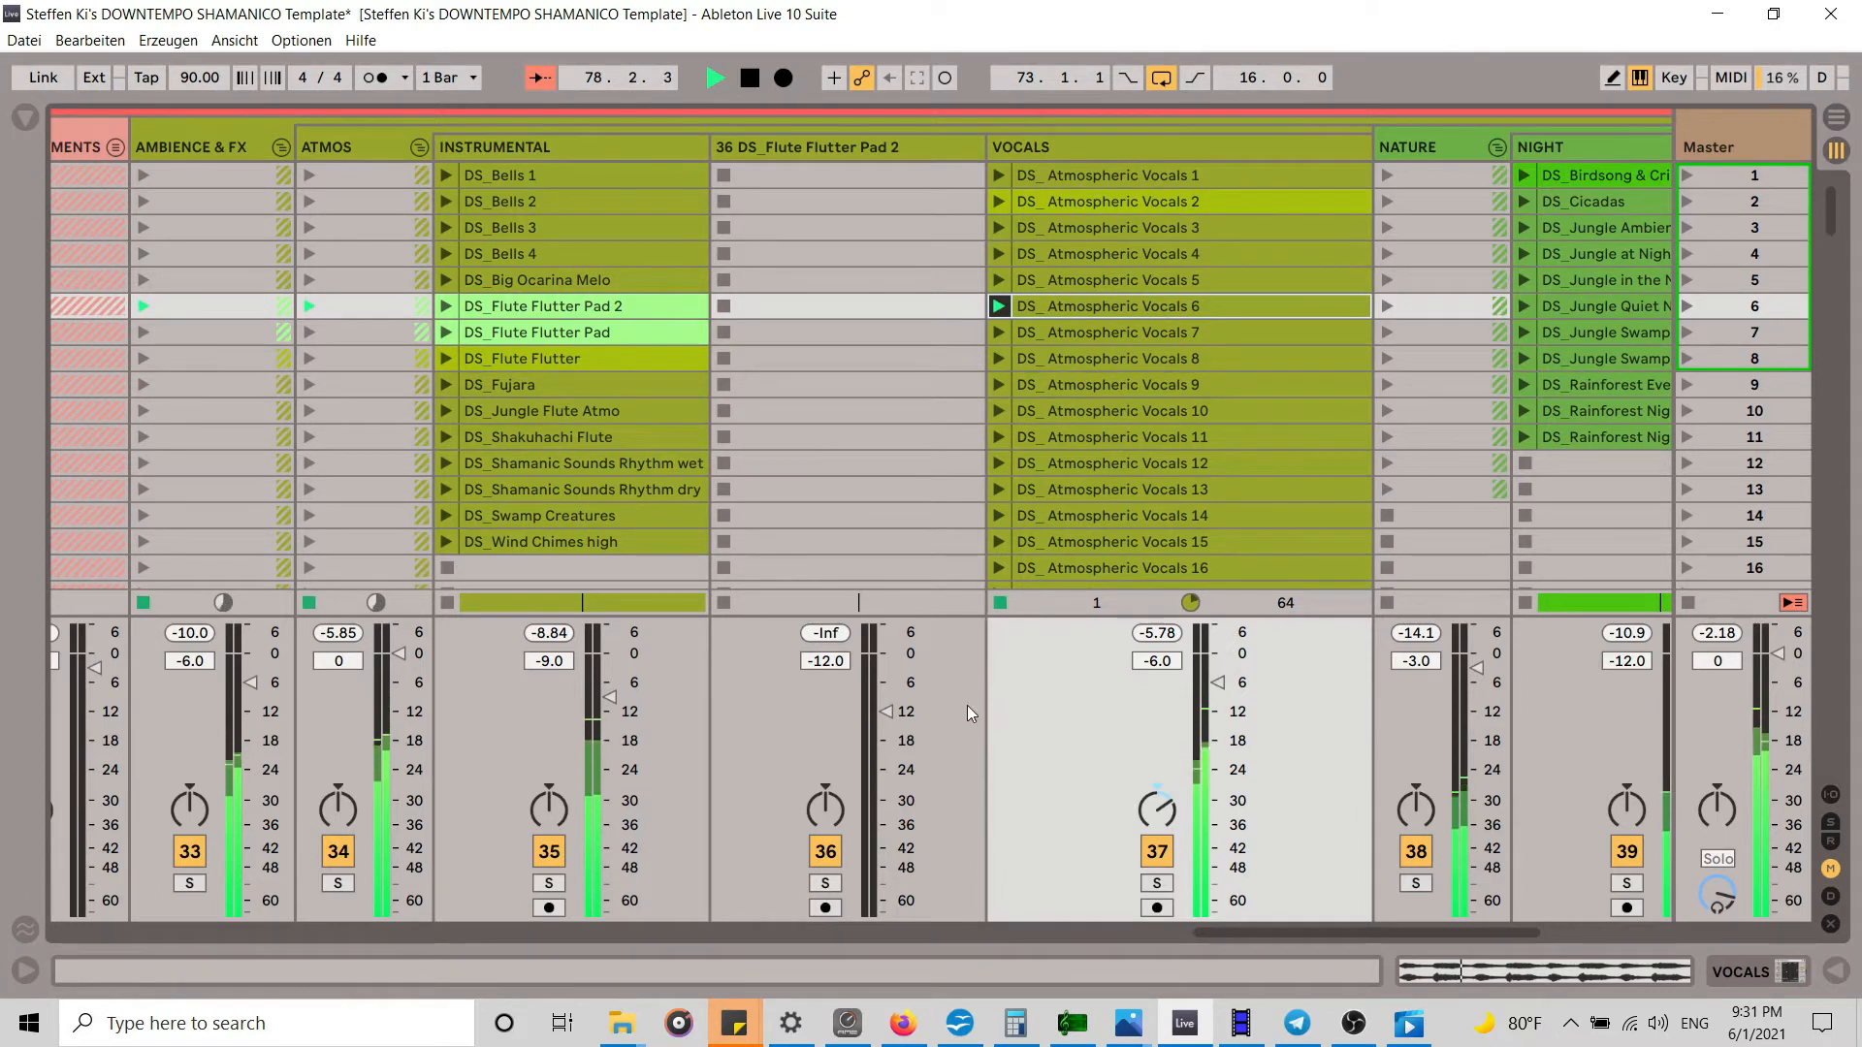
Step: Audition DS_Shamanic Sounds Rhythm wet on the INSTRUMENTAL track, stop playback and return the tracks to arrangement playback
{"action": "left_click_drag", "start_coordinate": [1305, 929], "coordinate": [1239, 937]}
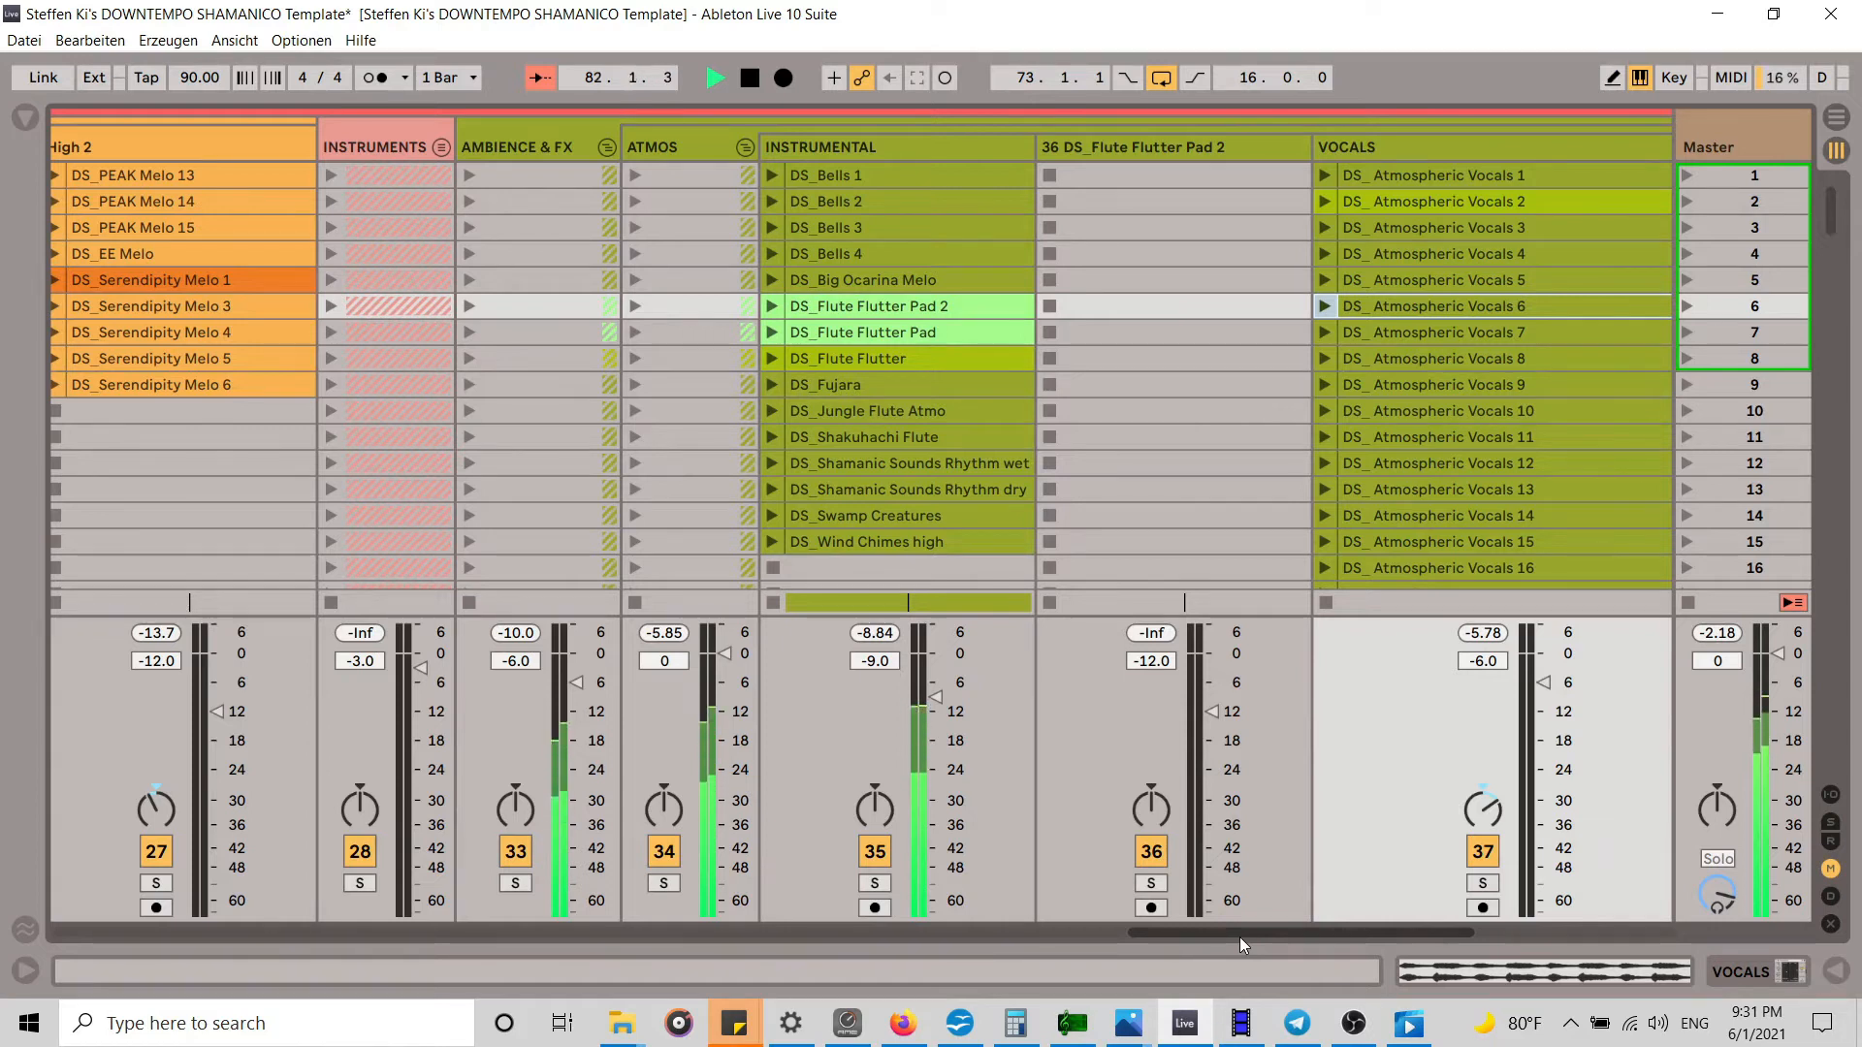
{"action": "left_click", "coordinate": [782, 464]}
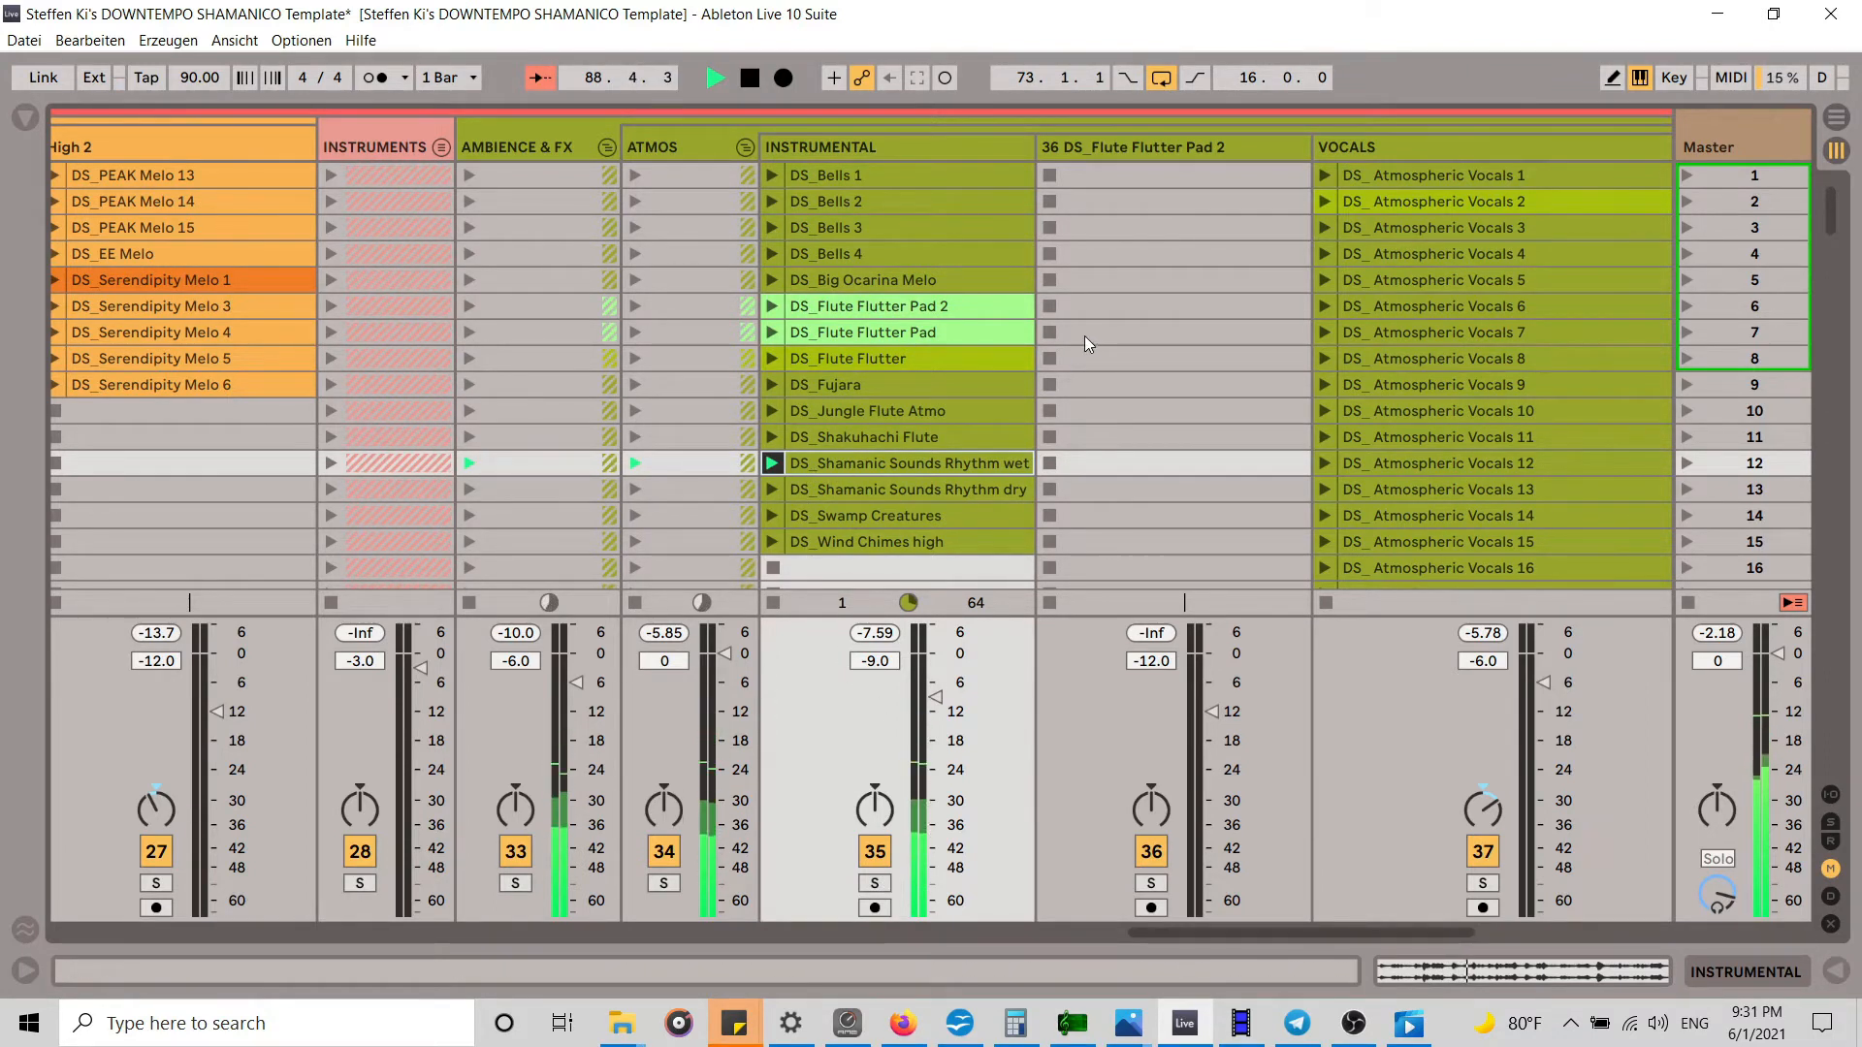
{"action": "key", "text": "space"}
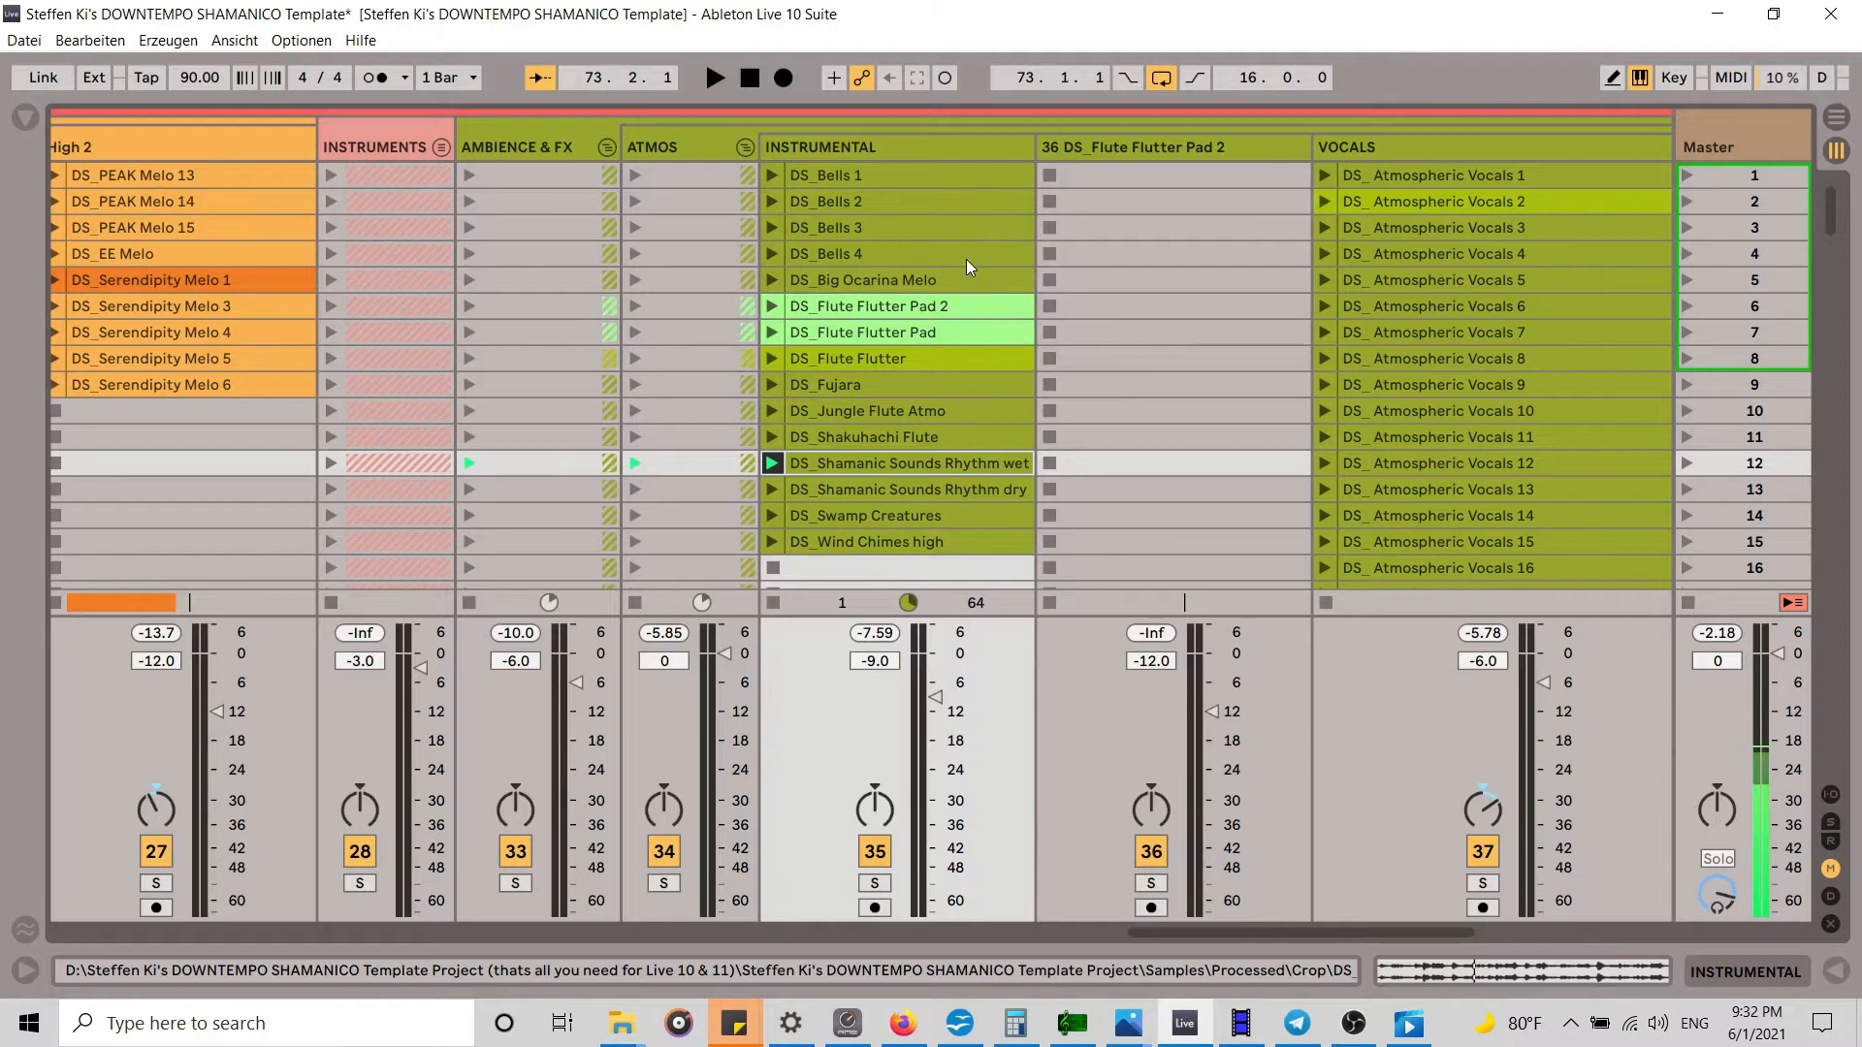
{"action": "left_click", "coordinate": [1797, 606]}
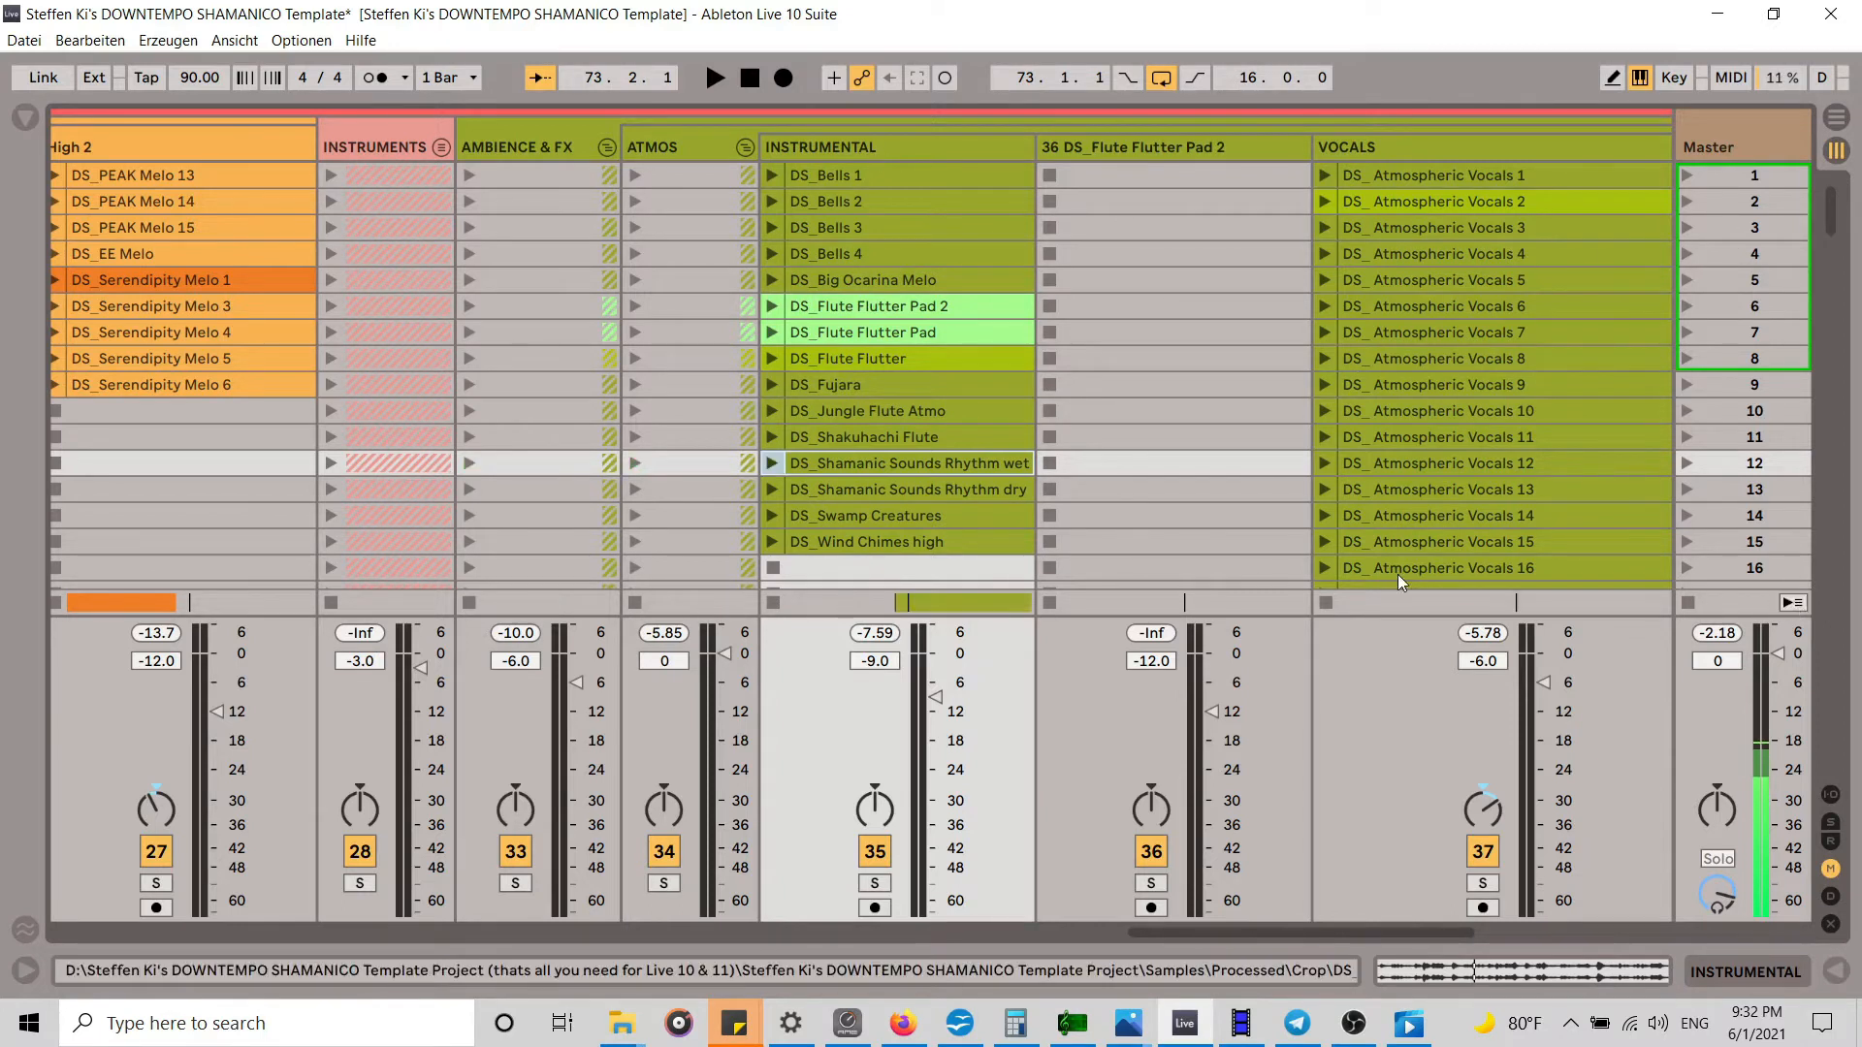
Step: Copy the DS_Shamanic Sounds Rhythm wet clip and insert a new audio track directly after INSTRUMENTAL, returning to the arrangement
{"action": "right_click", "coordinate": [956, 465]}
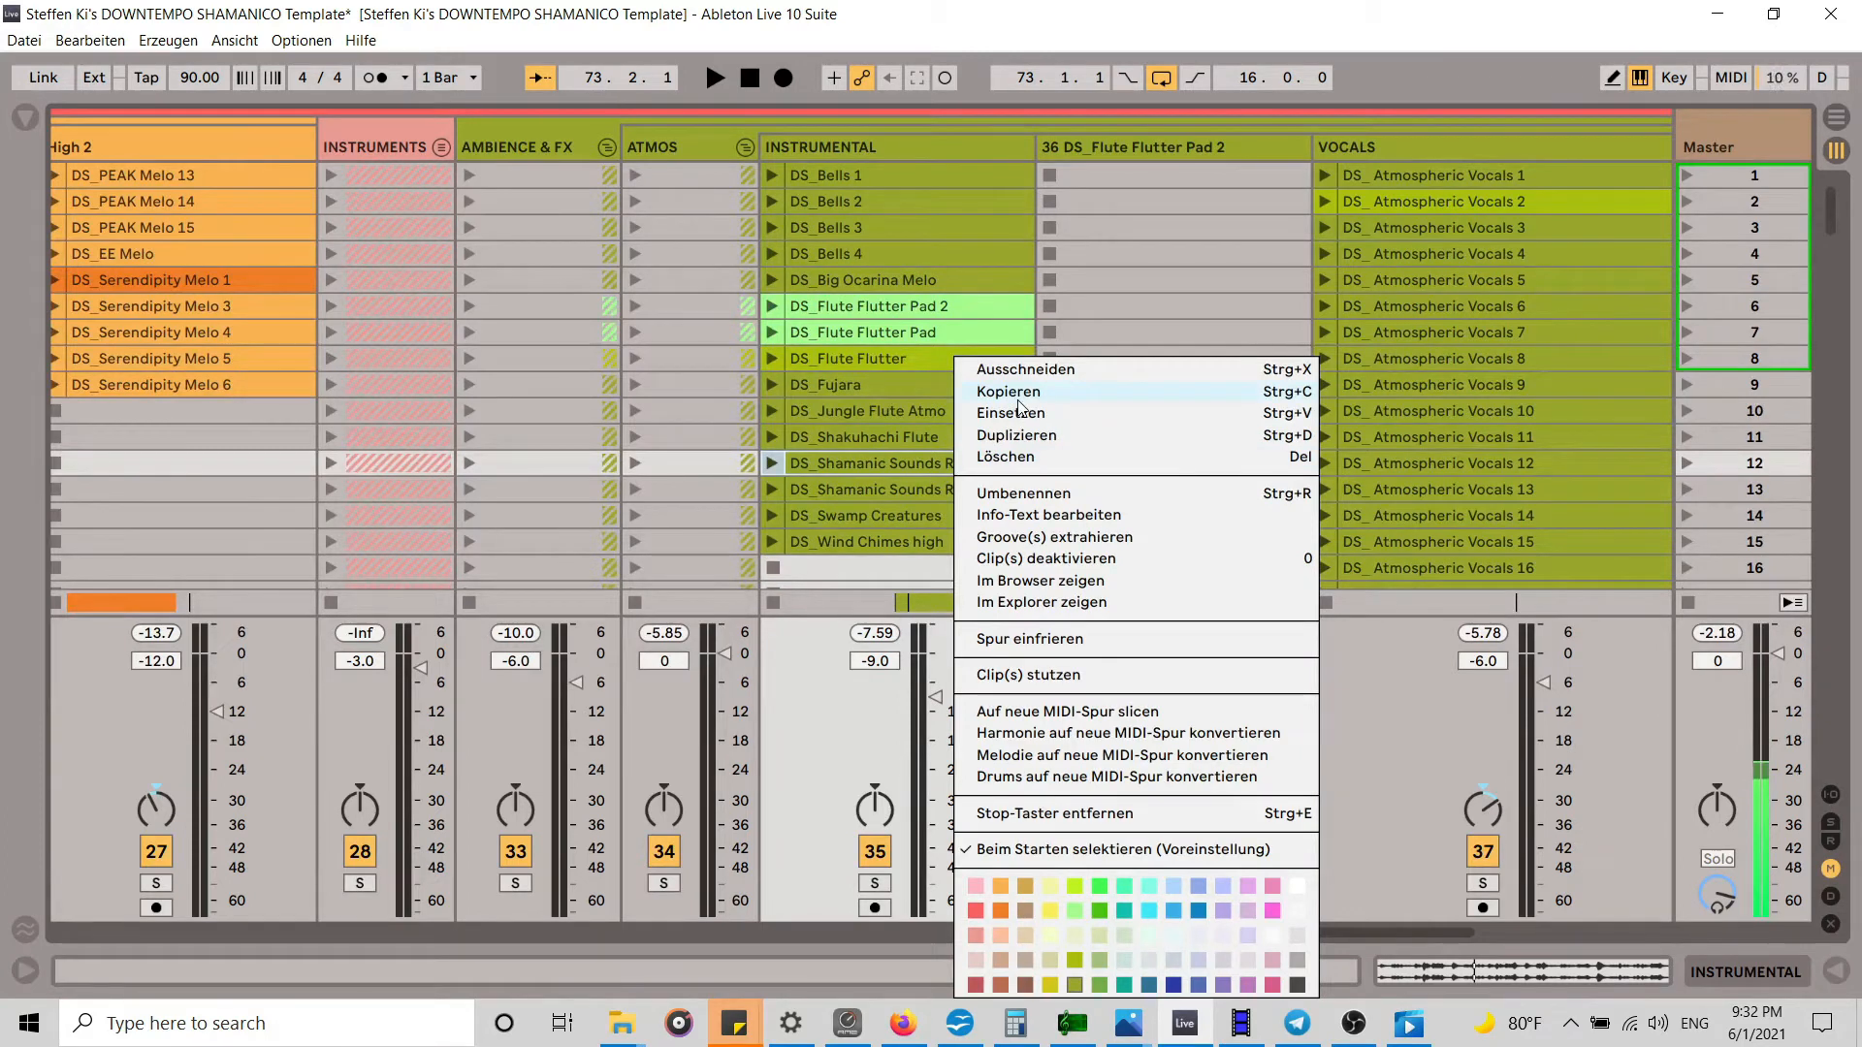
{"action": "left_click", "coordinate": [1020, 398]}
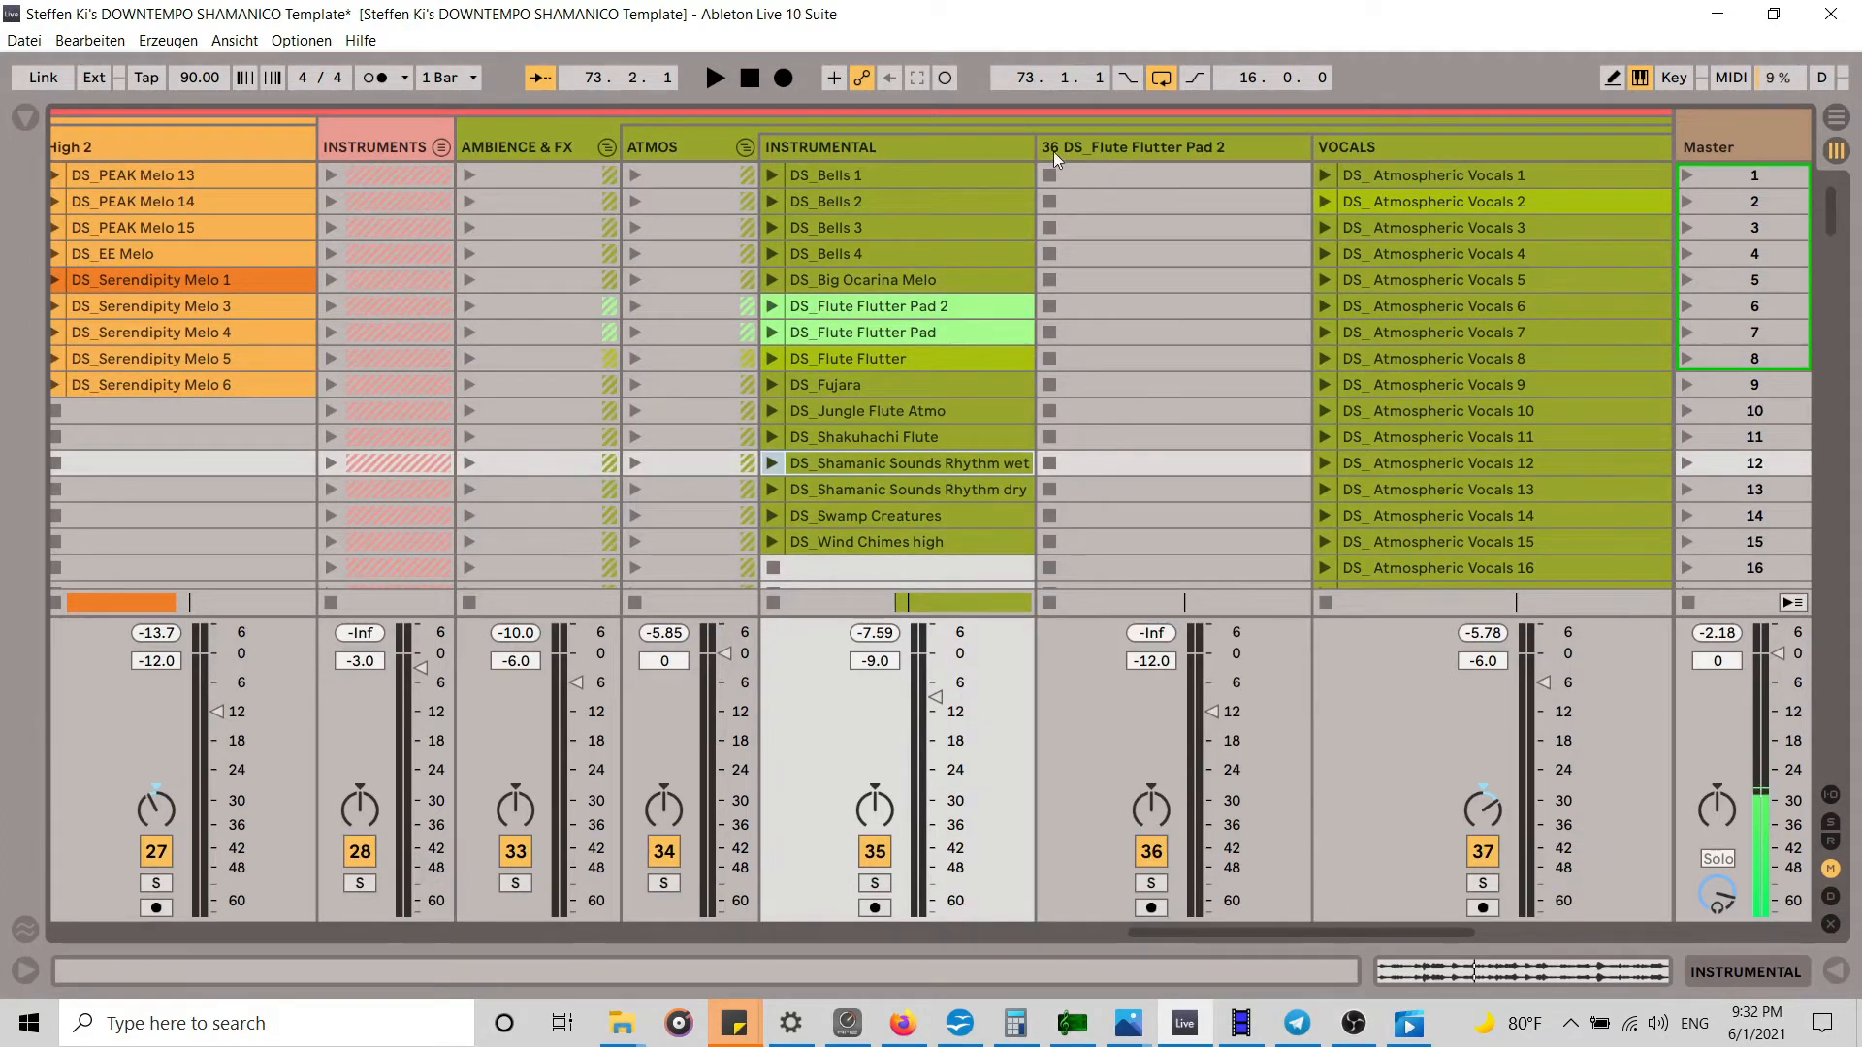
{"action": "left_click", "coordinate": [982, 137]}
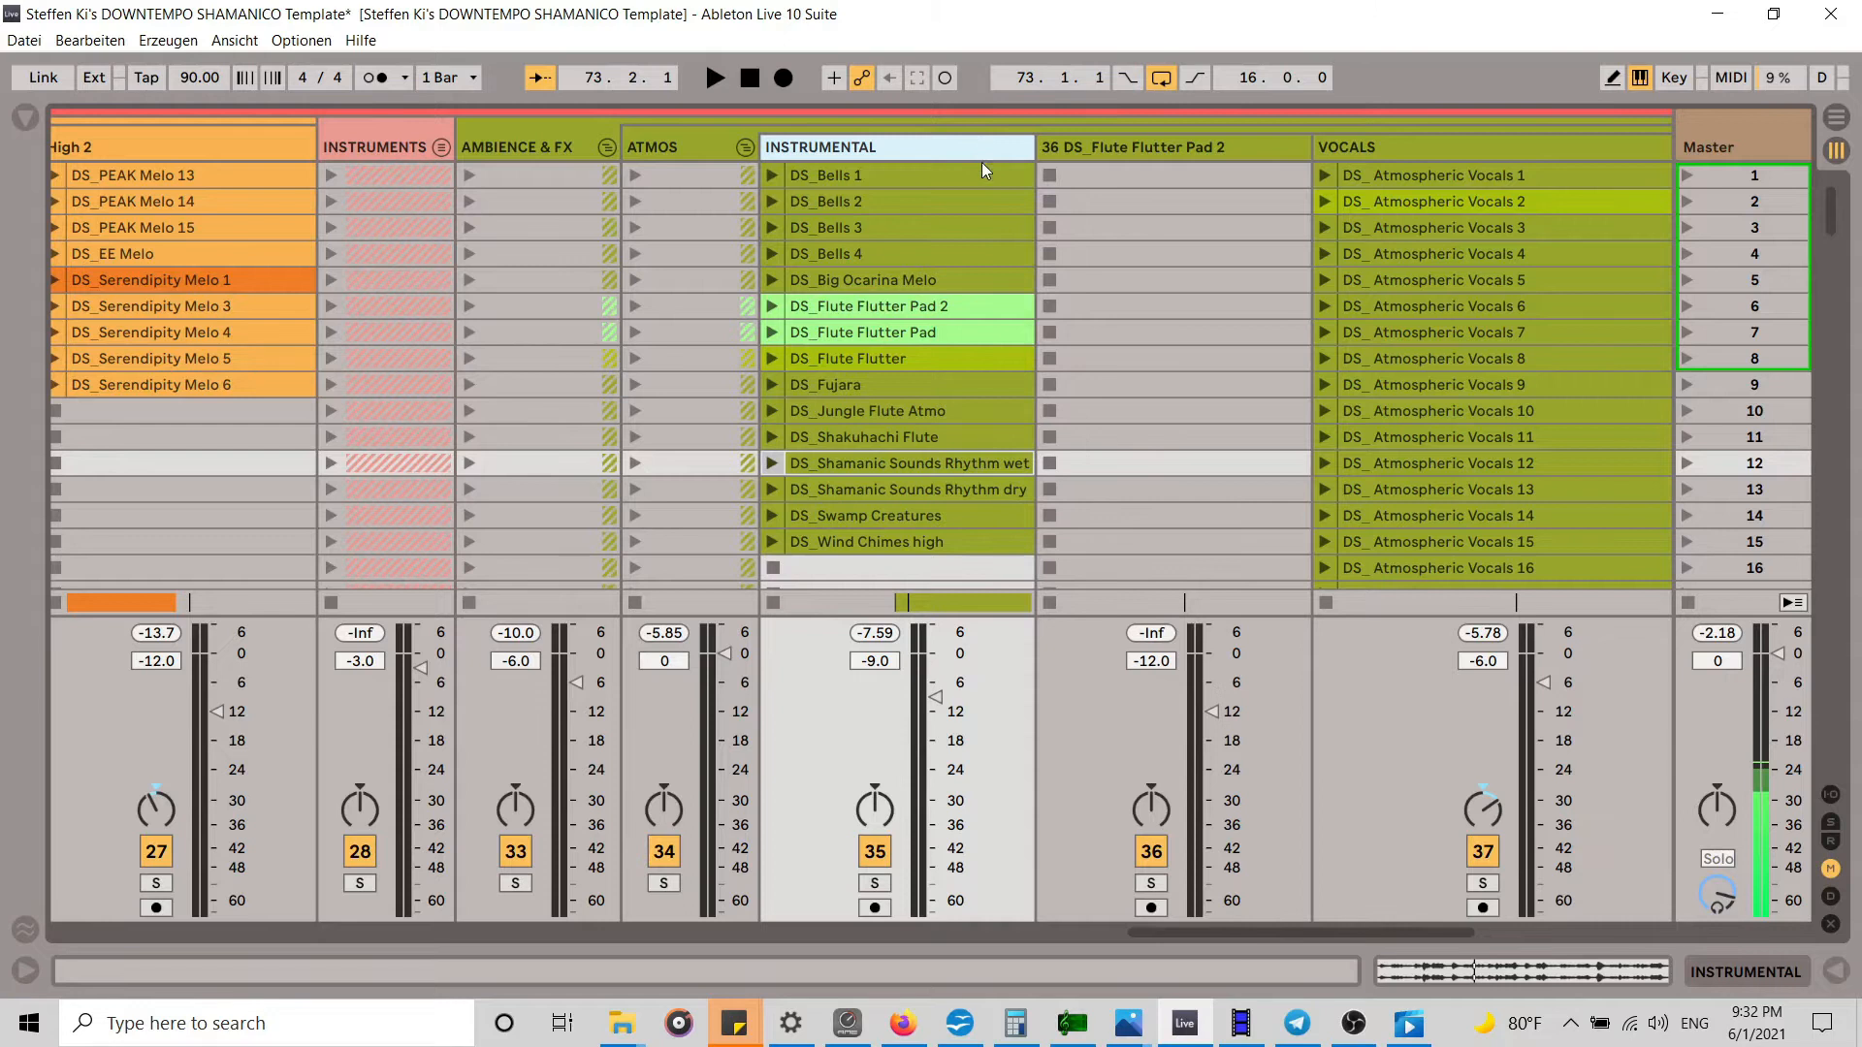
{"action": "key", "text": "ctrl+t"}
{"action": "key", "text": "Tab"}
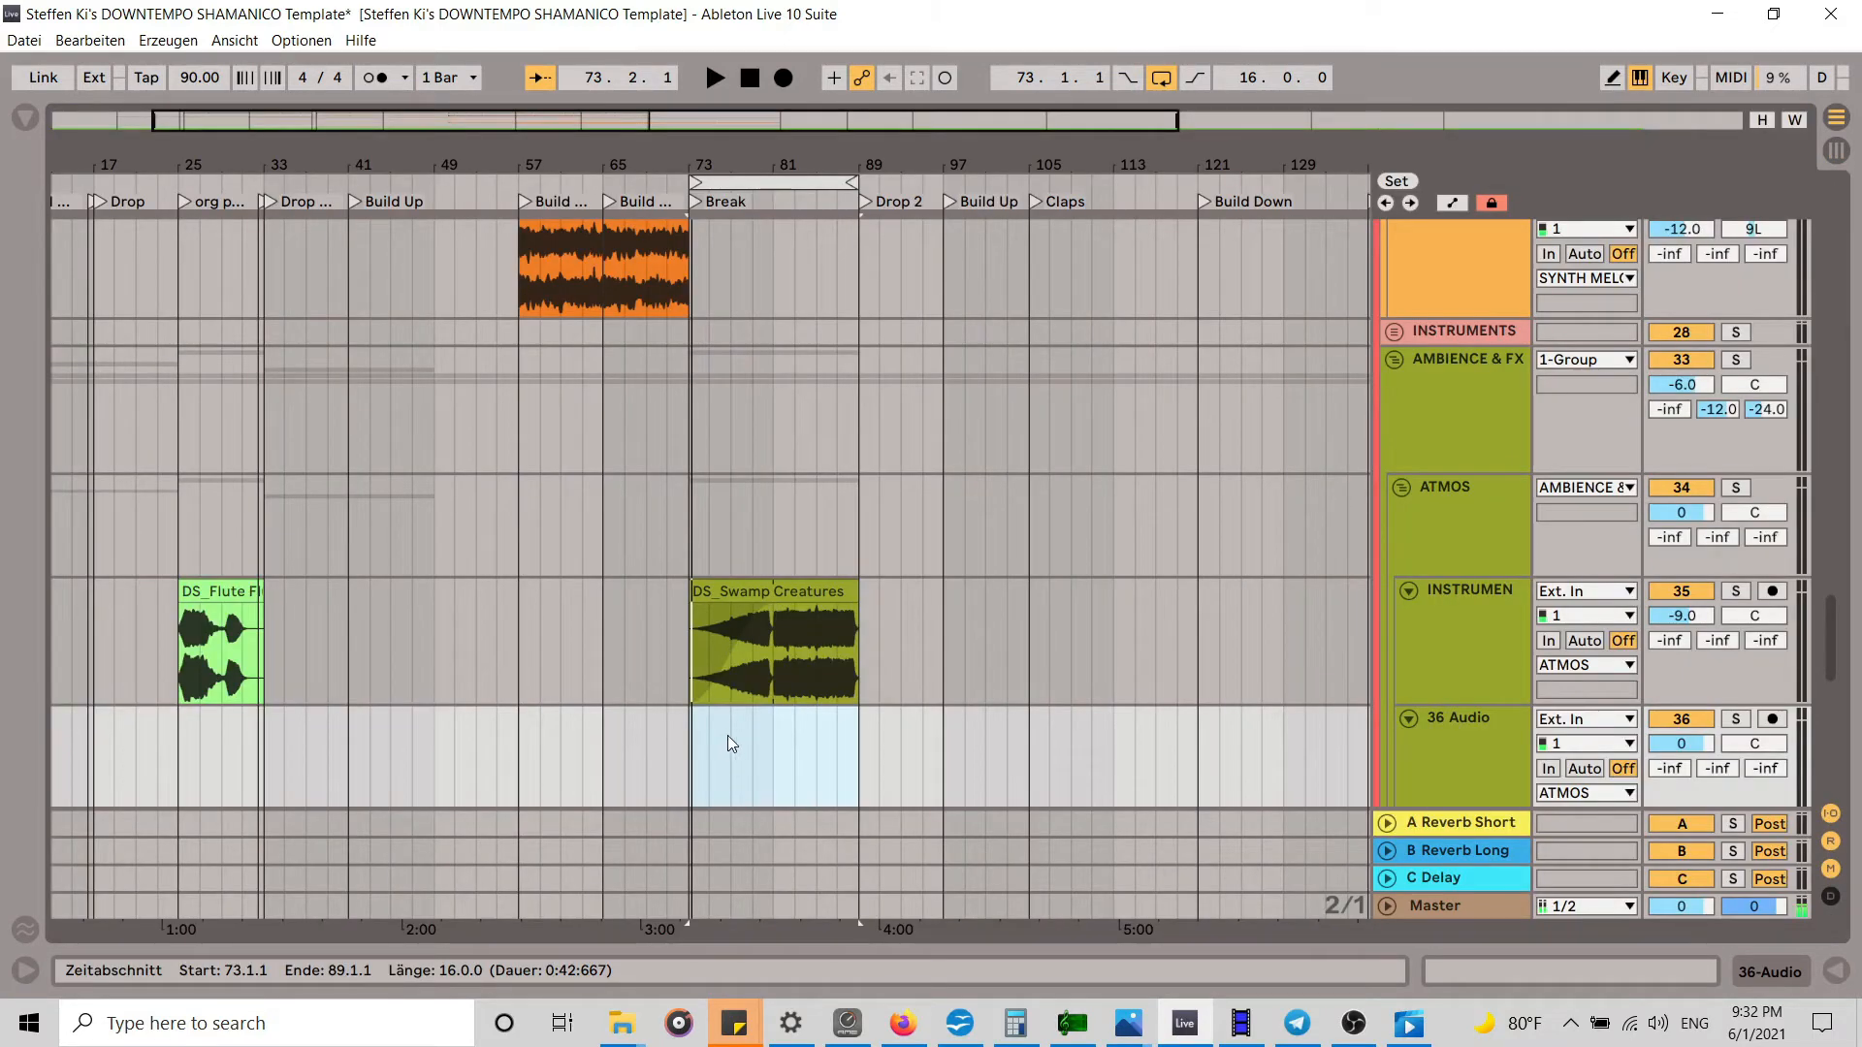
Step: Paste the DS_Shamanic Sounds Rhythm wet clip at bar 81 on the new track and shift it to bar 73
{"action": "left_click", "coordinate": [785, 725]}
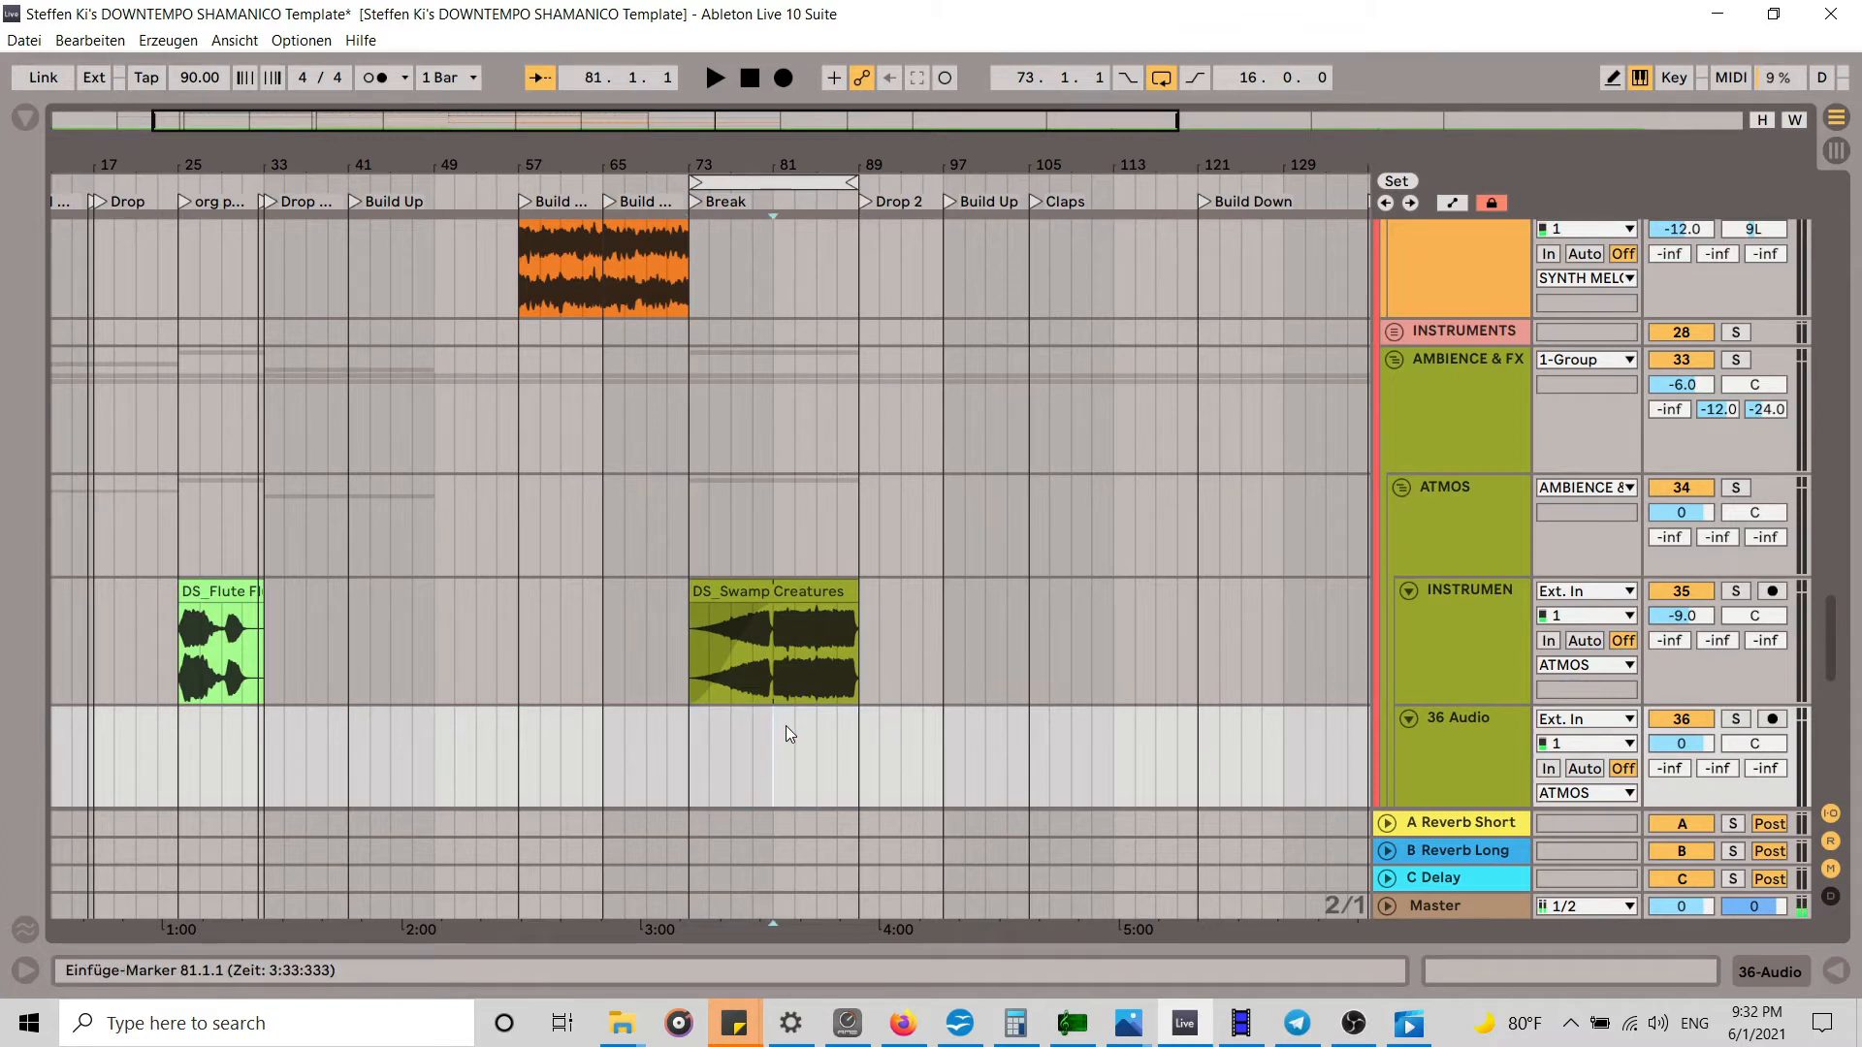
{"action": "key", "text": "ctrl+v"}
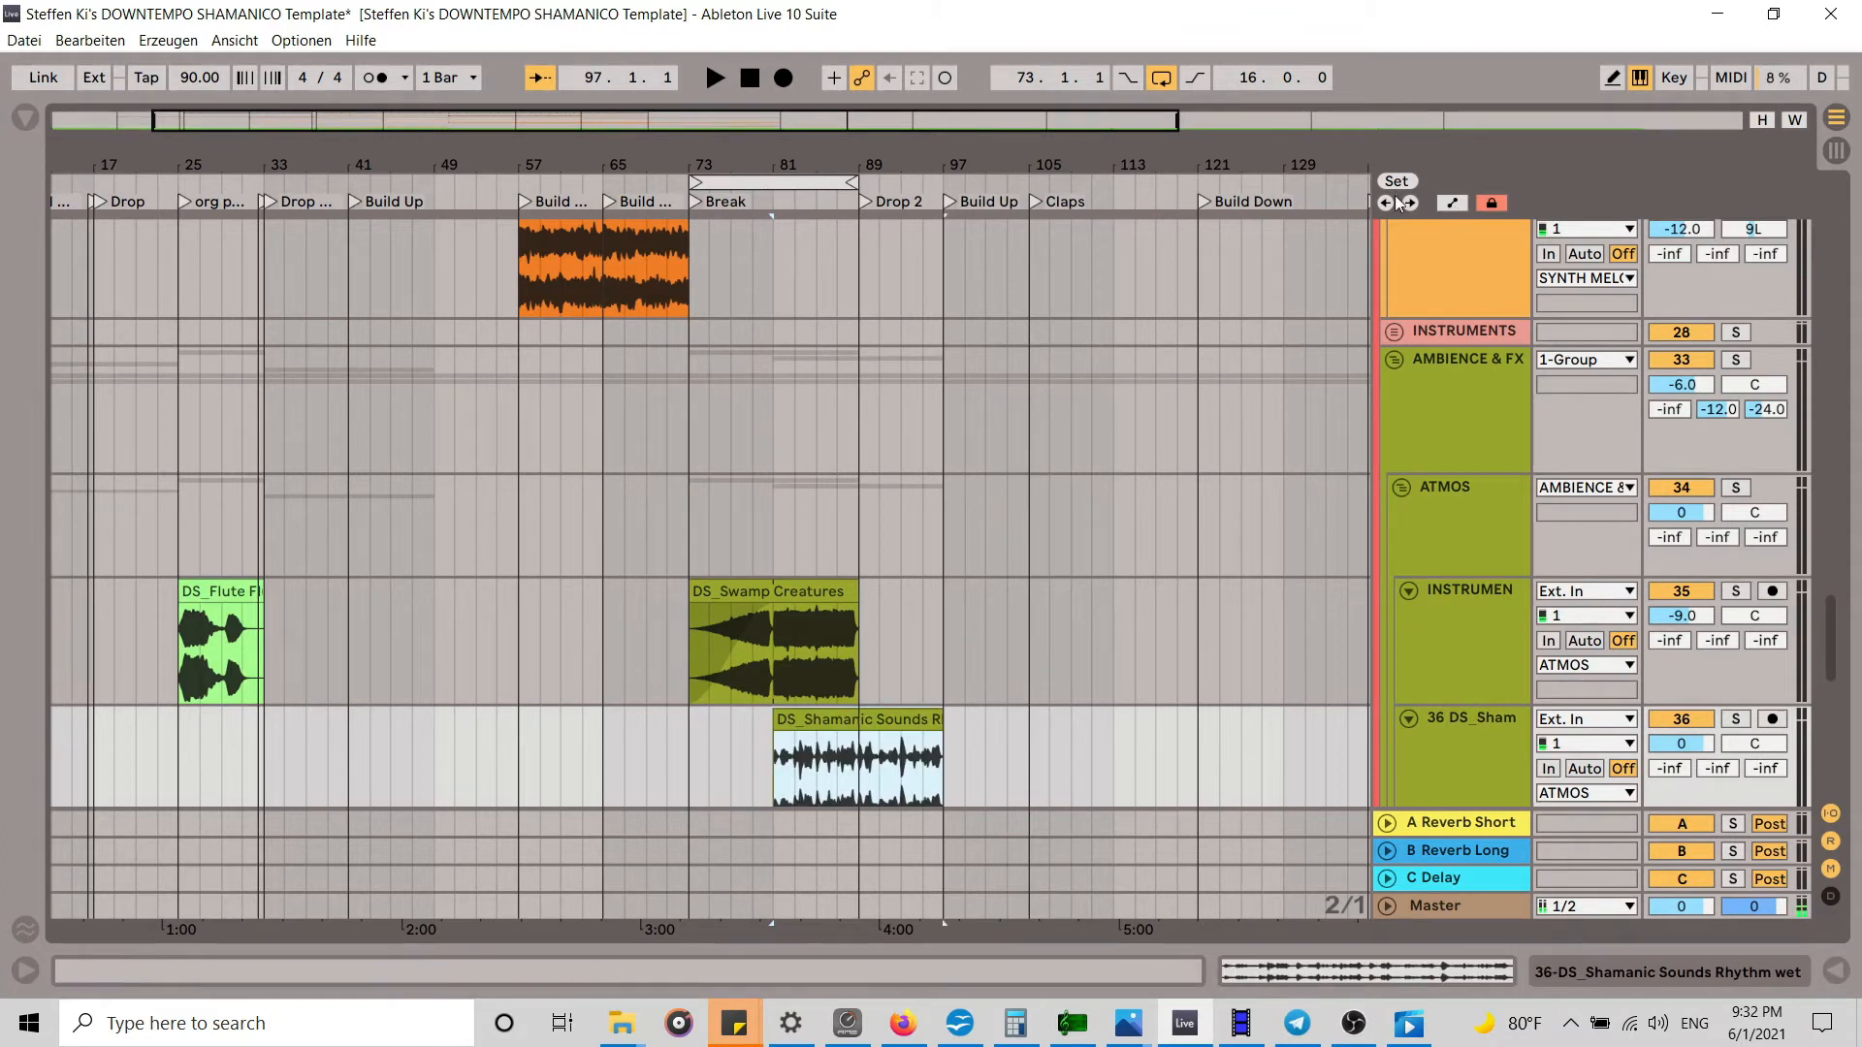
{"action": "left_click_drag", "start_coordinate": [831, 725], "coordinate": [747, 724]}
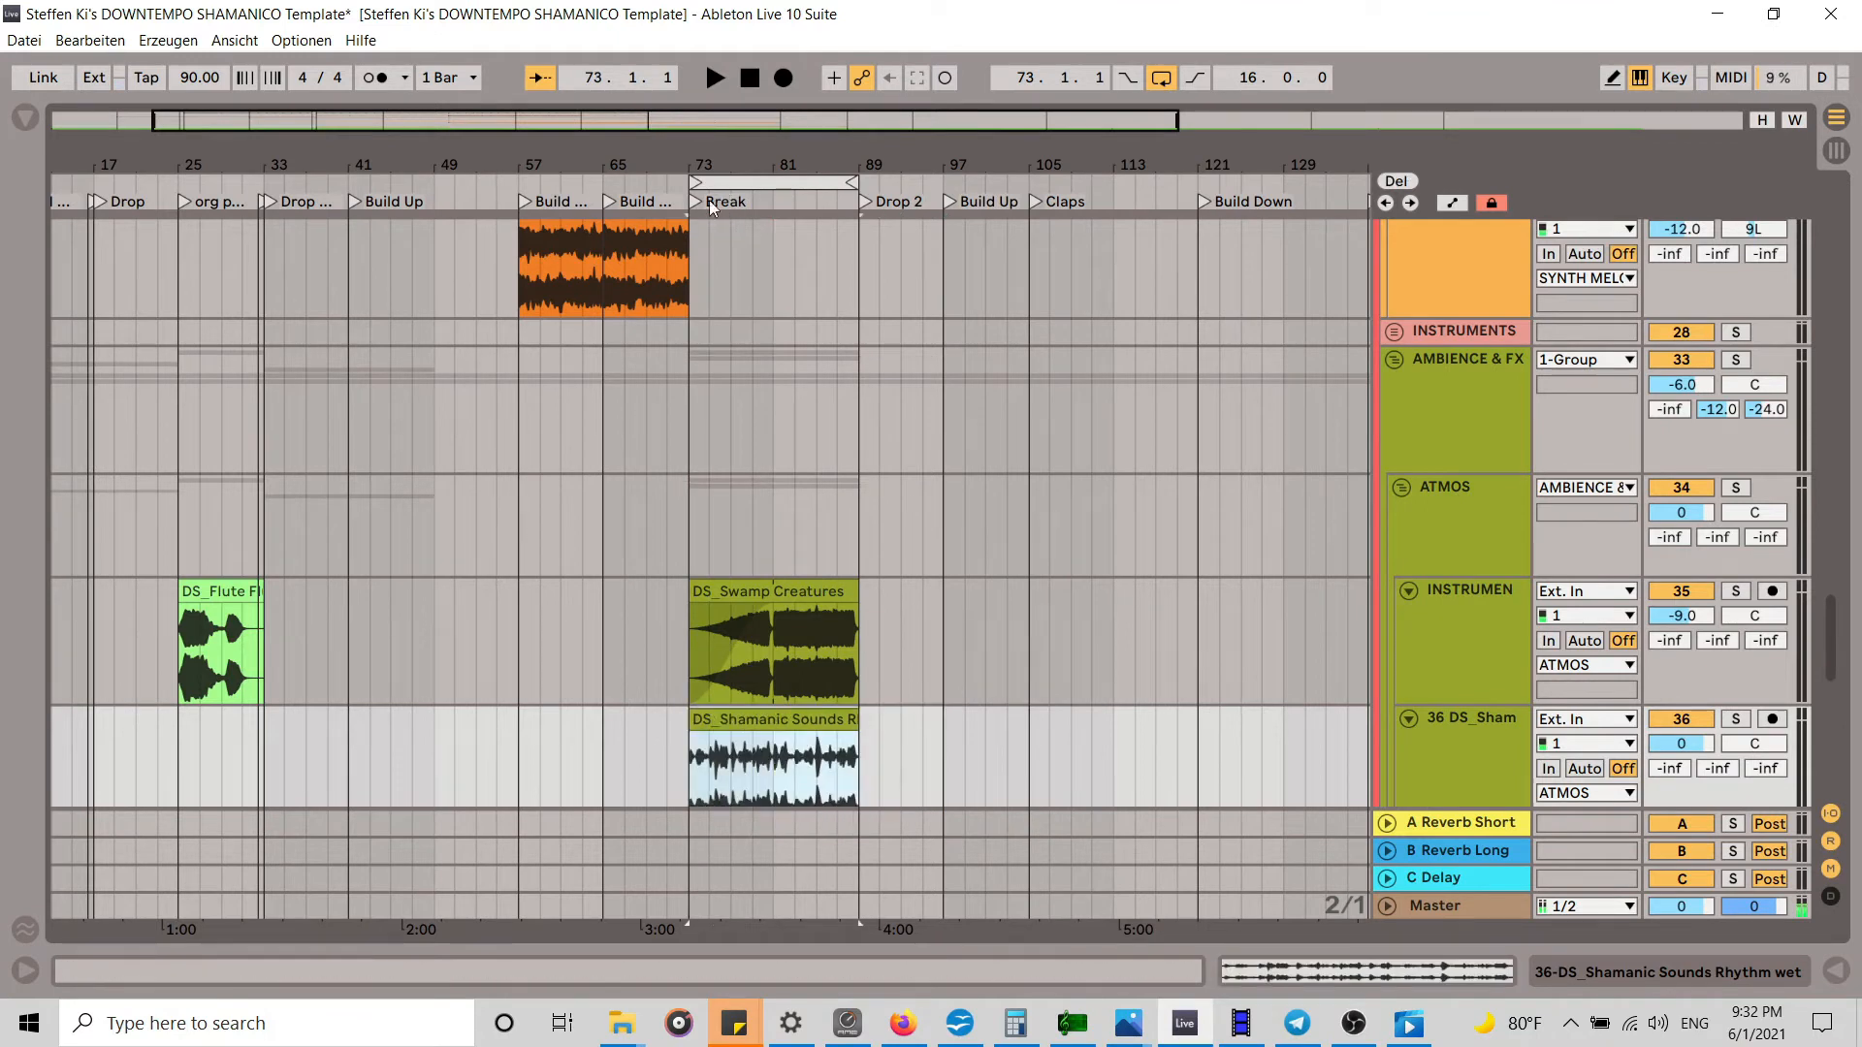
Step: Play from the build section into the Break and move the DS_Shamanic Sounds Rhythm wet clip to start at bar 81
{"action": "left_click", "coordinate": [652, 187]}
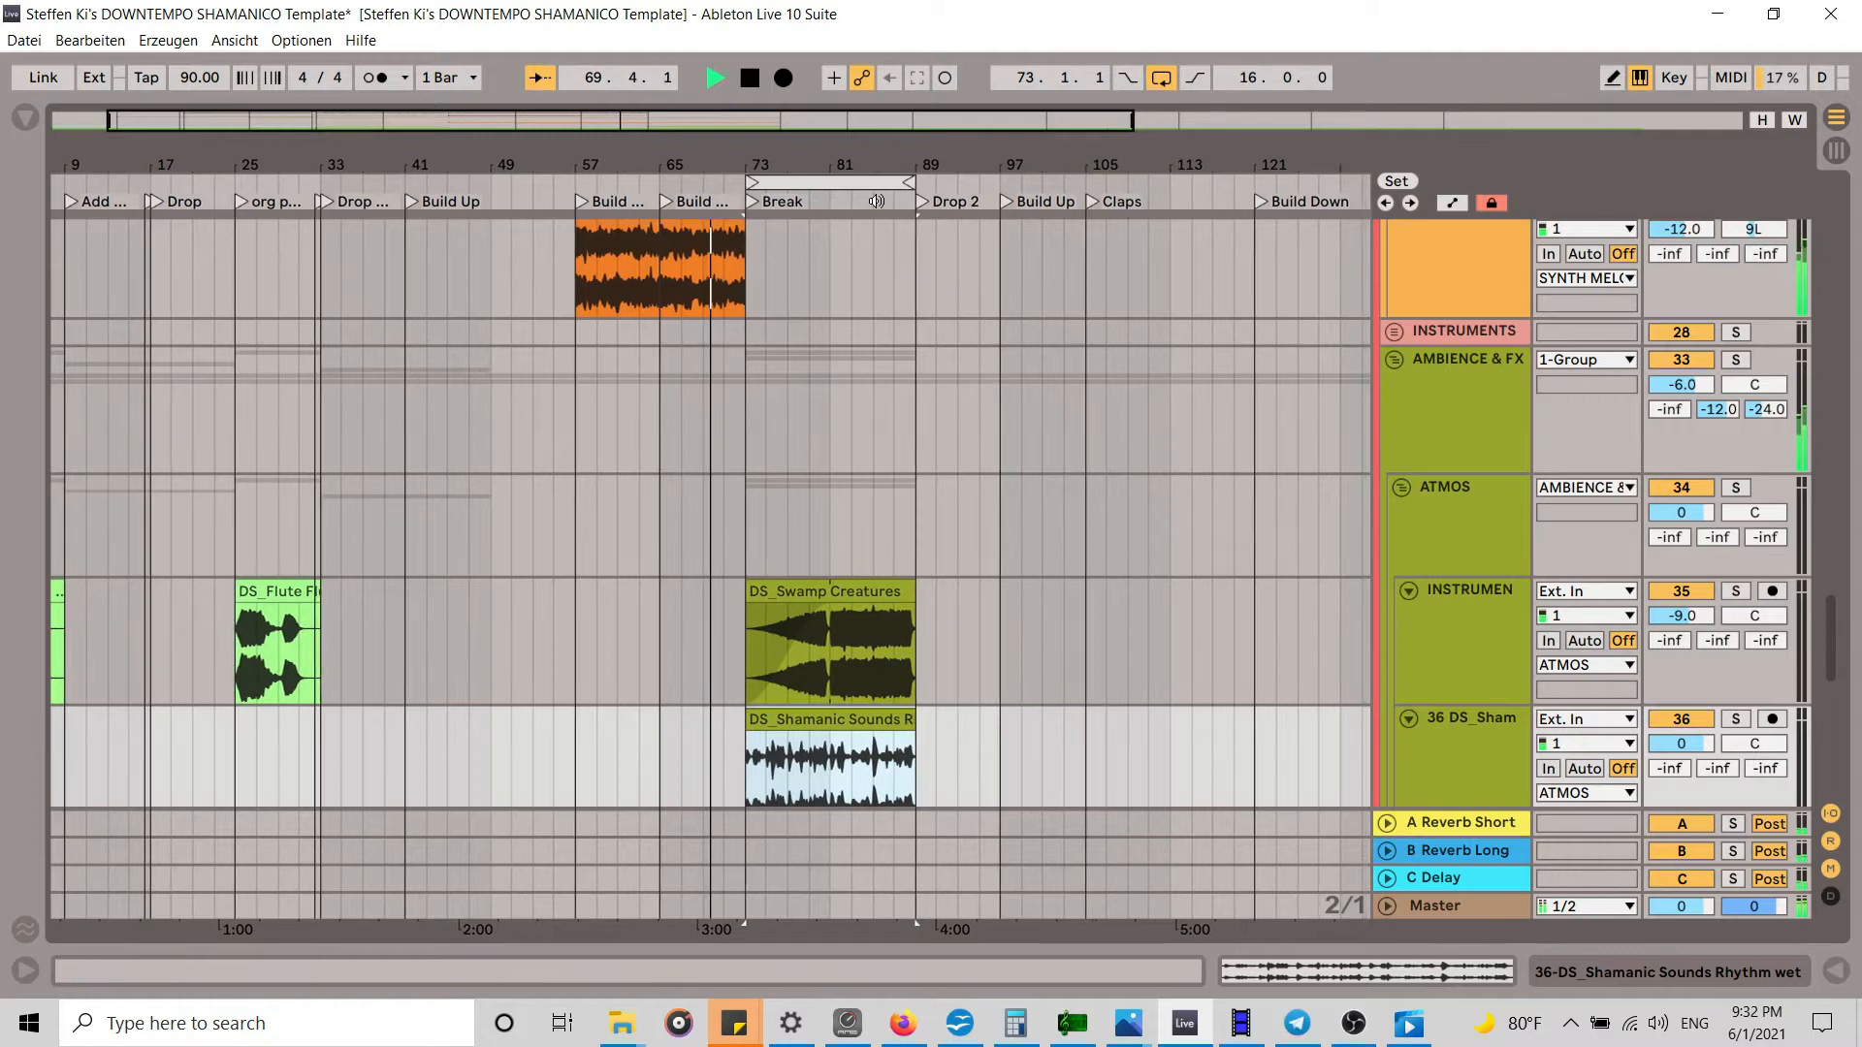
{"action": "scroll", "coordinate": [1155, 378], "scroll_direction": "down", "scroll_amount": 3}
{"action": "scroll", "coordinate": [1154, 381], "scroll_direction": "up", "scroll_amount": 4}
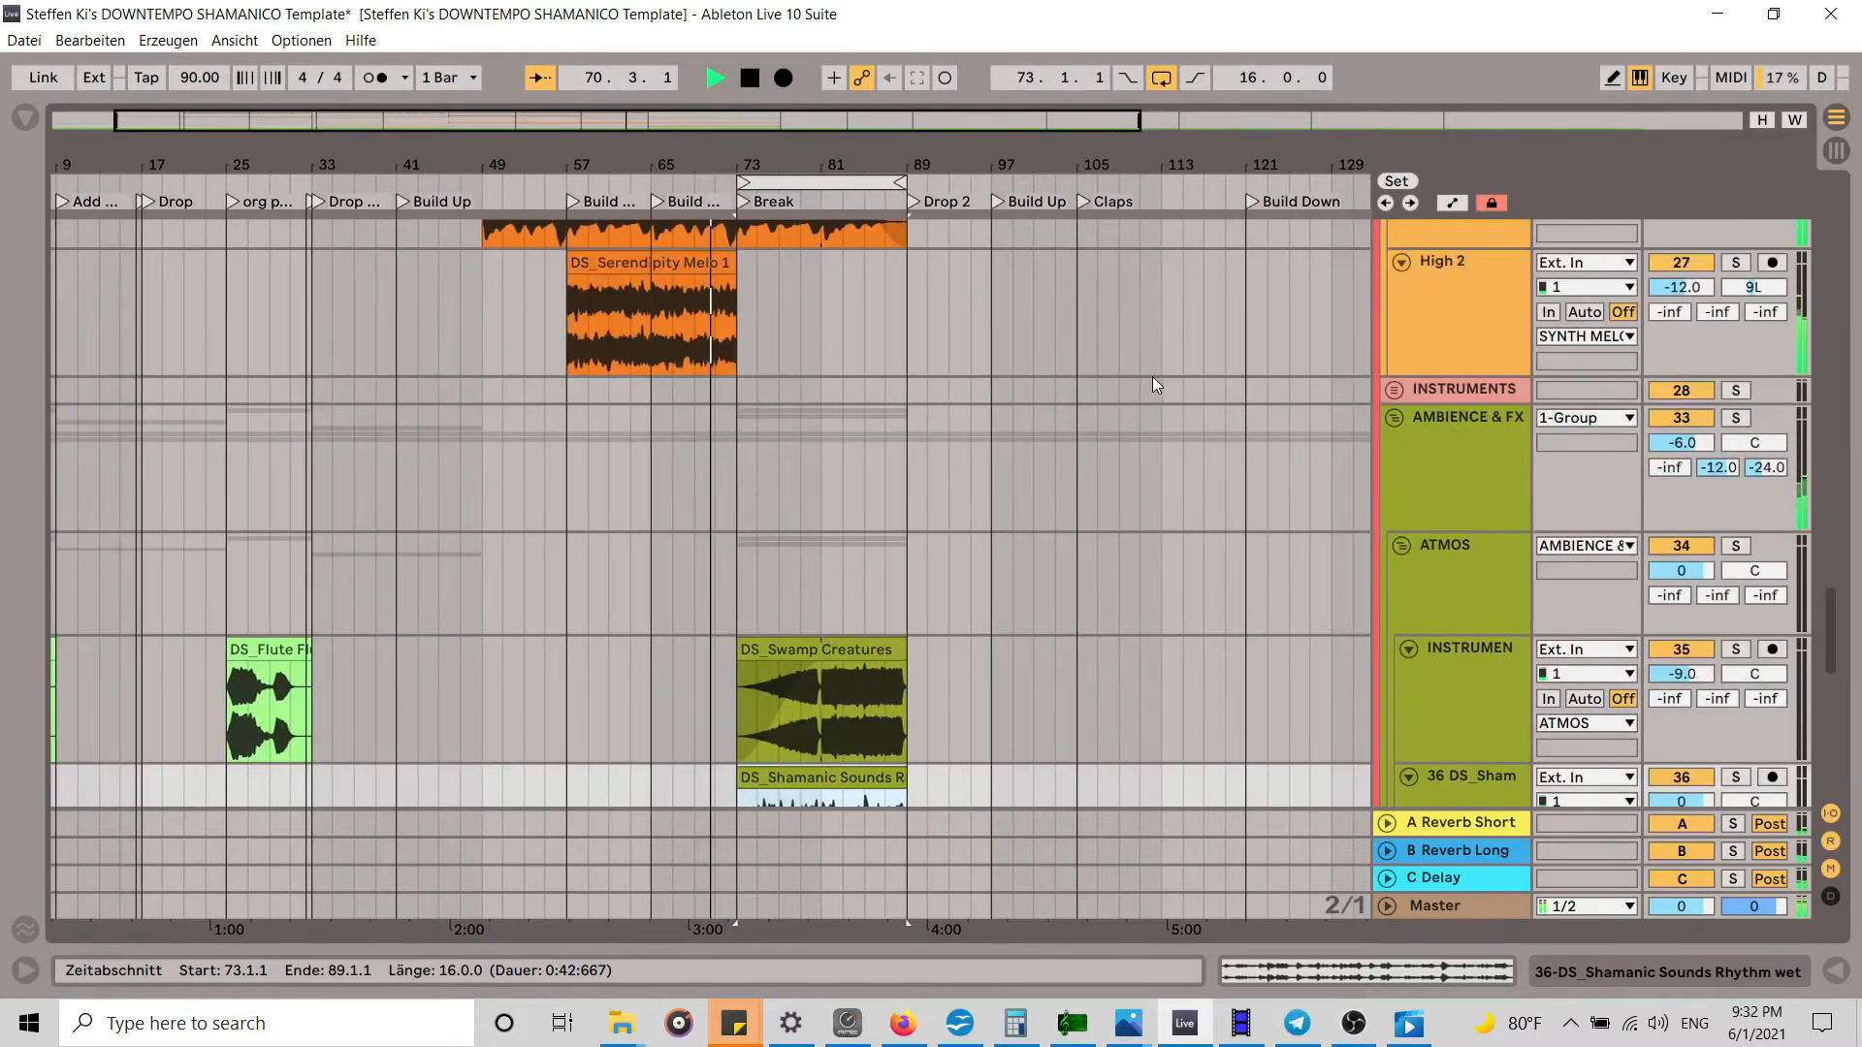
{"action": "scroll", "coordinate": [1154, 381], "scroll_direction": "down", "scroll_amount": 3}
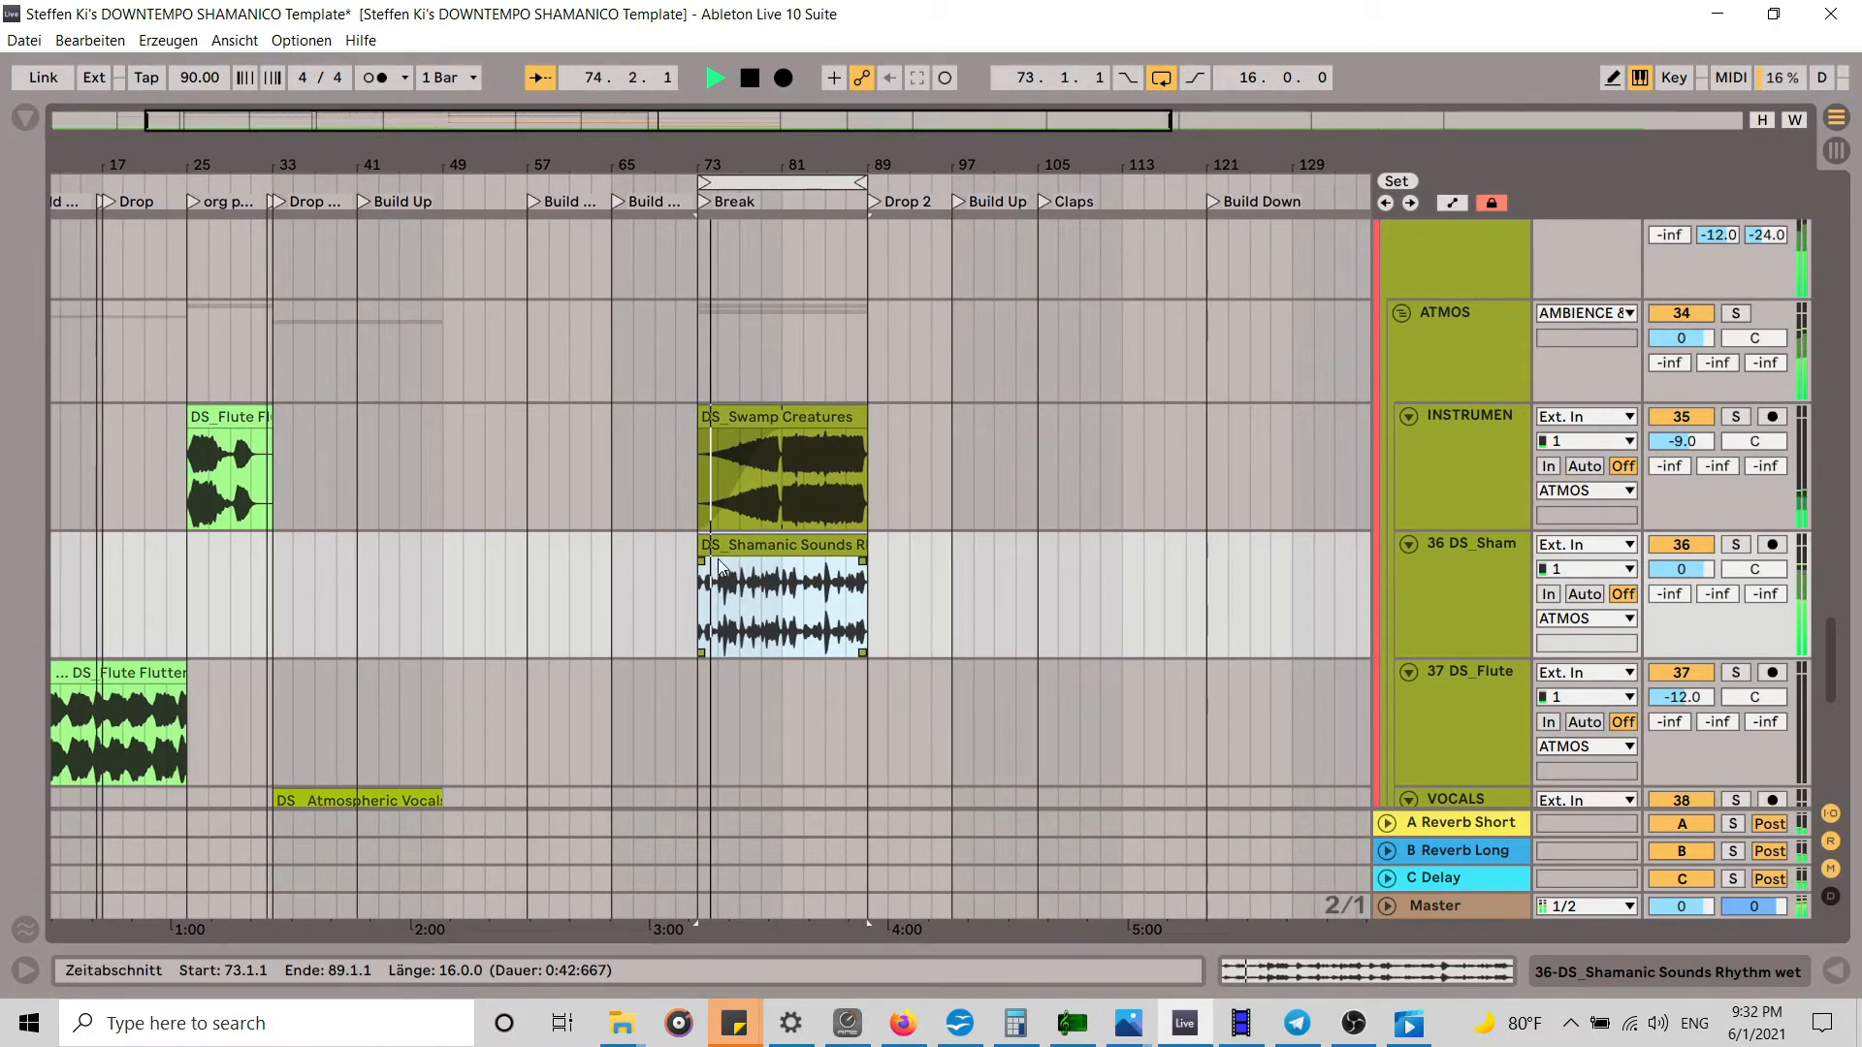
{"action": "left_click_drag", "start_coordinate": [762, 543], "coordinate": [837, 569]}
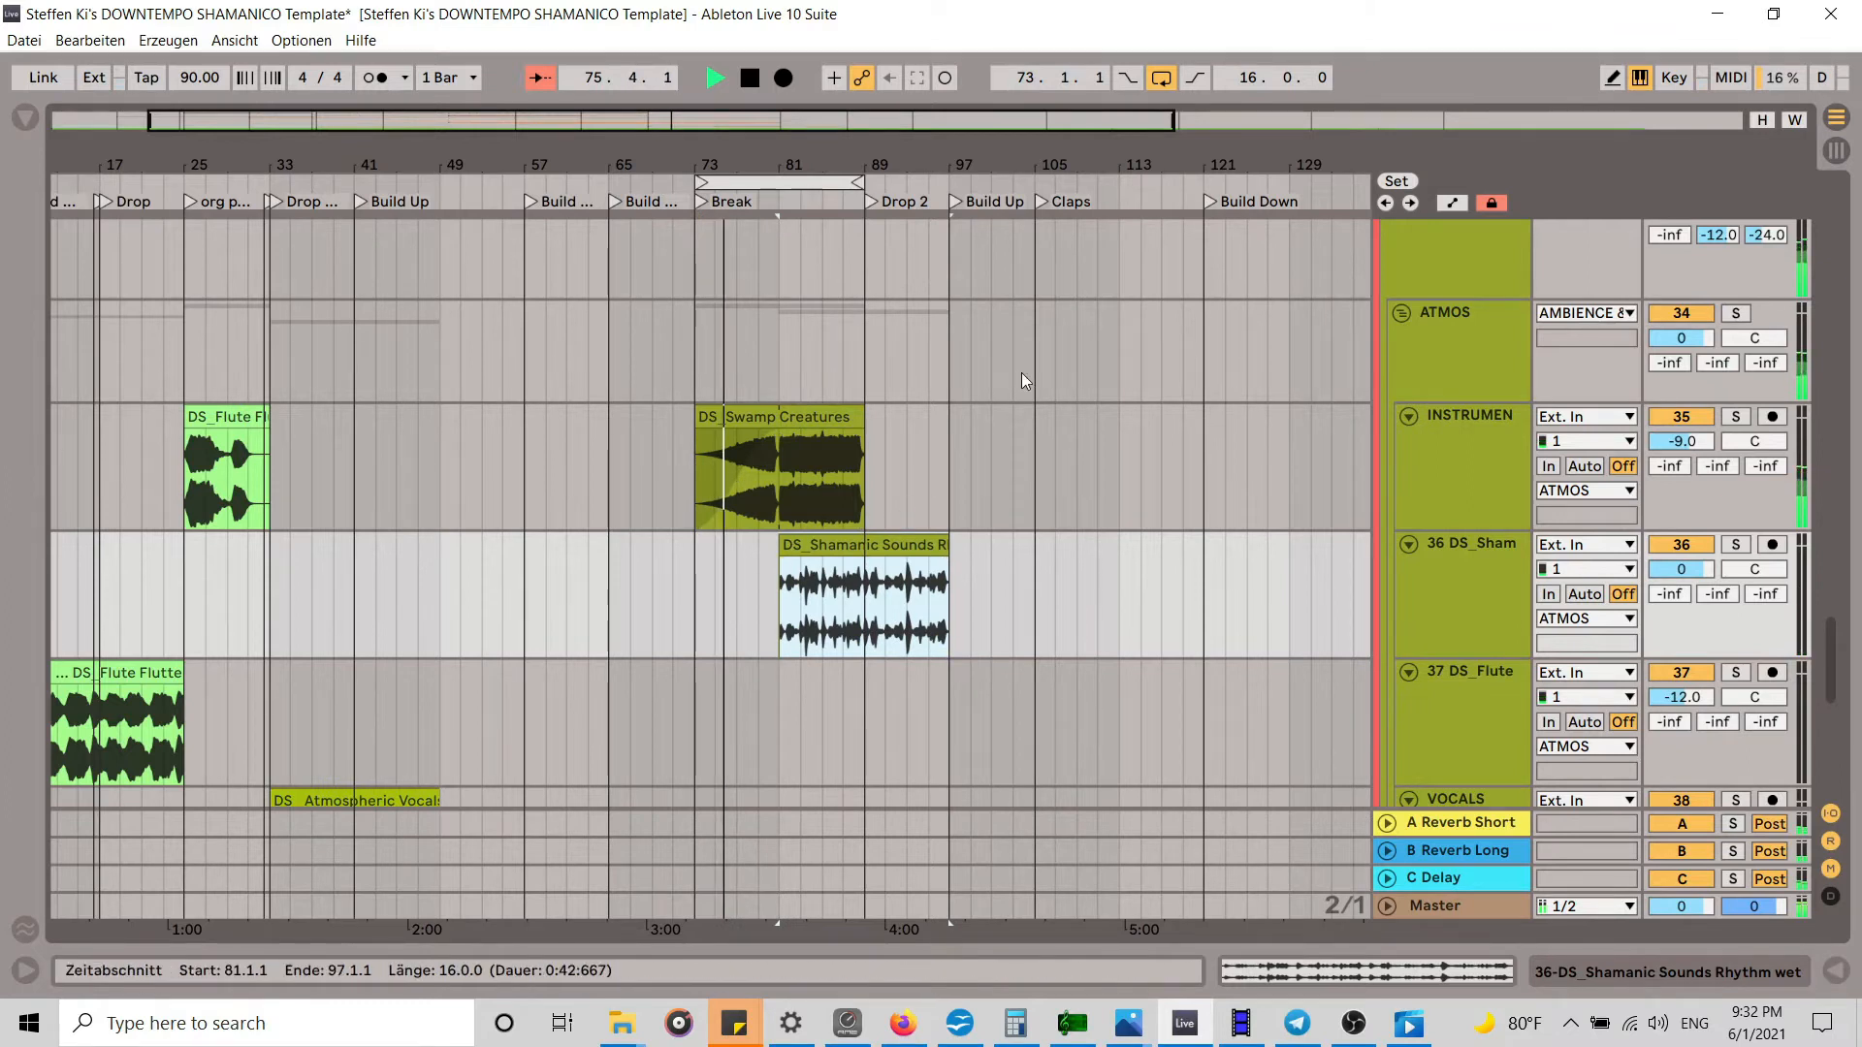
Step: Listen to the Break up to the DS_Shamanic Sounds Rhythm wet entry while reviewing the ambience, vocal and melody tracks
{"action": "scroll", "coordinate": [1021, 372], "scroll_direction": "up", "scroll_amount": 4}
{"action": "scroll", "coordinate": [1024, 378], "scroll_direction": "down", "scroll_amount": 3}
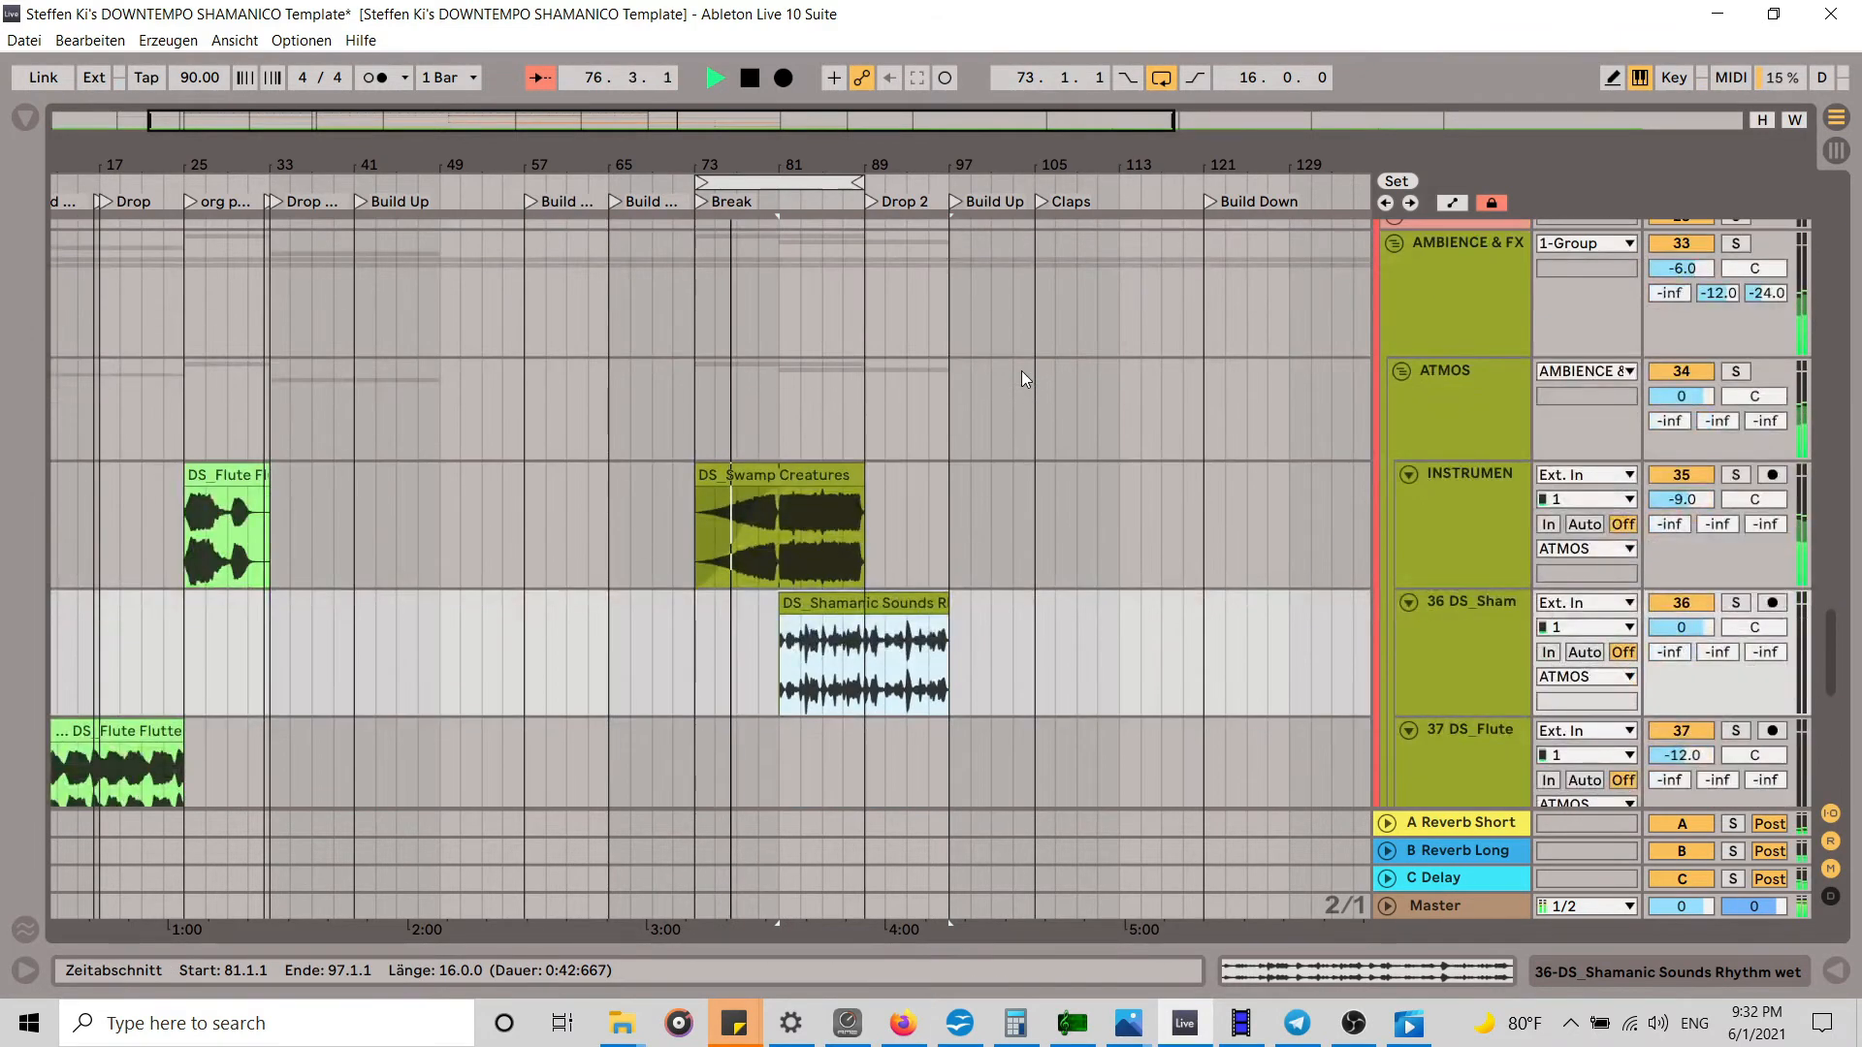
{"action": "scroll", "coordinate": [1023, 372], "scroll_direction": "up", "scroll_amount": 2}
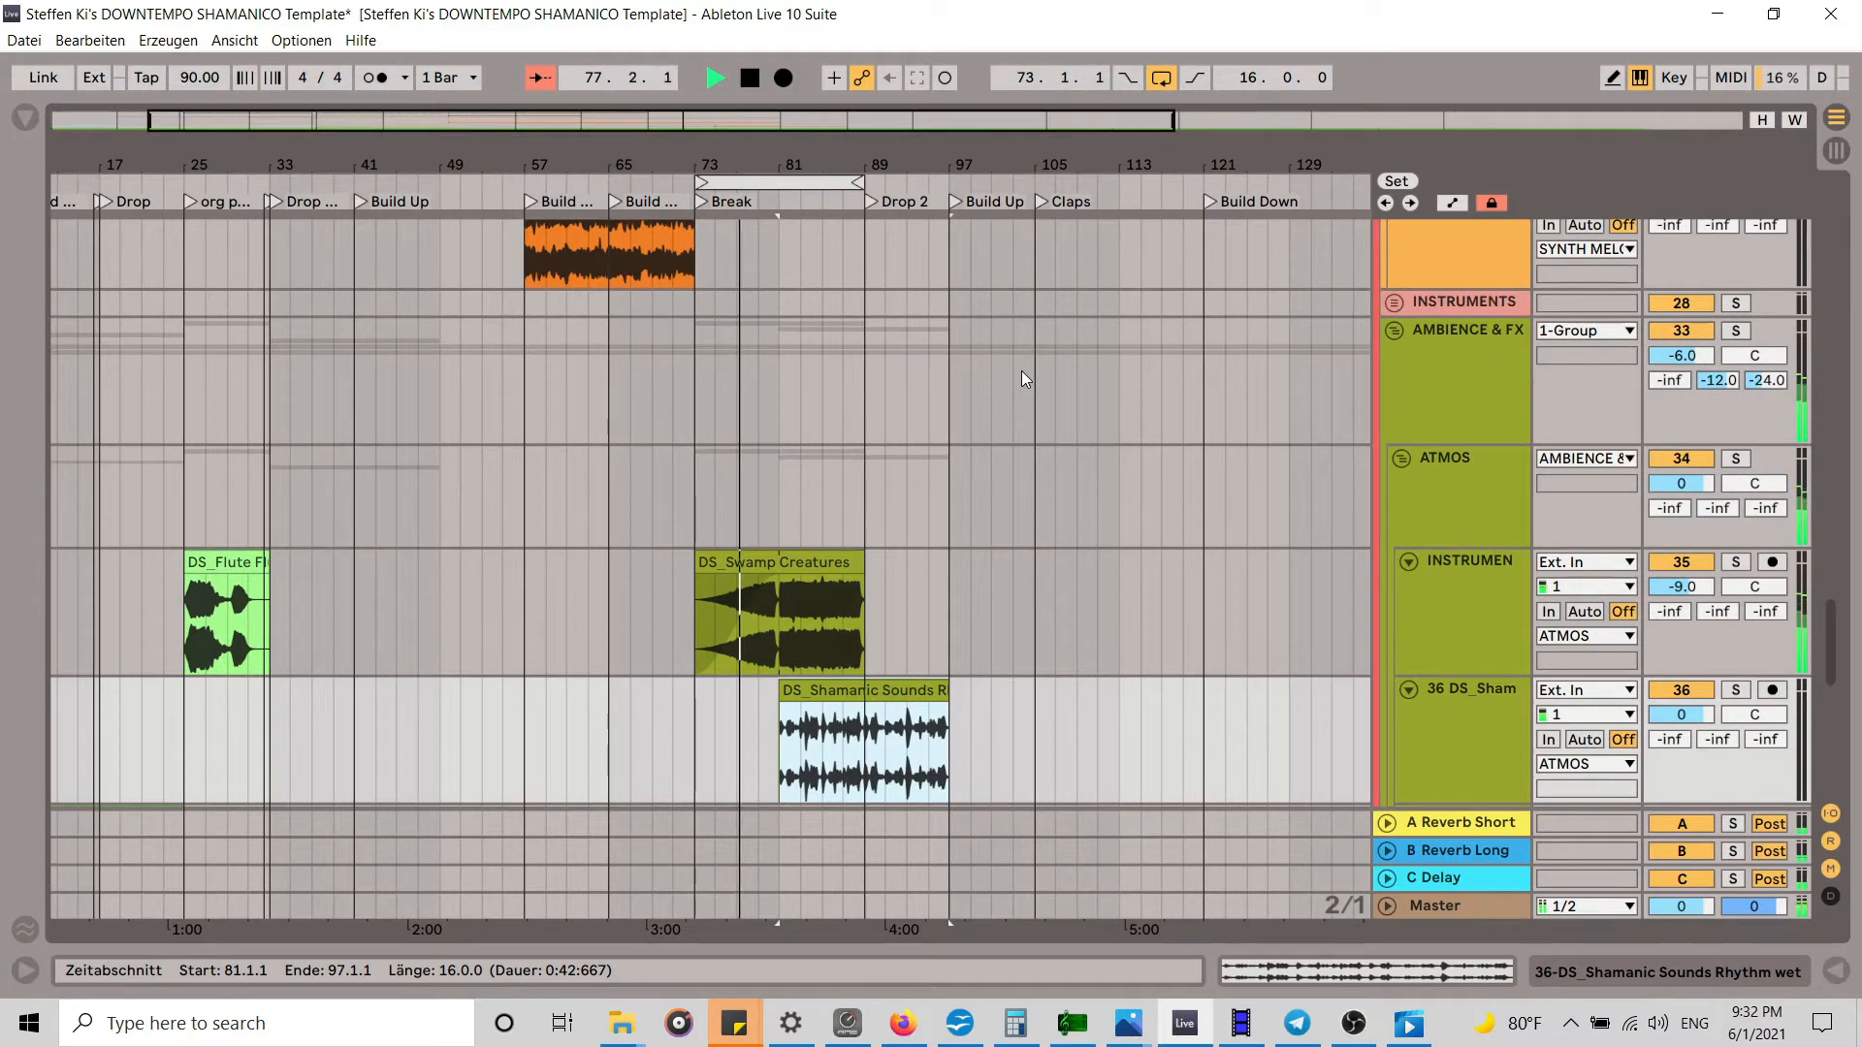
{"action": "scroll", "coordinate": [1022, 377], "scroll_direction": "up", "scroll_amount": 4}
{"action": "scroll", "coordinate": [1022, 376], "scroll_direction": "down", "scroll_amount": 5}
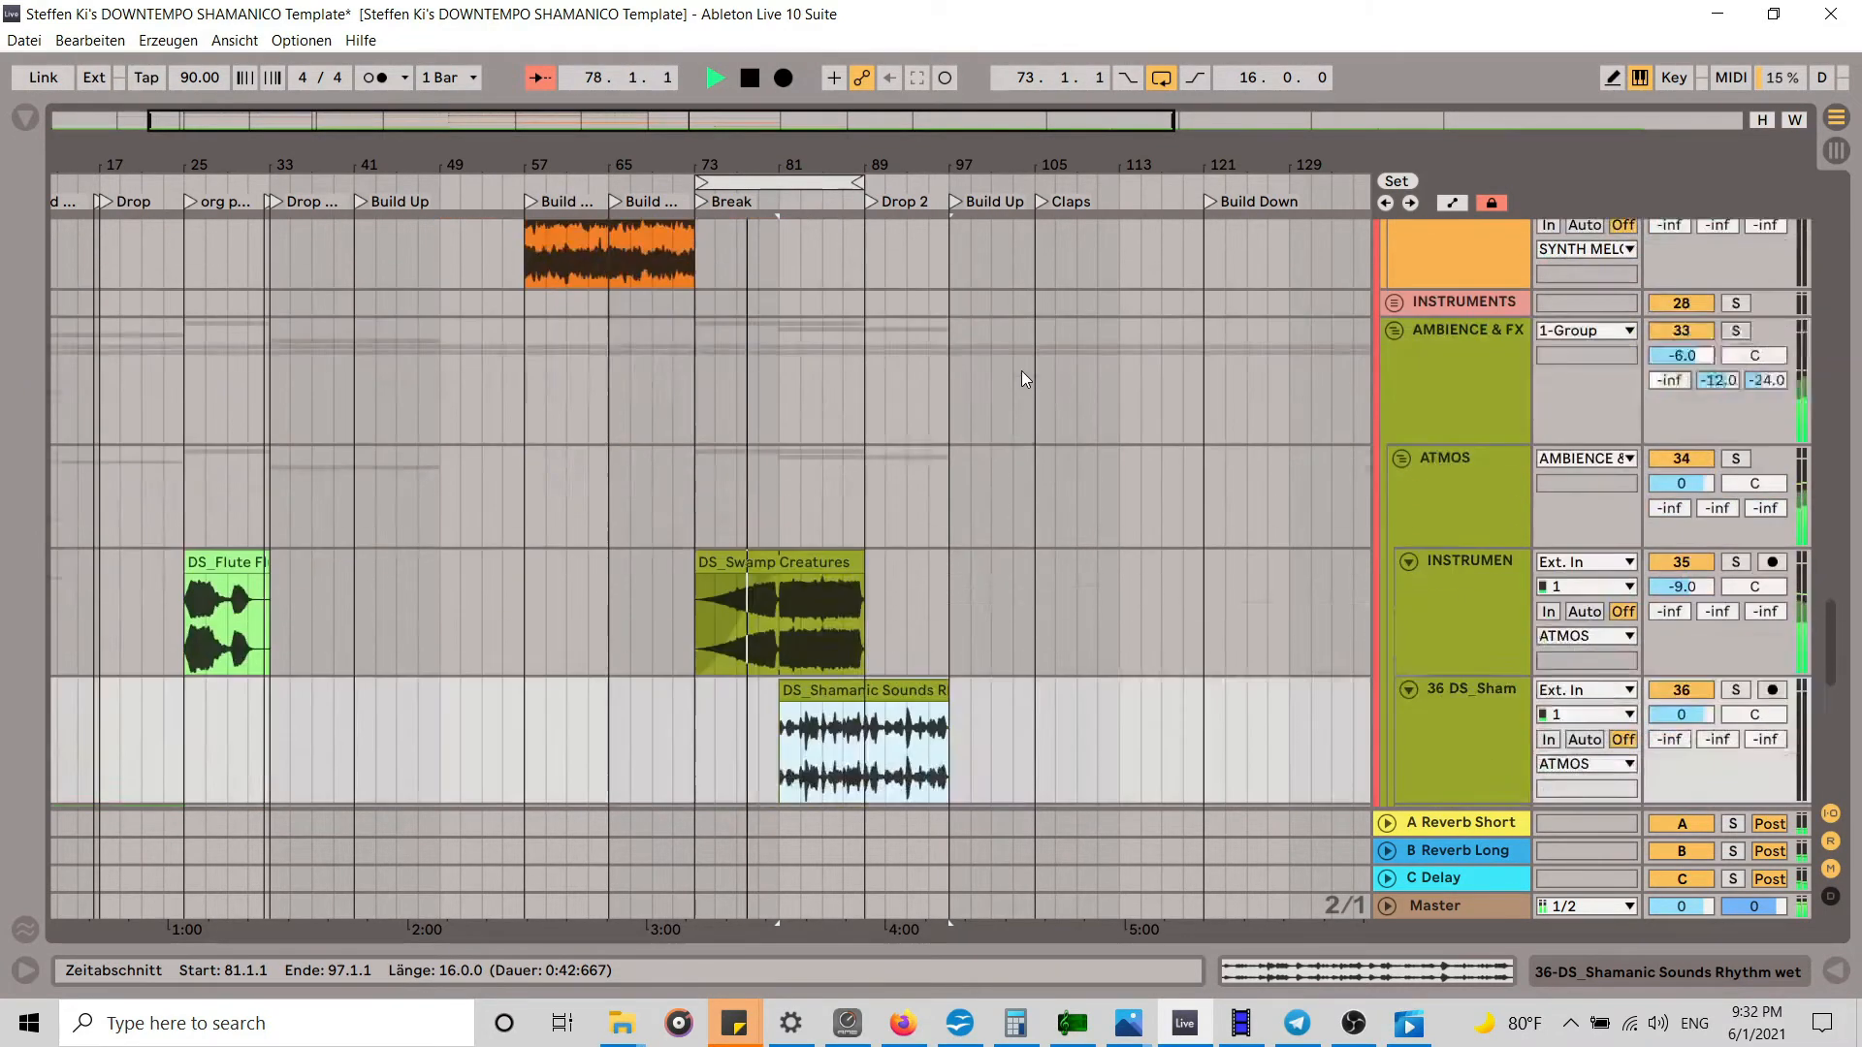
{"action": "scroll", "coordinate": [1022, 371], "scroll_direction": "down", "scroll_amount": 7}
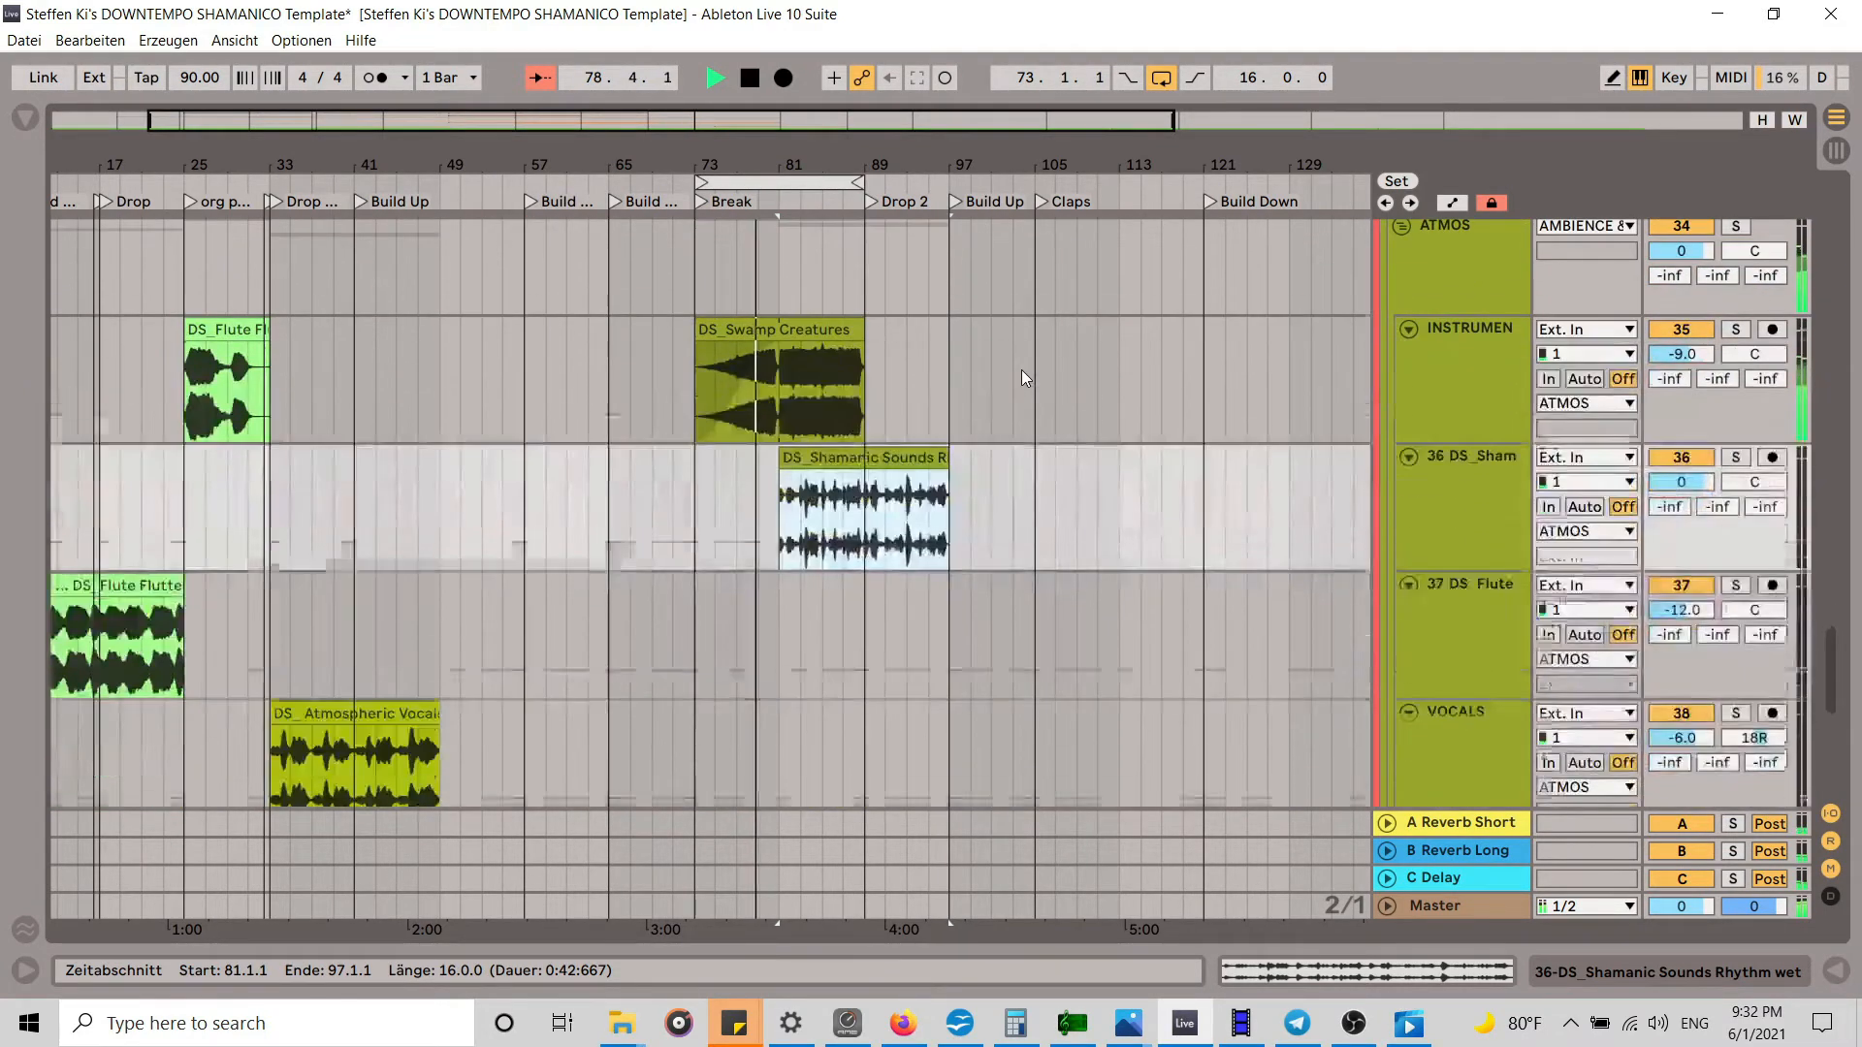
{"action": "scroll", "coordinate": [1021, 370], "scroll_direction": "down", "scroll_amount": 4}
{"action": "scroll", "coordinate": [1021, 370], "scroll_direction": "up", "scroll_amount": 10}
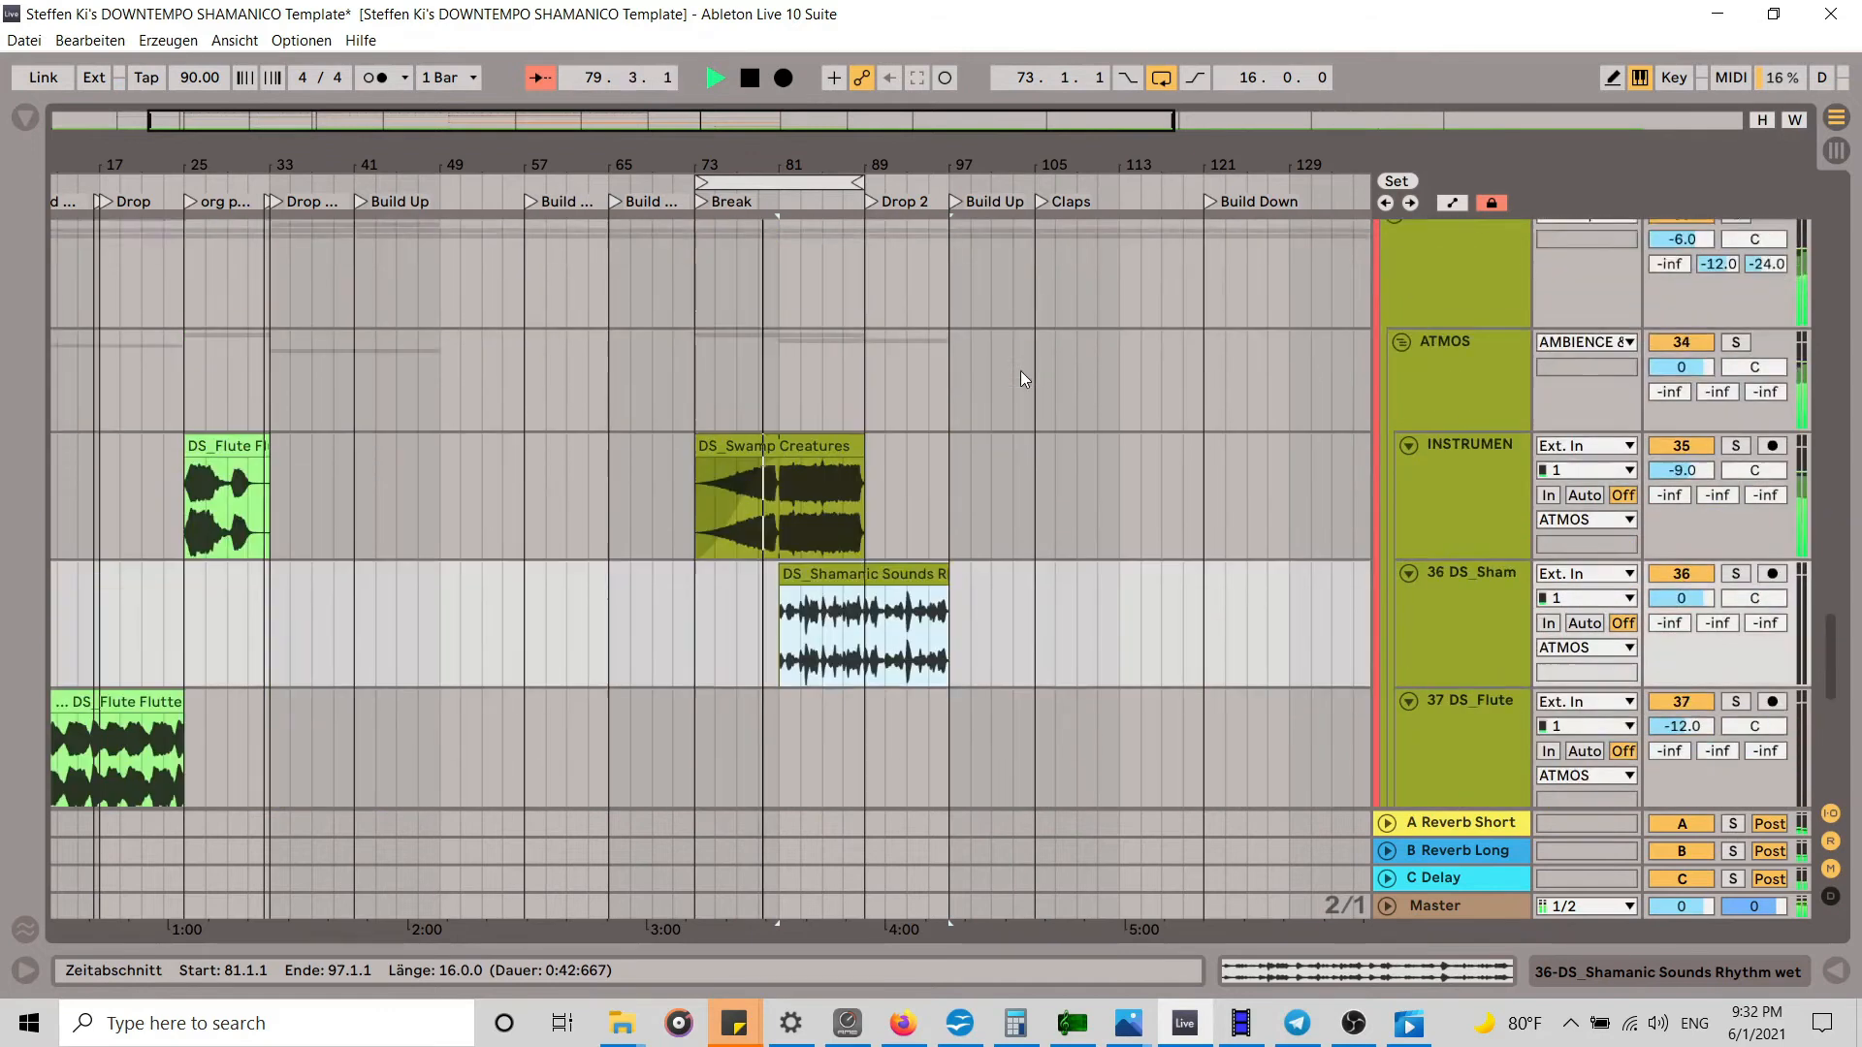
{"action": "scroll", "coordinate": [1021, 371], "scroll_direction": "up", "scroll_amount": 8}
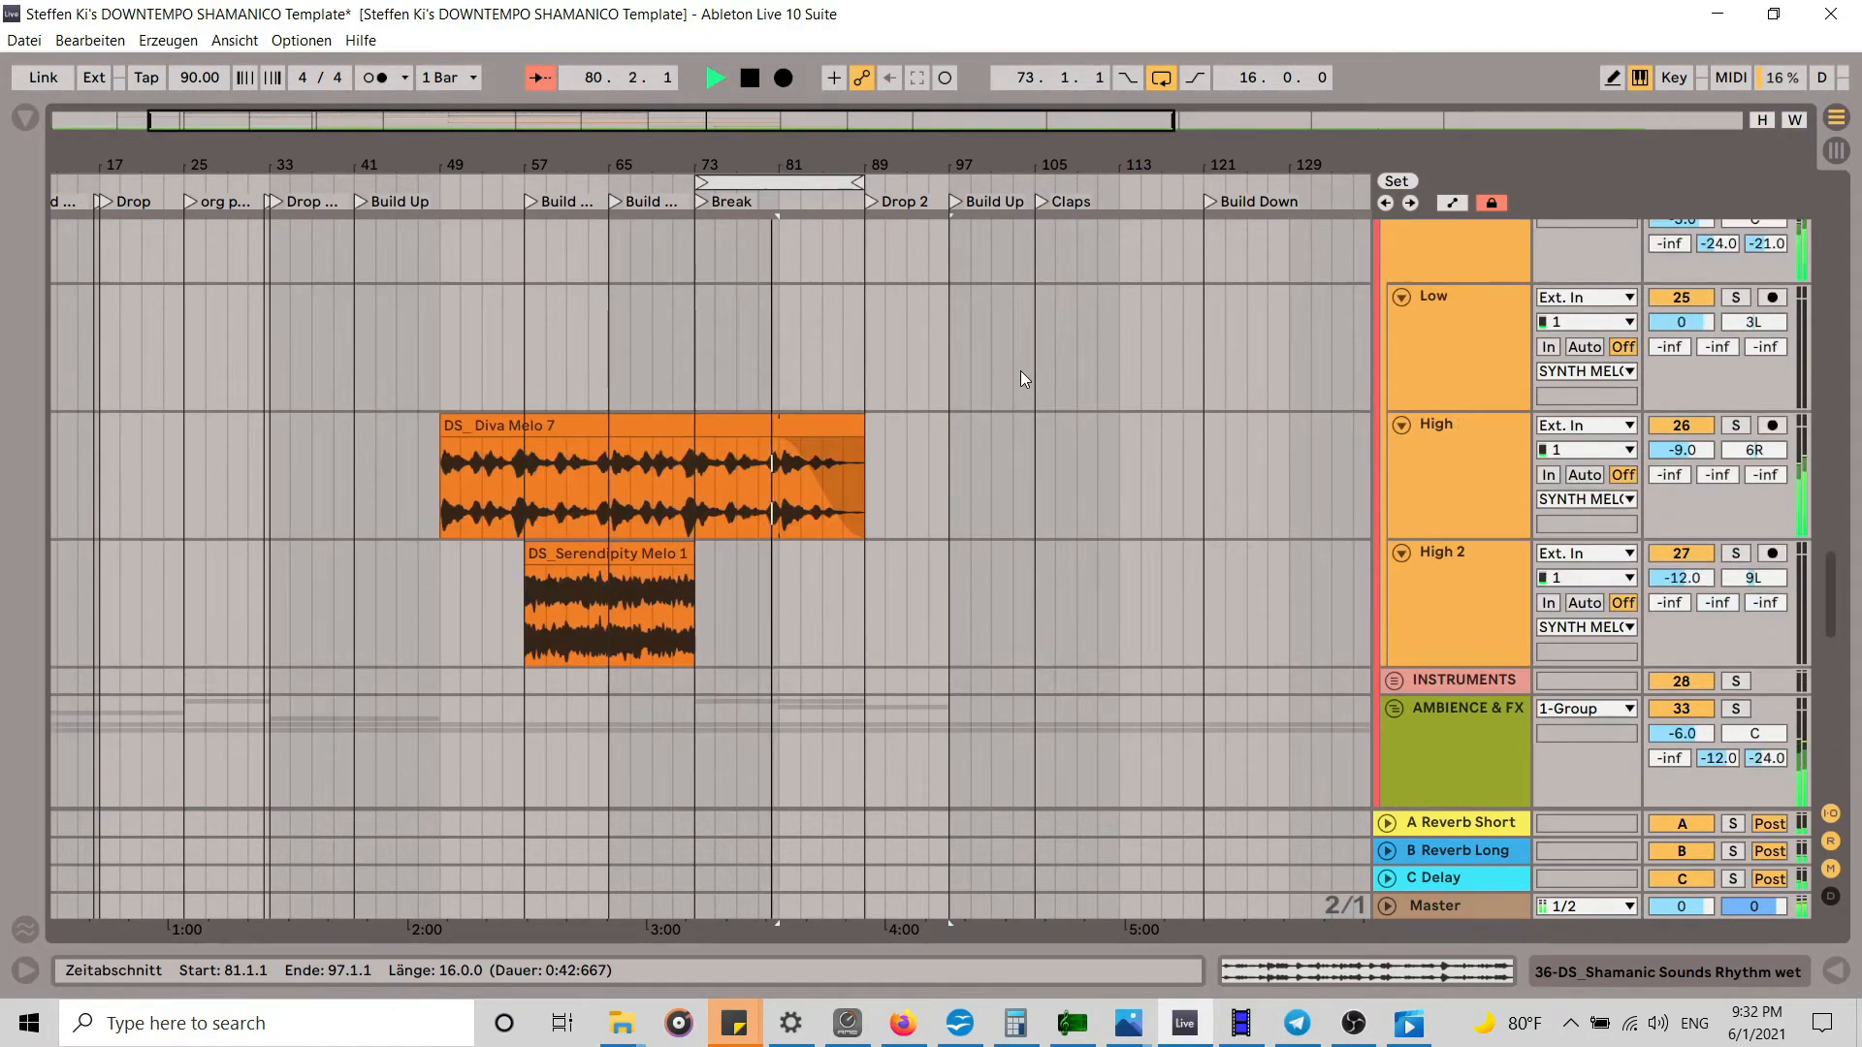
Step: Move the 16-bar loop so that it spans bars 81 to 97
{"action": "scroll", "coordinate": [1015, 371], "scroll_direction": "down", "scroll_amount": 3}
{"action": "scroll", "coordinate": [1015, 370], "scroll_direction": "down", "scroll_amount": 3}
{"action": "left_click_drag", "start_coordinate": [817, 180], "coordinate": [901, 174]}
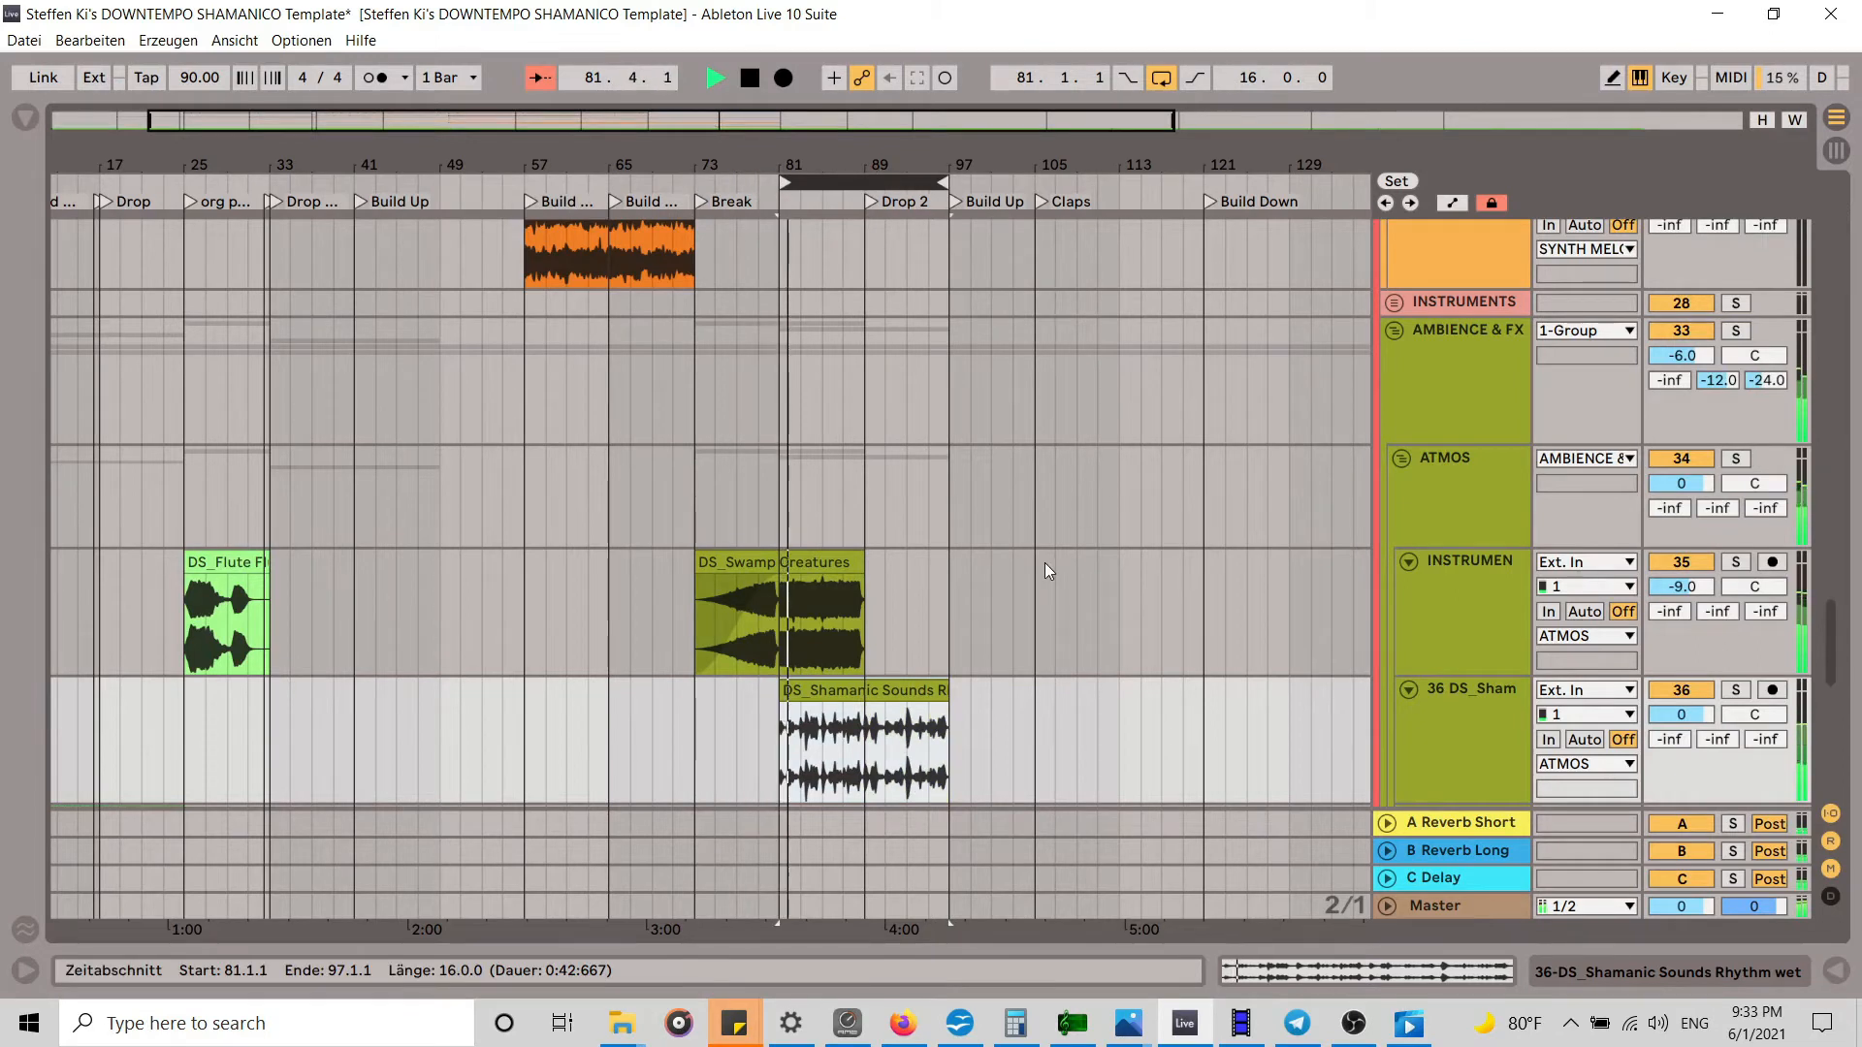
Step: Extend the DS_Swamp Creatures clip to bar 97, keeping its fade-out at the end
{"action": "scroll", "coordinate": [1045, 563], "scroll_direction": "down", "scroll_amount": 3}
{"action": "scroll", "coordinate": [1042, 562], "scroll_direction": "up", "scroll_amount": 7}
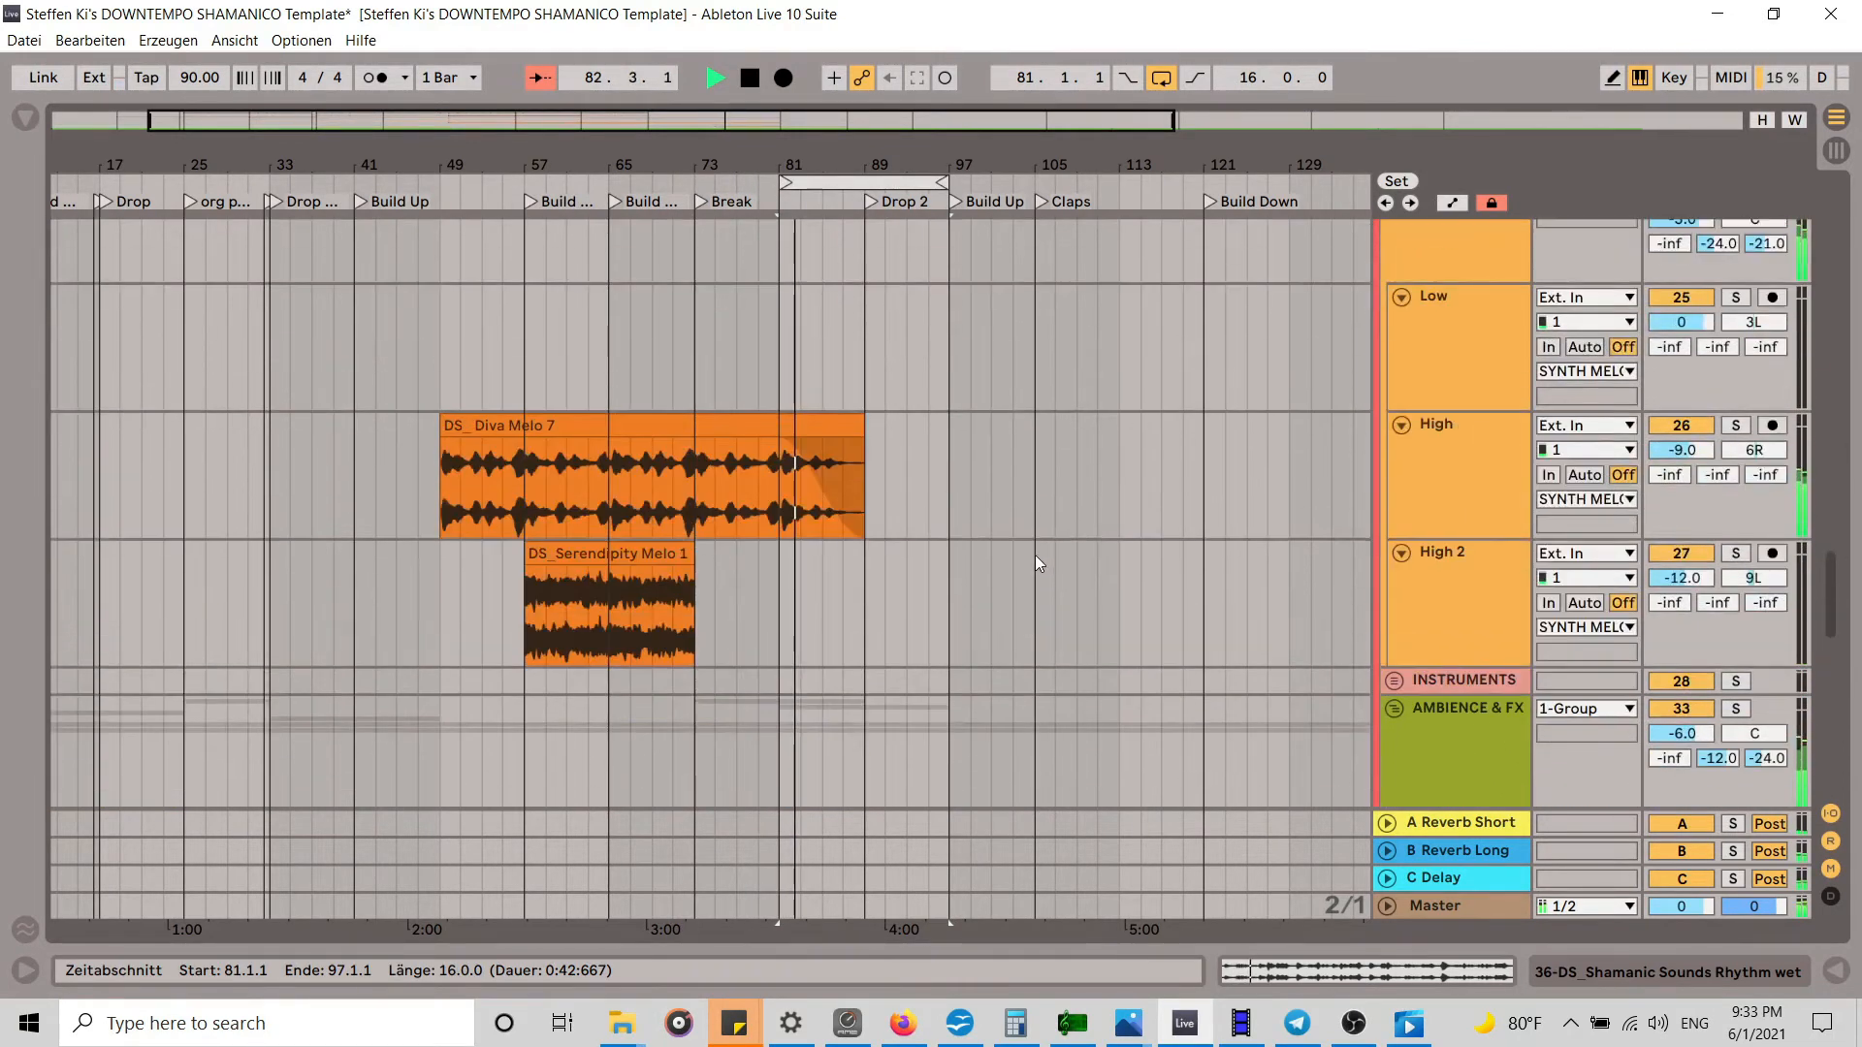
{"action": "scroll", "coordinate": [1034, 555], "scroll_direction": "down", "scroll_amount": 3}
{"action": "scroll", "coordinate": [1016, 539], "scroll_direction": "down", "scroll_amount": 3}
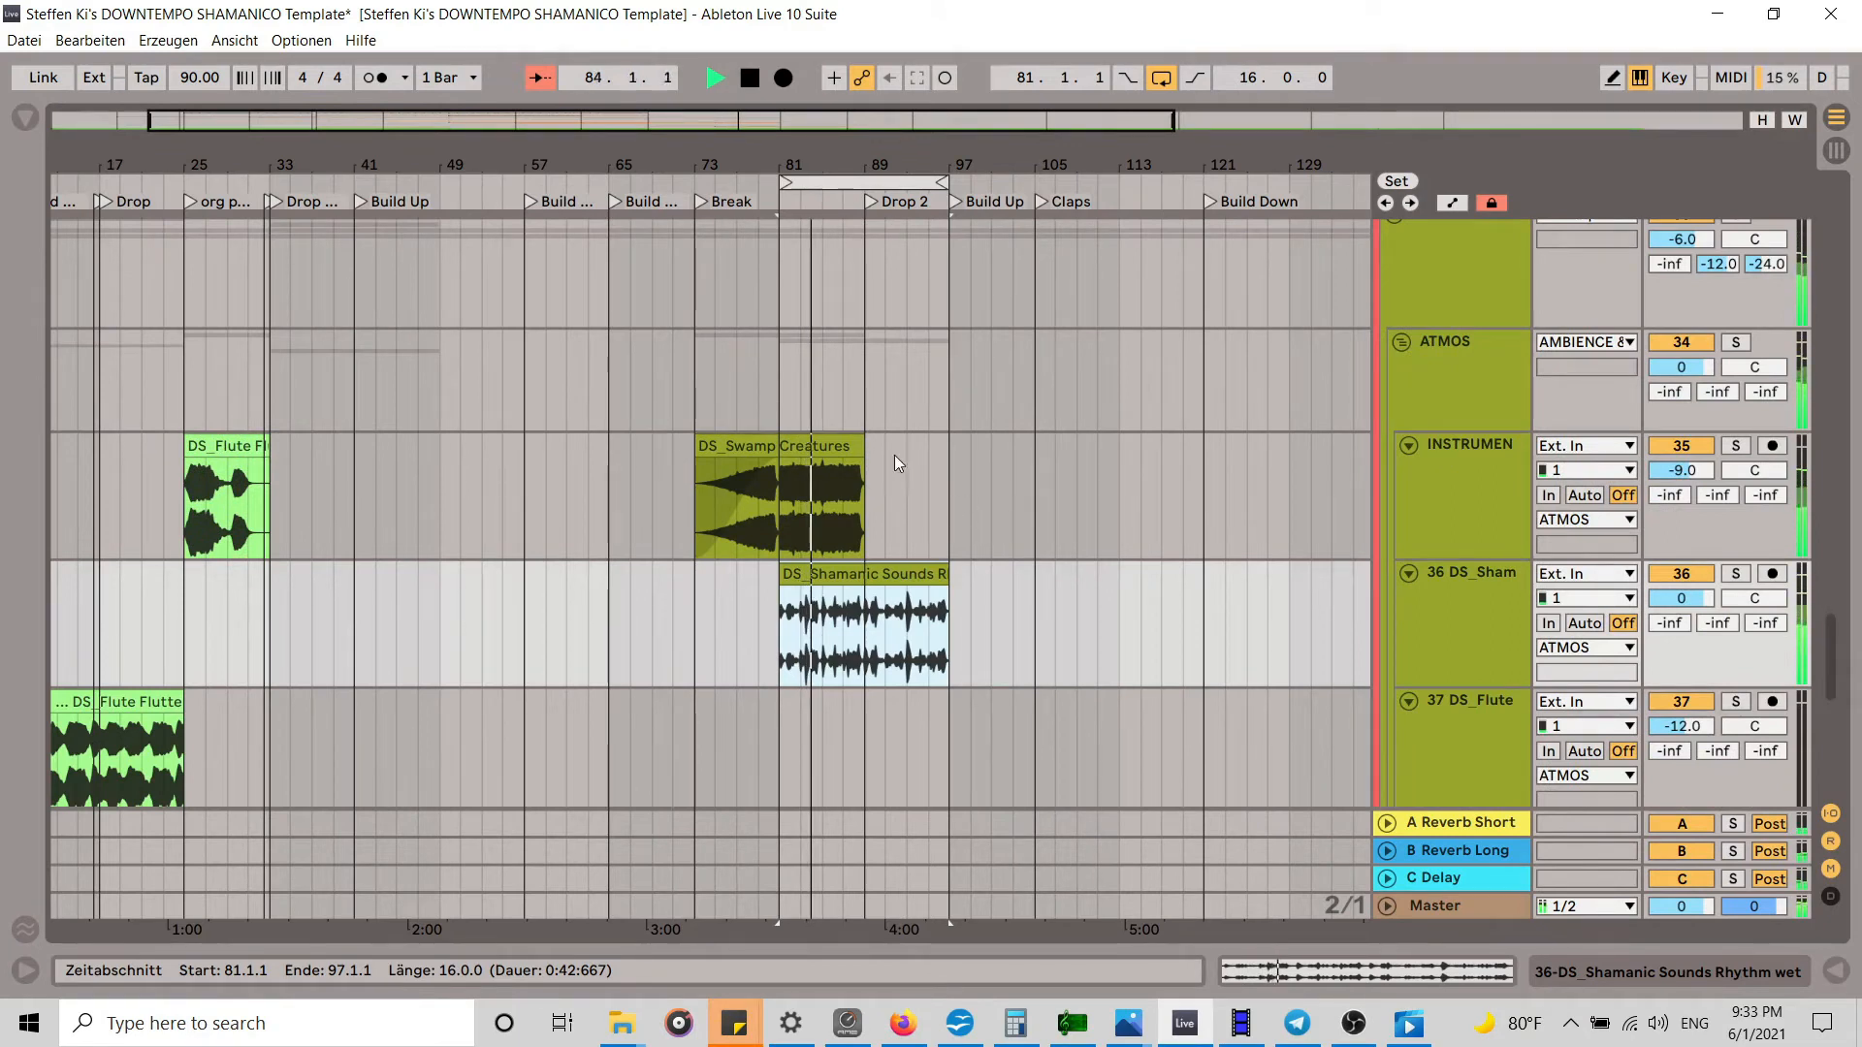
{"action": "mouse_move", "coordinate": [862, 446]}
{"action": "left_mouse_down"}
{"action": "mouse_move", "coordinate": [947, 463]}
{"action": "mouse_move", "coordinate": [859, 456]}
{"action": "left_mouse_up"}
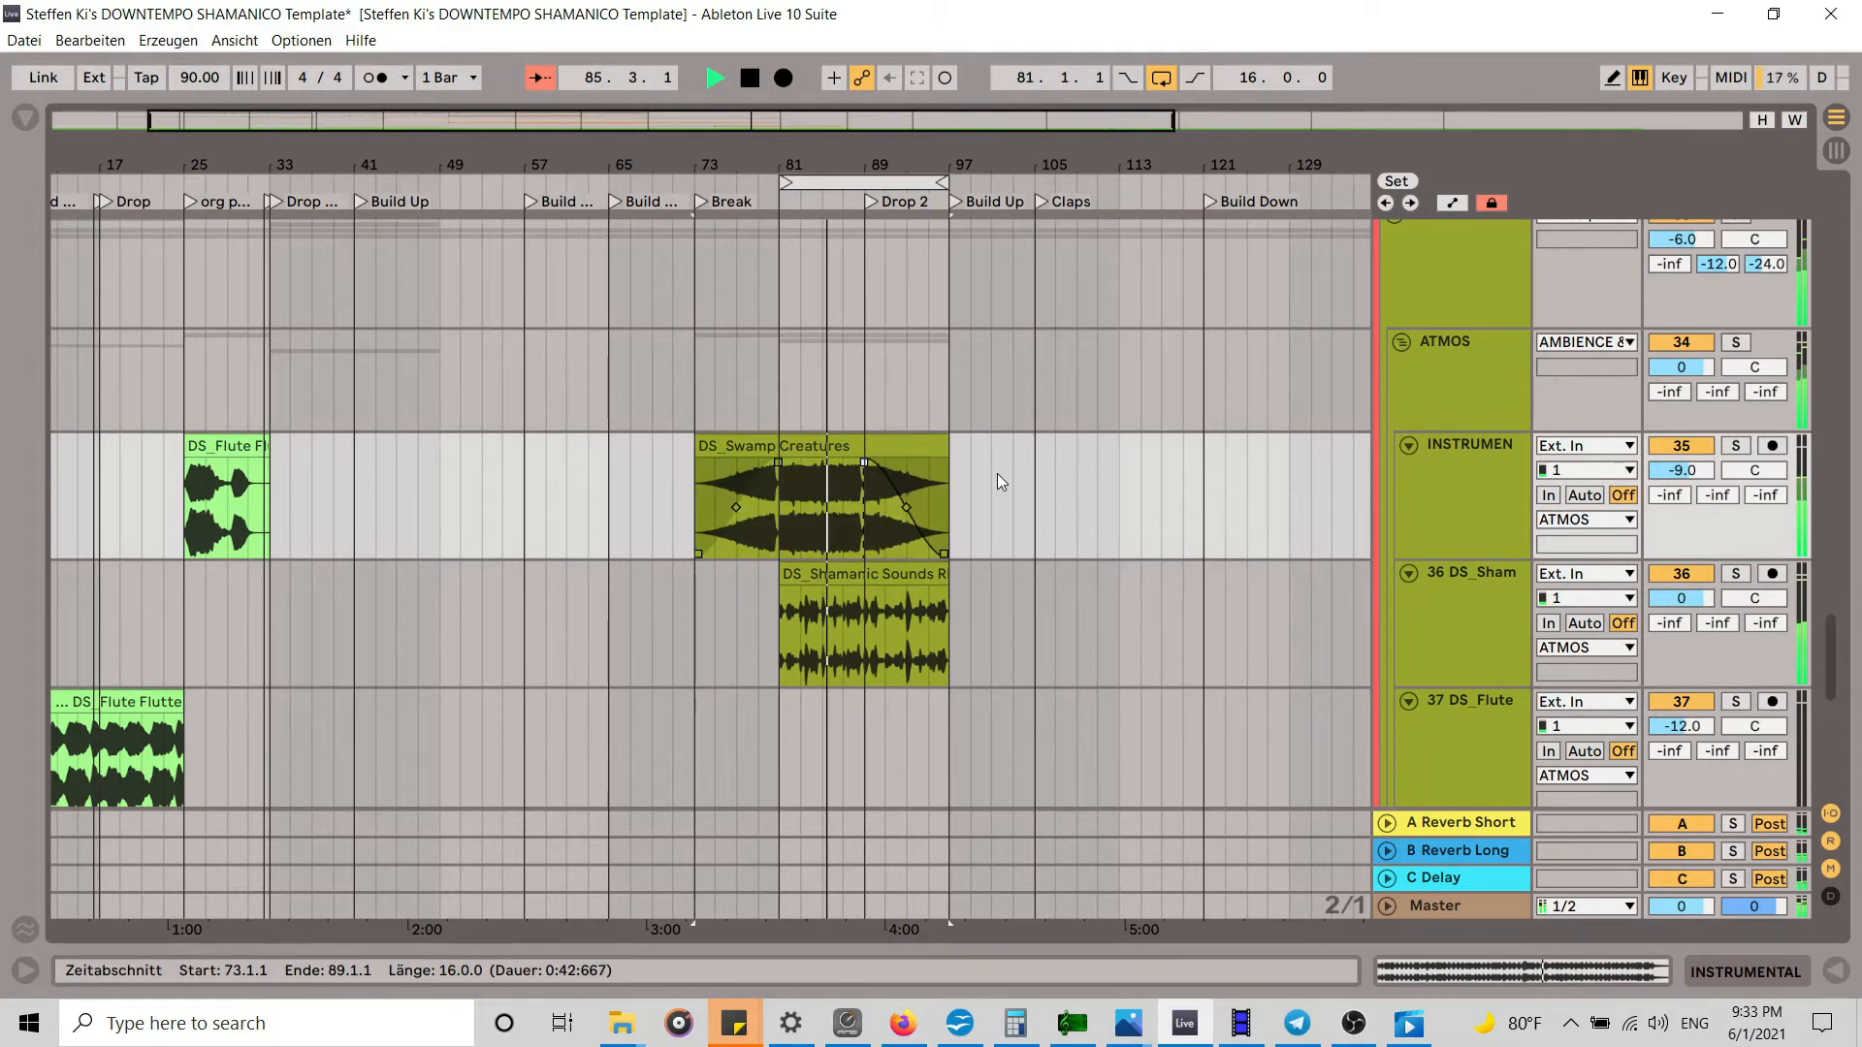
Step: Extend the DS_SYNTH PADS Dreaming Pad clip on the CHORD PADS track to bar 97
{"action": "scroll", "coordinate": [1011, 475], "scroll_direction": "down", "scroll_amount": 5}
{"action": "scroll", "coordinate": [1011, 477], "scroll_direction": "up", "scroll_amount": 10}
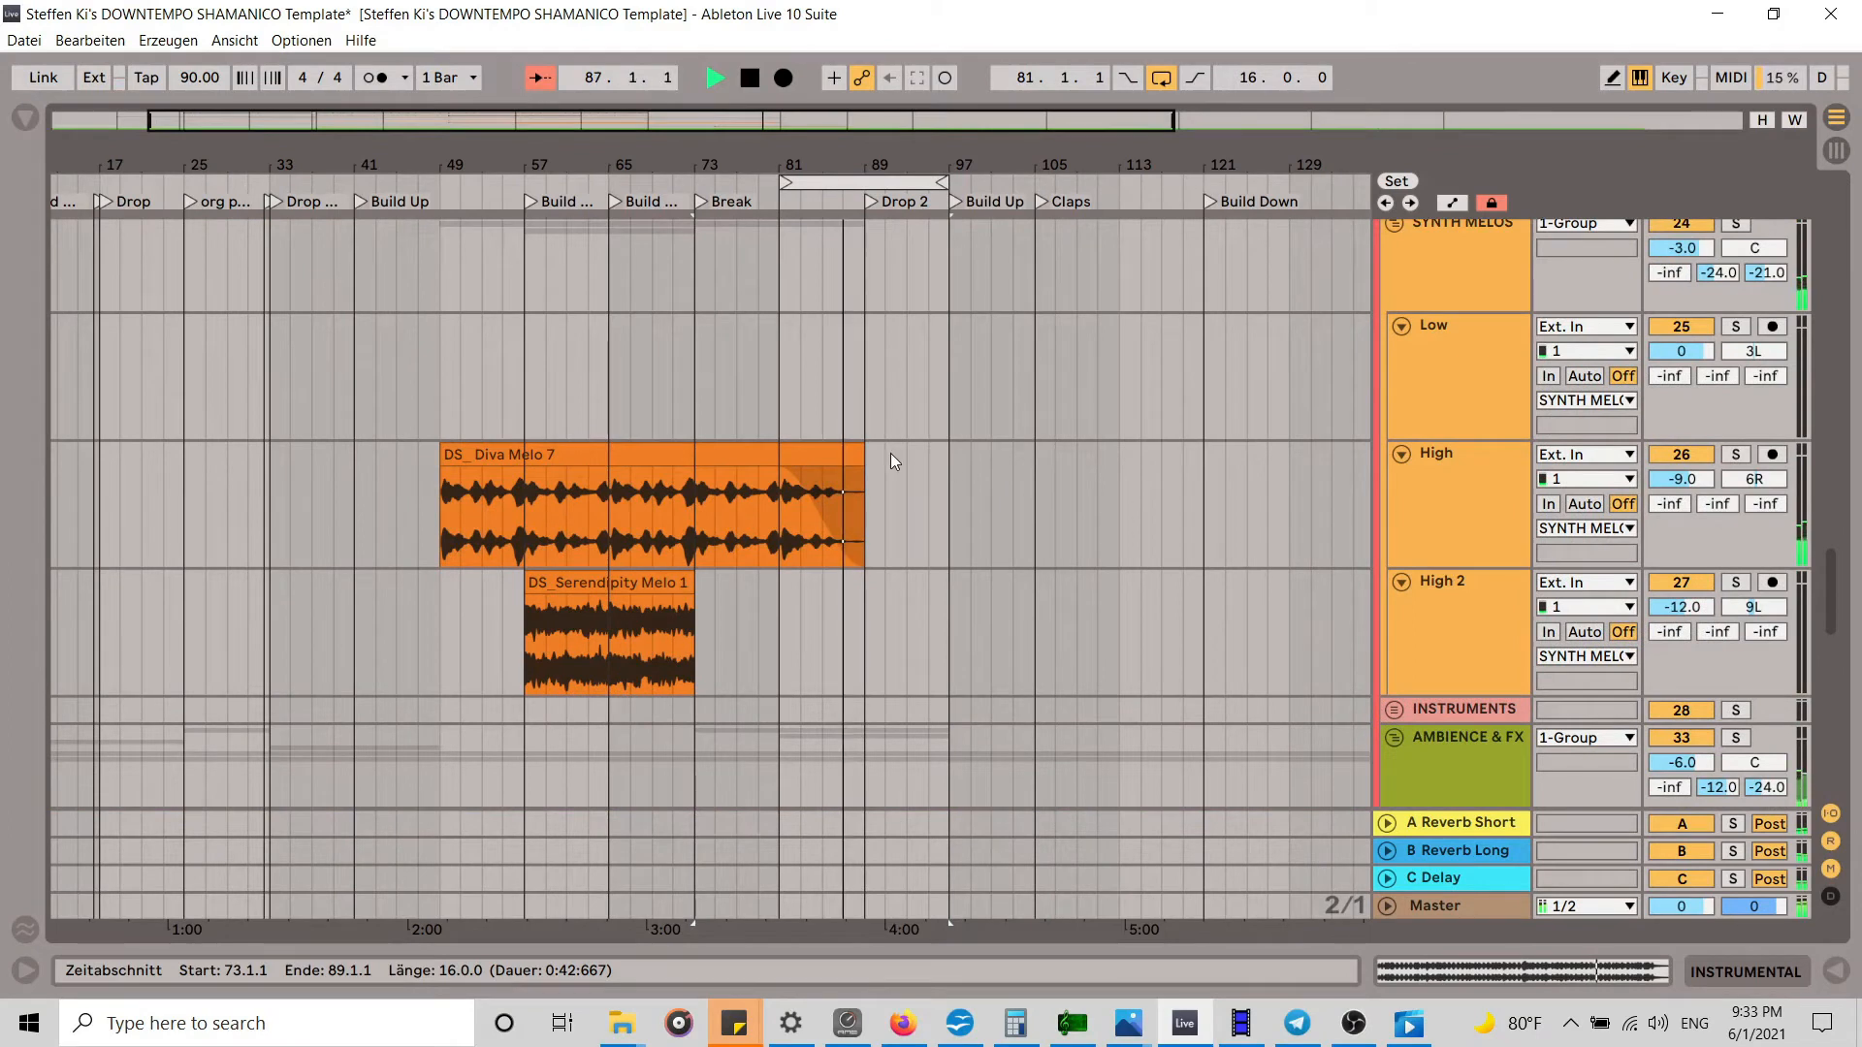
{"action": "scroll", "coordinate": [891, 451], "scroll_direction": "up", "scroll_amount": 1}
{"action": "scroll", "coordinate": [892, 450], "scroll_direction": "up", "scroll_amount": 3}
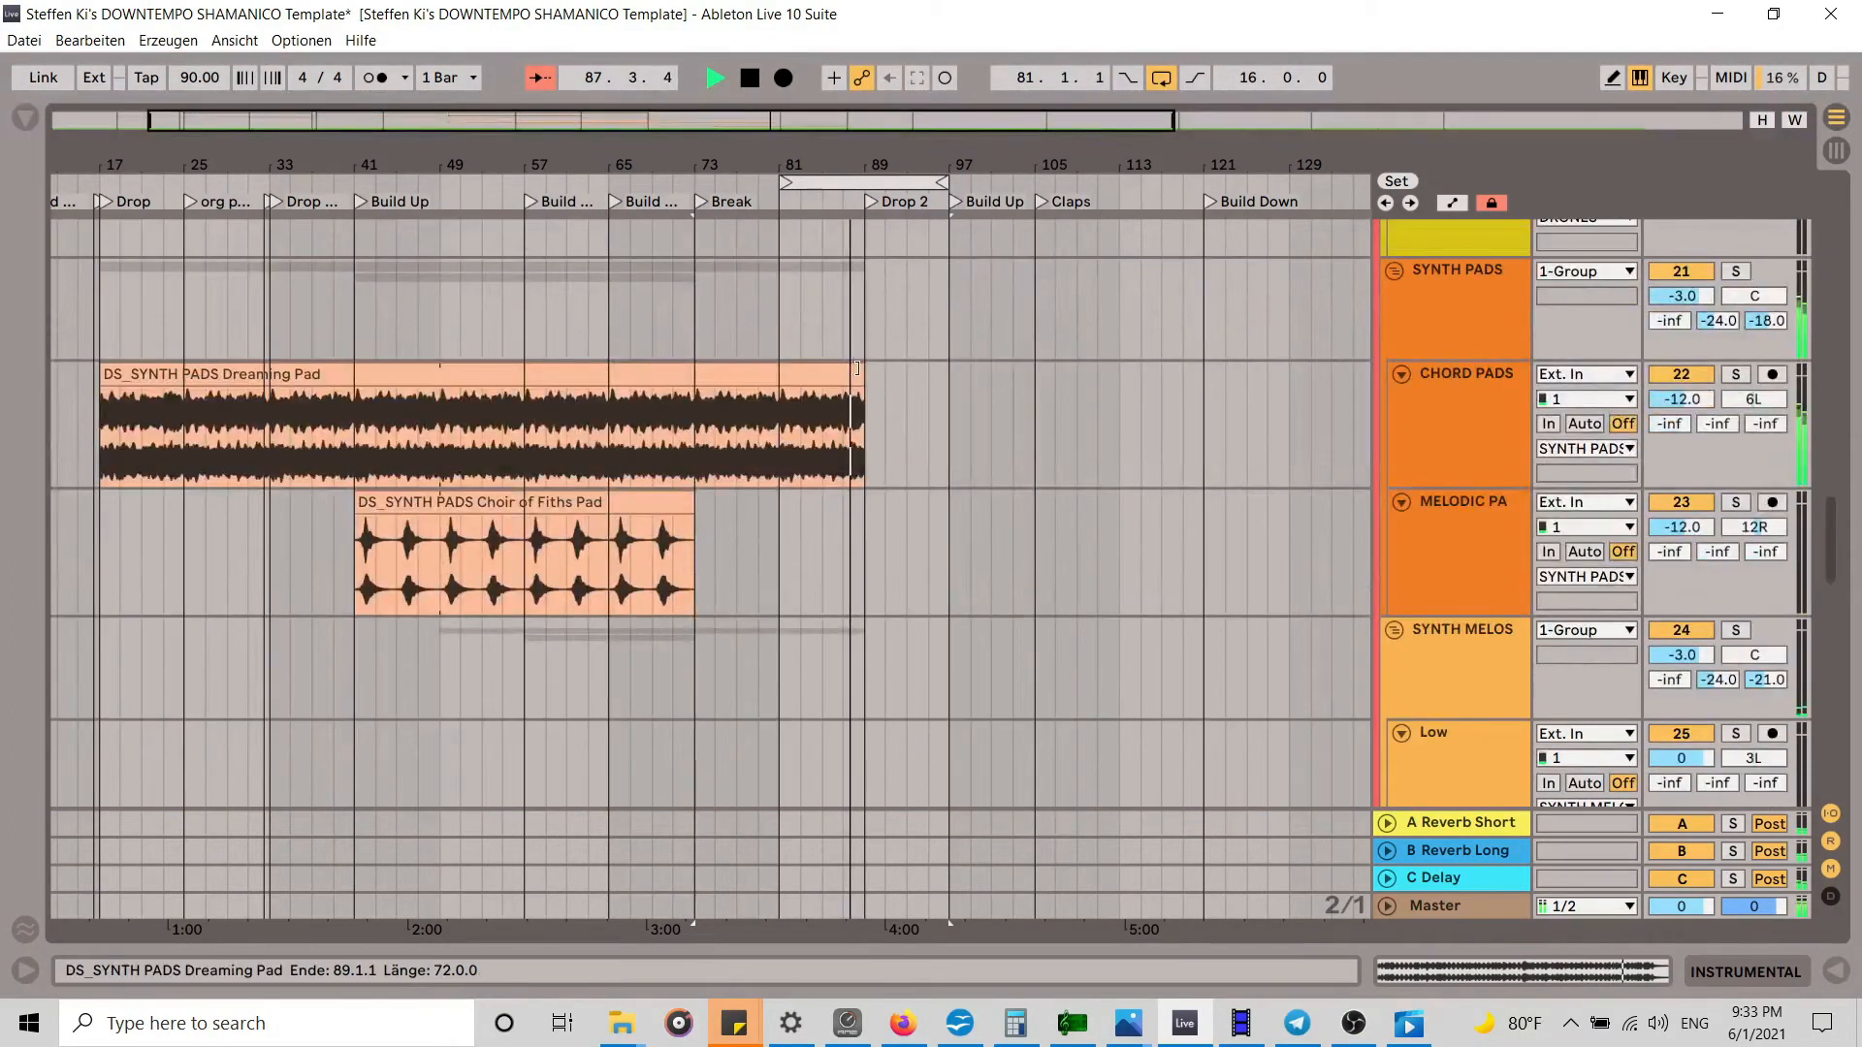
{"action": "left_click_drag", "start_coordinate": [863, 369], "coordinate": [939, 357]}
Step: Stop playback and review the percussion, atmosphere, nature and pad tracks around Drop 2
{"action": "scroll", "coordinate": [908, 371], "scroll_direction": "up", "scroll_amount": 6}
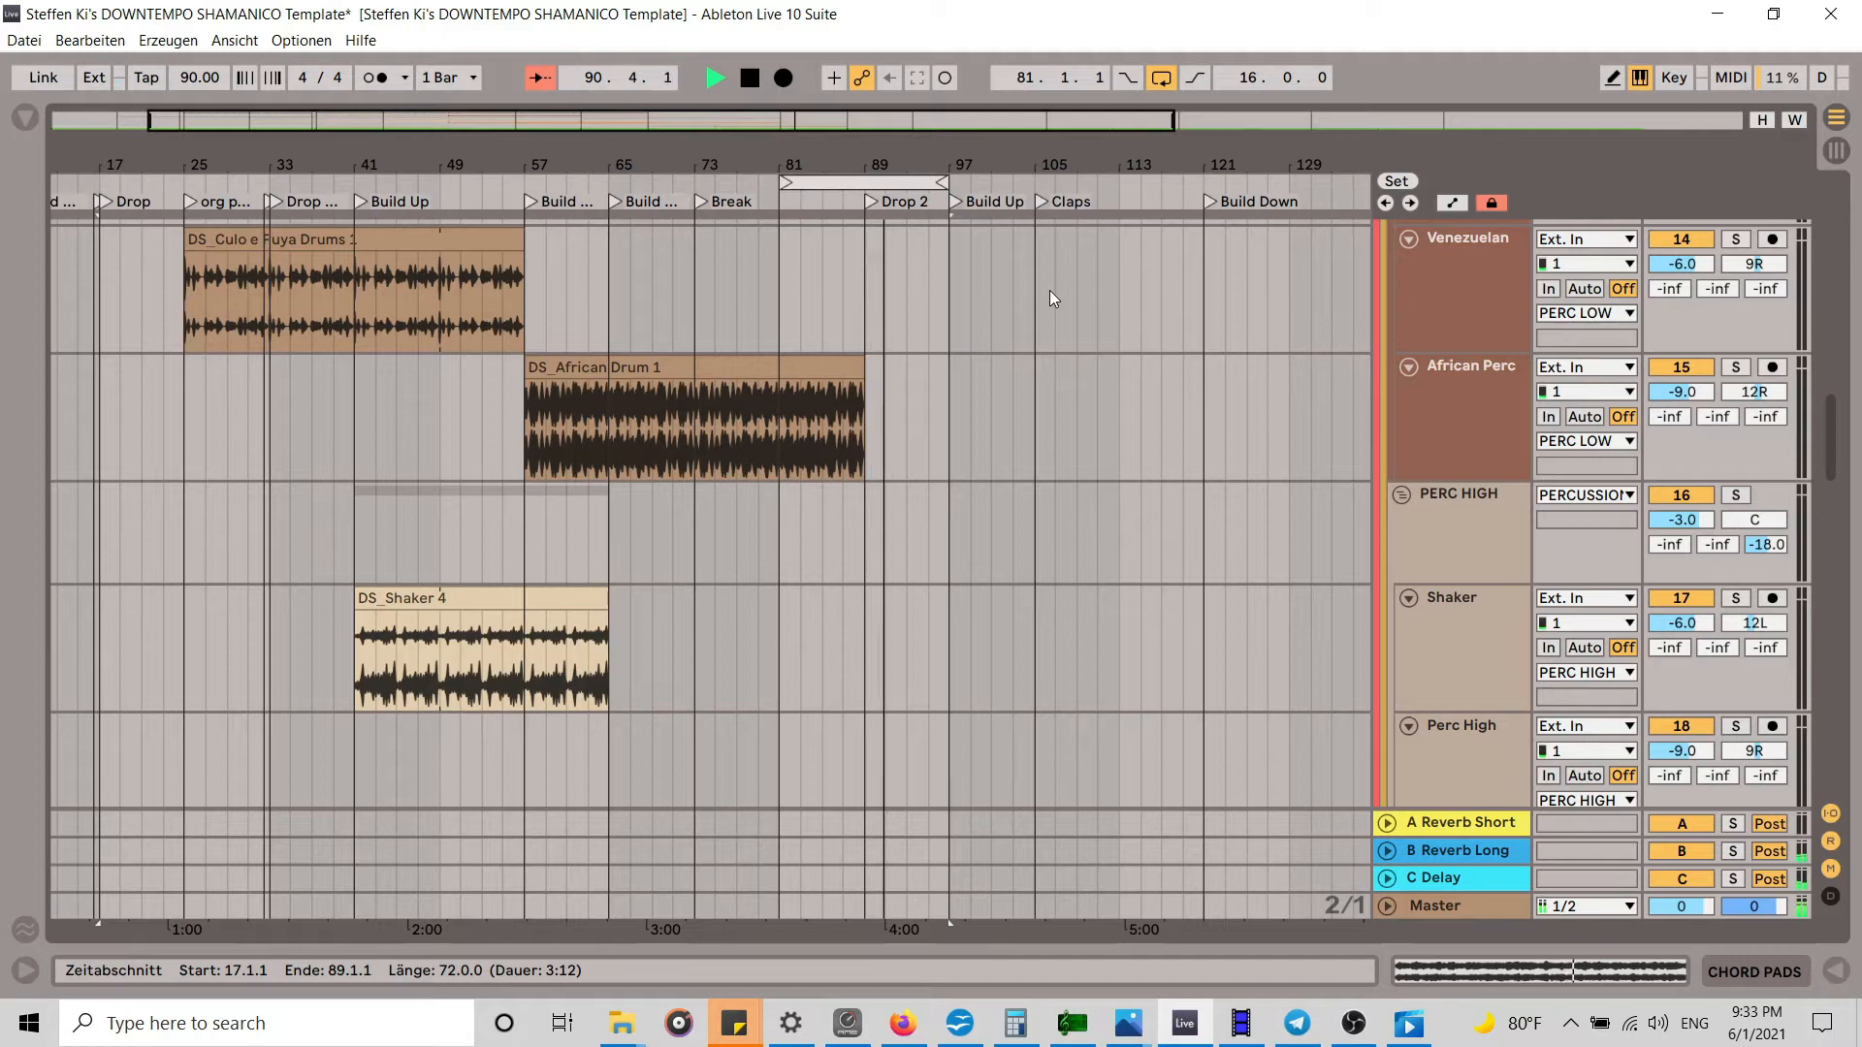
{"action": "key", "text": "space"}
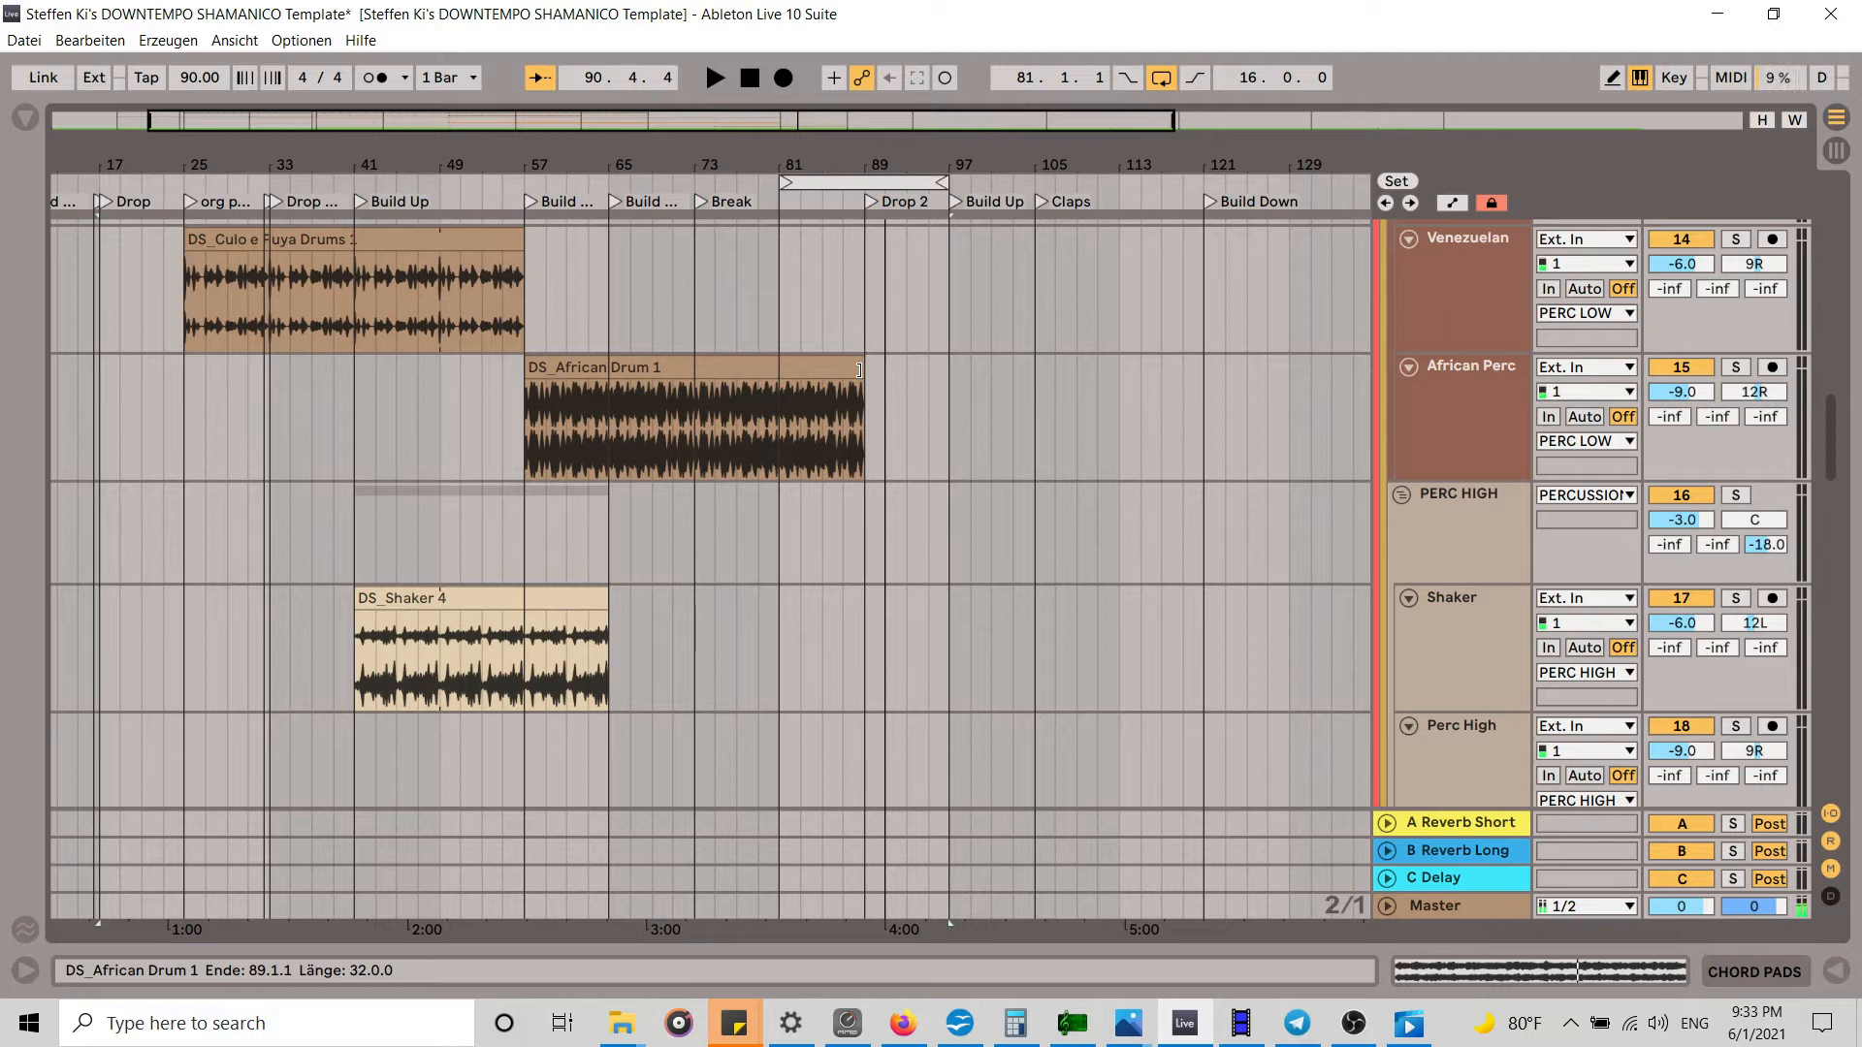
{"action": "scroll", "coordinate": [916, 585], "scroll_direction": "down", "scroll_amount": 8}
{"action": "scroll", "coordinate": [918, 596], "scroll_direction": "down", "scroll_amount": 10}
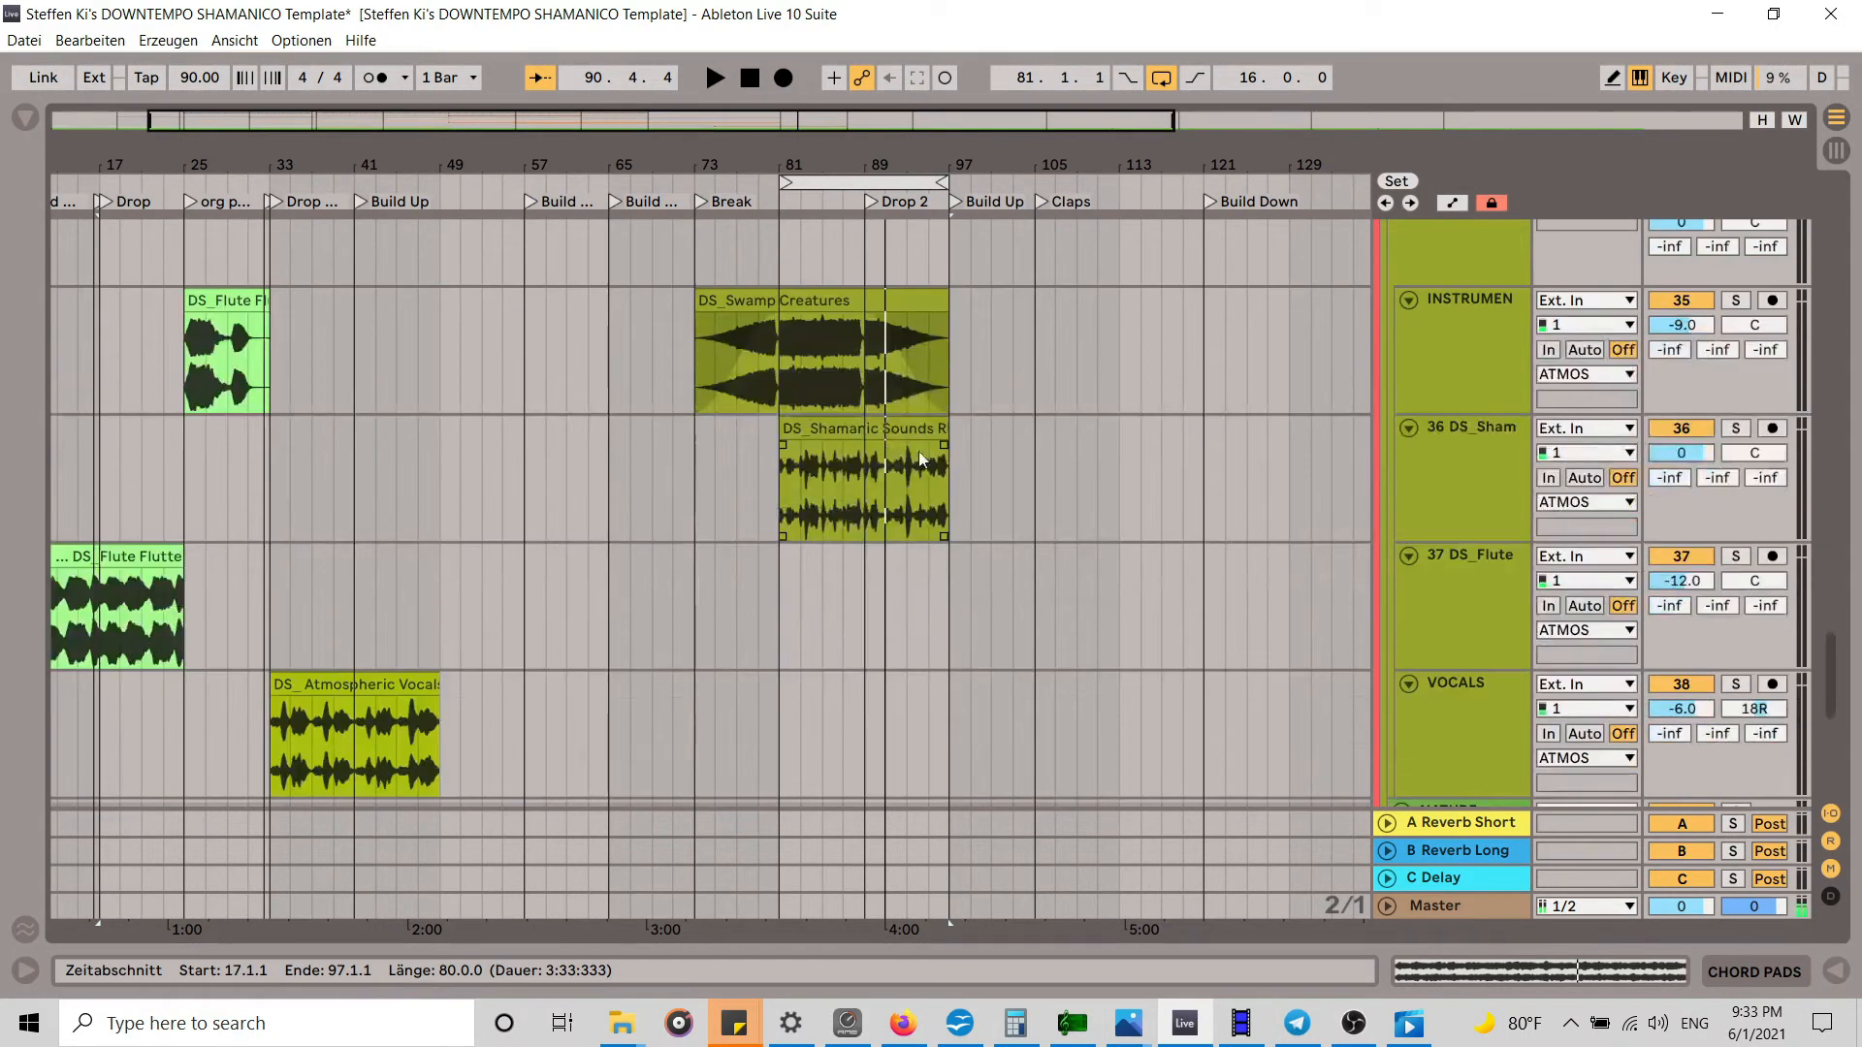
{"action": "scroll", "coordinate": [902, 543], "scroll_direction": "down", "scroll_amount": 5}
{"action": "scroll", "coordinate": [894, 495], "scroll_direction": "up", "scroll_amount": 15}
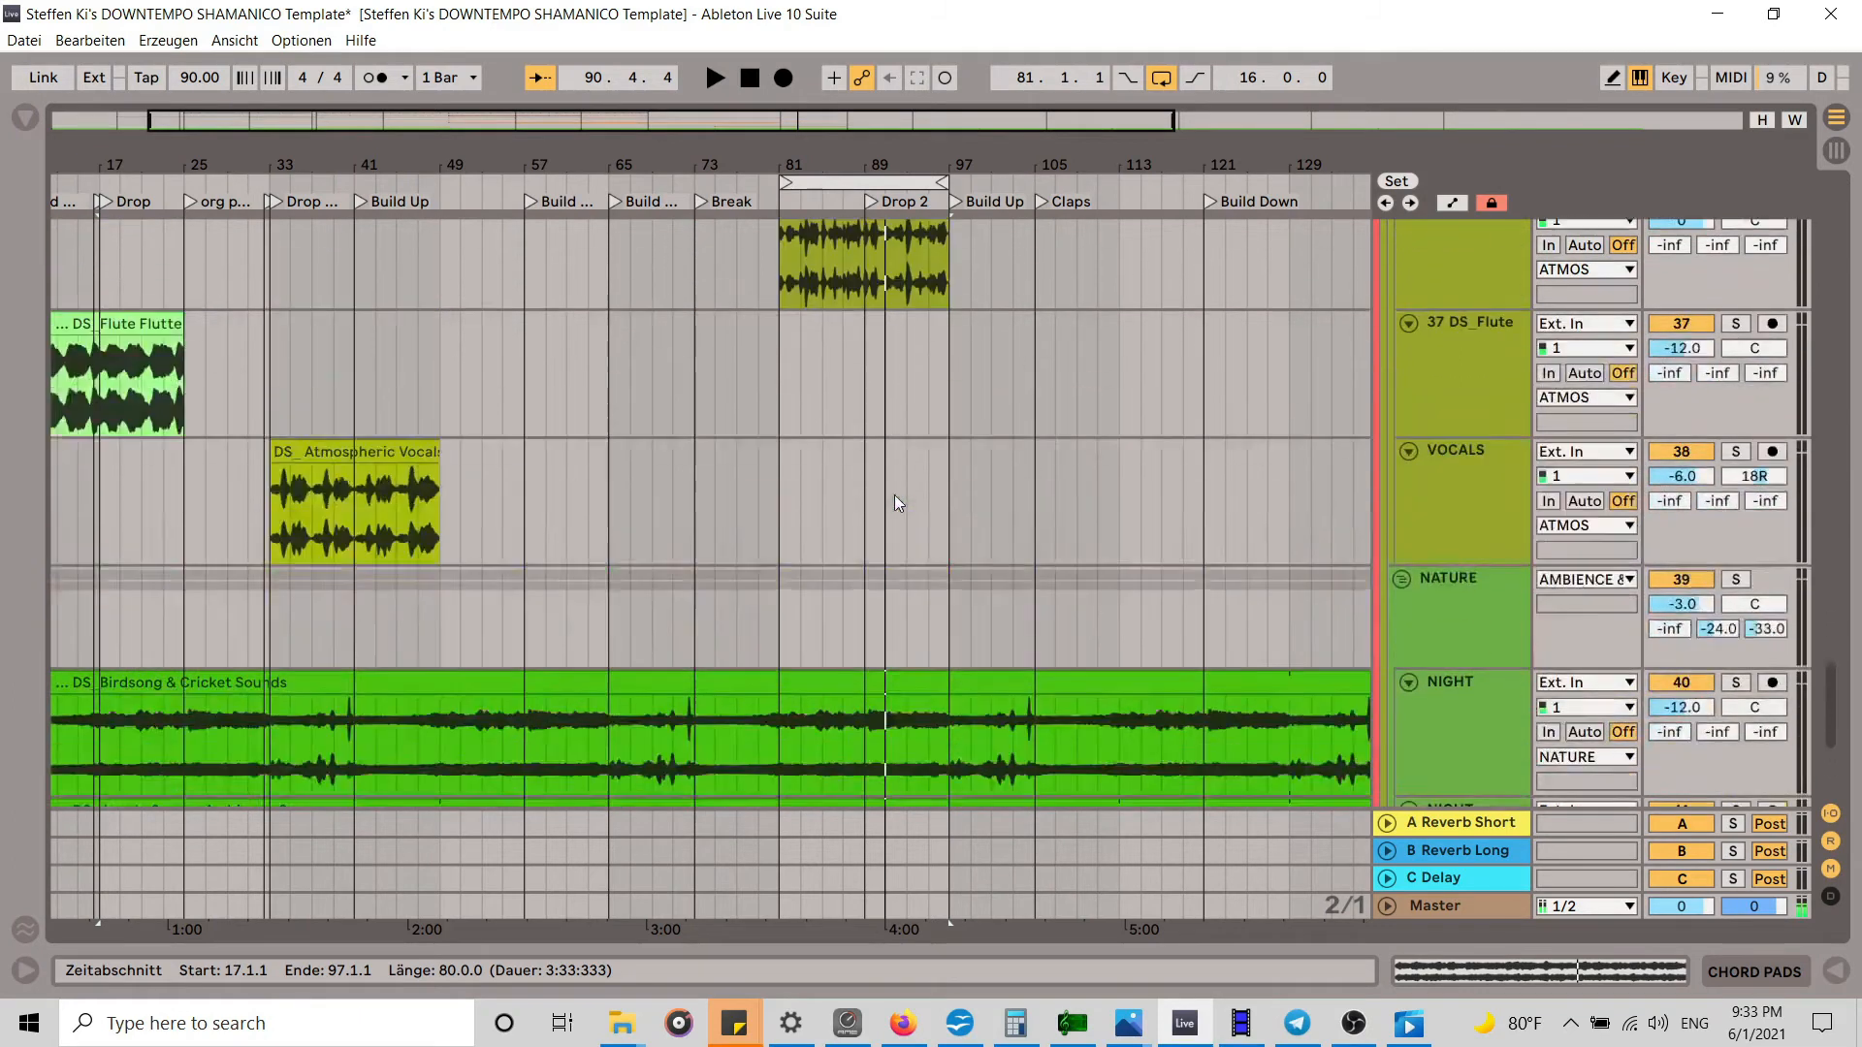
{"action": "scroll", "coordinate": [894, 491], "scroll_direction": "up", "scroll_amount": 5}
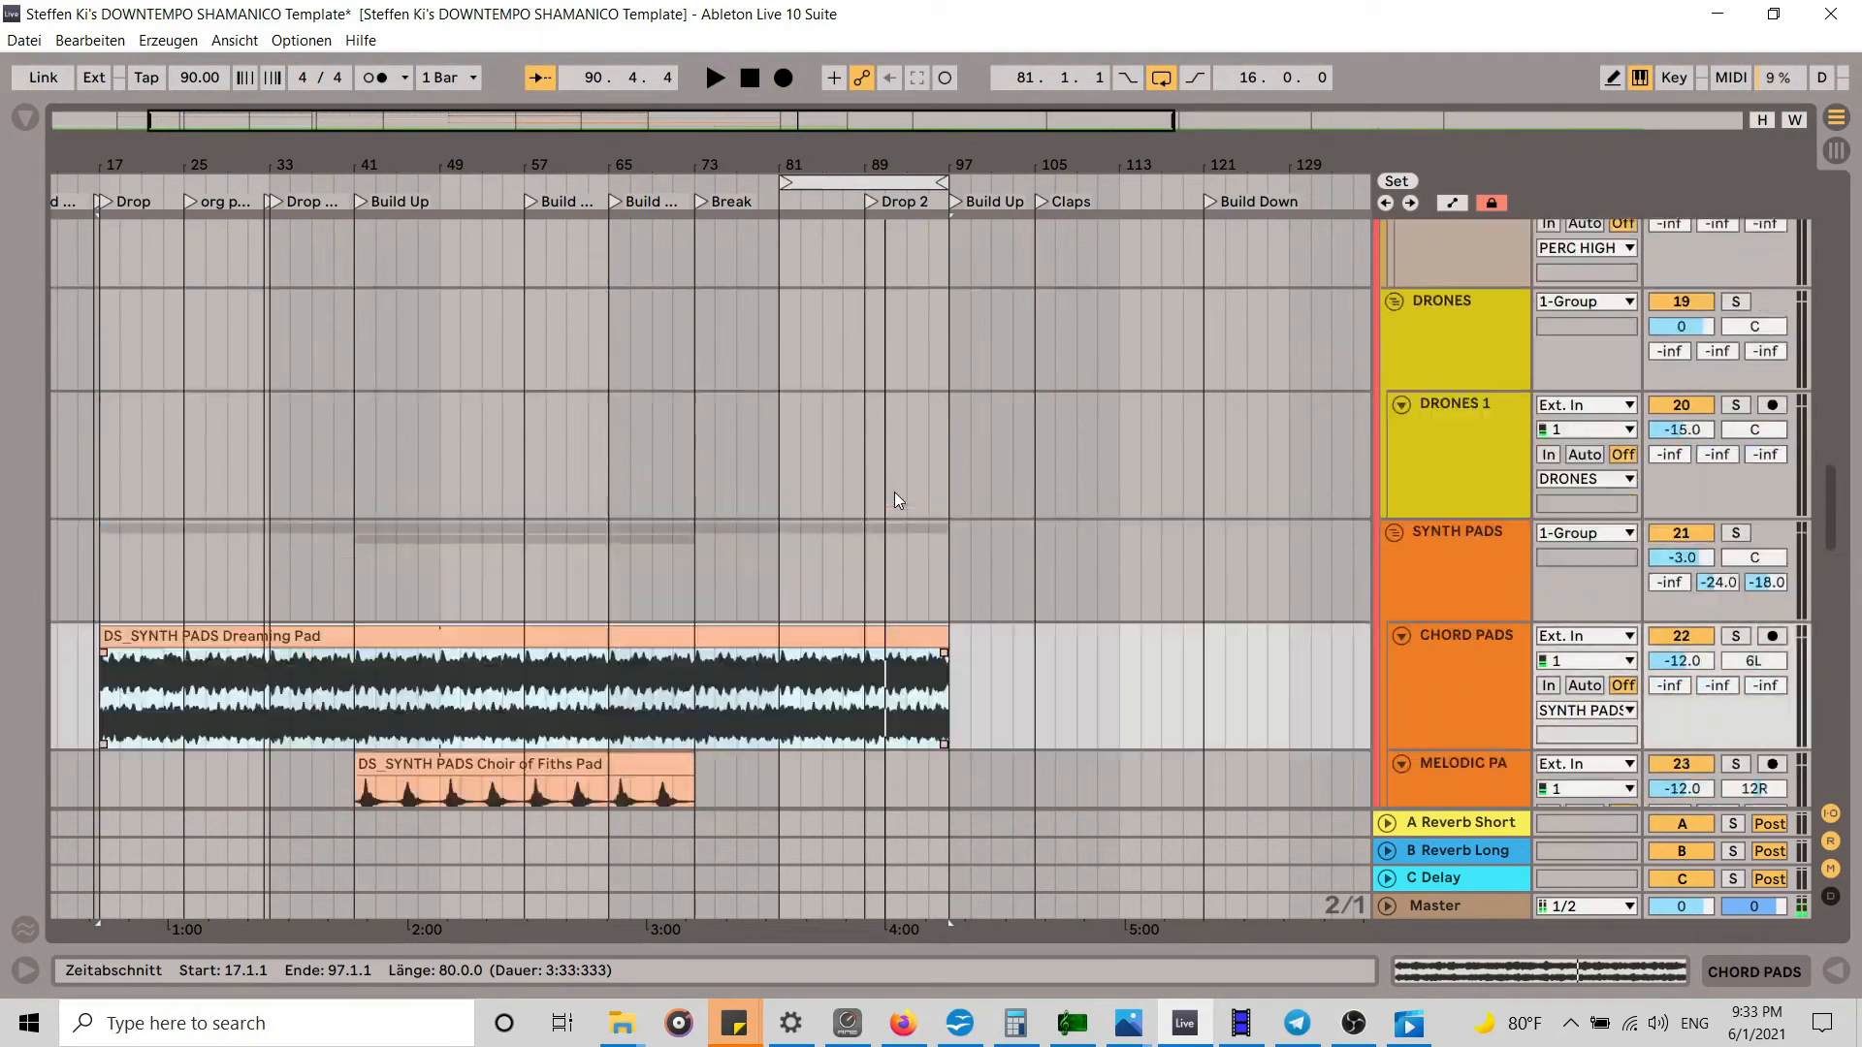
{"action": "scroll", "coordinate": [887, 573], "scroll_direction": "down", "scroll_amount": 1}
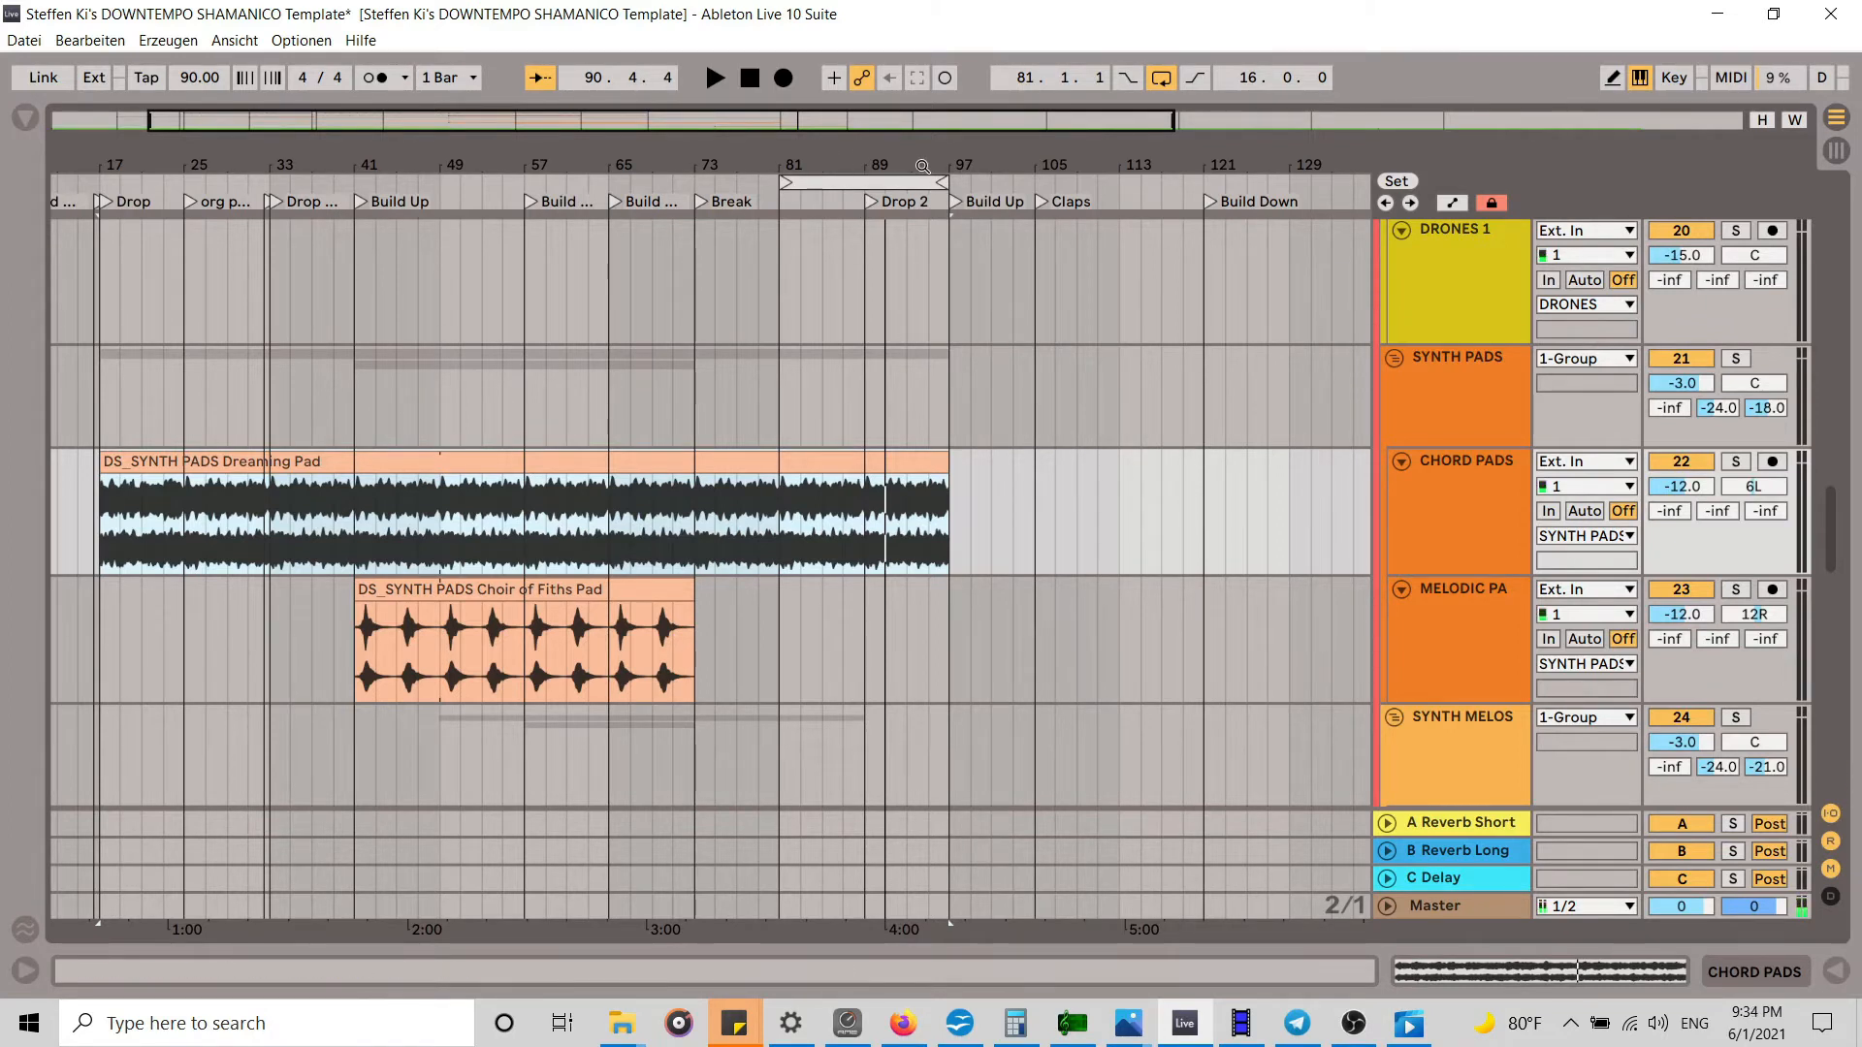
Step: Play from Drop 2 and copy the 40-bar DS_Kick Soft 2 clip to bar 97 on the KICKS track
{"action": "left_click_drag", "start_coordinate": [923, 166], "coordinate": [706, 60]}
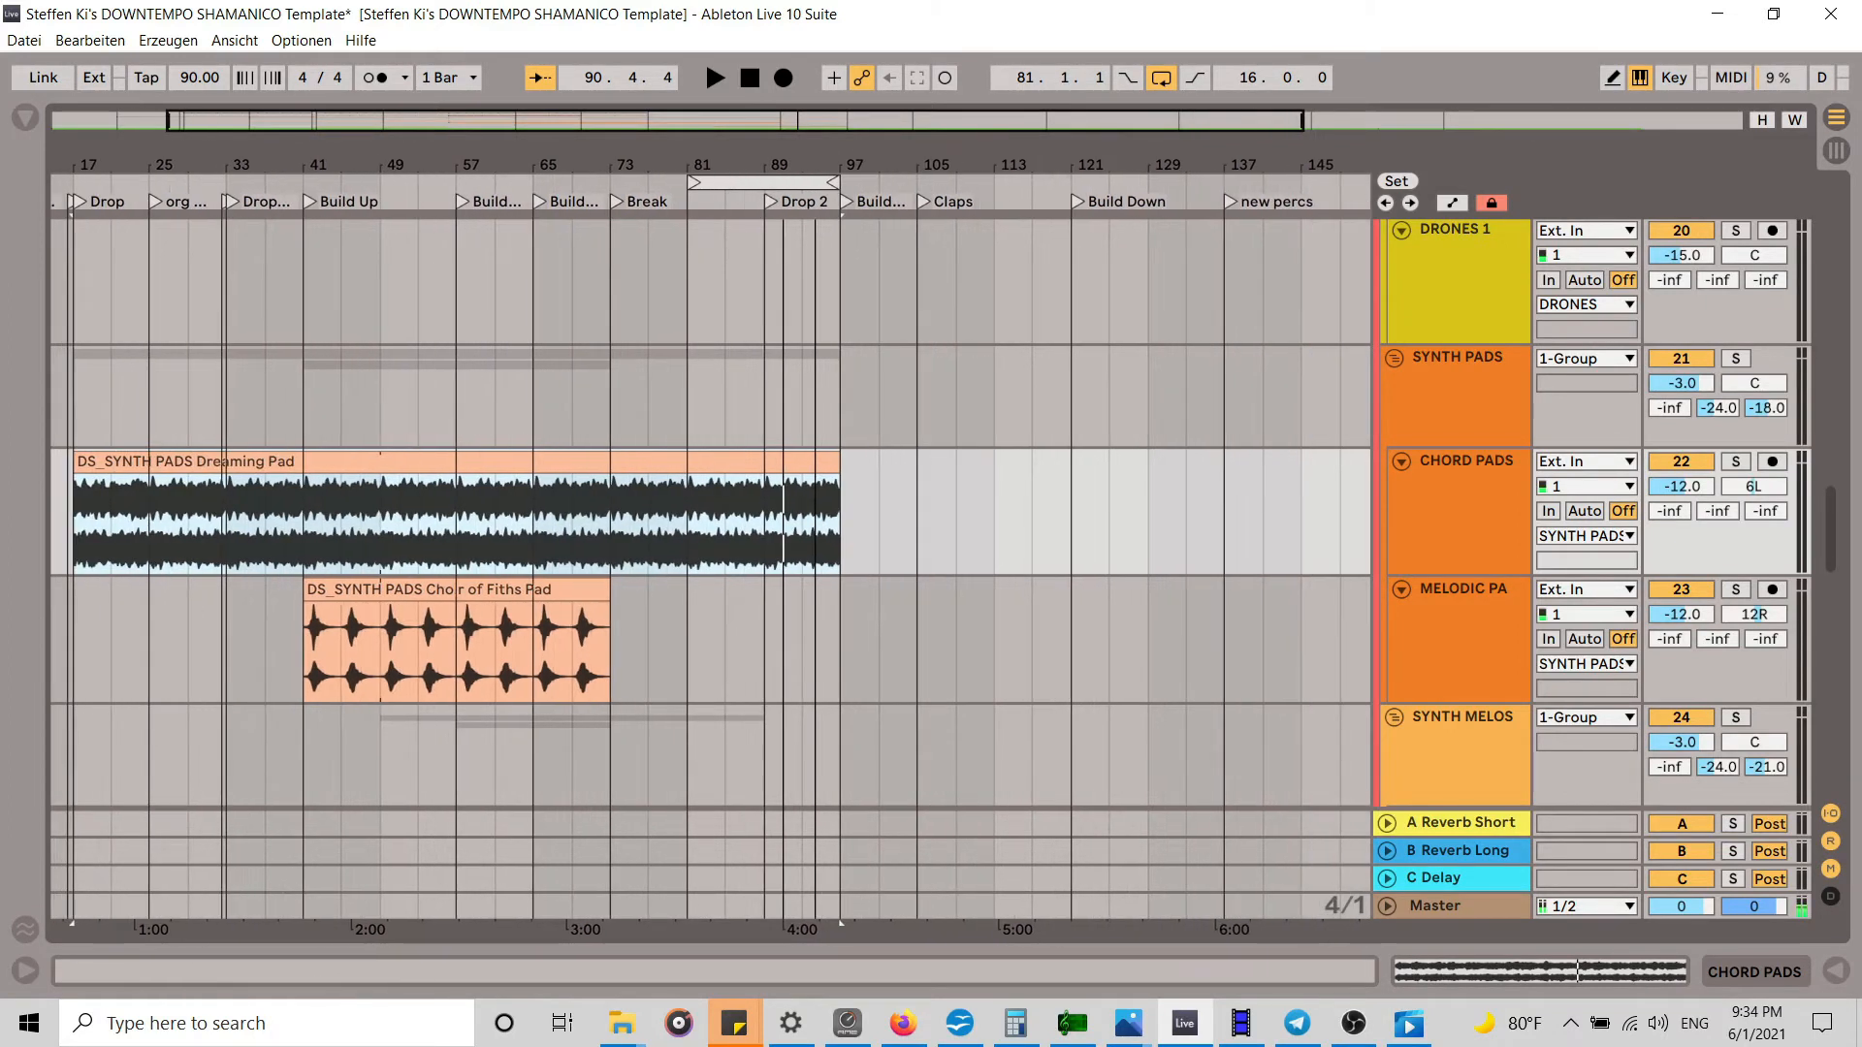
{"action": "left_click", "coordinate": [770, 201]}
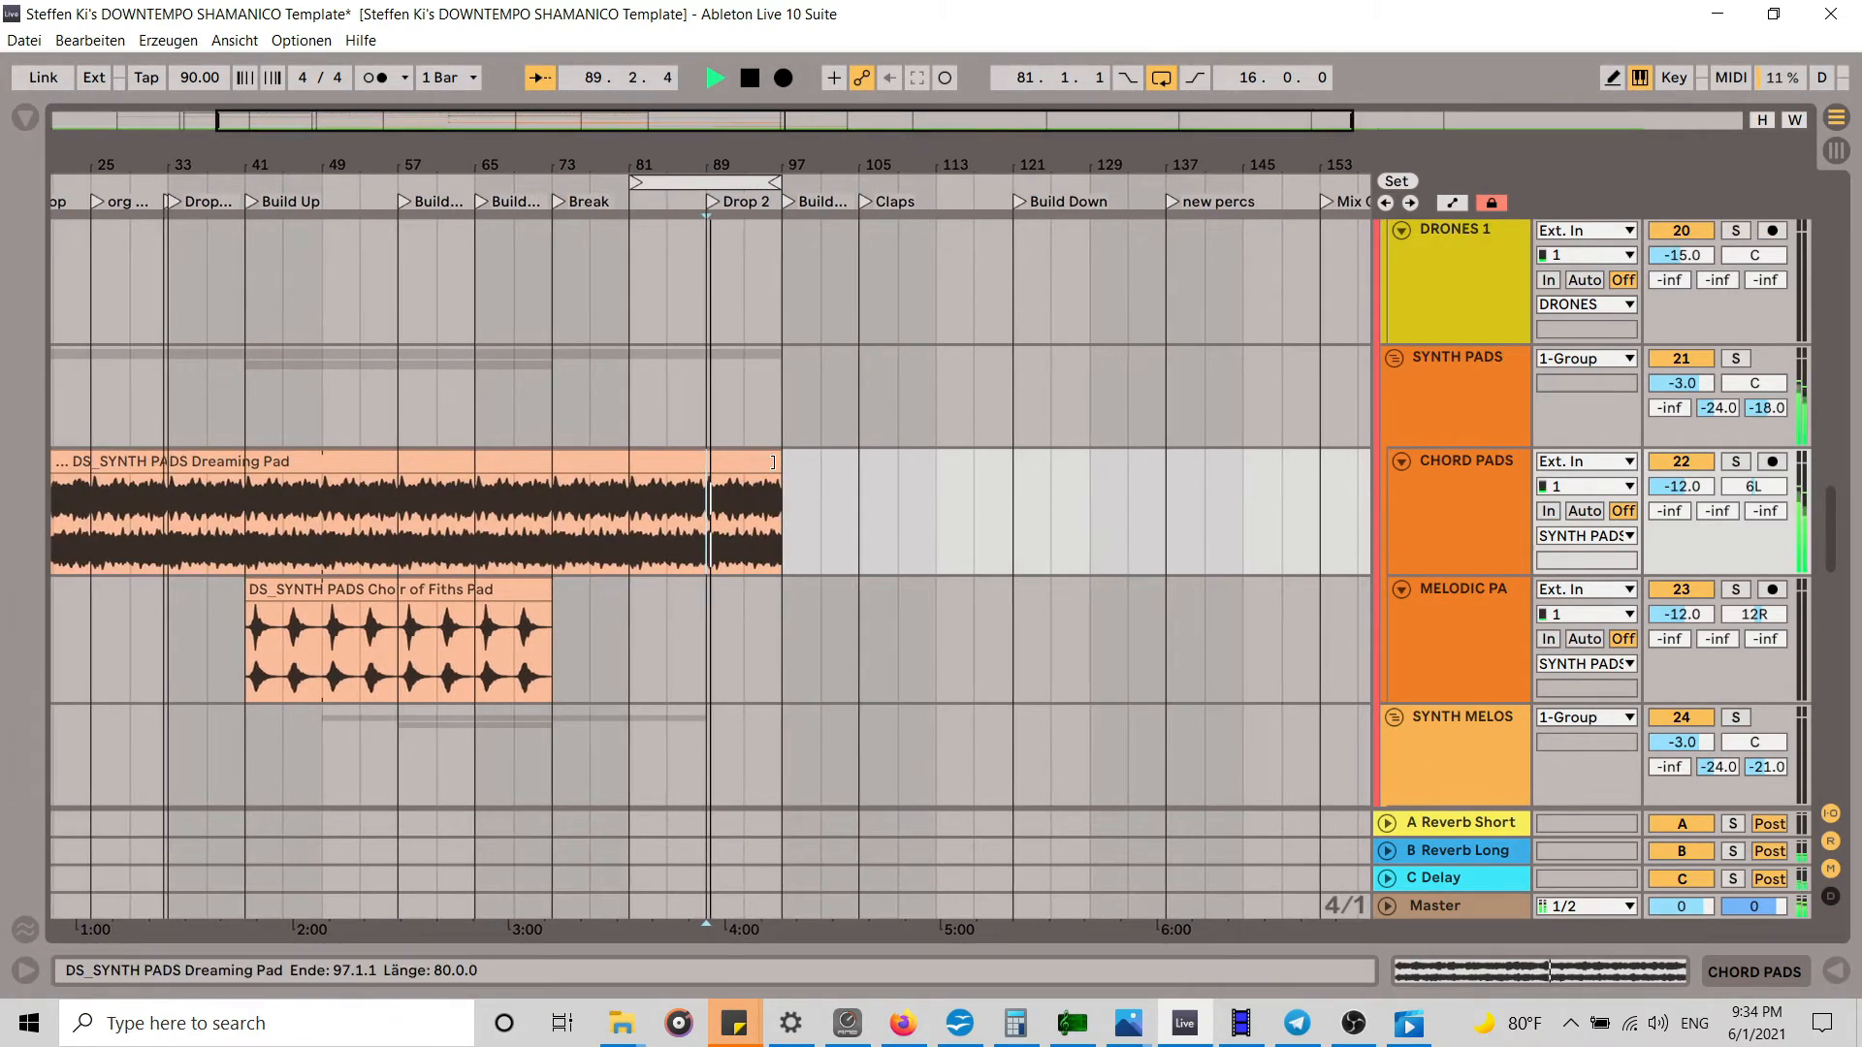
{"action": "scroll", "coordinate": [841, 423], "scroll_direction": "up", "scroll_amount": 10}
{"action": "scroll", "coordinate": [840, 415], "scroll_direction": "up", "scroll_amount": 15}
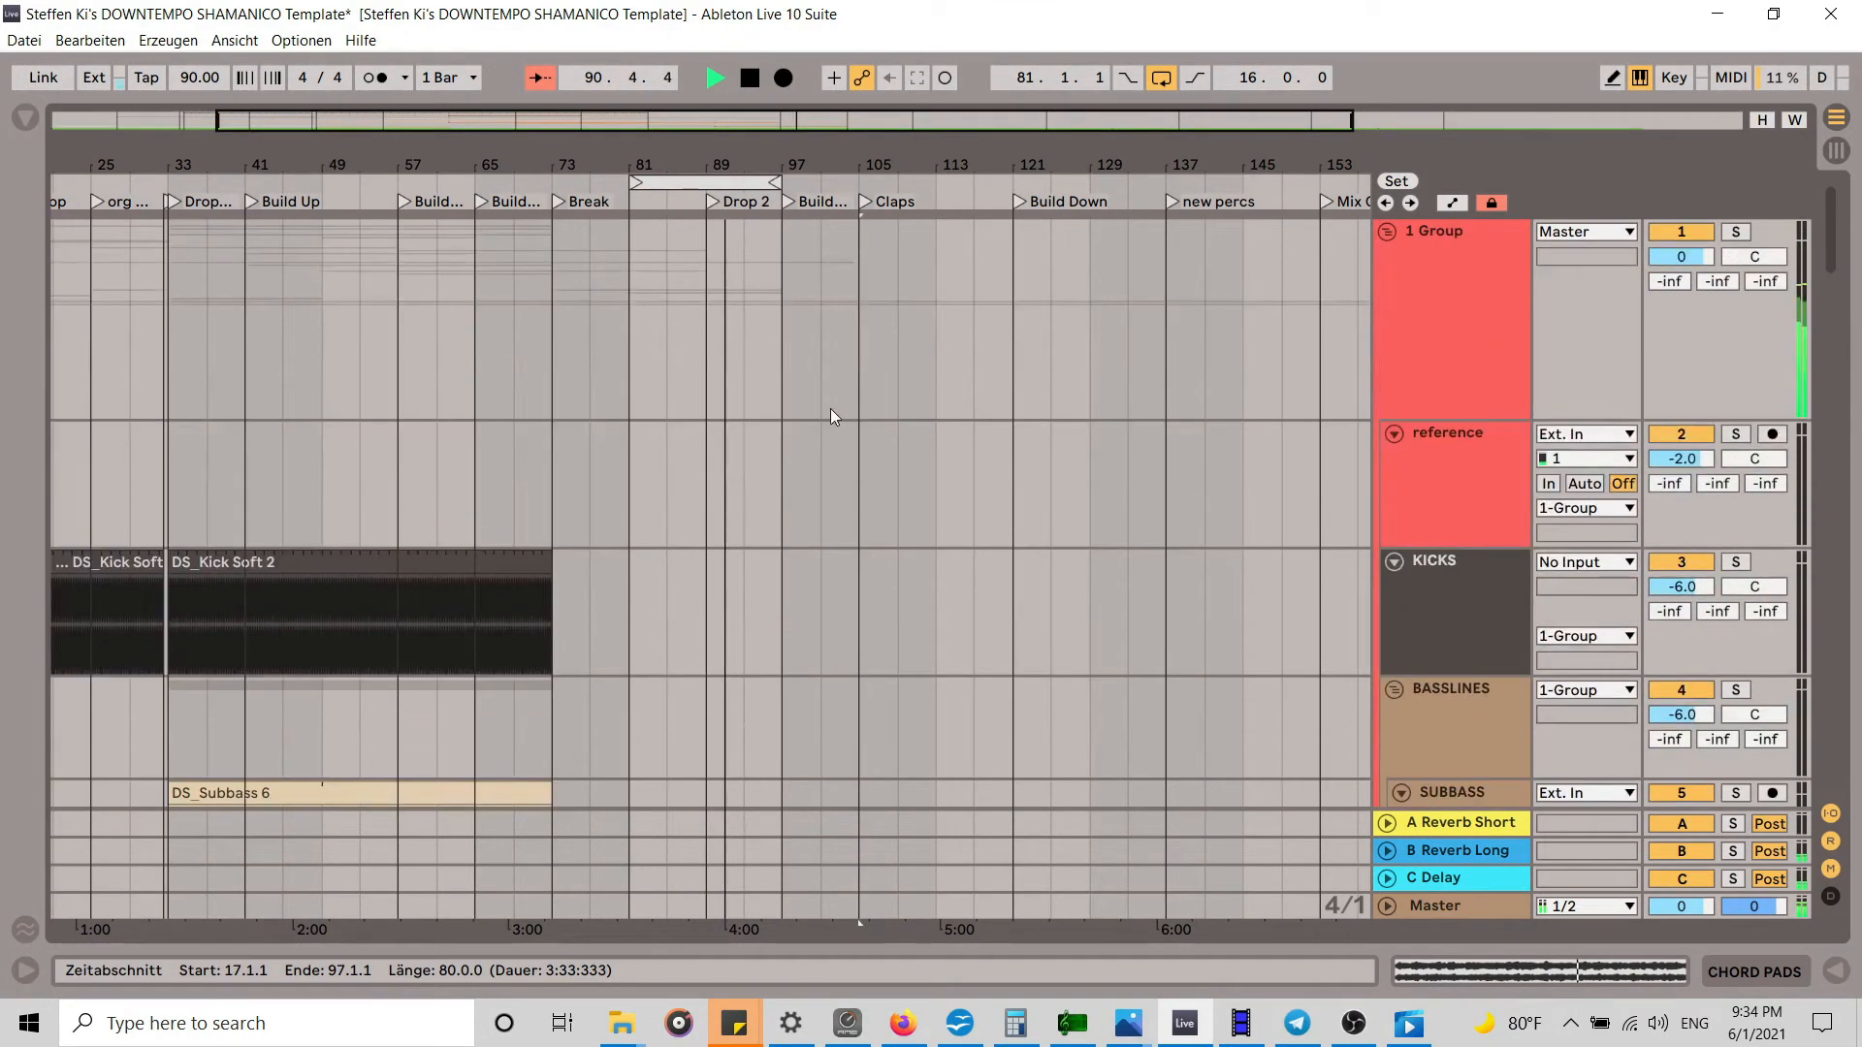
{"action": "left_click", "coordinate": [363, 573]}
{"action": "left_click_drag", "start_coordinate": [349, 586], "coordinate": [949, 625]}
Step: Copy the 40-bar DS_Subbass 6 clip to bar 97 on the SUBBASS track
{"action": "scroll", "coordinate": [817, 544], "scroll_direction": "down", "scroll_amount": 3}
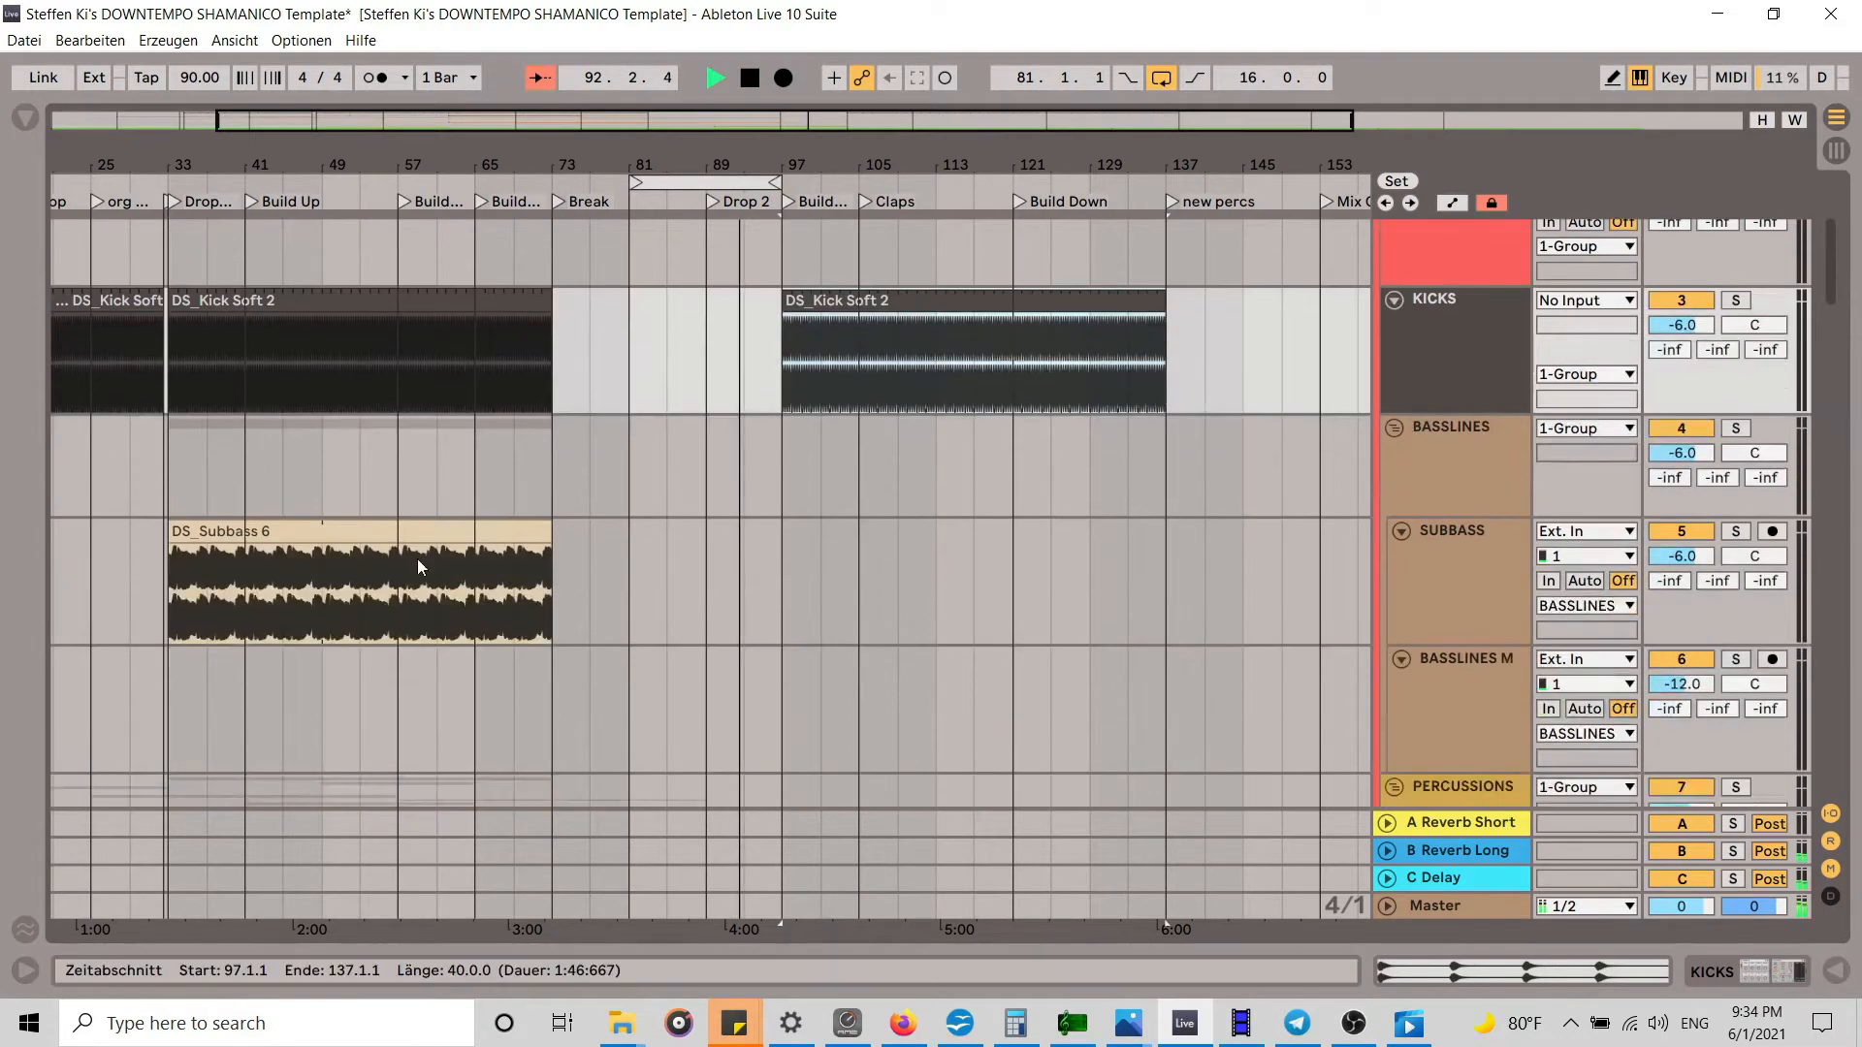
{"action": "left_click", "coordinate": [417, 529]}
{"action": "left_click", "coordinate": [1028, 625]}
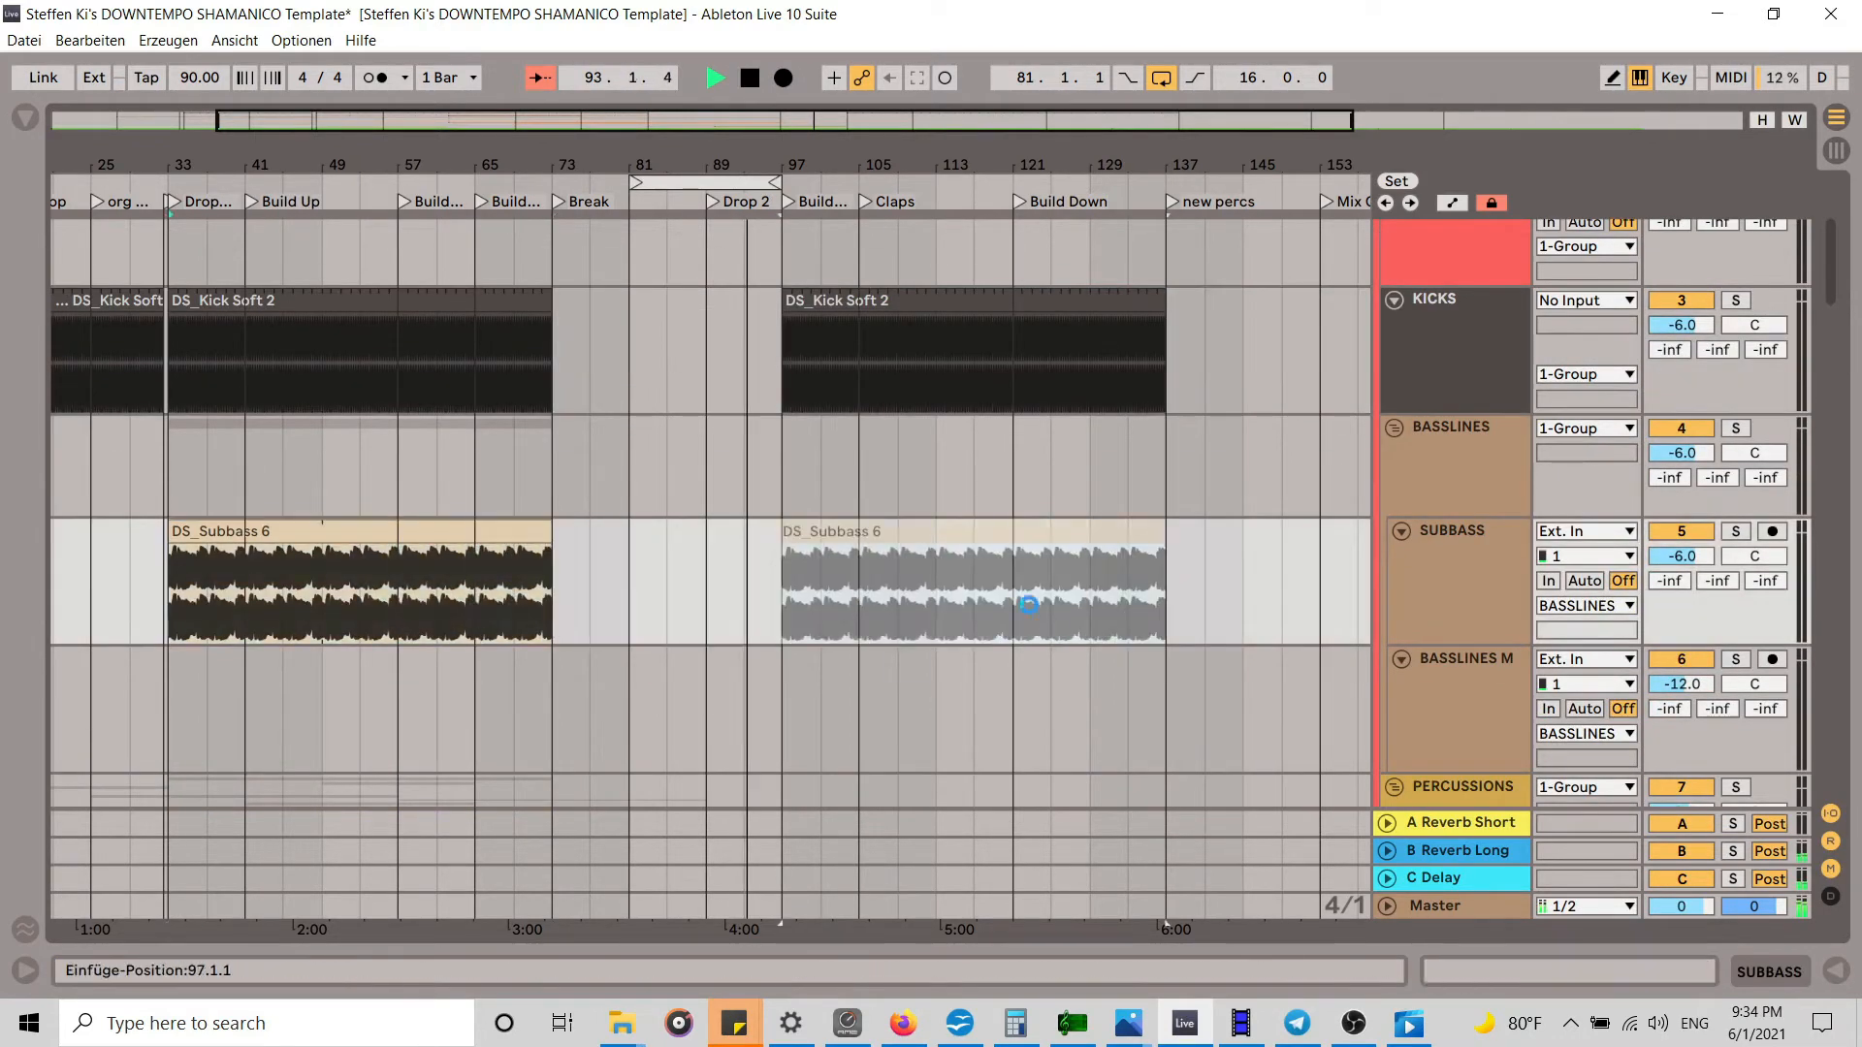
Step: Shorten the loop to the eight bars of Drop 2, from bar 89 to 97, and stop playback
{"action": "scroll", "coordinate": [910, 452], "scroll_direction": "down", "scroll_amount": 10}
{"action": "scroll", "coordinate": [909, 452], "scroll_direction": "down", "scroll_amount": 12}
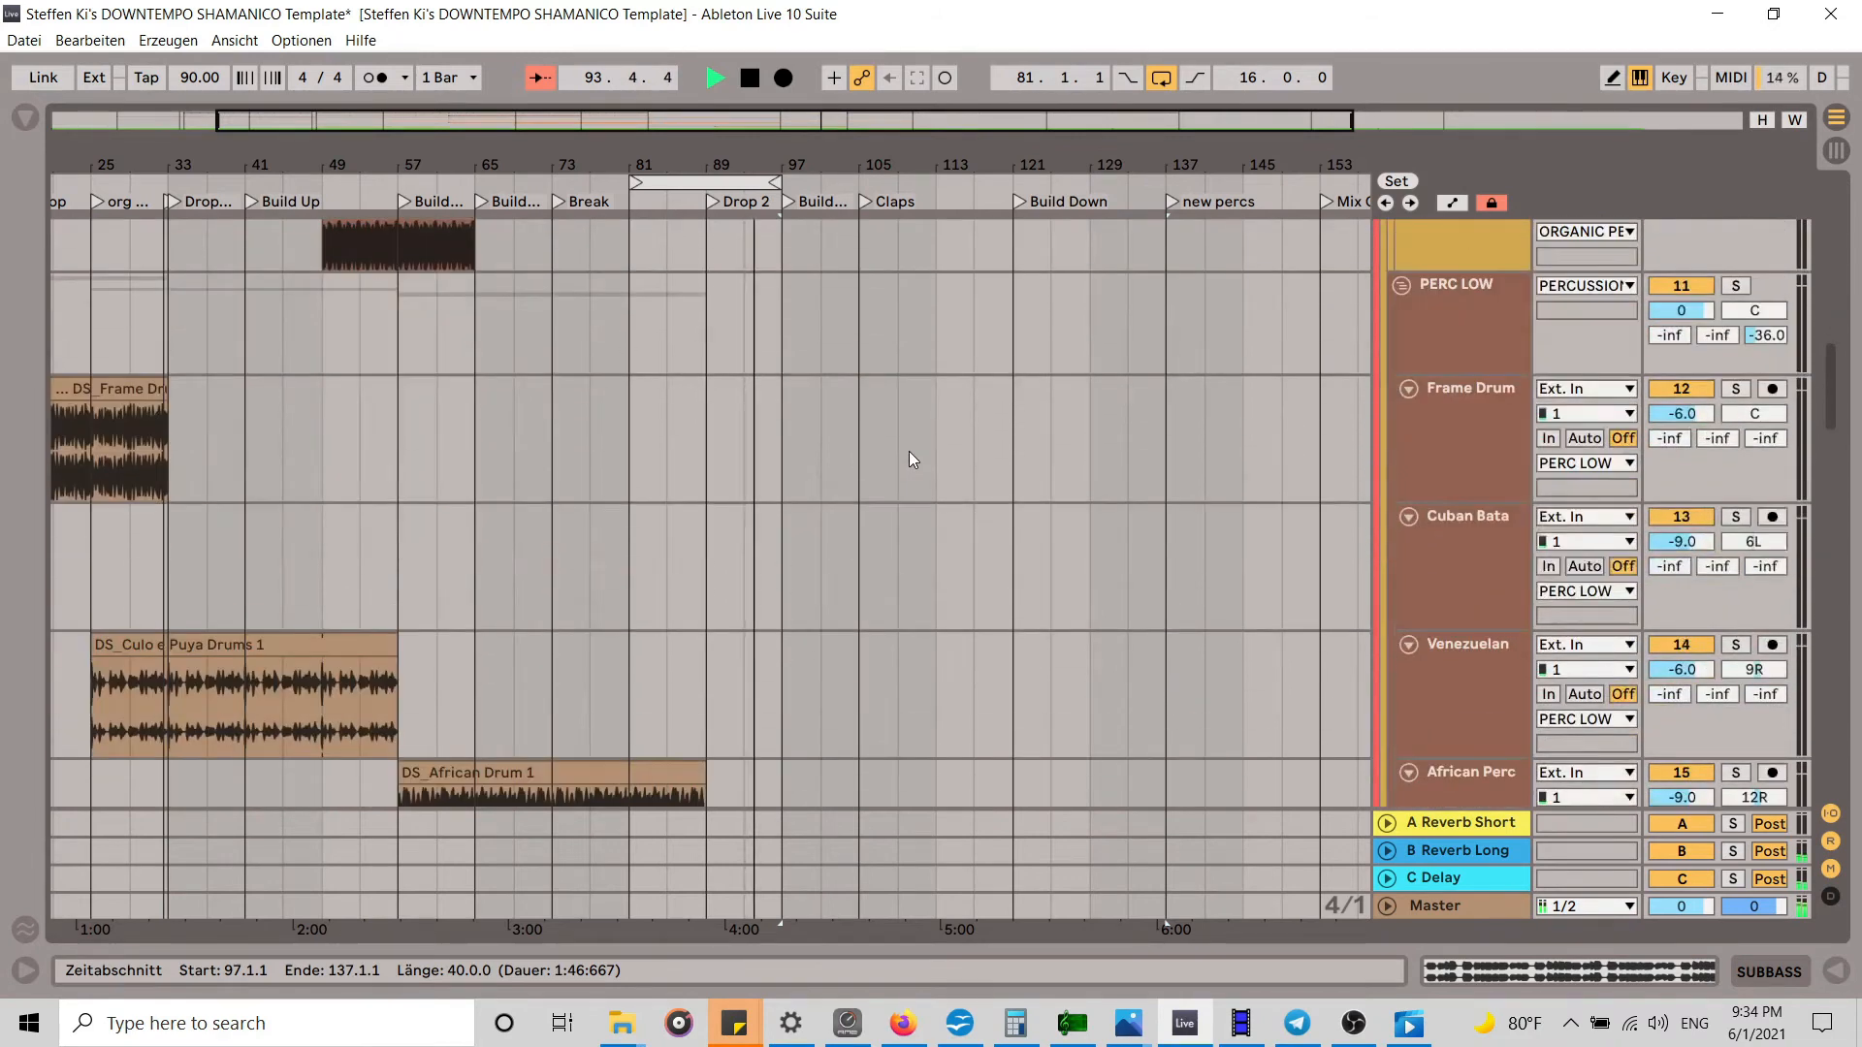
{"action": "scroll", "coordinate": [916, 451], "scroll_direction": "up", "scroll_amount": 7}
{"action": "scroll", "coordinate": [915, 451], "scroll_direction": "up", "scroll_amount": 10}
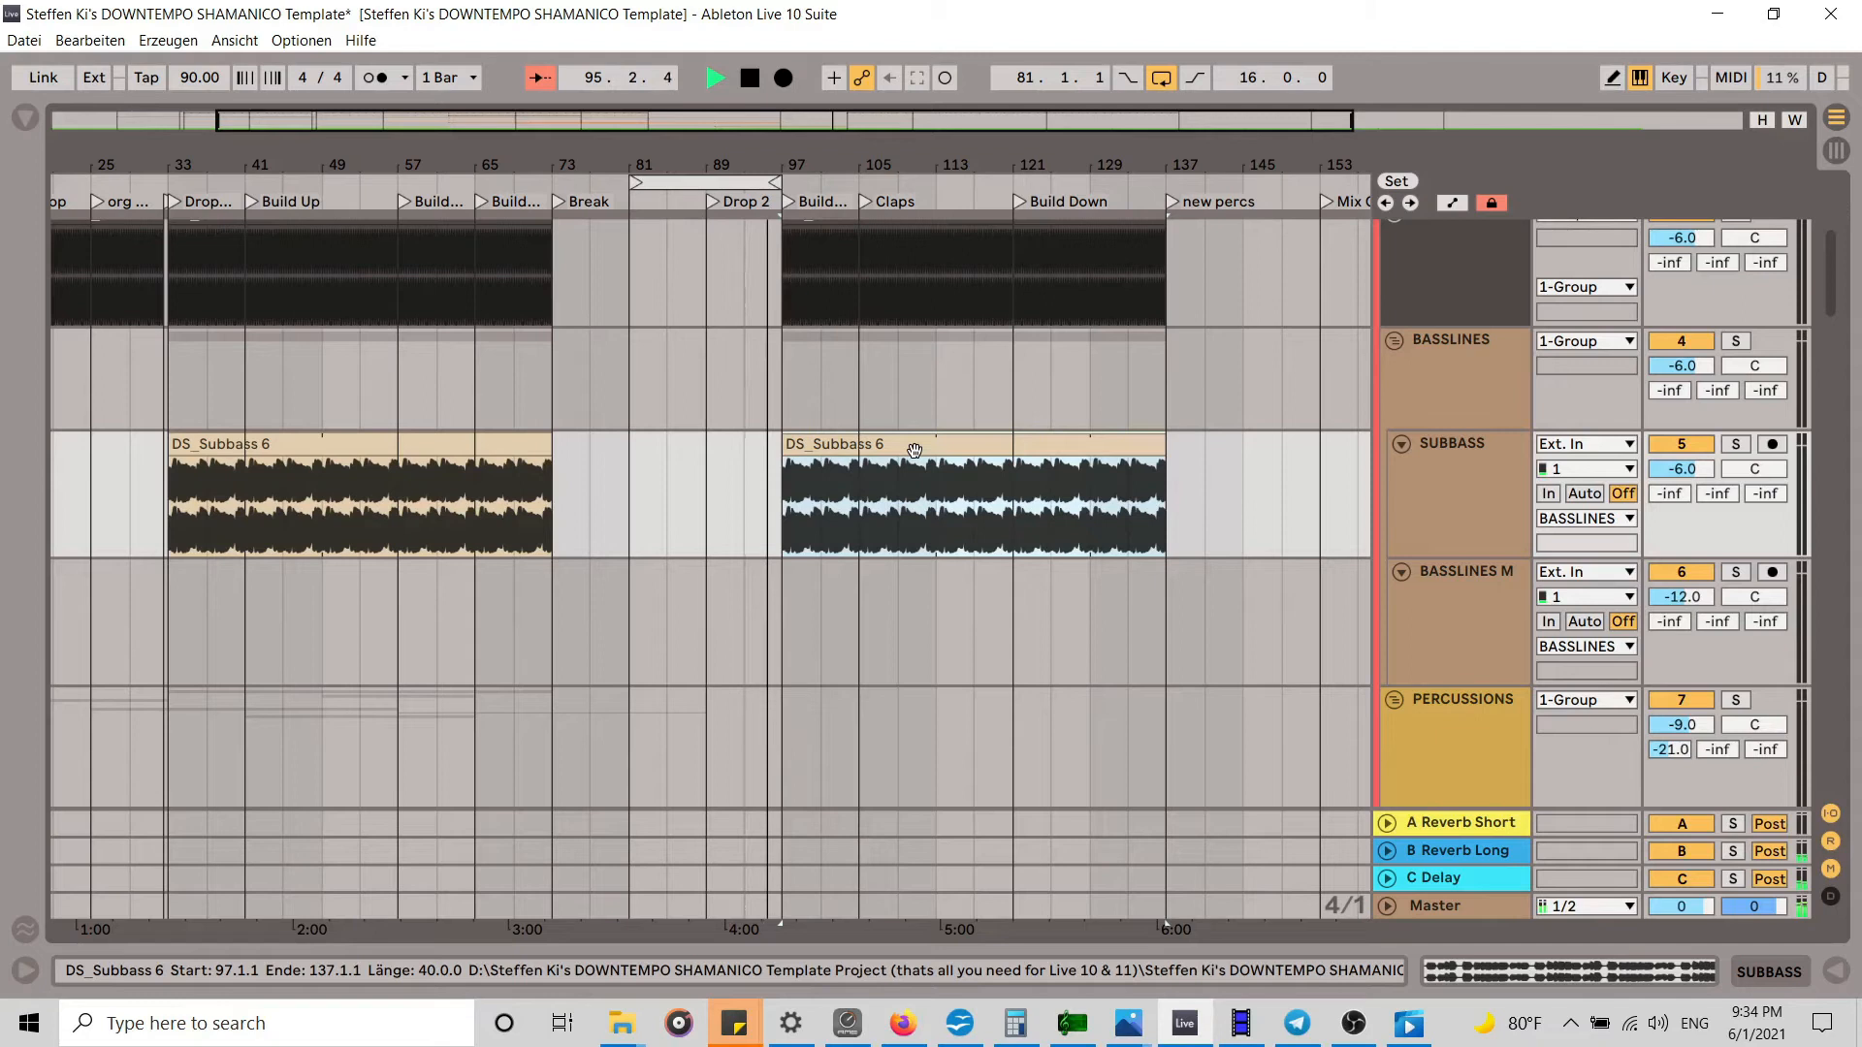
{"action": "scroll", "coordinate": [917, 449], "scroll_direction": "up", "scroll_amount": 7}
{"action": "scroll", "coordinate": [917, 448], "scroll_direction": "down", "scroll_amount": 8}
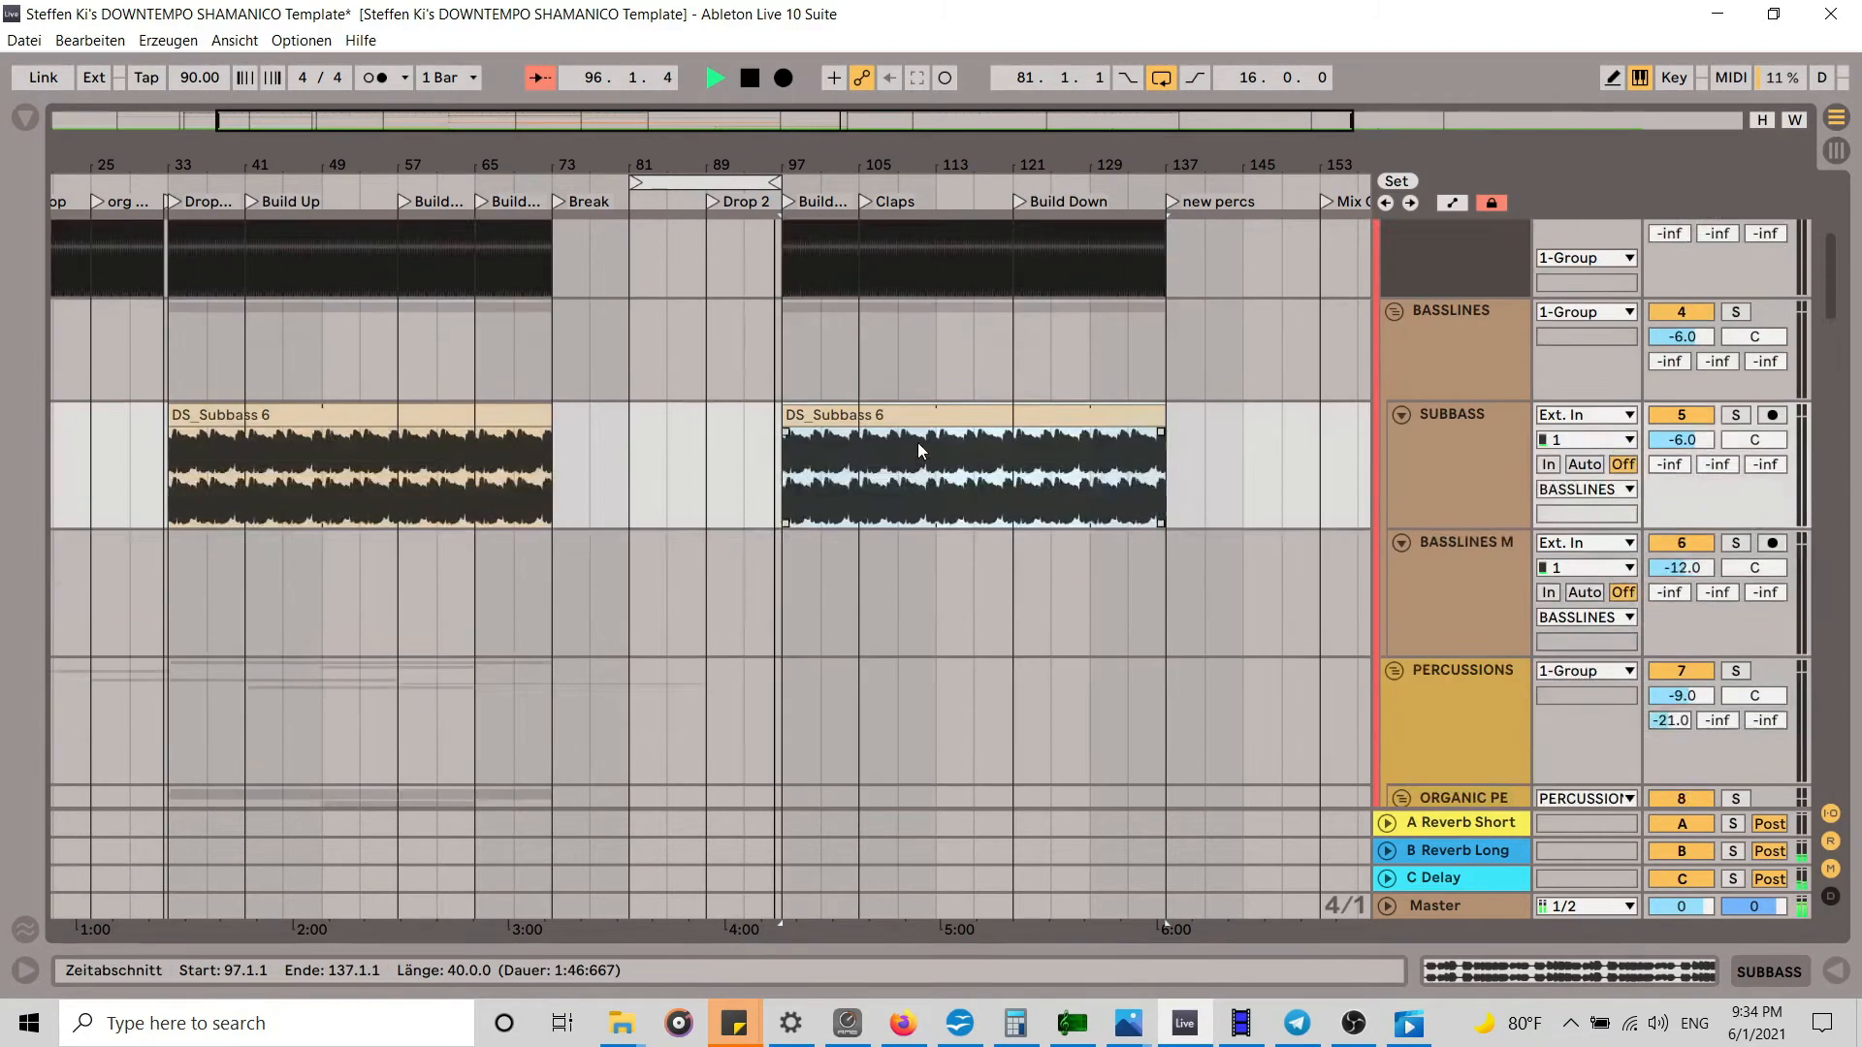
{"action": "scroll", "coordinate": [918, 442], "scroll_direction": "down", "scroll_amount": 9}
{"action": "left_click_drag", "start_coordinate": [627, 188], "coordinate": [706, 188]}
{"action": "left_click", "coordinate": [750, 77]}
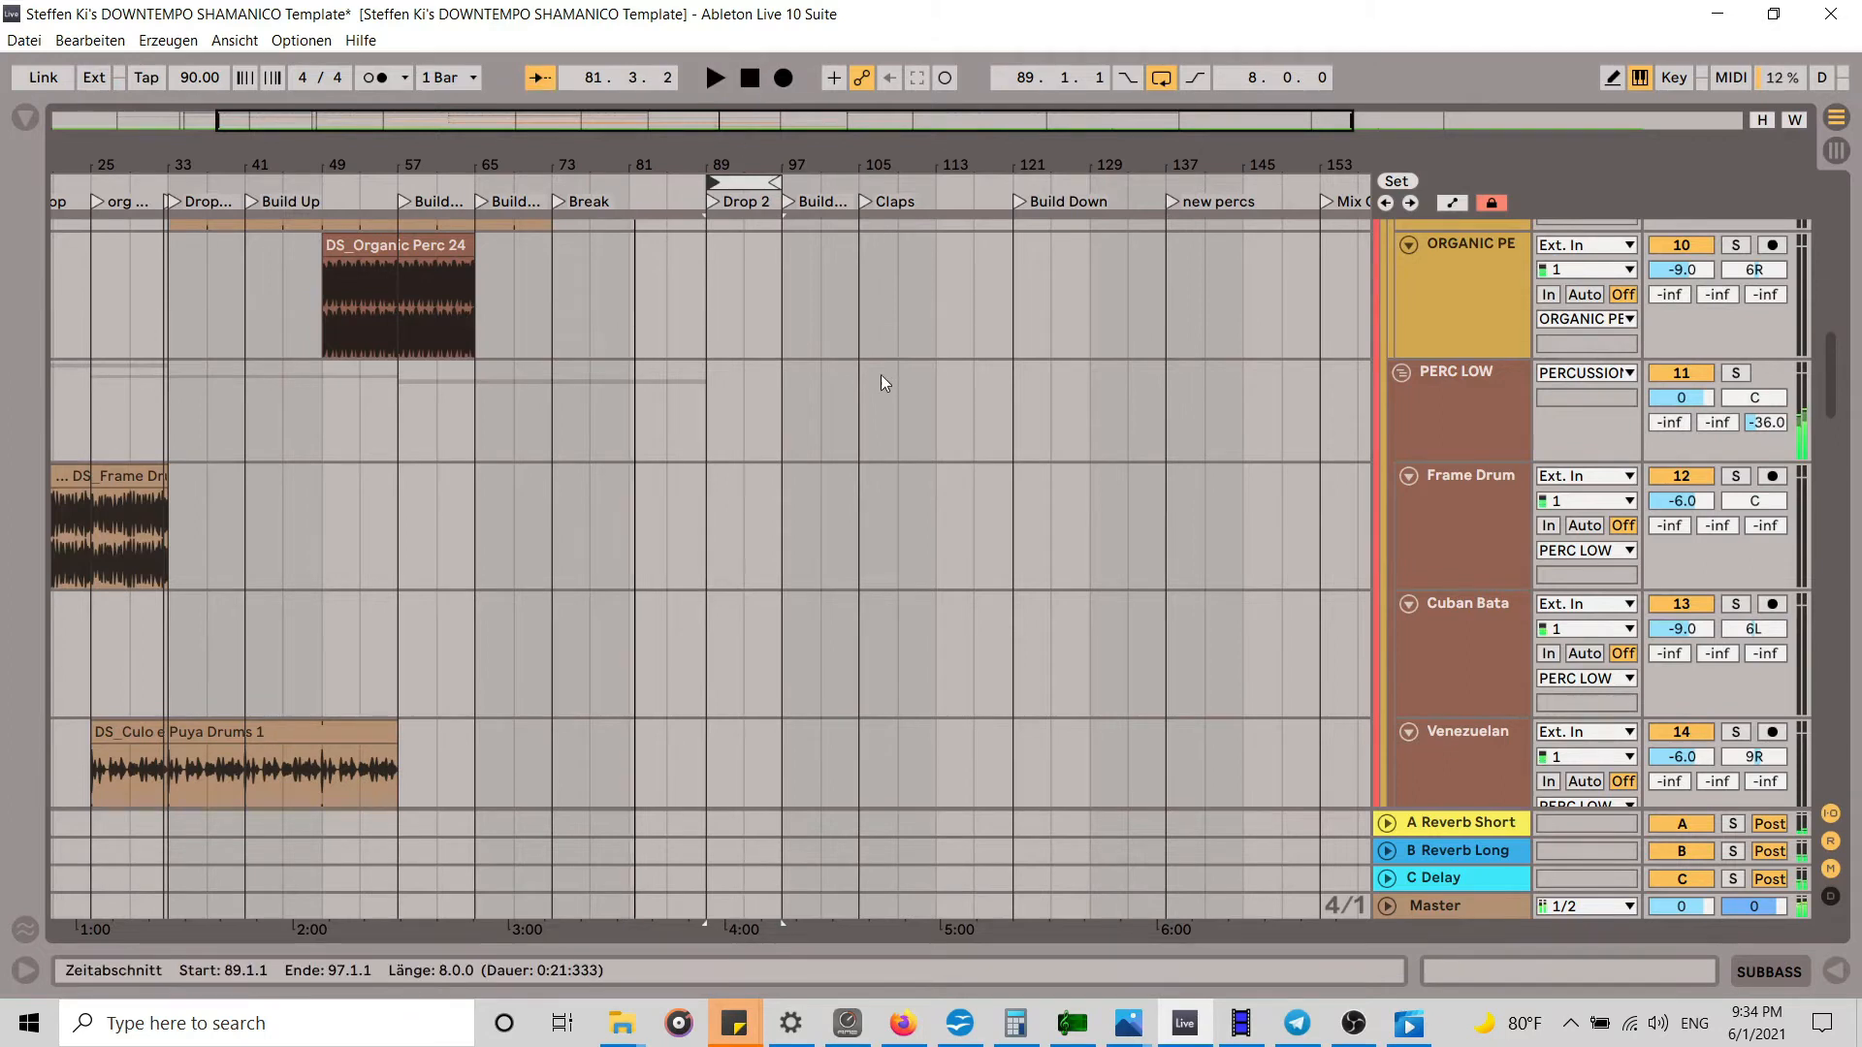
Step: Review the kick, bass and percussion tracks around Drop 2, and unfold the INSTRUMENTS group in the session view
{"action": "scroll", "coordinate": [881, 376], "scroll_direction": "up", "scroll_amount": 10}
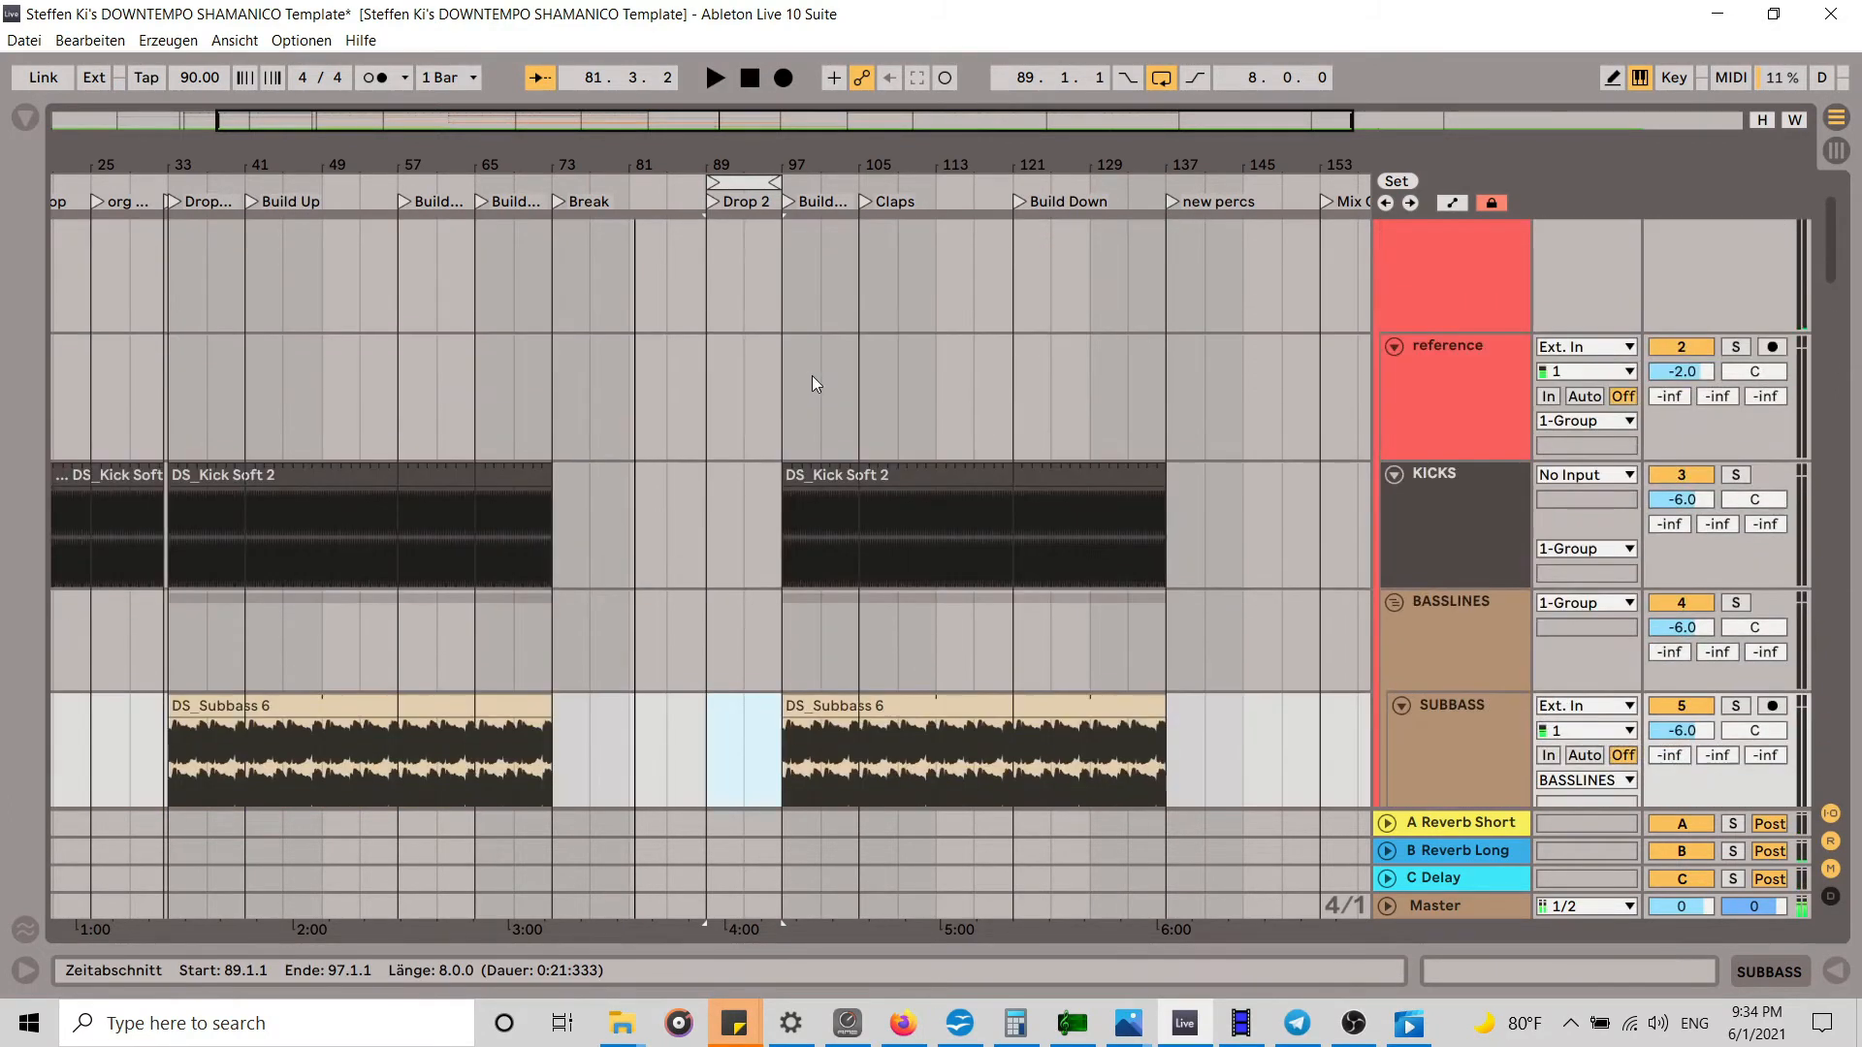
{"action": "scroll", "coordinate": [585, 669], "scroll_direction": "down", "scroll_amount": 3}
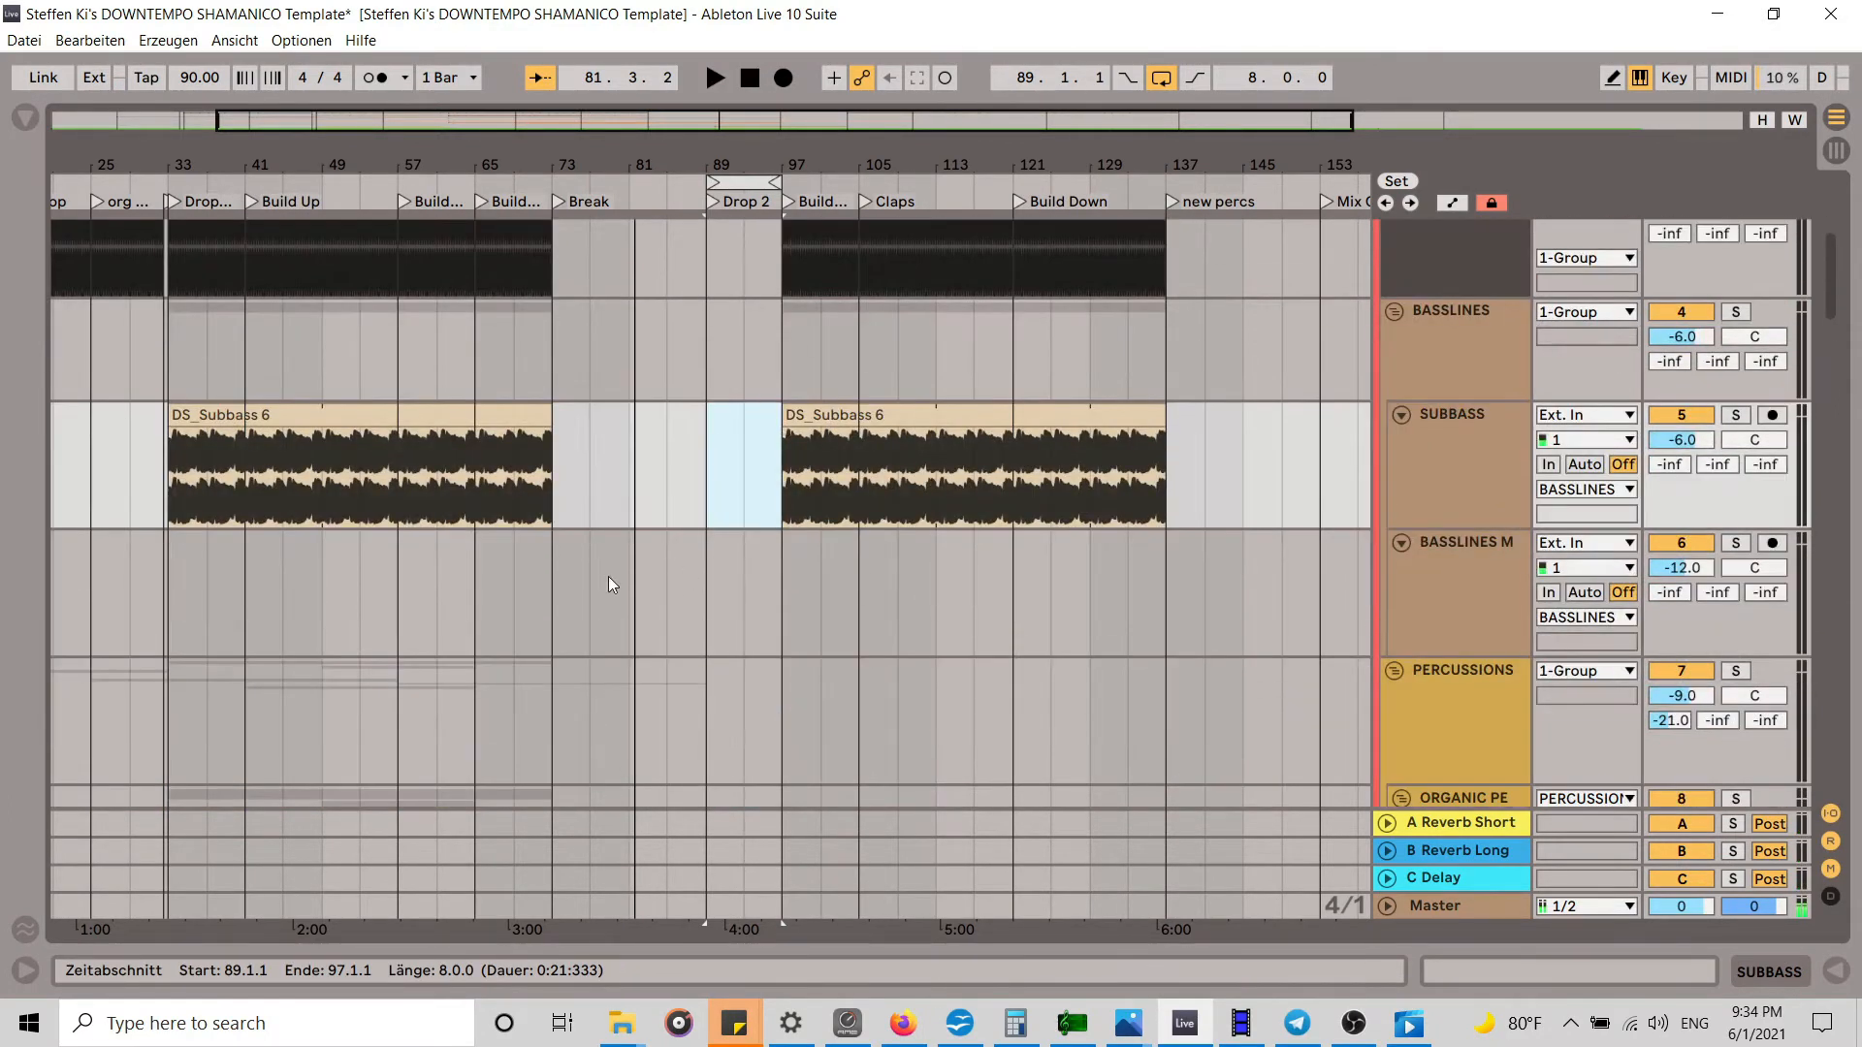
{"action": "scroll", "coordinate": [610, 580], "scroll_direction": "down", "scroll_amount": 5}
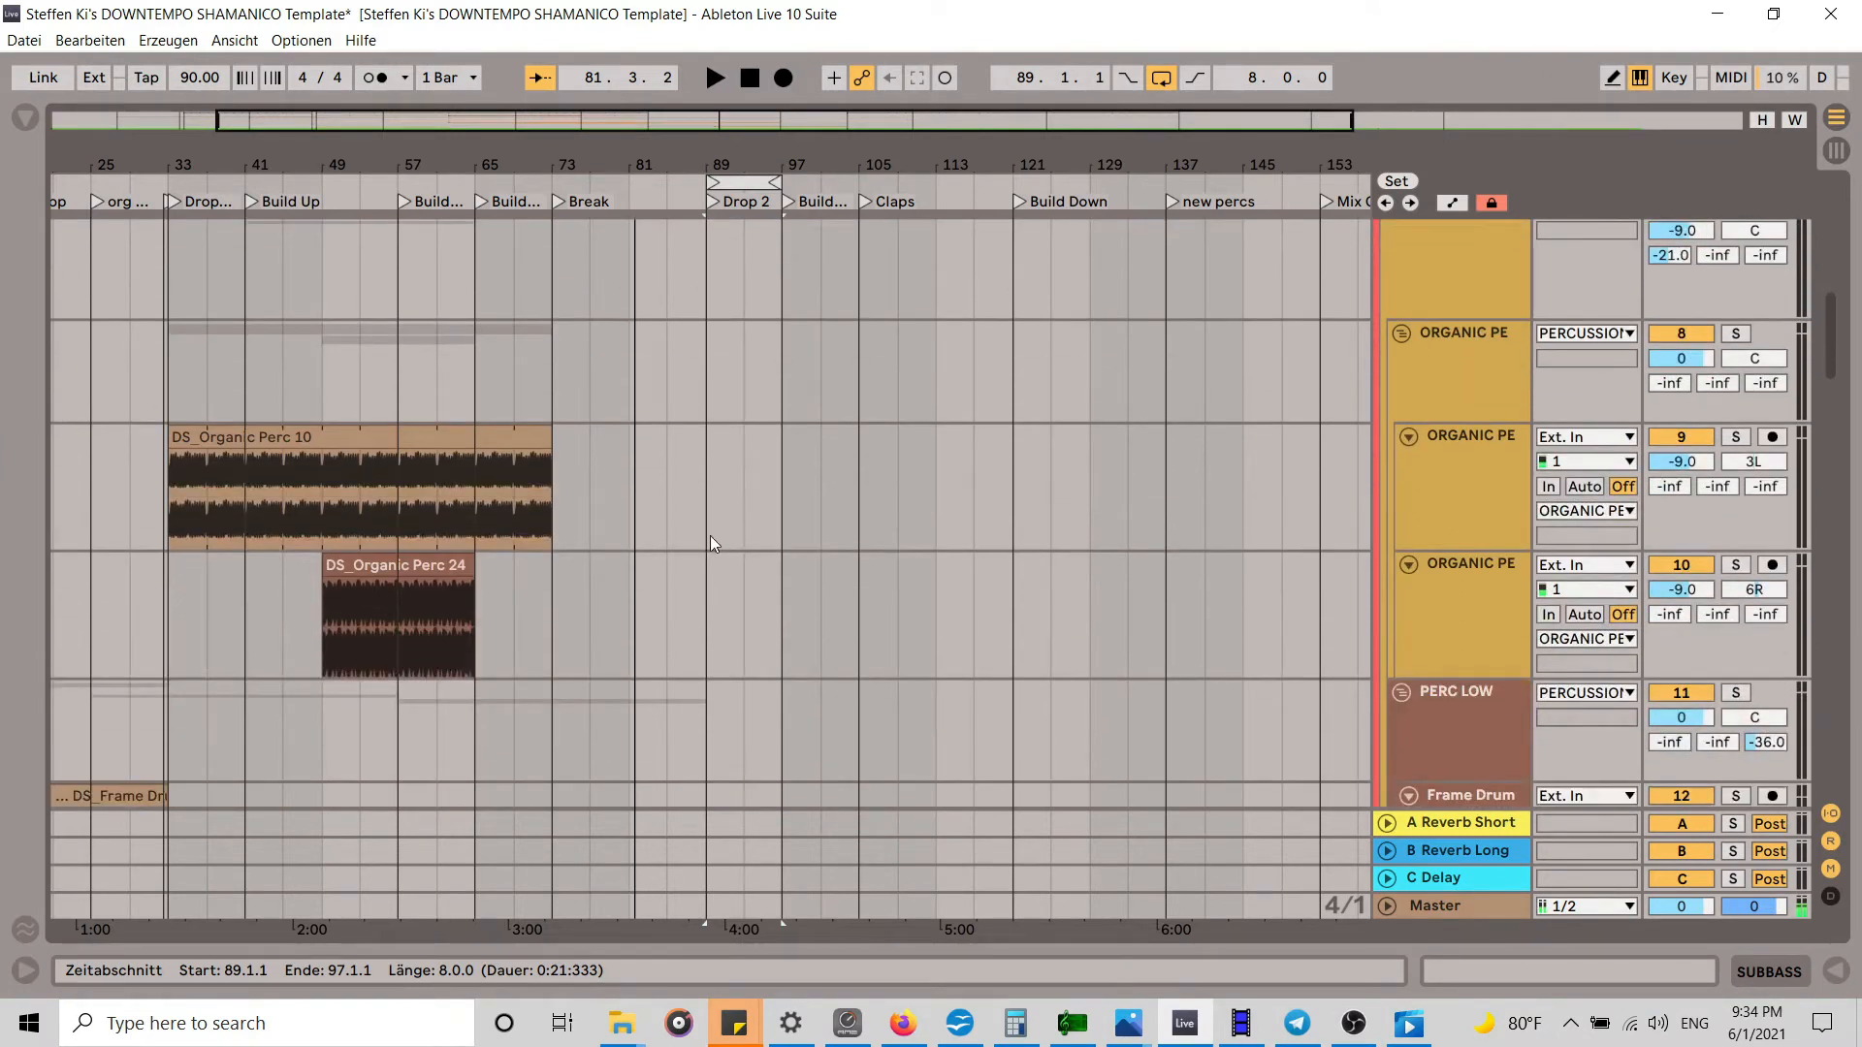
{"action": "scroll", "coordinate": [735, 629], "scroll_direction": "down", "scroll_amount": 6}
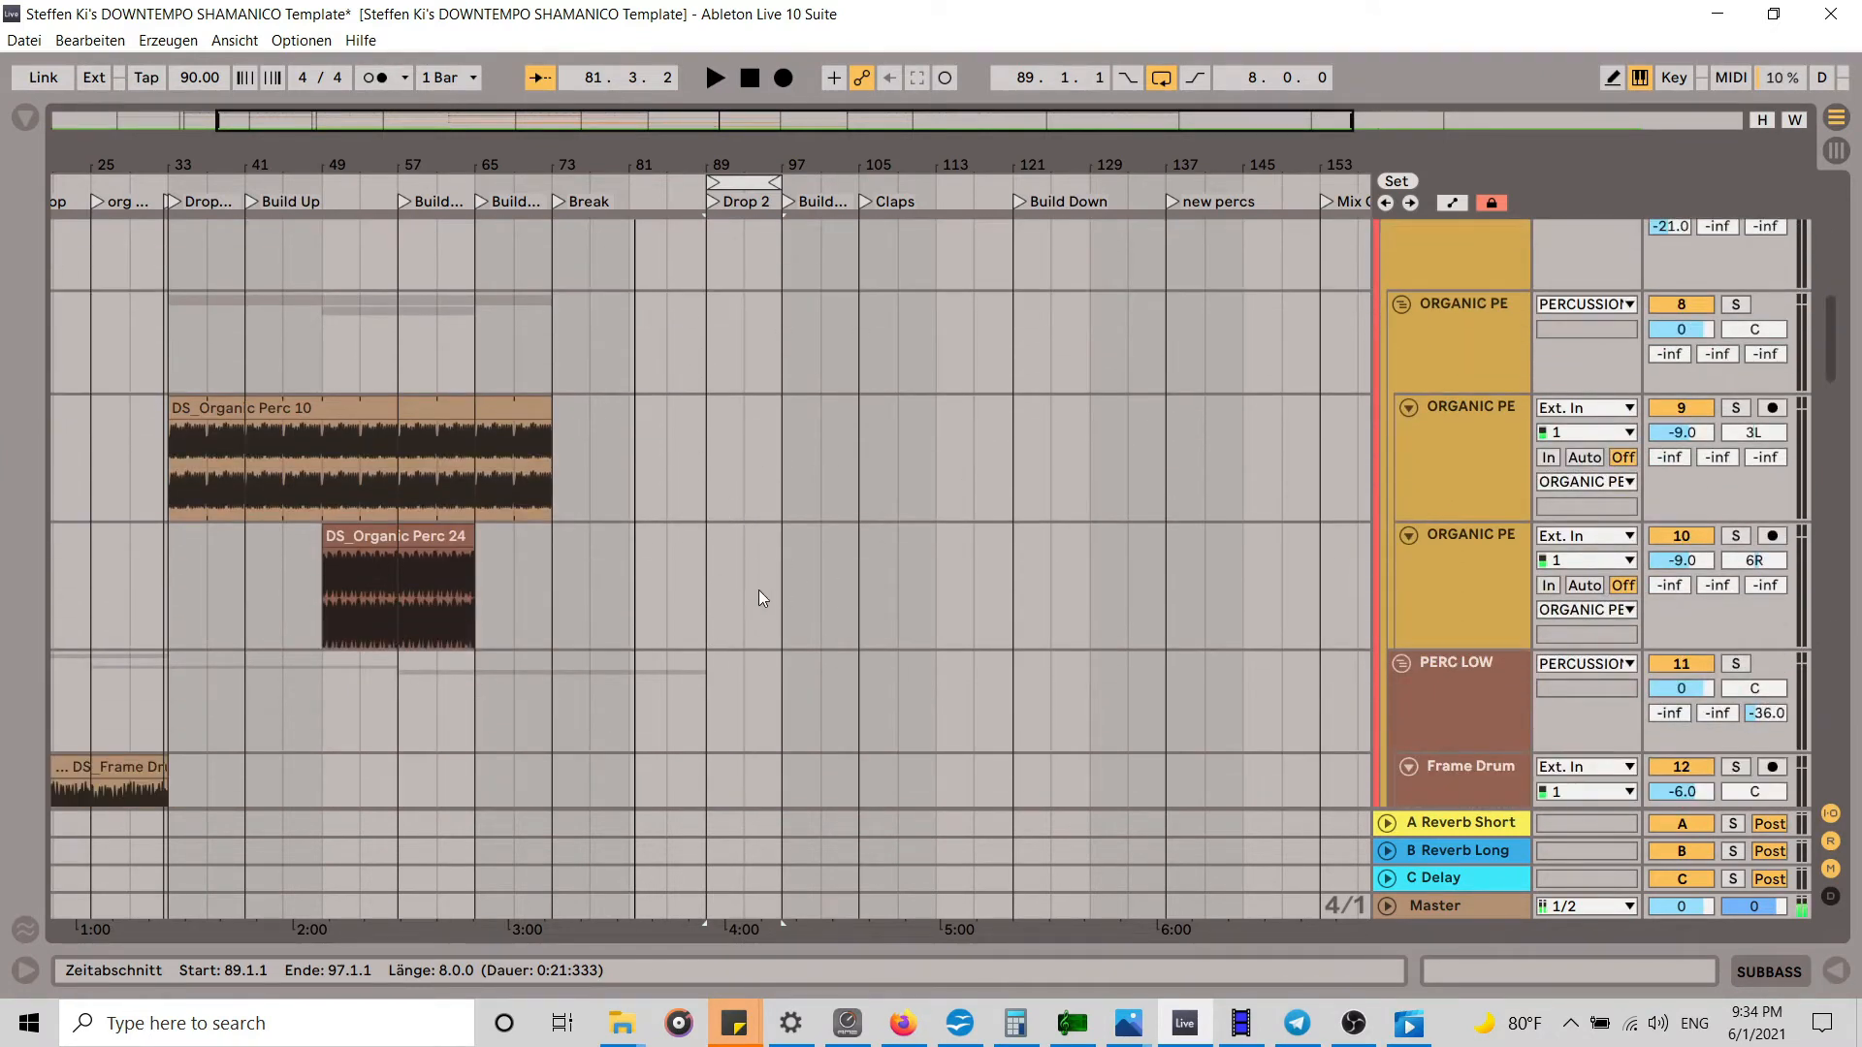
{"action": "scroll", "coordinate": [768, 515], "scroll_direction": "down", "scroll_amount": 6}
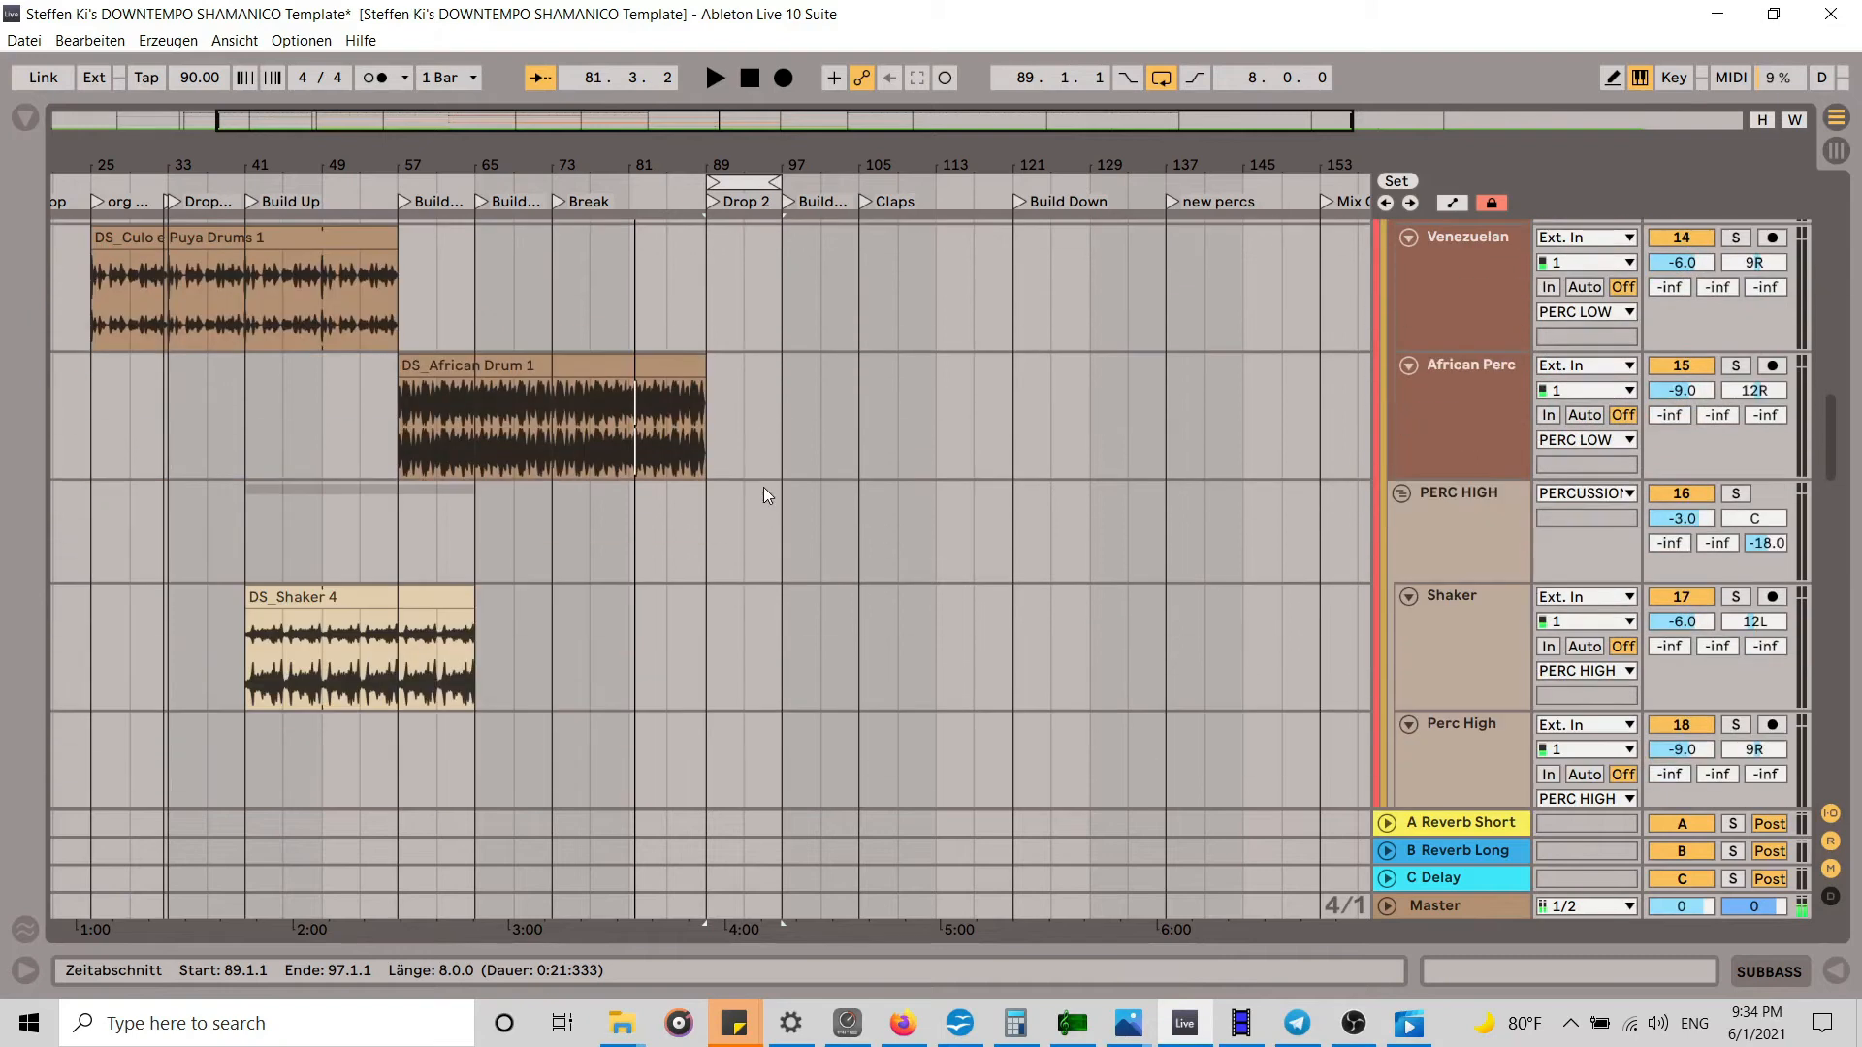
{"action": "left_click", "coordinate": [1836, 153]}
{"action": "mouse_move", "coordinate": [1260, 928]}
{"action": "left_mouse_down"}
{"action": "mouse_move", "coordinate": [252, 968]}
{"action": "mouse_move", "coordinate": [1251, 909]}
{"action": "left_mouse_up"}
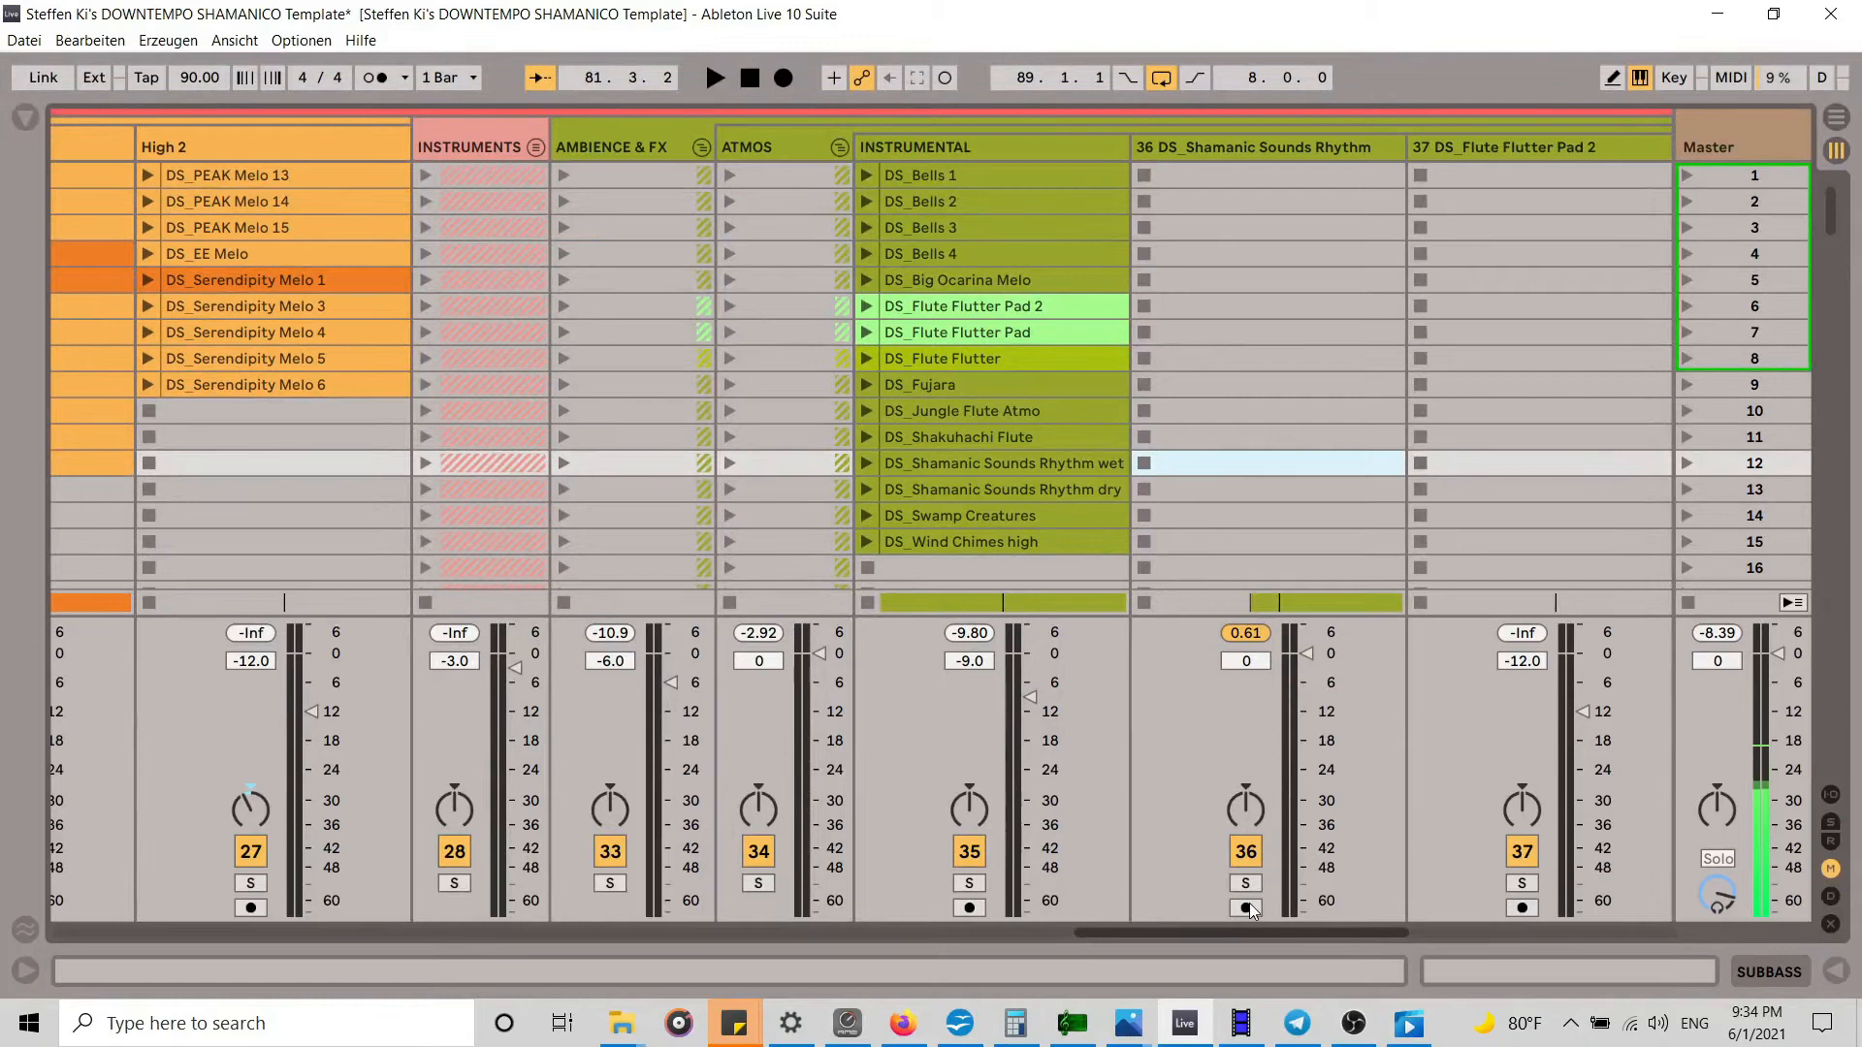
{"action": "left_click_drag", "start_coordinate": [1251, 909], "coordinate": [1196, 911]}
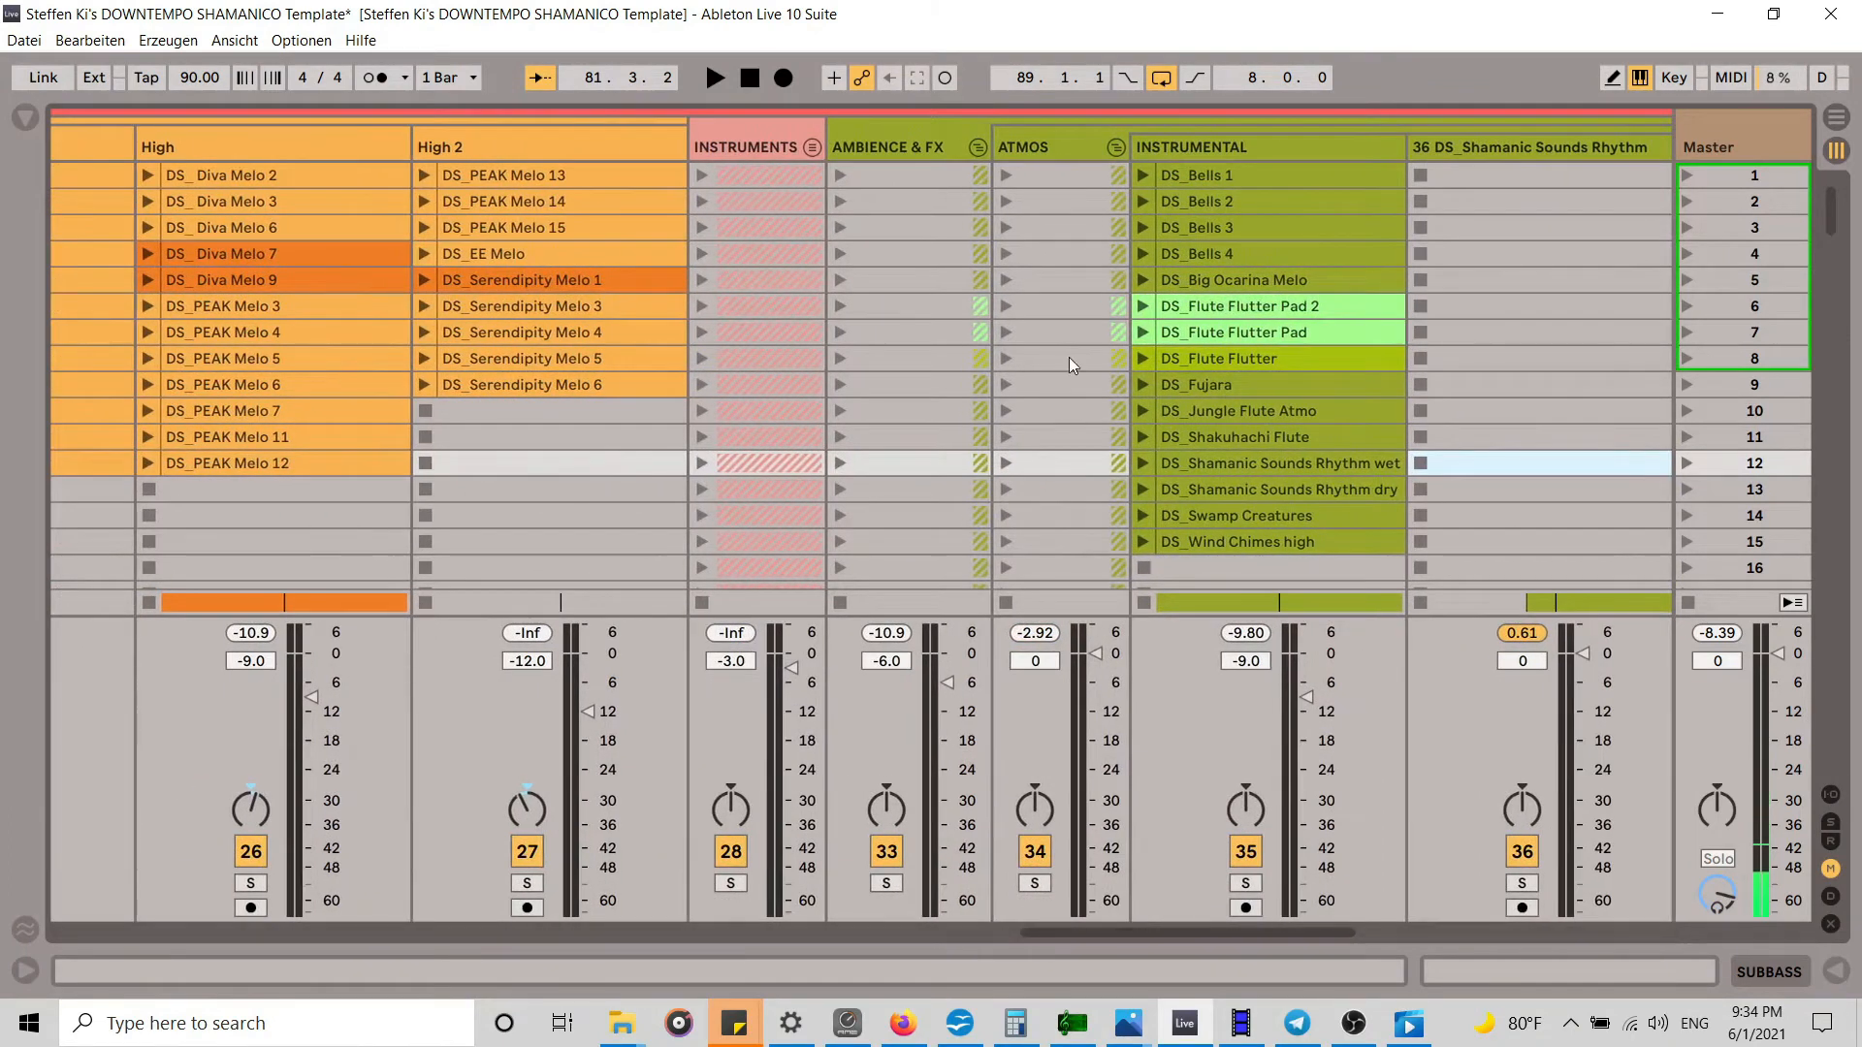
{"action": "left_click", "coordinate": [810, 143]}
{"action": "left_click", "coordinate": [810, 144]}
{"action": "left_click", "coordinate": [810, 143]}
{"action": "left_click_drag", "start_coordinate": [1059, 929], "coordinate": [1148, 933]}
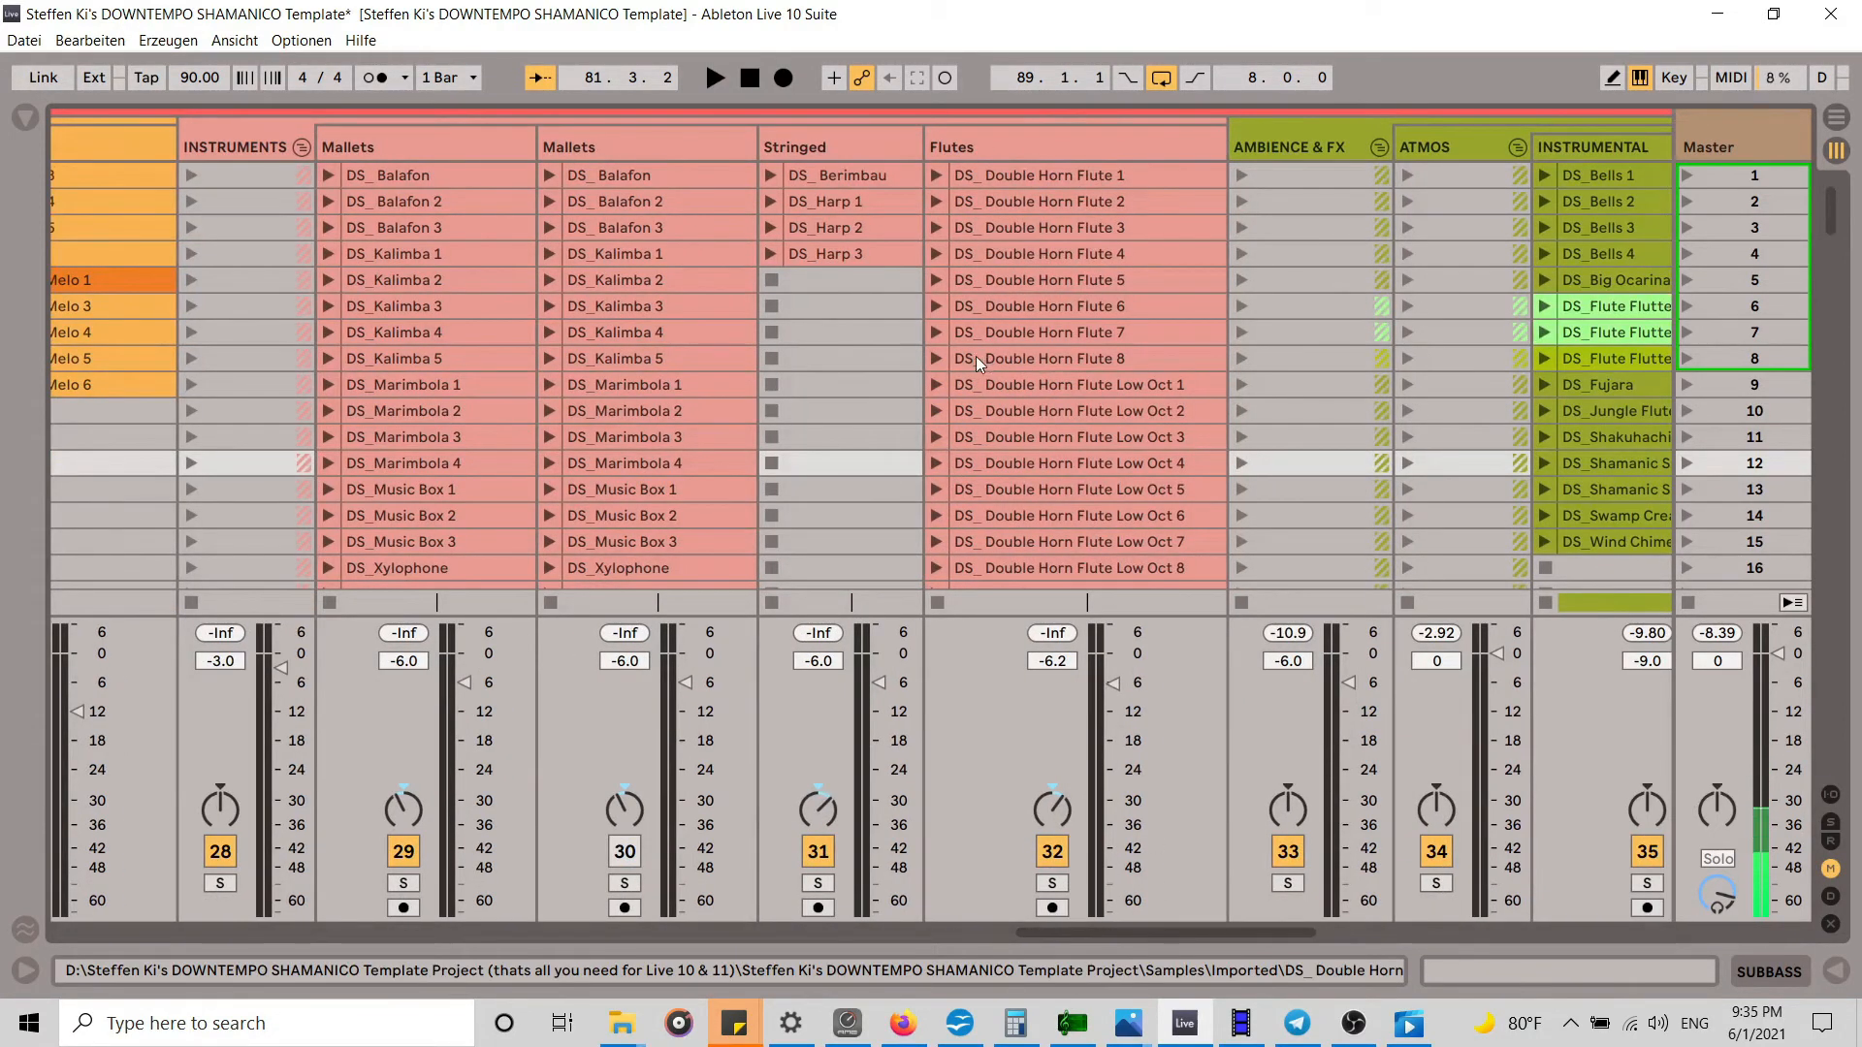
Step: Audition DS_ Double Horn Flute Low Oct 1 with the Flutes track volume set to -10 dB
{"action": "left_click", "coordinate": [936, 385]}
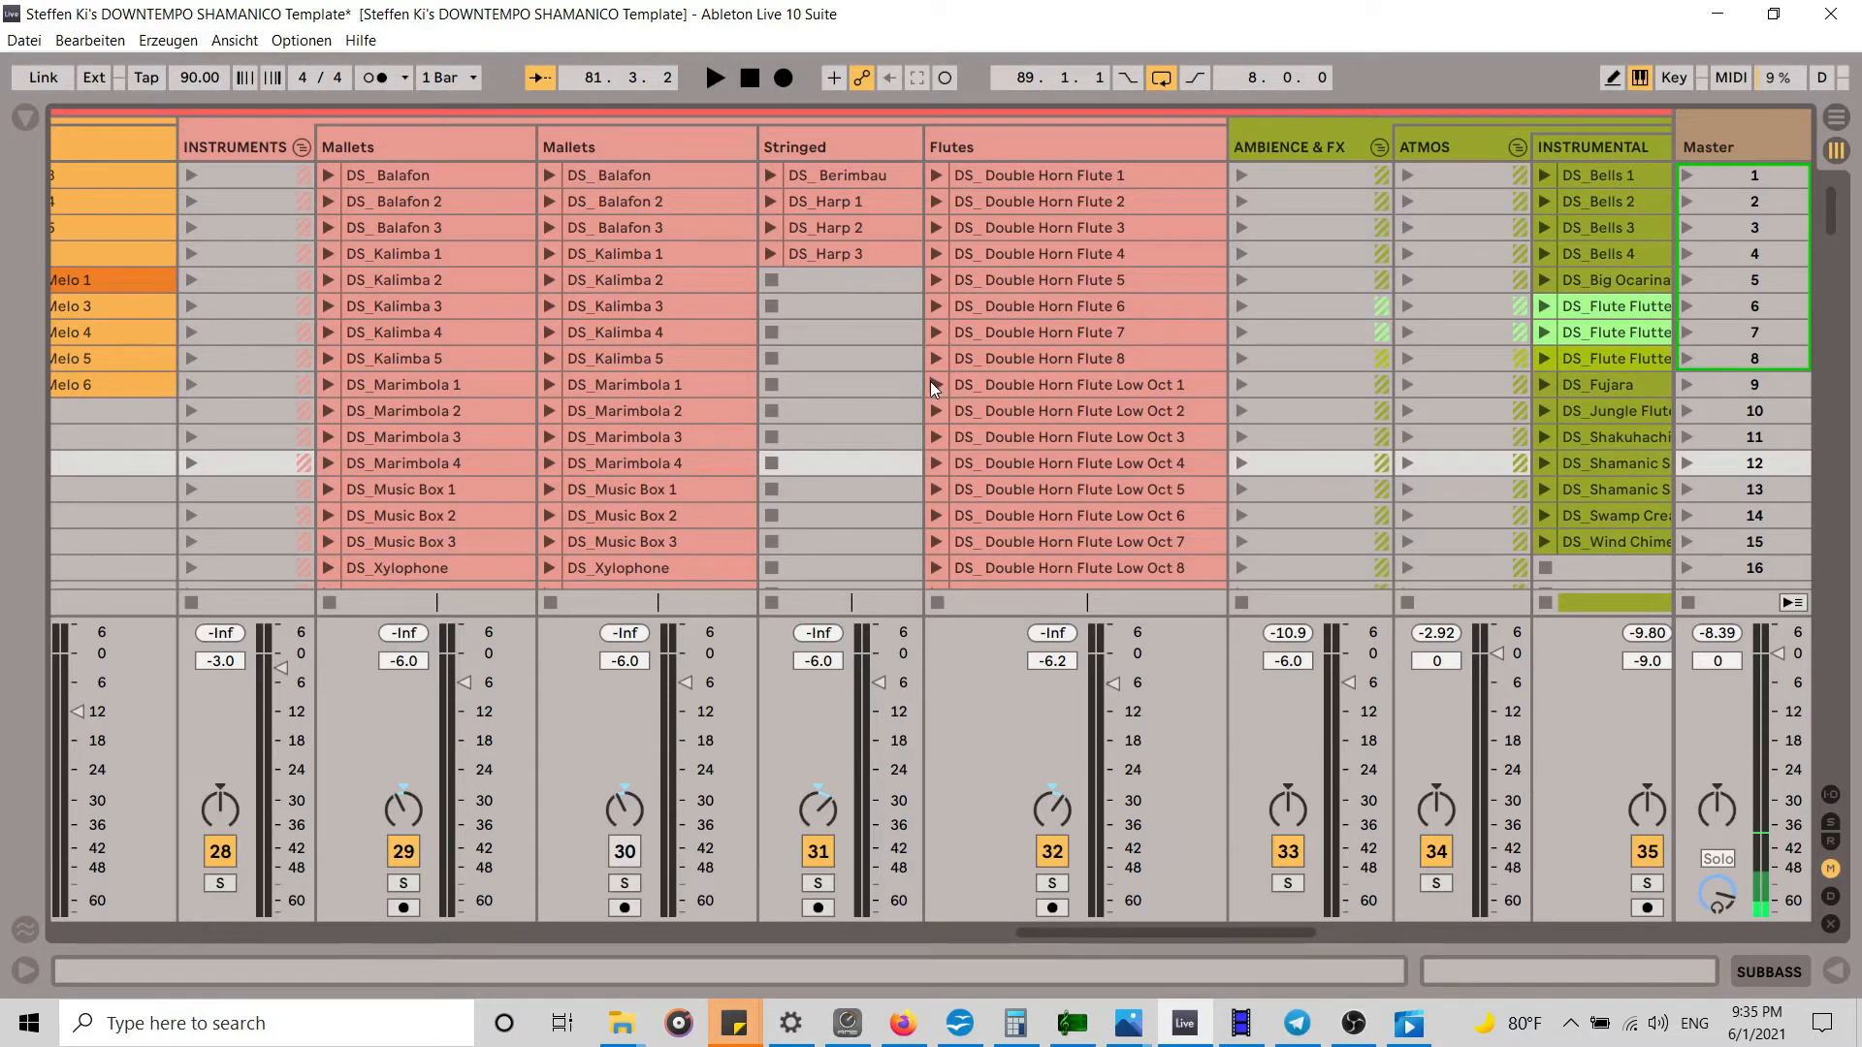
{"action": "left_click_drag", "start_coordinate": [1113, 683], "coordinate": [1113, 702]}
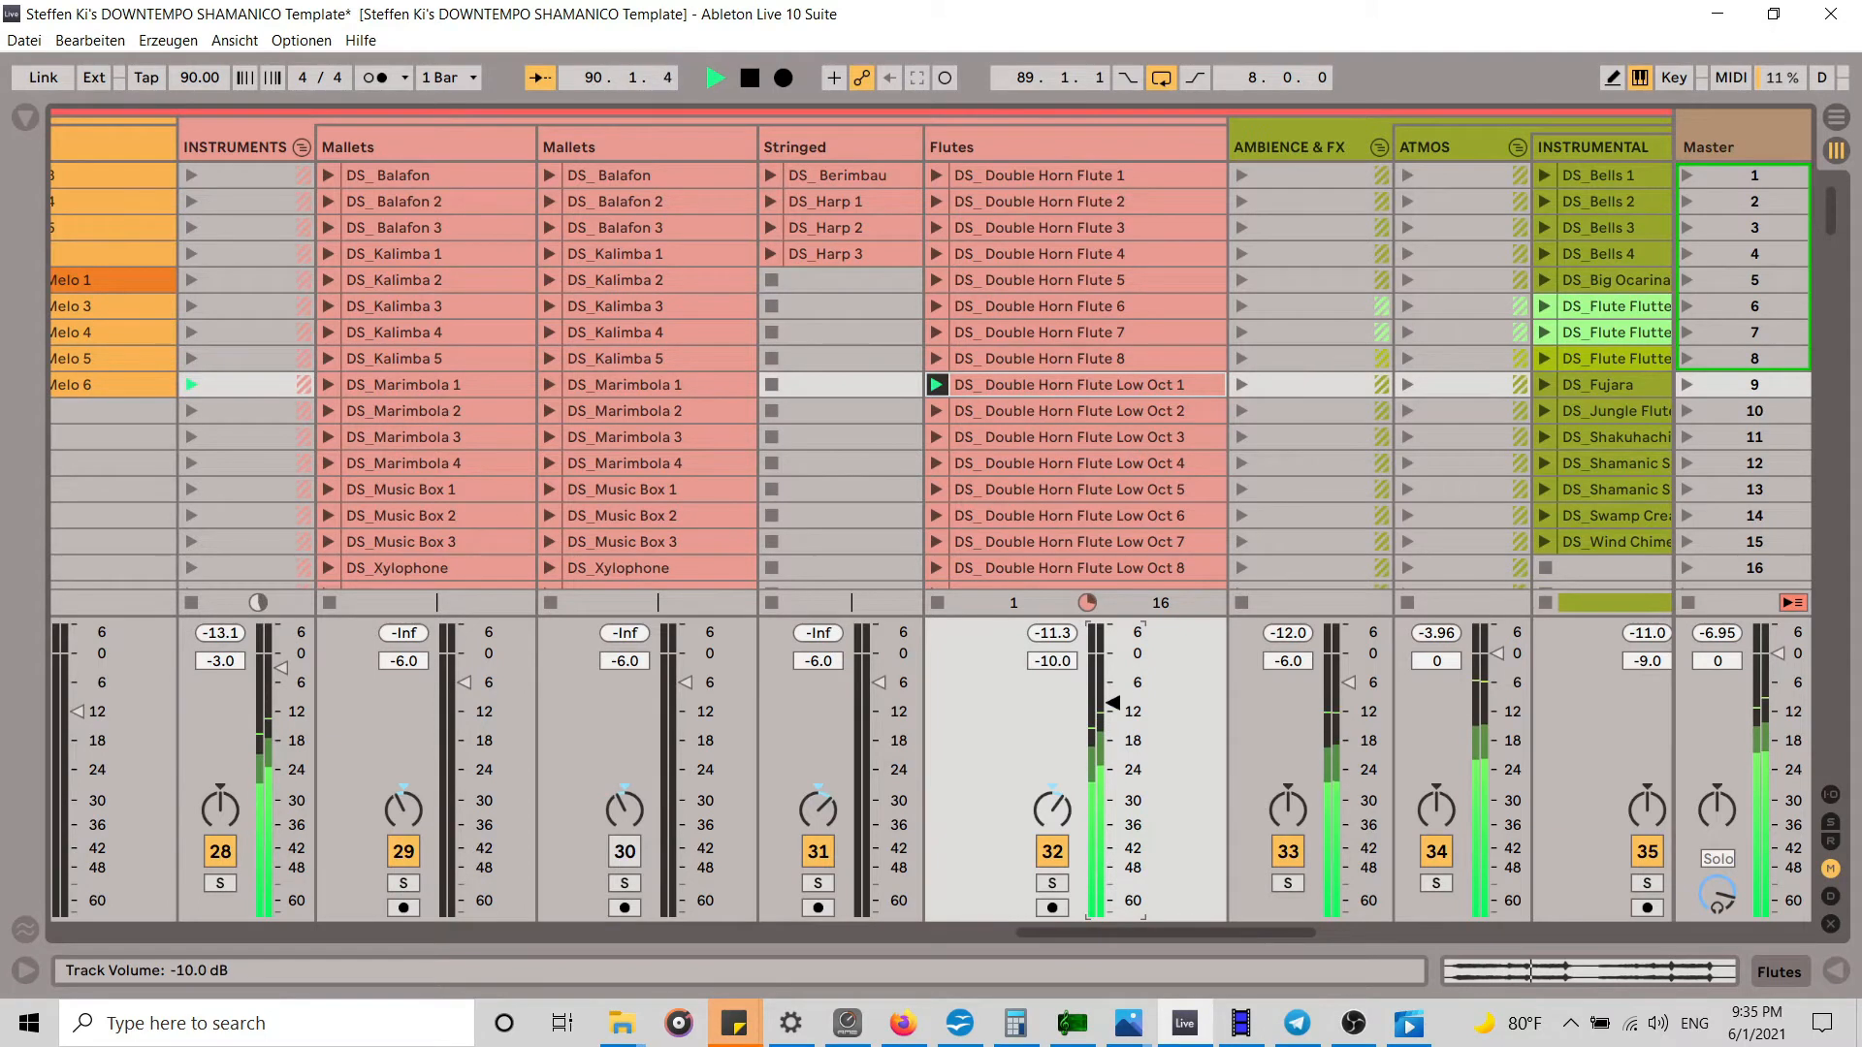
{"action": "double_click", "coordinate": [933, 603]}
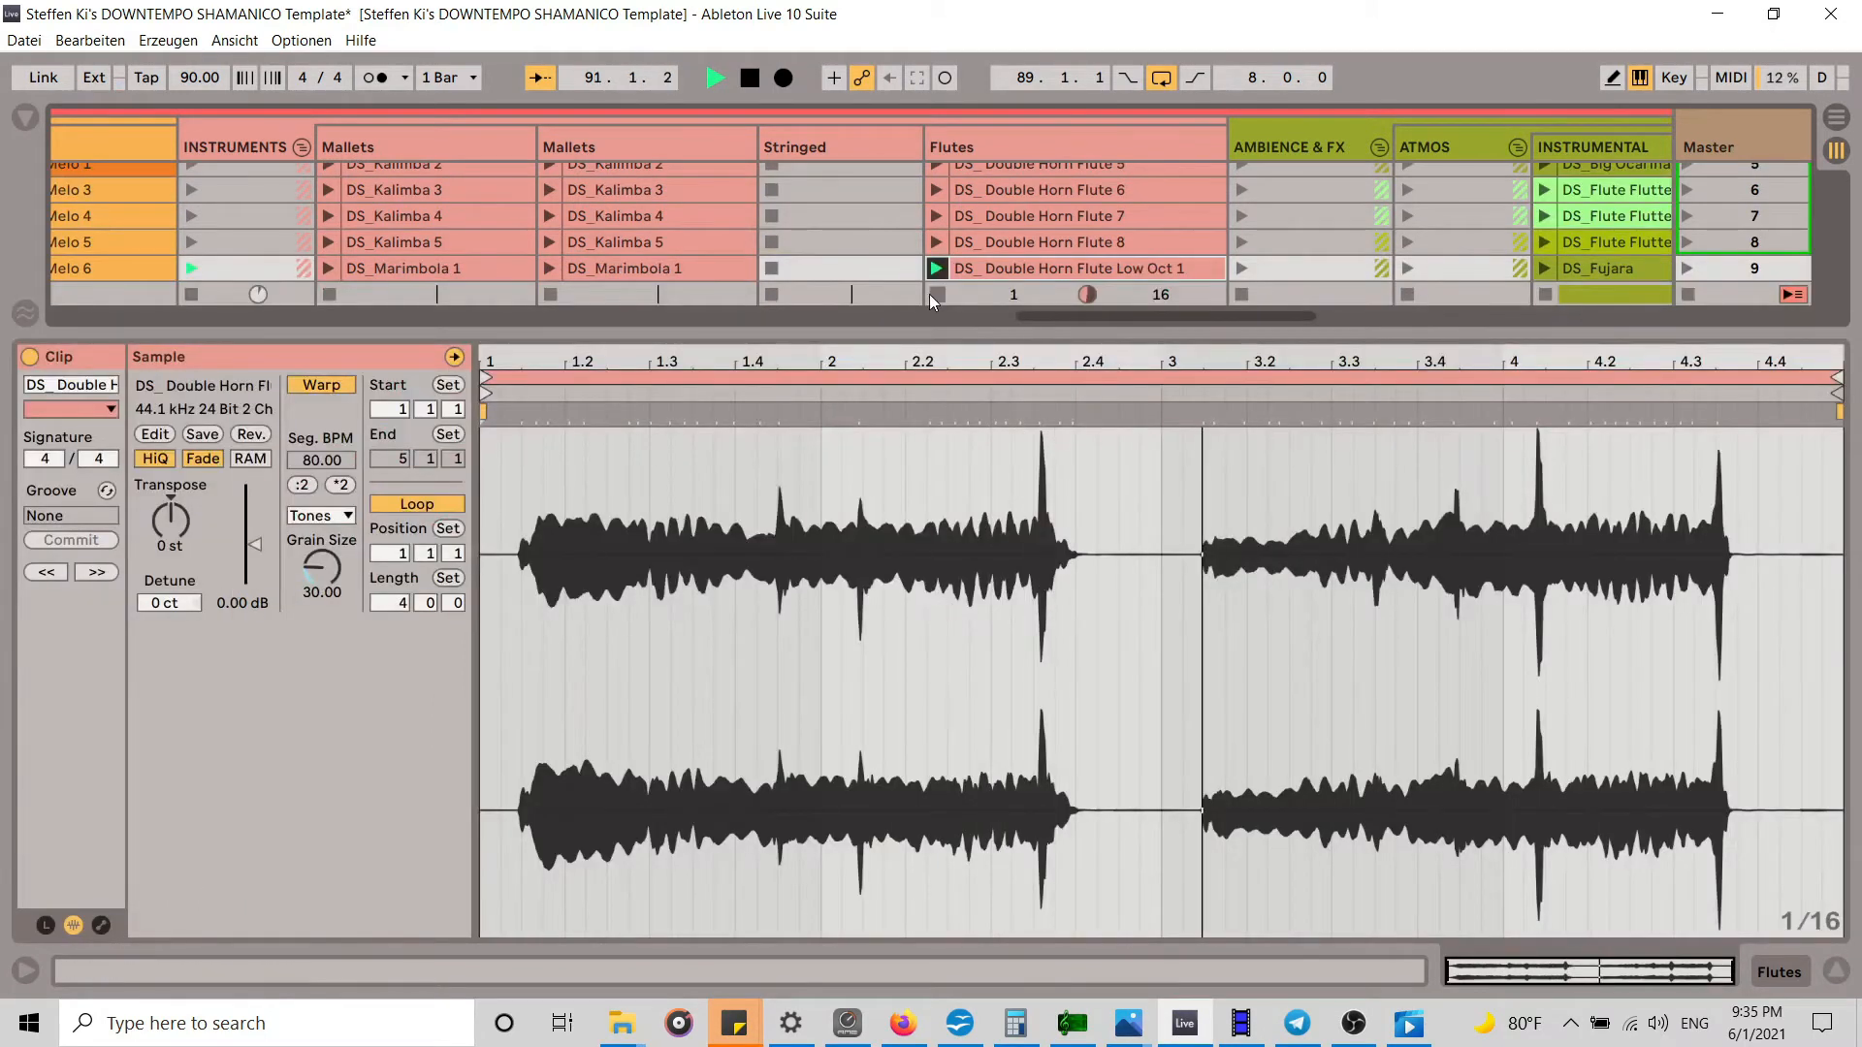
{"action": "left_click", "coordinate": [1836, 970]}
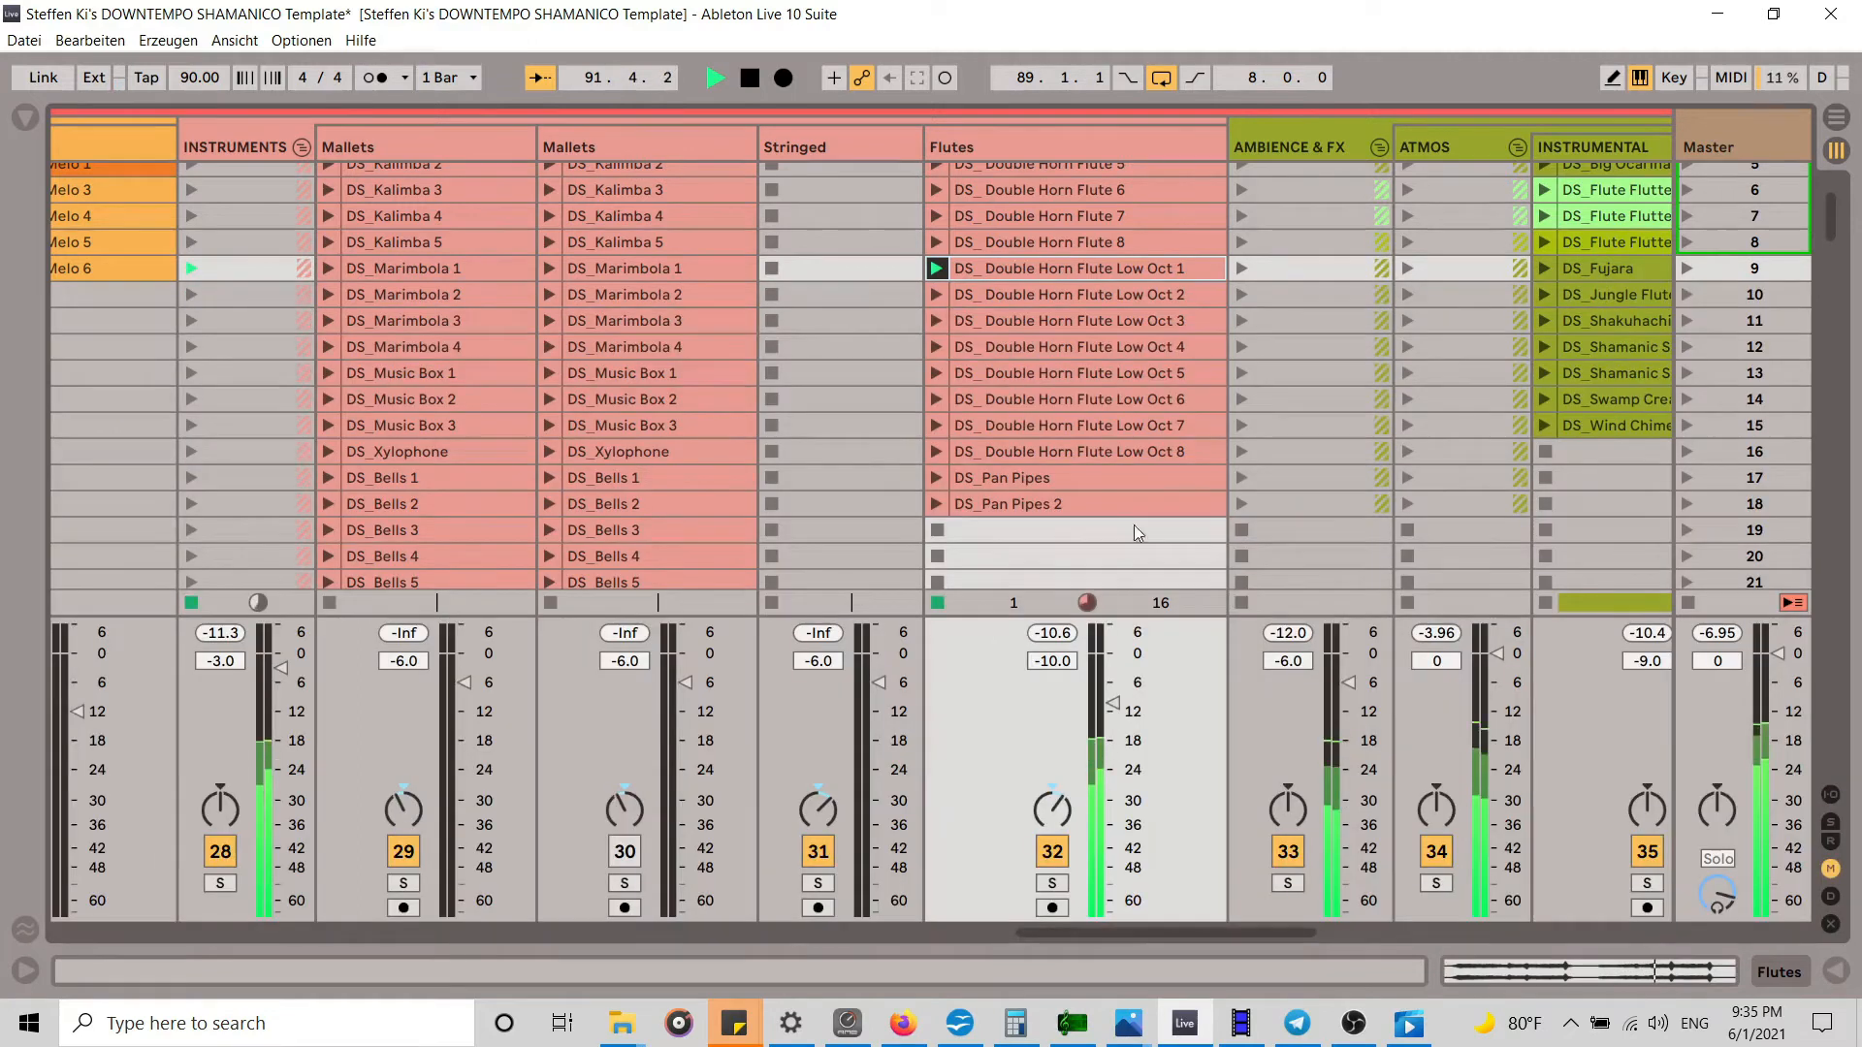
Step: Audition the DS_Pan Pipes clip and set the Flutes track volume to -6 dB
{"action": "left_click", "coordinate": [936, 478]}
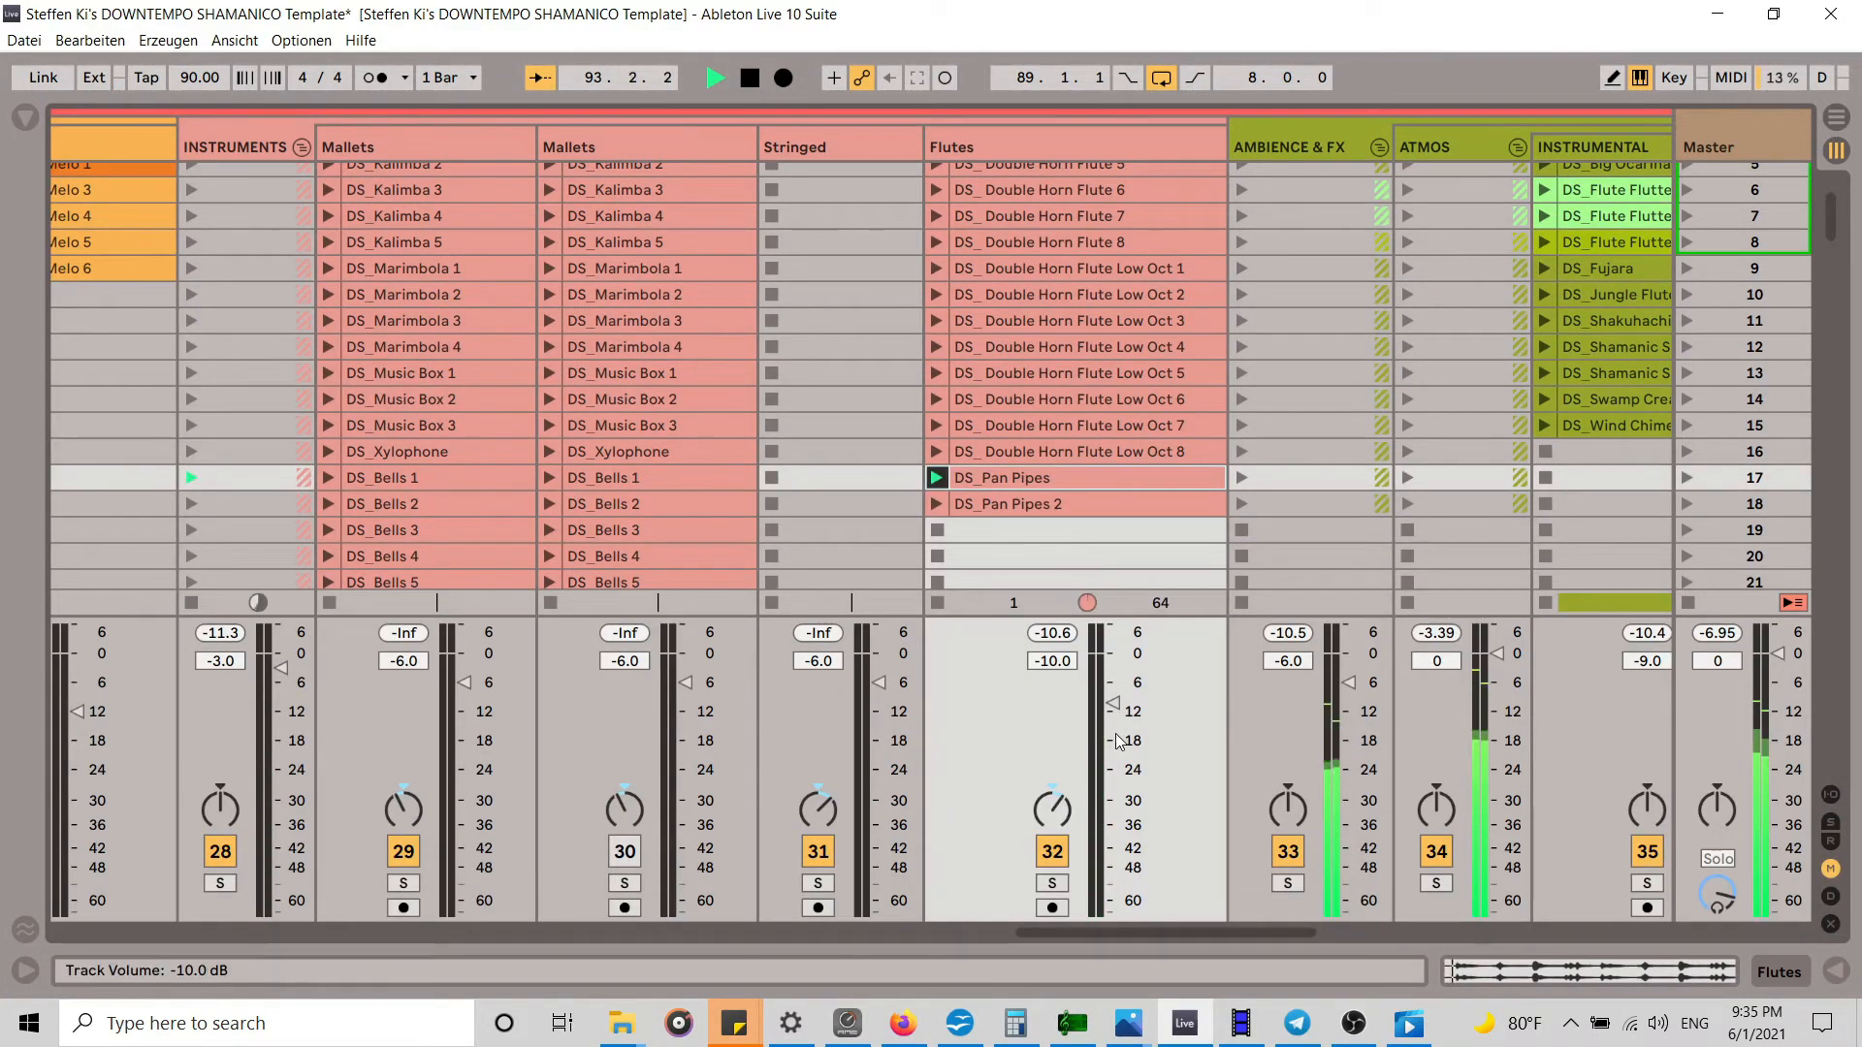
{"action": "left_click_drag", "start_coordinate": [1121, 752], "coordinate": [1120, 732]}
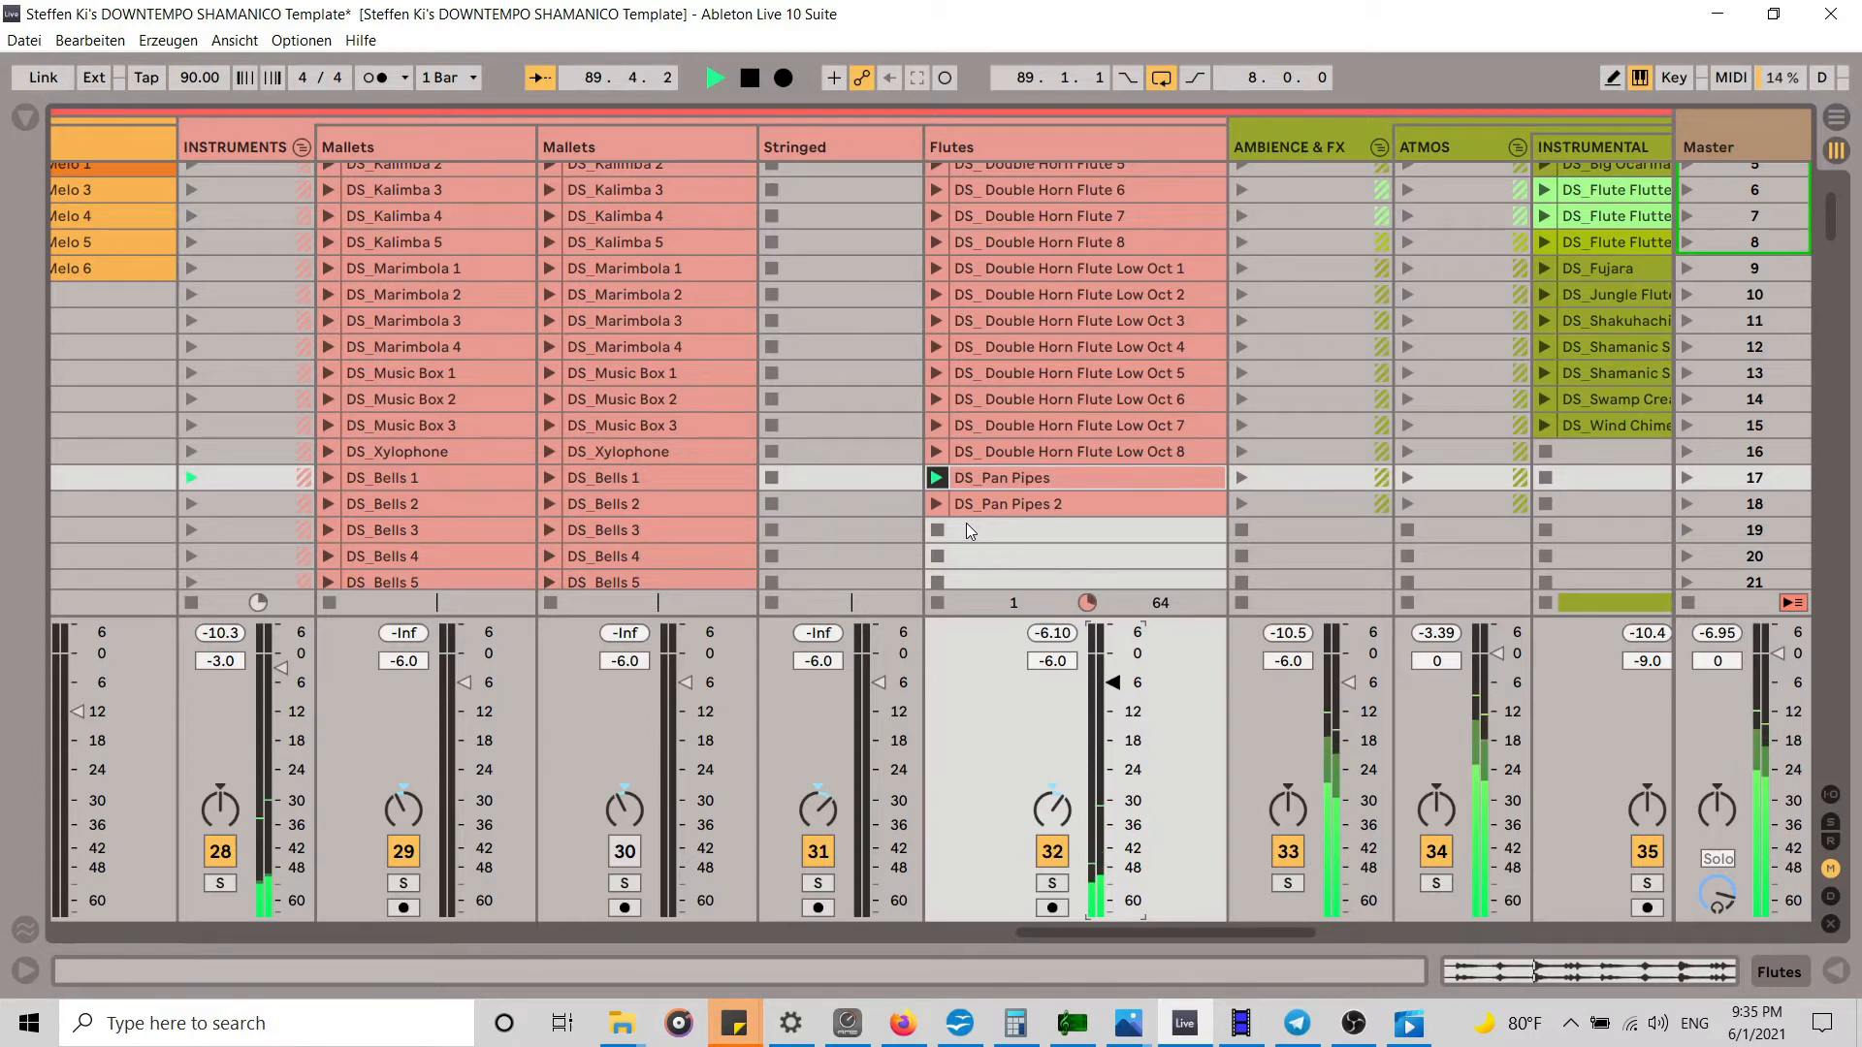
Step: Stop the DS_Pan Pipes clip on the Flutes track and halt playback
{"action": "left_click", "coordinate": [938, 530]}
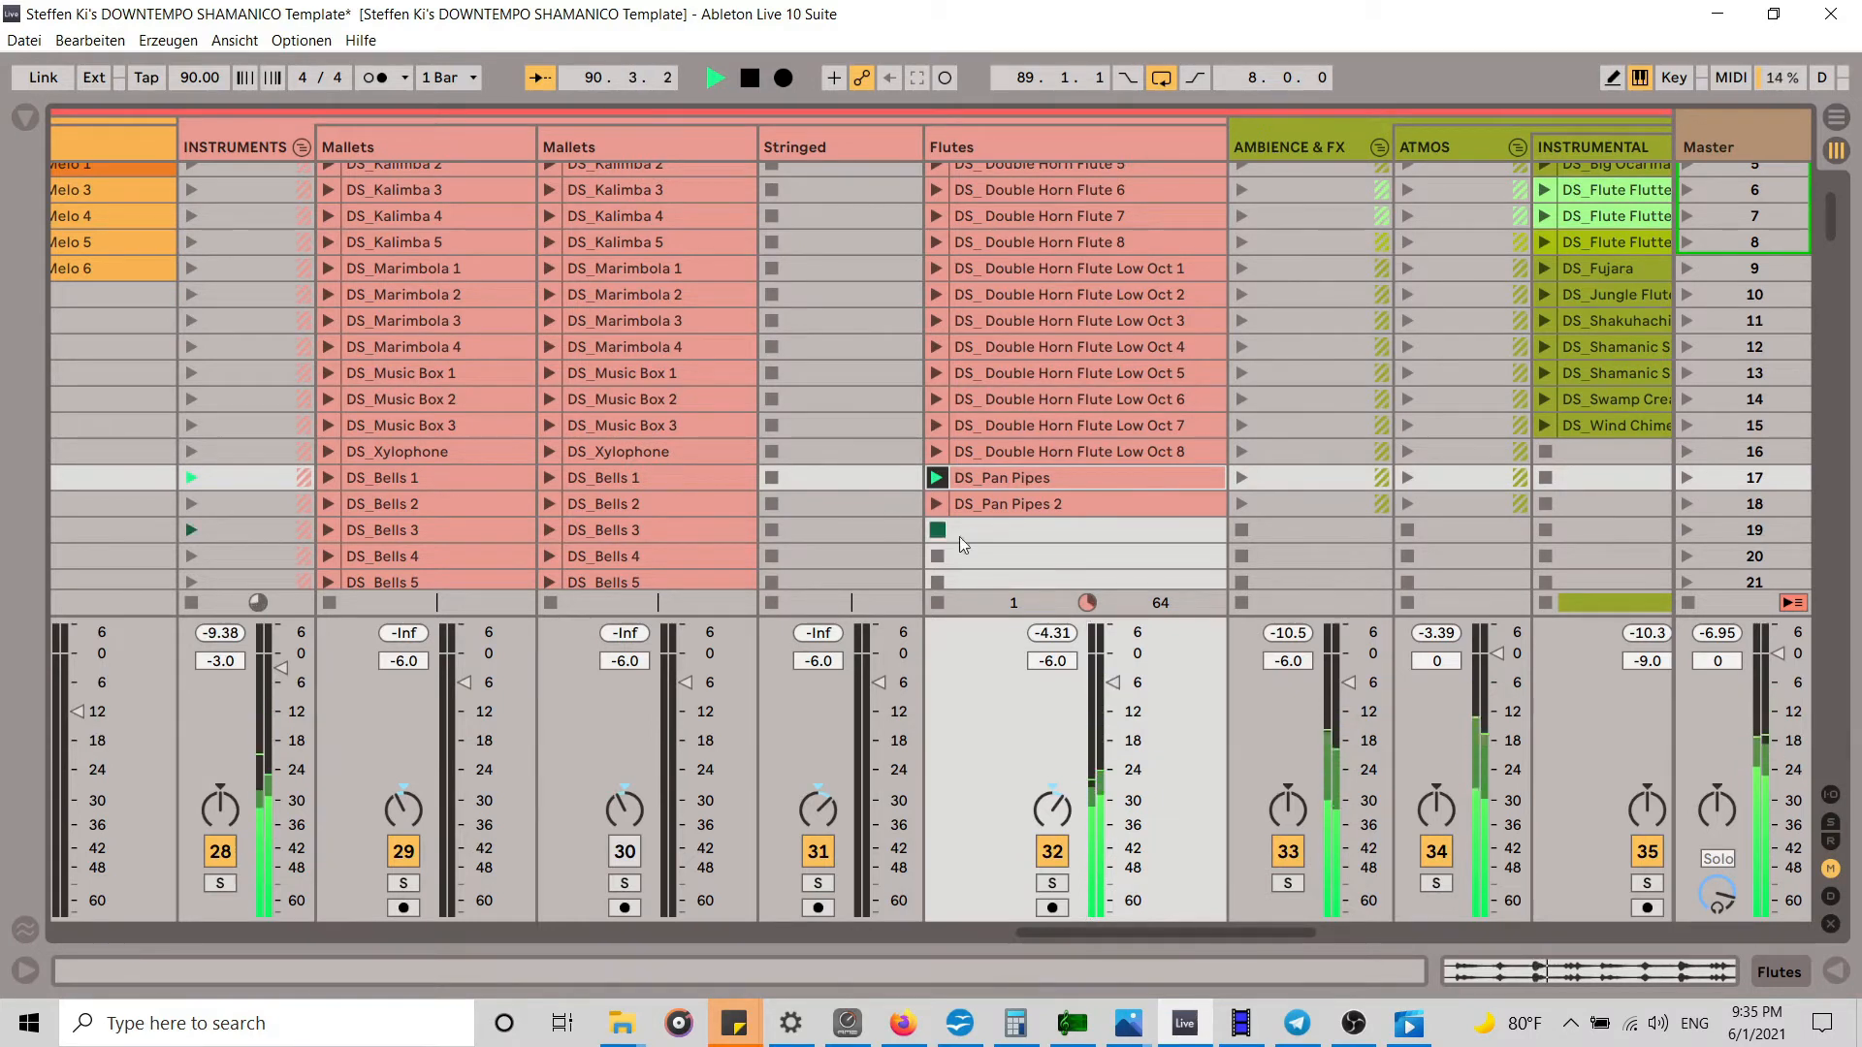
{"action": "scroll", "coordinate": [677, 386], "scroll_direction": "down", "scroll_amount": 3}
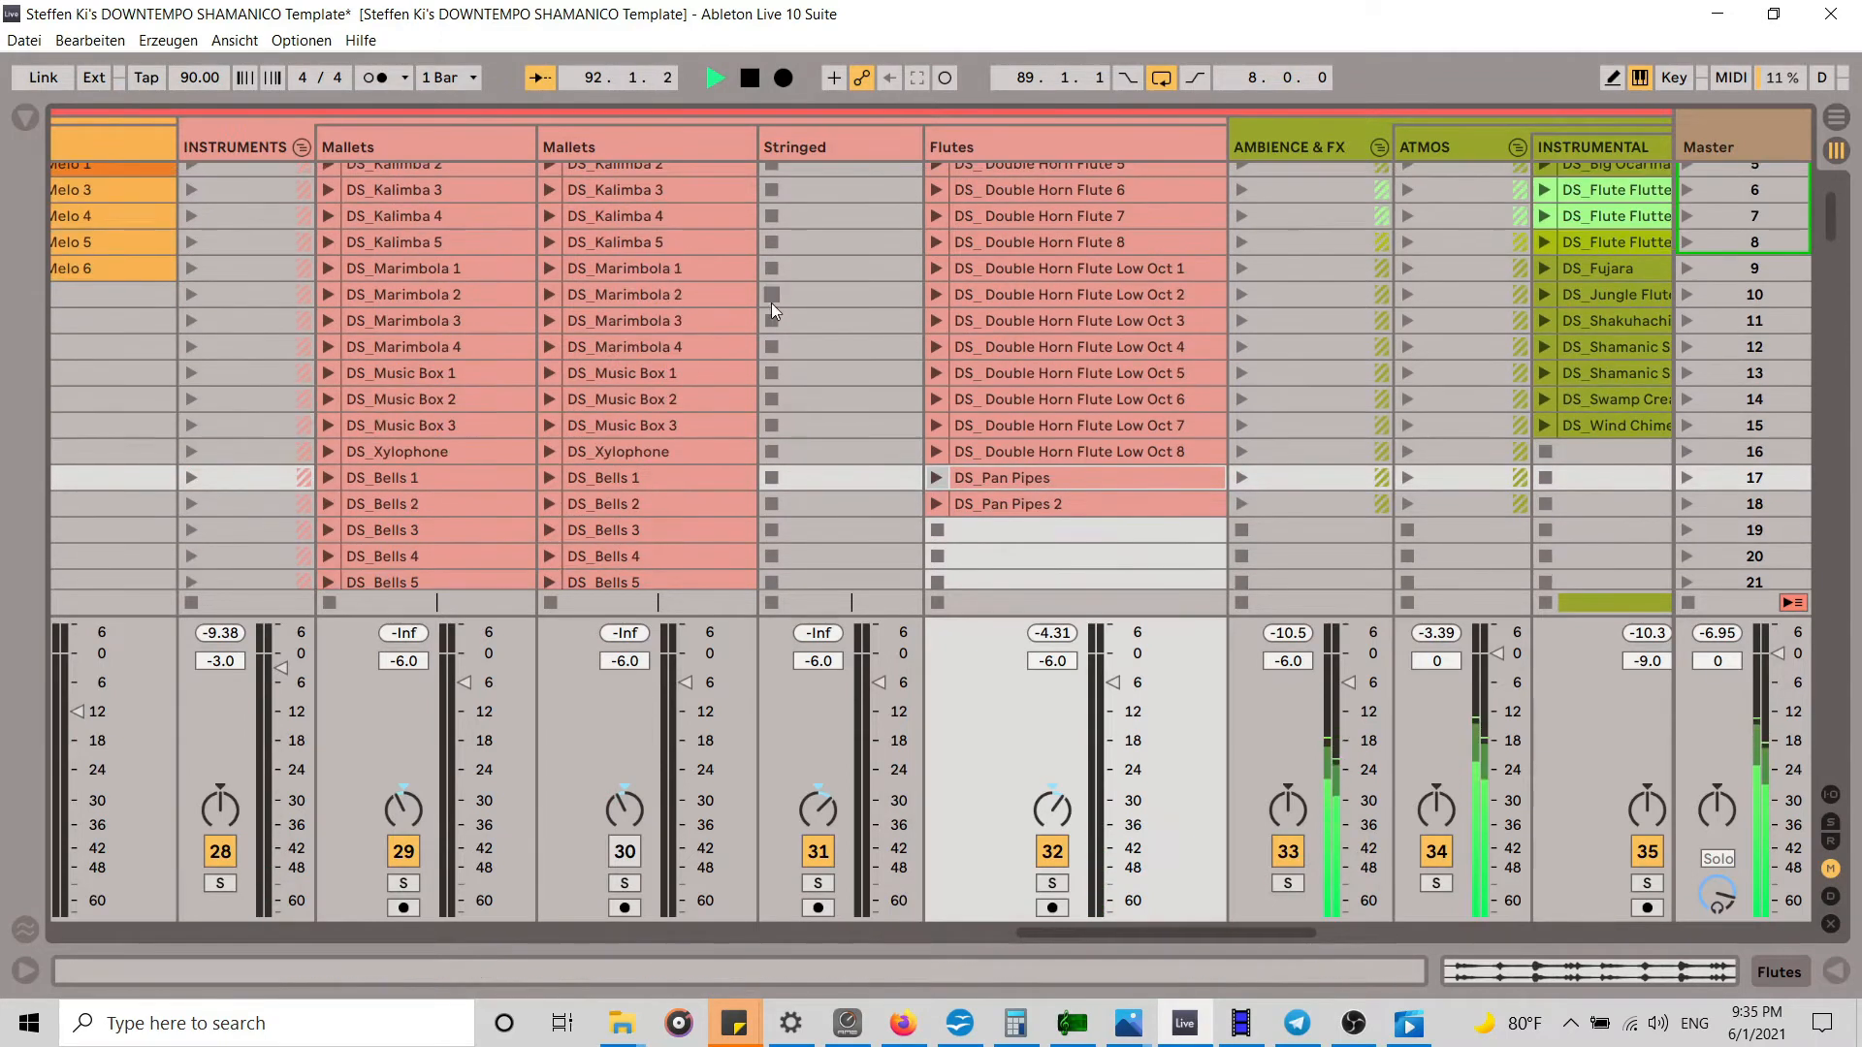
{"action": "scroll", "coordinate": [771, 302], "scroll_direction": "up", "scroll_amount": 7}
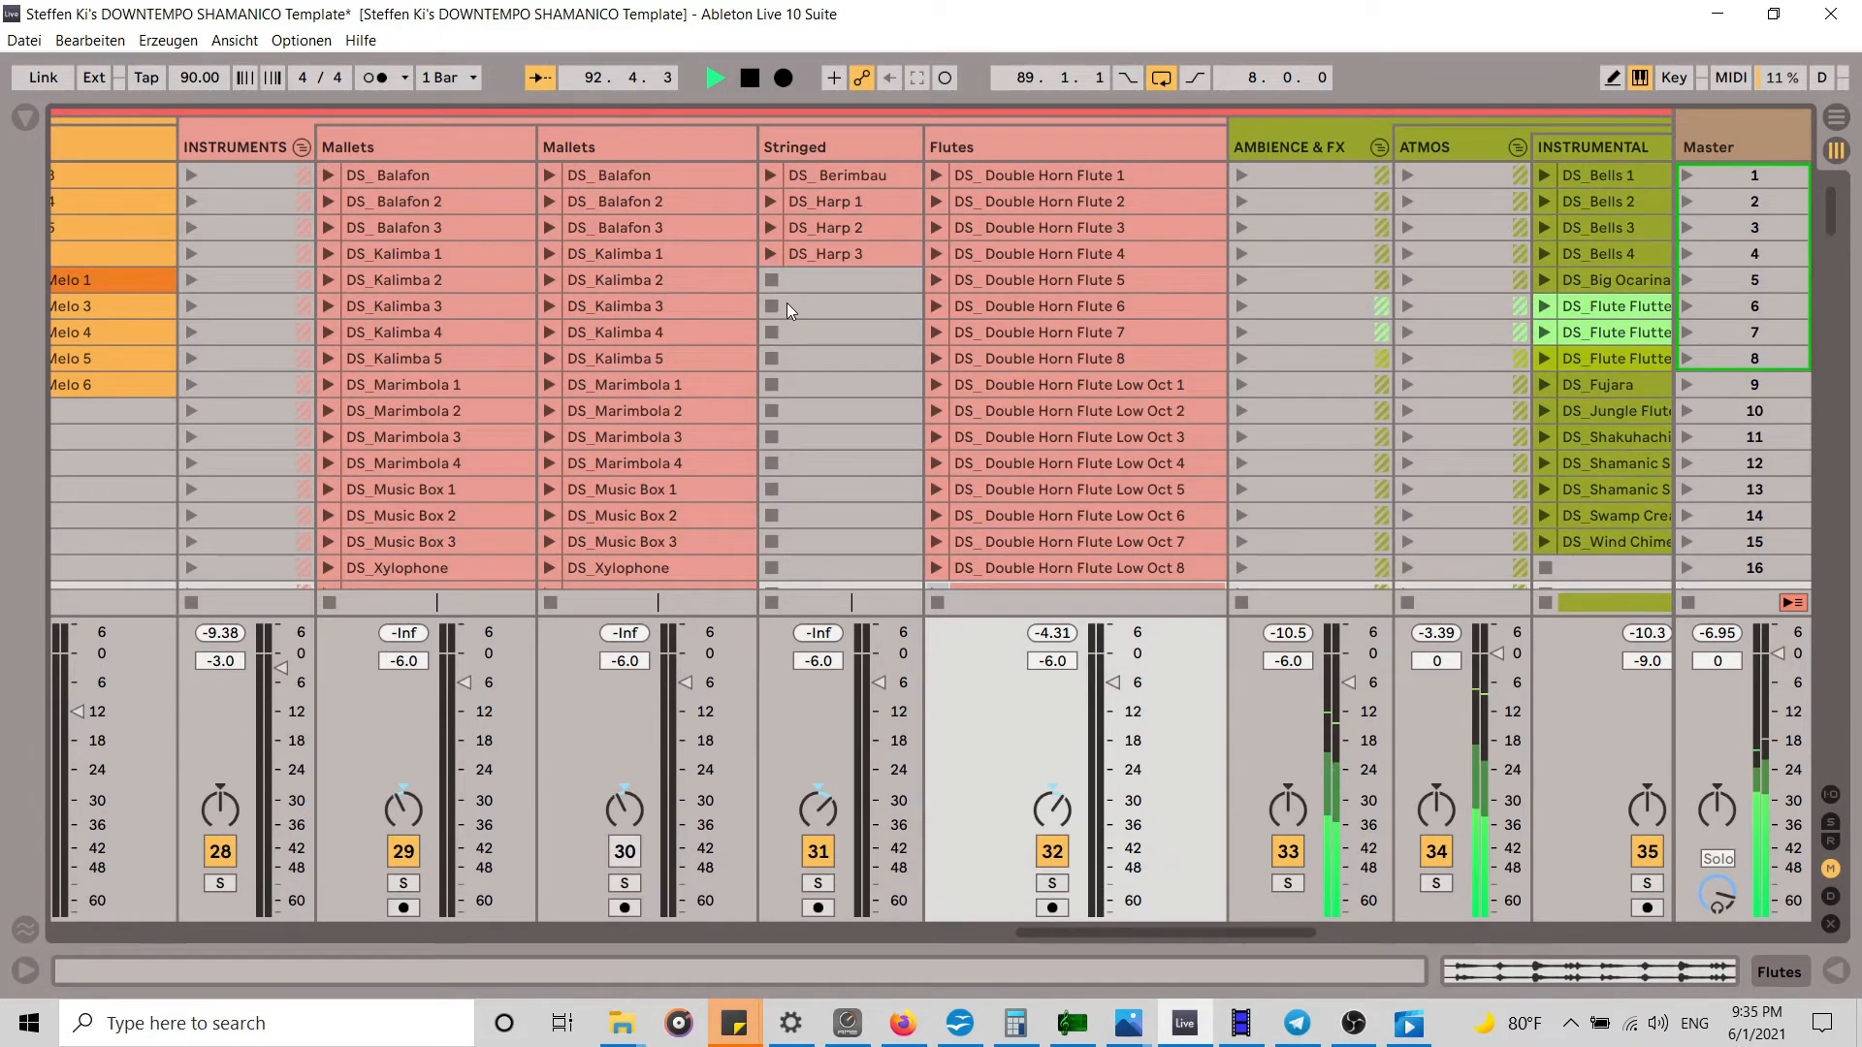
{"action": "left_click_drag", "start_coordinate": [1098, 933], "coordinate": [136, 934]}
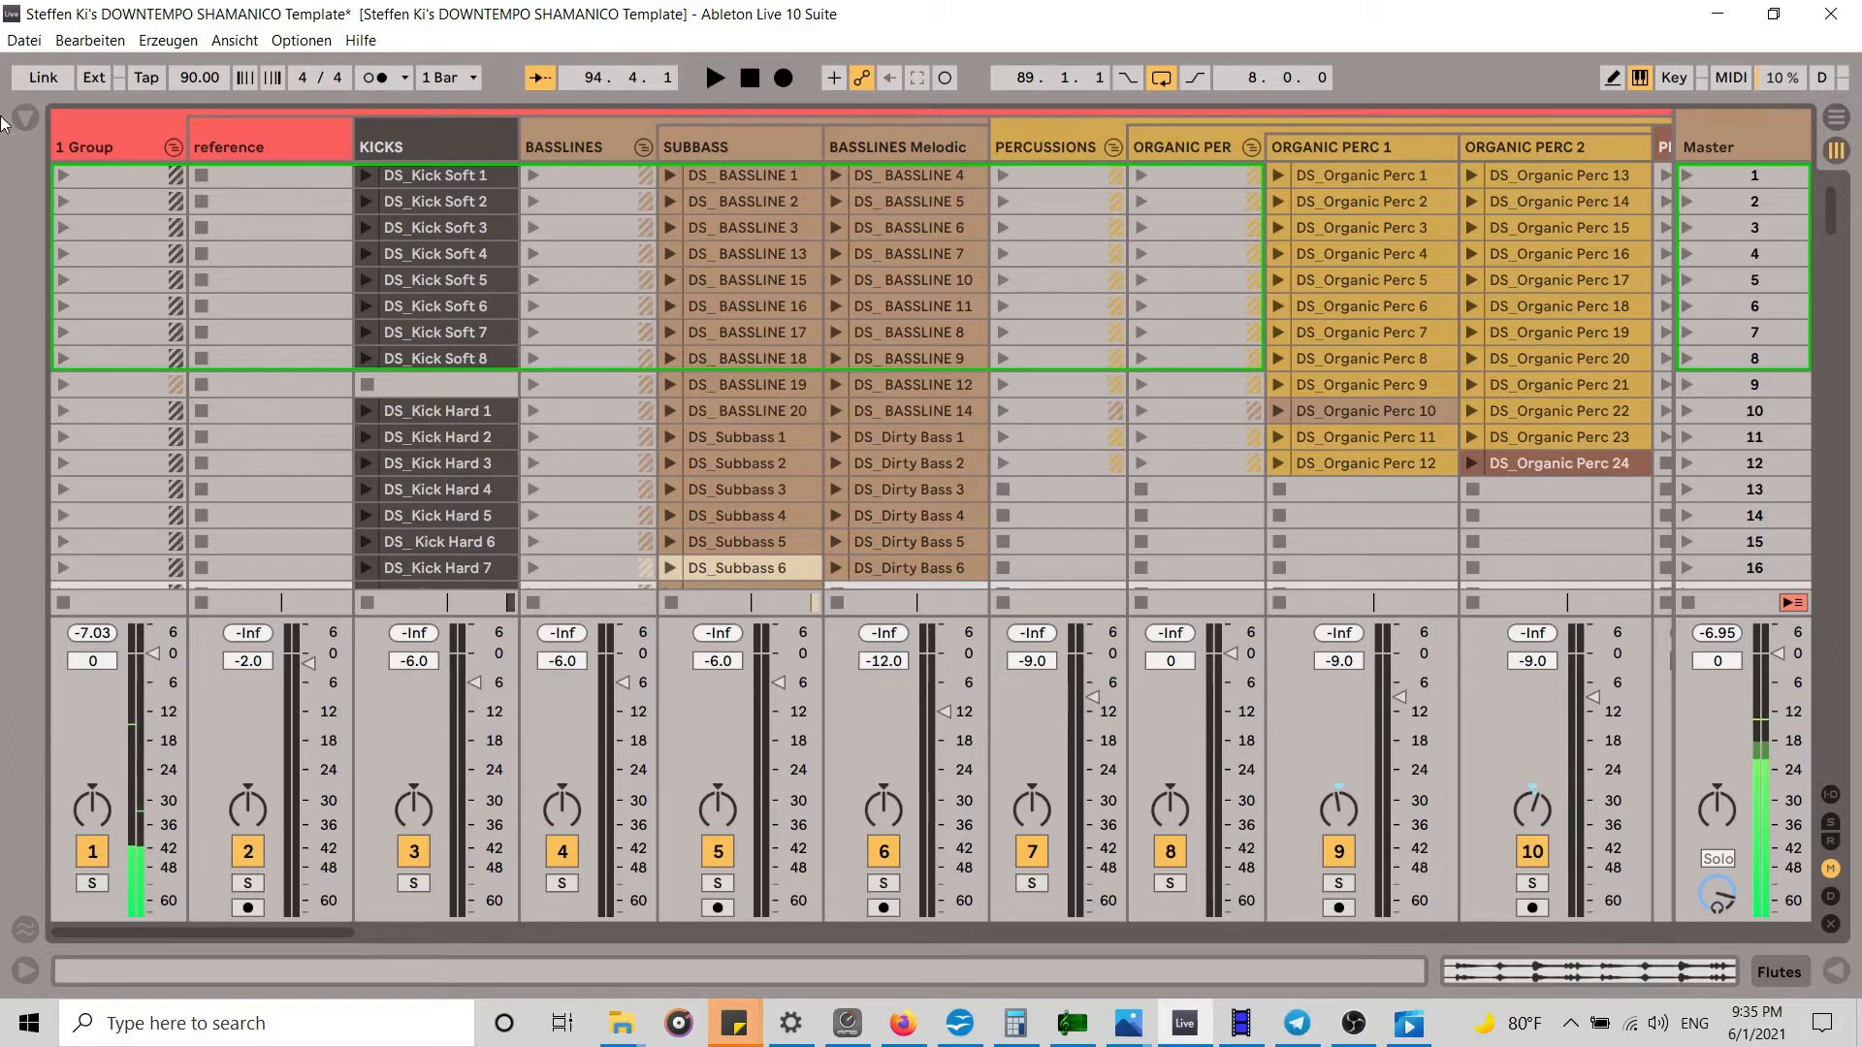
Step: Load the NATURAL track from the template set's AMBIENCE & FX, ATMOS group beside the INSTRUMENTAL track, and hide the browser
{"action": "left_click", "coordinate": [25, 119]}
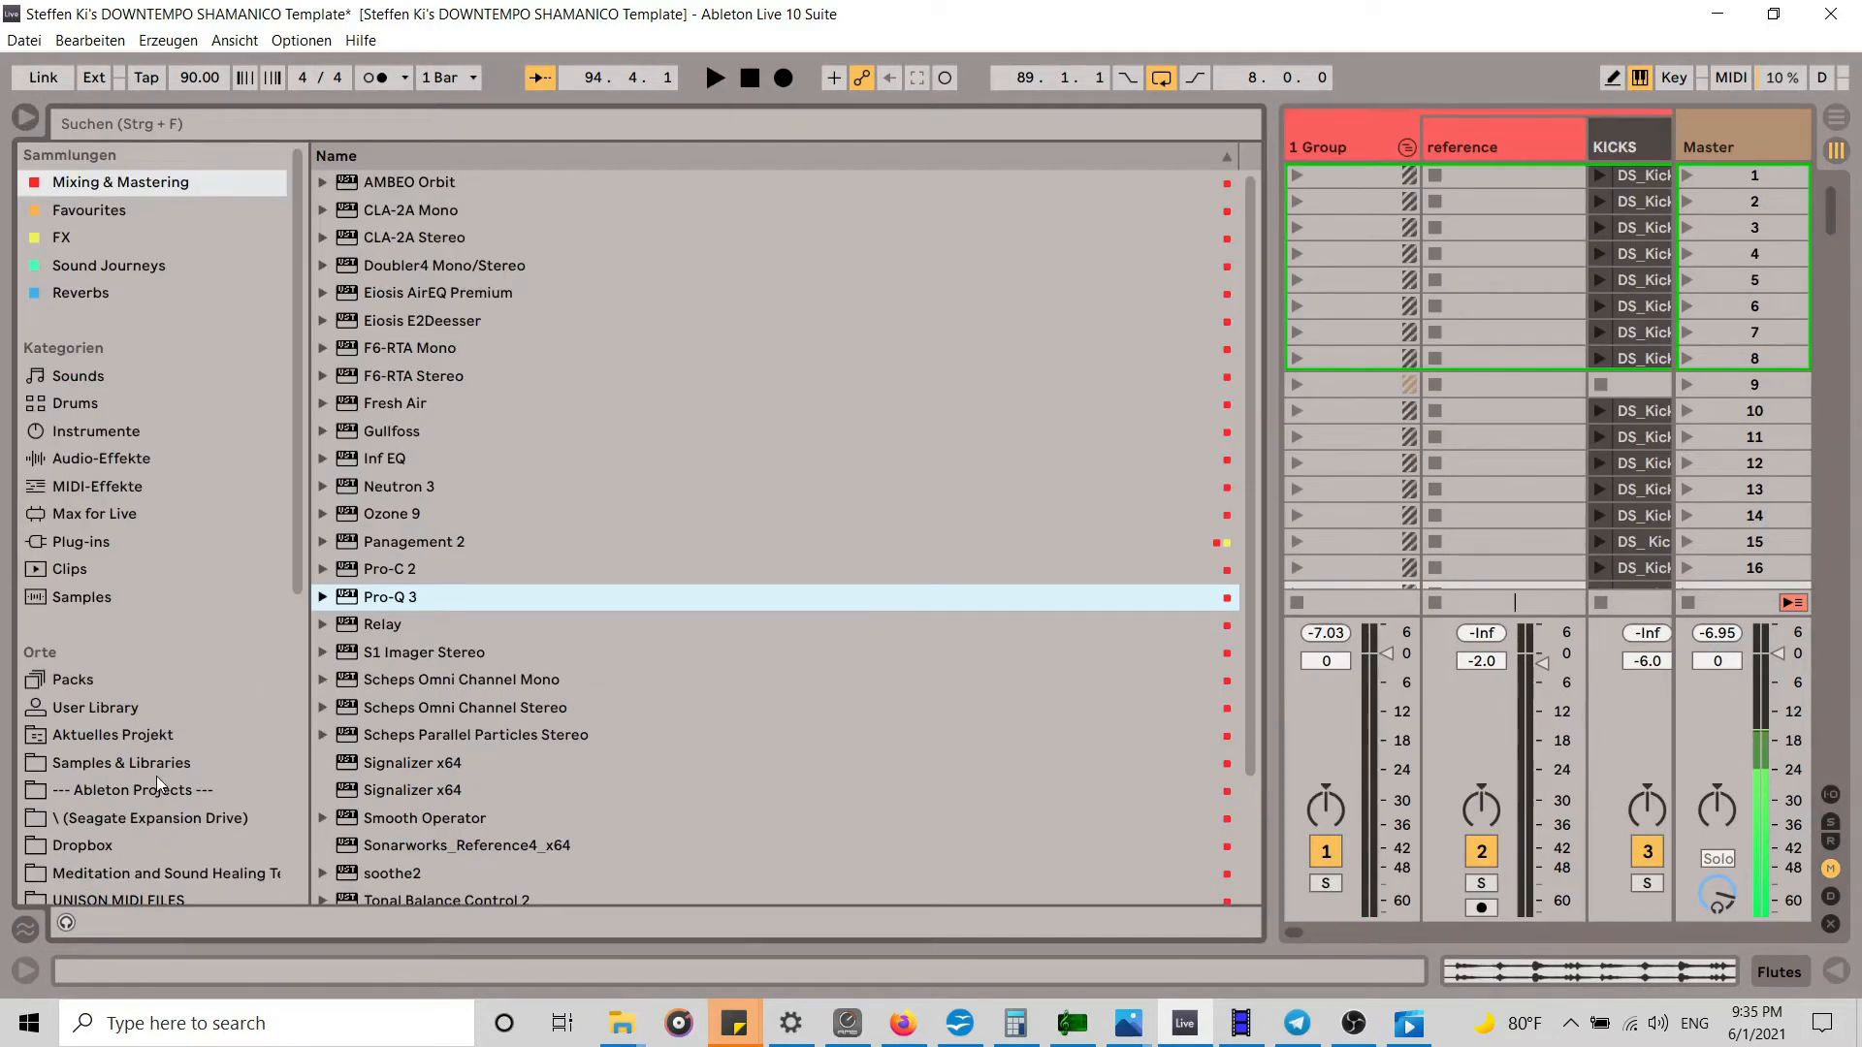
{"action": "left_click", "coordinate": [161, 736]}
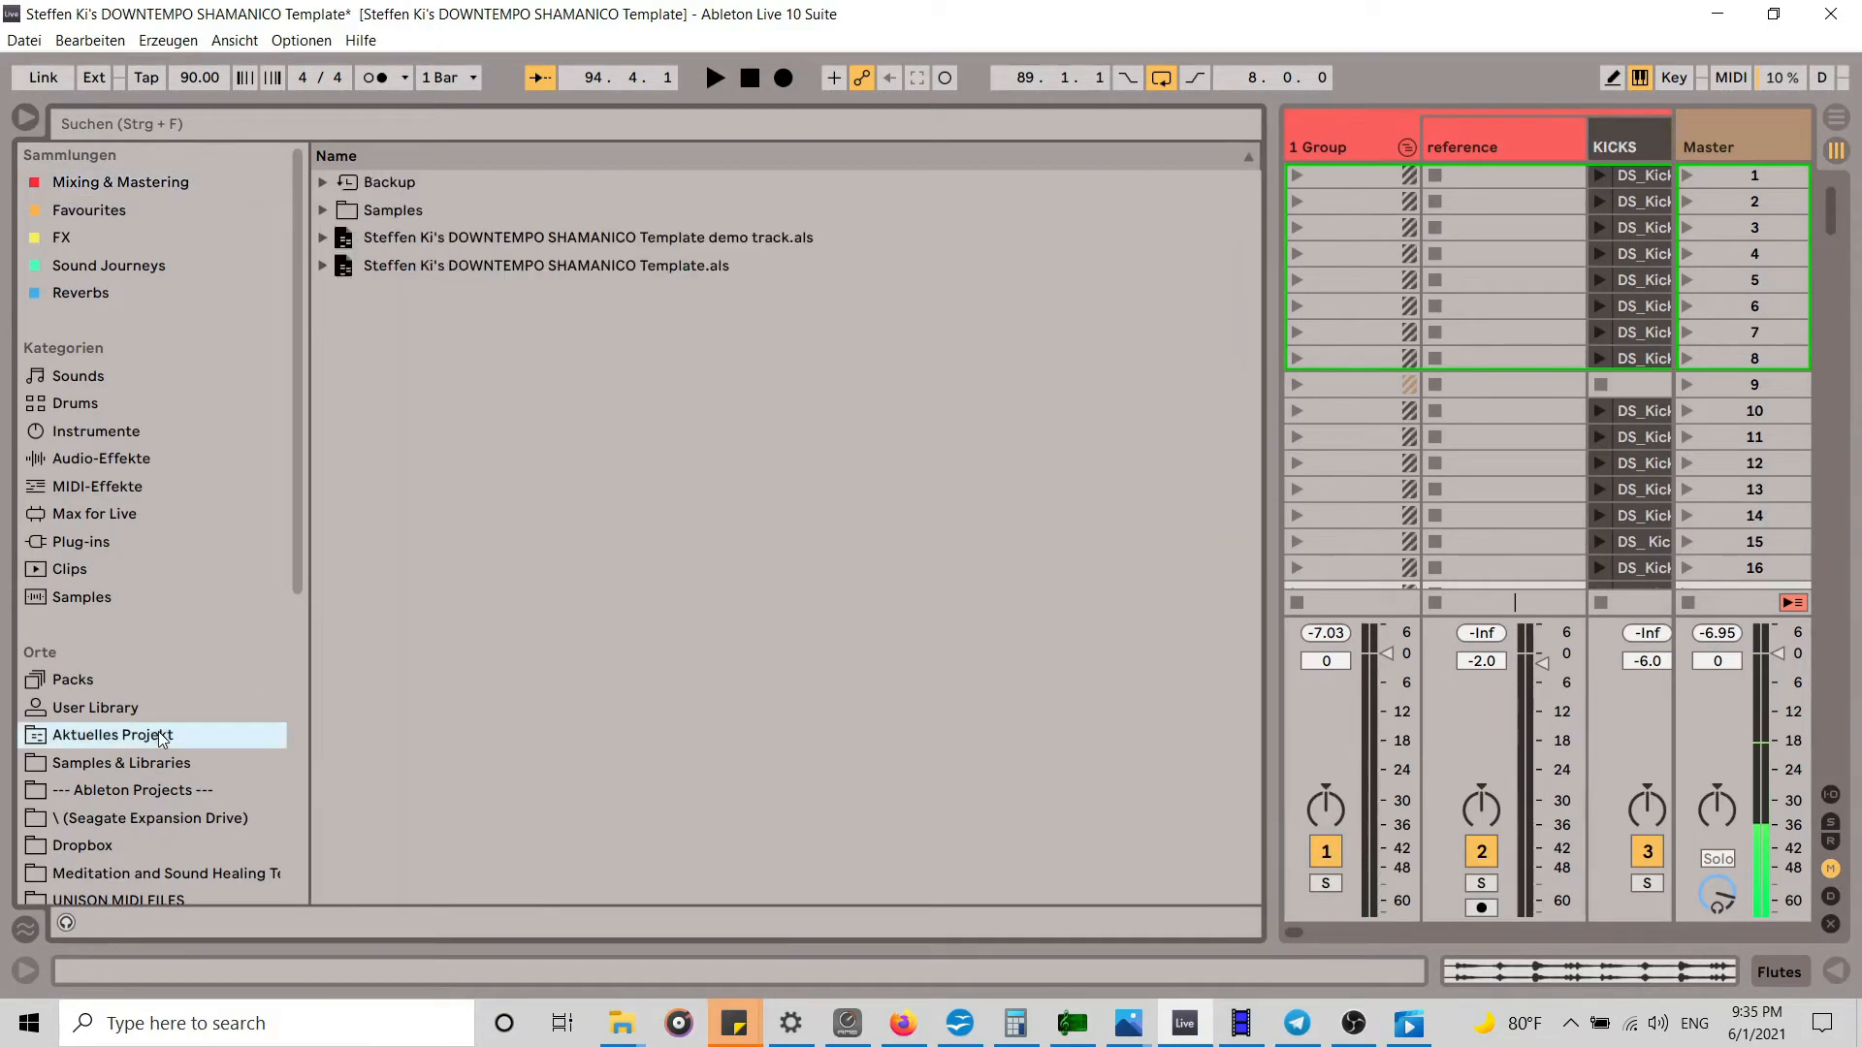
{"action": "left_click", "coordinate": [323, 264]}
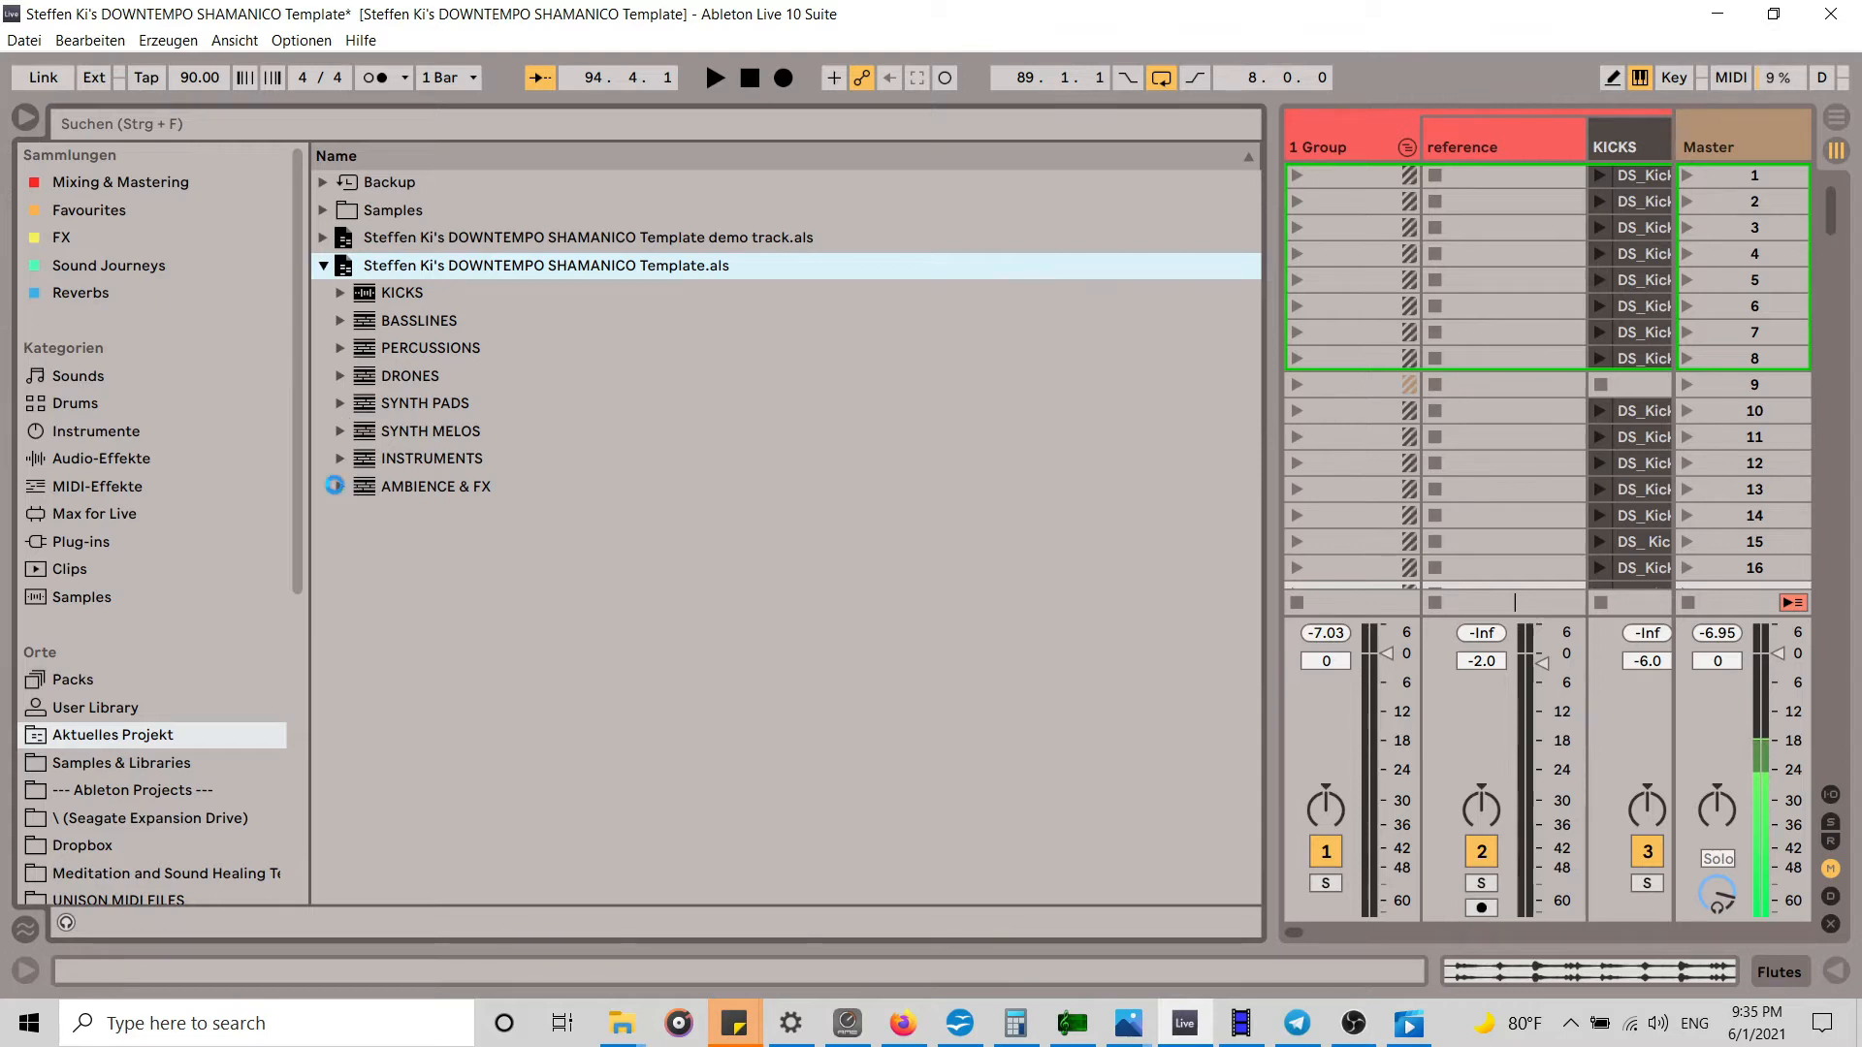
{"action": "left_click", "coordinate": [335, 486]}
{"action": "left_click", "coordinate": [356, 515]}
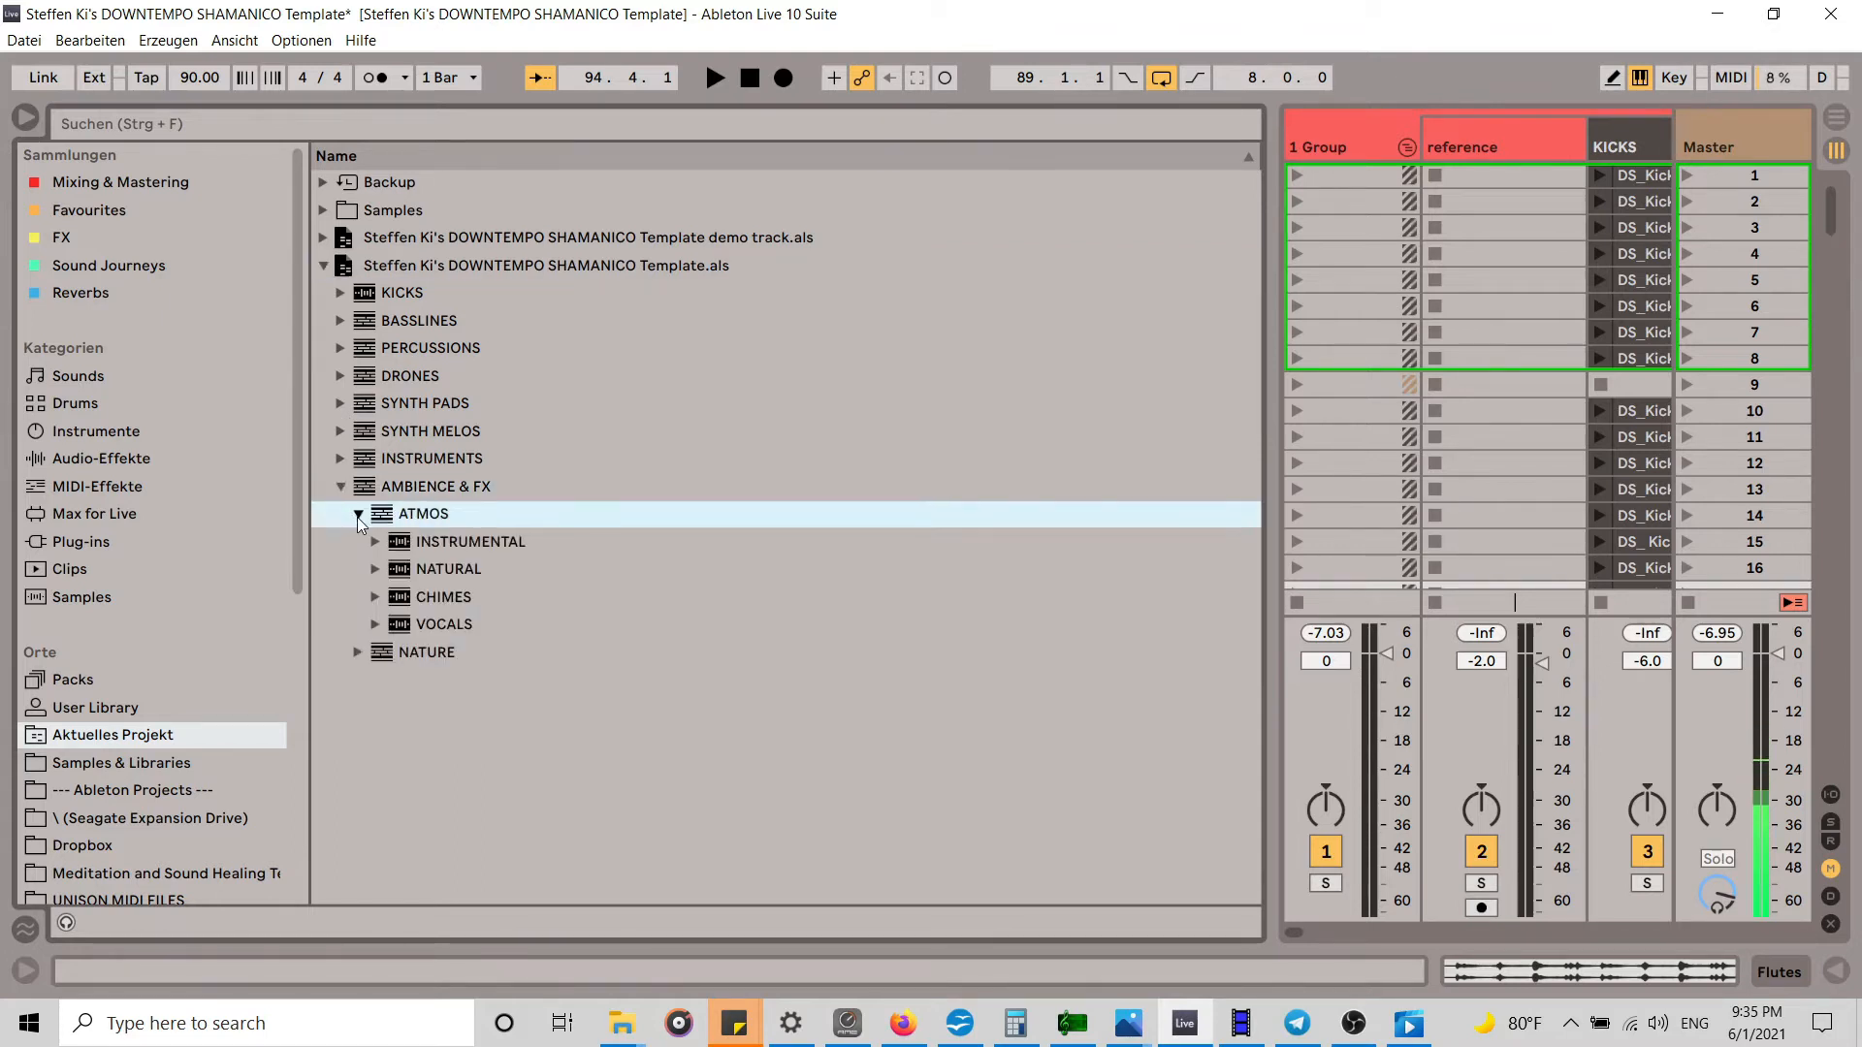
{"action": "left_click", "coordinate": [376, 570]}
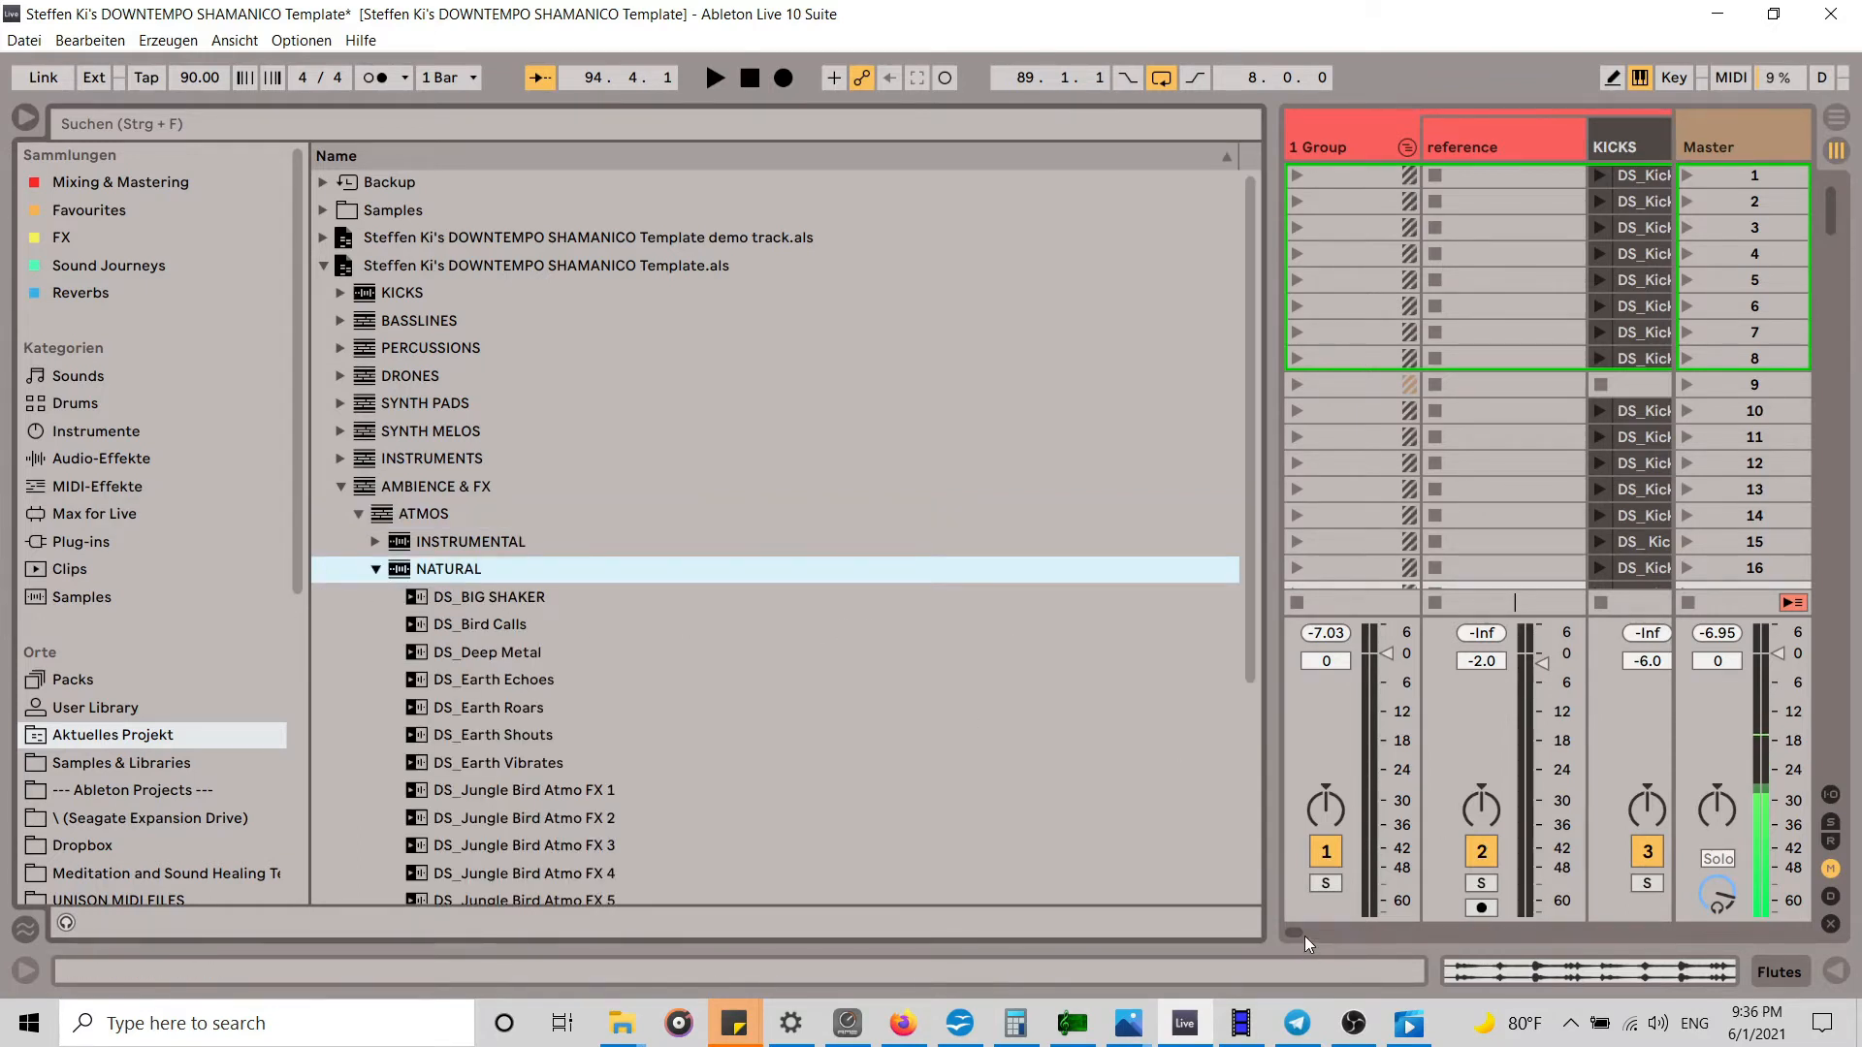
{"action": "left_click_drag", "start_coordinate": [1312, 933], "coordinate": [1590, 869]}
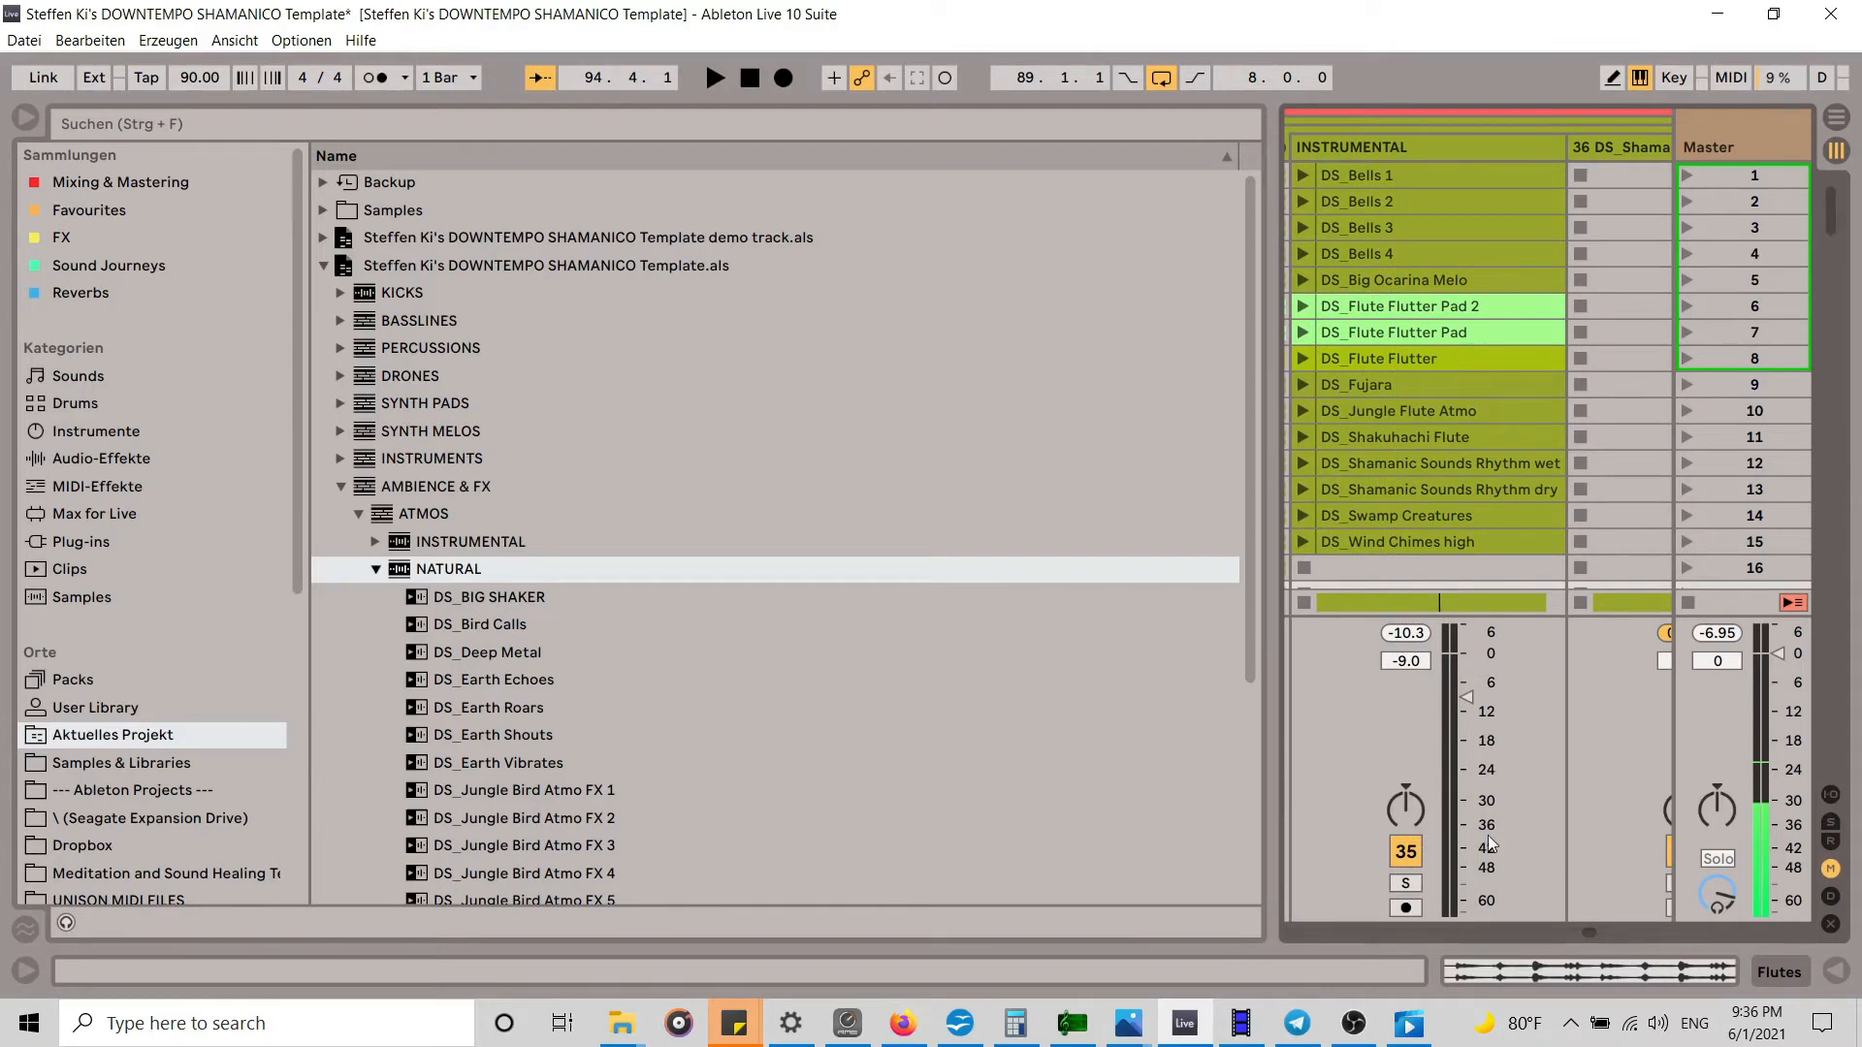
{"action": "left_click", "coordinate": [452, 572]}
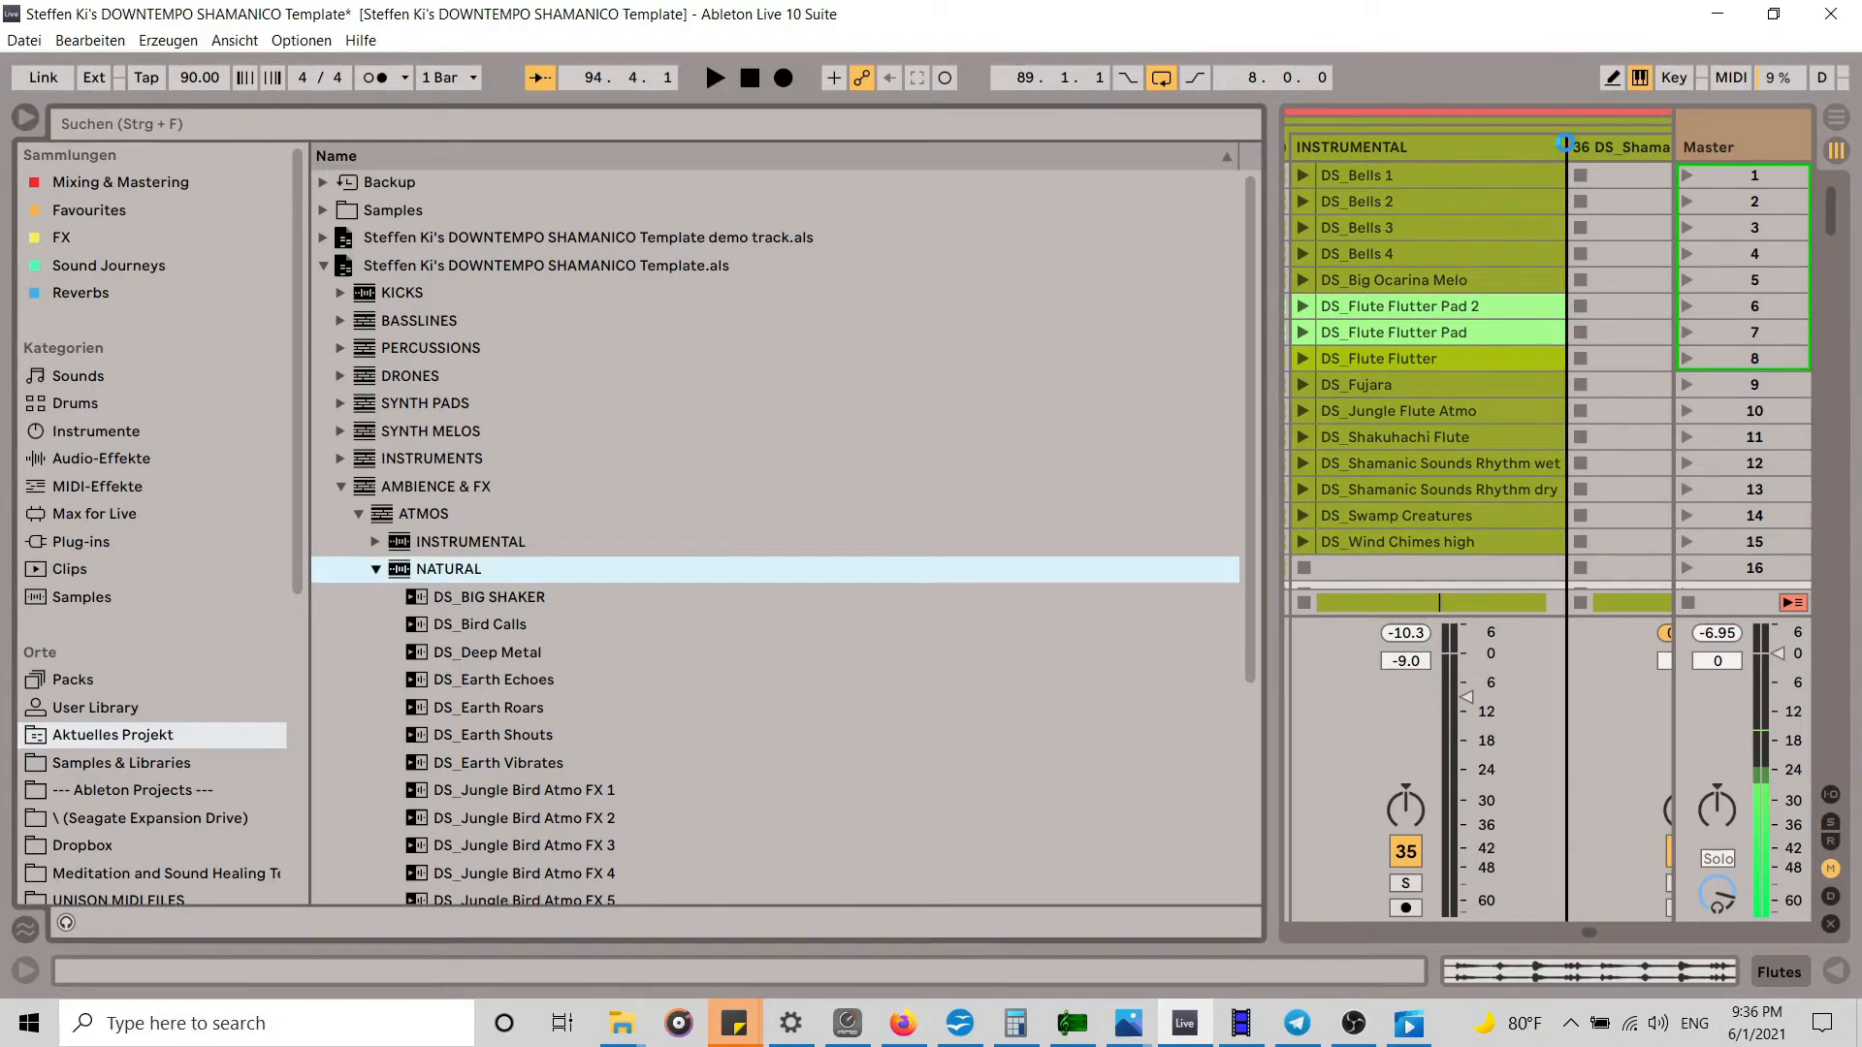
{"action": "key", "text": "ctrl+alt+b"}
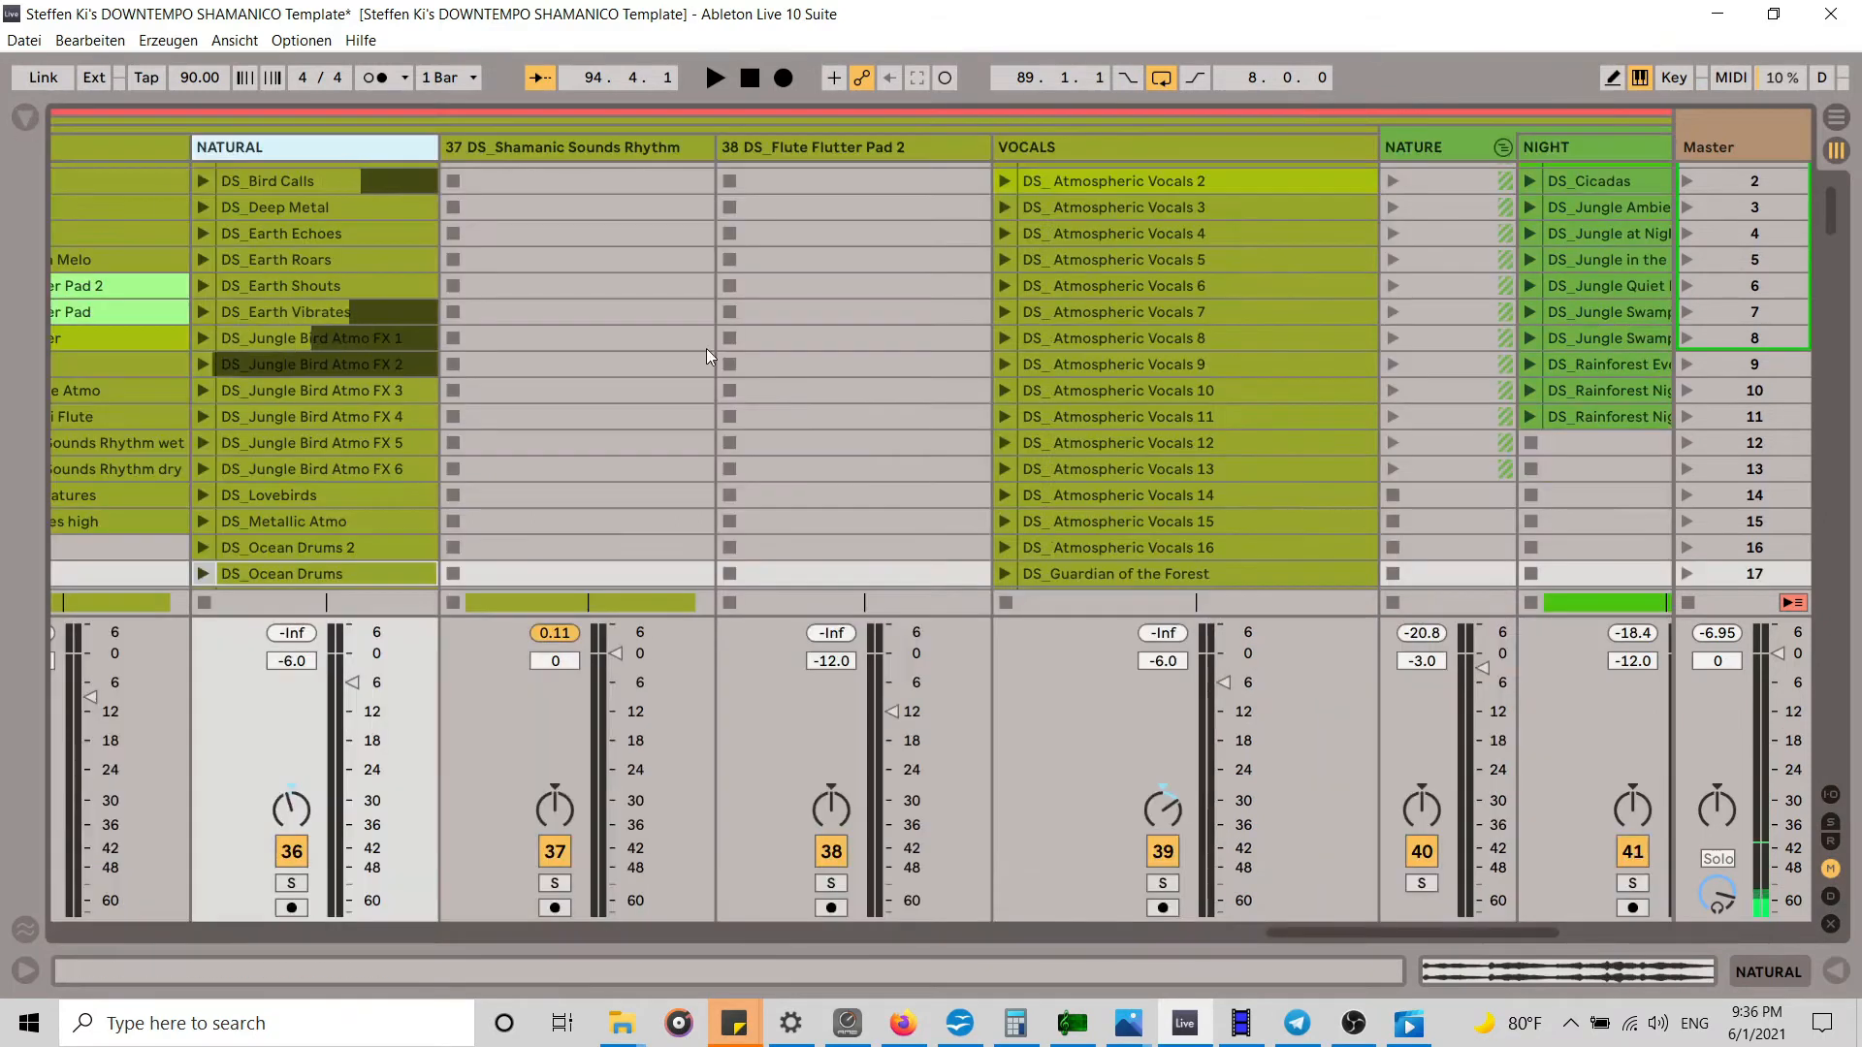
Step: Audition the DS_Deep Metal and DS_BIG SHAKER clips on the NATURAL track, and stop playback
{"action": "left_click_drag", "start_coordinate": [1355, 932], "coordinate": [1279, 932]}
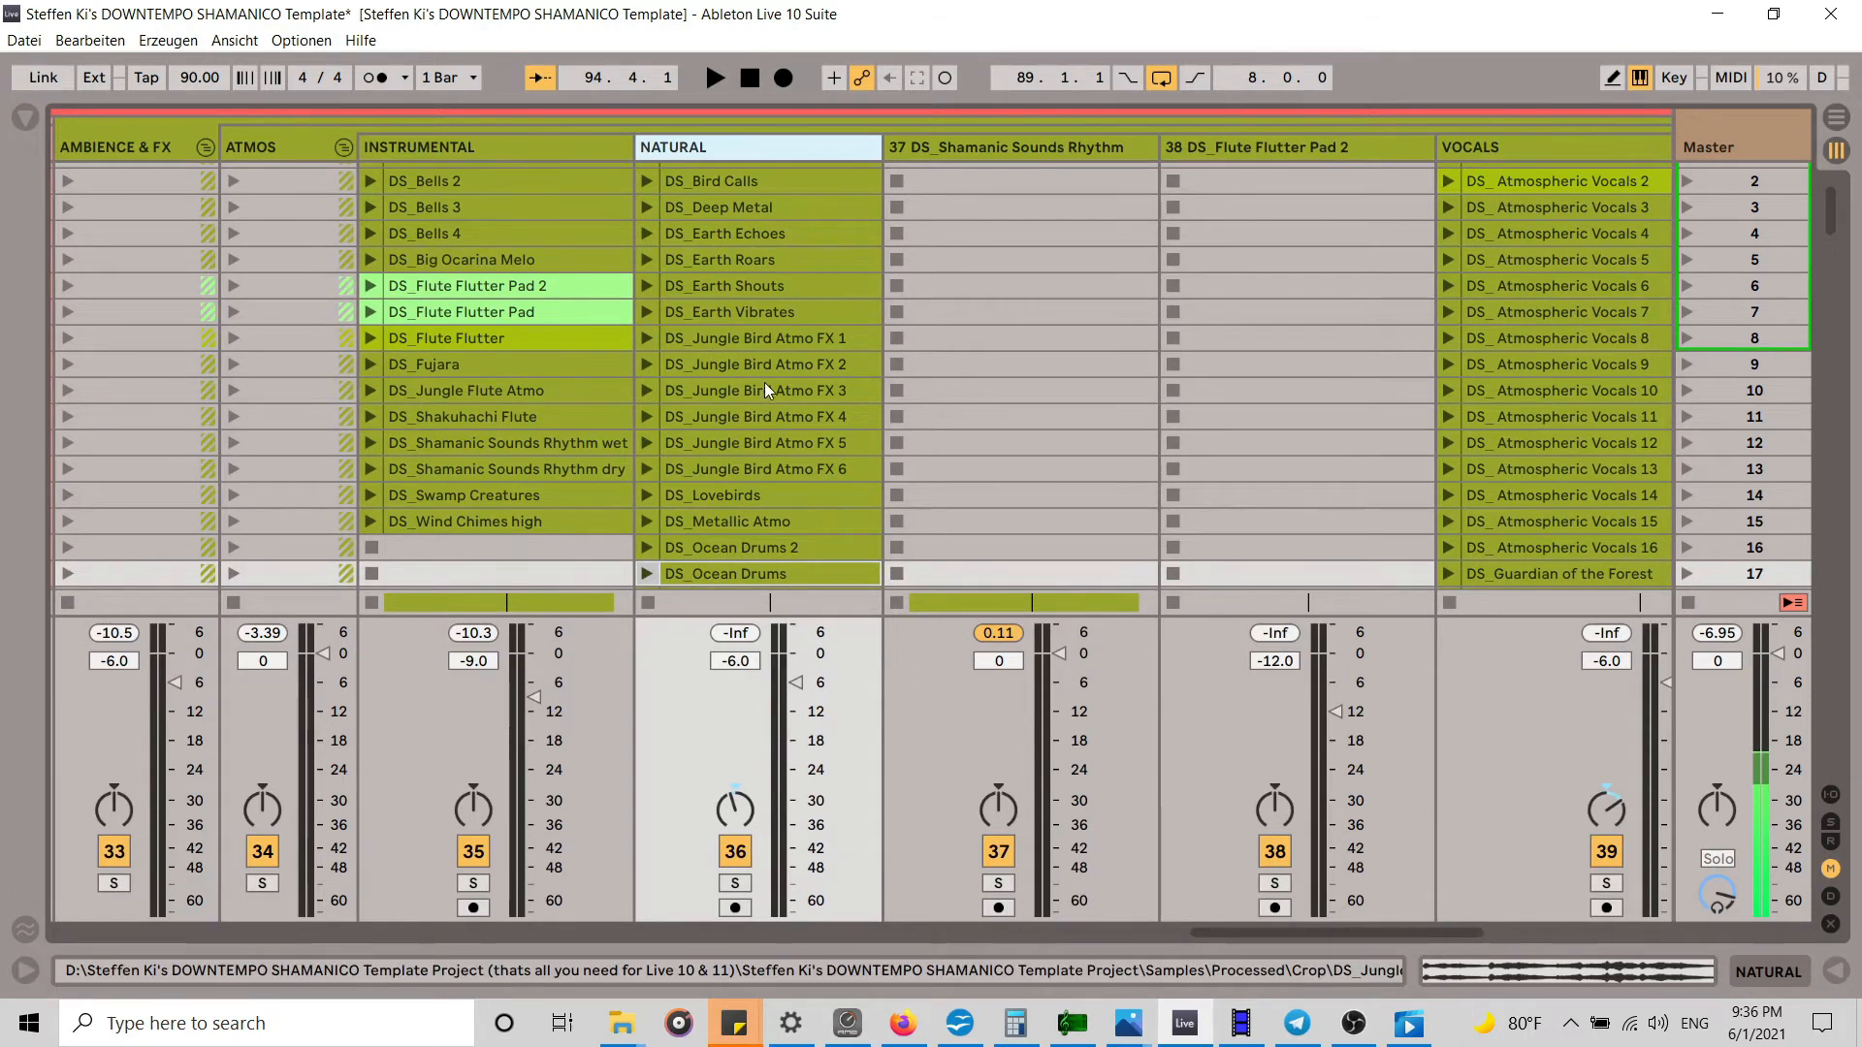
{"action": "scroll", "coordinate": [764, 382], "scroll_direction": "down", "scroll_amount": 4}
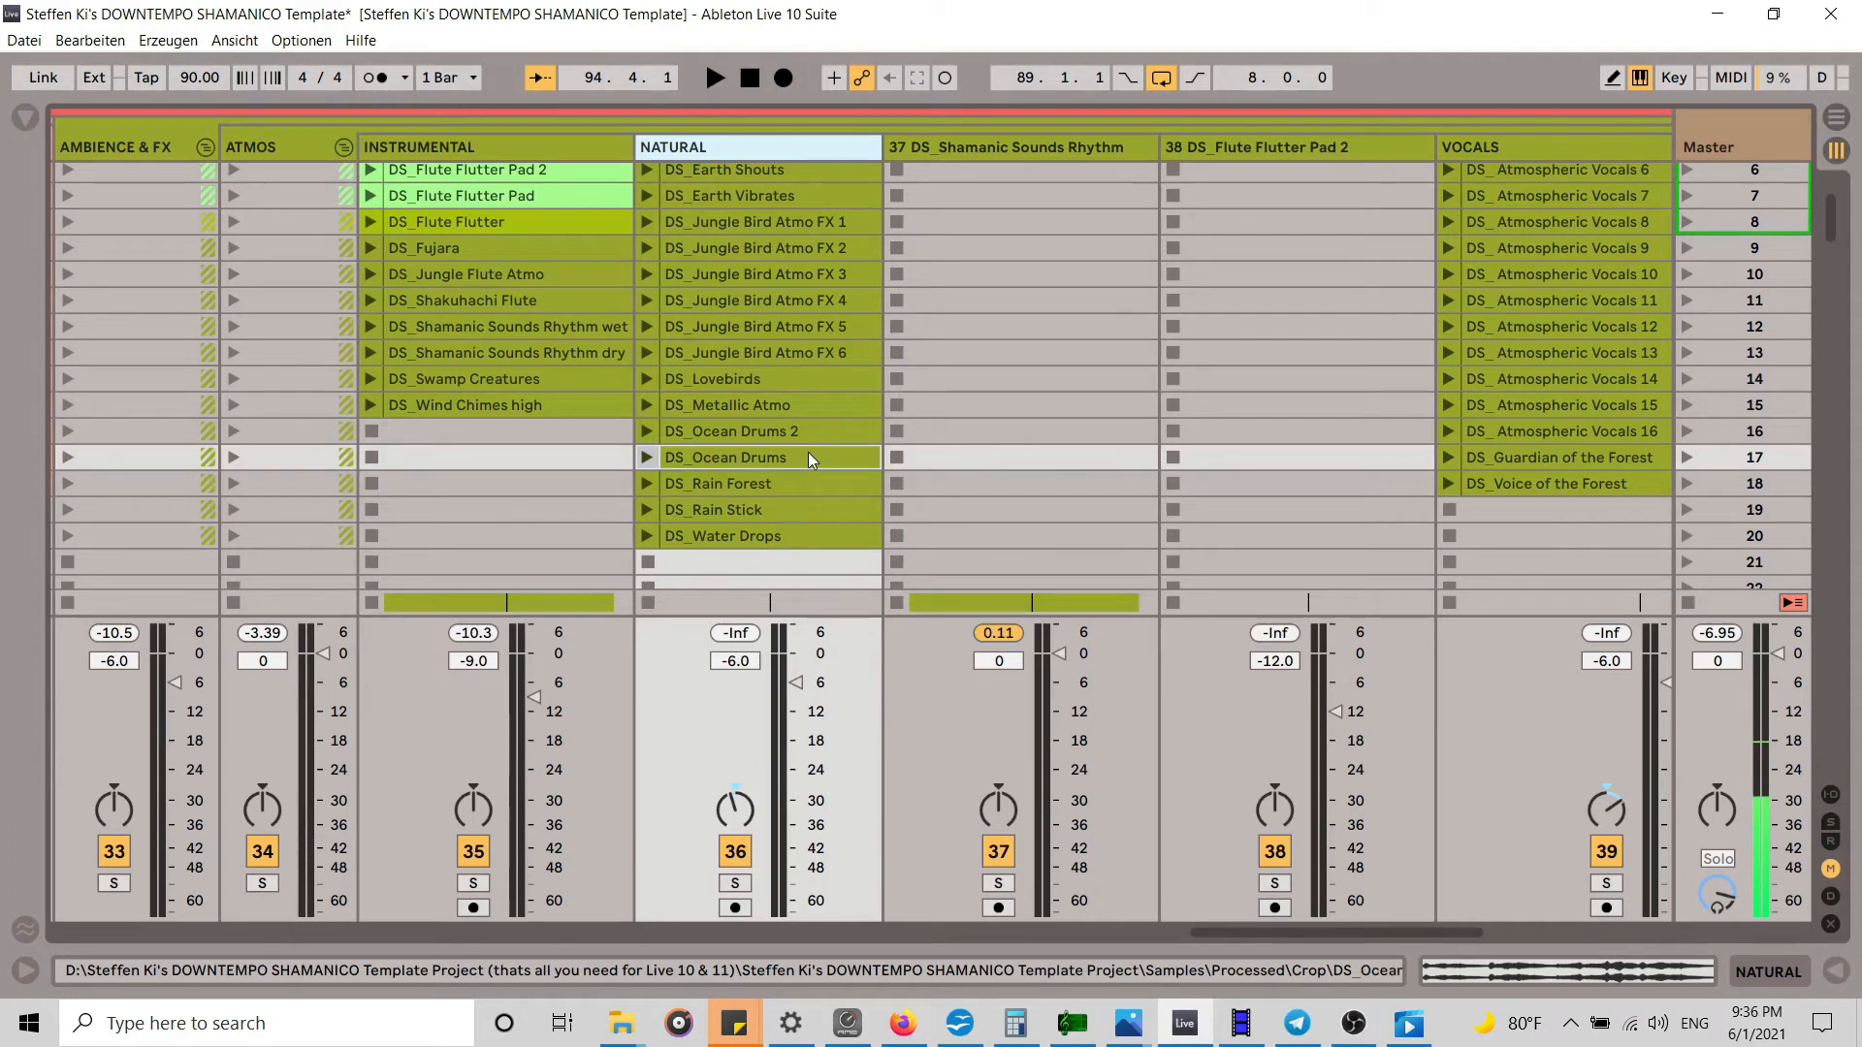
{"action": "scroll", "coordinate": [805, 451], "scroll_direction": "up", "scroll_amount": 5}
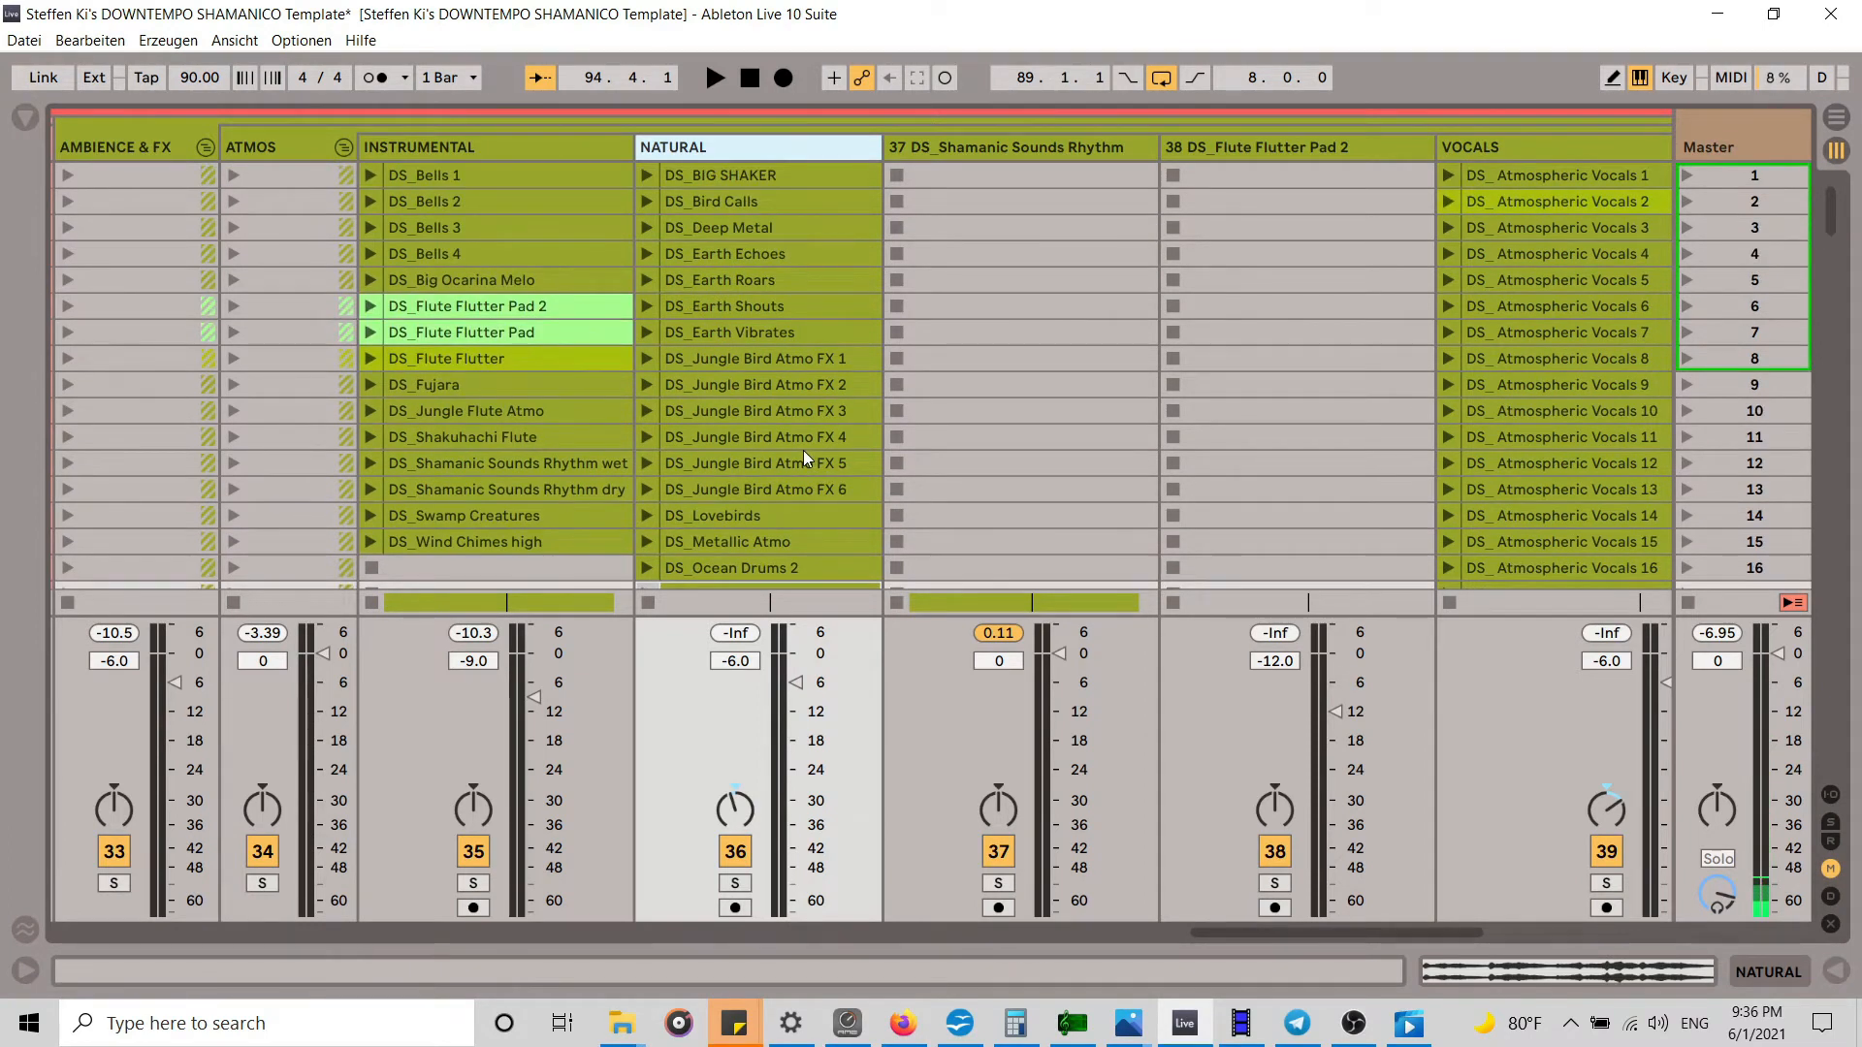
{"action": "left_click", "coordinate": [700, 227]}
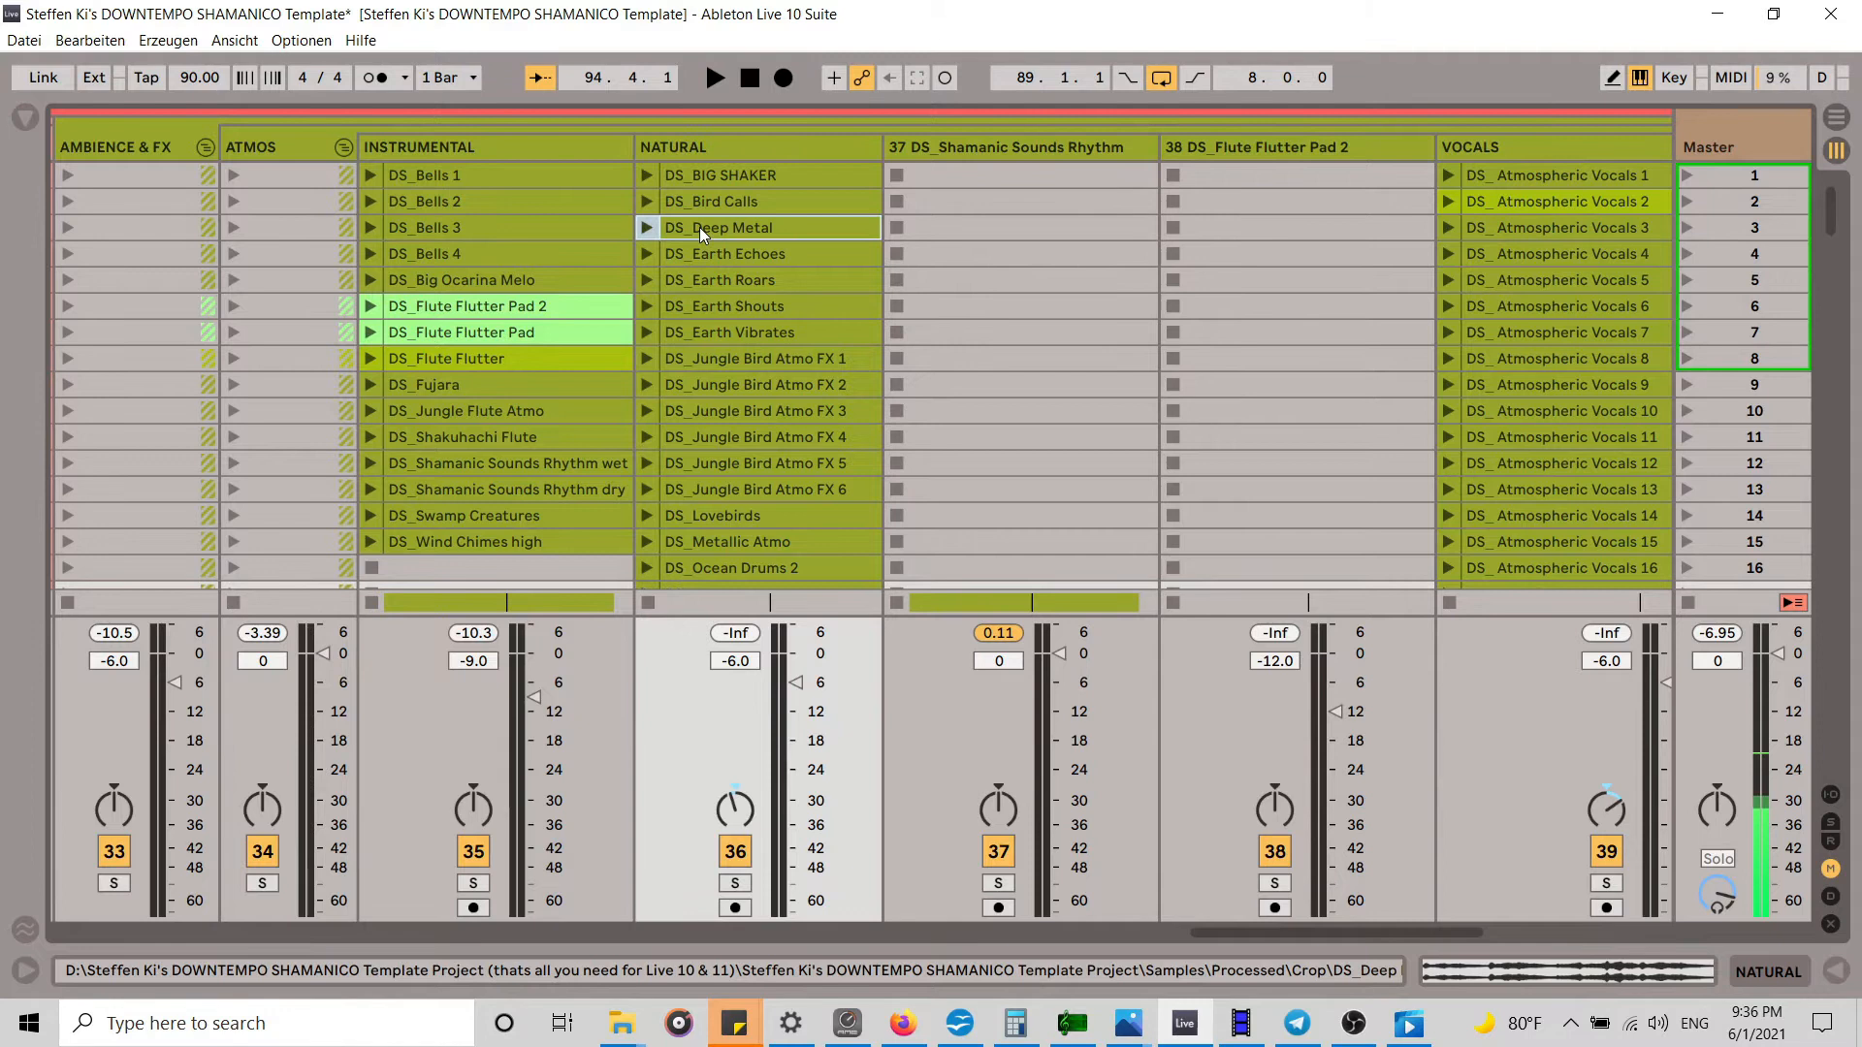
{"action": "left_click", "coordinate": [648, 227]}
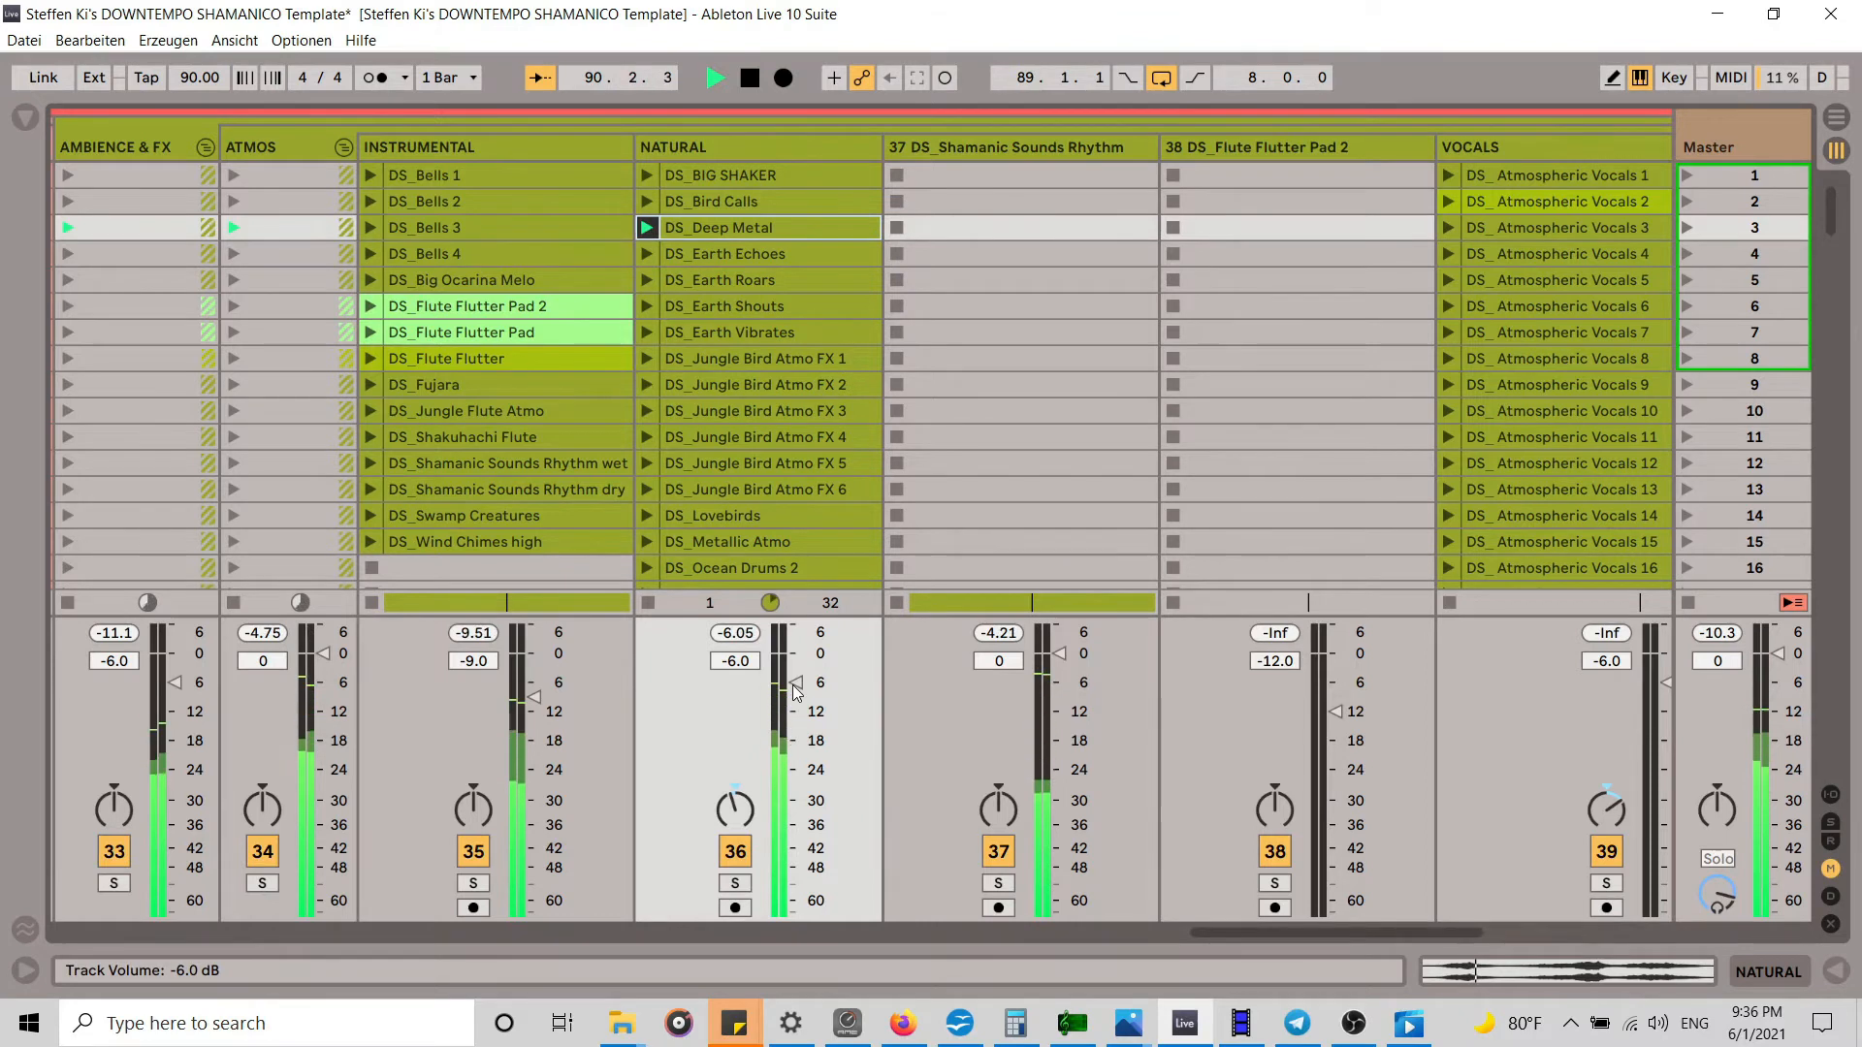
{"action": "left_click", "coordinate": [646, 174]}
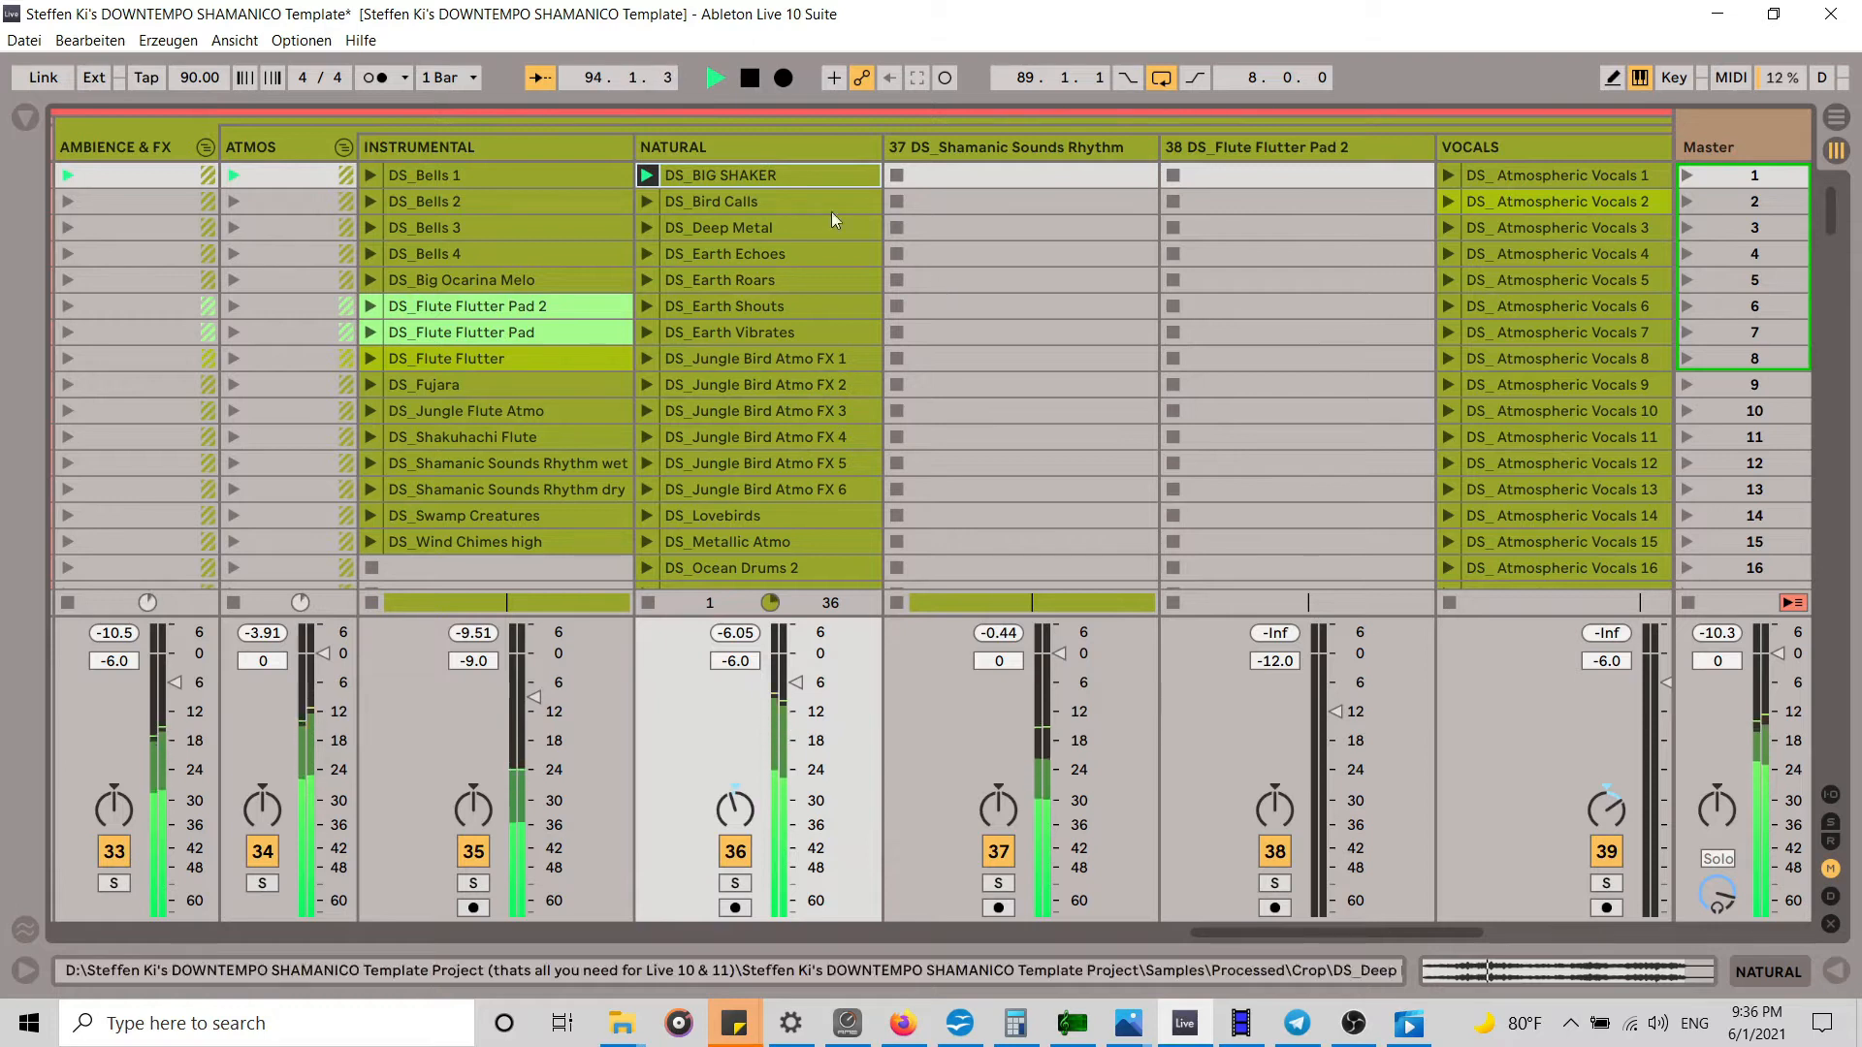
{"action": "left_click", "coordinate": [753, 82]}
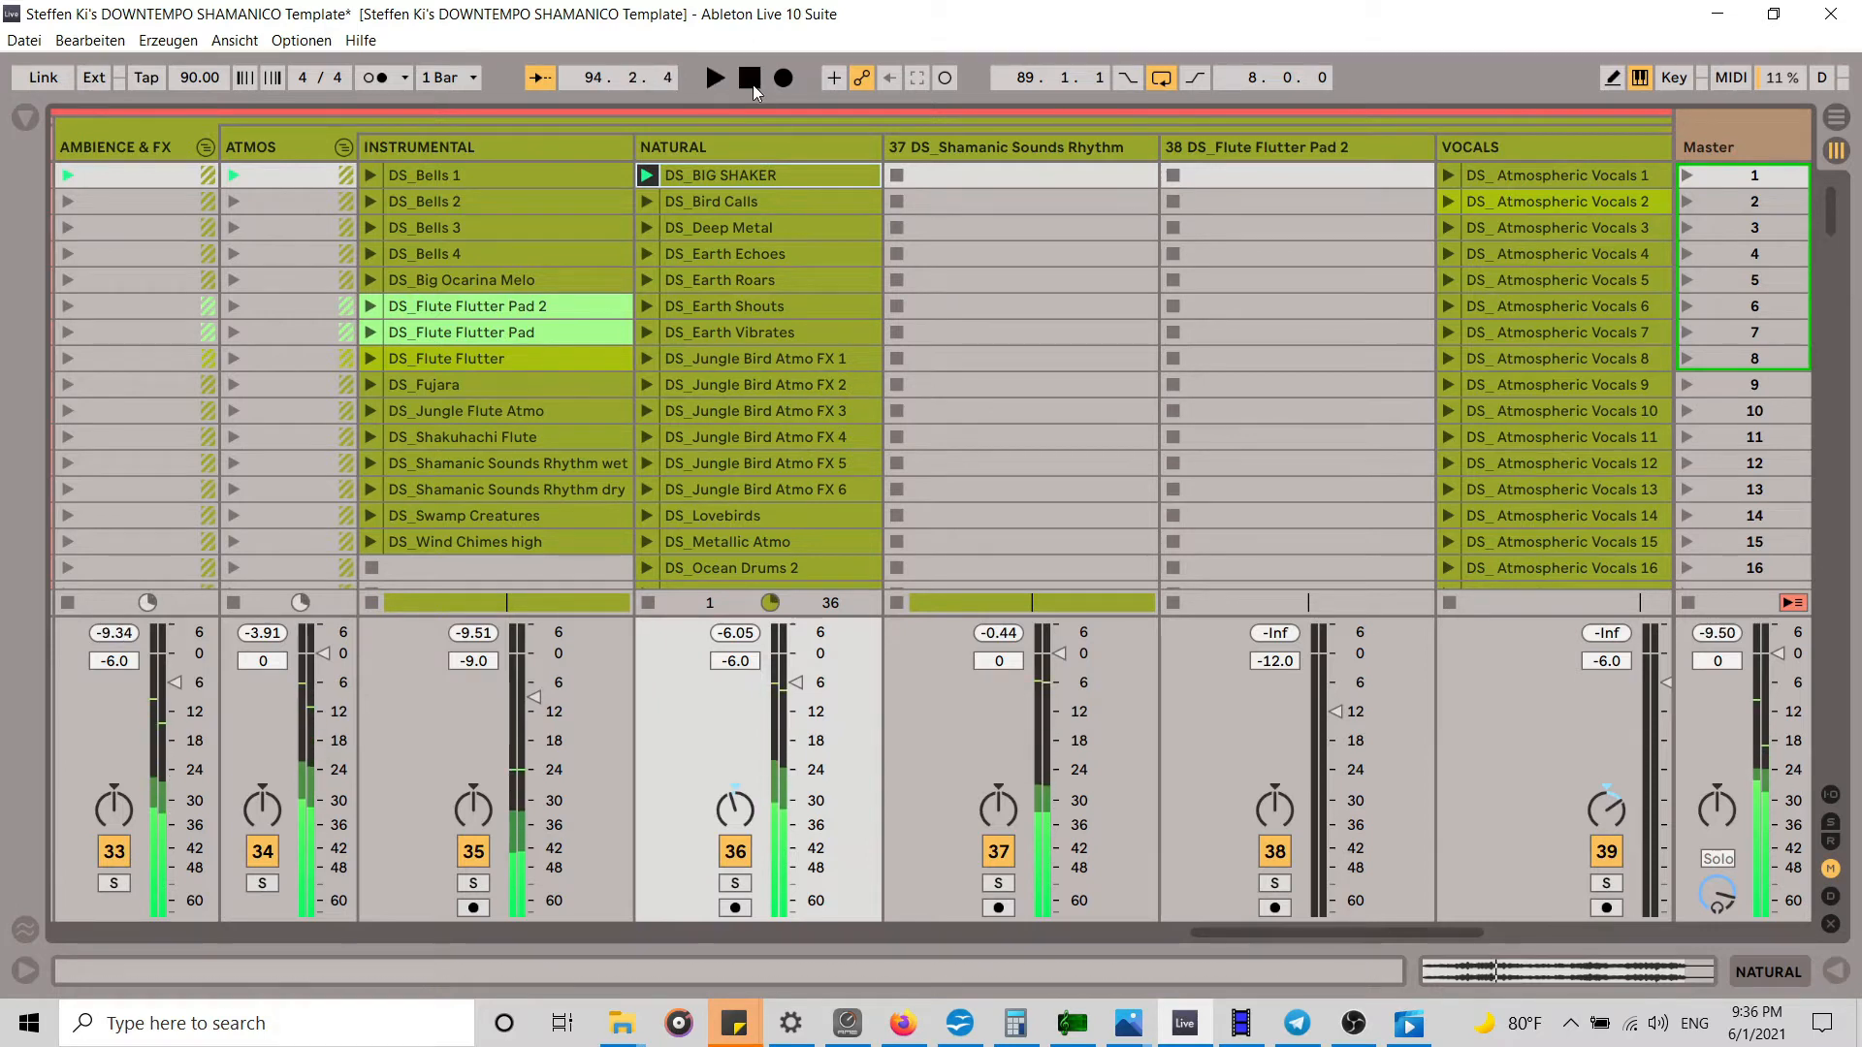
Step: Copy the DS_BIG SHAKER clip from the session view into the arrangement's NATURAL track at bar 73
{"action": "right_click", "coordinate": [771, 173]}
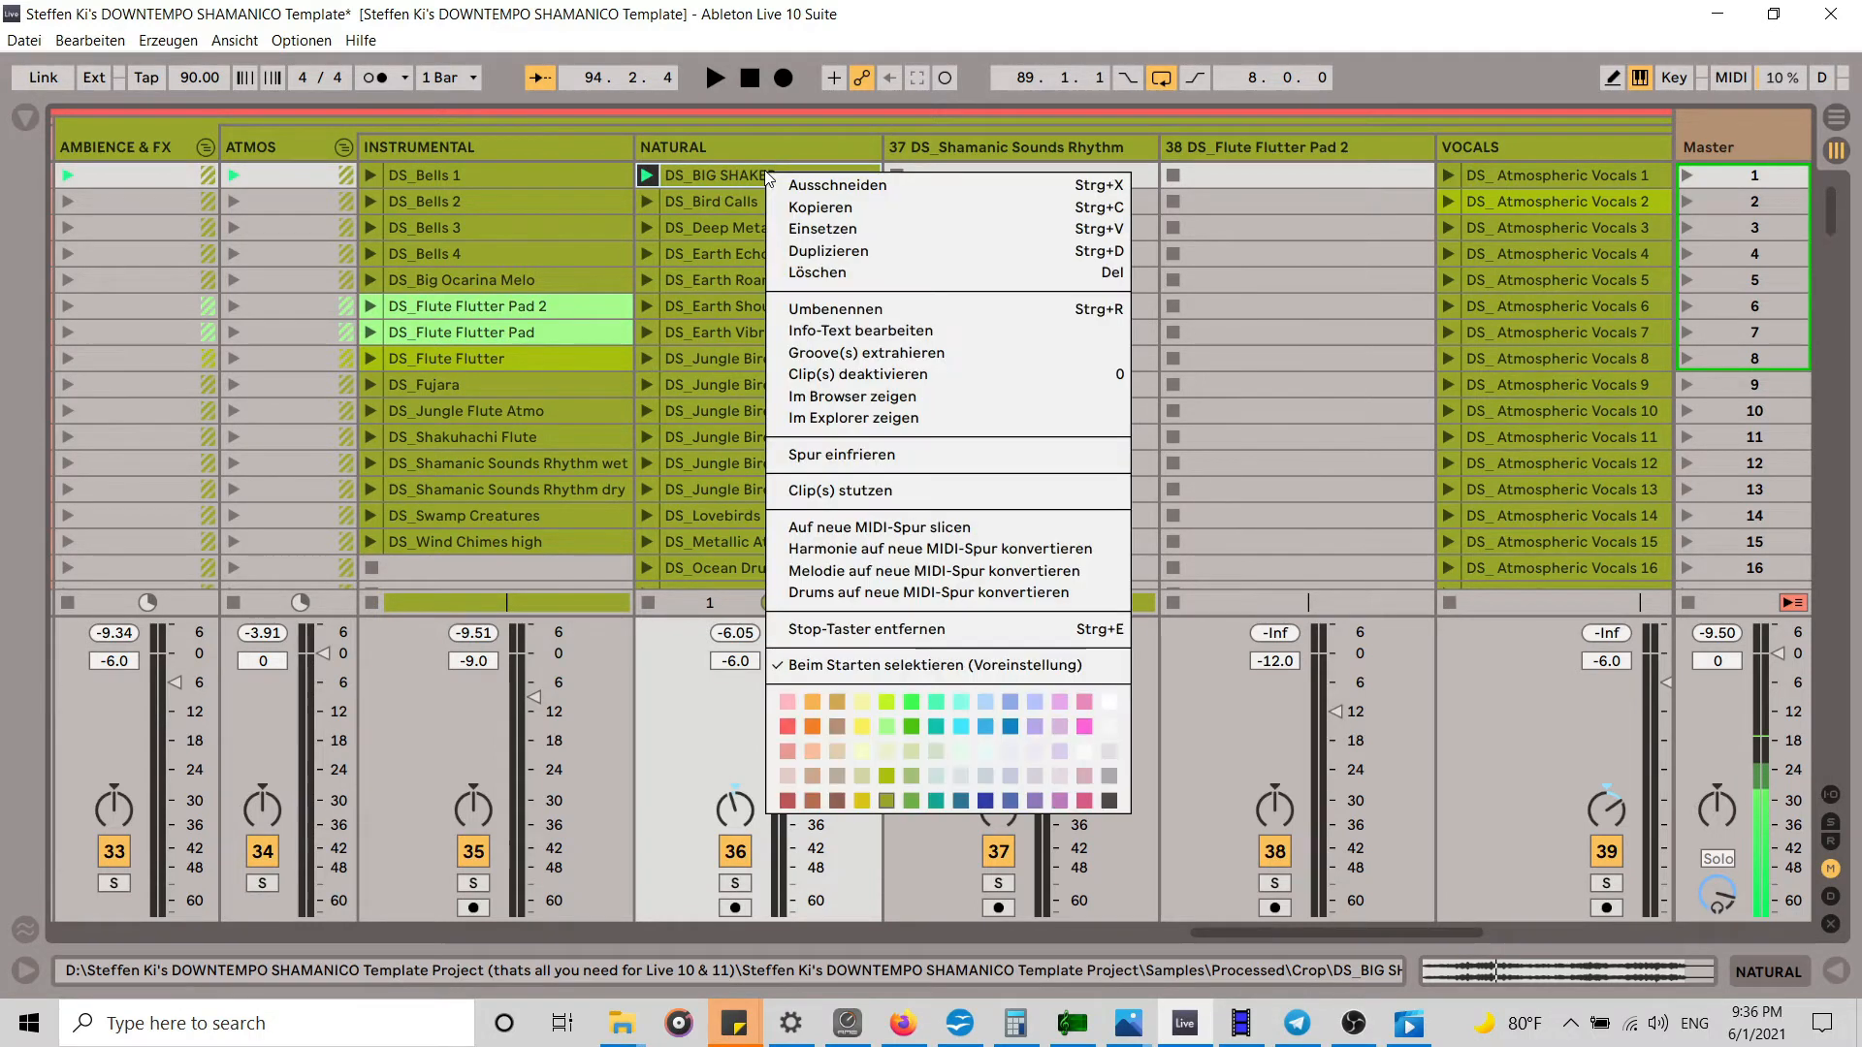
{"action": "left_click", "coordinate": [812, 208]}
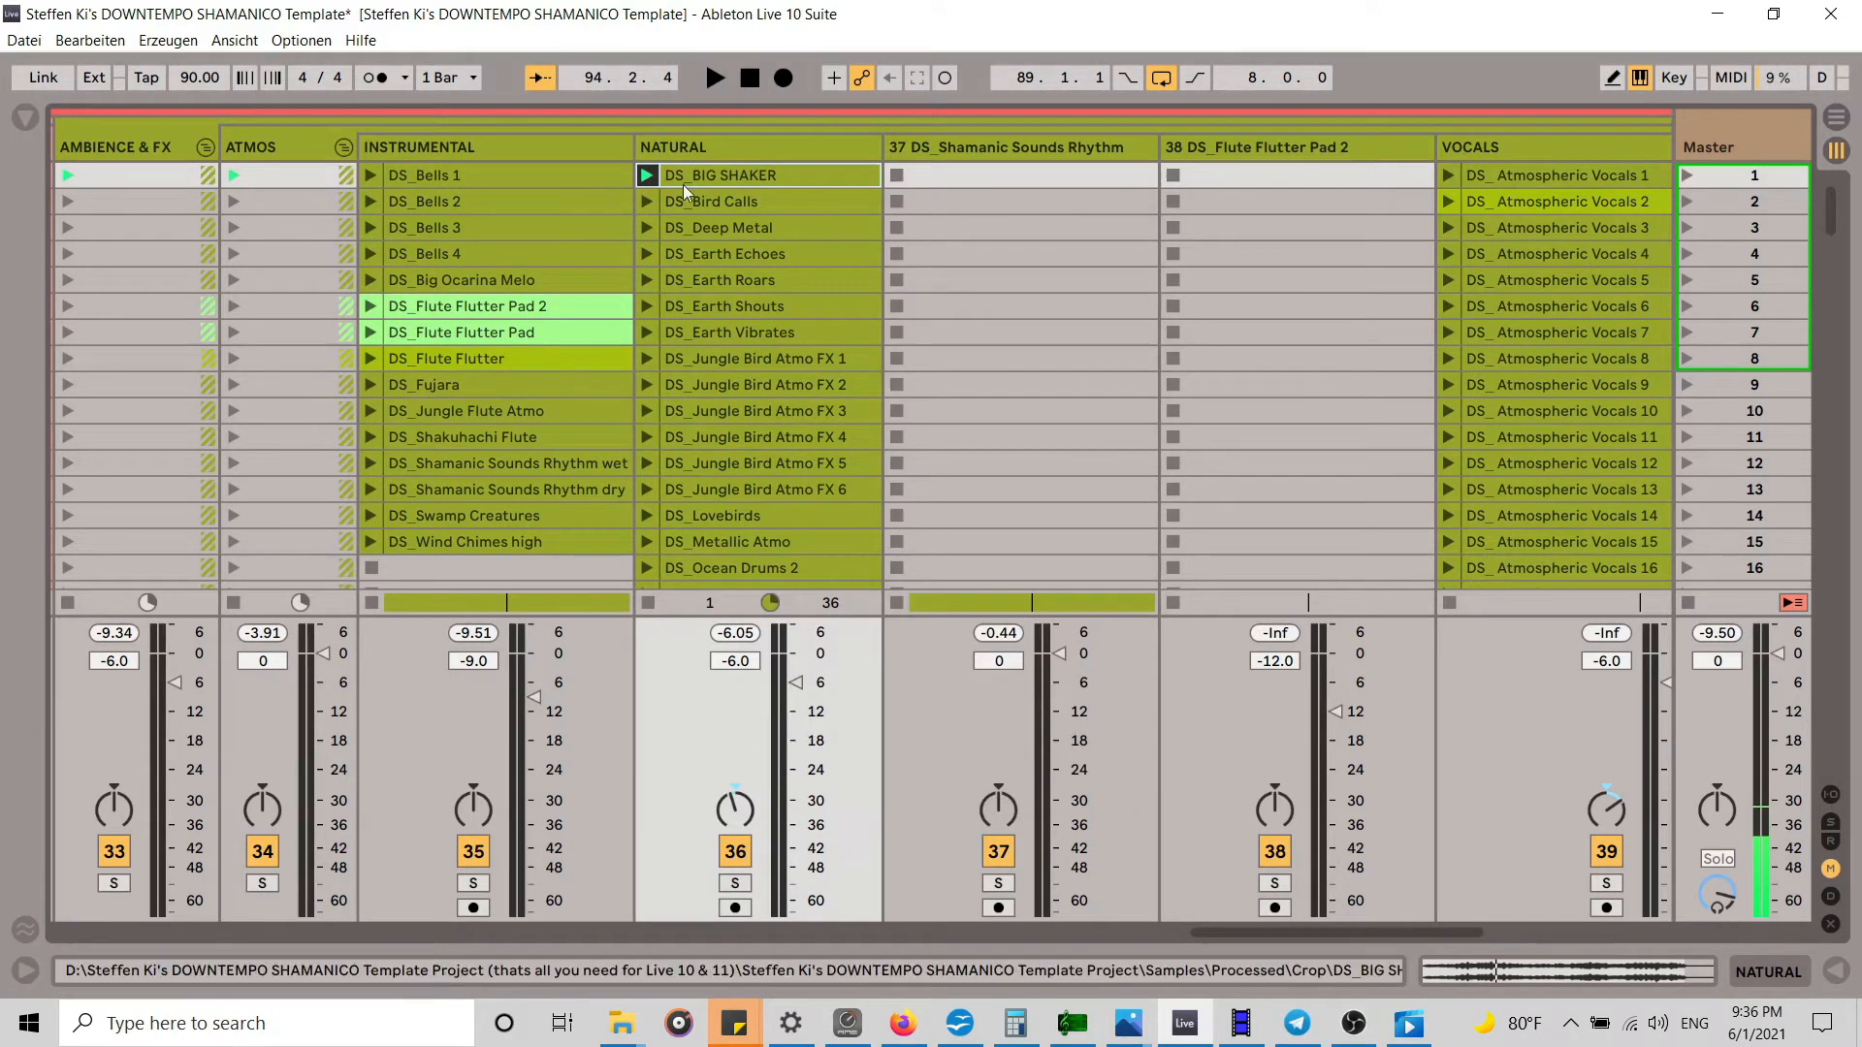
{"action": "left_click", "coordinate": [1840, 124]}
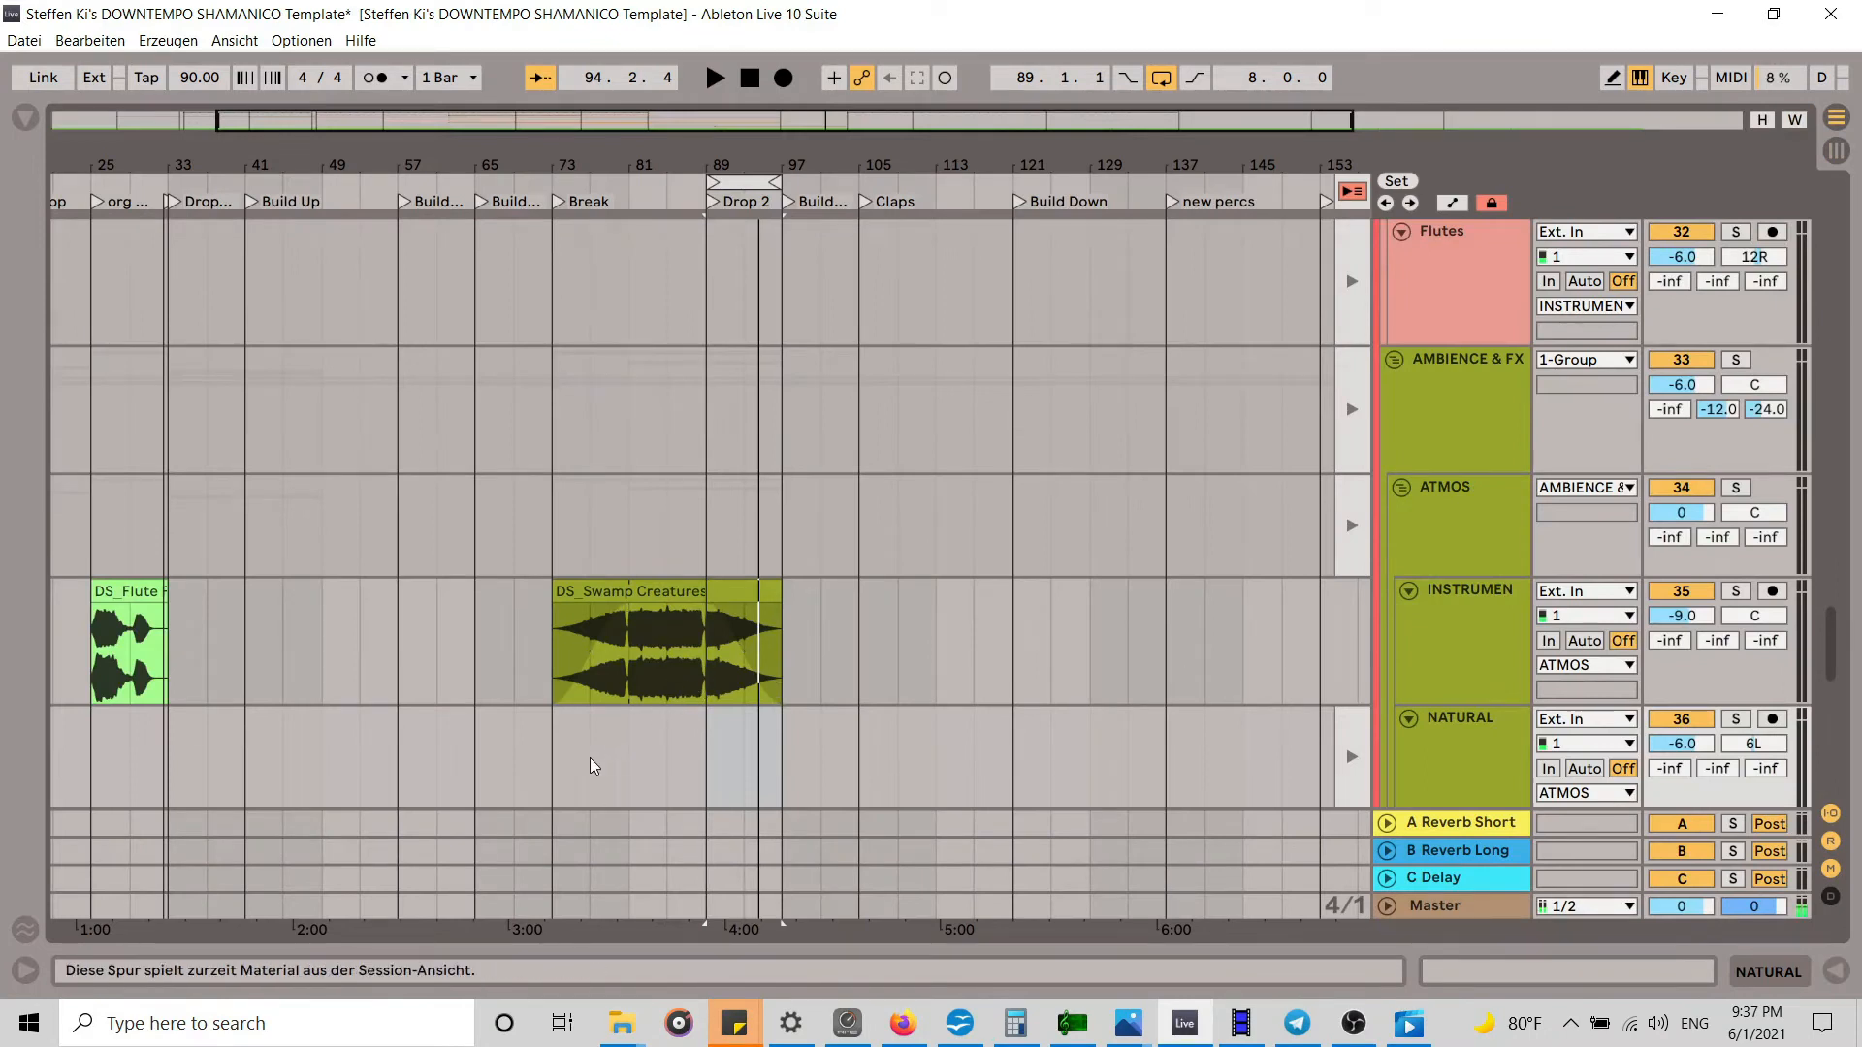
{"action": "left_click", "coordinate": [565, 749]}
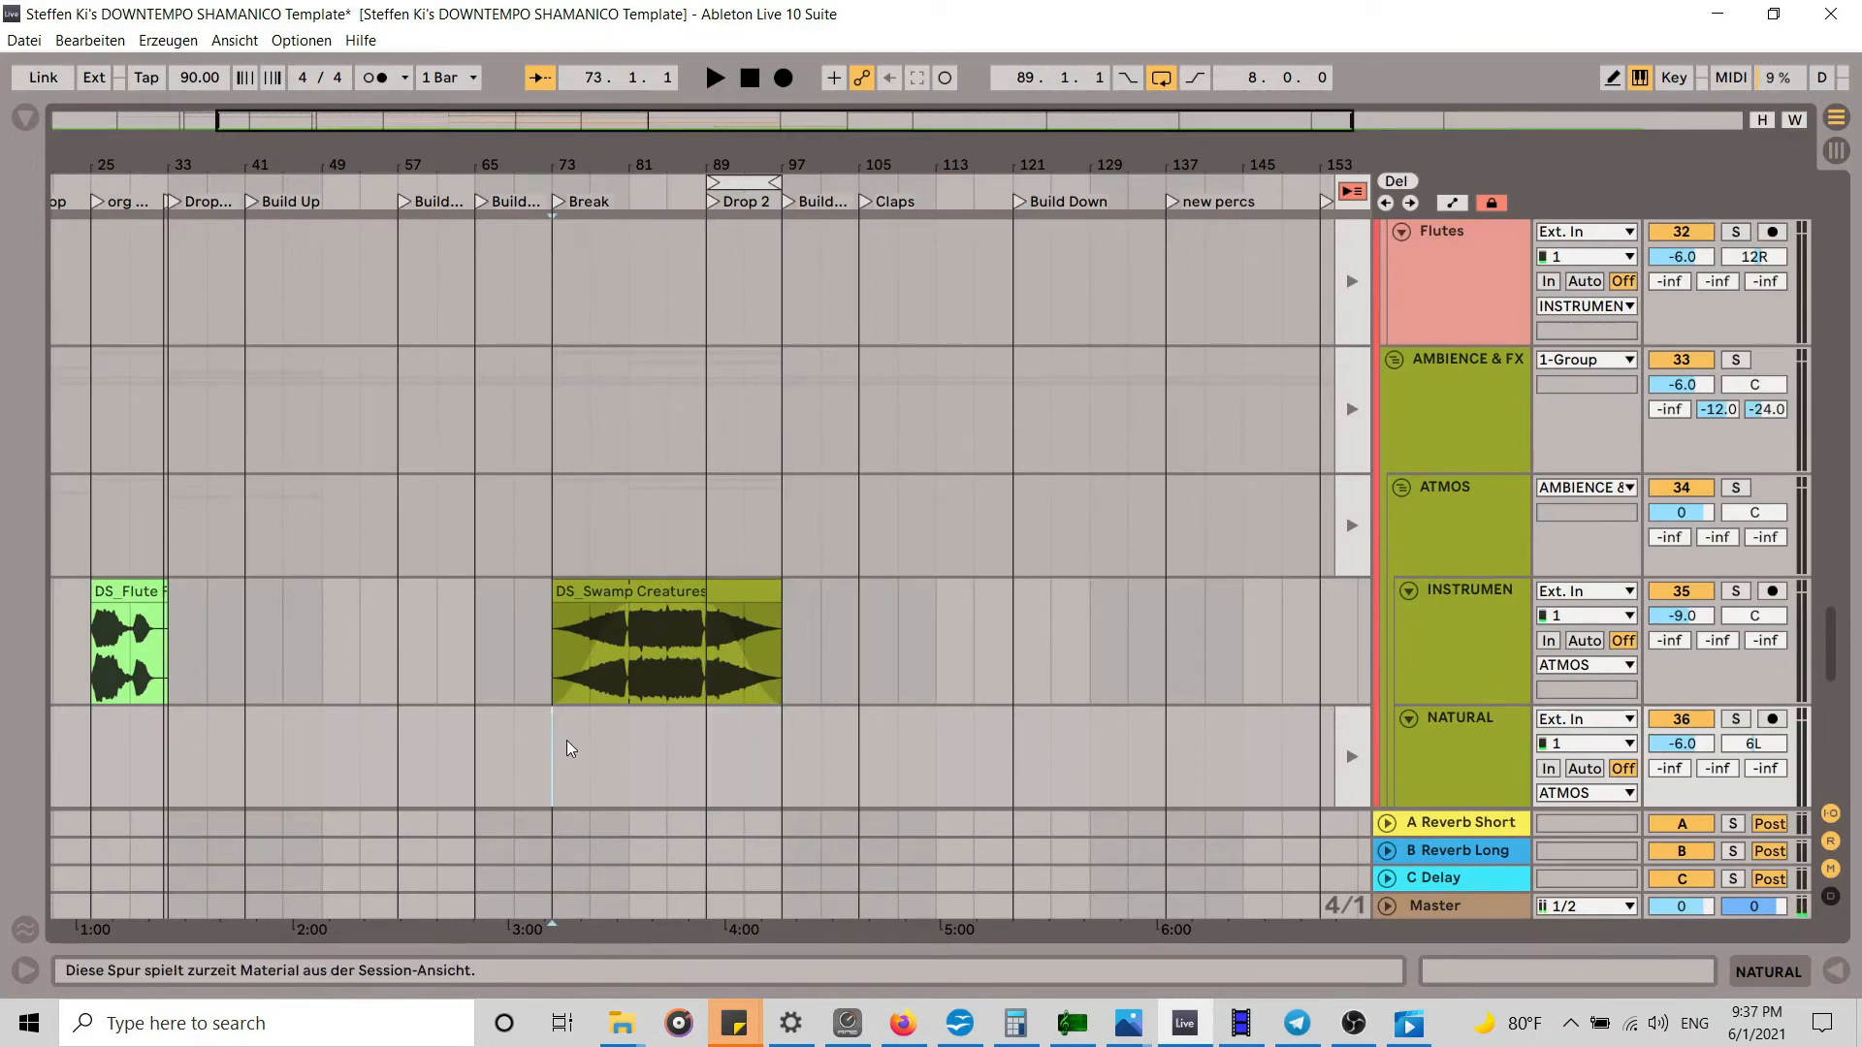
{"action": "key", "text": "ctrl+v"}
Step: Move the DS_BIG SHAKER clip so it ends with Drop 2 at bar 97, and return playback to the arrangement
{"action": "scroll", "coordinate": [567, 747], "scroll_direction": "down", "scroll_amount": 4}
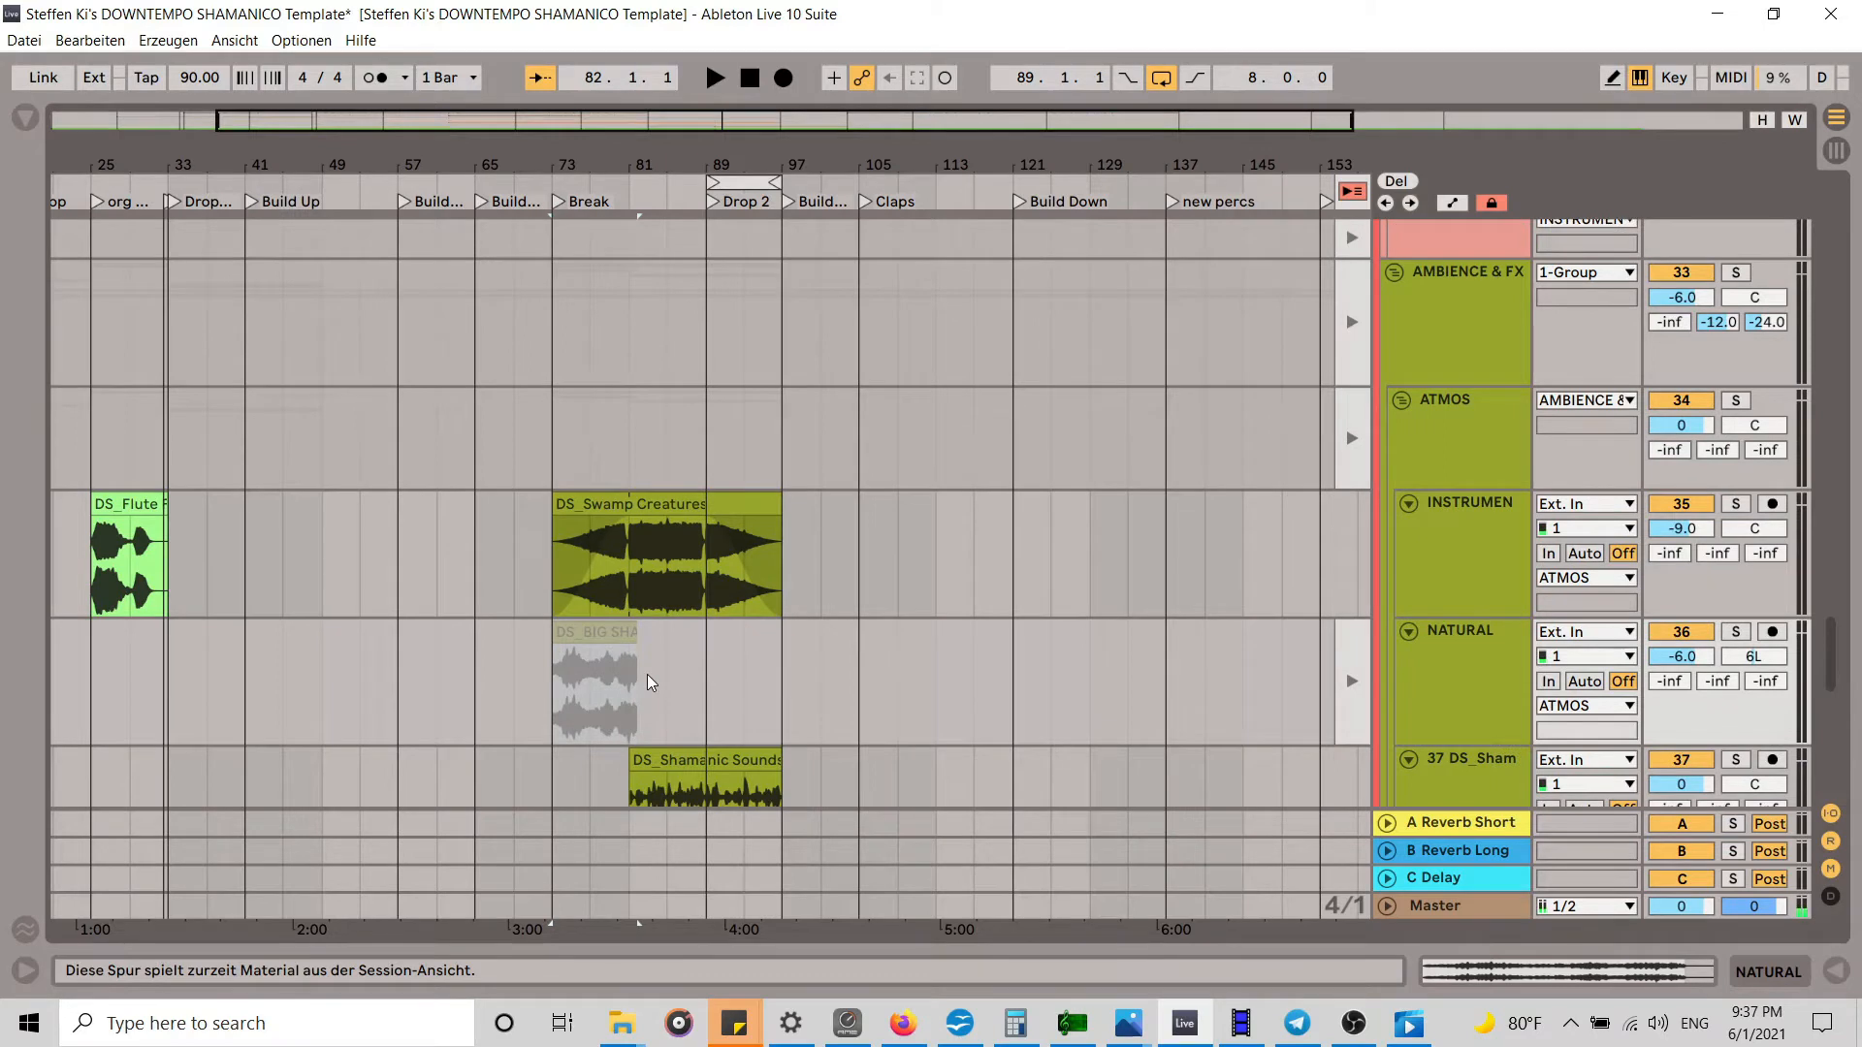
{"action": "left_click_drag", "start_coordinate": [604, 491], "coordinate": [690, 490]}
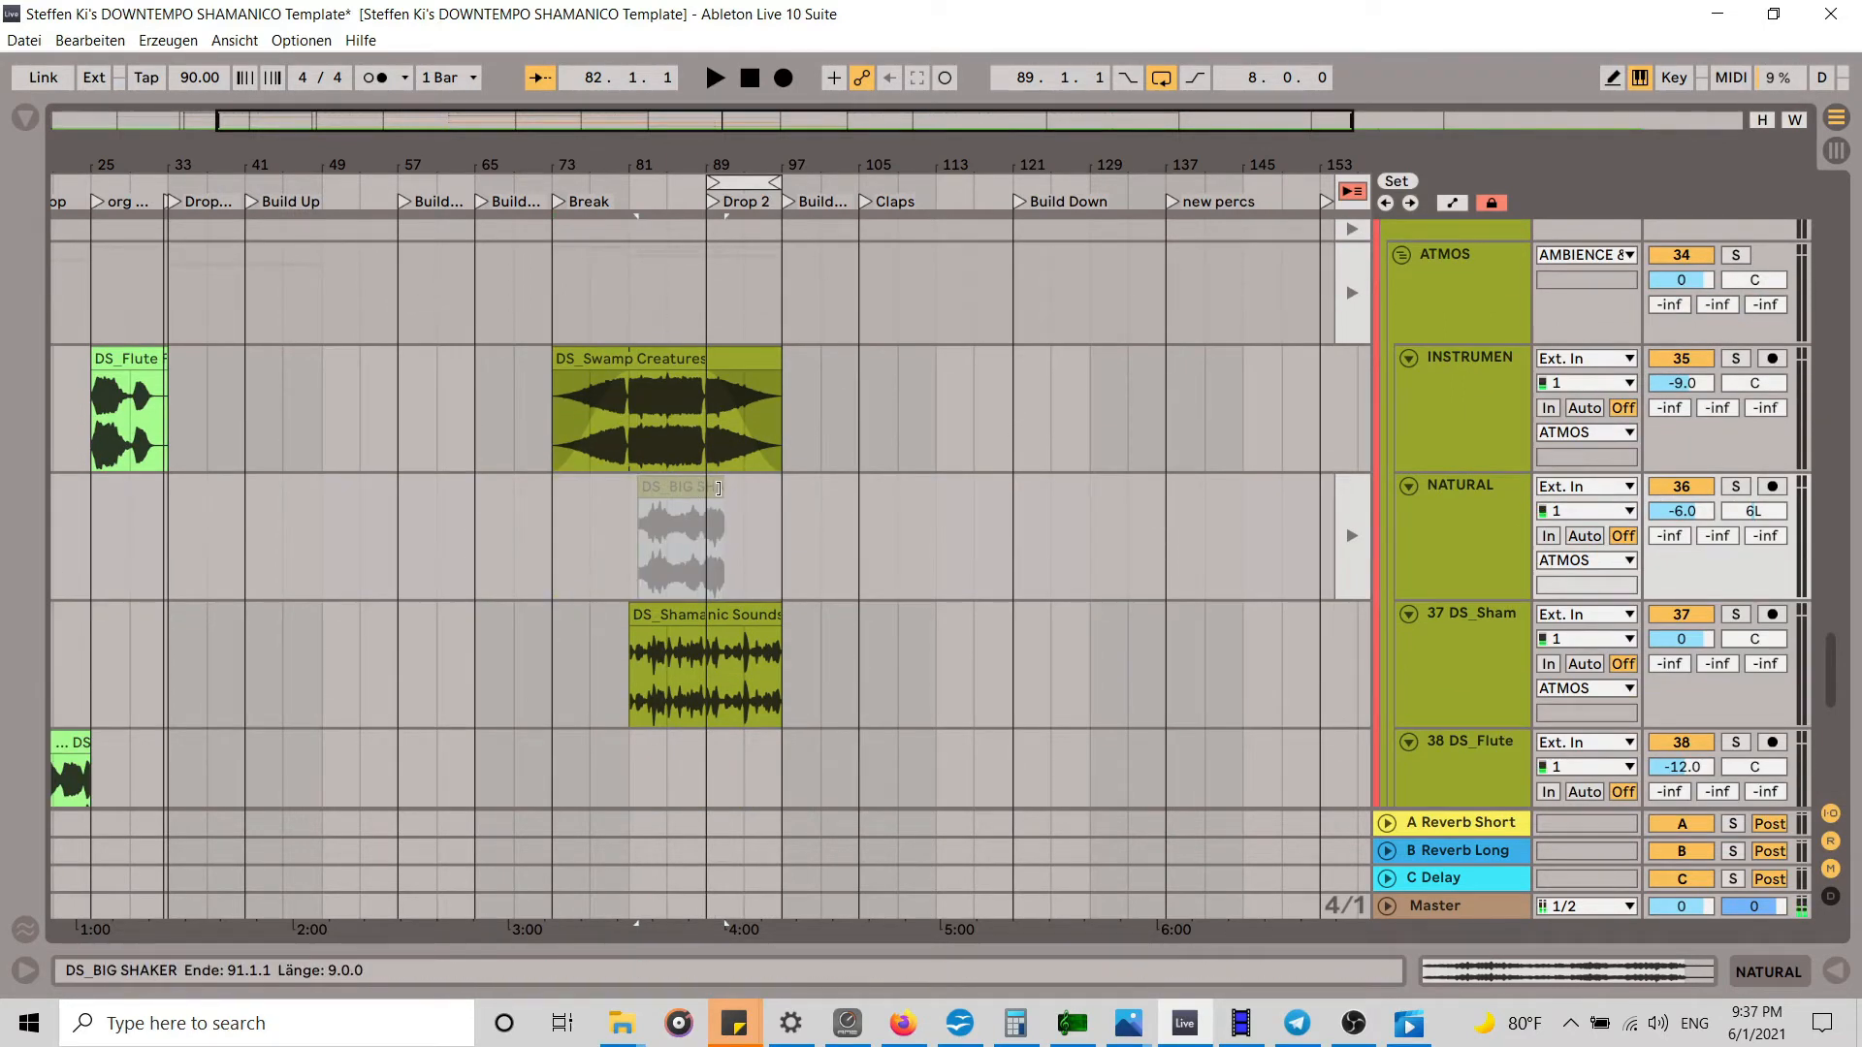
{"action": "left_click_drag", "start_coordinate": [741, 165], "coordinate": [739, 228]}
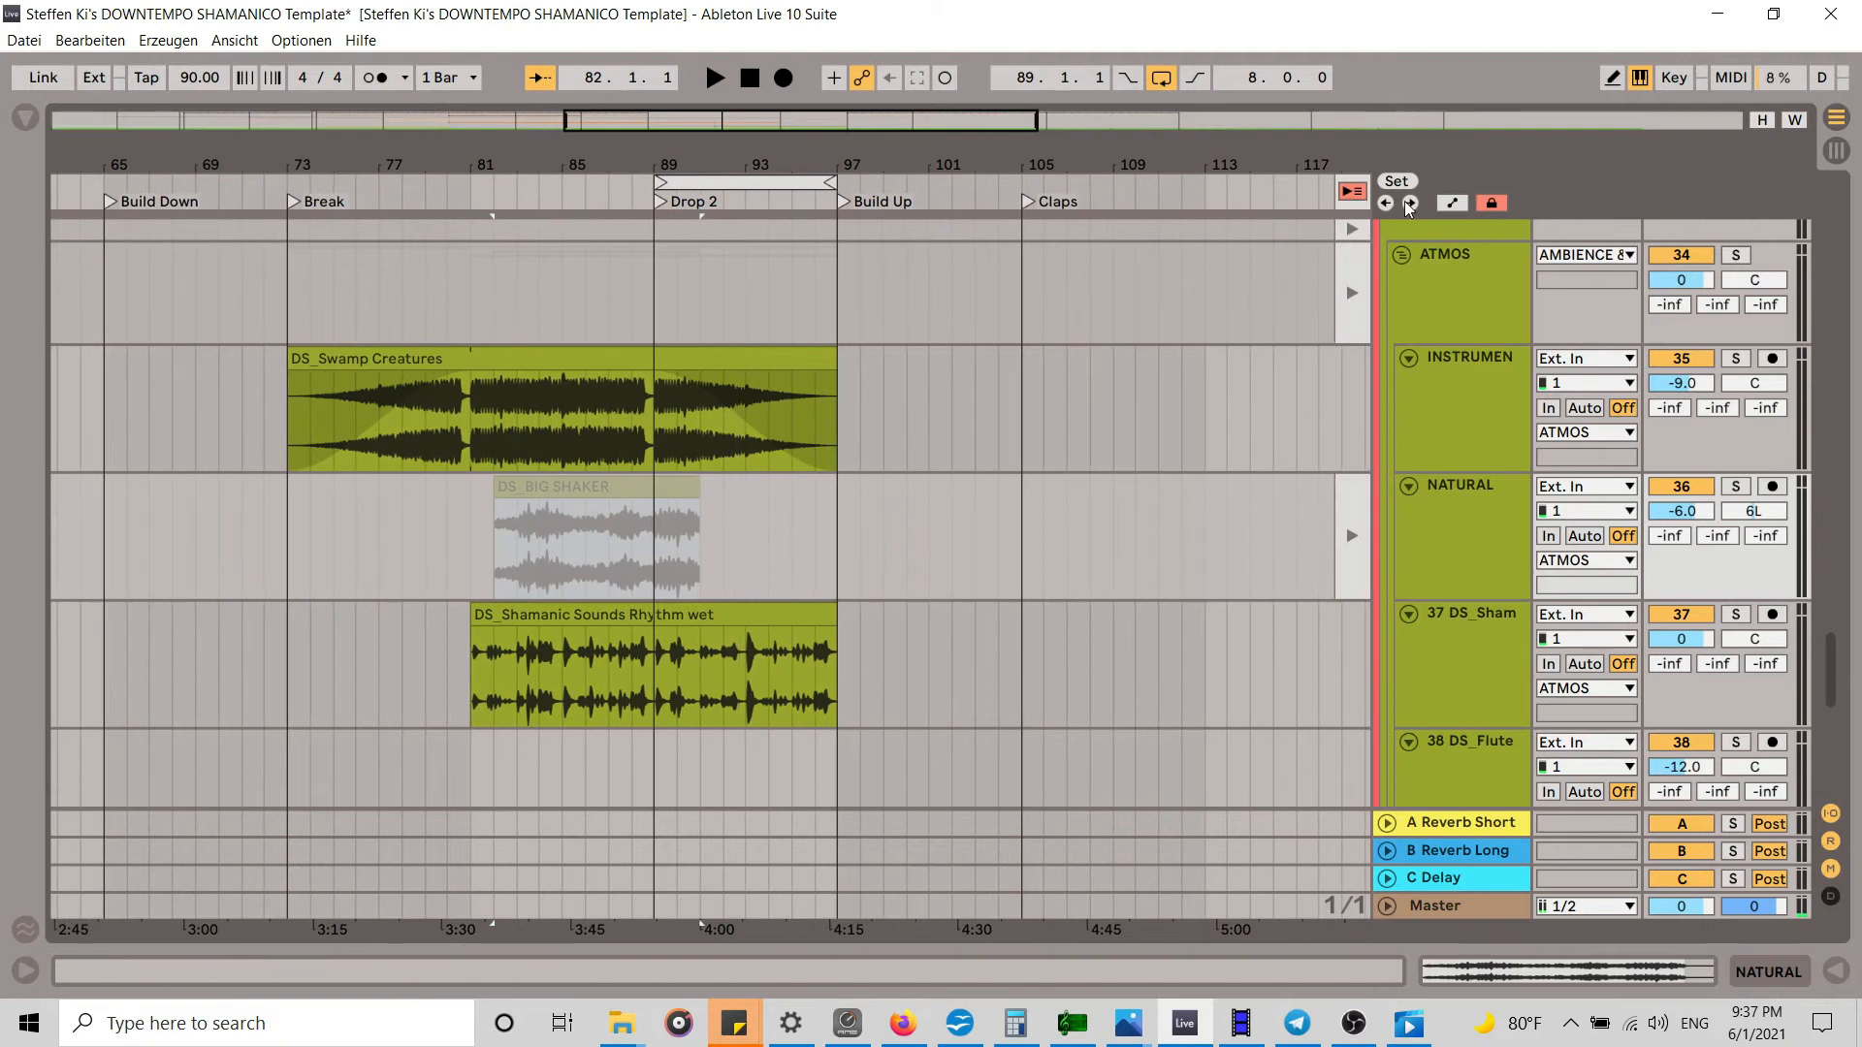
{"action": "left_click", "coordinate": [1351, 192]}
{"action": "left_click_drag", "start_coordinate": [623, 503], "coordinate": [759, 504]}
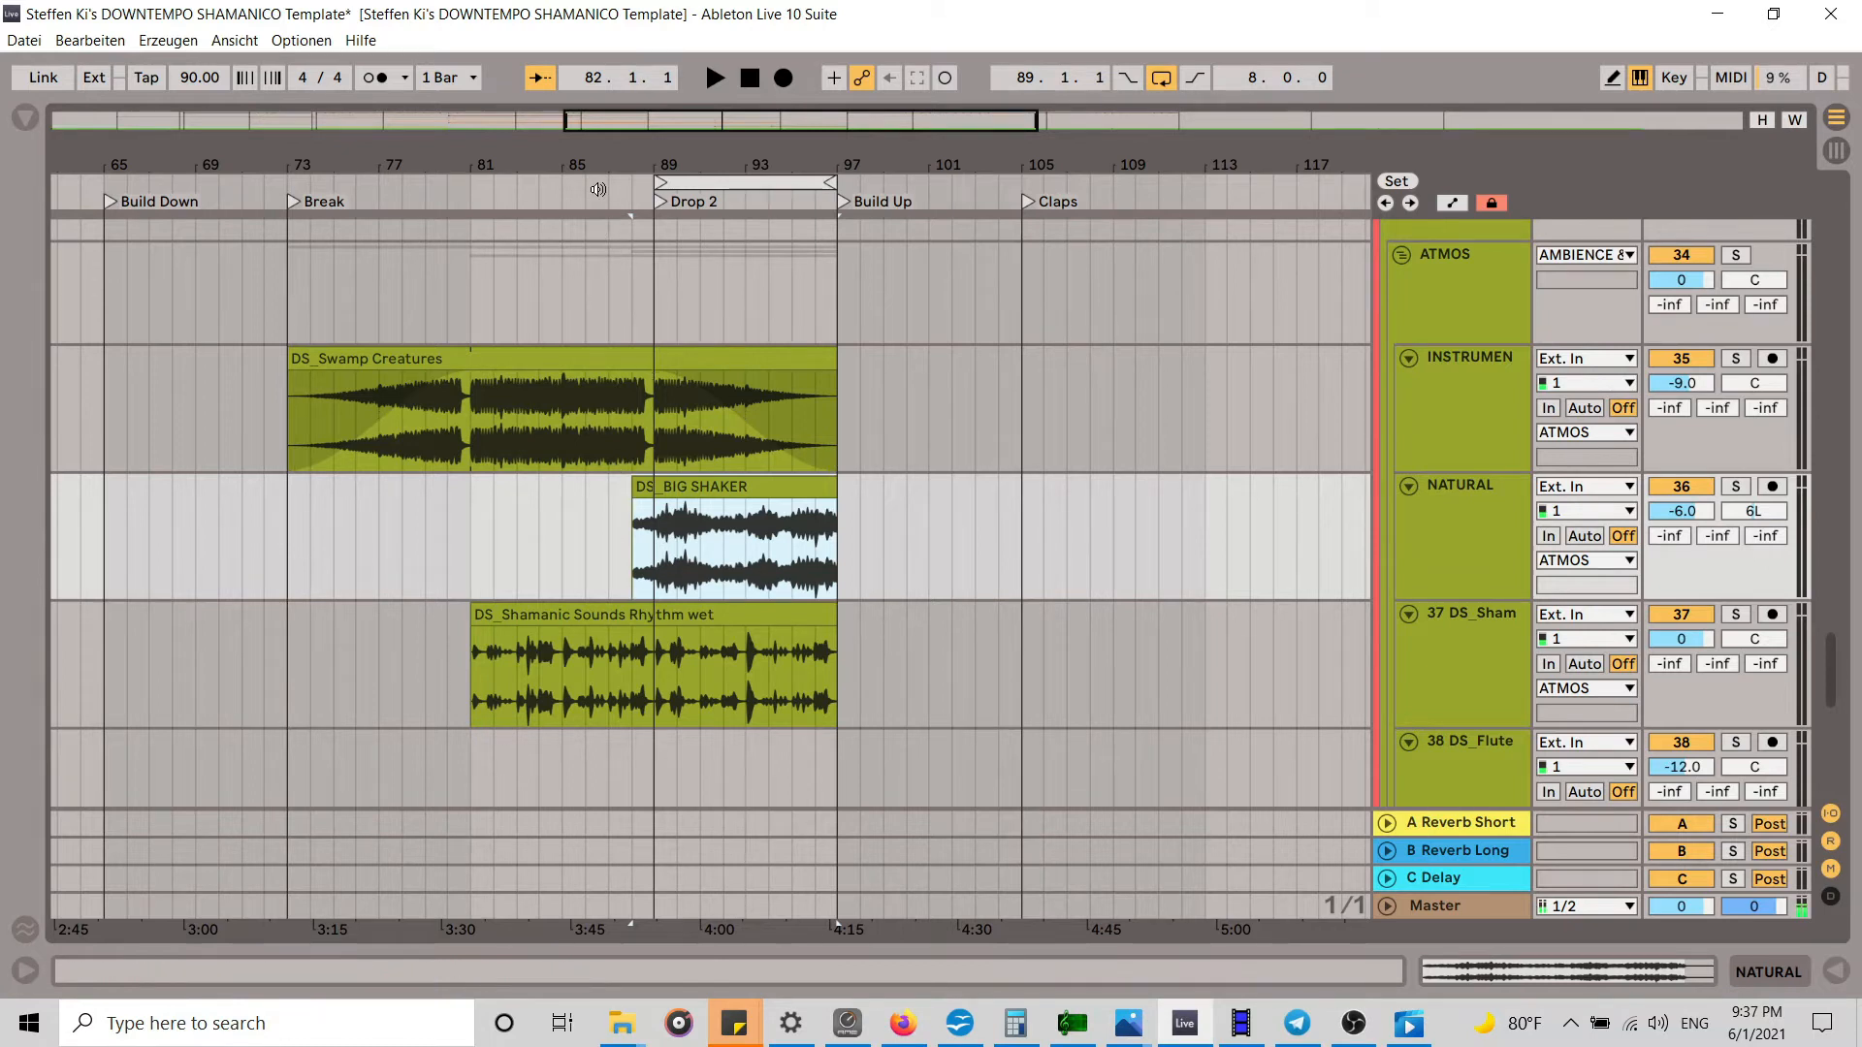
Step: Play the transition into Drop 2, set the NATURAL track's volume to -12 dB, and stop playback
{"action": "left_click", "coordinate": [601, 190]}
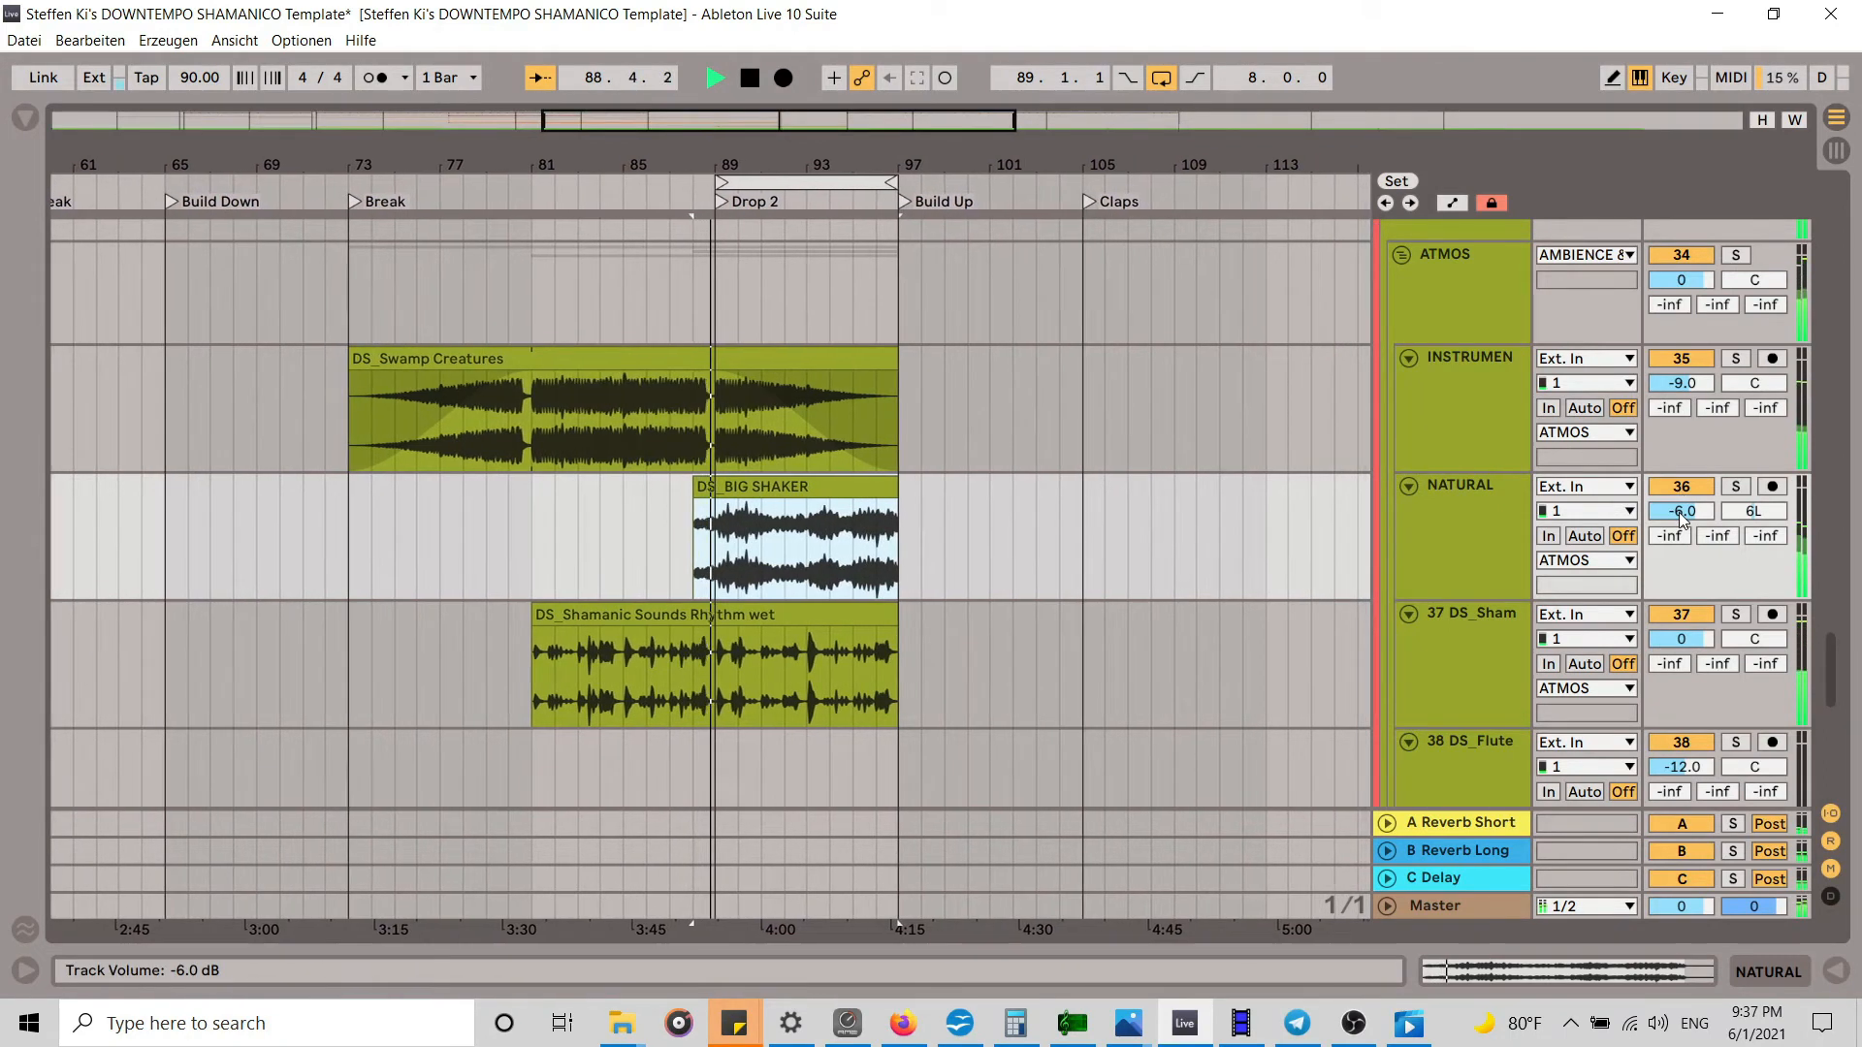
{"action": "left_click_drag", "start_coordinate": [1683, 519], "coordinate": [1683, 610]}
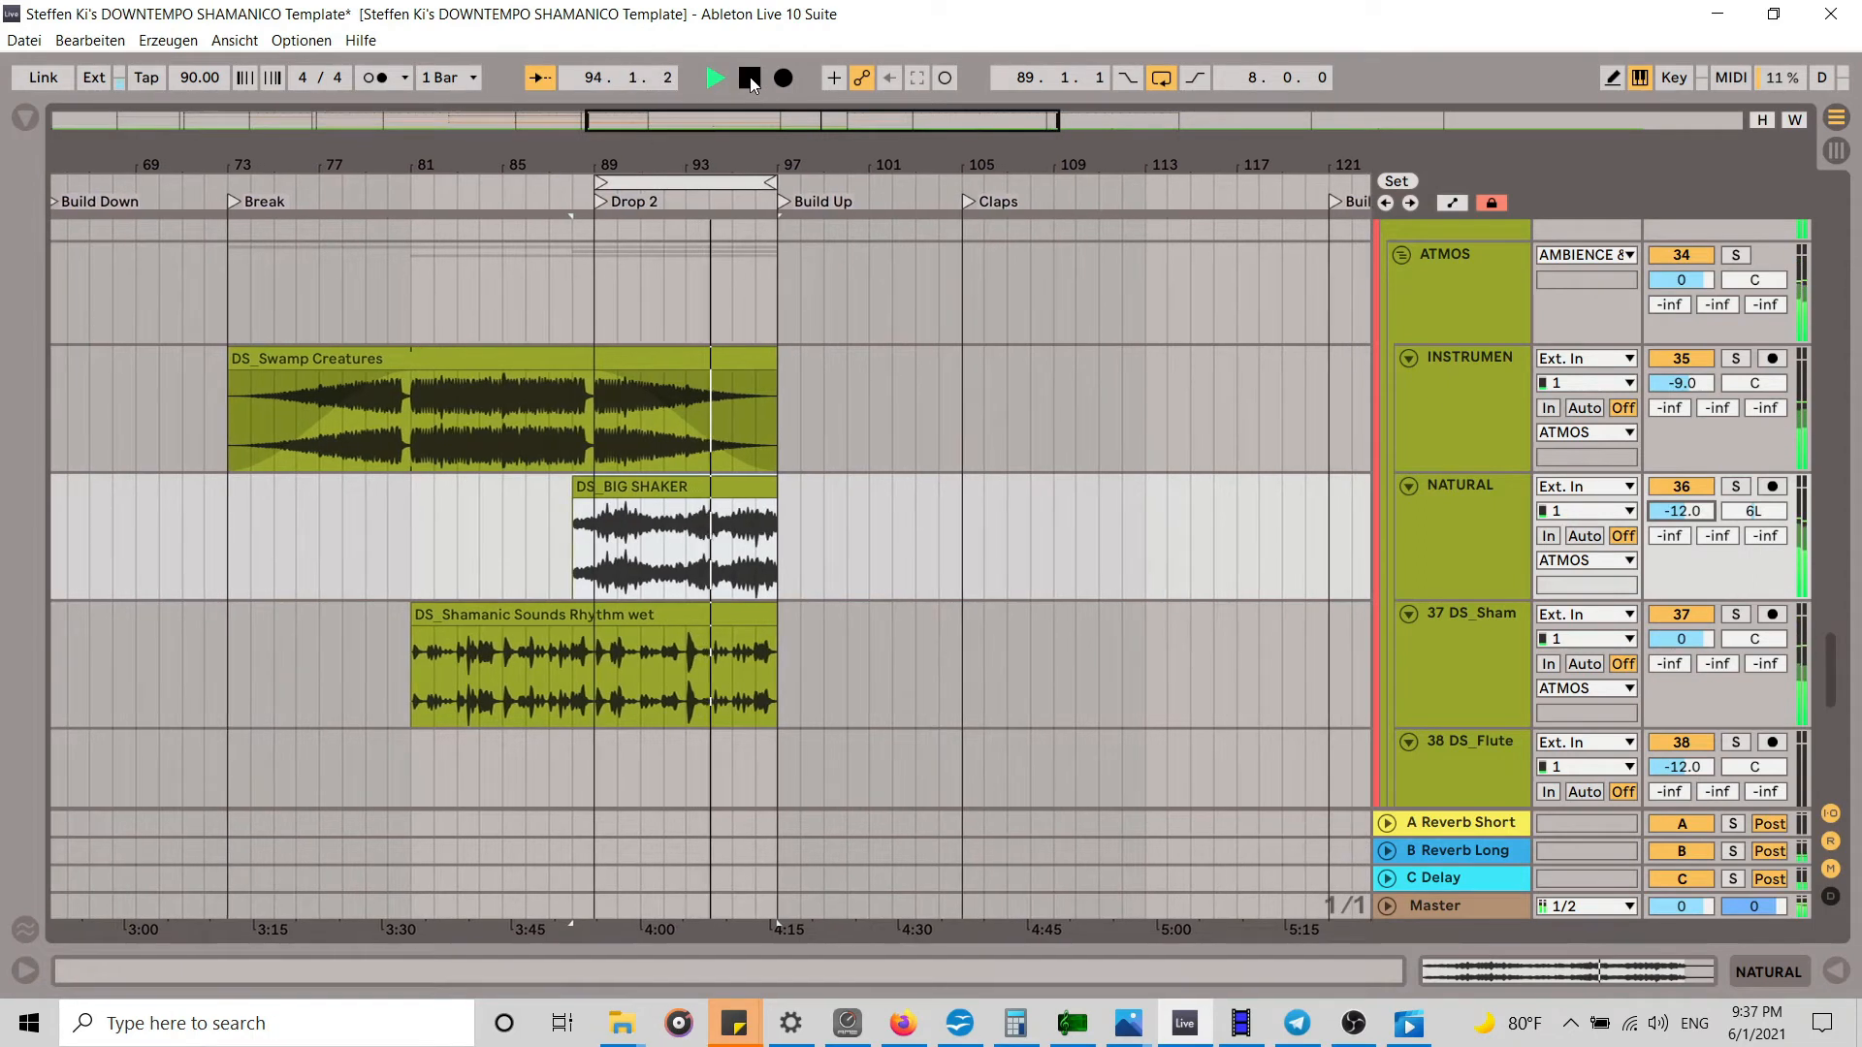
{"action": "key", "text": "space"}
Step: Copy the DS_DRONES_ Echoes from the Forest Pad clip from the DRONES 1 track in the session view
{"action": "left_click_drag", "start_coordinate": [691, 157], "coordinate": [898, 150]}
{"action": "left_click", "coordinate": [1839, 160]}
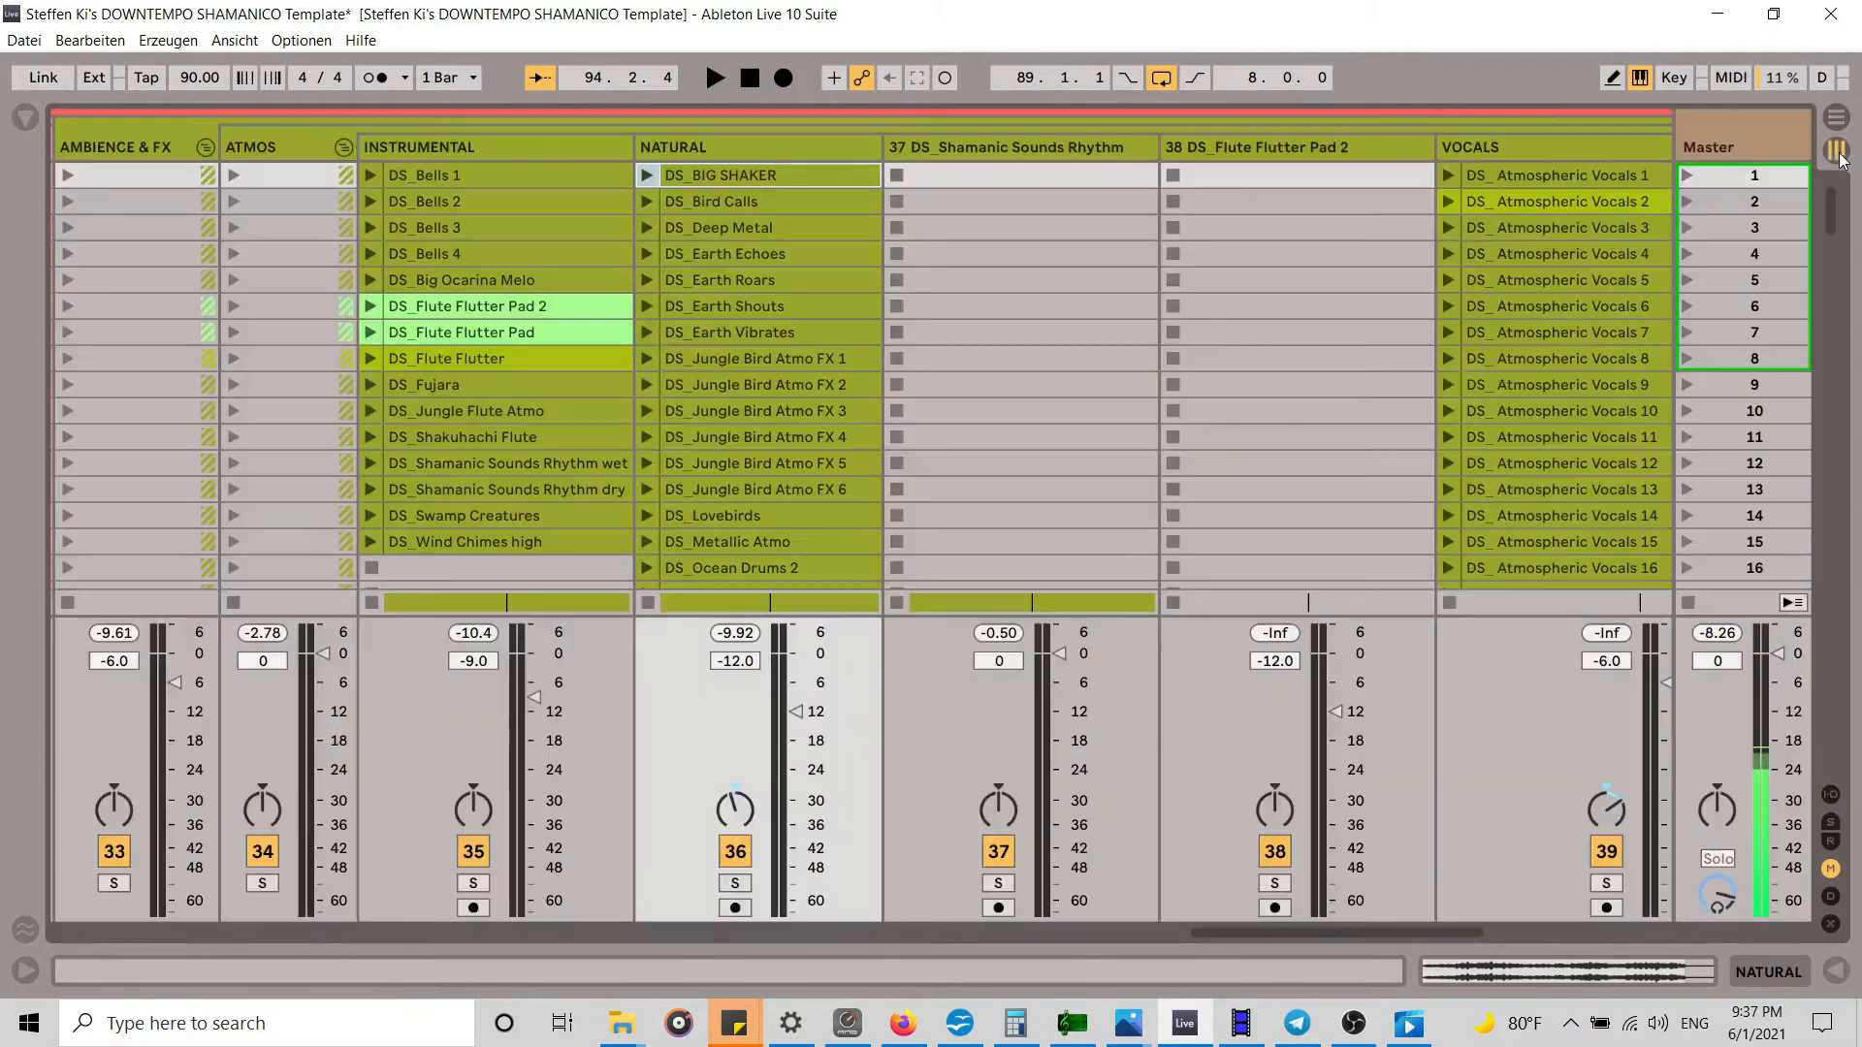
{"action": "left_click_drag", "start_coordinate": [1289, 928], "coordinate": [700, 973]}
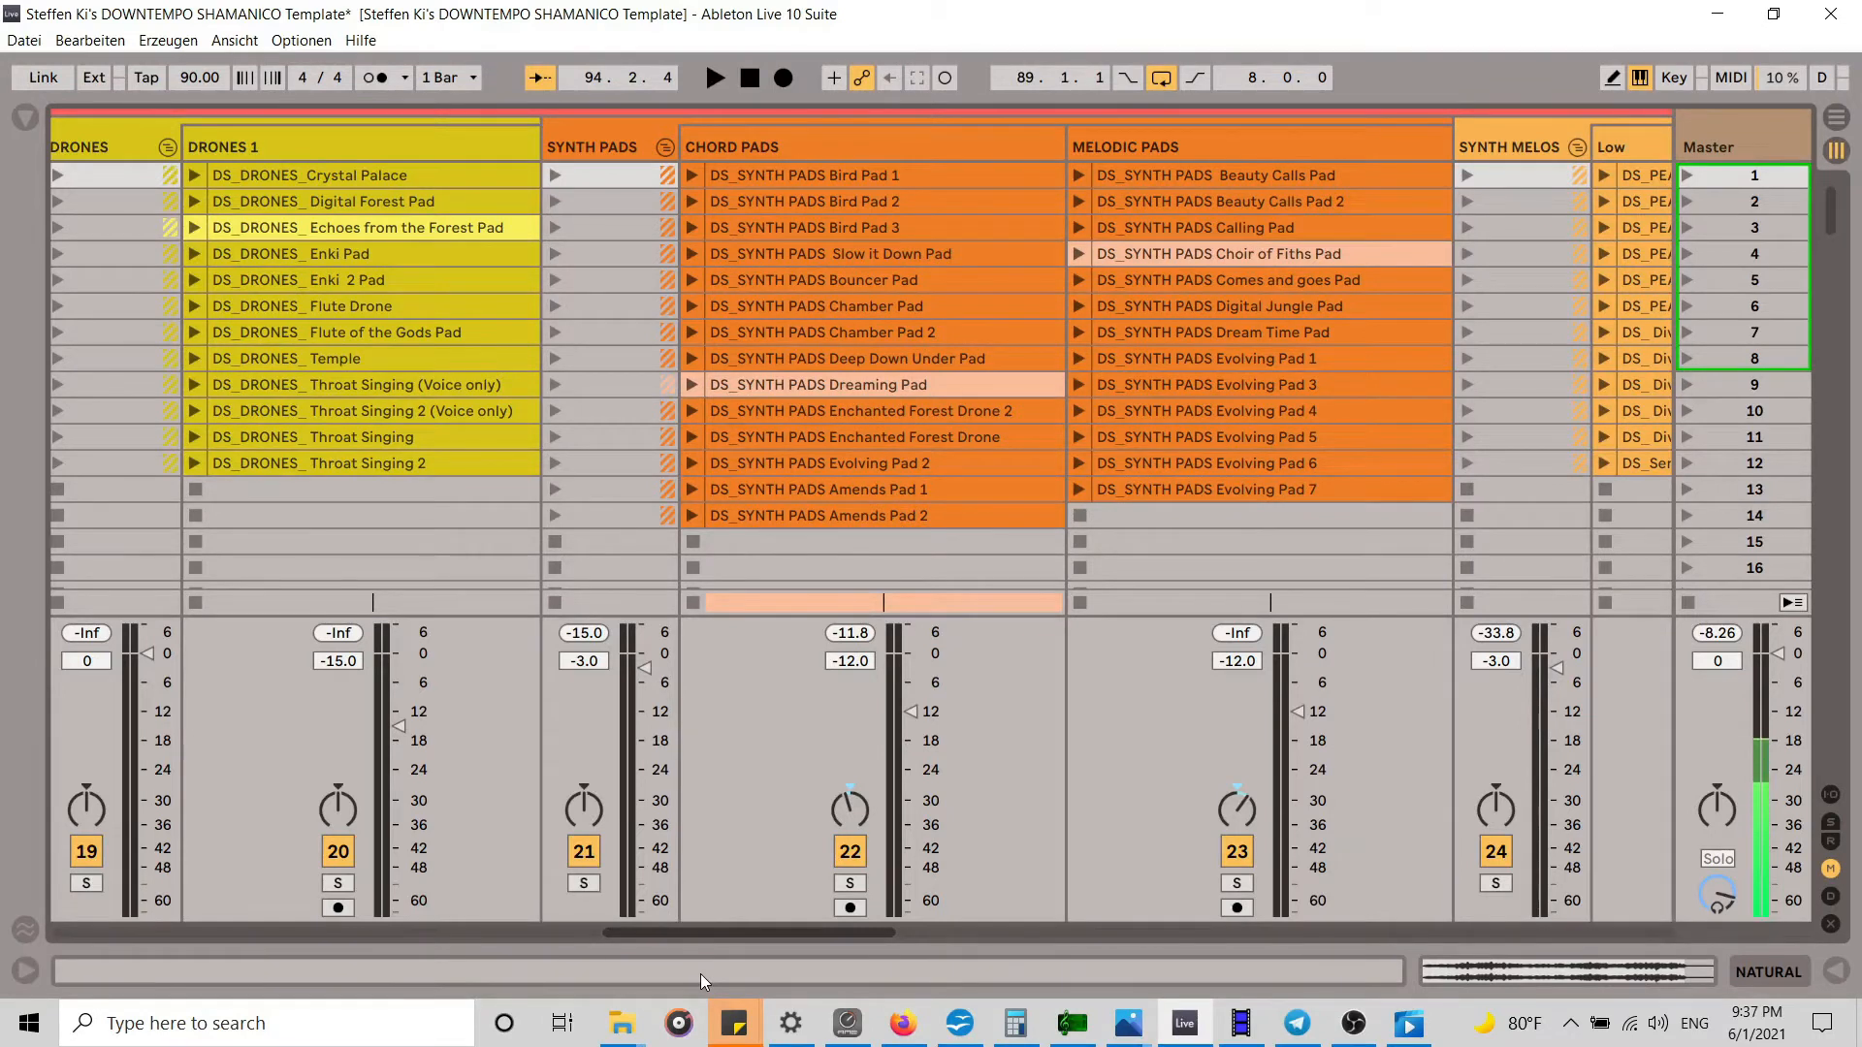
{"action": "left_click_drag", "start_coordinate": [700, 973], "coordinate": [566, 952]}
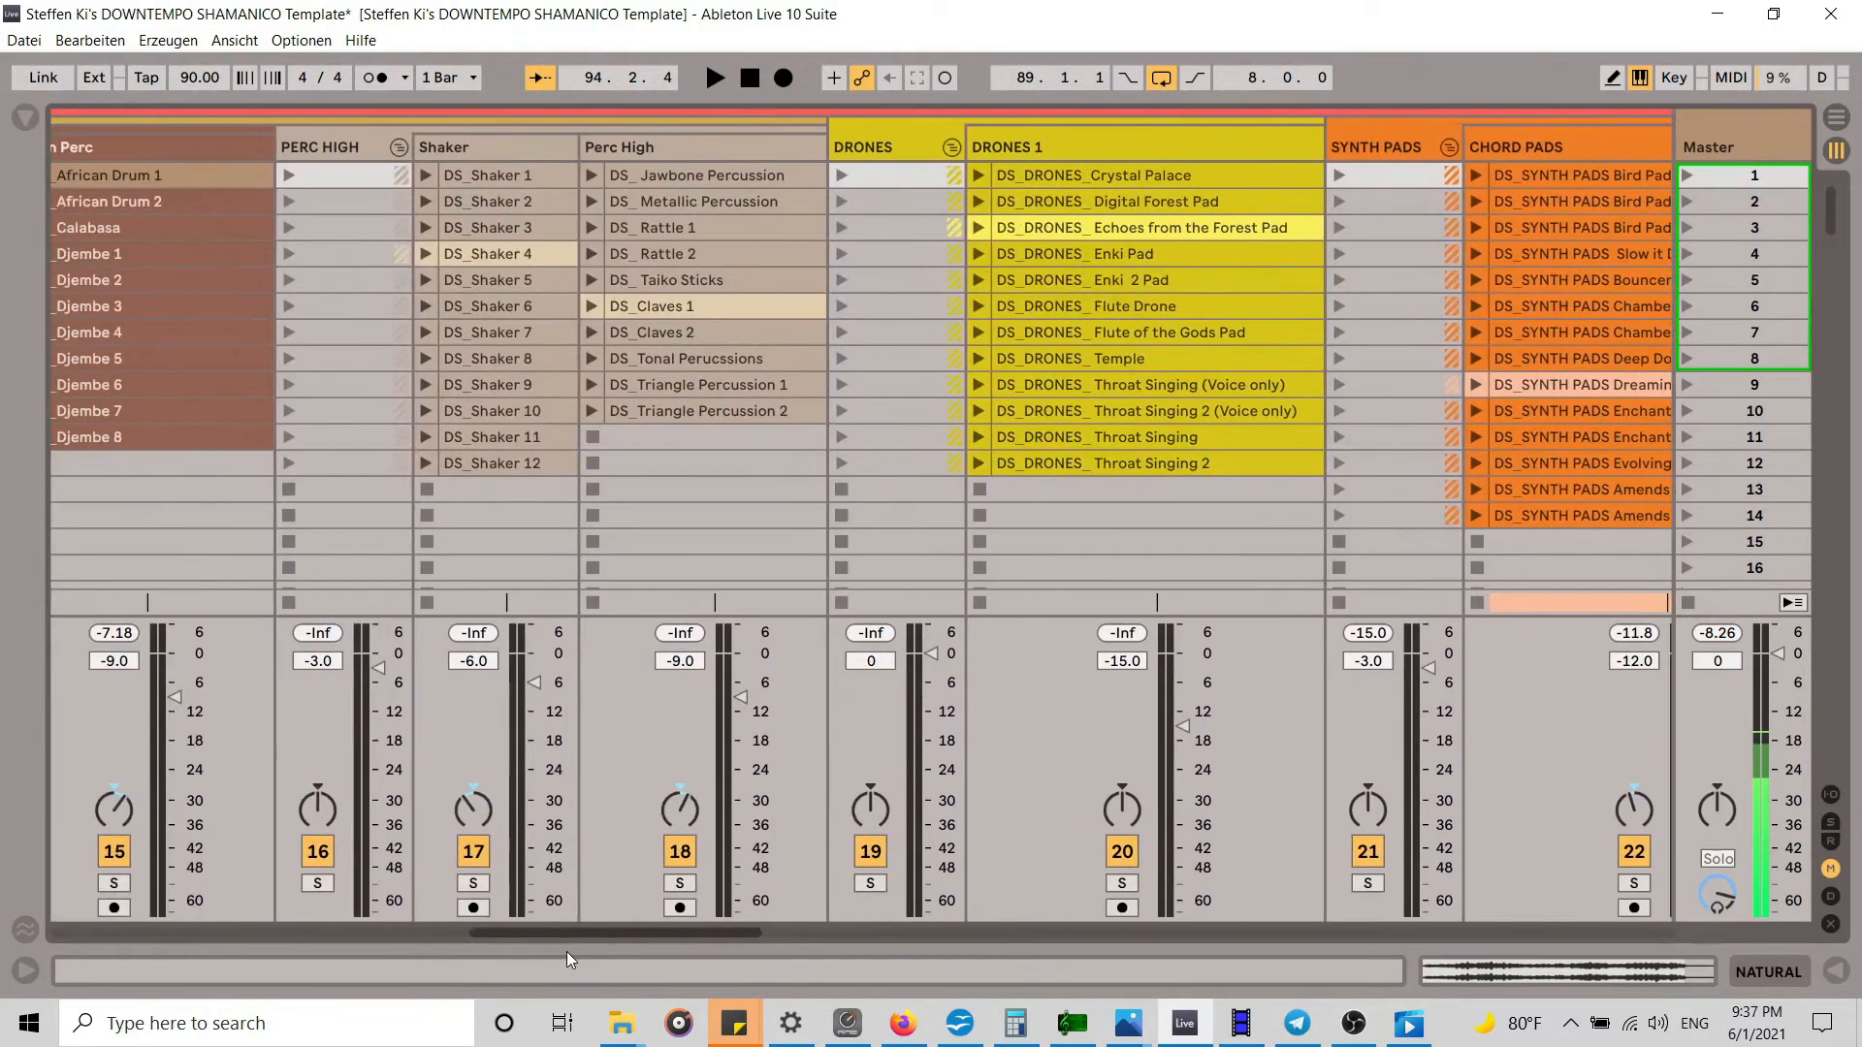
{"action": "left_click", "coordinate": [1119, 230]}
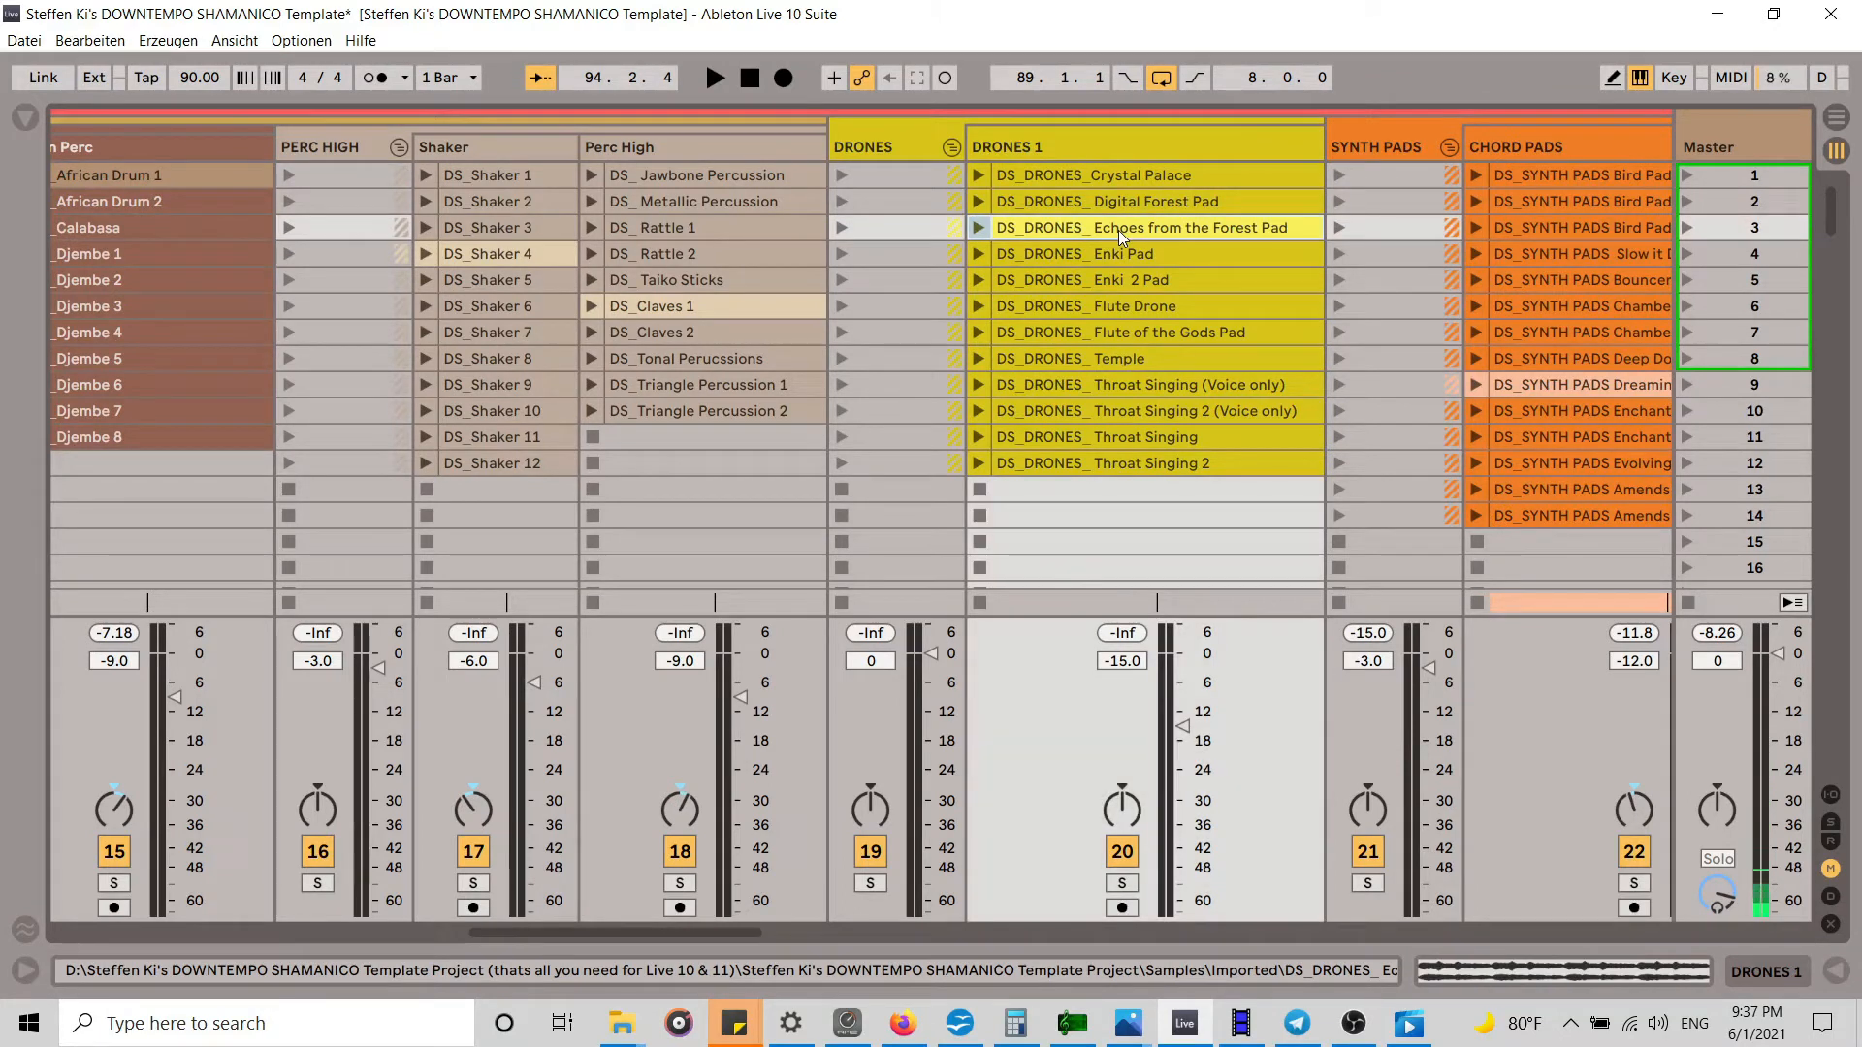
{"action": "right_click", "coordinate": [1119, 230]}
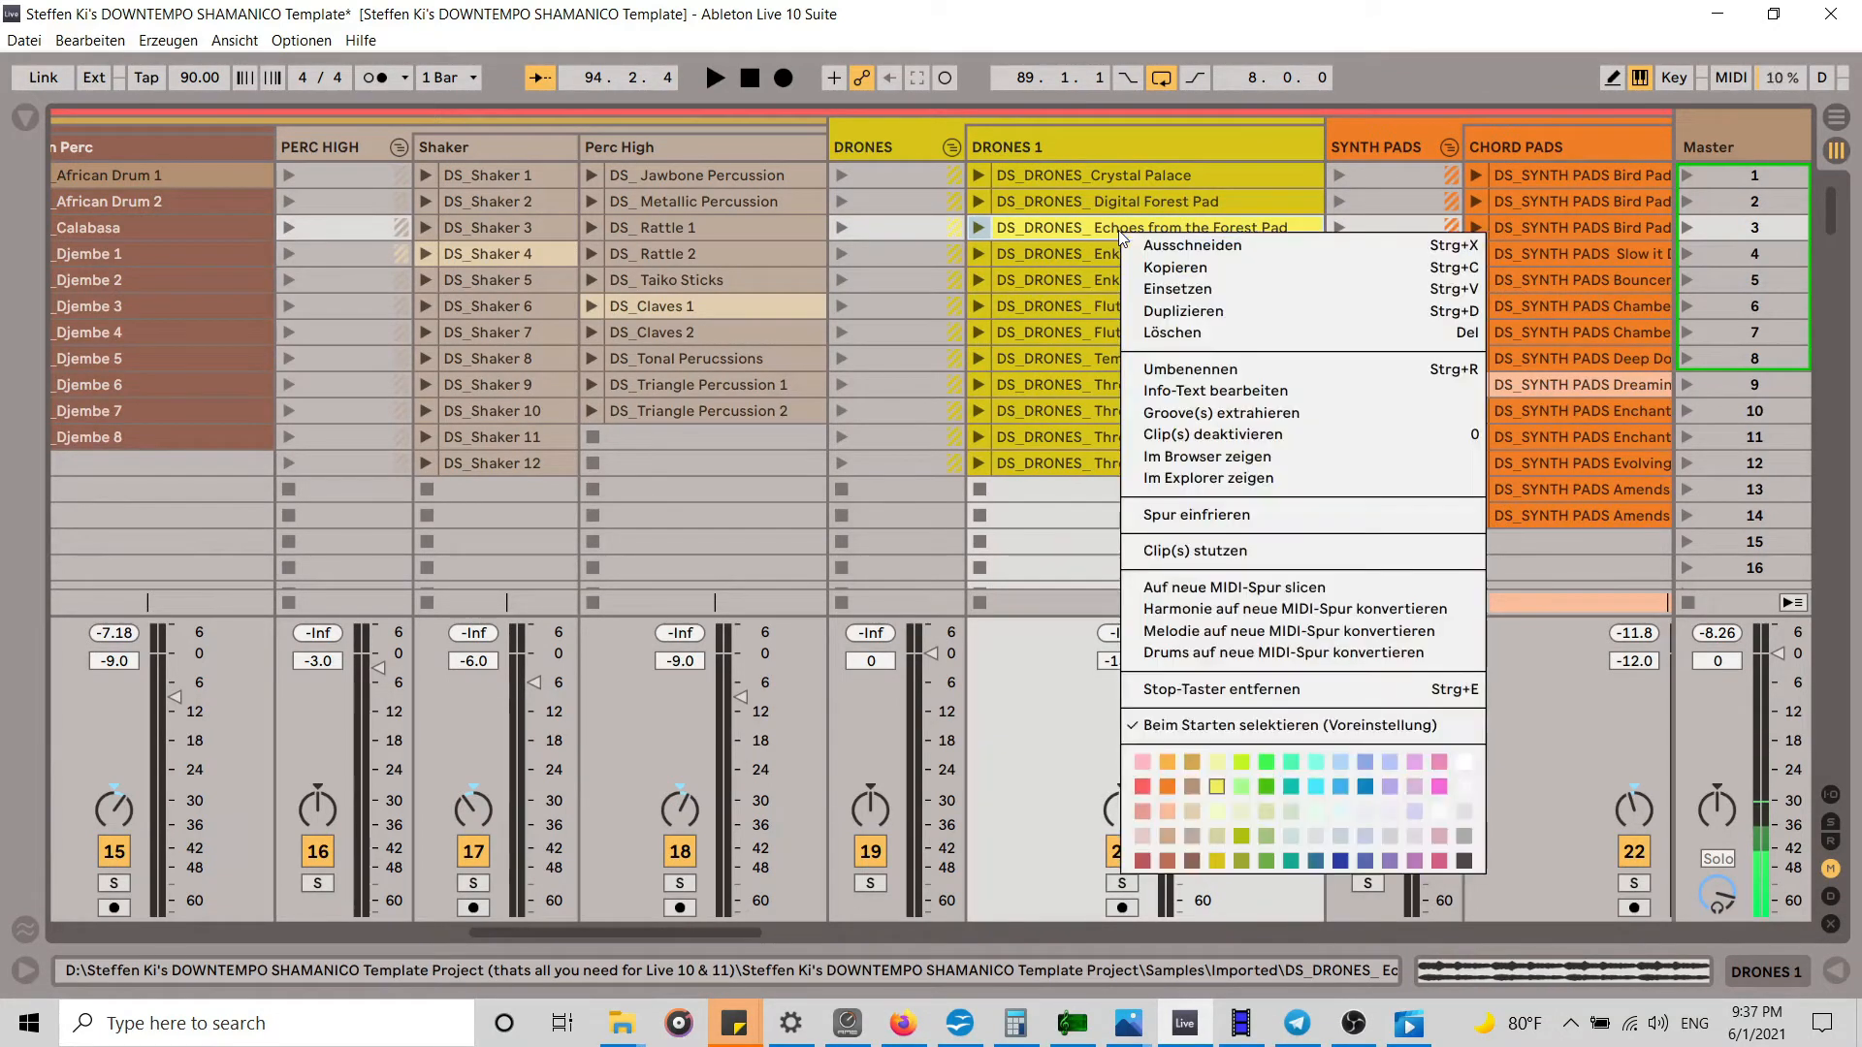
{"action": "left_click", "coordinate": [1187, 269]}
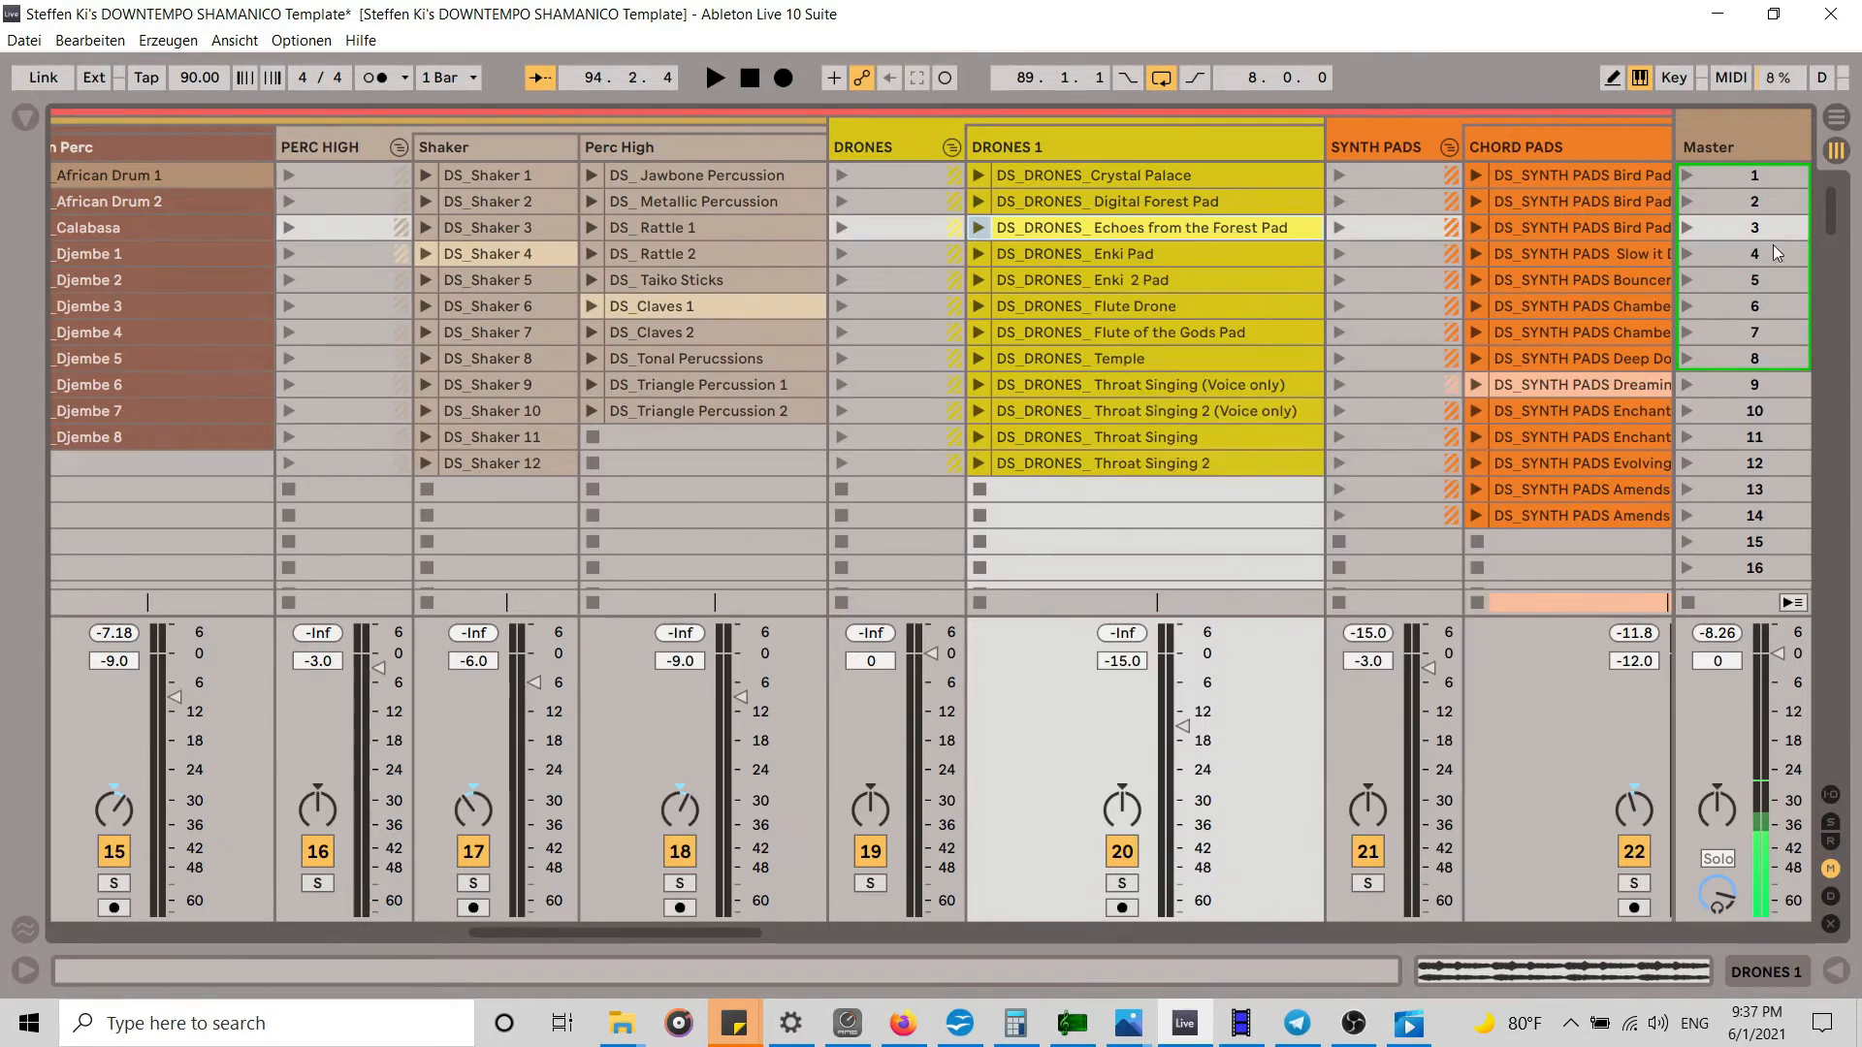
Step: Paste the copied drone clip into the arrangement's DRONES 1 track at the Break marker, bar 73
{"action": "left_click", "coordinate": [1833, 121]}
{"action": "scroll", "coordinate": [1160, 578], "scroll_direction": "up", "scroll_amount": 15}
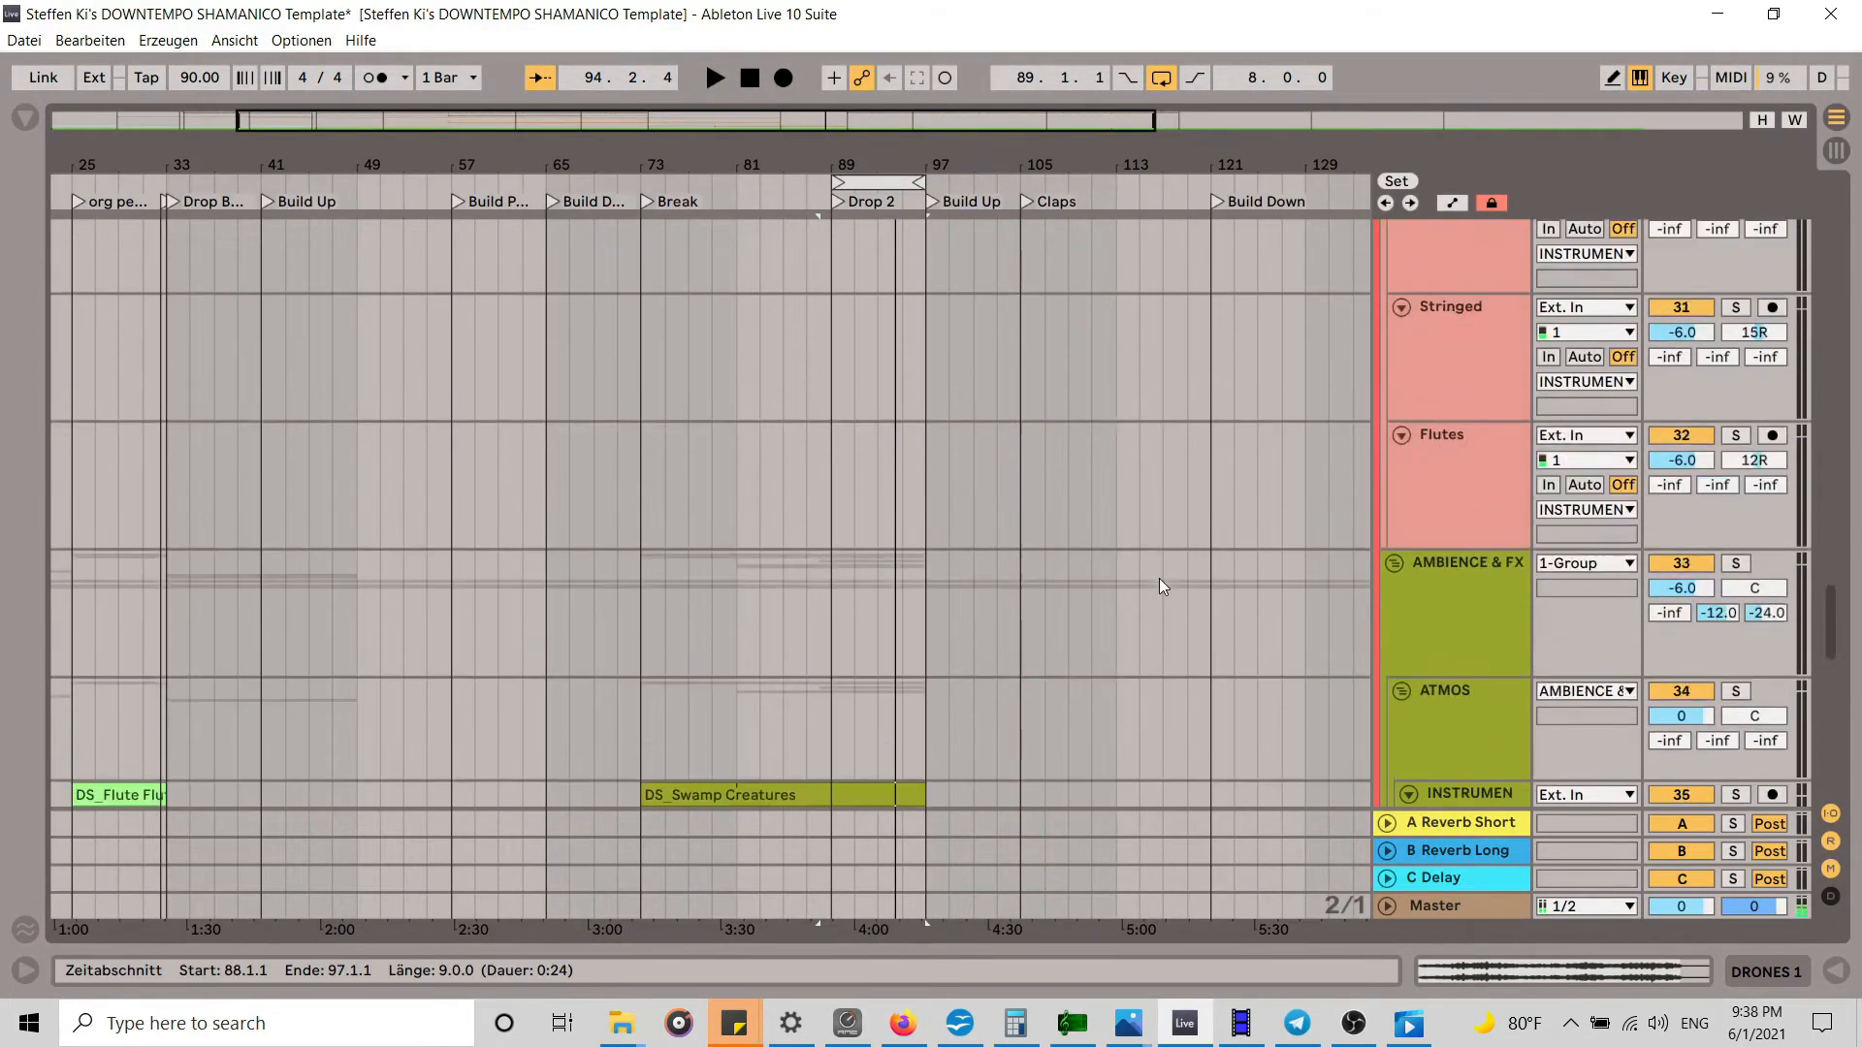
{"action": "scroll", "coordinate": [1160, 578], "scroll_direction": "up", "scroll_amount": 5}
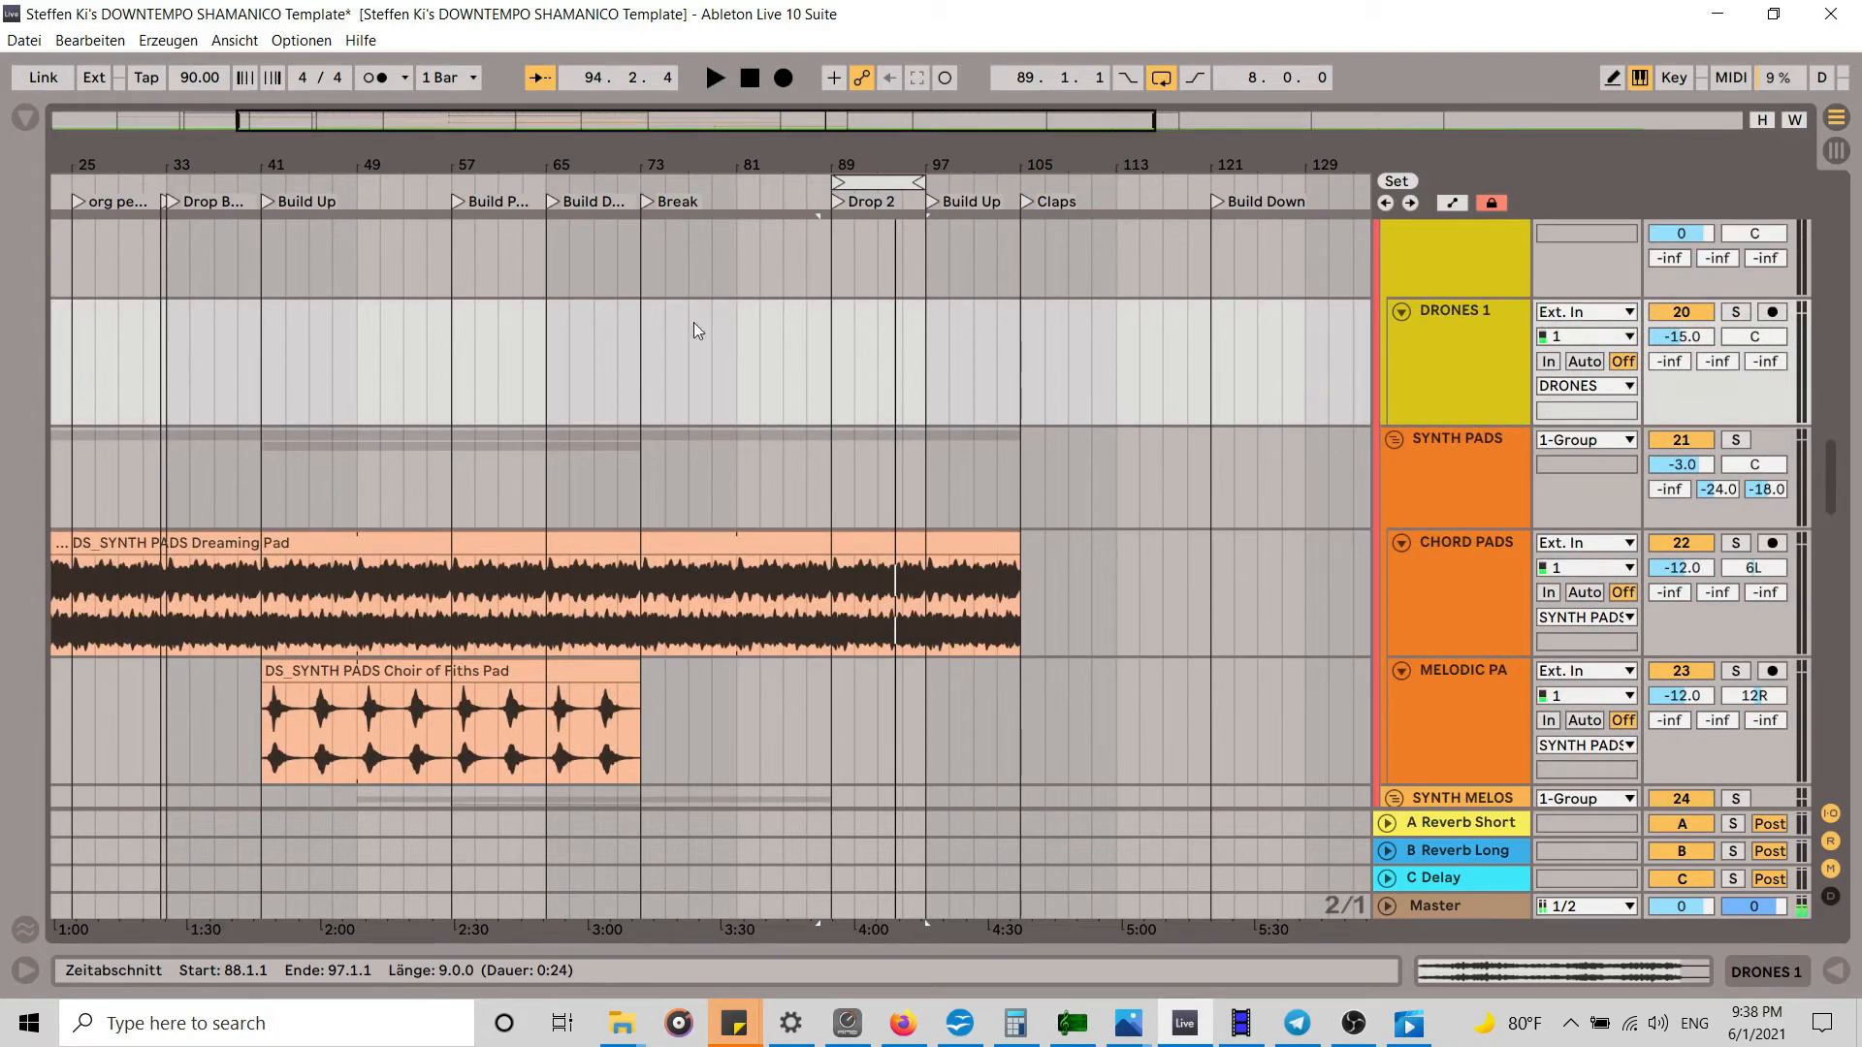
{"action": "left_click", "coordinate": [661, 316]}
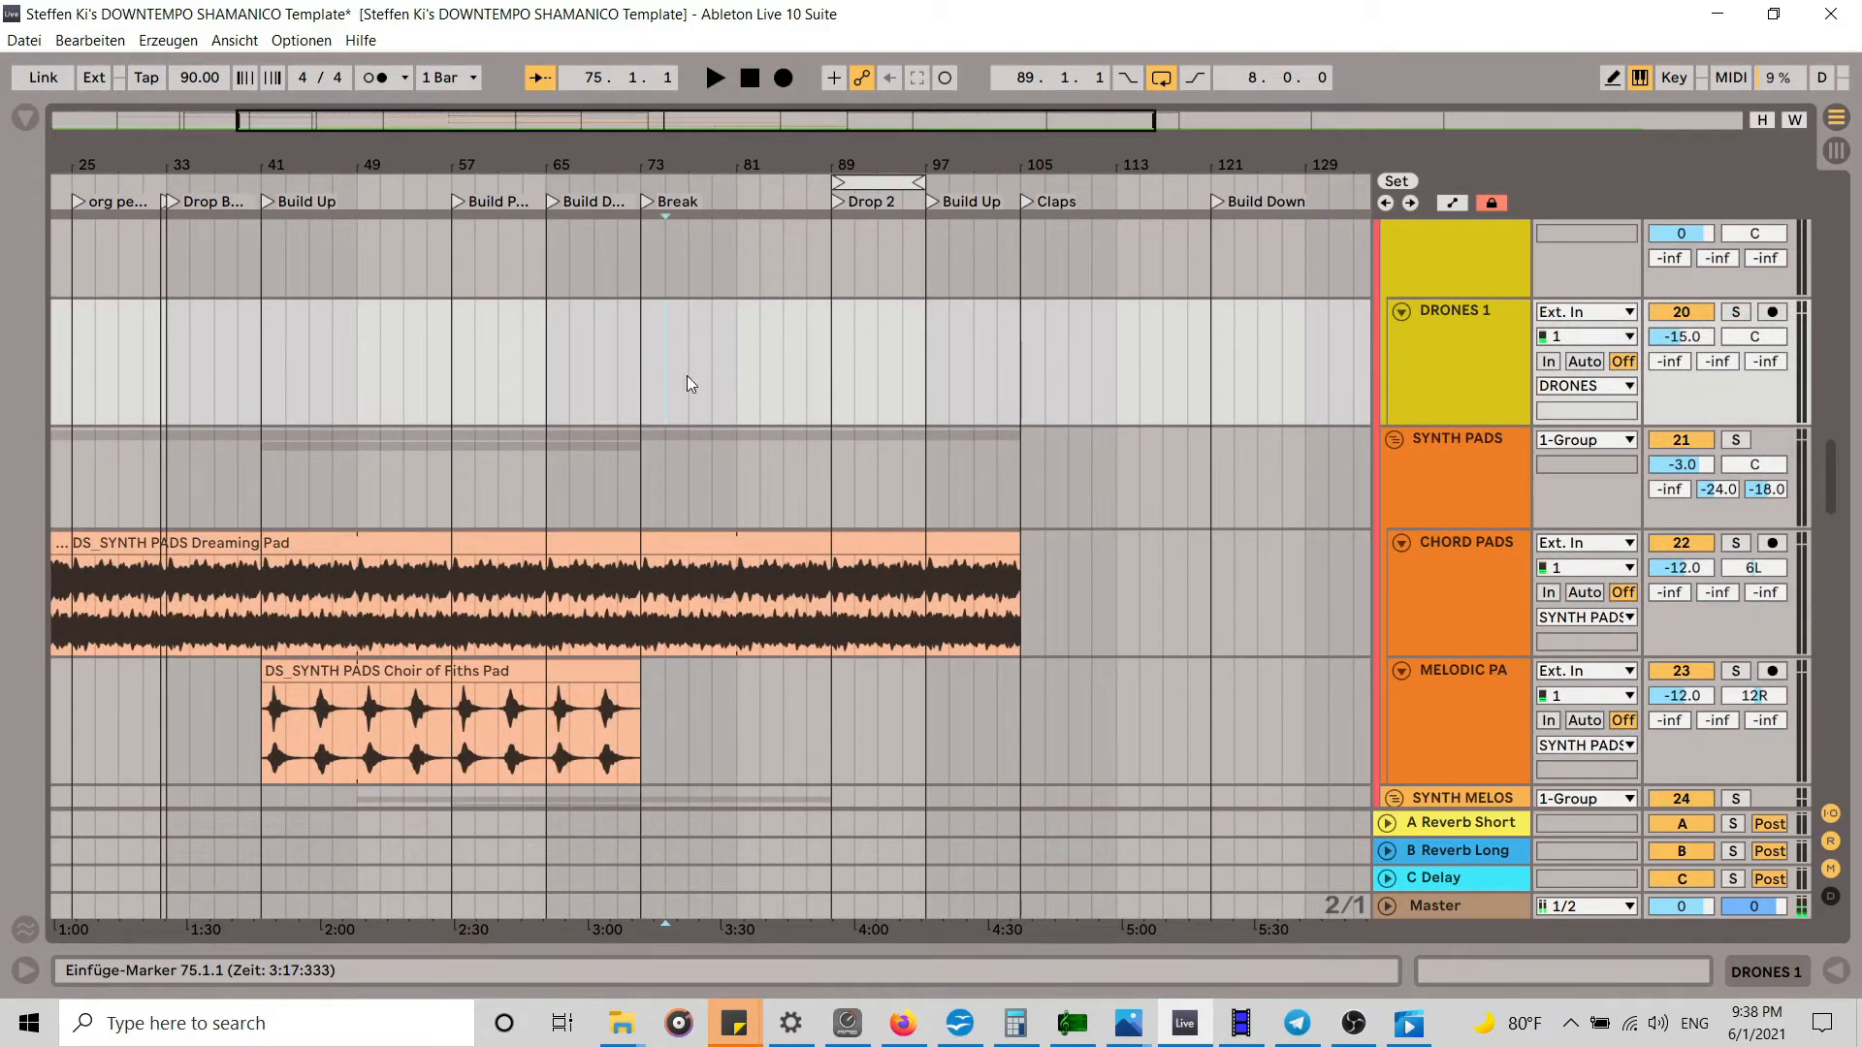
{"action": "left_click", "coordinate": [644, 326]}
{"action": "key", "text": "ctrl+v"}
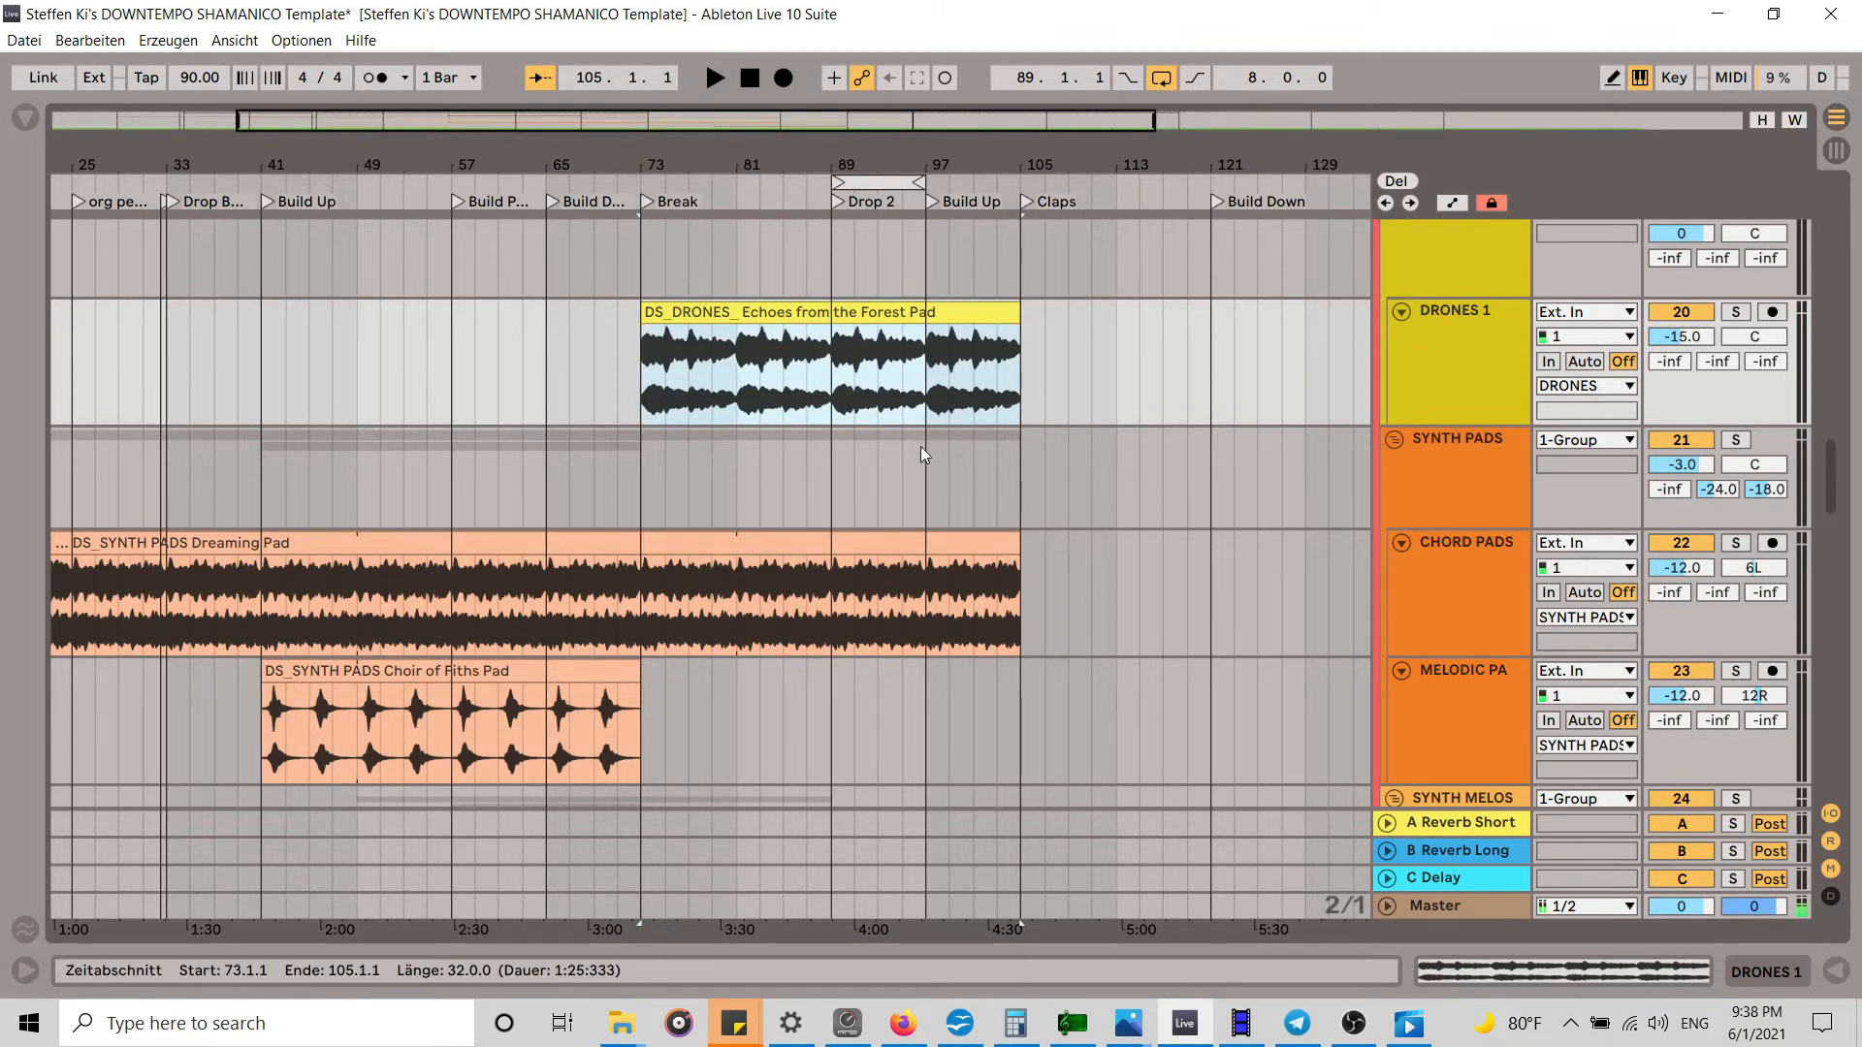
Step: Play from the Build Down marker at bar 65 and give the drone clip a fade-in from bar 73 to bar 81
{"action": "left_click", "coordinate": [548, 198]}
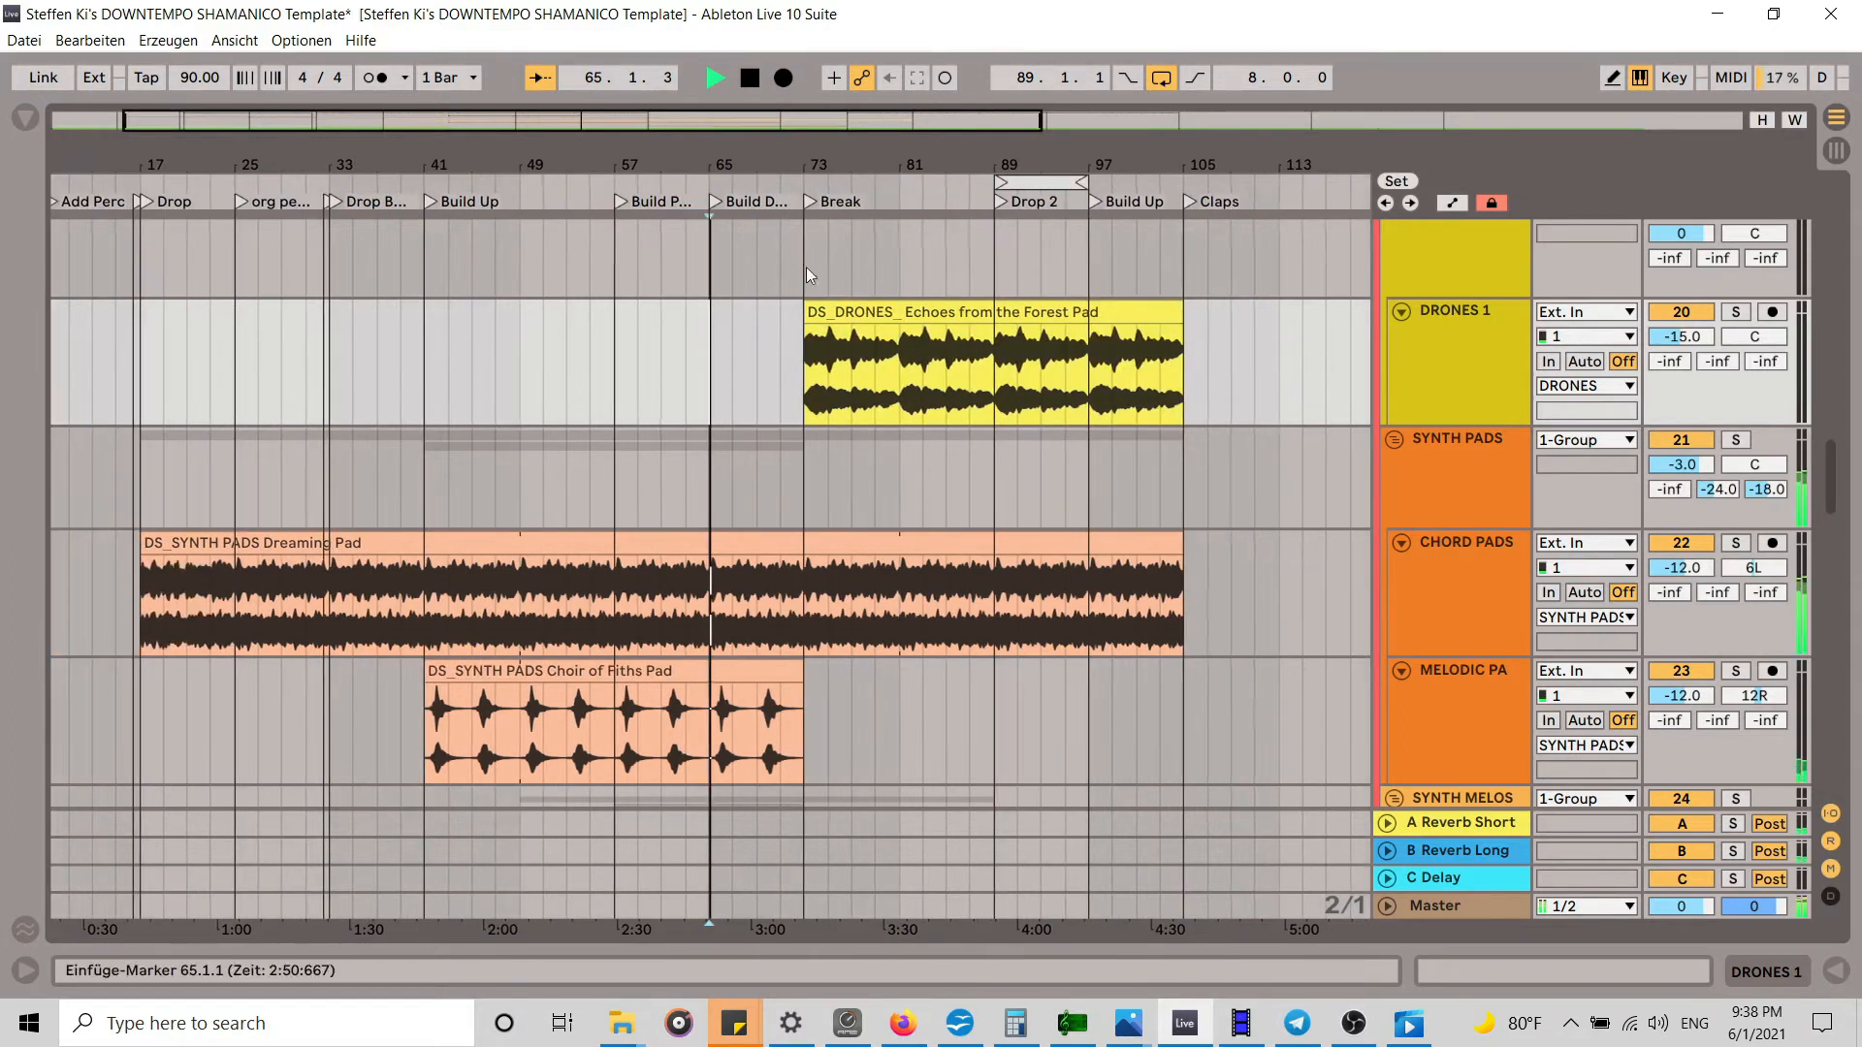
{"action": "scroll", "coordinate": [1208, 439], "scroll_direction": "up", "scroll_amount": 3}
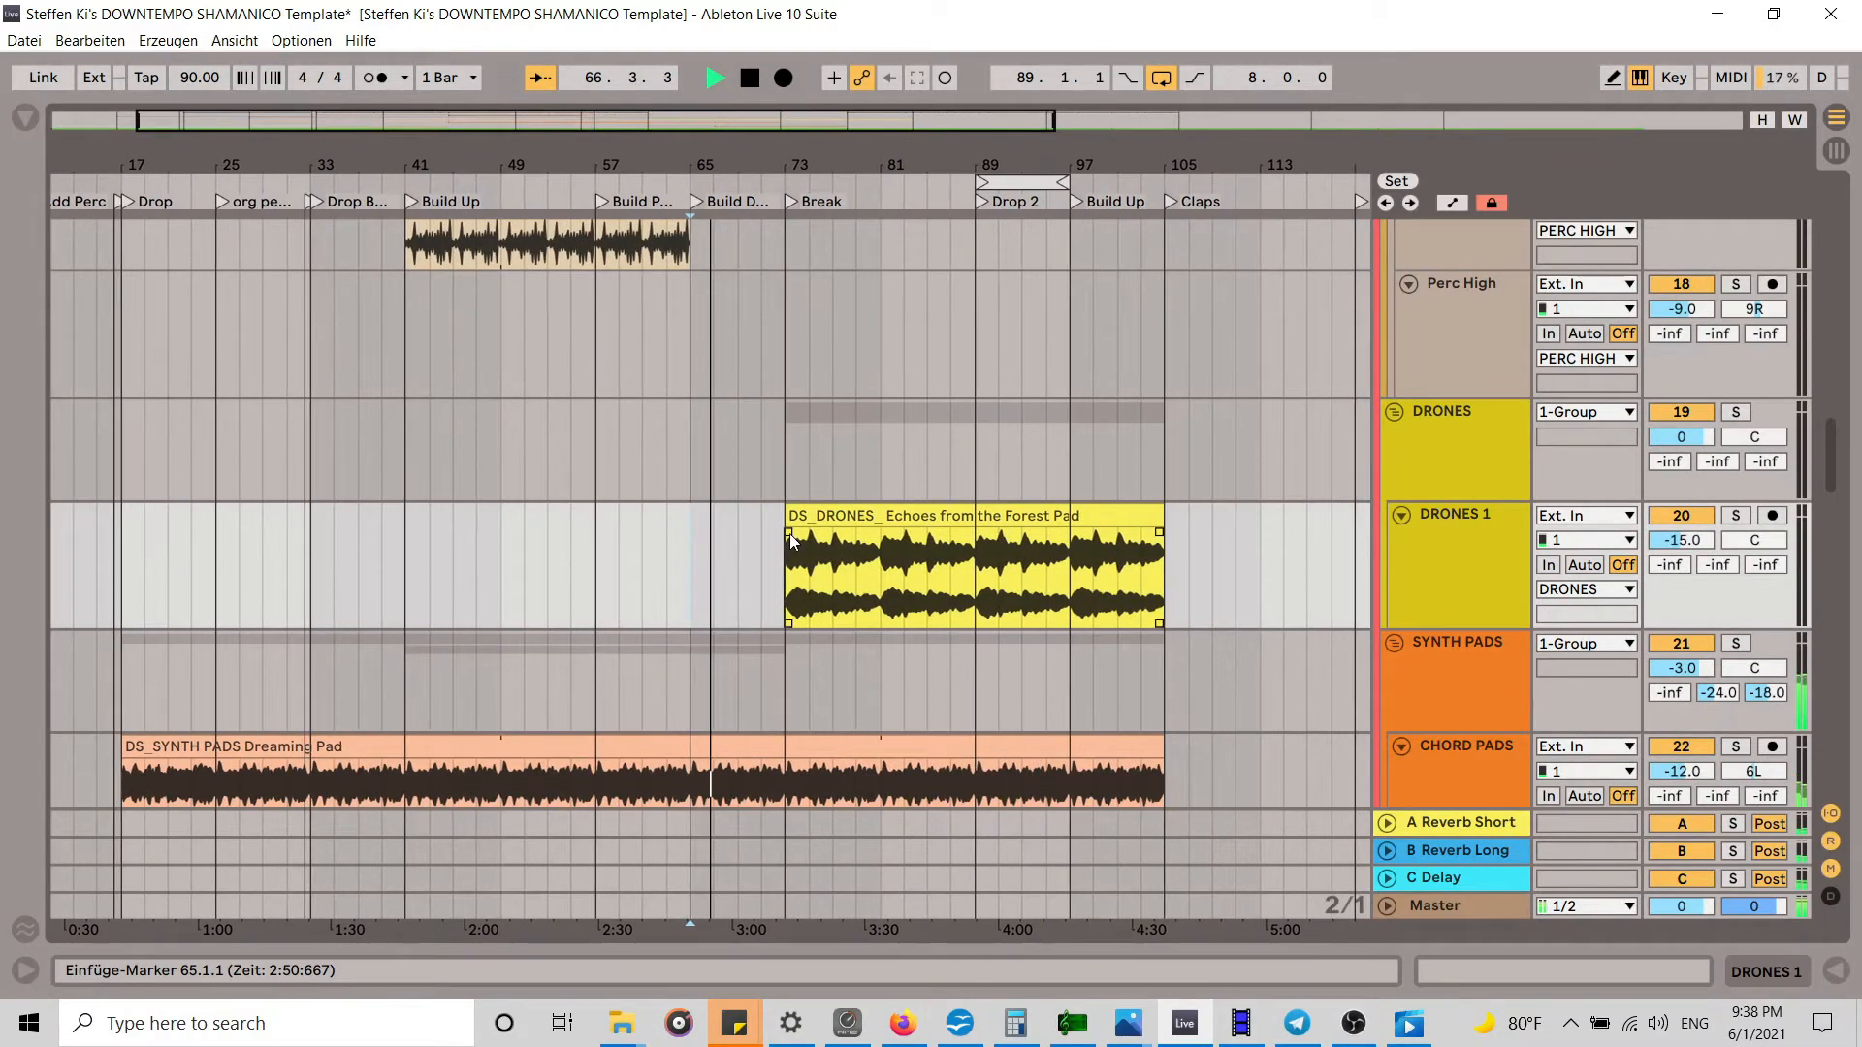
{"action": "left_click_drag", "start_coordinate": [790, 534], "coordinate": [886, 516]}
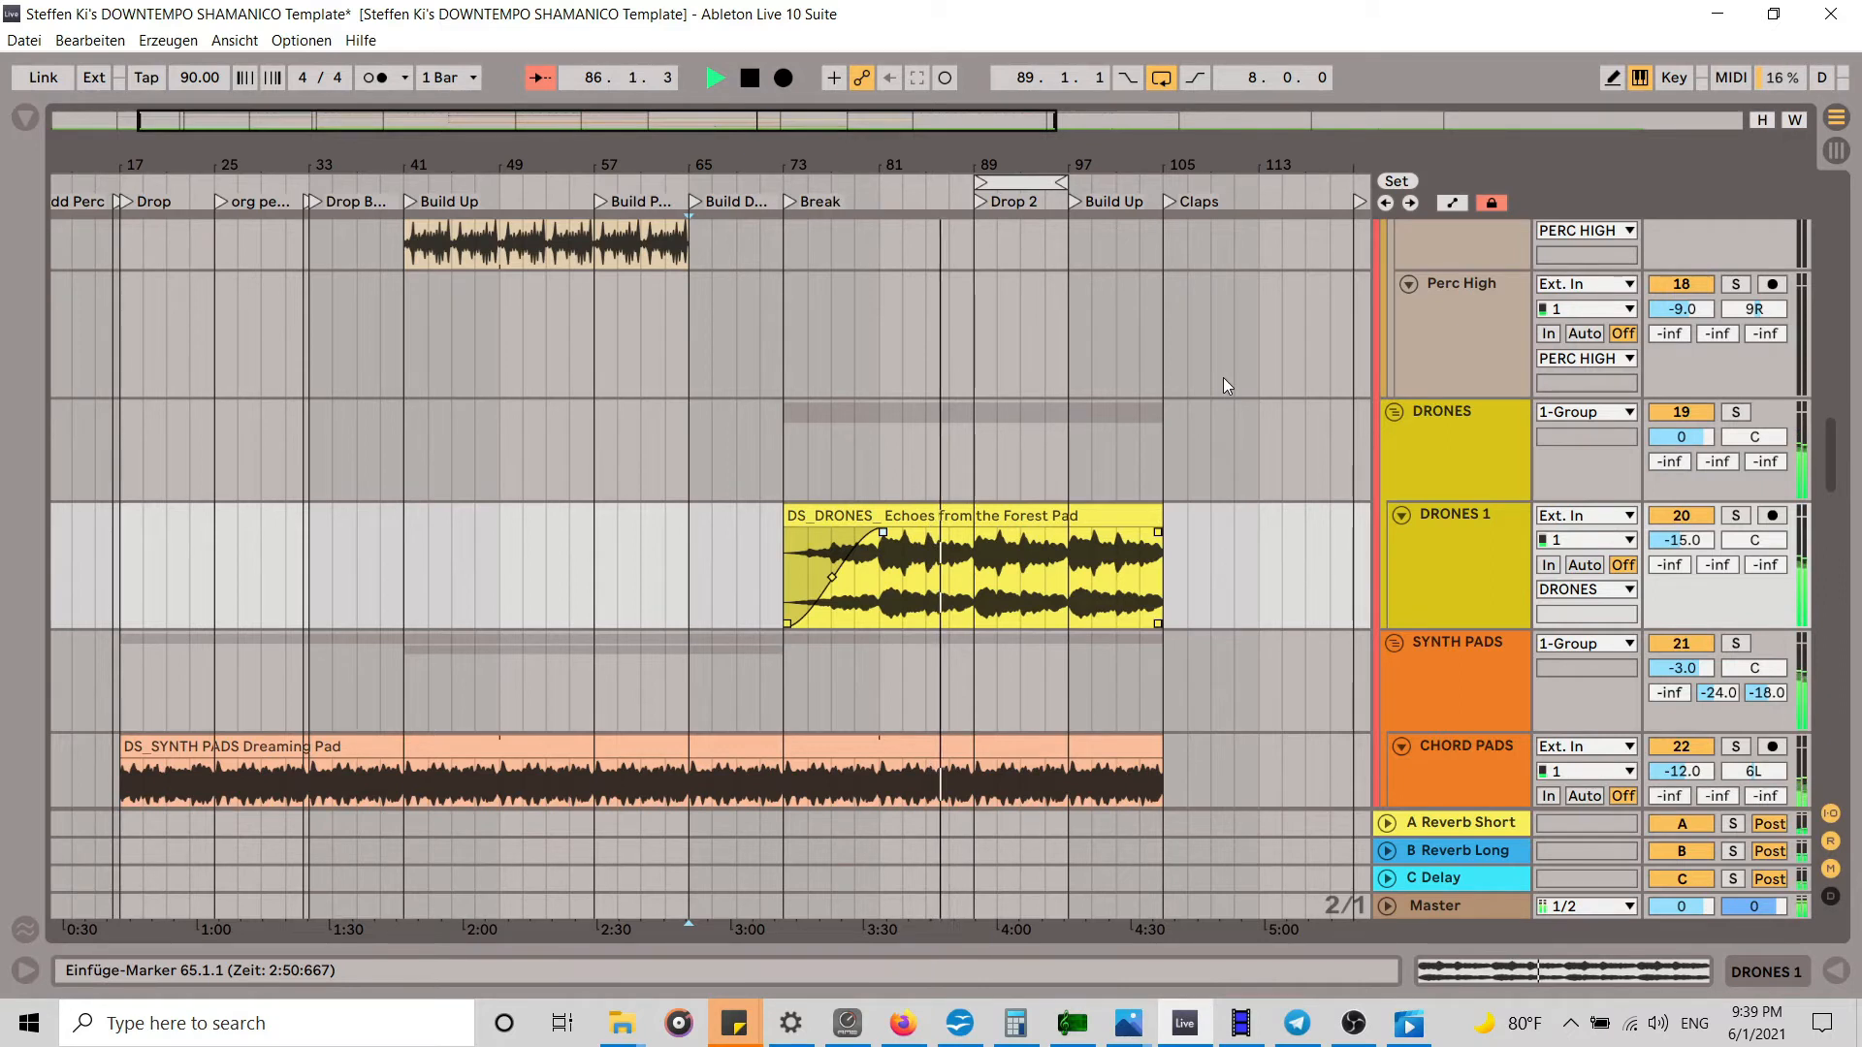
Step: Listen through the break into Drop 2 while checking the pad, melody, ambience and kick tracks, and stop playback
{"action": "scroll", "coordinate": [1224, 376], "scroll_direction": "down", "scroll_amount": 3}
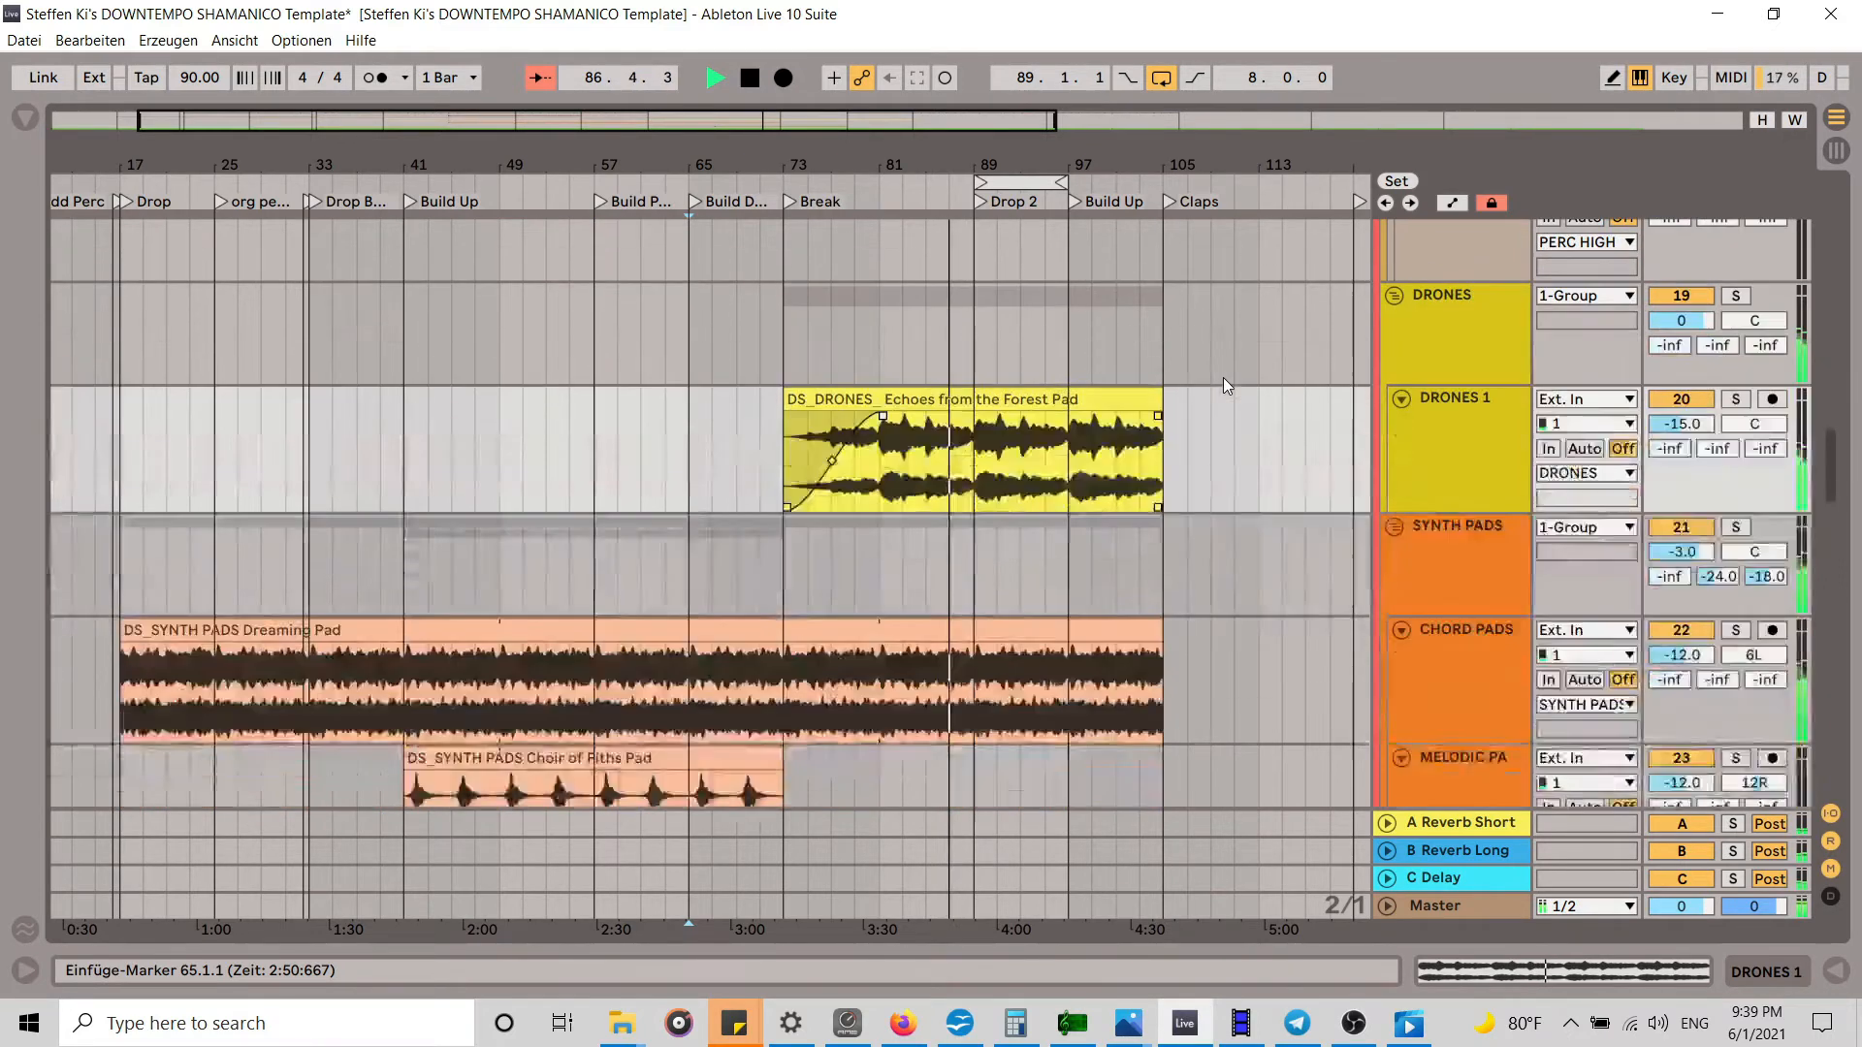
{"action": "scroll", "coordinate": [1219, 392], "scroll_direction": "down", "scroll_amount": 10}
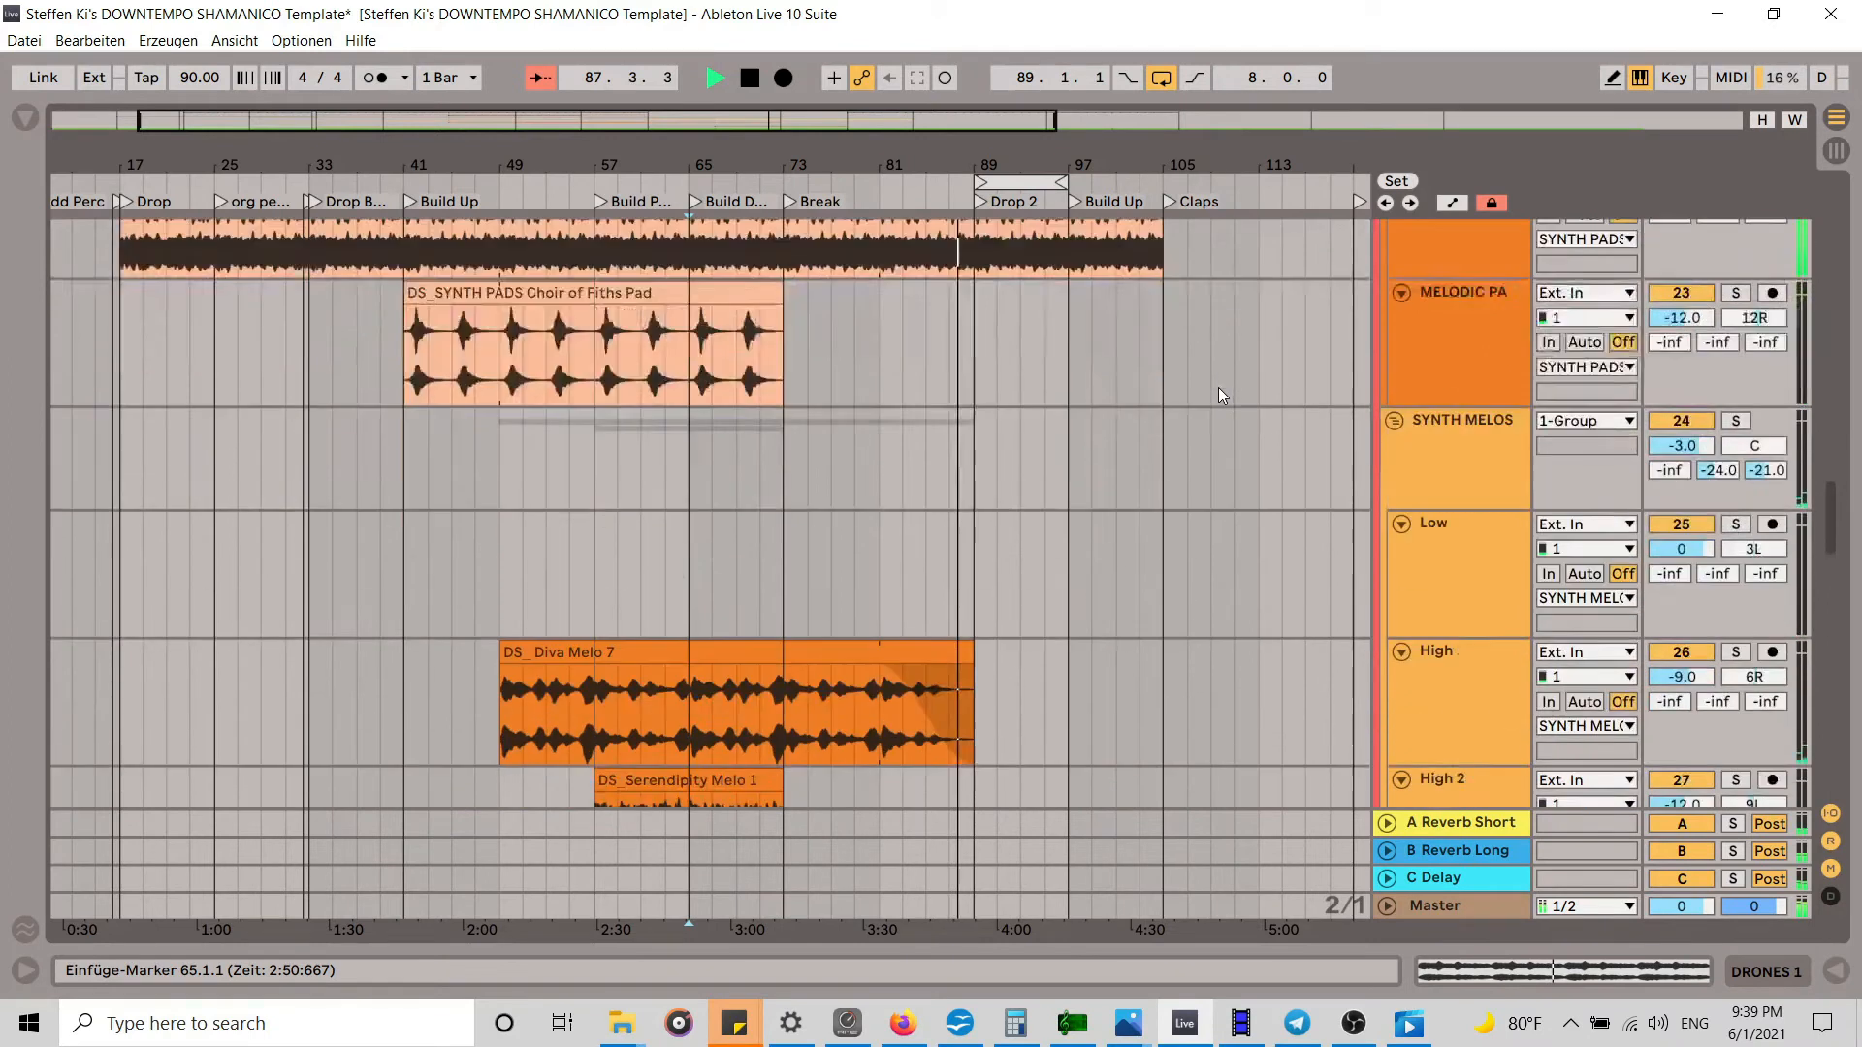
{"action": "scroll", "coordinate": [1218, 394], "scroll_direction": "down", "scroll_amount": 12}
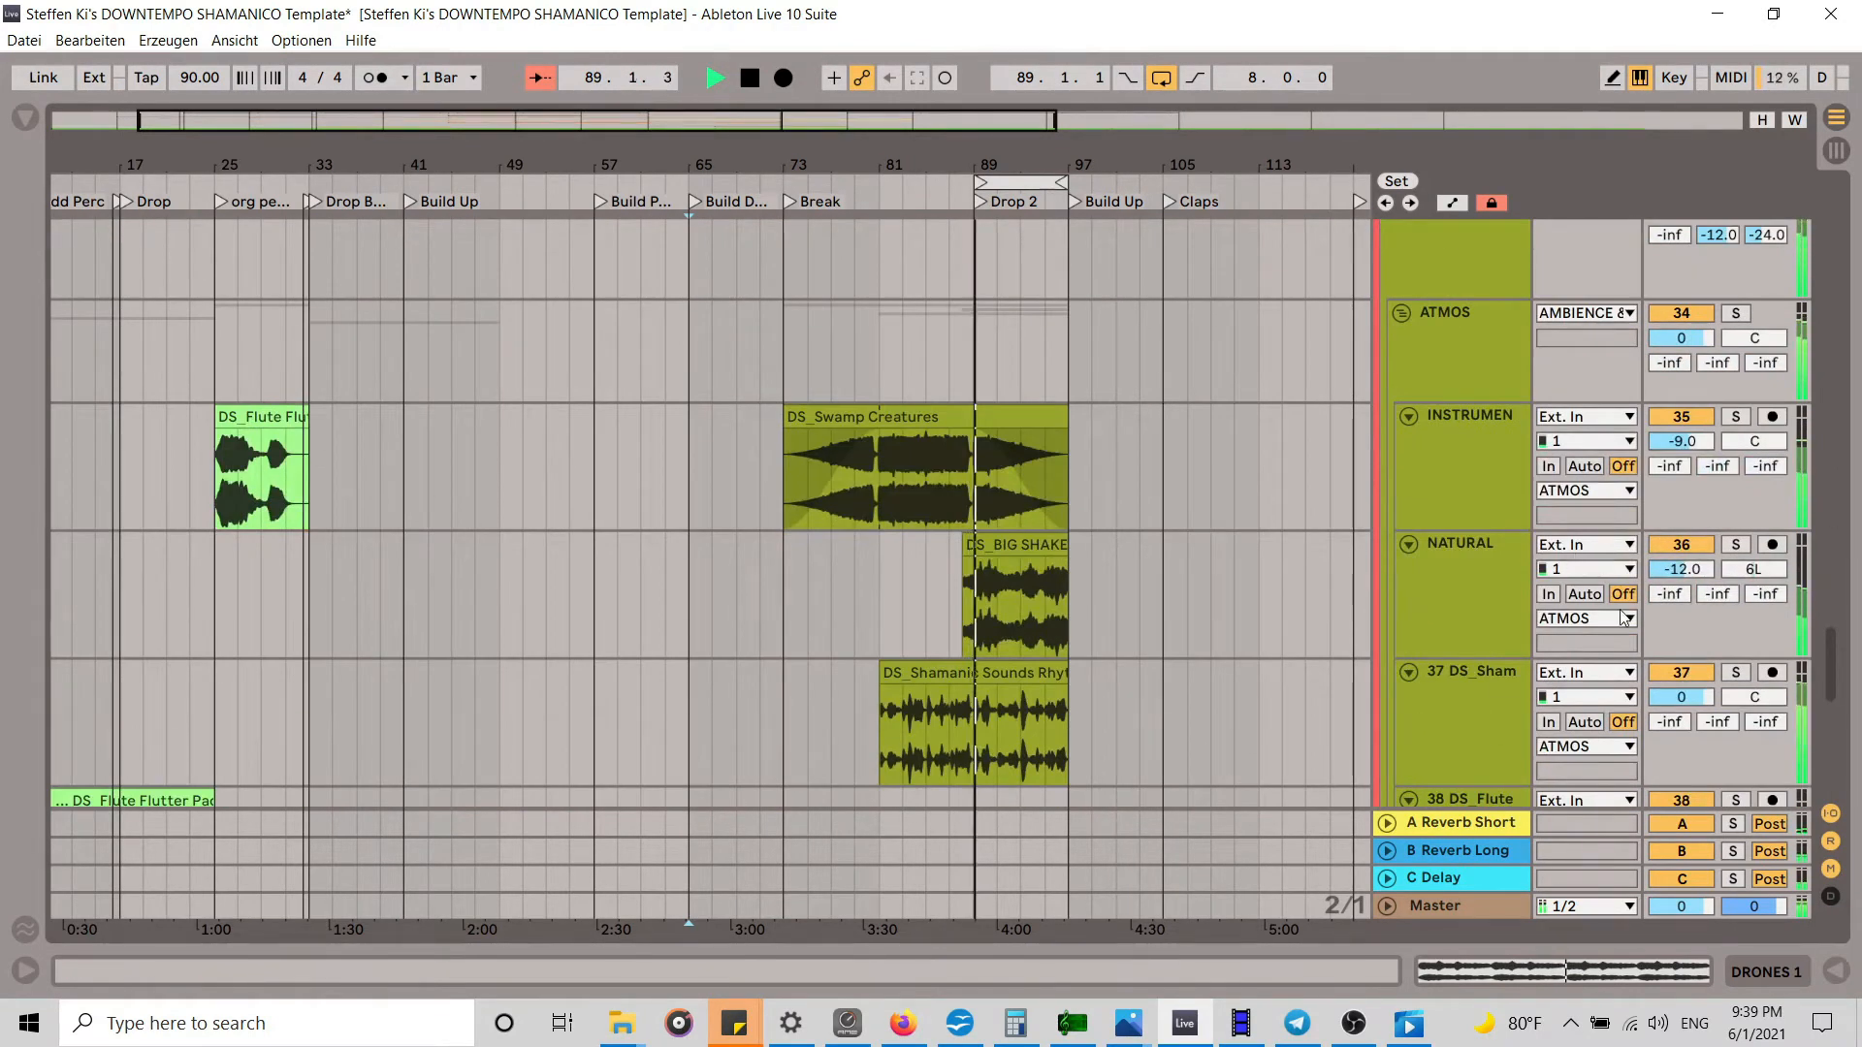
{"action": "left_click_drag", "start_coordinate": [1816, 682], "coordinate": [1780, 176]}
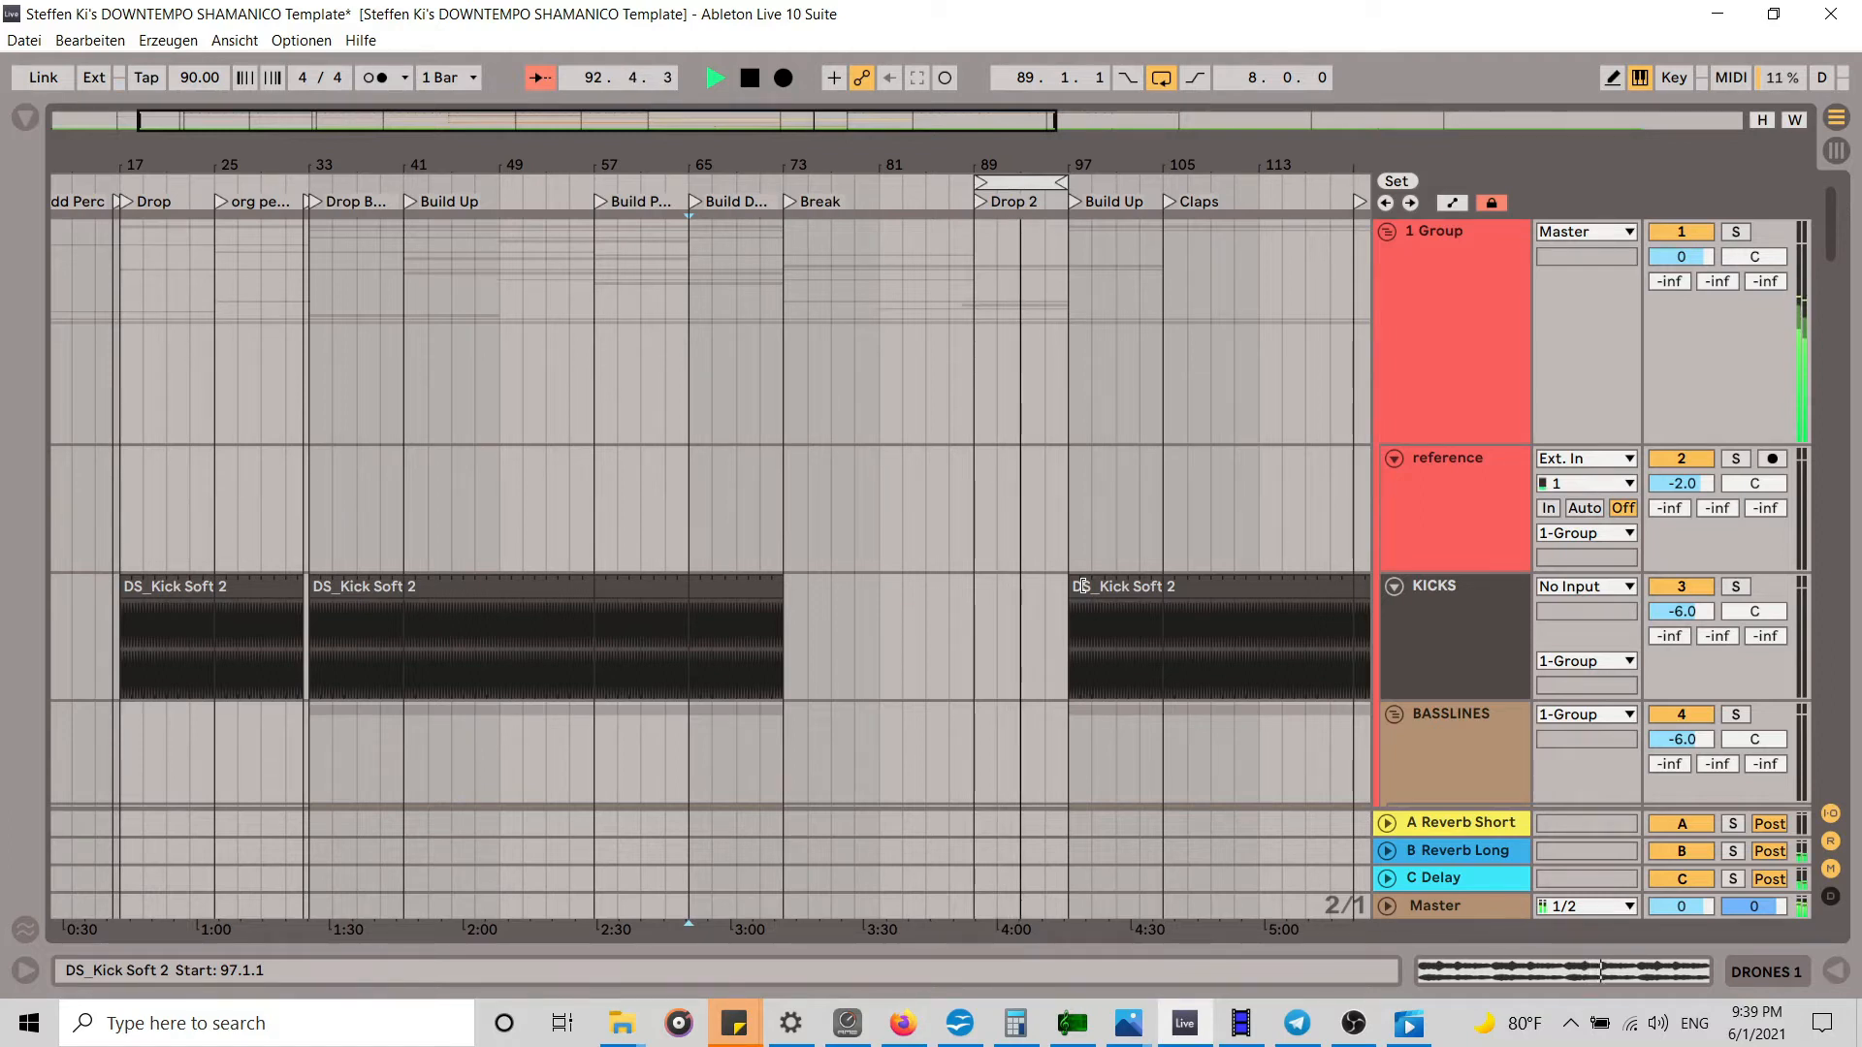
{"action": "key", "text": "space"}
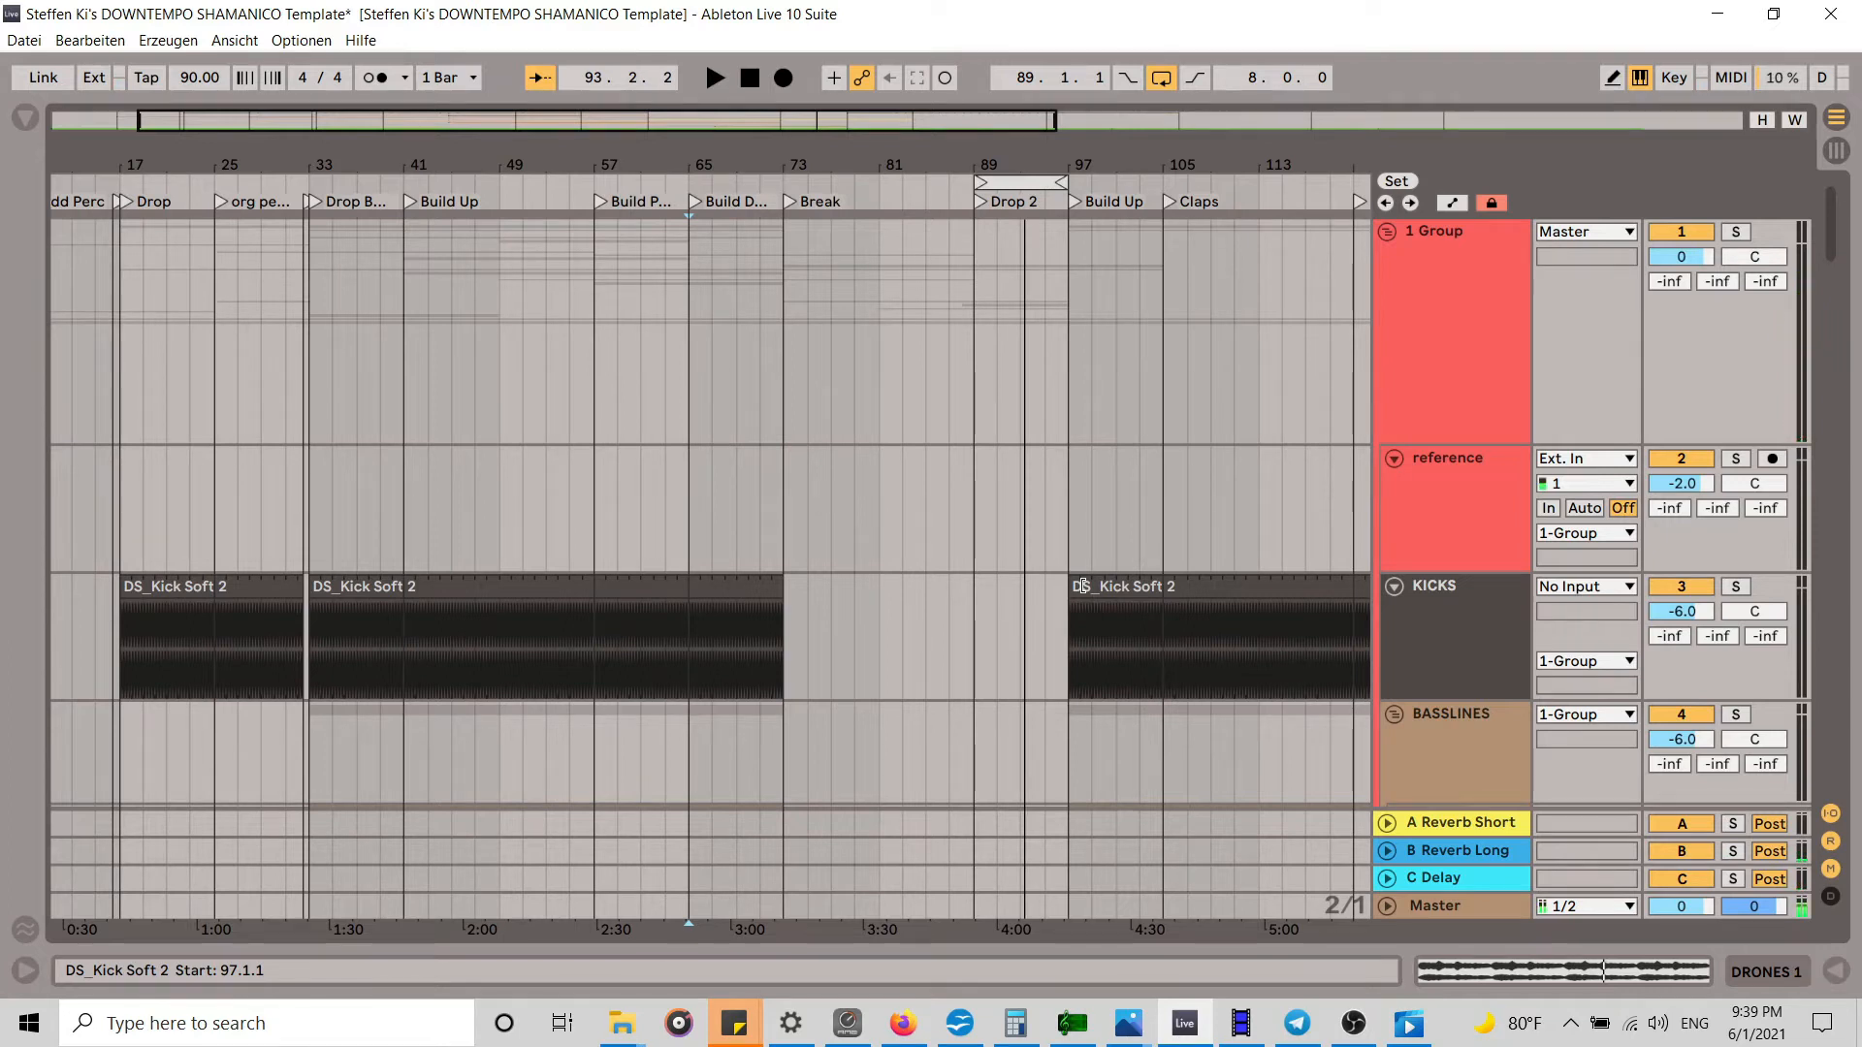
Step: Extend the start of the last DS_Kick Soft 2 clip back to bar 89, where Drop 2 begins
{"action": "left_click_drag", "start_coordinate": [1077, 578], "coordinate": [975, 585]}
{"action": "scroll", "coordinate": [1021, 520], "scroll_direction": "down", "scroll_amount": 3}
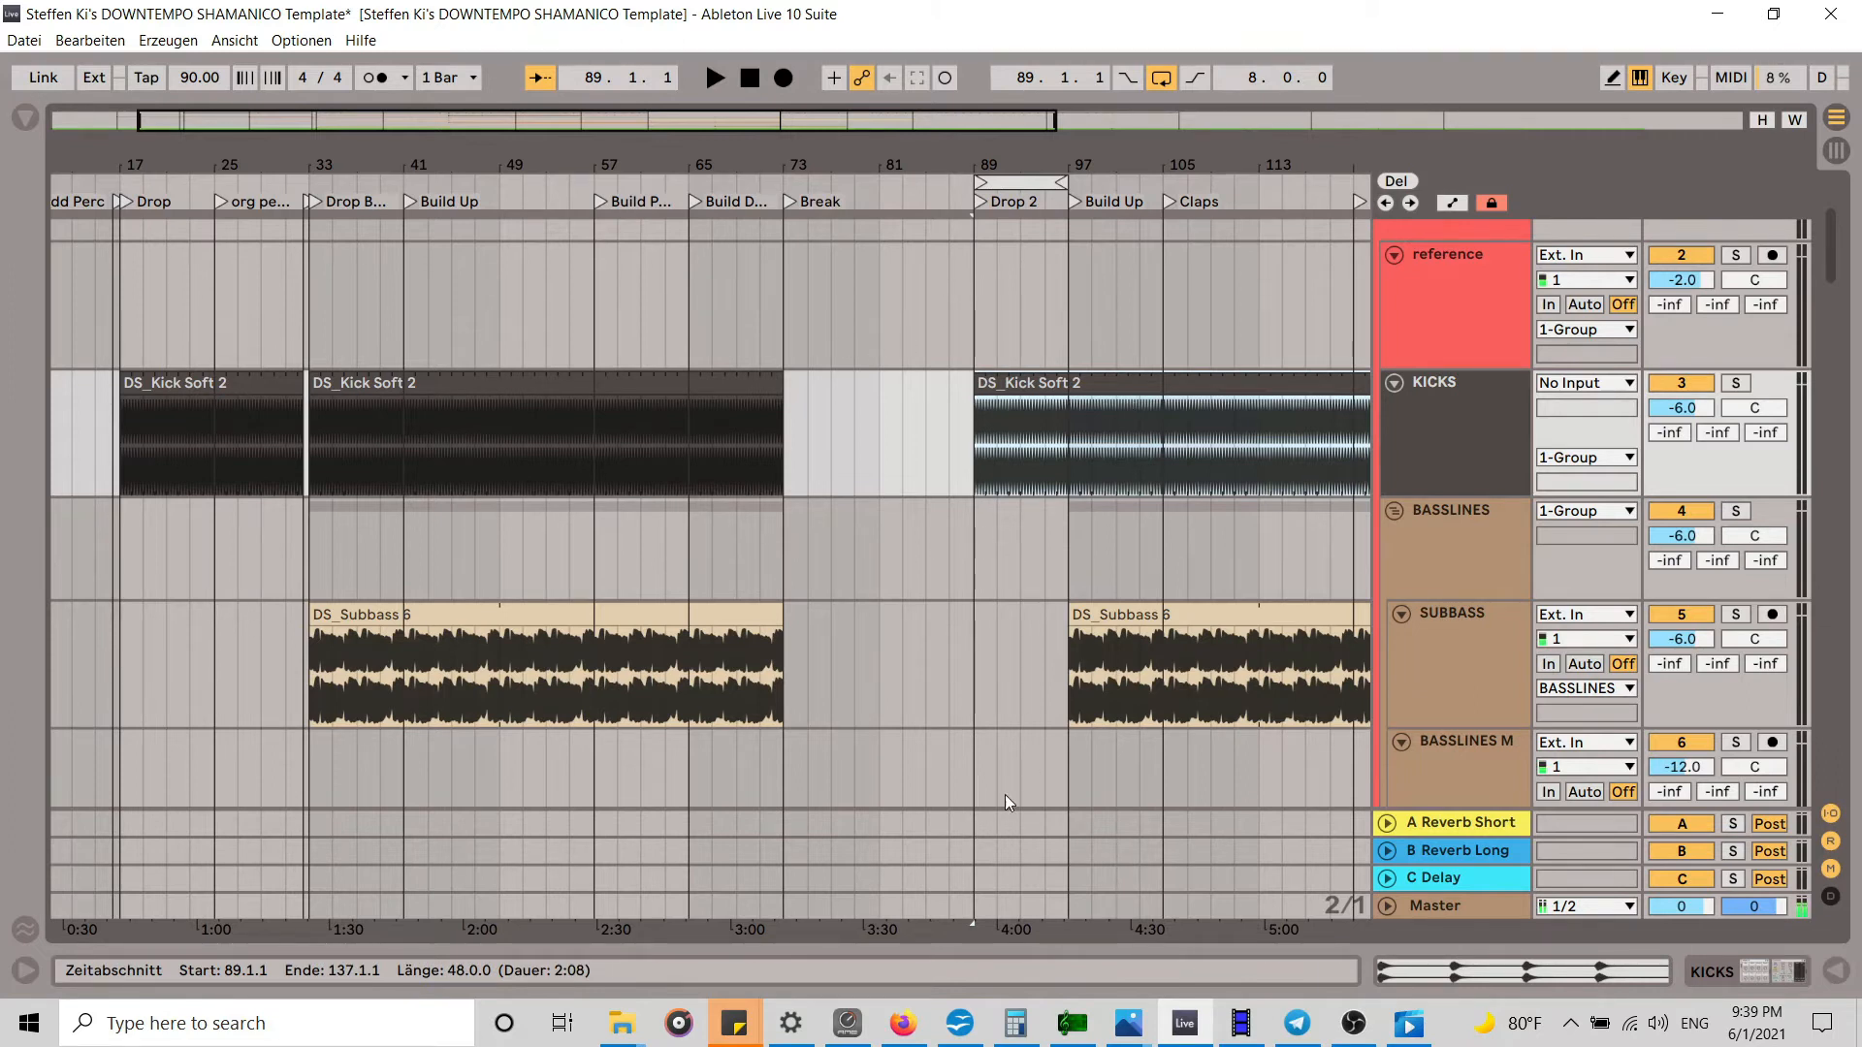
{"action": "scroll", "coordinate": [998, 334], "scroll_direction": "down", "scroll_amount": 10}
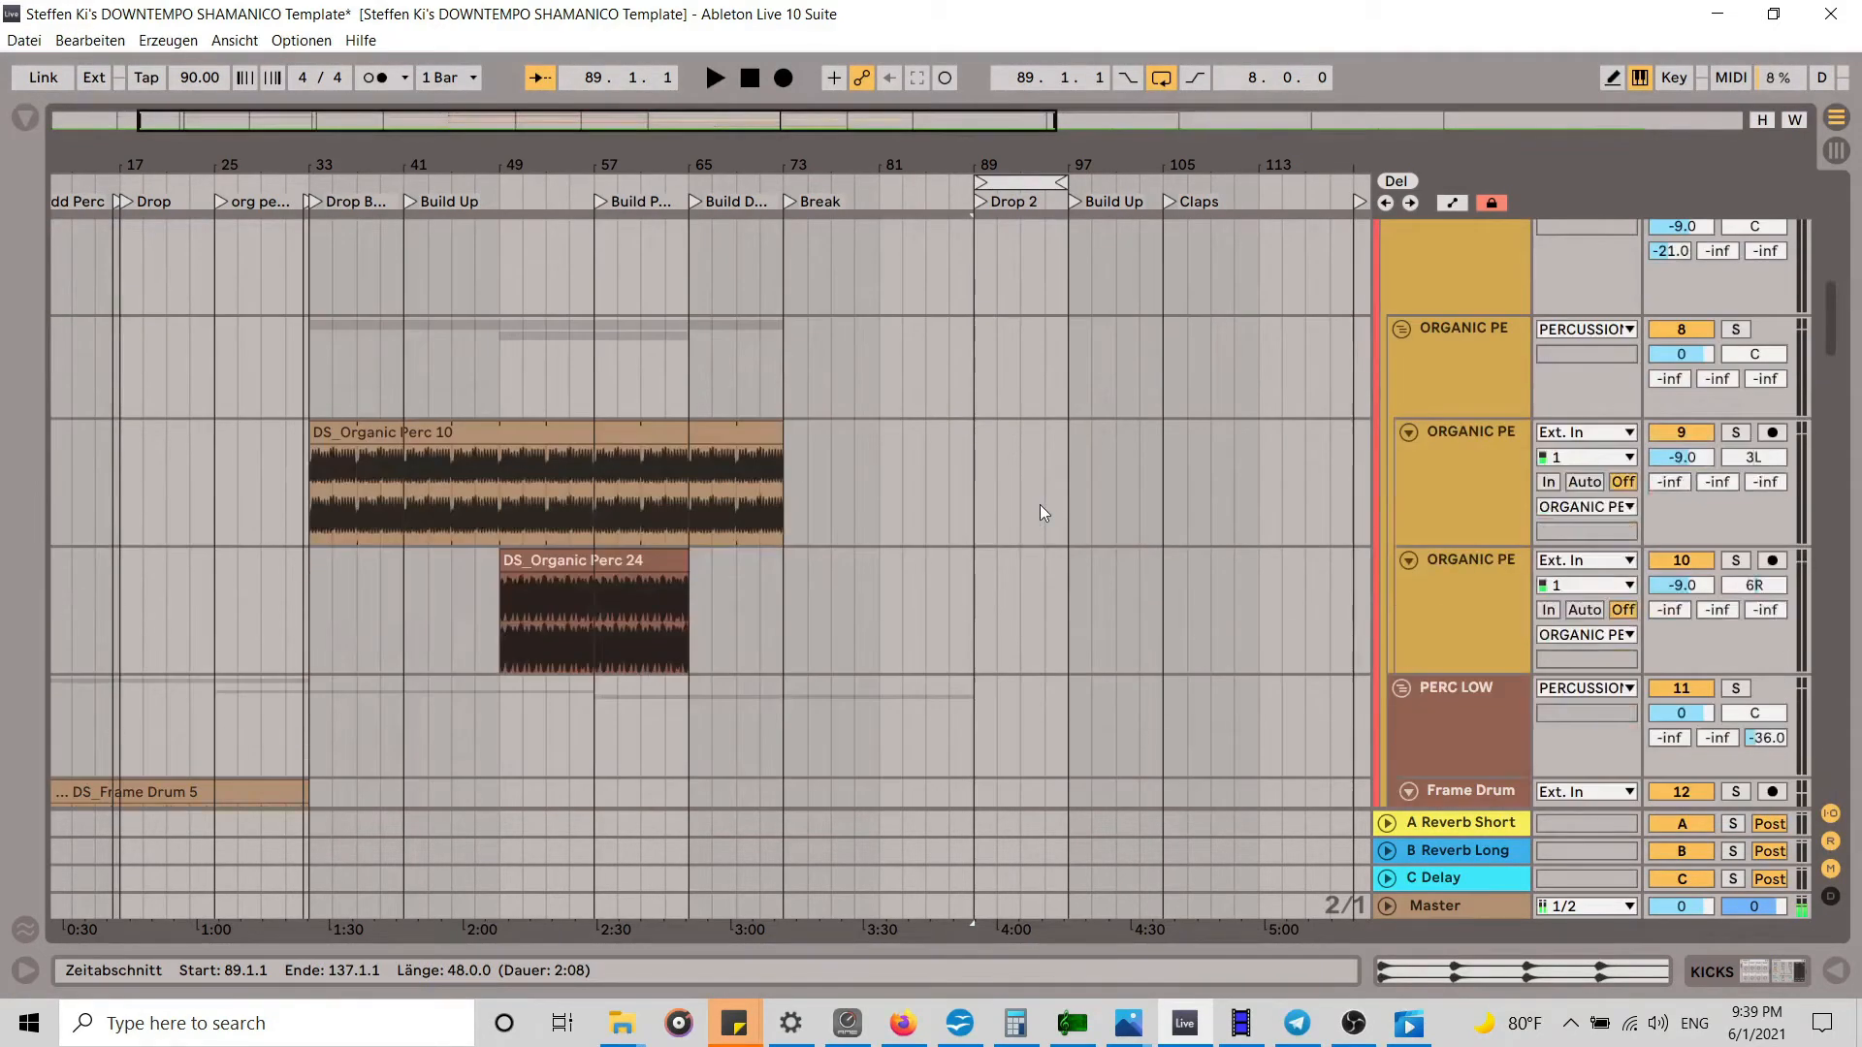
{"action": "scroll", "coordinate": [1030, 510], "scroll_direction": "down", "scroll_amount": 5}
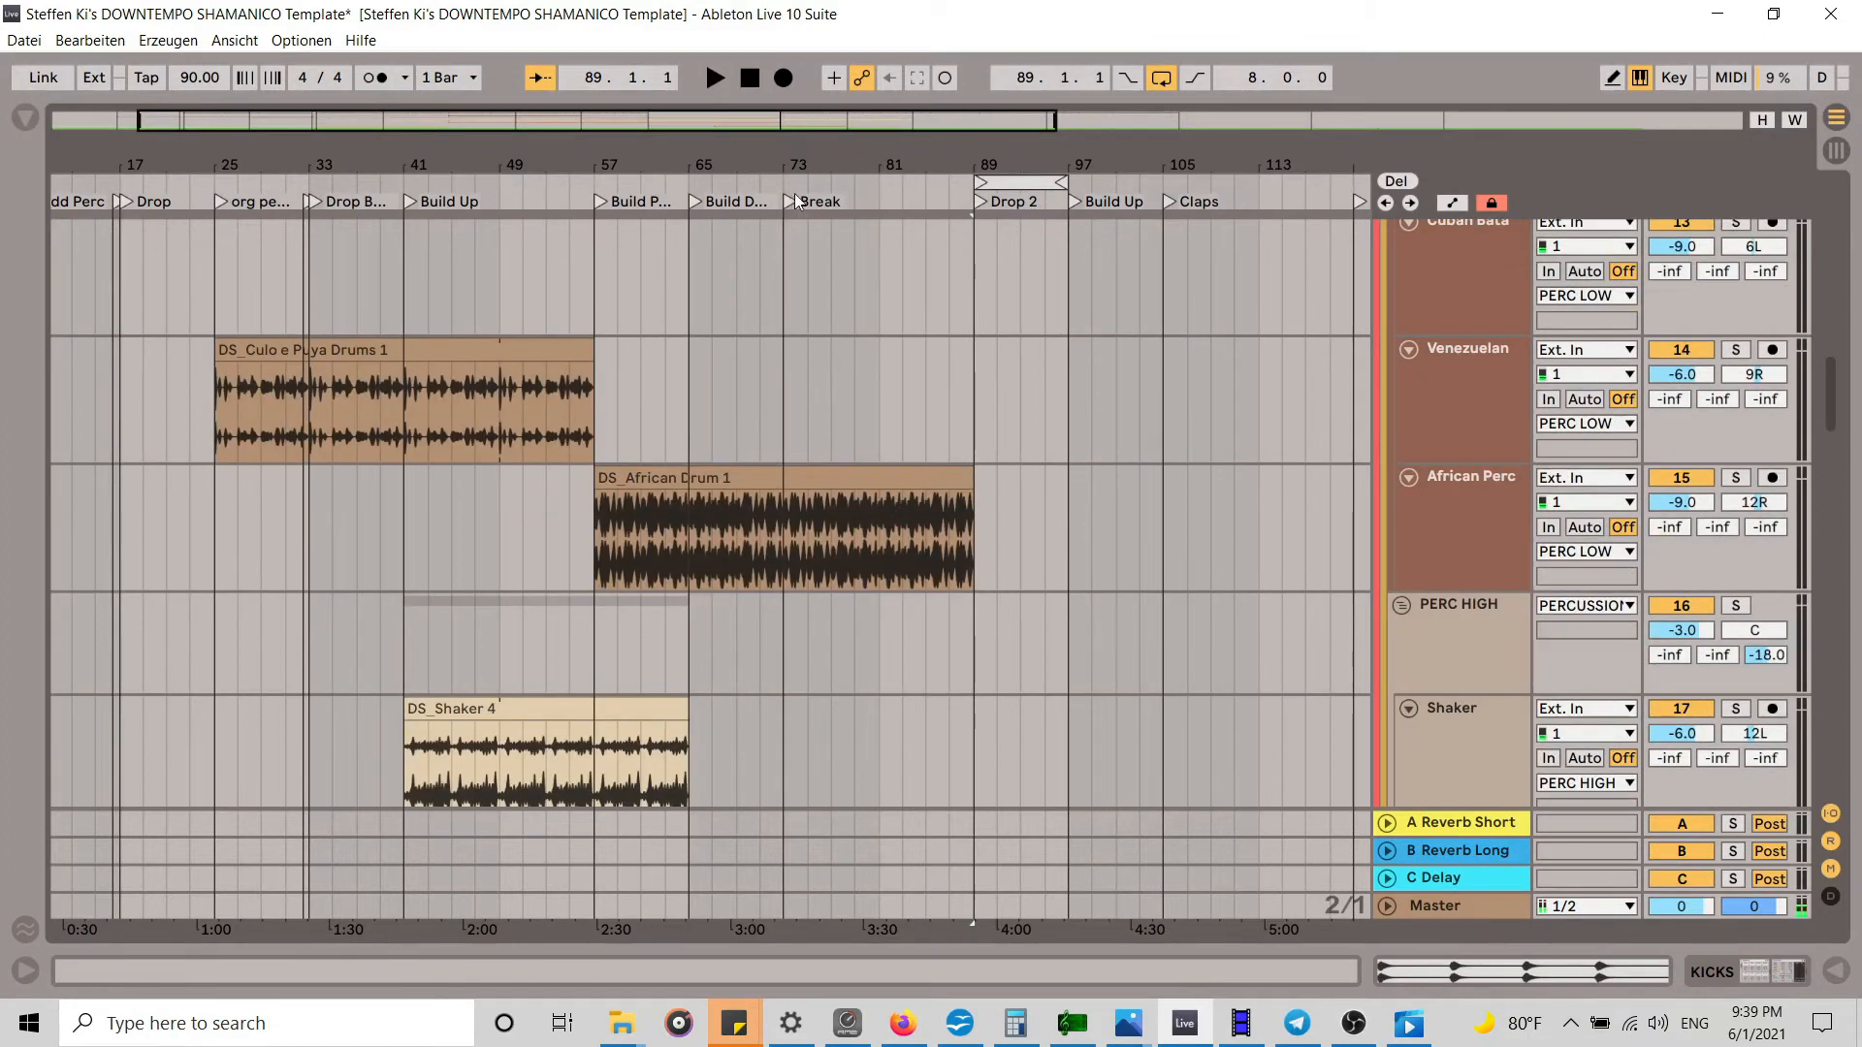
Step: Play the arrangement from bar 65 and review the drone, pad, melody and ambience tracks around the Break and Drop 2
{"action": "left_click", "coordinate": [697, 202]}
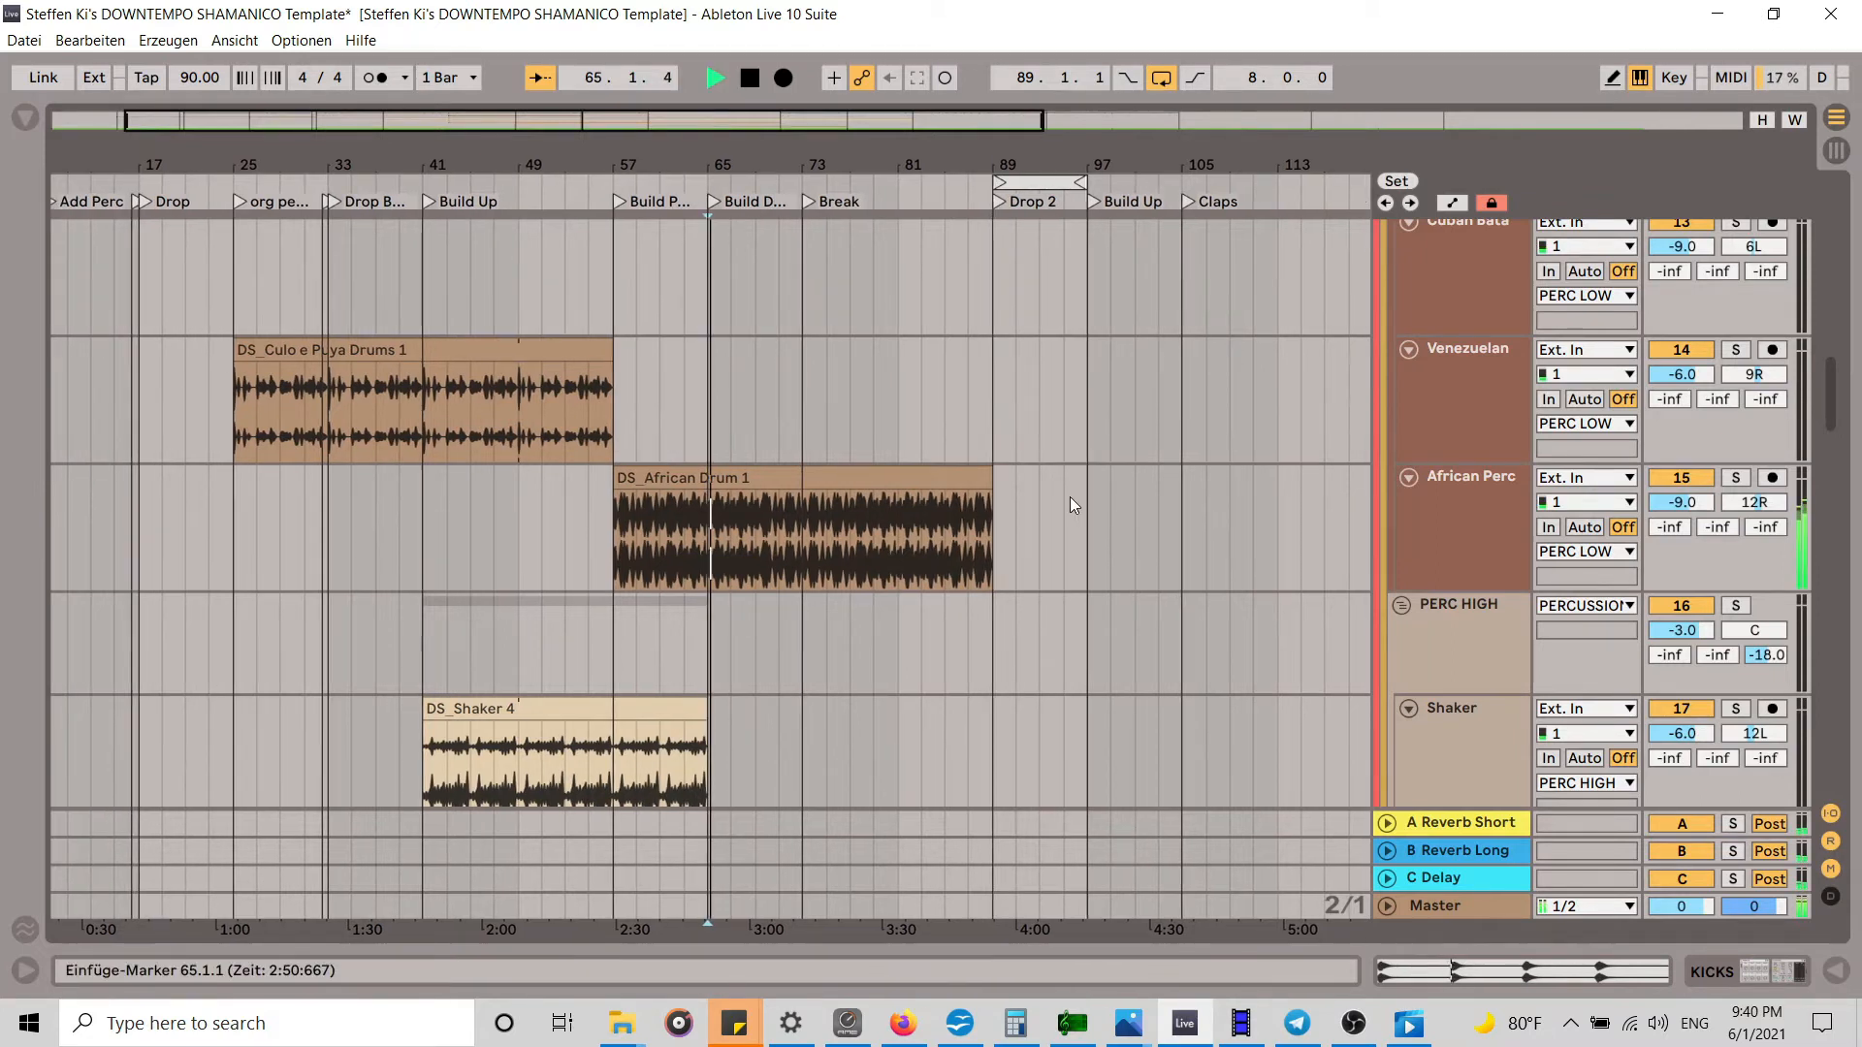
{"action": "scroll", "coordinate": [1069, 497], "scroll_direction": "down", "scroll_amount": 5}
{"action": "scroll", "coordinate": [1115, 502], "scroll_direction": "down", "scroll_amount": 8}
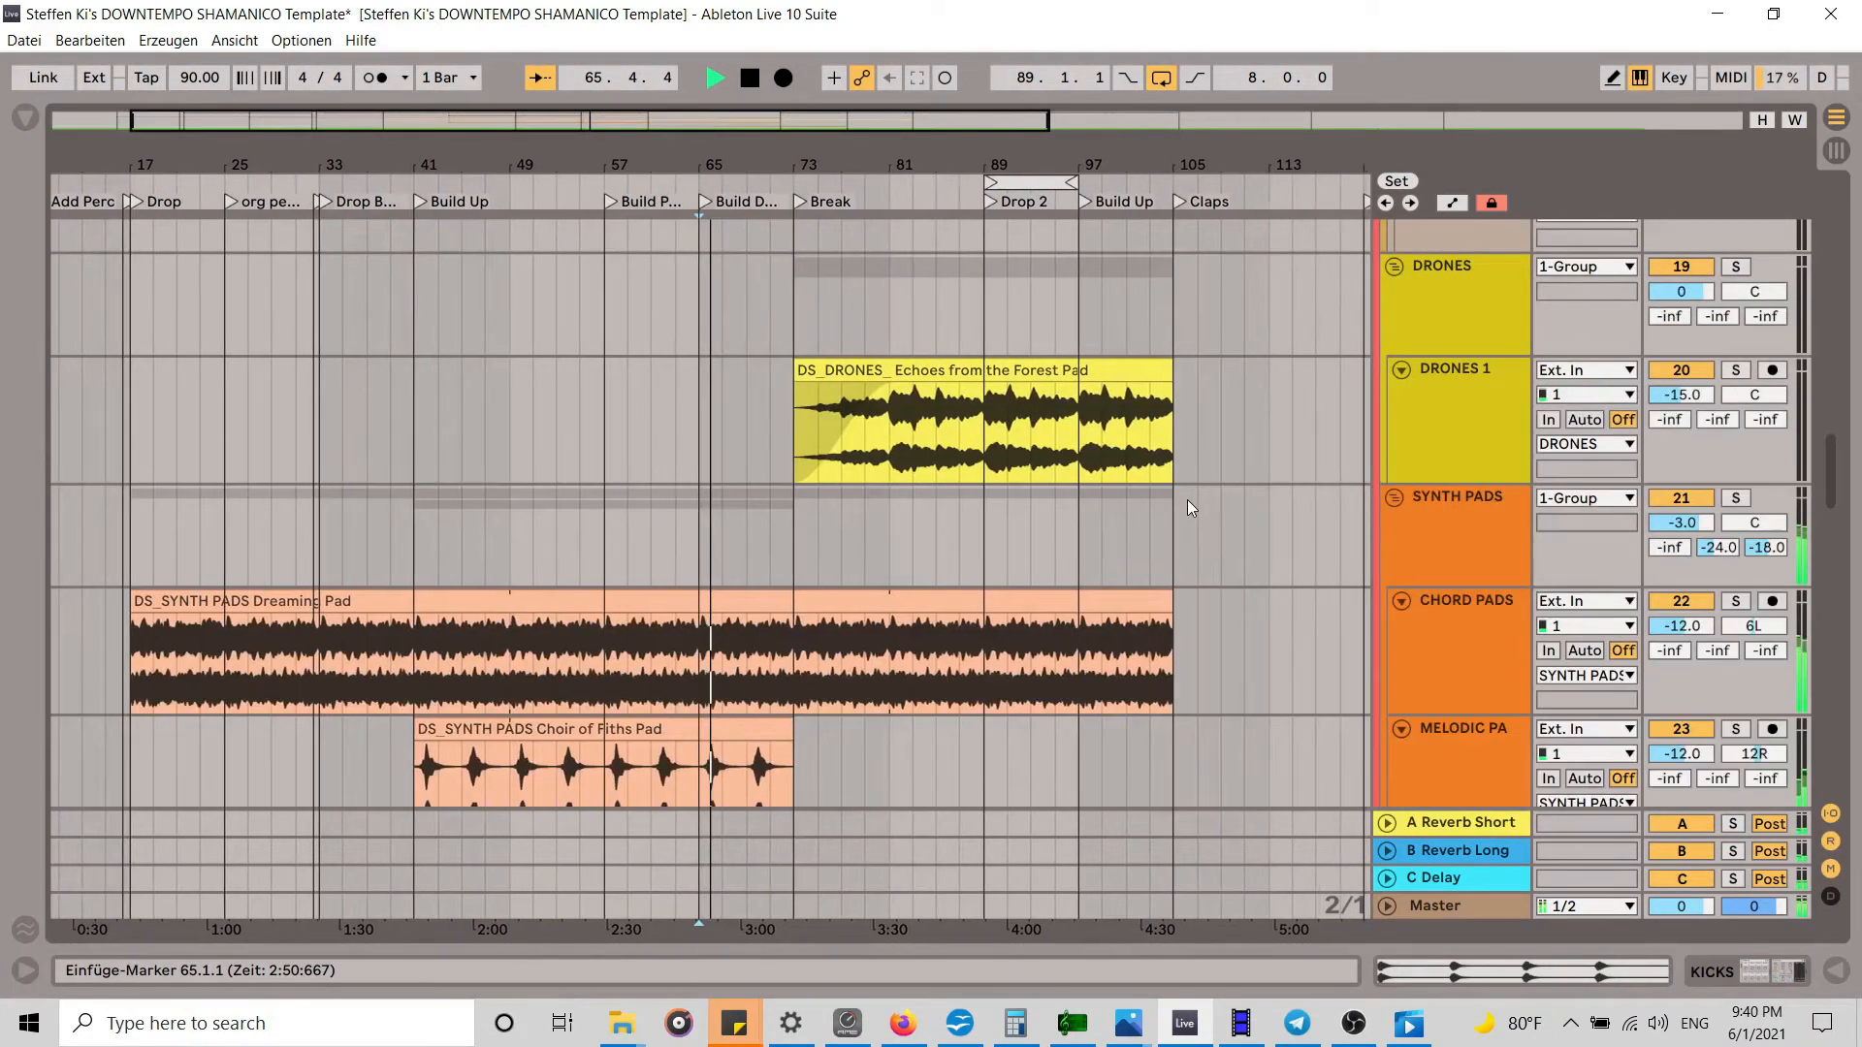
{"action": "scroll", "coordinate": [1187, 499], "scroll_direction": "up", "scroll_amount": 4}
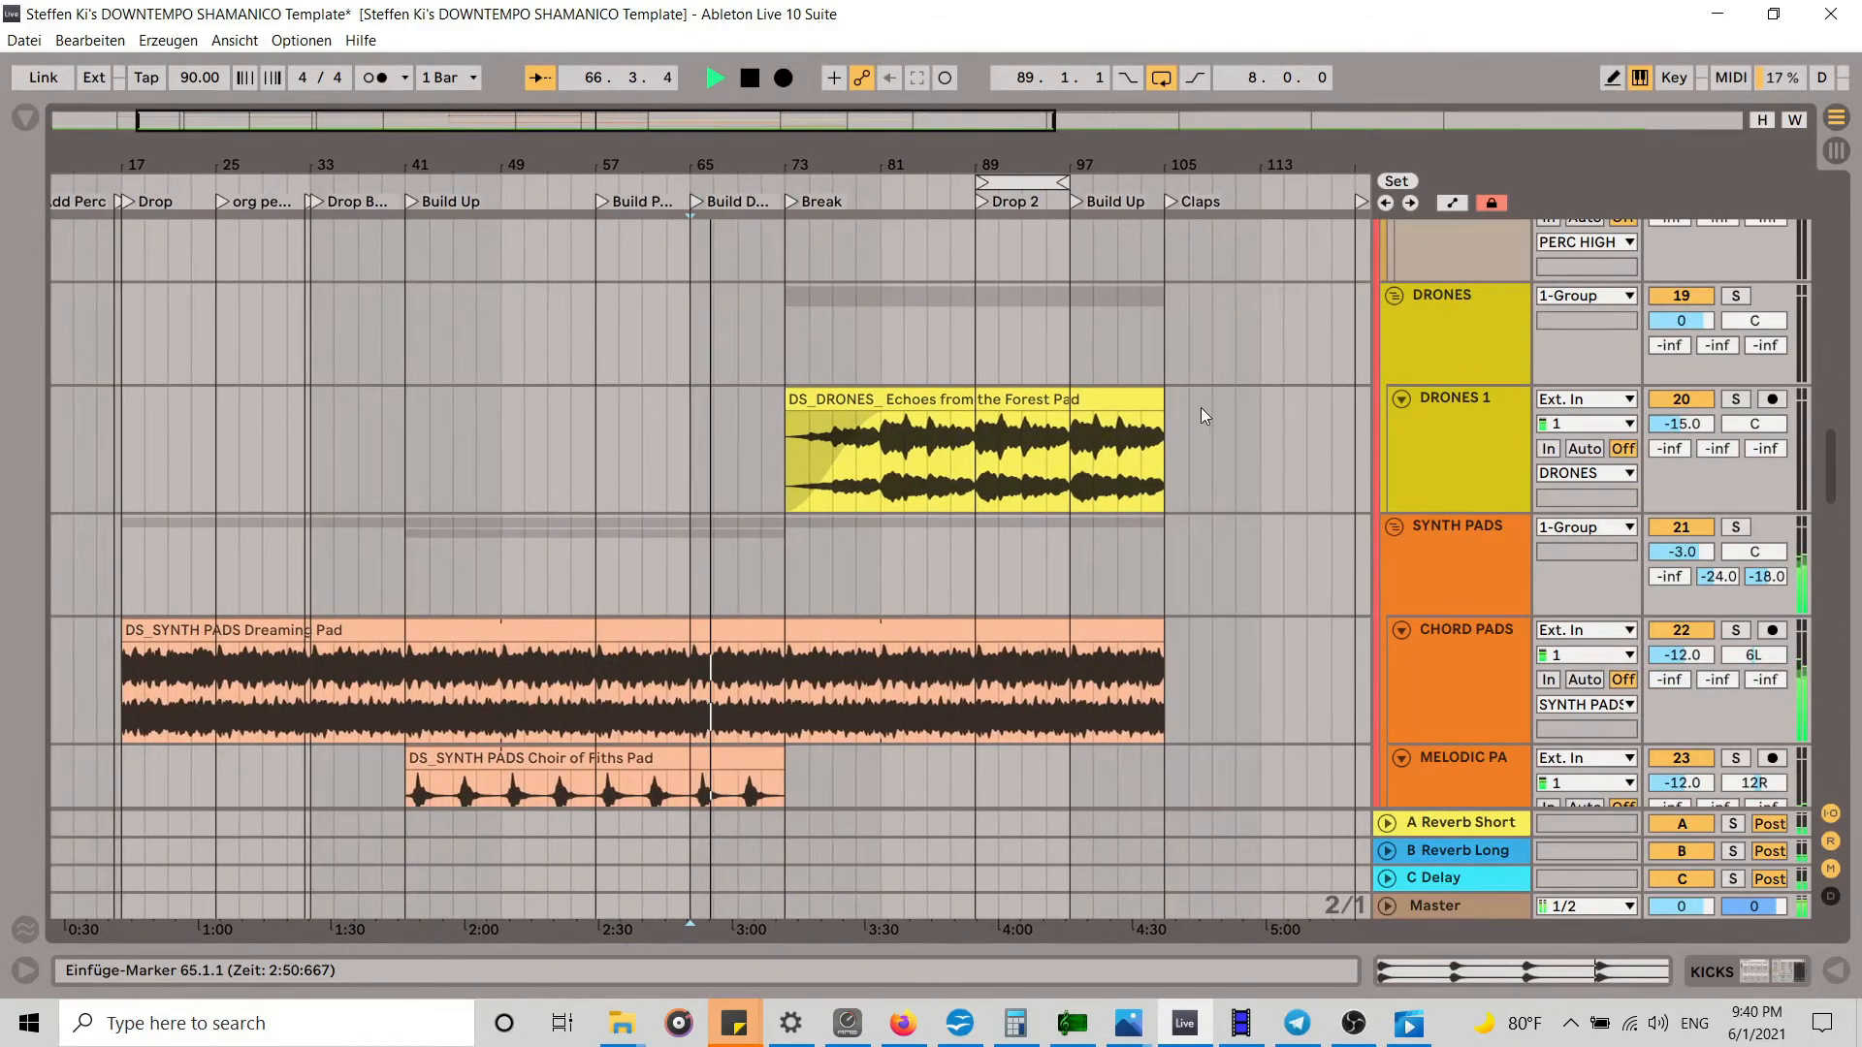
{"action": "scroll", "coordinate": [1201, 407], "scroll_direction": "down", "scroll_amount": 3}
{"action": "scroll", "coordinate": [1201, 405], "scroll_direction": "down", "scroll_amount": 10}
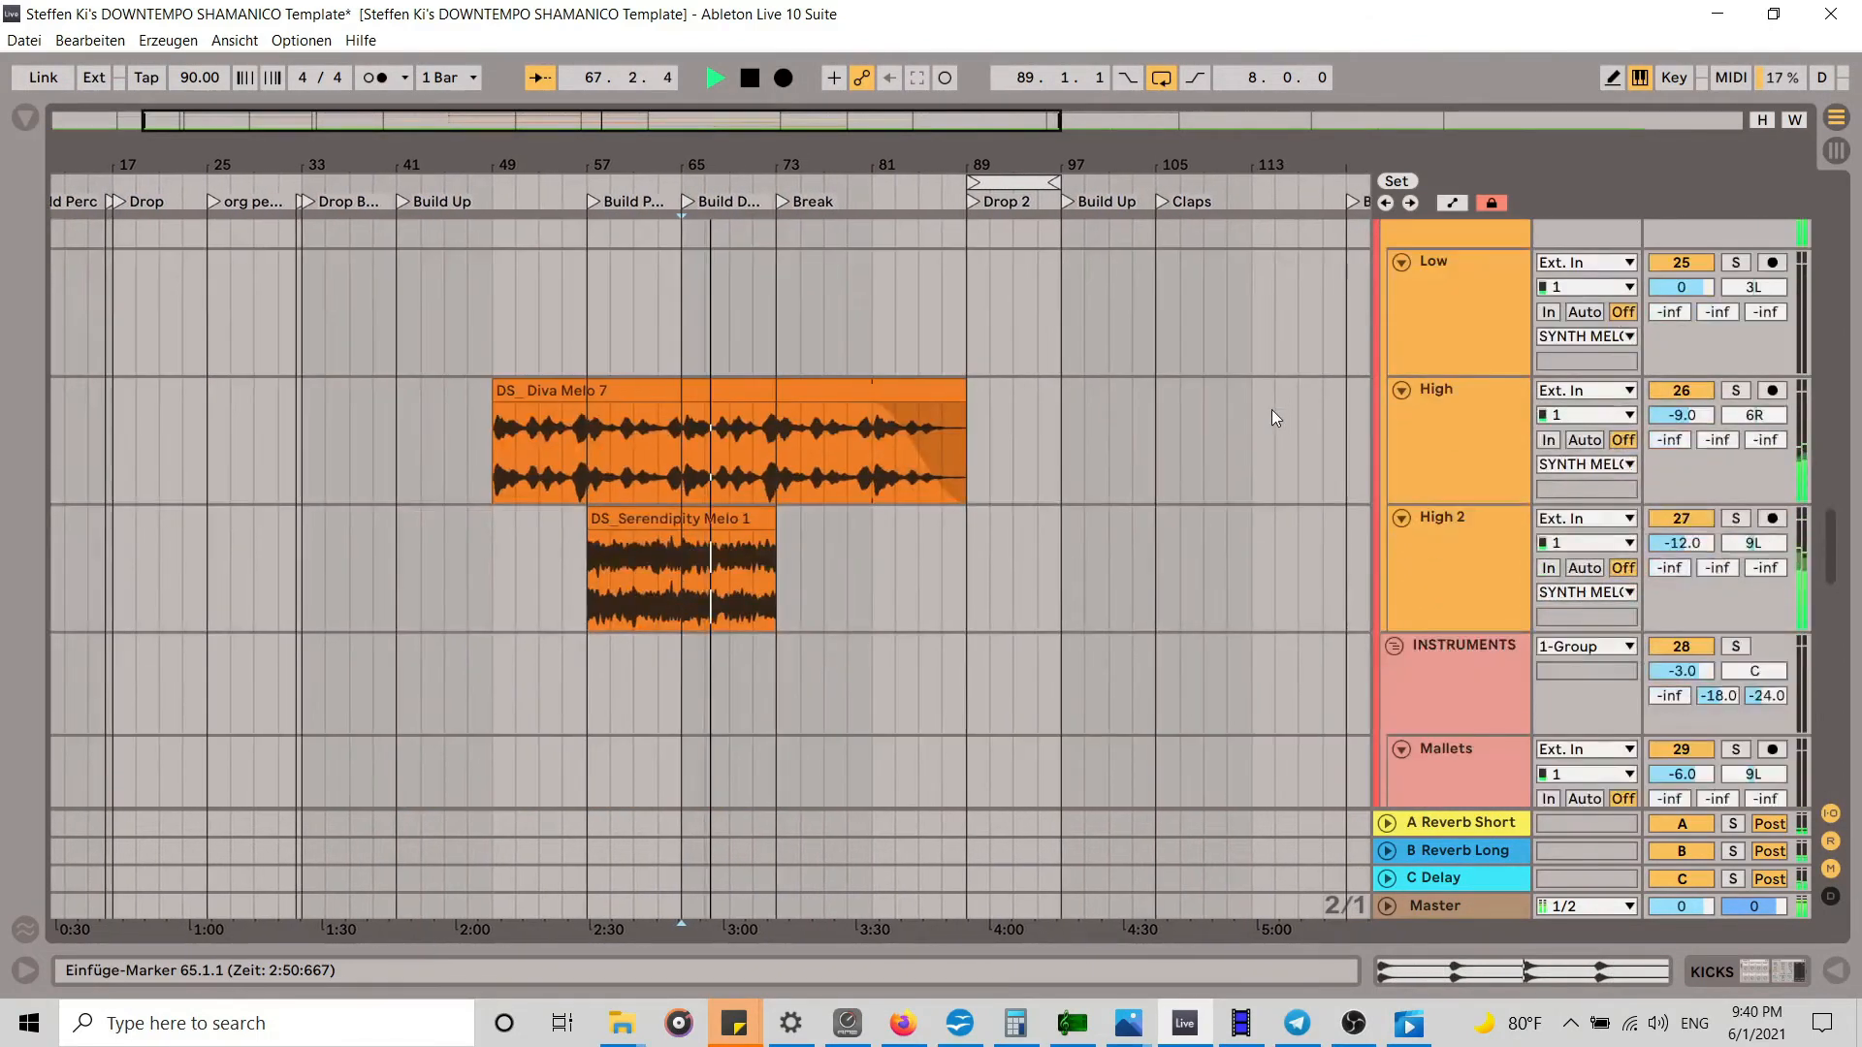
{"action": "scroll", "coordinate": [1273, 419], "scroll_direction": "down", "scroll_amount": 6}
{"action": "scroll", "coordinate": [1273, 419], "scroll_direction": "up", "scroll_amount": 2}
{"action": "scroll", "coordinate": [1272, 419], "scroll_direction": "down", "scroll_amount": 4}
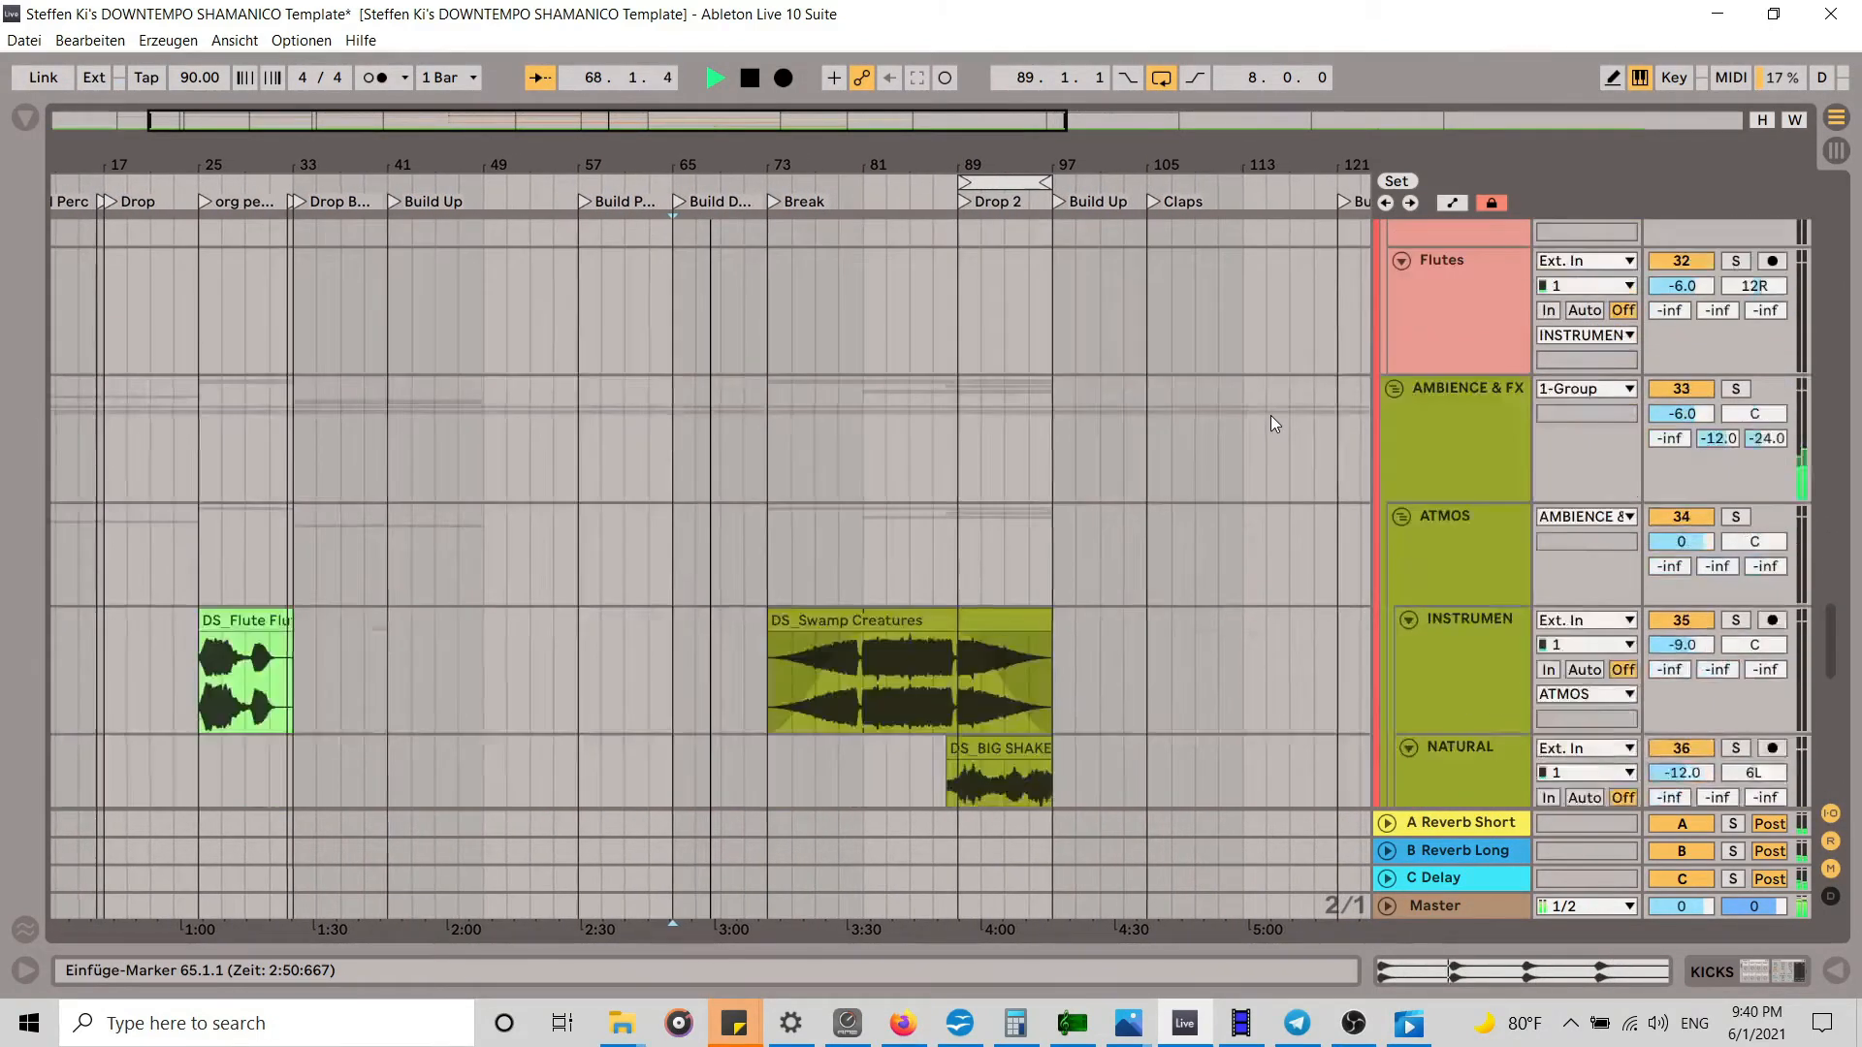
{"action": "scroll", "coordinate": [1273, 413], "scroll_direction": "down", "scroll_amount": 2}
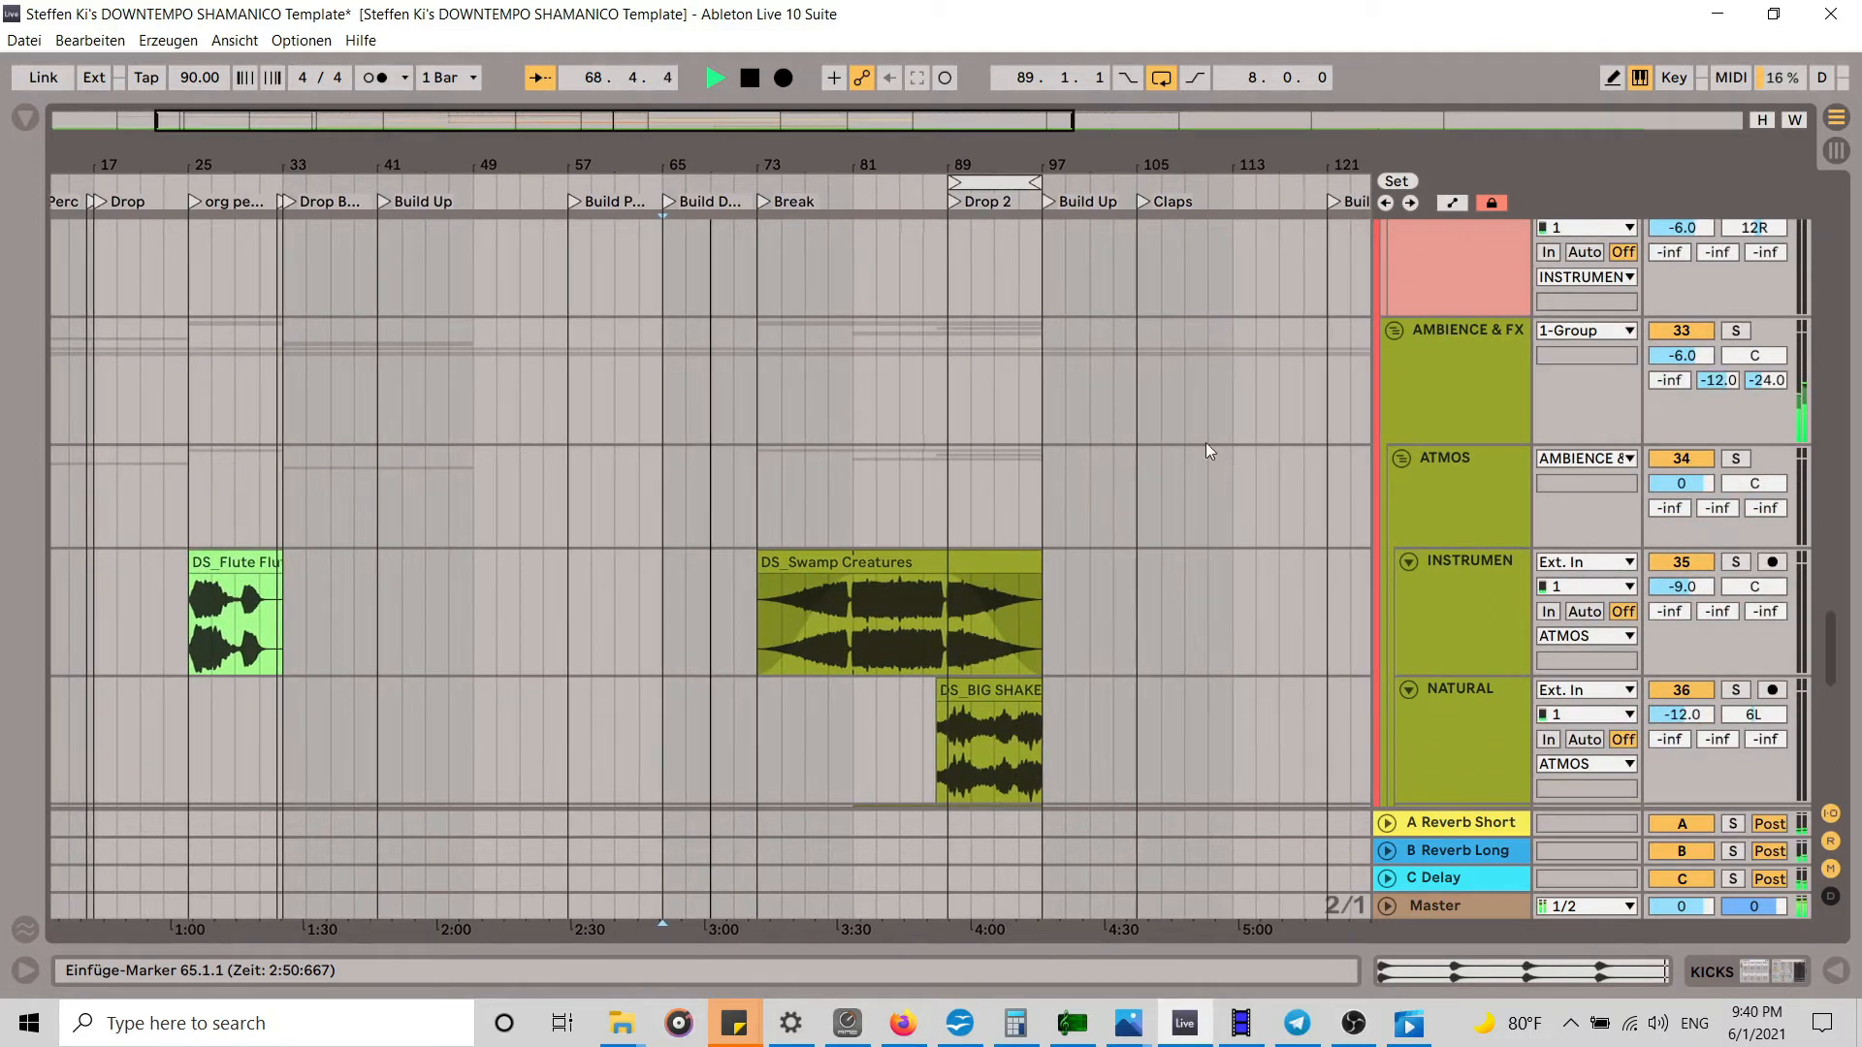
{"action": "scroll", "coordinate": [1174, 514], "scroll_direction": "down", "scroll_amount": 1}
{"action": "scroll", "coordinate": [1164, 546], "scroll_direction": "down", "scroll_amount": 3}
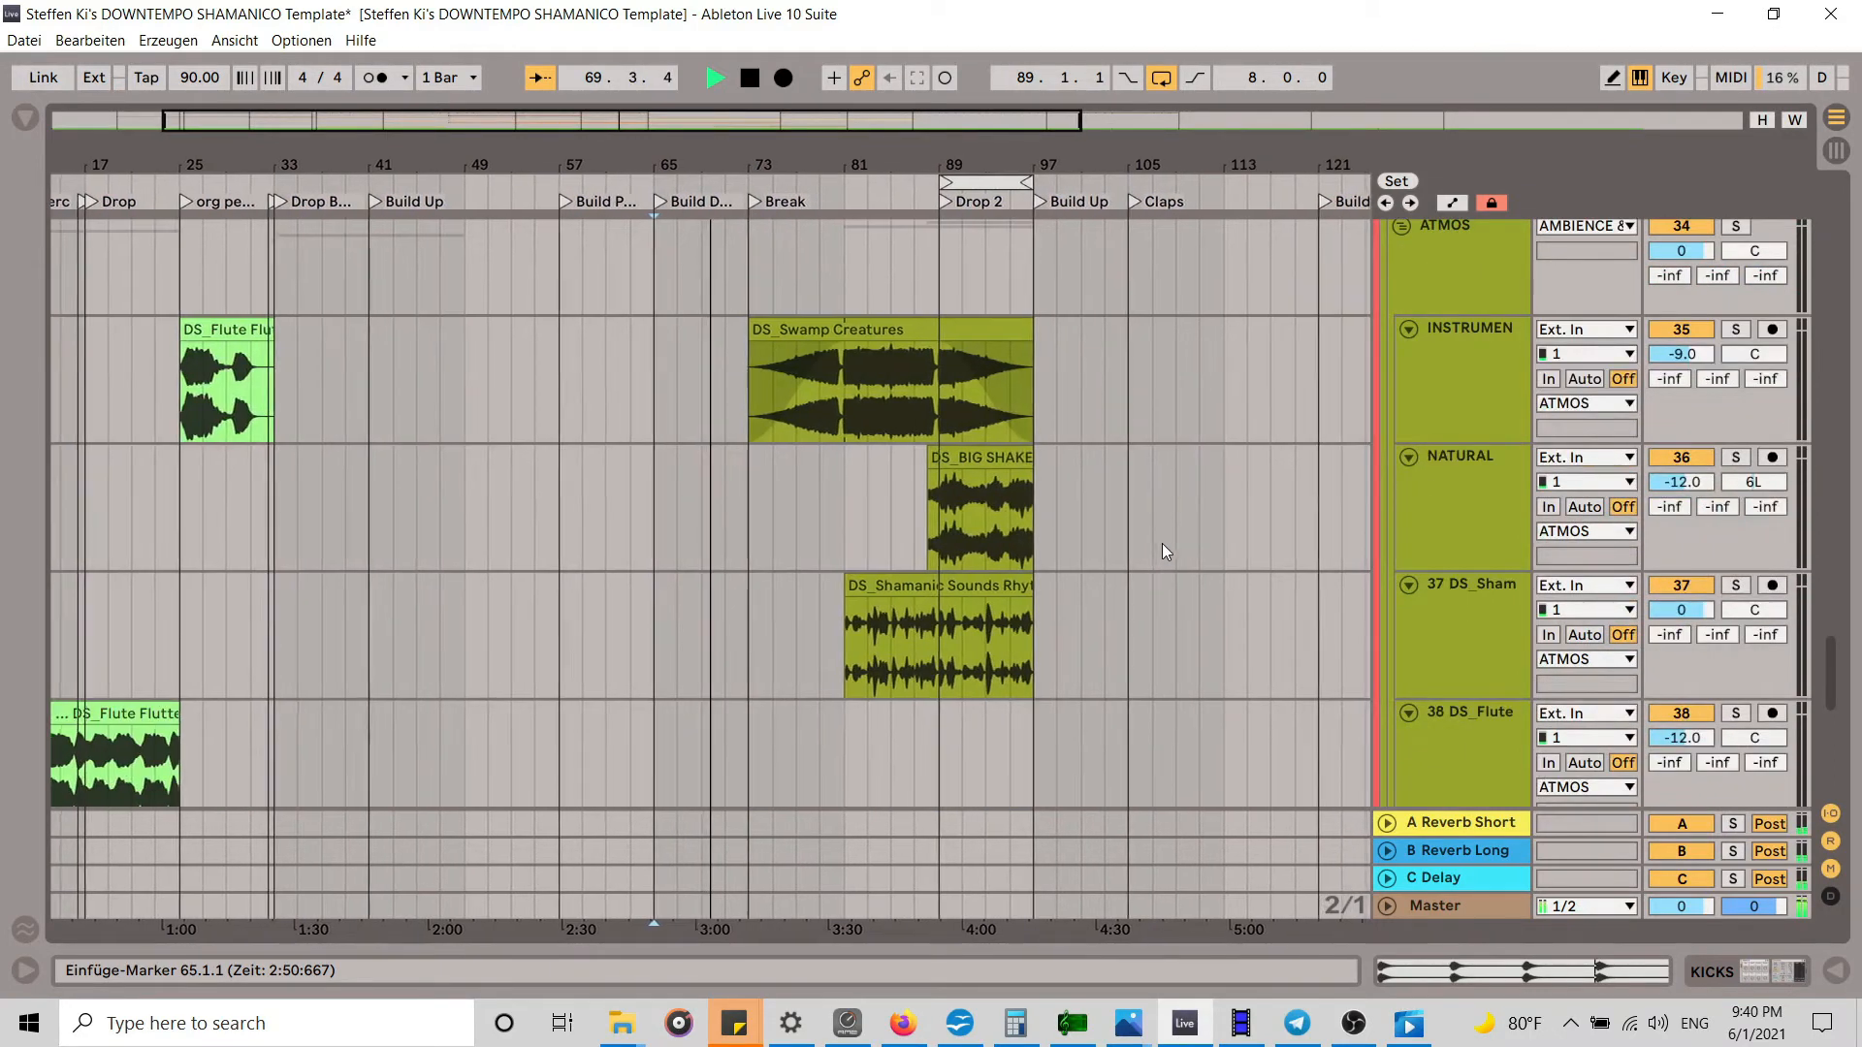
{"action": "scroll", "coordinate": [1183, 514], "scroll_direction": "up", "scroll_amount": 4}
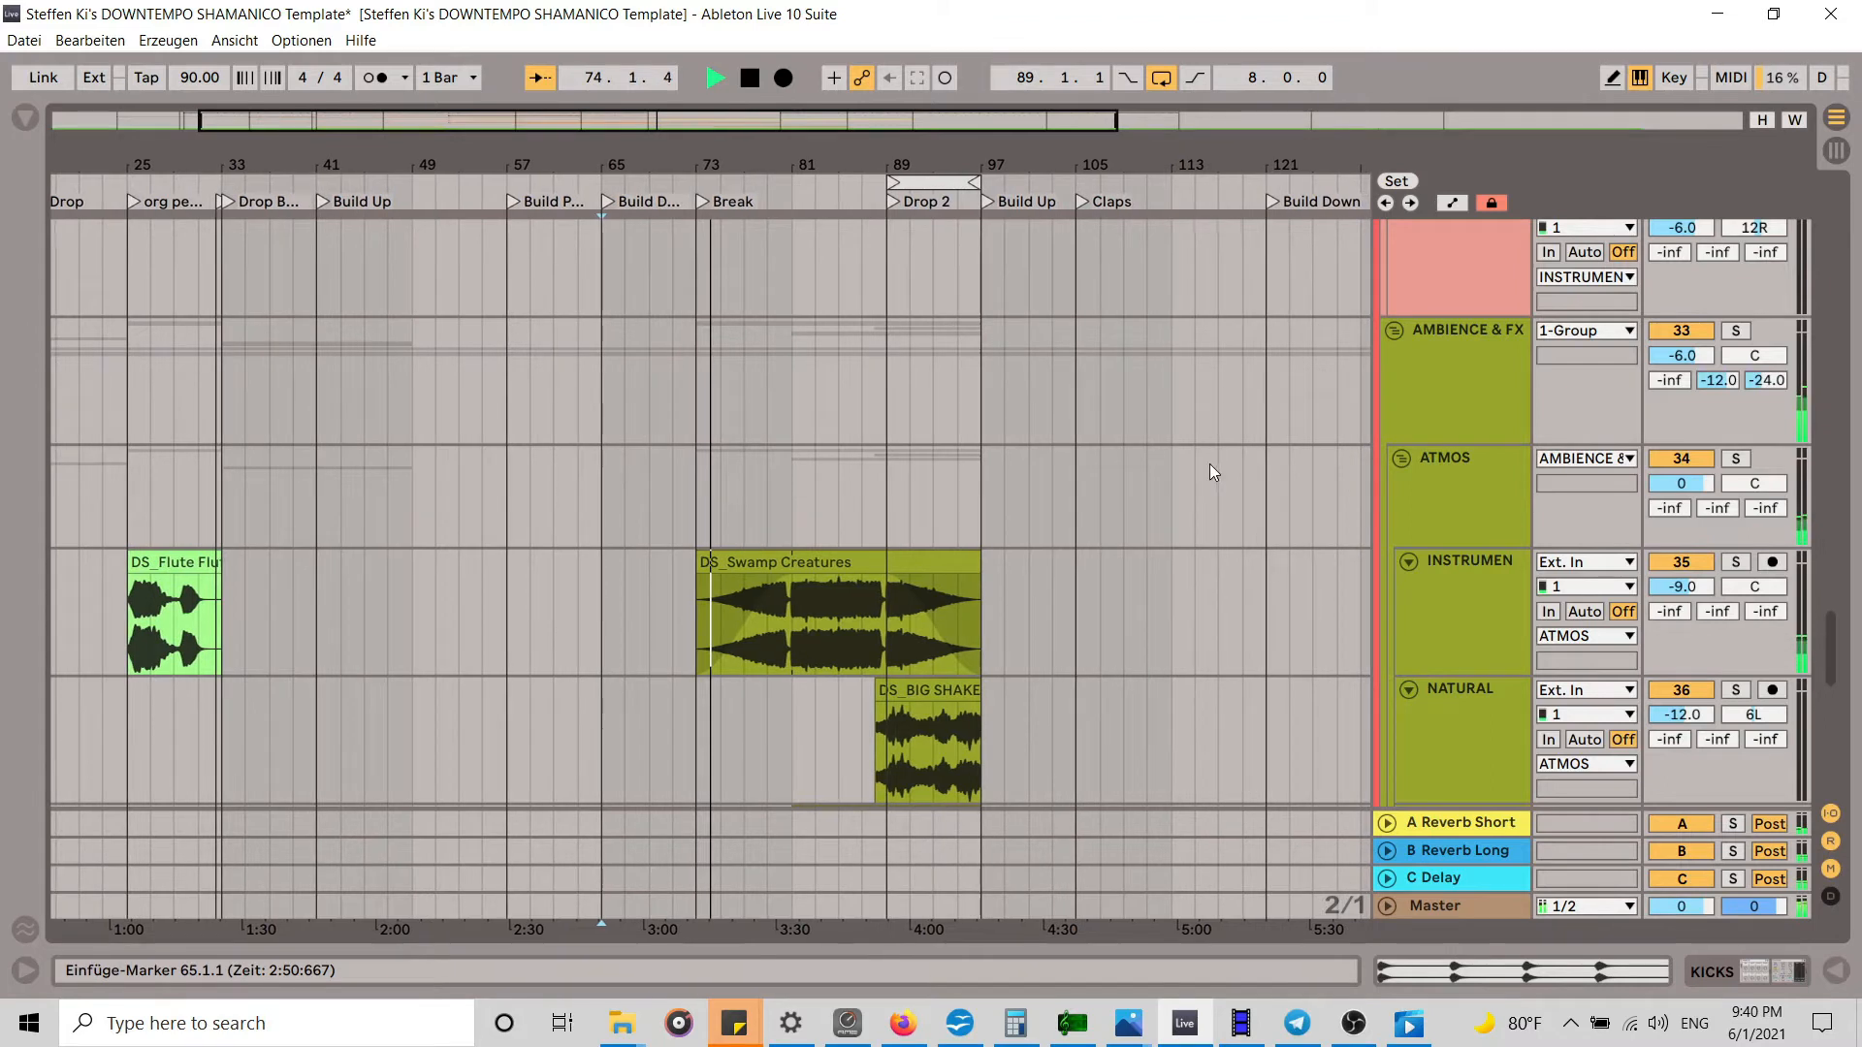
{"action": "scroll", "coordinate": [1209, 466], "scroll_direction": "down", "scroll_amount": 6}
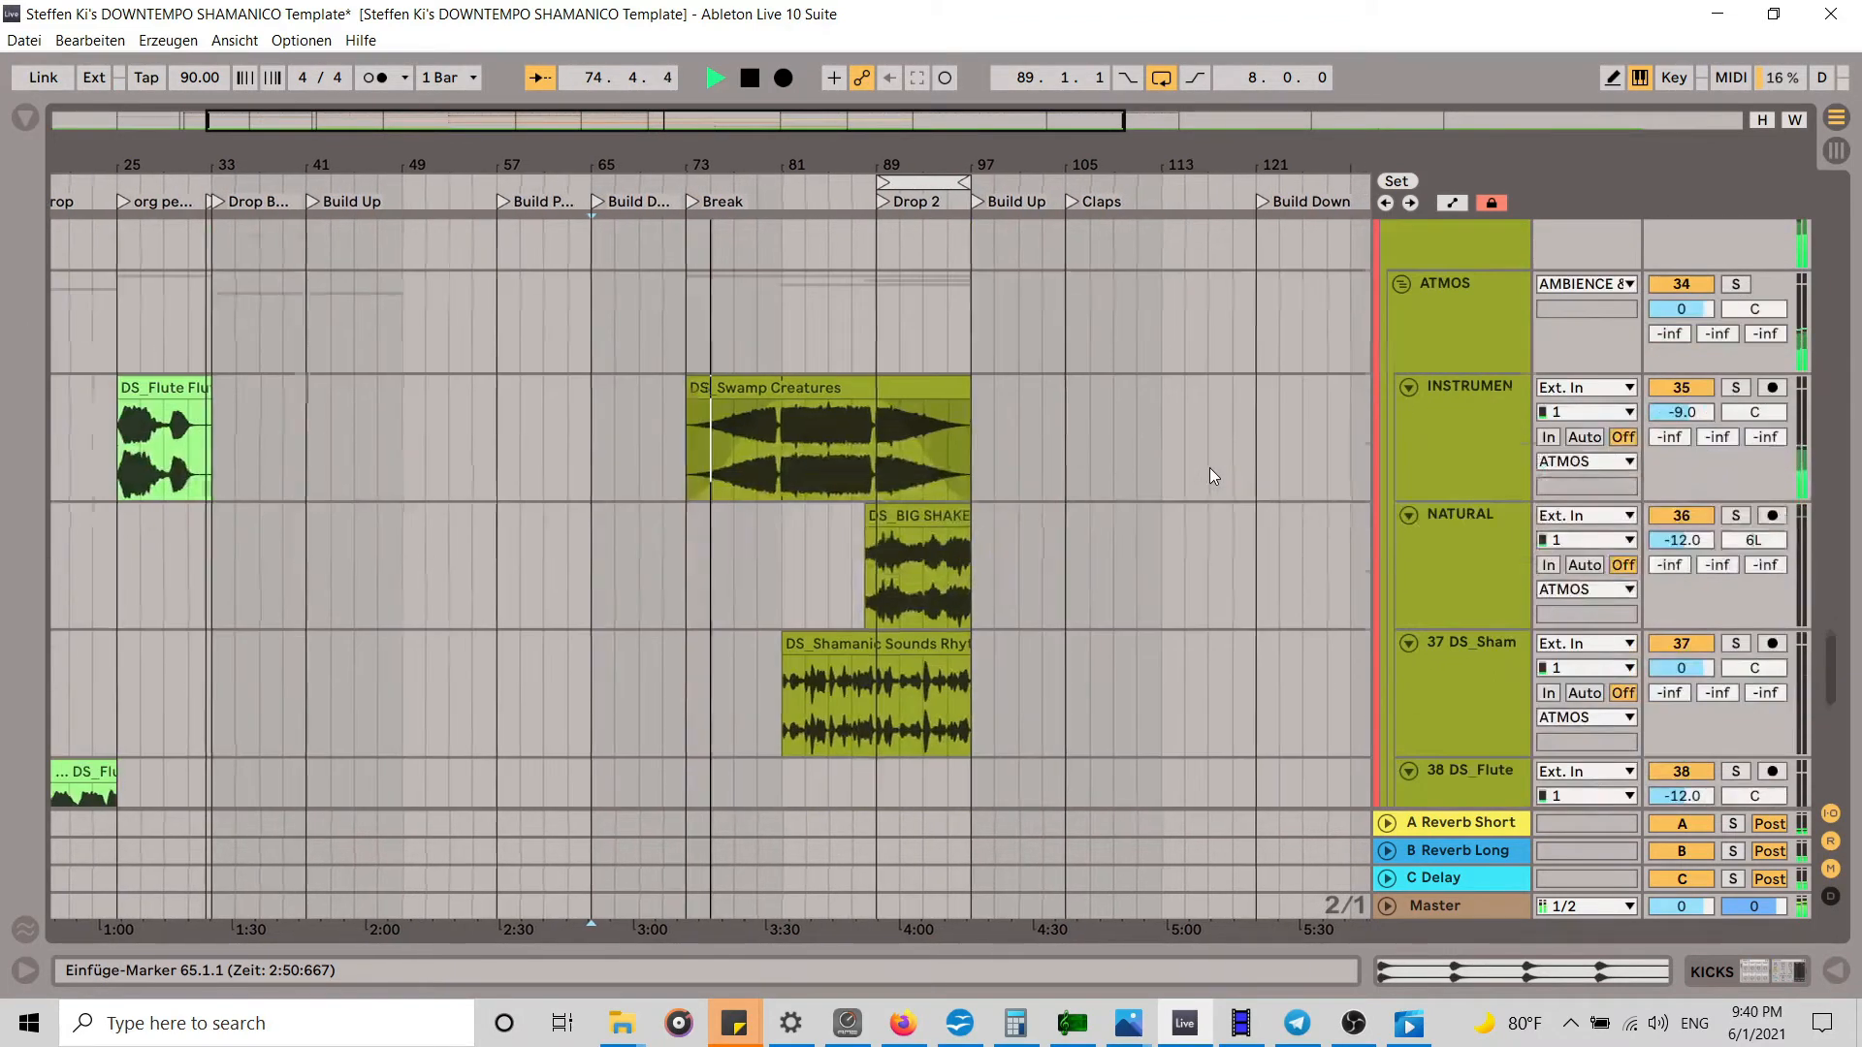
{"action": "scroll", "coordinate": [1210, 470], "scroll_direction": "down", "scroll_amount": 4}
{"action": "scroll", "coordinate": [1216, 475], "scroll_direction": "up", "scroll_amount": 4}
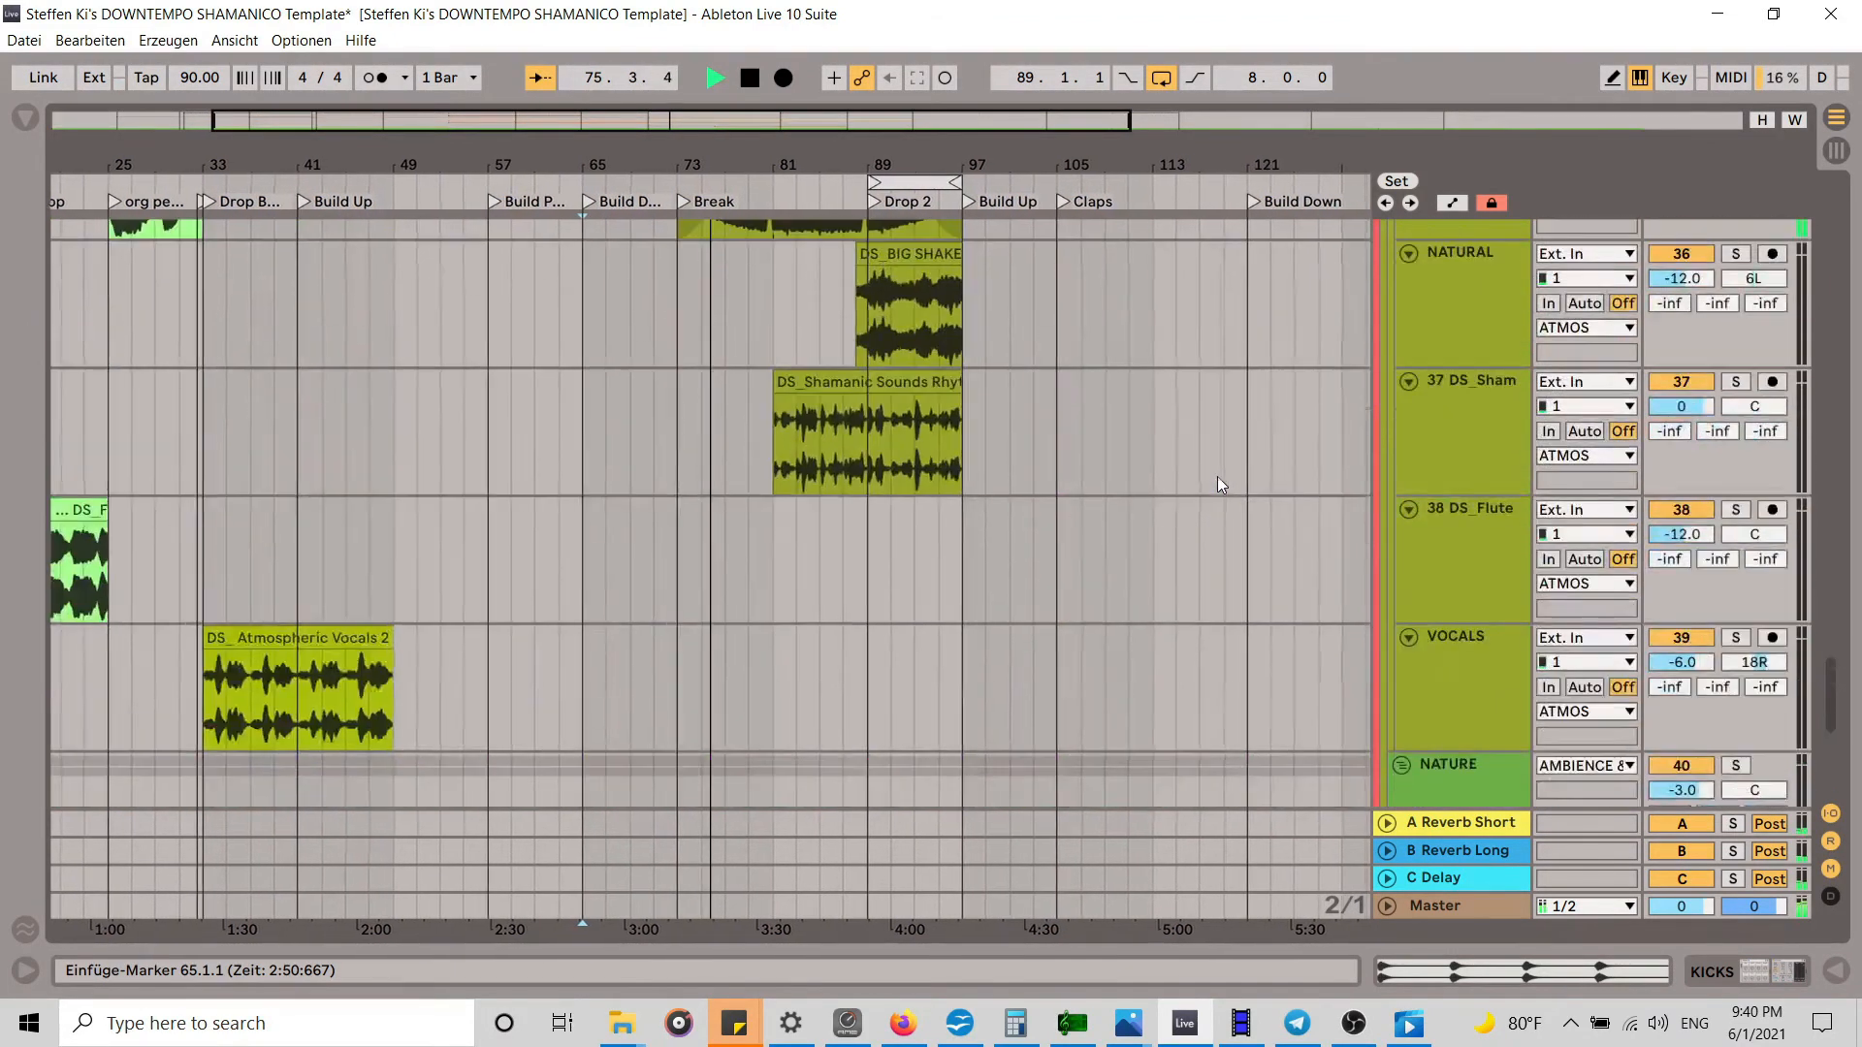
{"action": "scroll", "coordinate": [1218, 475], "scroll_direction": "up", "scroll_amount": 3}
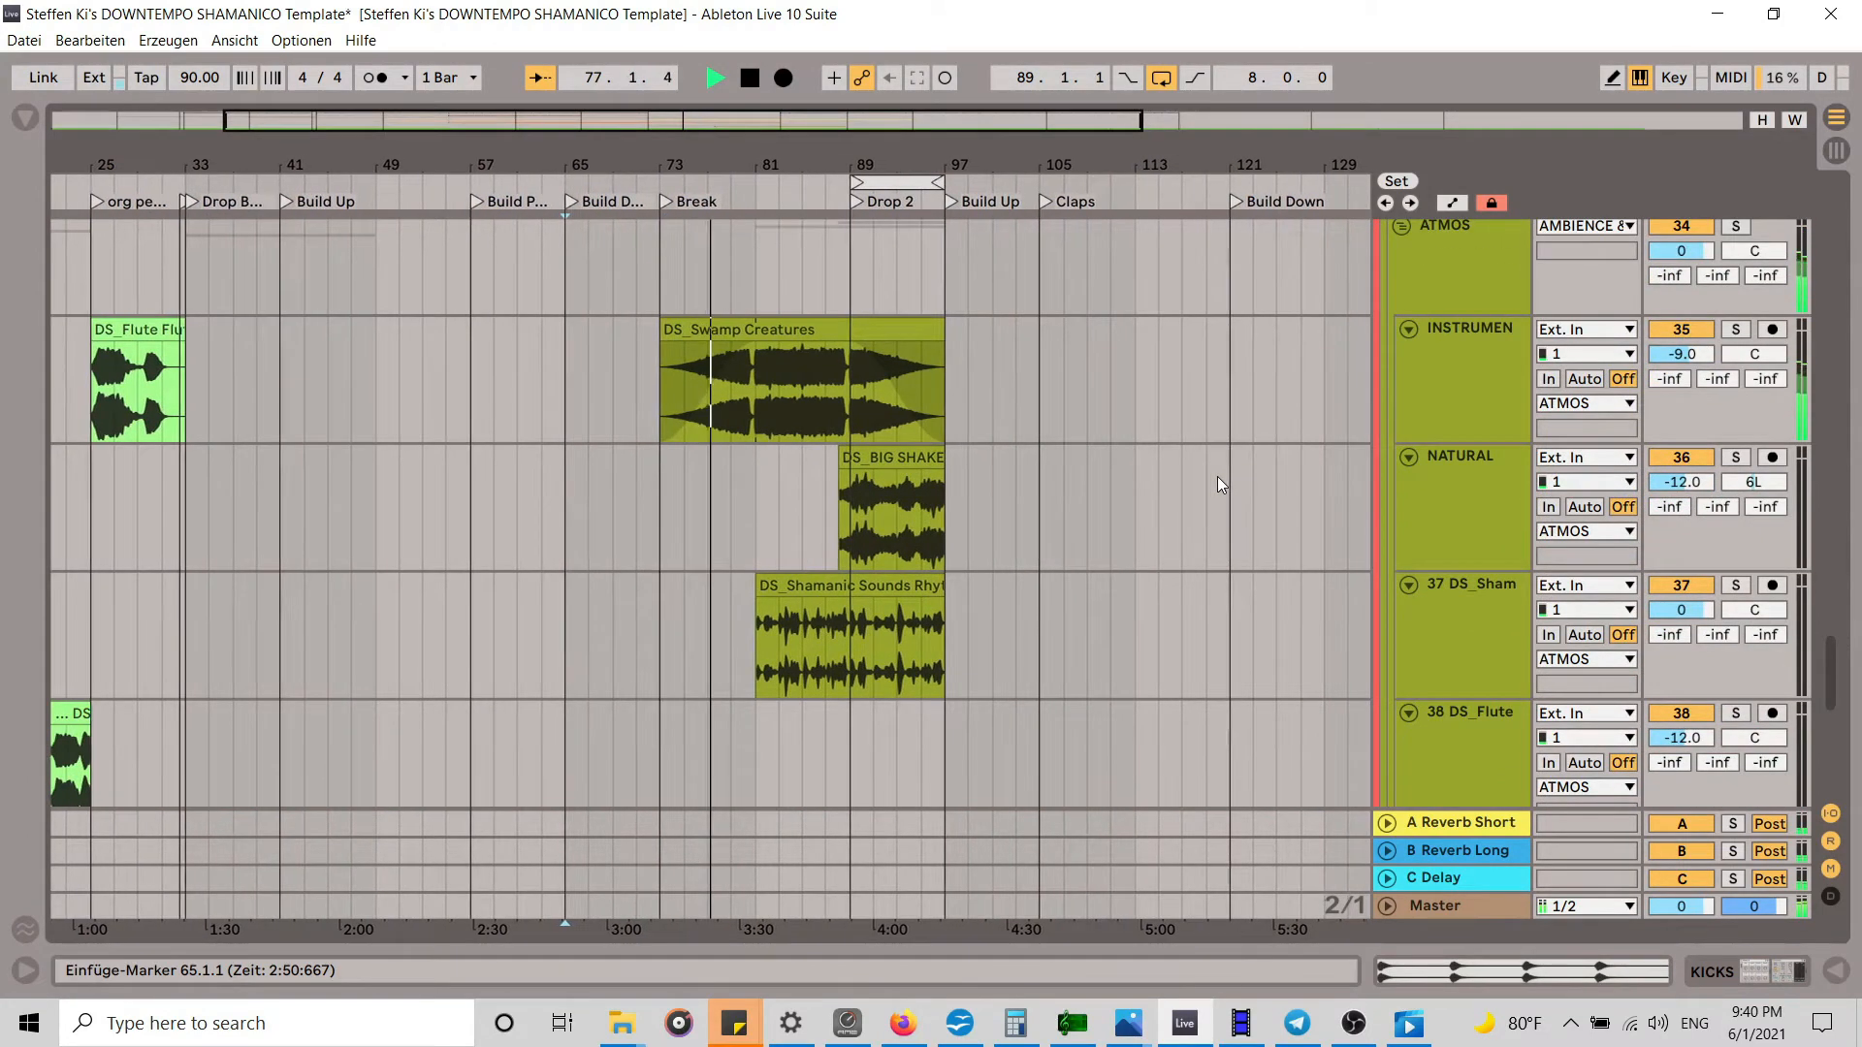
{"action": "scroll", "coordinate": [1218, 475], "scroll_direction": "up", "scroll_amount": 1}
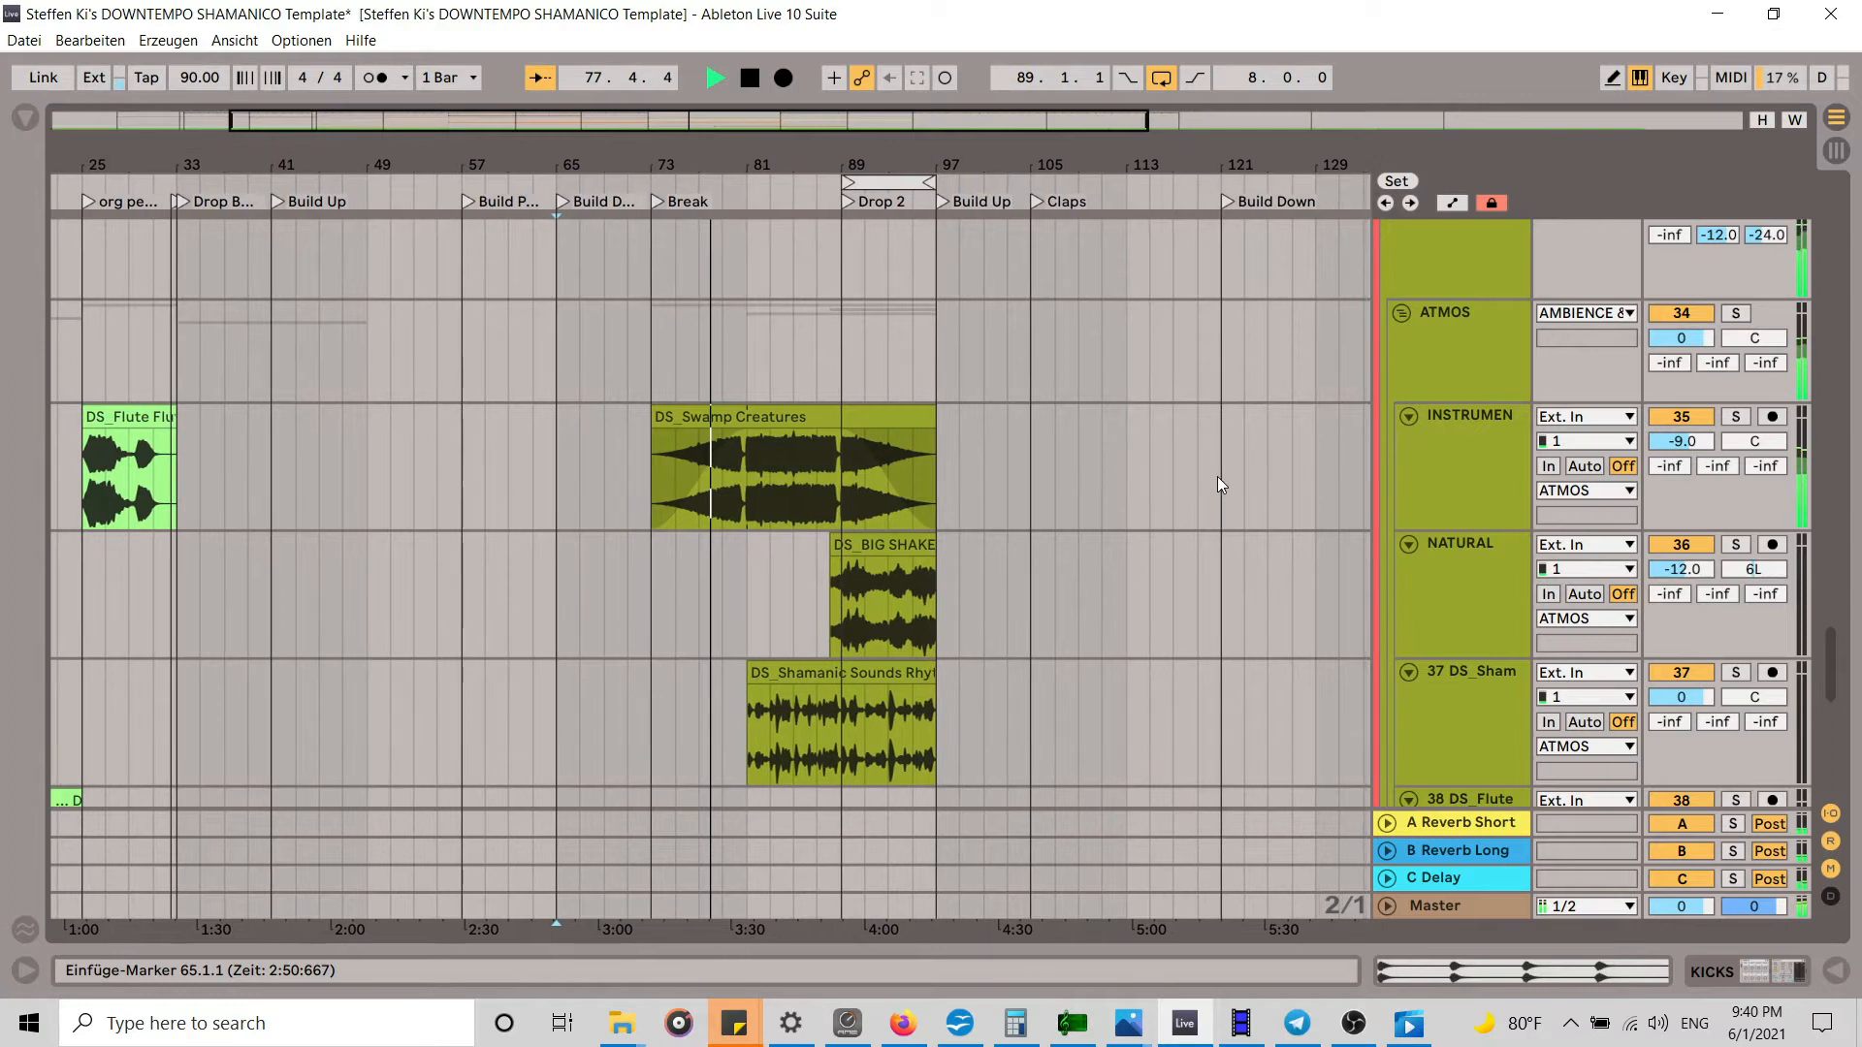
{"action": "scroll", "coordinate": [1218, 475], "scroll_direction": "up", "scroll_amount": 3}
{"action": "scroll", "coordinate": [1218, 475], "scroll_direction": "up", "scroll_amount": 15}
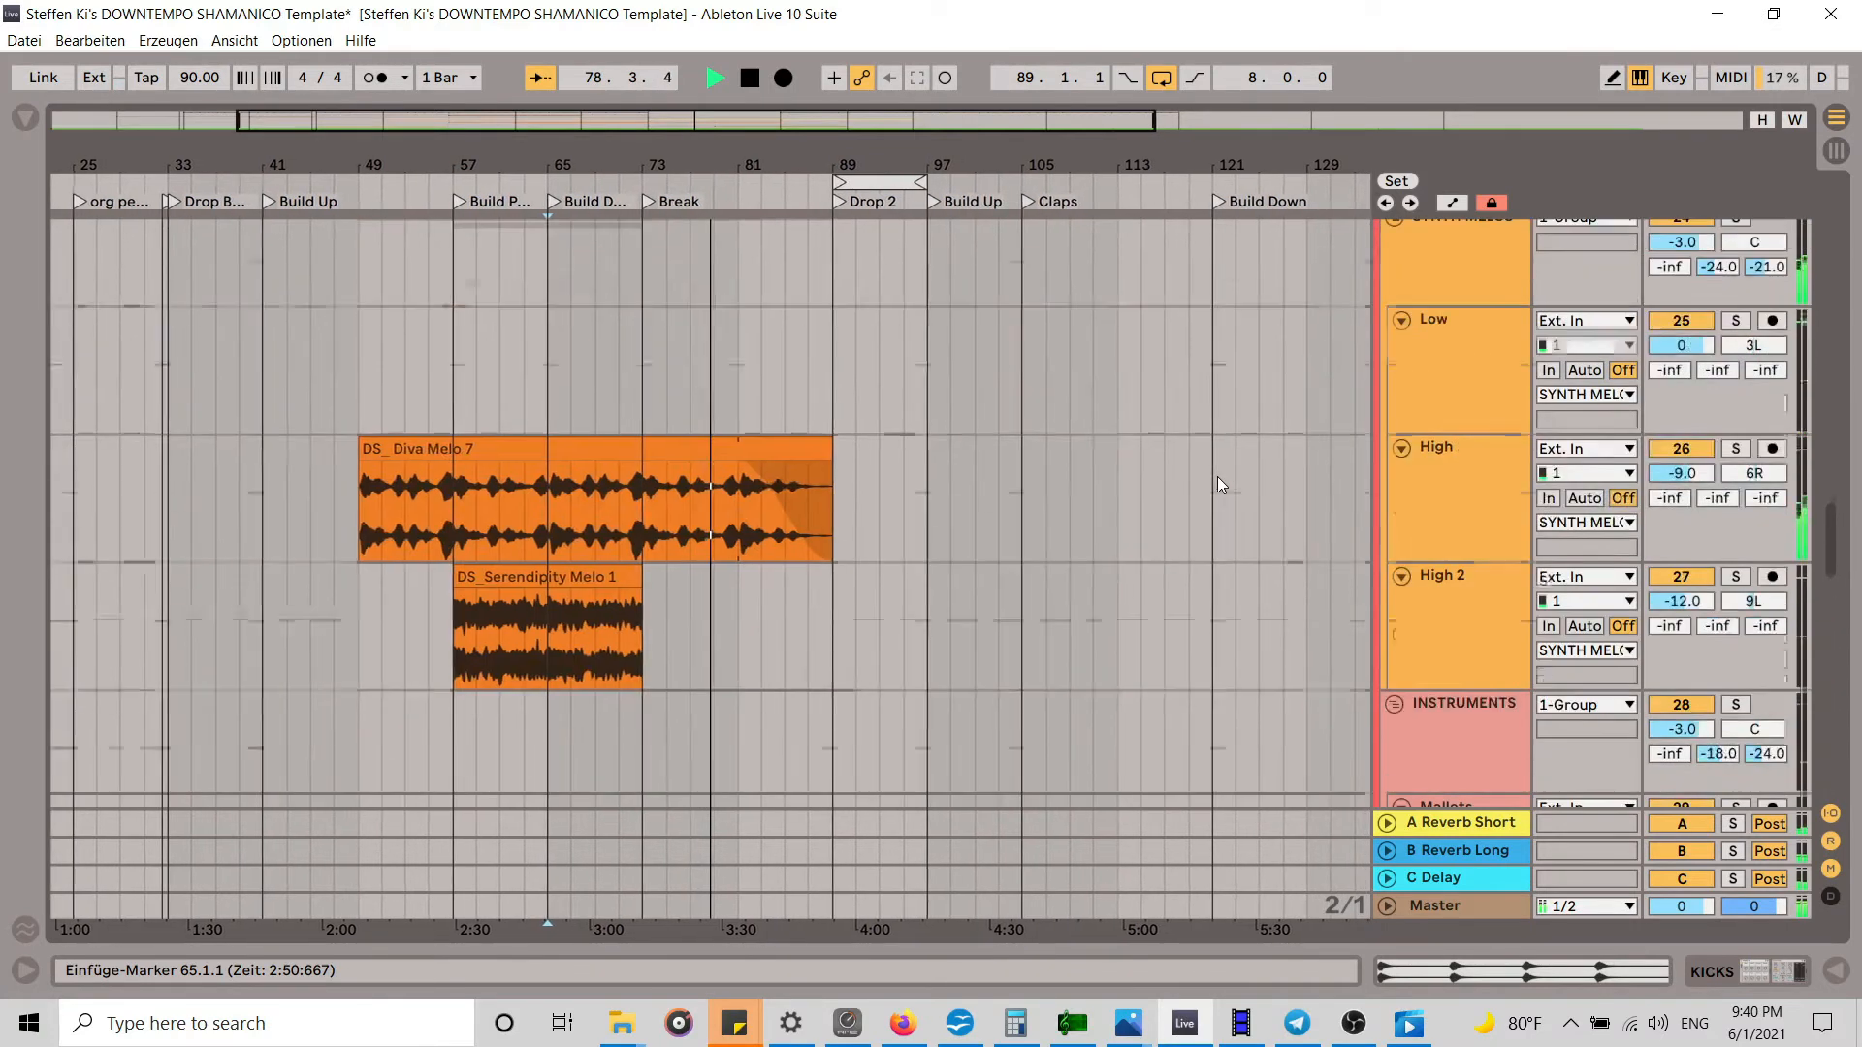
{"action": "scroll", "coordinate": [1218, 475], "scroll_direction": "up", "scroll_amount": 6}
{"action": "scroll", "coordinate": [1207, 497], "scroll_direction": "down", "scroll_amount": 3}
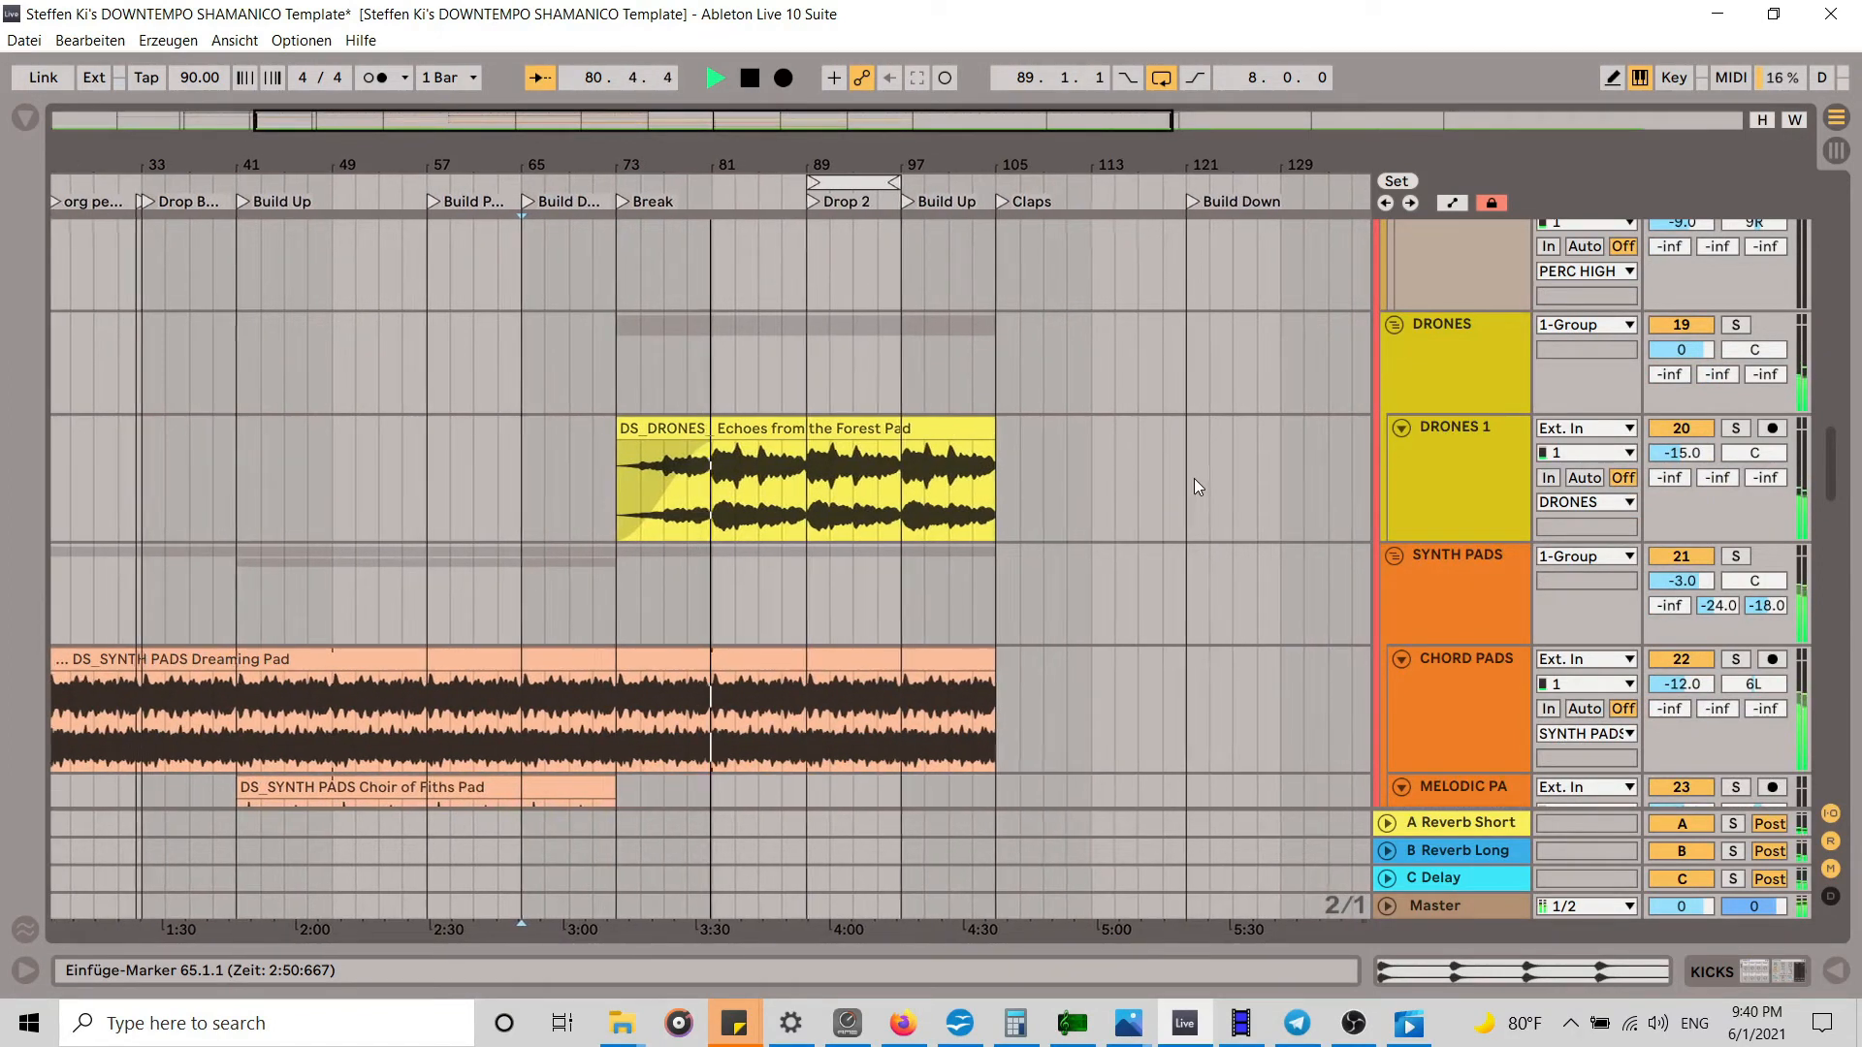
Step: Listen through the end of the break into Drop 2 while reviewing the percussion, kick and subbass tracks
{"action": "scroll", "coordinate": [1195, 479], "scroll_direction": "up", "scroll_amount": 8}
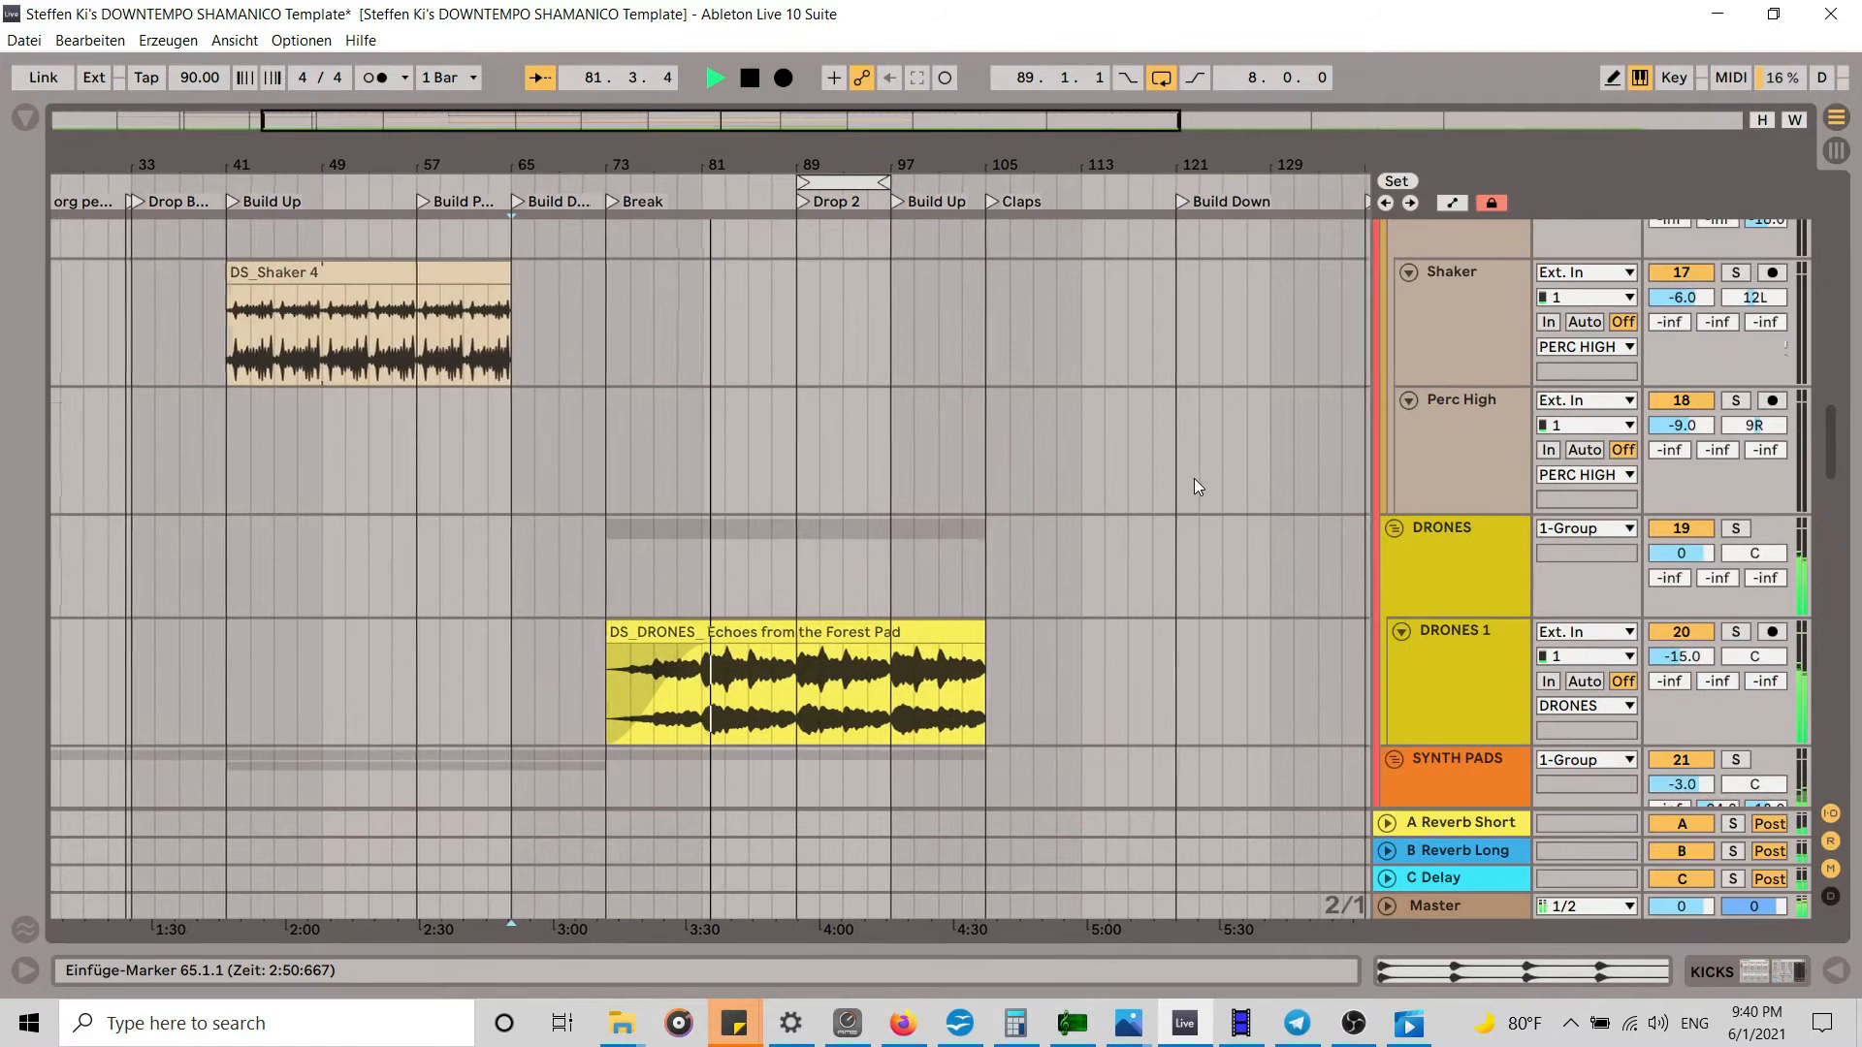
{"action": "scroll", "coordinate": [949, 556], "scroll_direction": "up", "scroll_amount": 5}
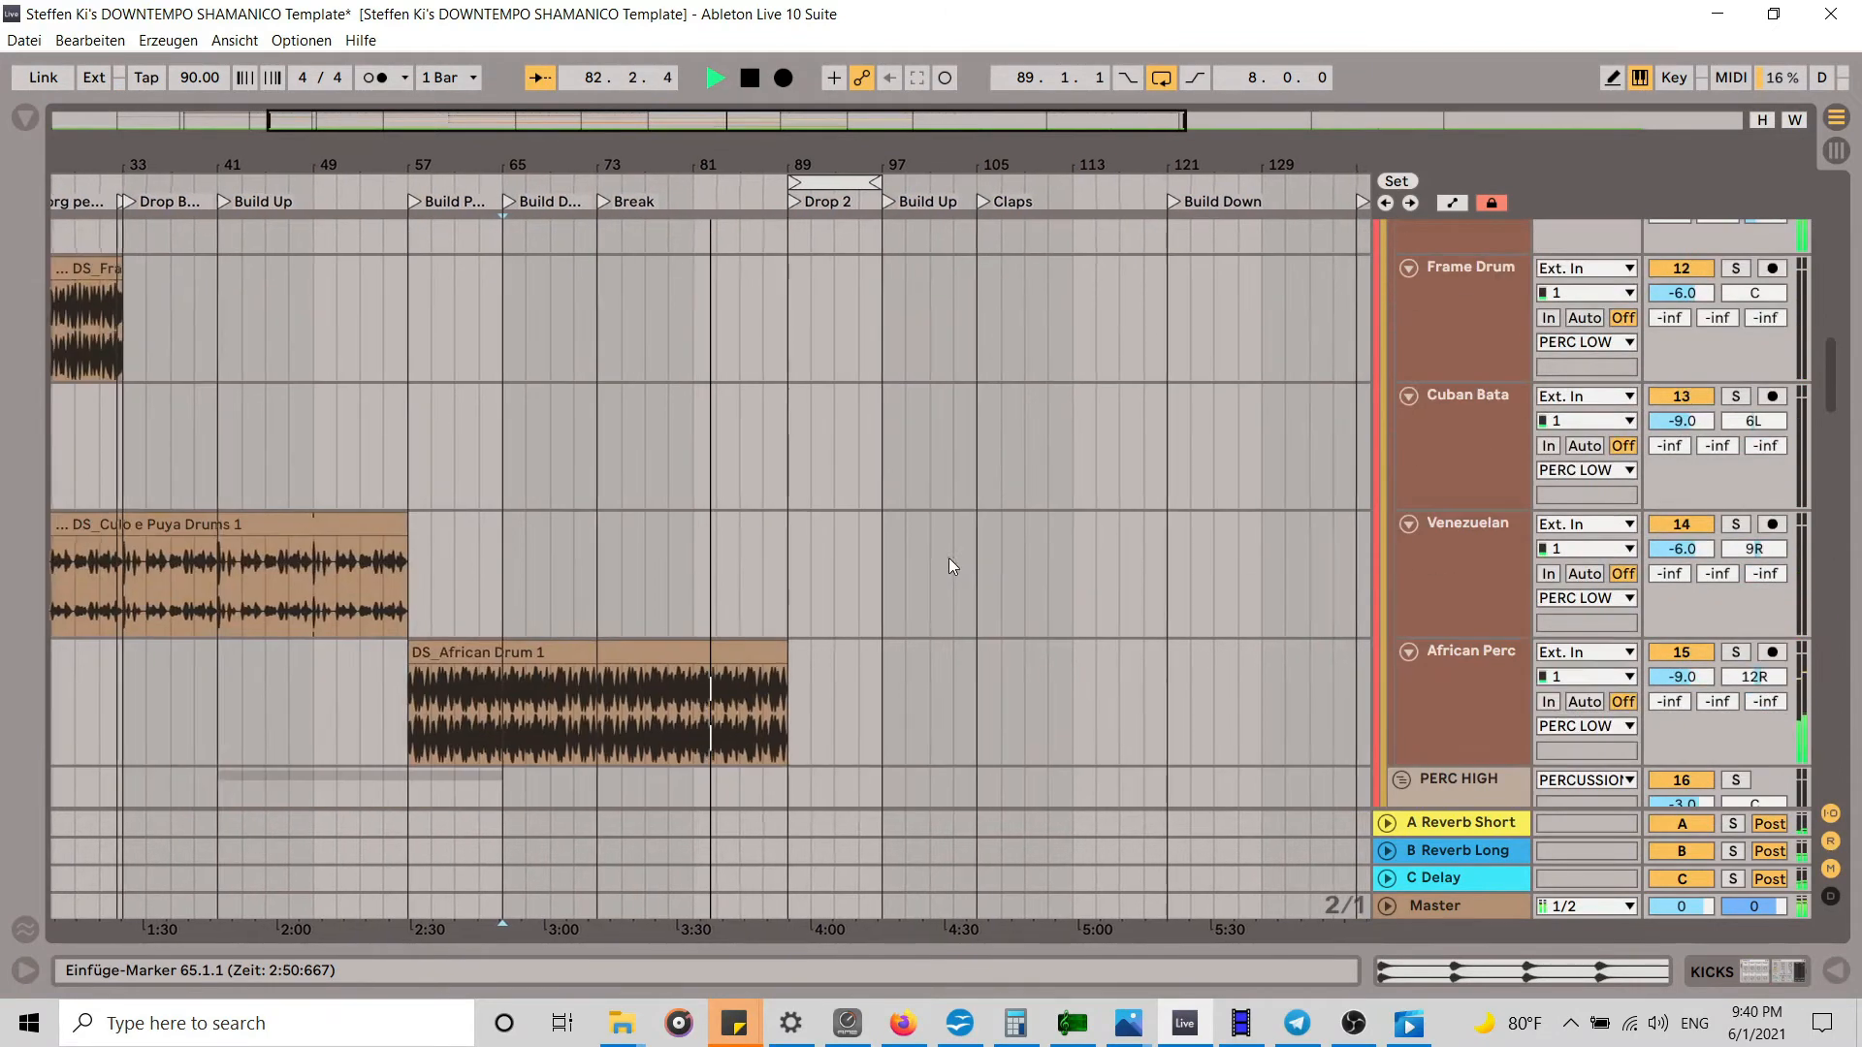
{"action": "scroll", "coordinate": [951, 555], "scroll_direction": "up", "scroll_amount": 8}
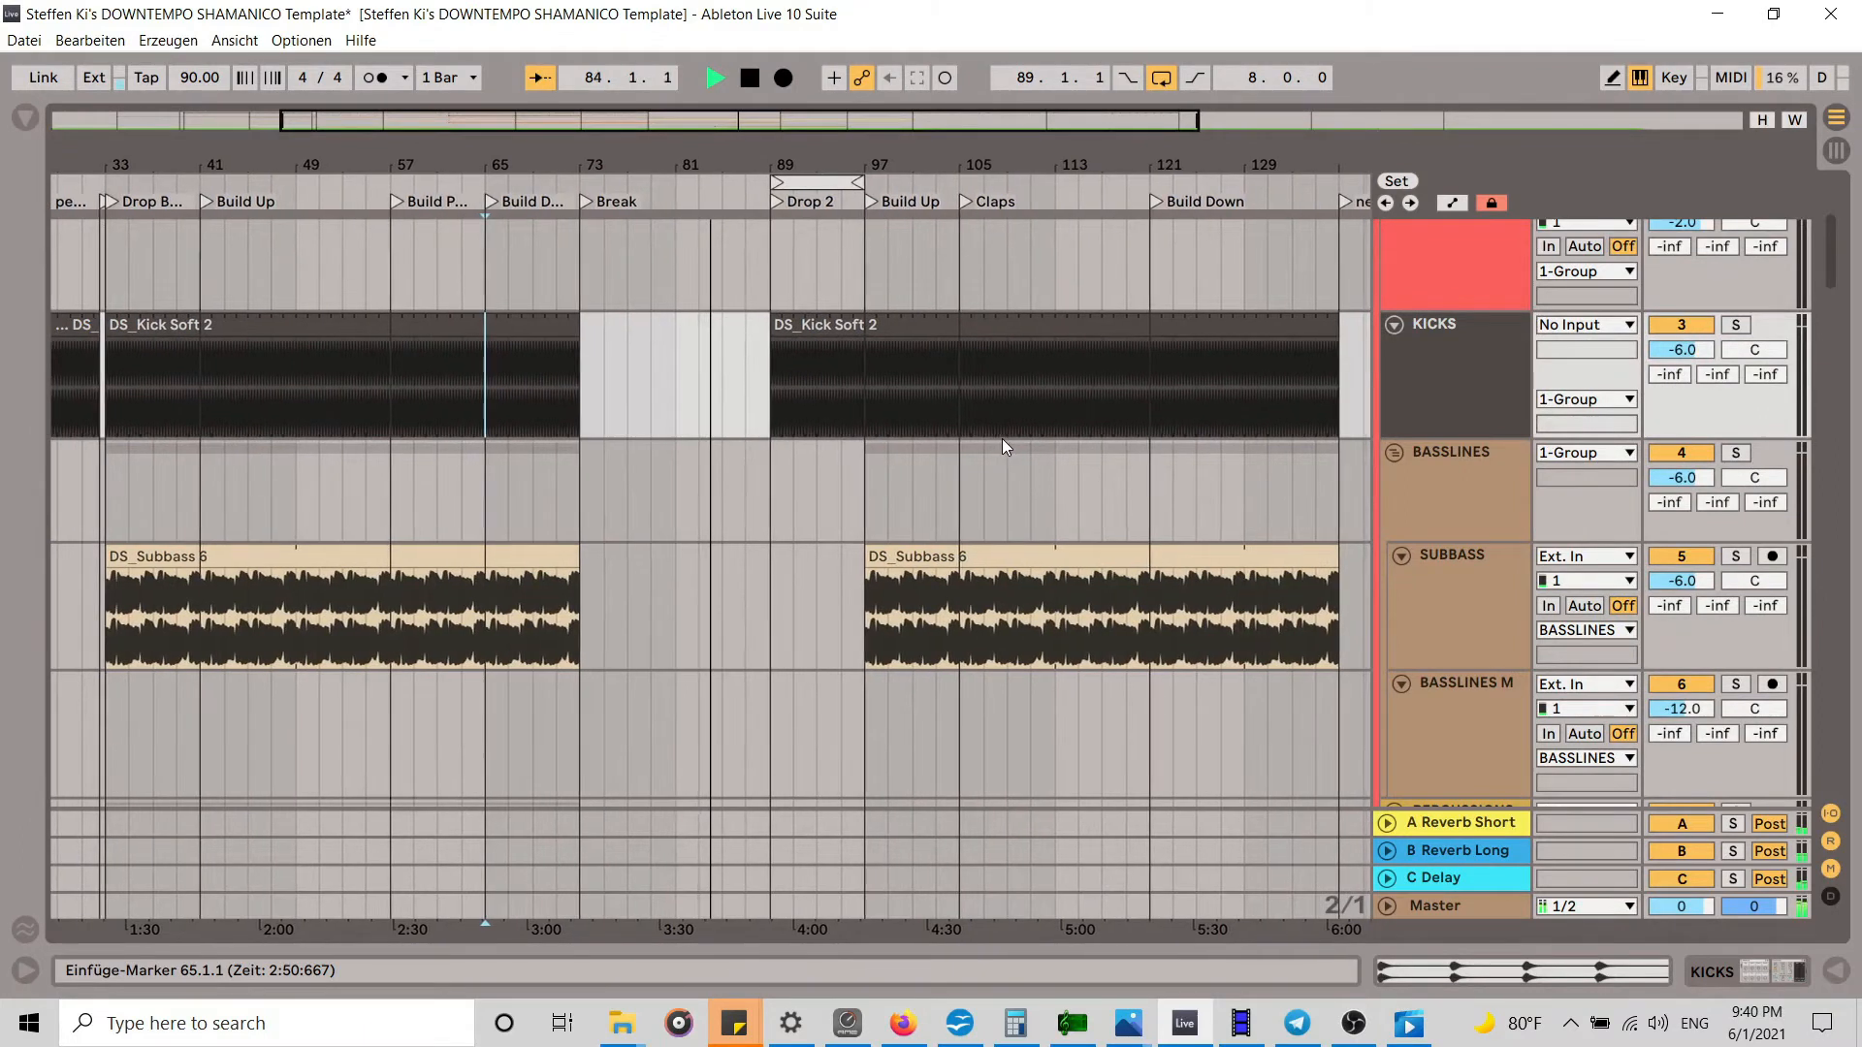
{"action": "scroll", "coordinate": [1005, 441], "scroll_direction": "up", "scroll_amount": 4}
{"action": "scroll", "coordinate": [1003, 439], "scroll_direction": "up", "scroll_amount": 2}
{"action": "scroll", "coordinate": [1003, 444], "scroll_direction": "down", "scroll_amount": 6}
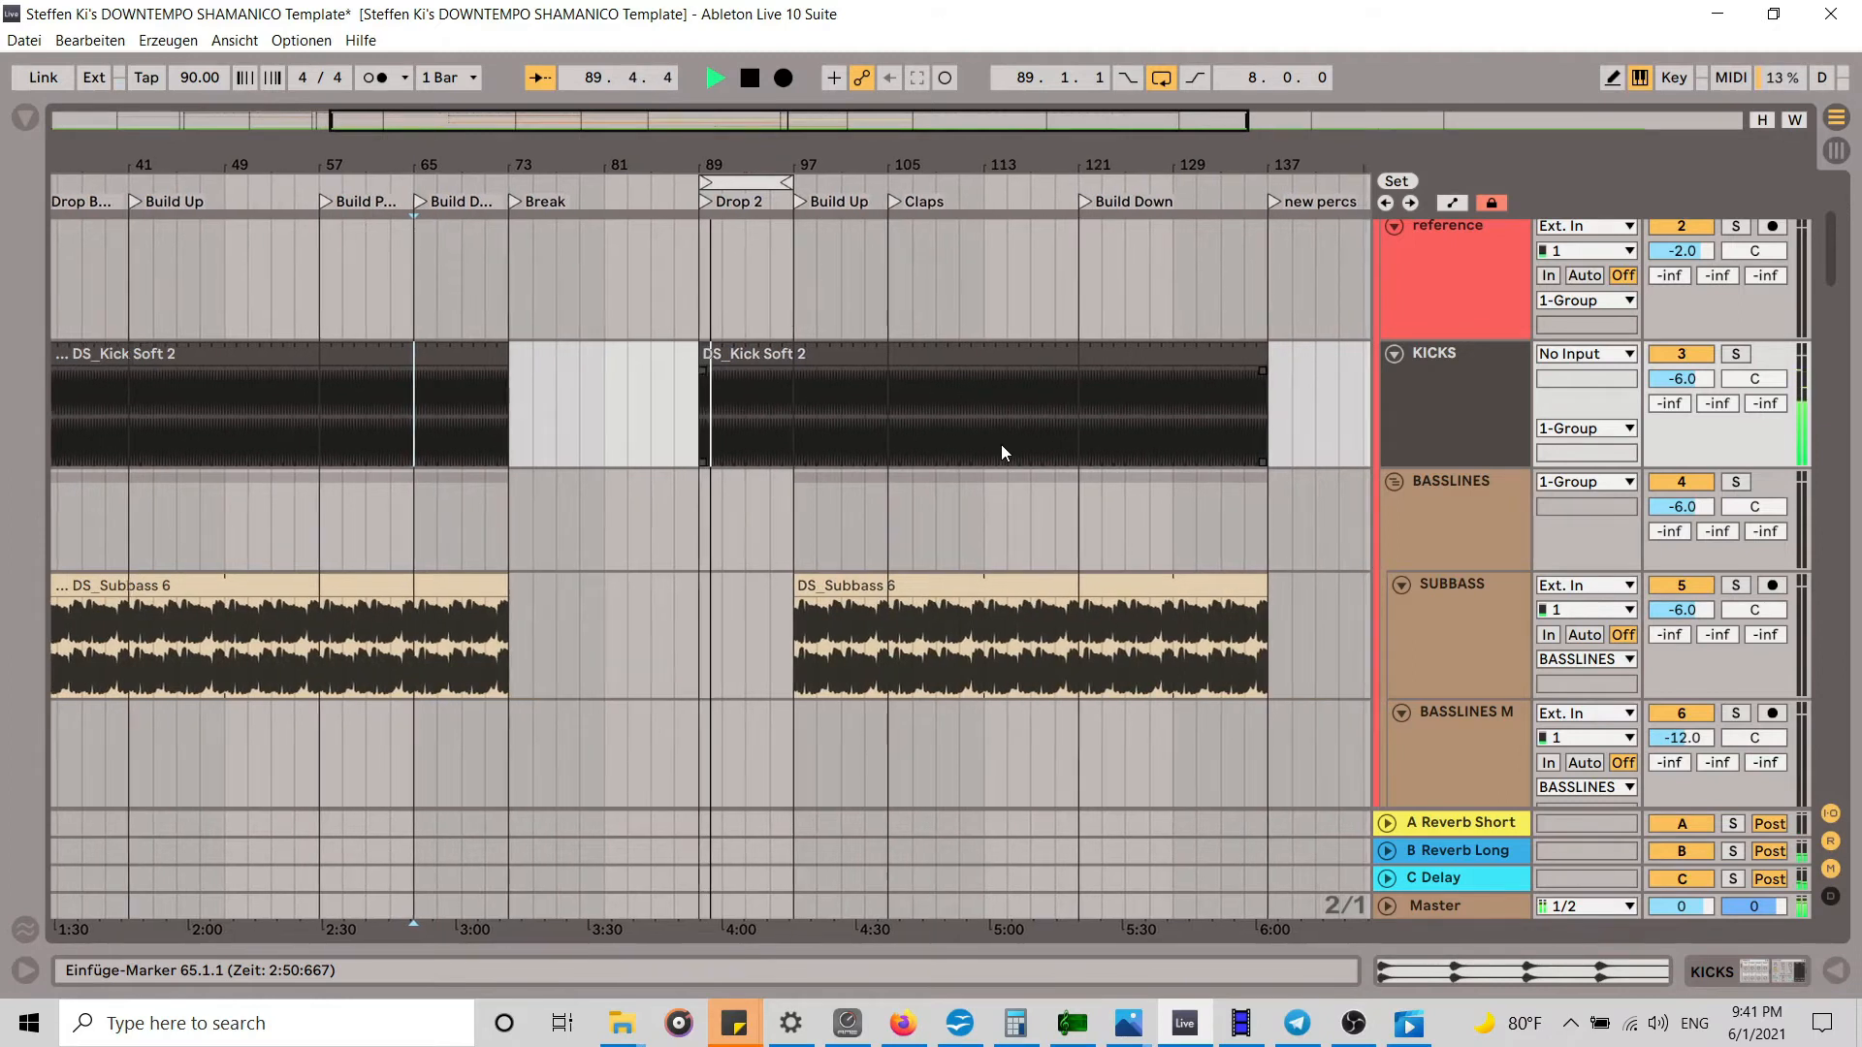
Step: Copy the 16-bar DS_Organic Perc clip on the second organic percussion track to bar 89, where Drop 2 begins
{"action": "left_click_drag", "start_coordinate": [805, 164], "coordinate": [805, 131]}
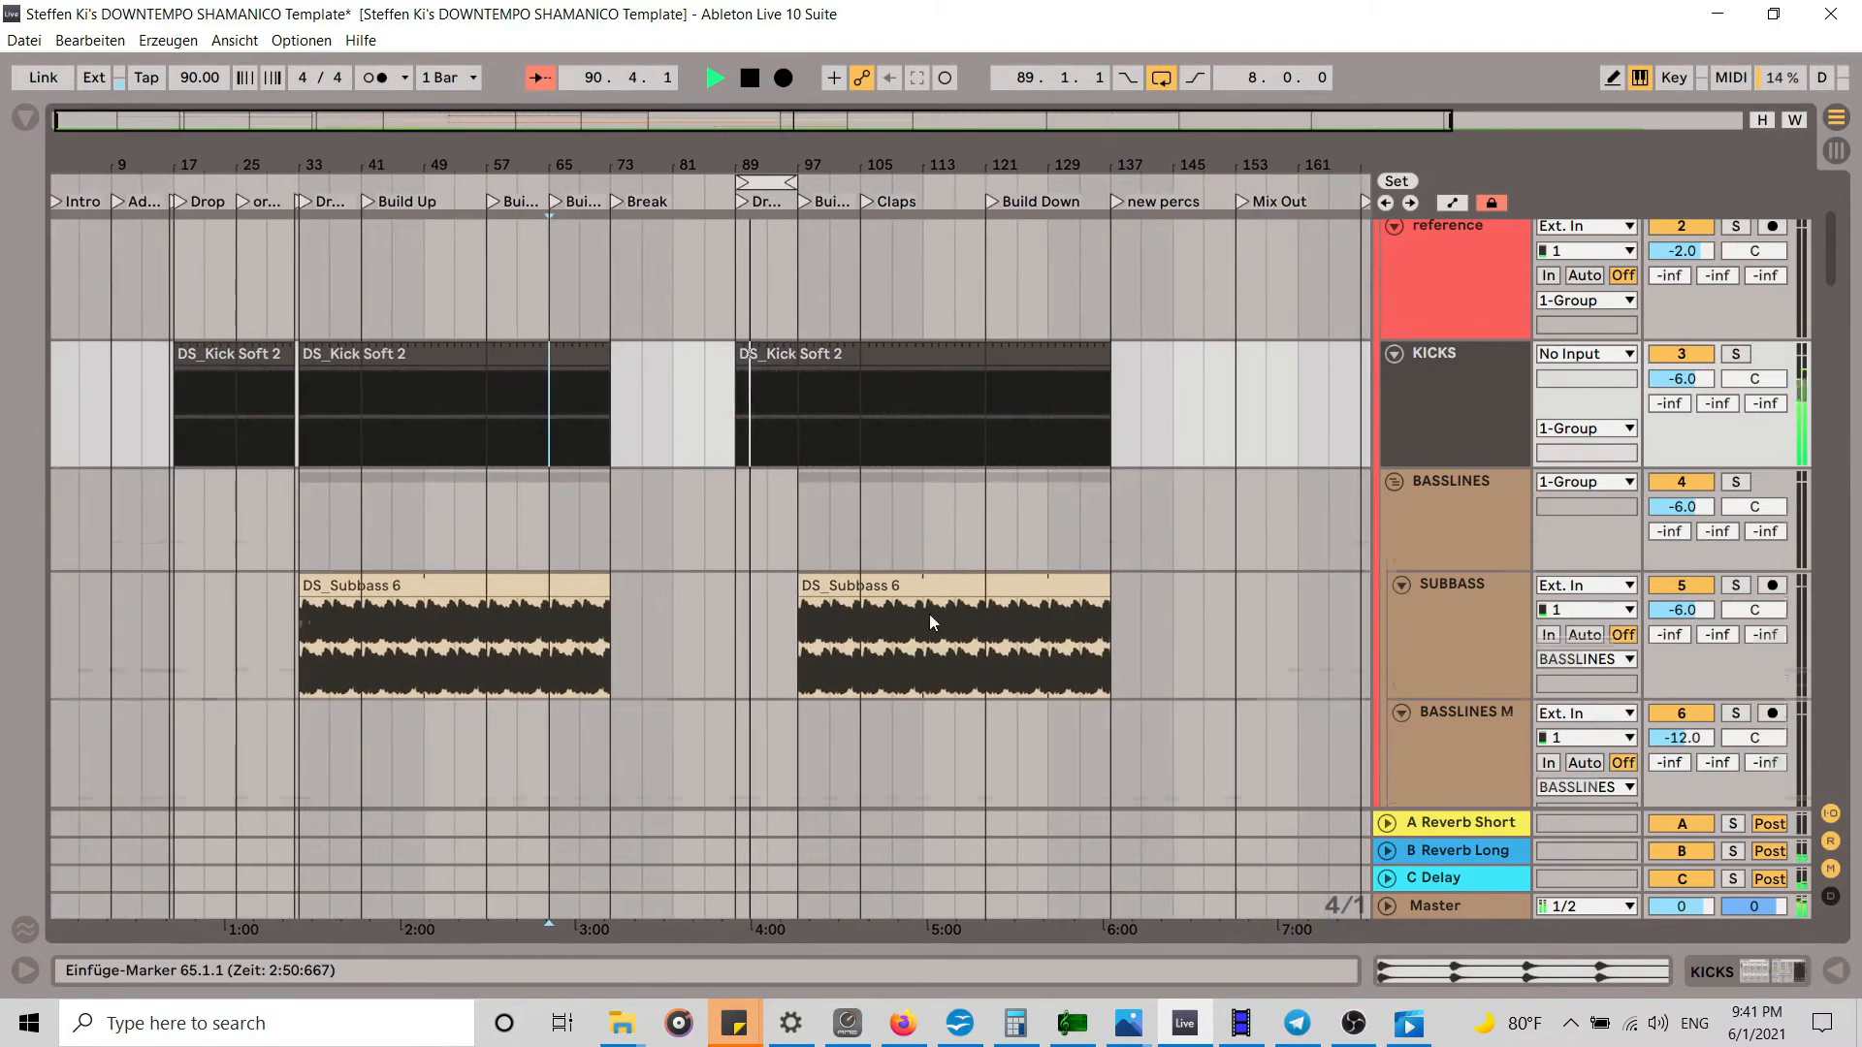
{"action": "scroll", "coordinate": [887, 533], "scroll_direction": "down", "scroll_amount": 10}
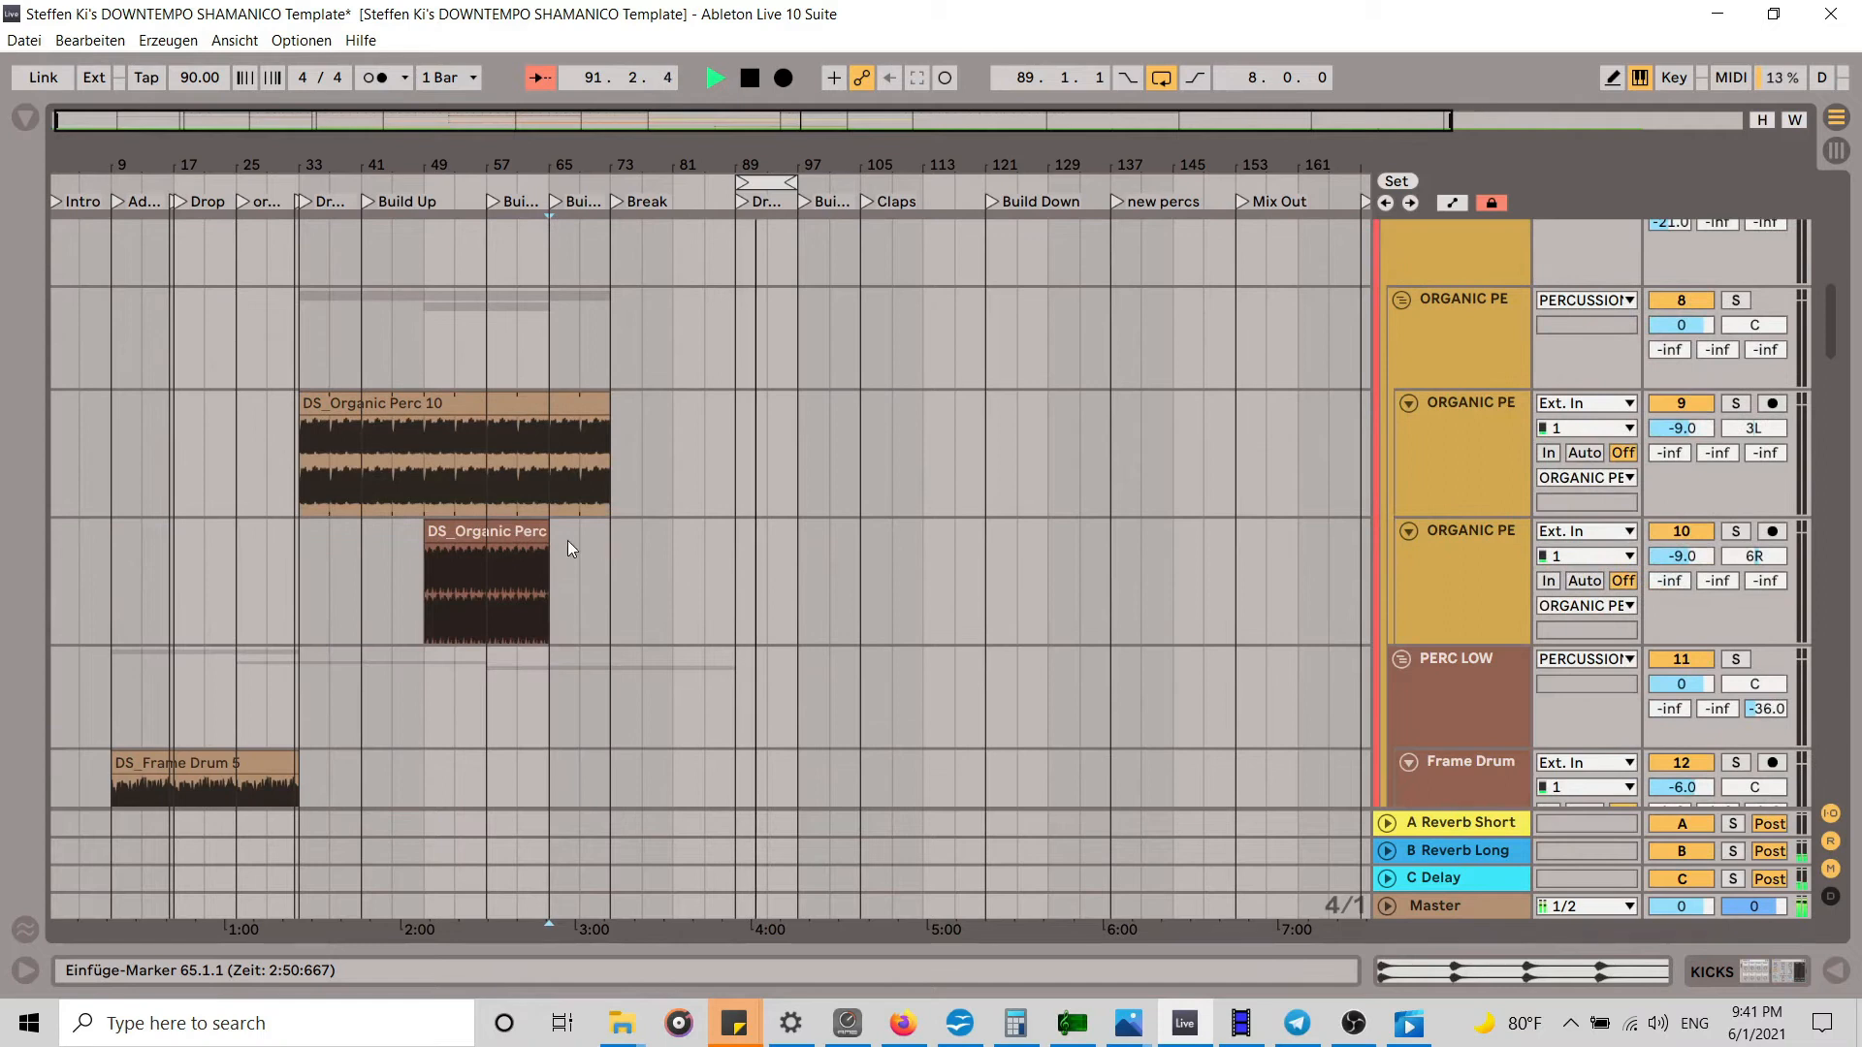
{"action": "left_click", "coordinate": [465, 536]}
{"action": "left_click_drag", "start_coordinate": [467, 535], "coordinate": [793, 558]}
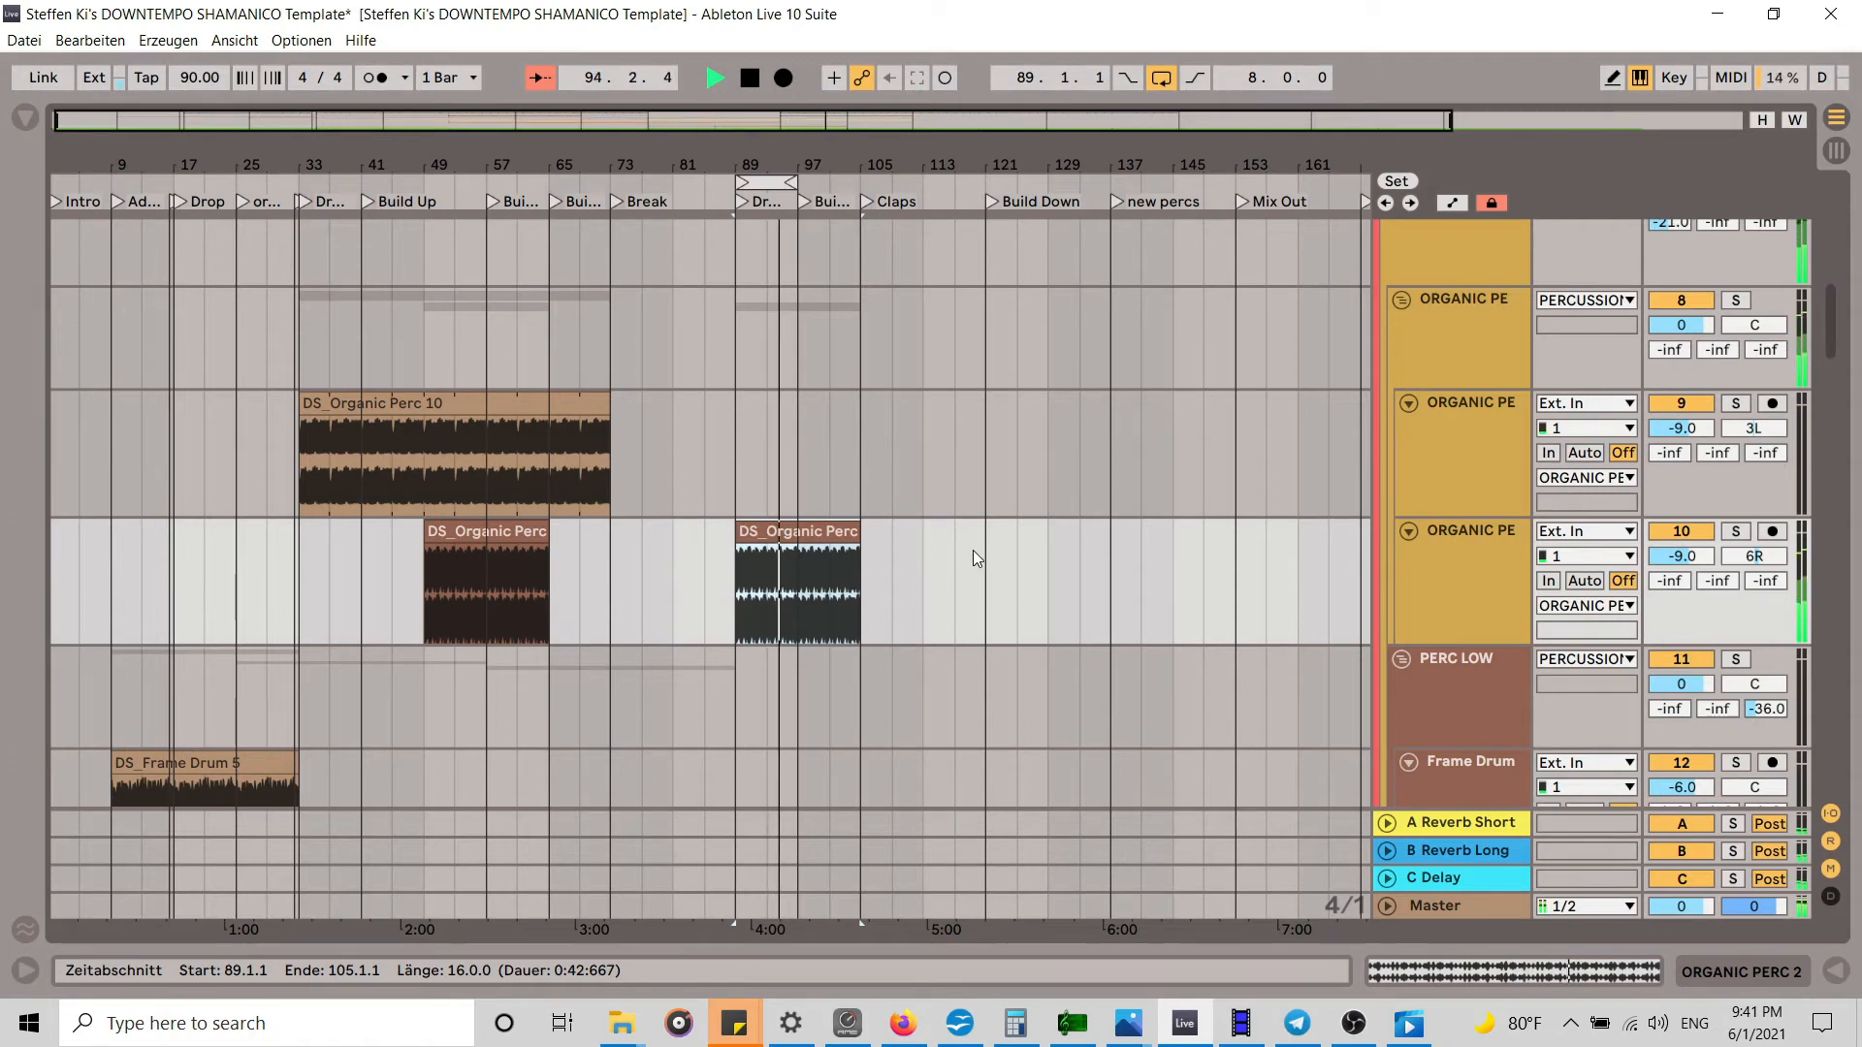
Step: Listen to Drop 2 with the copied organic percussion, check the low percussion tracks, and stop playback
{"action": "scroll", "coordinate": [973, 557], "scroll_direction": "down", "scroll_amount": 4}
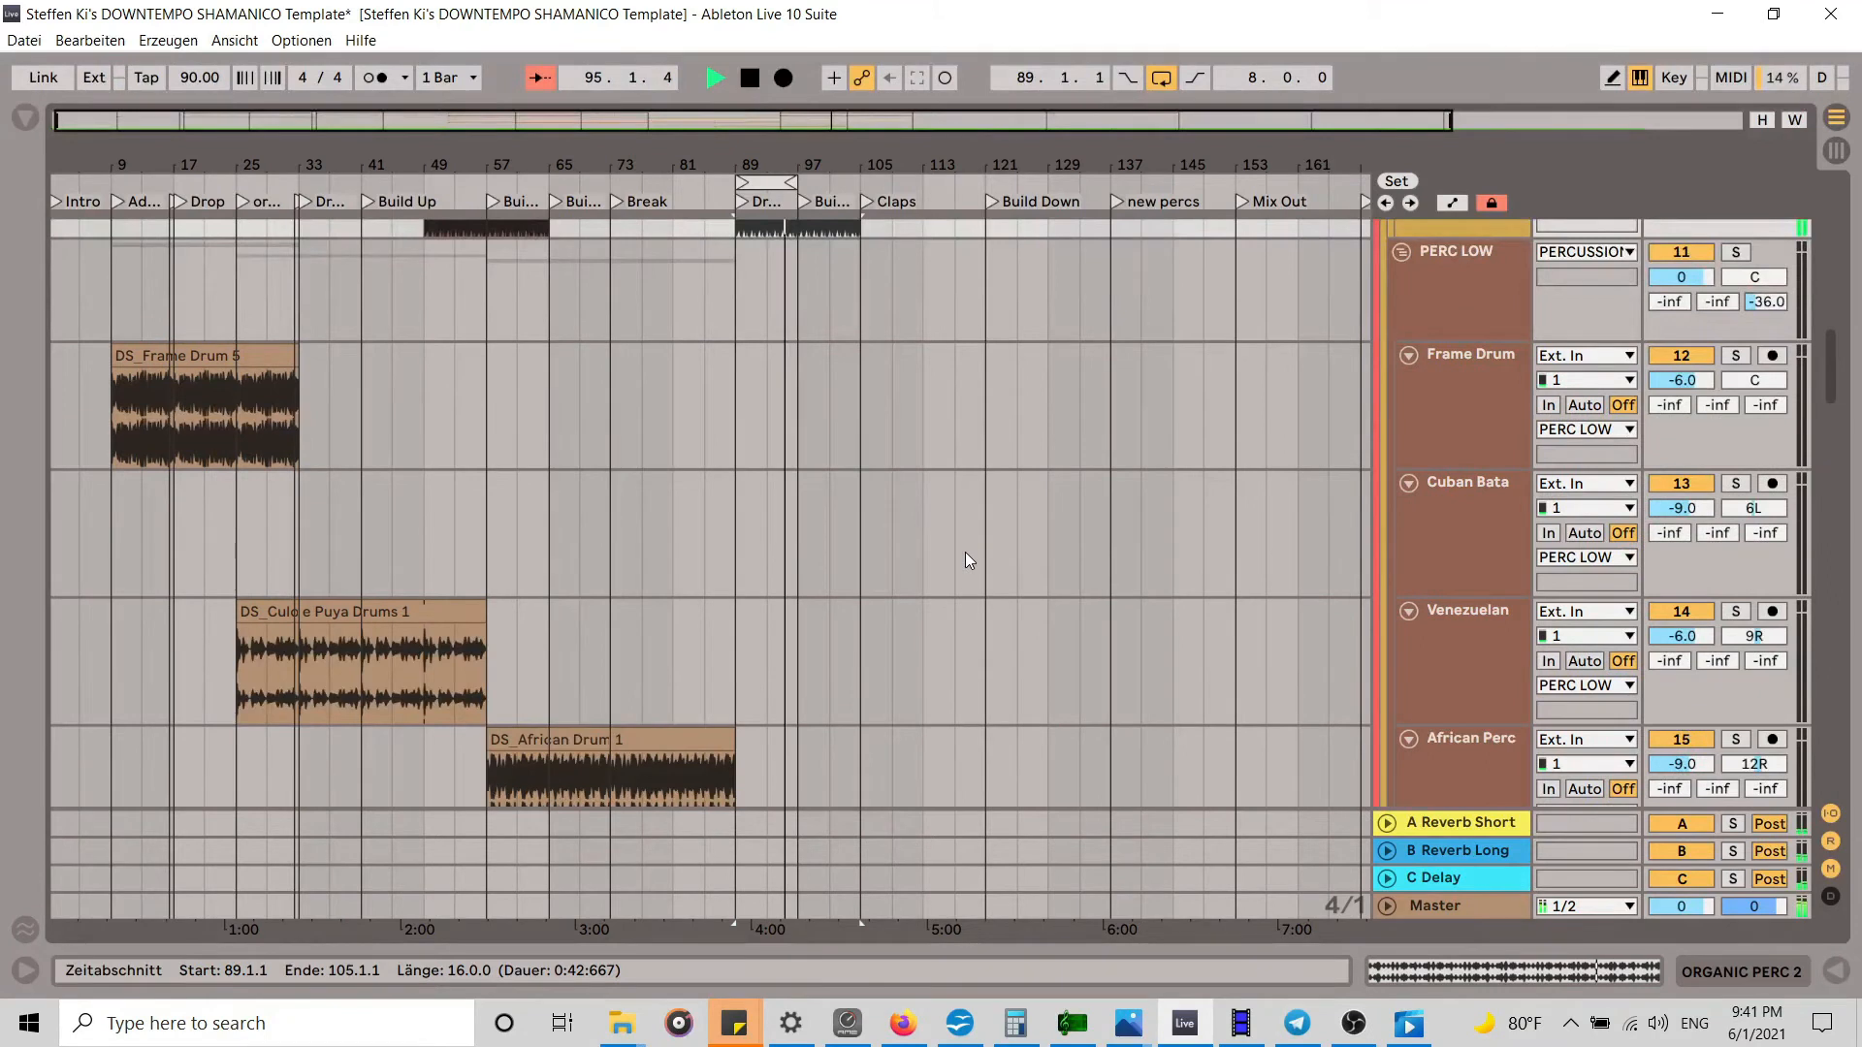
{"action": "scroll", "coordinate": [966, 554], "scroll_direction": "up", "scroll_amount": 4}
{"action": "scroll", "coordinate": [966, 554], "scroll_direction": "down", "scroll_amount": 5}
{"action": "scroll", "coordinate": [968, 560], "scroll_direction": "down", "scroll_amount": 2}
{"action": "scroll", "coordinate": [968, 560], "scroll_direction": "up", "scroll_amount": 6}
{"action": "scroll", "coordinate": [966, 558], "scroll_direction": "down", "scroll_amount": 3}
{"action": "key", "text": "space"}
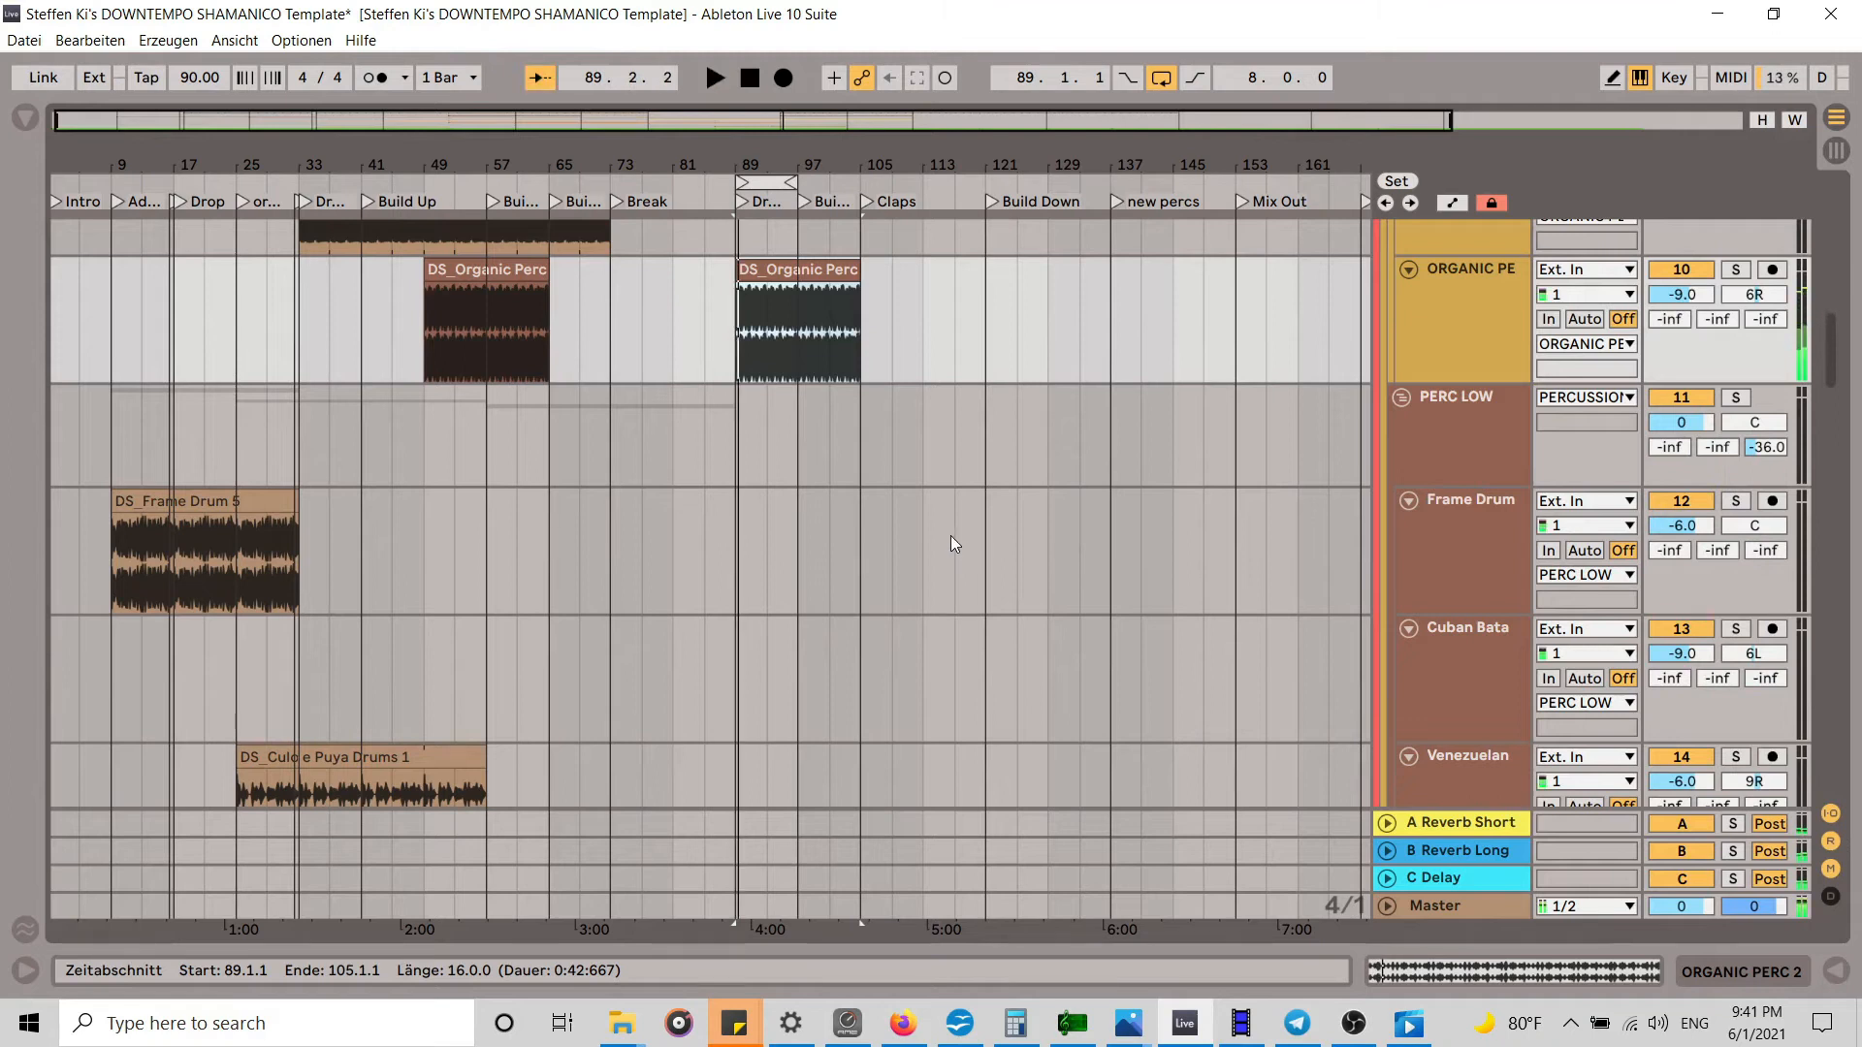
Step: Extend the end of the DS_African Drum 1 clip to bar 97, so it covers Drop 2
{"action": "scroll", "coordinate": [950, 534], "scroll_direction": "up", "scroll_amount": 10}
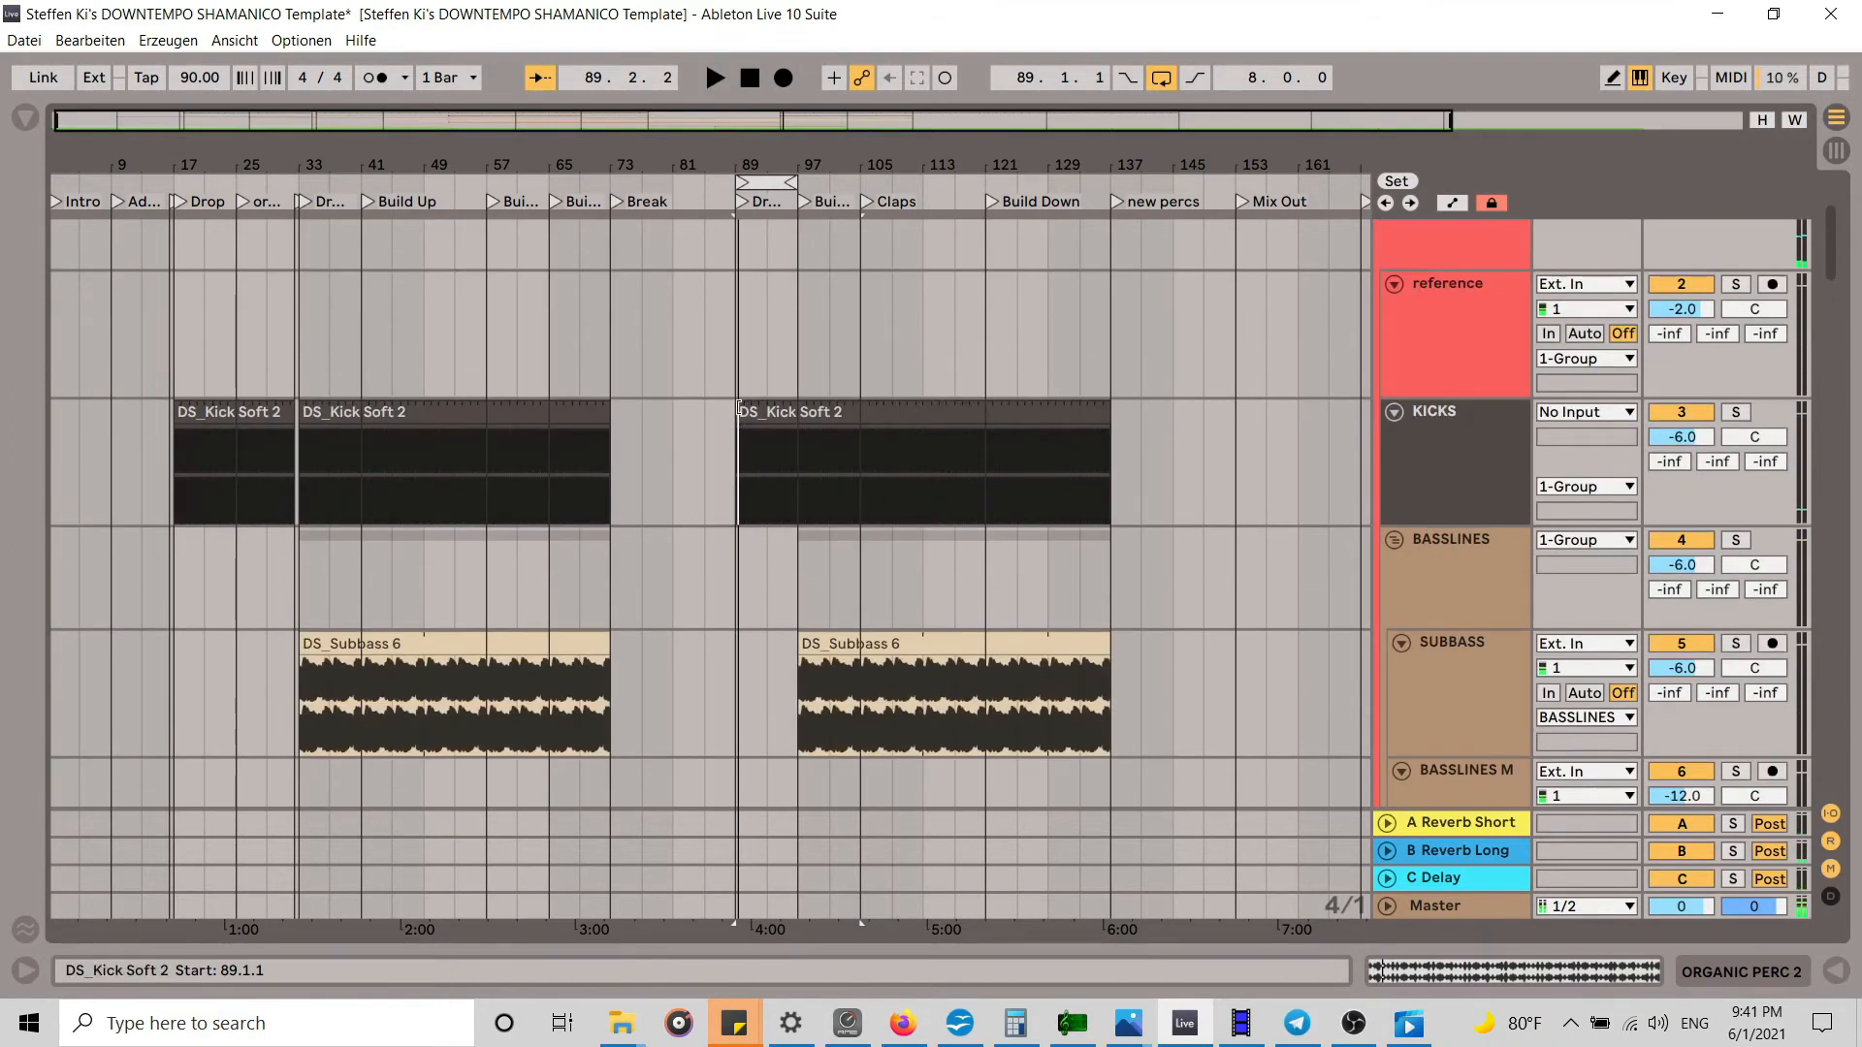
{"action": "scroll", "coordinate": [729, 387], "scroll_direction": "down", "scroll_amount": 3}
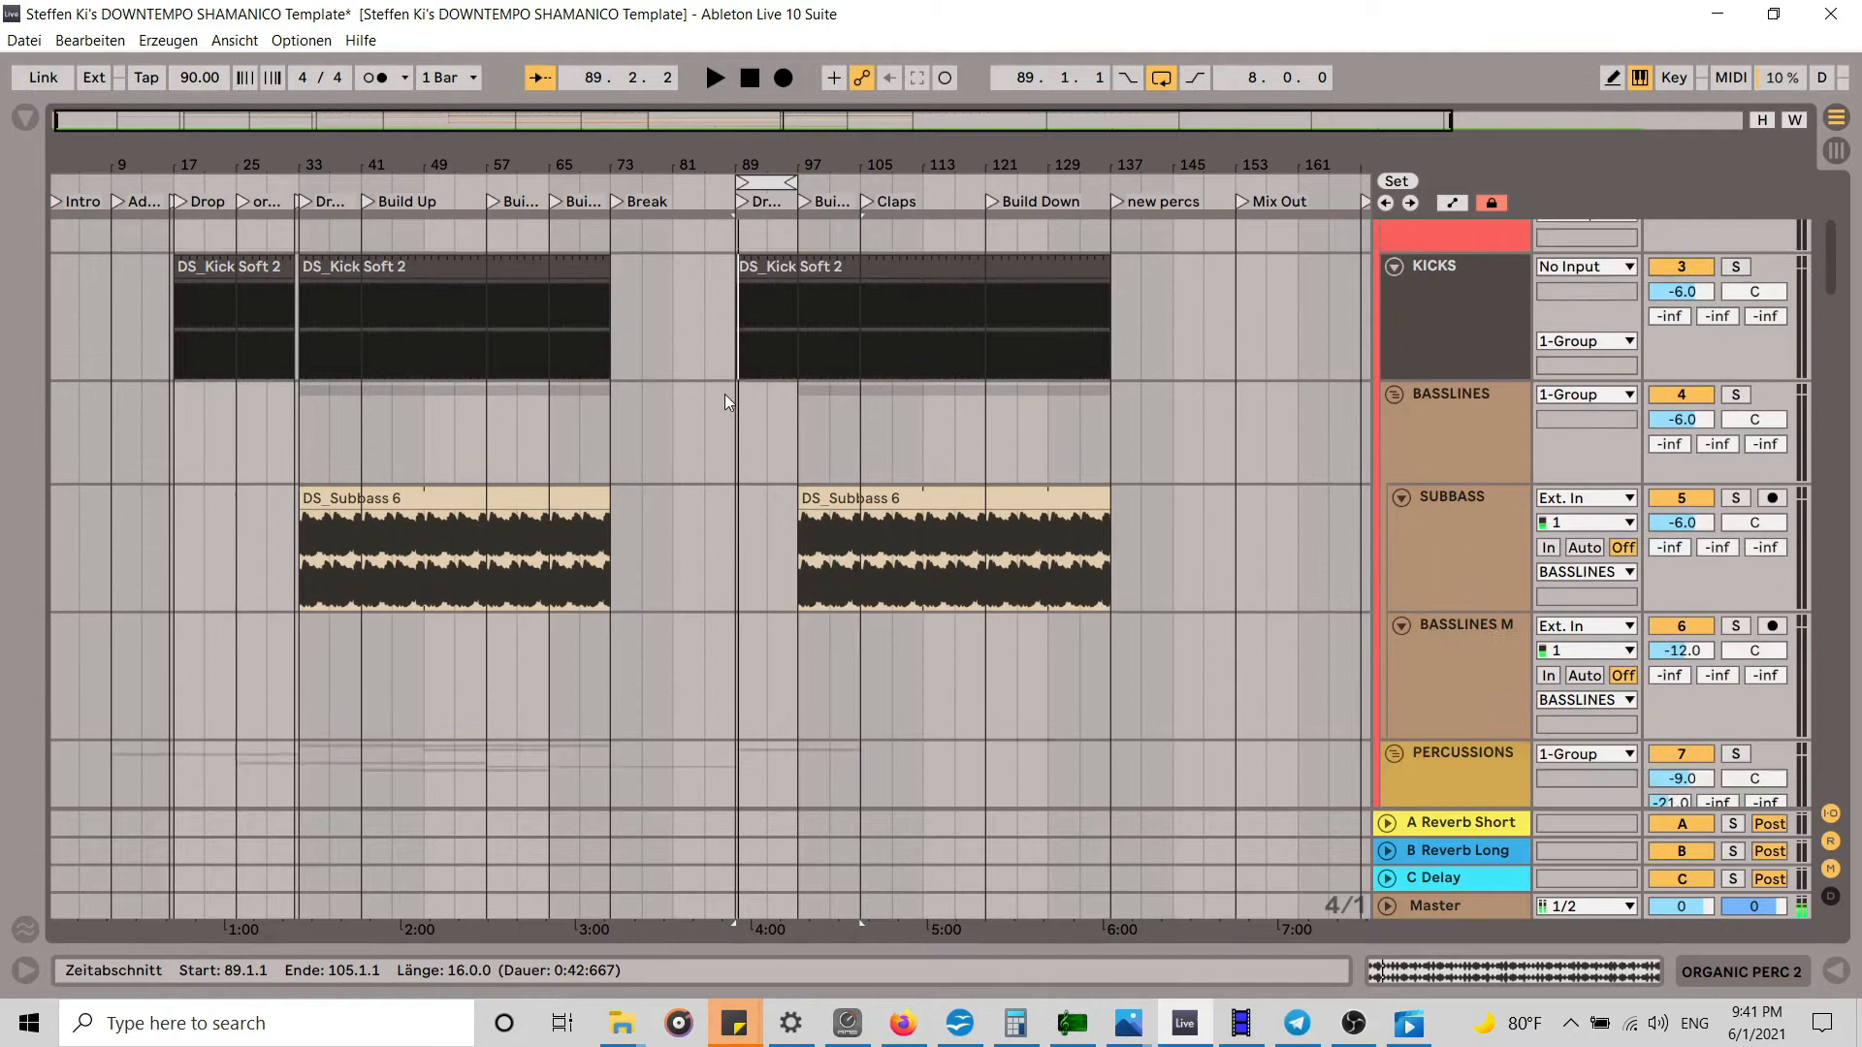
{"action": "scroll", "coordinate": [907, 434], "scroll_direction": "down", "scroll_amount": 8}
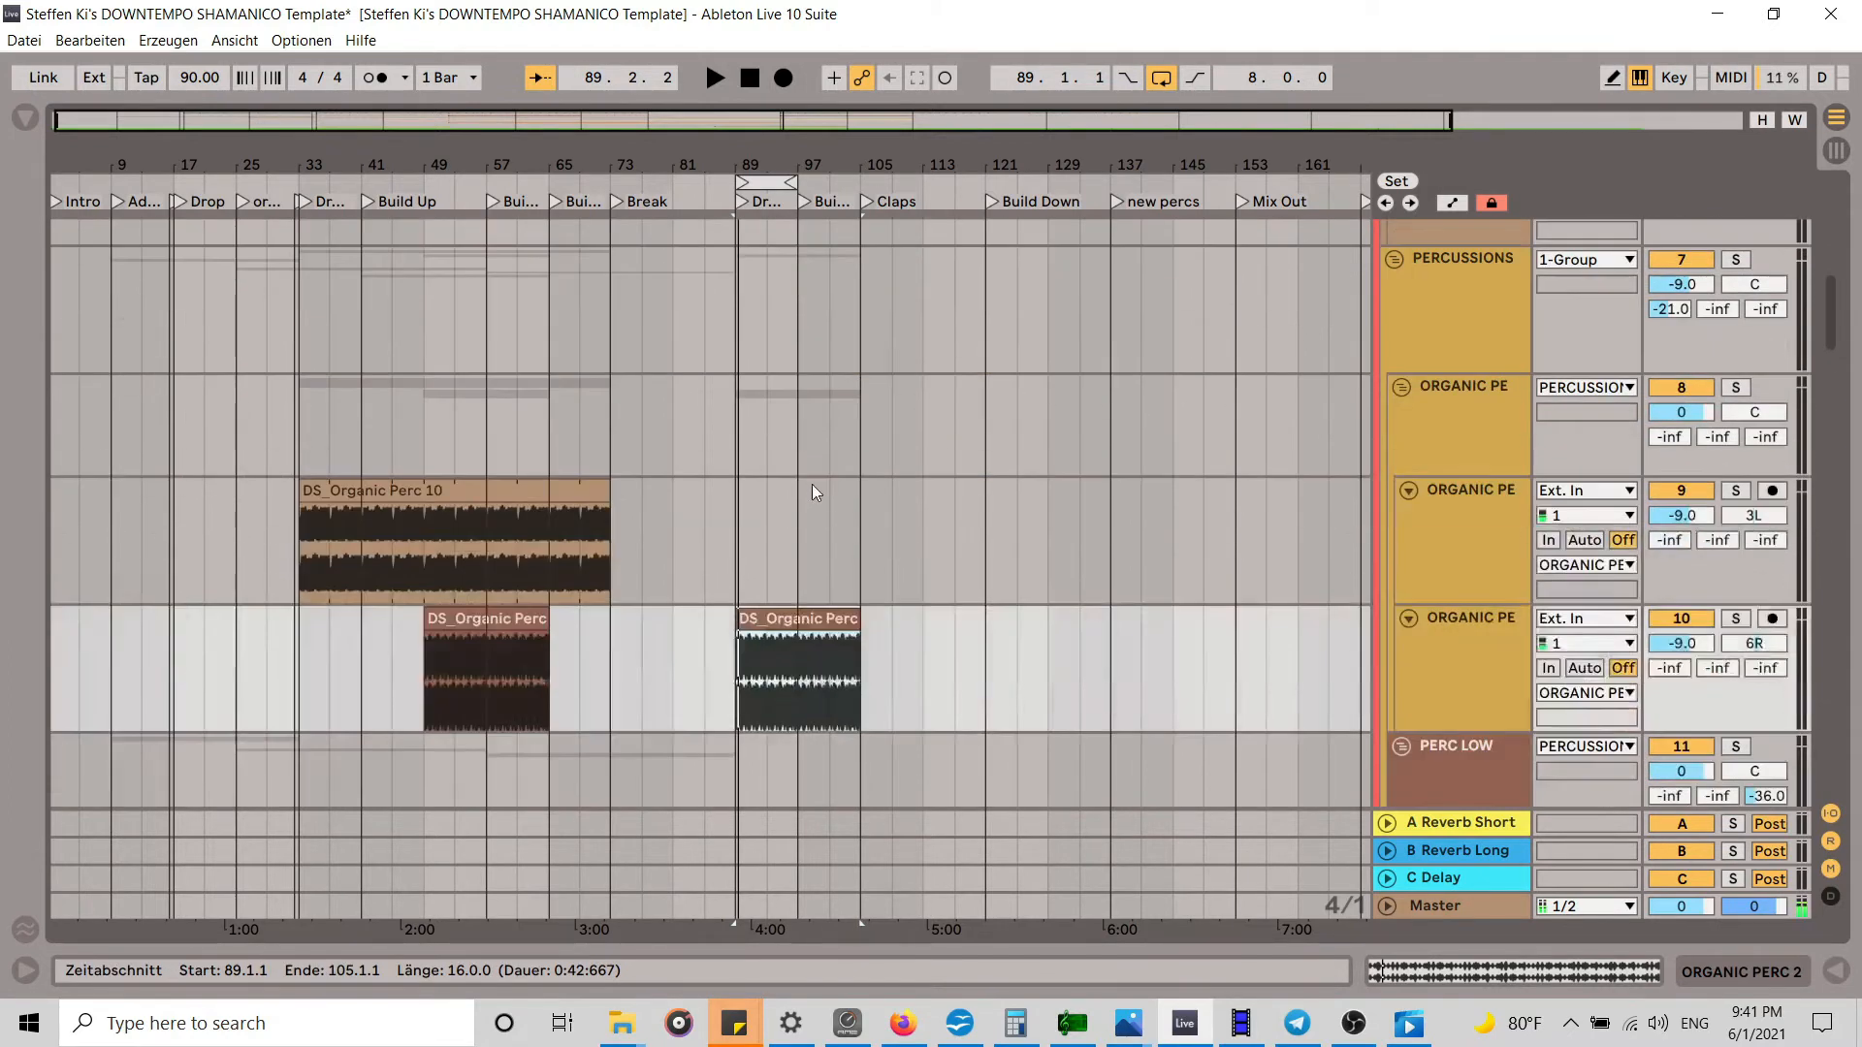
{"action": "scroll", "coordinate": [769, 615], "scroll_direction": "down", "scroll_amount": 3}
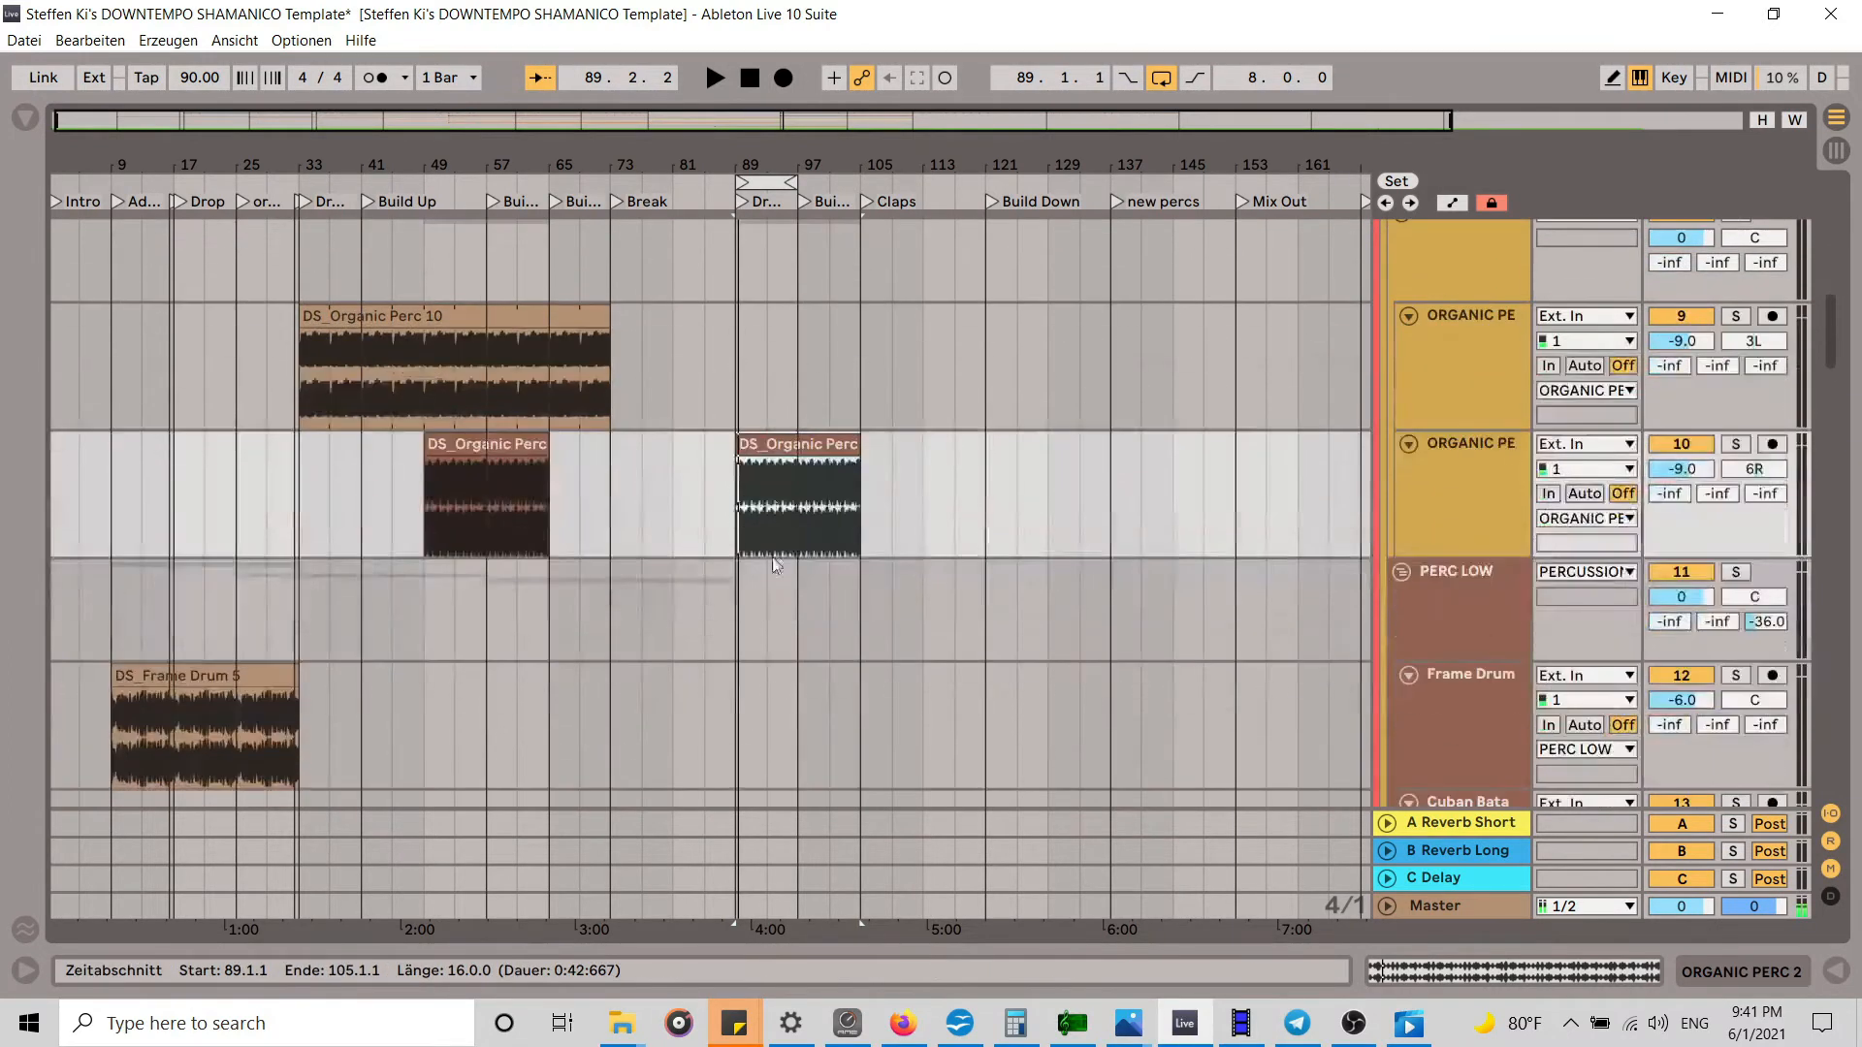
{"action": "scroll", "coordinate": [769, 441], "scroll_direction": "down", "scroll_amount": 12}
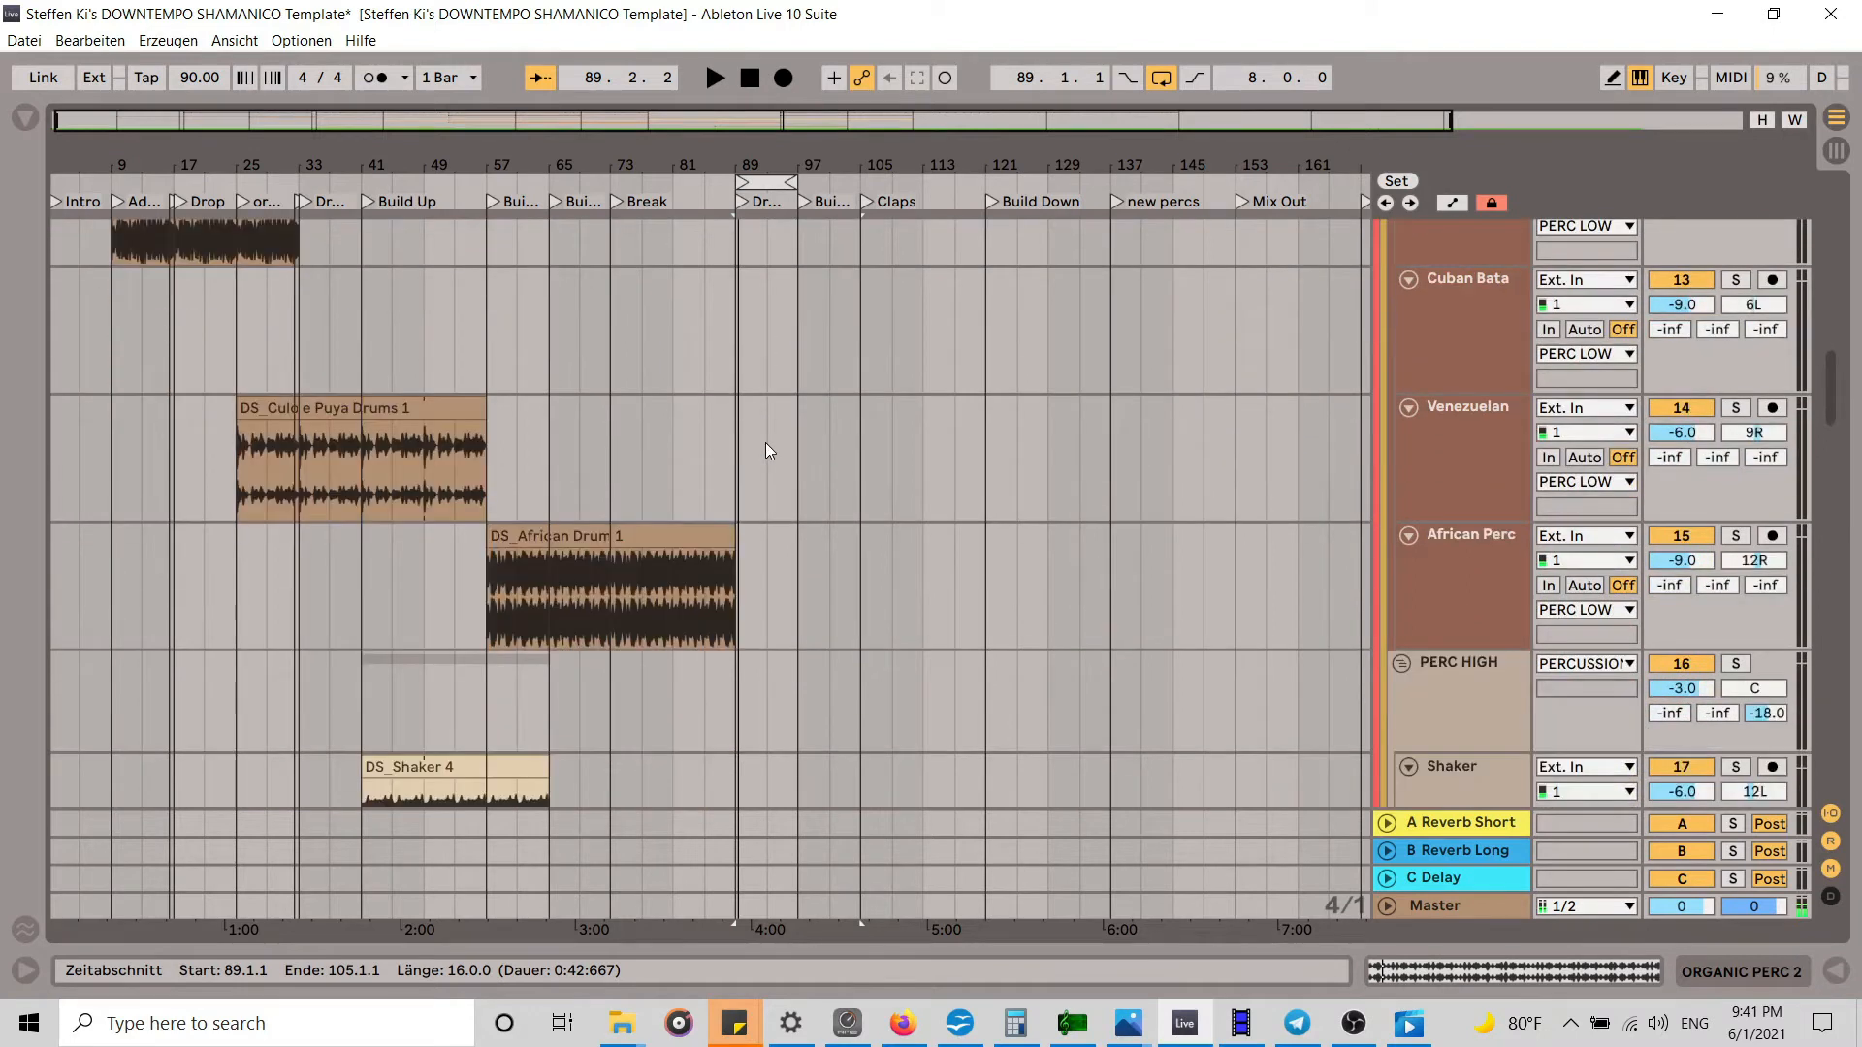
{"action": "scroll", "coordinate": [766, 449], "scroll_direction": "up", "scroll_amount": 3}
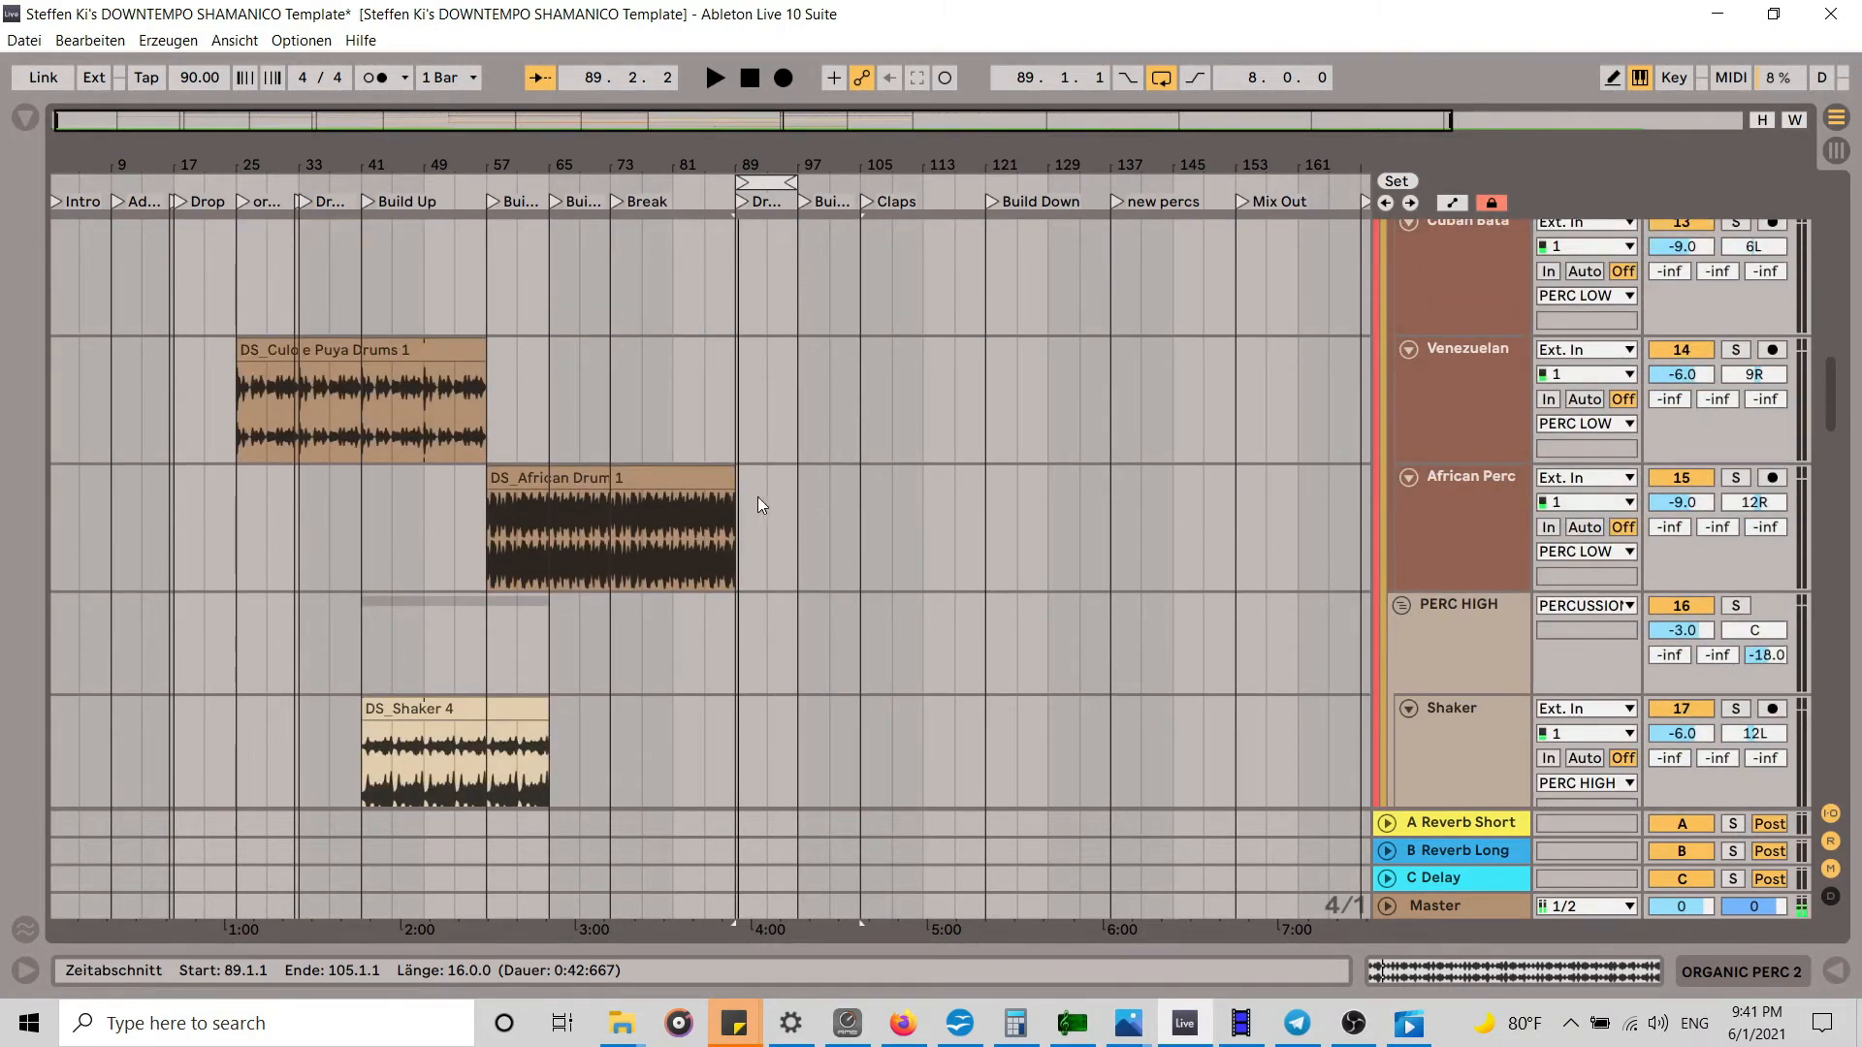
{"action": "left_click", "coordinate": [735, 475]}
Step: Move the copied DS_Organic Perc clip to bar 97, where the Build Up after Drop 2 begins
{"action": "scroll", "coordinate": [806, 441], "scroll_direction": "up", "scroll_amount": 15}
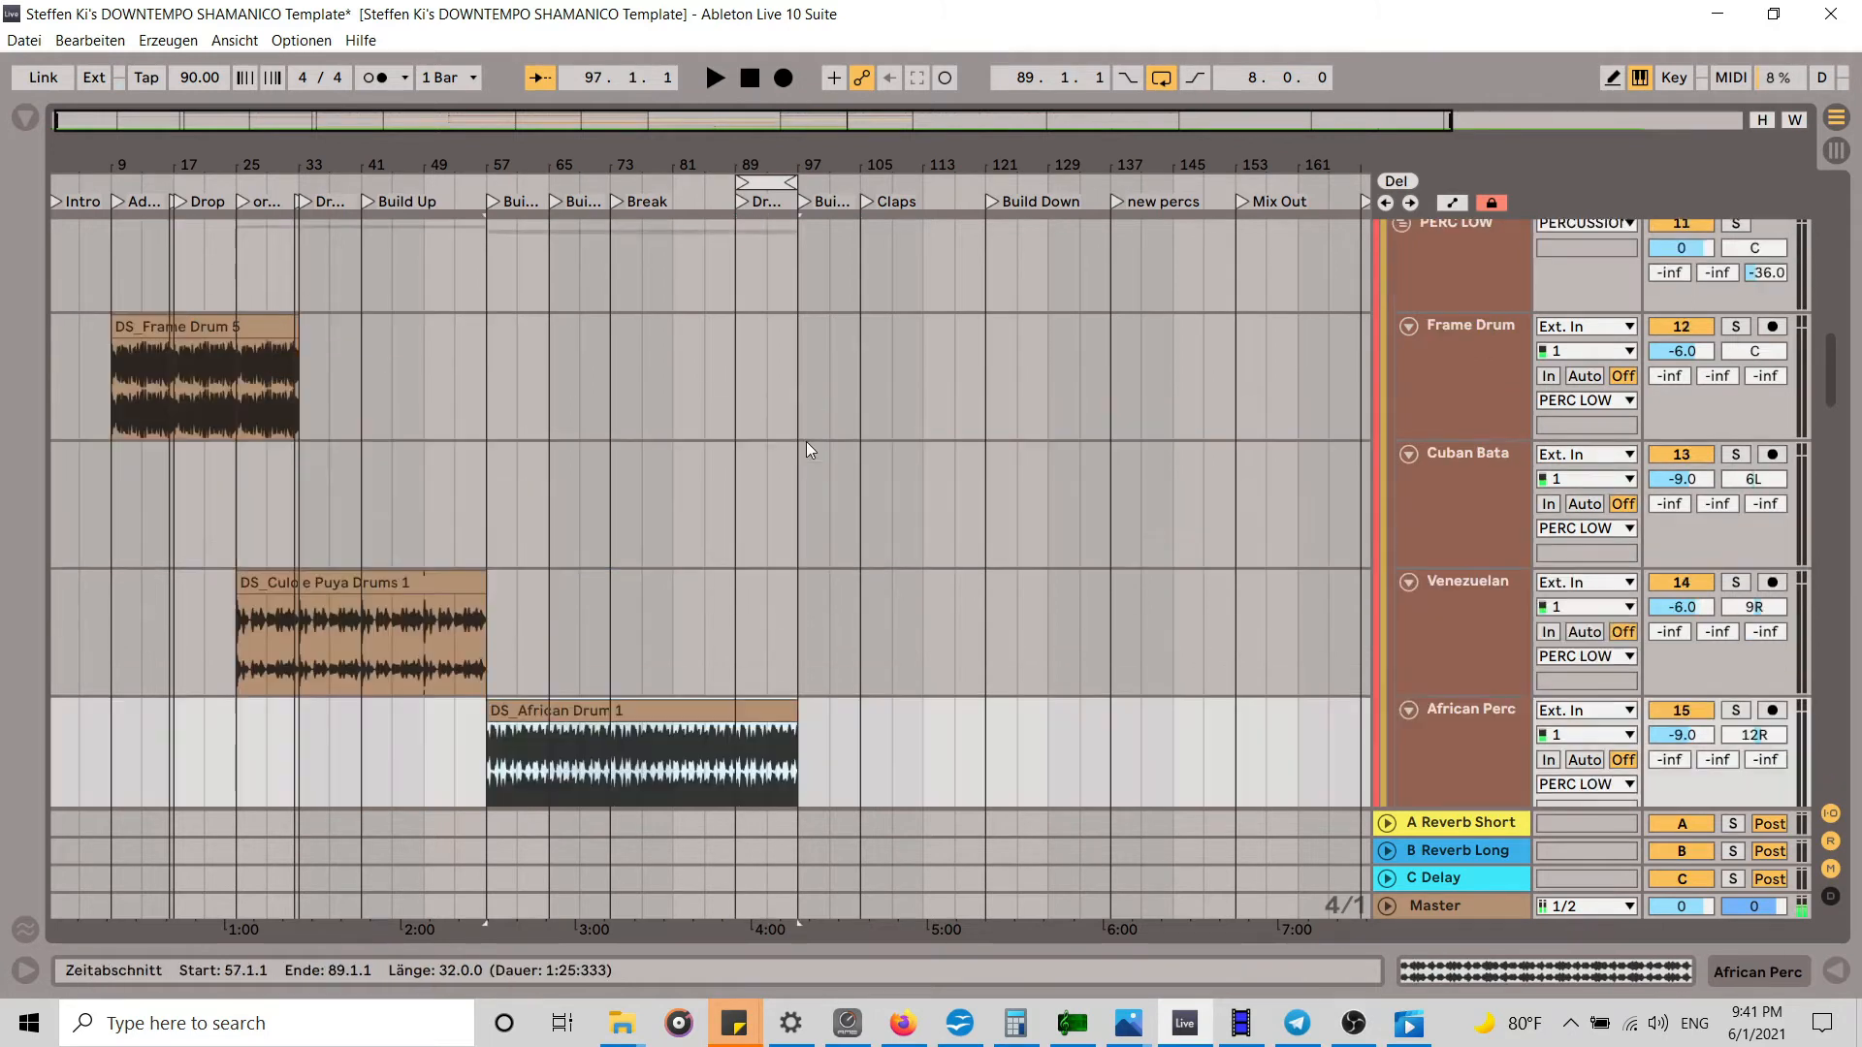
{"action": "scroll", "coordinate": [806, 438], "scroll_direction": "down", "scroll_amount": 8}
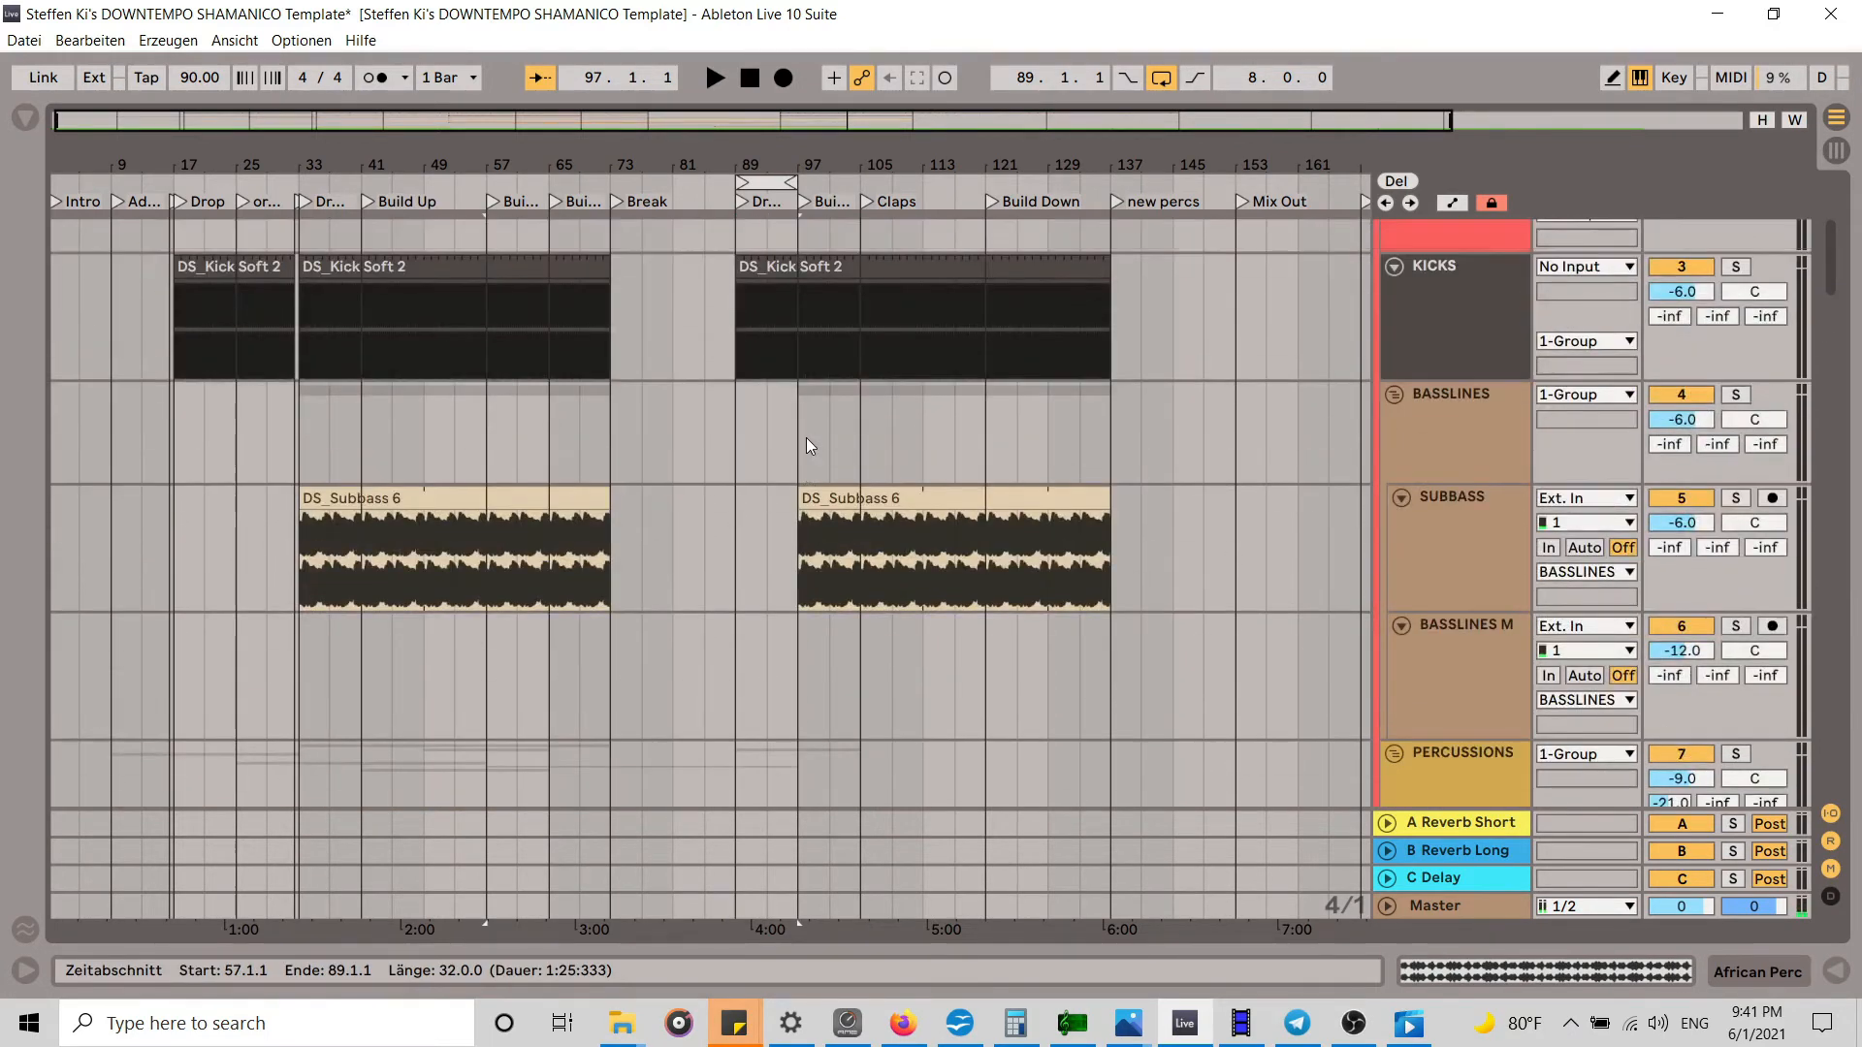
{"action": "left_click_drag", "start_coordinate": [806, 506], "coordinate": [887, 509]}
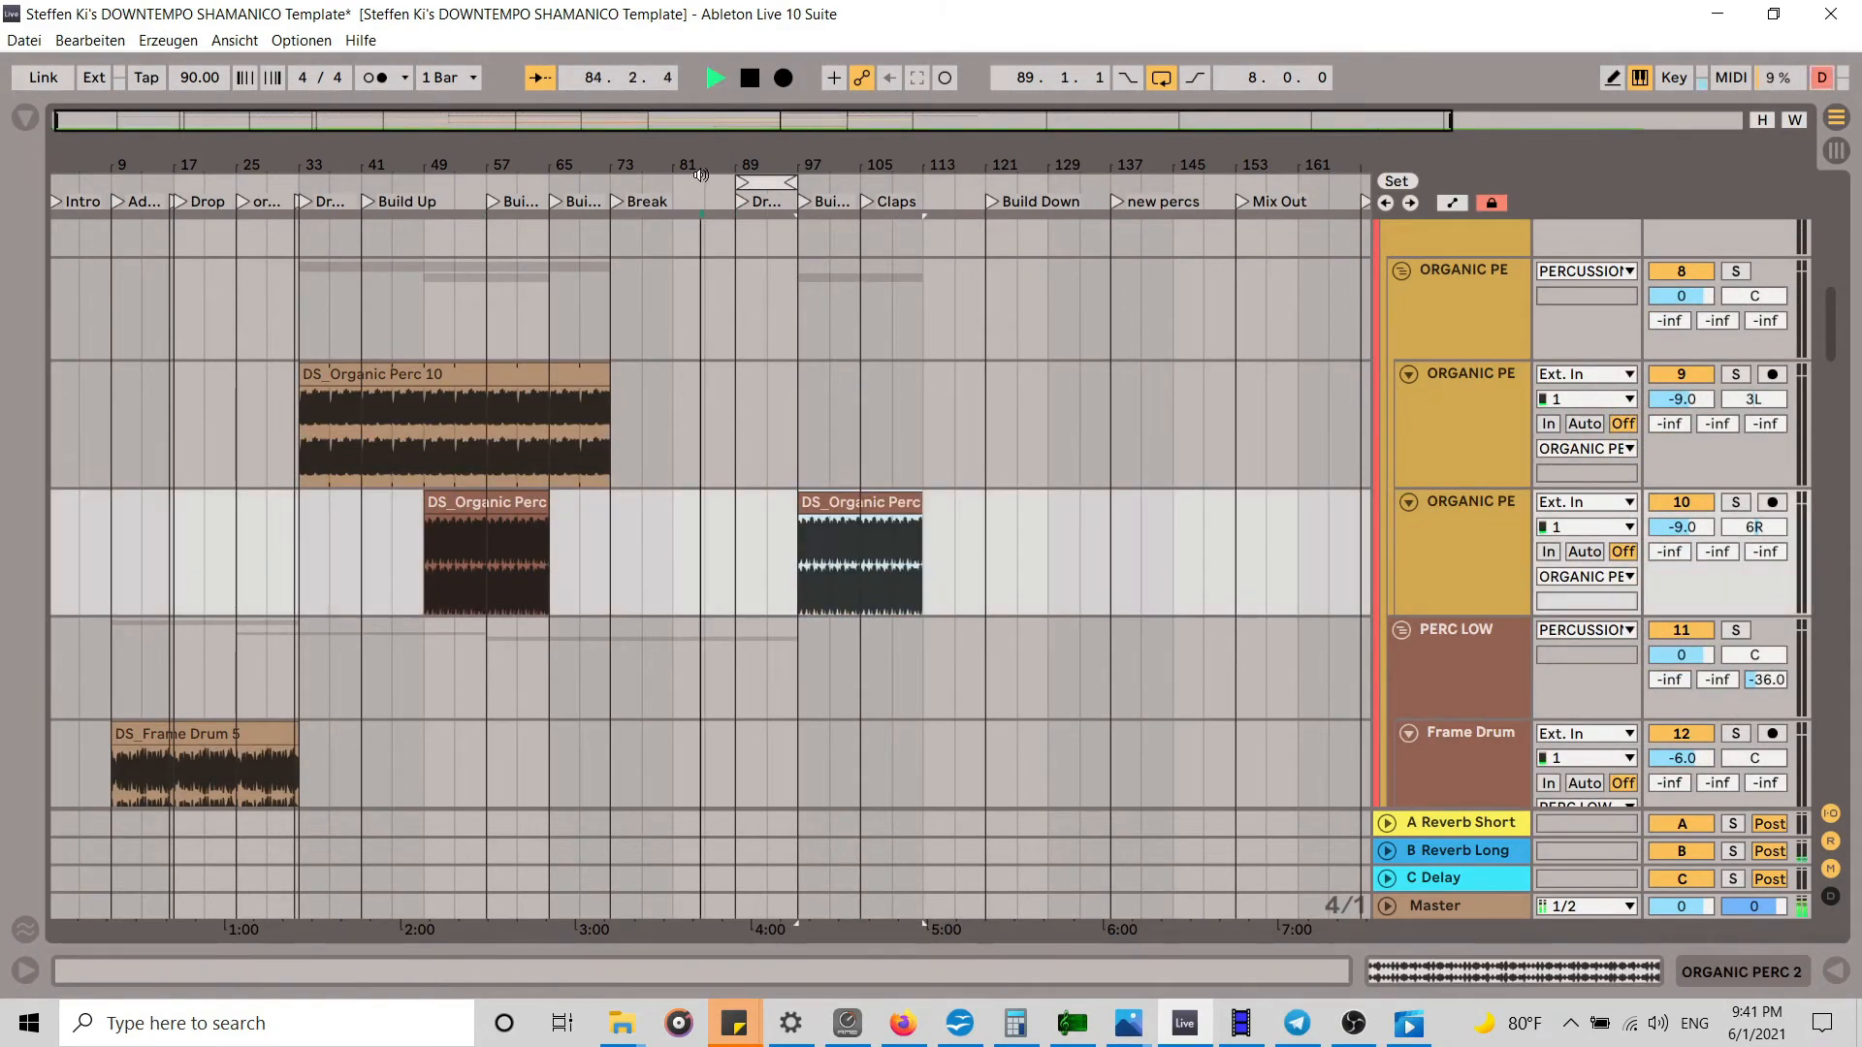
Step: Play the last bars of the break into Drop 2 while checking the kick, bass, percussion and synth melody tracks
{"action": "scroll", "coordinate": [875, 440], "scroll_direction": "down", "scroll_amount": 3}
{"action": "scroll", "coordinate": [875, 441], "scroll_direction": "up", "scroll_amount": 8}
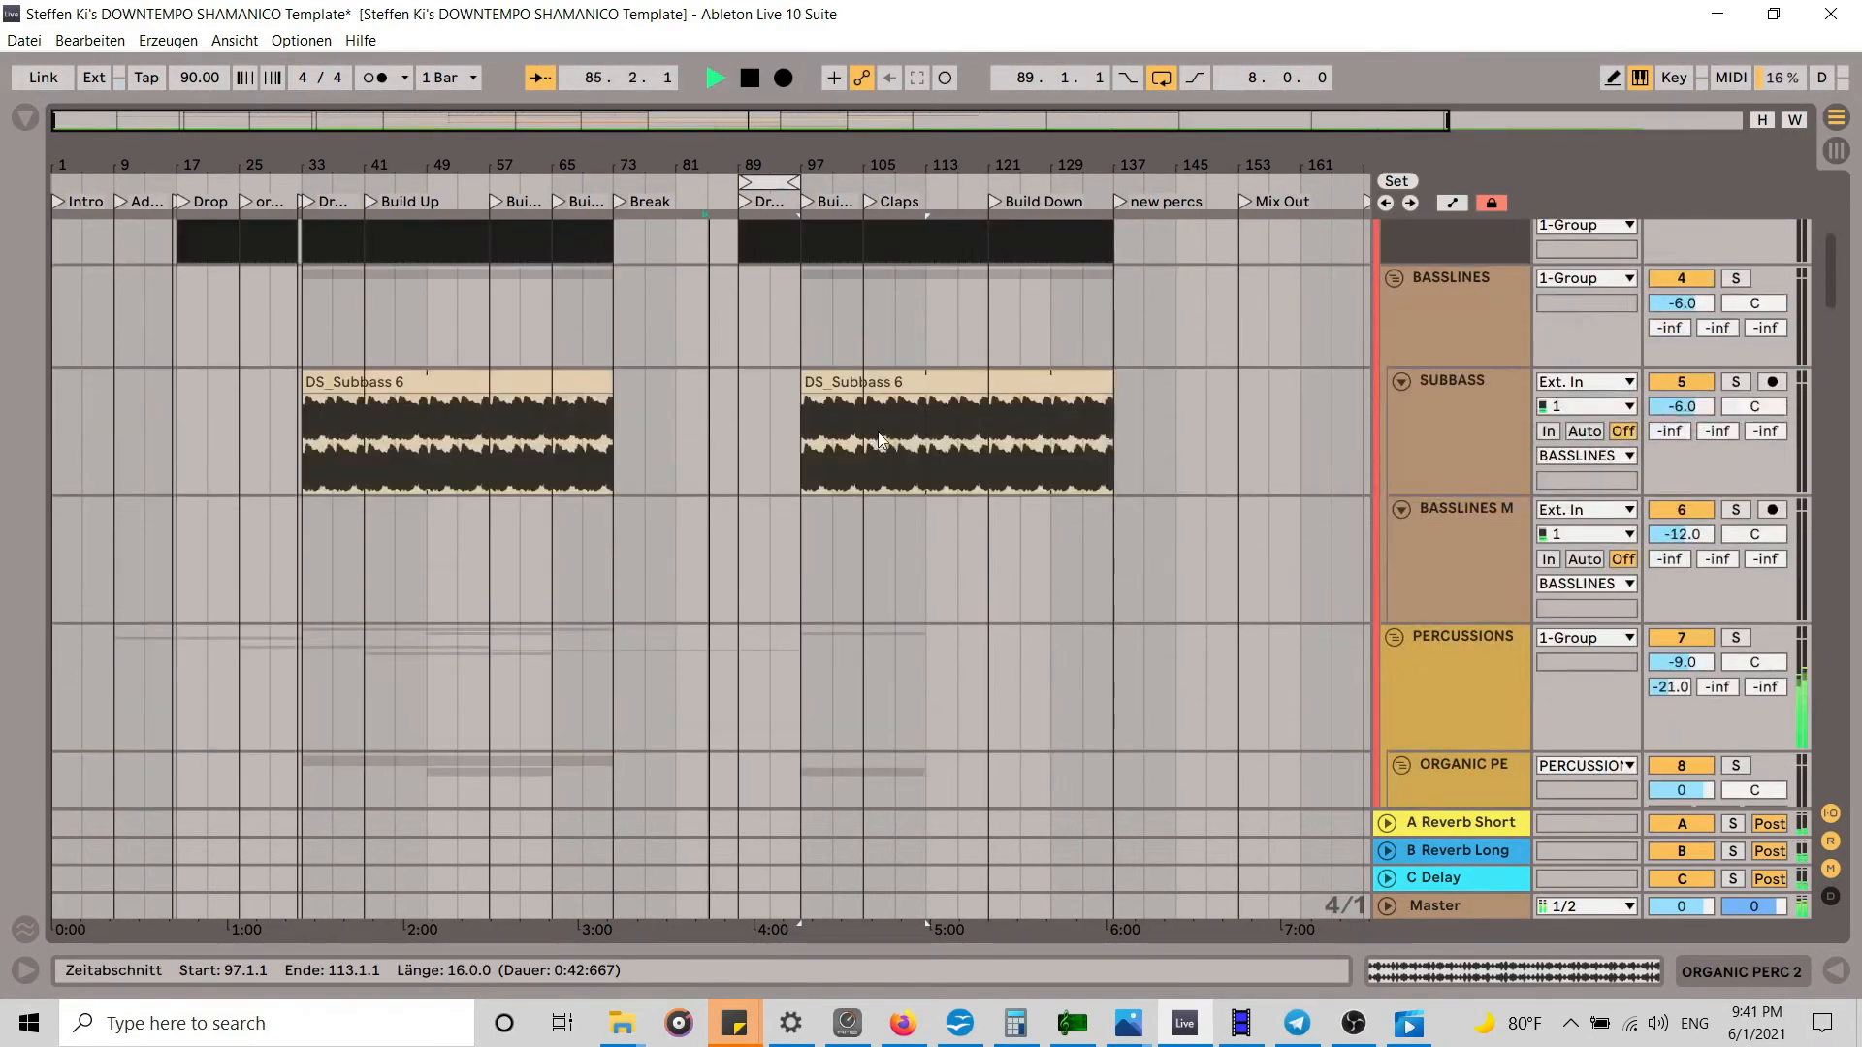
{"action": "scroll", "coordinate": [877, 433], "scroll_direction": "up", "scroll_amount": 5}
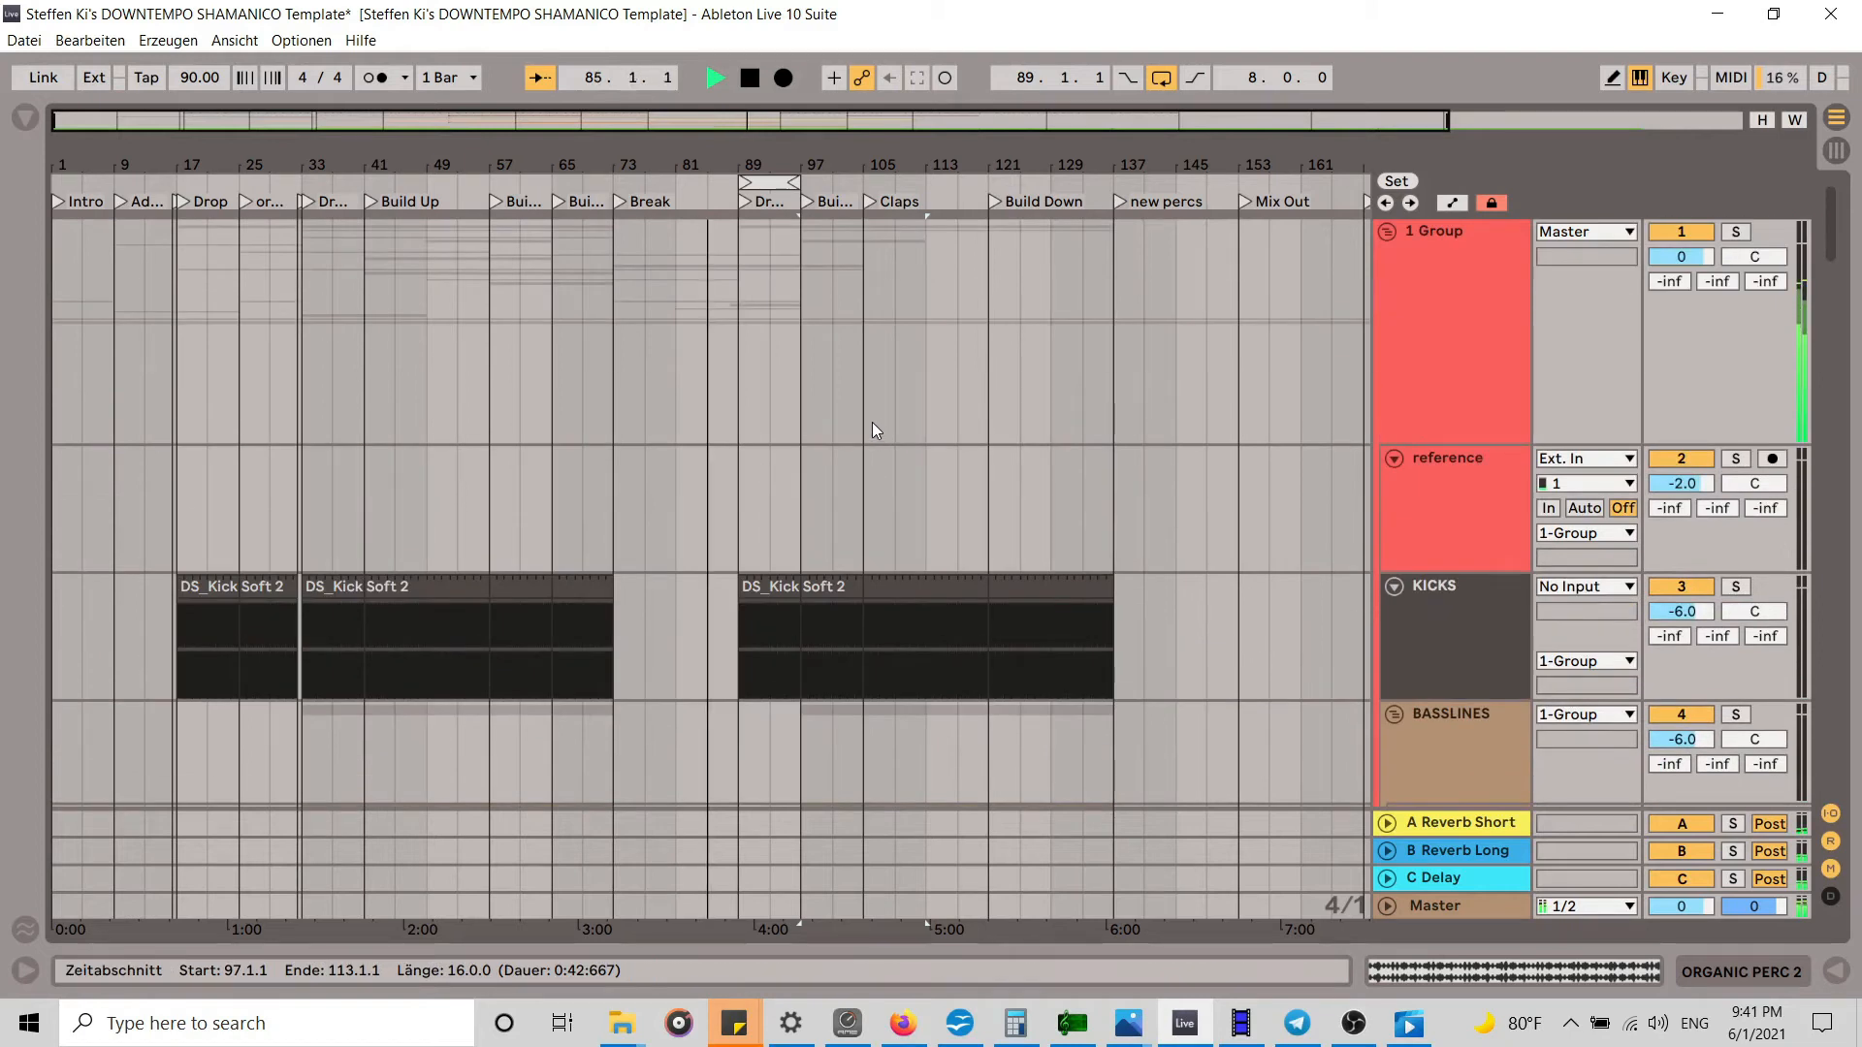
{"action": "scroll", "coordinate": [797, 432], "scroll_direction": "down", "scroll_amount": 8}
{"action": "scroll", "coordinate": [793, 465], "scroll_direction": "down", "scroll_amount": 12}
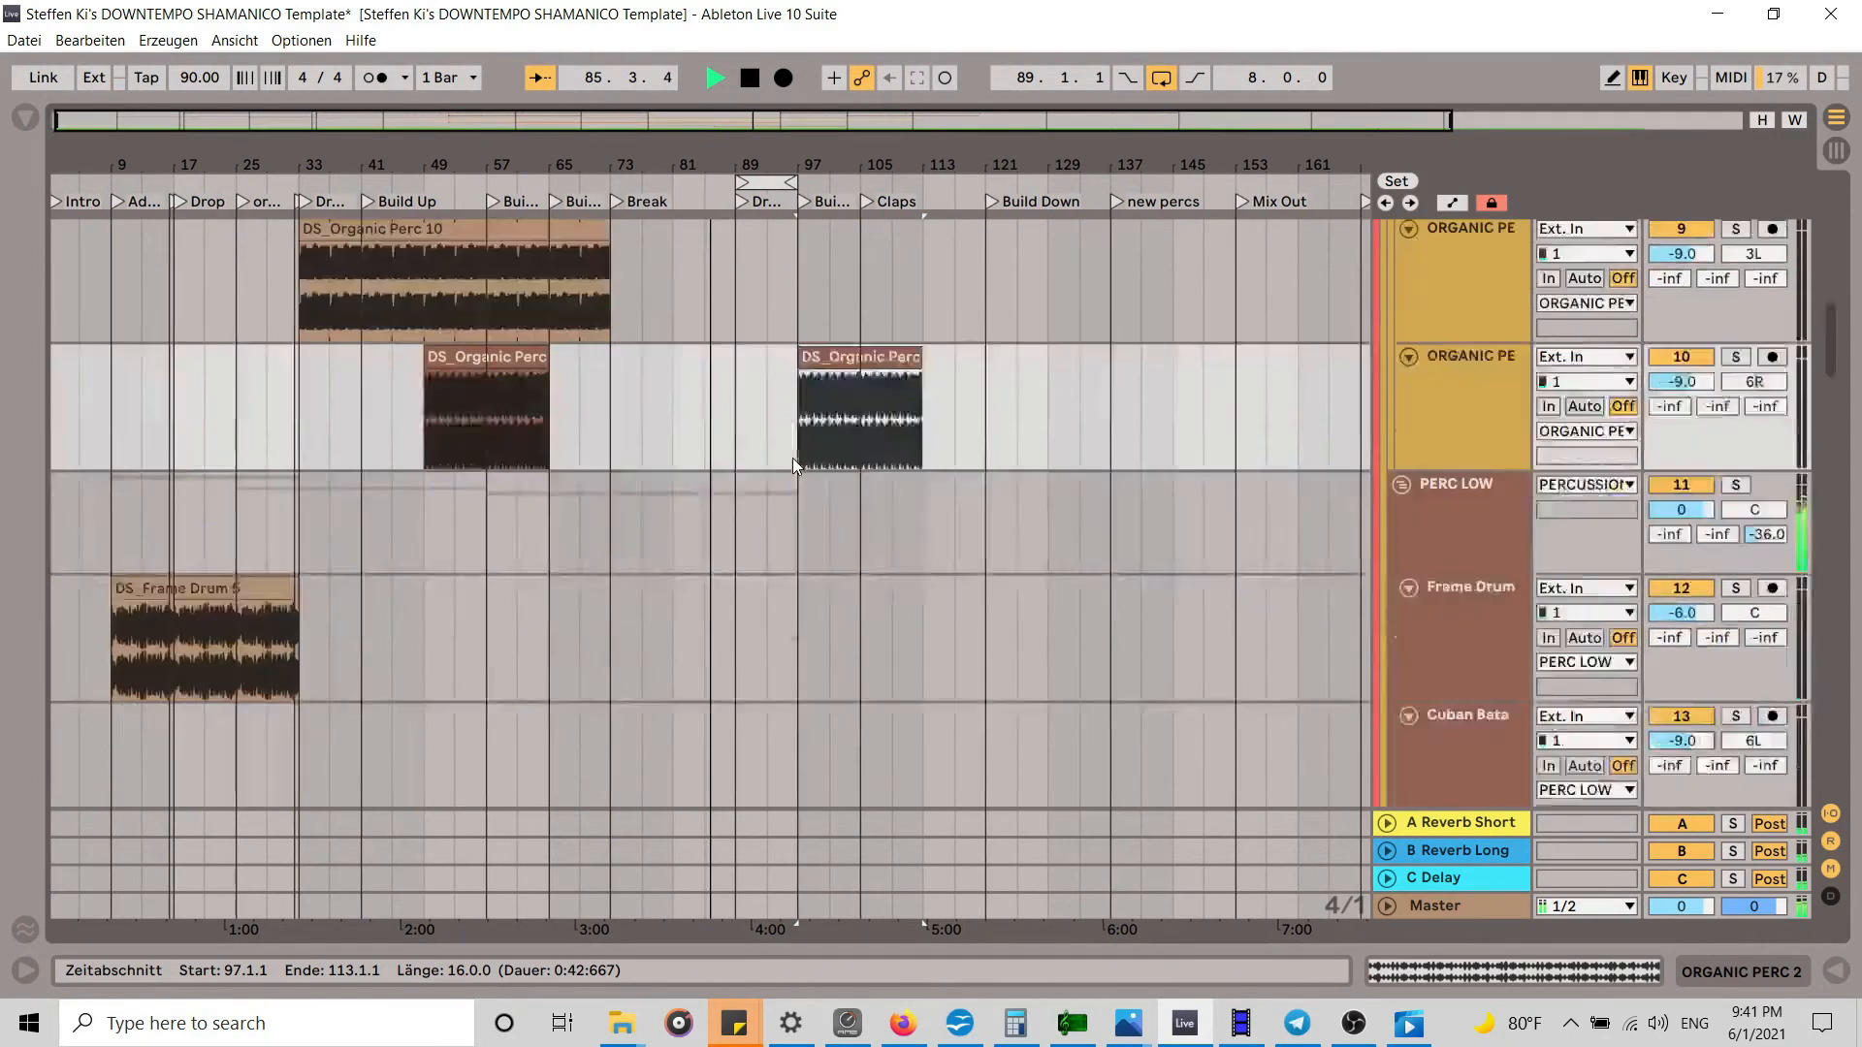
{"action": "scroll", "coordinate": [793, 457], "scroll_direction": "down", "scroll_amount": 15}
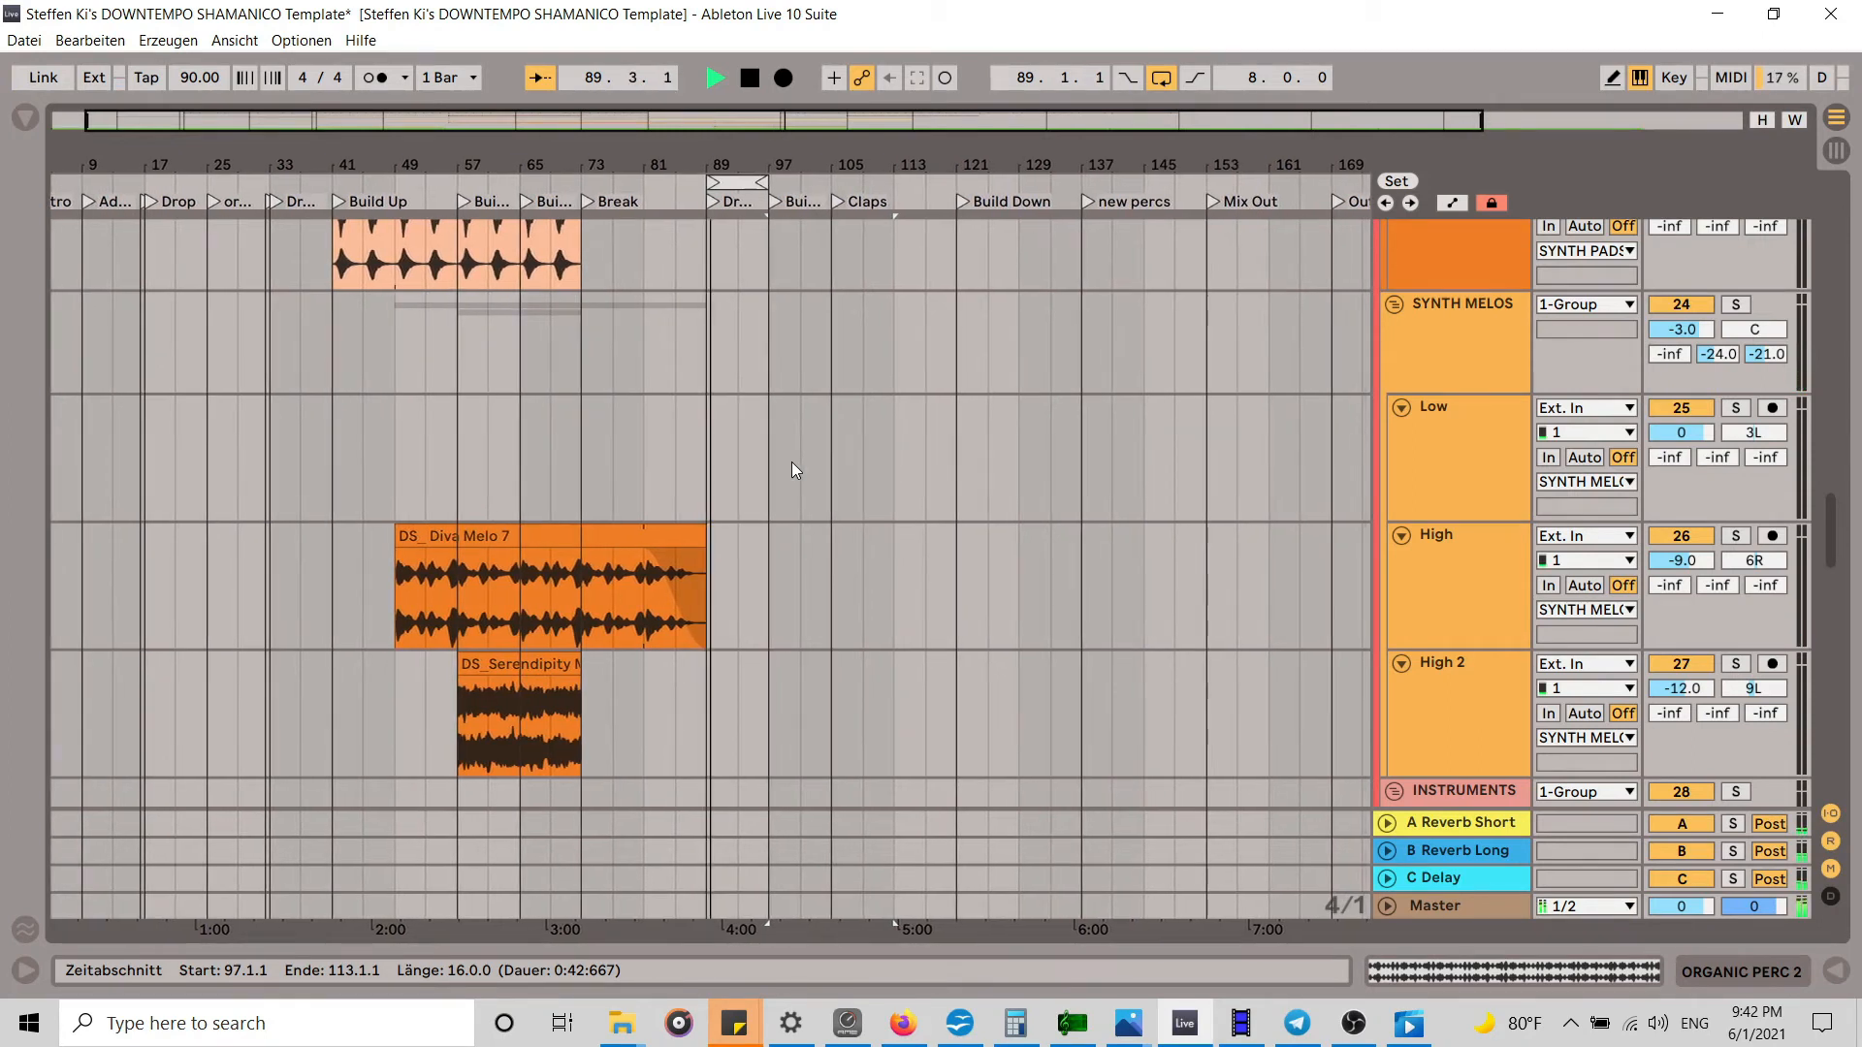
{"action": "scroll", "coordinate": [791, 462], "scroll_direction": "up", "scroll_amount": 10}
{"action": "scroll", "coordinate": [791, 462], "scroll_direction": "up", "scroll_amount": 5}
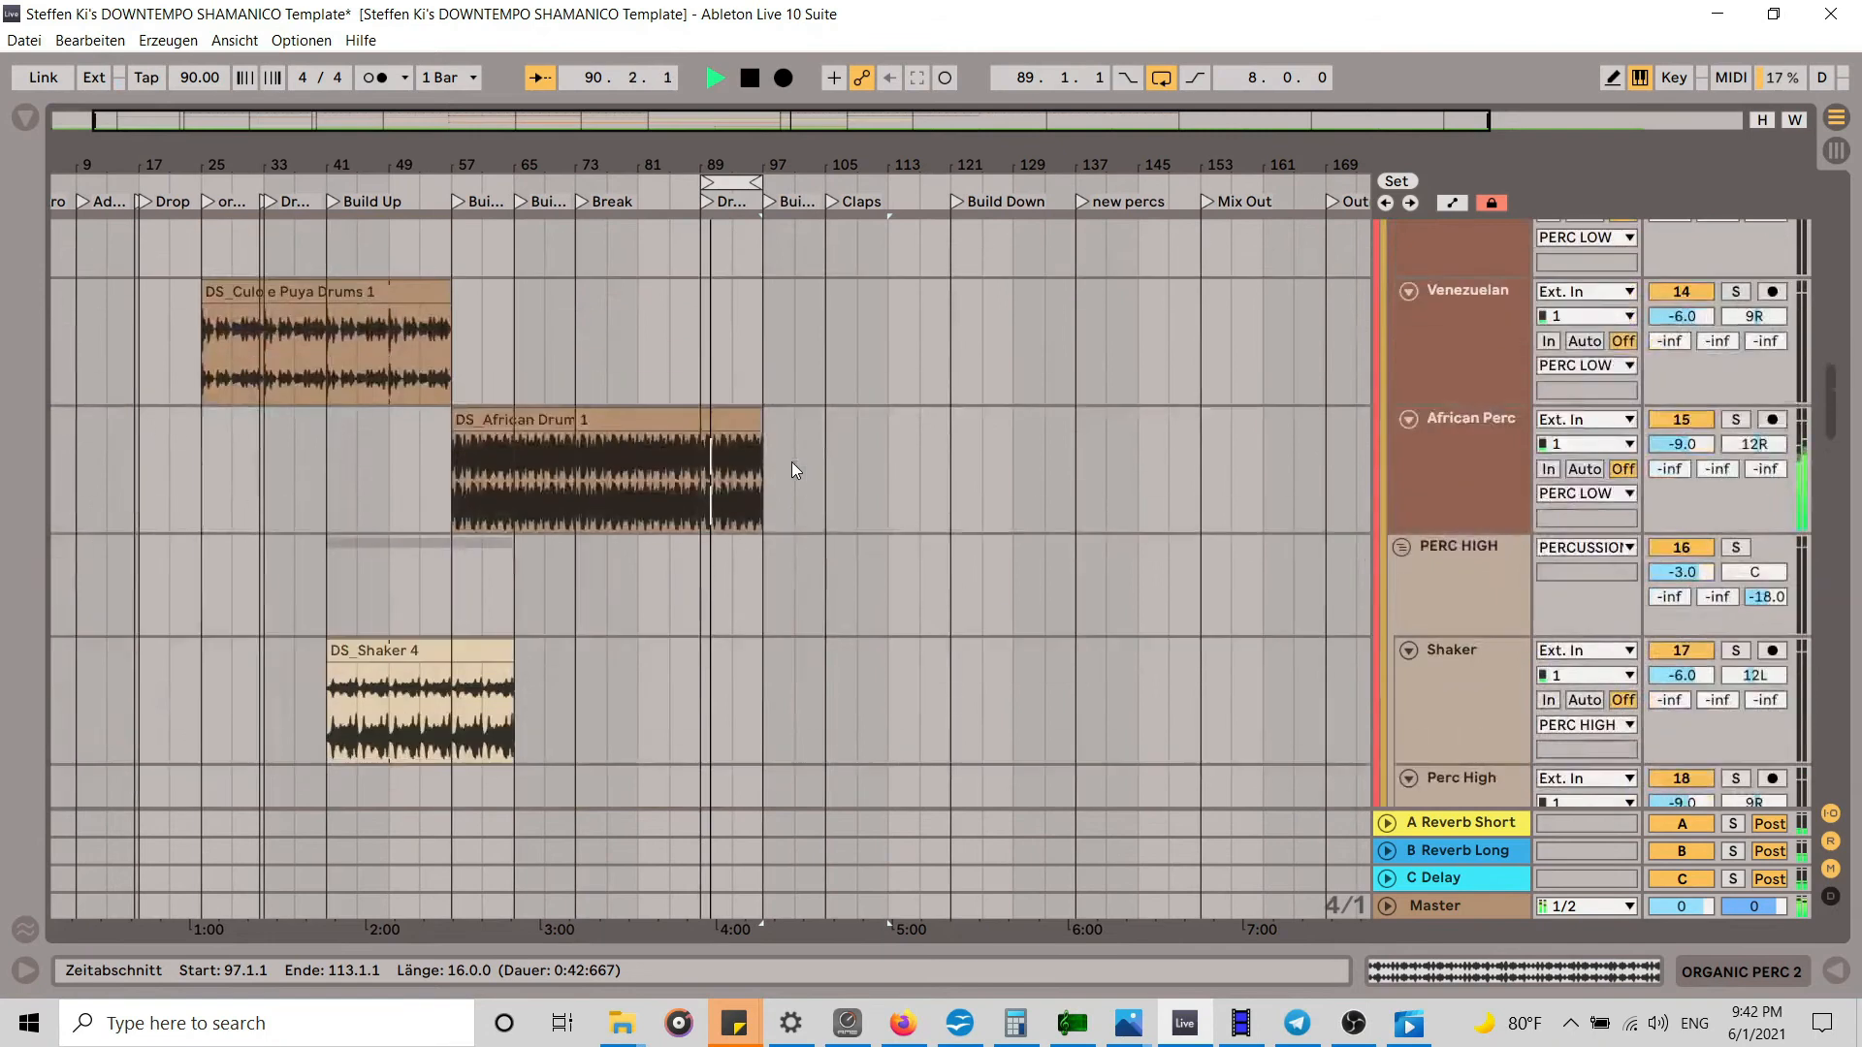
{"action": "scroll", "coordinate": [792, 462], "scroll_direction": "up", "scroll_amount": 10}
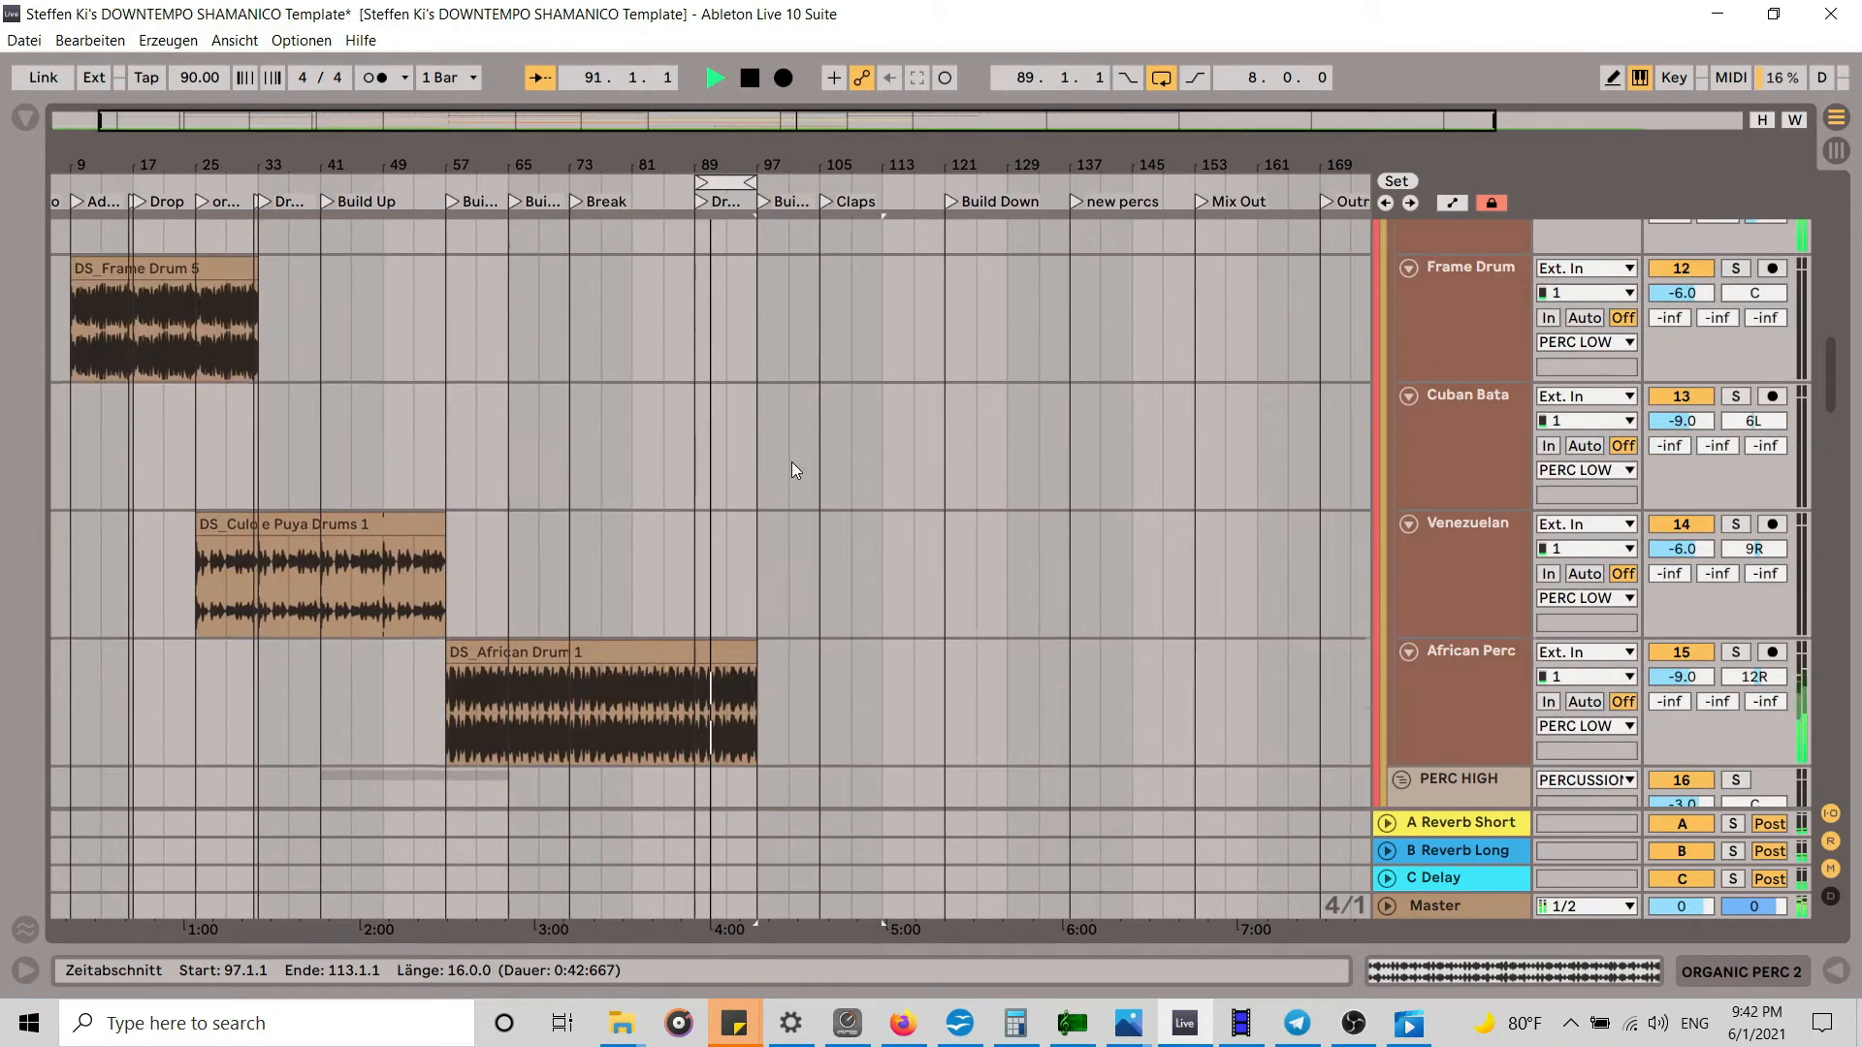
{"action": "scroll", "coordinate": [791, 460], "scroll_direction": "up", "scroll_amount": 8}
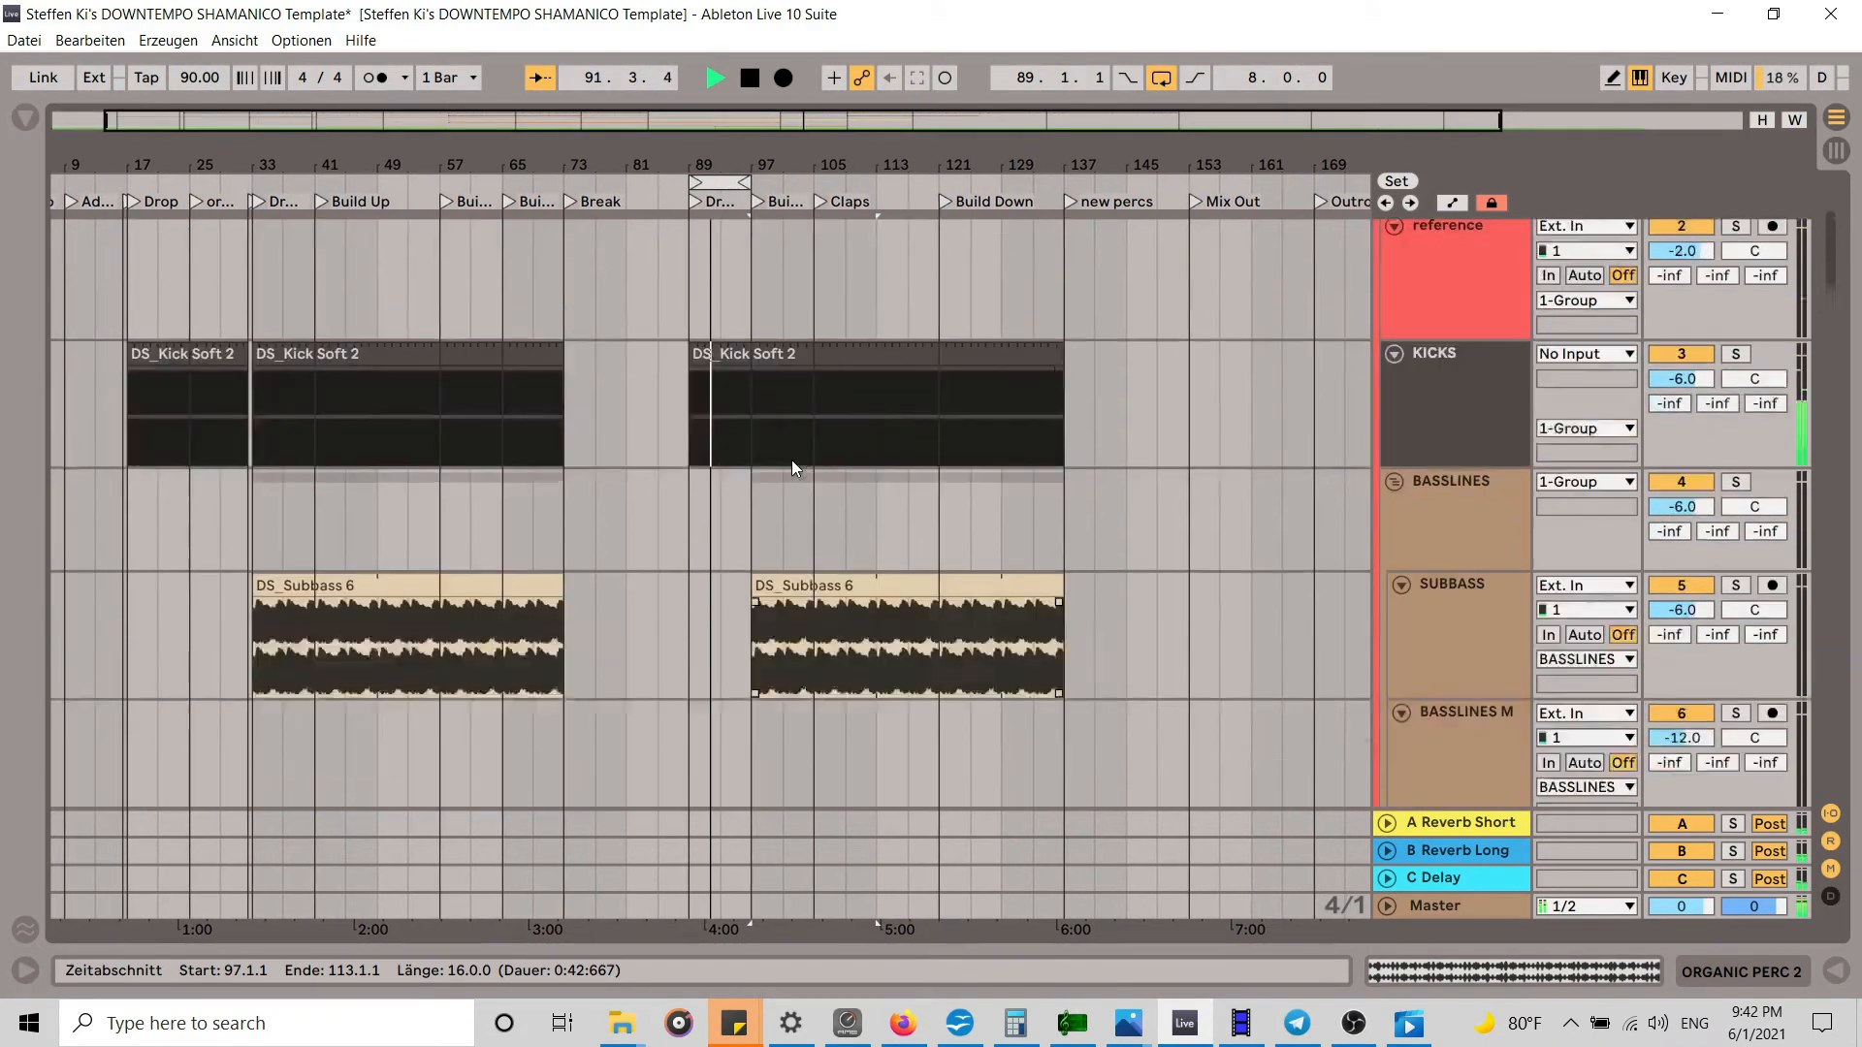
Step: Keep listening through Drop 2 while checking the drone, pad, instrument and ambience tracks, stop playback, and inspect the nature tracks
{"action": "scroll", "coordinate": [791, 456], "scroll_direction": "down", "scroll_amount": 10}
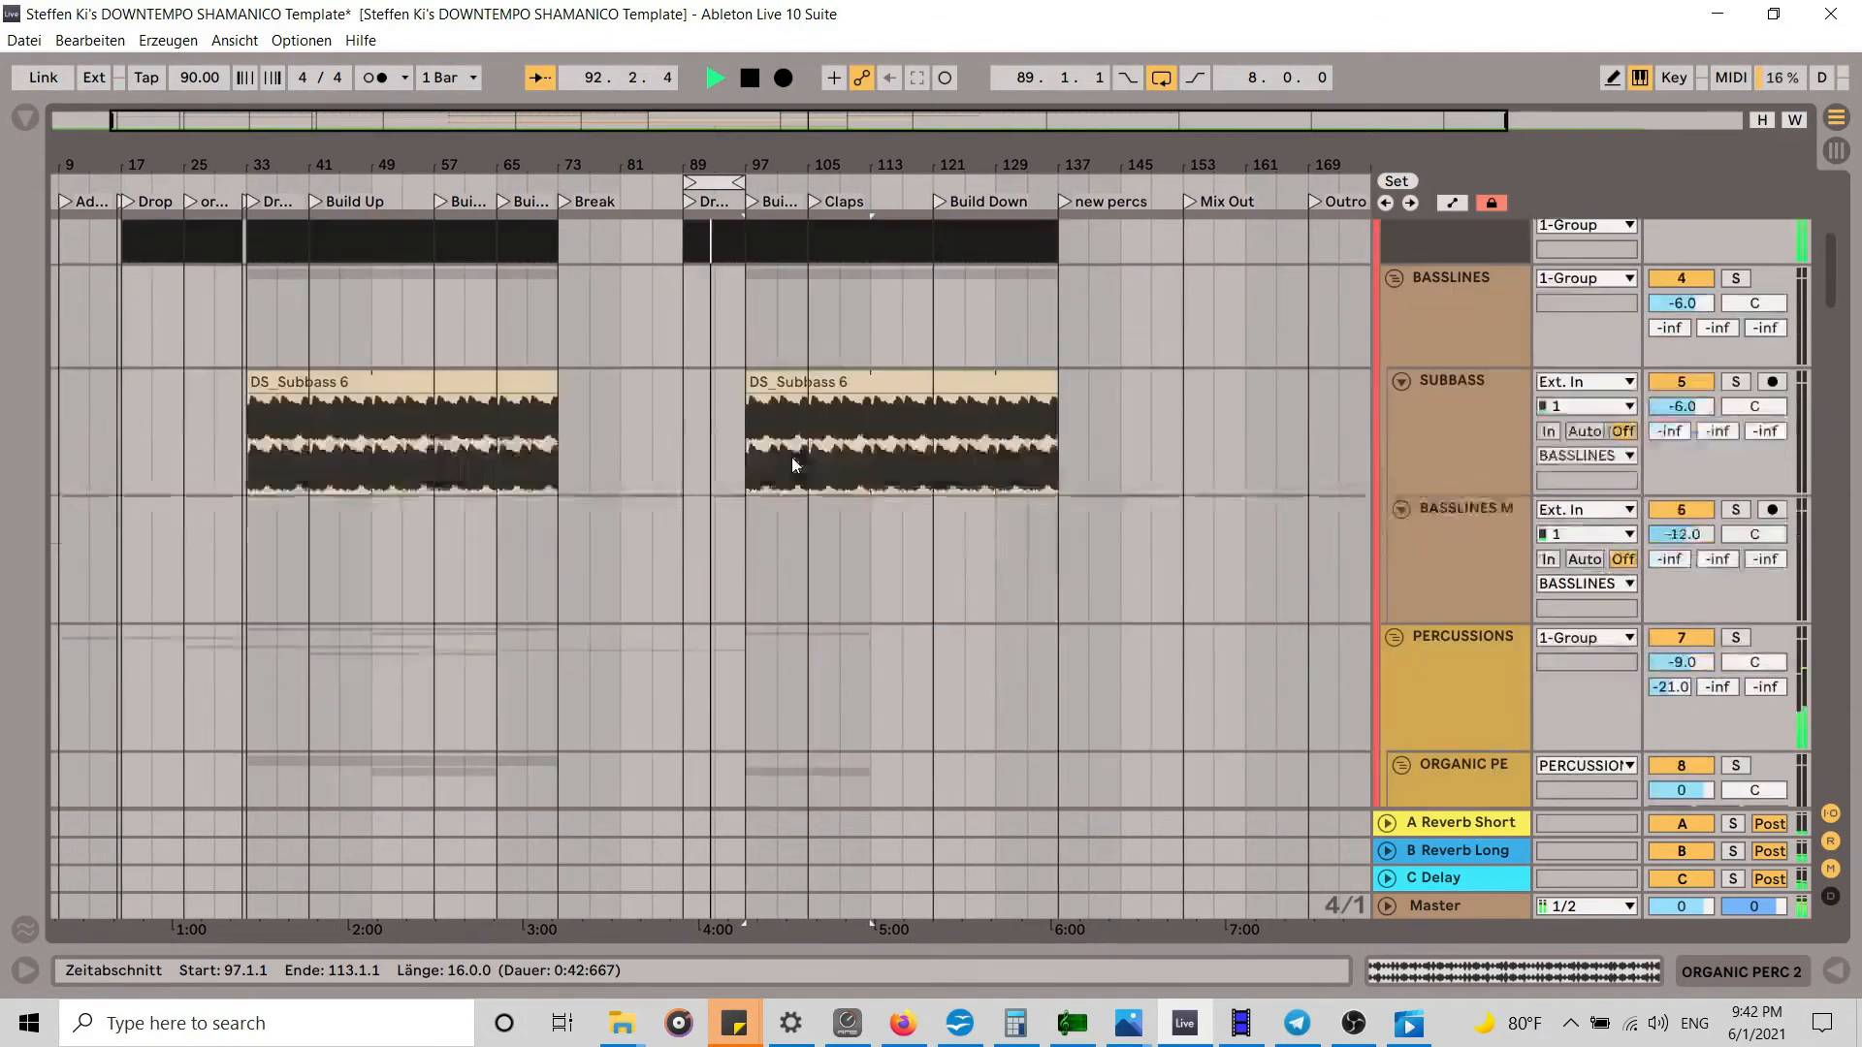
{"action": "scroll", "coordinate": [792, 457], "scroll_direction": "down", "scroll_amount": 8}
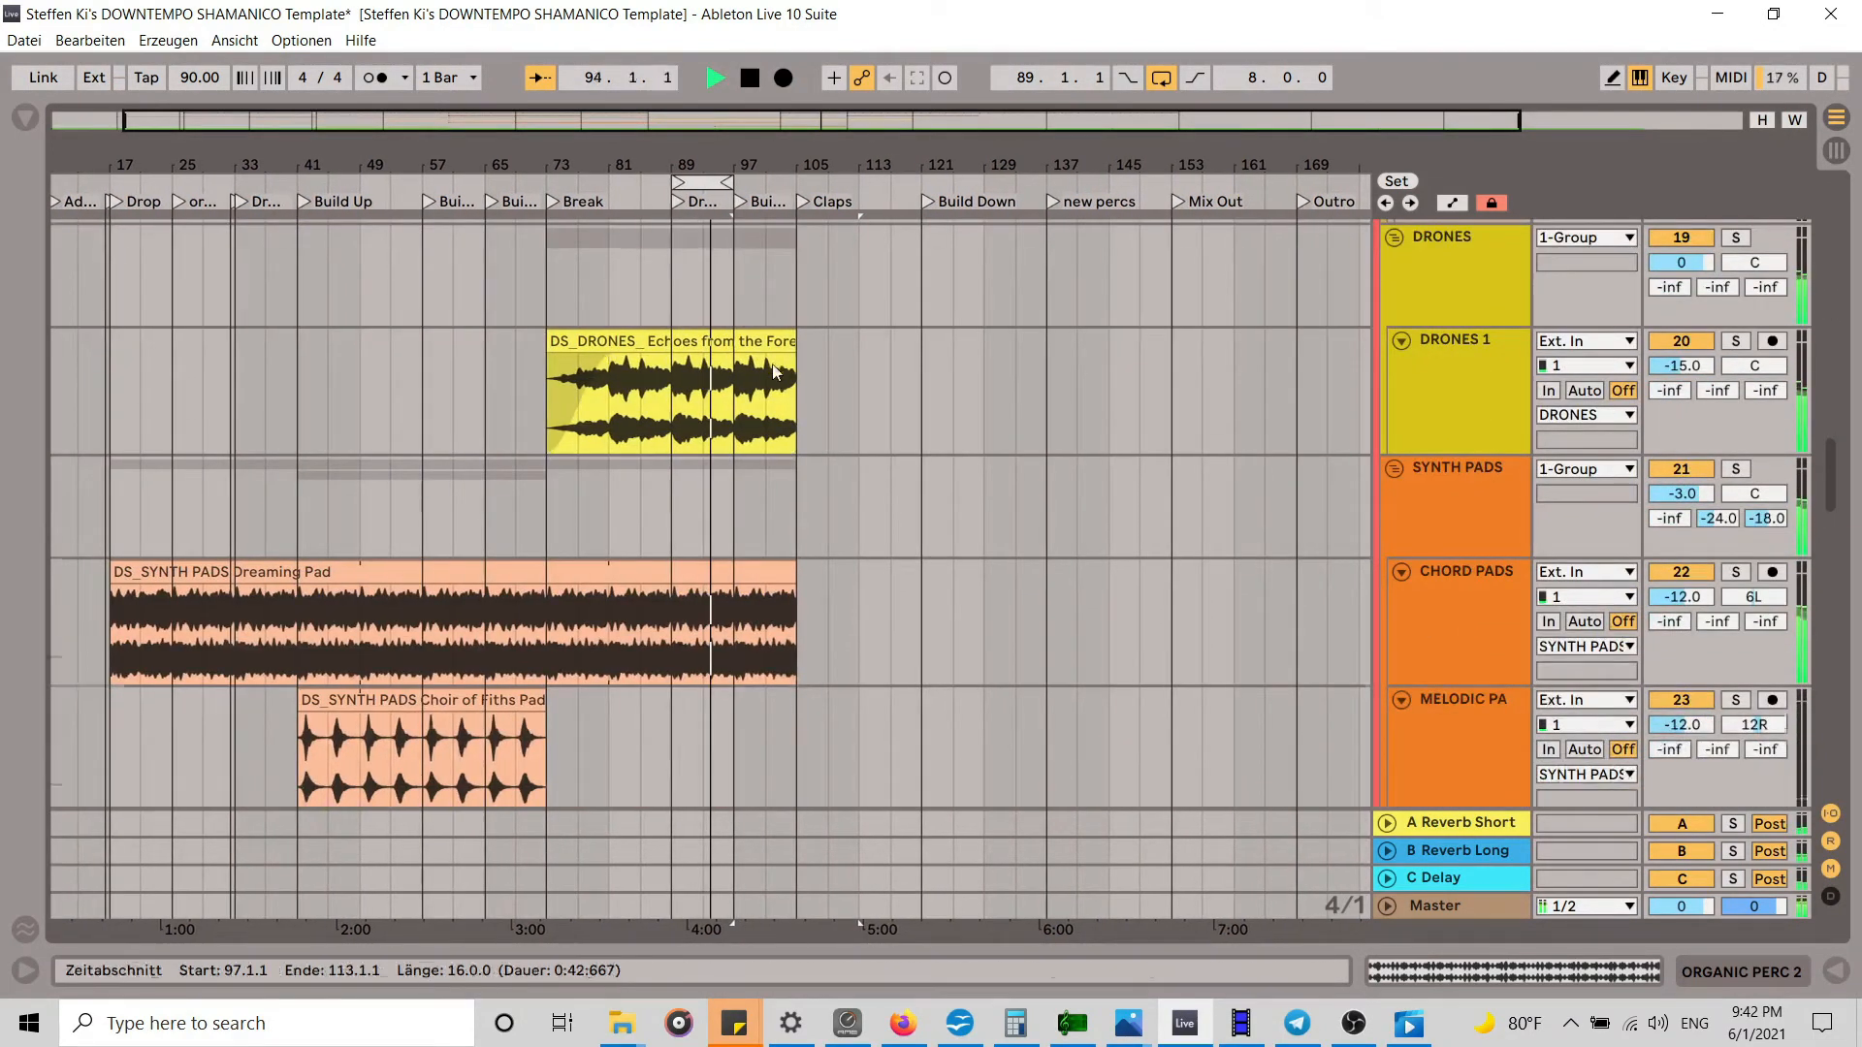
{"action": "scroll", "coordinate": [773, 375], "scroll_direction": "down", "scroll_amount": 10}
{"action": "scroll", "coordinate": [772, 371], "scroll_direction": "down", "scroll_amount": 5}
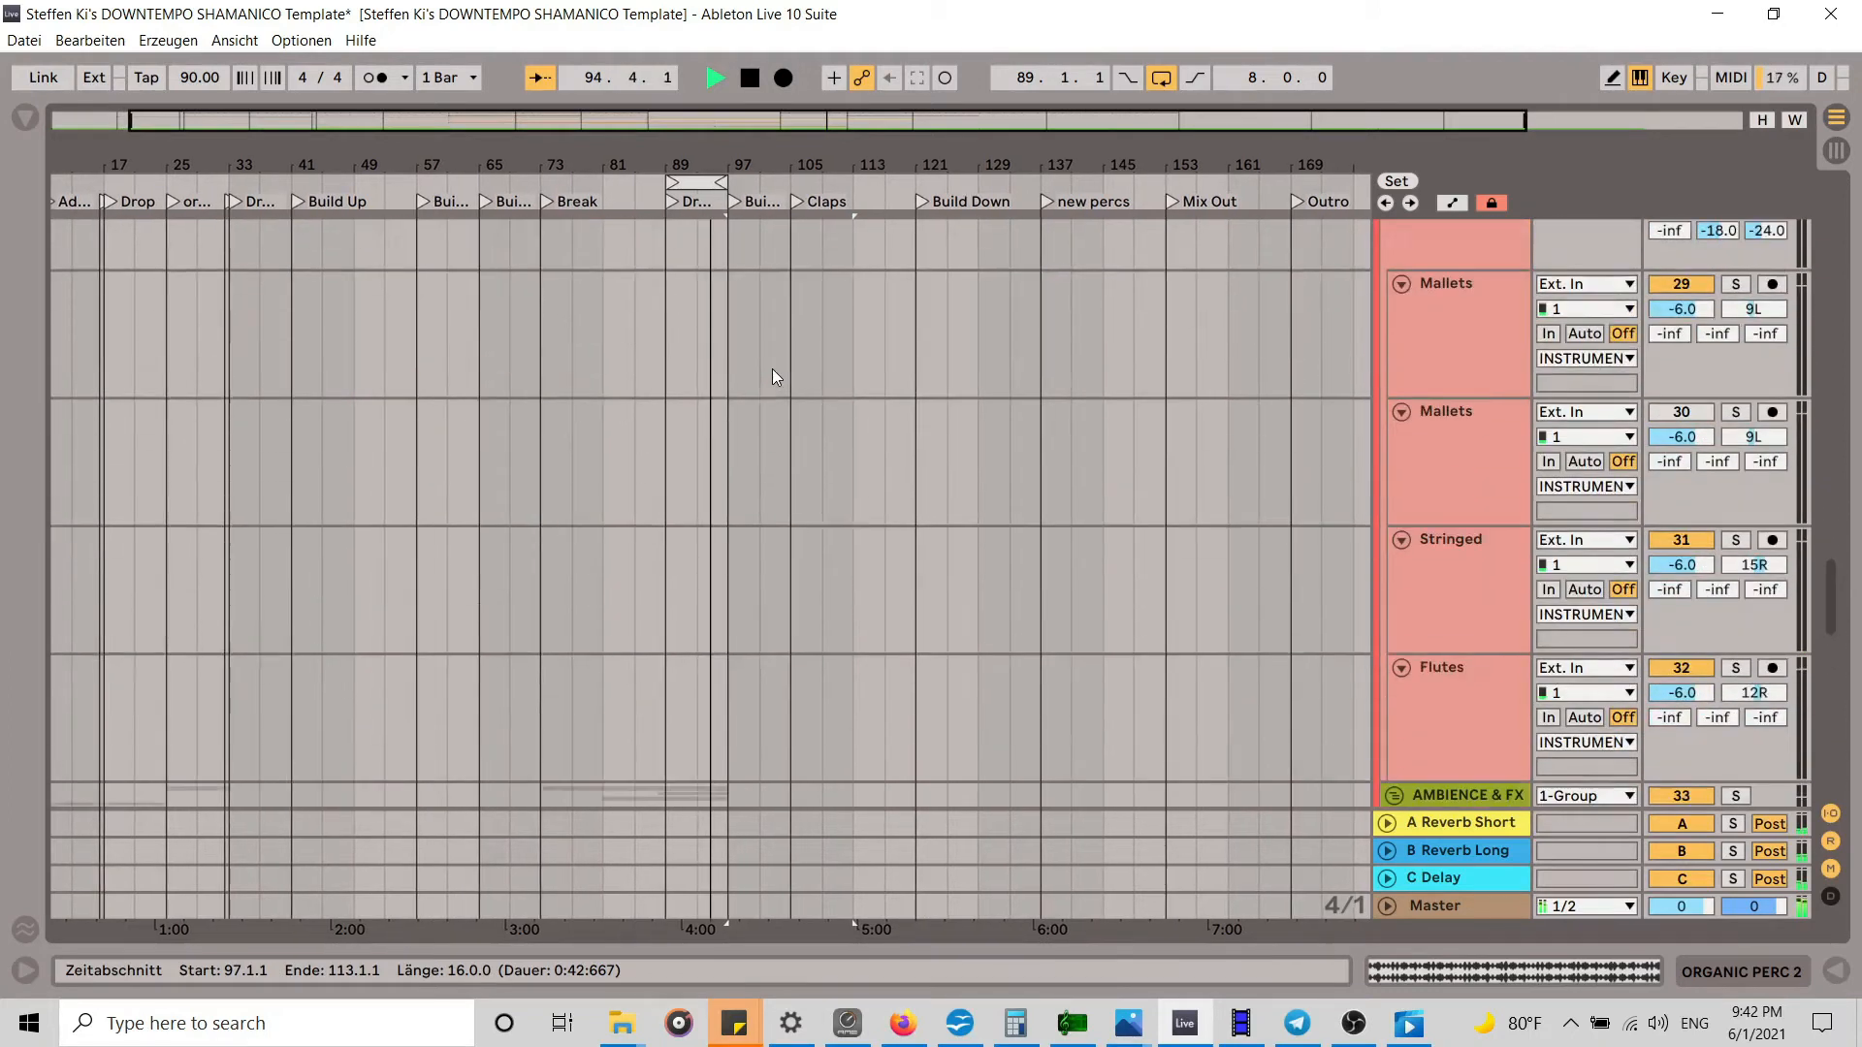
{"action": "scroll", "coordinate": [776, 359], "scroll_direction": "up", "scroll_amount": 5}
{"action": "scroll", "coordinate": [776, 359], "scroll_direction": "down", "scroll_amount": 8}
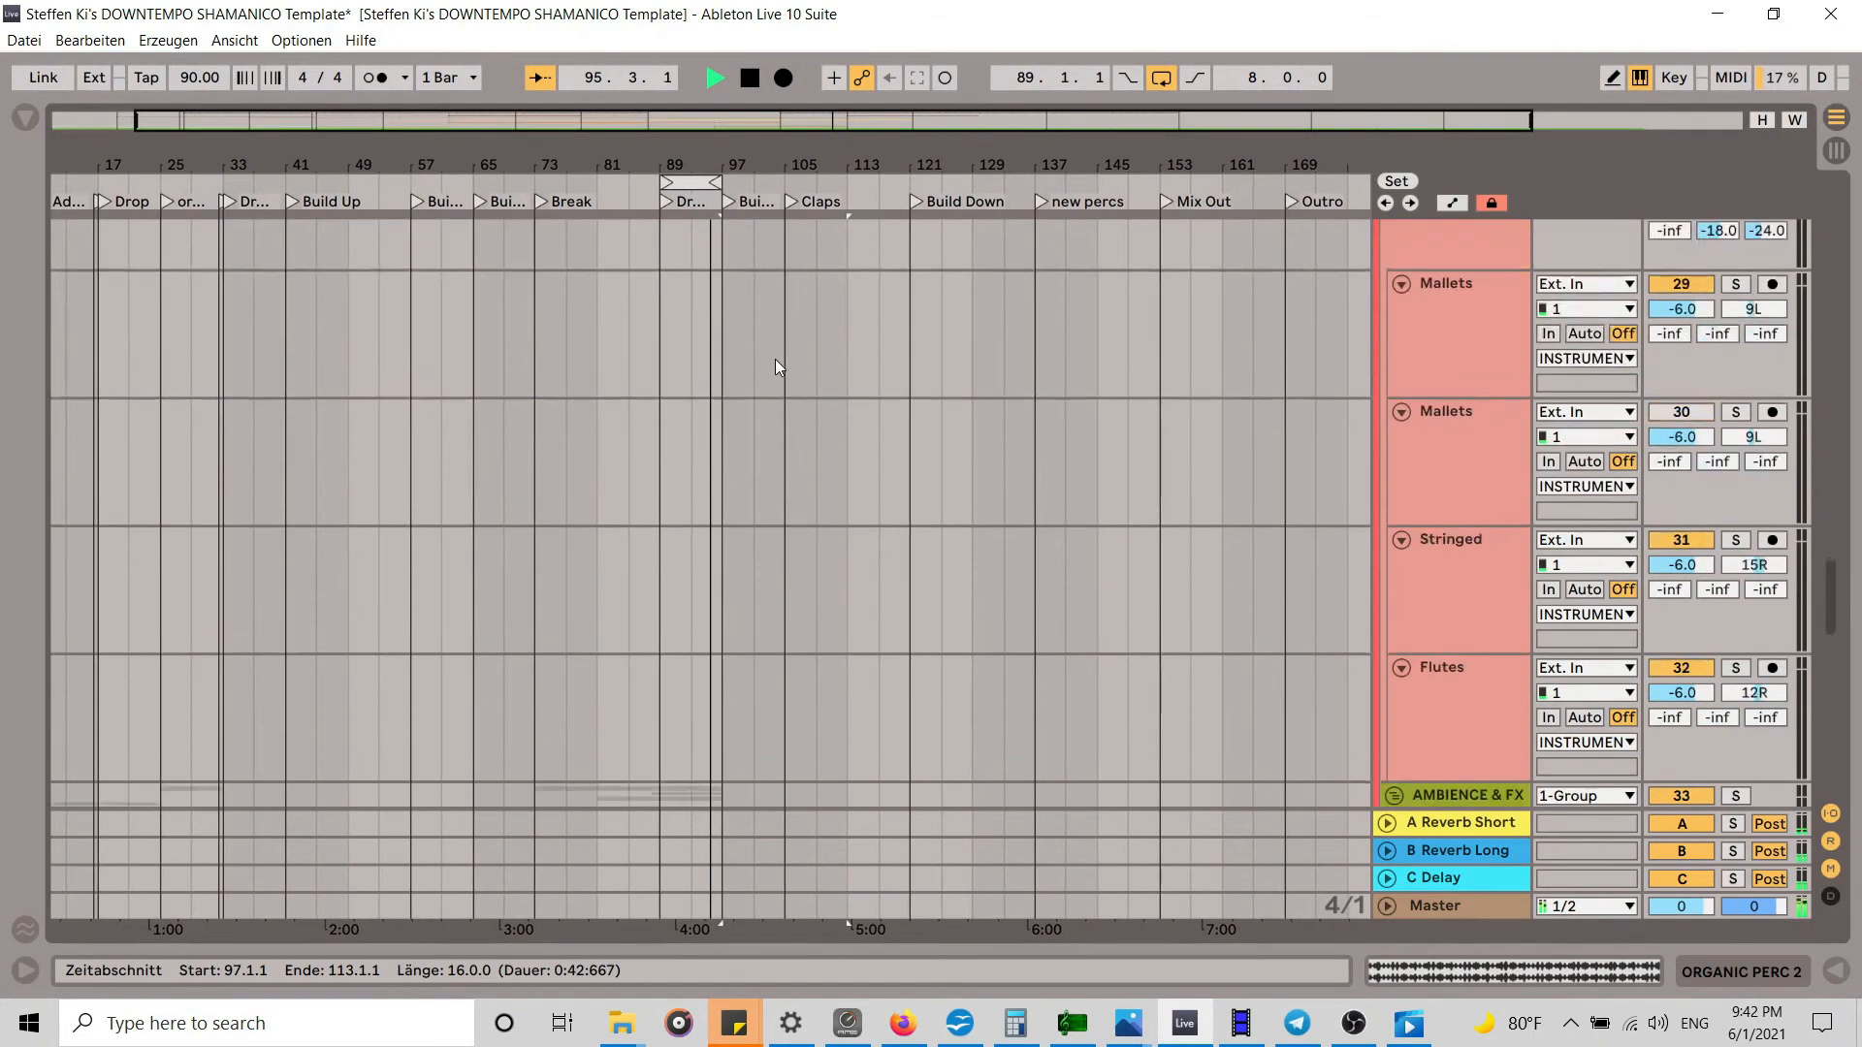
{"action": "key", "text": "space"}
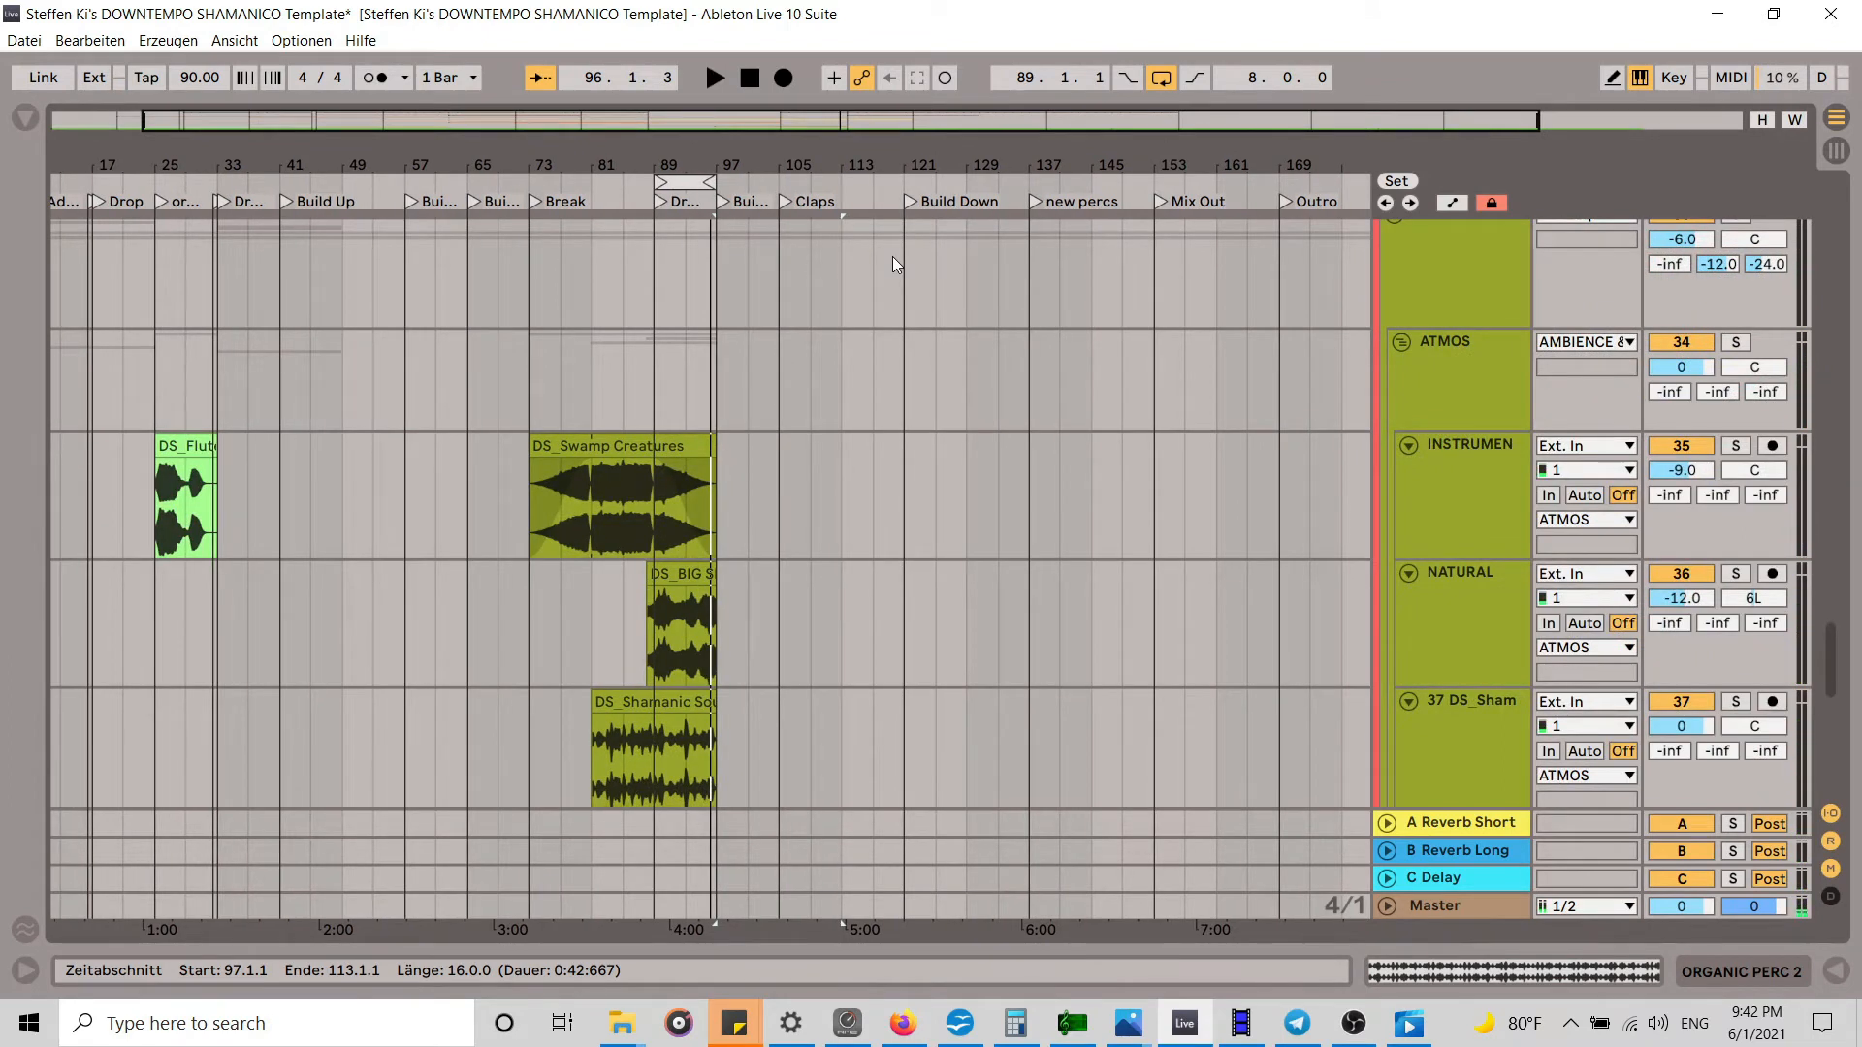
{"action": "scroll", "coordinate": [729, 567], "scroll_direction": "down", "scroll_amount": 6}
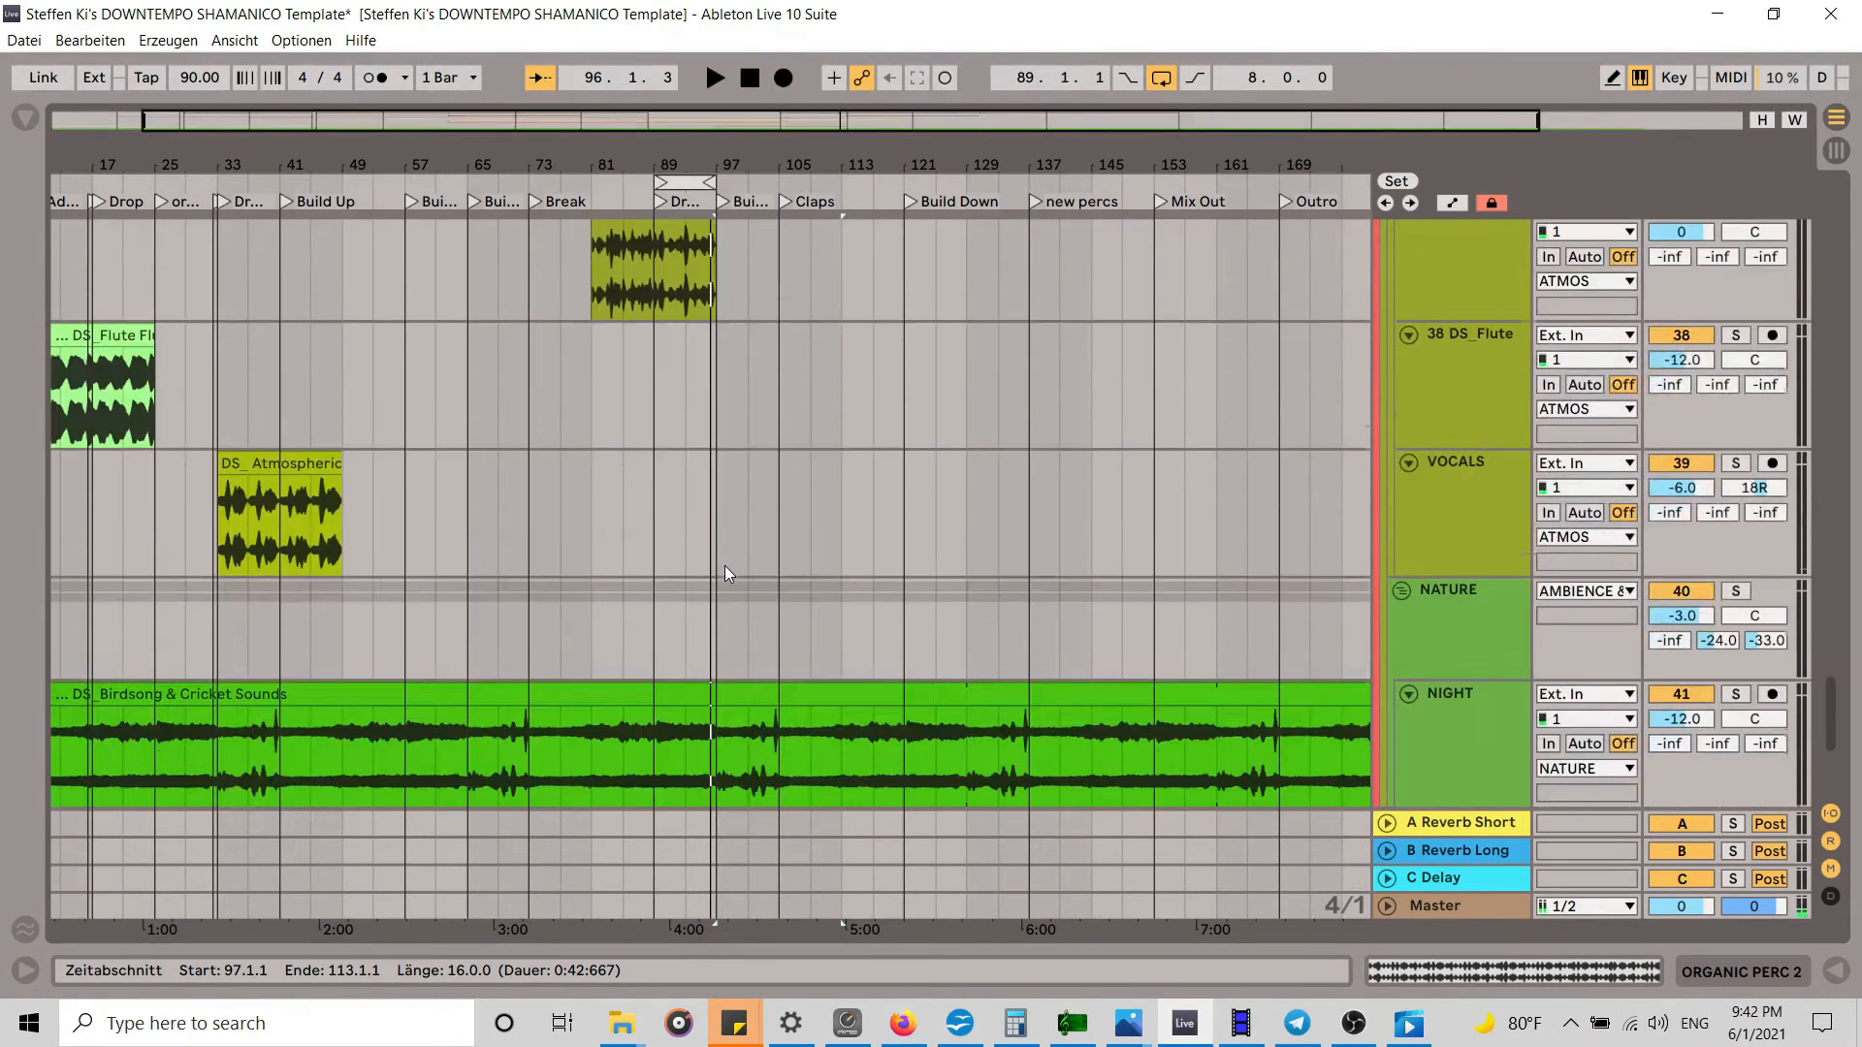
Step: Move the eight-bar loop region to bar 97, covering the Build Up section up to Claps
{"action": "left_click_drag", "start_coordinate": [1834, 744], "coordinate": [1734, 193]}
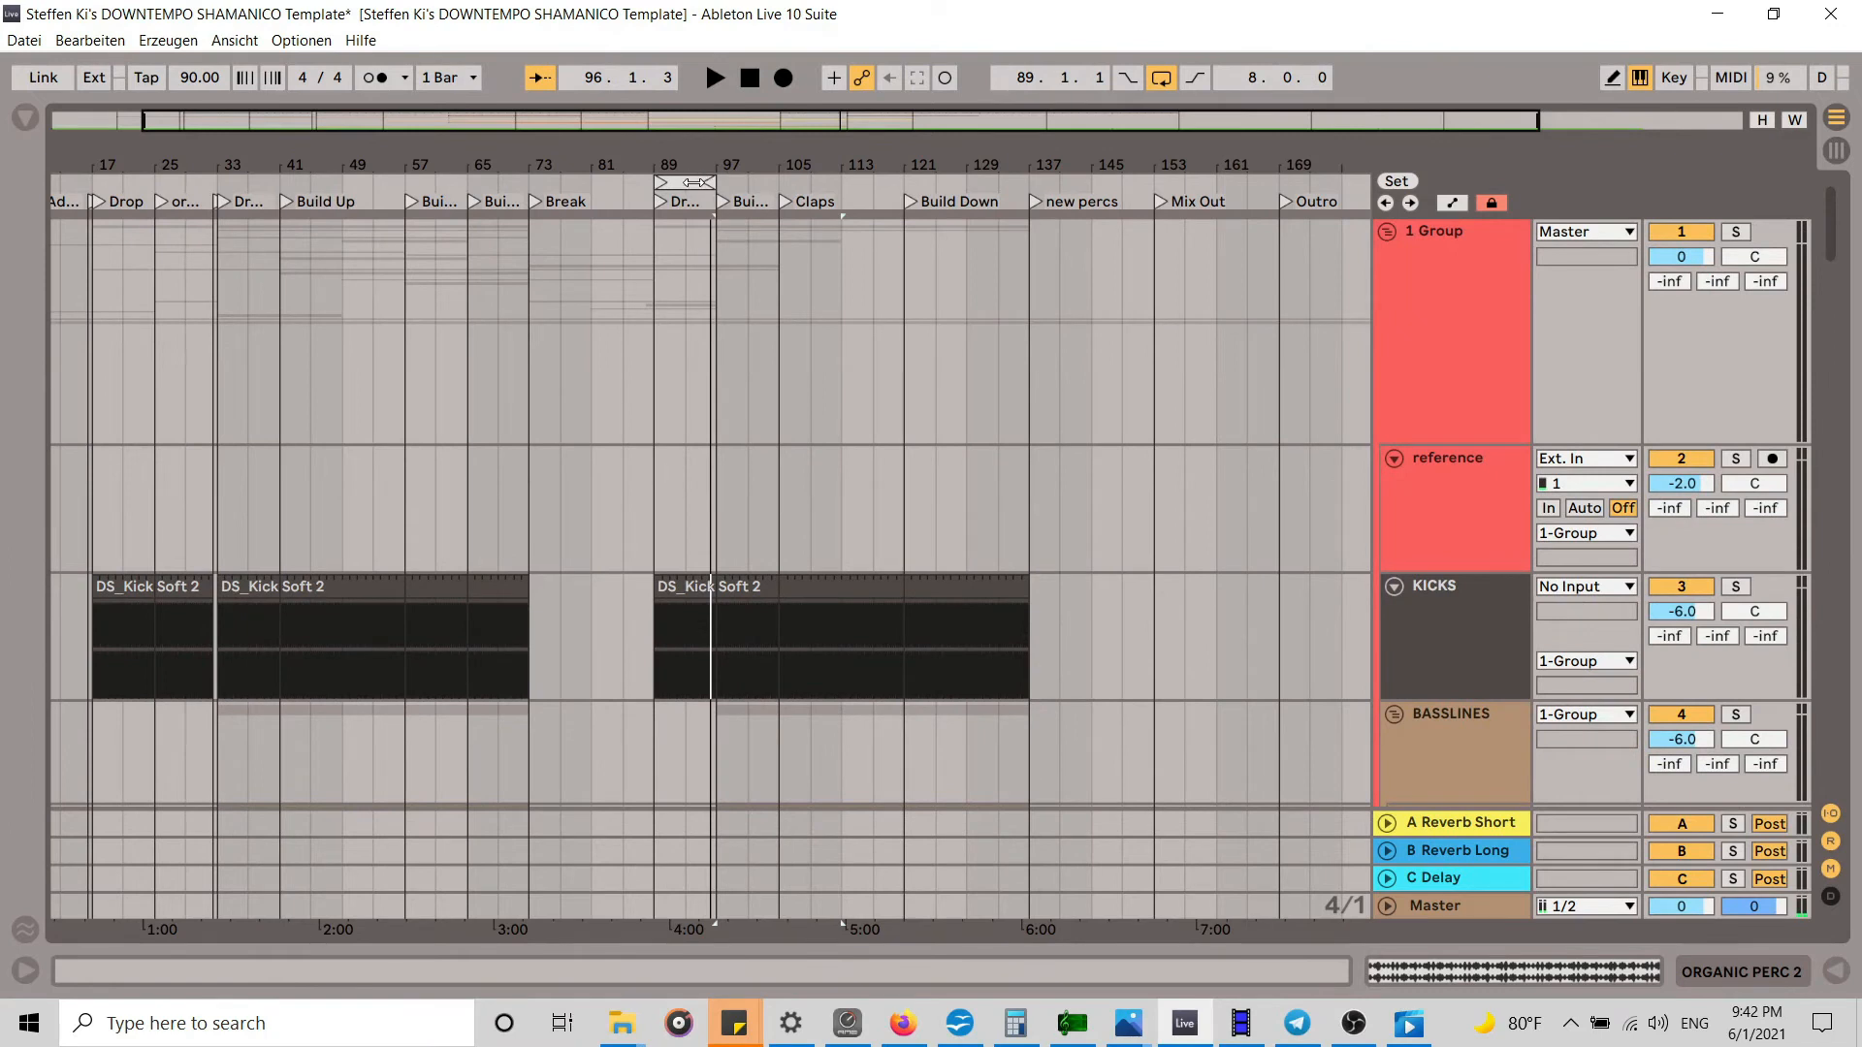
{"action": "scroll", "coordinate": [748, 479], "scroll_direction": "down", "scroll_amount": 3}
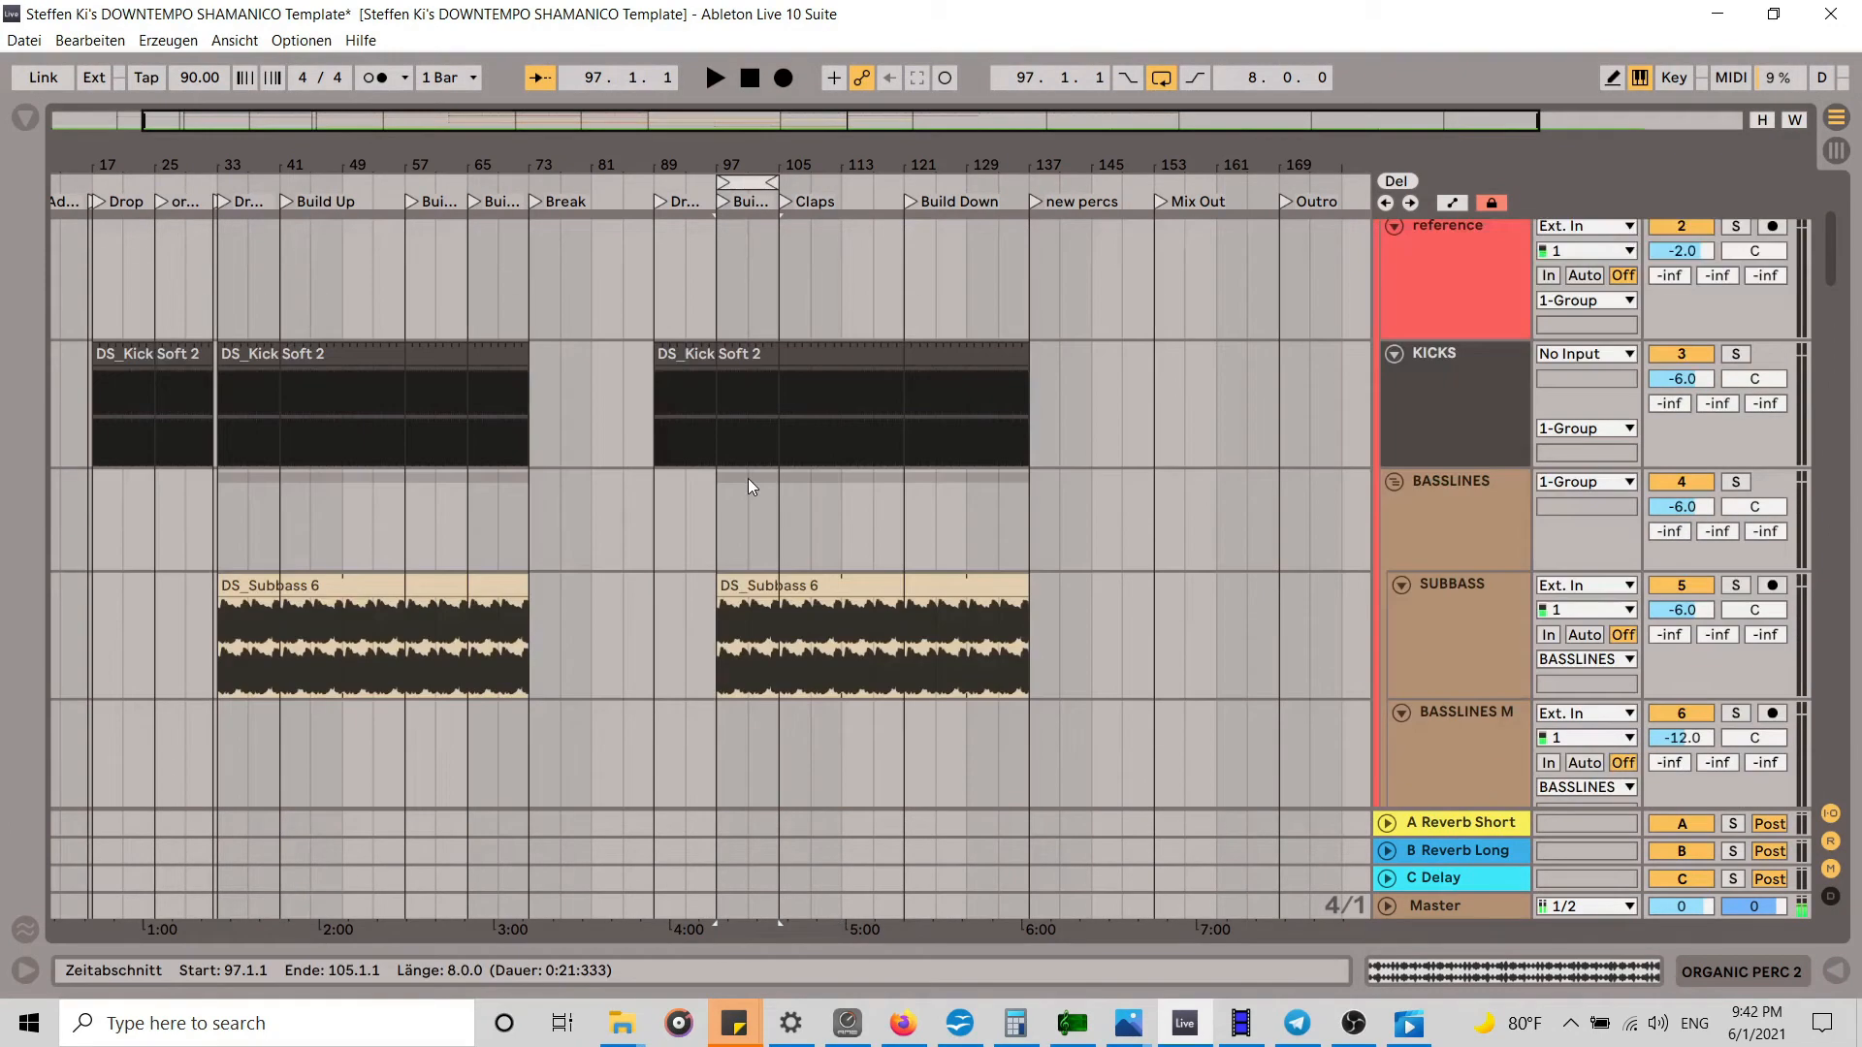
{"action": "scroll", "coordinate": [741, 583], "scroll_direction": "down", "scroll_amount": 8}
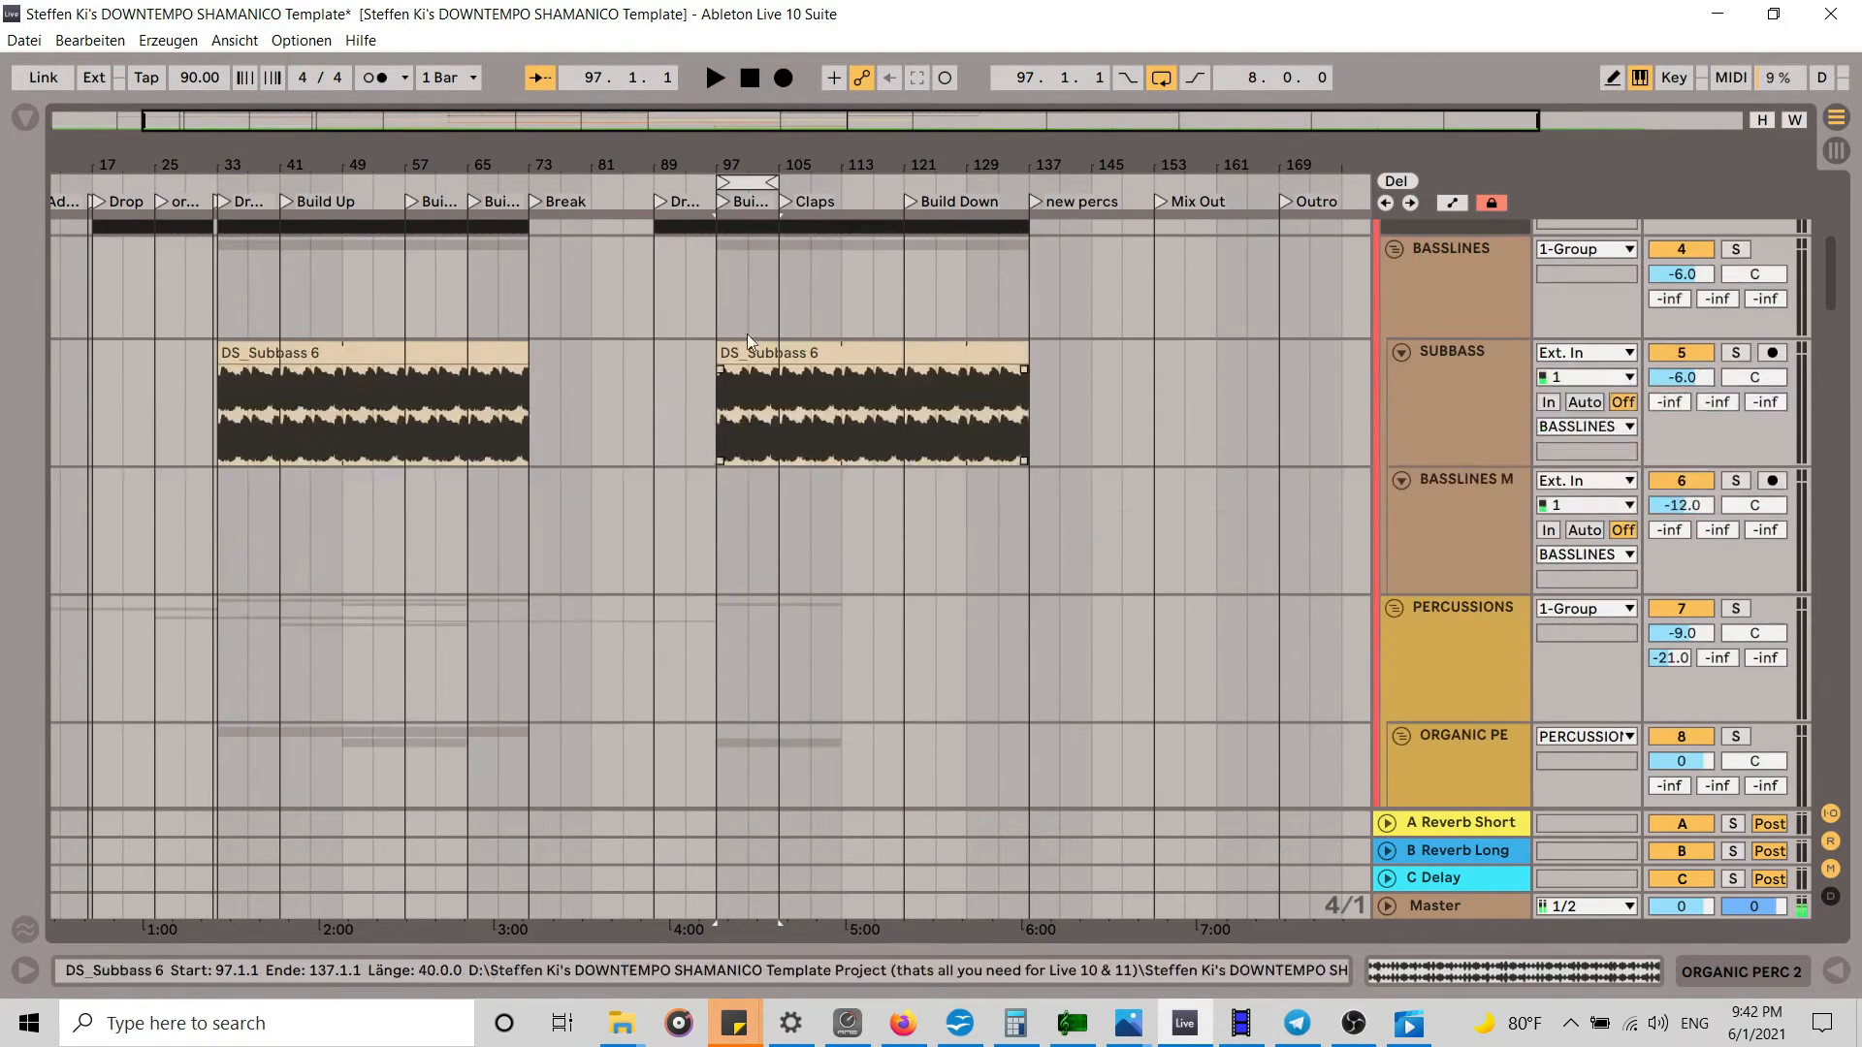
{"action": "scroll", "coordinate": [764, 500], "scroll_direction": "down", "scroll_amount": 7}
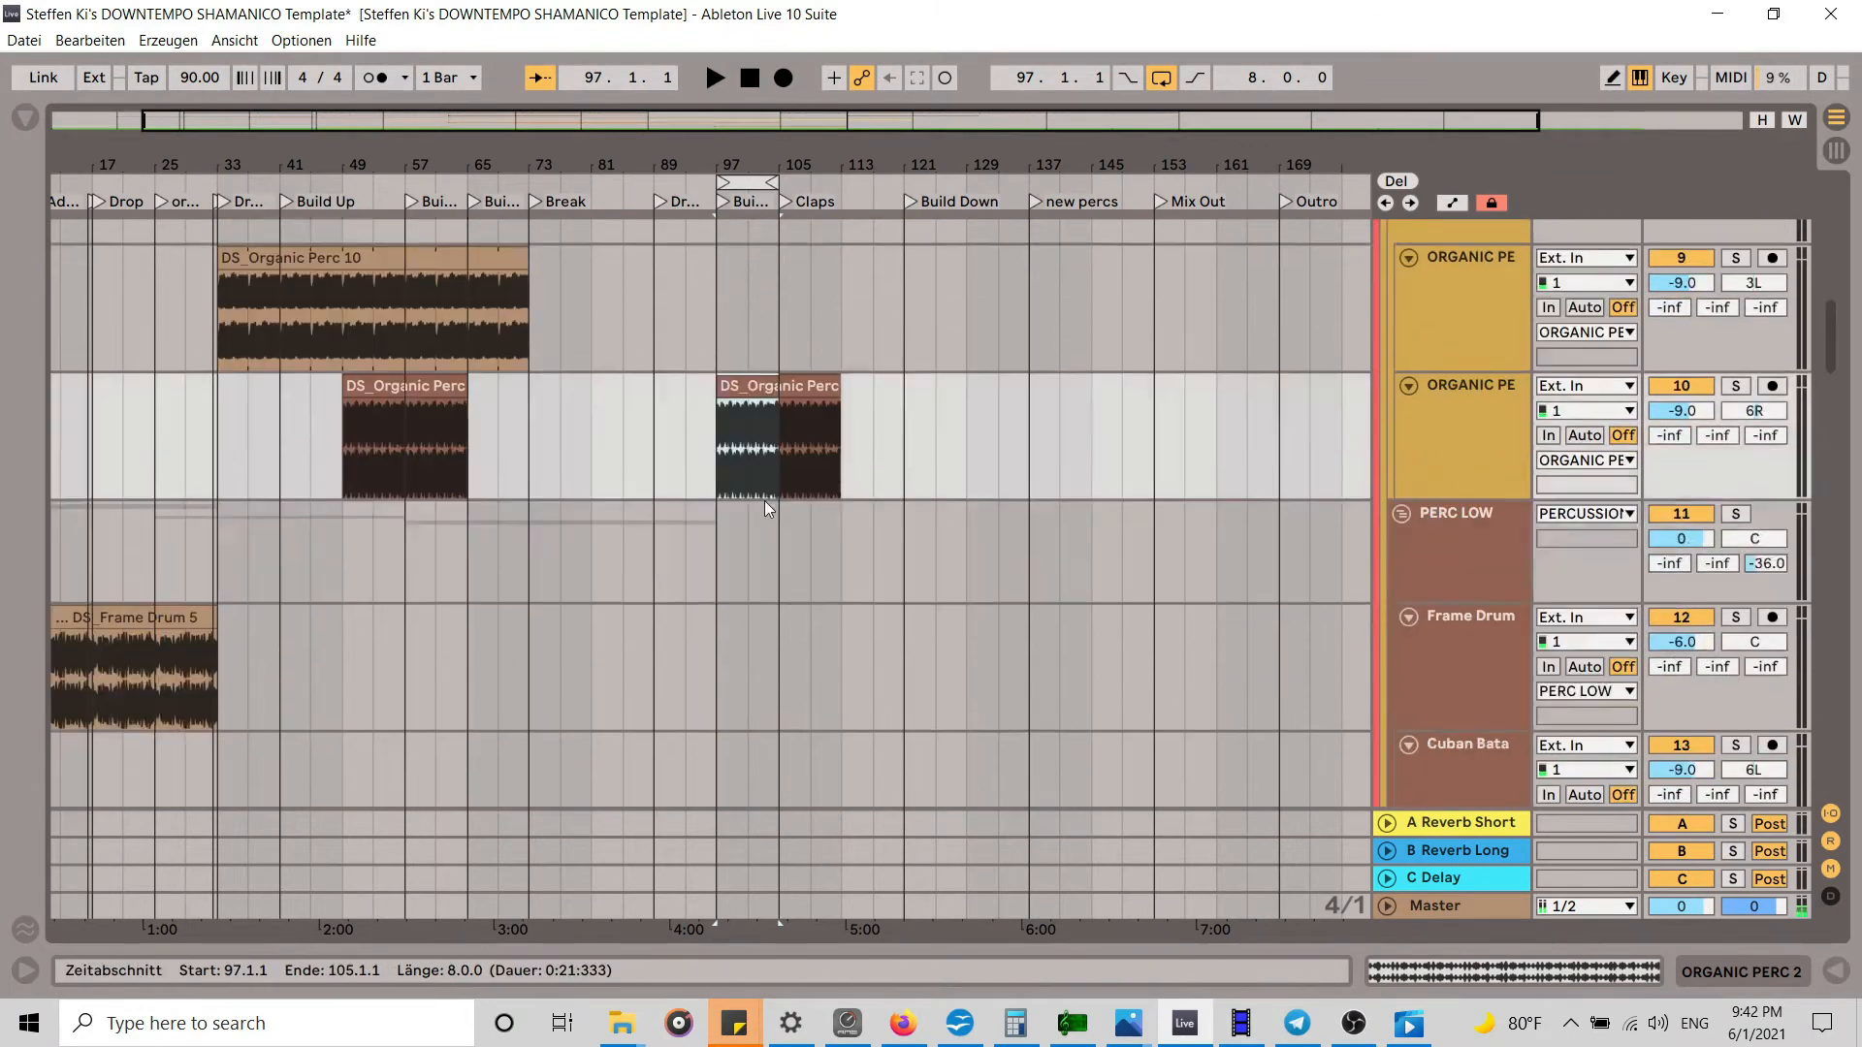
Step: Extend the DS_African Drum 1 clip and the Echoes from the Forest Pad drone clip to bar 121, where the Build Down begins
{"action": "scroll", "coordinate": [770, 453], "scroll_direction": "down", "scroll_amount": 1}
{"action": "left_click_drag", "start_coordinate": [721, 509], "coordinate": [904, 493]}
{"action": "scroll", "coordinate": [750, 510], "scroll_direction": "down", "scroll_amount": 4}
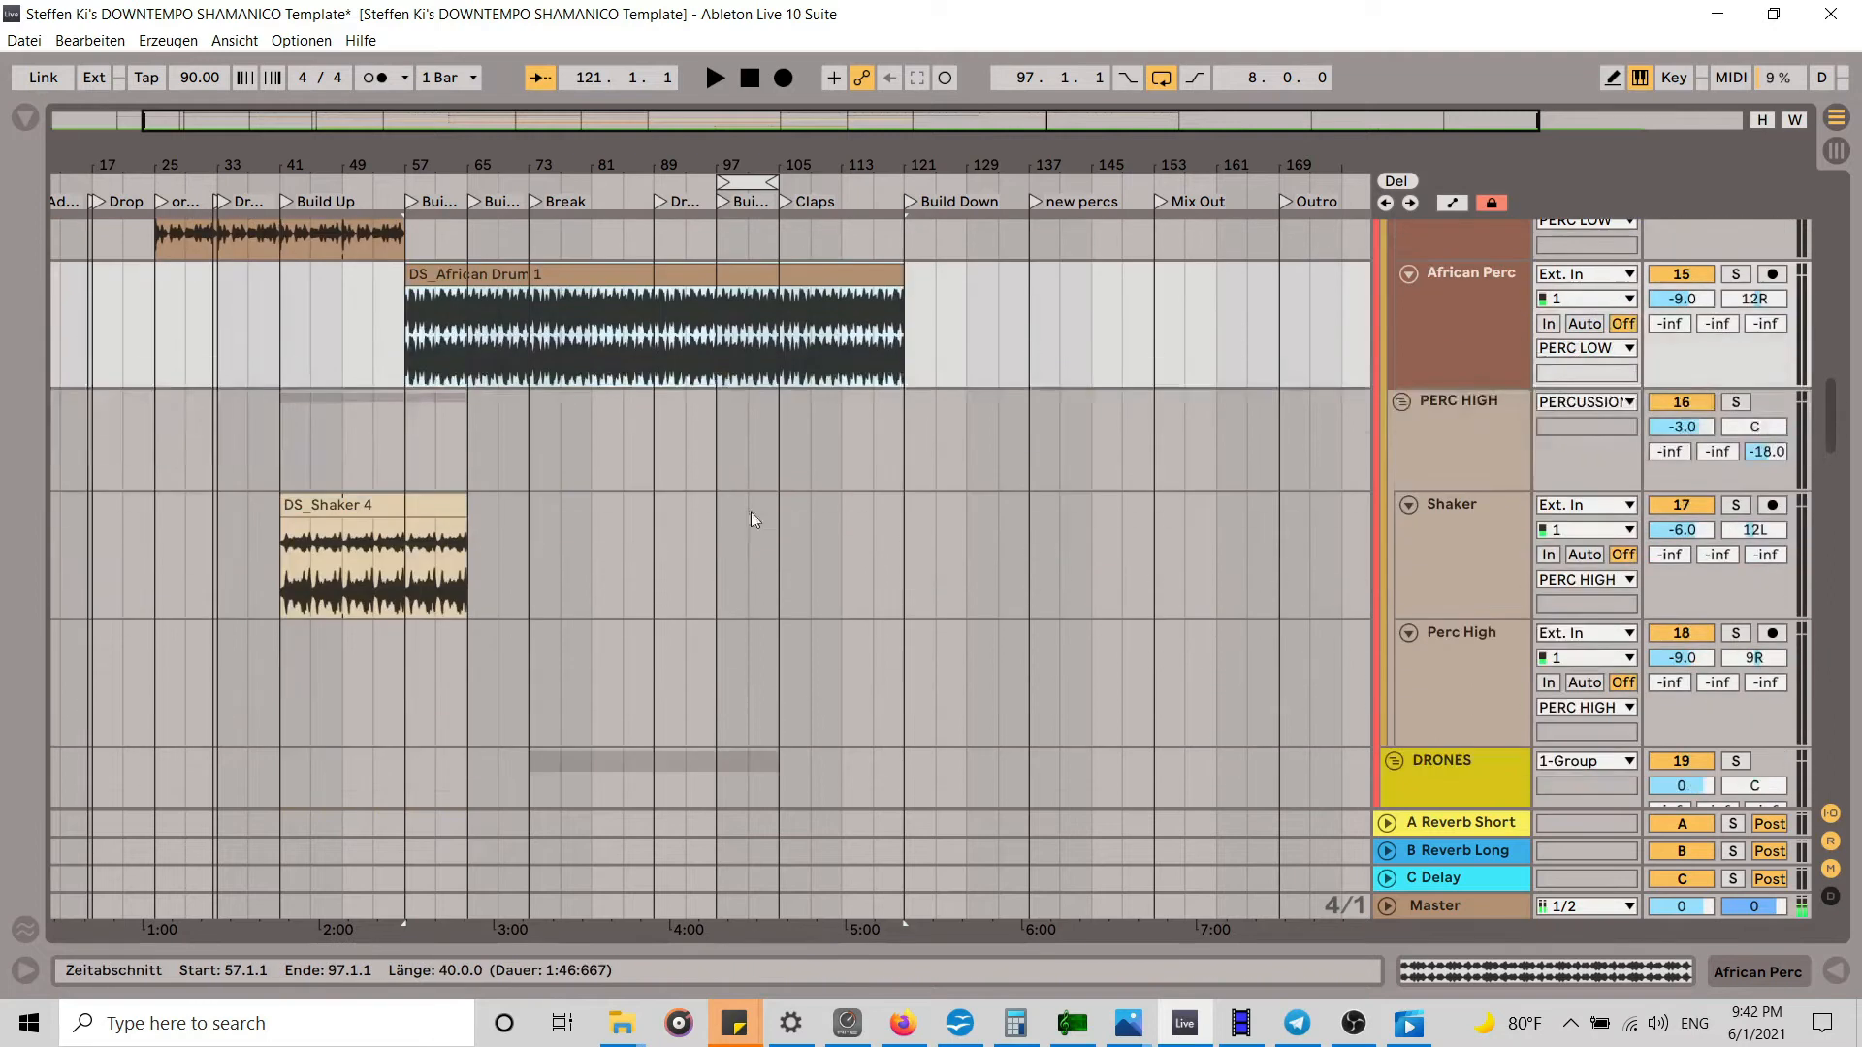
{"action": "scroll", "coordinate": [776, 506], "scroll_direction": "down", "scroll_amount": 4}
{"action": "left_click_drag", "start_coordinate": [771, 634], "coordinate": [913, 602]}
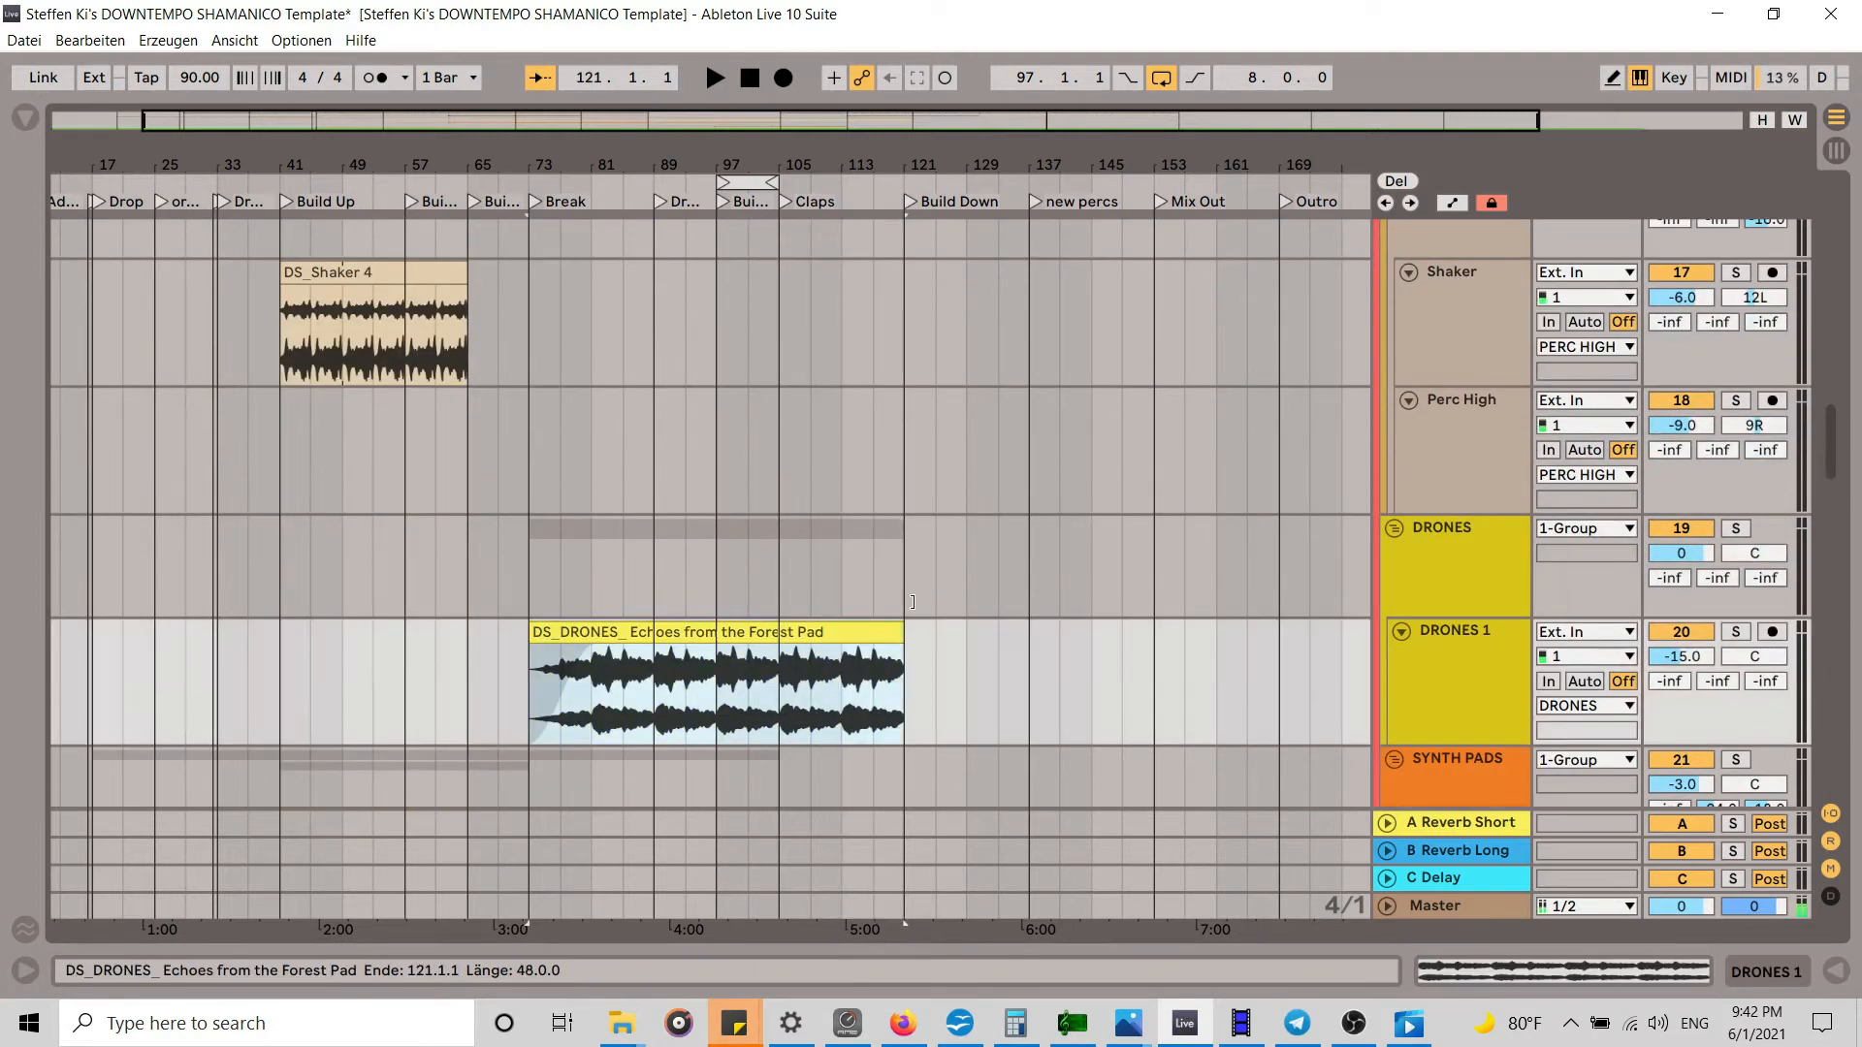
Step: Extend the Dreaming Pad clip on the CHORD PADS track to bar 121
{"action": "scroll", "coordinate": [824, 592], "scroll_direction": "down", "scroll_amount": 8}
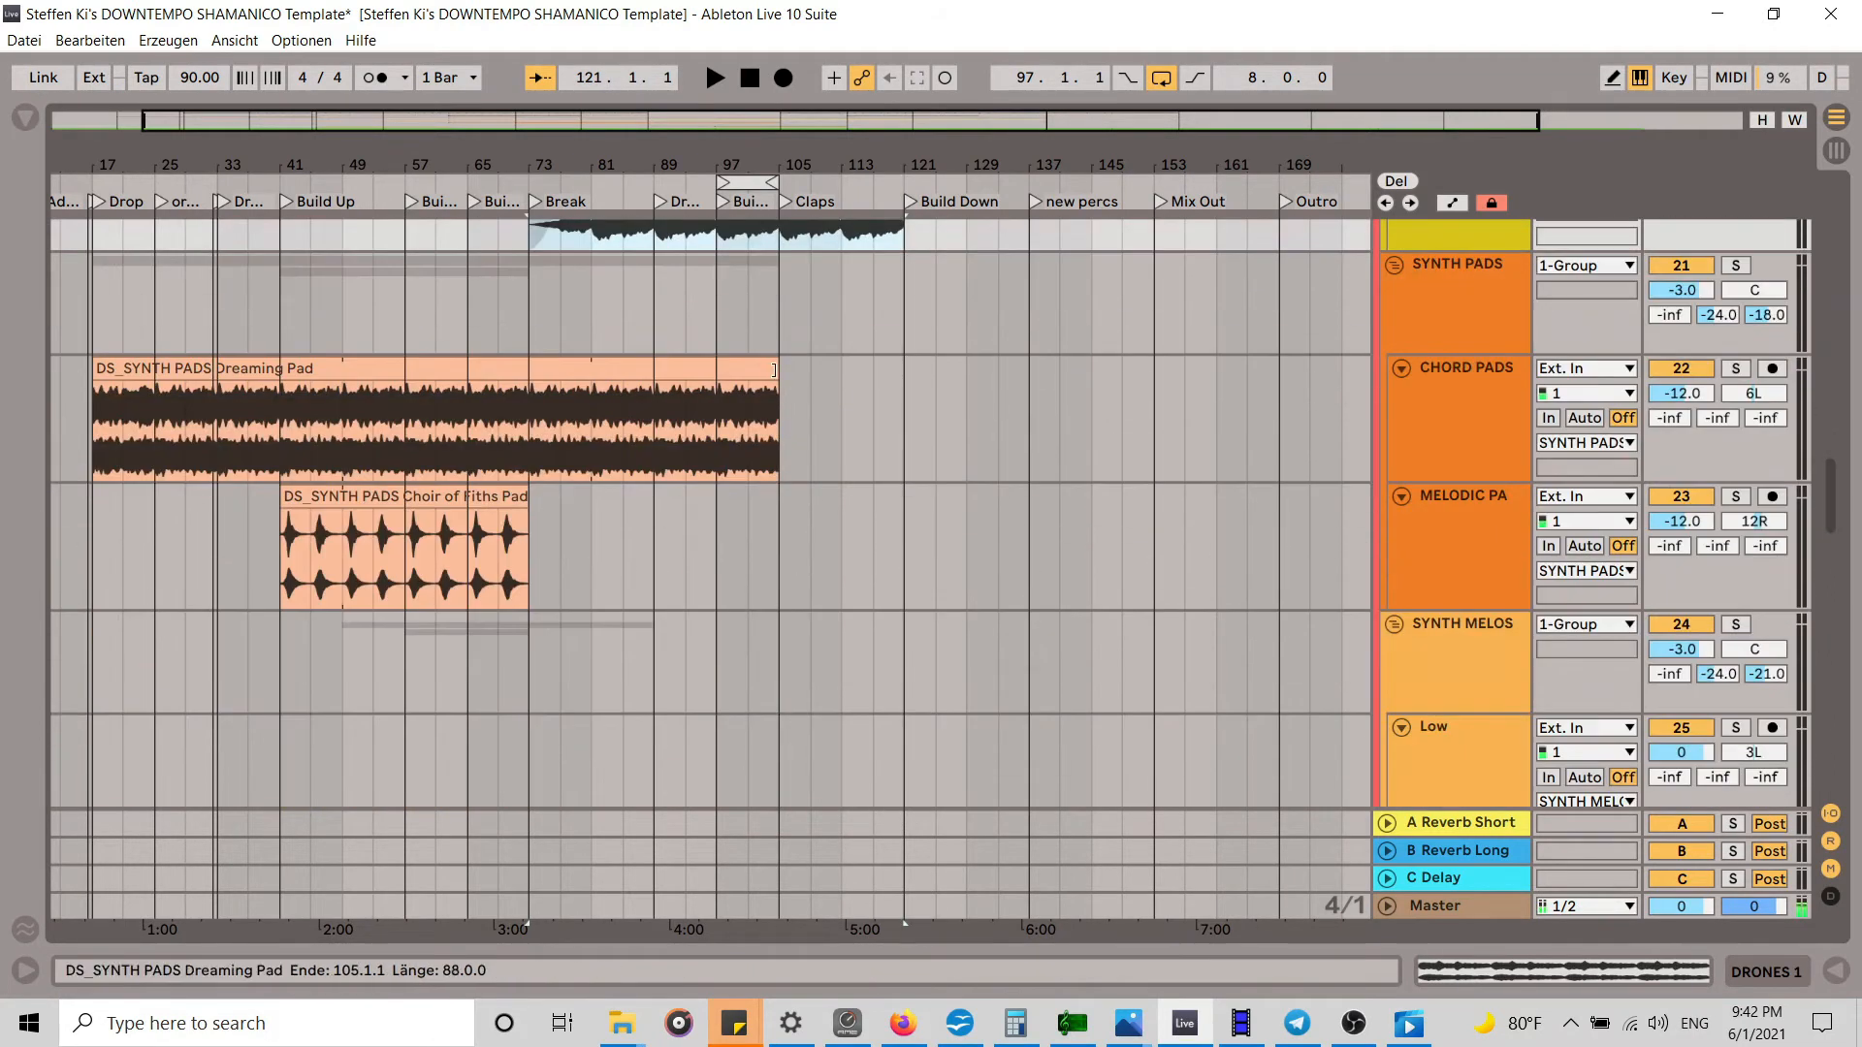
{"action": "left_click_drag", "start_coordinate": [773, 370], "coordinate": [894, 362]}
{"action": "scroll", "coordinate": [686, 453], "scroll_direction": "down", "scroll_amount": 6}
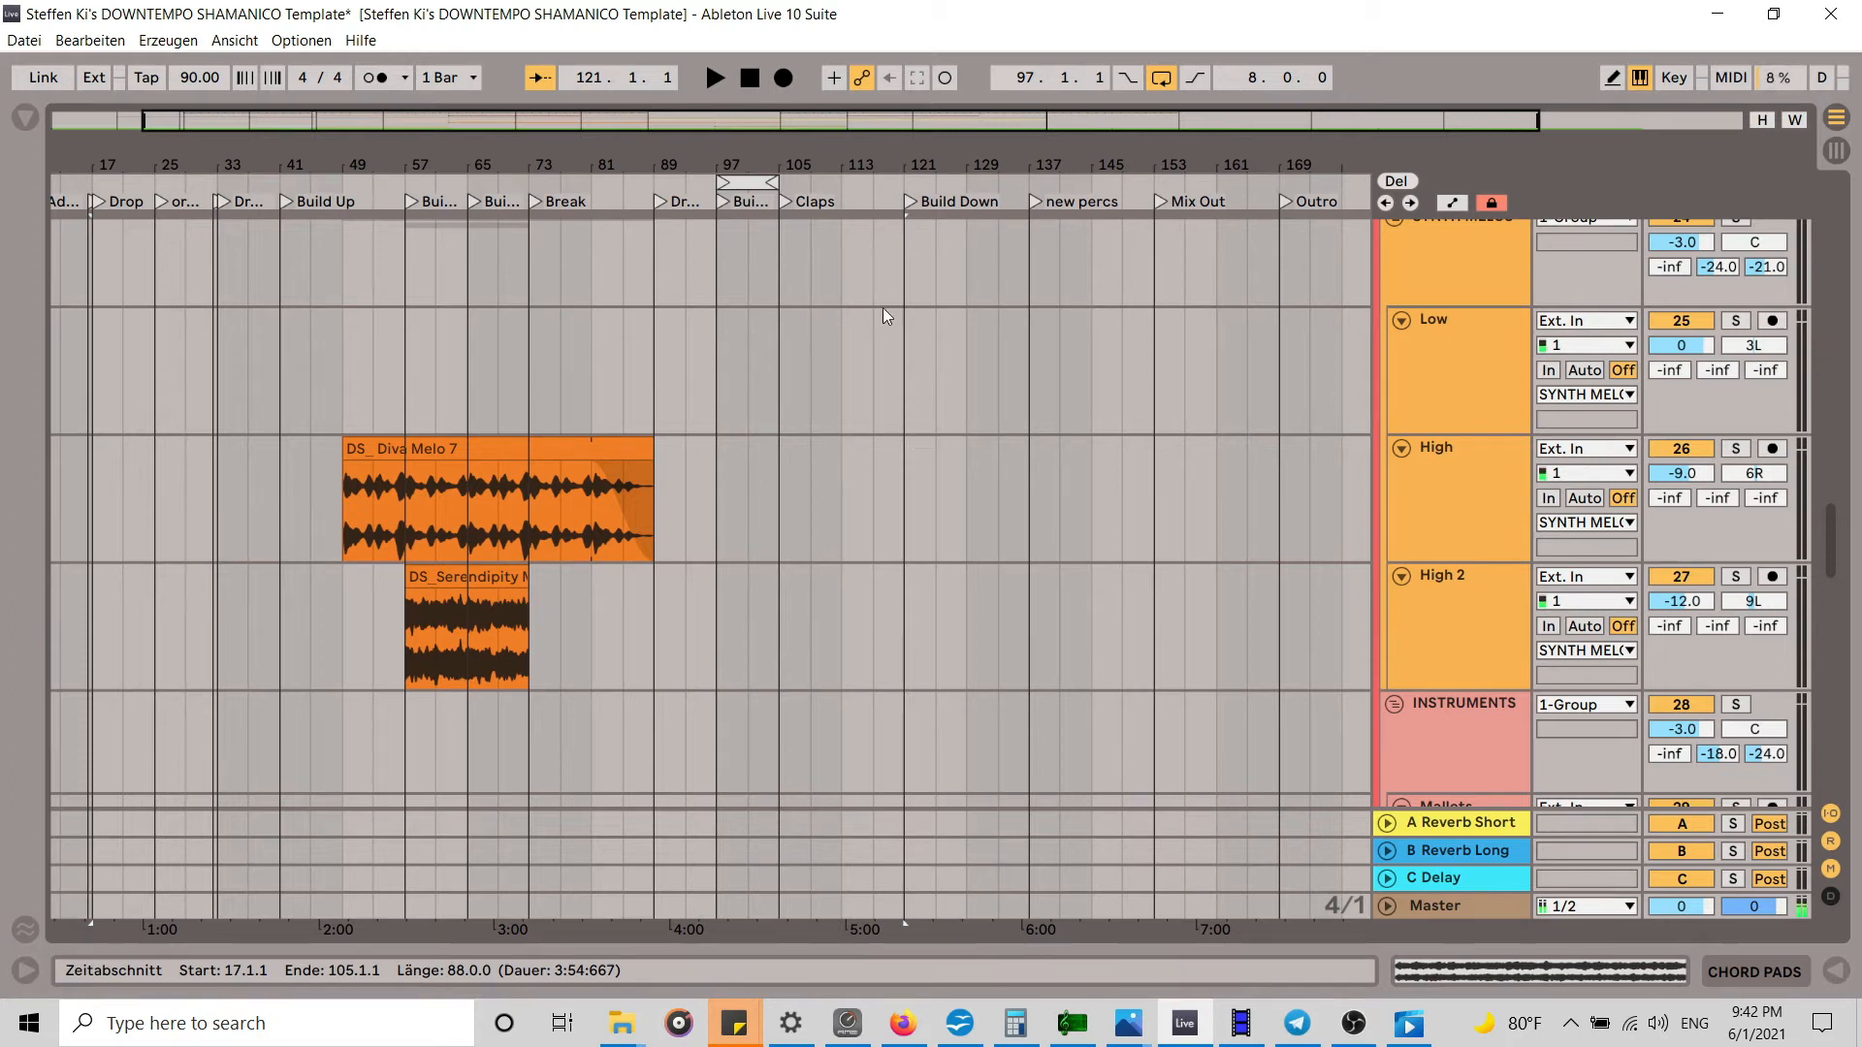
Step: Select the Build Up loop region at bar 97 and copy the DS_Diva Melo 9 clip from the High synth melody track's clip slots
{"action": "mouse_move", "coordinate": [736, 161]}
{"action": "left_mouse_down"}
{"action": "mouse_move", "coordinate": [735, 223]}
{"action": "mouse_move", "coordinate": [735, 194]}
{"action": "left_mouse_up"}
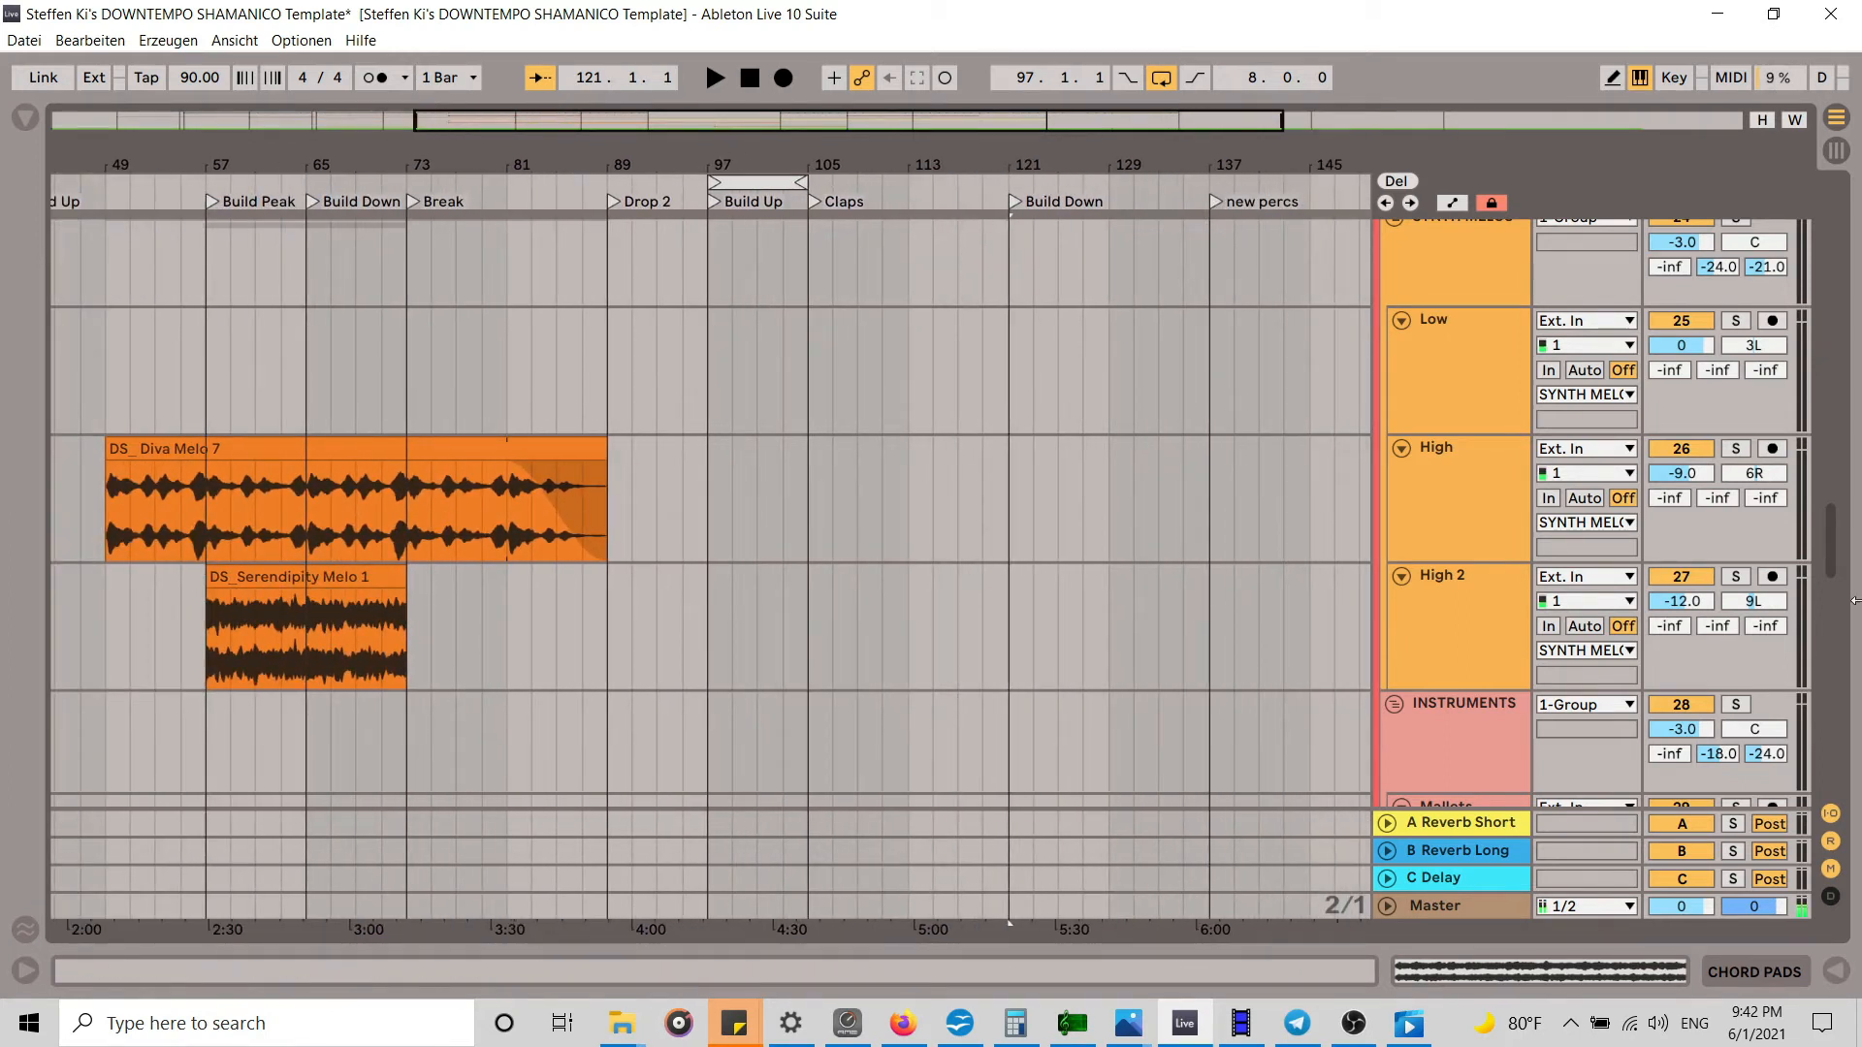
{"action": "left_click_drag", "start_coordinate": [1821, 543], "coordinate": [1832, 270]}
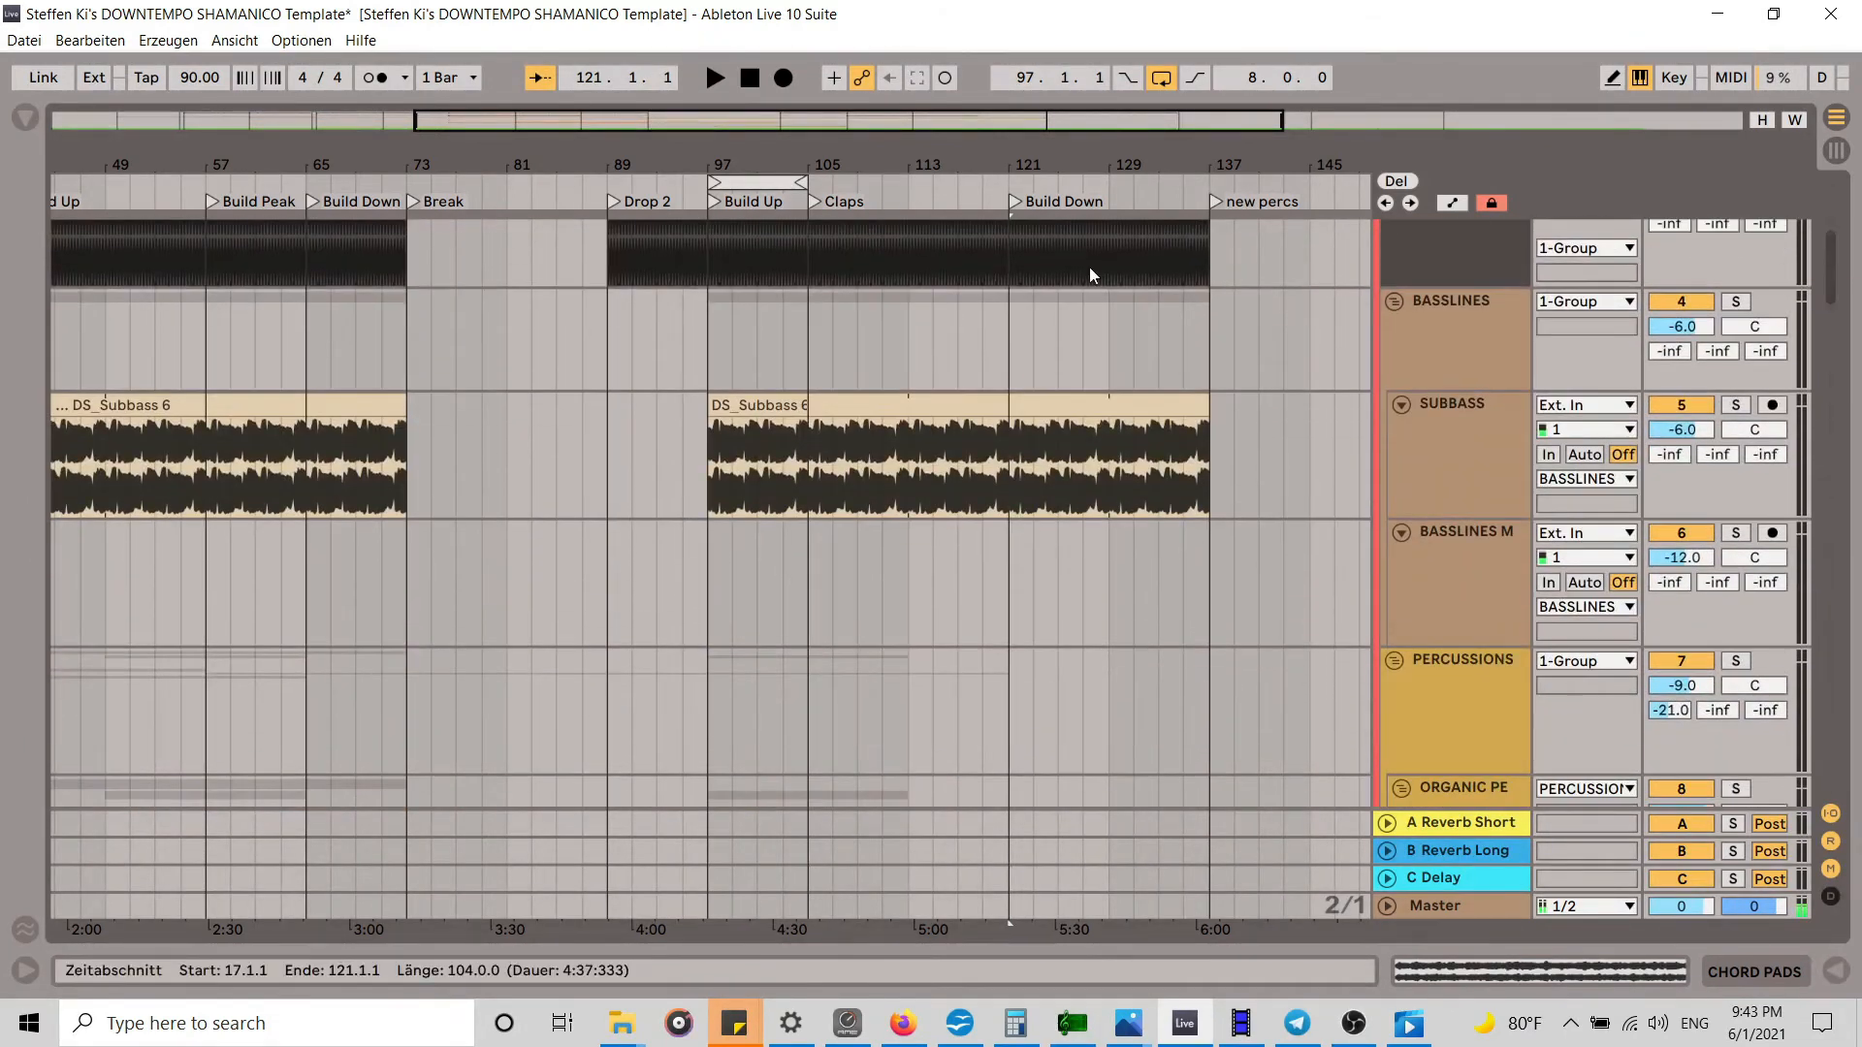
{"action": "left_click", "coordinate": [799, 183]}
{"action": "key", "text": "Tab"}
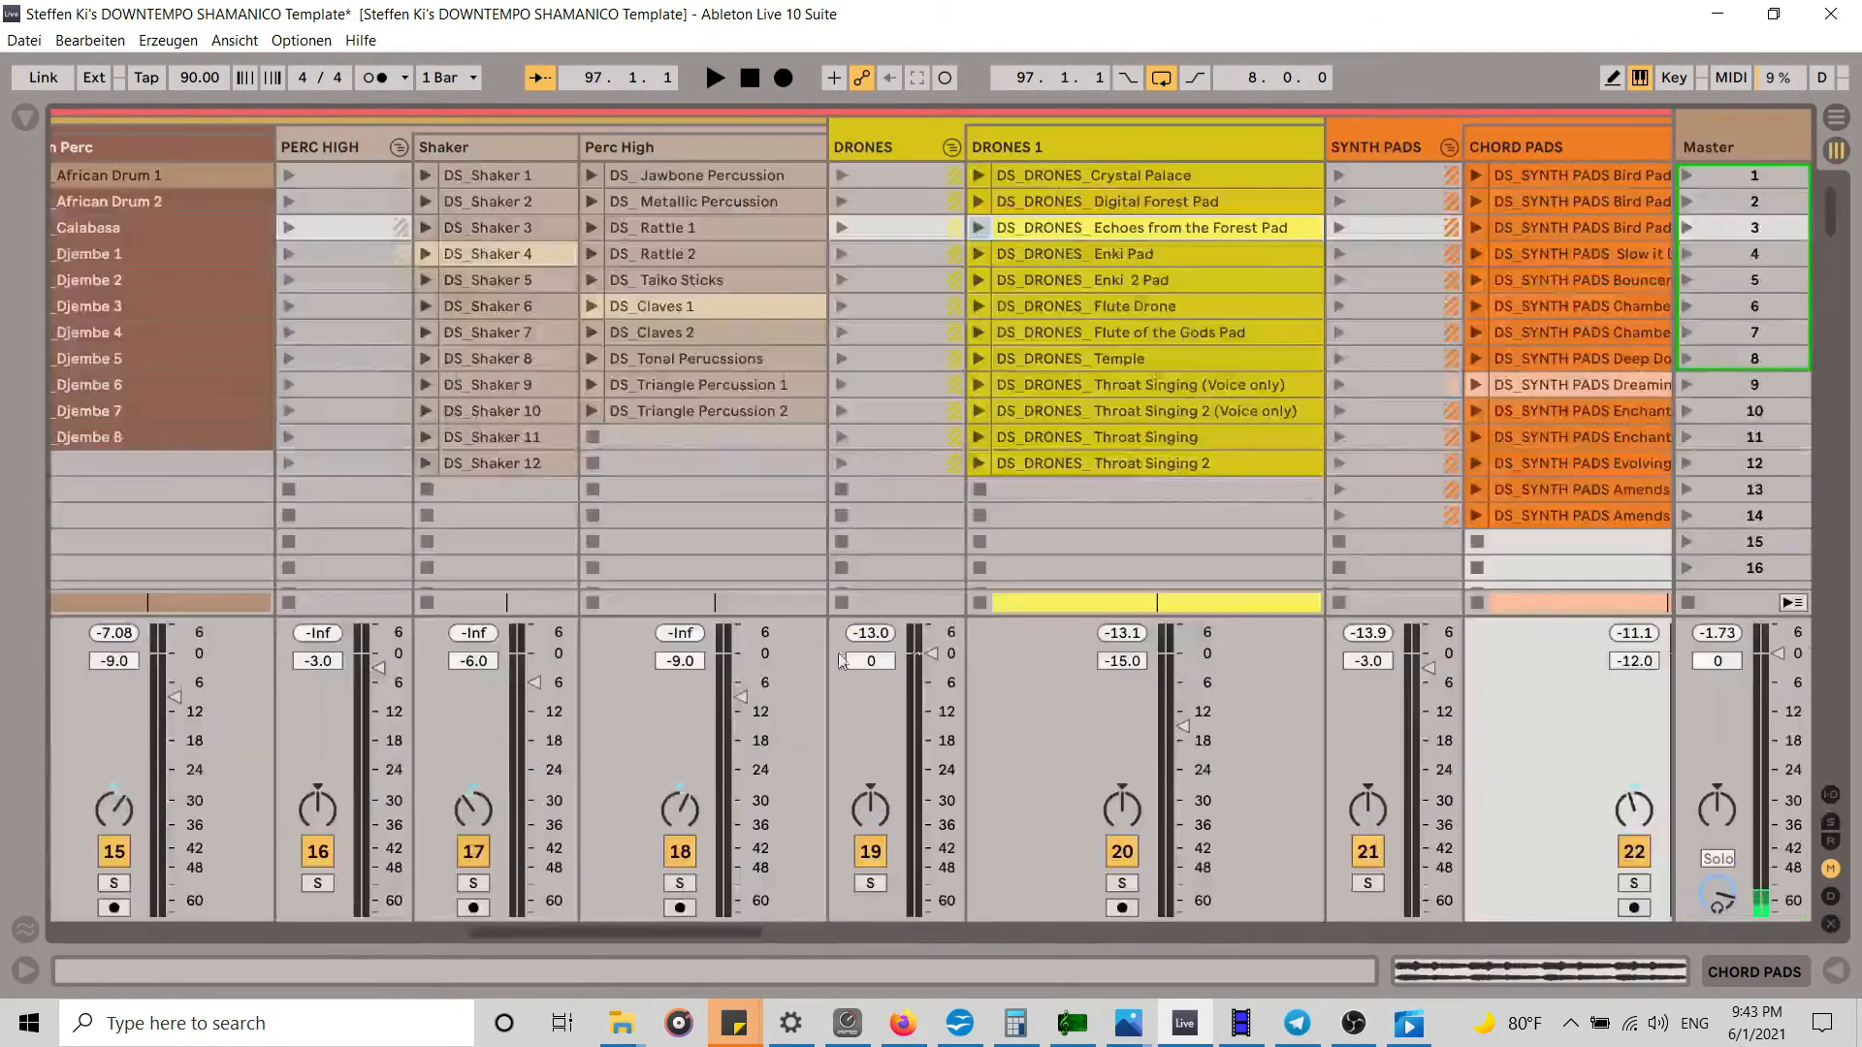
{"action": "left_click_drag", "start_coordinate": [626, 934], "coordinate": [1030, 942]}
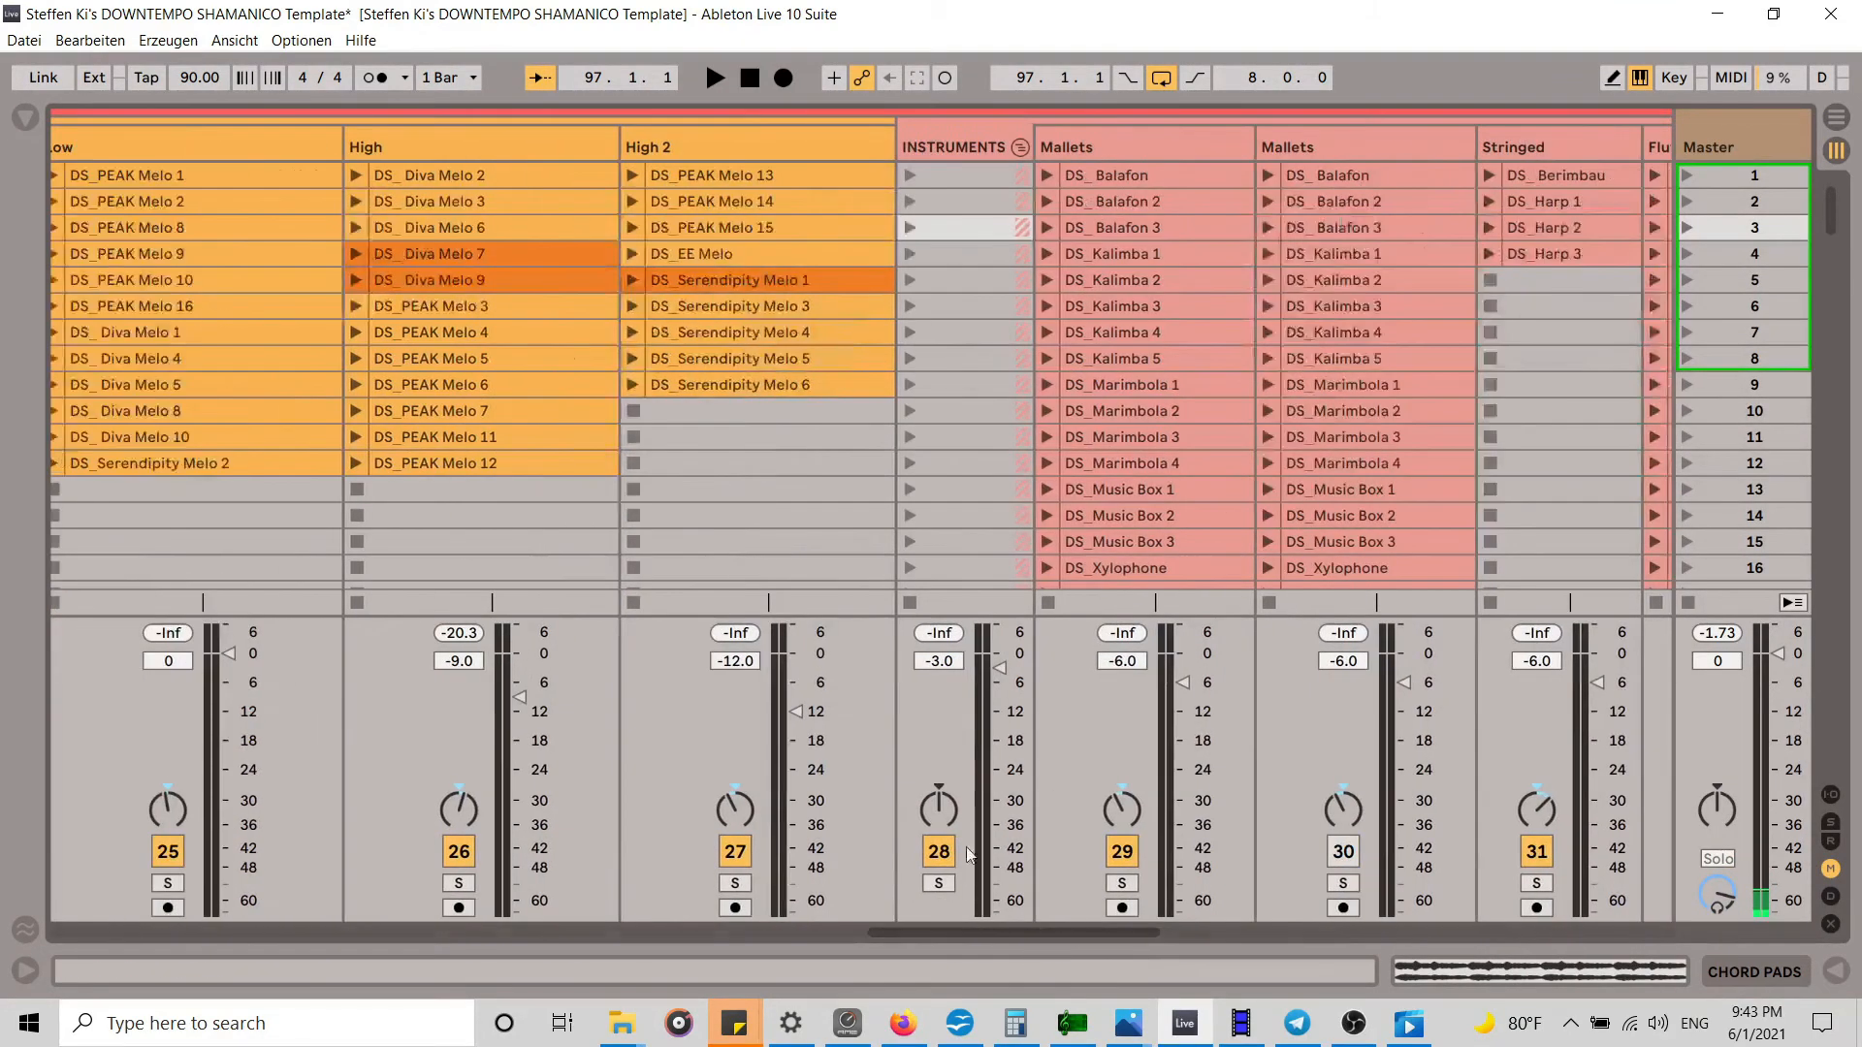
{"action": "right_click", "coordinate": [510, 276]}
{"action": "left_click", "coordinate": [594, 312]}
{"action": "key", "text": "Tab"}
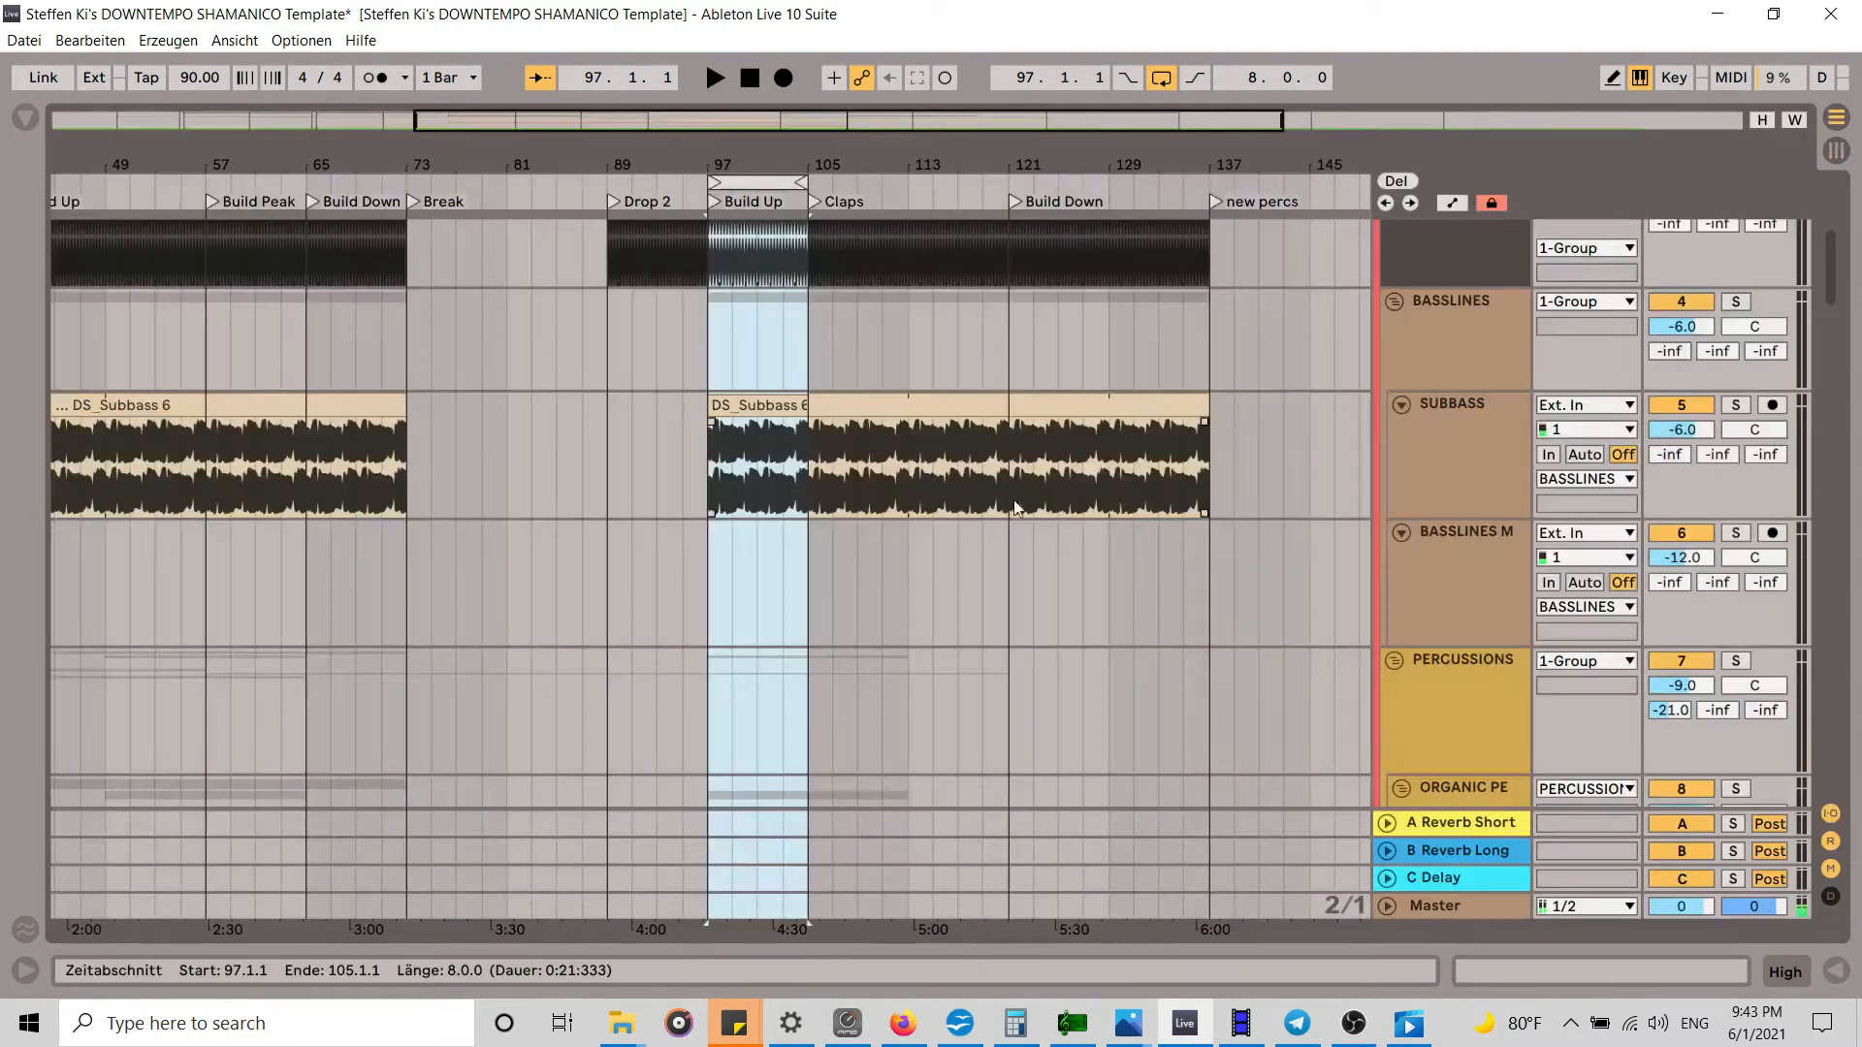
Step: Paste the DS_Diva Melo 9 clip into the High track's arrangement at bar 97, the start of the Build Up
{"action": "scroll", "coordinate": [1836, 312], "scroll_direction": "down", "scroll_amount": 5}
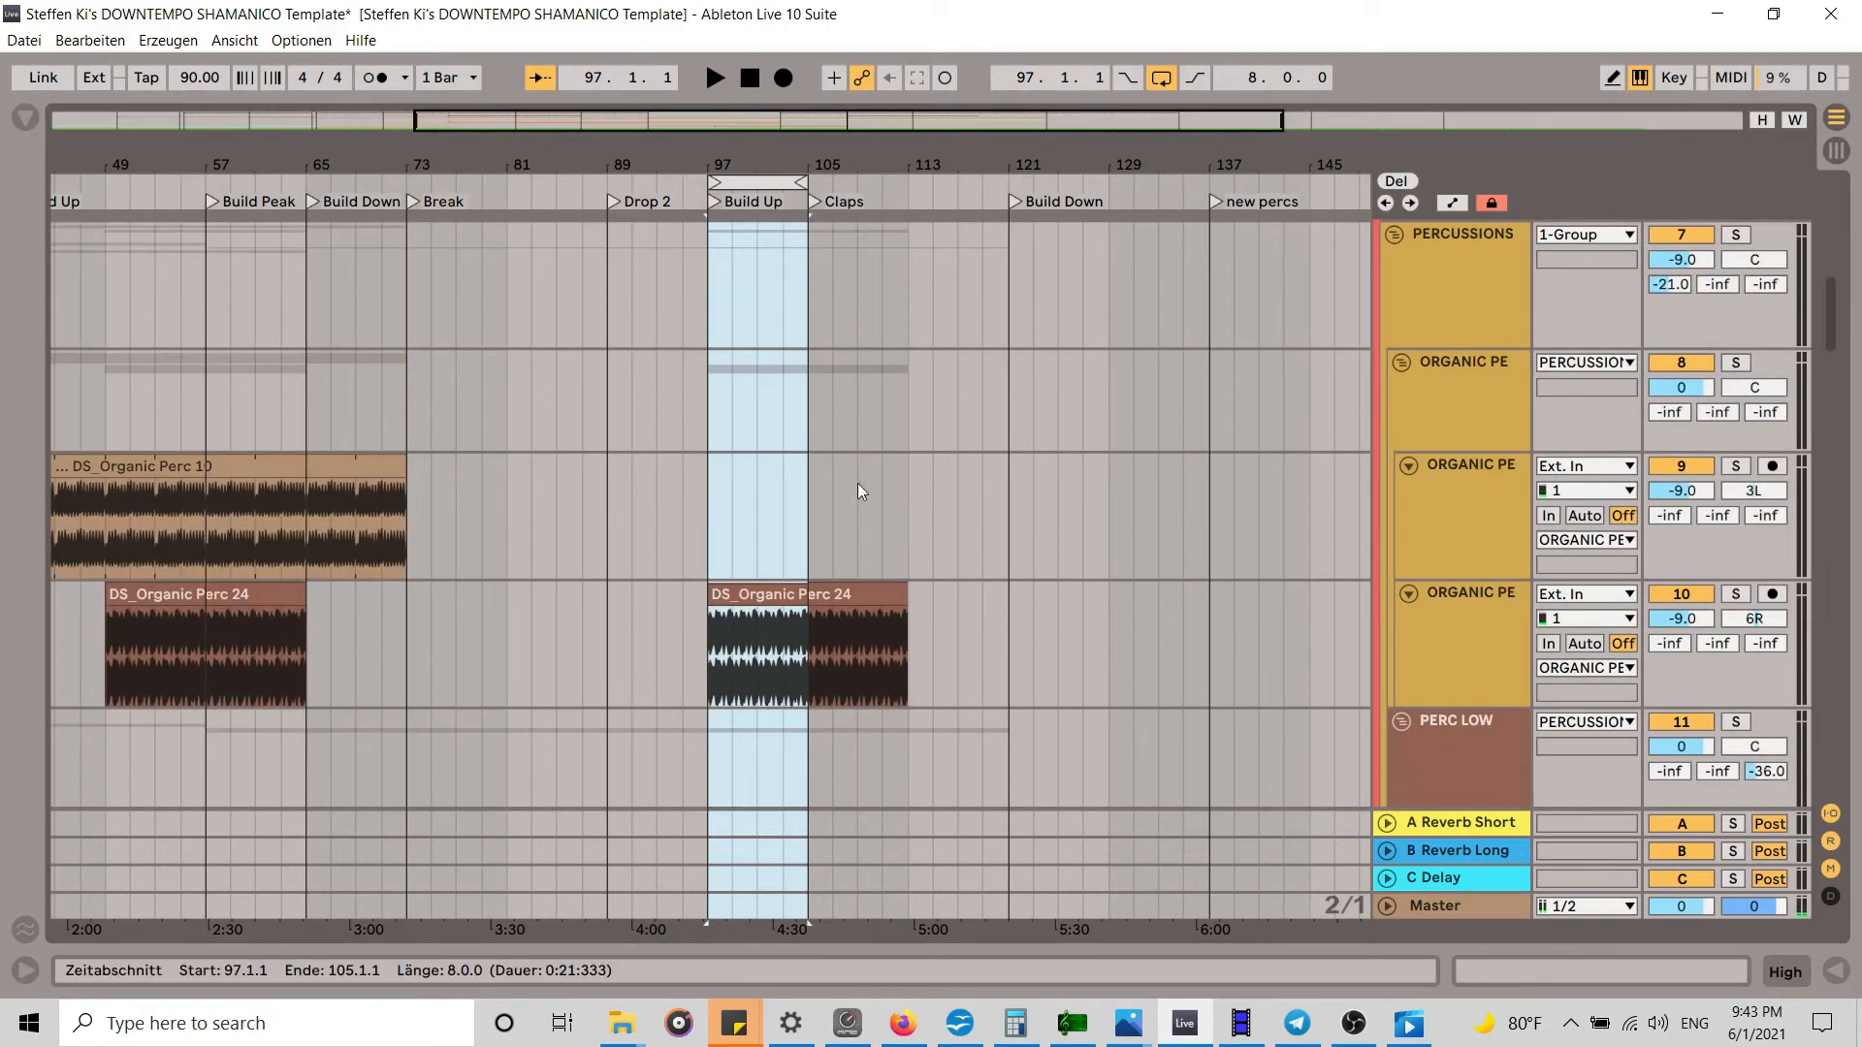
{"action": "key", "text": "Tab"}
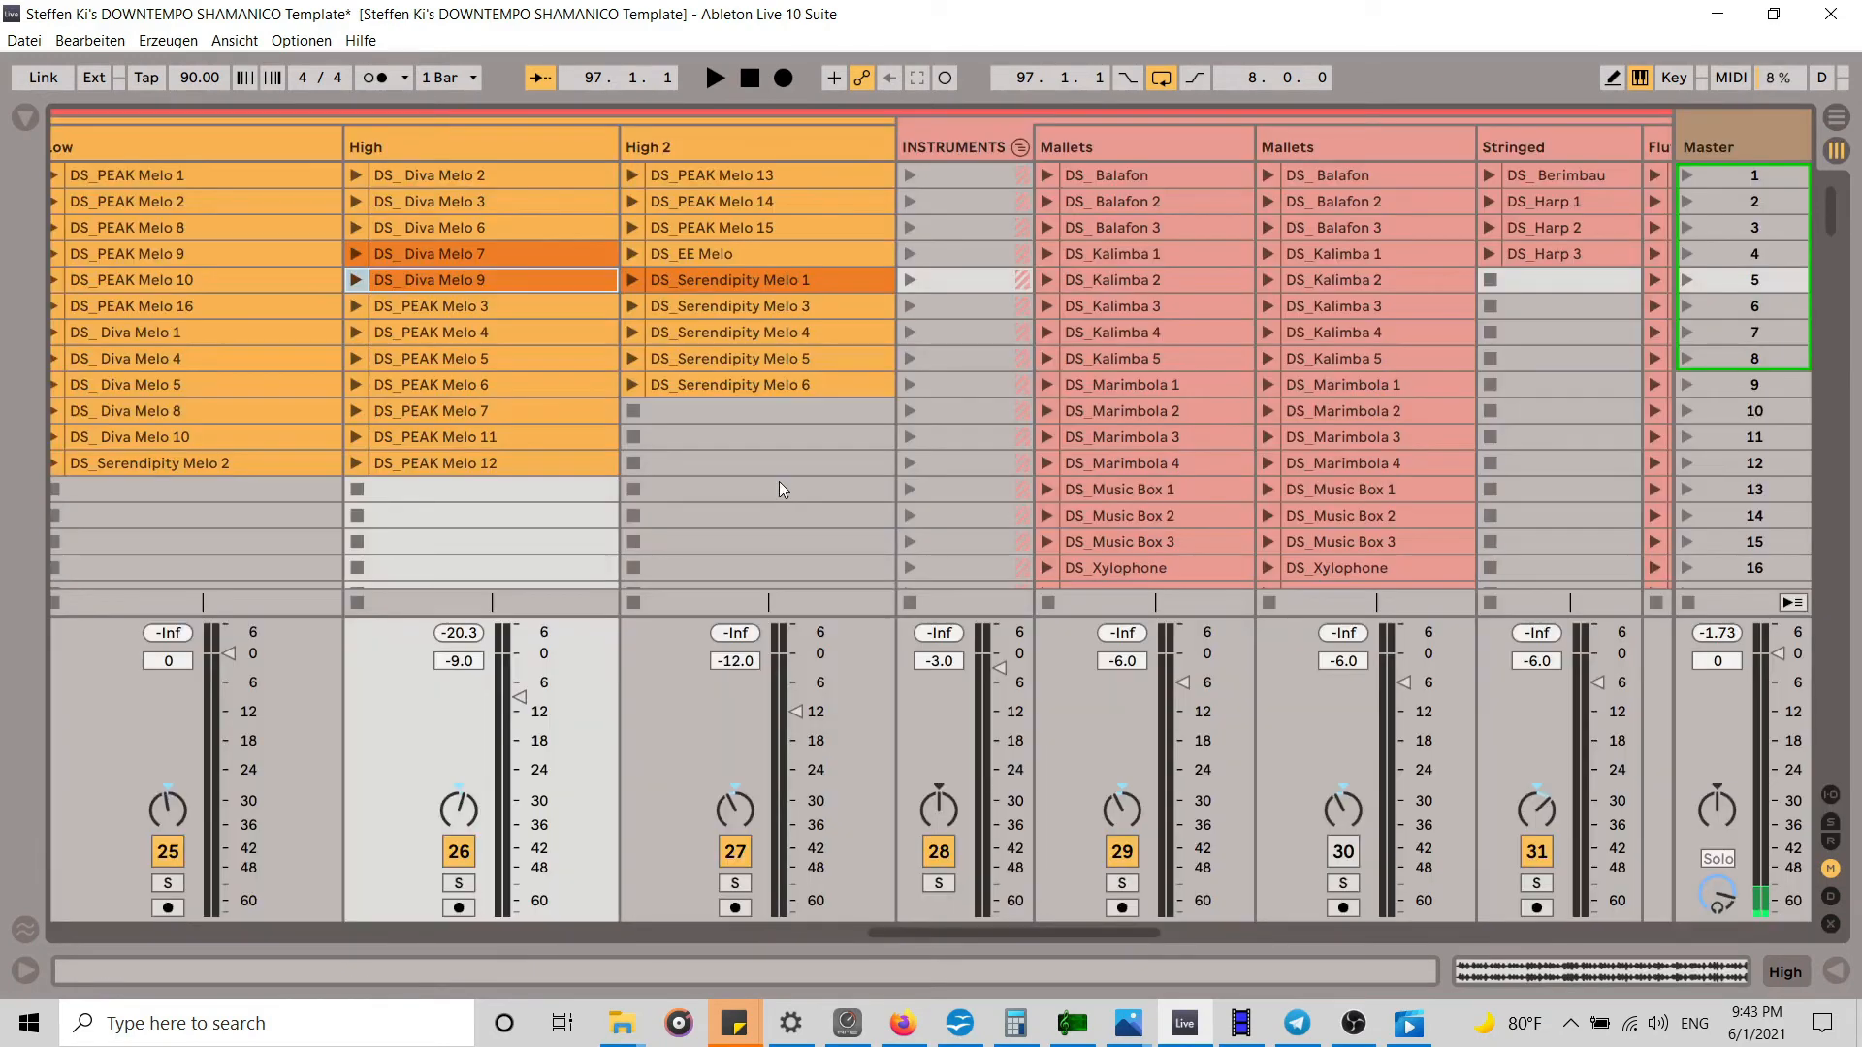
{"action": "key", "text": "Tab"}
{"action": "scroll", "coordinate": [963, 648], "scroll_direction": "down", "scroll_amount": 15}
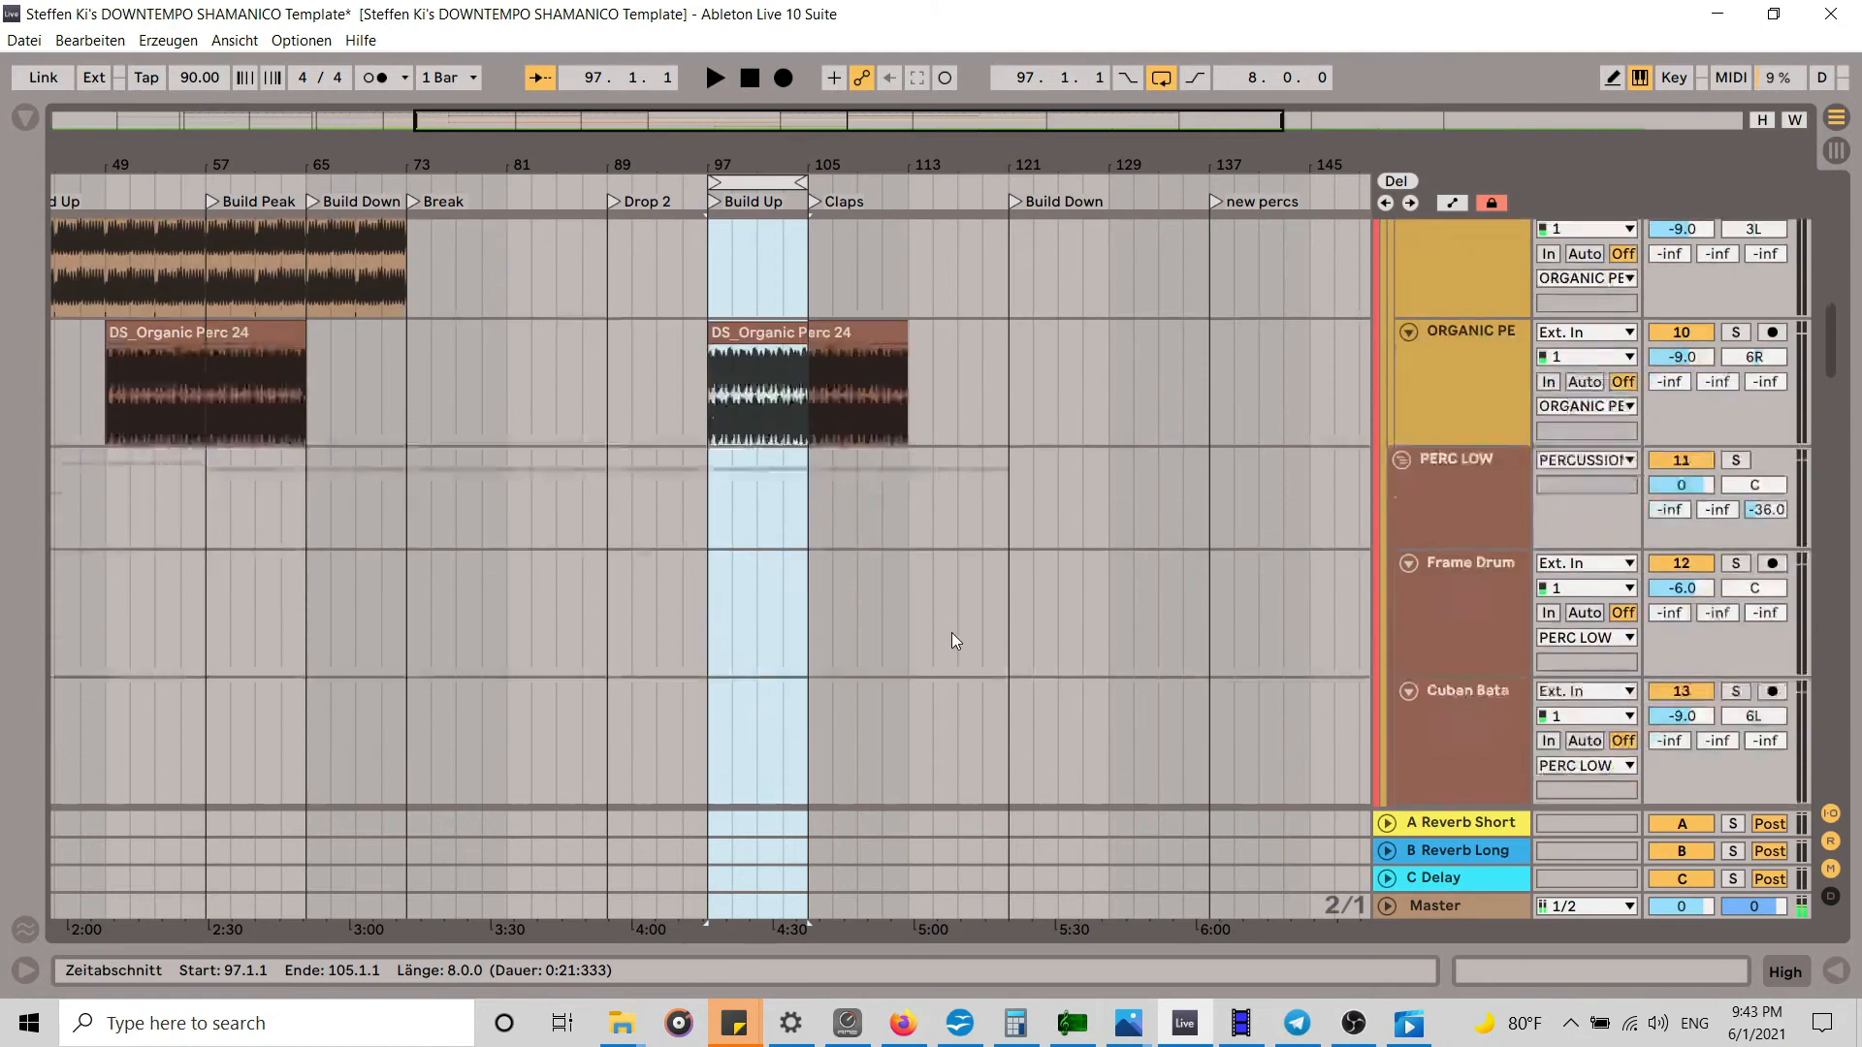
{"action": "scroll", "coordinate": [957, 634], "scroll_direction": "down", "scroll_amount": 5}
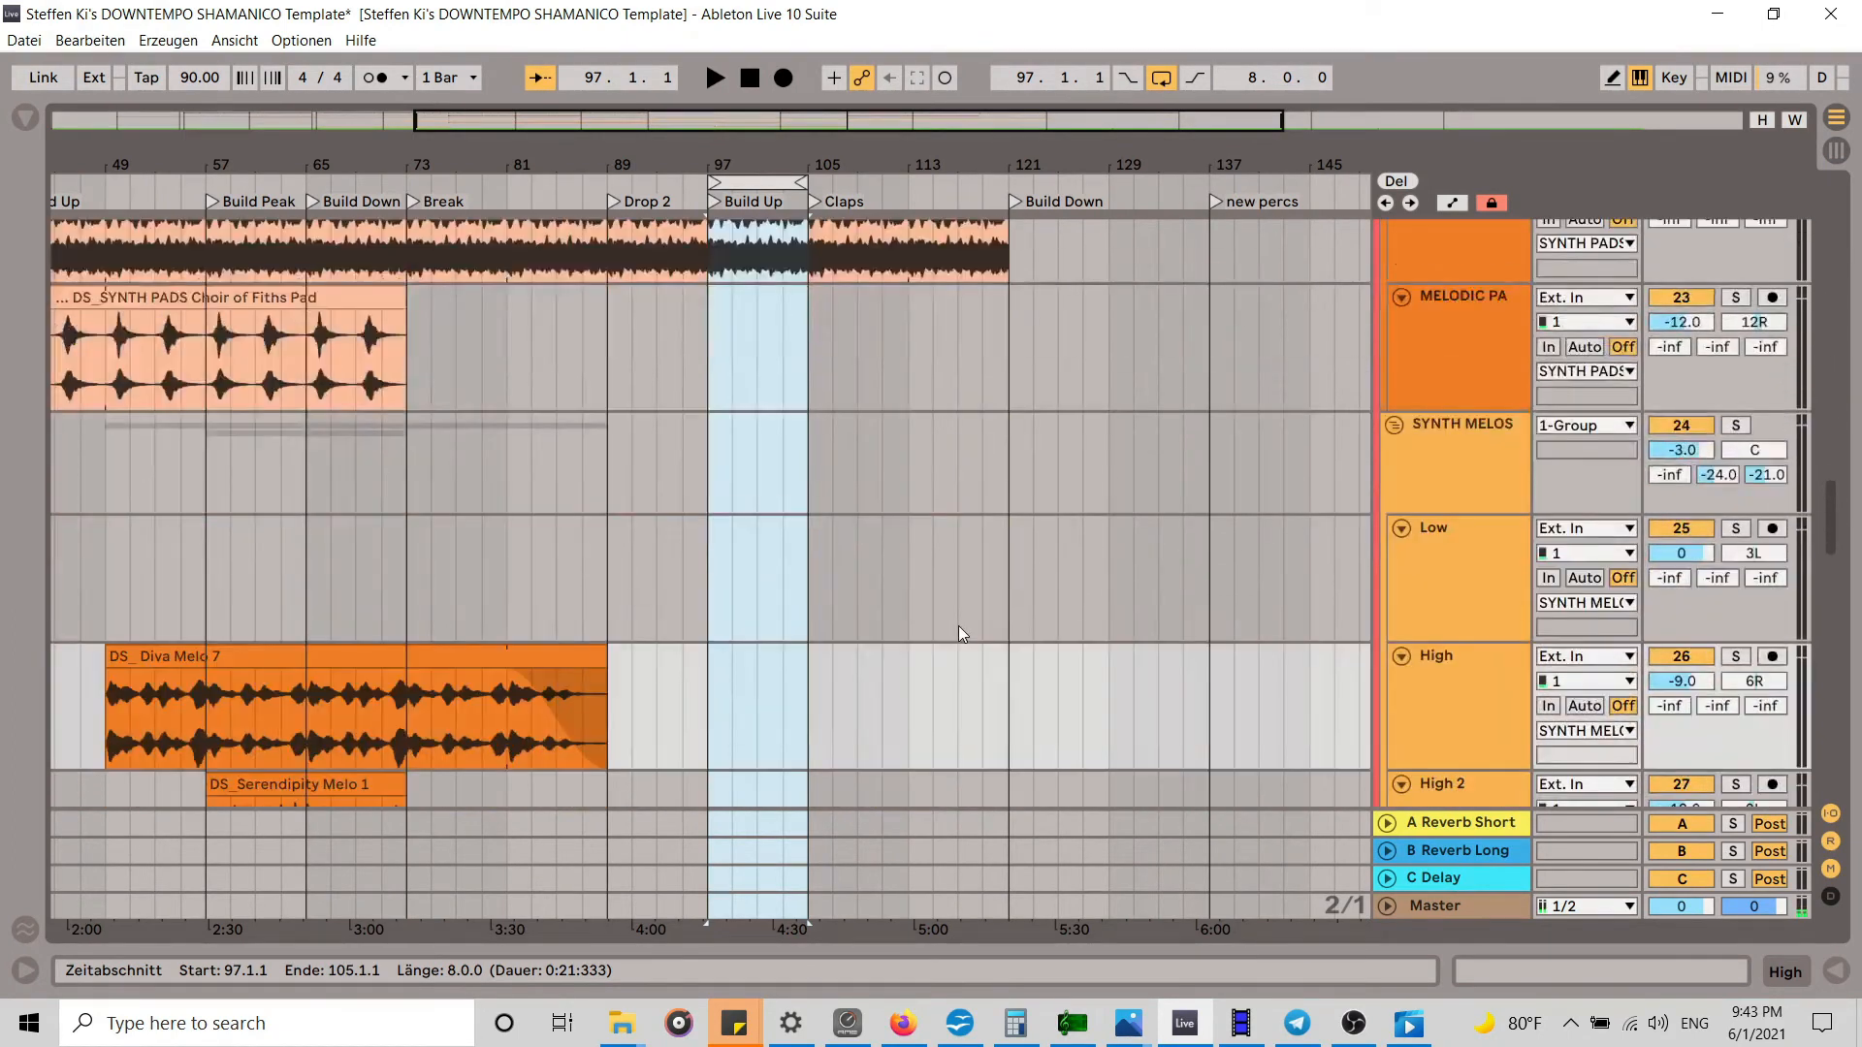
{"action": "left_click", "coordinate": [713, 667]}
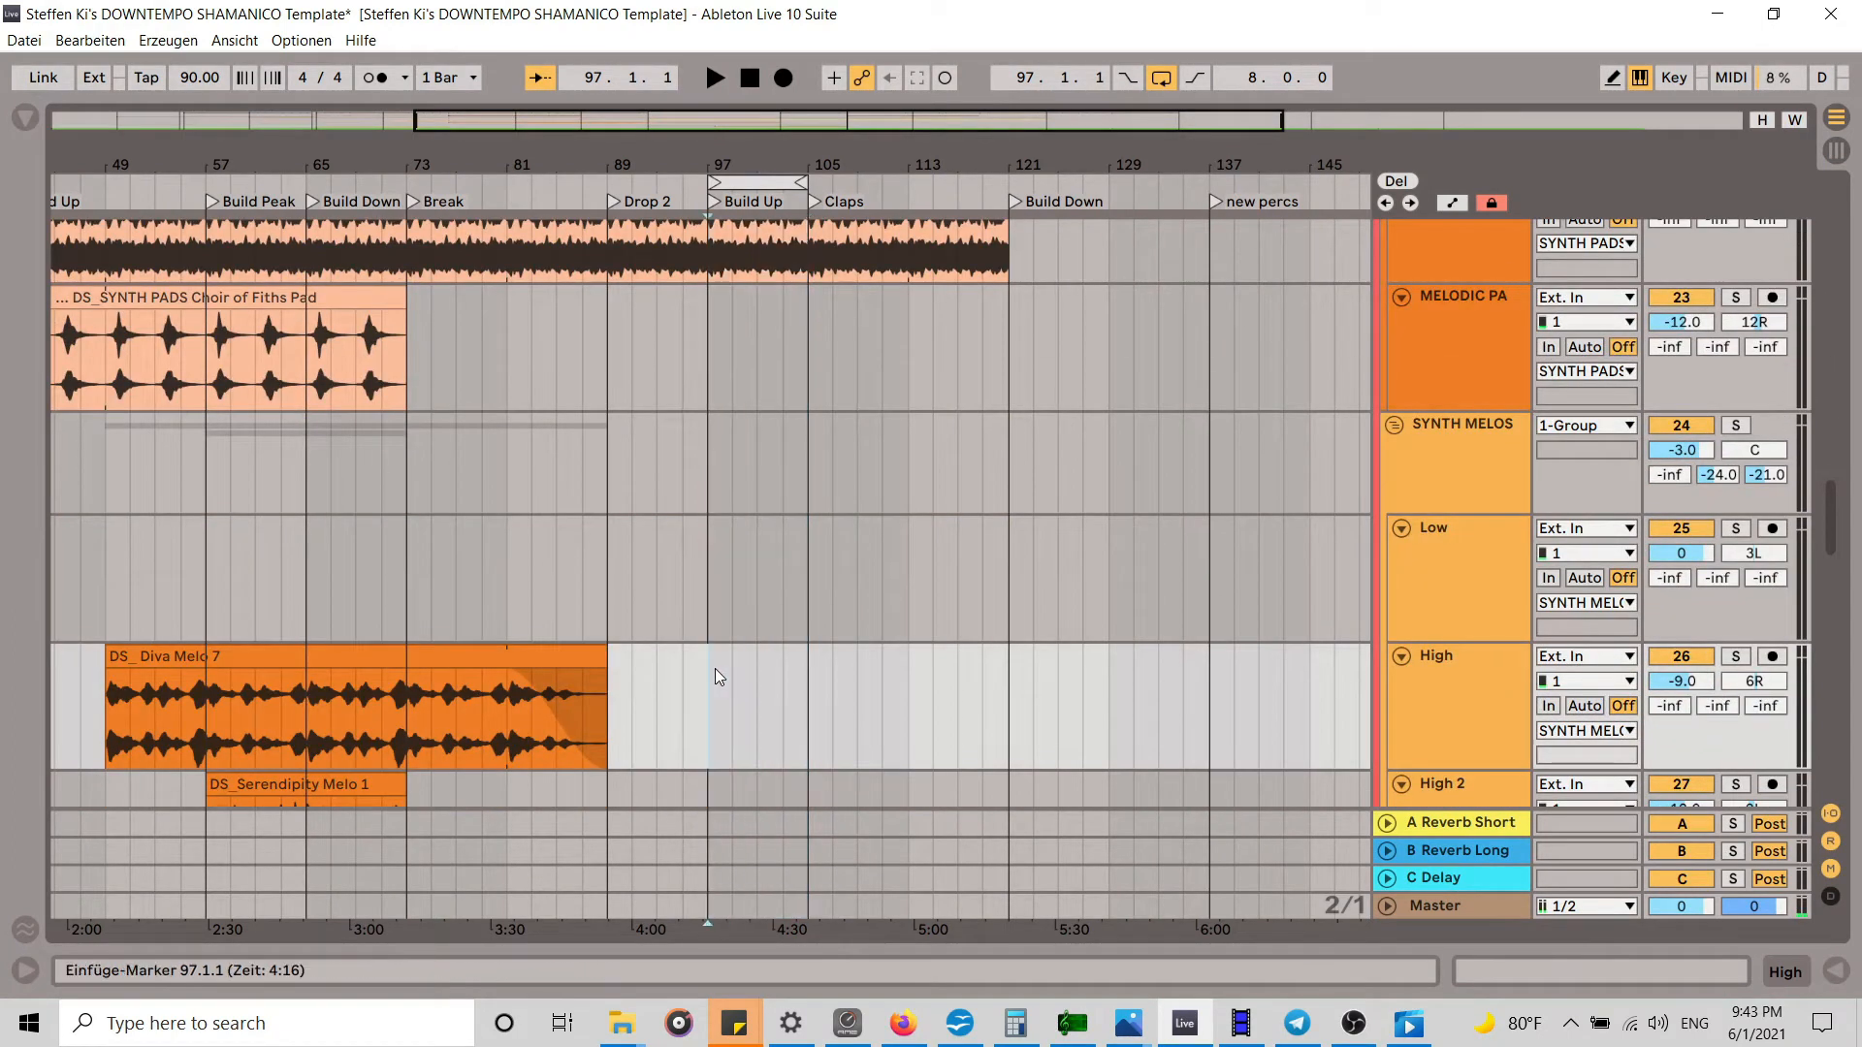
{"action": "key", "text": "ctrl+v"}
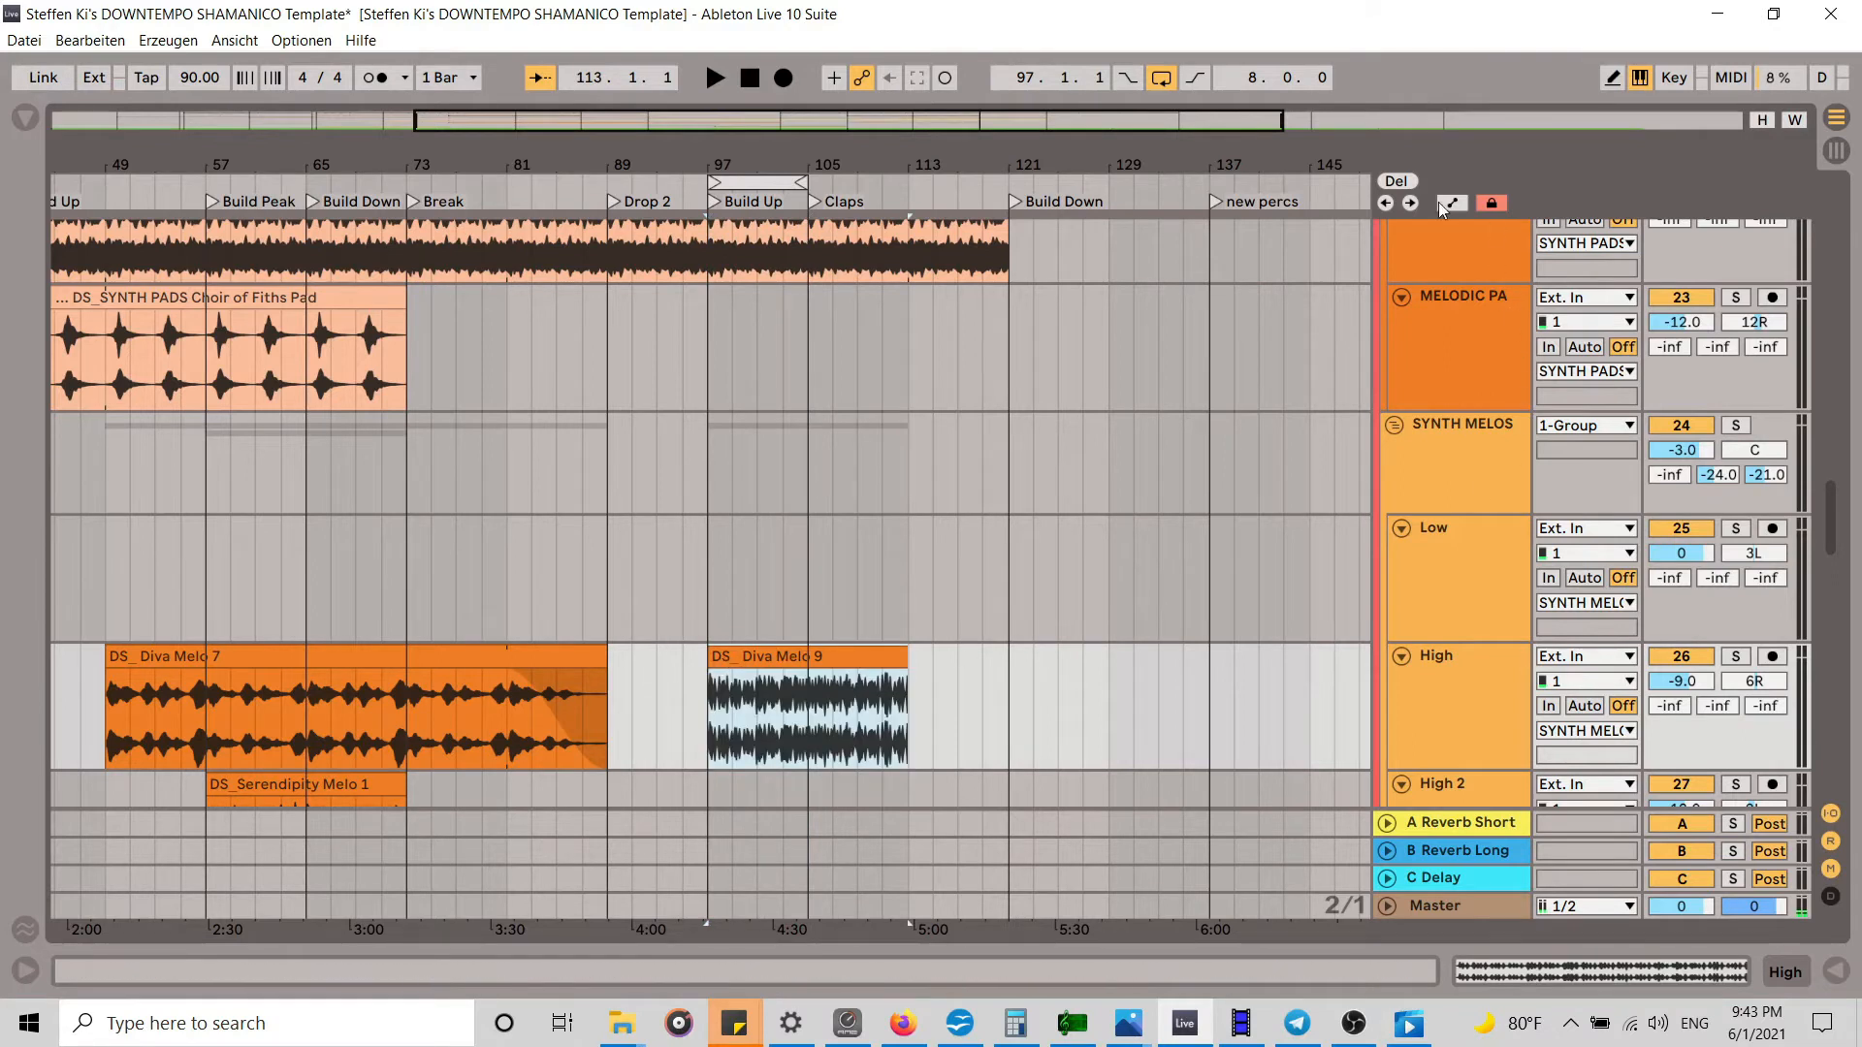
Step: Play the arrangement from Drop 2 and set the volume of track 37, holding the Shamanic Sounds clip, to -3.0
{"action": "left_click", "coordinate": [619, 200]}
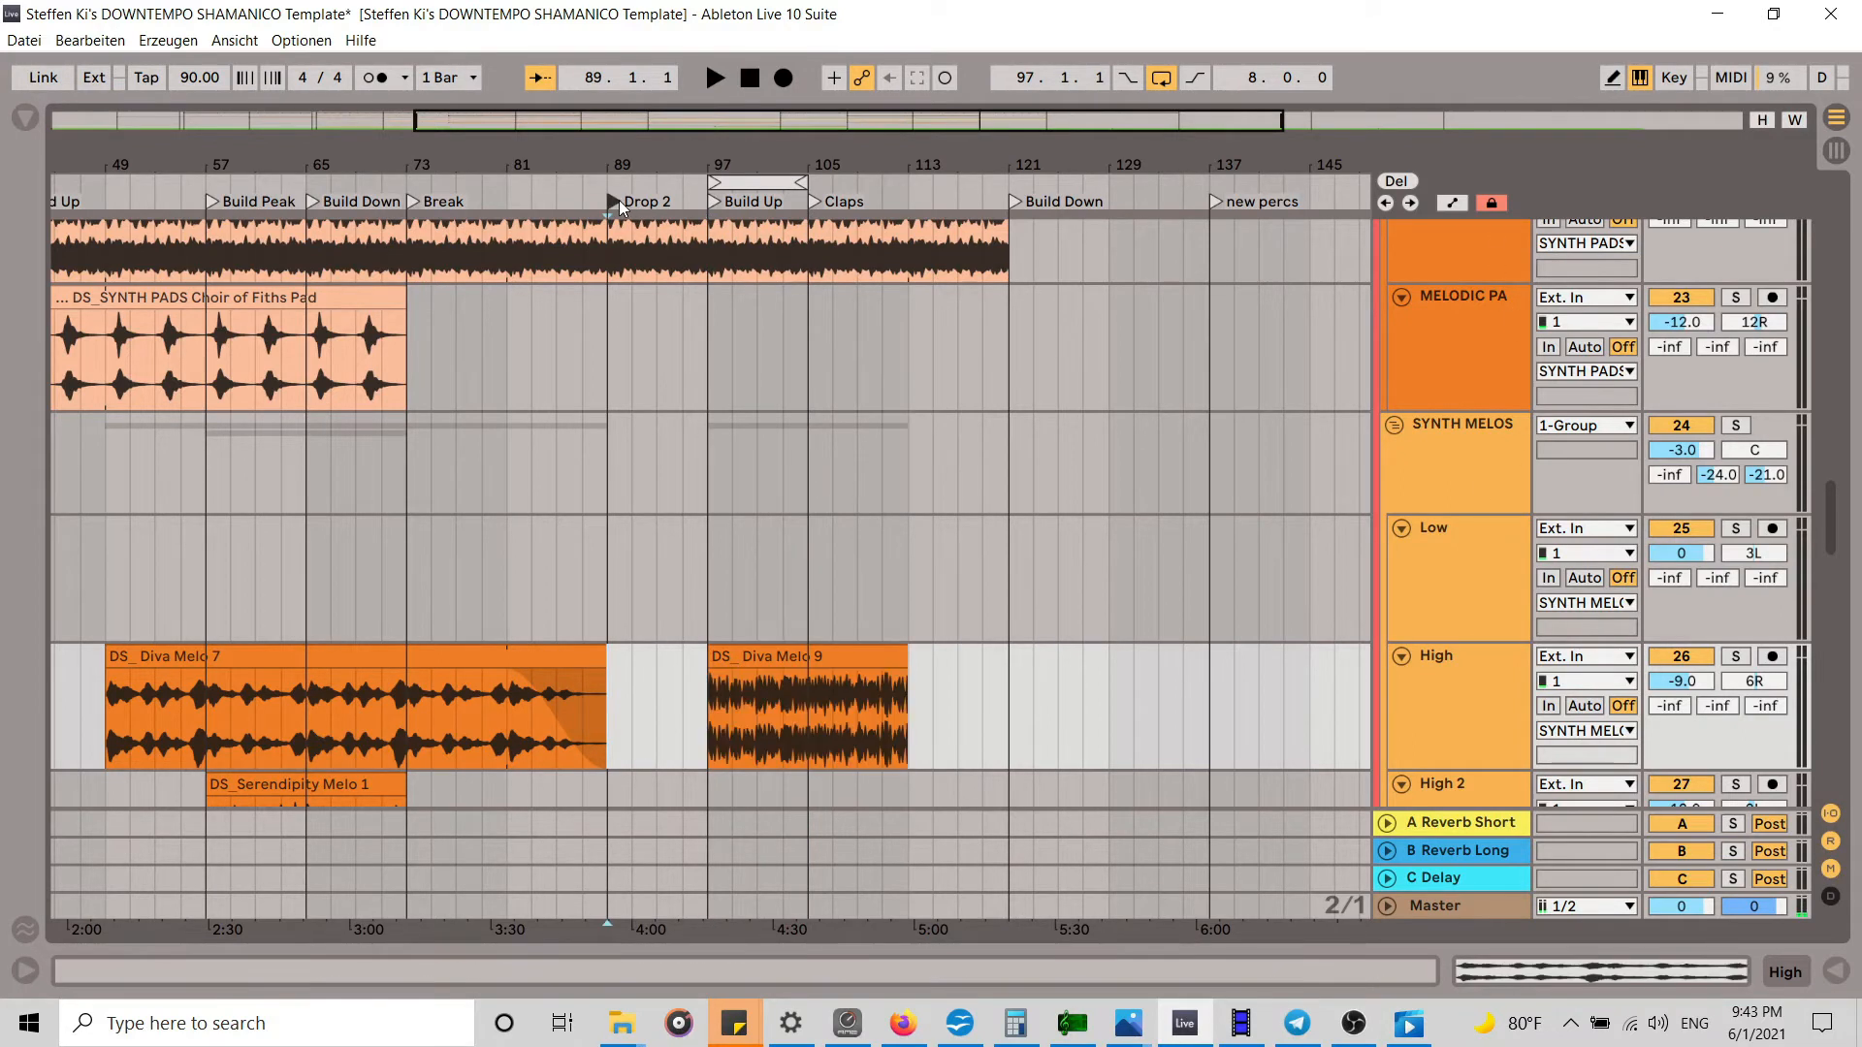
{"action": "key", "text": "space"}
{"action": "scroll", "coordinate": [986, 619], "scroll_direction": "down", "scroll_amount": 10}
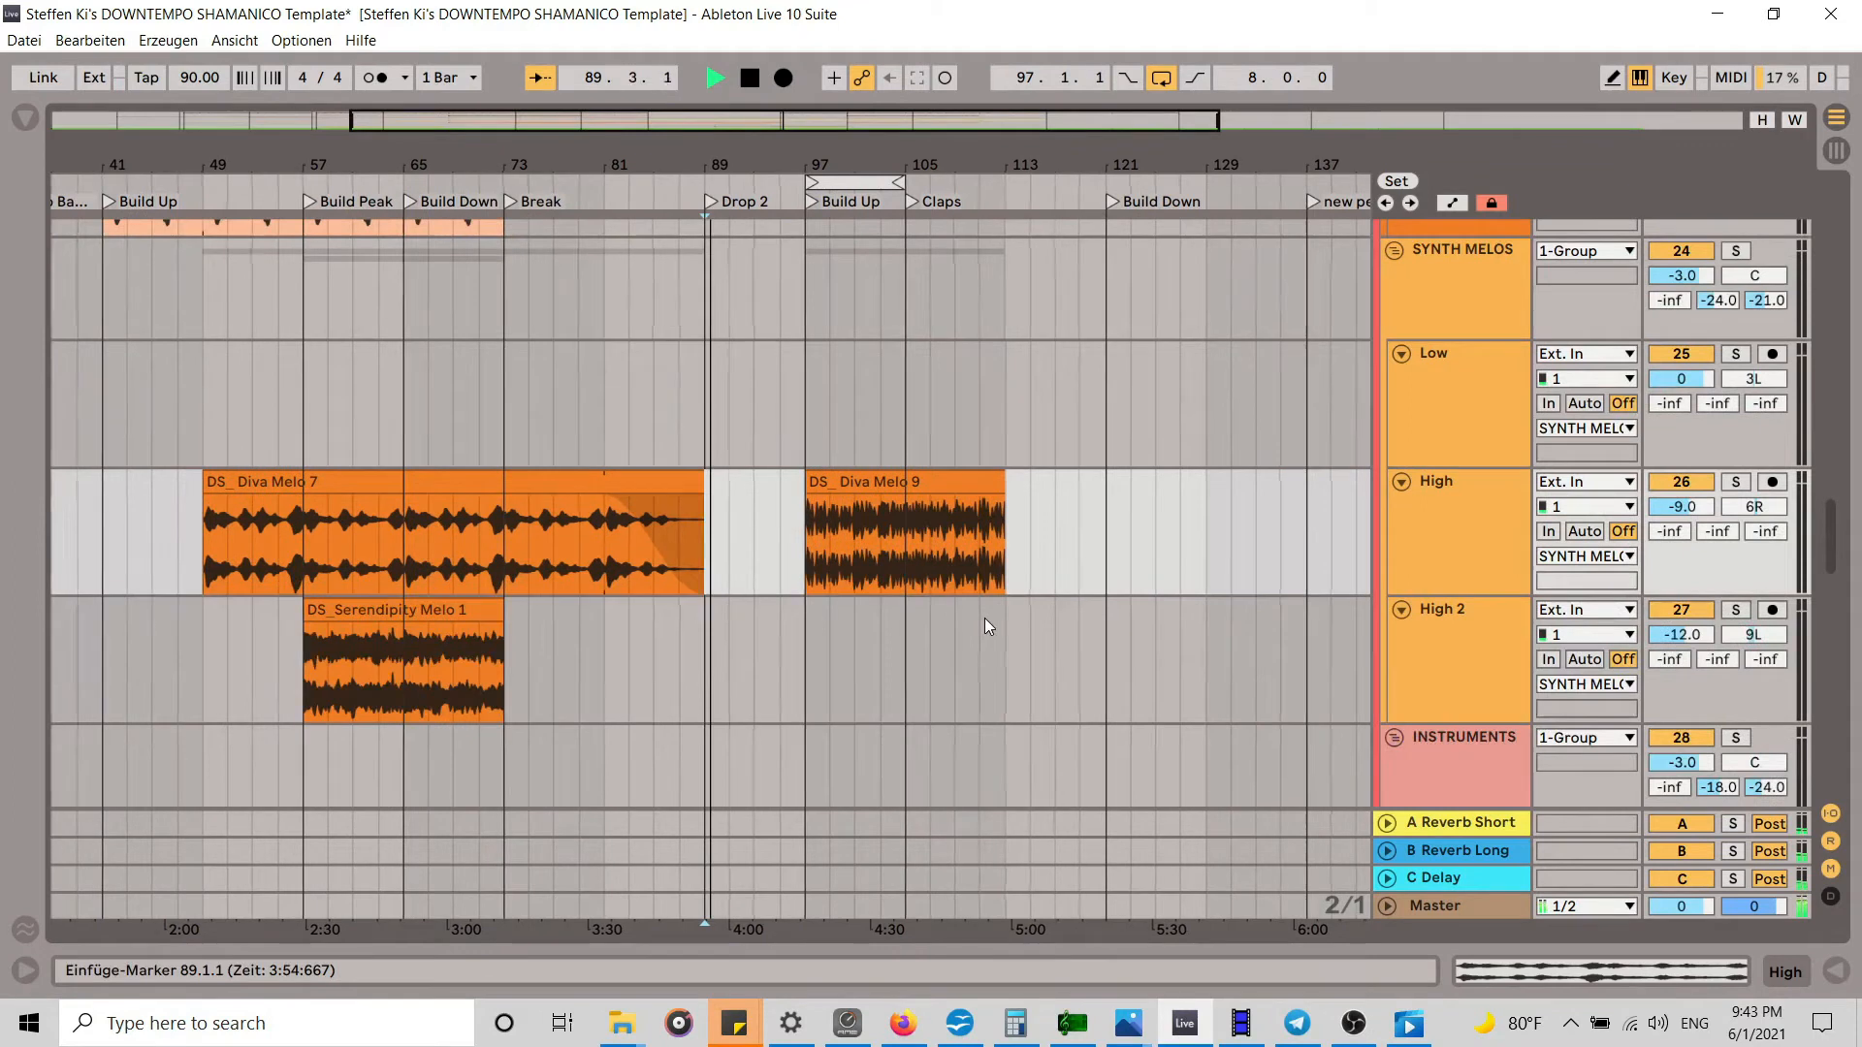
{"action": "scroll", "coordinate": [988, 619], "scroll_direction": "down", "scroll_amount": 2}
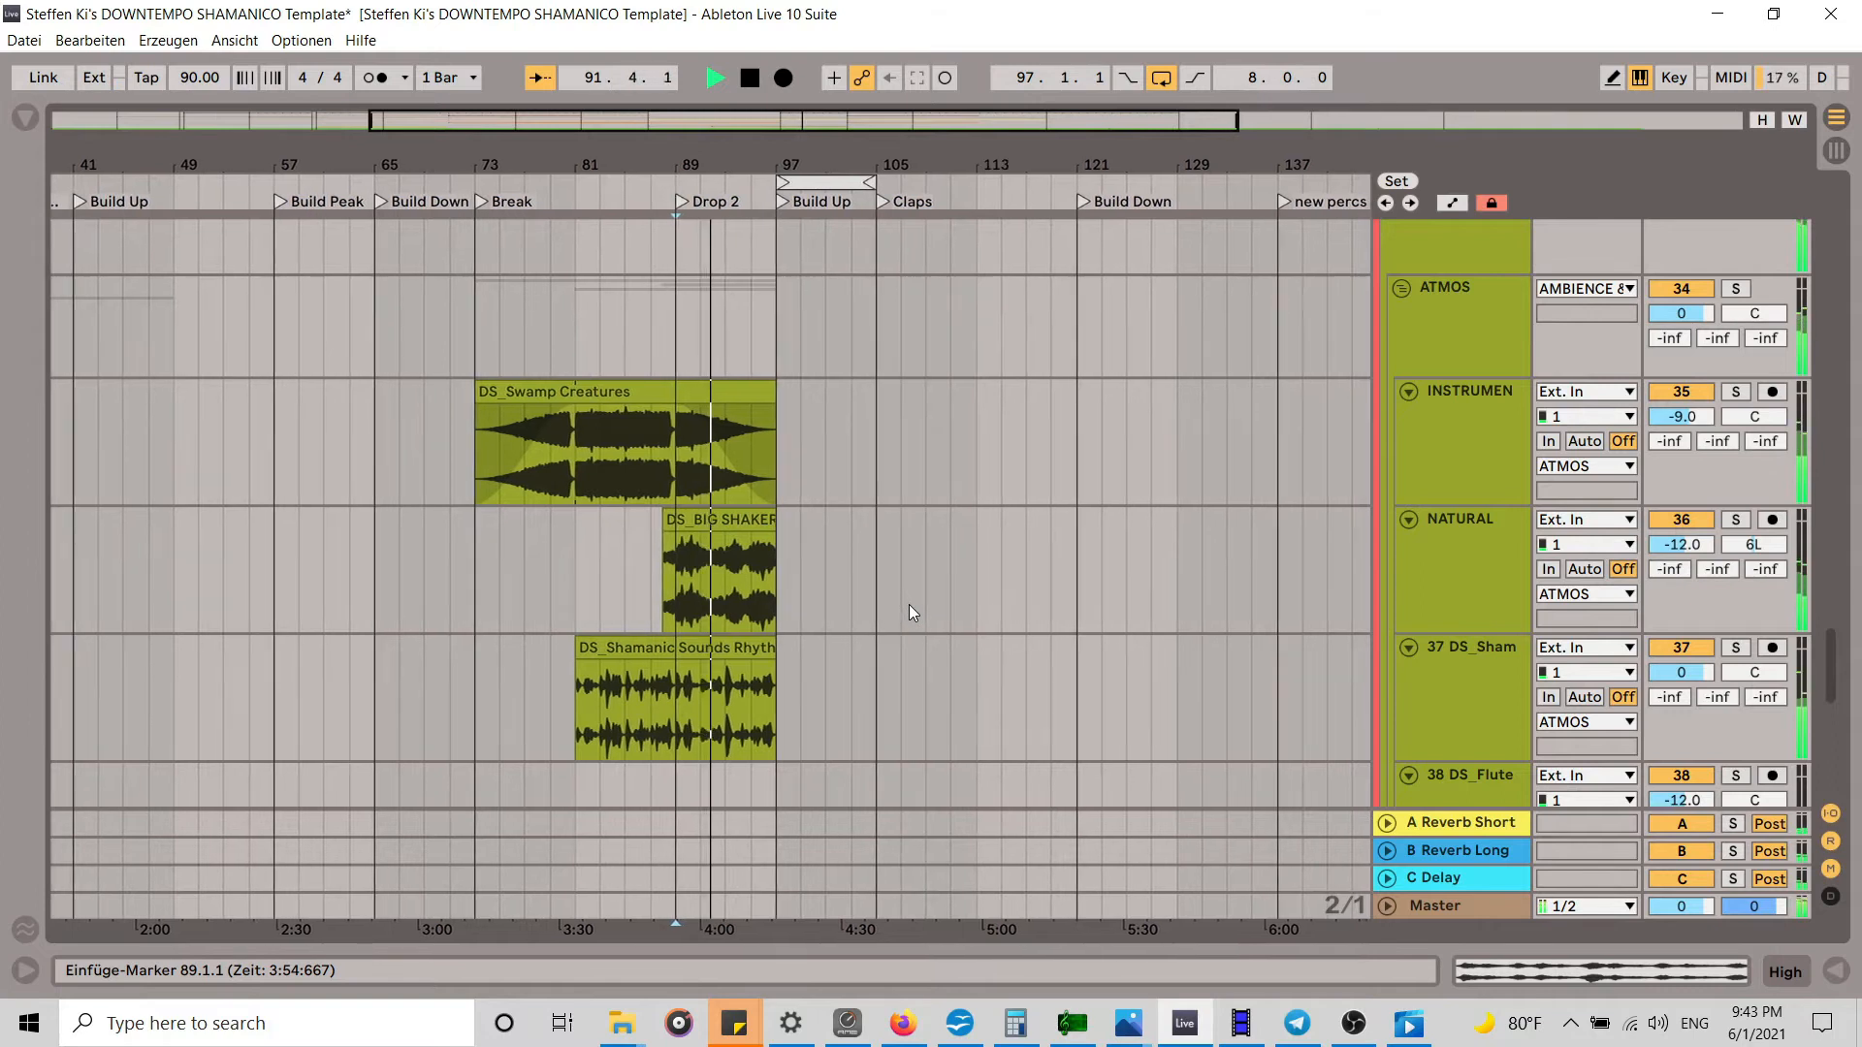
{"action": "scroll", "coordinate": [910, 606], "scroll_direction": "down", "scroll_amount": 2}
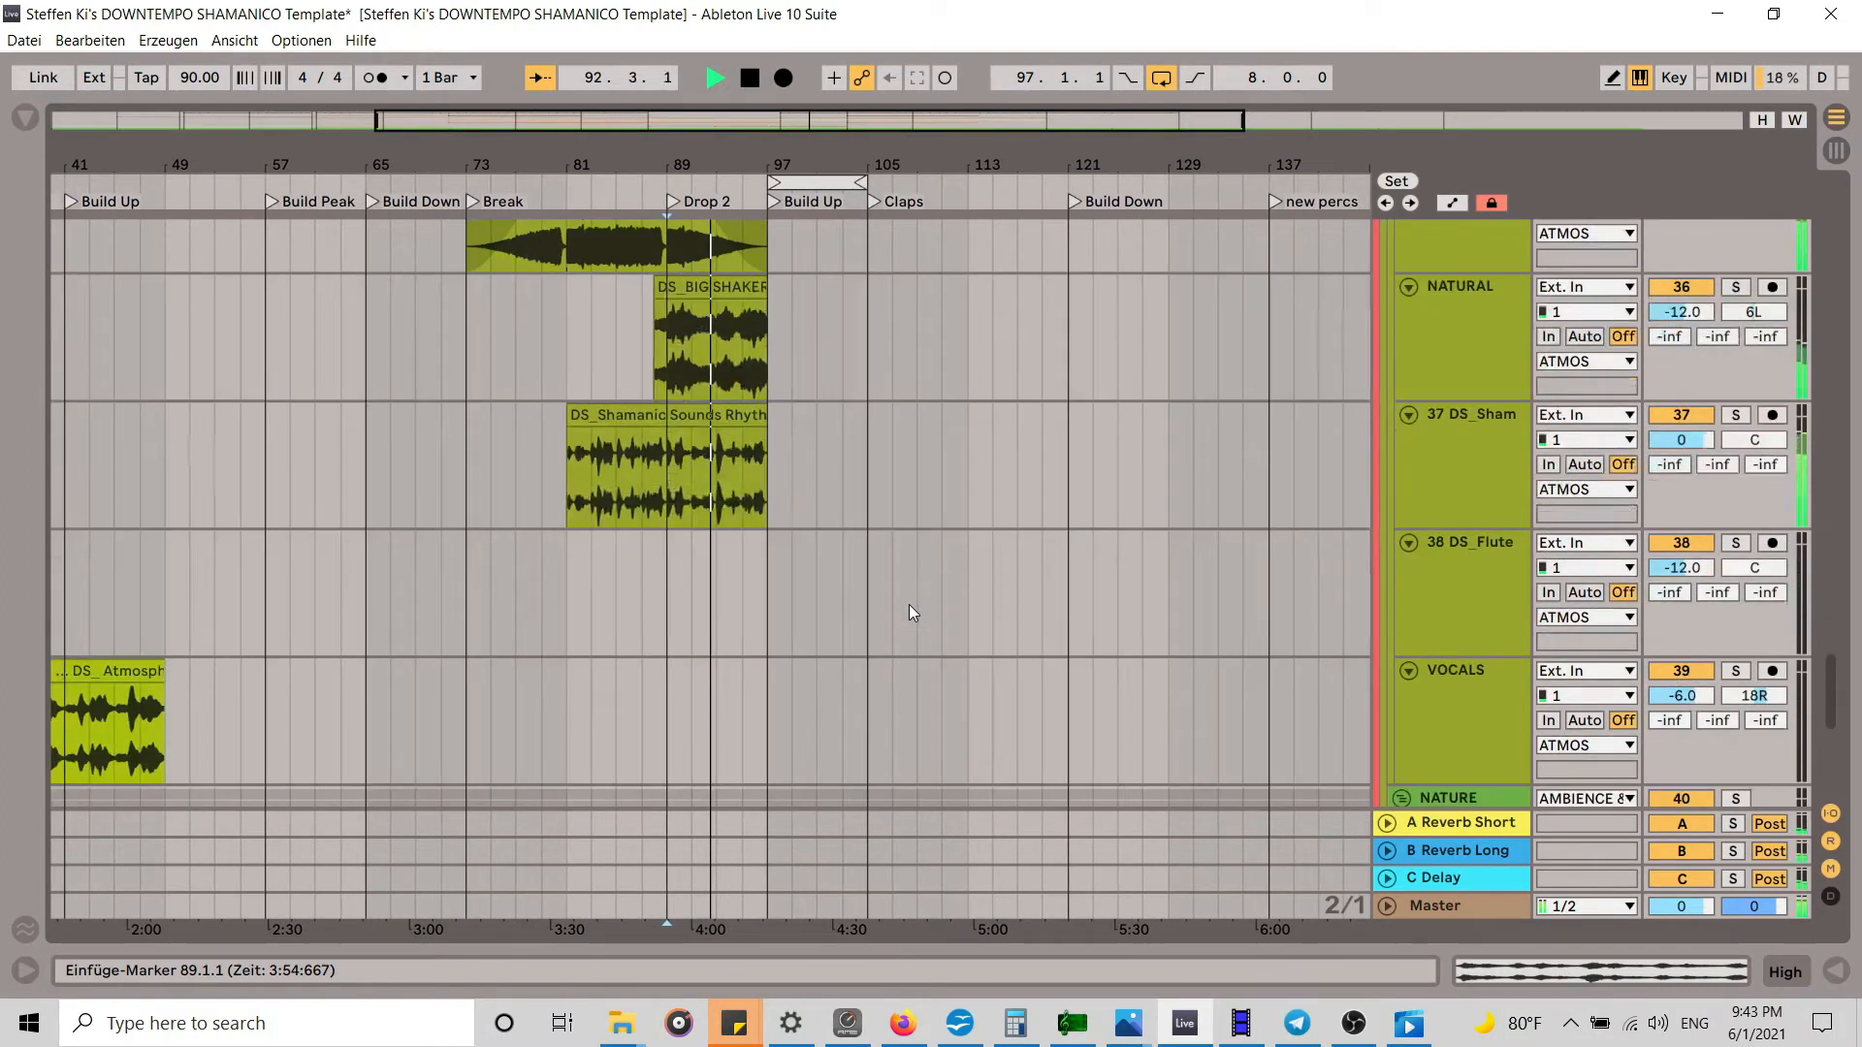
{"action": "scroll", "coordinate": [912, 613], "scroll_direction": "down", "scroll_amount": 2}
{"action": "scroll", "coordinate": [912, 613], "scroll_direction": "up", "scroll_amount": 4}
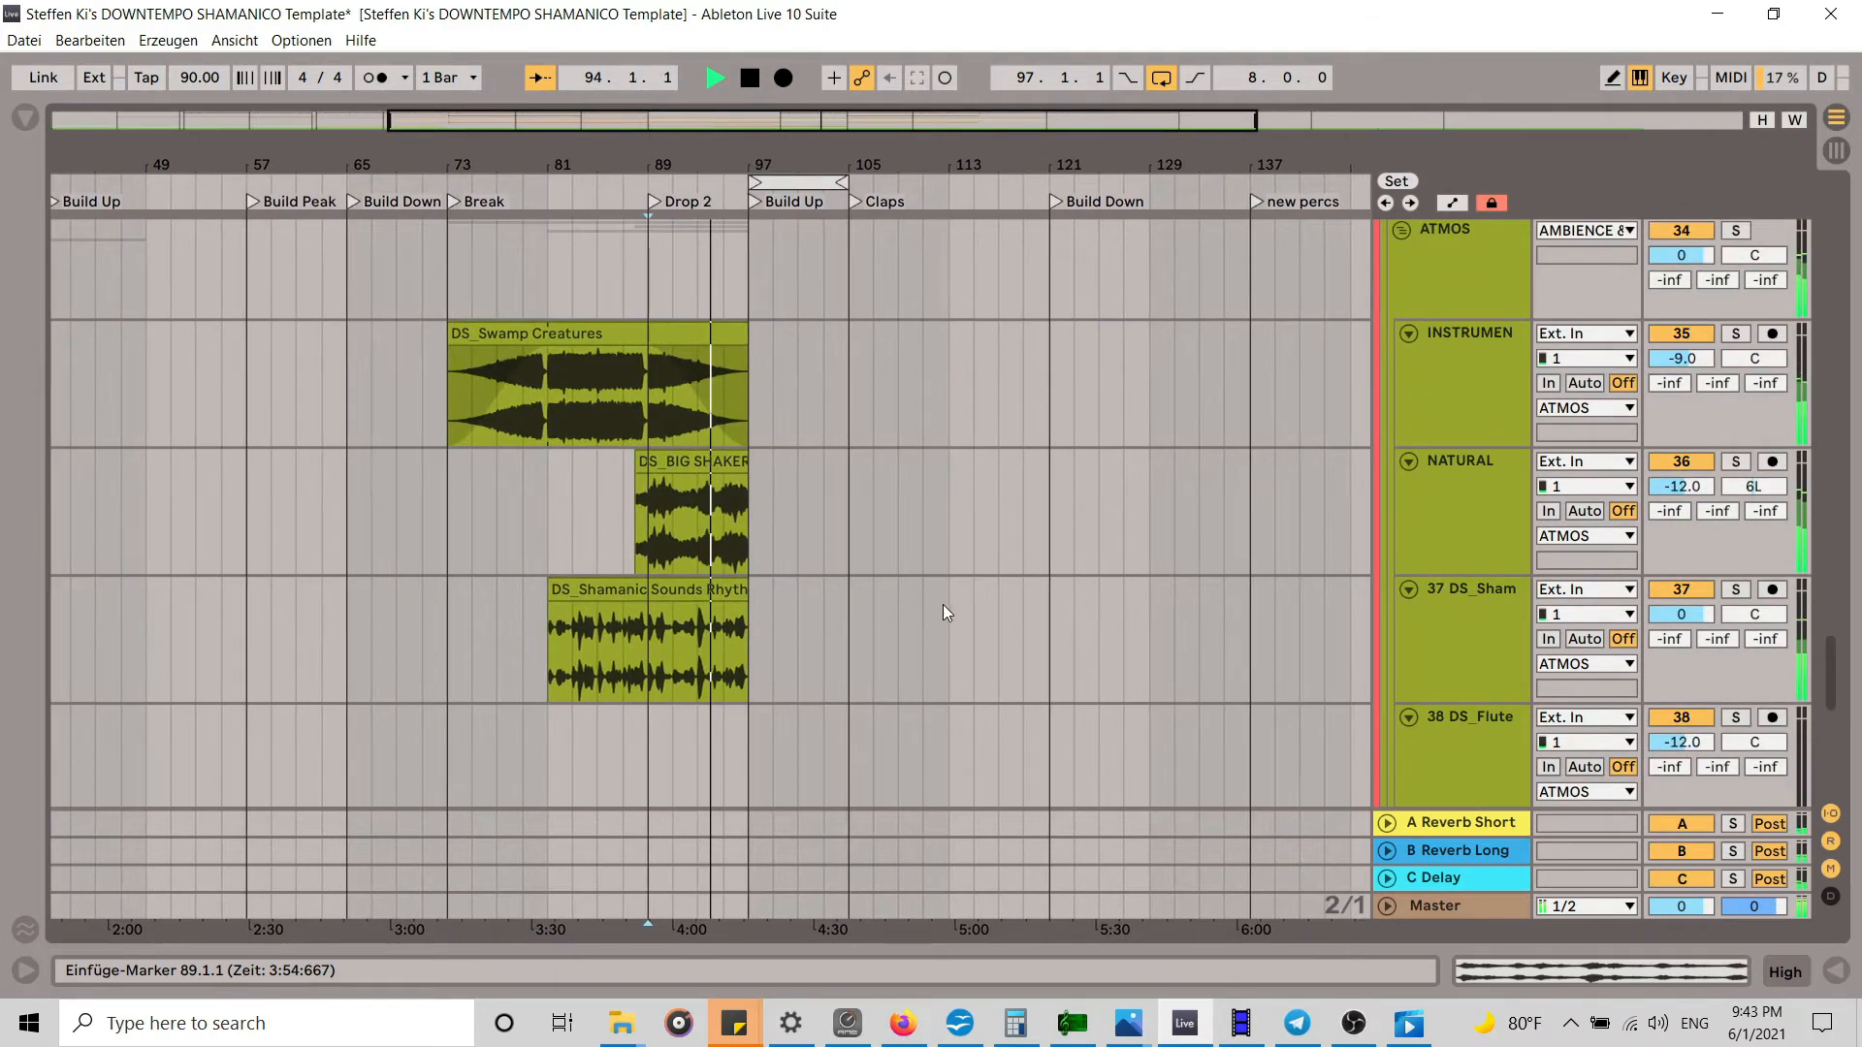
{"action": "left_click_drag", "start_coordinate": [1682, 614], "coordinate": [1681, 656]}
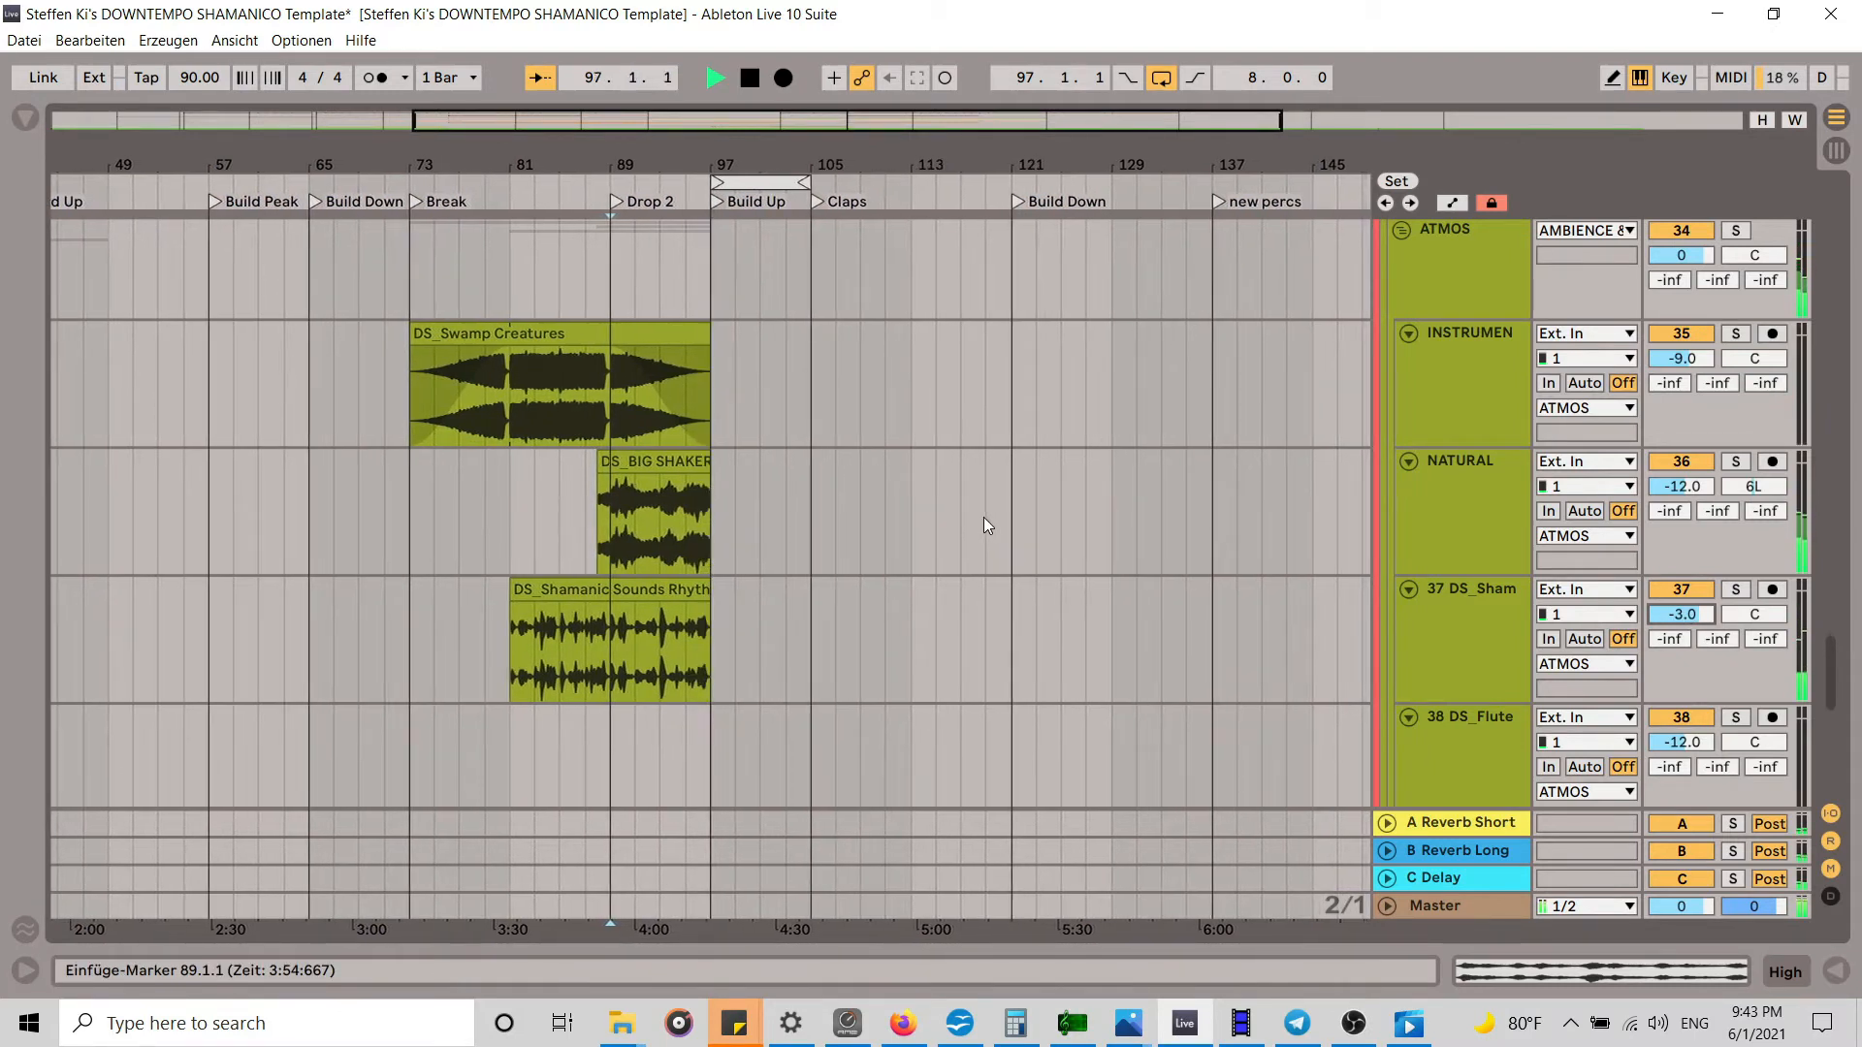
Step: Listen to the Build Up with the Diva Melo 9 melody, stop playback, and inspect the percussion, melody, instrument and atmosphere tracks
{"action": "scroll", "coordinate": [985, 518], "scroll_direction": "up", "scroll_amount": 10}
{"action": "scroll", "coordinate": [984, 519], "scroll_direction": "up", "scroll_amount": 10}
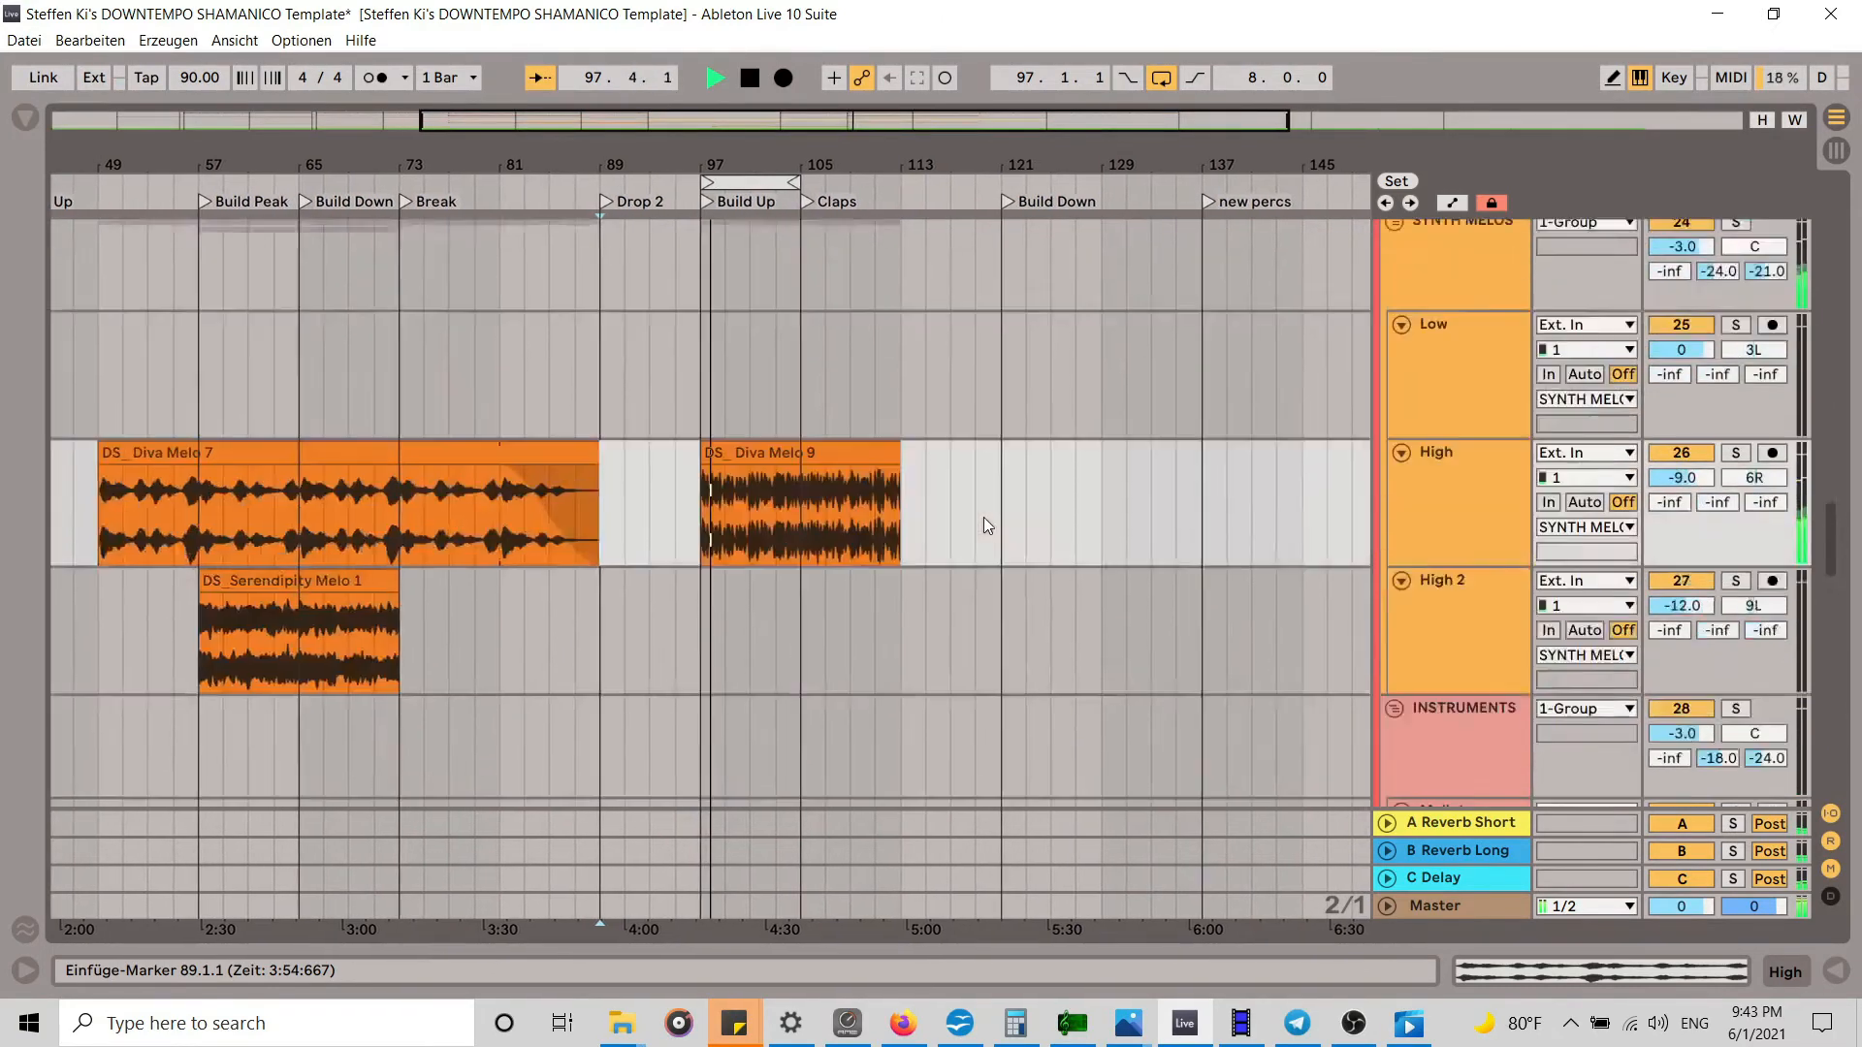
{"action": "scroll", "coordinate": [984, 516], "scroll_direction": "up", "scroll_amount": 3}
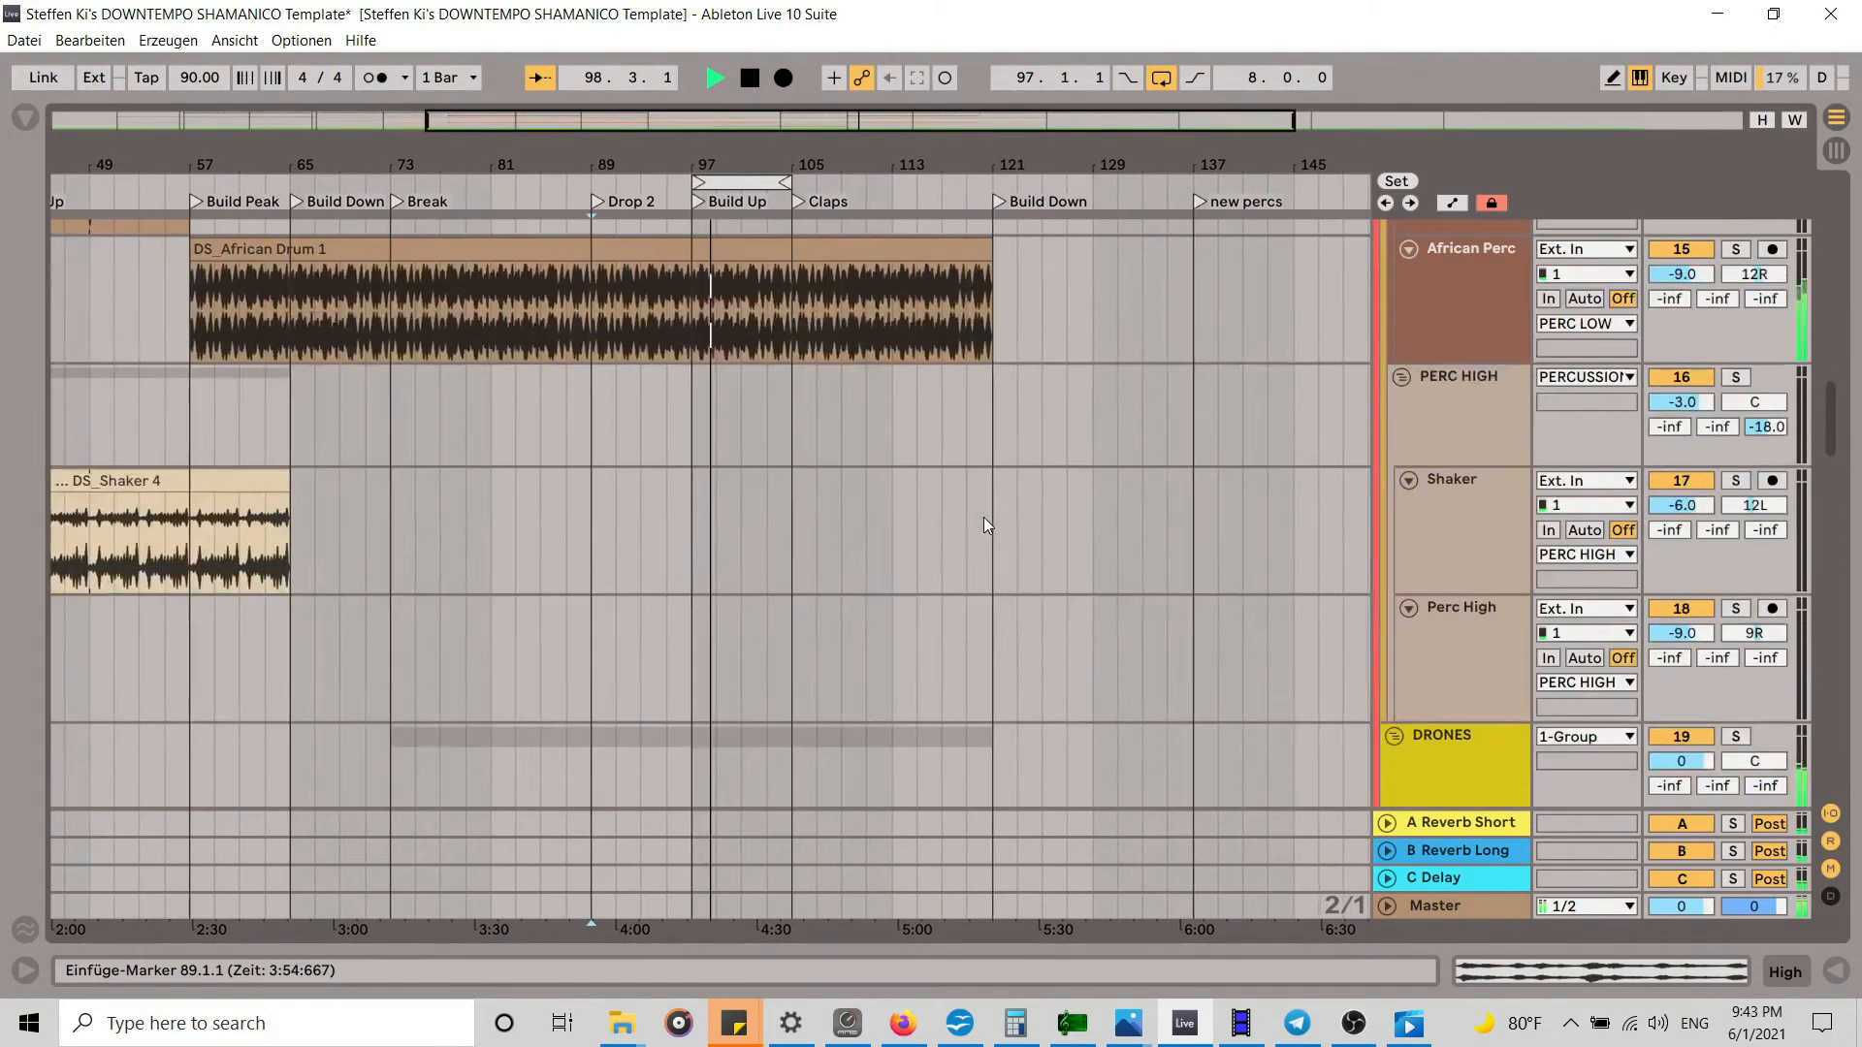
{"action": "scroll", "coordinate": [983, 516], "scroll_direction": "down", "scroll_amount": 10}
{"action": "scroll", "coordinate": [987, 503], "scroll_direction": "down", "scroll_amount": 4}
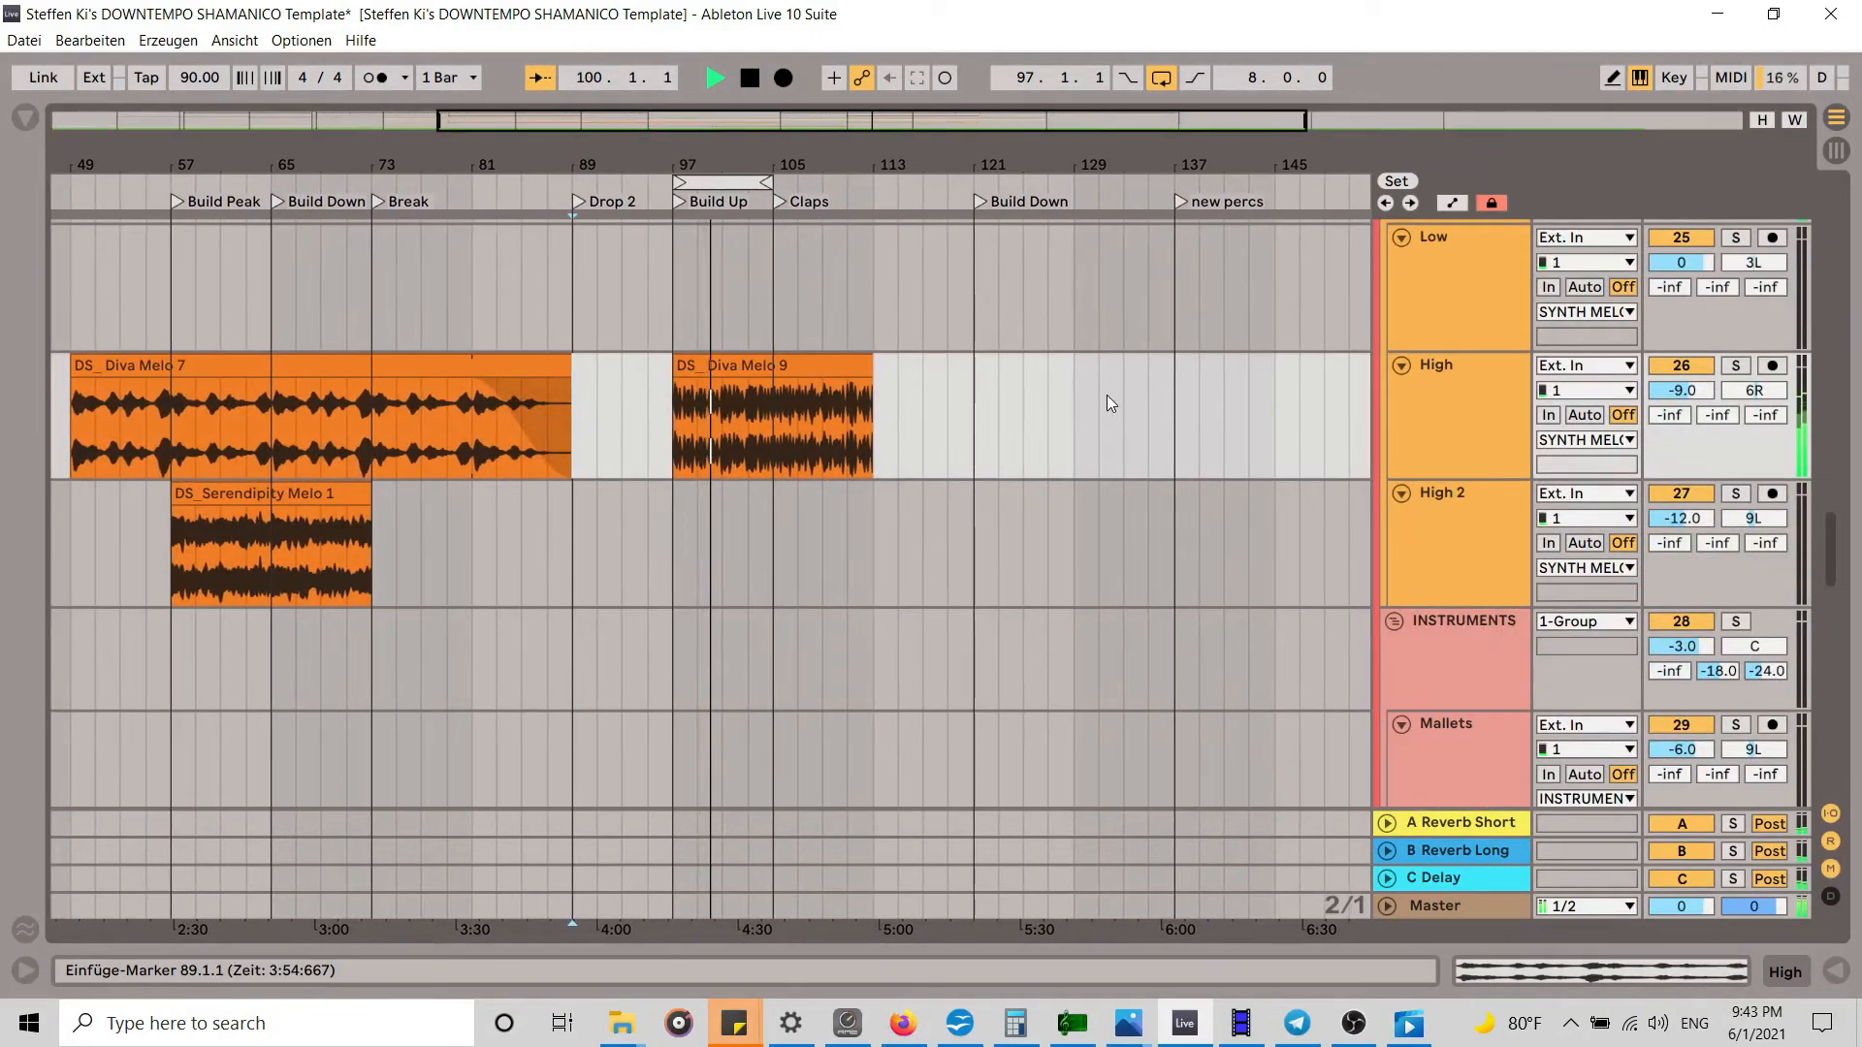
{"action": "scroll", "coordinate": [1103, 405], "scroll_direction": "down", "scroll_amount": 10}
{"action": "scroll", "coordinate": [1169, 440], "scroll_direction": "down", "scroll_amount": 10}
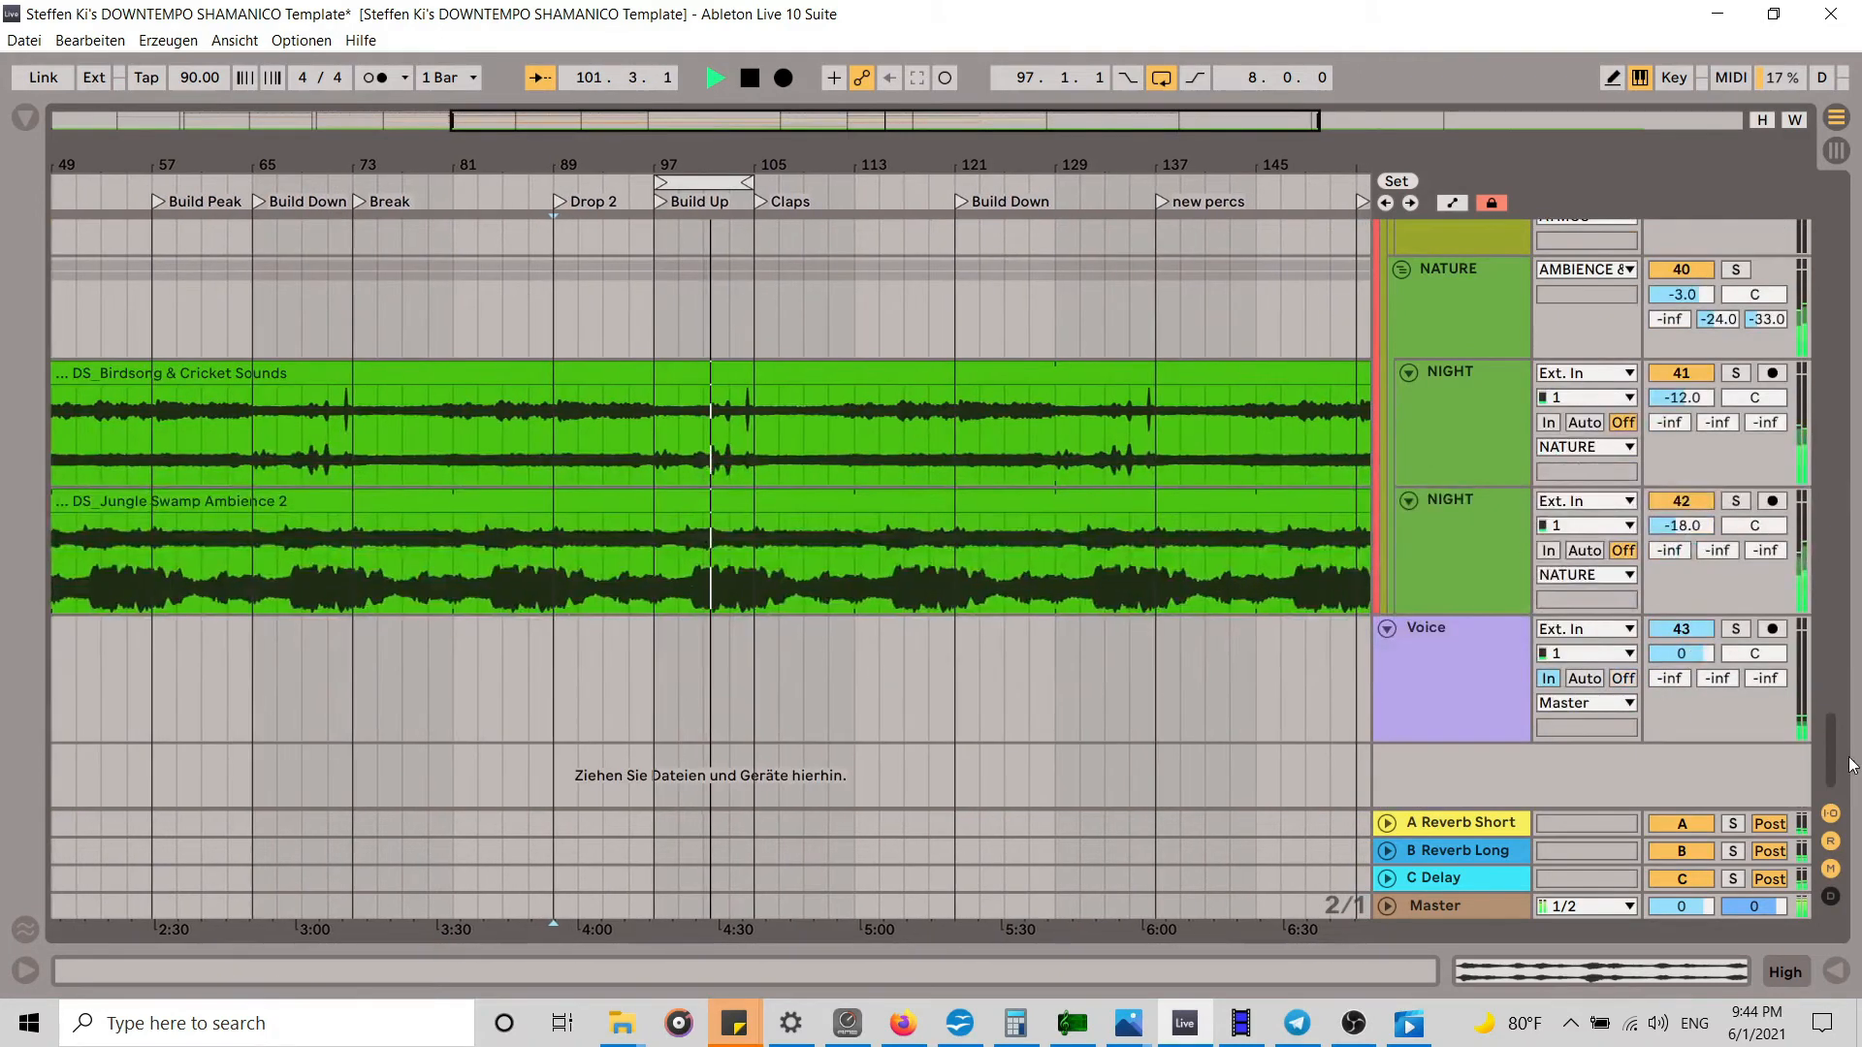
{"action": "scroll", "coordinate": [1833, 529], "scroll_direction": "up", "scroll_amount": 20}
{"action": "scroll", "coordinate": [1833, 529], "scroll_direction": "up", "scroll_amount": 2}
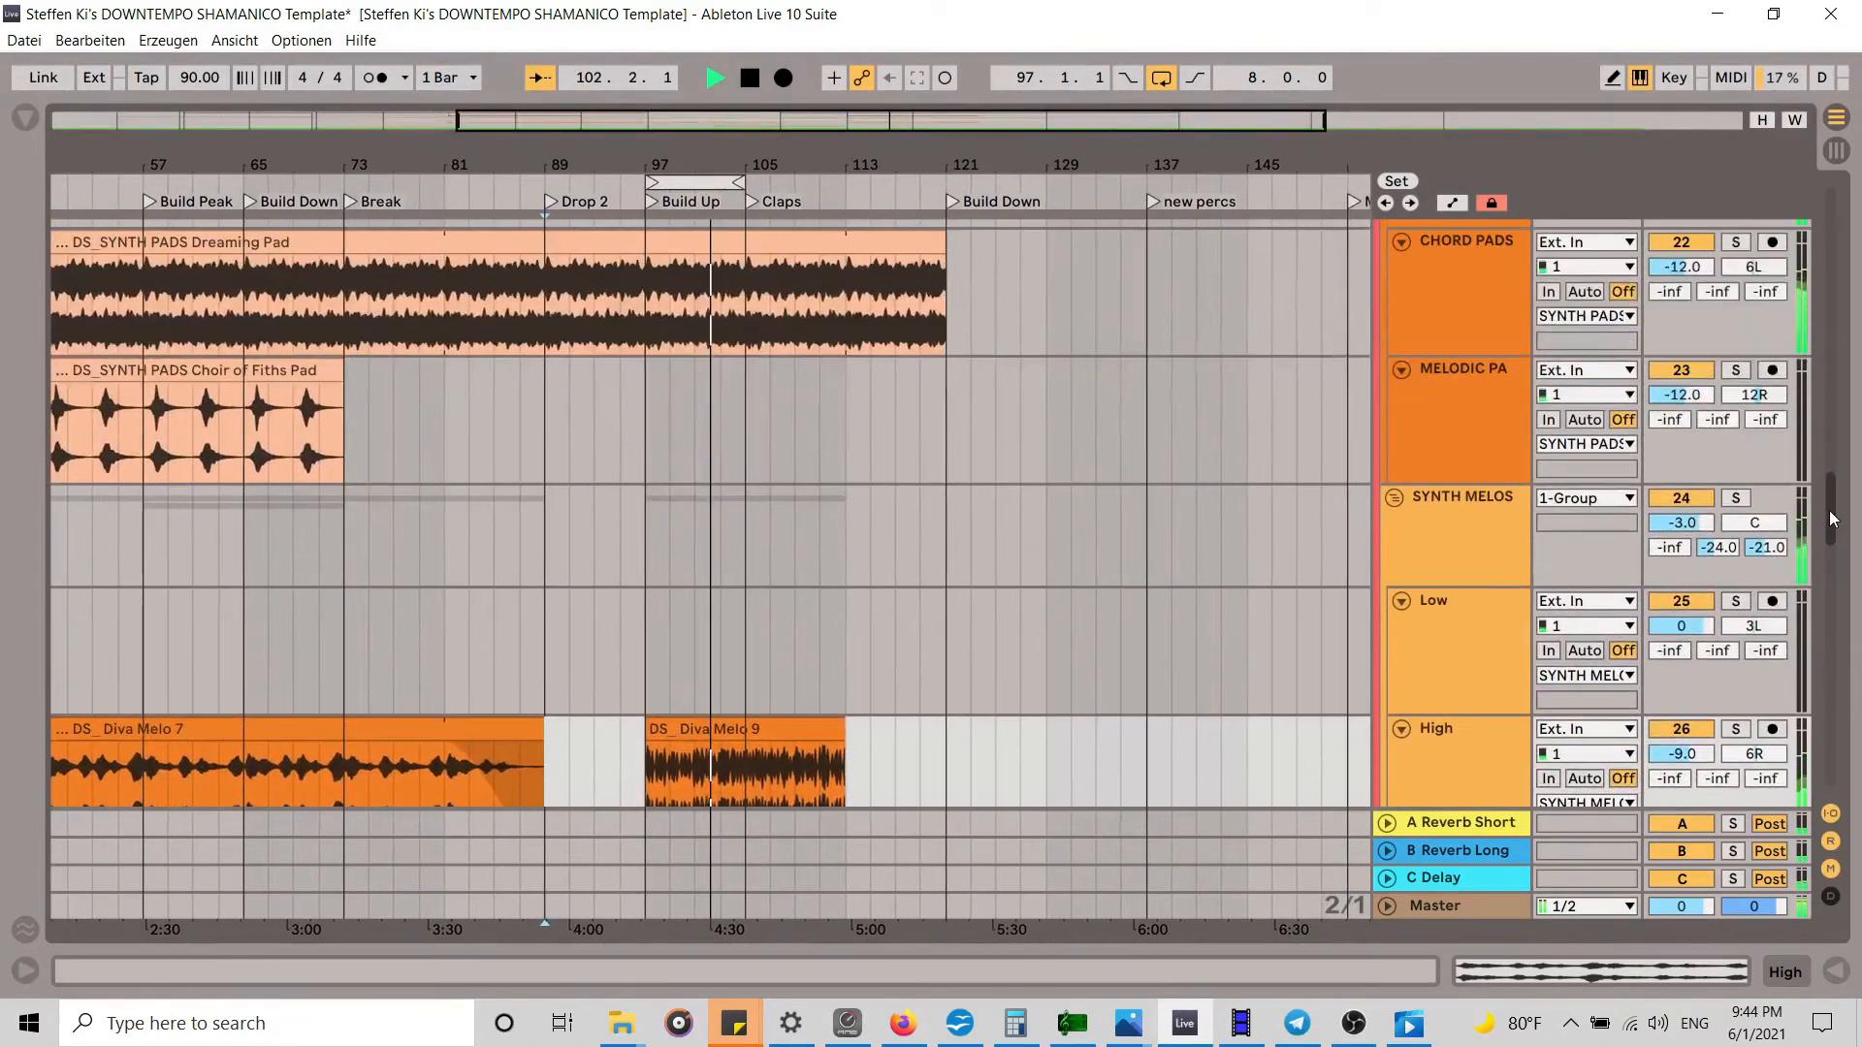
{"action": "left_click", "coordinate": [752, 78]}
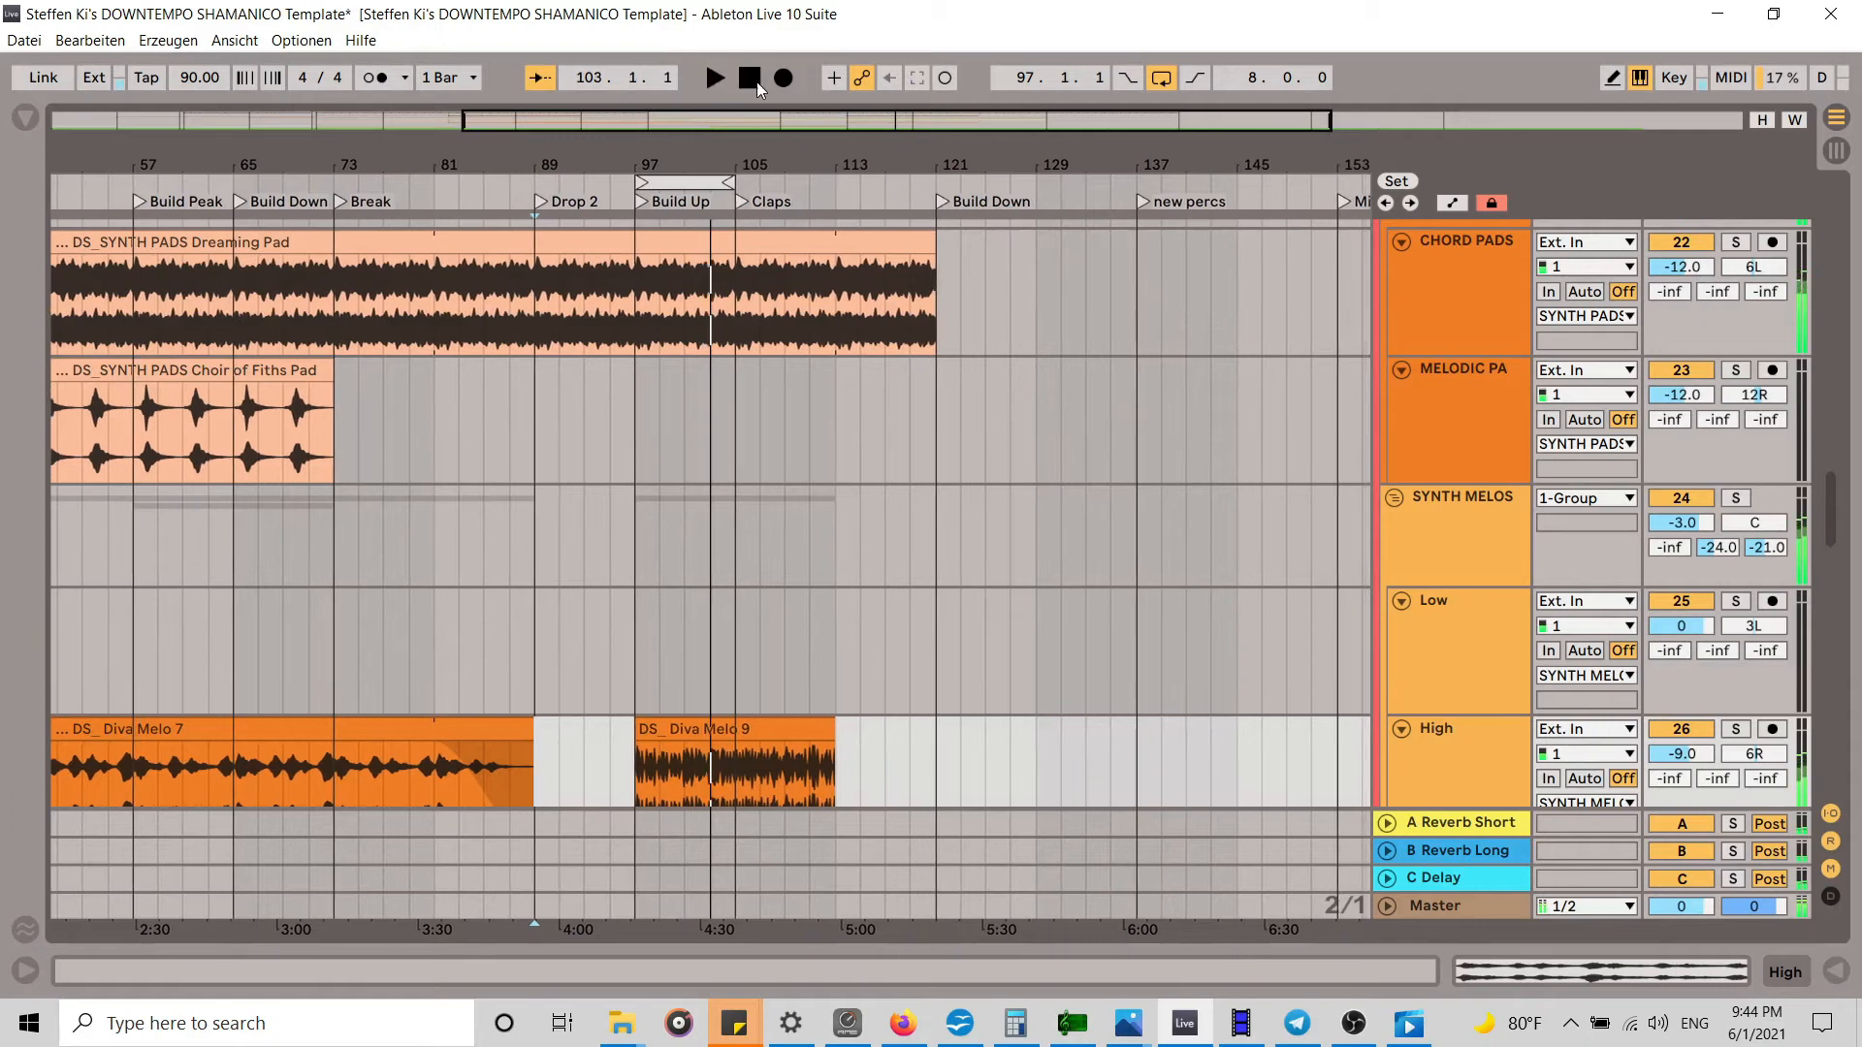
{"action": "scroll", "coordinate": [1076, 503], "scroll_direction": "down", "scroll_amount": 4}
{"action": "scroll", "coordinate": [1082, 505], "scroll_direction": "down", "scroll_amount": 3}
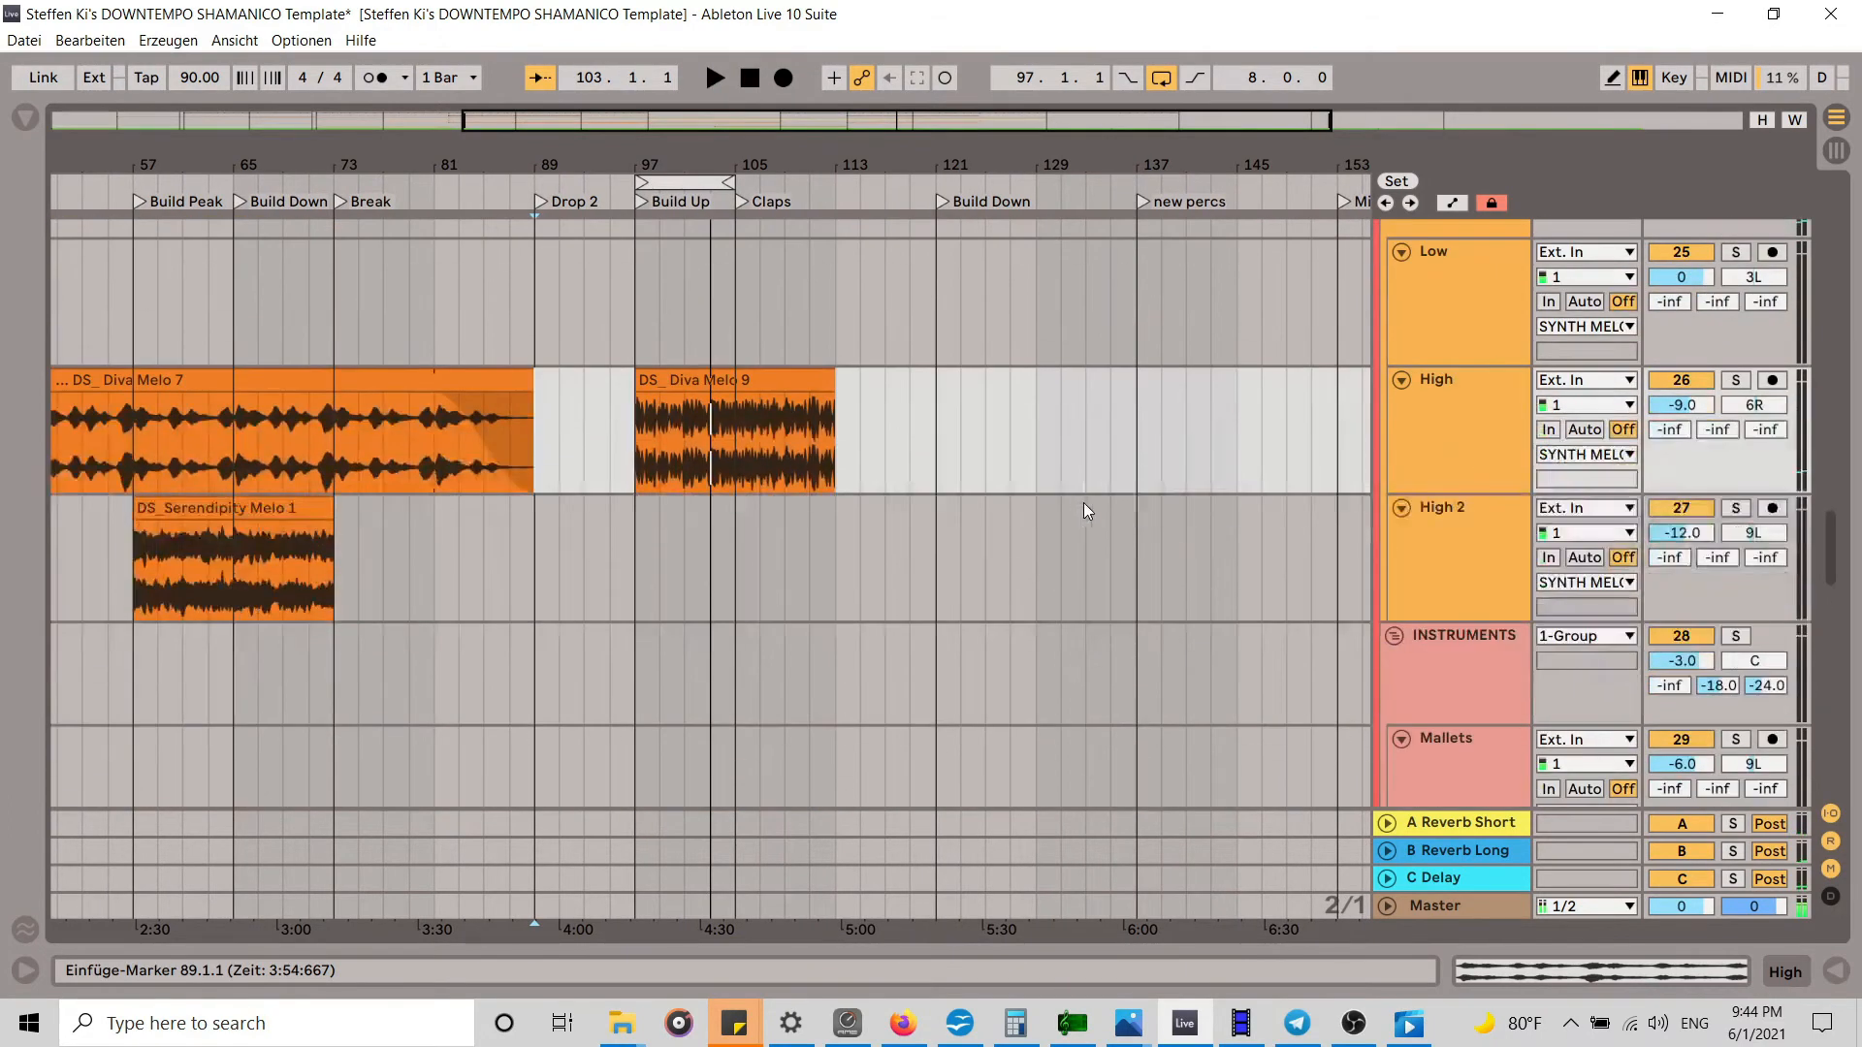
{"action": "scroll", "coordinate": [714, 392], "scroll_direction": "down", "scroll_amount": 20}
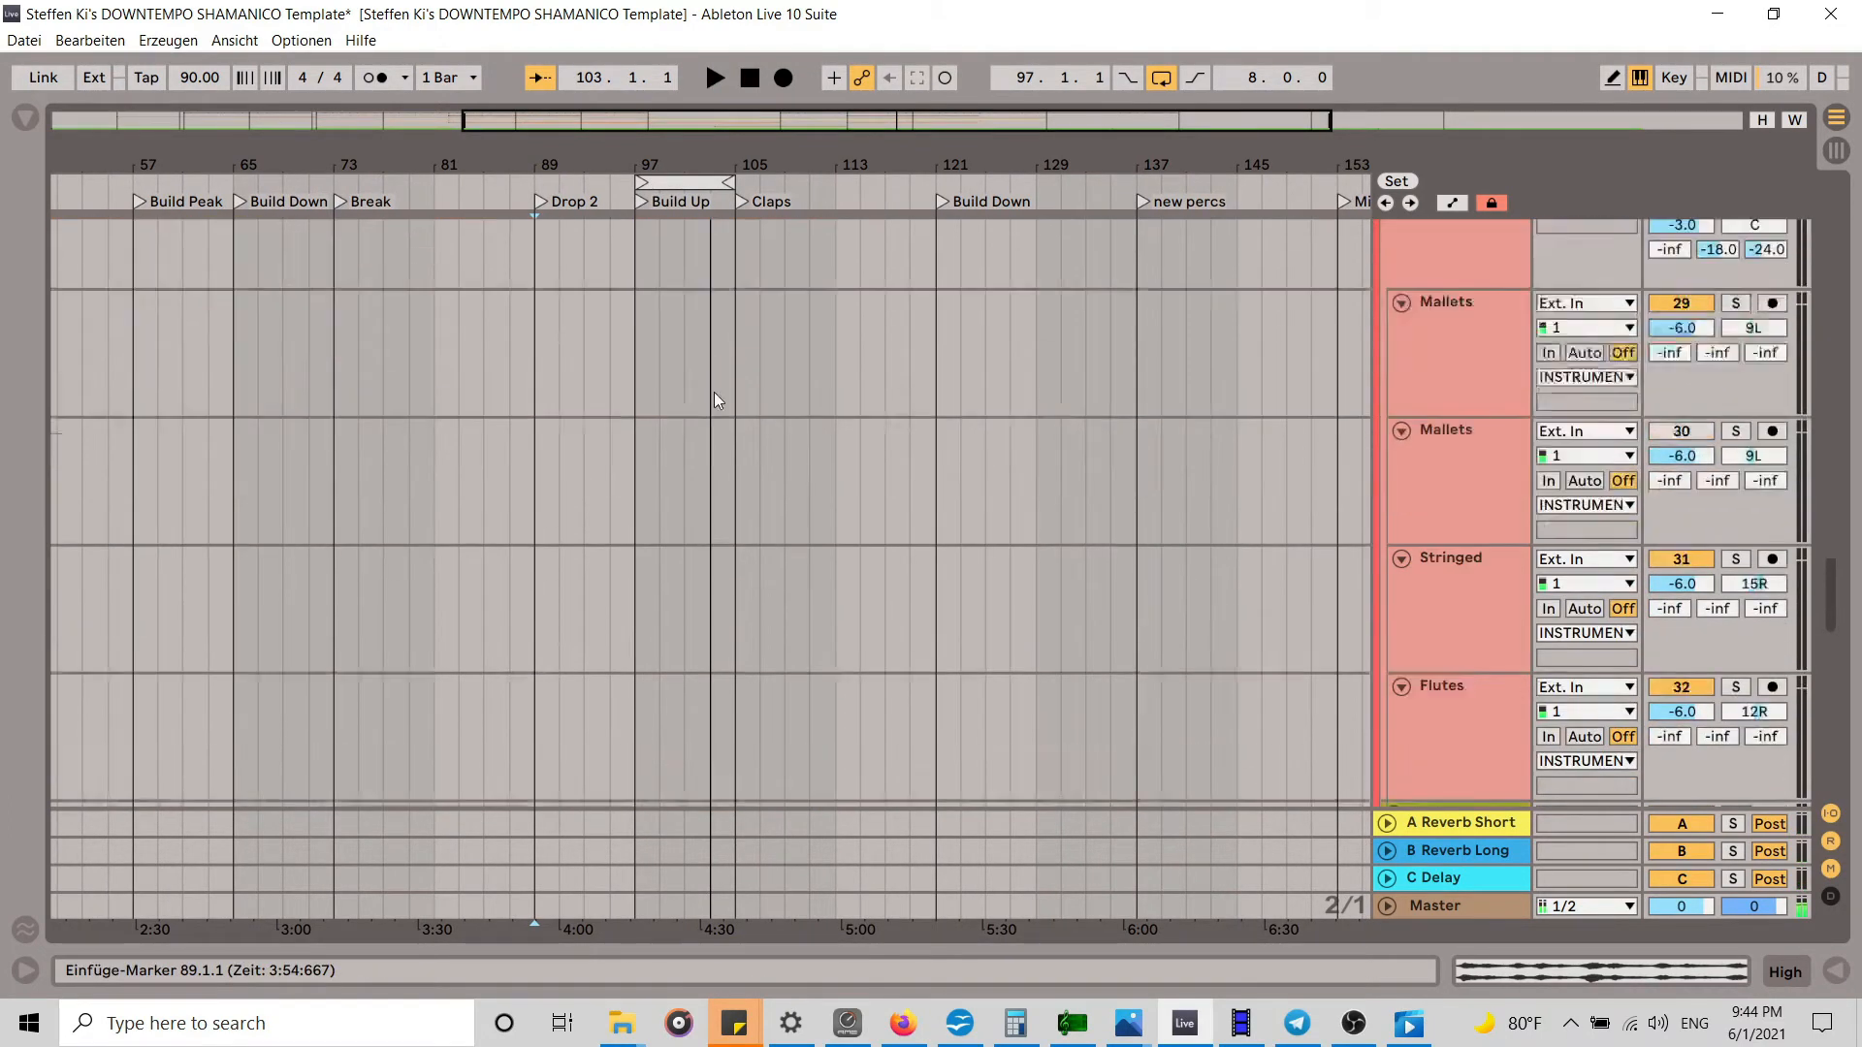
{"action": "scroll", "coordinate": [840, 553], "scroll_direction": "down", "scroll_amount": 5}
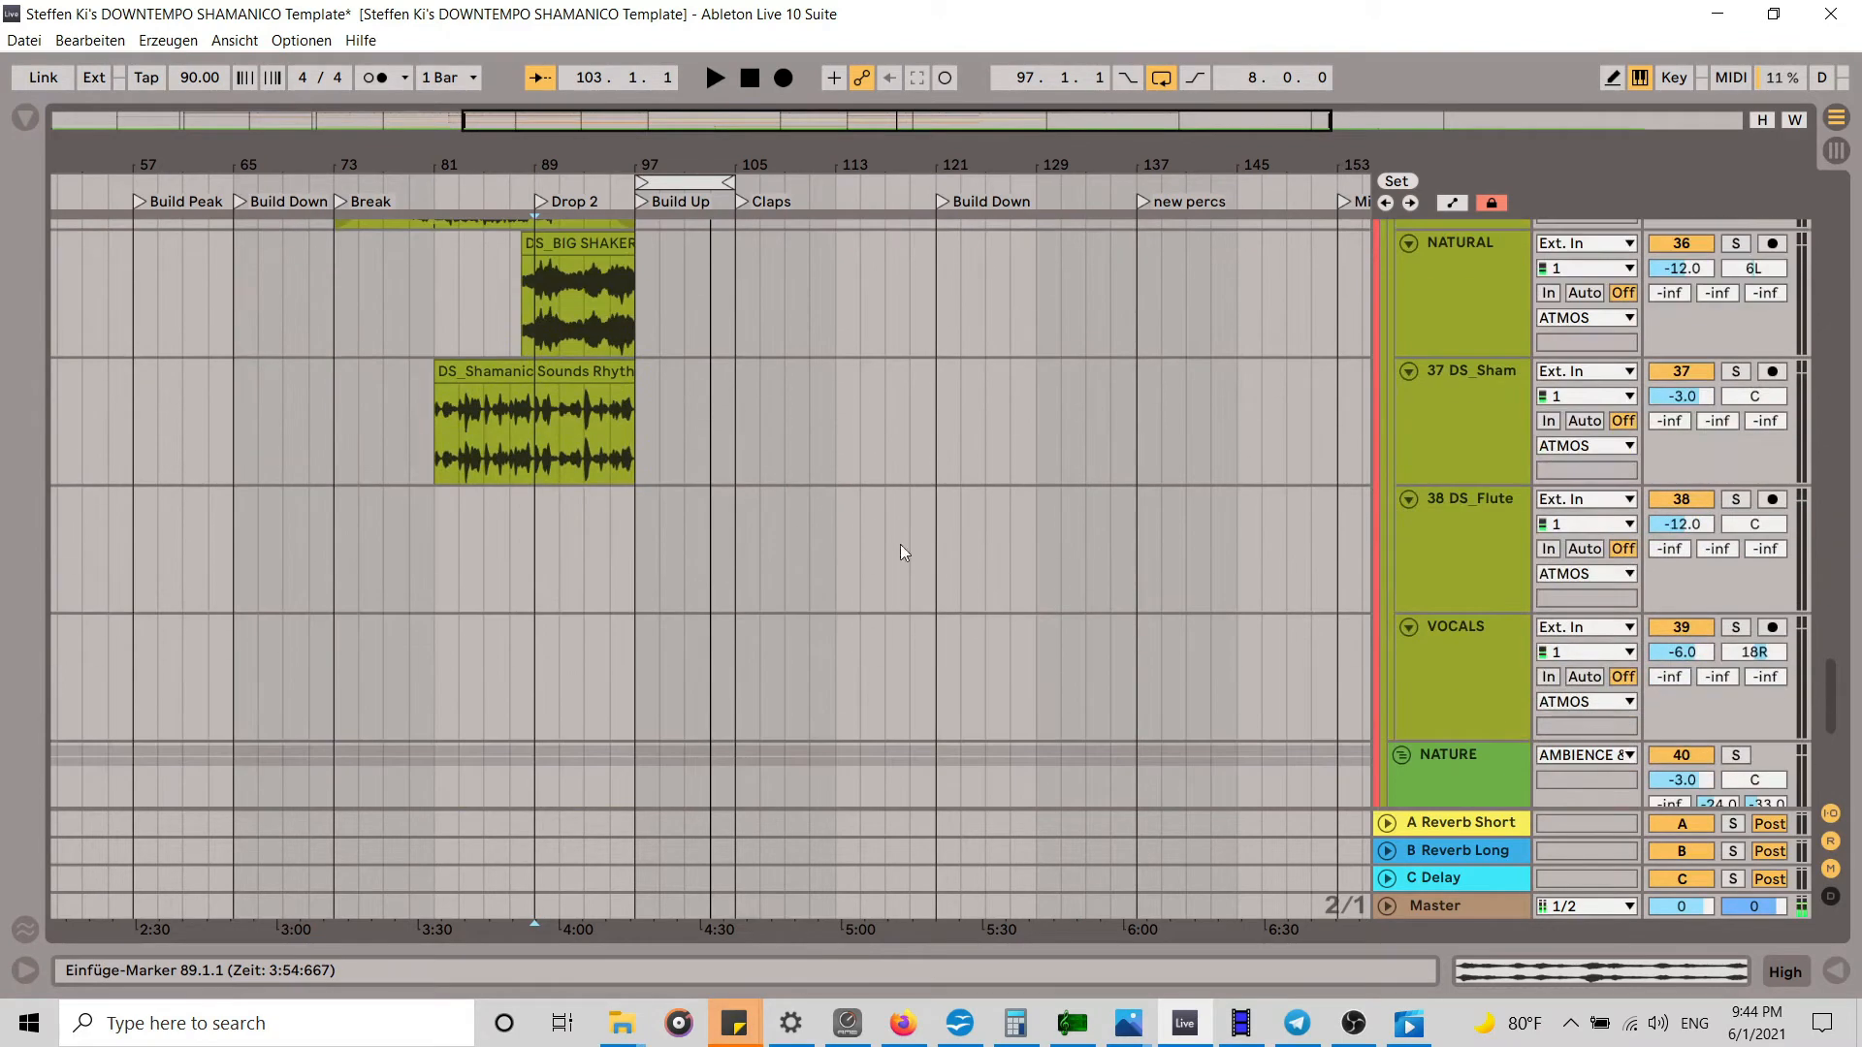
Step: Delete the DS_Diva Melo 9 clip from the High track at bar 97
{"action": "left_click_drag", "start_coordinate": [1831, 696], "coordinate": [1840, 565]}
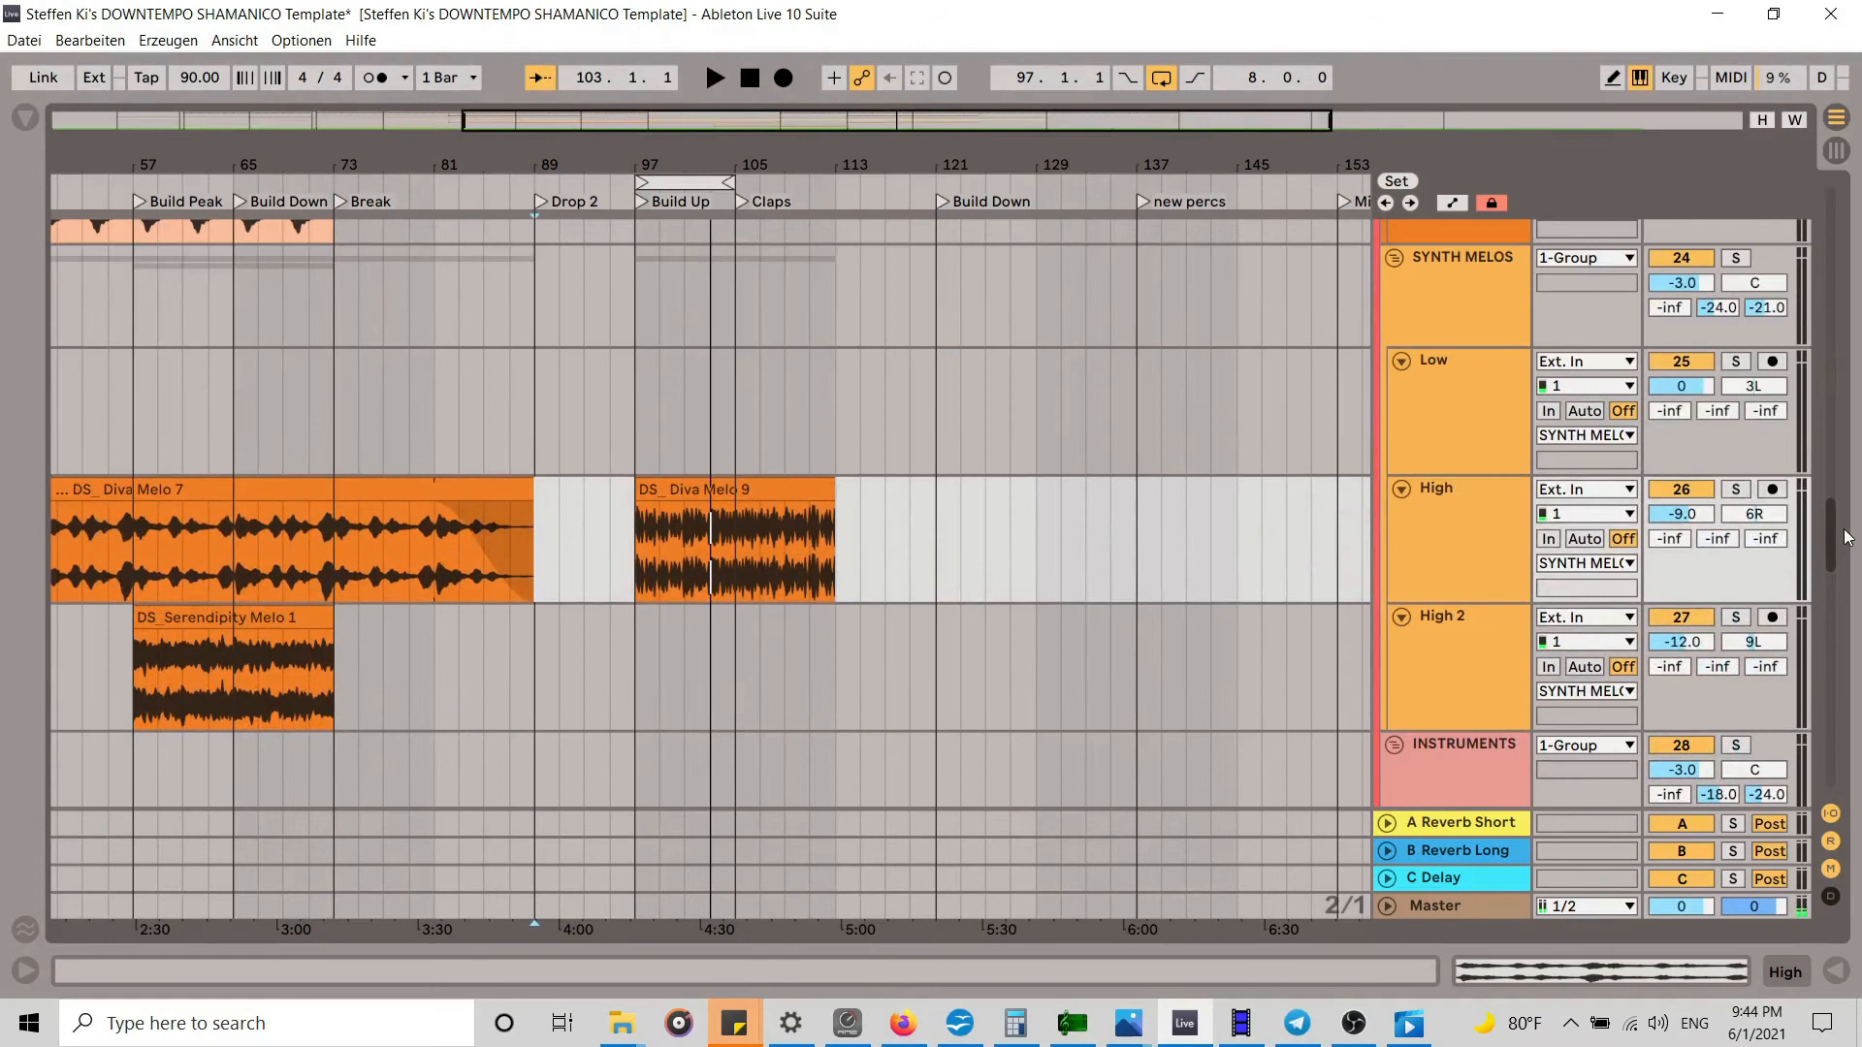
{"action": "mouse_move", "coordinate": [1846, 537]}
{"action": "left_mouse_down"}
{"action": "mouse_move", "coordinate": [1846, 520]}
{"action": "mouse_move", "coordinate": [1846, 537]}
{"action": "left_mouse_up"}
{"action": "scroll", "coordinate": [1839, 535], "scroll_direction": "up", "scroll_amount": 3}
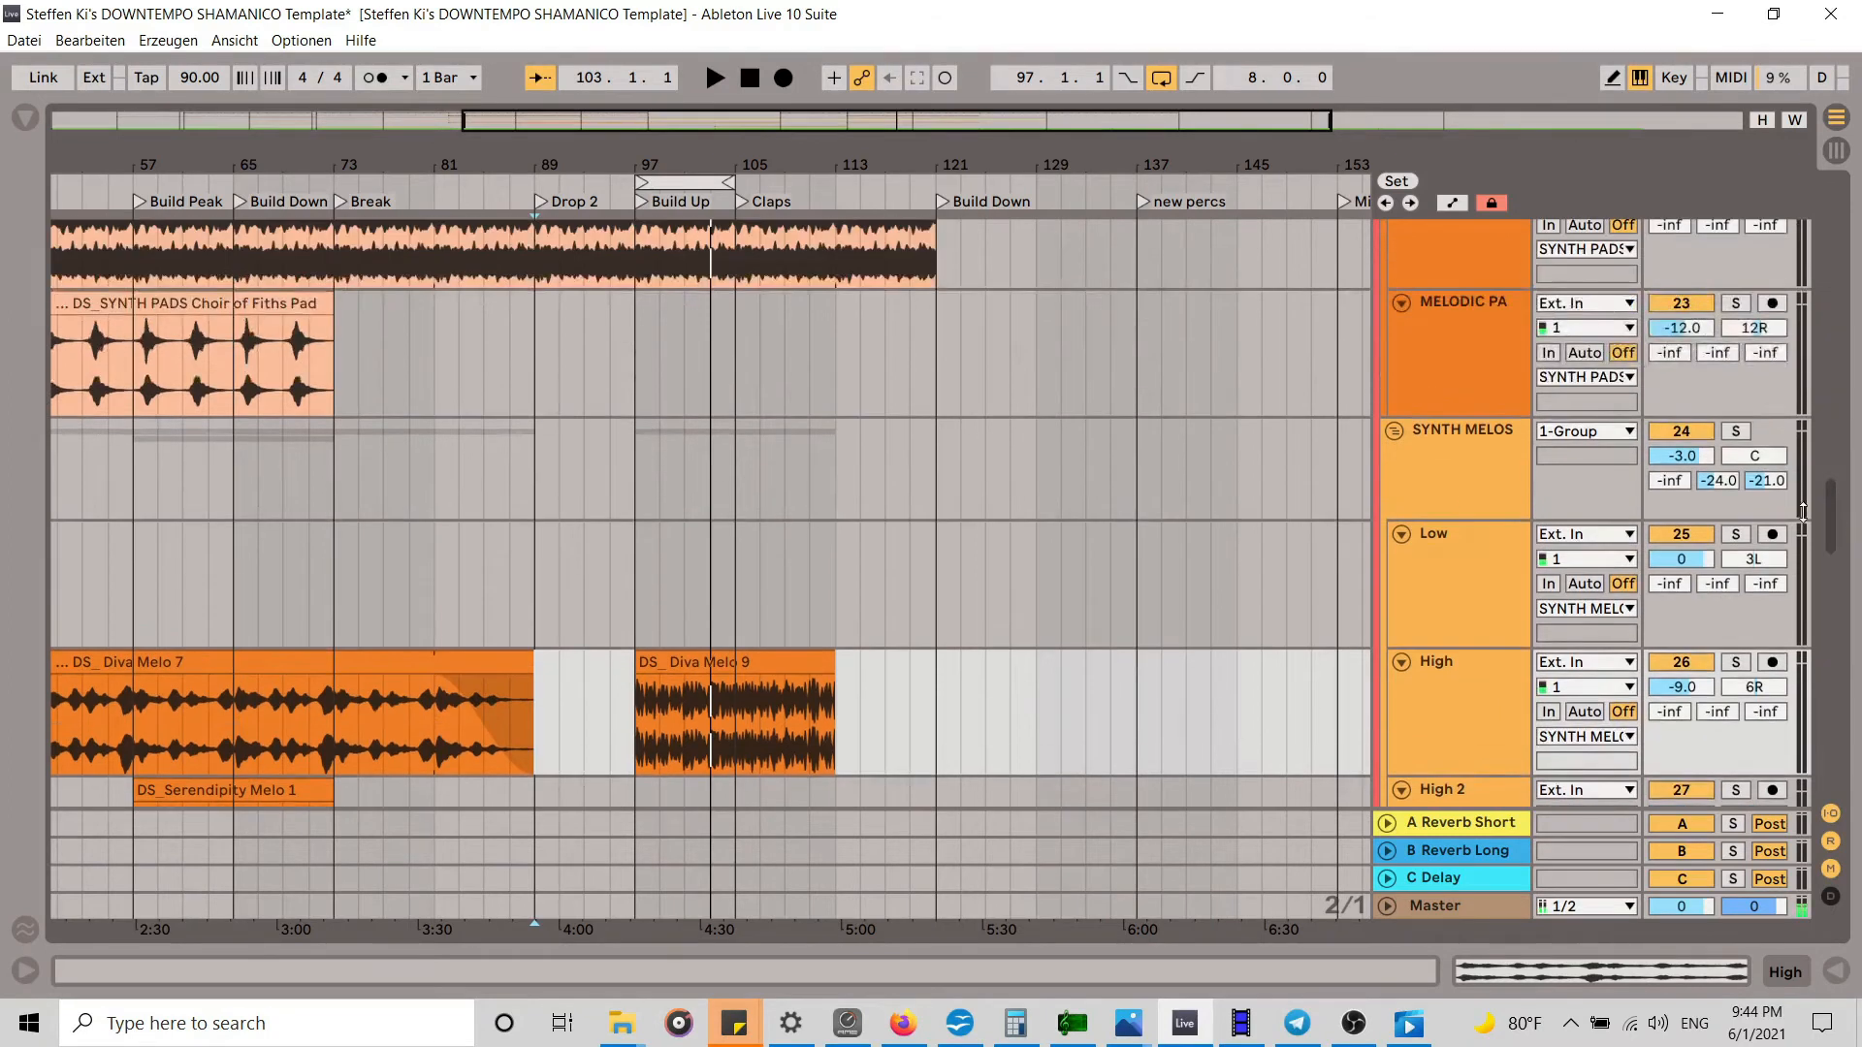
{"action": "left_click_drag", "start_coordinate": [669, 158], "coordinate": [669, 143]}
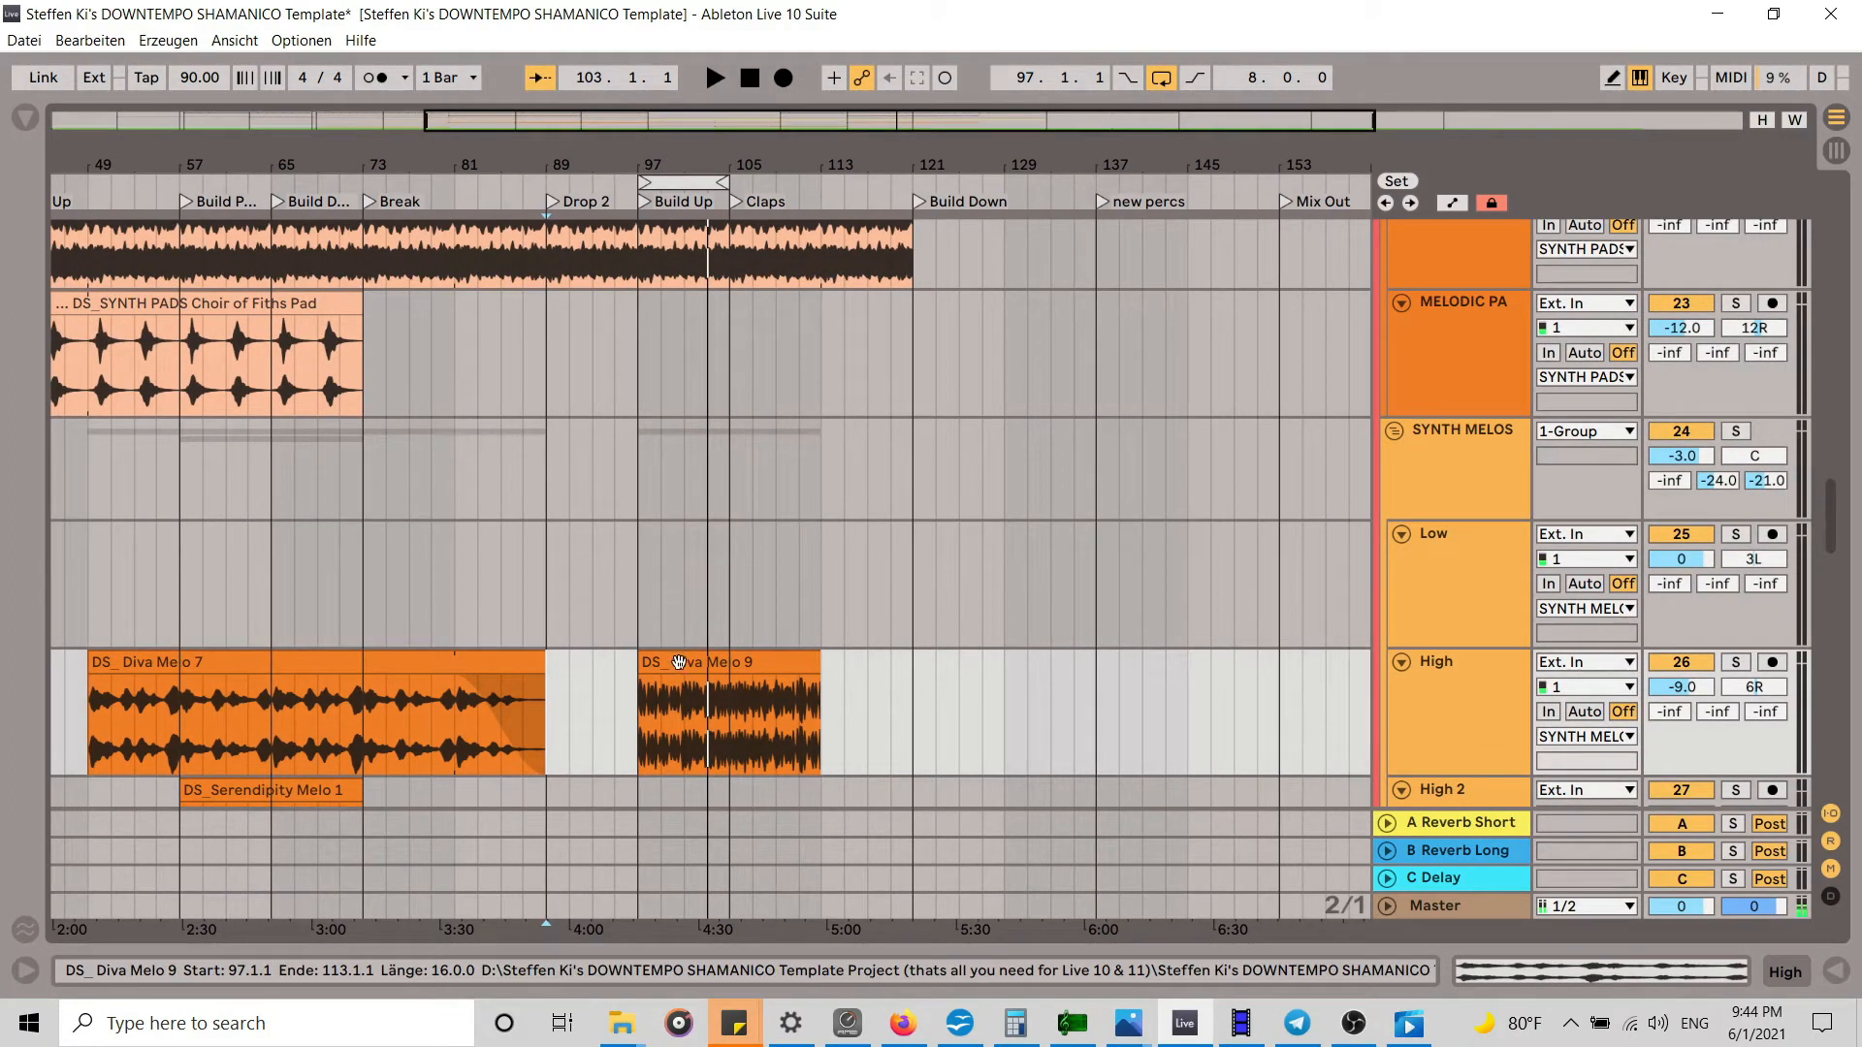
{"action": "left_click", "coordinate": [679, 662]}
{"action": "key", "text": "Delete"}
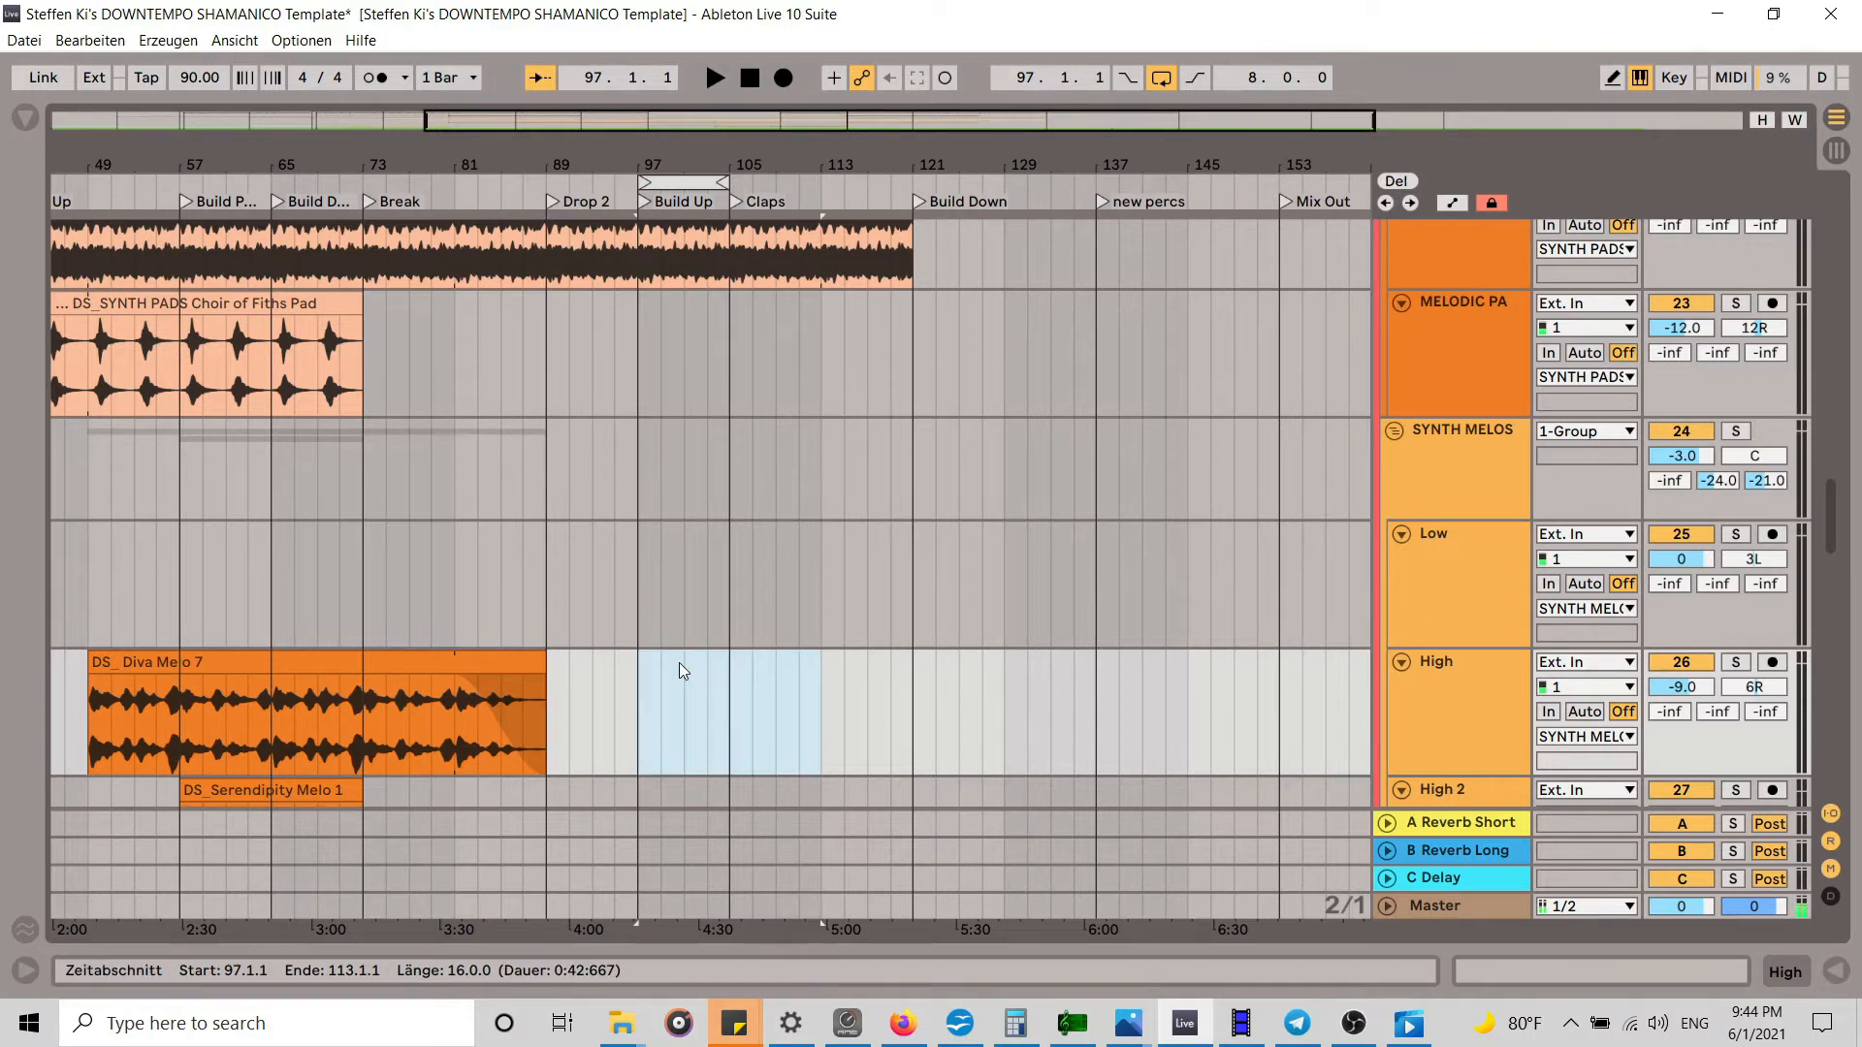
{"action": "scroll", "coordinate": [749, 578], "scroll_direction": "down", "scroll_amount": 5}
{"action": "scroll", "coordinate": [1212, 627], "scroll_direction": "down", "scroll_amount": 3}
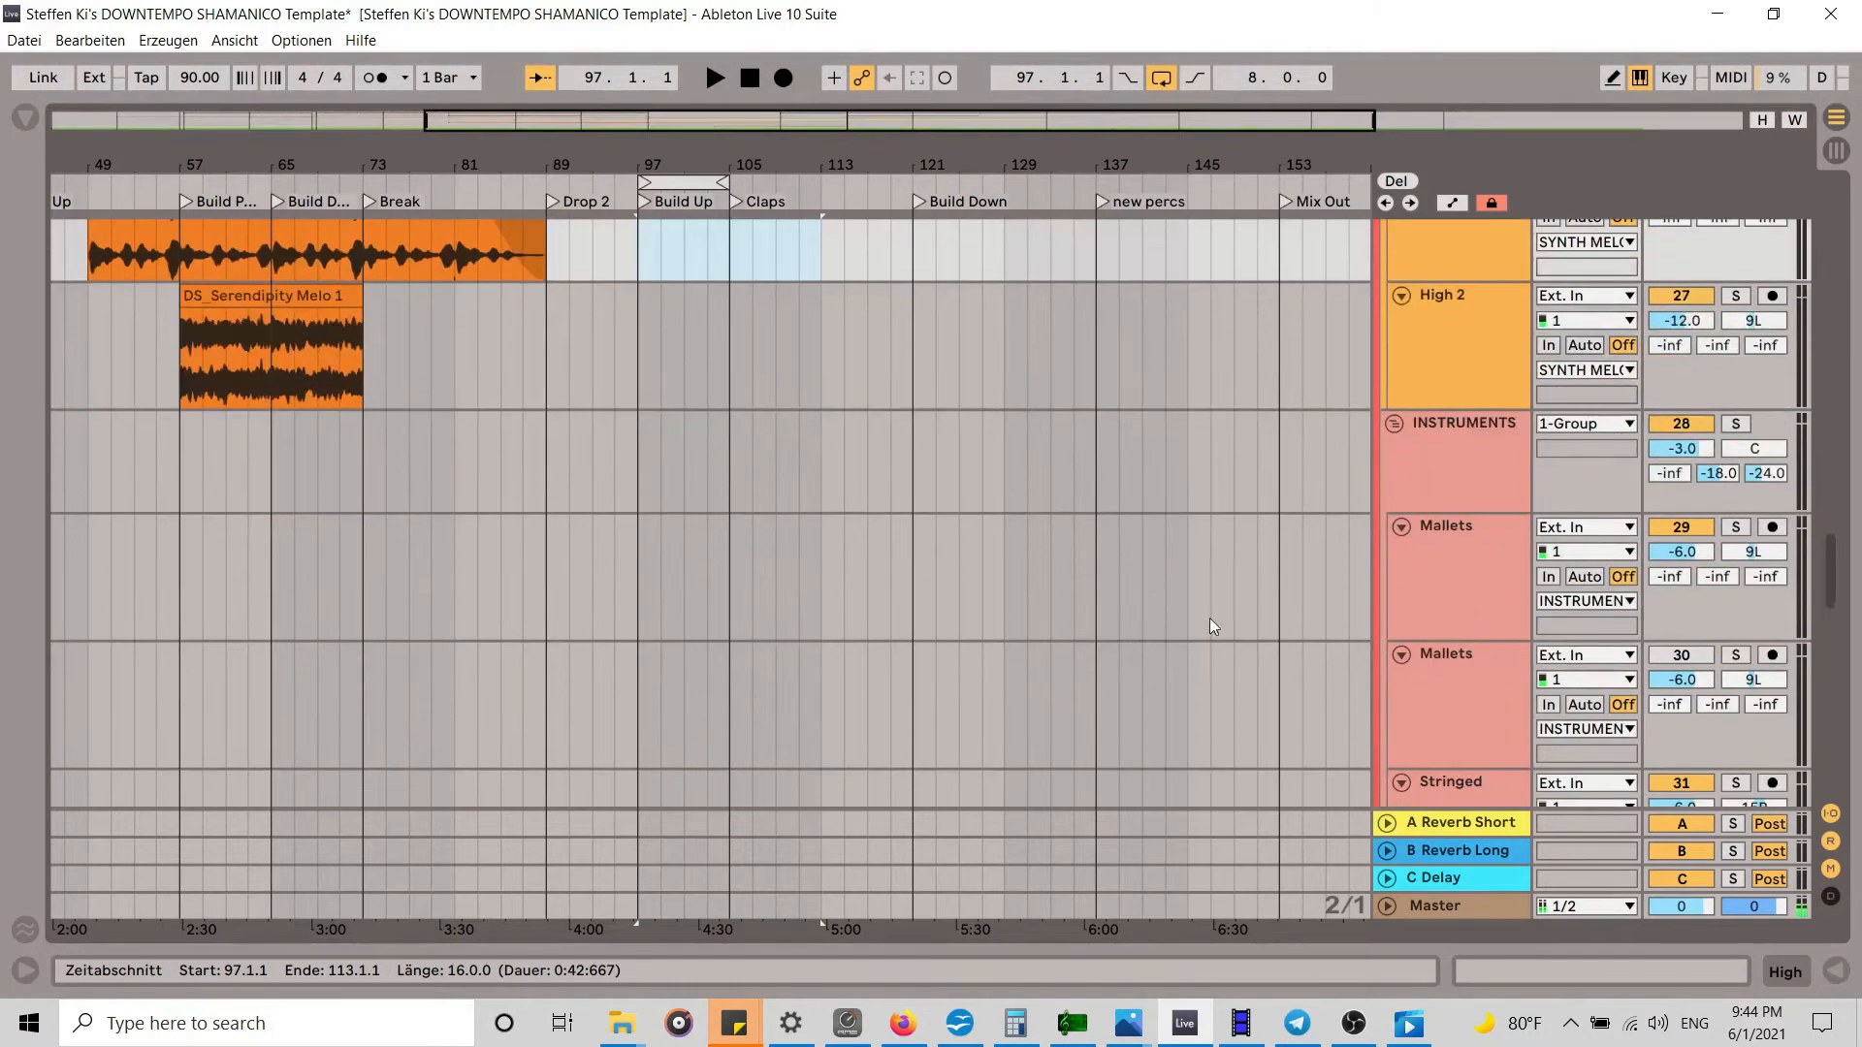
Step: Audition DS_Diva Melo 1, 5 and 8 on the Low track over the Build Up loop and set its volume to -12.0
{"action": "key", "text": "Tab"}
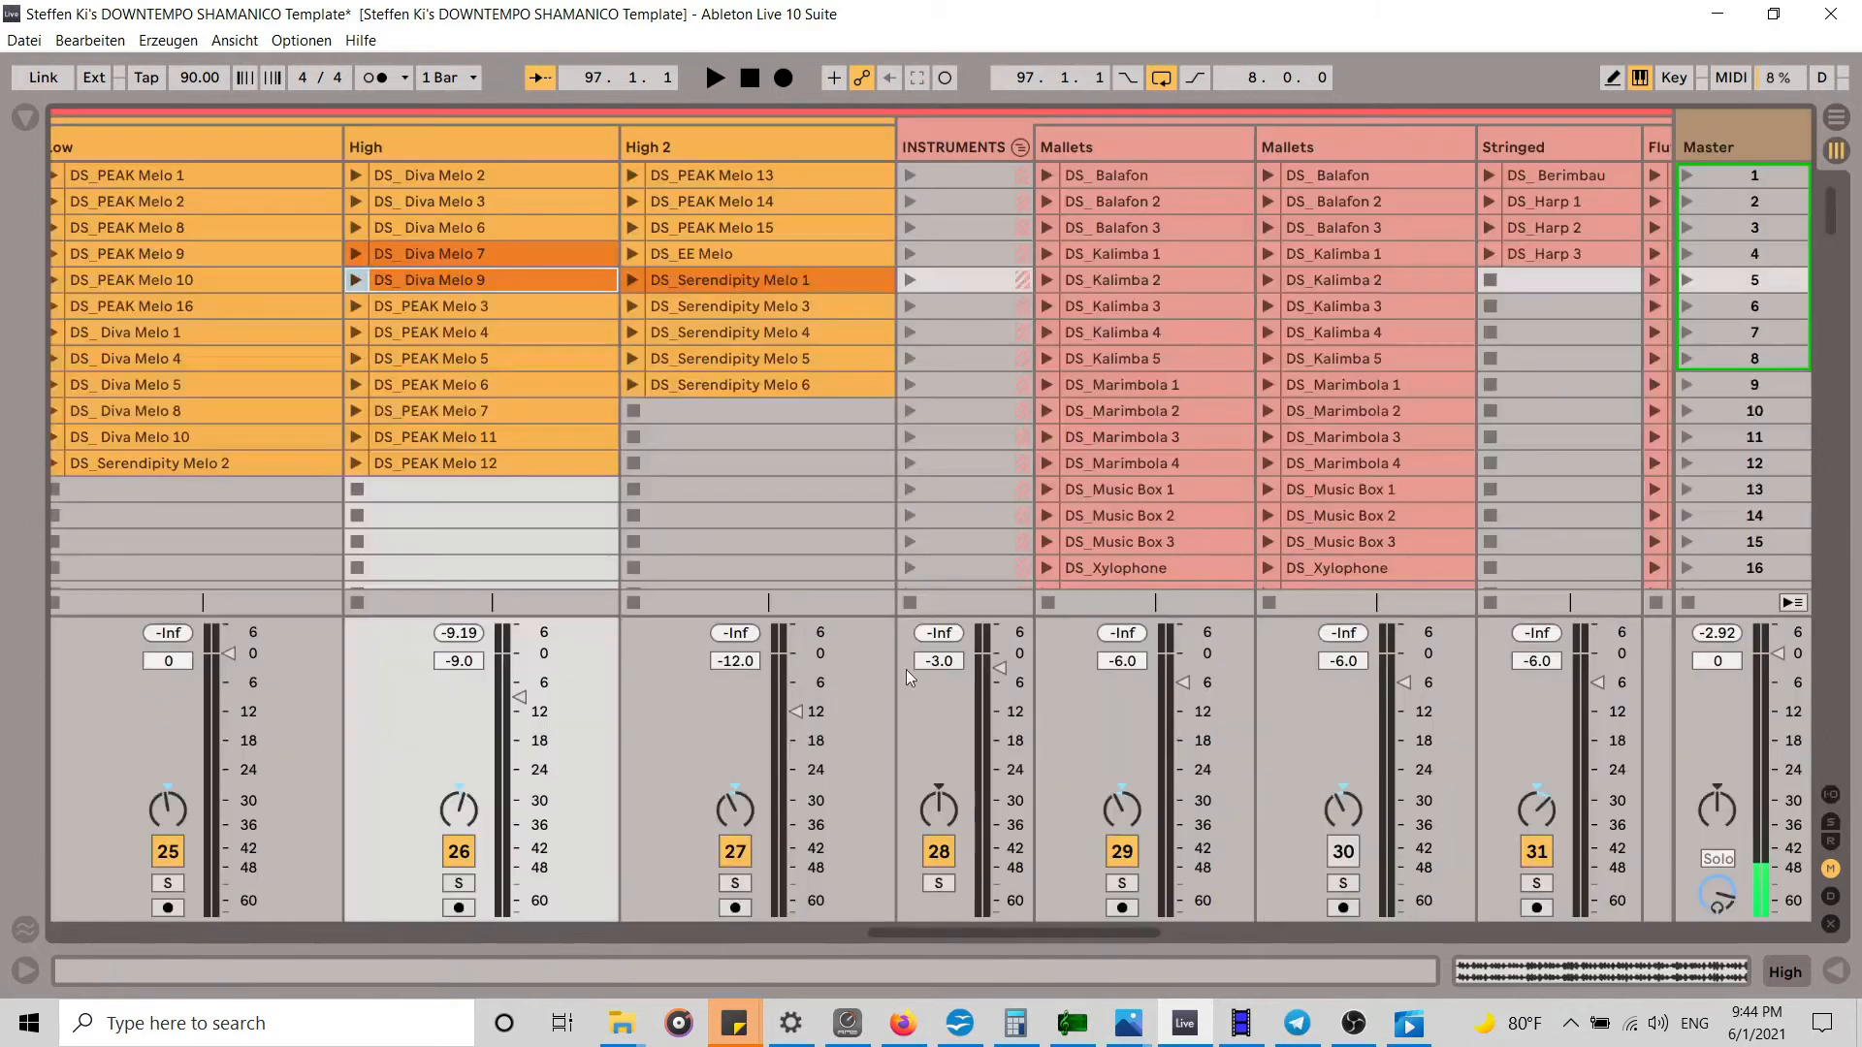
{"action": "left_click_drag", "start_coordinate": [976, 933], "coordinate": [902, 928]}
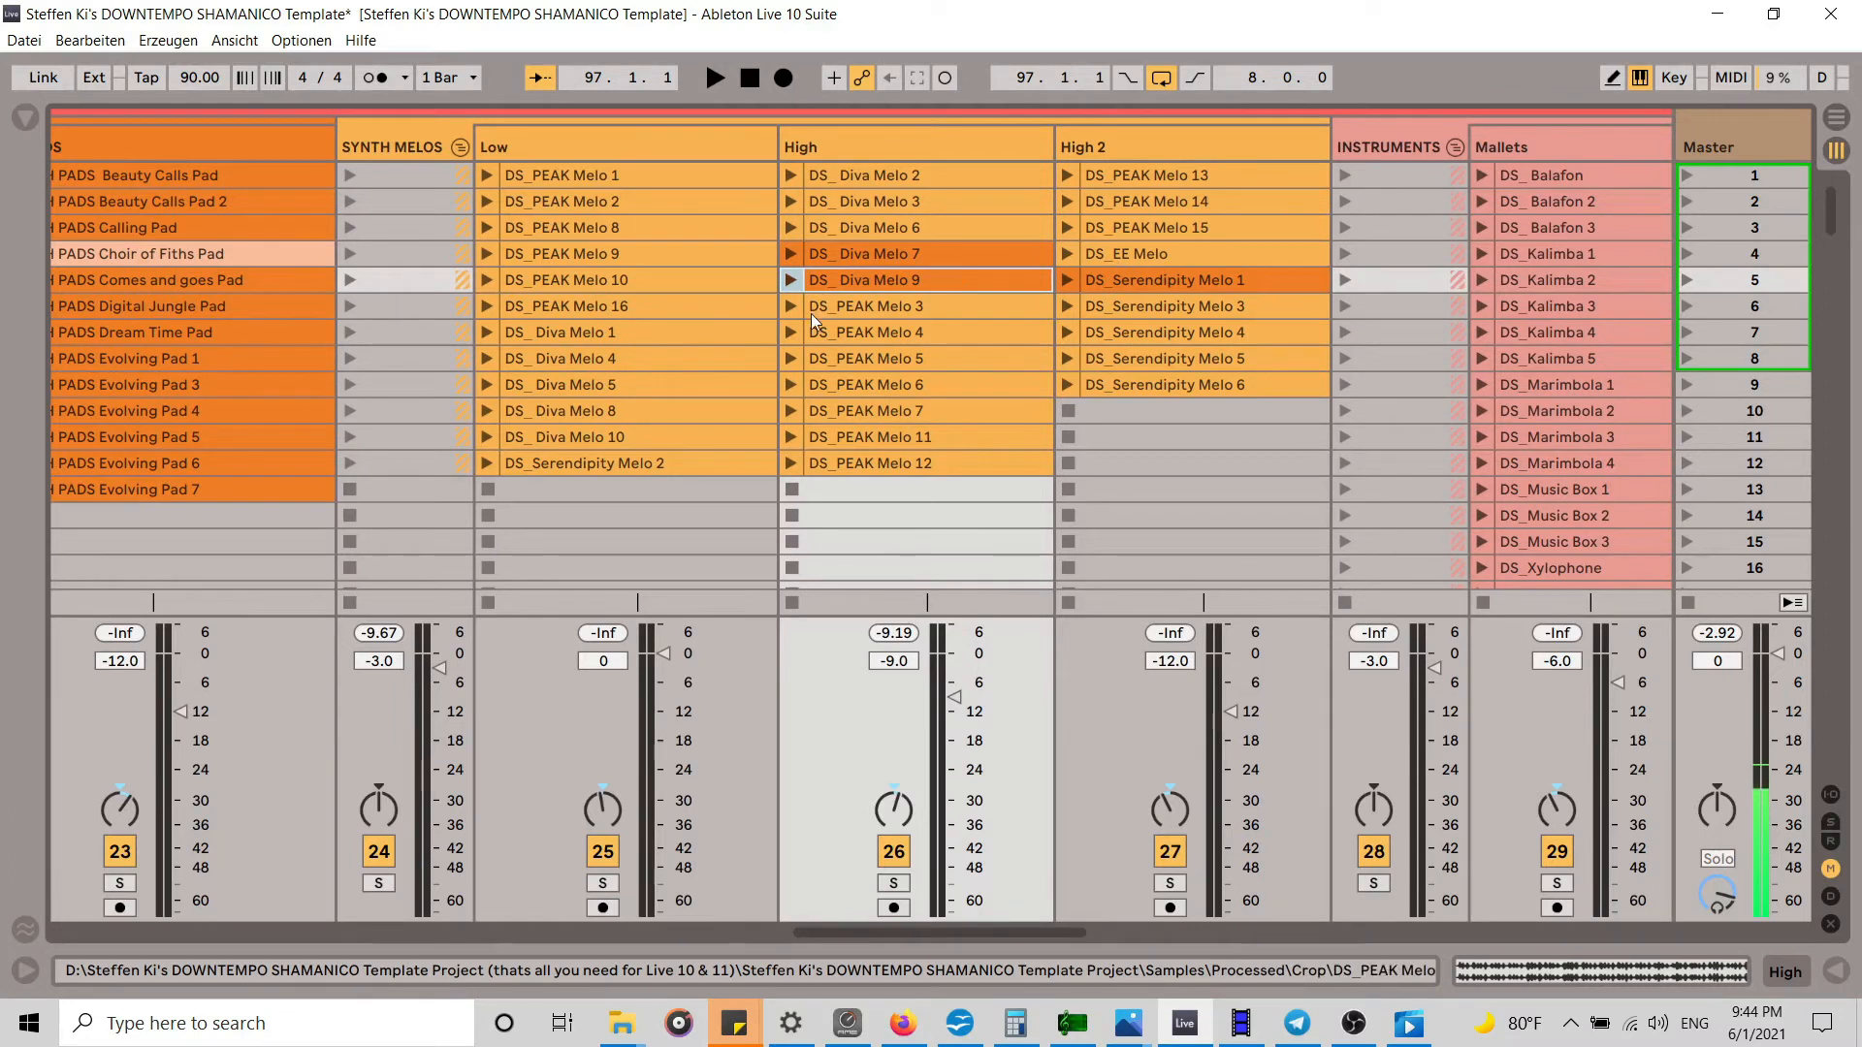
{"action": "left_click", "coordinate": [487, 333]}
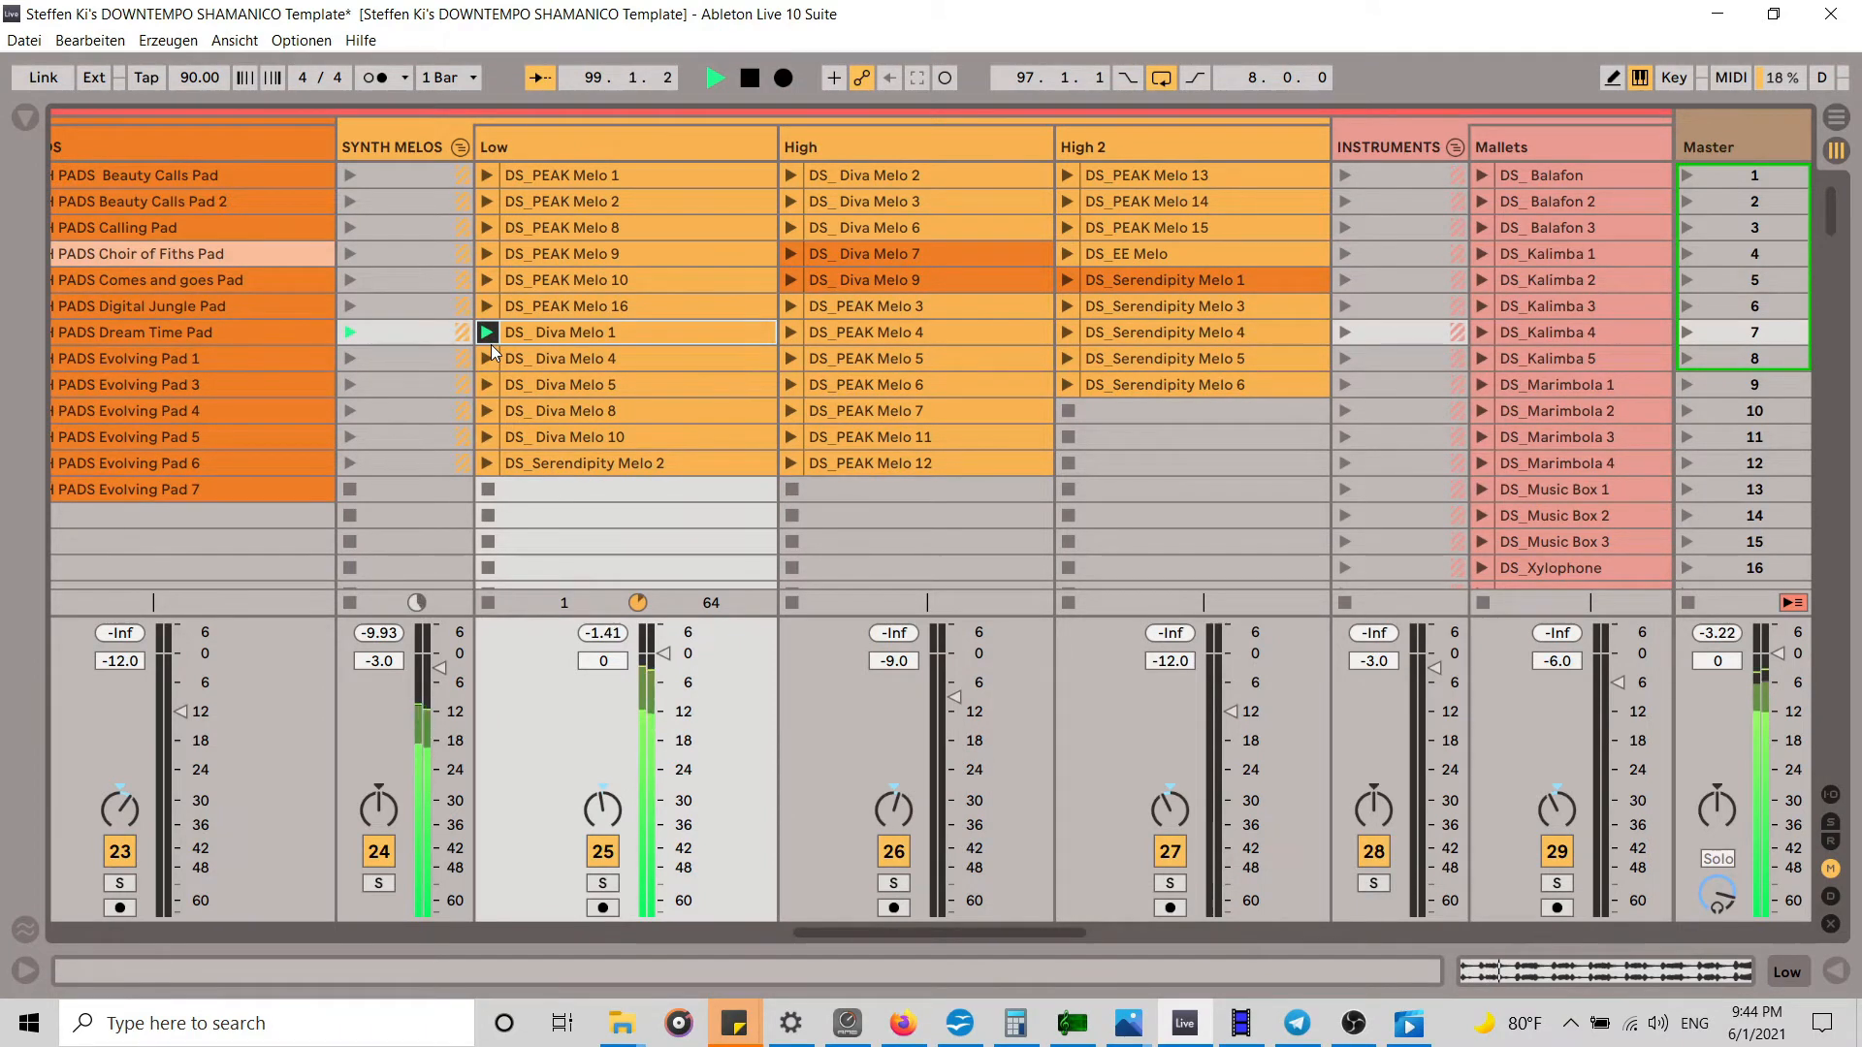
{"action": "left_click", "coordinate": [488, 385]}
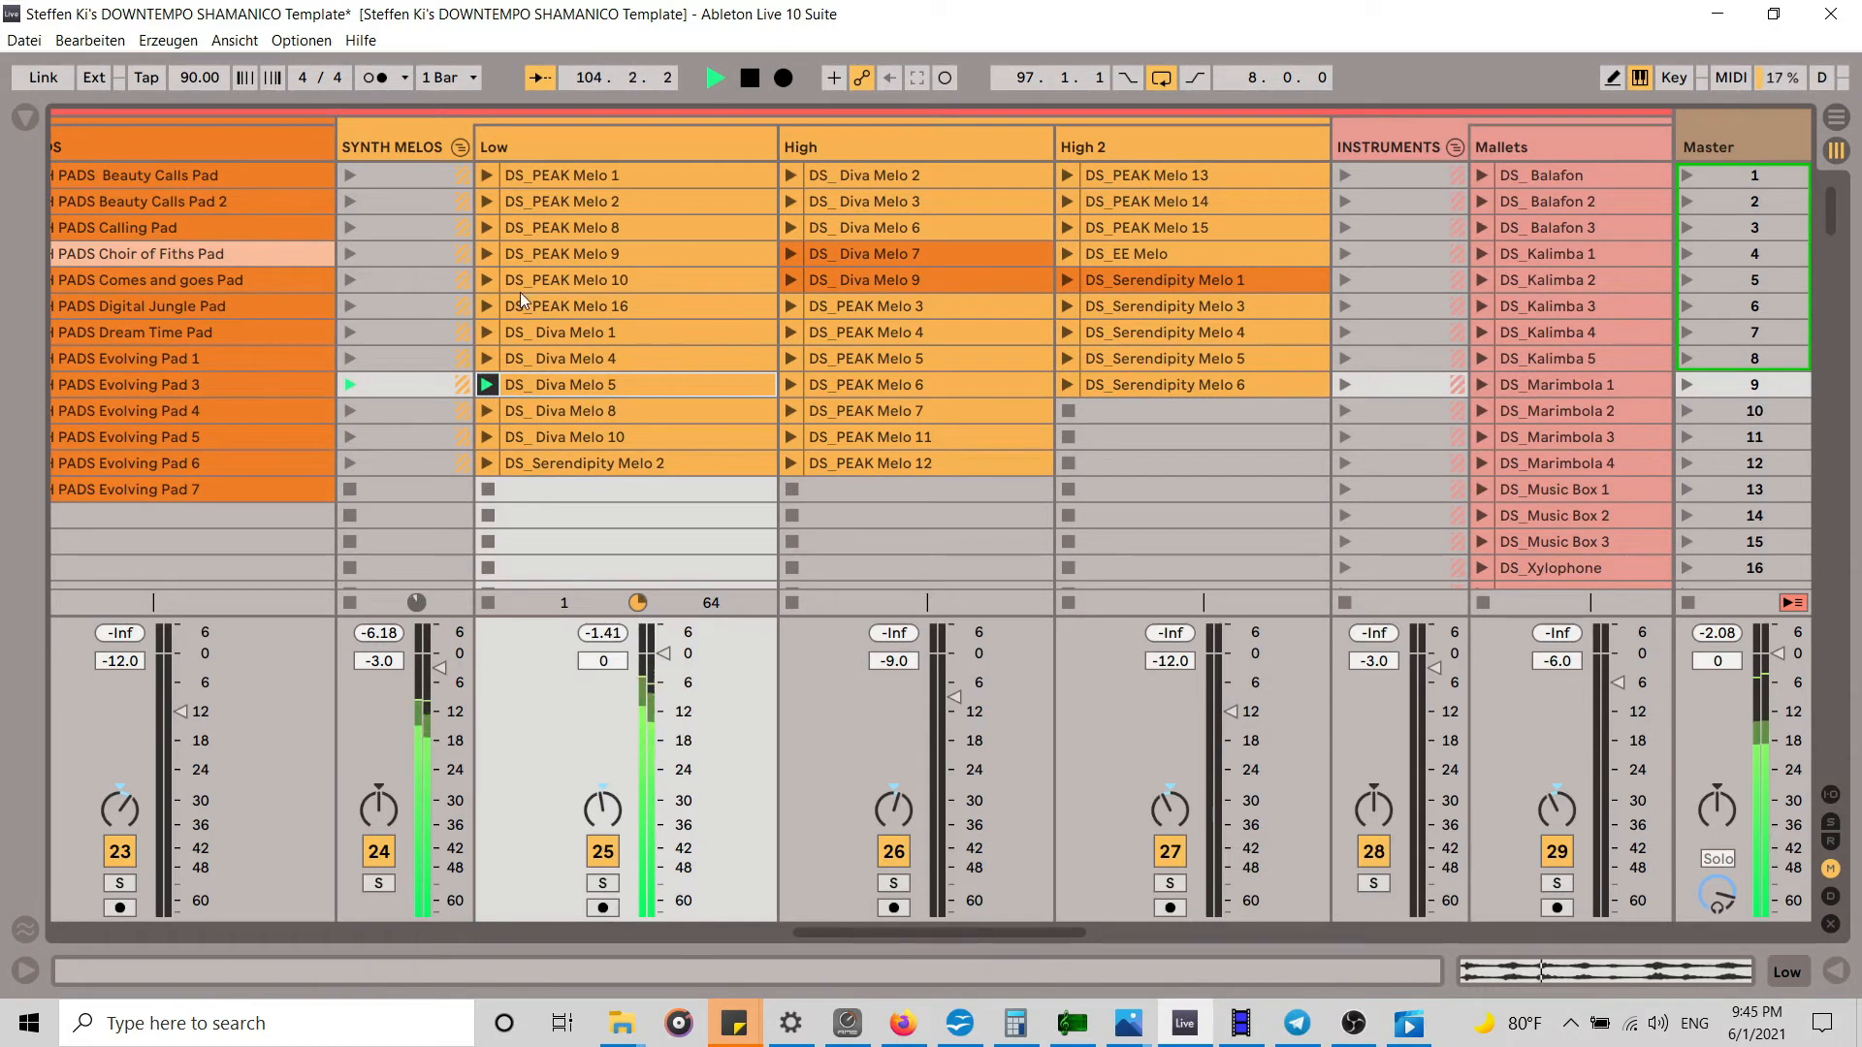
{"action": "left_click", "coordinate": [488, 411]}
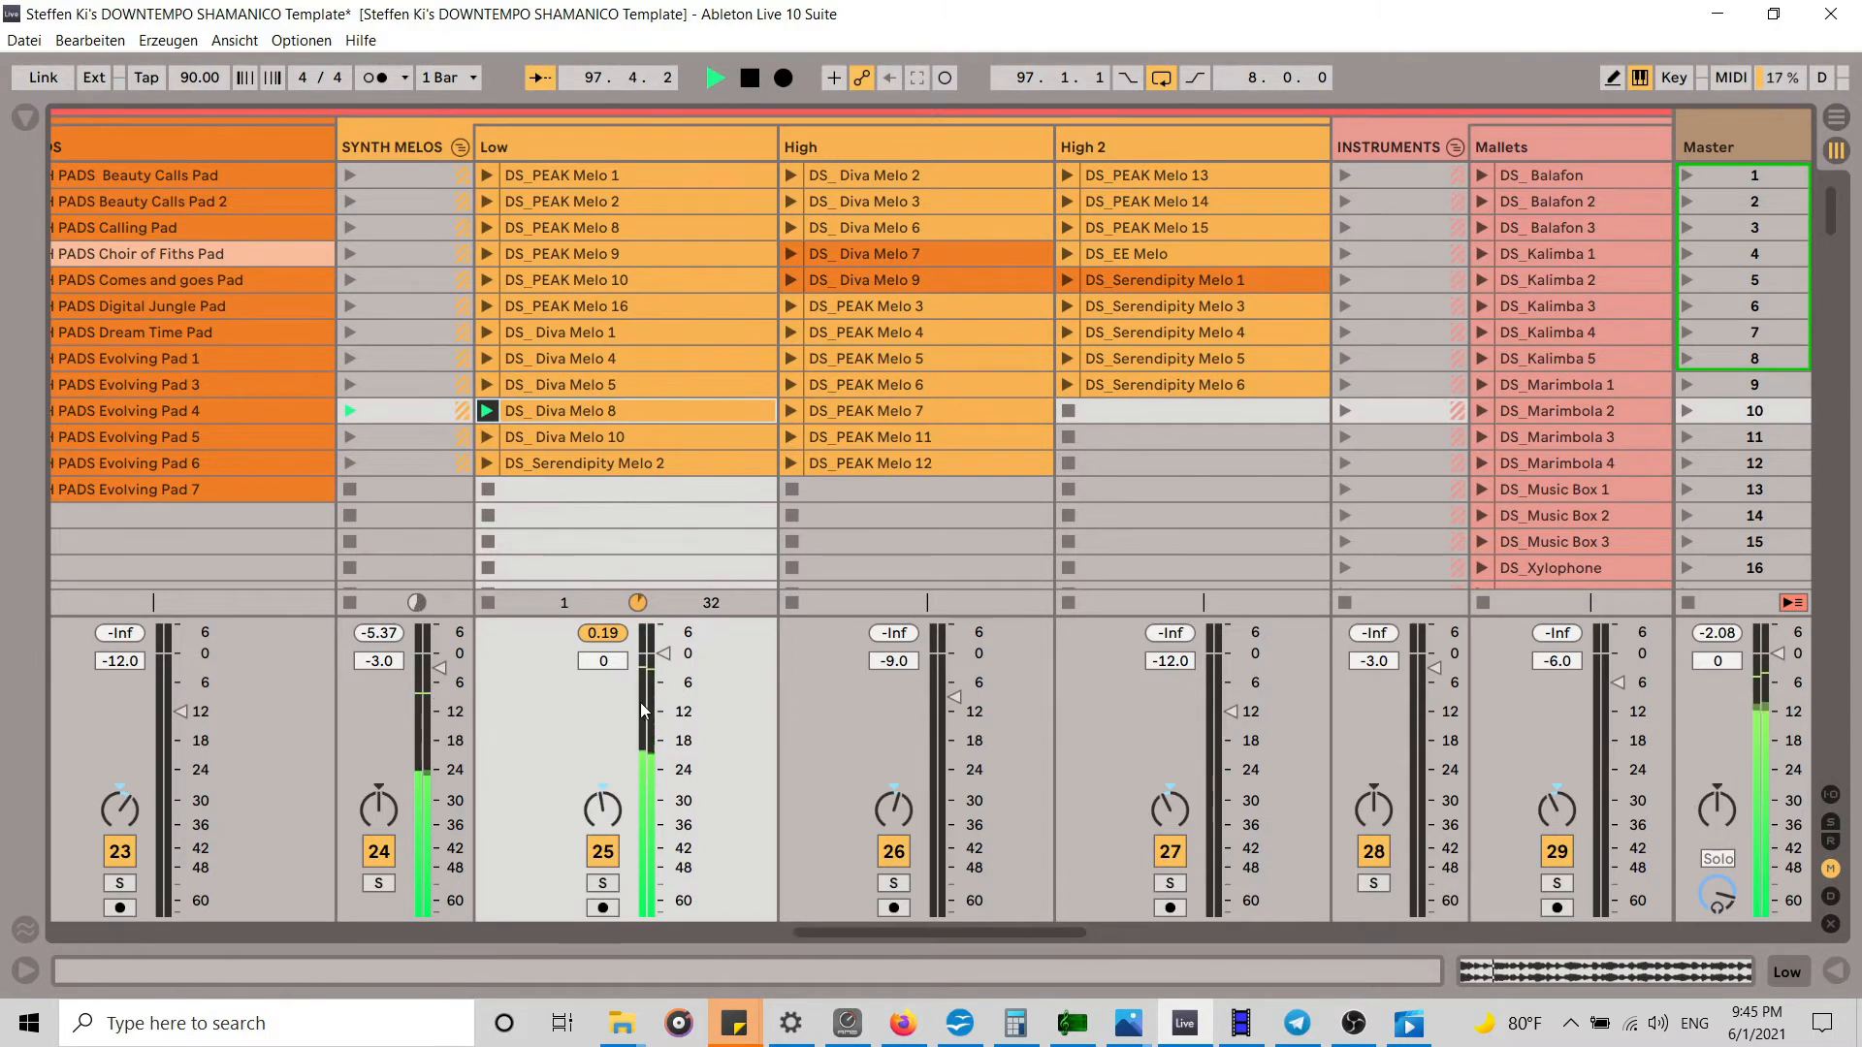
{"action": "left_click_drag", "start_coordinate": [664, 654], "coordinate": [664, 712]}
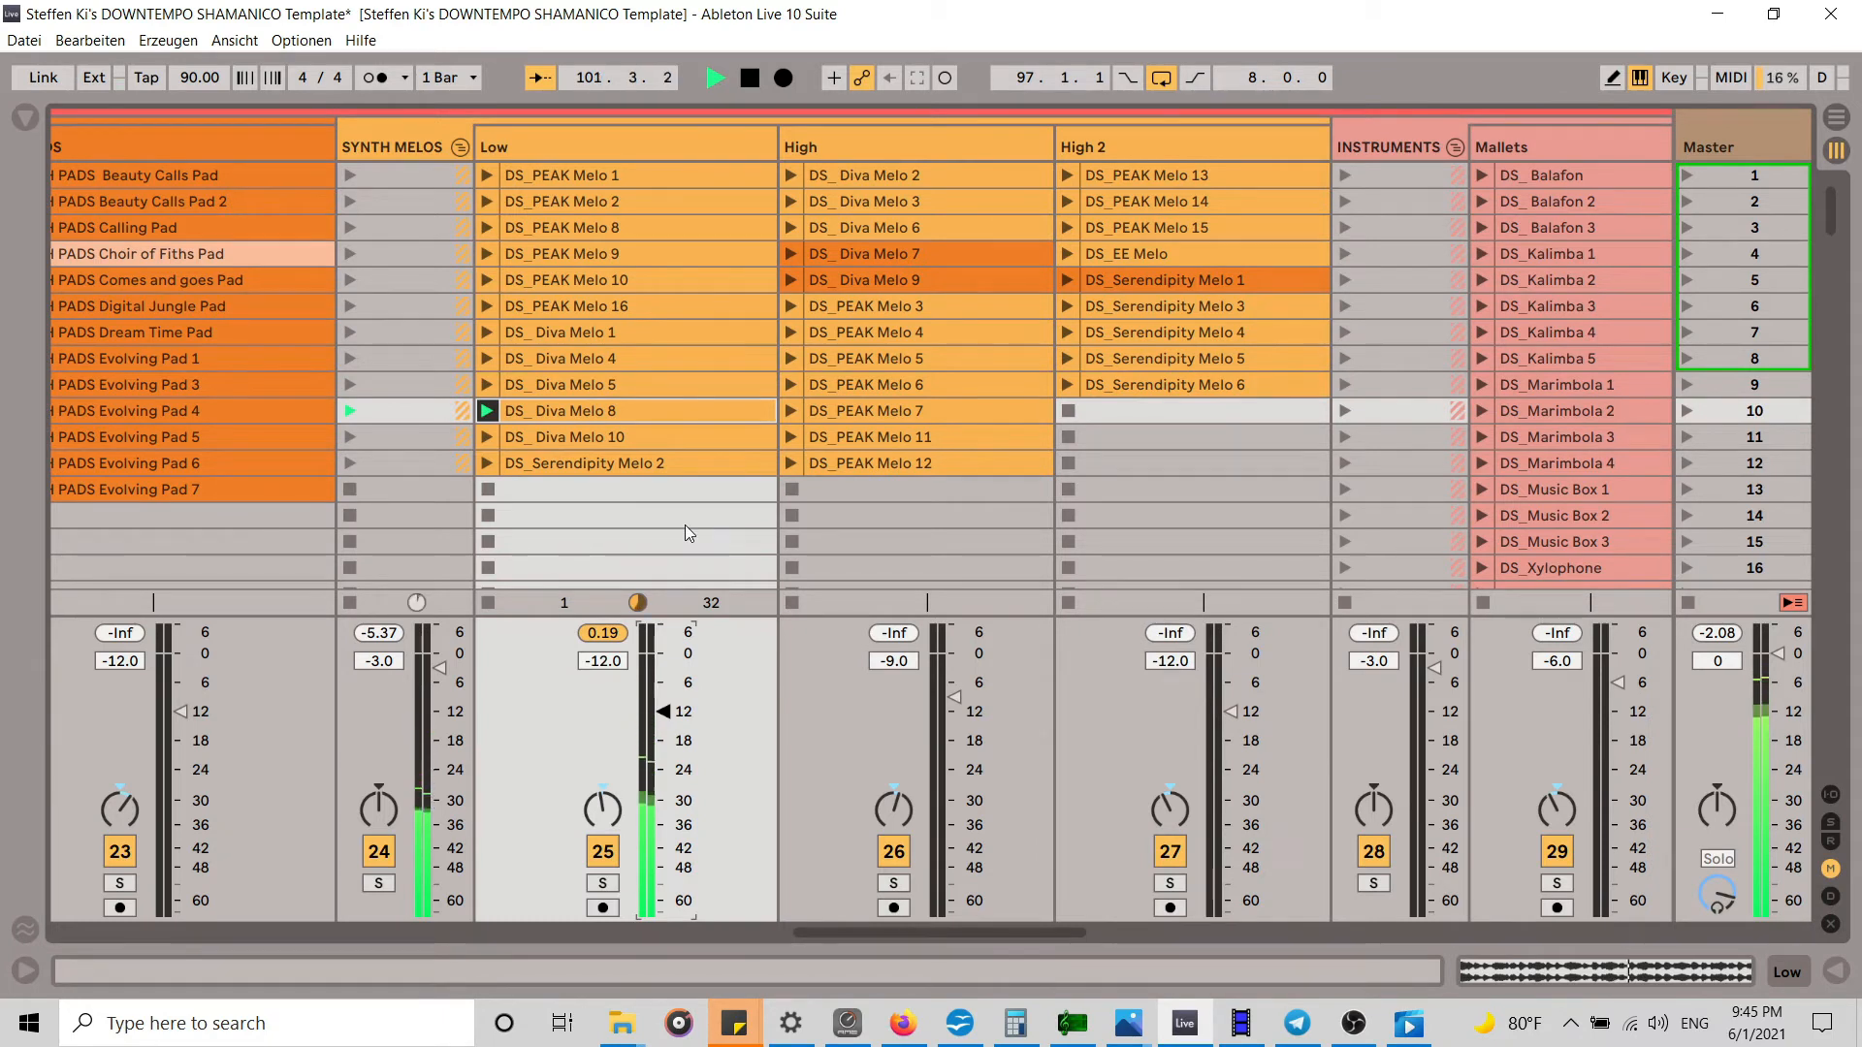
Step: Audition DS_Diva Melo 10, DS_Serendipity Melo 2 and DS_PEAK Melo 1 on the Low track, set its volume to -0.3, and stop the track
{"action": "left_click", "coordinate": [487, 437]}
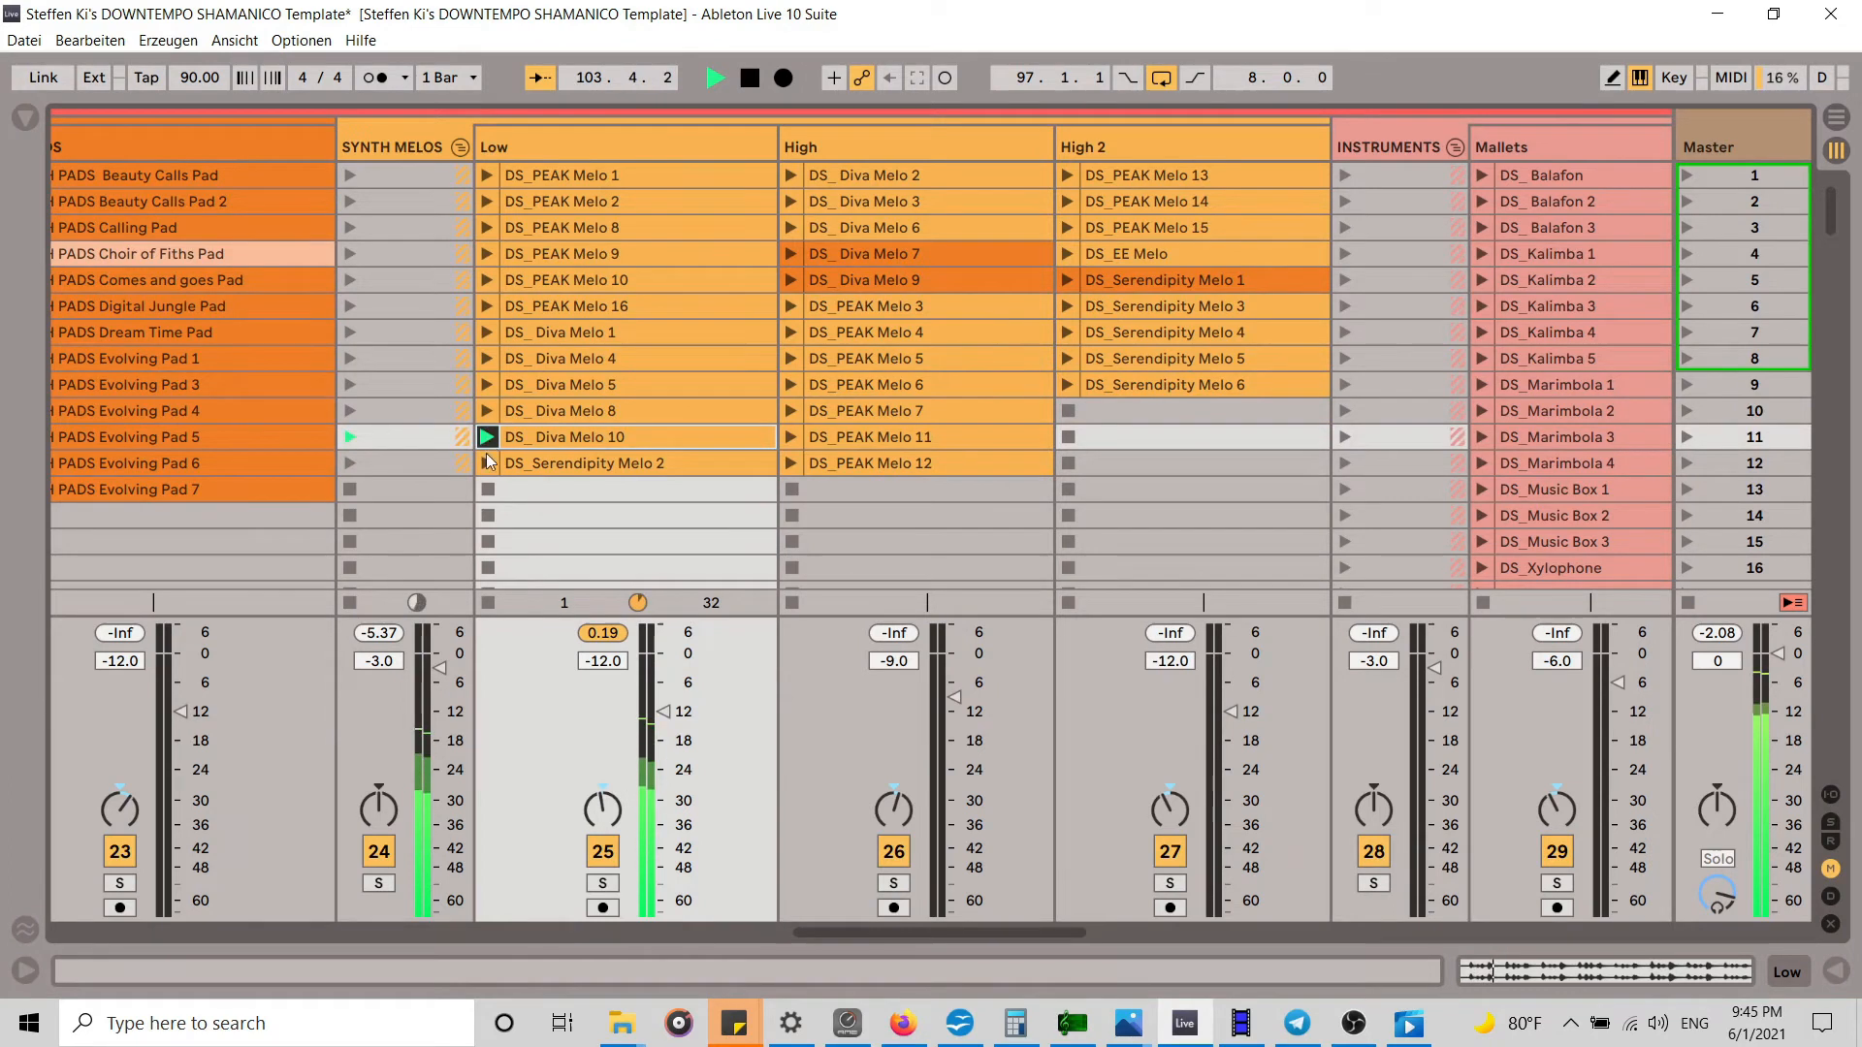
{"action": "mouse_move", "coordinate": [649, 719]}
{"action": "left_mouse_down"}
{"action": "mouse_move", "coordinate": [650, 659]}
{"action": "mouse_move", "coordinate": [650, 688]}
{"action": "left_mouse_up"}
{"action": "left_click", "coordinate": [487, 465]}
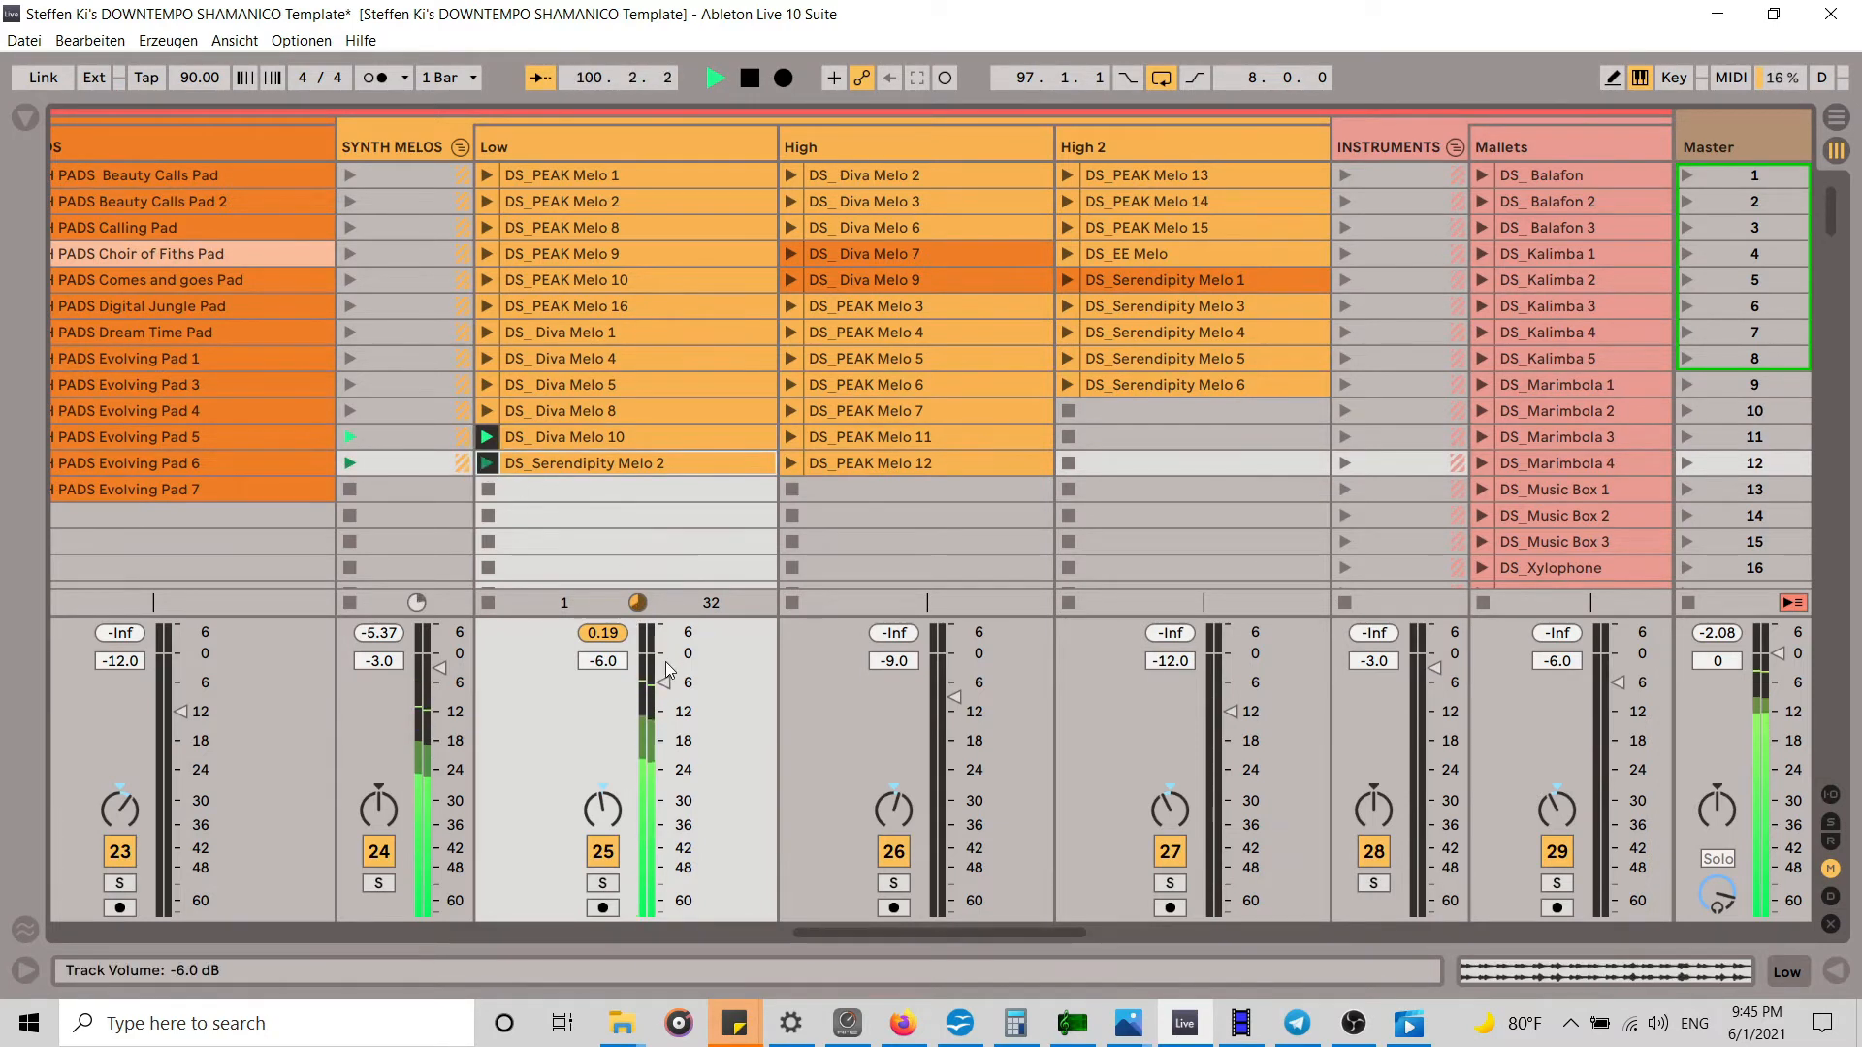
{"action": "left_click_drag", "start_coordinate": [650, 683], "coordinate": [650, 655]}
{"action": "left_click", "coordinate": [487, 176]}
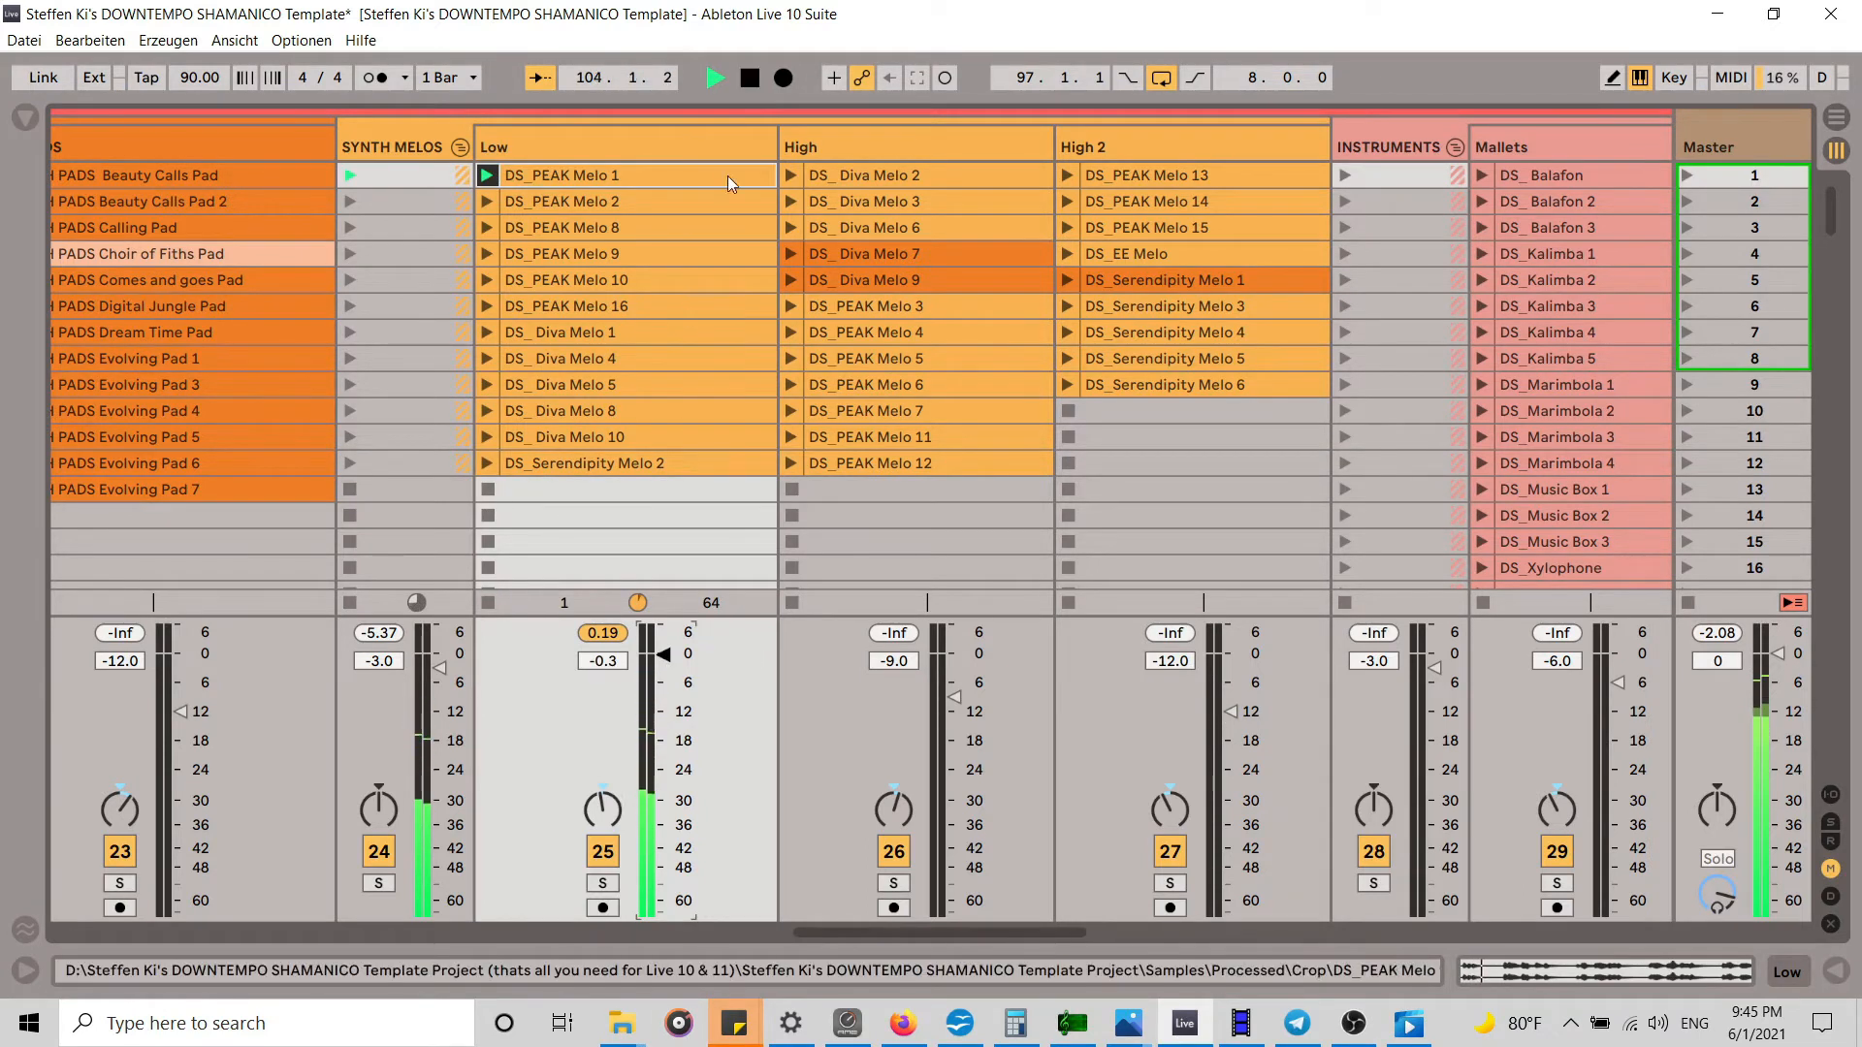
{"action": "left_click", "coordinate": [752, 84]}
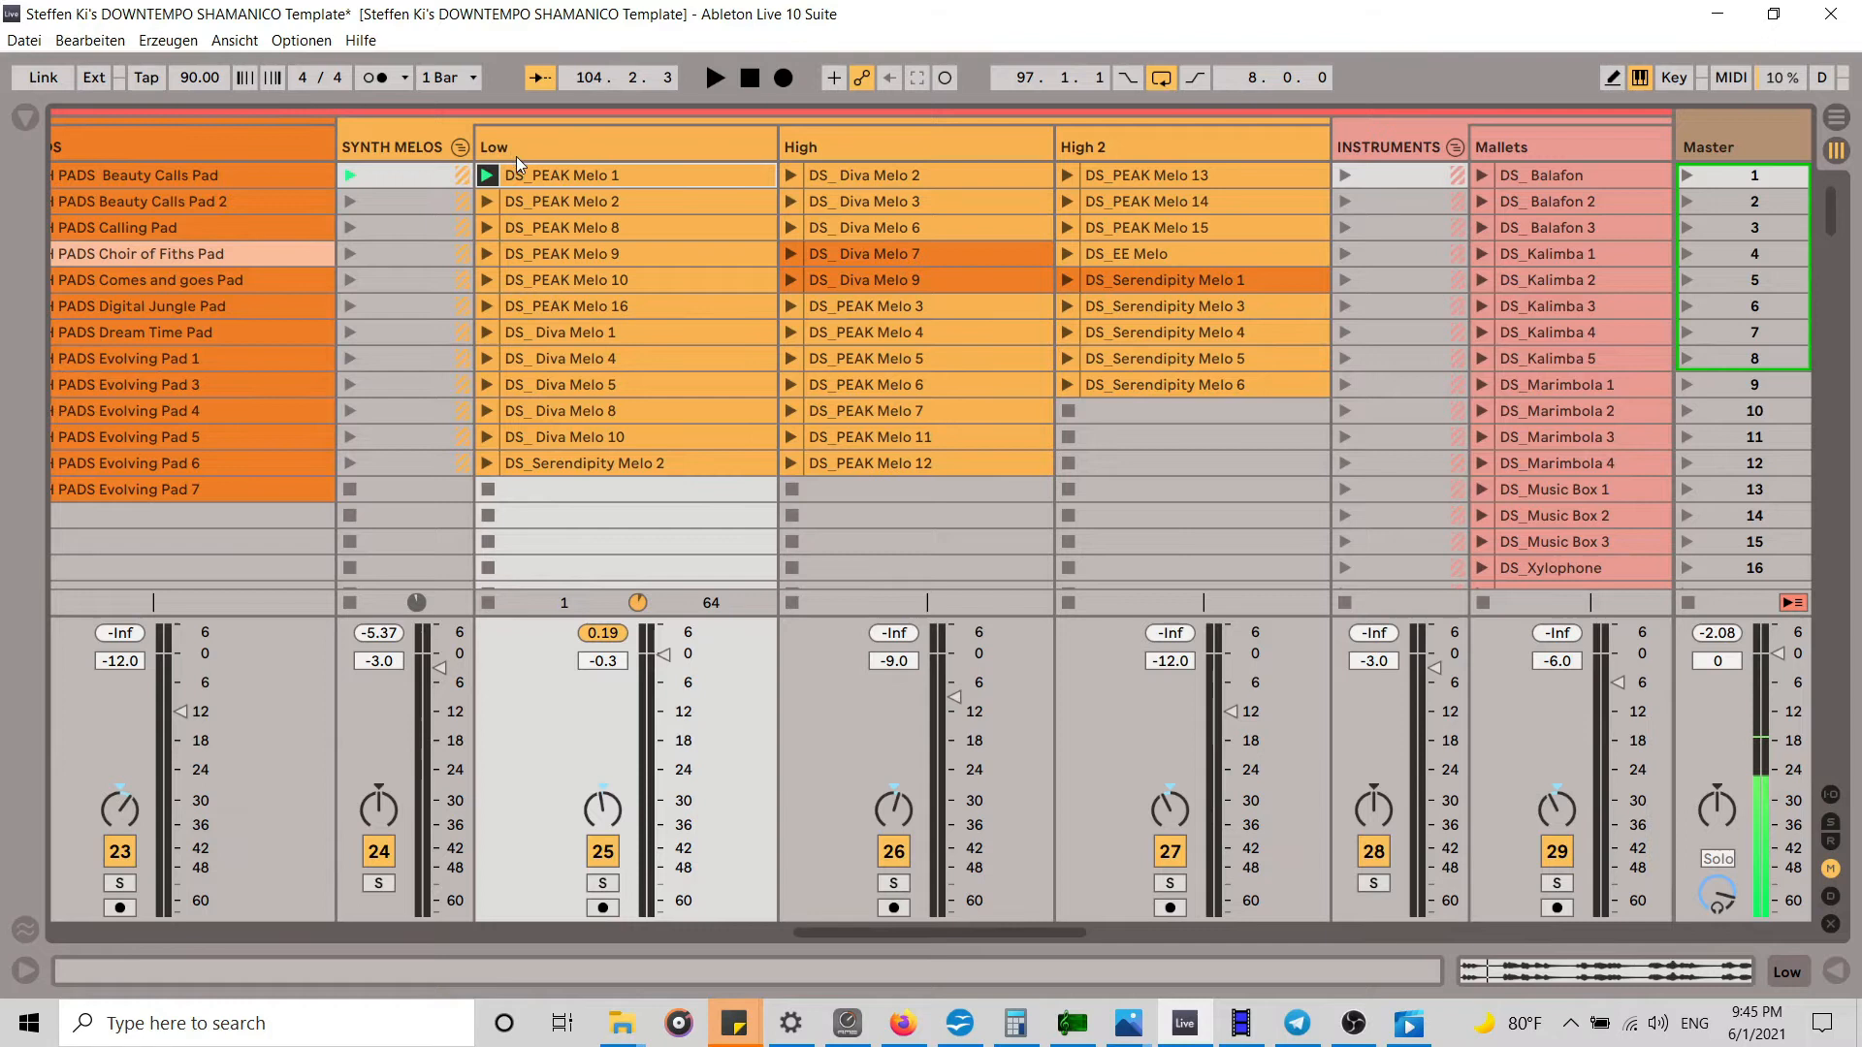
{"action": "left_click", "coordinate": [491, 492]}
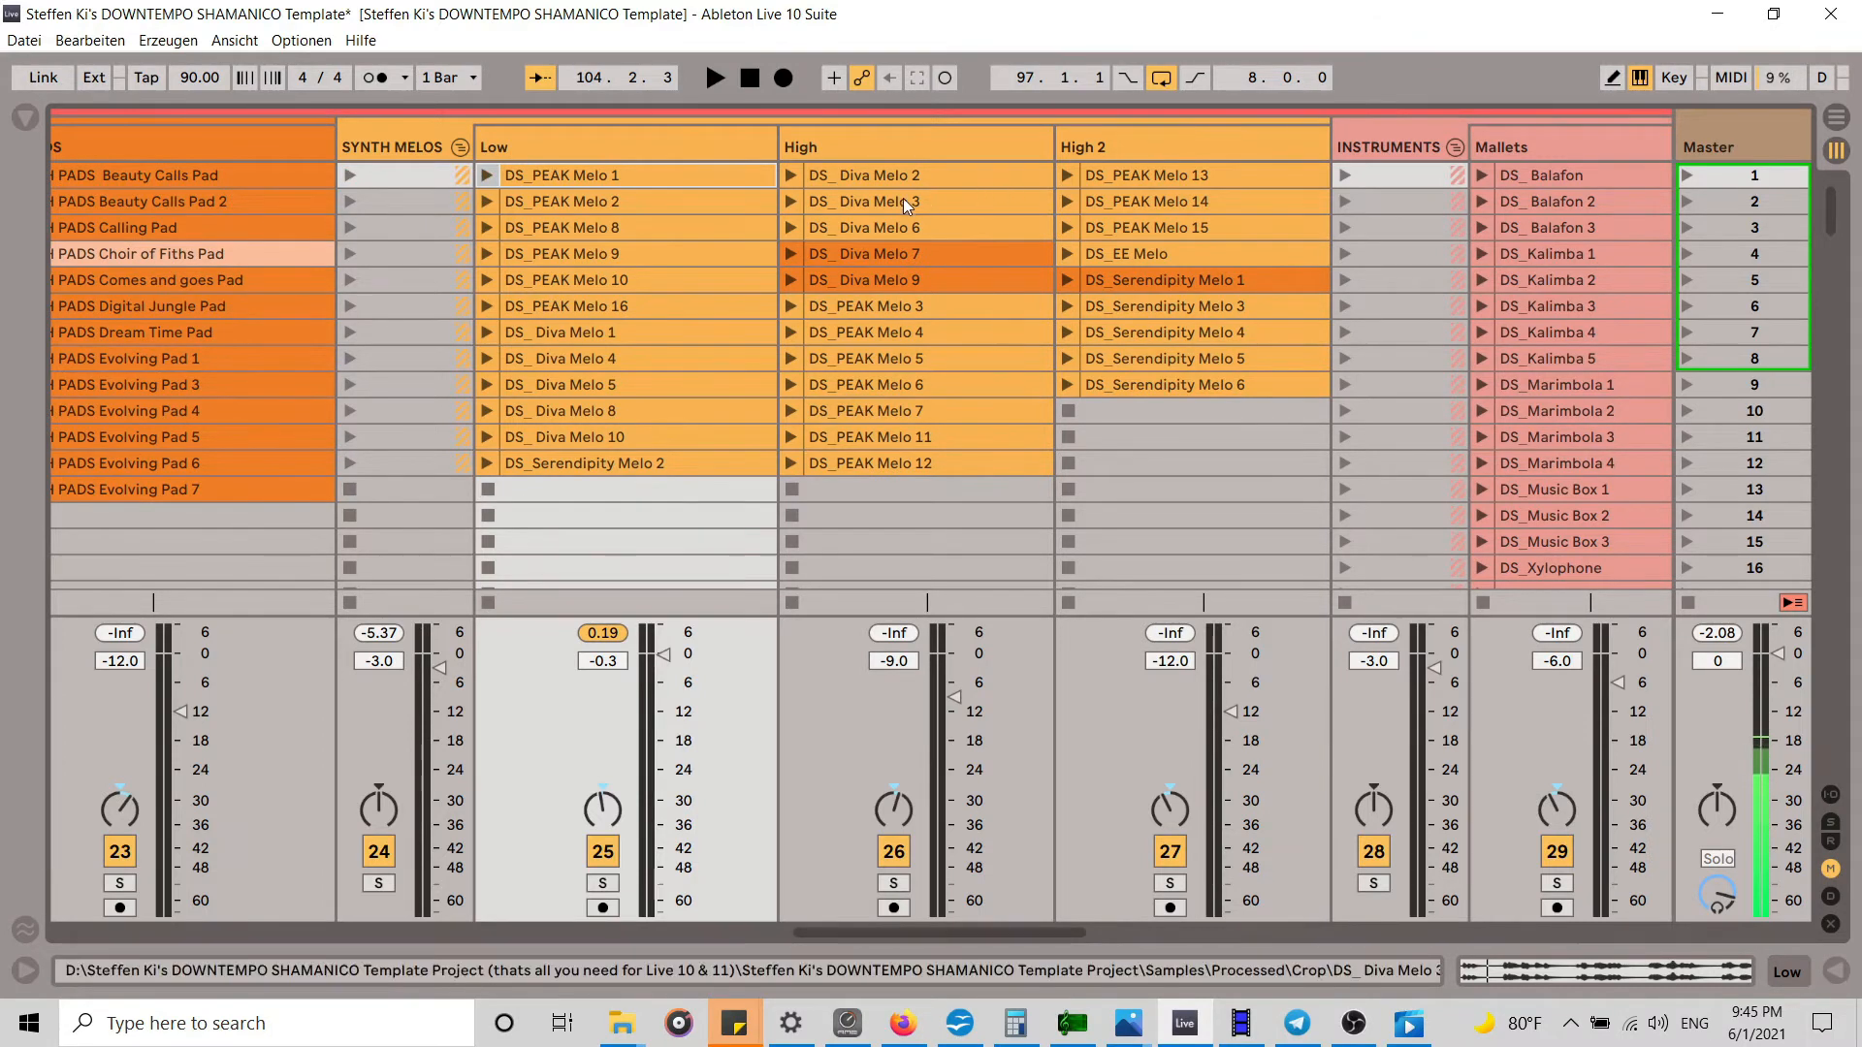
Step: Audition DS_Diva Melo 2, 3 and 6 on the High track, set its volume to -15.0, and stop playback
{"action": "left_click", "coordinate": [791, 176]}
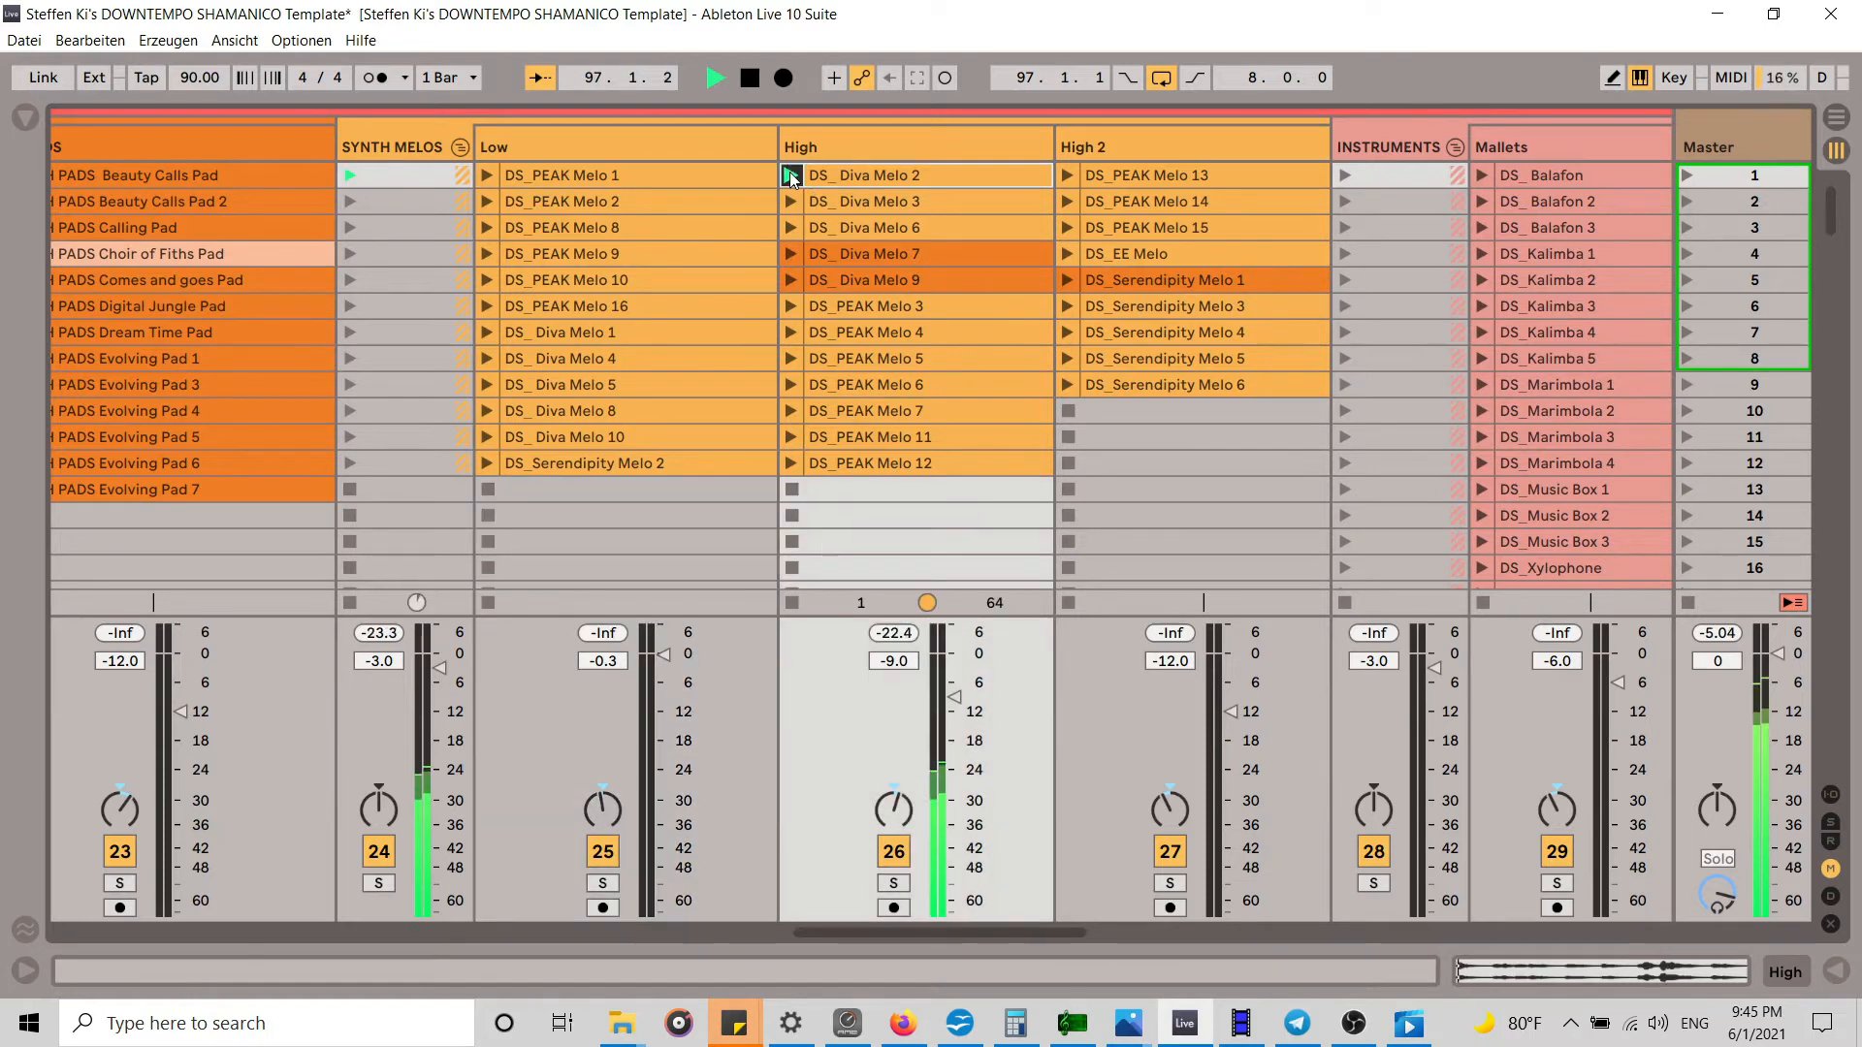
{"action": "left_click_drag", "start_coordinate": [954, 697], "coordinate": [954, 712]}
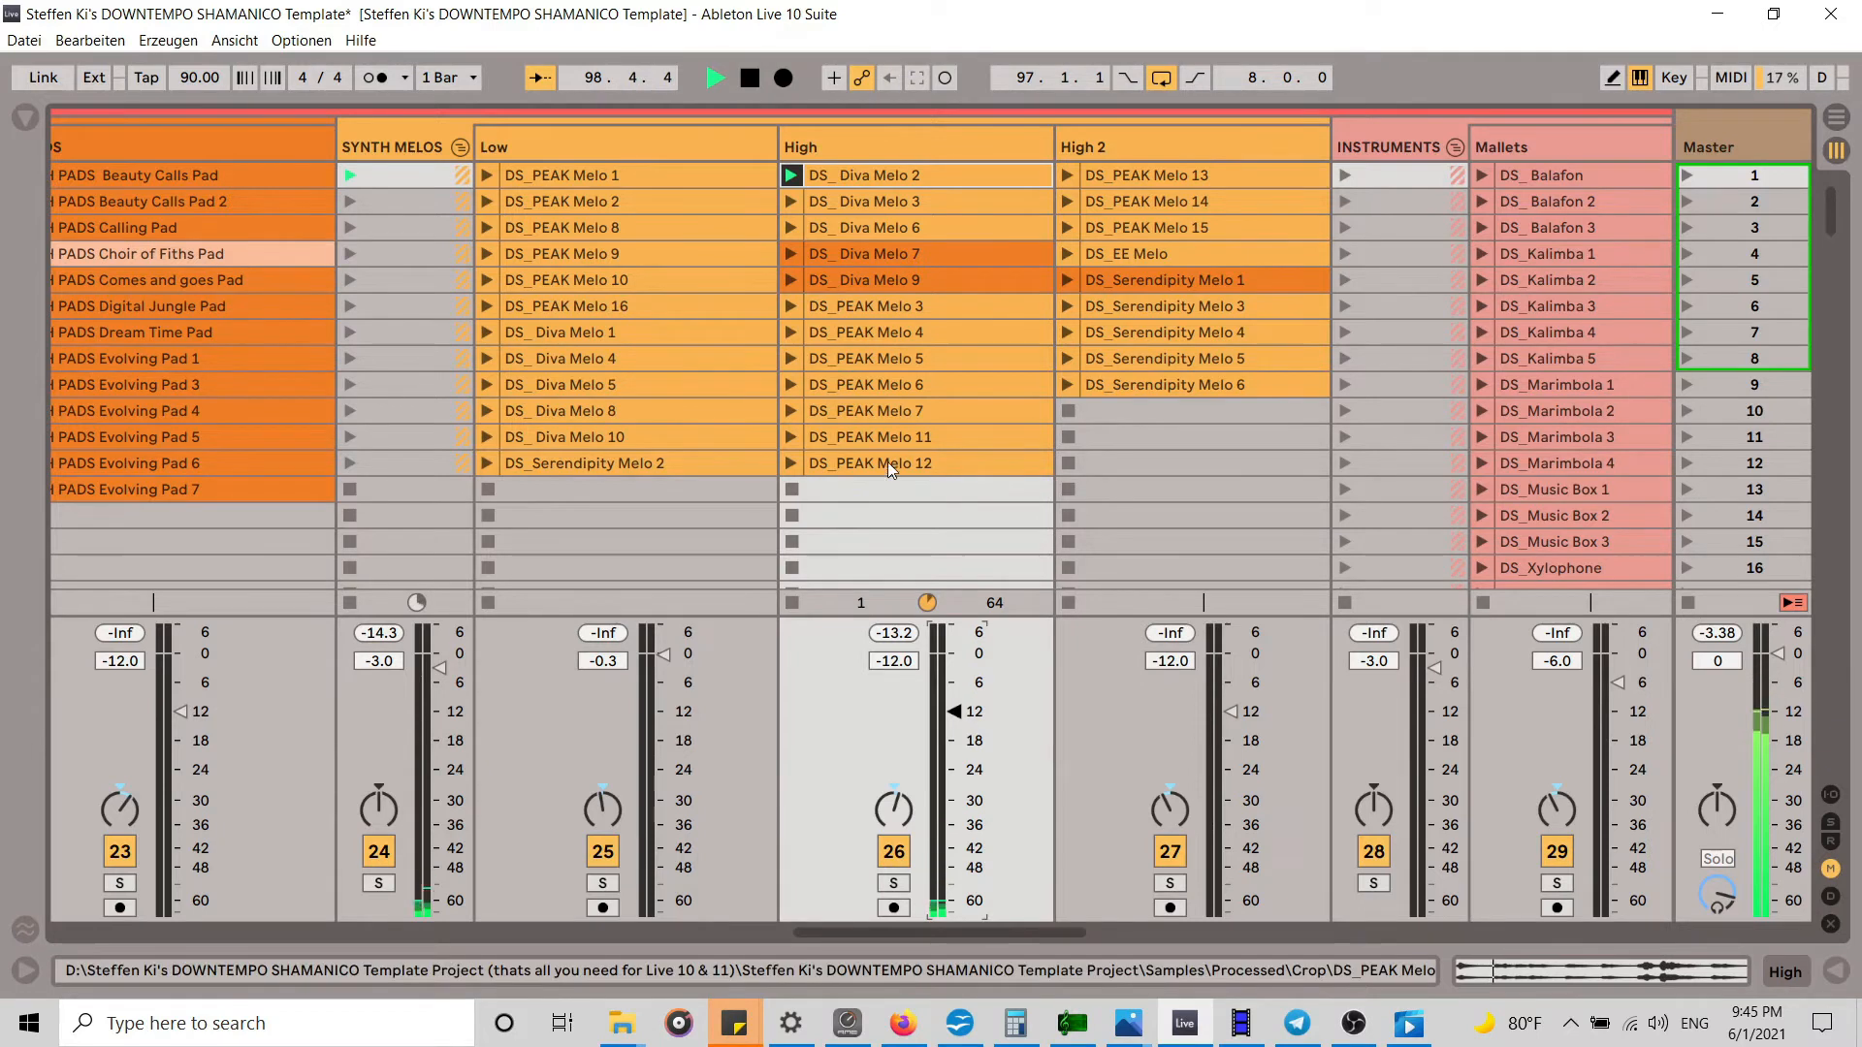
{"action": "left_click", "coordinate": [791, 201]}
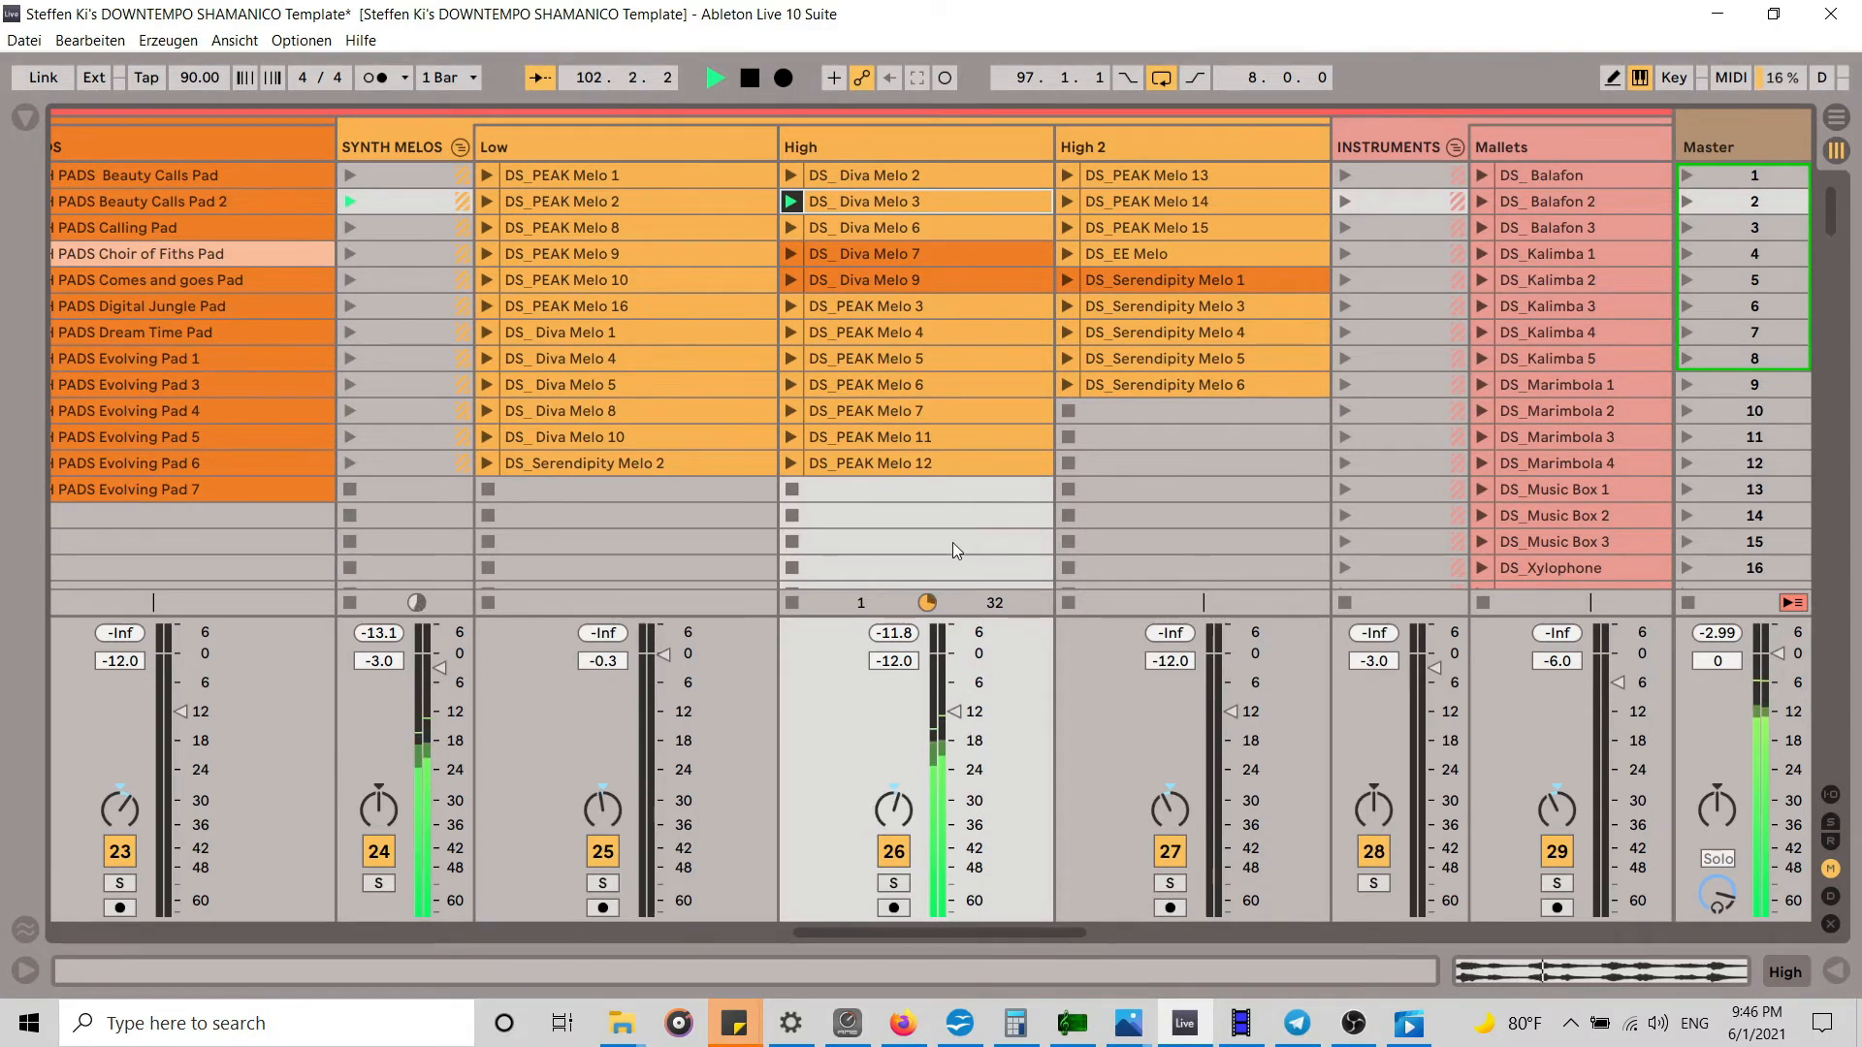
{"action": "left_click_drag", "start_coordinate": [965, 723], "coordinate": [956, 726]}
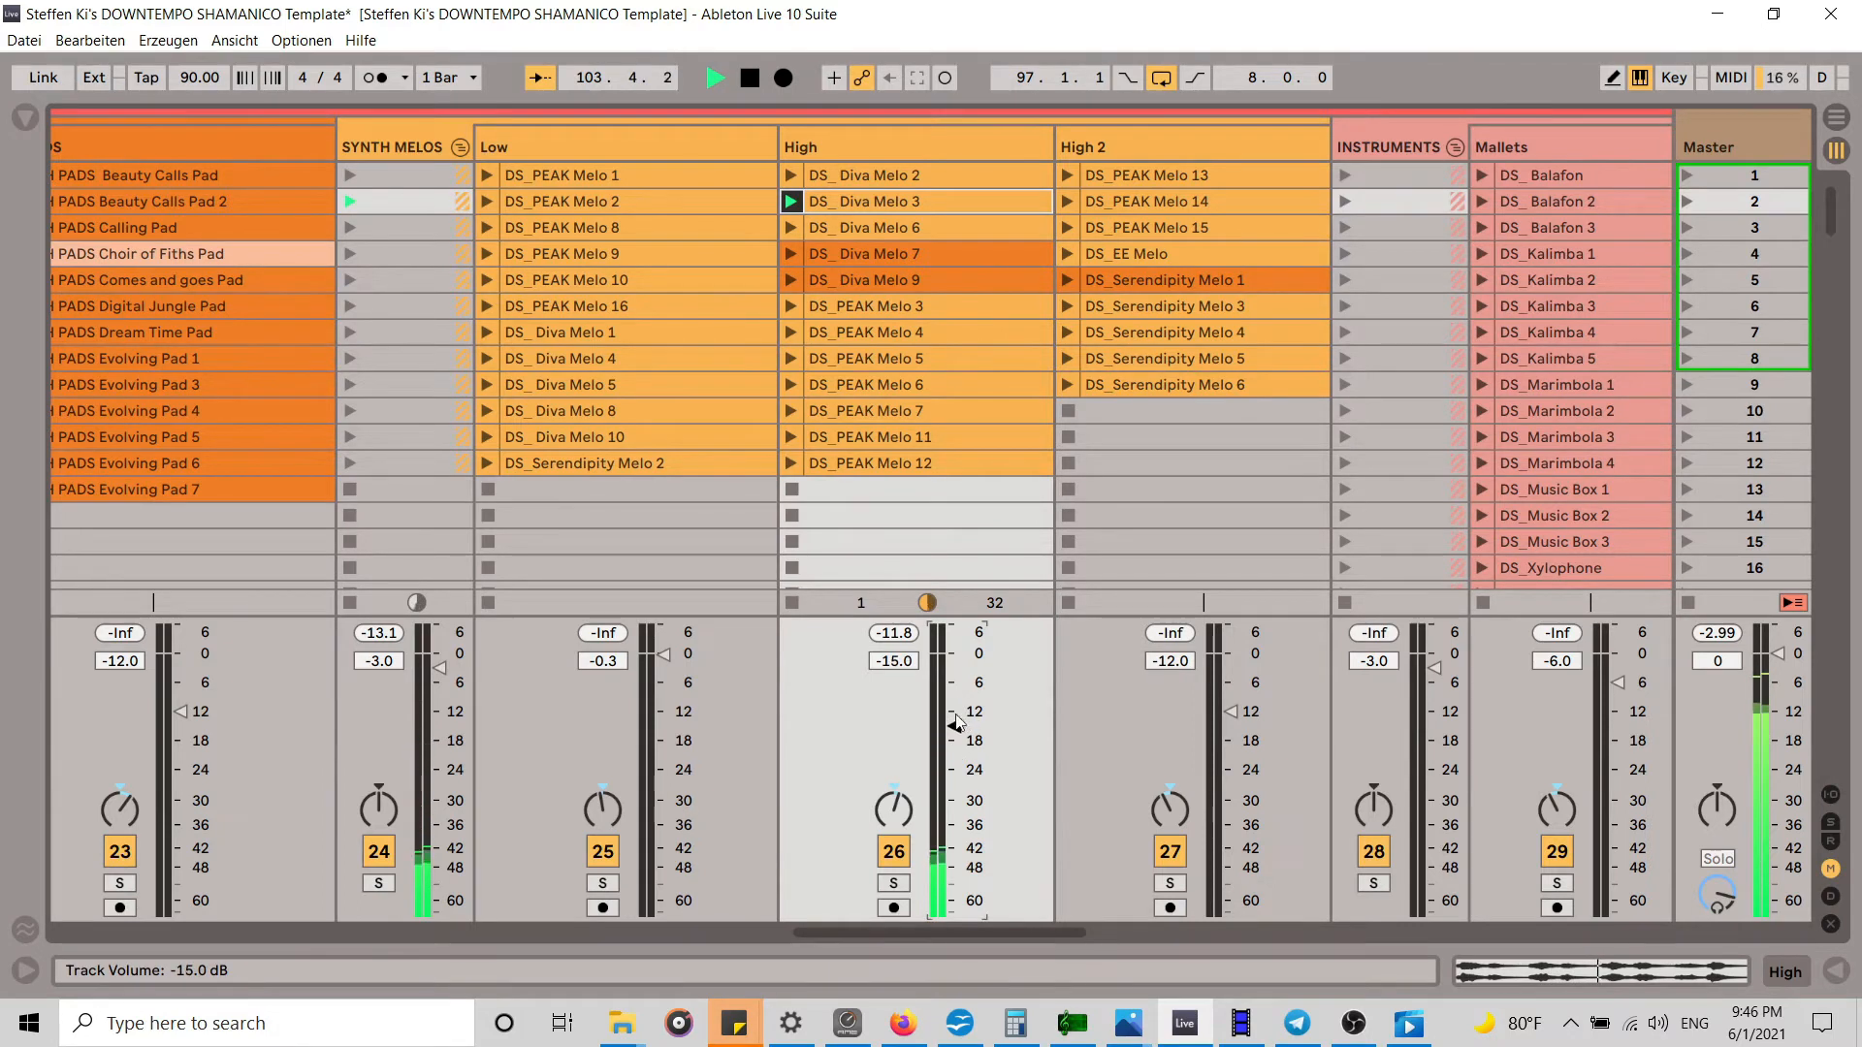
{"action": "left_click", "coordinate": [795, 223]}
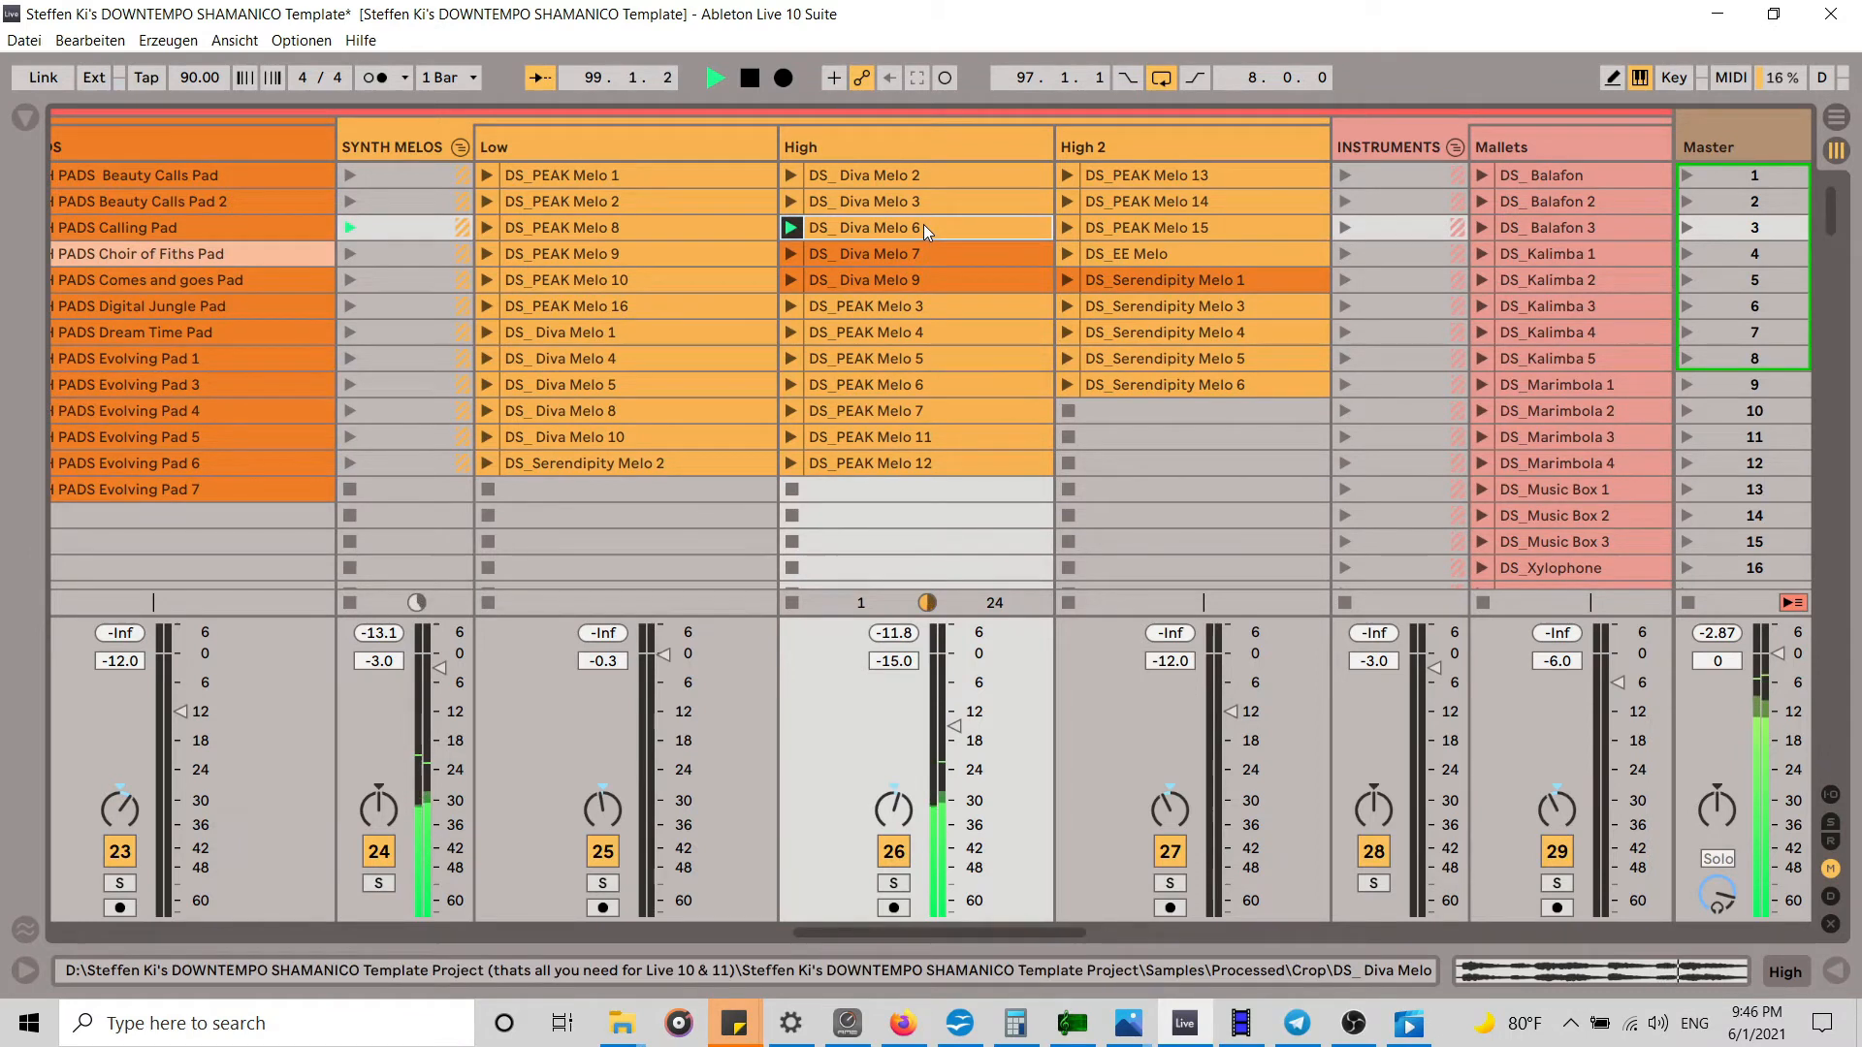
{"action": "left_click", "coordinate": [751, 78]}
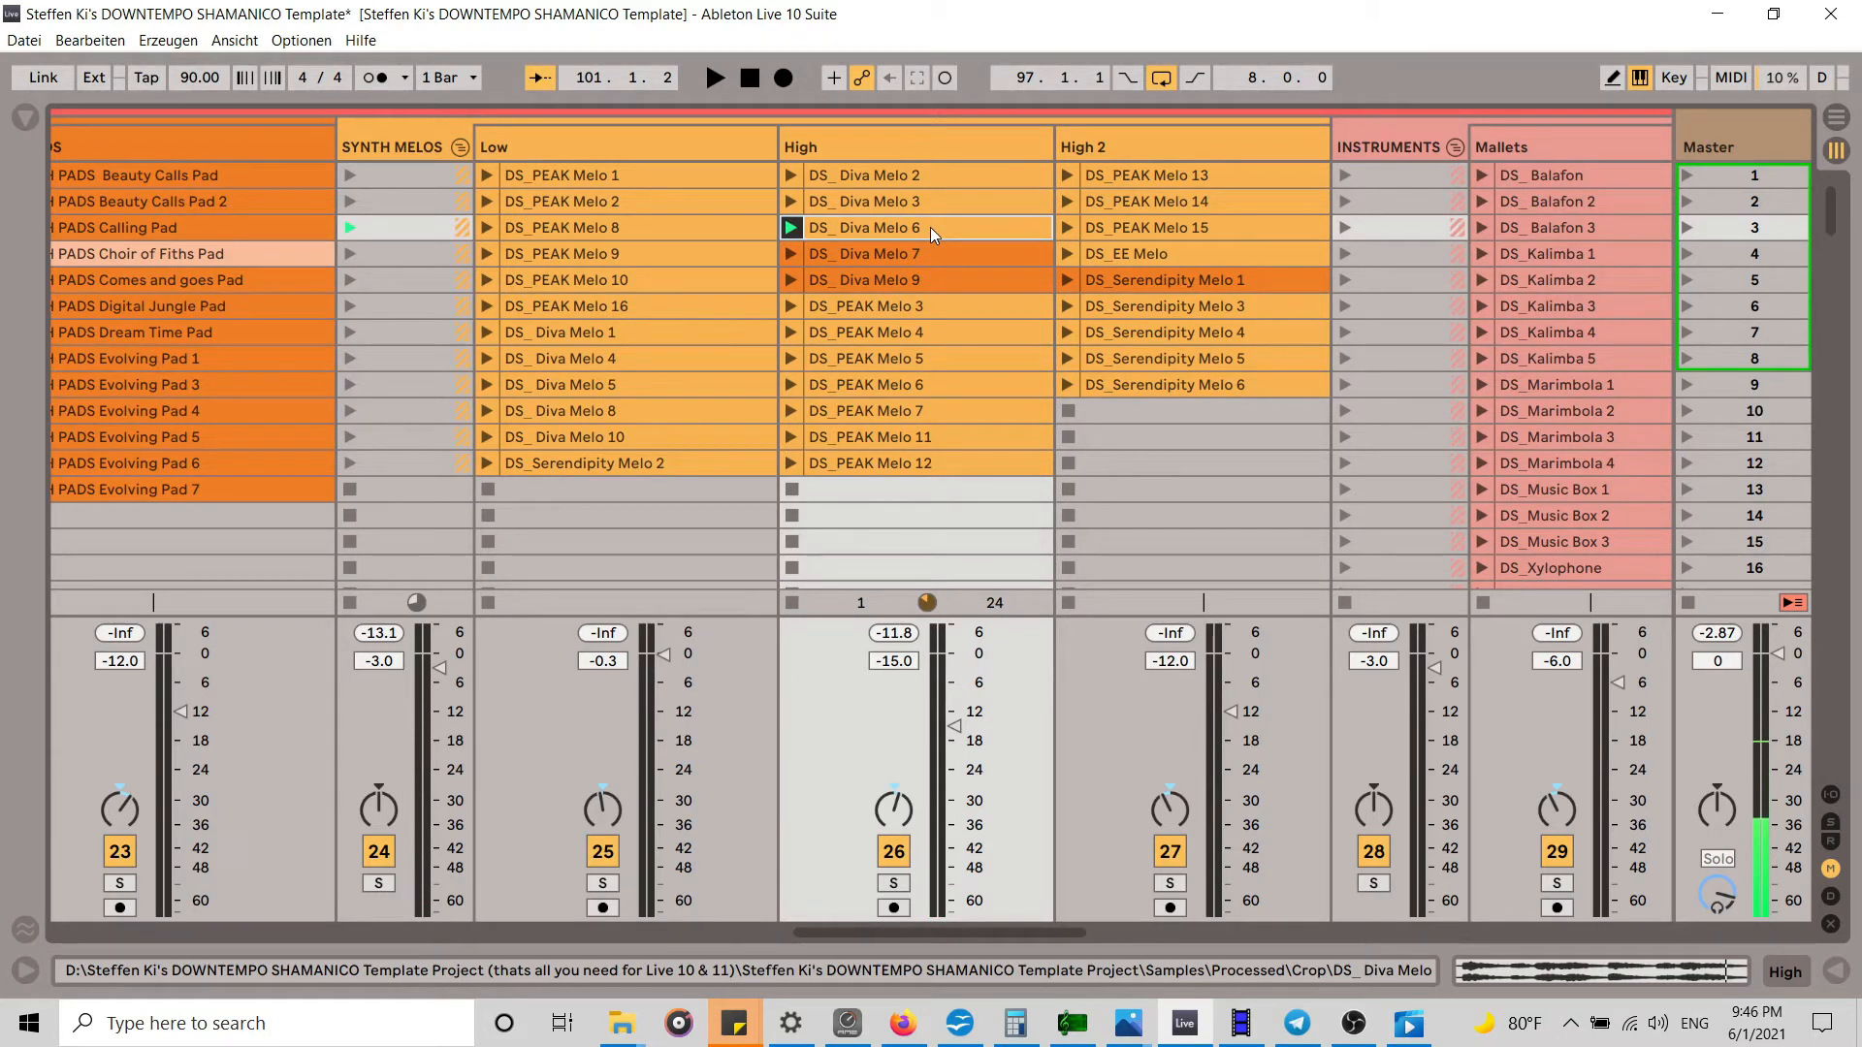
{"action": "right_click", "coordinate": [929, 227]}
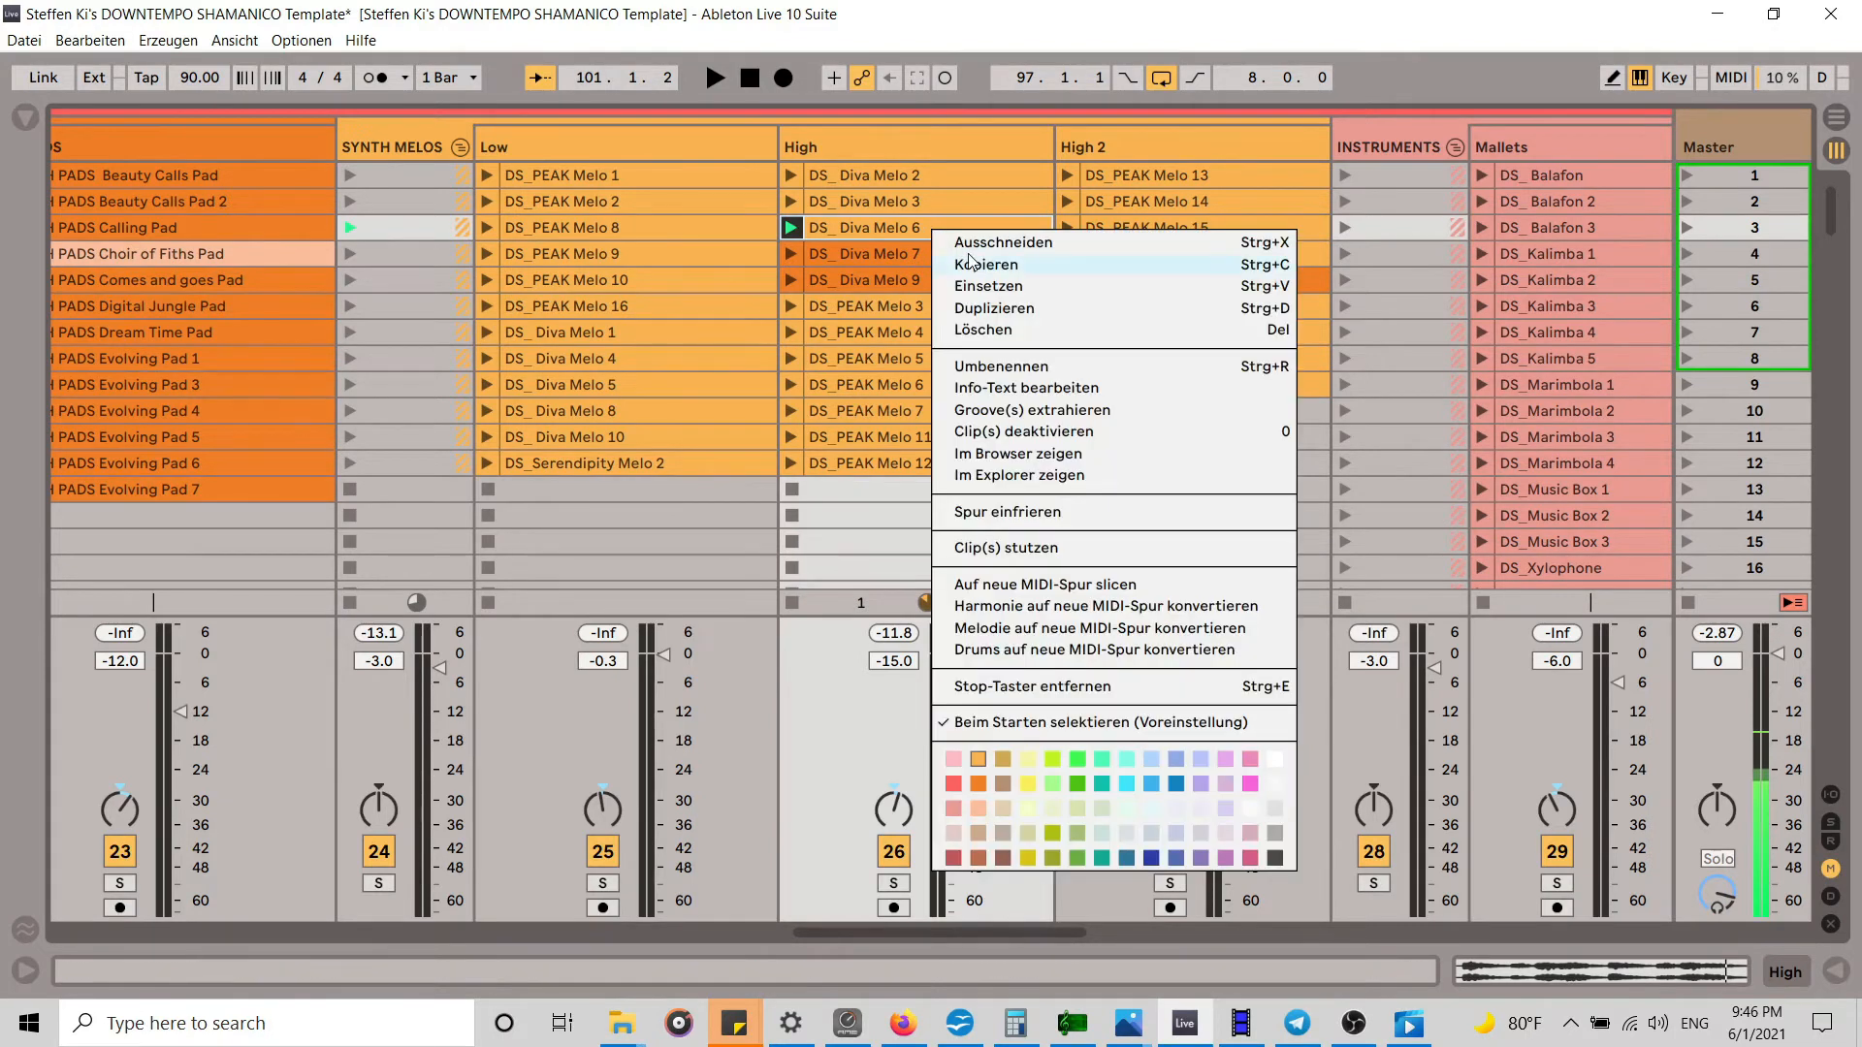
{"action": "left_click", "coordinate": [871, 477]}
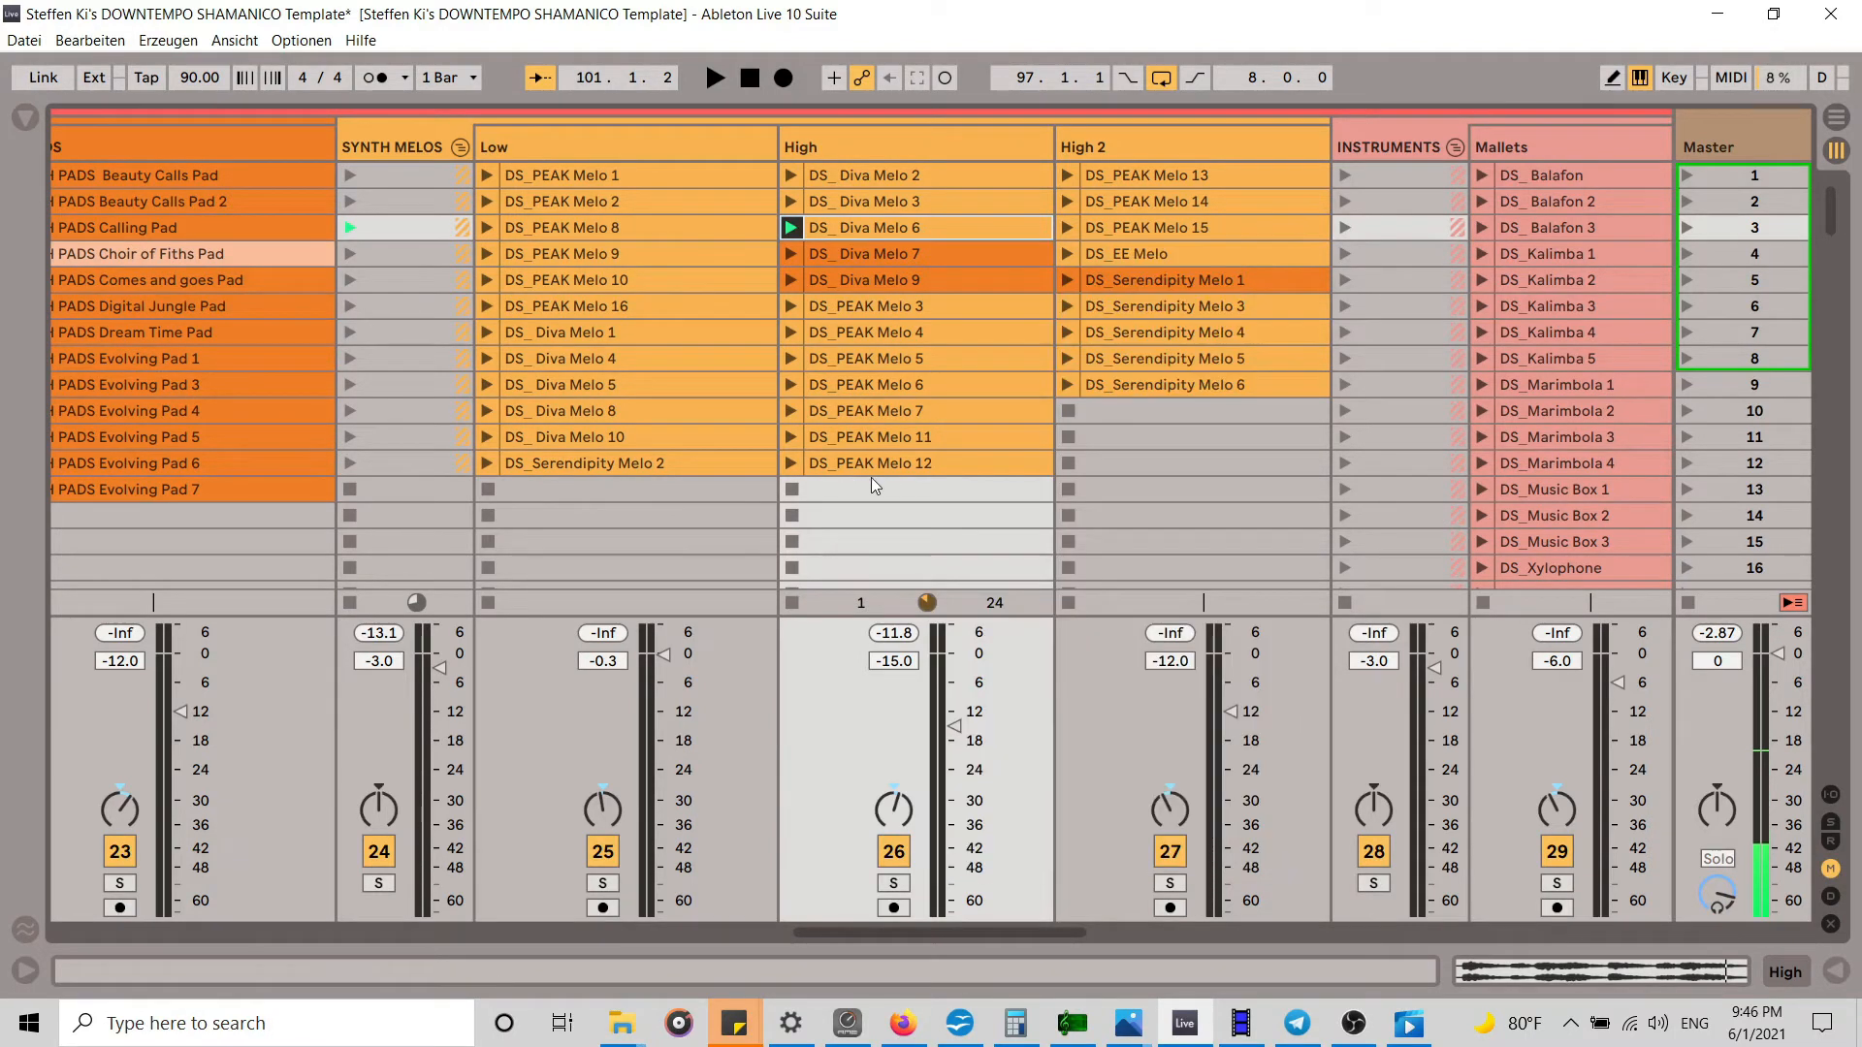
Step: Play DS_EE Melo on High 2 at -6.0 alongside DS_Diva Melo 6, comparing it with the High track muted and unmuted
{"action": "left_click", "coordinate": [1078, 256]}
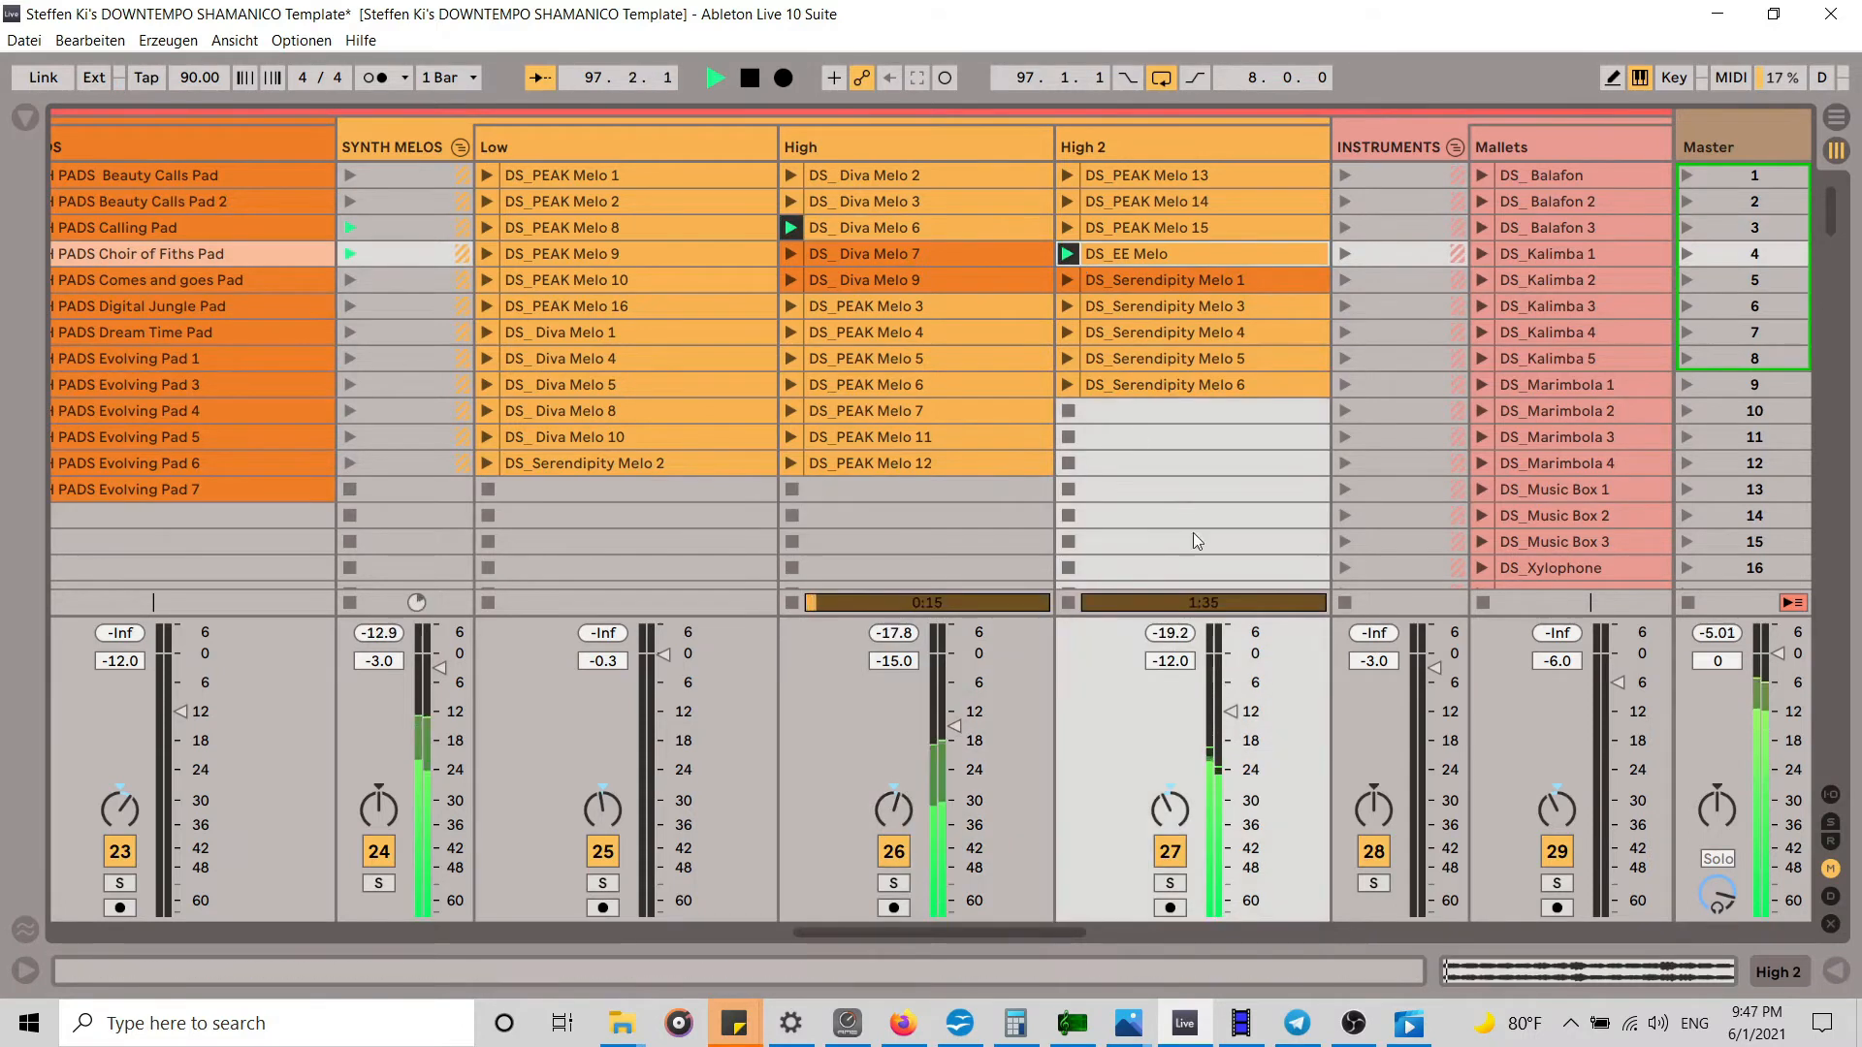
{"action": "left_click", "coordinate": [1233, 718]}
{"action": "left_click_drag", "start_coordinate": [1233, 718], "coordinate": [1234, 683]}
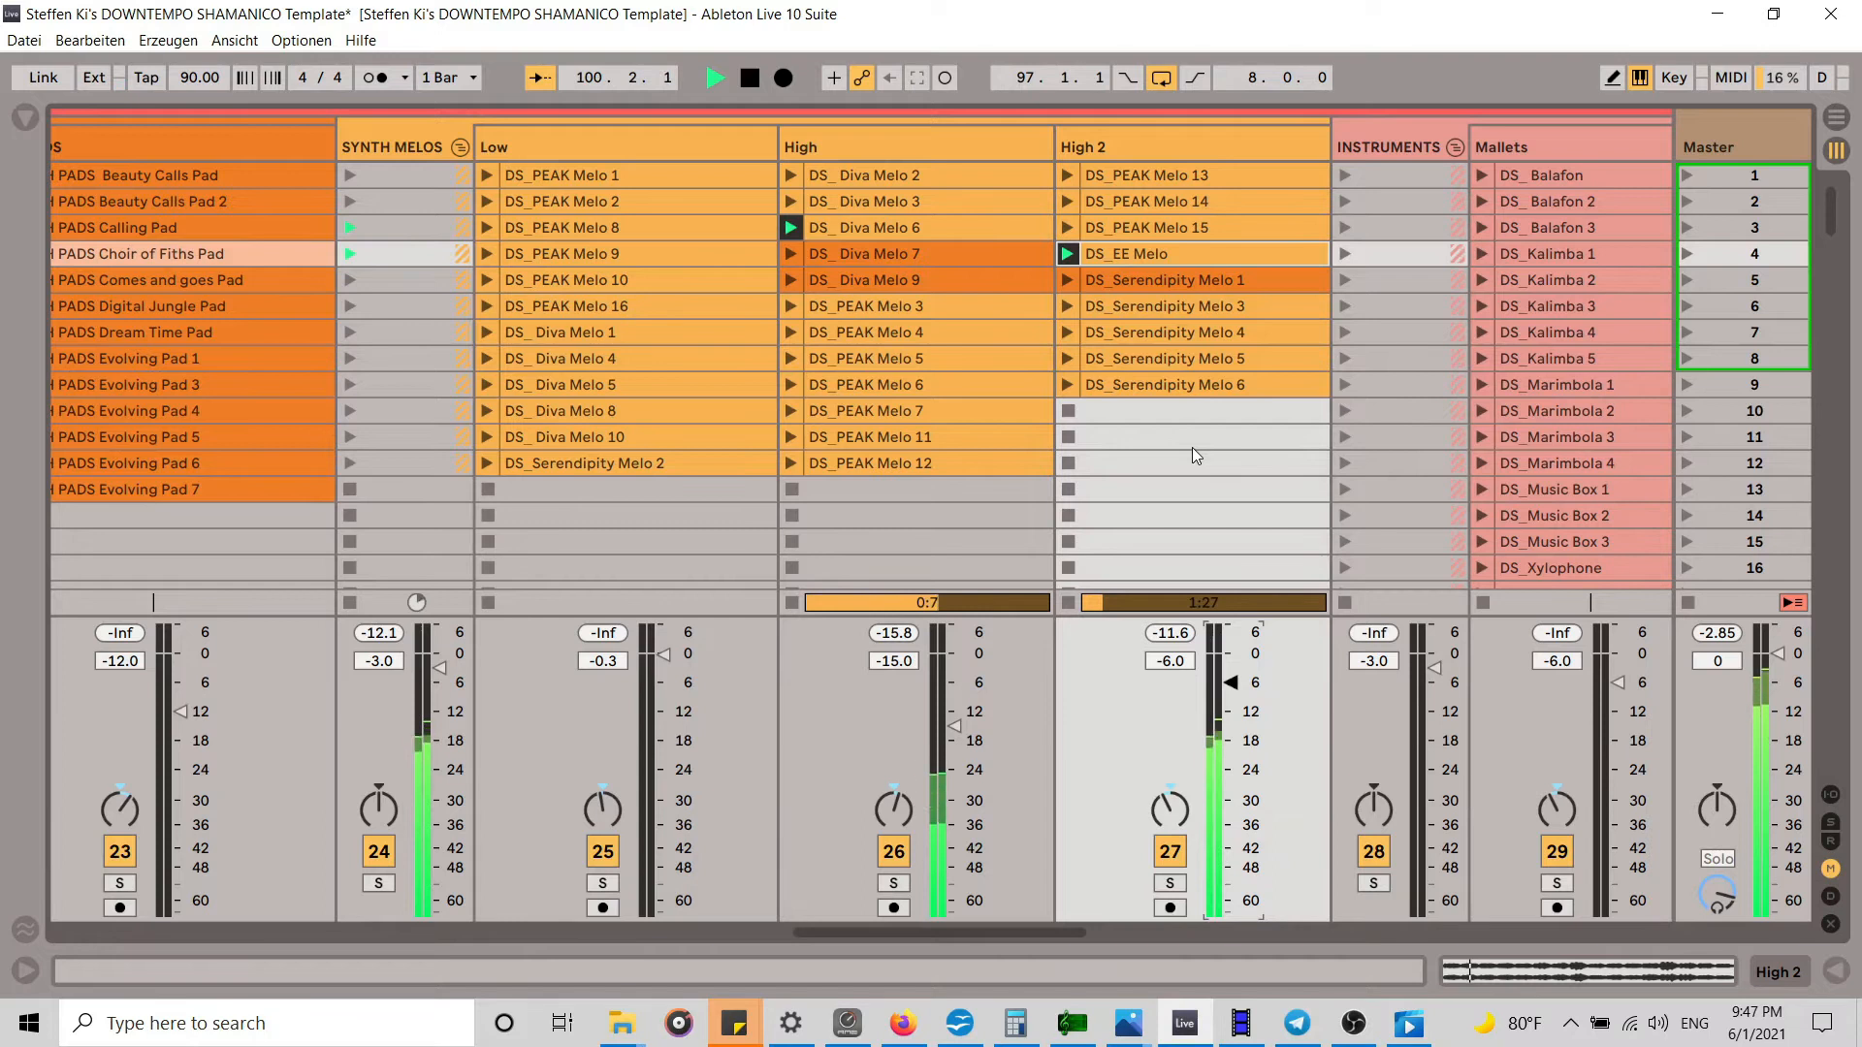
{"action": "left_click", "coordinate": [893, 854]}
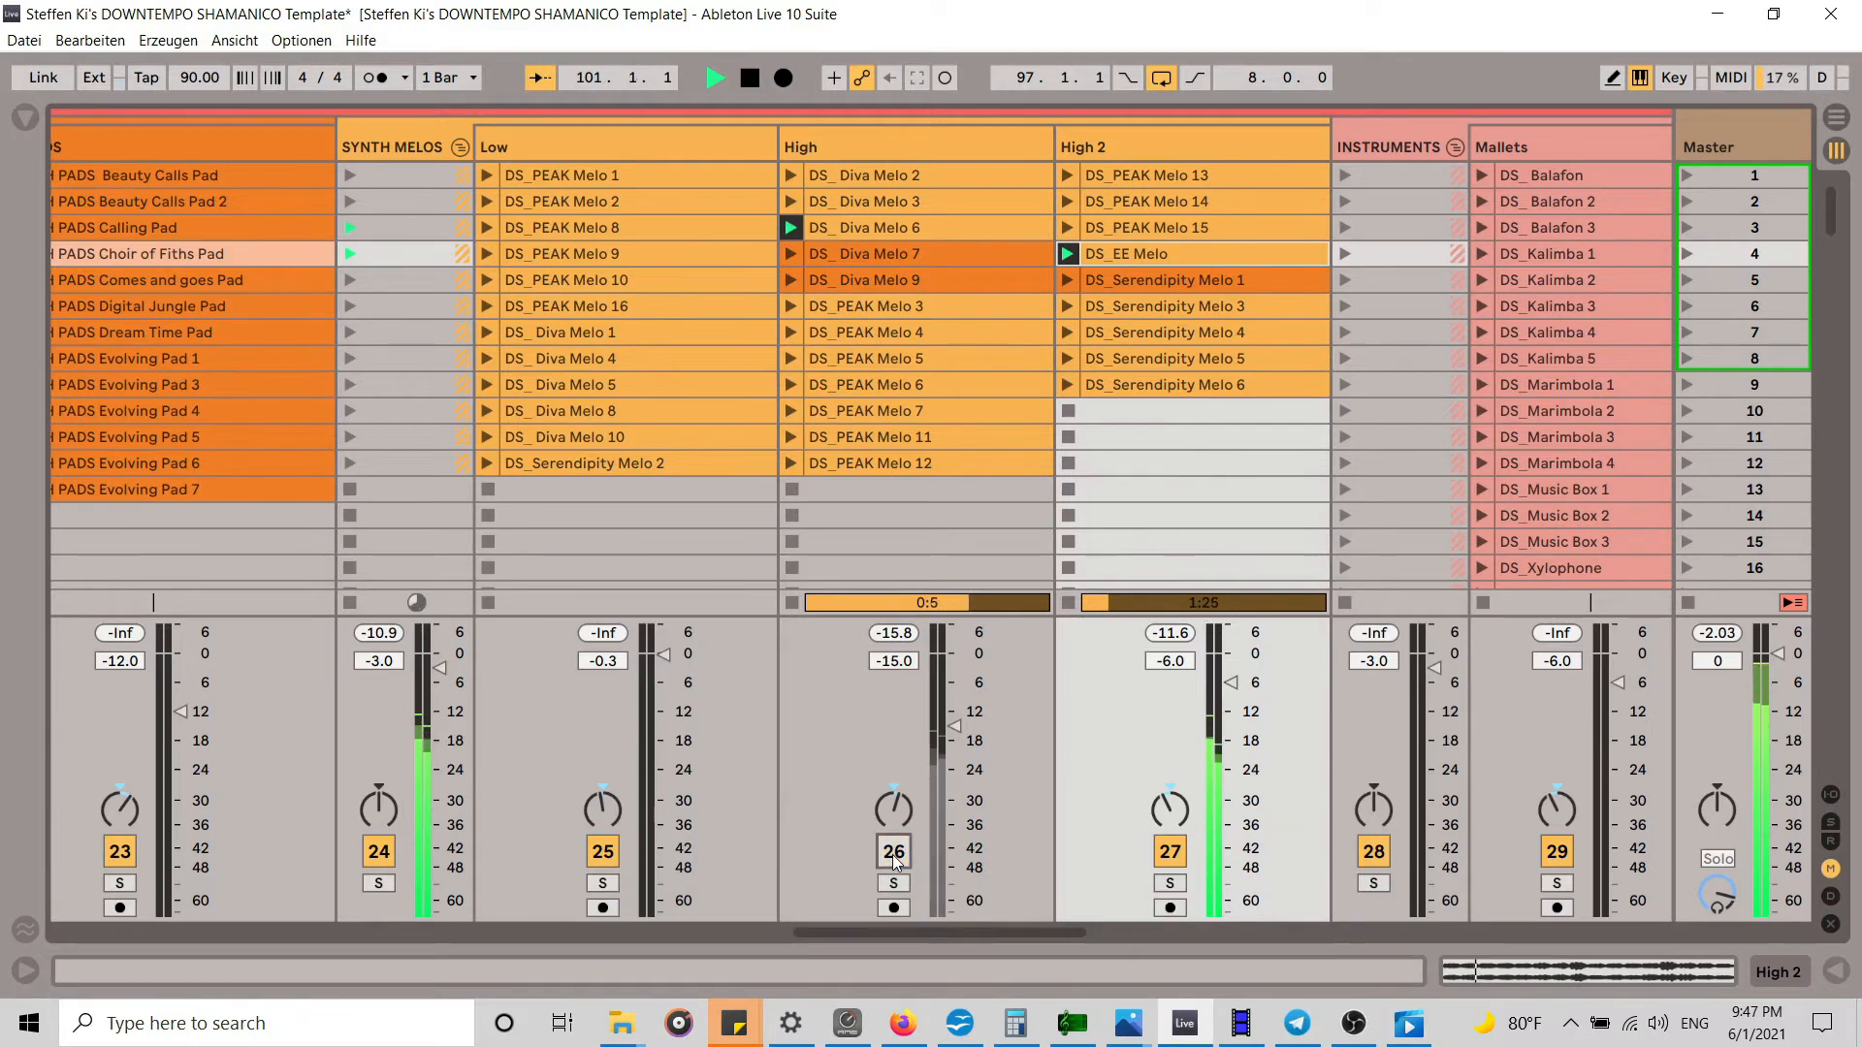
{"action": "left_click_drag", "start_coordinate": [1232, 683], "coordinate": [1232, 682]}
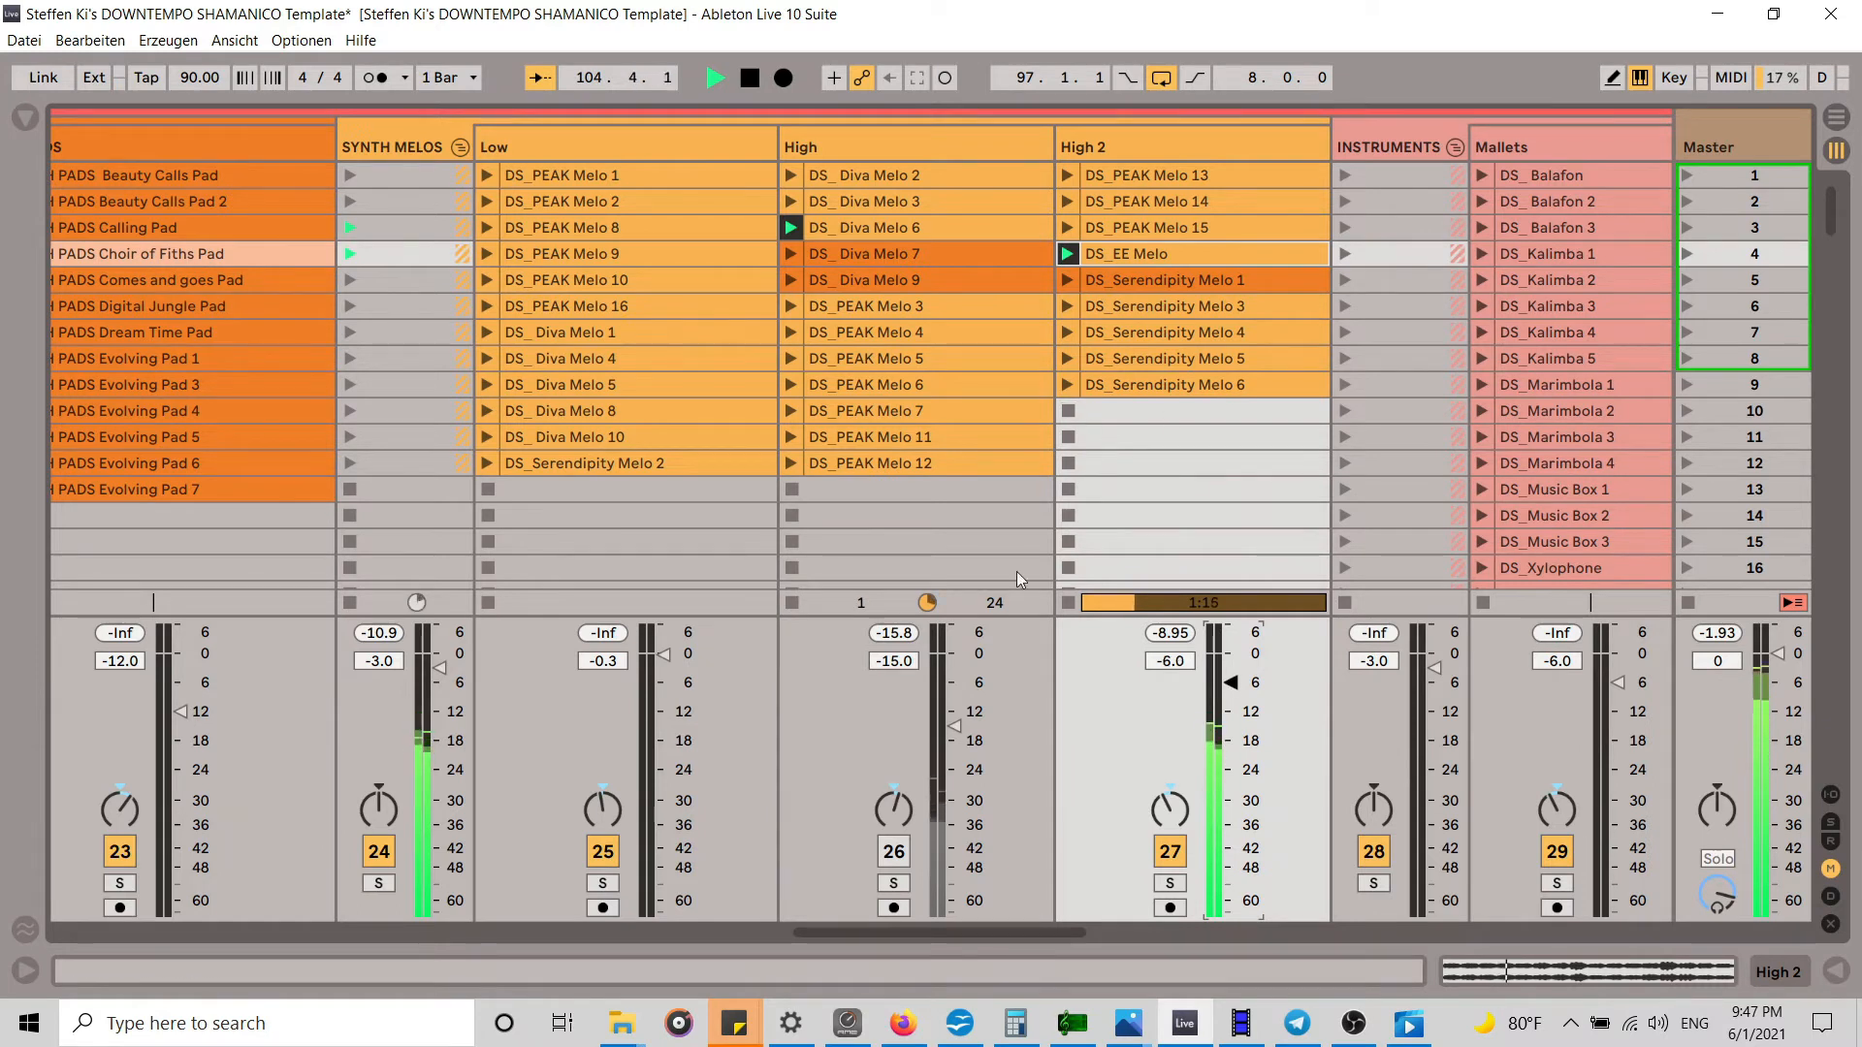
{"action": "left_click", "coordinate": [894, 851]}
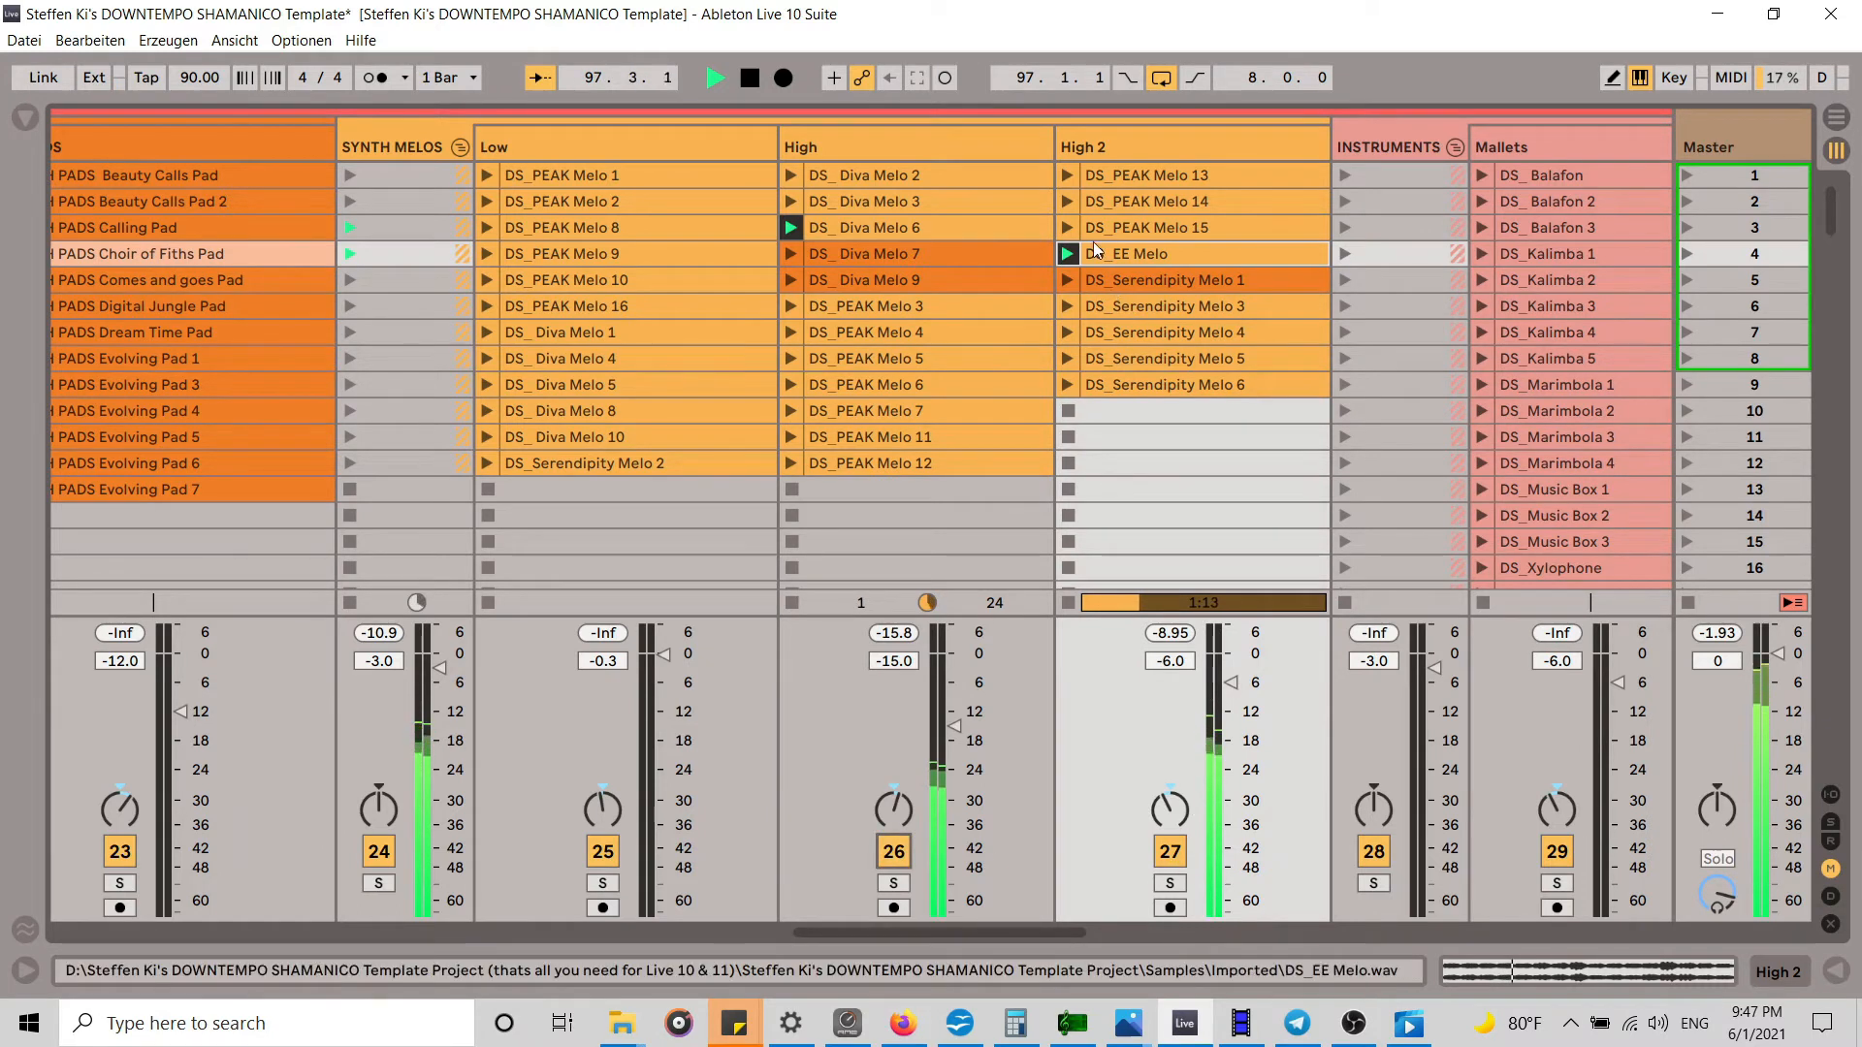
Step: Audition DS_Serendipity Melo 6 and 3 on the High 2 track, raise its volume to -3.0, and stop playback
{"action": "left_click", "coordinate": [1068, 384]}
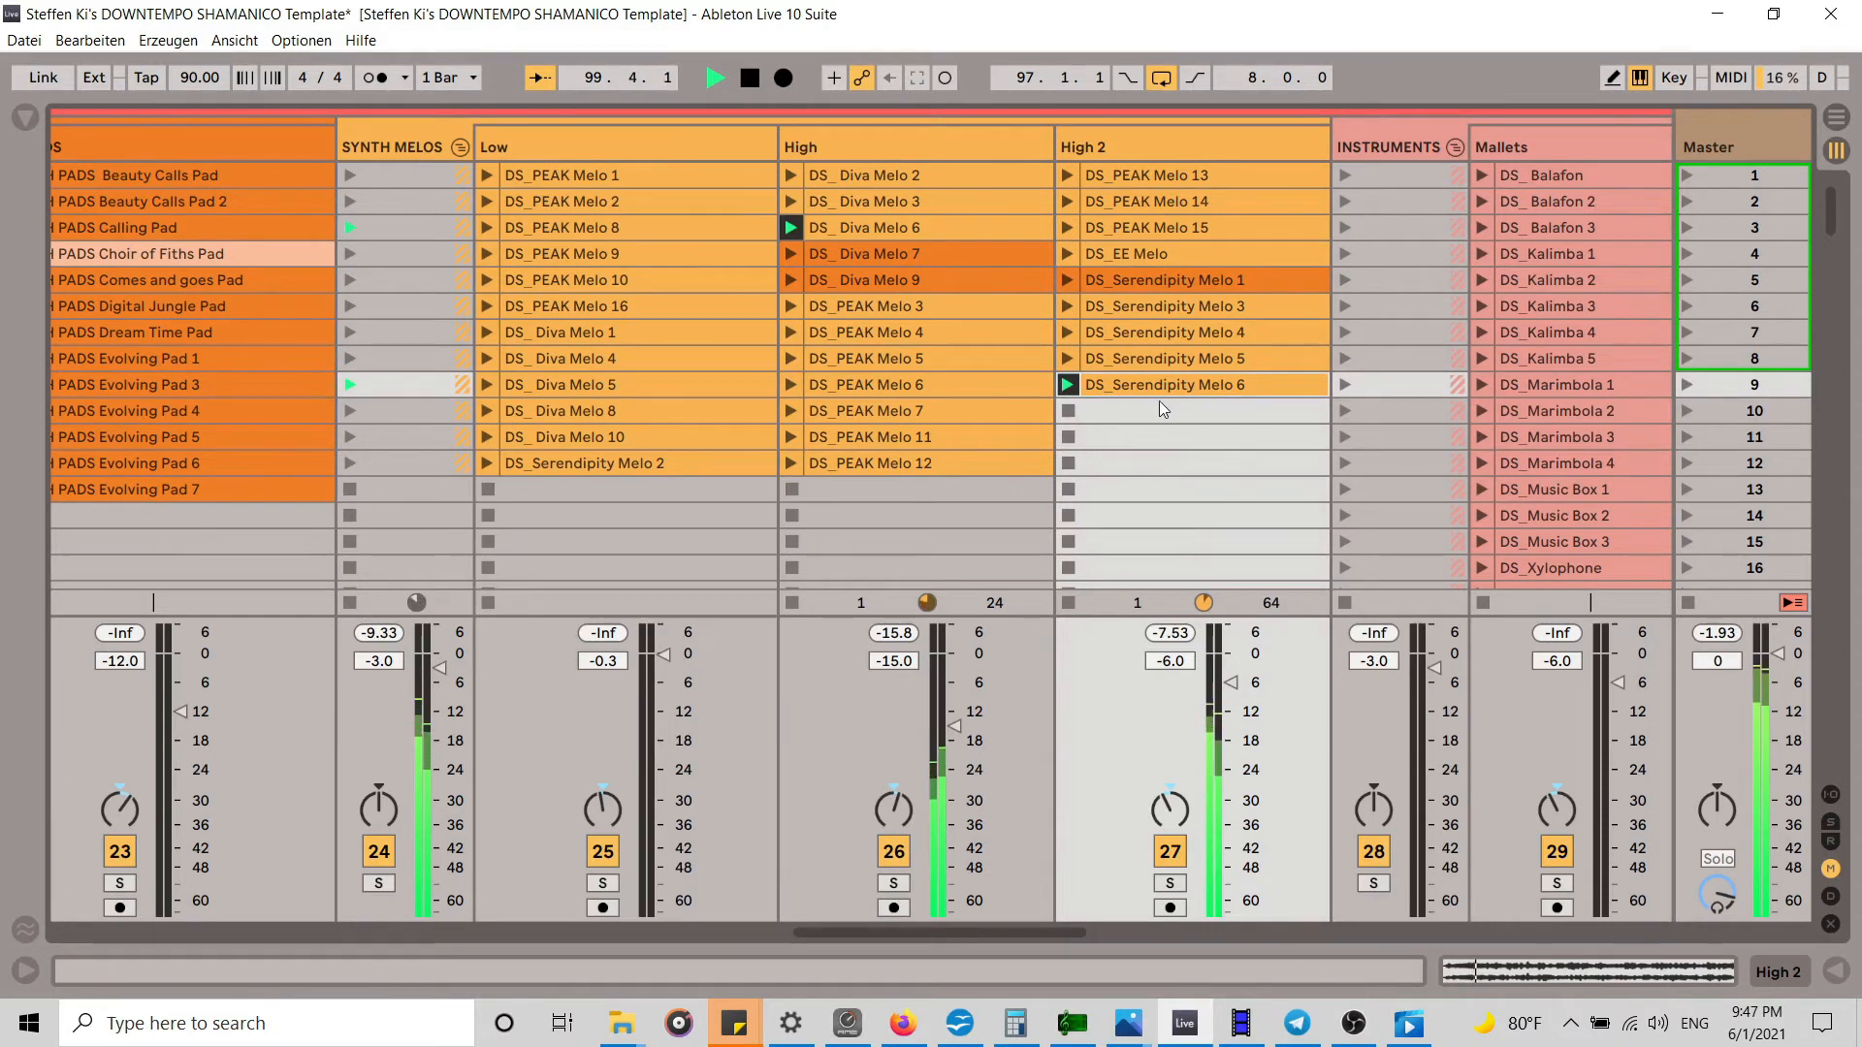
{"action": "left_click", "coordinate": [1066, 305]}
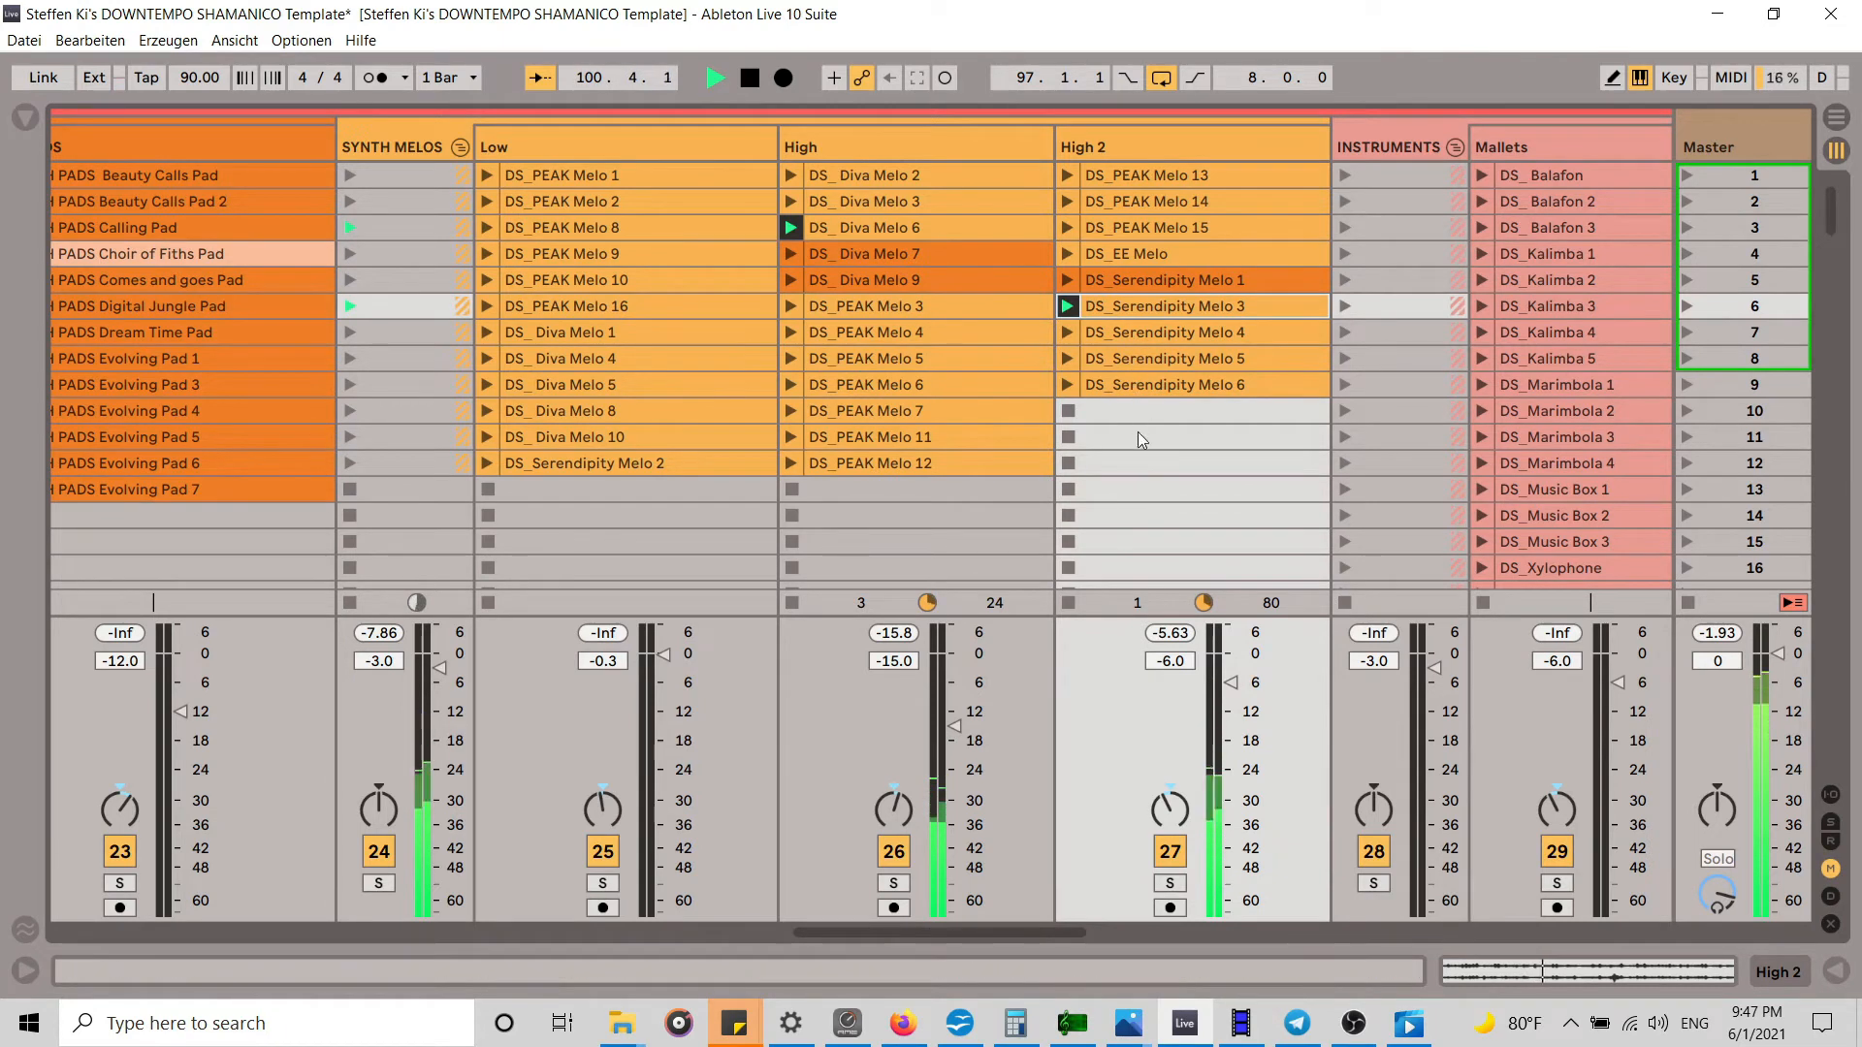
{"action": "left_click_drag", "start_coordinate": [1233, 683], "coordinate": [1232, 675]}
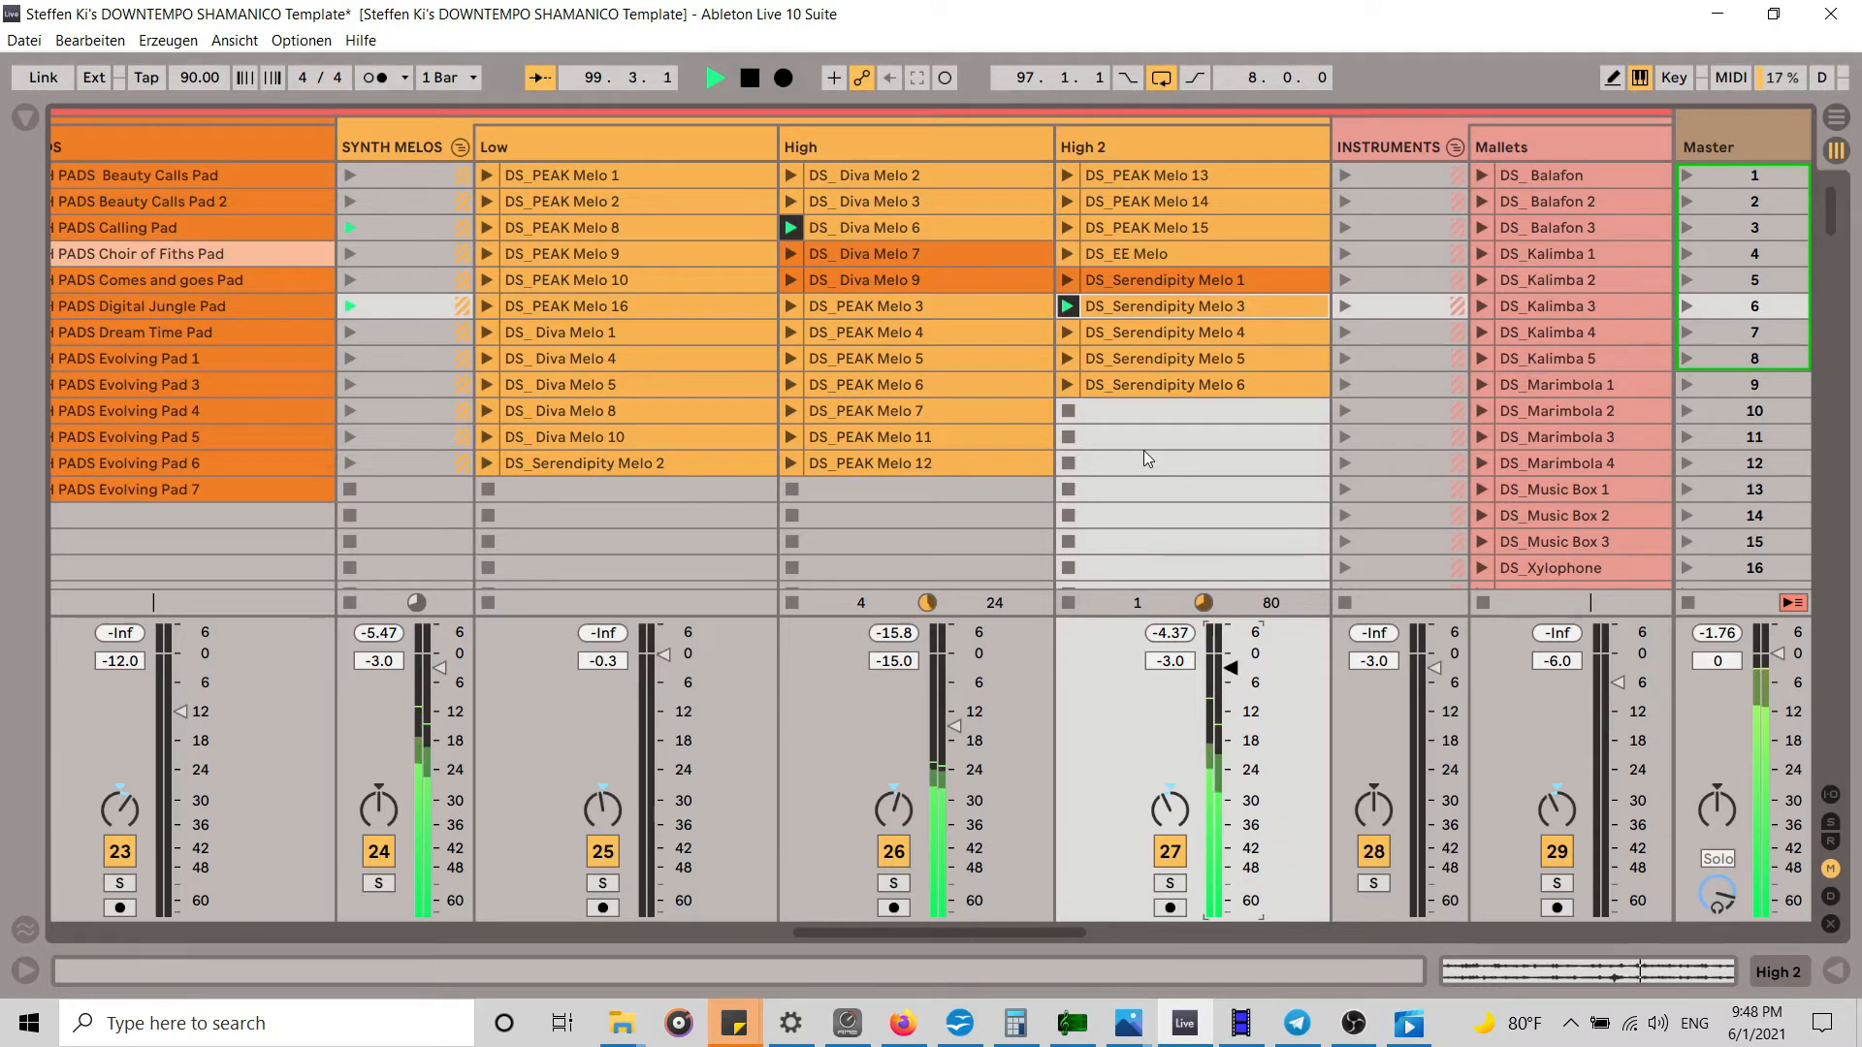
{"action": "key", "text": "space"}
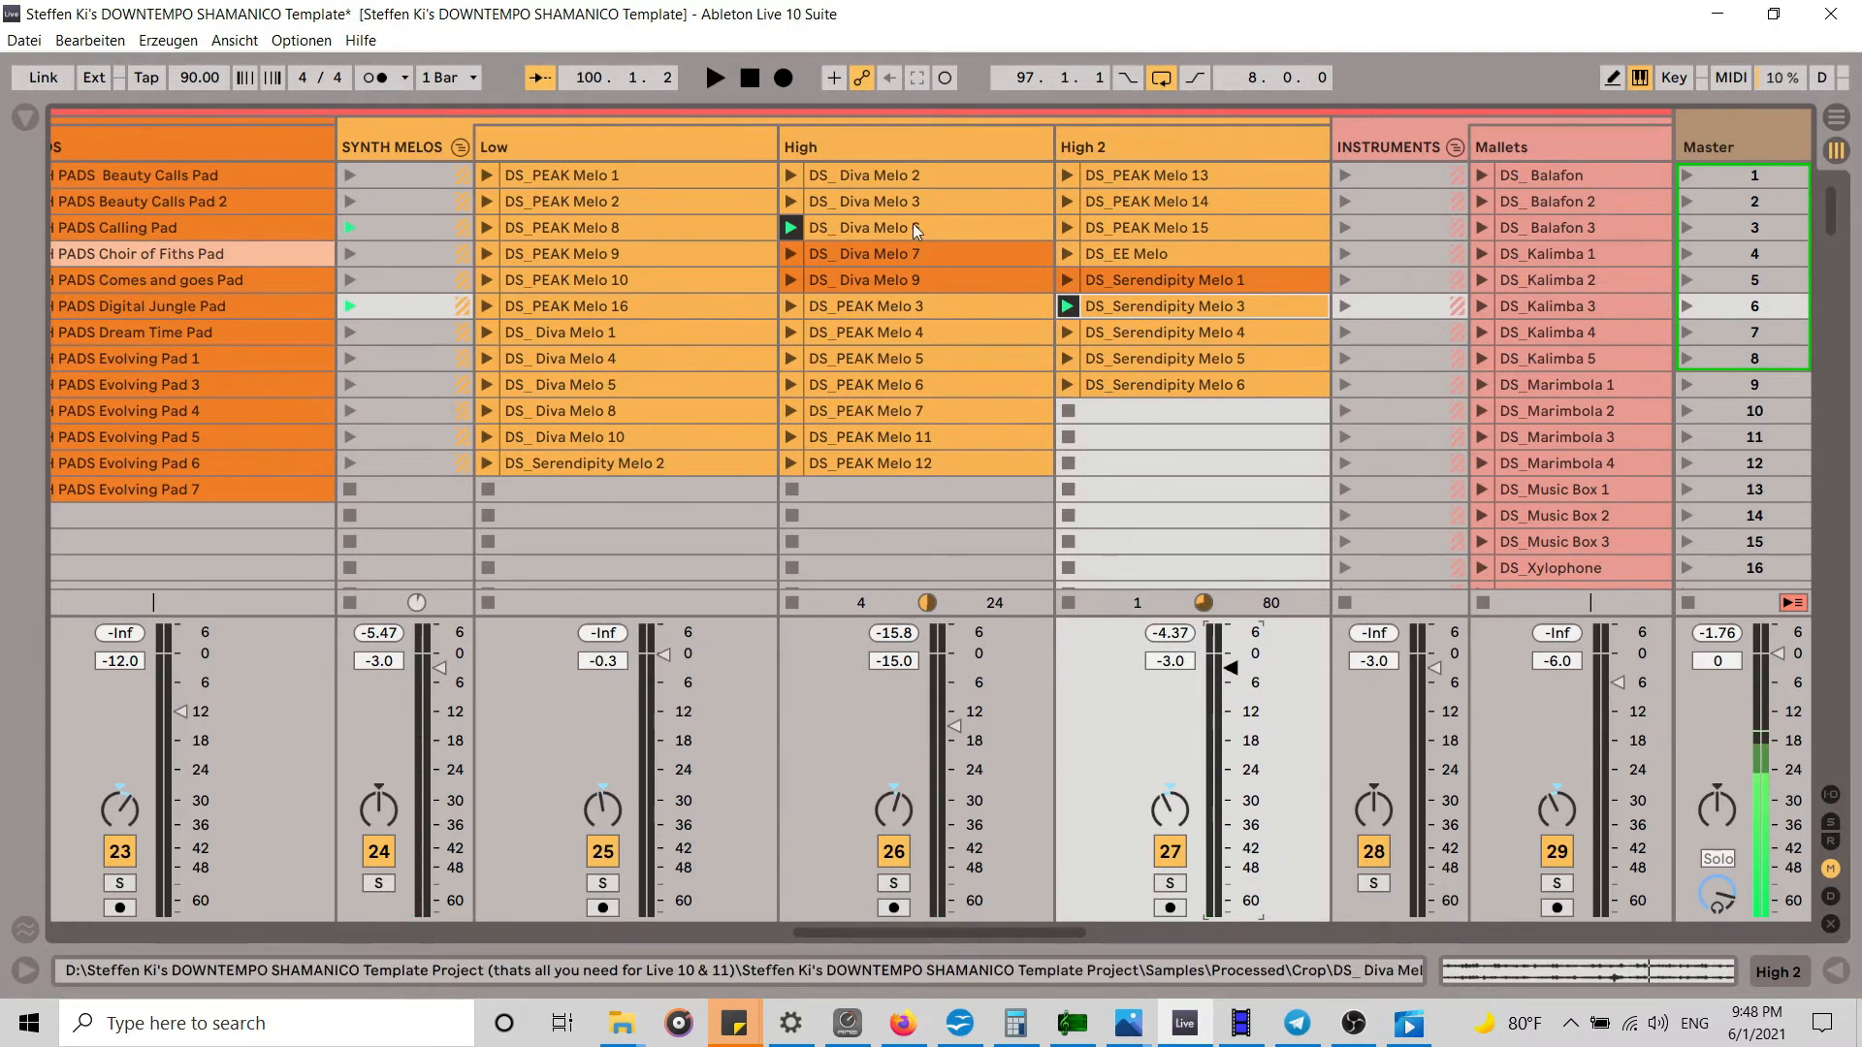
Step: Audition DS_Serendipity Melo 4 on the High 2 track with its volume set to 0, and stop playback
{"action": "left_click", "coordinate": [1113, 332]}
{"action": "left_click", "coordinate": [1067, 332]}
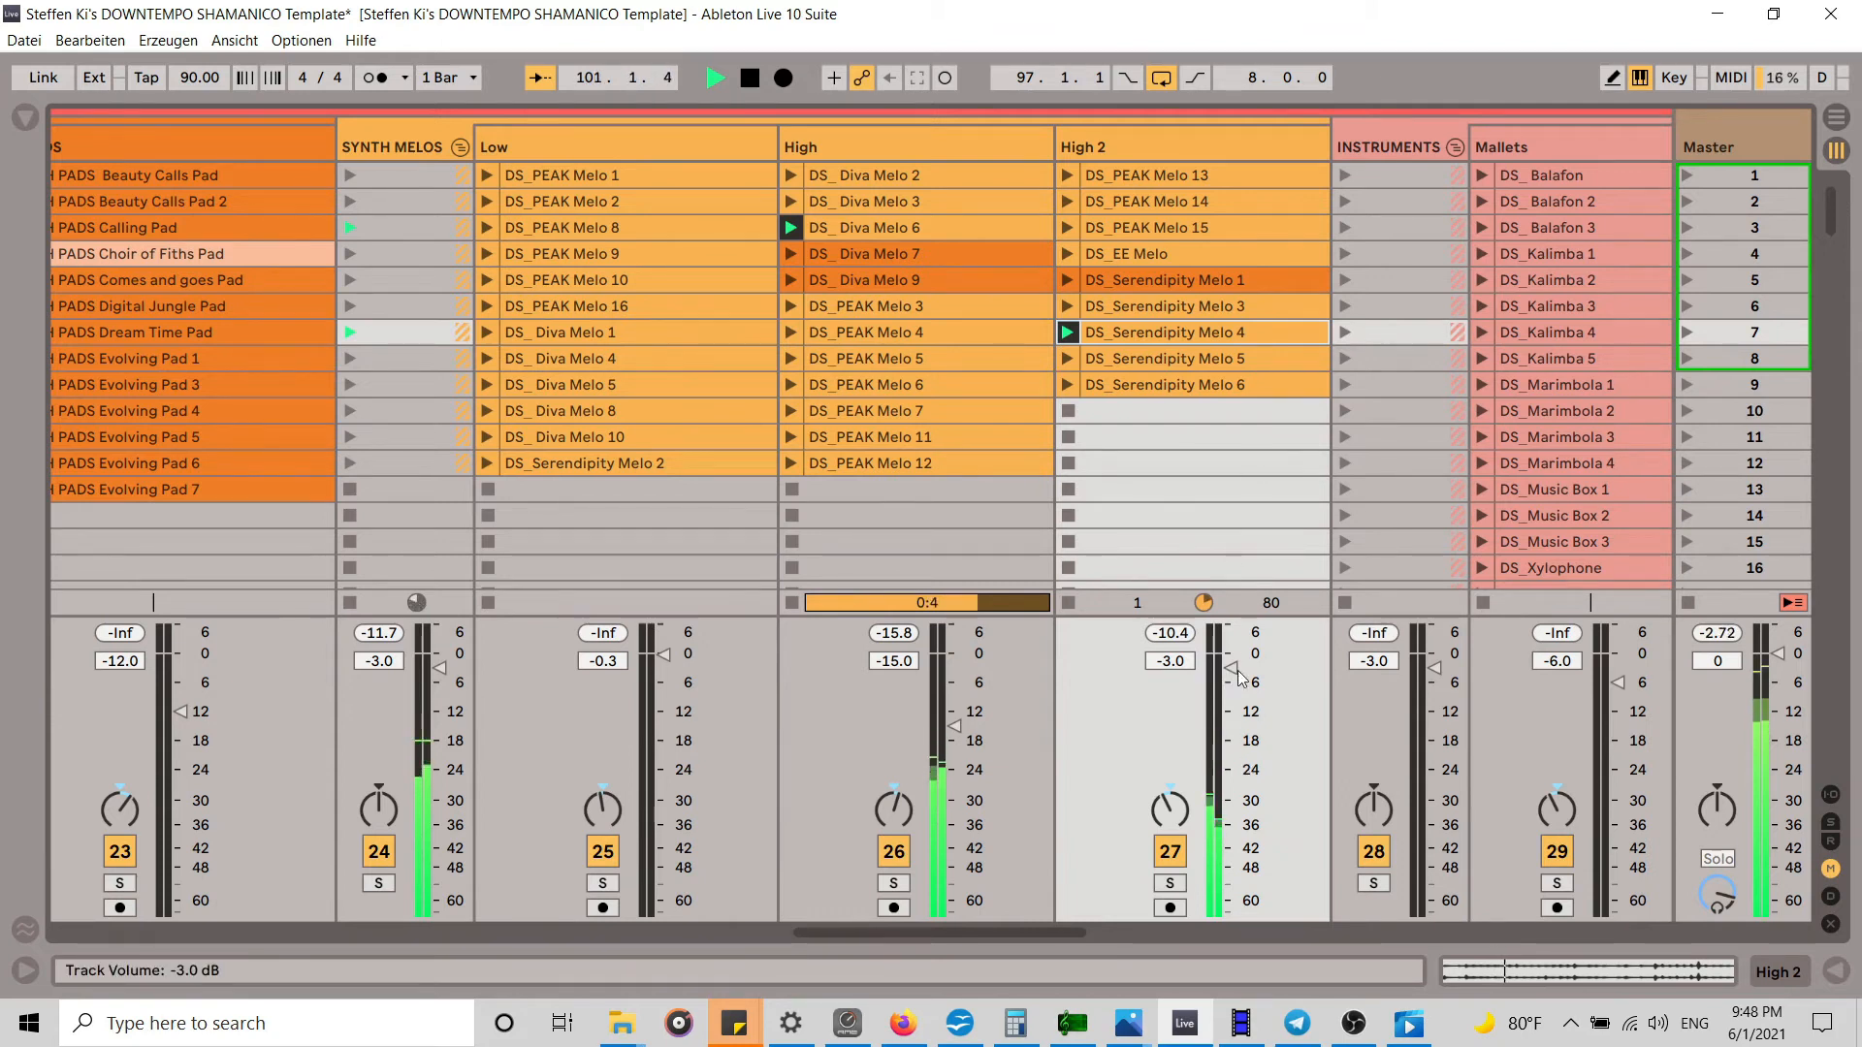
{"action": "left_click_drag", "start_coordinate": [1230, 661], "coordinate": [1230, 653]}
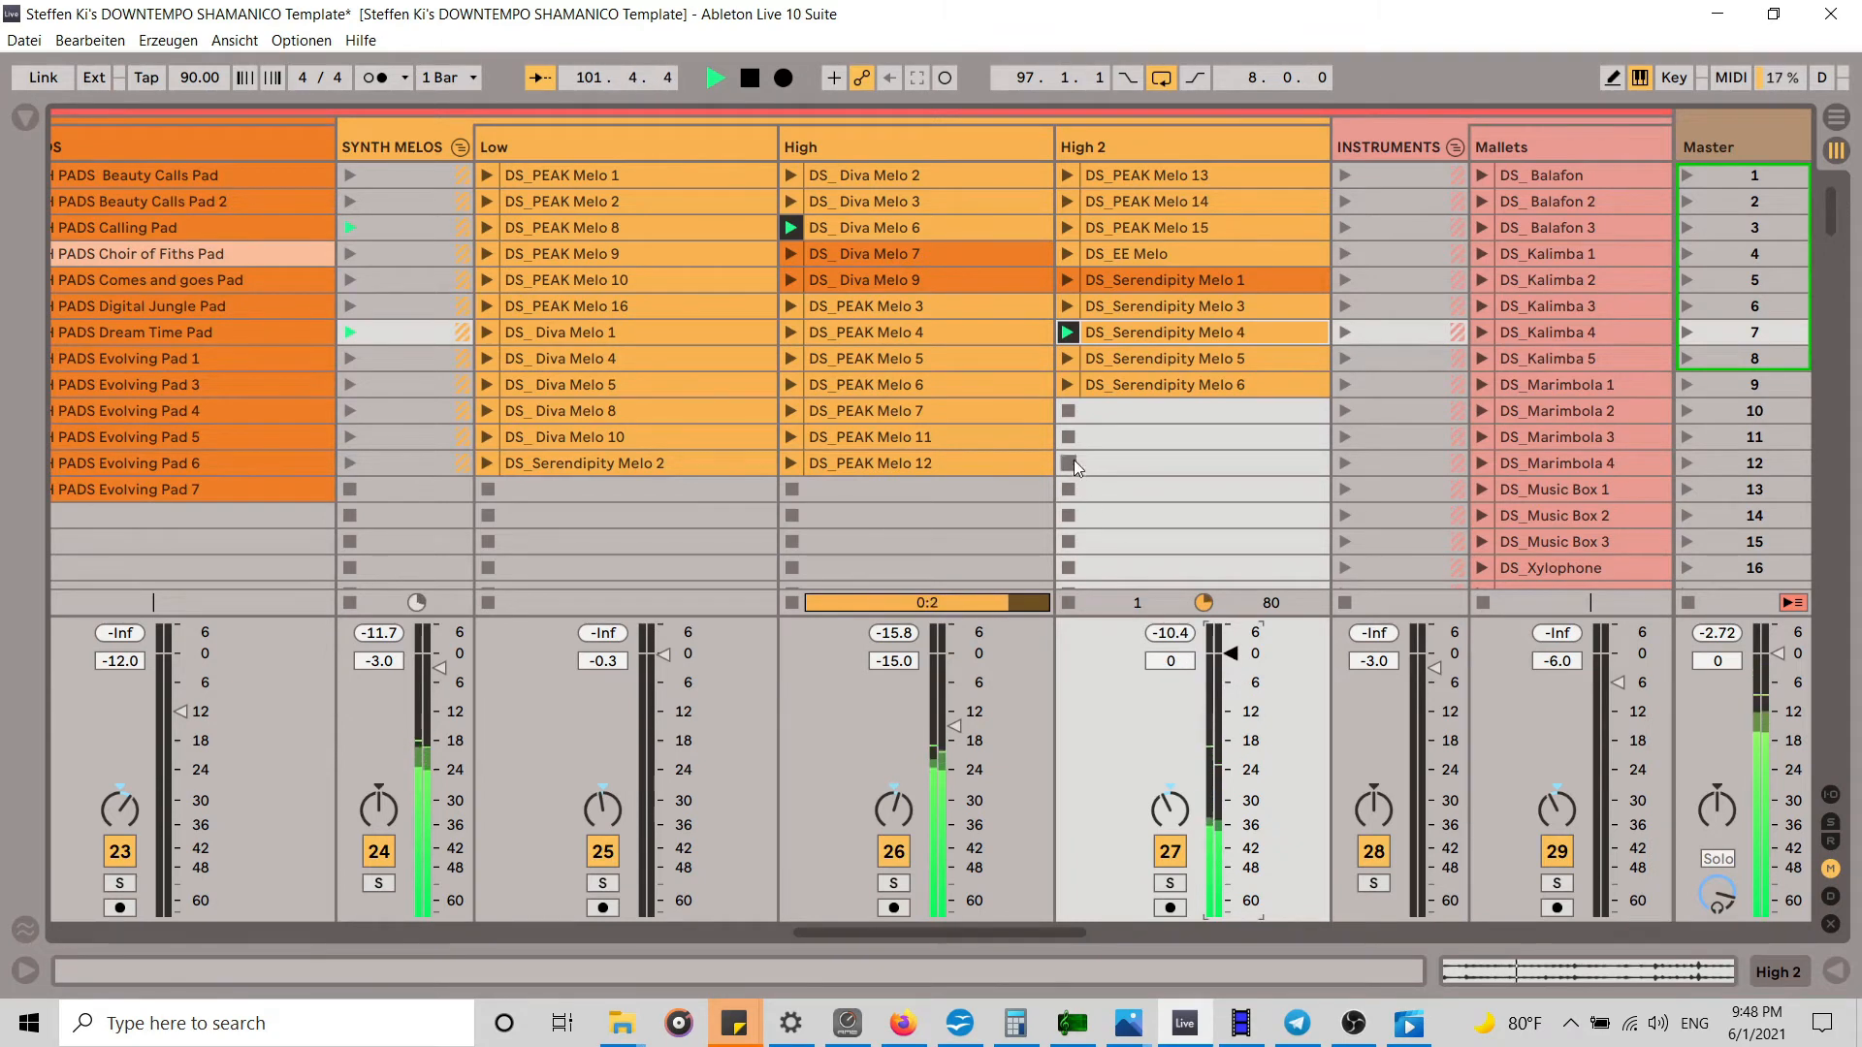
{"action": "left_click", "coordinate": [749, 80]}
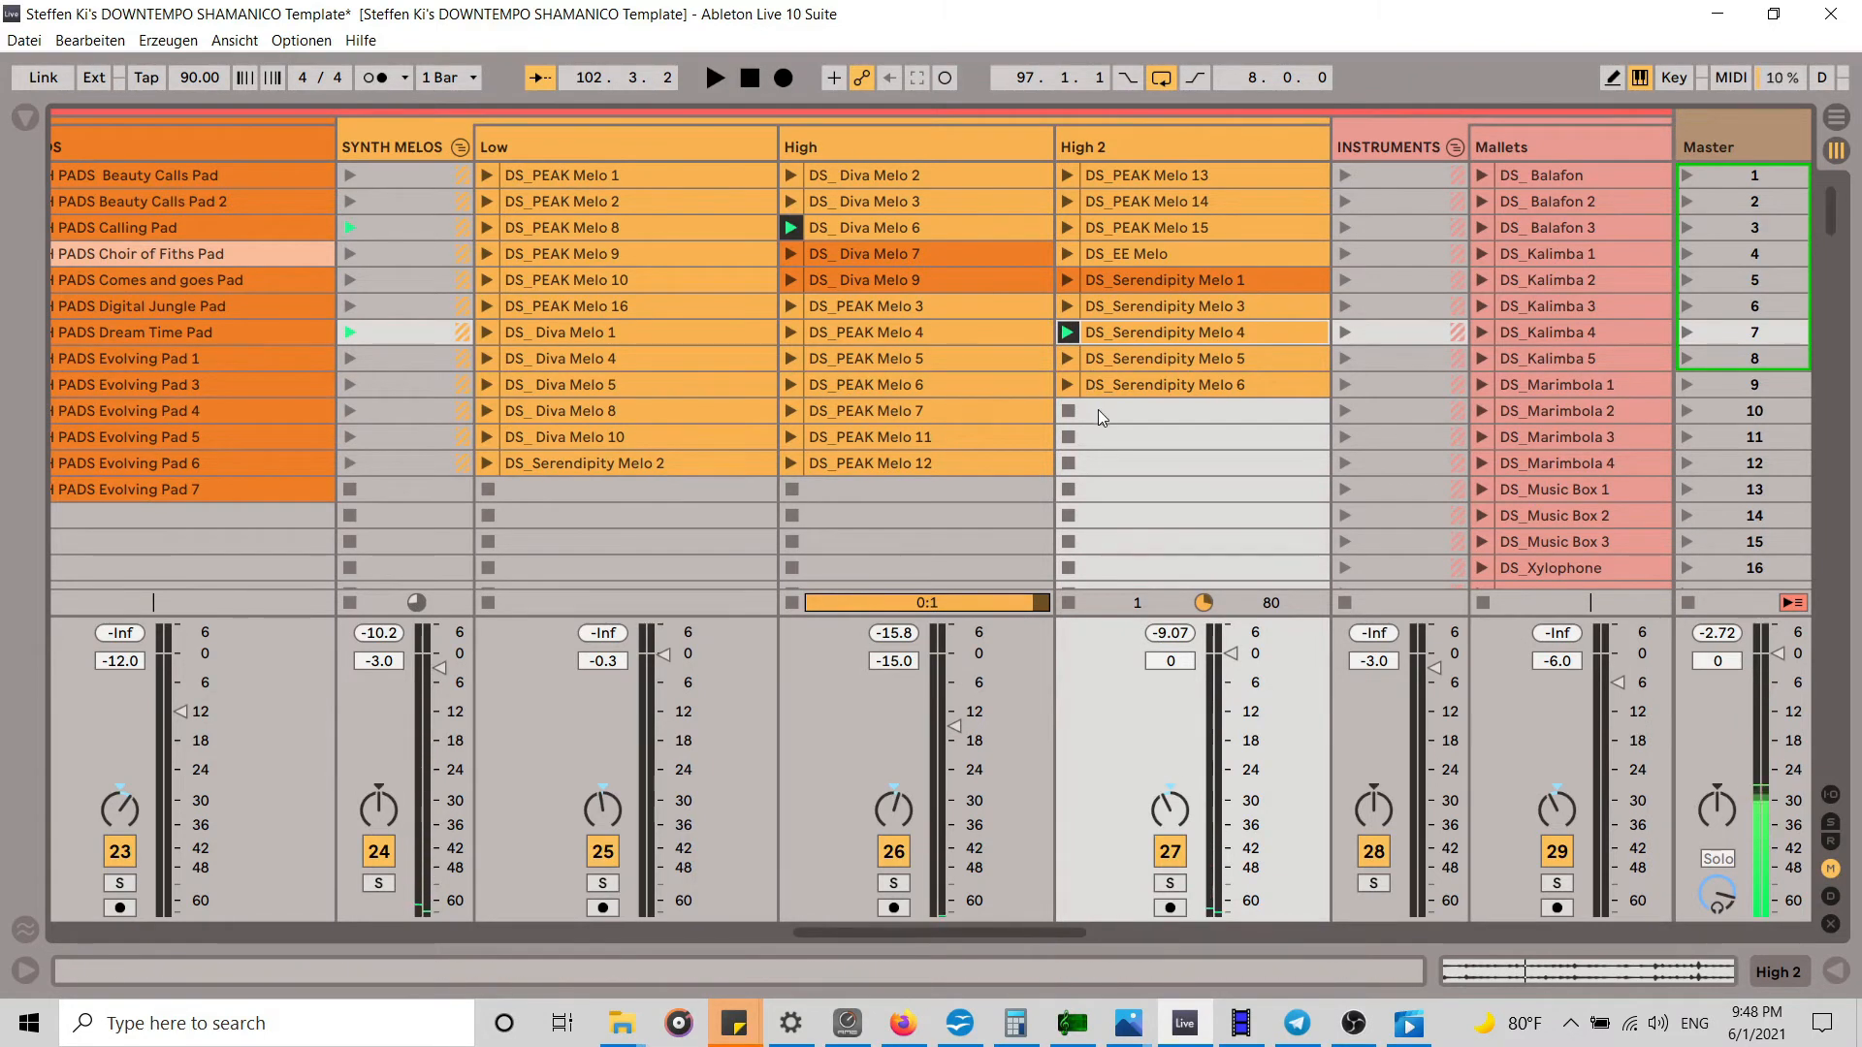
Step: Play DS_PEAK Melo 13 on High 2, set its volume to -6.0, and compare it with the High track muted and unmuted
{"action": "left_click", "coordinate": [1067, 177]}
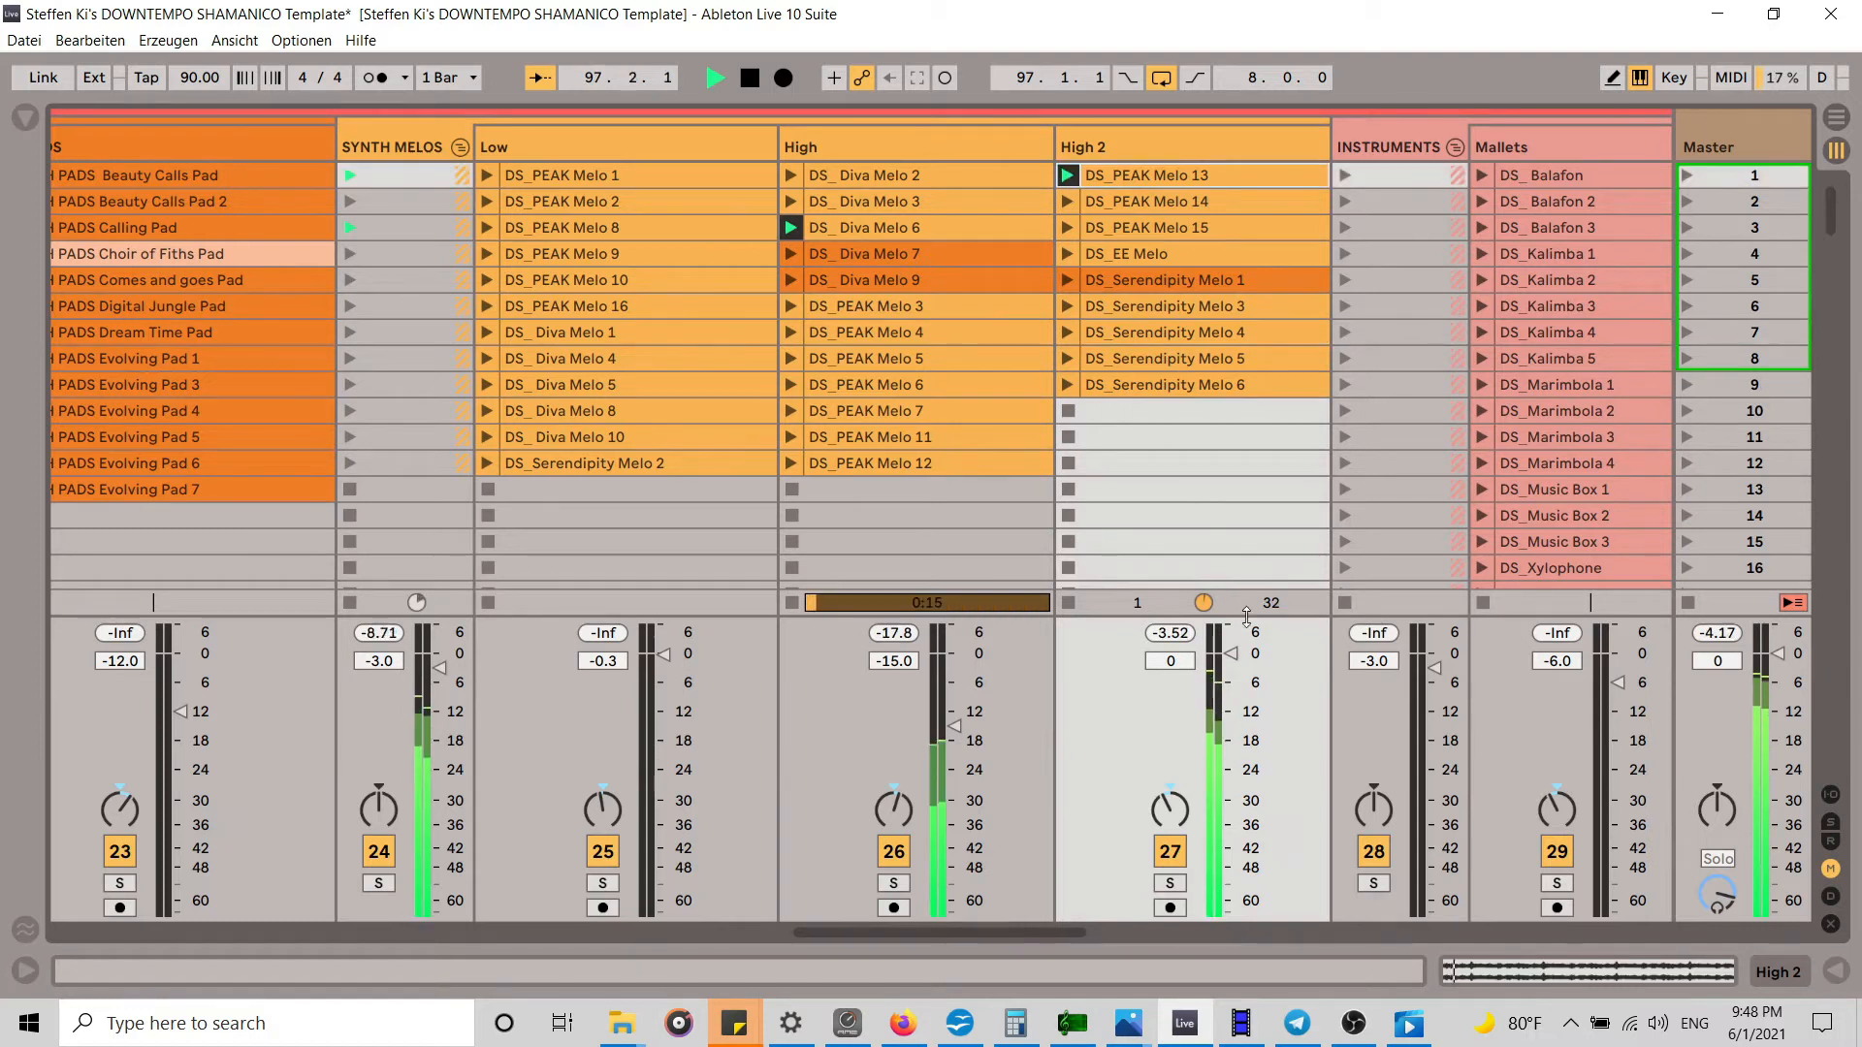
{"action": "left_click_drag", "start_coordinate": [1234, 655], "coordinate": [1234, 687]}
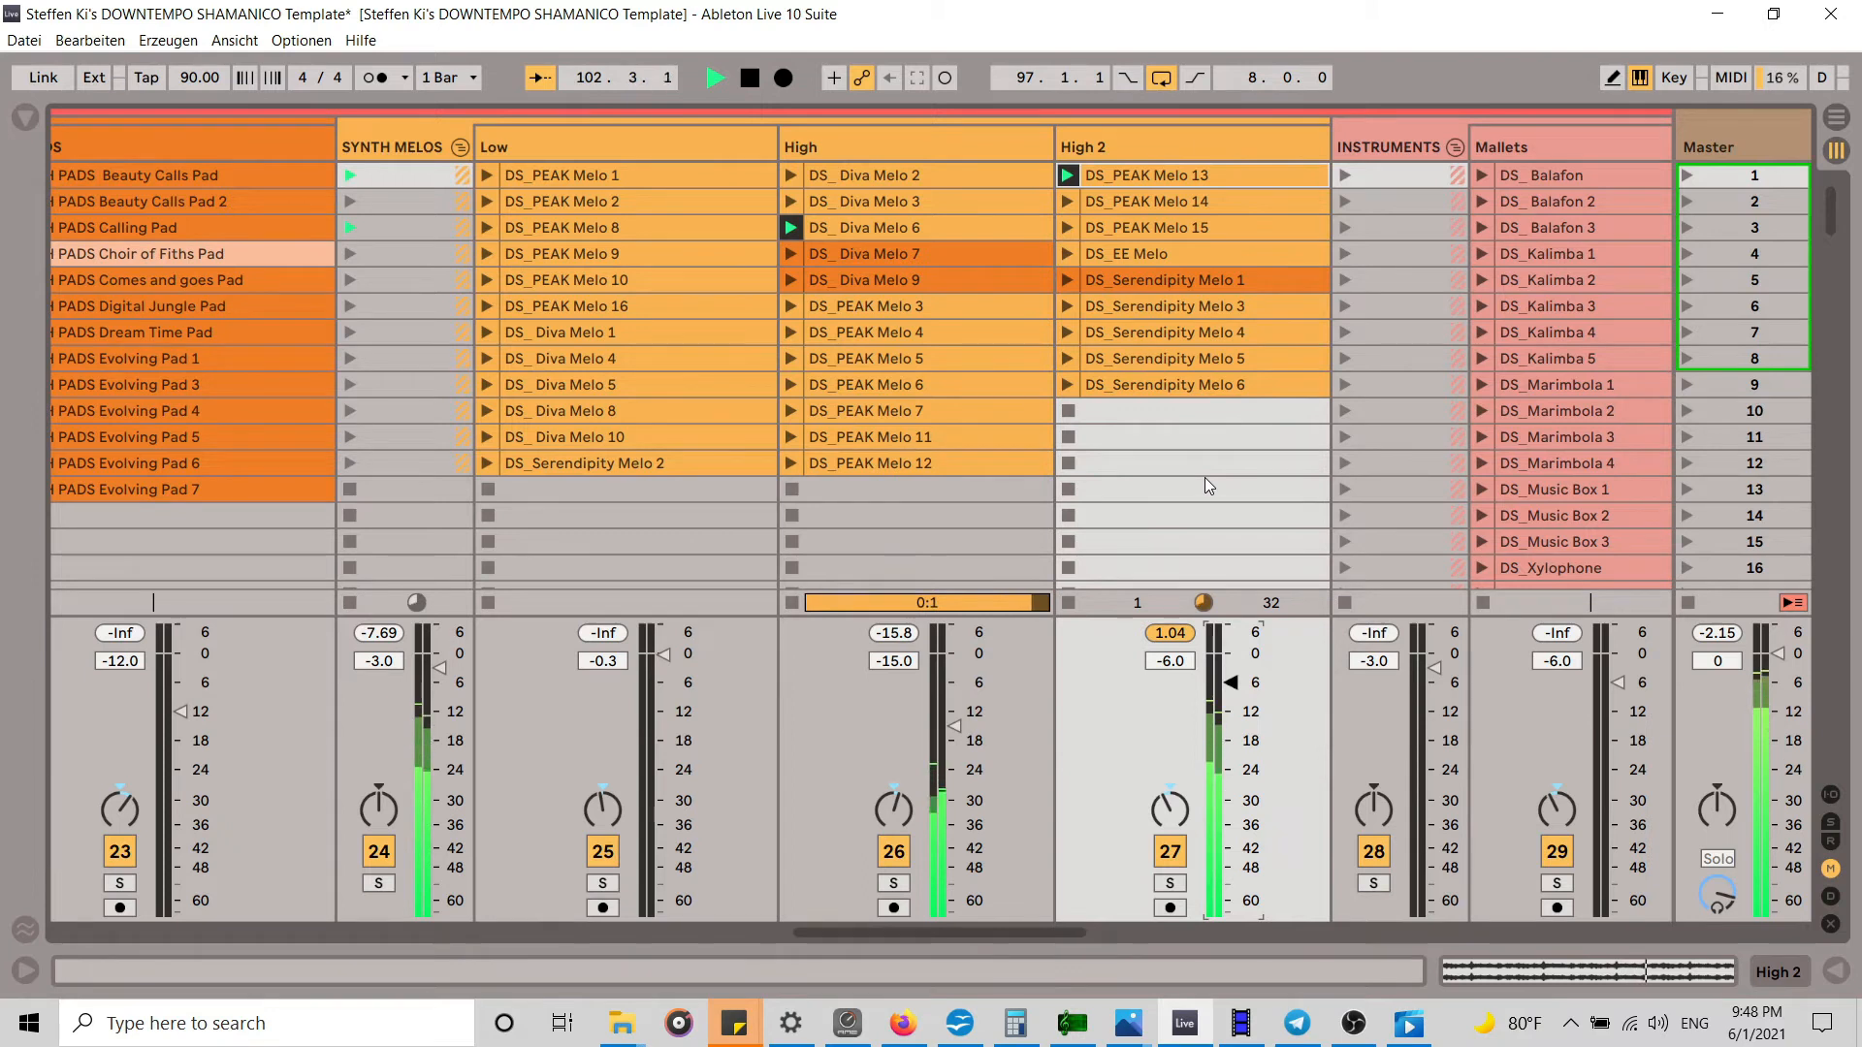
{"action": "left_click", "coordinate": [894, 852]}
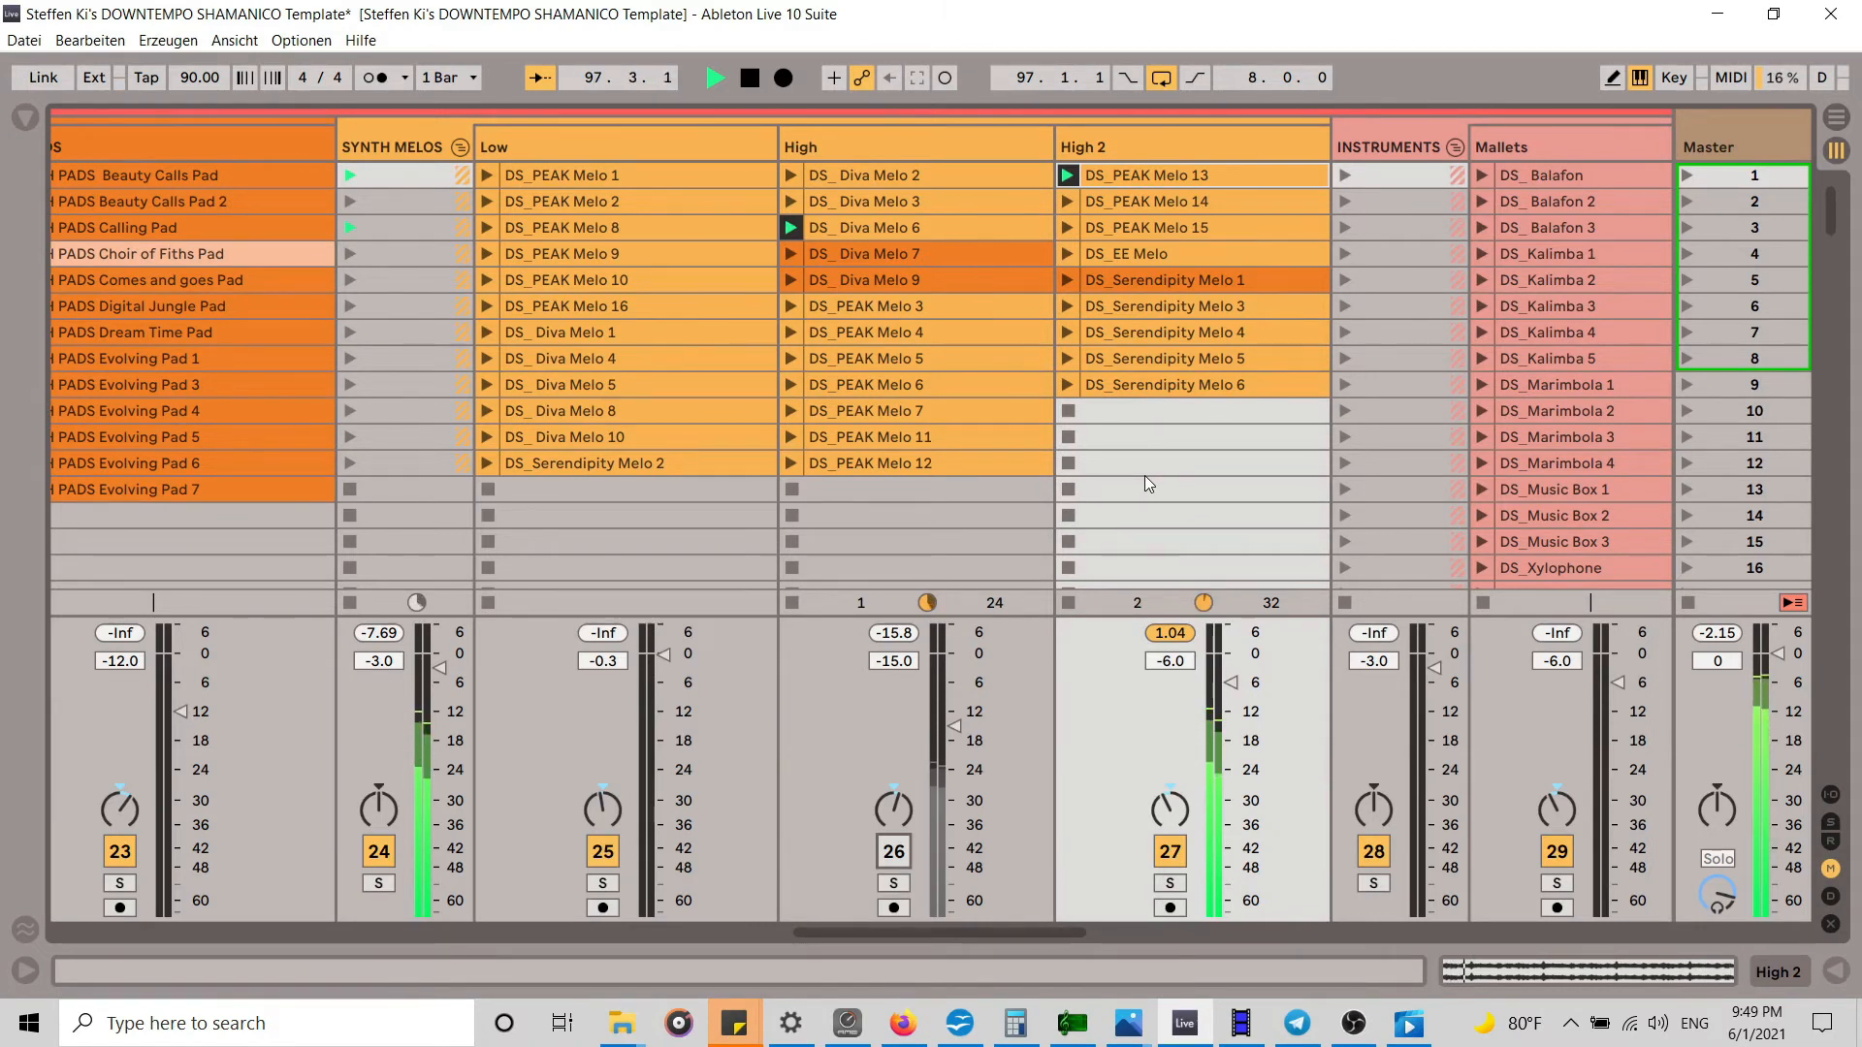
{"action": "left_click", "coordinate": [894, 853]}
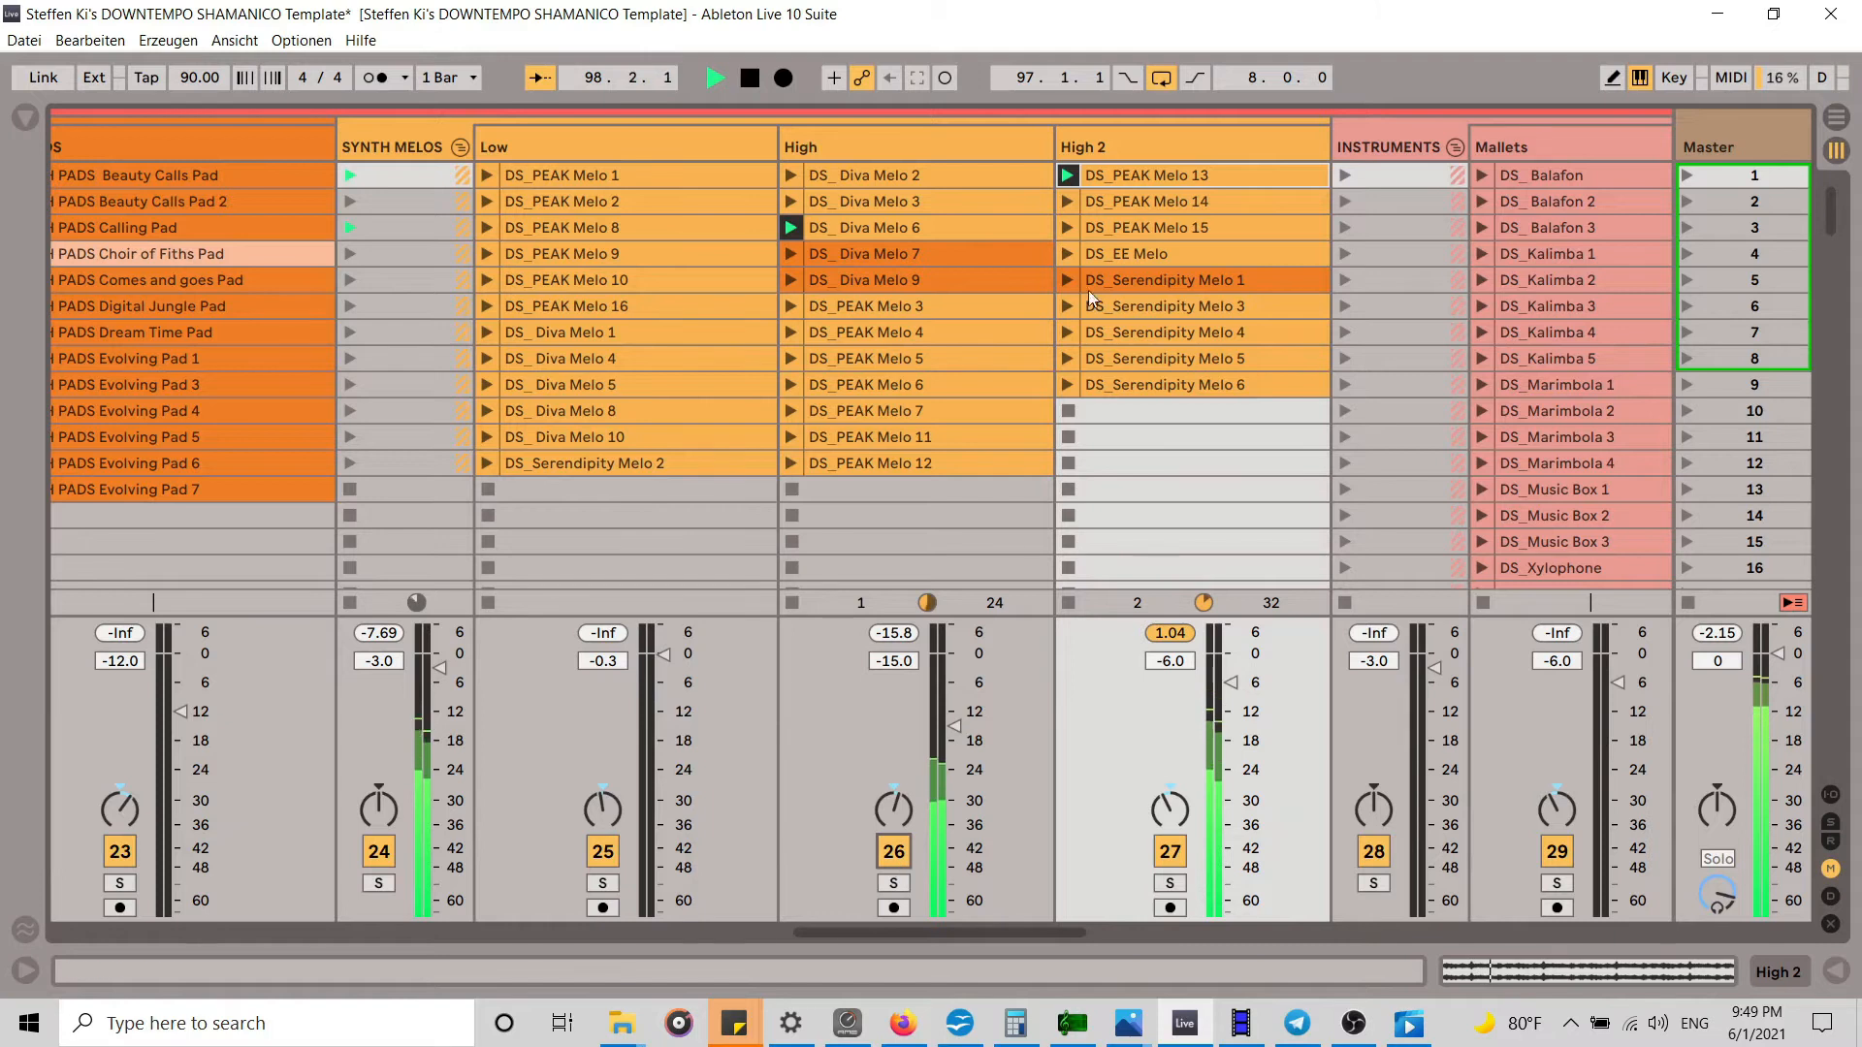
Step: Audition DS_PEAK Melo 14 on the High 2 track with its volume set to -12.0, and stop playback
{"action": "left_click", "coordinate": [1066, 202]}
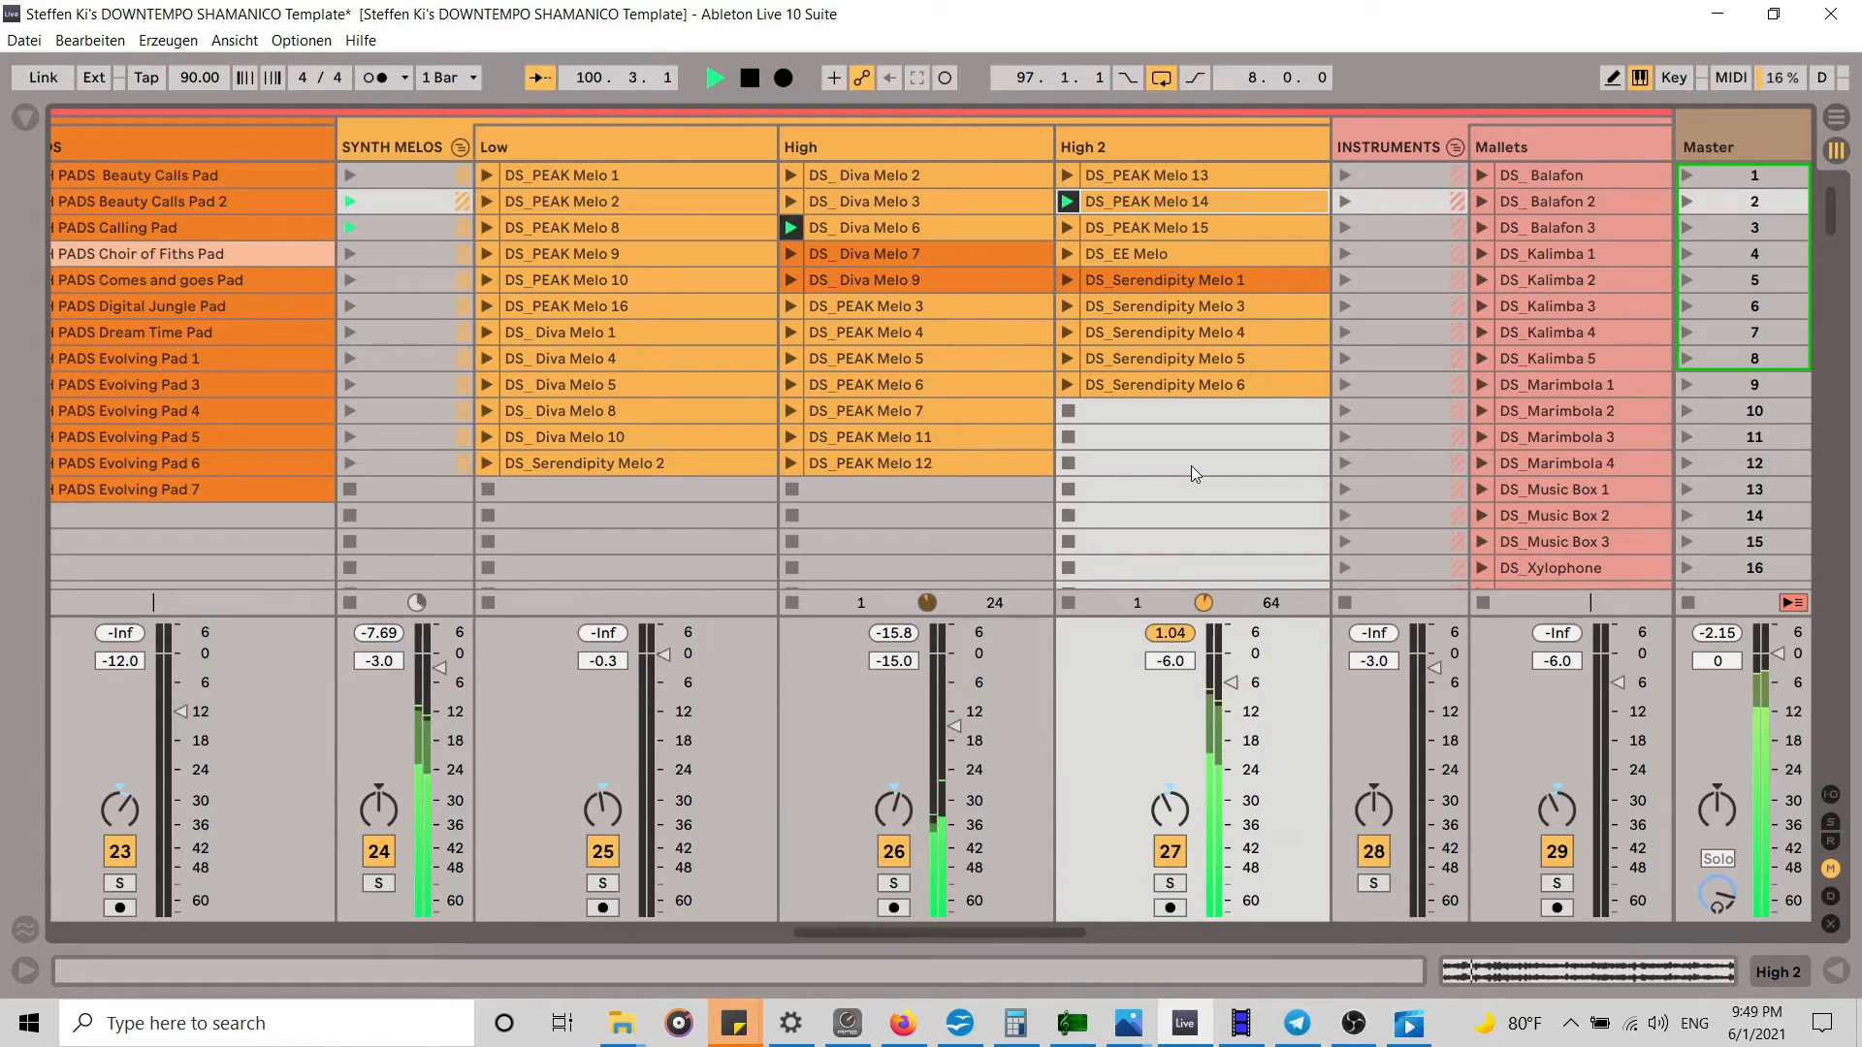
{"action": "left_click_drag", "start_coordinate": [1231, 683], "coordinate": [1229, 711]}
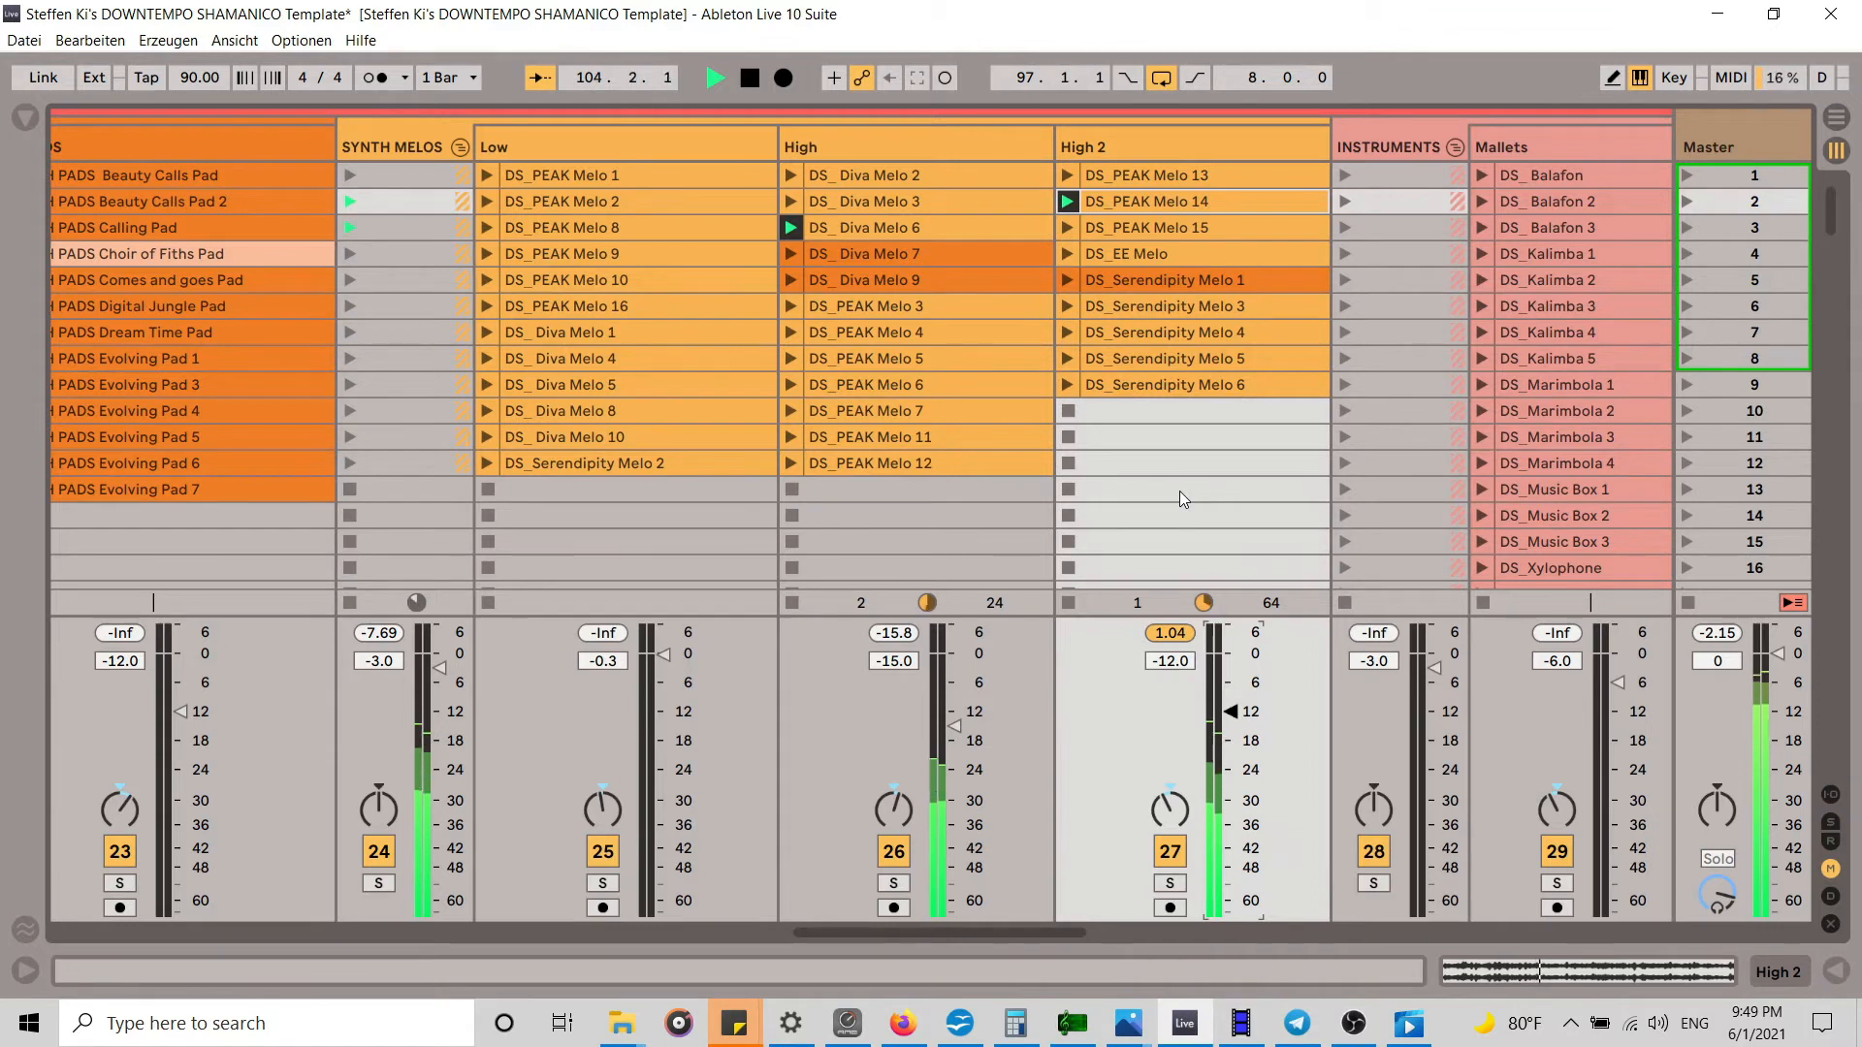
{"action": "left_click", "coordinate": [753, 86]}
Step: Copy DS_PEAK Melo 14 from the session into the High 2 track at bar 97 of the arrangement and restore arrangement playback
{"action": "right_click", "coordinate": [1180, 201]}
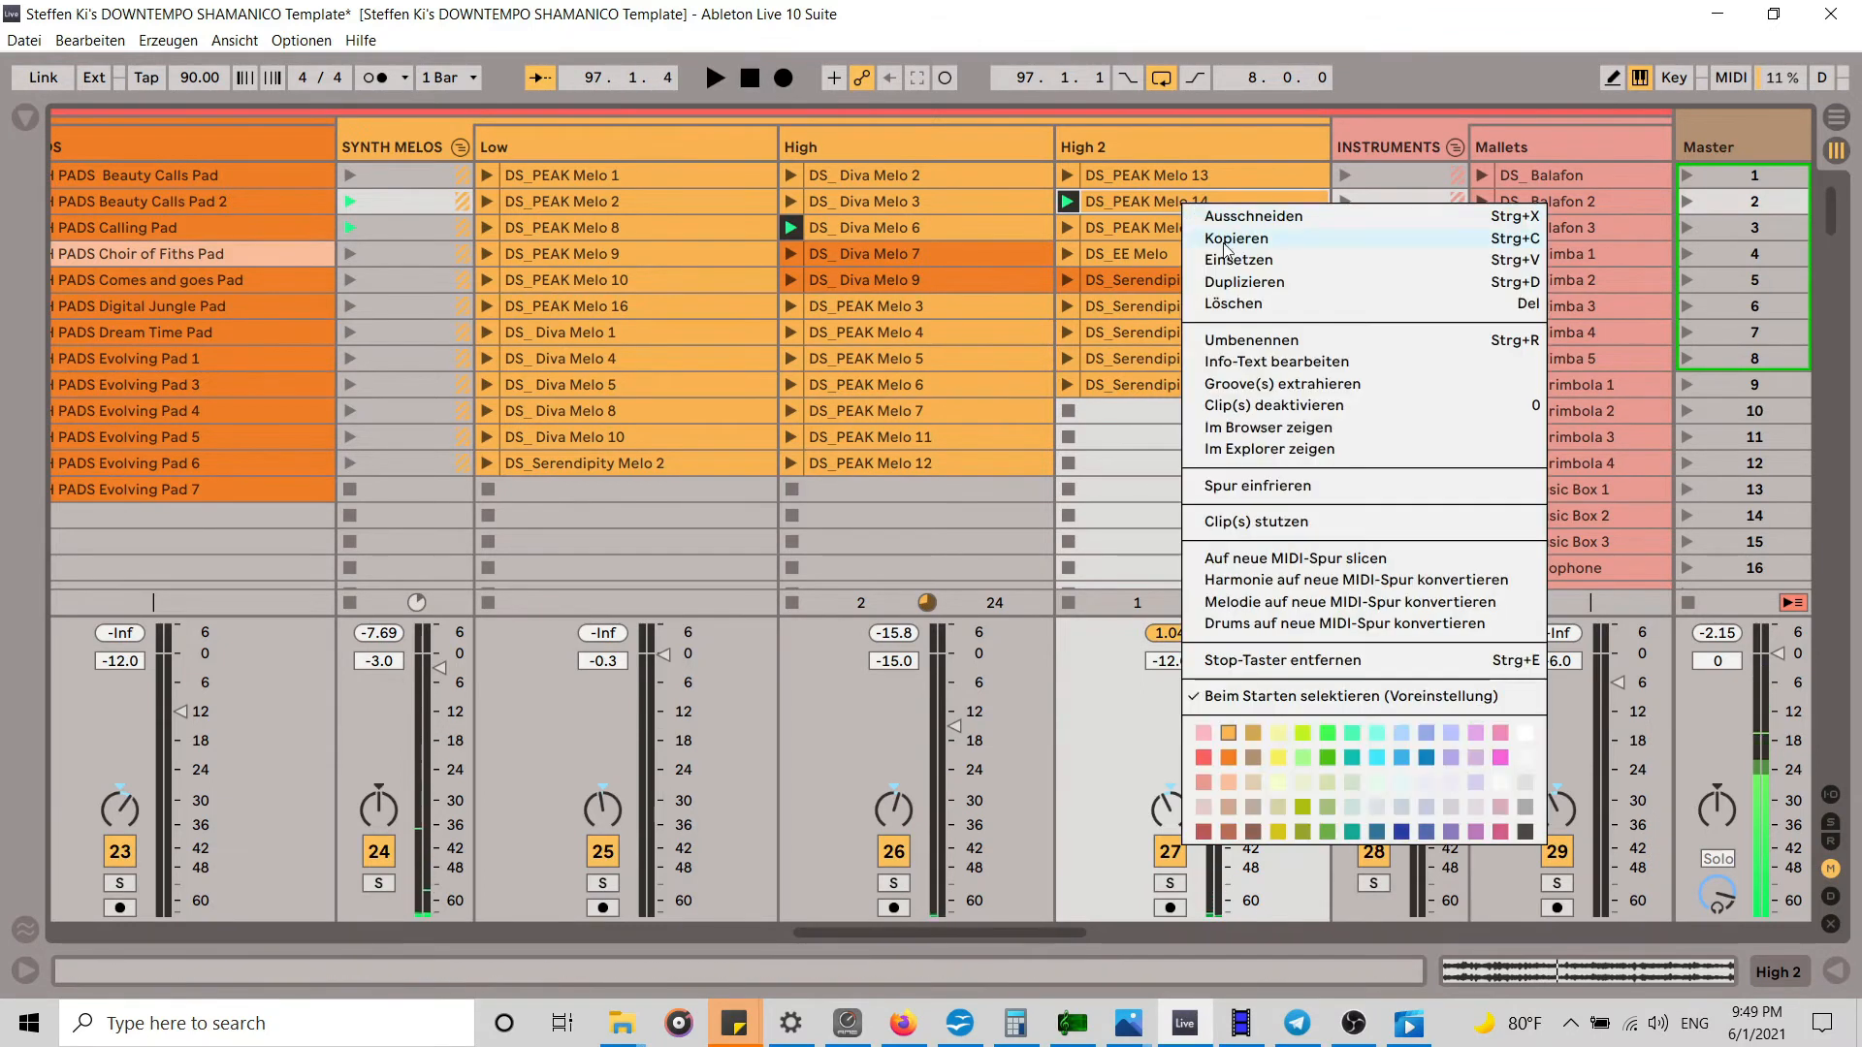
{"action": "left_click", "coordinate": [1224, 244]}
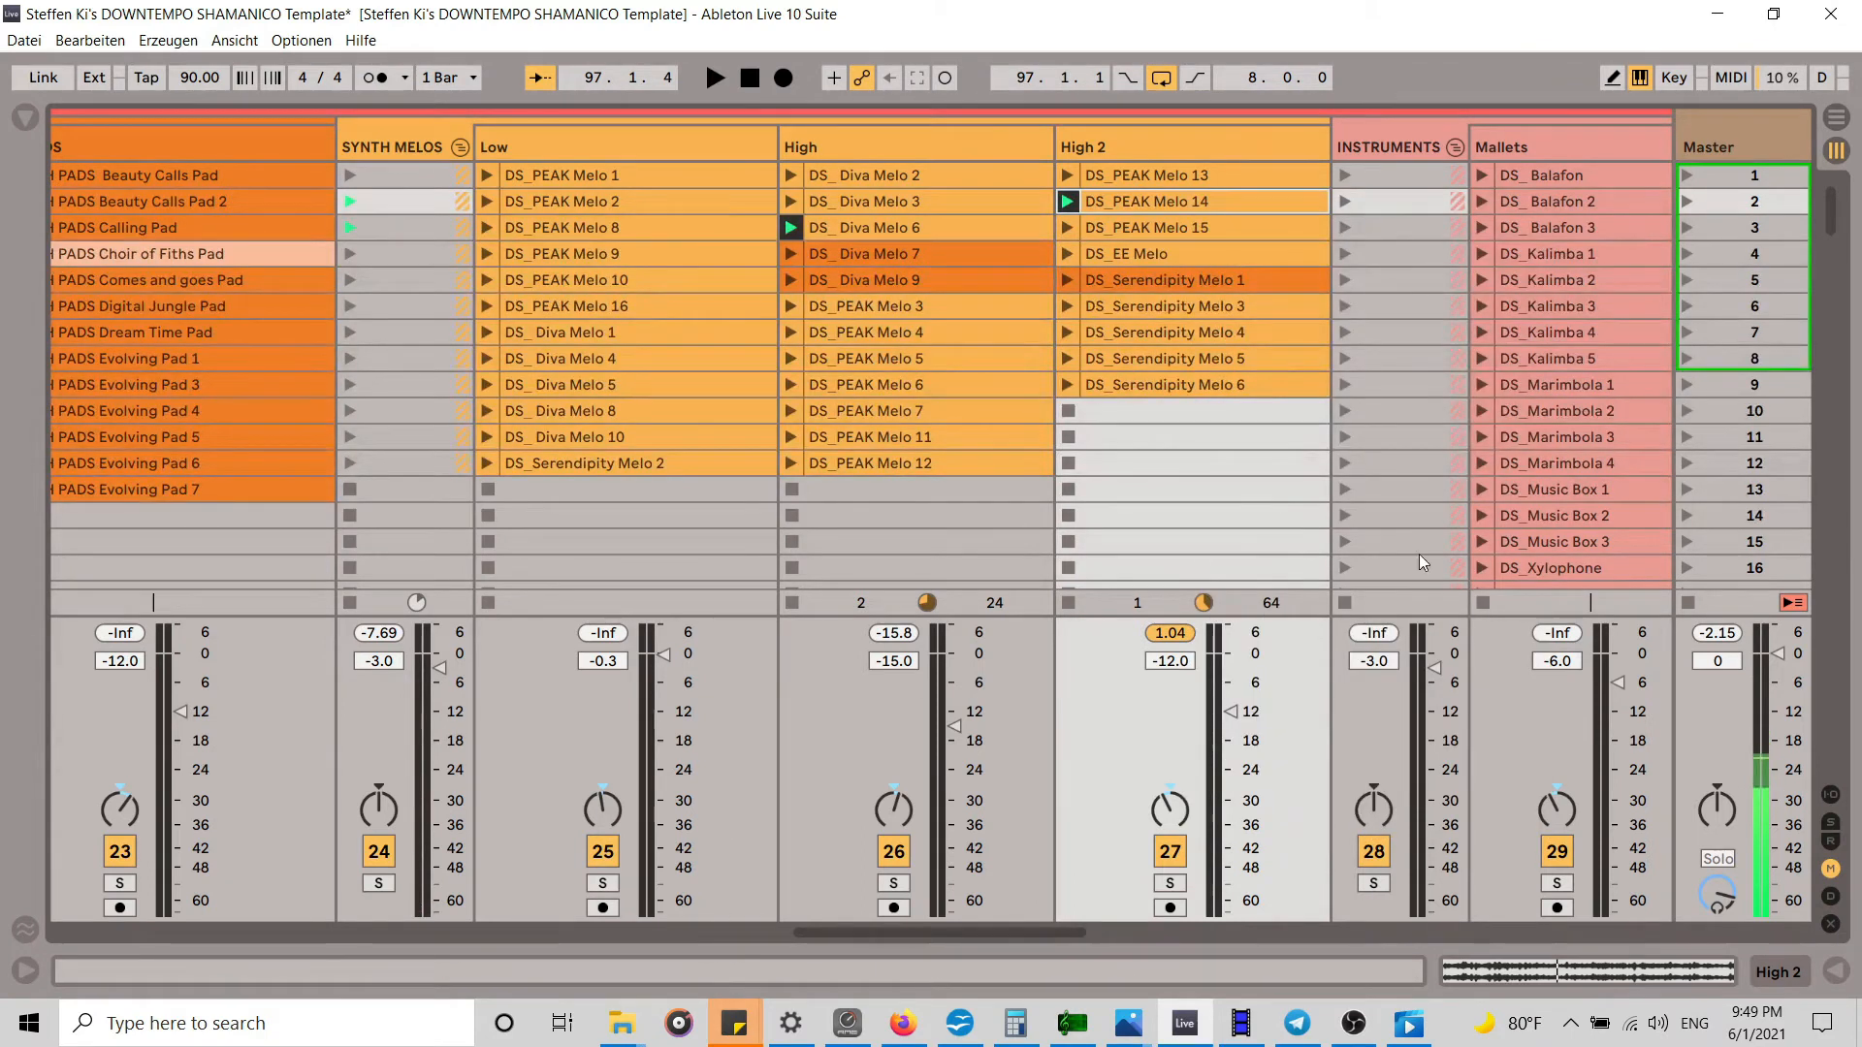
{"action": "left_click", "coordinate": [1837, 119]}
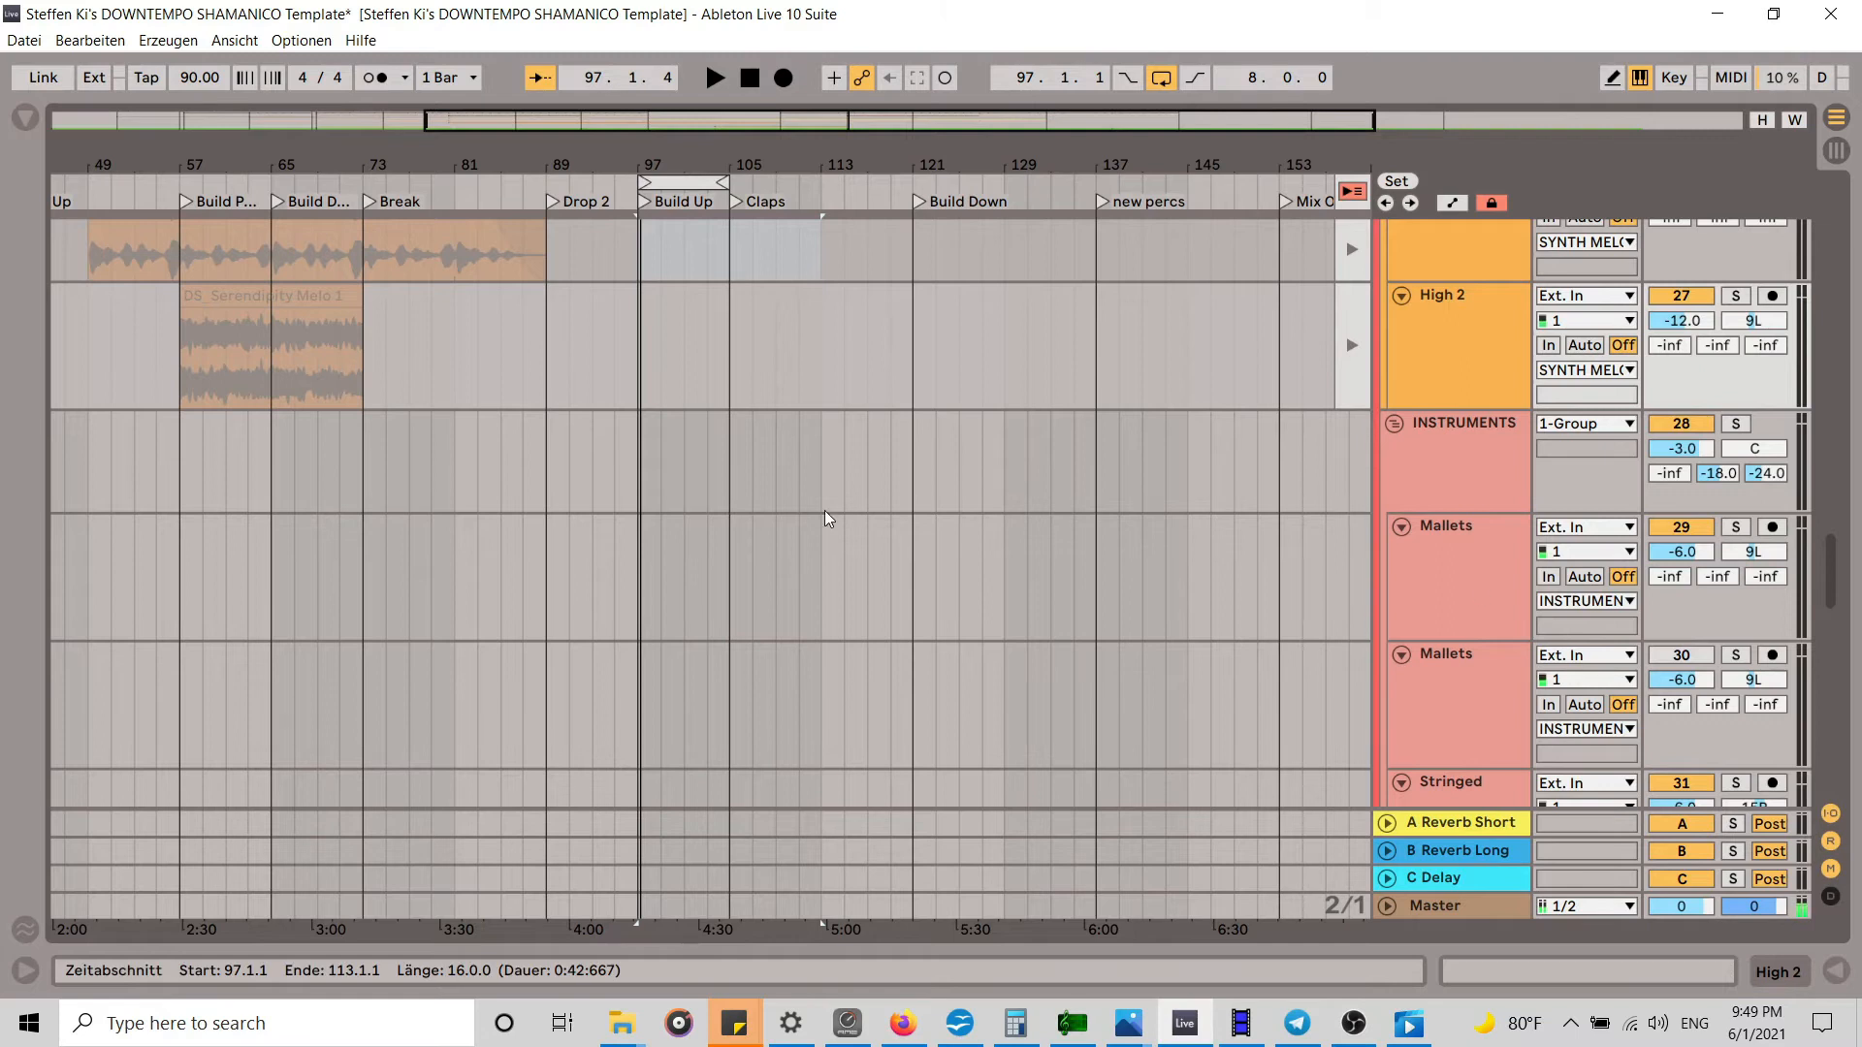
{"action": "scroll", "coordinate": [731, 500], "scroll_direction": "up", "scroll_amount": 1}
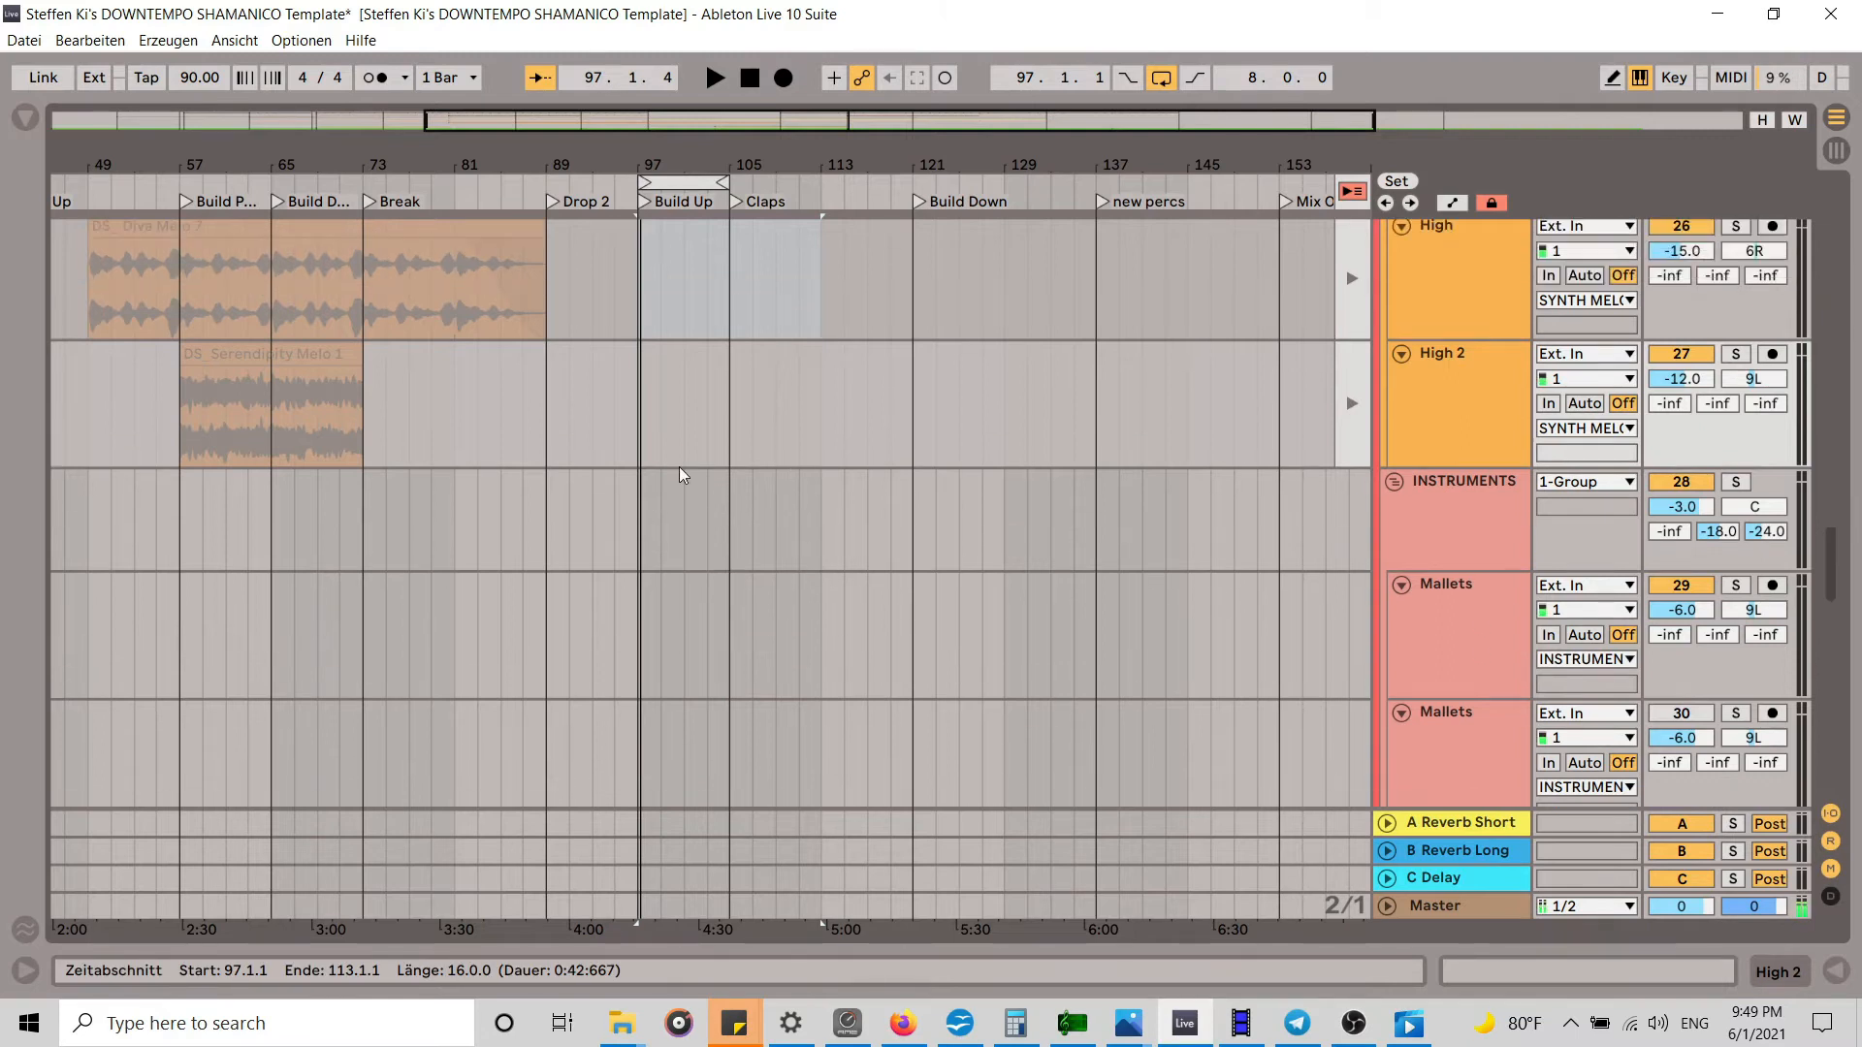
{"action": "left_click", "coordinate": [643, 365]}
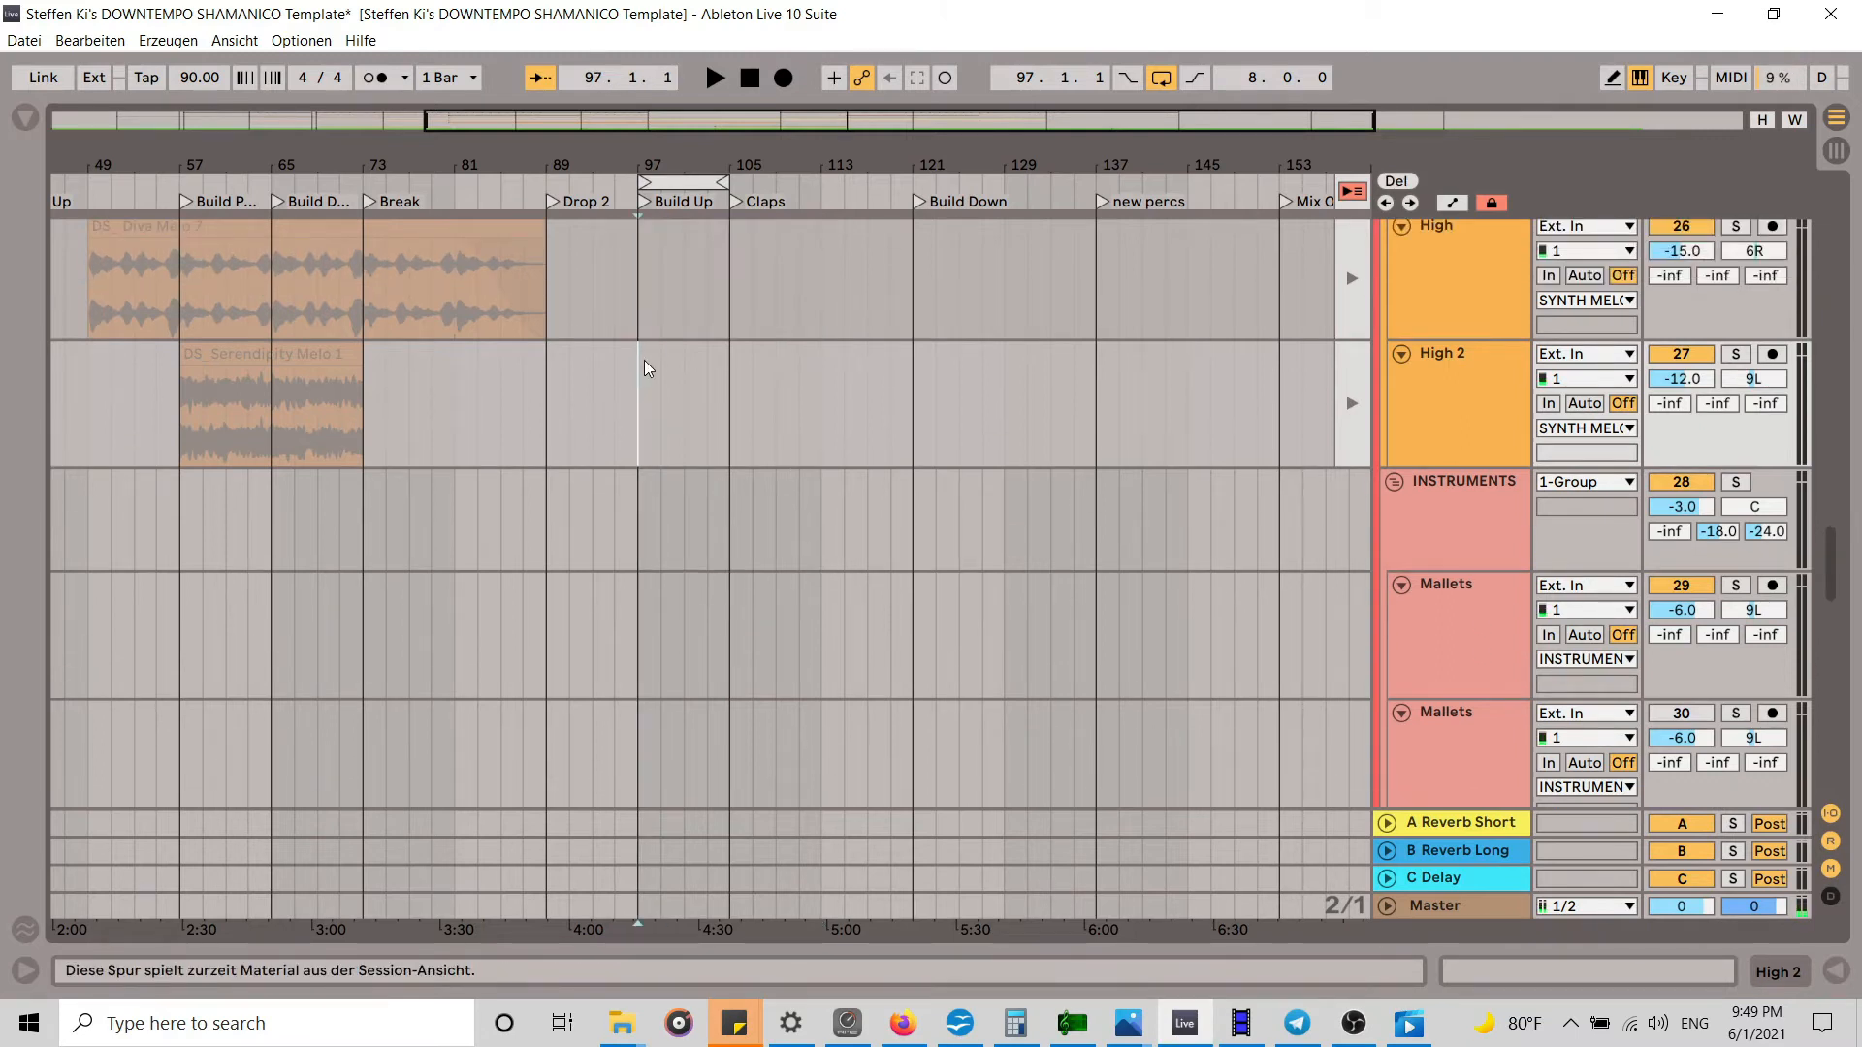
{"action": "key", "text": "ctrl+v"}
{"action": "left_click", "coordinate": [1368, 193]}
{"action": "key", "text": "space"}
{"action": "left_click", "coordinate": [1352, 192]}
Step: Insert a new audio track between the High and High 2 tracks in the SYNTH MELOS group
{"action": "scroll", "coordinate": [603, 586], "scroll_direction": "up", "scroll_amount": 4}
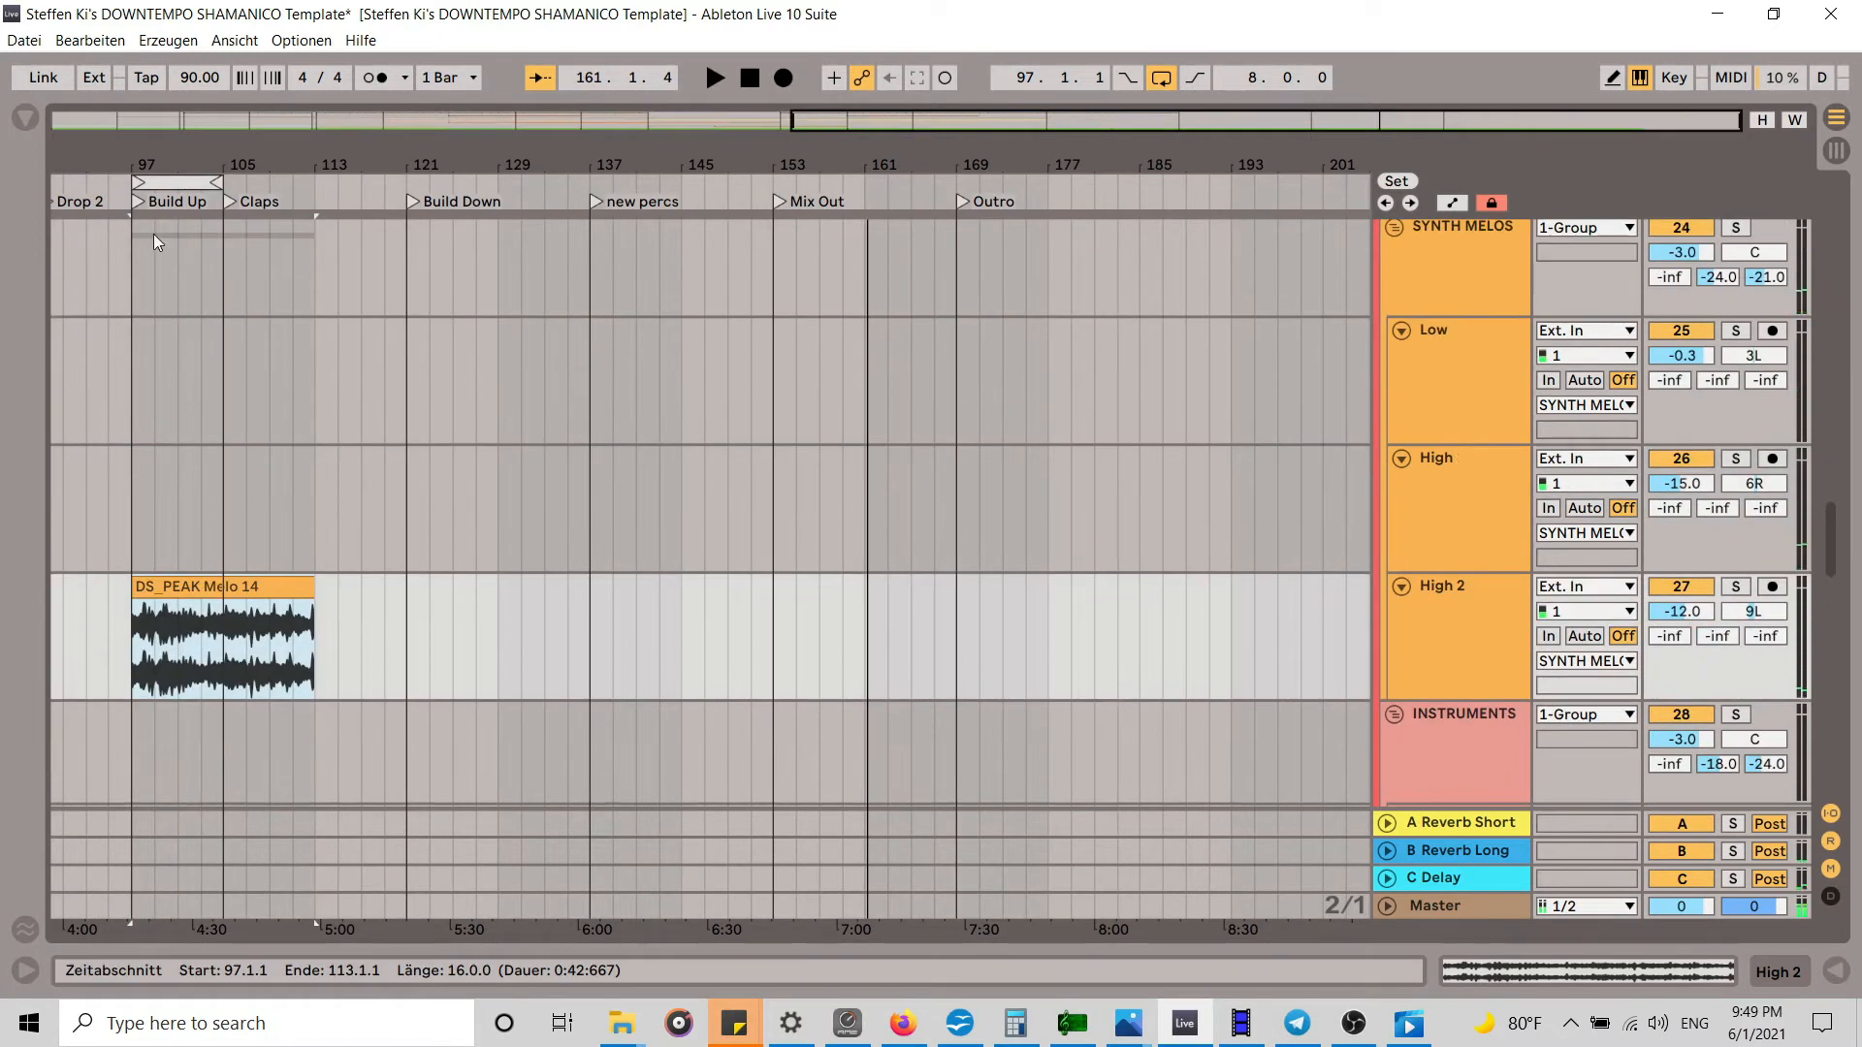
{"action": "left_click_drag", "start_coordinate": [171, 168], "coordinate": [782, 238]}
{"action": "scroll", "coordinate": [906, 399], "scroll_direction": "up", "scroll_amount": 12}
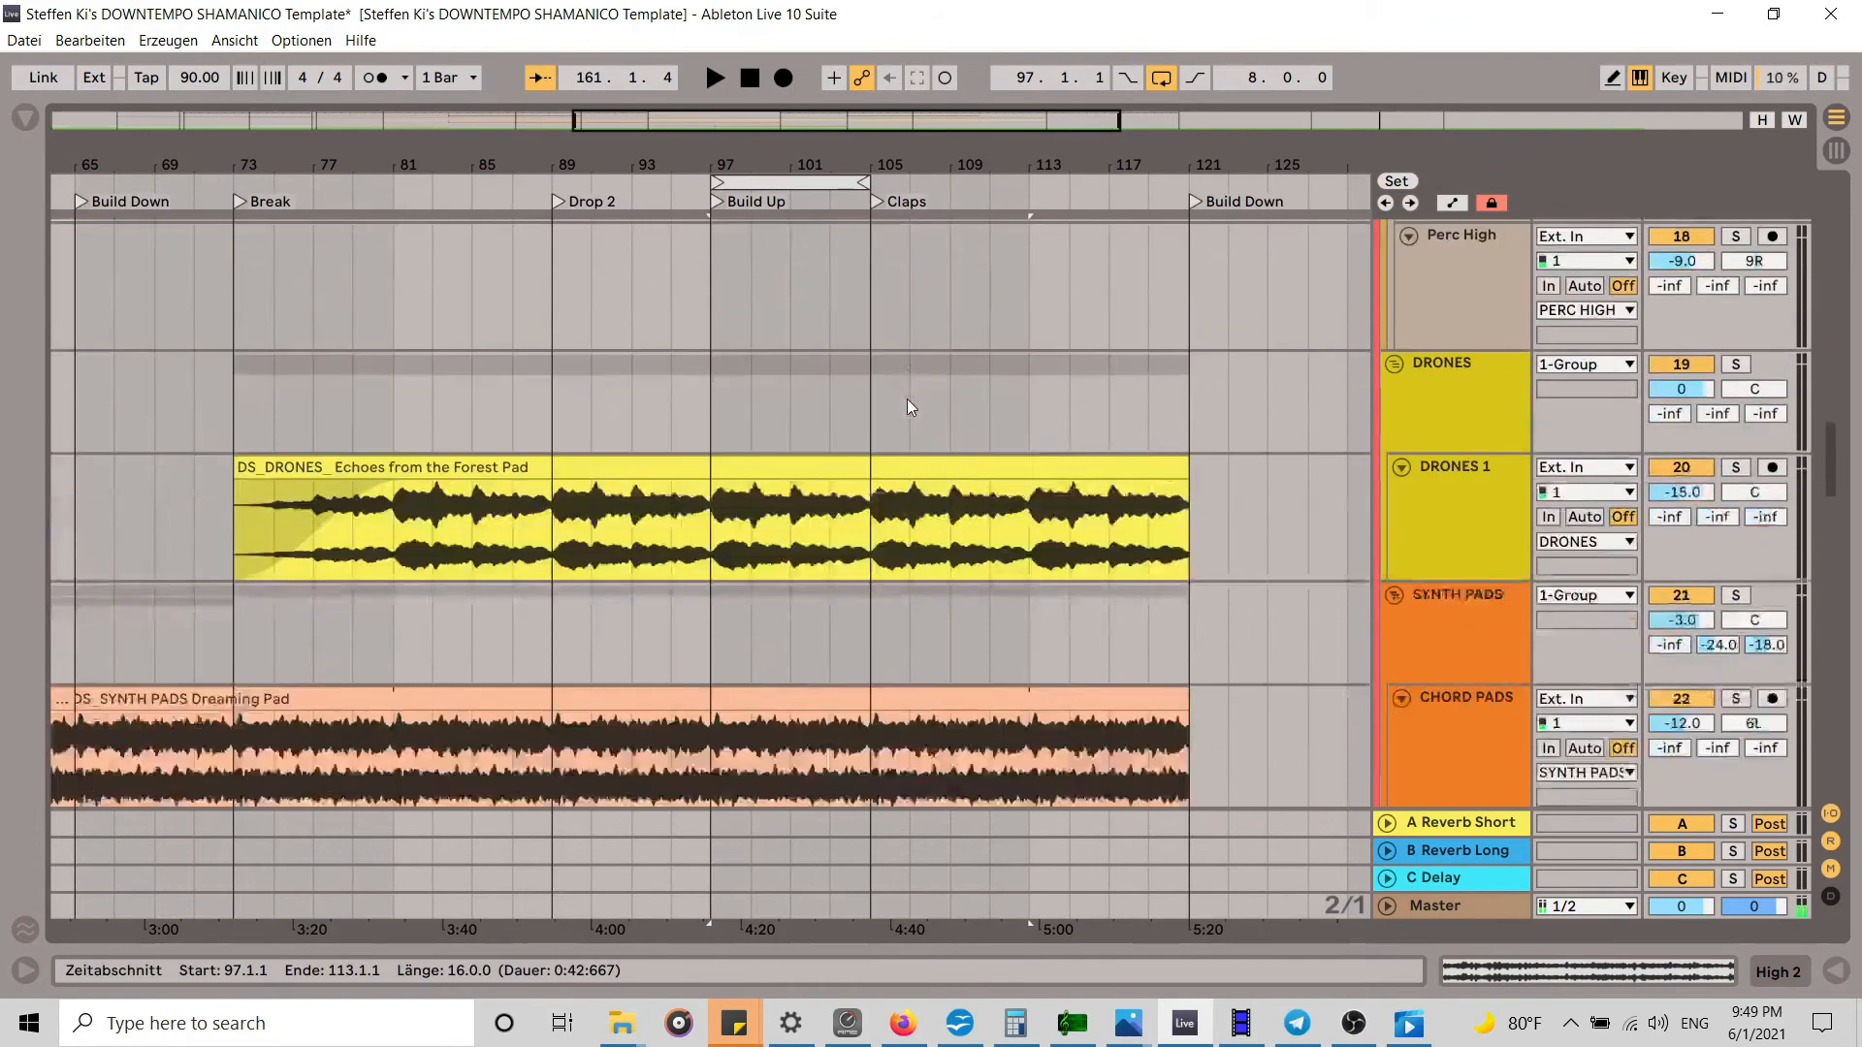
{"action": "scroll", "coordinate": [906, 399], "scroll_direction": "up", "scroll_amount": 15}
{"action": "left_click_drag", "start_coordinate": [1836, 344], "coordinate": [1859, 558]}
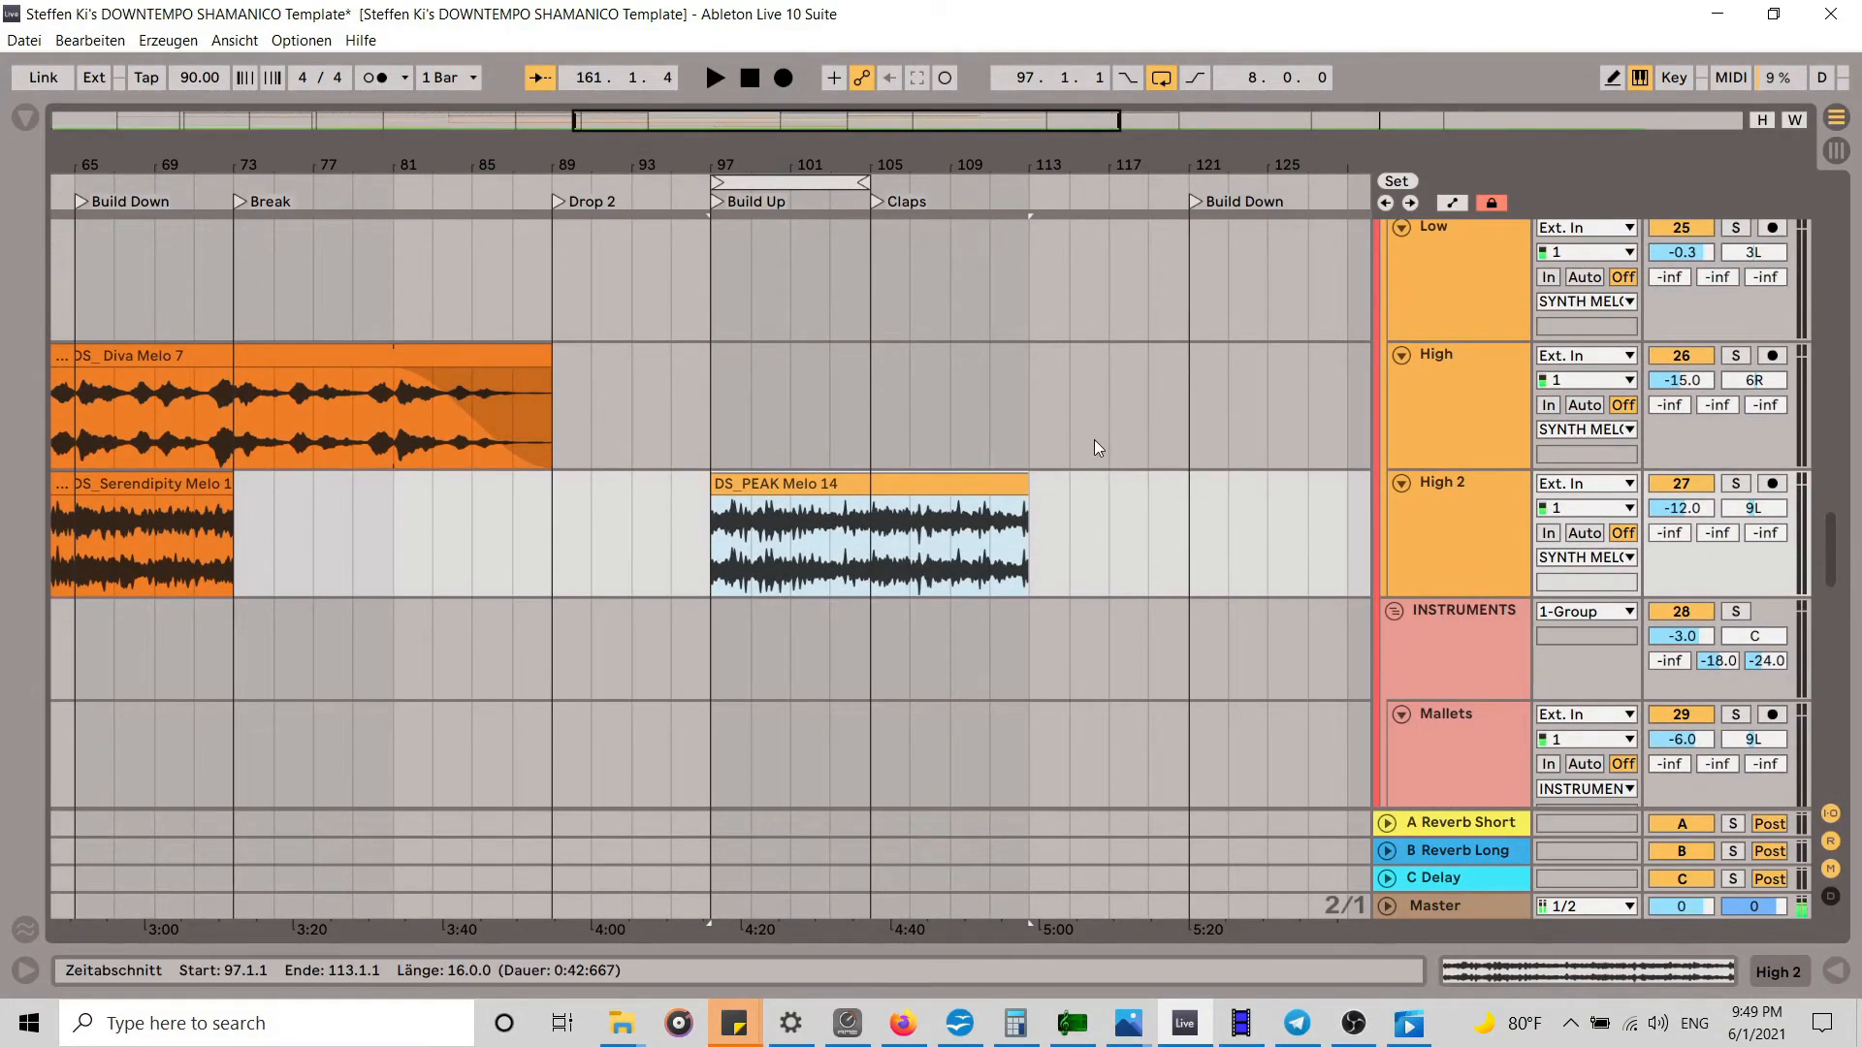
{"action": "left_click", "coordinate": [1499, 357]}
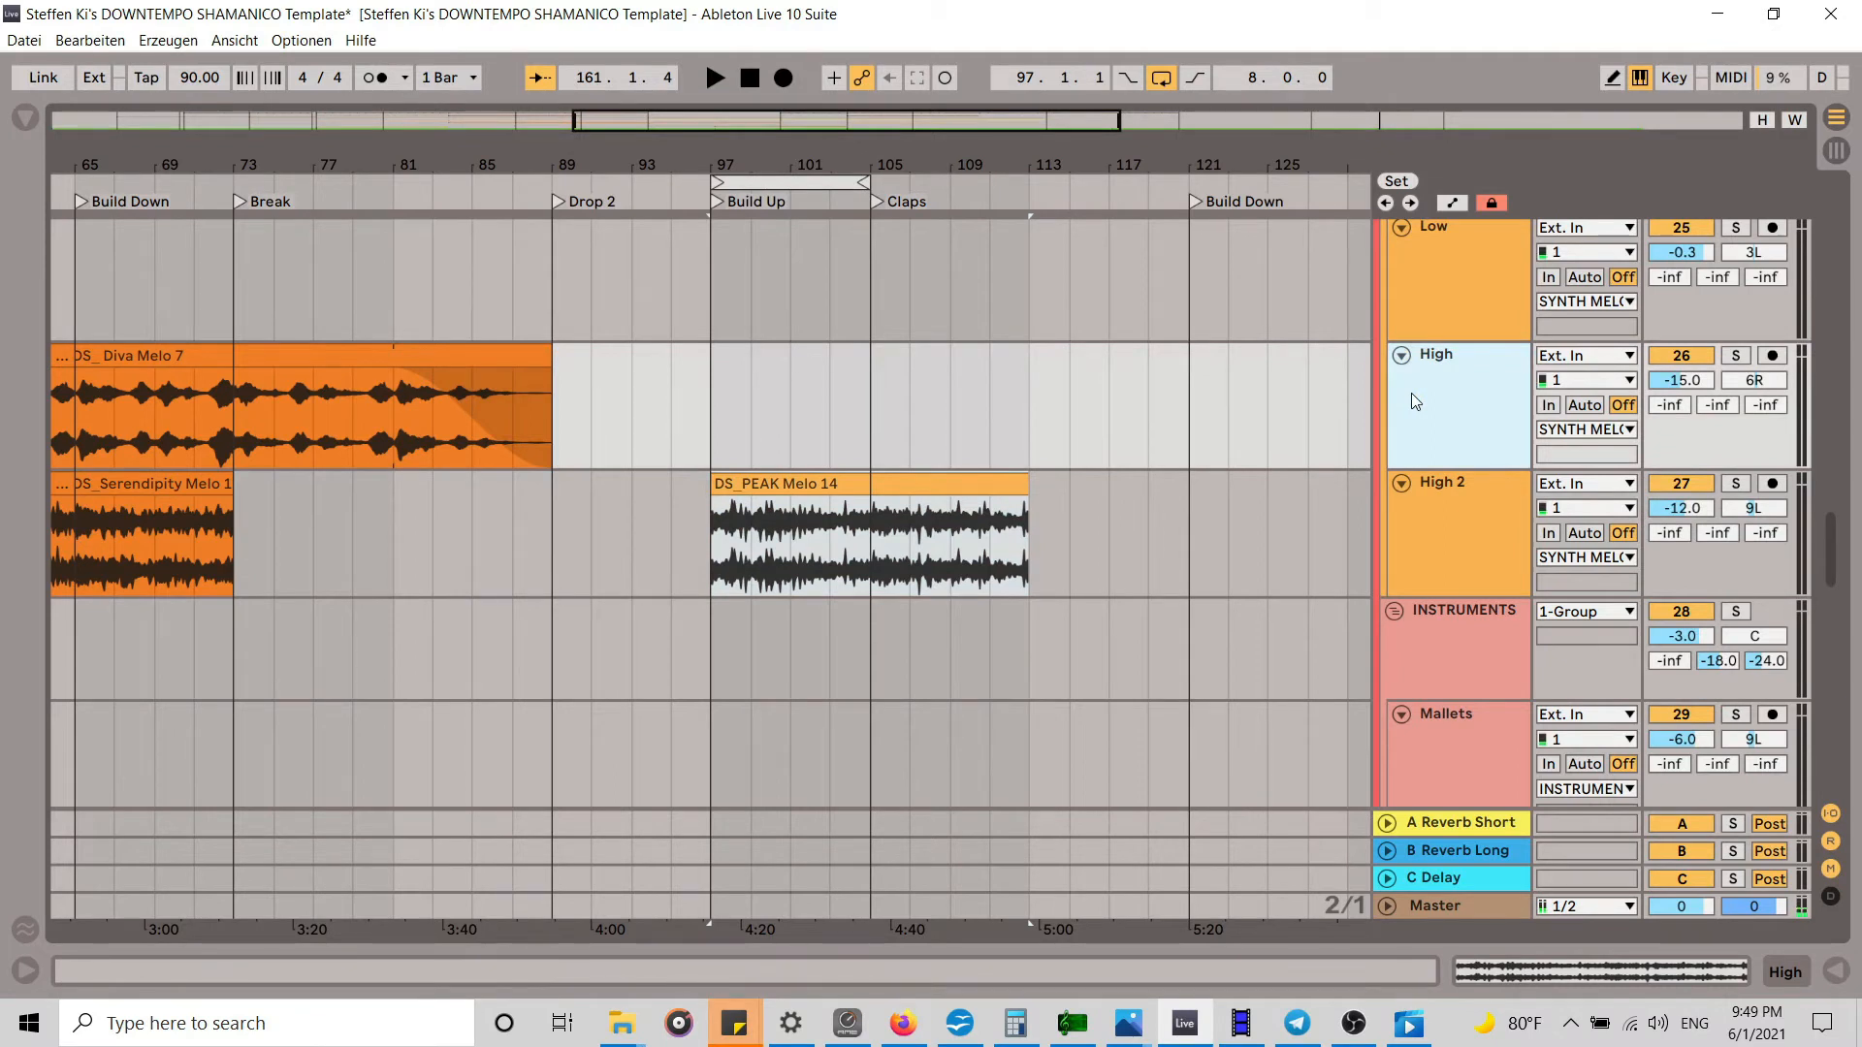
{"action": "key", "text": "ctrl+t"}
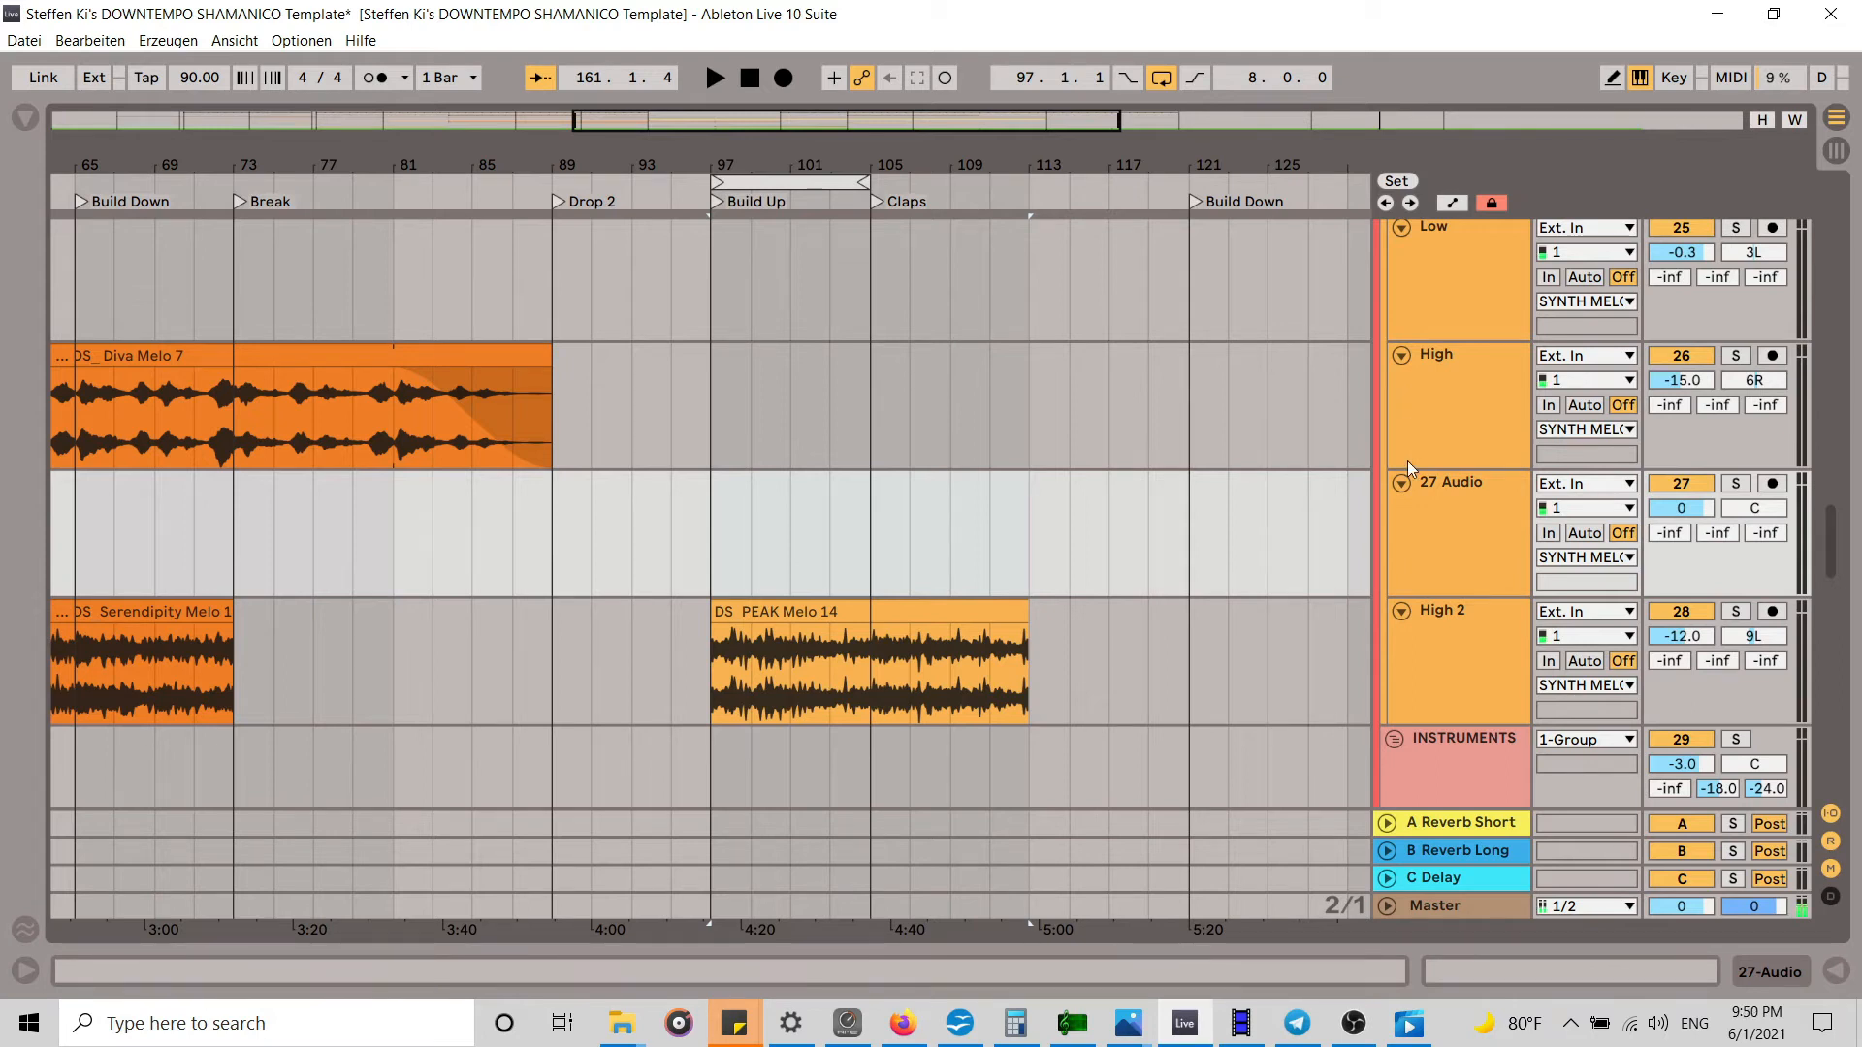
Step: Play DS_Diva Melo 6 on the High track in the session and copy the clip
{"action": "key", "text": "Tab"}
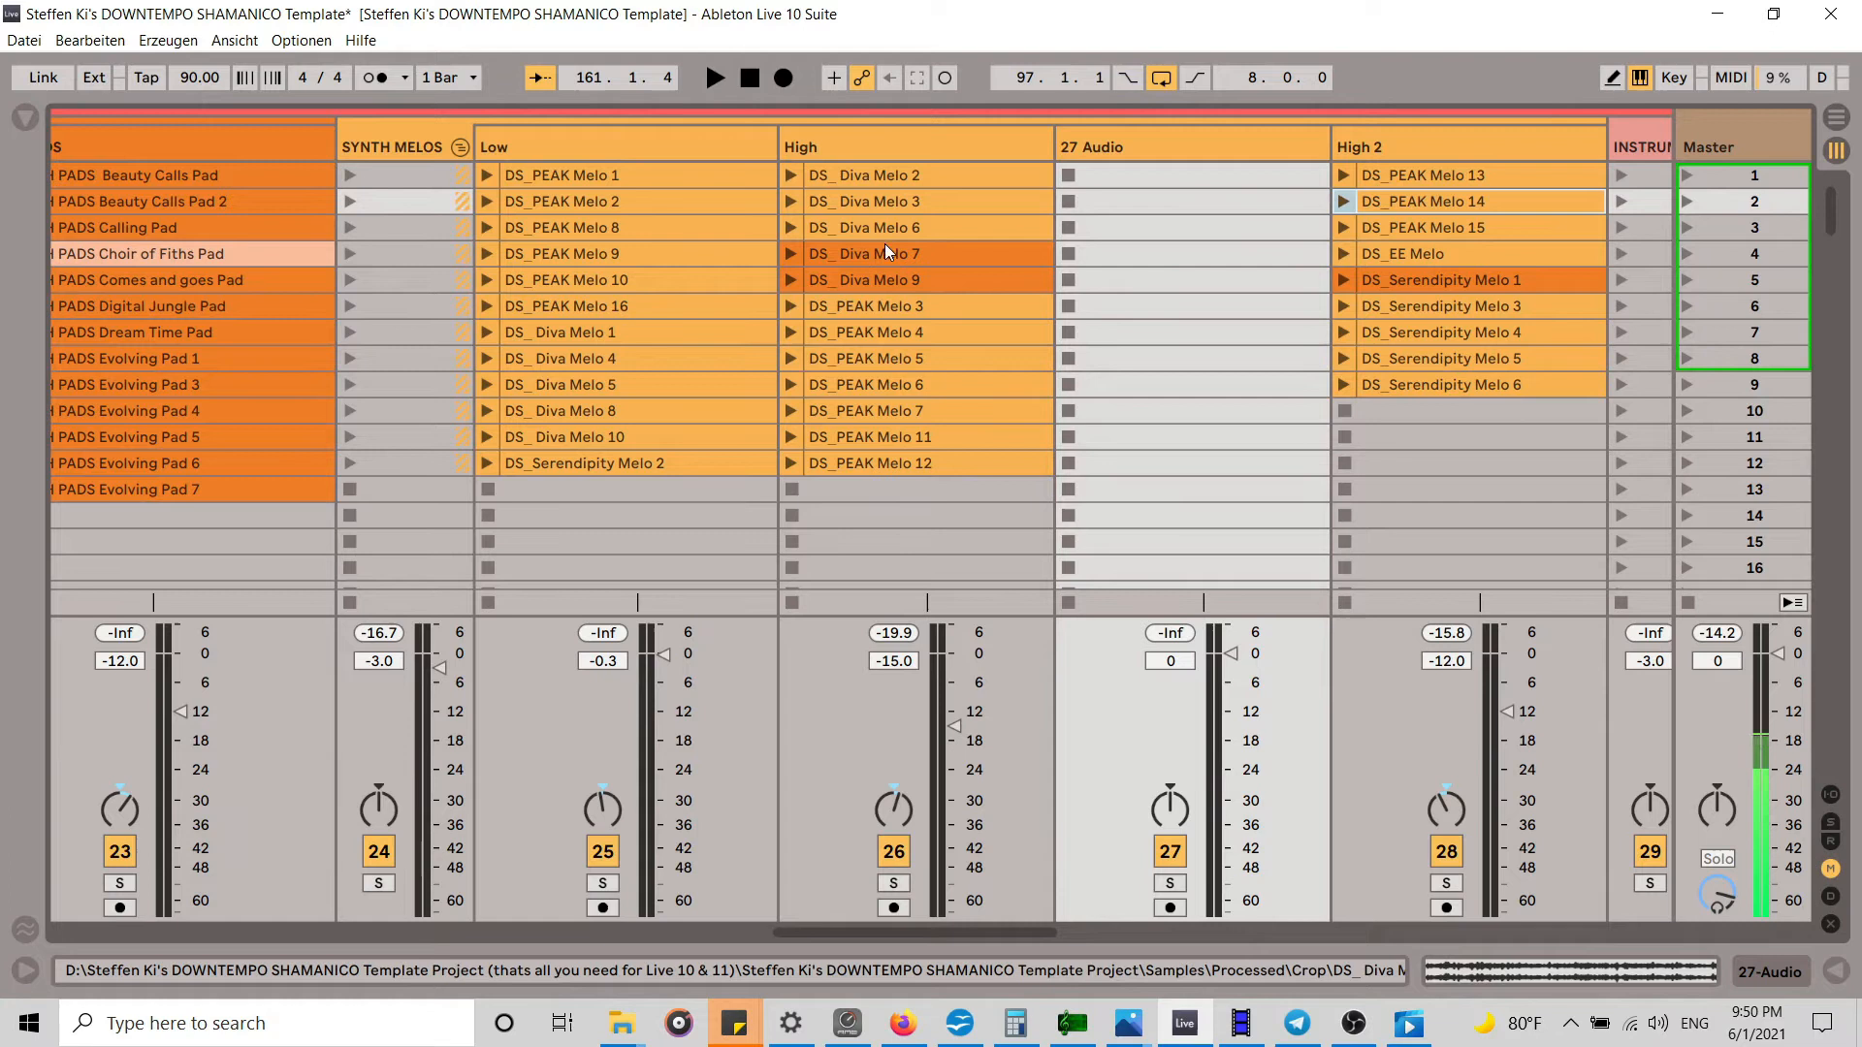
{"action": "left_click", "coordinate": [893, 229]}
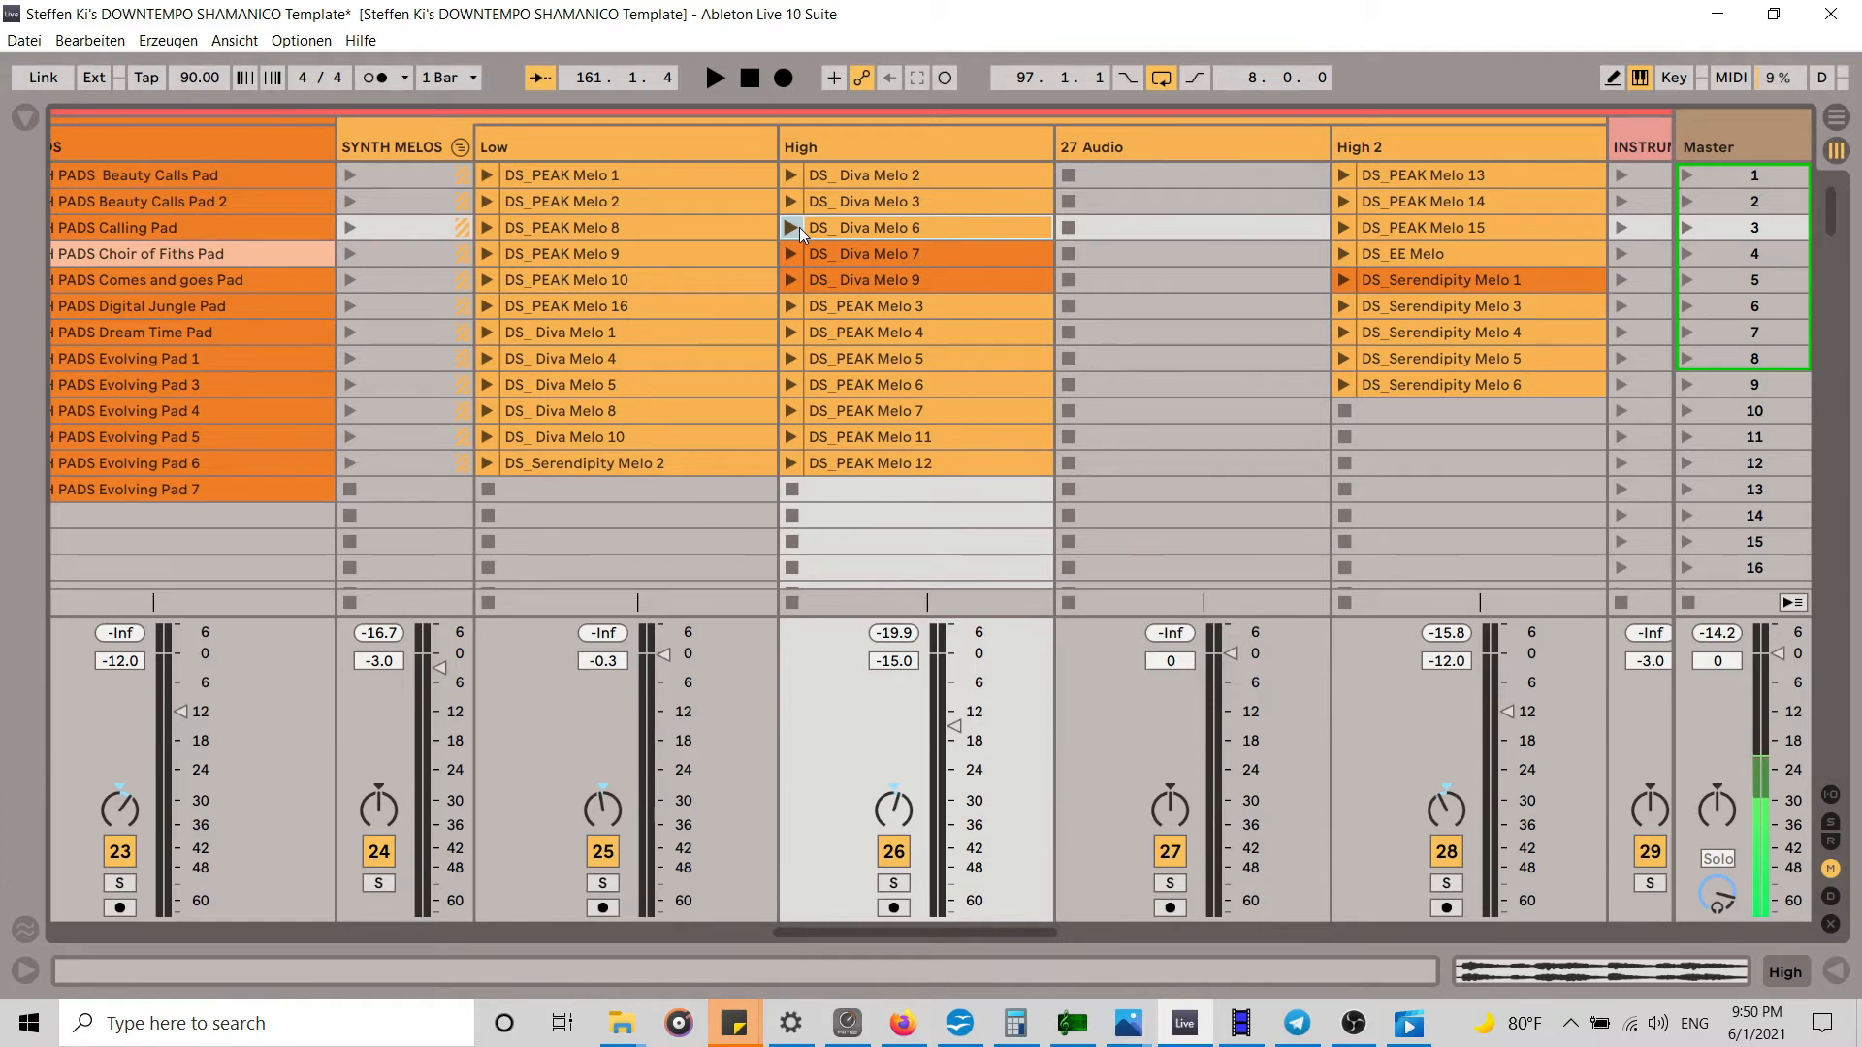
{"action": "left_click", "coordinate": [799, 227]}
{"action": "right_click", "coordinate": [895, 230]}
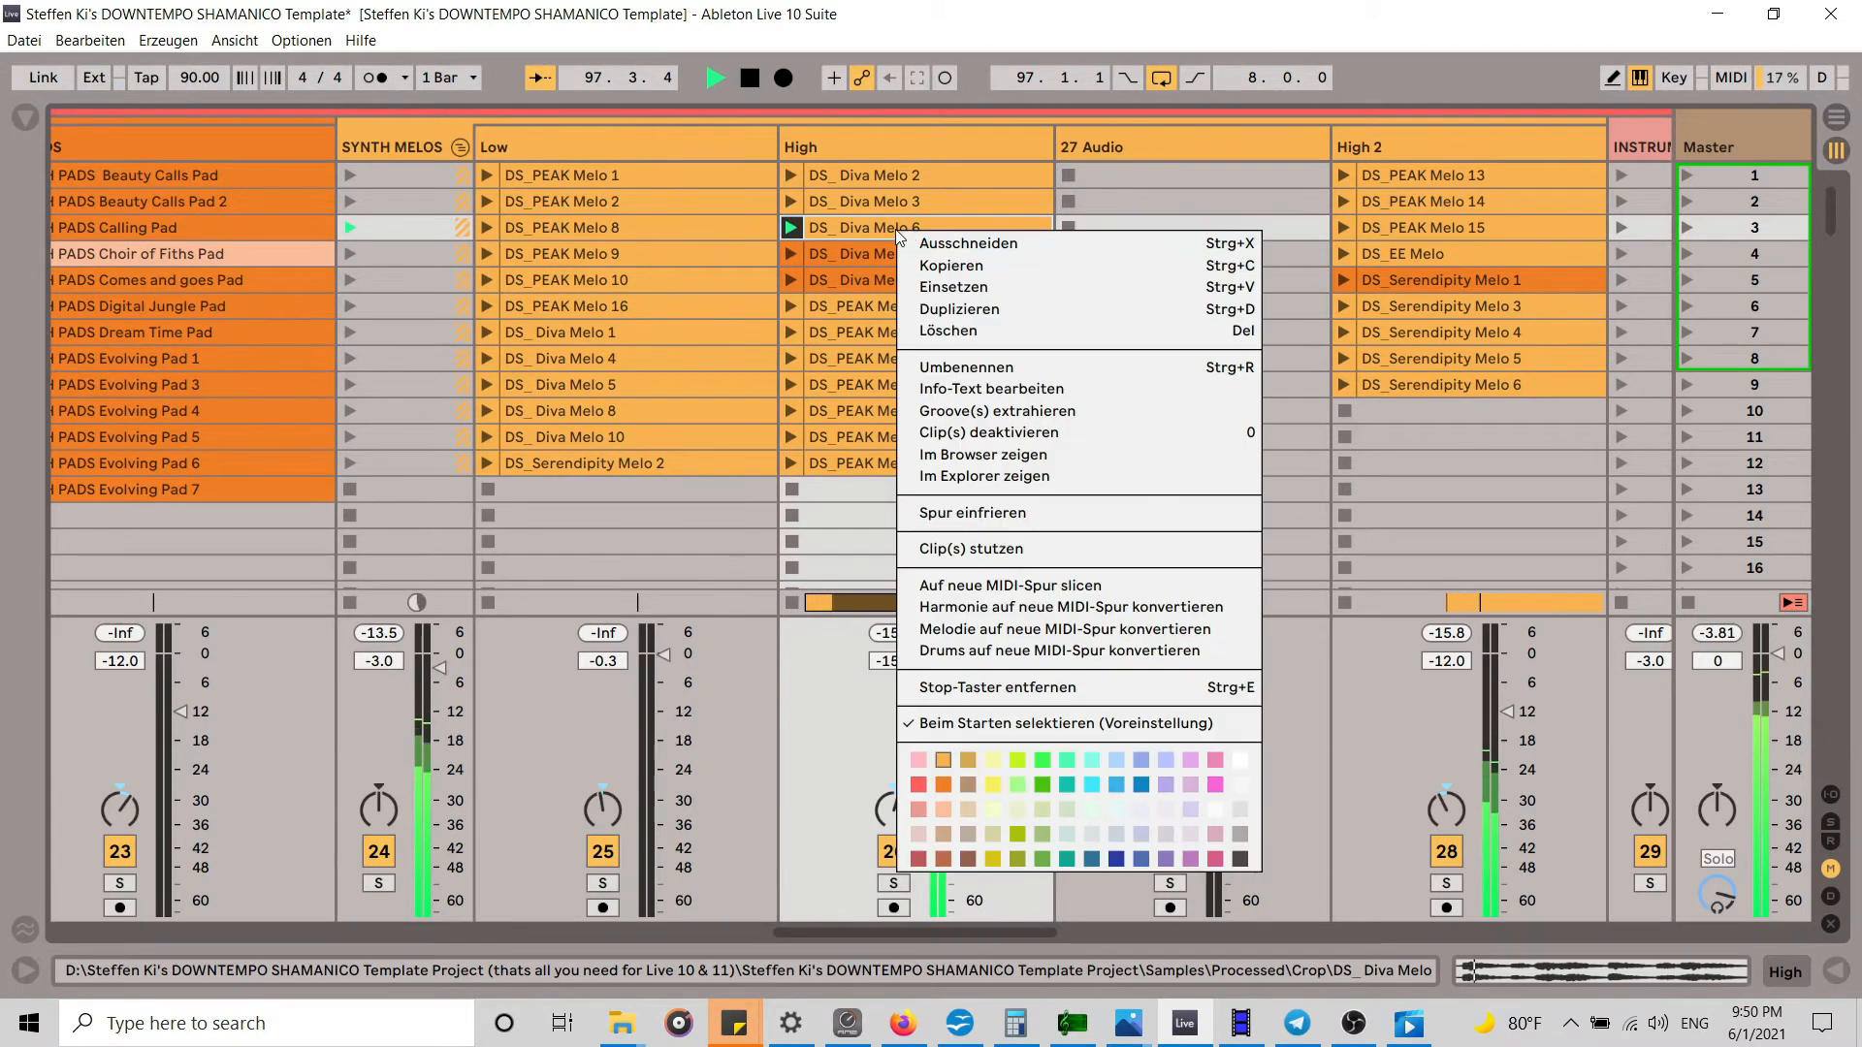
{"action": "left_click", "coordinate": [941, 262]}
Step: Paste DS_Diva Melo 6 at bar 97 on the new track, set the track's volume to -15.0, and restore arrangement playback
{"action": "key", "text": "Tab"}
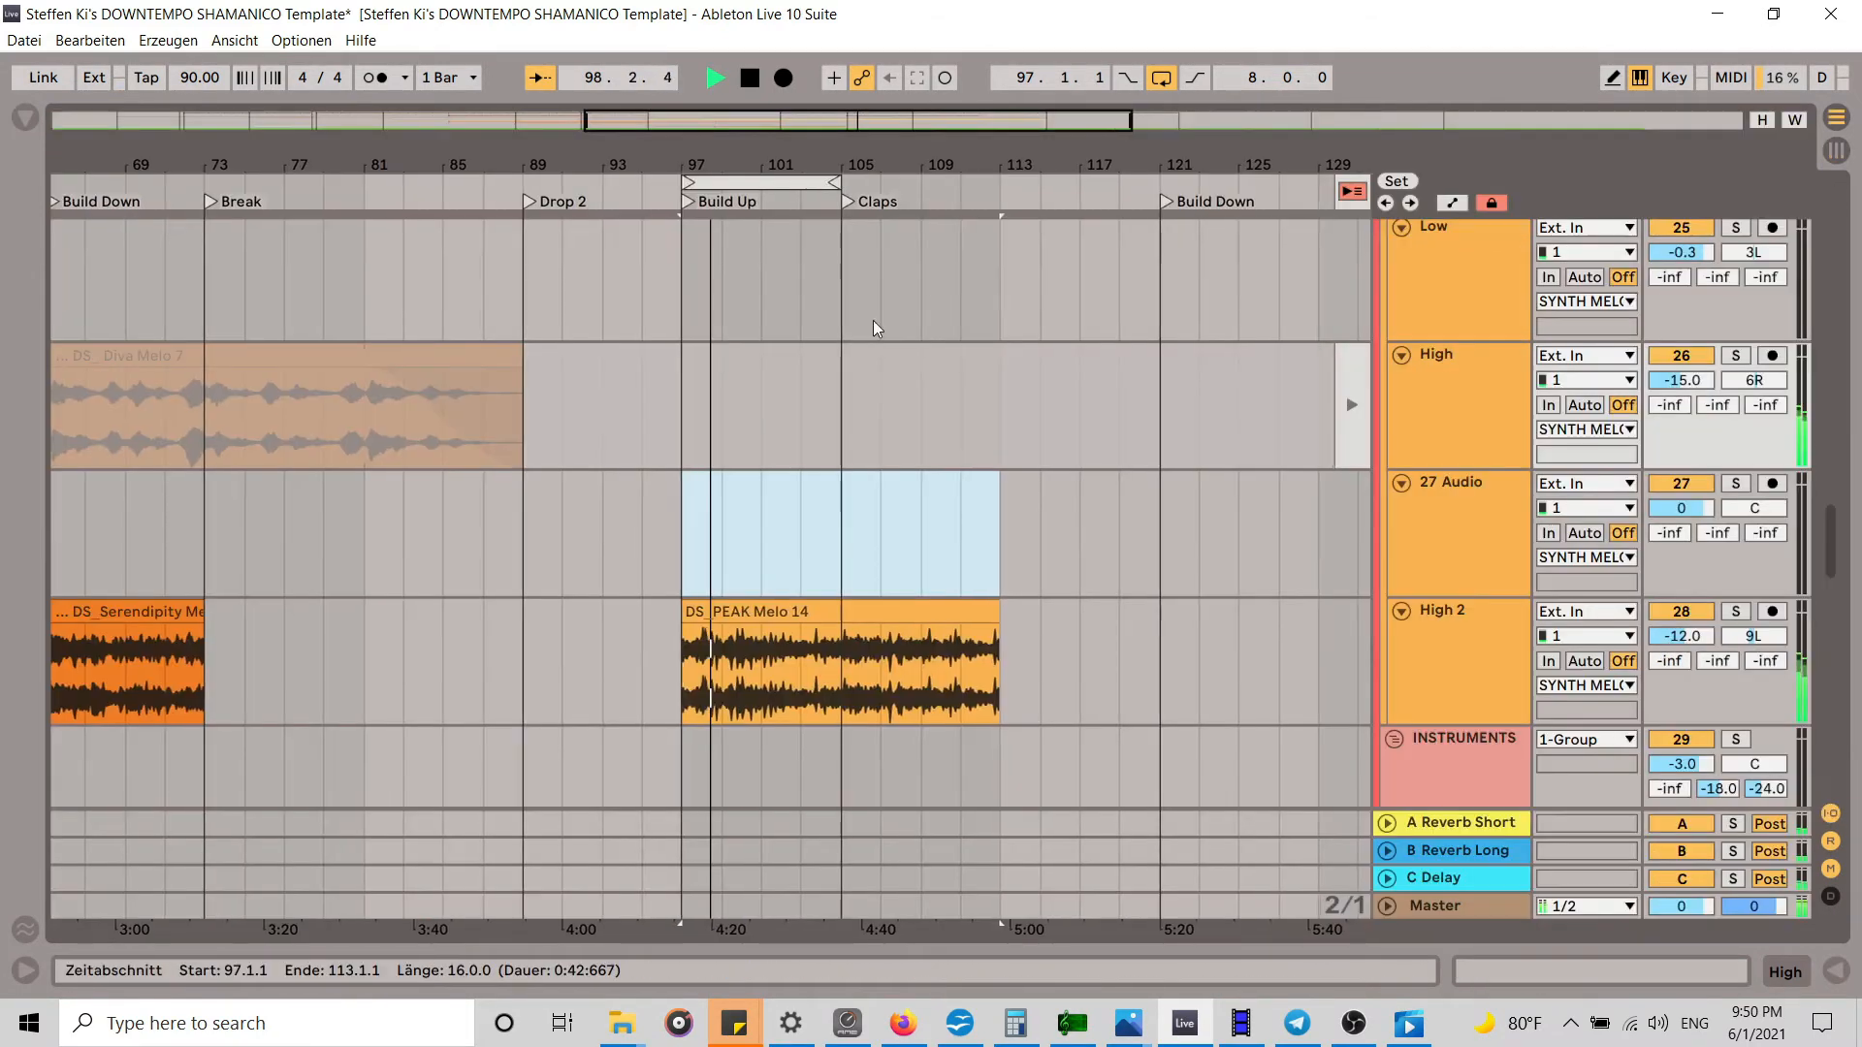
{"action": "key", "text": "Tab"}
{"action": "key", "text": "Tab"}
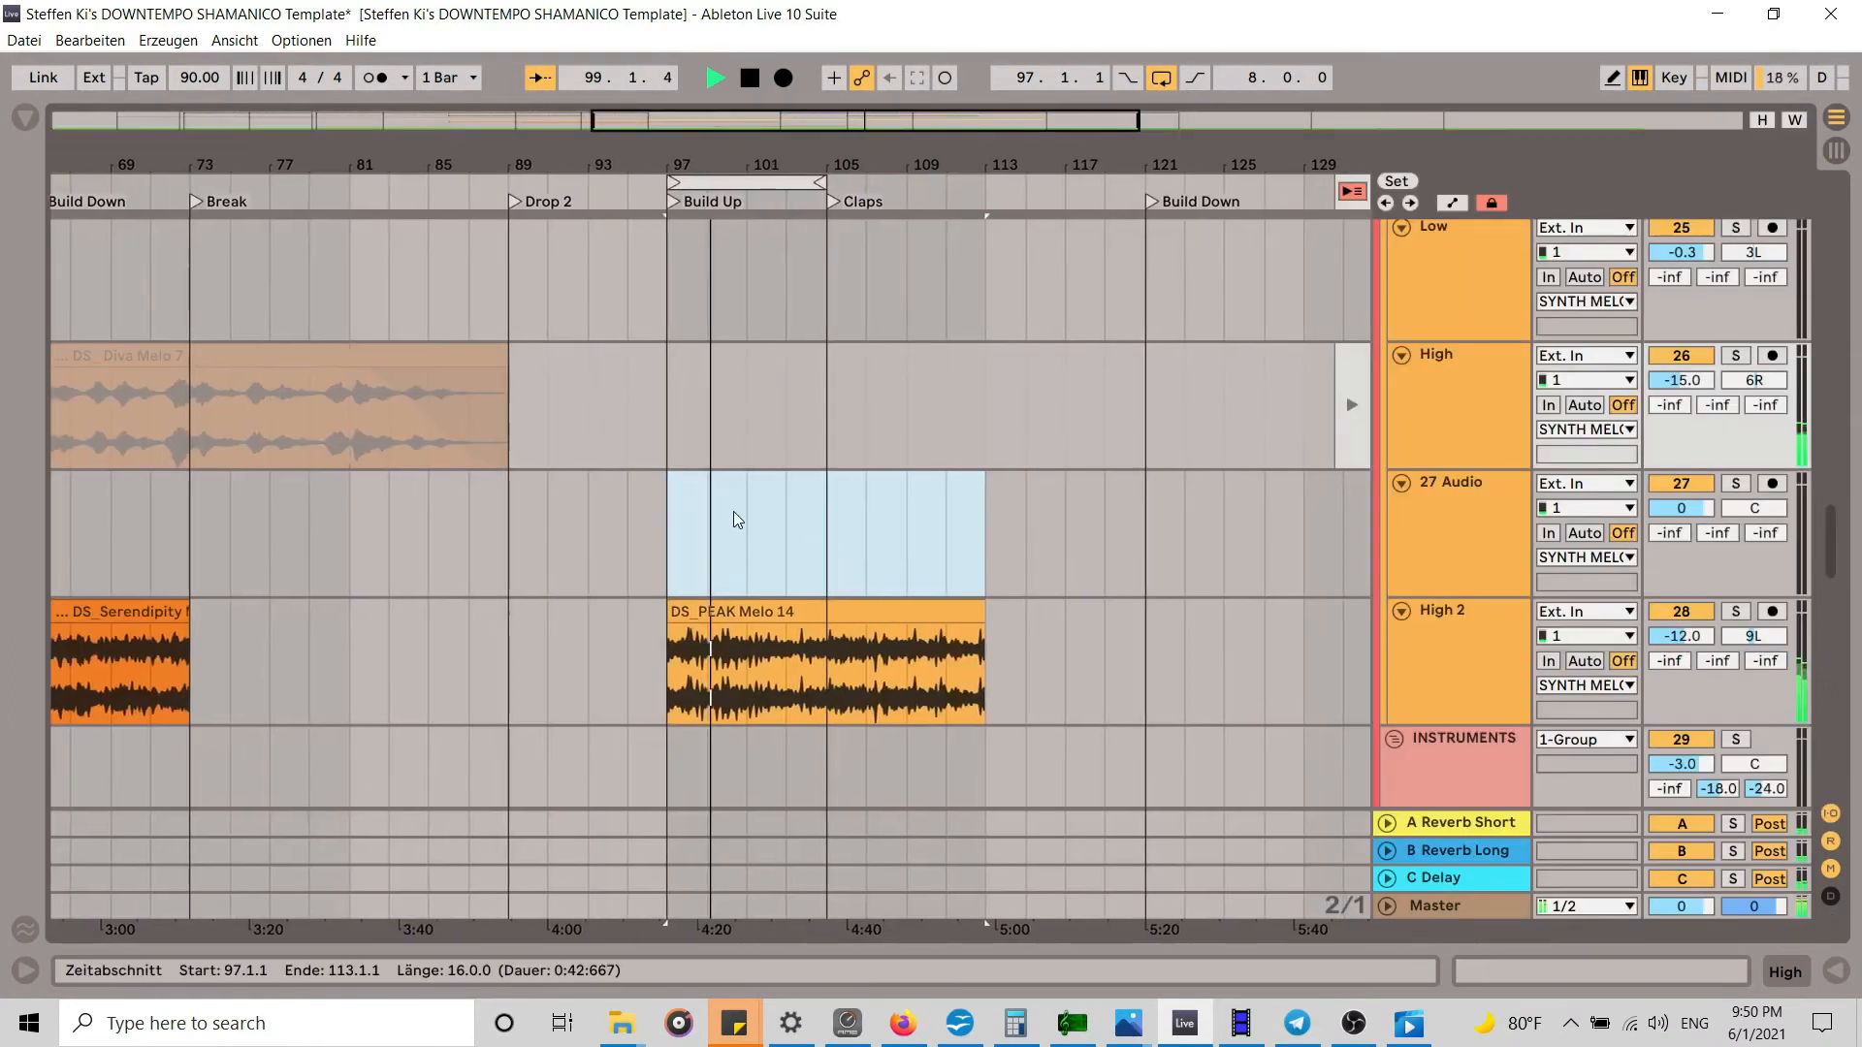
{"action": "left_click", "coordinate": [677, 497]}
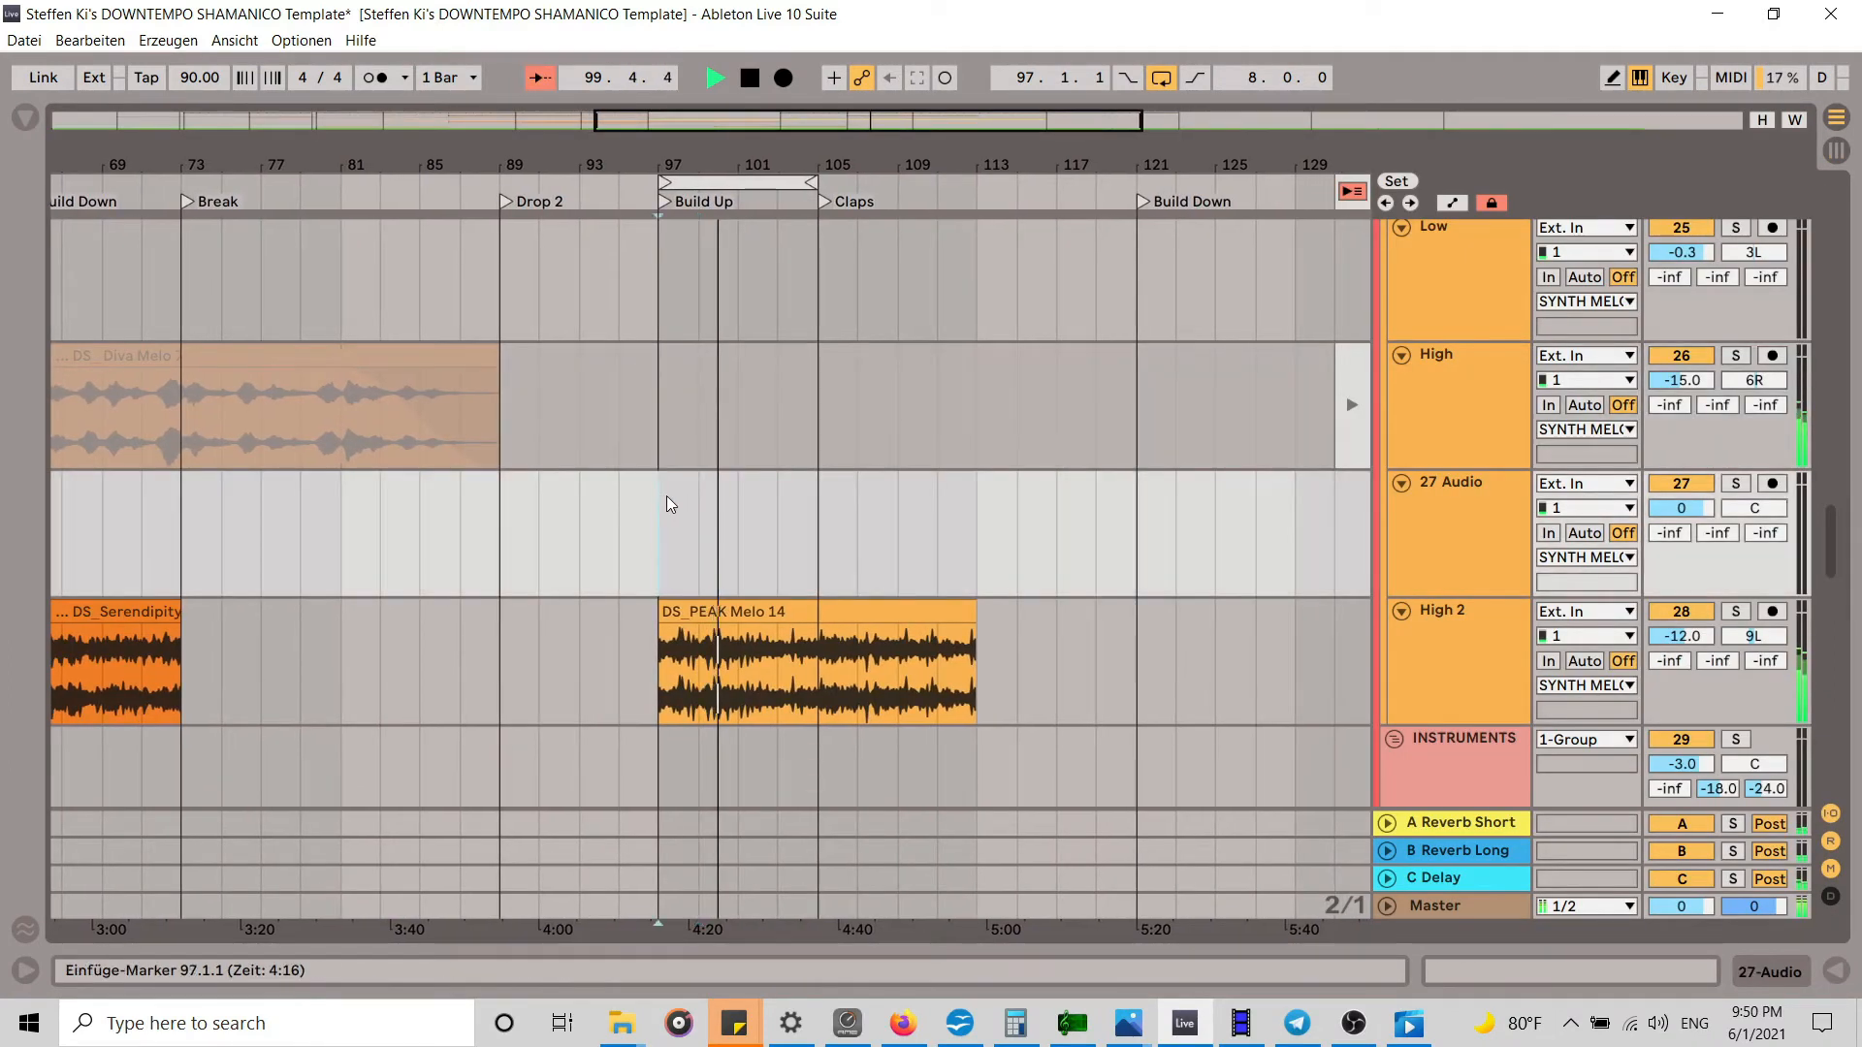
{"action": "key", "text": "ctrl+v"}
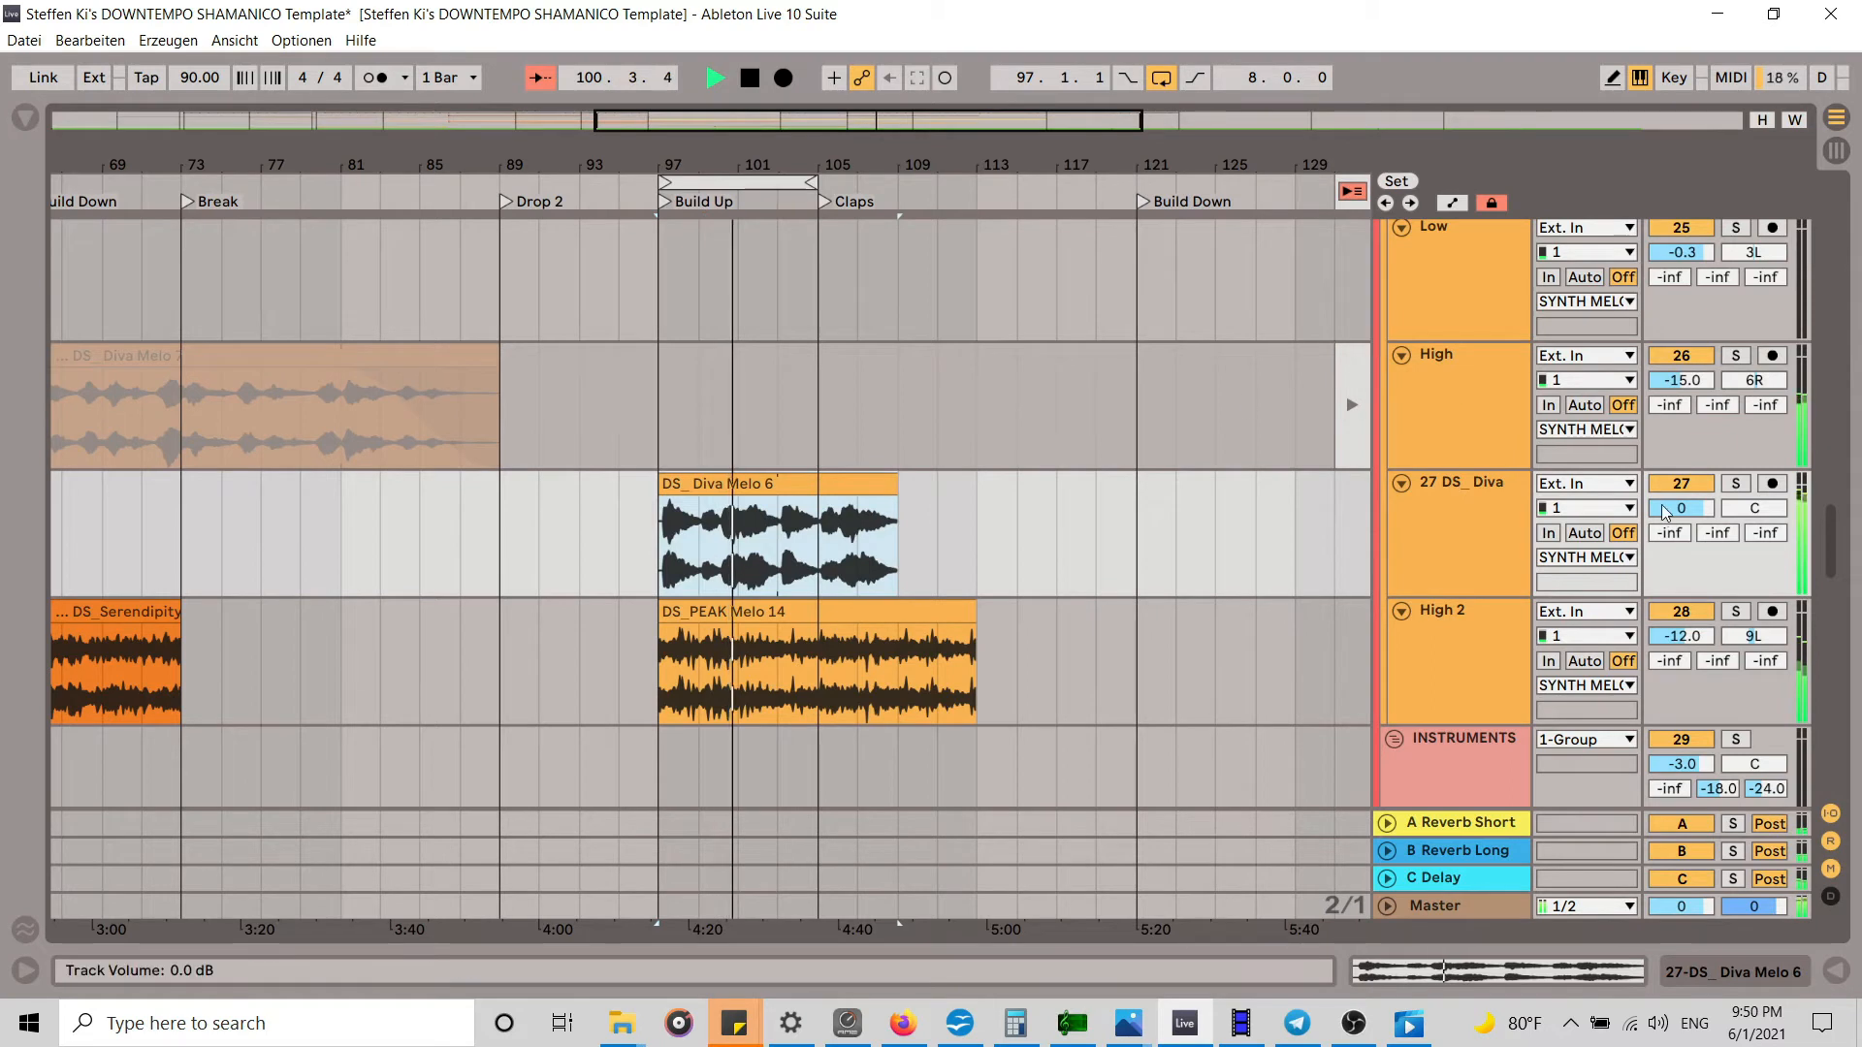
{"action": "left_click_drag", "start_coordinate": [1665, 512], "coordinate": [1664, 592]}
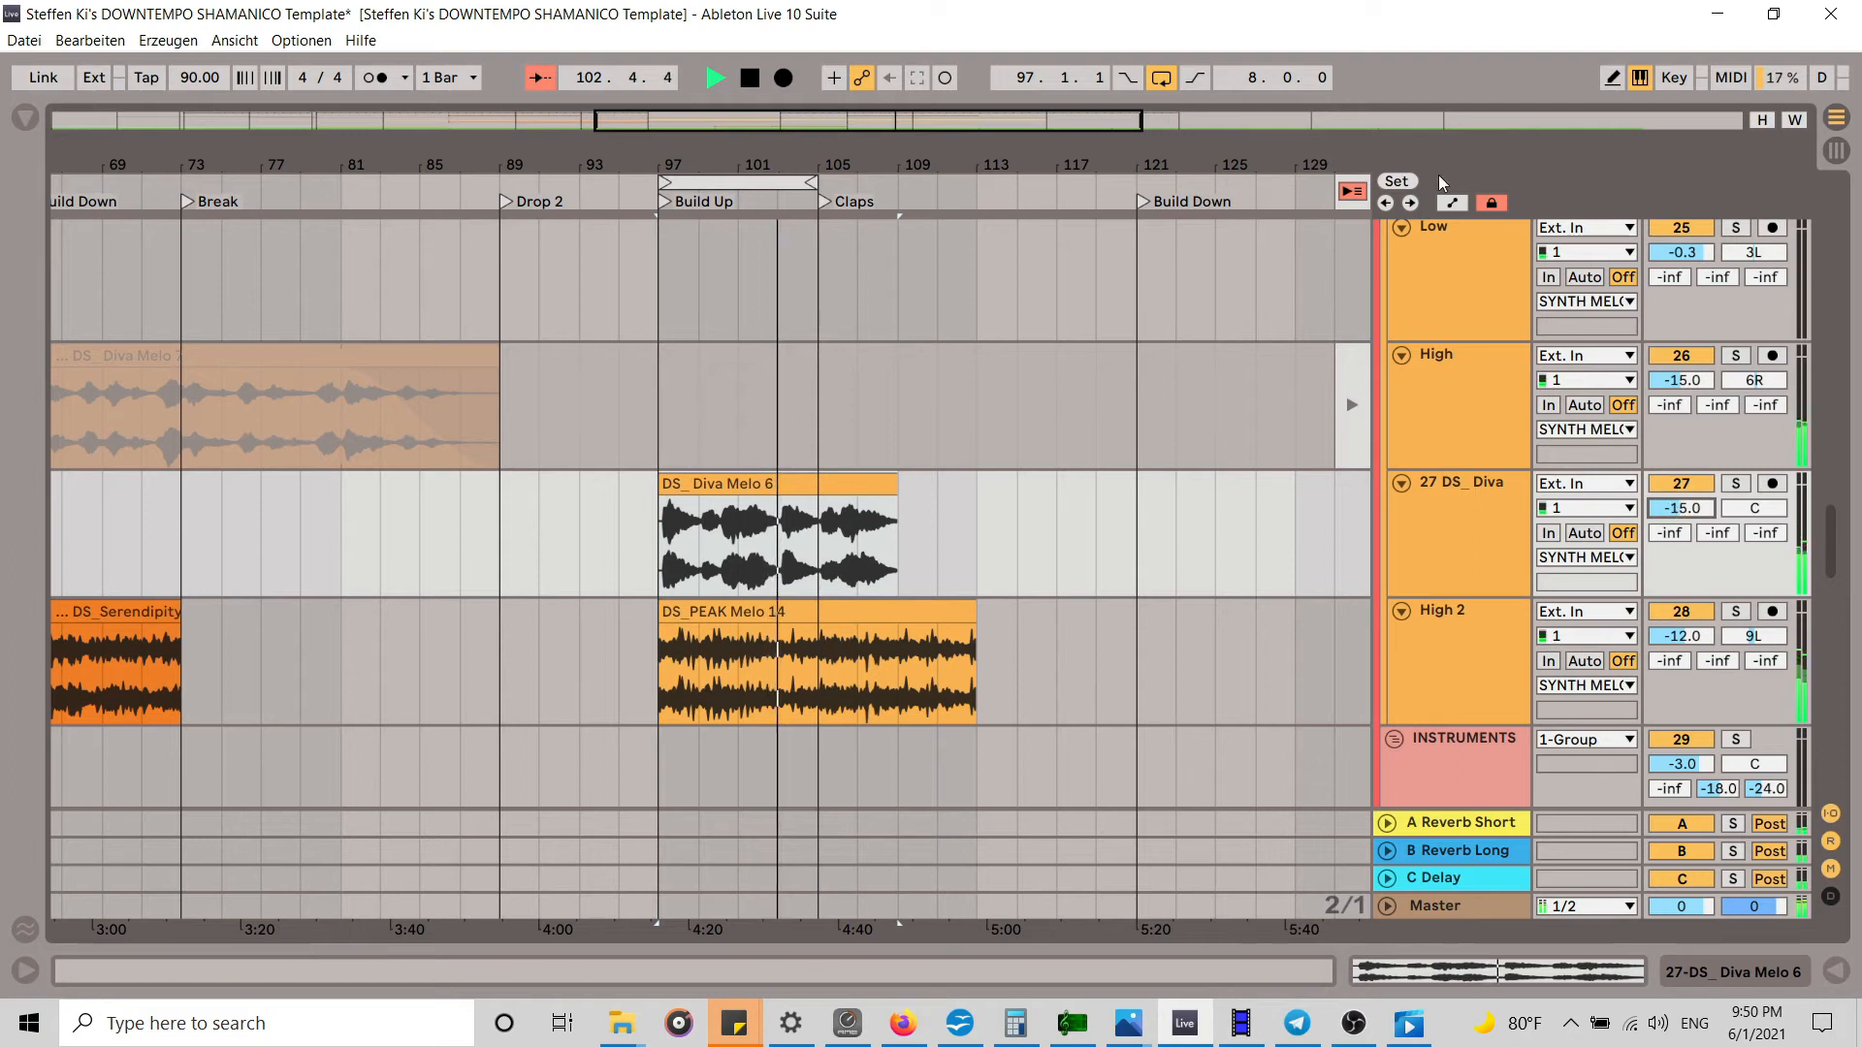
{"action": "left_click", "coordinate": [1352, 191]}
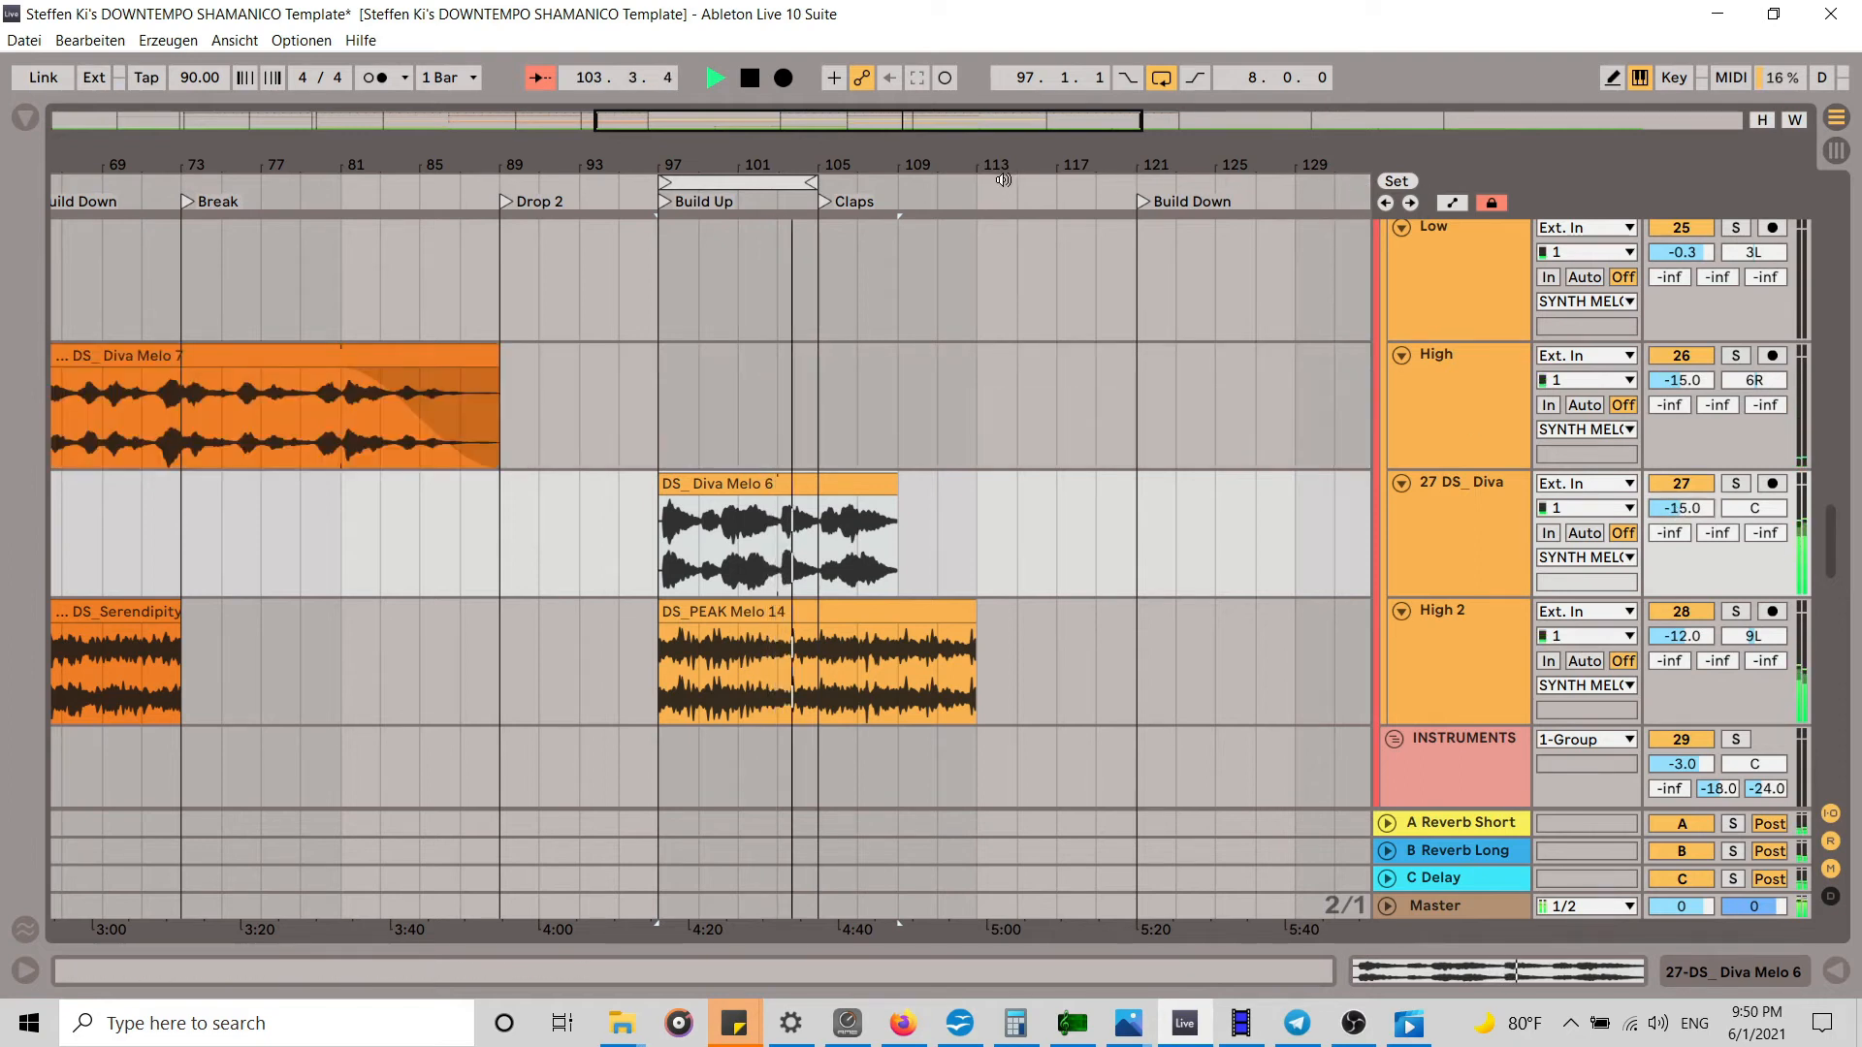
Step: Move the loop to the Claps section at bar 105 and extend the DS_Diva Melo 6 clip to bar 113
{"action": "left_click", "coordinate": [766, 188]}
{"action": "key", "text": "Up"}
{"action": "left_click_drag", "start_coordinate": [886, 490], "coordinate": [977, 488]}
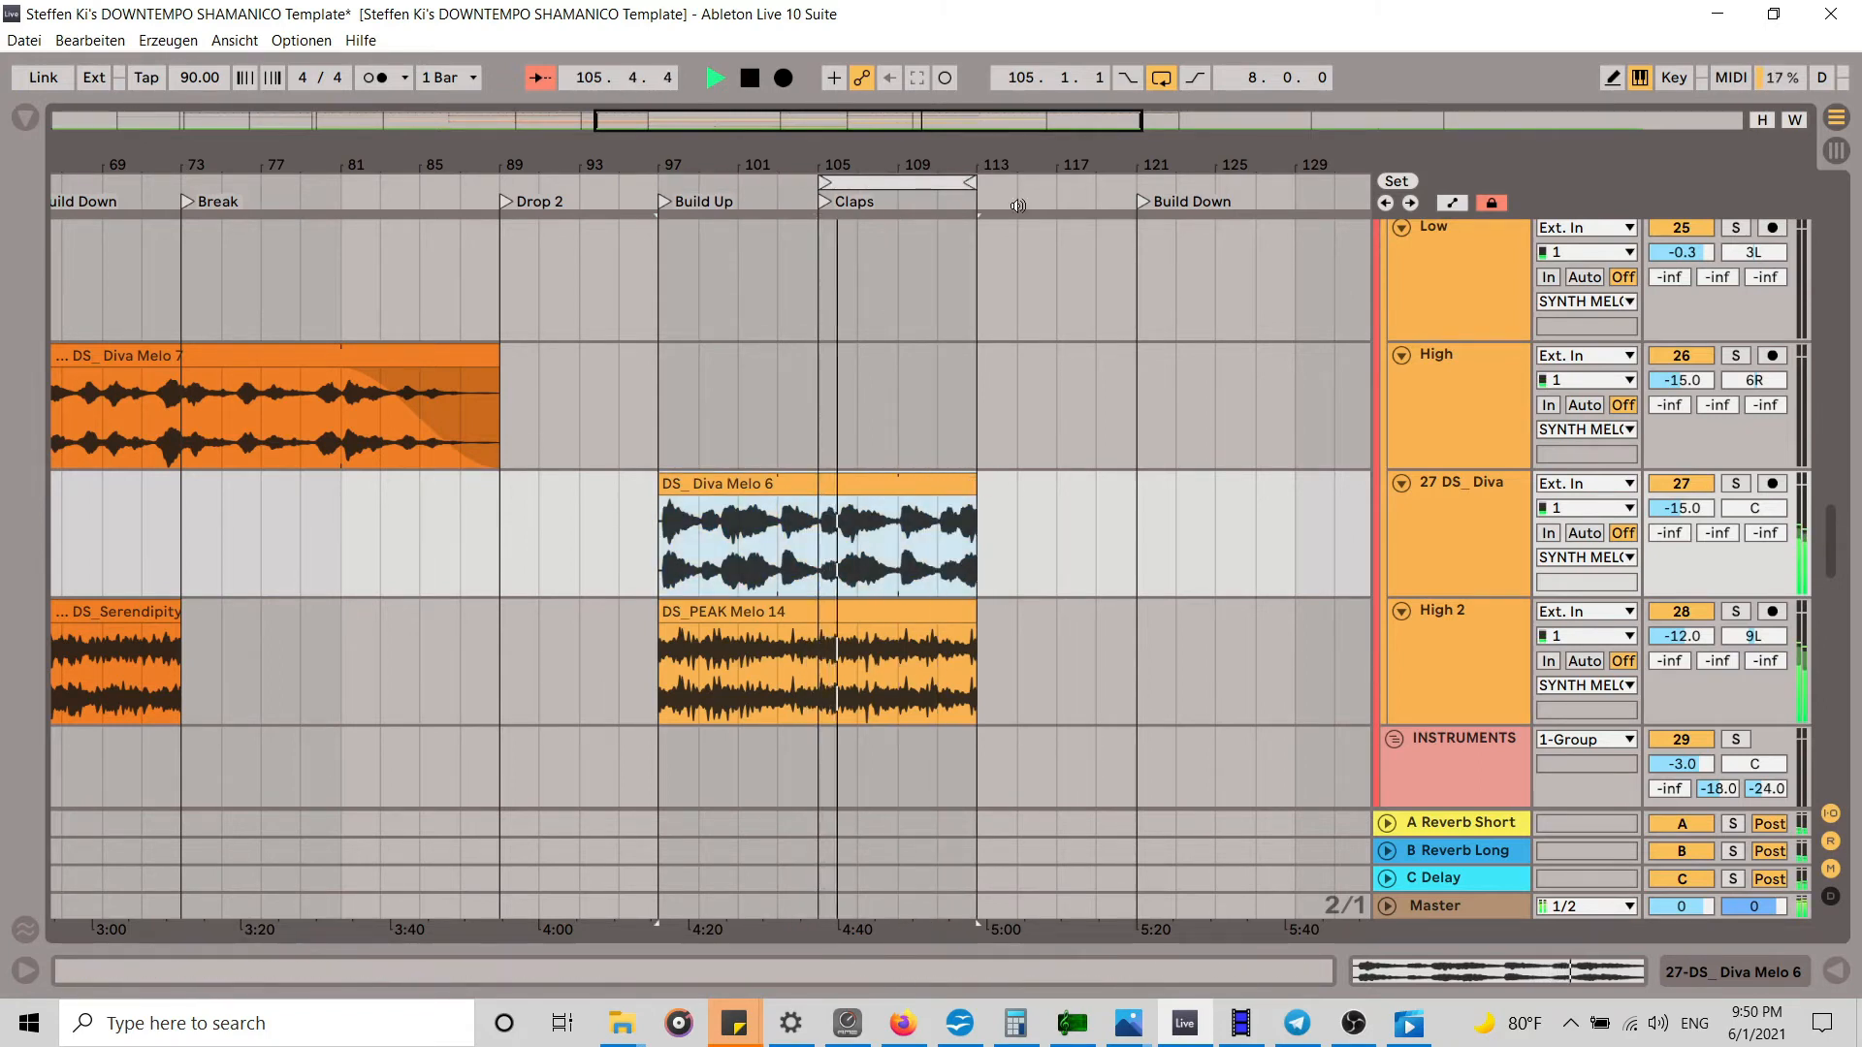
Step: Play DS_Claves 1 on the Perc High track in the session over the looped Claps section
{"action": "left_click", "coordinate": [1838, 152]}
{"action": "left_click_drag", "start_coordinate": [993, 929], "coordinate": [509, 947]}
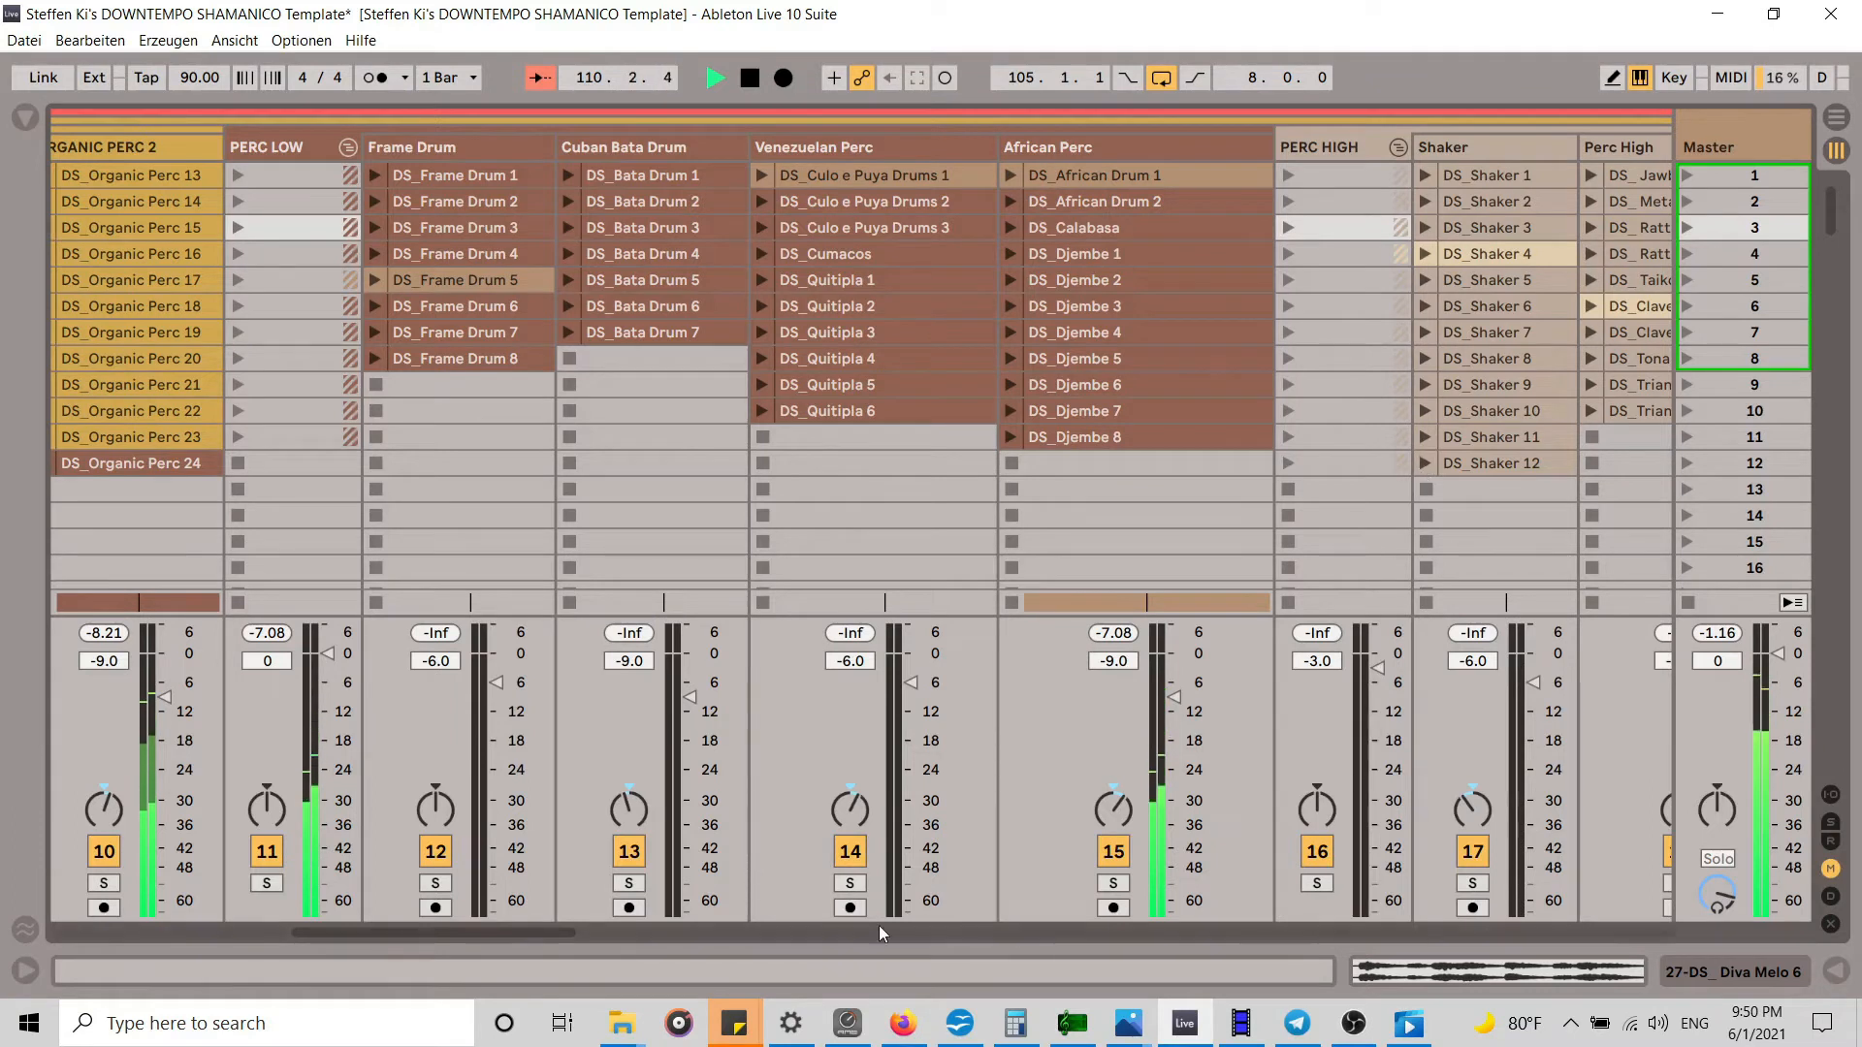
{"action": "left_click_drag", "start_coordinate": [518, 927], "coordinate": [584, 929]}
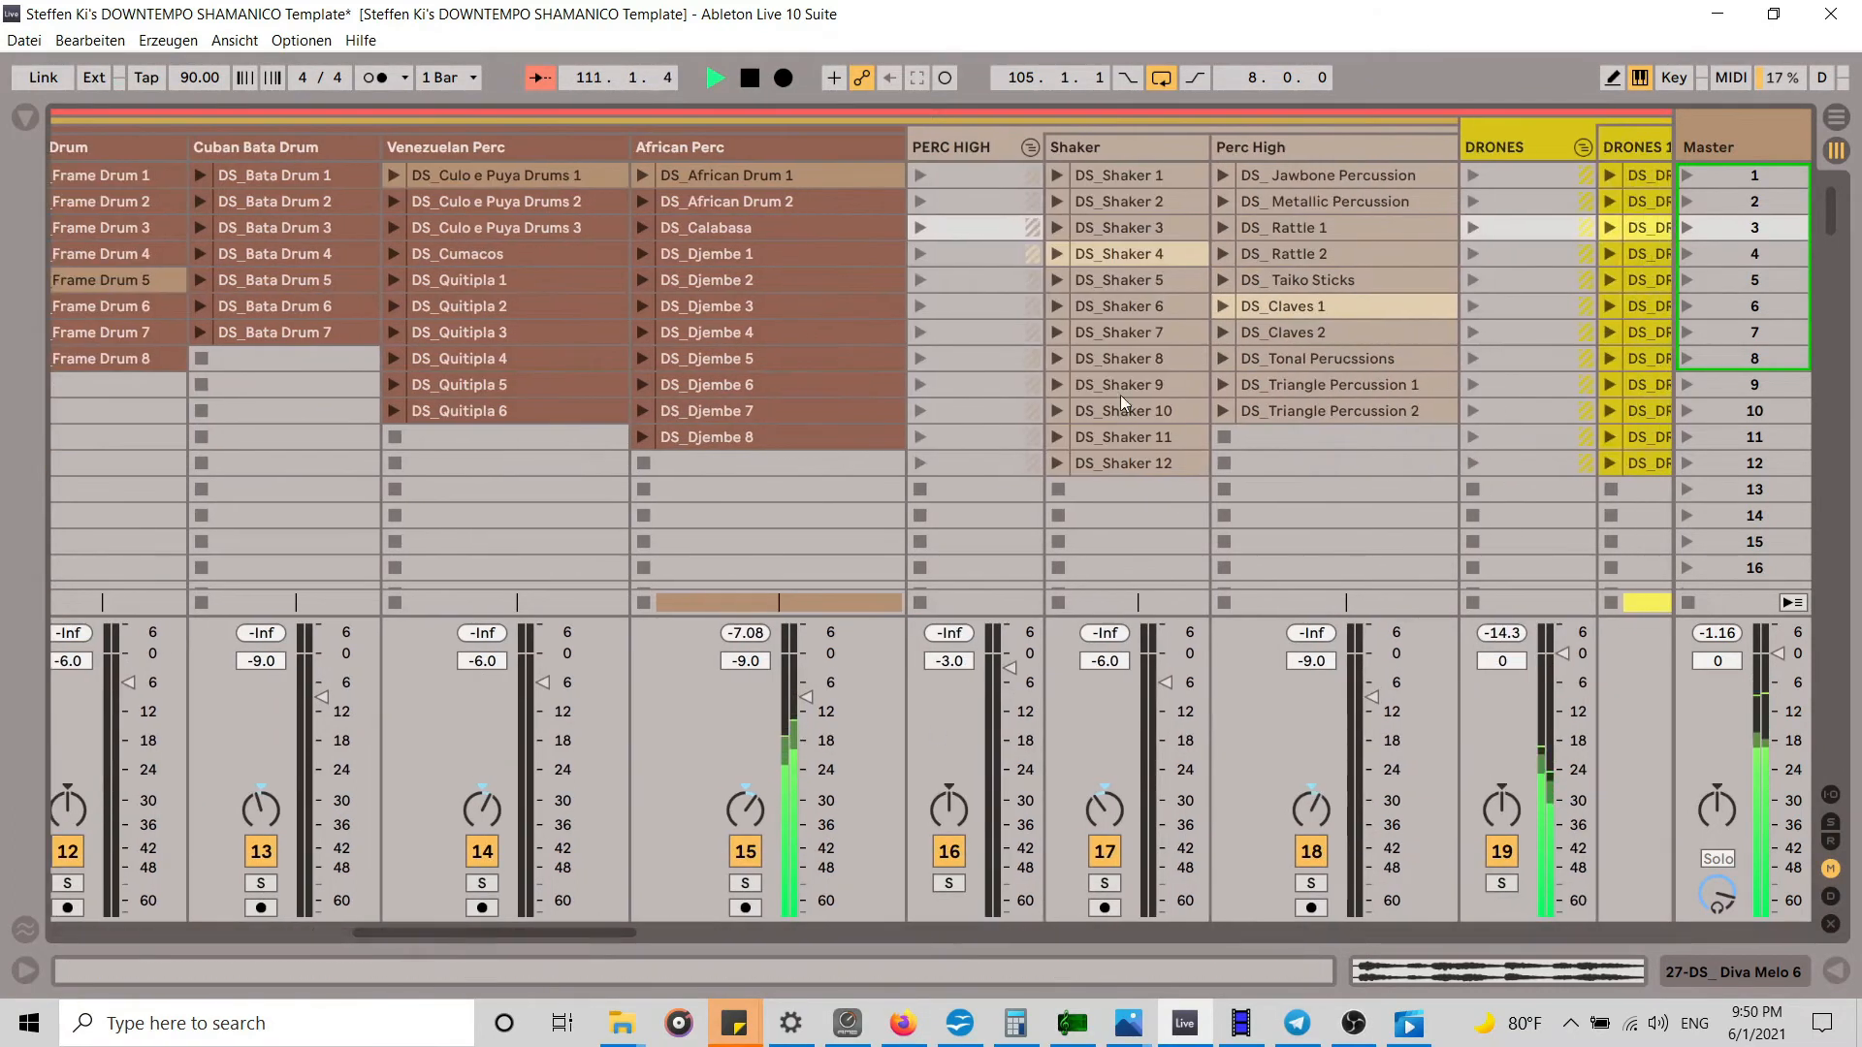
{"action": "left_click", "coordinate": [1223, 306]}
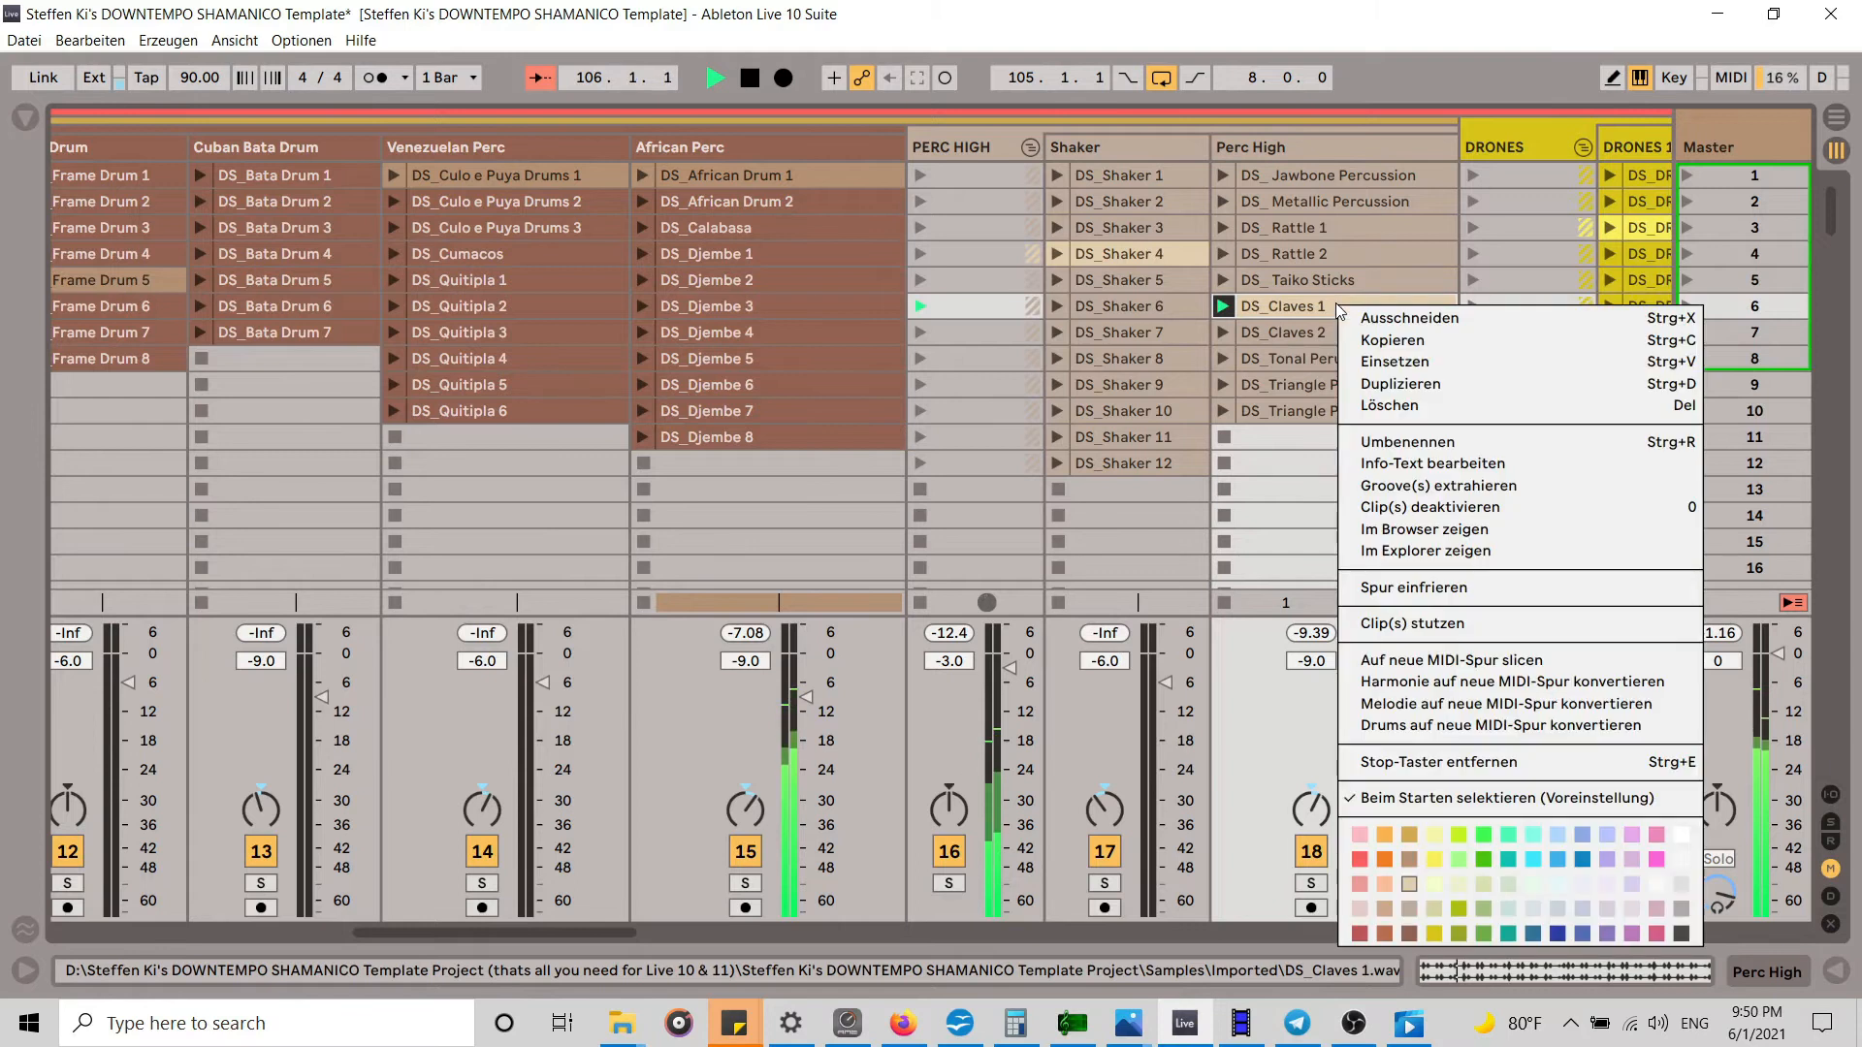
Step: Copy the DS_Claves 1 session clip into the arrangement on the Perc High track, starting at bar 105 at the Claps locator
{"action": "left_click", "coordinate": [1406, 342]}
{"action": "left_click", "coordinate": [1835, 120]}
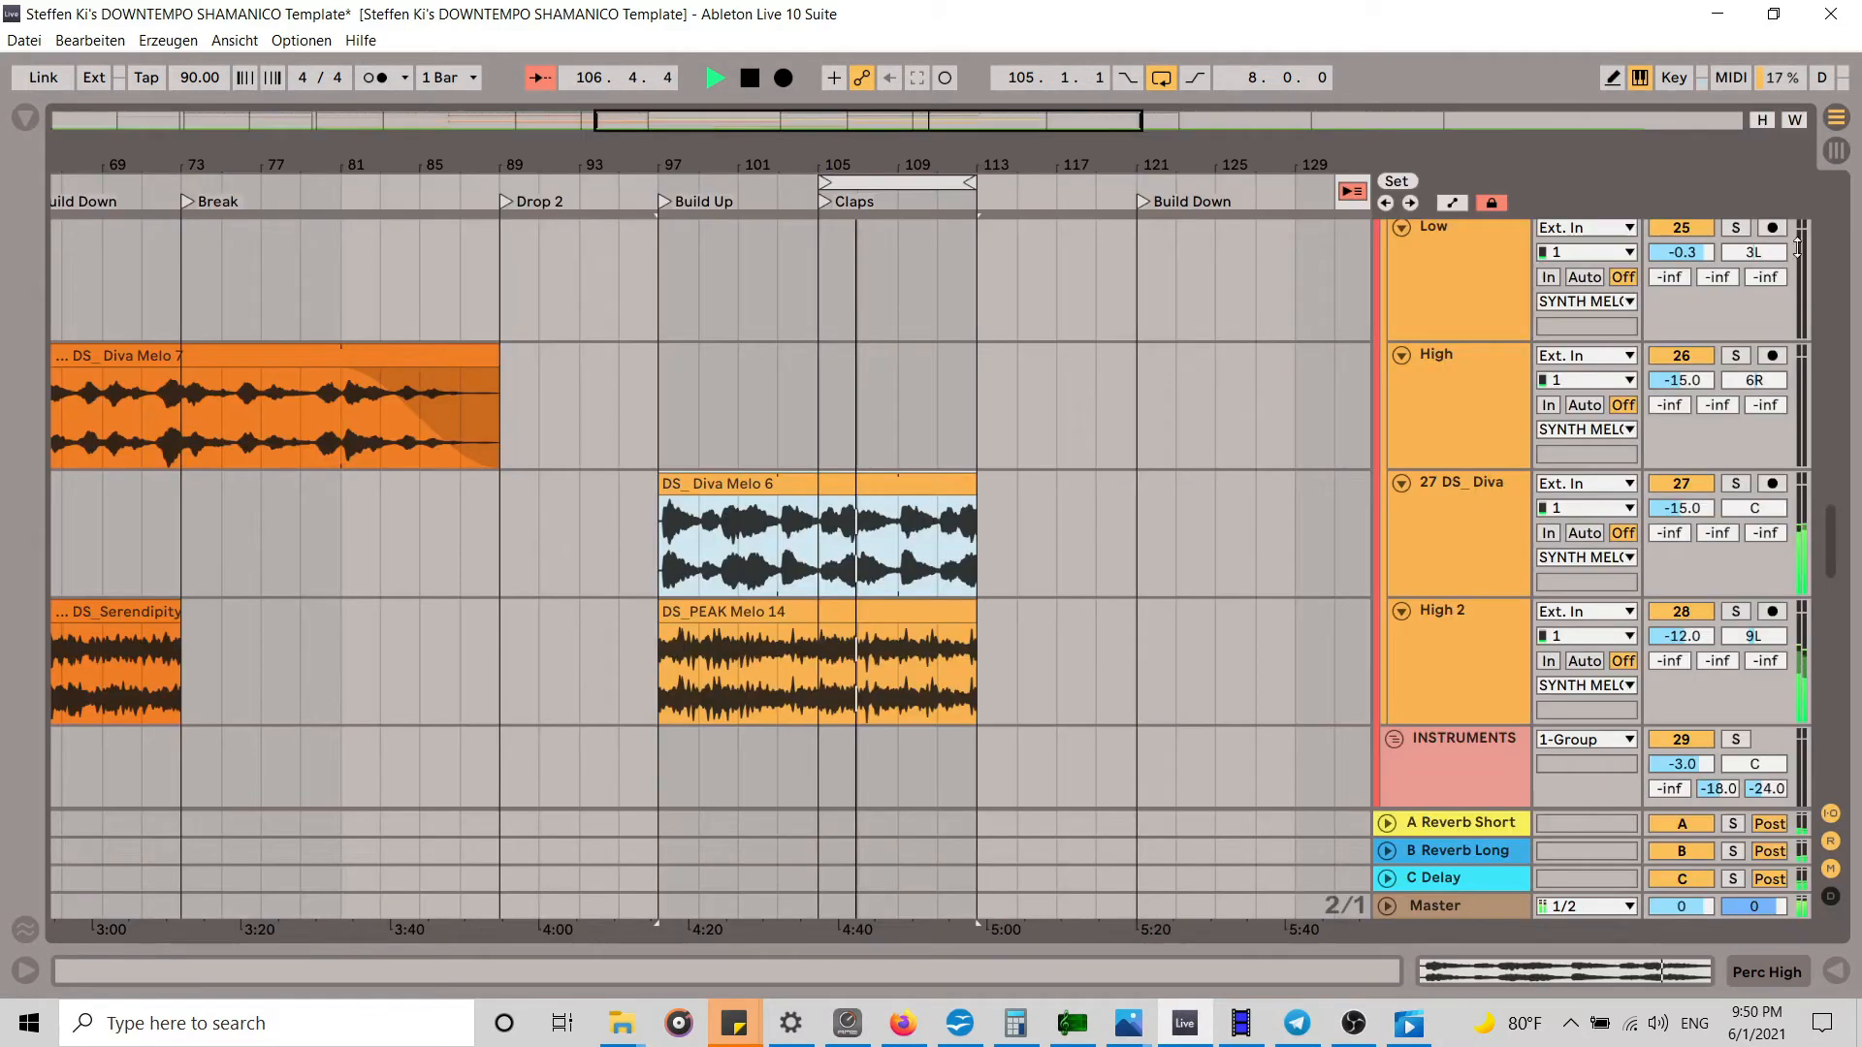
{"action": "left_click_drag", "start_coordinate": [1835, 540], "coordinate": [1850, 421]}
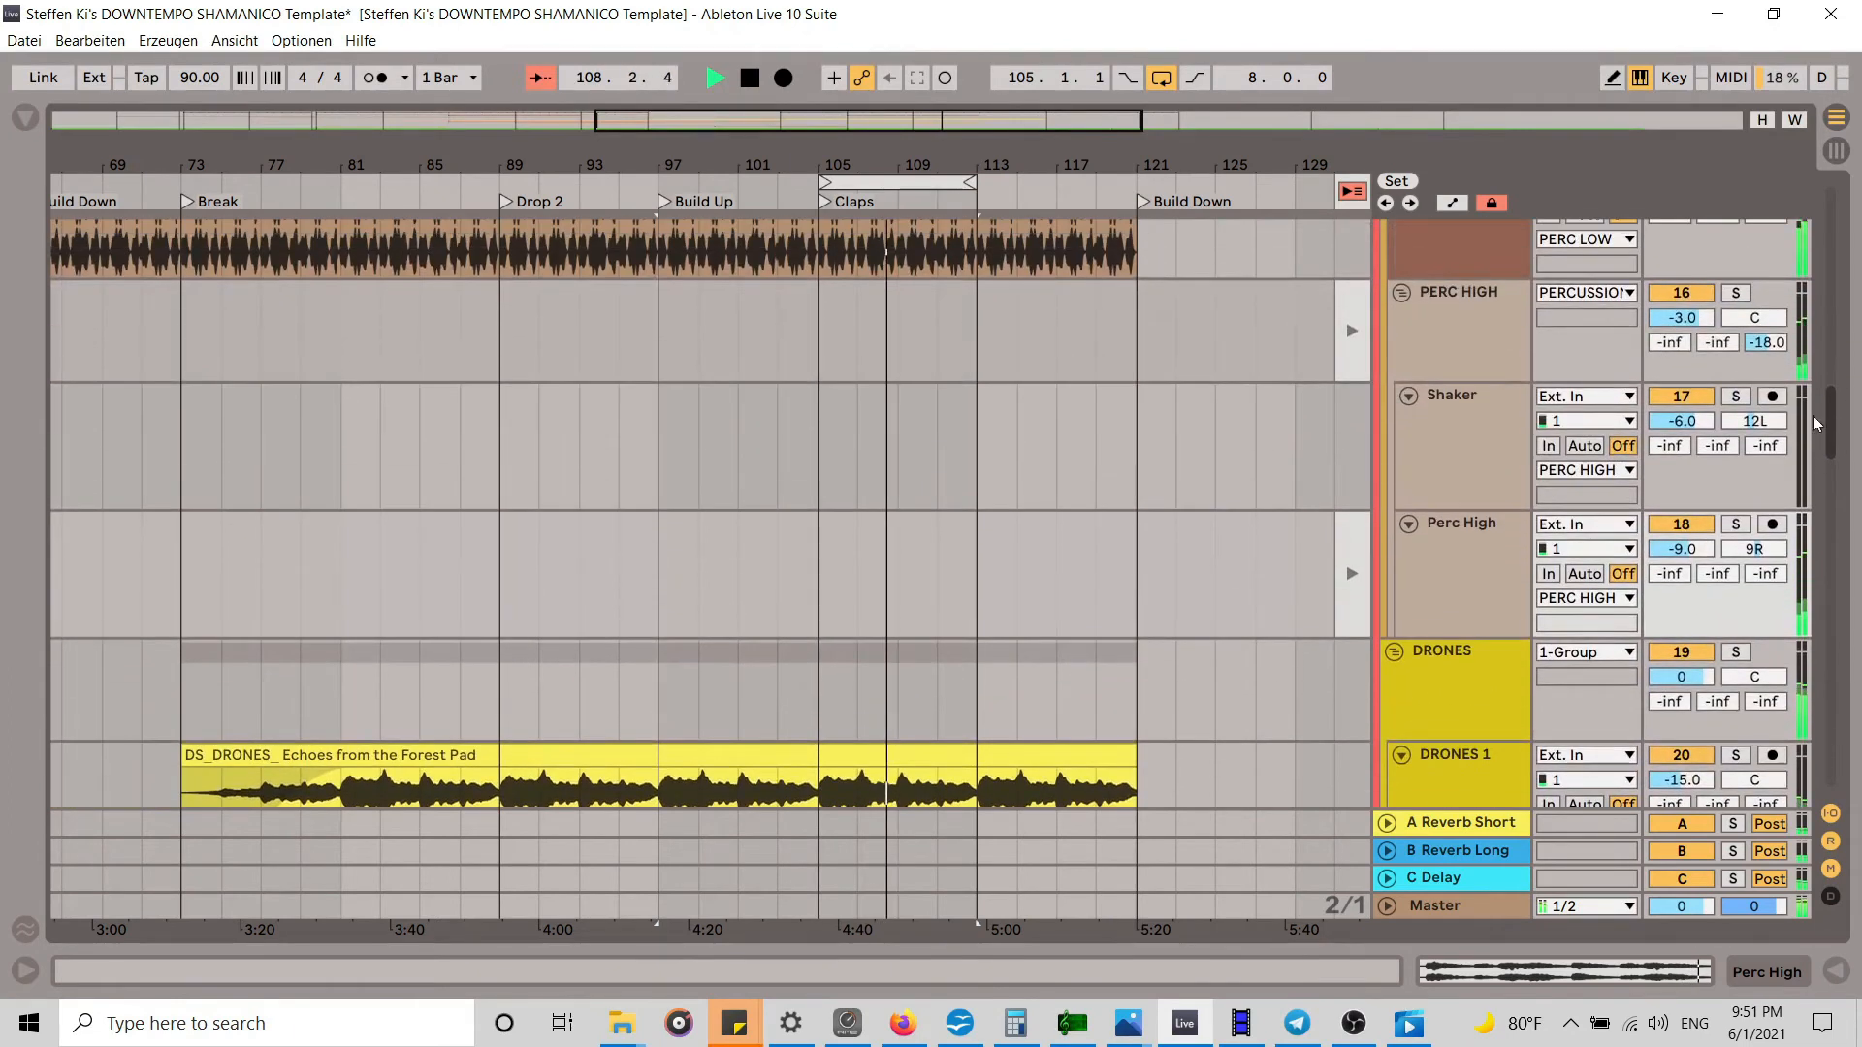
{"action": "left_click", "coordinate": [834, 538]}
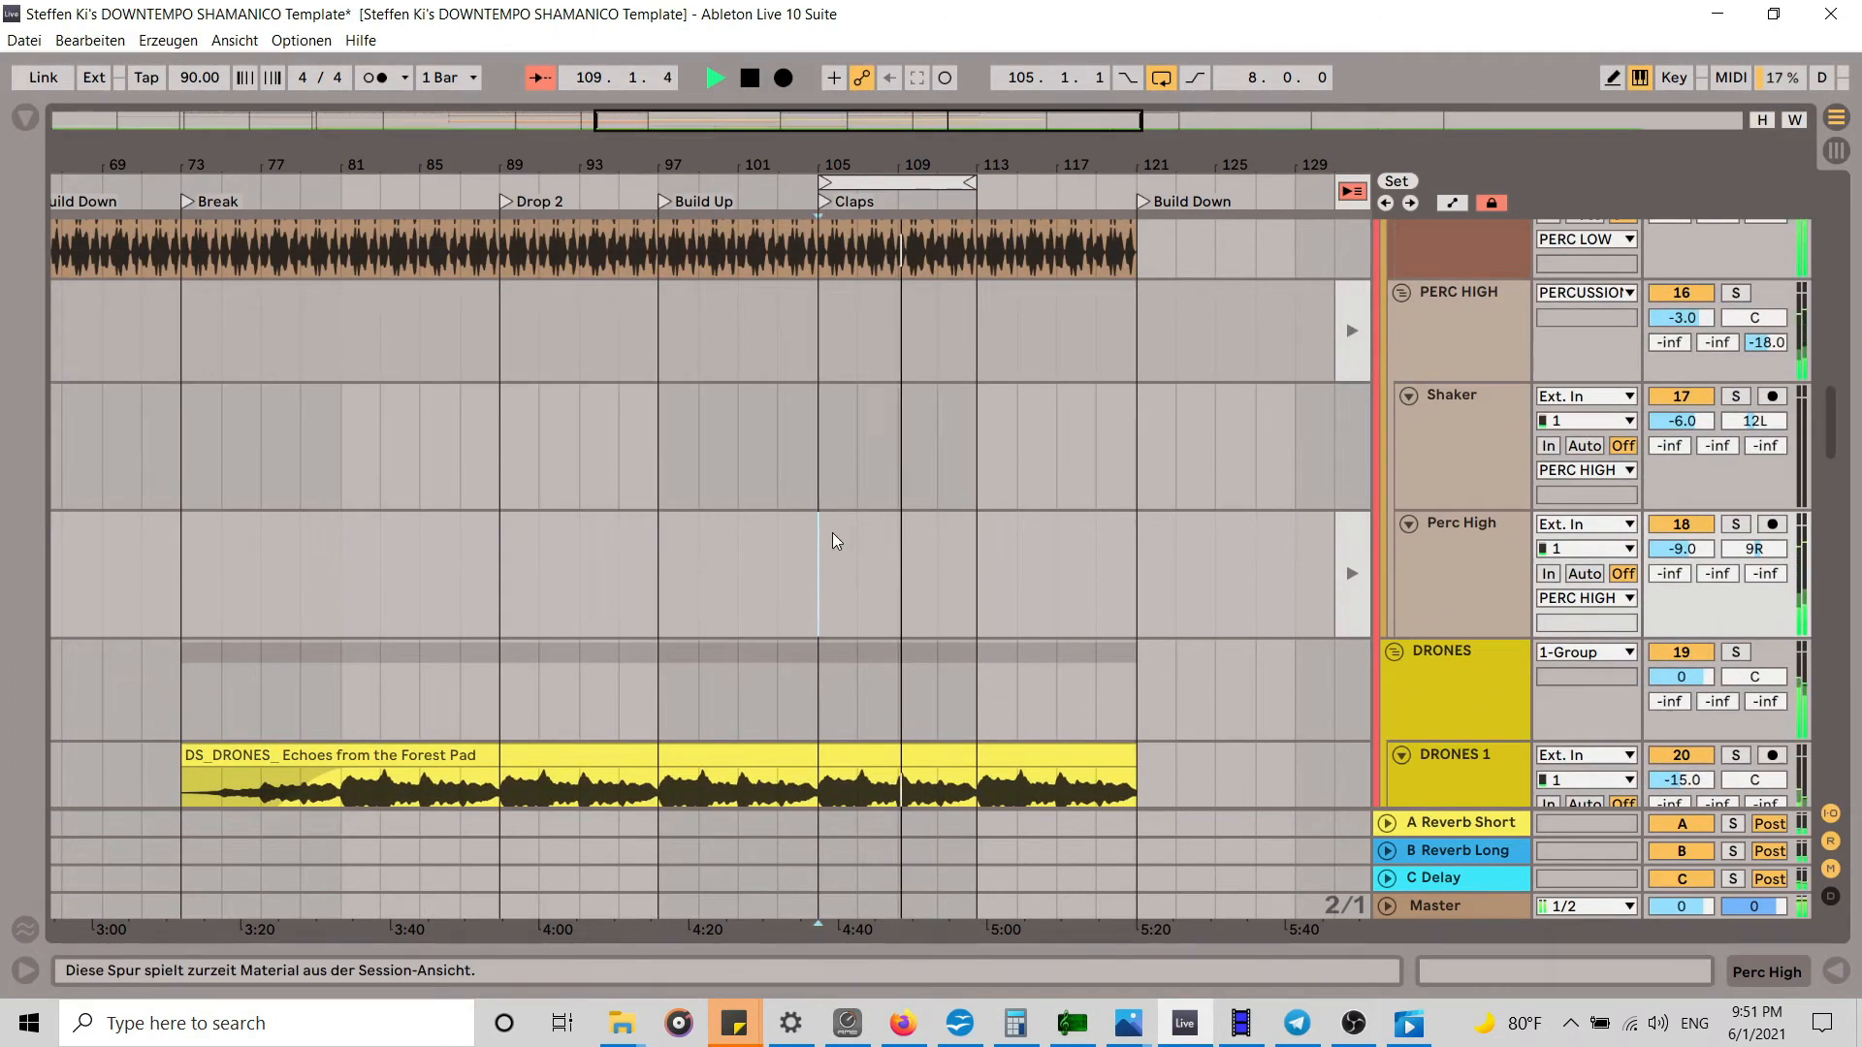
{"action": "key", "text": "ctrl+v"}
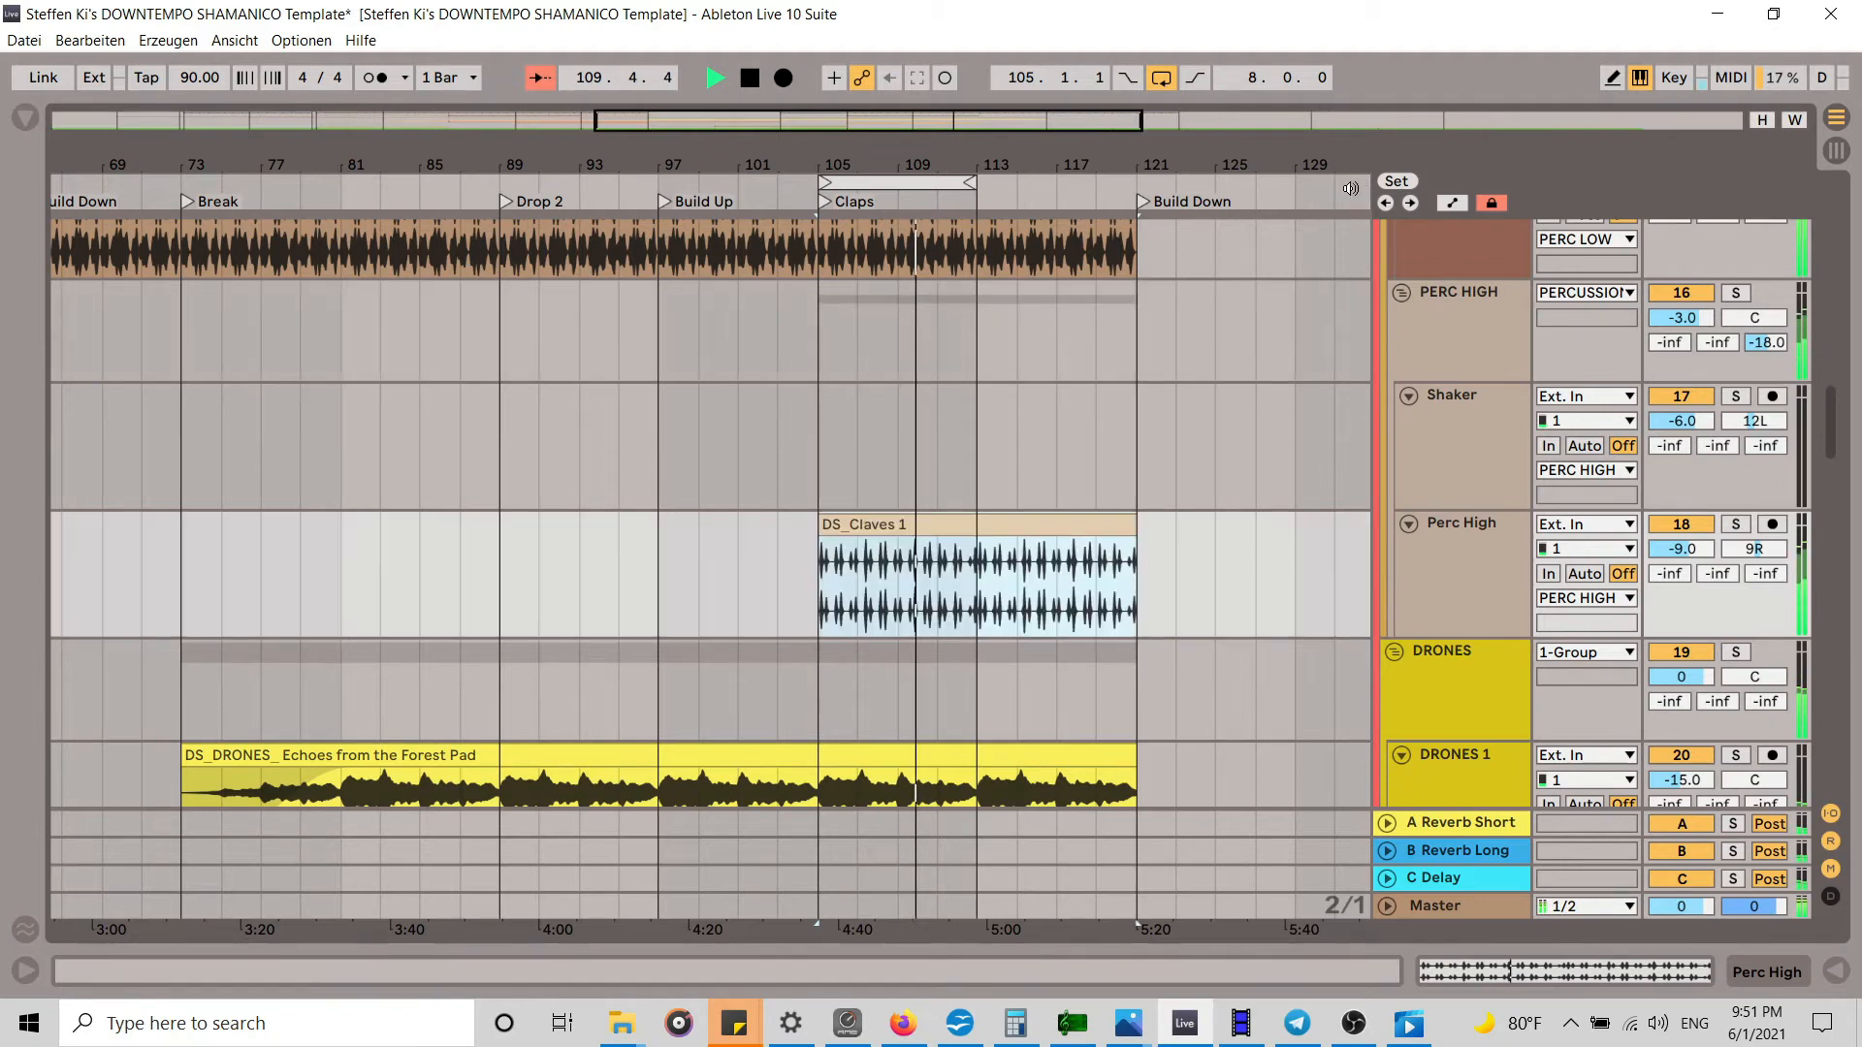
{"action": "scroll", "coordinate": [1243, 455], "scroll_direction": "up", "scroll_amount": 3}
{"action": "scroll", "coordinate": [1244, 456], "scroll_direction": "down", "scroll_amount": 5}
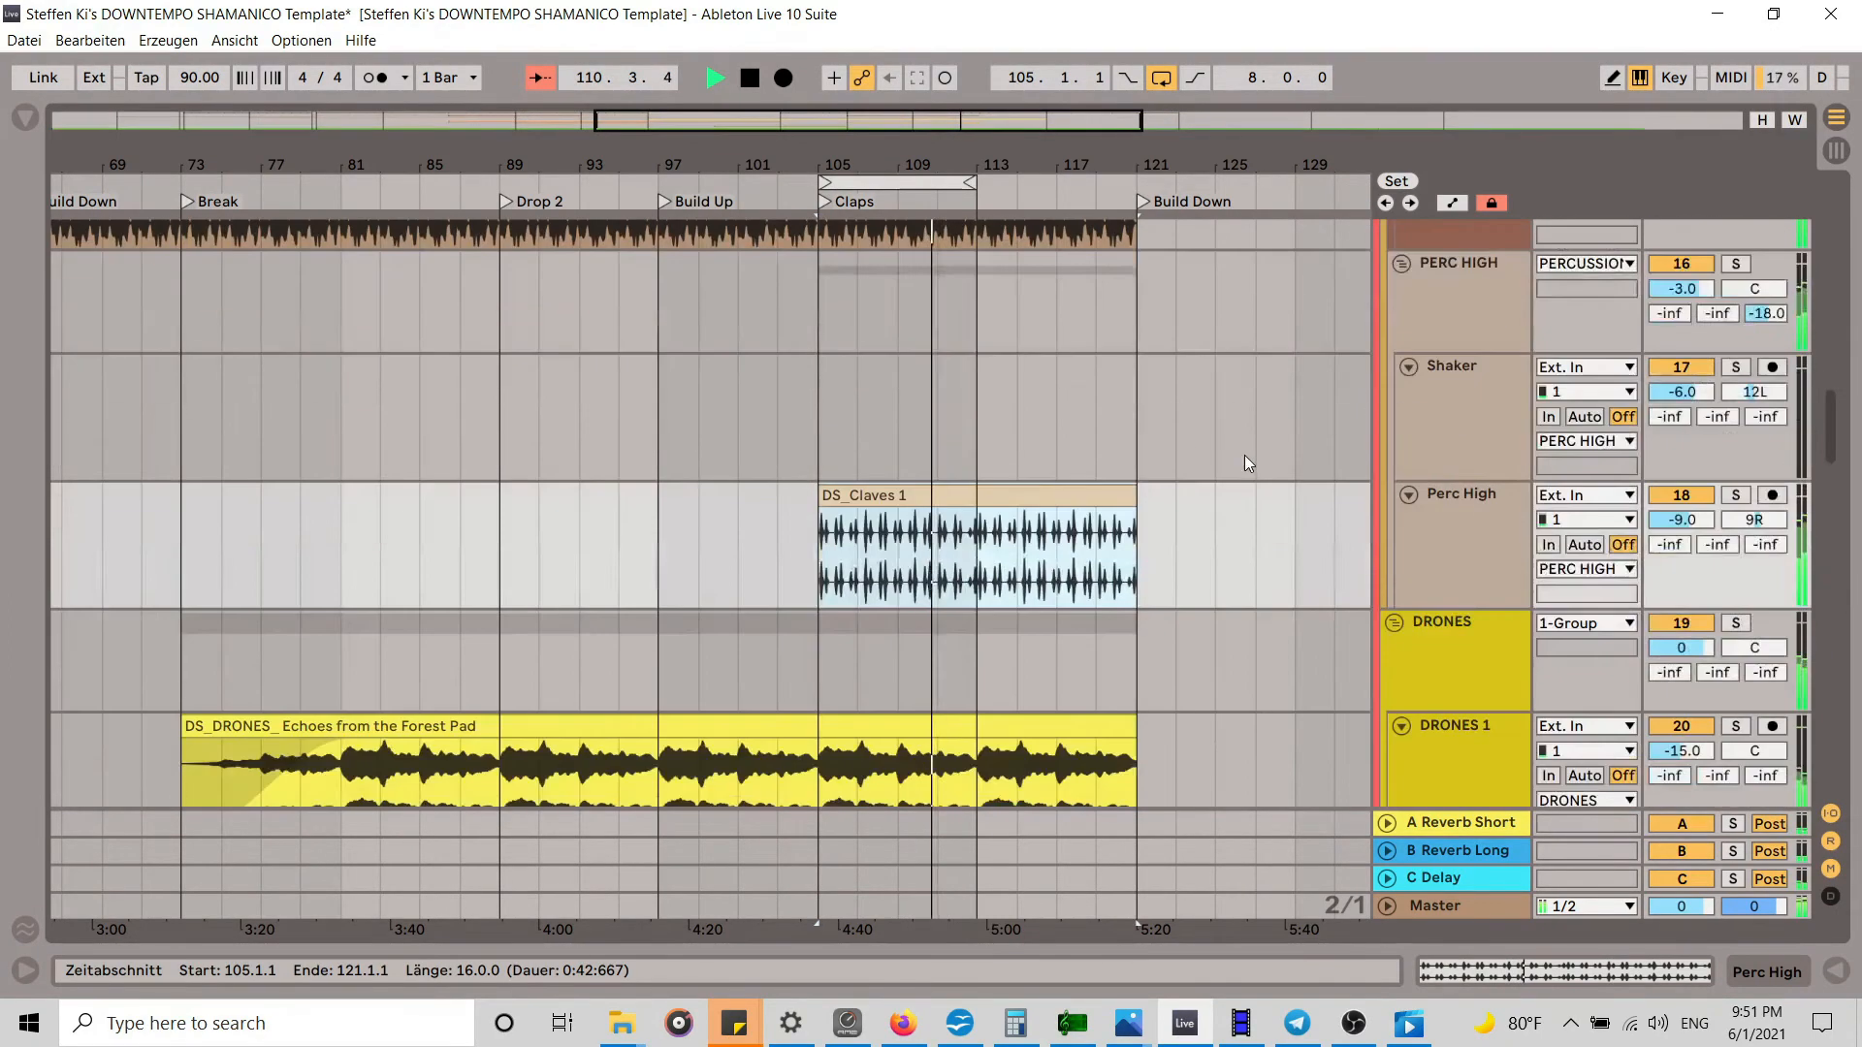
Step: Duplicate the Perc High track with all its clips in the session view
{"action": "left_click", "coordinate": [1836, 150]}
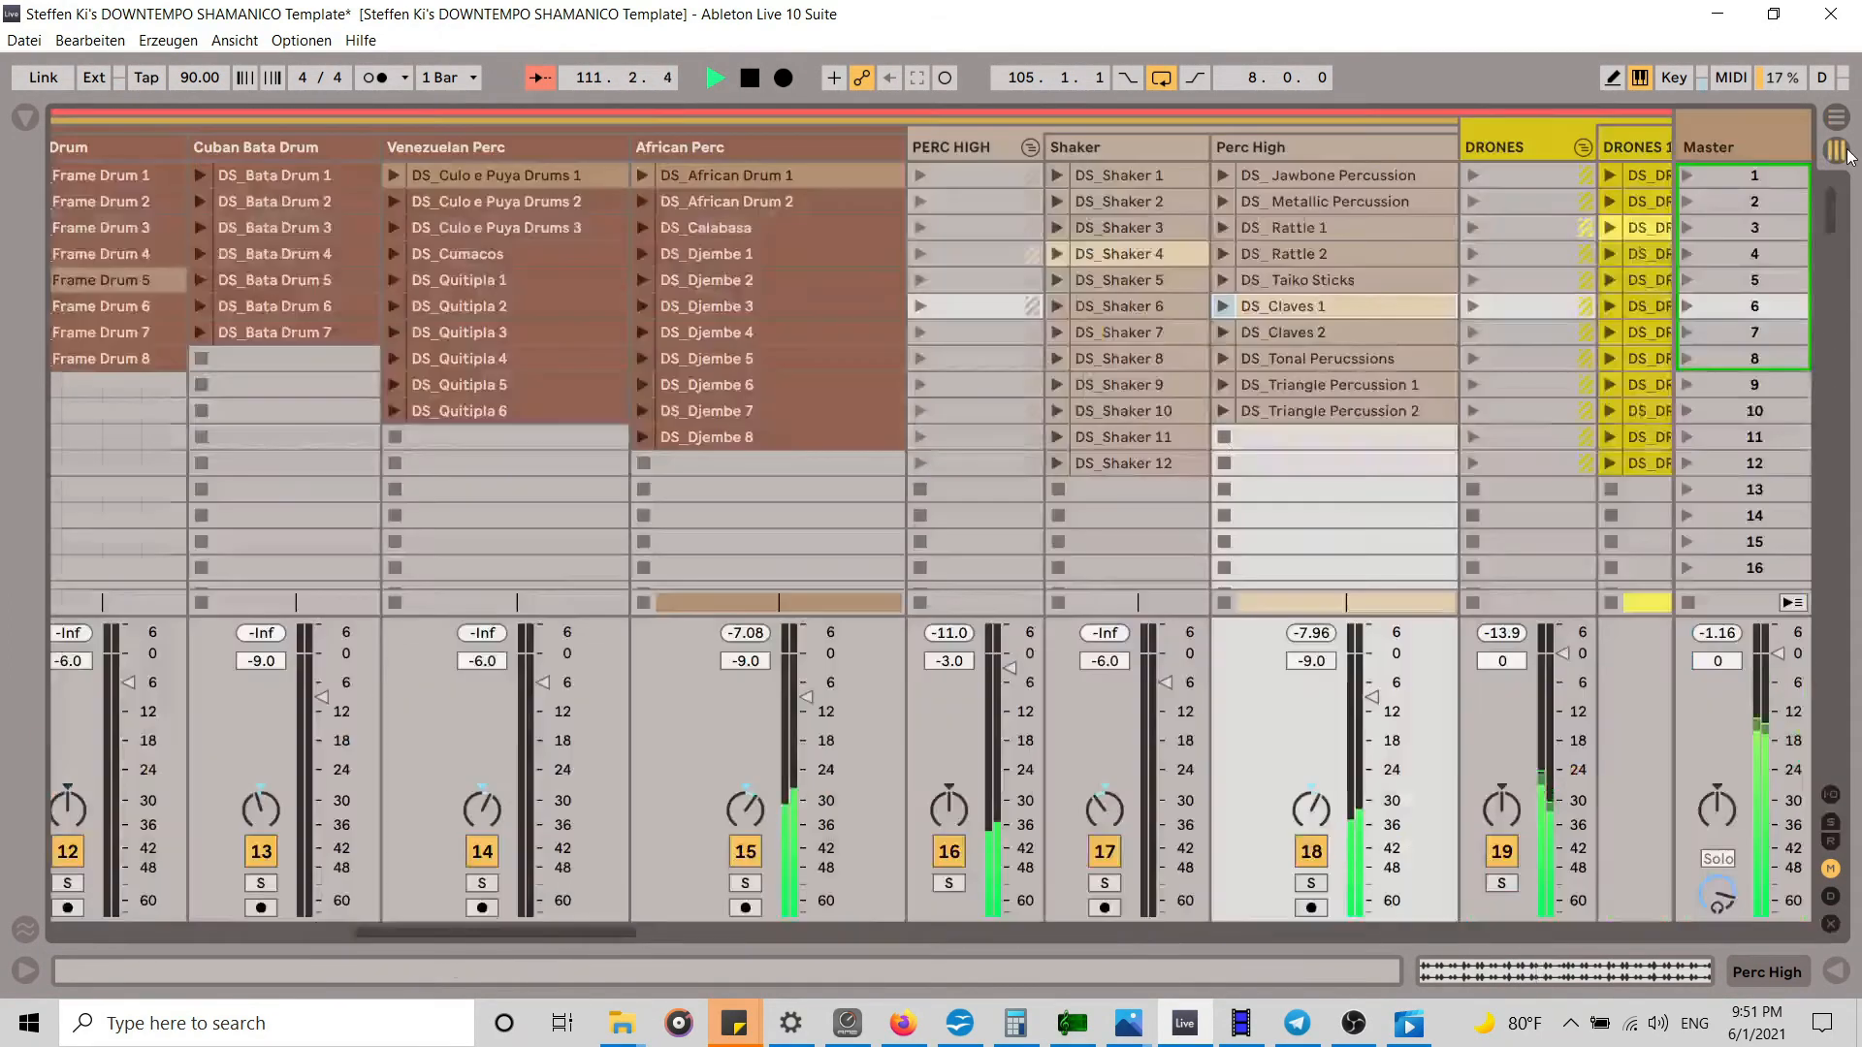
{"action": "left_click_drag", "start_coordinate": [476, 933], "coordinate": [562, 935]}
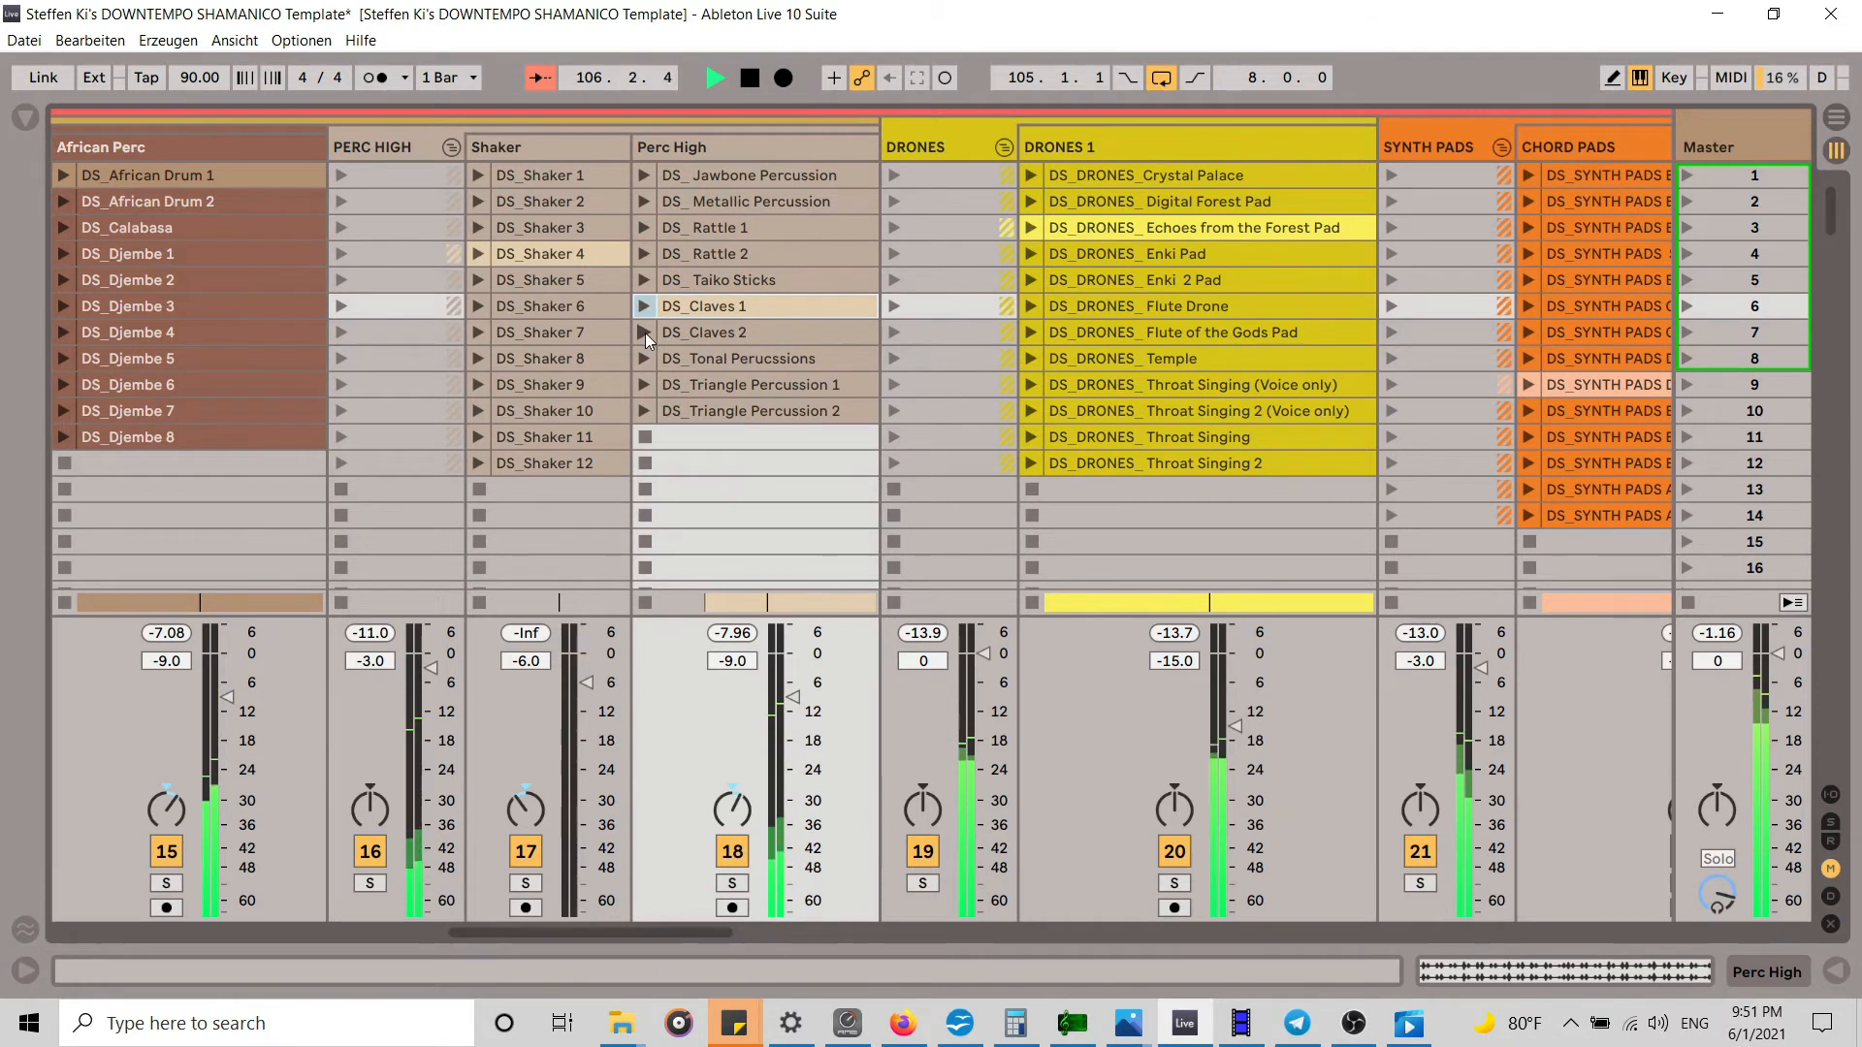
{"action": "right_click", "coordinate": [736, 138]}
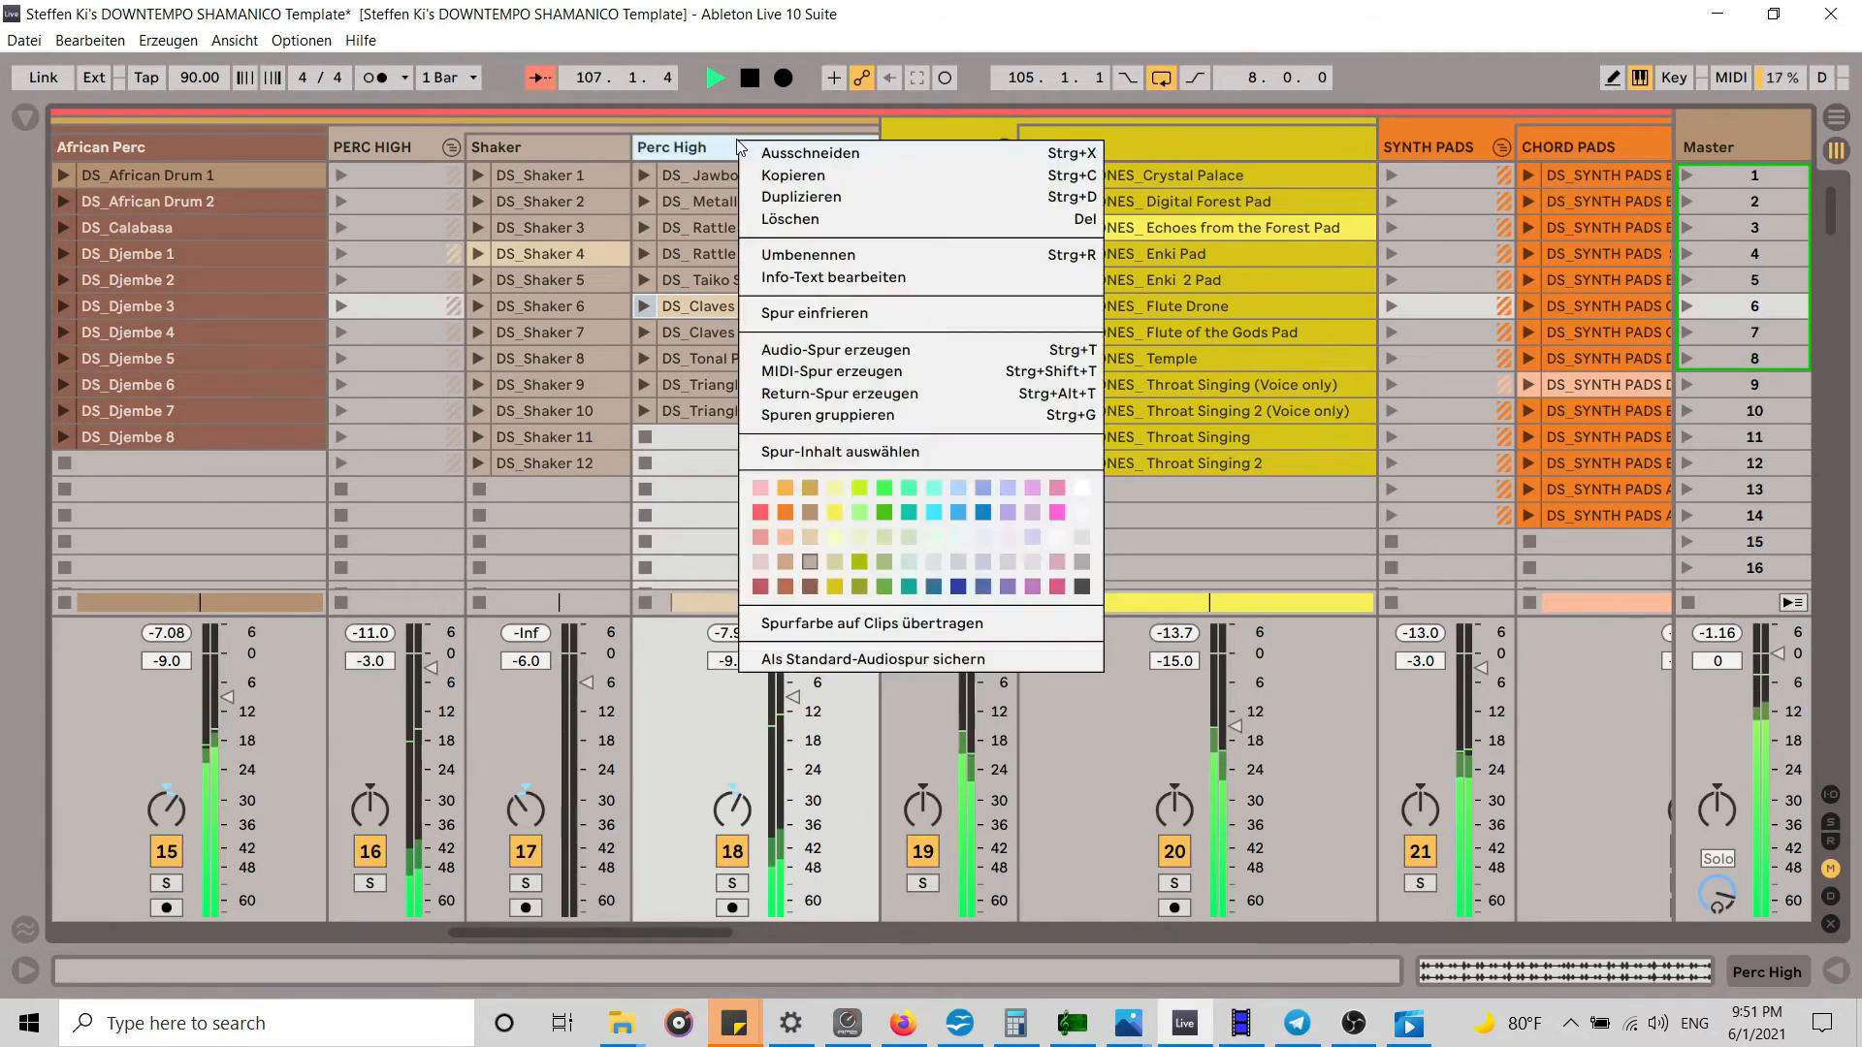
{"action": "left_click", "coordinate": [836, 202]}
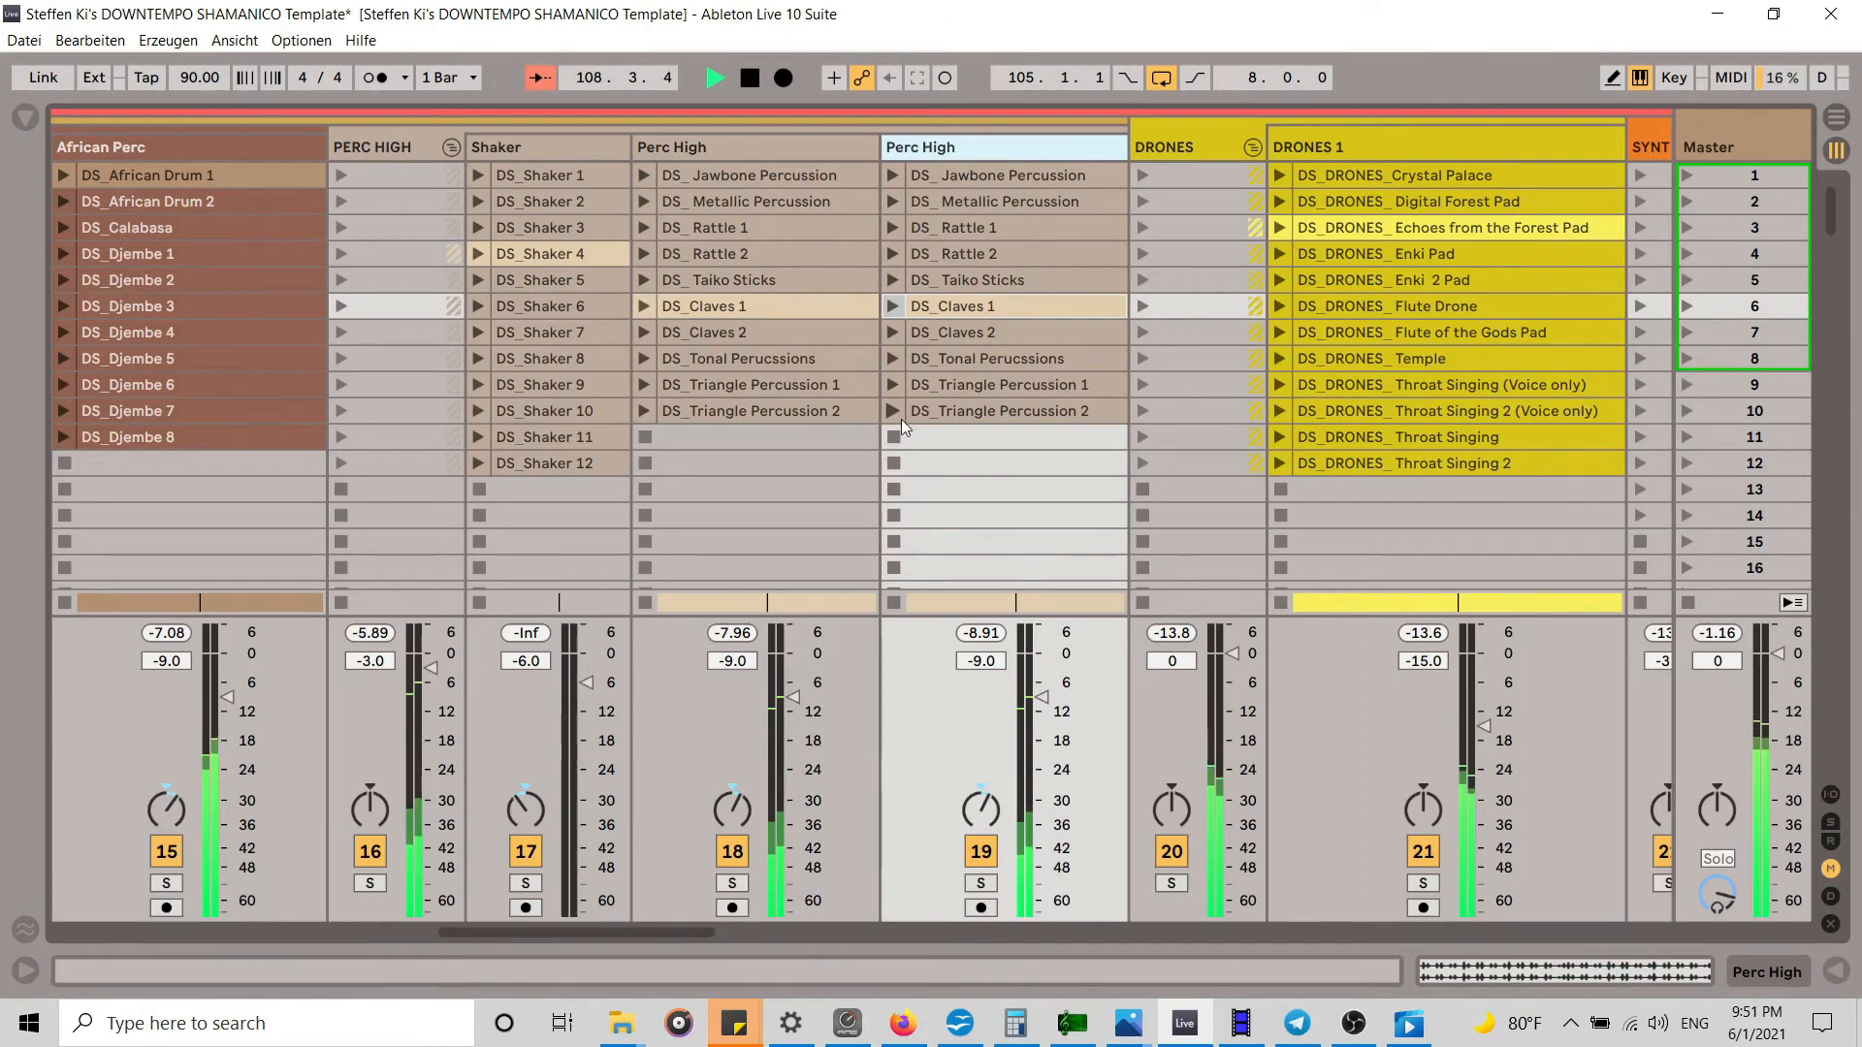
Step: Audition DS_Triangle Percussion 2 and DS_Triangle Percussion 1 on the duplicated Perc High track, ending with DS_Triangle Percussion 2 playing
{"action": "left_click", "coordinate": [895, 411]}
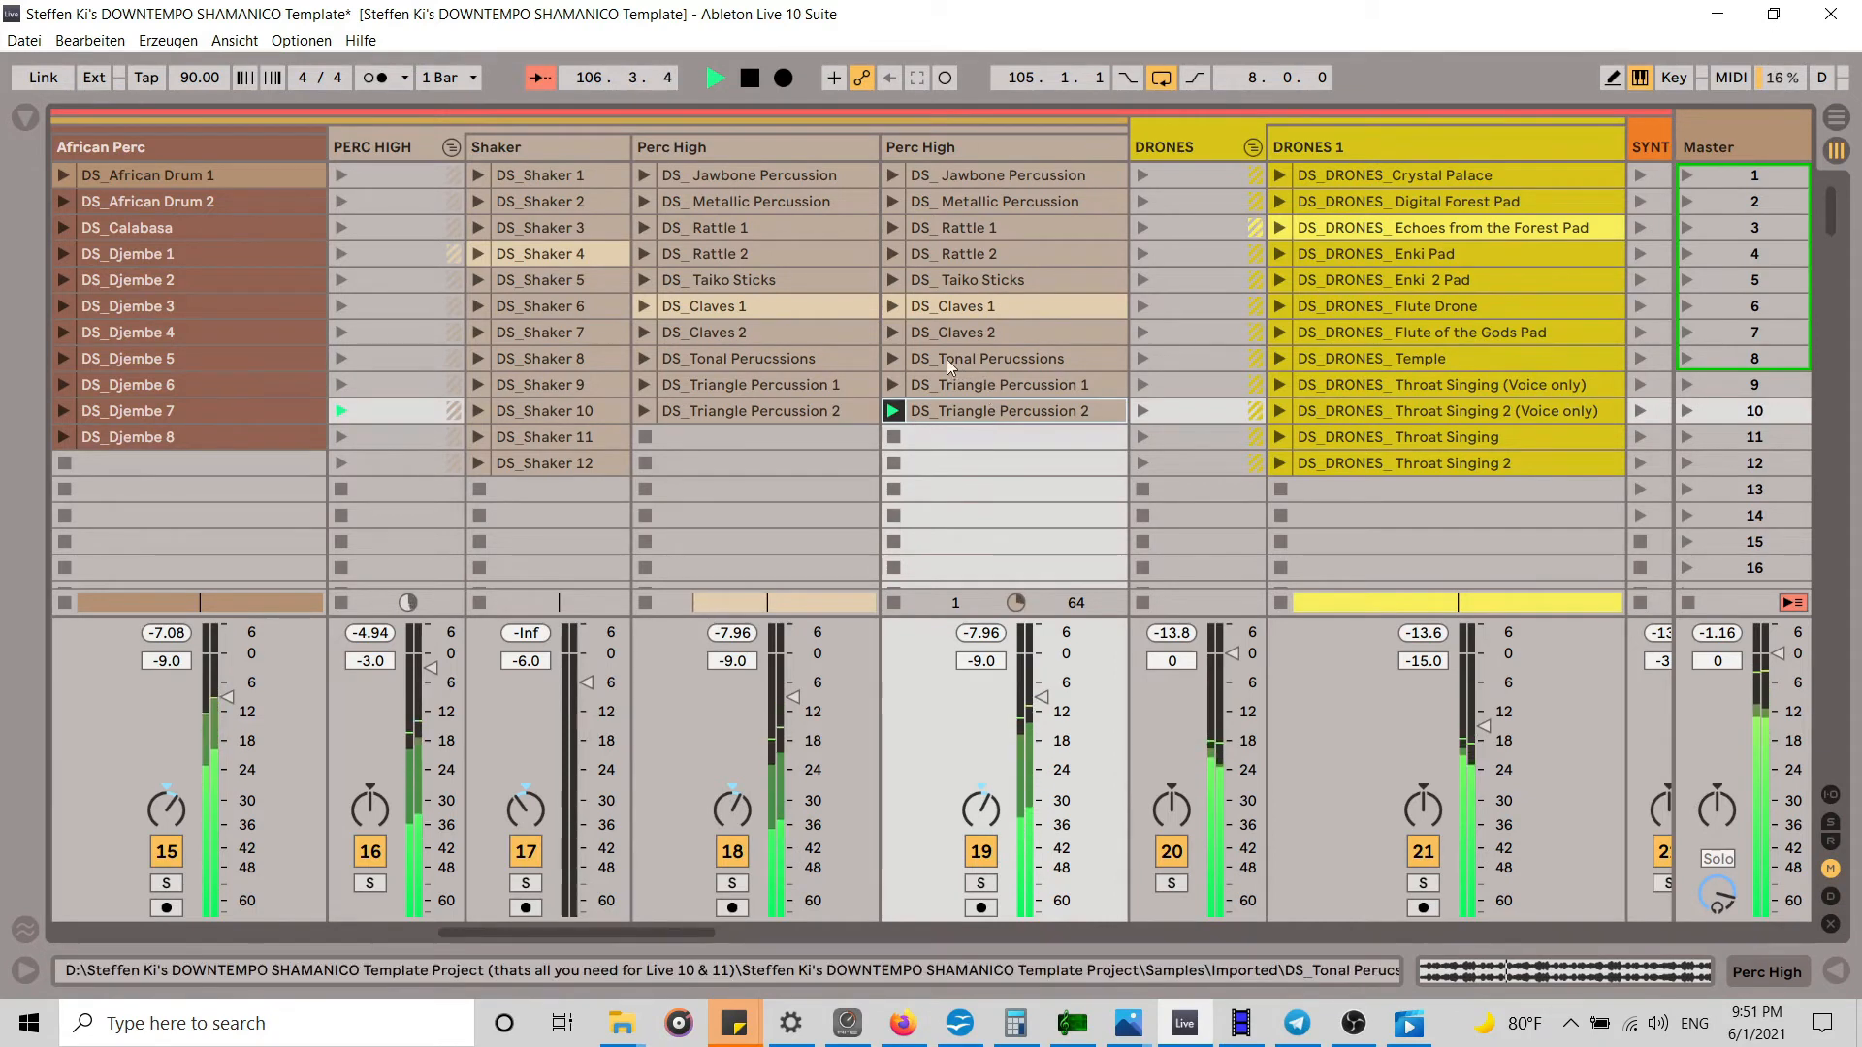
{"action": "left_click", "coordinate": [892, 381]}
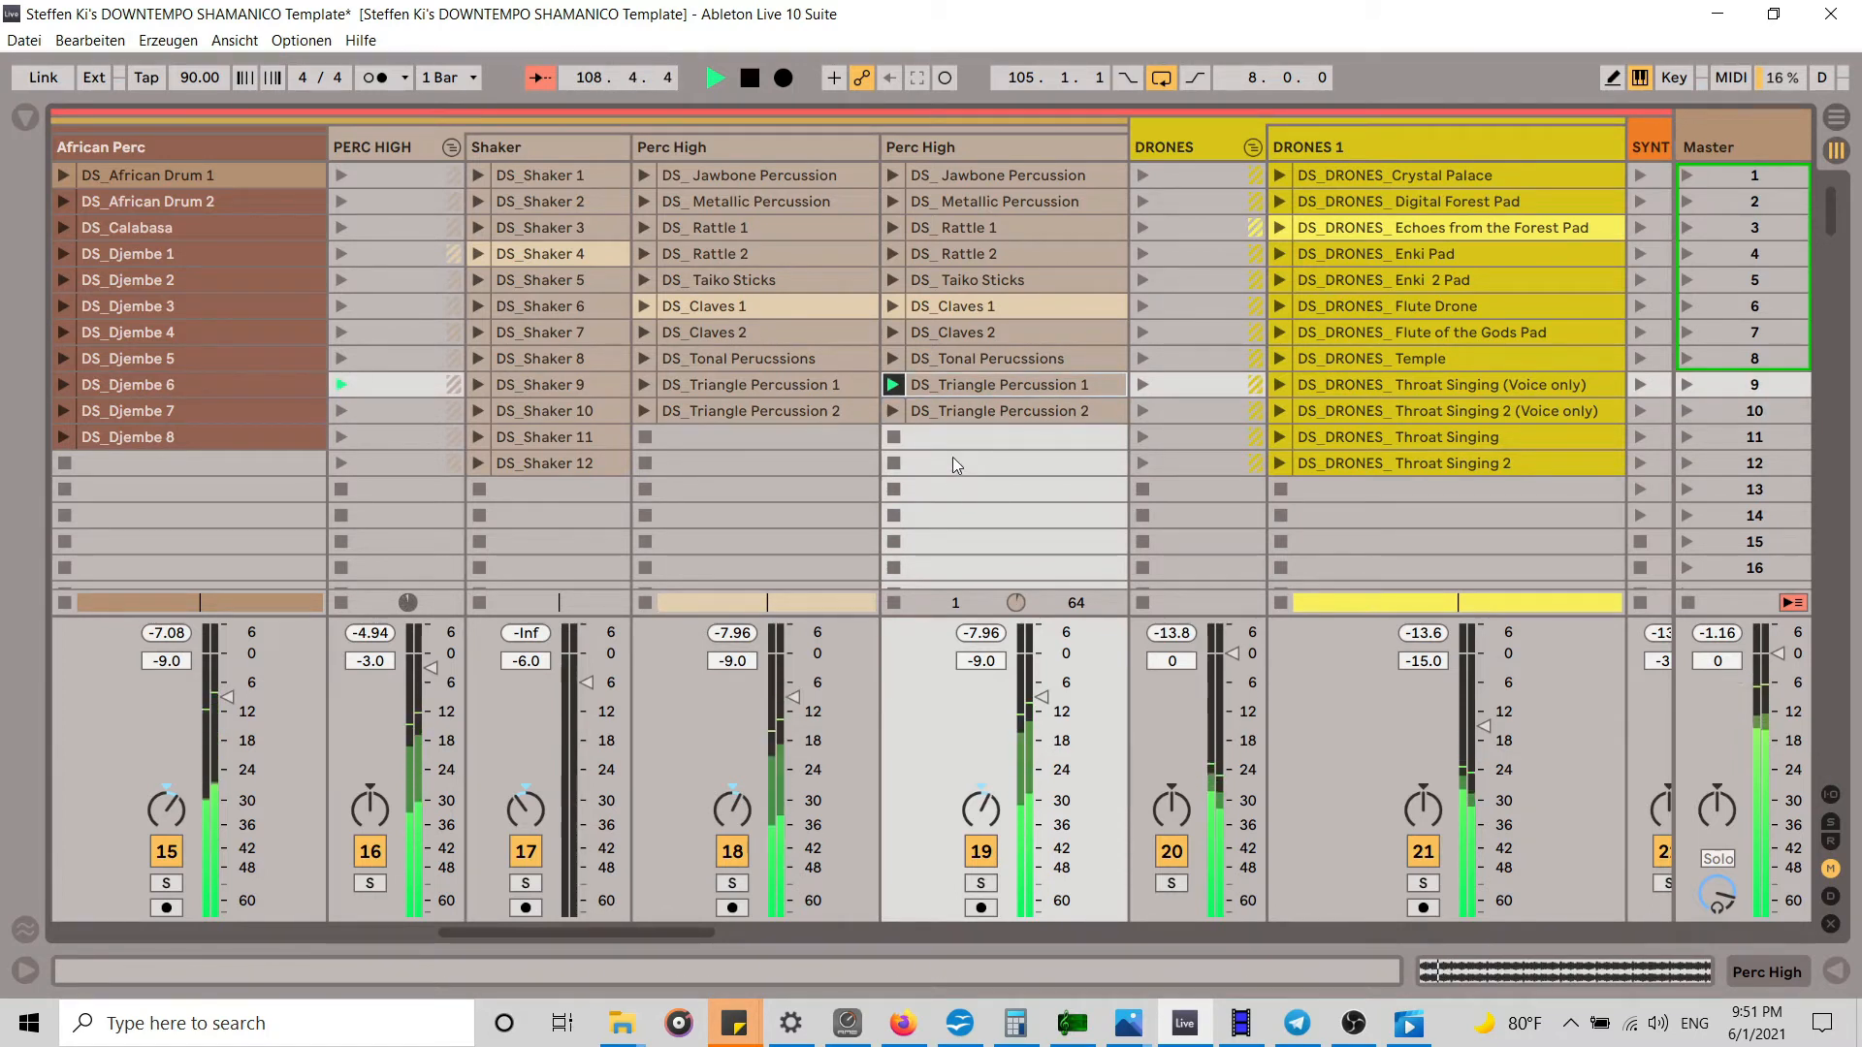
{"action": "left_click", "coordinate": [890, 411]}
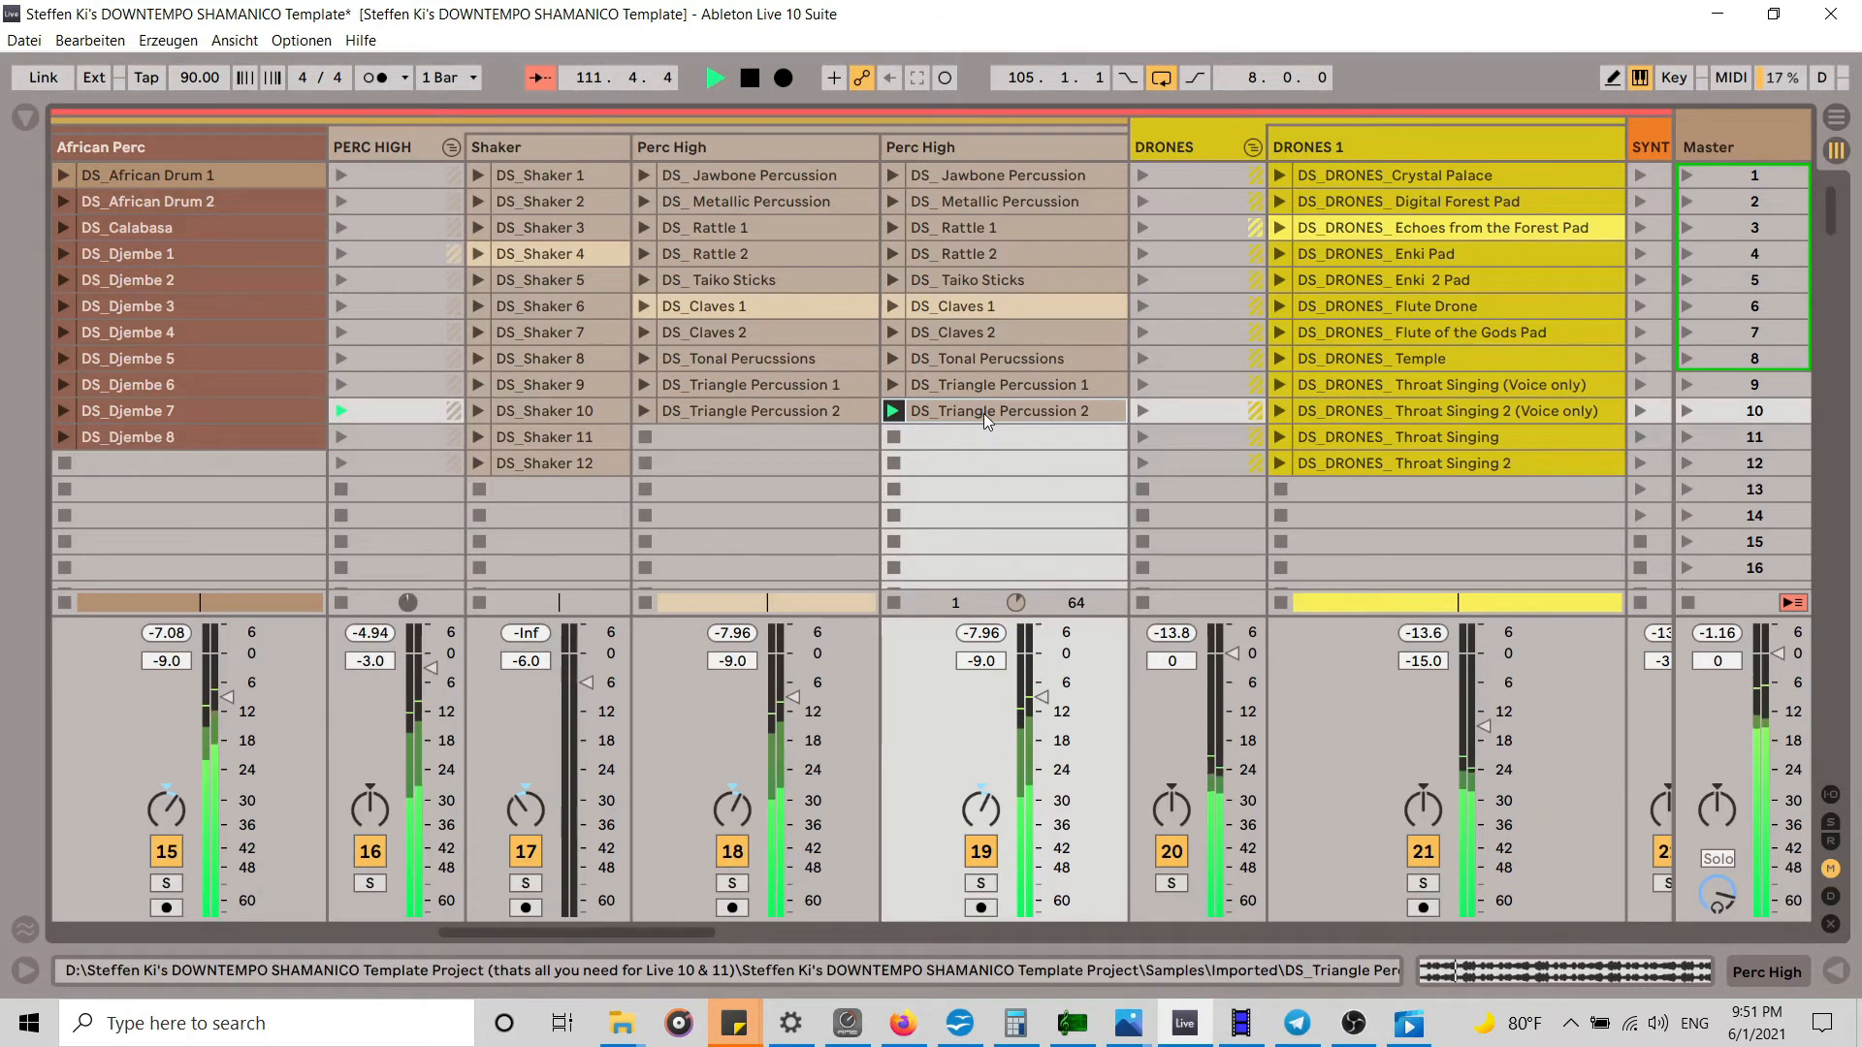
Step: Audition the DS_Shaker 11, 12, 9 and 8 clips against the running loop and stop the Shaker track
{"action": "left_click", "coordinate": [479, 437]}
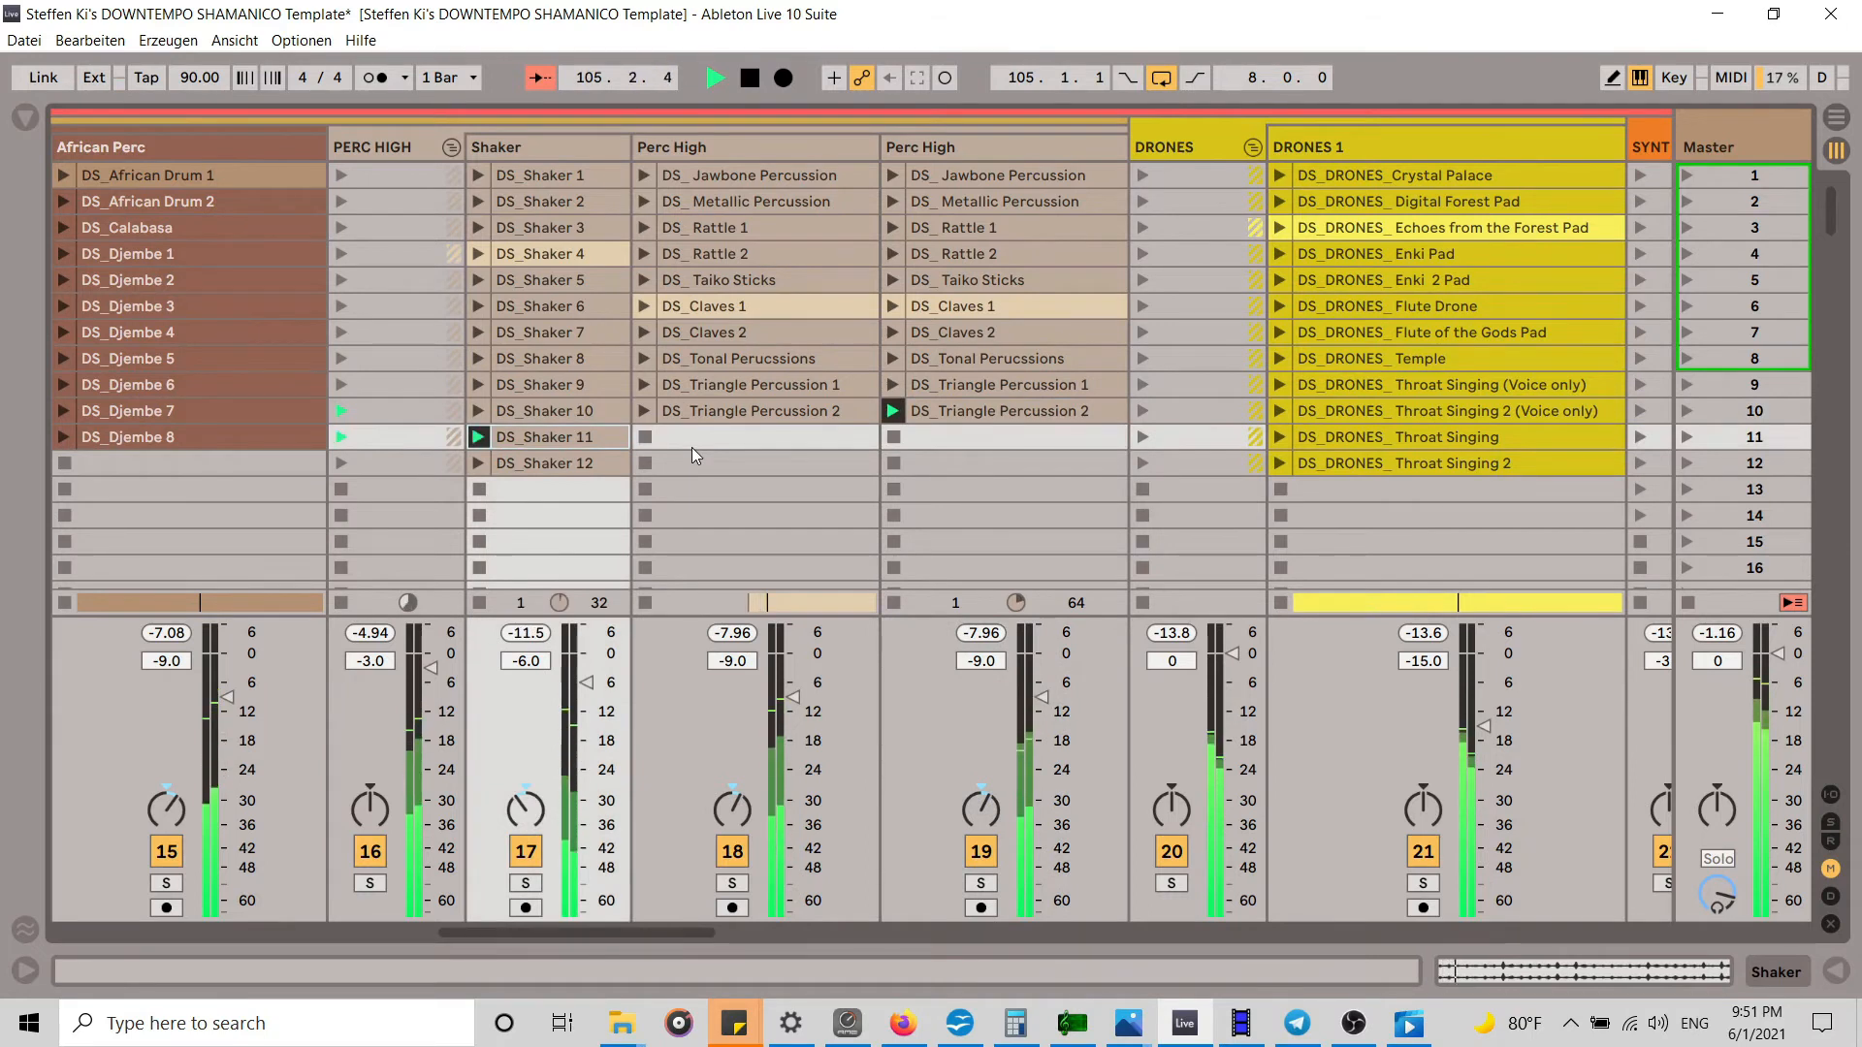
{"action": "left_click", "coordinate": [479, 463]}
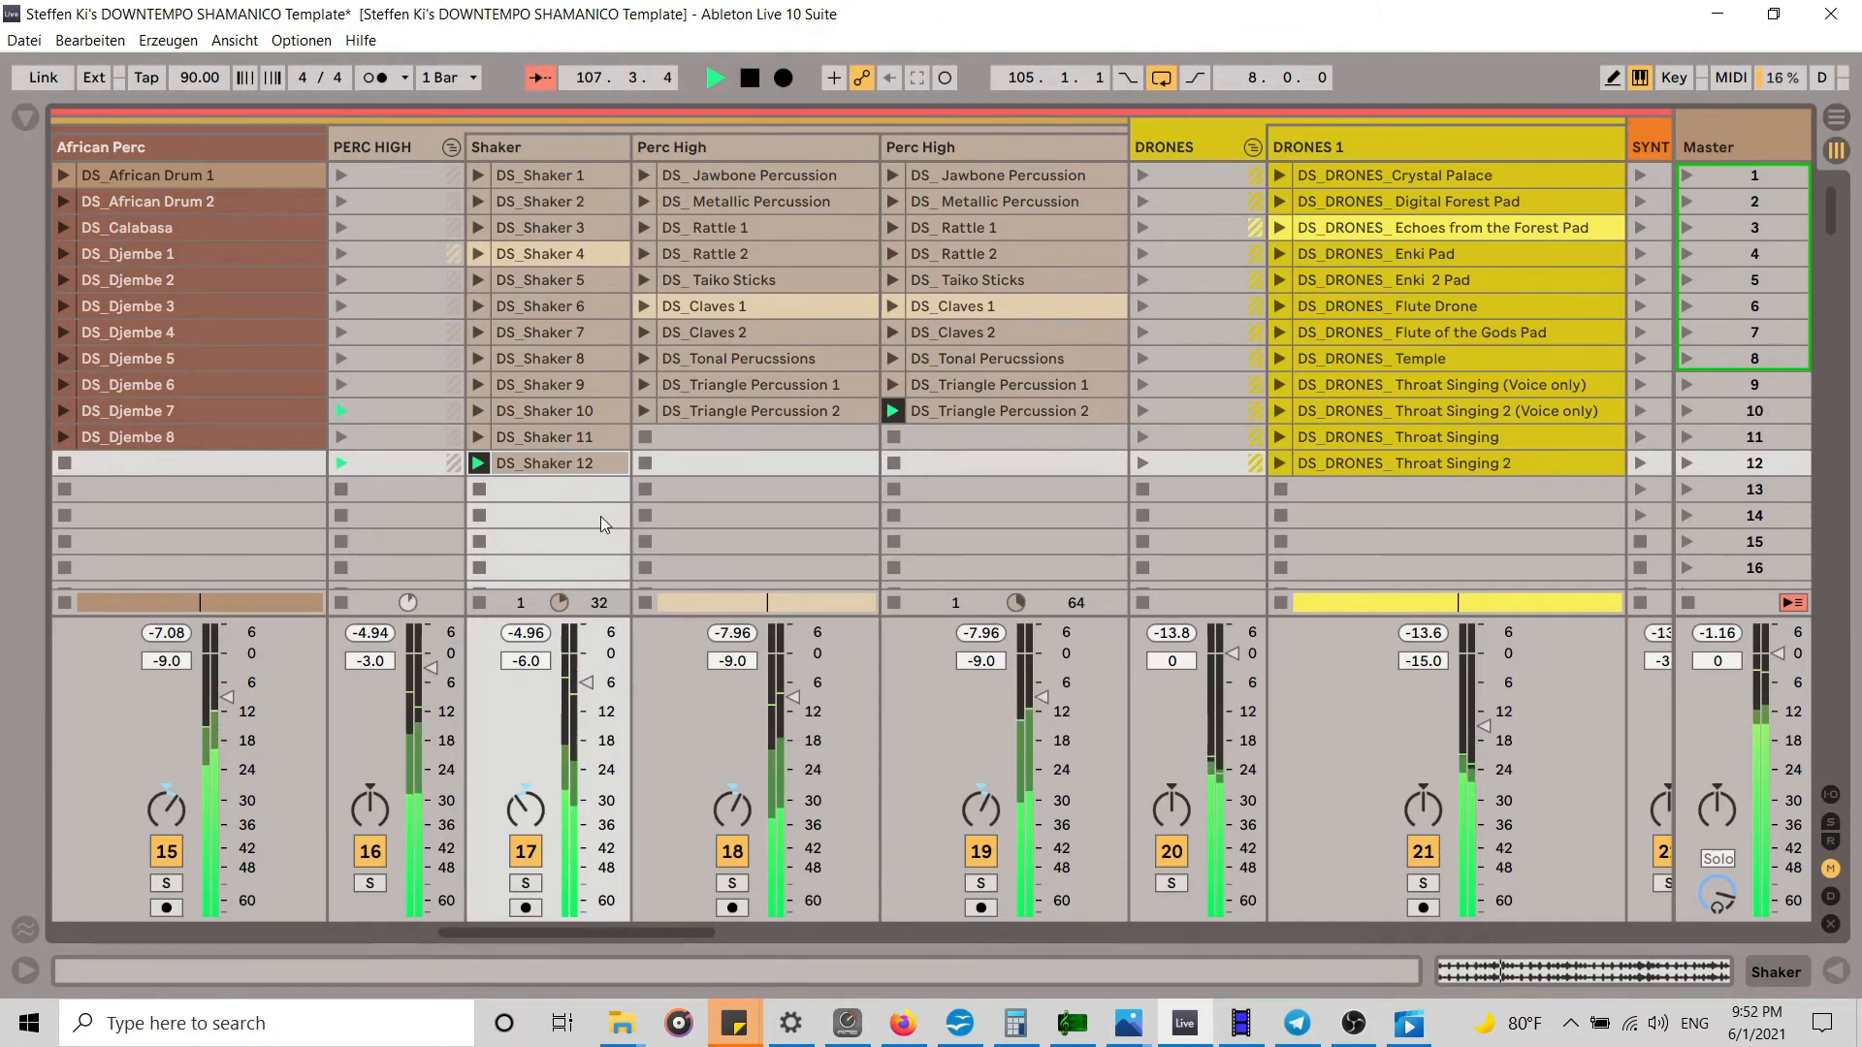
{"action": "left_click", "coordinate": [478, 384]}
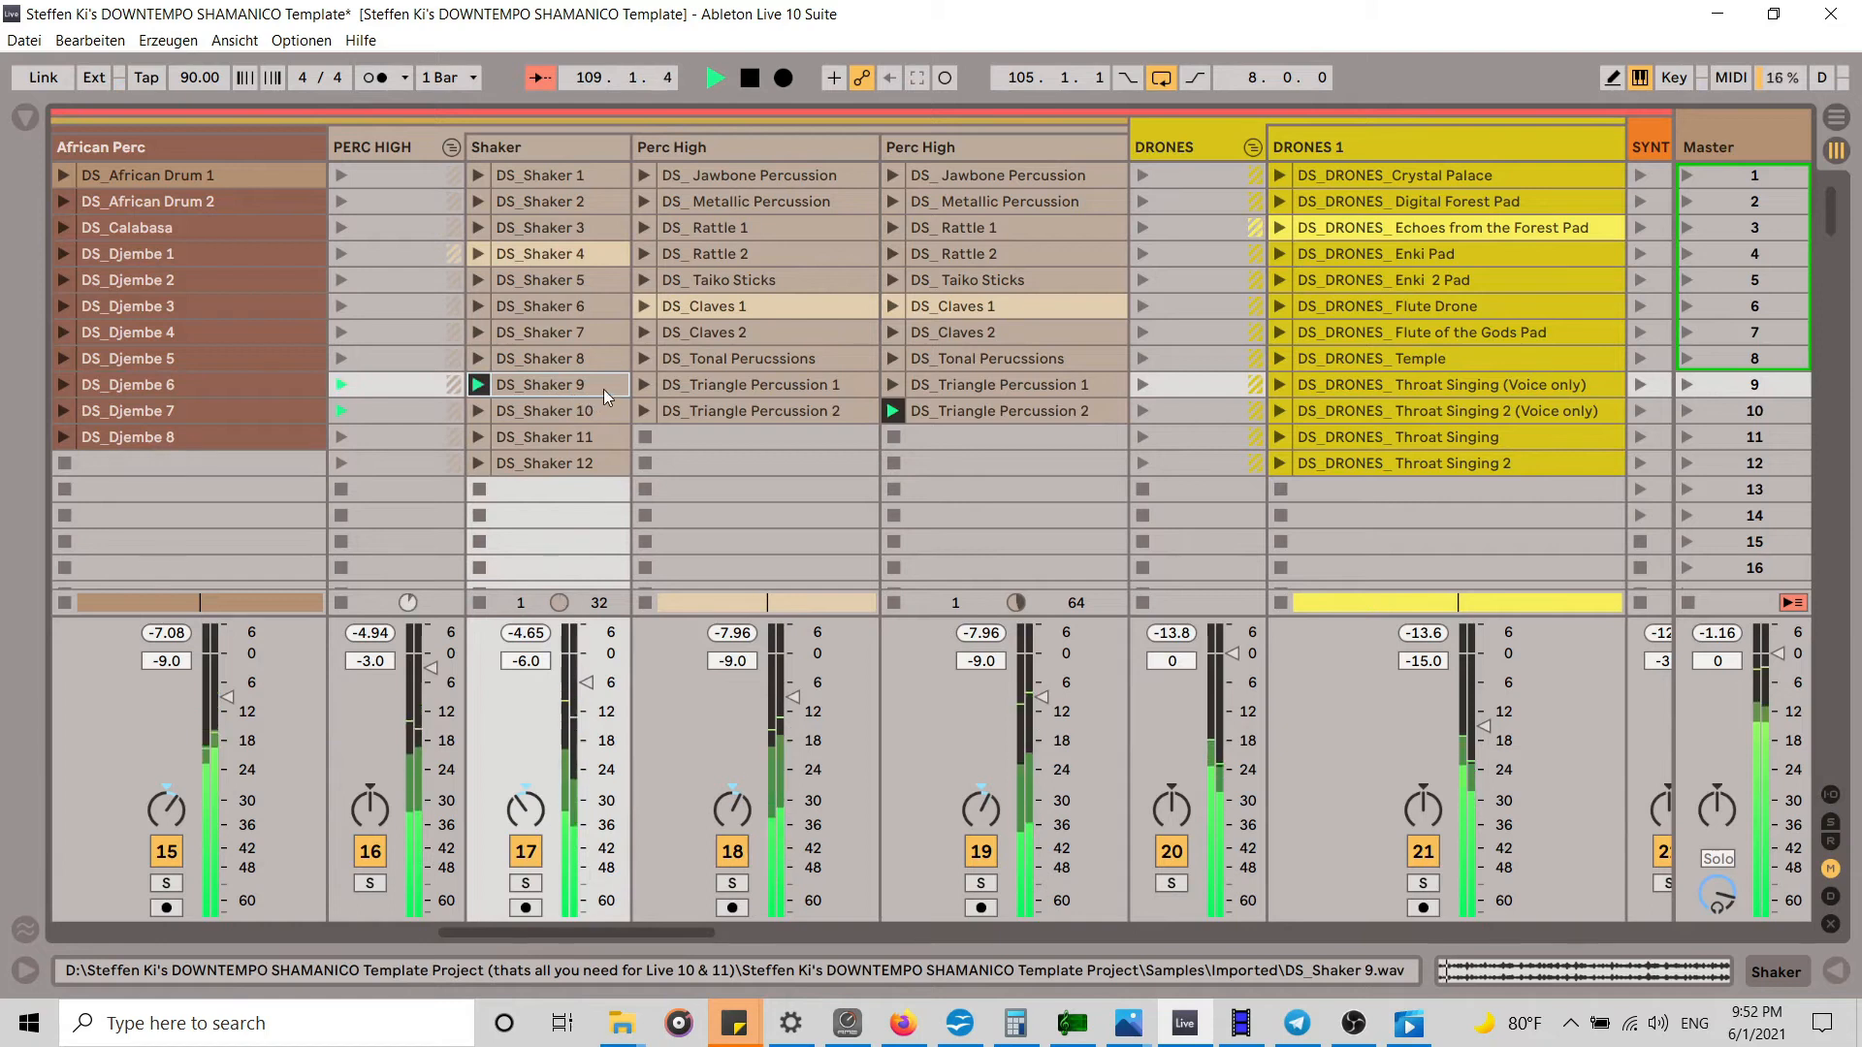
{"action": "left_click", "coordinate": [478, 358]}
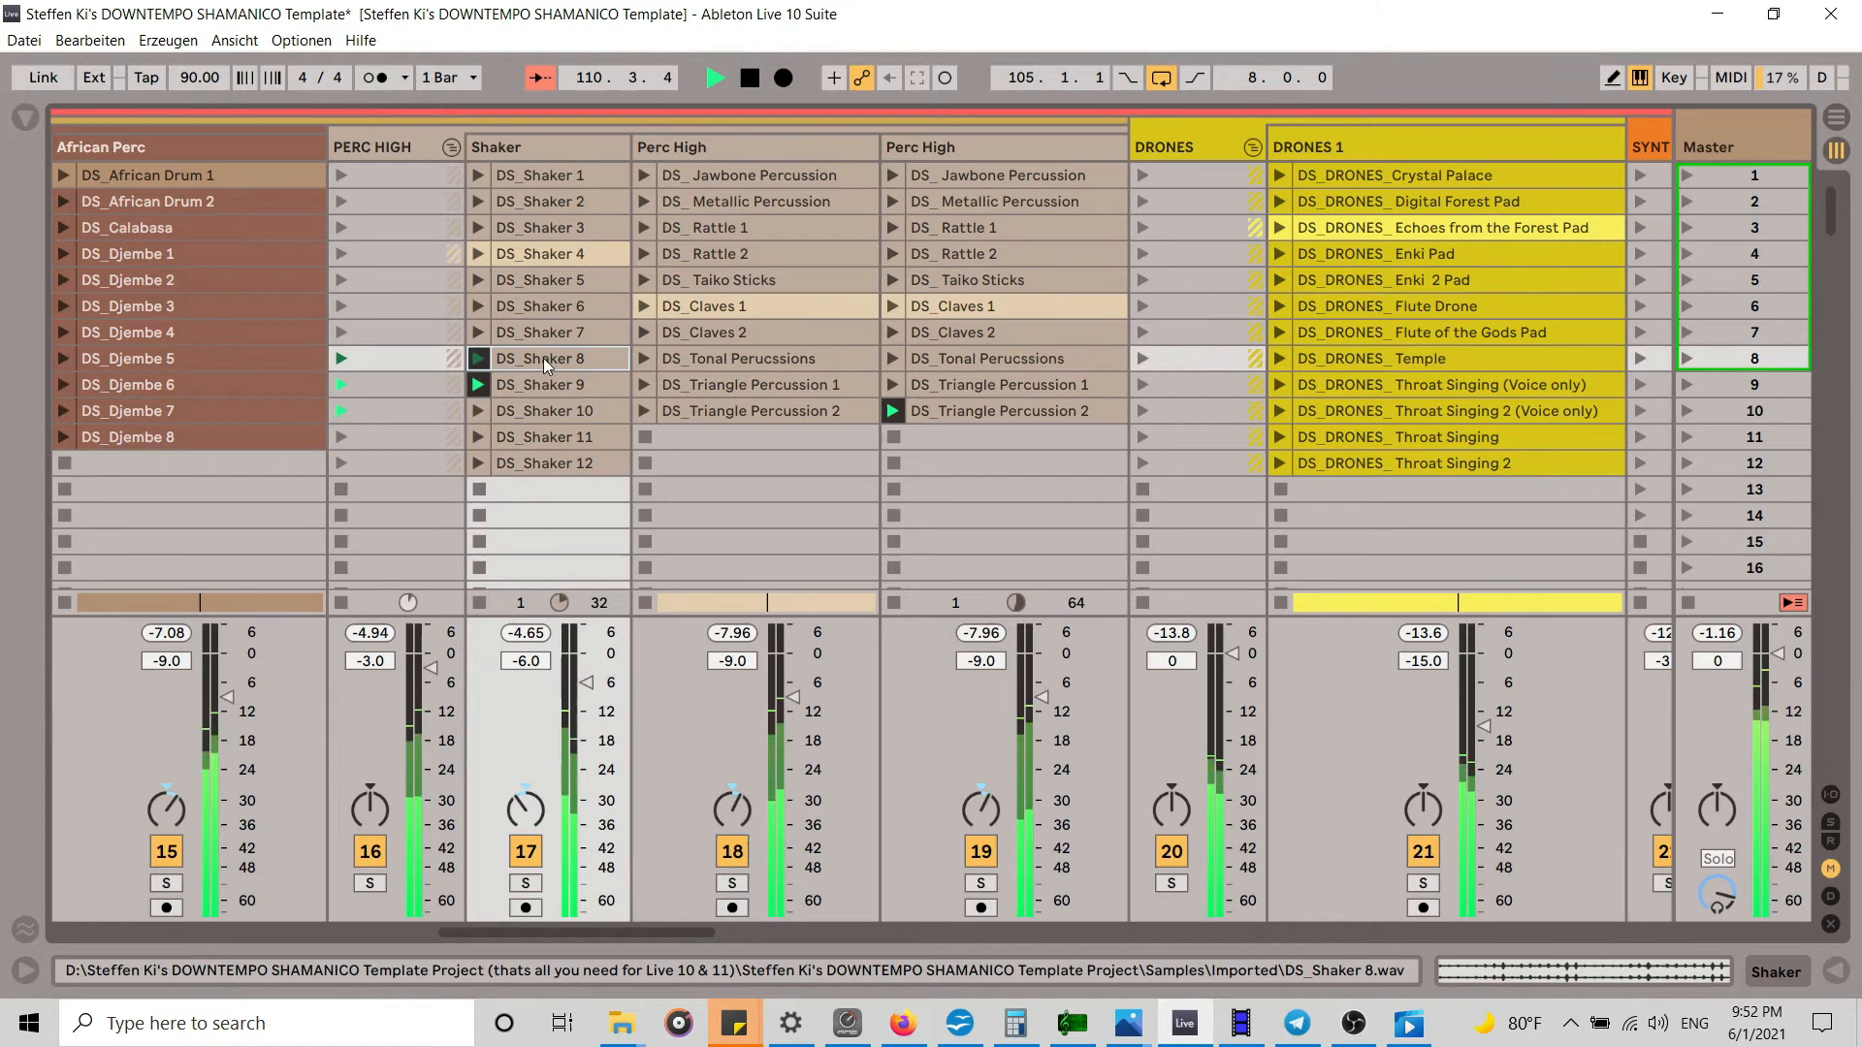
{"action": "left_click", "coordinate": [479, 490]}
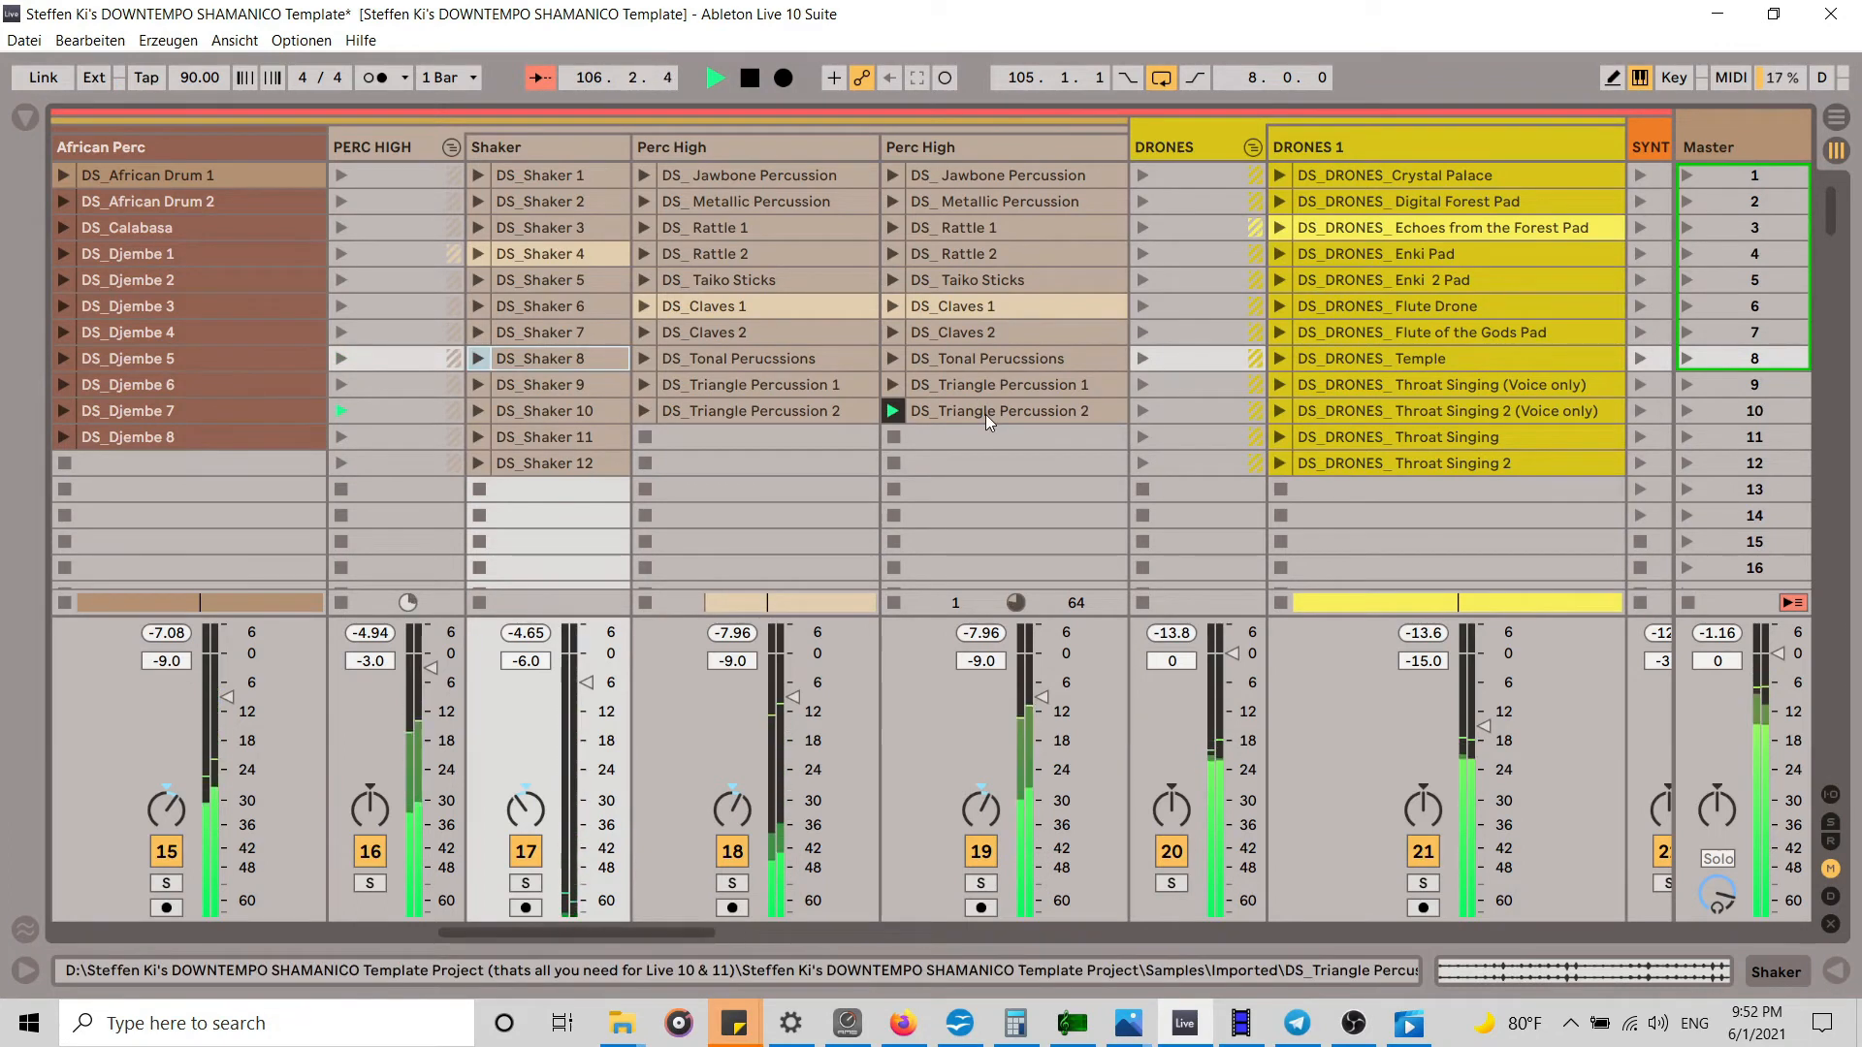
Step: Audition DS_ Metallic Percussion on the duplicated Perc High track at -3.6 dB and relaunch DS_Triangle Percussion 2
{"action": "left_click", "coordinate": [894, 201]}
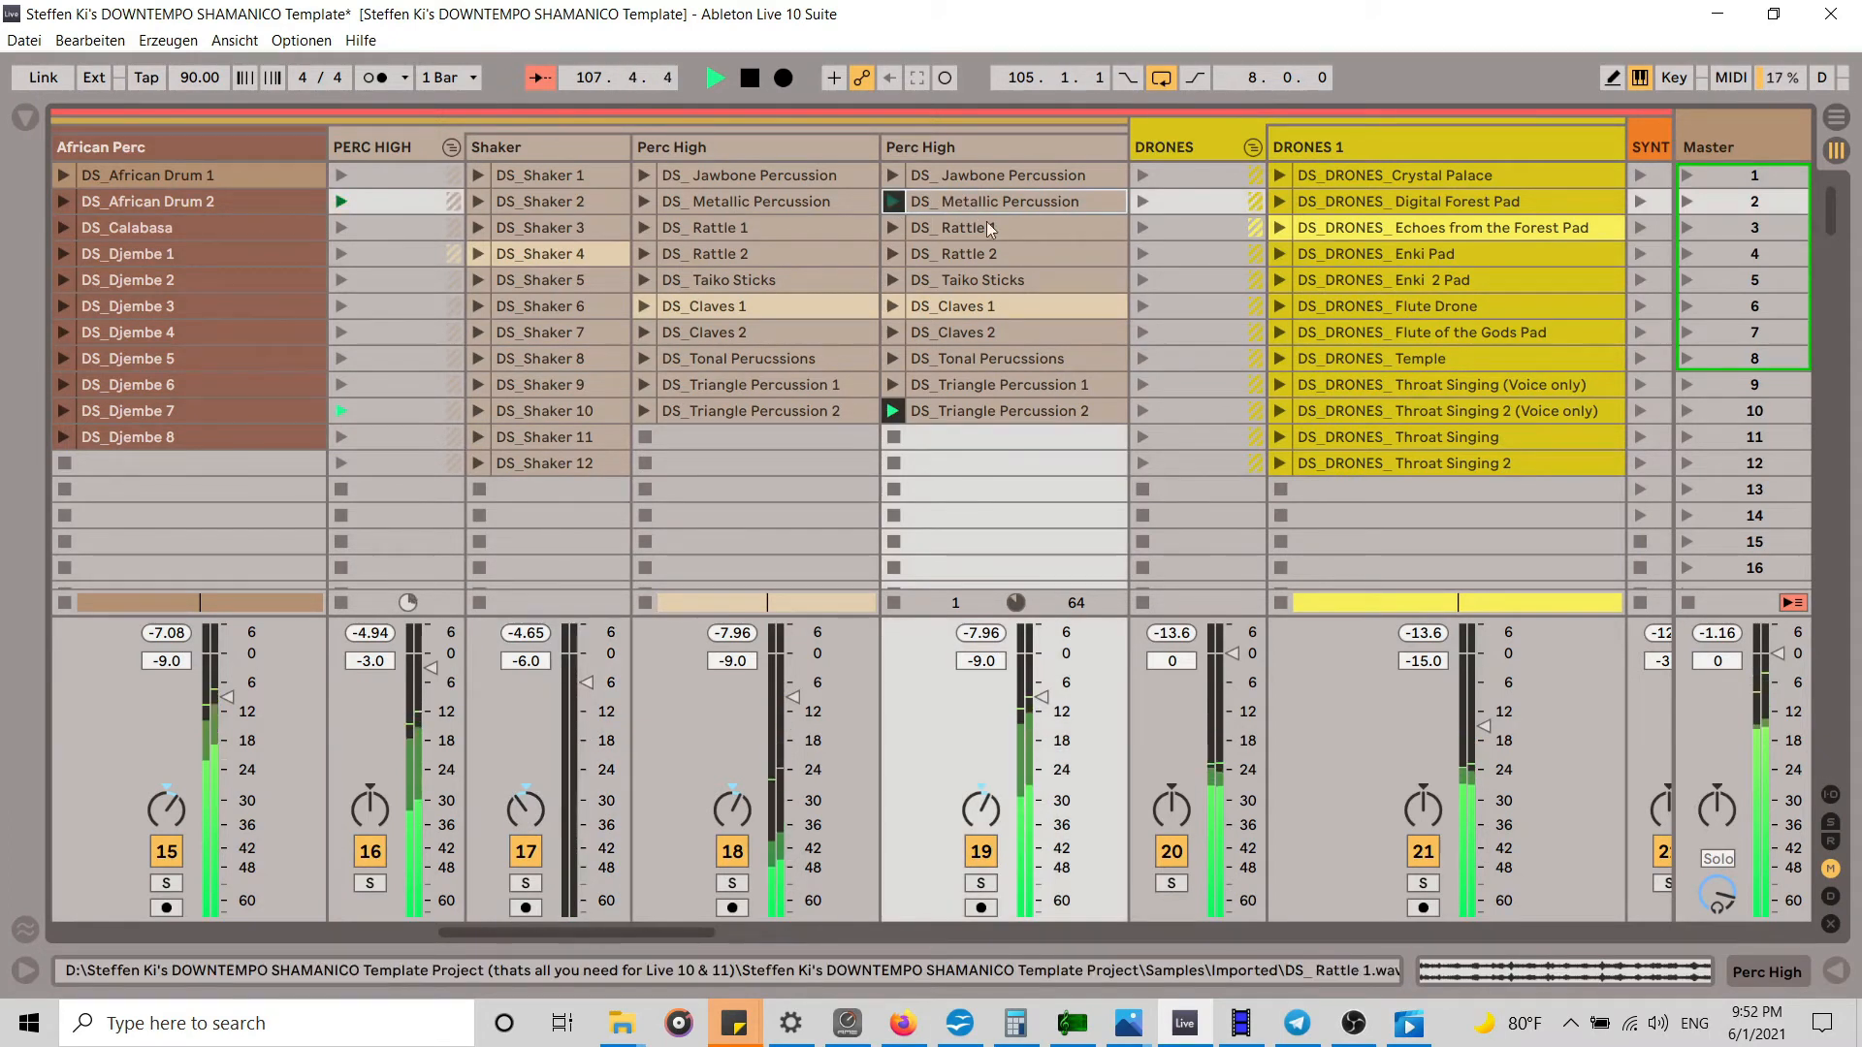
{"action": "left_click_drag", "start_coordinate": [1042, 704], "coordinate": [1042, 671]}
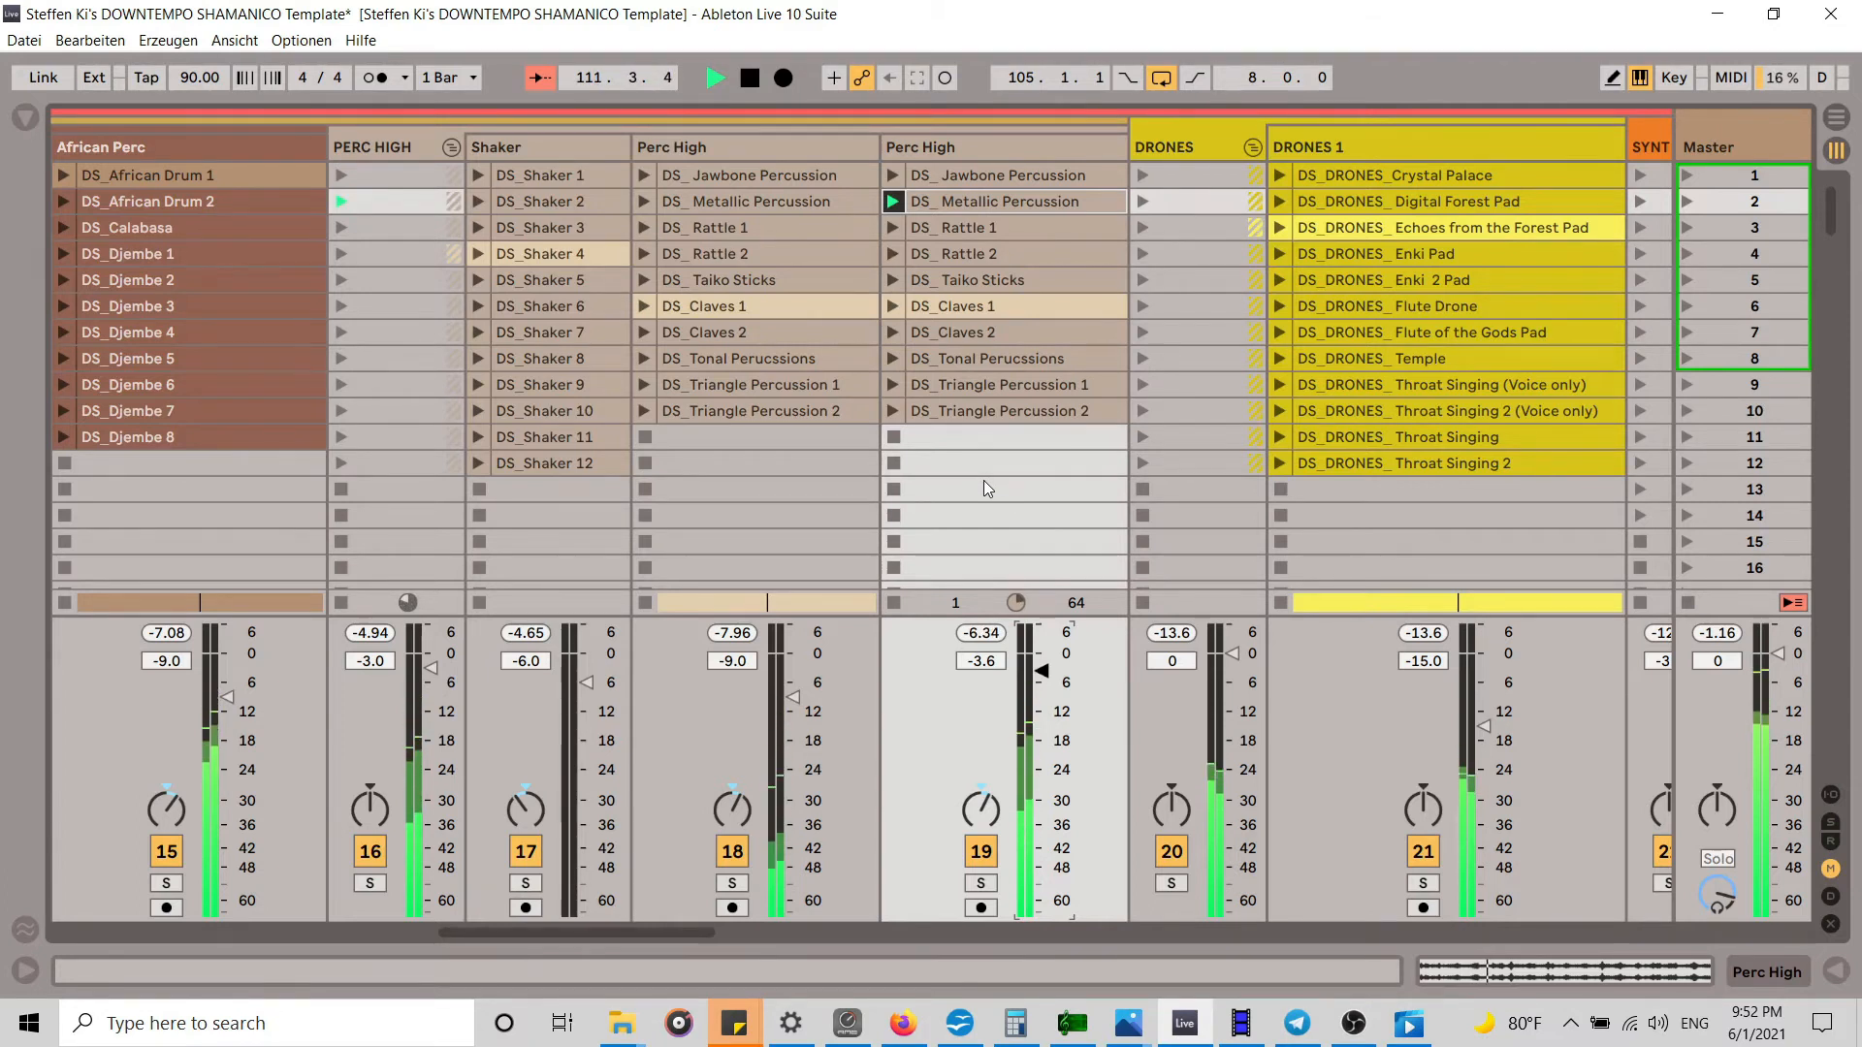
{"action": "left_click", "coordinate": [889, 410]}
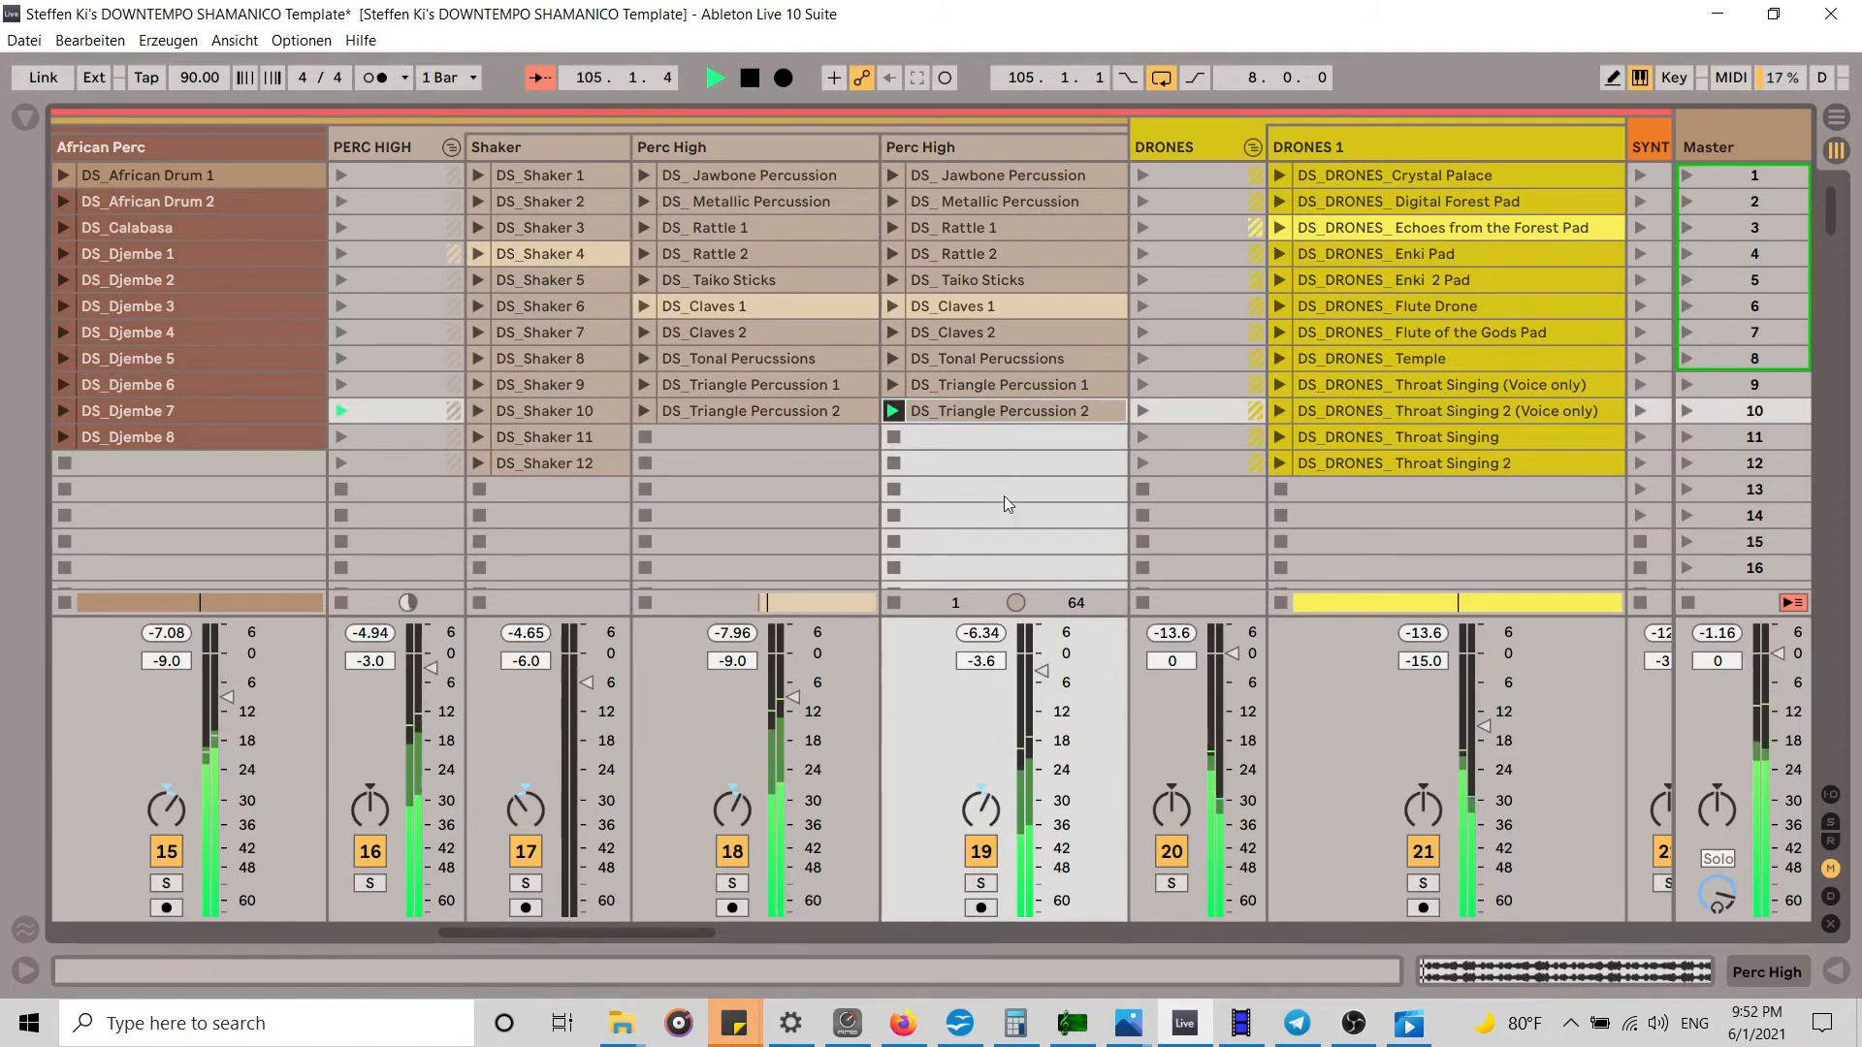
Step: Copy the DS_Triangle Percussion 2 clip and return playback from the session clips to the arrangement
{"action": "right_click", "coordinate": [988, 415]}
{"action": "left_click", "coordinate": [1046, 394]}
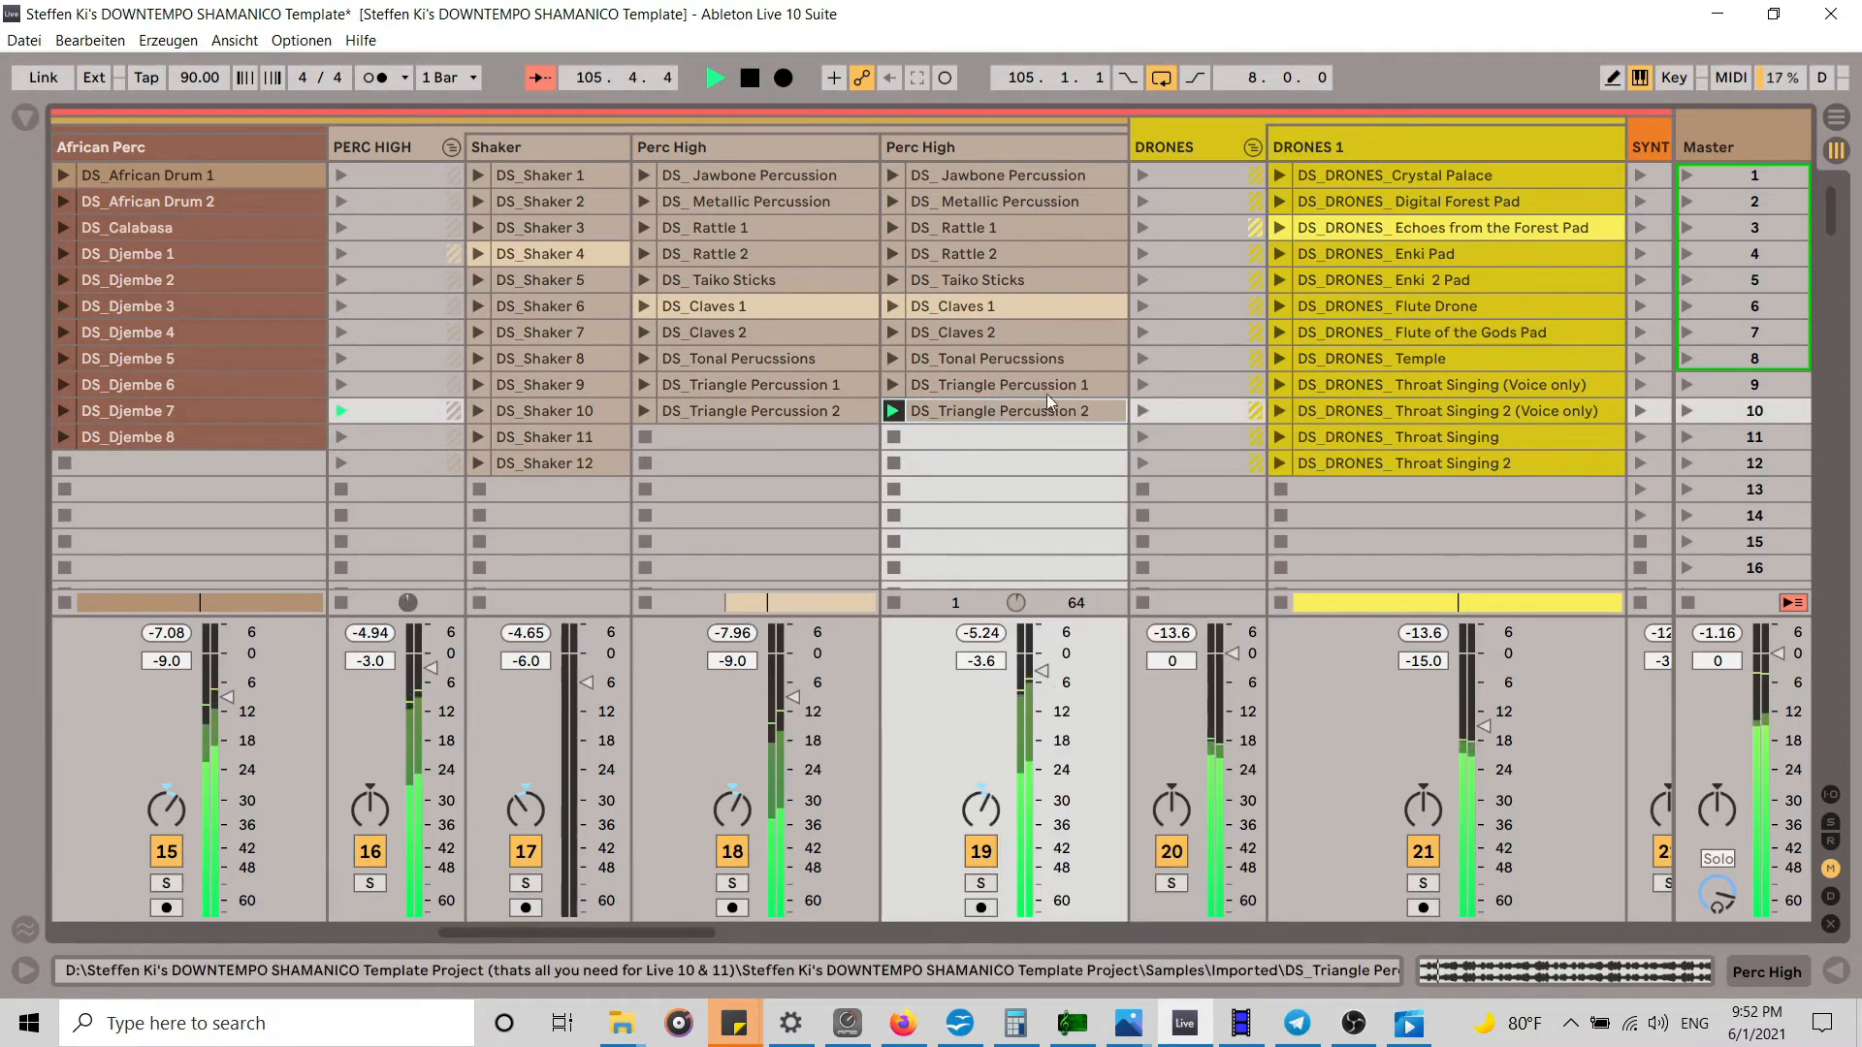
{"action": "left_click", "coordinate": [1836, 116]}
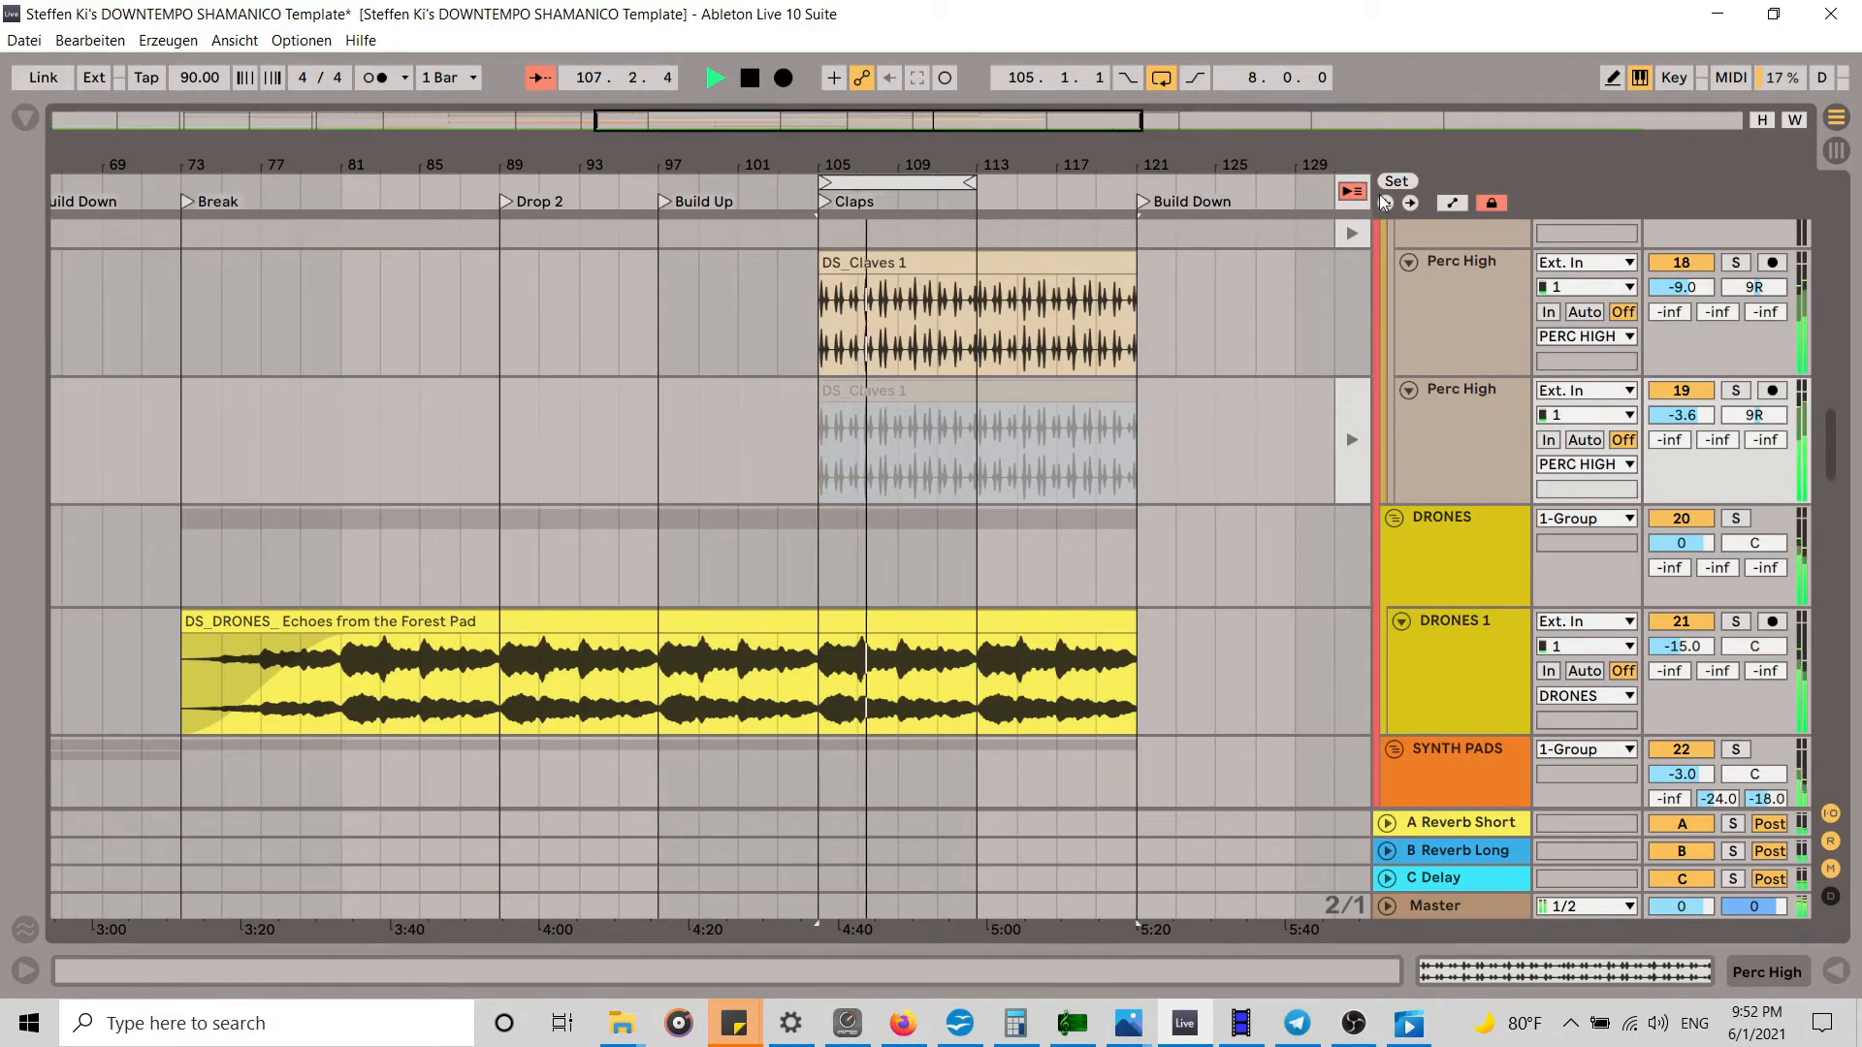
{"action": "left_click", "coordinate": [1352, 191]}
{"action": "left_click", "coordinate": [1474, 411]}
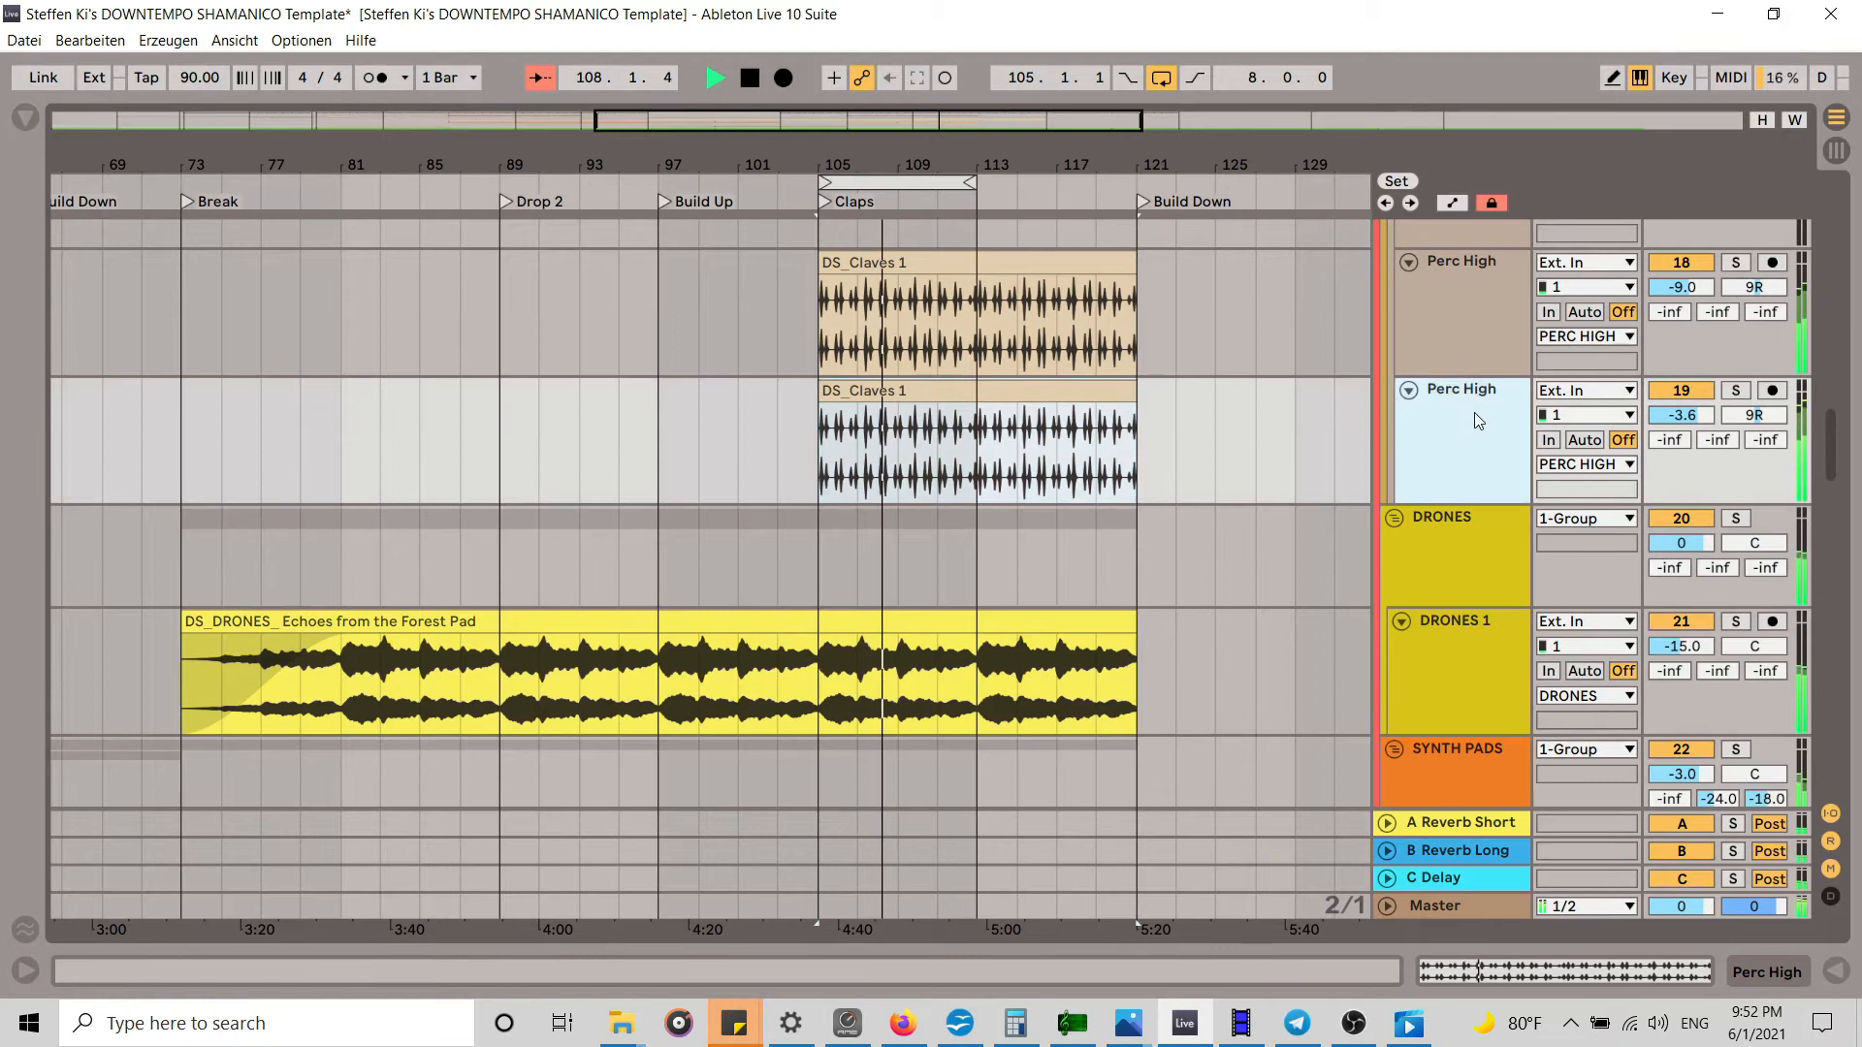
Step: Replace the DS_Claves 1 clip on the duplicated Perc High track with DS_Triangle Percussion 2 at bar 105 and set the track volume to -12.0 dB
{"action": "left_click", "coordinate": [943, 388]}
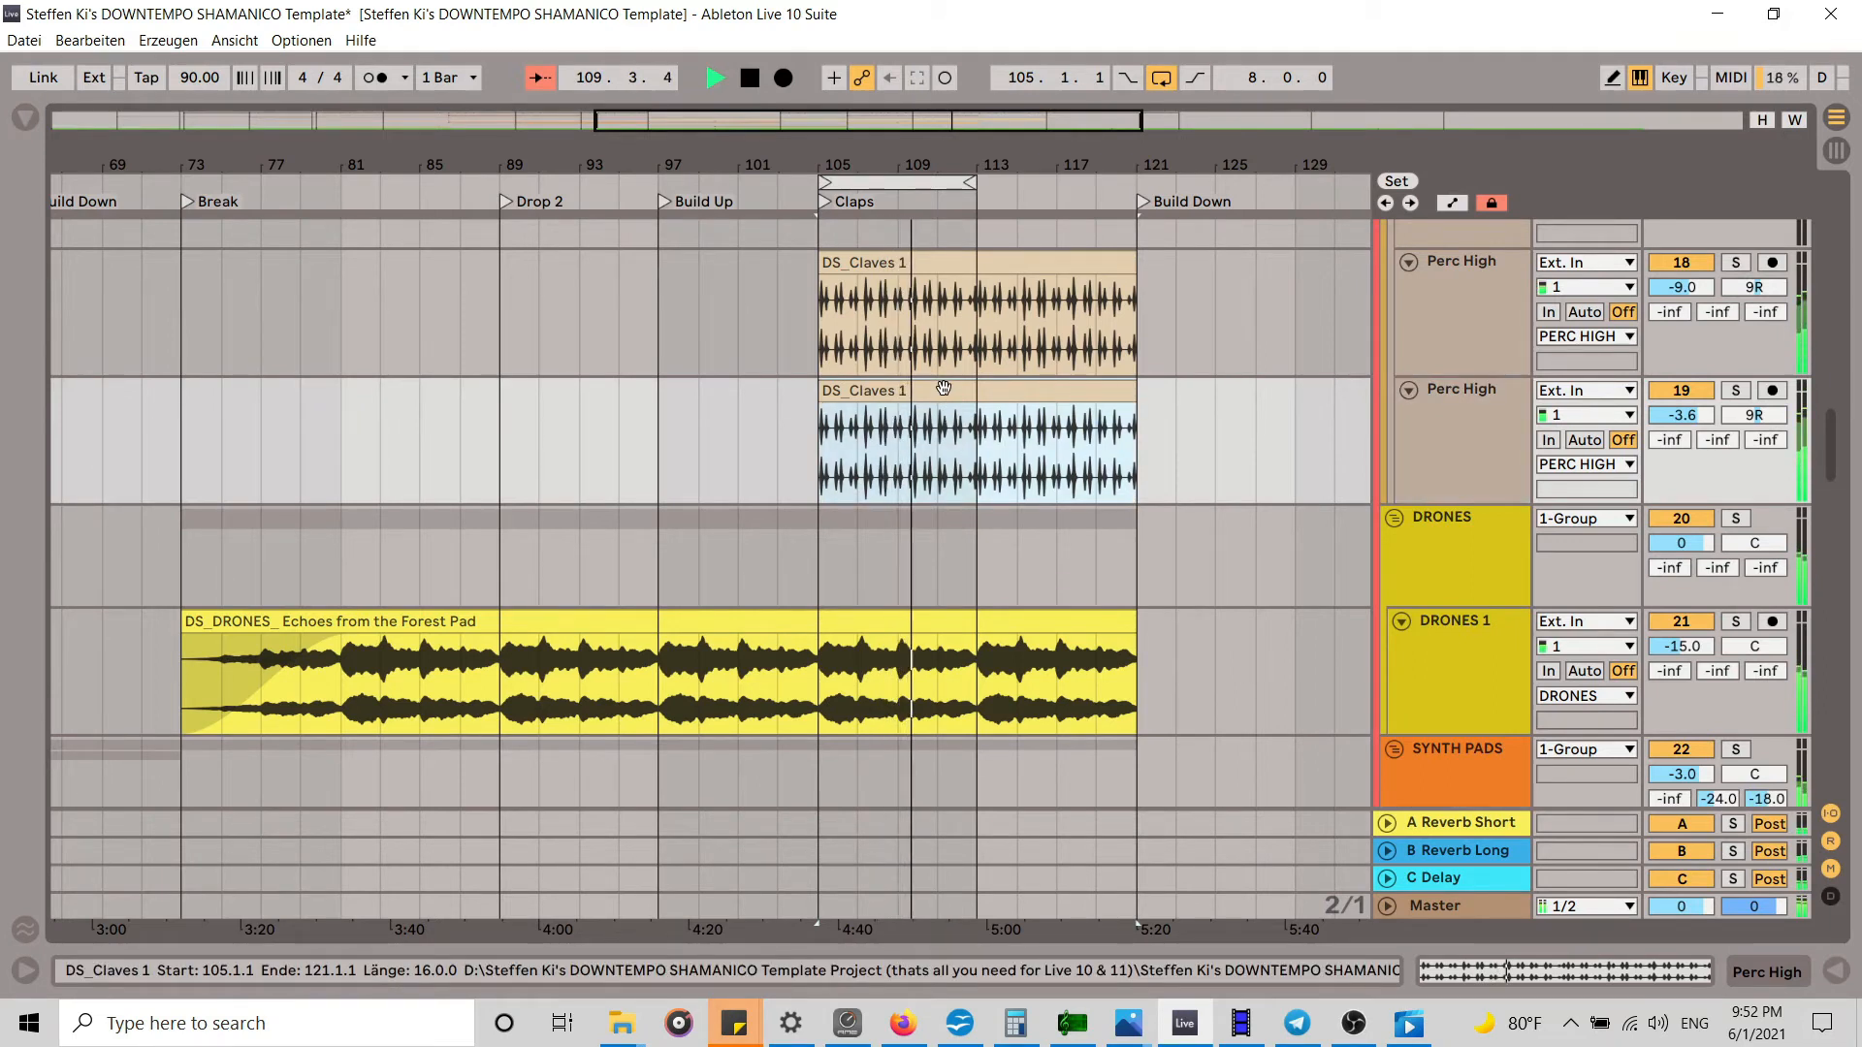
{"action": "key", "text": "Delete"}
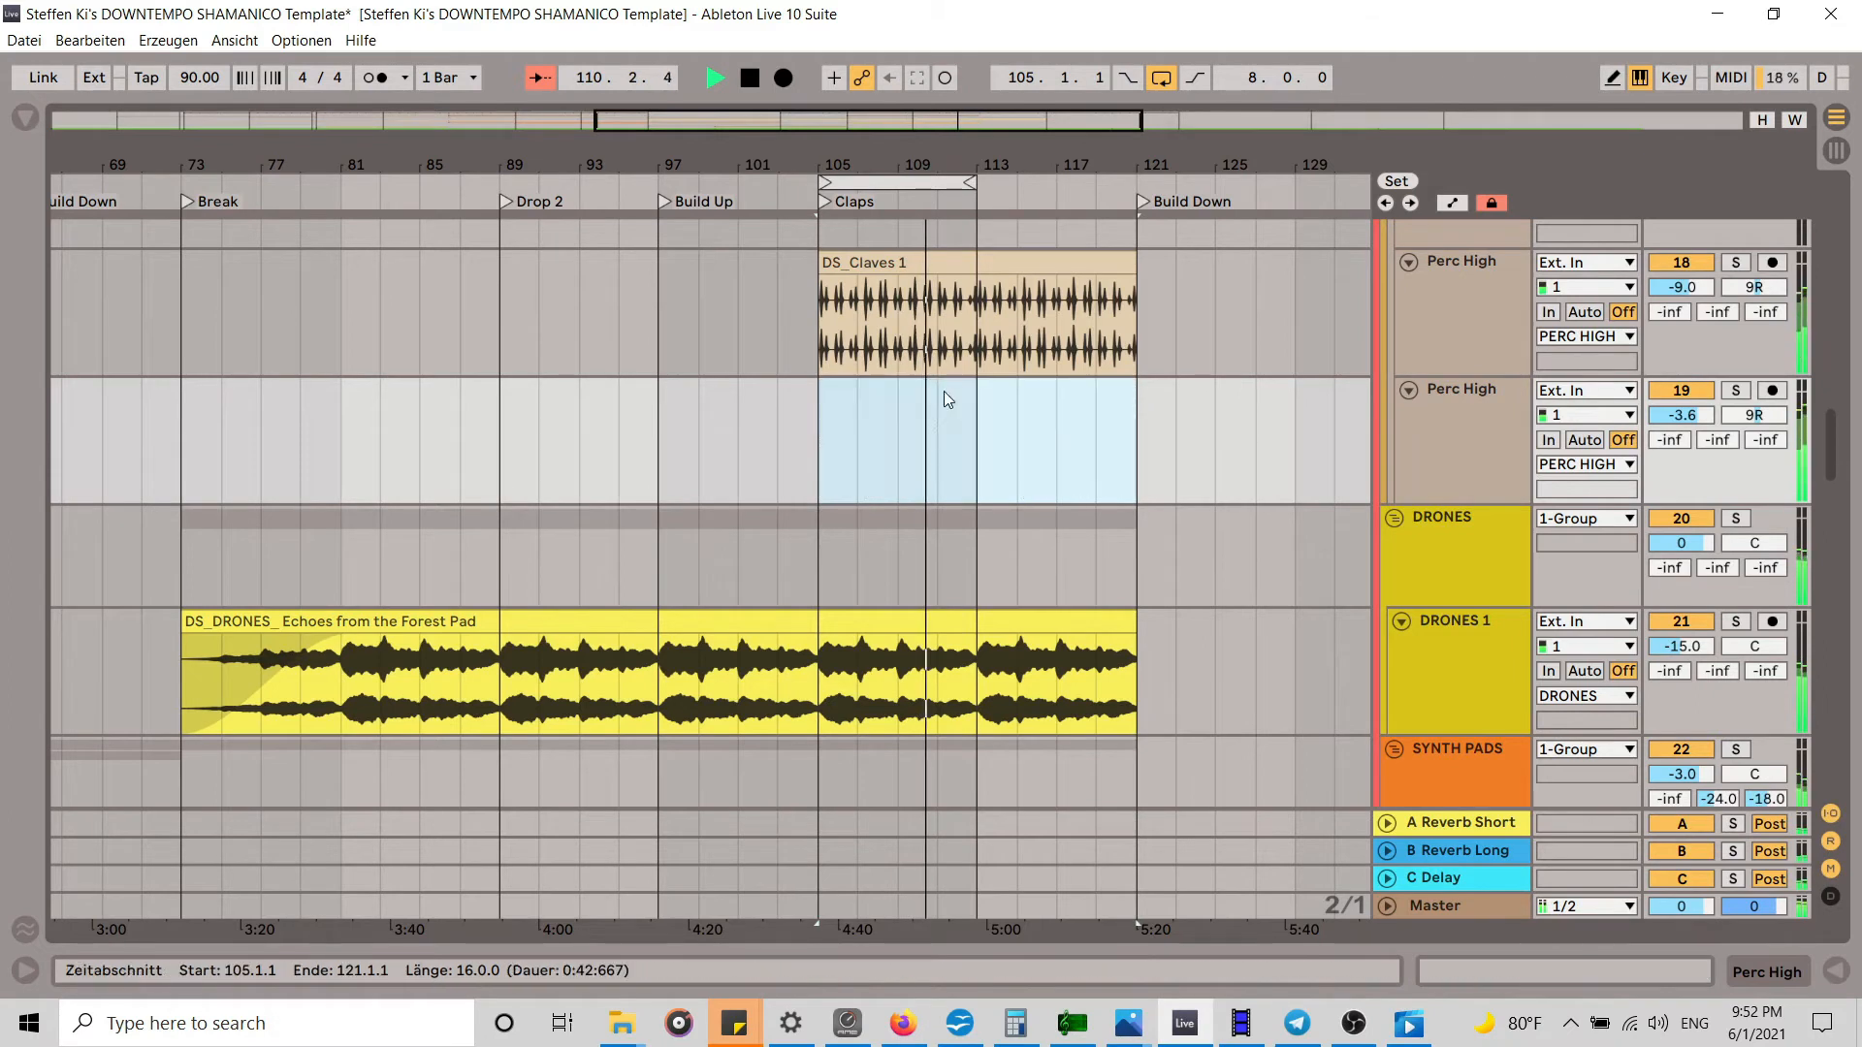
{"action": "left_click", "coordinate": [817, 398]}
{"action": "key", "text": "ctrl+v"}
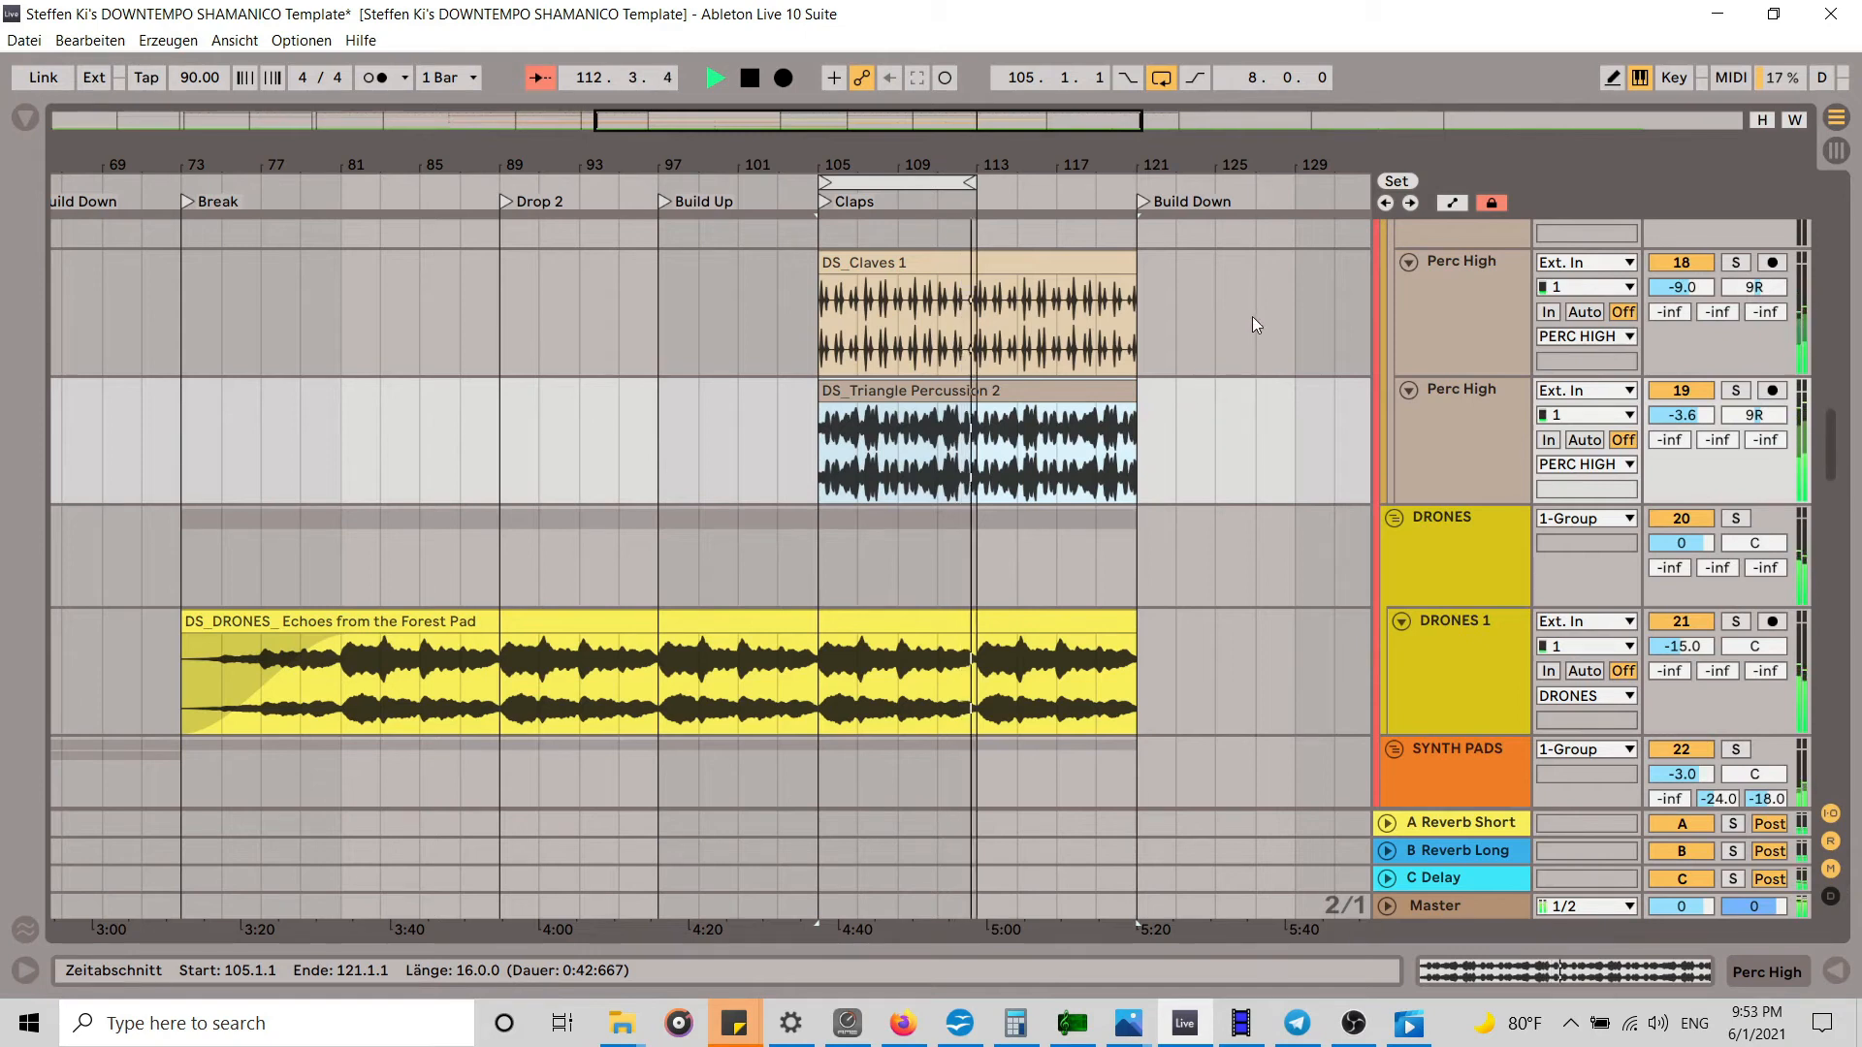
{"action": "left_click_drag", "start_coordinate": [1699, 415], "coordinate": [1700, 471]}
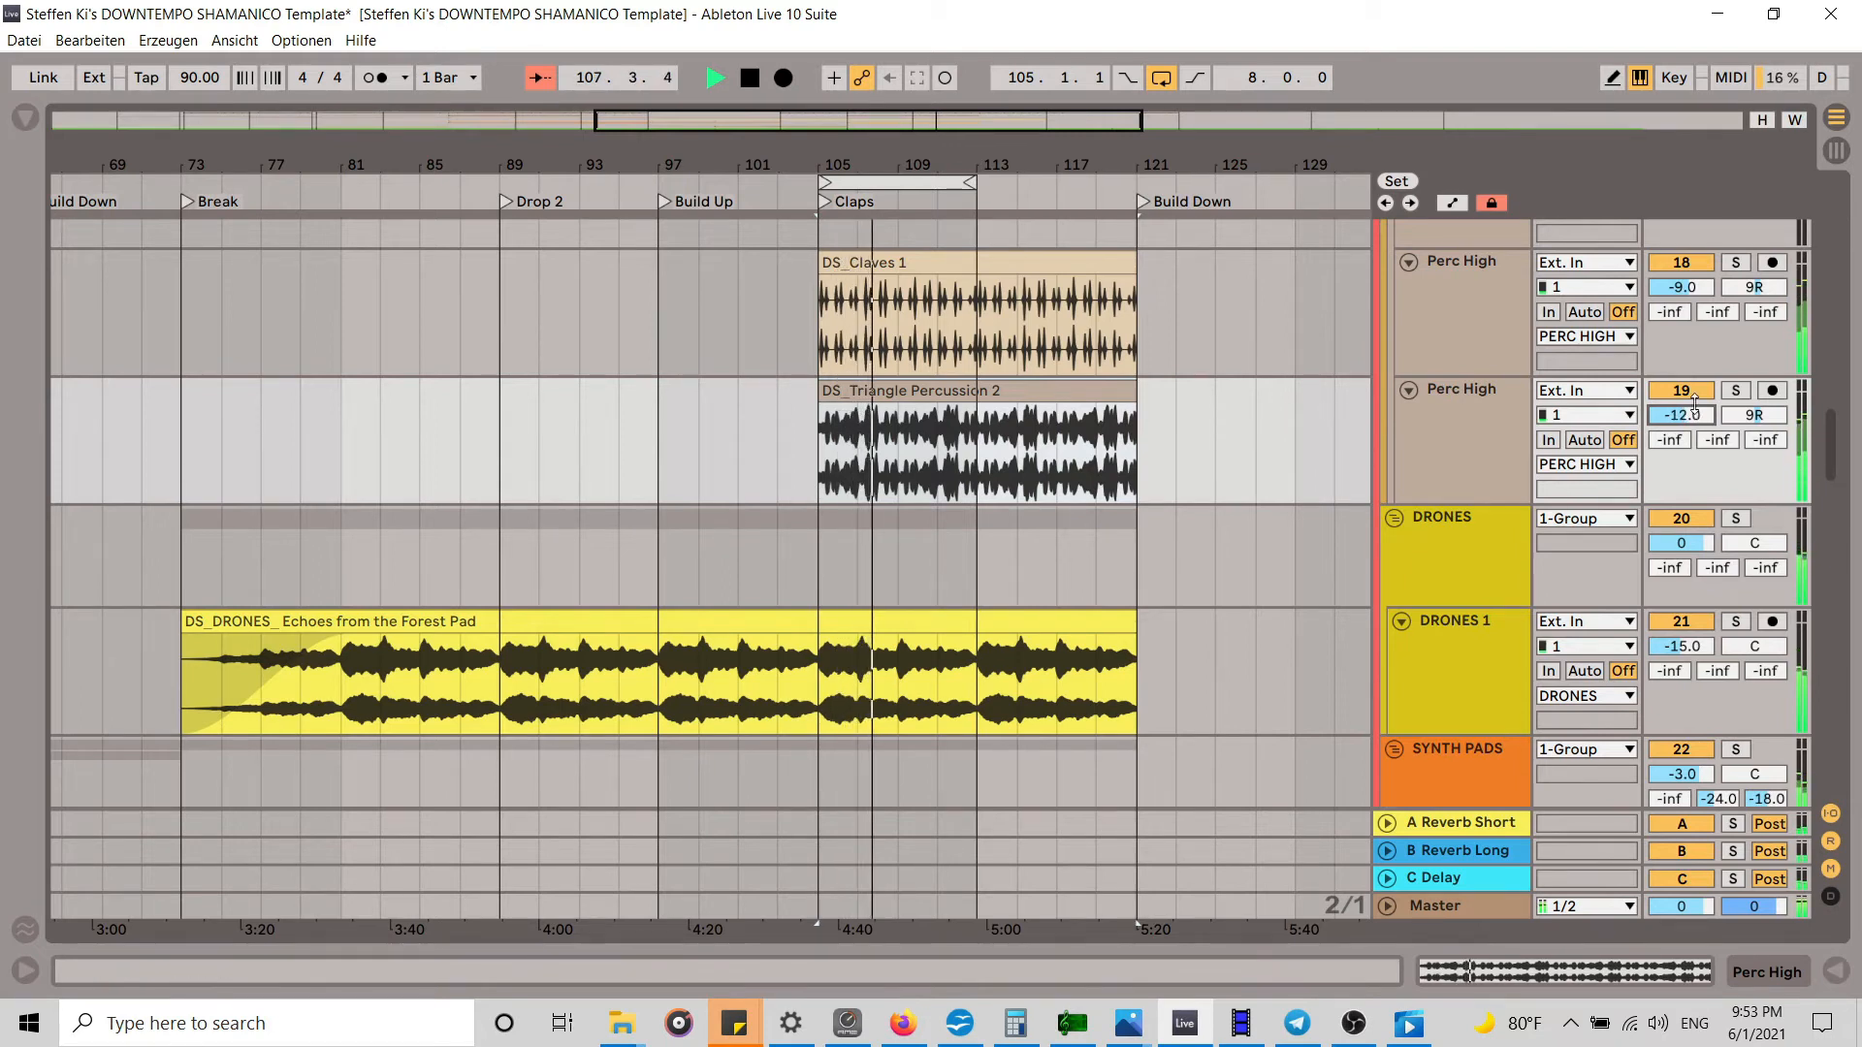
Step: Stop playback and listen to the arrangement from the Break locator at bar 73
{"action": "left_click_drag", "start_coordinate": [846, 161], "coordinate": [846, 136]}
{"action": "left_click", "coordinate": [748, 79]}
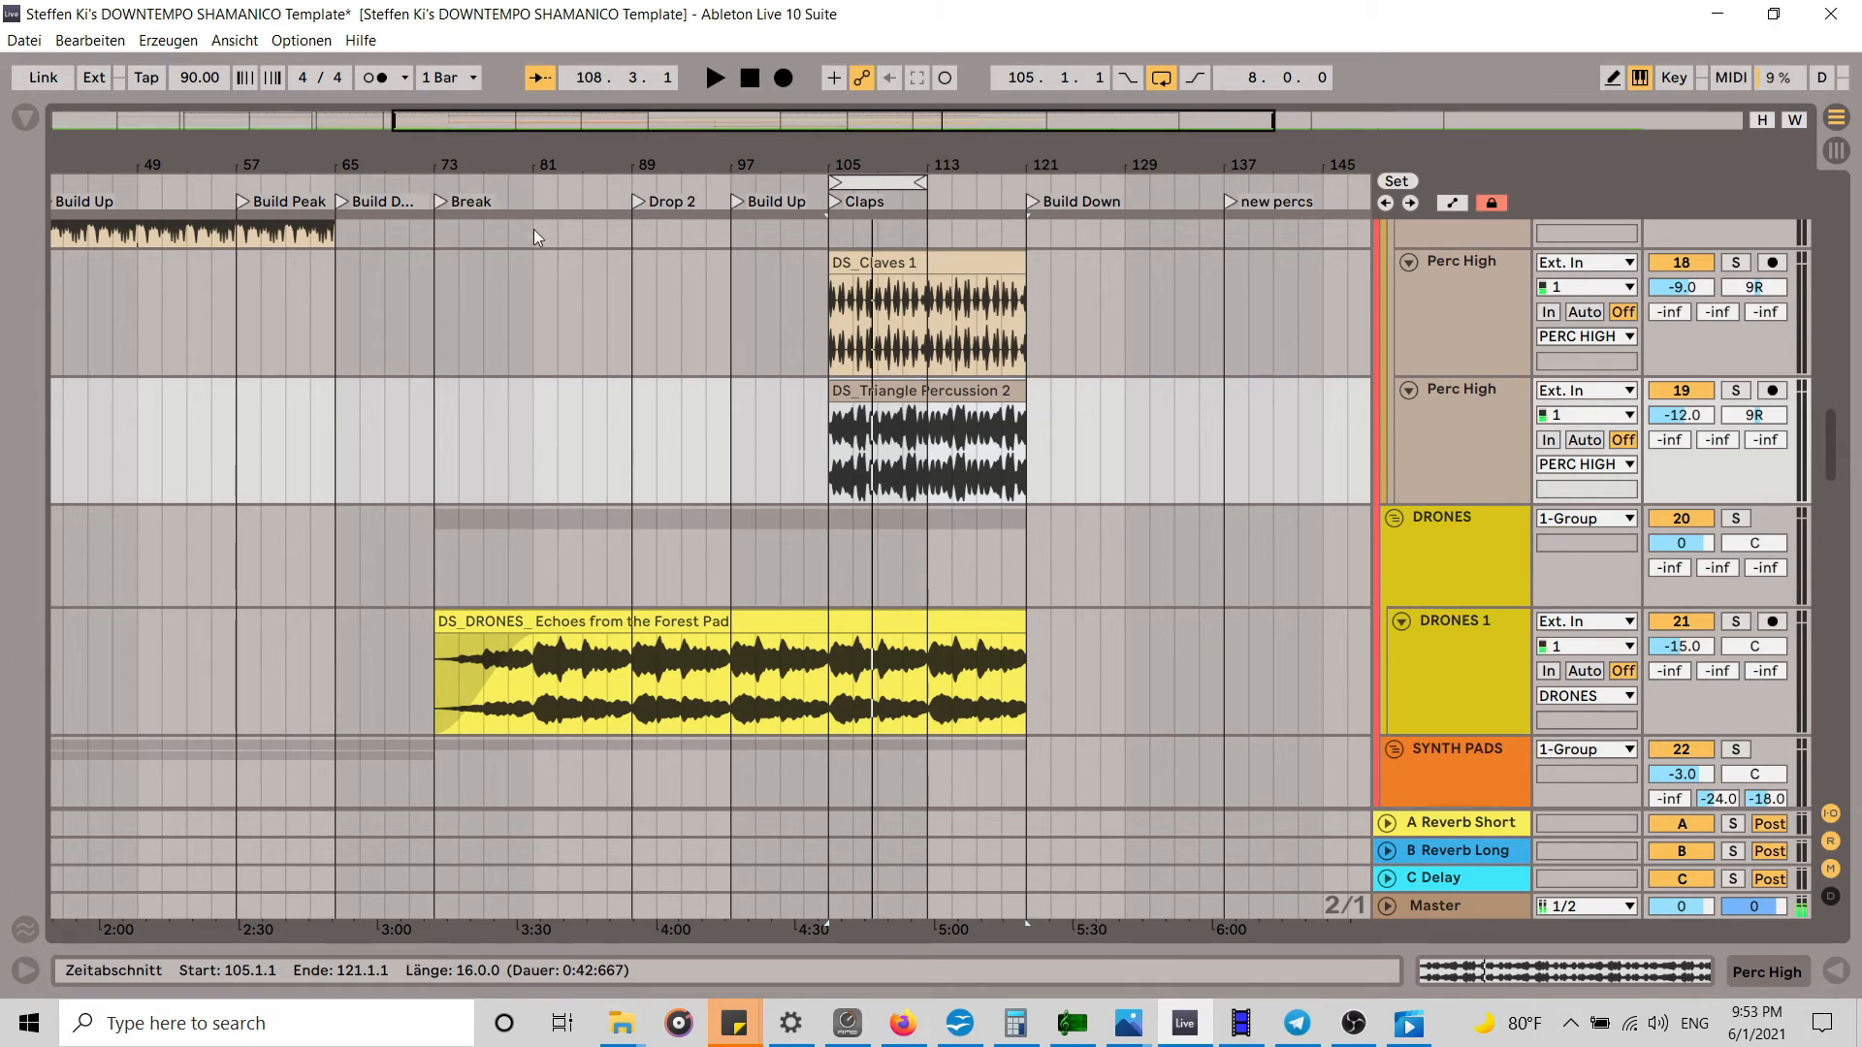
{"action": "left_click", "coordinate": [441, 204]}
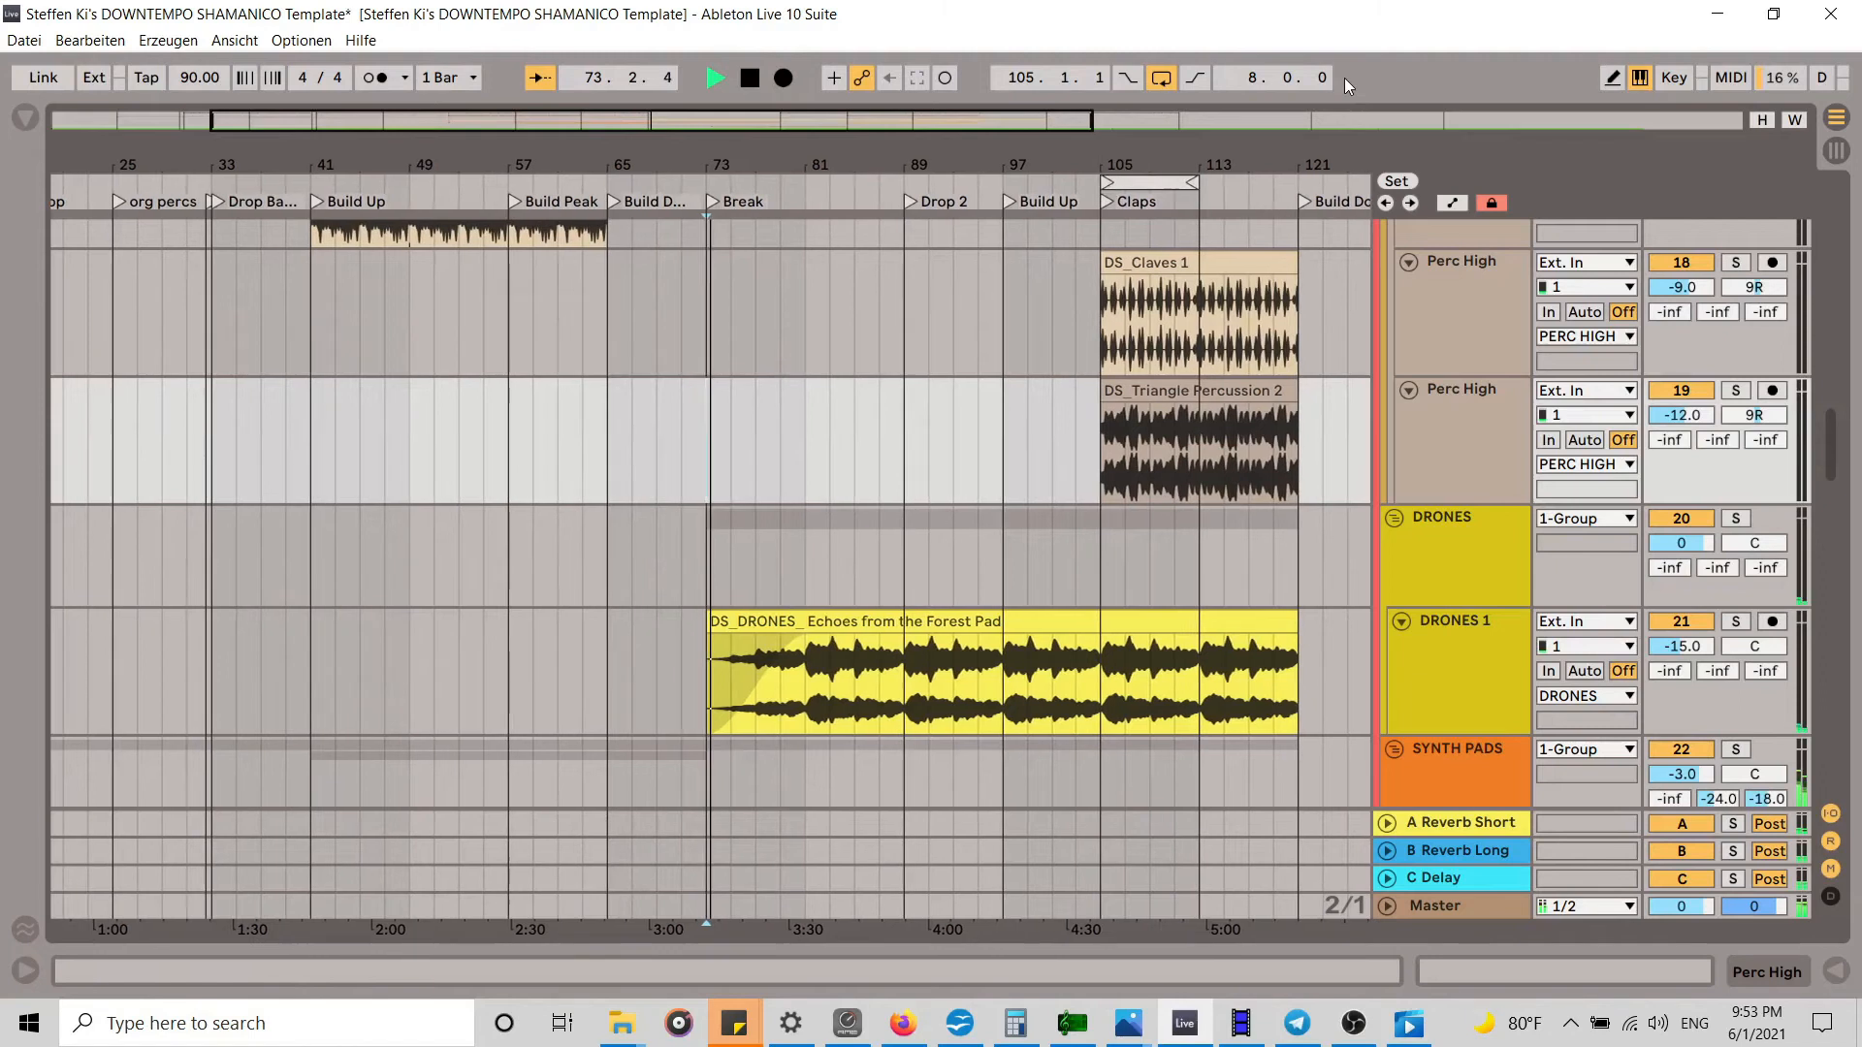
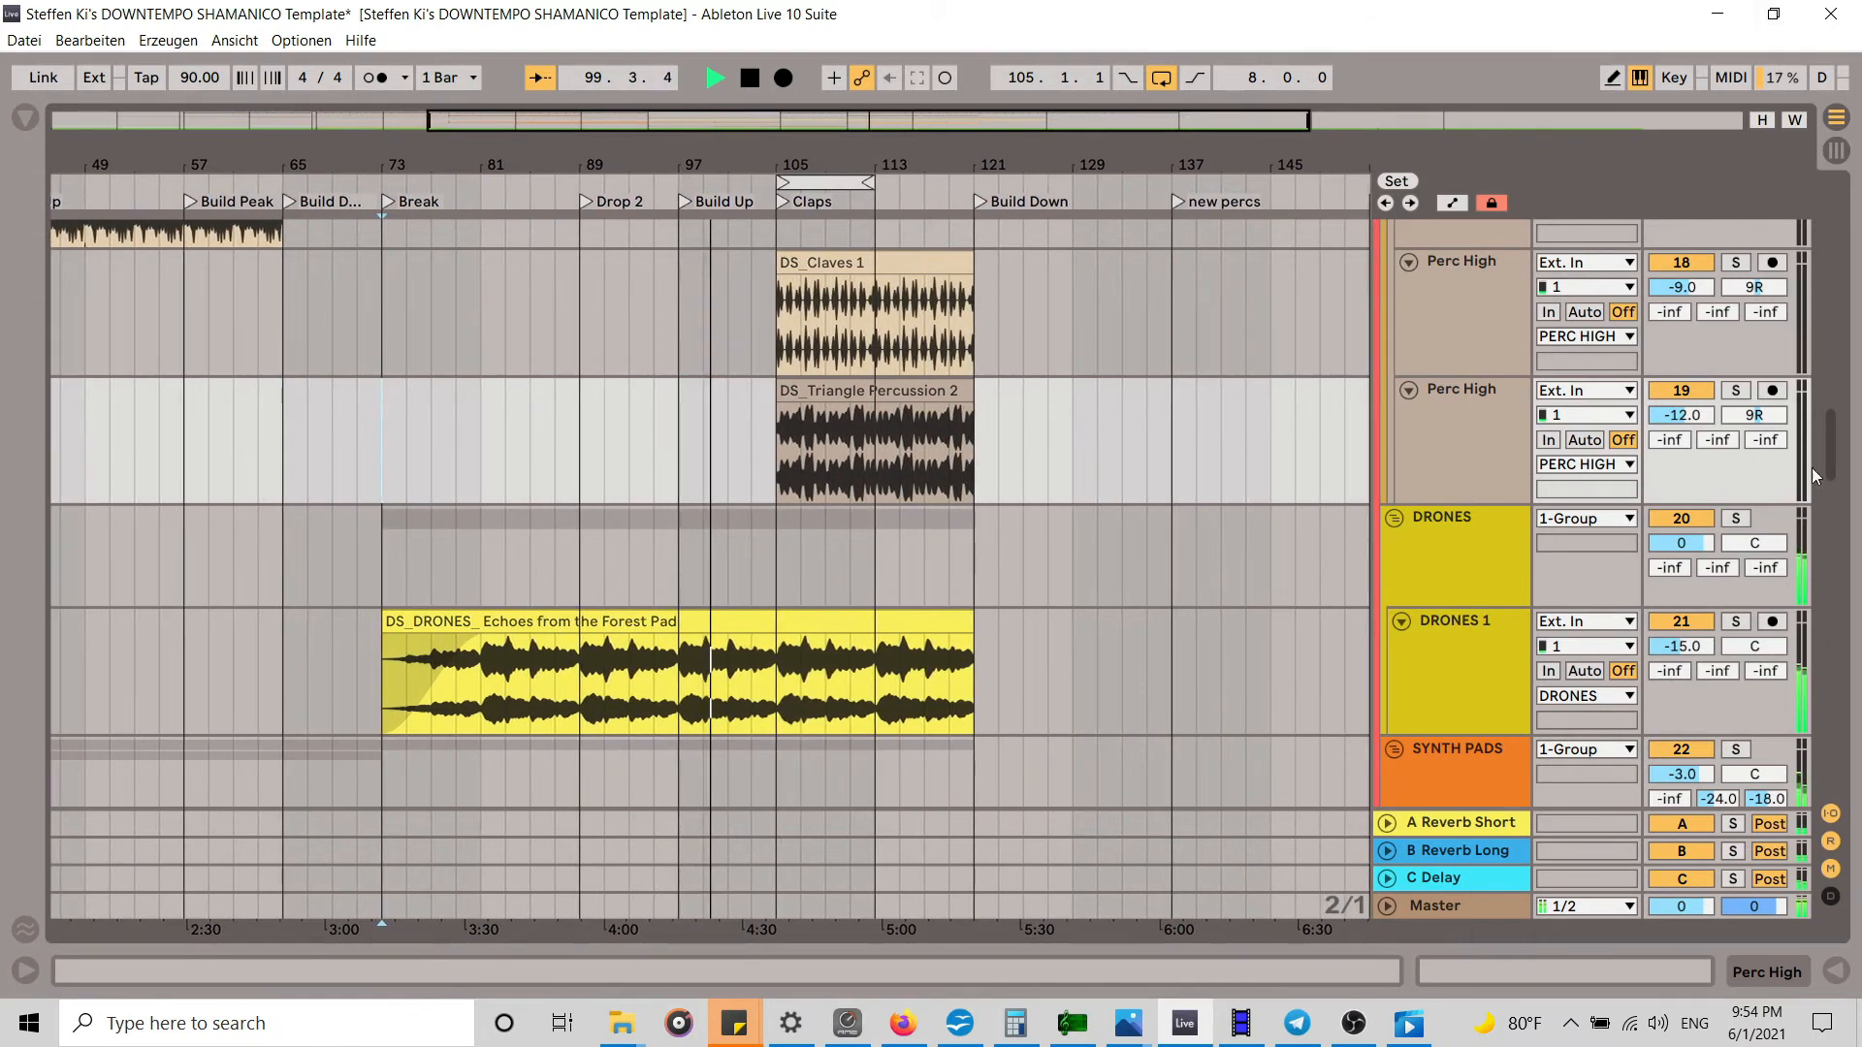
Step: Move the DS_PEAK Melo 14 clip on the High 2 track so it starts at bar 105, at the Claps locator
{"action": "left_click_drag", "start_coordinate": [1831, 435], "coordinate": [1830, 528]}
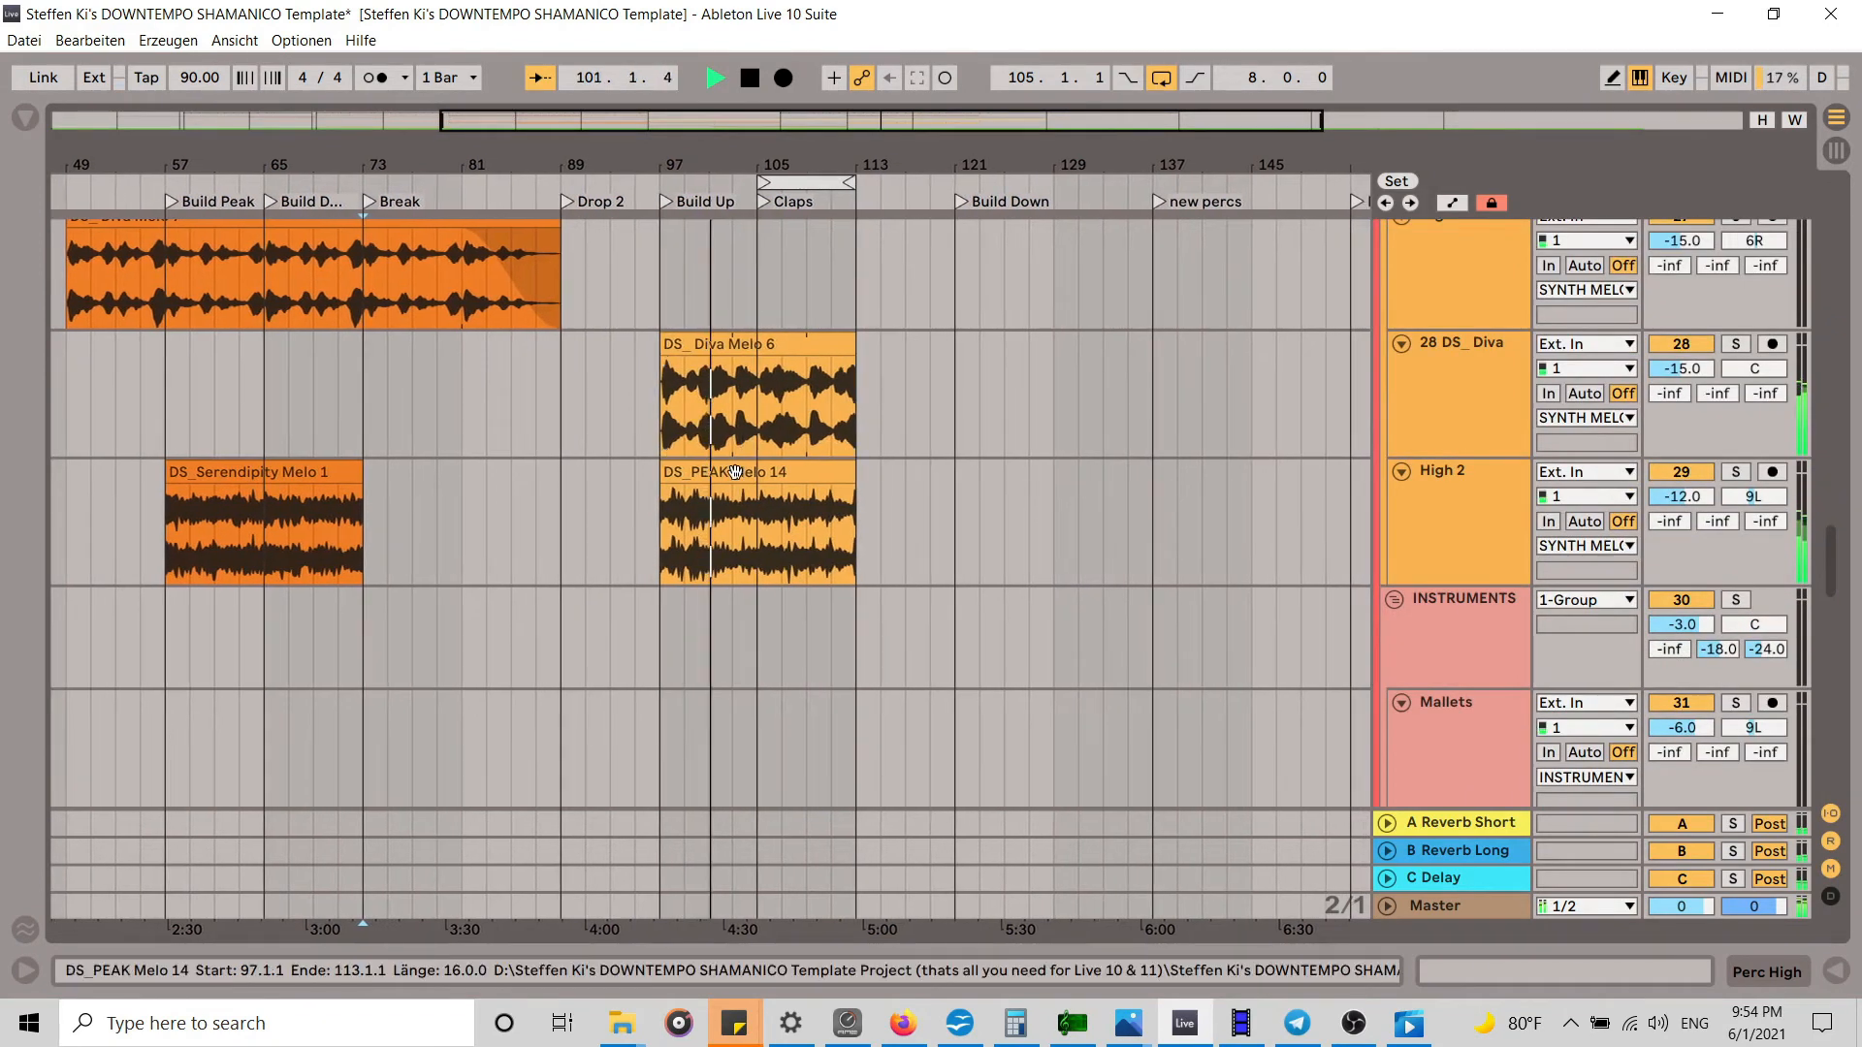
{"action": "left_click_drag", "start_coordinate": [762, 479], "coordinate": [865, 485]}
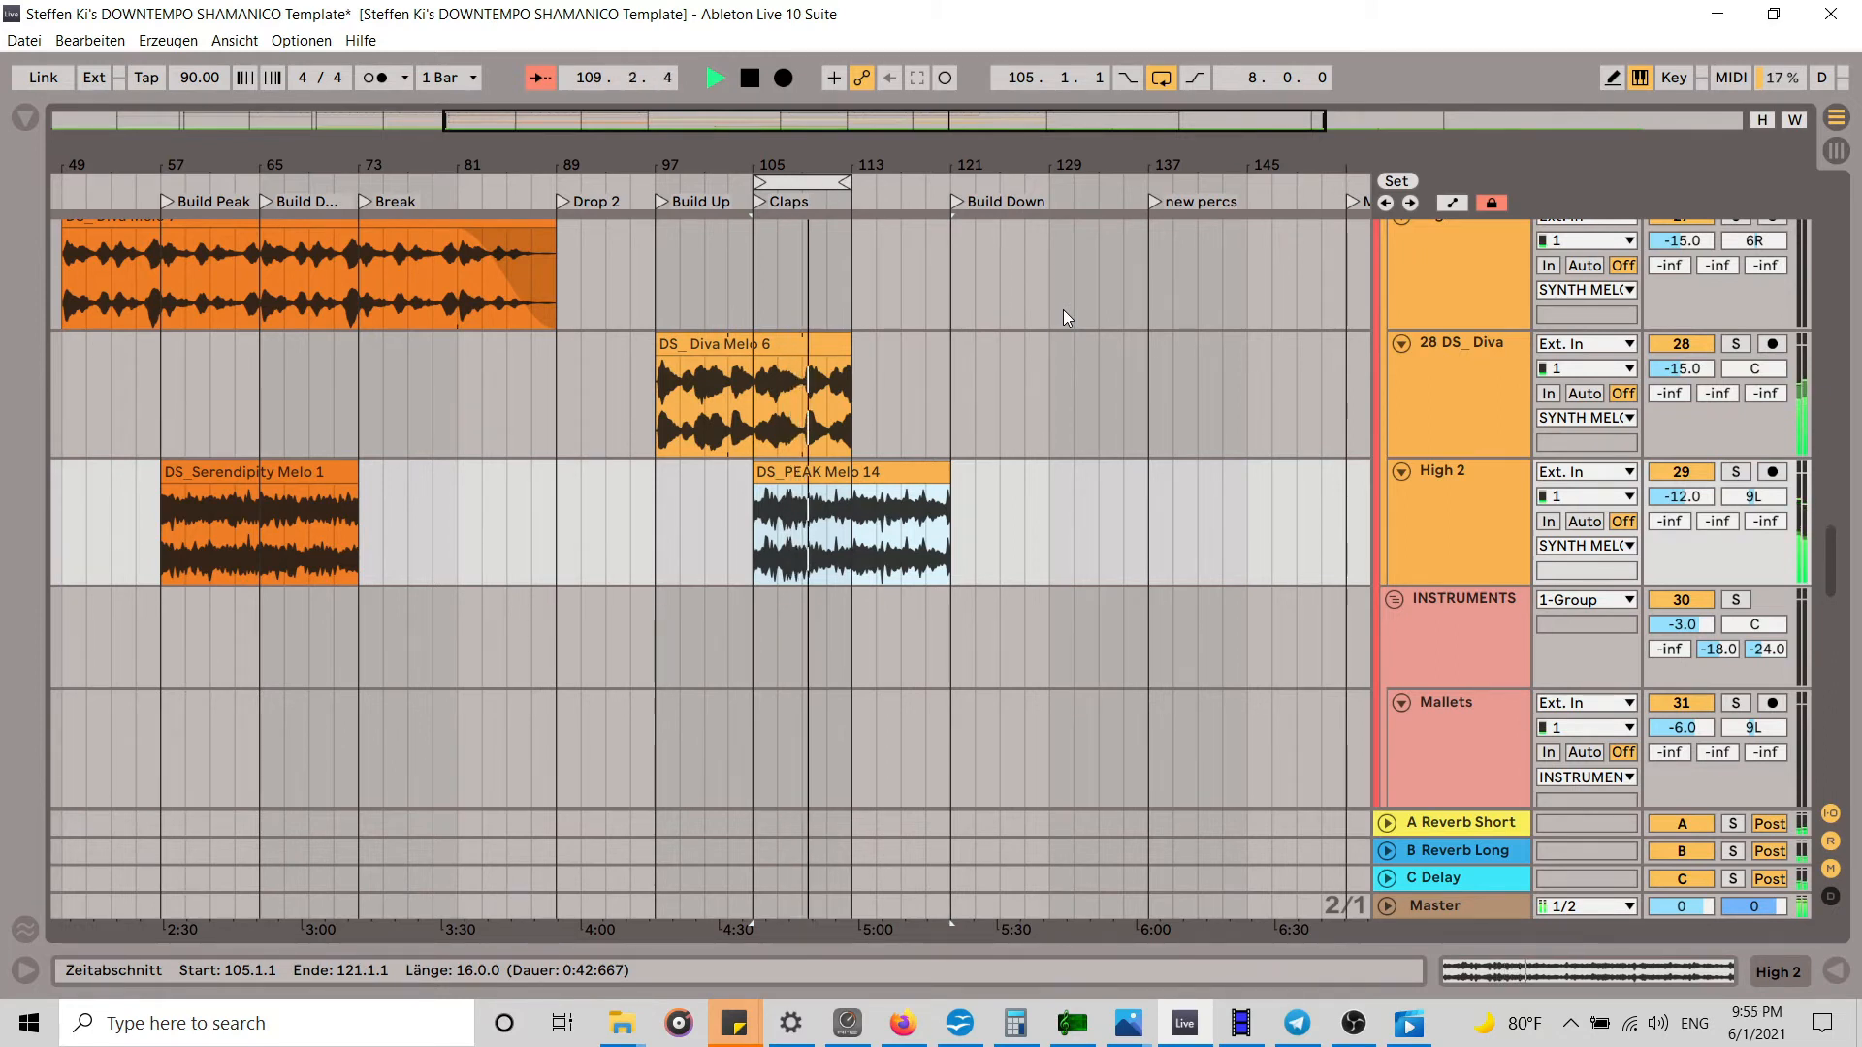
Step: Shift the 8-bar arrangement loop so it starts at bar 113, just before the Build Down locator
{"action": "scroll", "coordinate": [1026, 363], "scroll_direction": "up", "scroll_amount": 15}
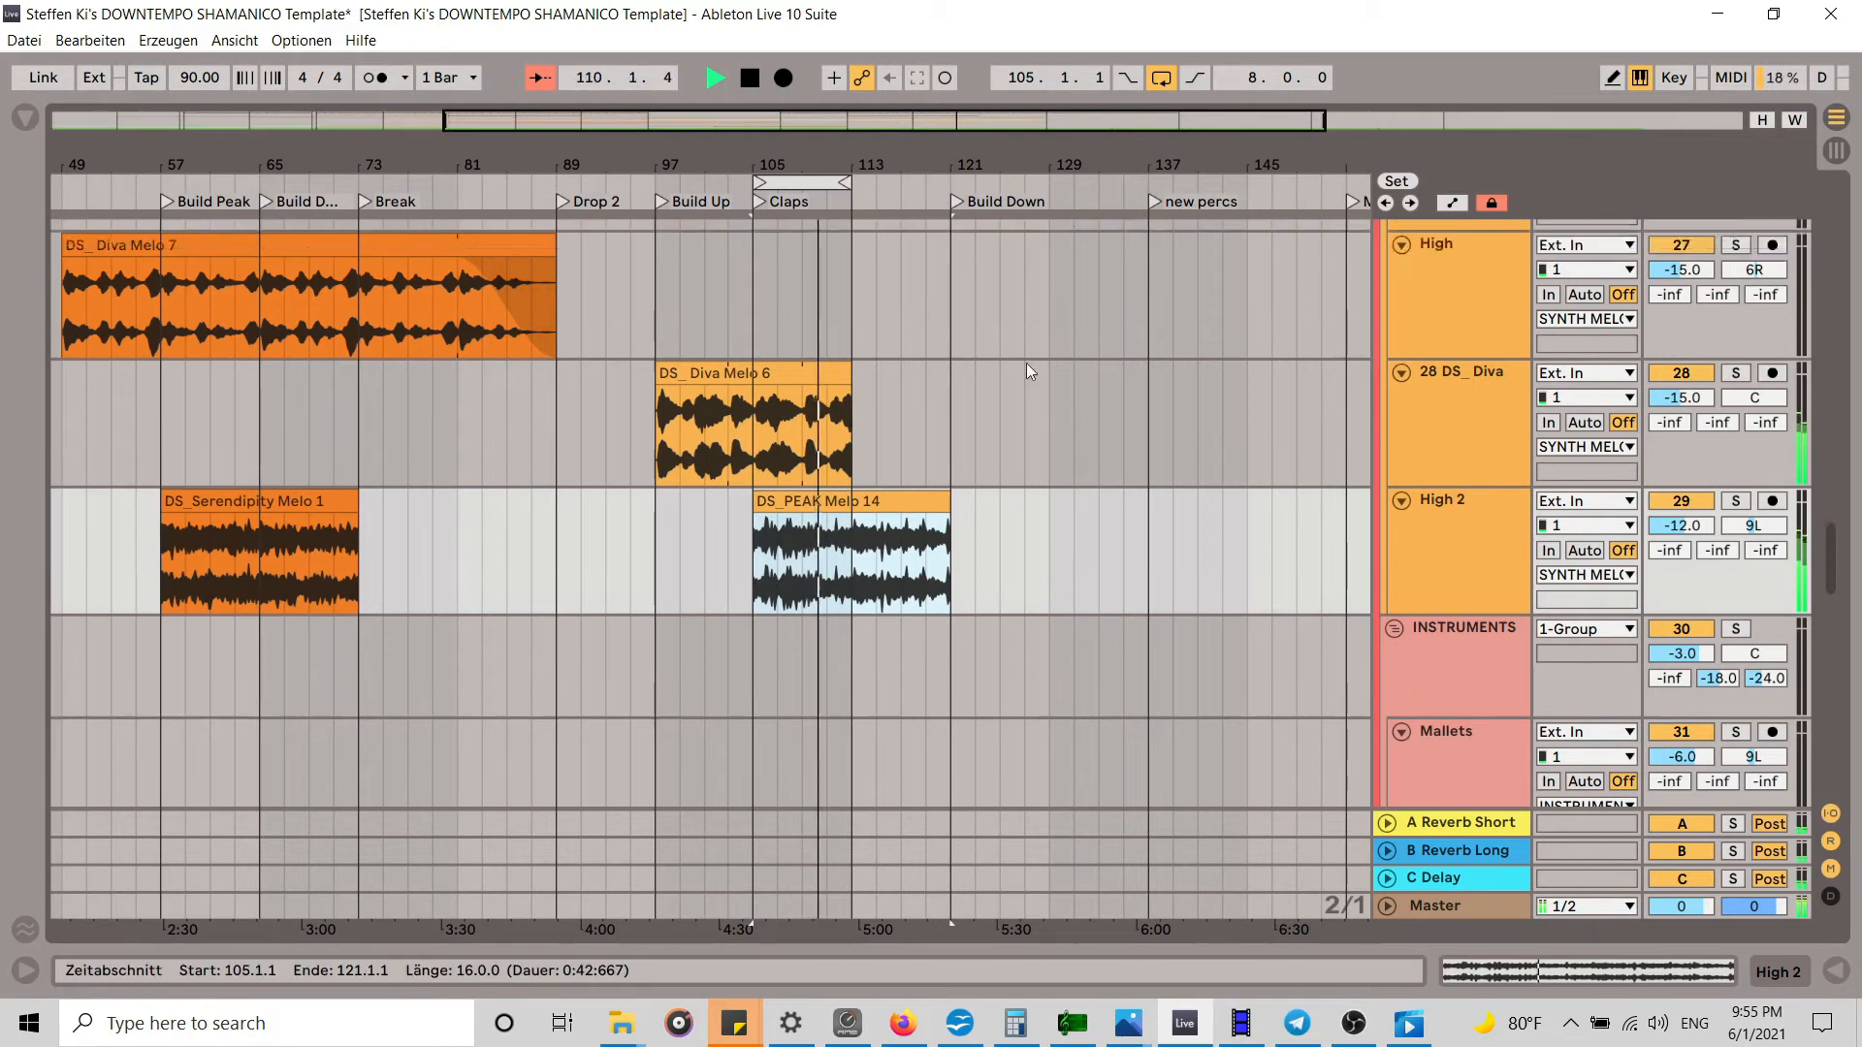
{"action": "scroll", "coordinate": [1025, 366], "scroll_direction": "up", "scroll_amount": 10}
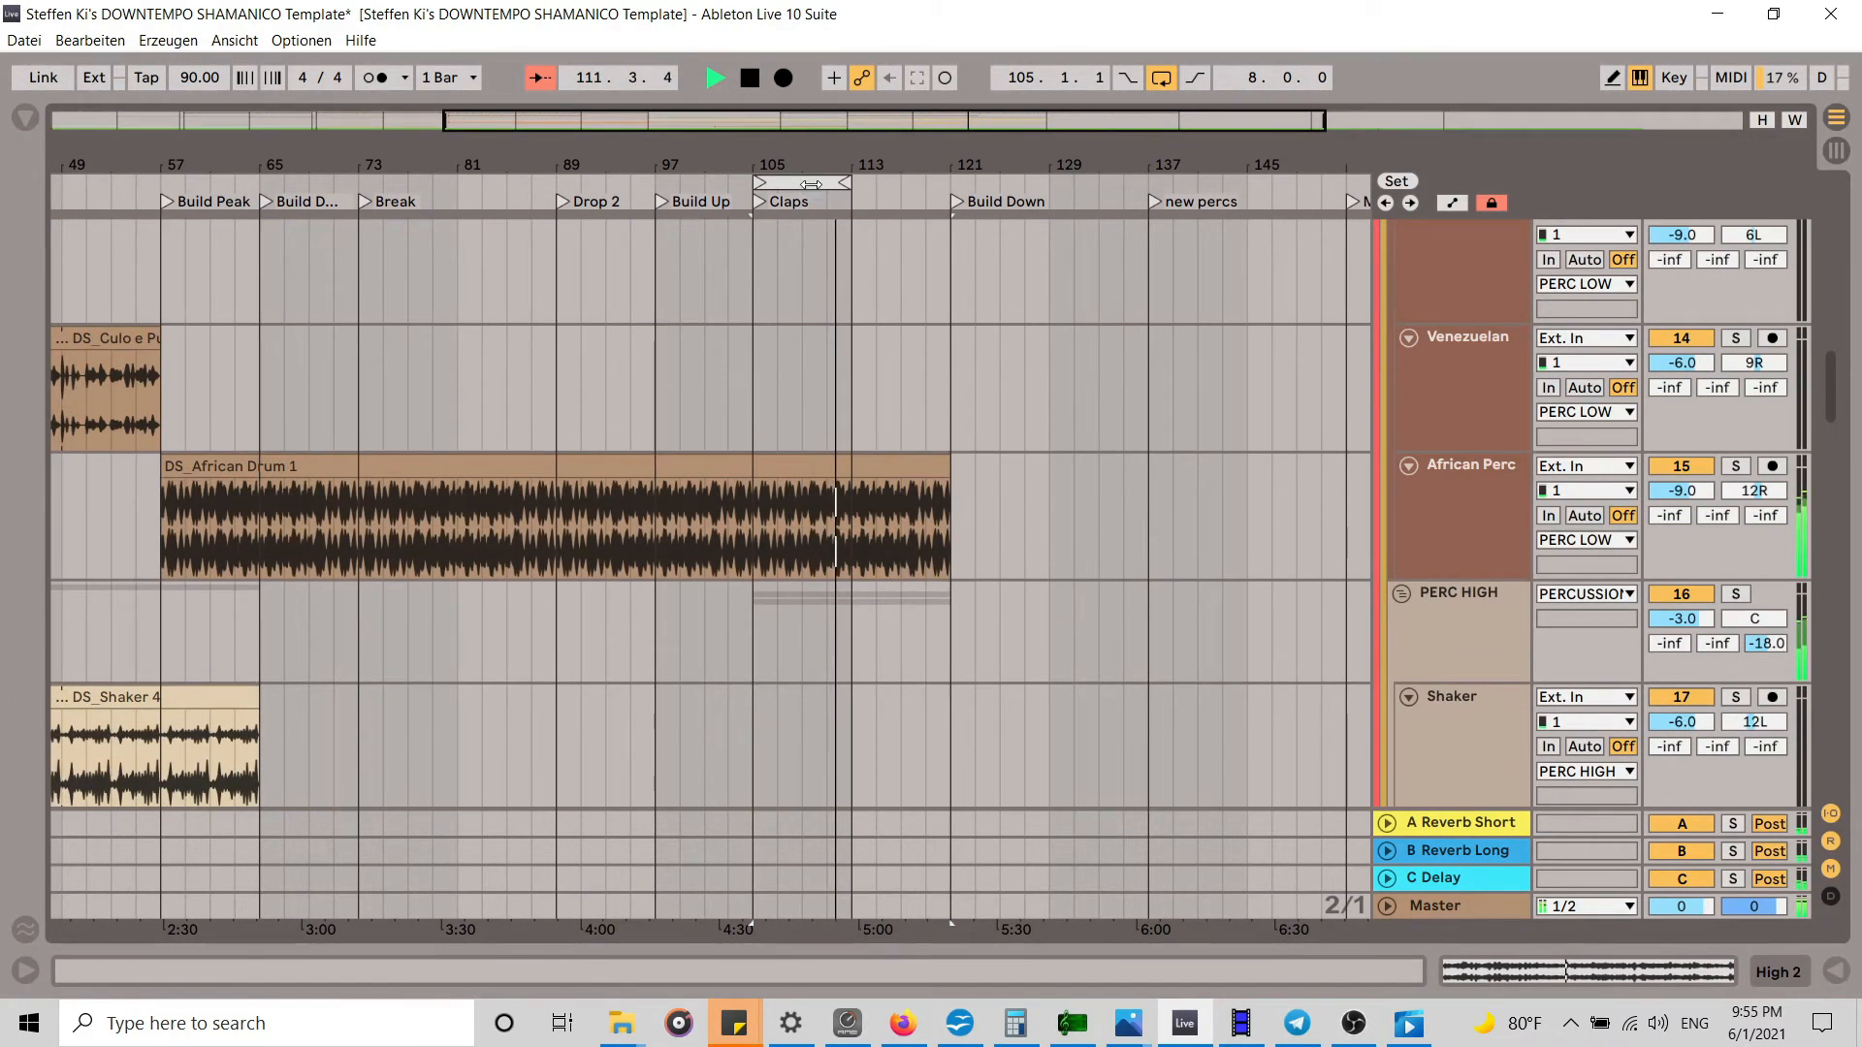
{"action": "left_click_drag", "start_coordinate": [811, 192], "coordinate": [910, 189]}
{"action": "scroll", "coordinate": [909, 376], "scroll_direction": "down", "scroll_amount": 7}
{"action": "scroll", "coordinate": [904, 375], "scroll_direction": "down", "scroll_amount": 15}
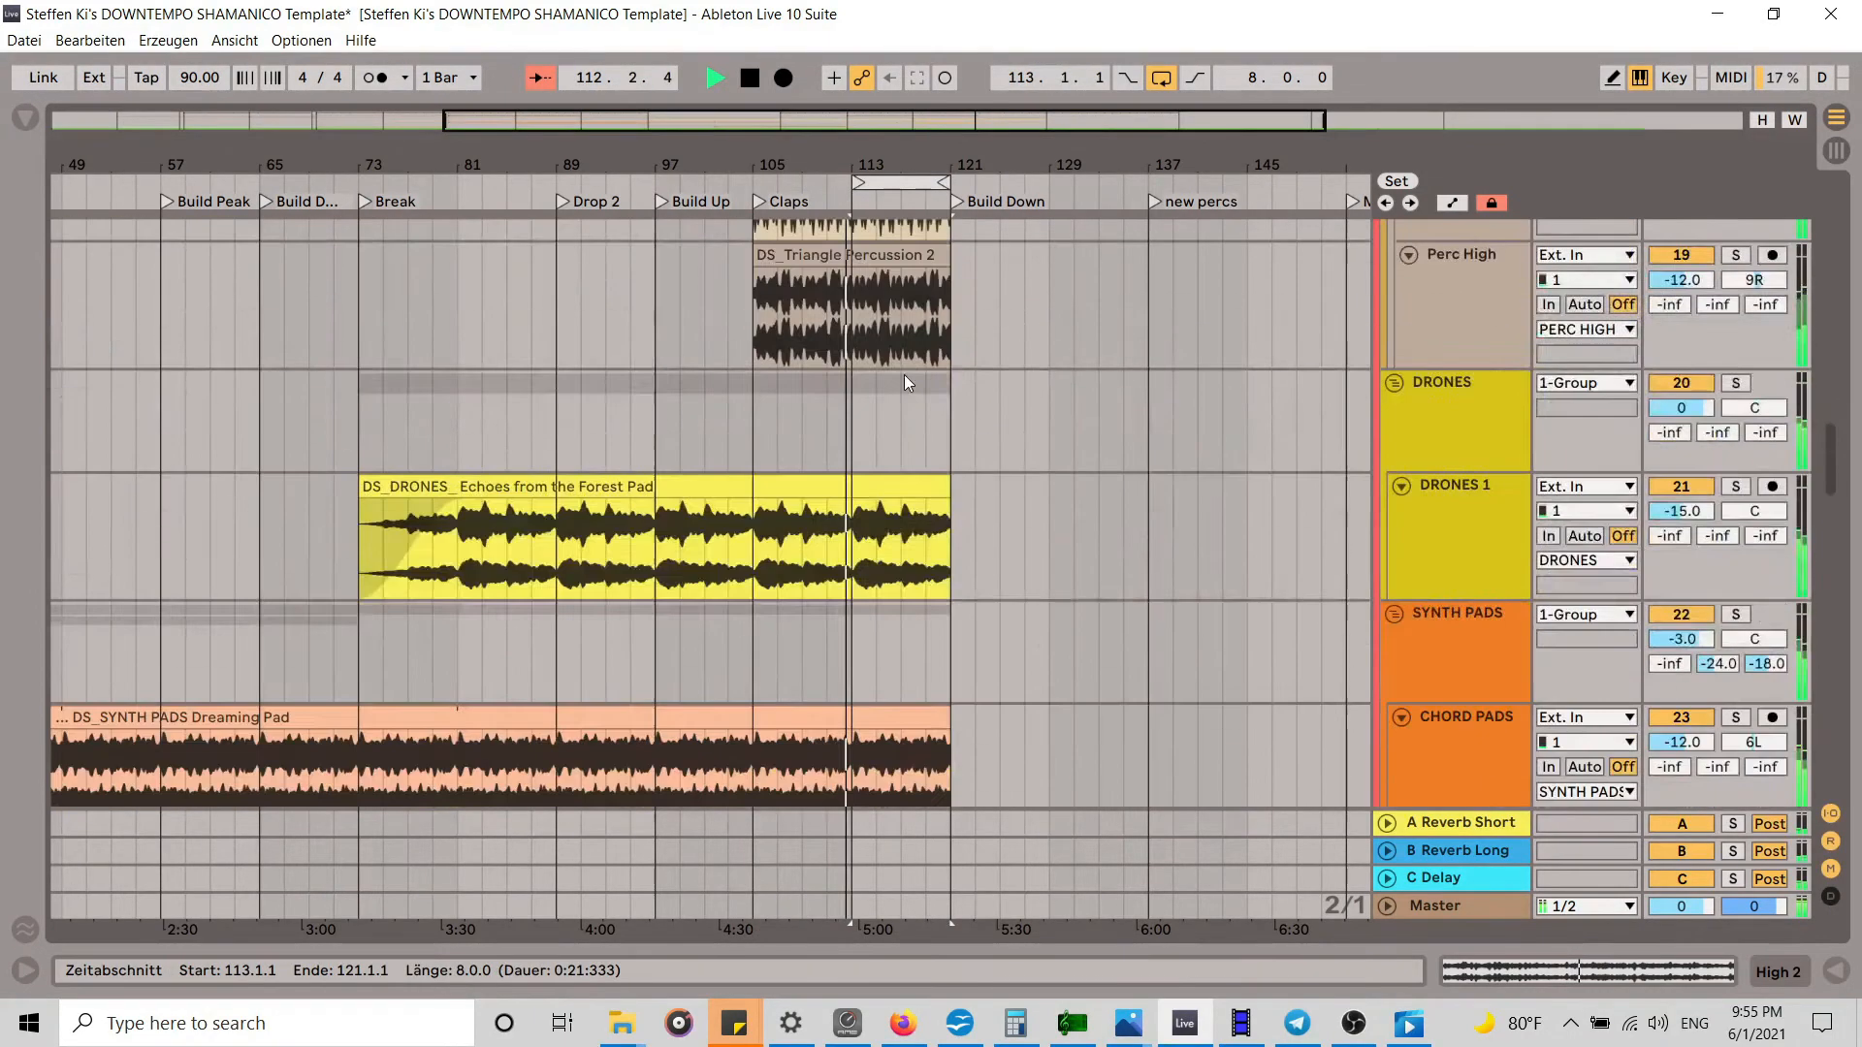
Step: Extend the DS_ Diva Melo 6 clip to end at bar 121 and look over the remaining tracks
{"action": "left_click_drag", "start_coordinate": [851, 374], "coordinate": [949, 376]}
{"action": "scroll", "coordinate": [923, 508], "scroll_direction": "down", "scroll_amount": 3}
{"action": "scroll", "coordinate": [920, 496], "scroll_direction": "down", "scroll_amount": 12}
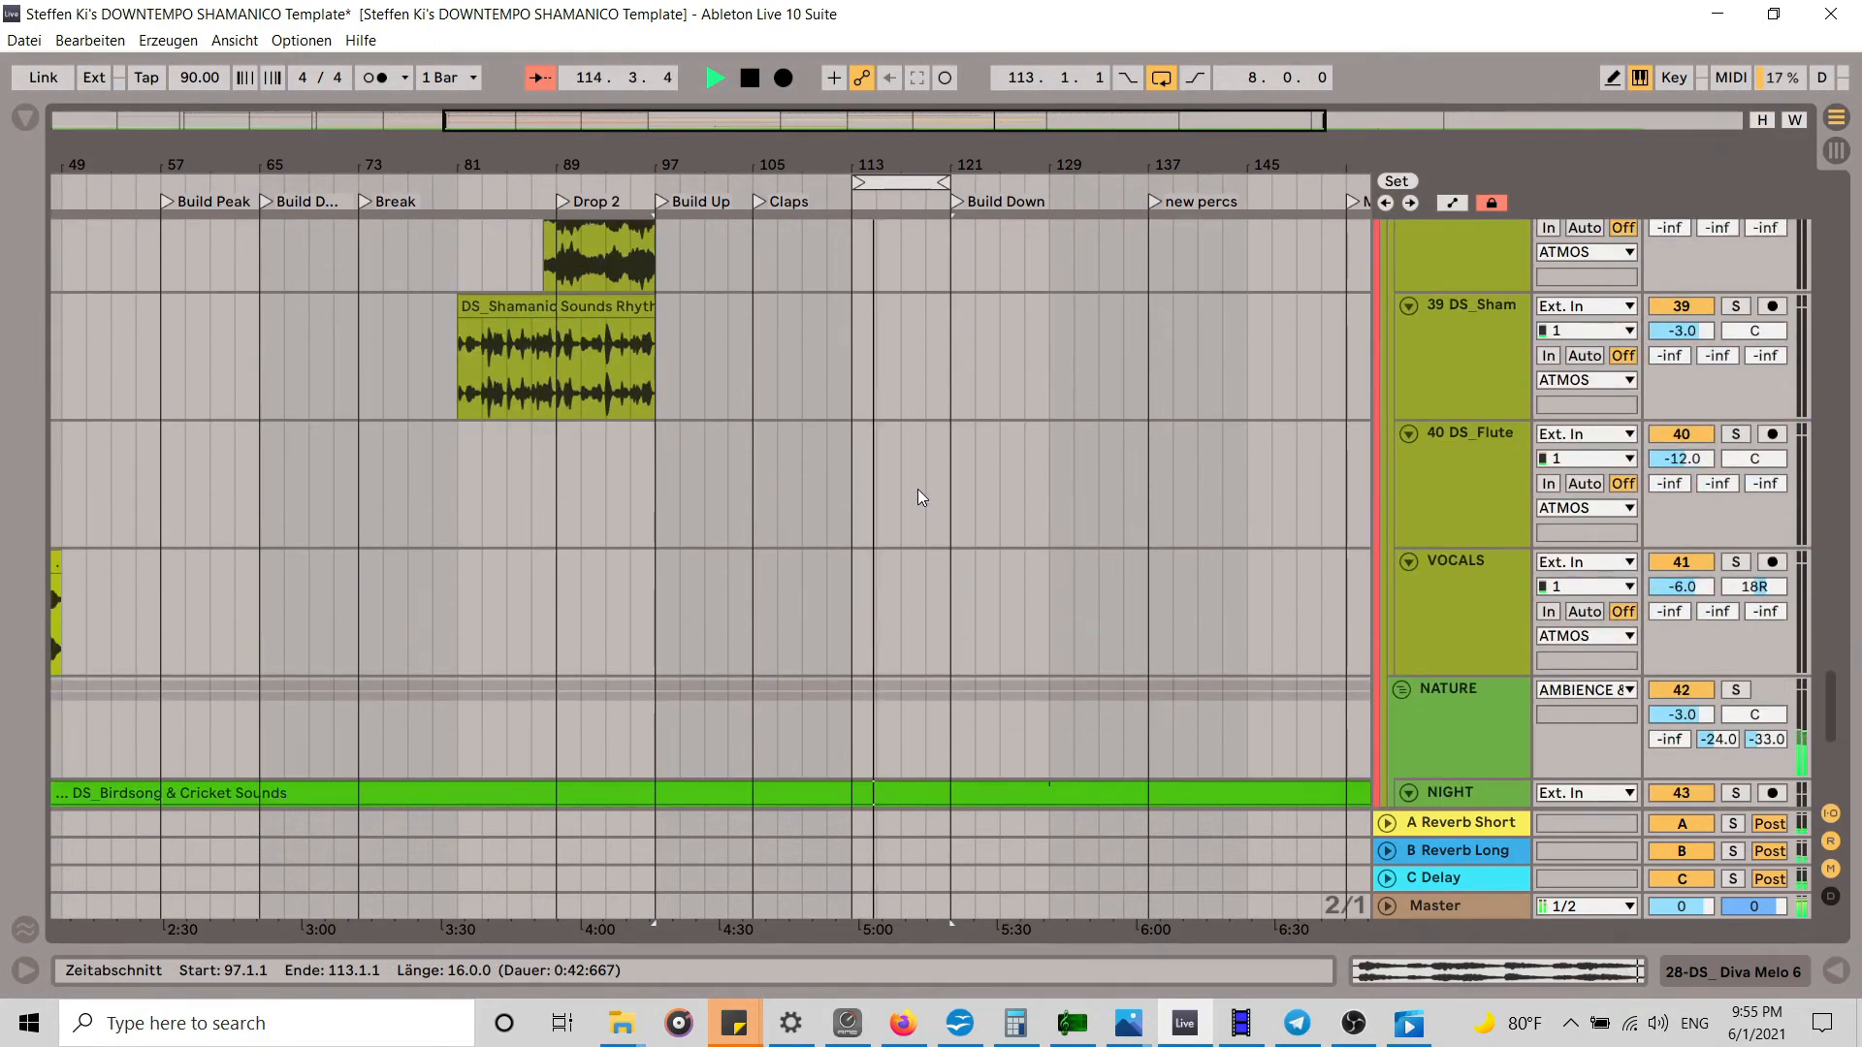
{"action": "scroll", "coordinate": [918, 489], "scroll_direction": "up", "scroll_amount": 2}
{"action": "scroll", "coordinate": [918, 479], "scroll_direction": "down", "scroll_amount": 6}
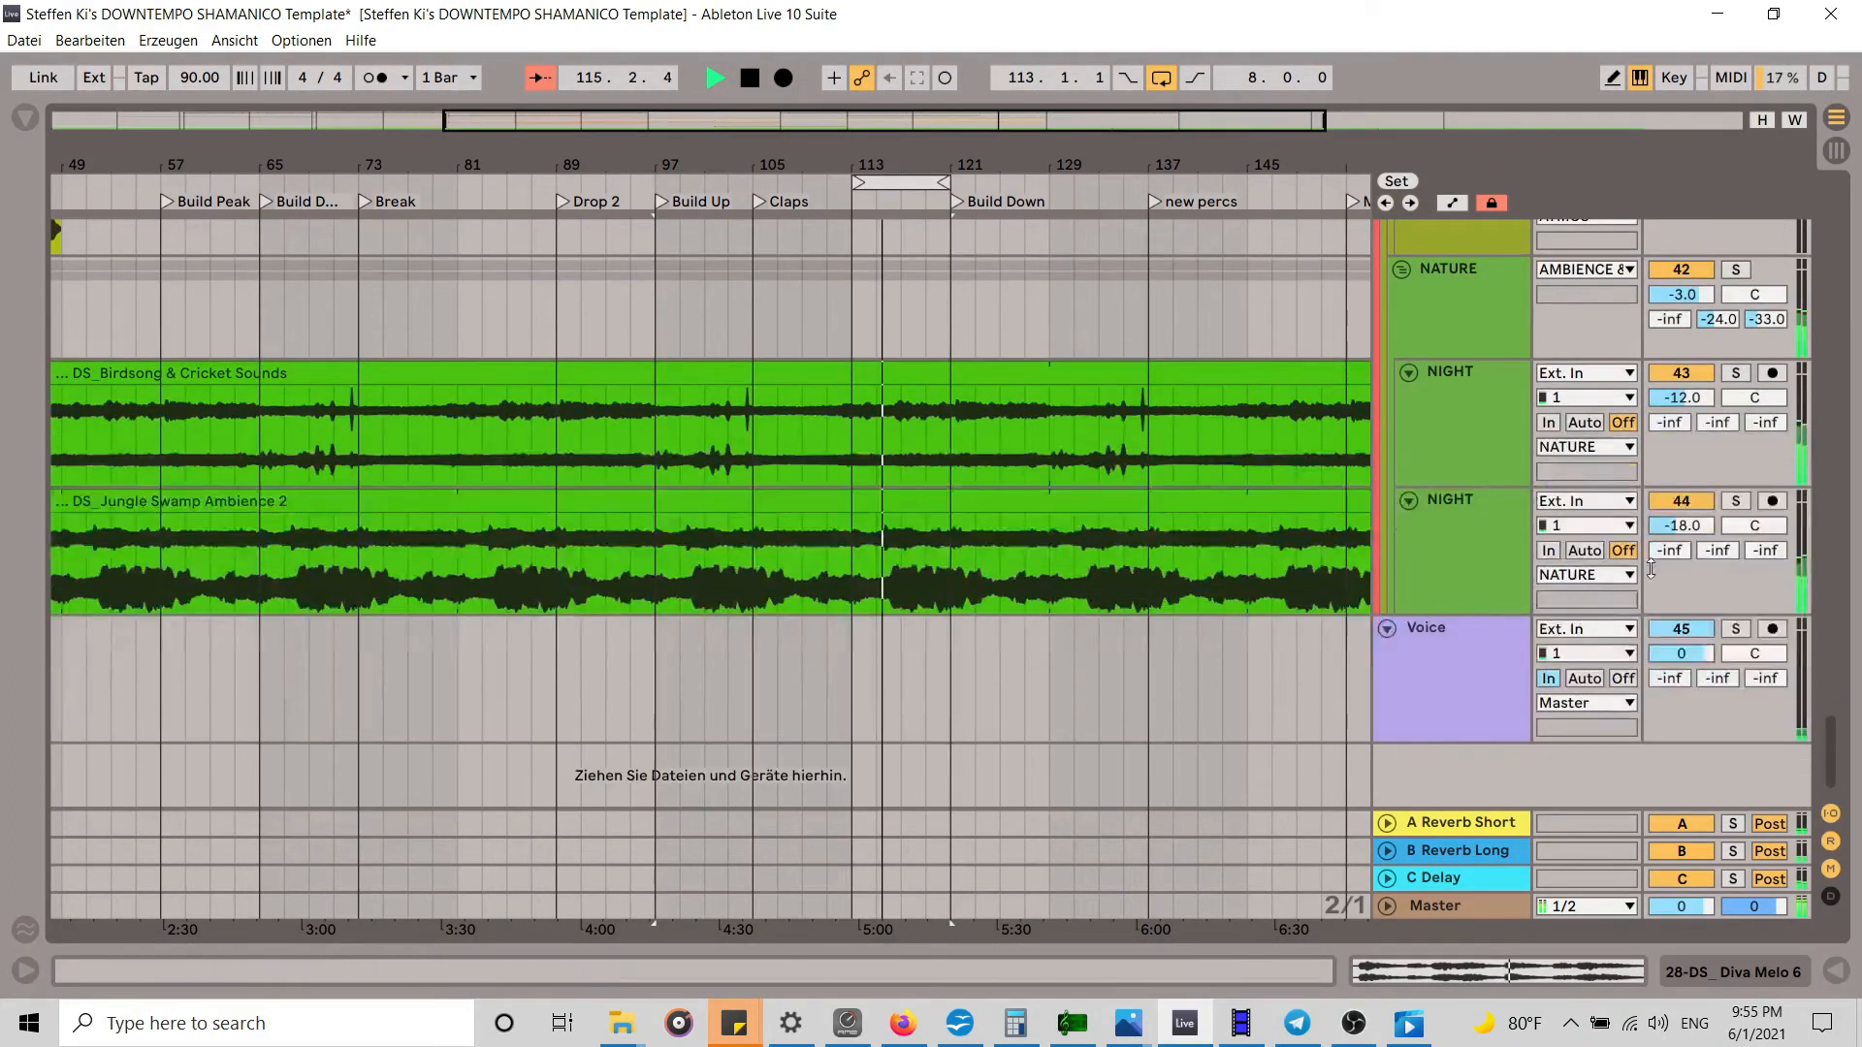
{"action": "left_click_drag", "start_coordinate": [1830, 745], "coordinate": [1814, 551]}
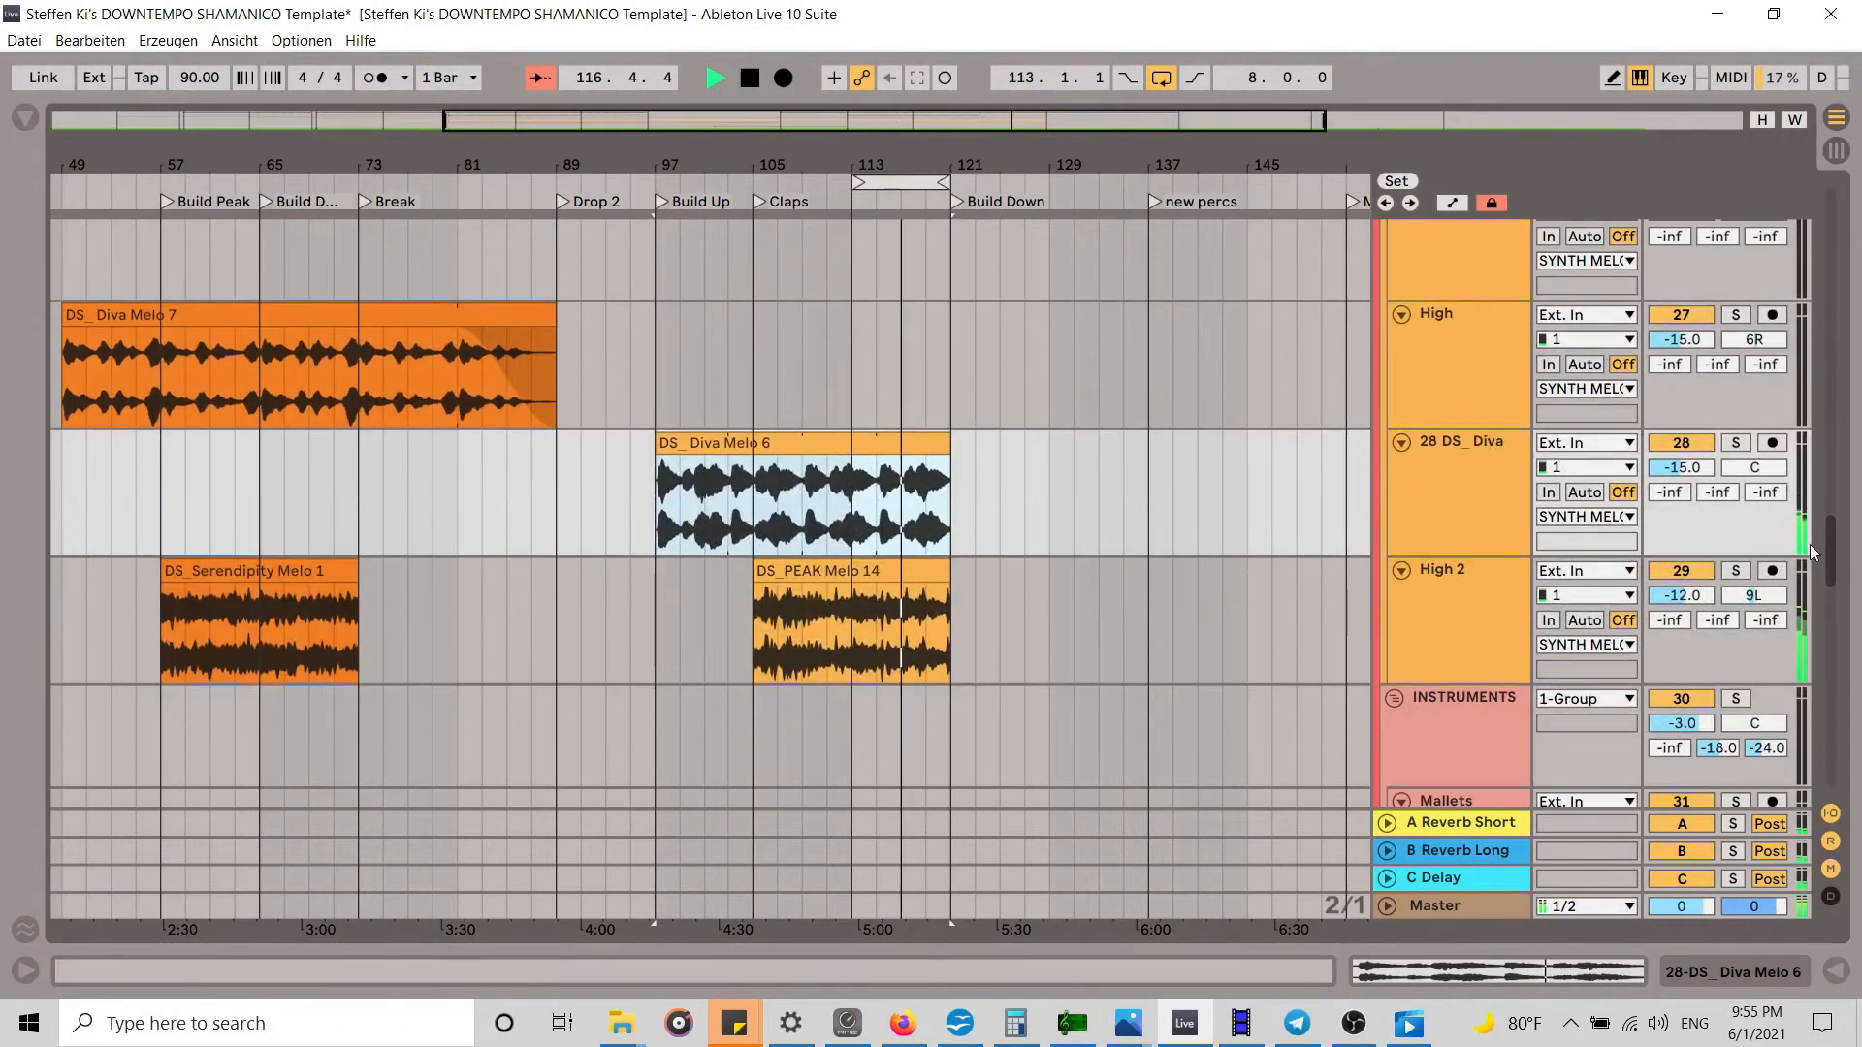
{"action": "left_click_drag", "start_coordinate": [1813, 551], "coordinate": [1763, 200]}
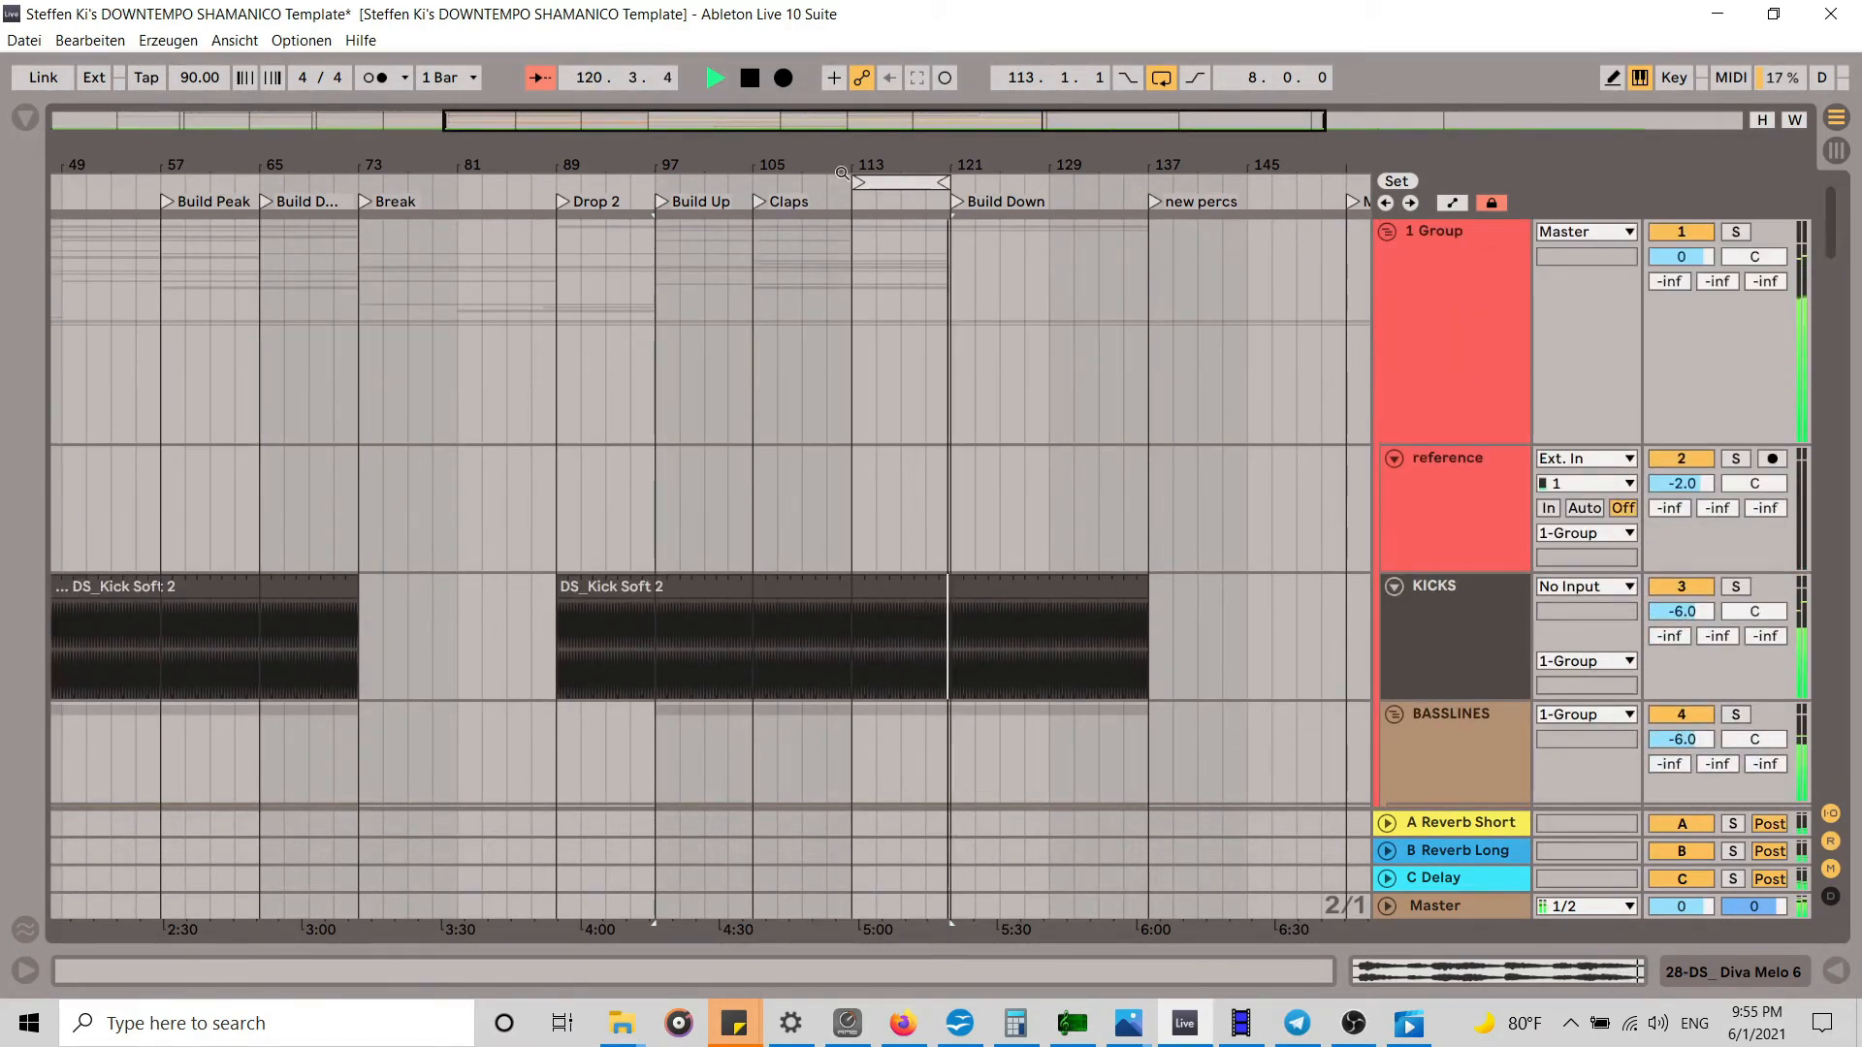
Step: Shift the 8-bar arrangement loop to start at bar 121 and extend the later DS_Organic Perc 24 clip to end at bar 121
{"action": "left_click_drag", "start_coordinate": [897, 181], "coordinate": [999, 185]}
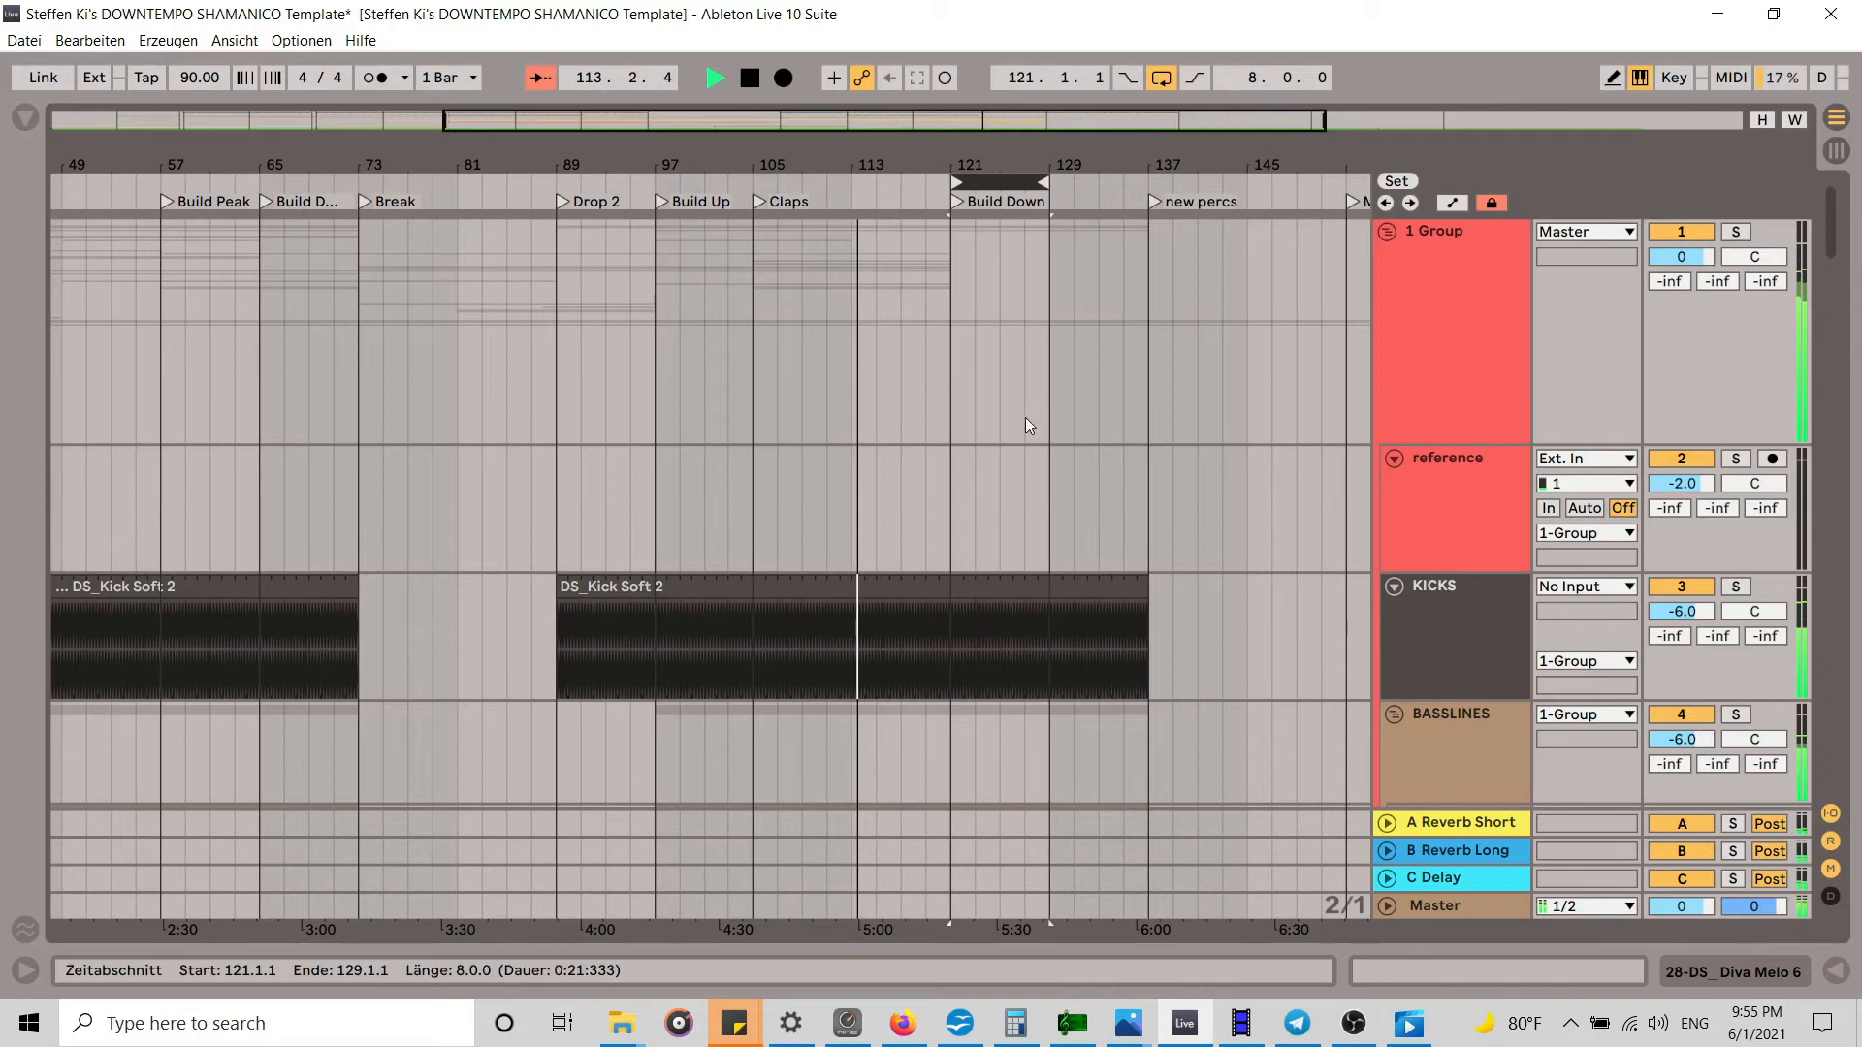
{"action": "scroll", "coordinate": [1026, 422], "scroll_direction": "down", "scroll_amount": 10}
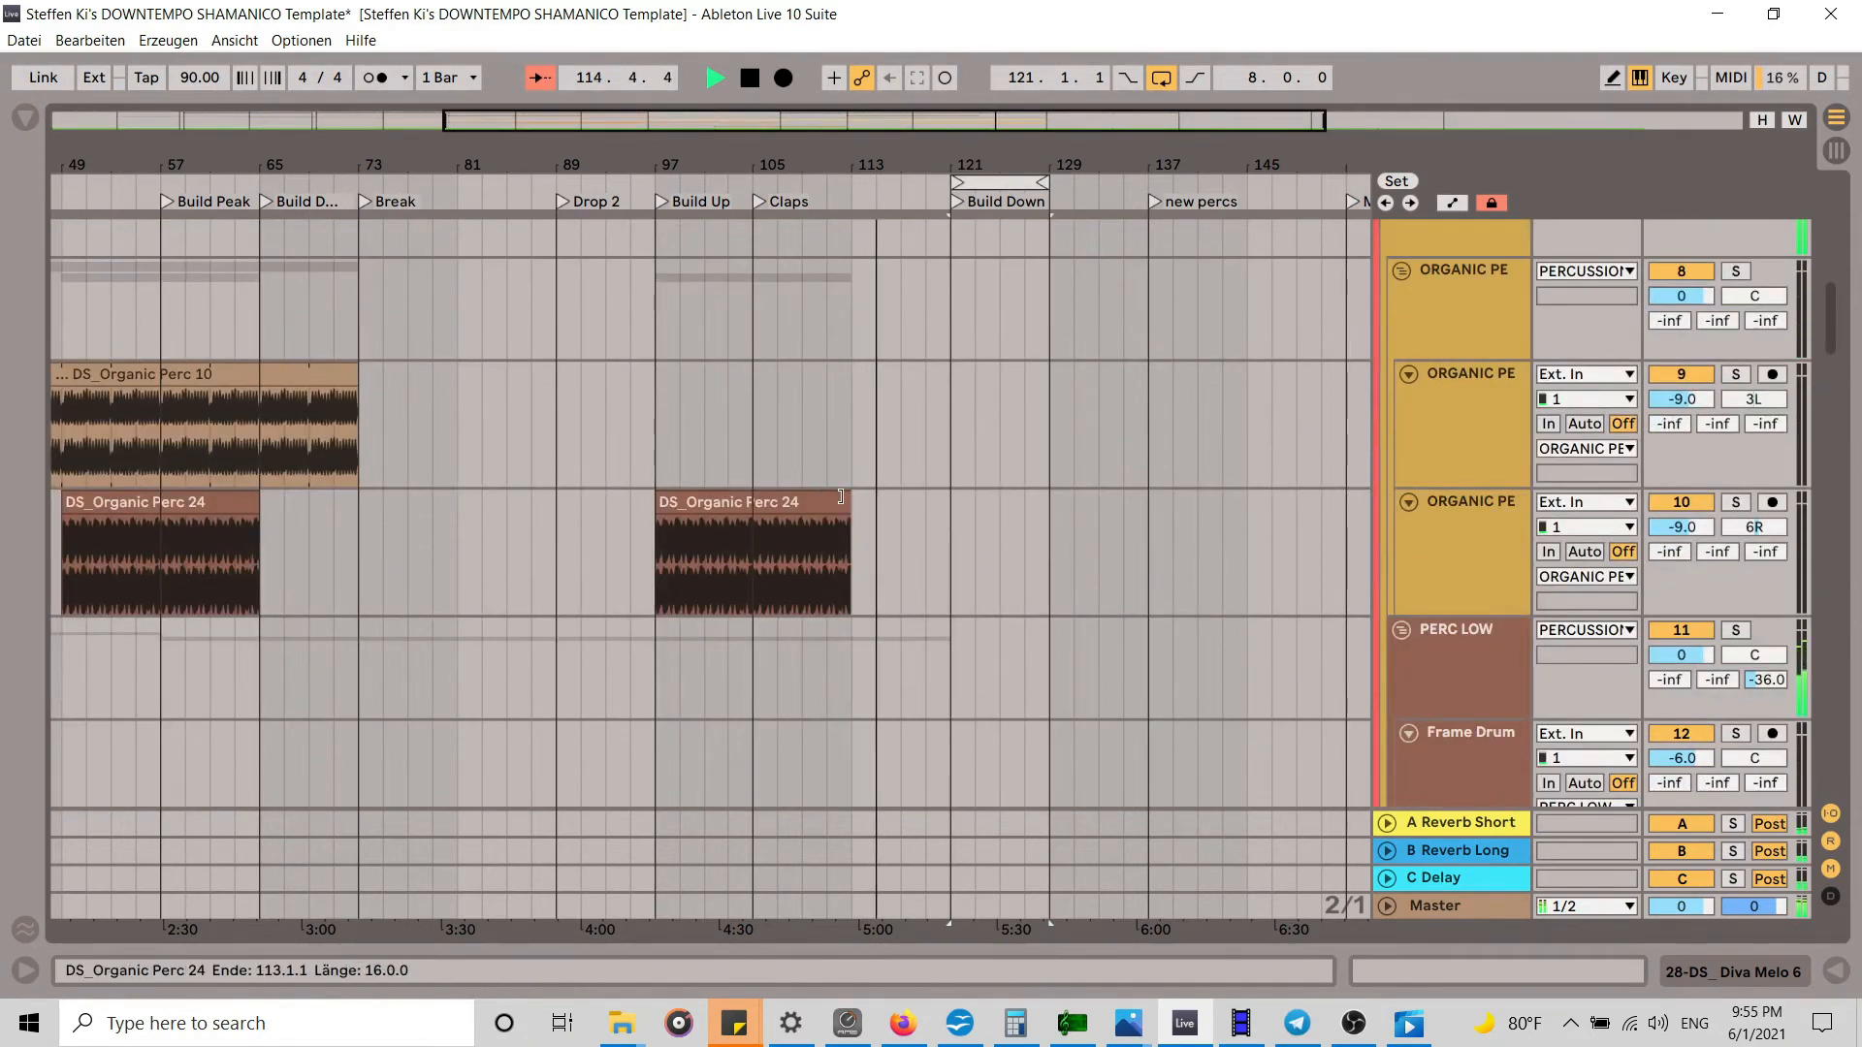
{"action": "left_click_drag", "start_coordinate": [841, 497], "coordinate": [951, 498]}
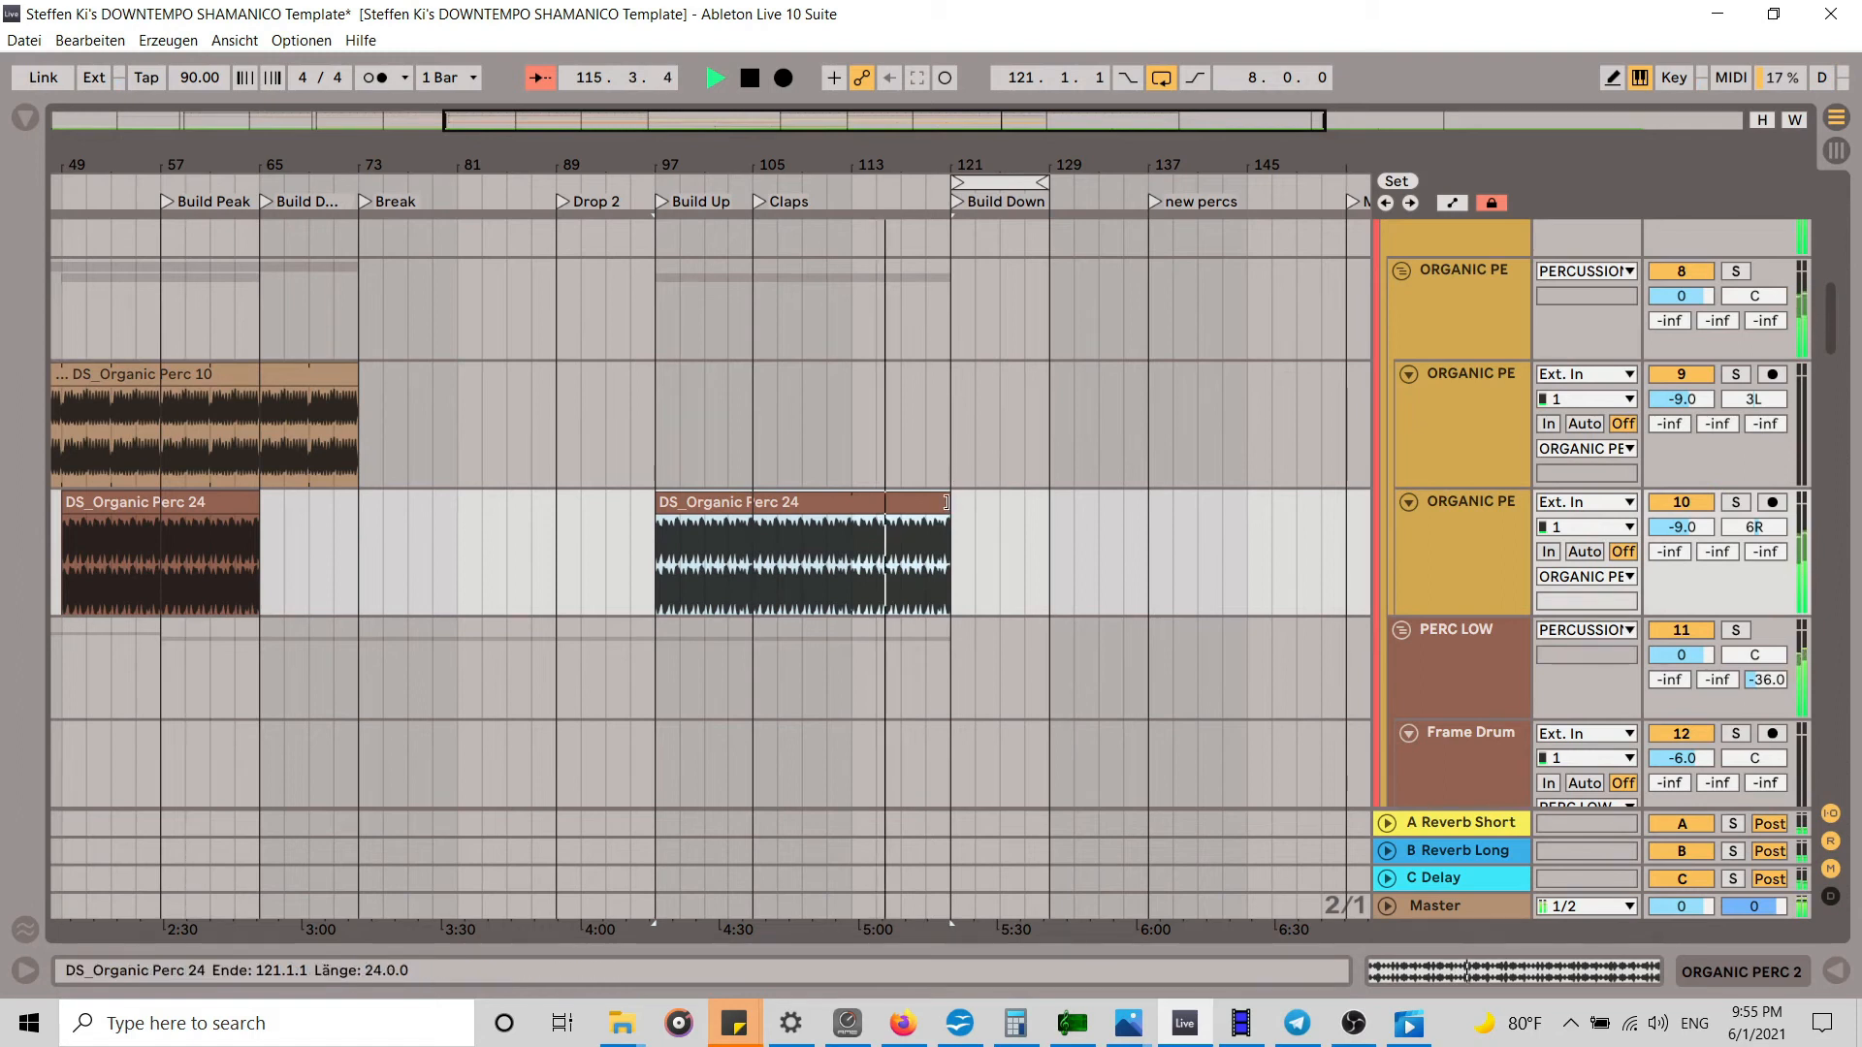
Step: Extend the DS_African Drum 1 and DS_Claves 1 clips to end at bar 129
{"action": "scroll", "coordinate": [1037, 480], "scroll_direction": "down", "scroll_amount": 8}
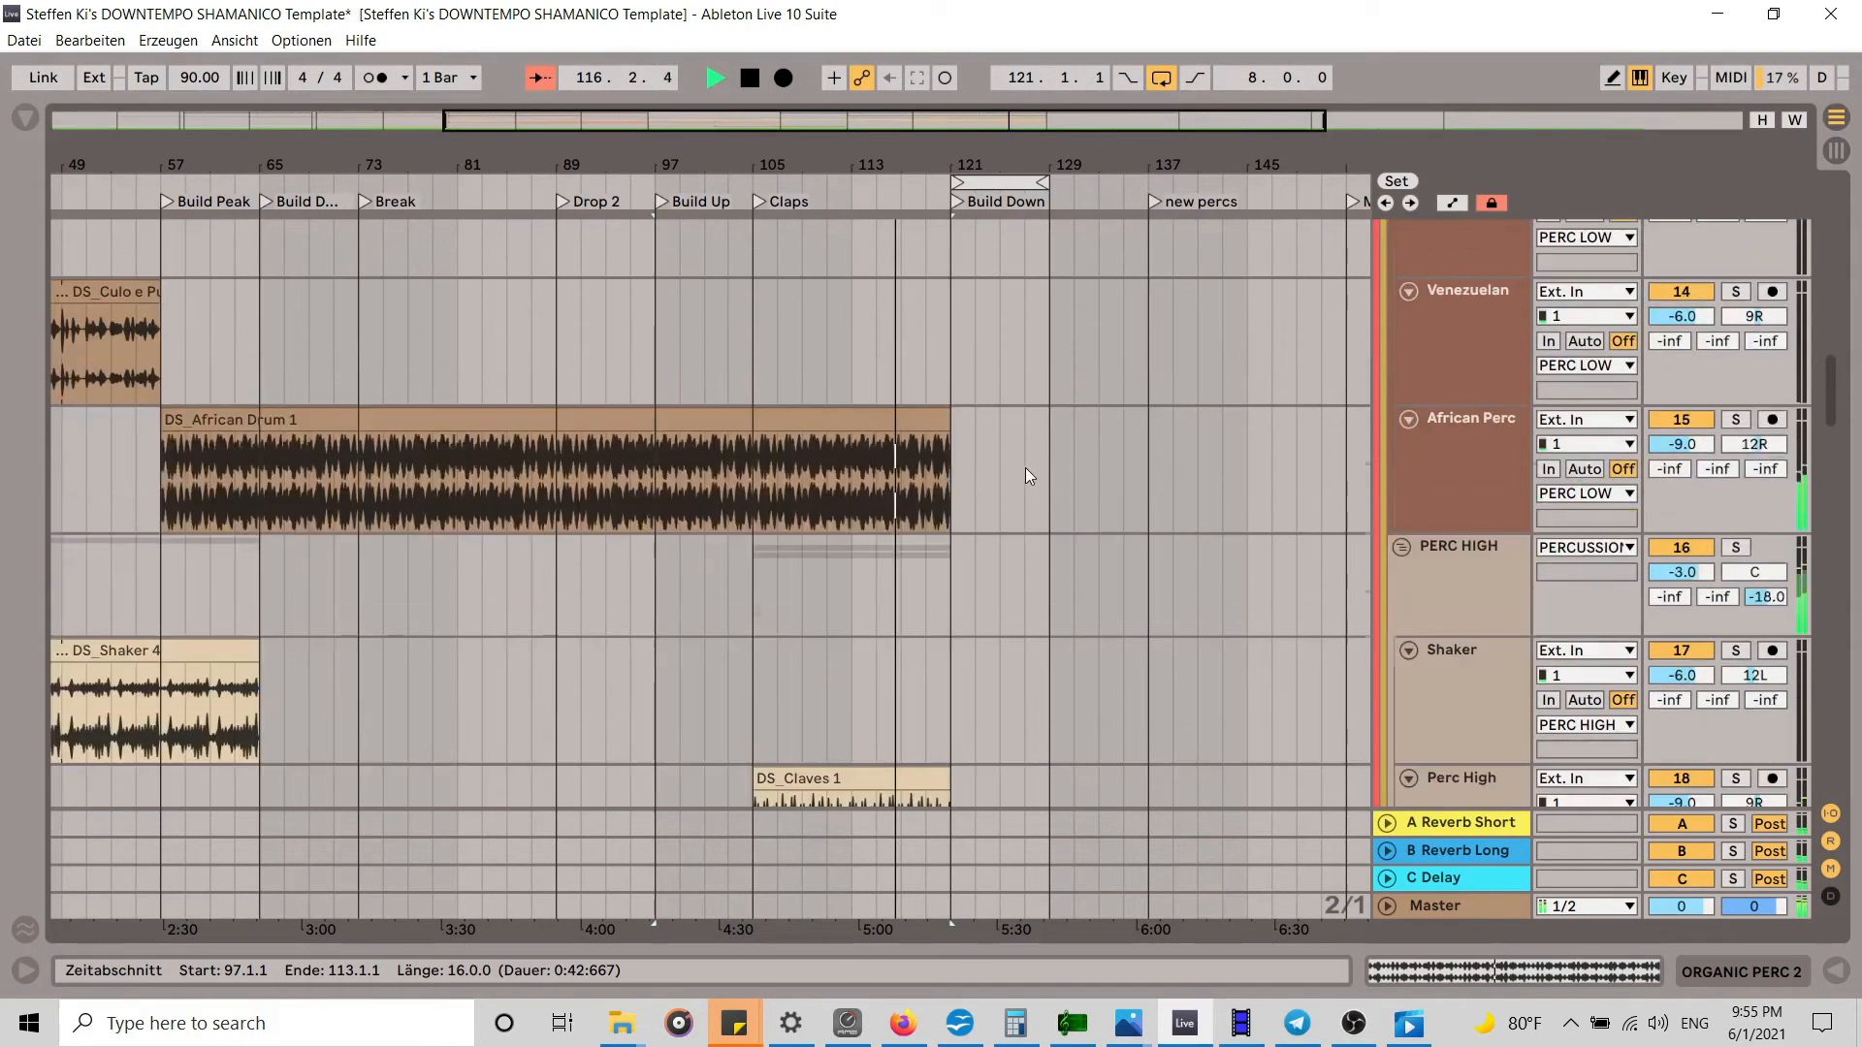
{"action": "left_click_drag", "start_coordinate": [949, 411], "coordinate": [1050, 404]}
{"action": "scroll", "coordinate": [998, 511], "scroll_direction": "down", "scroll_amount": 5}
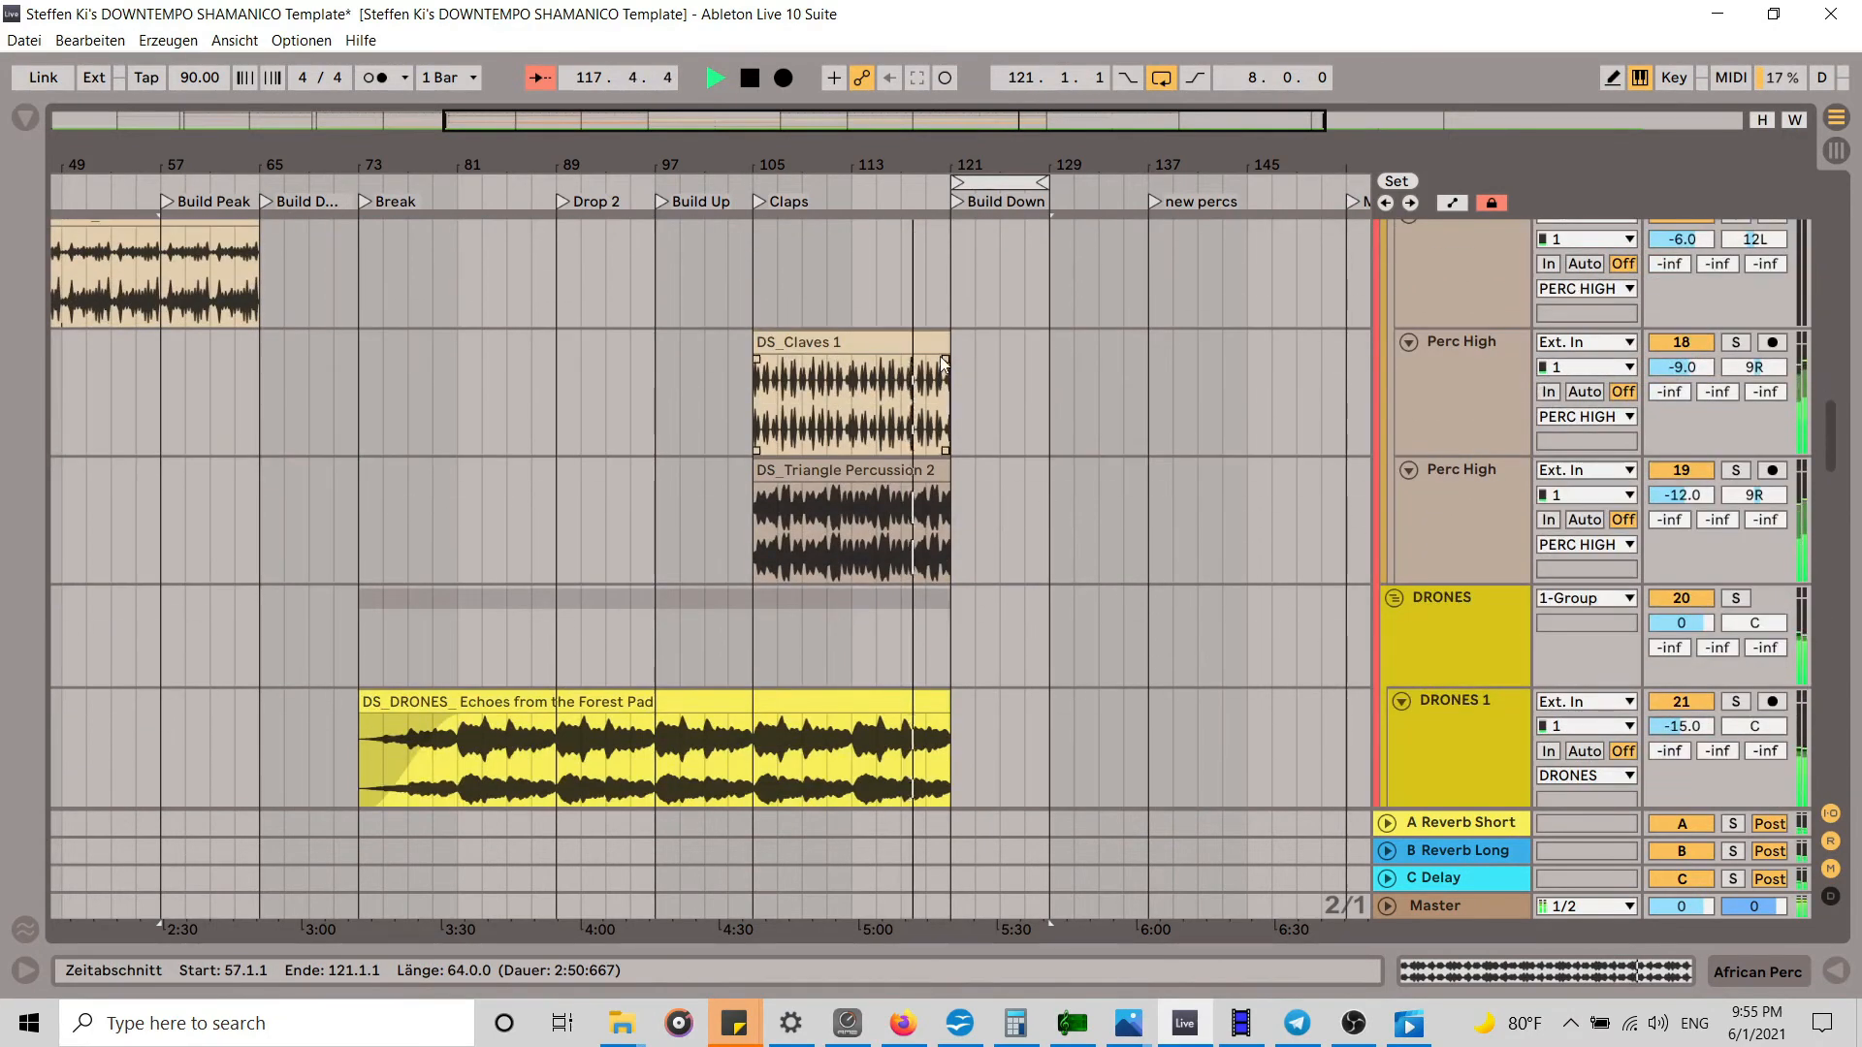
{"action": "left_click_drag", "start_coordinate": [946, 363], "coordinate": [1050, 364]}
{"action": "scroll", "coordinate": [992, 424], "scroll_direction": "down", "scroll_amount": 1}
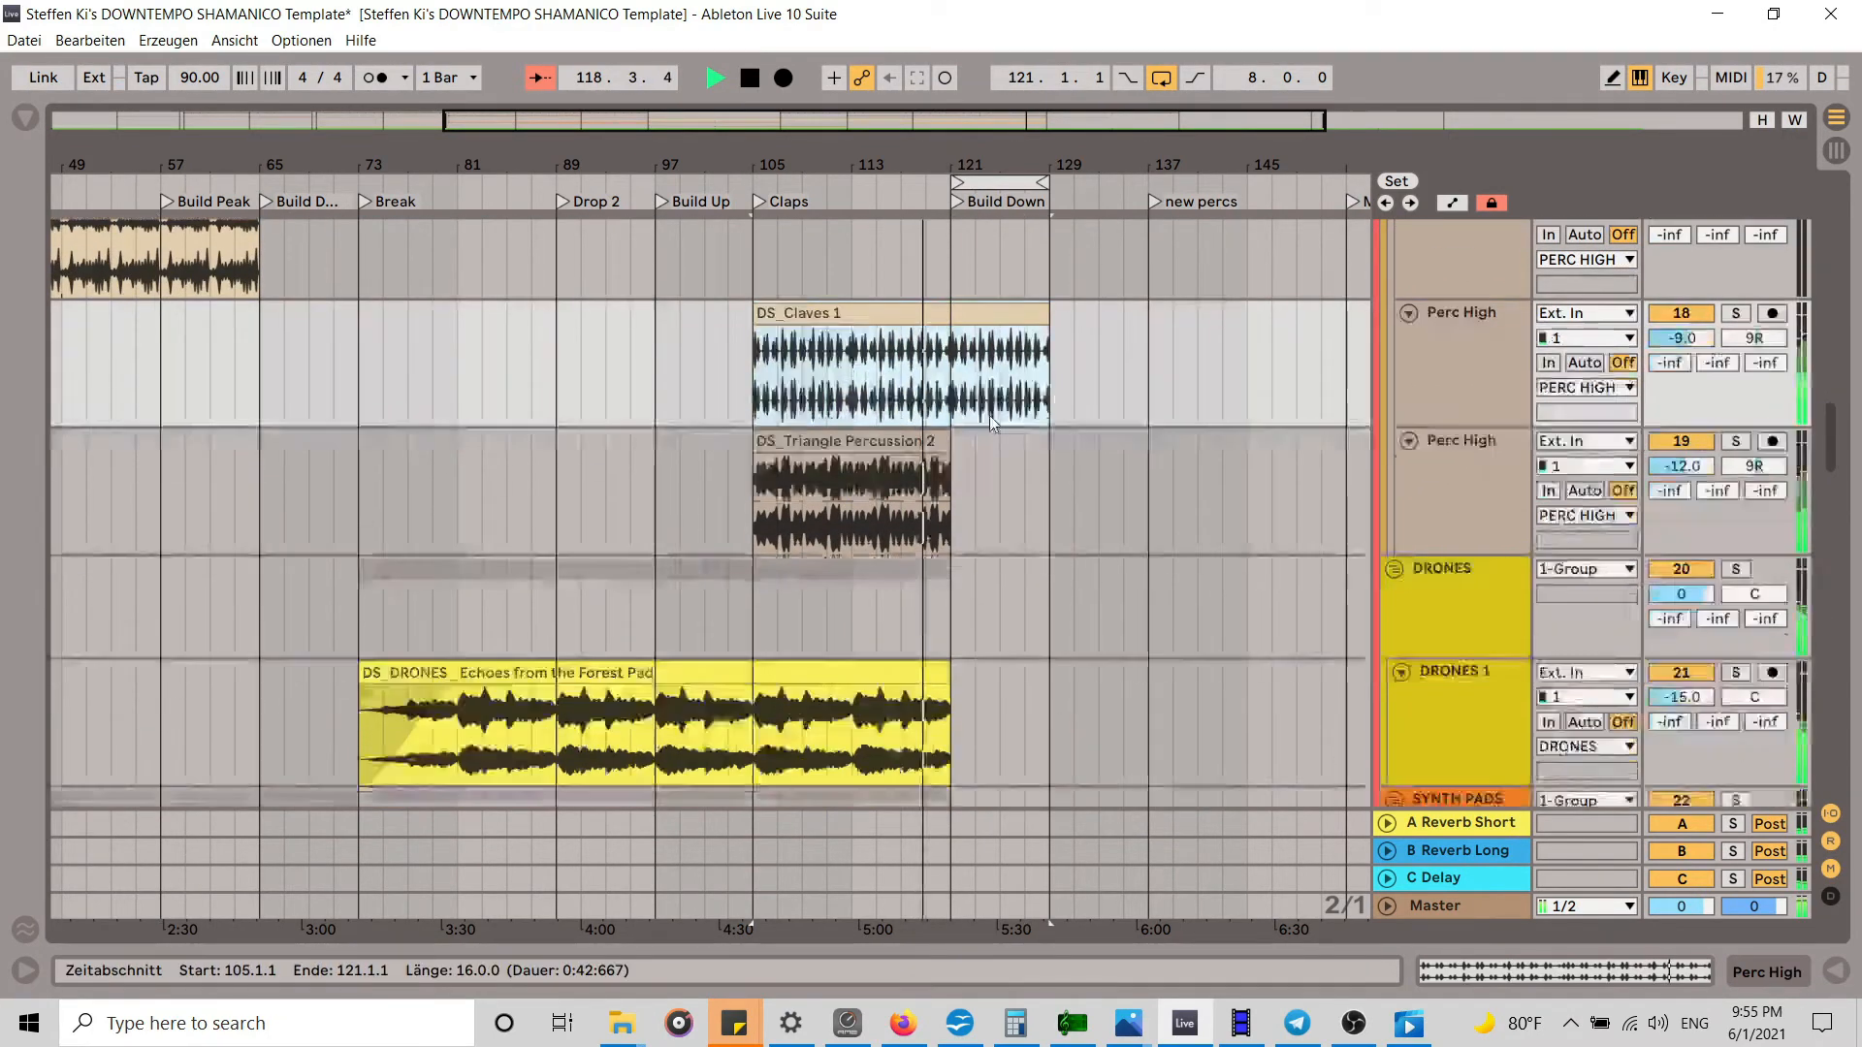
Step: Extend the DS_DRONES_ Echoes from the Forest Pad and DS_SYNTH PADS Dreaming Pad clips to end at bar 129
{"action": "scroll", "coordinate": [992, 424], "scroll_direction": "down", "scroll_amount": 2}
{"action": "left_click_drag", "start_coordinate": [951, 519], "coordinate": [1053, 482]}
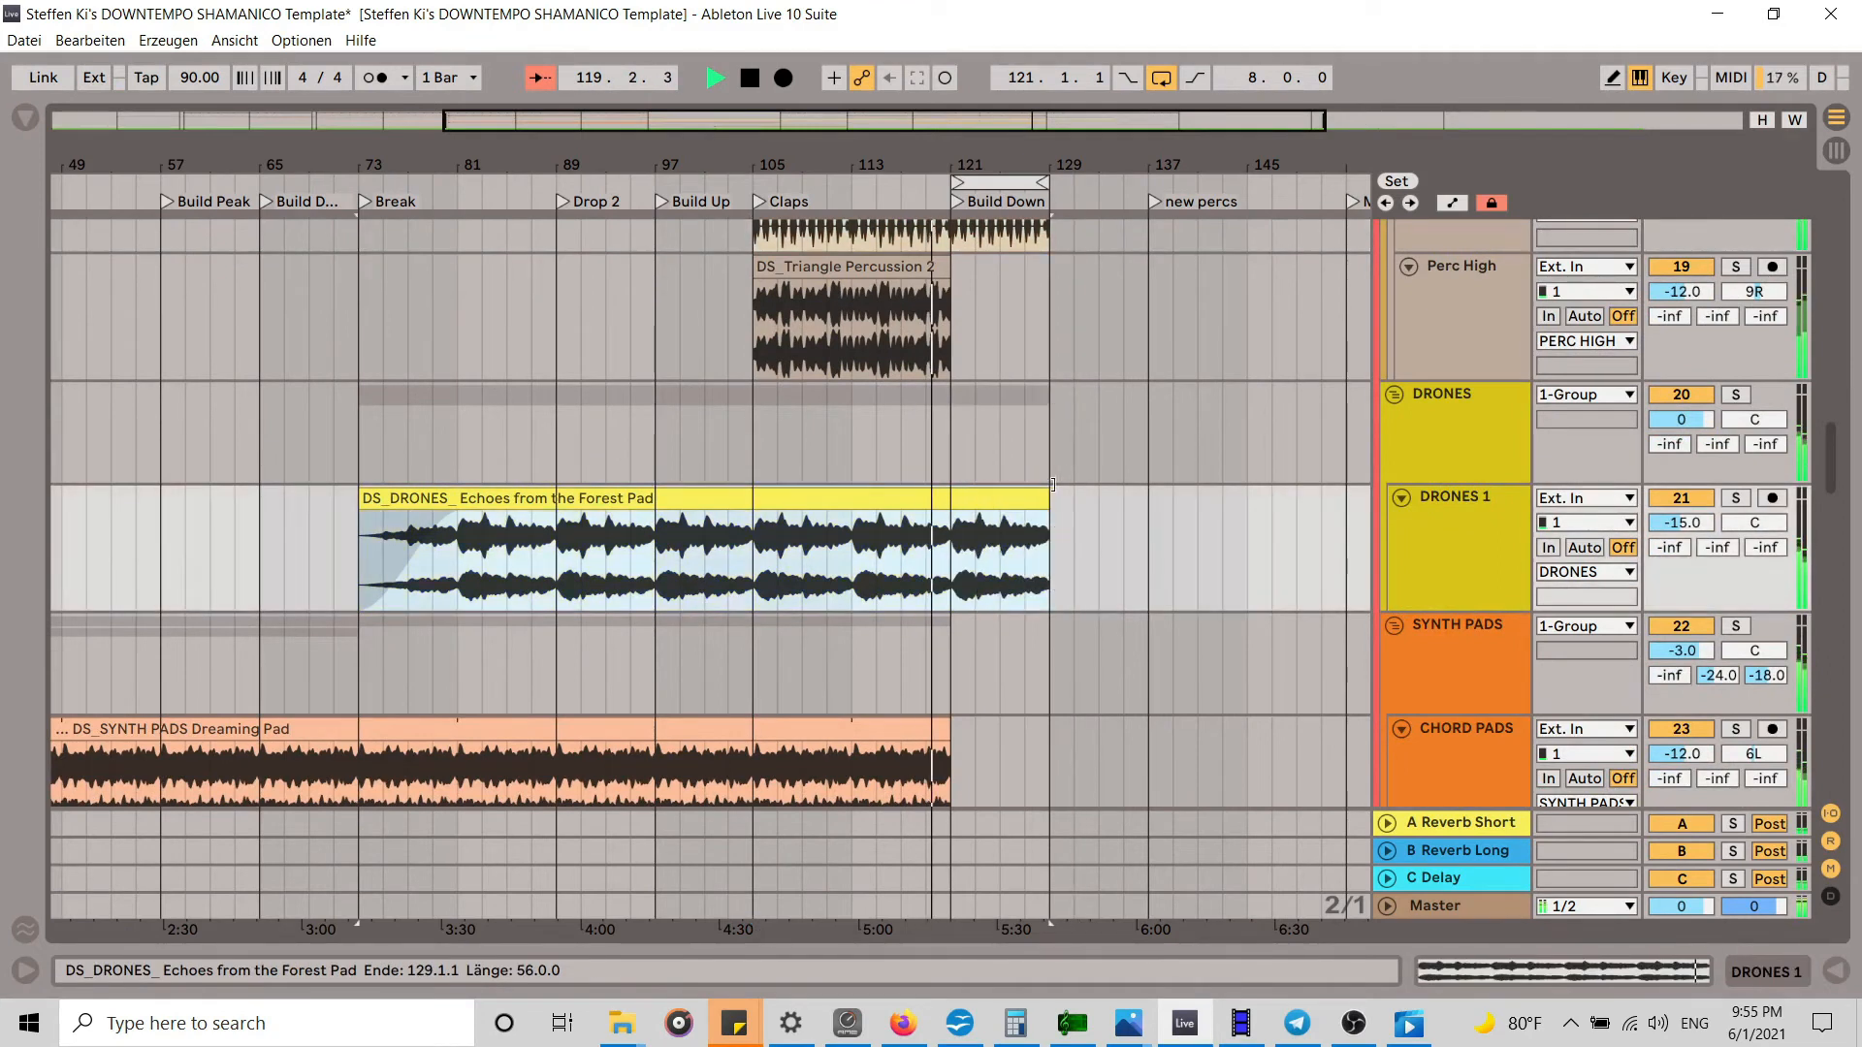
{"action": "scroll", "coordinate": [1052, 482], "scroll_direction": "down", "scroll_amount": 3}
{"action": "left_click", "coordinate": [949, 543]}
{"action": "left_click_drag", "start_coordinate": [950, 543], "coordinate": [1042, 427]}
Step: Extend the DS_ Diva Melo 6 and DS_PEAK Melo 14 clips to end at bar 129
{"action": "scroll", "coordinate": [996, 526], "scroll_direction": "down", "scroll_amount": 10}
{"action": "left_click", "coordinate": [950, 505]}
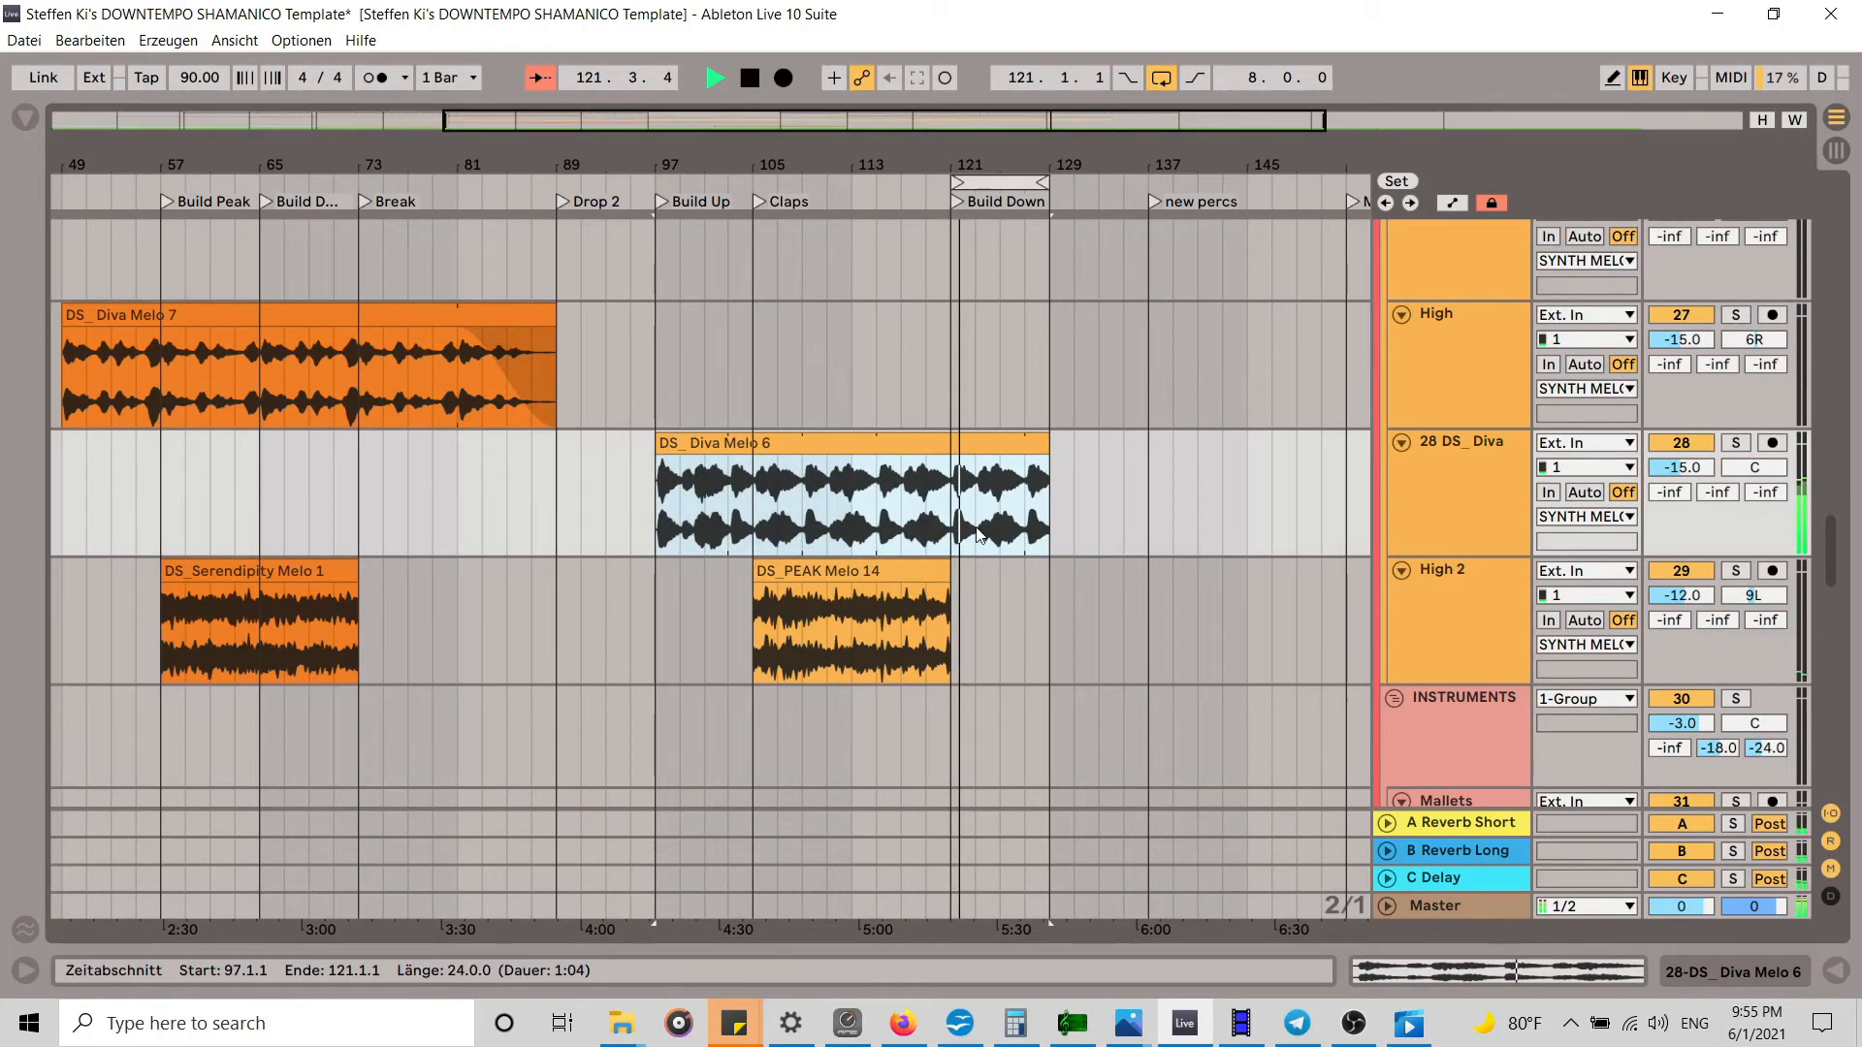
{"action": "left_click_drag", "start_coordinate": [950, 601], "coordinate": [1050, 596]}
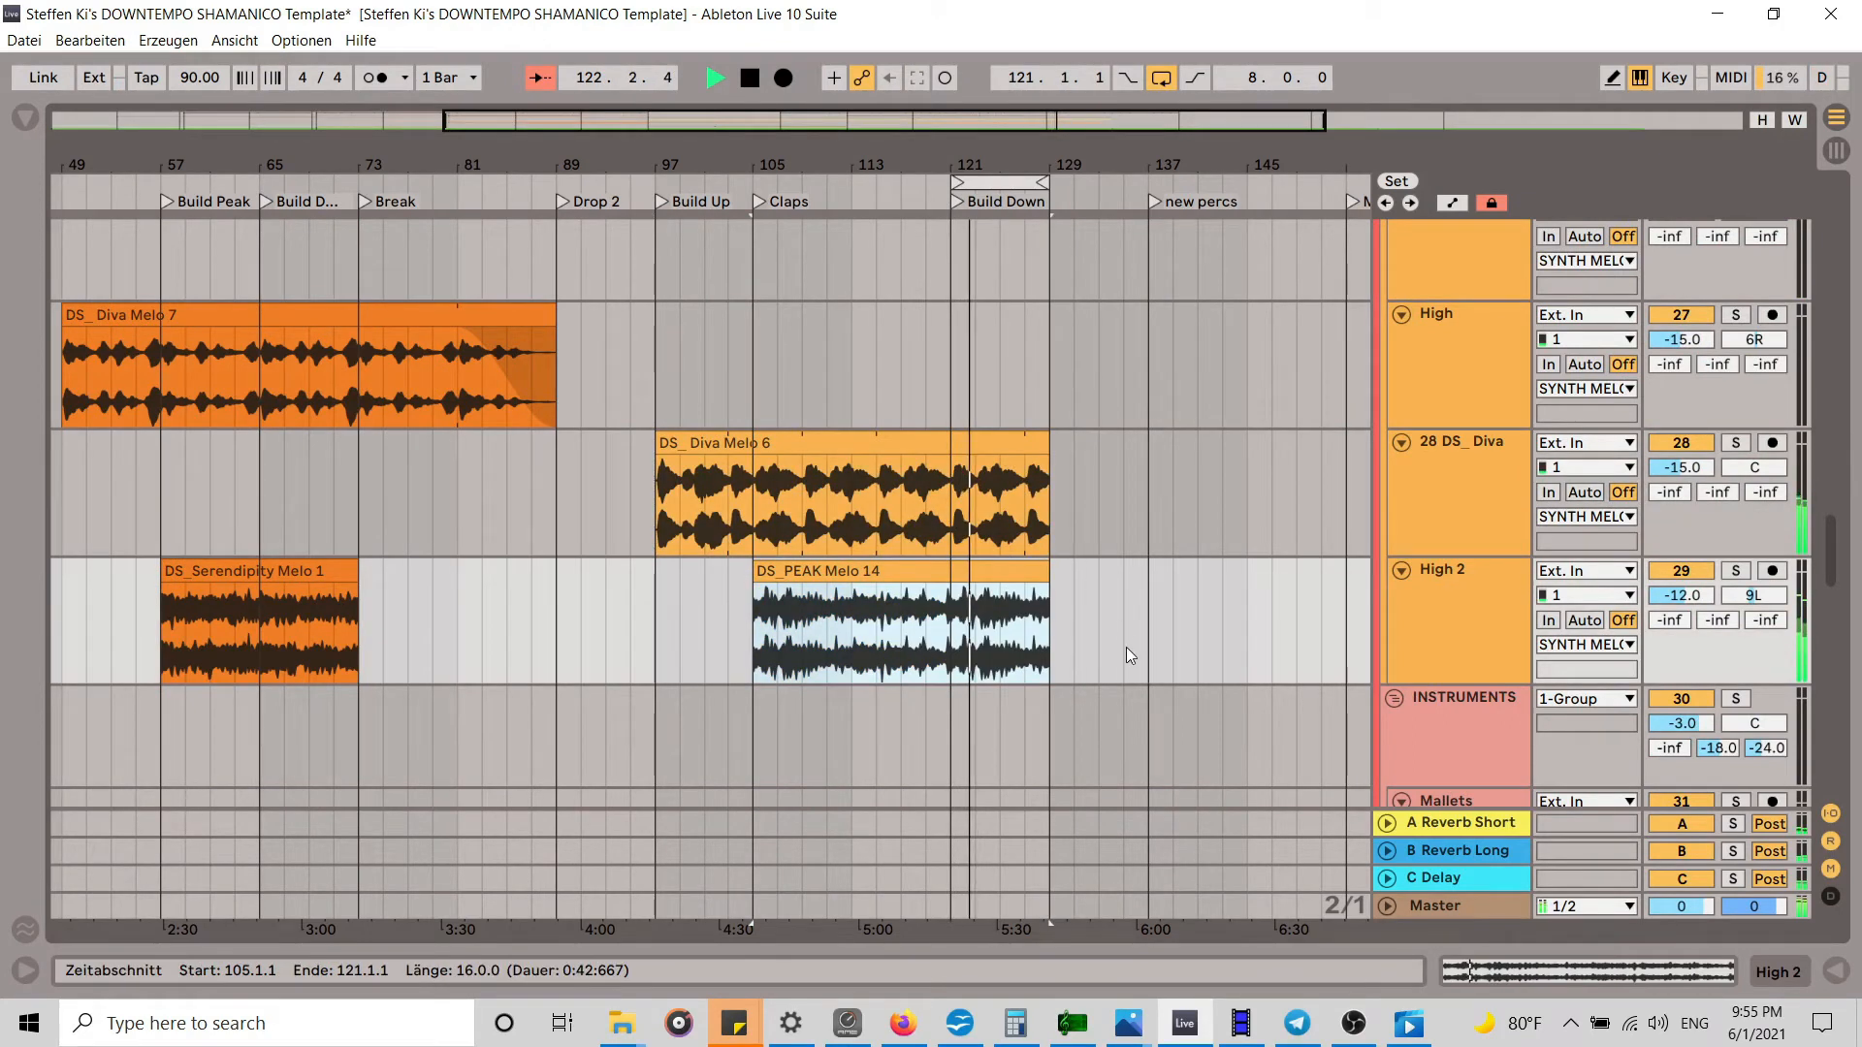
Step: Extend the DS_PEAK Melo 14 clip on the High 2 track to end at bar 137, at the new percs locator
{"action": "scroll", "coordinate": [1132, 603], "scroll_direction": "down", "scroll_amount": 3}
{"action": "scroll", "coordinate": [1103, 311], "scroll_direction": "down", "scroll_amount": 5}
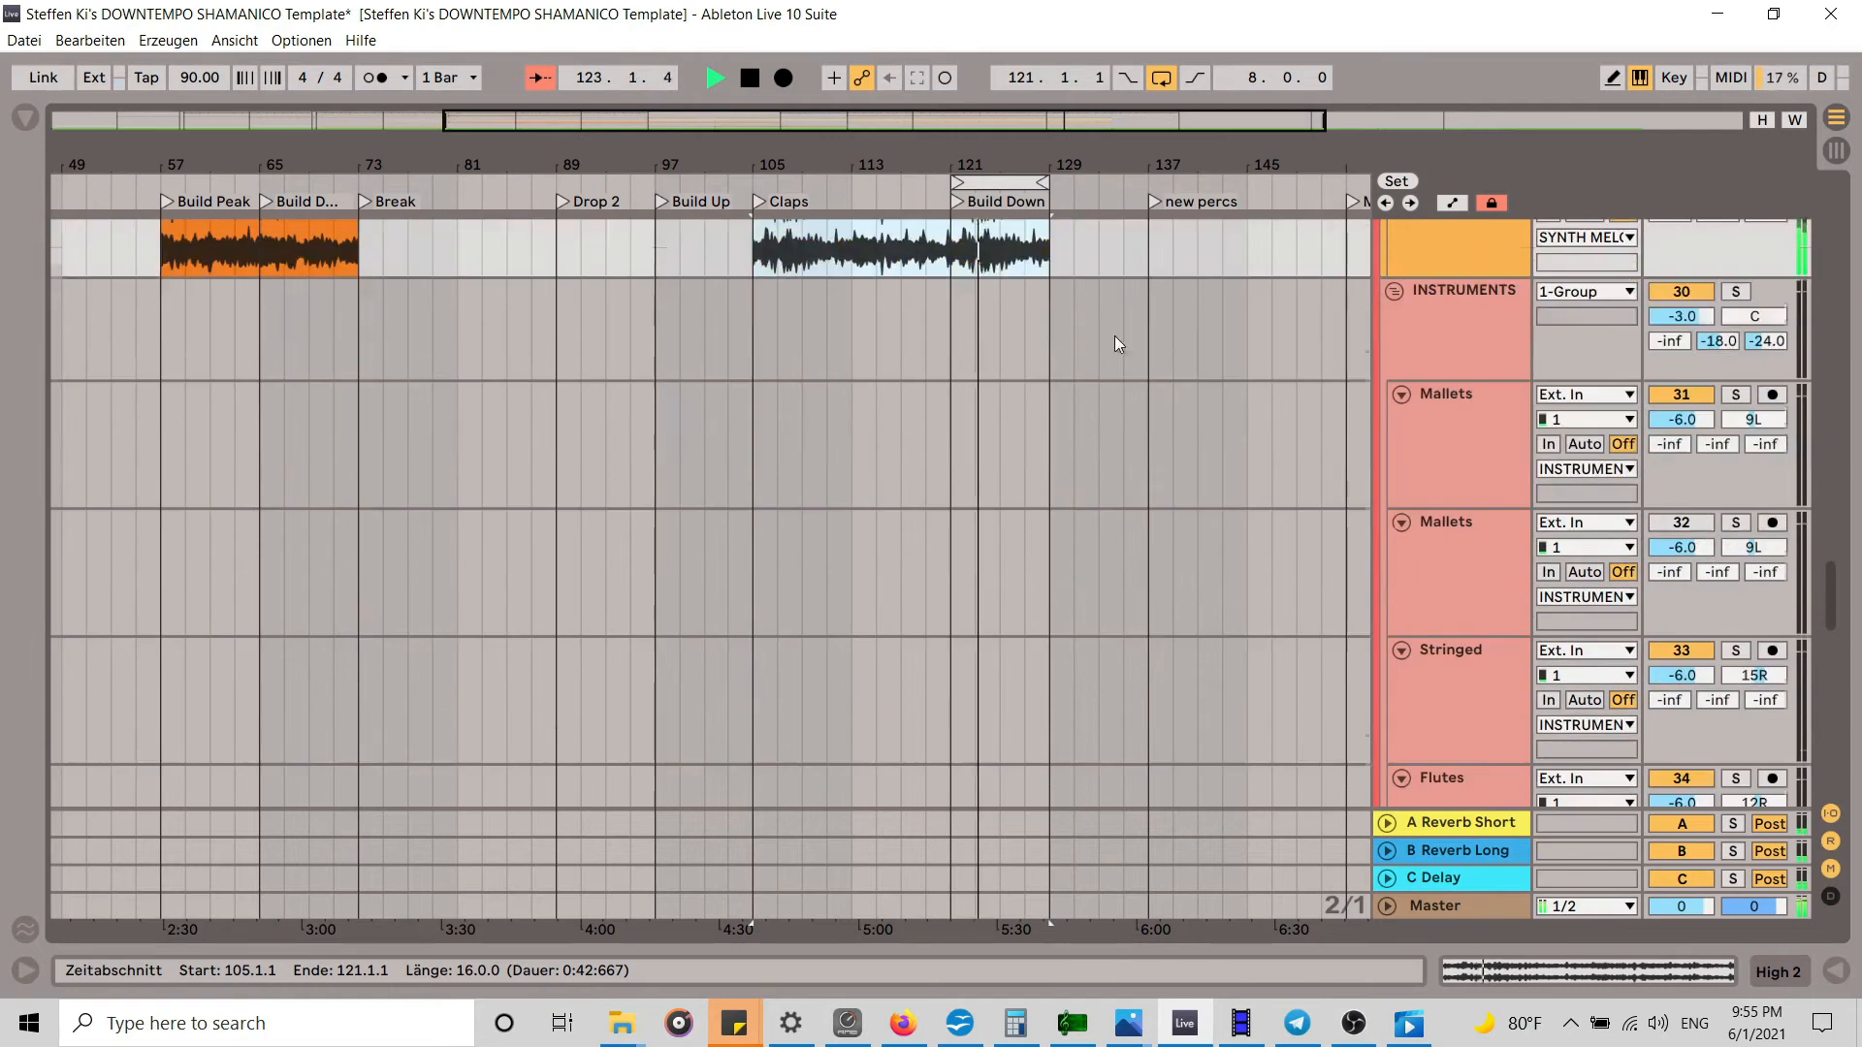
{"action": "scroll", "coordinate": [1115, 344], "scroll_direction": "down", "scroll_amount": 10}
{"action": "scroll", "coordinate": [1131, 392], "scroll_direction": "up", "scroll_amount": 10}
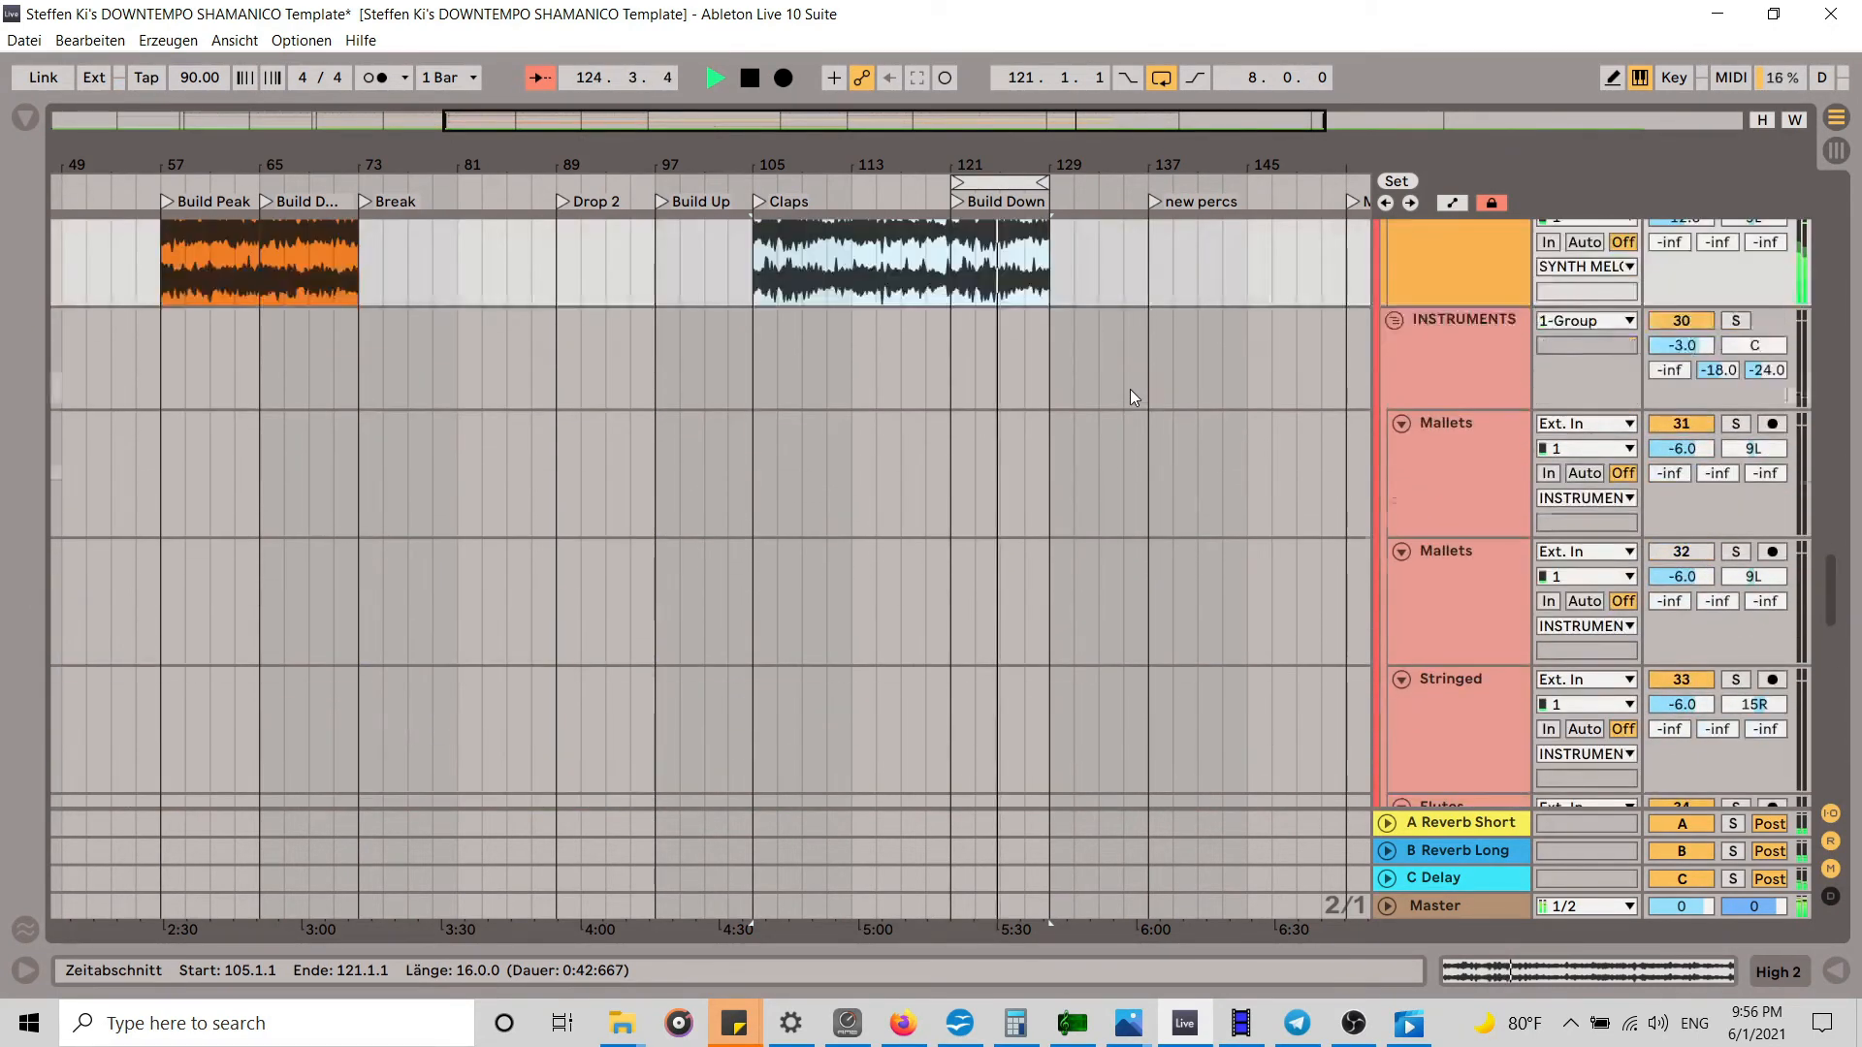
{"action": "scroll", "coordinate": [1131, 388], "scroll_direction": "up", "scroll_amount": 5}
{"action": "scroll", "coordinate": [1131, 388], "scroll_direction": "up", "scroll_amount": 2}
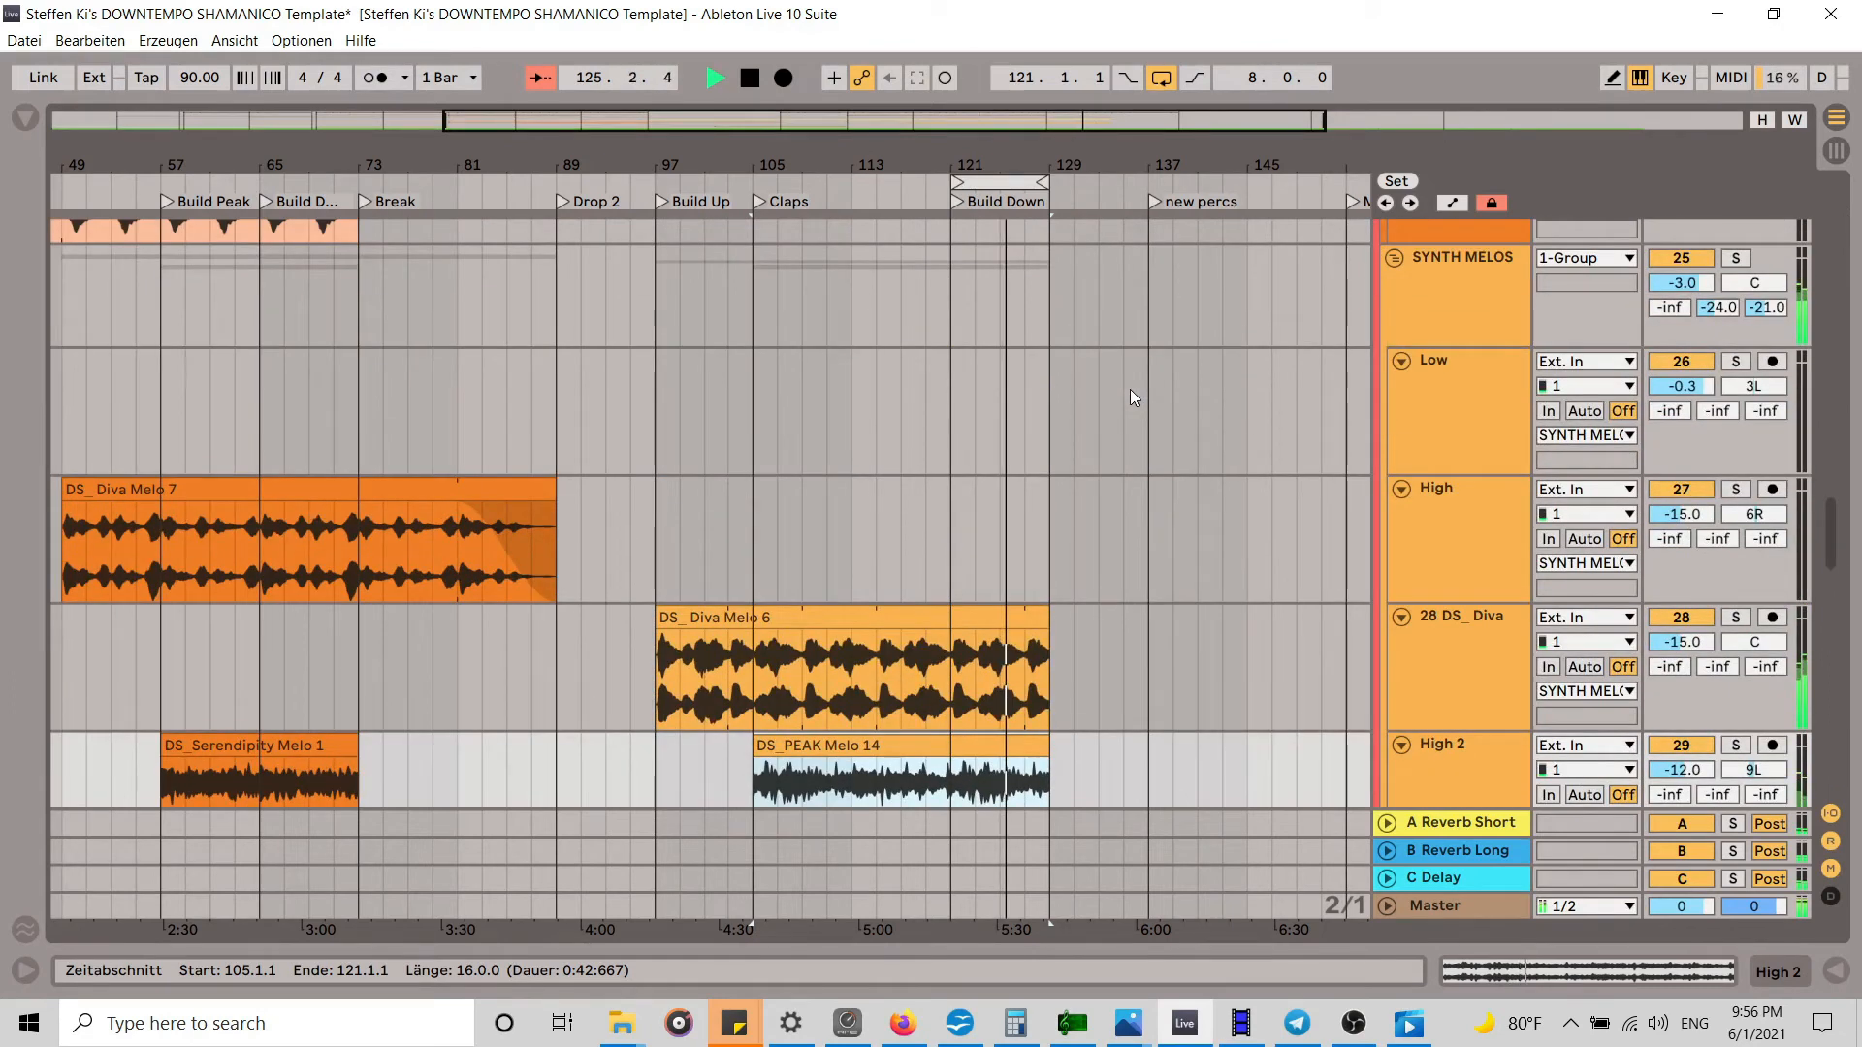
{"action": "scroll", "coordinate": [1131, 388], "scroll_direction": "down", "scroll_amount": 2}
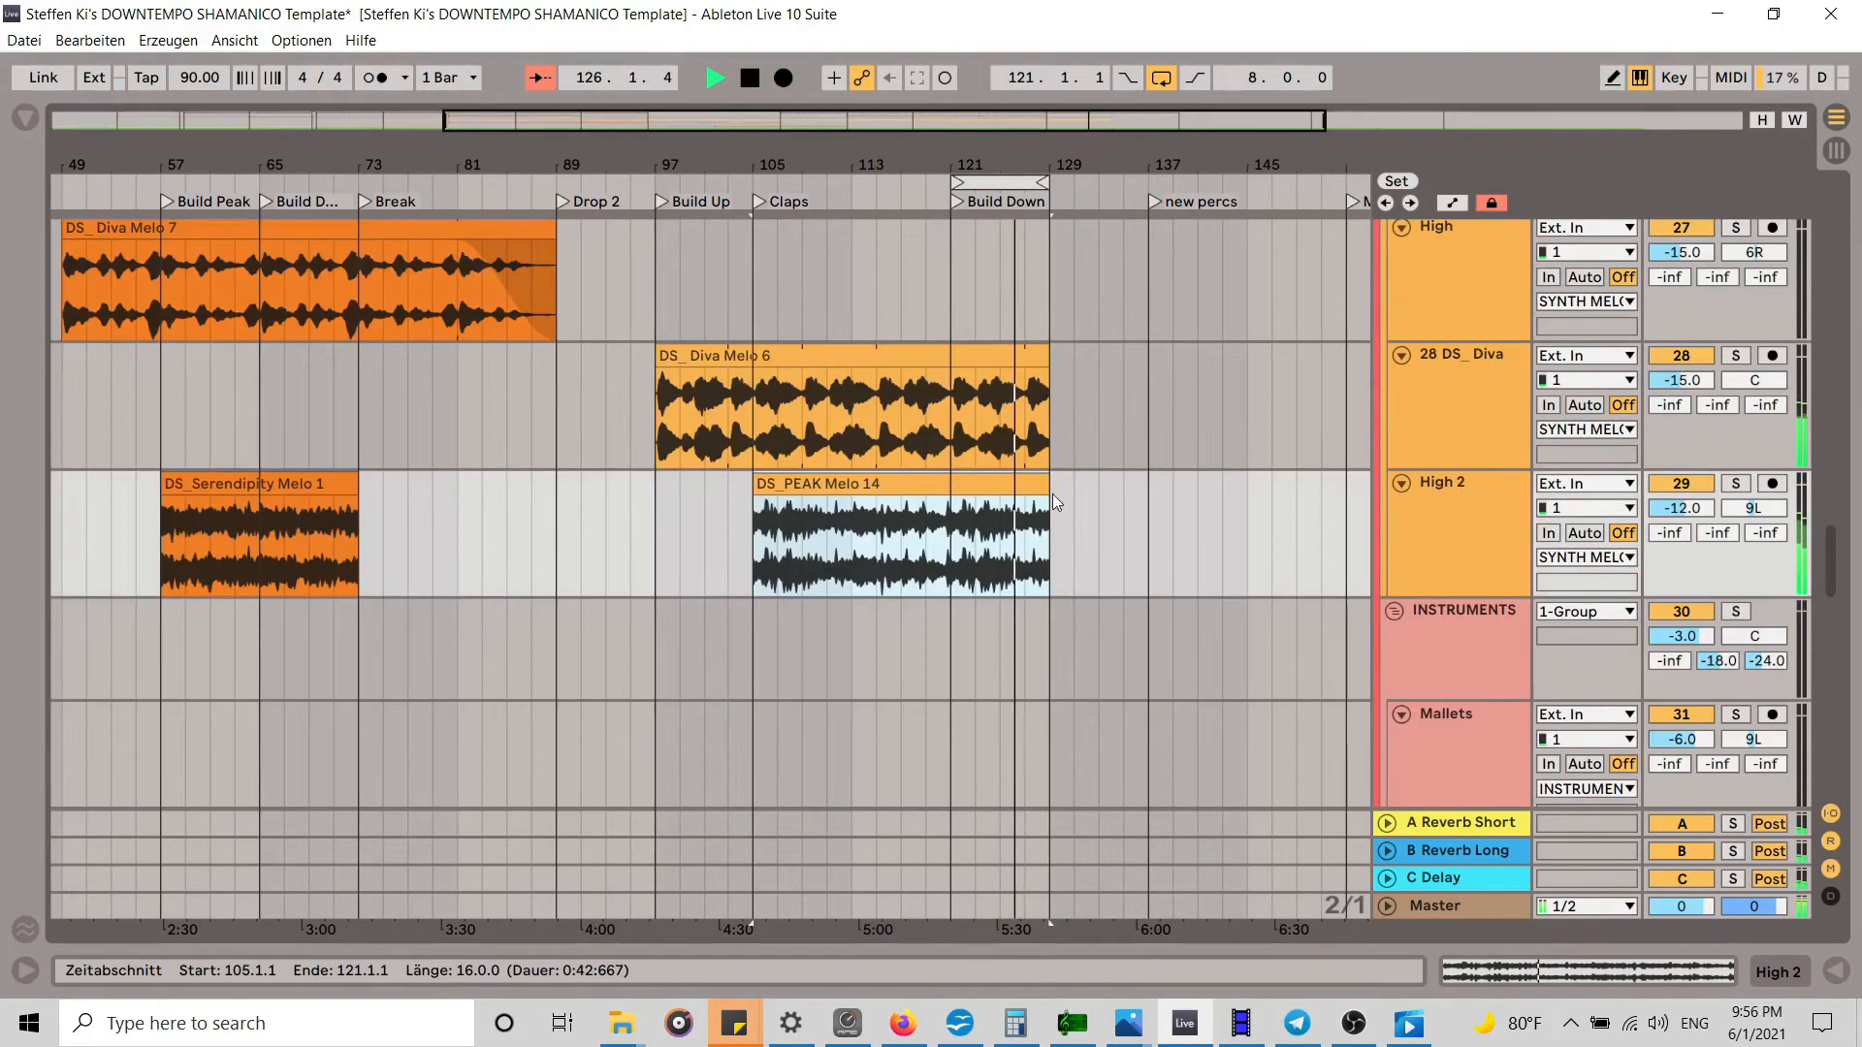
{"action": "left_click_drag", "start_coordinate": [1053, 497], "coordinate": [1149, 499]}
Step: Extend the Echoes from the Forest Pad drone and the Dreaming Pad clip to end at bar 137
{"action": "scroll", "coordinate": [1102, 339], "scroll_direction": "up", "scroll_amount": 2}
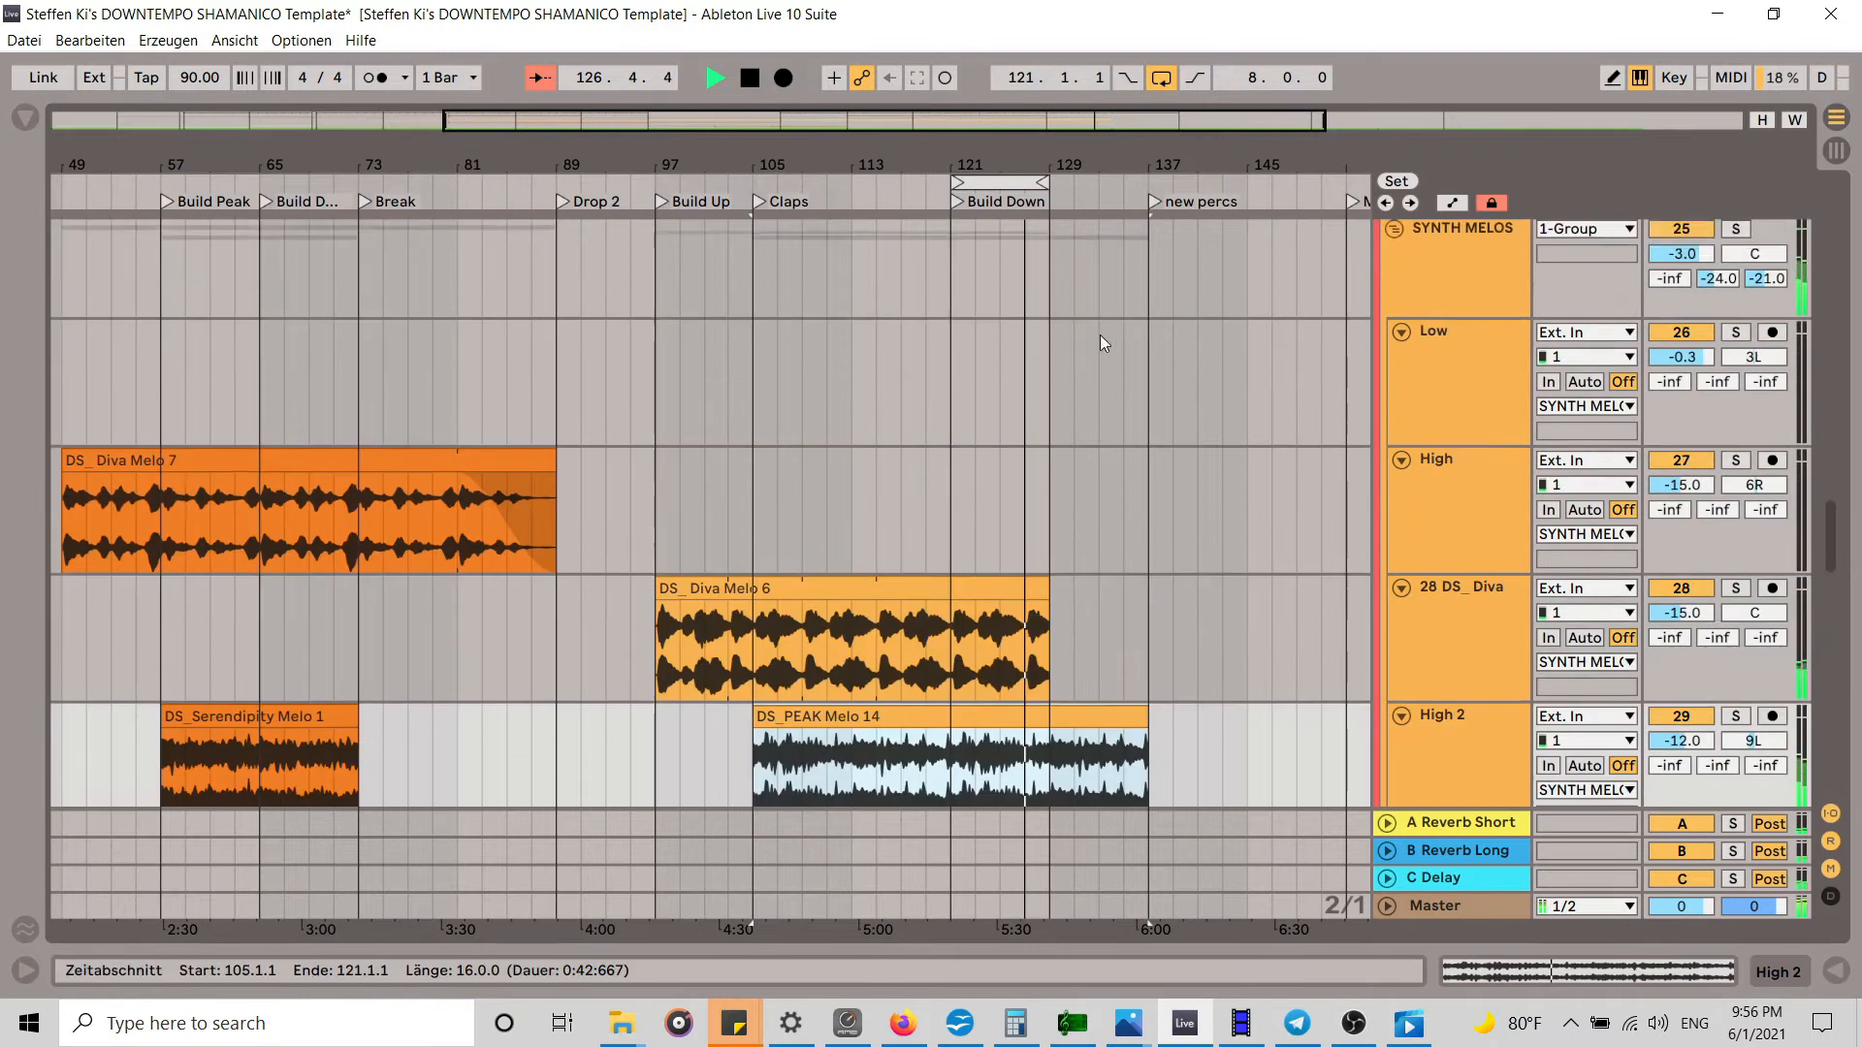
{"action": "scroll", "coordinate": [1091, 331], "scroll_direction": "up", "scroll_amount": 4}
{"action": "left_click_drag", "start_coordinate": [1042, 257], "coordinate": [1148, 258]}
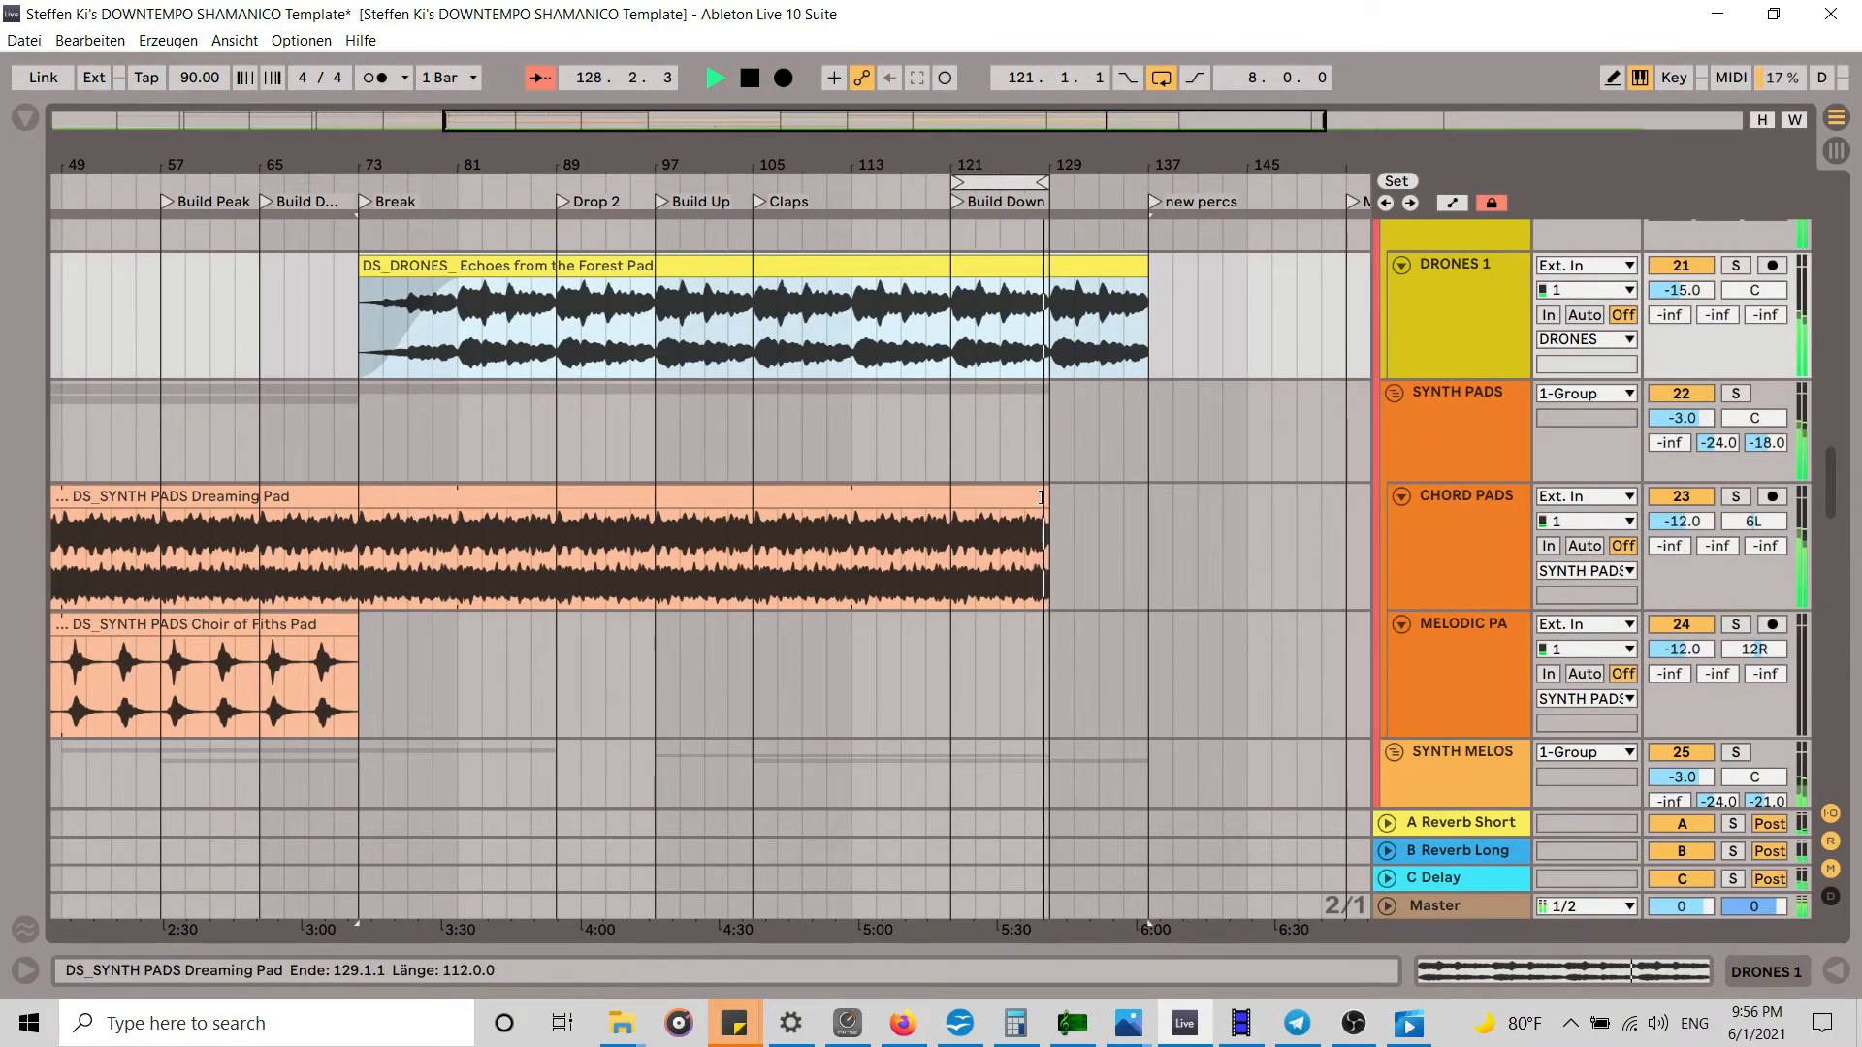
{"action": "left_click", "coordinate": [1028, 428]}
Step: Extend the DS_Claves 1 and DS_African Drum 1 clips to end at bar 137
{"action": "scroll", "coordinate": [1047, 431], "scroll_direction": "up", "scroll_amount": 5}
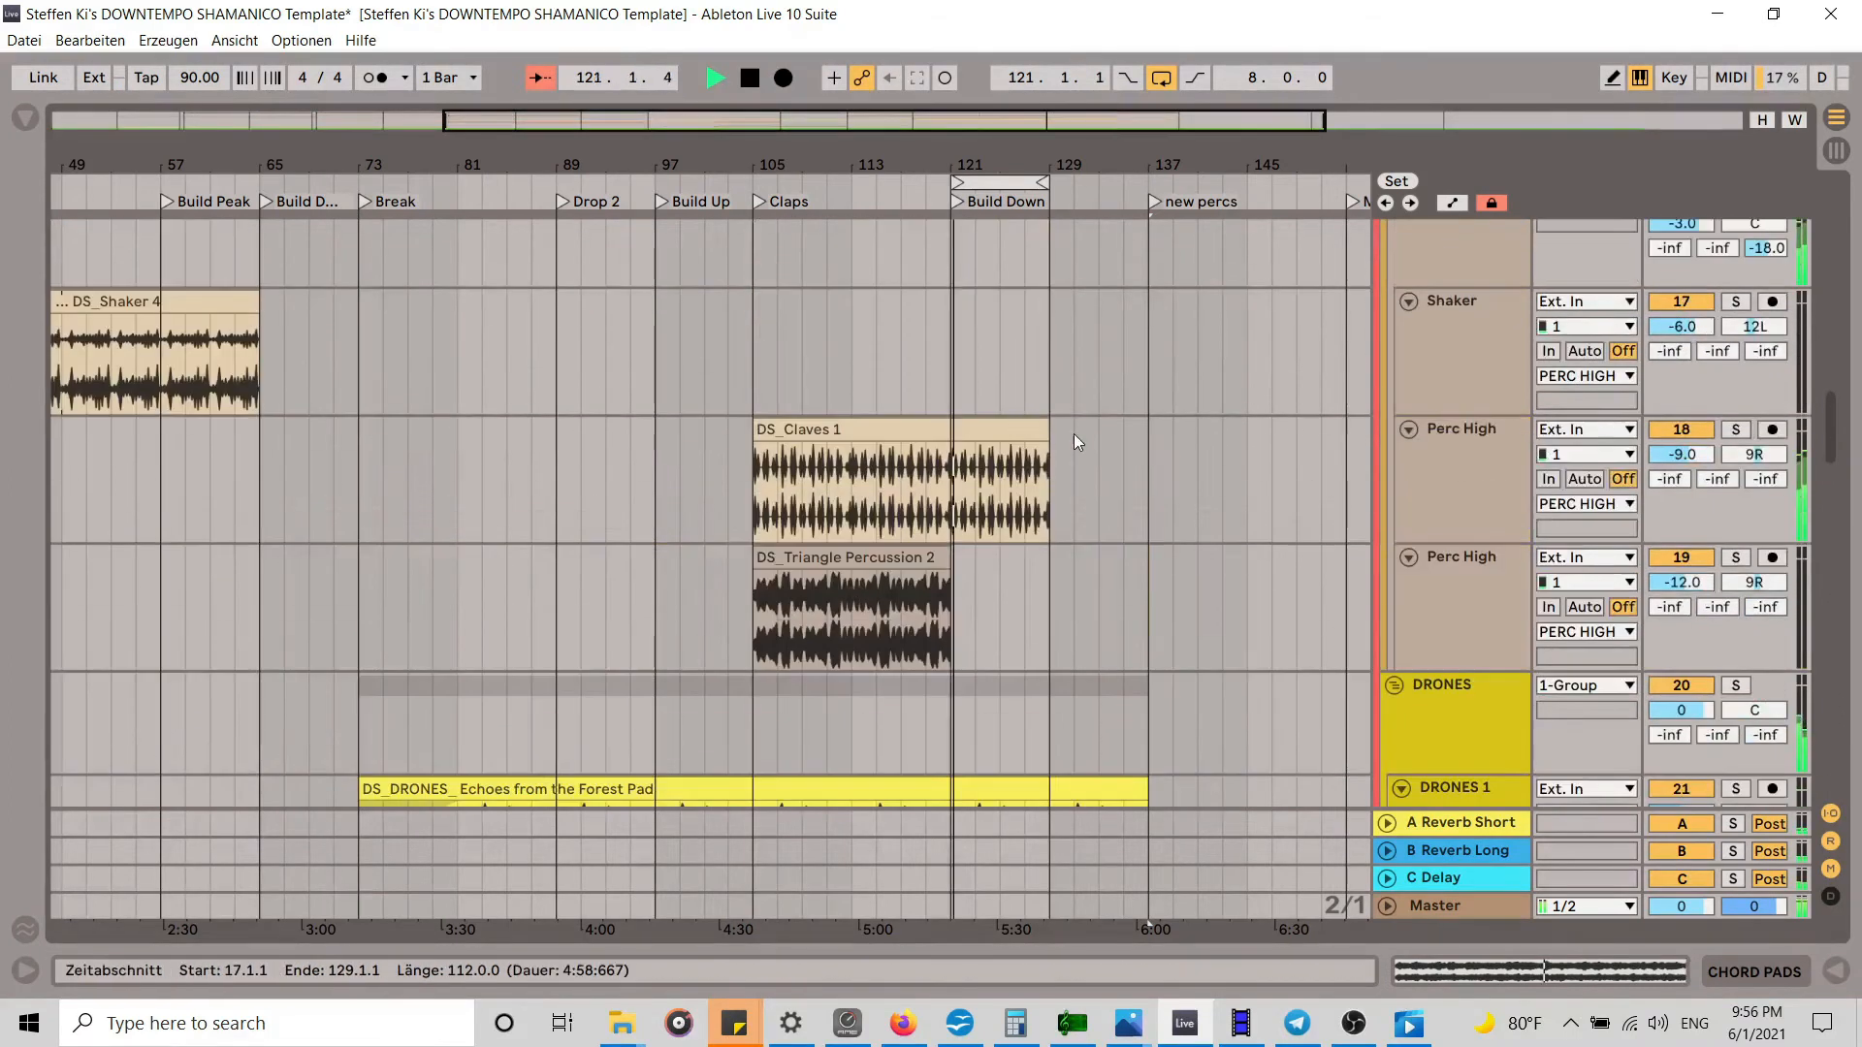
{"action": "left_click_drag", "start_coordinate": [1048, 417], "coordinate": [1145, 417]}
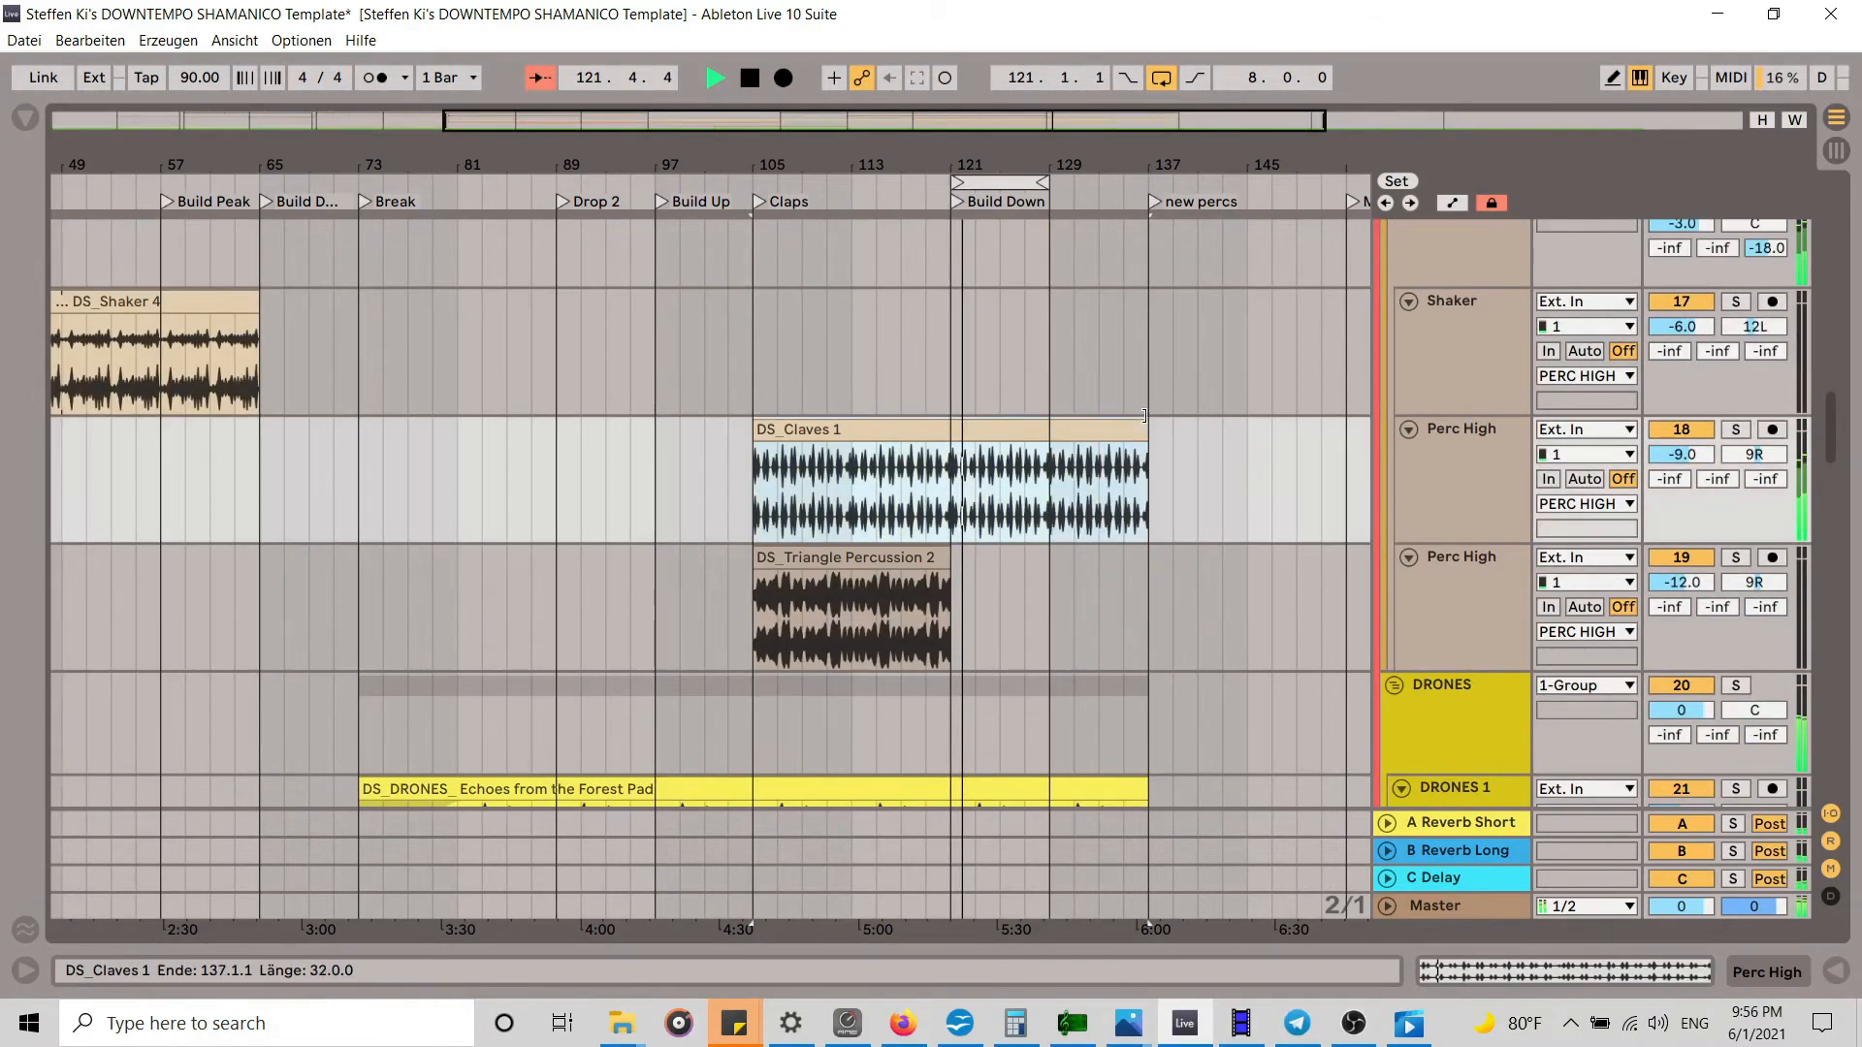
{"action": "scroll", "coordinate": [1055, 396], "scroll_direction": "up", "scroll_amount": 5}
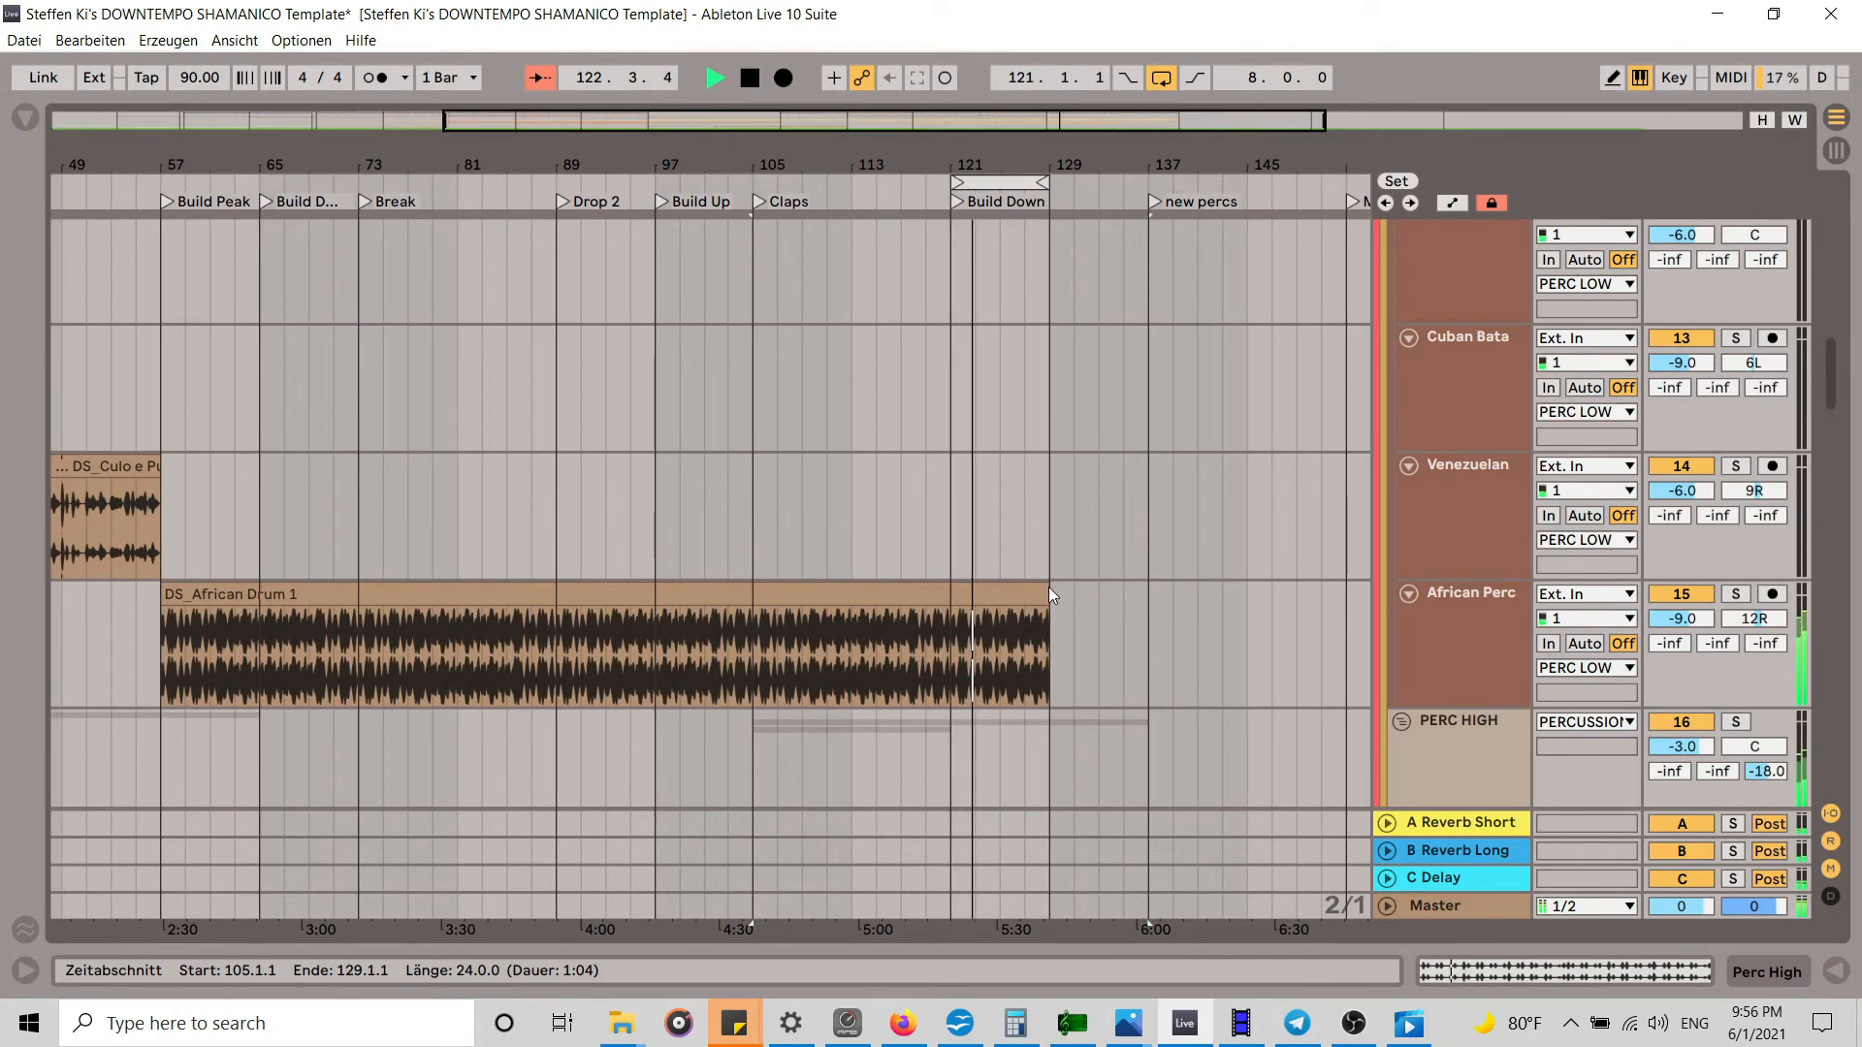
{"action": "left_click_drag", "start_coordinate": [1050, 585], "coordinate": [1129, 580]}
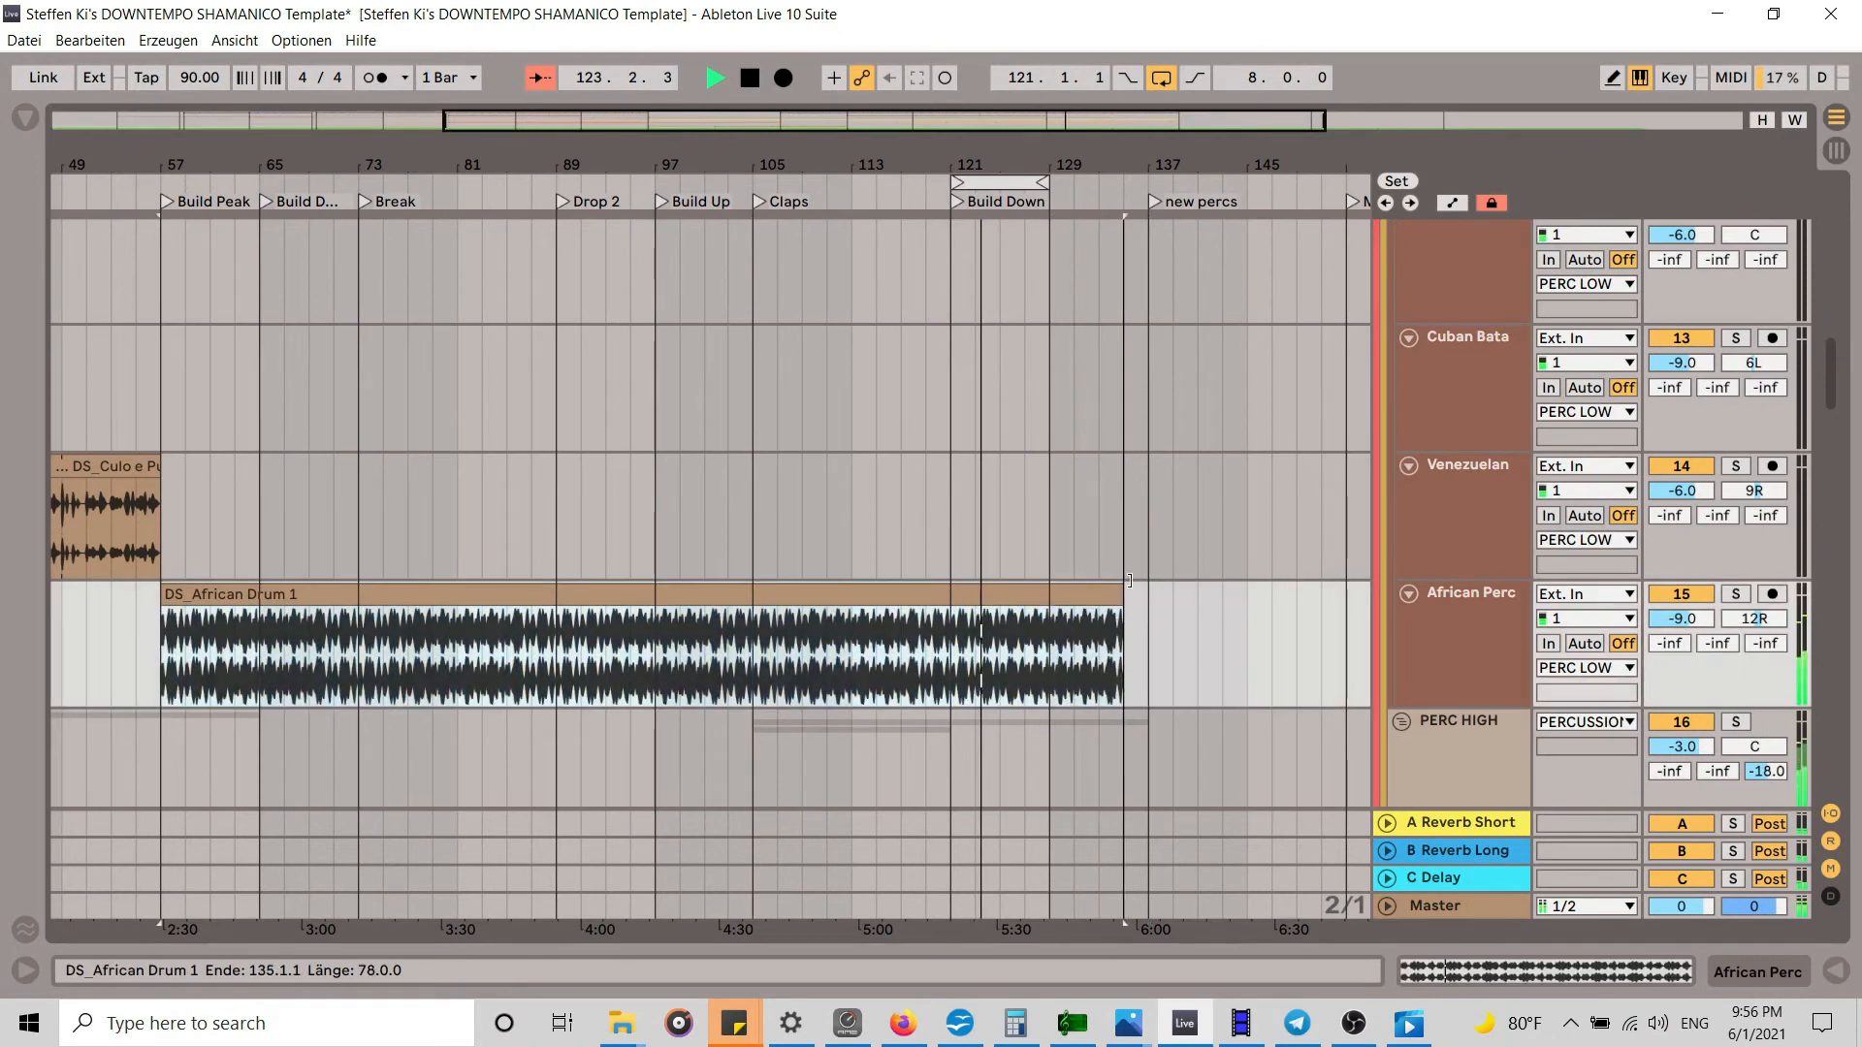
{"action": "scroll", "coordinate": [1079, 405], "scroll_direction": "up", "scroll_amount": 10}
{"action": "left_click", "coordinate": [1079, 410]}
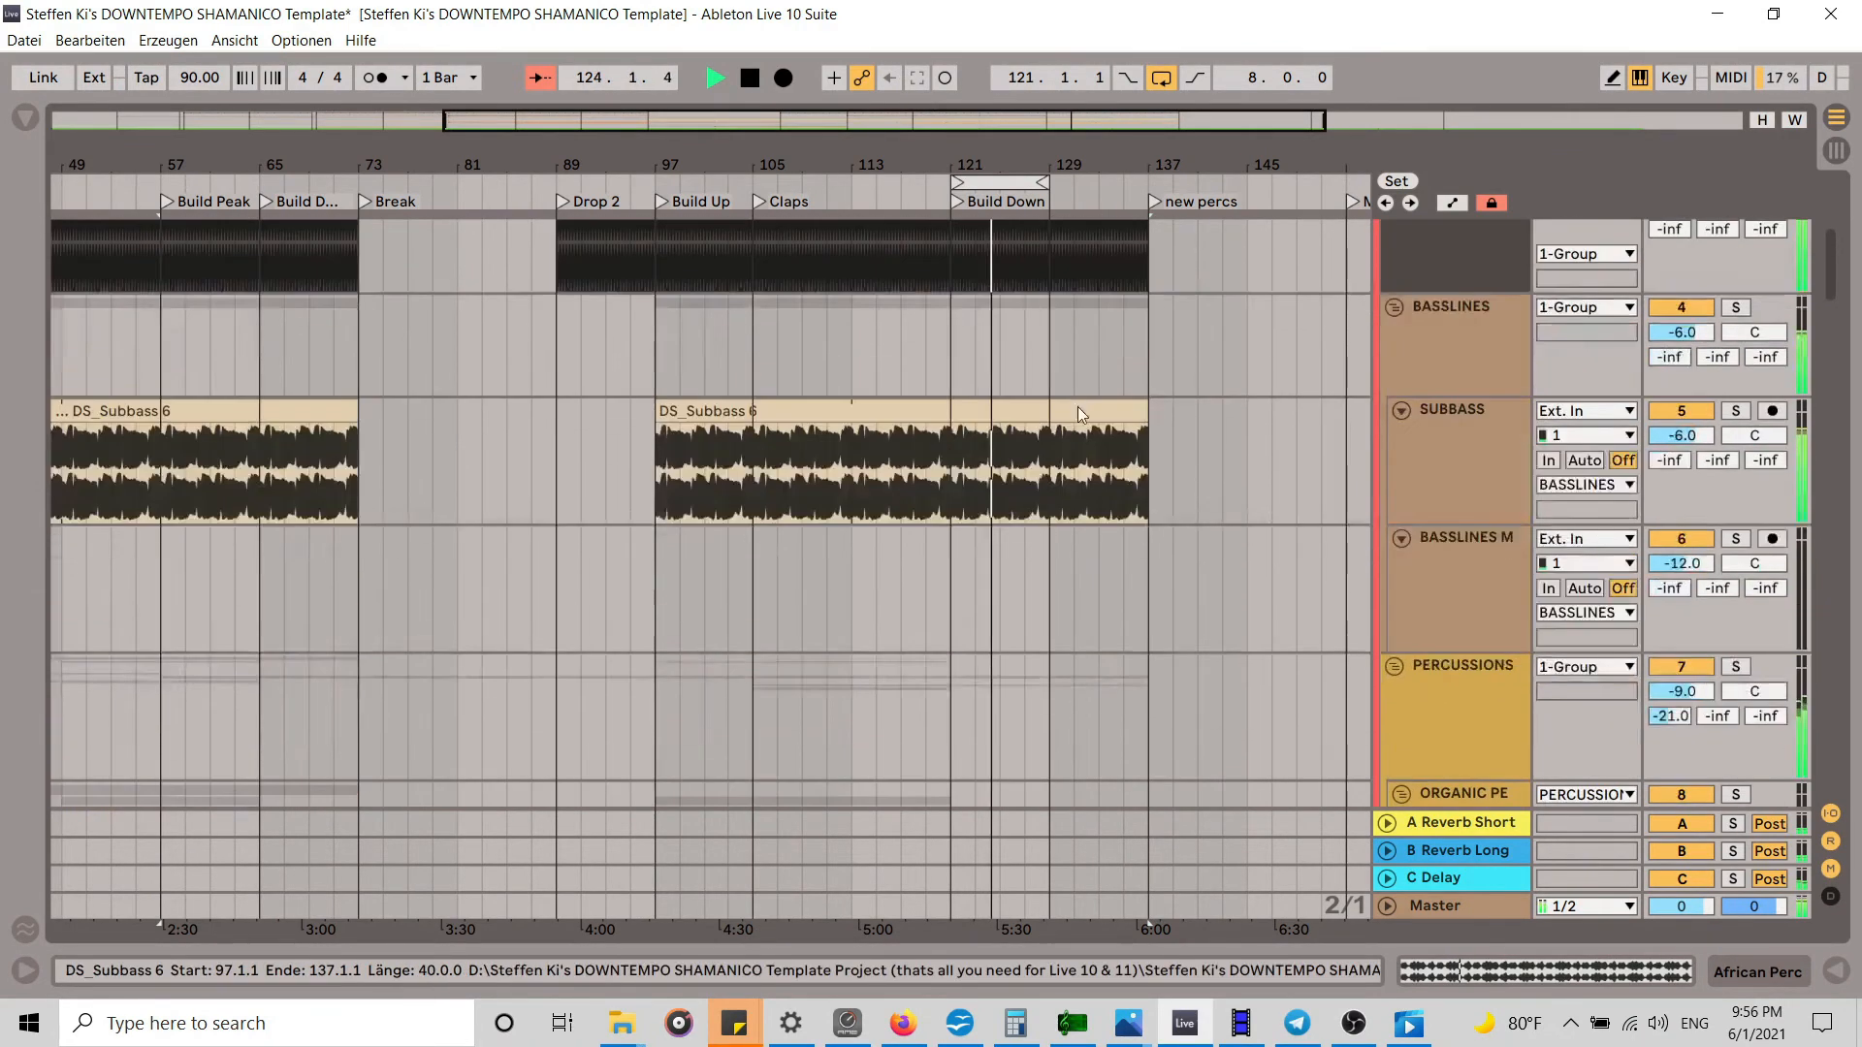
Step: Shift the 8-bar arrangement loop to start at bar 129 and extend the DS_ Diva Melo 6 clip to end at bar 137
{"action": "scroll", "coordinate": [1078, 405], "scroll_direction": "up", "scroll_amount": 3}
{"action": "left_click_drag", "start_coordinate": [1001, 183], "coordinate": [1100, 182]}
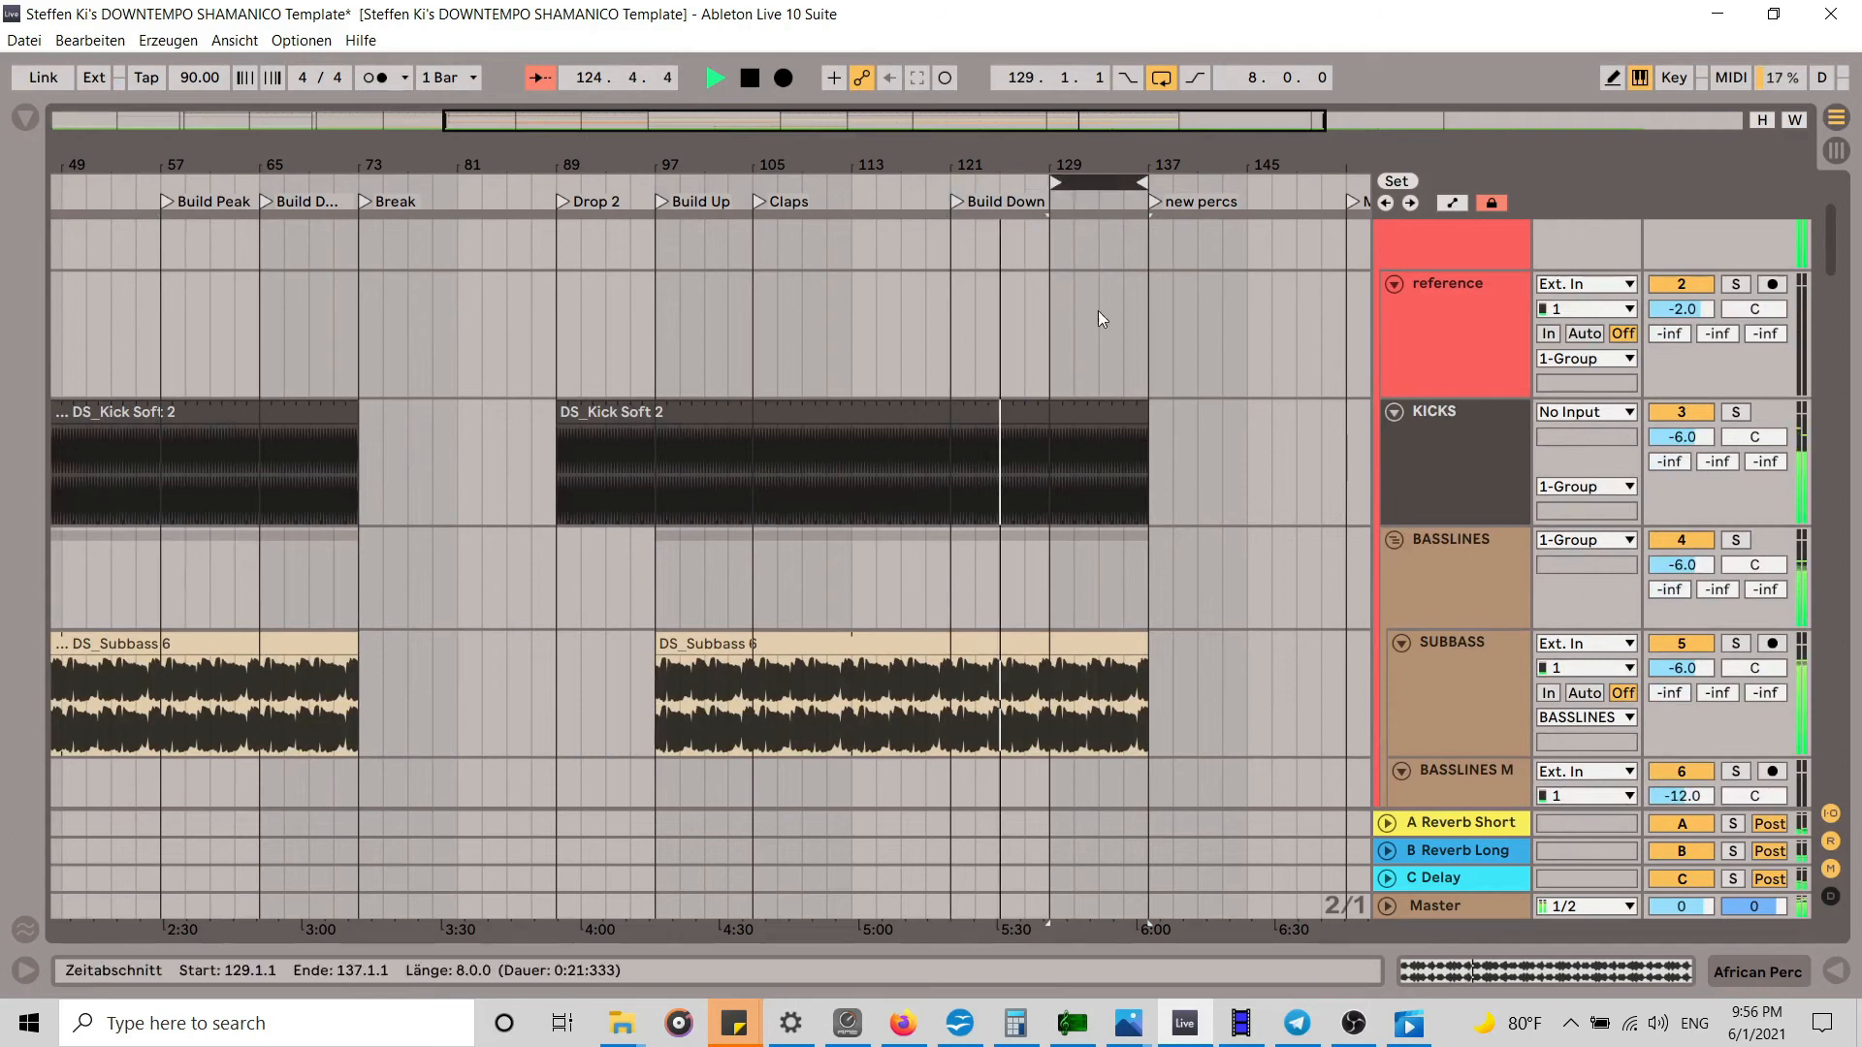
{"action": "scroll", "coordinate": [1098, 329], "scroll_direction": "down", "scroll_amount": 10}
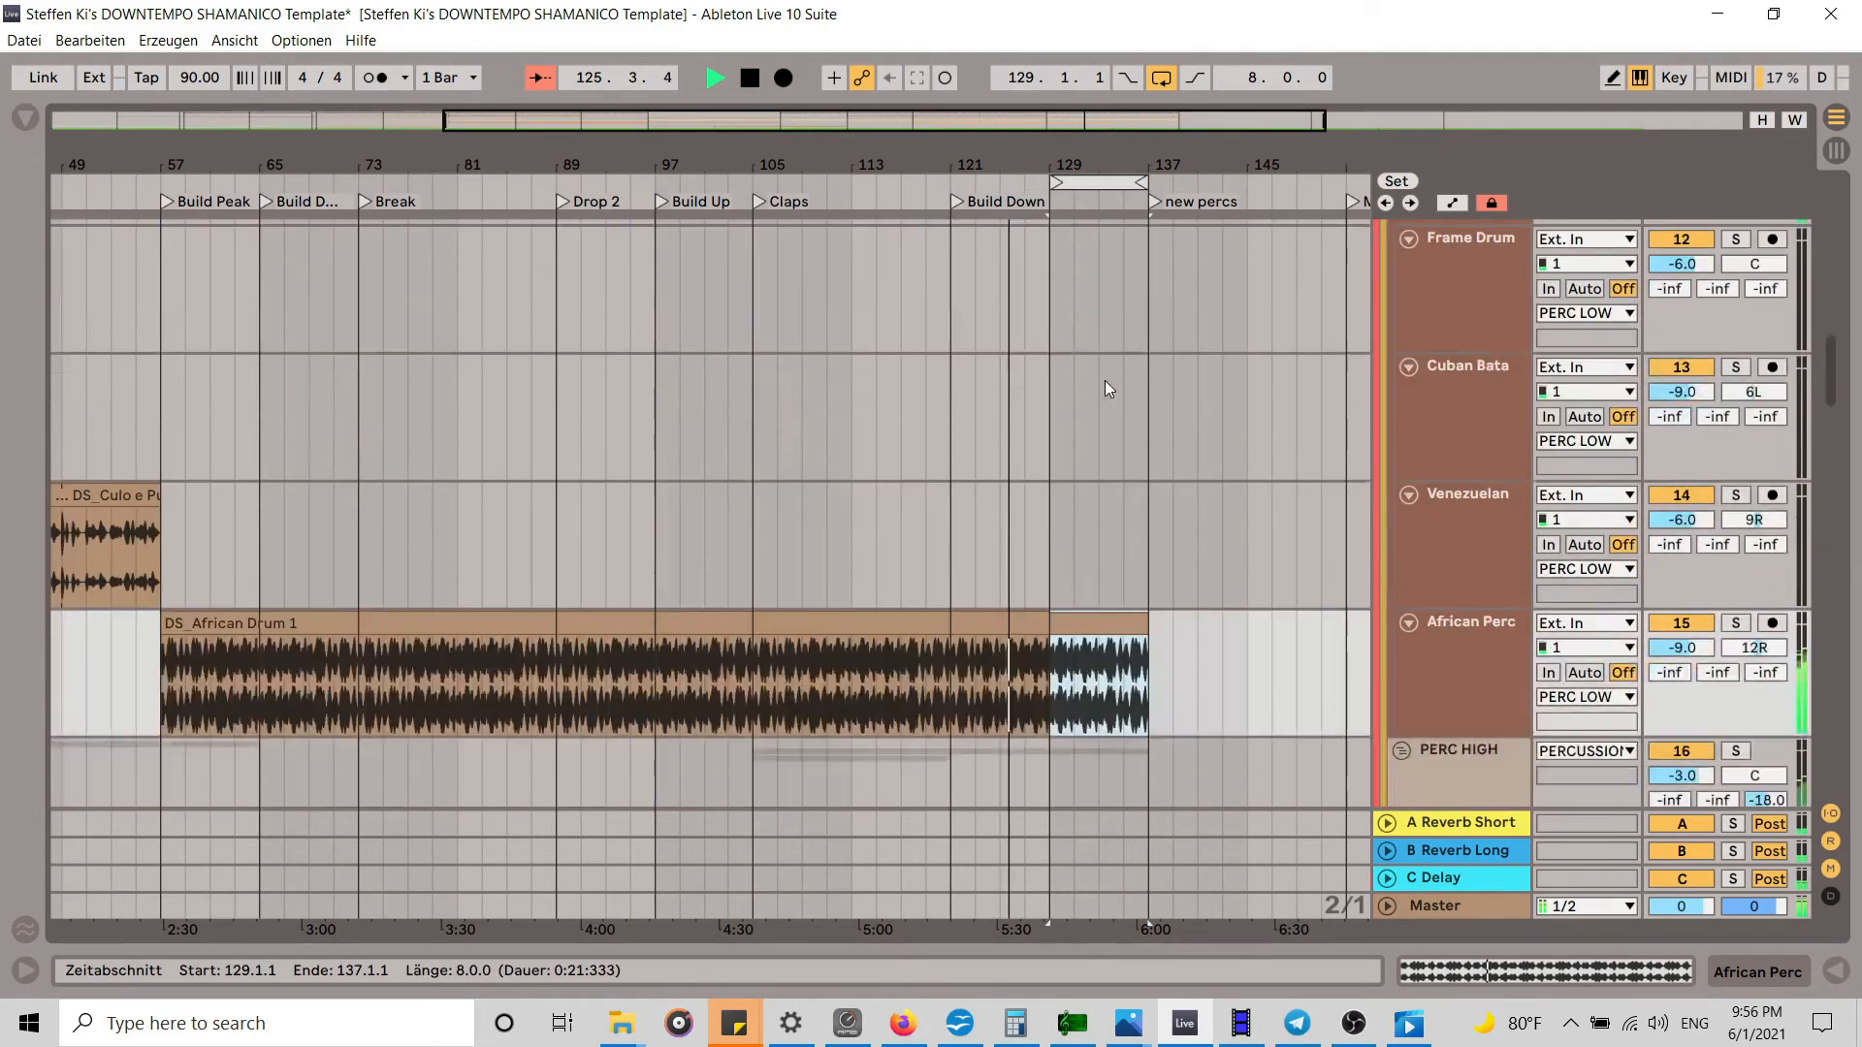
{"action": "scroll", "coordinate": [1106, 382], "scroll_direction": "down", "scroll_amount": 10}
{"action": "scroll", "coordinate": [1110, 451], "scroll_direction": "down", "scroll_amount": 3}
{"action": "scroll", "coordinate": [1110, 451], "scroll_direction": "up", "scroll_amount": 3}
{"action": "scroll", "coordinate": [1110, 451], "scroll_direction": "down", "scroll_amount": 3}
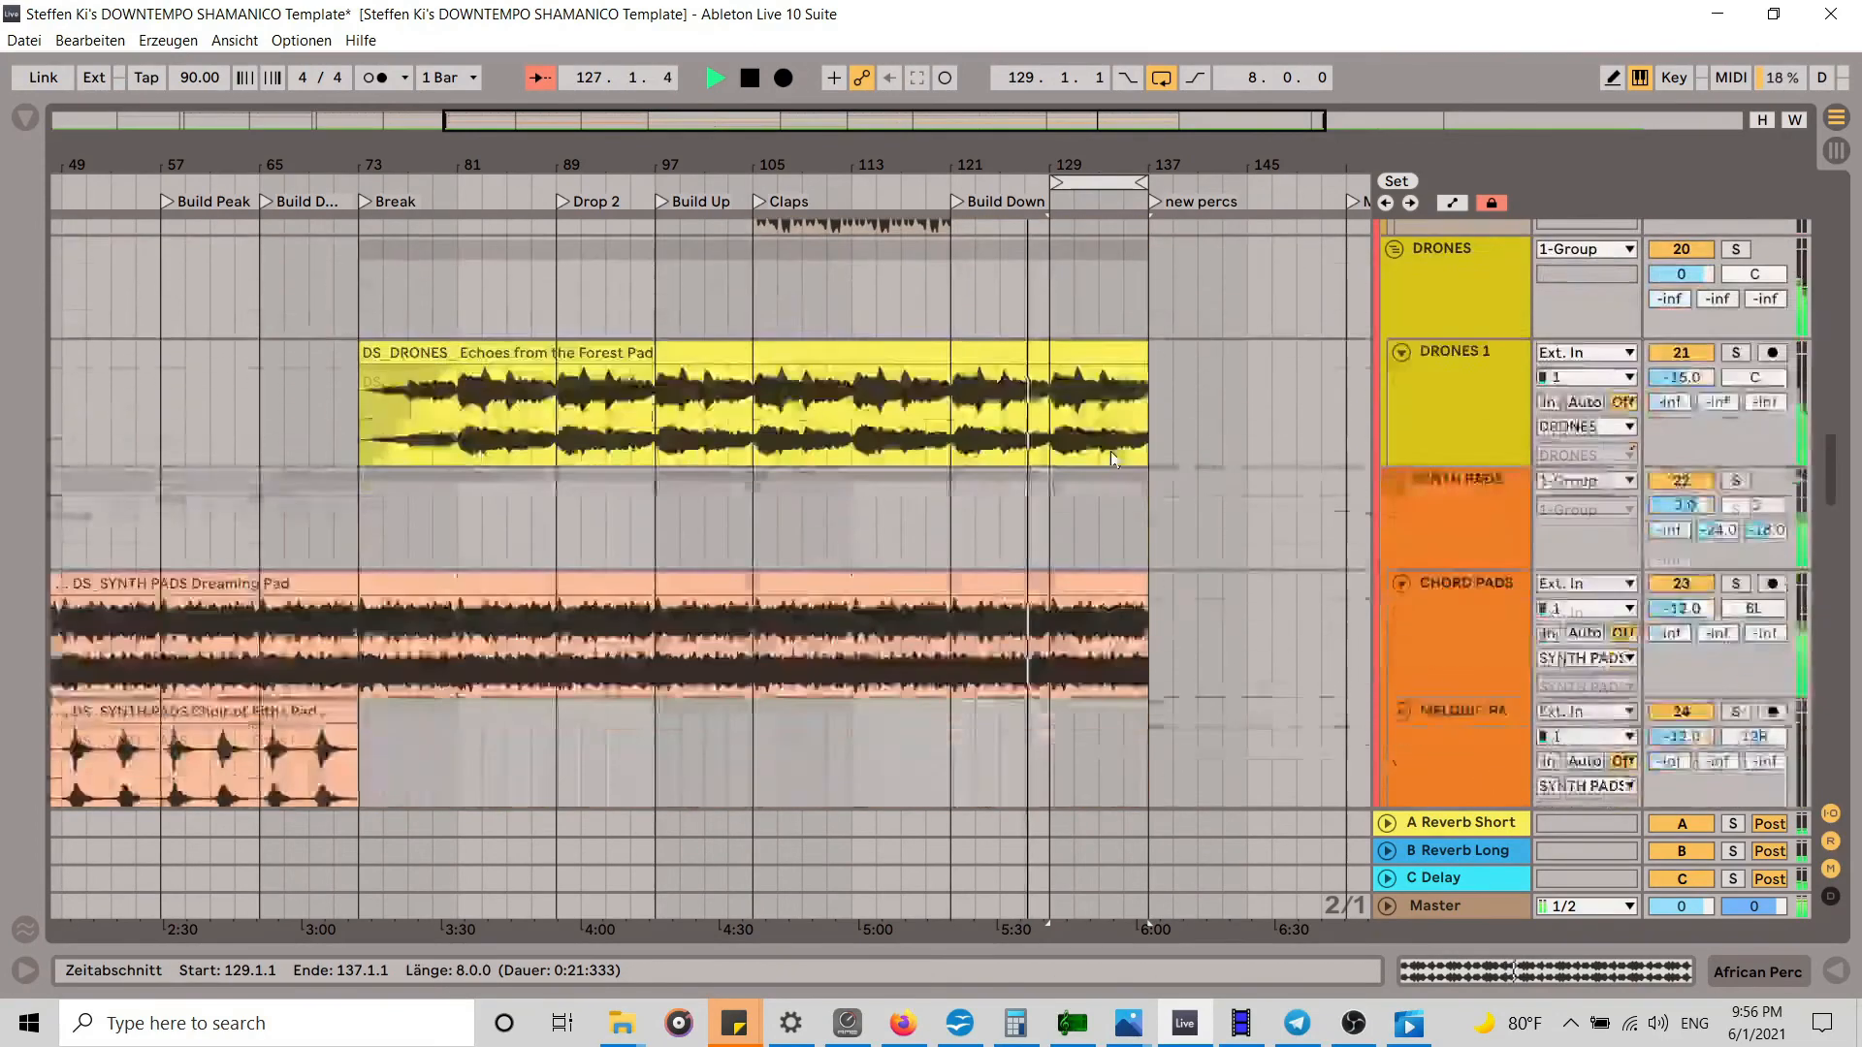
{"action": "scroll", "coordinate": [1110, 451], "scroll_direction": "down", "scroll_amount": 10}
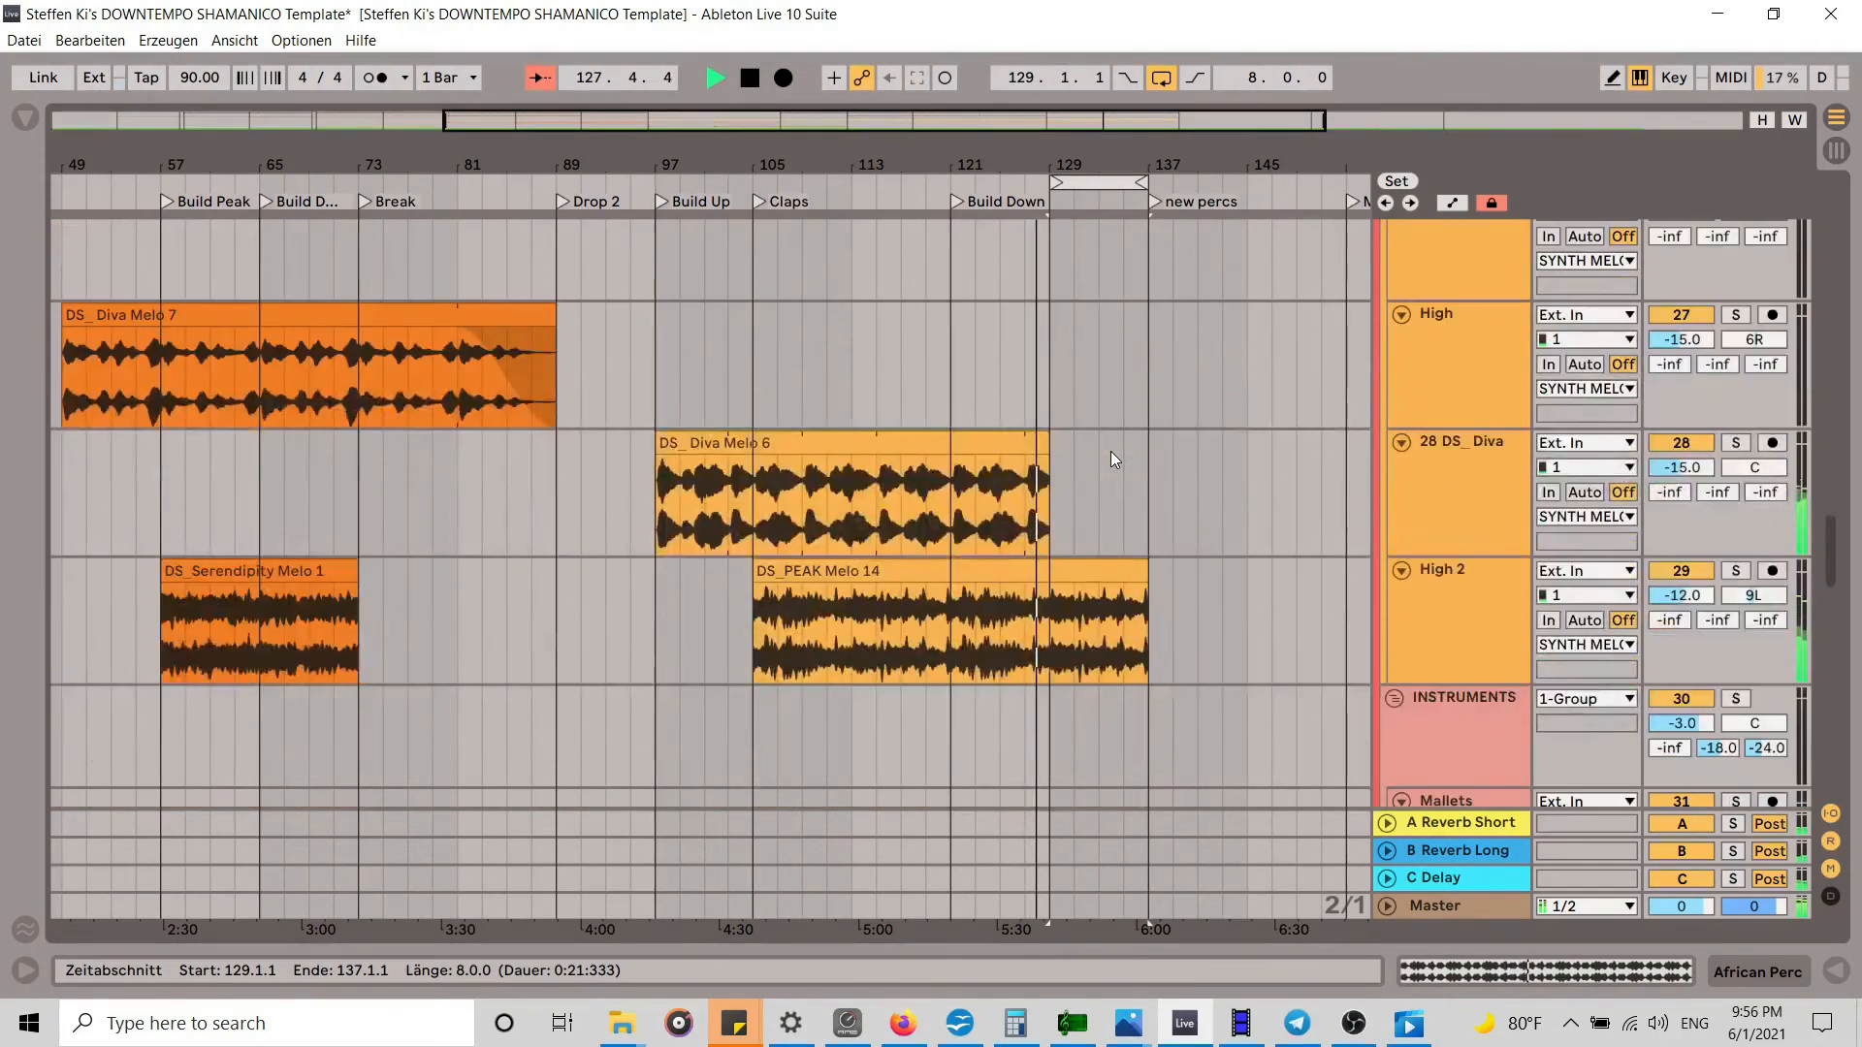
{"action": "scroll", "coordinate": [1109, 451], "scroll_direction": "down", "scroll_amount": 6}
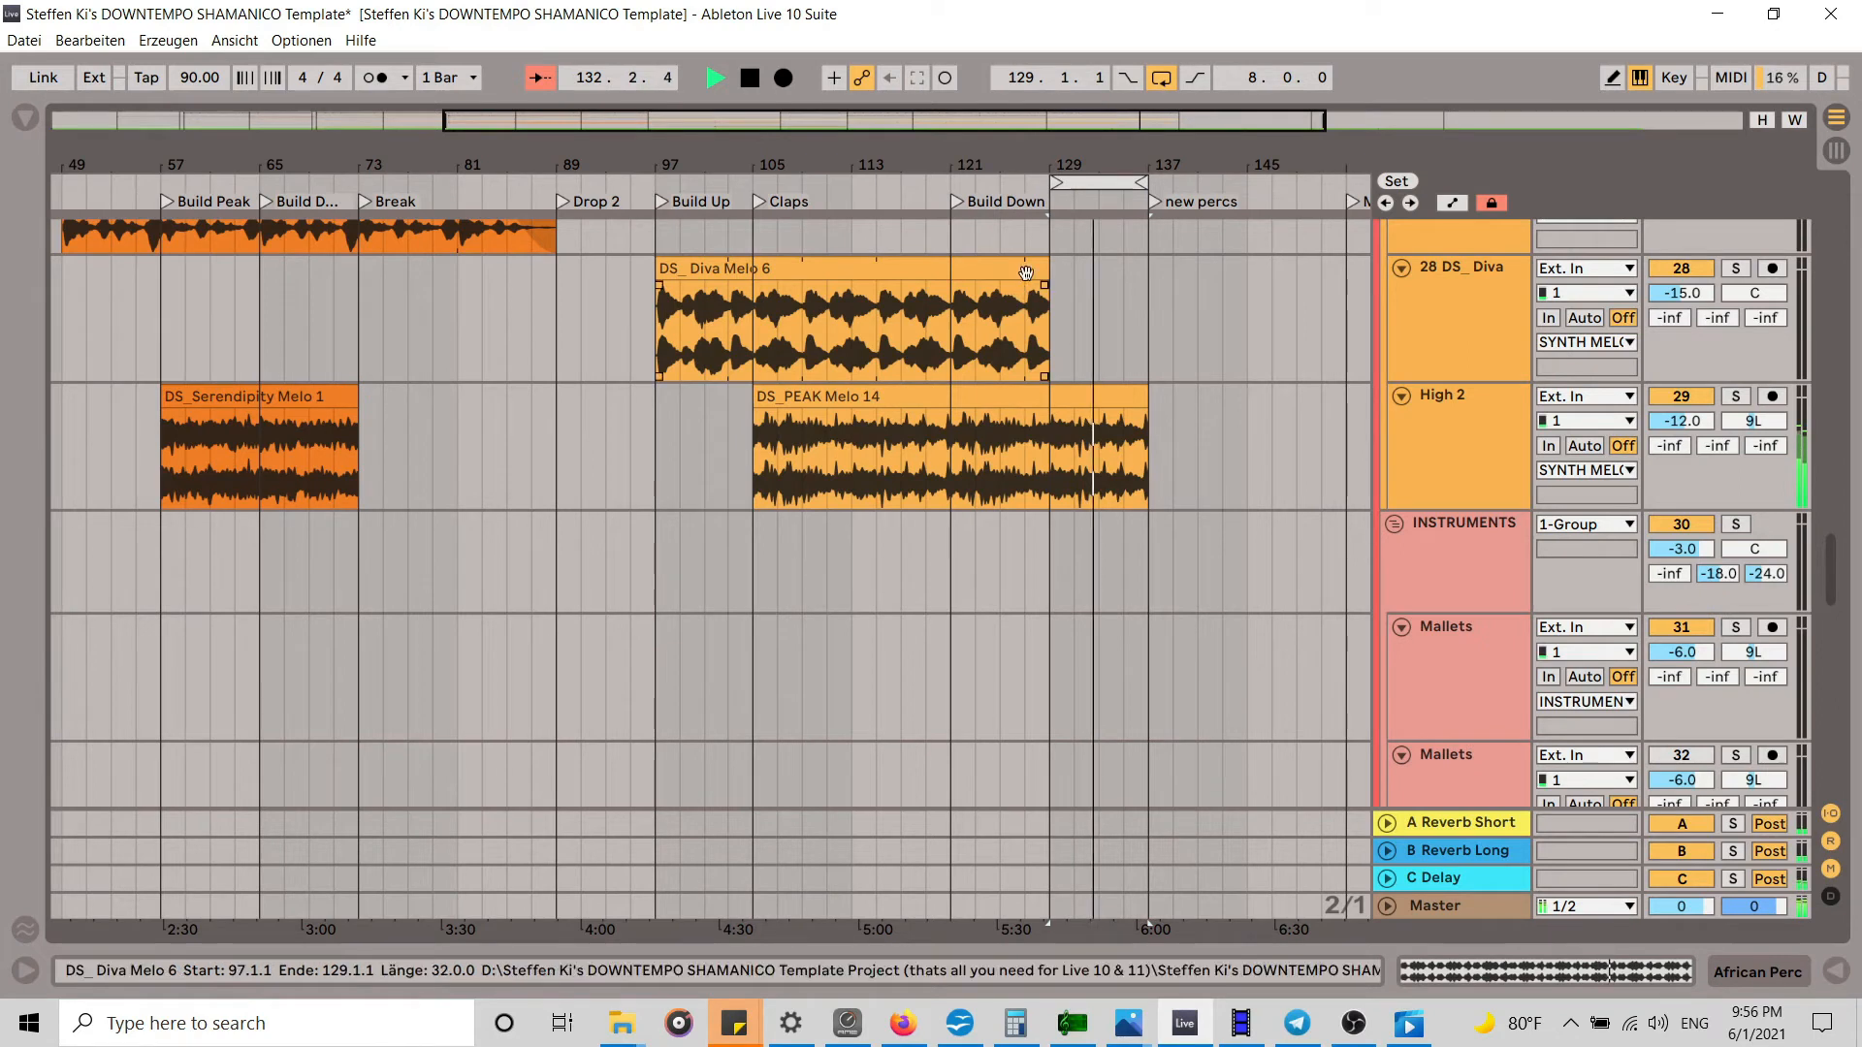
{"action": "left_click_drag", "start_coordinate": [1047, 270], "coordinate": [1155, 259]}
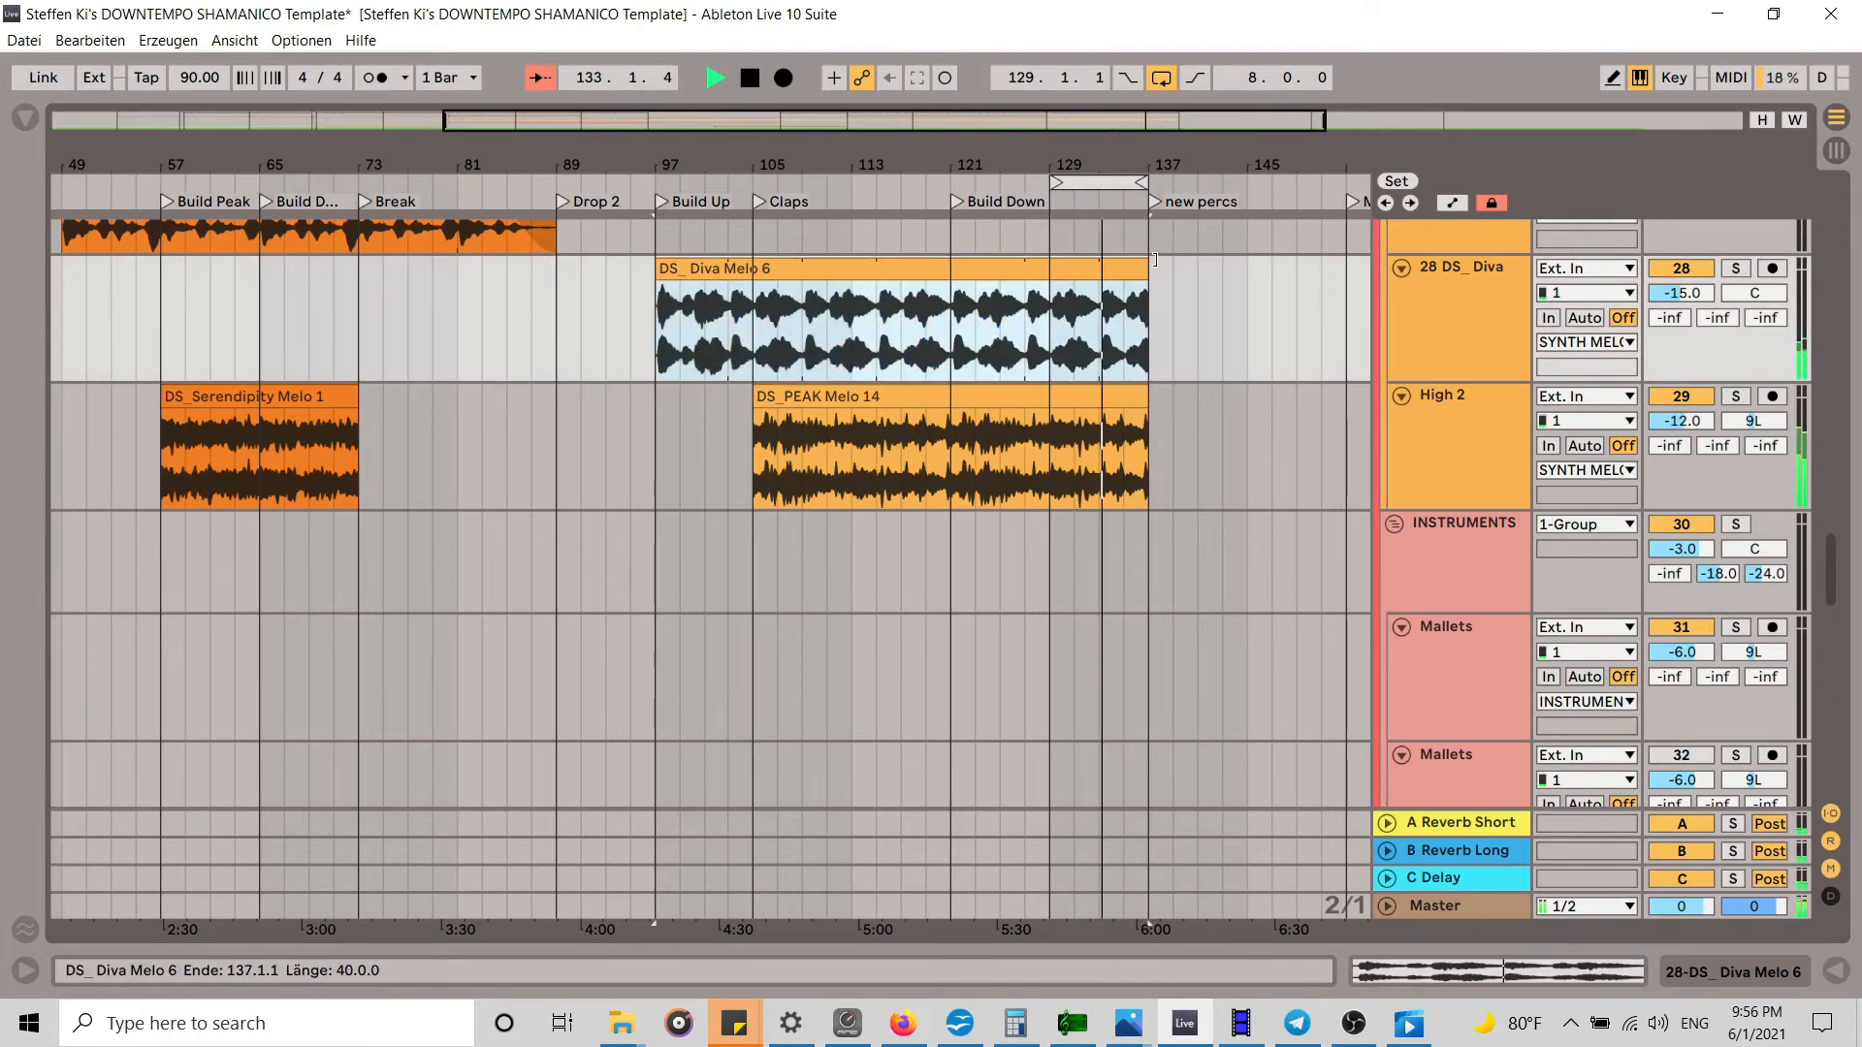
Step: Stop playback and add an Auto Filter audio effect to the 28 DS_ Diva track, closing the browser when done
{"action": "key", "text": "space"}
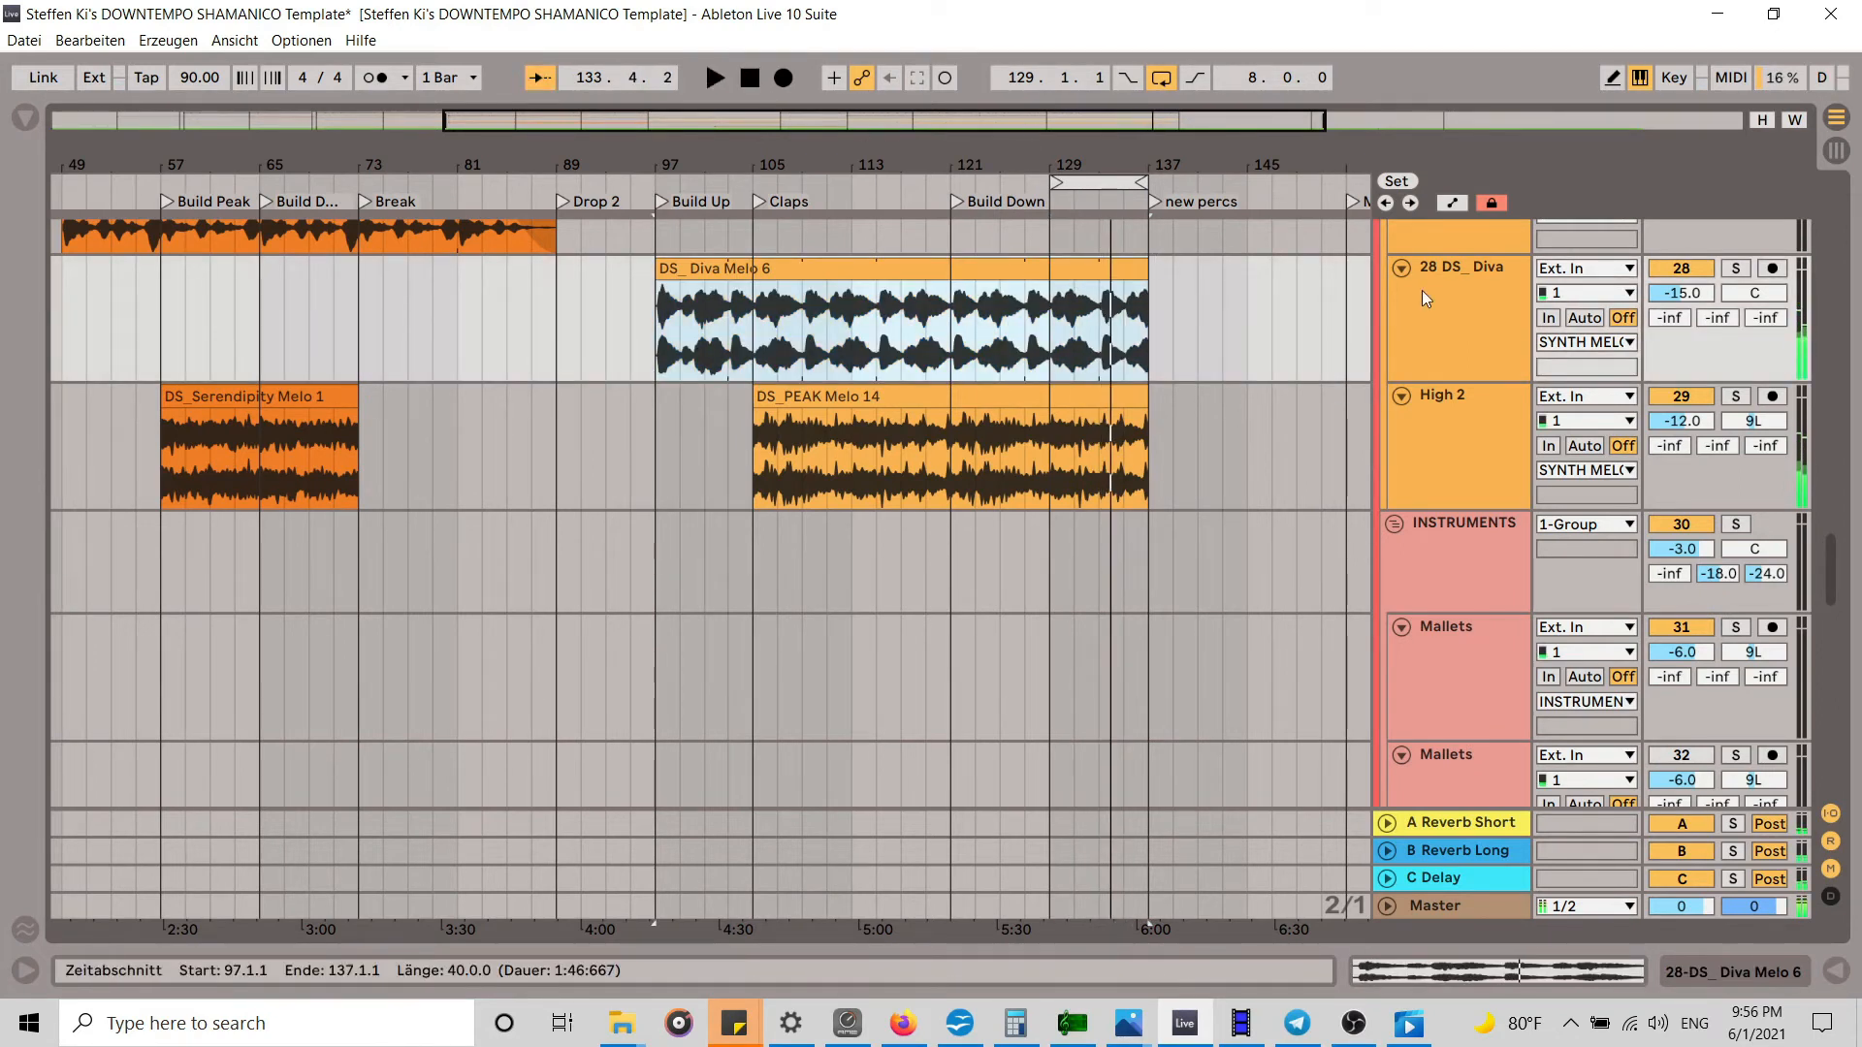
{"action": "double_click", "coordinate": [1463, 270]}
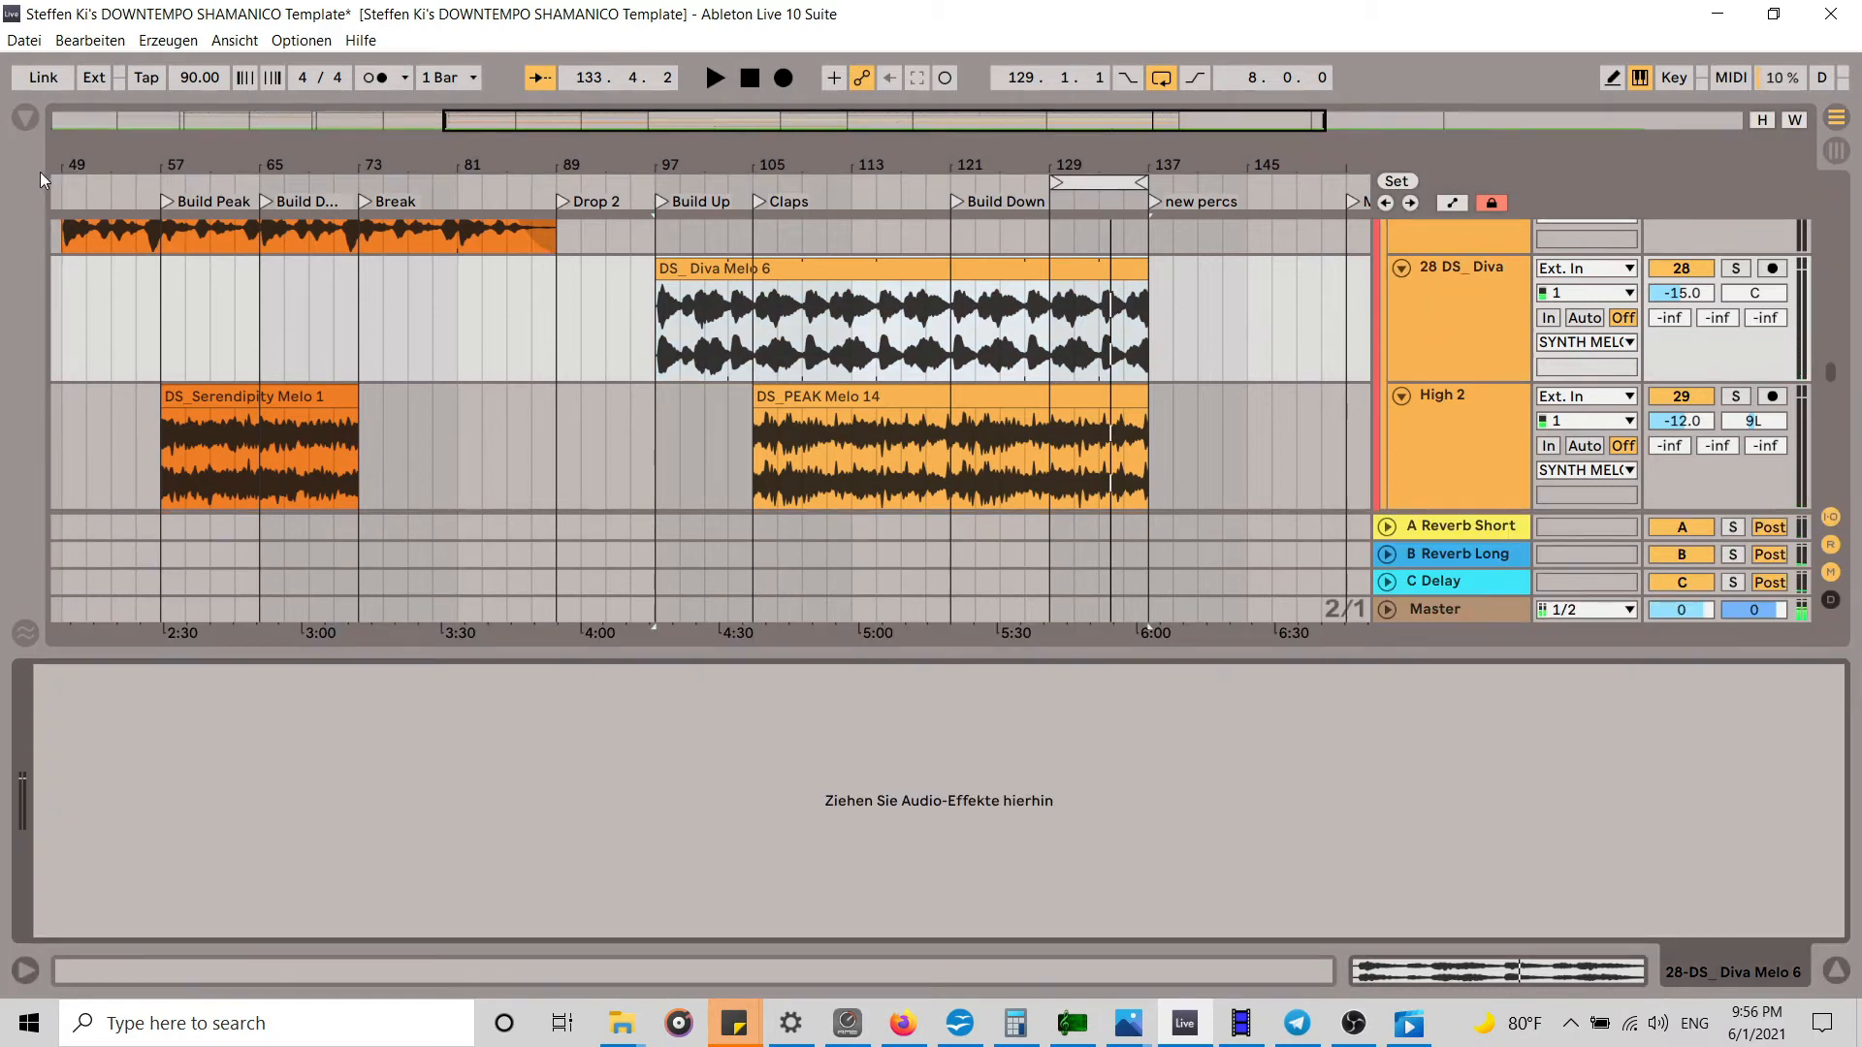
{"action": "left_click", "coordinate": [26, 119]}
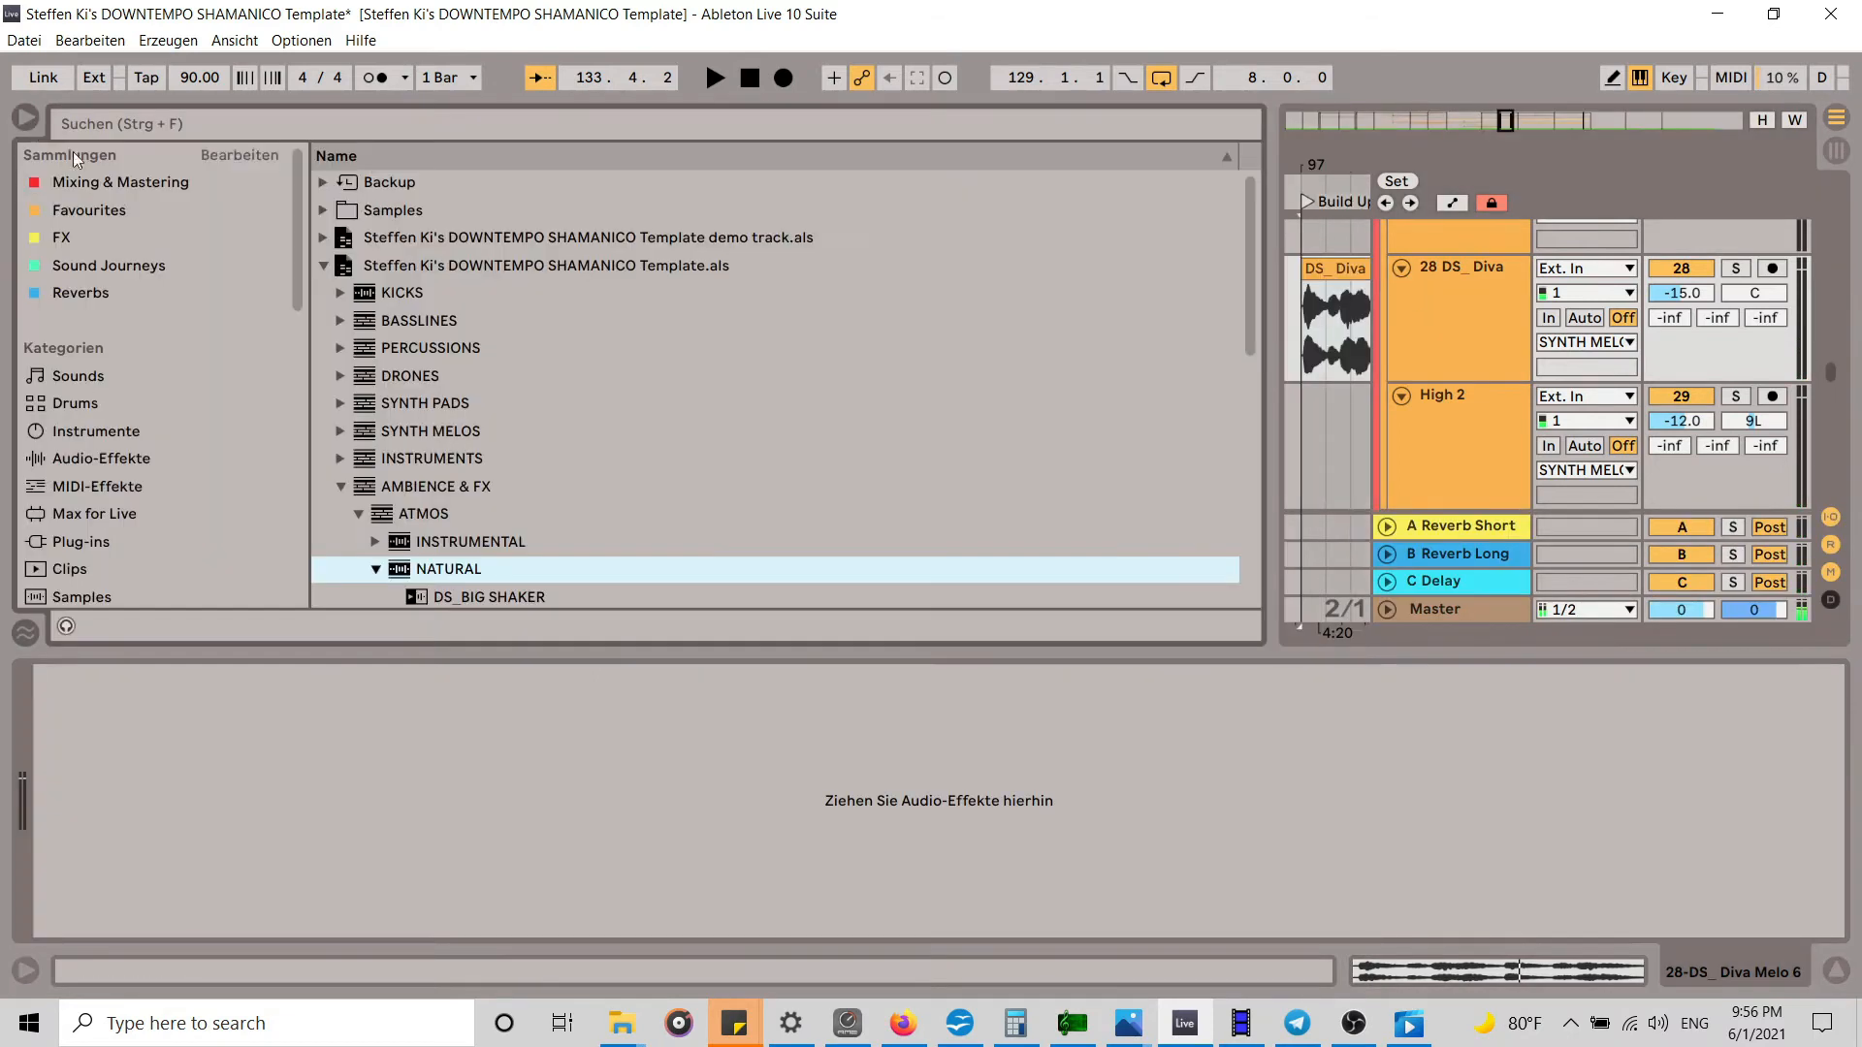
{"action": "left_click", "coordinate": [124, 466]}
{"action": "left_click_drag", "start_coordinate": [418, 240], "coordinate": [944, 663]}
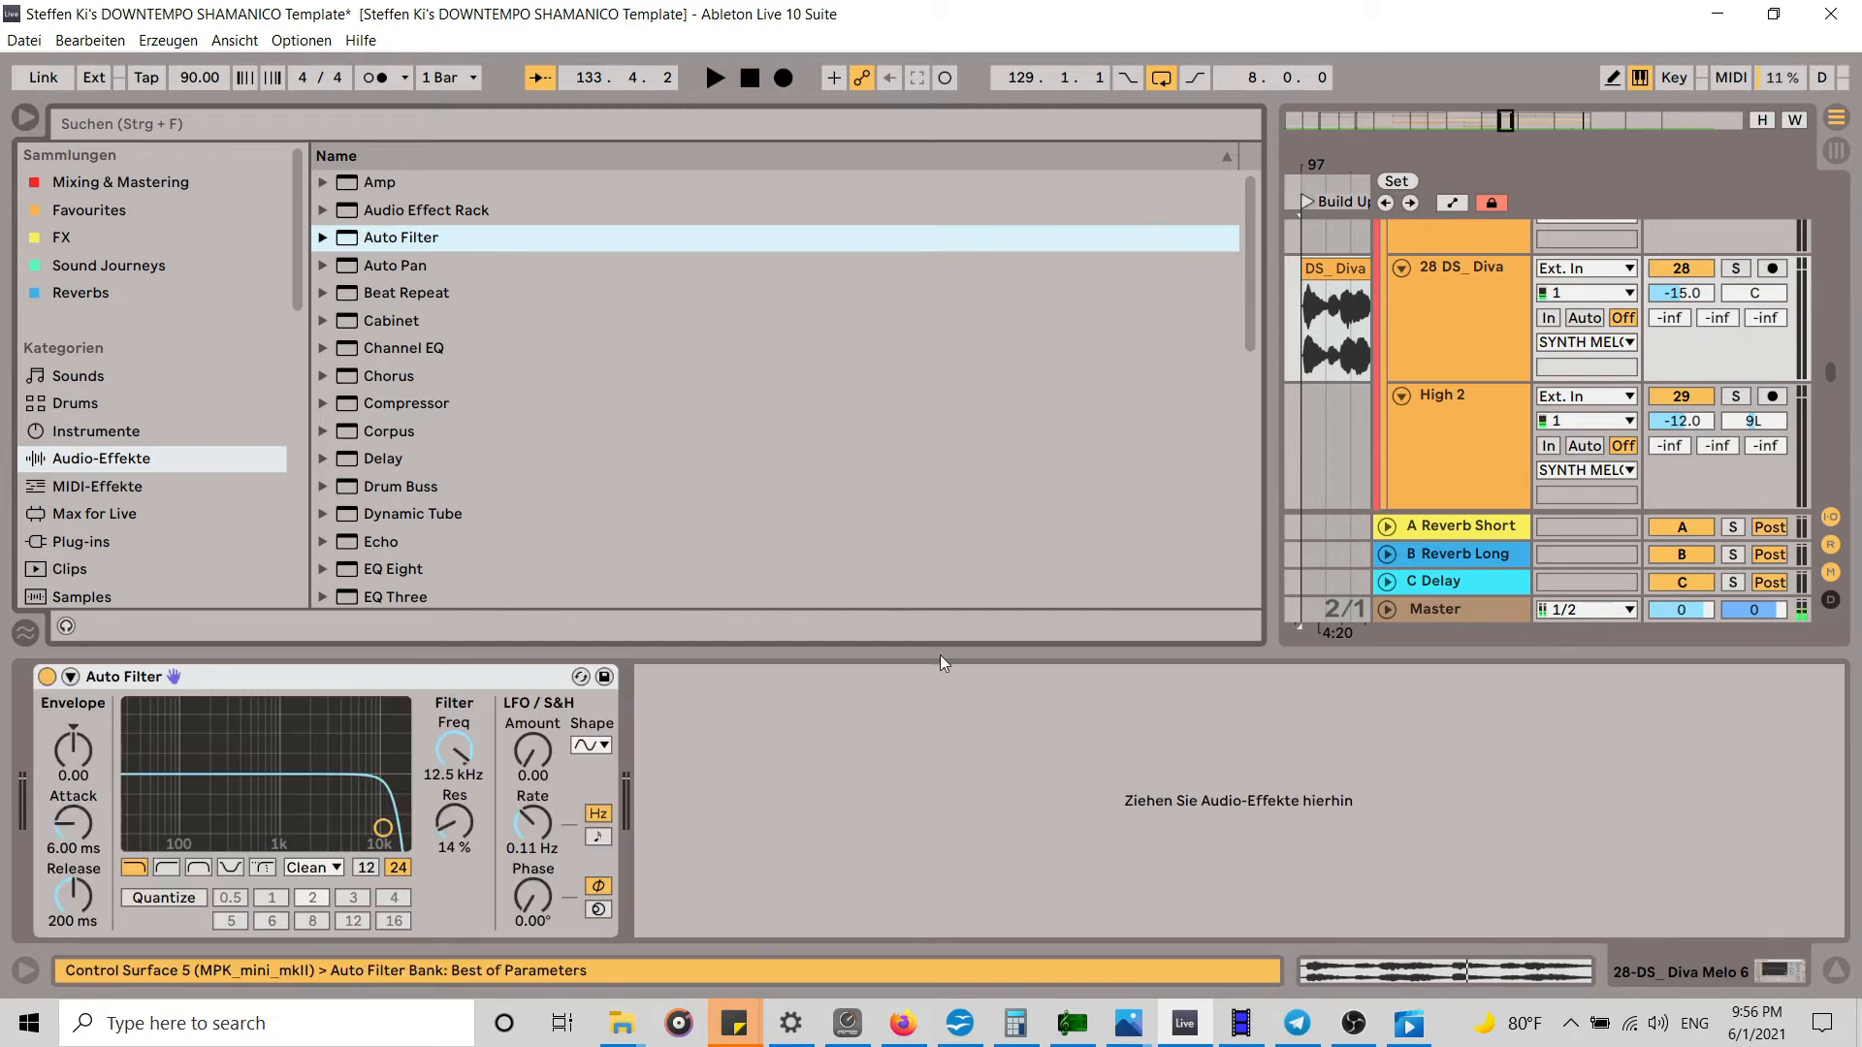
{"action": "left_click", "coordinate": [24, 119]}
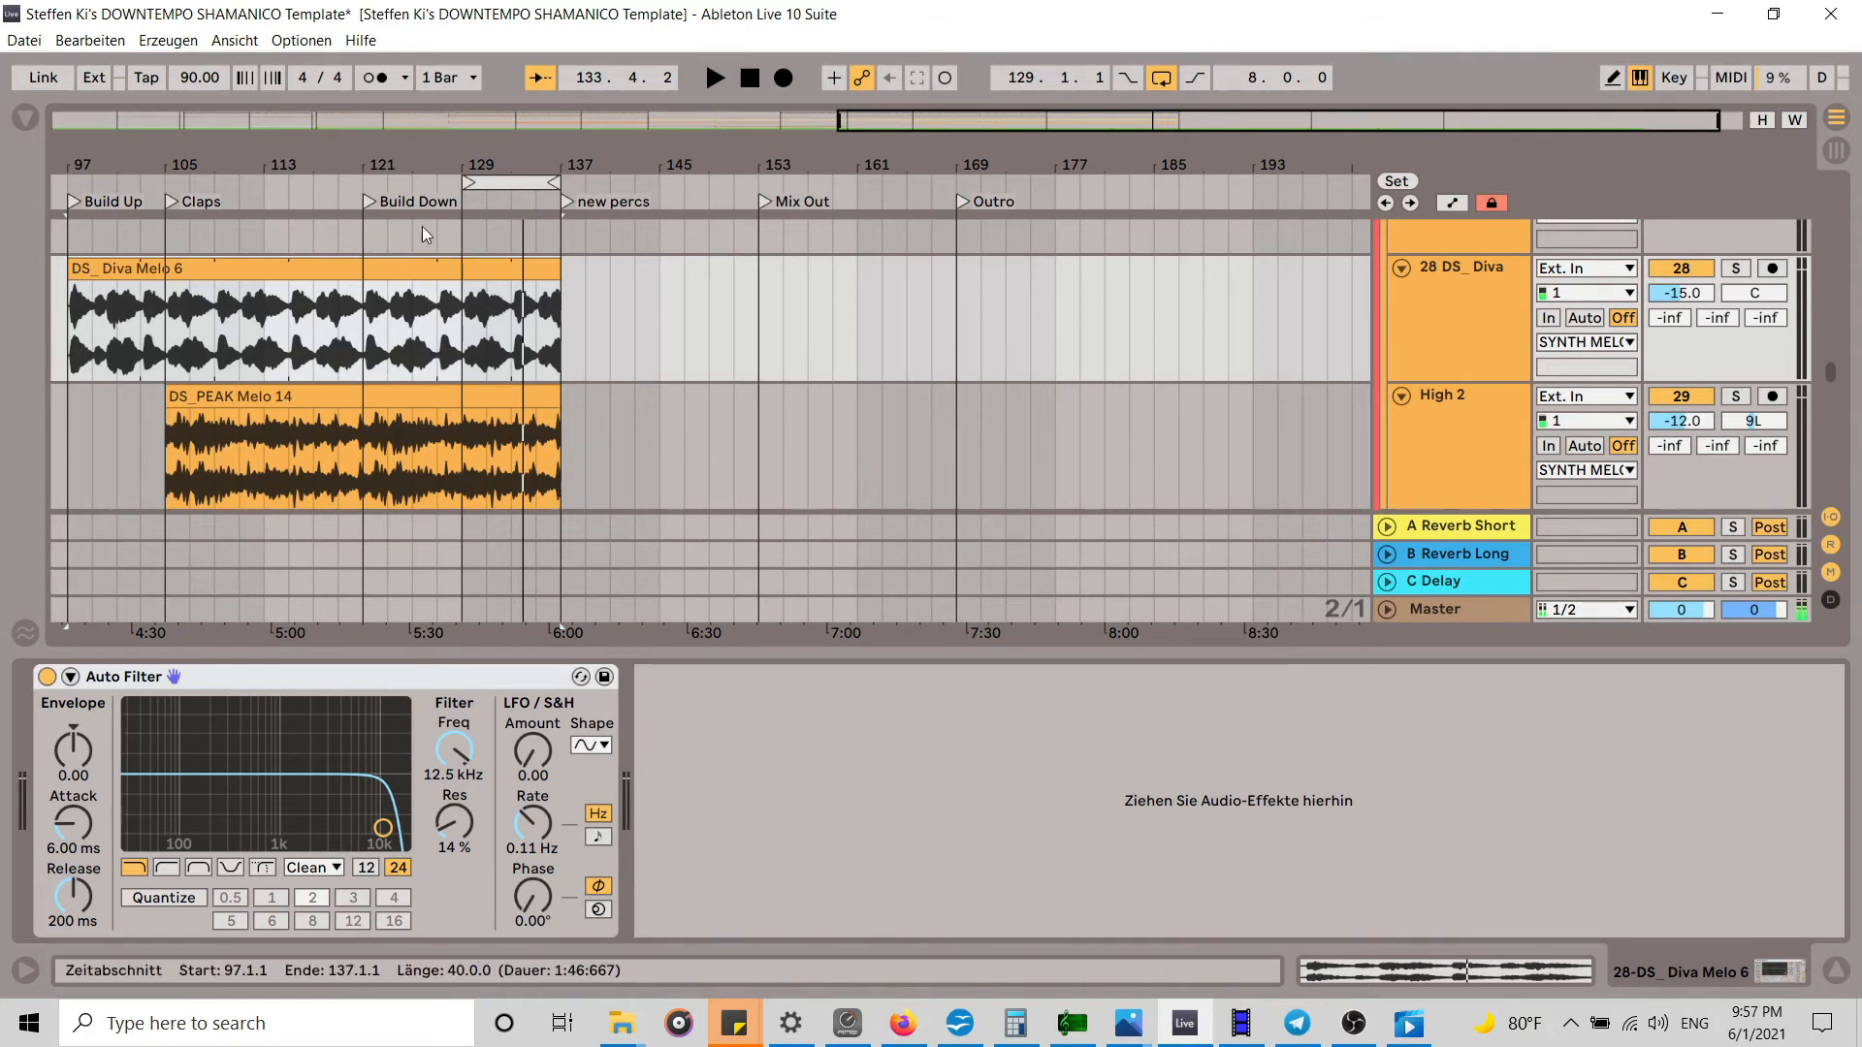
Step: Show the automation lanes and choose Auto Filter as the device to automate on the 28 DS_ Diva track
{"action": "left_click", "coordinate": [1838, 973]}
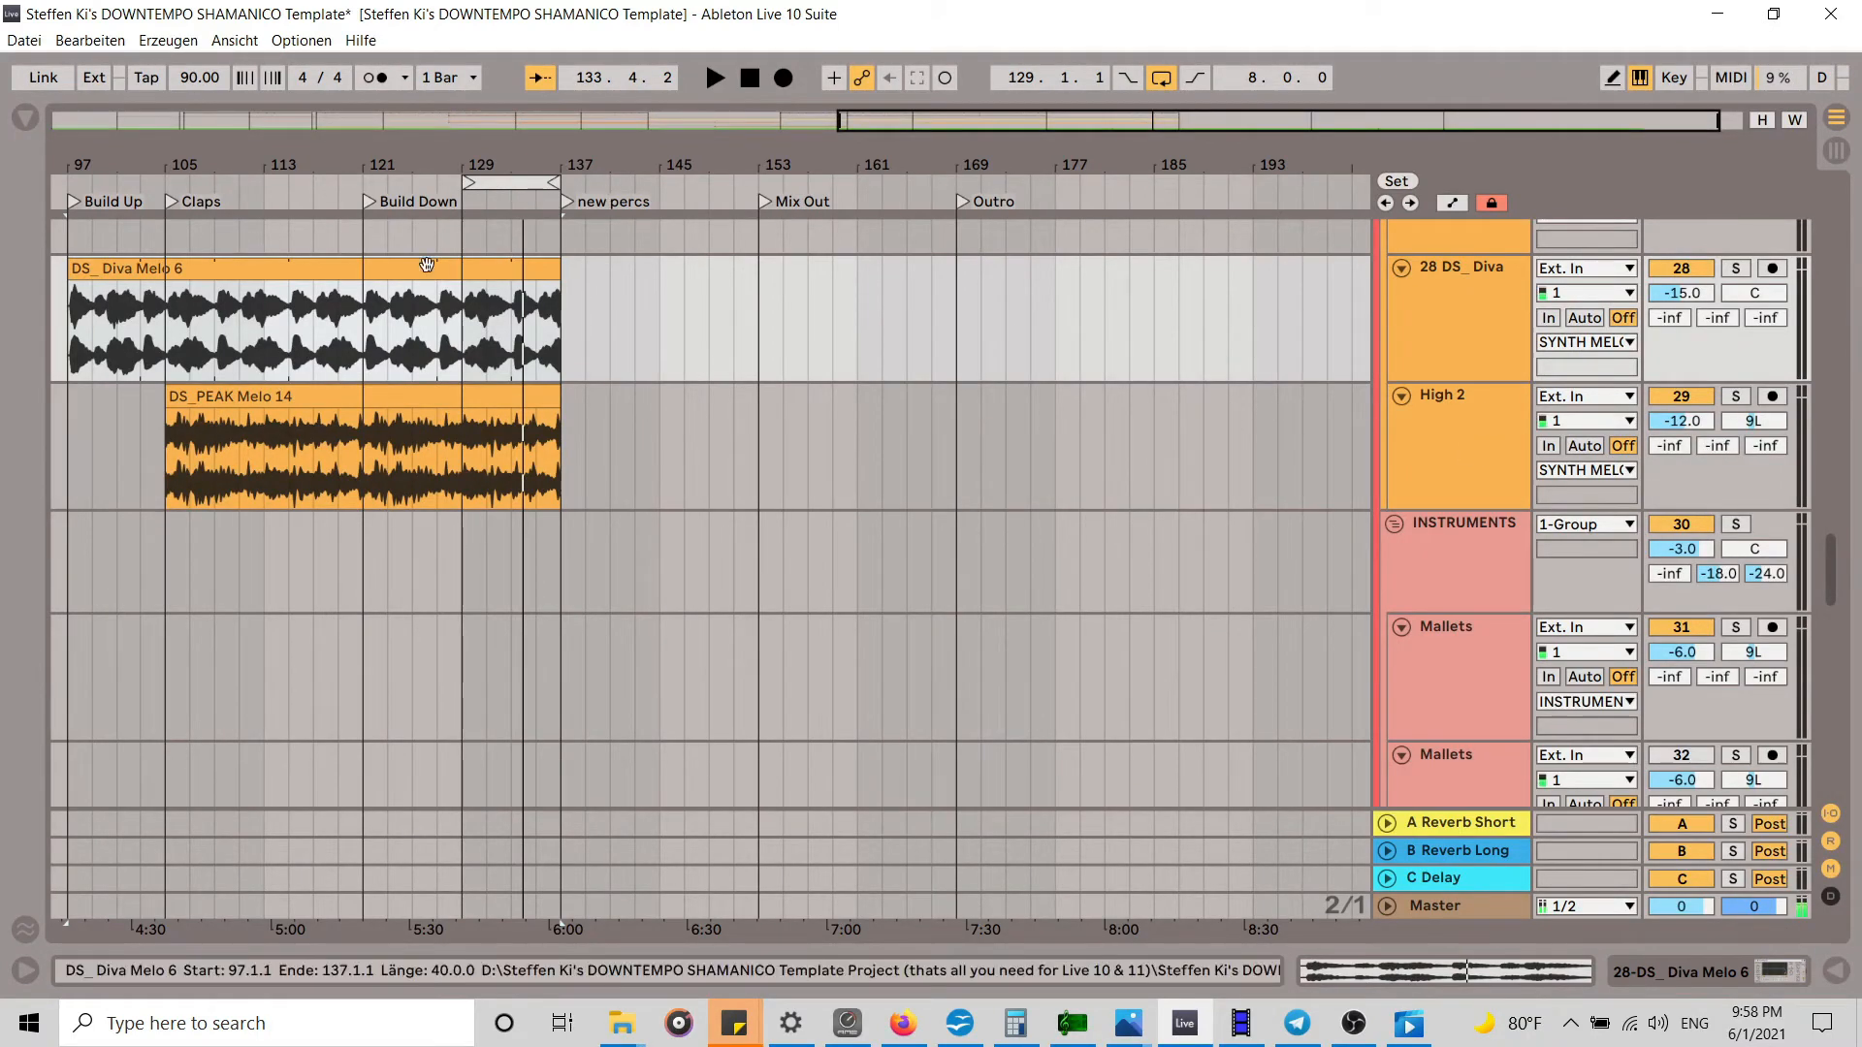
{"action": "left_click", "coordinate": [1441, 206]}
{"action": "left_click", "coordinate": [1469, 294]}
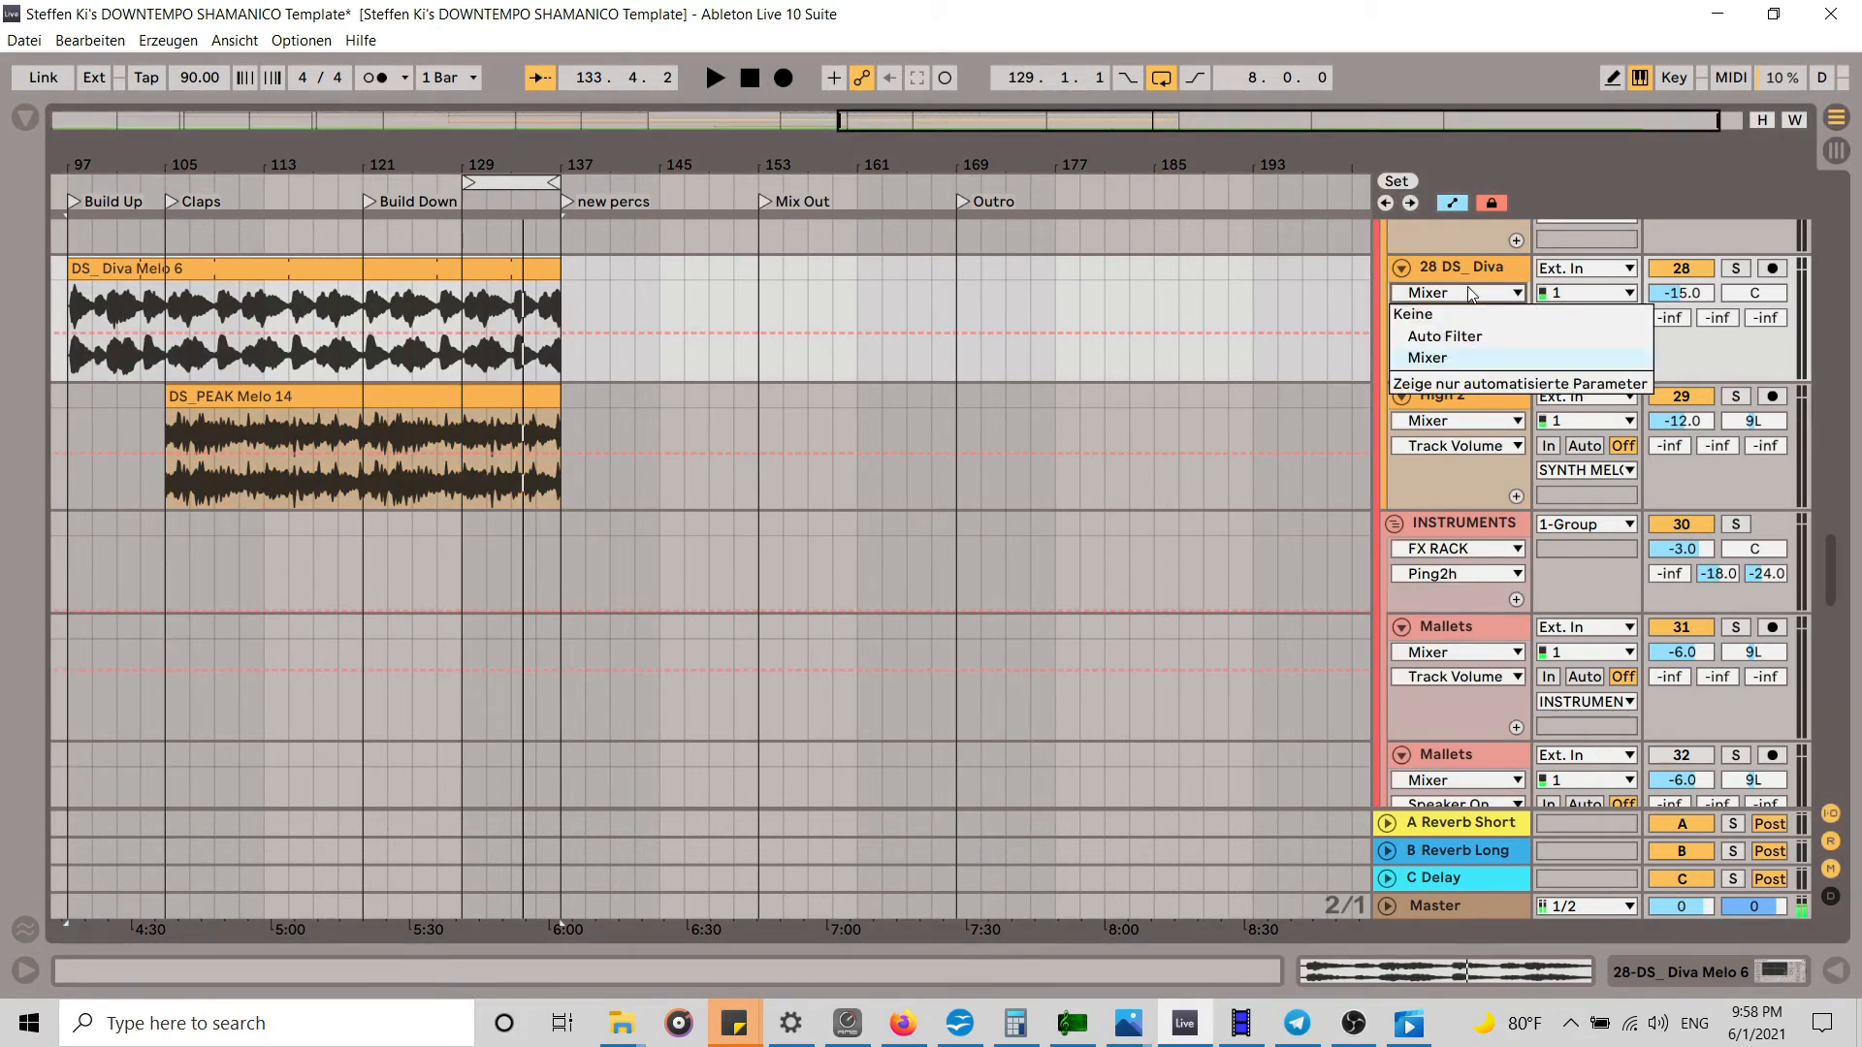
{"action": "left_click", "coordinate": [1445, 337]}
{"action": "left_click", "coordinate": [1465, 320]}
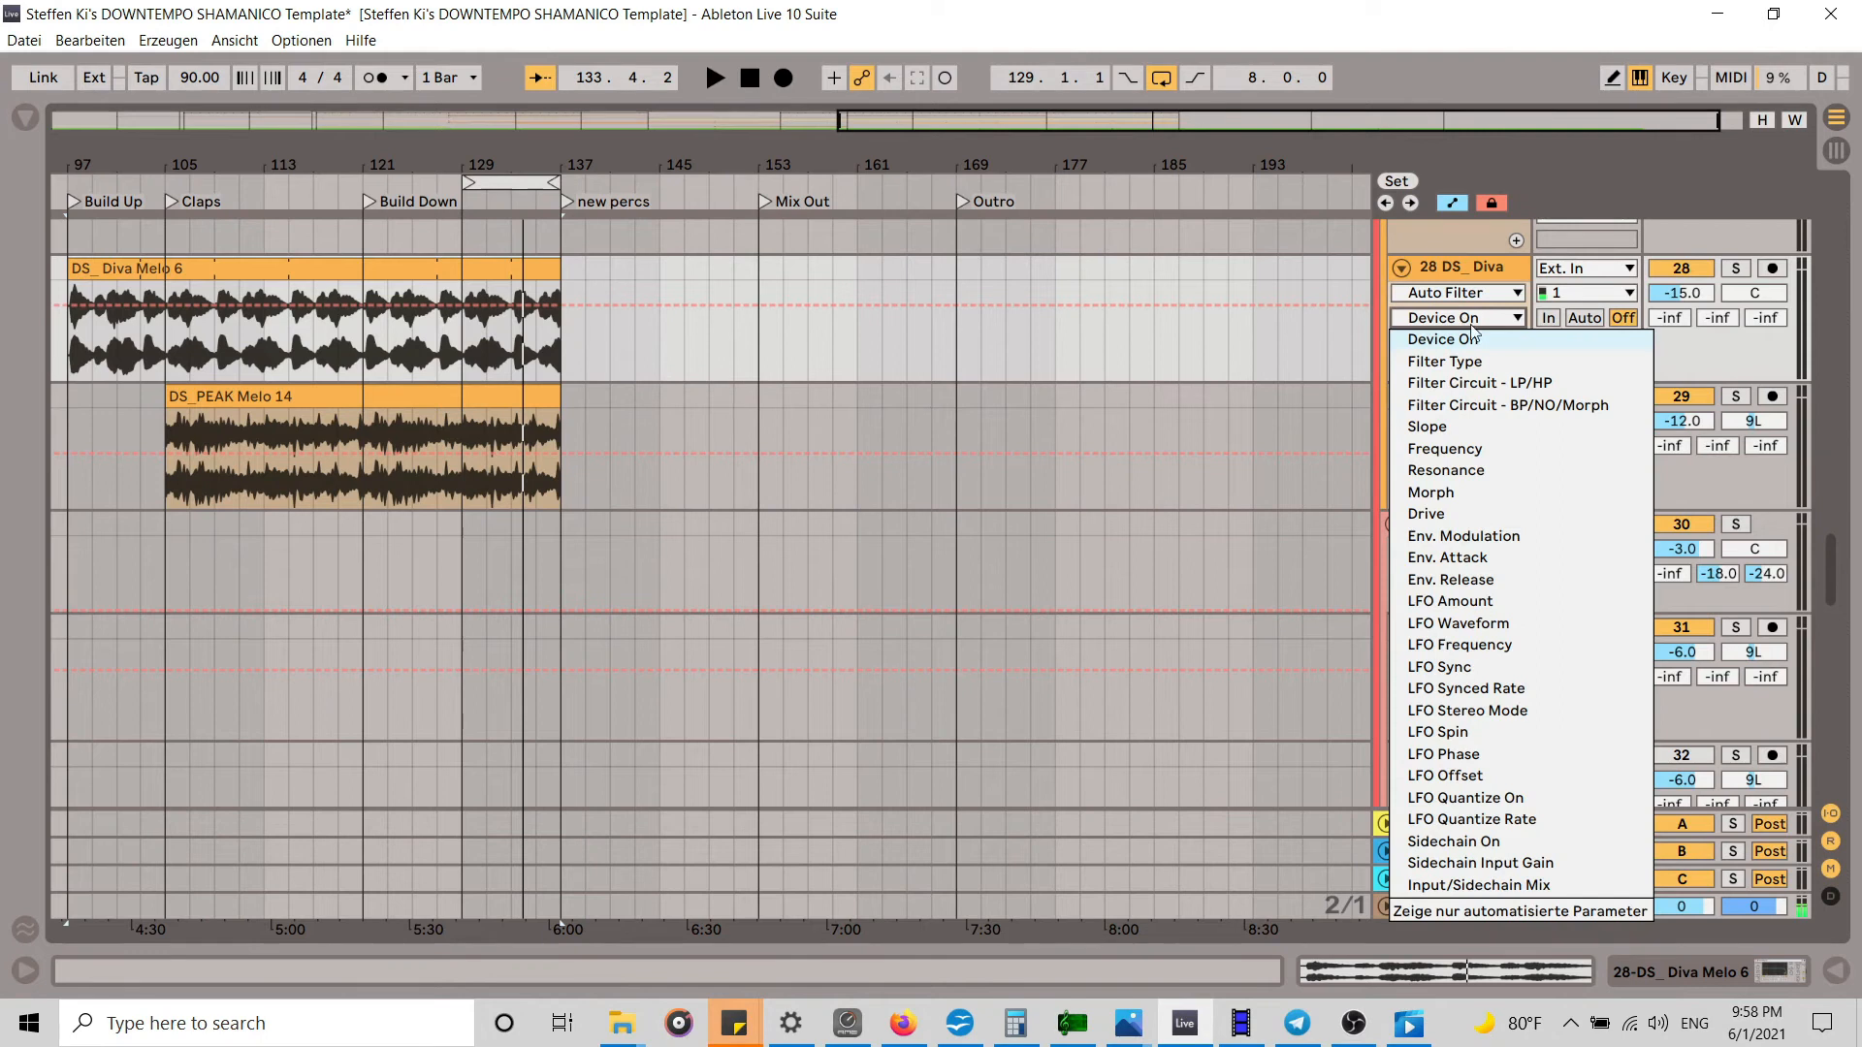
{"action": "left_click", "coordinate": [1476, 276]}
{"action": "double_click", "coordinate": [1455, 275]}
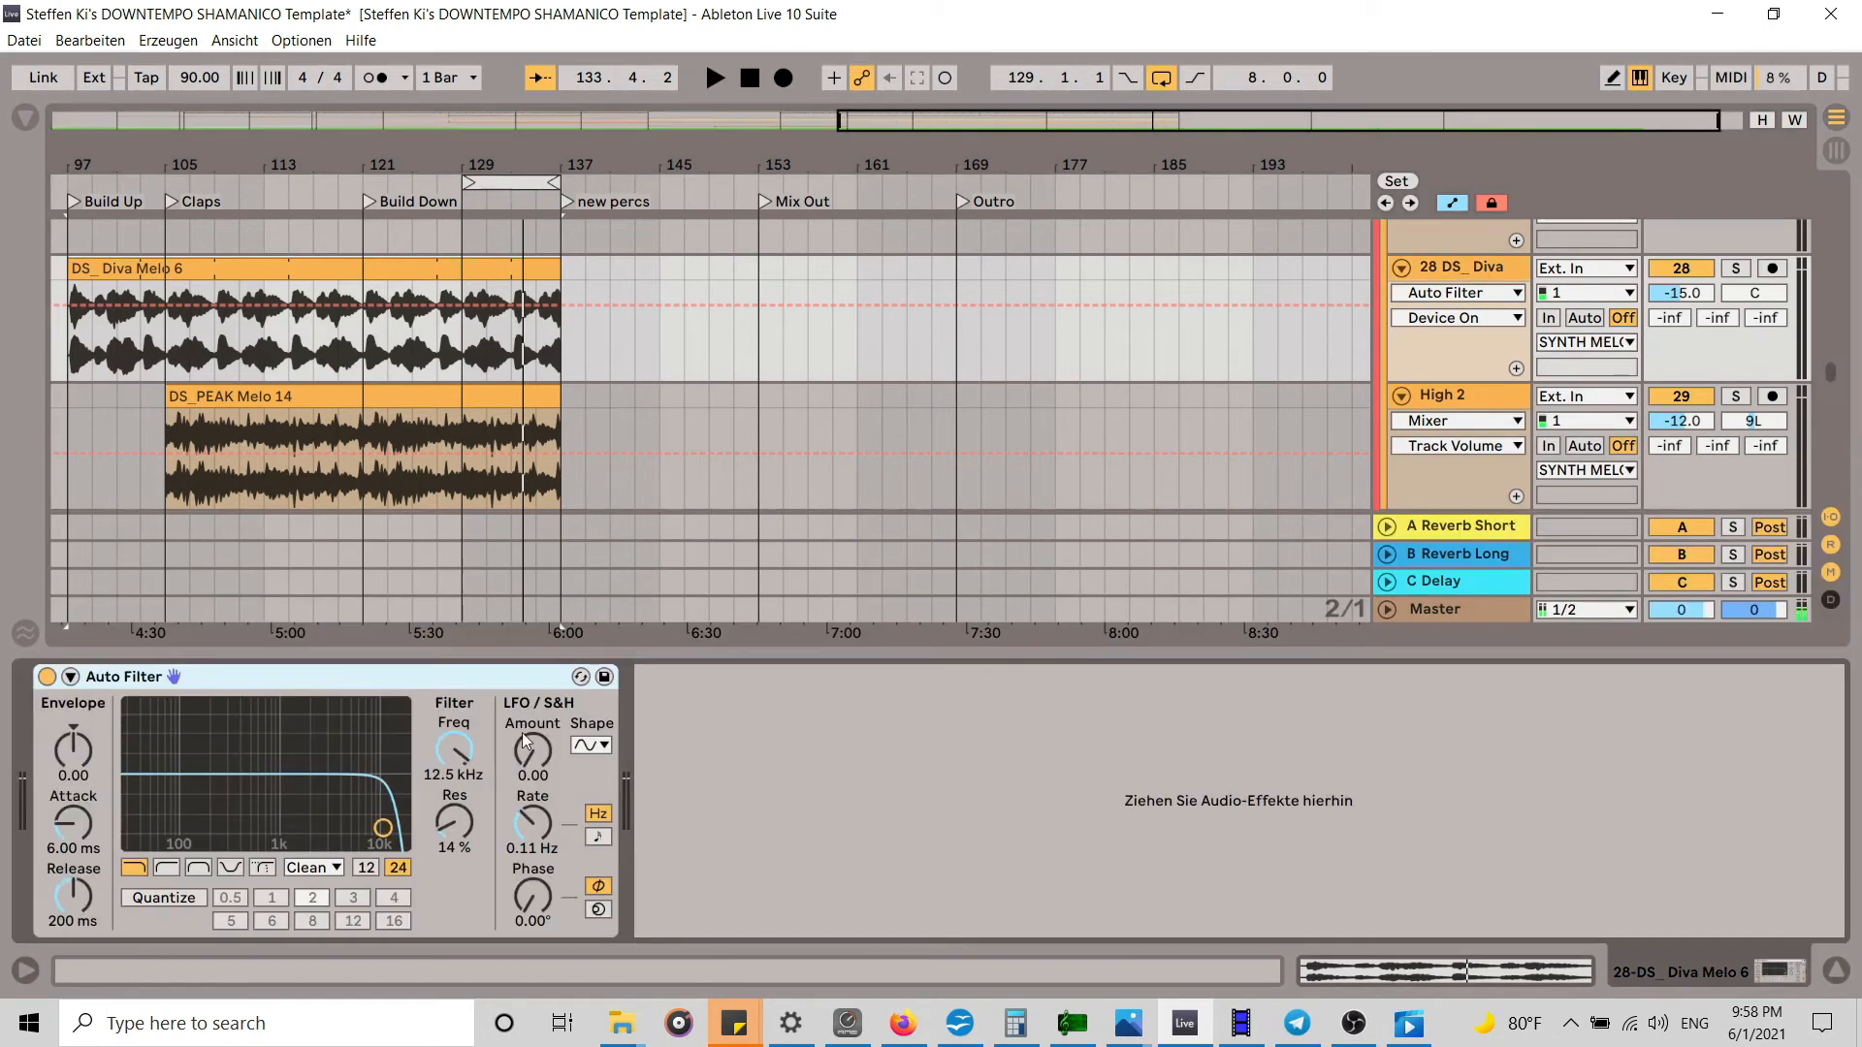
Step: Try the high-pass type on the Auto Filter, return it to low-pass and set its frequency to 19.9 kHz
{"action": "left_click", "coordinate": [167, 869]}
{"action": "left_click_drag", "start_coordinate": [456, 757], "coordinate": [456, 853]}
{"action": "left_click", "coordinate": [139, 868]}
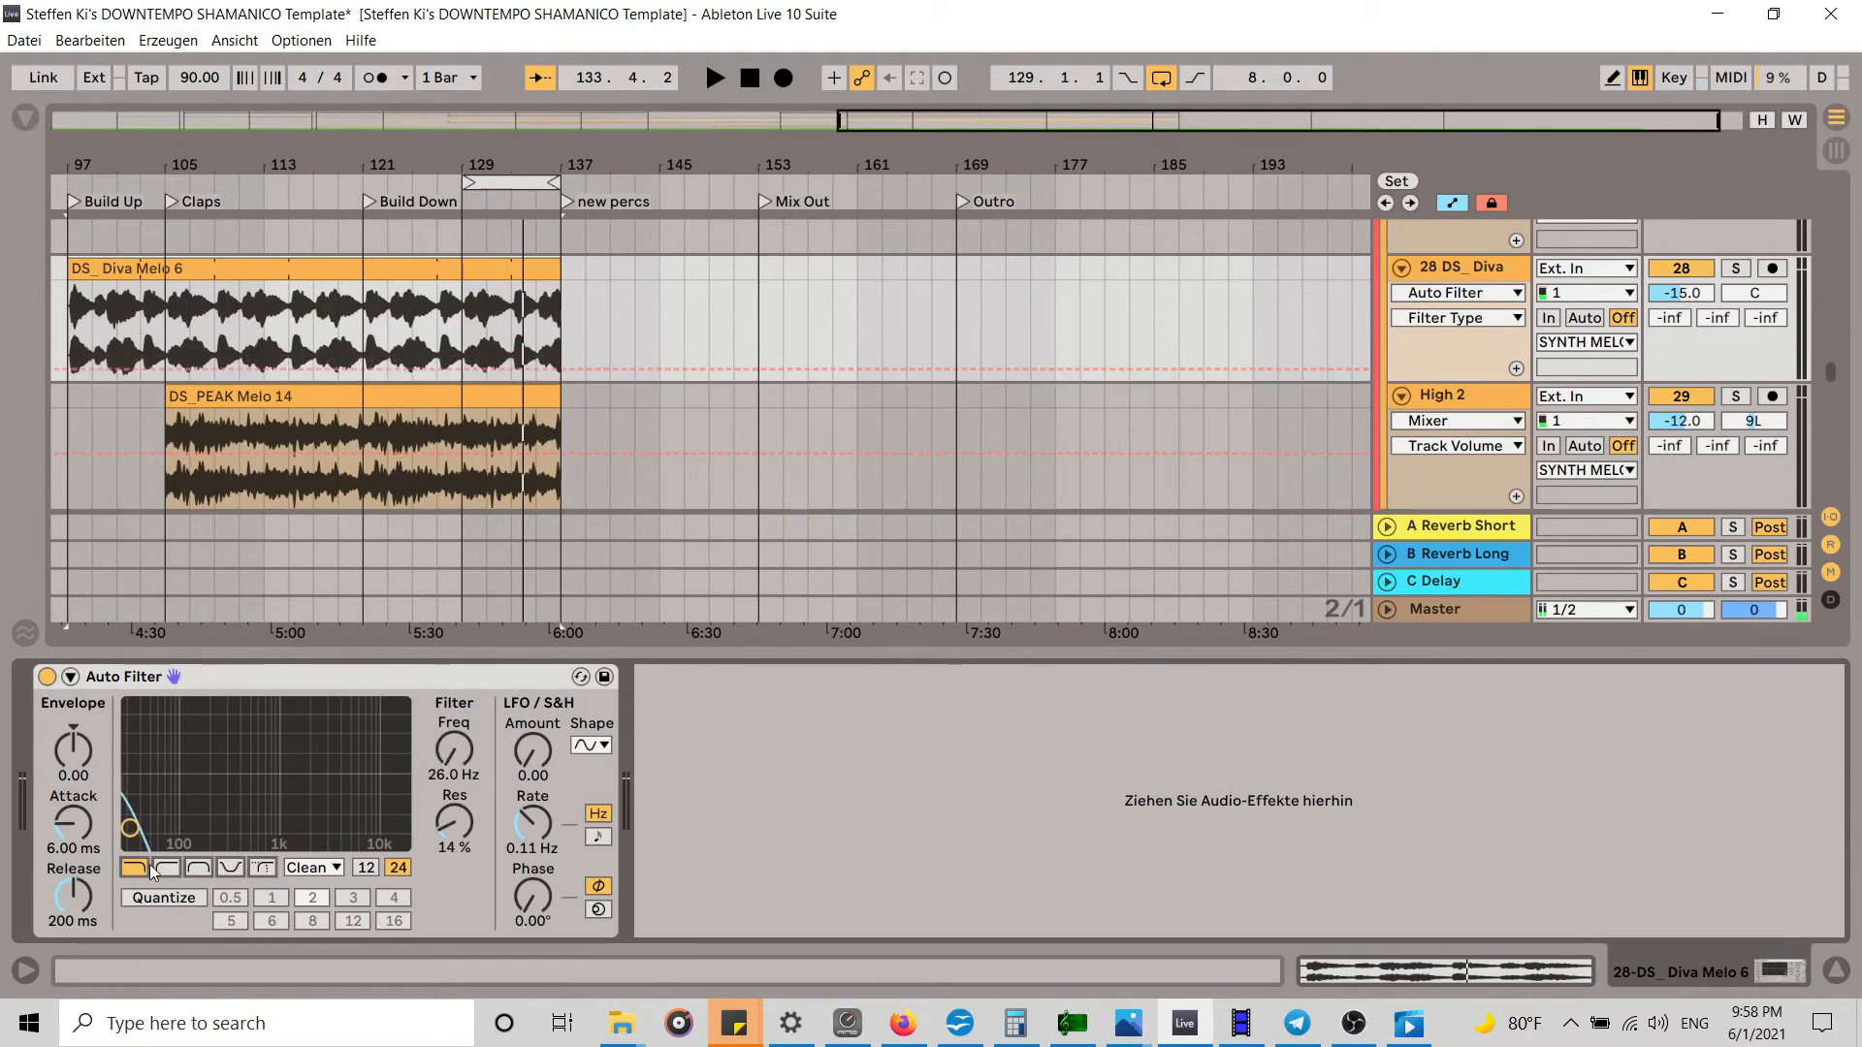
{"action": "left_click_drag", "start_coordinate": [442, 771], "coordinate": [441, 708]}
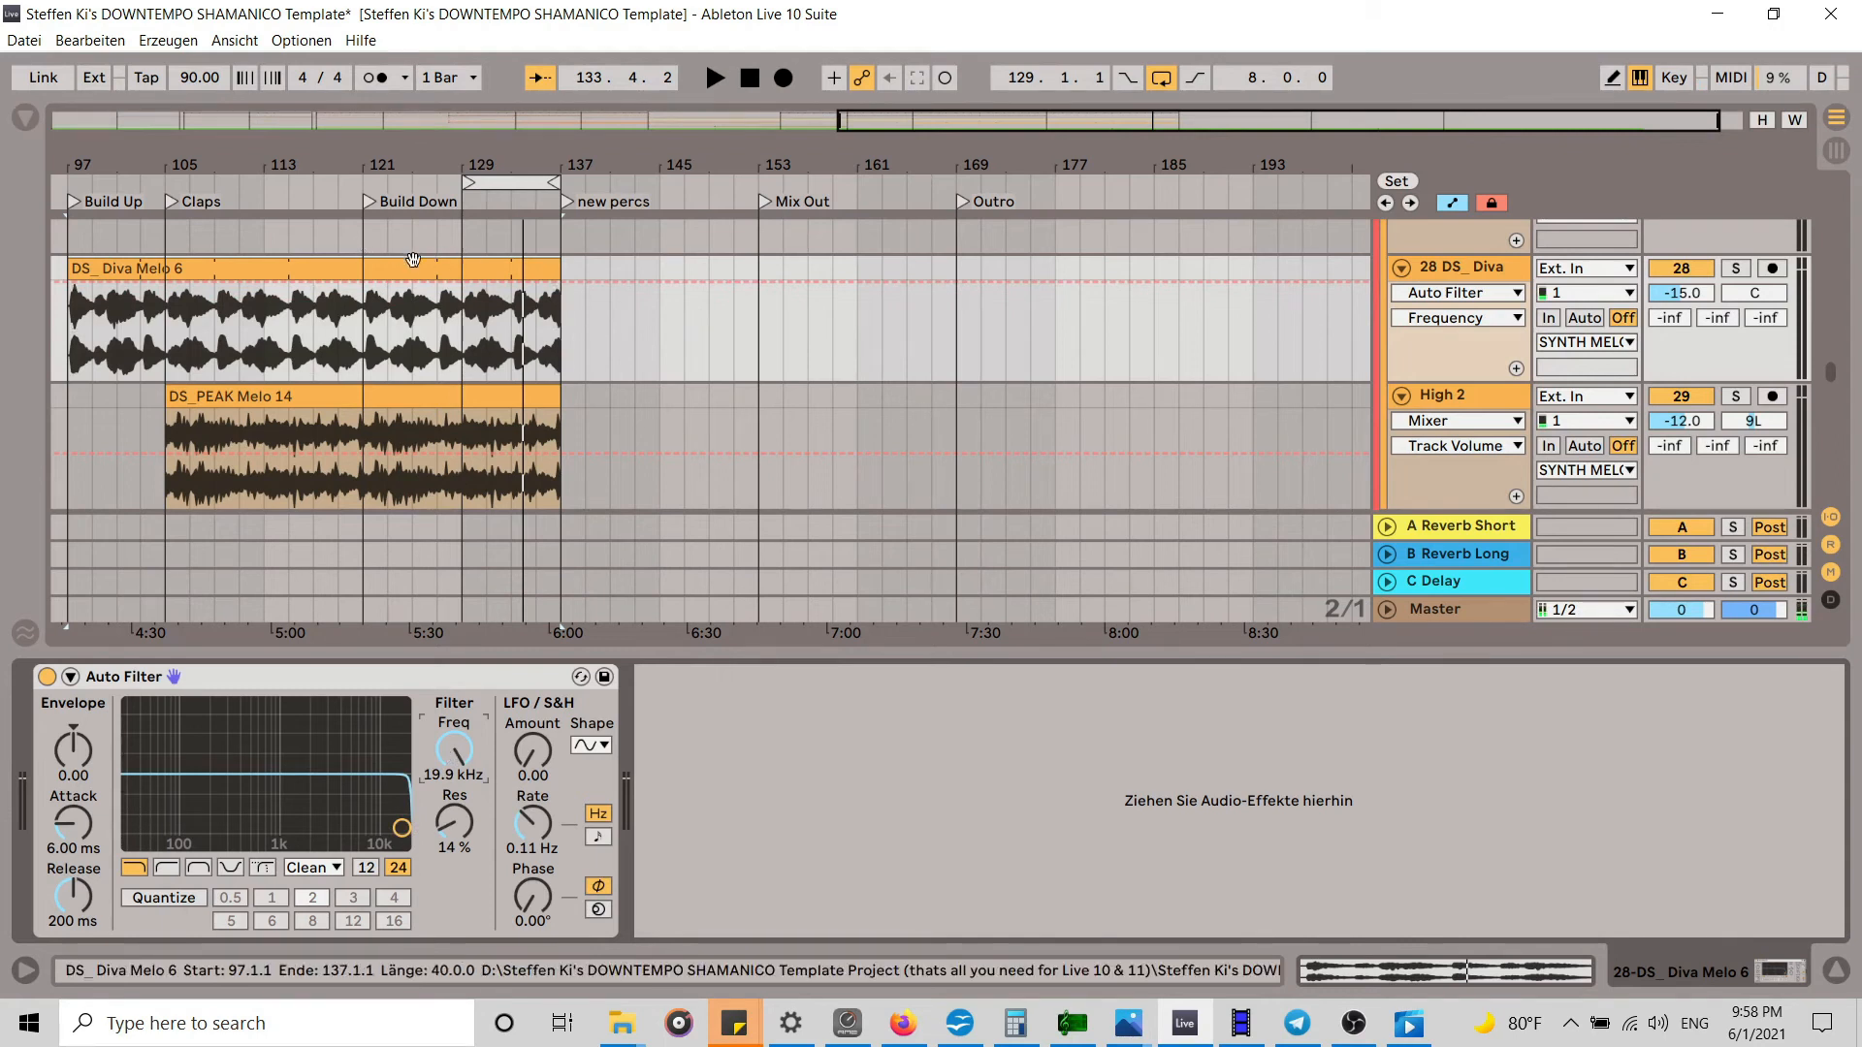
Step: Insert a curved falling ramp into the Diva filter's frequency automation from bar 121 to 137 and hold the low value after bar 137
{"action": "left_click", "coordinate": [370, 291]}
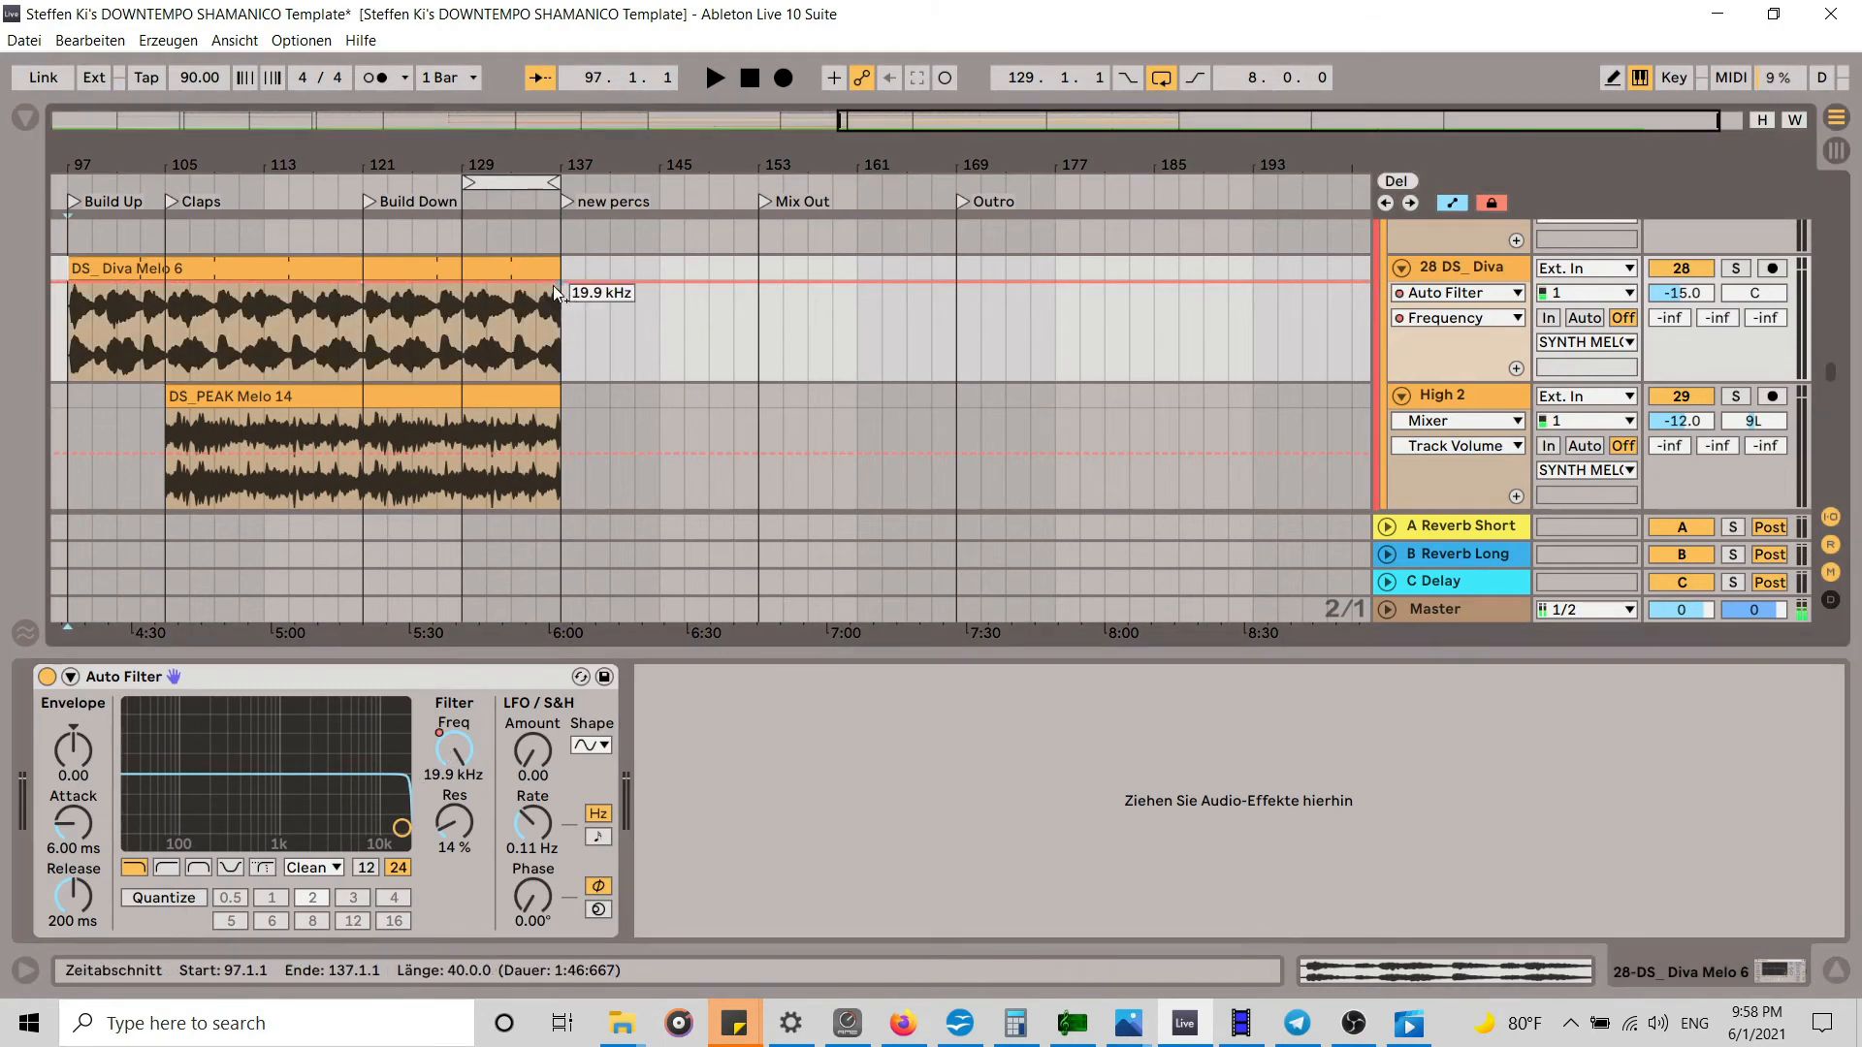
{"action": "left_click_drag", "start_coordinate": [366, 349], "coordinate": [555, 344]}
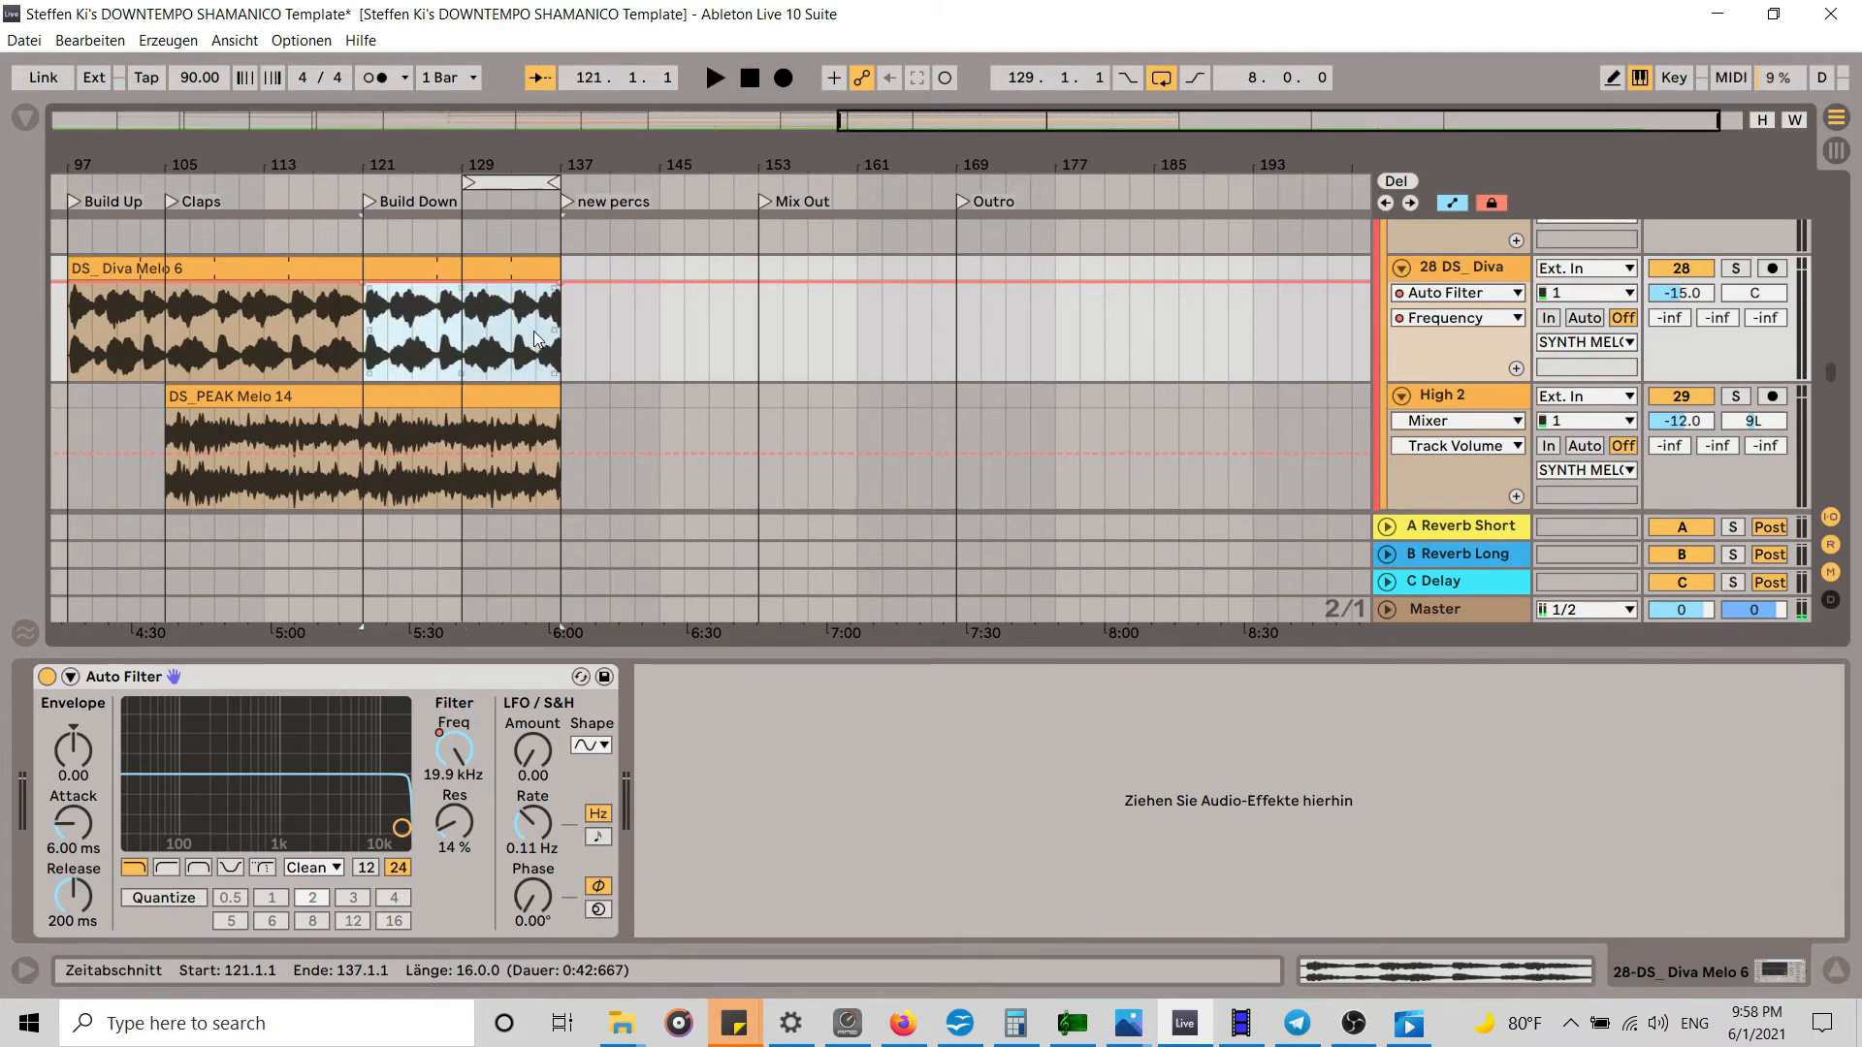
{"action": "right_click", "coordinate": [537, 339]}
{"action": "left_click", "coordinate": [654, 986]}
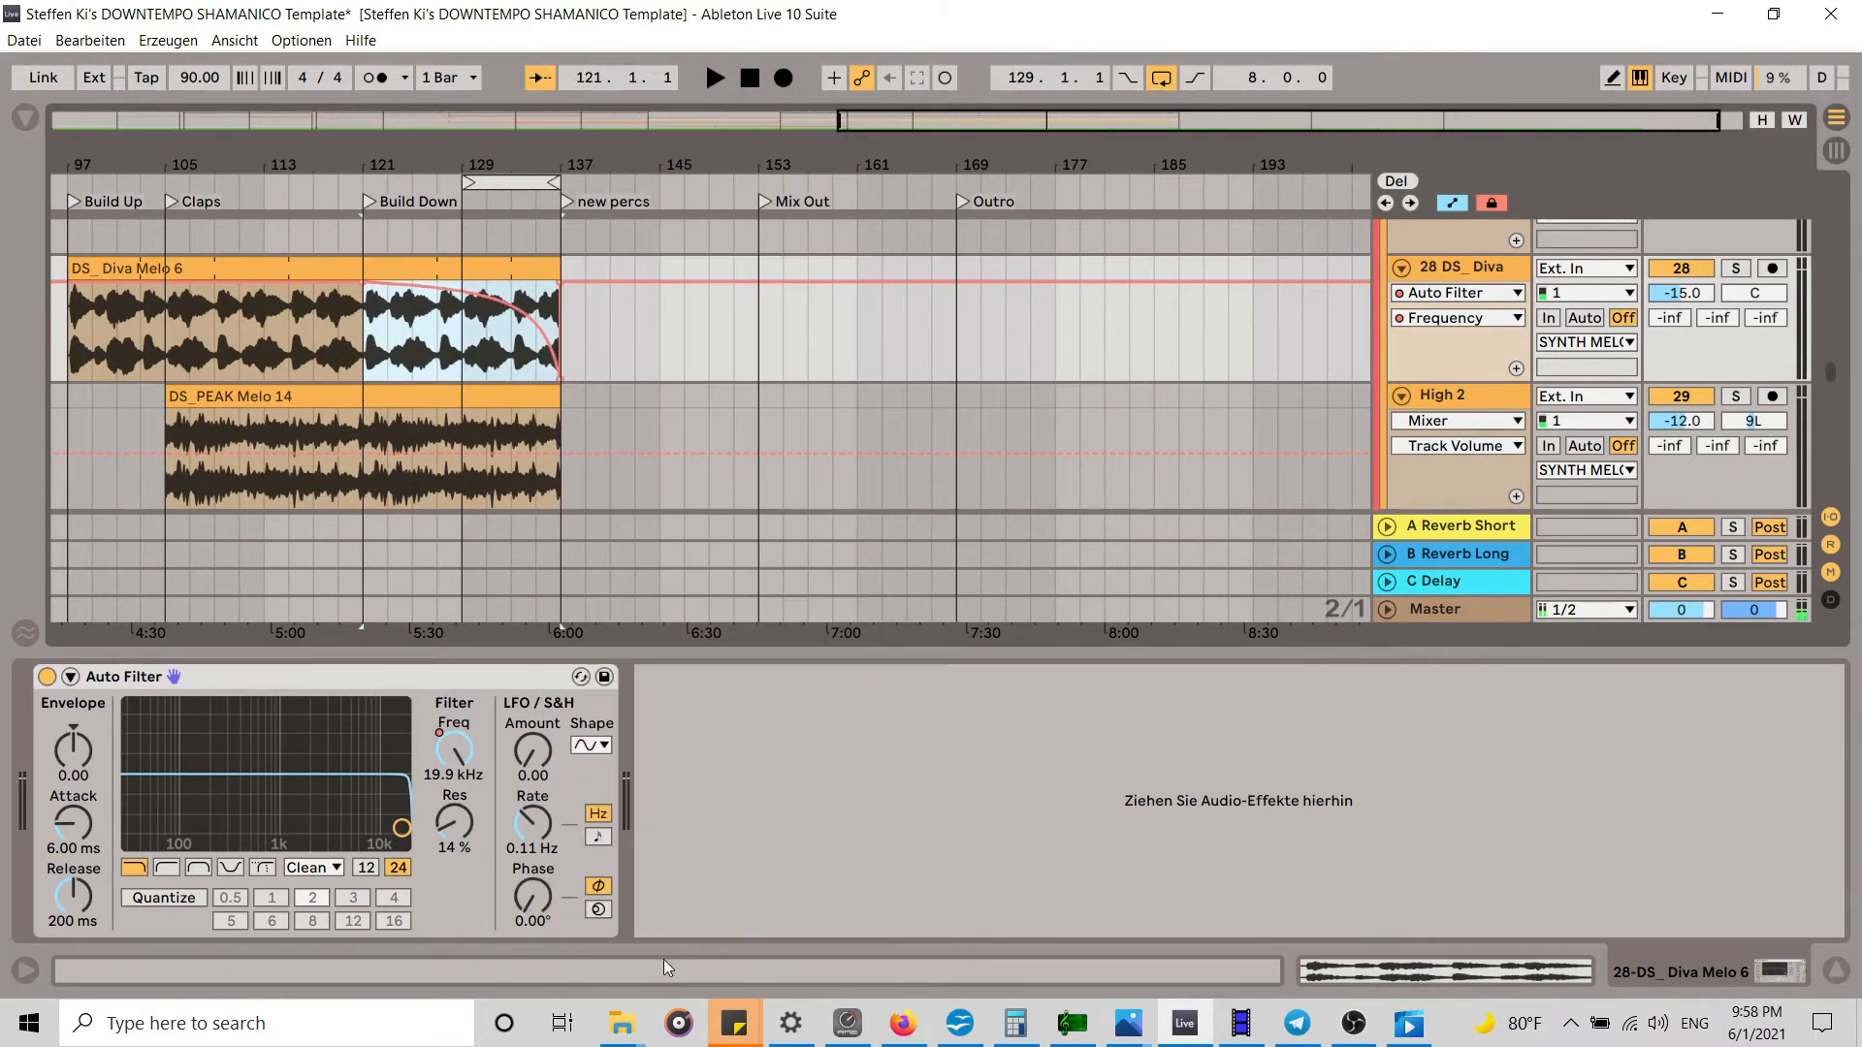
{"action": "left_click", "coordinate": [638, 313]}
{"action": "left_click", "coordinate": [560, 283]}
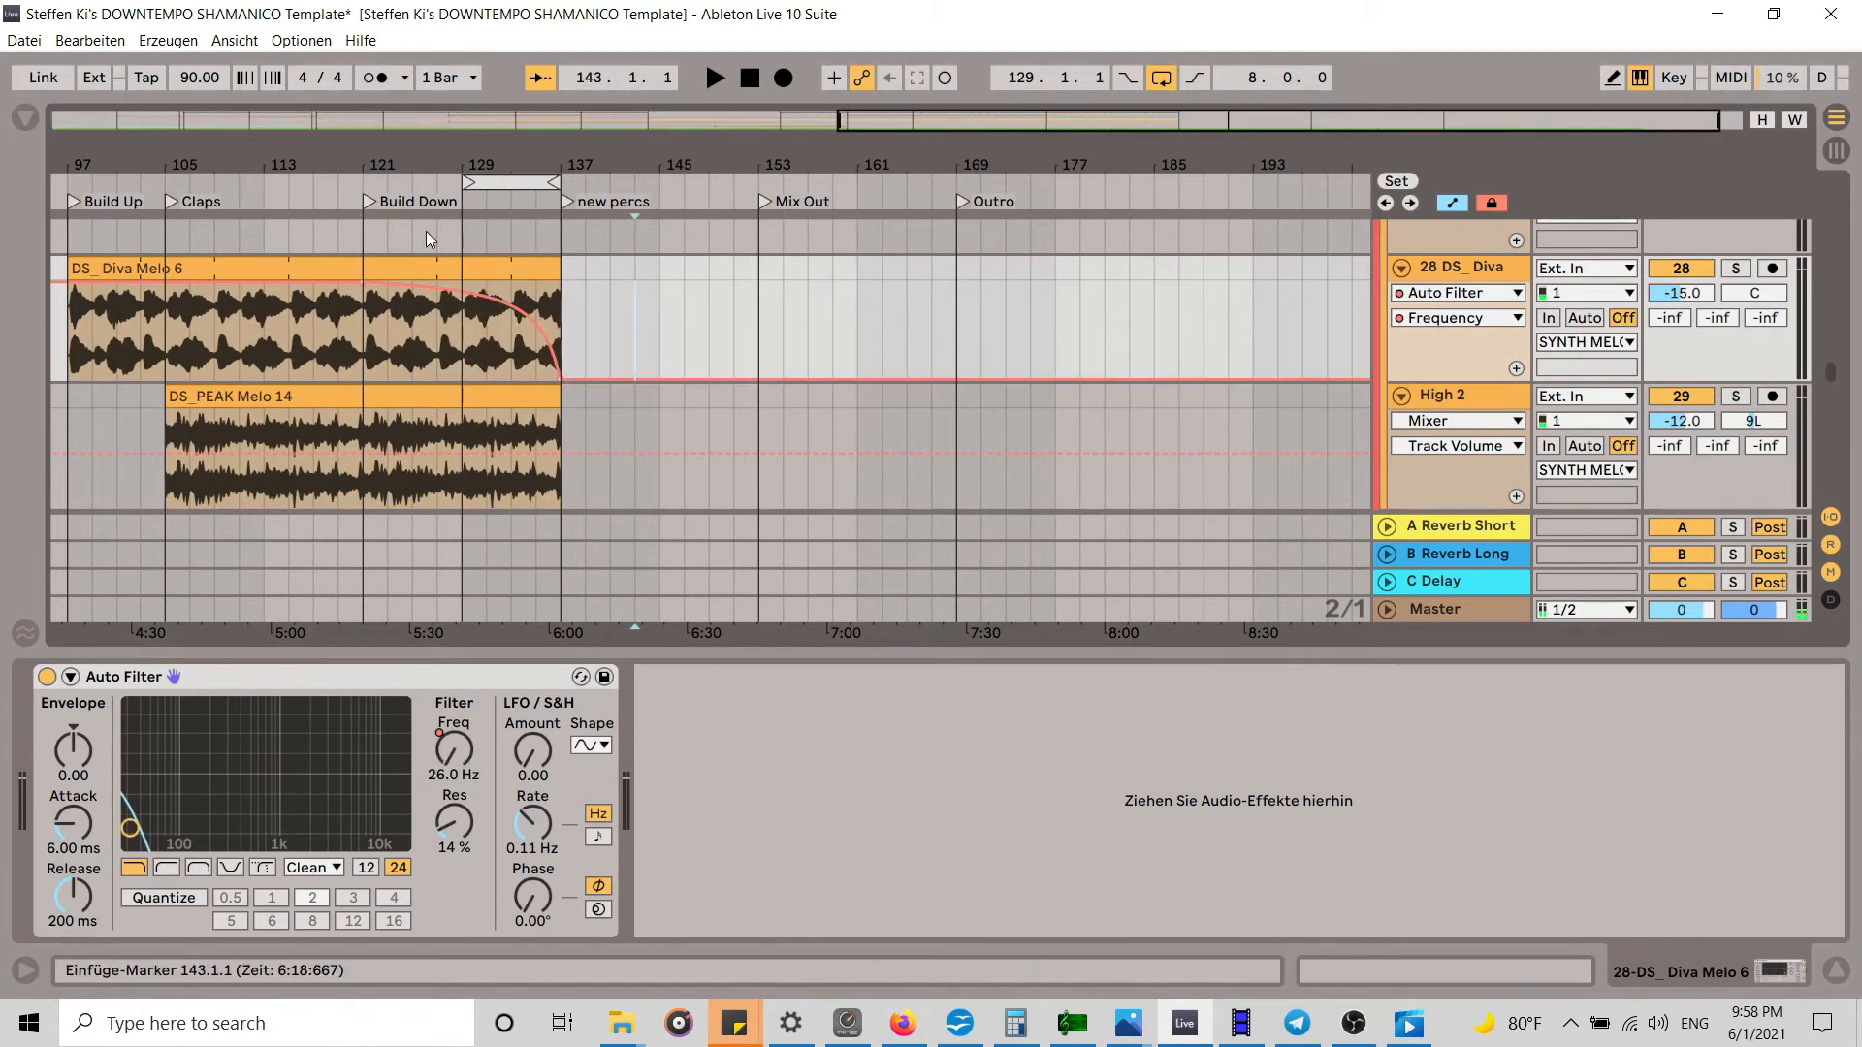
Step: Play the arrangement from the Build Down marker, check the Auto Filter's frequency sweep on the 28 DS_ Diva track, and stop playback
{"action": "left_click", "coordinate": [372, 198]}
{"action": "key", "text": "space"}
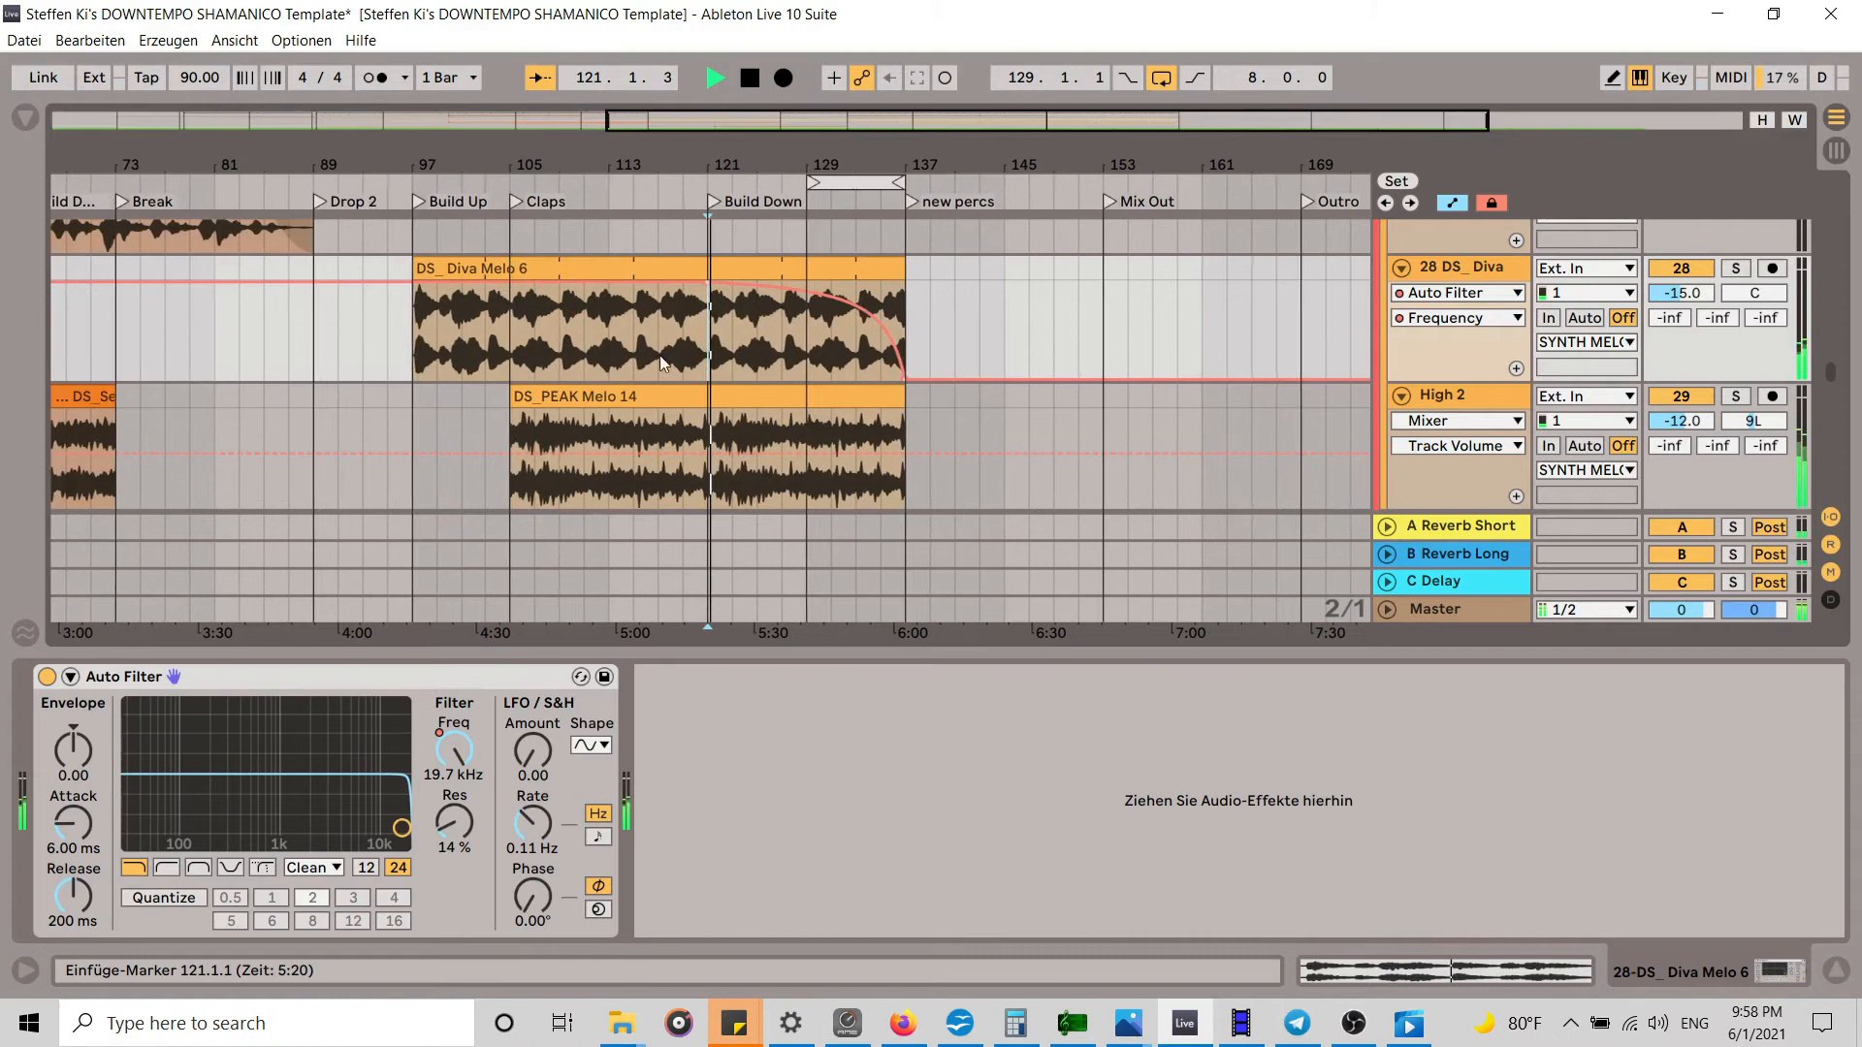
{"action": "left_click", "coordinate": [1836, 969]}
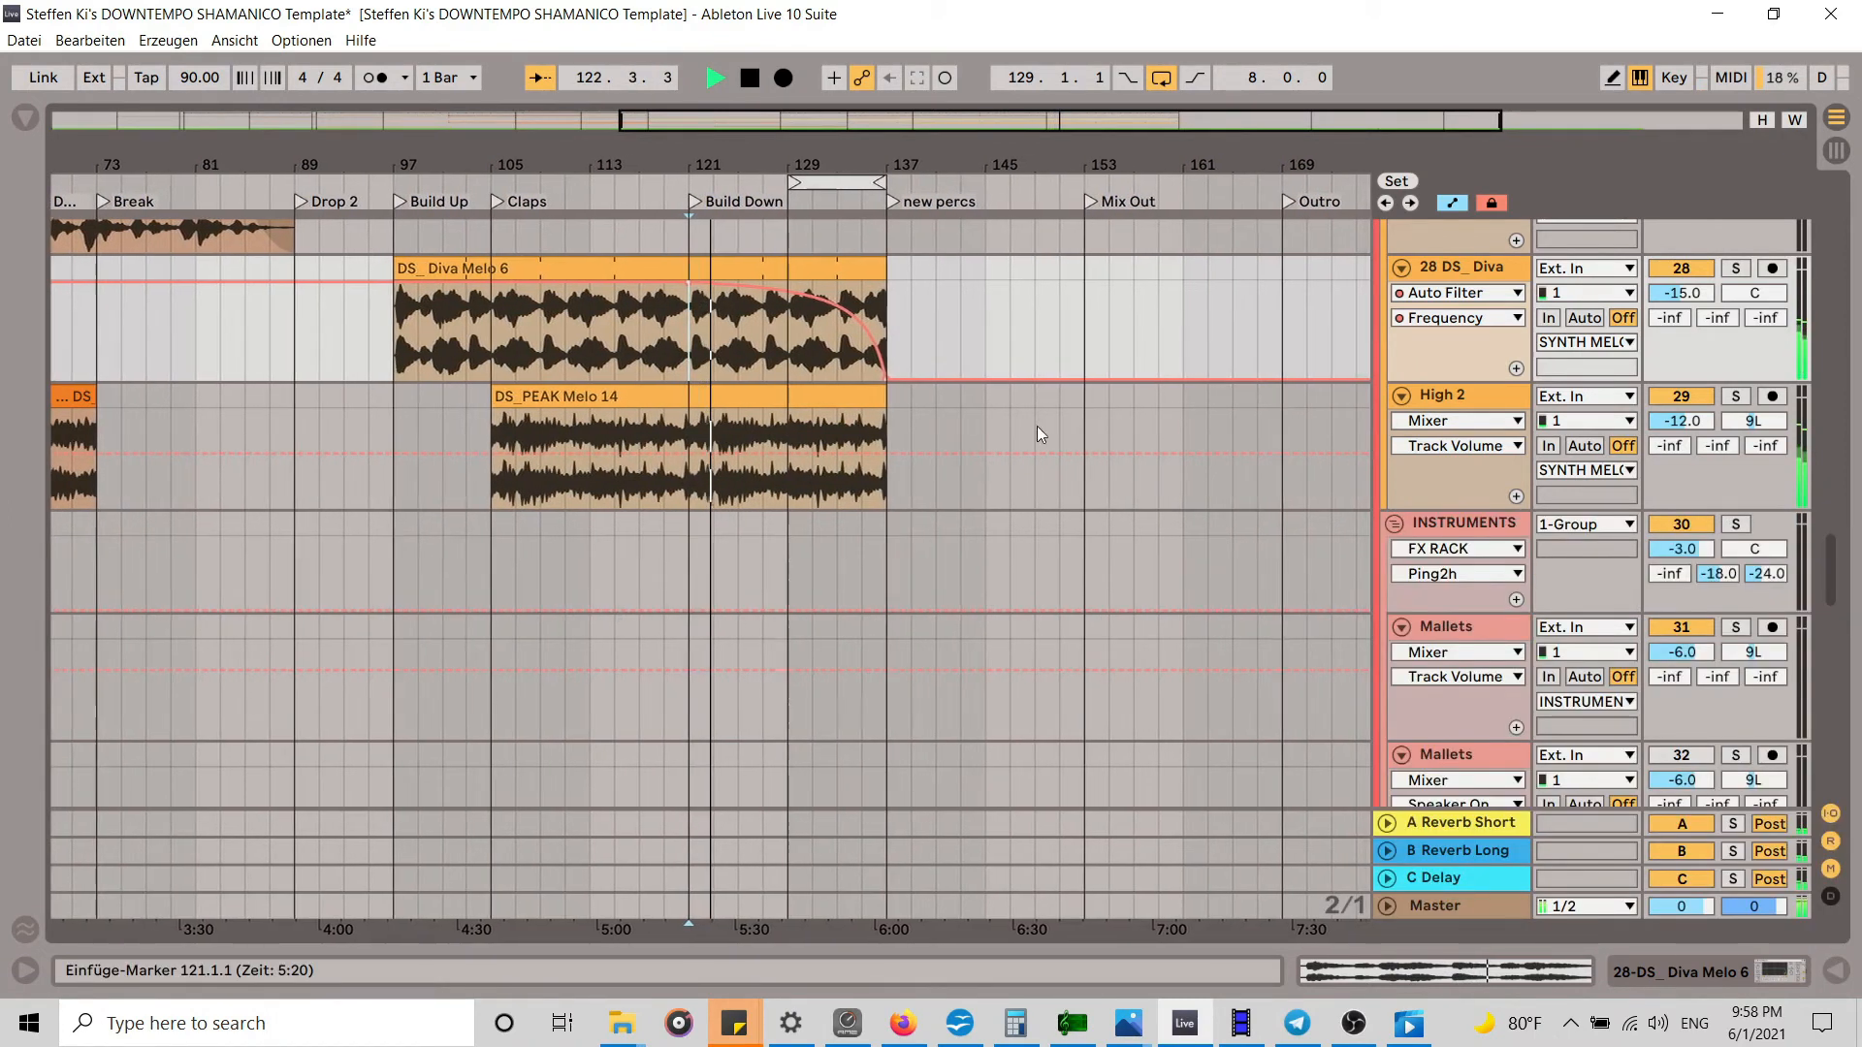
{"action": "scroll", "coordinate": [1036, 427], "scroll_direction": "up", "scroll_amount": 3}
{"action": "scroll", "coordinate": [1033, 428], "scroll_direction": "up", "scroll_amount": 1}
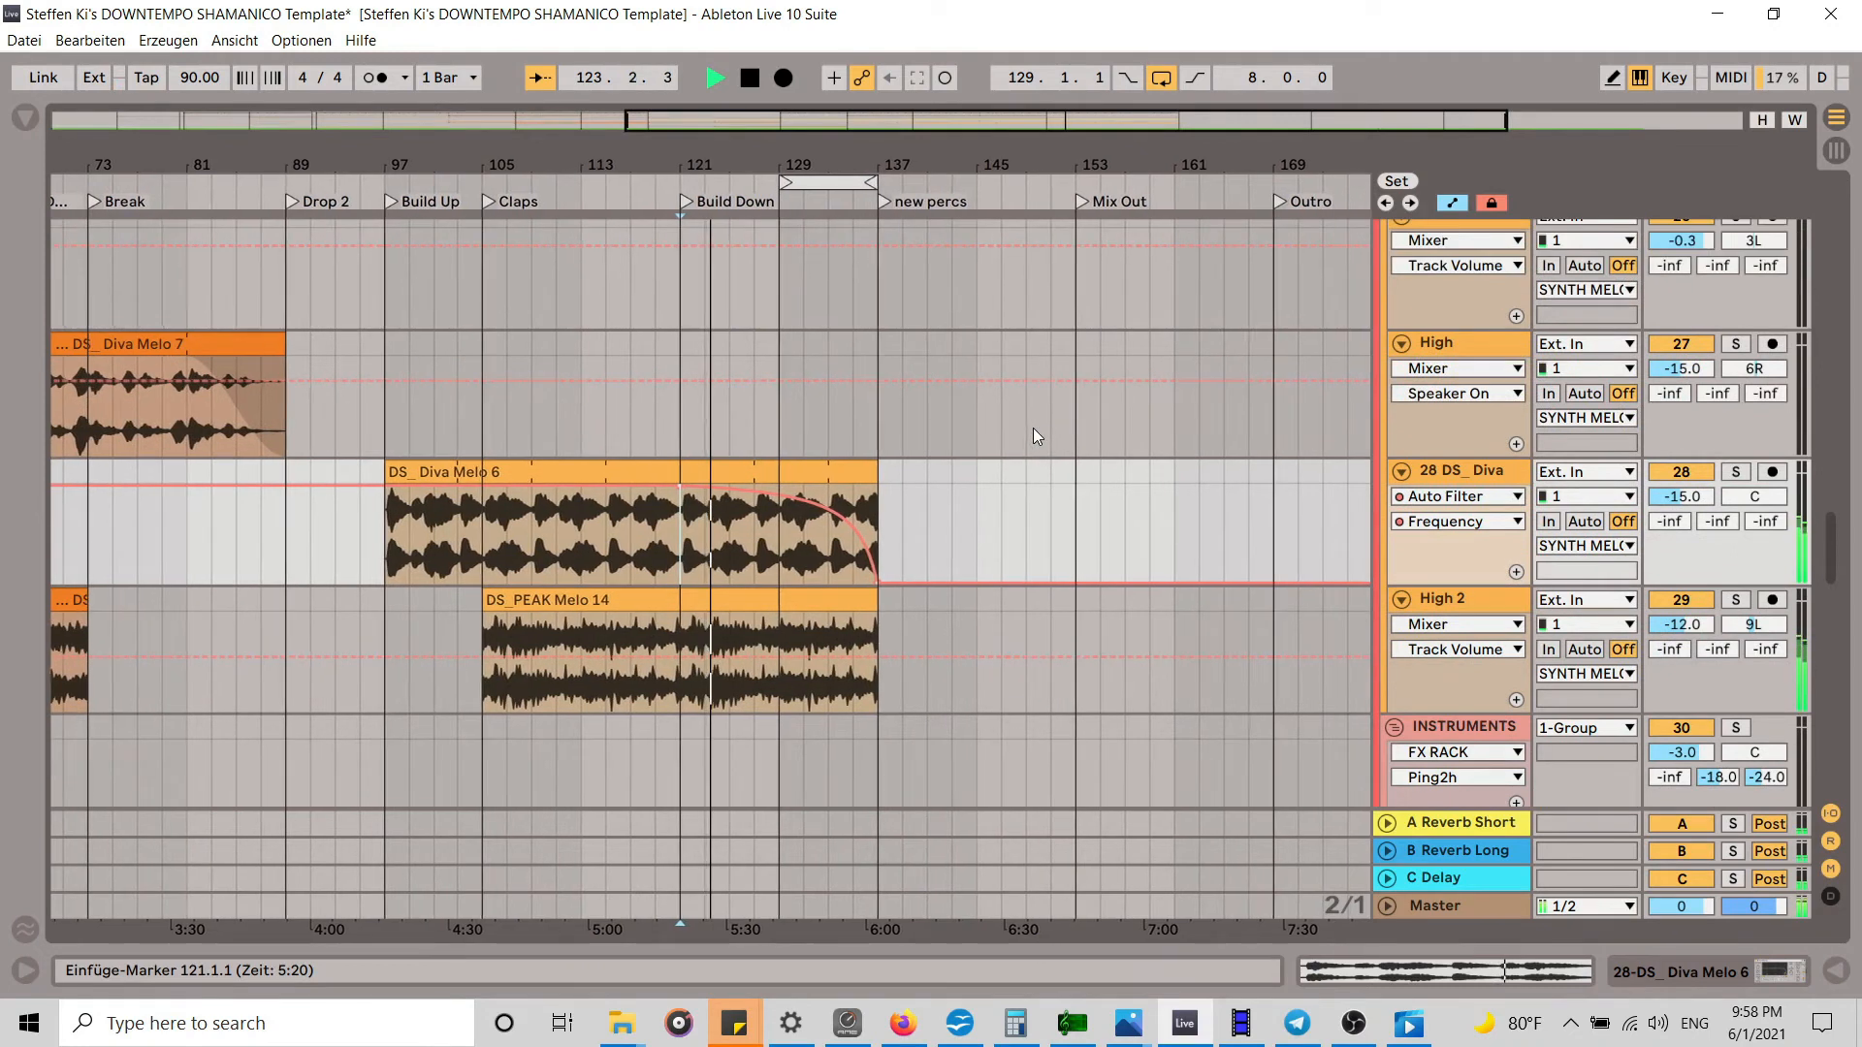
{"action": "scroll", "coordinate": [1015, 429], "scroll_direction": "up", "scroll_amount": 1}
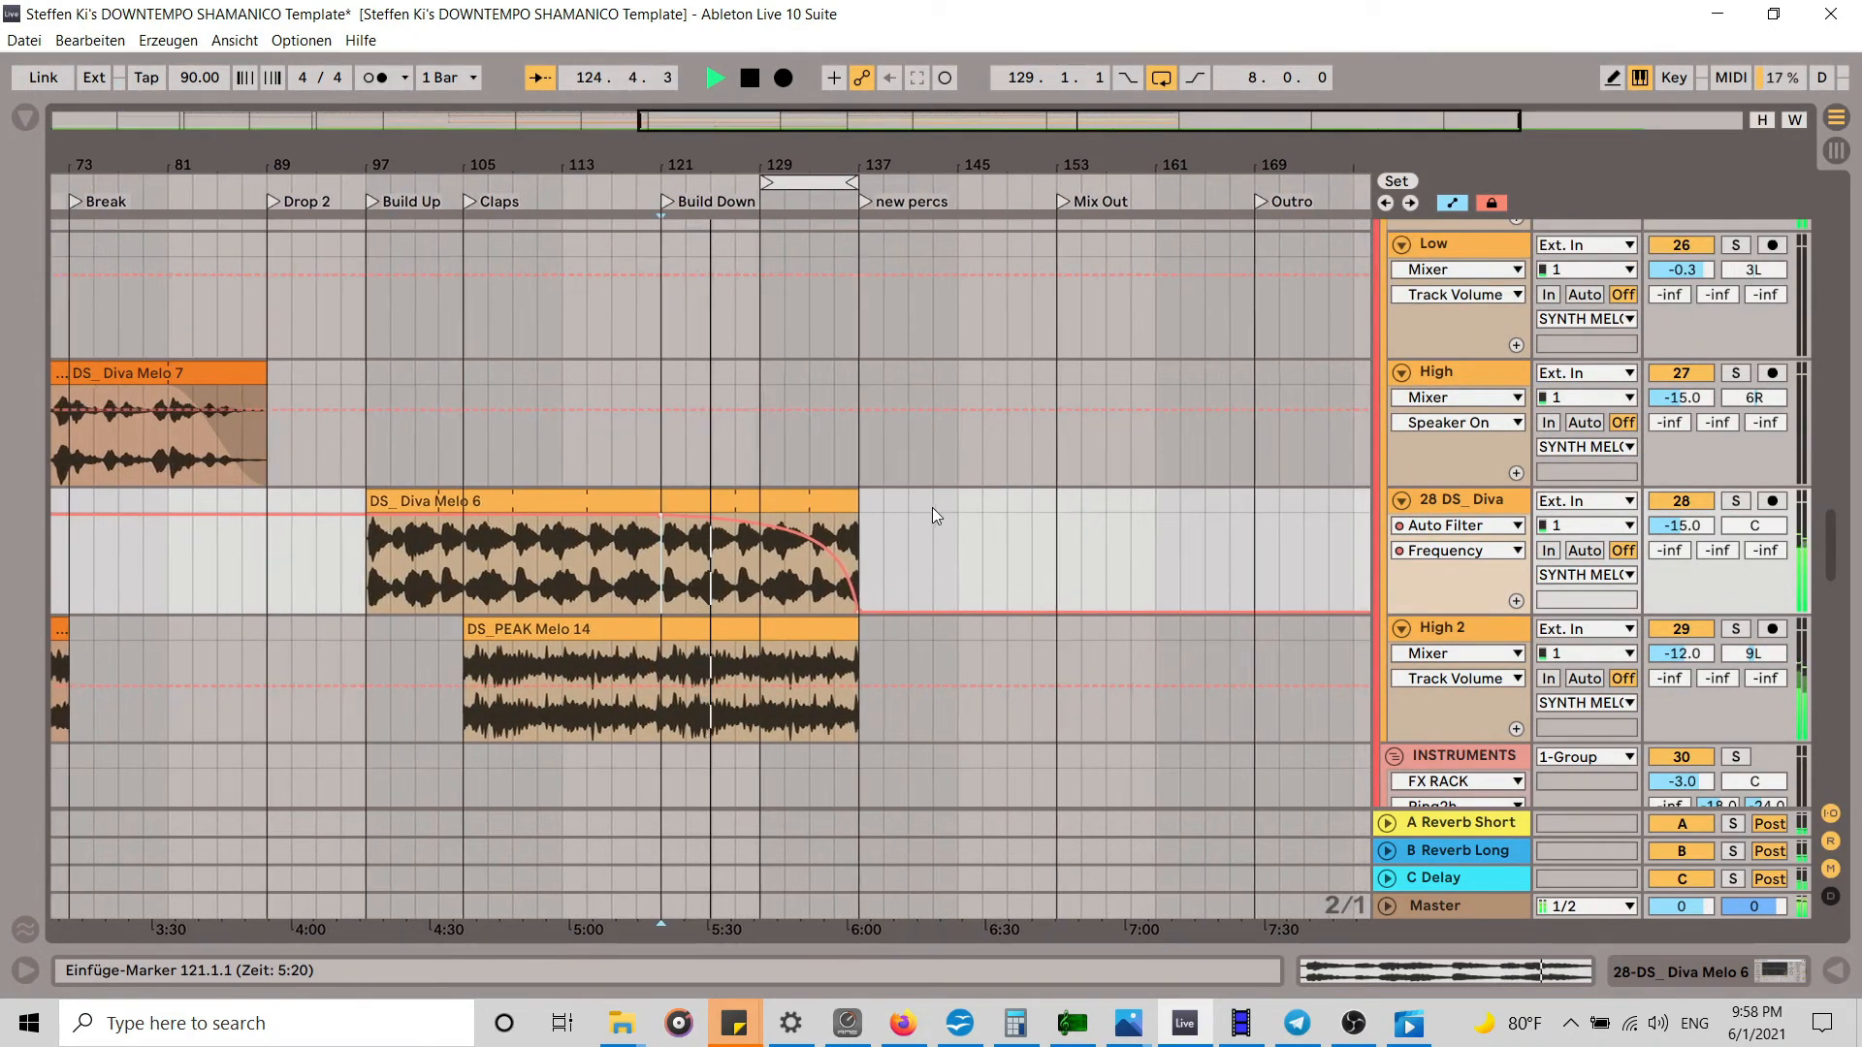
{"action": "double_click", "coordinate": [1500, 499]}
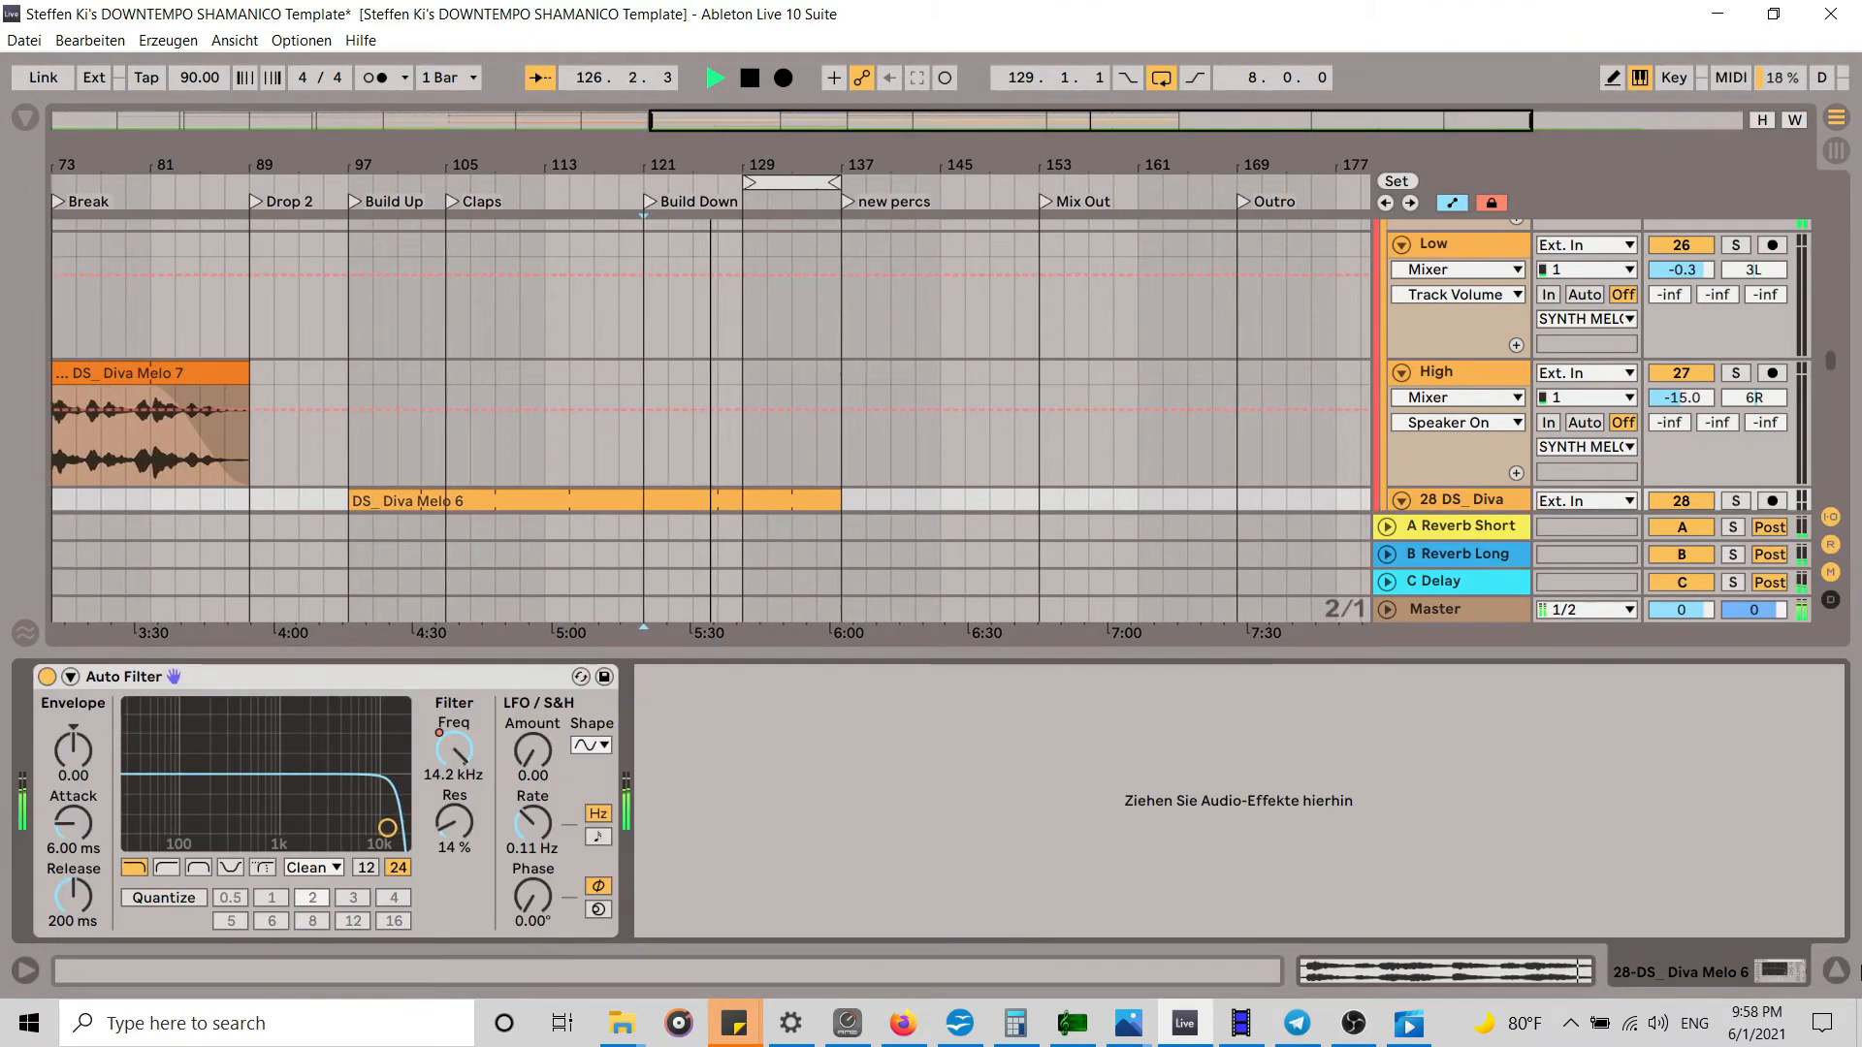
{"action": "left_click", "coordinate": [1836, 971]}
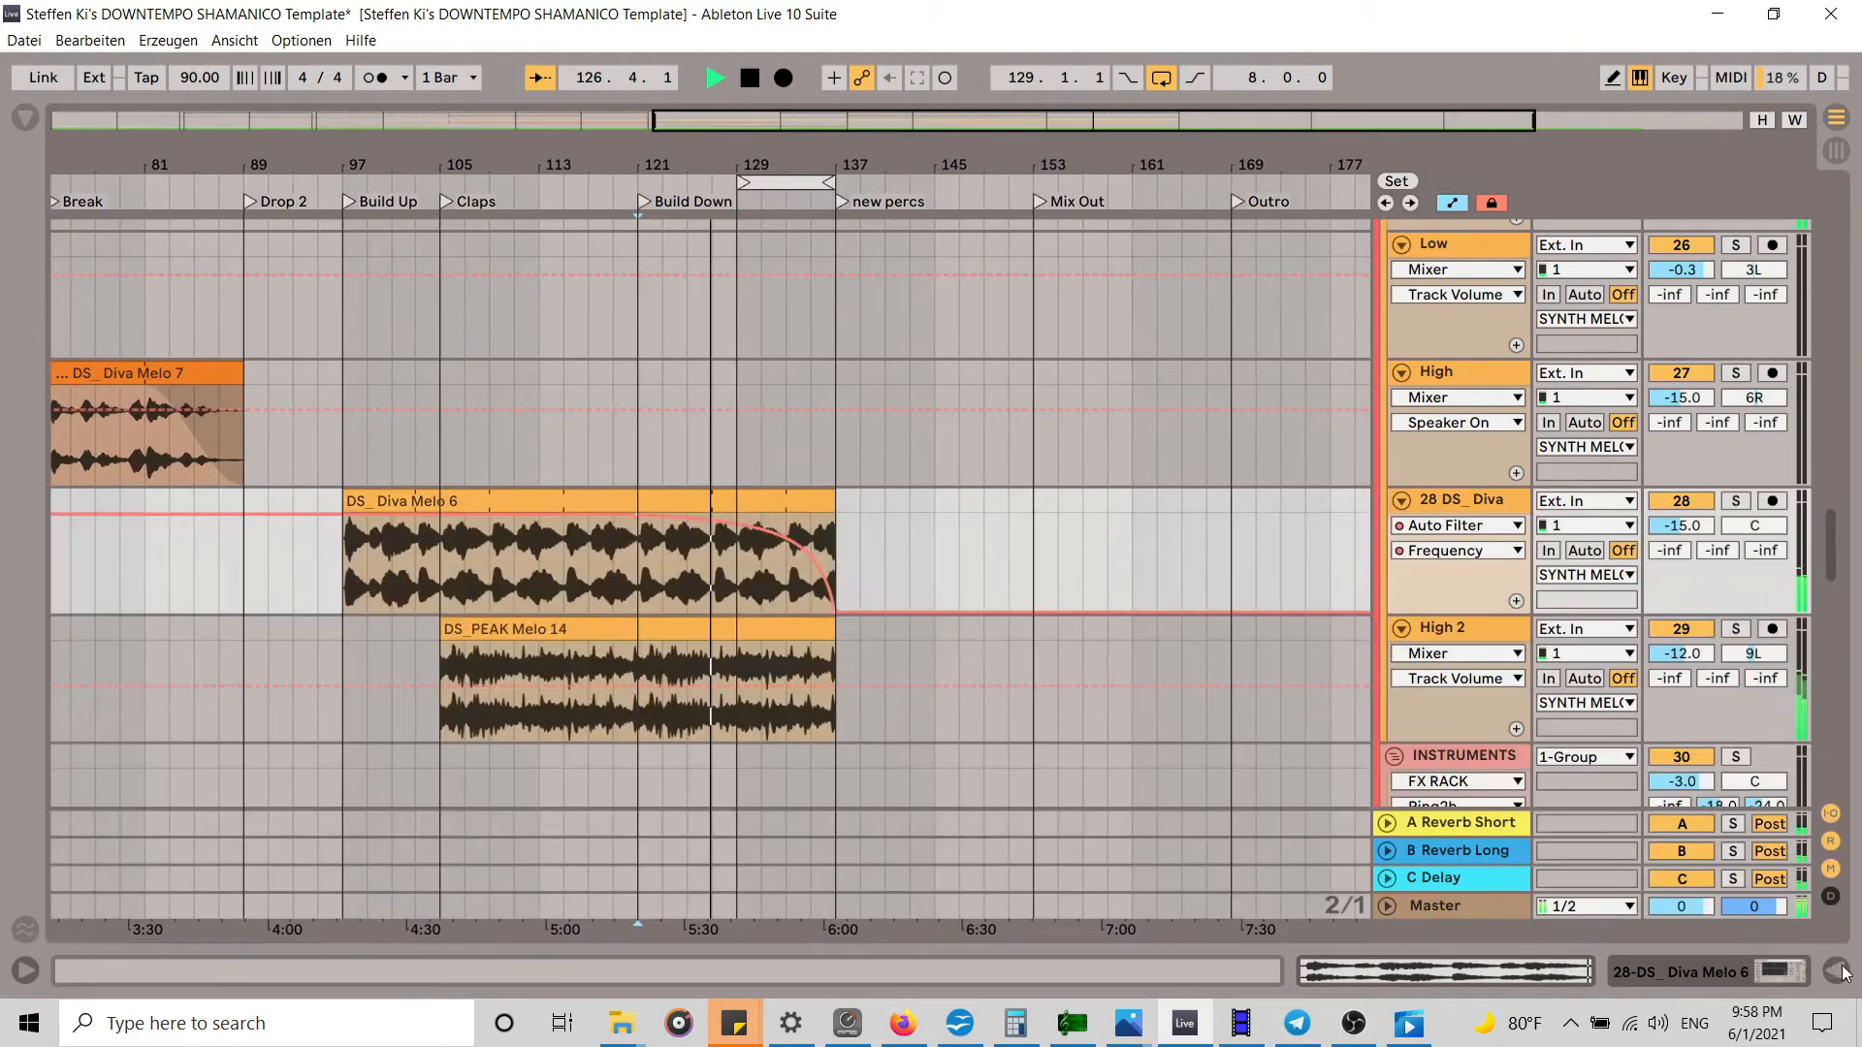
{"action": "double_click", "coordinate": [1478, 503]}
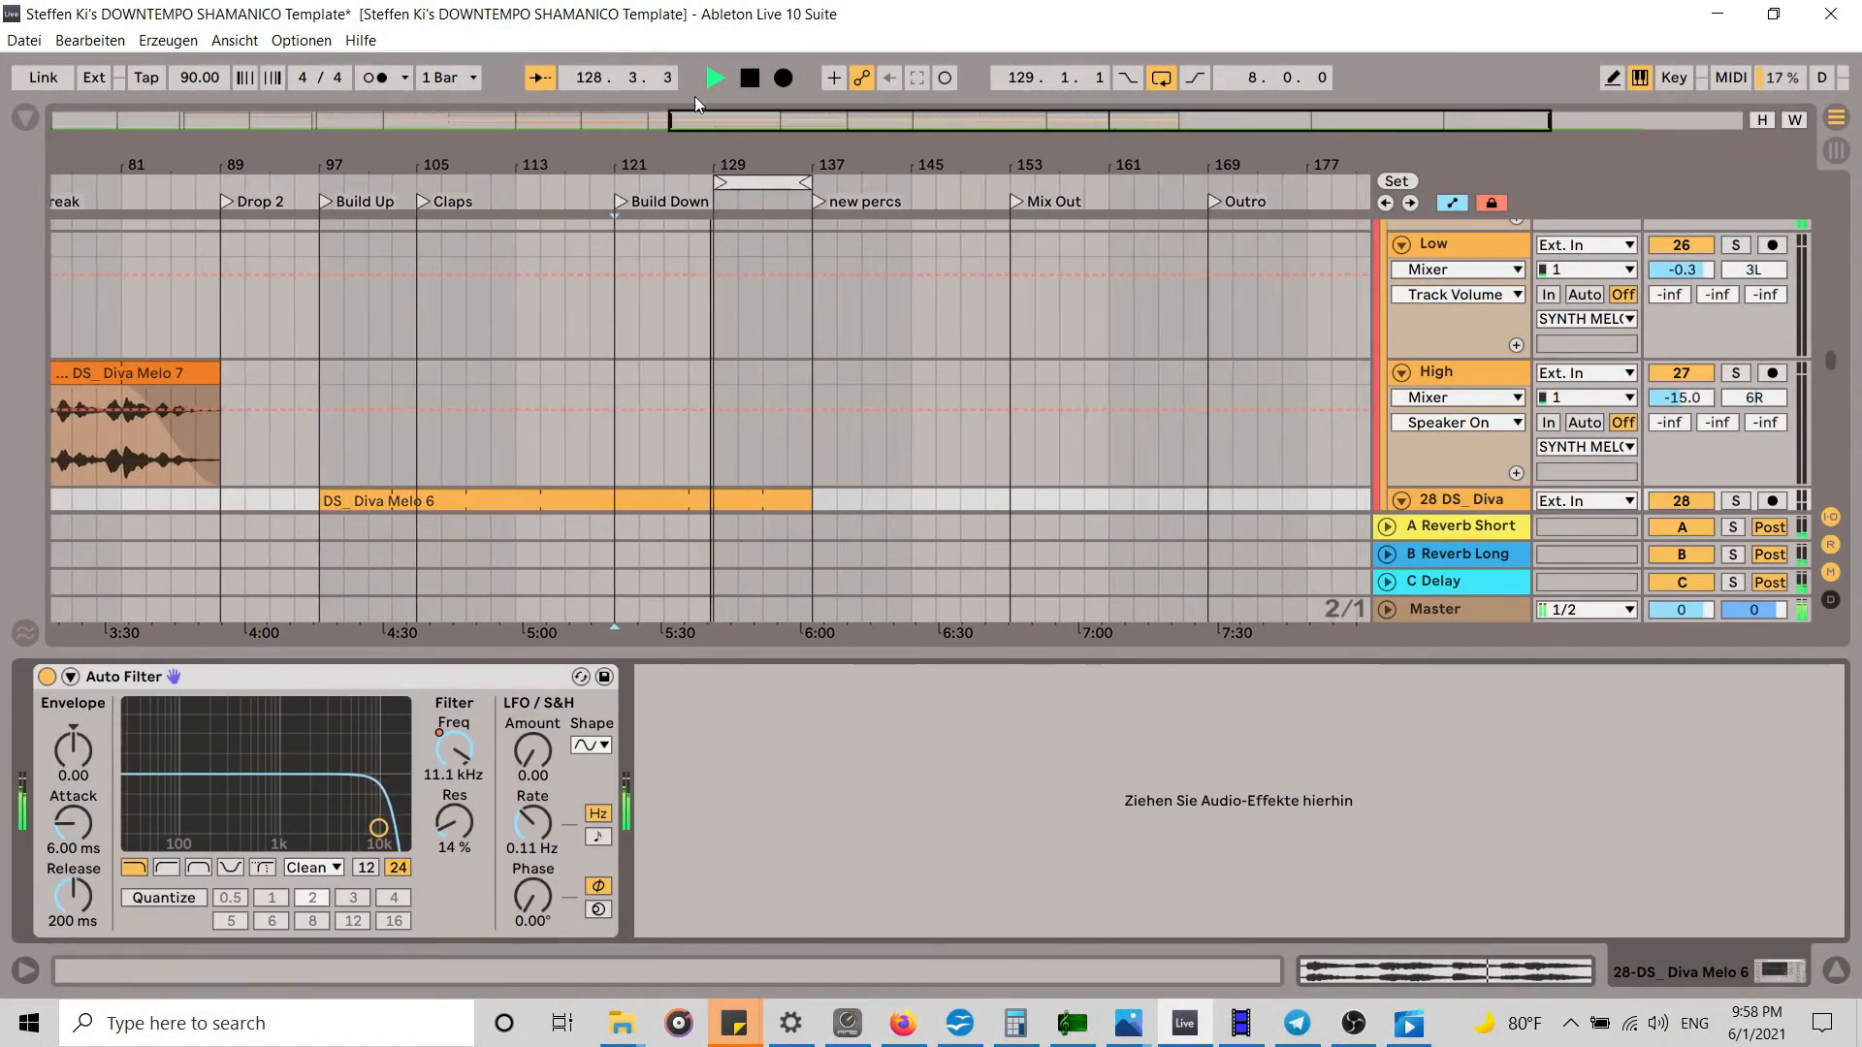
{"action": "left_click", "coordinate": [1836, 971]}
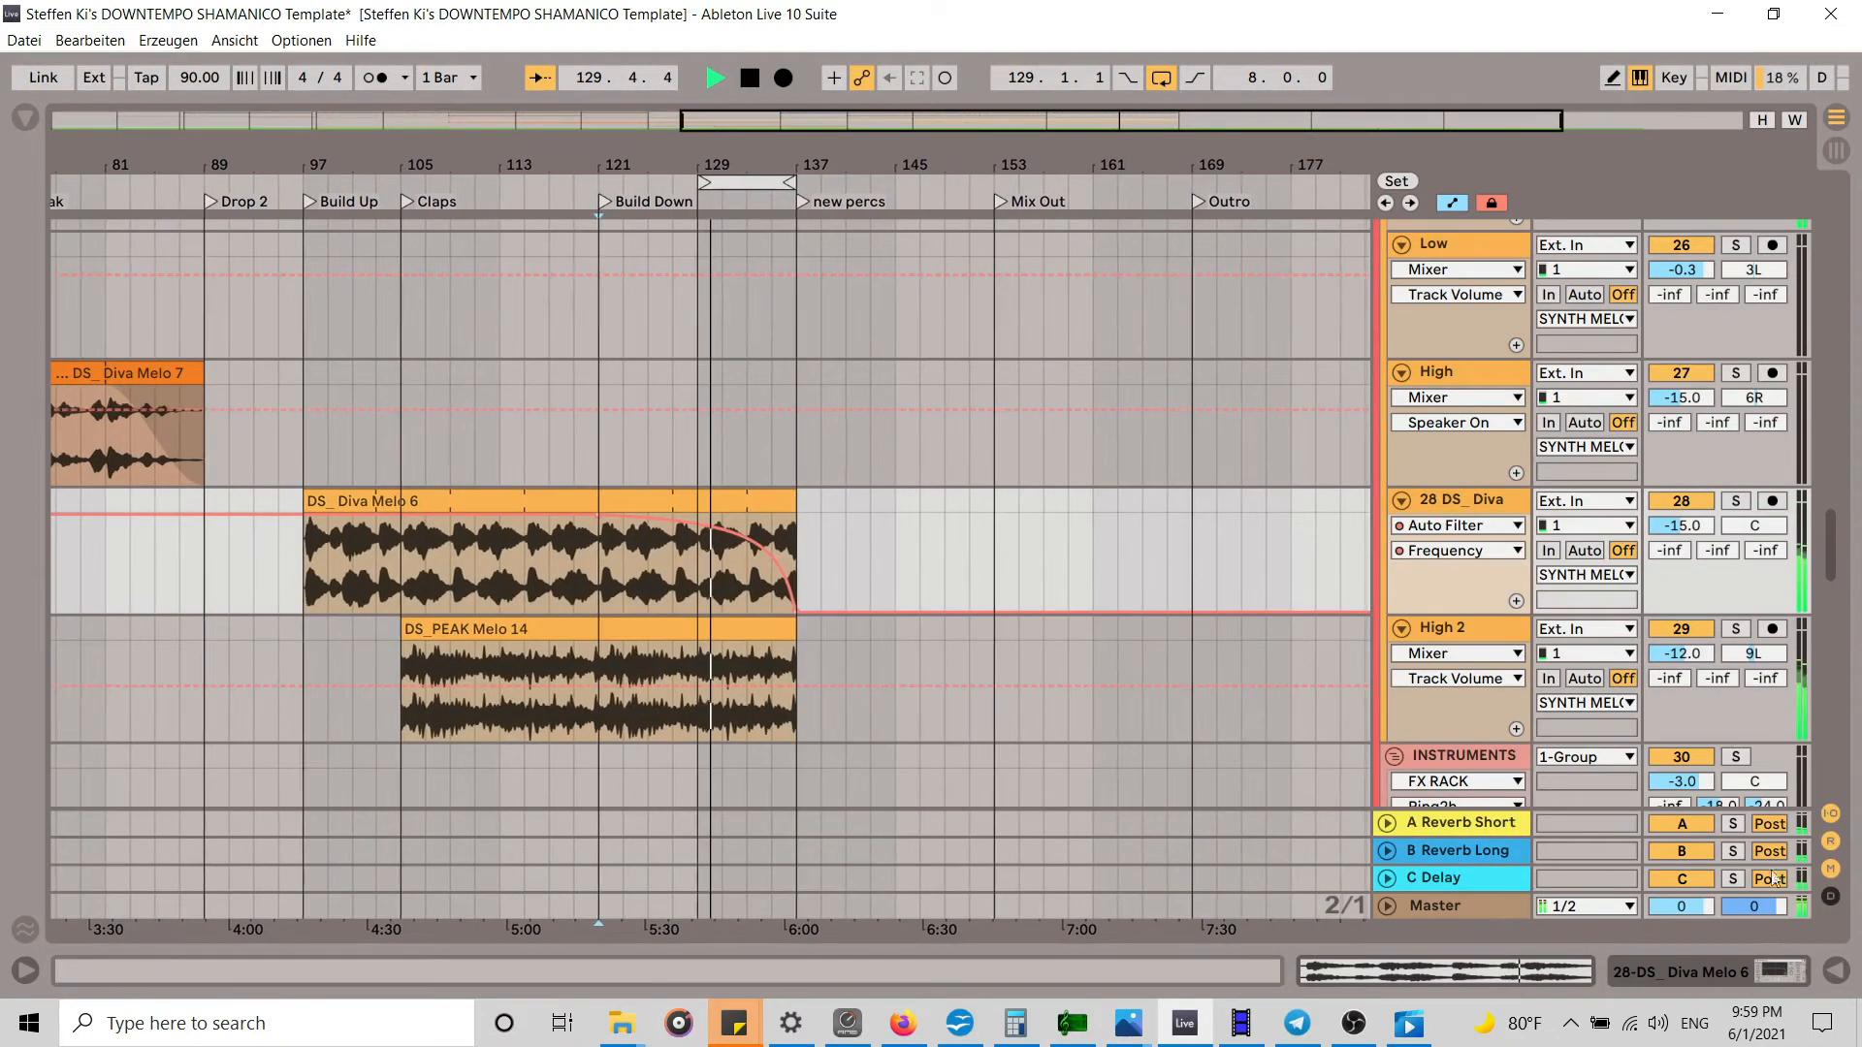
{"action": "double_click", "coordinate": [1476, 500]}
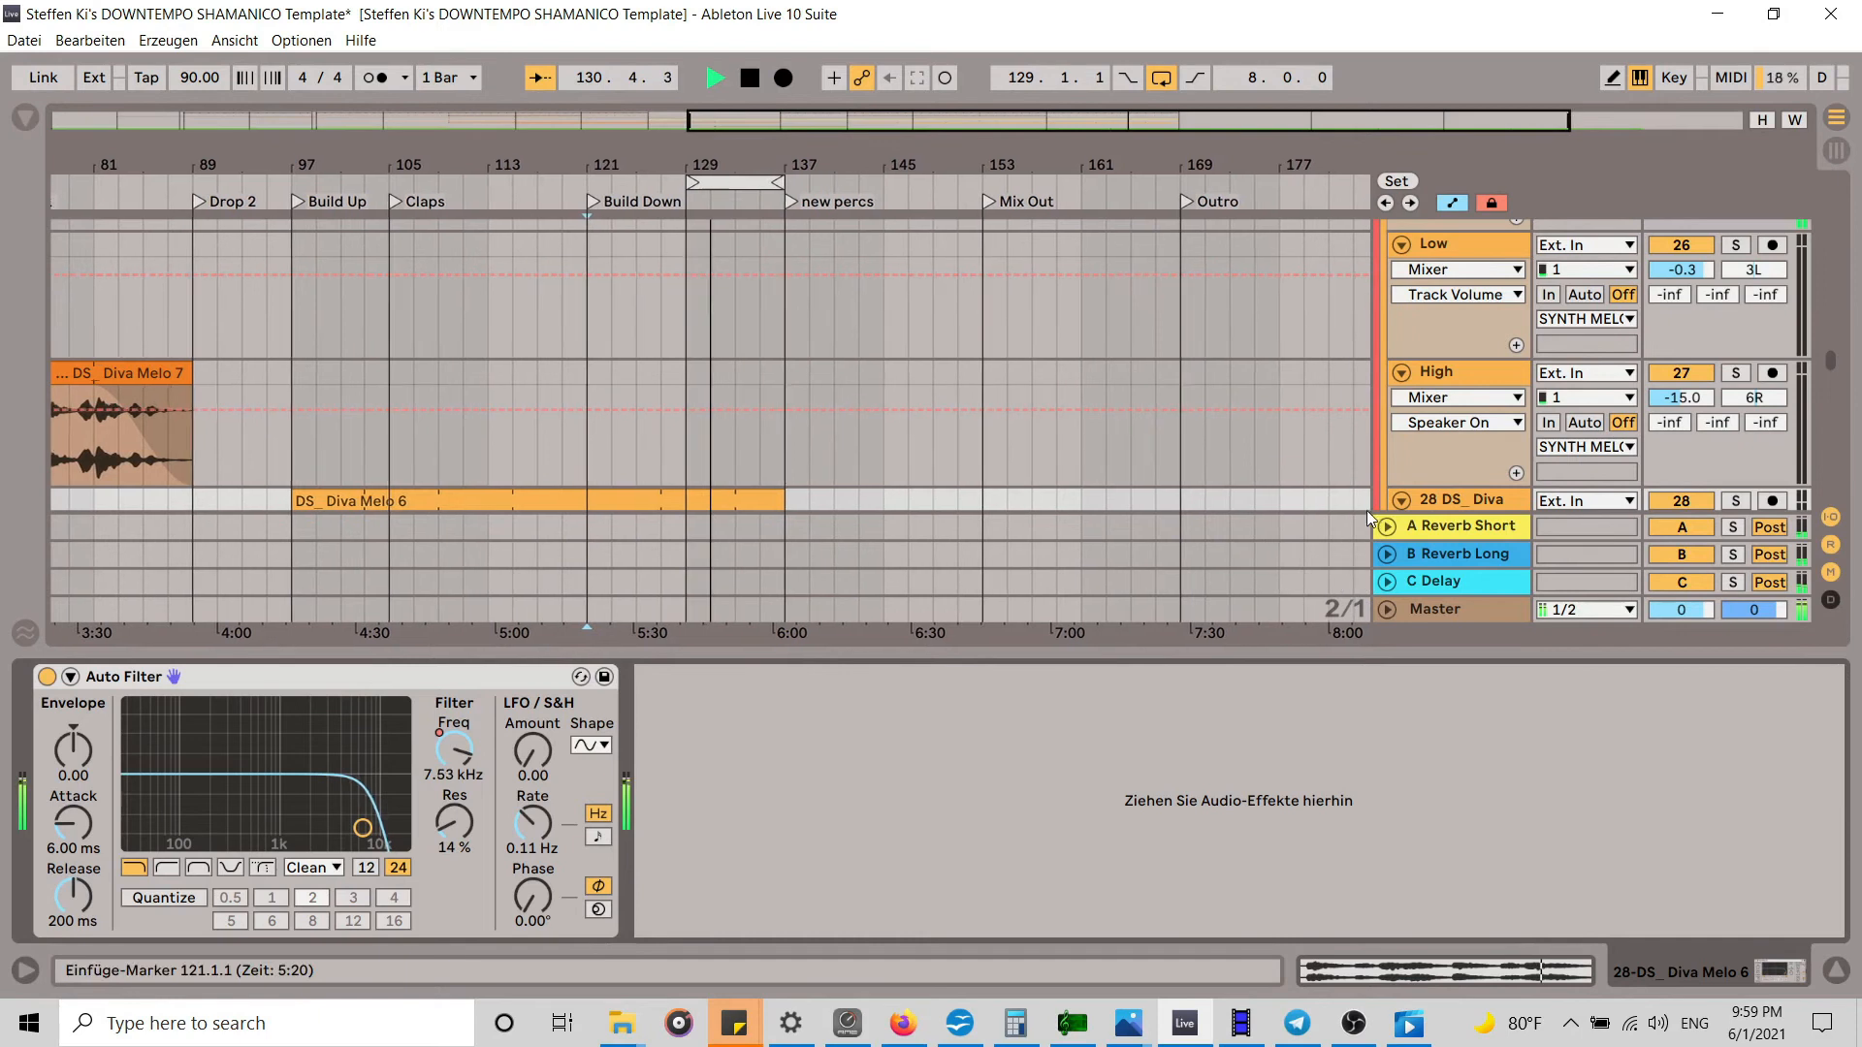
{"action": "scroll", "coordinate": [1338, 500], "scroll_direction": "down", "scroll_amount": 3}
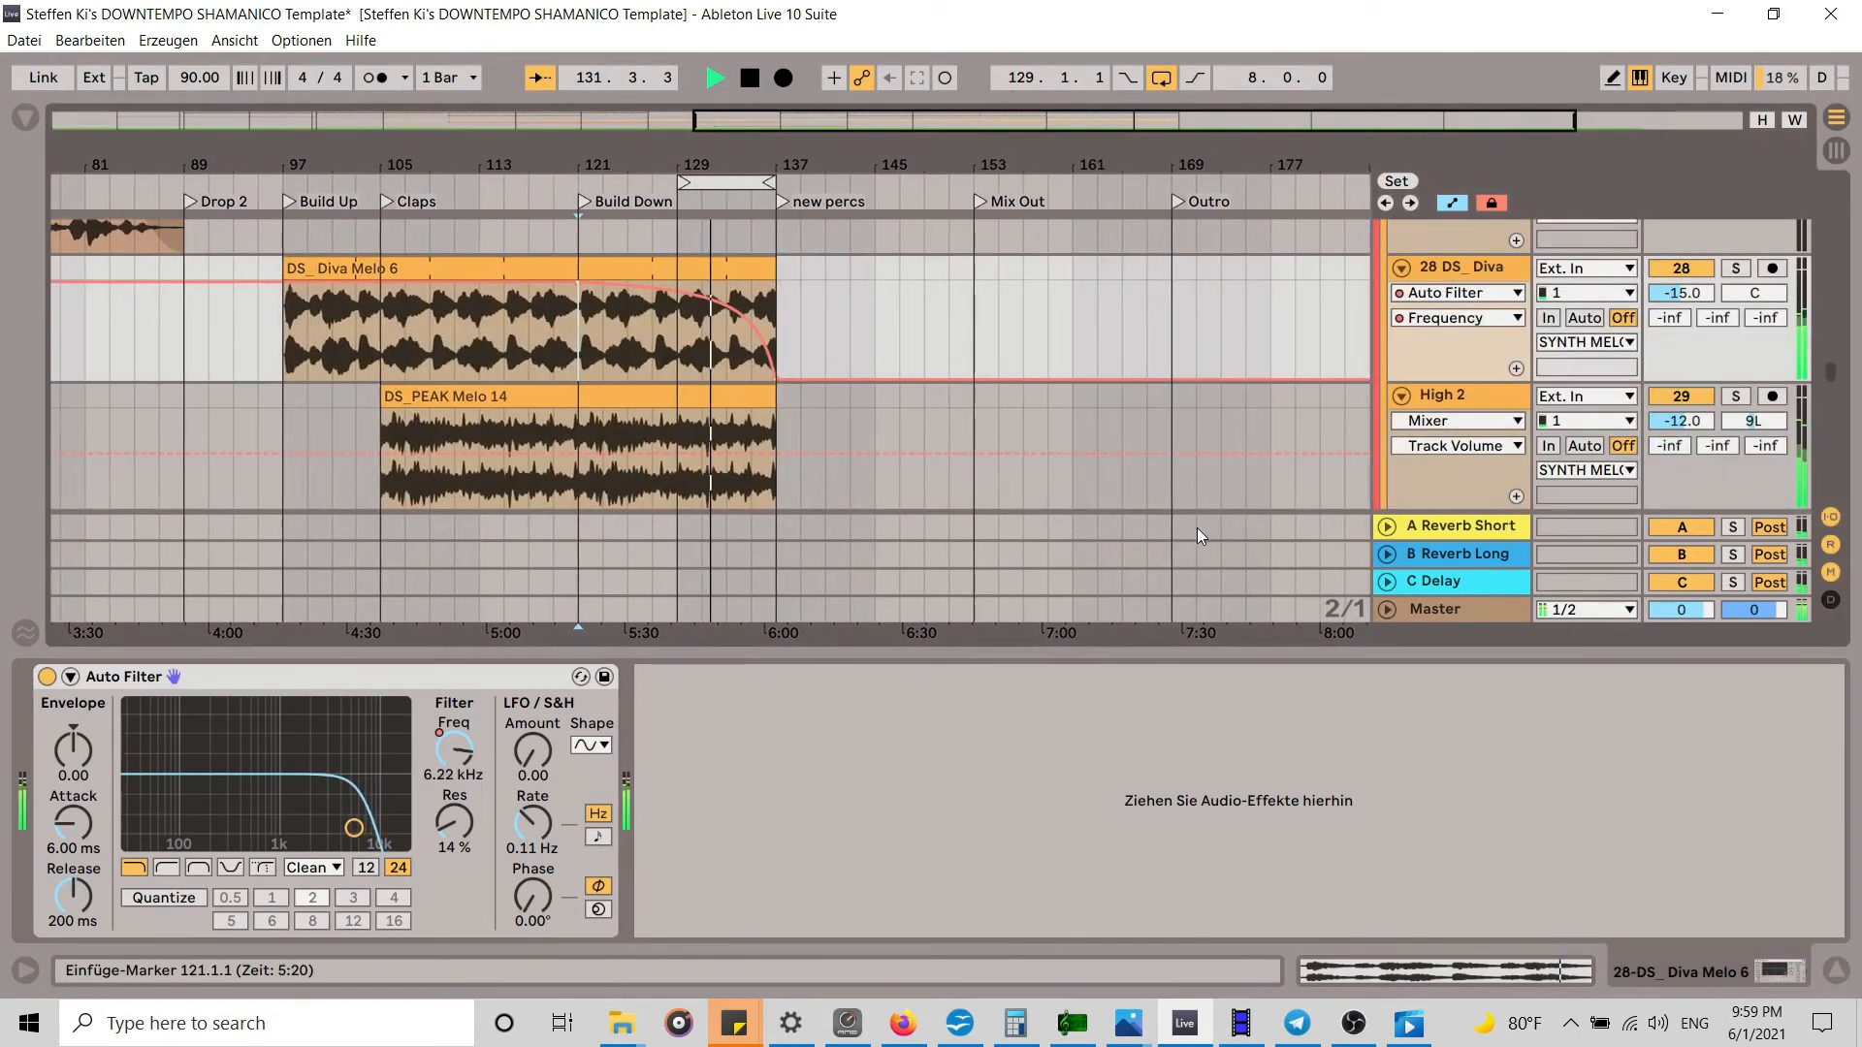
{"action": "key", "text": "space"}
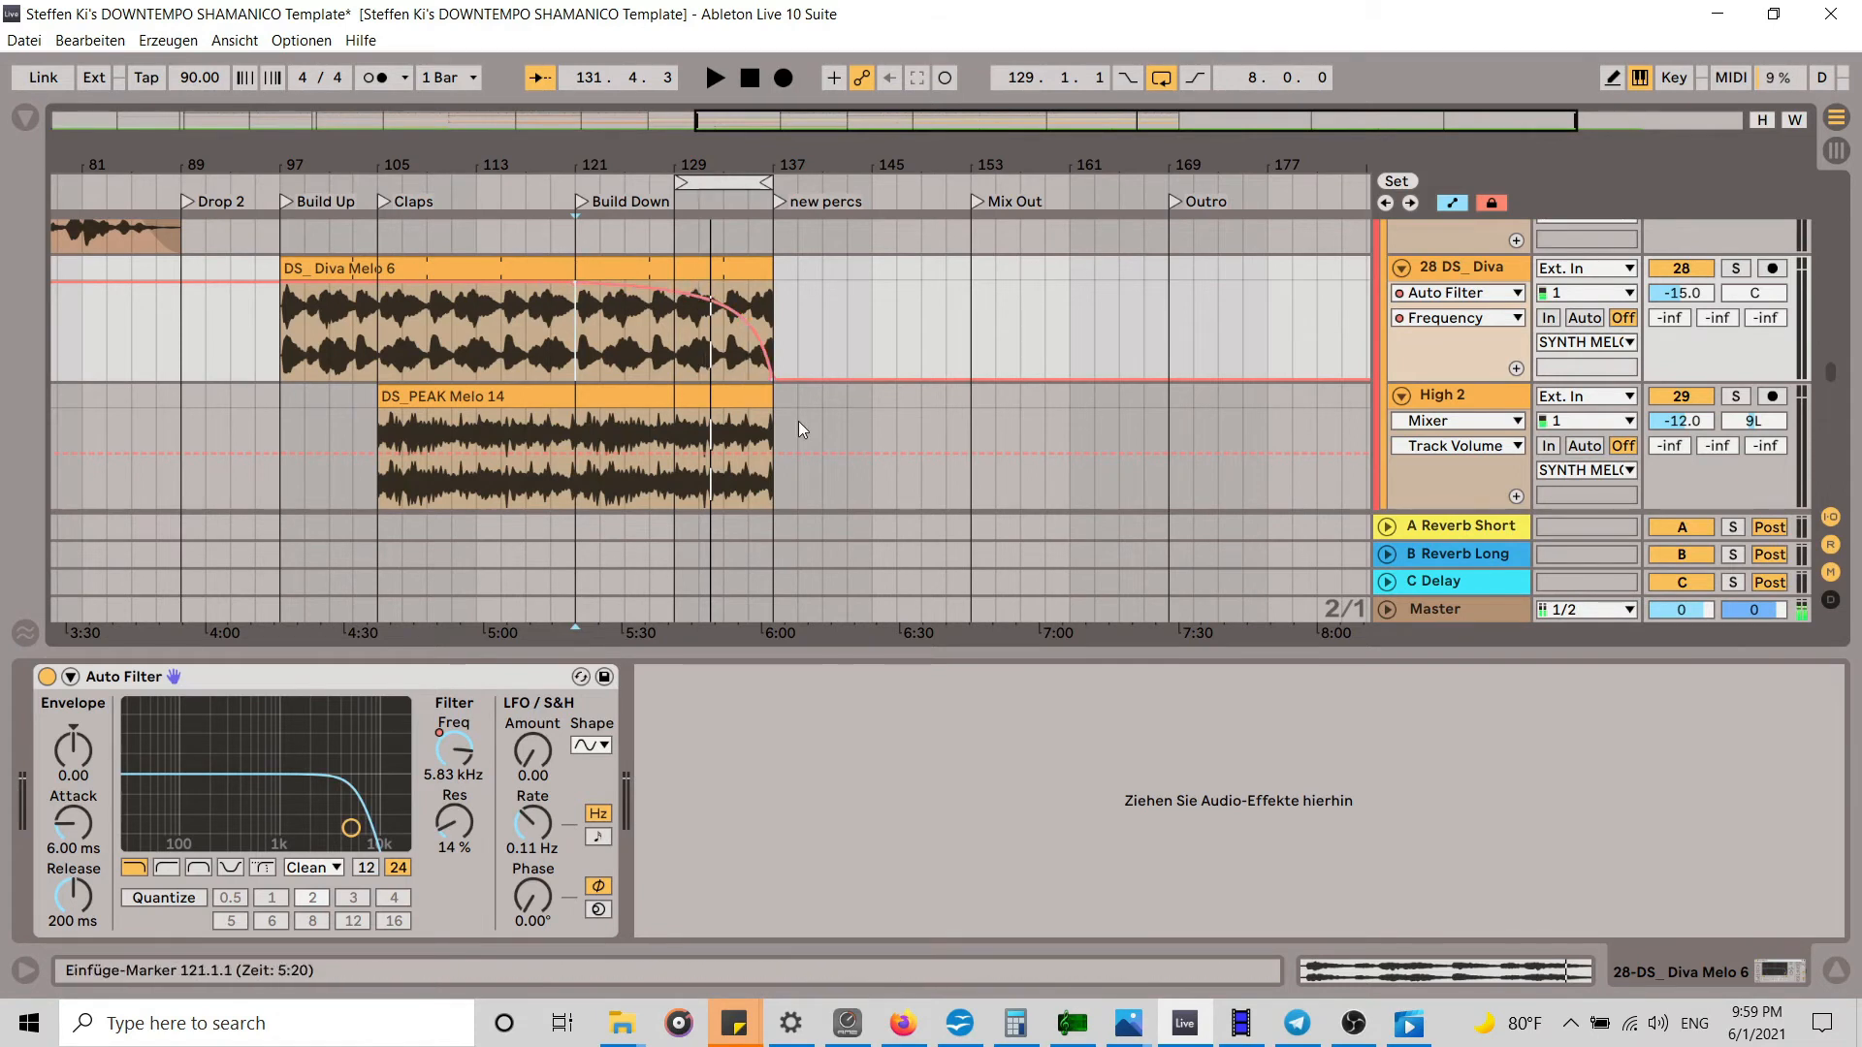
Step: Toggle the automation display off and on to compare the arrangement with and without its automation lanes
{"action": "left_click", "coordinate": [1452, 202]}
{"action": "left_click", "coordinate": [1449, 202]}
{"action": "left_click", "coordinate": [1449, 204]}
{"action": "left_click", "coordinate": [1447, 206]}
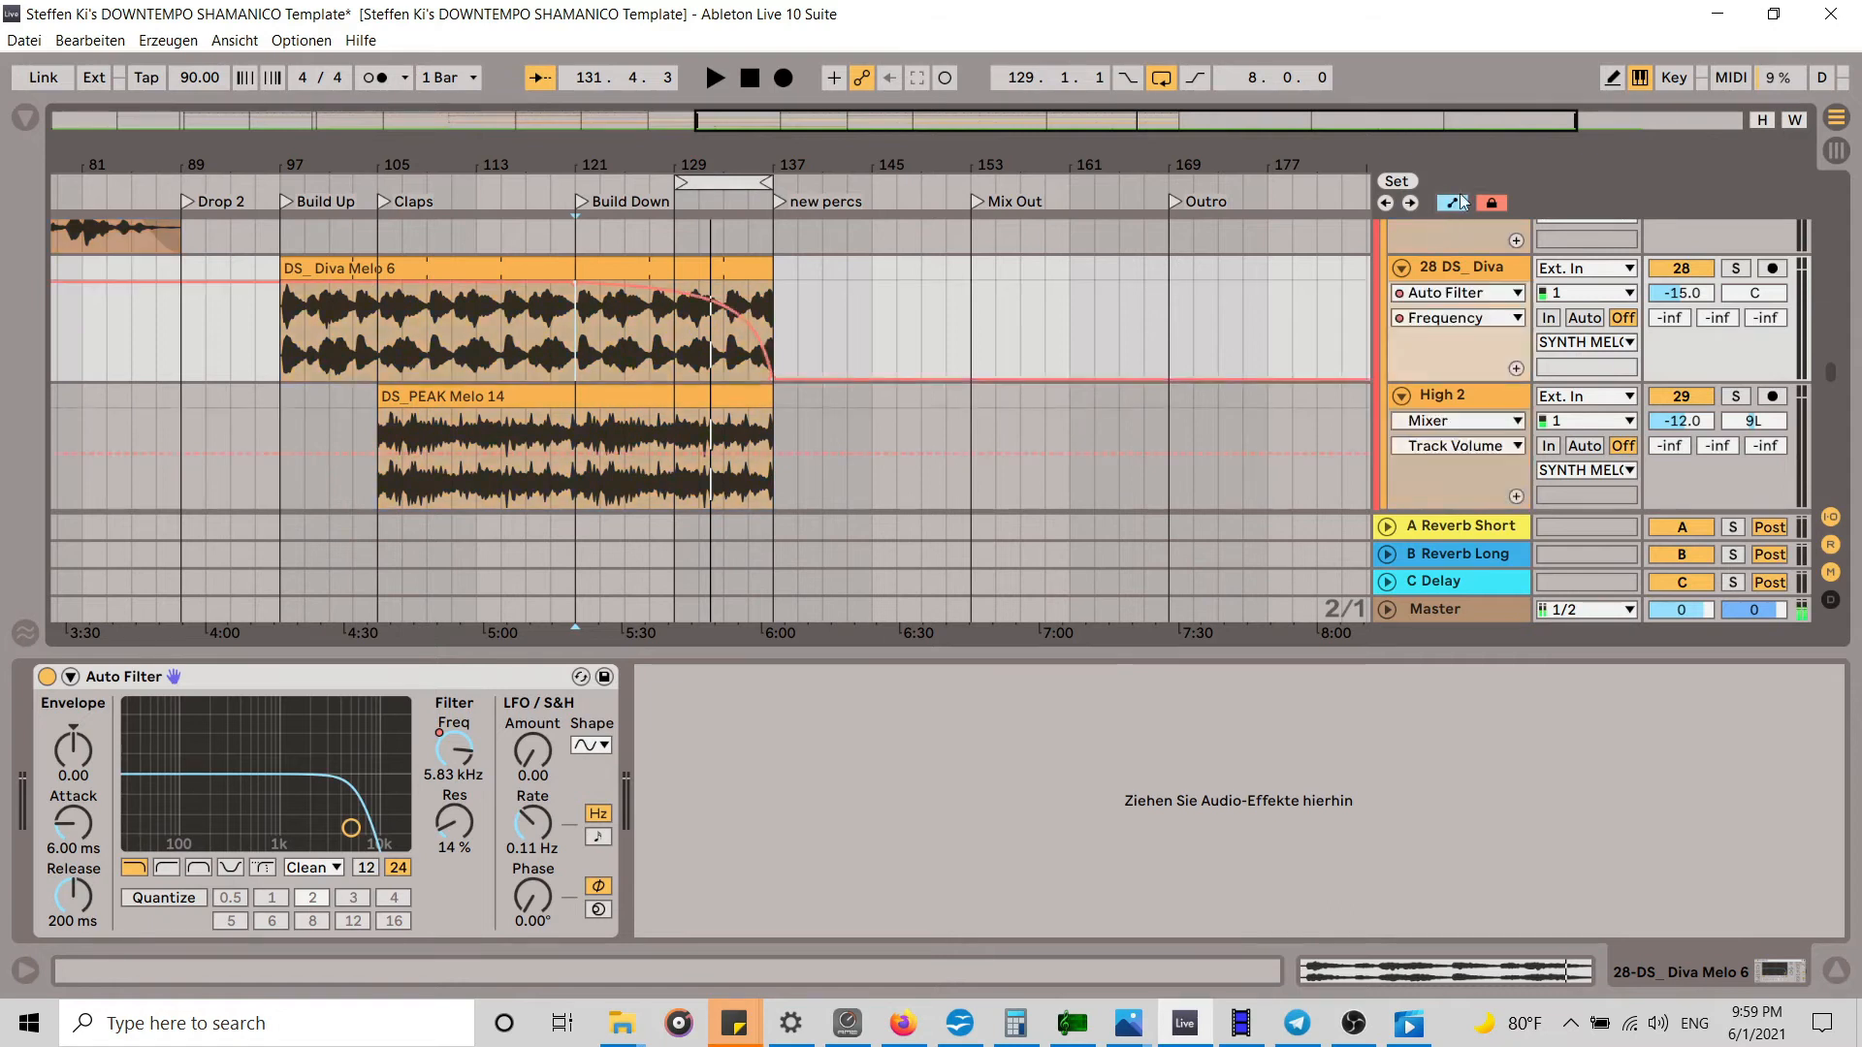
{"action": "left_click", "coordinate": [1453, 206]}
{"action": "left_click", "coordinate": [1453, 206]}
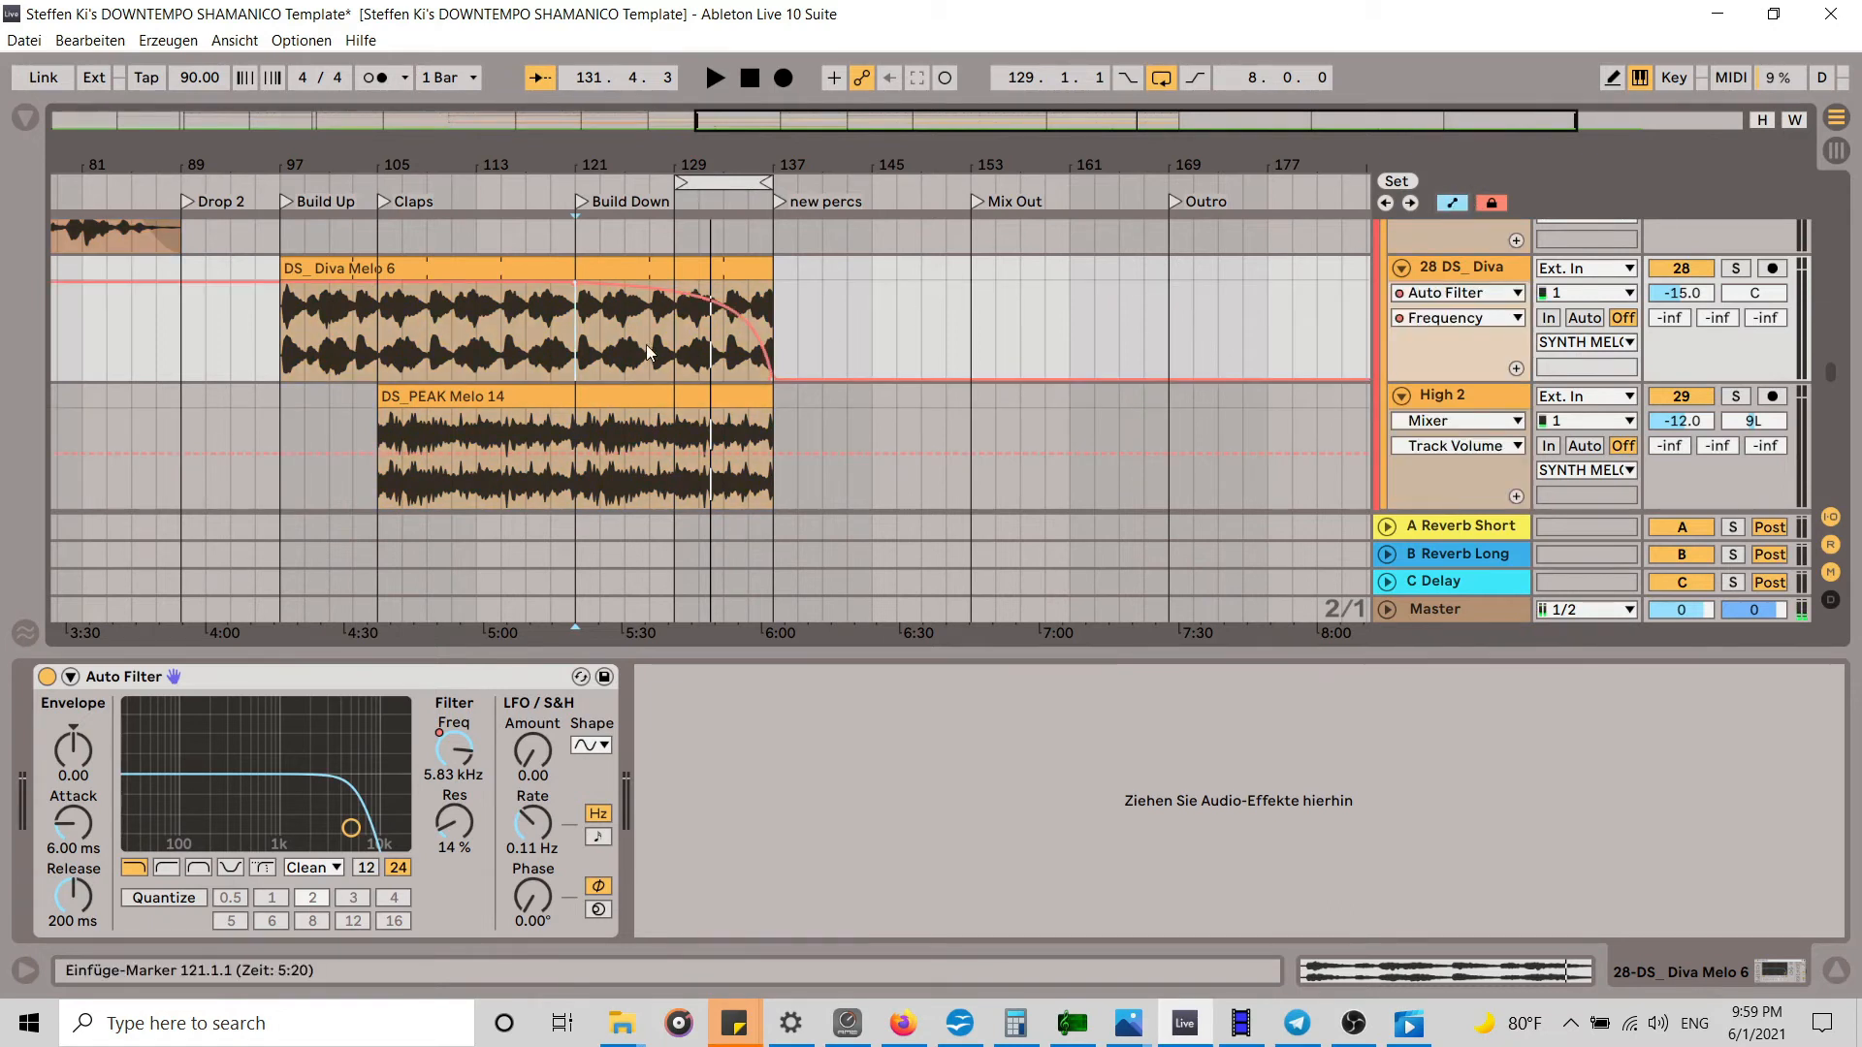
Step: Override the Auto Filter's frequency automation with a manual setting of 2.06 kHz, and re-enable the automation
{"action": "left_click", "coordinate": [541, 747]}
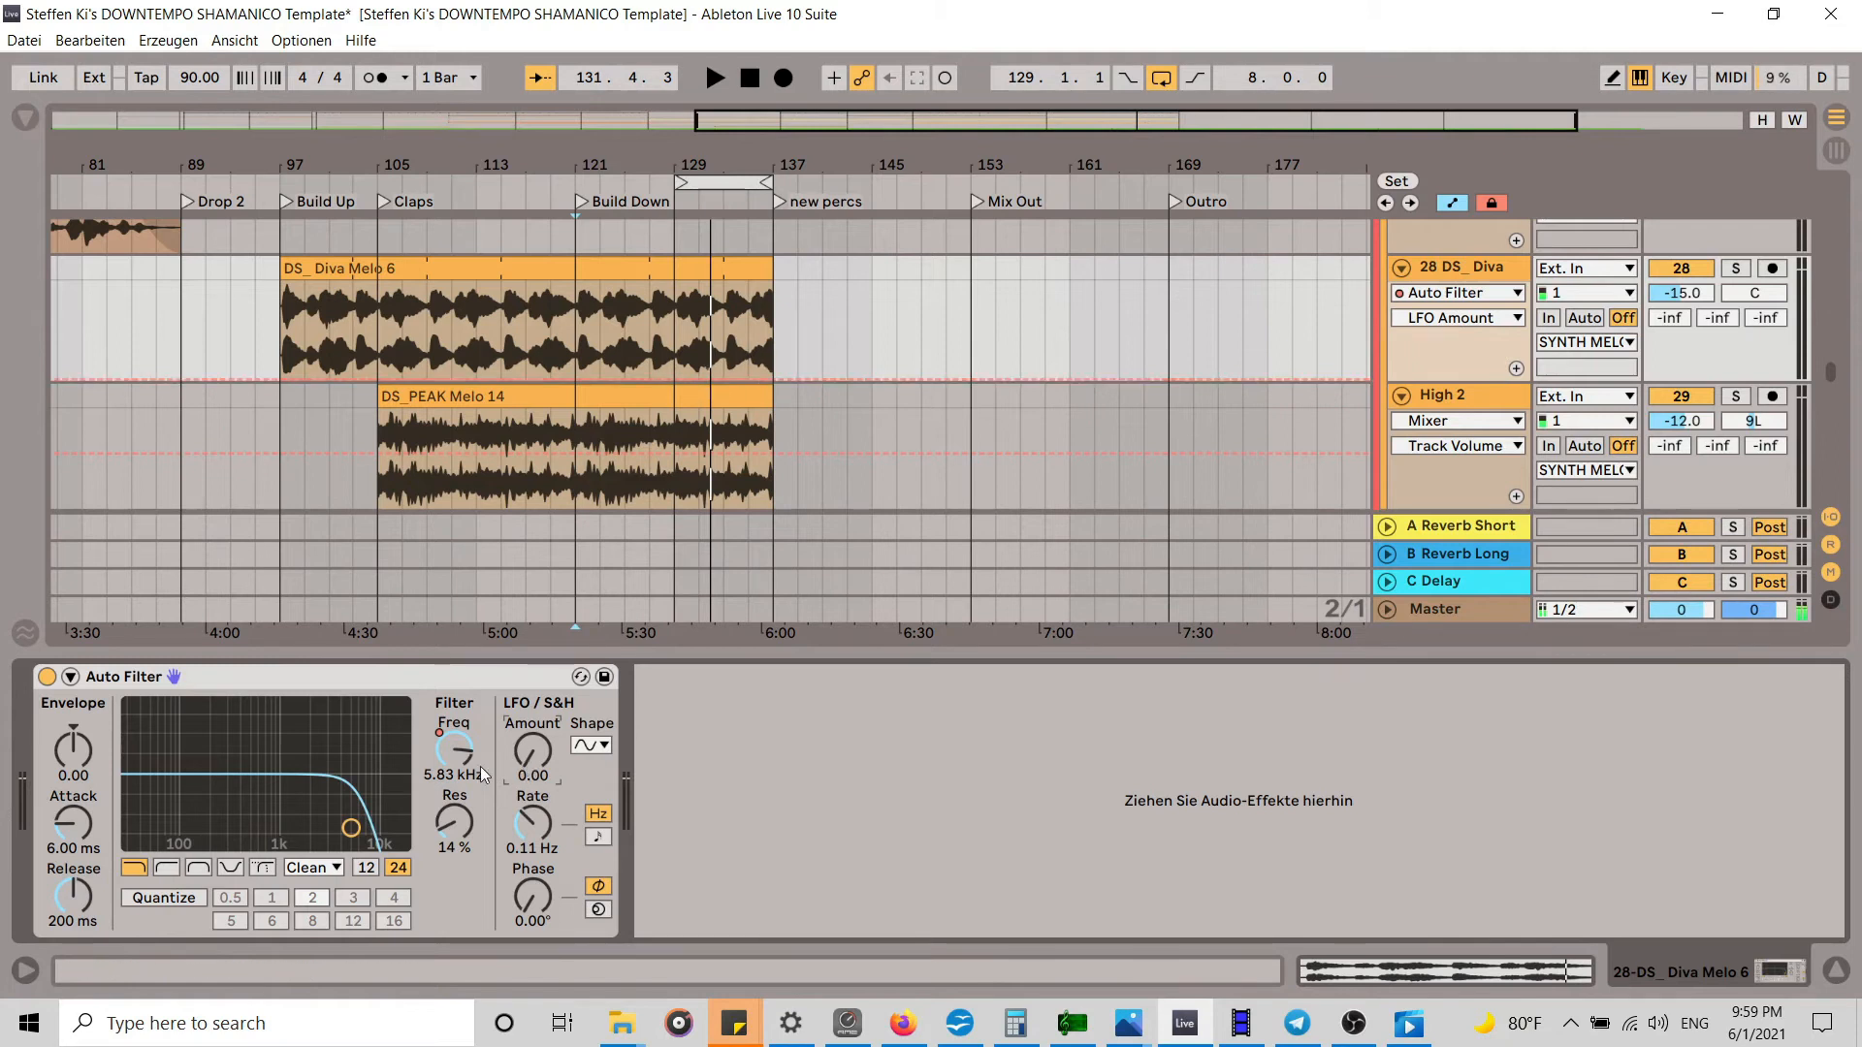
{"action": "left_click", "coordinate": [446, 753]}
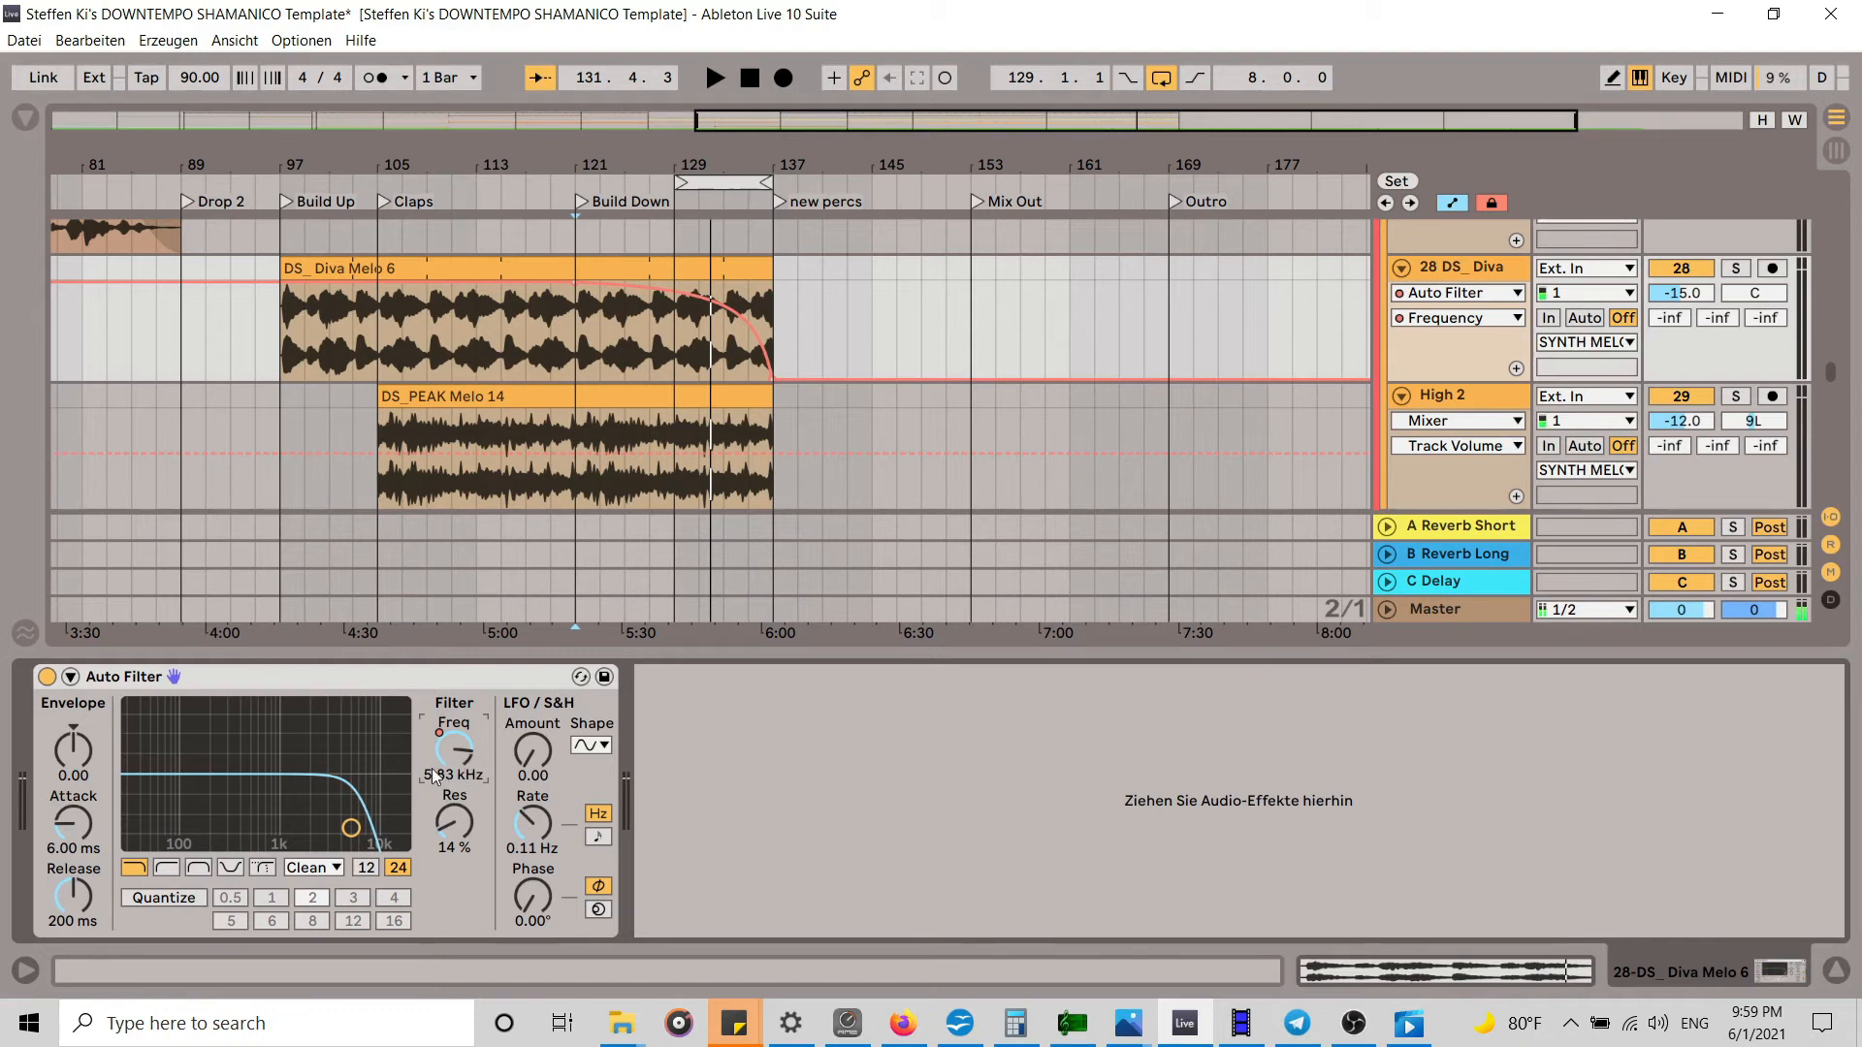
{"action": "left_click_drag", "start_coordinate": [454, 749], "coordinate": [454, 824]}
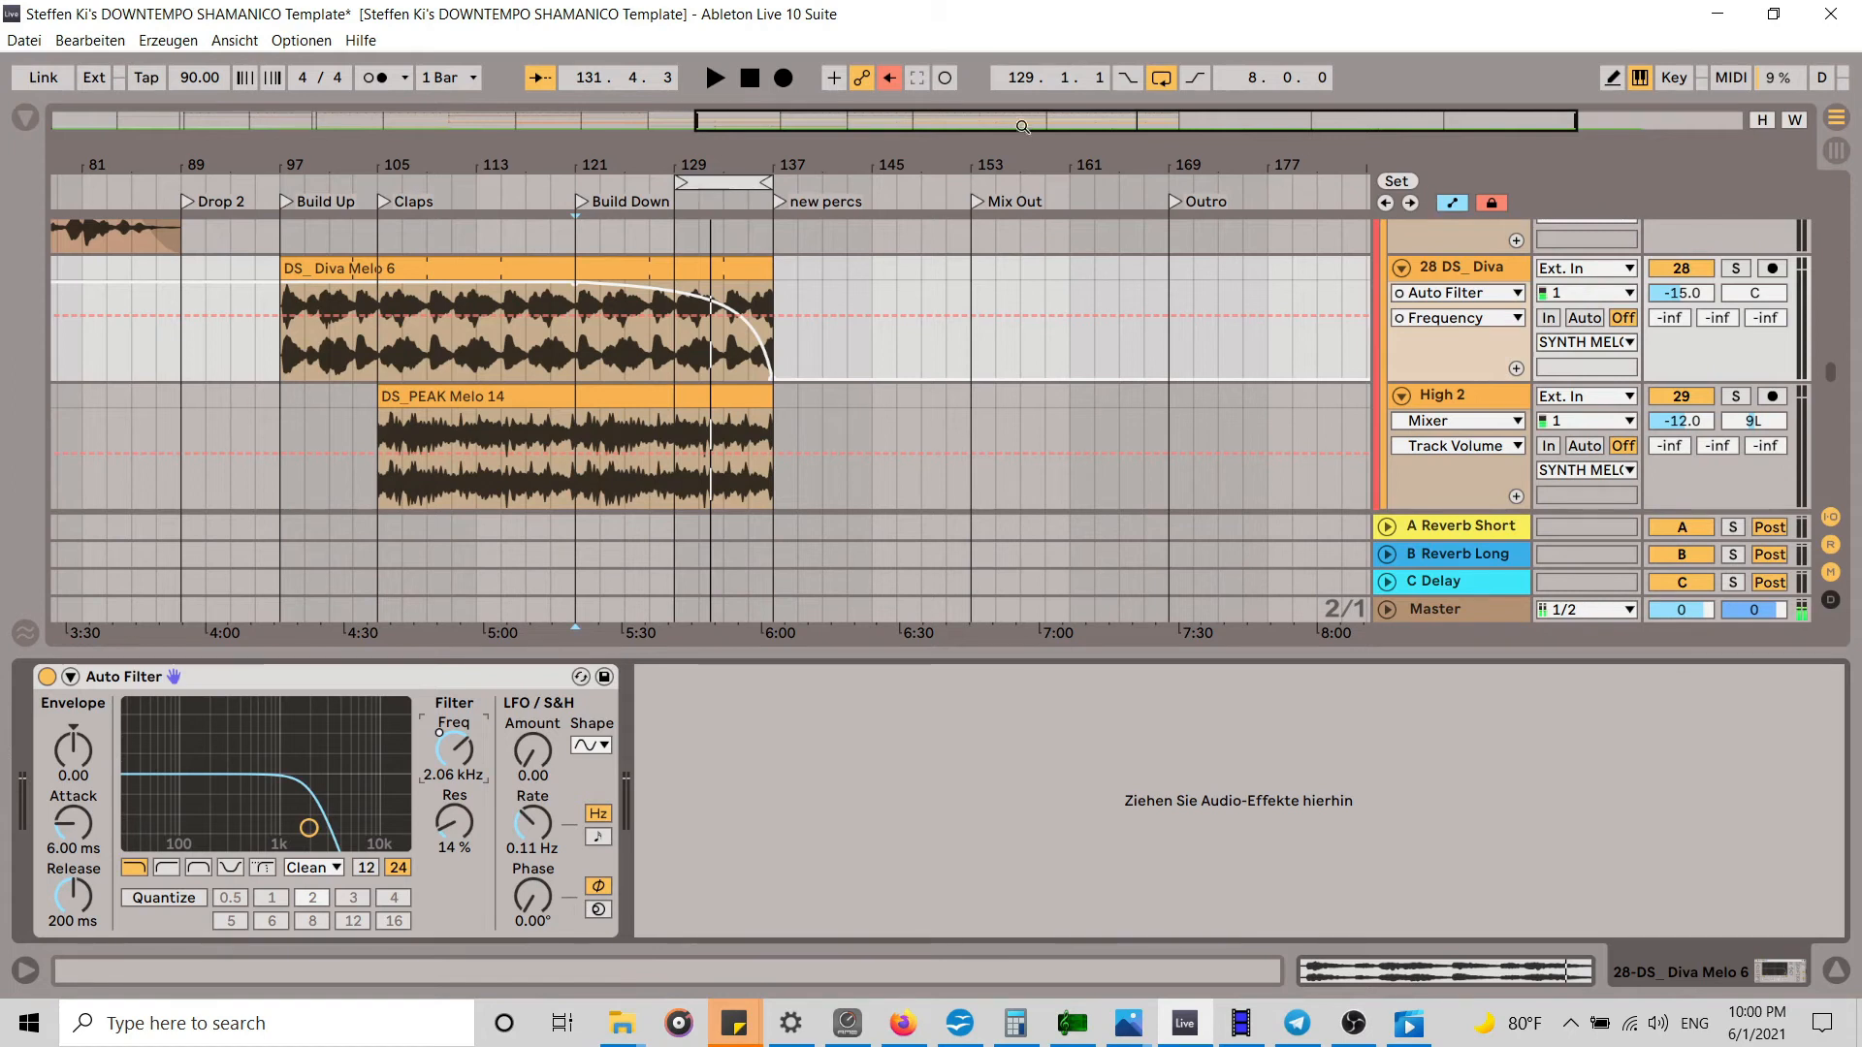
{"action": "left_click", "coordinate": [888, 78]}
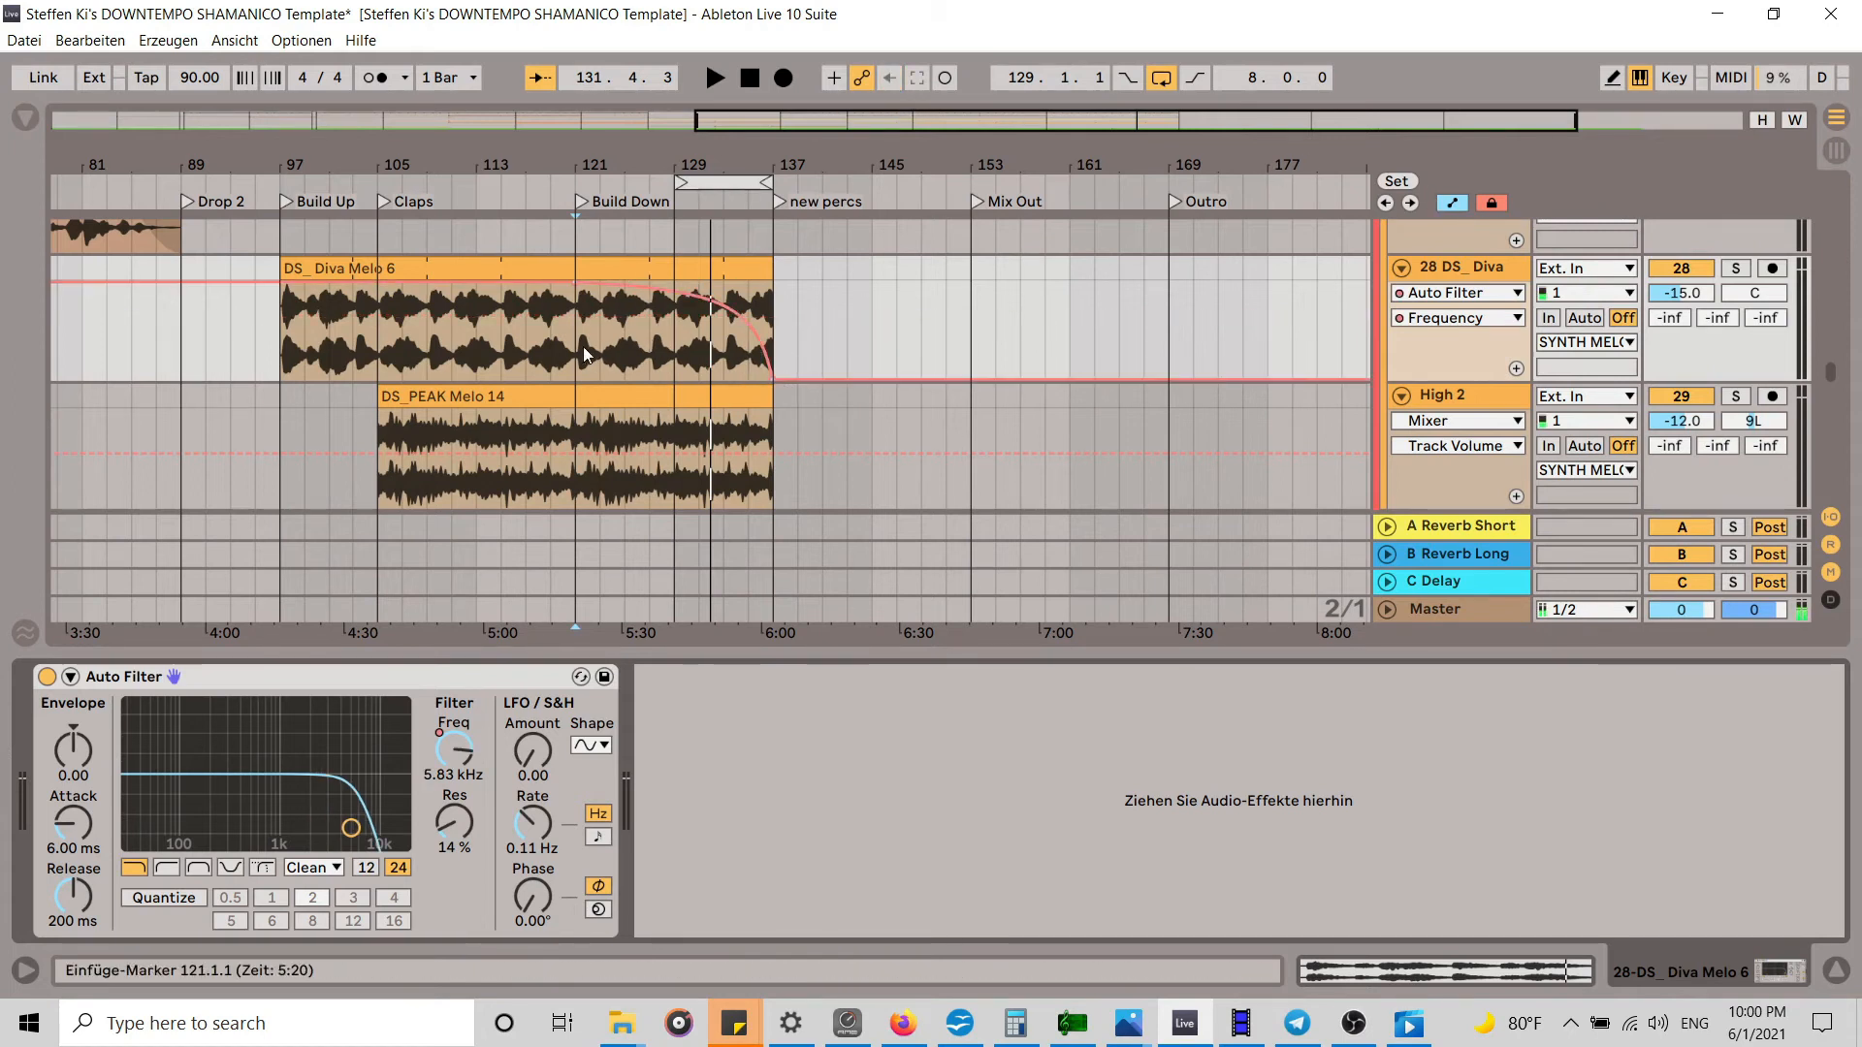
Step: Reapply the curved falling shape to the Diva filter's frequency automation across bars 121 to 137
{"action": "left_click_drag", "start_coordinate": [590, 352], "coordinate": [768, 344]}
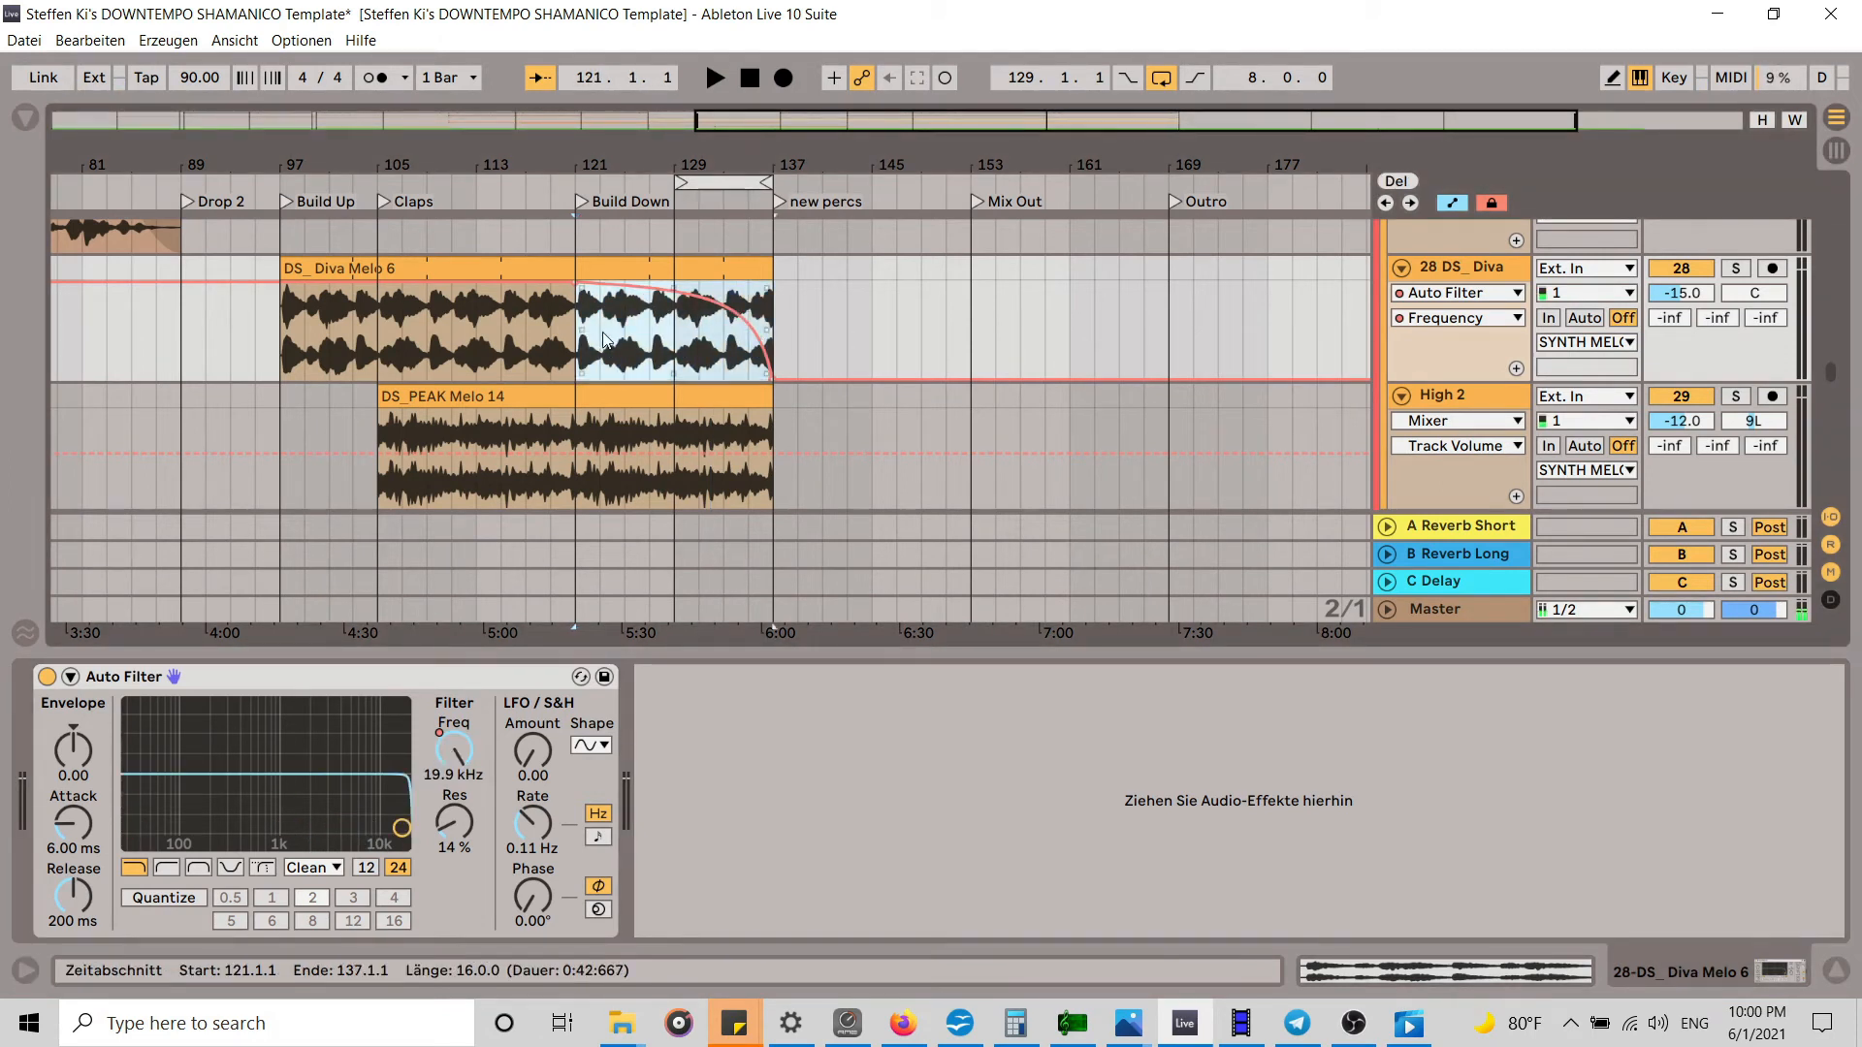
{"action": "right_click", "coordinate": [636, 347]}
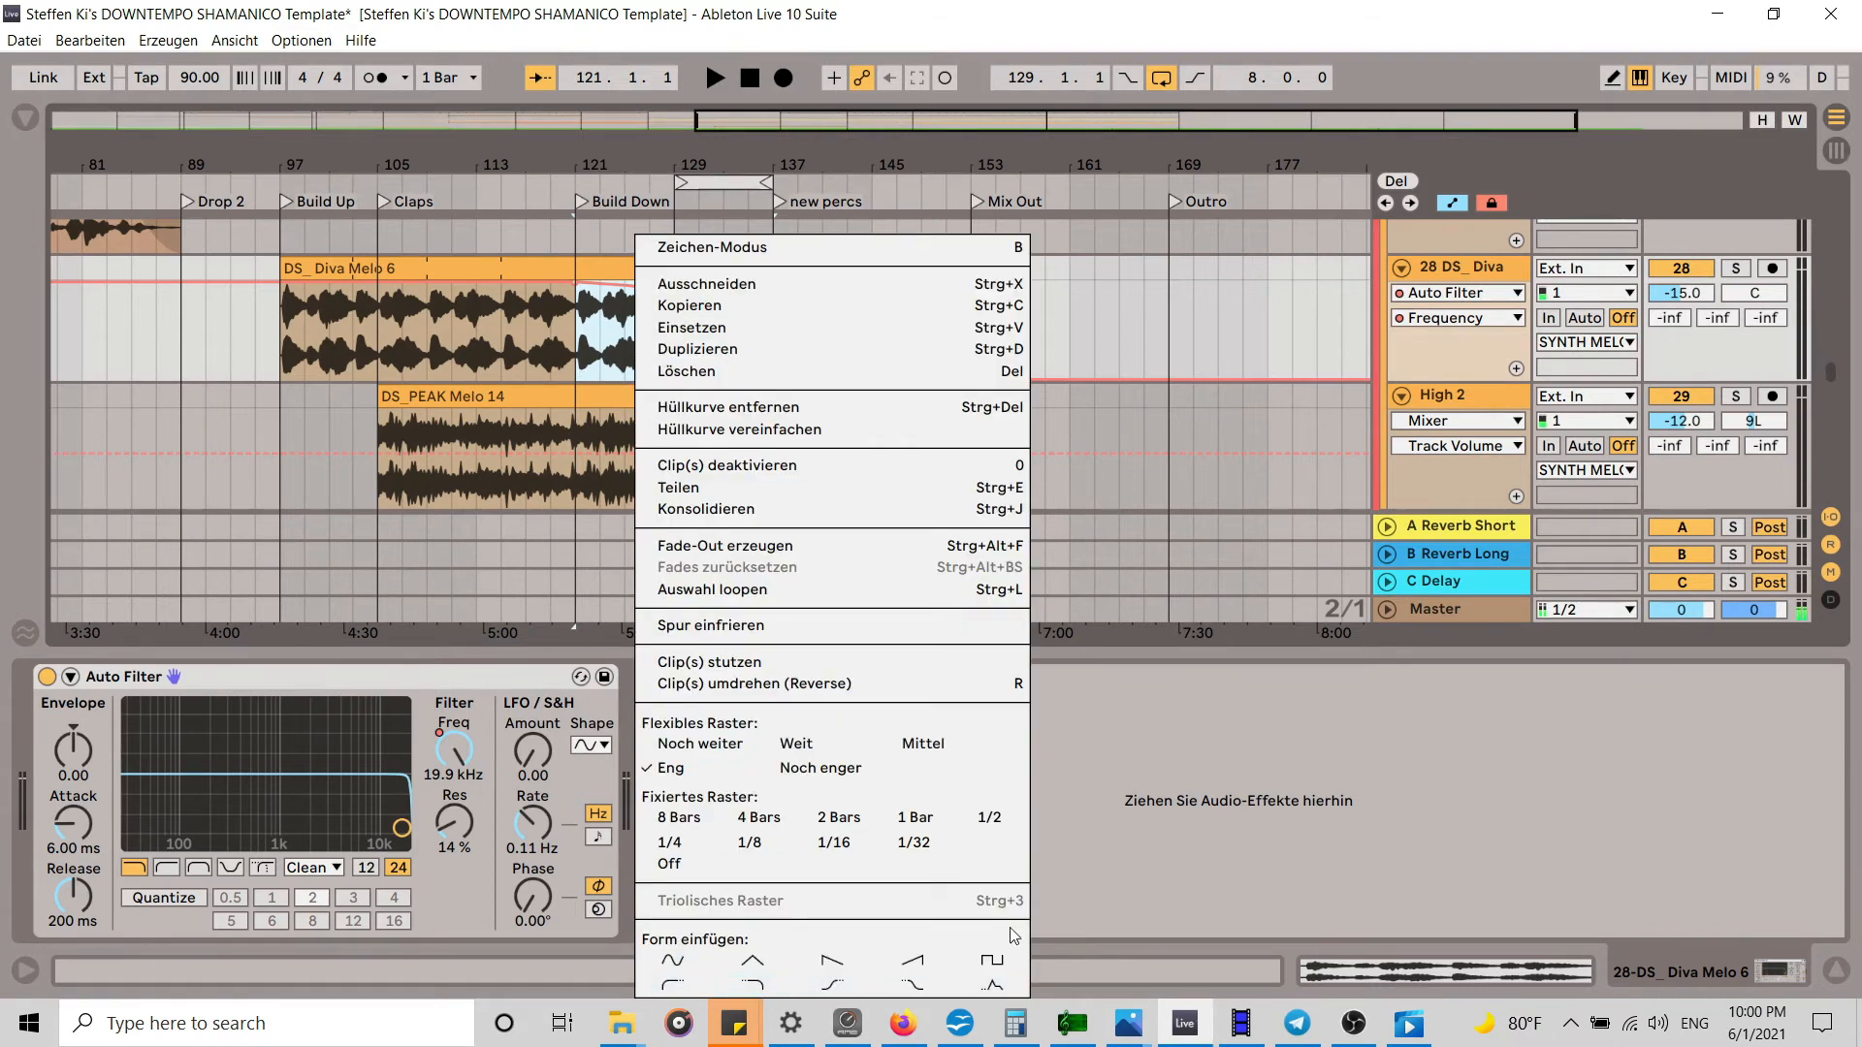
{"action": "left_click", "coordinate": [752, 986]}
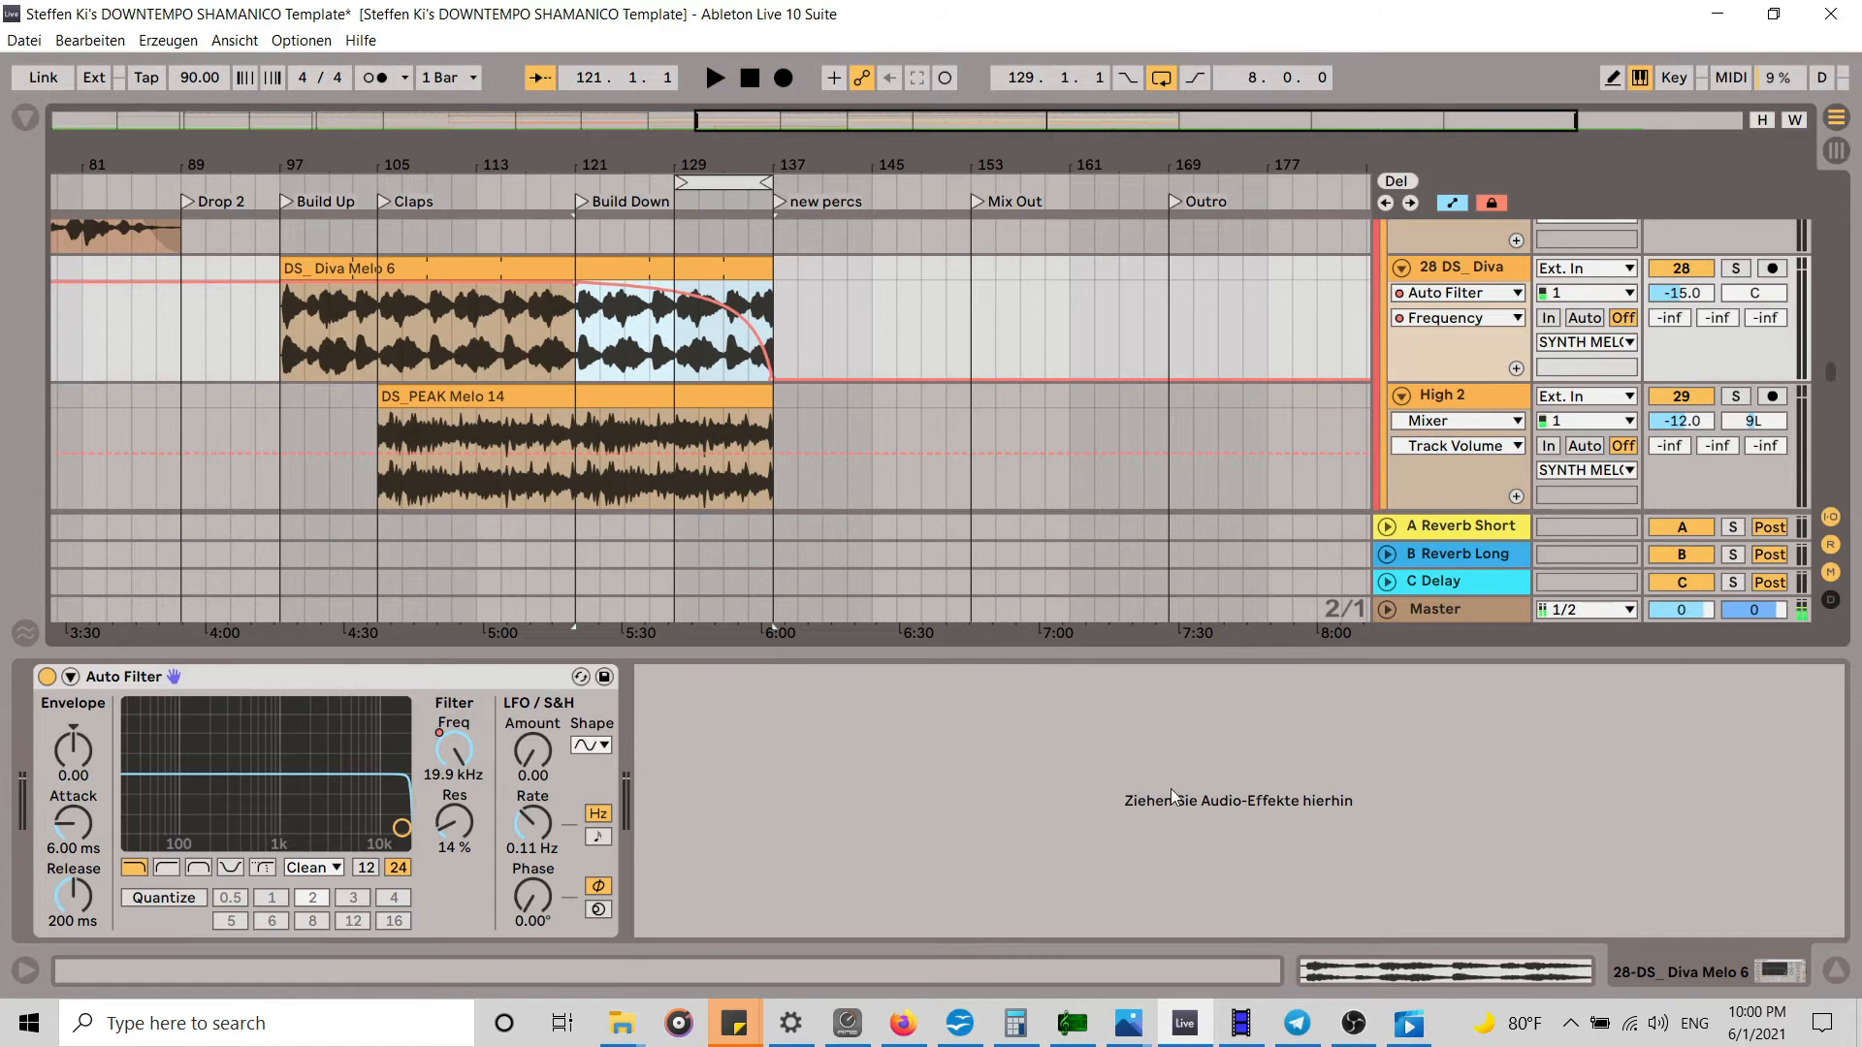
Step: Play the arrangement from the Build Down marker and shift the 8-bar loop to start at bar 137
{"action": "left_click", "coordinate": [578, 202]}
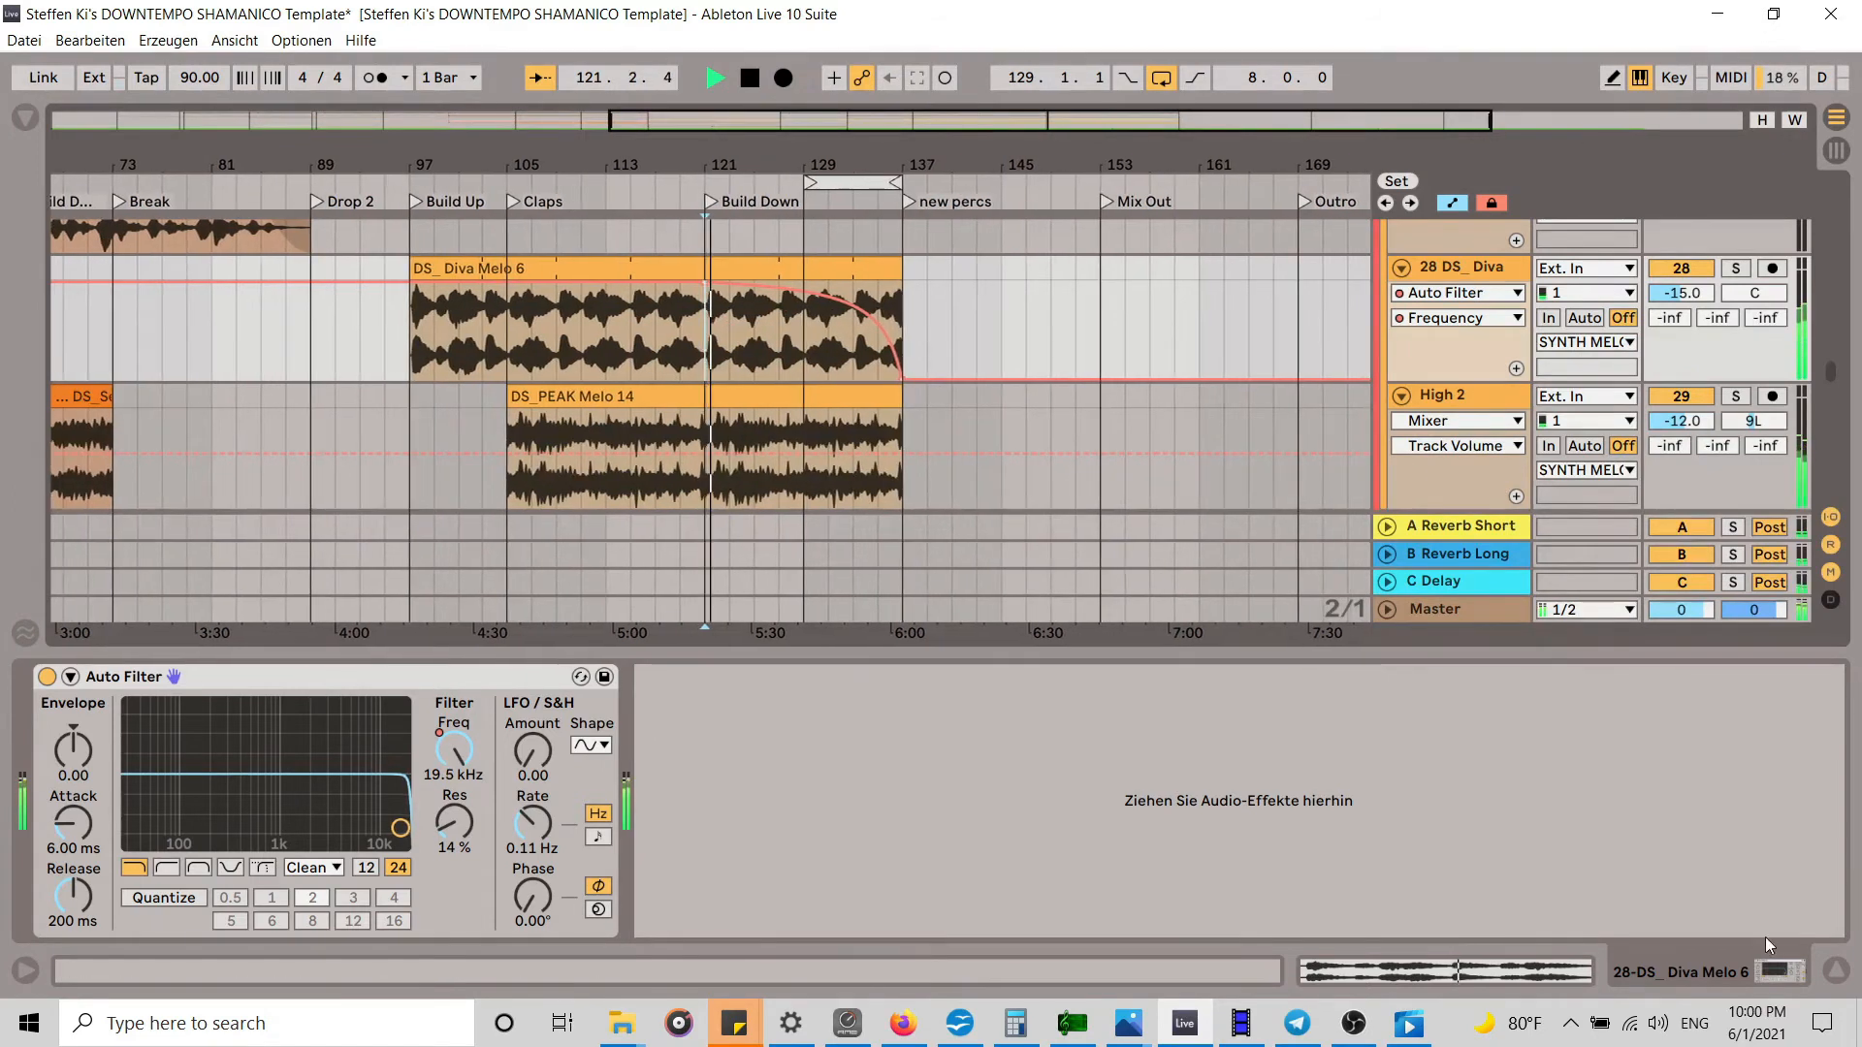
{"action": "left_click", "coordinate": [1835, 971]}
{"action": "scroll", "coordinate": [861, 243], "scroll_direction": "up", "scroll_amount": 1}
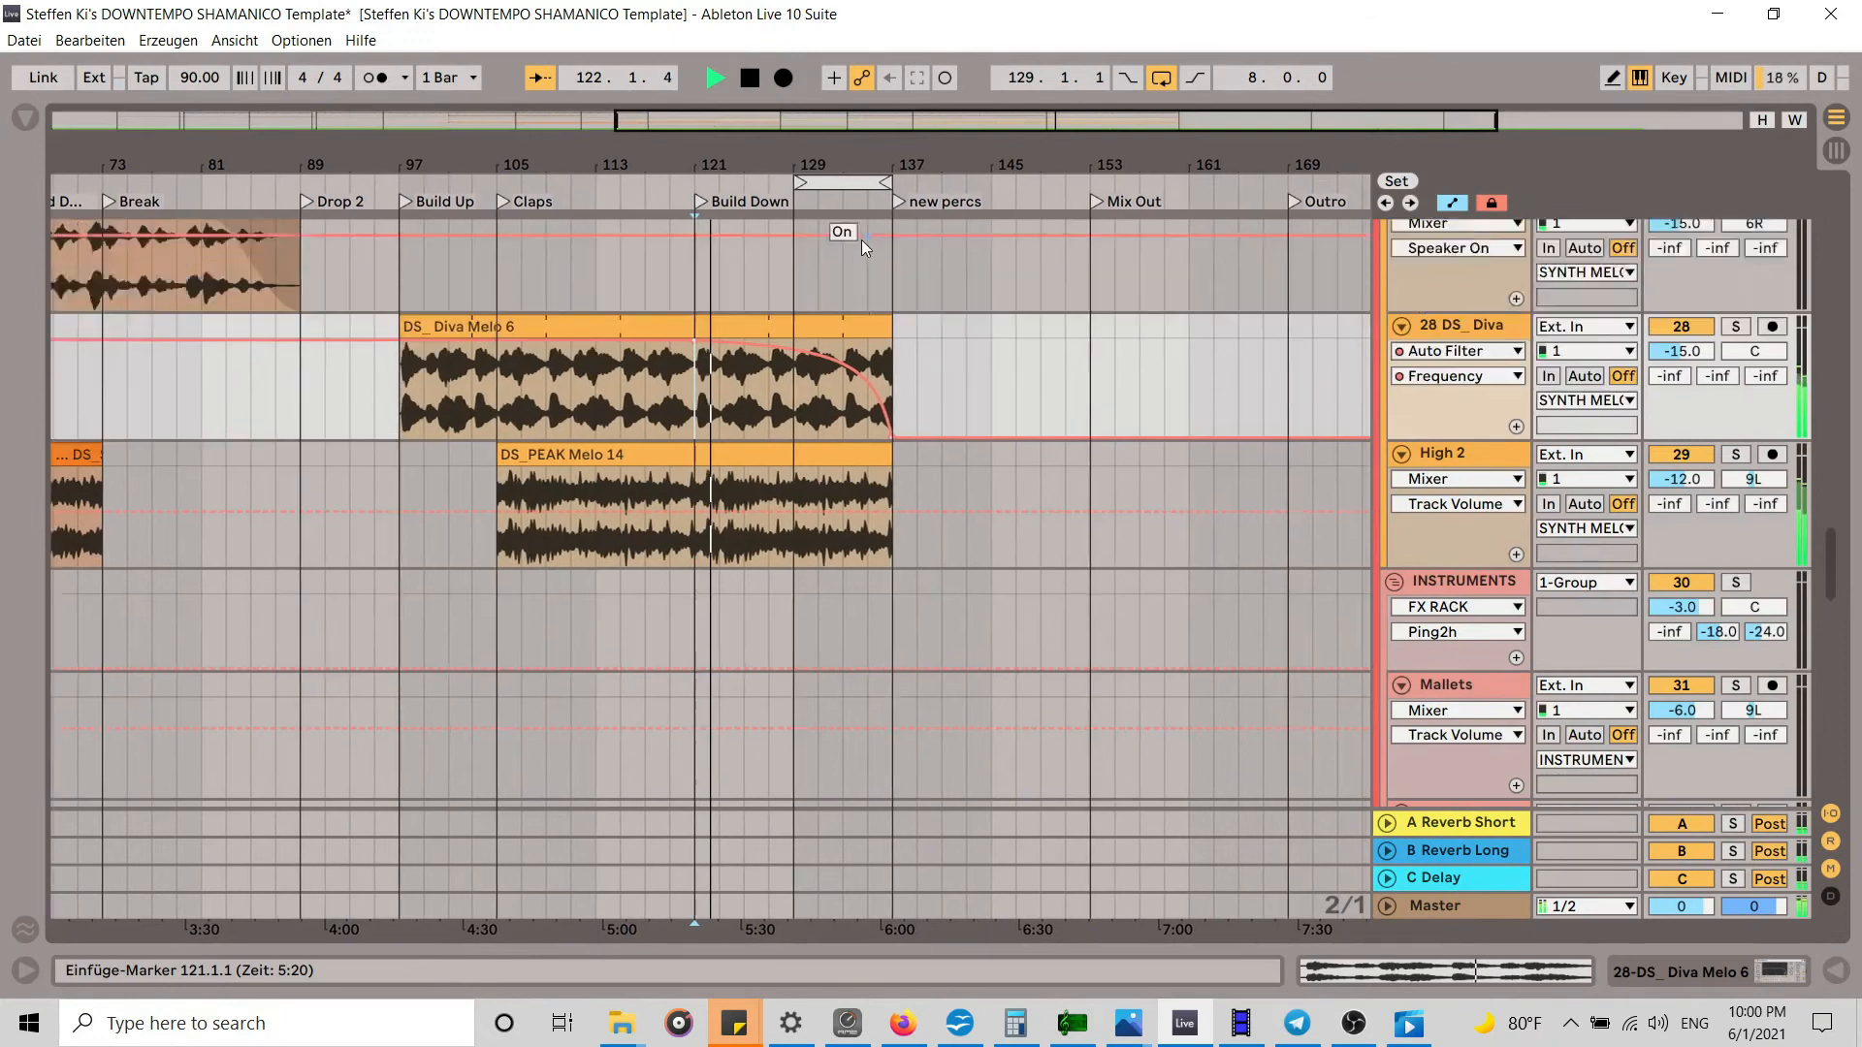
{"action": "scroll", "coordinate": [912, 340], "scroll_direction": "up", "scroll_amount": 3}
{"action": "left_click_drag", "start_coordinate": [883, 182], "coordinate": [900, 120]}
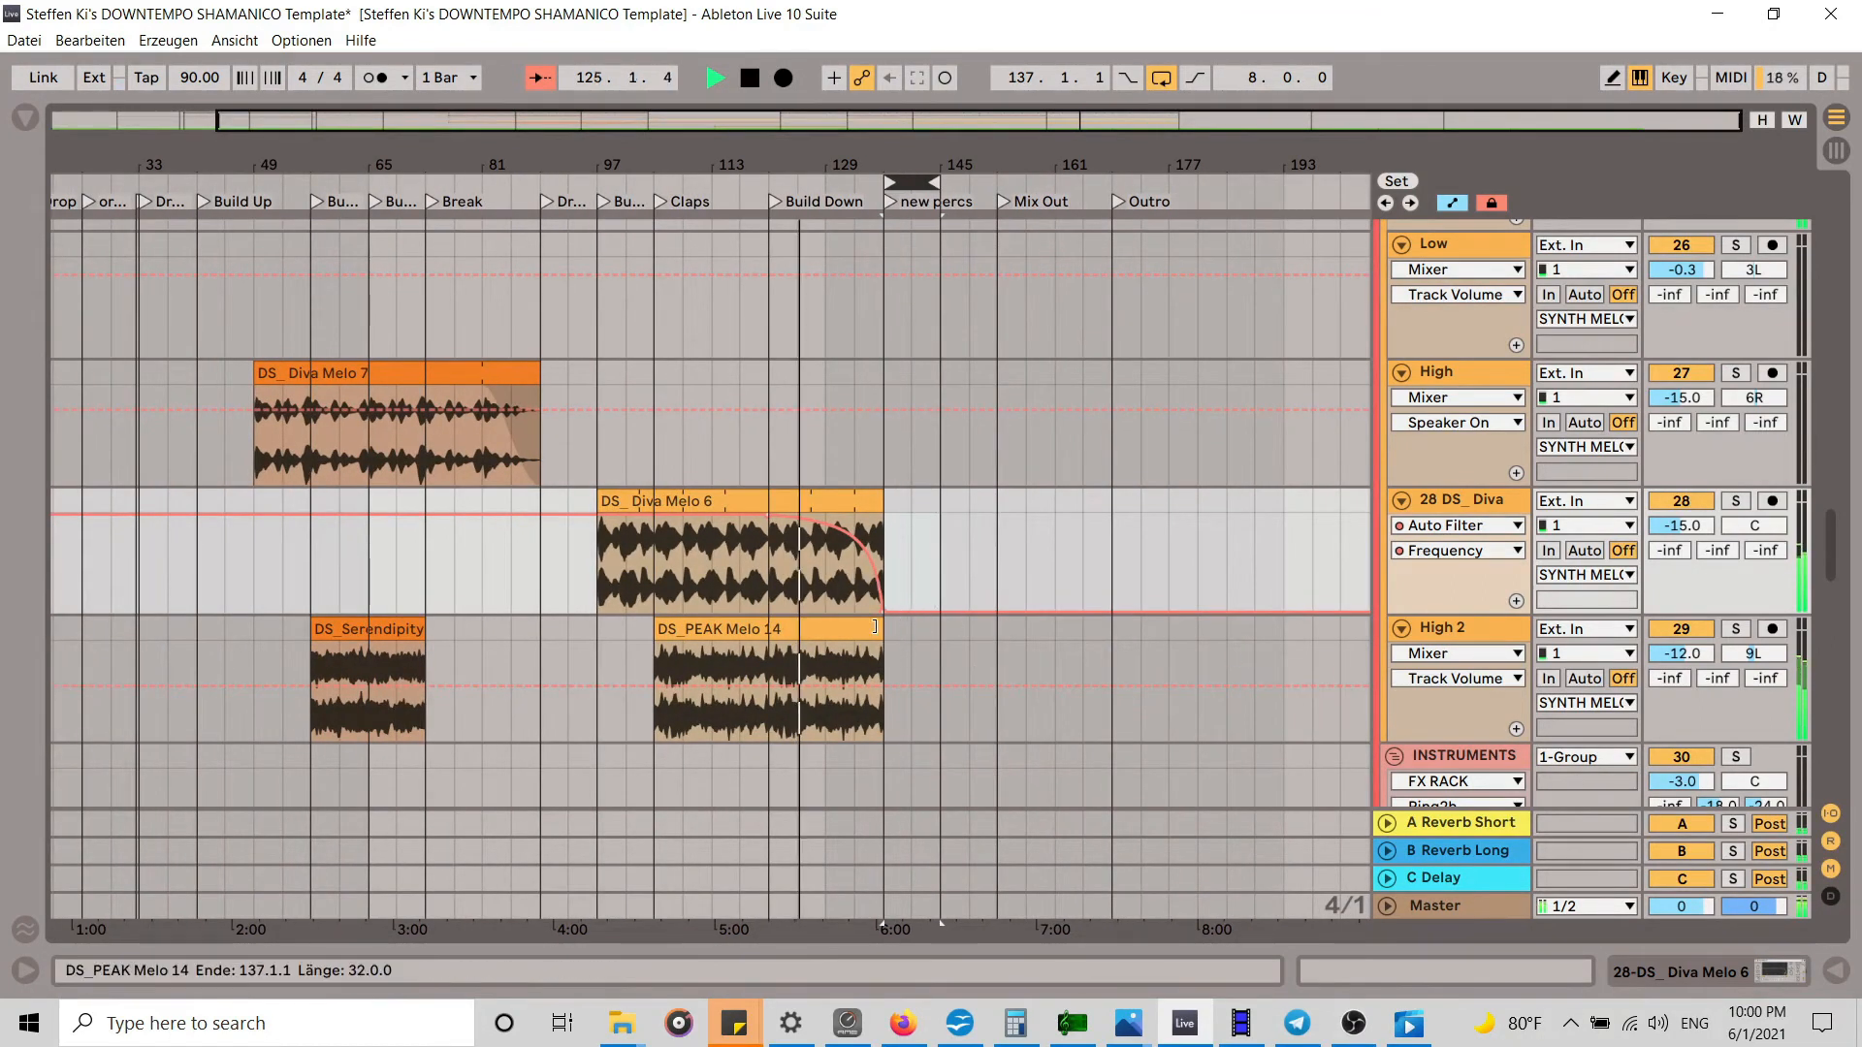
Step: Extend the DS_SYNTH PADS Dreaming Pad clip to end at bar 153
{"action": "scroll", "coordinate": [982, 479], "scroll_direction": "up", "scroll_amount": 5}
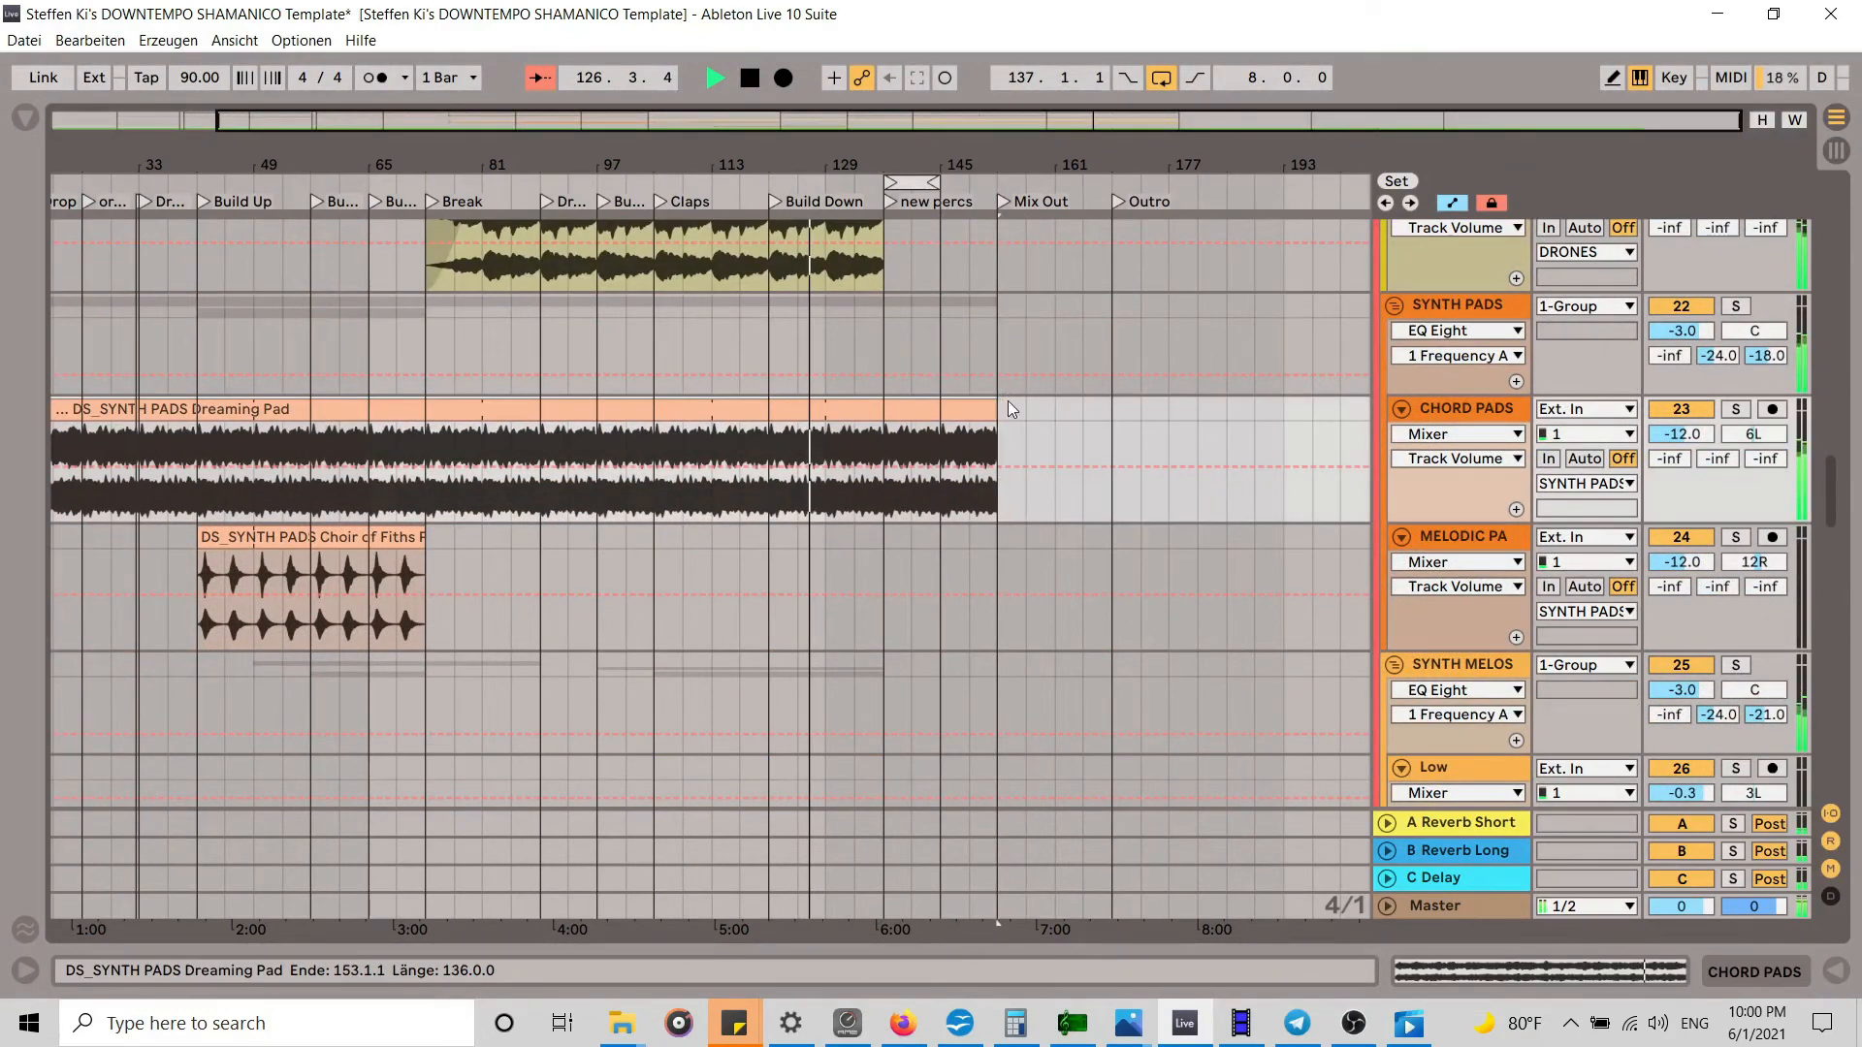
{"action": "scroll", "coordinate": [987, 393], "scroll_direction": "up", "scroll_amount": 5}
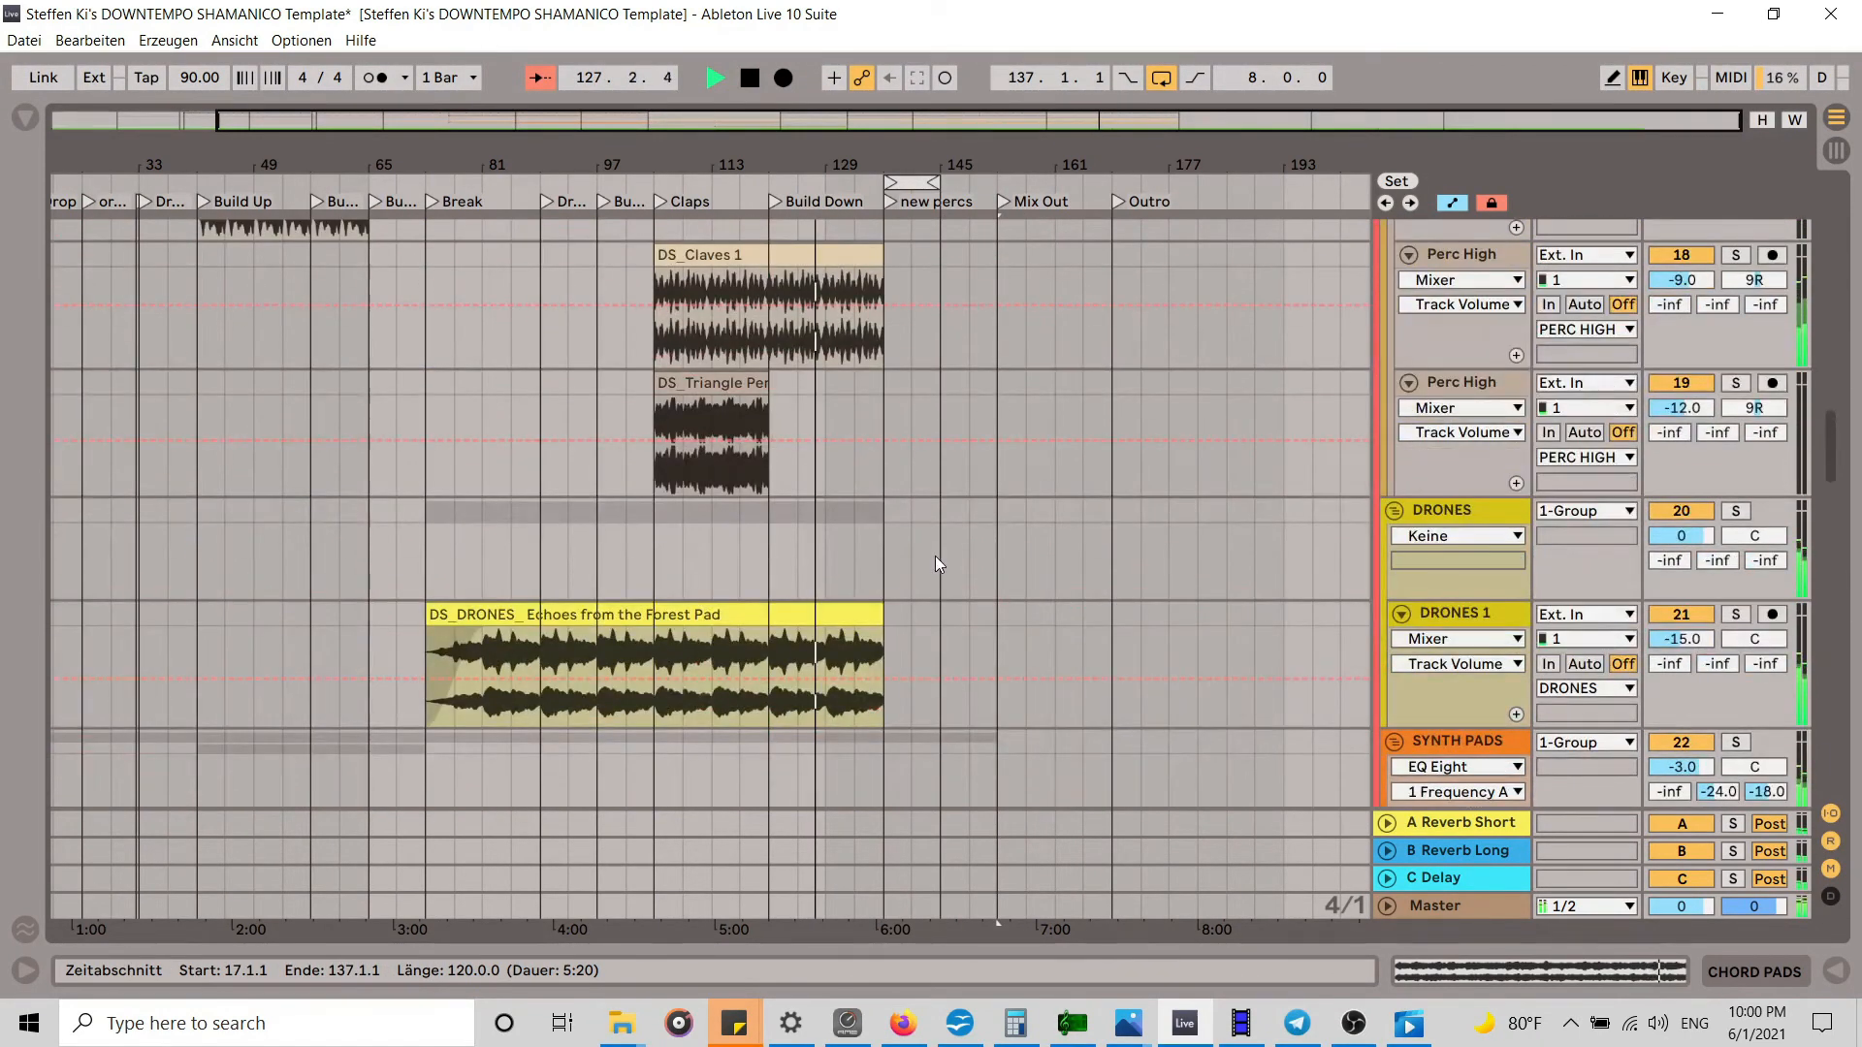
Step: Extend the Echoes from the Forest Pad drone, DS_Claves 1 and DS_African Drum 1 clips to end at bar 153
{"action": "left_click", "coordinate": [873, 614]}
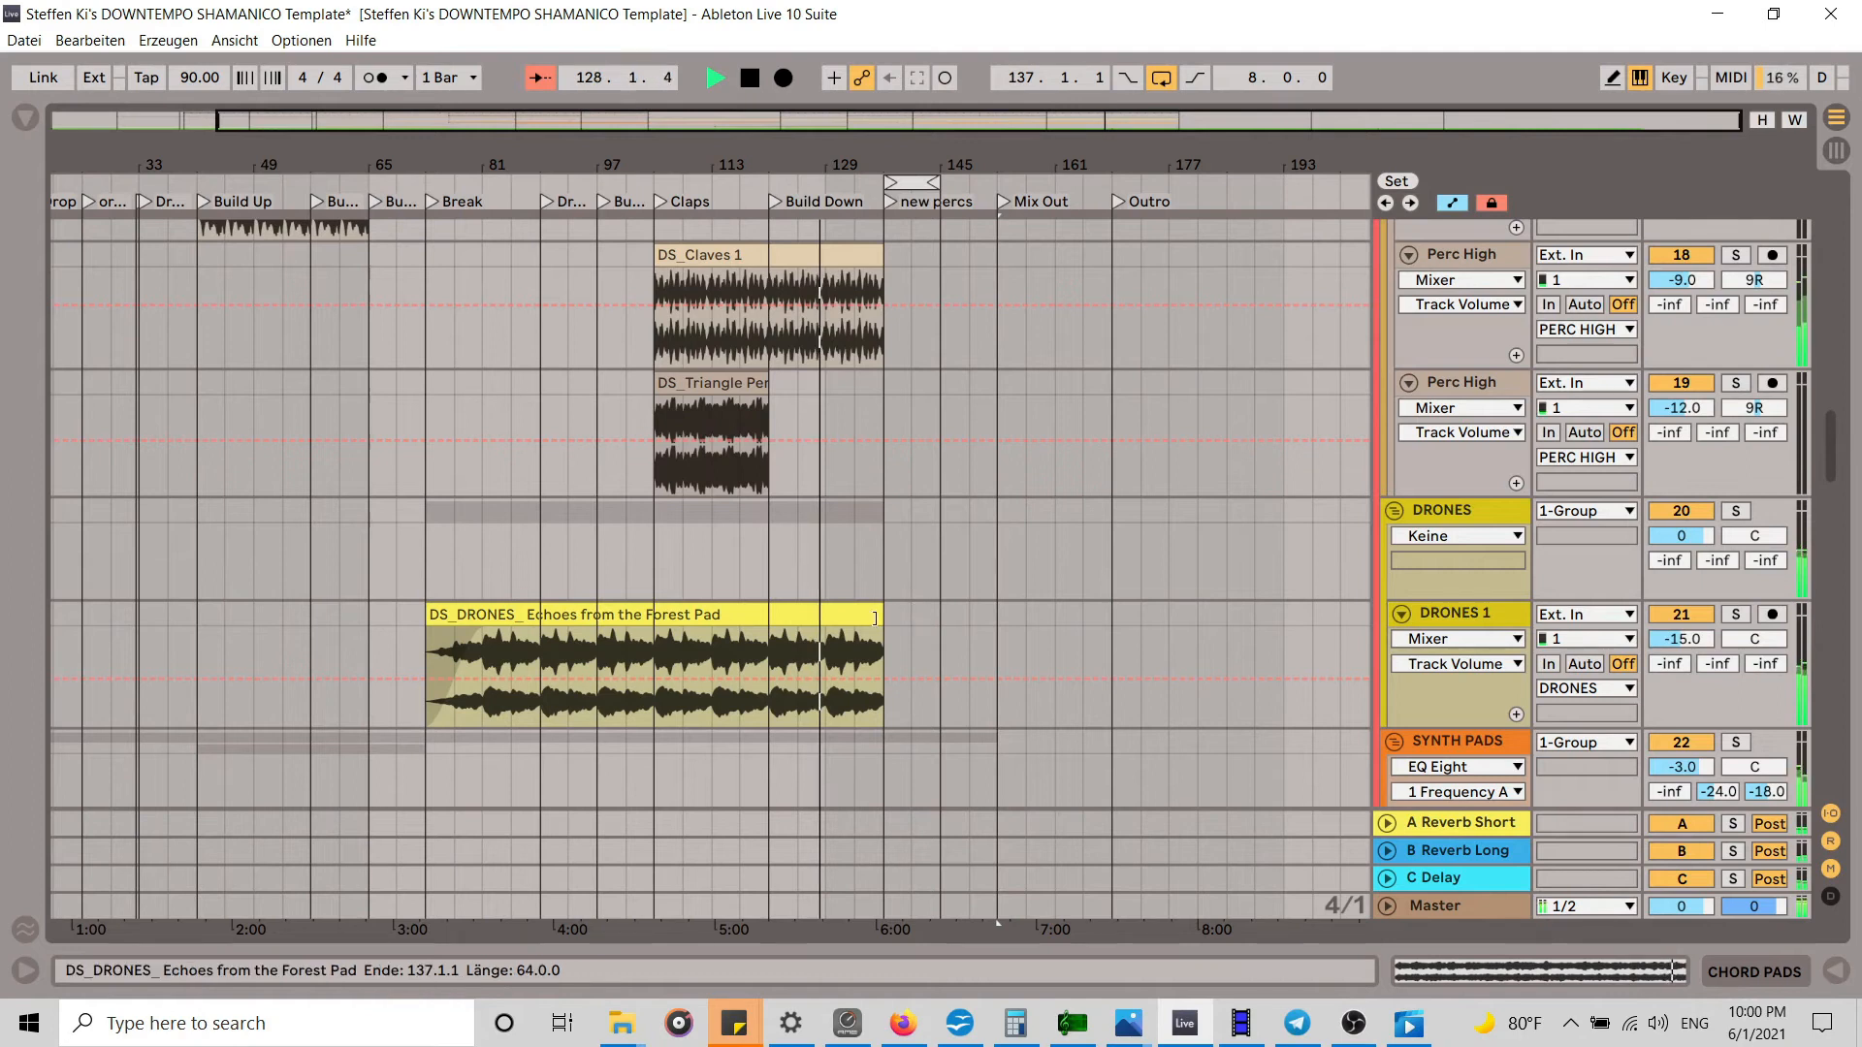
{"action": "scroll", "coordinate": [974, 576], "scroll_direction": "up", "scroll_amount": 3}
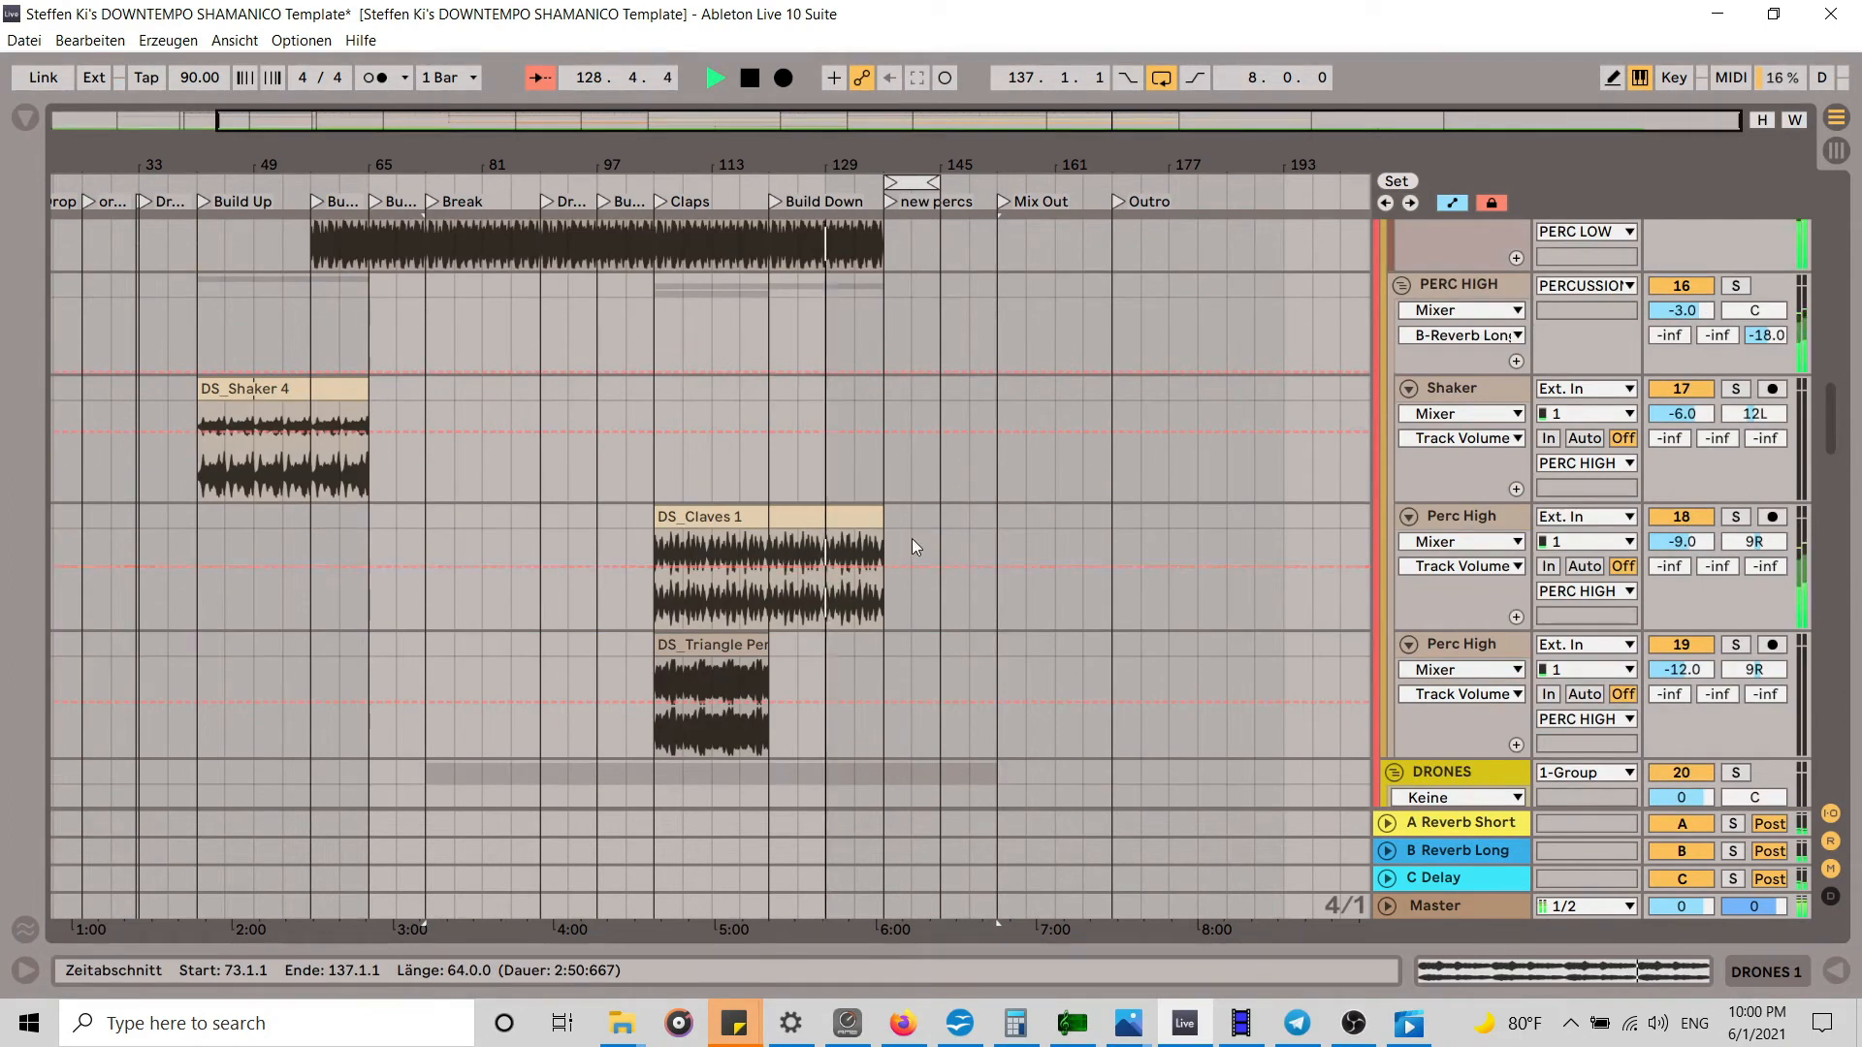
{"action": "scroll", "coordinate": [912, 539], "scroll_direction": "up", "scroll_amount": 1}
{"action": "scroll", "coordinate": [956, 514], "scroll_direction": "up", "scroll_amount": 5}
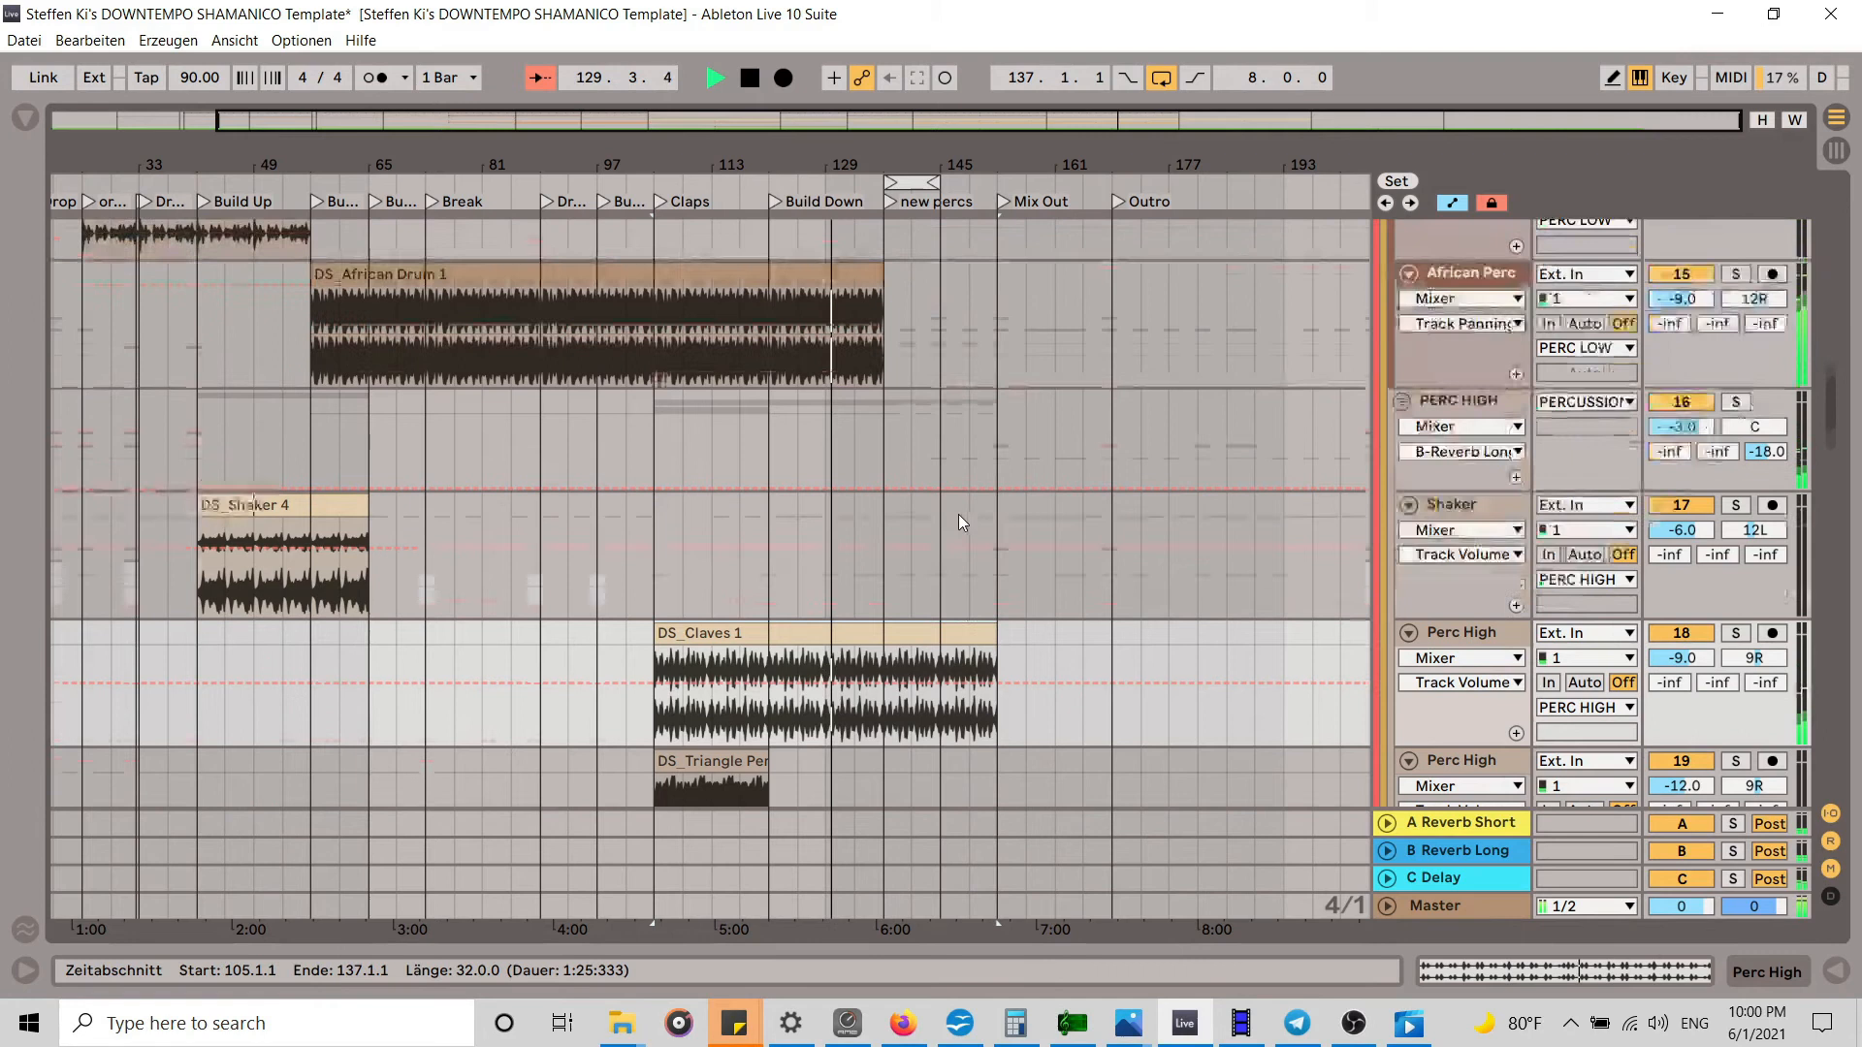
{"action": "left_click", "coordinate": [858, 537]}
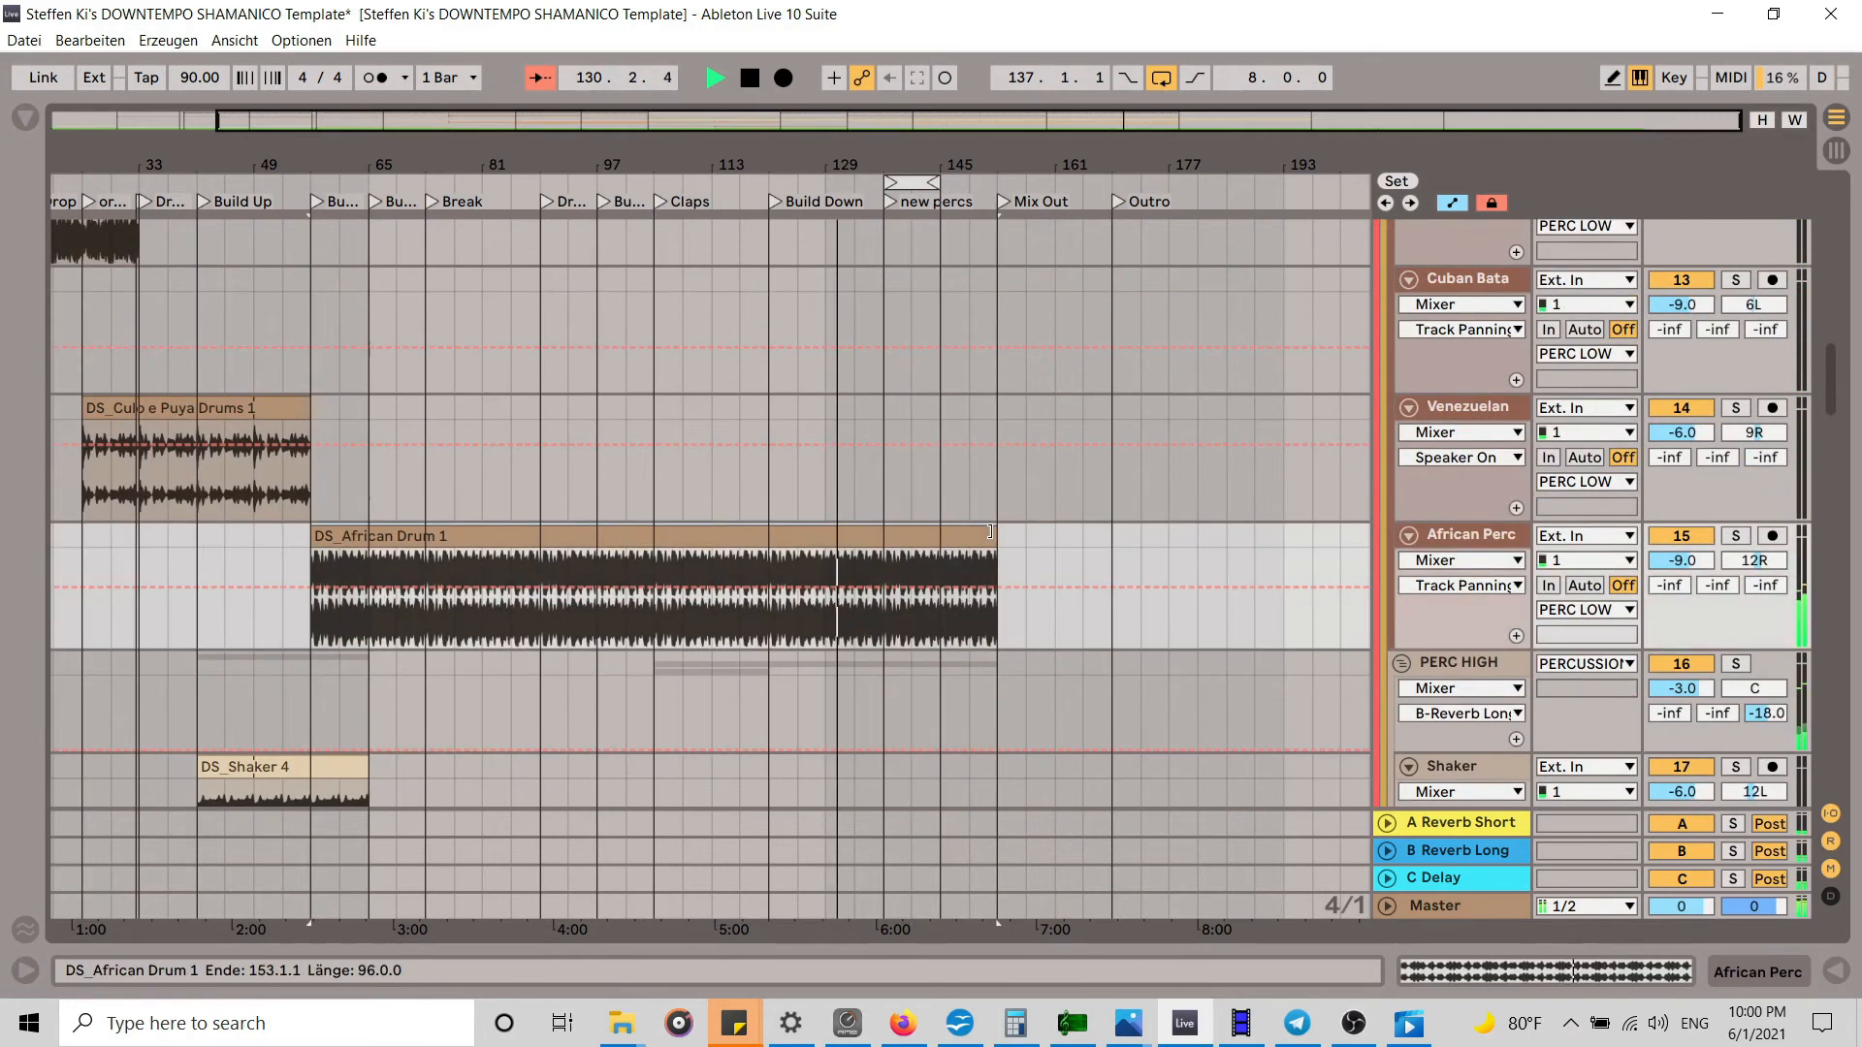
Step: Extend the second DS_Kick Soft 2 clip and the second DS_Subbass 6 clip to end at bar 153
{"action": "scroll", "coordinate": [972, 490], "scroll_direction": "up", "scroll_amount": 7}
{"action": "scroll", "coordinate": [970, 485], "scroll_direction": "up", "scroll_amount": 8}
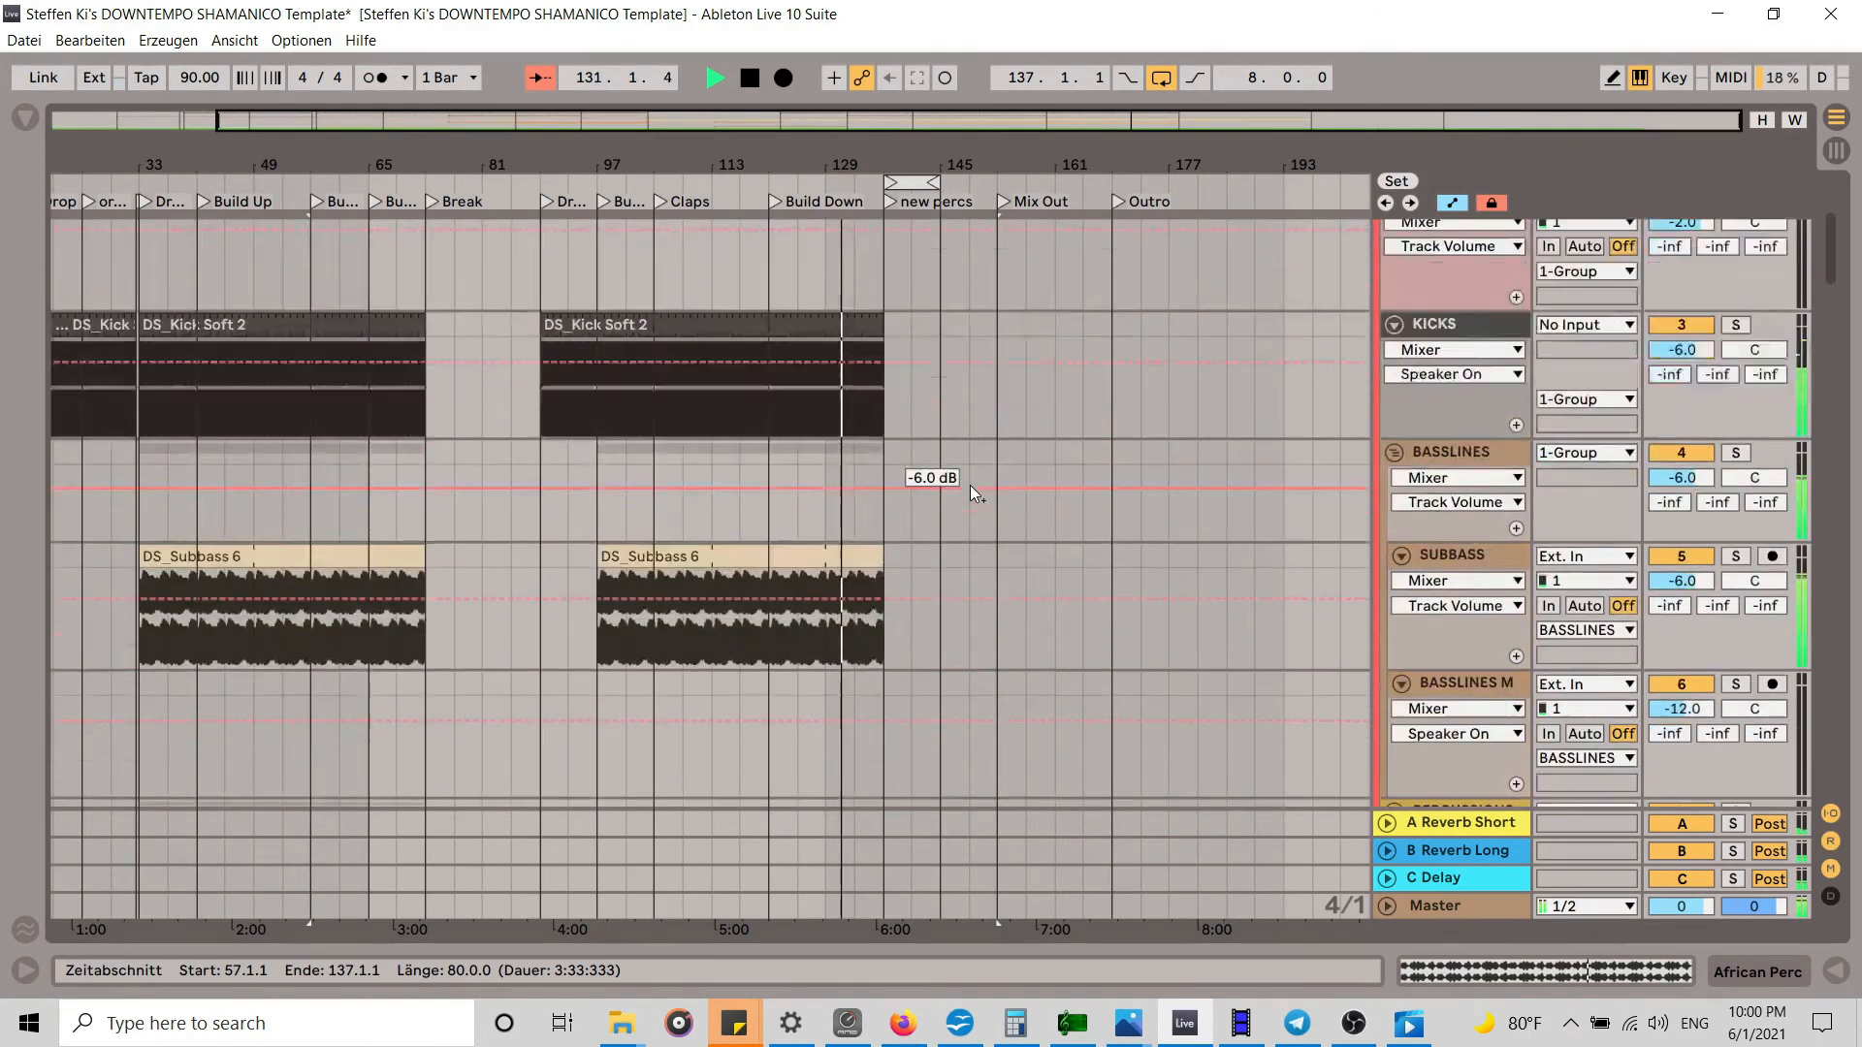
{"action": "left_click_drag", "start_coordinate": [884, 323], "coordinate": [998, 320]}
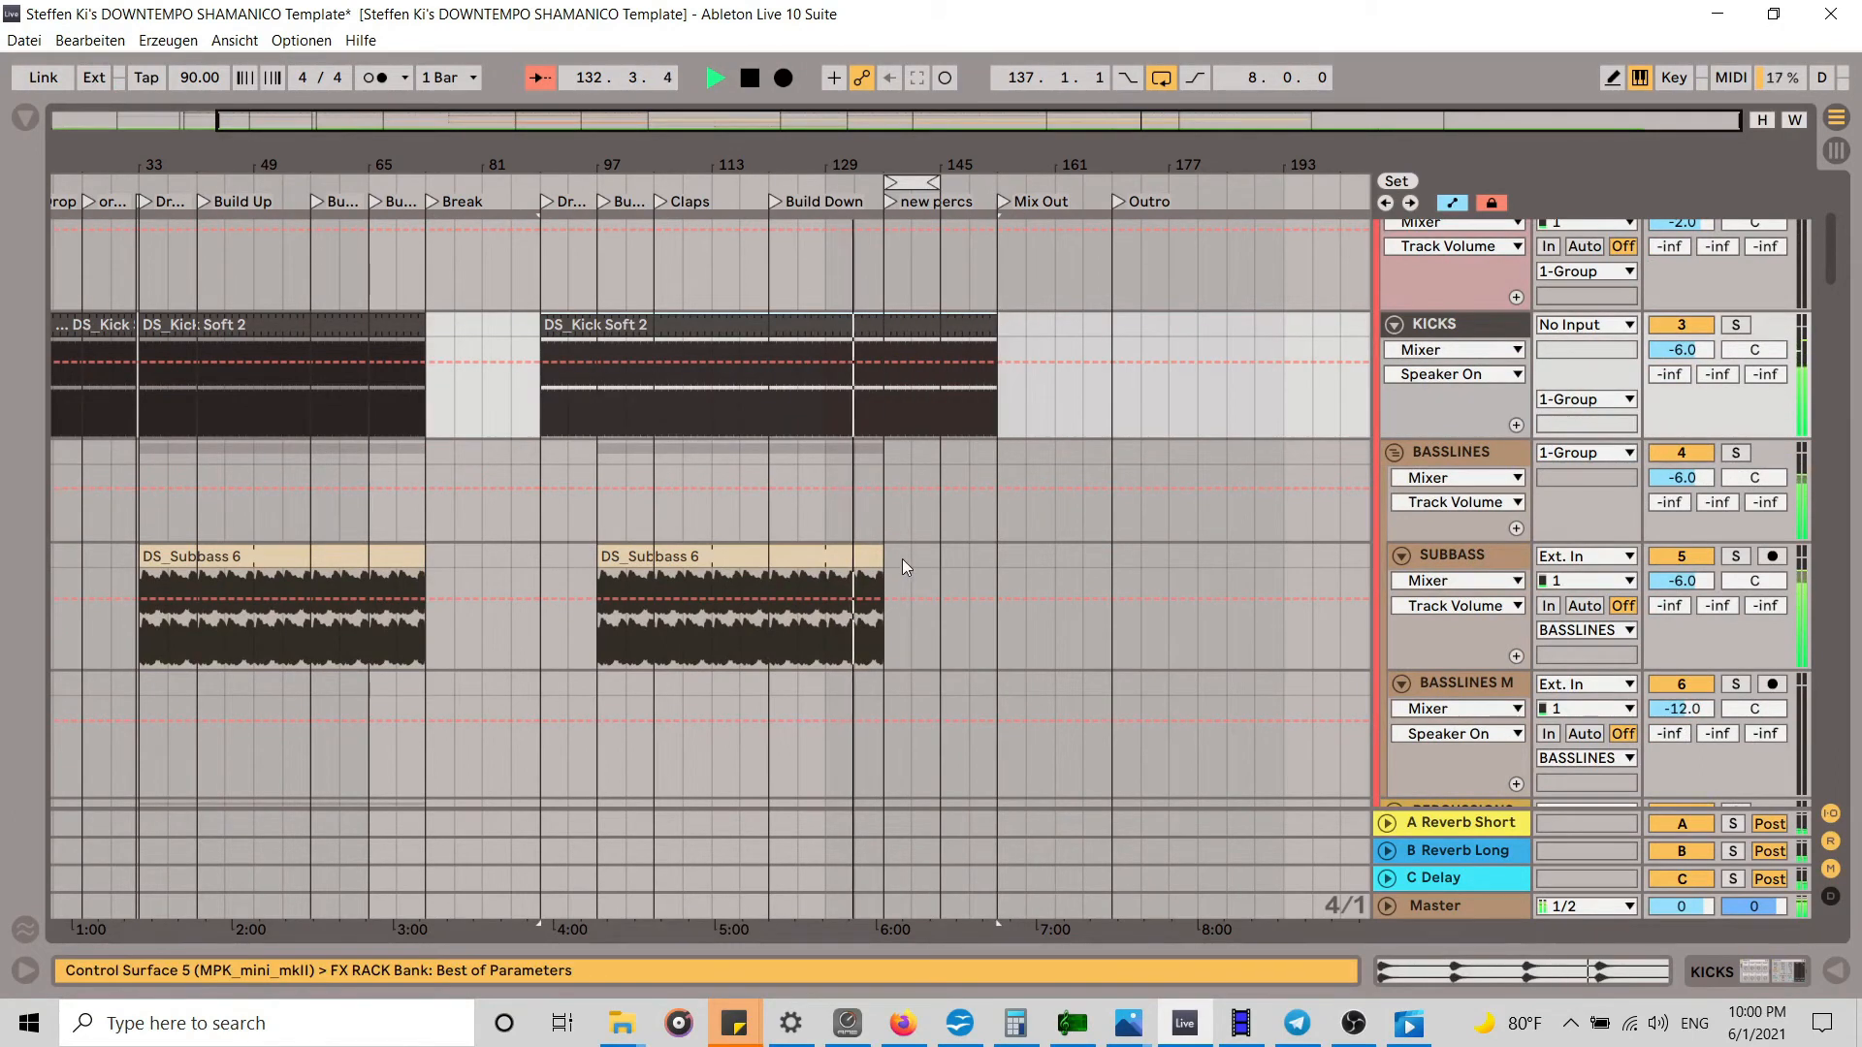
{"action": "left_click_drag", "start_coordinate": [883, 554], "coordinate": [998, 539]}
{"action": "left_click_drag", "start_coordinate": [911, 159], "coordinate": [906, 204]}
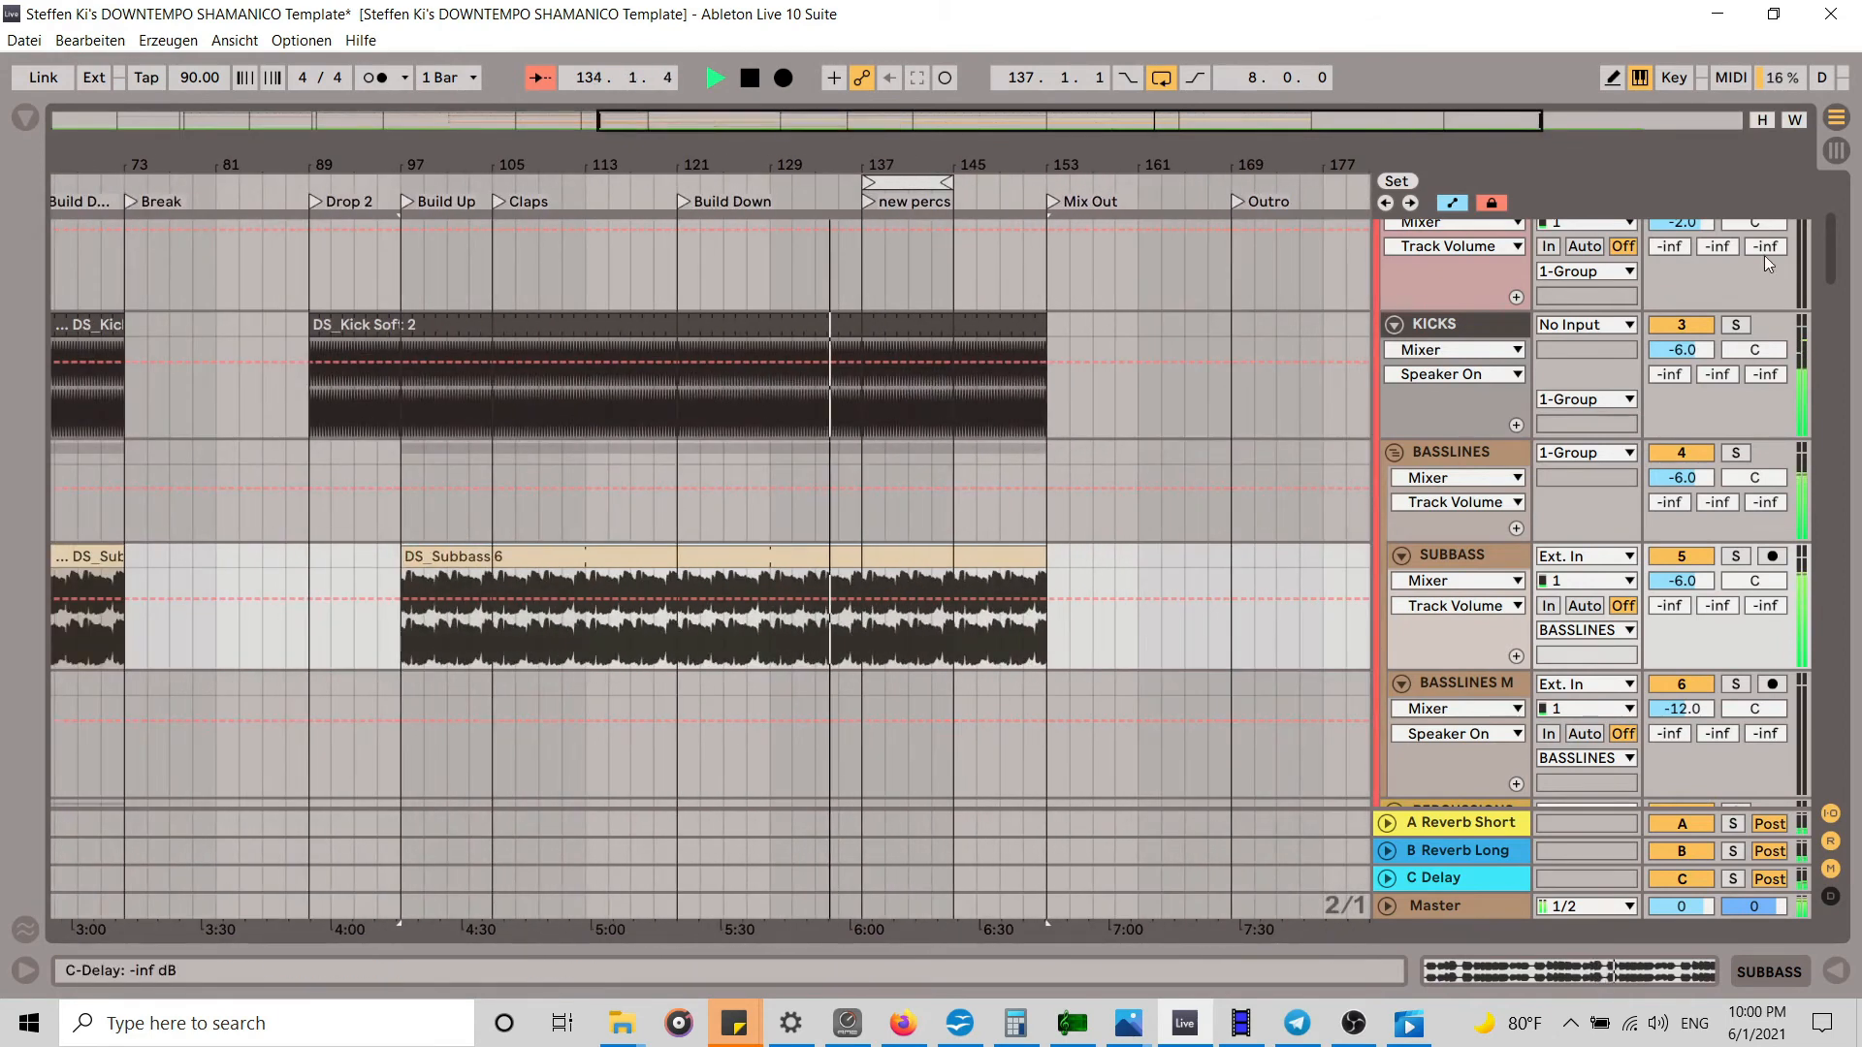
Step: Copy the intro's DS_Frame Drum 5 clip along its track to start at bar 137, at the new percs marker
{"action": "left_click_drag", "start_coordinate": [1840, 243], "coordinate": [1858, 185]}
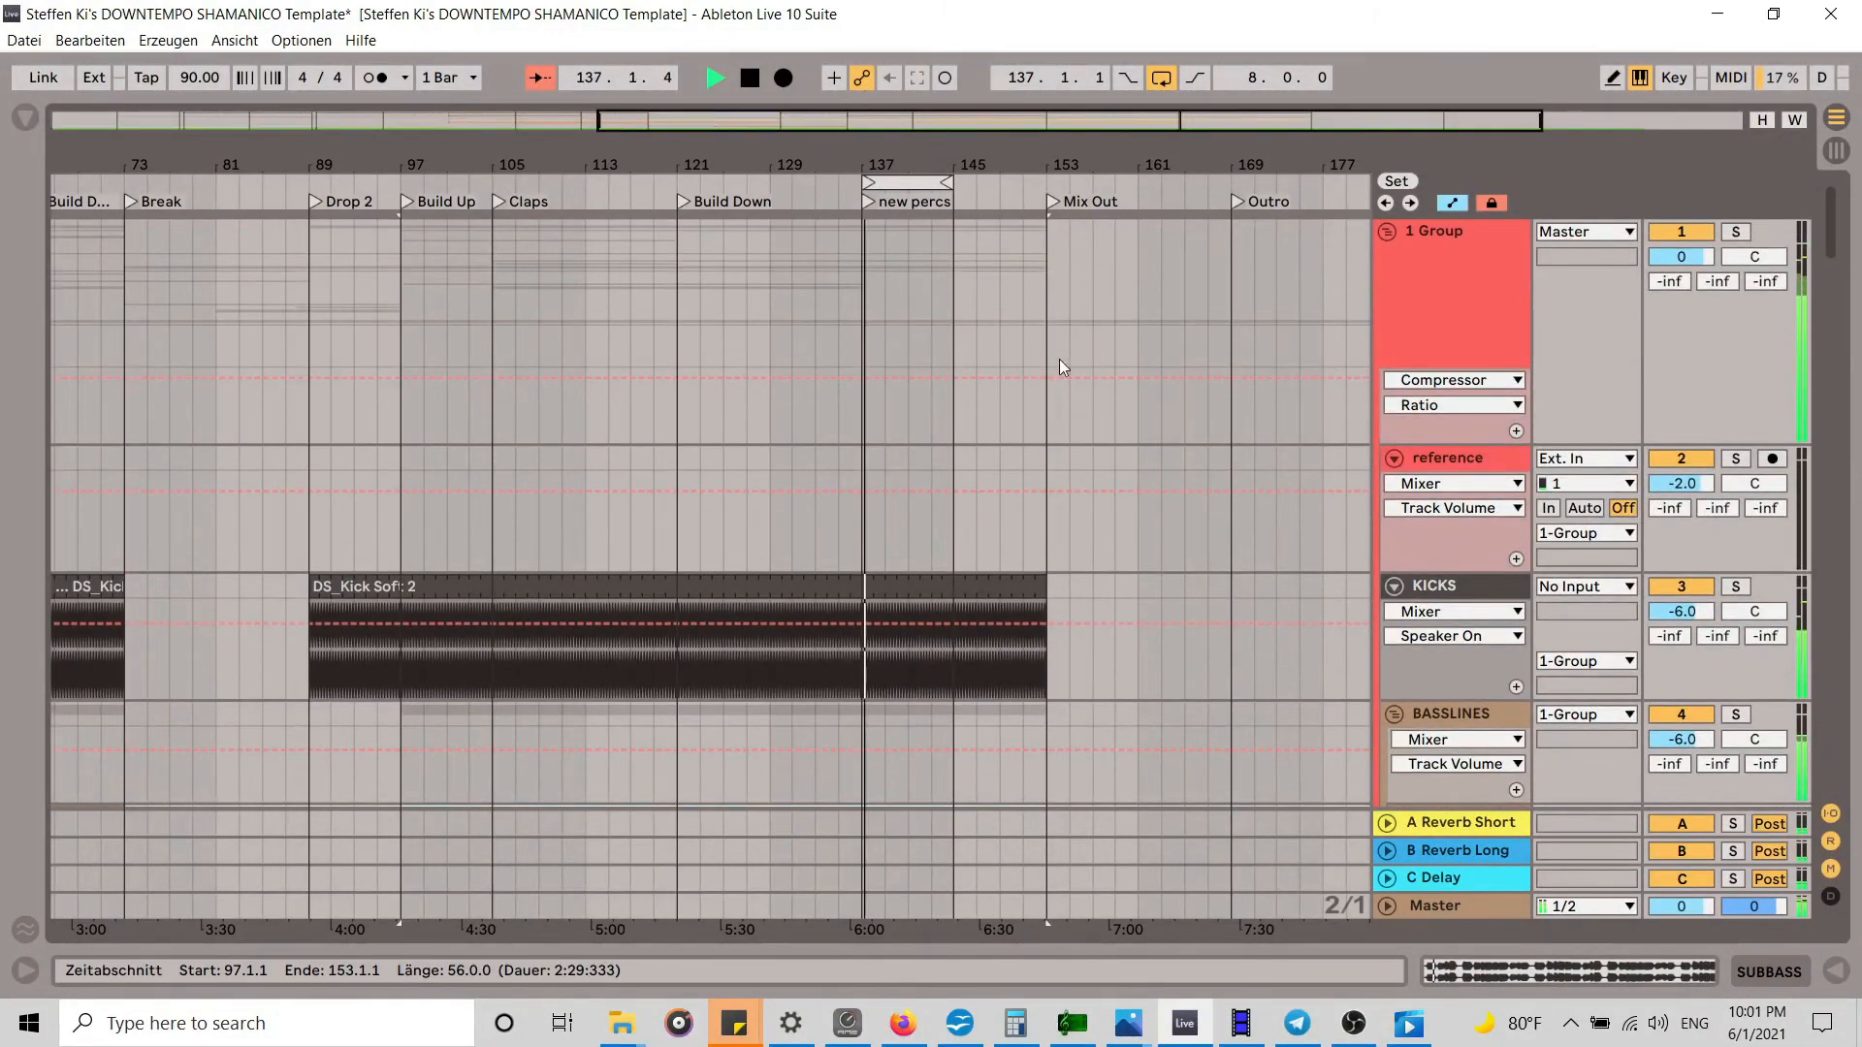
{"action": "scroll", "coordinate": [1060, 359], "scroll_direction": "down", "scroll_amount": 8}
{"action": "scroll", "coordinate": [1056, 381], "scroll_direction": "down", "scroll_amount": 15}
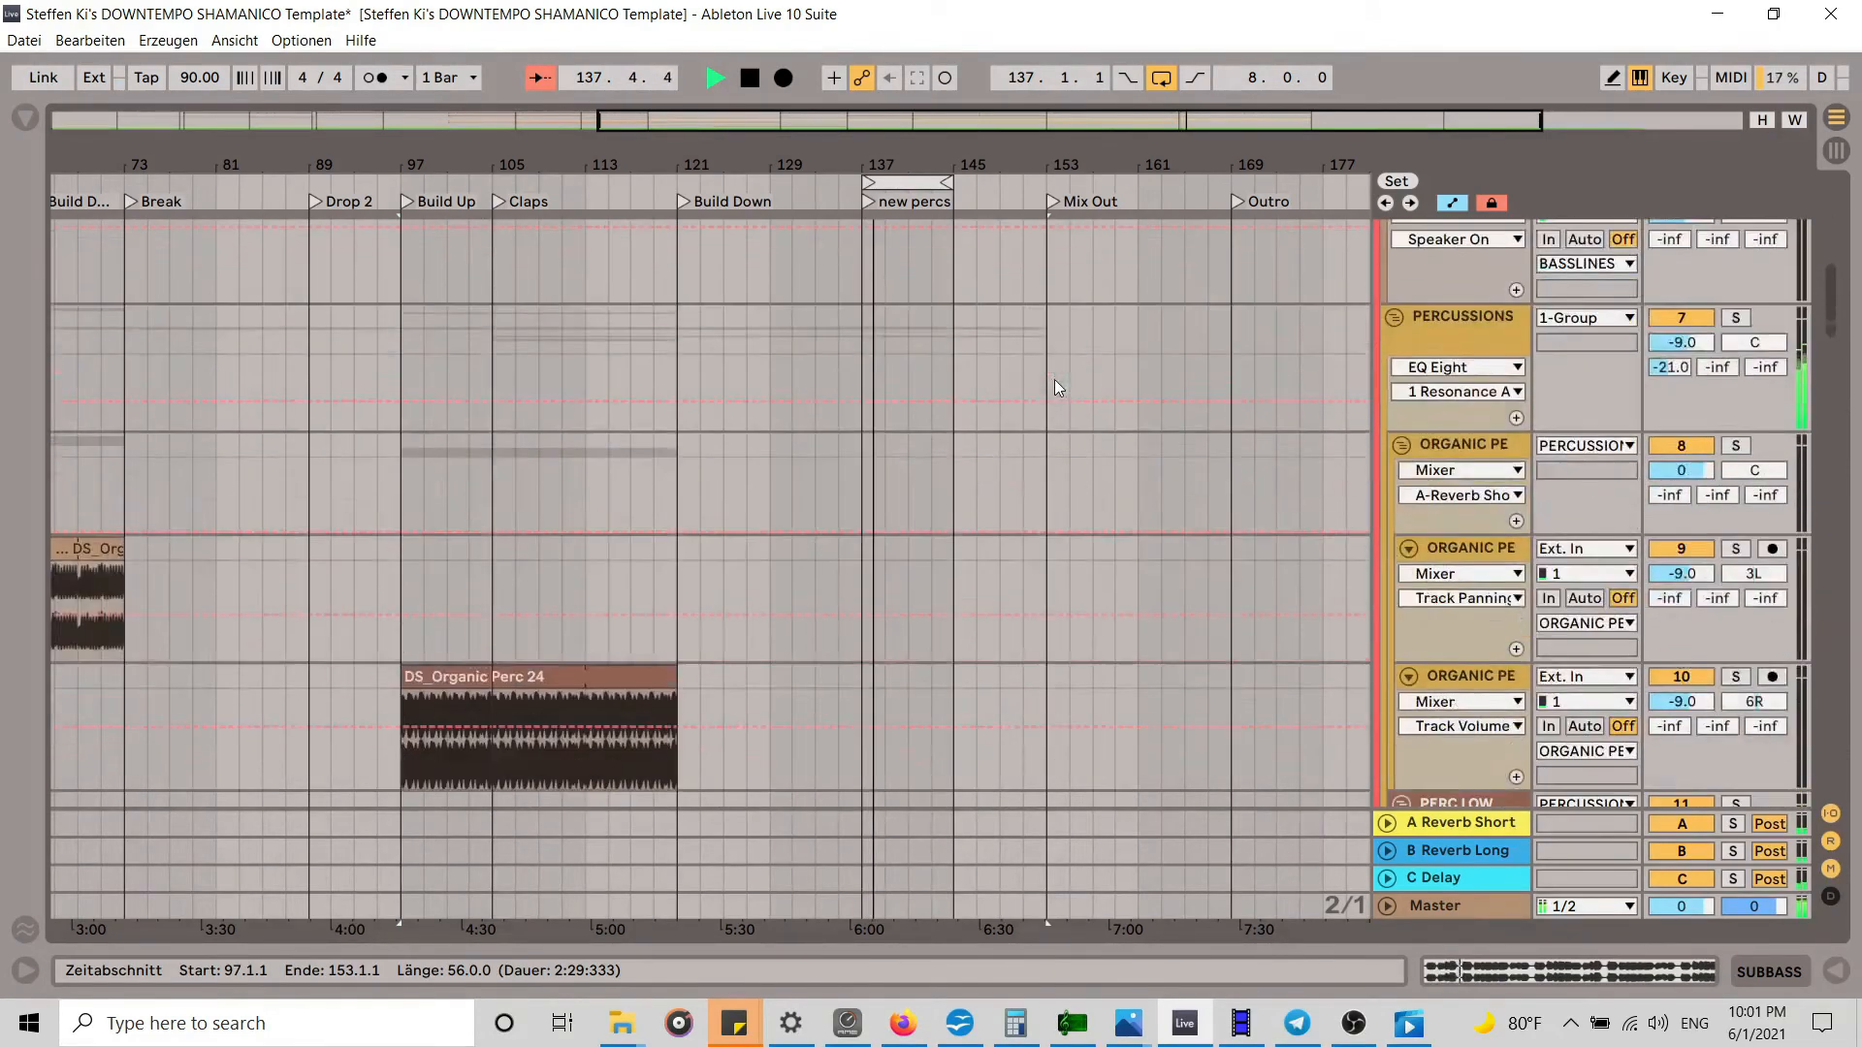
{"action": "scroll", "coordinate": [1065, 392], "scroll_direction": "down", "scroll_amount": 15}
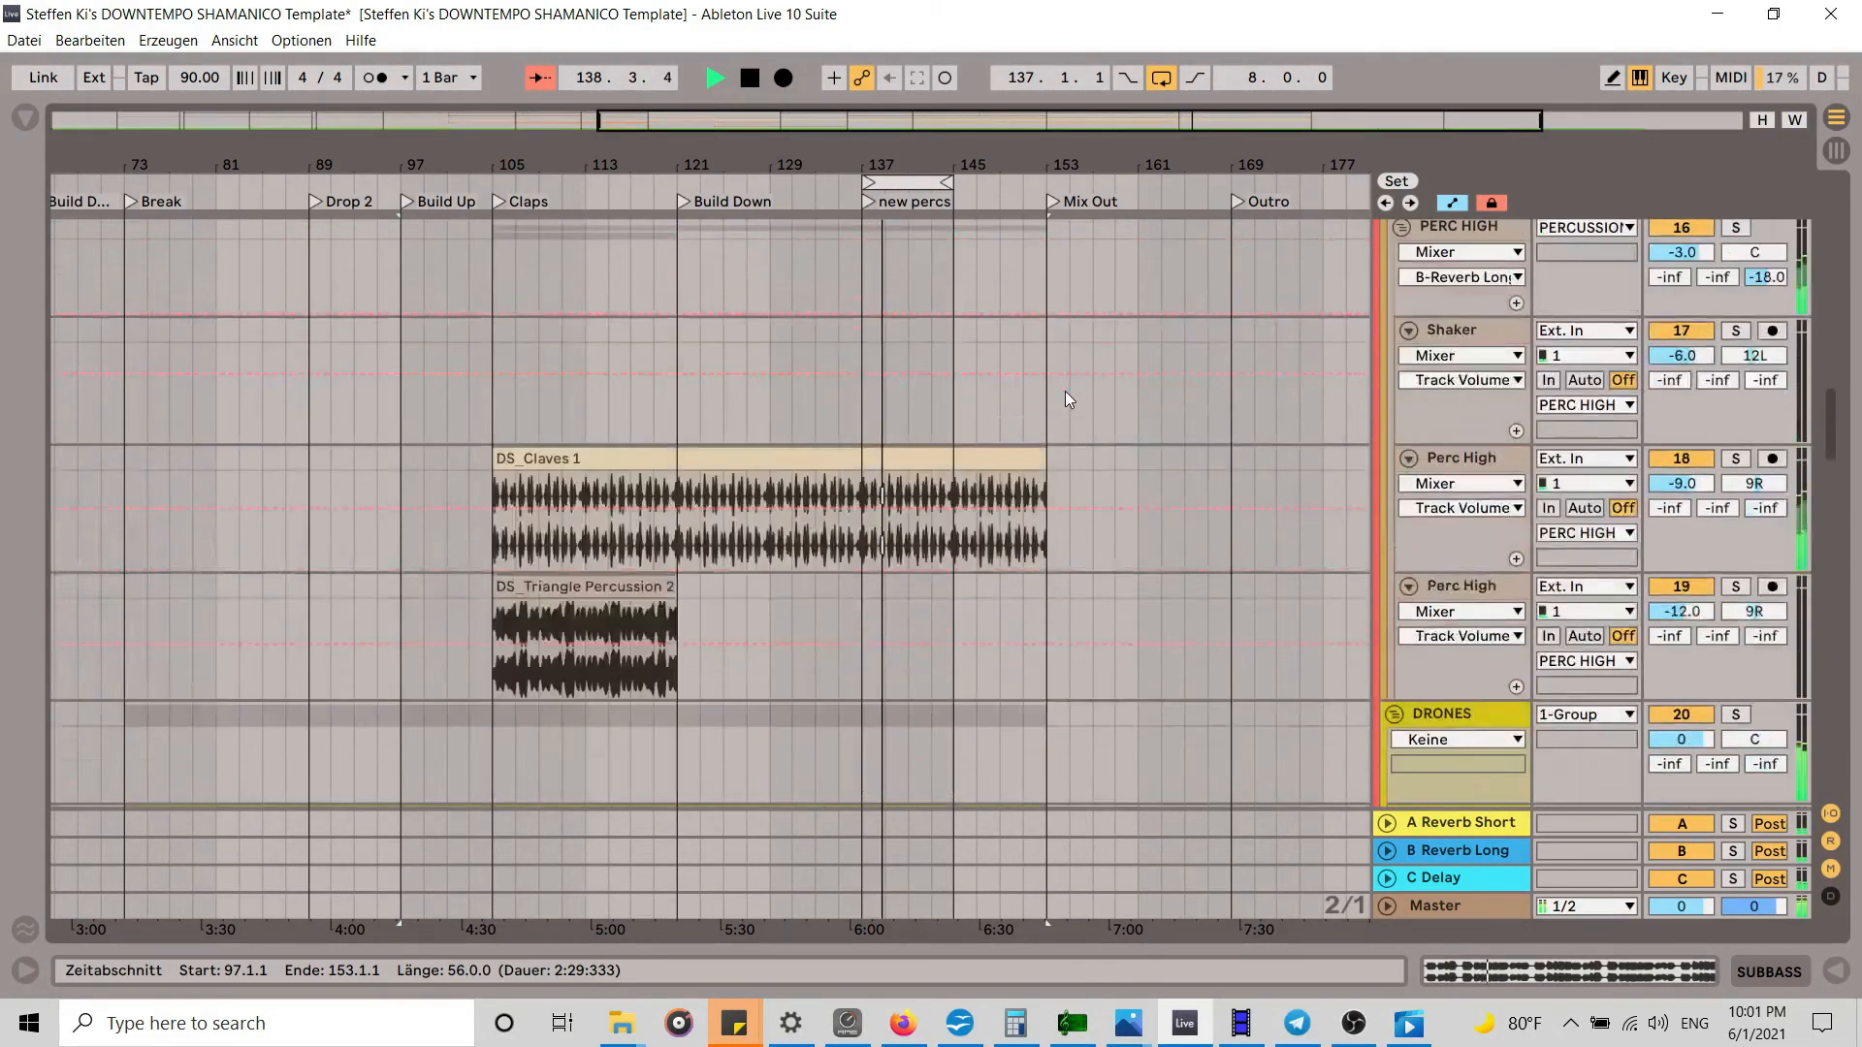
{"action": "scroll", "coordinate": [1067, 392], "scroll_direction": "down", "scroll_amount": 3}
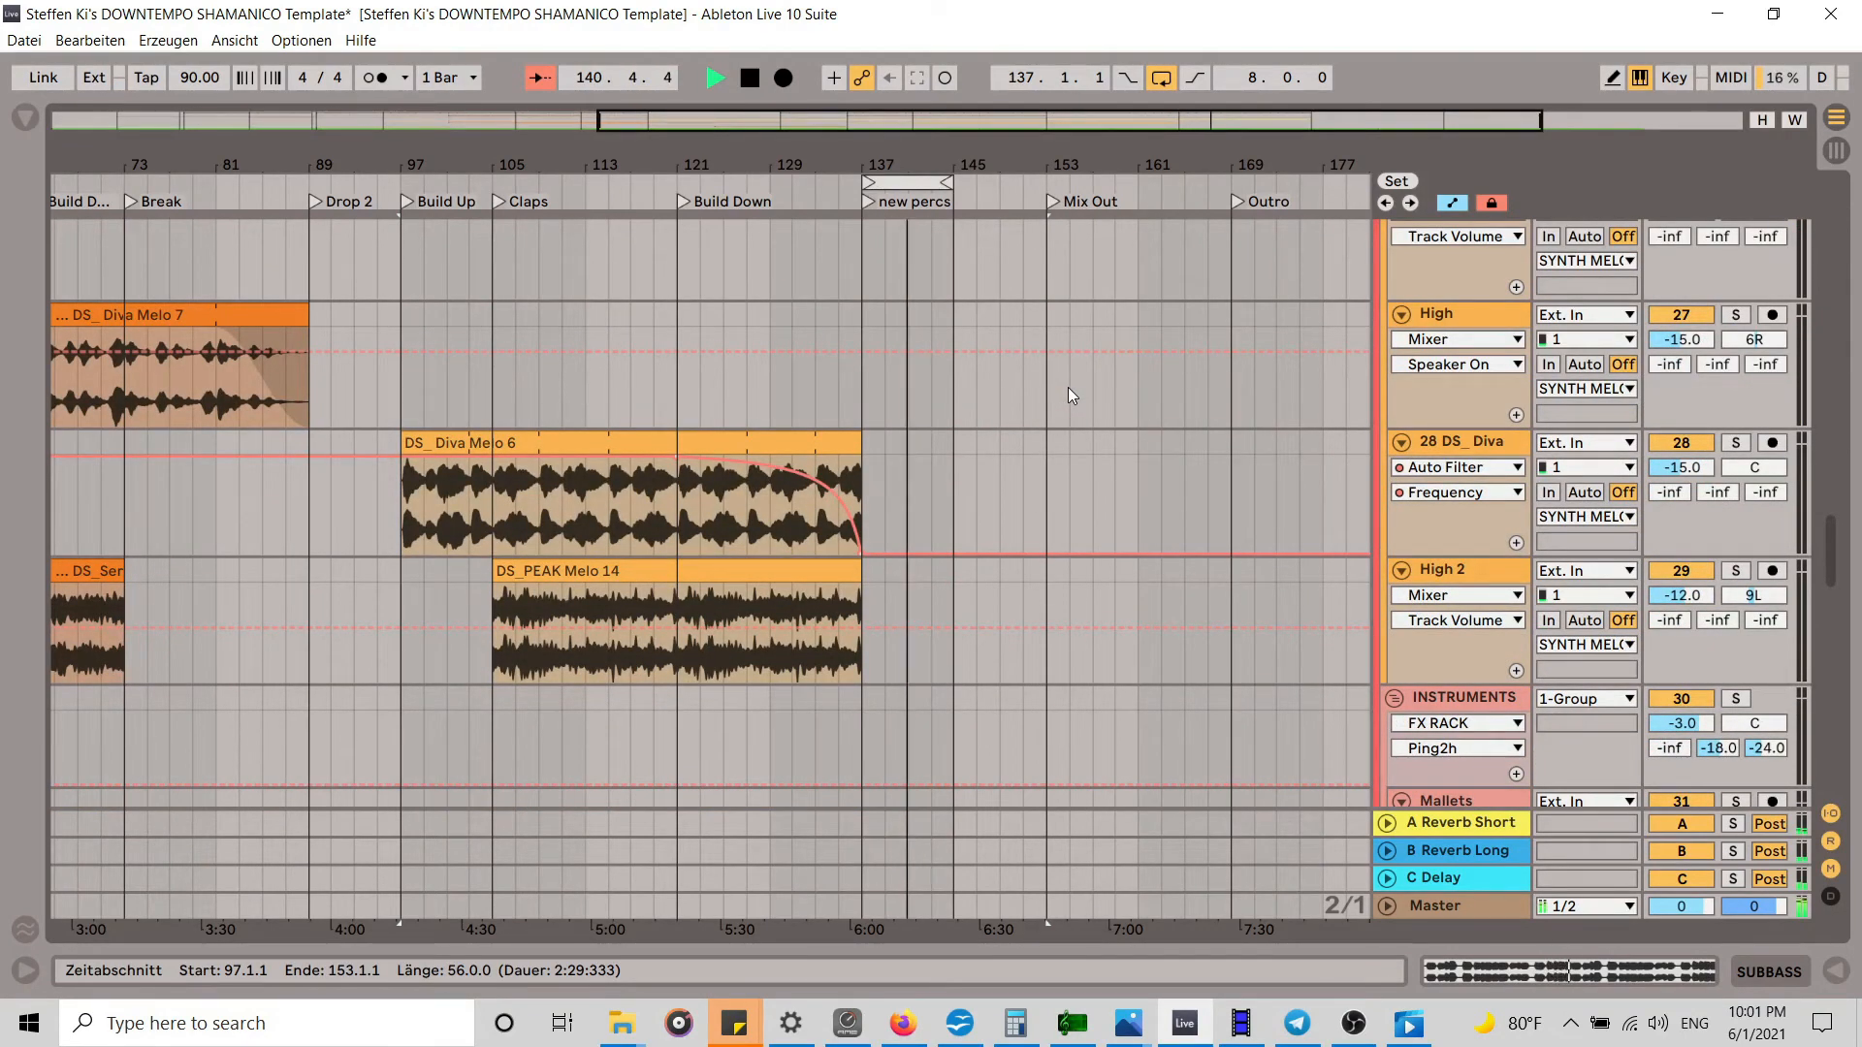
{"action": "left_click_drag", "start_coordinate": [1829, 541], "coordinate": [1836, 424]}
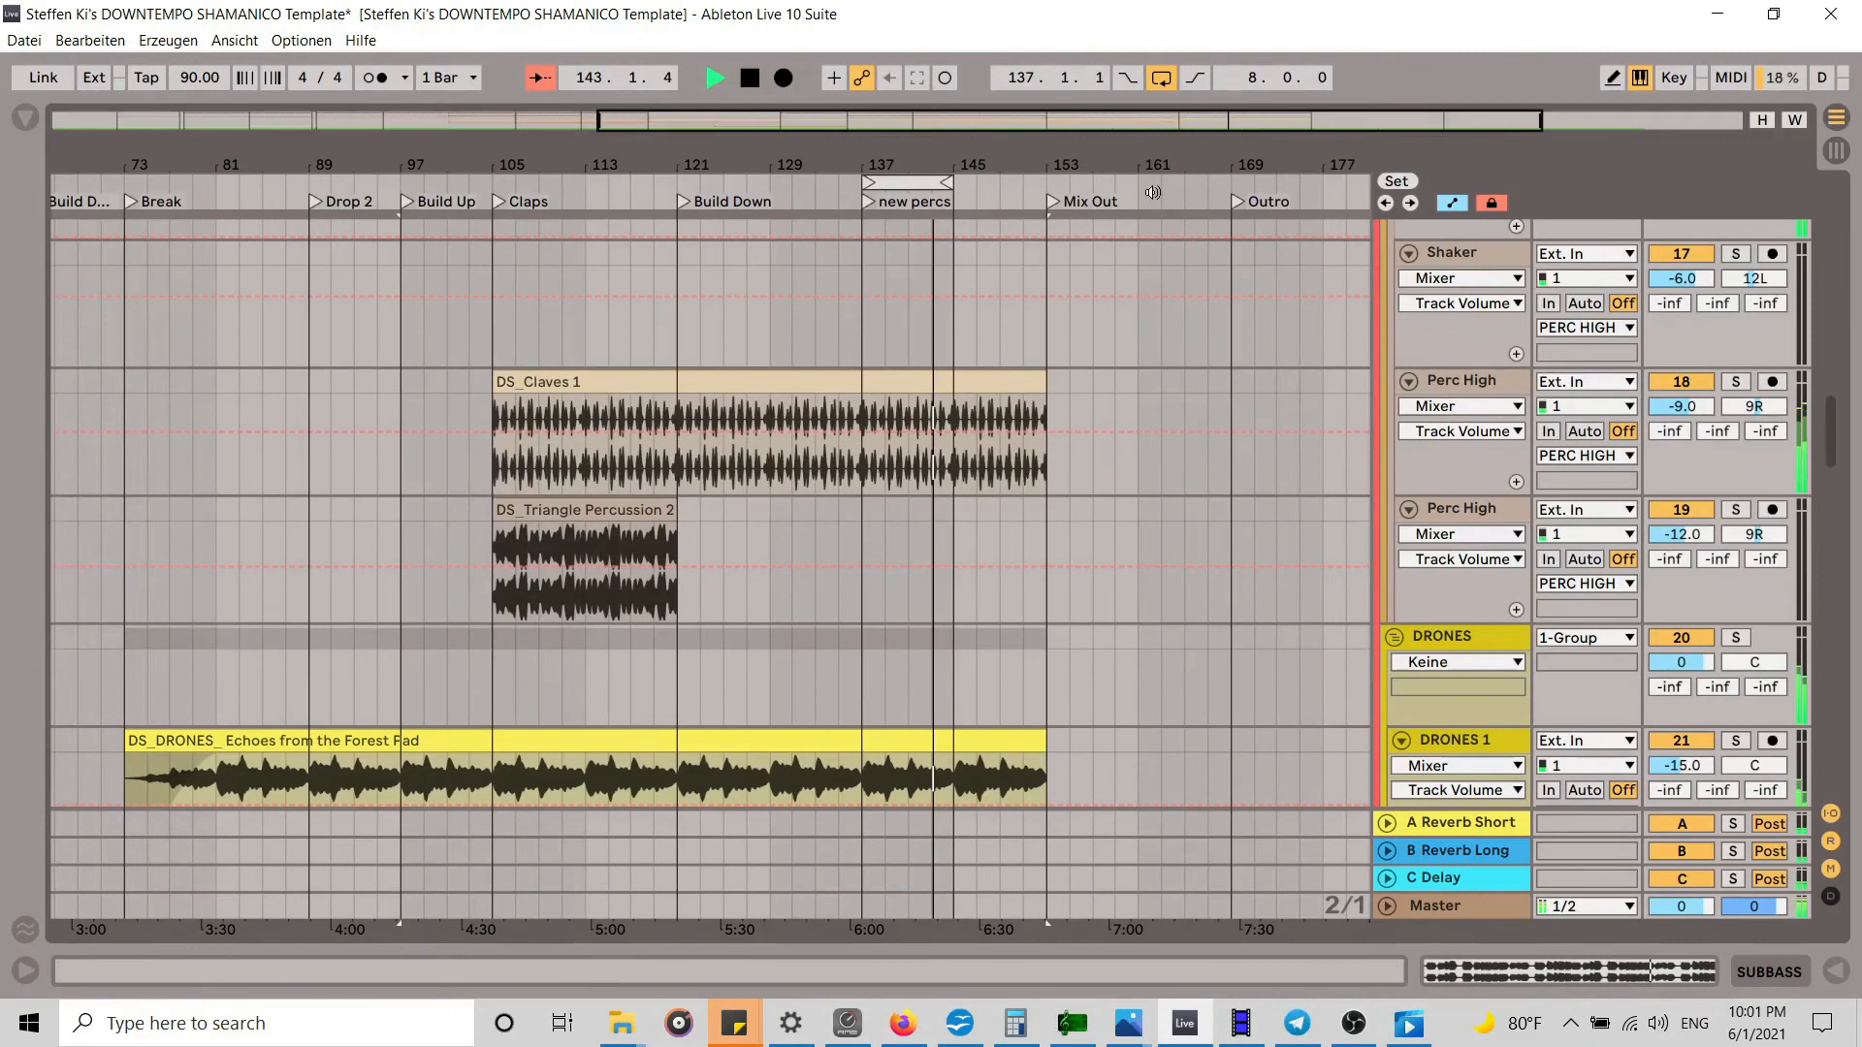
{"action": "left_click_drag", "start_coordinate": [938, 156], "coordinate": [938, 131]}
{"action": "scroll", "coordinate": [840, 672], "scroll_direction": "up", "scroll_amount": 8}
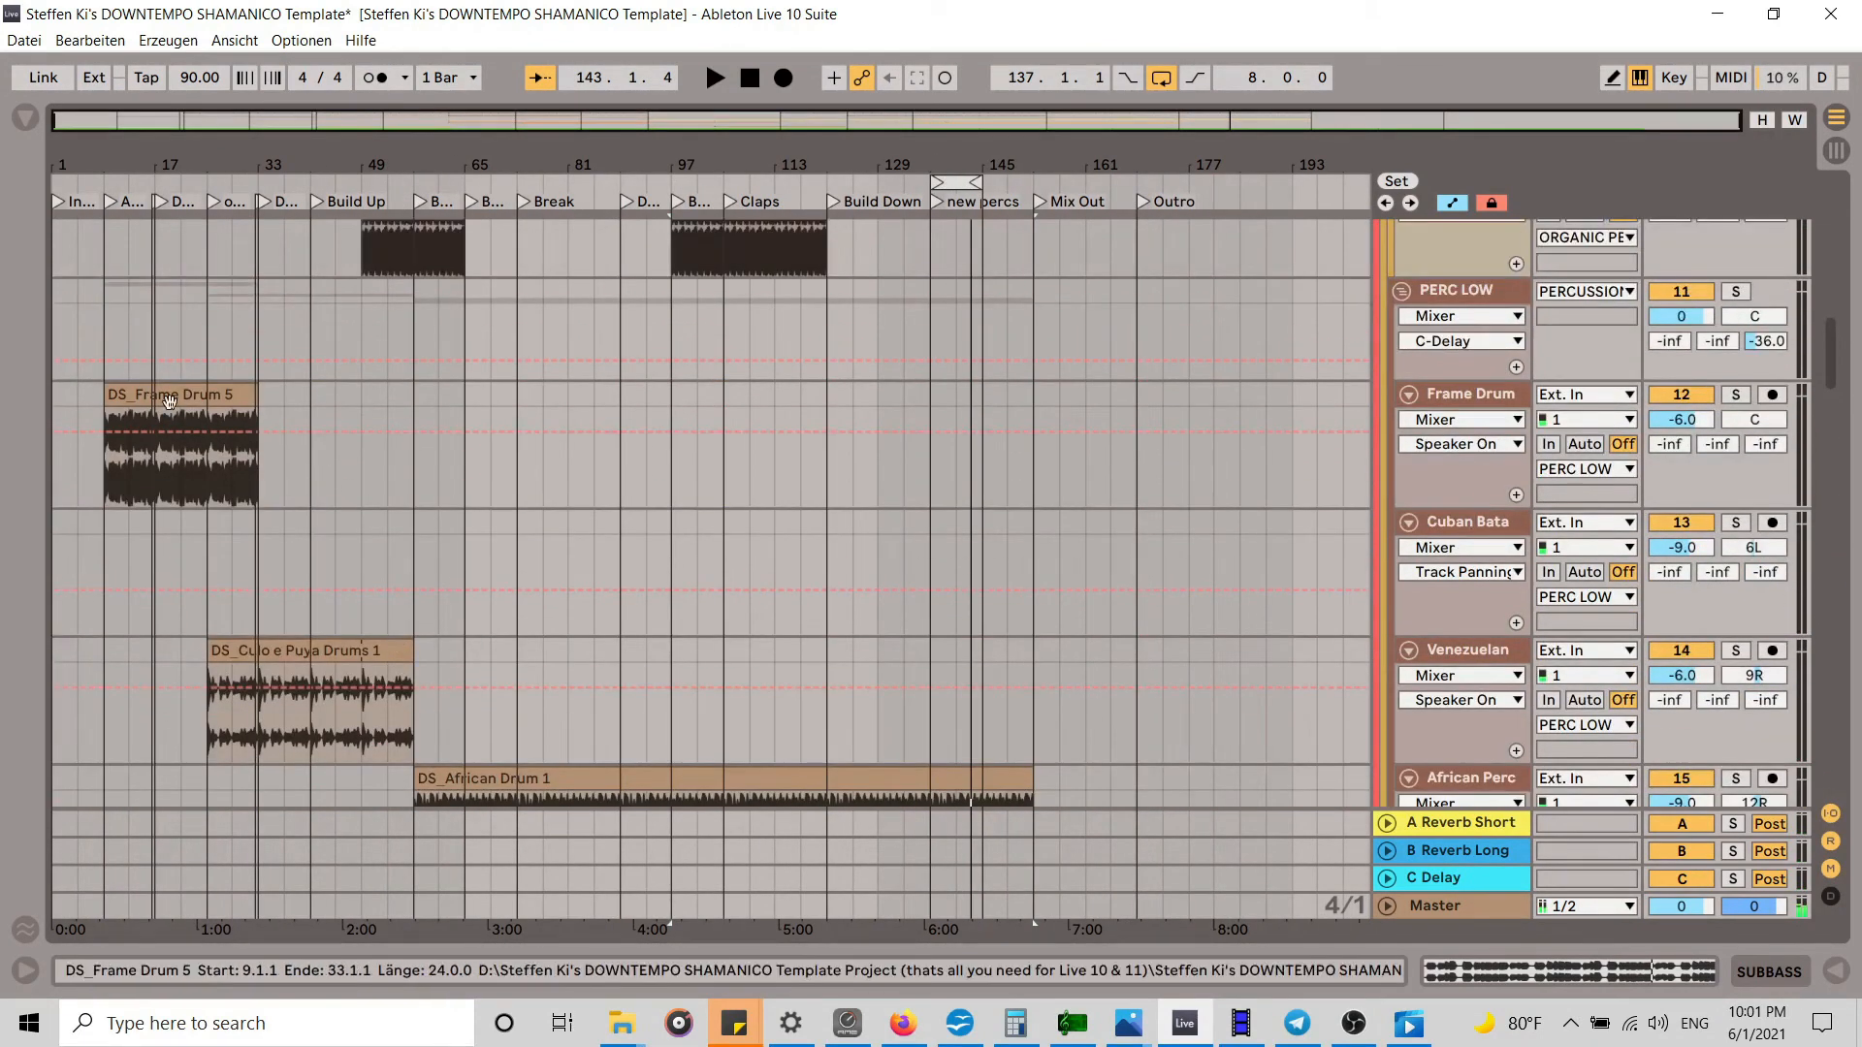
{"action": "left_click", "coordinate": [169, 401]}
{"action": "left_click_drag", "start_coordinate": [166, 399], "coordinate": [951, 408]}
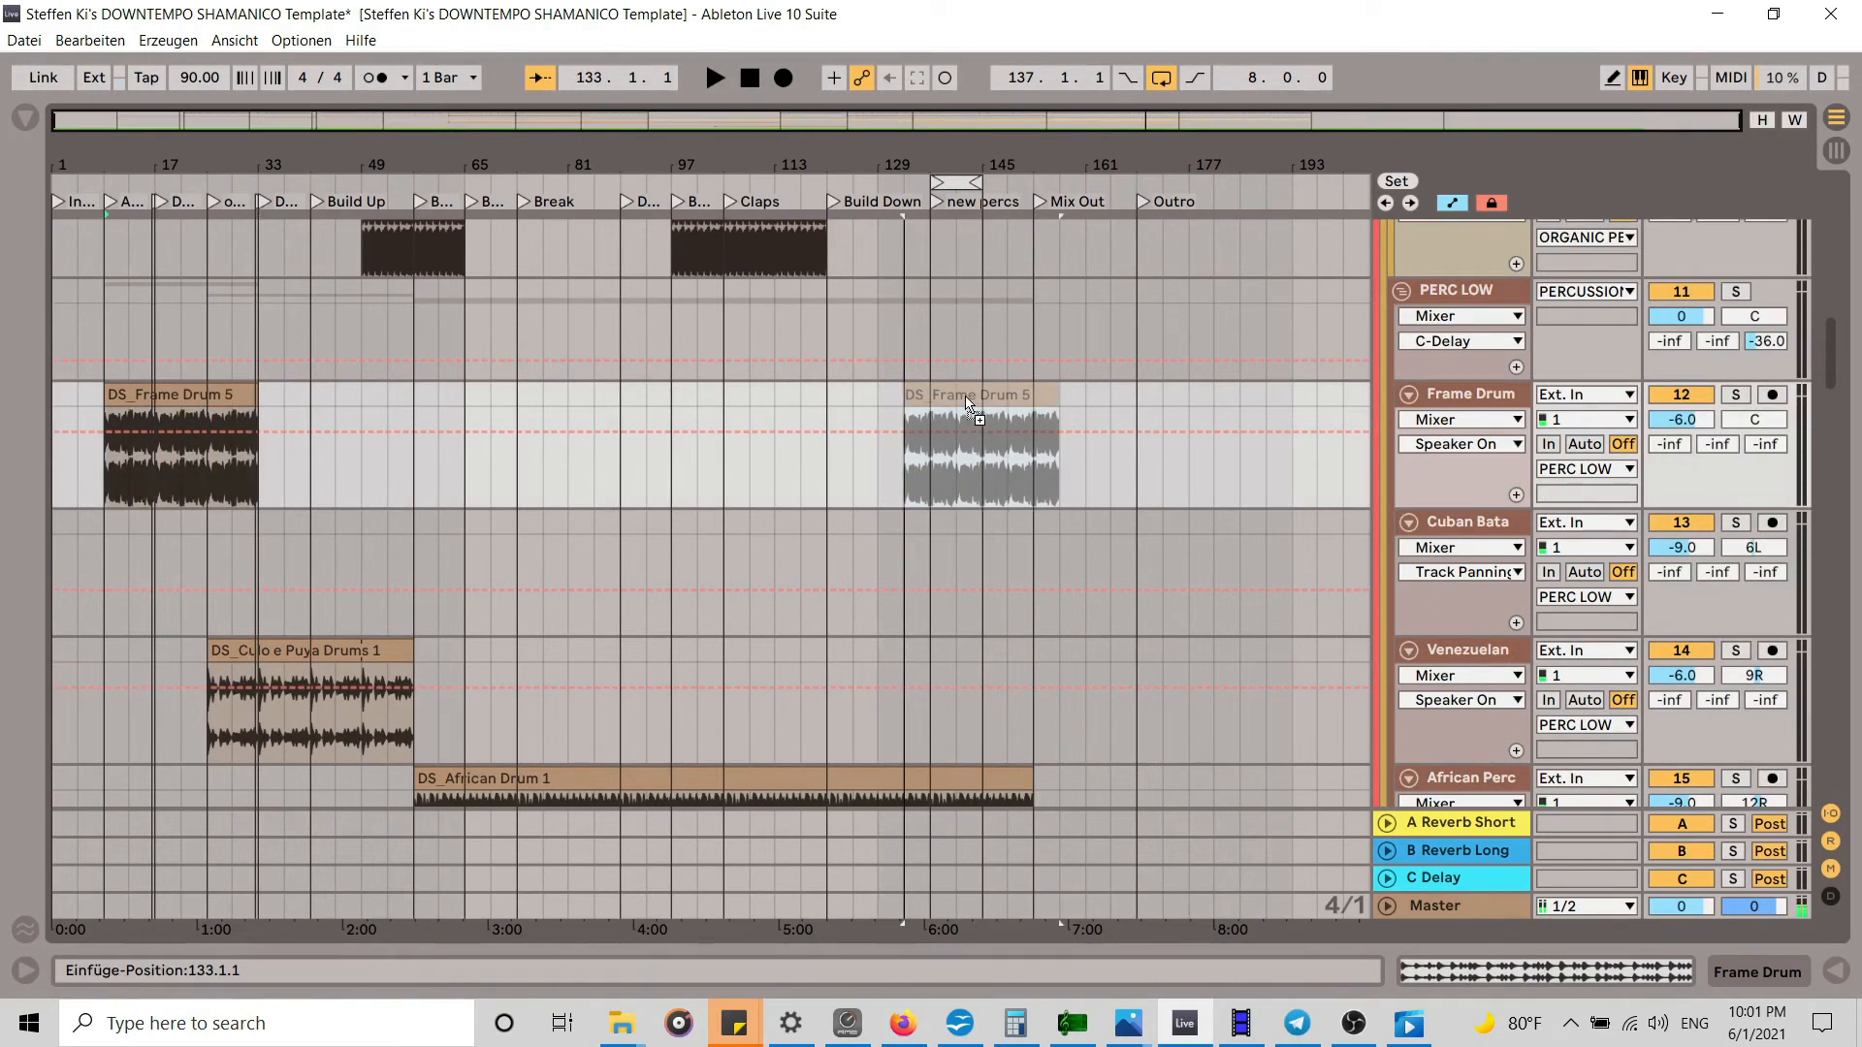
{"action": "left_click_drag", "start_coordinate": [983, 397], "coordinate": [1009, 400]}
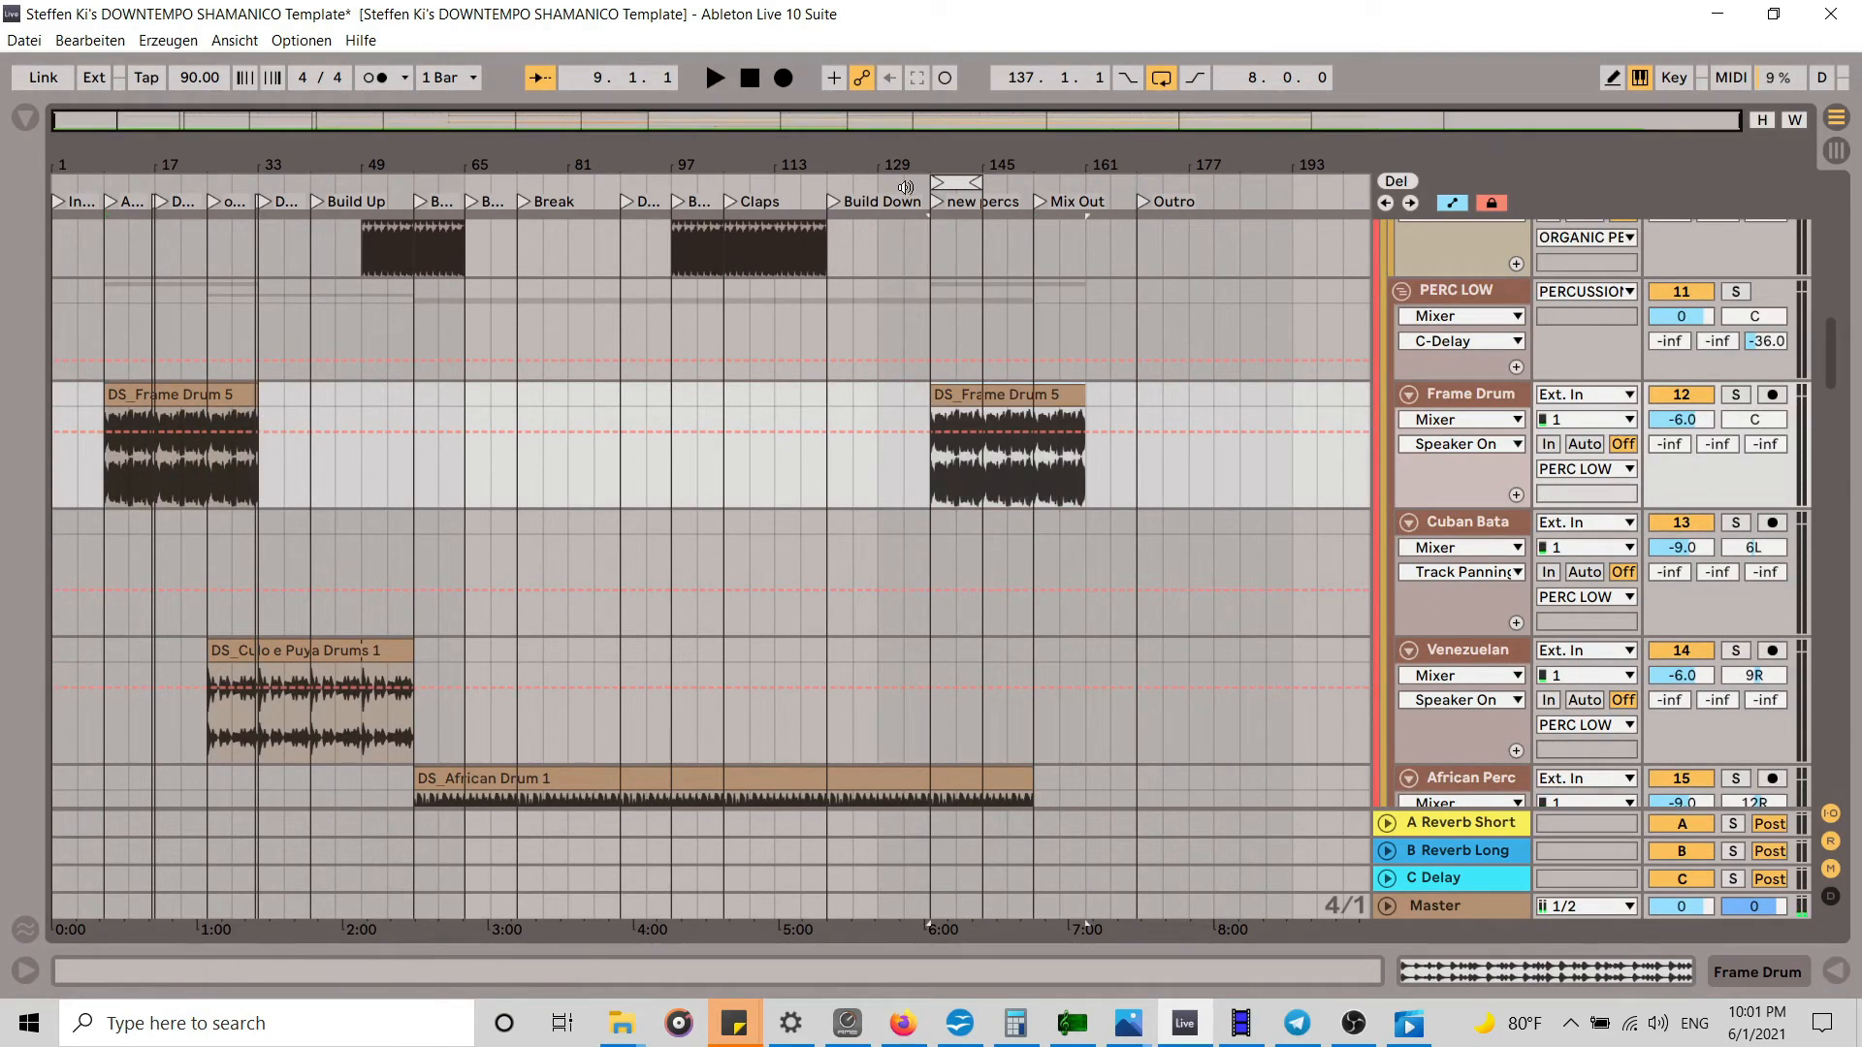
Step: Extend the DS_PEAK Melo 14 clip on the High 2 track to end at bar 153
{"action": "scroll", "coordinate": [1162, 503], "scroll_direction": "down", "scroll_amount": 4}
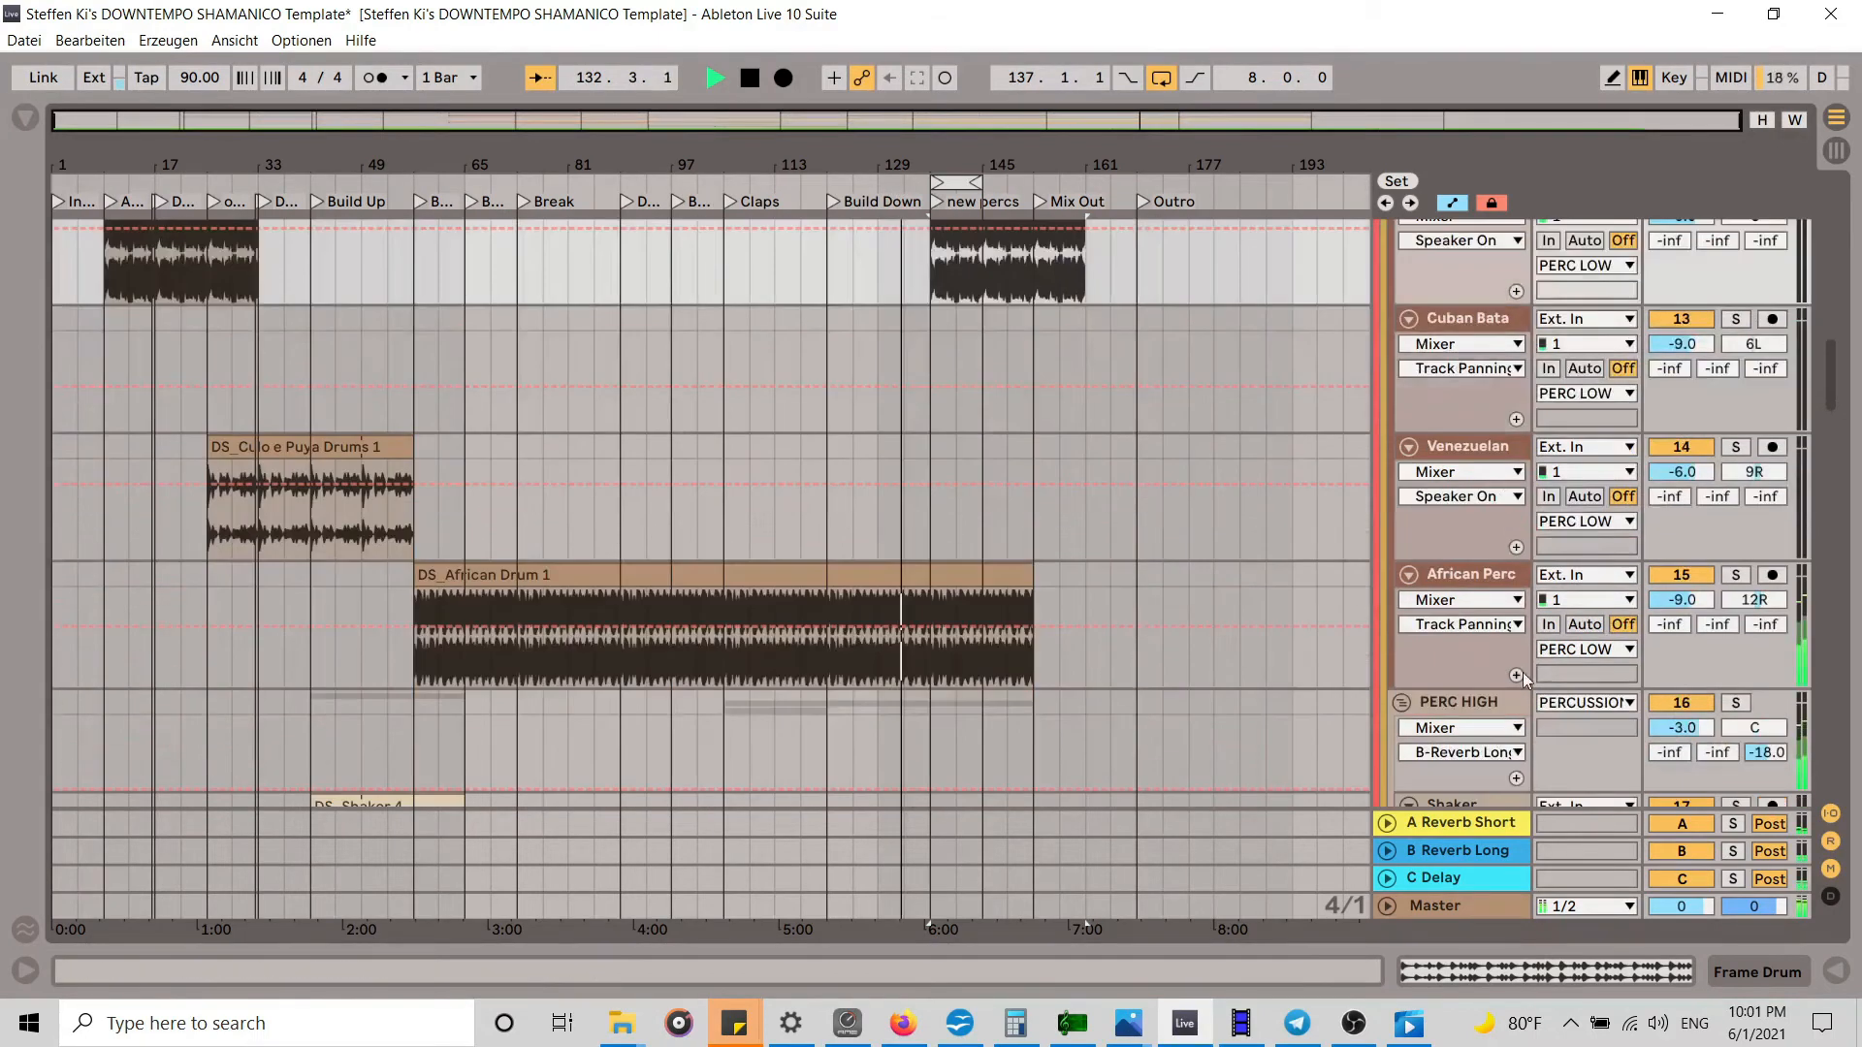
{"action": "left_click_drag", "start_coordinate": [1831, 378], "coordinate": [1859, 562]}
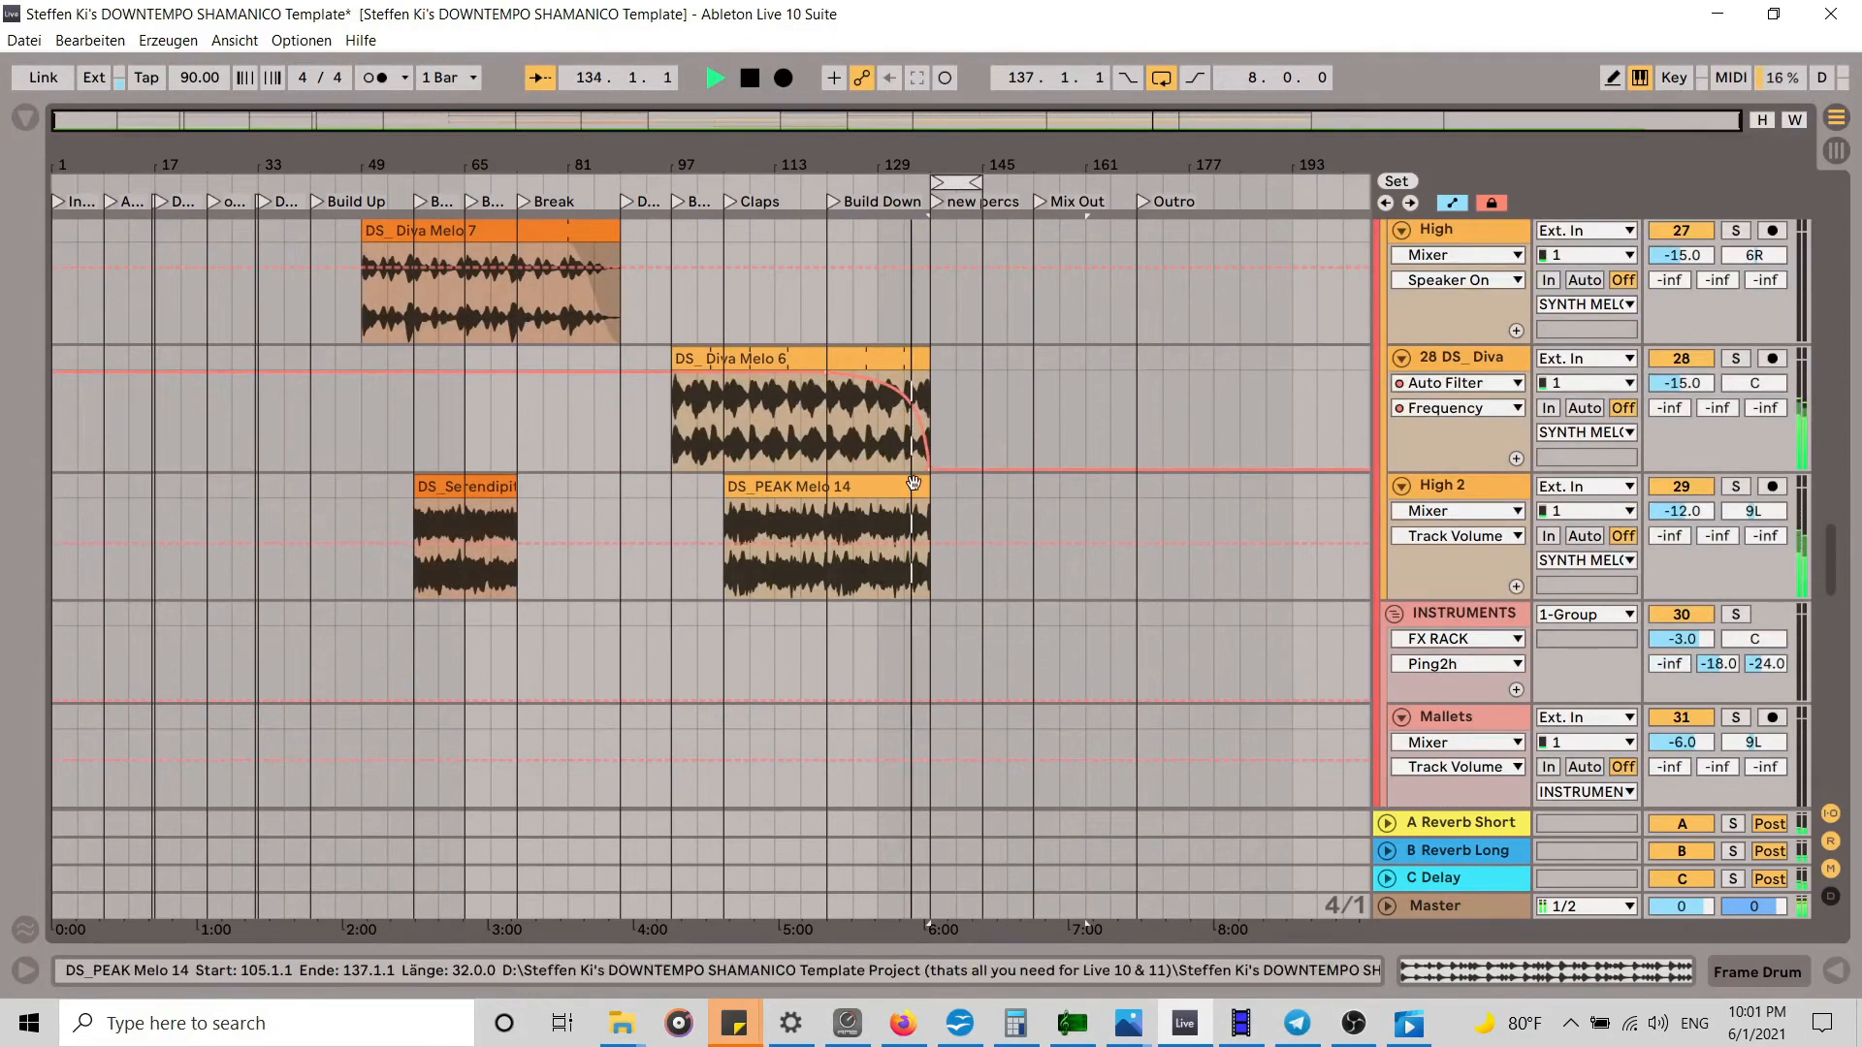
{"action": "left_click", "coordinate": [958, 488]}
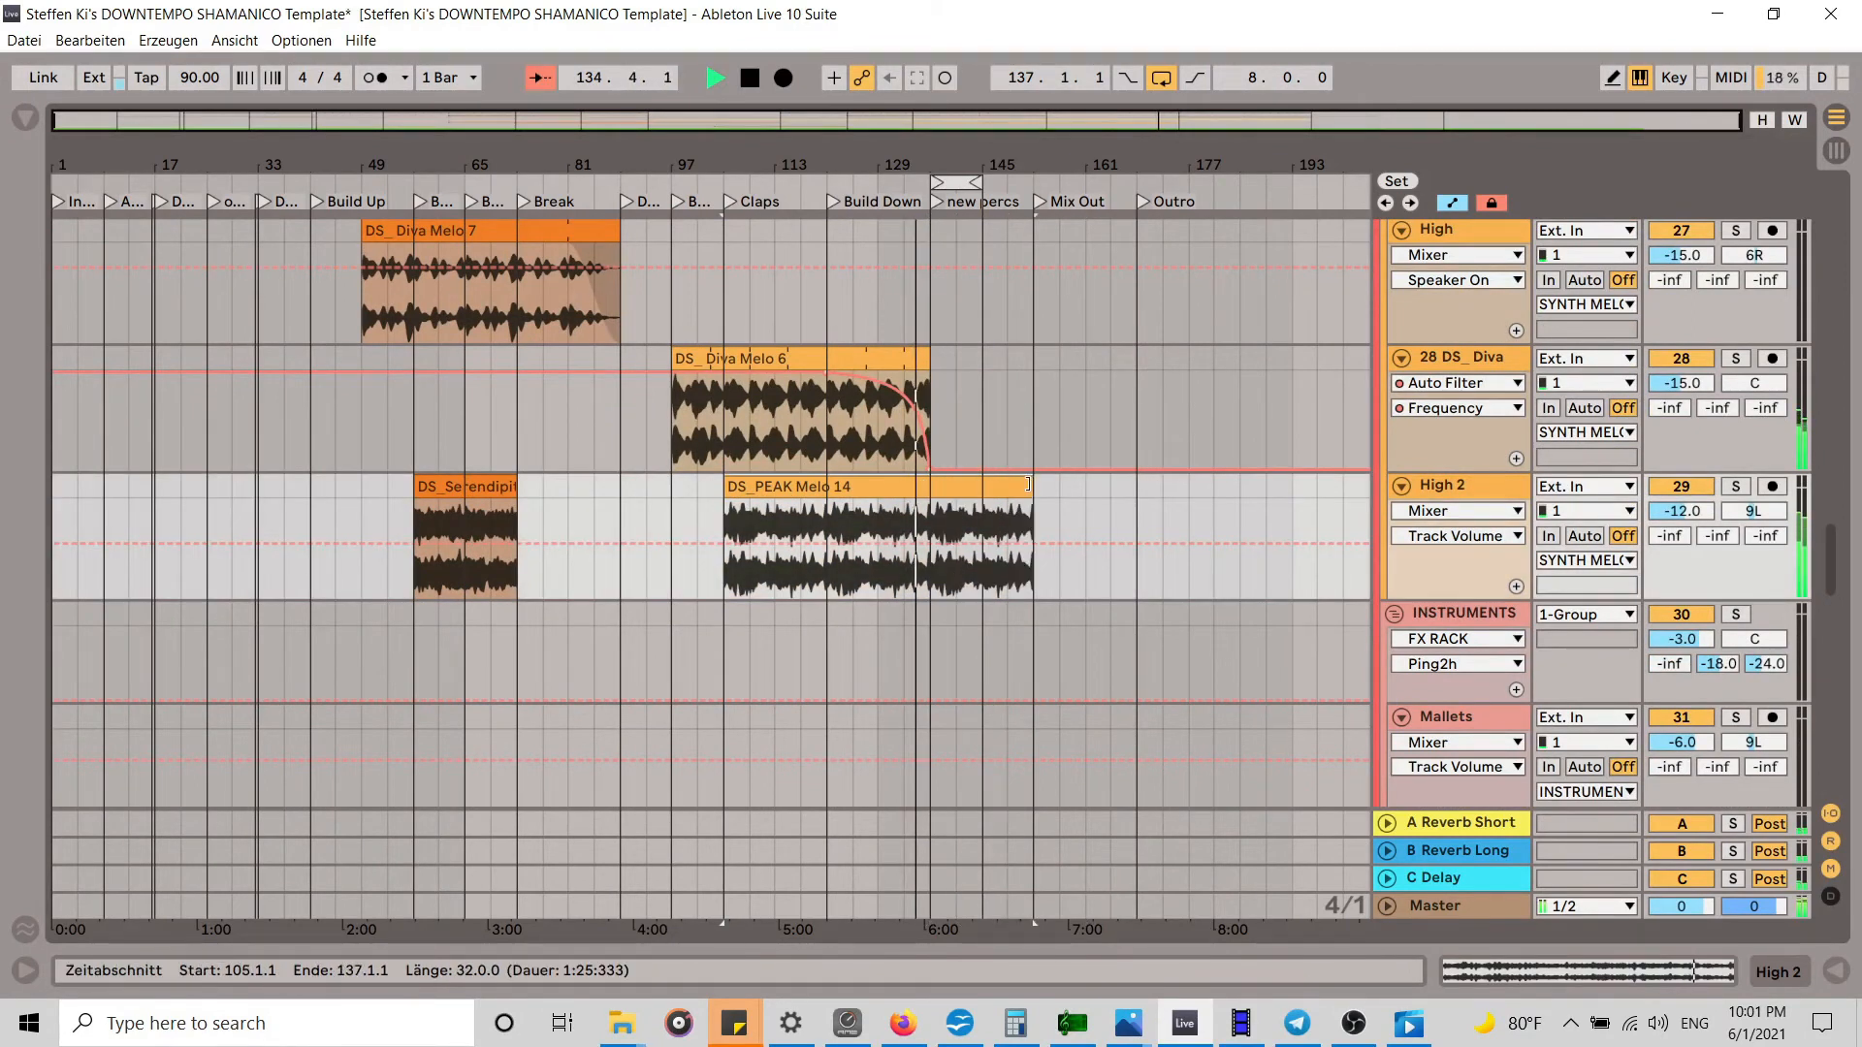
Step: Split the DS_PEAK Melo 14 clip at bar 137 and transpose its second part to 12 st
{"action": "left_click_drag", "start_coordinate": [932, 166], "coordinate": [770, 233]}
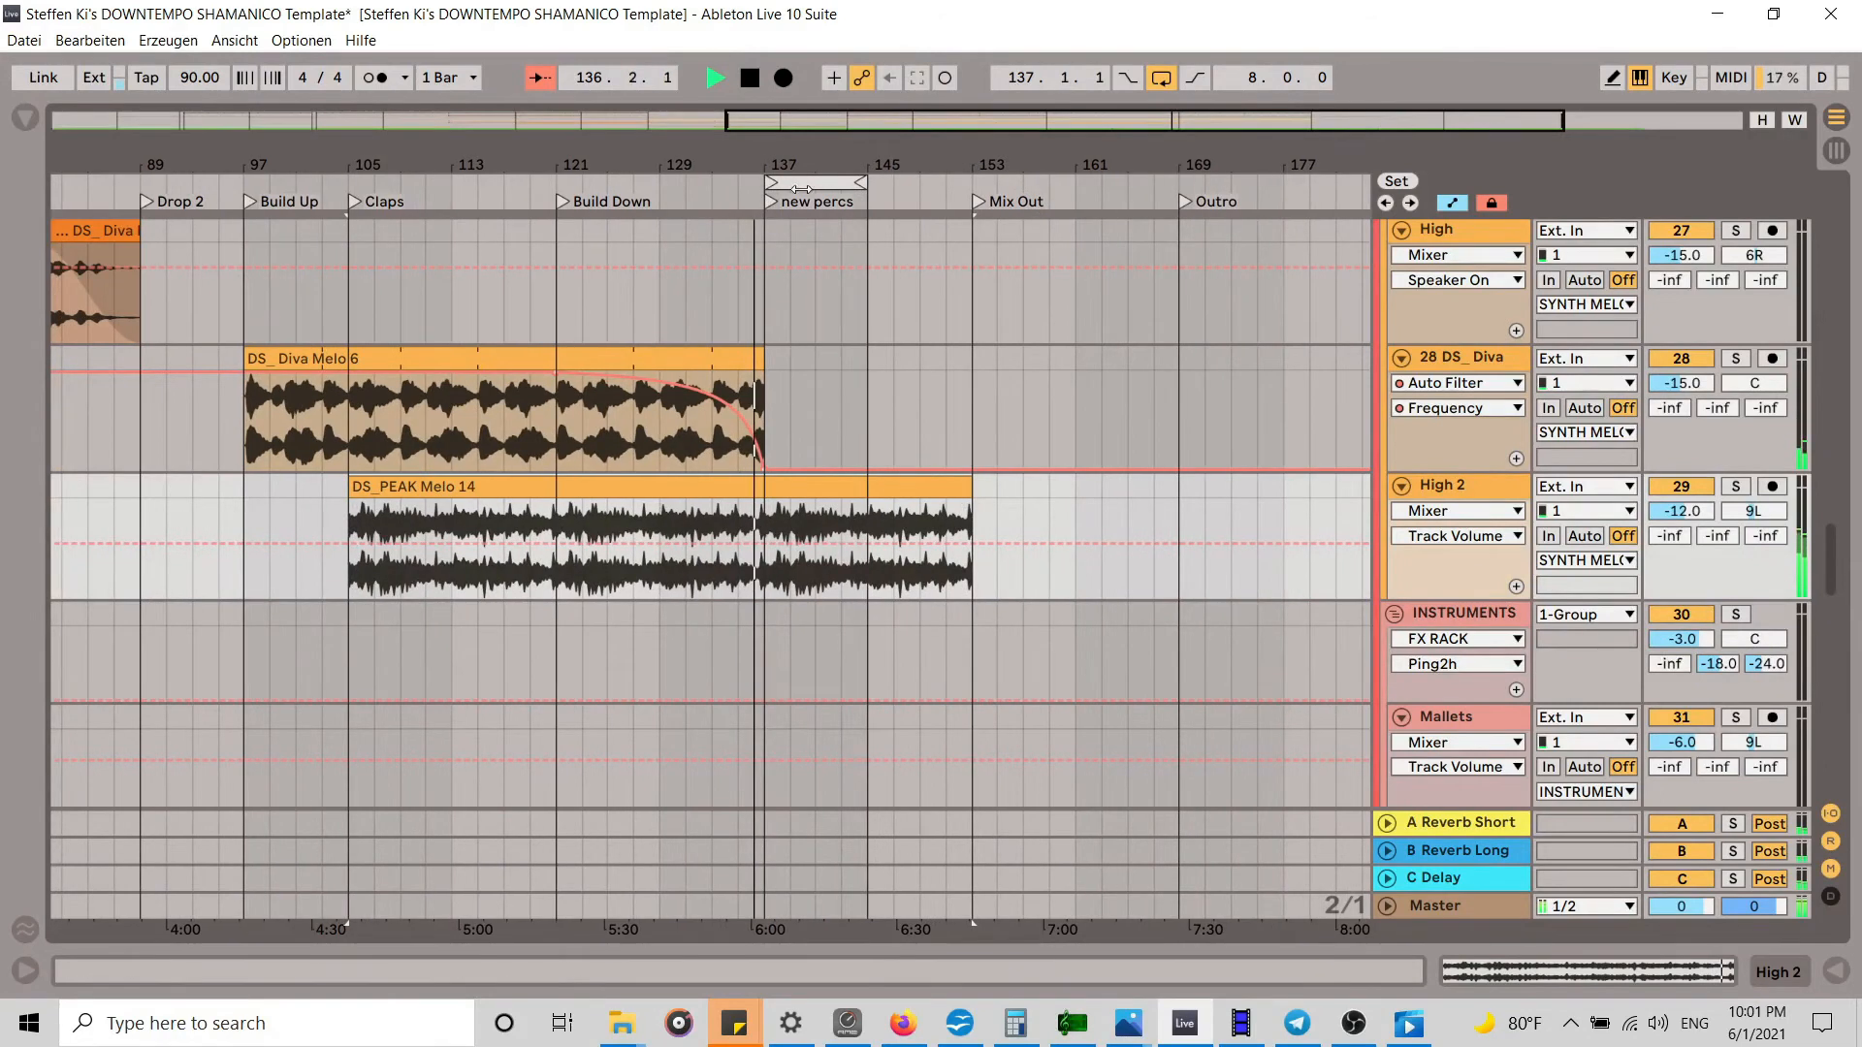
{"action": "mouse_move", "coordinate": [789, 165]}
{"action": "left_mouse_down"}
{"action": "mouse_move", "coordinate": [785, 262]}
{"action": "mouse_move", "coordinate": [791, 182]}
{"action": "left_mouse_up"}
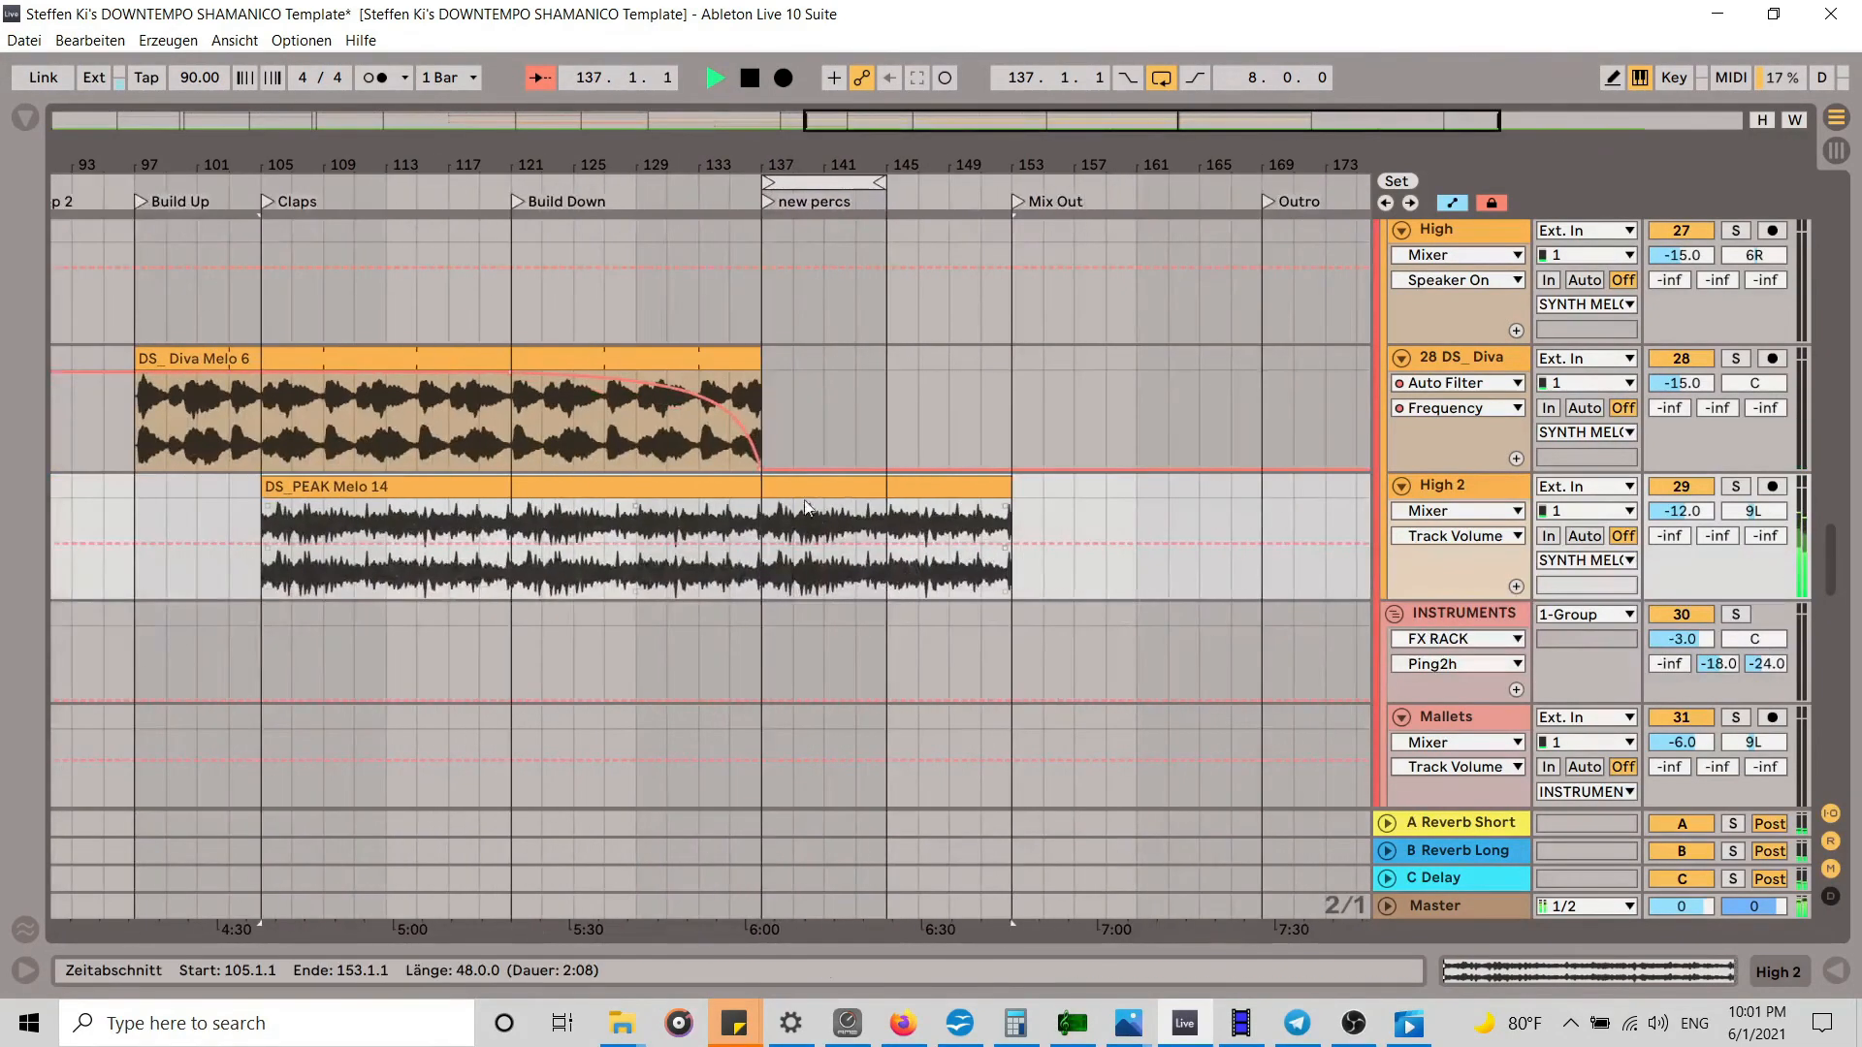
{"action": "left_click", "coordinate": [756, 531]}
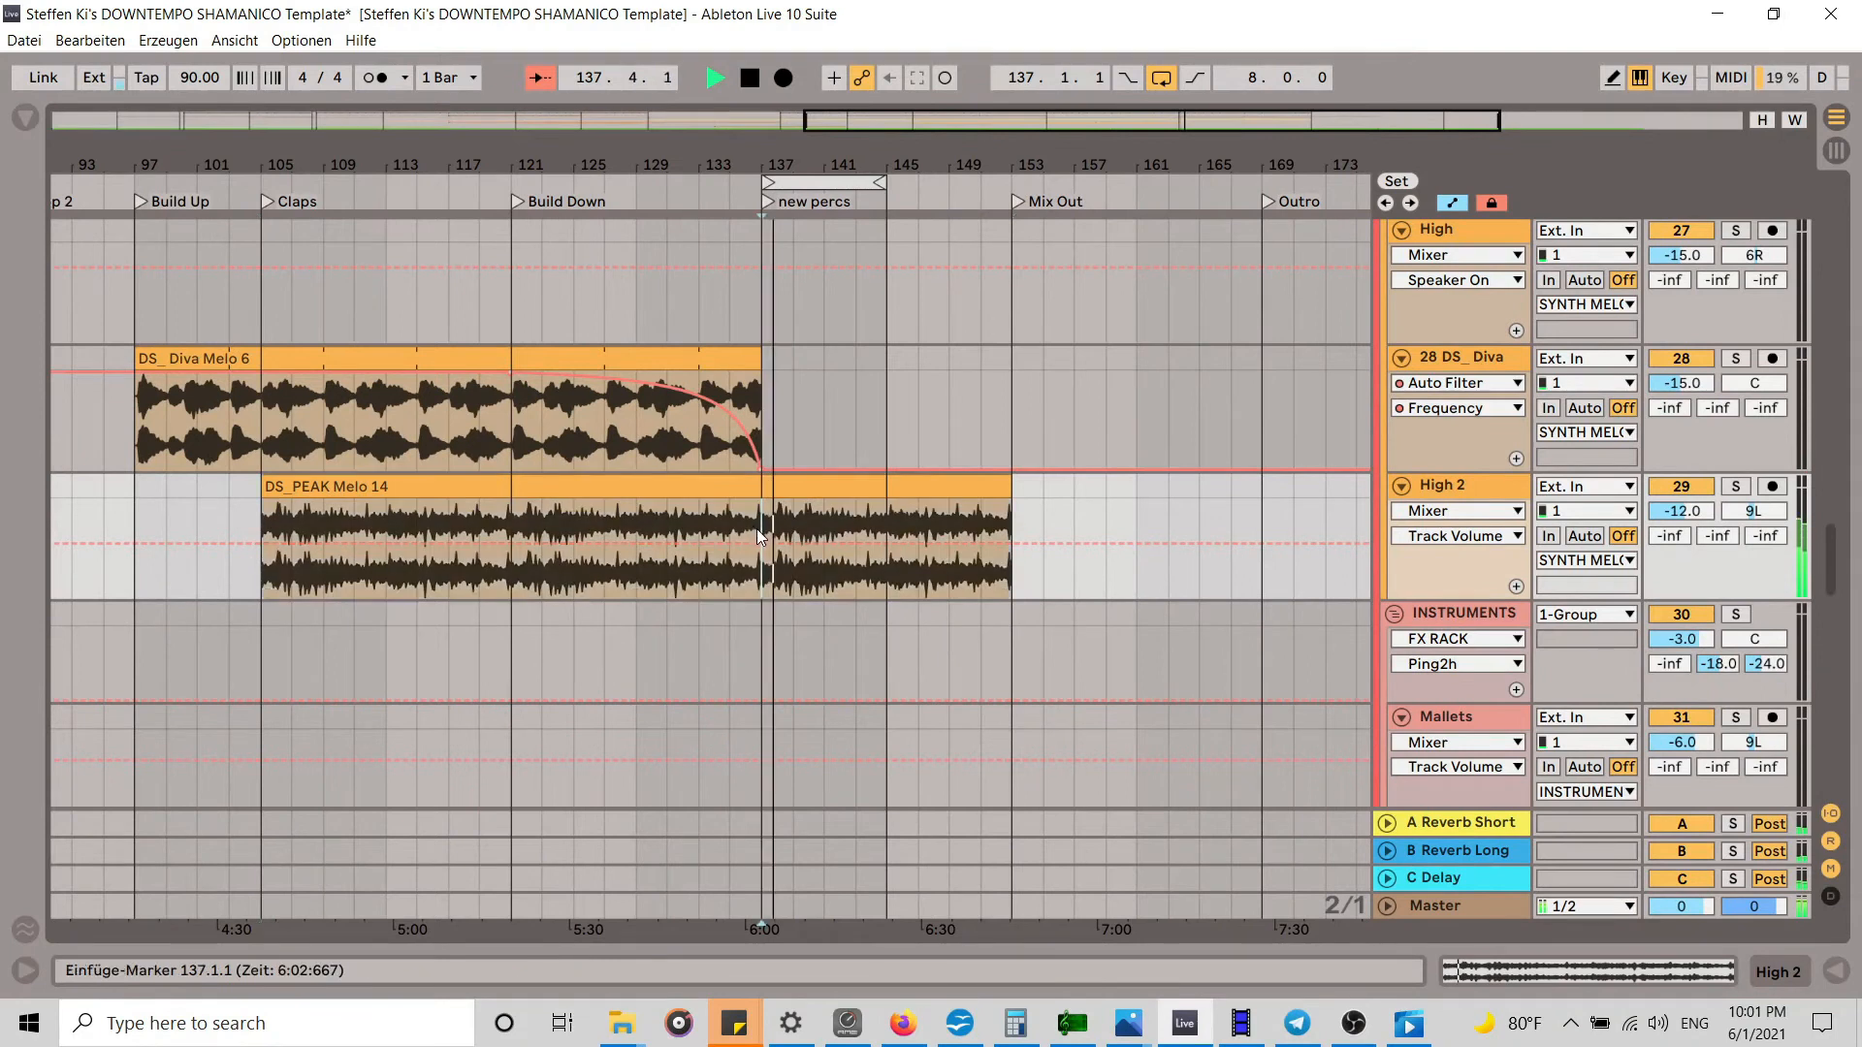
{"action": "double_click", "coordinate": [822, 488]}
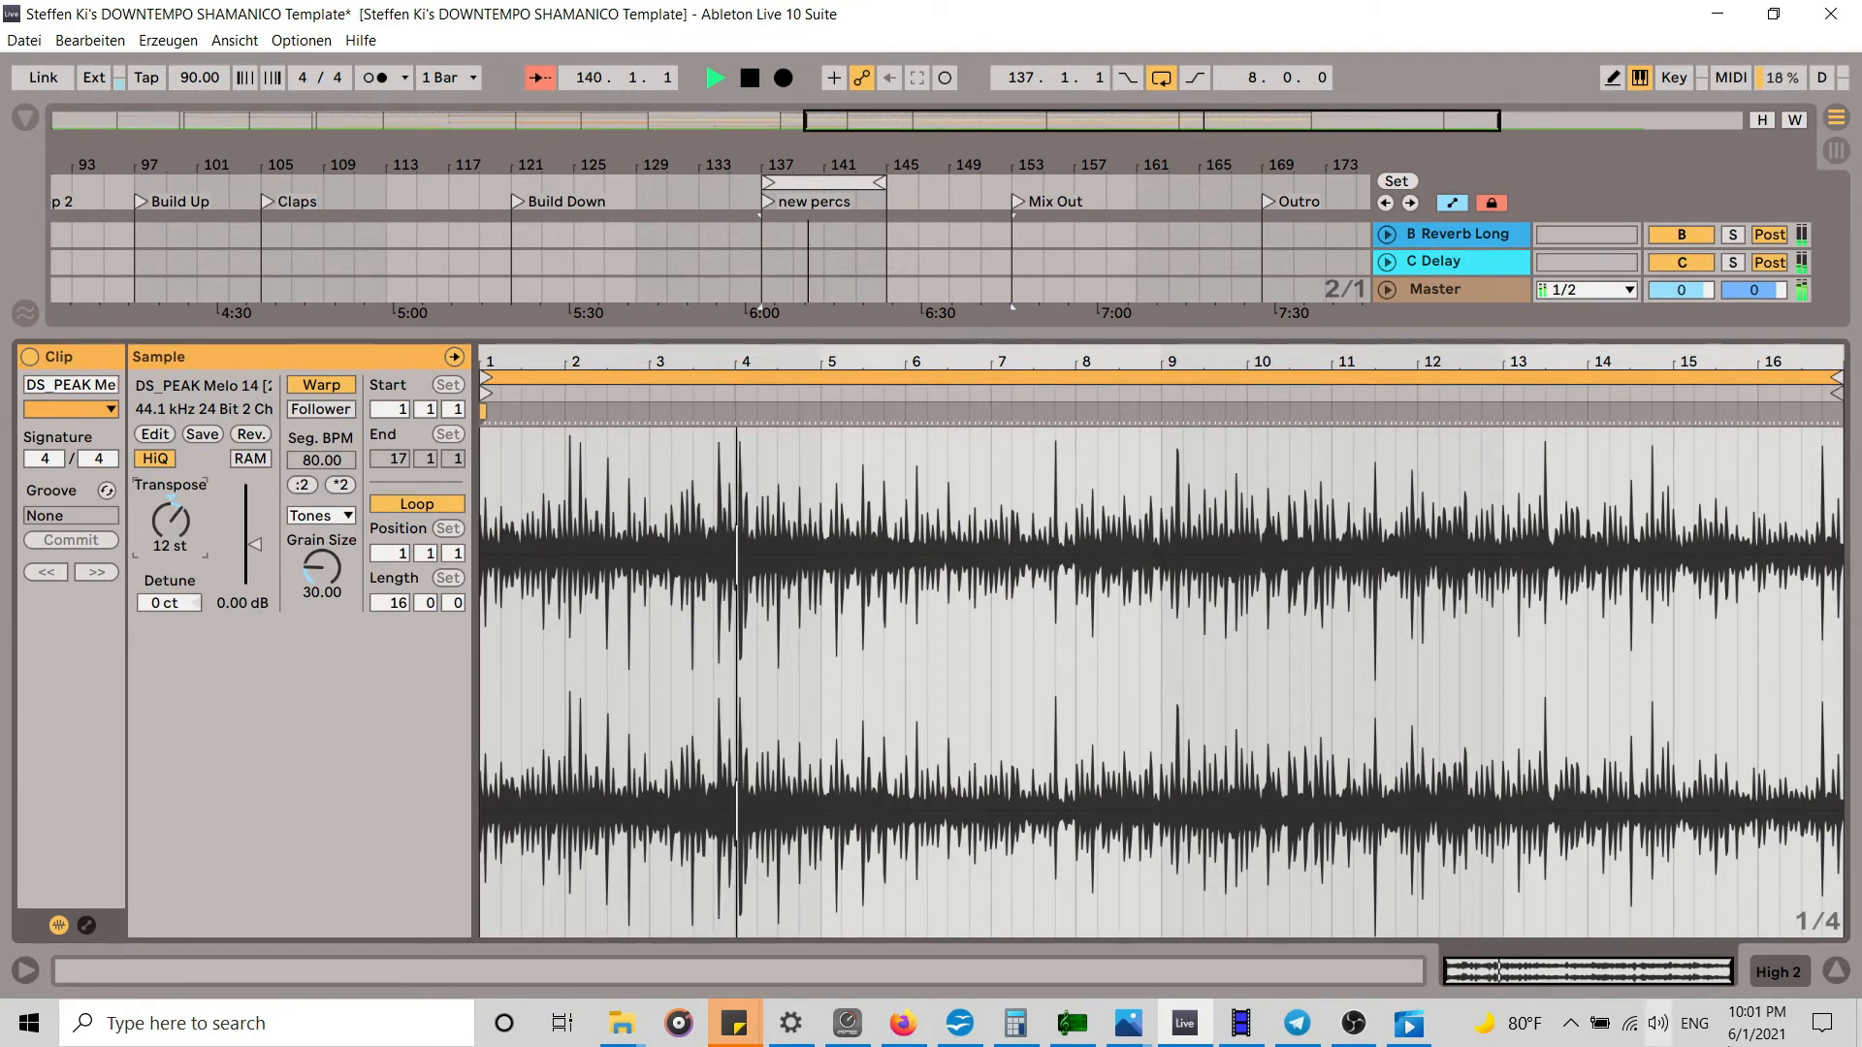
{"action": "left_click", "coordinate": [1837, 971]}
Step: Listen to the transition from Build Down into new percs while reviewing the clips on the melody, percussion, bass and kick tracks
{"action": "scroll", "coordinate": [1067, 631], "scroll_direction": "up", "scroll_amount": 2}
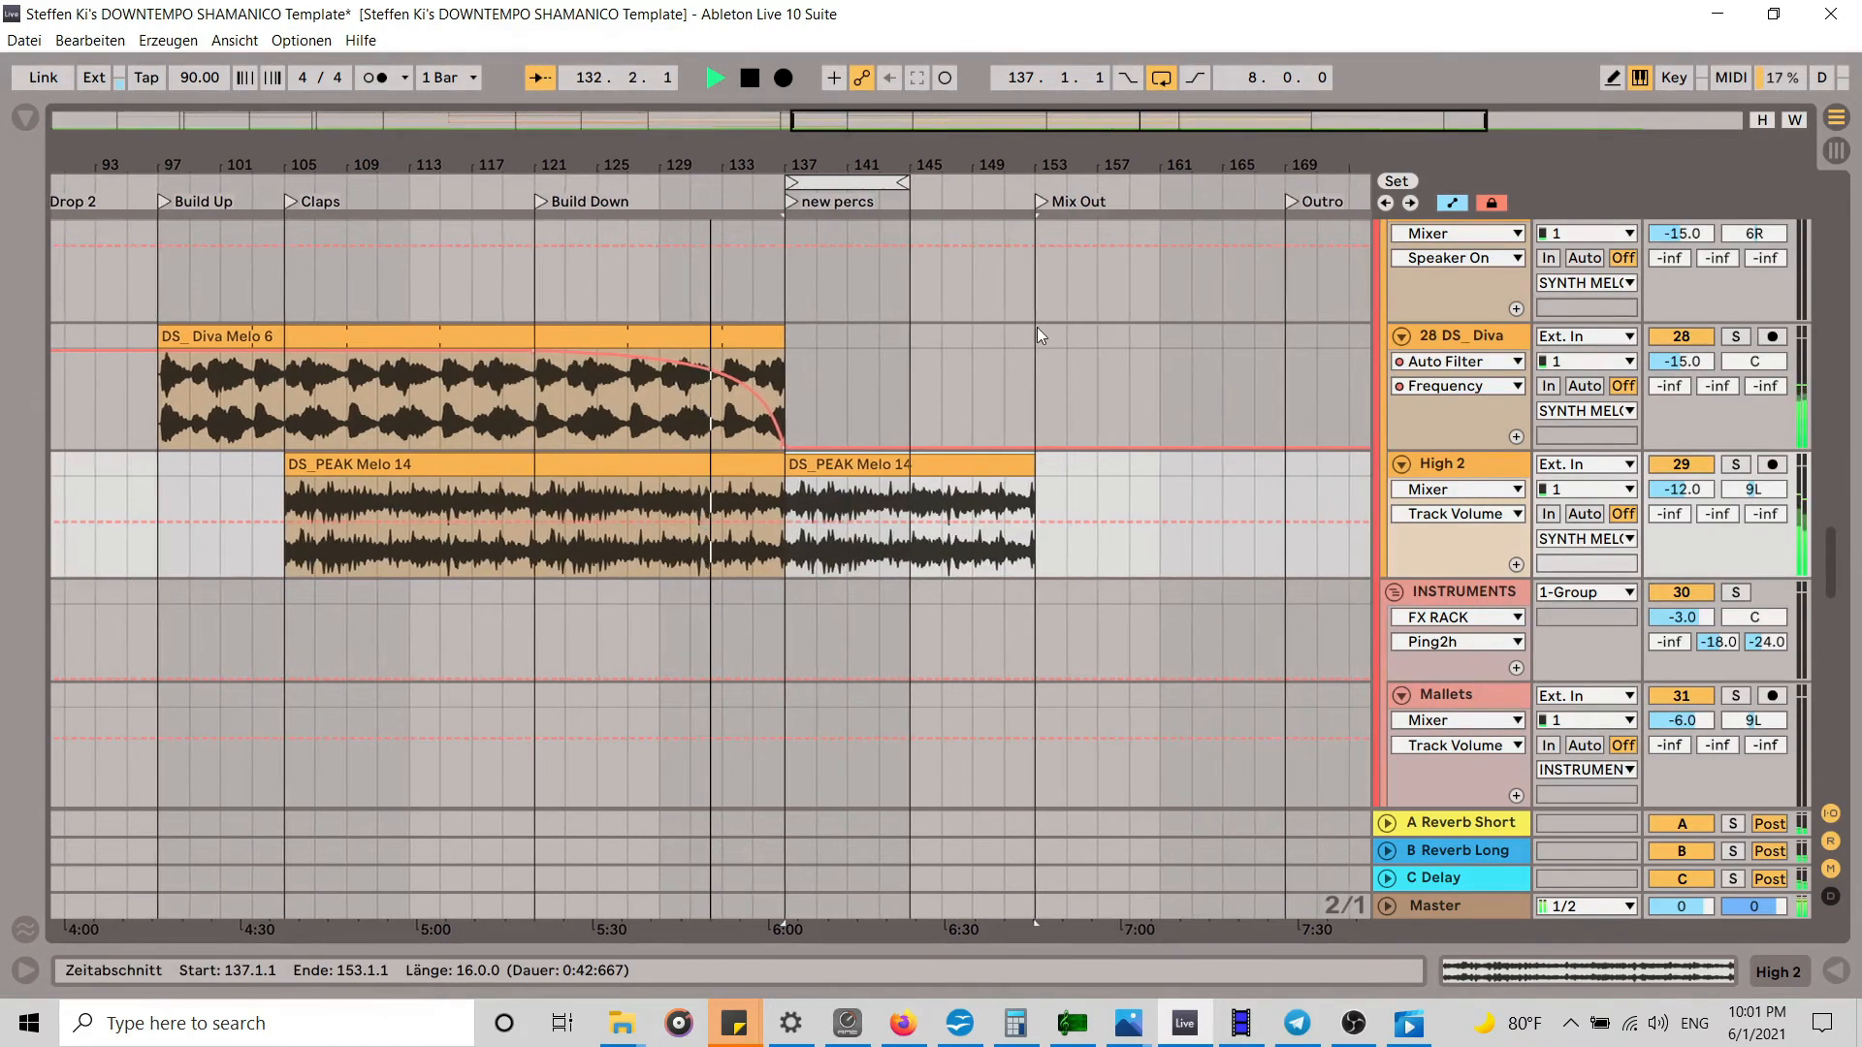
{"action": "scroll", "coordinate": [1038, 327], "scroll_direction": "up", "scroll_amount": 2}
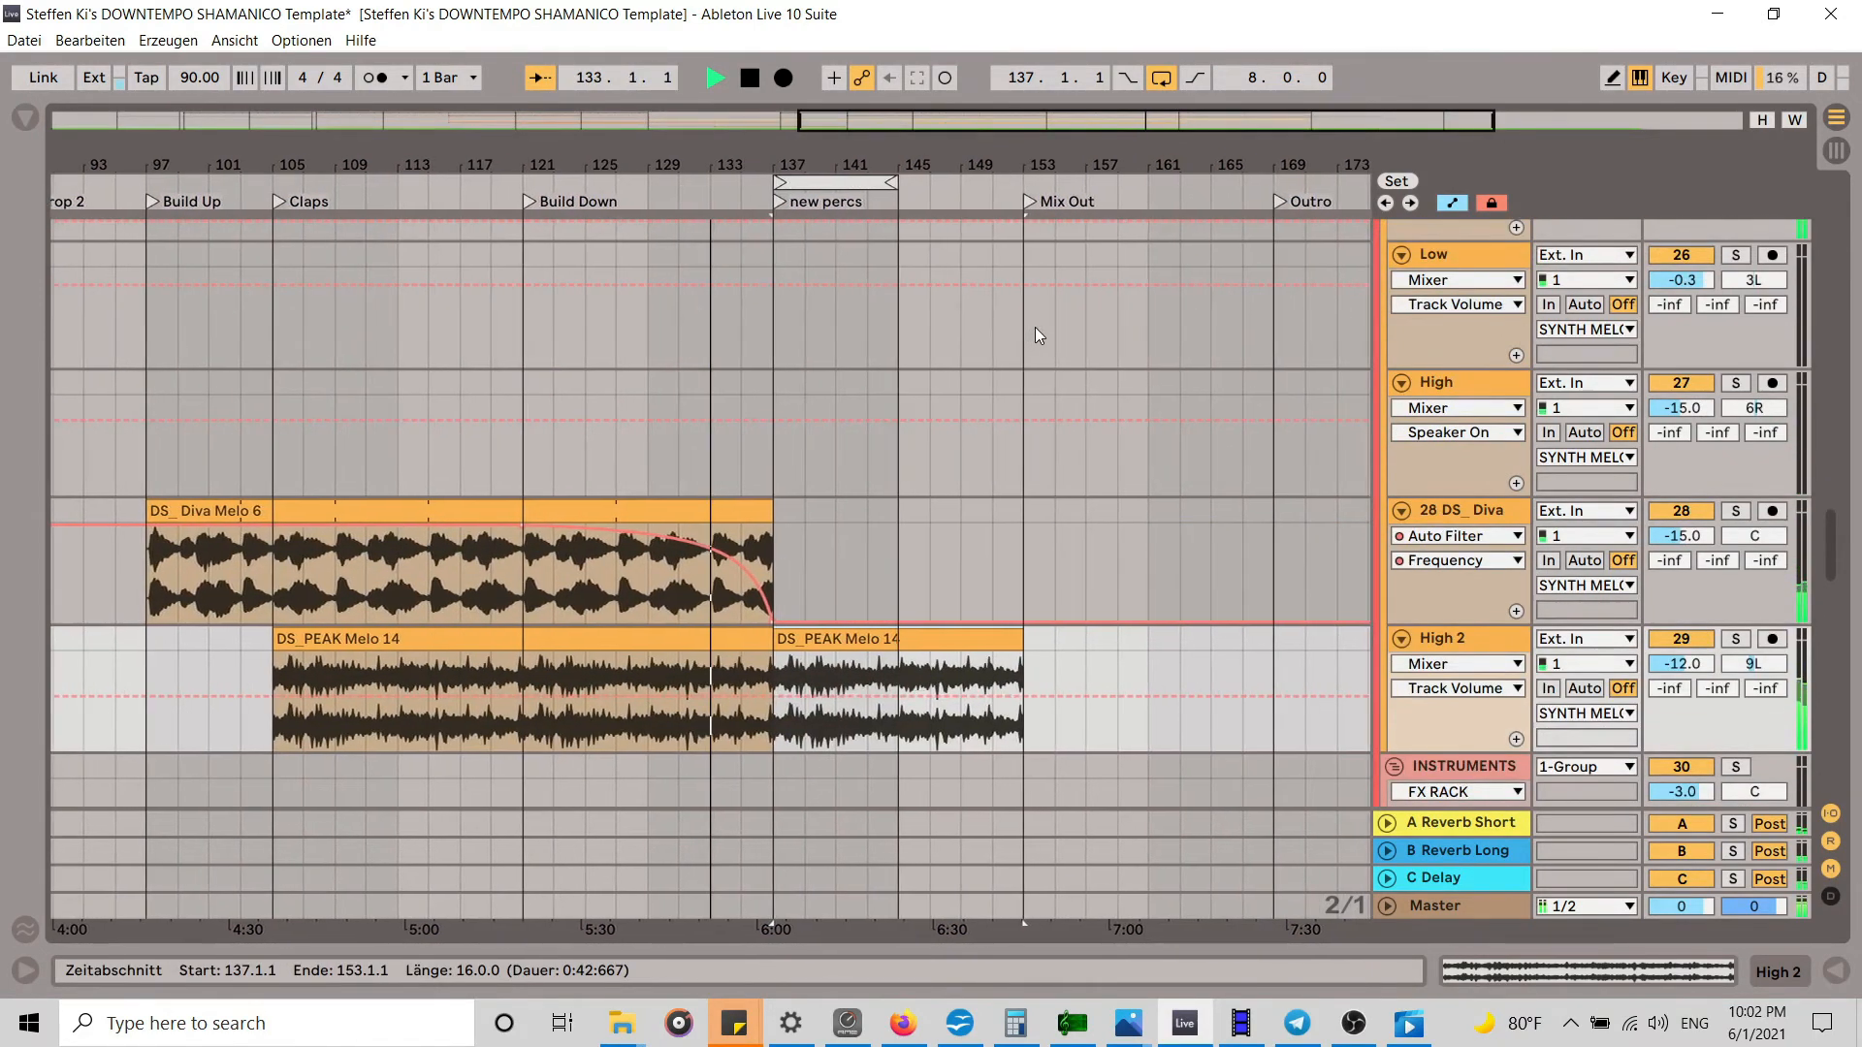
{"action": "scroll", "coordinate": [1015, 358], "scroll_direction": "down", "scroll_amount": 3}
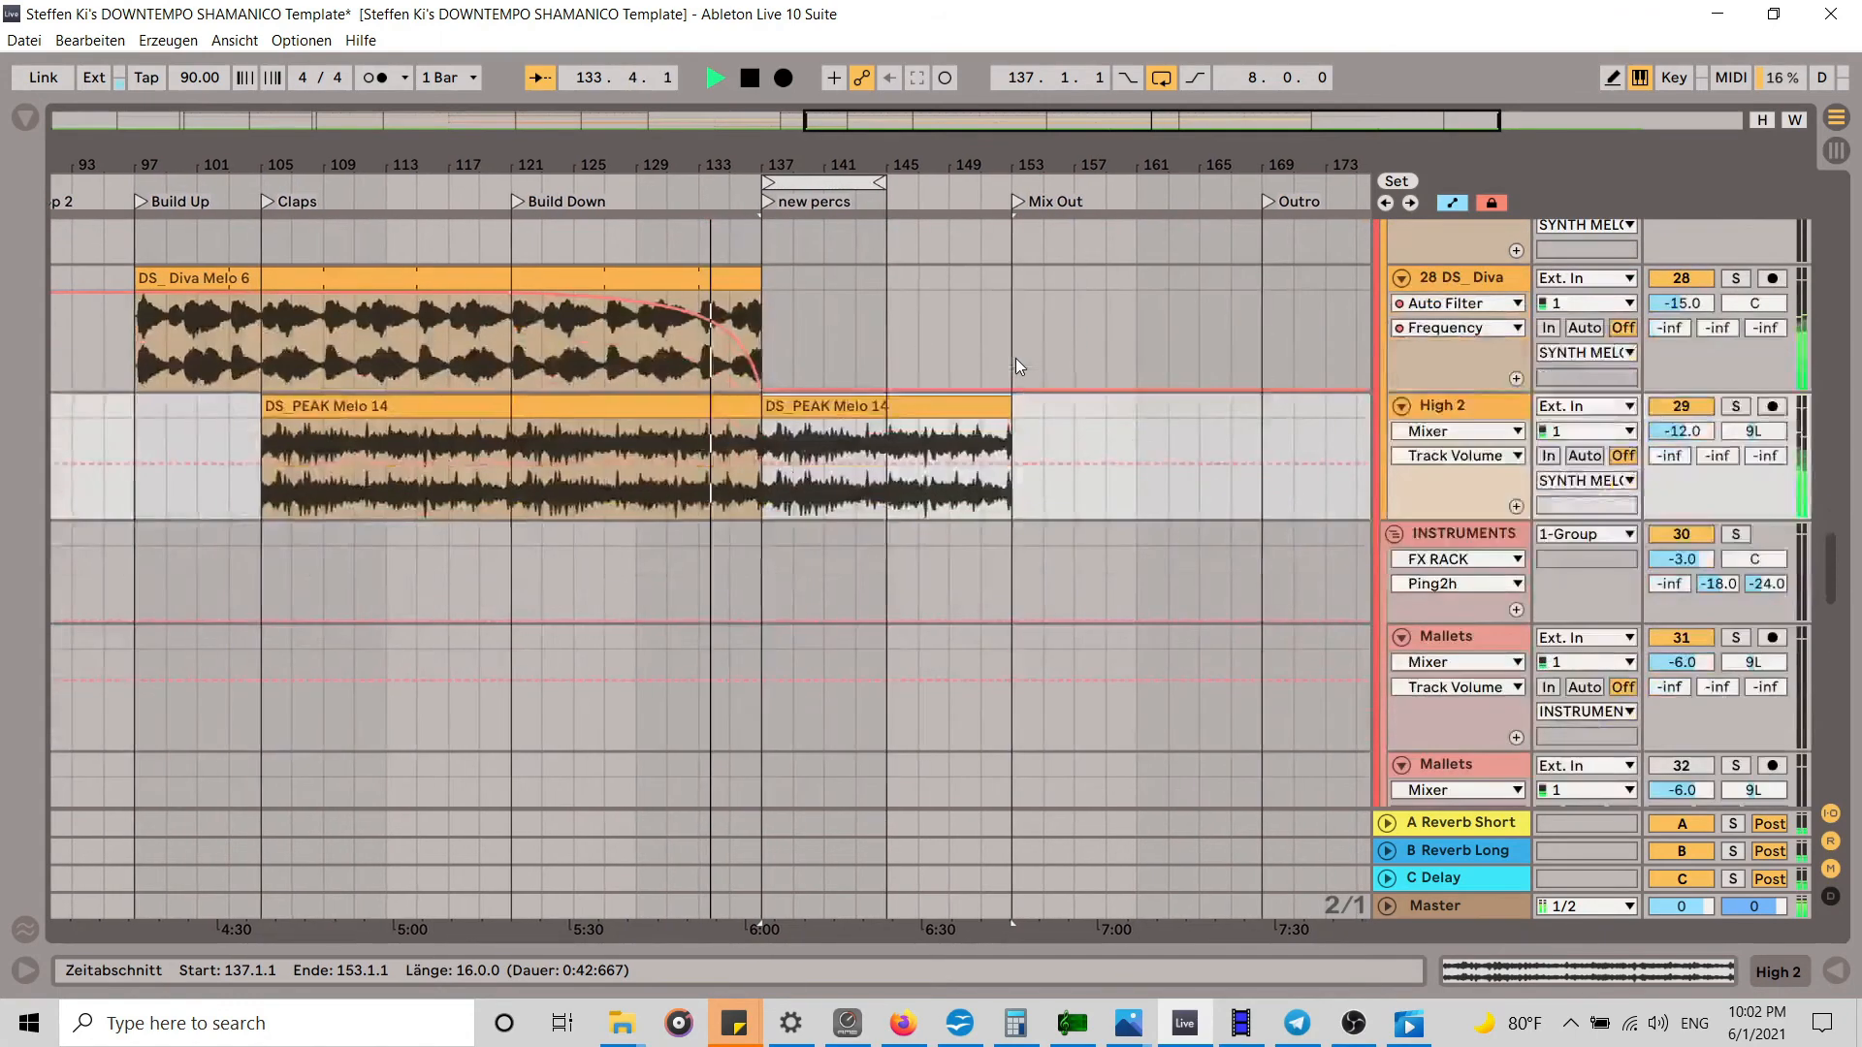
{"action": "scroll", "coordinate": [1016, 358], "scroll_direction": "up", "scroll_amount": 8}
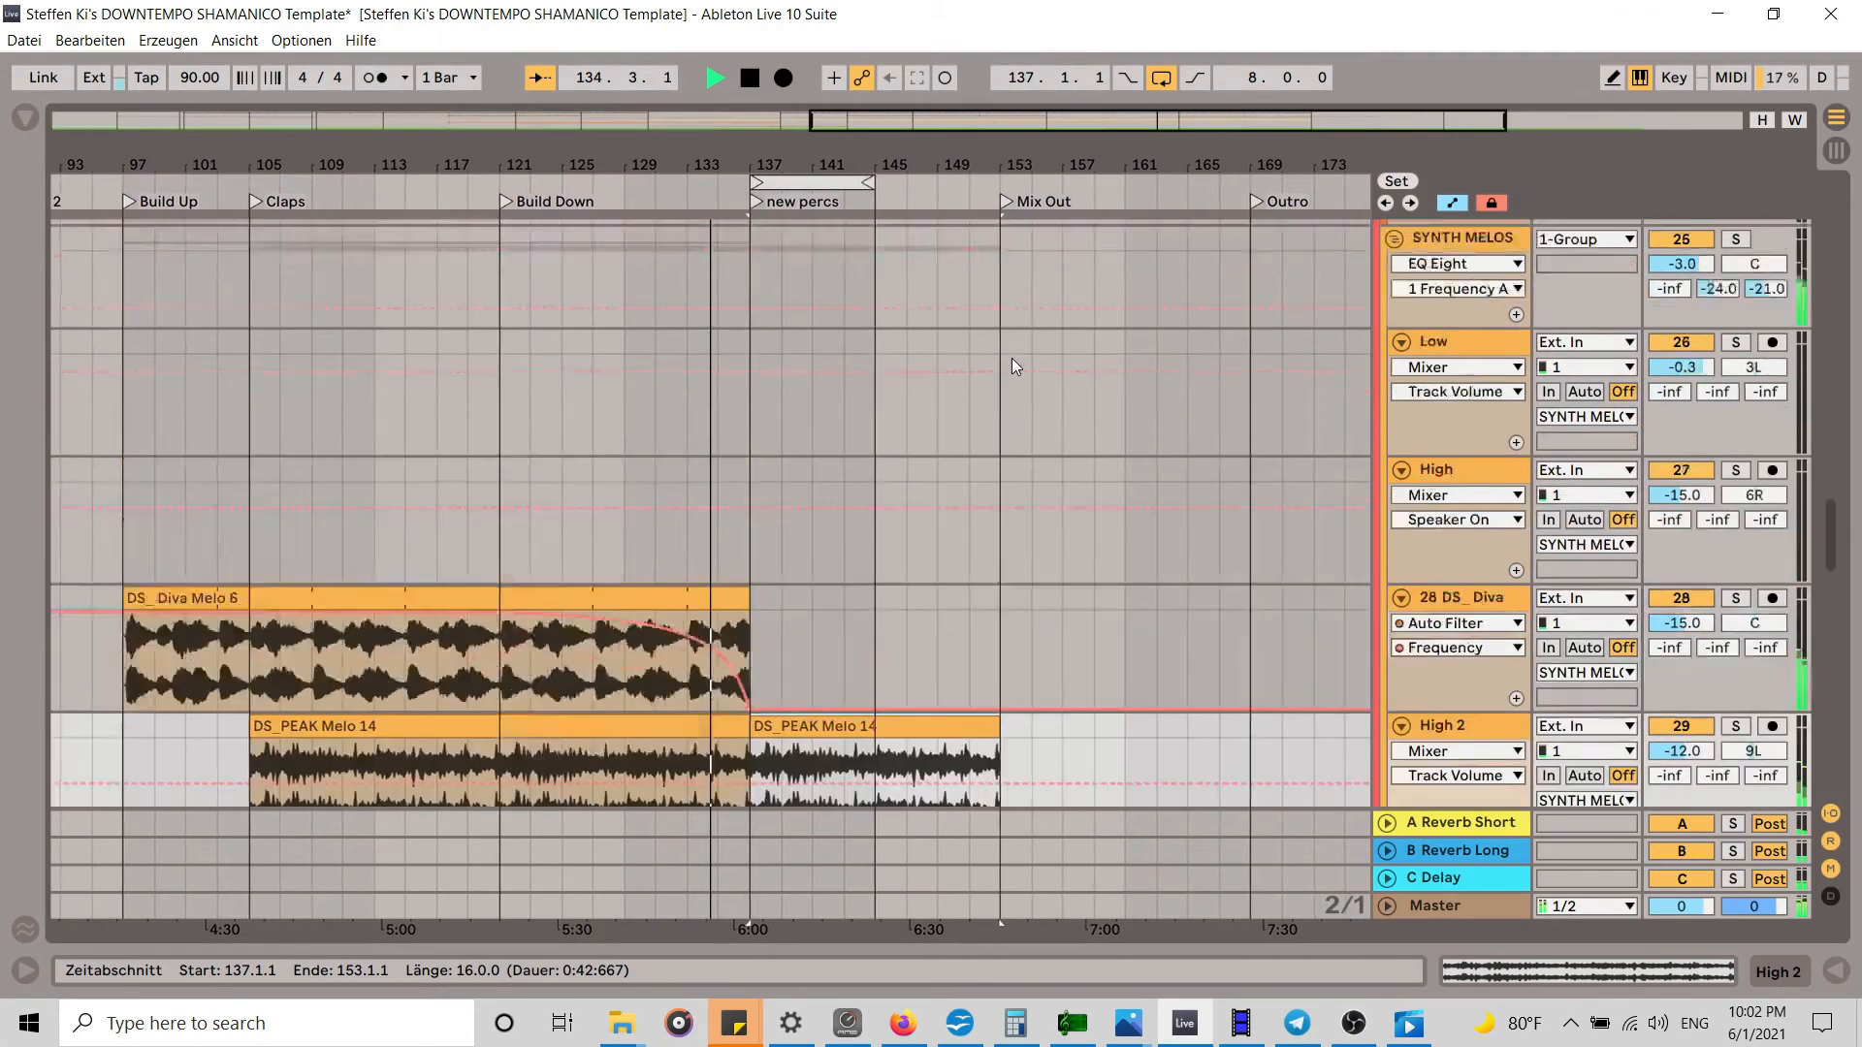
{"action": "scroll", "coordinate": [1012, 359], "scroll_direction": "up", "scroll_amount": 15}
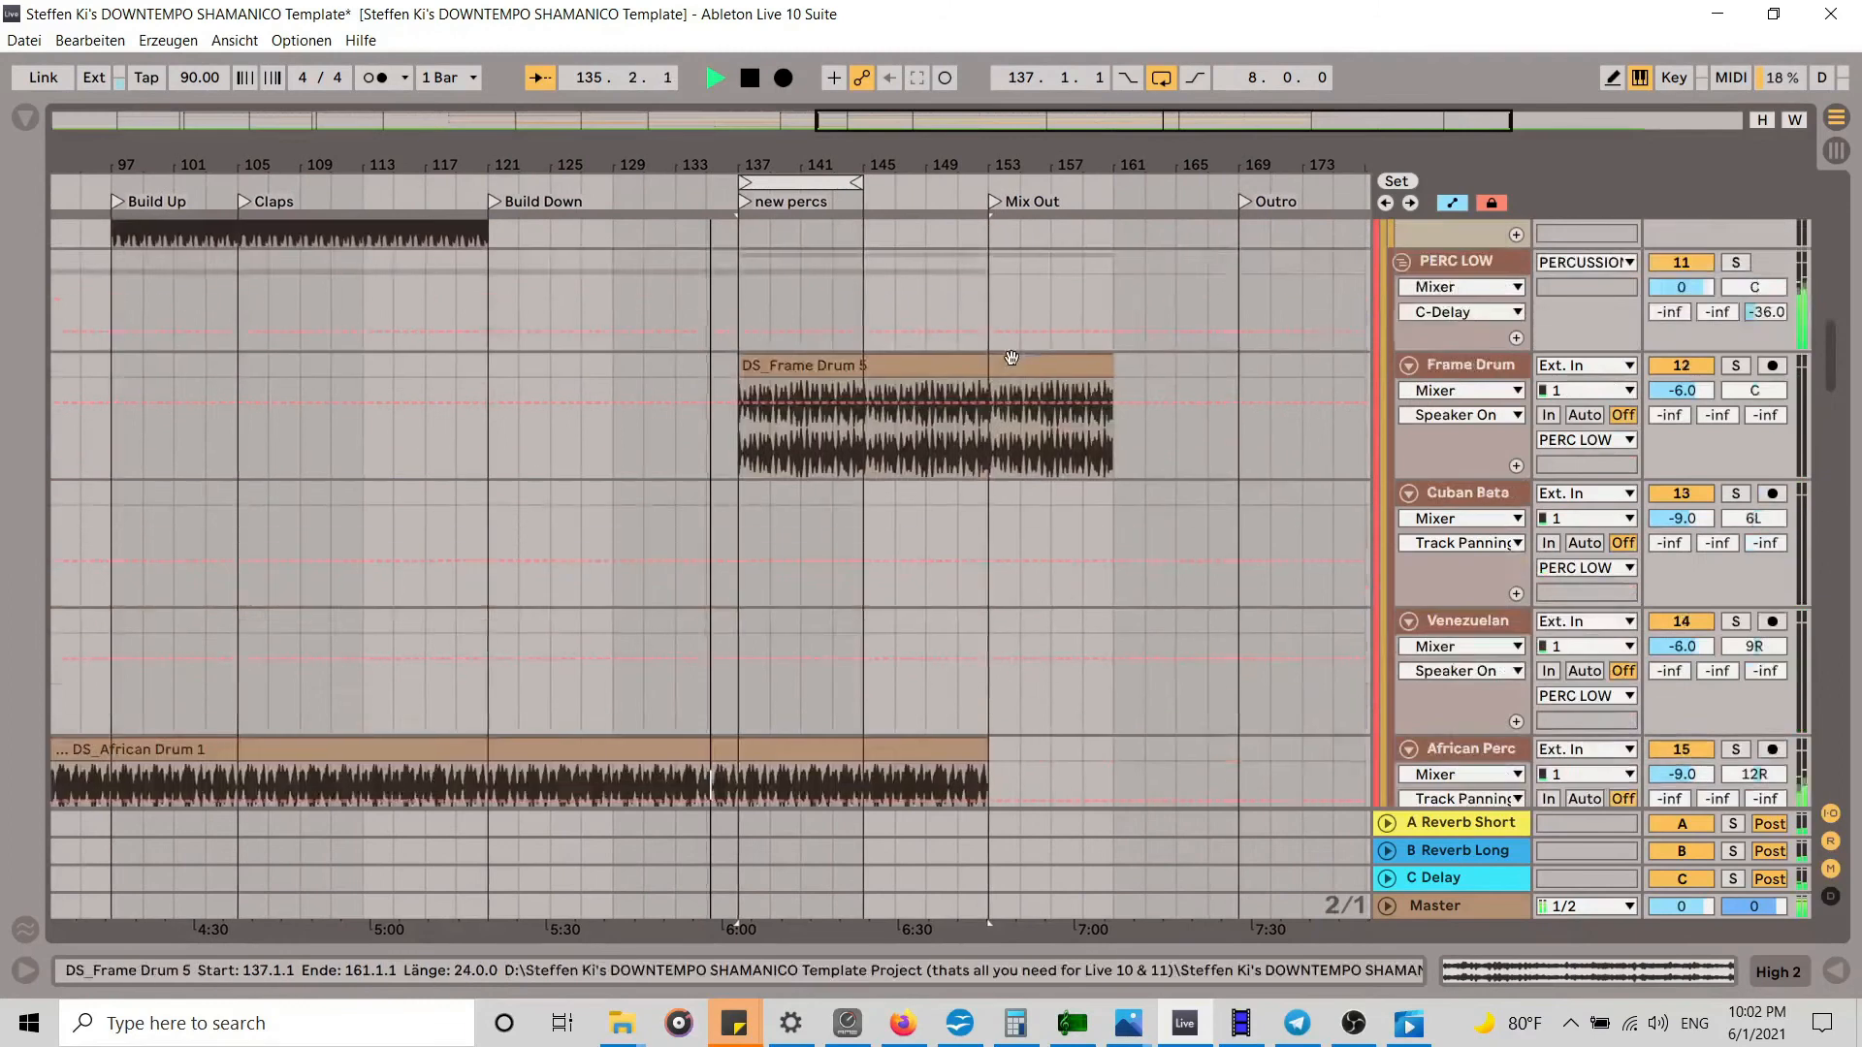
{"action": "scroll", "coordinate": [1012, 359], "scroll_direction": "up", "scroll_amount": 10}
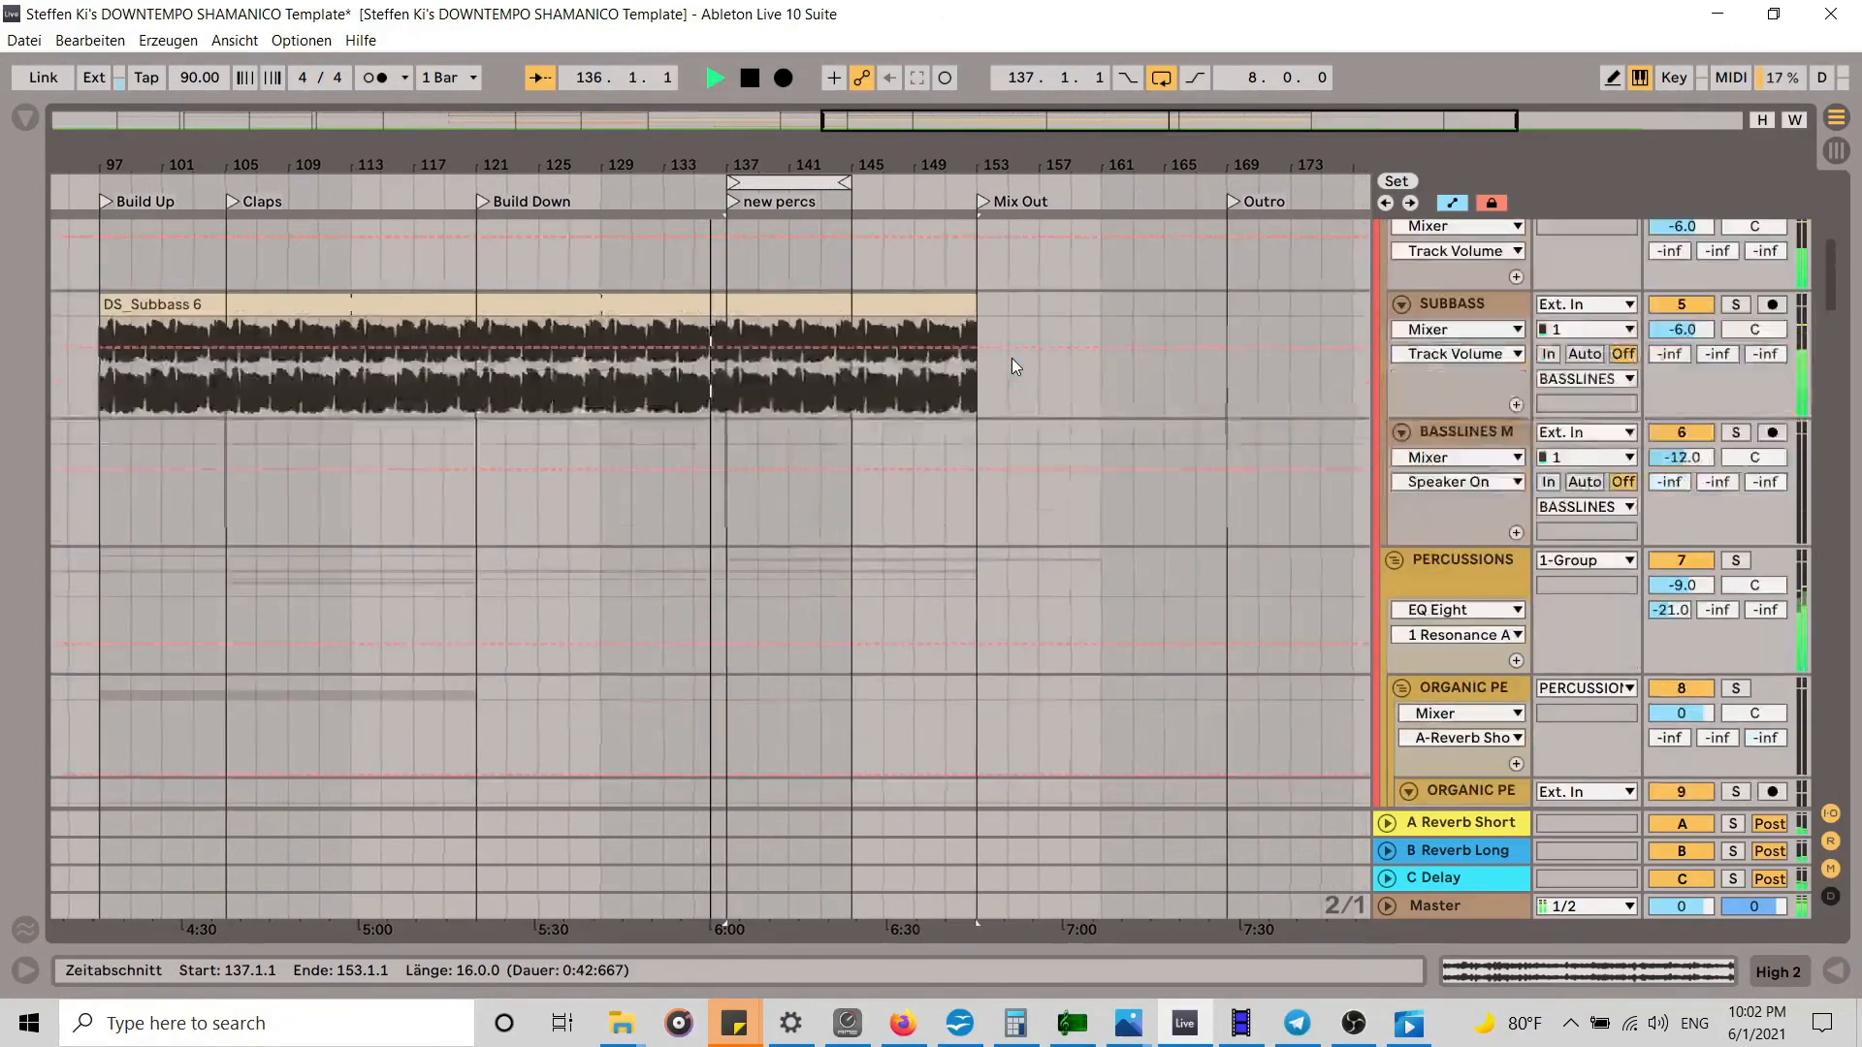
{"action": "scroll", "coordinate": [1012, 361], "scroll_direction": "up", "scroll_amount": 1}
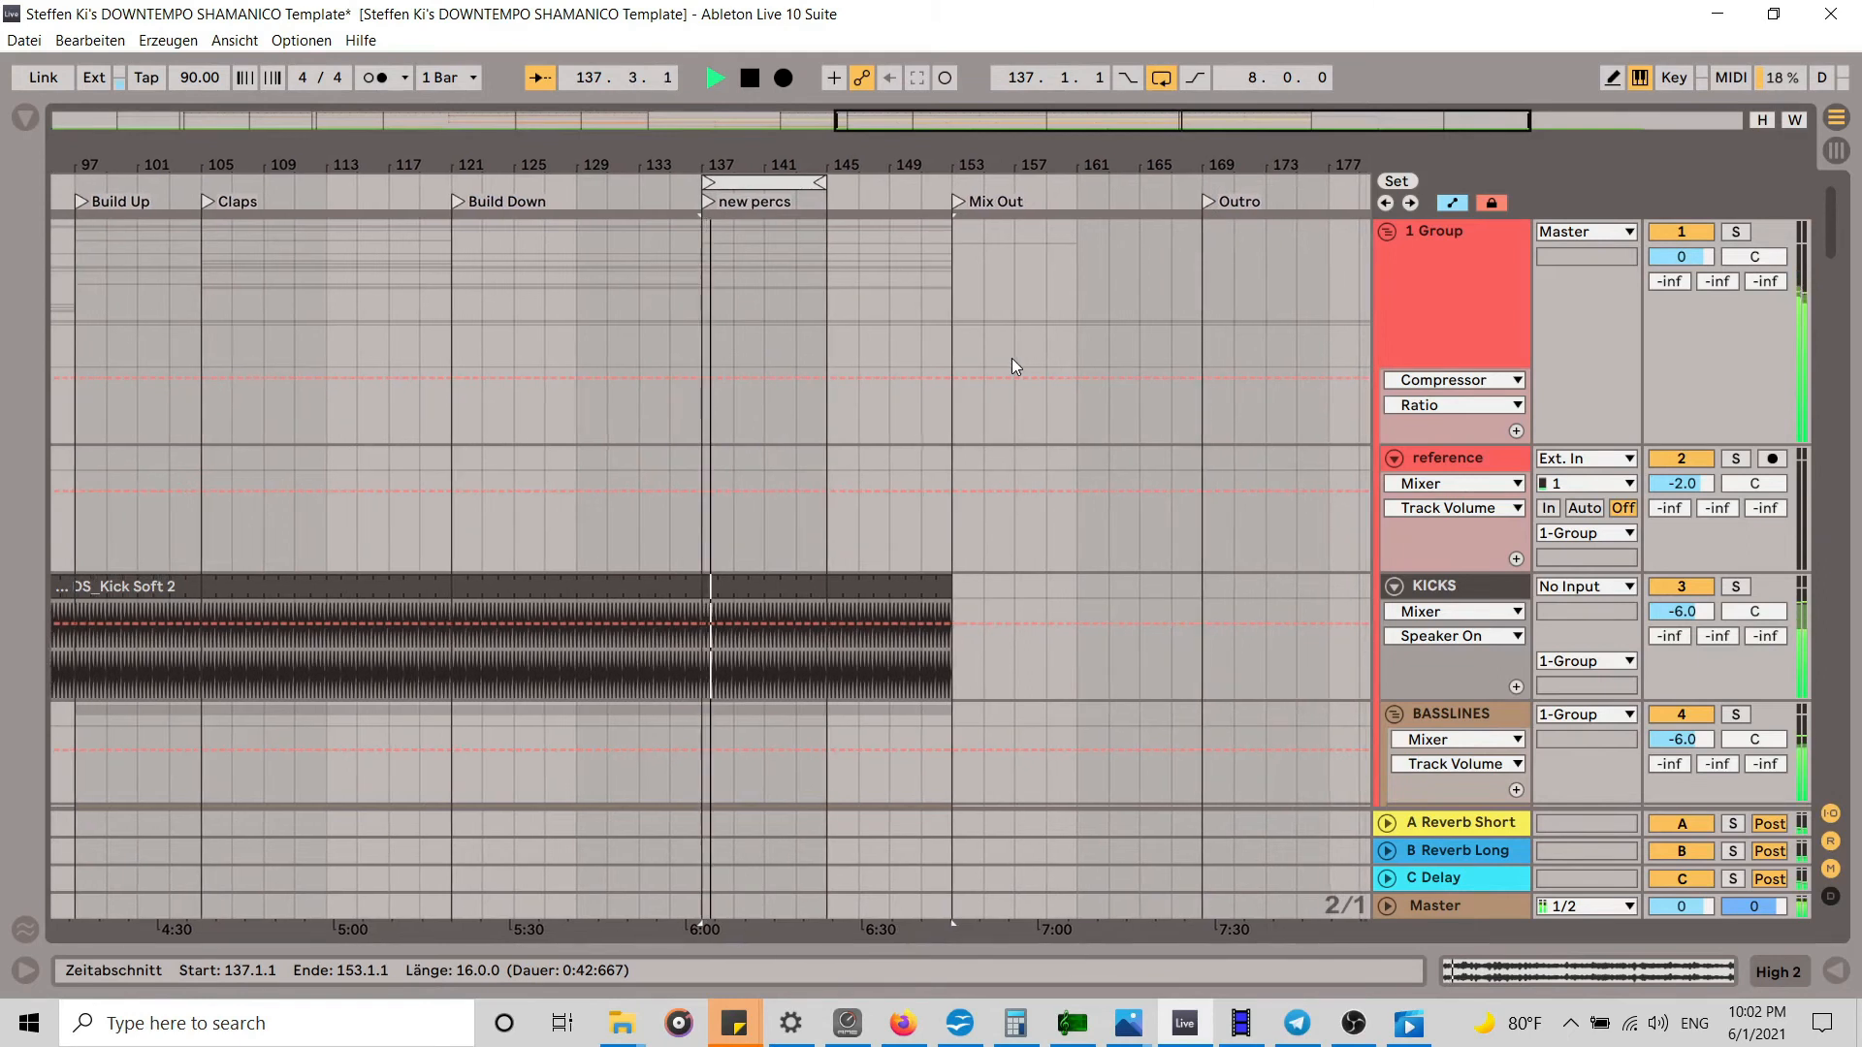
Step: Move the DS_Frame Drum 5 clip from the new percs section to start at bar 153, at the Mix Out marker
{"action": "scroll", "coordinate": [1013, 361], "scroll_direction": "down", "scroll_amount": 4}
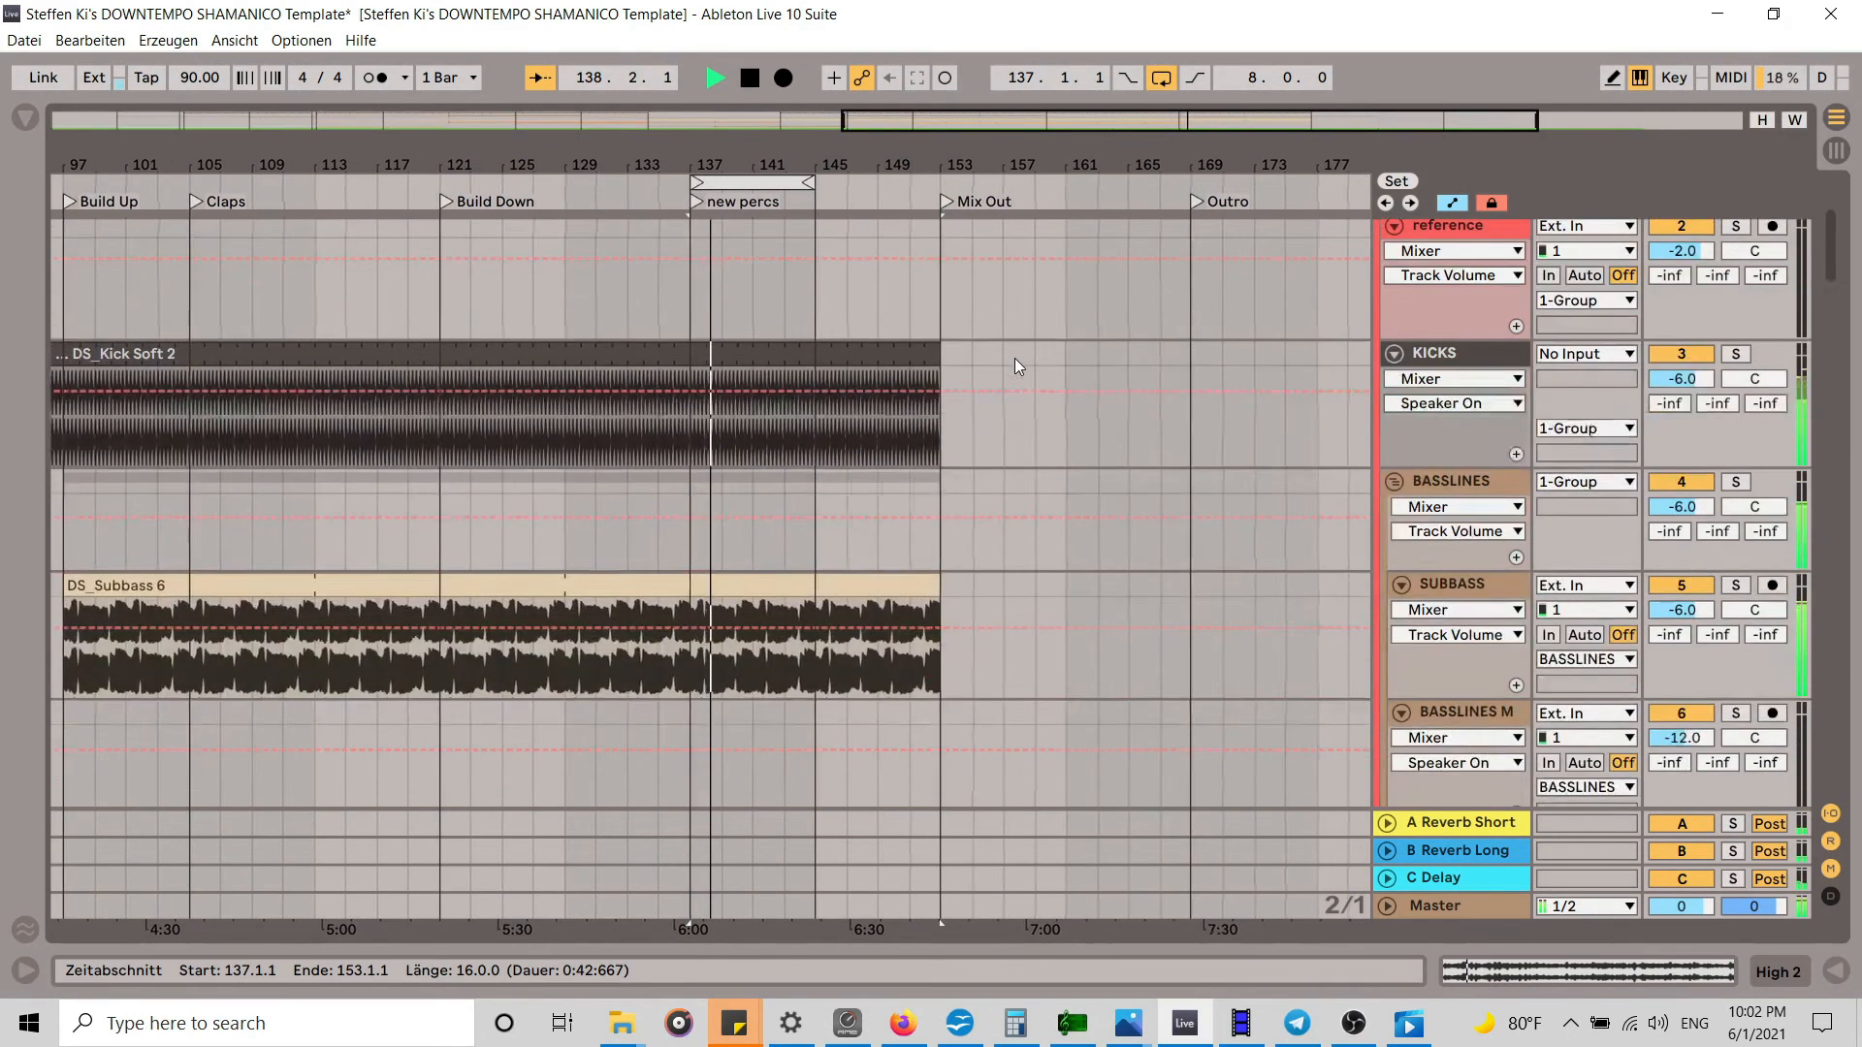
{"action": "scroll", "coordinate": [970, 373], "scroll_direction": "down", "scroll_amount": 5}
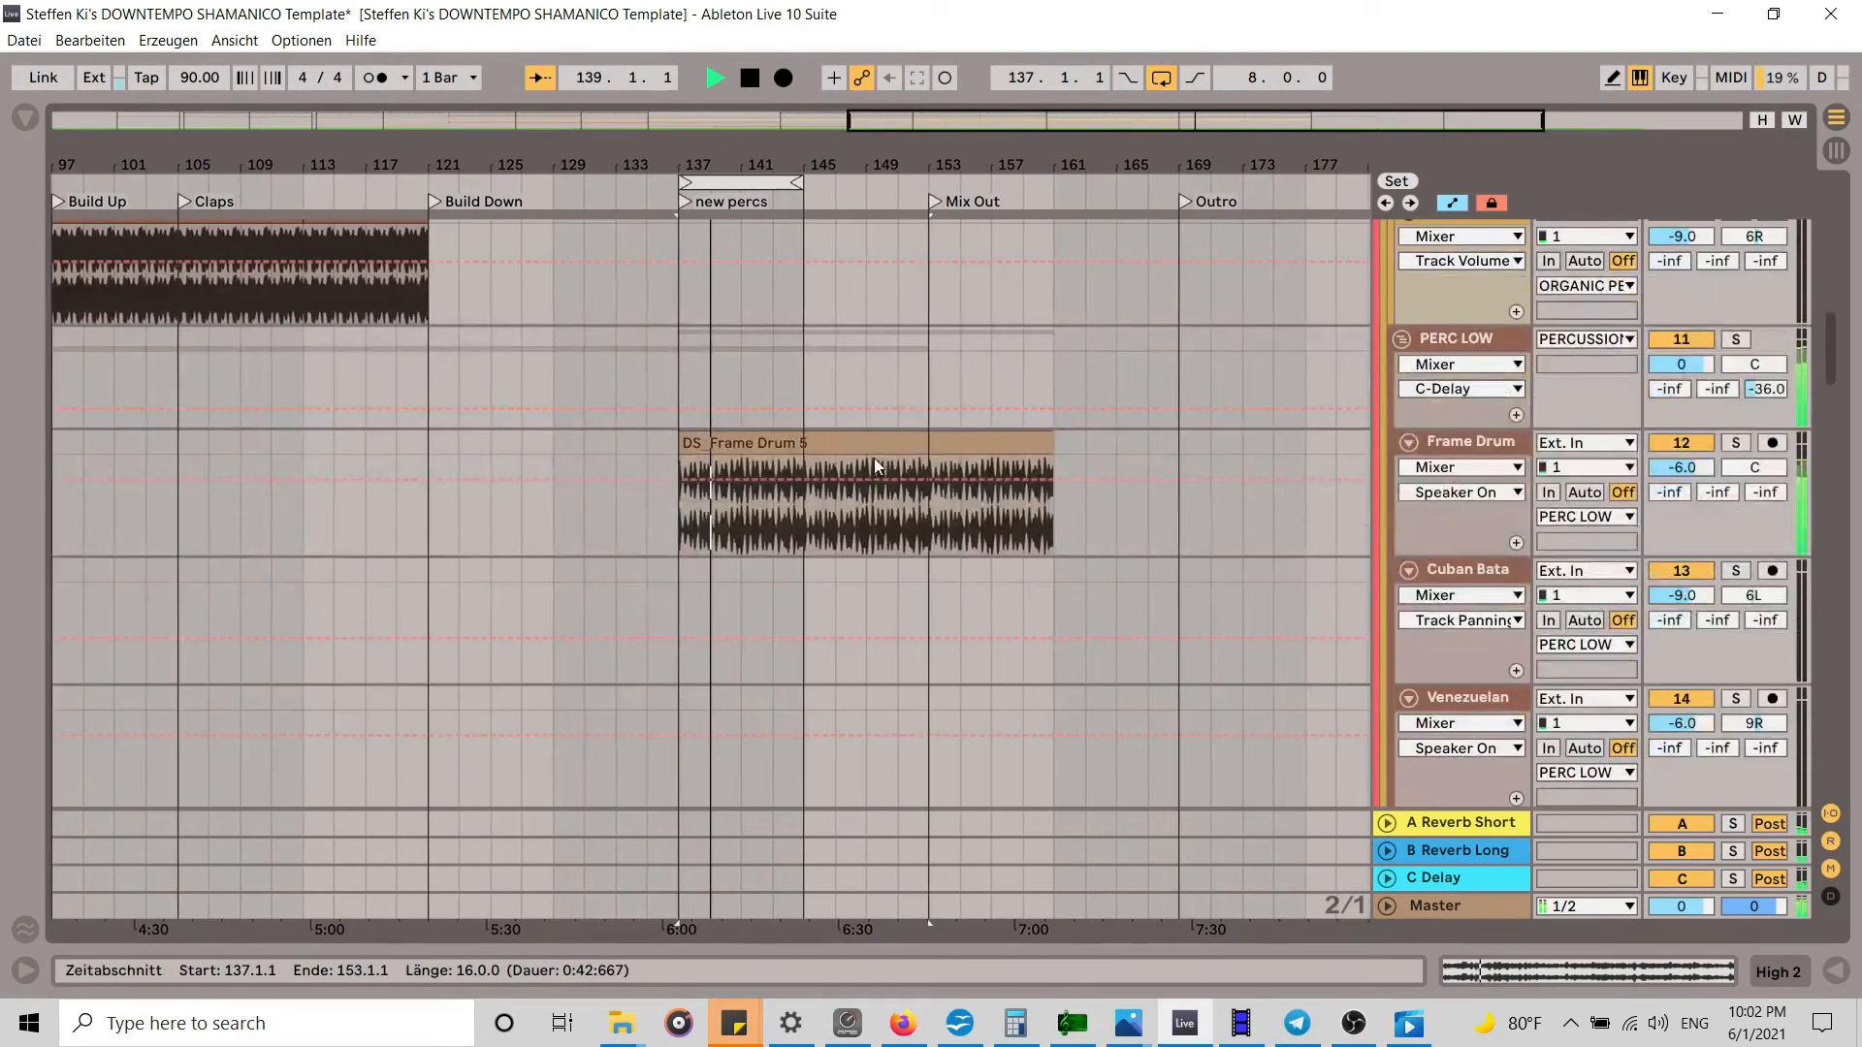
{"action": "left_click", "coordinate": [875, 457]}
{"action": "left_click", "coordinate": [886, 442]}
{"action": "left_click_drag", "start_coordinate": [873, 445], "coordinate": [1115, 456]}
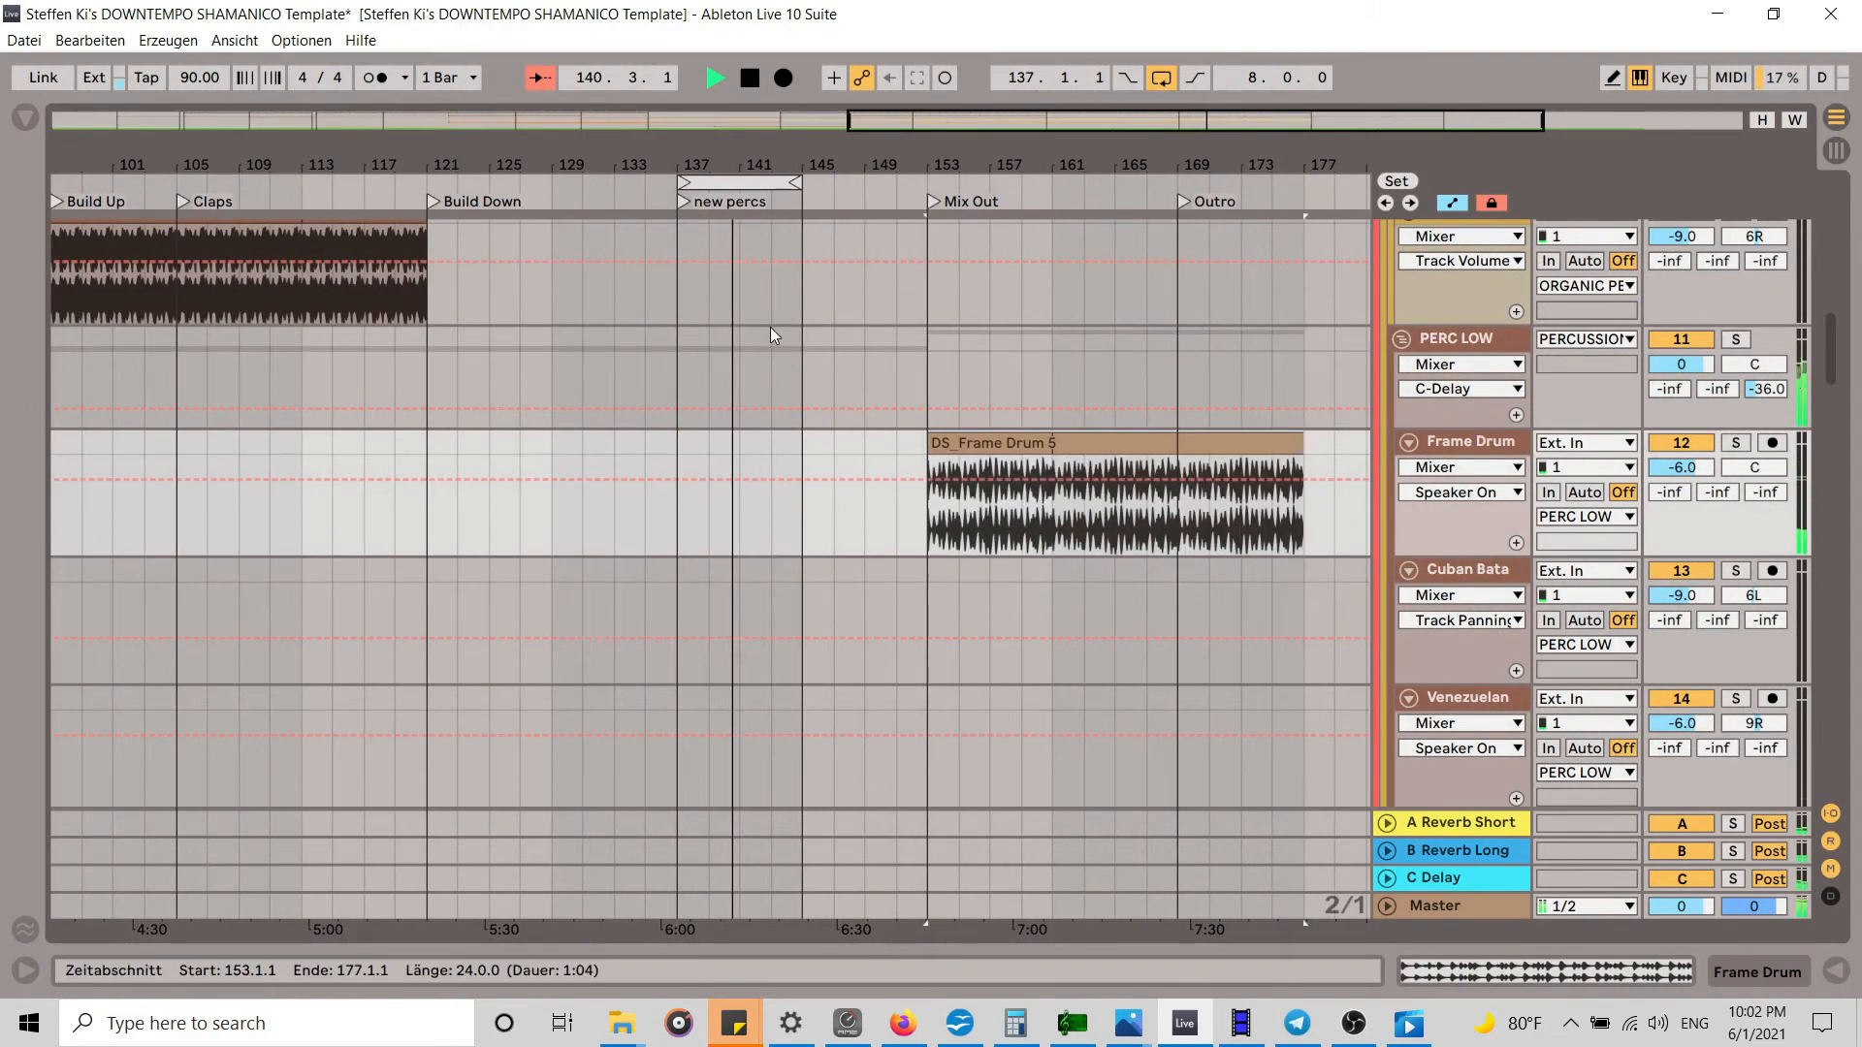
Step: Shorten the Echoes from the Forest Pad clip on DRONES 1 to end at bar 137, with playback stopped
{"action": "scroll", "coordinate": [770, 328], "scroll_direction": "down", "scroll_amount": 3}
{"action": "scroll", "coordinate": [970, 376], "scroll_direction": "down", "scroll_amount": 5}
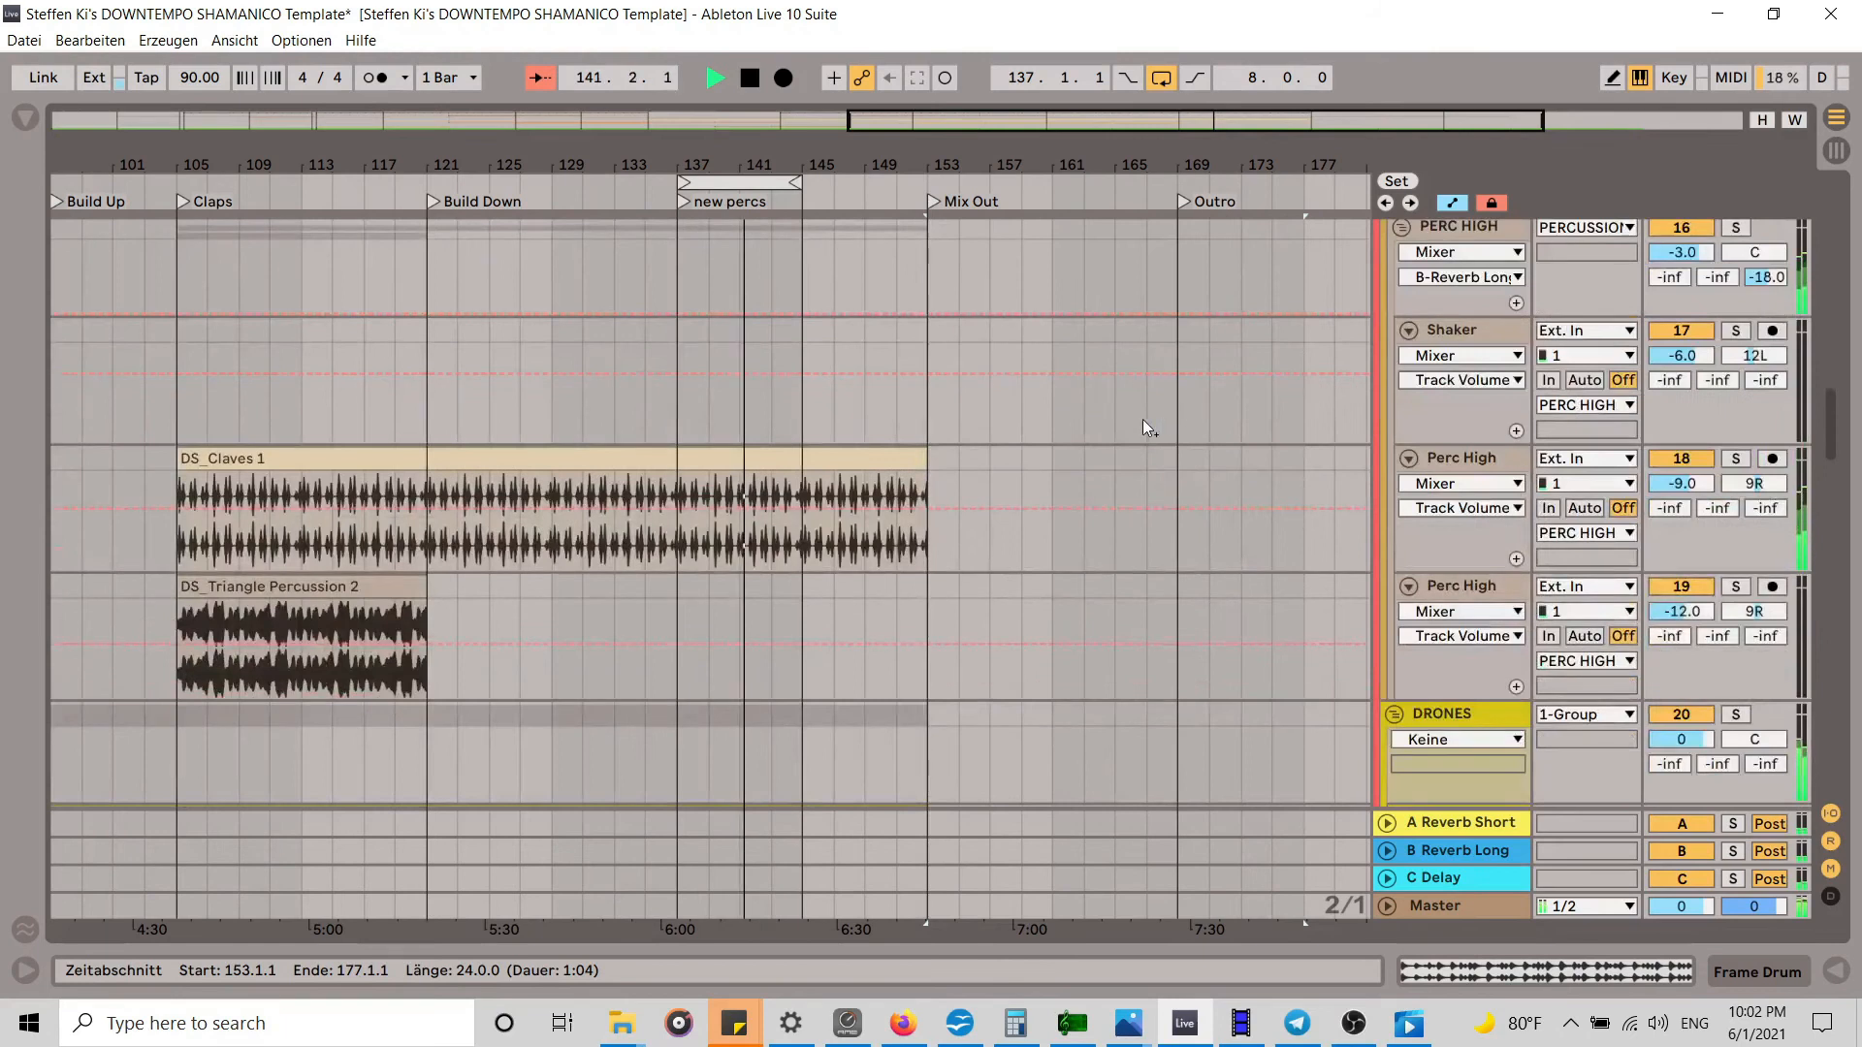
{"action": "scroll", "coordinate": [1142, 419], "scroll_direction": "down", "scroll_amount": 2}
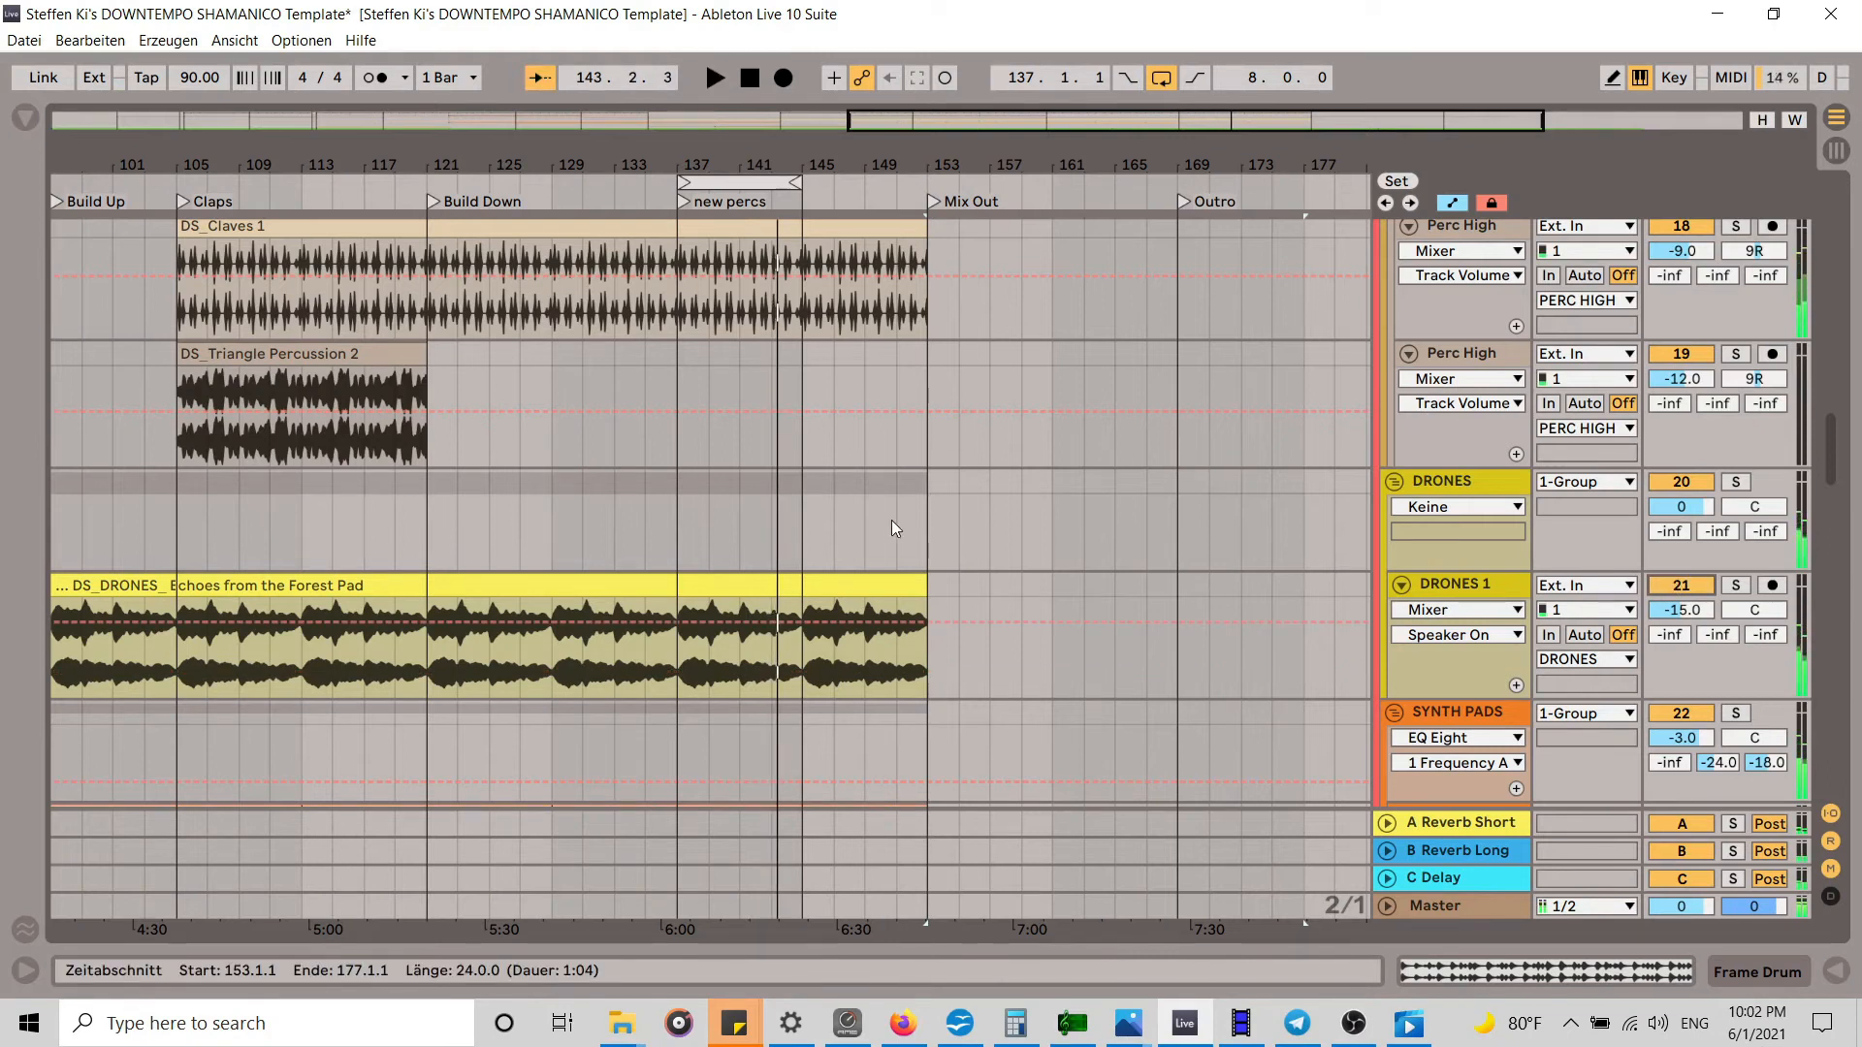
{"action": "left_click_drag", "start_coordinate": [918, 580], "coordinate": [667, 586]}
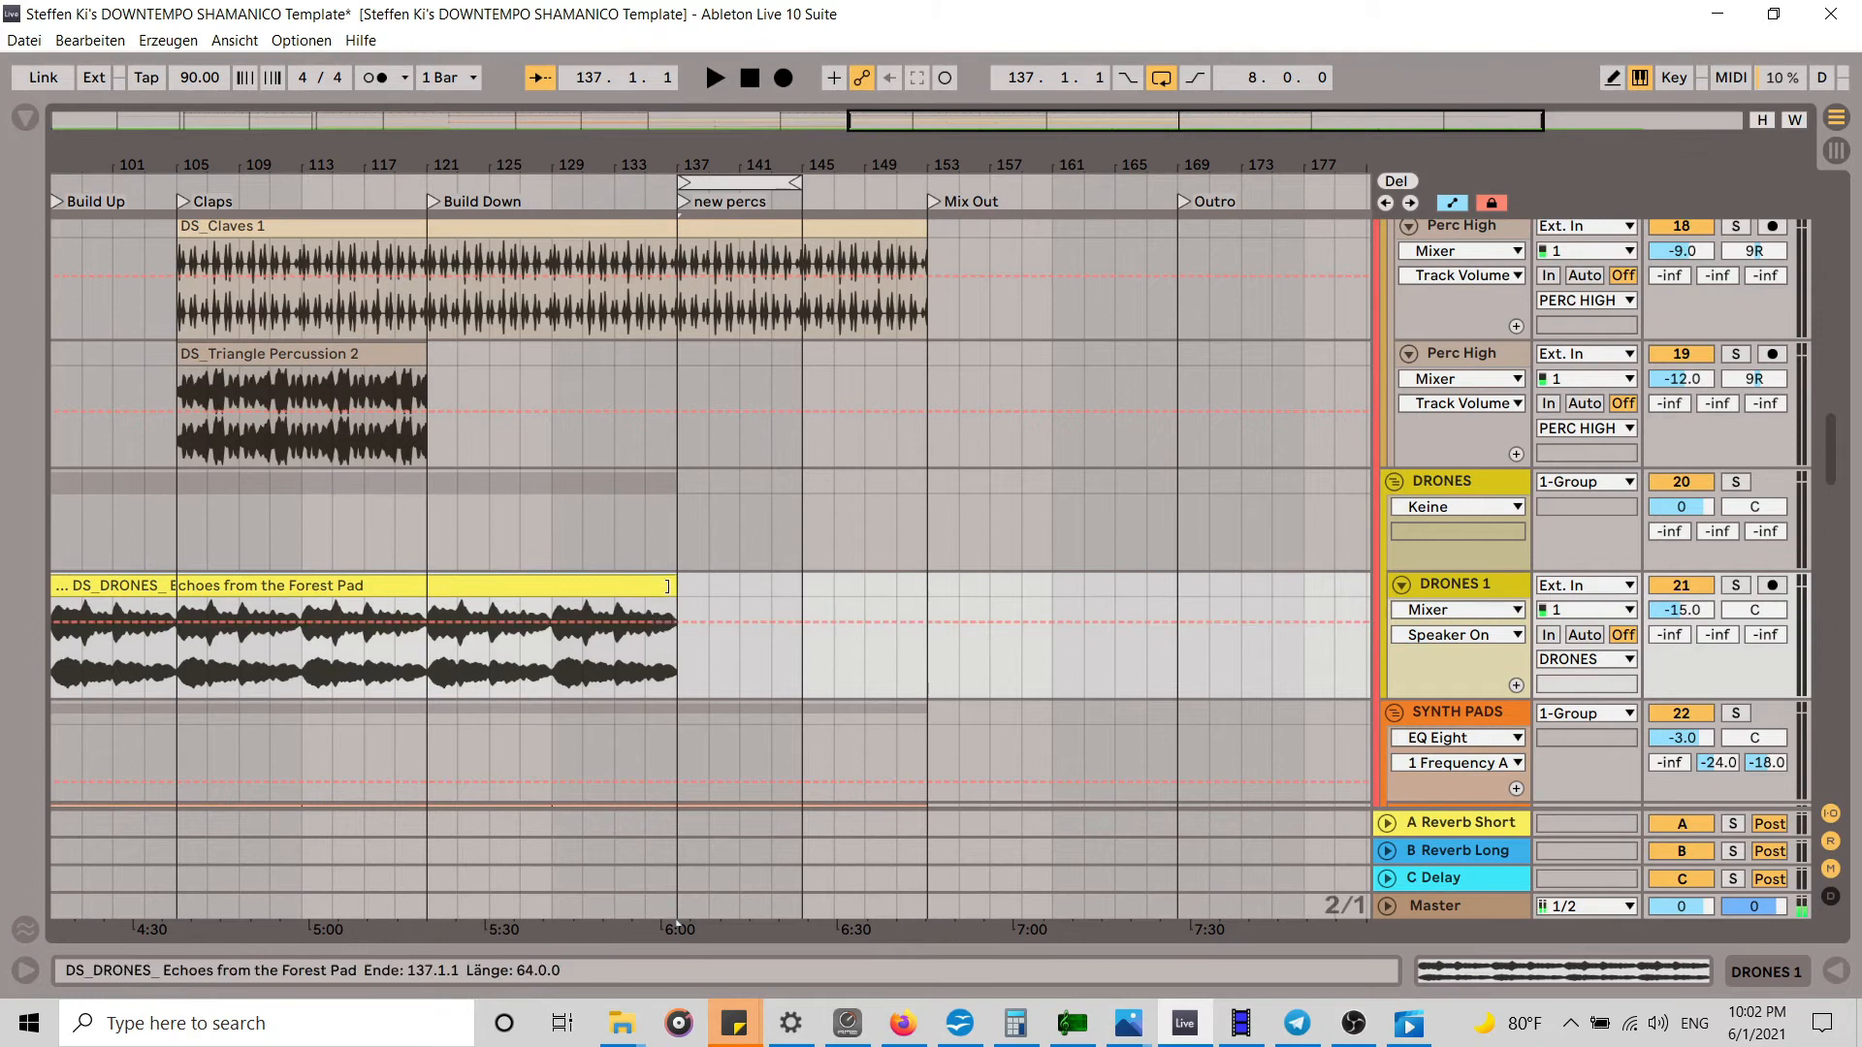
Step: Hide automation, extend the Echoes from the Forest Pad clip to bar 145 with a fade-out from bar 137, and audition the transition
{"action": "left_click", "coordinate": [1462, 202]}
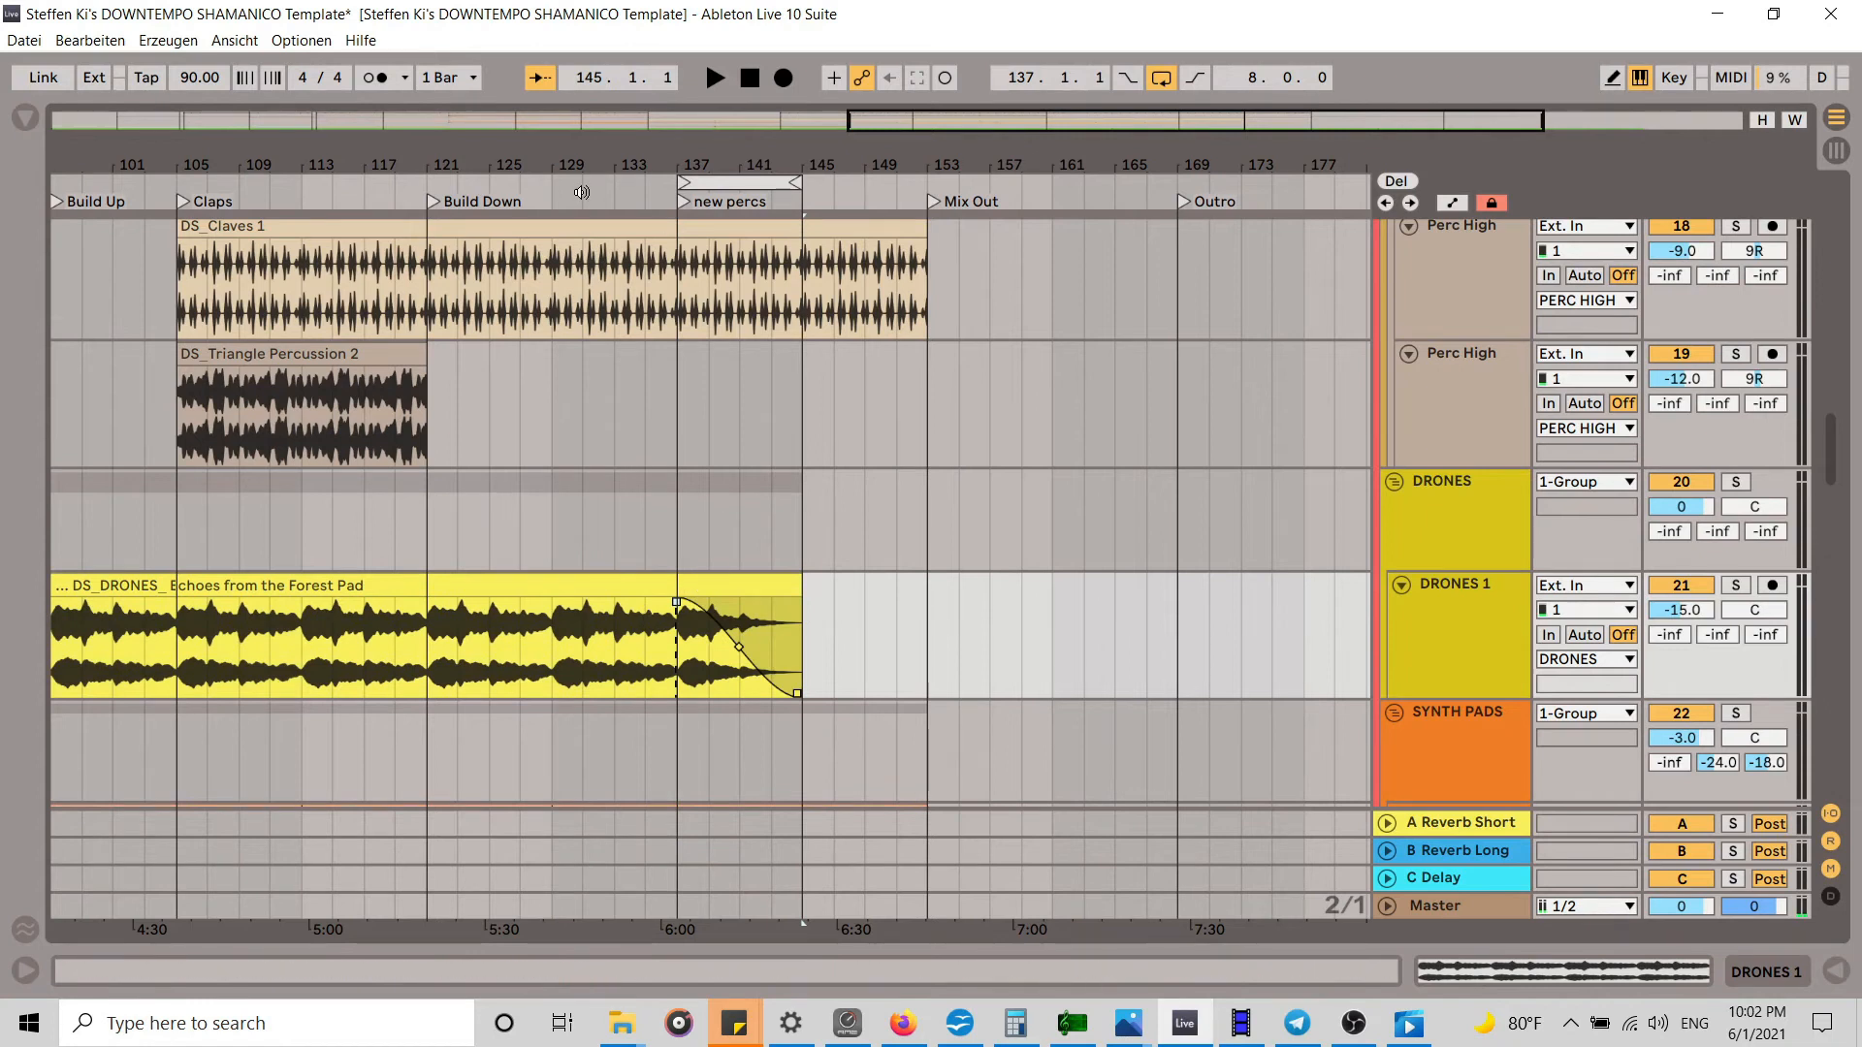
{"action": "left_click", "coordinate": [582, 192]}
{"action": "scroll", "coordinate": [1057, 500], "scroll_direction": "down", "scroll_amount": 5}
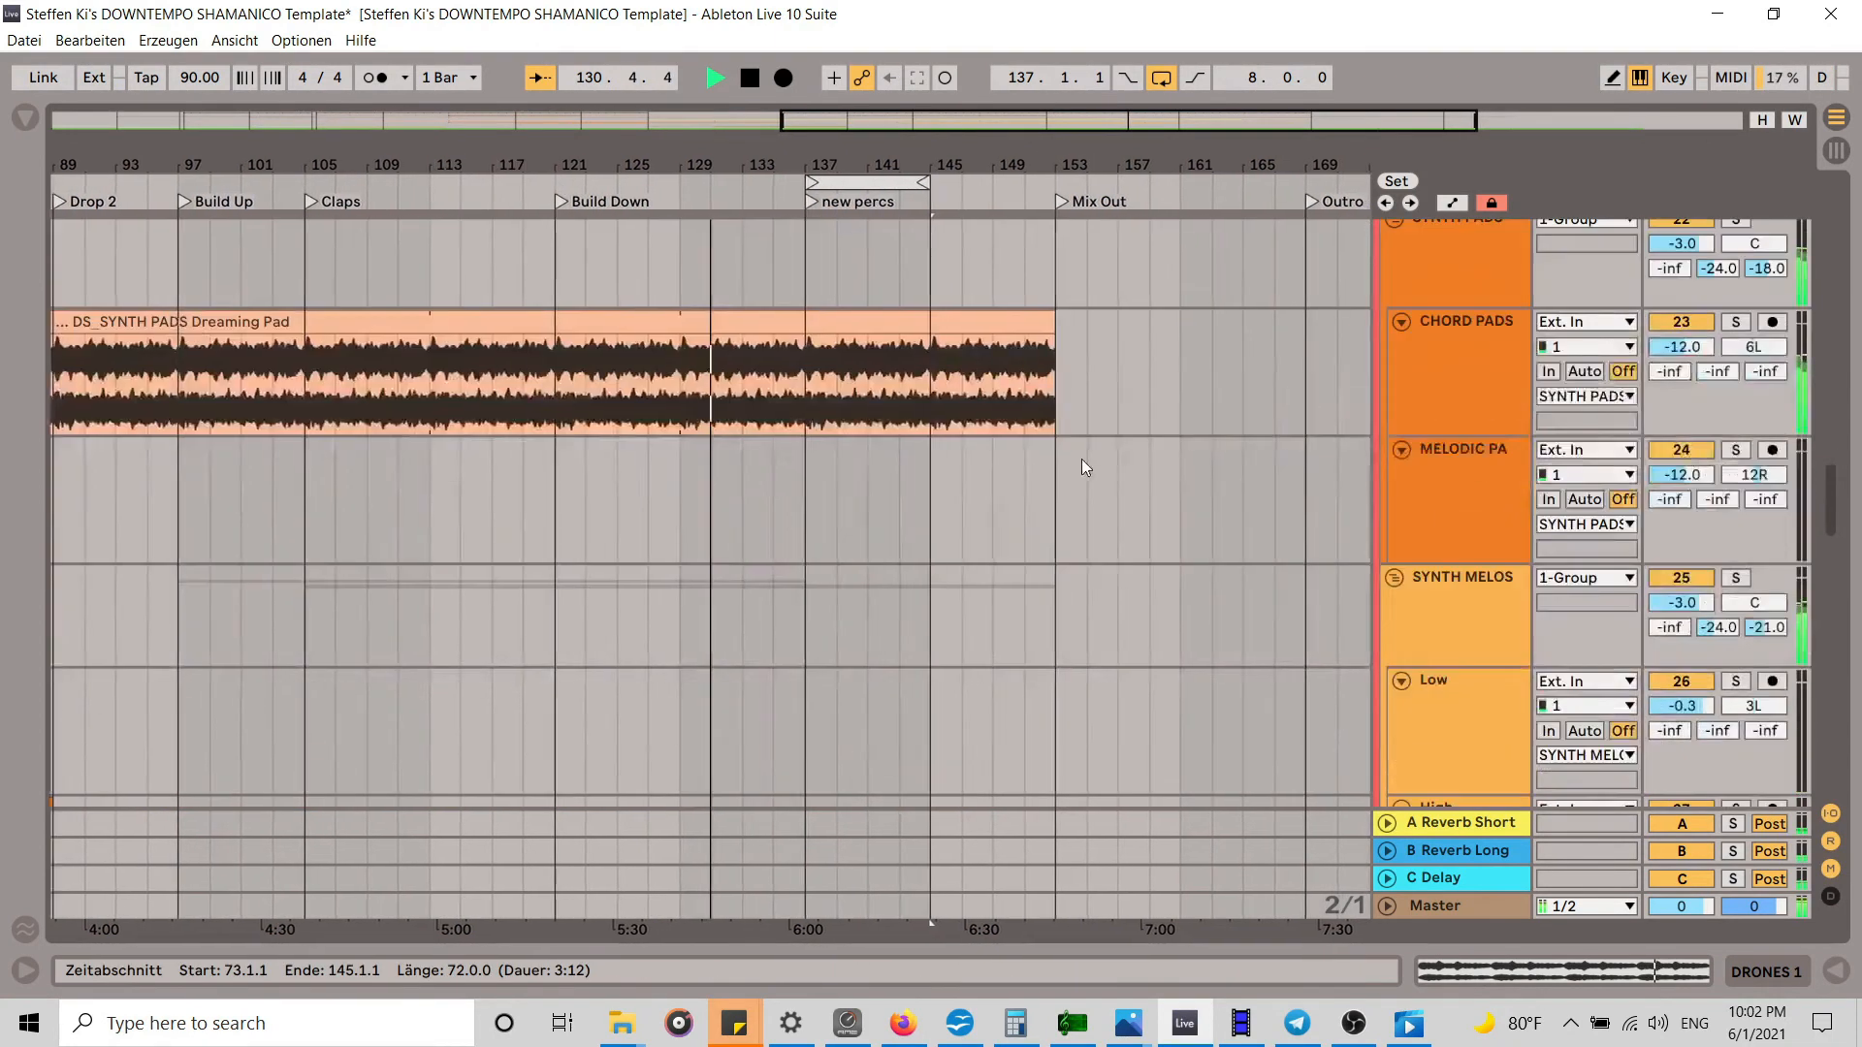
{"action": "scroll", "coordinate": [1085, 469], "scroll_direction": "down", "scroll_amount": 6}
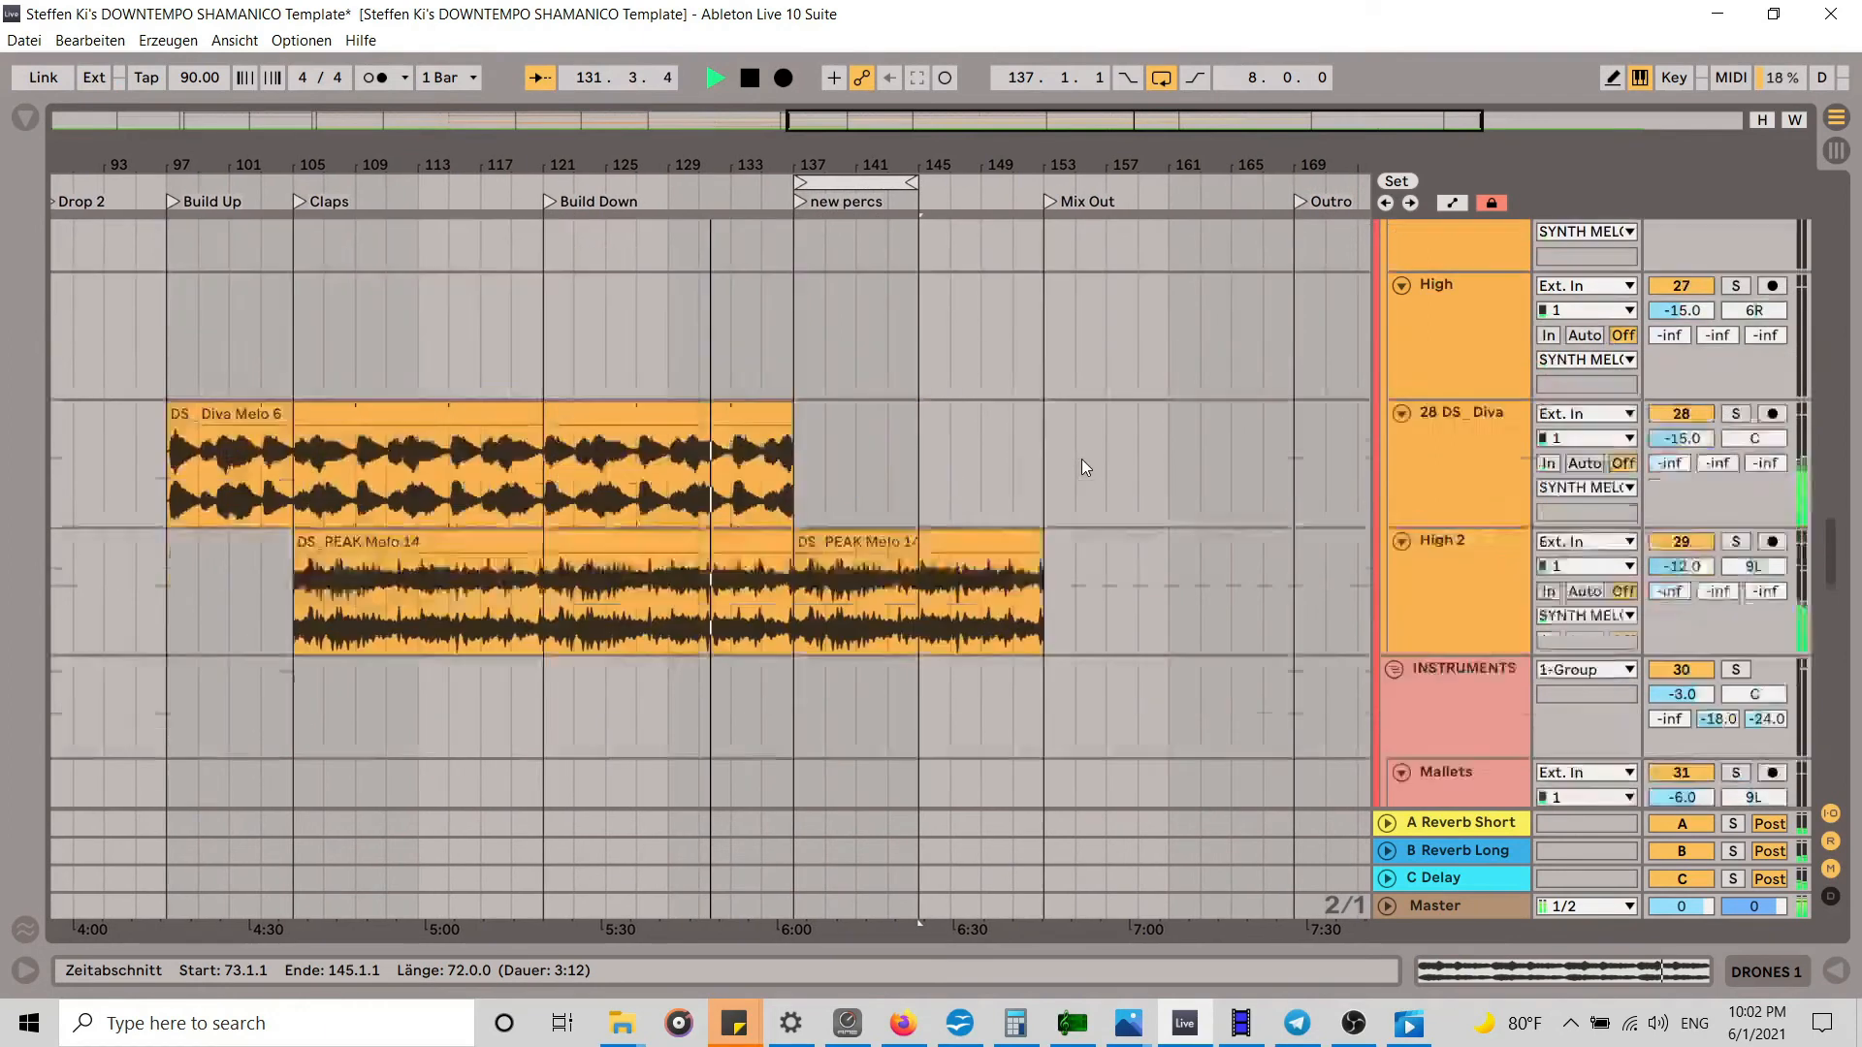
{"action": "scroll", "coordinate": [1085, 469], "scroll_direction": "up", "scroll_amount": 3}
{"action": "scroll", "coordinate": [1085, 468], "scroll_direction": "down", "scroll_amount": 2}
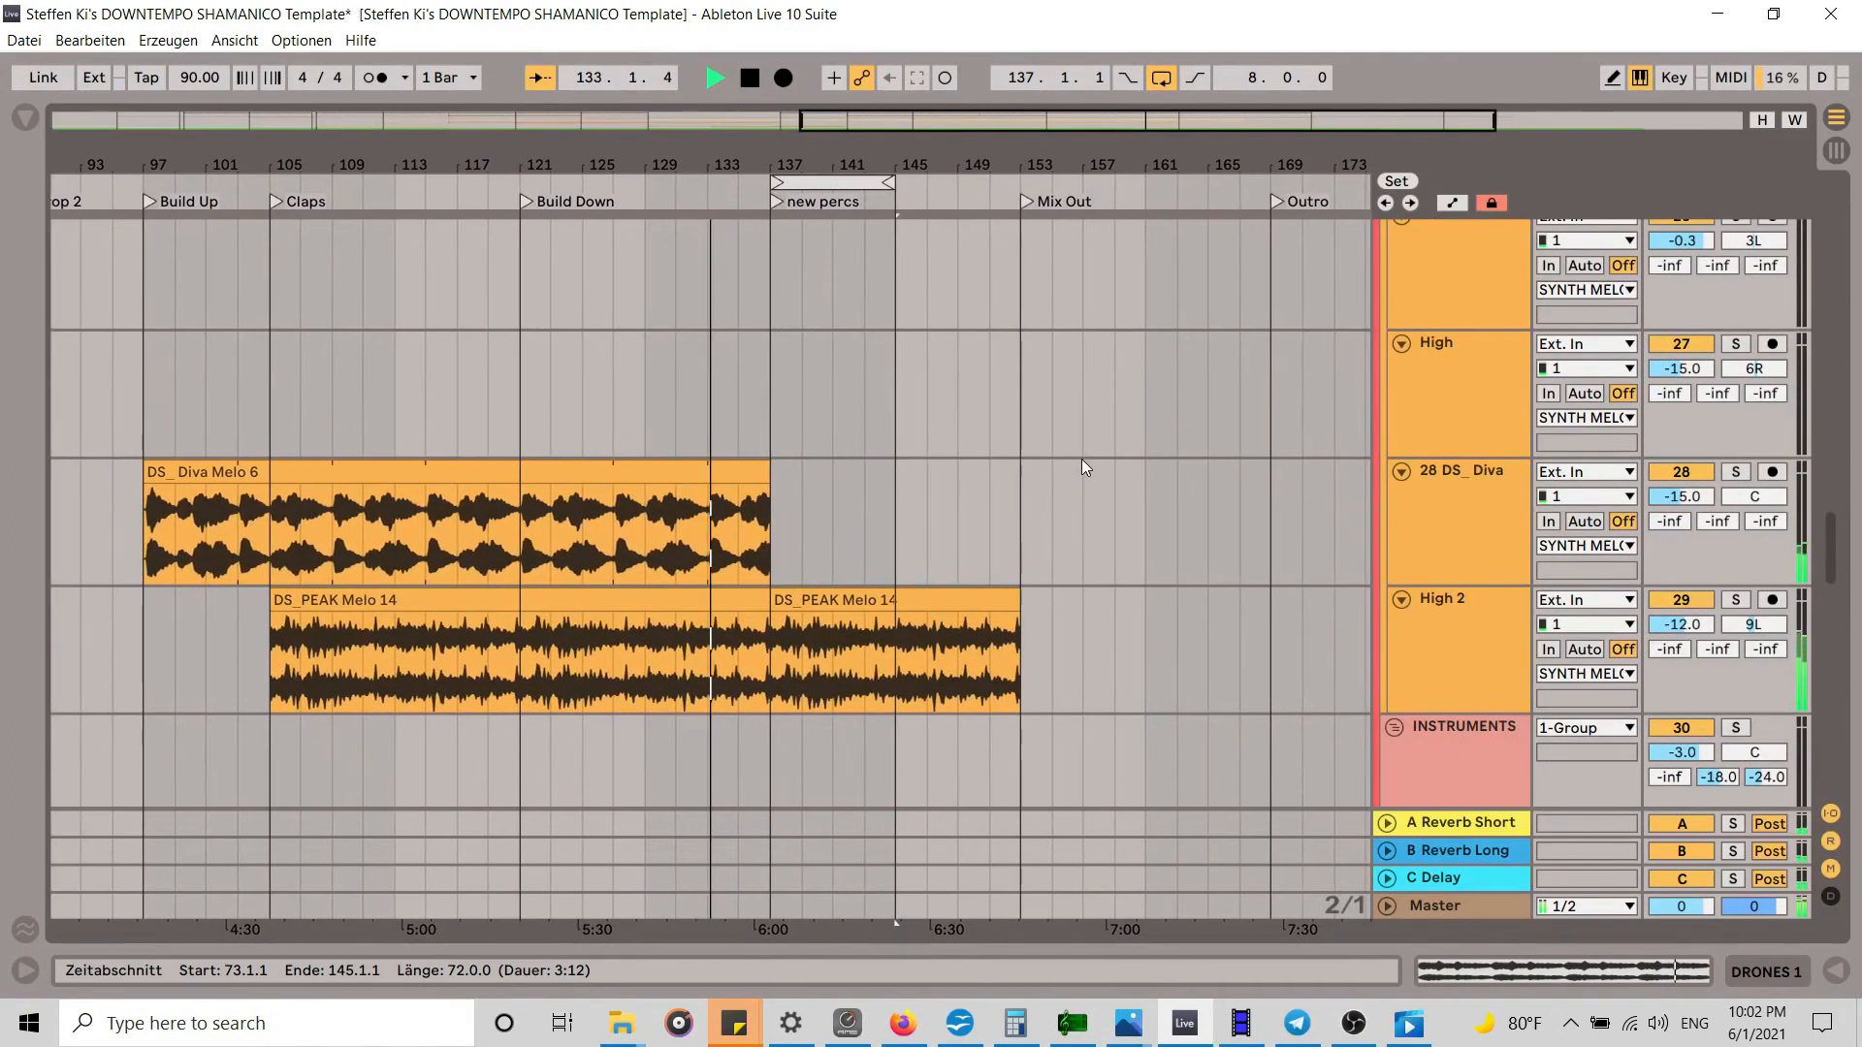
Step: Lower the gain of the second DS_PEAK Melo 14 clip, starting at bar 137, to -3.30 dB
{"action": "left_click", "coordinate": [991, 605]}
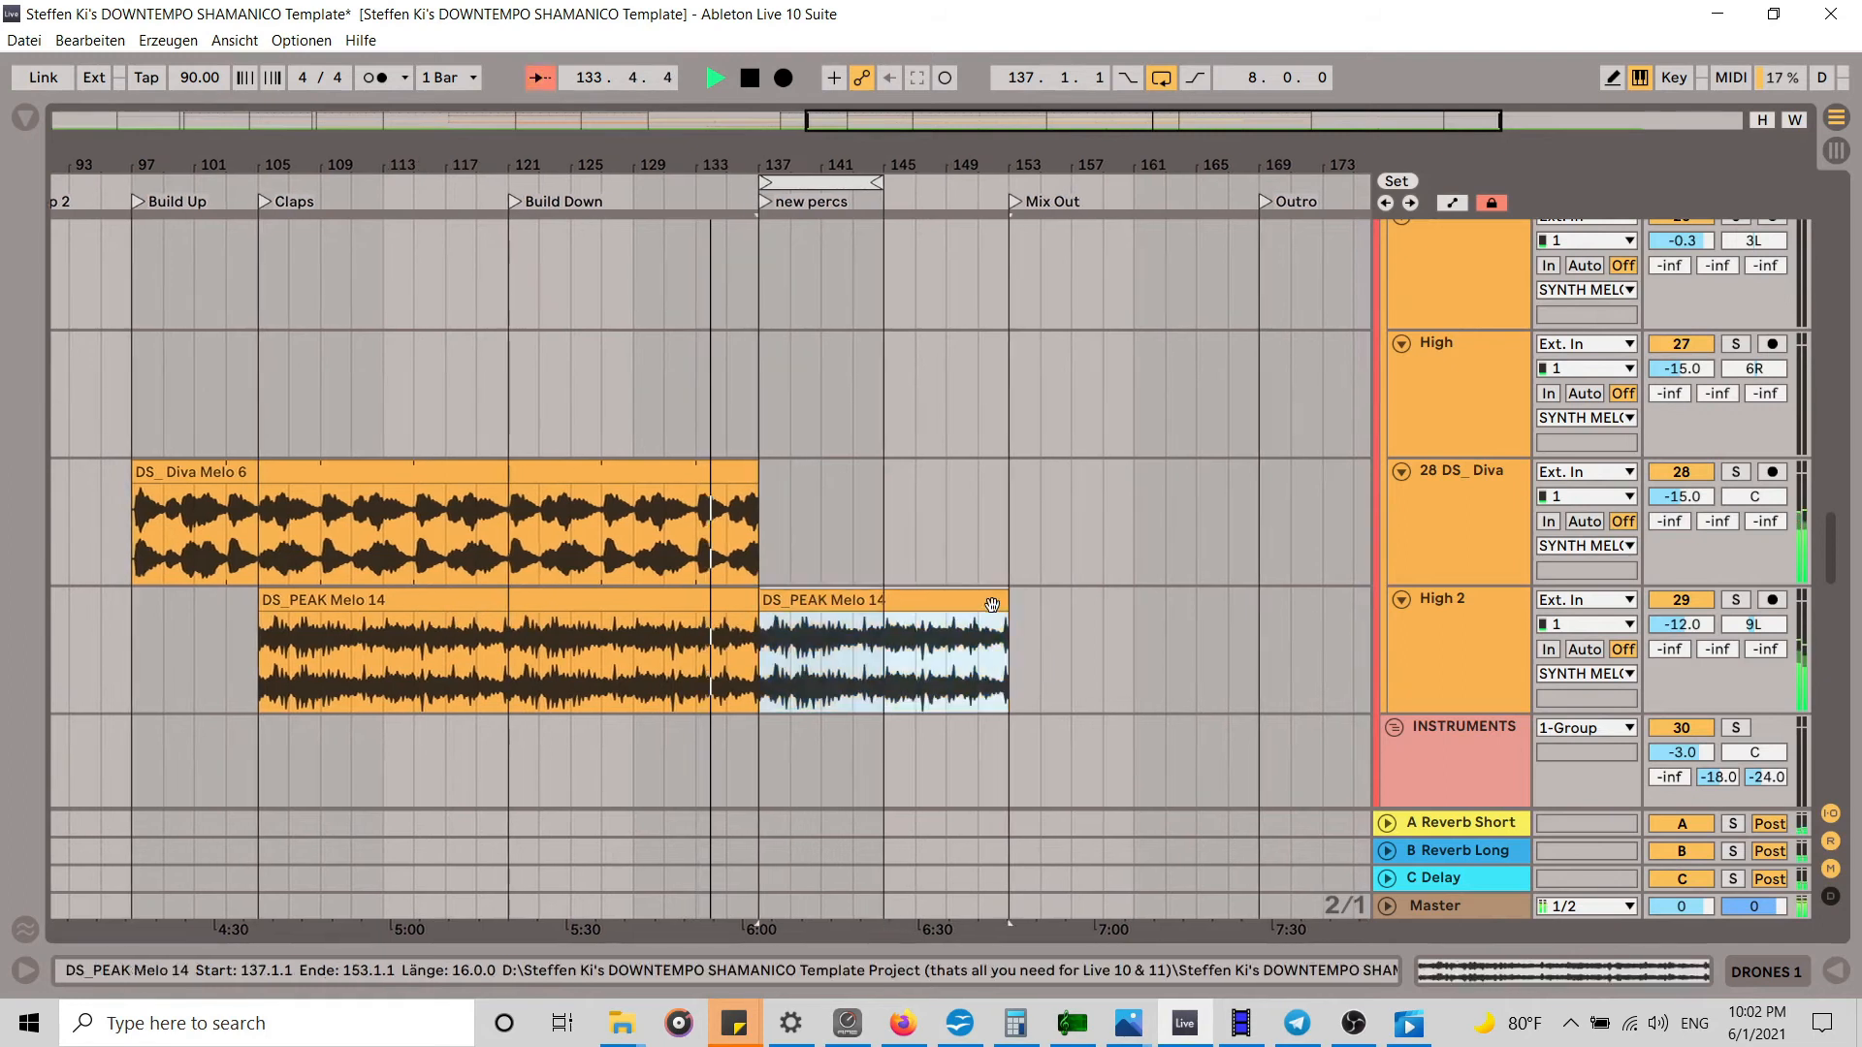
{"action": "double_click", "coordinate": [991, 605]}
{"action": "left_click_drag", "start_coordinate": [256, 540], "coordinate": [256, 550]}
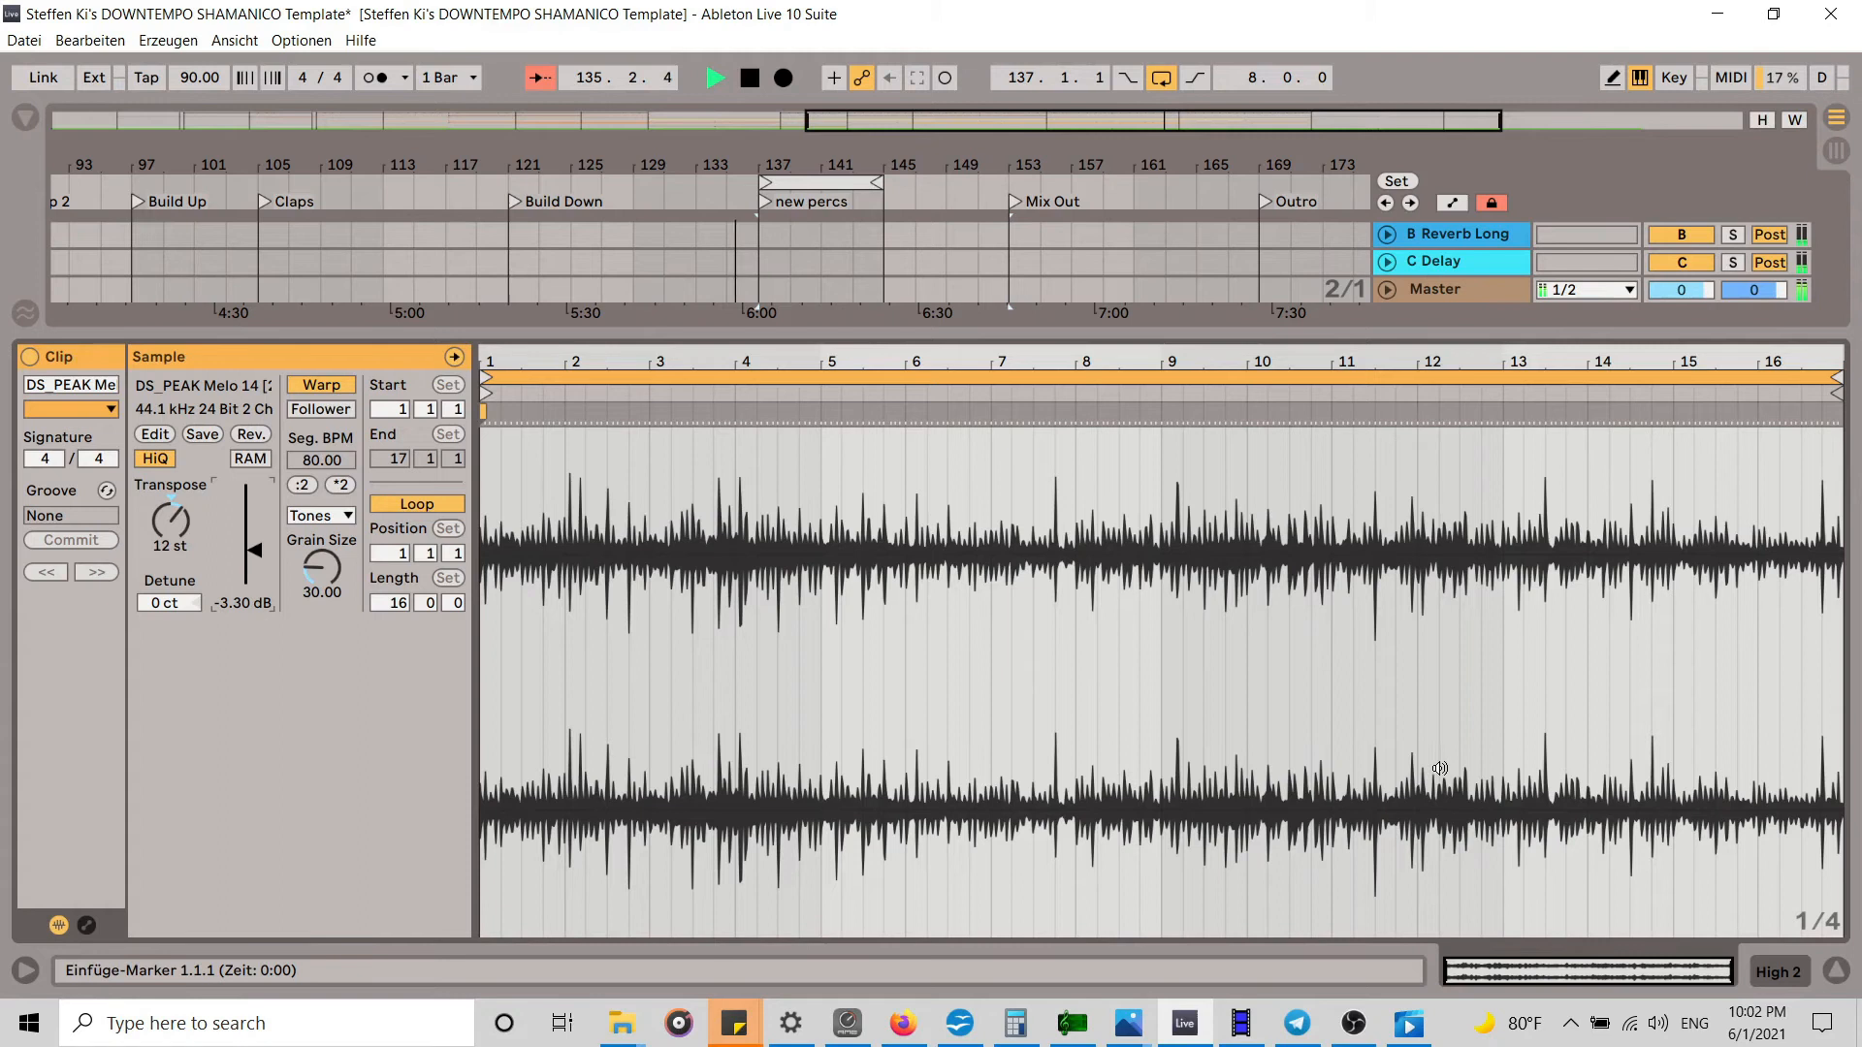
{"action": "left_click", "coordinate": [1836, 970]}
Step: Stop playback and shorten the Echoes from the Forest Pad clip to end at bar 137, with its fade-out starting at bar 121
{"action": "scroll", "coordinate": [1012, 415], "scroll_direction": "up", "scroll_amount": 5}
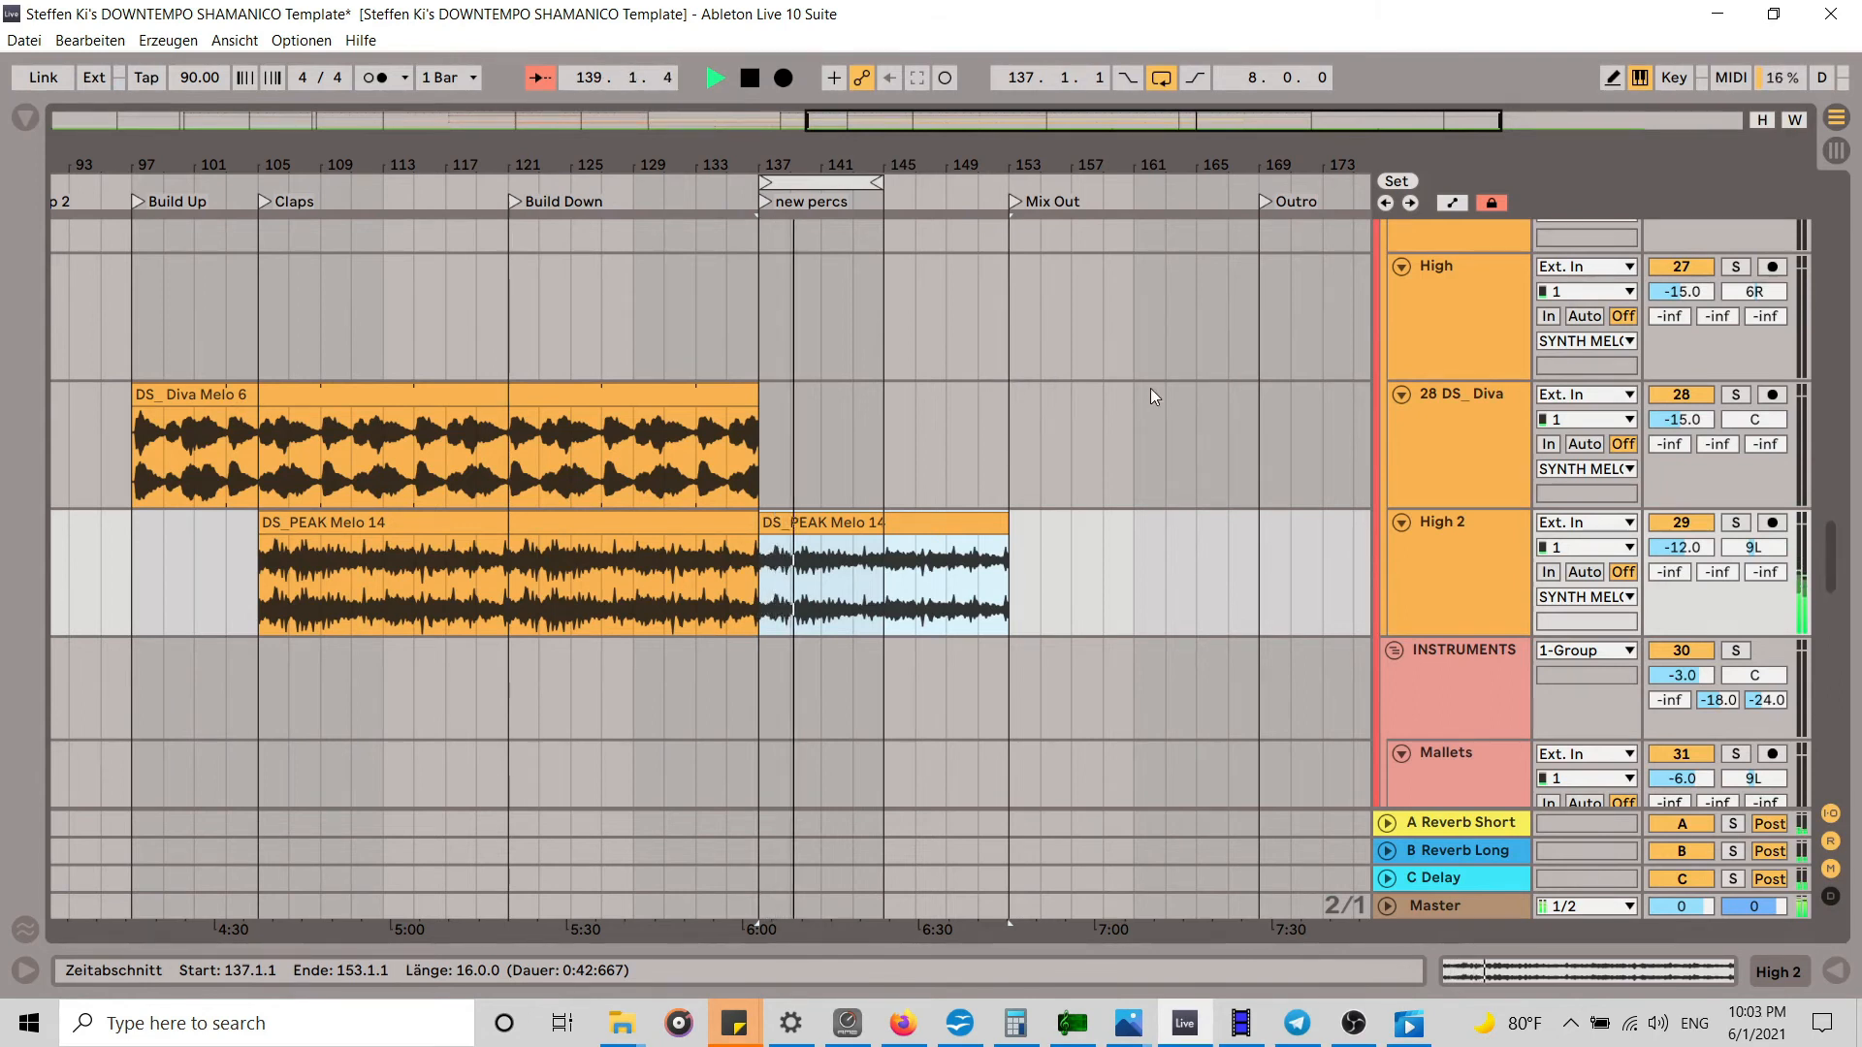
{"action": "left_click", "coordinate": [749, 78]}
{"action": "scroll", "coordinate": [946, 562], "scroll_direction": "up", "scroll_amount": 5}
{"action": "scroll", "coordinate": [945, 557], "scroll_direction": "up", "scroll_amount": 5}
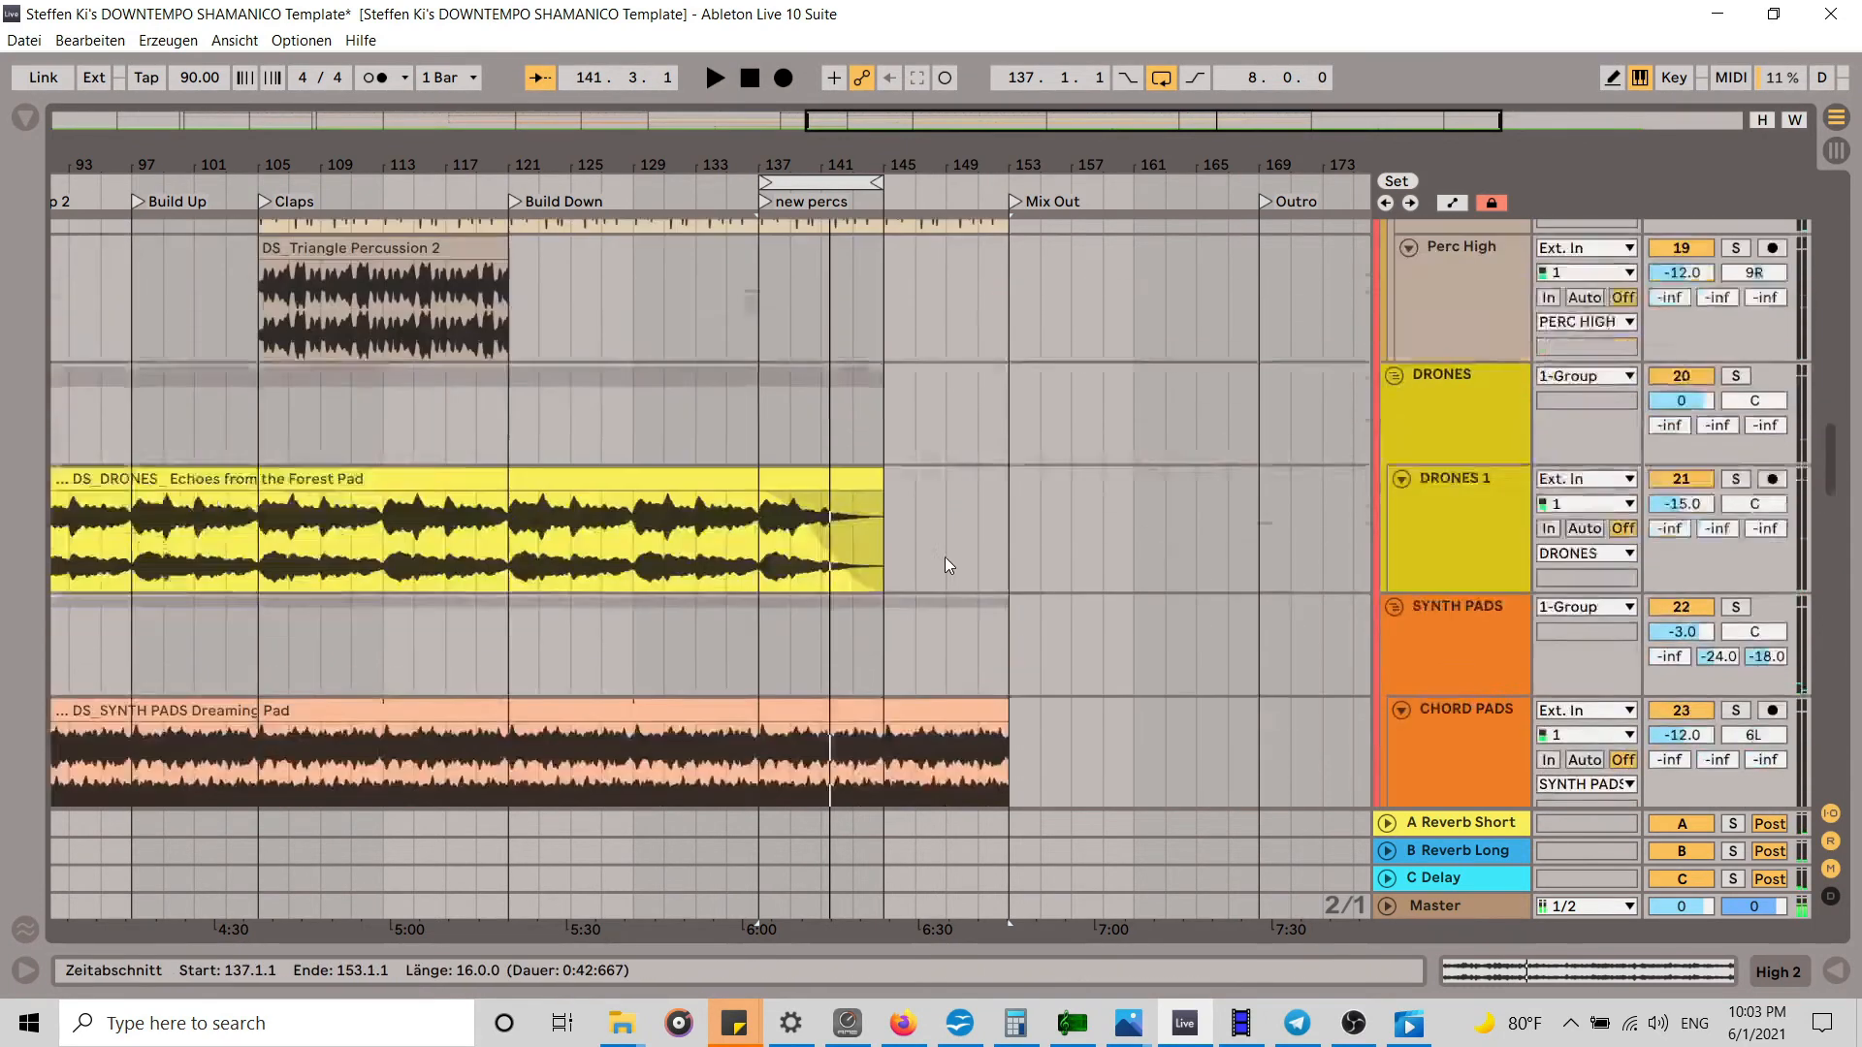
{"action": "scroll", "coordinate": [944, 562], "scroll_direction": "down", "scroll_amount": 2}
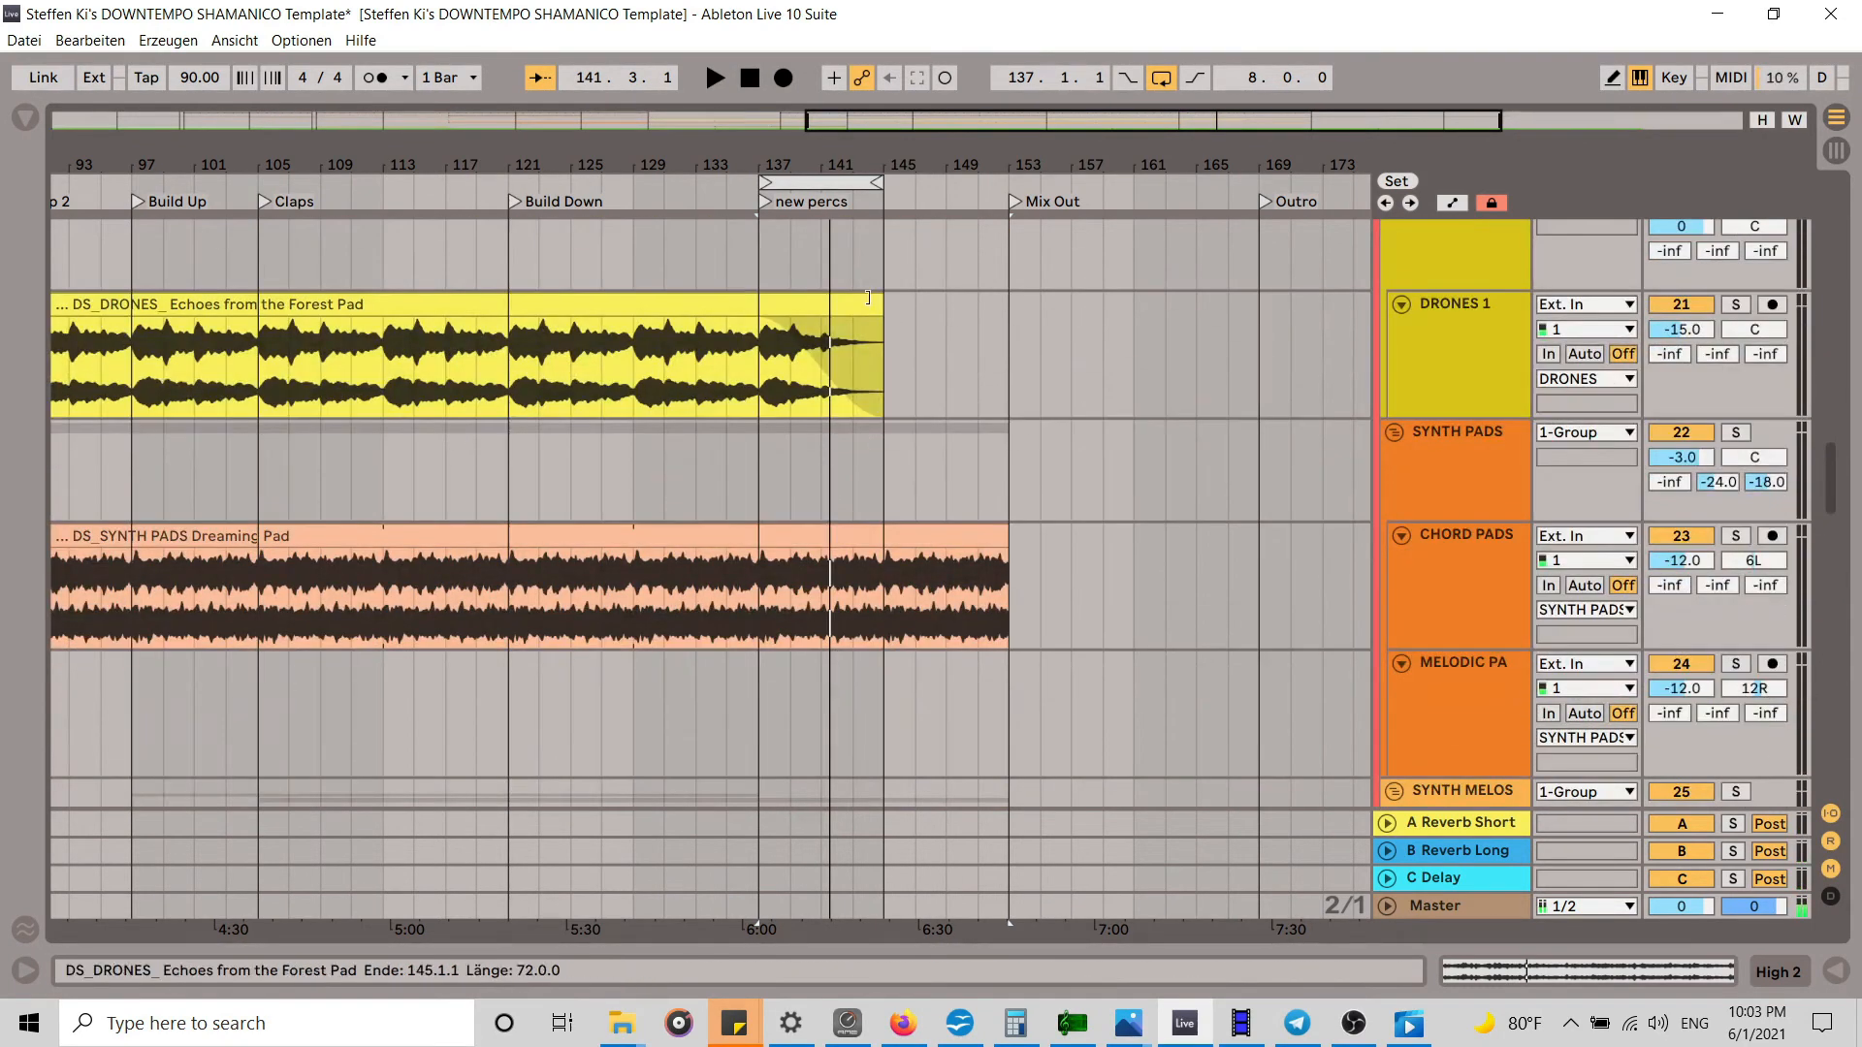
{"action": "left_click_drag", "start_coordinate": [868, 298], "coordinate": [740, 293]}
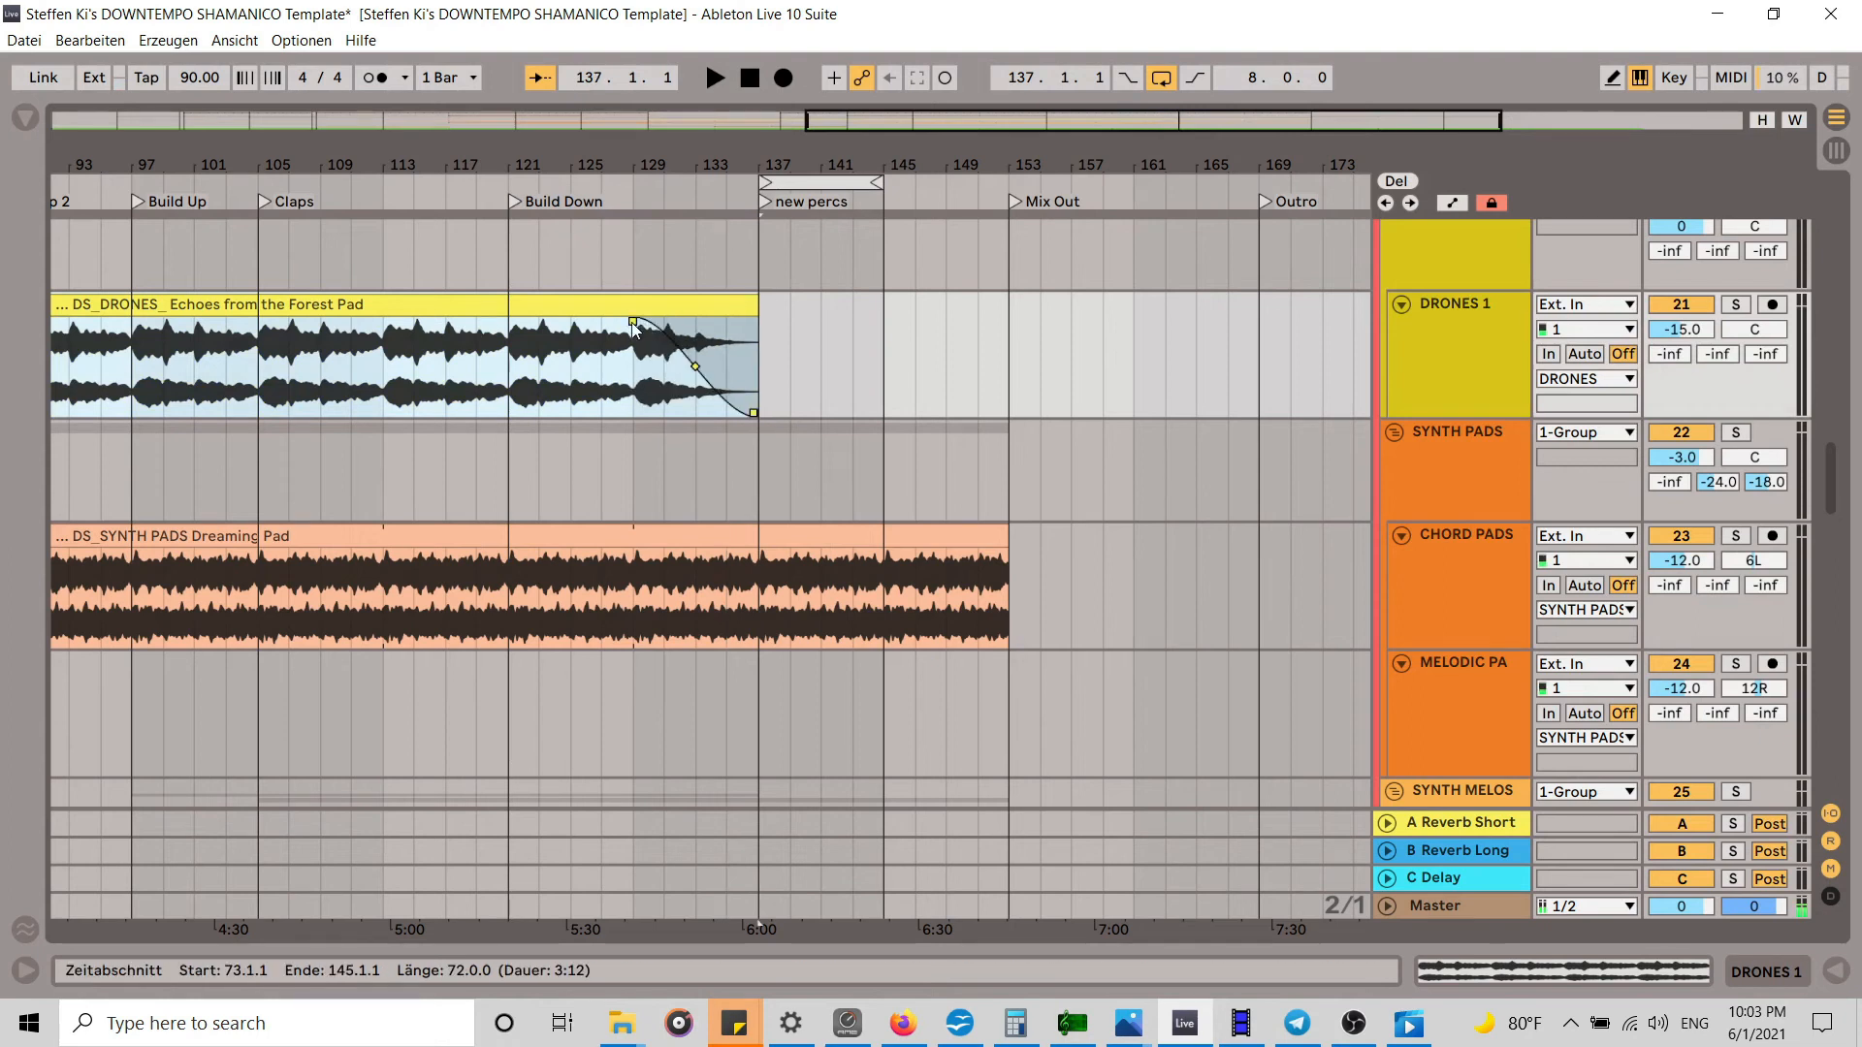
Step: Listen from Build Down into new percs while reviewing the pad, melody, instrument, ambience and percussion tracks
{"action": "left_click", "coordinate": [512, 200]}
{"action": "scroll", "coordinate": [1230, 445], "scroll_direction": "down", "scroll_amount": 3}
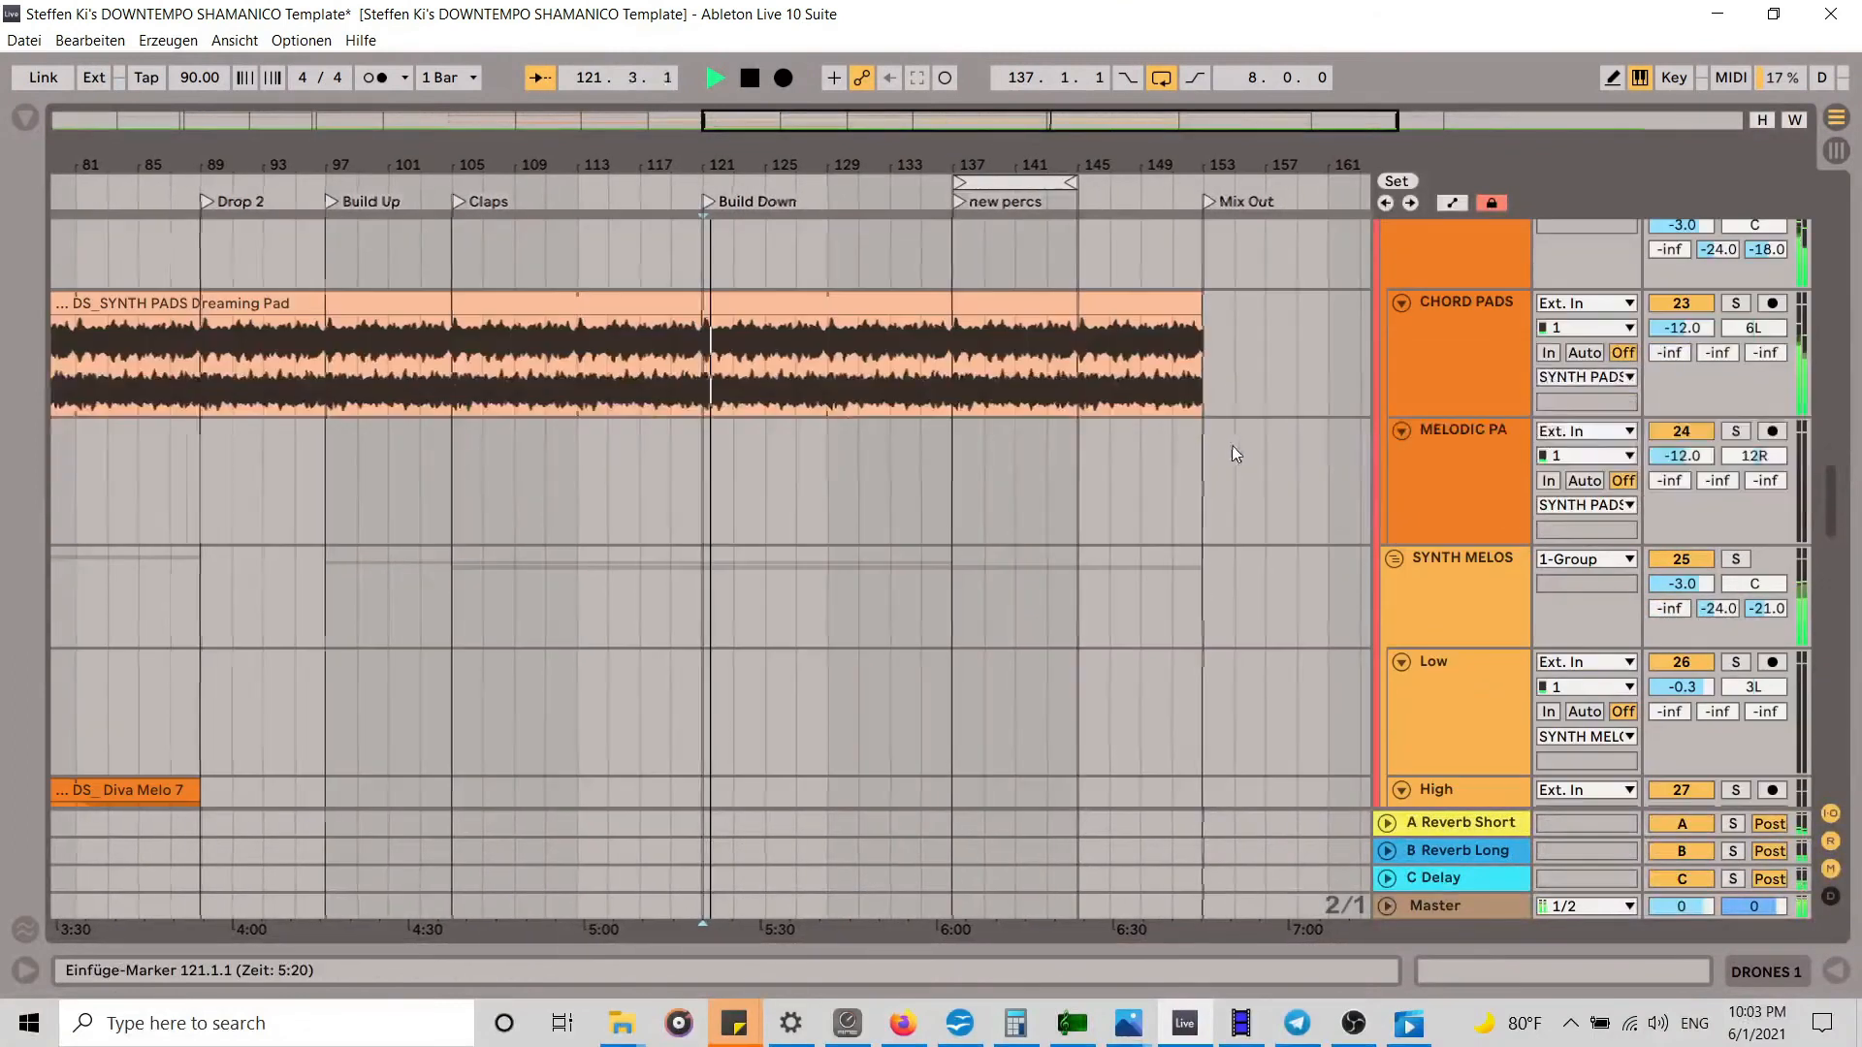
{"action": "scroll", "coordinate": [1241, 456], "scroll_direction": "down", "scroll_amount": 6}
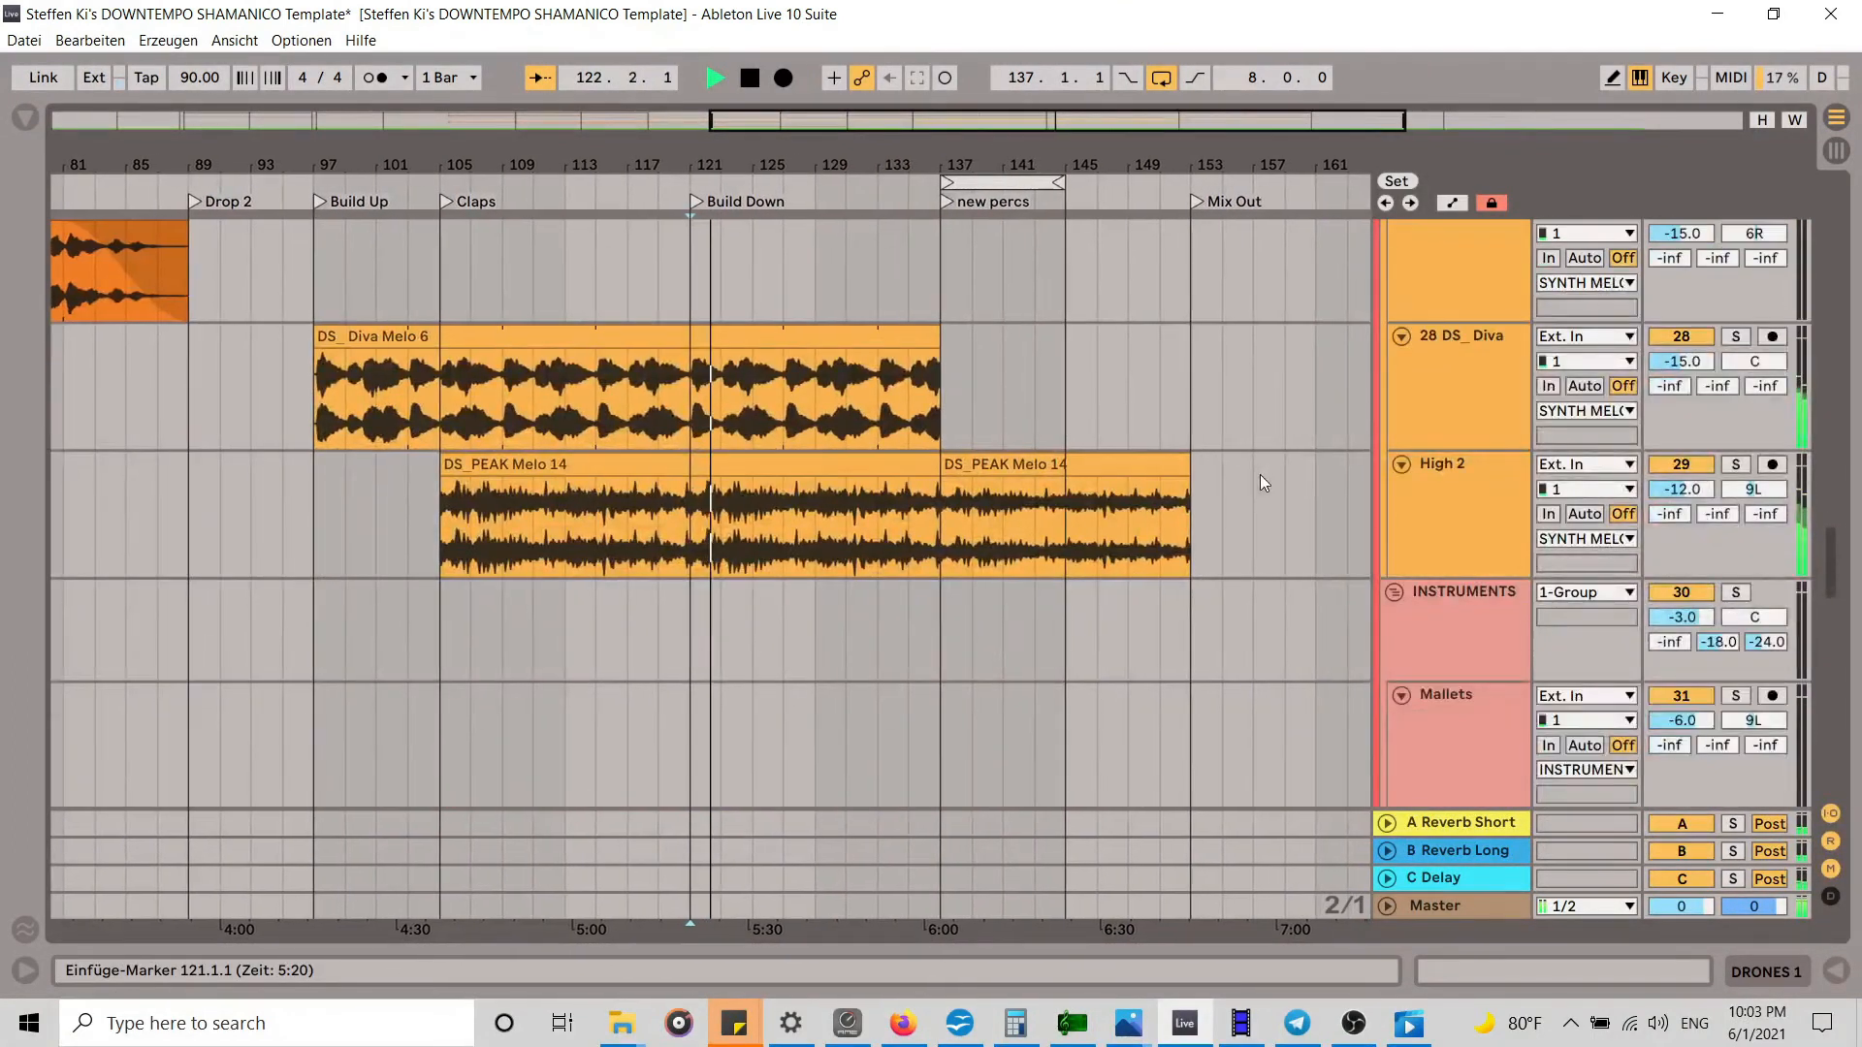
{"action": "scroll", "coordinate": [1261, 477], "scroll_direction": "down", "scroll_amount": 4}
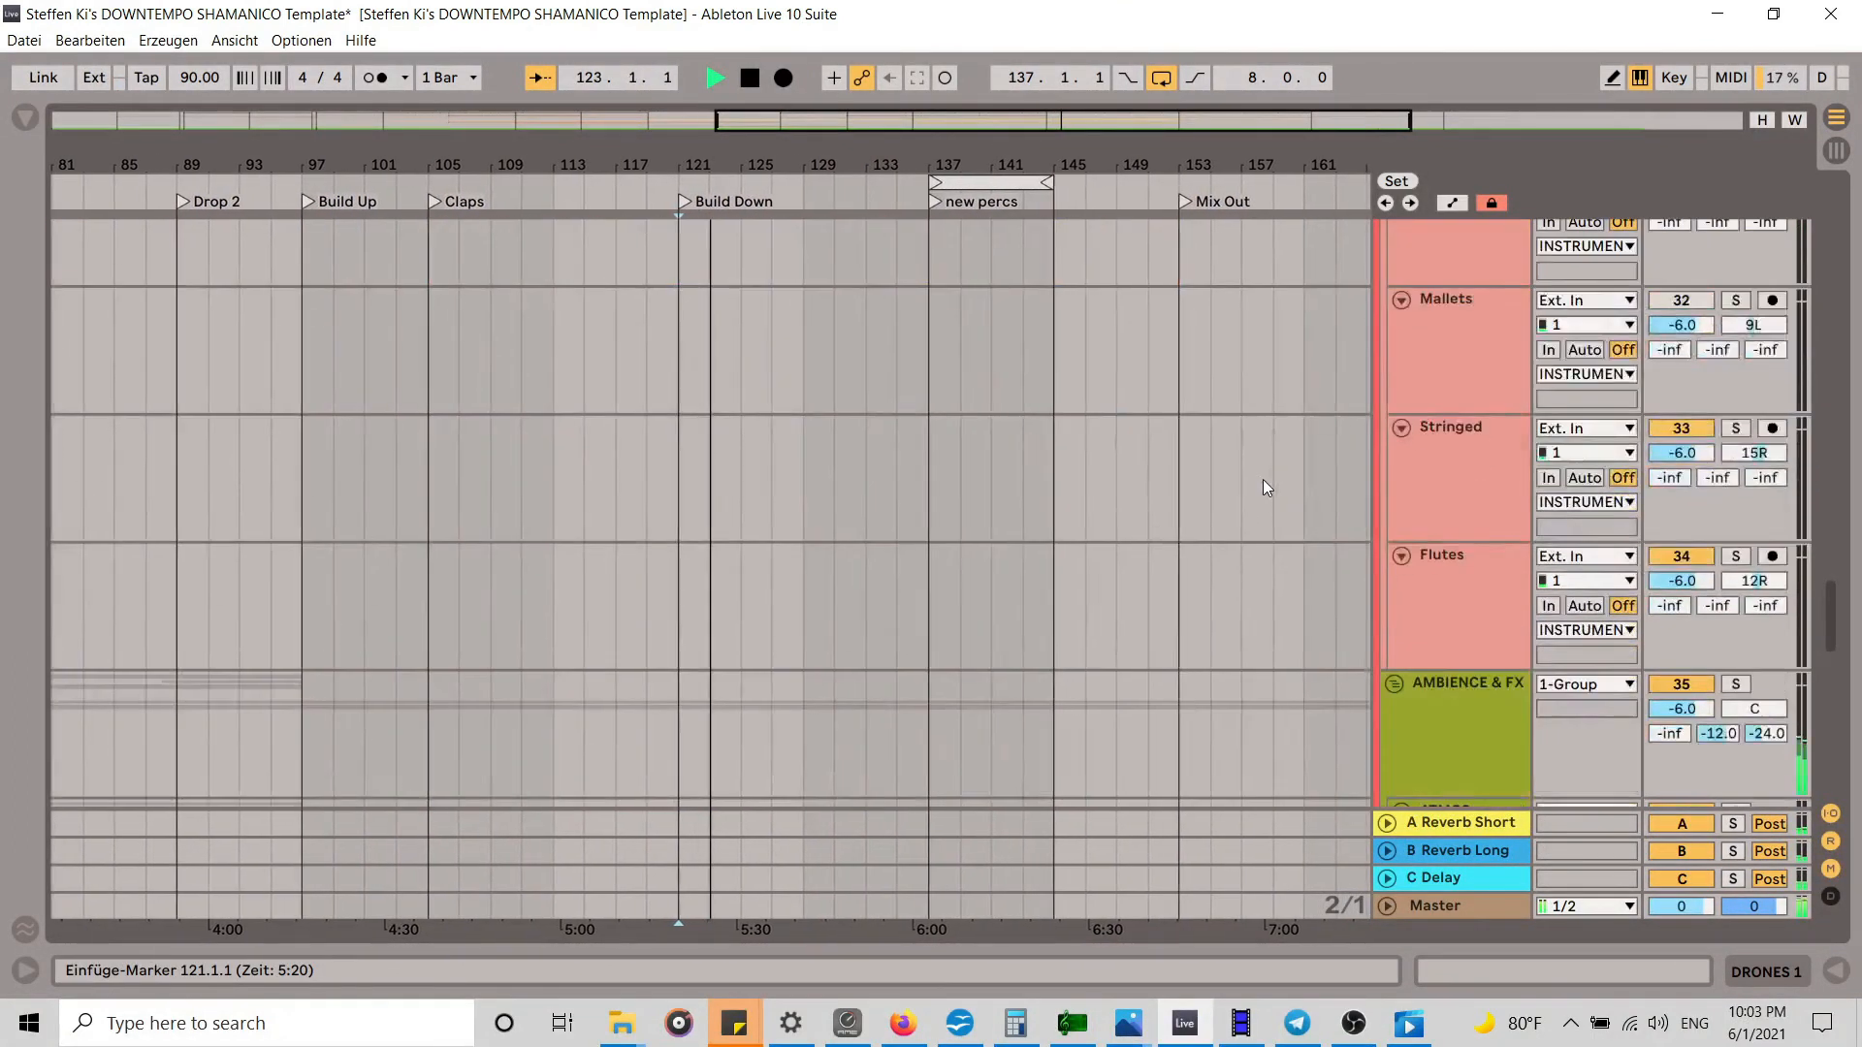
{"action": "scroll", "coordinate": [1261, 481], "scroll_direction": "down", "scroll_amount": 10}
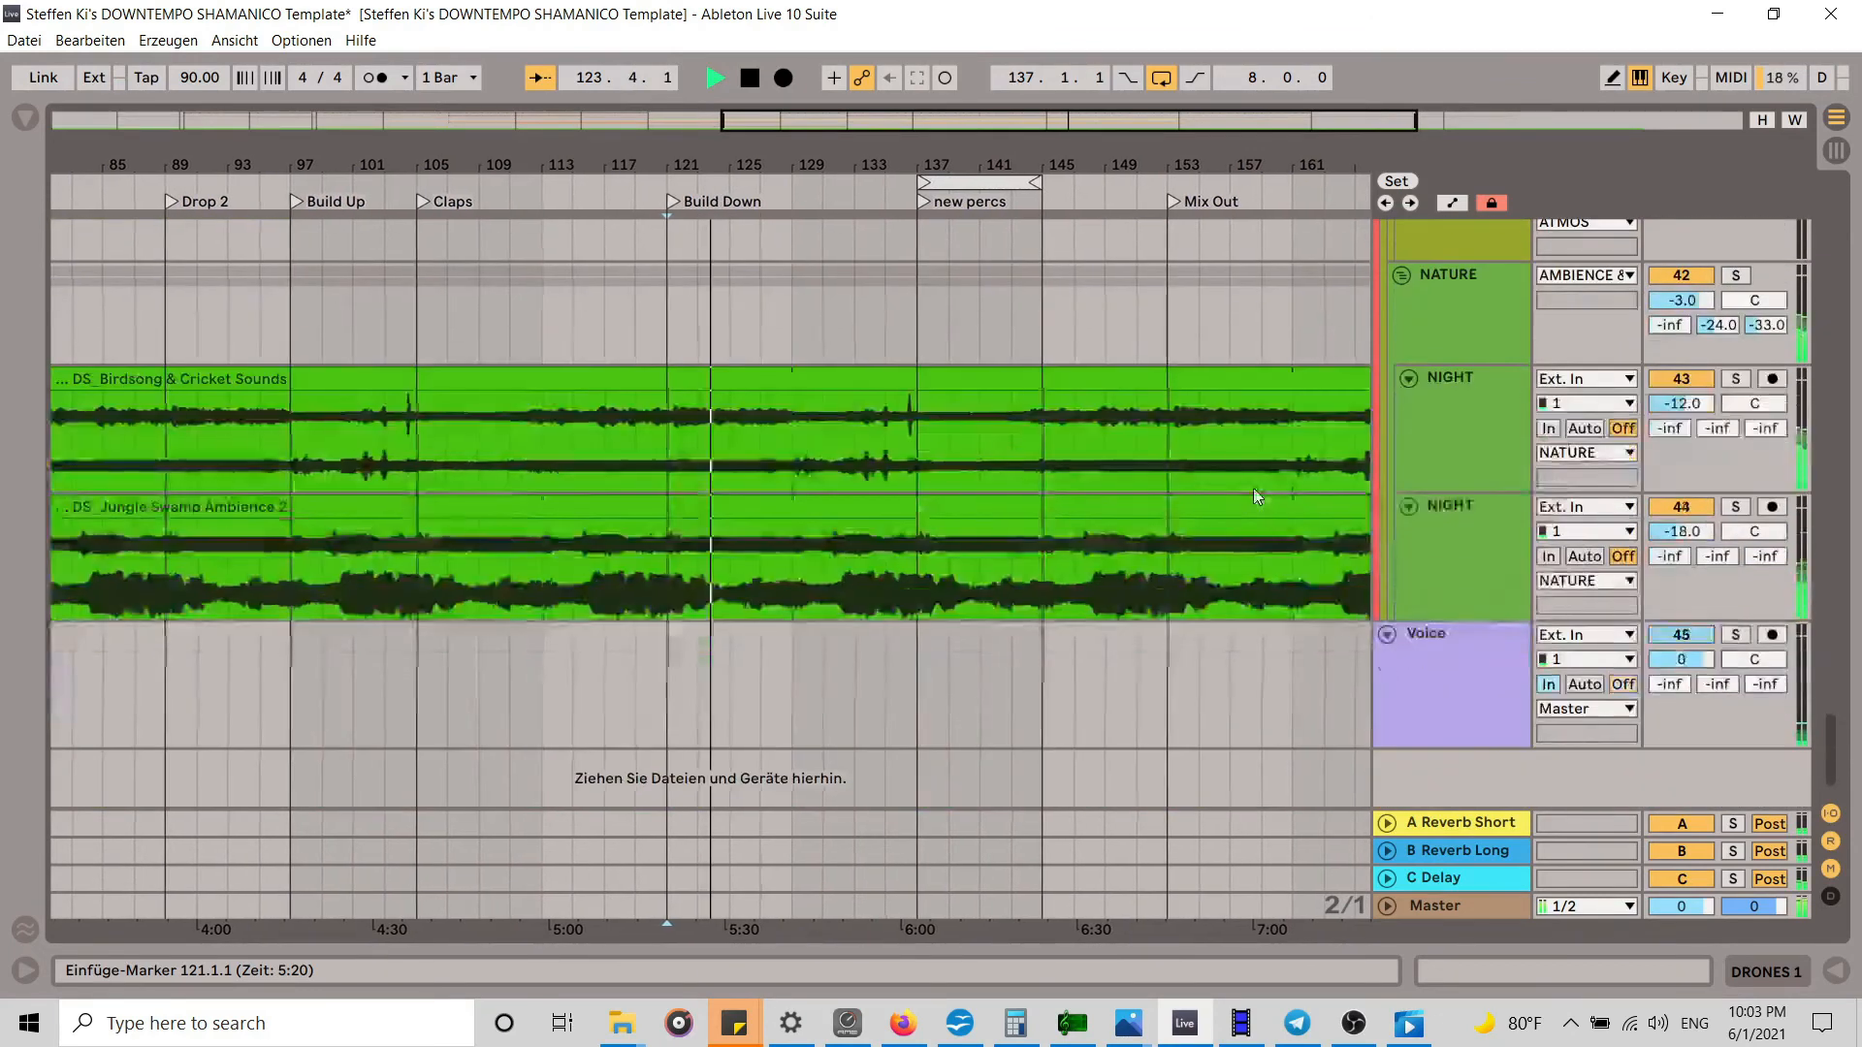
{"action": "left_click_drag", "start_coordinate": [1832, 755], "coordinate": [1859, 455]}
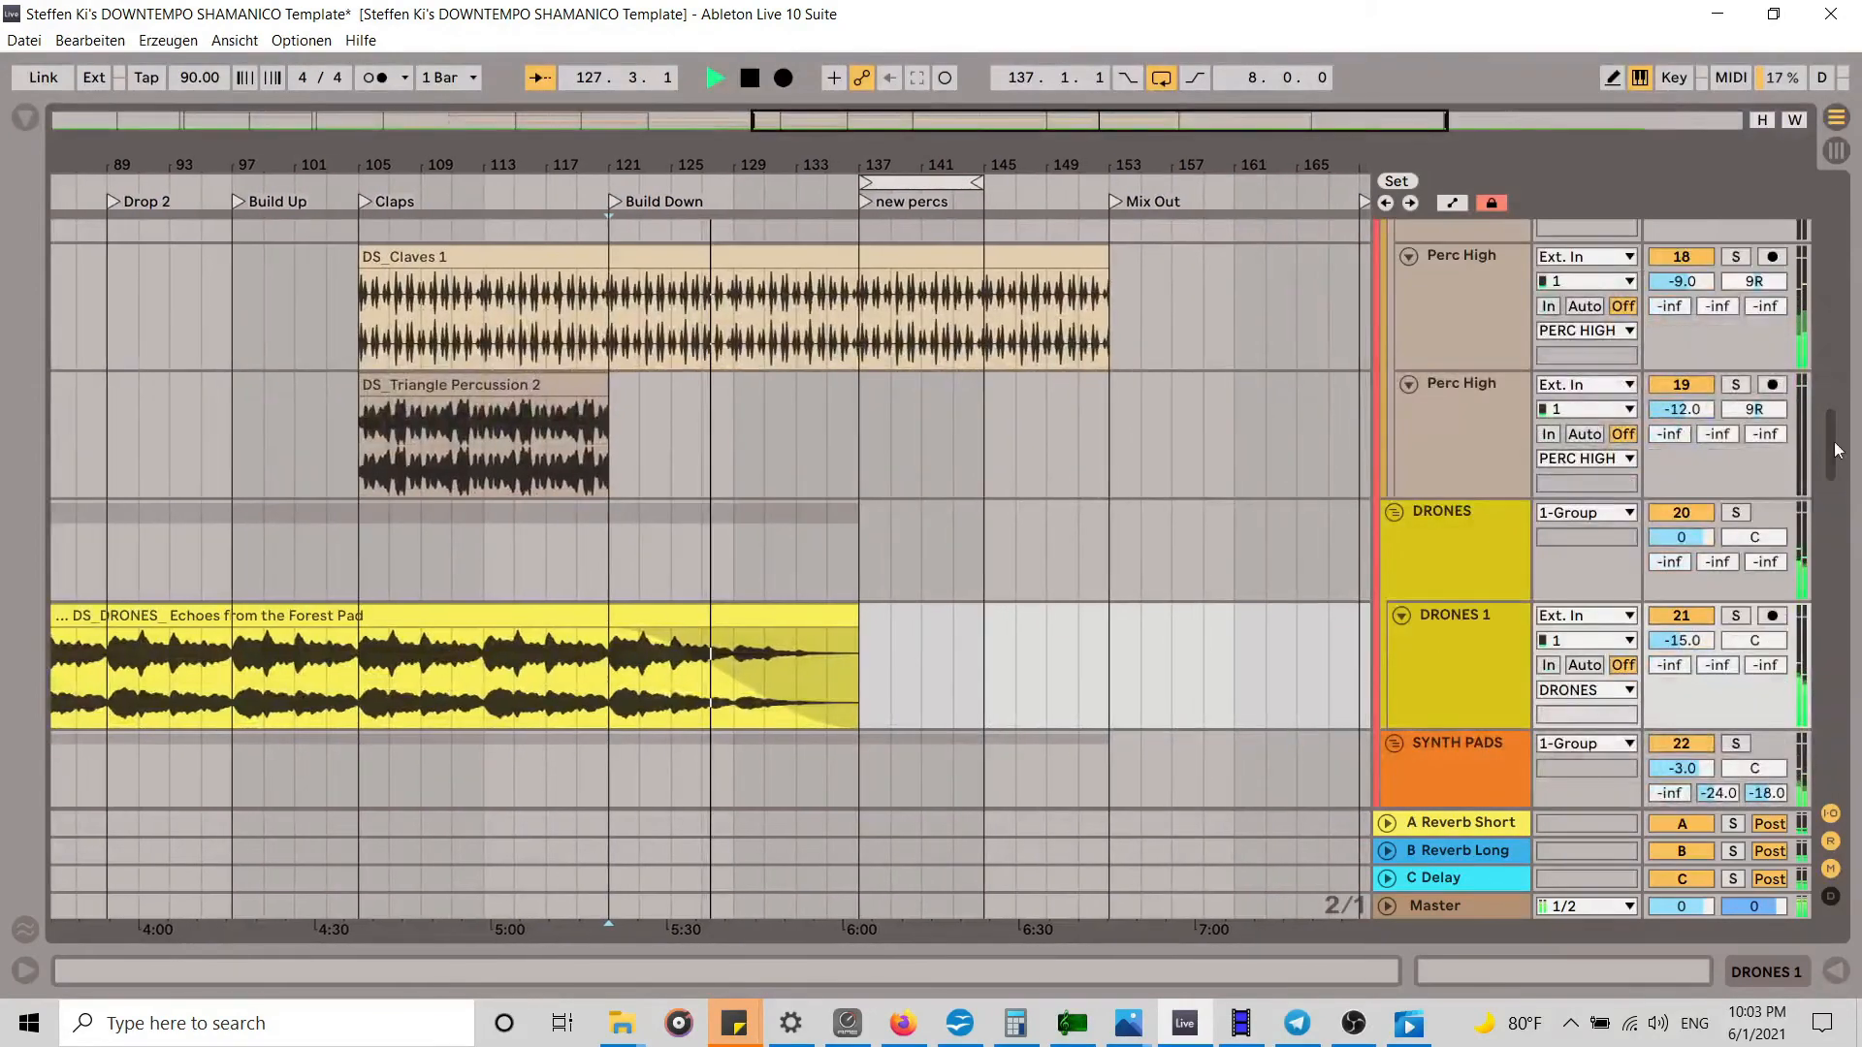
{"action": "scroll", "coordinate": [968, 549], "scroll_direction": "down", "scroll_amount": 8}
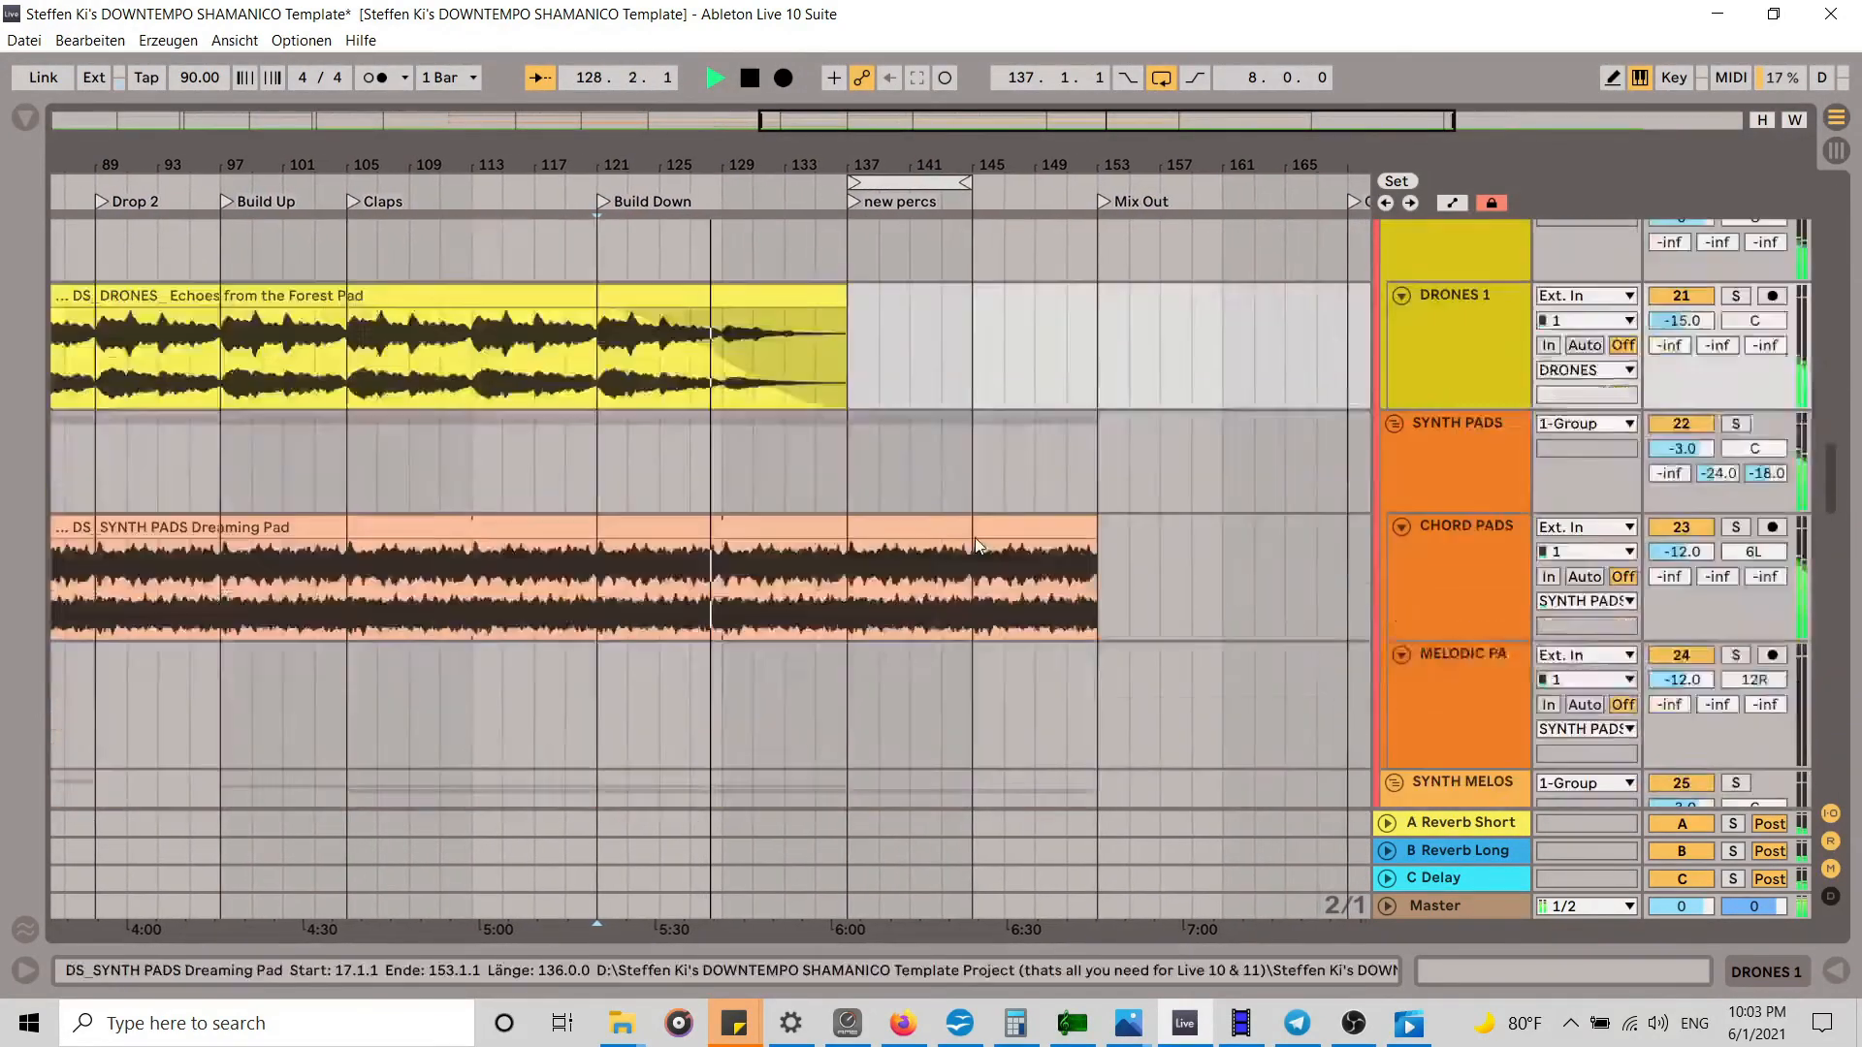
{"action": "scroll", "coordinate": [976, 537], "scroll_direction": "down", "scroll_amount": 5}
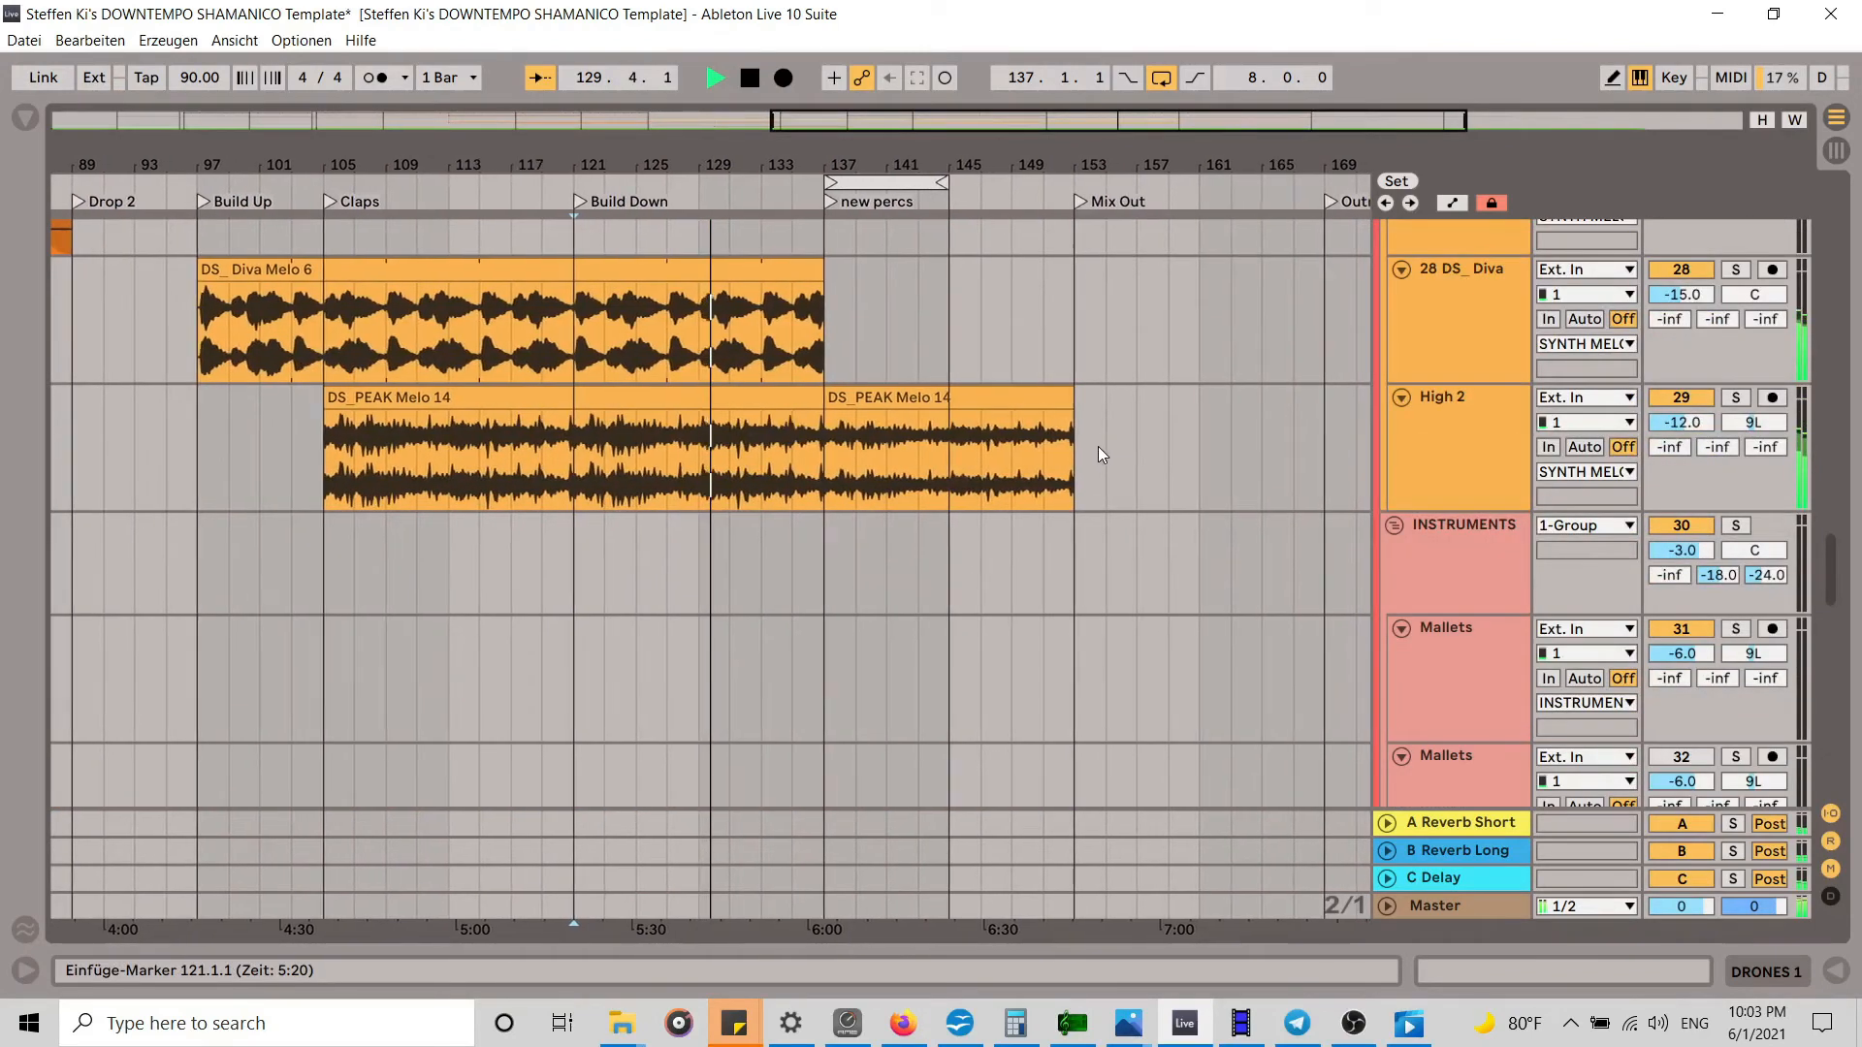
{"action": "scroll", "coordinate": [1099, 447], "scroll_direction": "up", "scroll_amount": 2}
{"action": "scroll", "coordinate": [1097, 446], "scroll_direction": "down", "scroll_amount": 1}
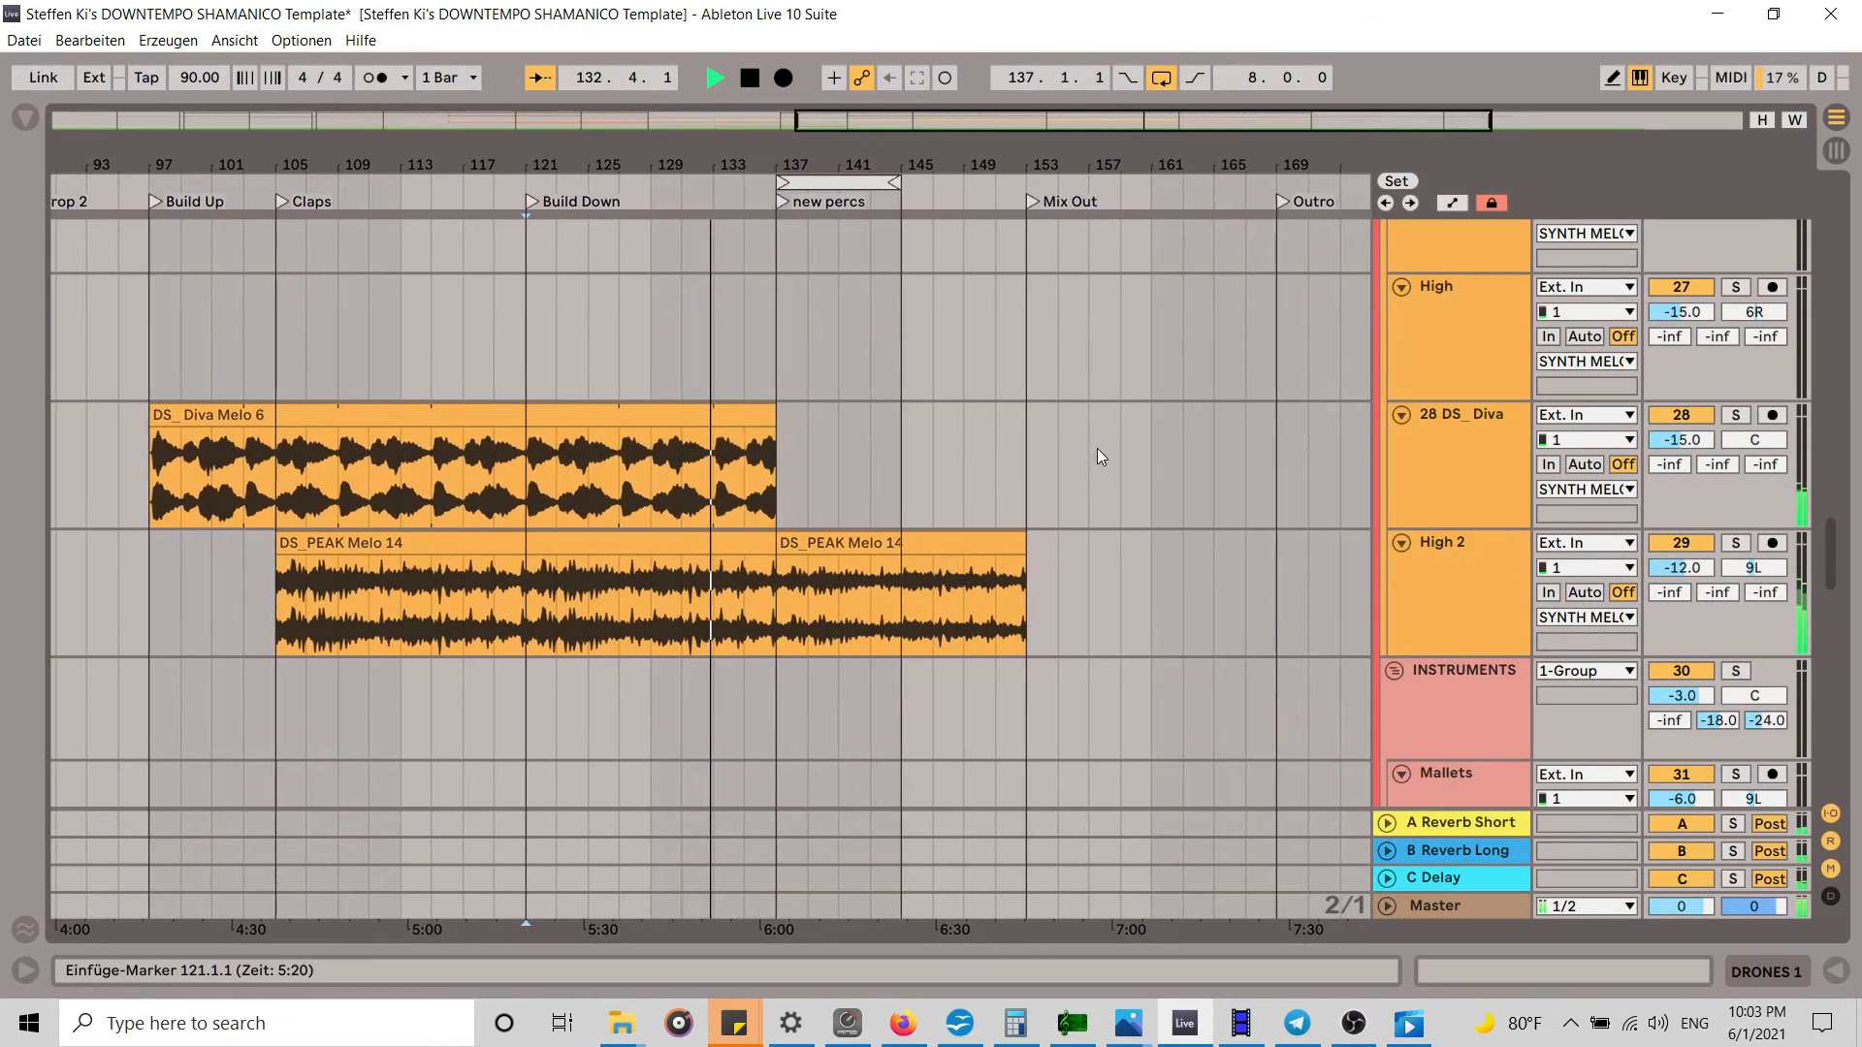
{"action": "scroll", "coordinate": [1097, 448], "scroll_direction": "down", "scroll_amount": 1}
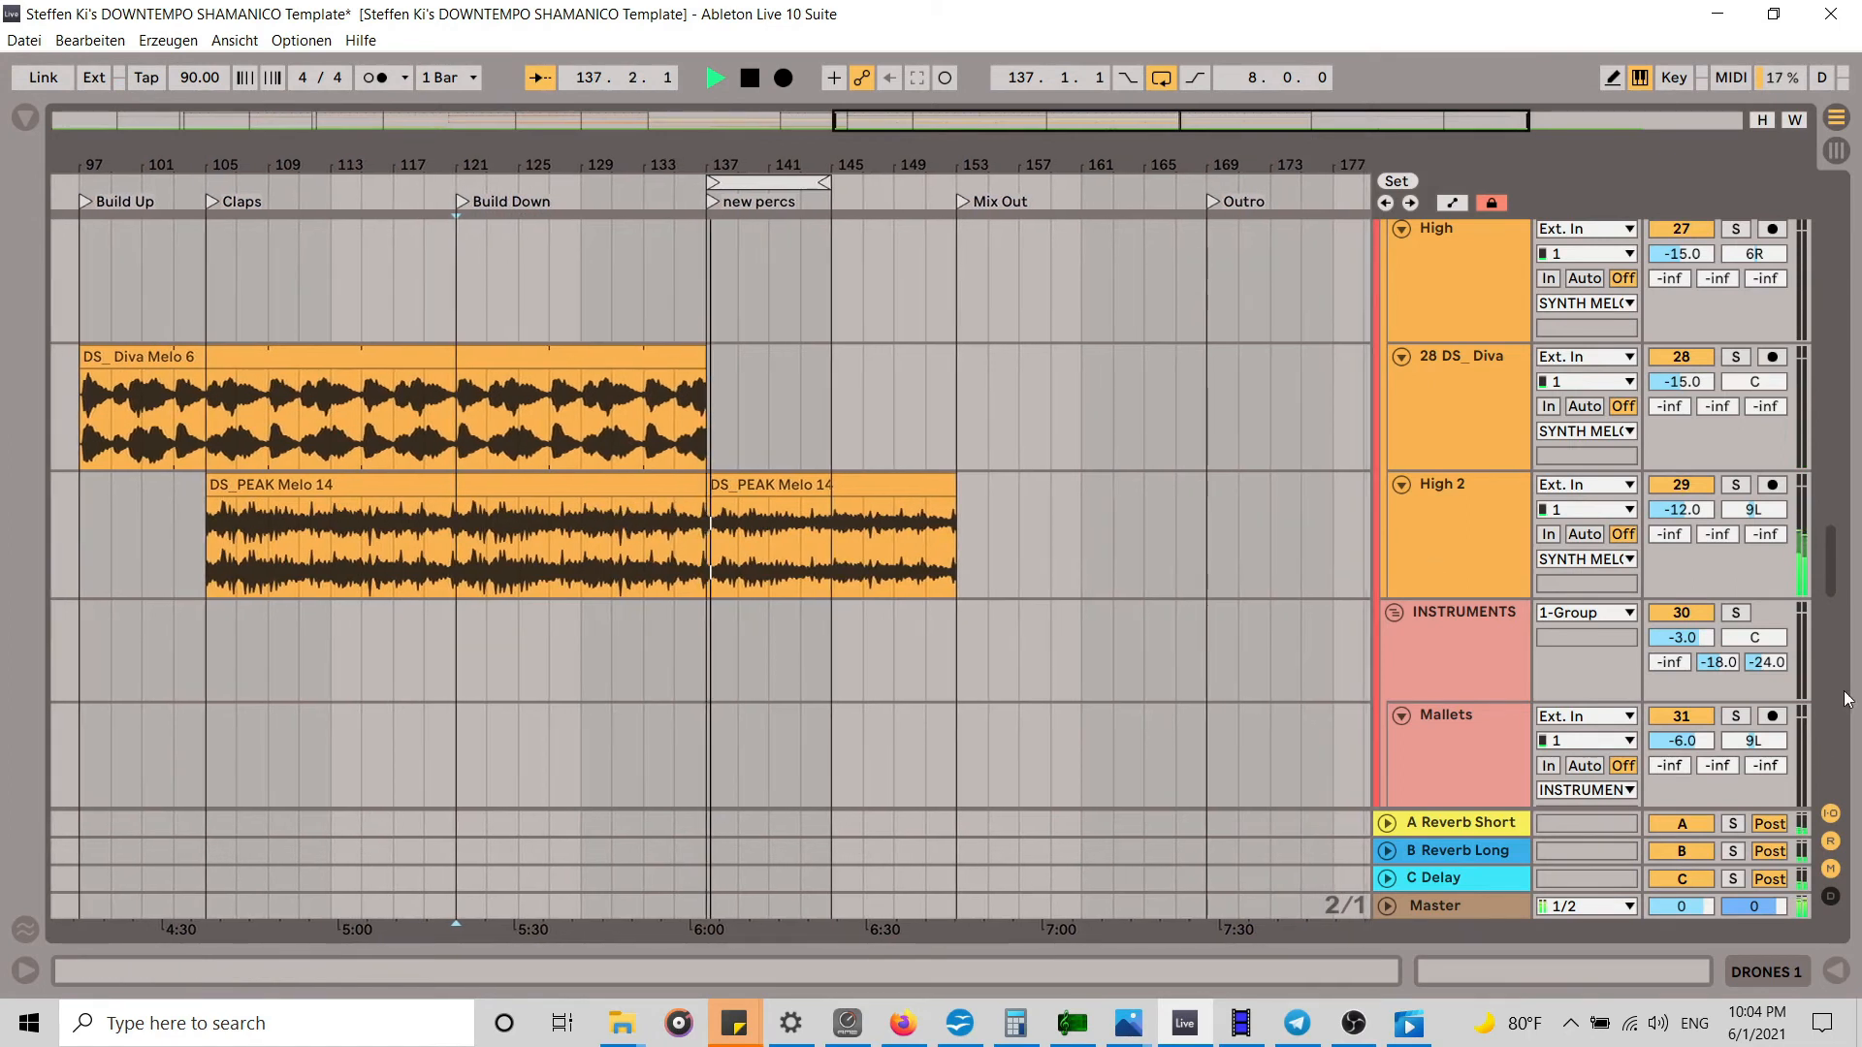
Step: Split the DS_Kick Soft 2 clip at bar 137 and trim its second part to start at bar 145
{"action": "left_click_drag", "start_coordinate": [1831, 564], "coordinate": [1834, 169]}
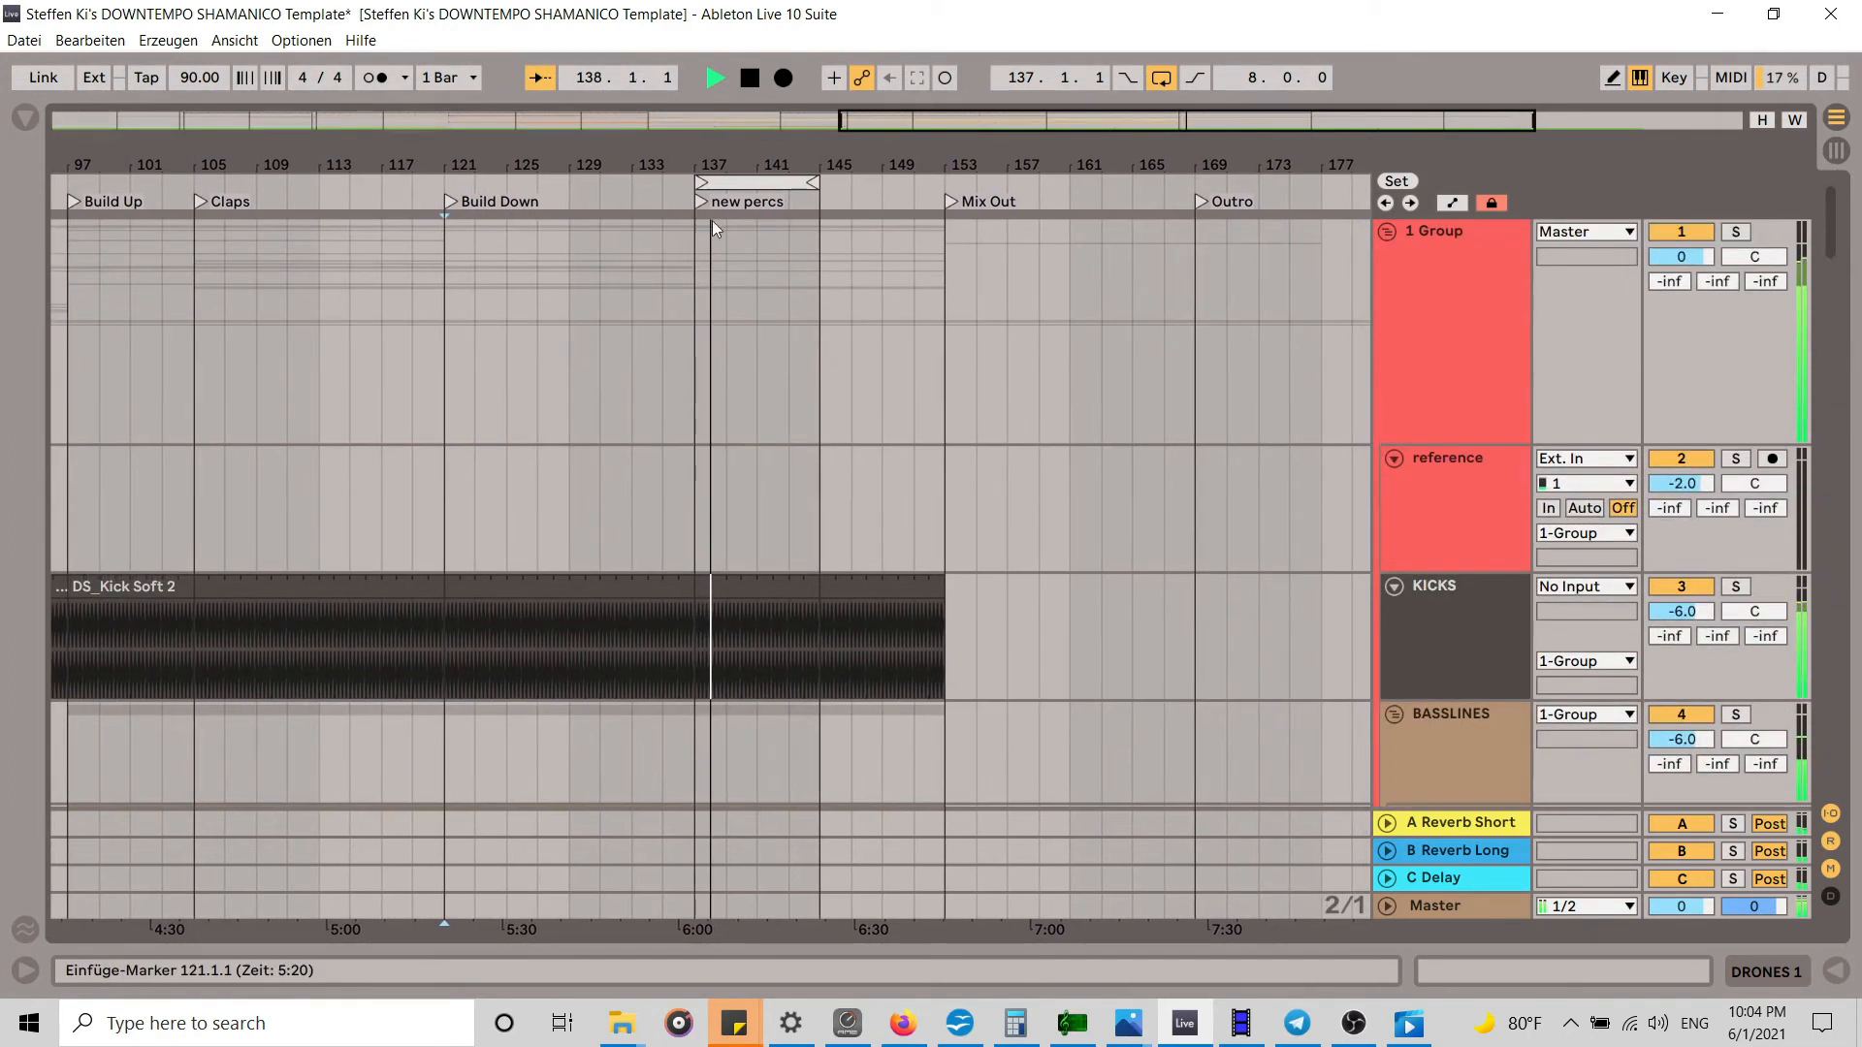
{"action": "scroll", "coordinate": [696, 595], "scroll_direction": "up", "scroll_amount": 3}
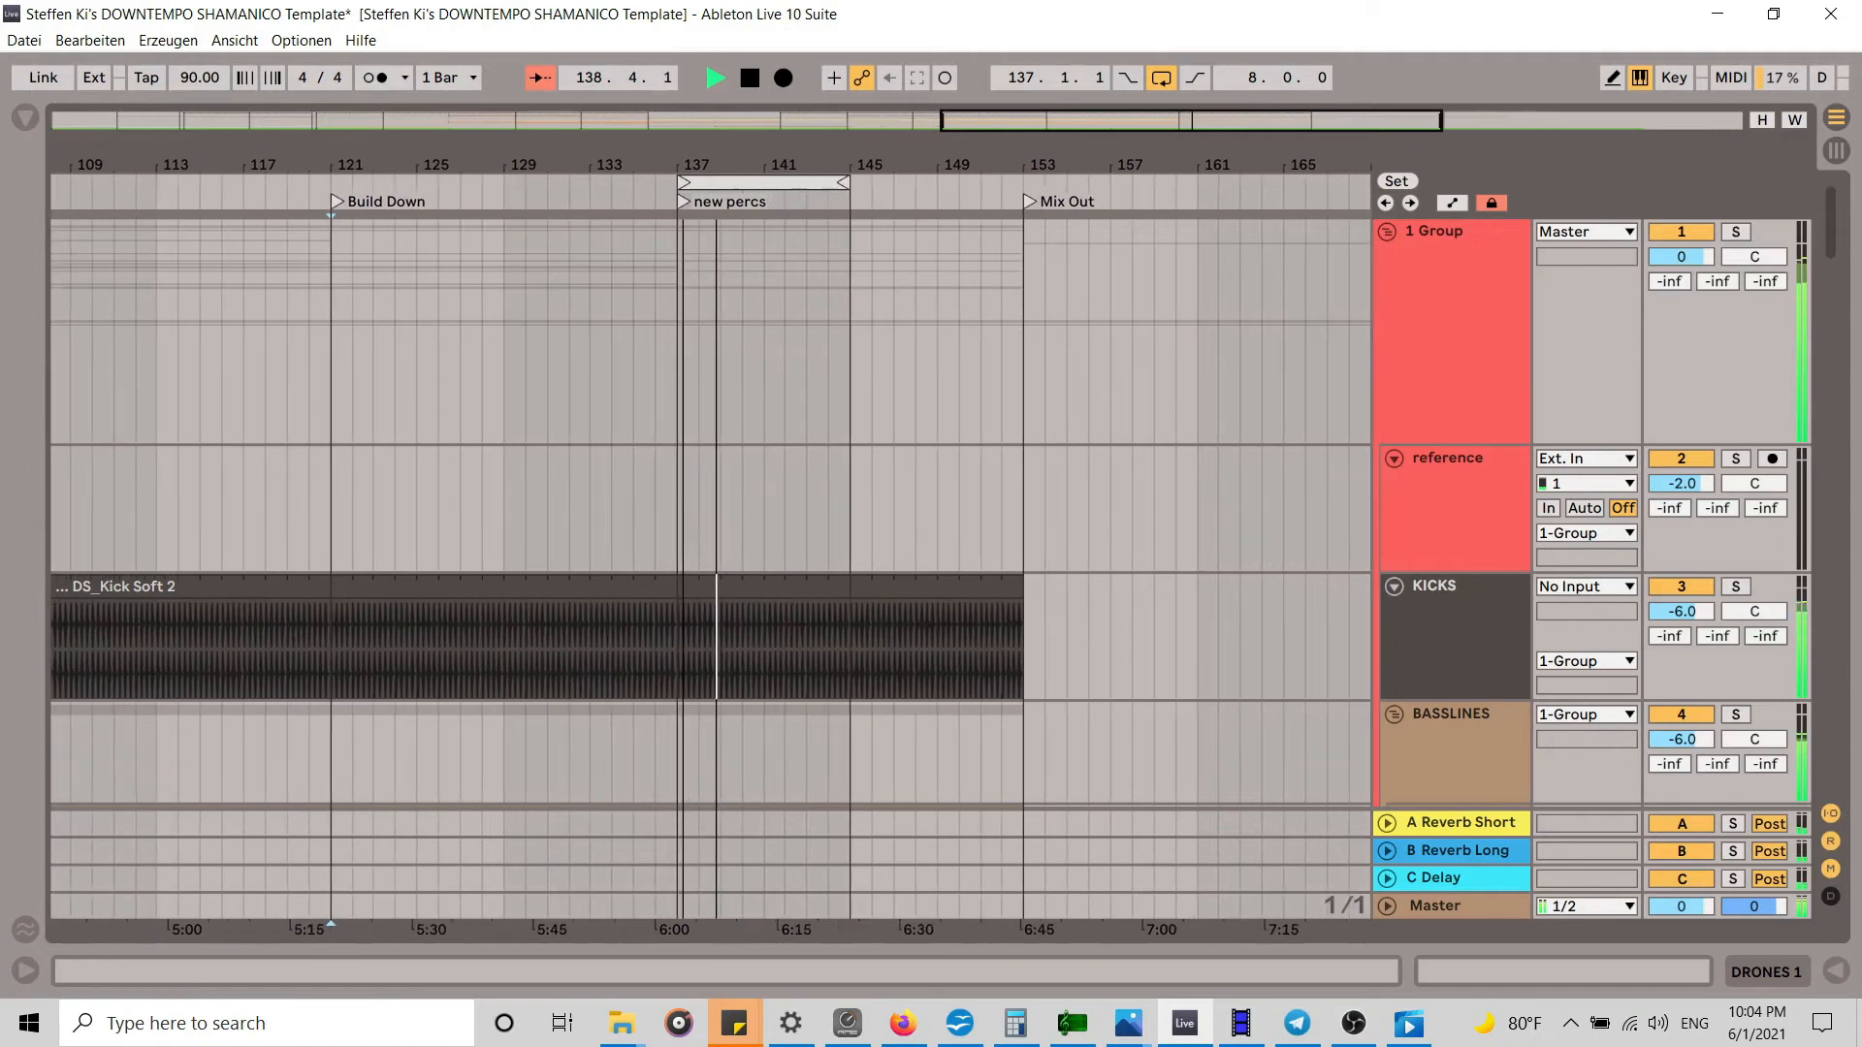
{"action": "left_click", "coordinate": [676, 632]}
{"action": "key", "text": "ctrl+e"}
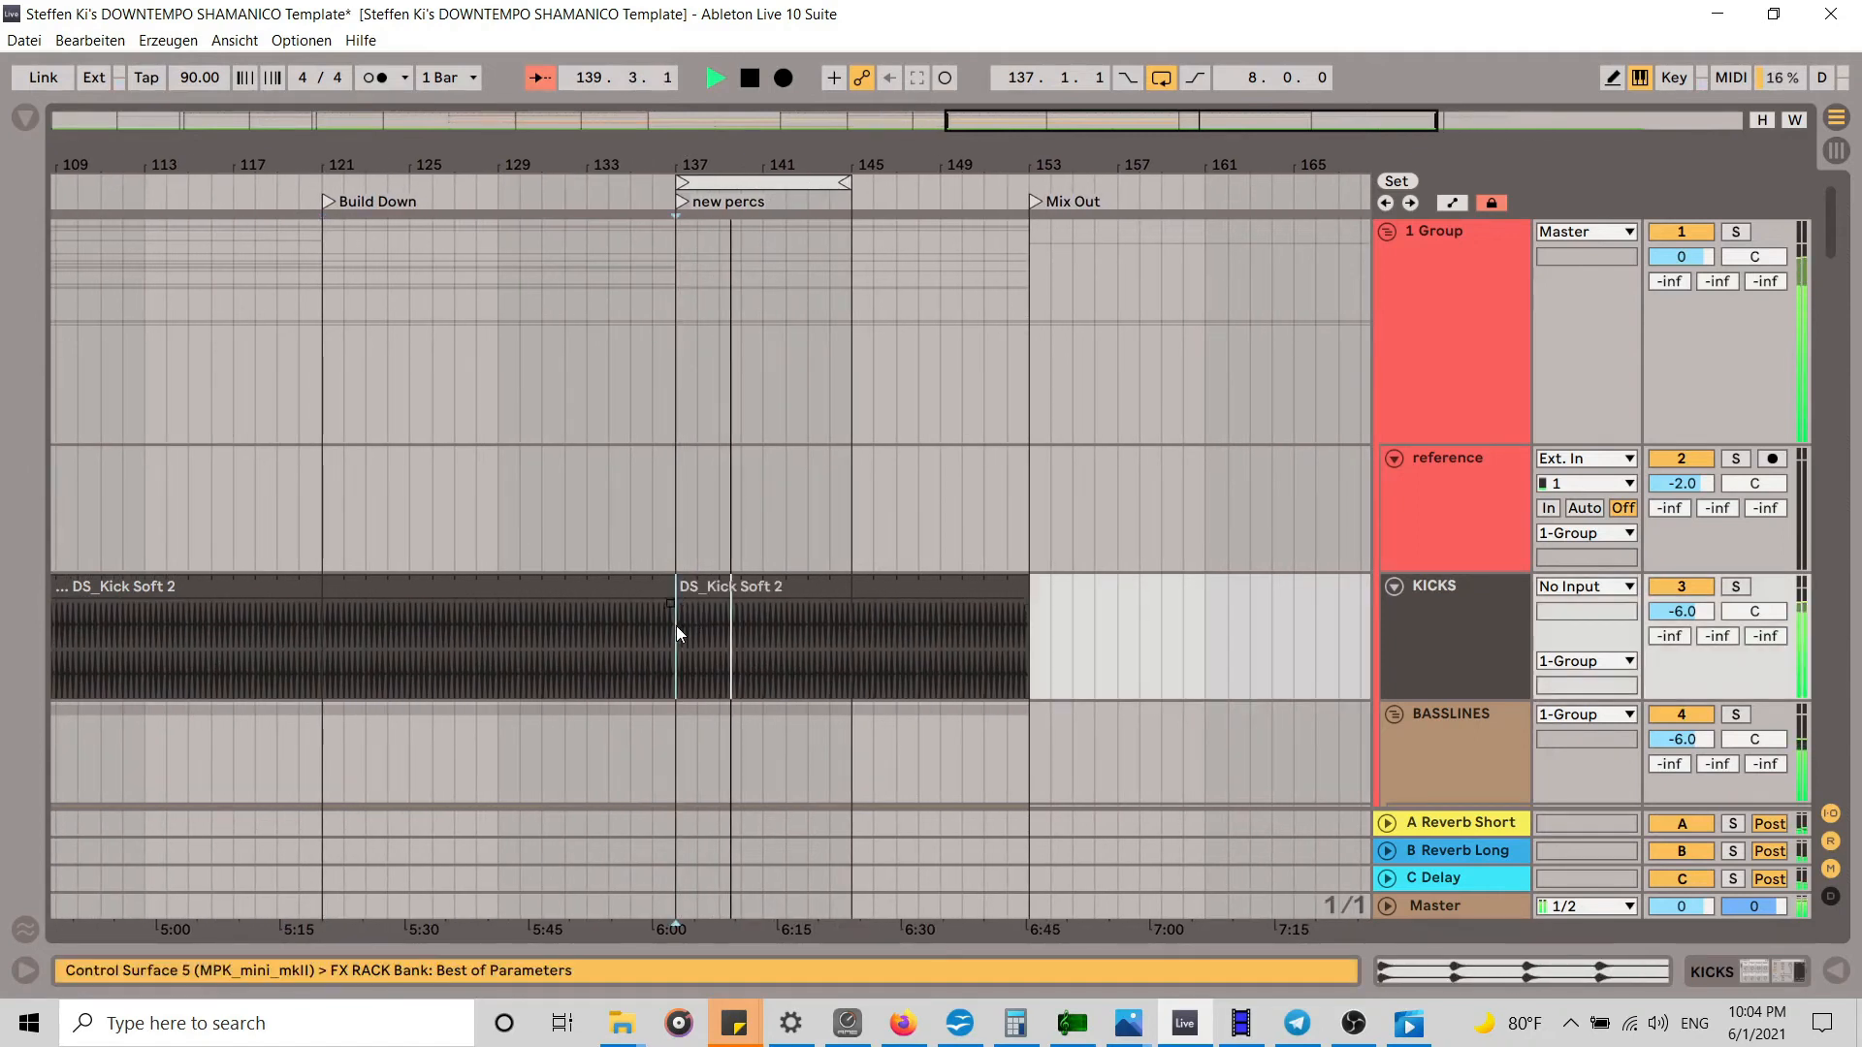
{"action": "left_click", "coordinate": [682, 589]}
{"action": "left_click_drag", "start_coordinate": [681, 589], "coordinate": [858, 589]}
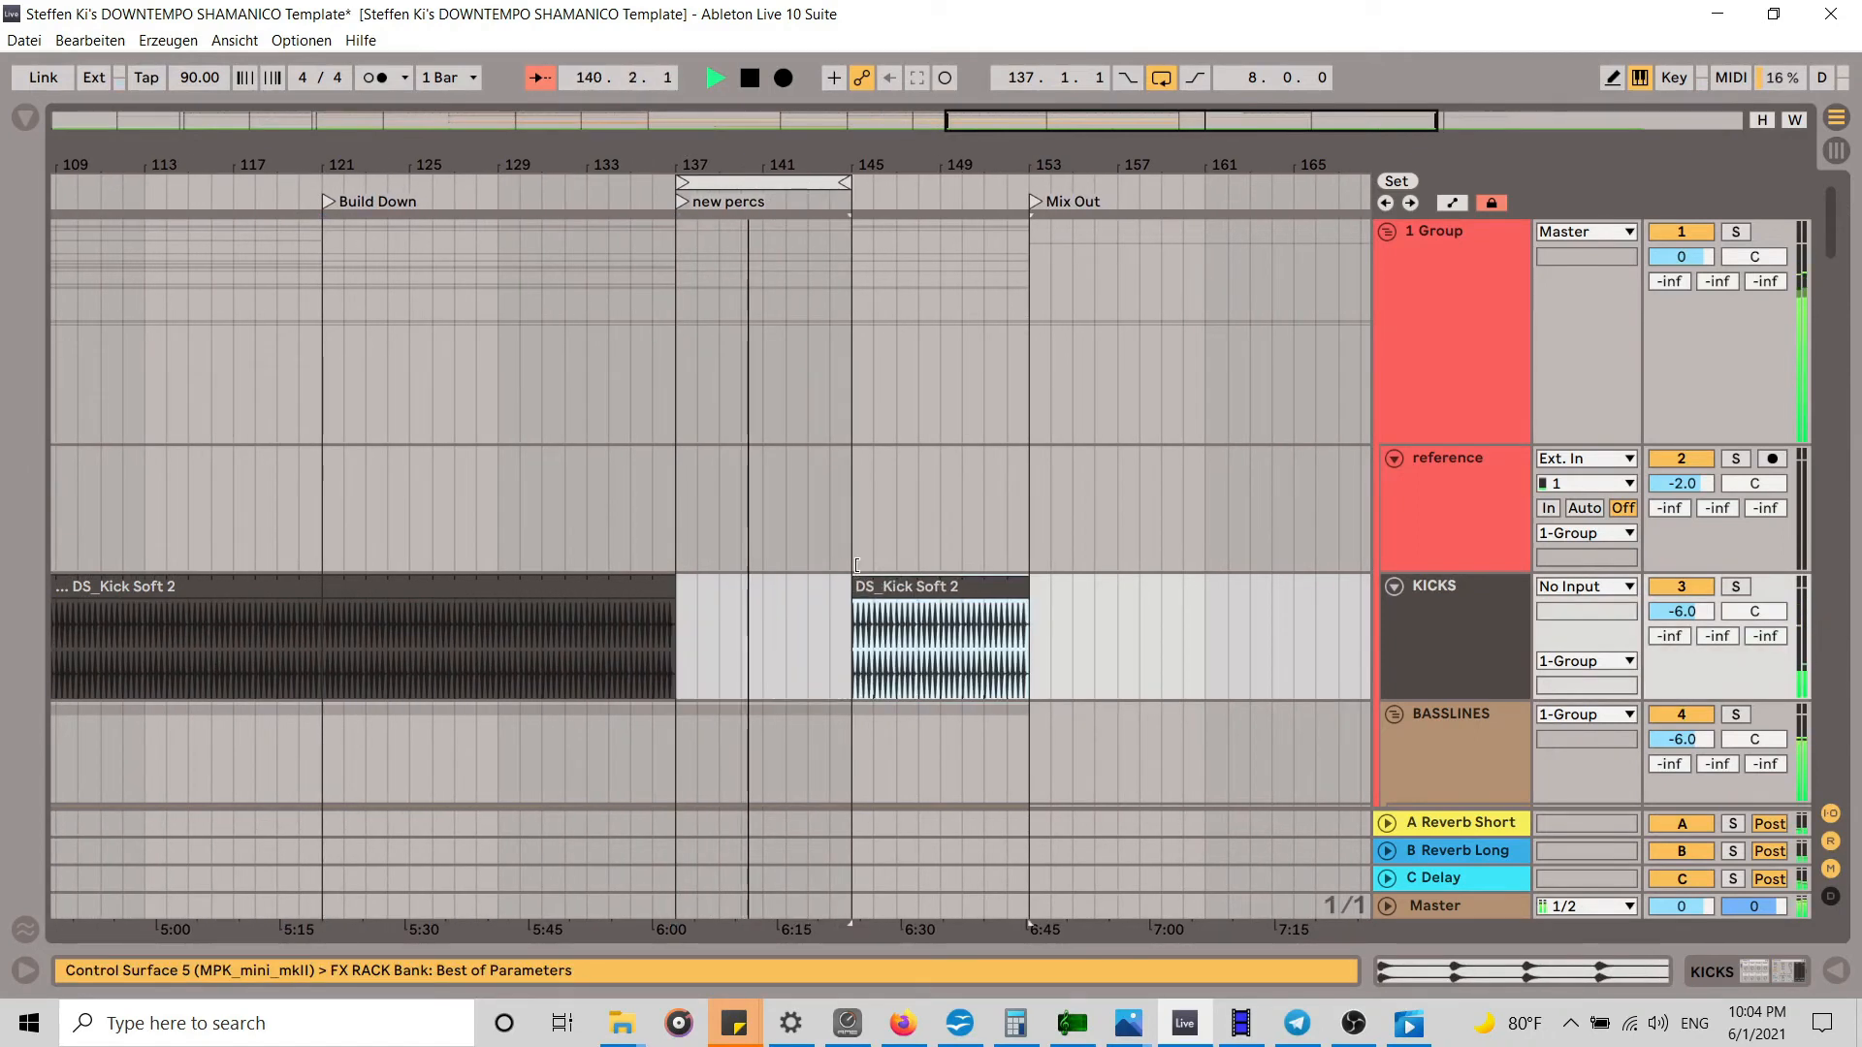
Step: Move the loop to bars 145–153 and move the DS_Frame Drum 5 clip to start at bar 145
{"action": "left_click_drag", "start_coordinate": [818, 197], "coordinate": [1009, 177]}
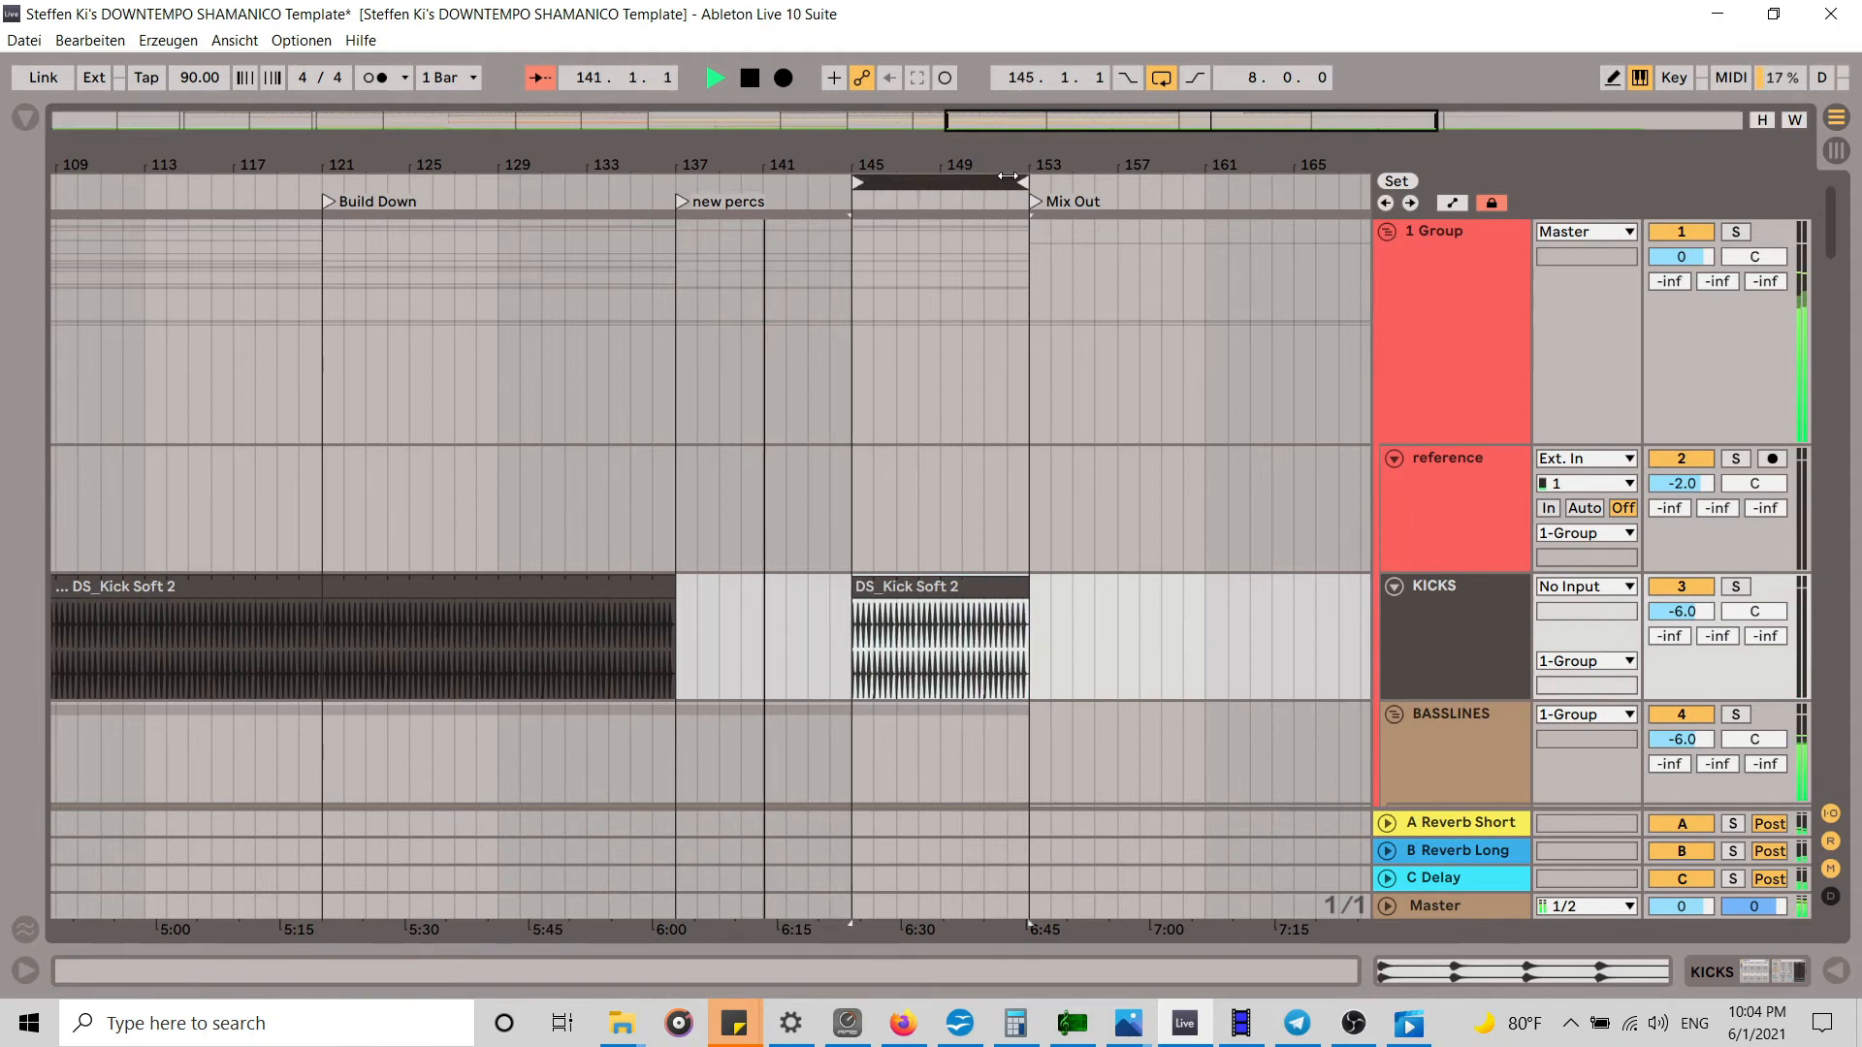
{"action": "scroll", "coordinate": [1265, 515], "scroll_direction": "down", "scroll_amount": 12}
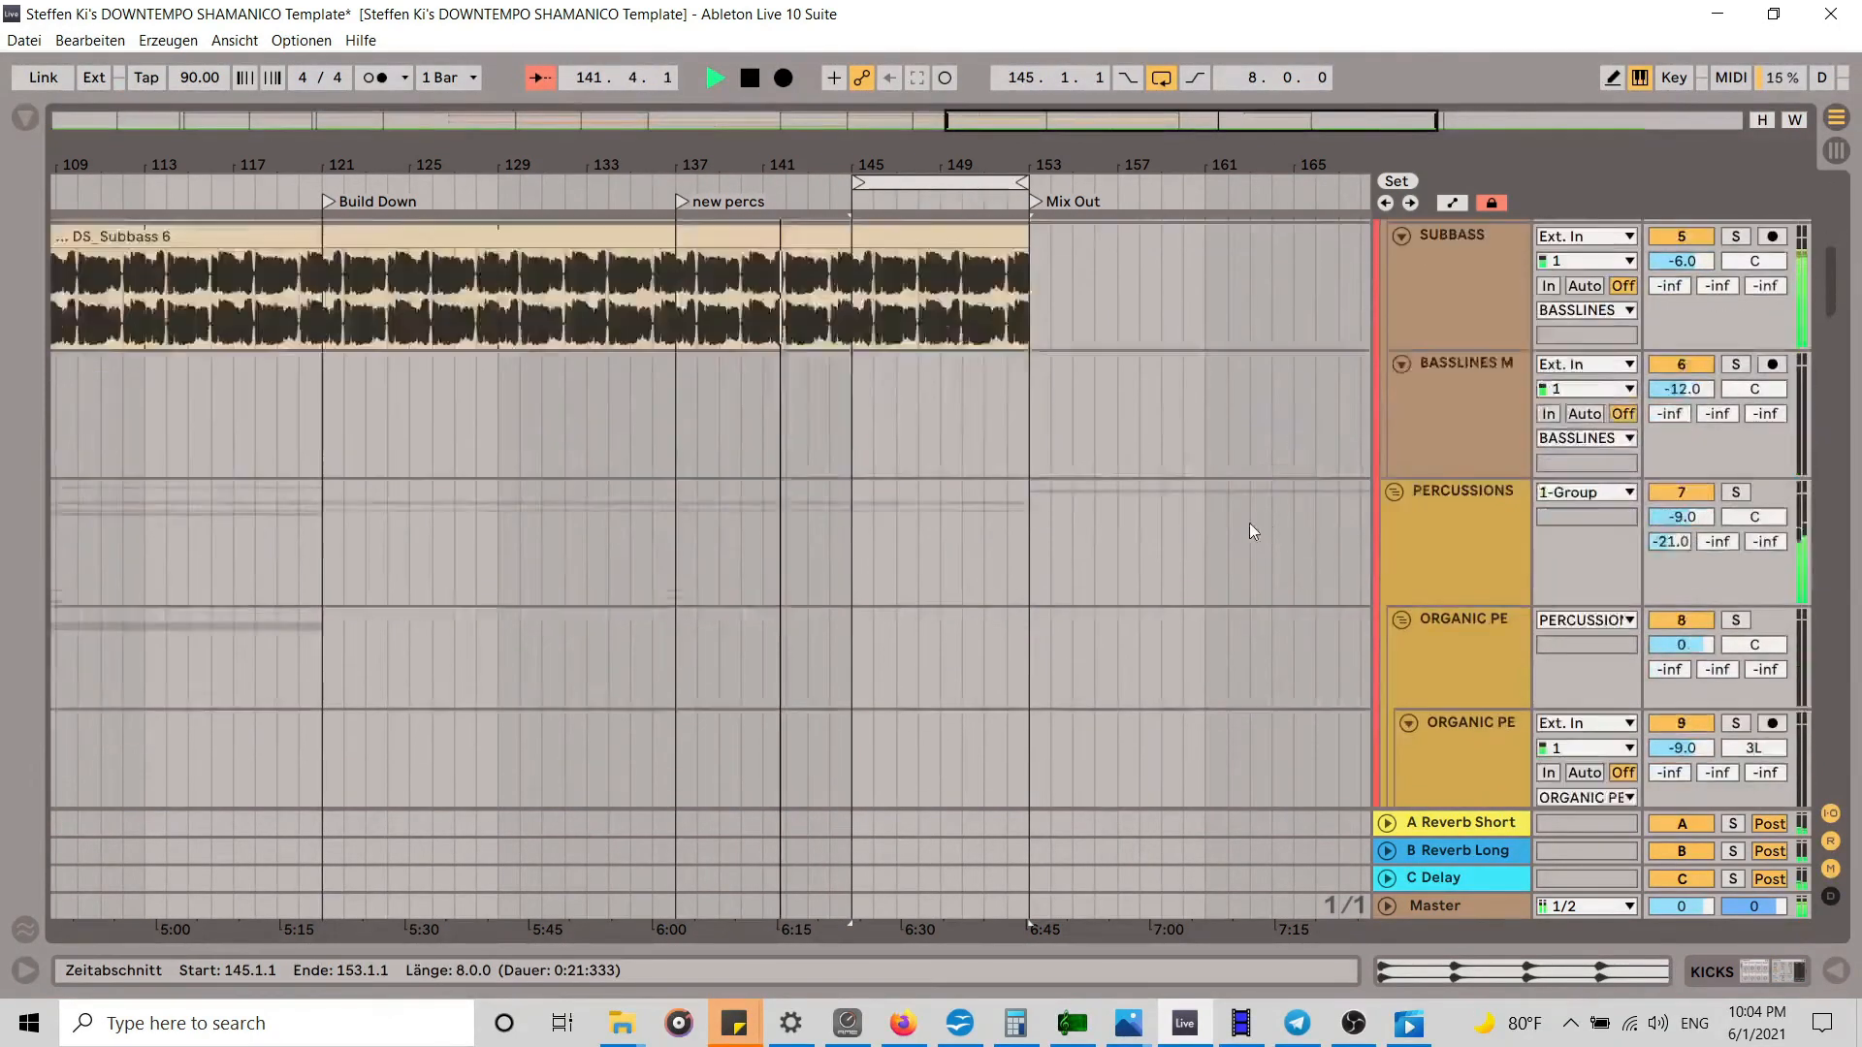
{"action": "scroll", "coordinate": [922, 543], "scroll_direction": "down", "scroll_amount": 5}
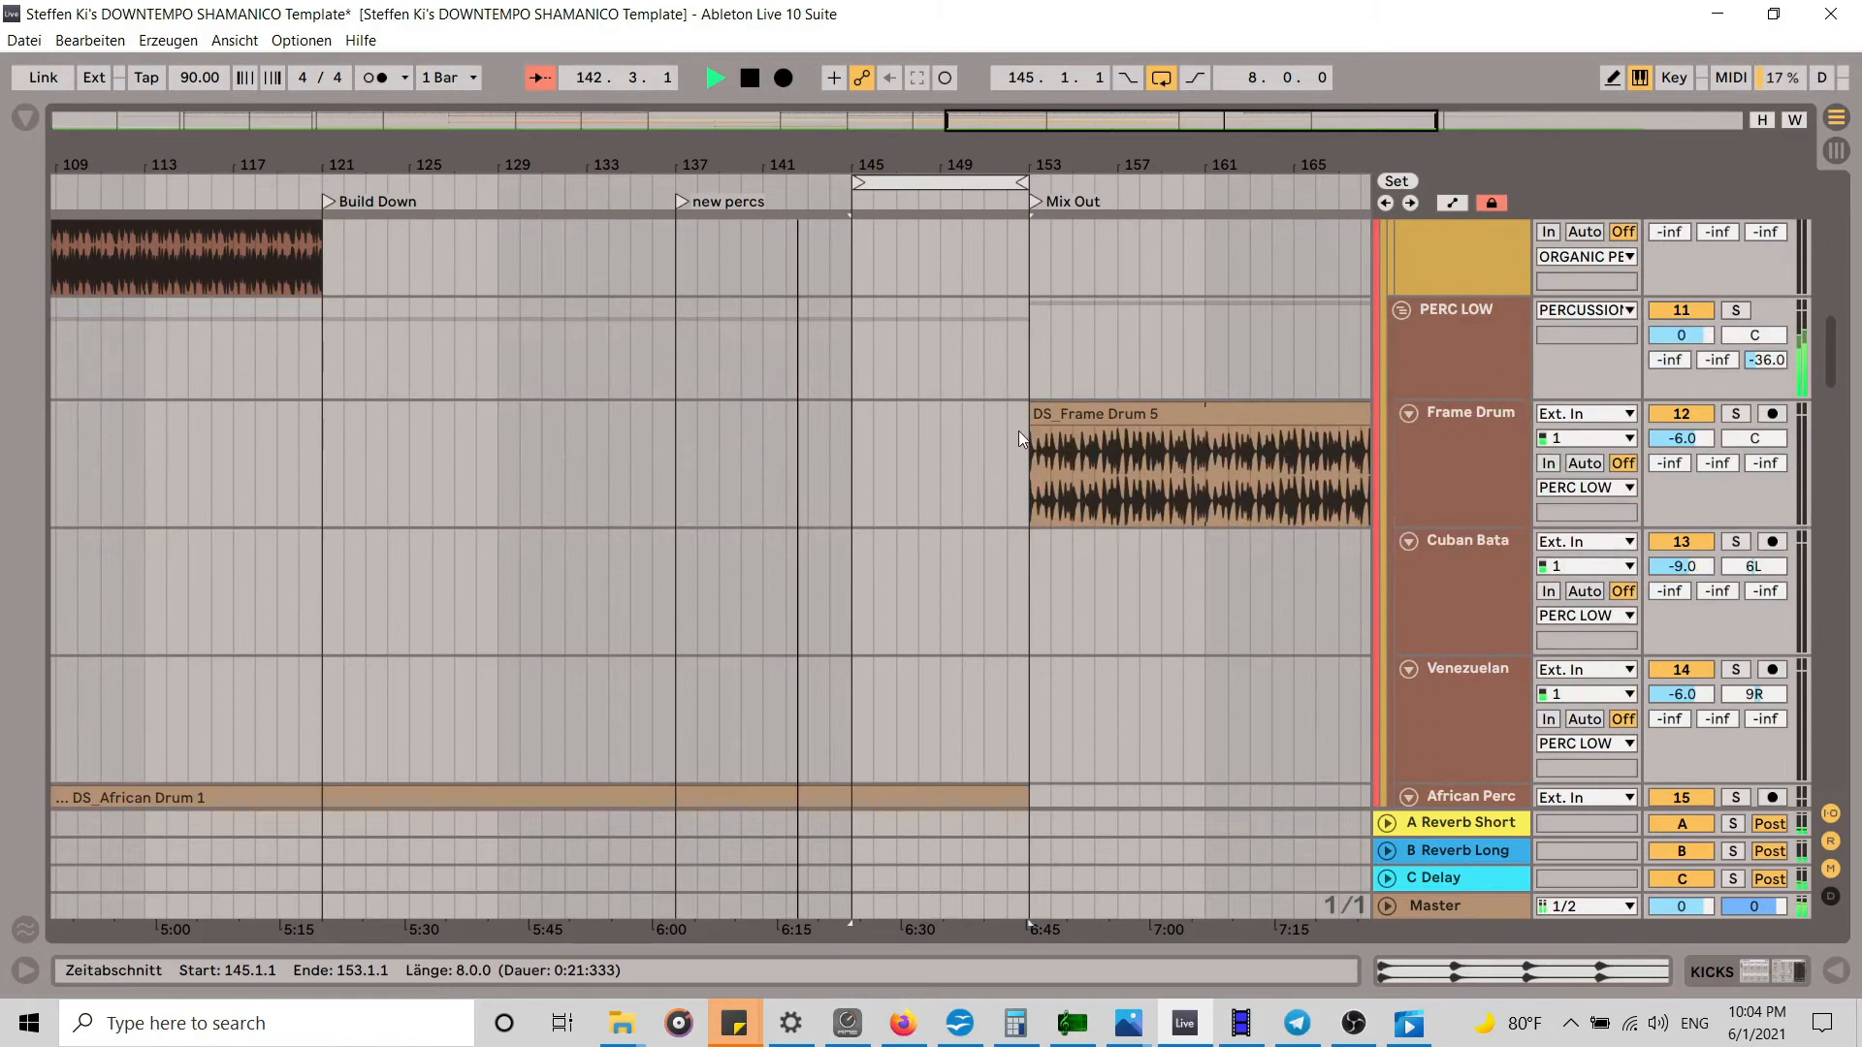
{"action": "left_click_drag", "start_coordinate": [1038, 415], "coordinate": [878, 419]}
Step: Shorten the second DS_PEAK Melo 14 clip on High 2 to end at bar 145
{"action": "scroll", "coordinate": [984, 524], "scroll_direction": "down", "scroll_amount": 10}
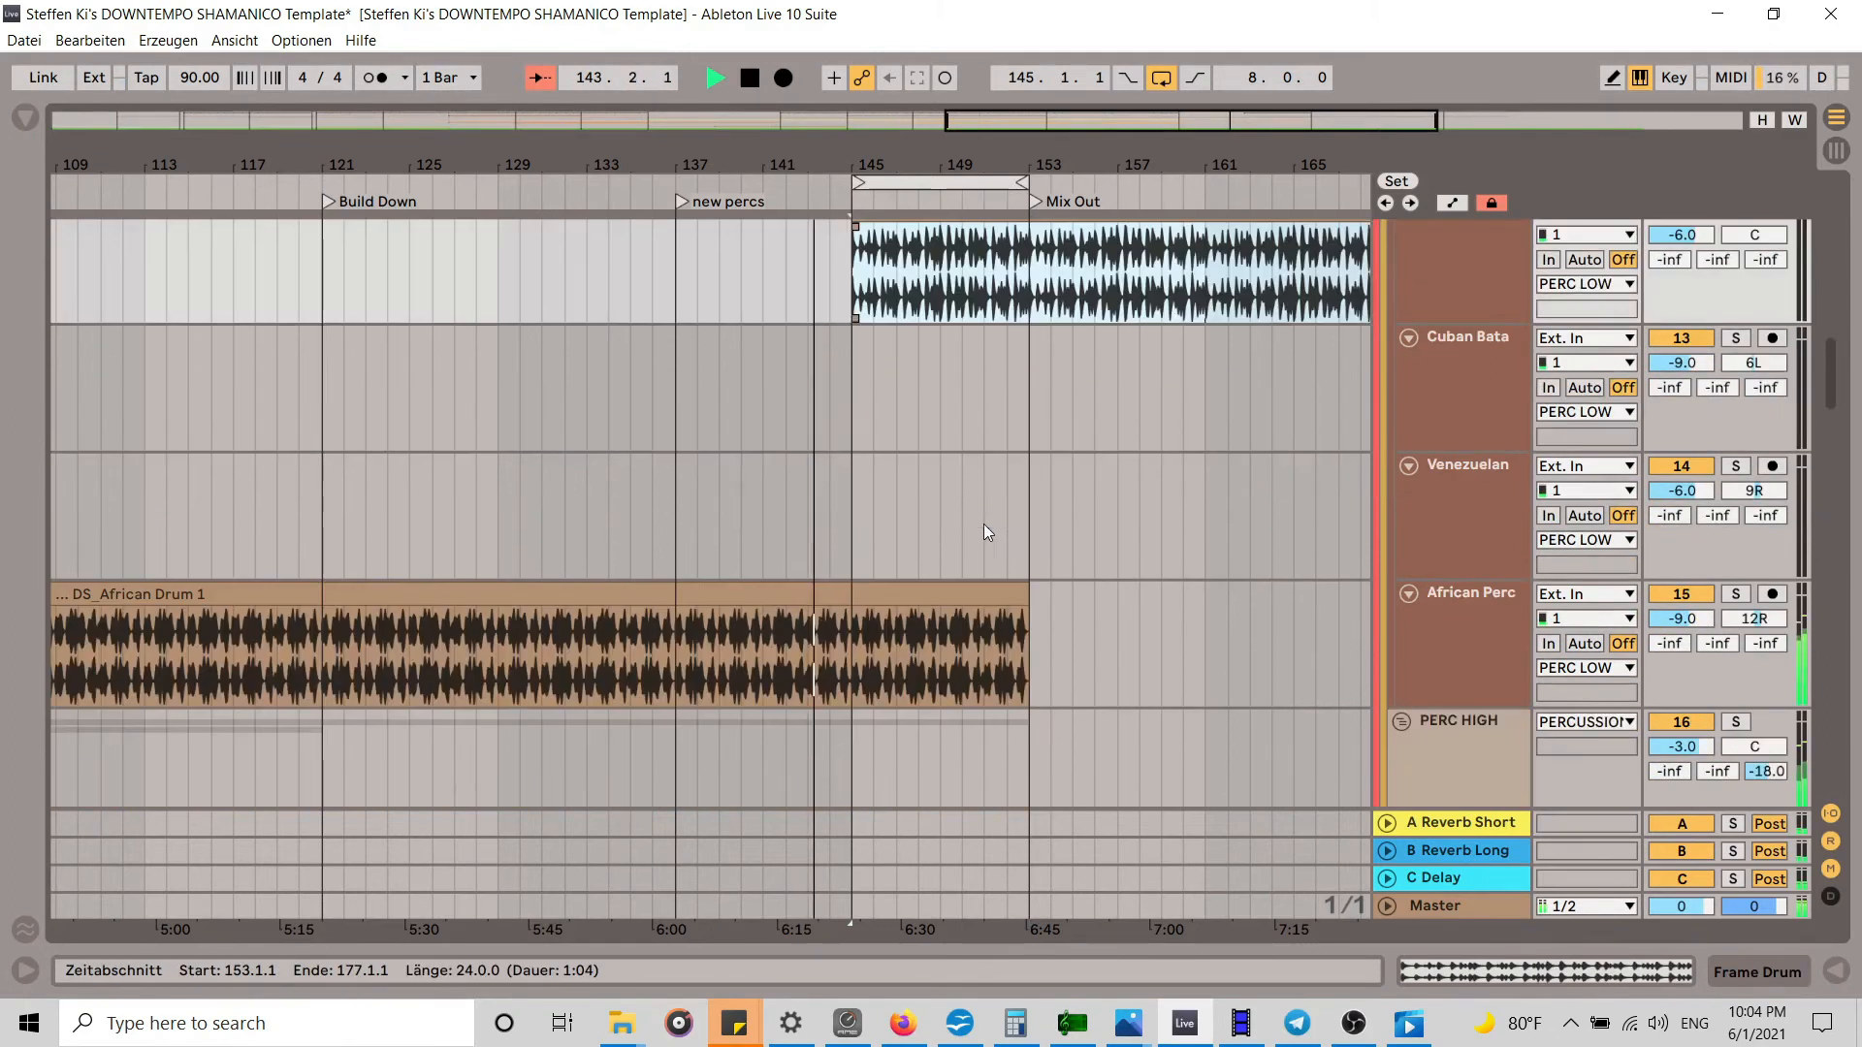
{"action": "scroll", "coordinate": [1028, 497], "scroll_direction": "down", "scroll_amount": 12}
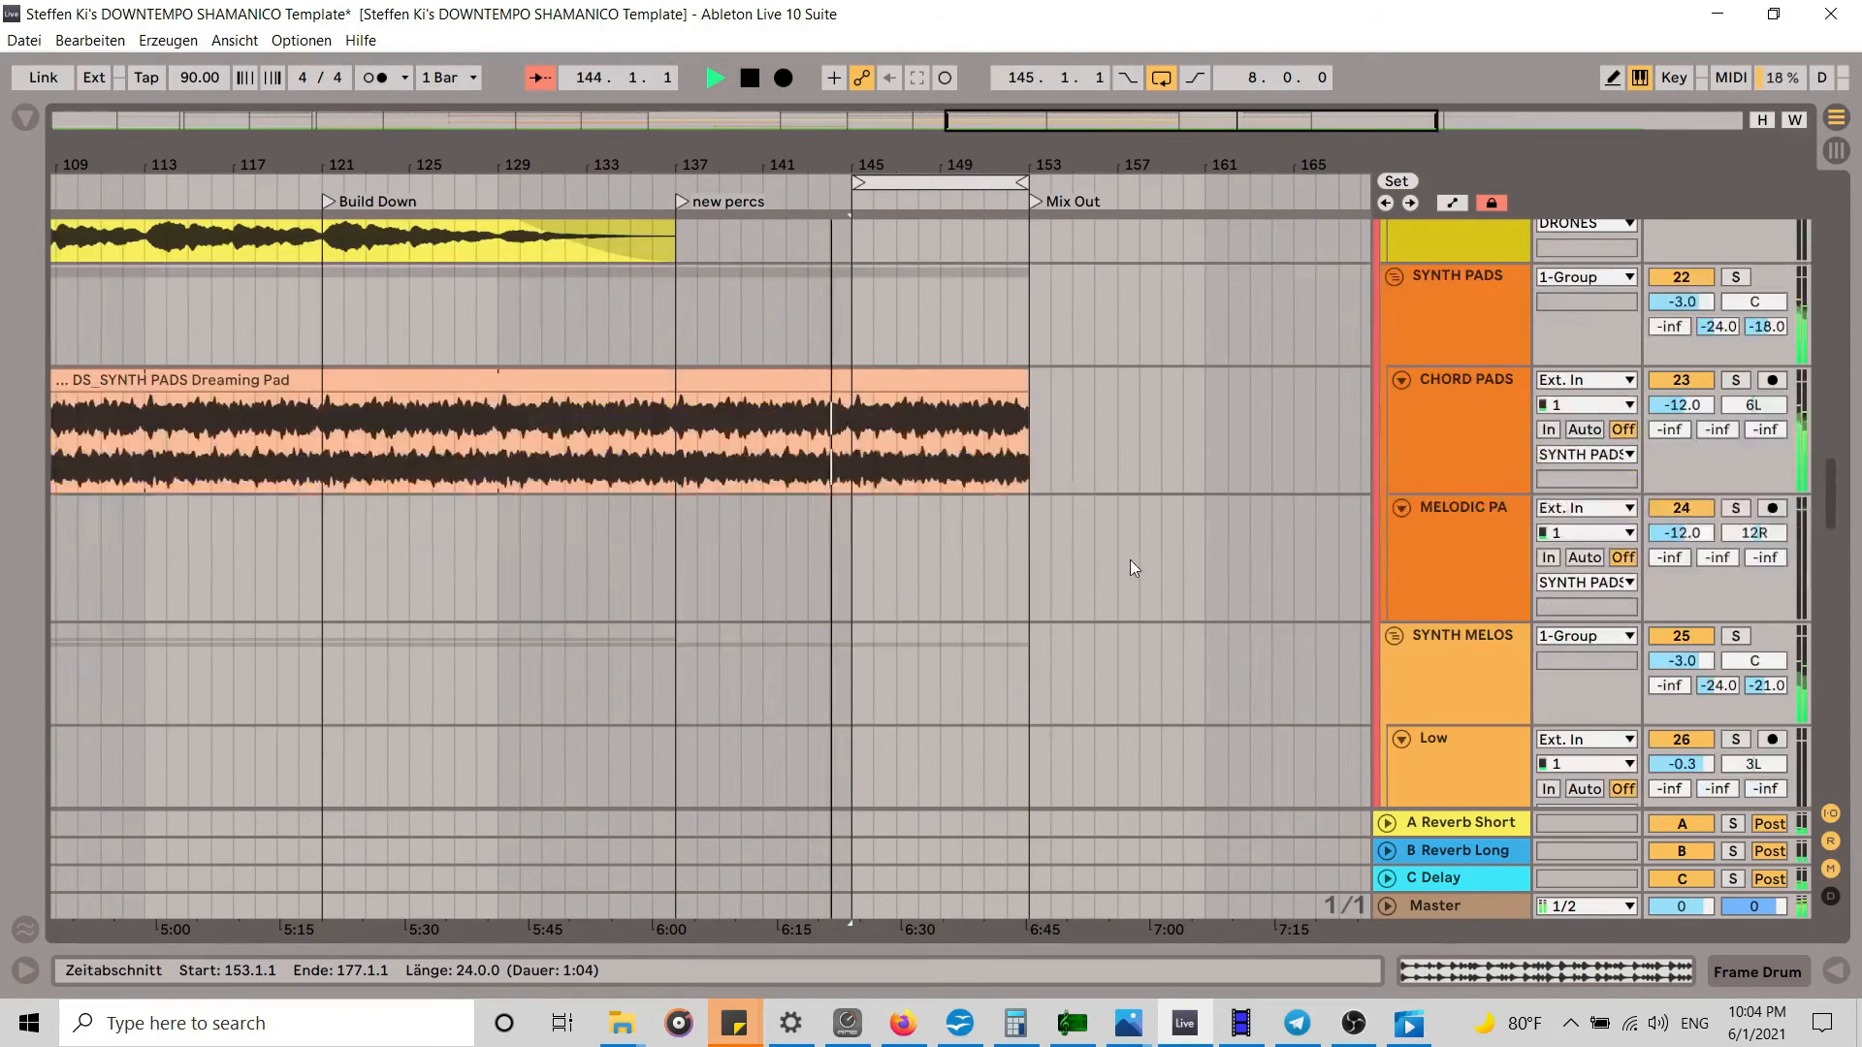
{"action": "left_click_drag", "start_coordinate": [1025, 397], "coordinate": [852, 401]}
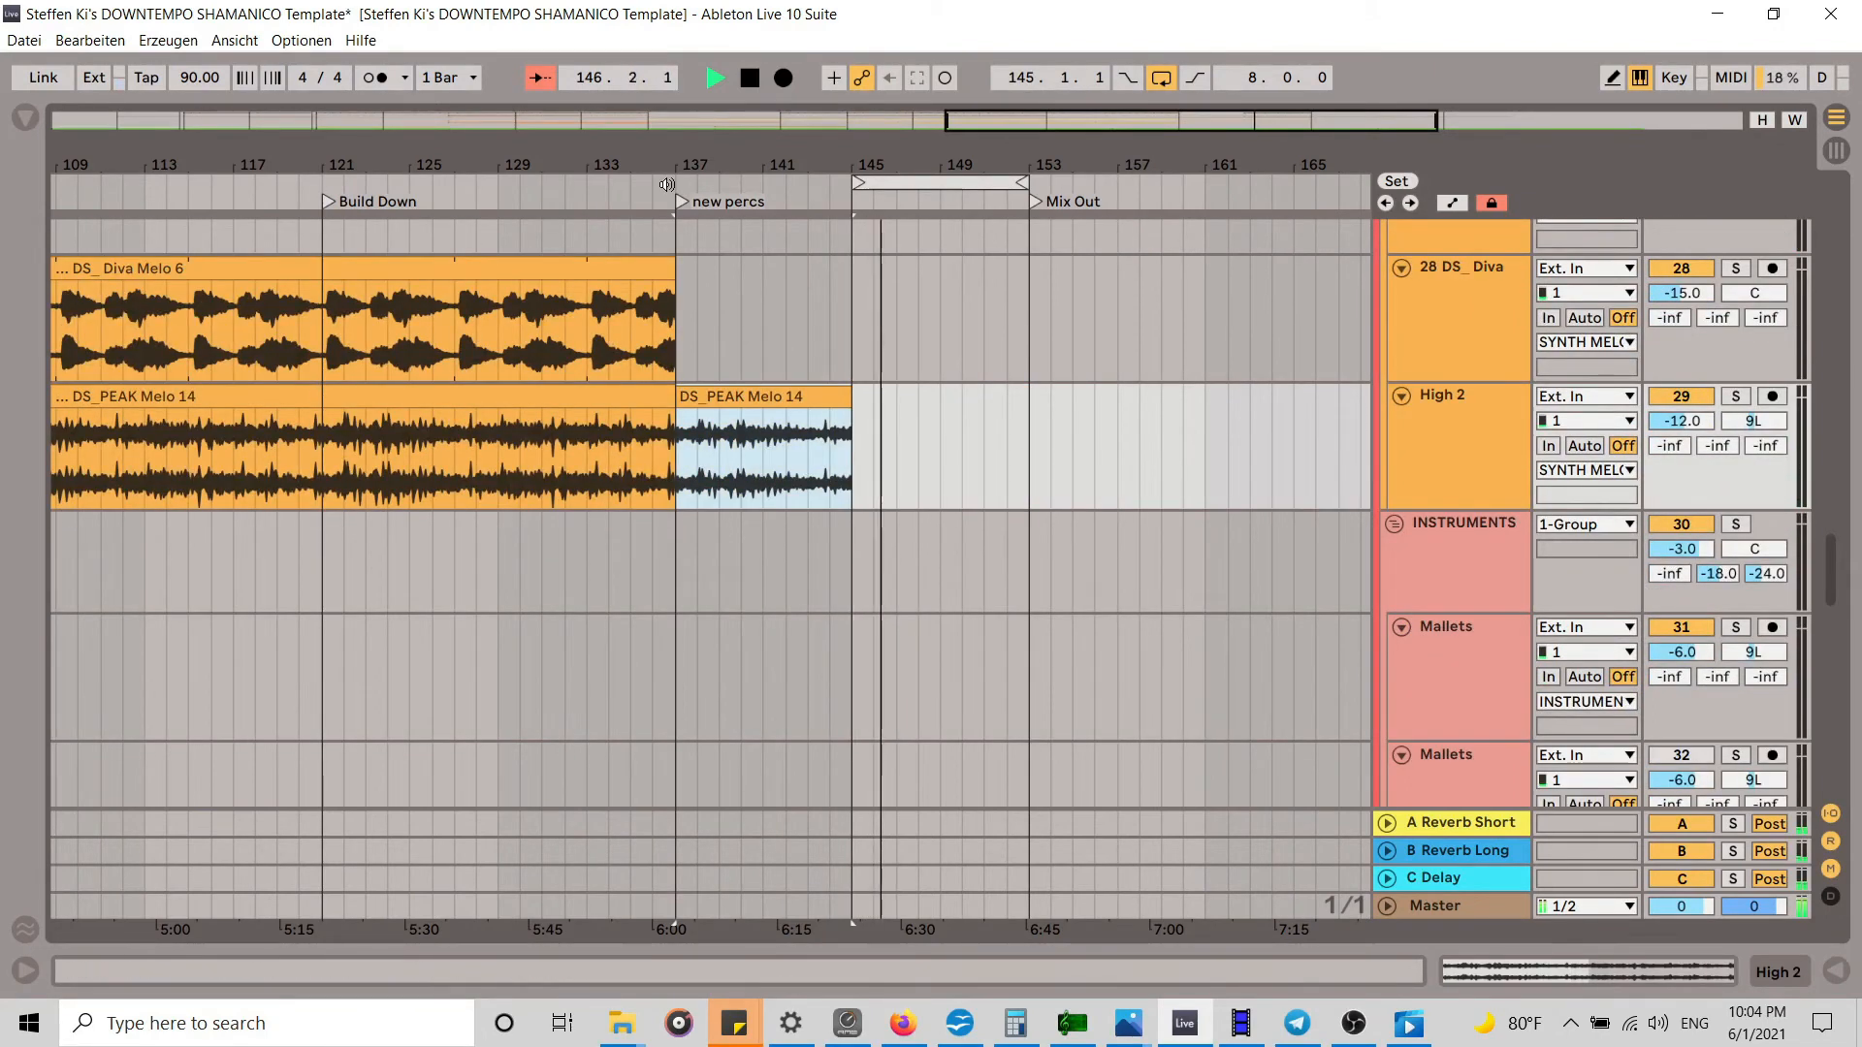
Step: Shorten the DS_Subbass 6 clip on the SUBBASS track to end at bar 145
{"action": "left_click_drag", "start_coordinate": [1833, 589], "coordinate": [1748, 264]}
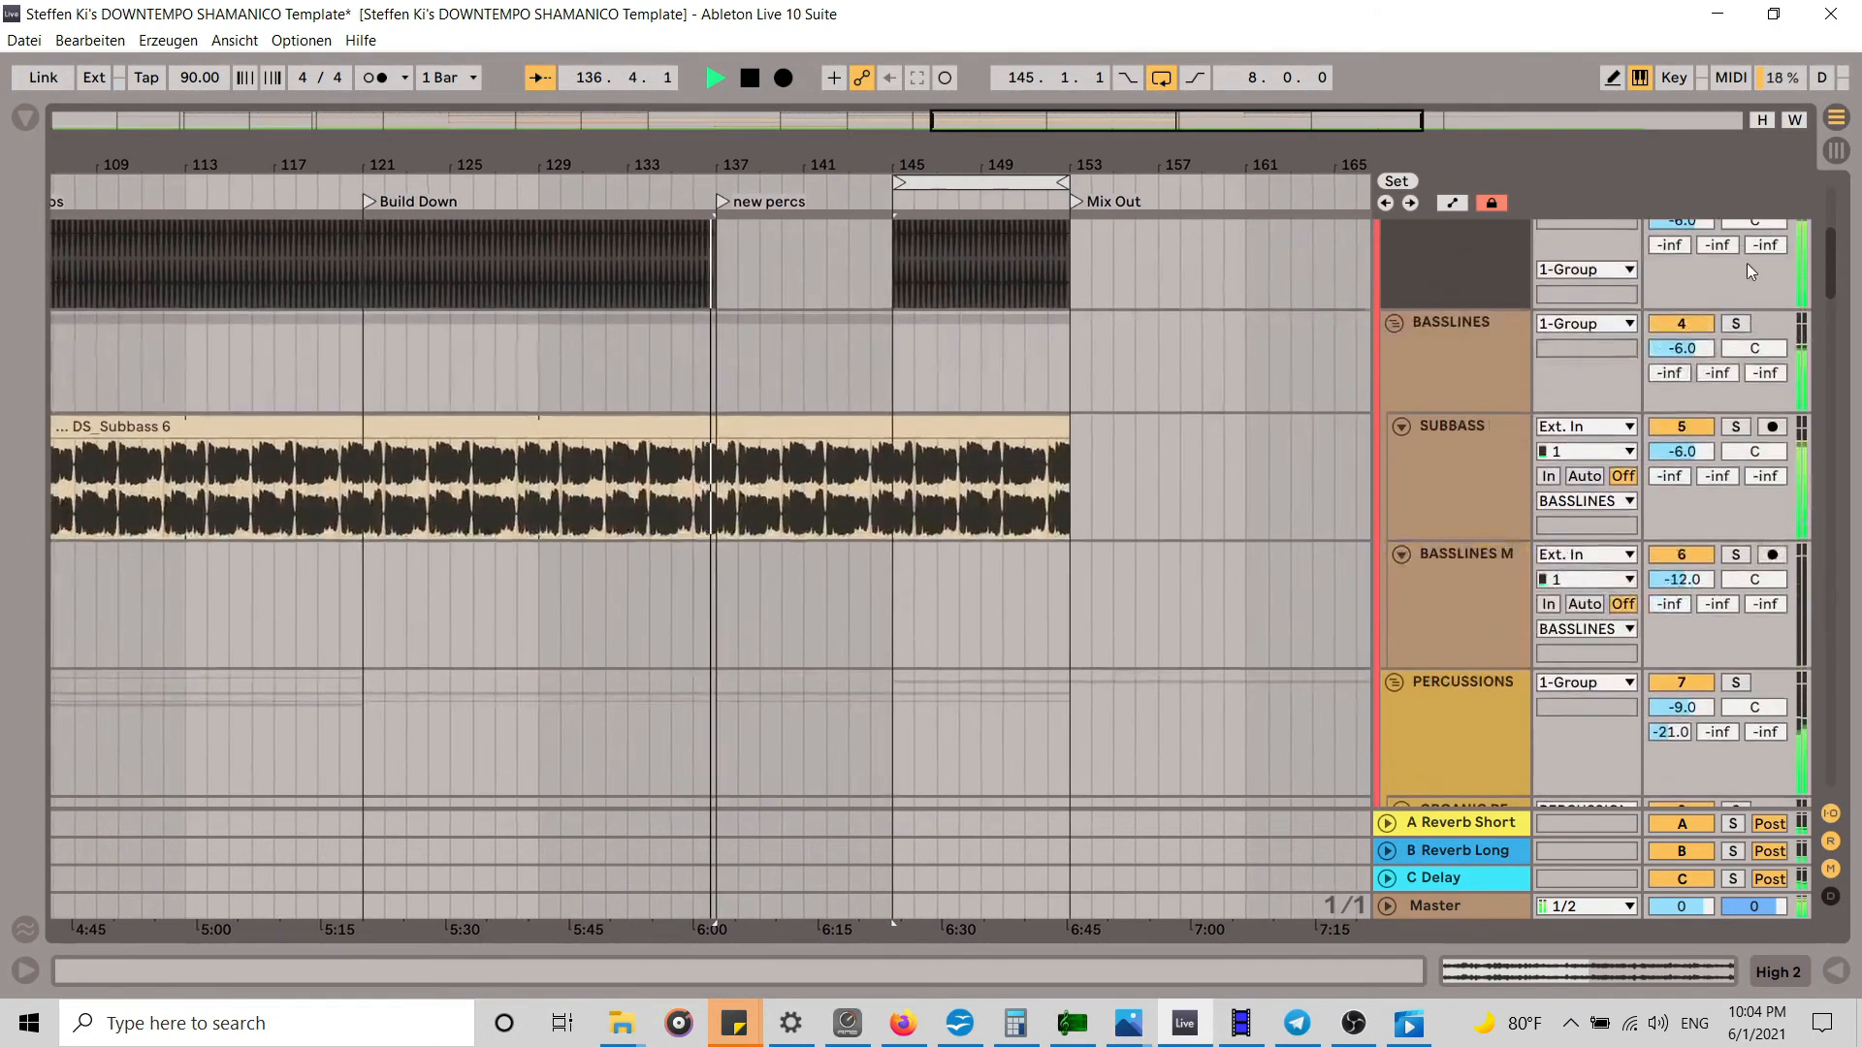
{"action": "scroll", "coordinate": [1747, 264], "scroll_direction": "up", "scroll_amount": 1}
{"action": "left_click", "coordinate": [1040, 510]}
{"action": "left_click_drag", "start_coordinate": [1059, 508], "coordinate": [886, 507]}
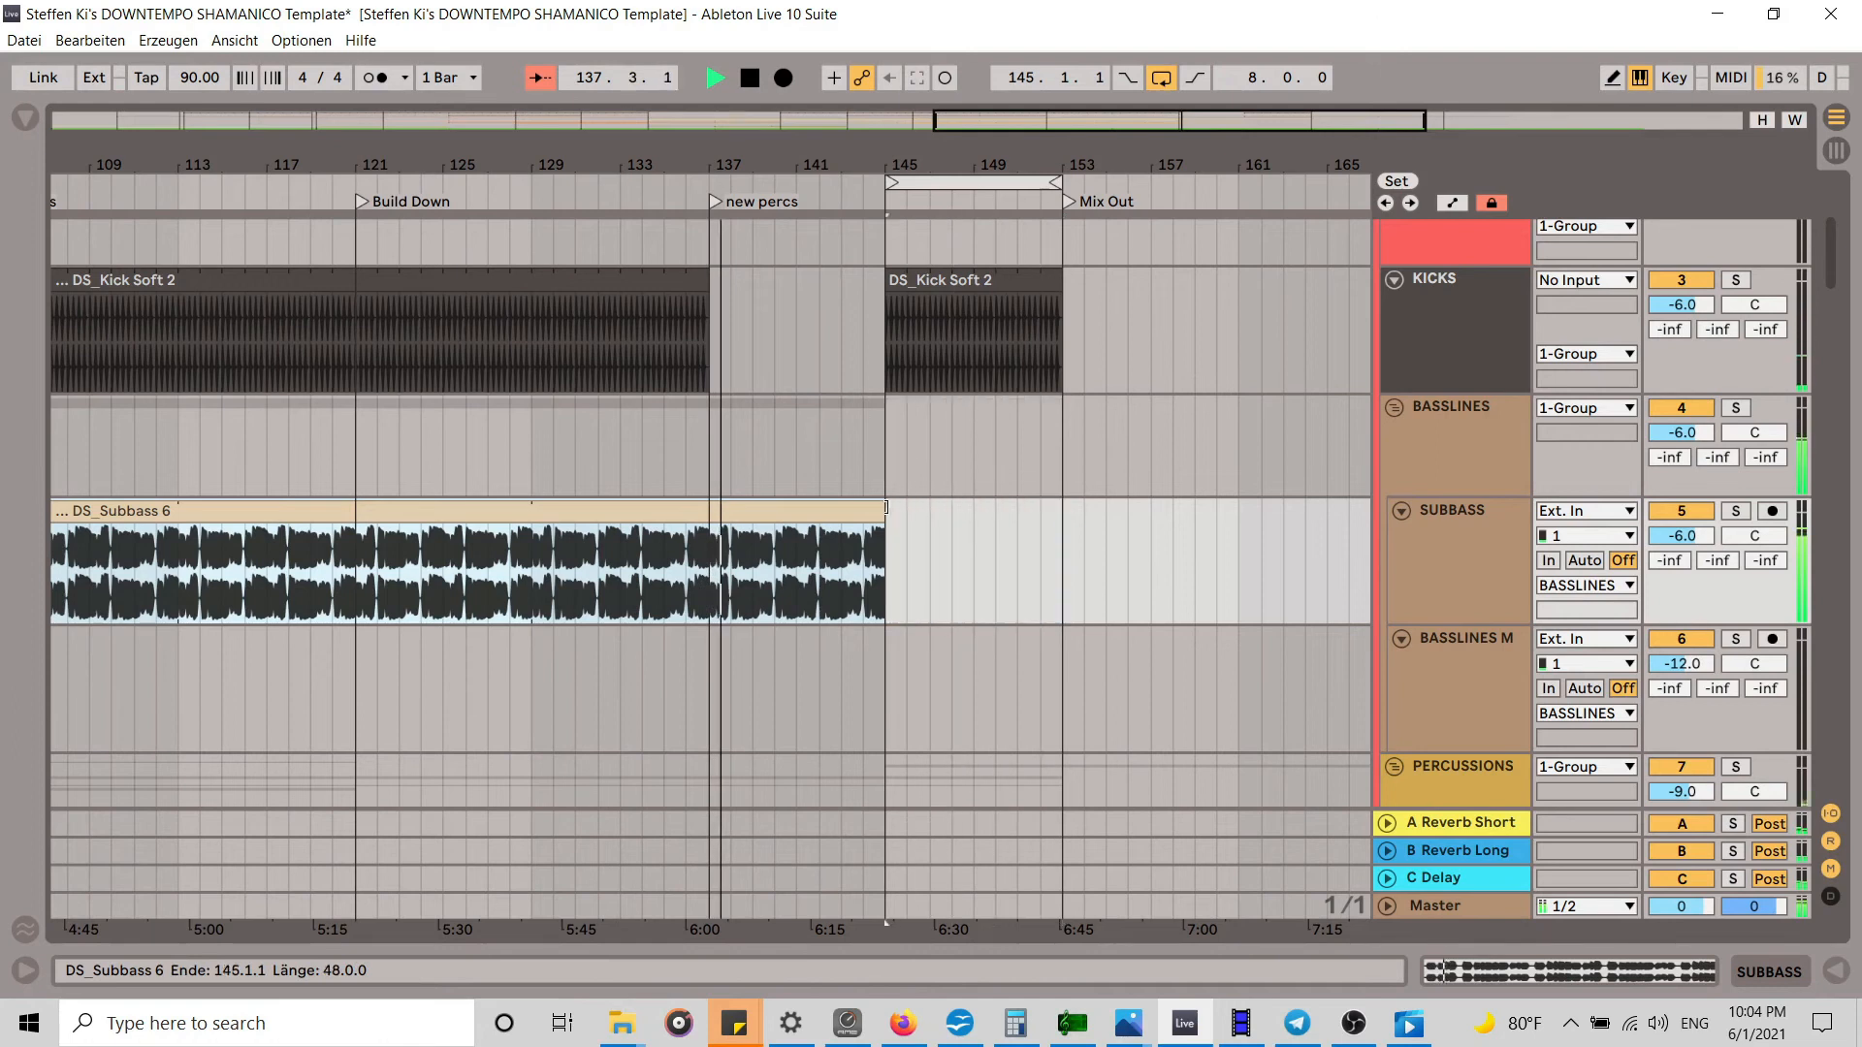
Step: Examine the sample settings of the second DS_PEAK Melo 14 clip on the High 2 track
{"action": "scroll", "coordinate": [1125, 533], "scroll_direction": "down", "scroll_amount": 5}
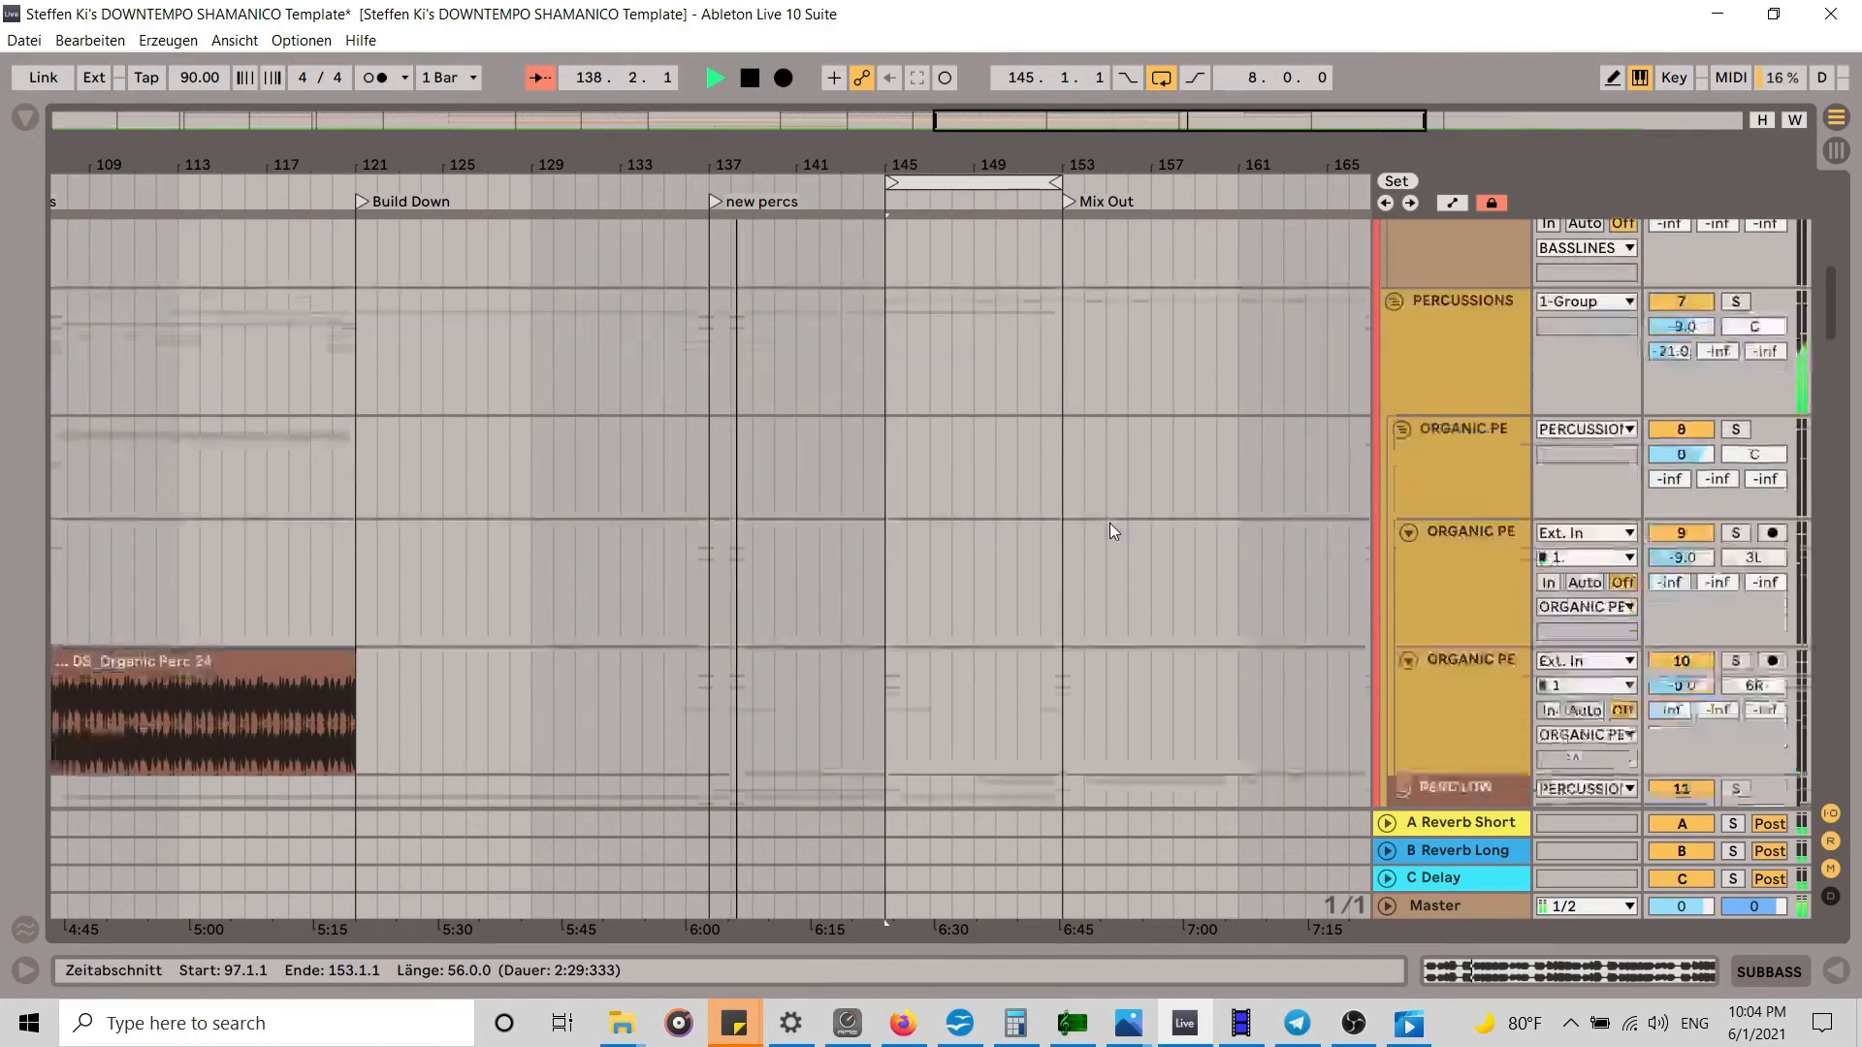
{"action": "scroll", "coordinate": [1109, 522], "scroll_direction": "down", "scroll_amount": 10}
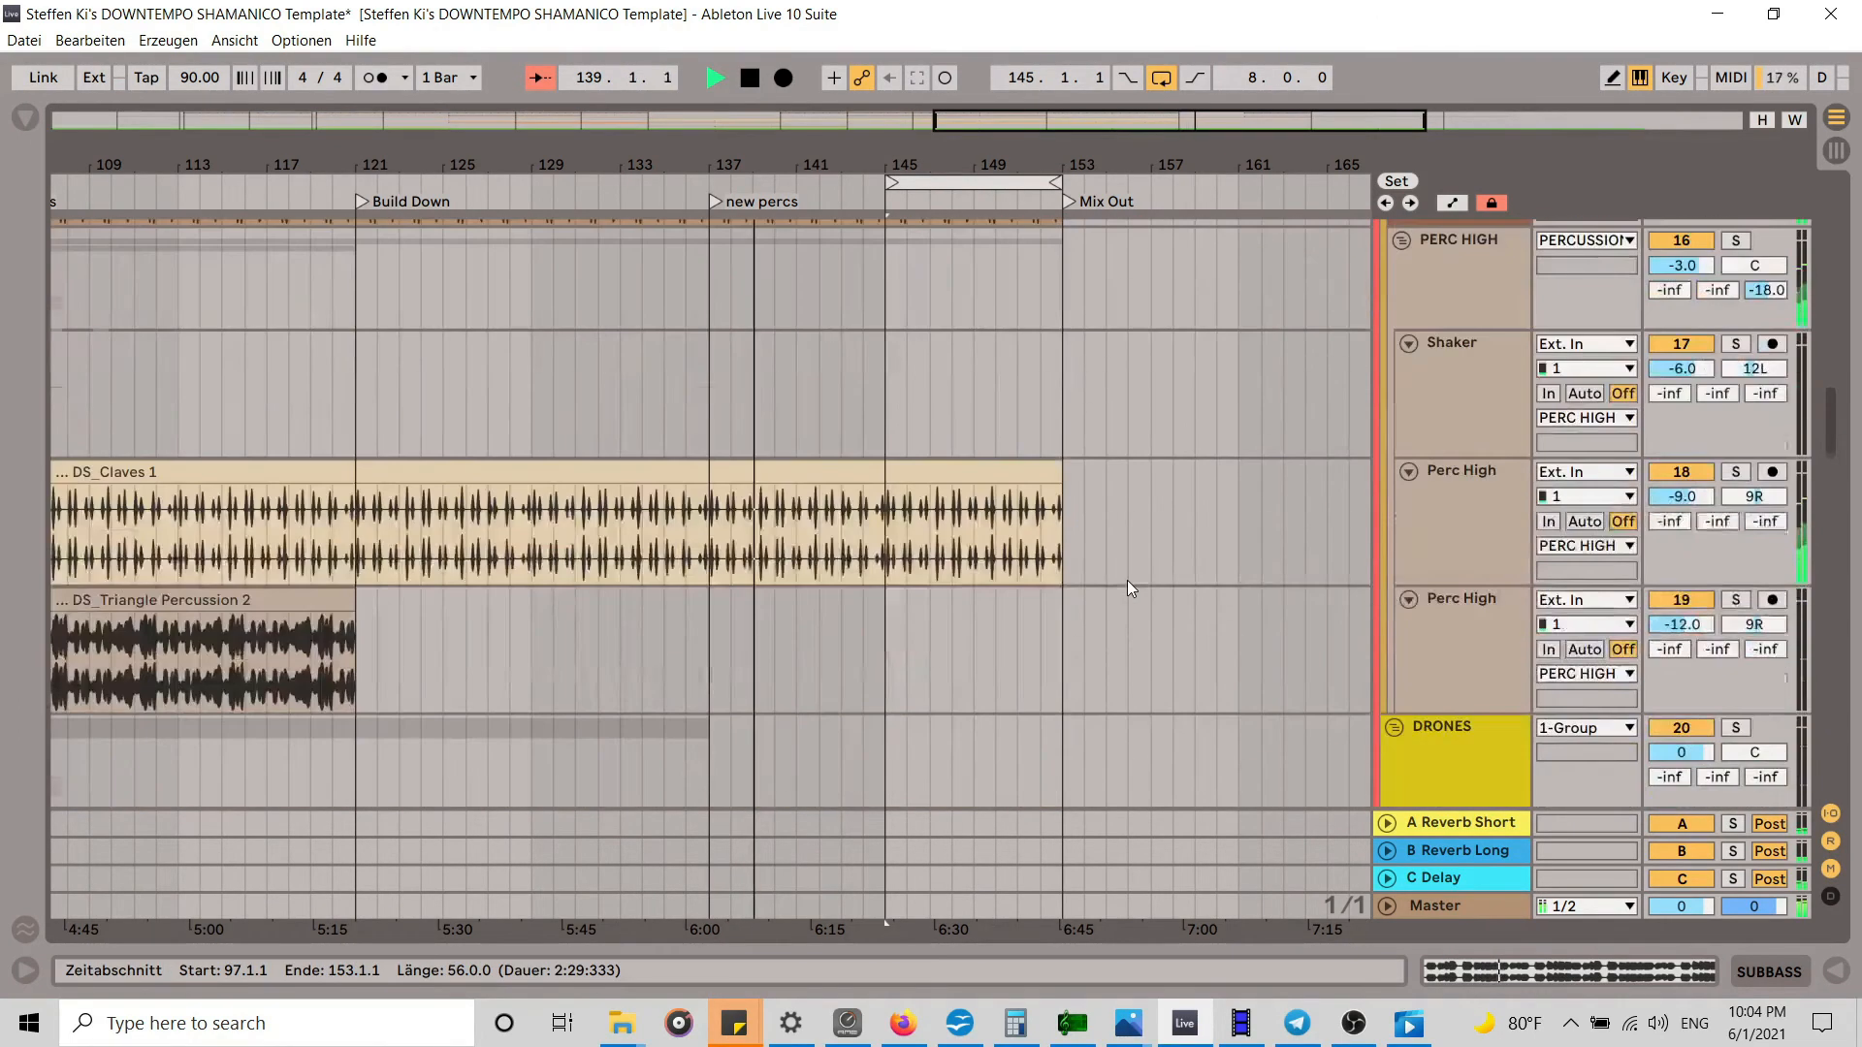
{"action": "scroll", "coordinate": [1127, 580], "scroll_direction": "down", "scroll_amount": 12}
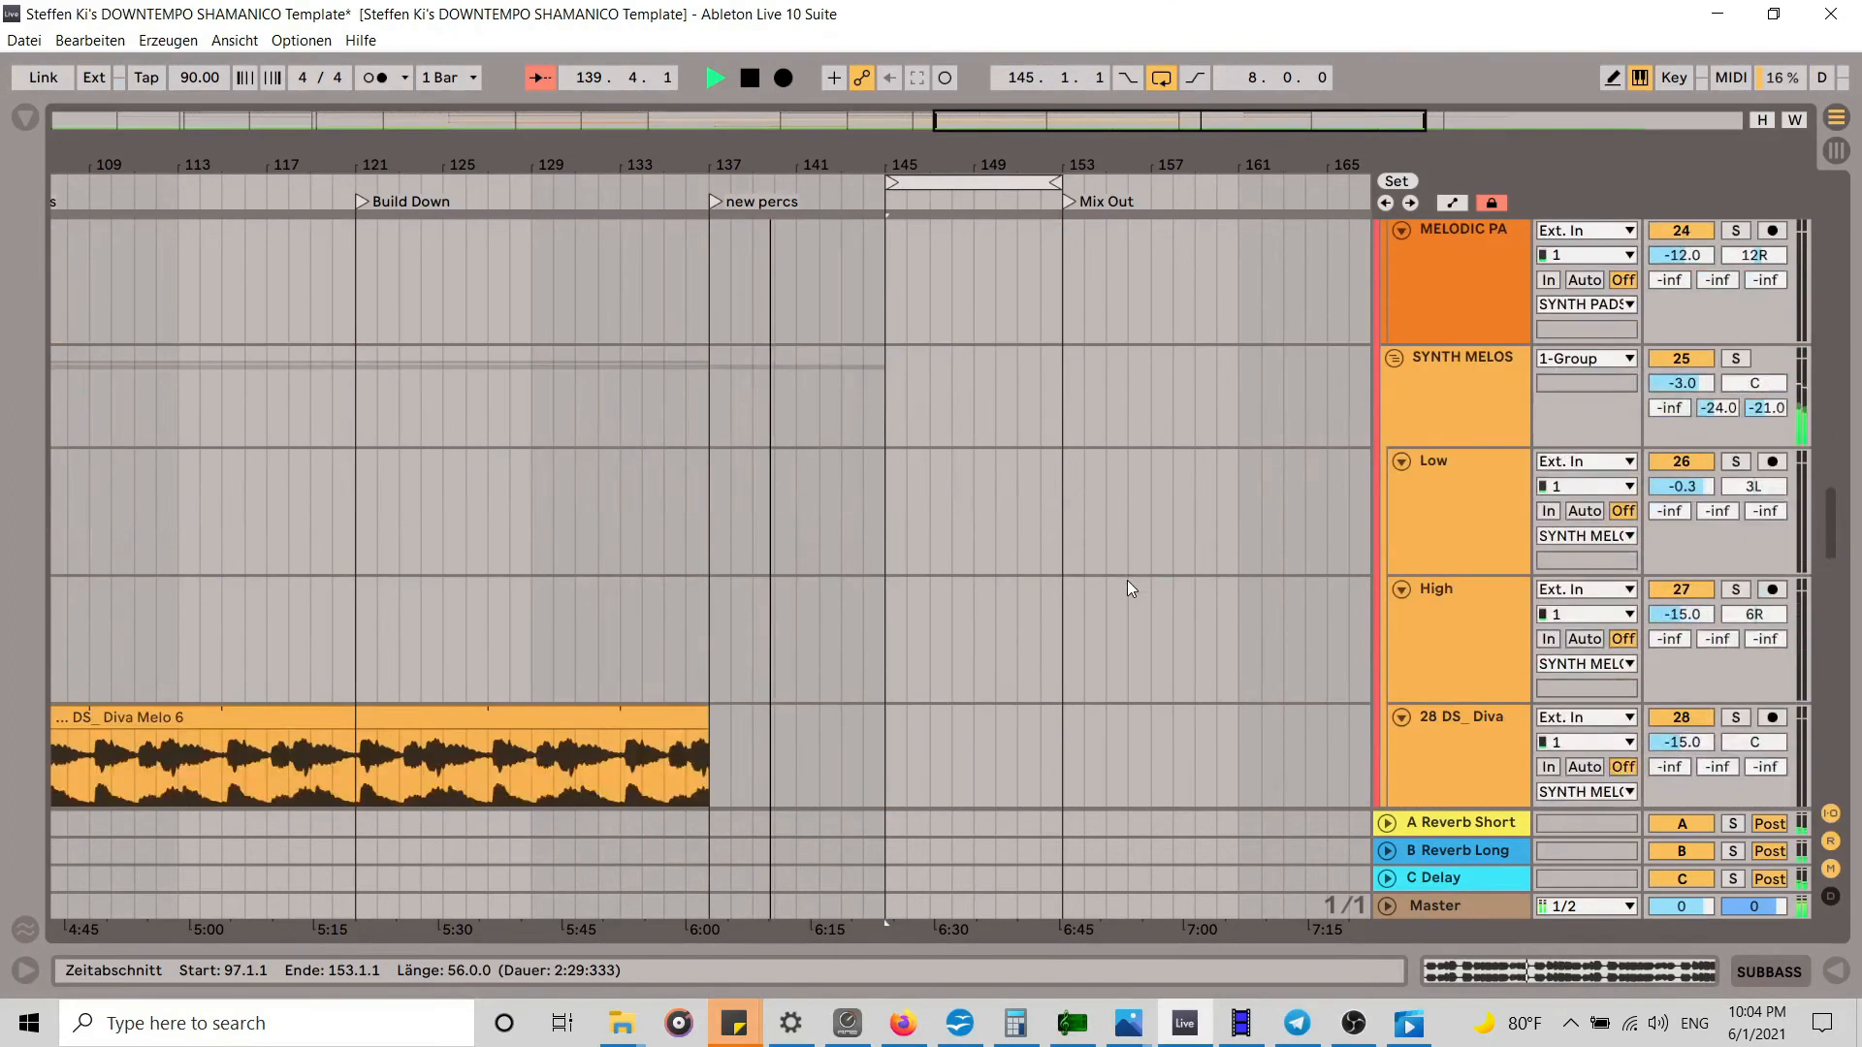
{"action": "scroll", "coordinate": [1127, 580], "scroll_direction": "down", "scroll_amount": 3}
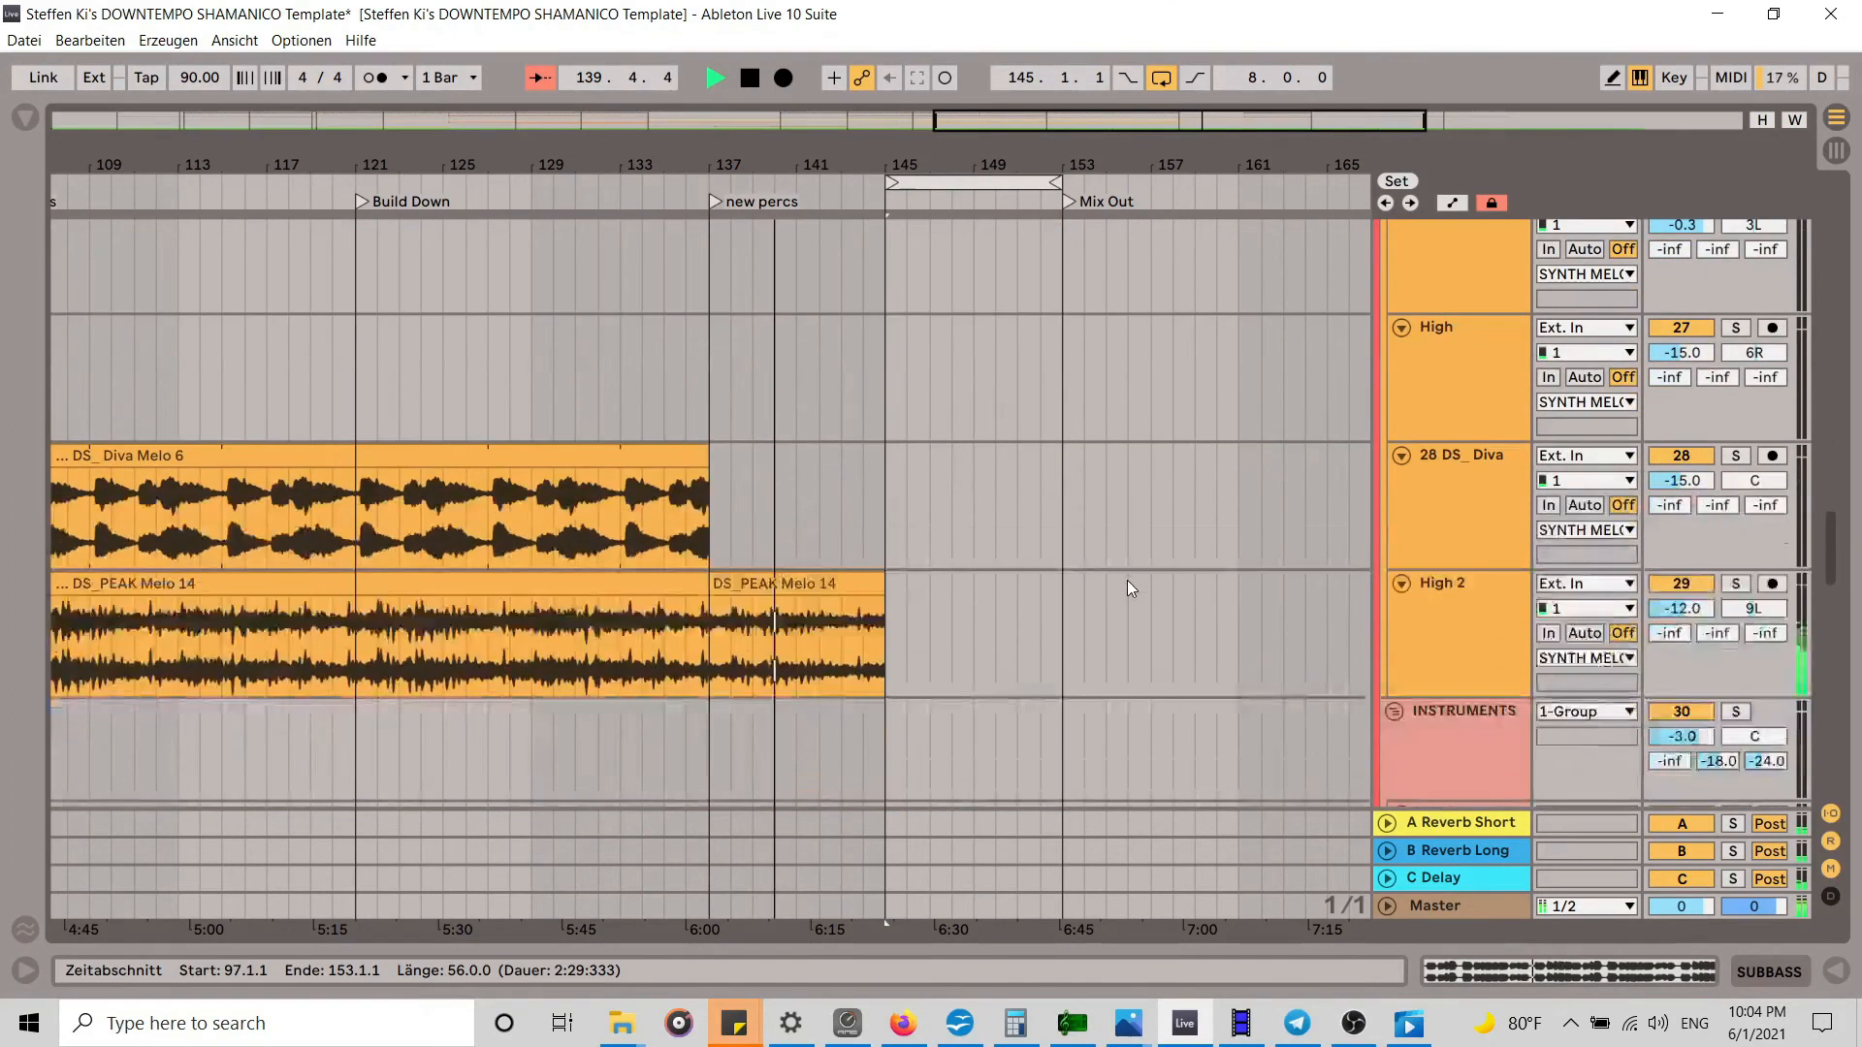
{"action": "double_click", "coordinate": [776, 582]}
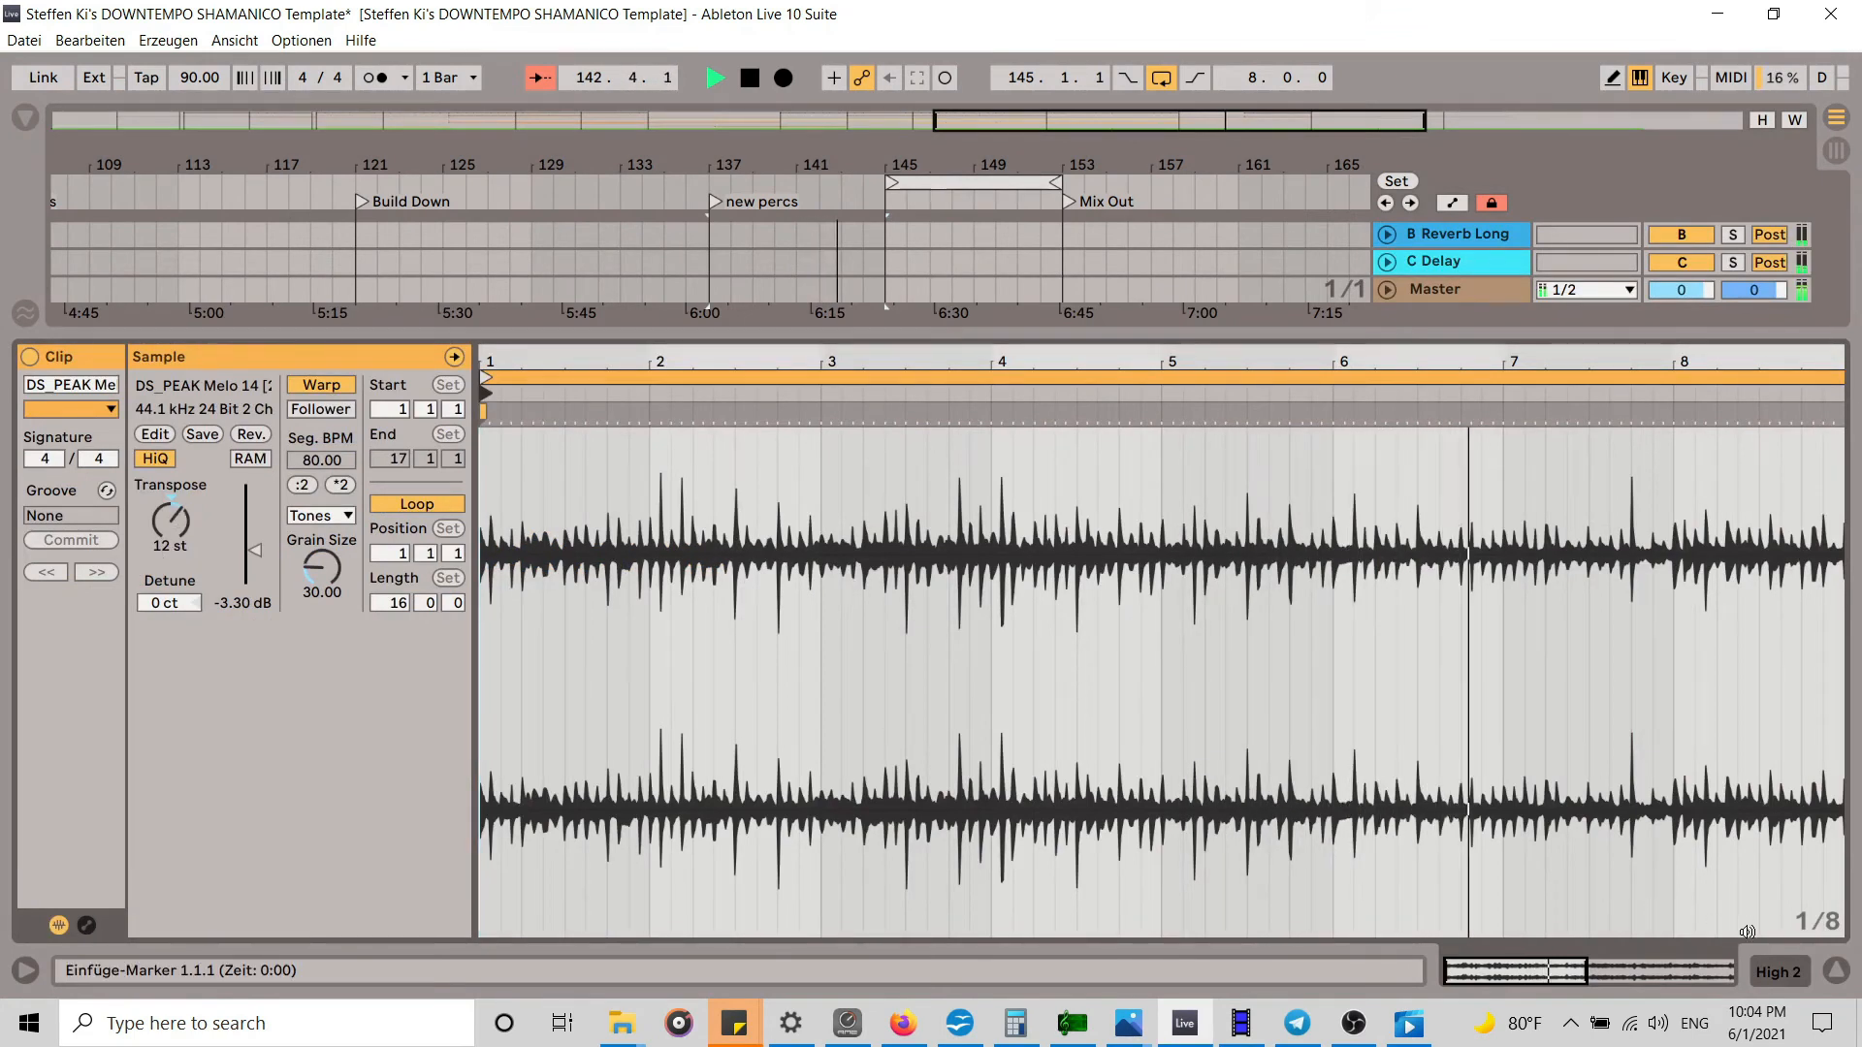
{"action": "key", "text": "ctrl+alt+l"}
Step: Review the clips around bars 137–153 from the kicks to the instruments during playback, and stop playback
{"action": "scroll", "coordinate": [1183, 634], "scroll_direction": "up", "scroll_amount": 5}
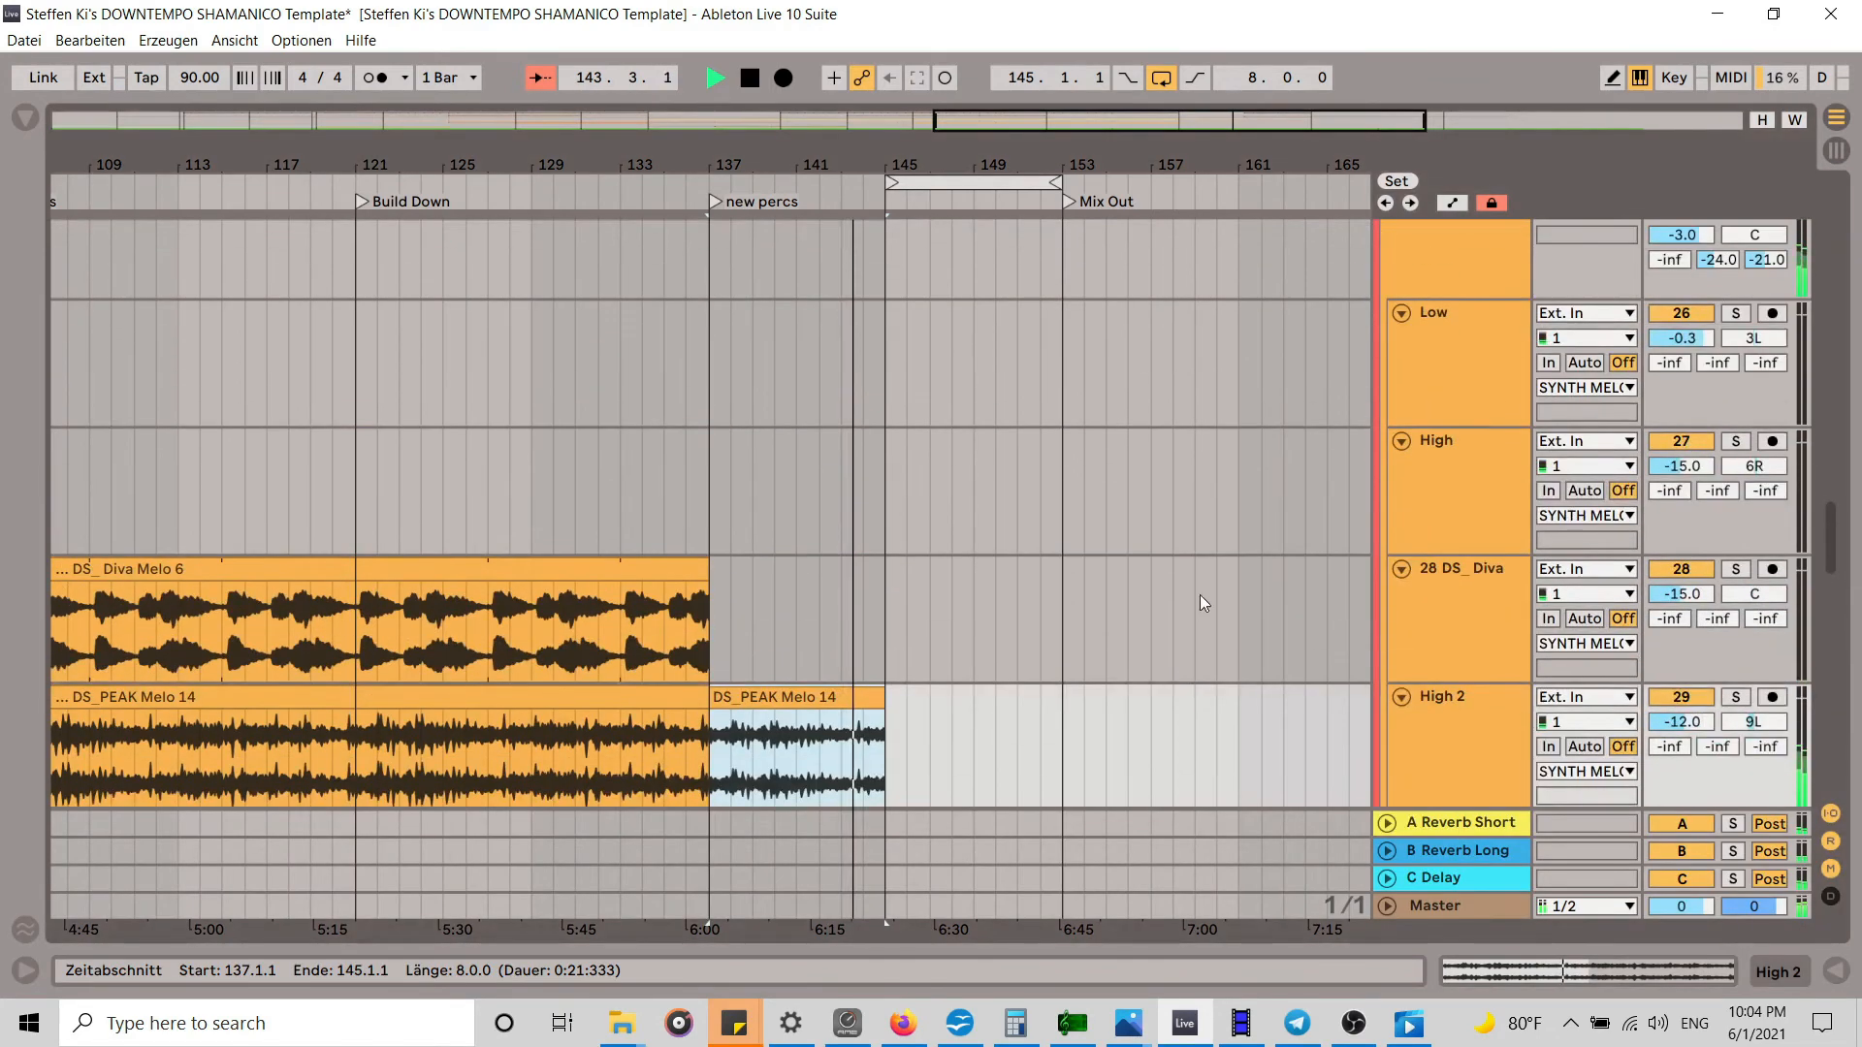
{"action": "scroll", "coordinate": [1207, 566], "scroll_direction": "up", "scroll_amount": 15}
{"action": "scroll", "coordinate": [1206, 566], "scroll_direction": "up", "scroll_amount": 10}
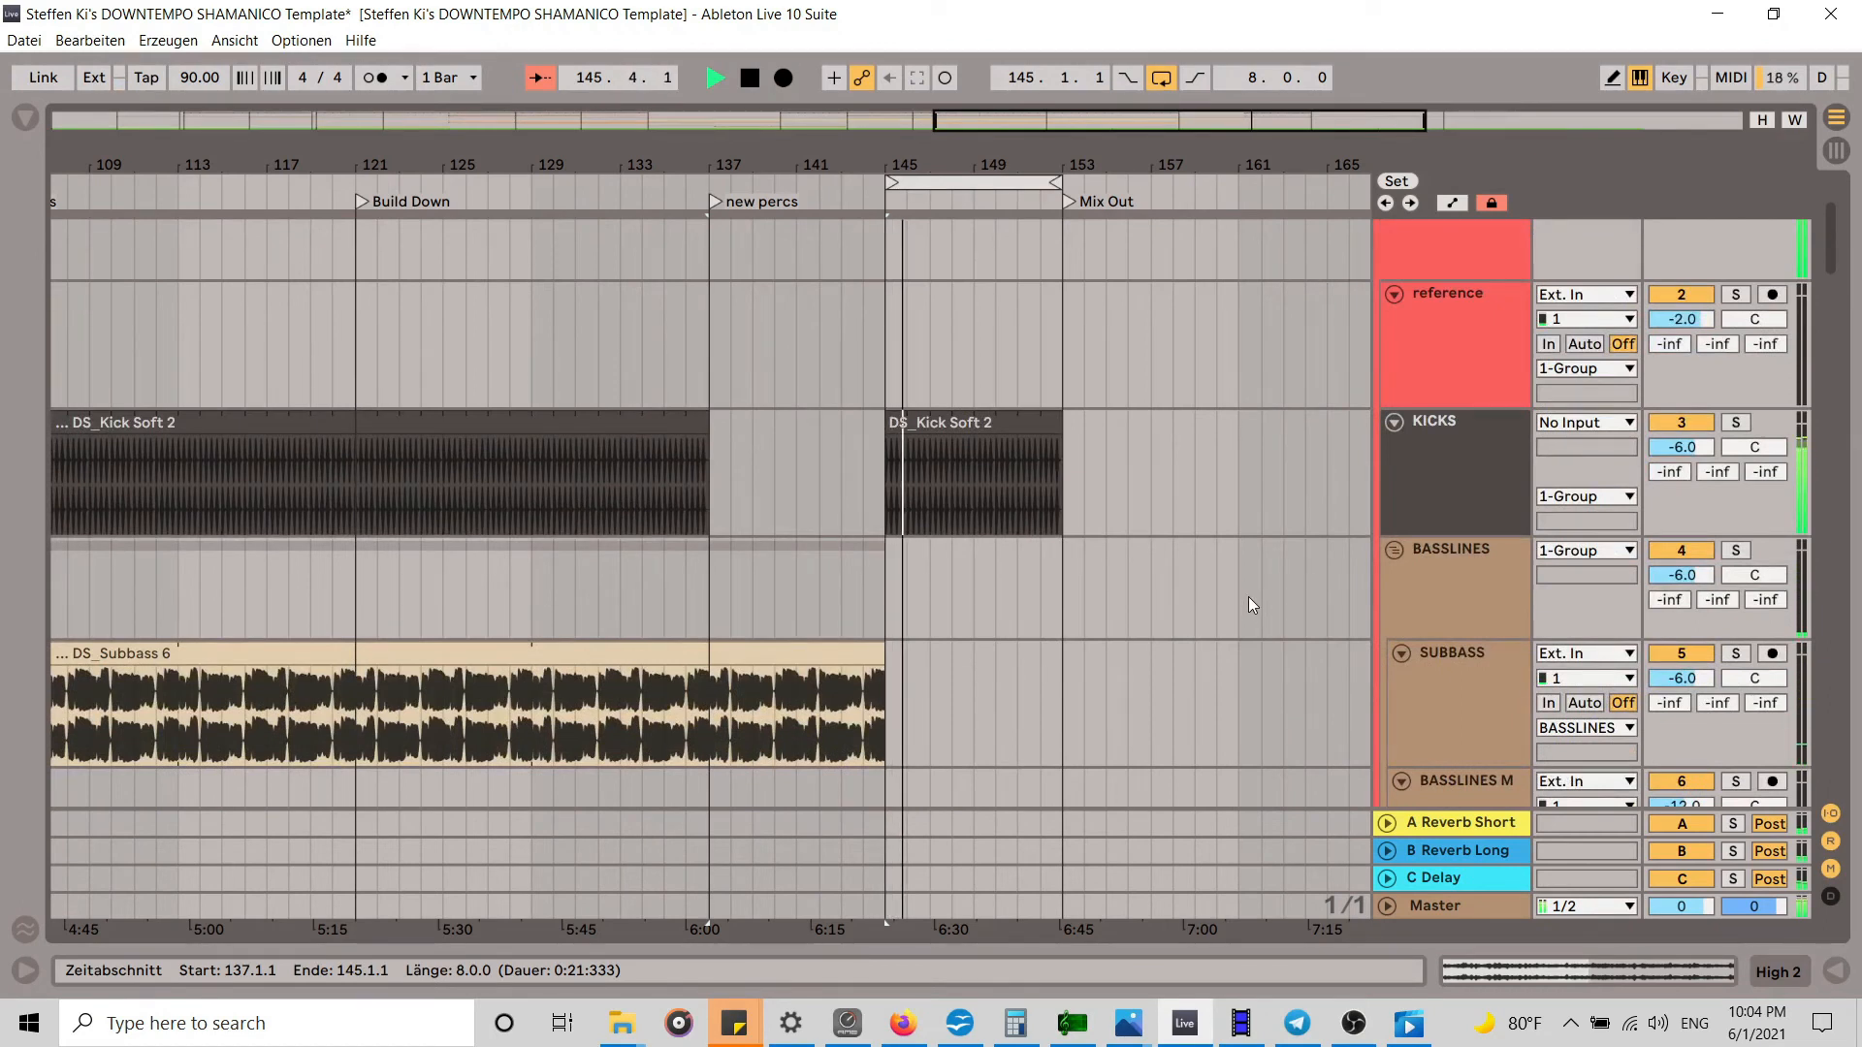
{"action": "scroll", "coordinate": [1248, 597], "scroll_direction": "down", "scroll_amount": 3}
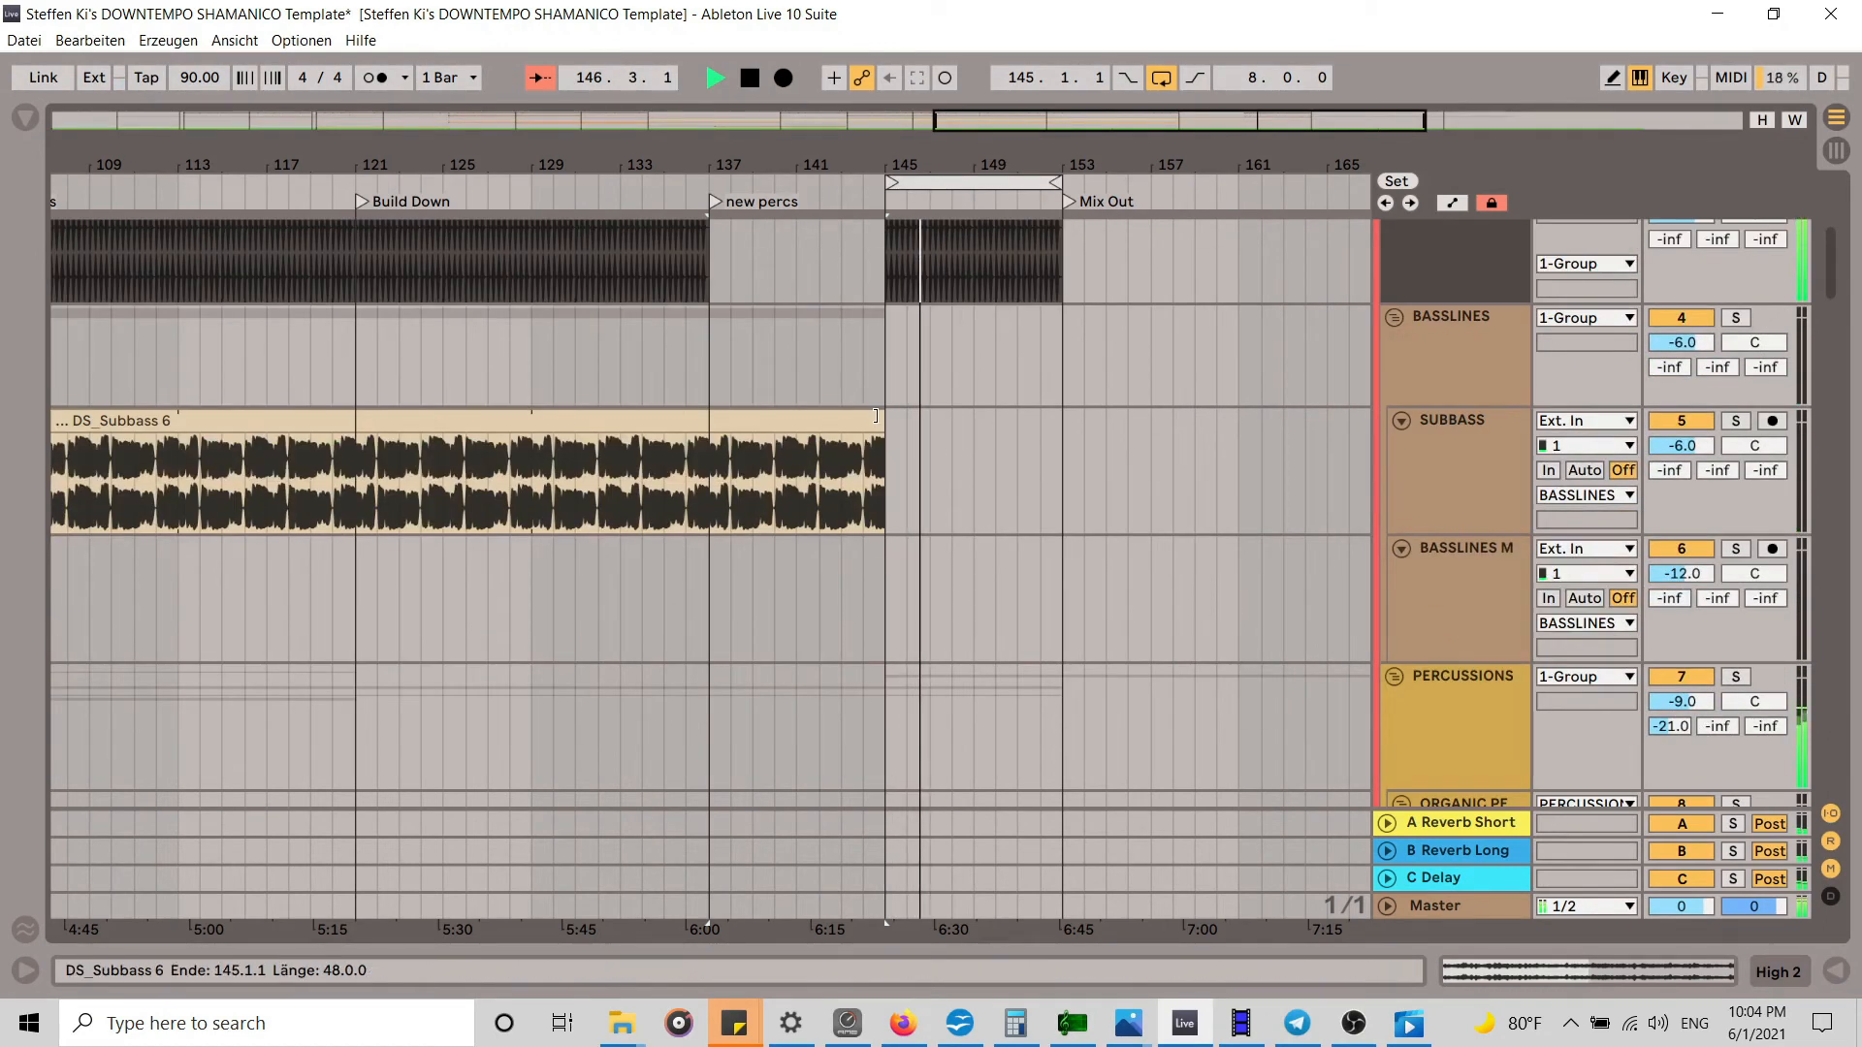
{"action": "scroll", "coordinate": [1228, 470], "scroll_direction": "down", "scroll_amount": 6}
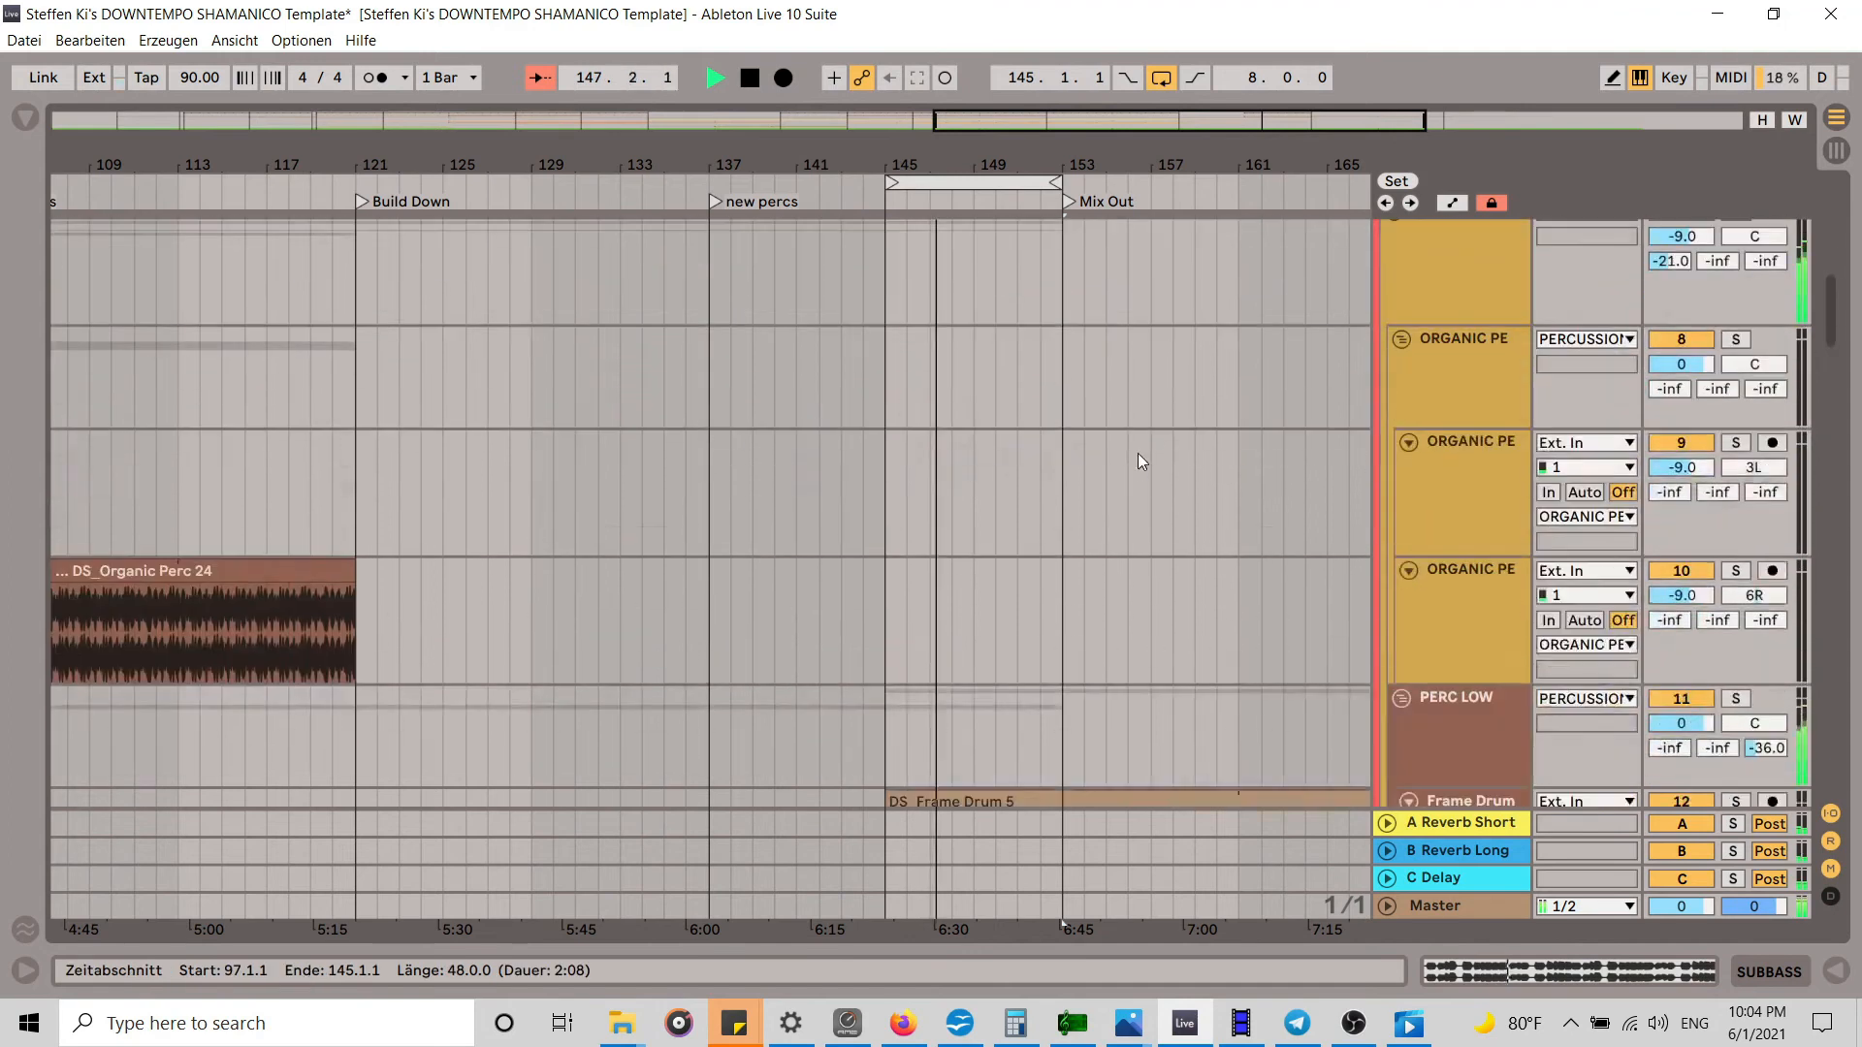
{"action": "scroll", "coordinate": [1138, 452], "scroll_direction": "down", "scroll_amount": 13}
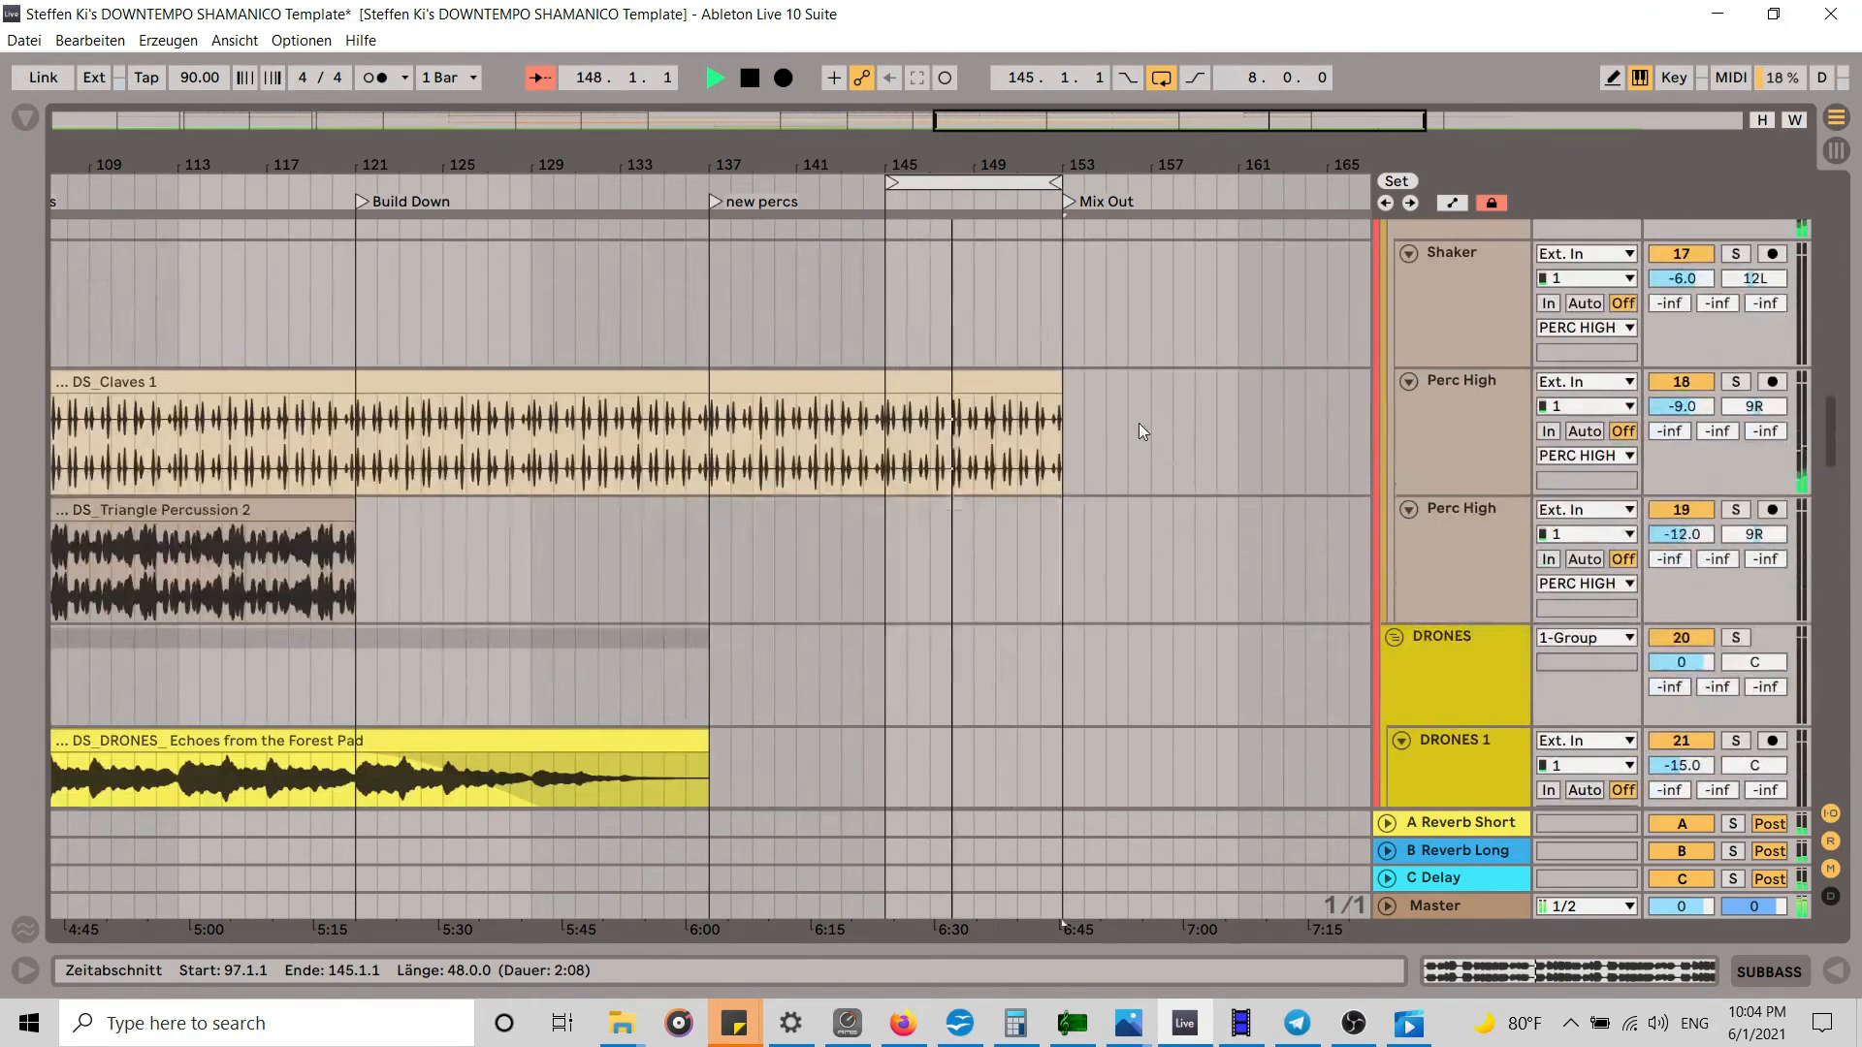
{"action": "scroll", "coordinate": [1138, 423], "scroll_direction": "down", "scroll_amount": 12}
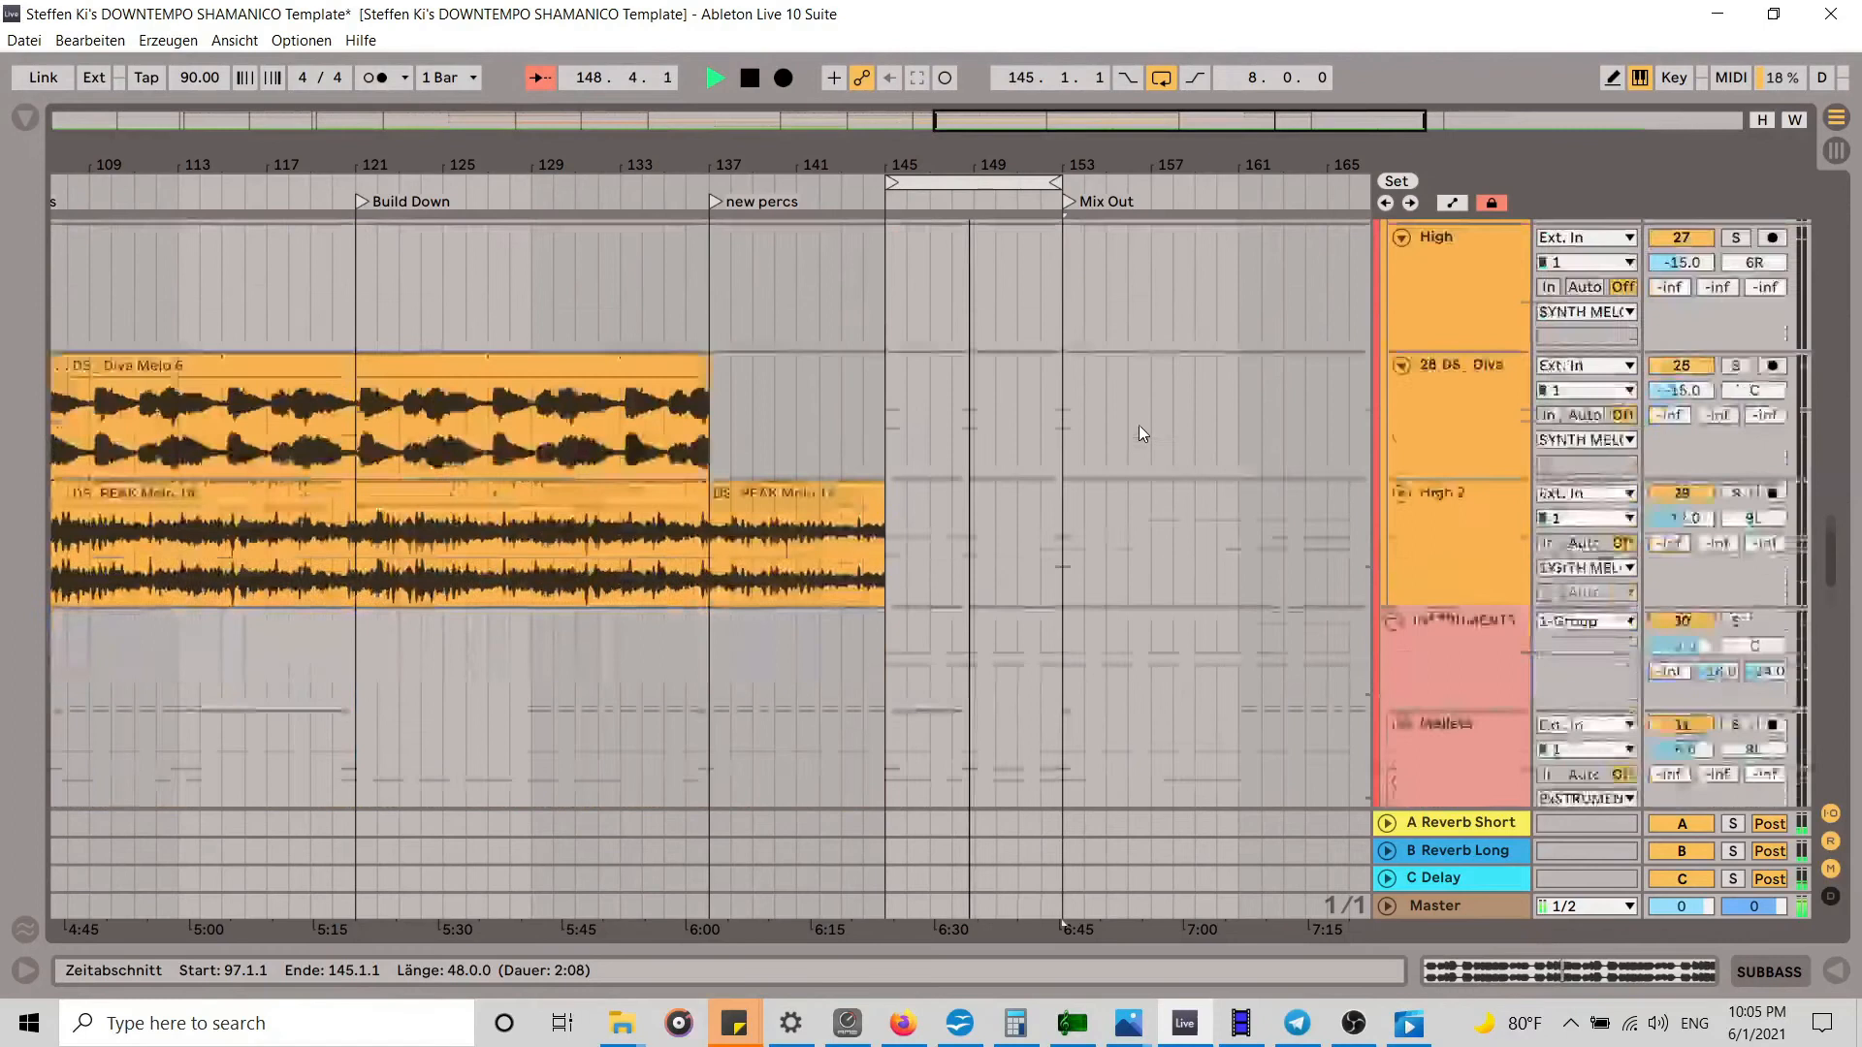
{"action": "scroll", "coordinate": [1139, 424], "scroll_direction": "down", "scroll_amount": 1}
{"action": "key", "text": "space"}
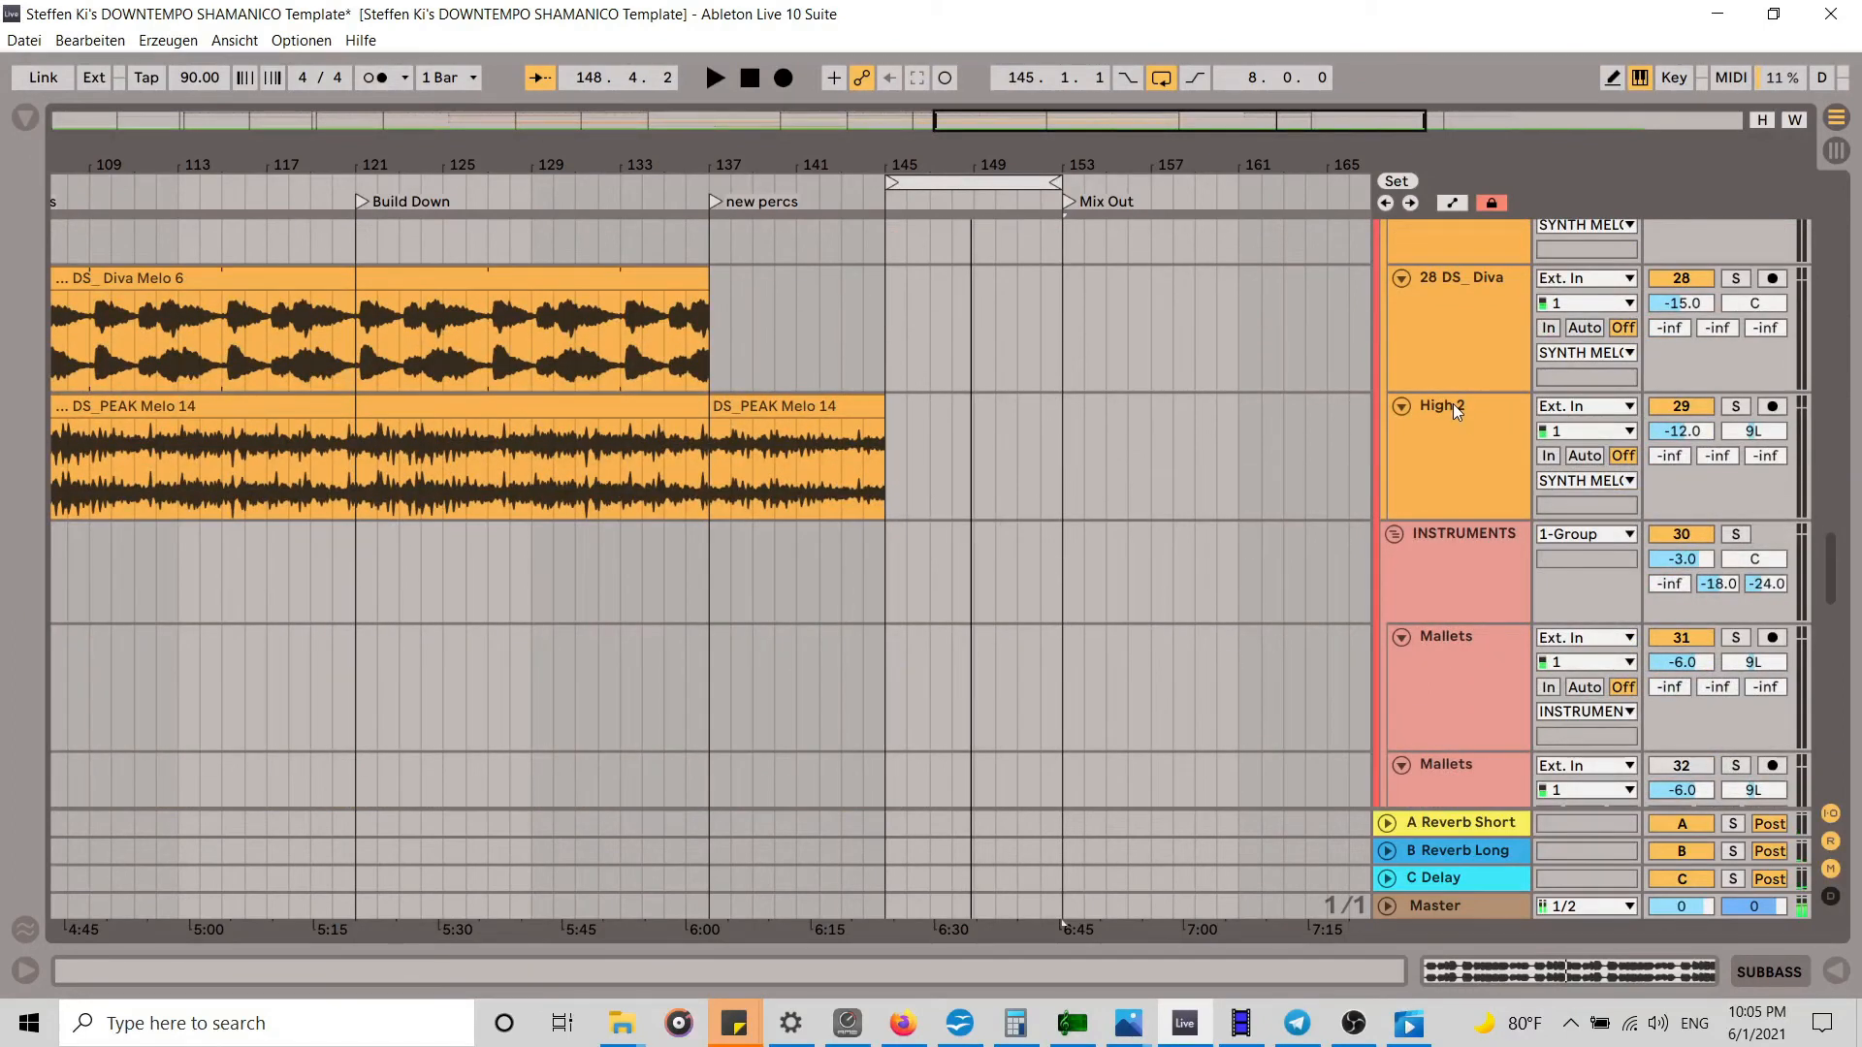
Step: Move the second DS_PEAK Melo 14 clip onto a new audio track below High 2 and set that track's volume to -12 dB
{"action": "left_click", "coordinate": [1453, 405]}
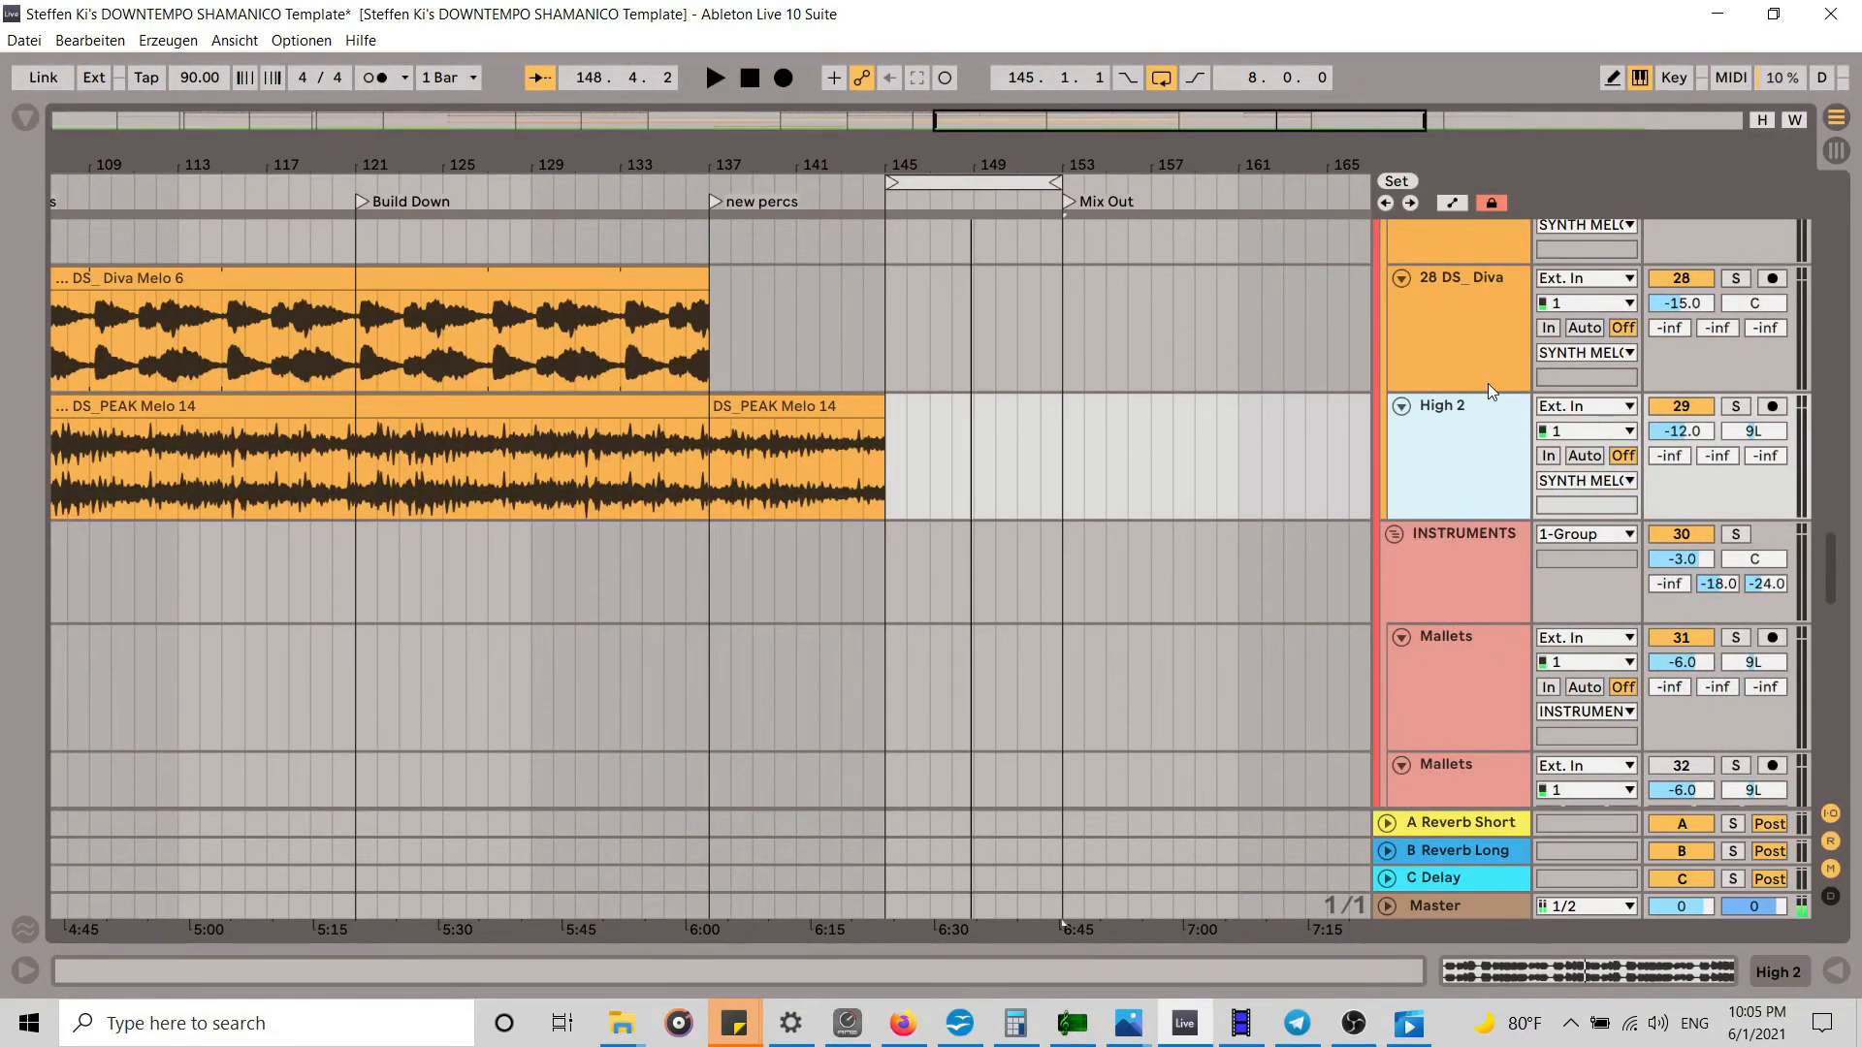
{"action": "key", "text": "ctrl+t"}
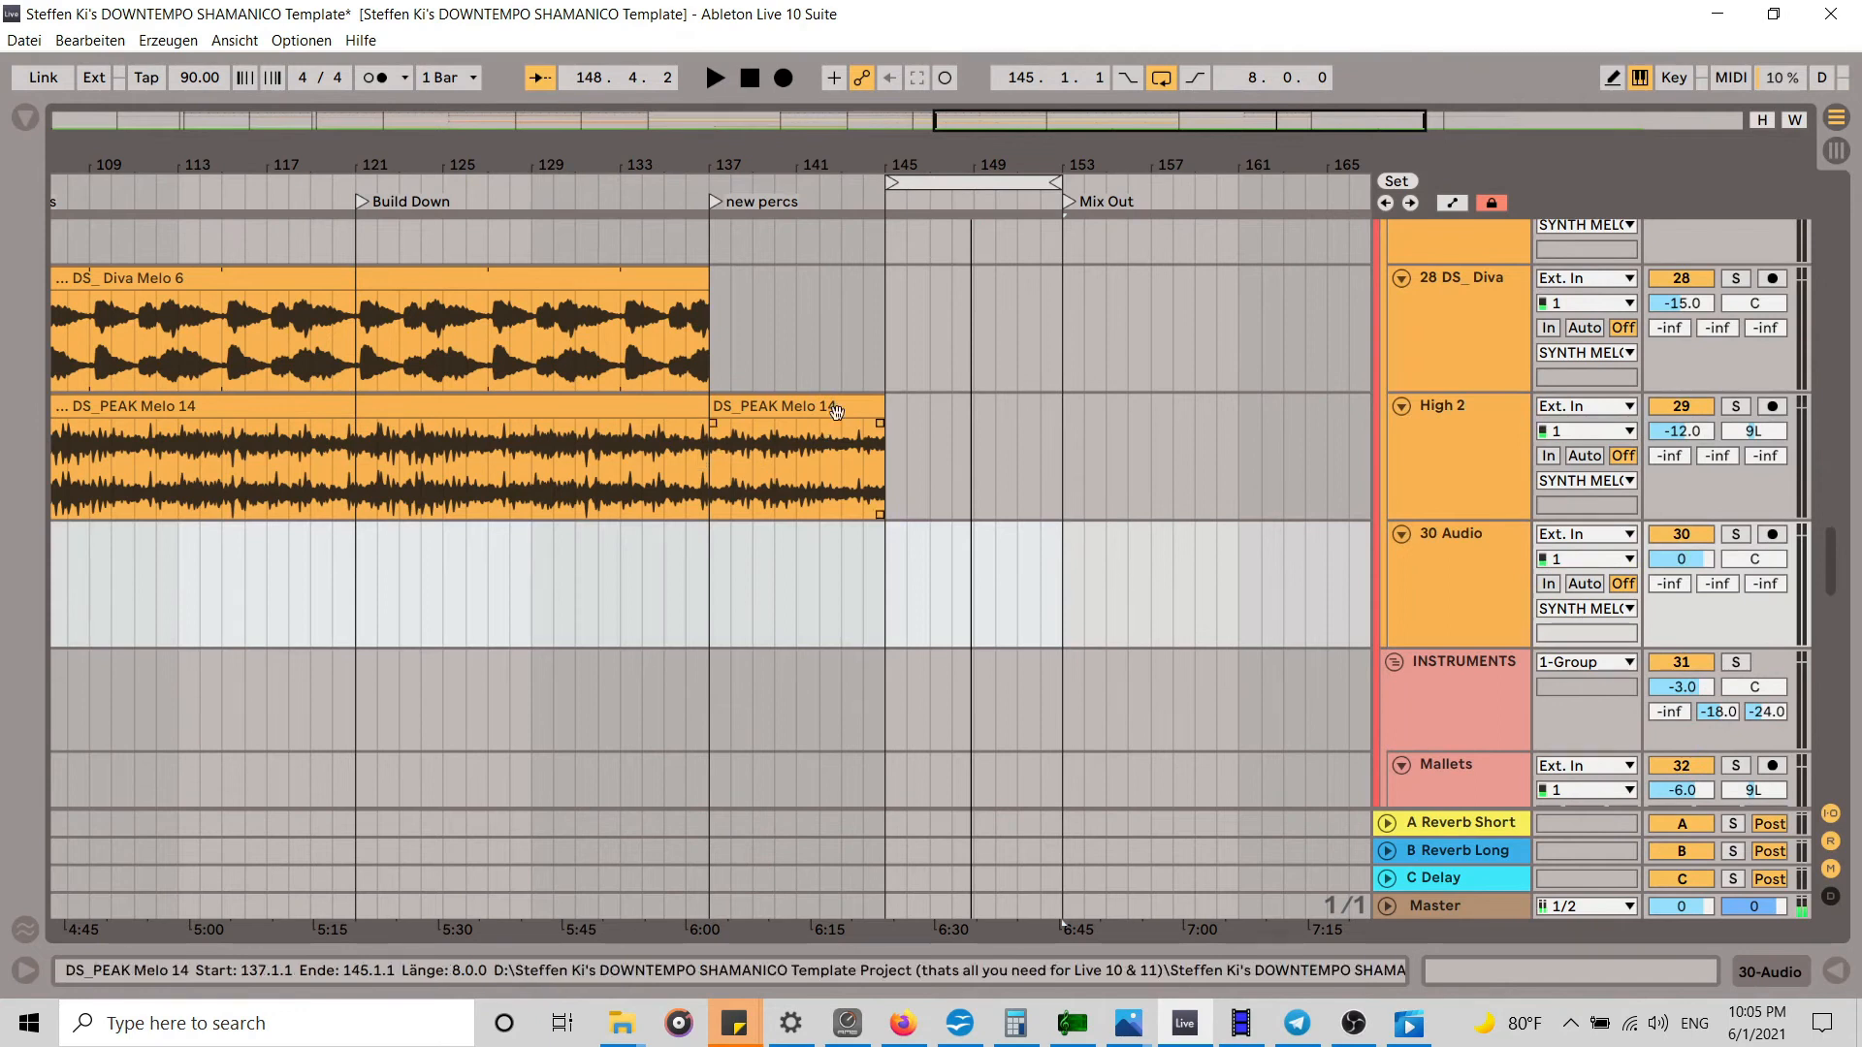
{"action": "left_click_drag", "start_coordinate": [785, 405], "coordinate": [790, 545]}
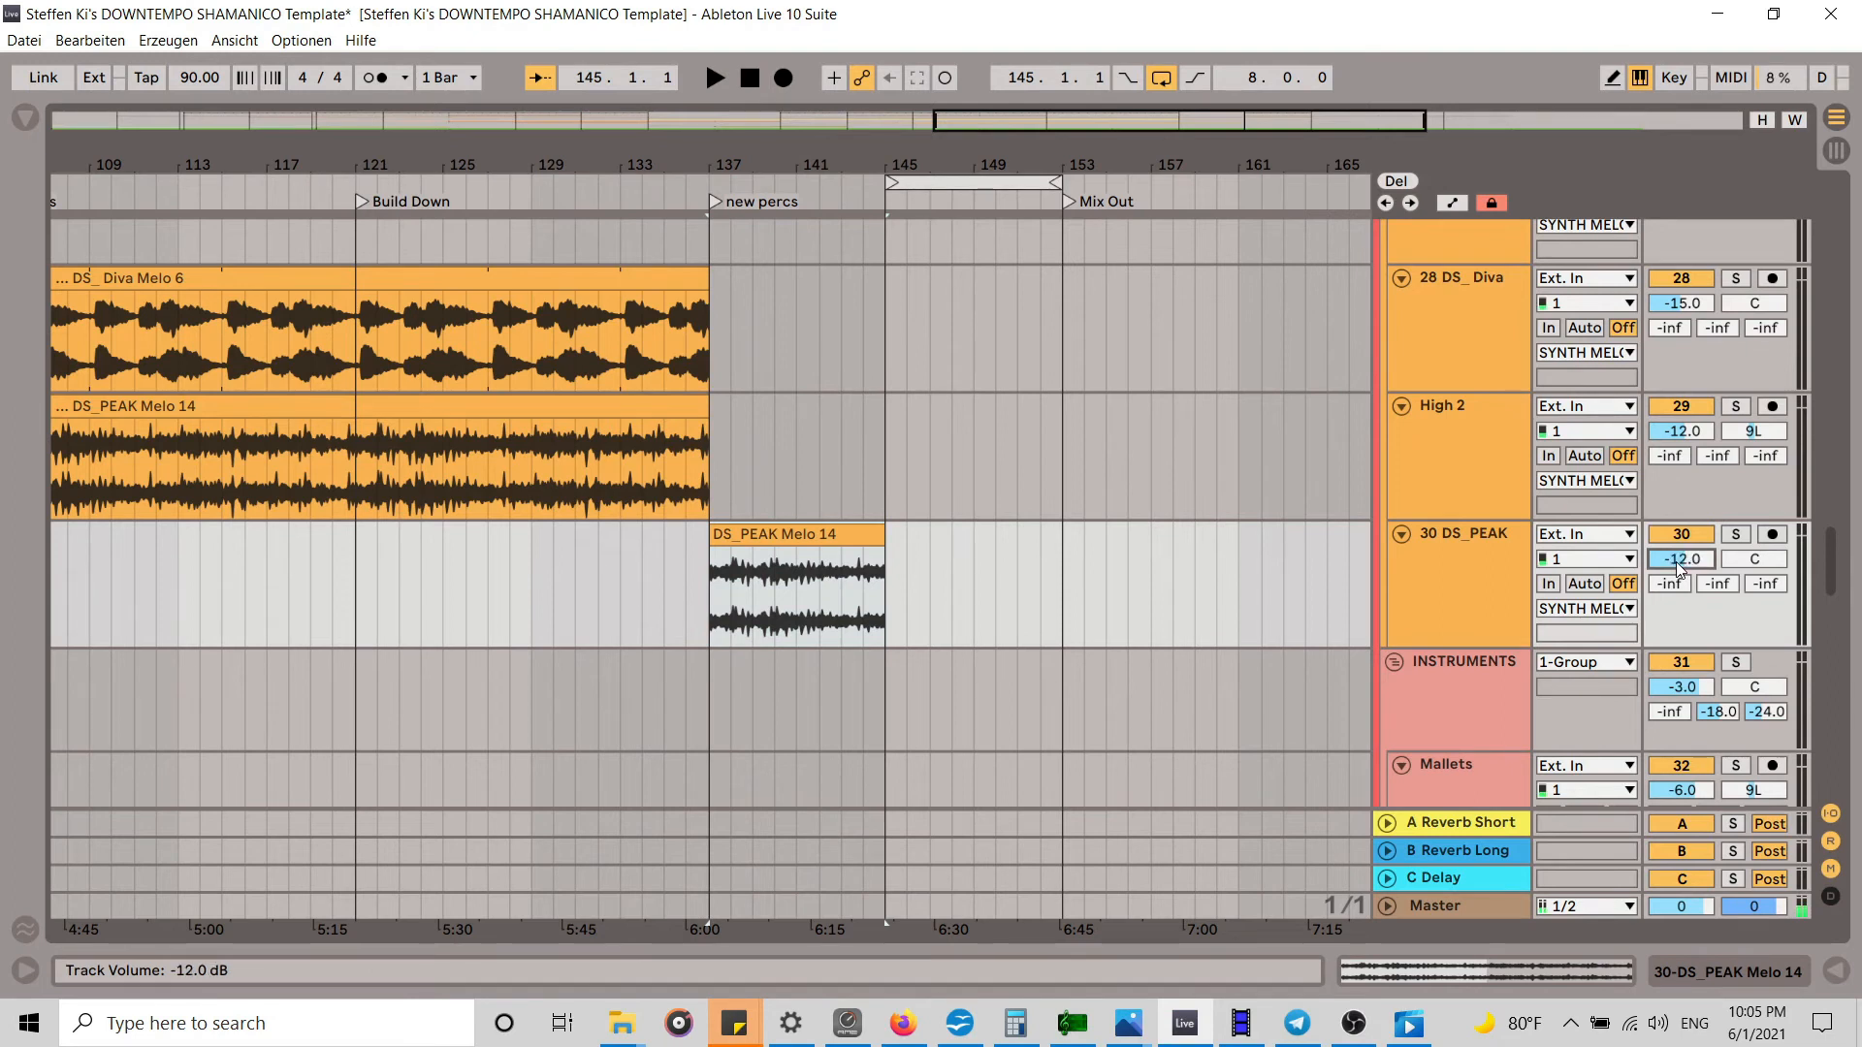
Step: Load the Knob 1 Fade to Grey rack from the Performance & DJ audio effects onto the 30 DS_PEAK track
{"action": "double_click", "coordinate": [1453, 532]}
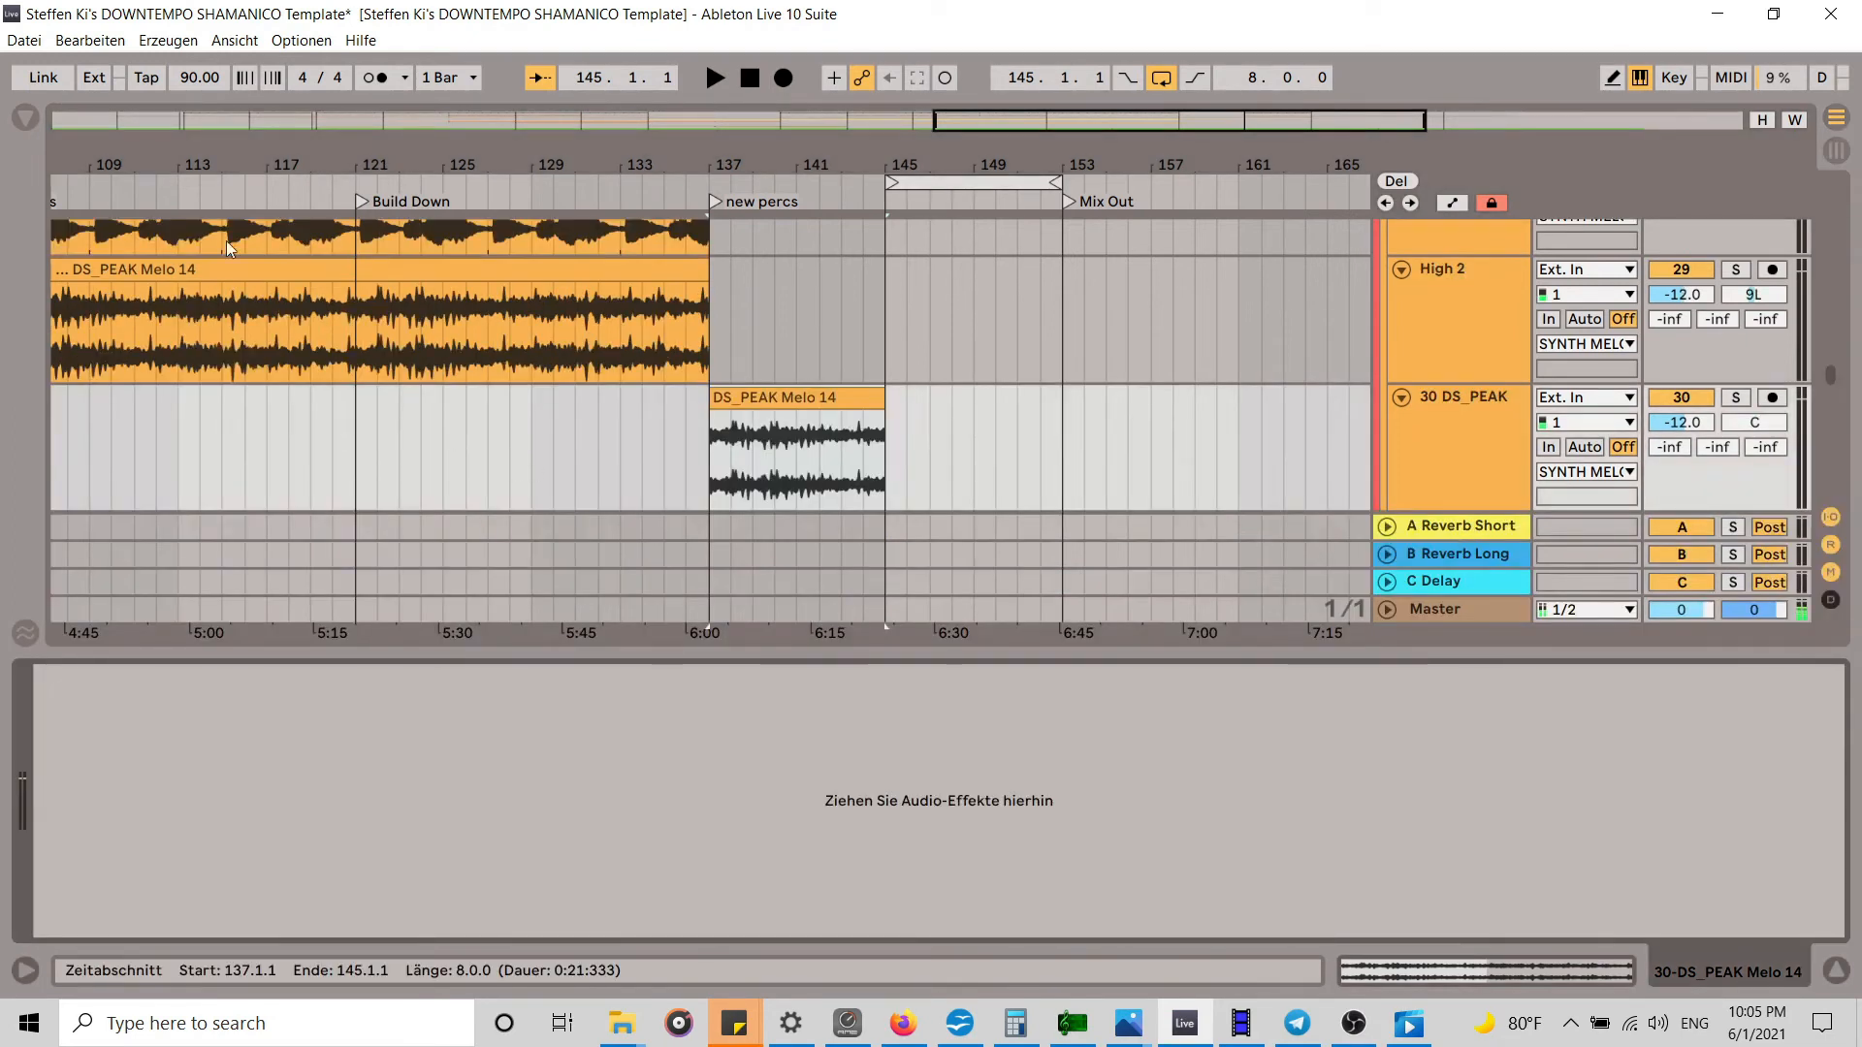
{"action": "left_click", "coordinate": [25, 120]}
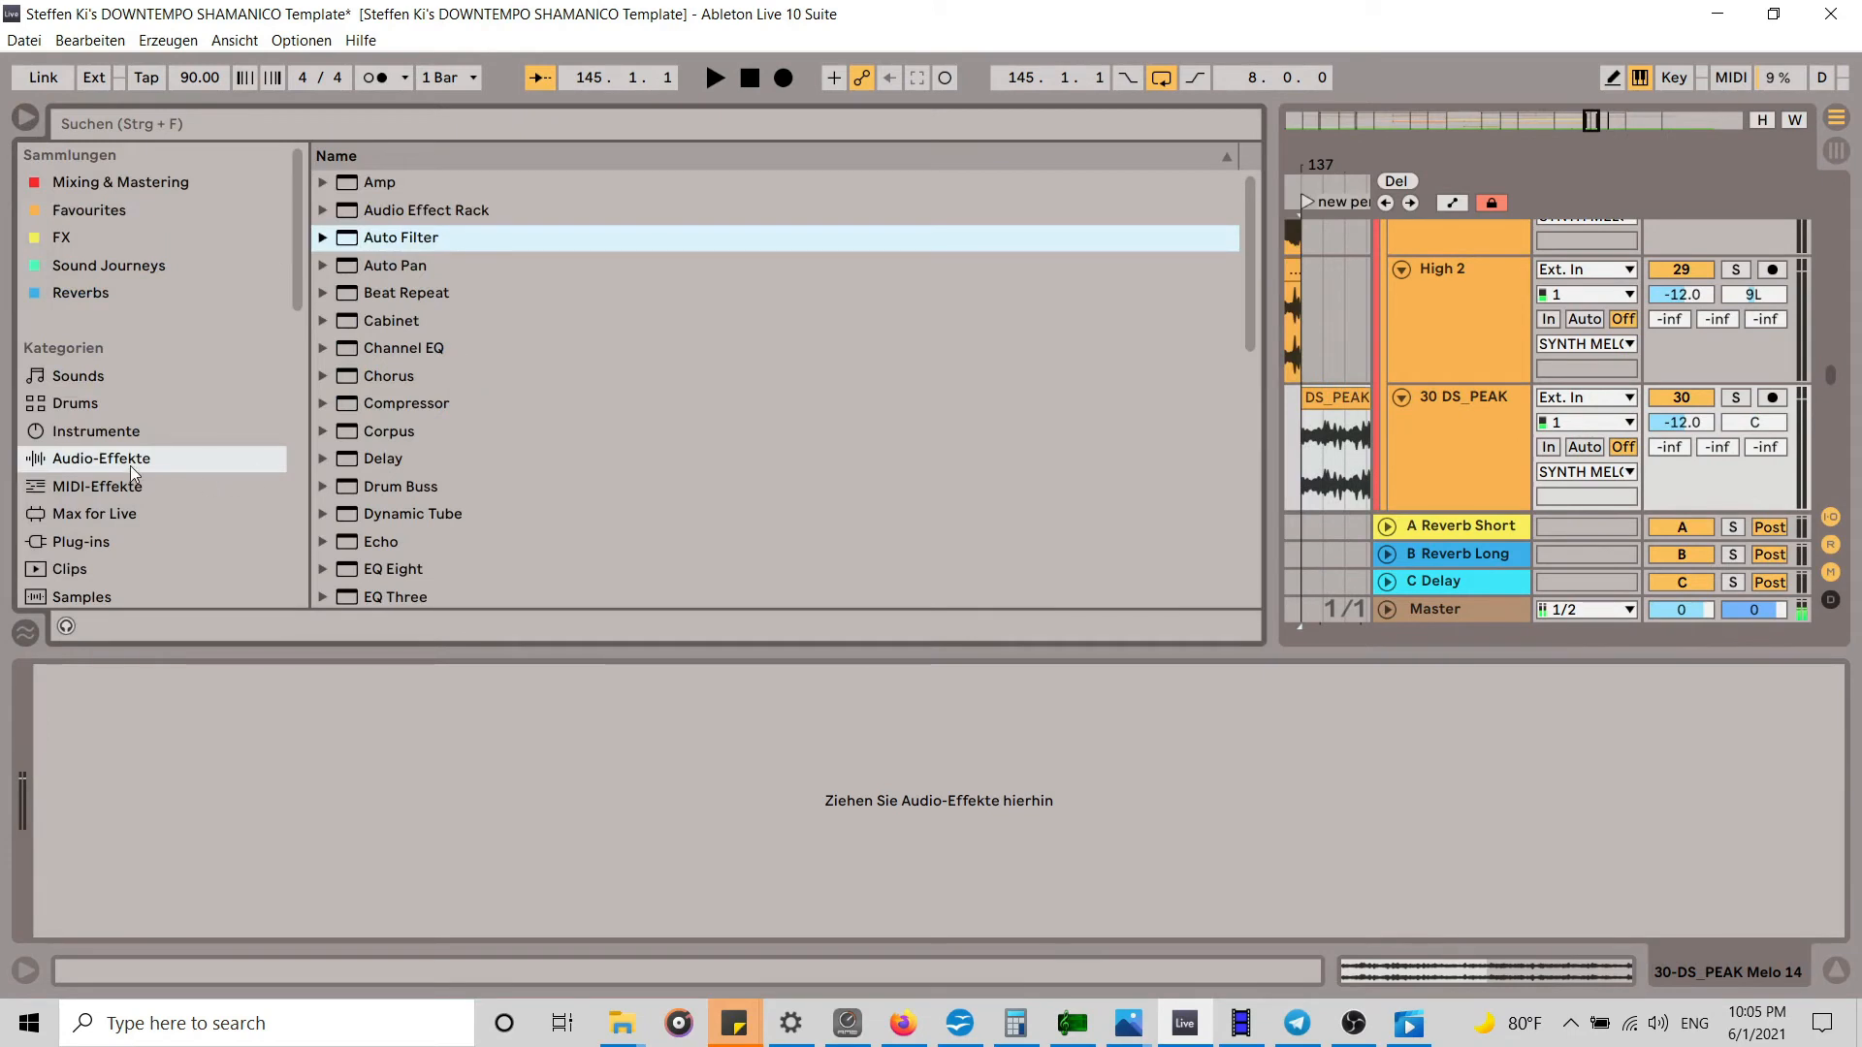
{"action": "left_click", "coordinate": [319, 213]}
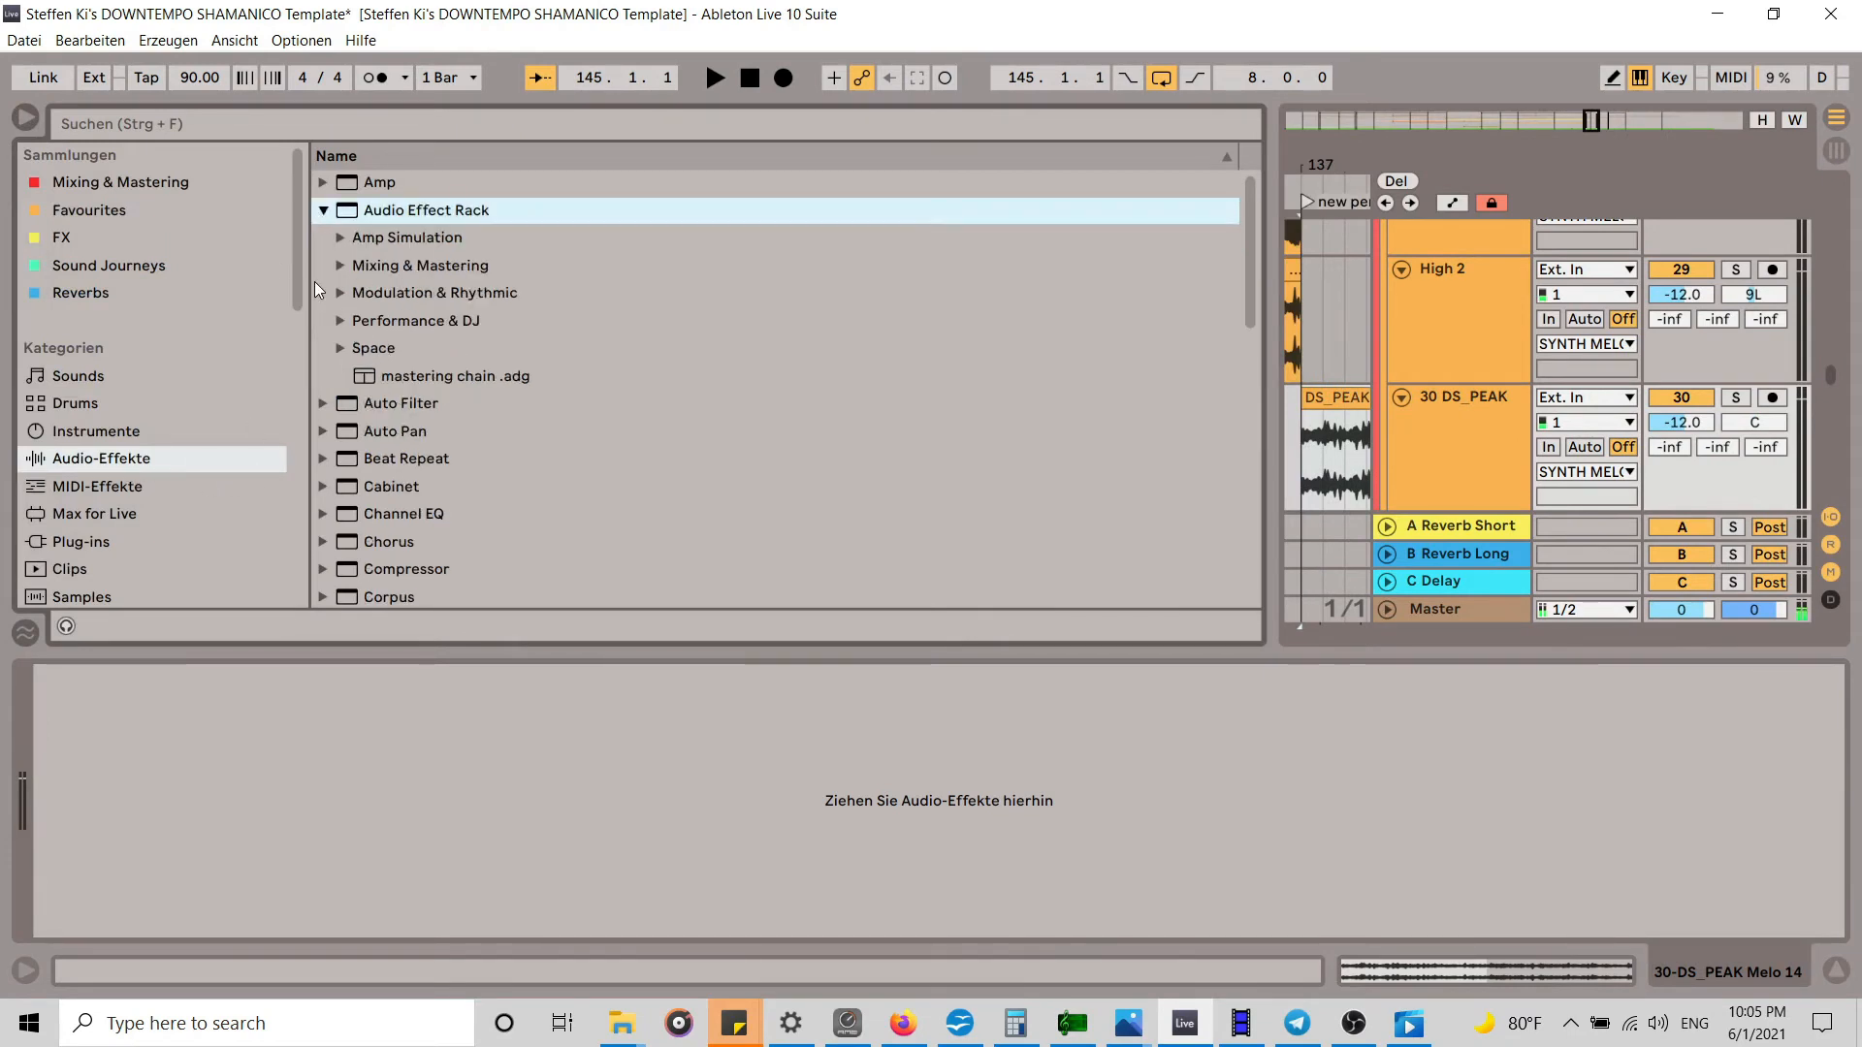
{"action": "left_click", "coordinate": [340, 321]}
{"action": "scroll", "coordinate": [535, 388], "scroll_direction": "down", "scroll_amount": 2}
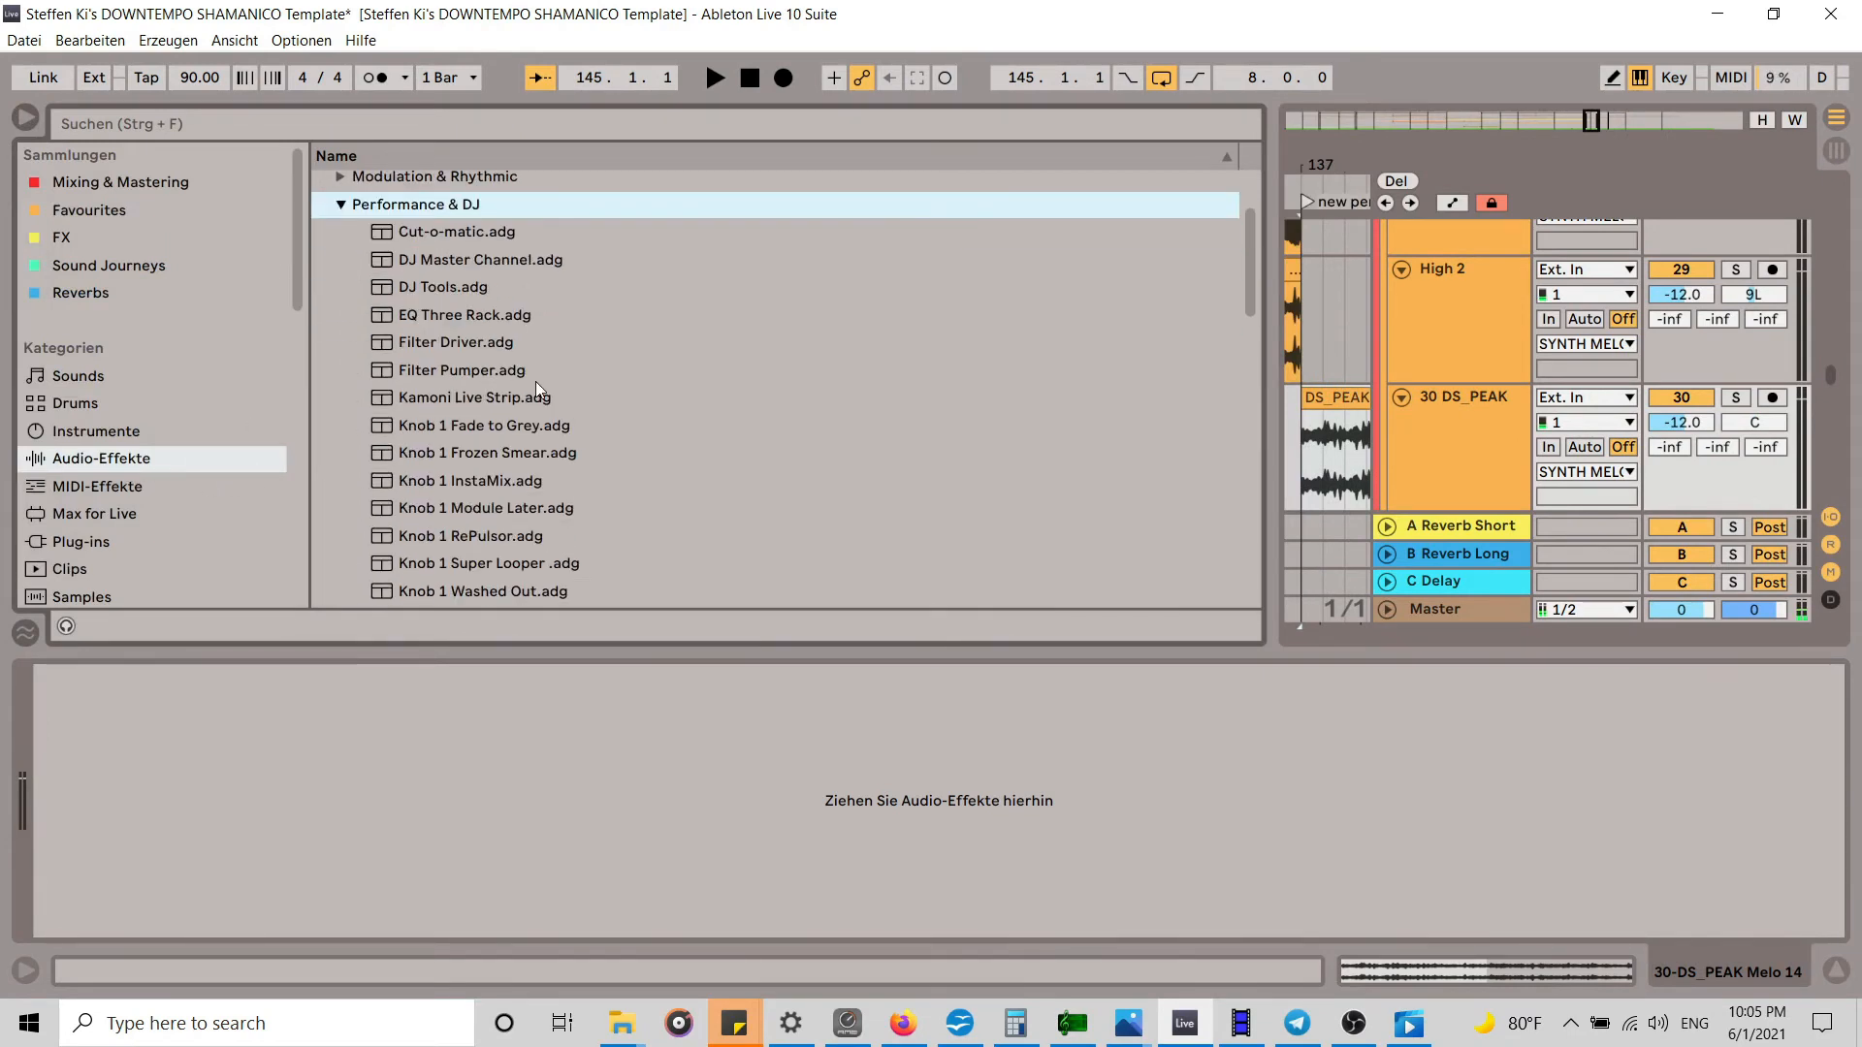
{"action": "scroll", "coordinate": [537, 388], "scroll_direction": "down", "scroll_amount": 1}
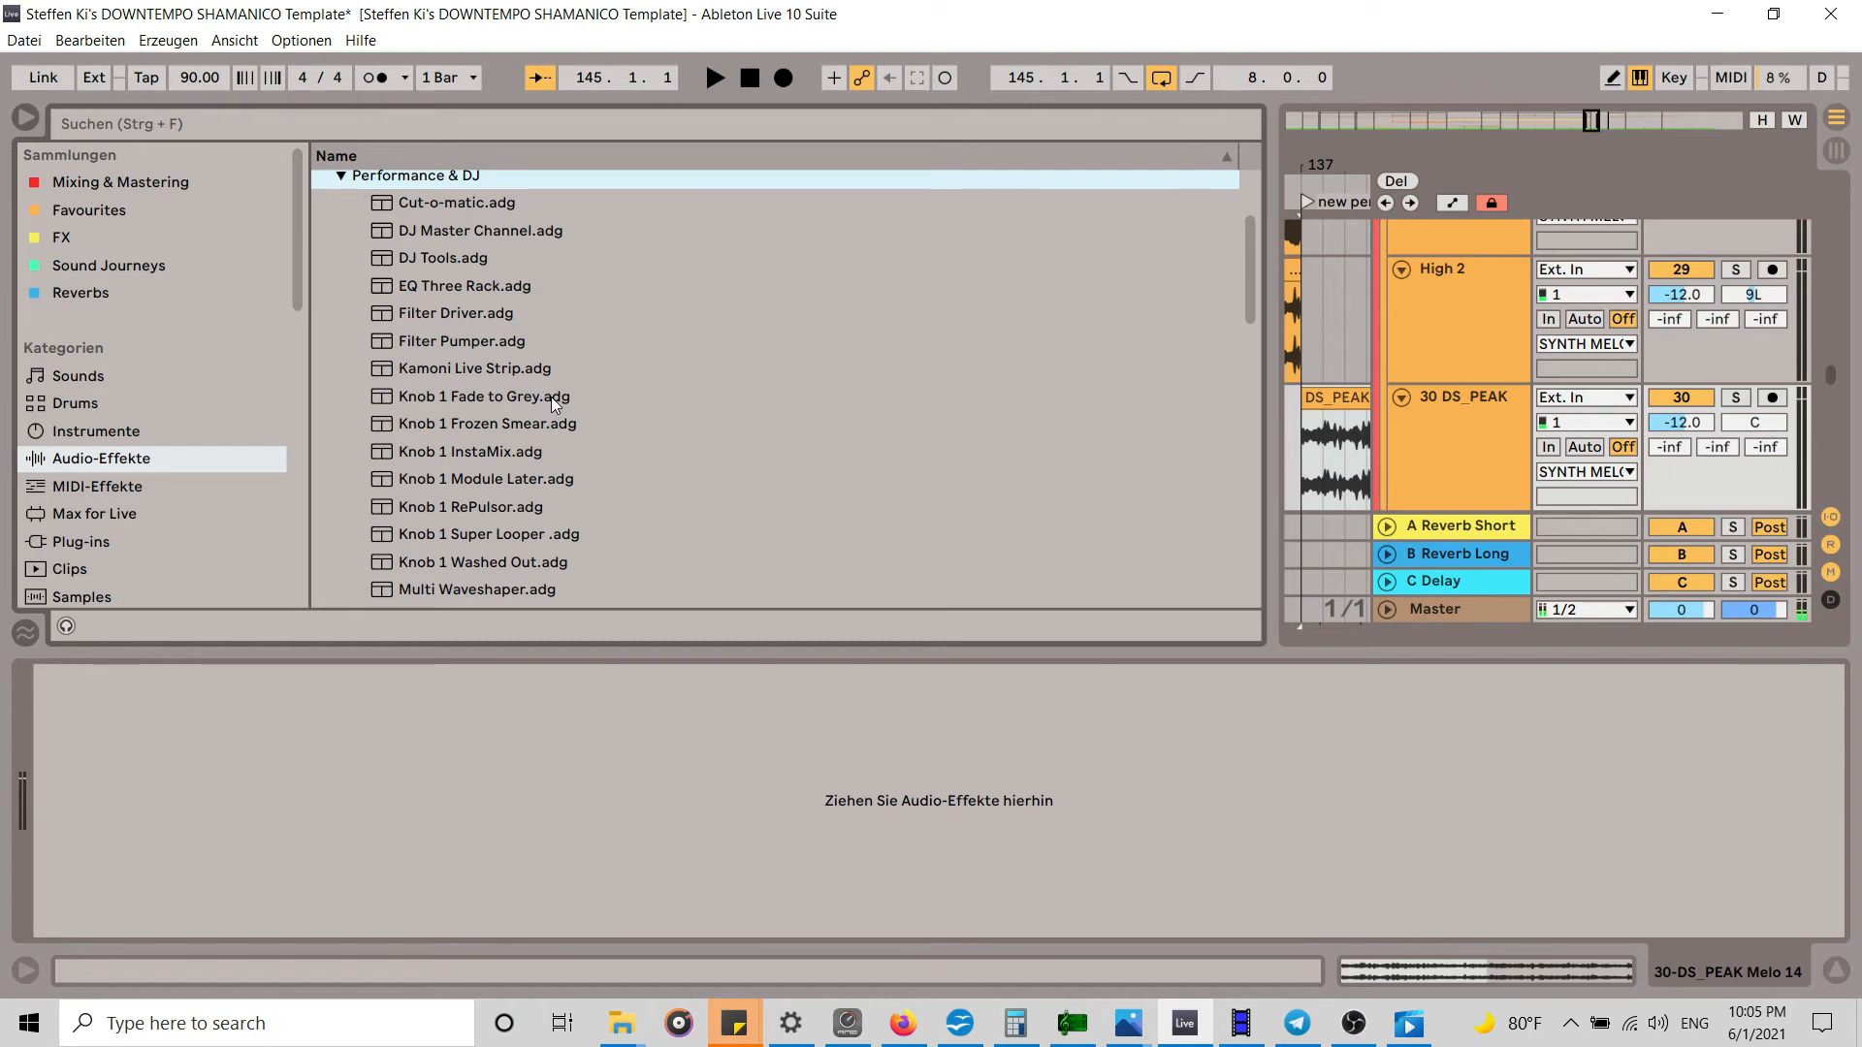
{"action": "left_click_drag", "start_coordinate": [551, 396], "coordinate": [965, 708]}
{"action": "left_click", "coordinate": [27, 123]}
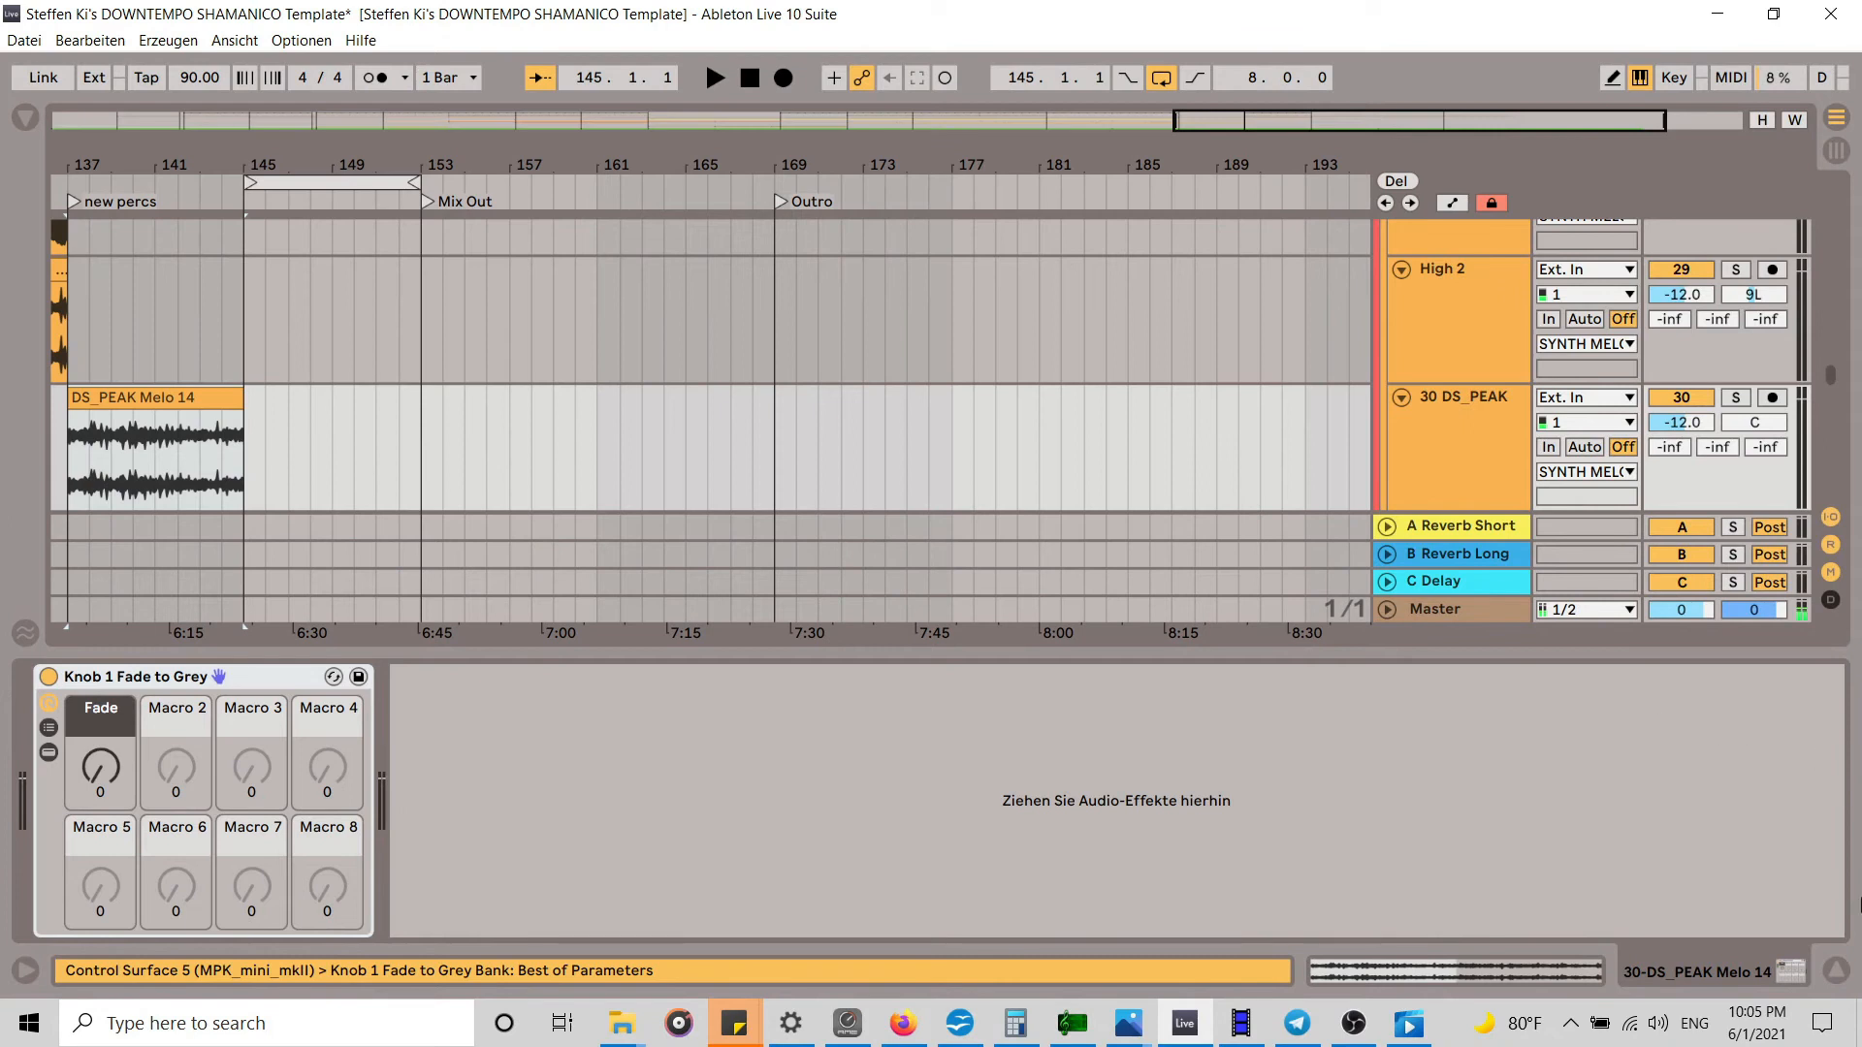
{"action": "left_click", "coordinate": [1838, 973]}
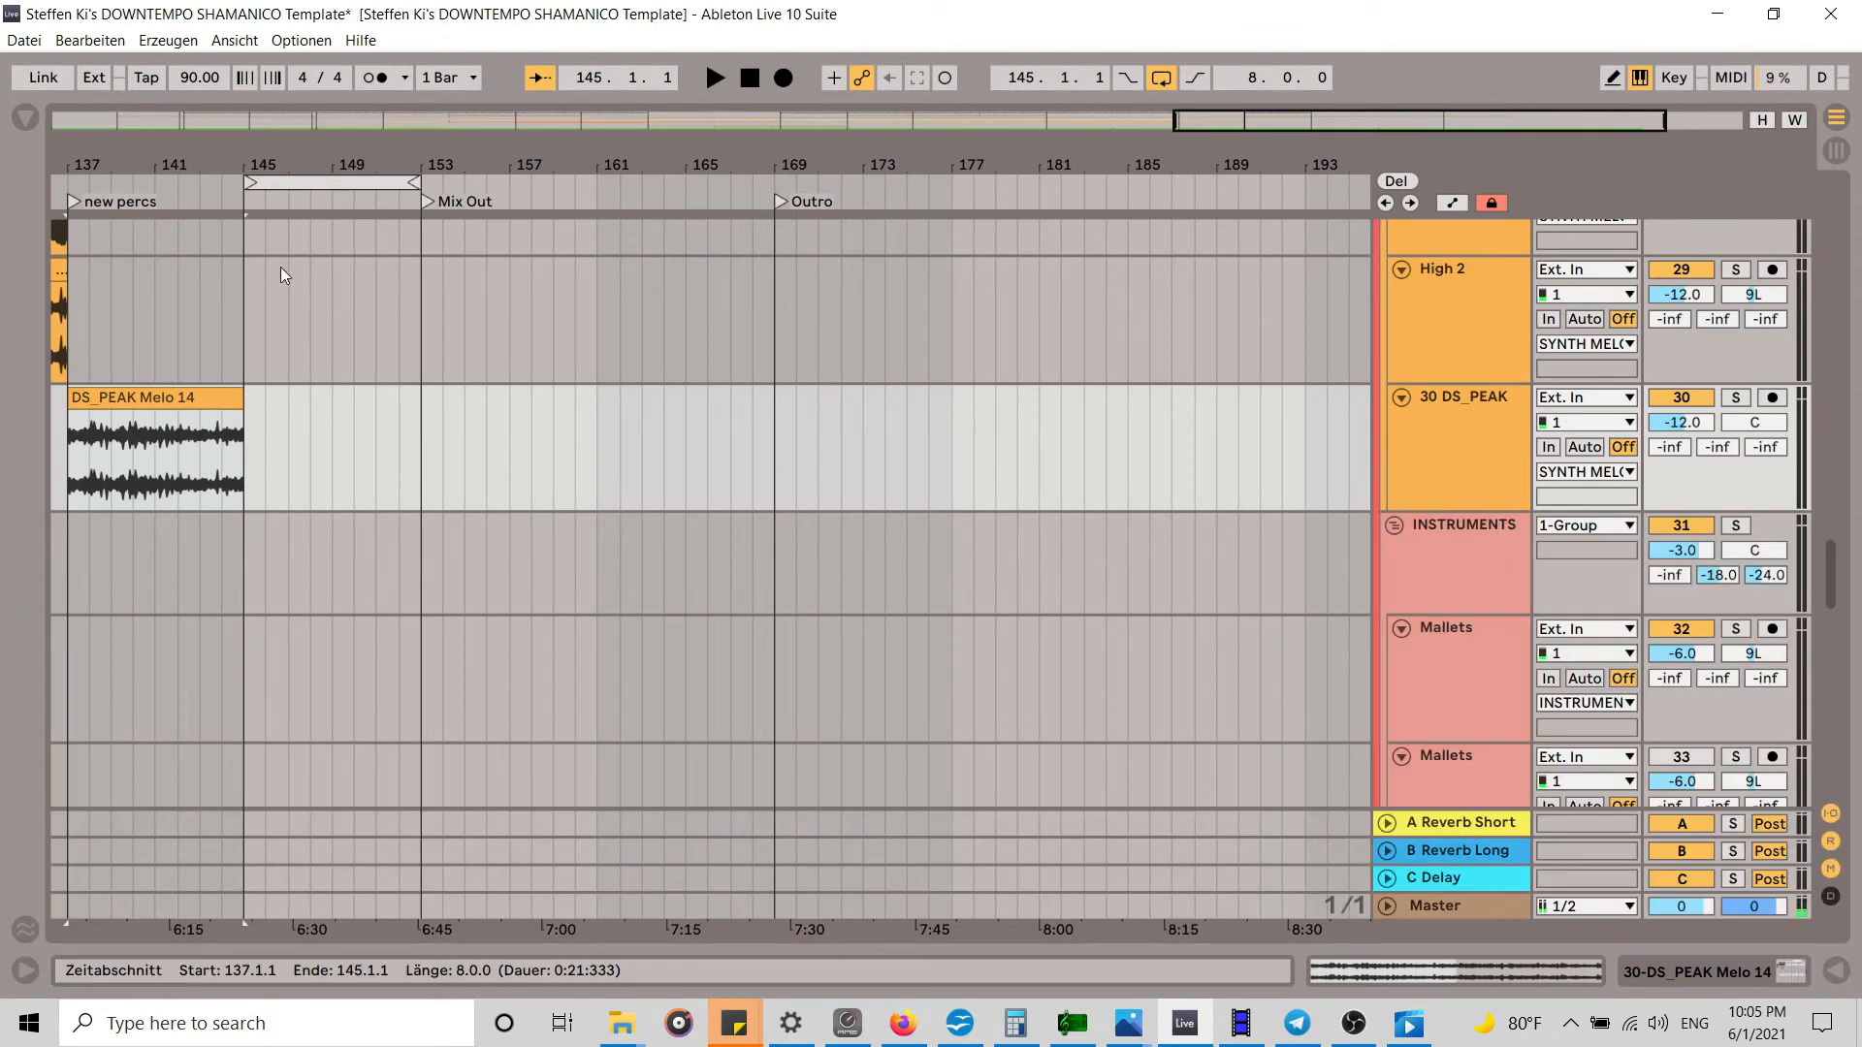
Step: Show the automation lane for the Fade macro of Knob 1 Fade to Grey on the 30 DS_PEAK track
{"action": "left_click_drag", "start_coordinate": [237, 160], "coordinate": [999, 146]}
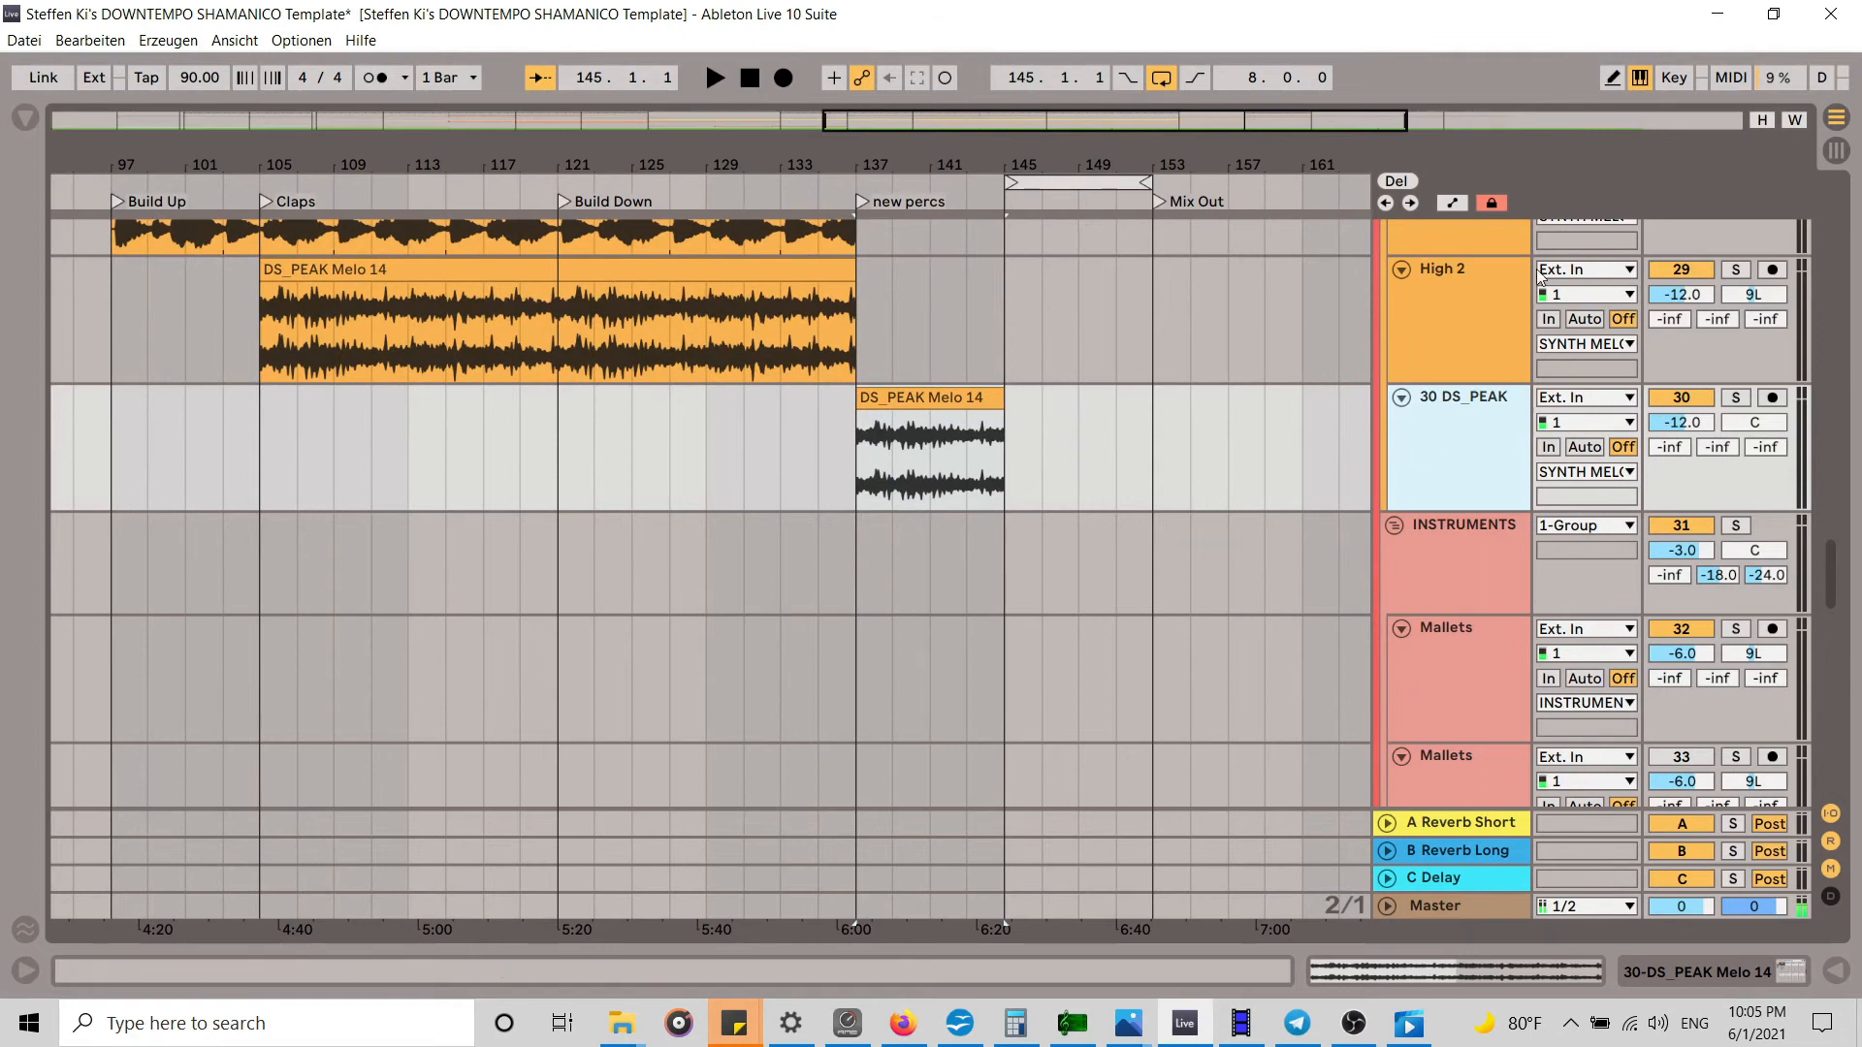
{"action": "key", "text": "a"}
{"action": "double_click", "coordinate": [1434, 415]}
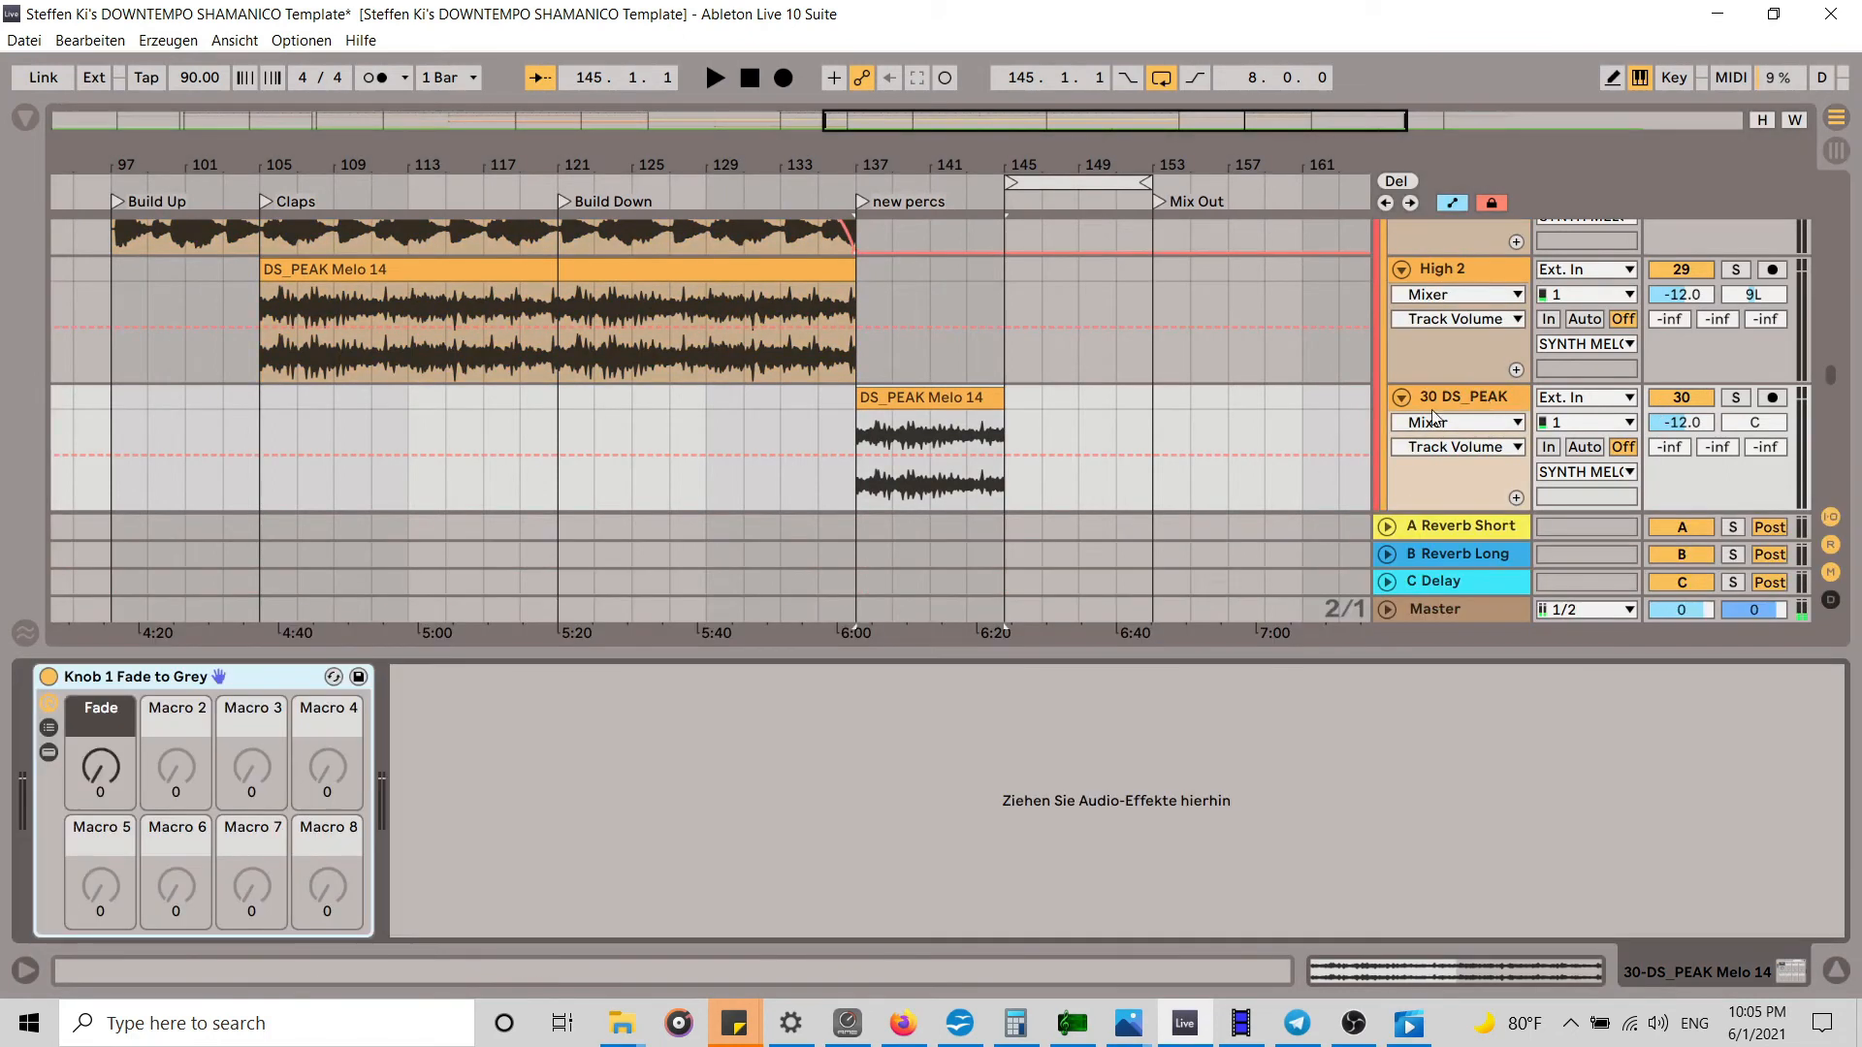
{"action": "left_click", "coordinate": [102, 766]}
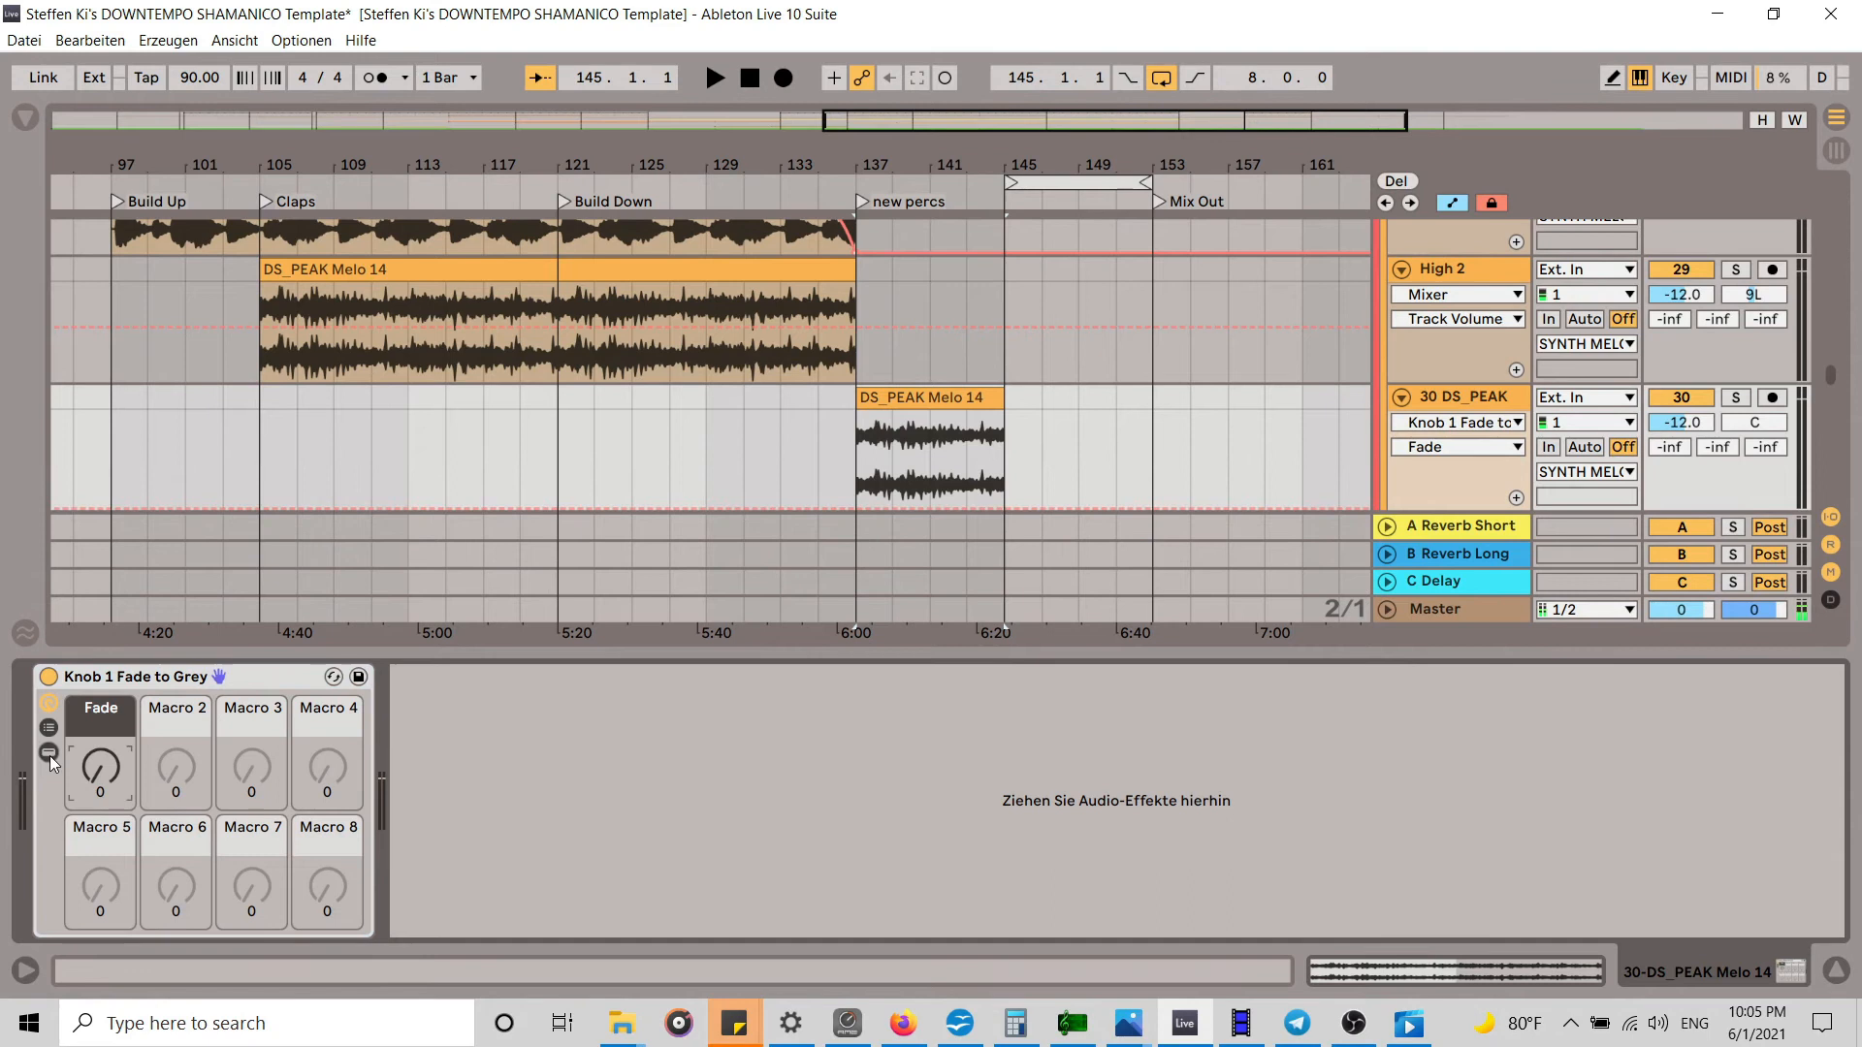
Step: Expand the rack's EQ Three and Delay to examine how they respond to the Fade macro at 127 and back at 0
{"action": "left_click", "coordinate": [50, 755]}
{"action": "double_click", "coordinate": [388, 773]}
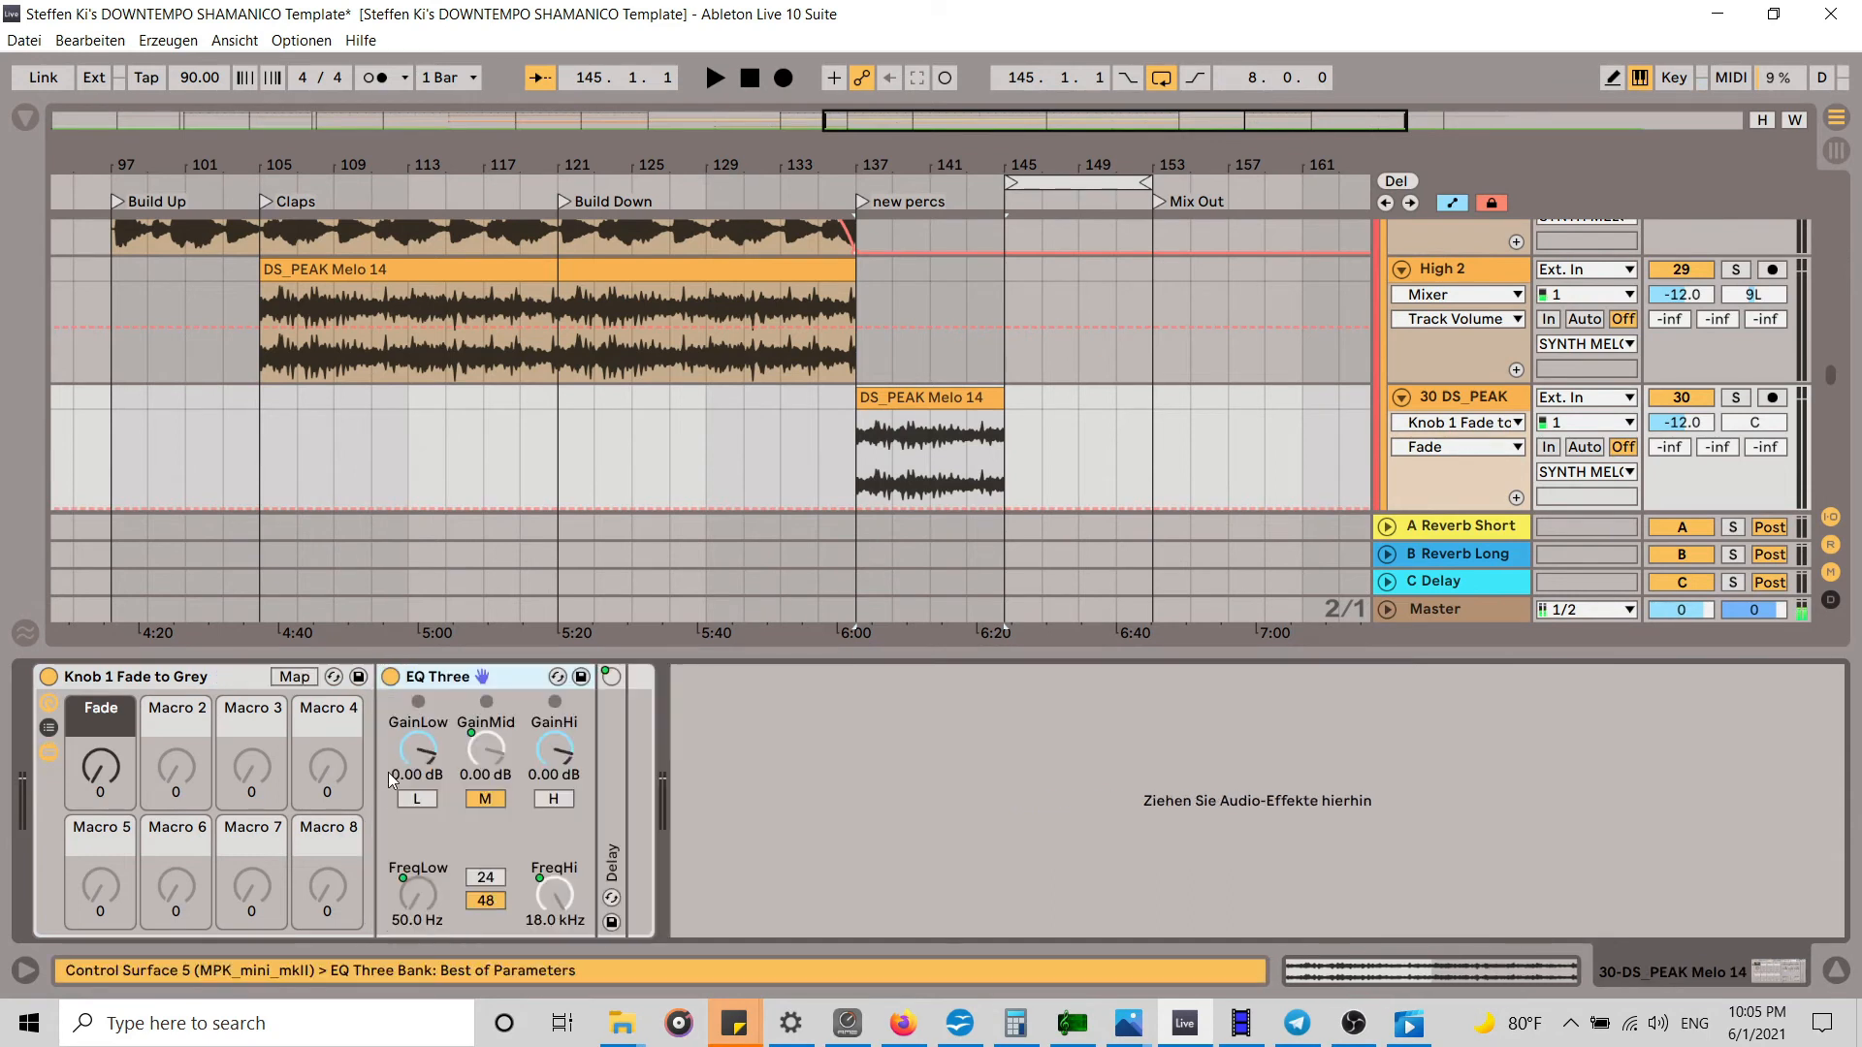
{"action": "double_click", "coordinate": [611, 766]}
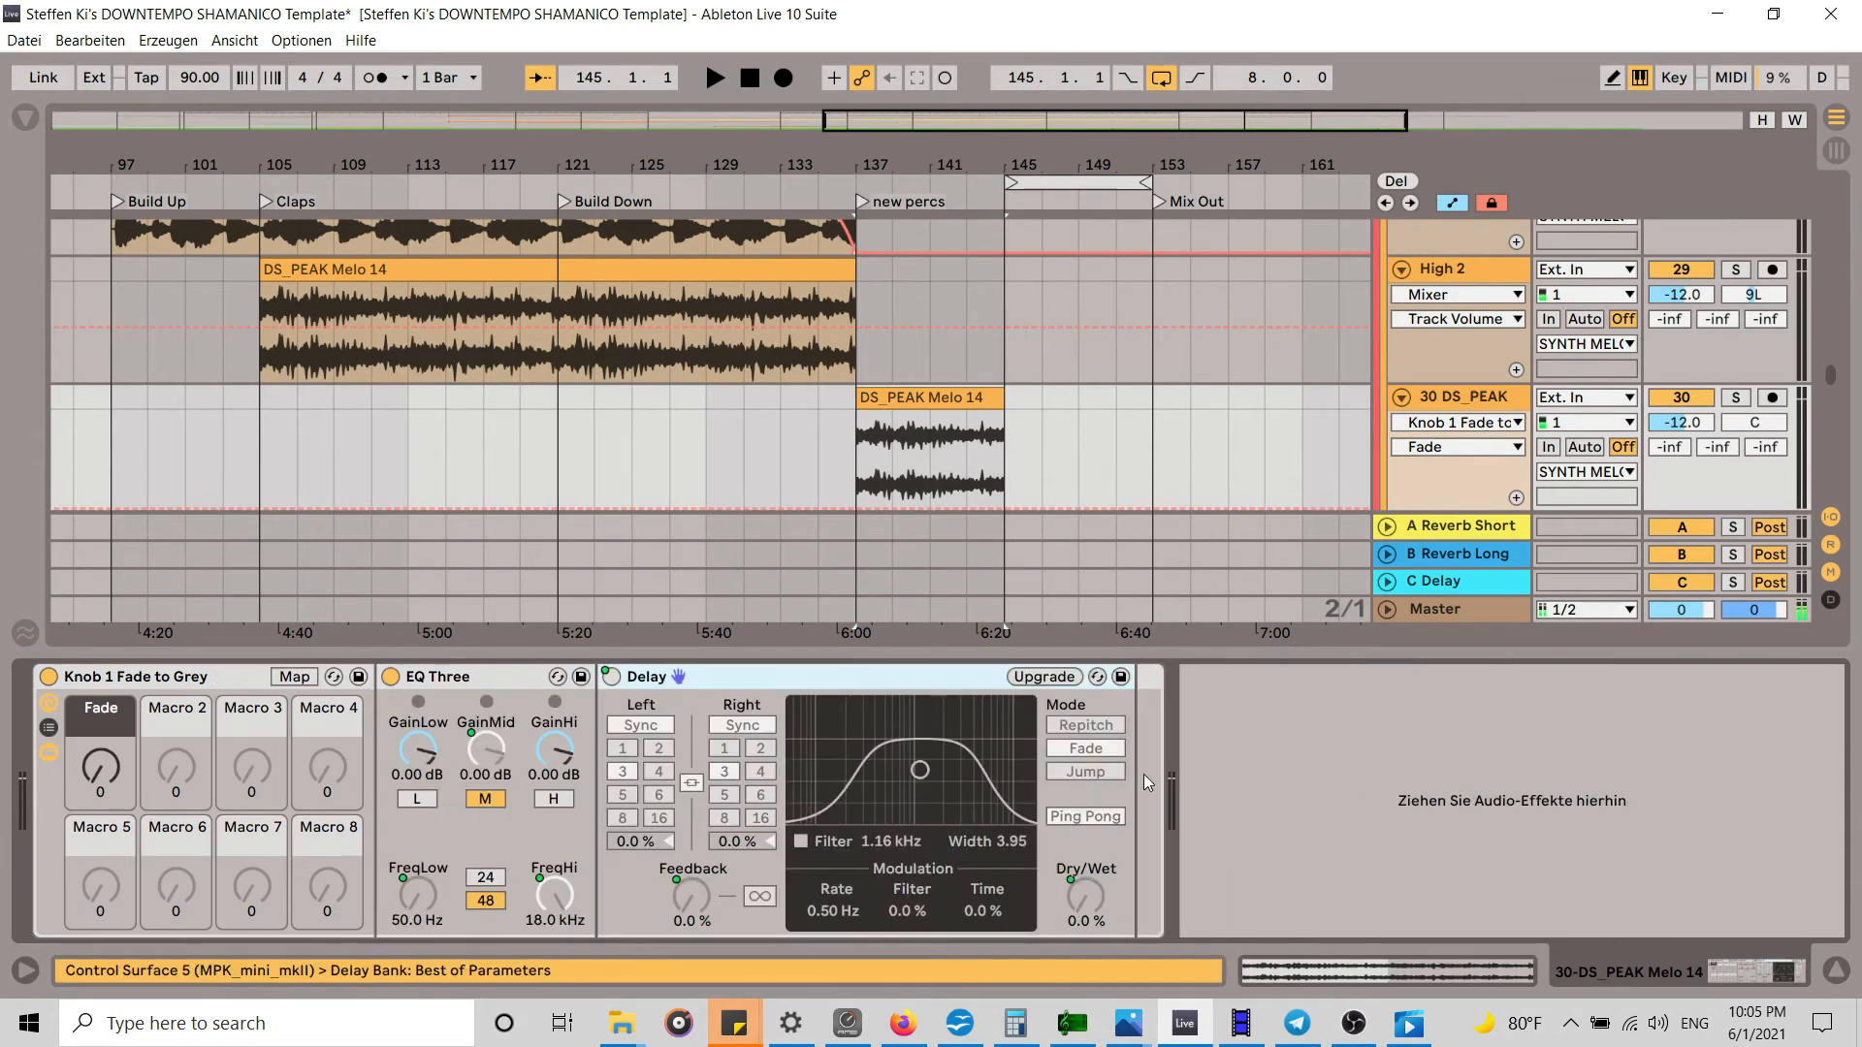
{"action": "left_click_drag", "start_coordinate": [107, 770], "coordinate": [107, 586]}
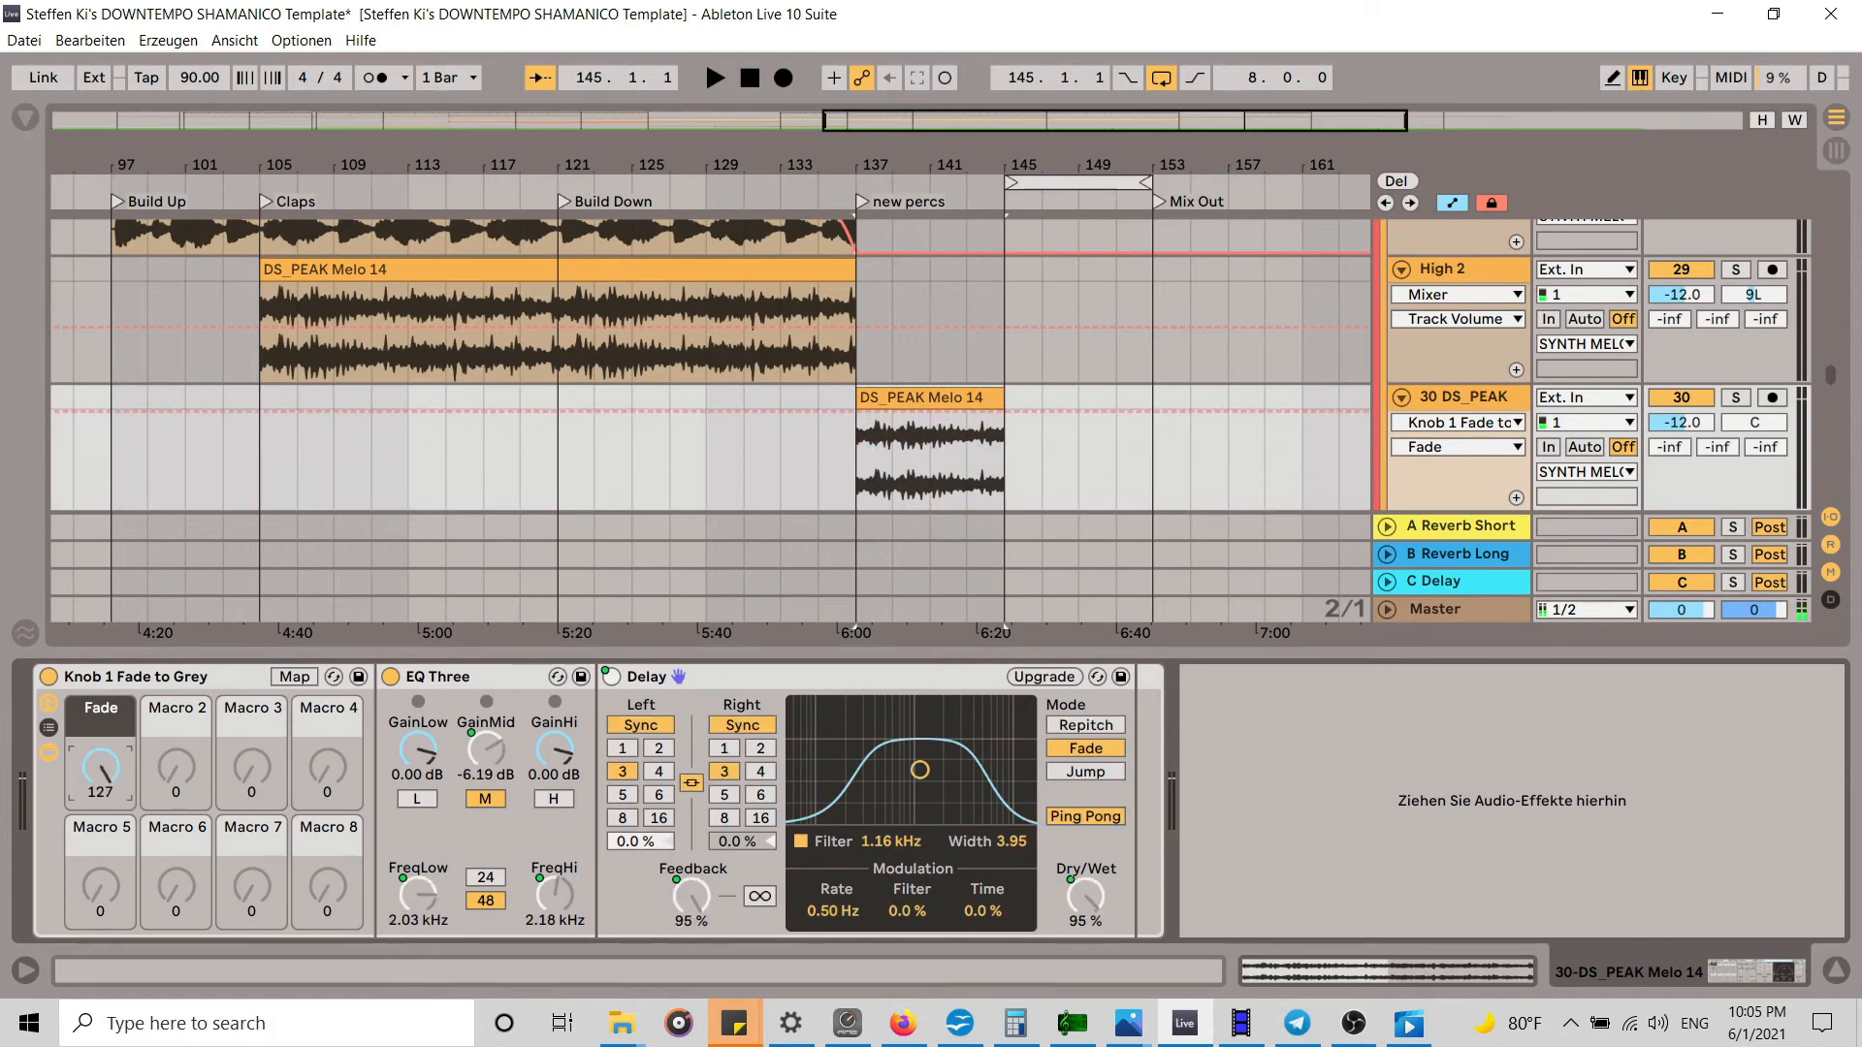
{"action": "left_click_drag", "start_coordinate": [102, 776], "coordinate": [102, 932]}
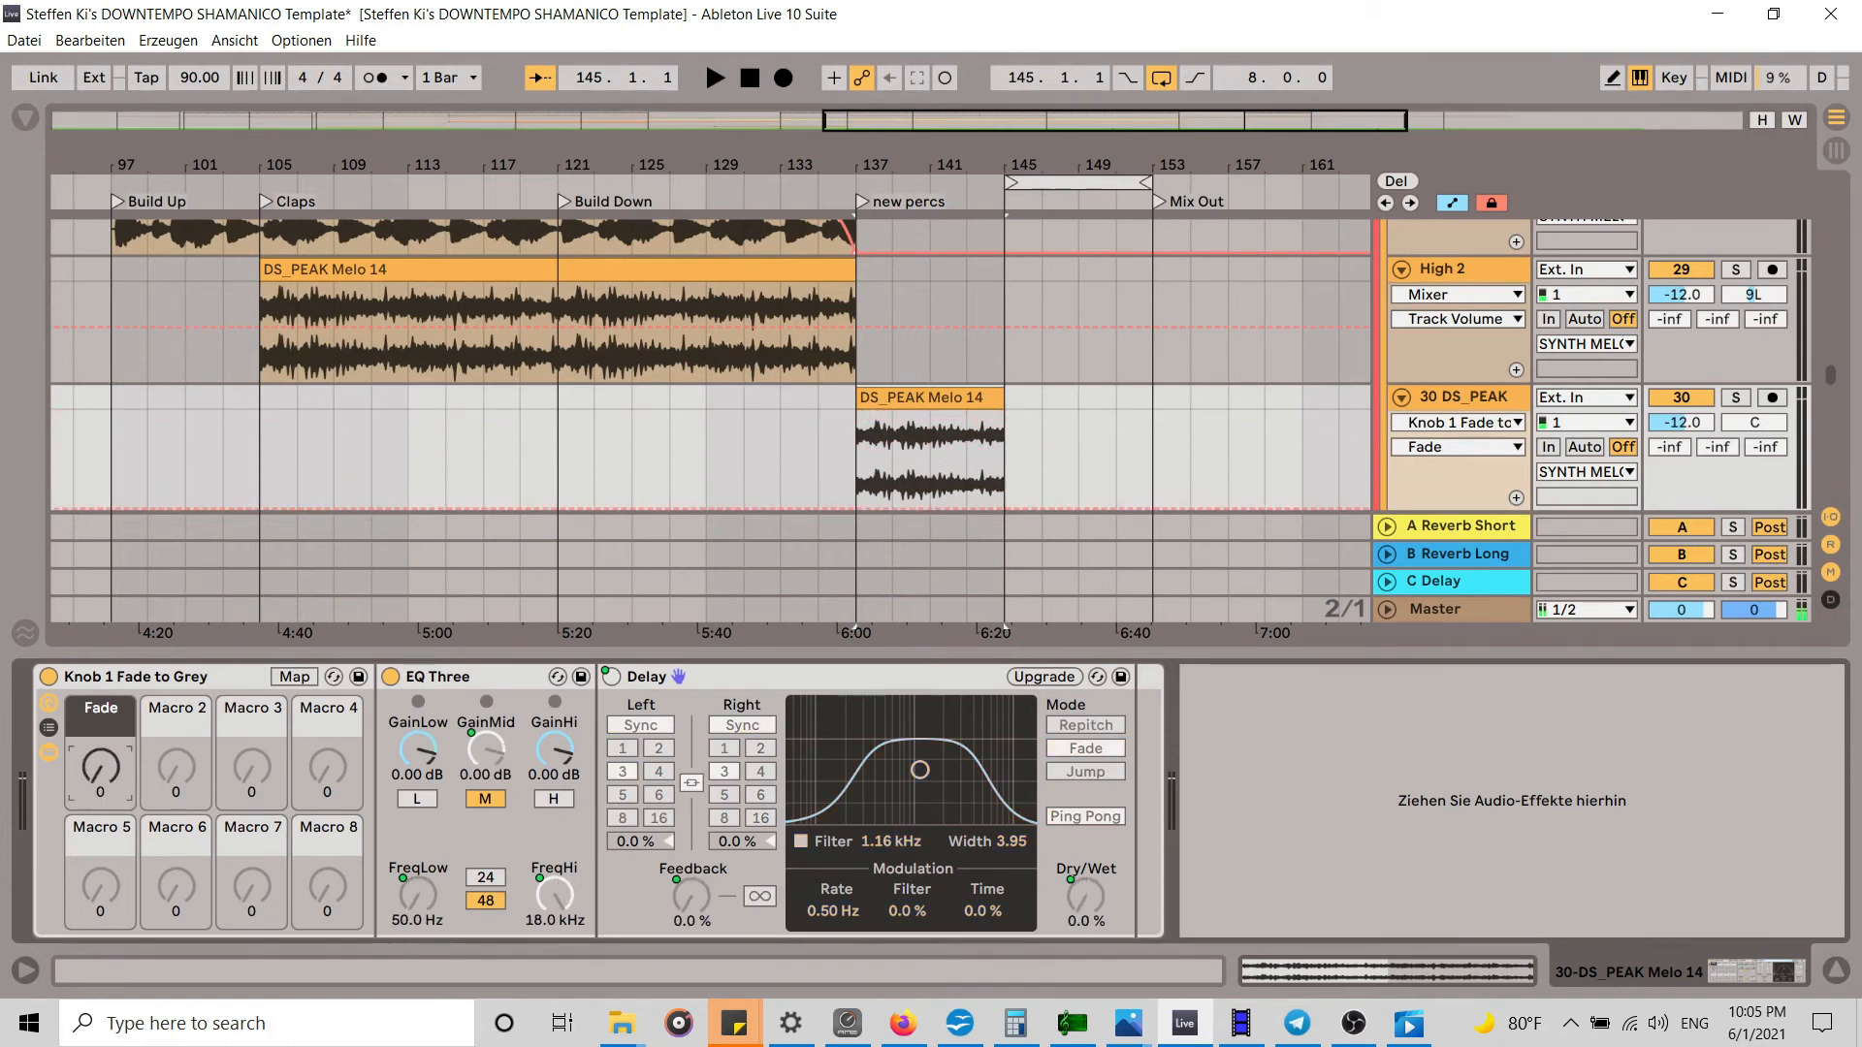
{"action": "left_click", "coordinate": [1836, 971]}
Step: Try to insert a rising curve shape into the Fade automation over the DS_PEAK Melo 14 clip at bars 137 to 145
{"action": "left_click", "coordinate": [945, 446]}
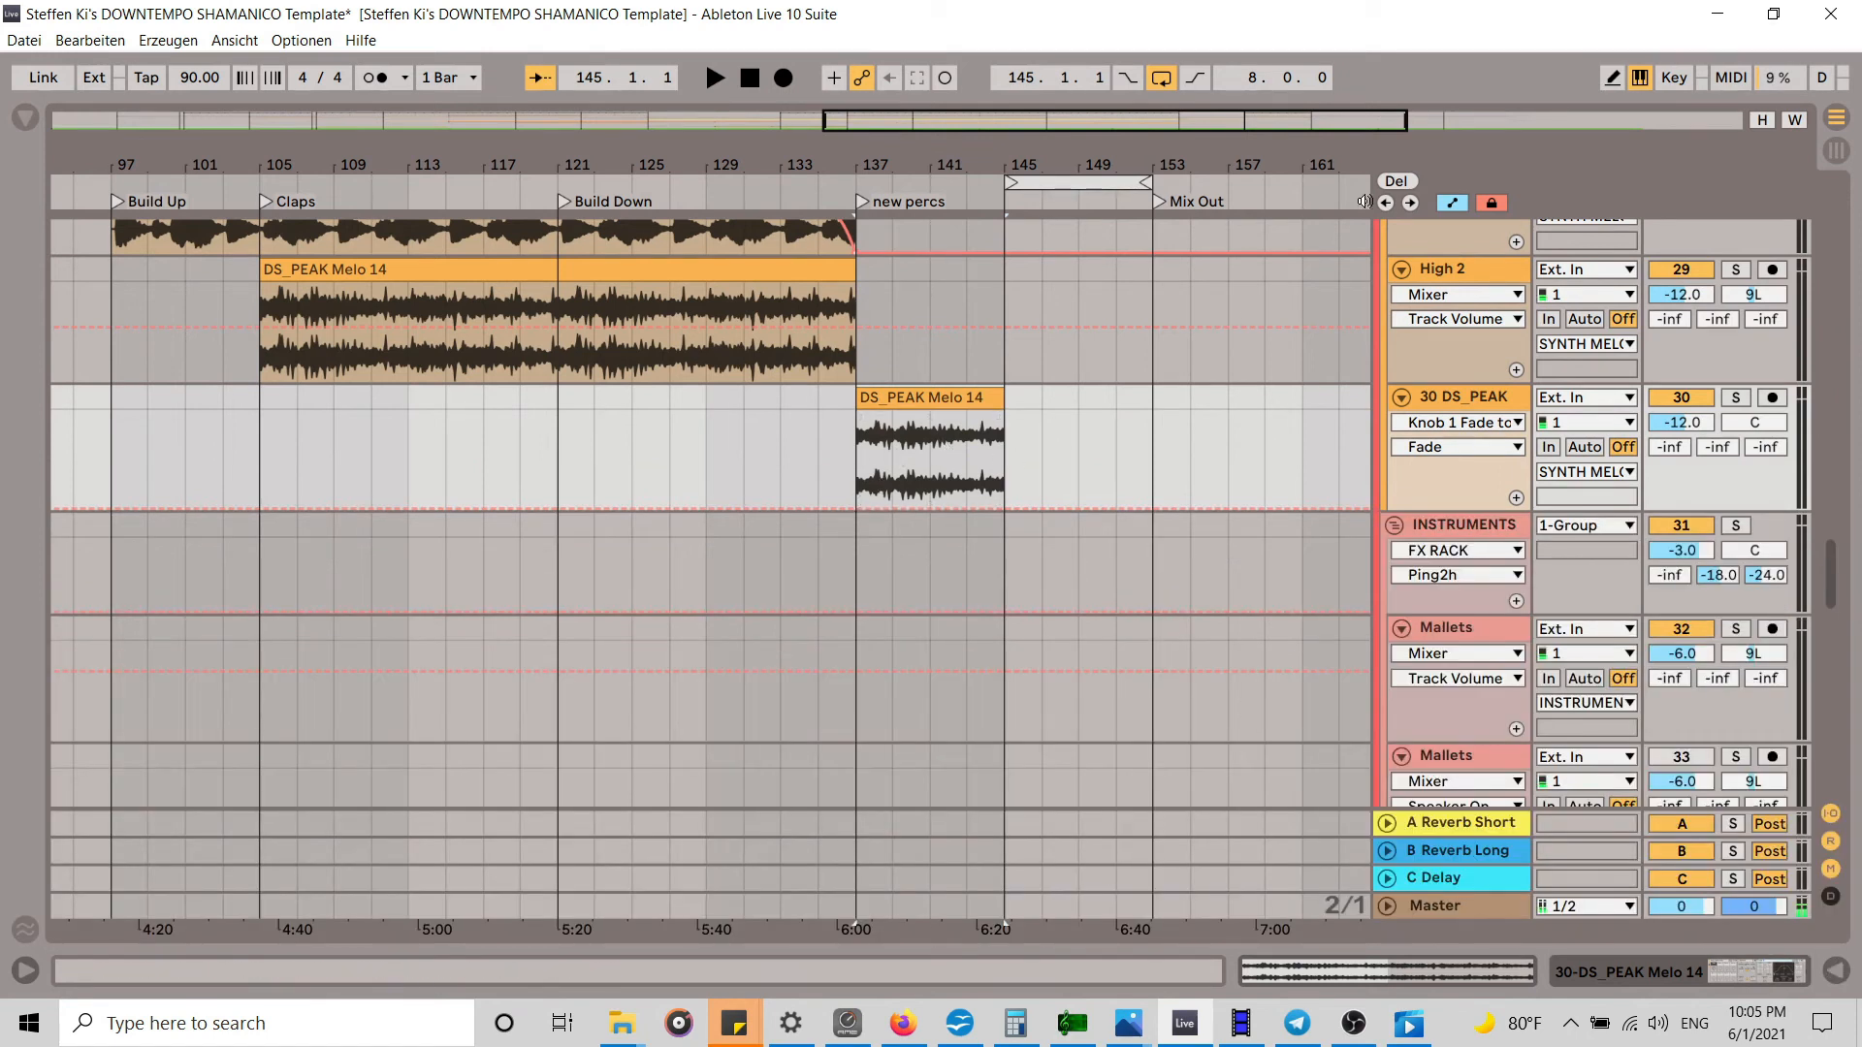
{"action": "left_click", "coordinate": [1452, 205]}
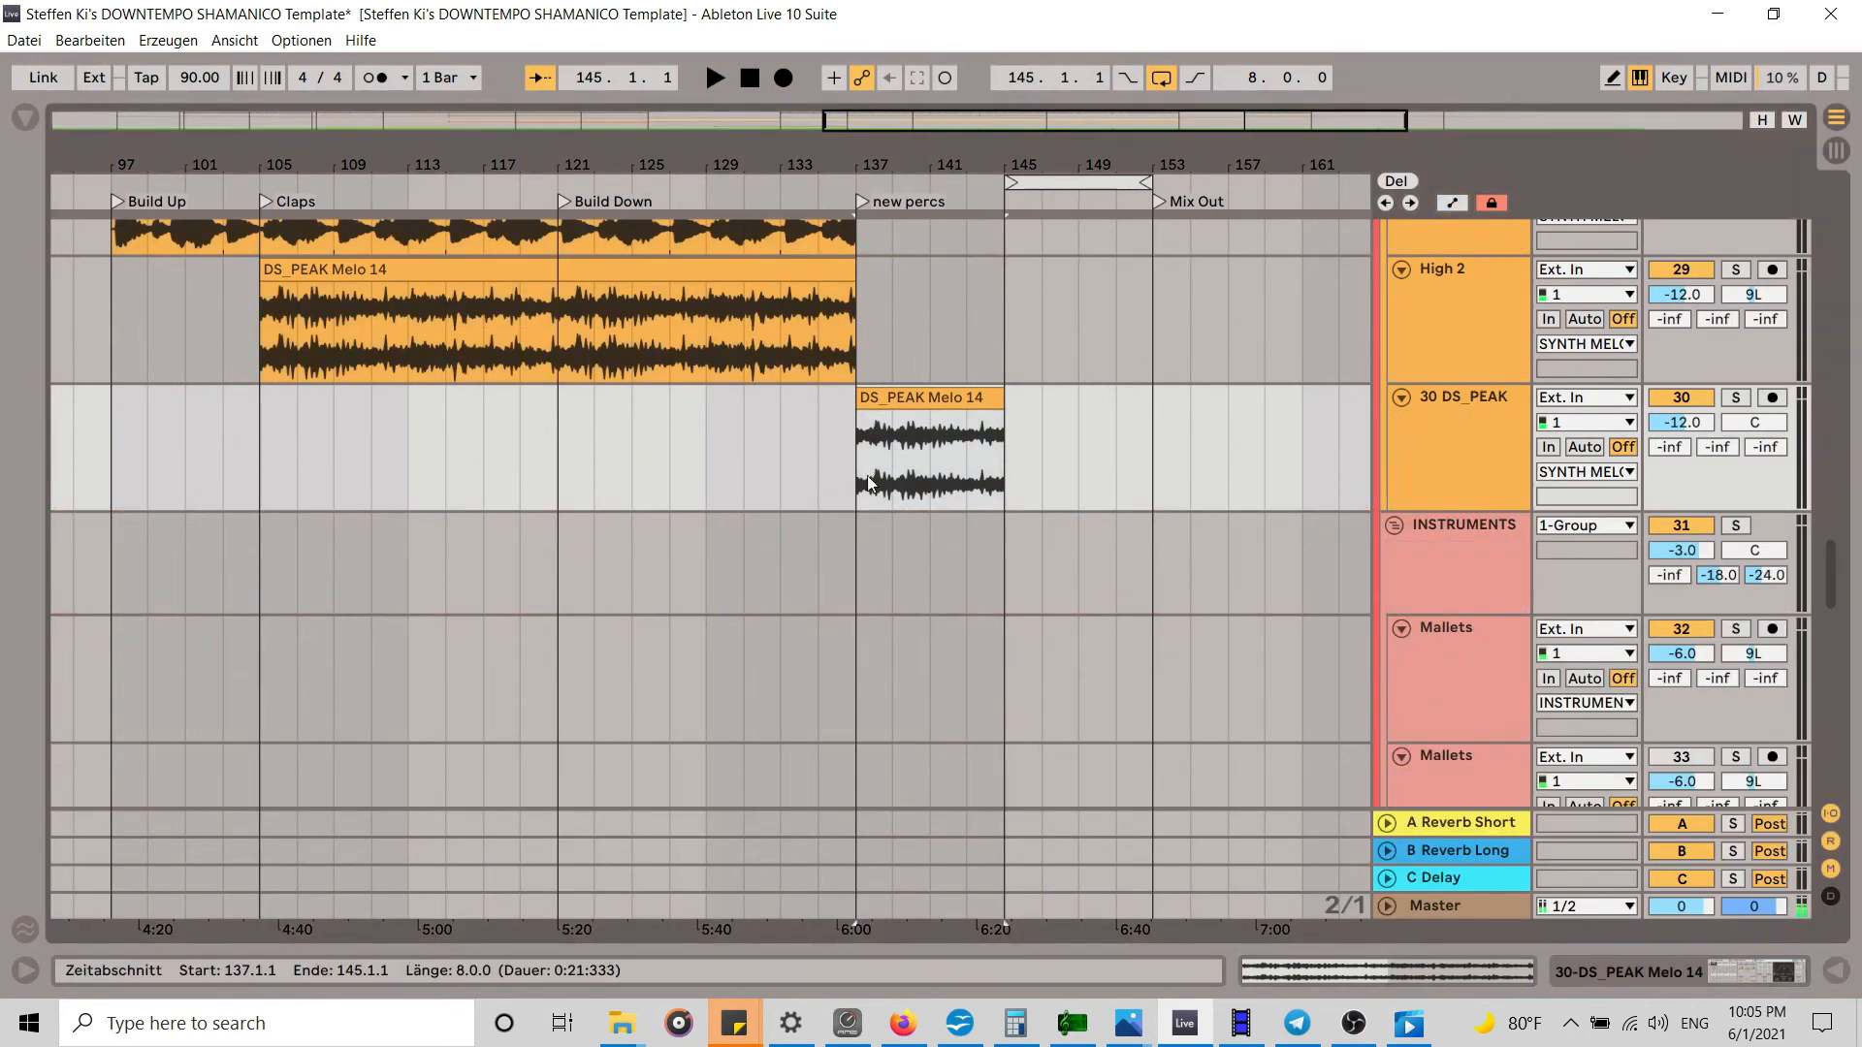
{"action": "left_click", "coordinate": [1453, 203]}
{"action": "left_click", "coordinate": [851, 503]}
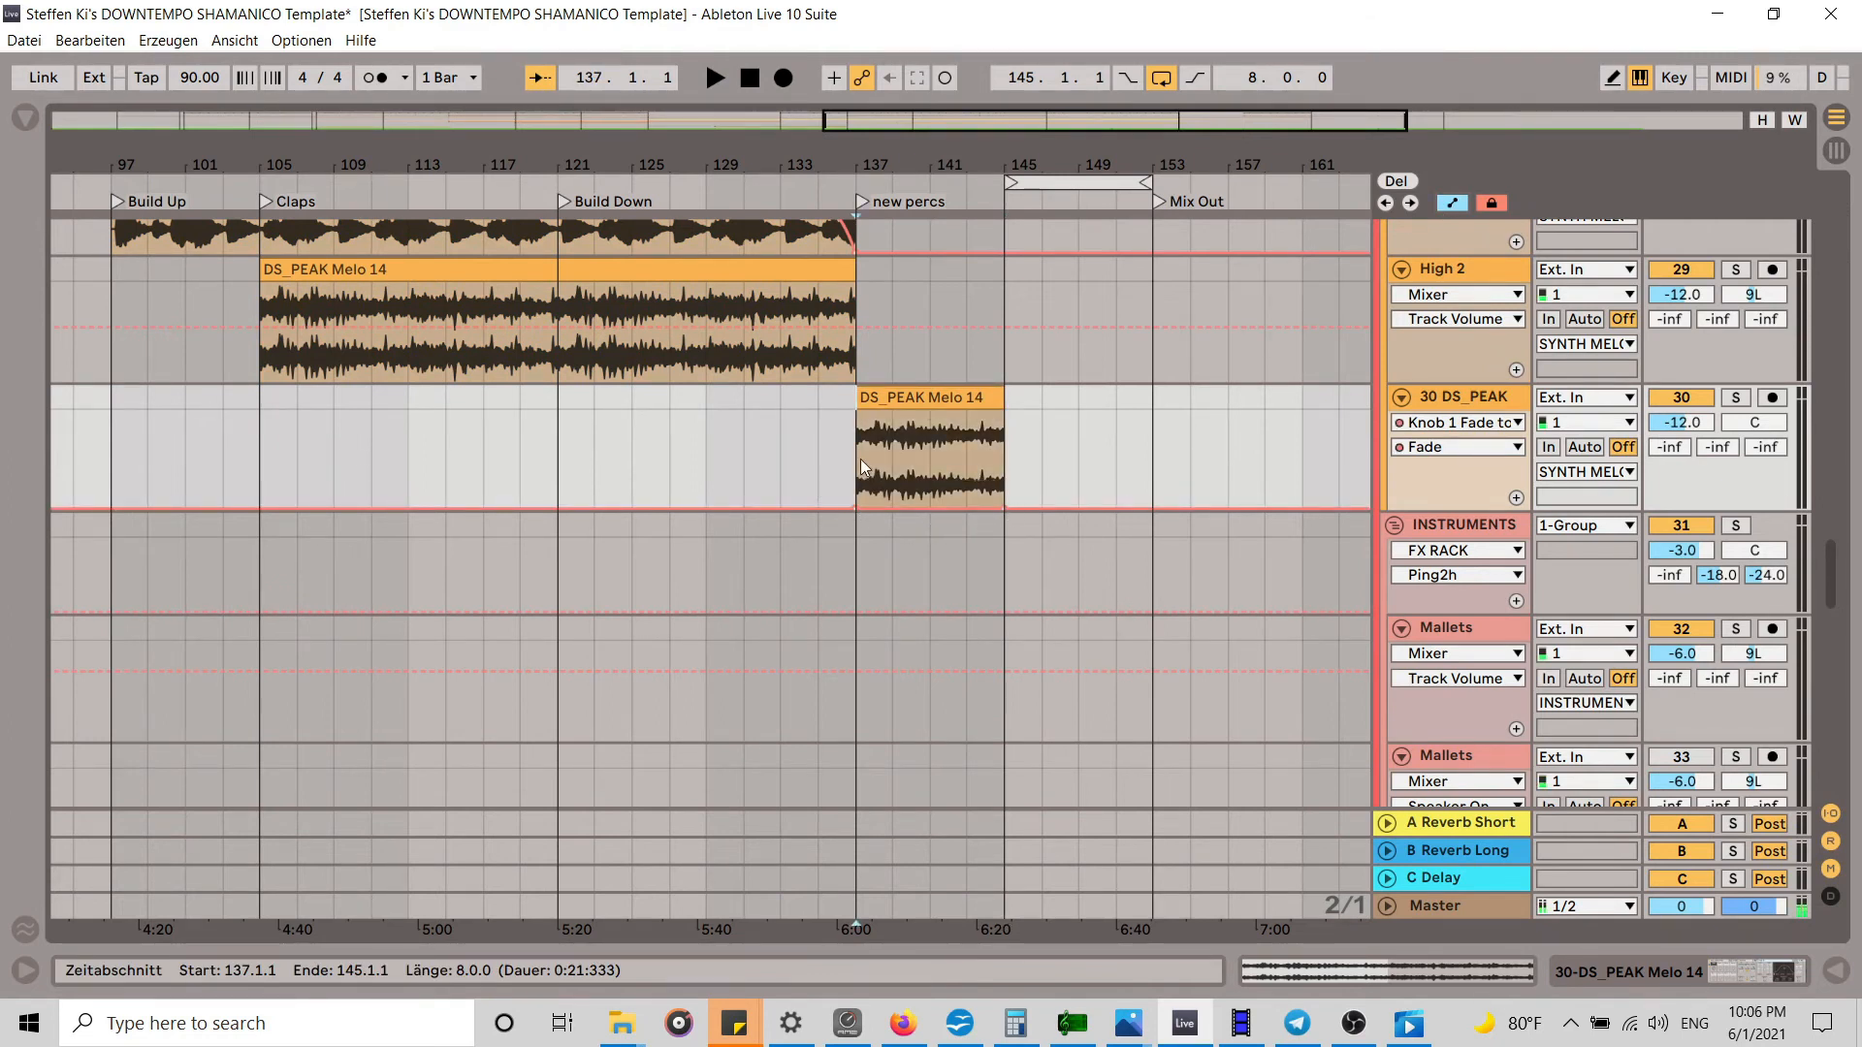
{"action": "right_click", "coordinate": [940, 451]}
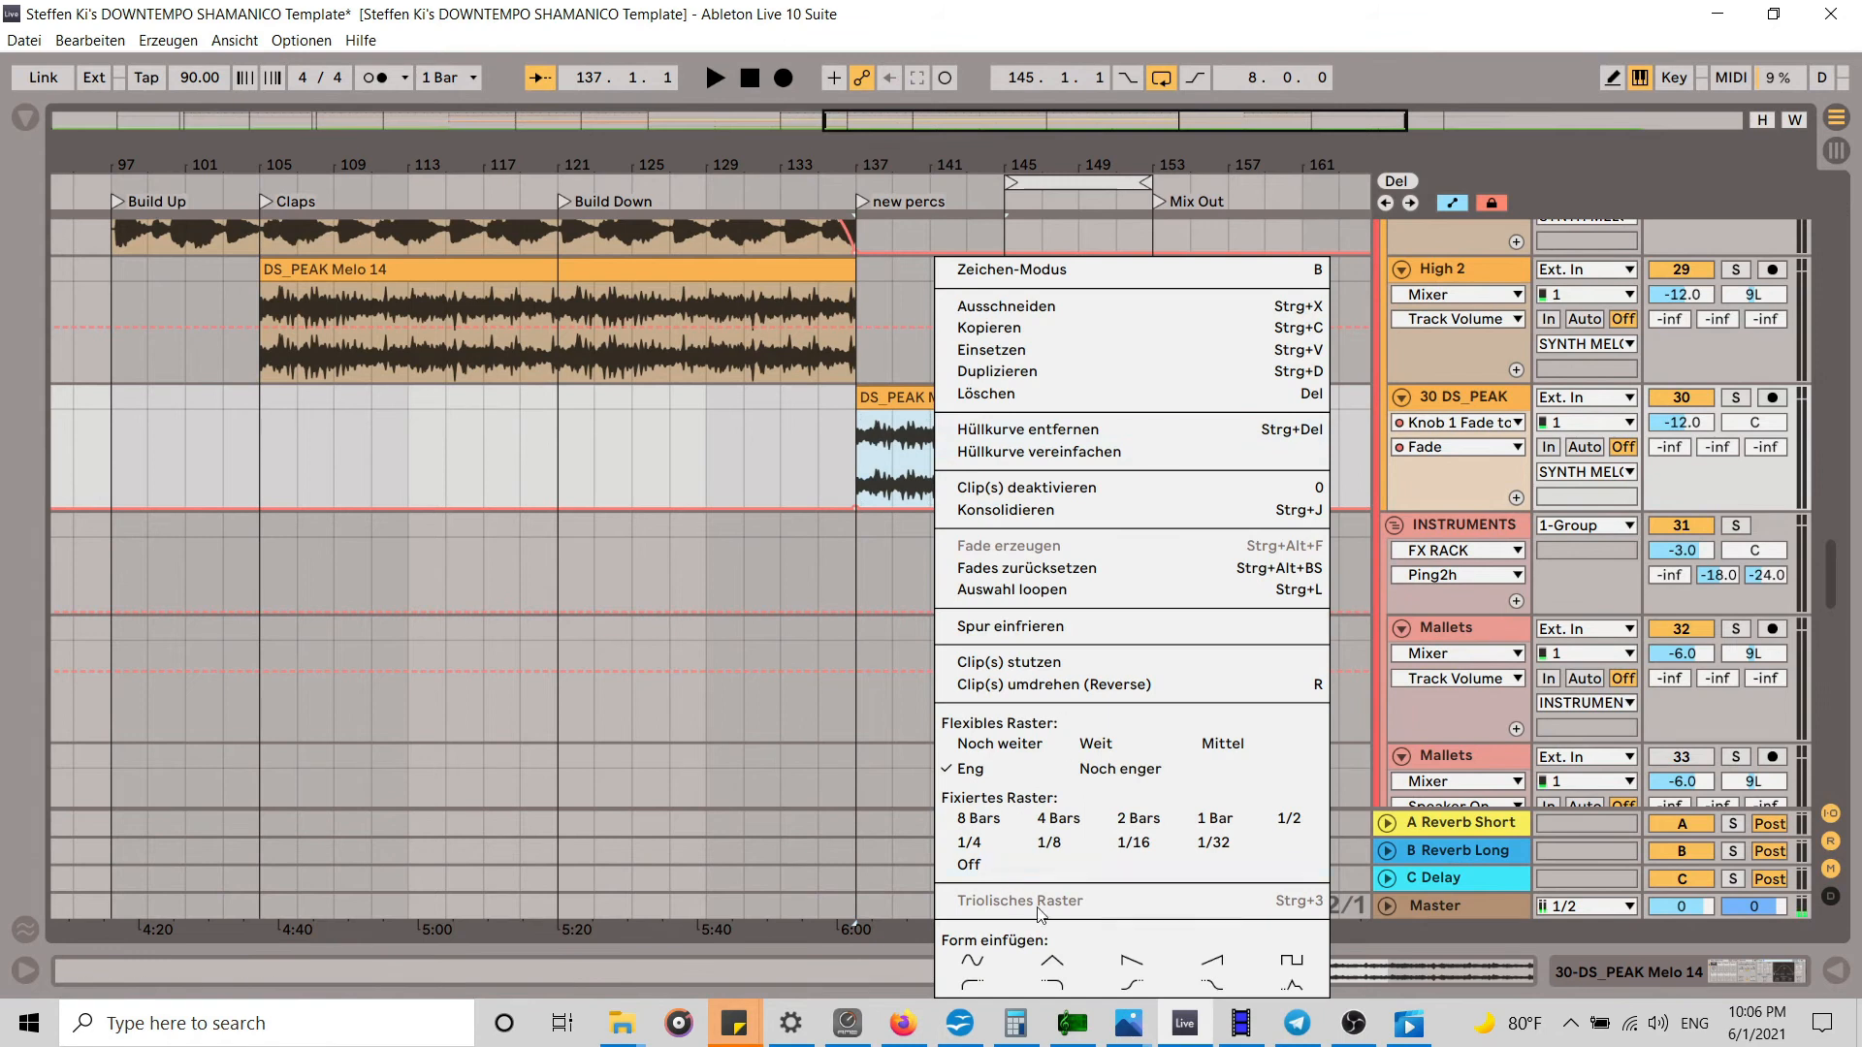
{"action": "left_click", "coordinate": [971, 986]}
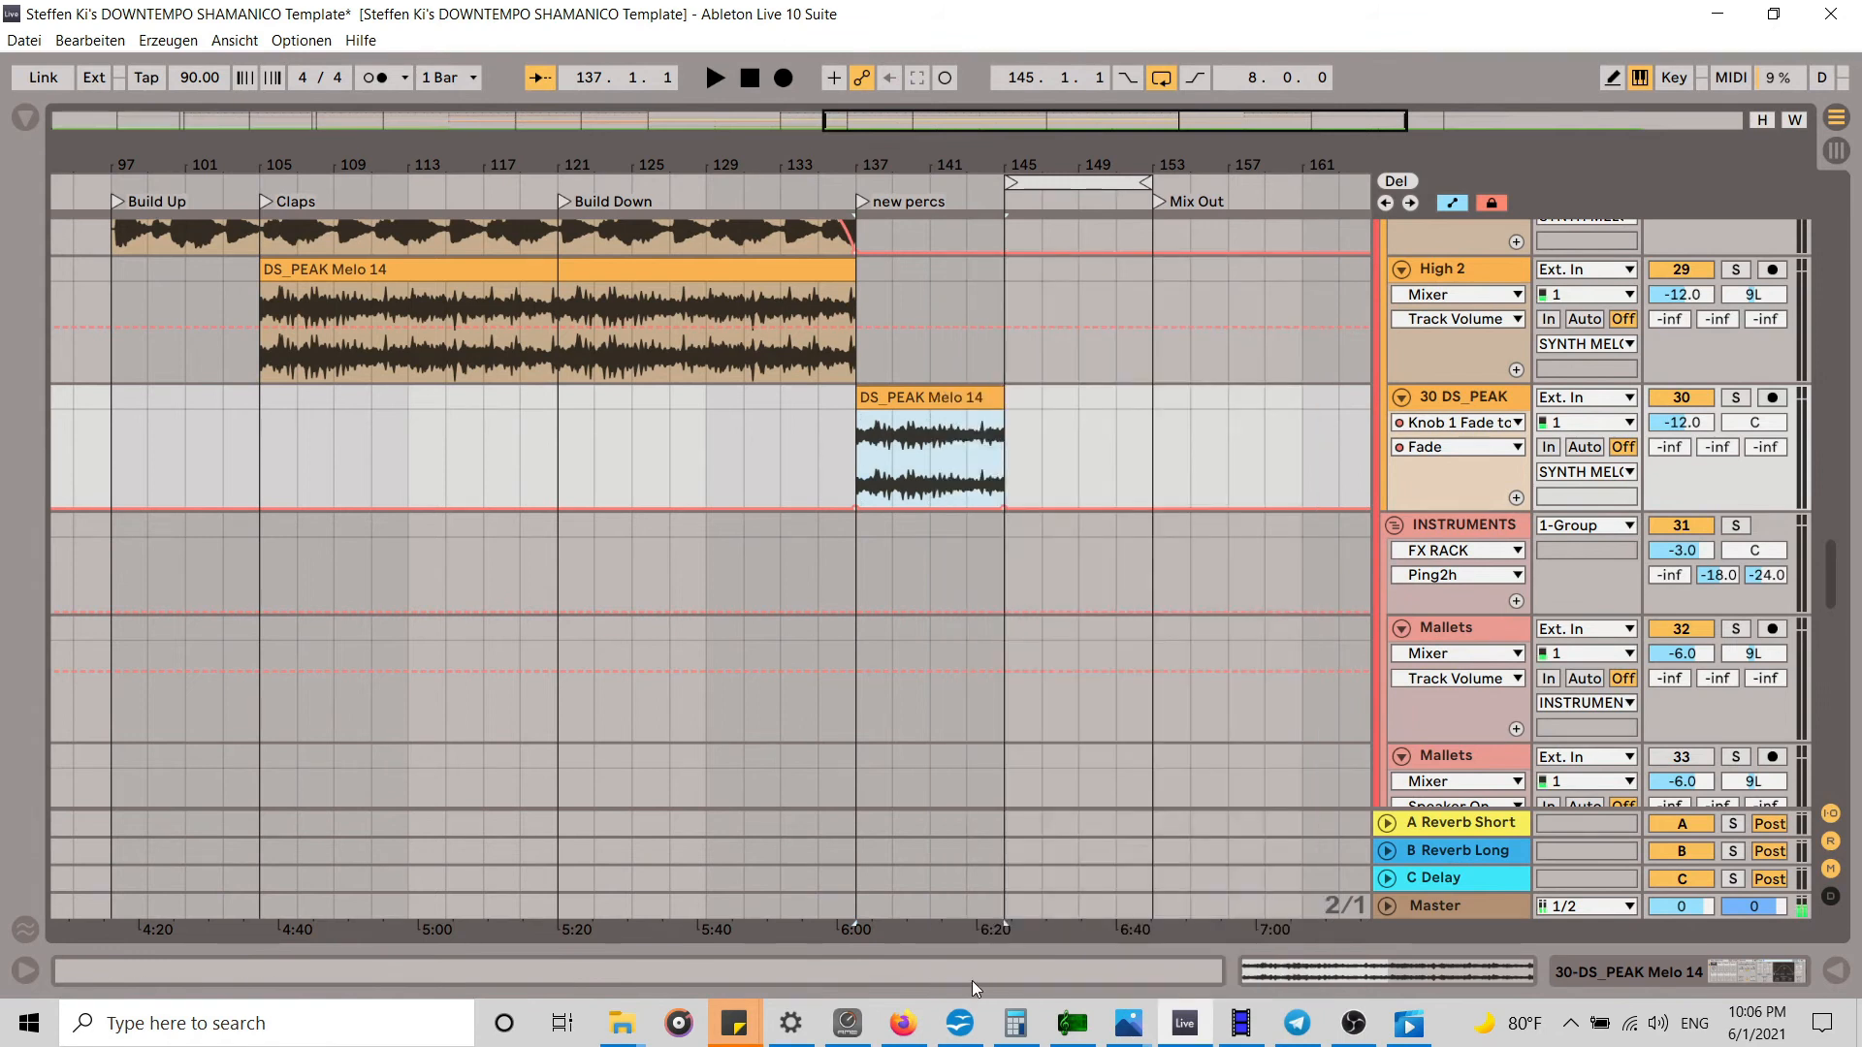
{"action": "right_click", "coordinate": [907, 477]}
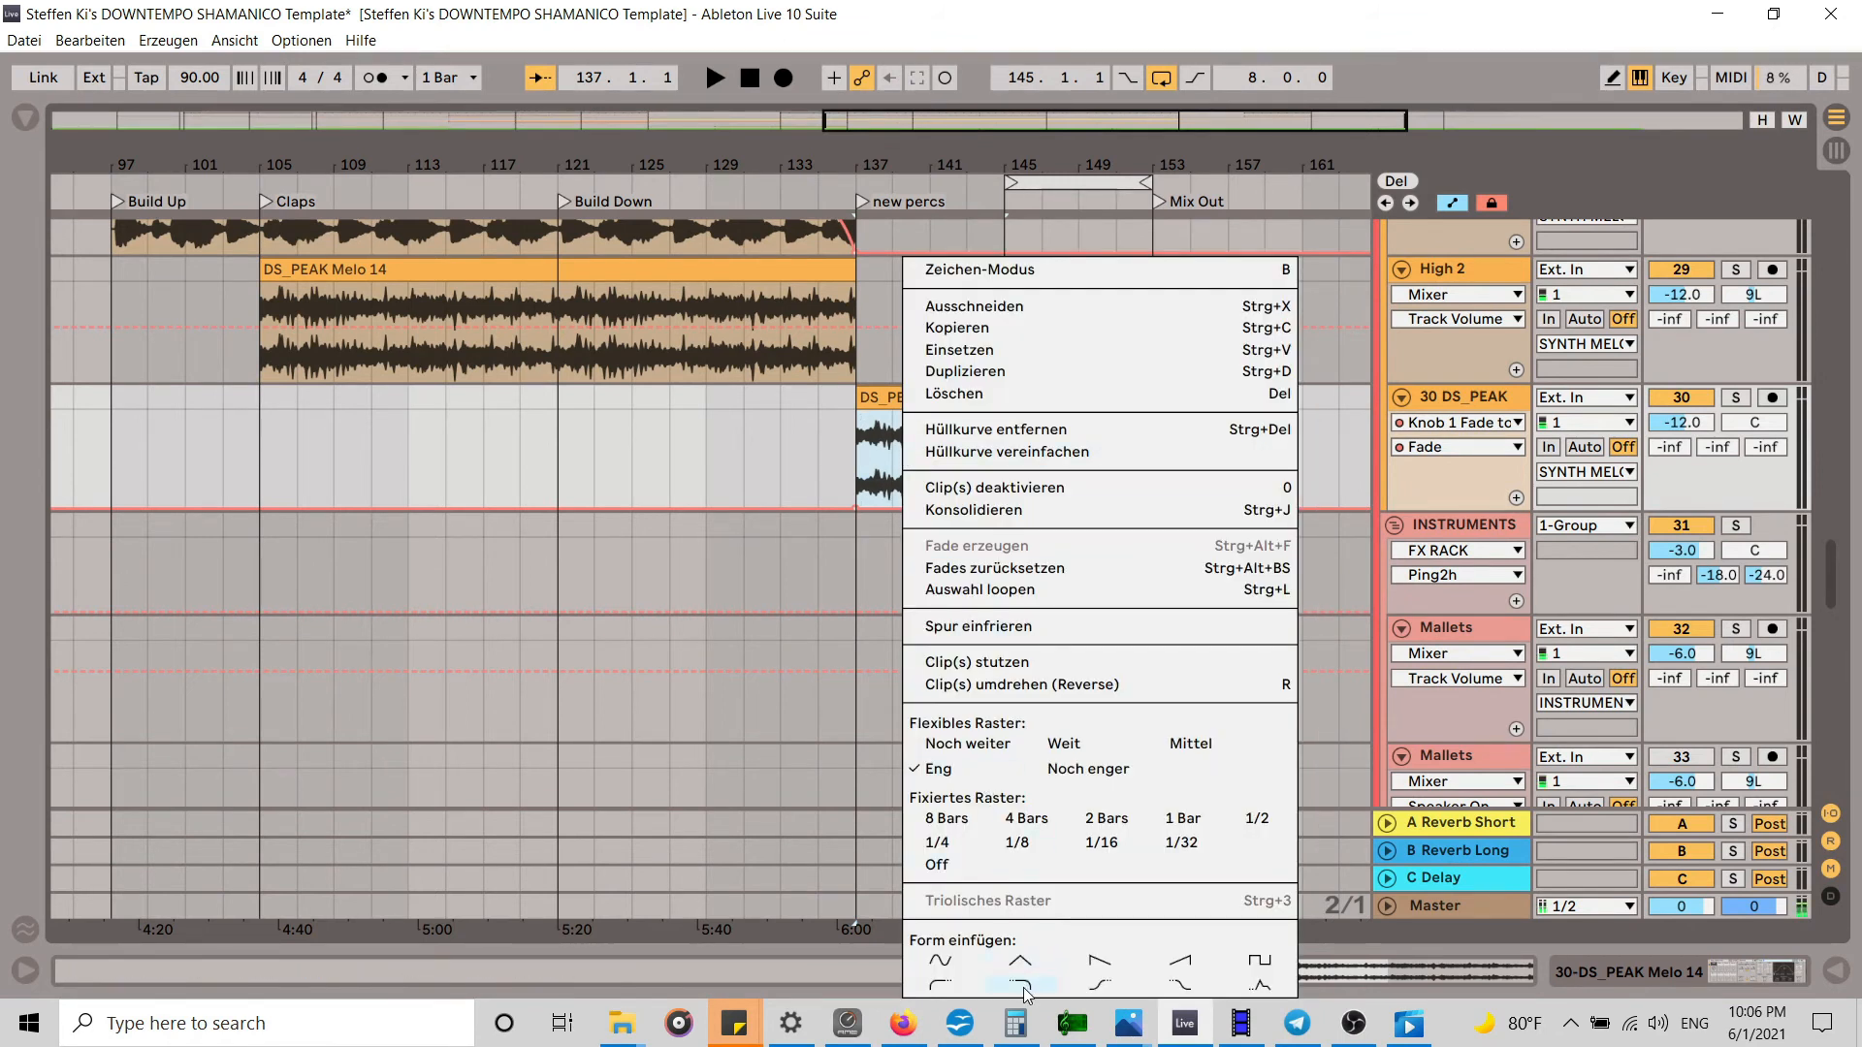
{"action": "left_click", "coordinate": [938, 990]}
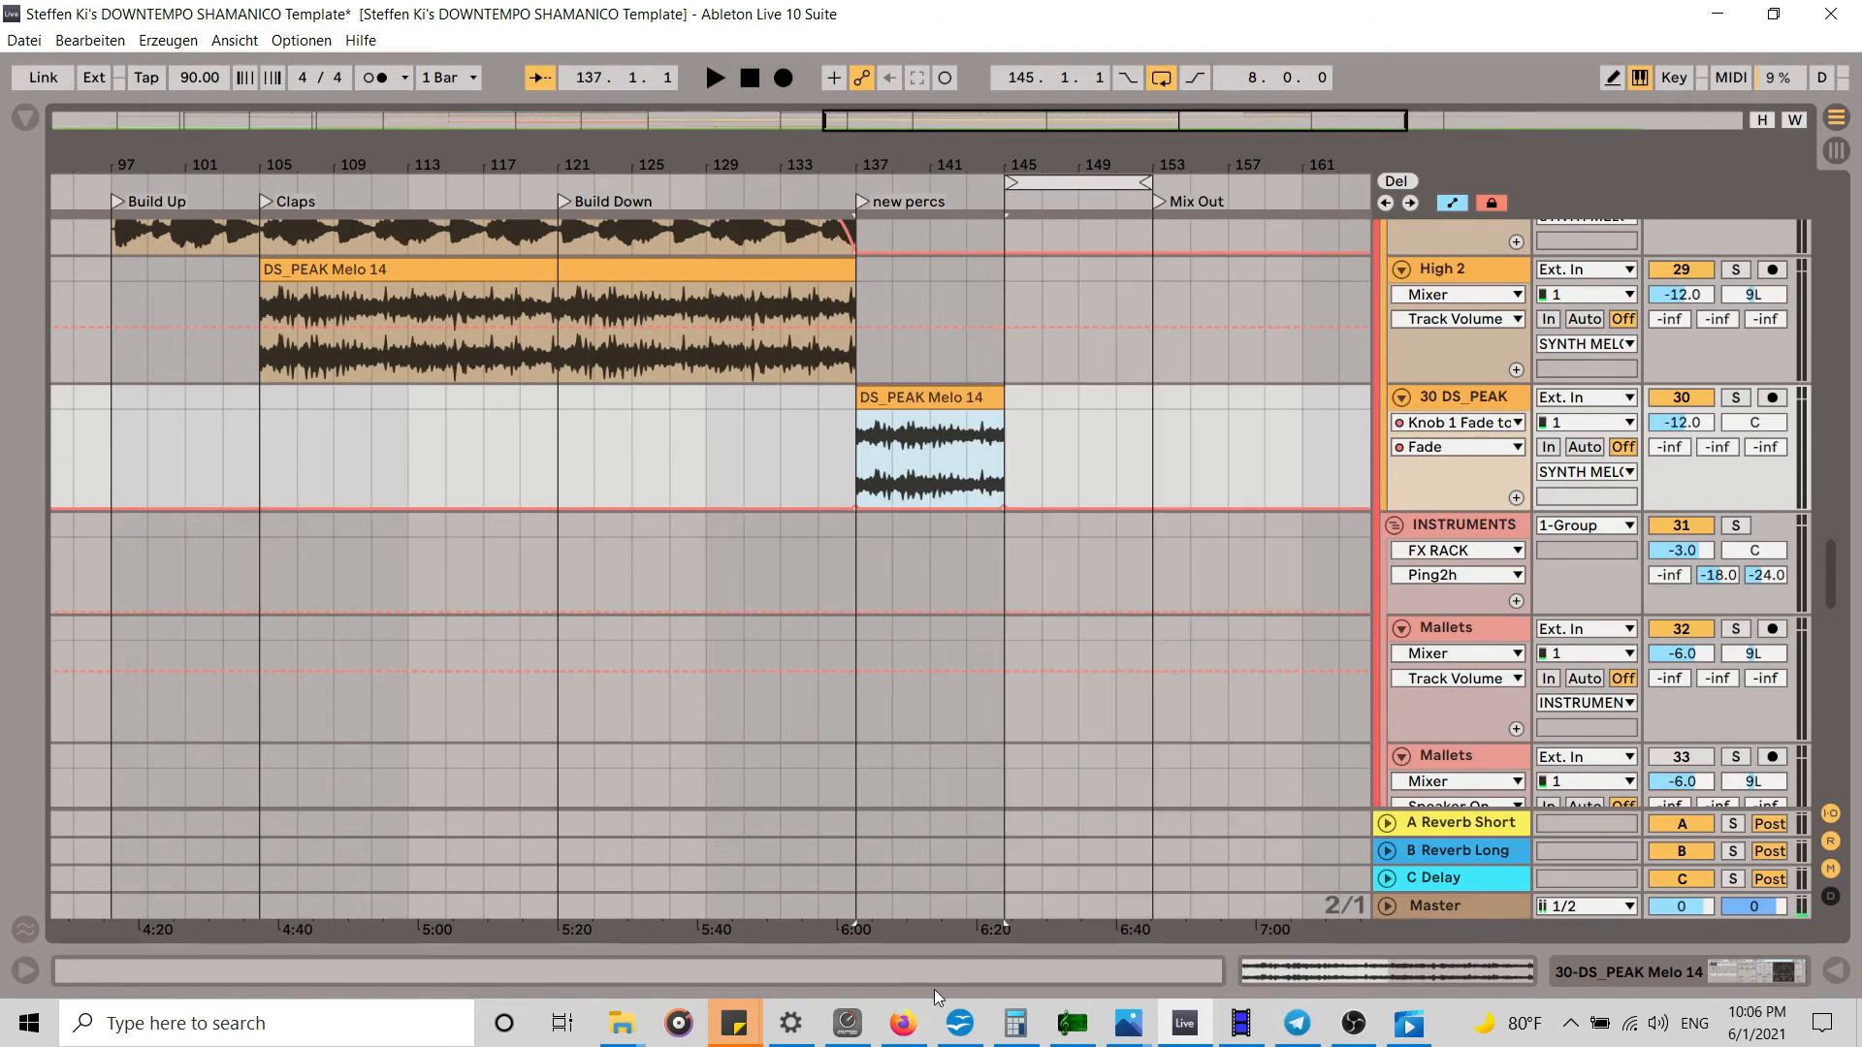
{"action": "right_click", "coordinate": [876, 442]}
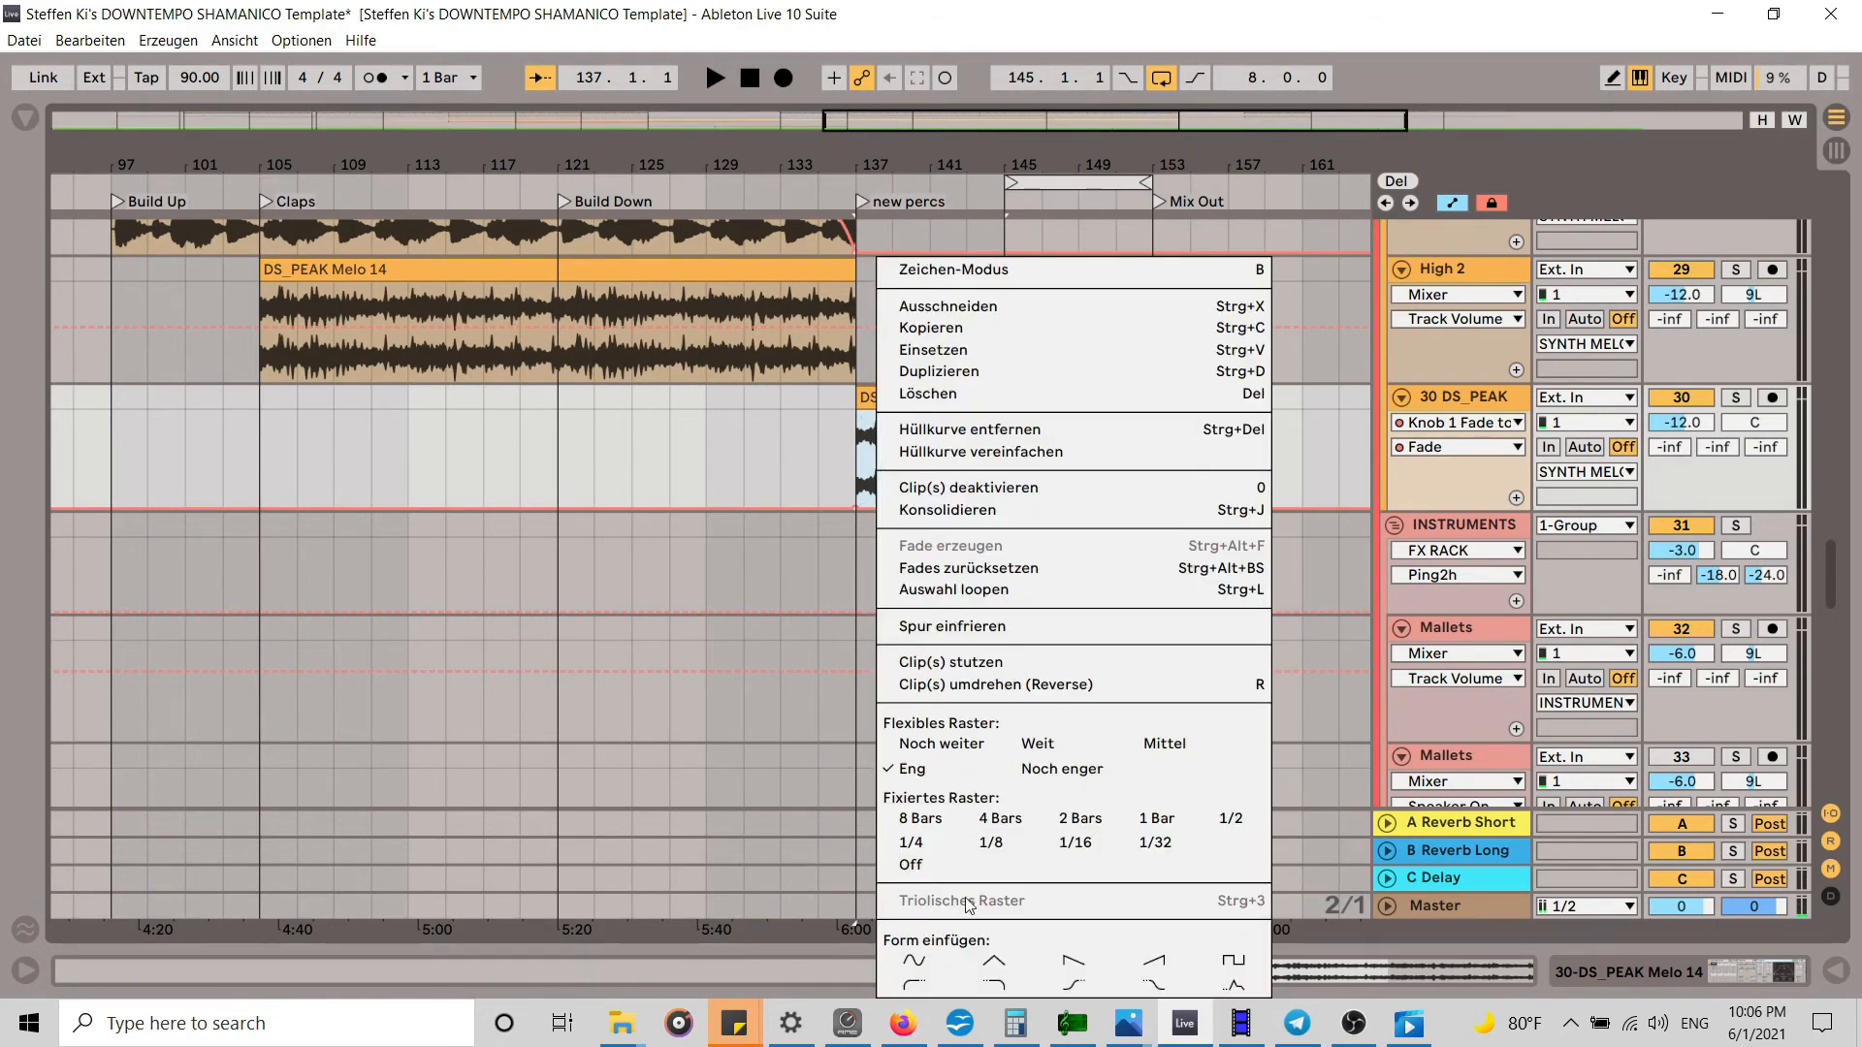
{"action": "left_click", "coordinate": [909, 989]}
Step: Reselect the DS_PEAK Melo 14 clip's range from bar 137 to 145 and insert a sine shape into its Fade automation
{"action": "left_click", "coordinate": [915, 475]}
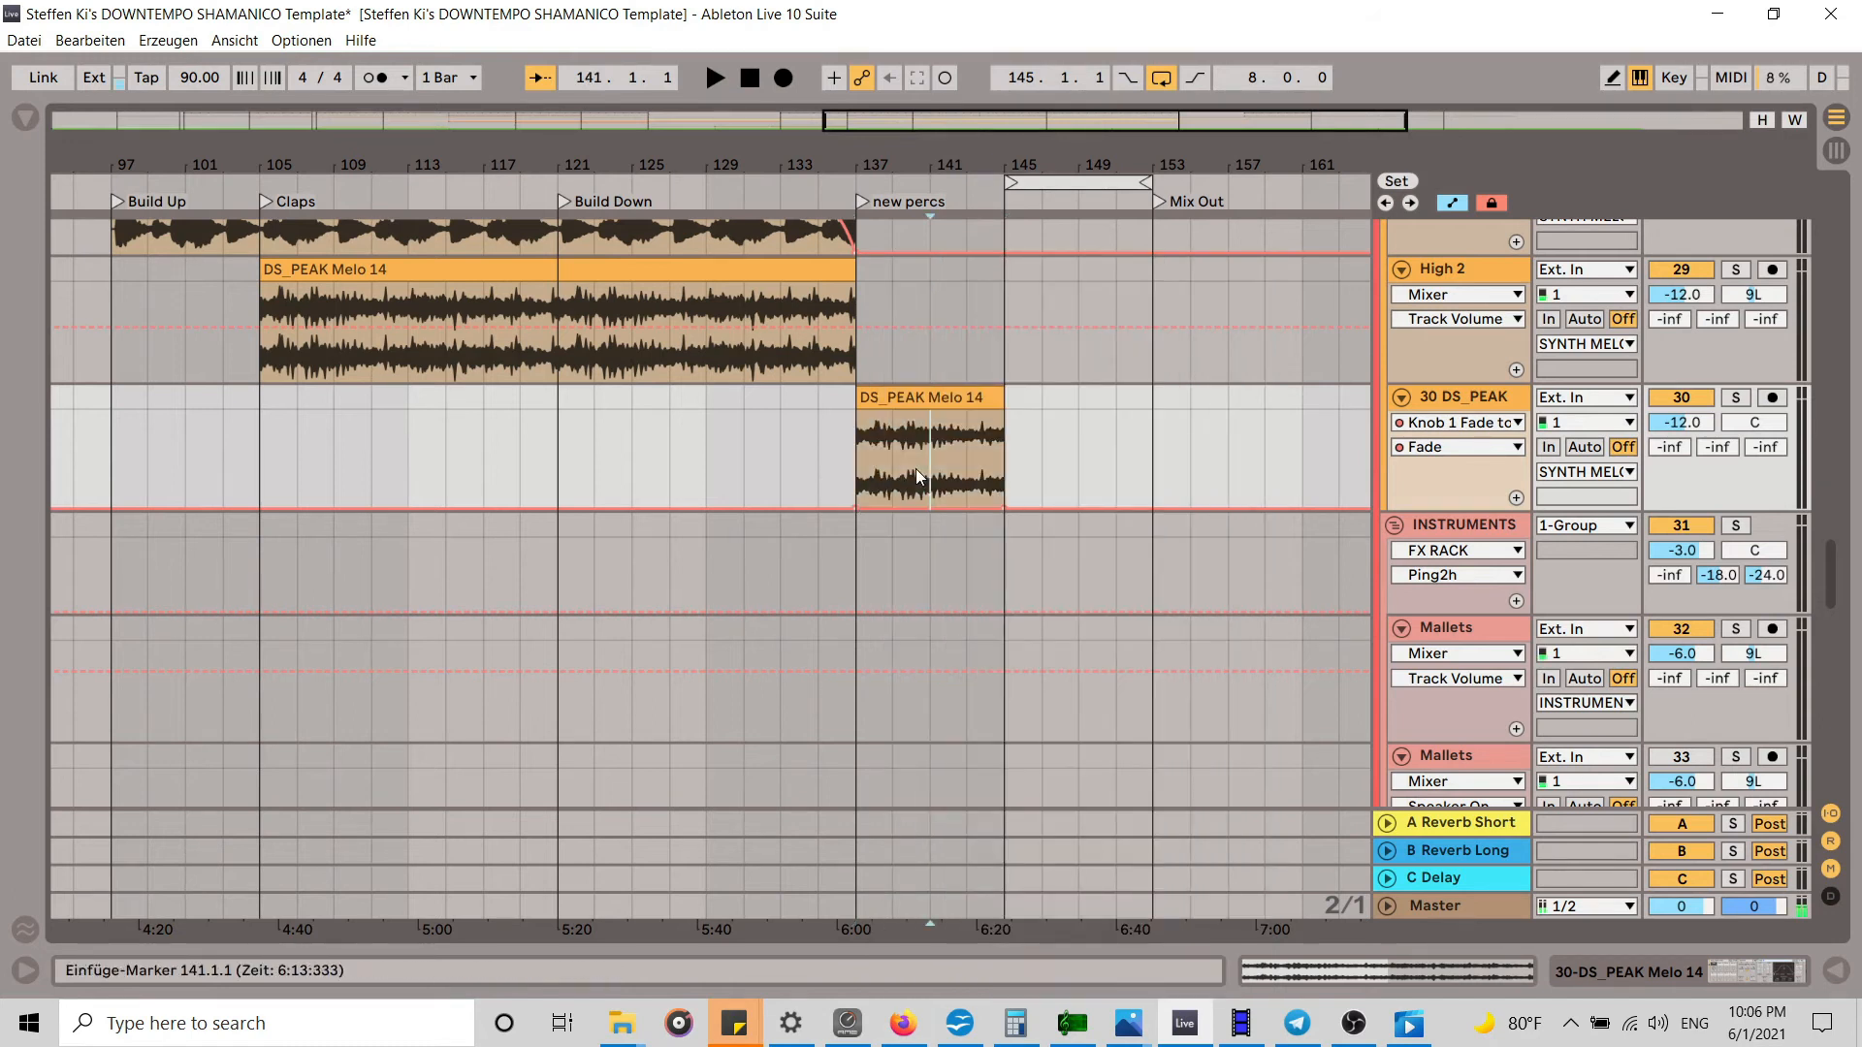
{"action": "left_click", "coordinate": [863, 452]}
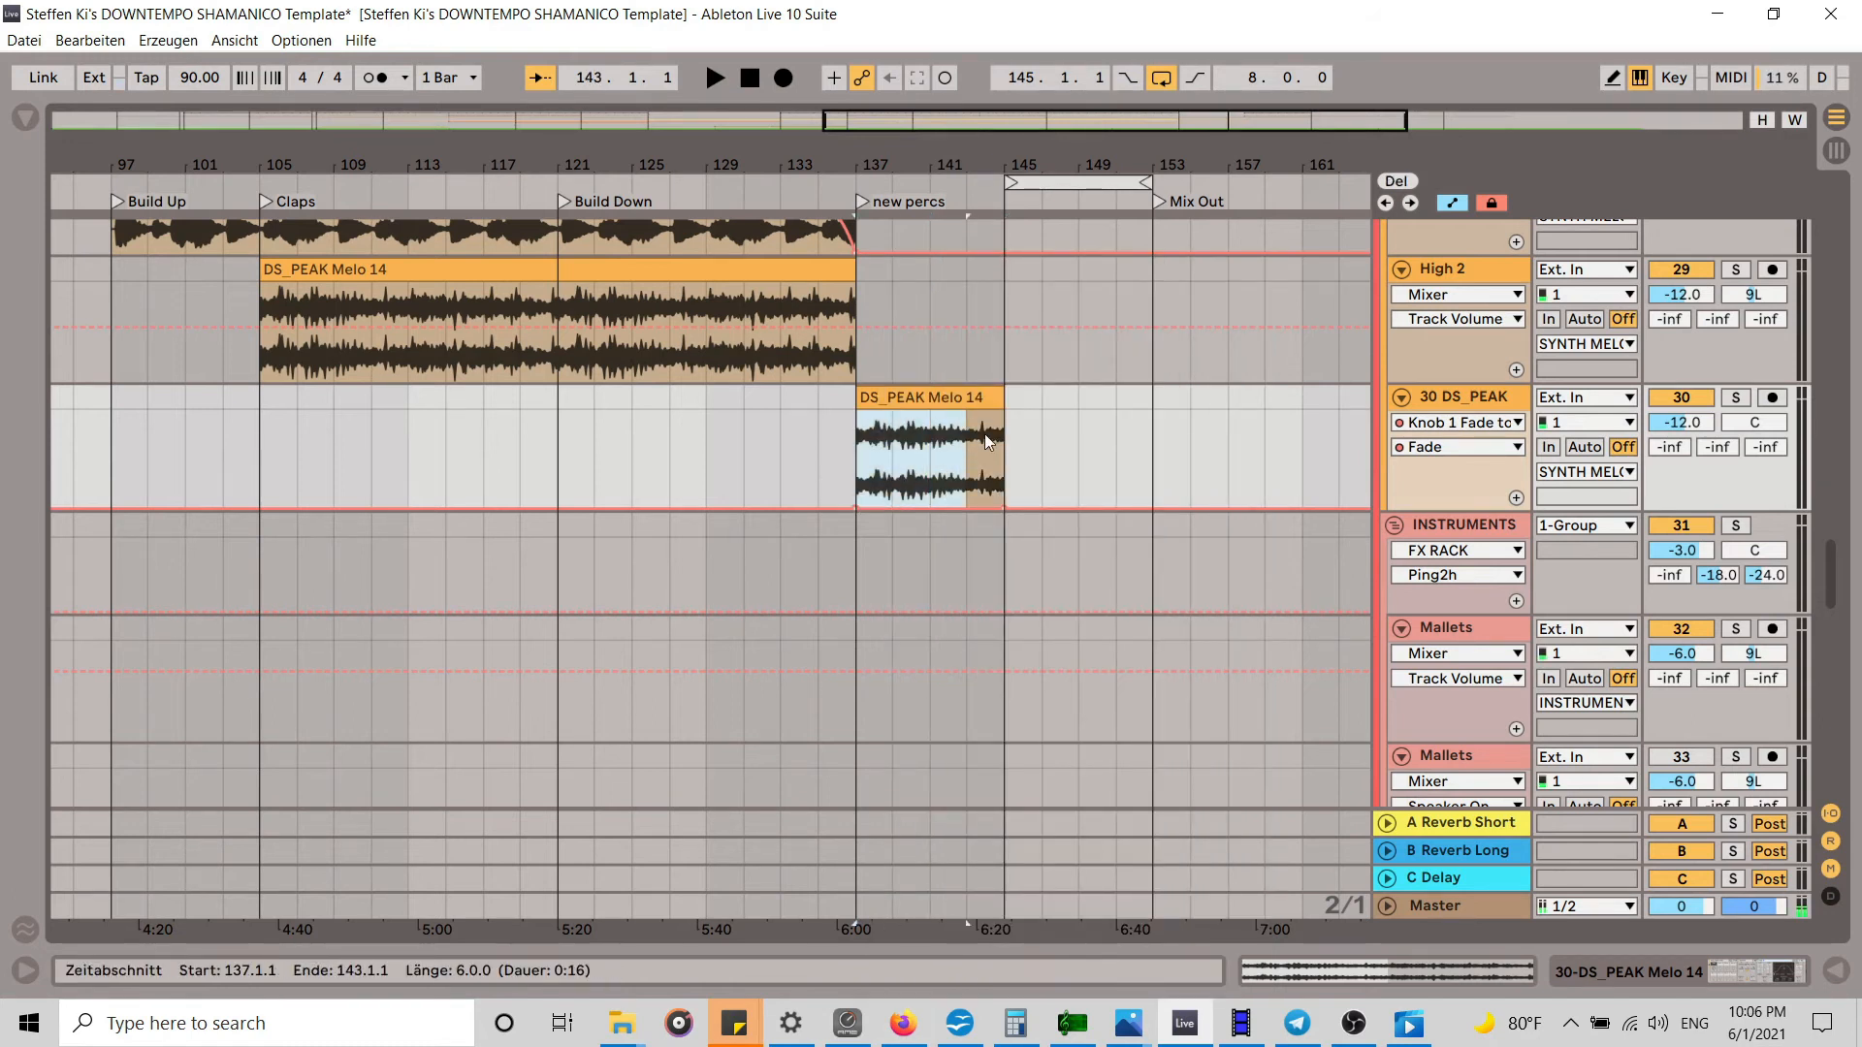
{"action": "right_click", "coordinate": [905, 444]}
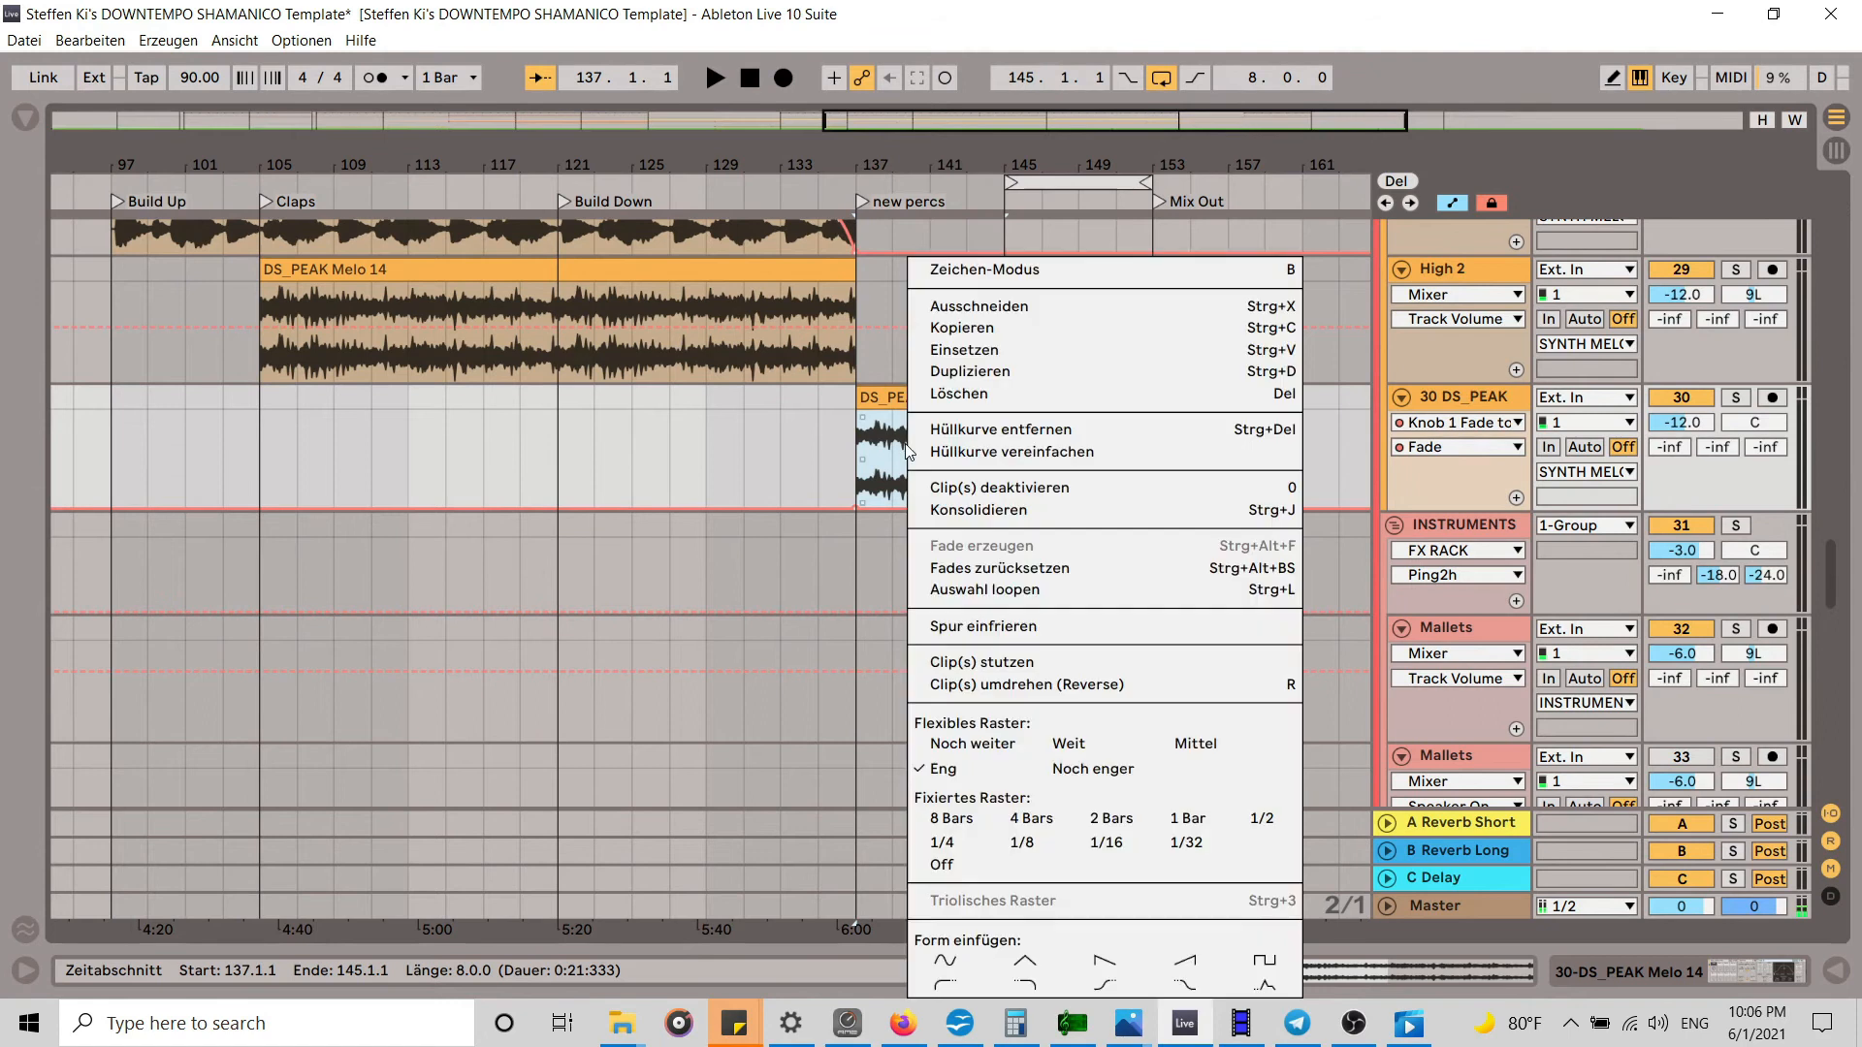
{"action": "left_click", "coordinate": [939, 988]}
{"action": "right_click", "coordinate": [886, 454]}
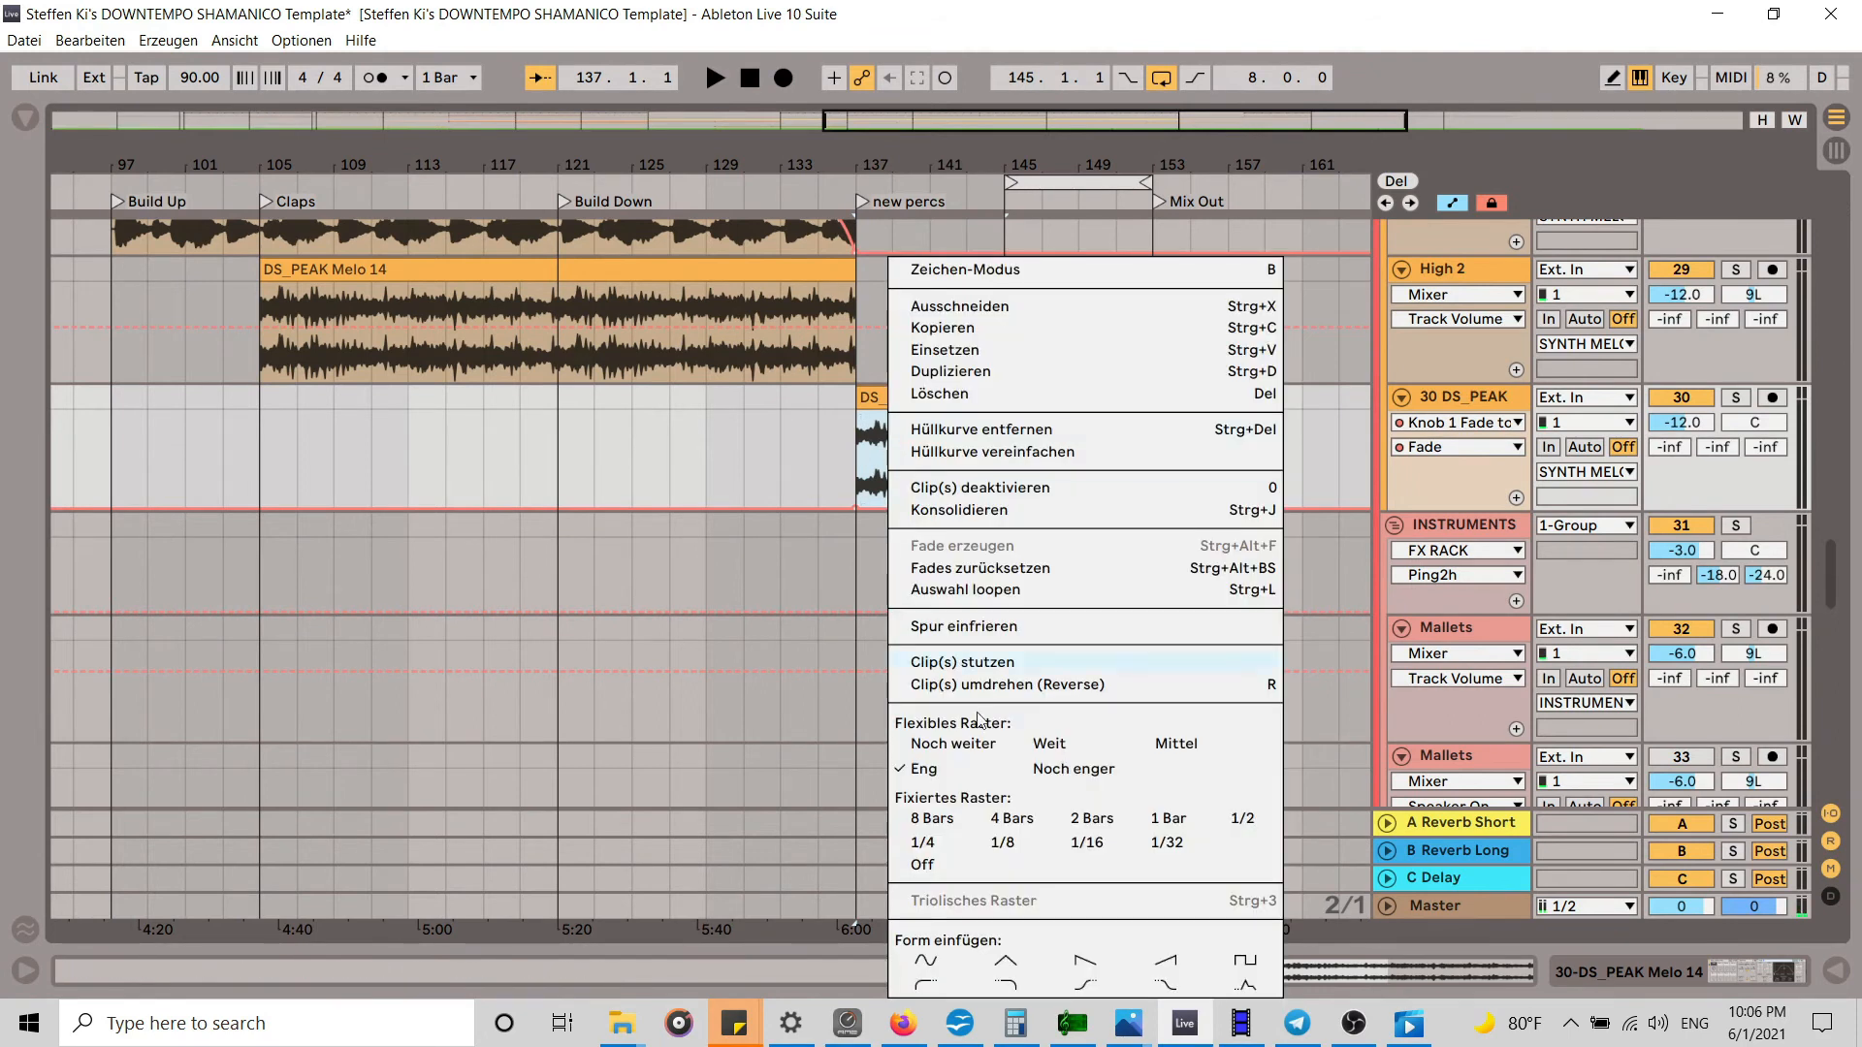
{"action": "left_click", "coordinate": [928, 962]}
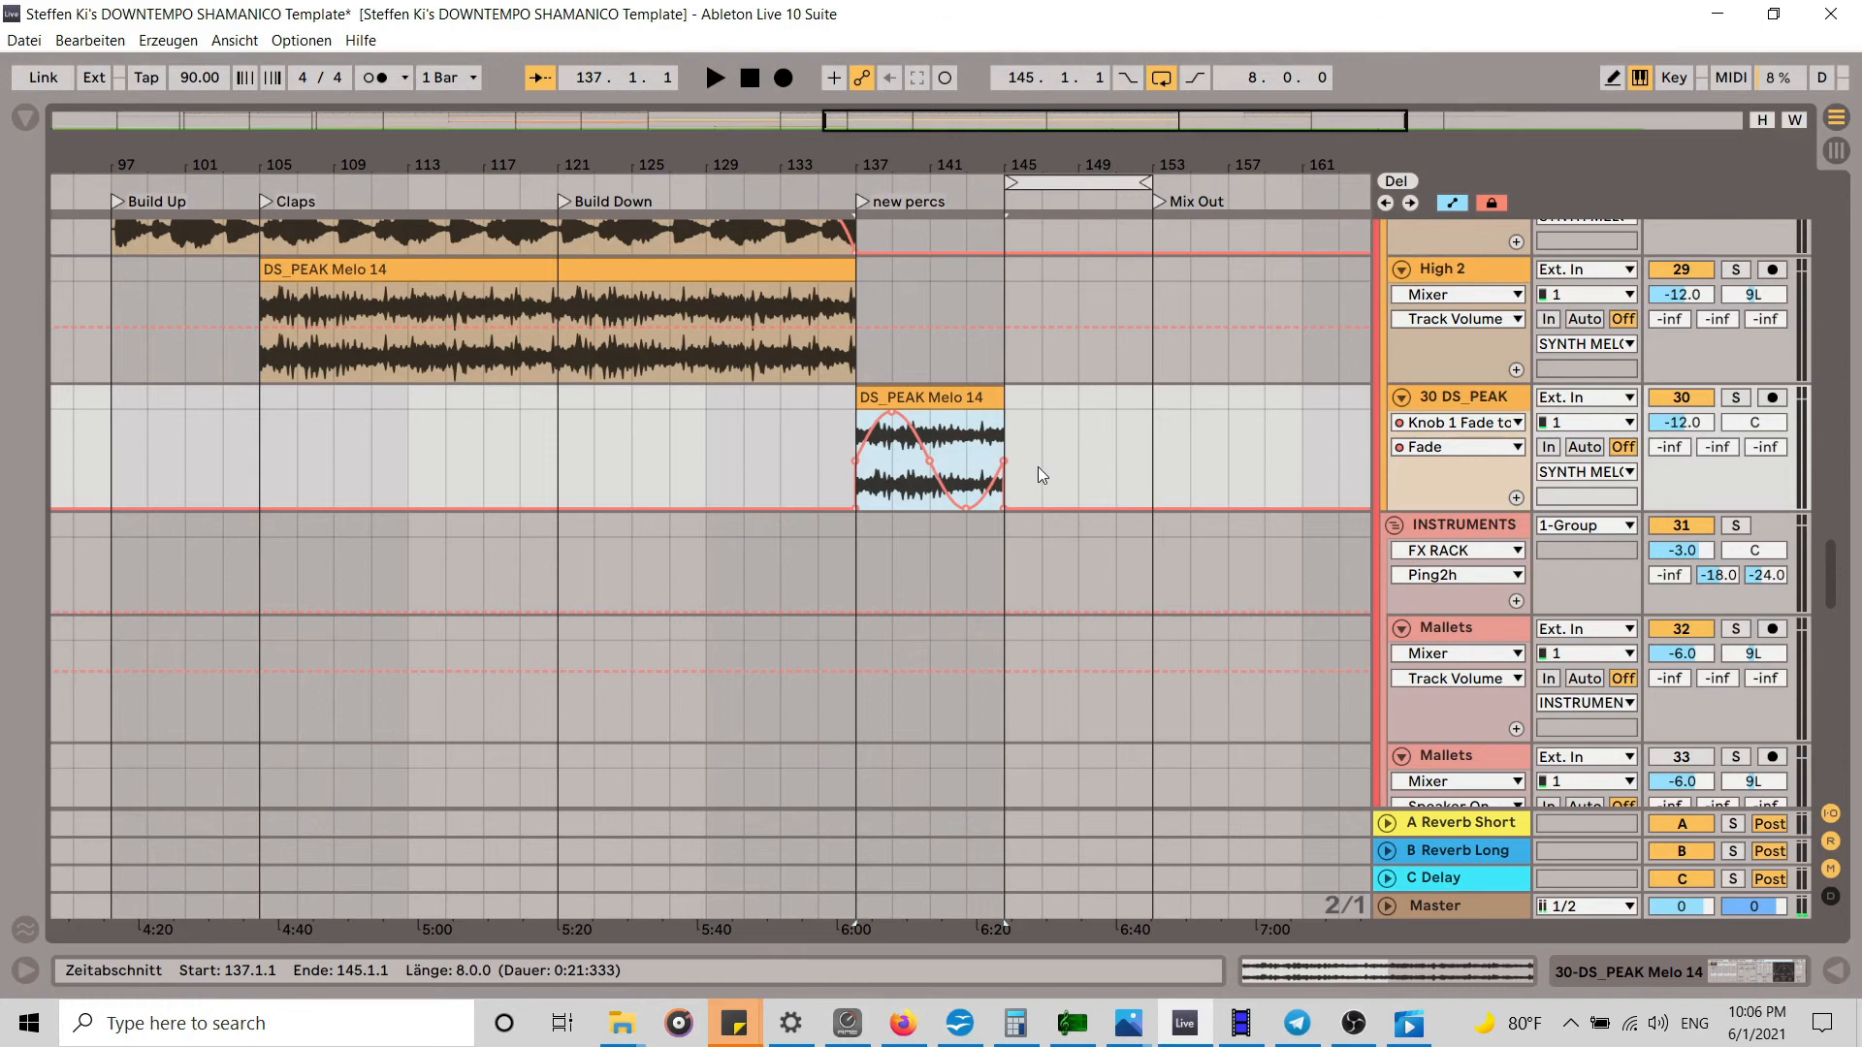
Step: Replace the sine with a curve shape and, during playback, raise the Fade automation's end point at bar 145 to form a rising ramp
{"action": "right_click", "coordinate": [880, 490]}
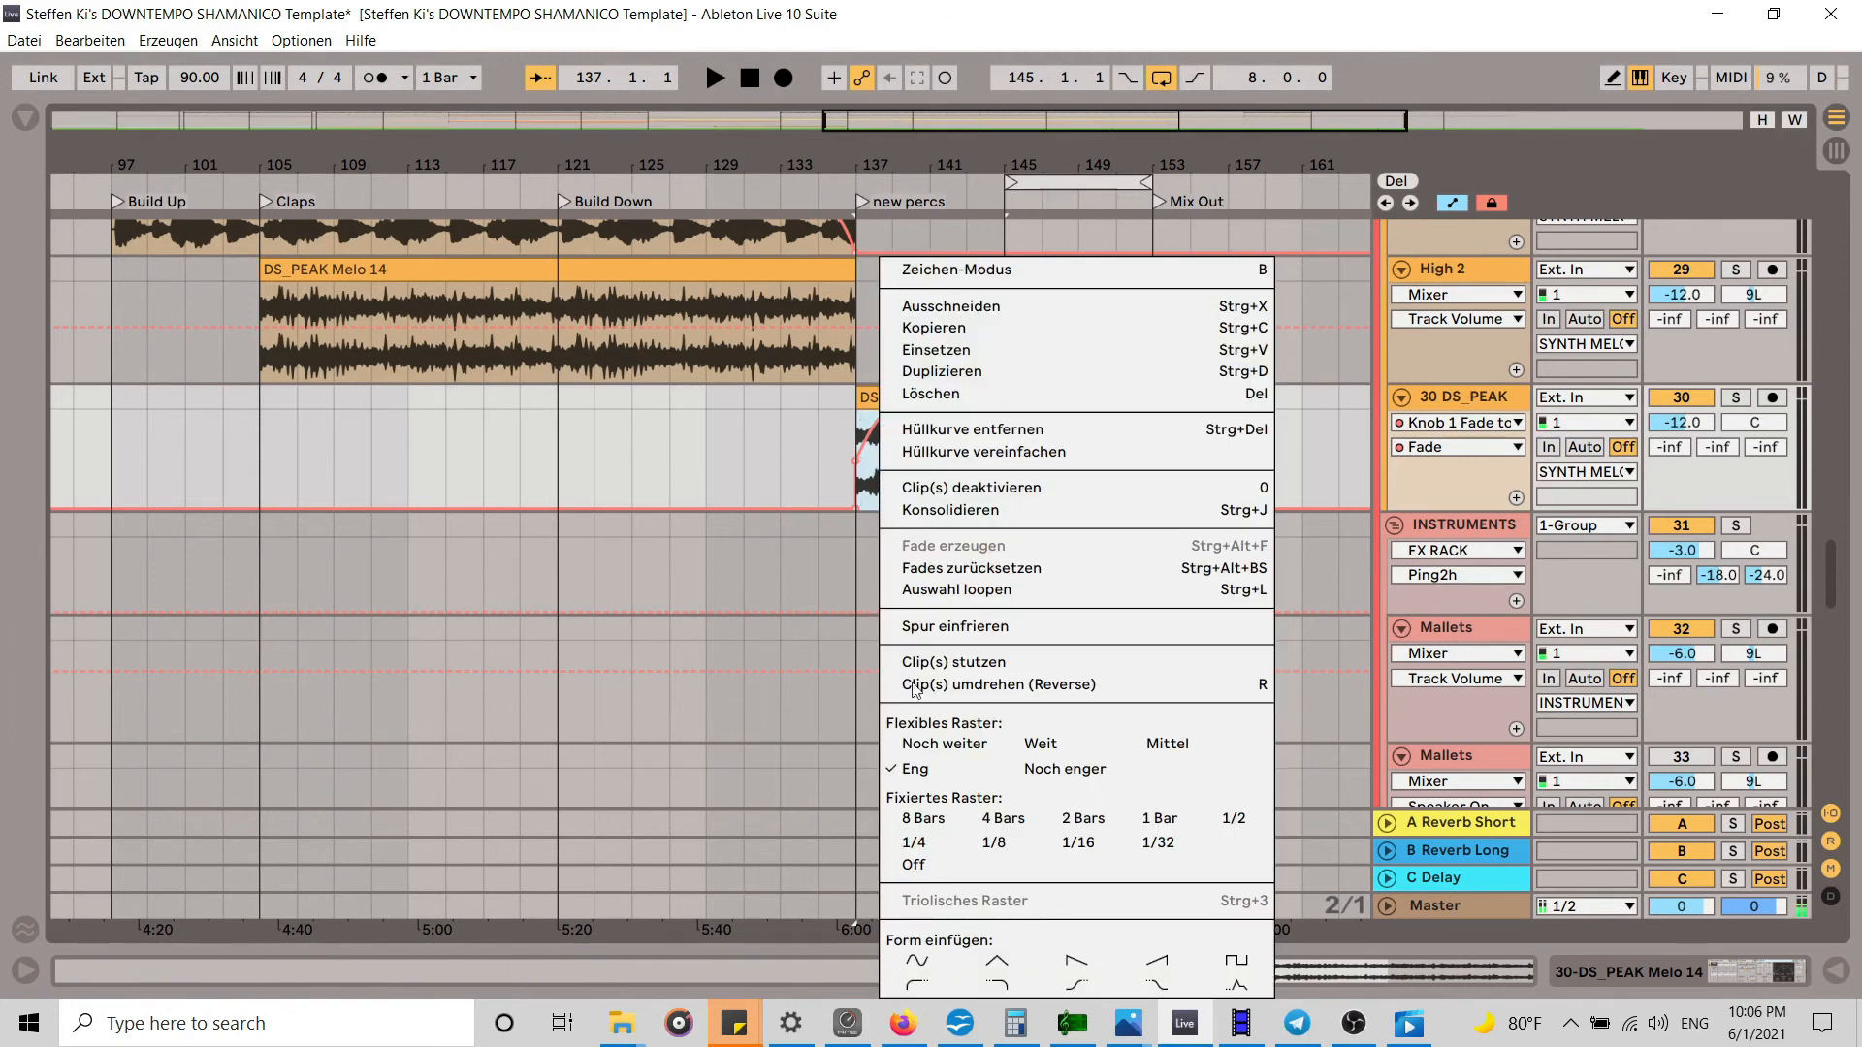
{"action": "left_click", "coordinate": [906, 987]}
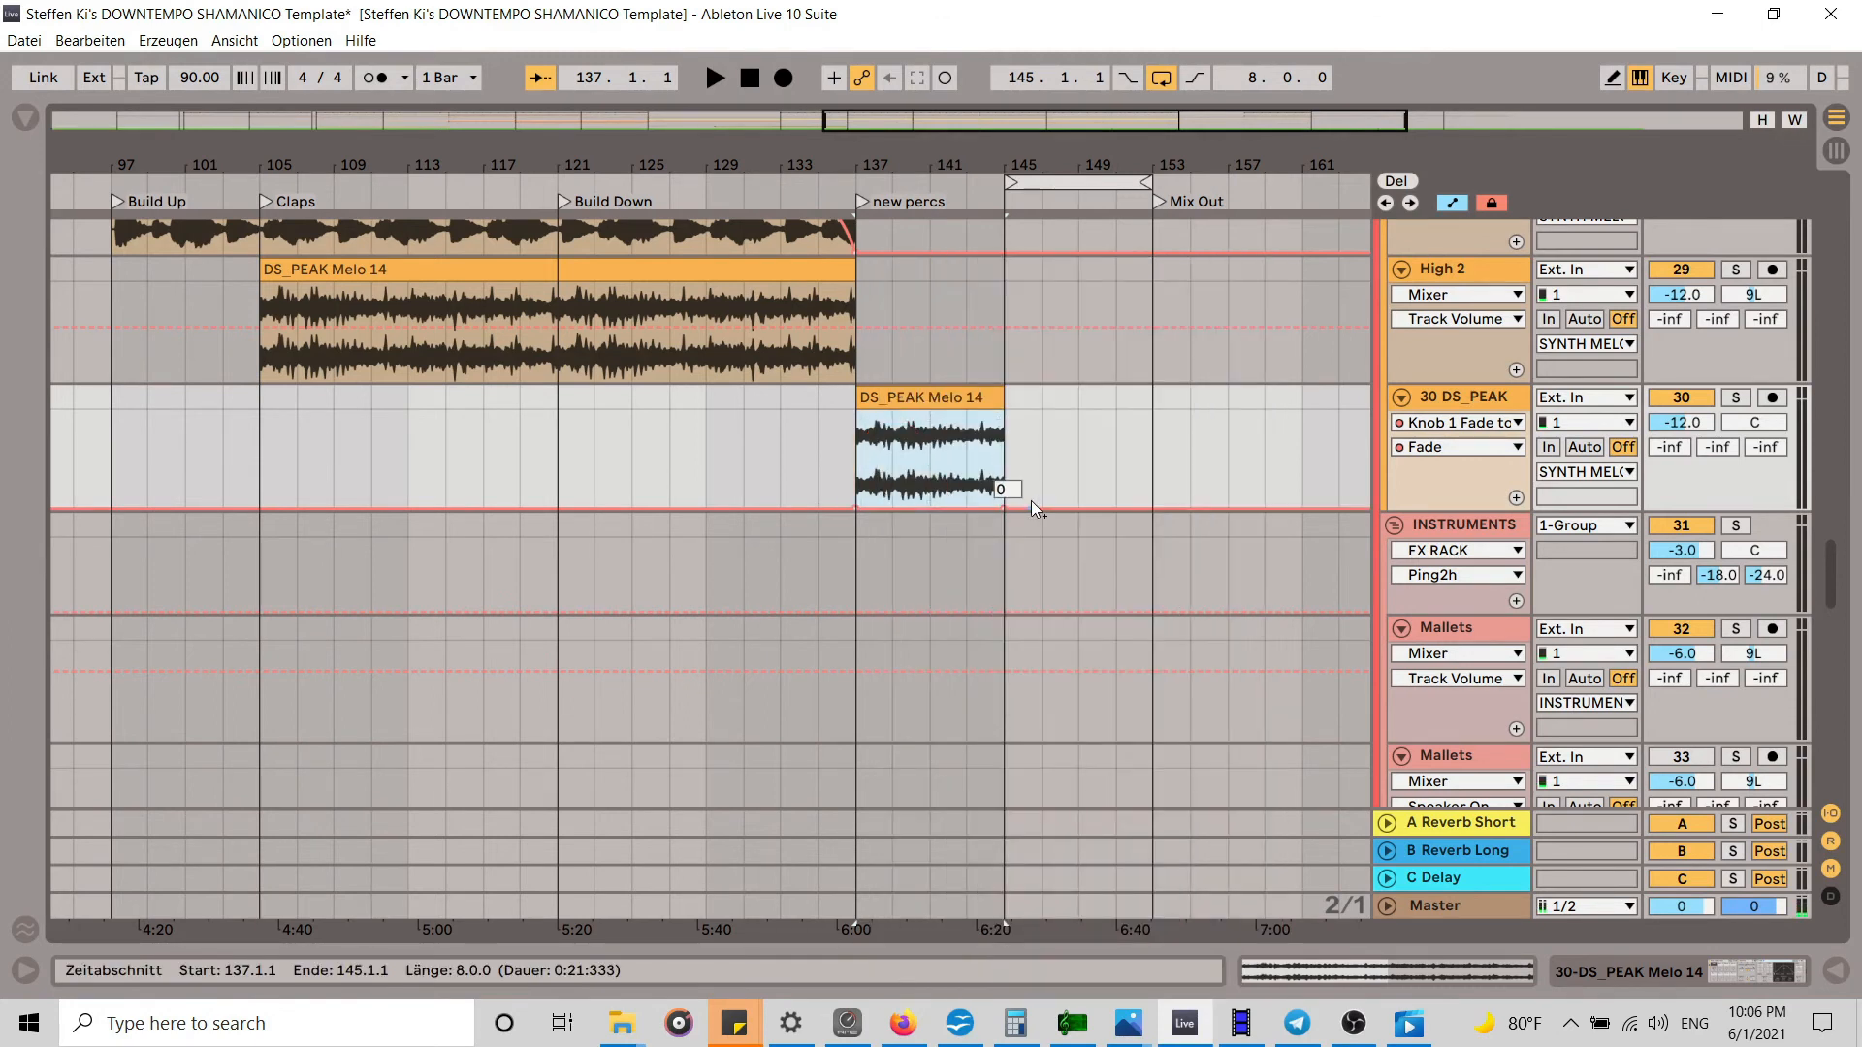
{"action": "left_click", "coordinate": [1067, 399]}
{"action": "left_click_drag", "start_coordinate": [1005, 505], "coordinate": [1005, 454]}
{"action": "key", "text": "space"}
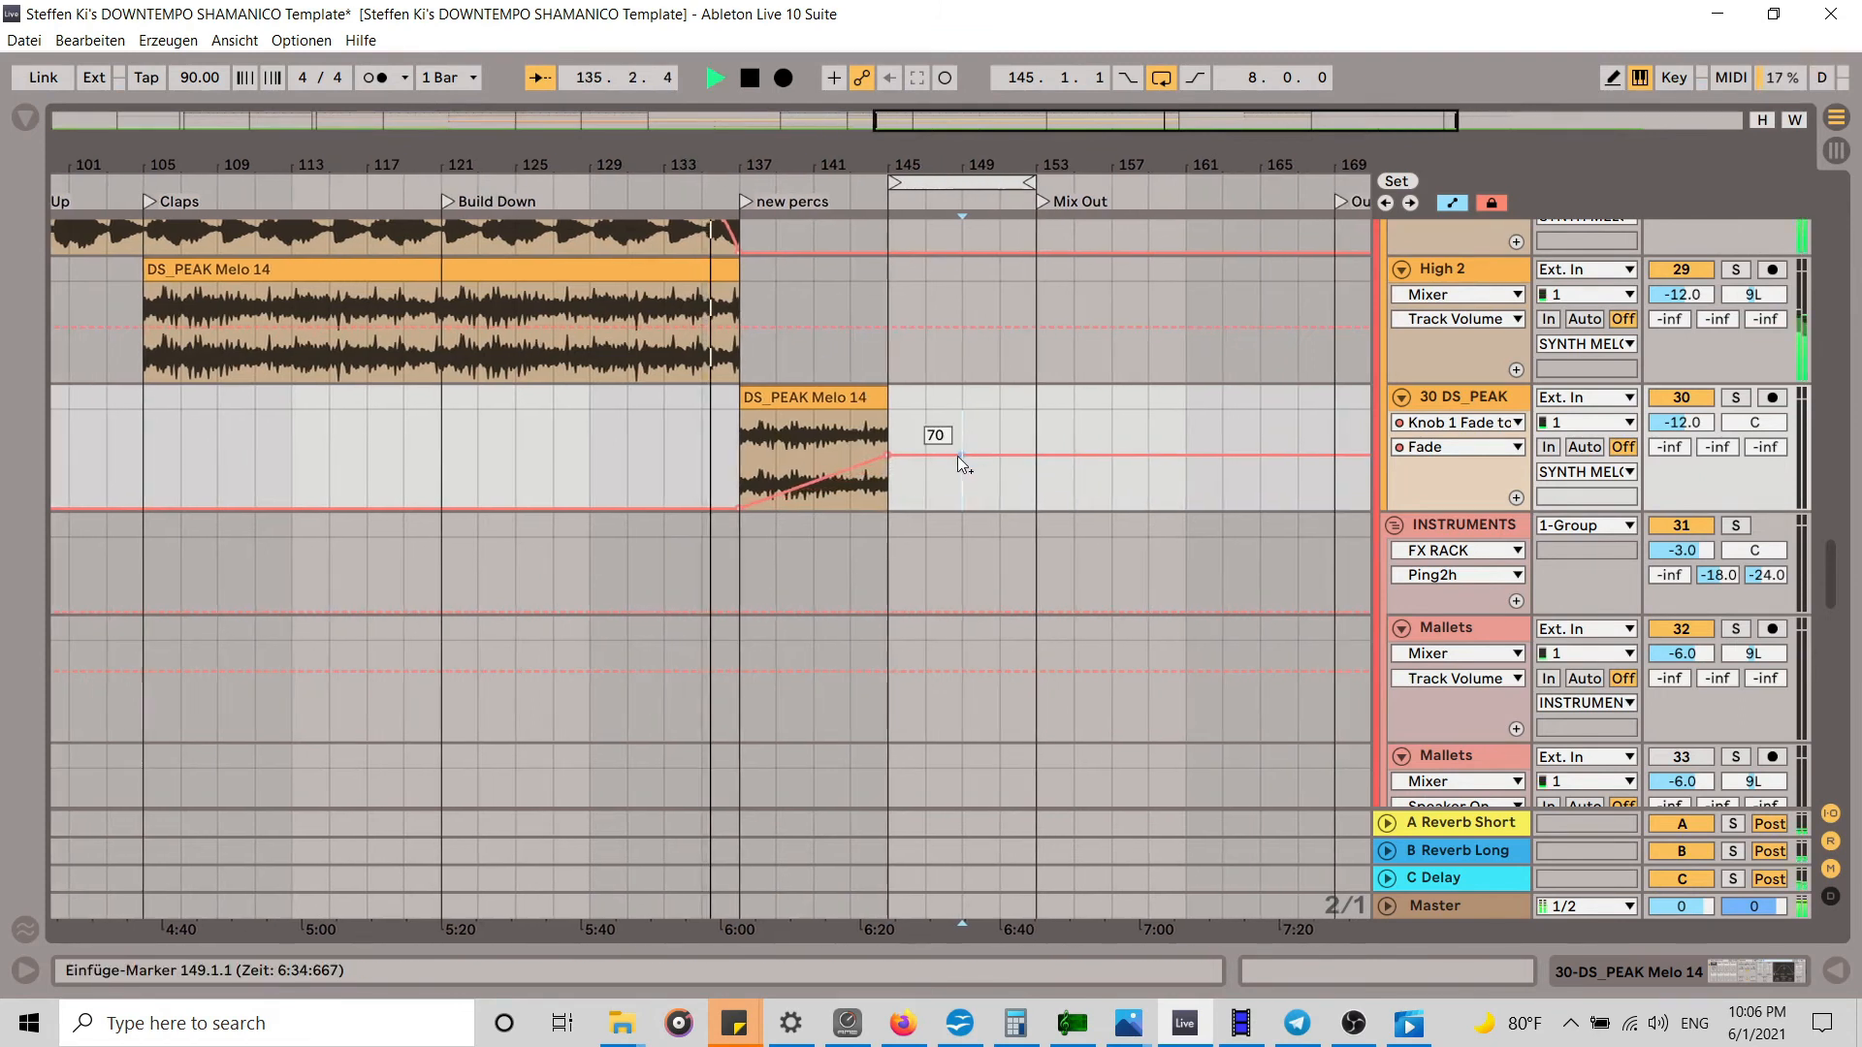
{"action": "left_click_drag", "start_coordinate": [877, 452], "coordinate": [877, 461]}
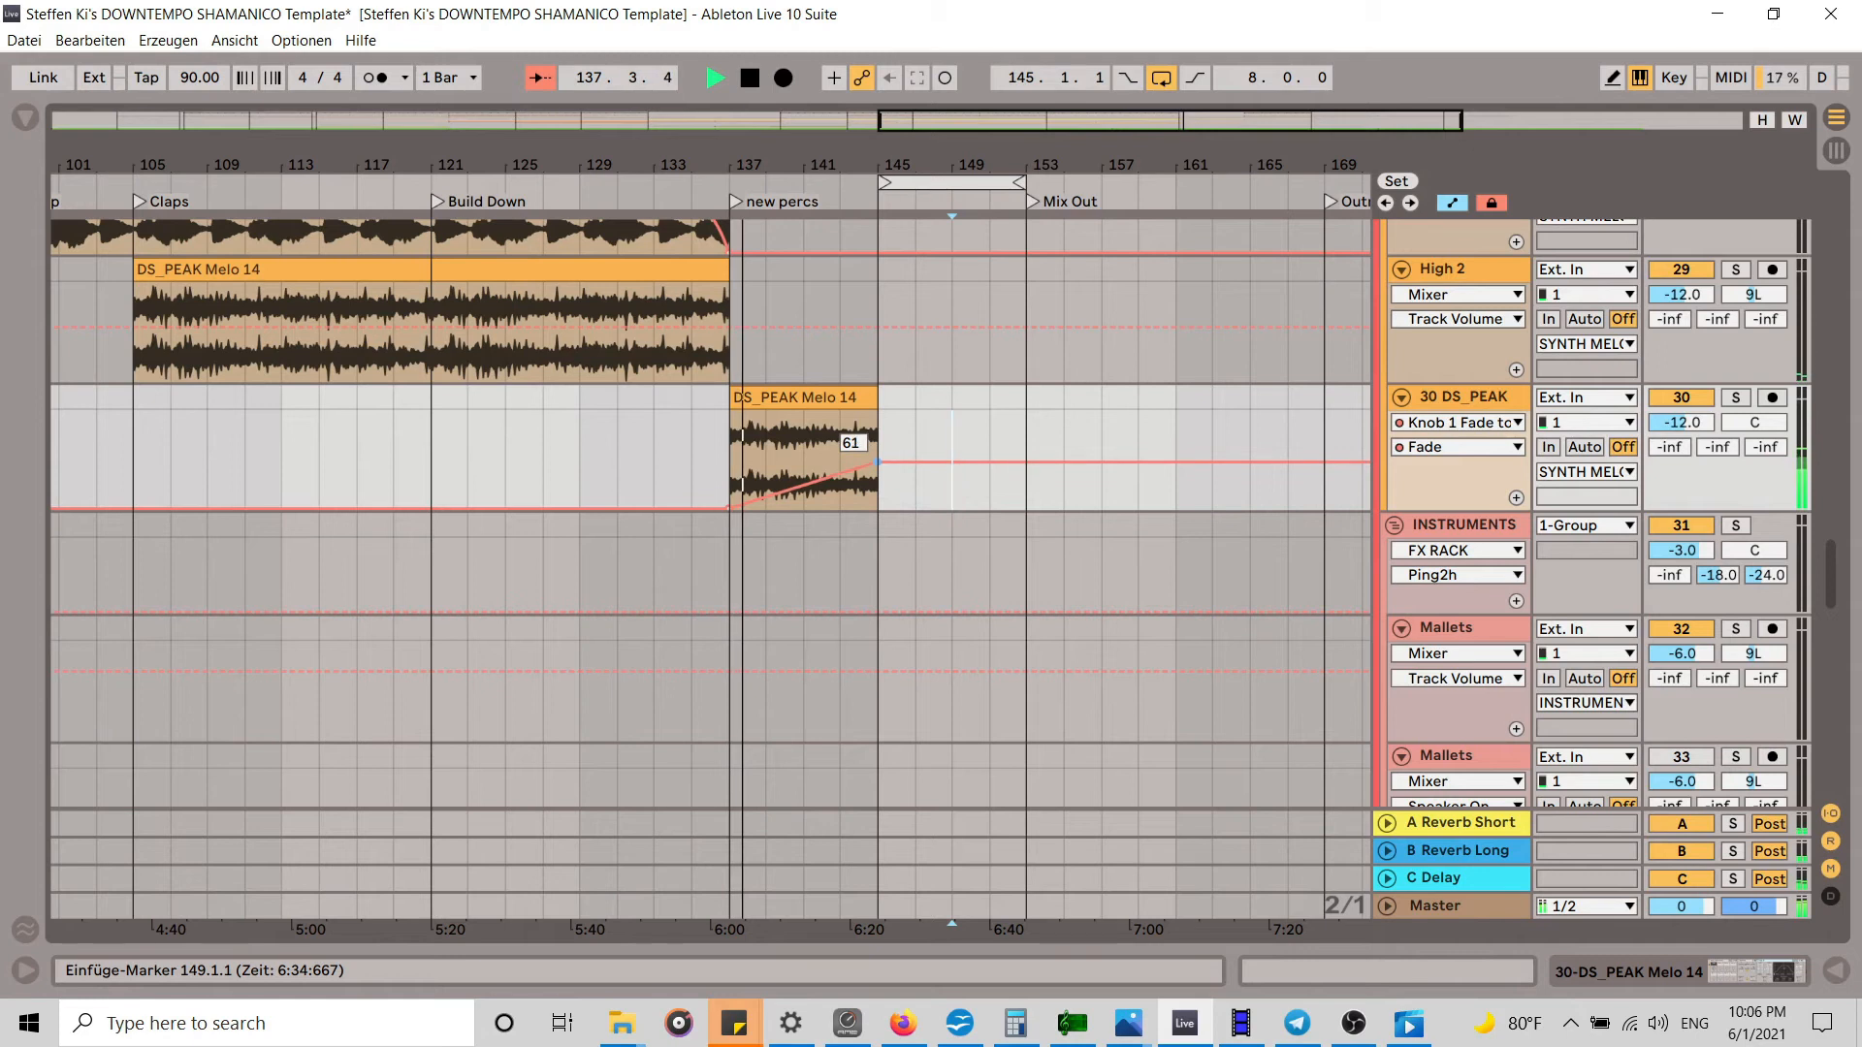
{"action": "left_click_drag", "start_coordinate": [877, 462], "coordinate": [877, 446]}
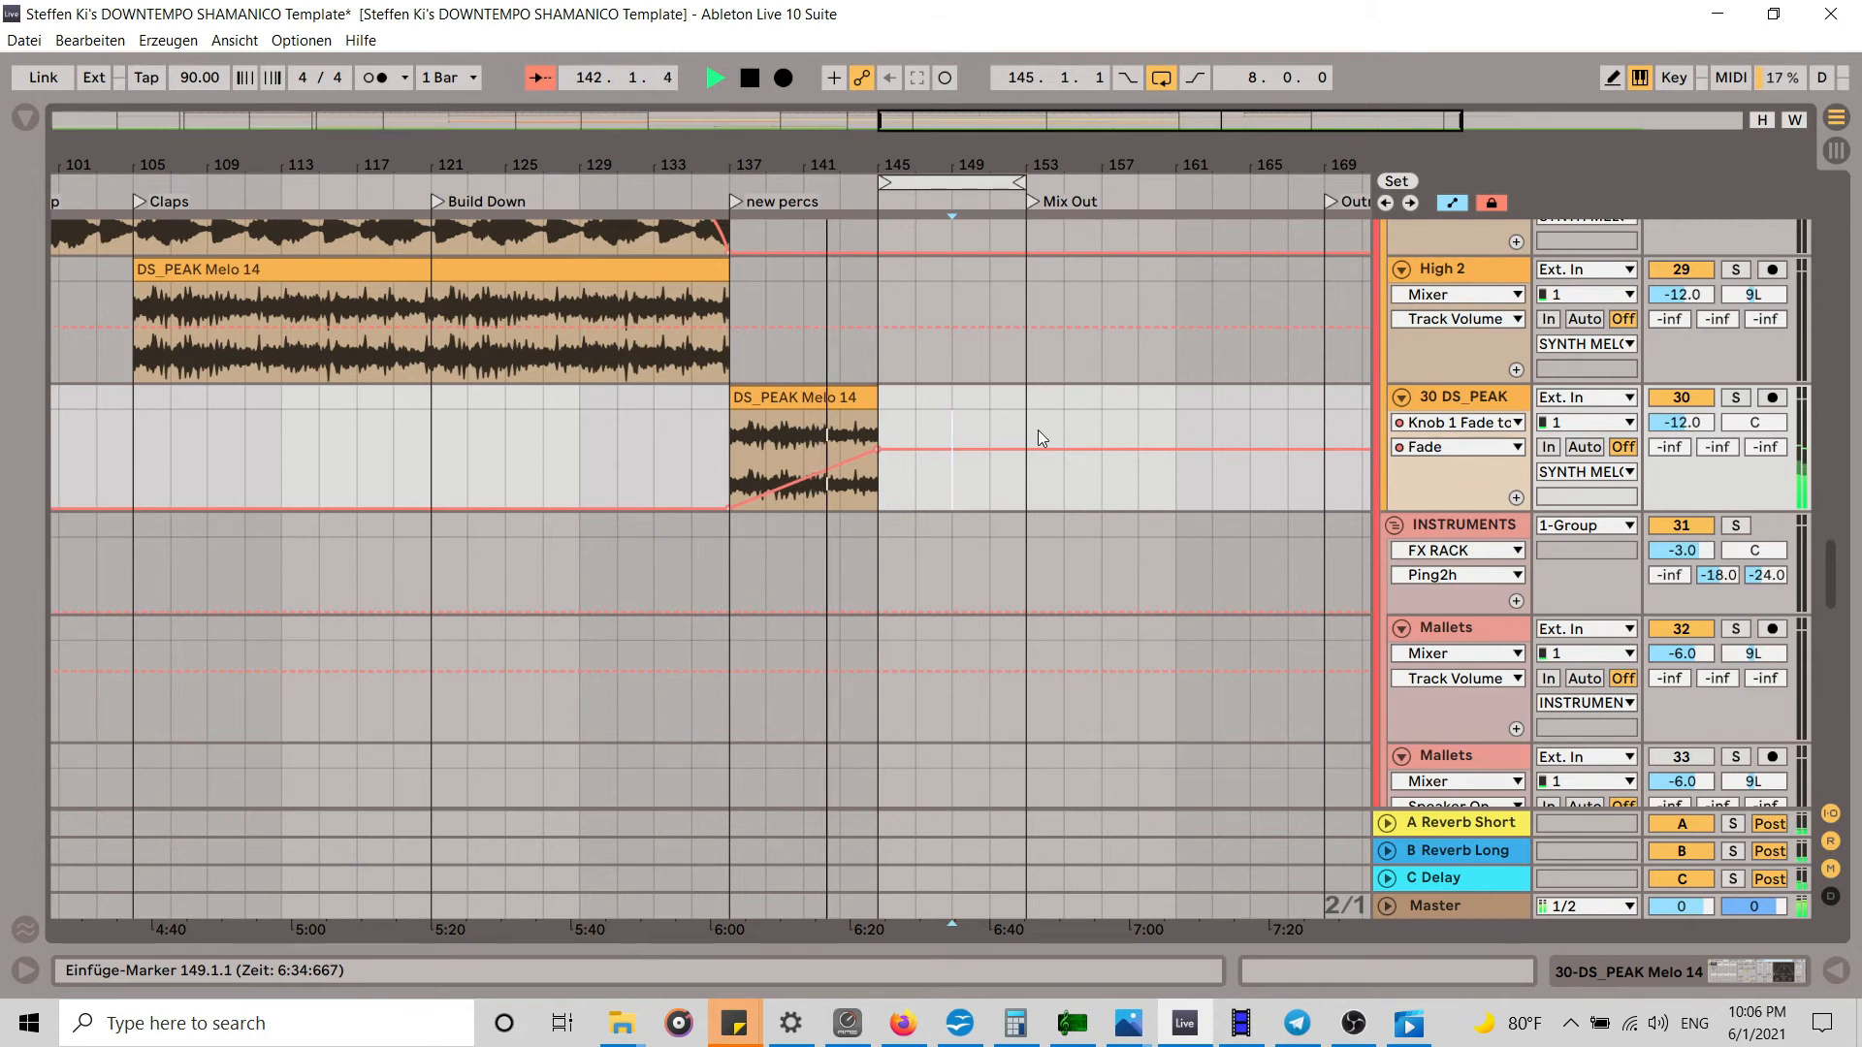
Step: Fit the whole arrangement in view and move the loop range to bars 153 to 161 at Mix Out
{"action": "scroll", "coordinate": [1121, 435], "scroll_direction": "up", "scroll_amount": 3}
{"action": "scroll", "coordinate": [1121, 435], "scroll_direction": "up", "scroll_amount": 5}
{"action": "scroll", "coordinate": [1123, 435], "scroll_direction": "up", "scroll_amount": 10}
{"action": "scroll", "coordinate": [1123, 442], "scroll_direction": "up", "scroll_amount": 9}
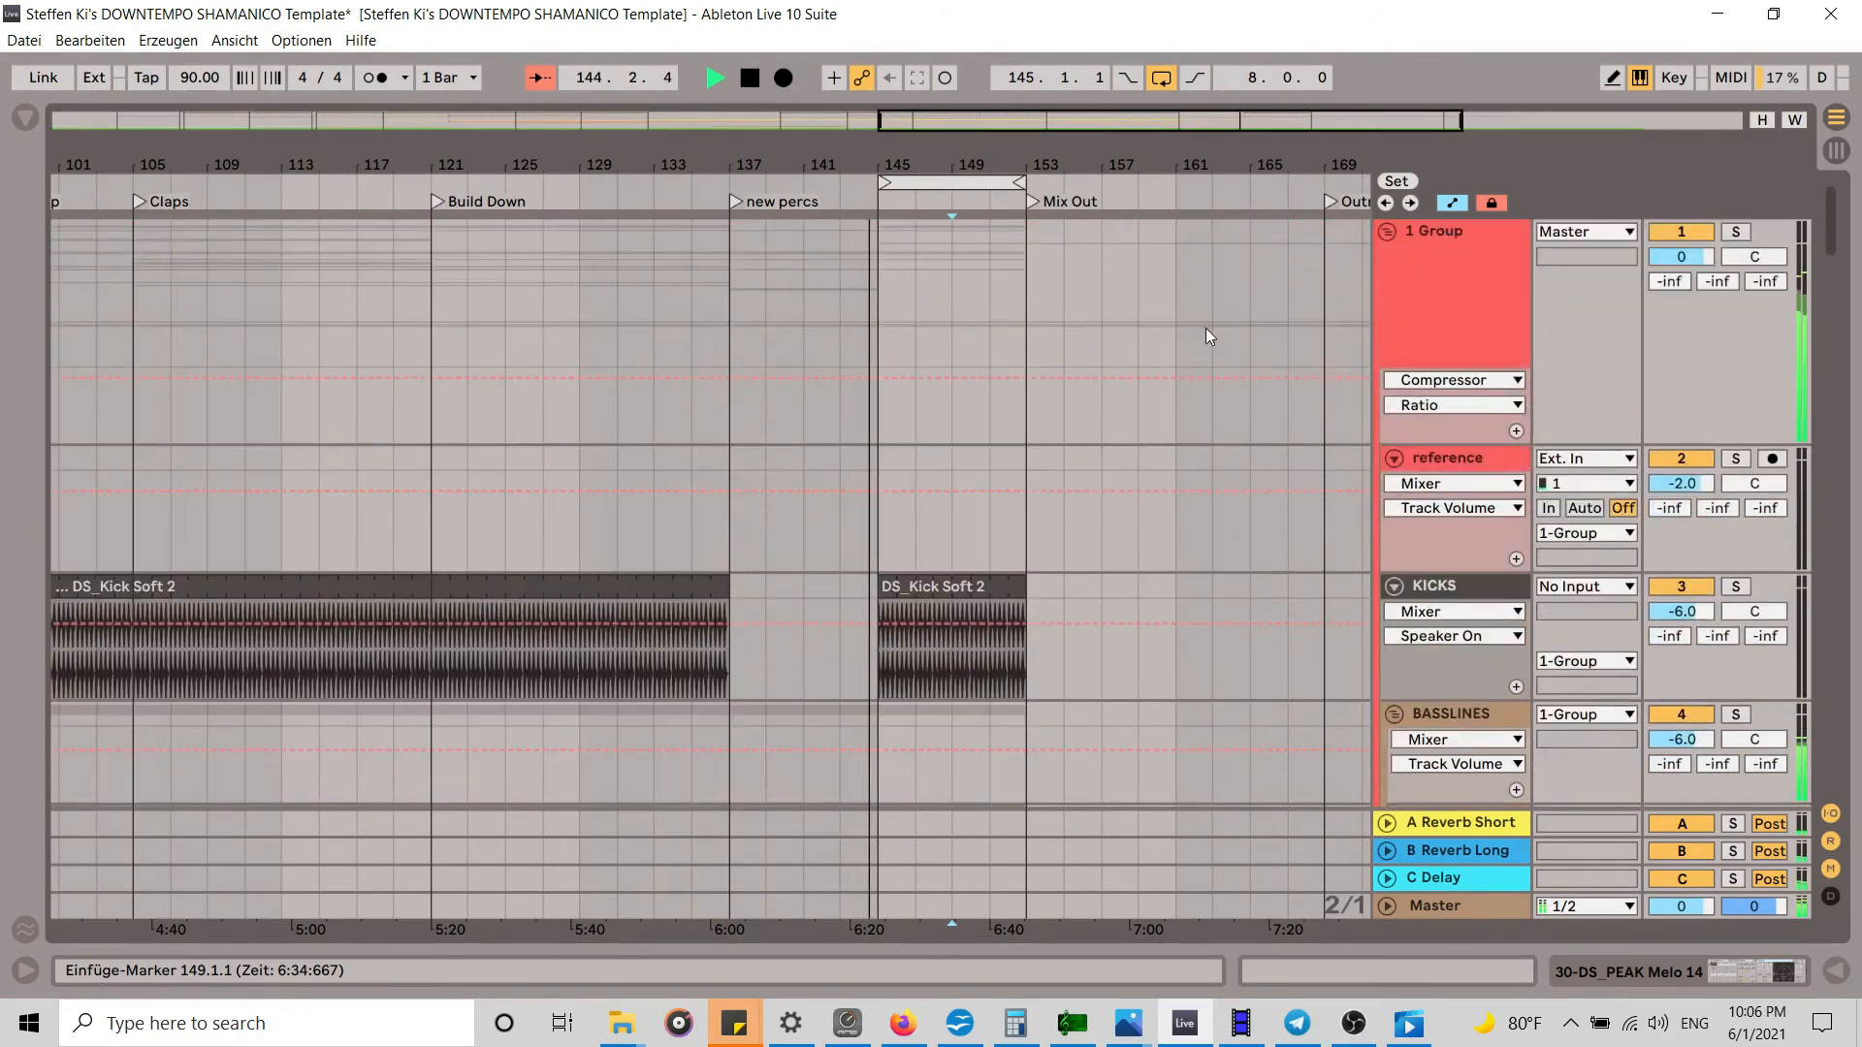
{"action": "scroll", "coordinate": [1129, 324], "scroll_direction": "down", "scroll_amount": 1}
{"action": "scroll", "coordinate": [1129, 324], "scroll_direction": "down", "scroll_amount": 4}
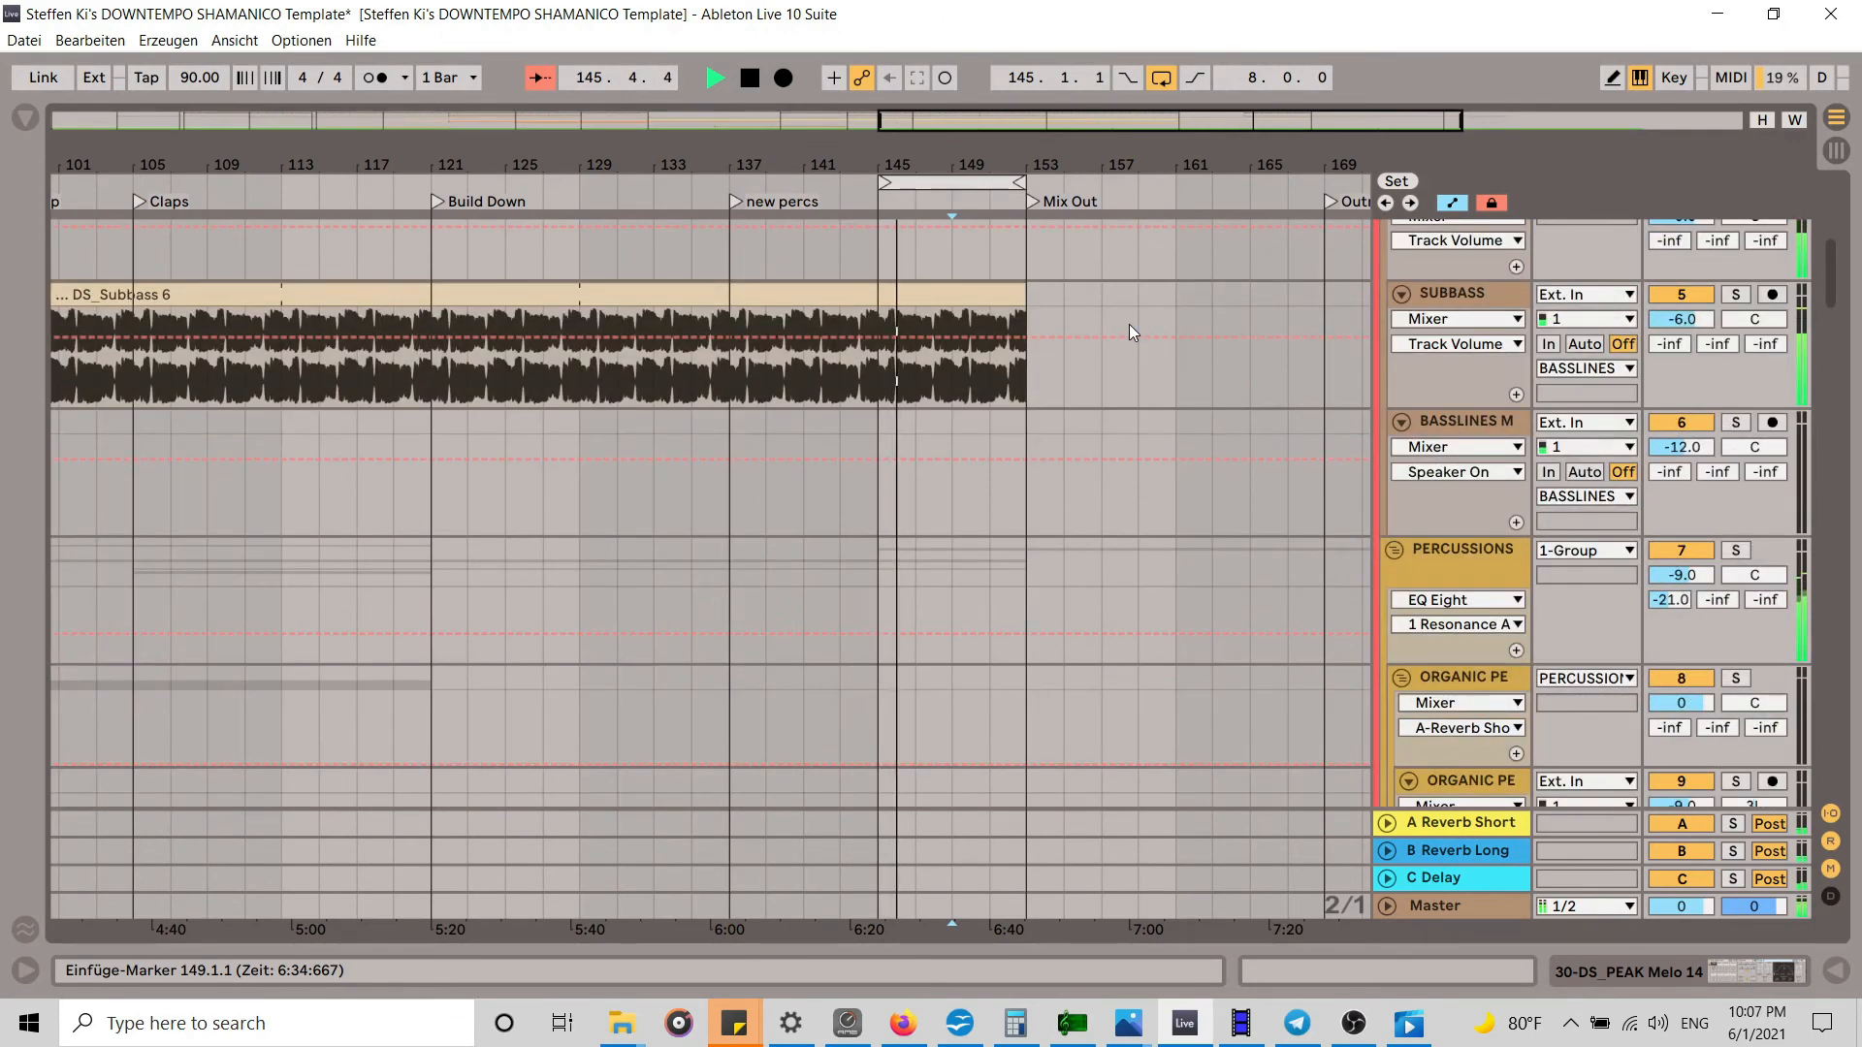
{"action": "left_click_drag", "start_coordinate": [1825, 271], "coordinate": [1823, 137]}
{"action": "left_click_drag", "start_coordinate": [1008, 159], "coordinate": [1083, 160]}
Step: Extend the last DS_Kick Soft 2 clip and the second DS_Subbass 6 clip to bar 161
{"action": "scroll", "coordinate": [1108, 417], "scroll_direction": "down", "scroll_amount": 7}
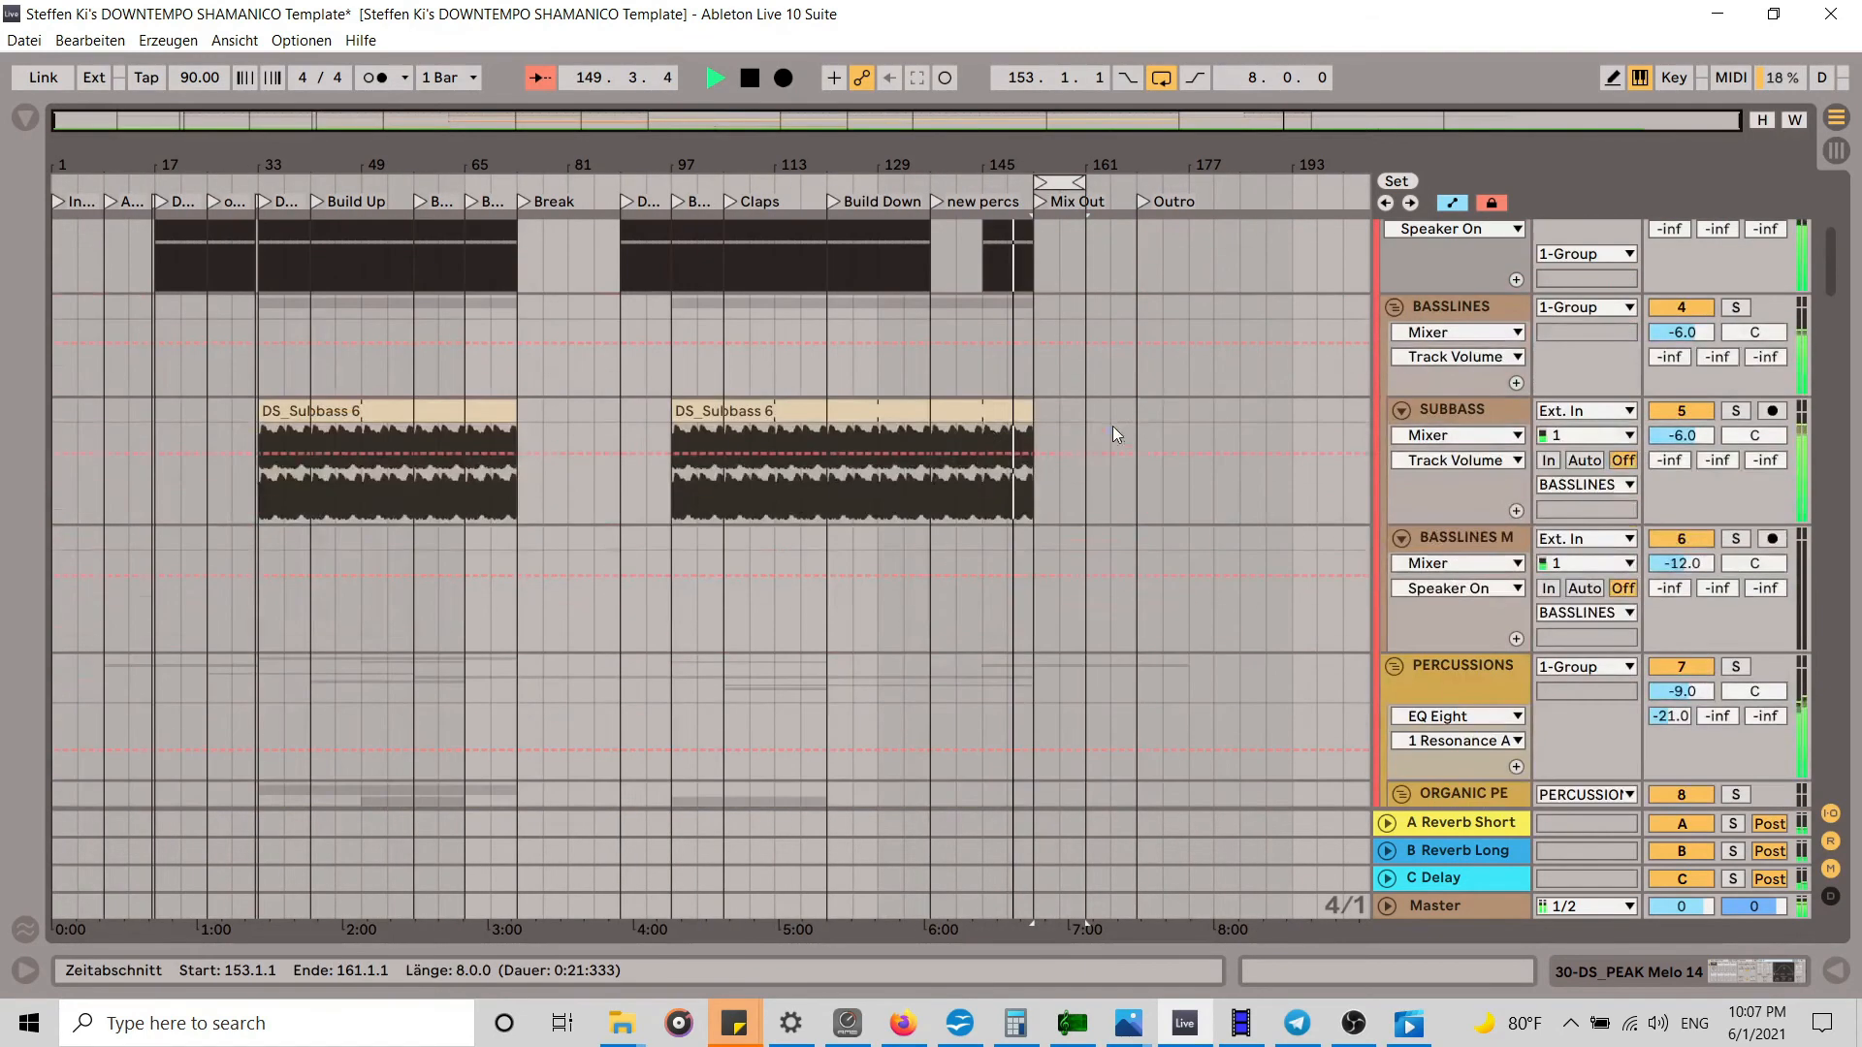
{"action": "scroll", "coordinate": [1038, 336], "scroll_direction": "up", "scroll_amount": 3}
{"action": "left_click_drag", "start_coordinate": [1033, 349], "coordinate": [1080, 336]}
{"action": "left_click_drag", "start_coordinate": [1027, 580], "coordinate": [1051, 578]}
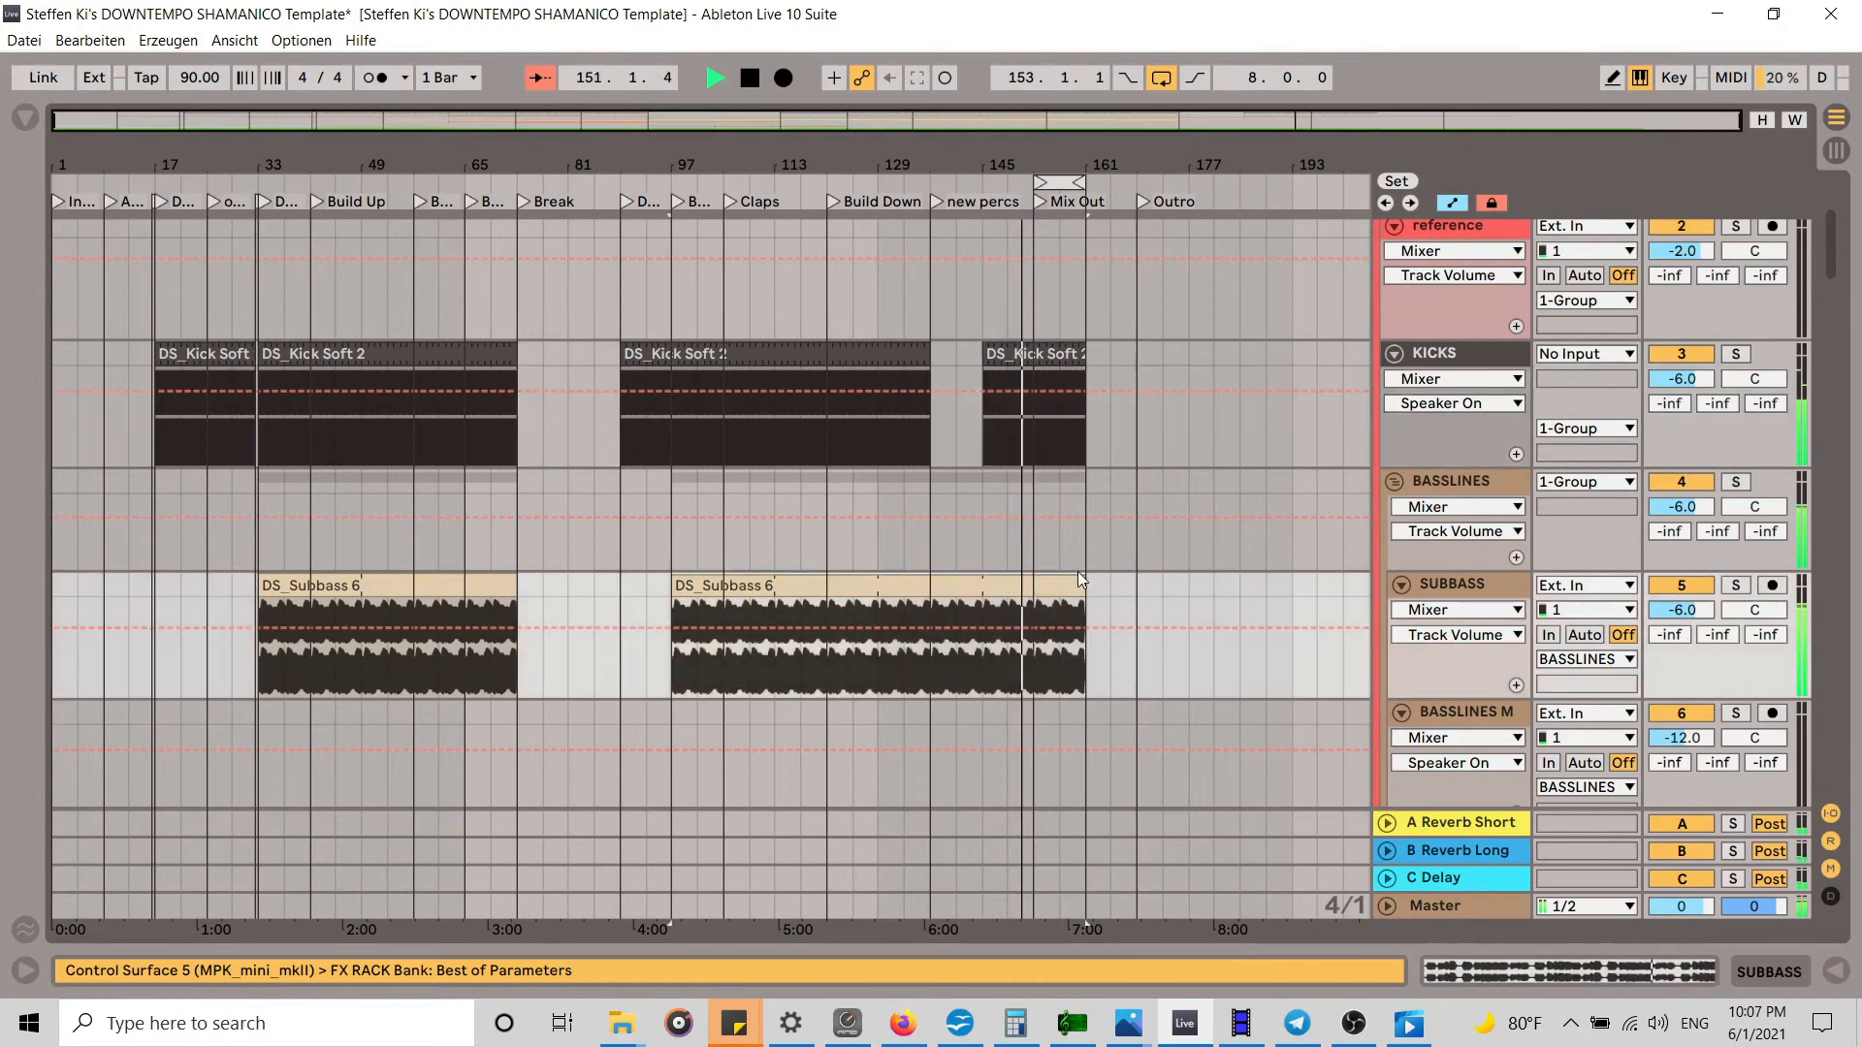
Step: Extend the DS_African Drum 1 and DS_Claves 1 percussion clips to bar 161
{"action": "scroll", "coordinate": [1041, 575], "scroll_direction": "down", "scroll_amount": 10}
{"action": "scroll", "coordinate": [1042, 569], "scroll_direction": "down", "scroll_amount": 8}
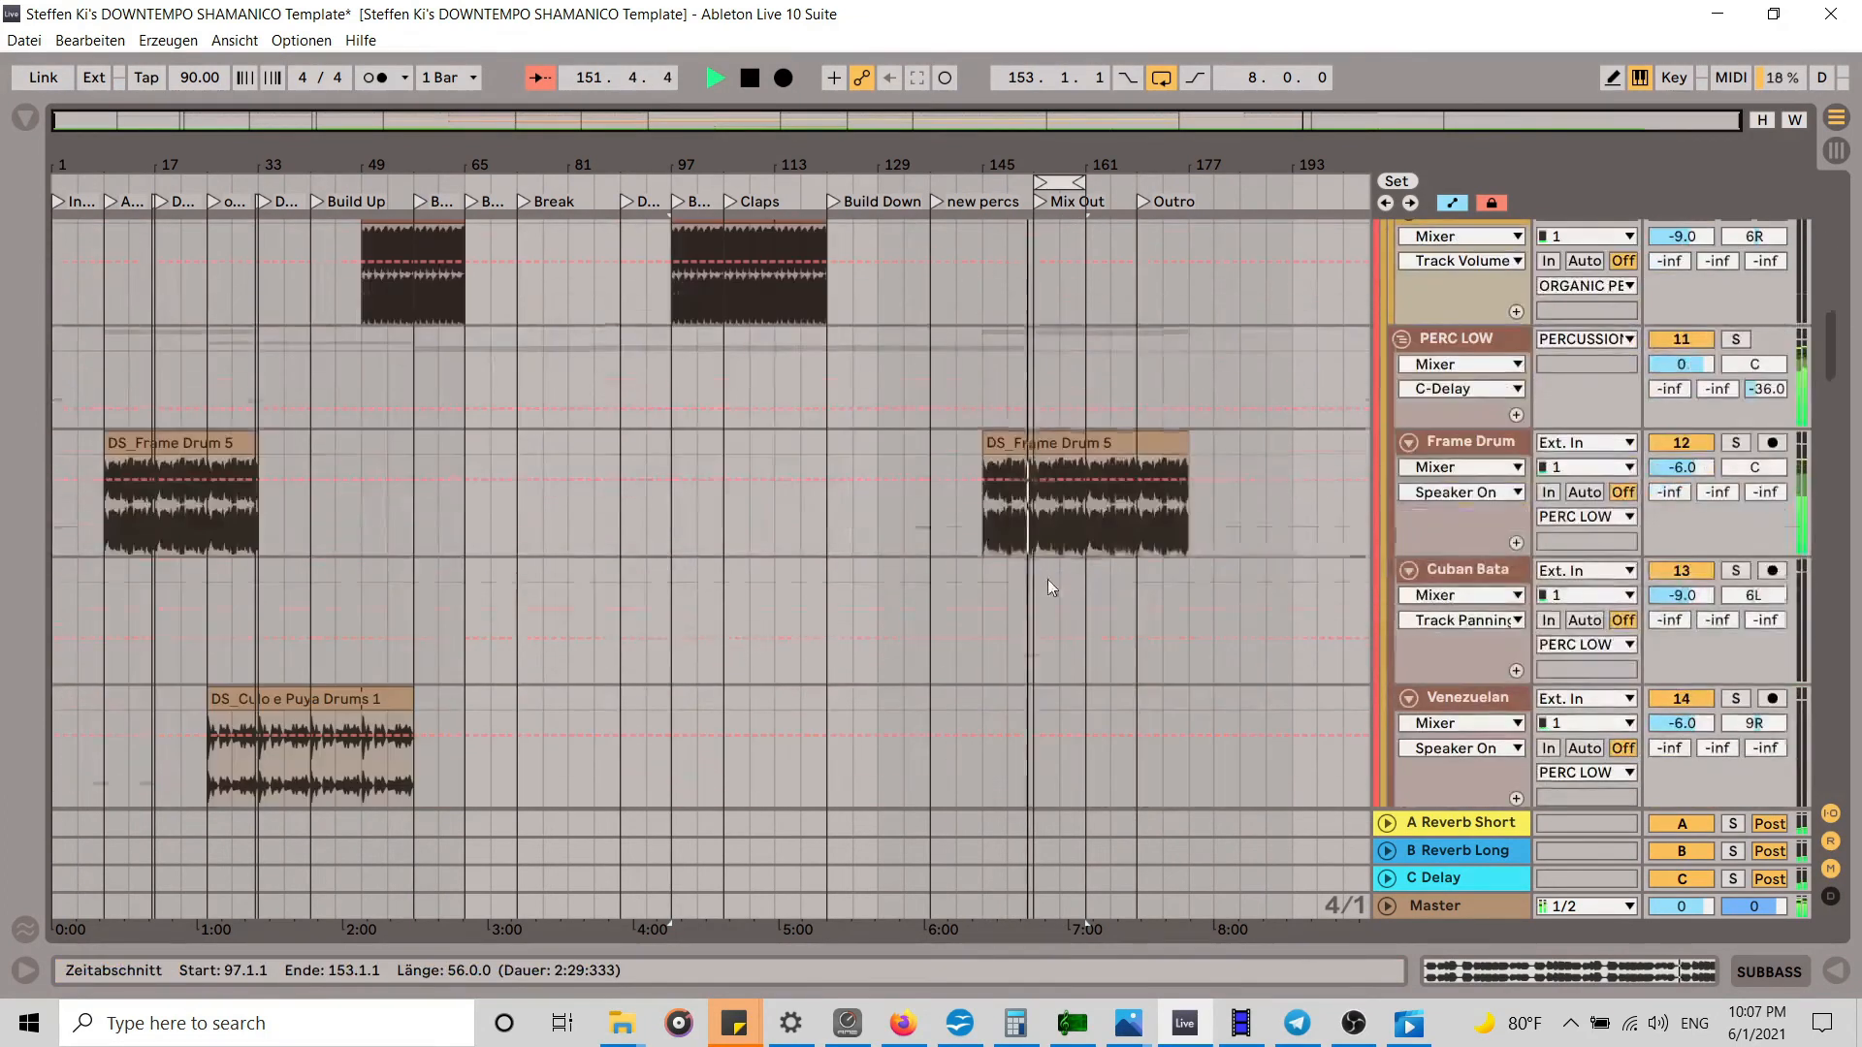
{"action": "left_click_drag", "start_coordinate": [1029, 401], "coordinate": [1085, 400]}
{"action": "scroll", "coordinate": [1053, 504], "scroll_direction": "down", "scroll_amount": 3}
{"action": "left_click", "coordinate": [1031, 513]}
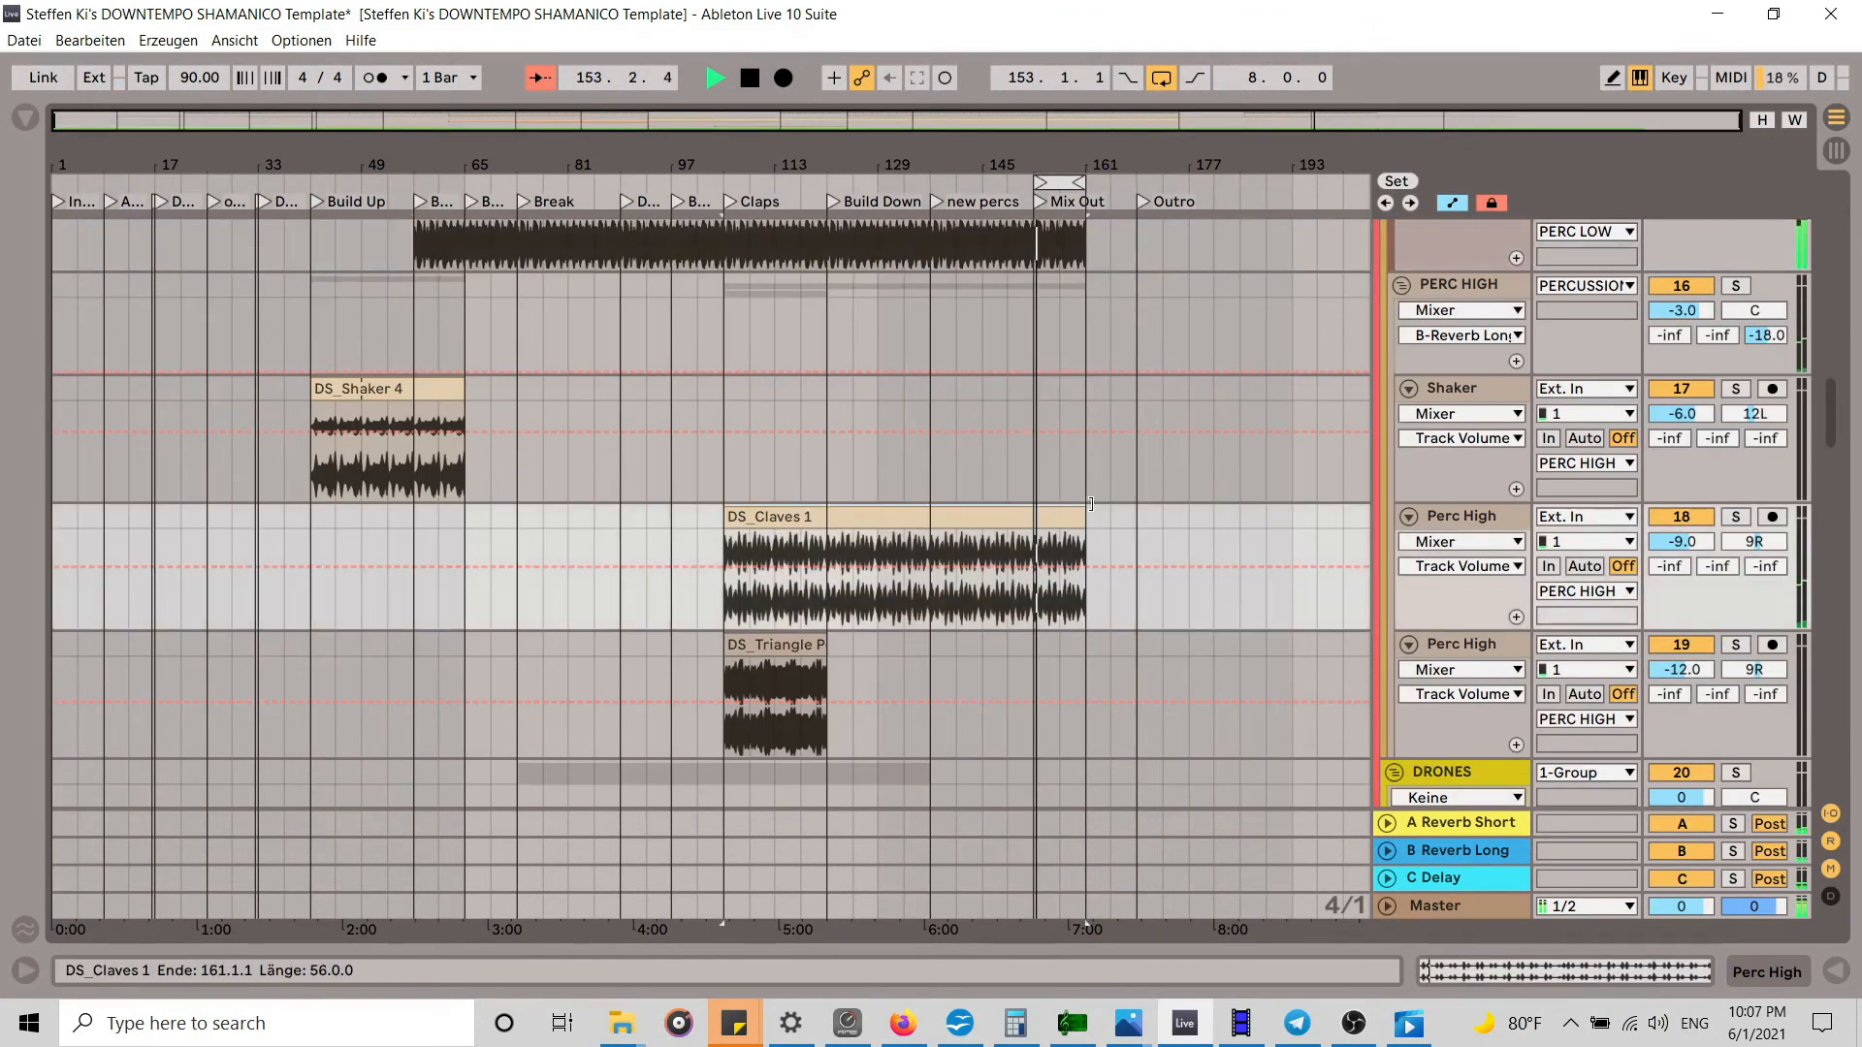
Step: Extend the Dreaming Pad clip on the CHORD PADS track to the Outro at bar 169 and move the loop range to bars 161 to 169
{"action": "scroll", "coordinate": [1061, 549], "scroll_direction": "down", "scroll_amount": 6}
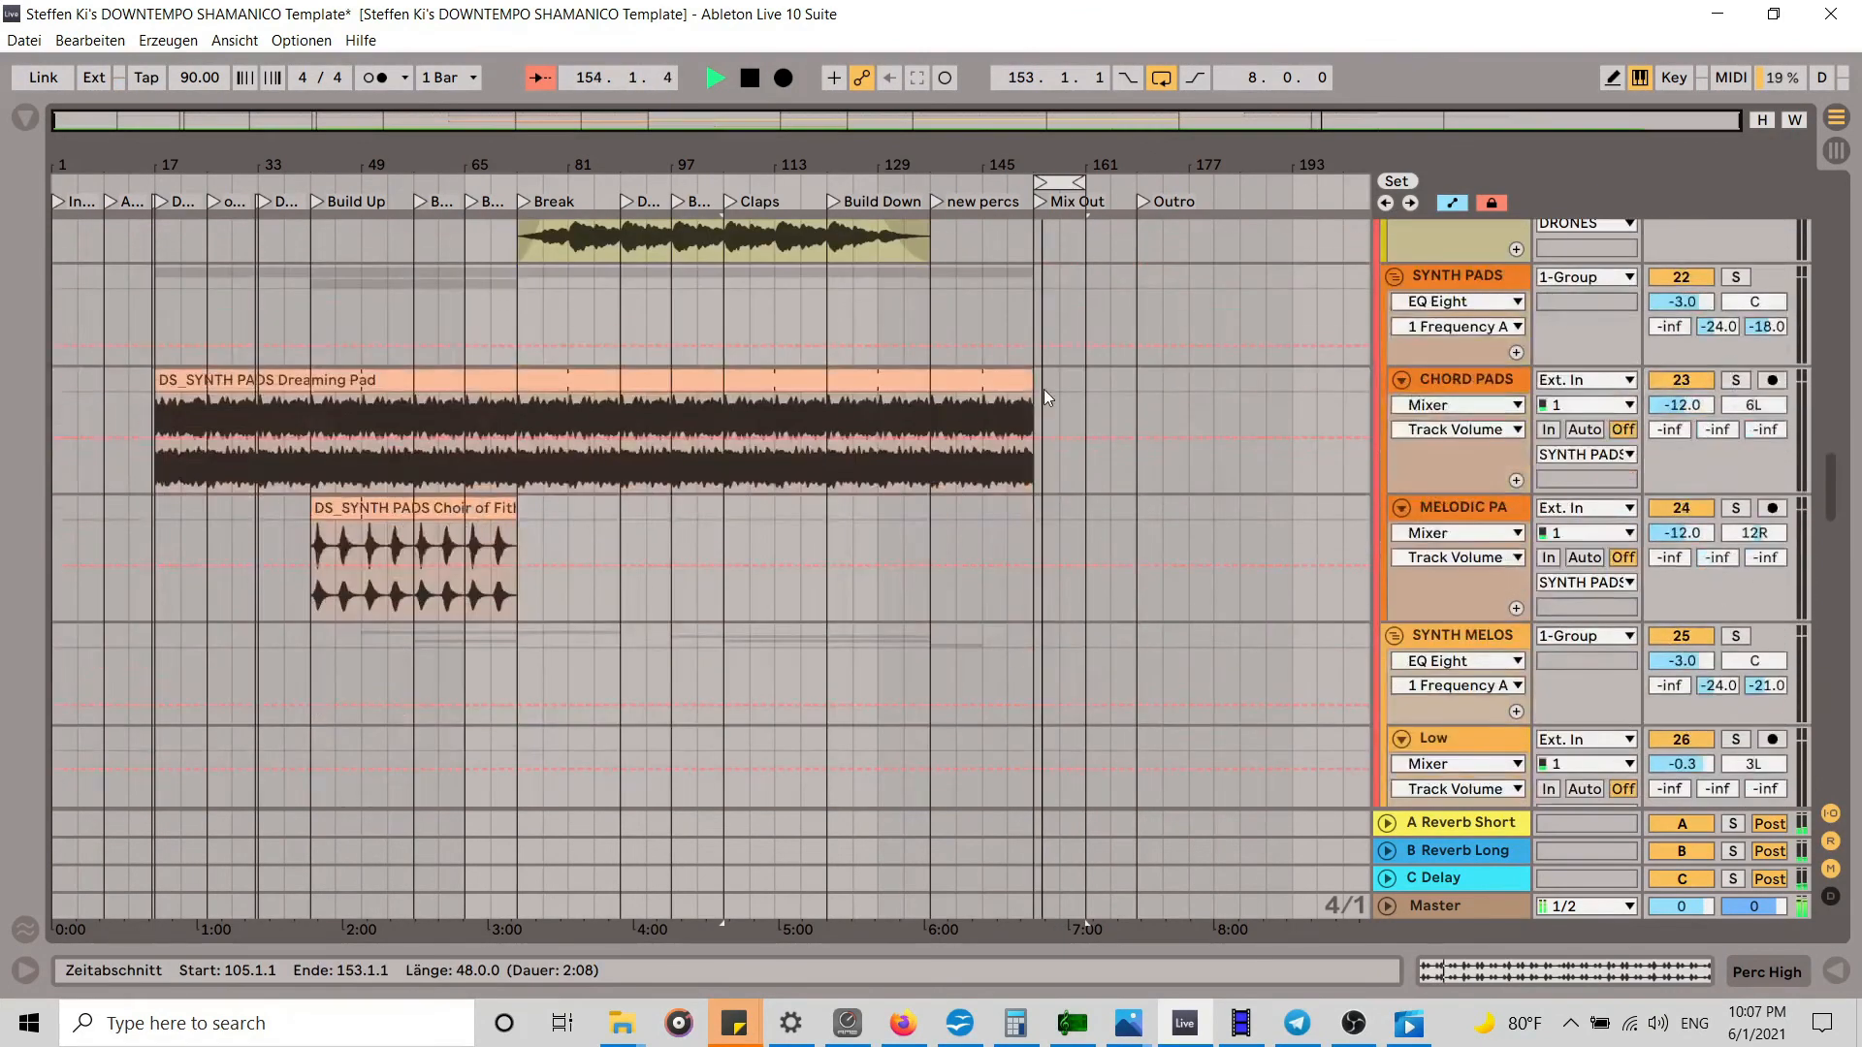
{"action": "left_click_drag", "start_coordinate": [1025, 381], "coordinate": [1141, 383]}
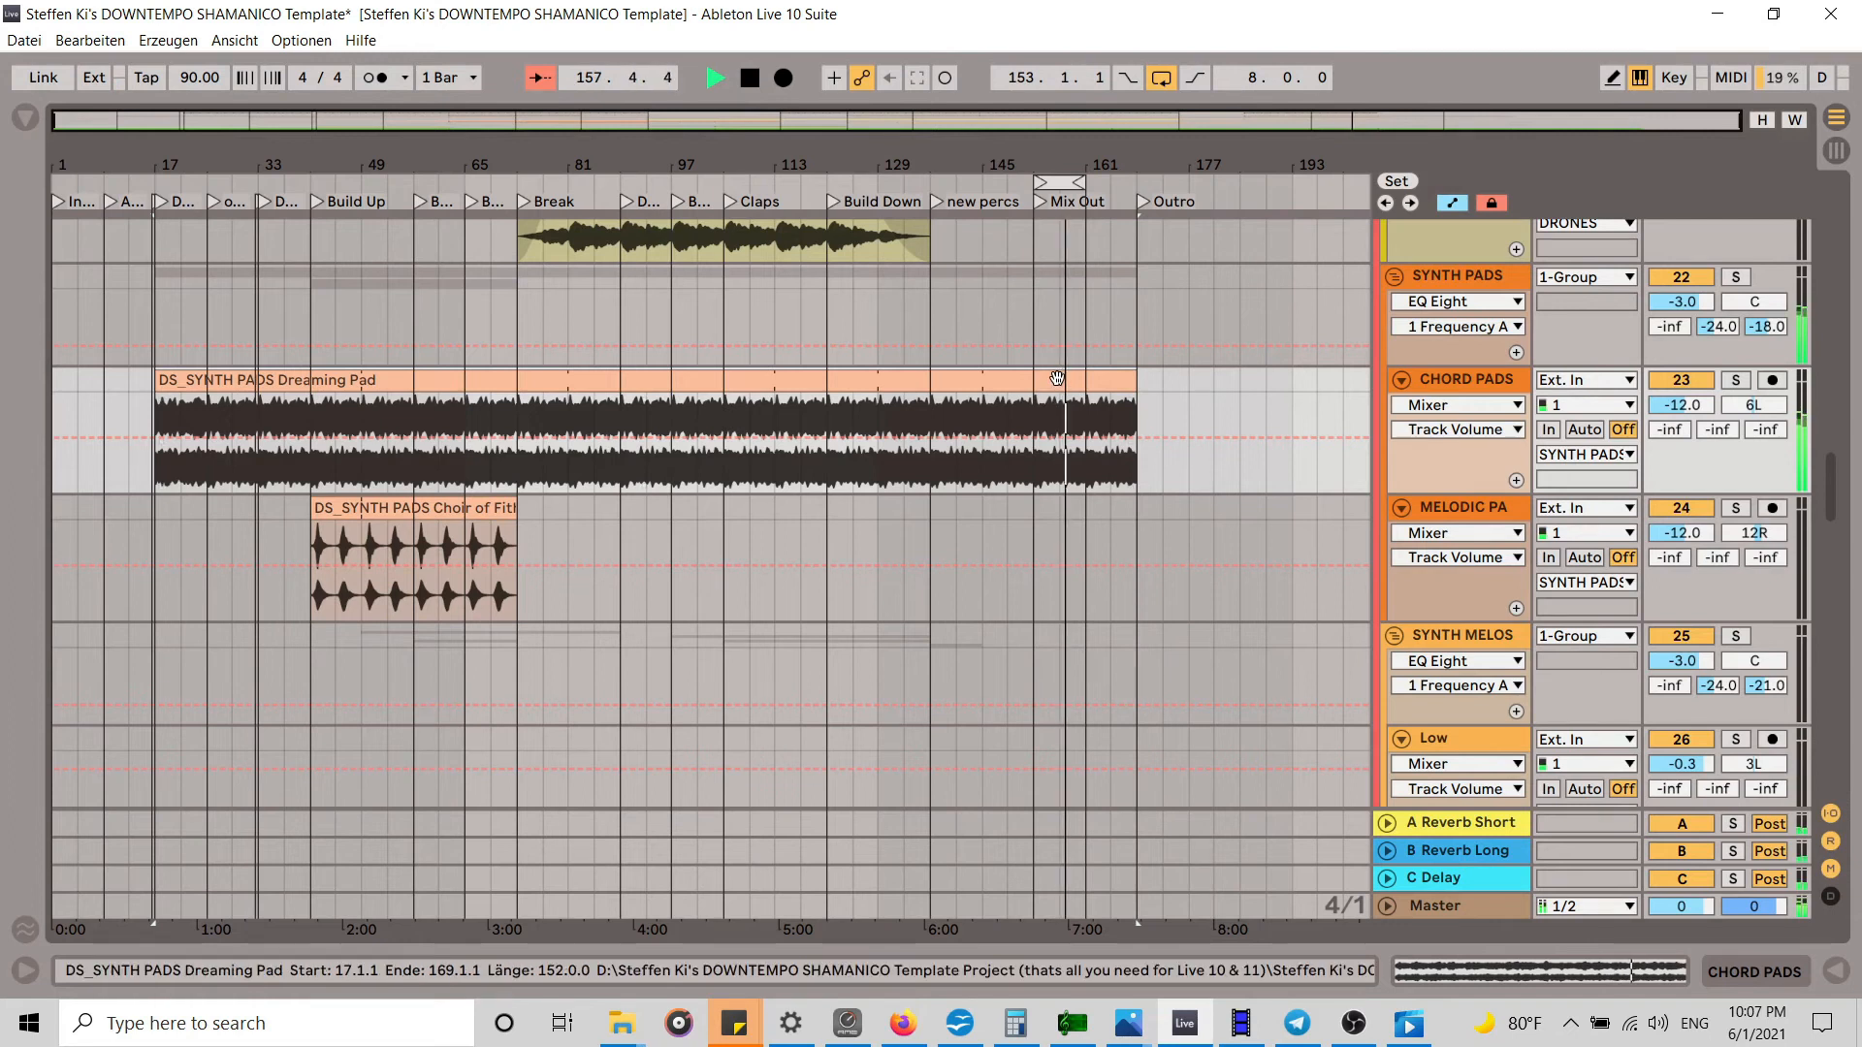
{"action": "scroll", "coordinate": [1058, 379], "scroll_direction": "down", "scroll_amount": 5}
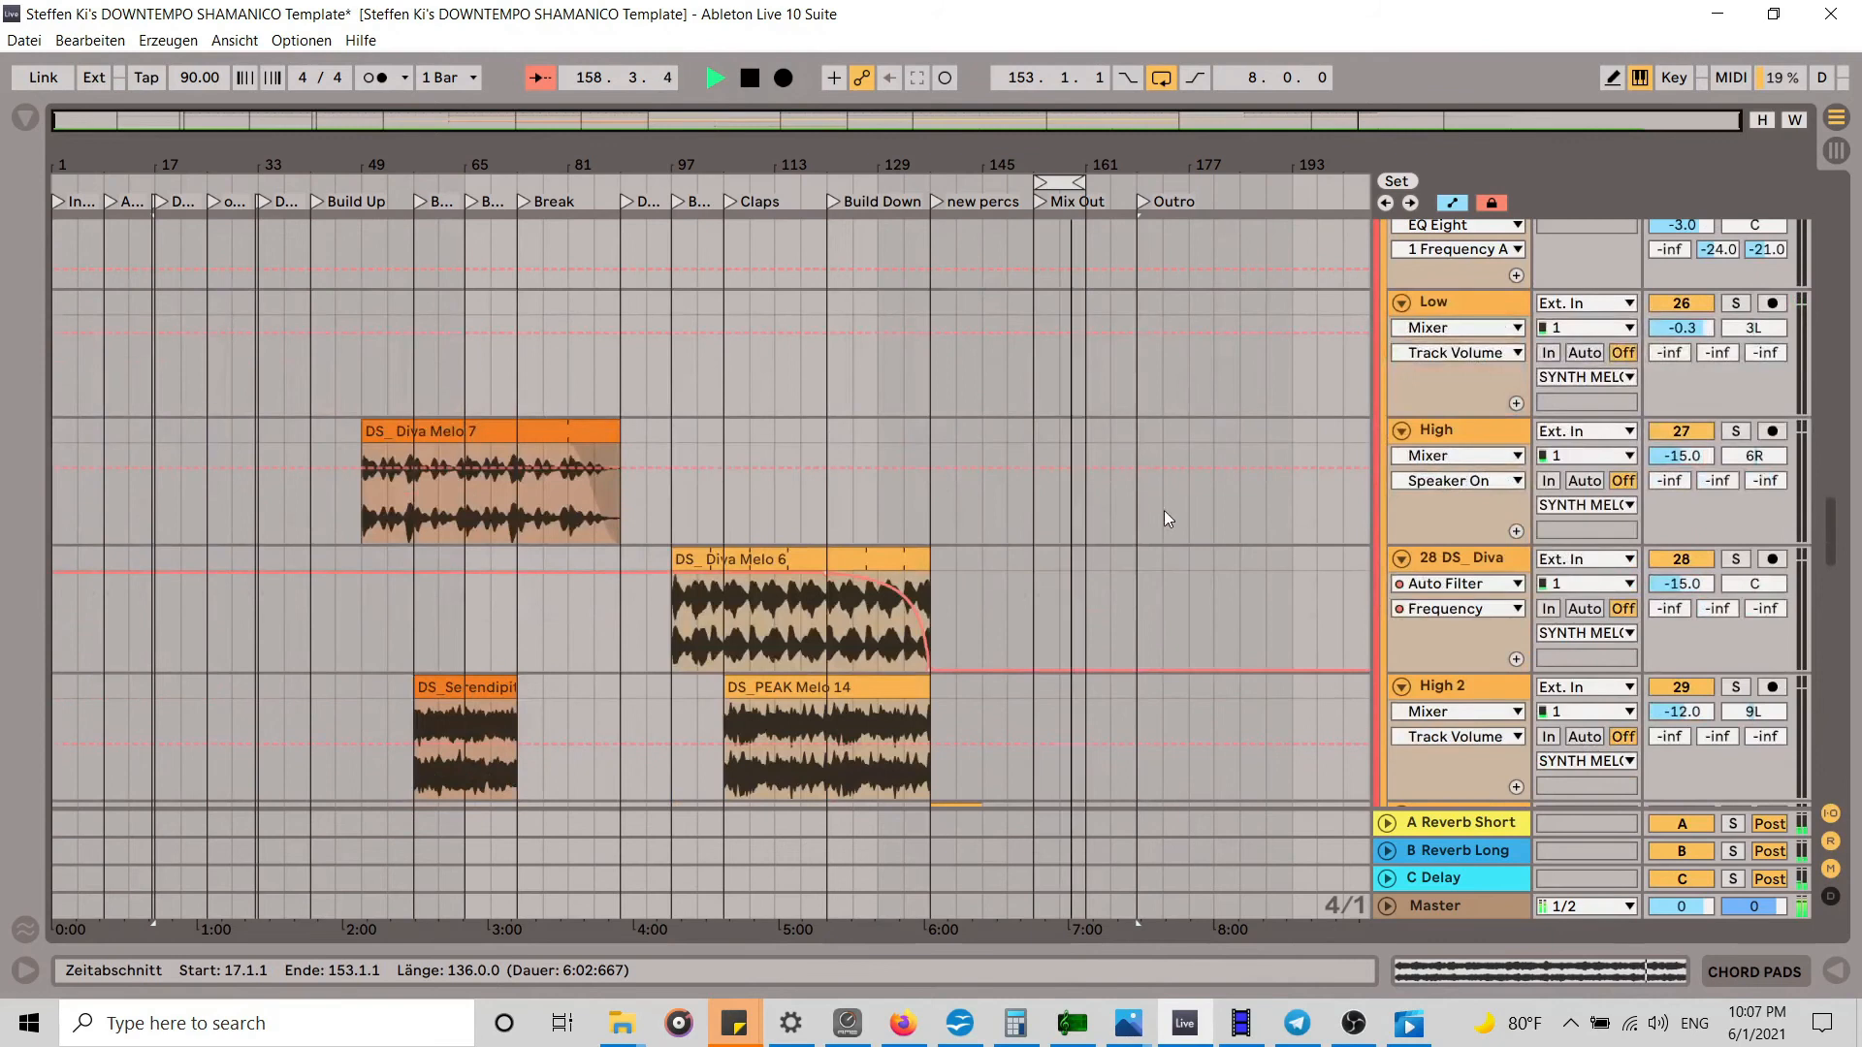
{"action": "scroll", "coordinate": [1164, 510], "scroll_direction": "down", "scroll_amount": 3}
{"action": "scroll", "coordinate": [1161, 528], "scroll_direction": "down", "scroll_amount": 3}
{"action": "scroll", "coordinate": [1157, 523], "scroll_direction": "up", "scroll_amount": 15}
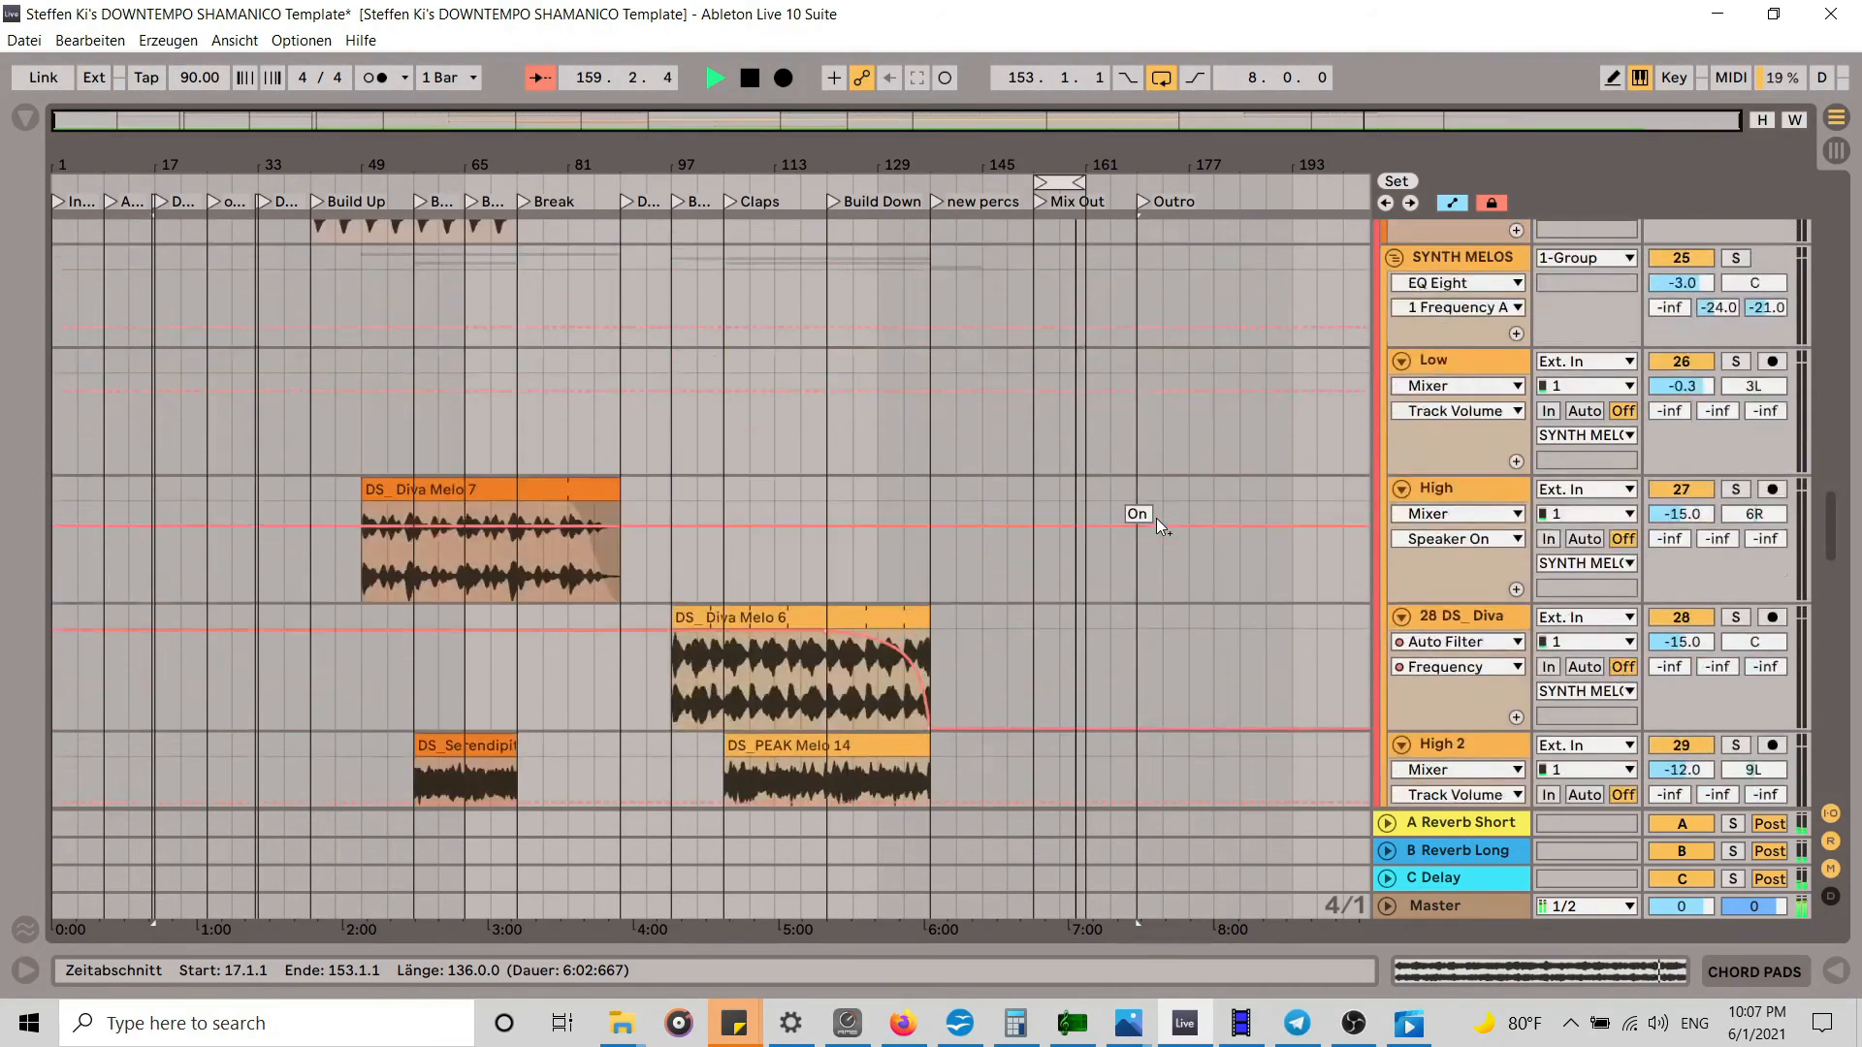
{"action": "scroll", "coordinate": [1156, 526], "scroll_direction": "up", "scroll_amount": 1}
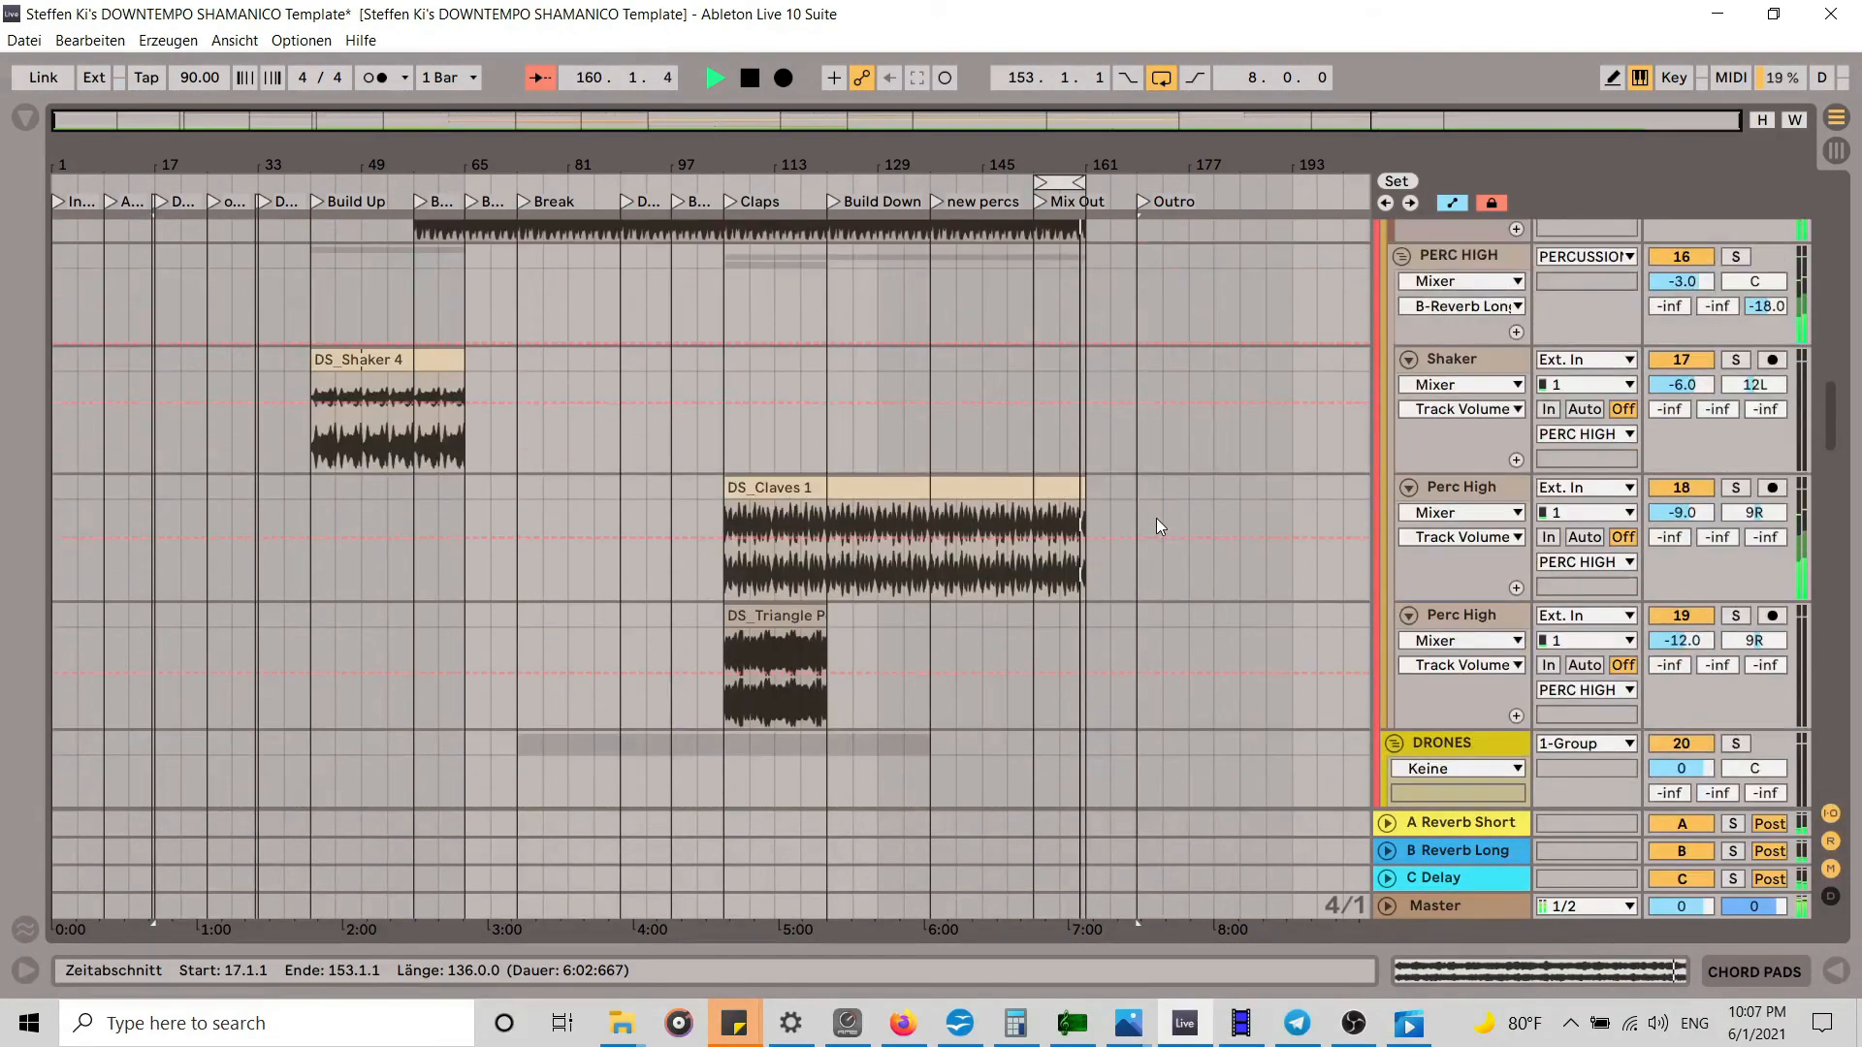
{"action": "left_click_drag", "start_coordinate": [1070, 182], "coordinate": [1121, 181]}
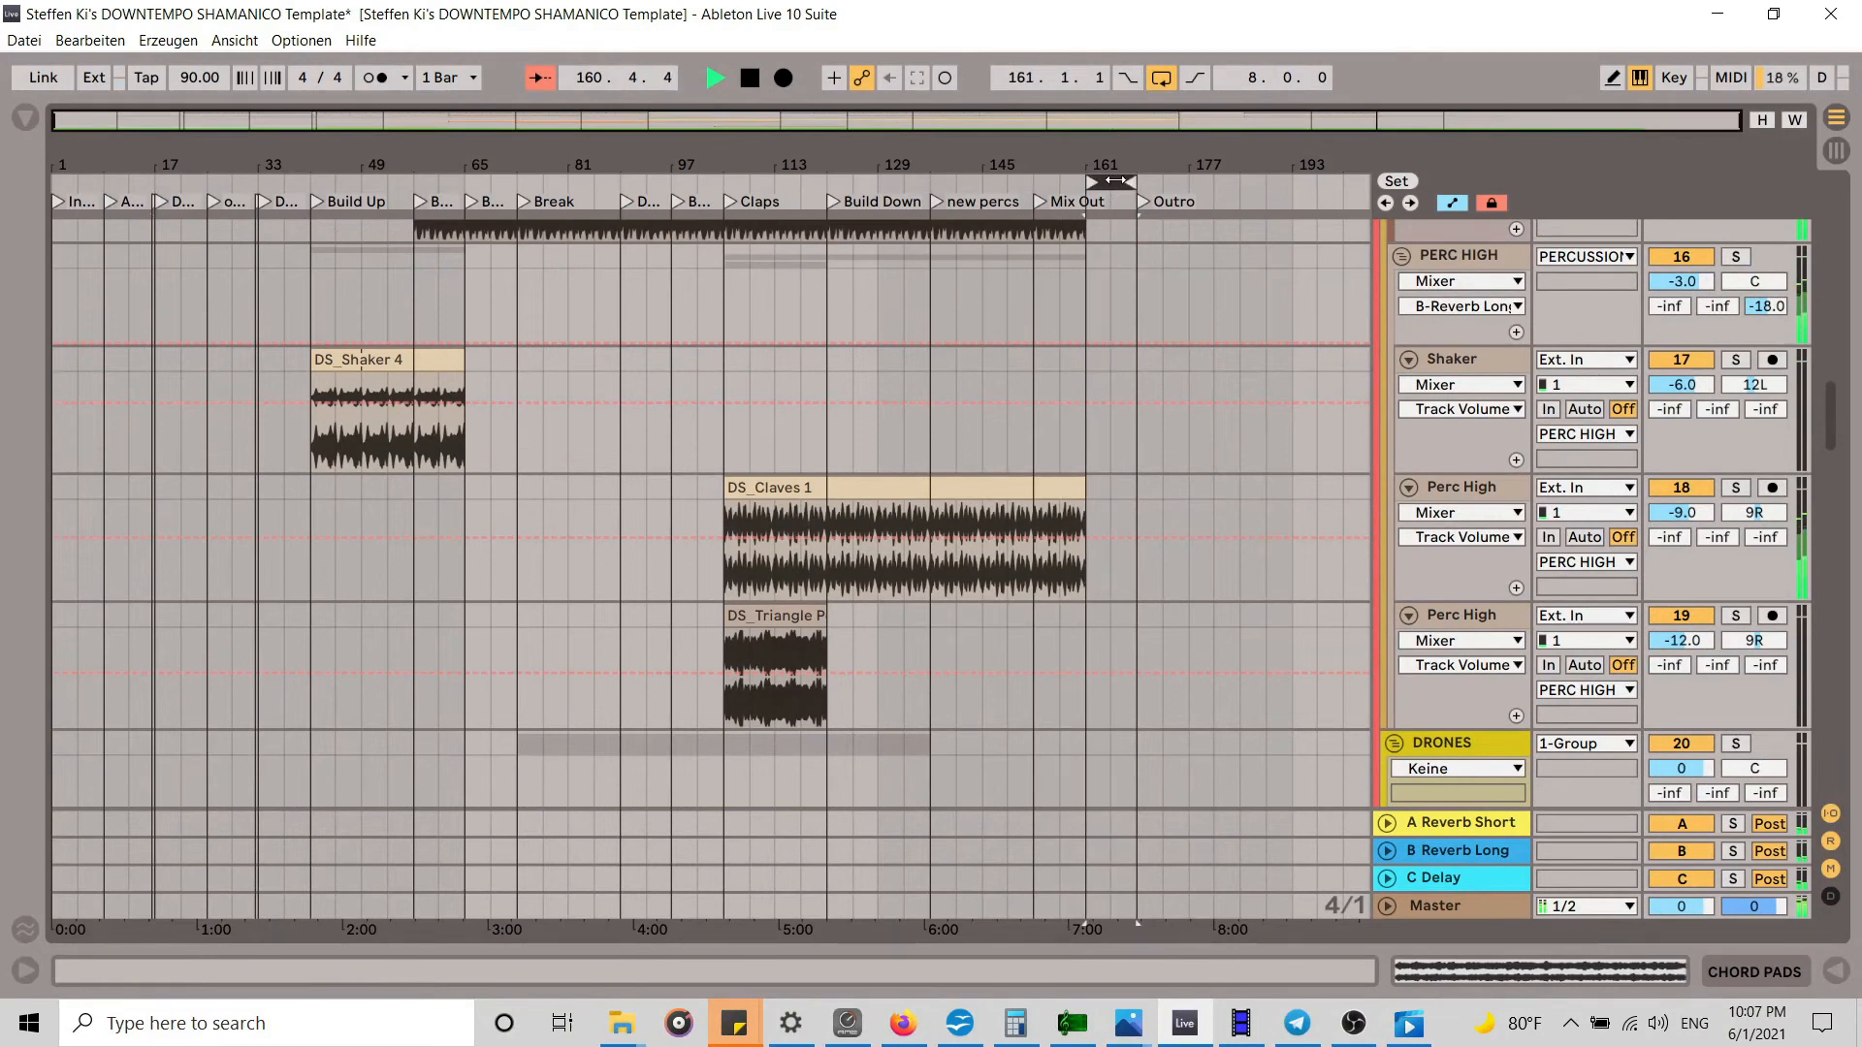
Step: Jump playback to the Mix Out locator and extend the last DS_Kick Soft 2 clip to bar 169
{"action": "scroll", "coordinate": [1098, 347], "scroll_direction": "up", "scroll_amount": 2}
{"action": "scroll", "coordinate": [1090, 380], "scroll_direction": "up", "scroll_amount": 2}
{"action": "scroll", "coordinate": [1085, 363], "scroll_direction": "up", "scroll_amount": 8}
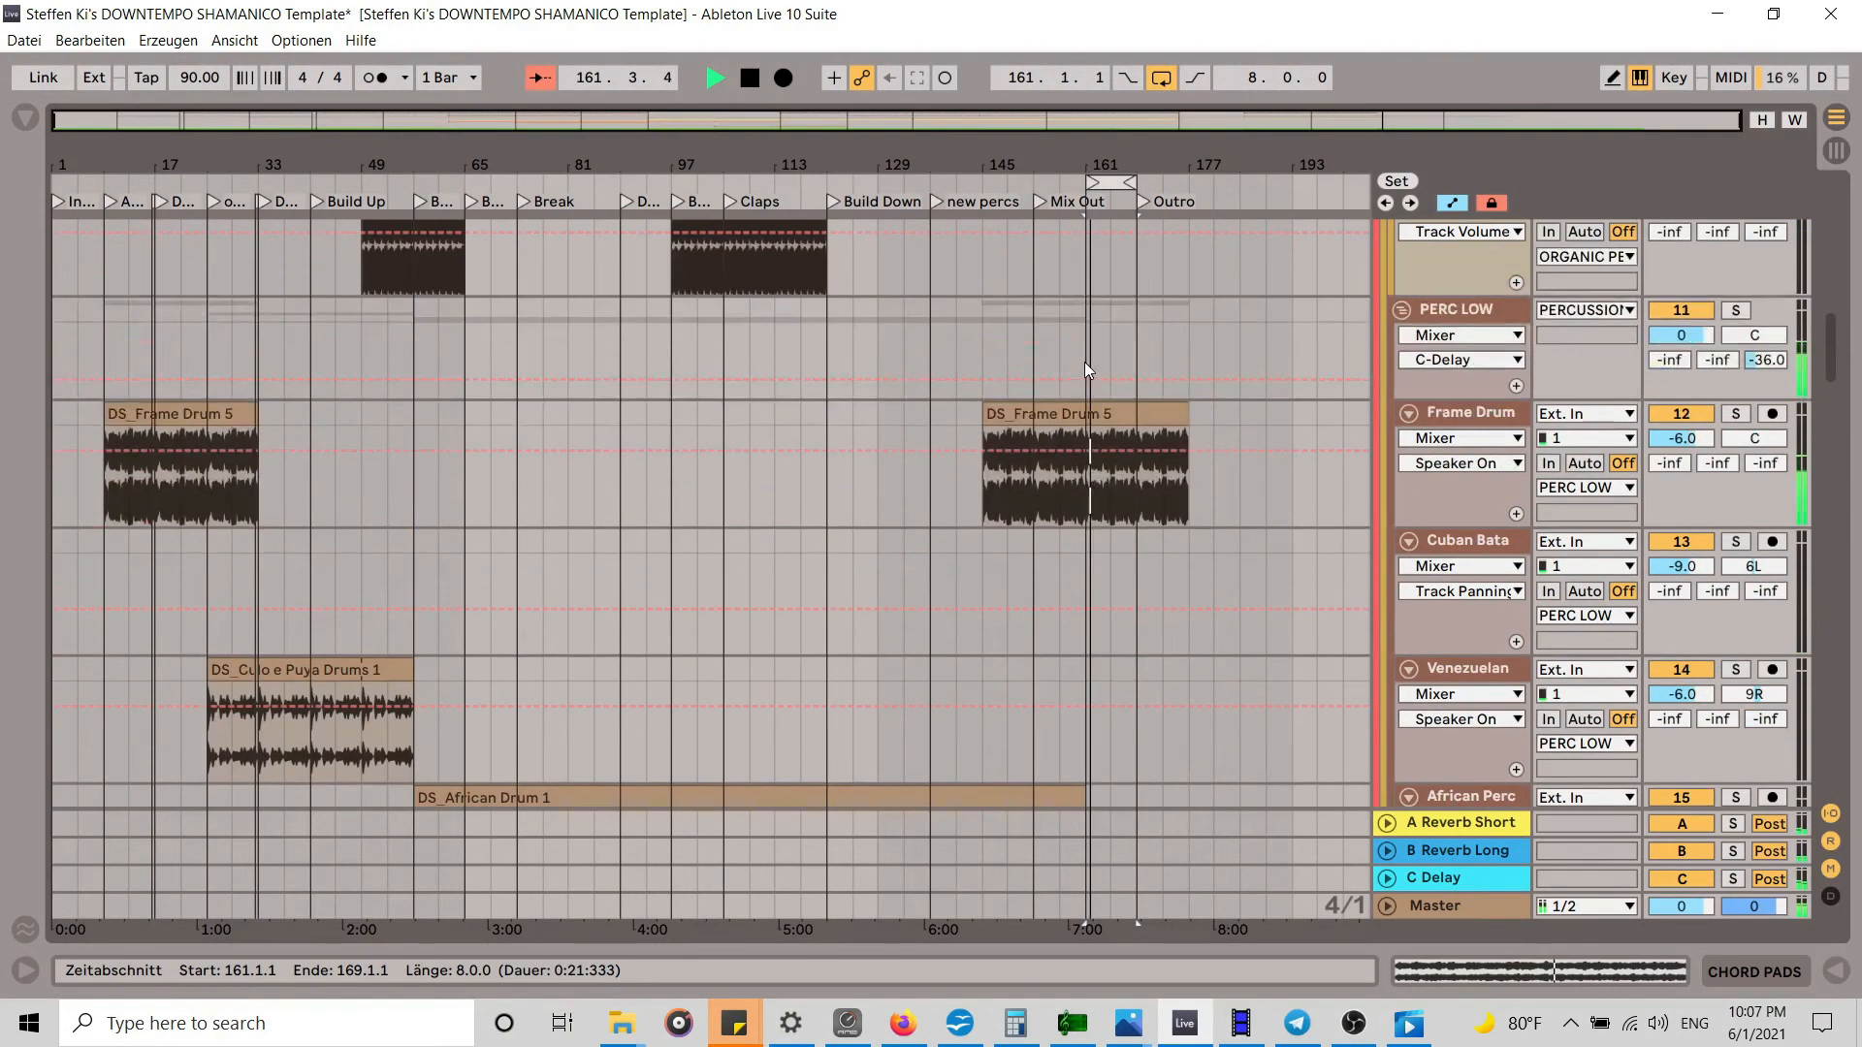
{"action": "scroll", "coordinate": [1085, 362], "scroll_direction": "up", "scroll_amount": 6}
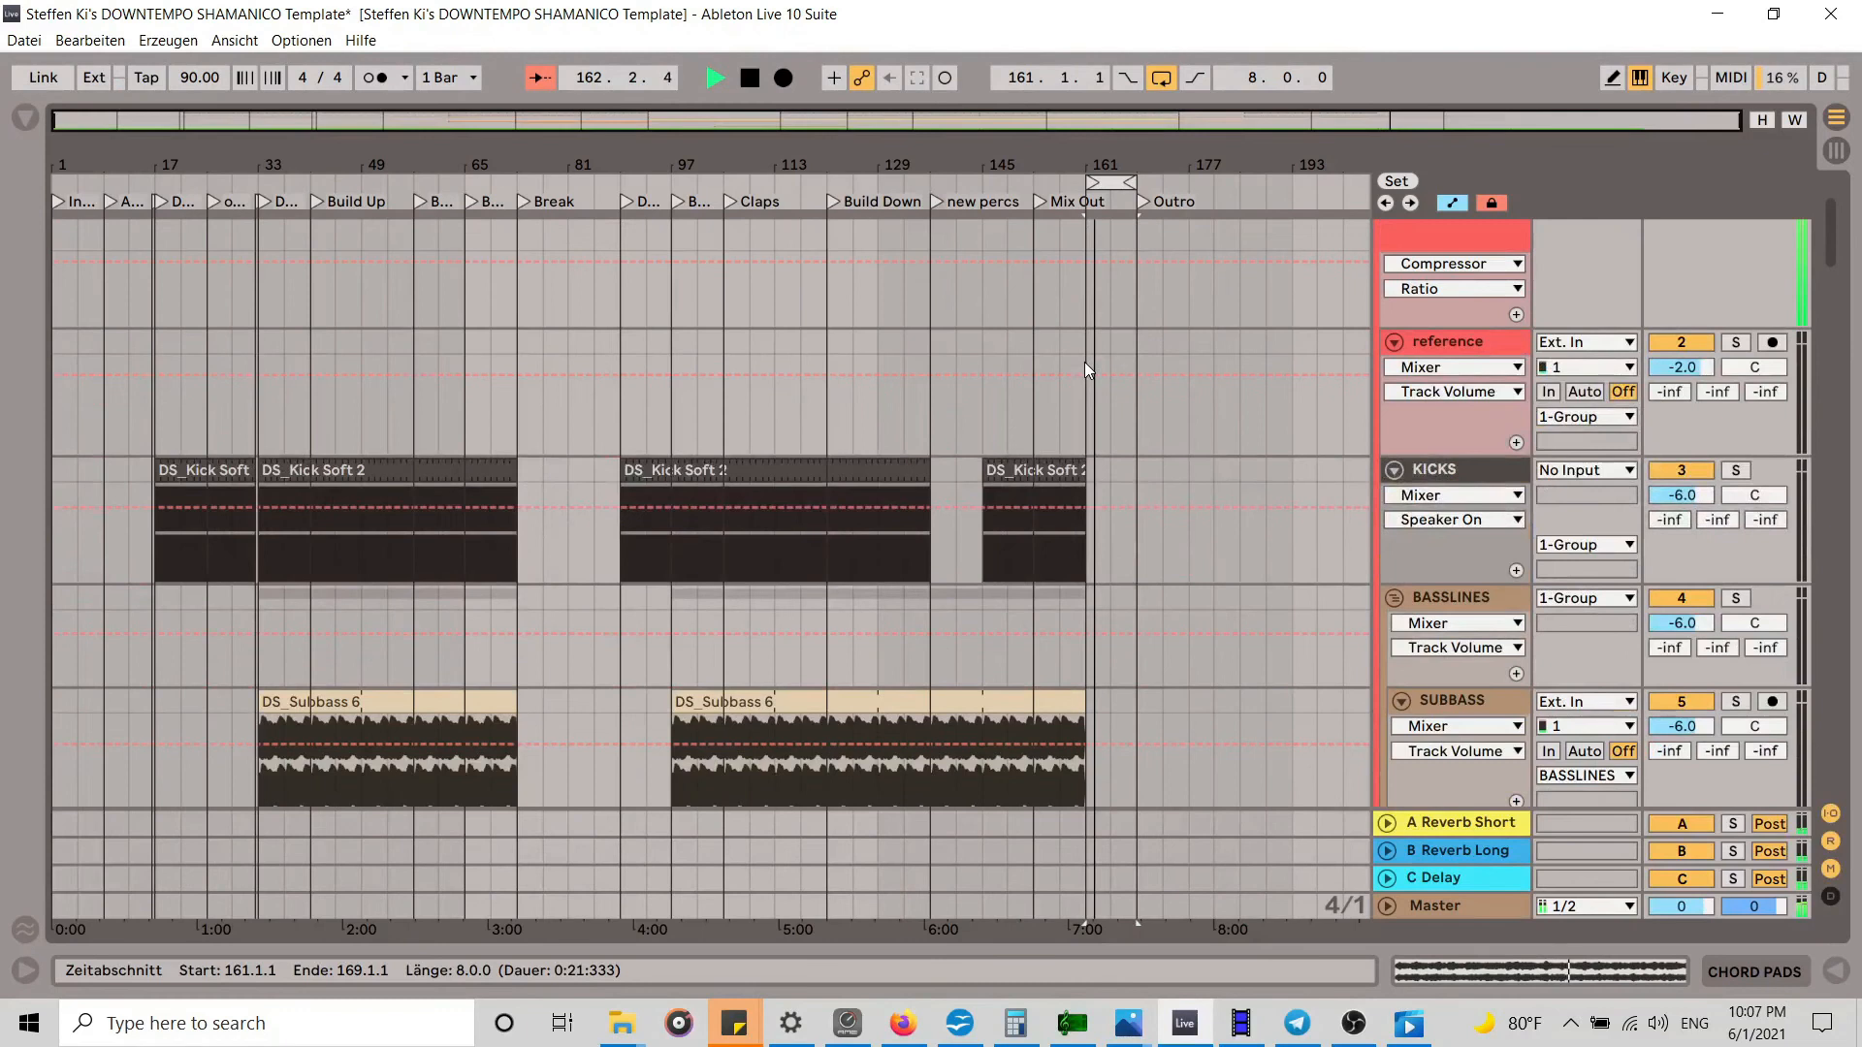
{"action": "scroll", "coordinate": [1084, 363], "scroll_direction": "down", "scroll_amount": 4}
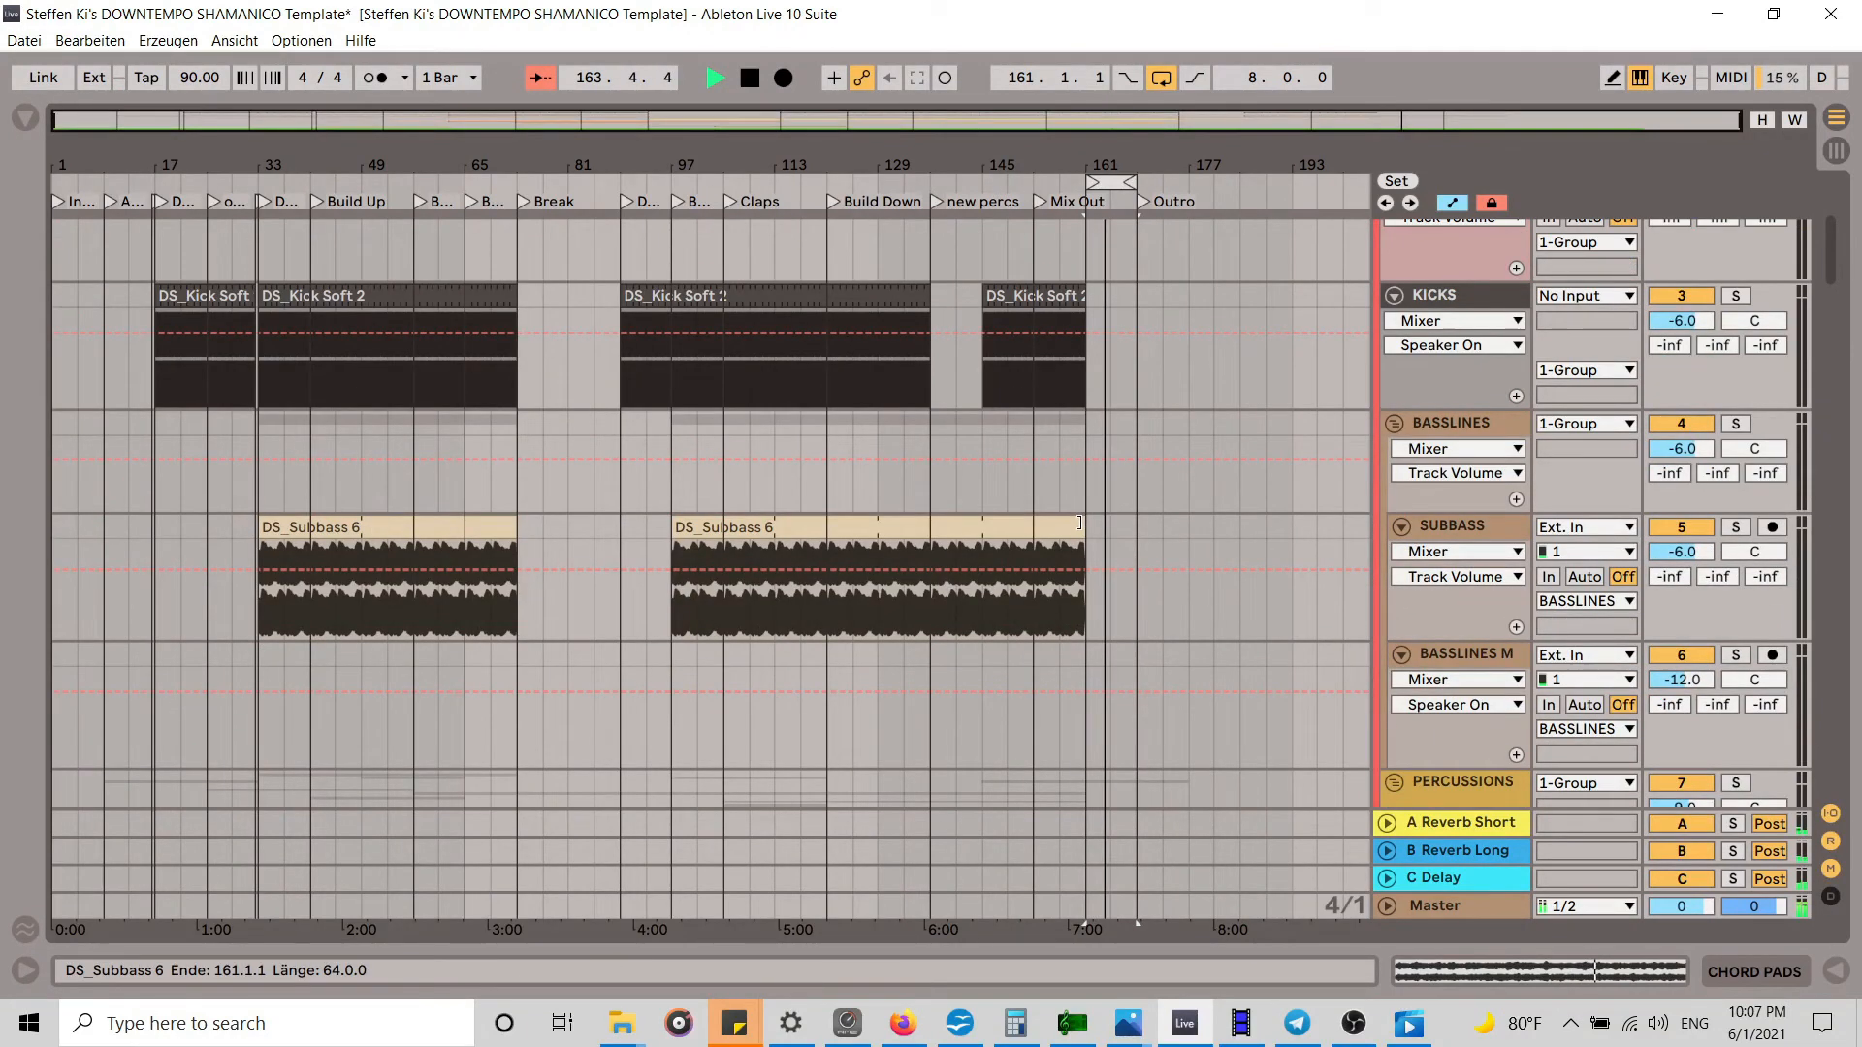
{"action": "left_click", "coordinate": [1039, 202]}
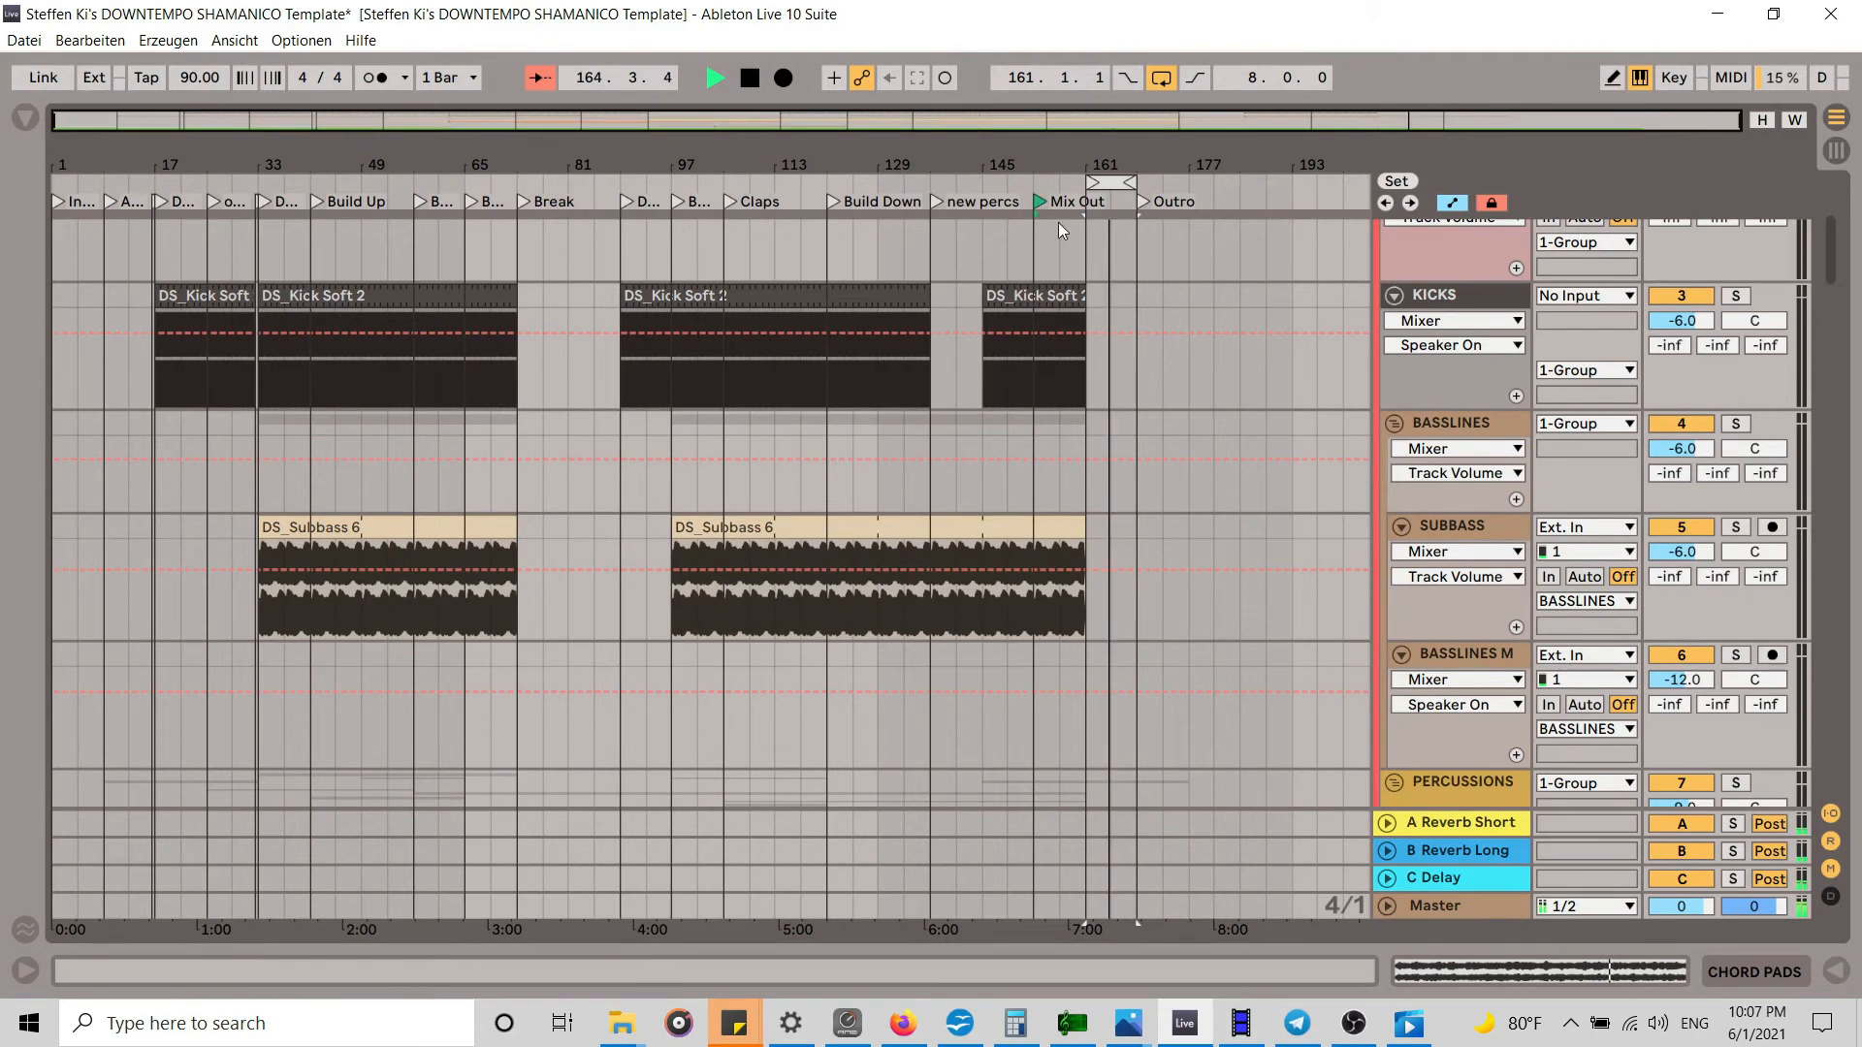
{"action": "left_click", "coordinate": [1097, 296]}
{"action": "left_click_drag", "start_coordinate": [1097, 296], "coordinate": [1133, 295]}
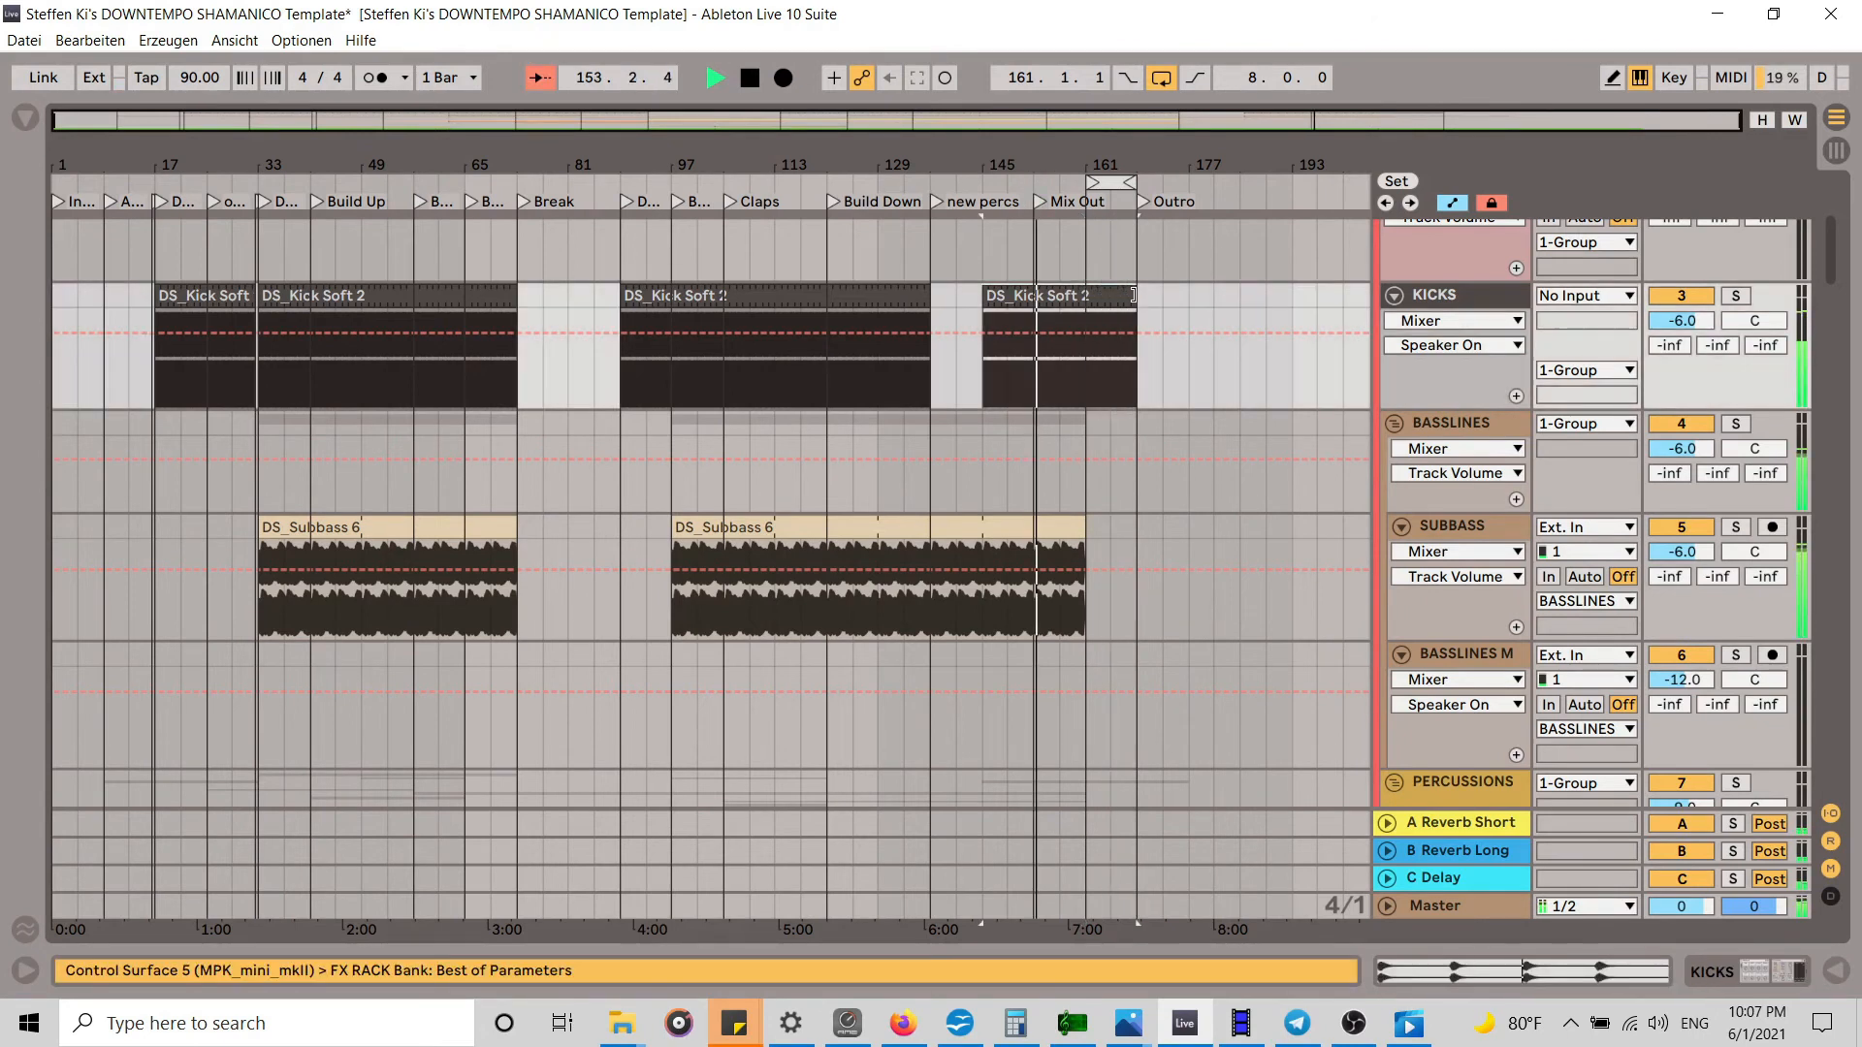
Step: Split the last DS_Kick Soft 2 clip at bar 161 and trim the first part's end back to bar 160
{"action": "scroll", "coordinate": [1155, 490], "scroll_direction": "down", "scroll_amount": 3}
{"action": "scroll", "coordinate": [1135, 480], "scroll_direction": "up", "scroll_amount": 4}
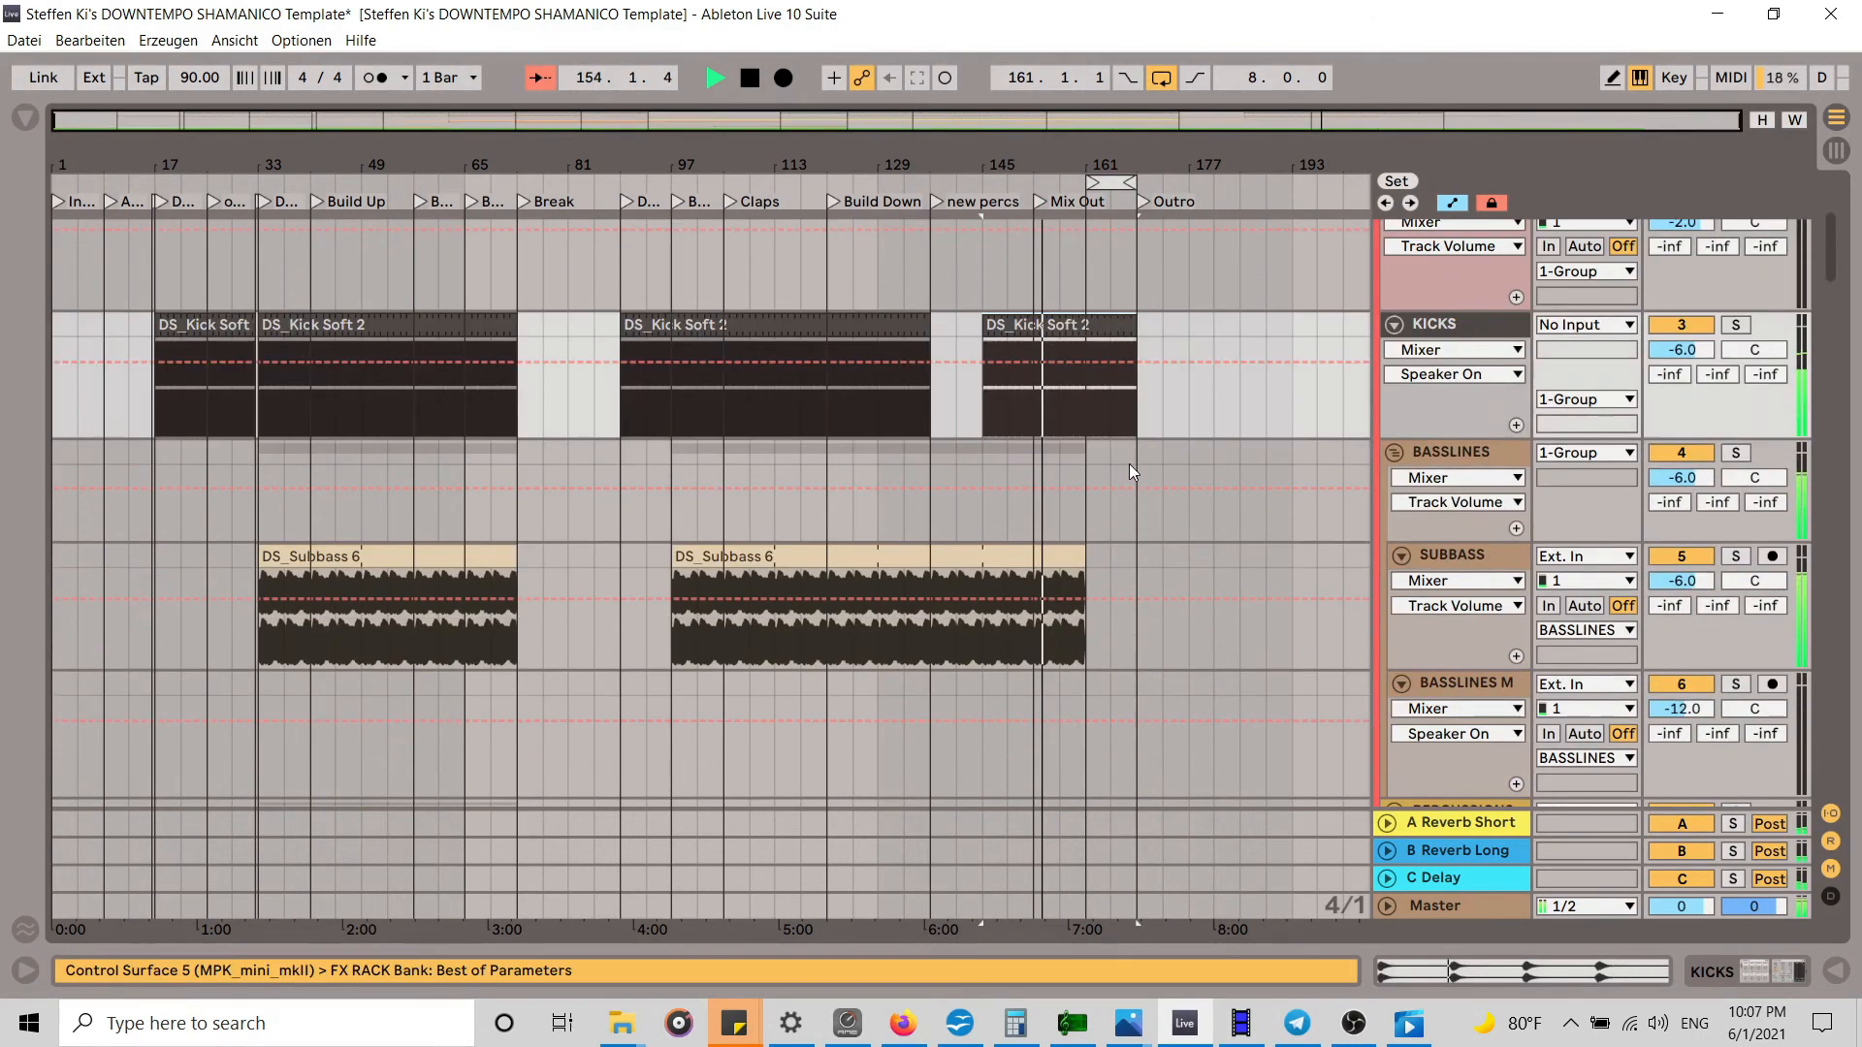
{"action": "left_click_drag", "start_coordinate": [1095, 182], "coordinate": [1104, 301]}
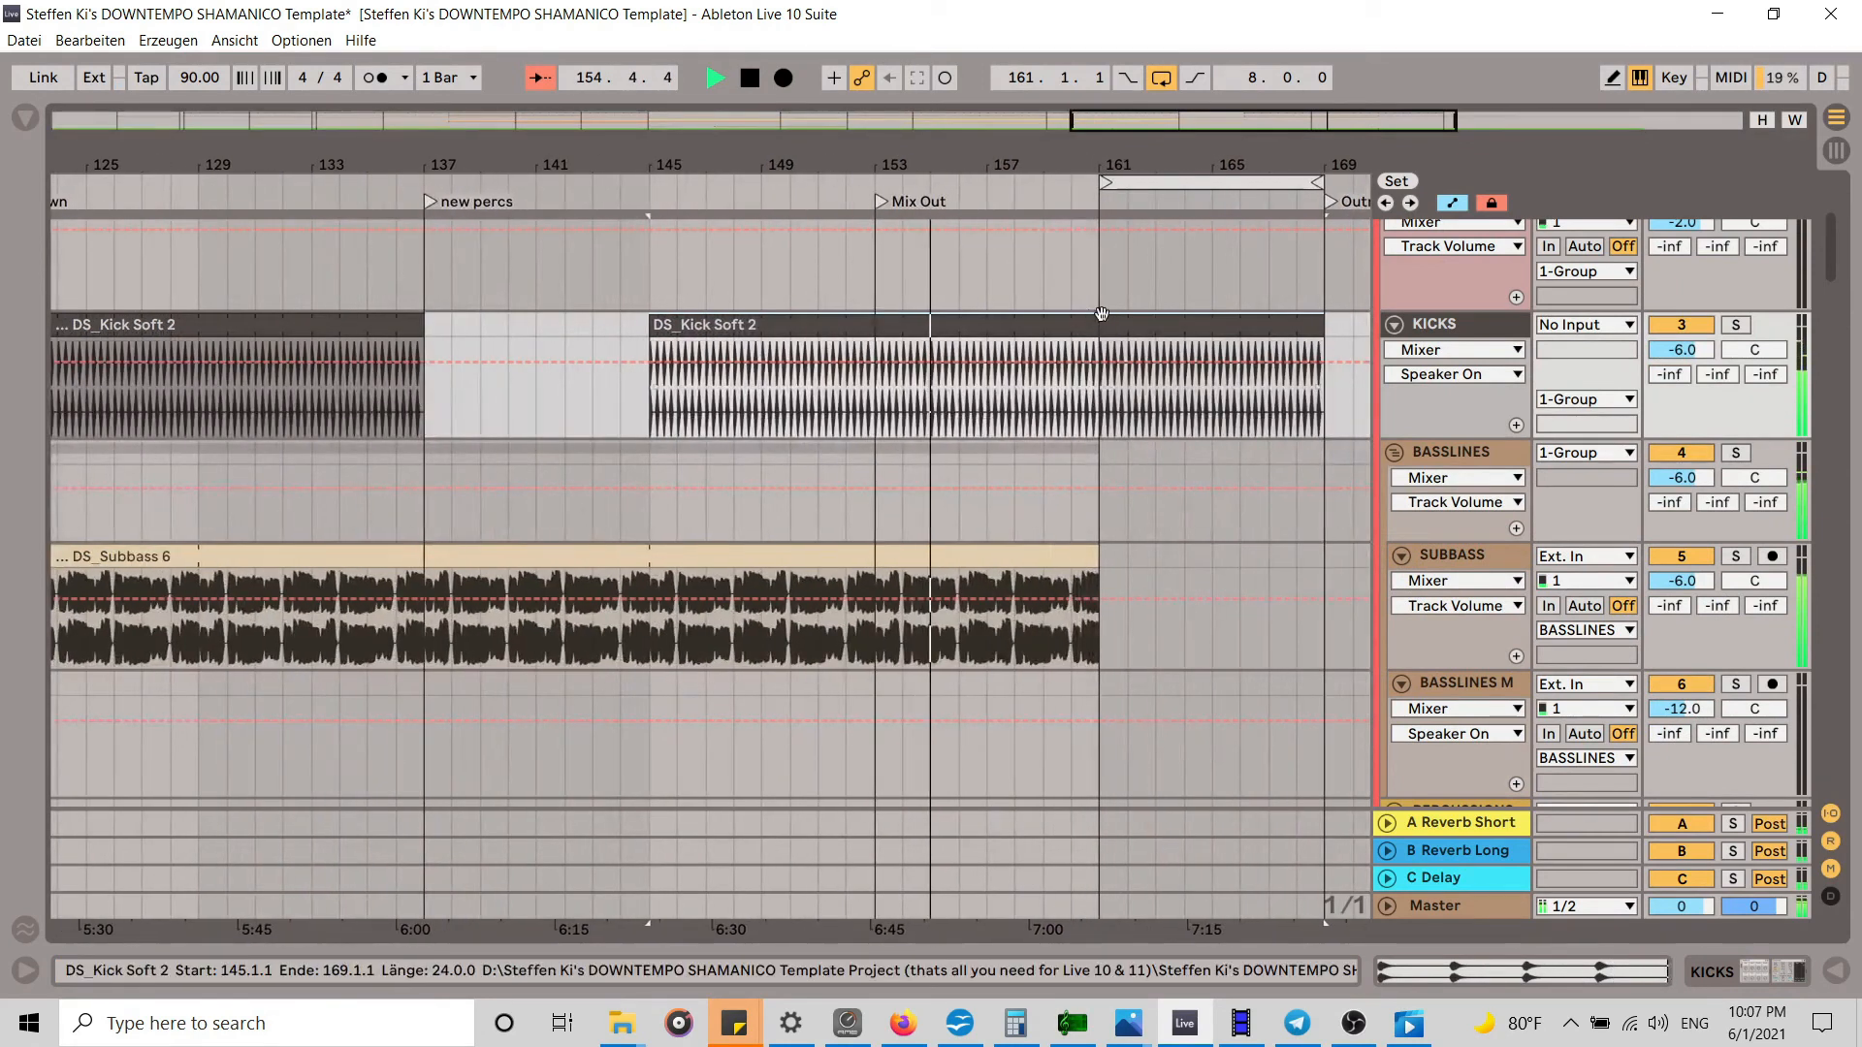
{"action": "left_click_drag", "start_coordinate": [1076, 178], "coordinate": [1076, 392]}
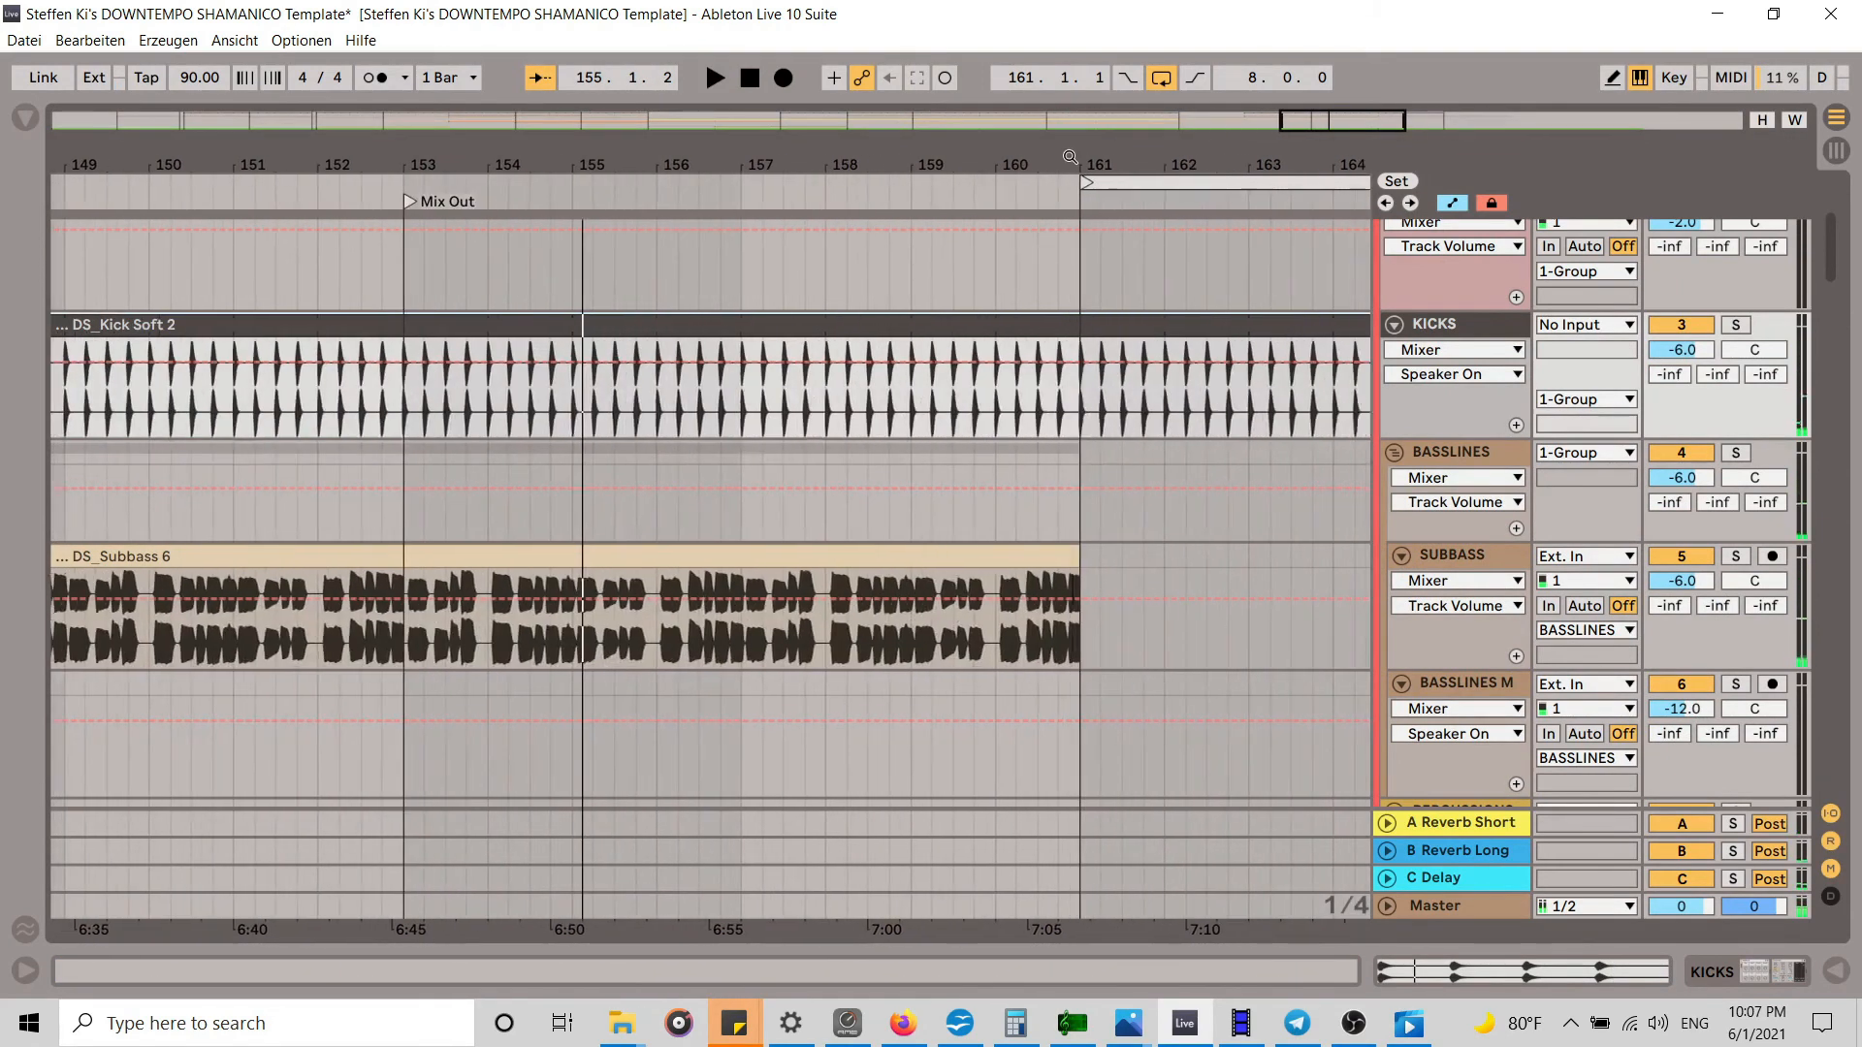
{"action": "left_click", "coordinate": [1079, 403]}
{"action": "key", "text": "ctrl+e"}
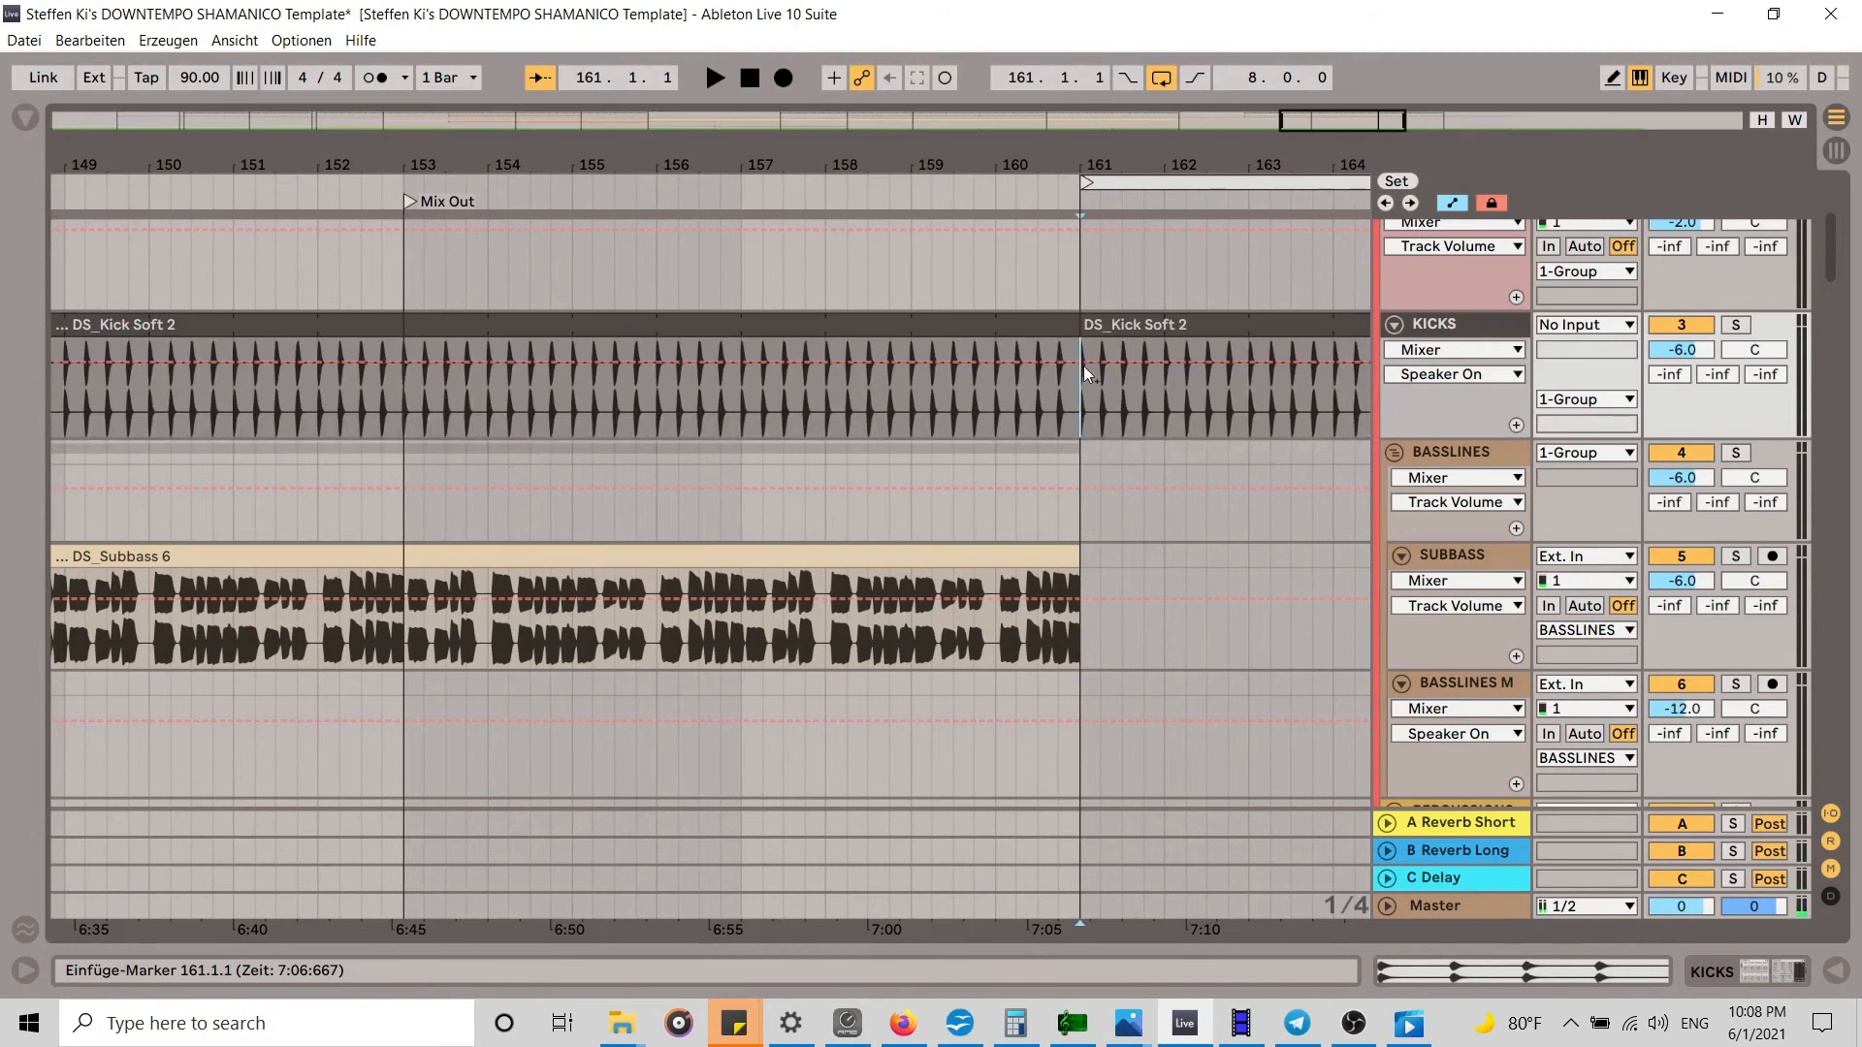
{"action": "left_click", "coordinate": [1074, 326]}
{"action": "left_click_drag", "start_coordinate": [1044, 324], "coordinate": [981, 324]}
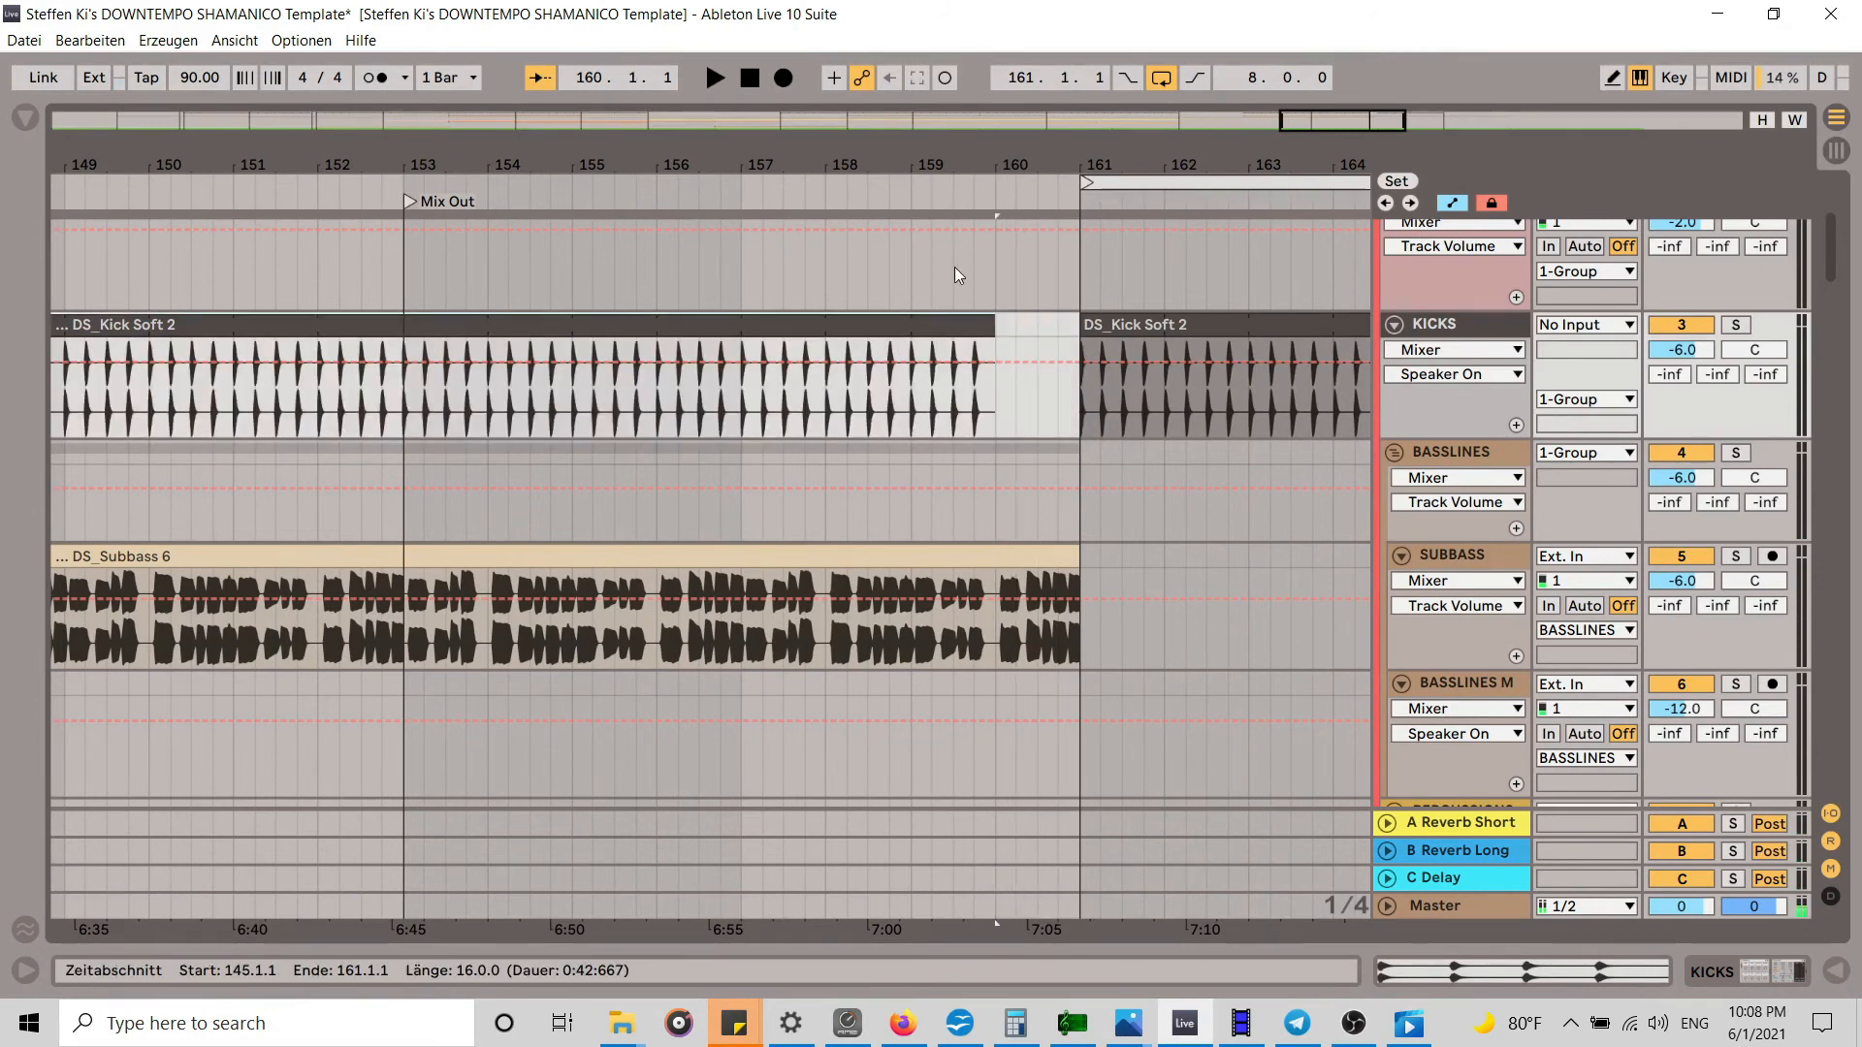
Step: Play back the Mix Out section across bar 161 to audition the one-bar kick gap
{"action": "left_click", "coordinate": [814, 189]}
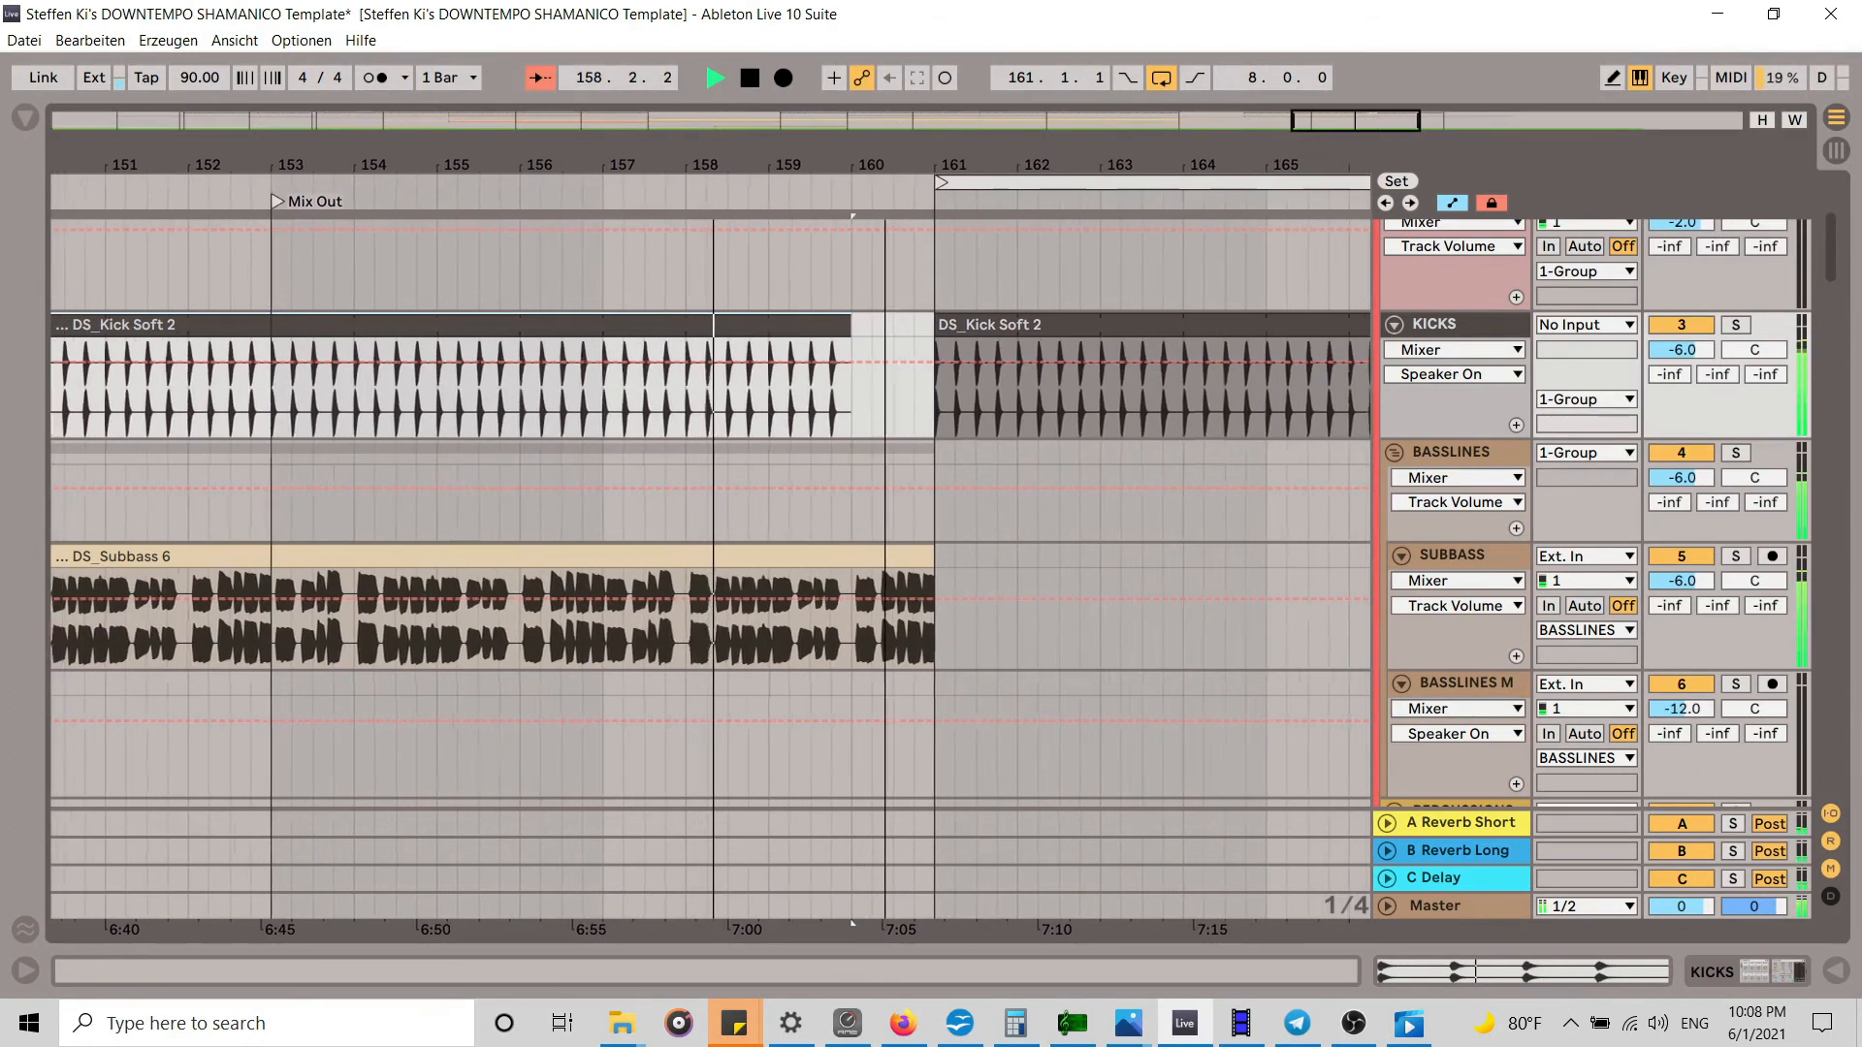
{"action": "left_click_drag", "start_coordinate": [789, 165], "coordinate": [829, 163]}
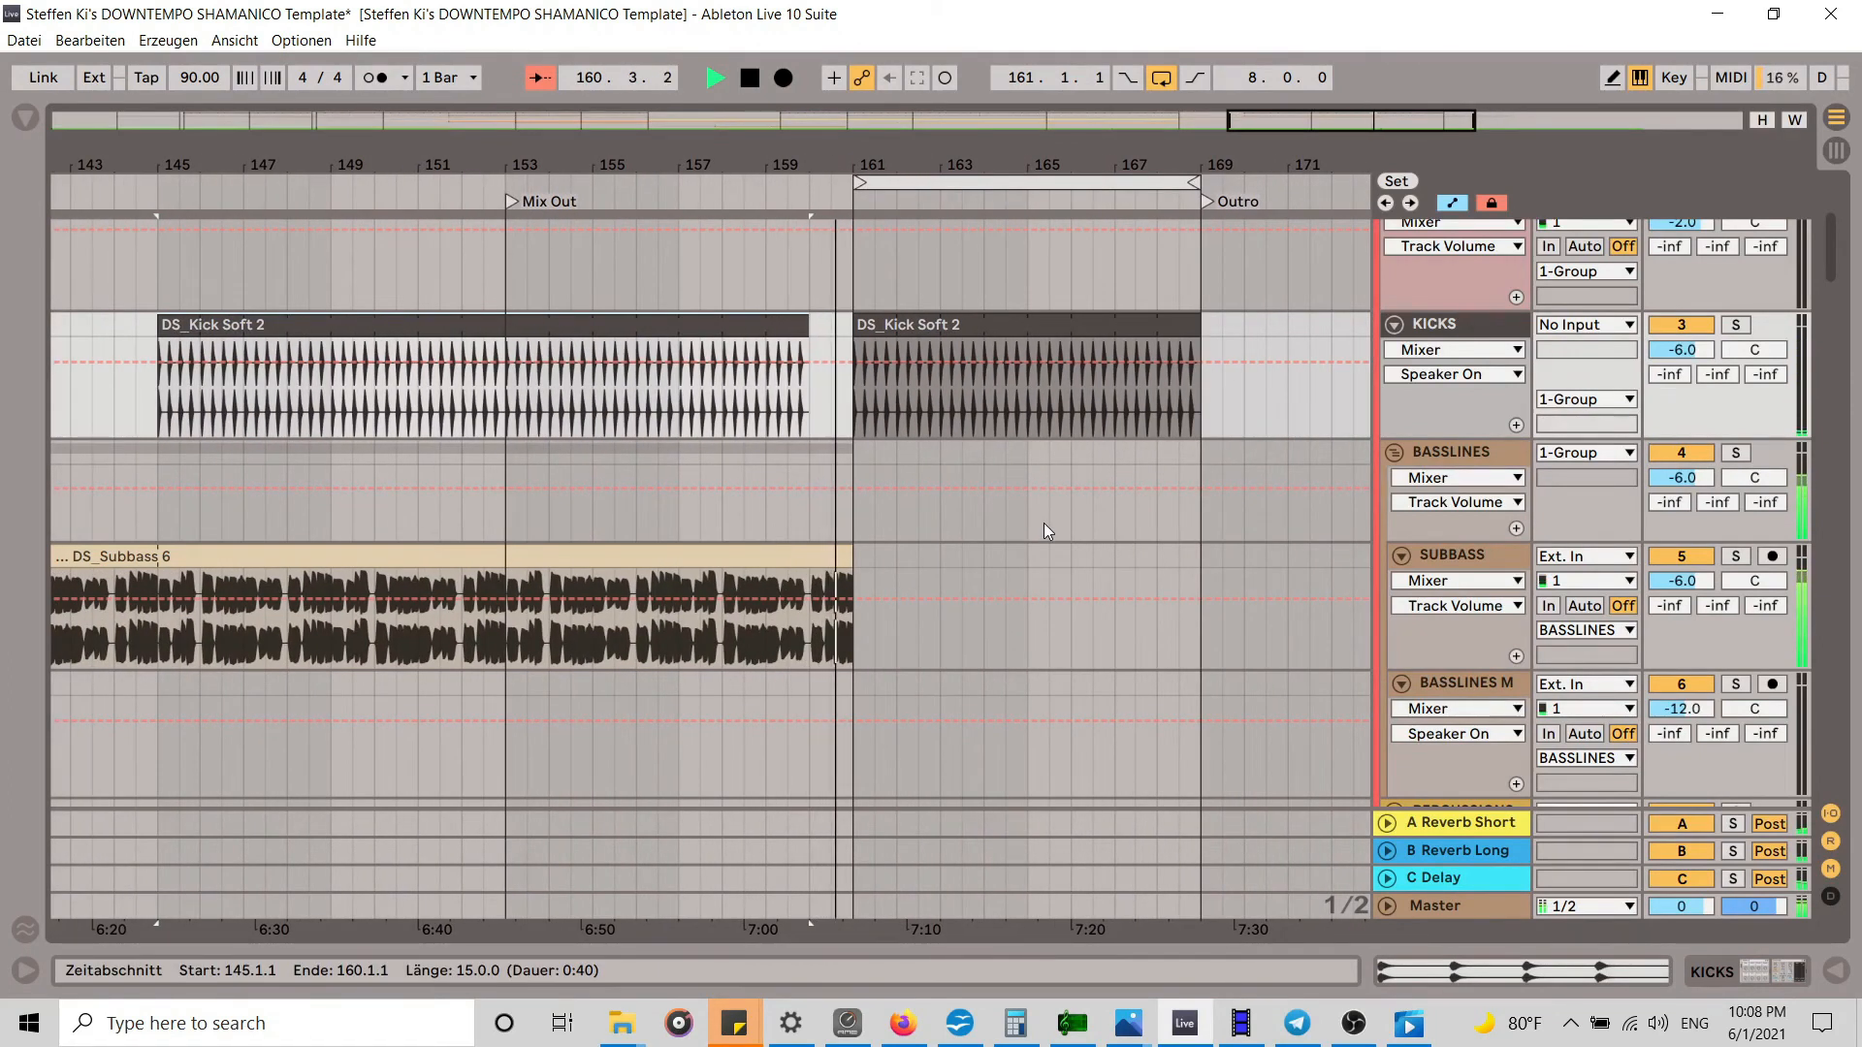
{"action": "scroll", "coordinate": [1043, 522], "scroll_direction": "down", "scroll_amount": 3}
{"action": "scroll", "coordinate": [1043, 522], "scroll_direction": "up", "scroll_amount": 3}
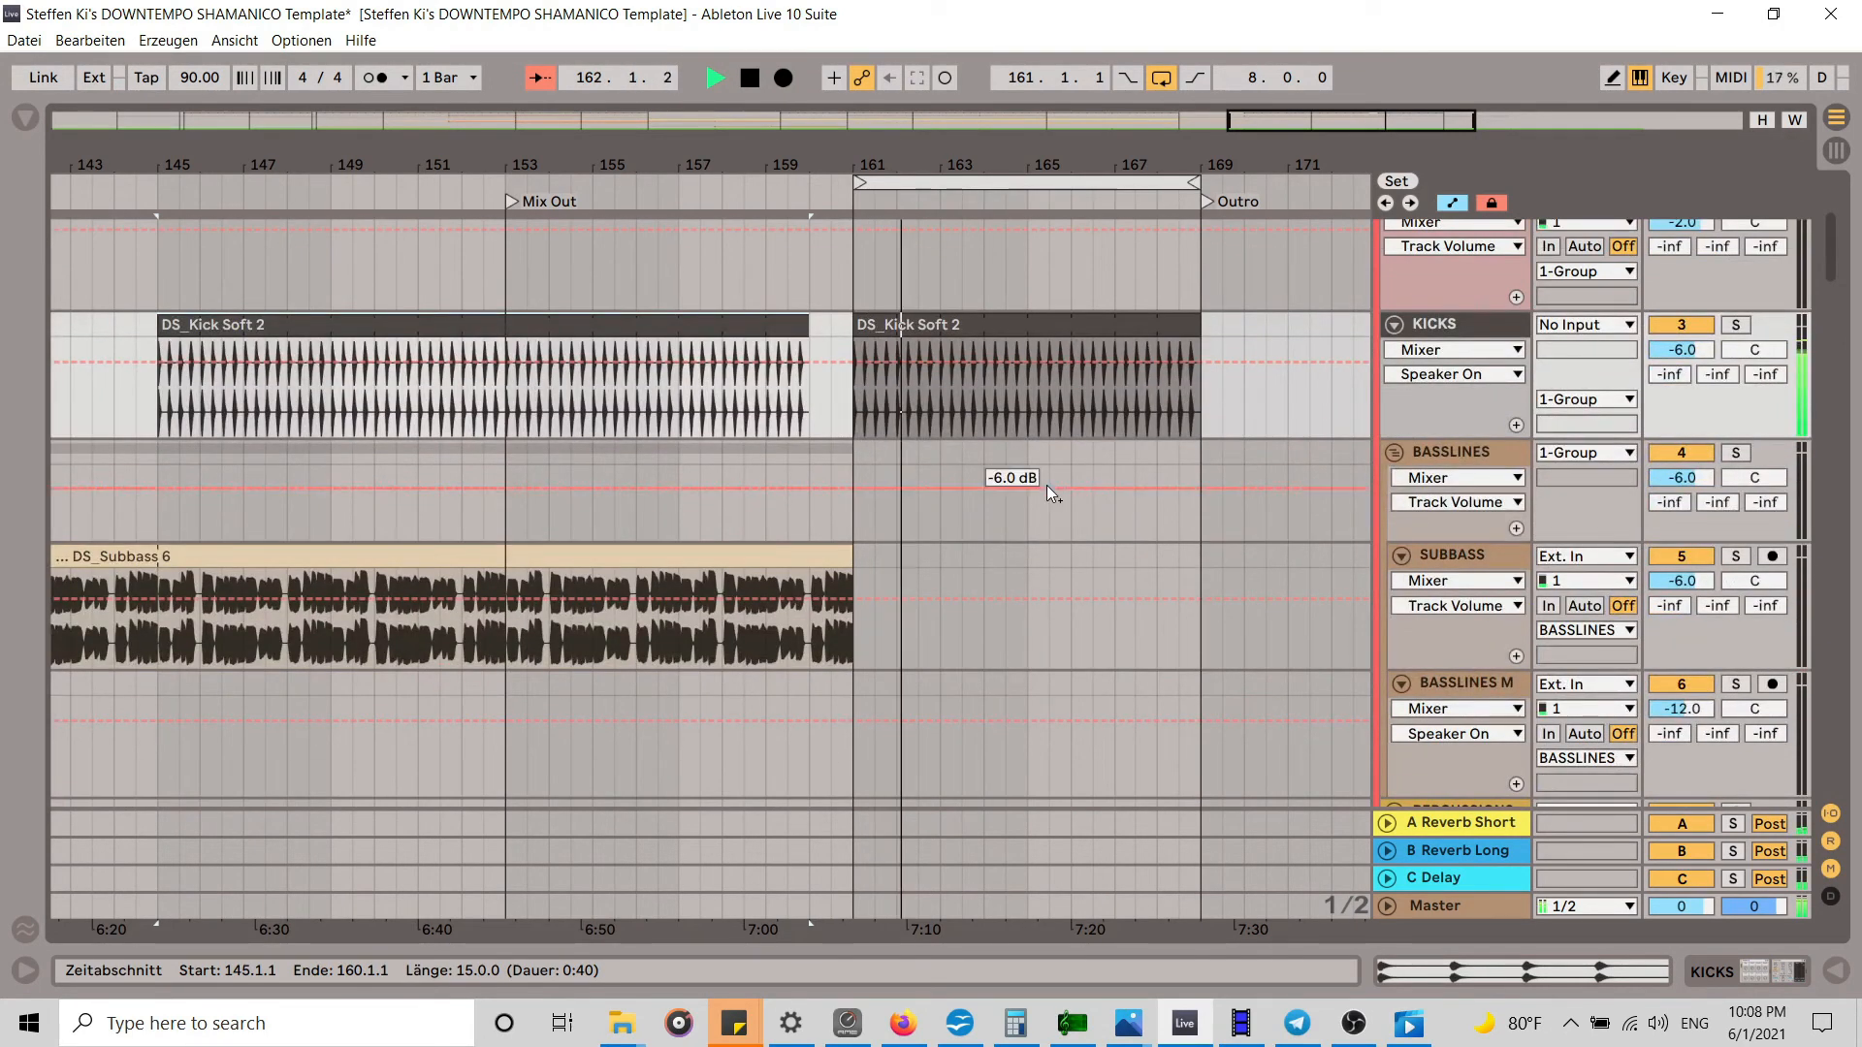
{"action": "left_click", "coordinate": [485, 179]}
{"action": "key", "text": "space"}
Step: Add an Auto Filter audio effect to the SUBBASS track's device chain
{"action": "double_click", "coordinate": [1475, 558]}
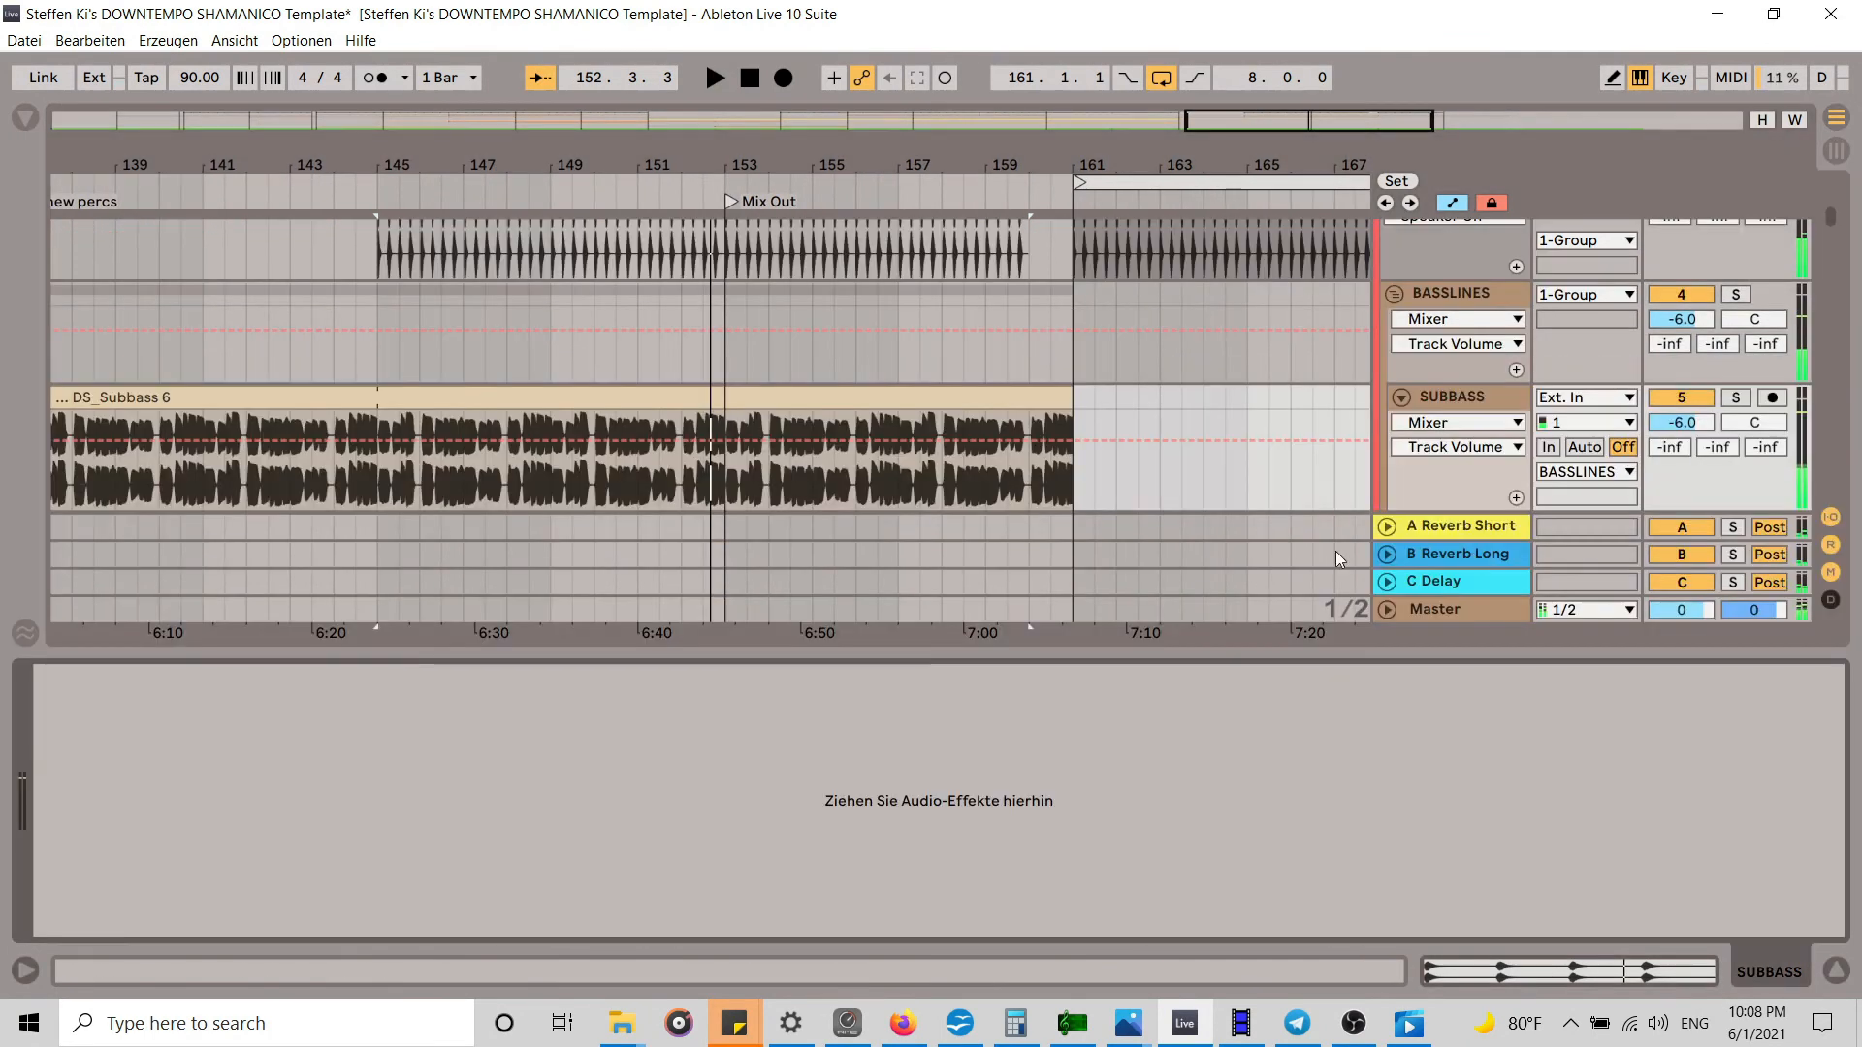
{"action": "left_click", "coordinate": [29, 118]}
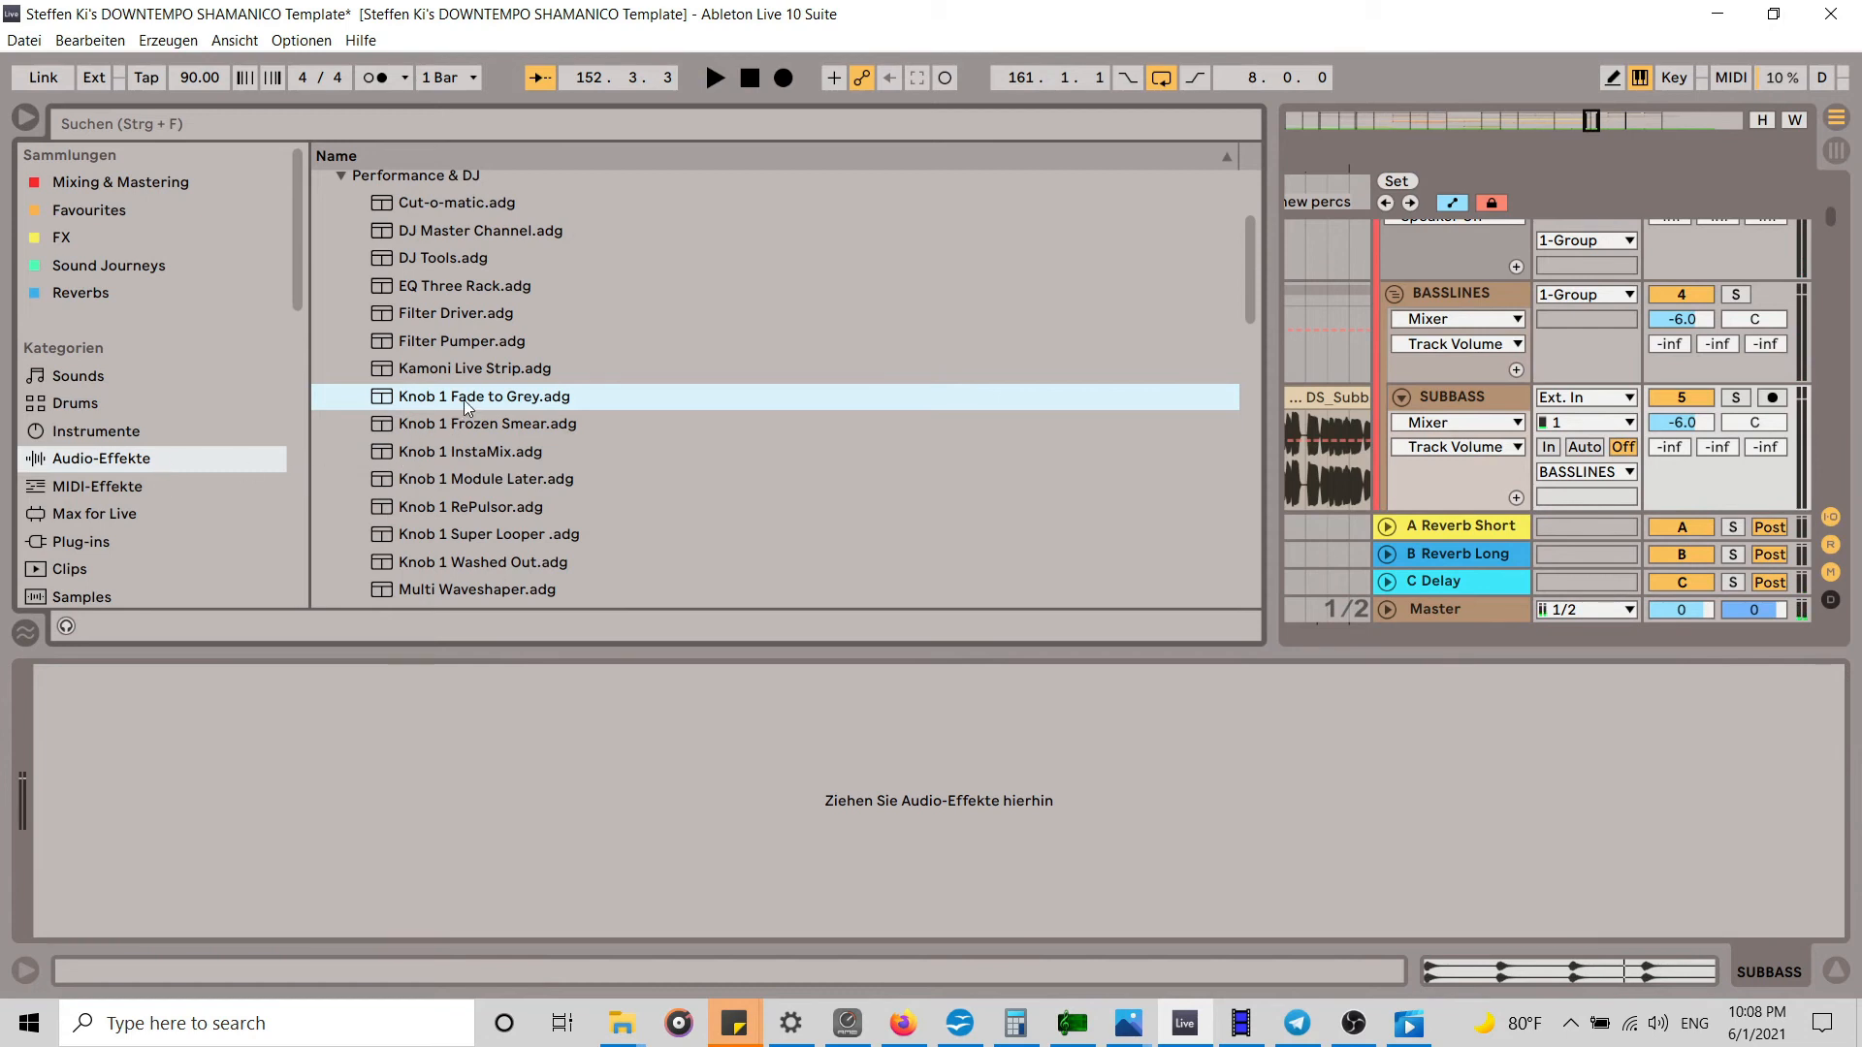
{"action": "scroll", "coordinate": [479, 398], "scroll_direction": "up", "scroll_amount": 2}
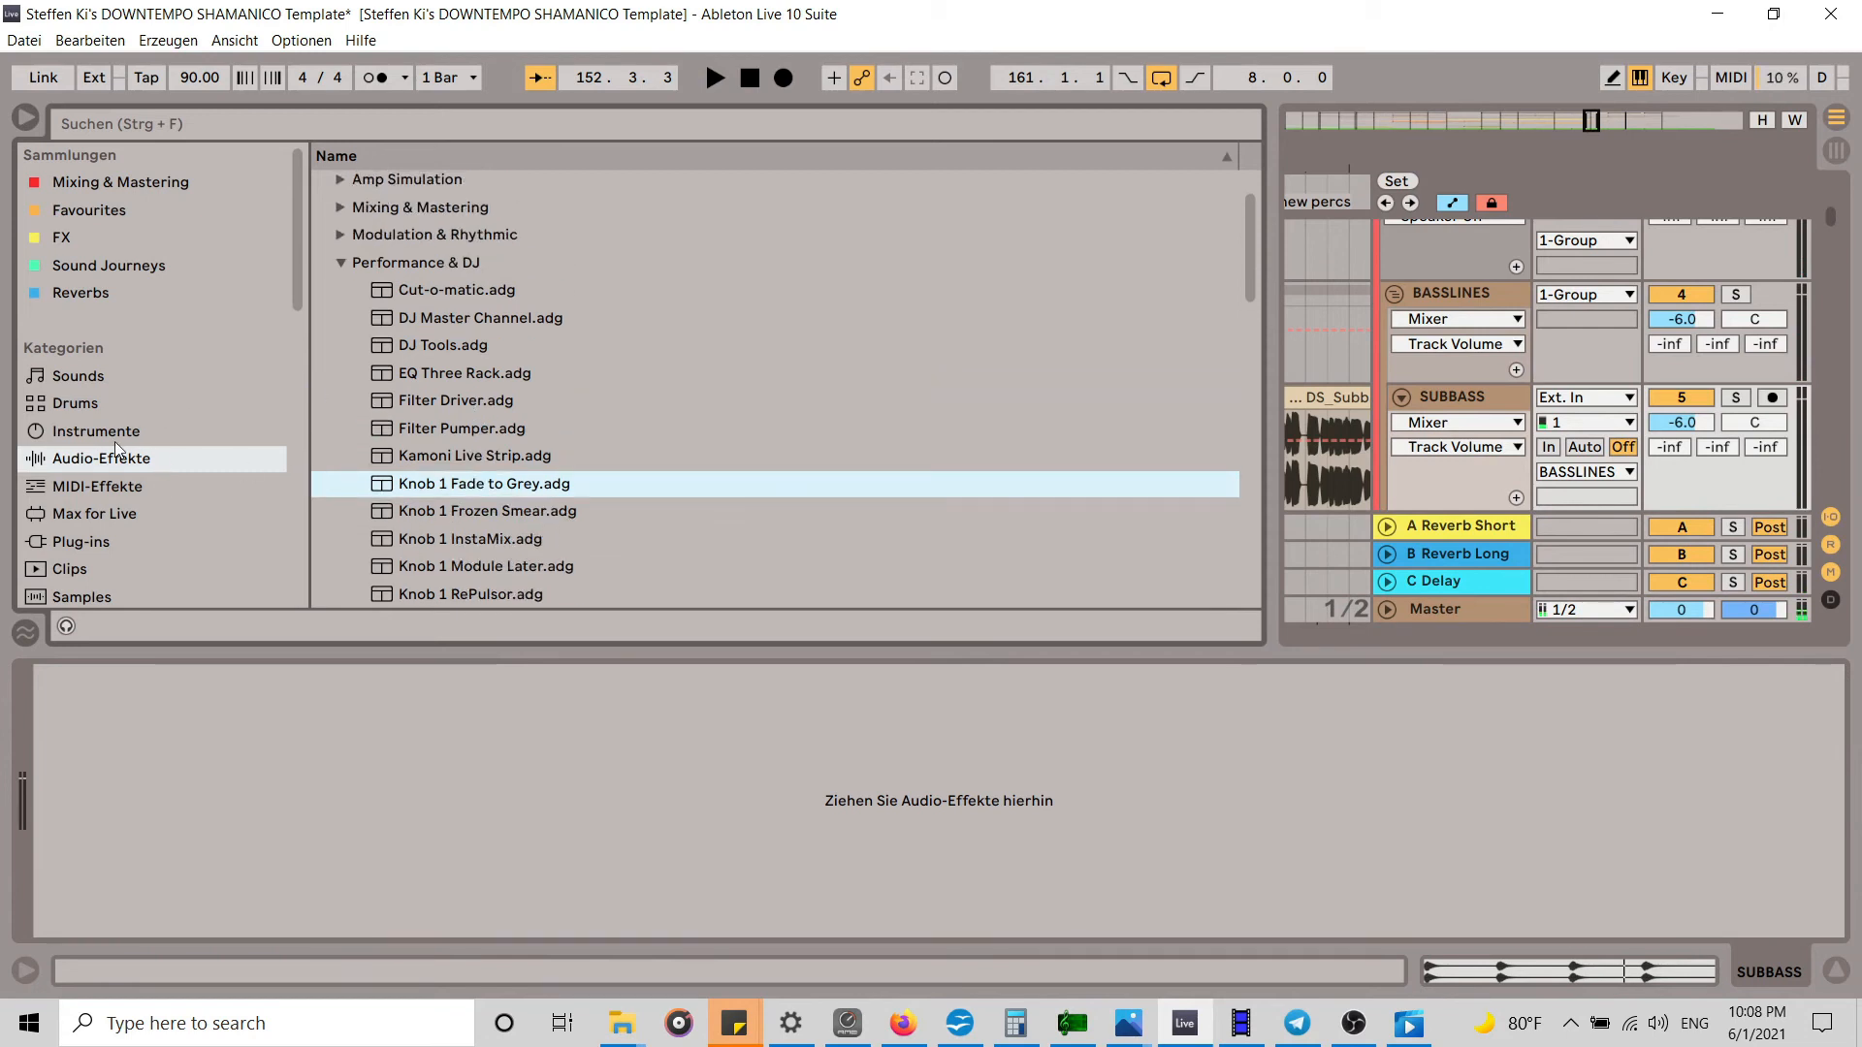
{"action": "scroll", "coordinate": [372, 370], "scroll_direction": "up", "scroll_amount": 2}
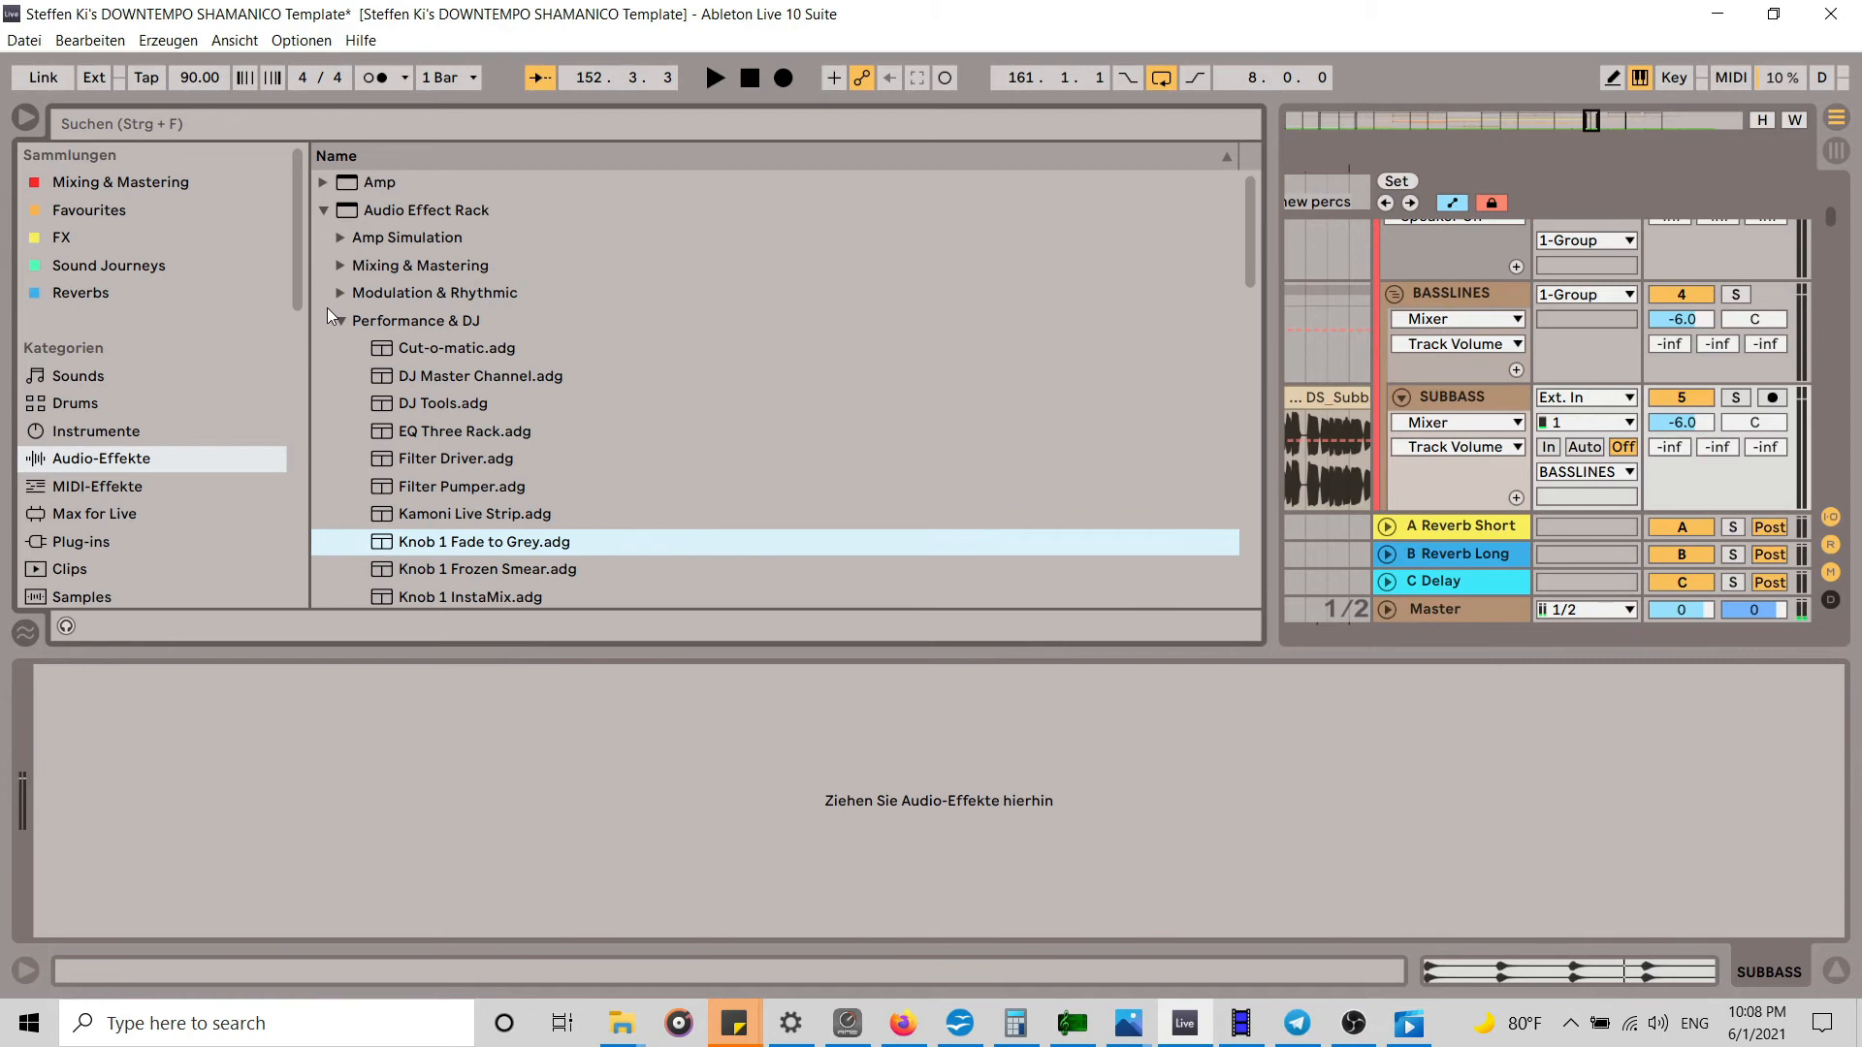
{"action": "left_click", "coordinate": [323, 211]}
{"action": "left_click_drag", "start_coordinate": [328, 242], "coordinate": [711, 645]}
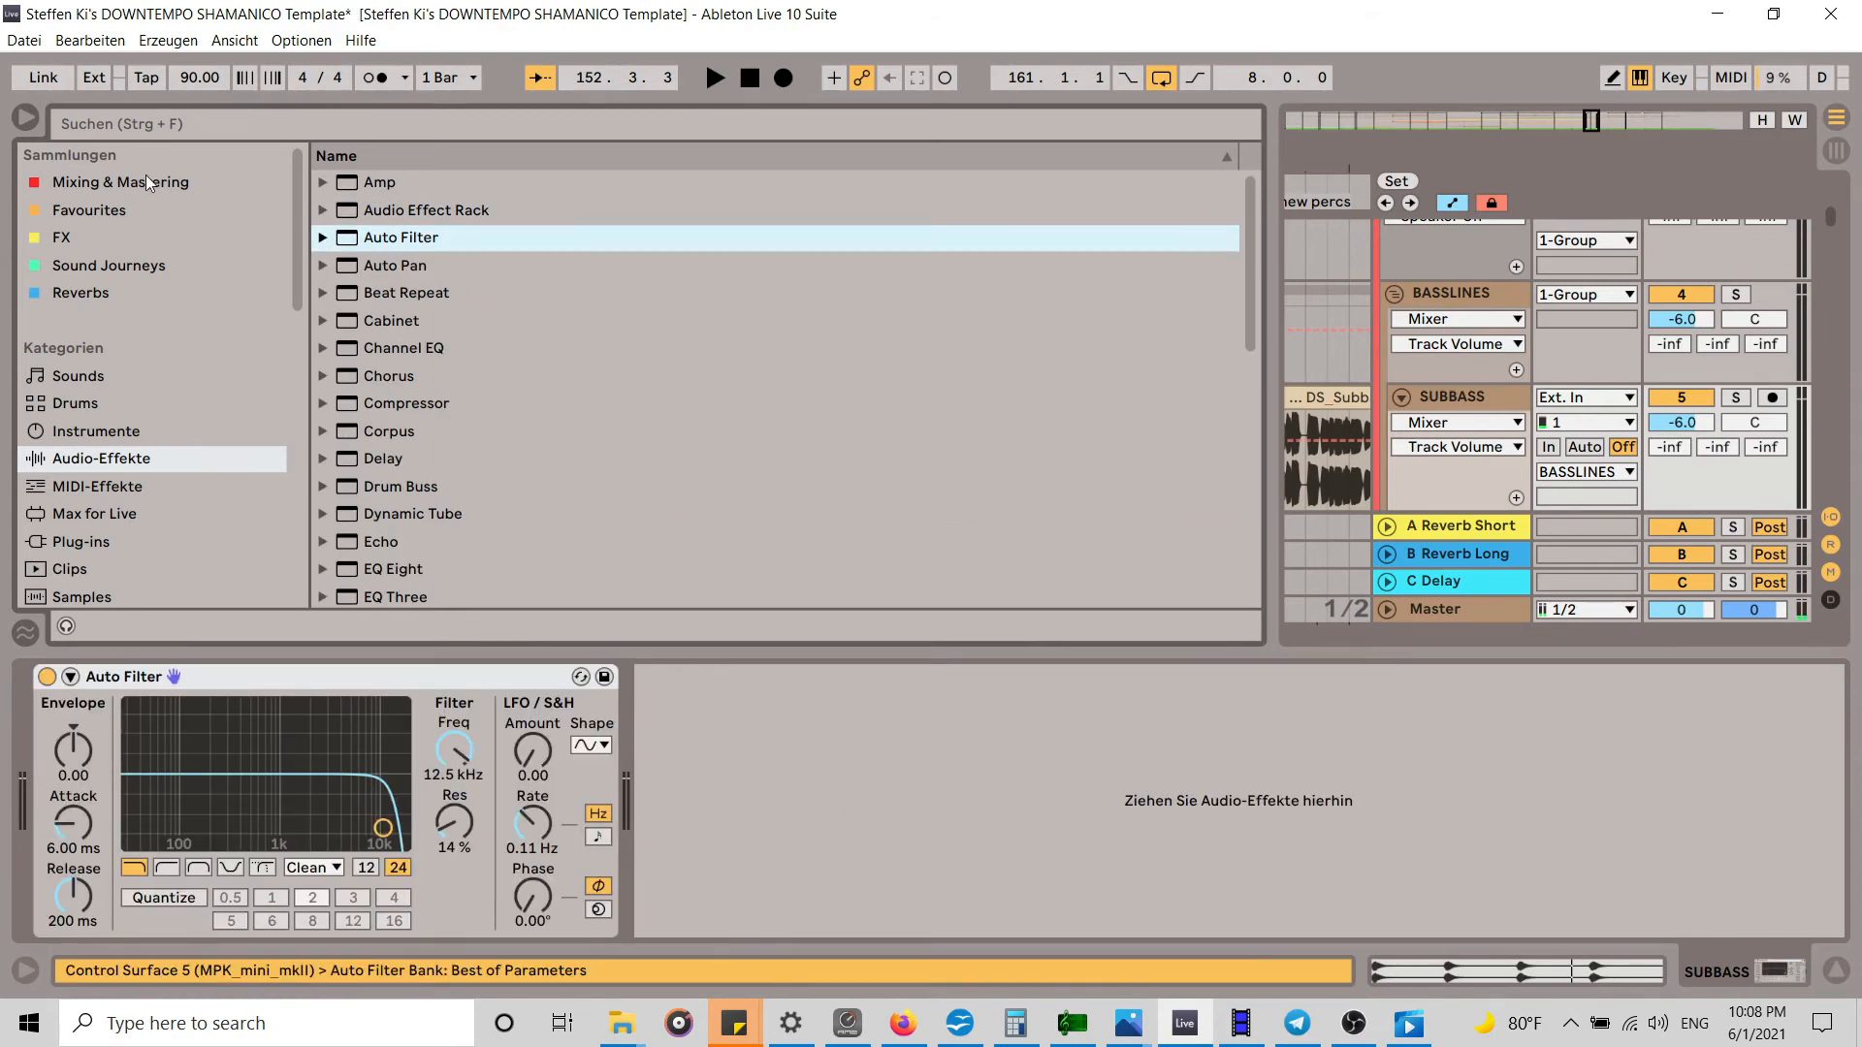
{"action": "left_click", "coordinate": [17, 117]}
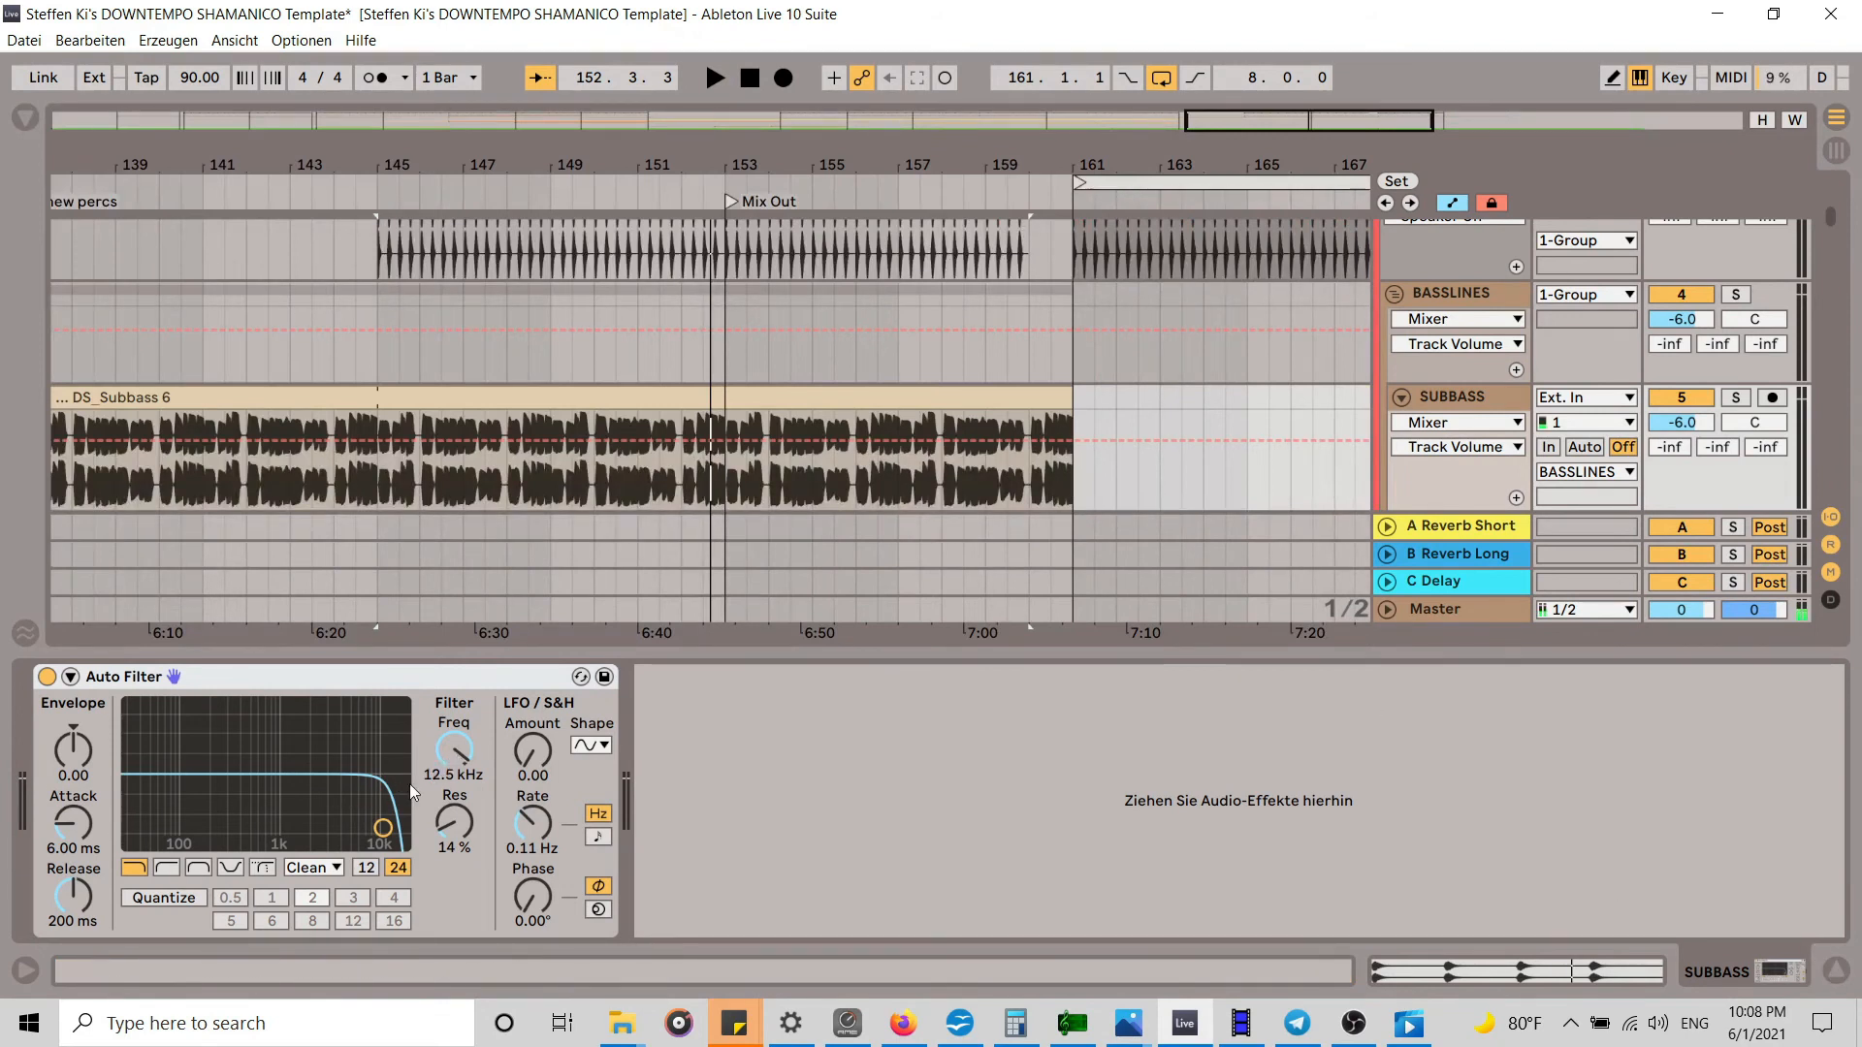
Step: Switch the SUBBASS Auto Filter to high-pass and set its frequency to 26.0 Hz
{"action": "left_click", "coordinate": [180, 870]}
{"action": "left_click_drag", "start_coordinate": [447, 751], "coordinate": [447, 854]}
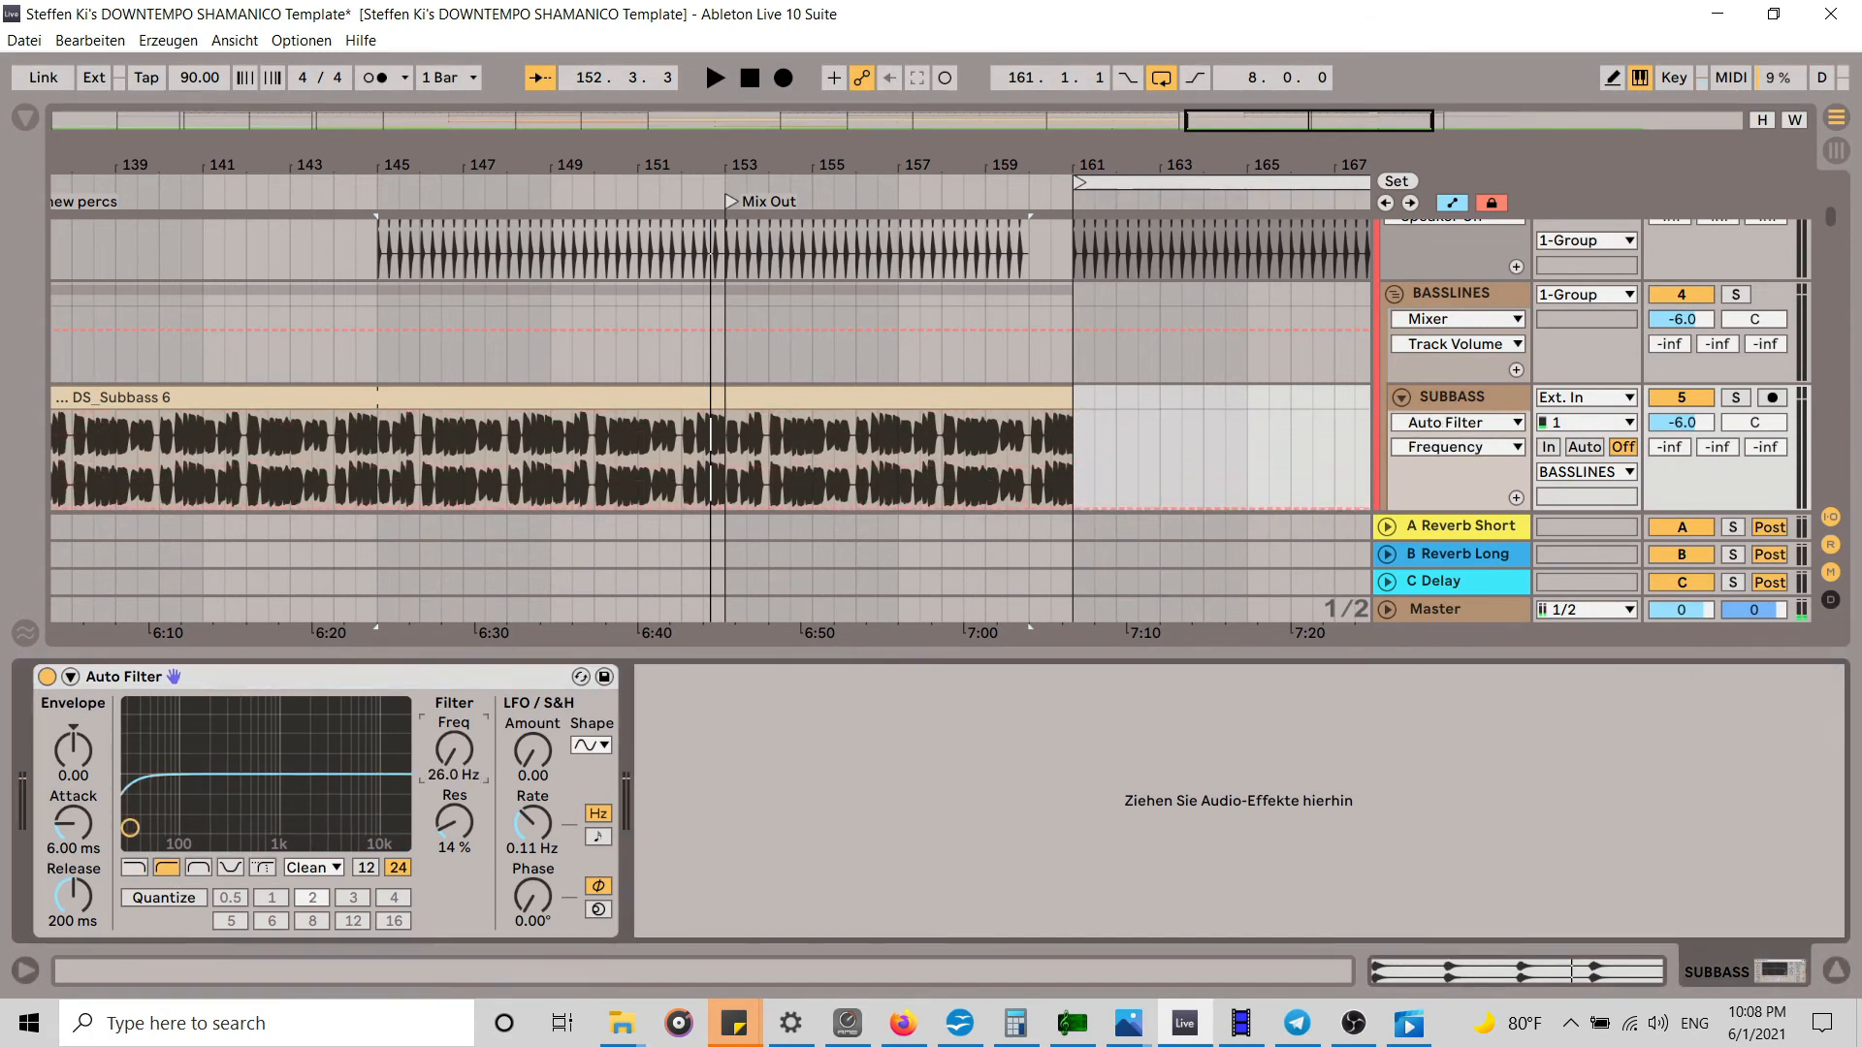
{"action": "left_click", "coordinate": [1843, 966]}
Step: Draw an Auto Filter frequency ramp on the SUBBASS track, rising from 26.0 Hz at bar 145 to its maximum at bar 161
{"action": "scroll", "coordinate": [1154, 393], "scroll_direction": "up", "scroll_amount": 3}
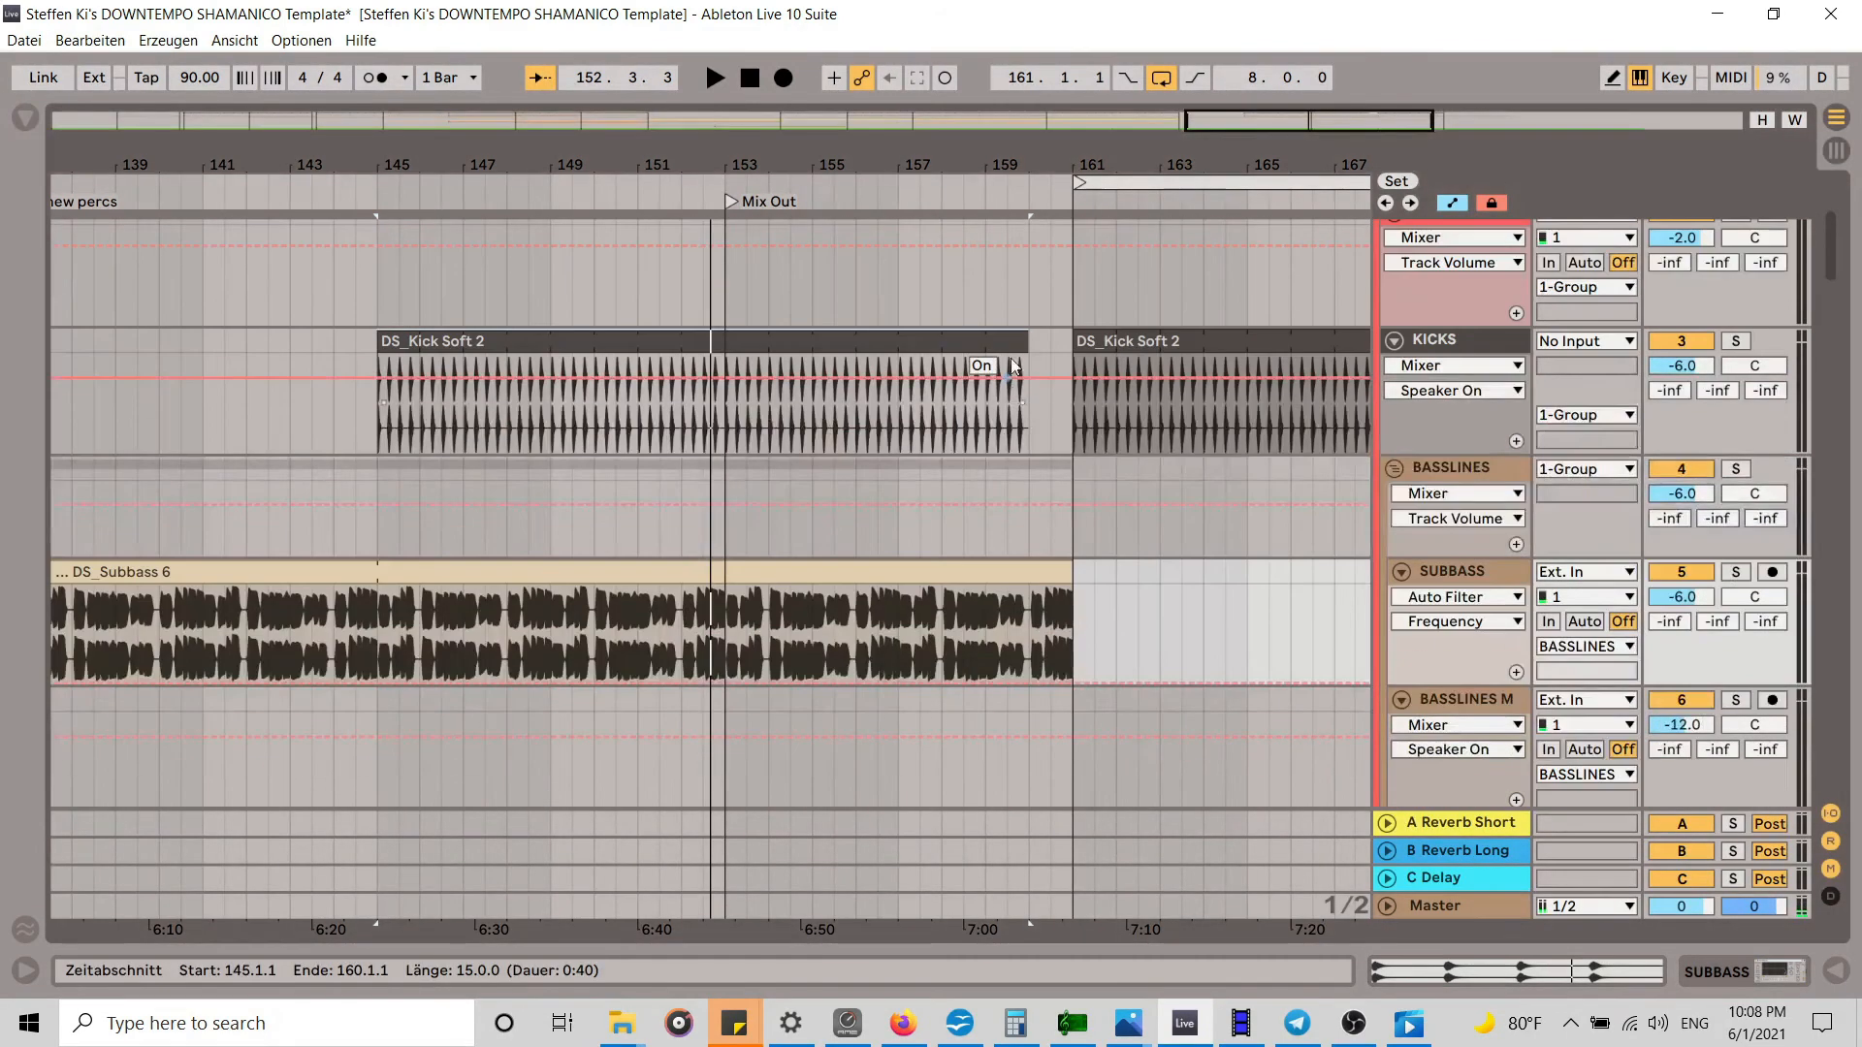
{"action": "left_click_drag", "start_coordinate": [1031, 164], "coordinate": [801, 103]}
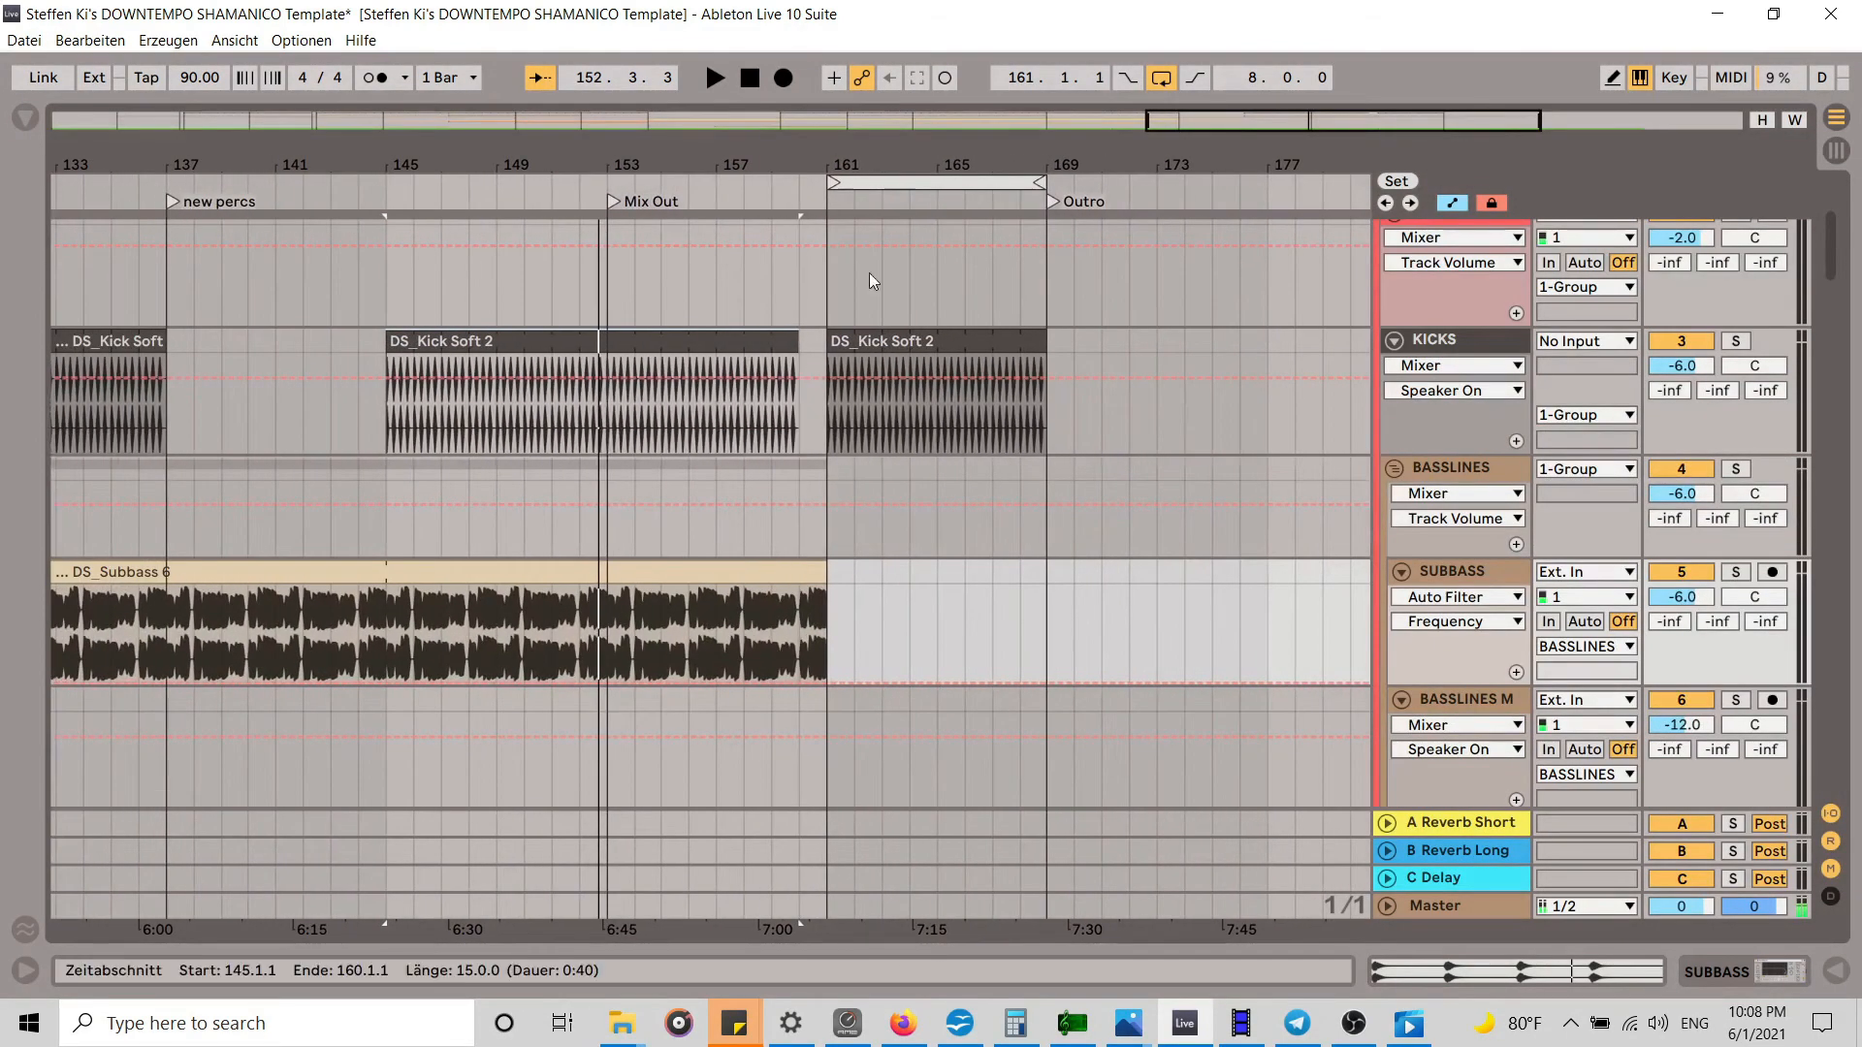
{"action": "scroll", "coordinate": [950, 645], "scroll_direction": "down", "scroll_amount": 1}
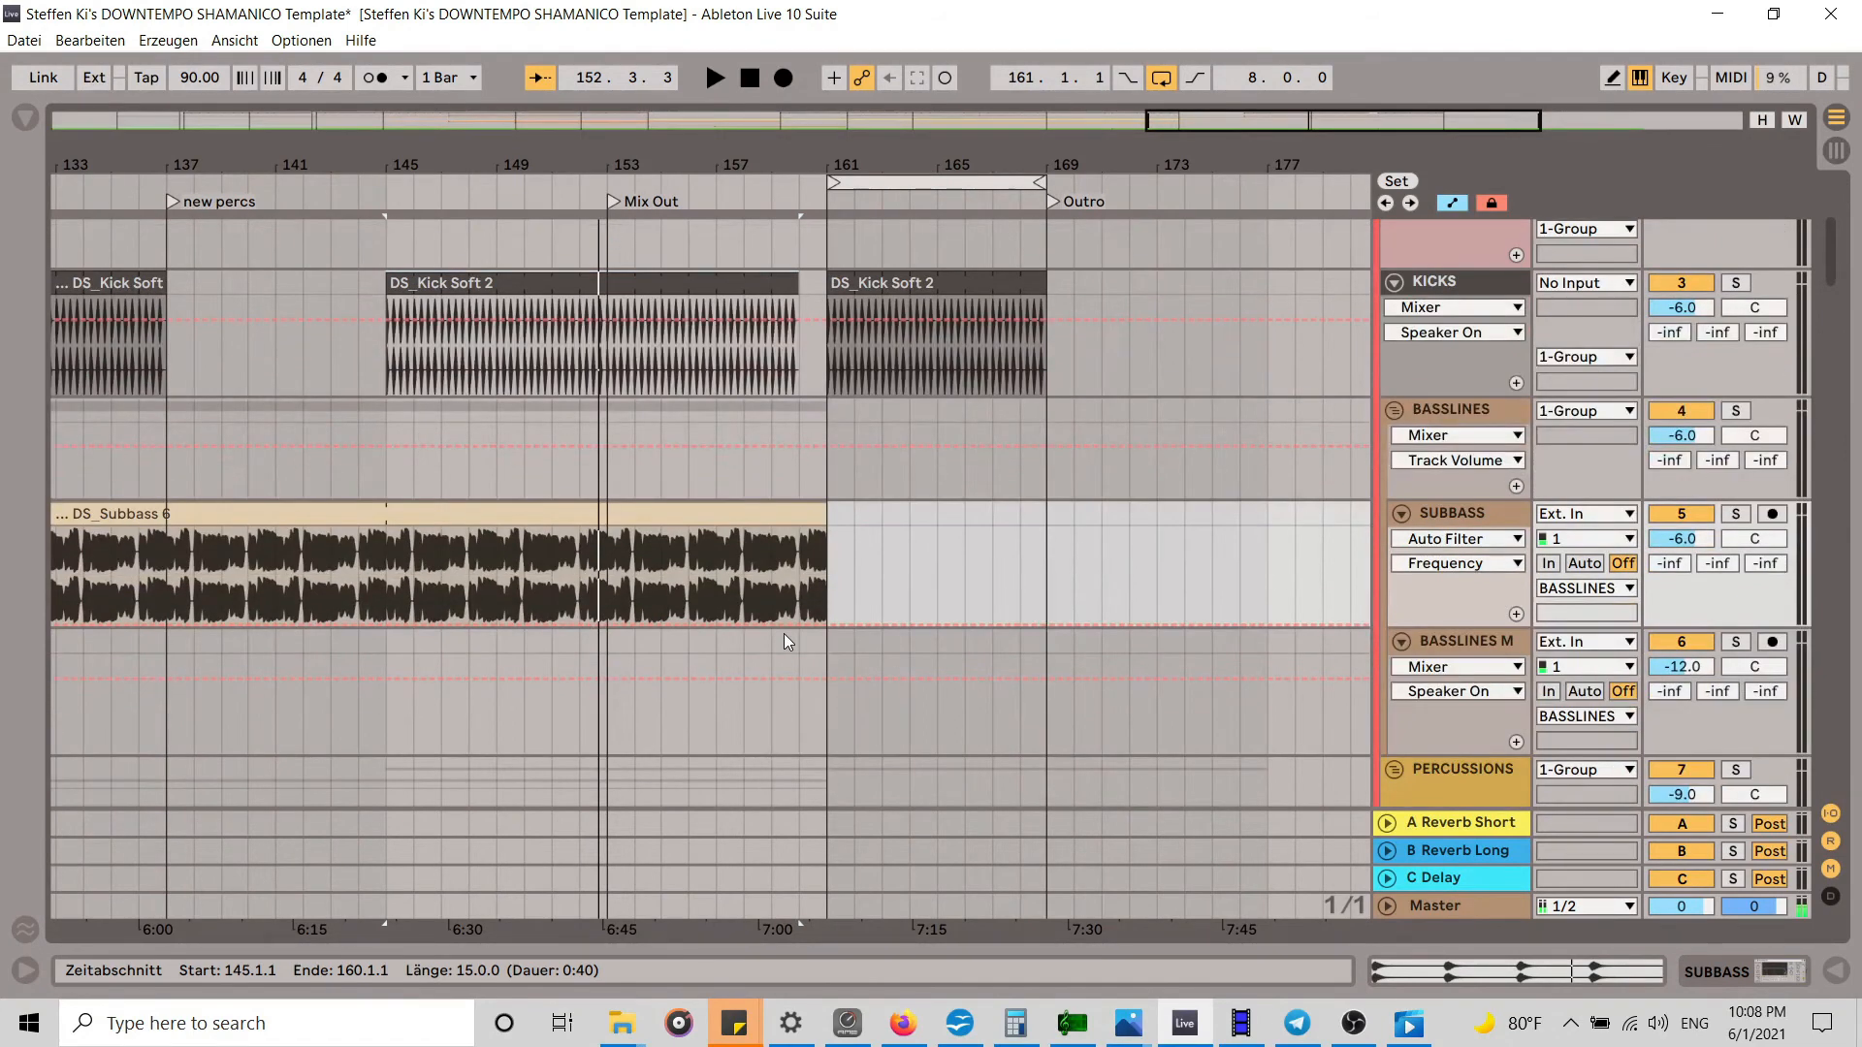
{"action": "left_click", "coordinate": [620, 621]}
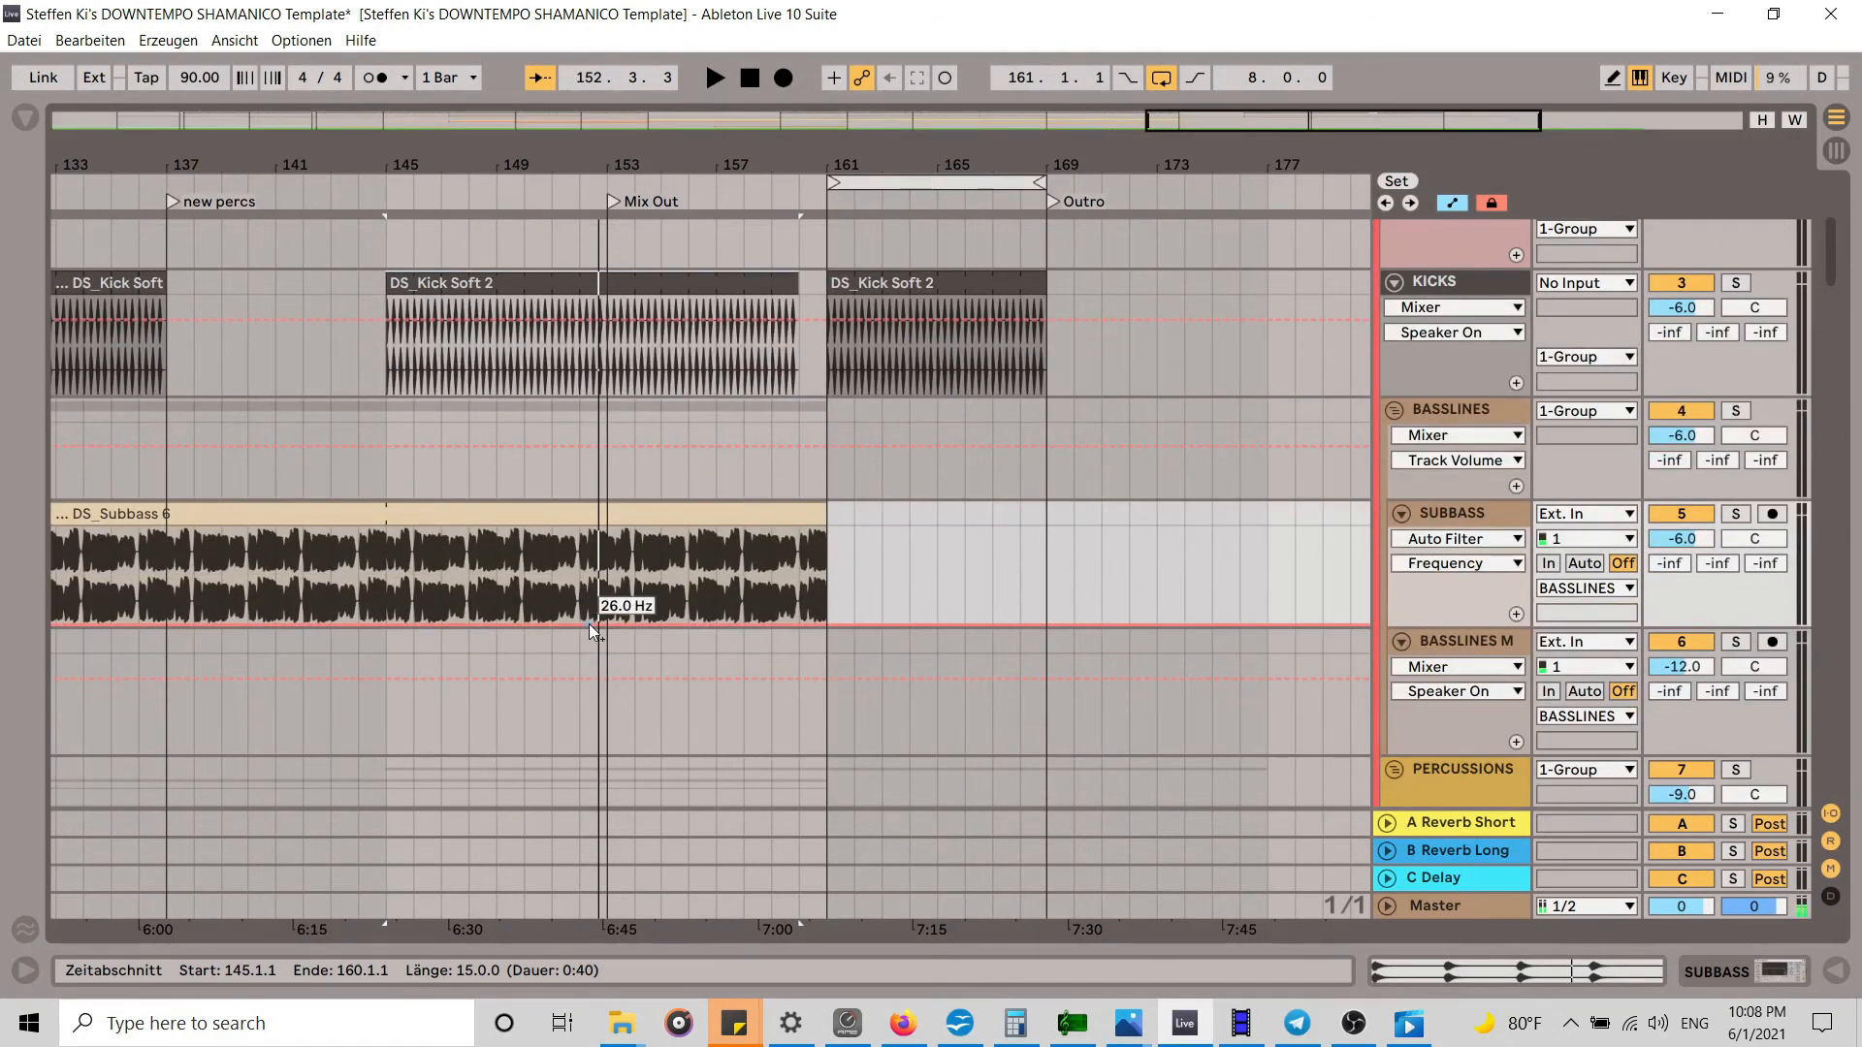
{"action": "left_click", "coordinate": [386, 626]}
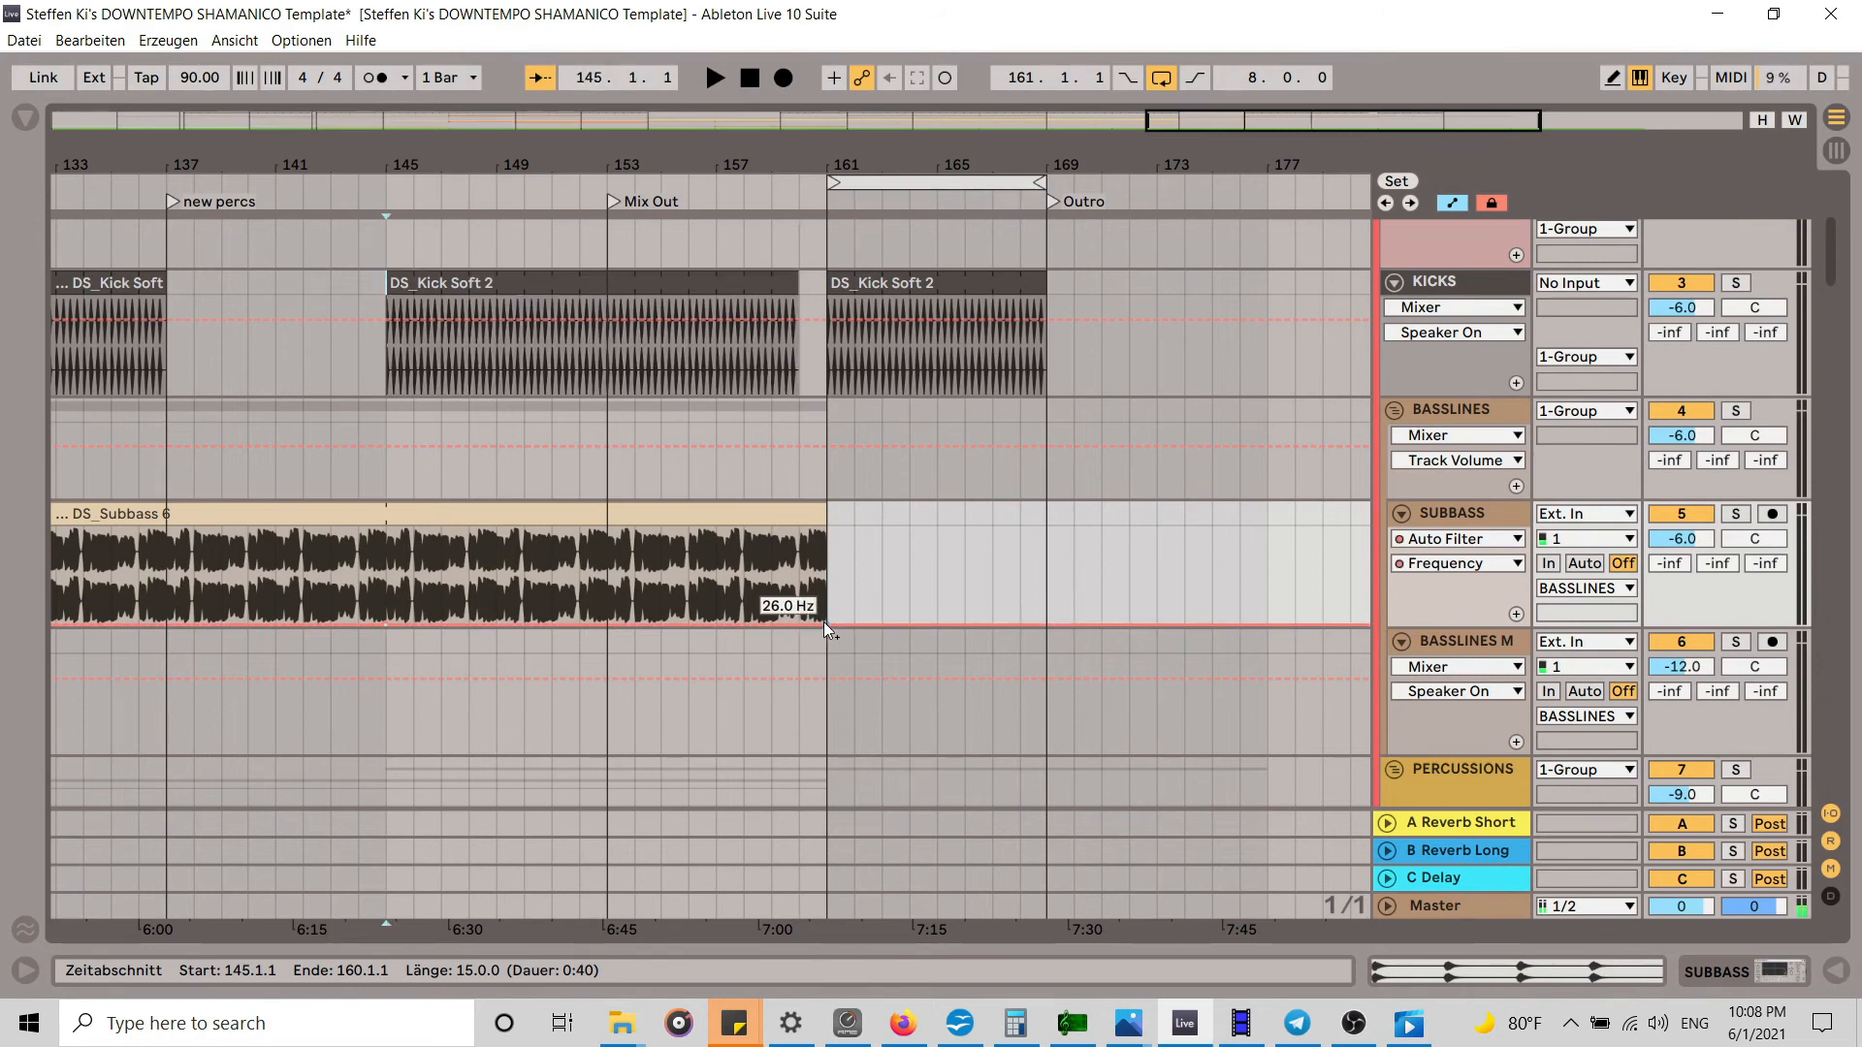
{"action": "left_click_drag", "start_coordinate": [823, 621], "coordinate": [826, 529]}
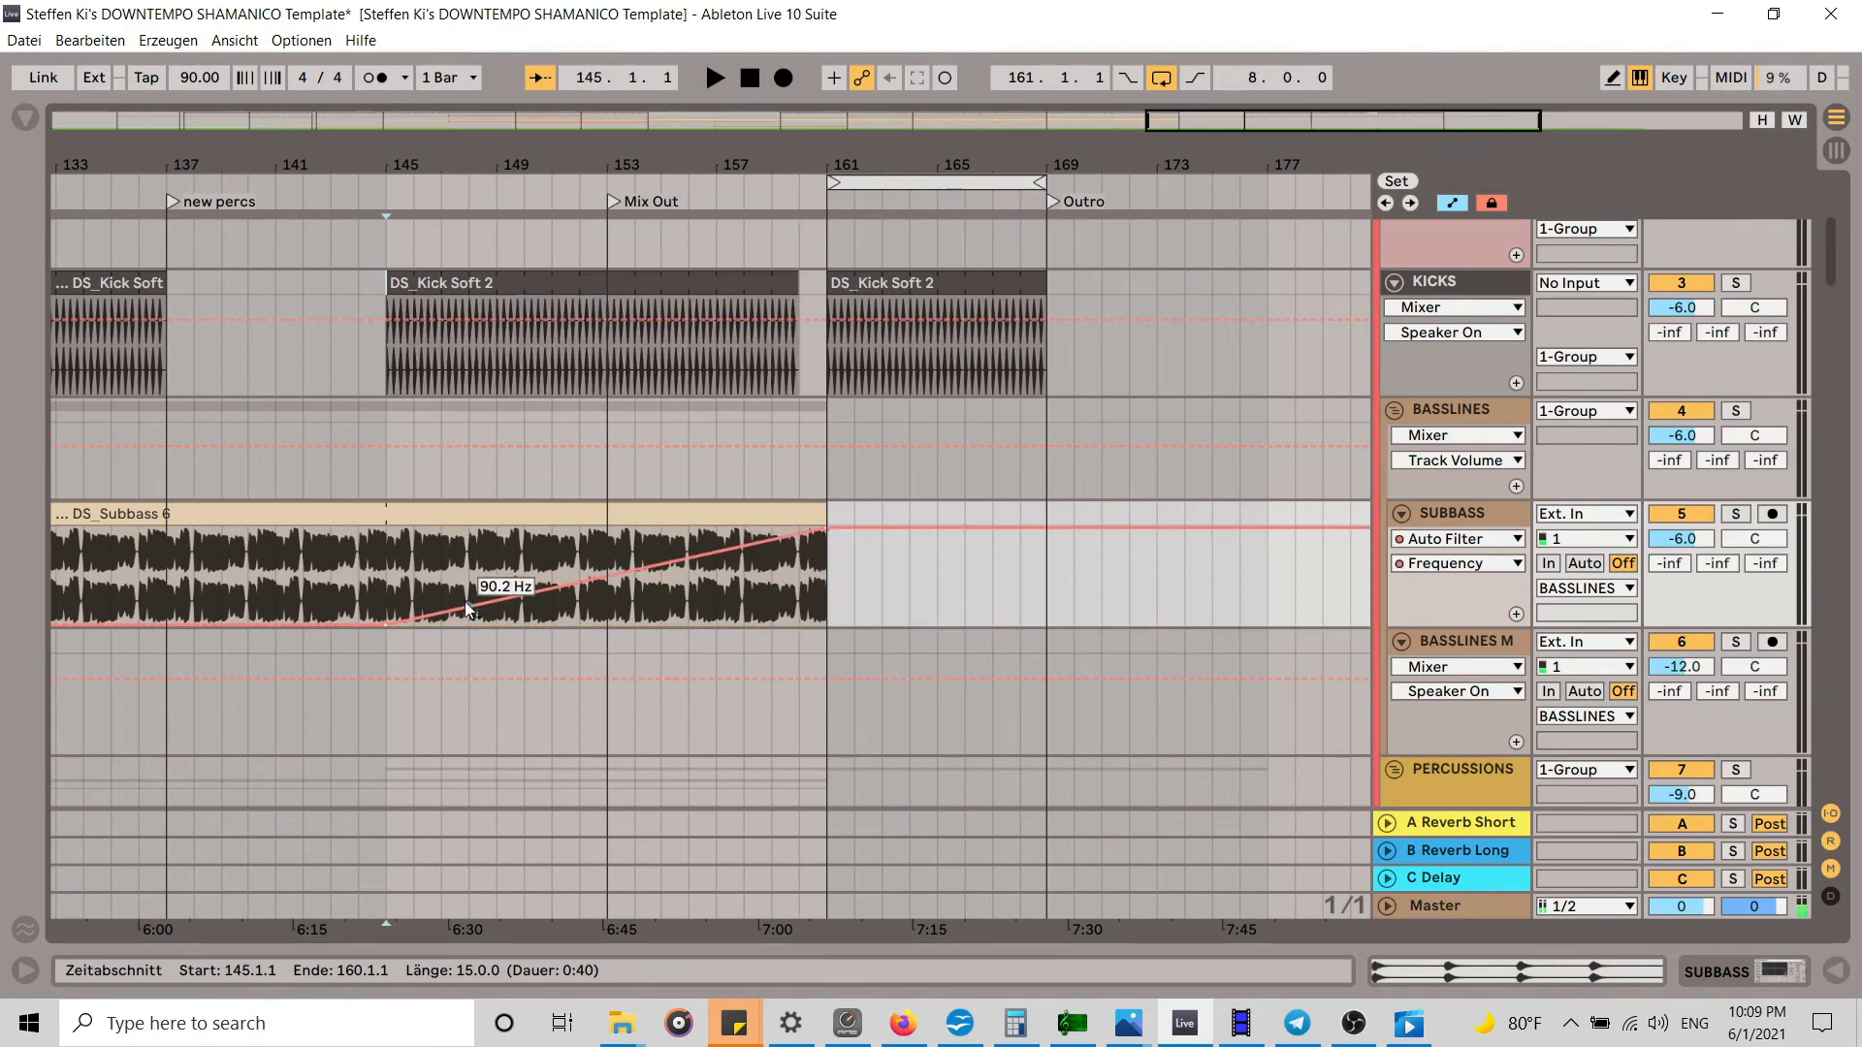
Step: Select bars 145 to 161 on the SUBBASS track and insert a curved shape that rises quickly into the frequency automation
{"action": "left_click_drag", "start_coordinate": [389, 565], "coordinate": [788, 569]}
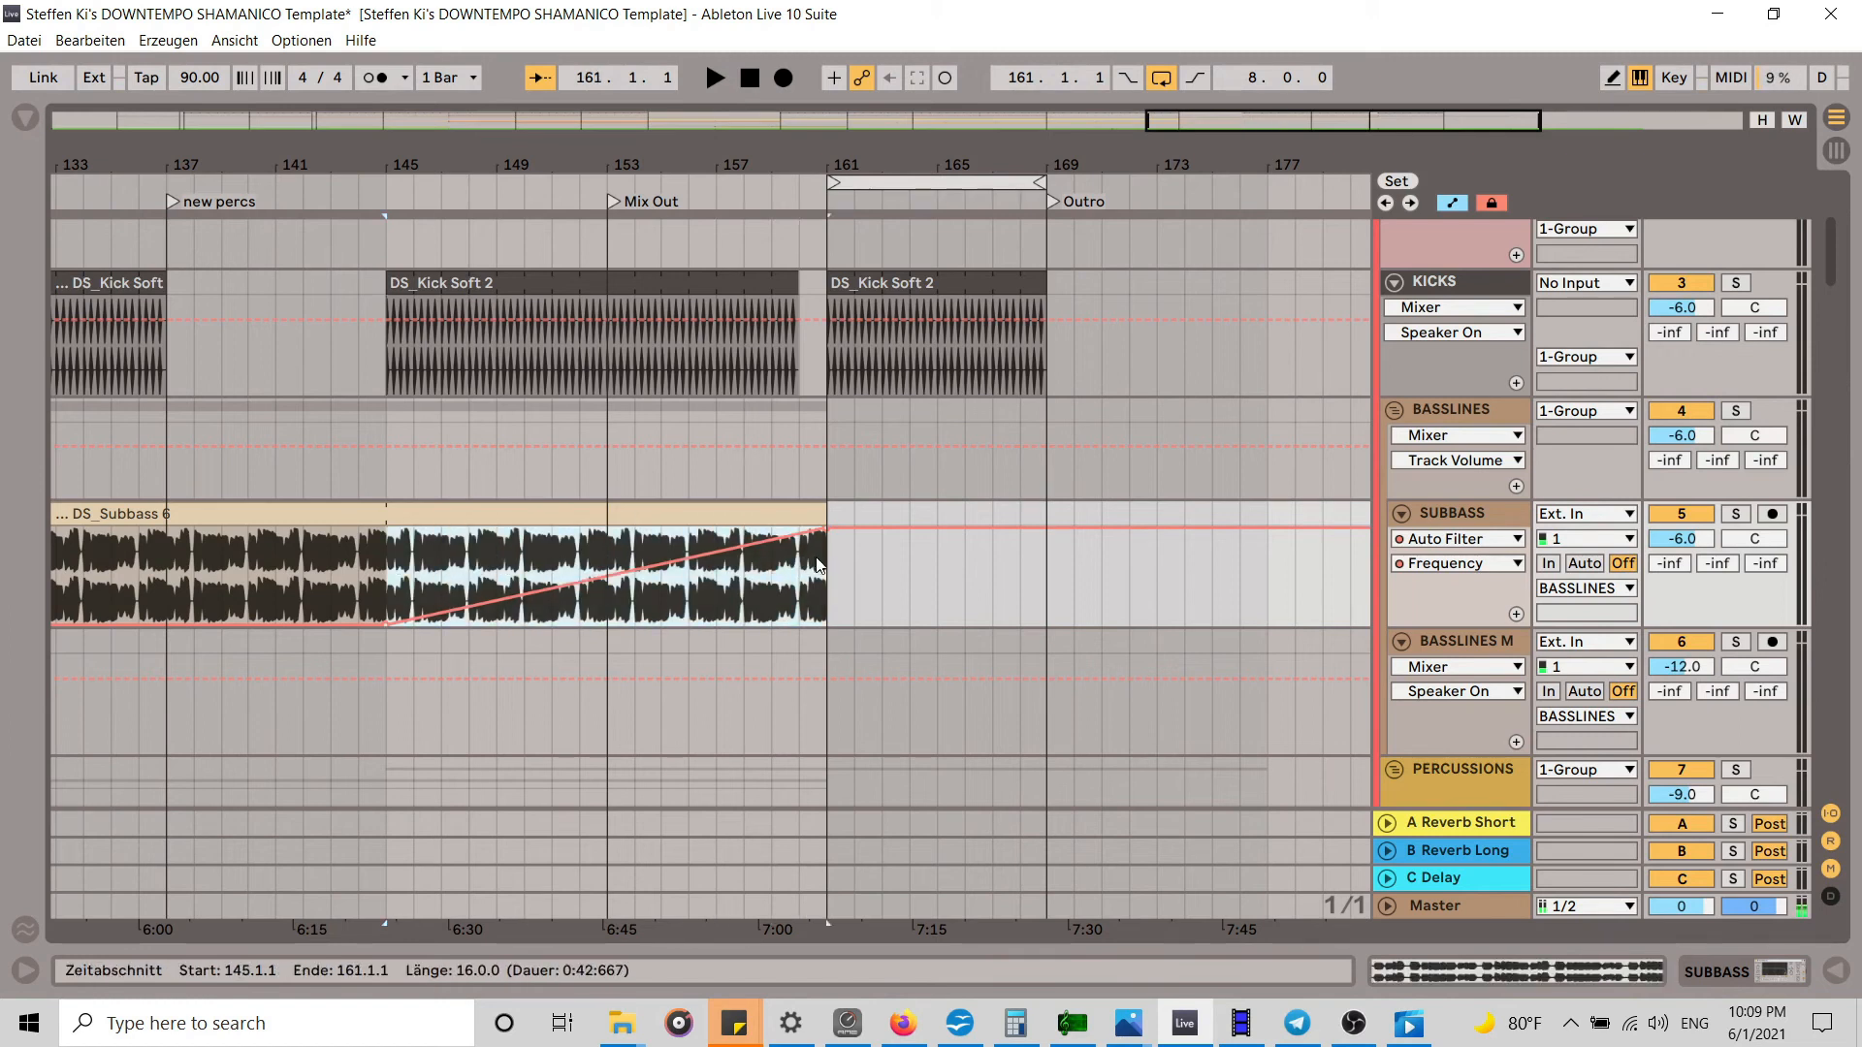
{"action": "right_click", "coordinate": [787, 572]}
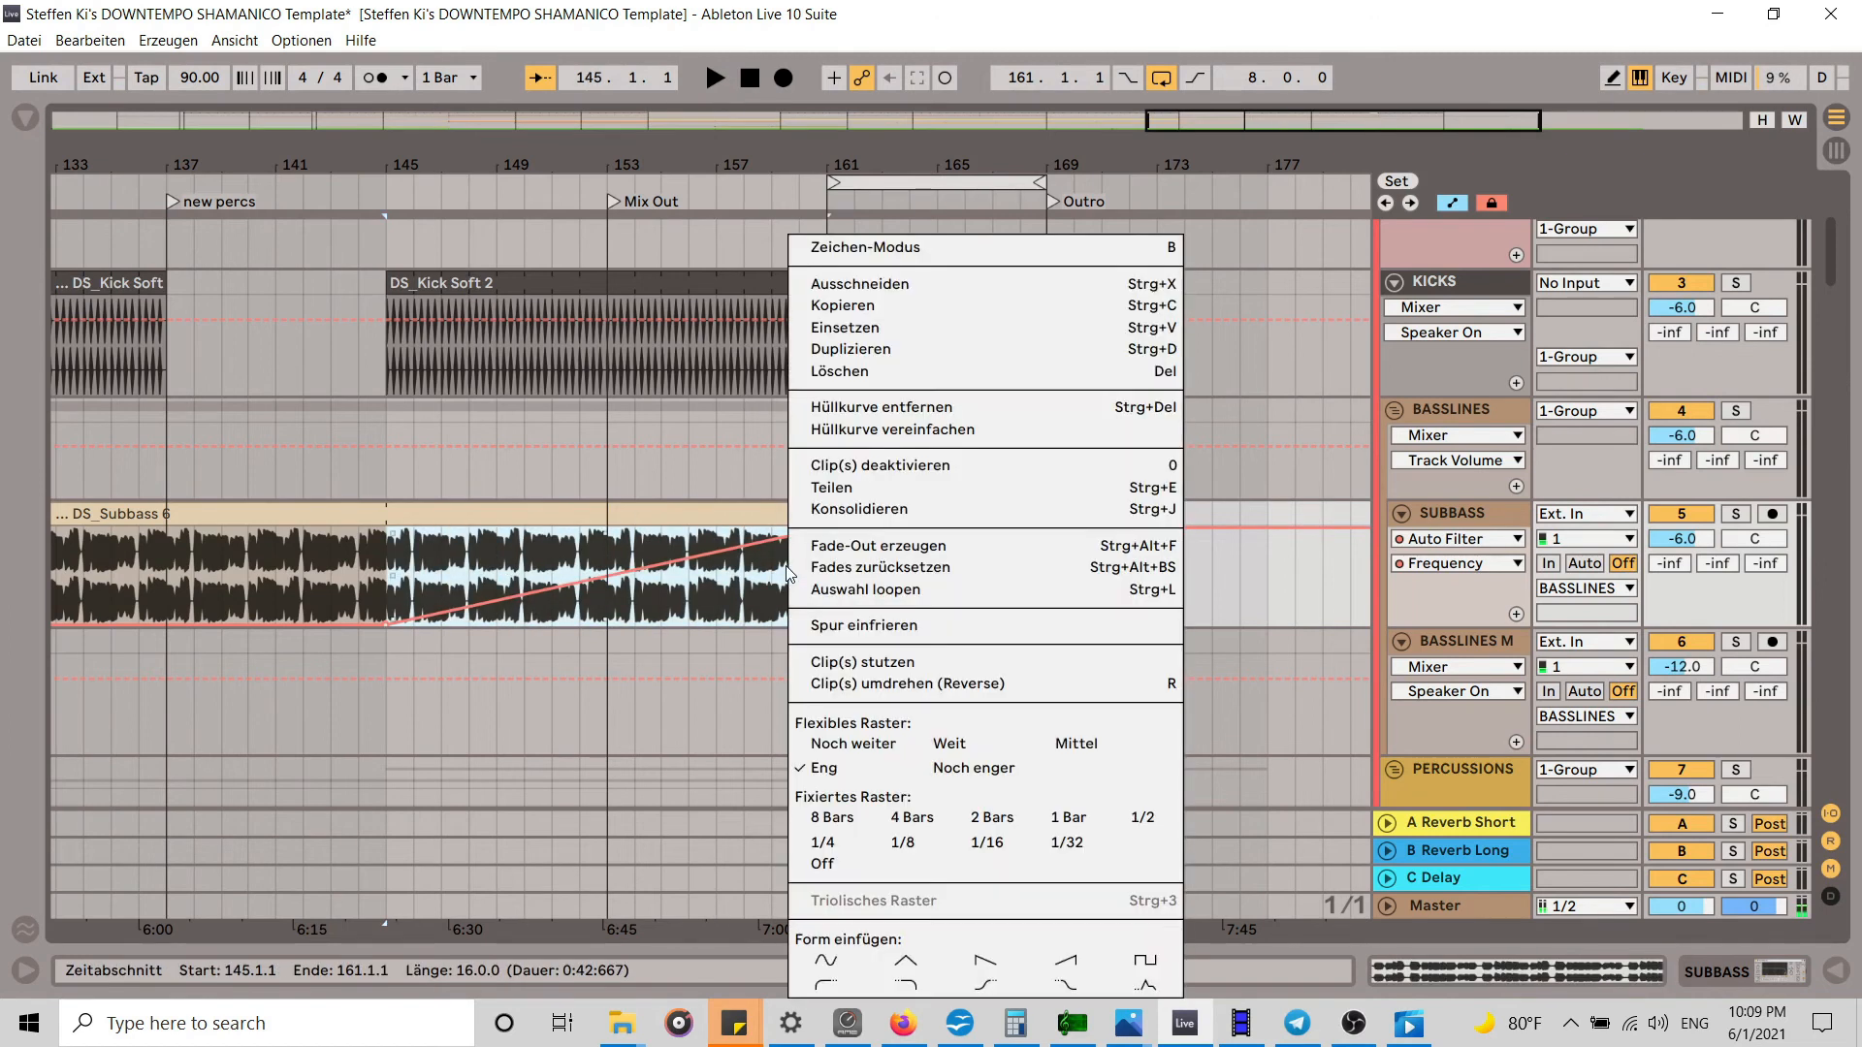
{"action": "left_click", "coordinate": [829, 986]}
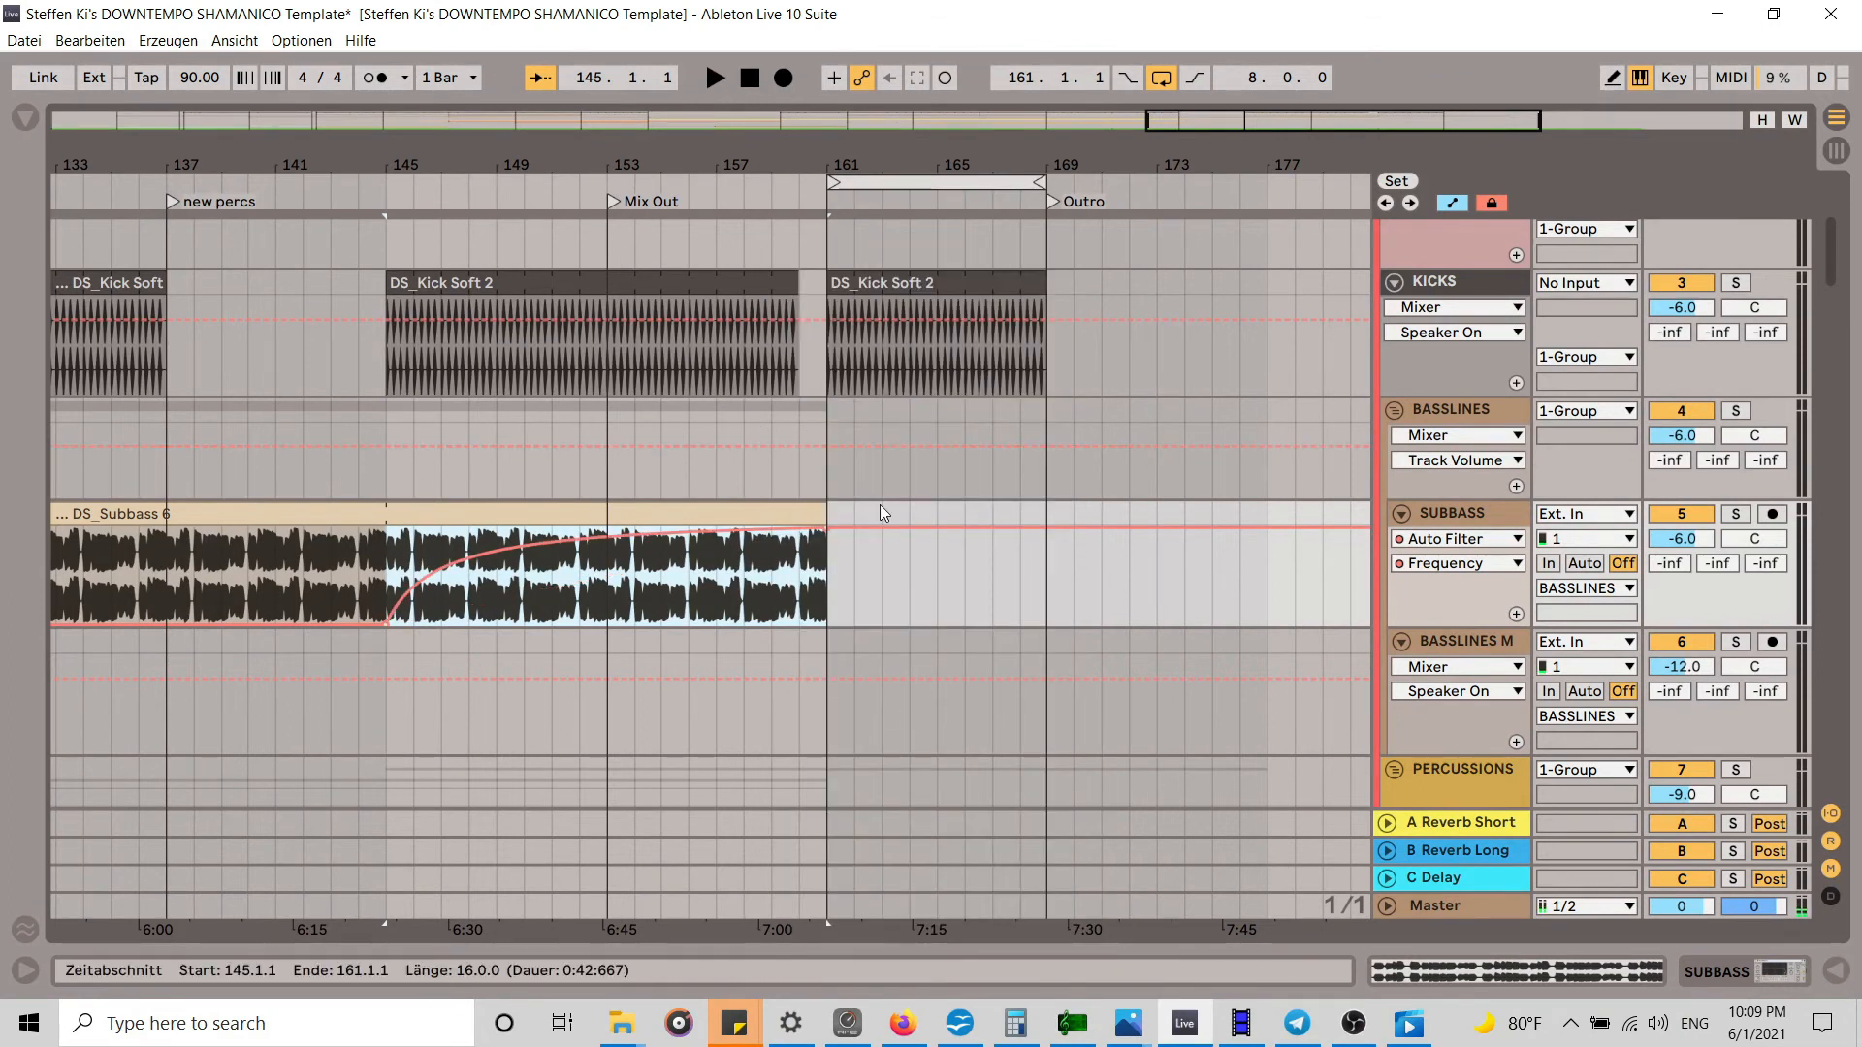
Step: Try extending the DS_Subbass 6 clip to bar 169, and undo the changes
{"action": "left_click_drag", "start_coordinate": [828, 518], "coordinate": [1046, 518]}
{"action": "left_click", "coordinate": [828, 531]}
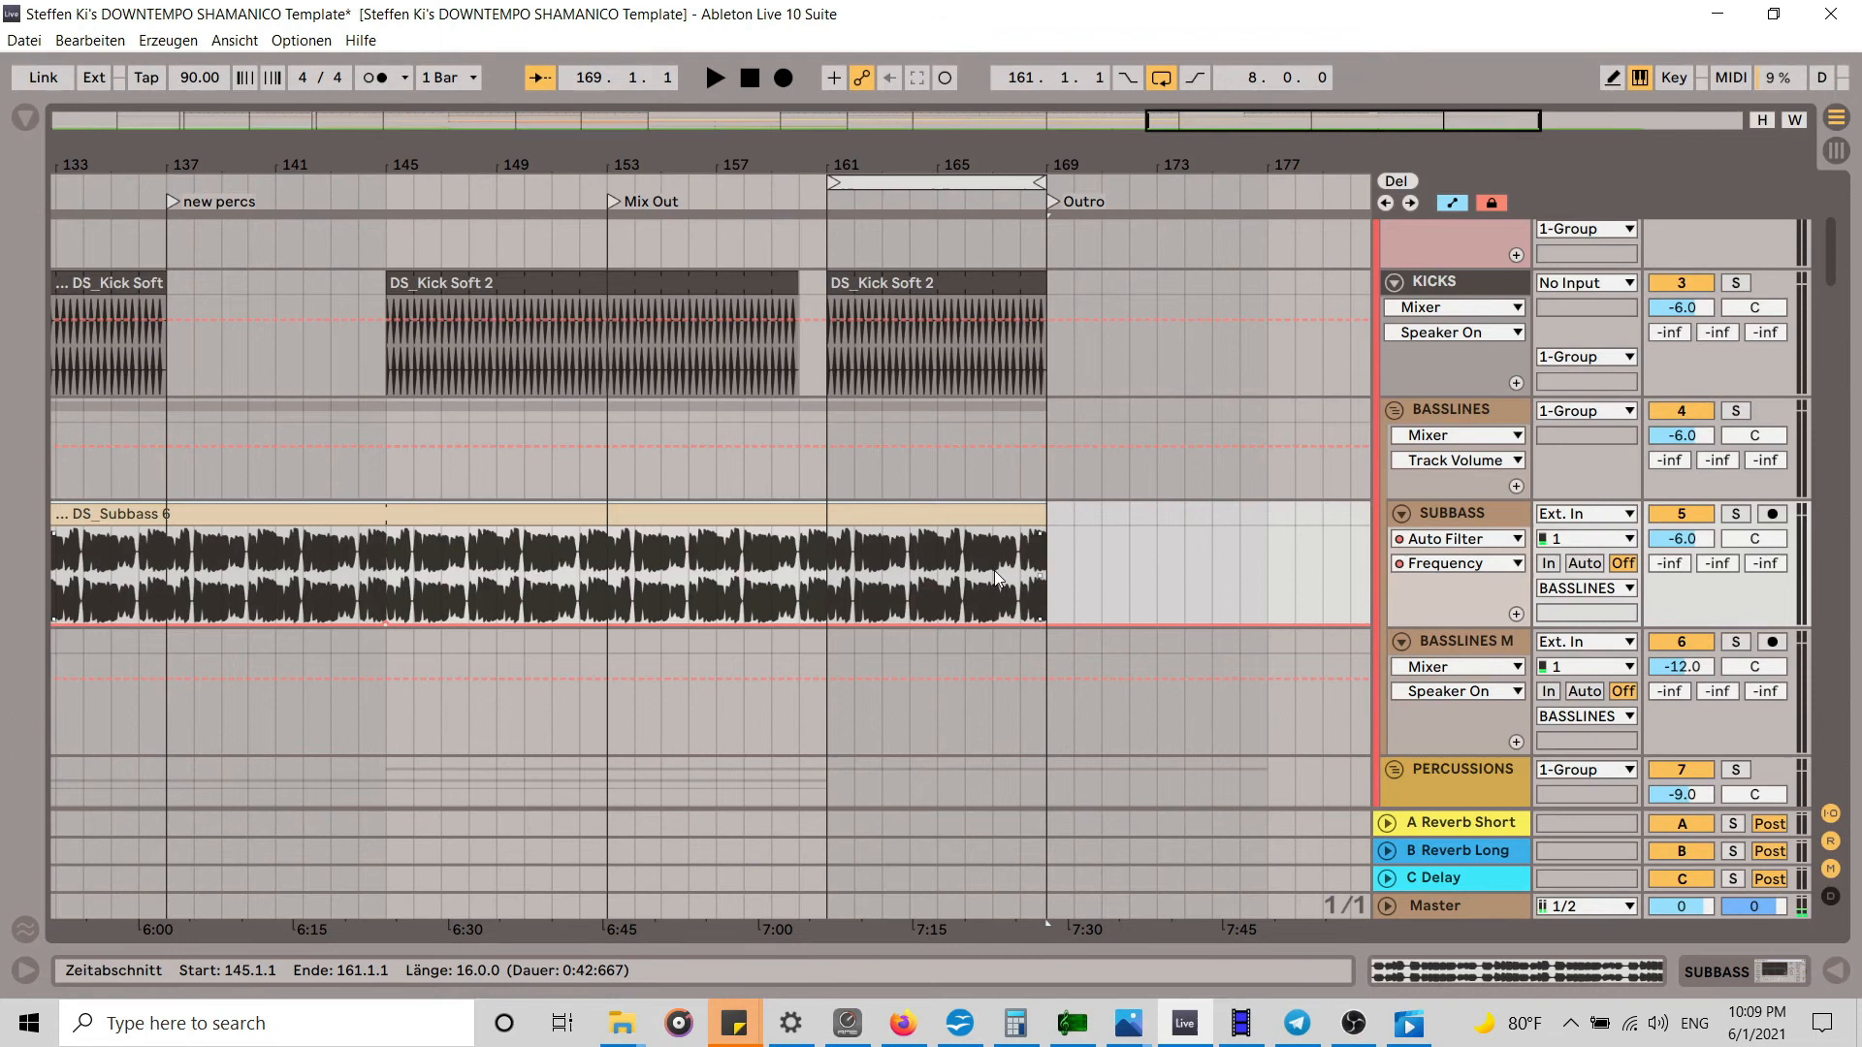
{"action": "key", "text": "ctrl+z"}
{"action": "key", "text": "ctrl+z"}
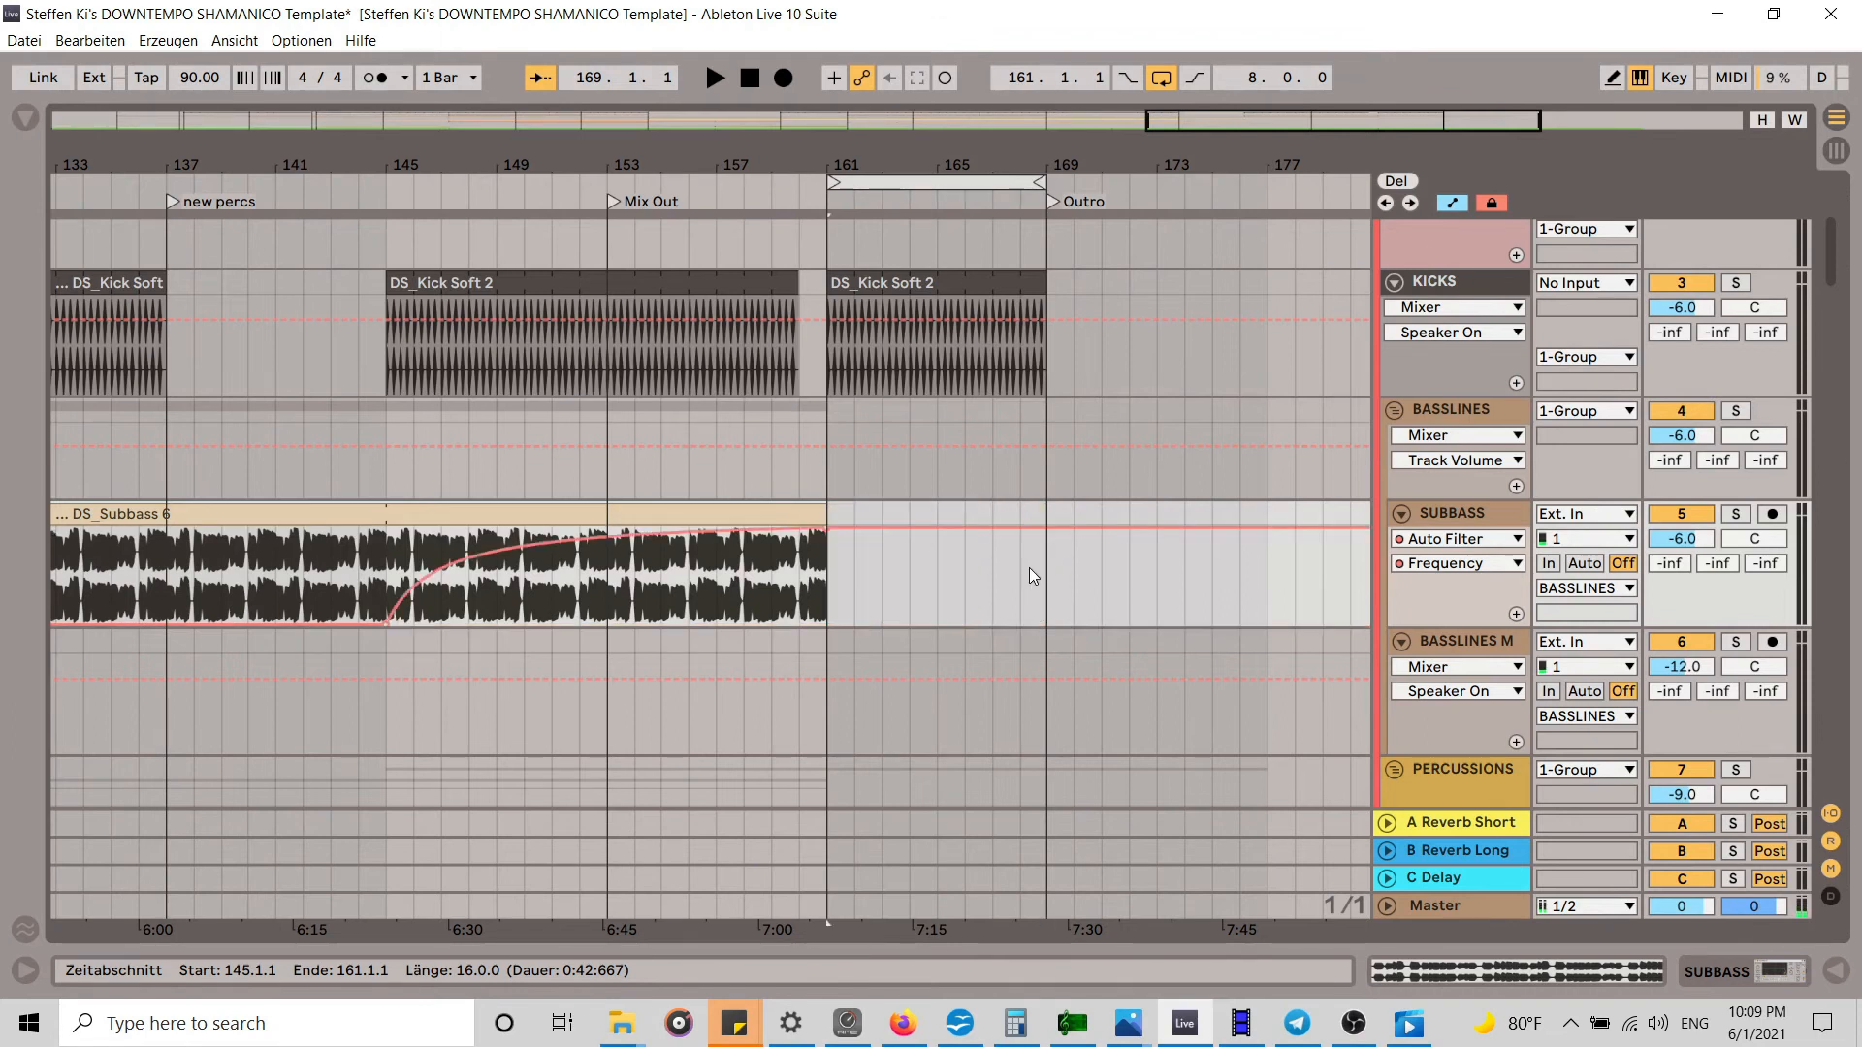
Step: Play back from just before bar 145 and check the SUBBASS Auto Filter sweep in its device view
{"action": "left_click", "coordinate": [370, 173]}
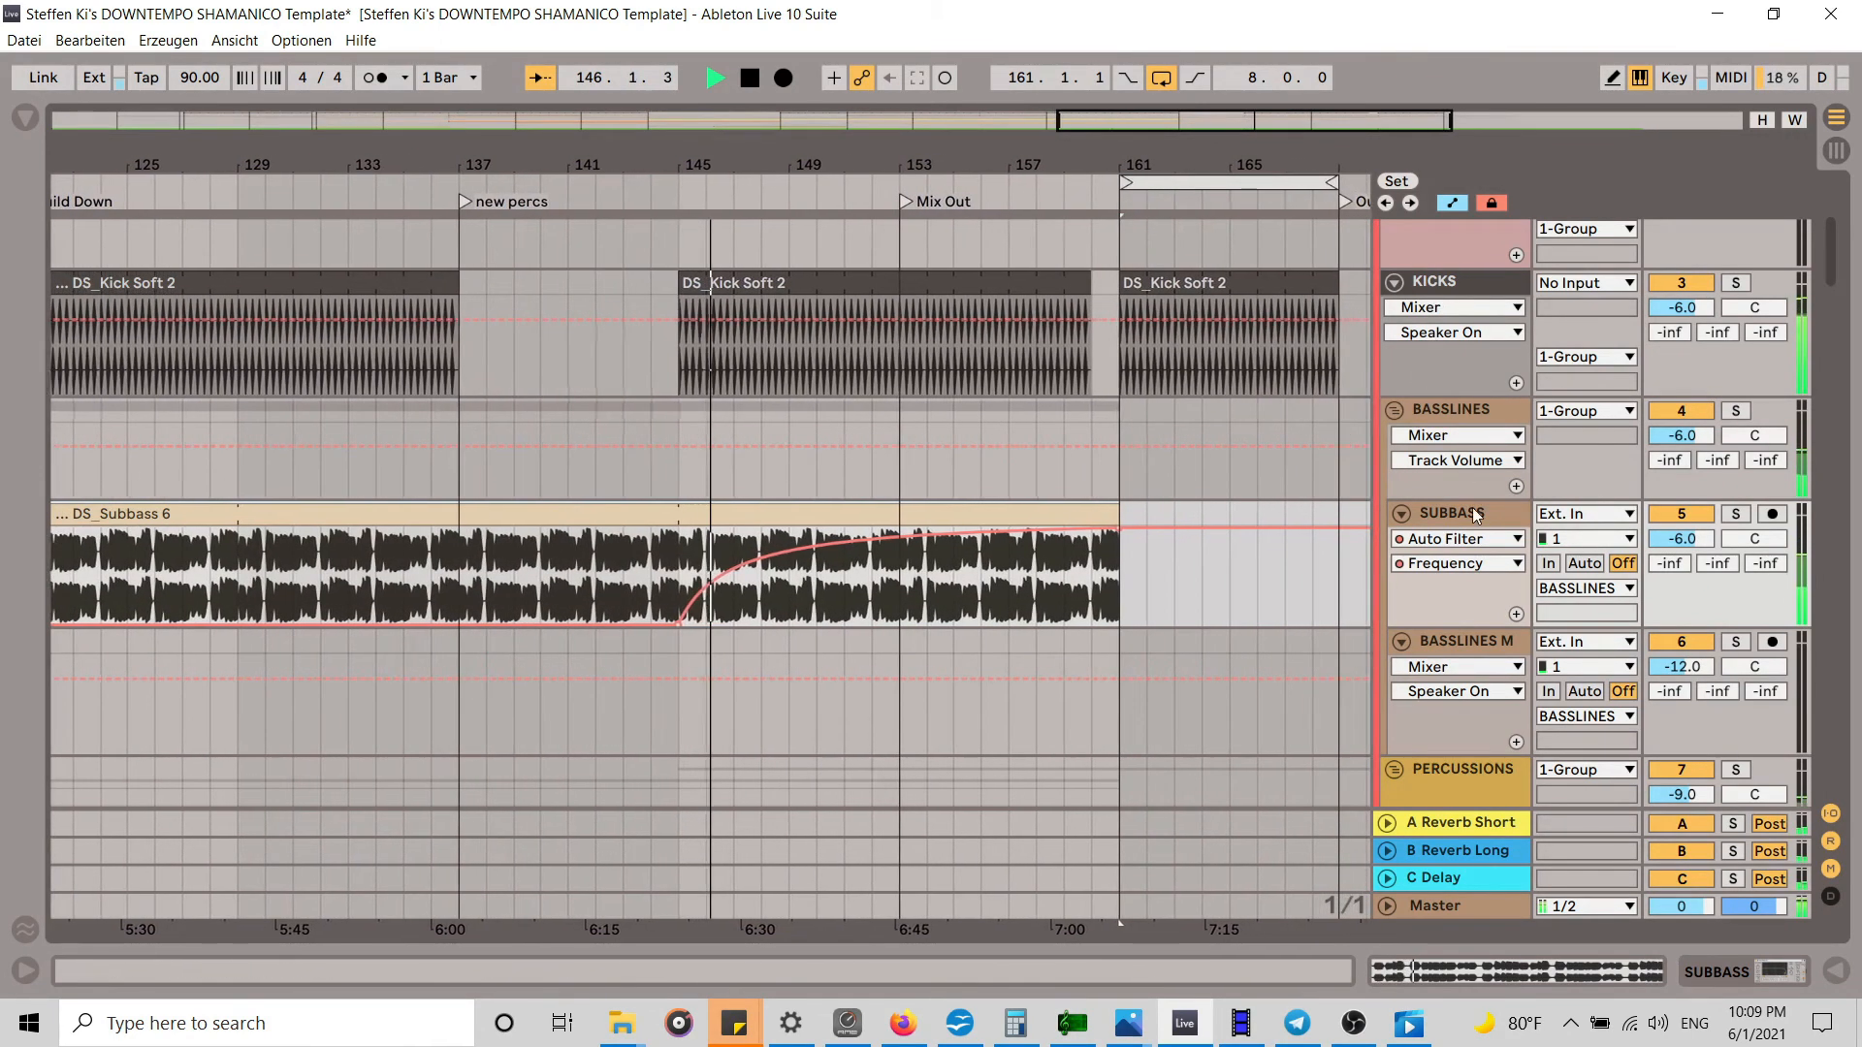
{"action": "double_click", "coordinate": [1476, 520]}
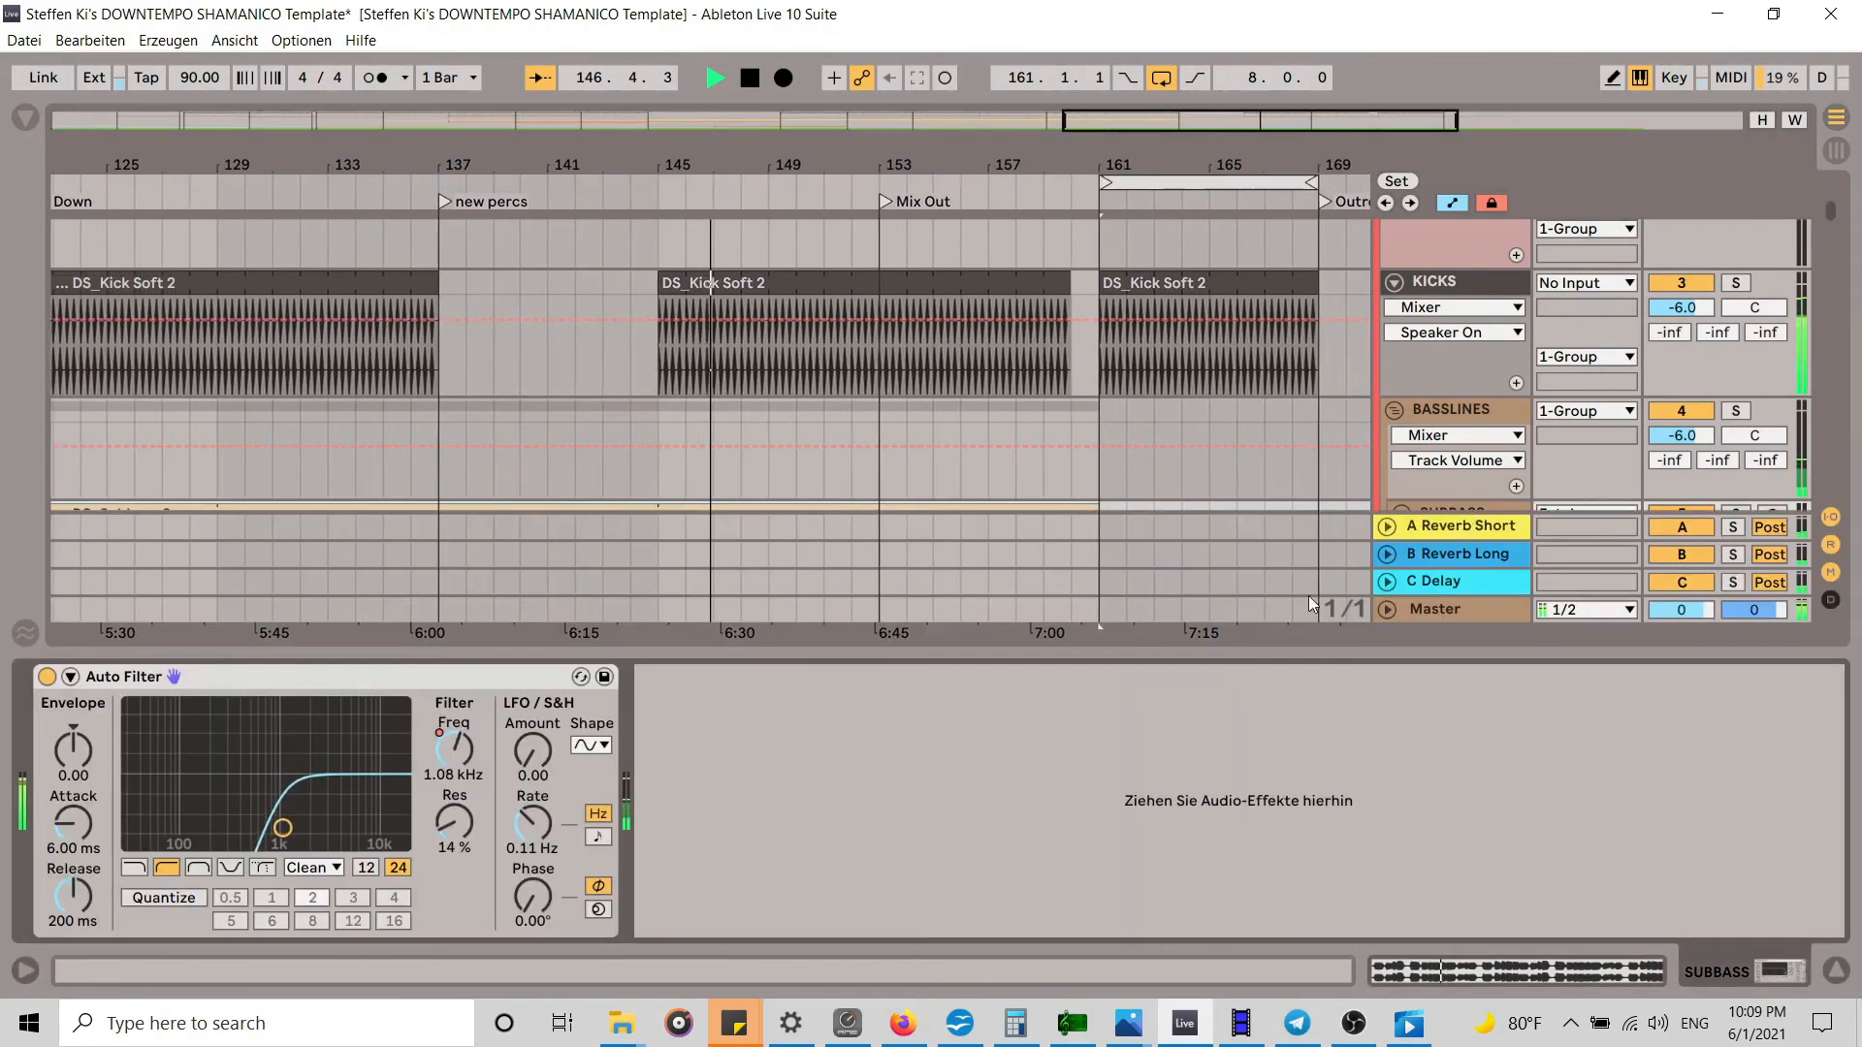
{"action": "left_click", "coordinate": [1836, 969]}
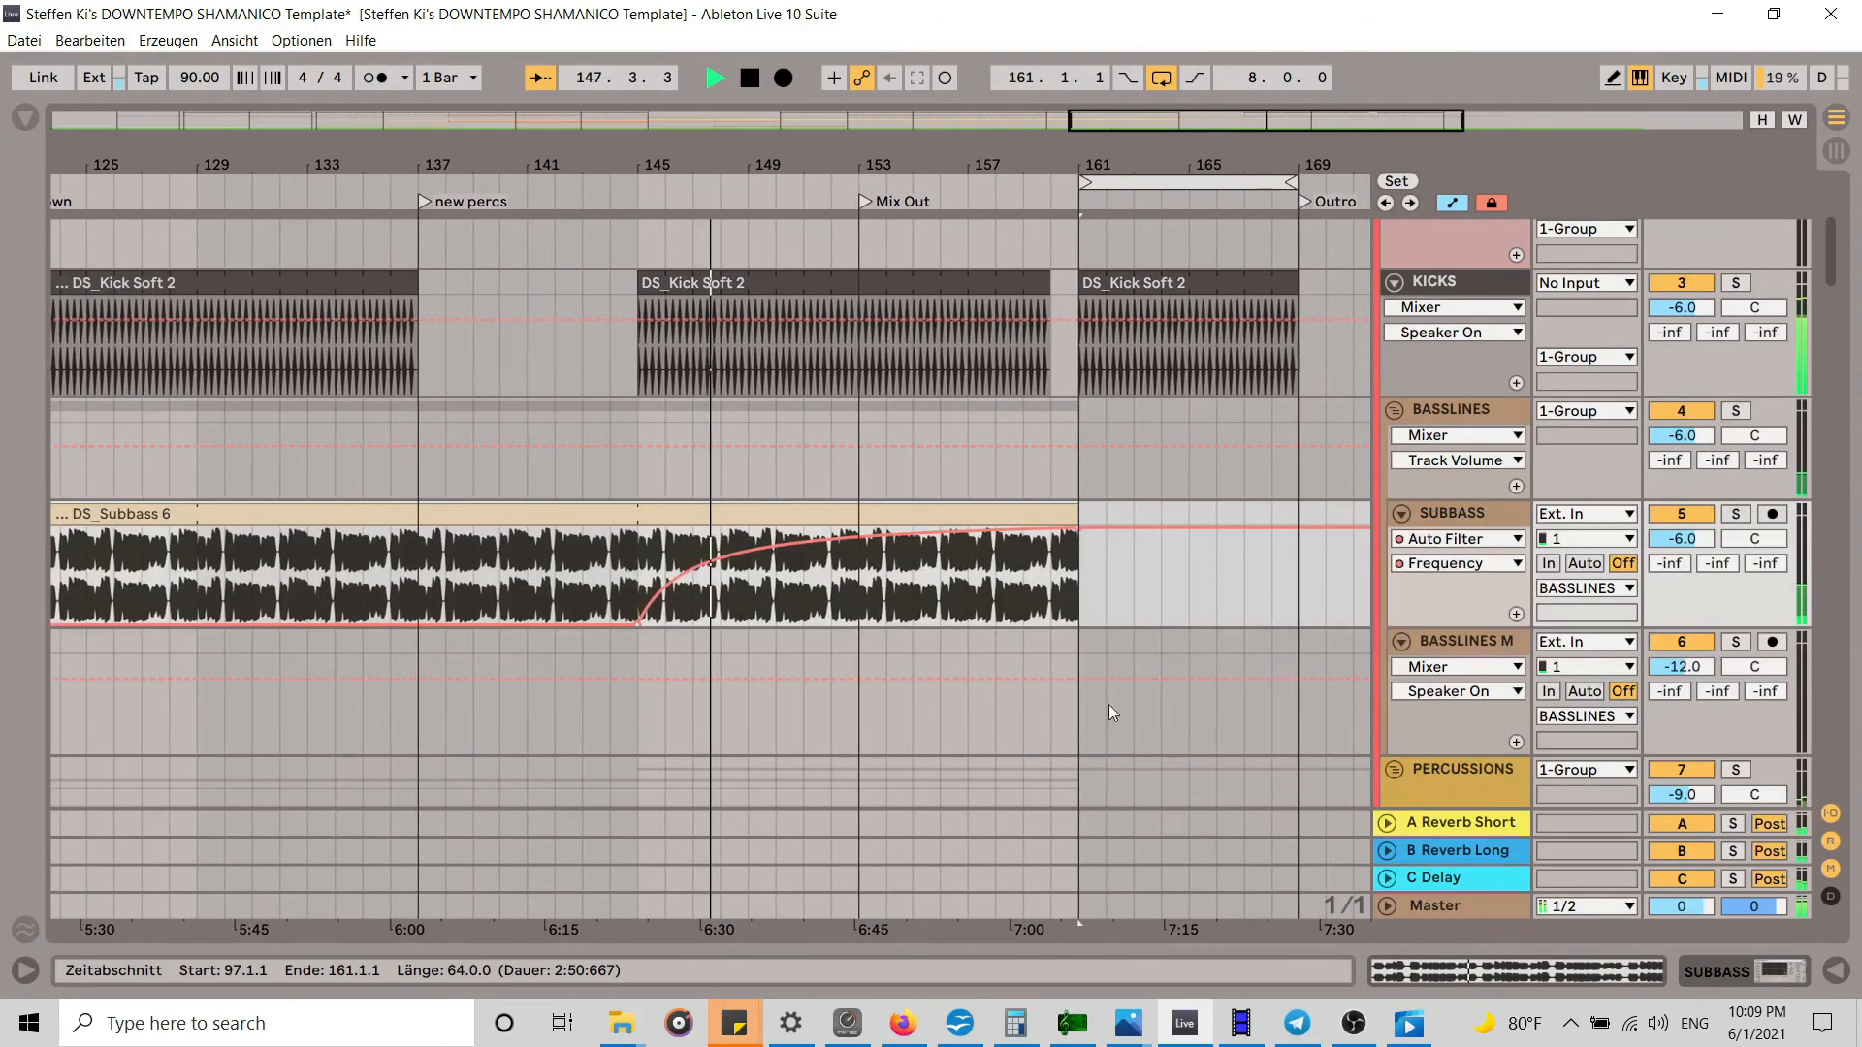
{"action": "key", "text": "space"}
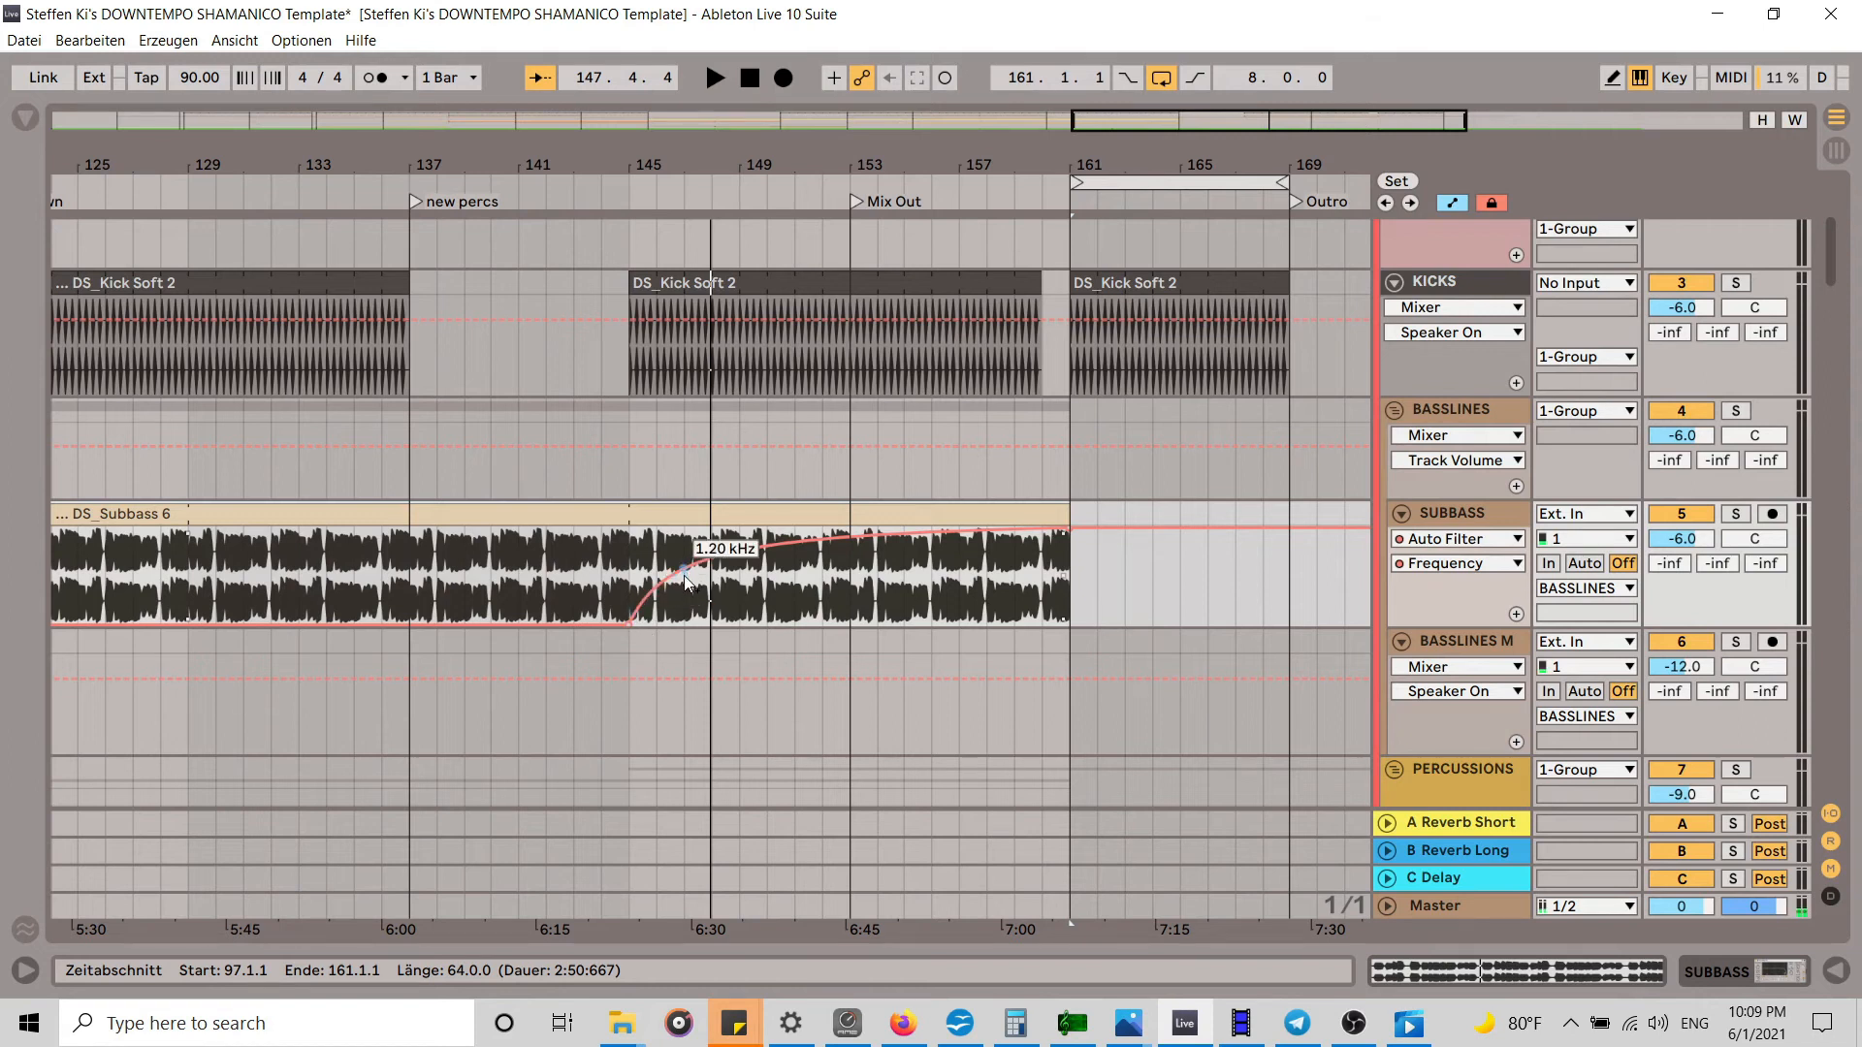
Step: Flatten the SUBBASS filter frequency curve between bars 145 and 161 into a gentler, more gradual rise
{"action": "left_click_drag", "start_coordinate": [685, 575], "coordinate": [684, 594]}
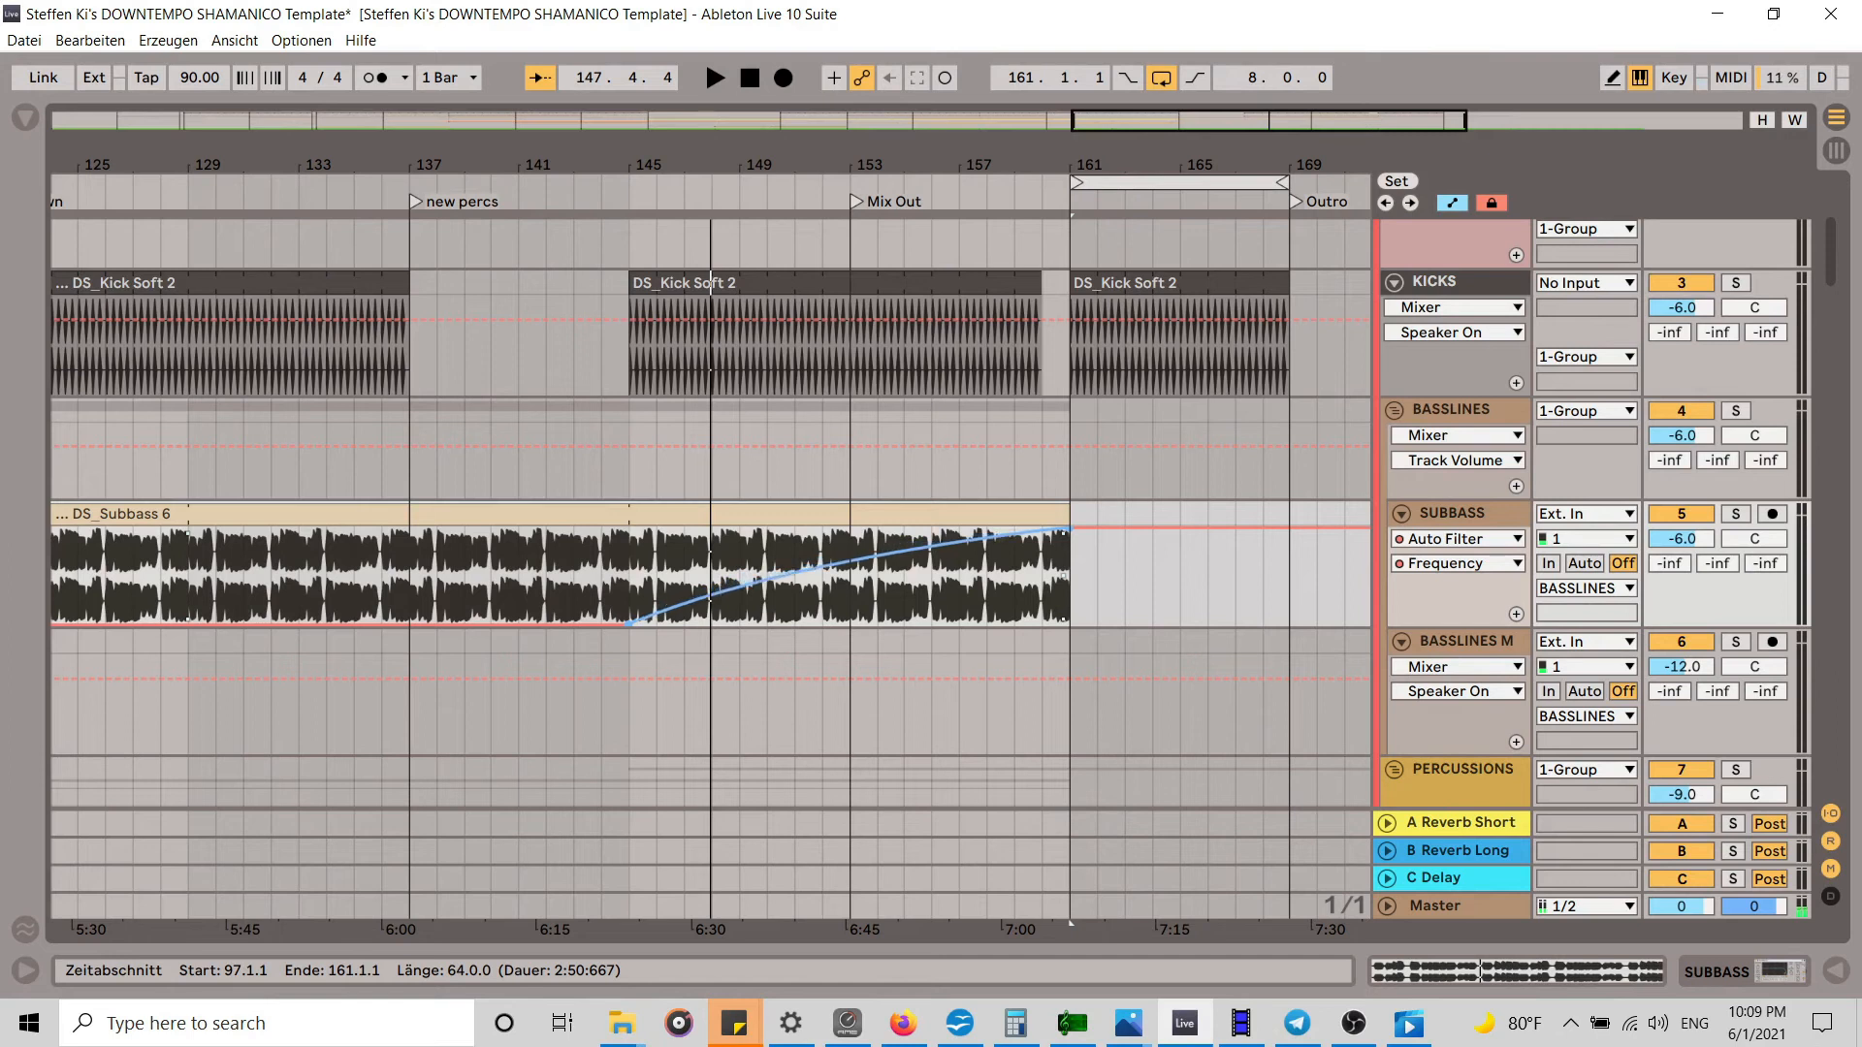
{"action": "left_click_drag", "start_coordinate": [683, 604], "coordinate": [683, 579]}
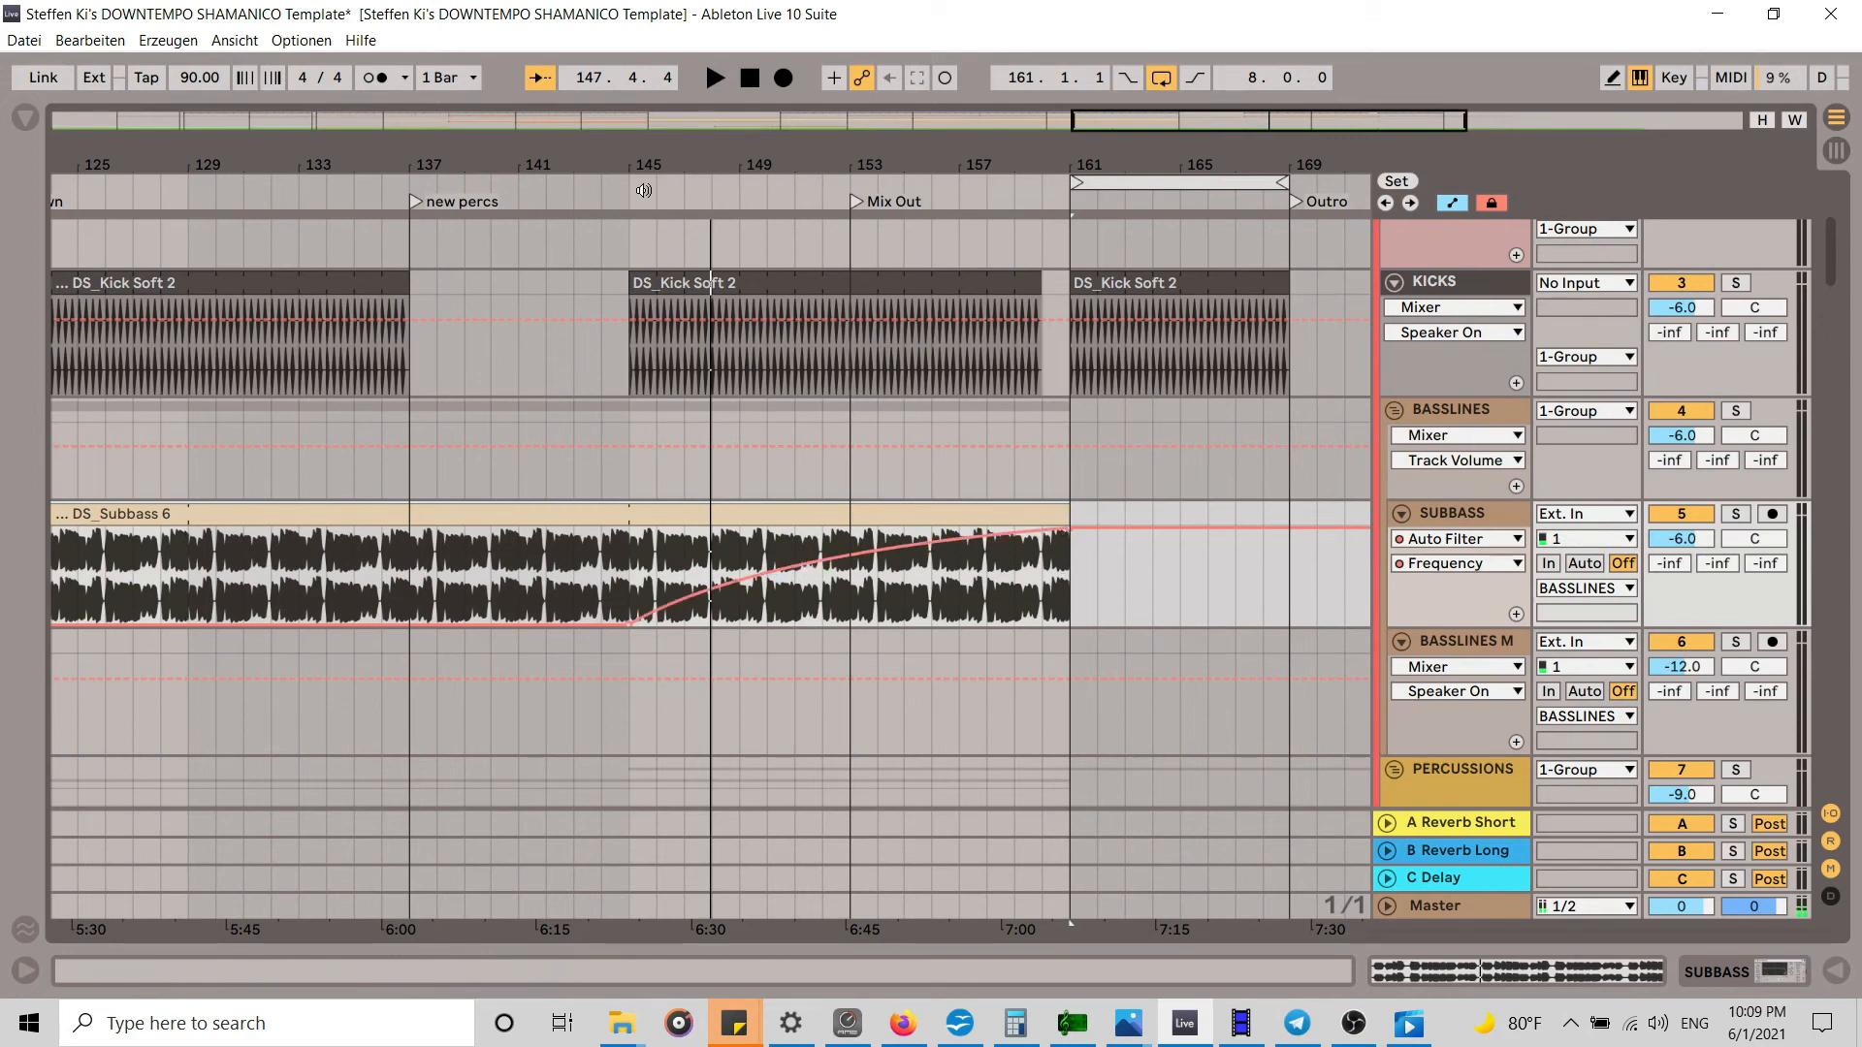
Step: Play back from bar 145 and extend the DS_Claves 1 clip on the Perc High track to bar 169
{"action": "left_click", "coordinate": [611, 188]}
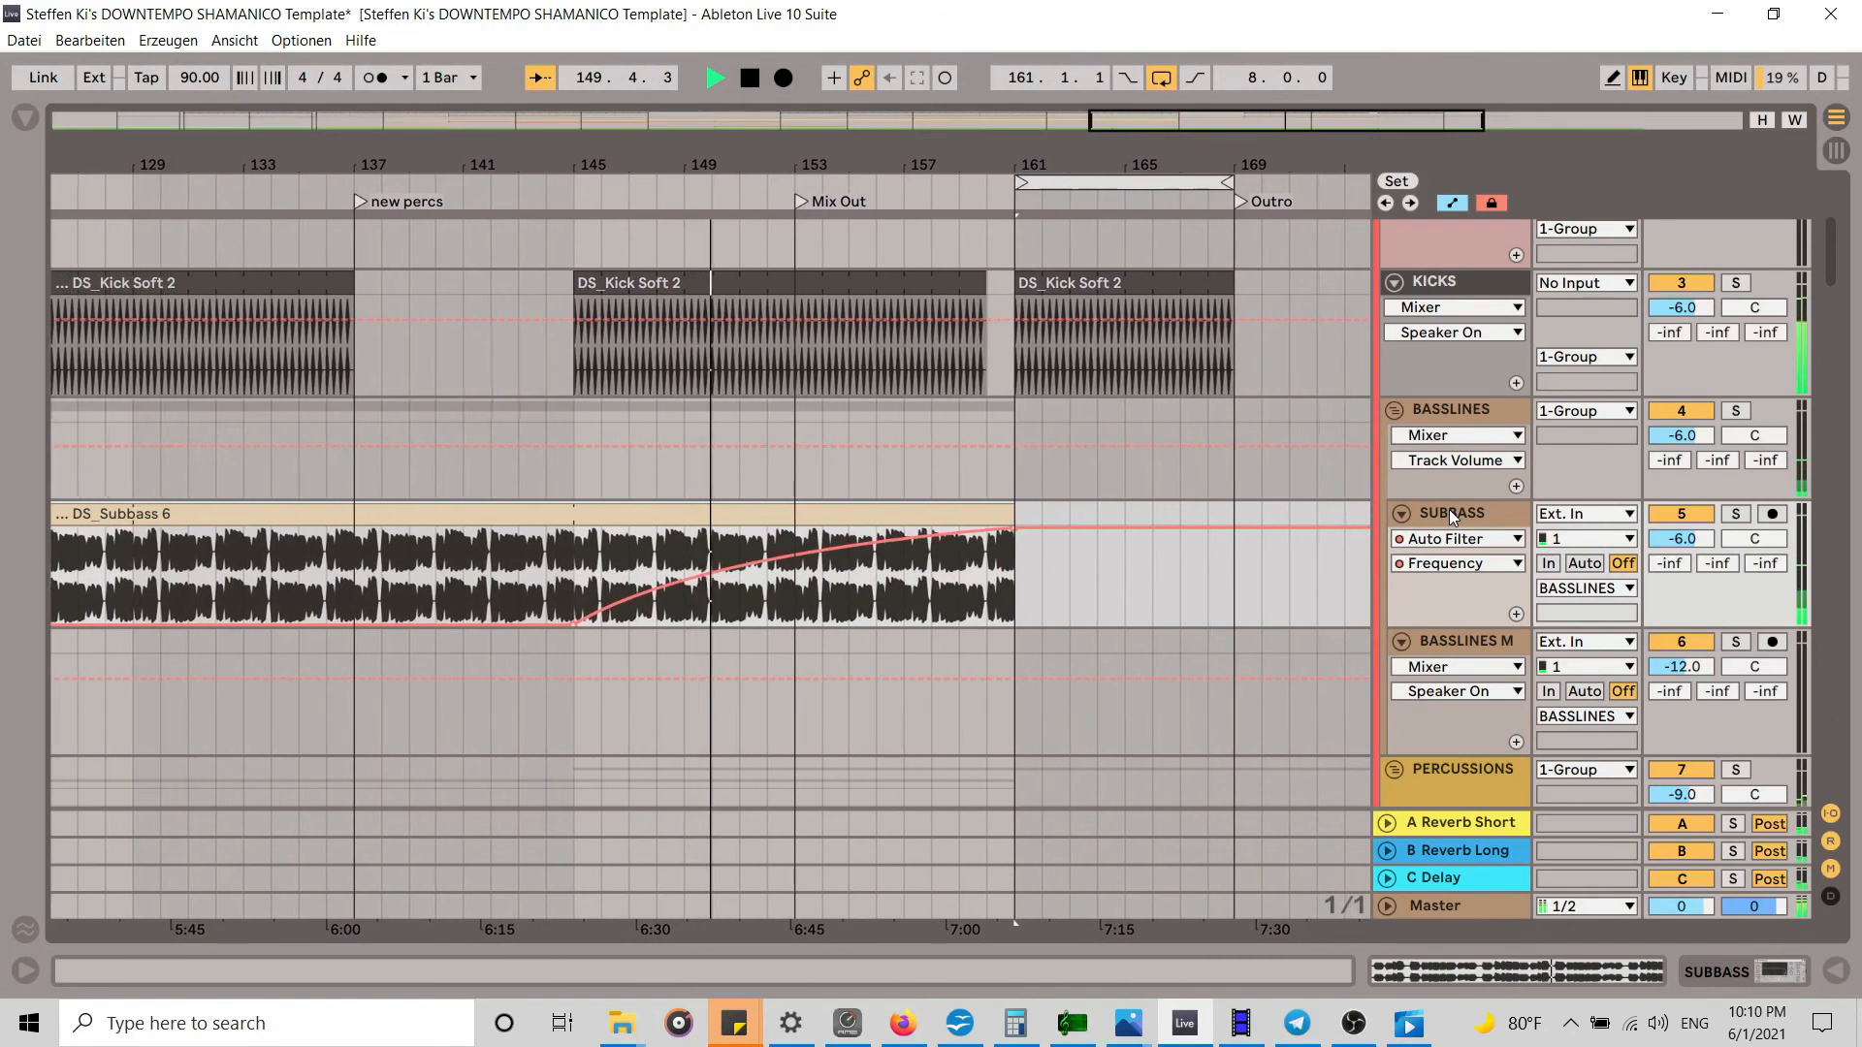
{"action": "left_click_drag", "start_coordinate": [1833, 284], "coordinate": [1860, 383]}
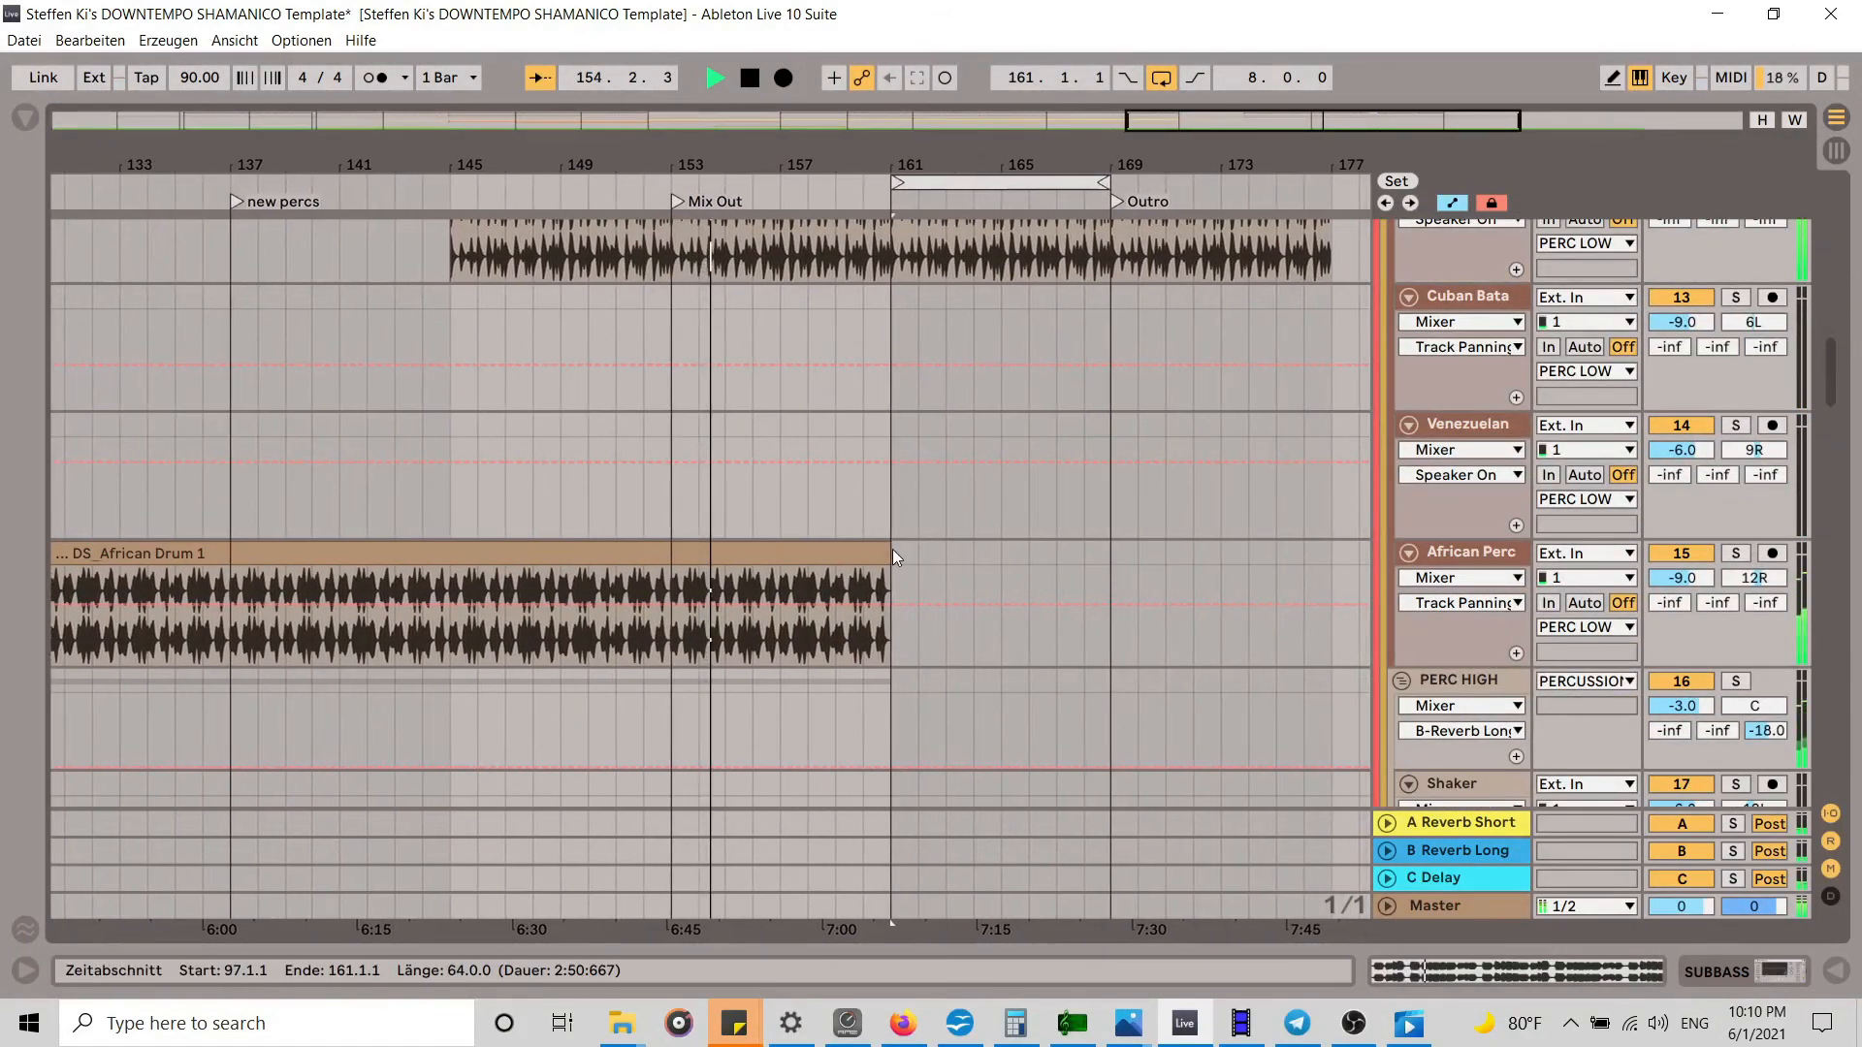
{"action": "scroll", "coordinate": [1041, 510], "scroll_direction": "down", "scroll_amount": 5}
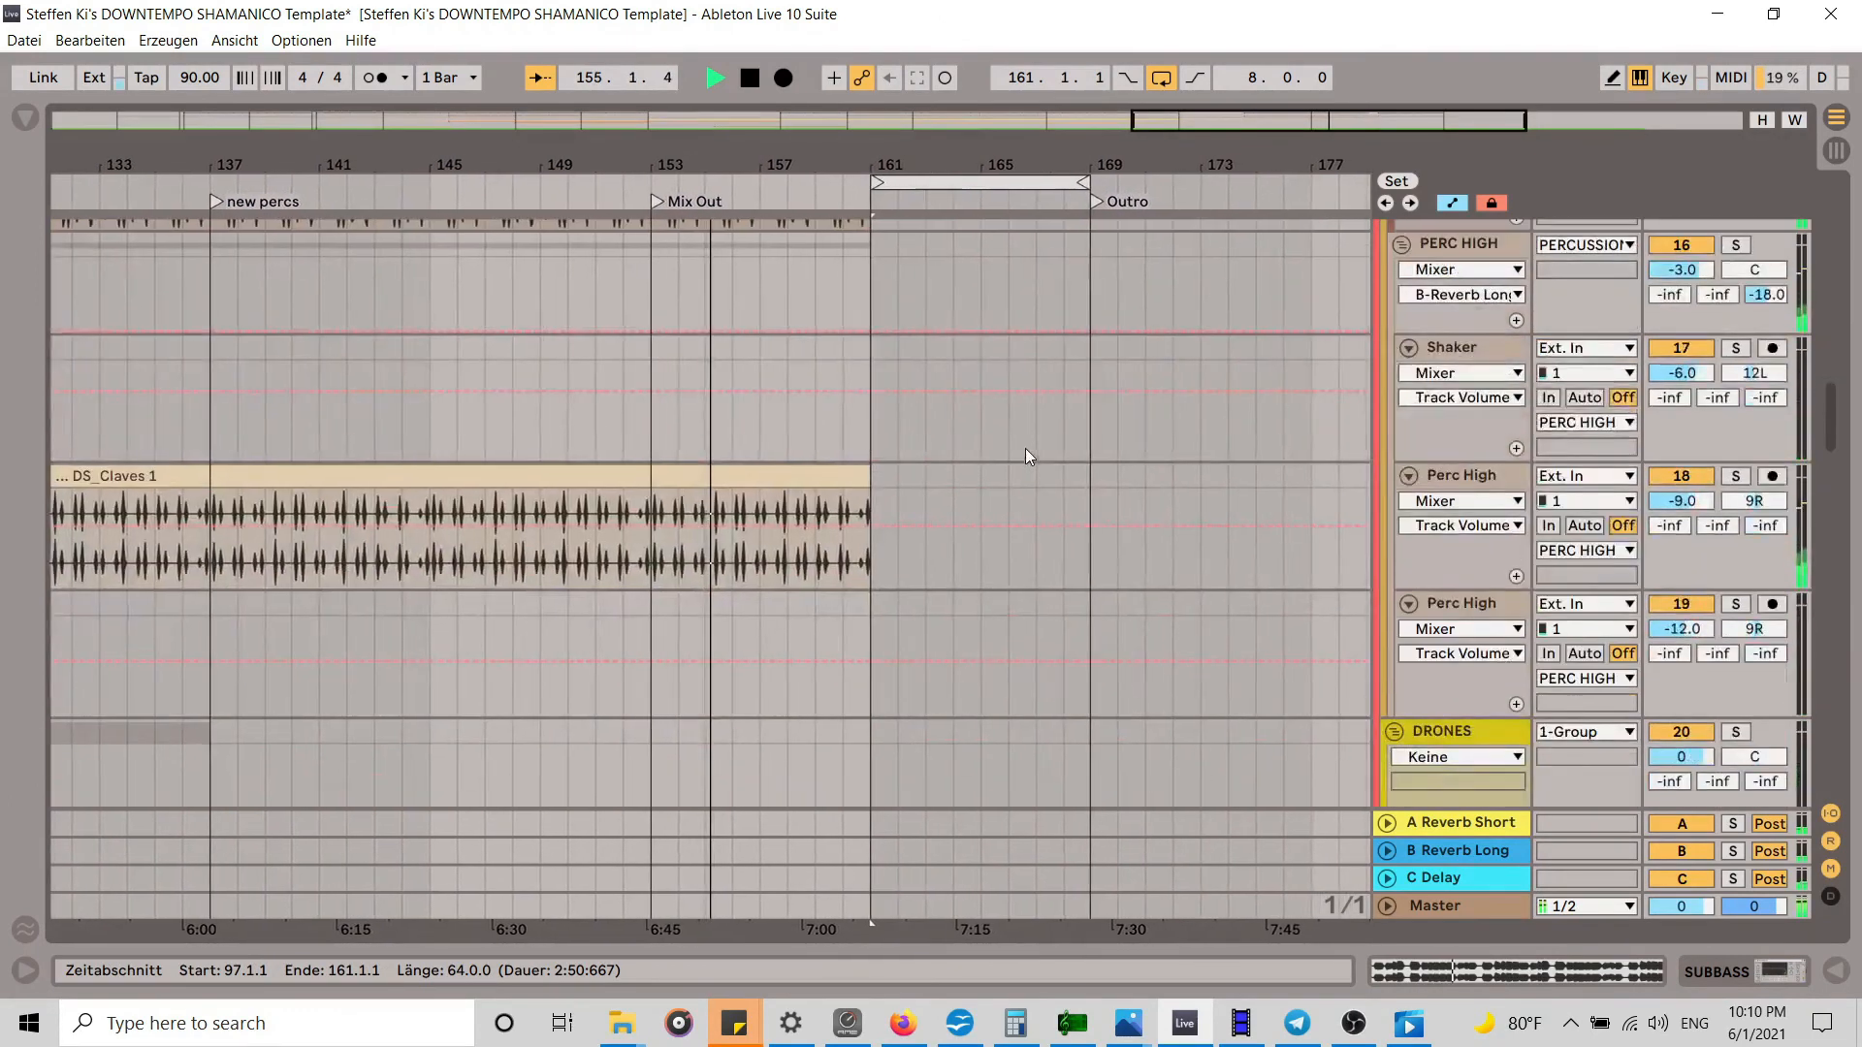
{"action": "left_click_drag", "start_coordinate": [859, 479], "coordinate": [1074, 479]}
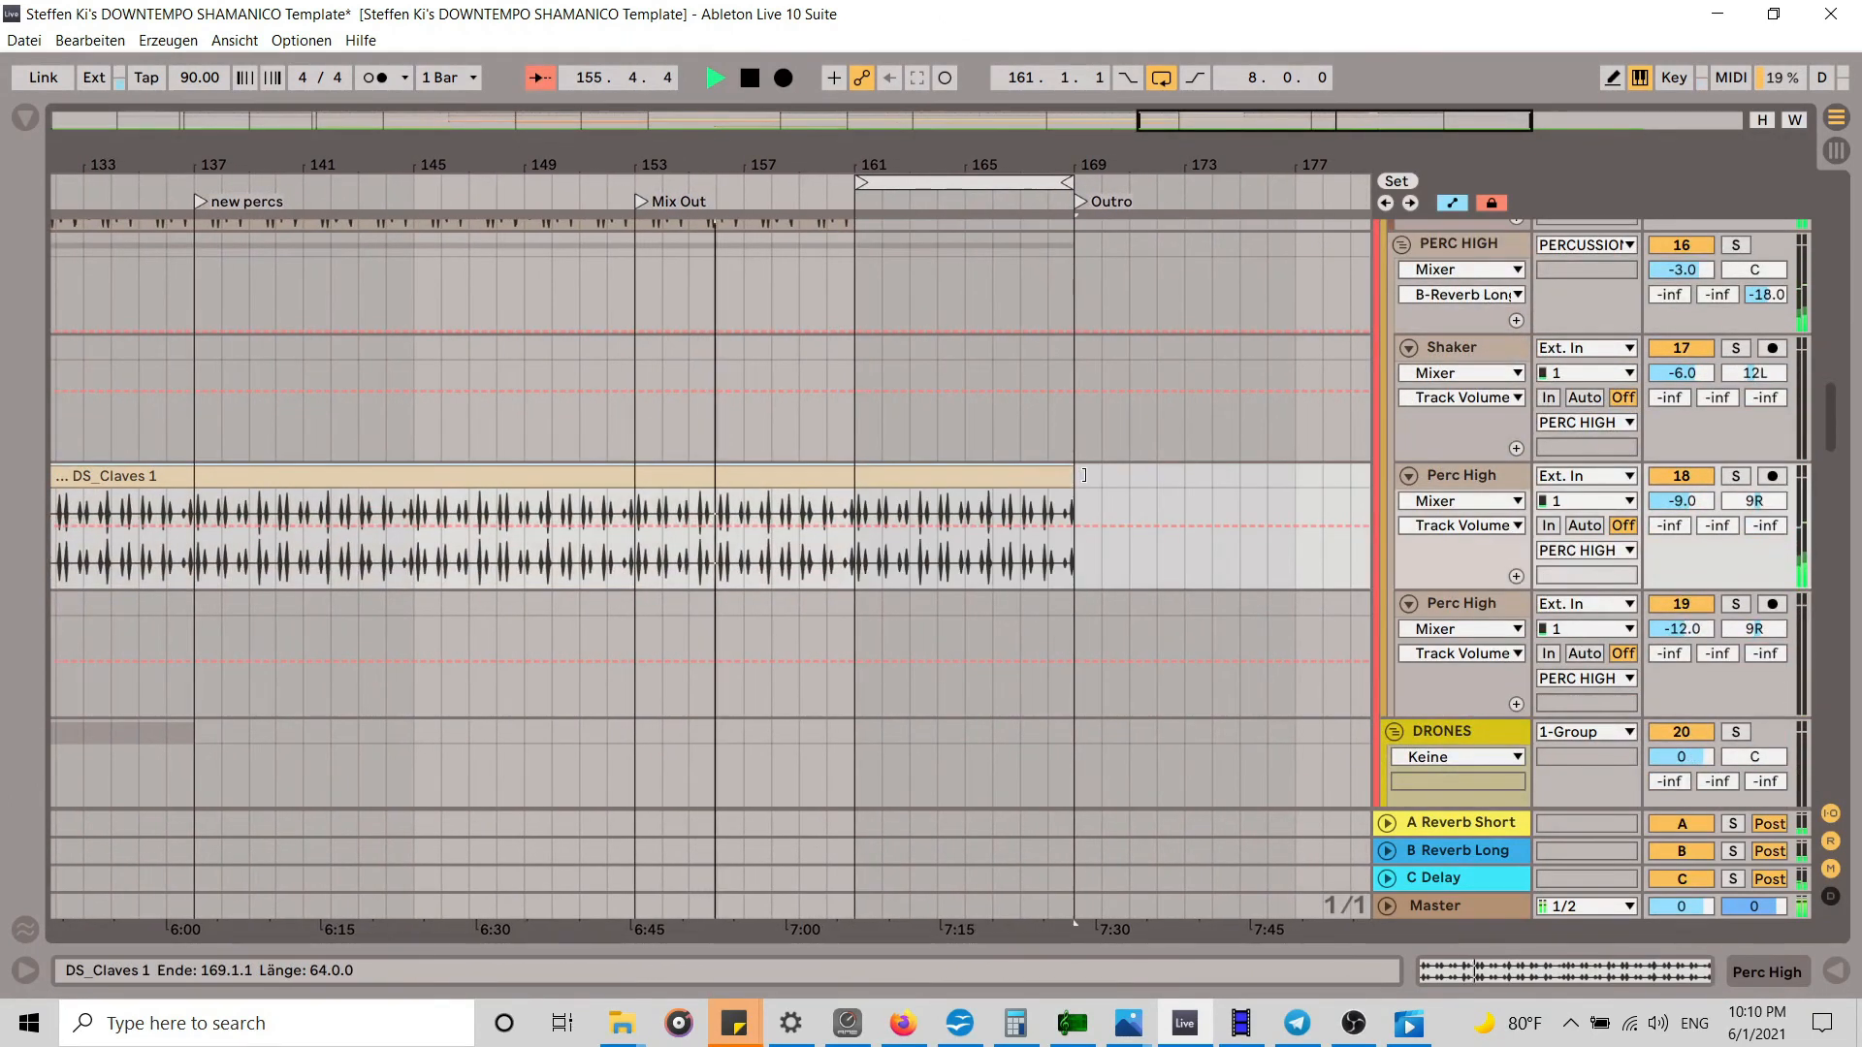
Step: Place a 16-bar DS_Flute Flutter Pad 2 clip on the 41 DS_Flute track, running from bar 161 to 177
{"action": "scroll", "coordinate": [1028, 545], "scroll_direction": "down", "scroll_amount": 3}
{"action": "scroll", "coordinate": [1038, 528], "scroll_direction": "down", "scroll_amount": 4}
{"action": "scroll", "coordinate": [1243, 494], "scroll_direction": "up", "scroll_amount": 6}
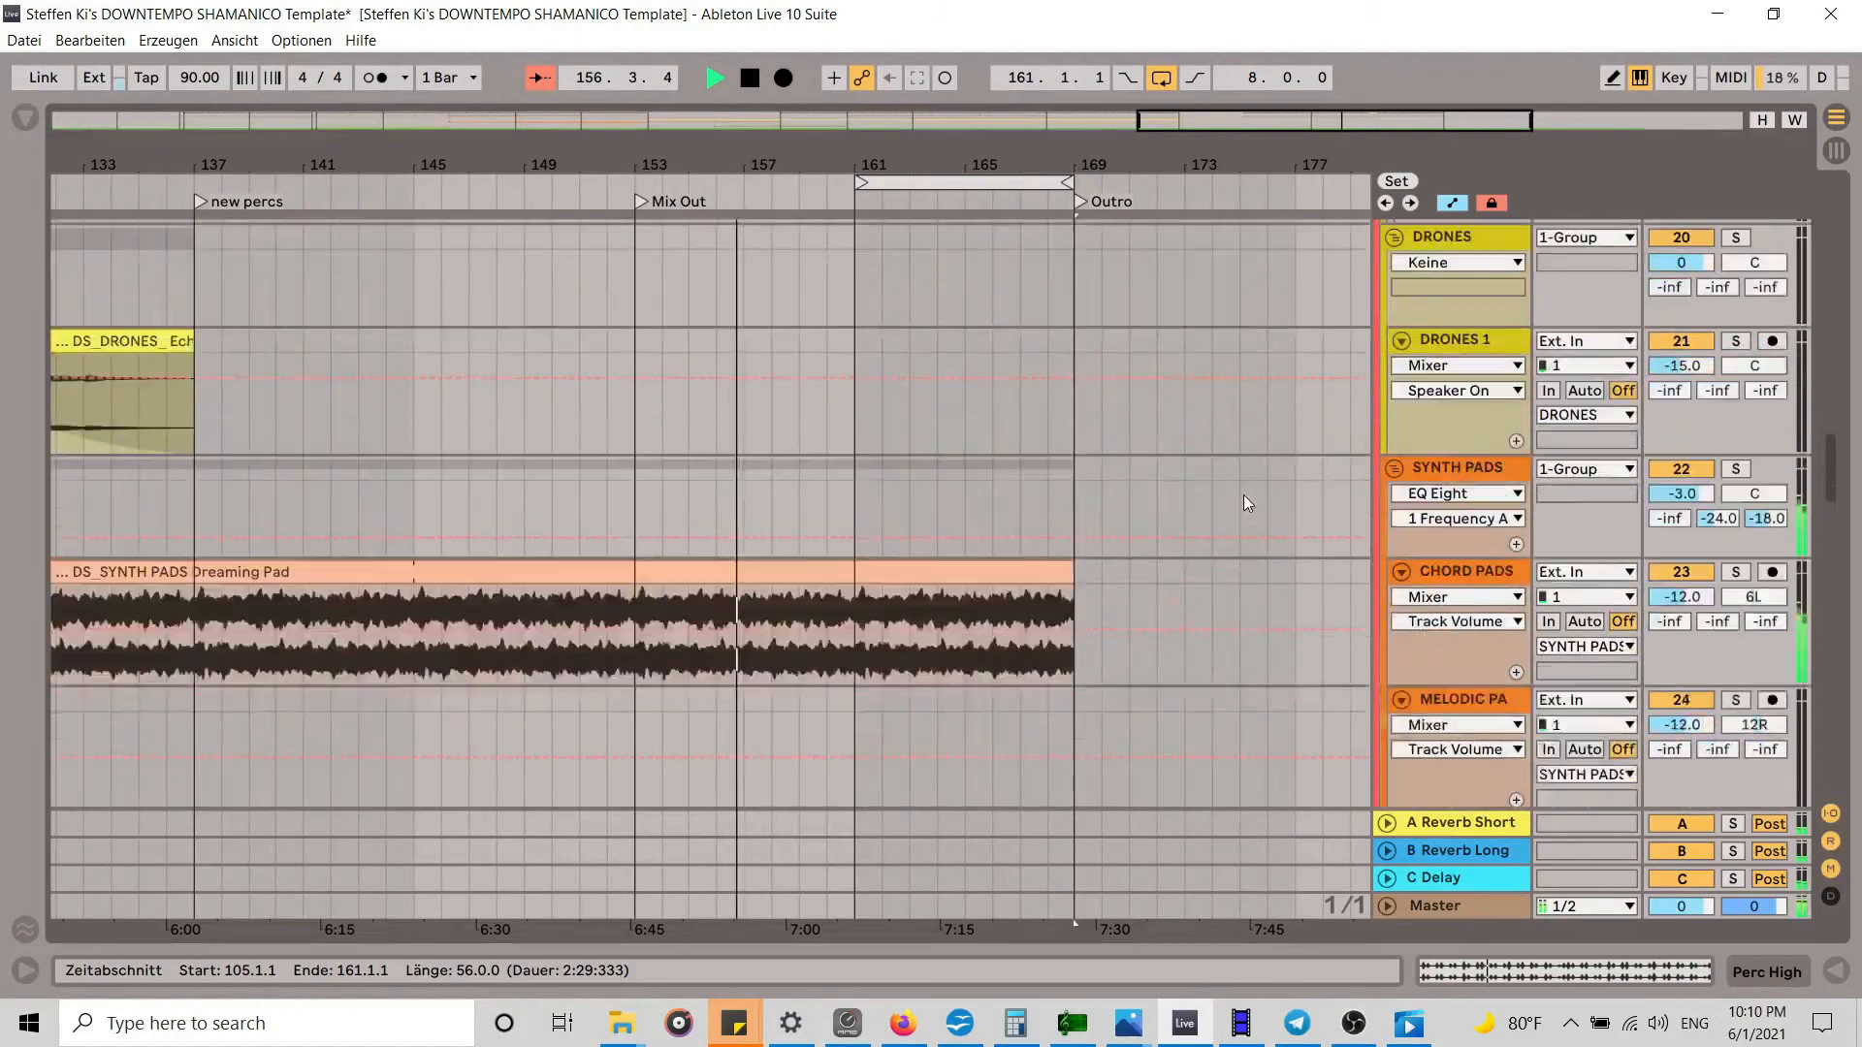
{"action": "scroll", "coordinate": [1230, 488], "scroll_direction": "up", "scroll_amount": 6}
{"action": "left_click_drag", "start_coordinate": [947, 157], "coordinate": [947, 68]}
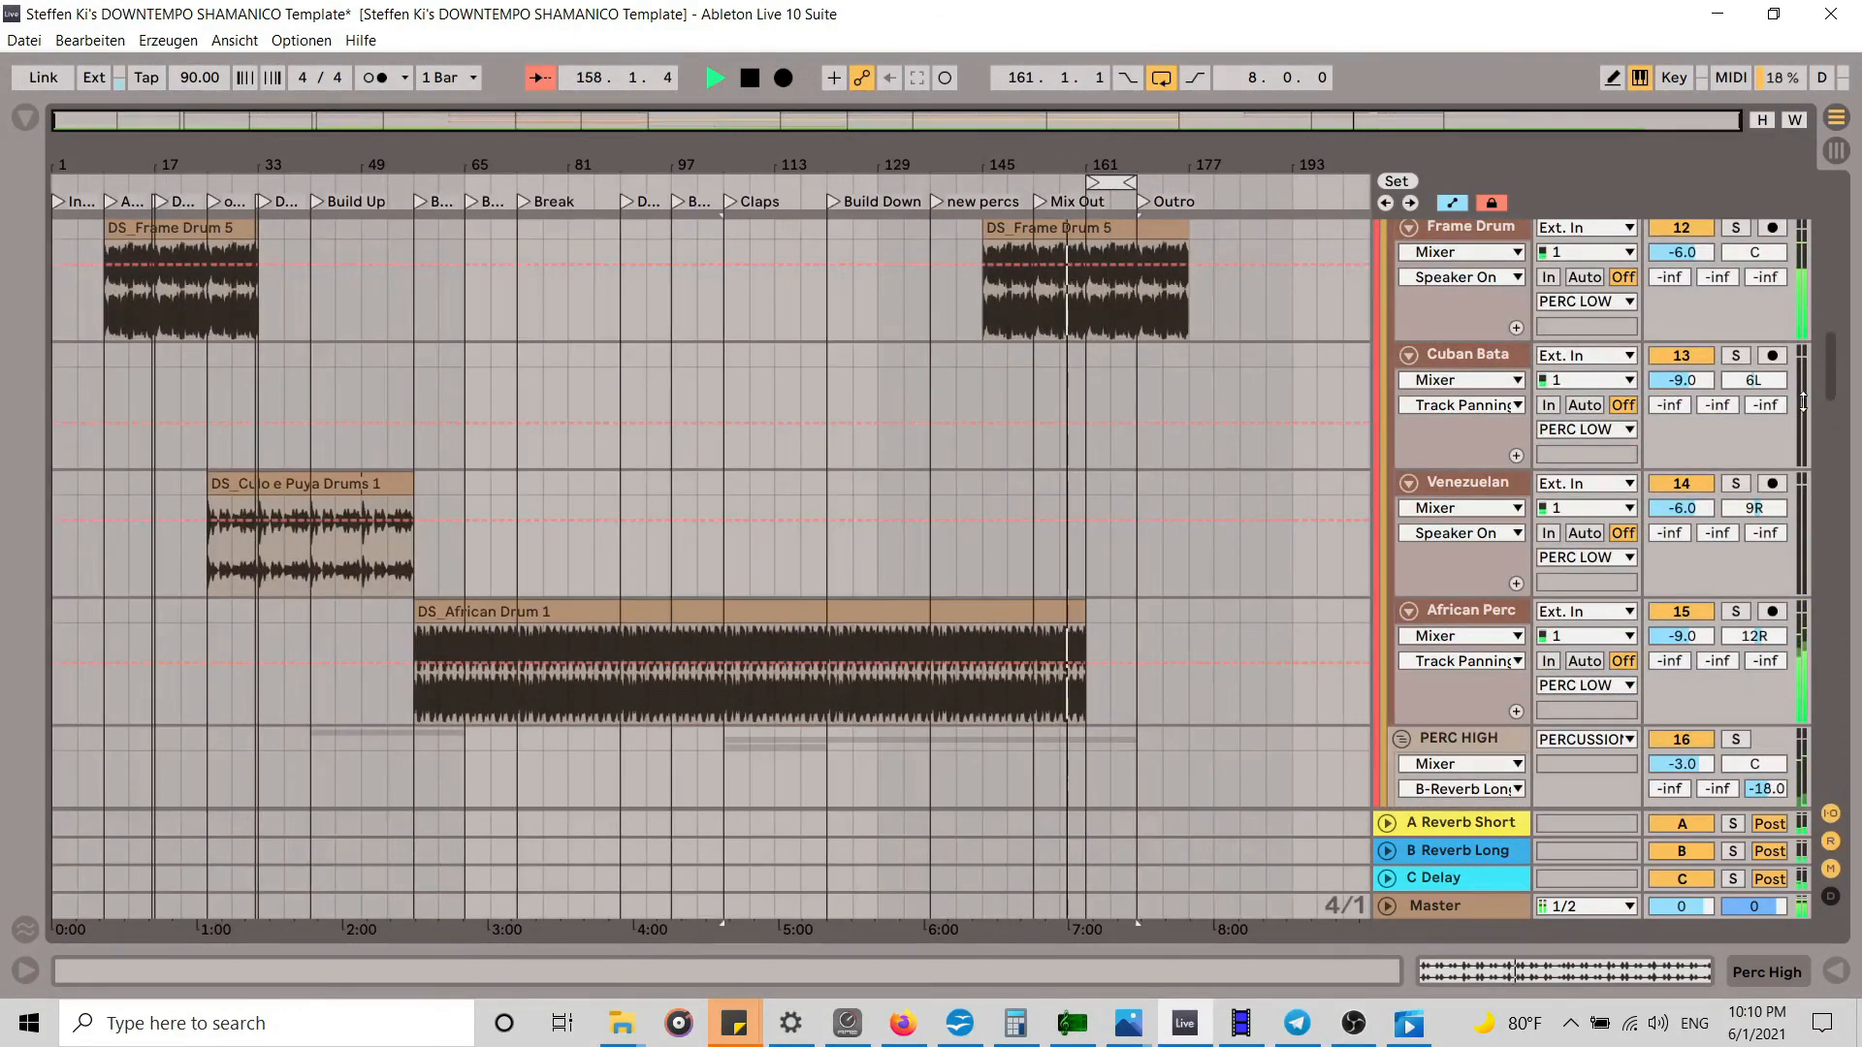
{"action": "left_click_drag", "start_coordinate": [1829, 367], "coordinate": [1831, 693]}
{"action": "left_click_drag", "start_coordinate": [209, 607], "coordinate": [1087, 650]}
{"action": "left_click_drag", "start_coordinate": [1100, 556], "coordinate": [1172, 556]}
{"action": "key", "text": "plus"}
{"action": "key", "text": "plus"}
{"action": "key", "text": "plus"}
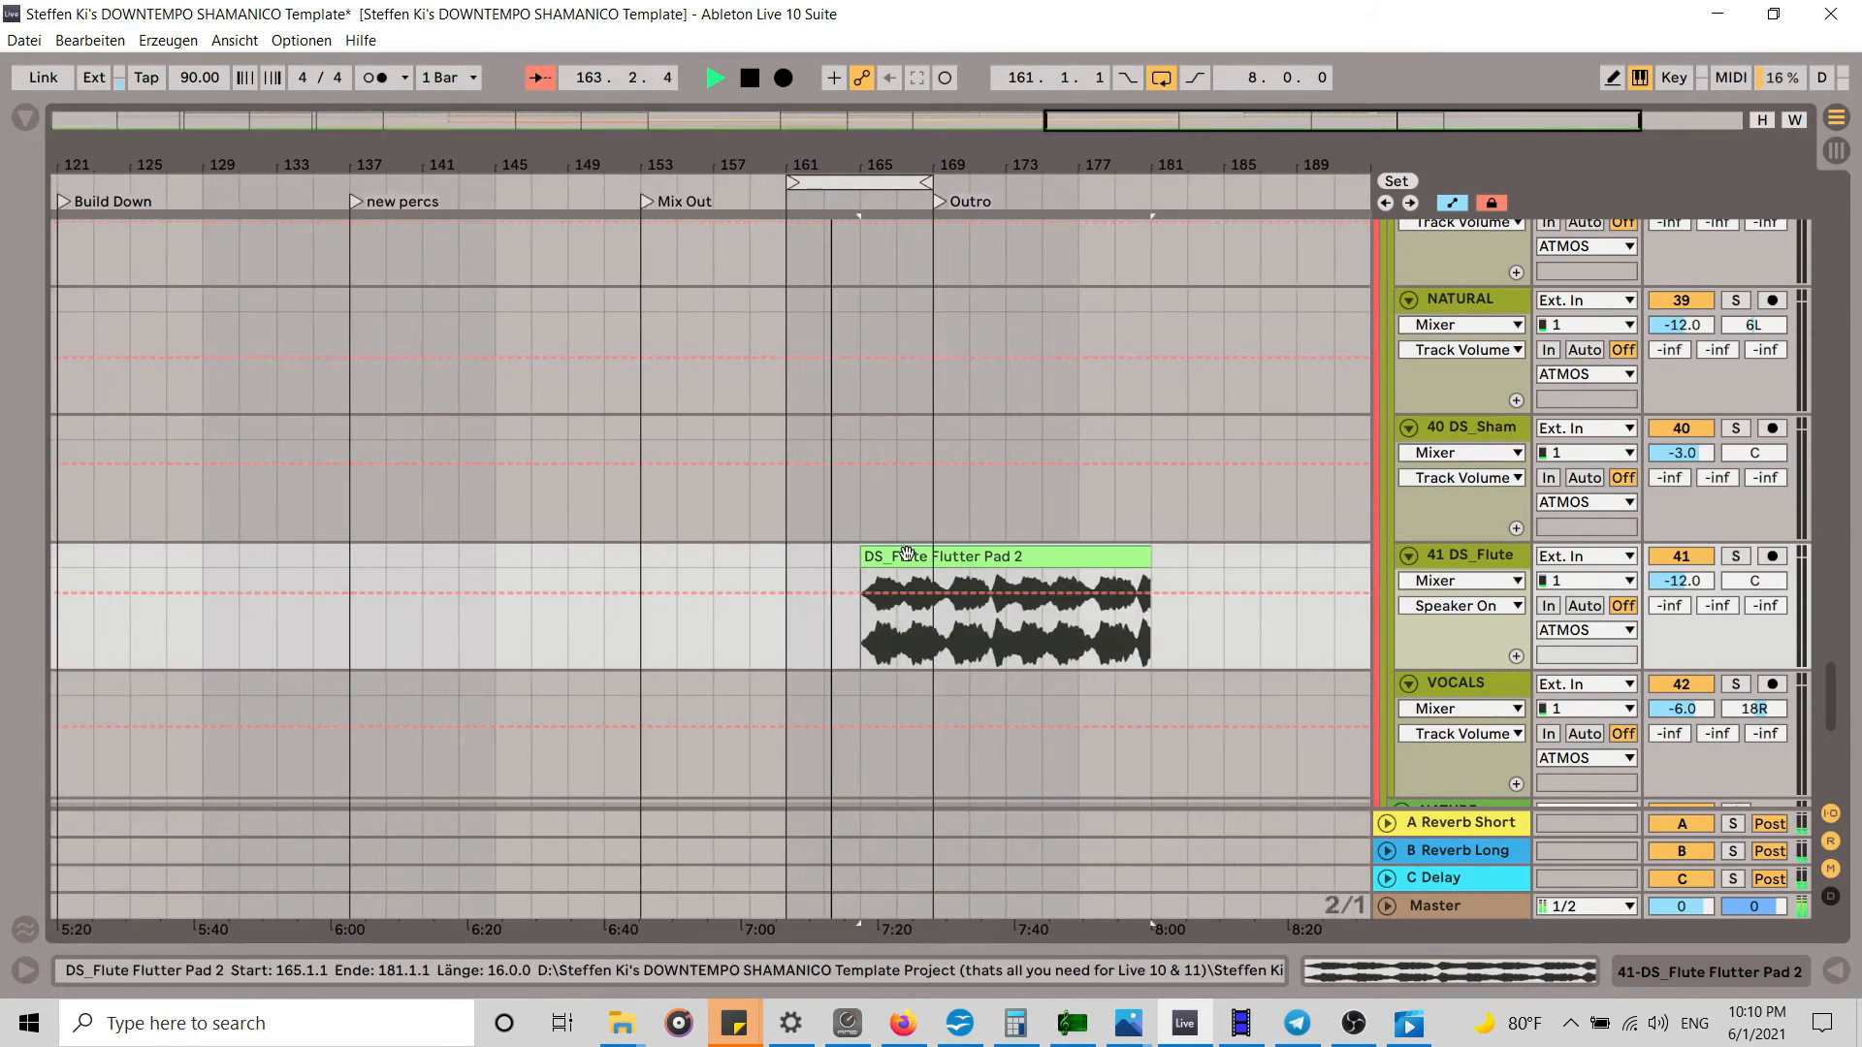
{"action": "left_click_drag", "start_coordinate": [906, 559], "coordinate": [832, 559]}
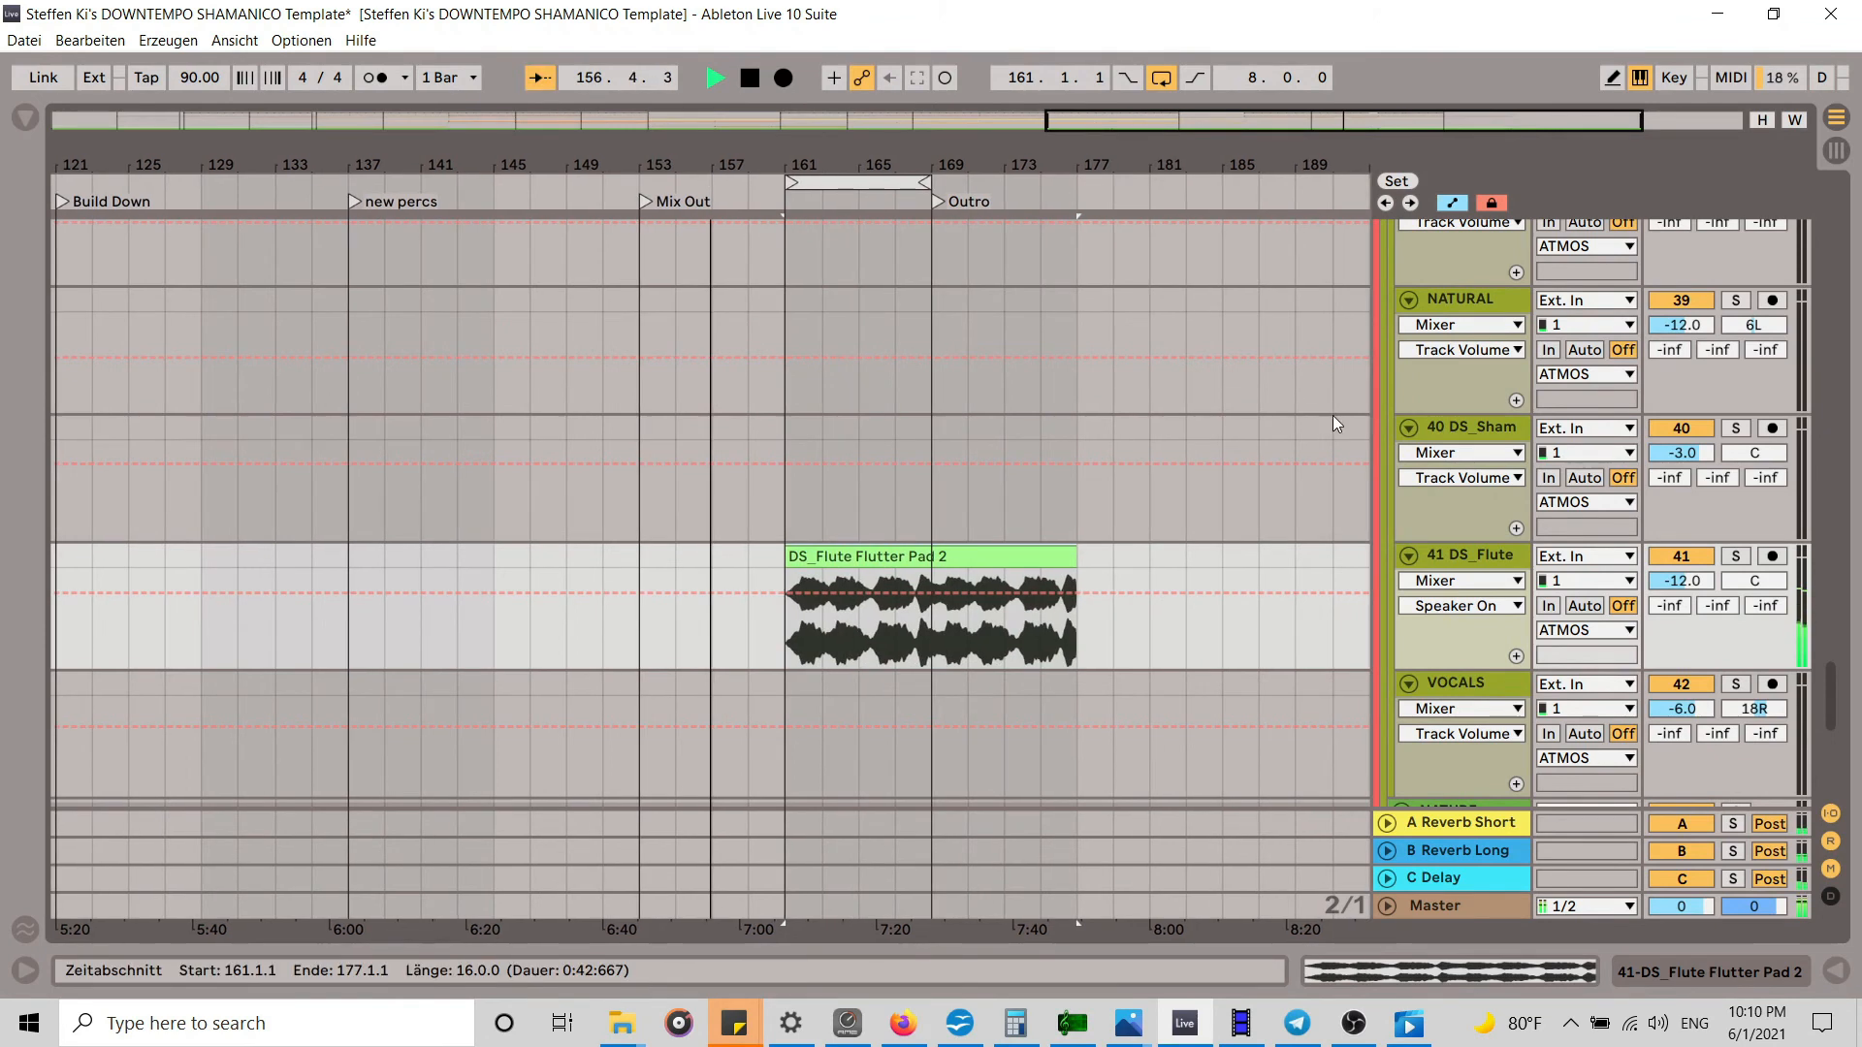
Step: Shorten the later DS_Frame Drum 5 clip on the Frame Drum track so it ends at bar 169
{"action": "scroll", "coordinate": [1332, 415], "scroll_direction": "down", "scroll_amount": 3}
{"action": "scroll", "coordinate": [1295, 447], "scroll_direction": "down", "scroll_amount": 2}
{"action": "scroll", "coordinate": [1289, 446], "scroll_direction": "up", "scroll_amount": 5}
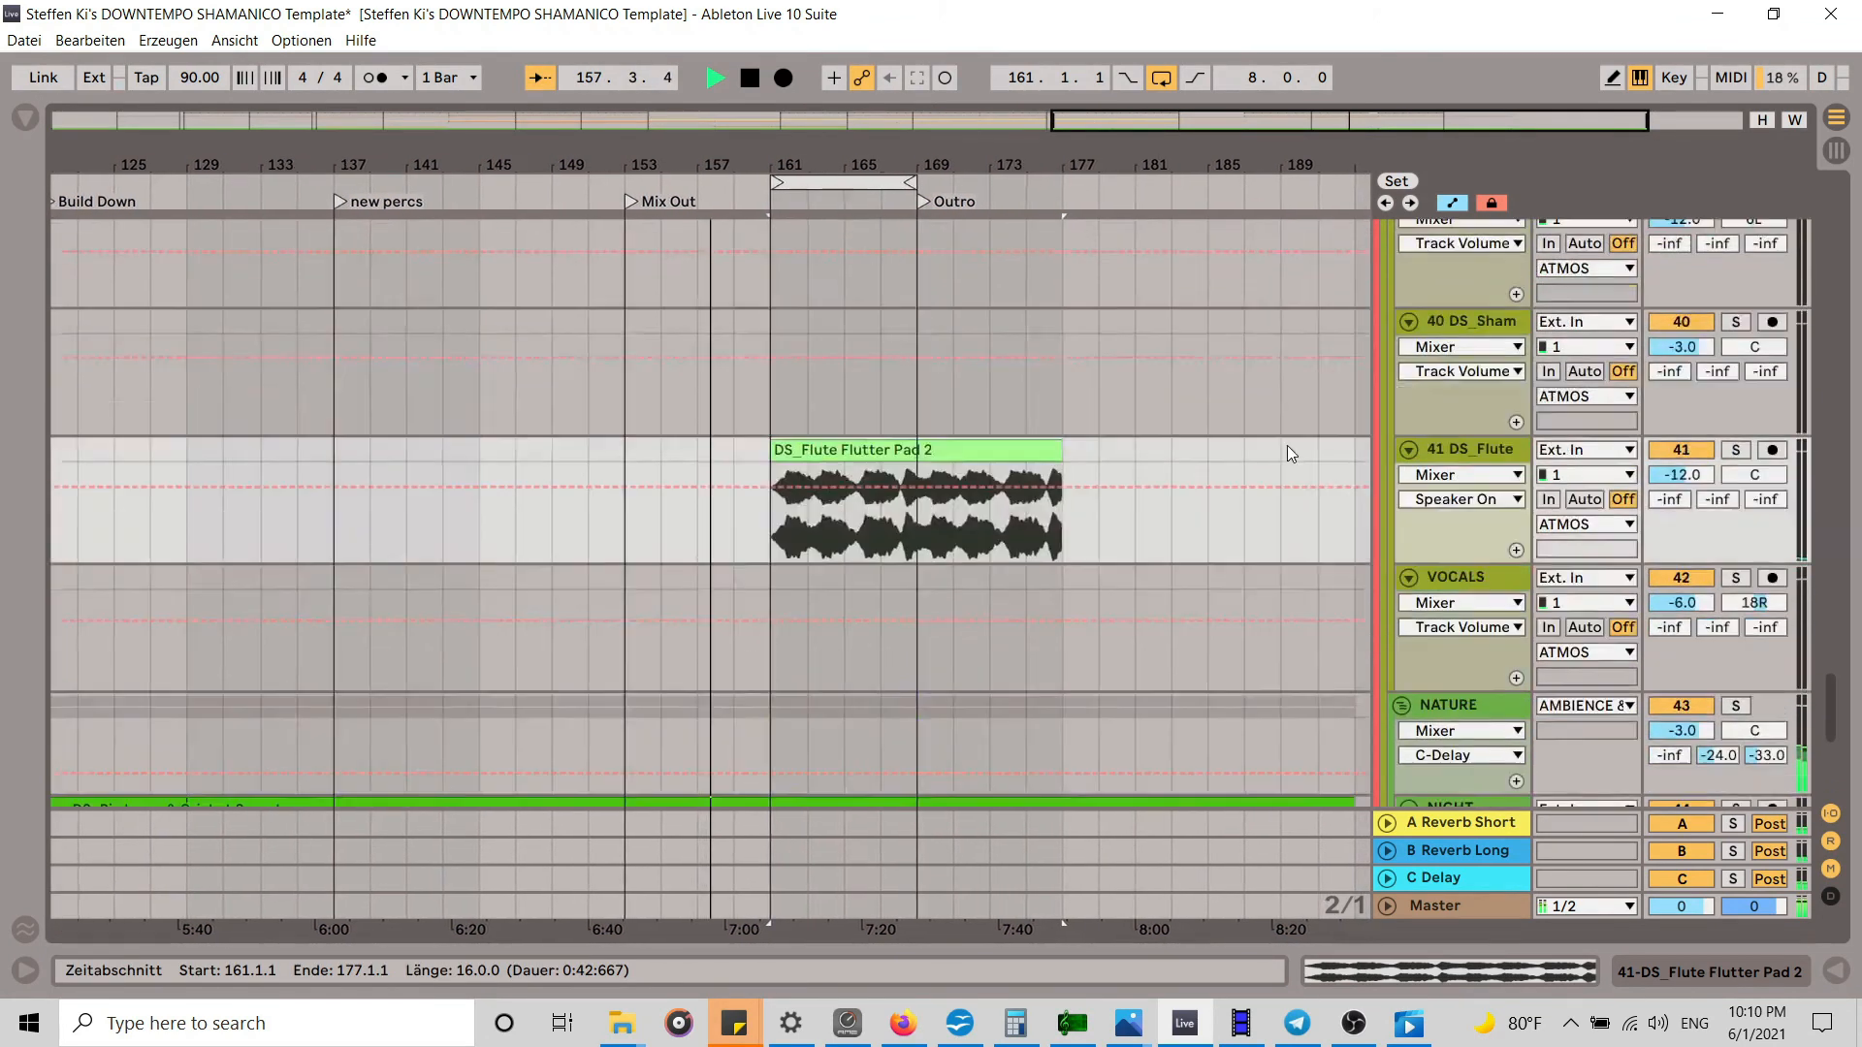
{"action": "scroll", "coordinate": [1288, 445], "scroll_direction": "up", "scroll_amount": 10}
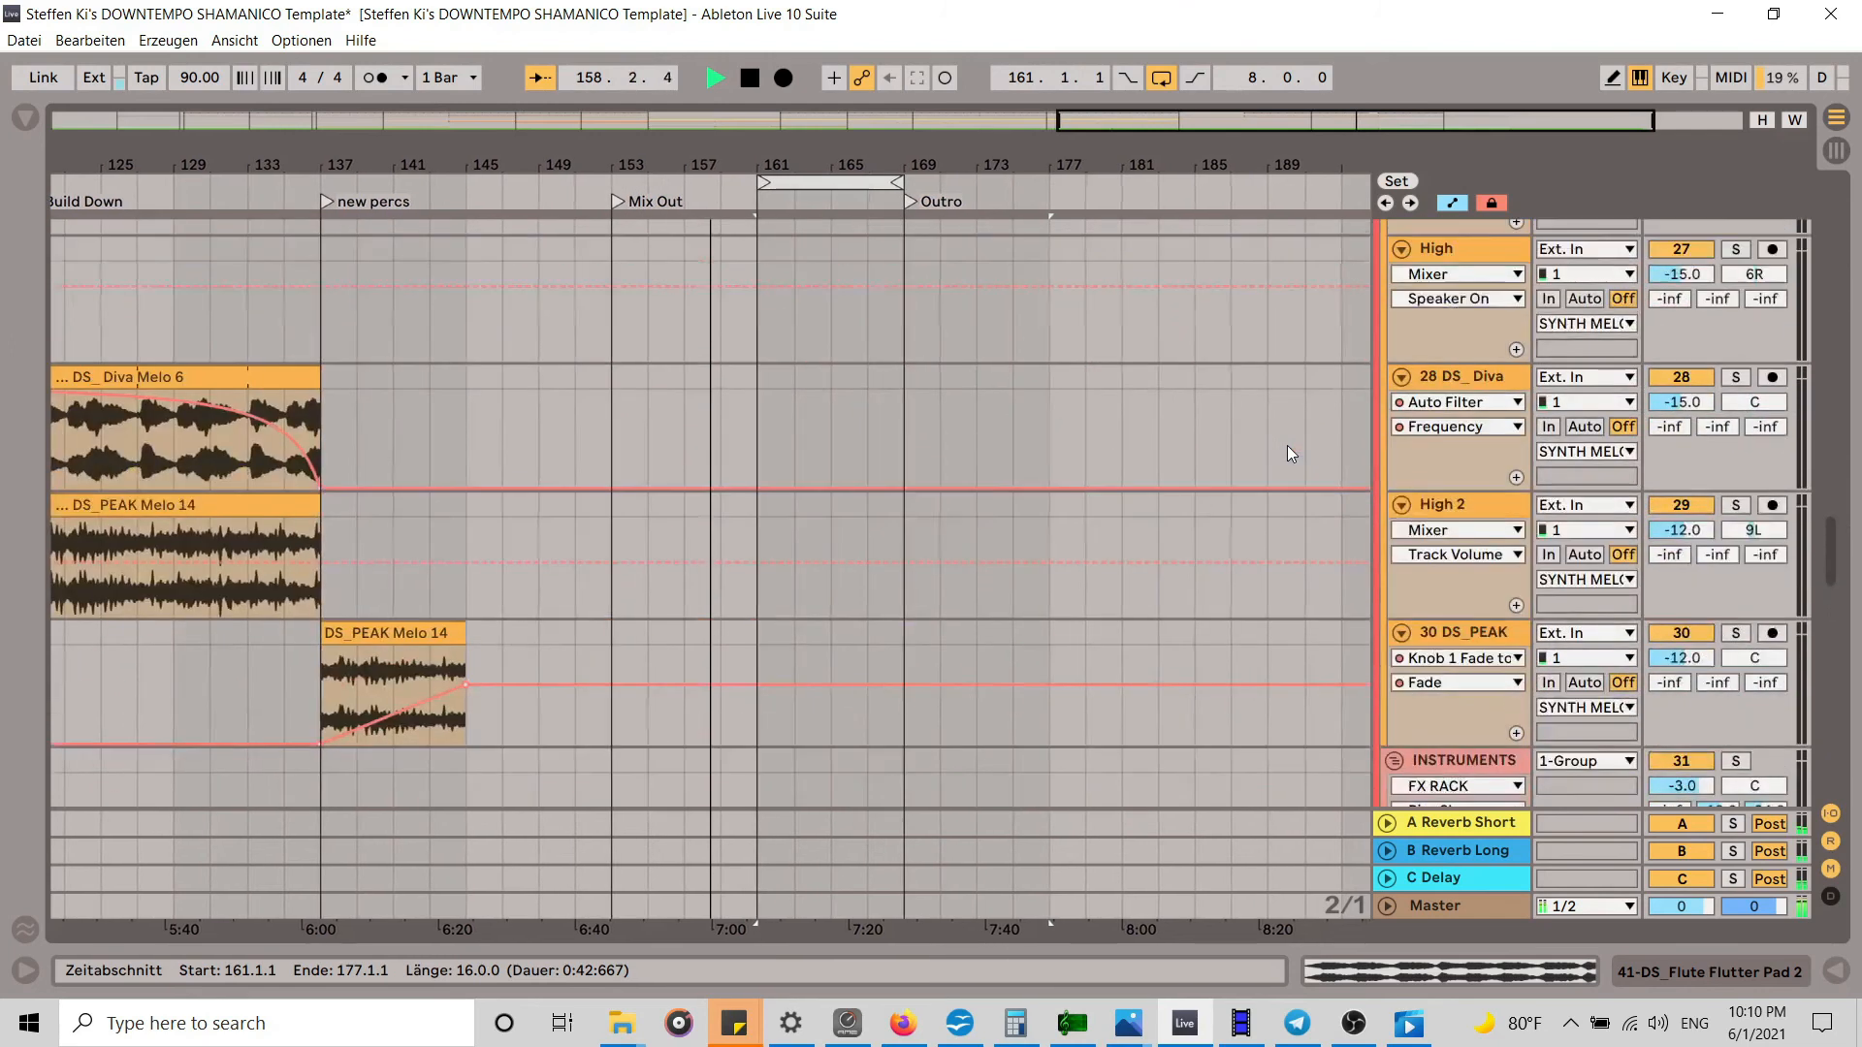
{"action": "scroll", "coordinate": [1288, 453], "scroll_direction": "up", "scroll_amount": 2}
{"action": "scroll", "coordinate": [1288, 447], "scroll_direction": "up", "scroll_amount": 10}
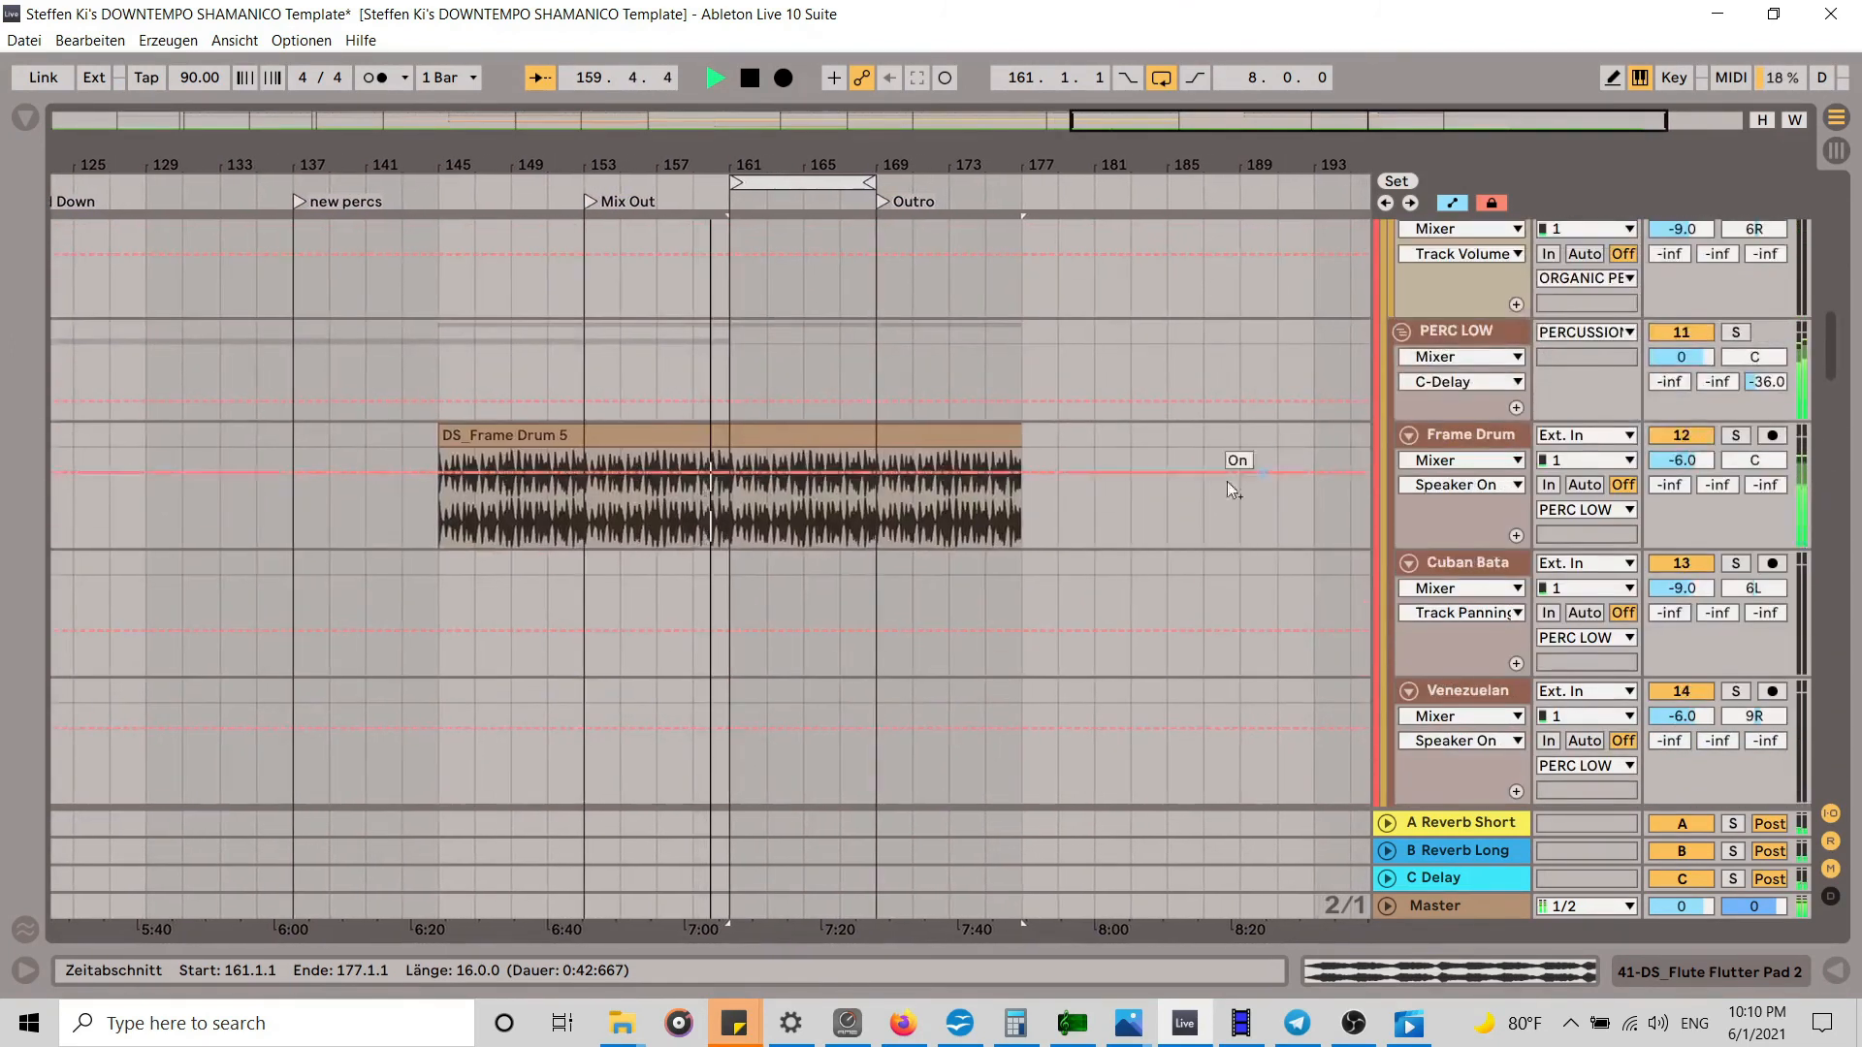
{"action": "scroll", "coordinate": [1144, 495], "scroll_direction": "up", "scroll_amount": 3}
{"action": "left_click", "coordinate": [958, 579]}
{"action": "left_click_drag", "start_coordinate": [957, 580], "coordinate": [864, 580]}
{"action": "scroll", "coordinate": [1038, 549], "scroll_direction": "down", "scroll_amount": 3}
{"action": "scroll", "coordinate": [1039, 549], "scroll_direction": "down", "scroll_amount": 2}
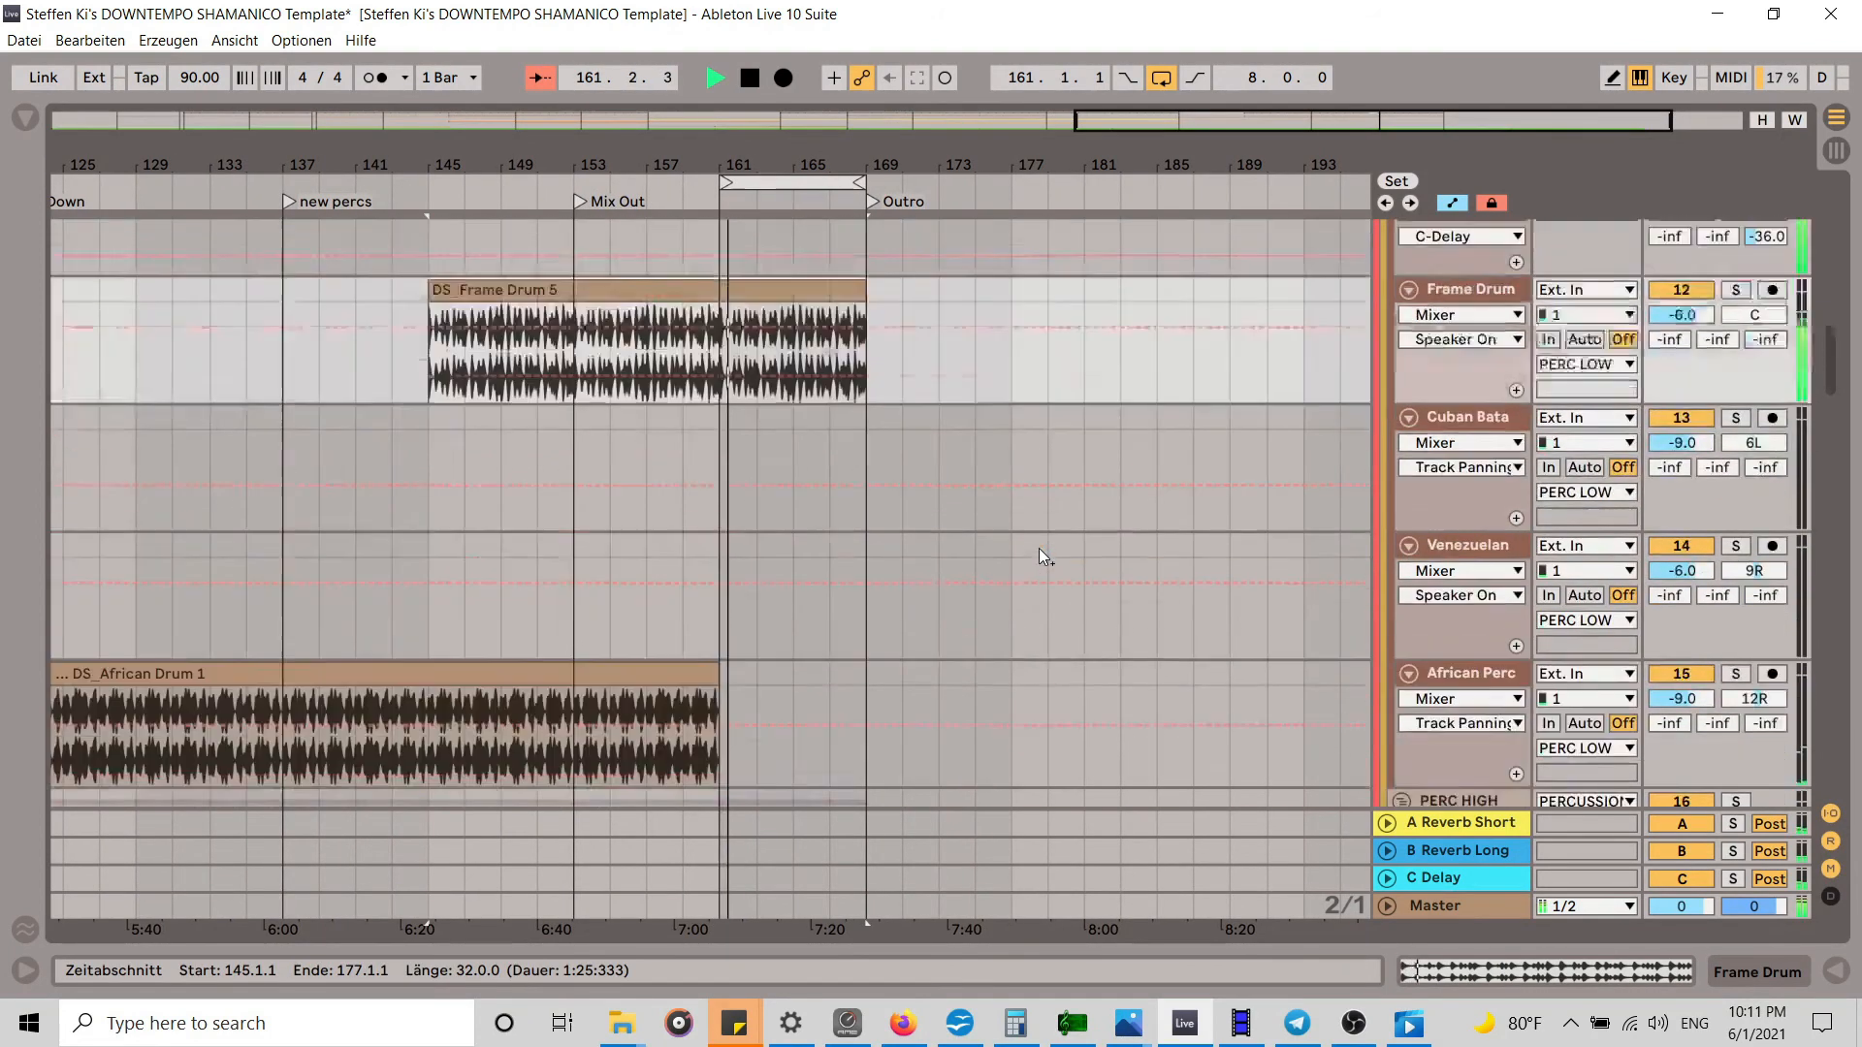
Step: Delete the DS_Kick Soft 2 clip between bars 161 and 169 on KICKS, and play back from the Mix Out locator
{"action": "scroll", "coordinate": [1039, 549], "scroll_direction": "up", "scroll_amount": 10}
{"action": "scroll", "coordinate": [1039, 547], "scroll_direction": "up", "scroll_amount": 3}
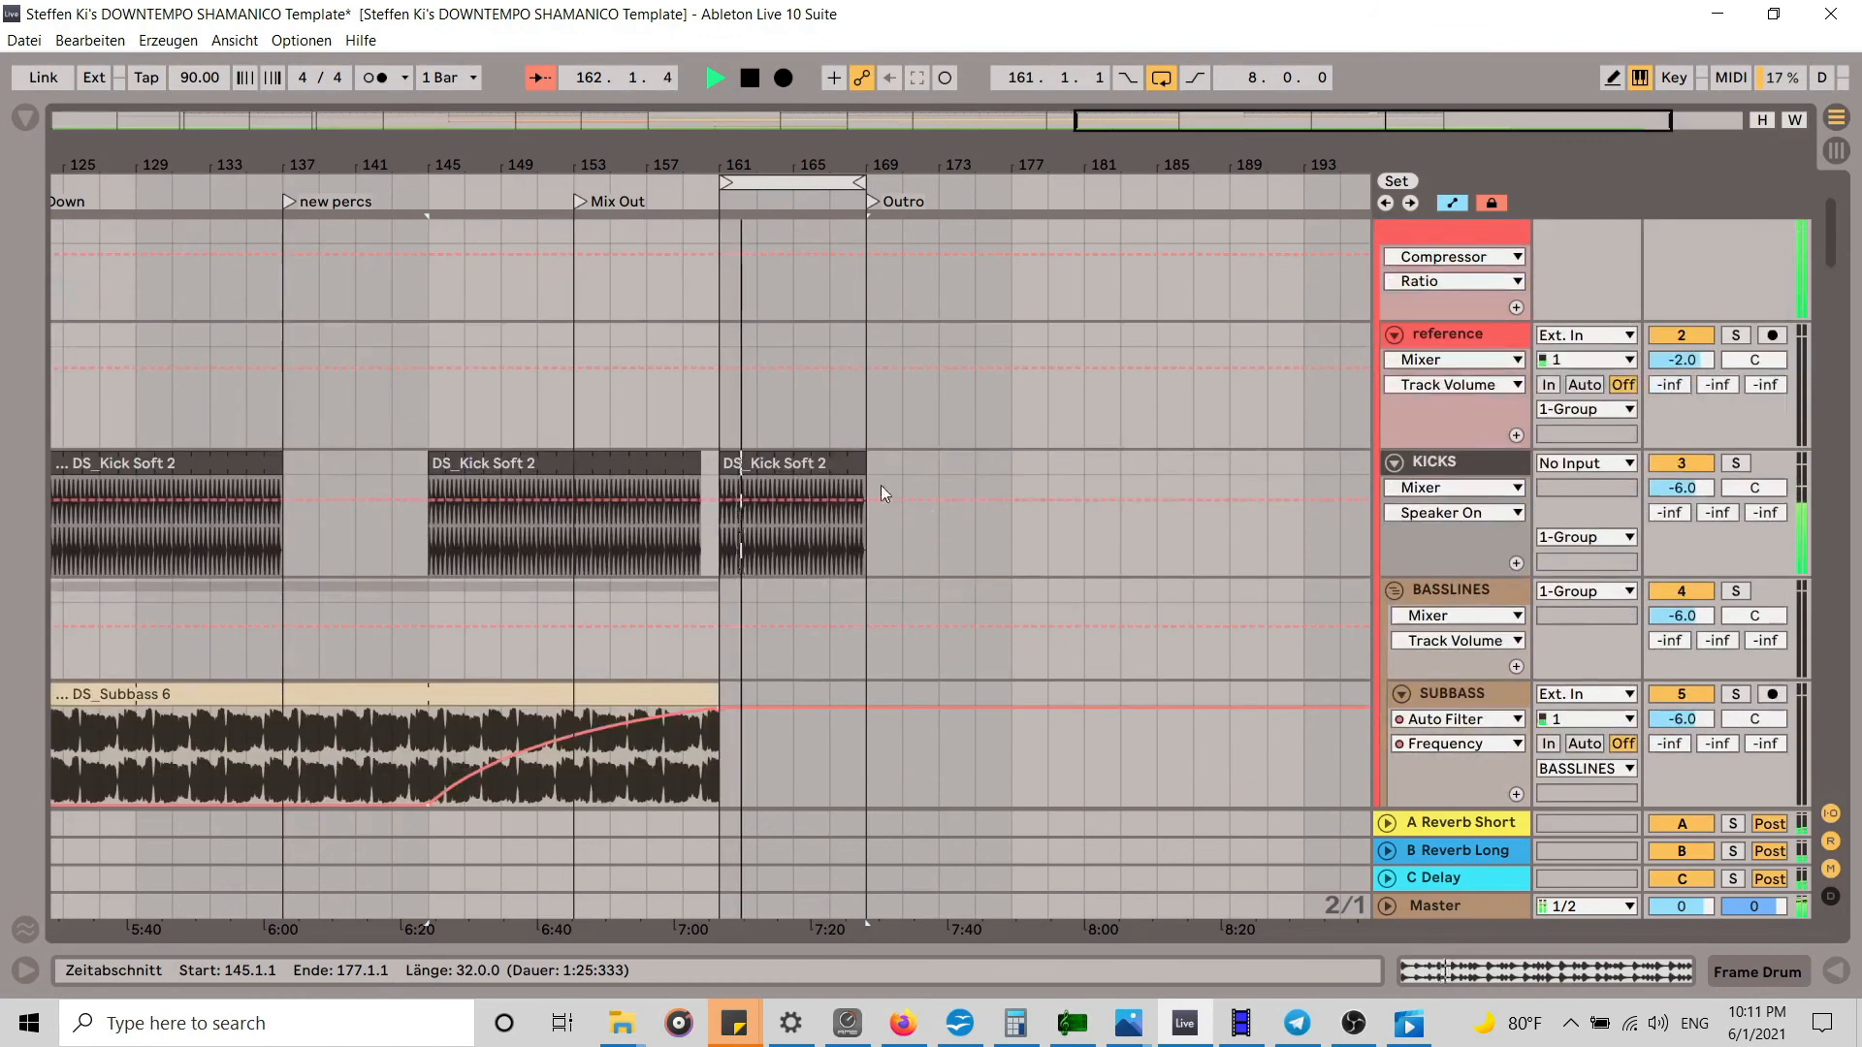
{"action": "left_click", "coordinate": [819, 464]}
{"action": "key", "text": "Delete"}
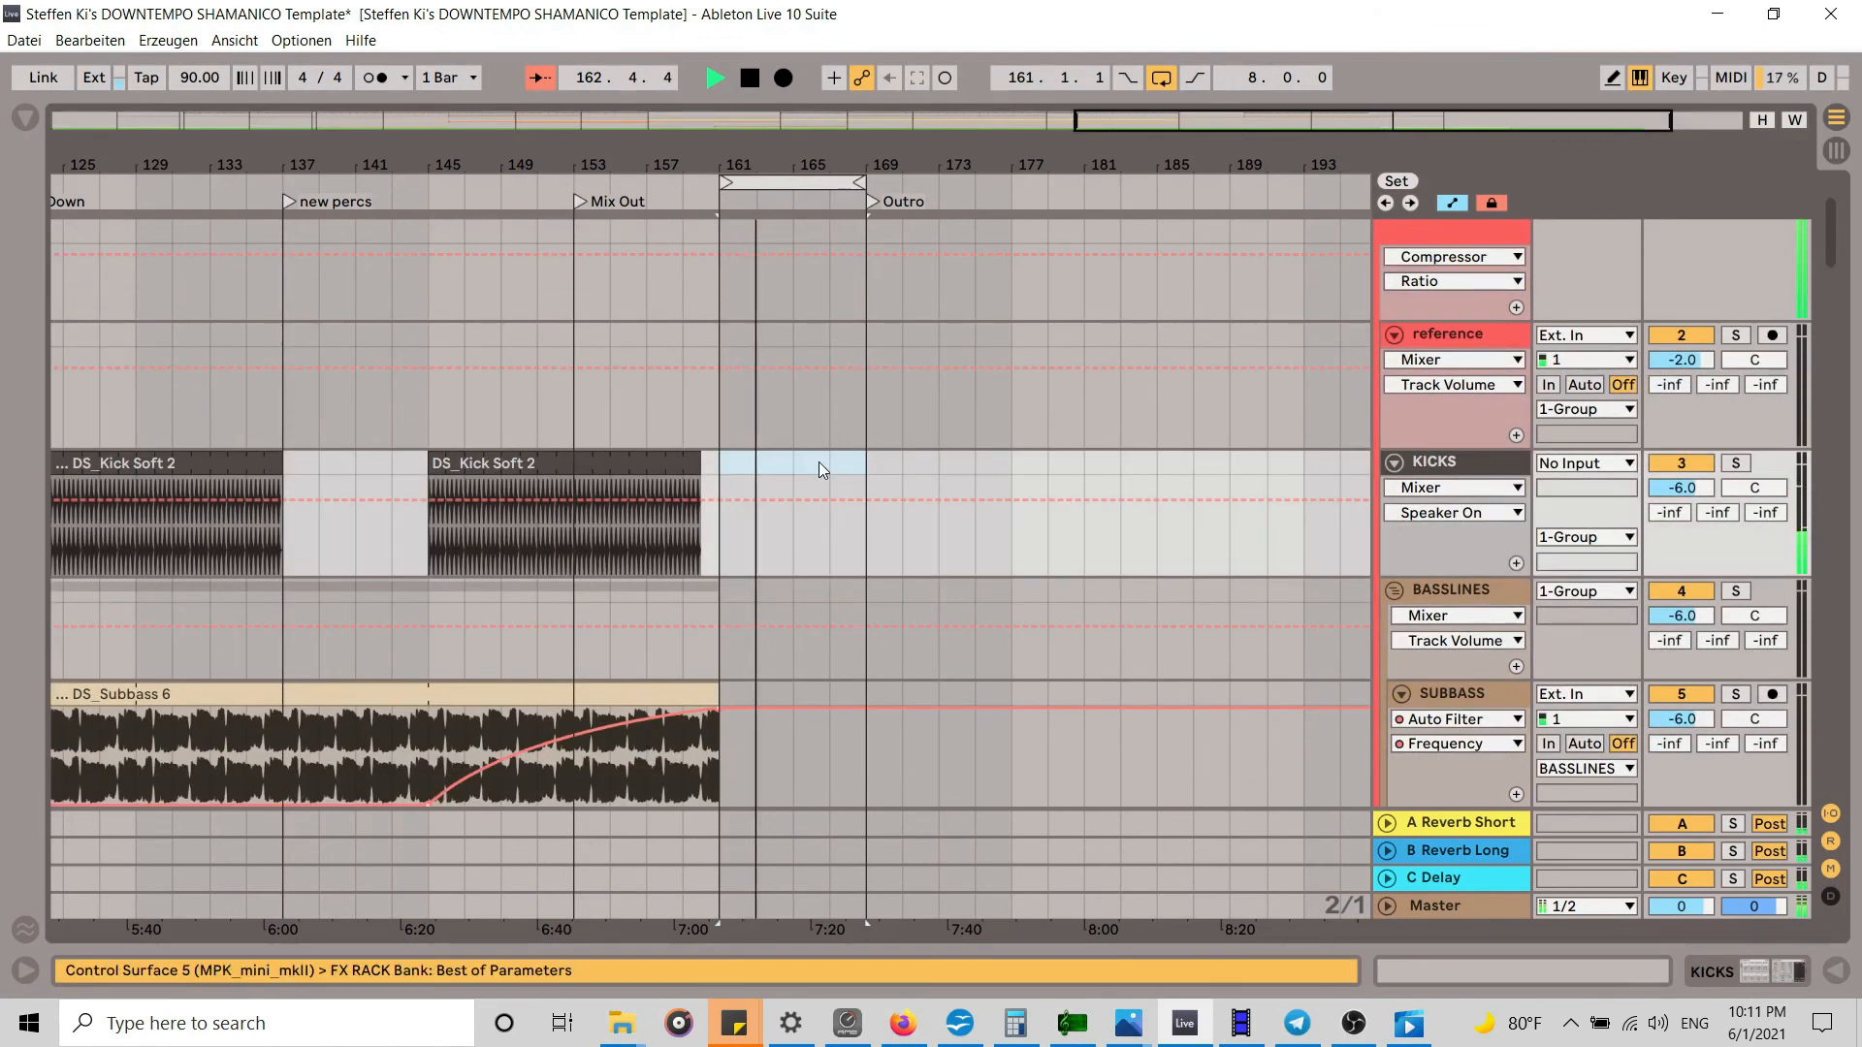
{"action": "left_click", "coordinate": [576, 200]}
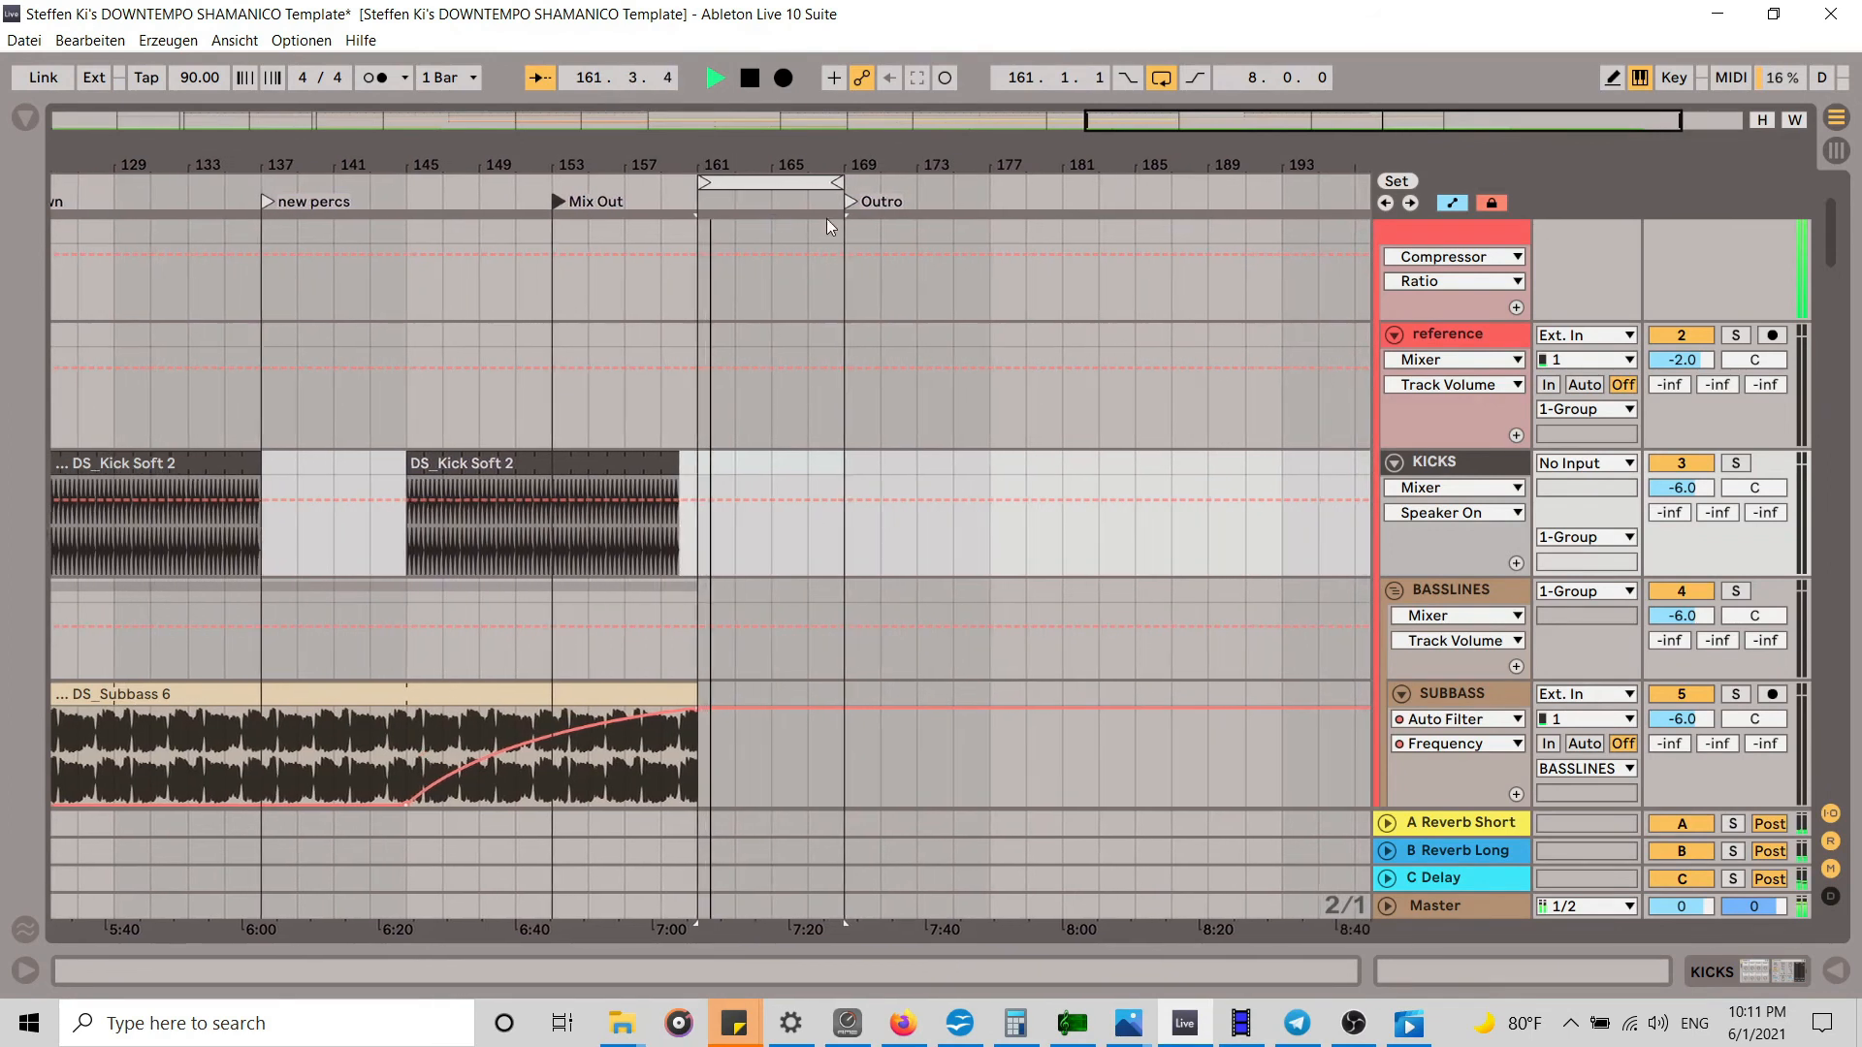
Step: Extend the DS_SYNTH PADS Dreaming Pad clip on CHORD PADS to bar 177 with a fade-out starting at bar 169
{"action": "scroll", "coordinate": [865, 432], "scroll_direction": "down", "scroll_amount": 5}
{"action": "left_click_drag", "start_coordinate": [1829, 291], "coordinate": [1823, 492]}
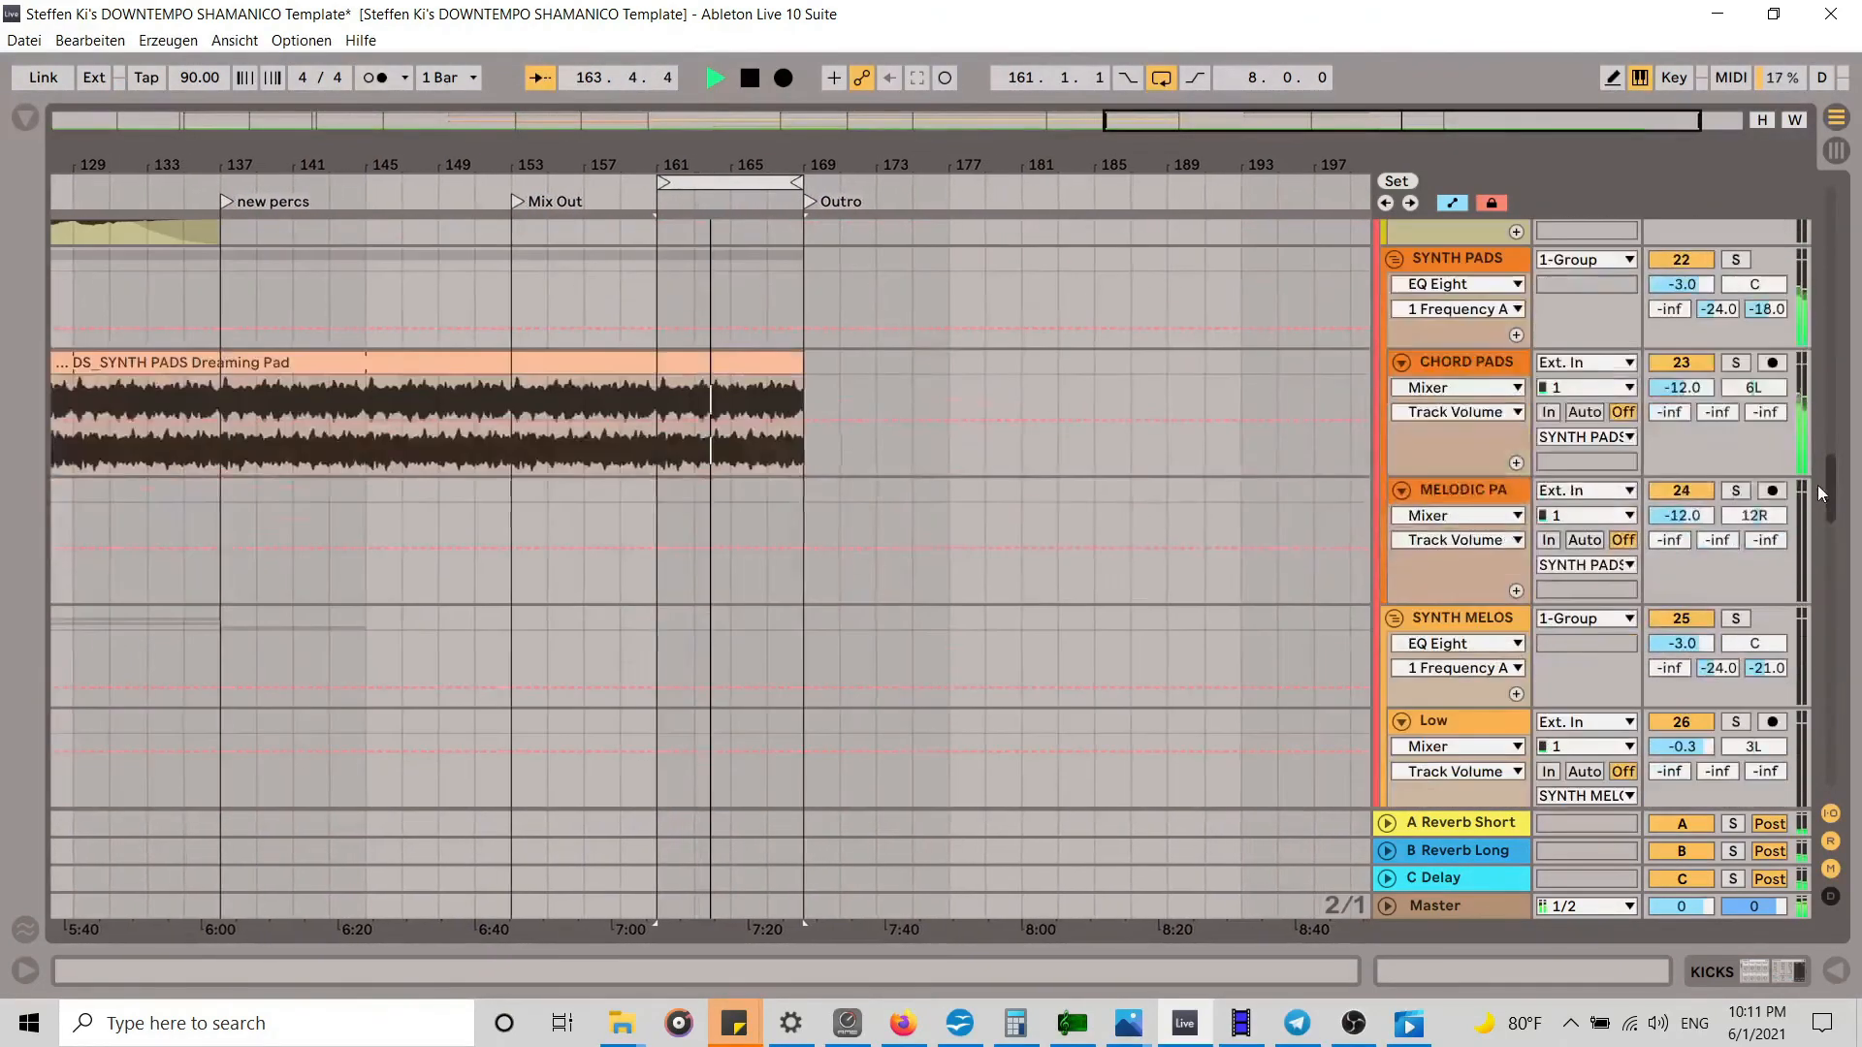
{"action": "left_click", "coordinate": [753, 370]}
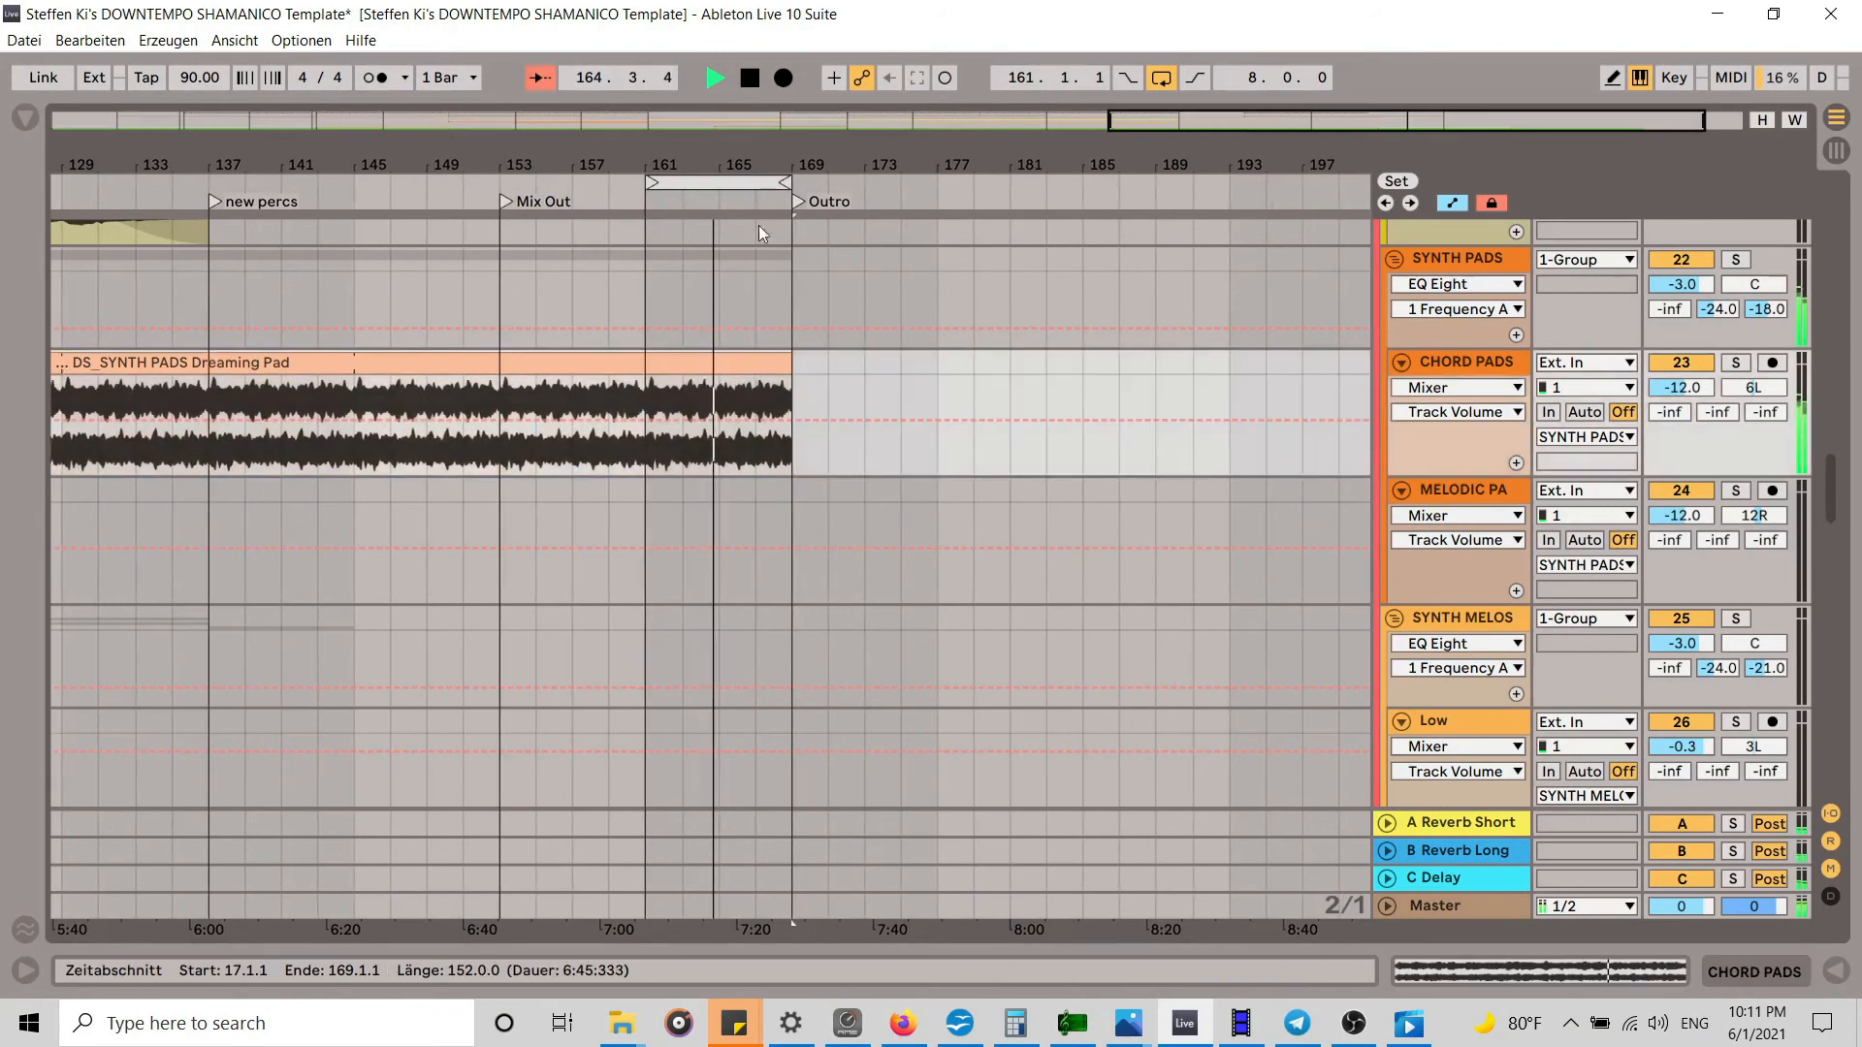
{"action": "left_click_drag", "start_coordinate": [757, 165], "coordinate": [1013, 144]}
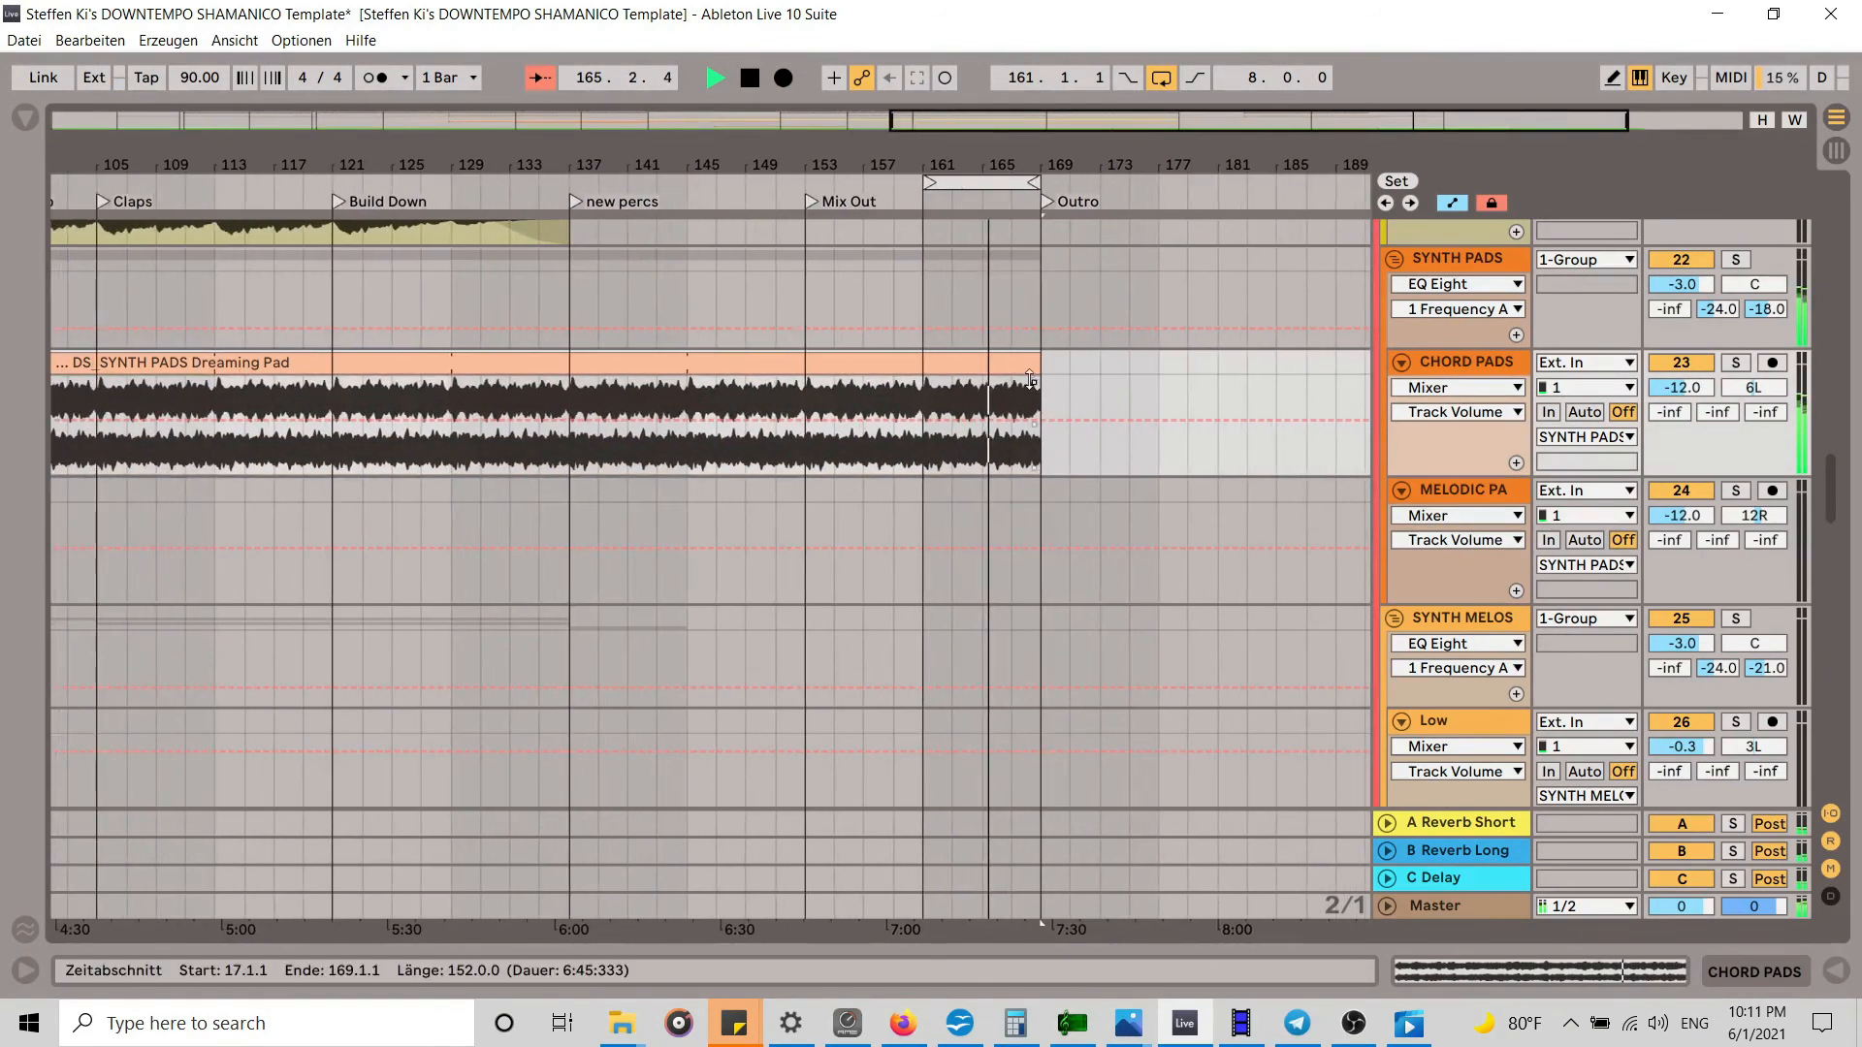
{"action": "mouse_move", "coordinate": [1027, 363]}
{"action": "left_mouse_down"}
{"action": "mouse_move", "coordinate": [1156, 368]}
{"action": "mouse_move", "coordinate": [1040, 380]}
{"action": "left_mouse_up"}
{"action": "key", "text": "ctrl+a"}
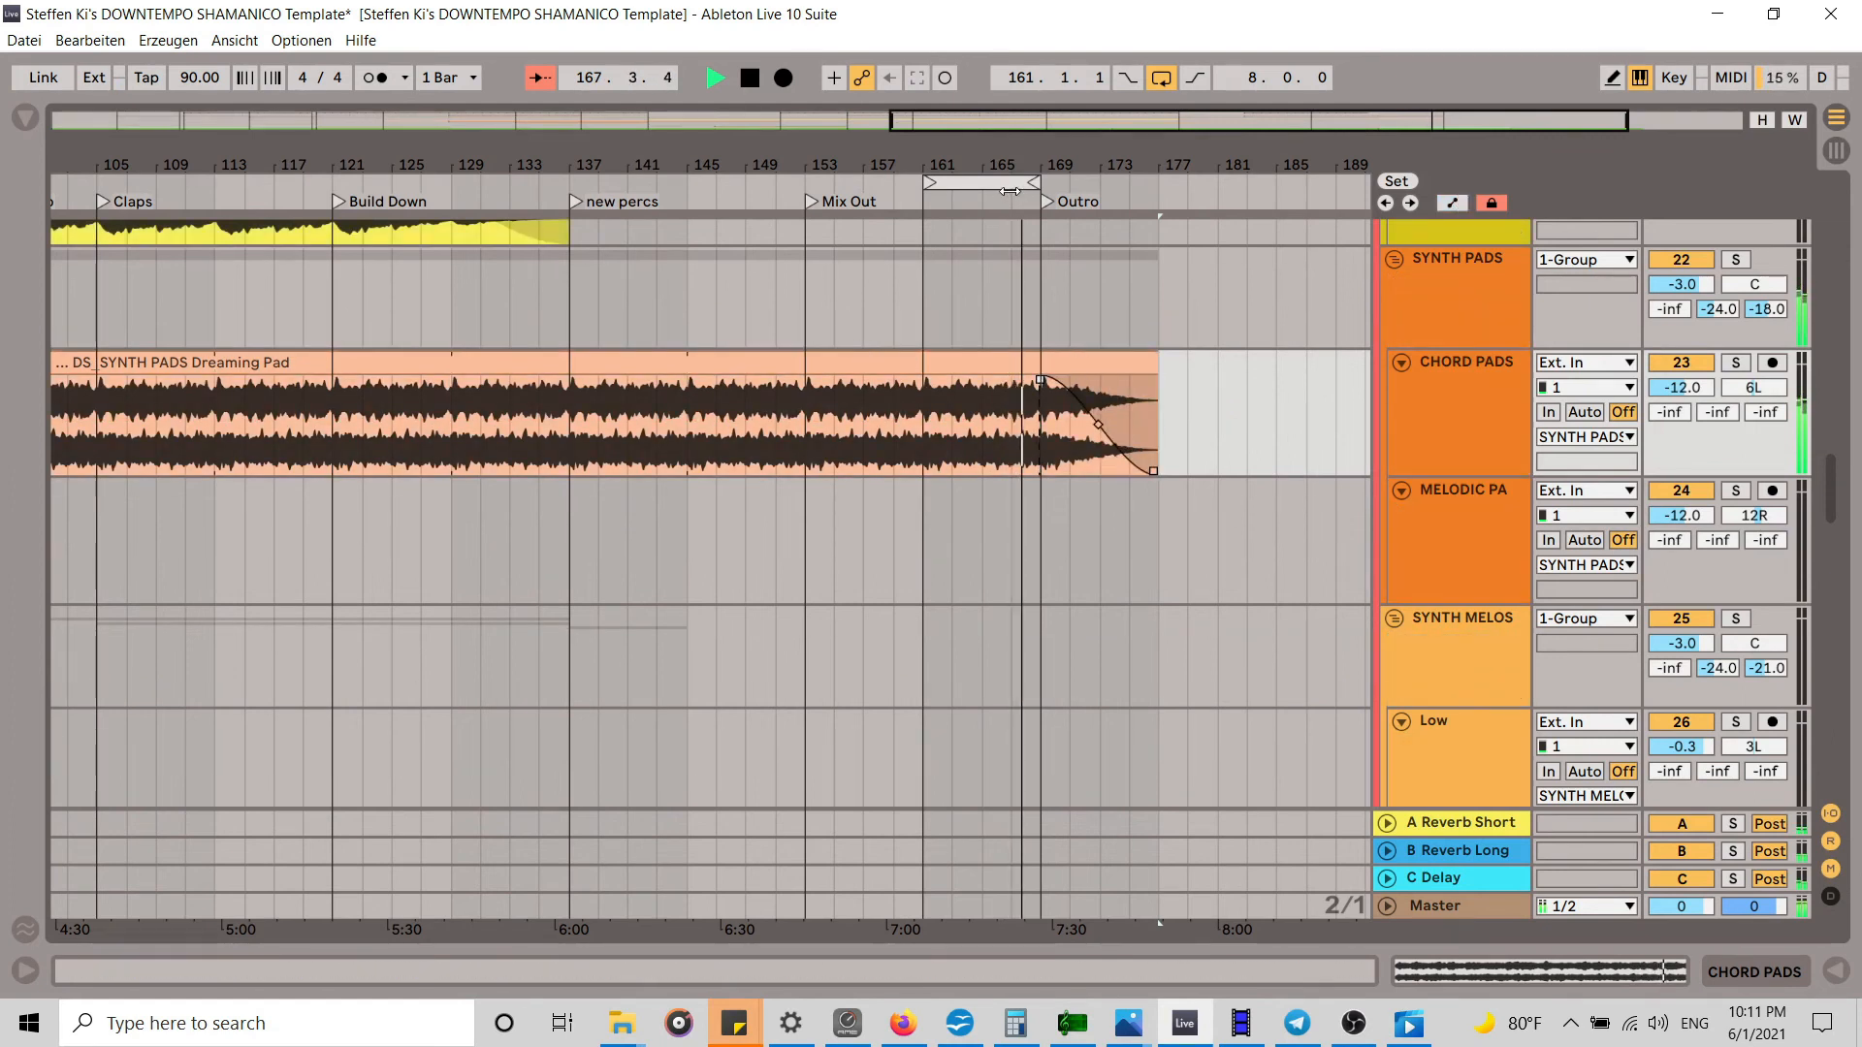
Step: Move the eight-bar loop region to bars 169 to 177, and on to bars 177 to 185
{"action": "left_click_drag", "start_coordinate": [1009, 183], "coordinate": [1130, 183]}
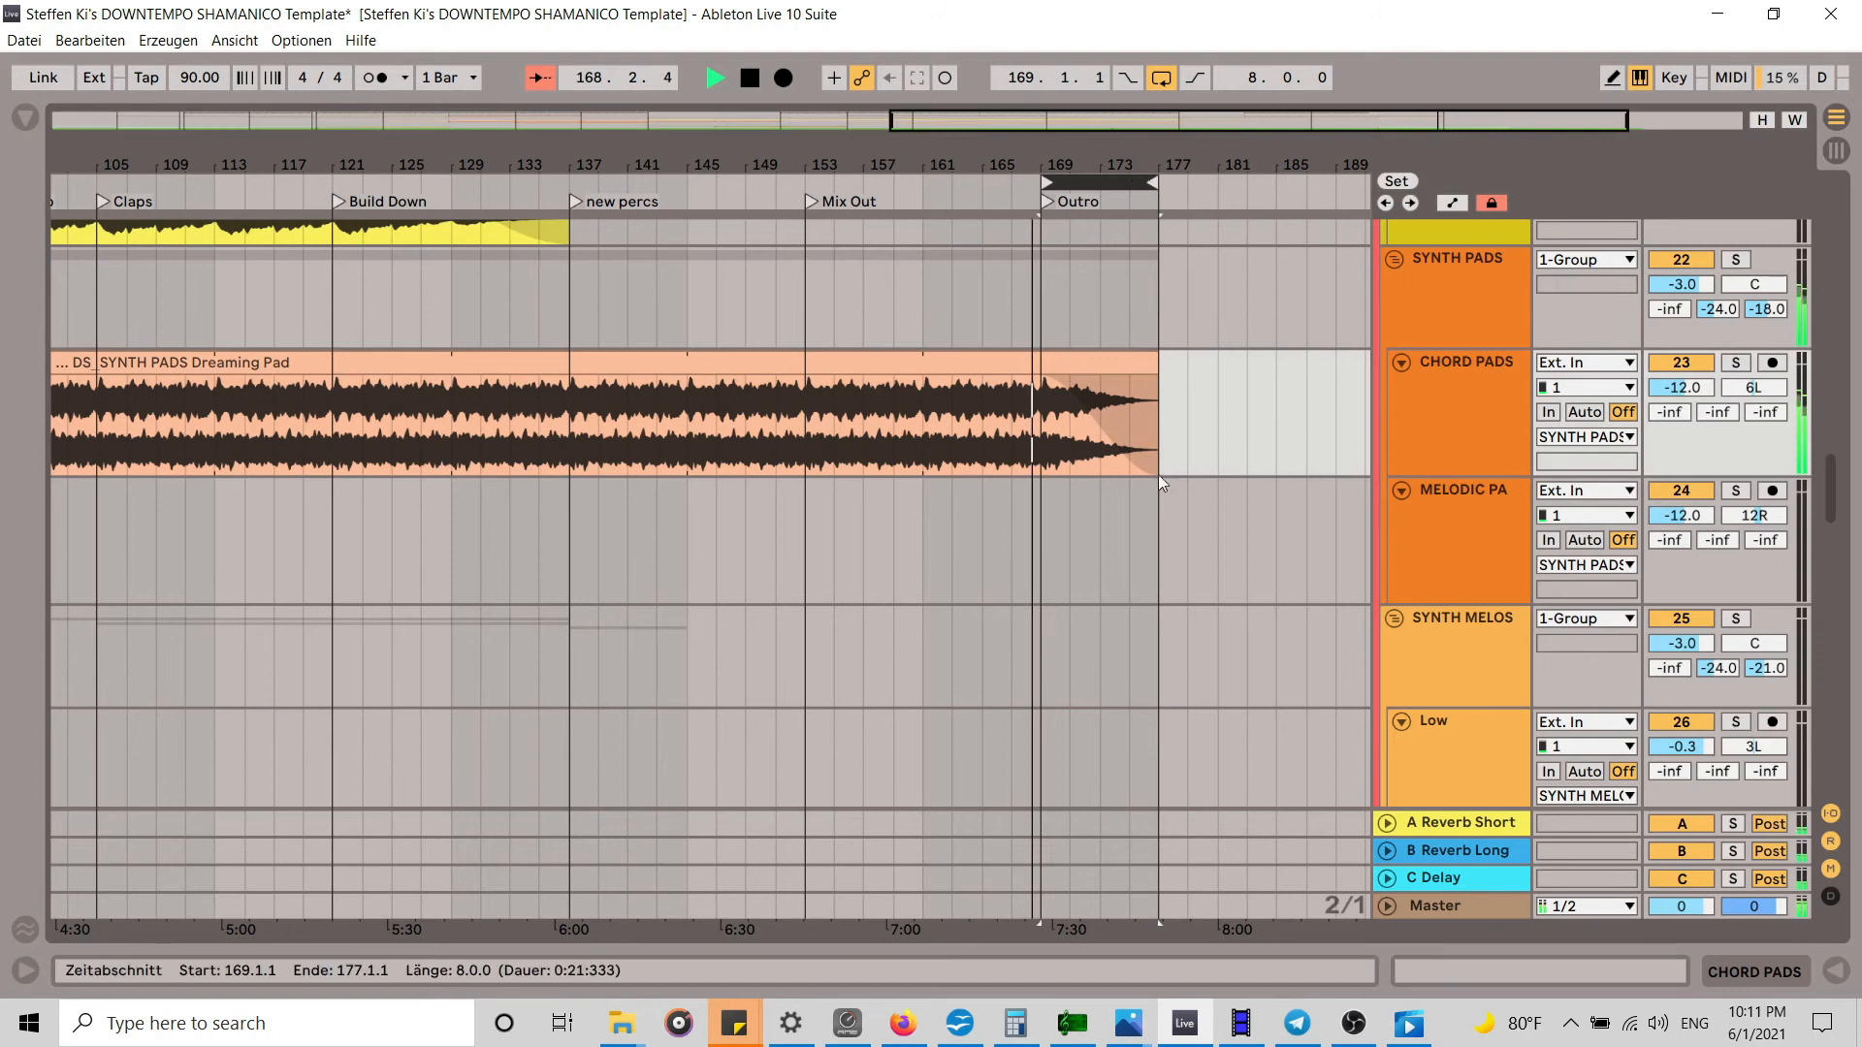
{"action": "scroll", "coordinate": [1158, 485], "scroll_direction": "down", "scroll_amount": 10}
{"action": "scroll", "coordinate": [1156, 493], "scroll_direction": "down", "scroll_amount": 10}
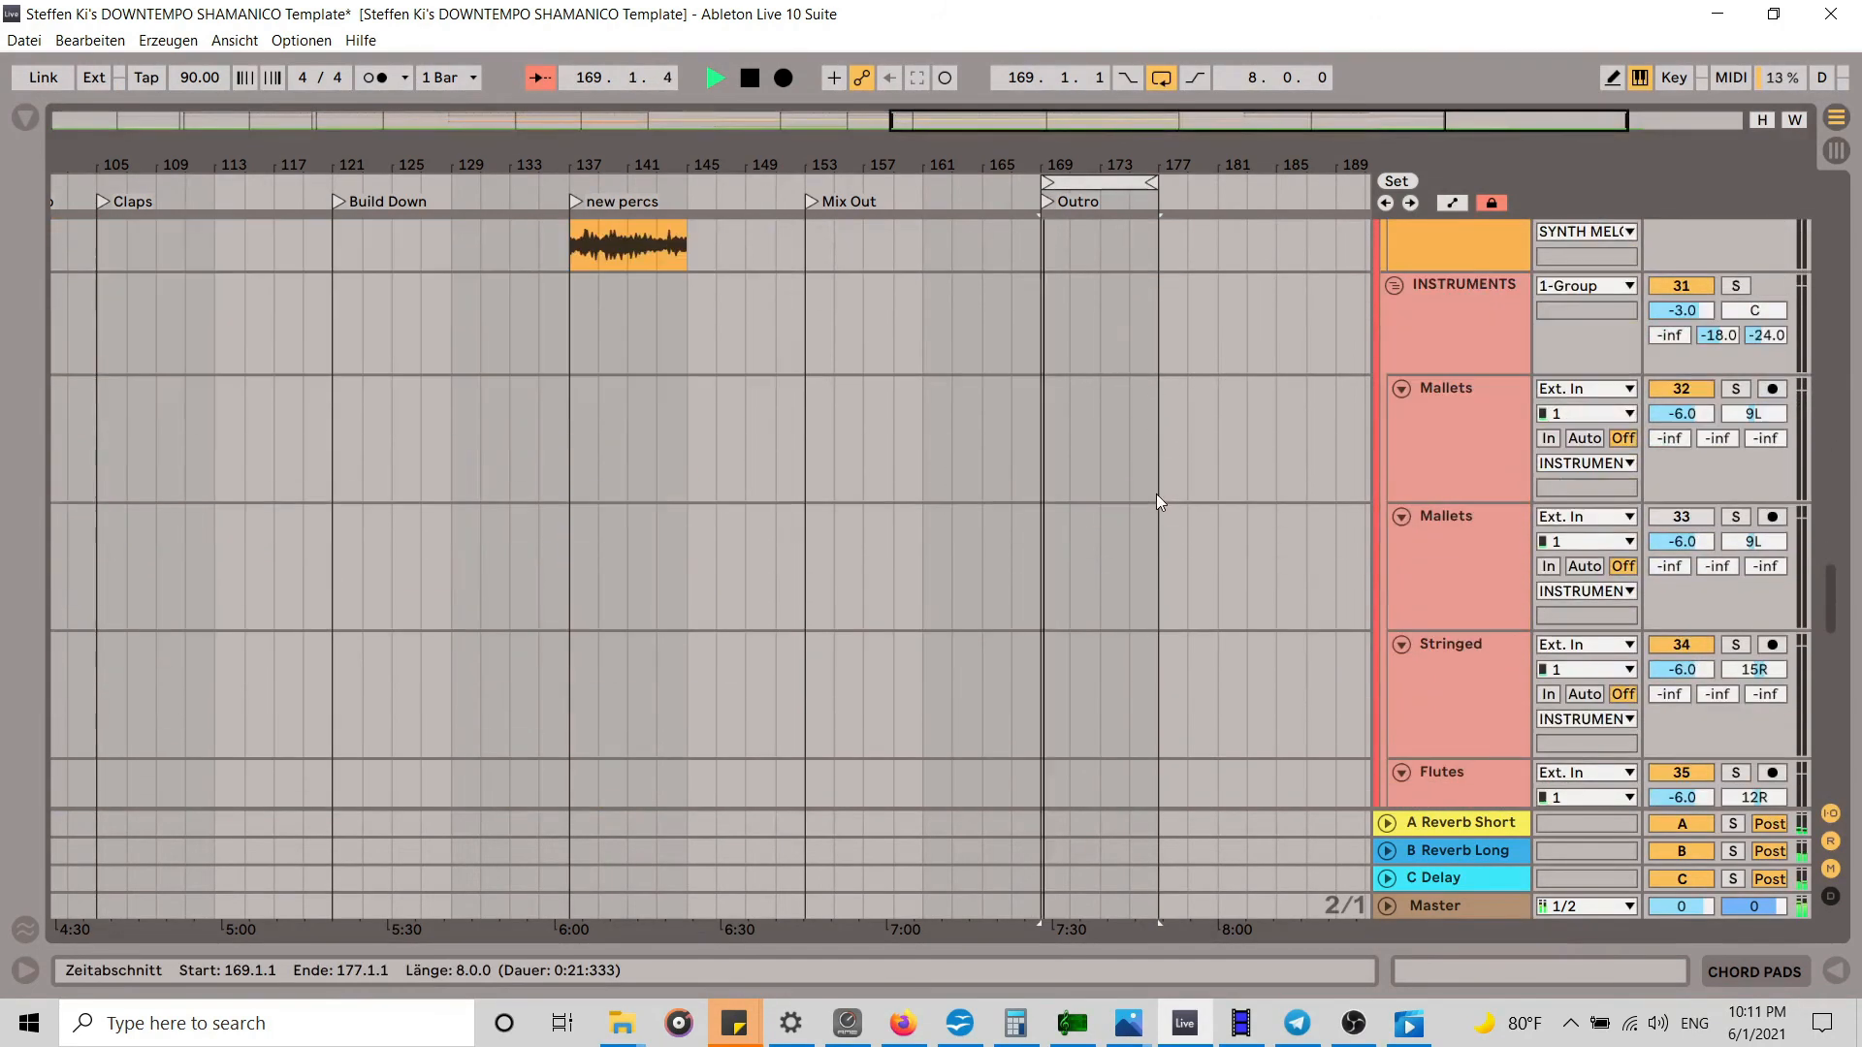
{"action": "scroll", "coordinate": [1154, 497], "scroll_direction": "down", "scroll_amount": 3}
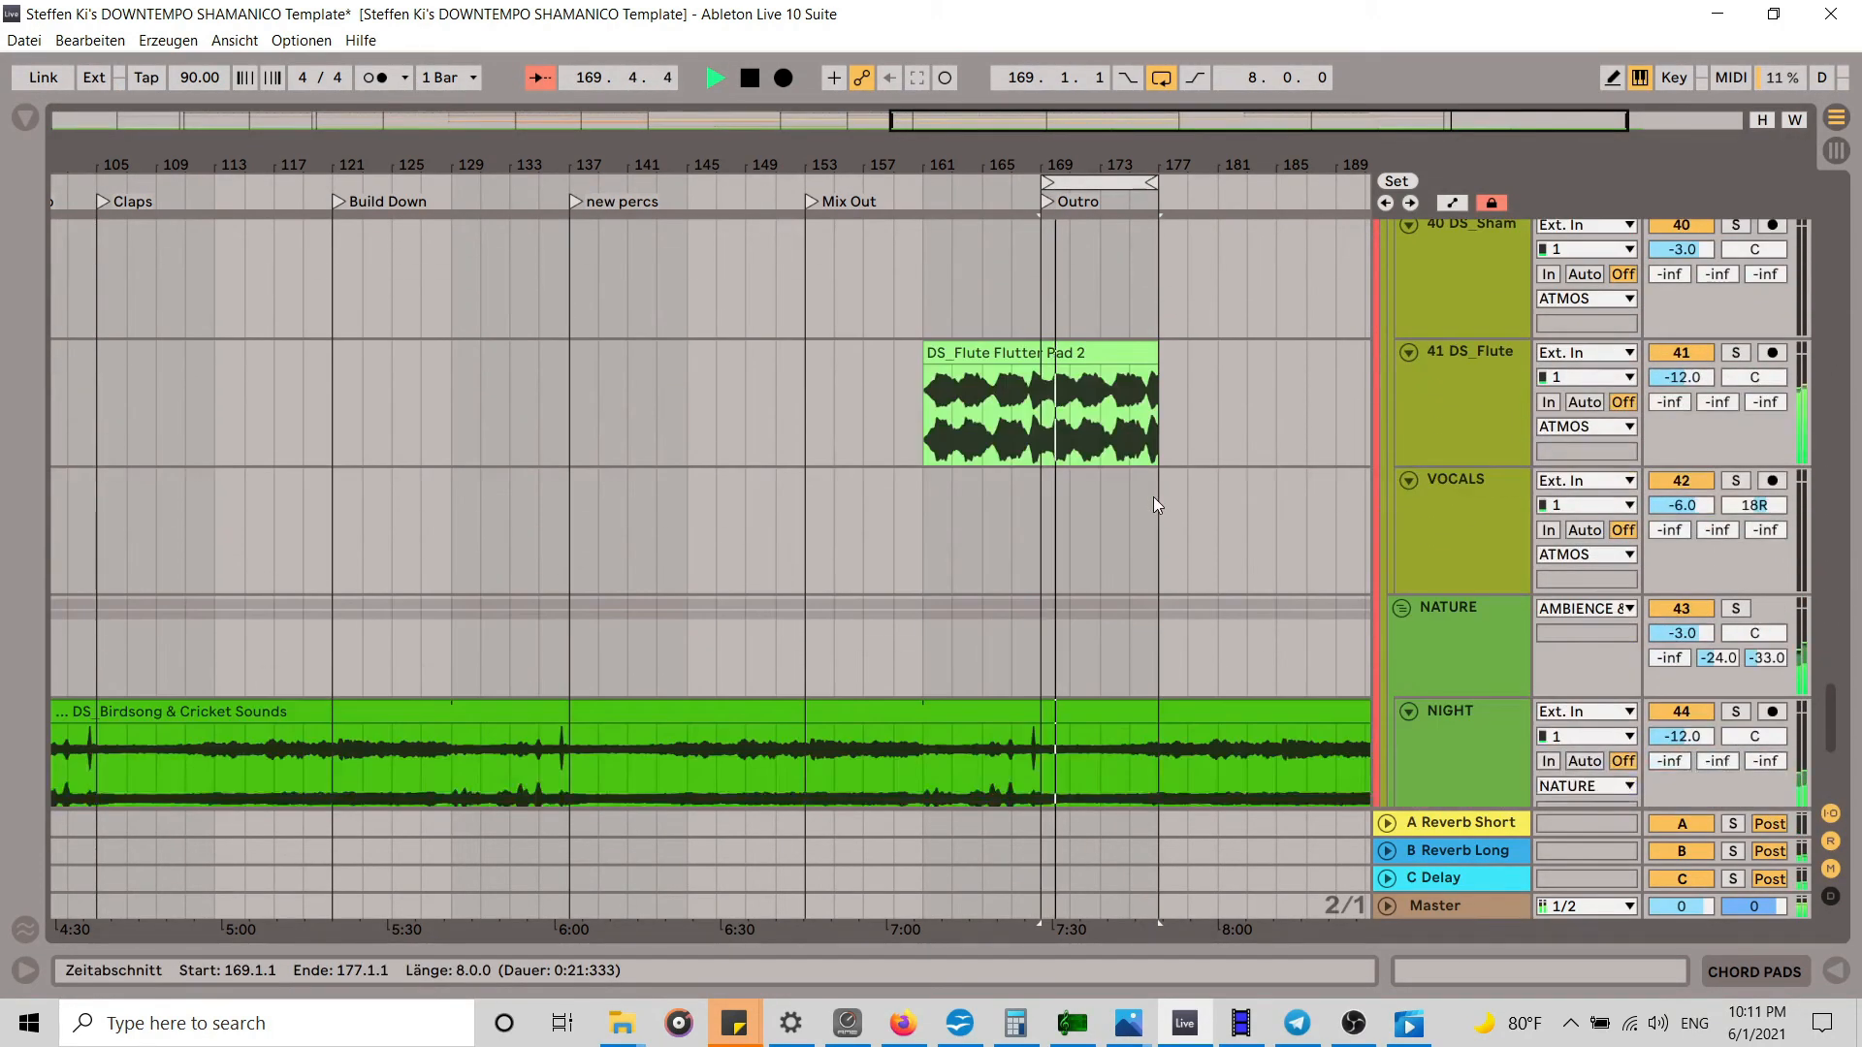
{"action": "mouse_move", "coordinate": [1122, 159]}
{"action": "left_mouse_down"}
{"action": "mouse_move", "coordinate": [920, 159]}
{"action": "mouse_move", "coordinate": [970, 146]}
{"action": "mouse_move", "coordinate": [1106, 180]}
{"action": "left_mouse_up"}
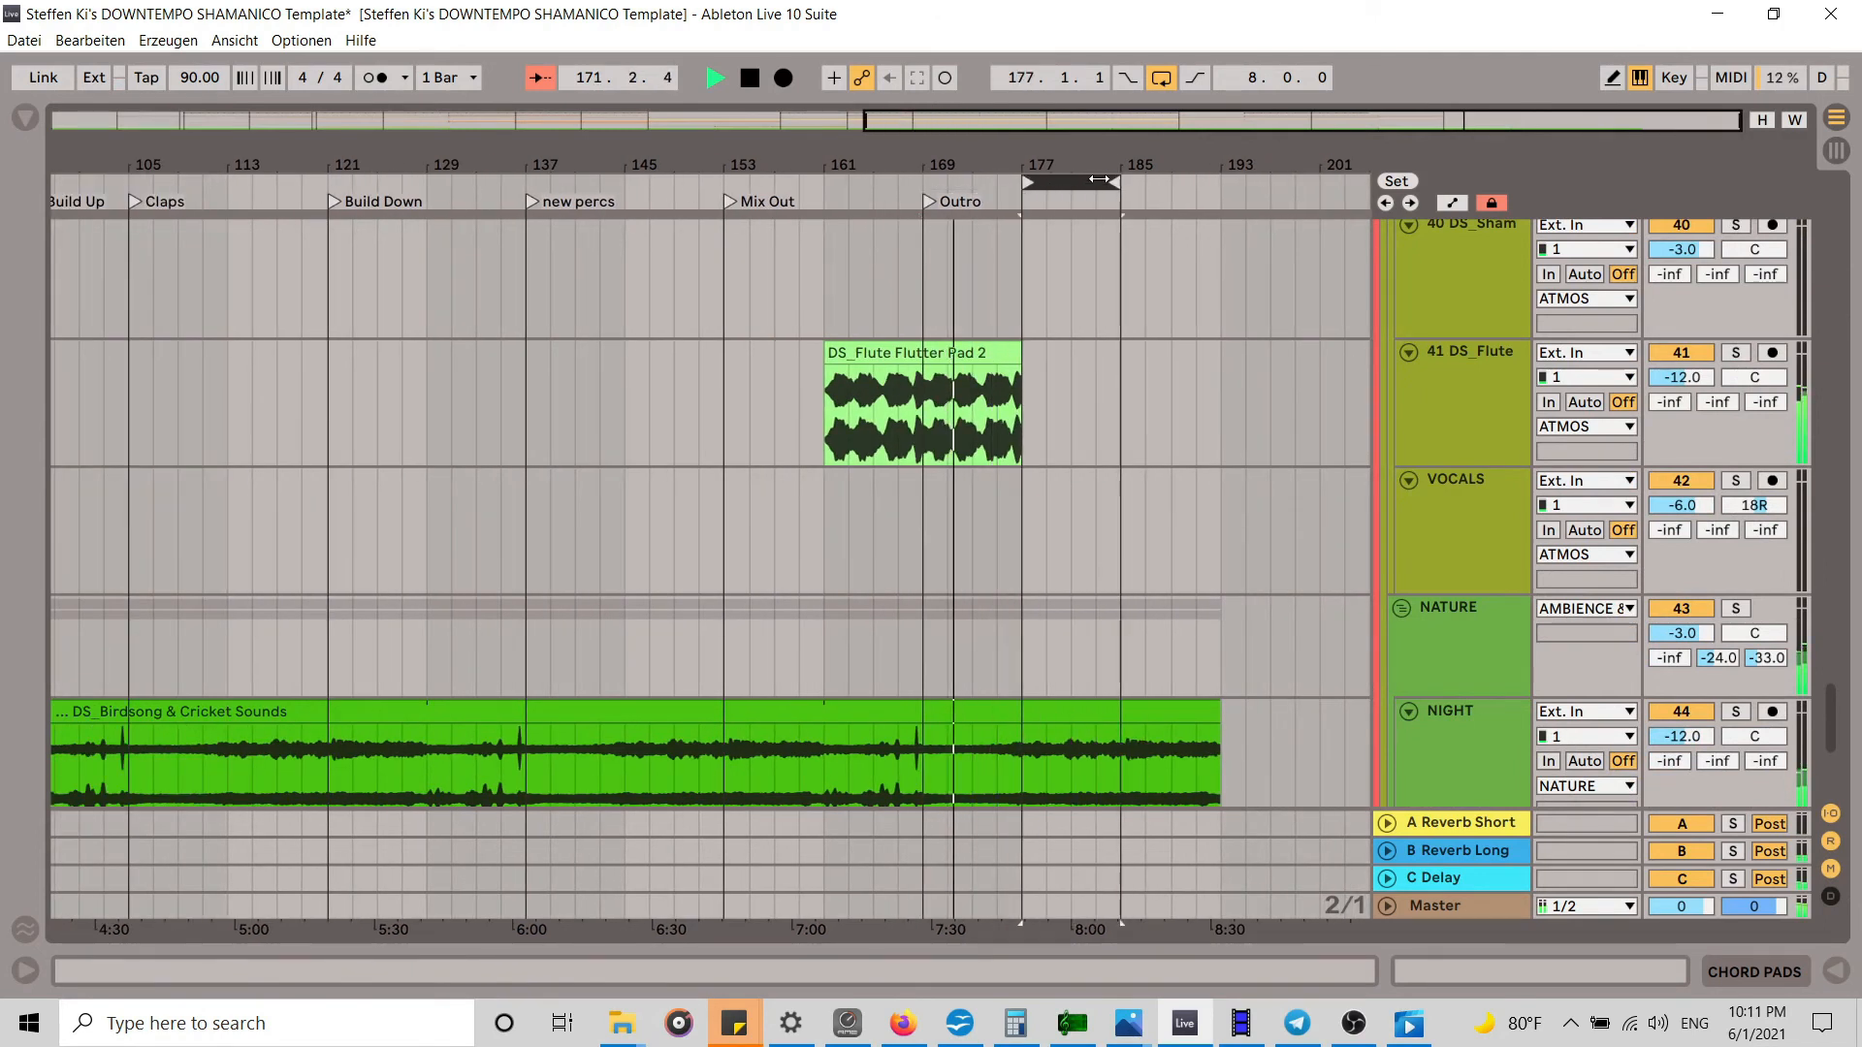
Step: Trim the Birdsong & Cricket Sounds and Jungle Swamp Ambience 2 clips to bar 185 and fade both out from bar 177
{"action": "scroll", "coordinate": [1129, 836], "scroll_direction": "down", "scroll_amount": 3}
{"action": "left_click_drag", "start_coordinate": [1210, 535], "coordinate": [1024, 534]}
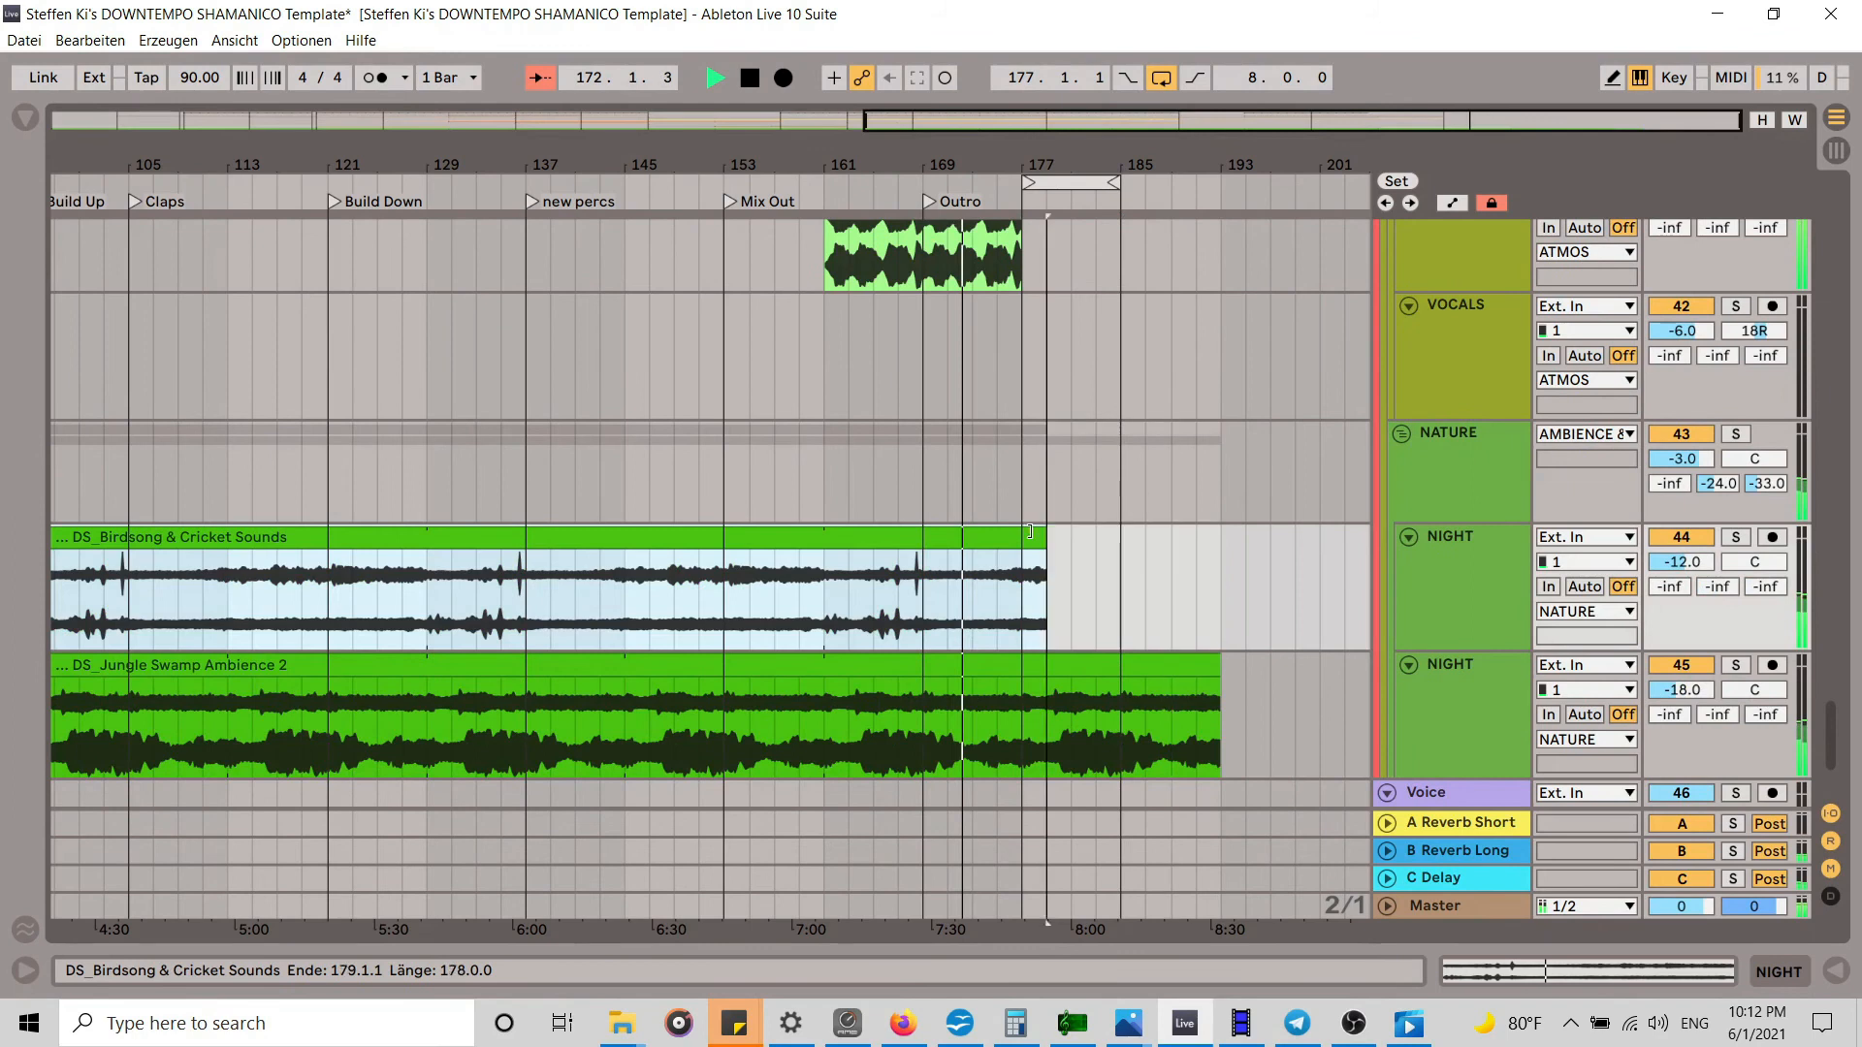
{"action": "left_click_drag", "start_coordinate": [1222, 671], "coordinate": [1123, 670]}
{"action": "mouse_move", "coordinate": [1019, 535]}
{"action": "left_mouse_down"}
{"action": "mouse_move", "coordinate": [1121, 537]}
{"action": "mouse_move", "coordinate": [989, 565]}
{"action": "mouse_move", "coordinate": [1027, 553]}
{"action": "left_mouse_up"}
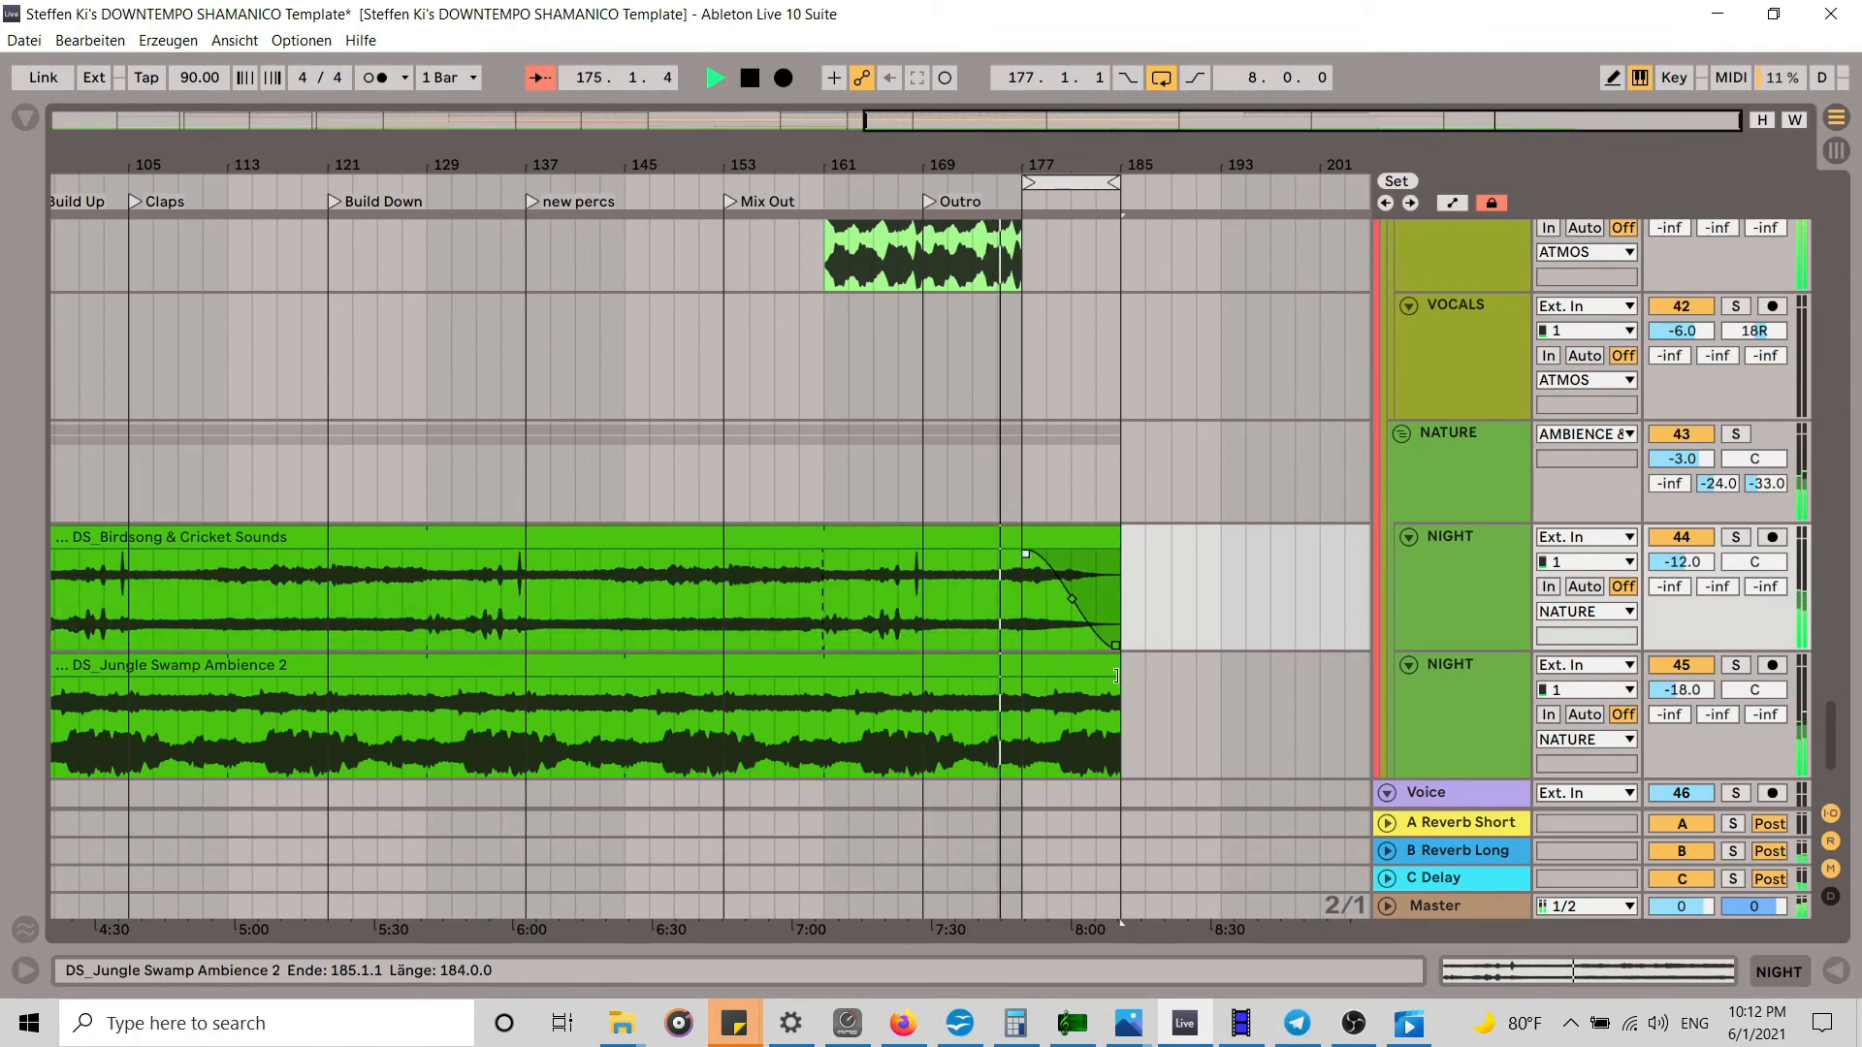
{"action": "left_click_drag", "start_coordinate": [1117, 677], "coordinate": [1009, 682]}
Step: Extend the DS_Flute Flutter Pad 2 clip to bar 185 and fade it out from bar 177
{"action": "scroll", "coordinate": [1032, 607], "scroll_direction": "up", "scroll_amount": 3}
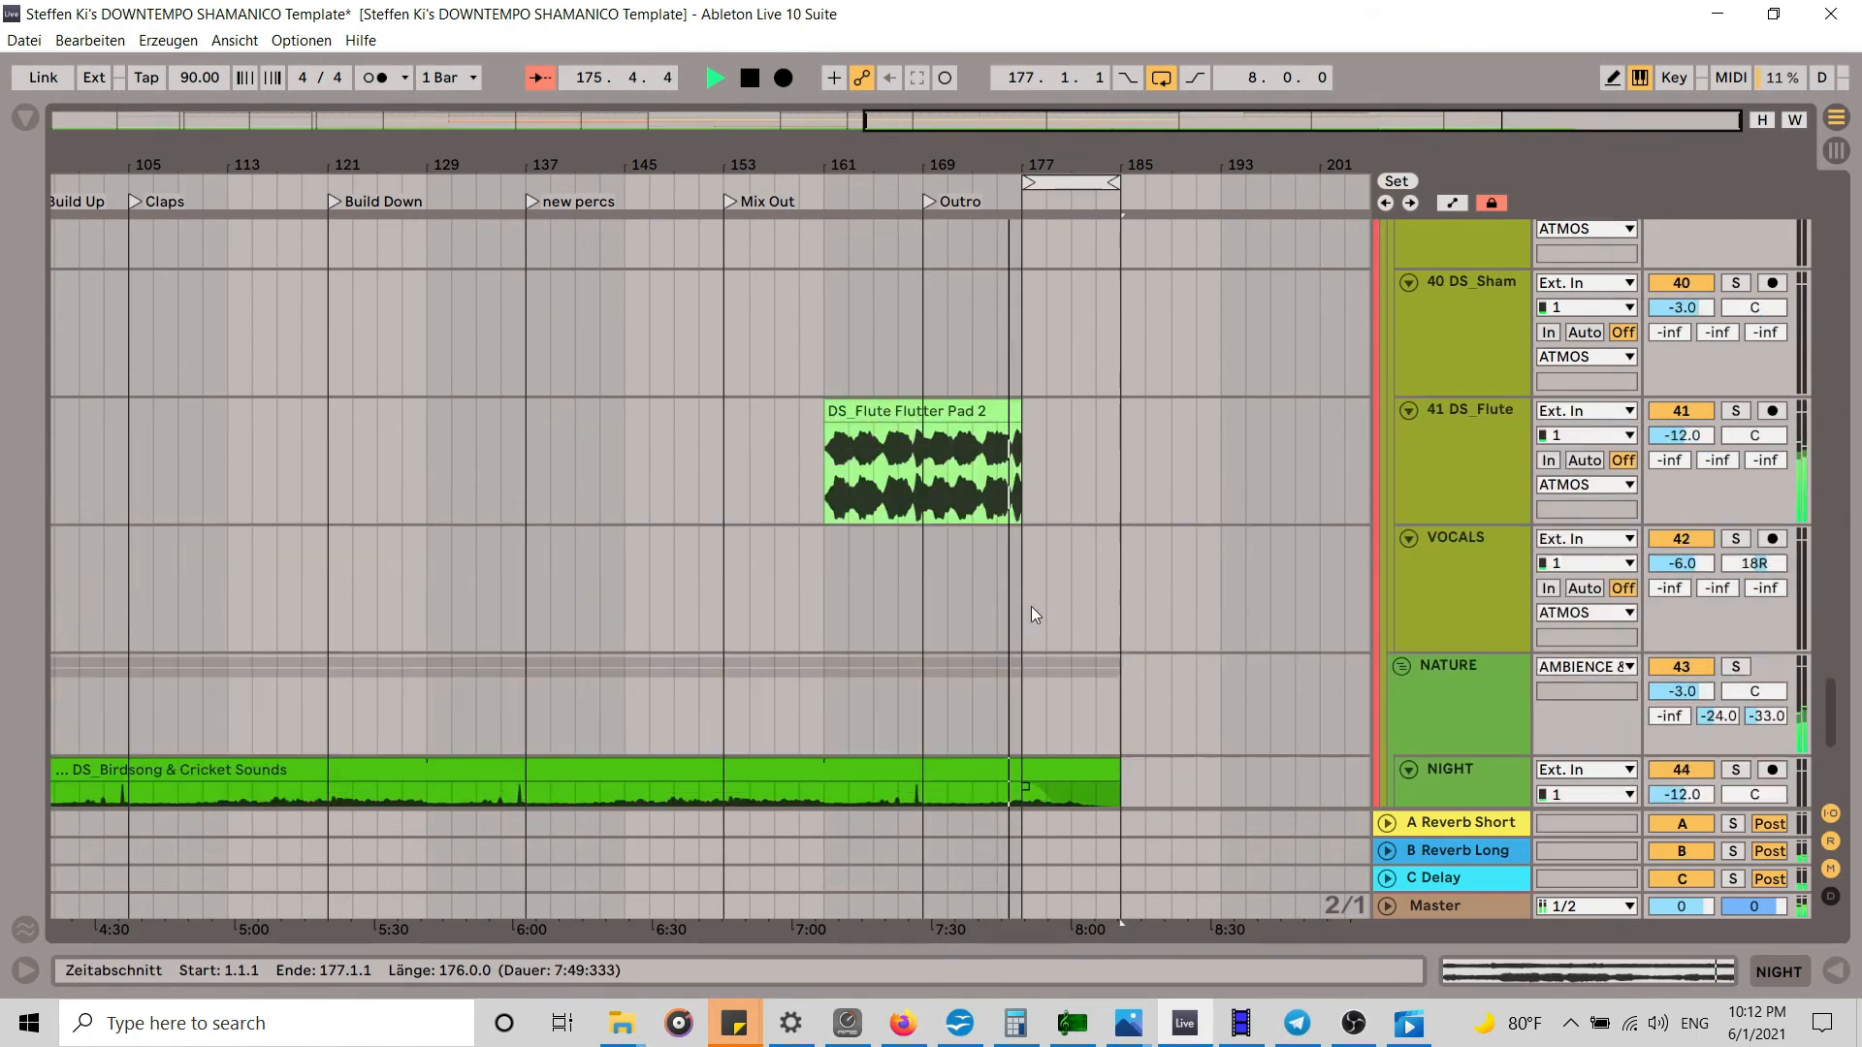
{"action": "mouse_move", "coordinate": [1020, 452]}
{"action": "left_mouse_down"}
{"action": "mouse_move", "coordinate": [1142, 422]}
{"action": "mouse_move", "coordinate": [1035, 427]}
{"action": "left_mouse_up"}
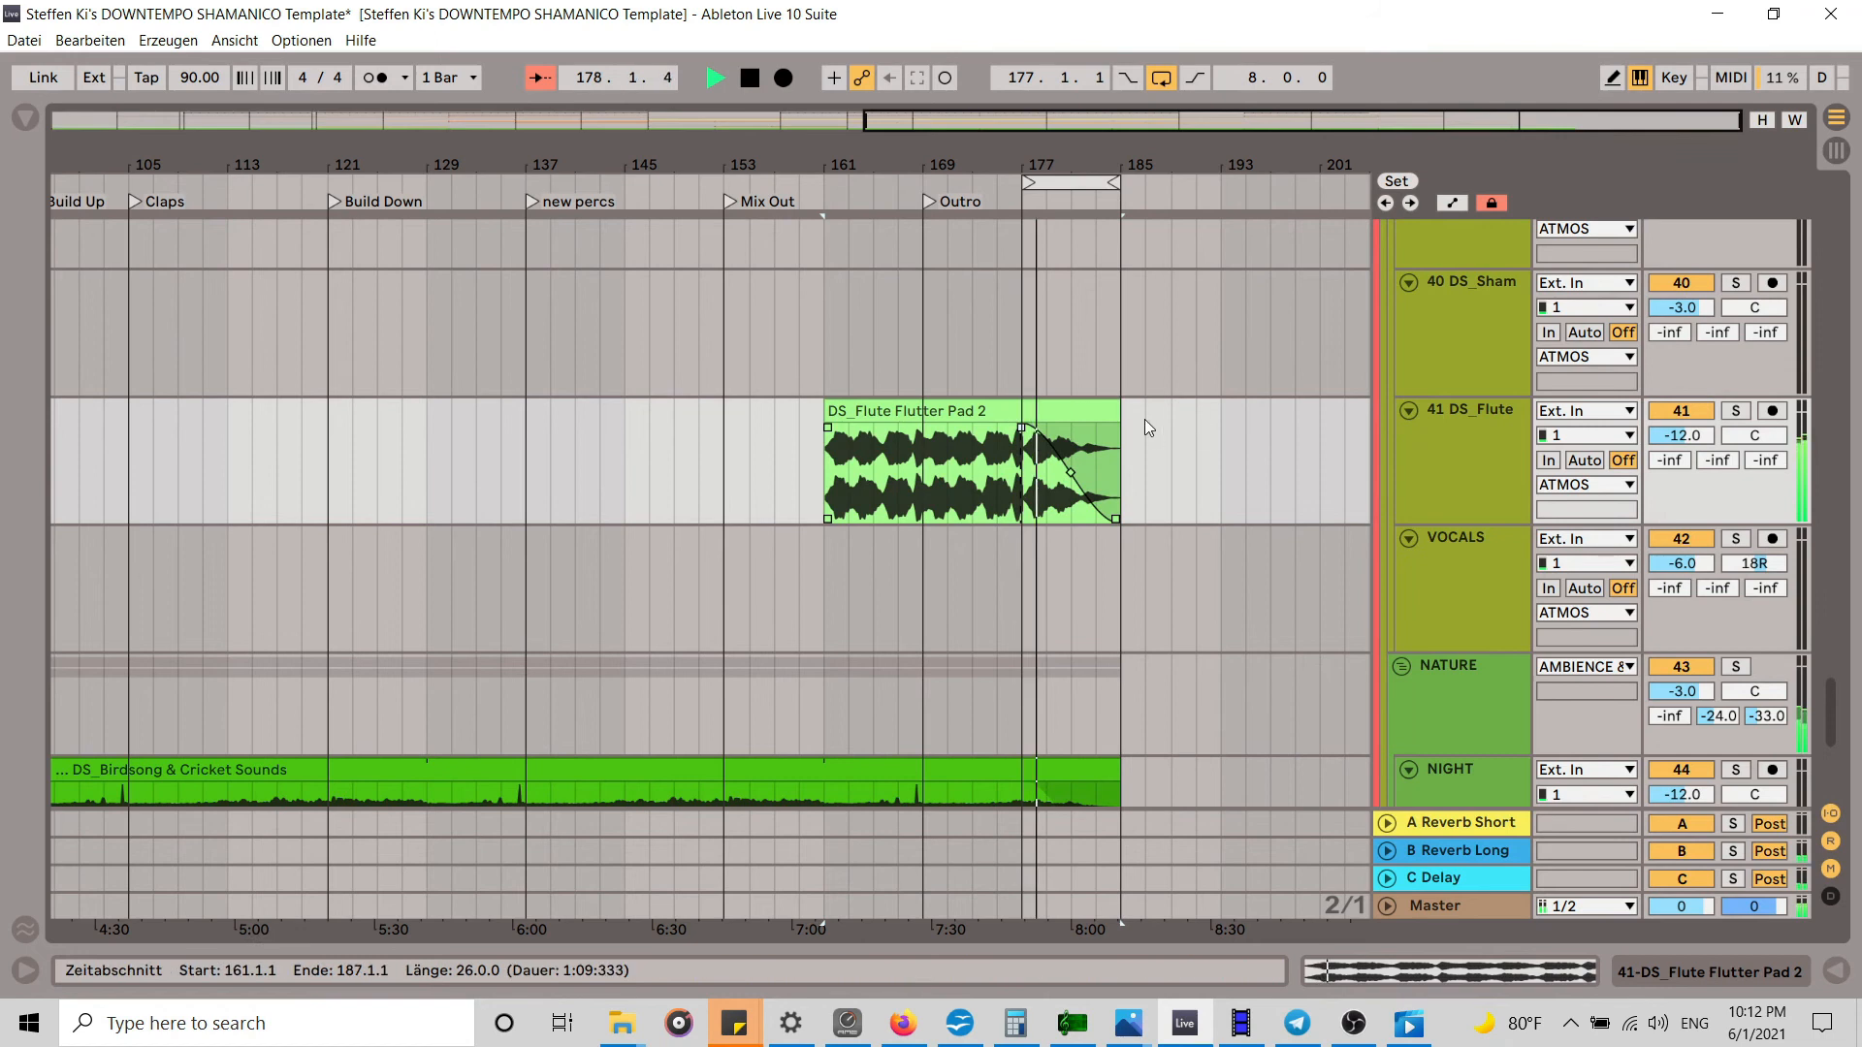
{"action": "scroll", "coordinate": [1145, 419], "scroll_direction": "down", "scroll_amount": 5}
Step: Stop playback and stretch the loop region over the whole arrangement, from bar 1 to bar 185
{"action": "scroll", "coordinate": [1169, 421], "scroll_direction": "up", "scroll_amount": 12}
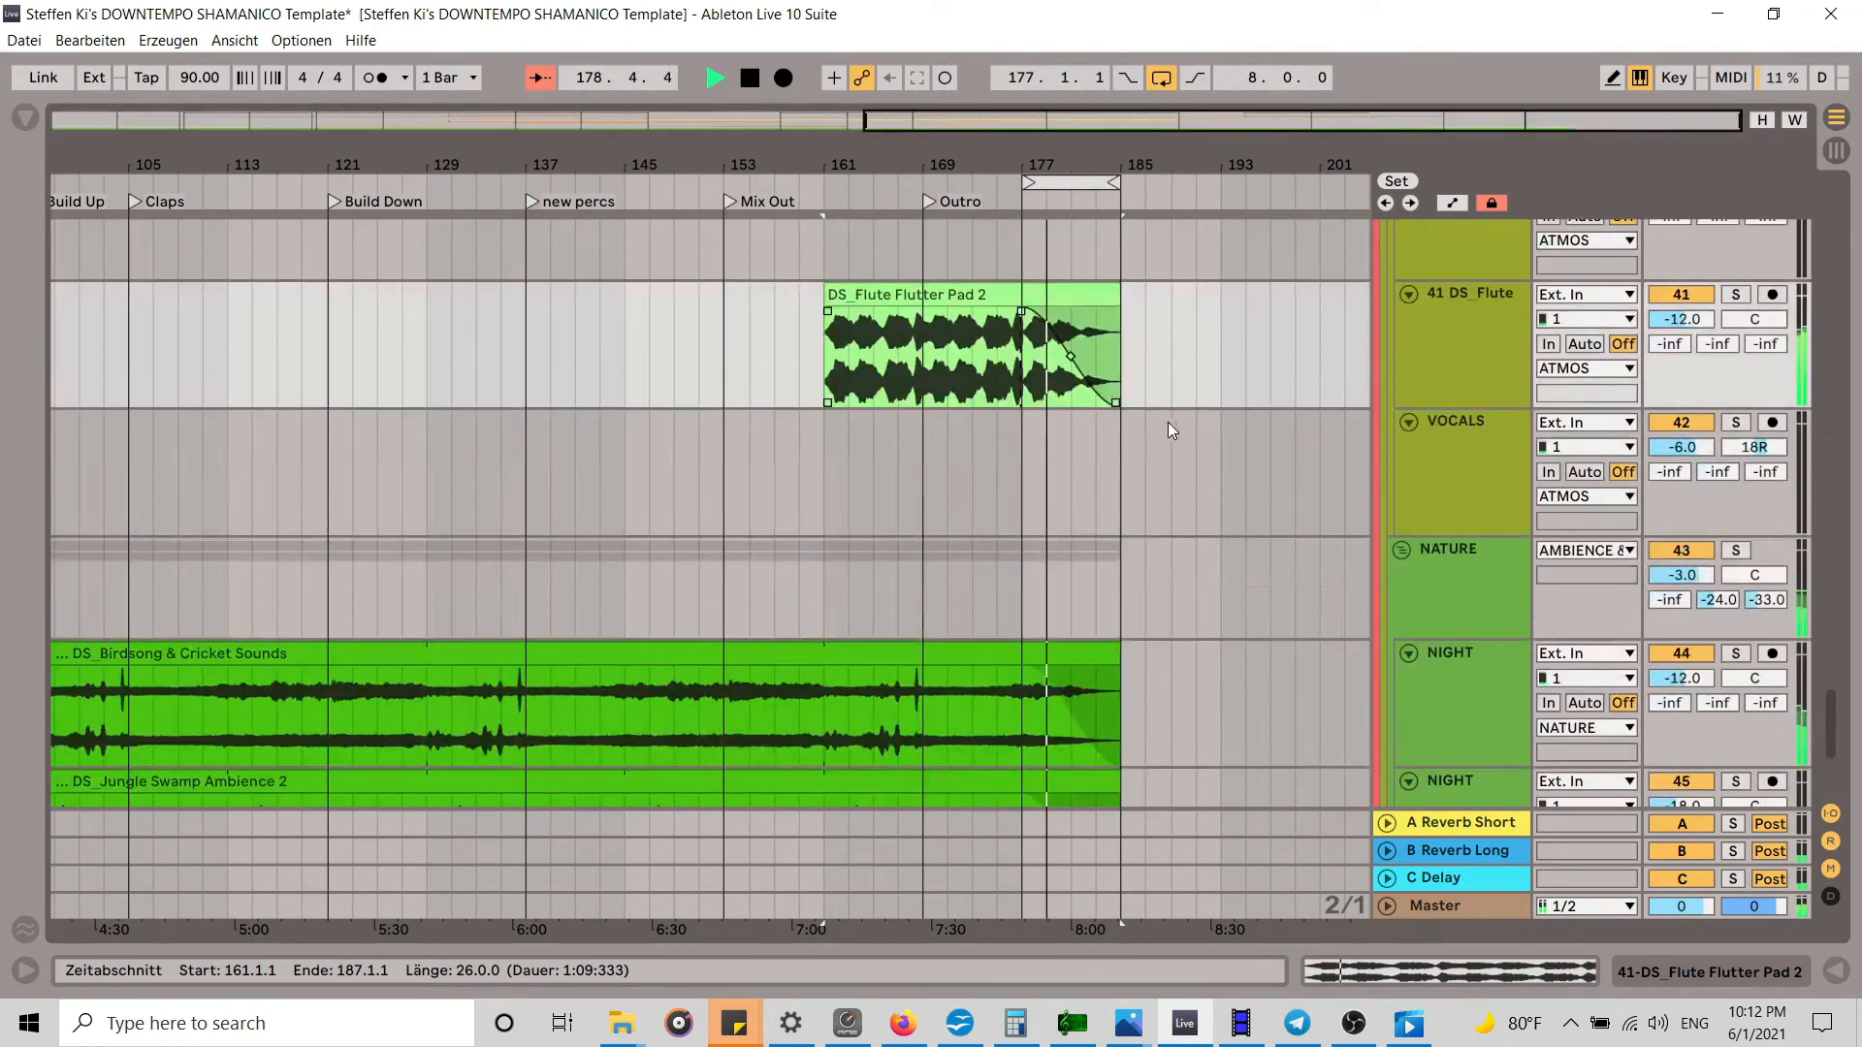
{"action": "scroll", "coordinate": [1180, 429], "scroll_direction": "up", "scroll_amount": 15}
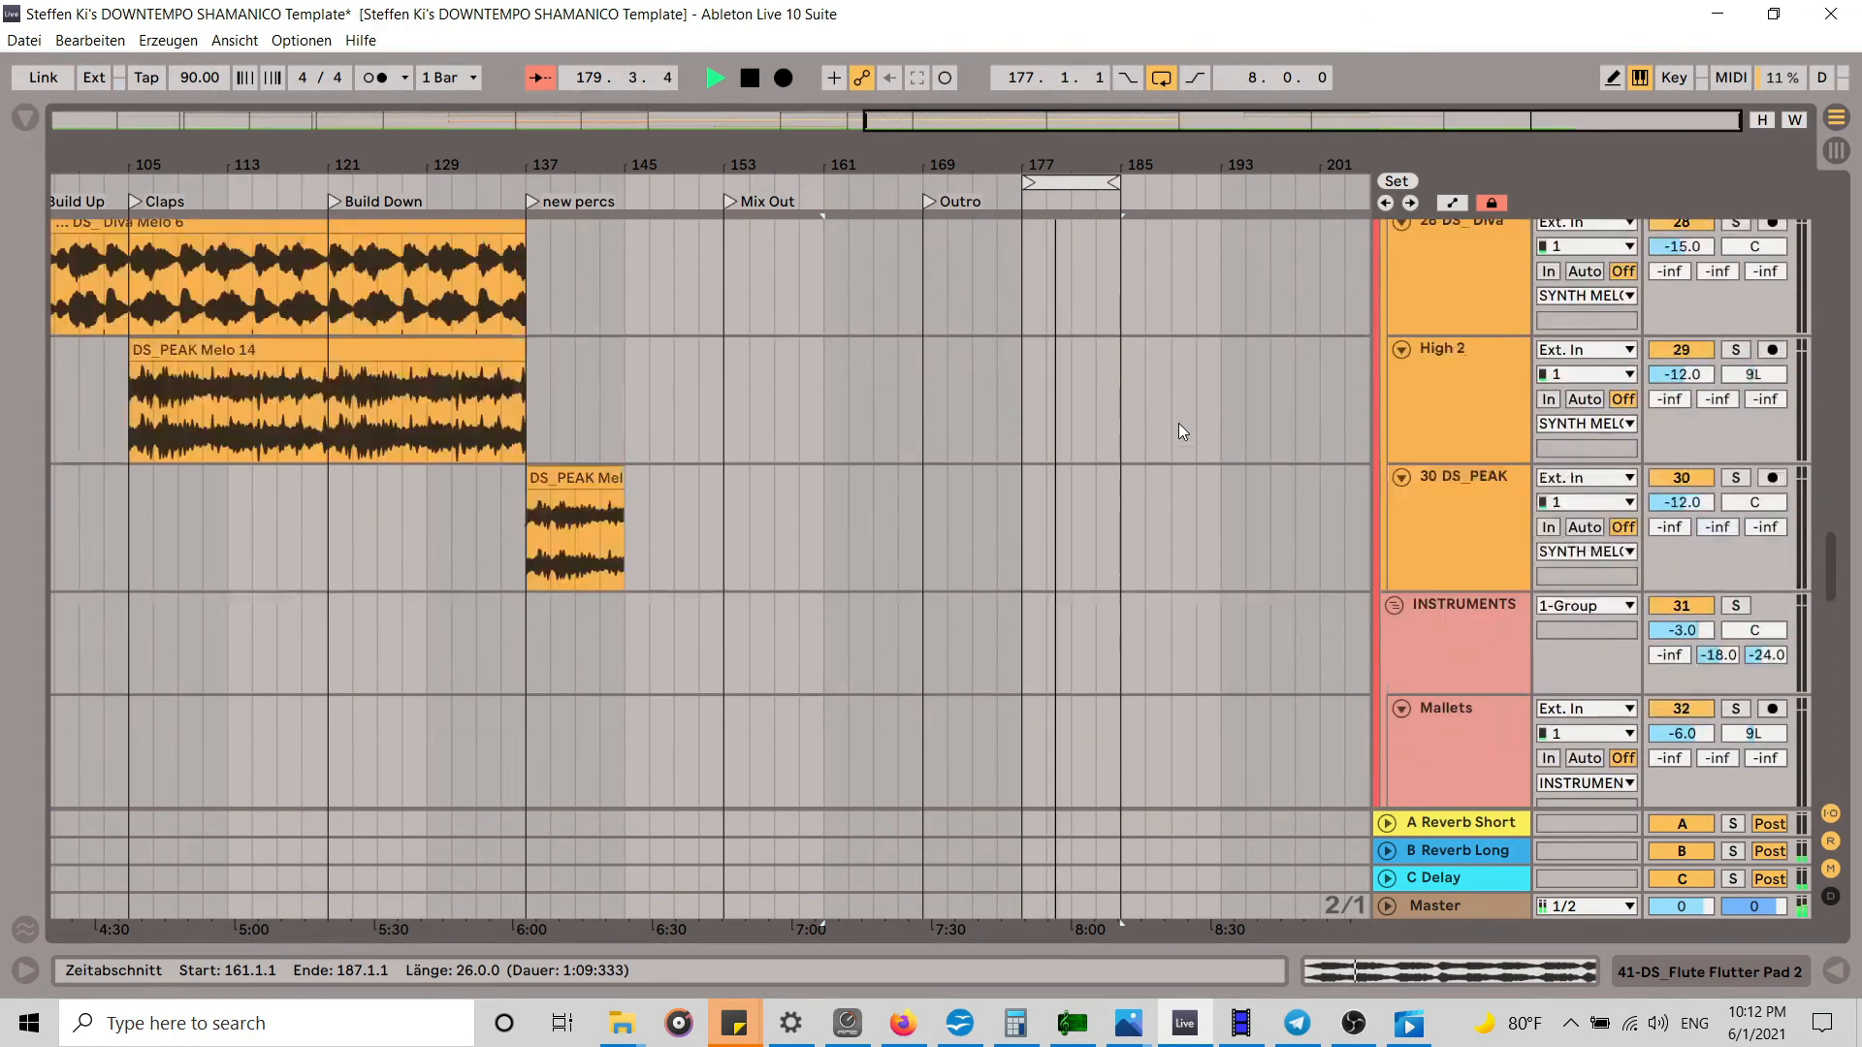
{"action": "scroll", "coordinate": [1179, 431], "scroll_direction": "up", "scroll_amount": 15}
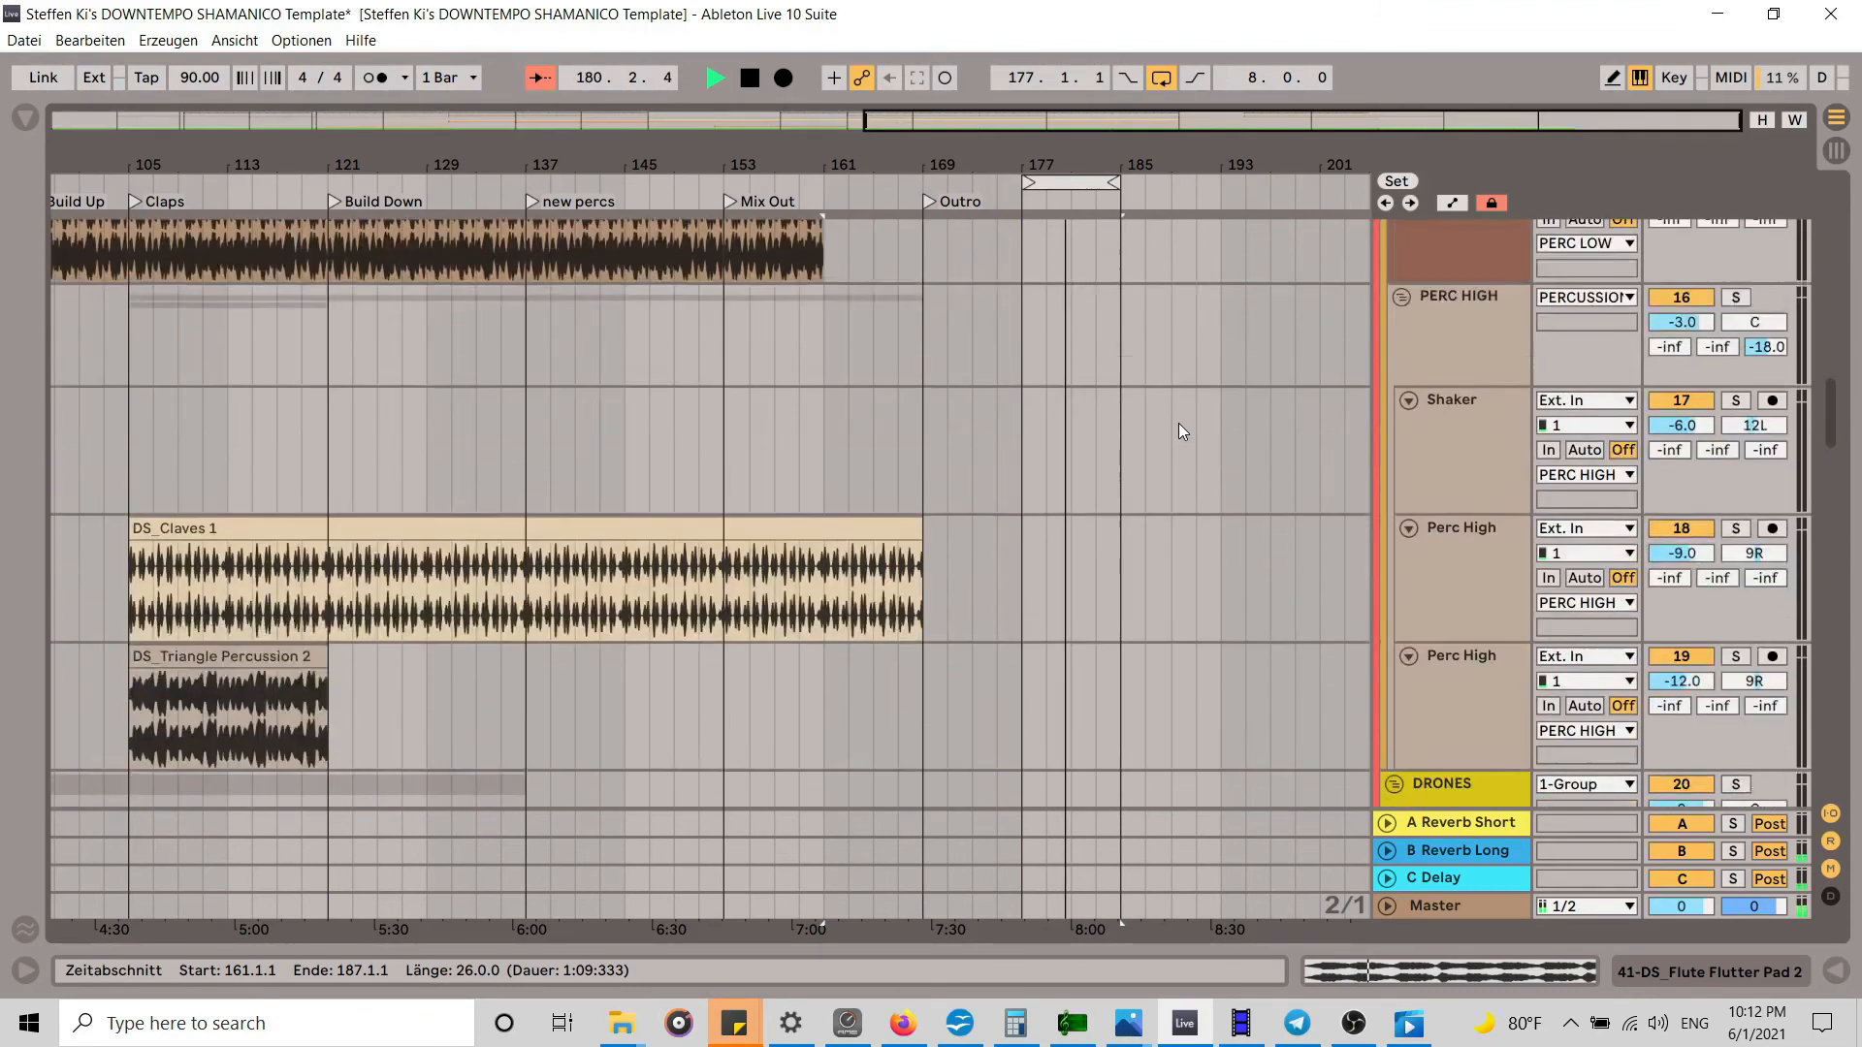
{"action": "scroll", "coordinate": [1179, 423], "scroll_direction": "up", "scroll_amount": 4}
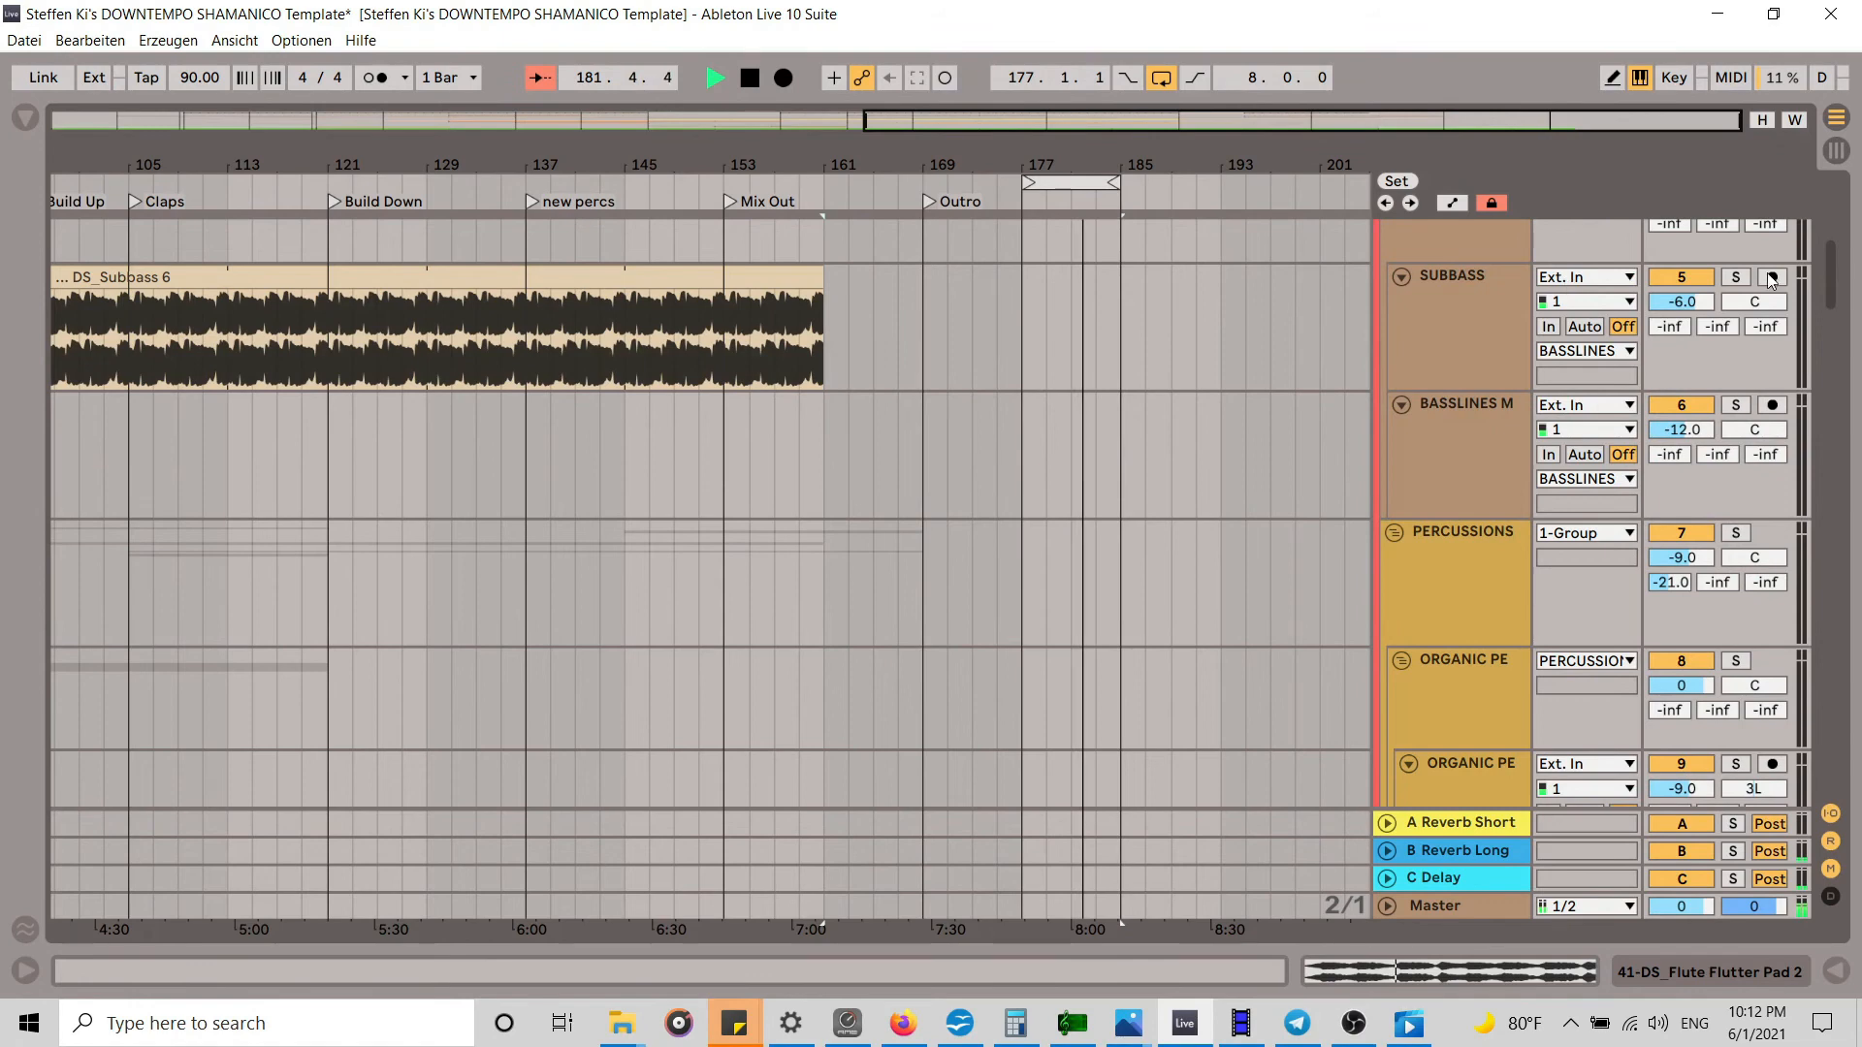
{"action": "left_click_drag", "start_coordinate": [1840, 277], "coordinate": [1828, 174]}
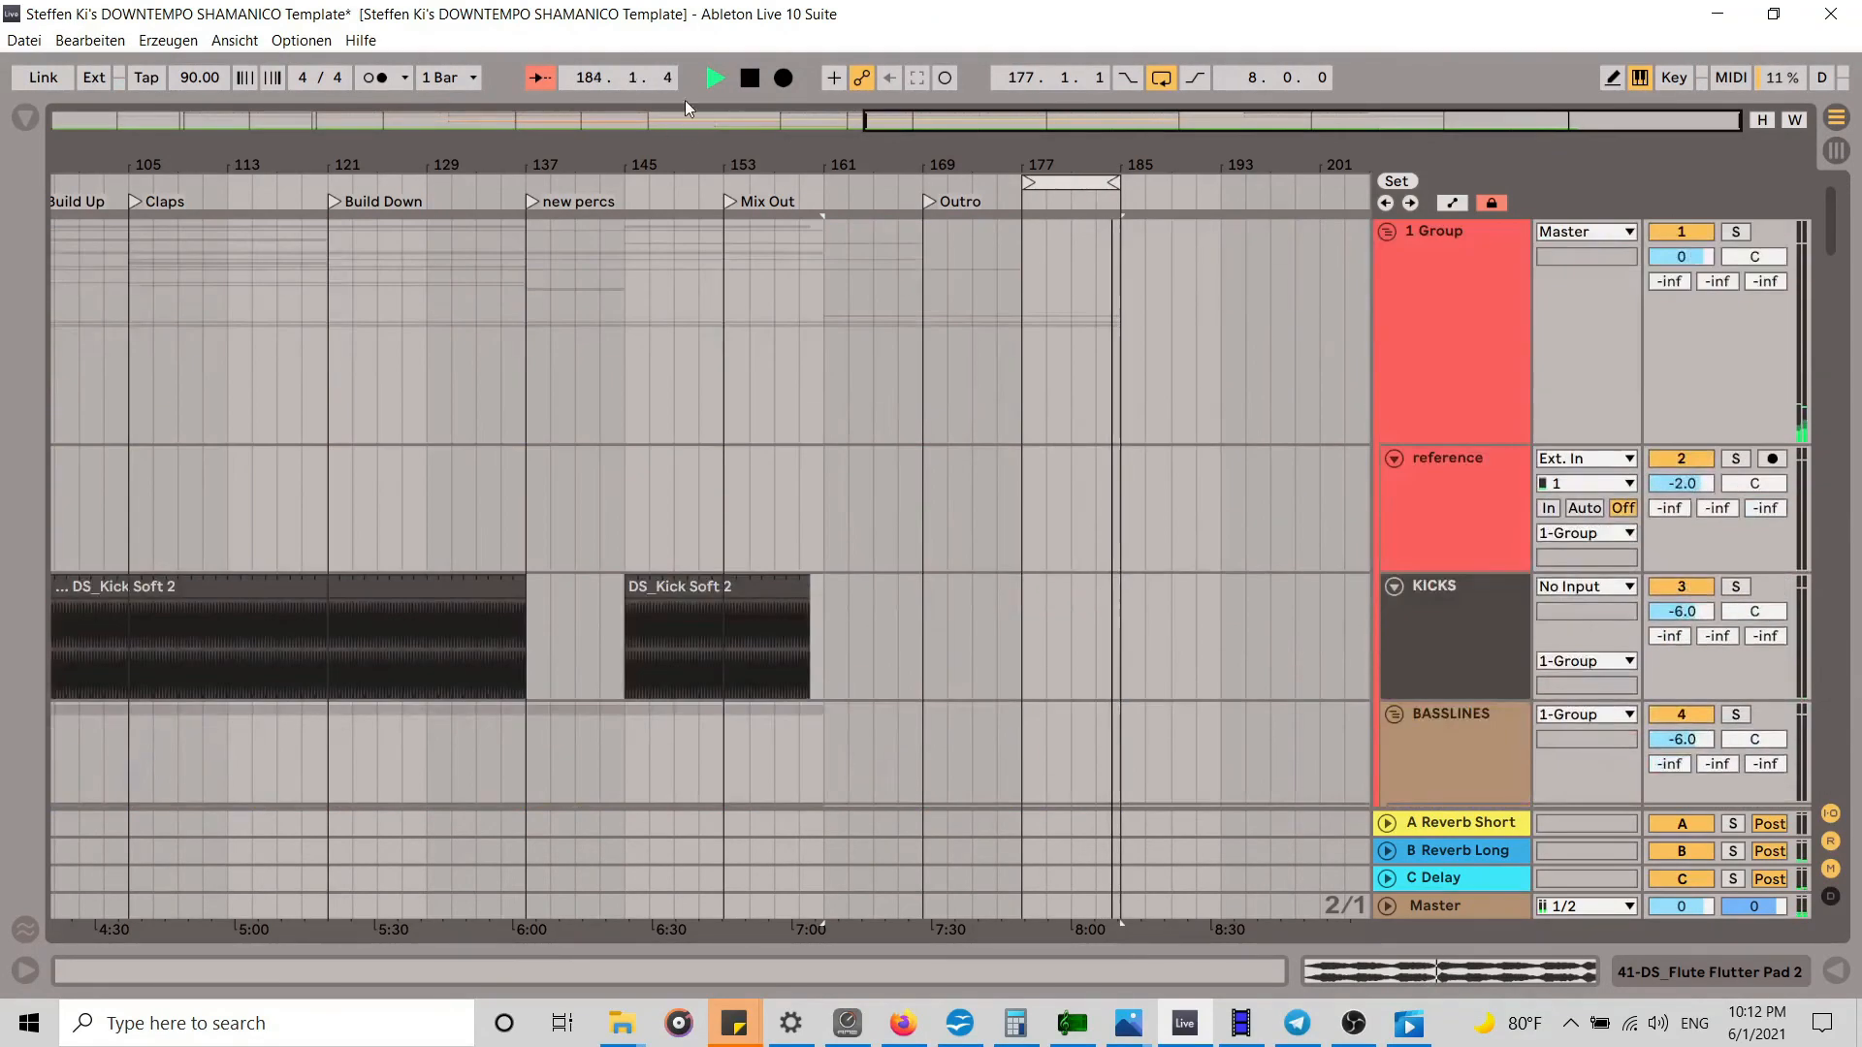
{"action": "key", "text": "w"}
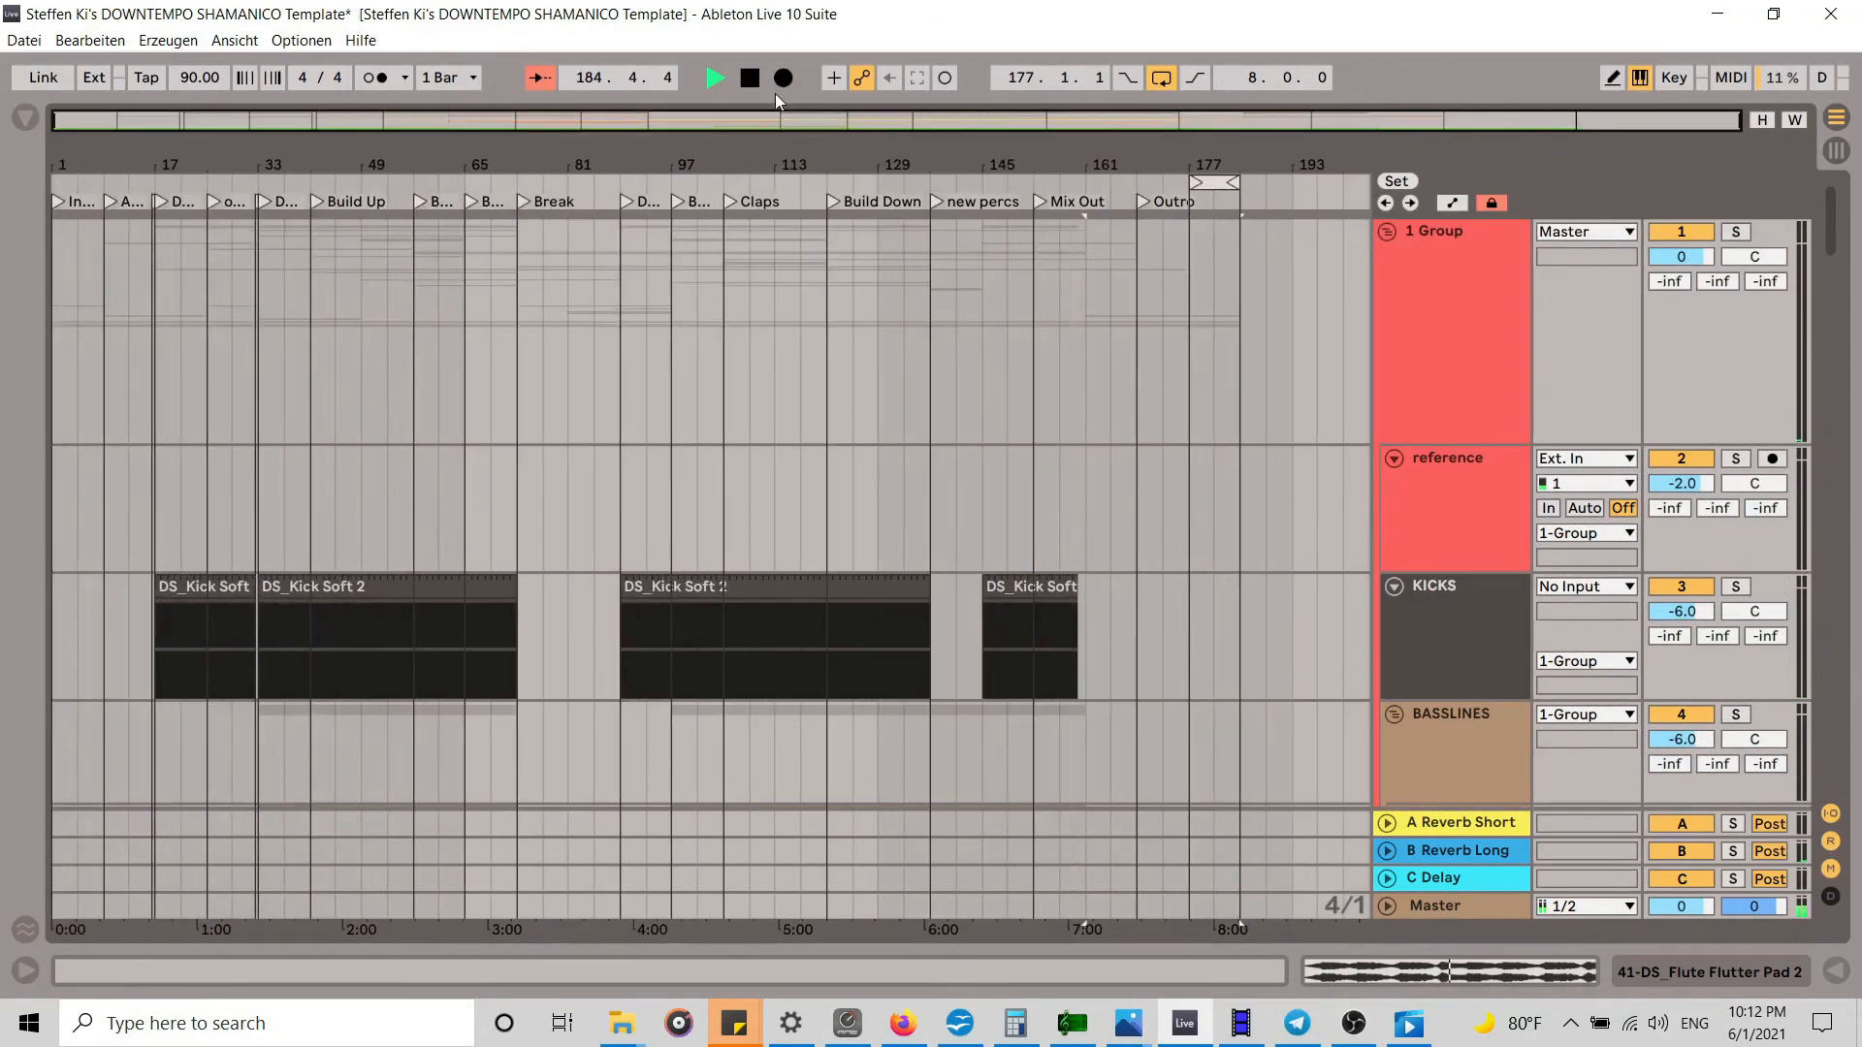
{"action": "left_click", "coordinate": [749, 83]}
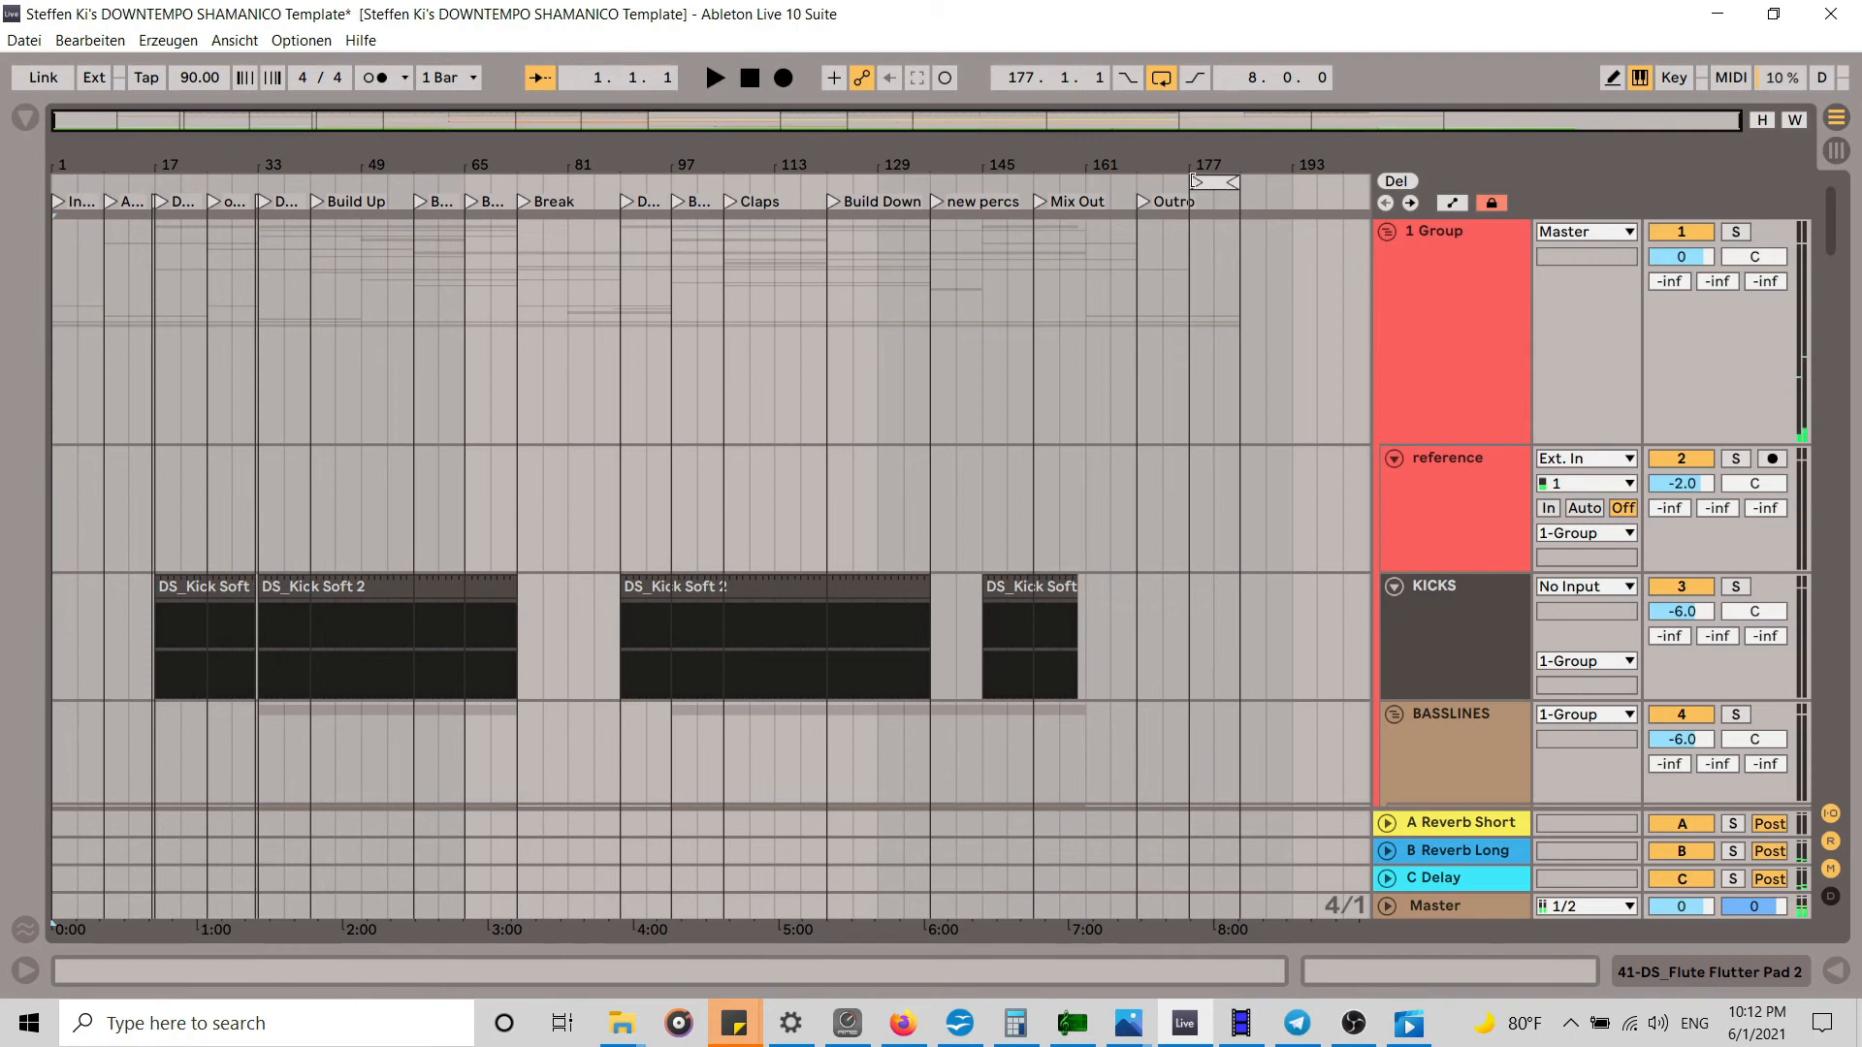
{"action": "left_click_drag", "start_coordinate": [1191, 182], "coordinate": [56, 181]}
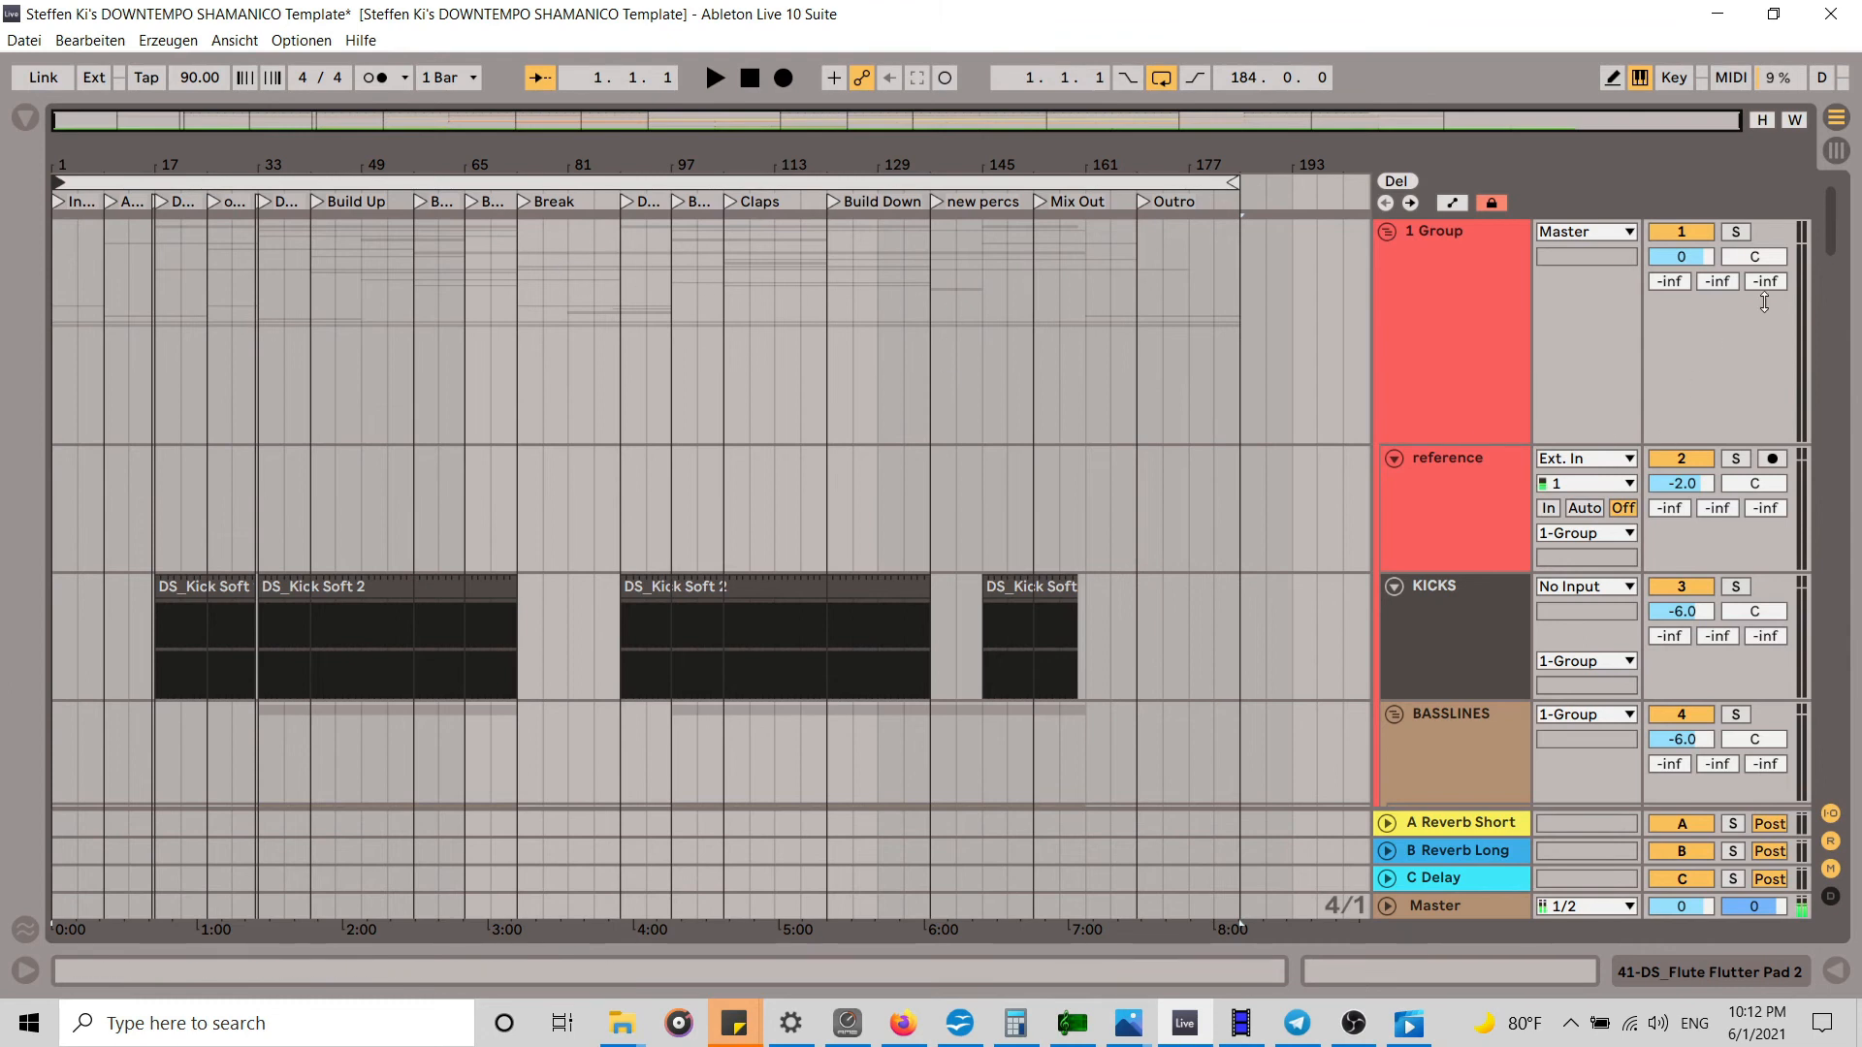
Step: Enlarge the timeline slightly so the arrangement fills the view, and start playback from bar 1
{"action": "left_click_drag", "start_coordinate": [1835, 233], "coordinate": [1861, 201]}
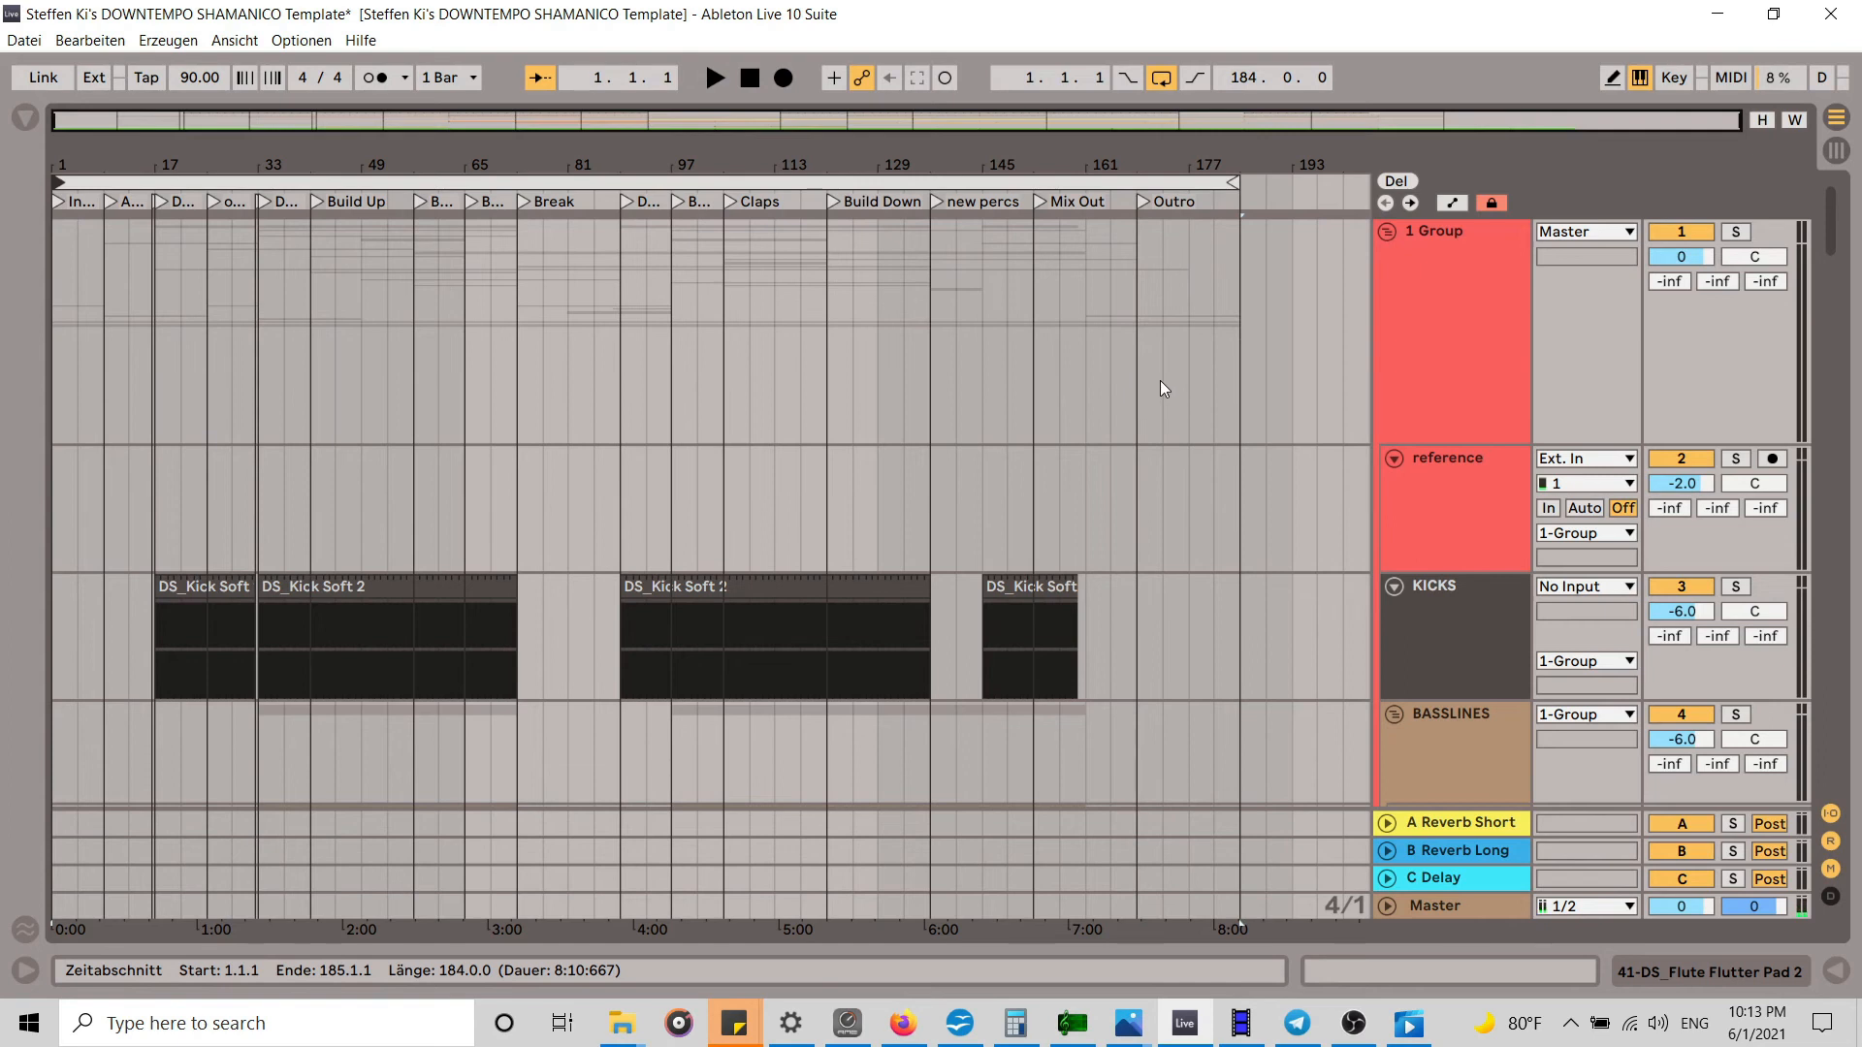
{"action": "left_click_drag", "start_coordinate": [993, 160], "coordinate": [804, 153]}
{"action": "mouse_move", "coordinate": [238, 168]}
{"action": "left_mouse_down"}
{"action": "mouse_move", "coordinate": [235, 246]}
{"action": "mouse_move", "coordinate": [423, 219]}
{"action": "mouse_move", "coordinate": [238, 163]}
{"action": "left_mouse_up"}
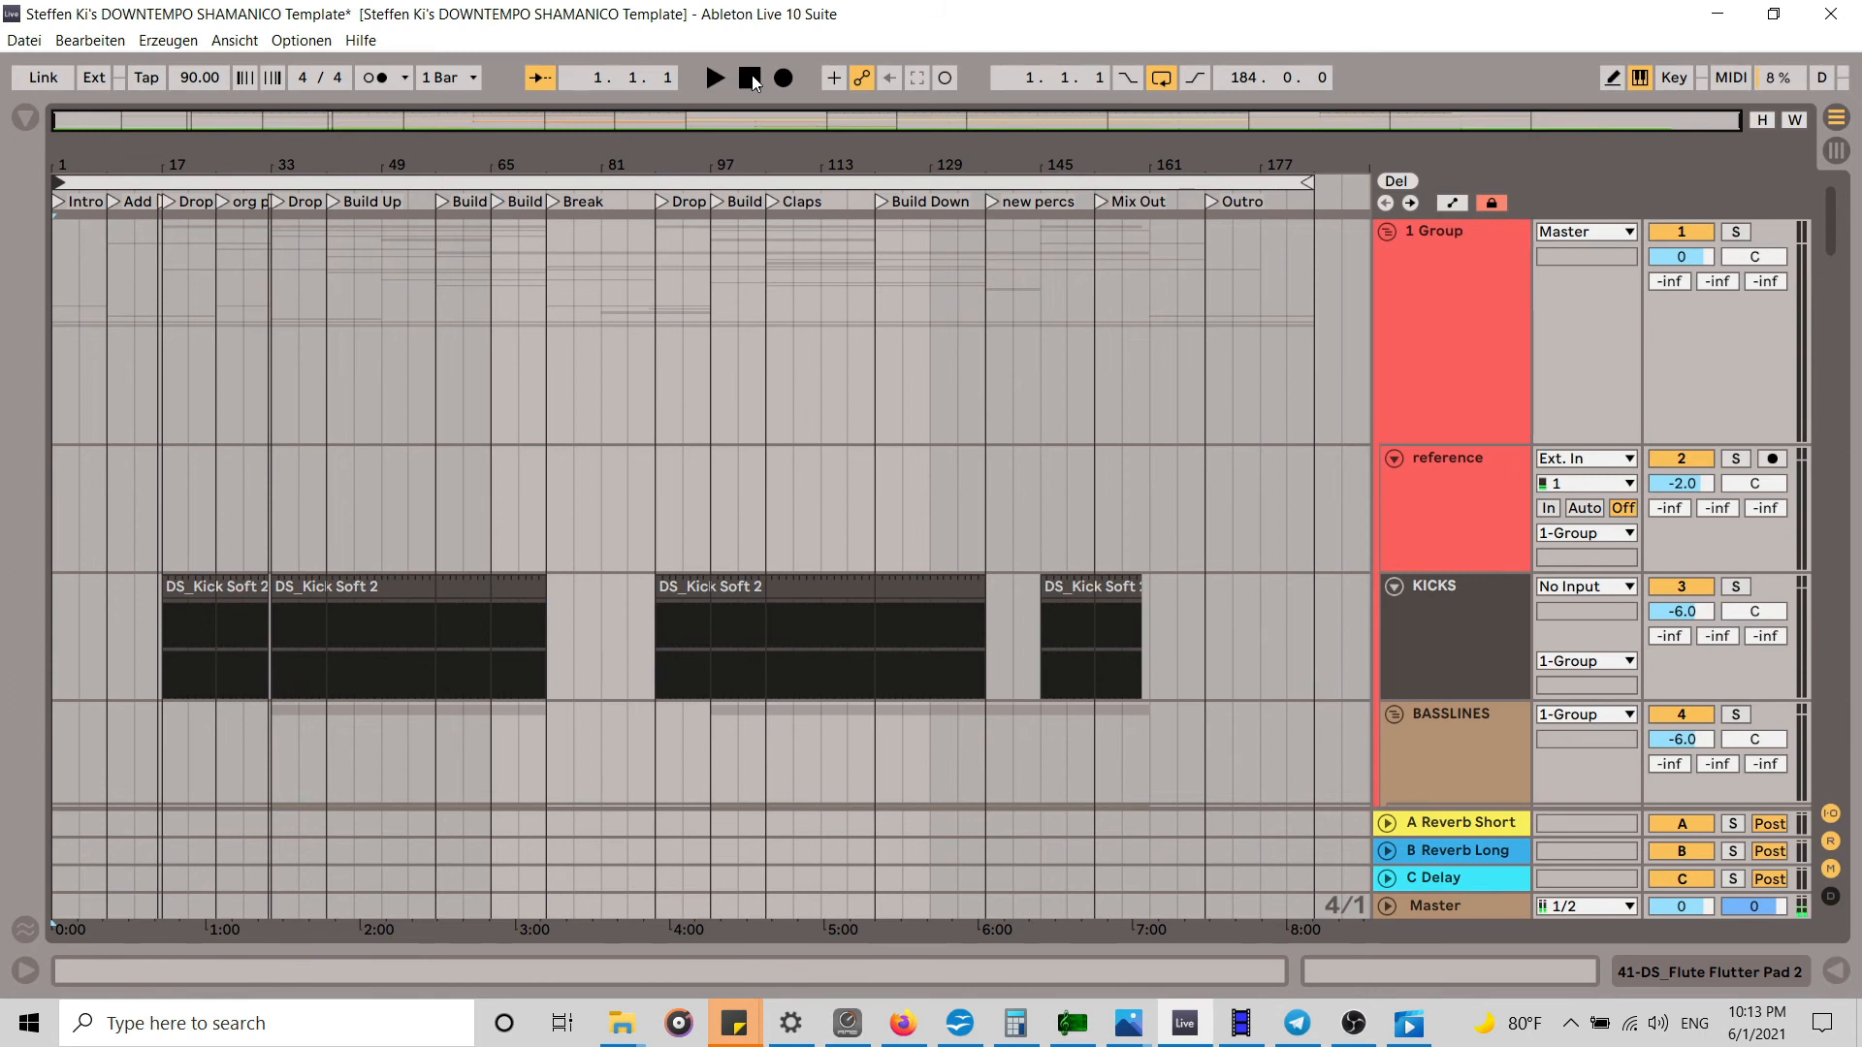
{"action": "left_click", "coordinate": [712, 73]}
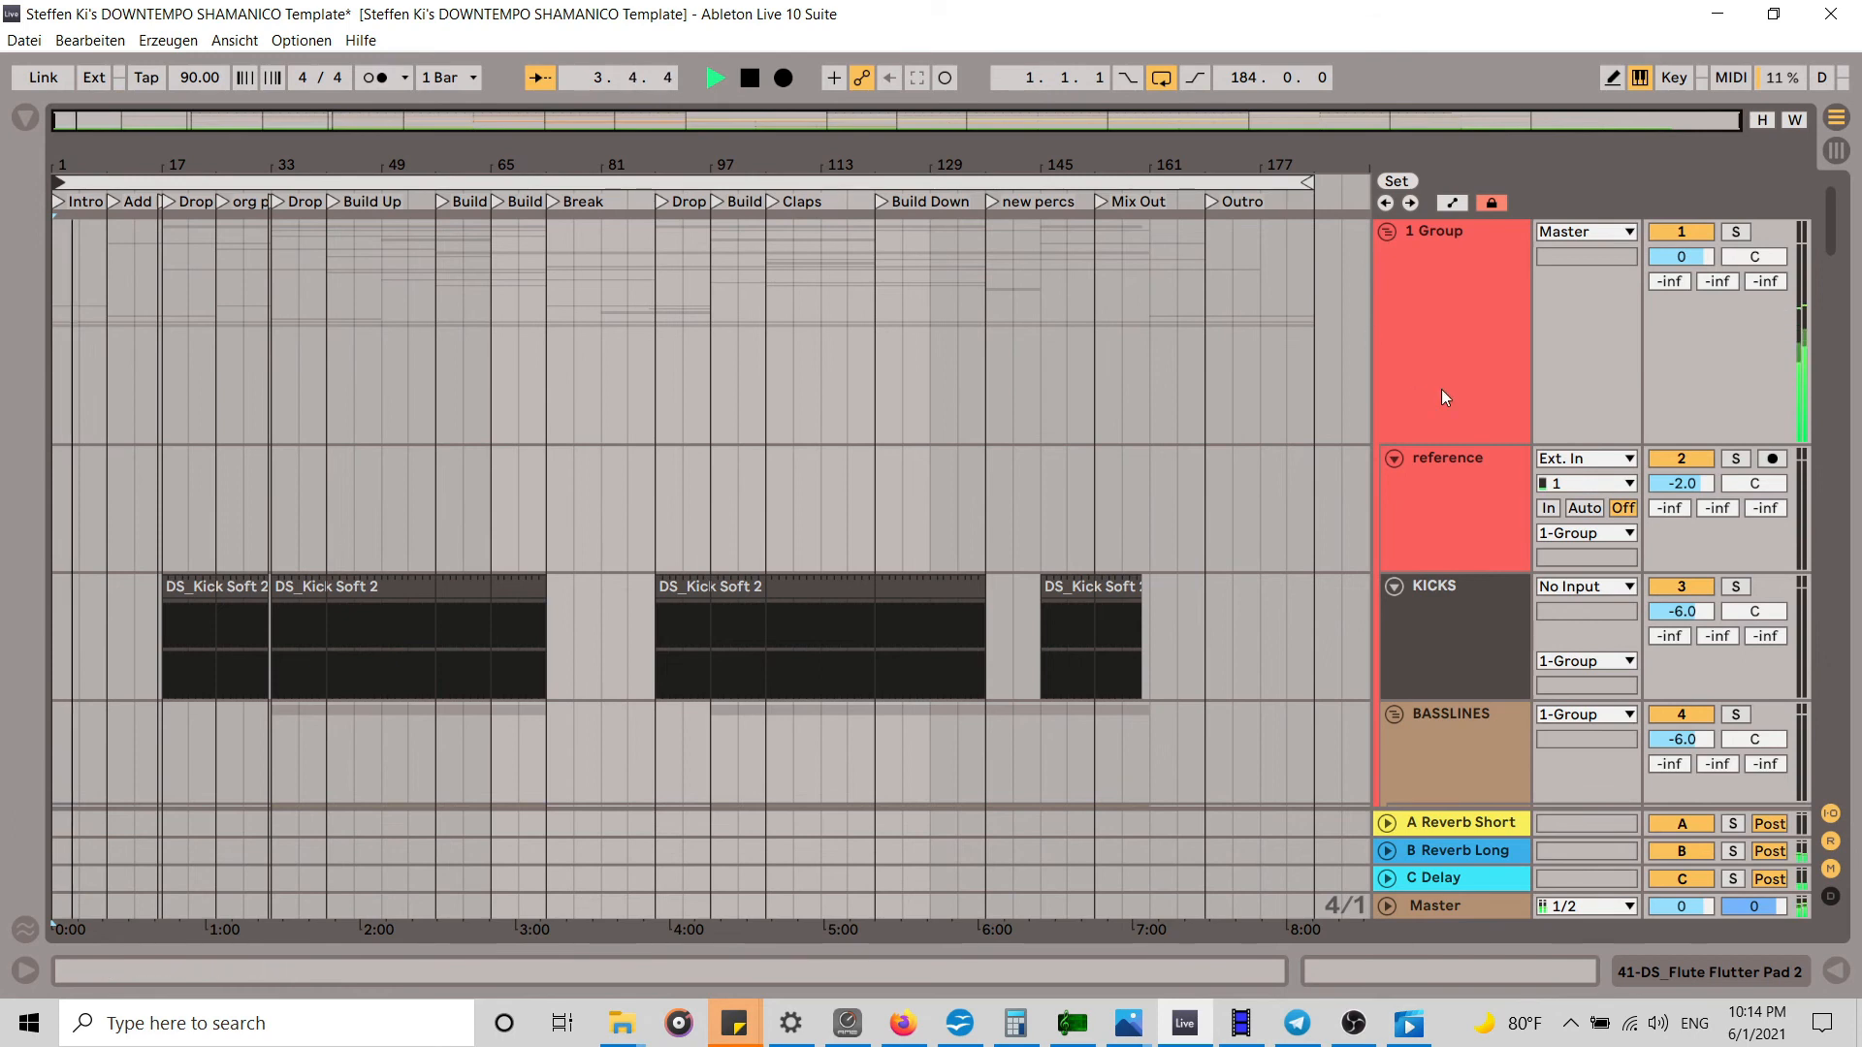
Step: Collapse the KICKS, BASSLINES, PERCUSSIONS, DRONES, SYNTH PADS, SYNTH MELOS and AMBIENCE & FX tracks for a compact overview
{"action": "scroll", "coordinate": [1442, 388], "scroll_direction": "down", "scroll_amount": 4}
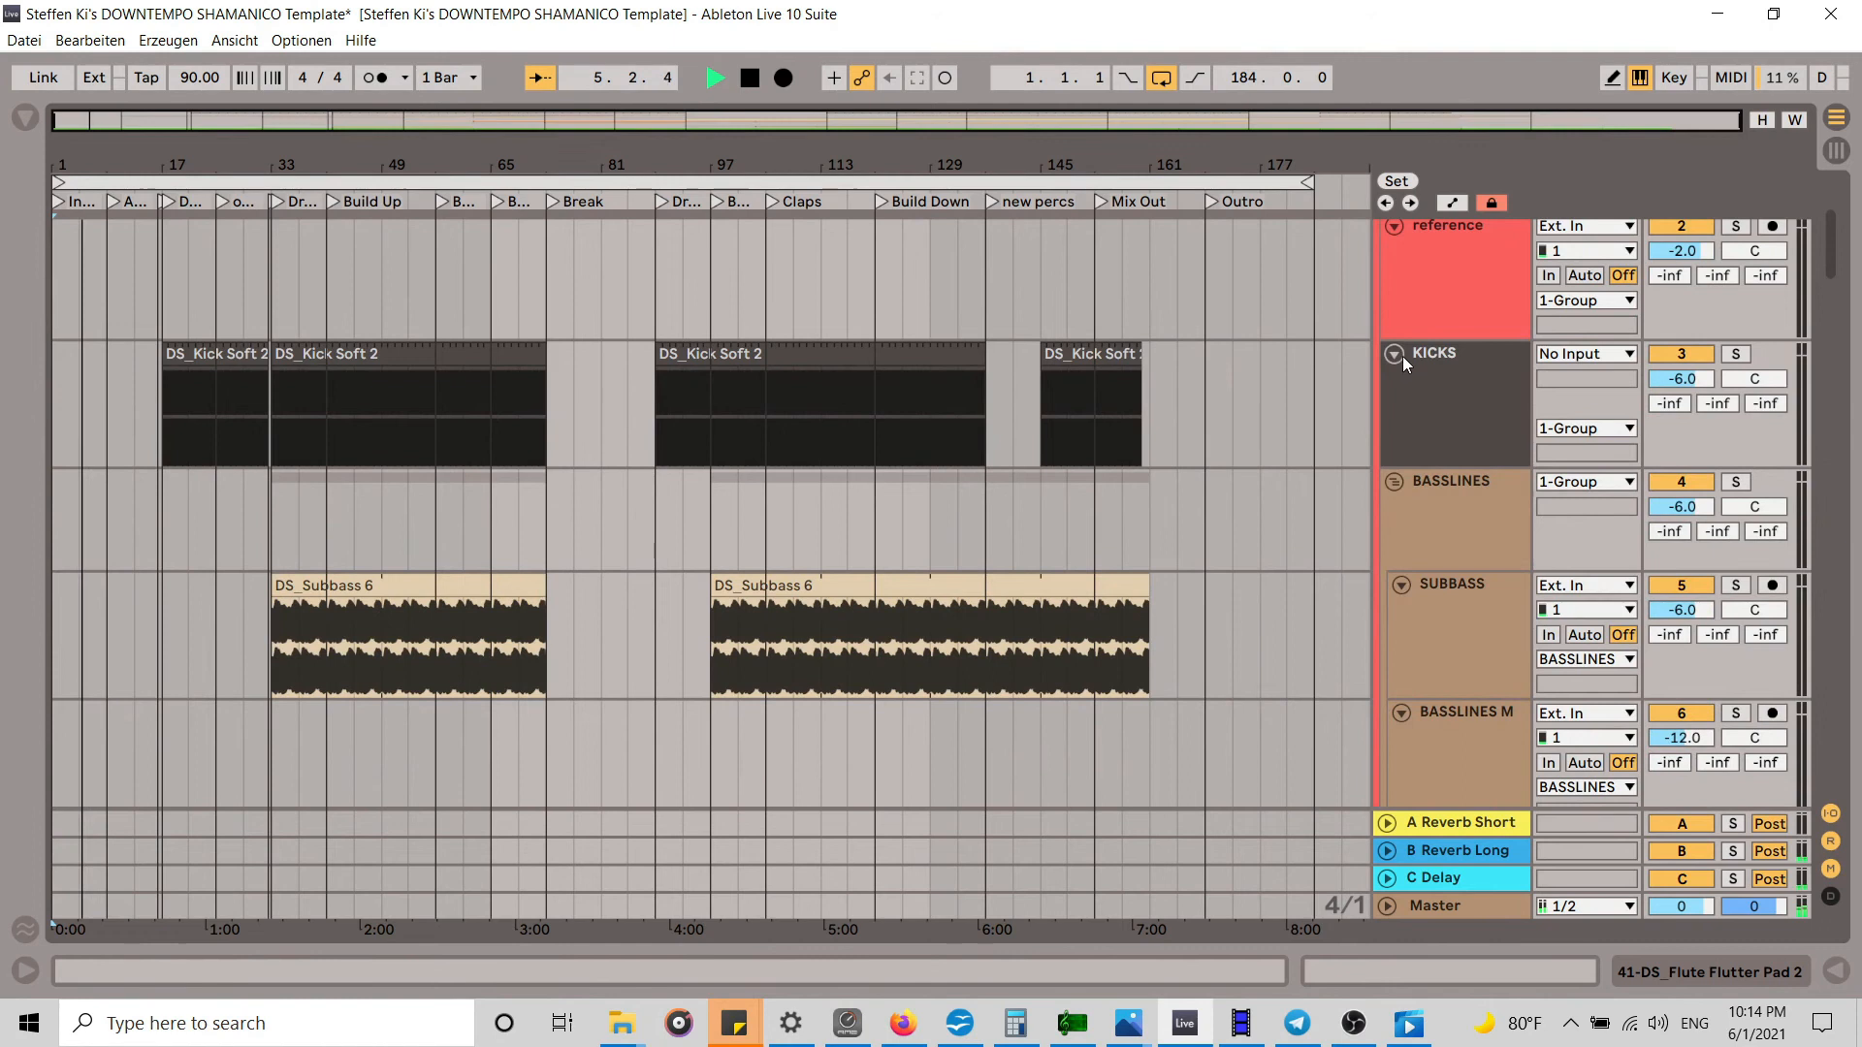
{"action": "left_click", "coordinate": [1395, 353]}
{"action": "left_click", "coordinate": [1395, 380]}
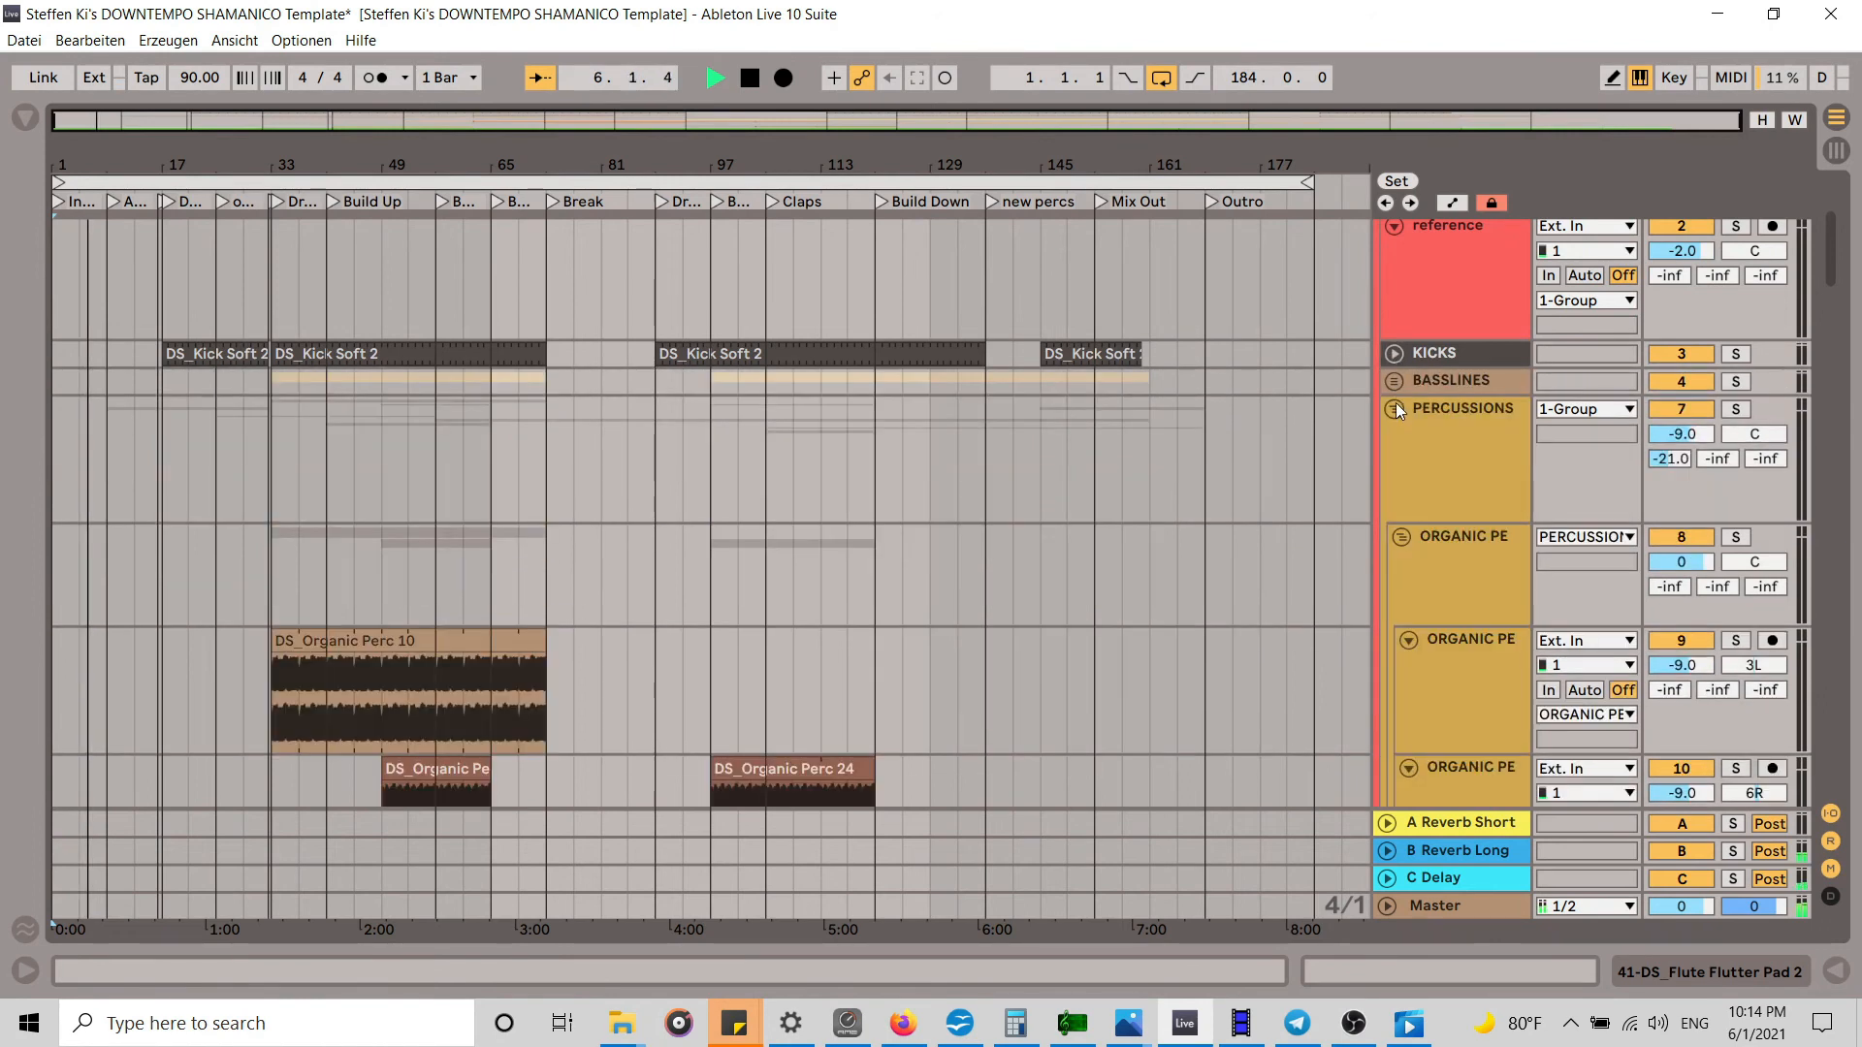
{"action": "left_click", "coordinate": [1395, 409]}
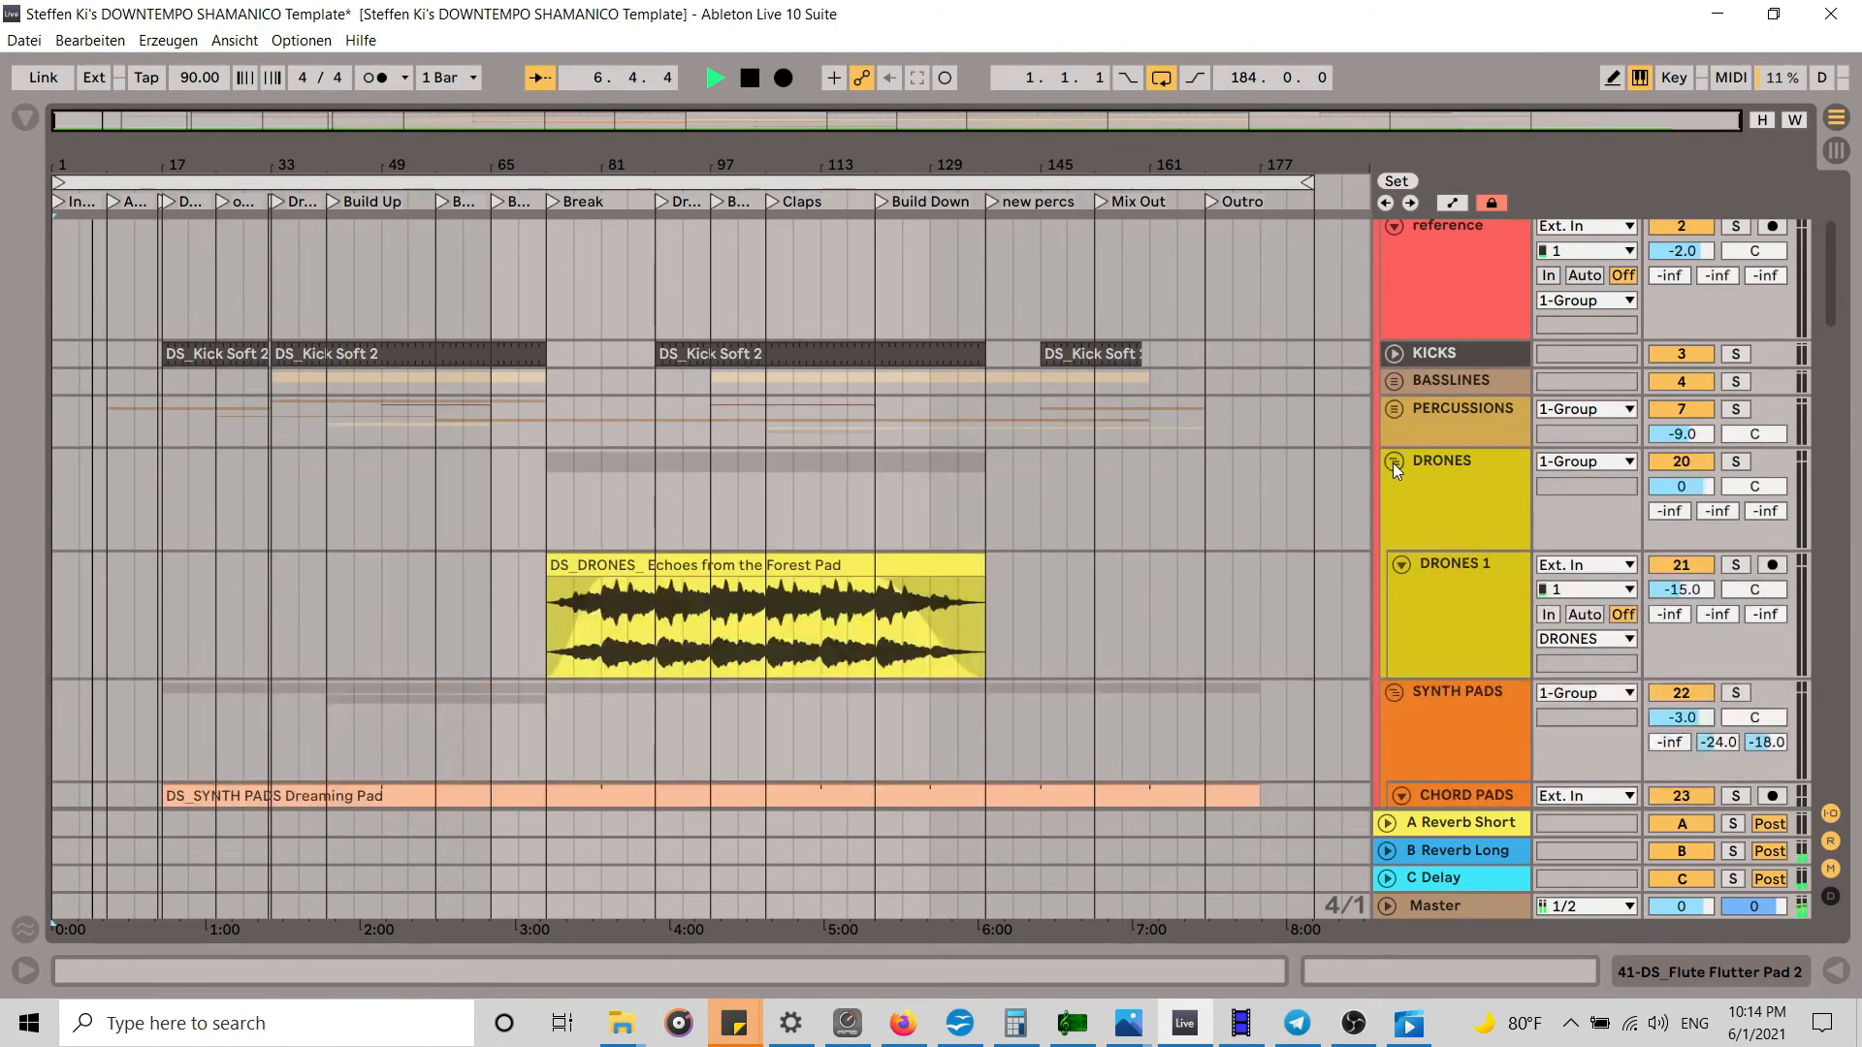
{"action": "left_click", "coordinate": [1393, 461]}
{"action": "left_click", "coordinate": [1395, 490]}
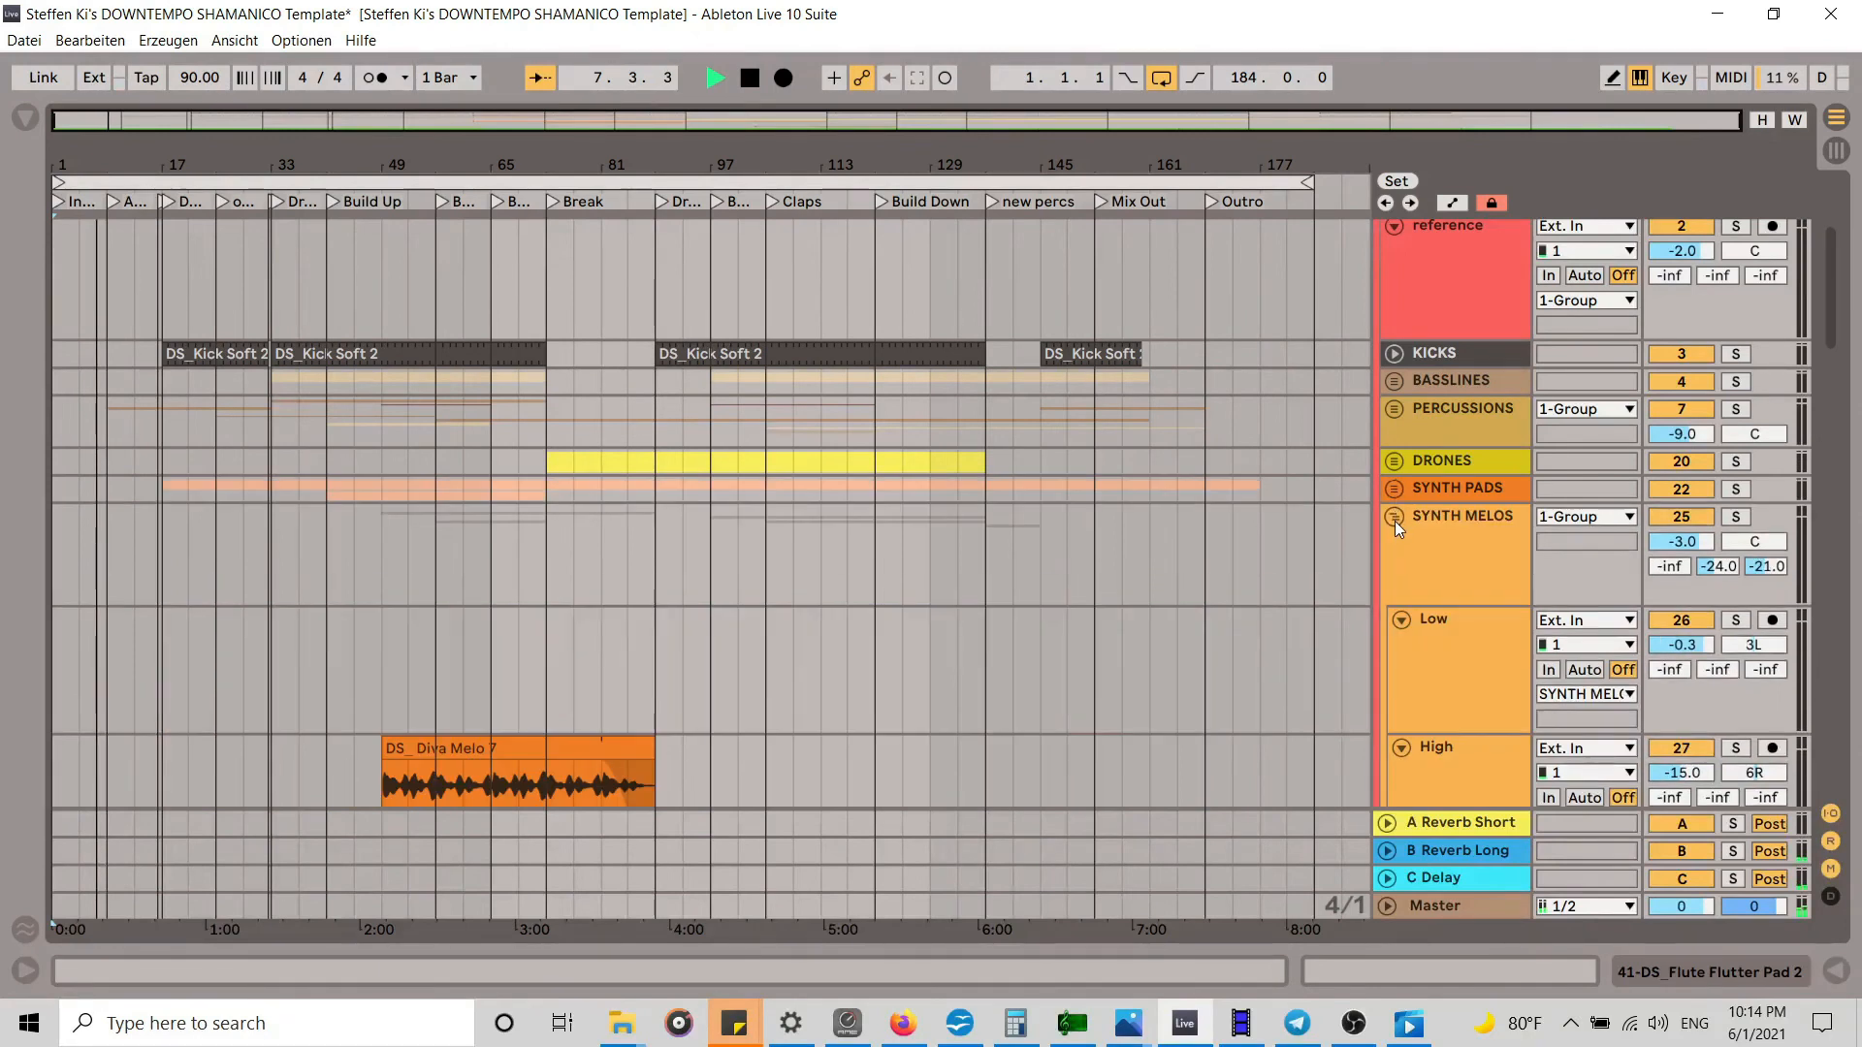
{"action": "left_click", "coordinate": [1394, 519]}
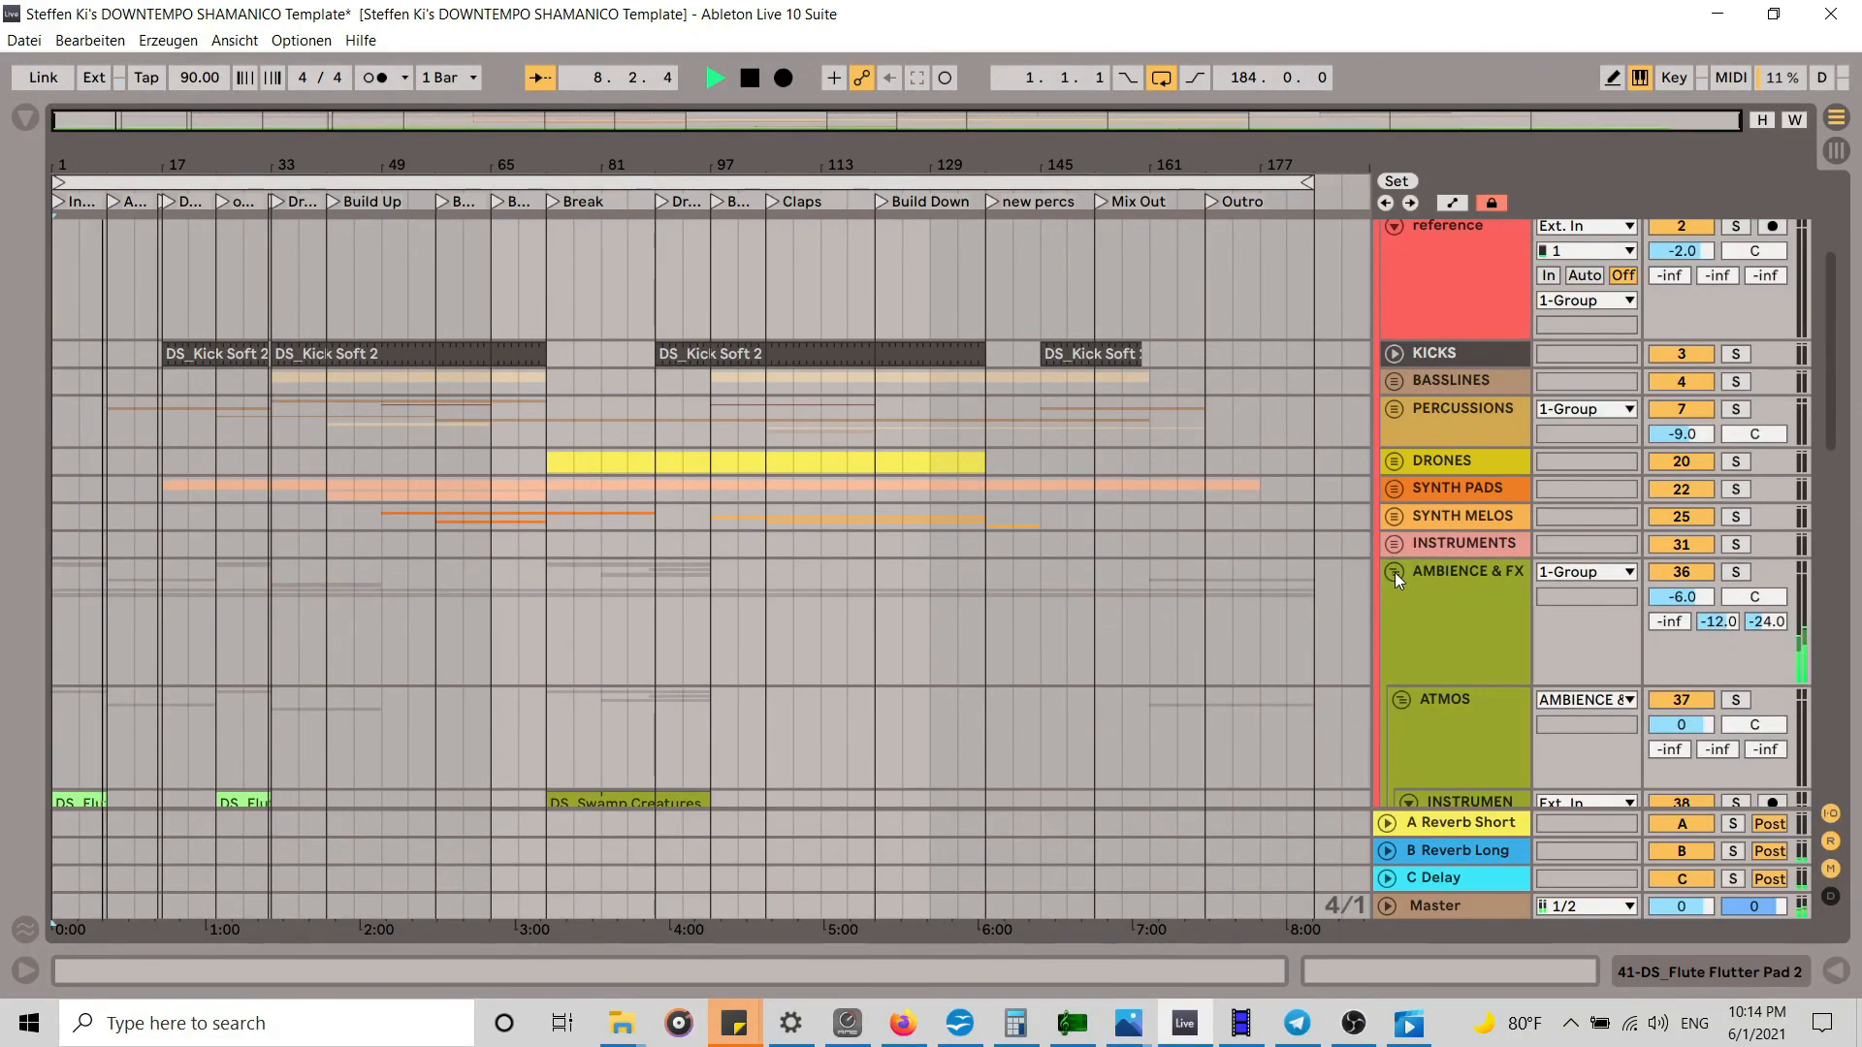
{"action": "left_click", "coordinate": [1395, 572]}
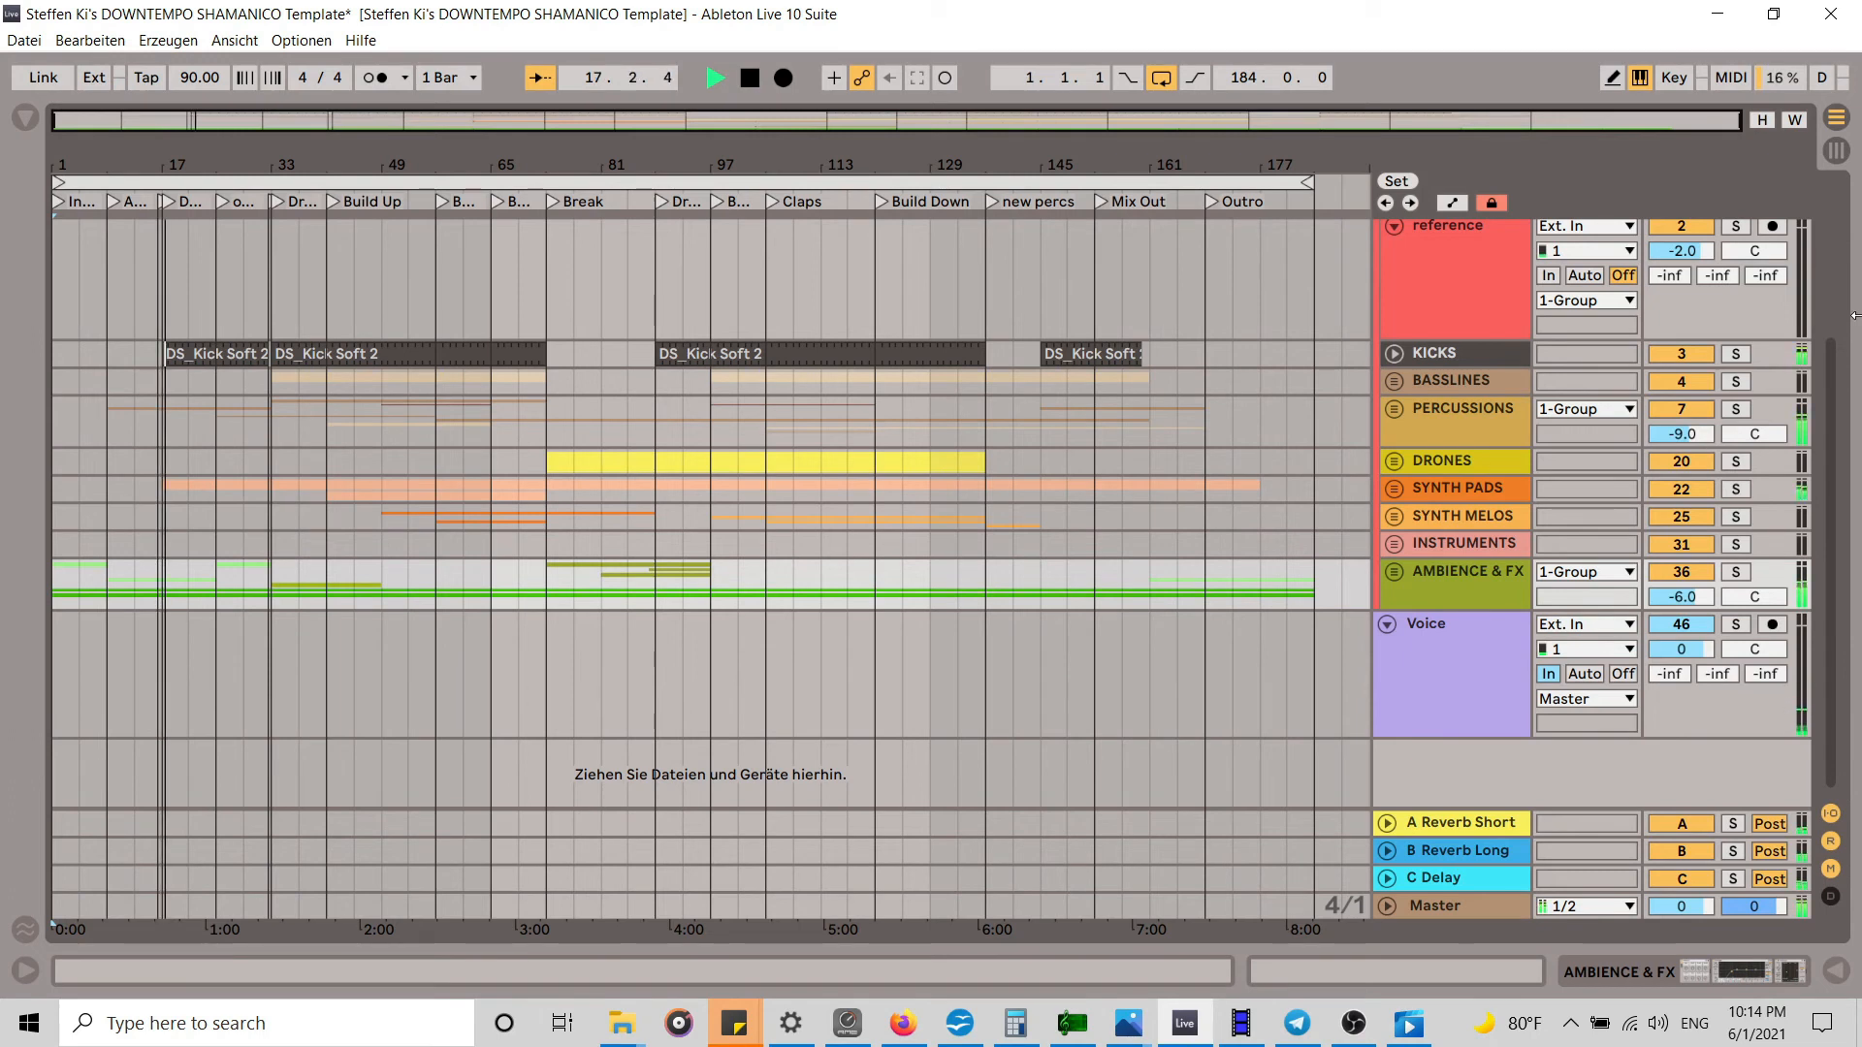
Step: Lower the KICKS track volume to -9.0 dB in the Session View mixer and return to the arrangement
{"action": "left_click", "coordinate": [1836, 150]}
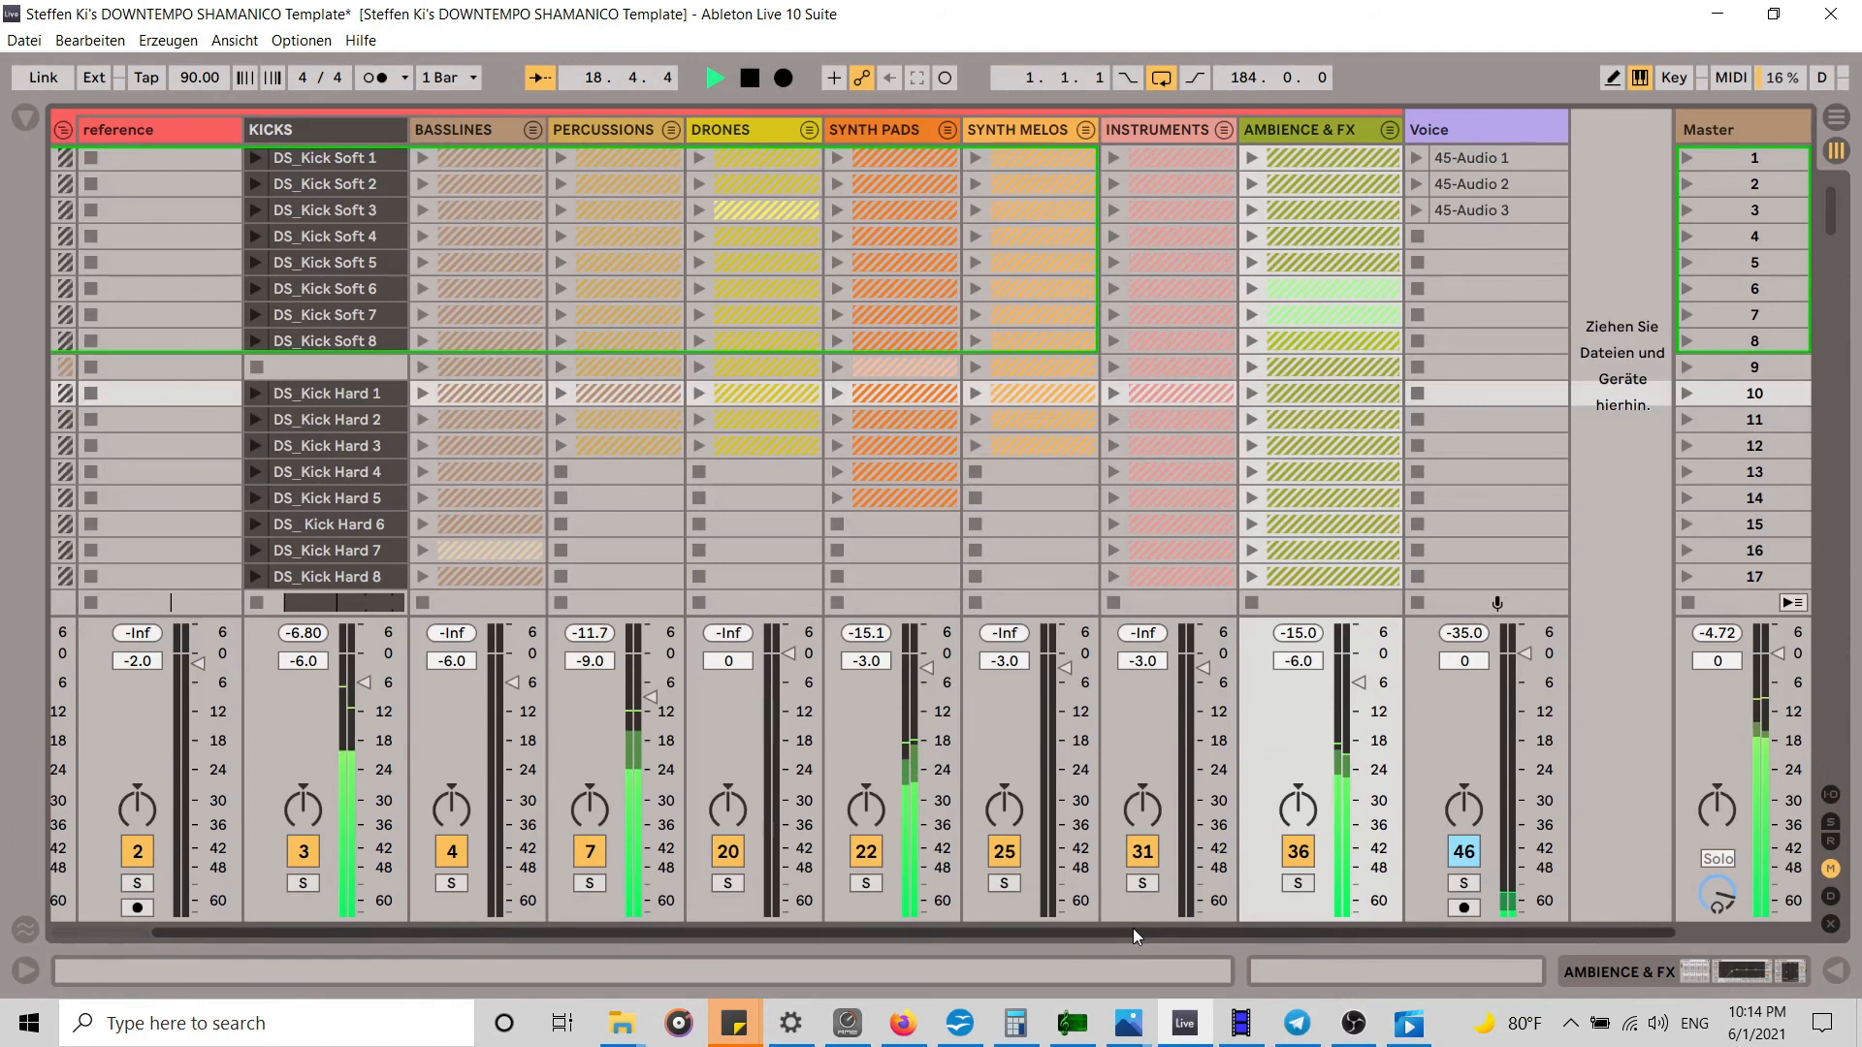
{"action": "left_click_drag", "start_coordinate": [1133, 928], "coordinate": [817, 917]}
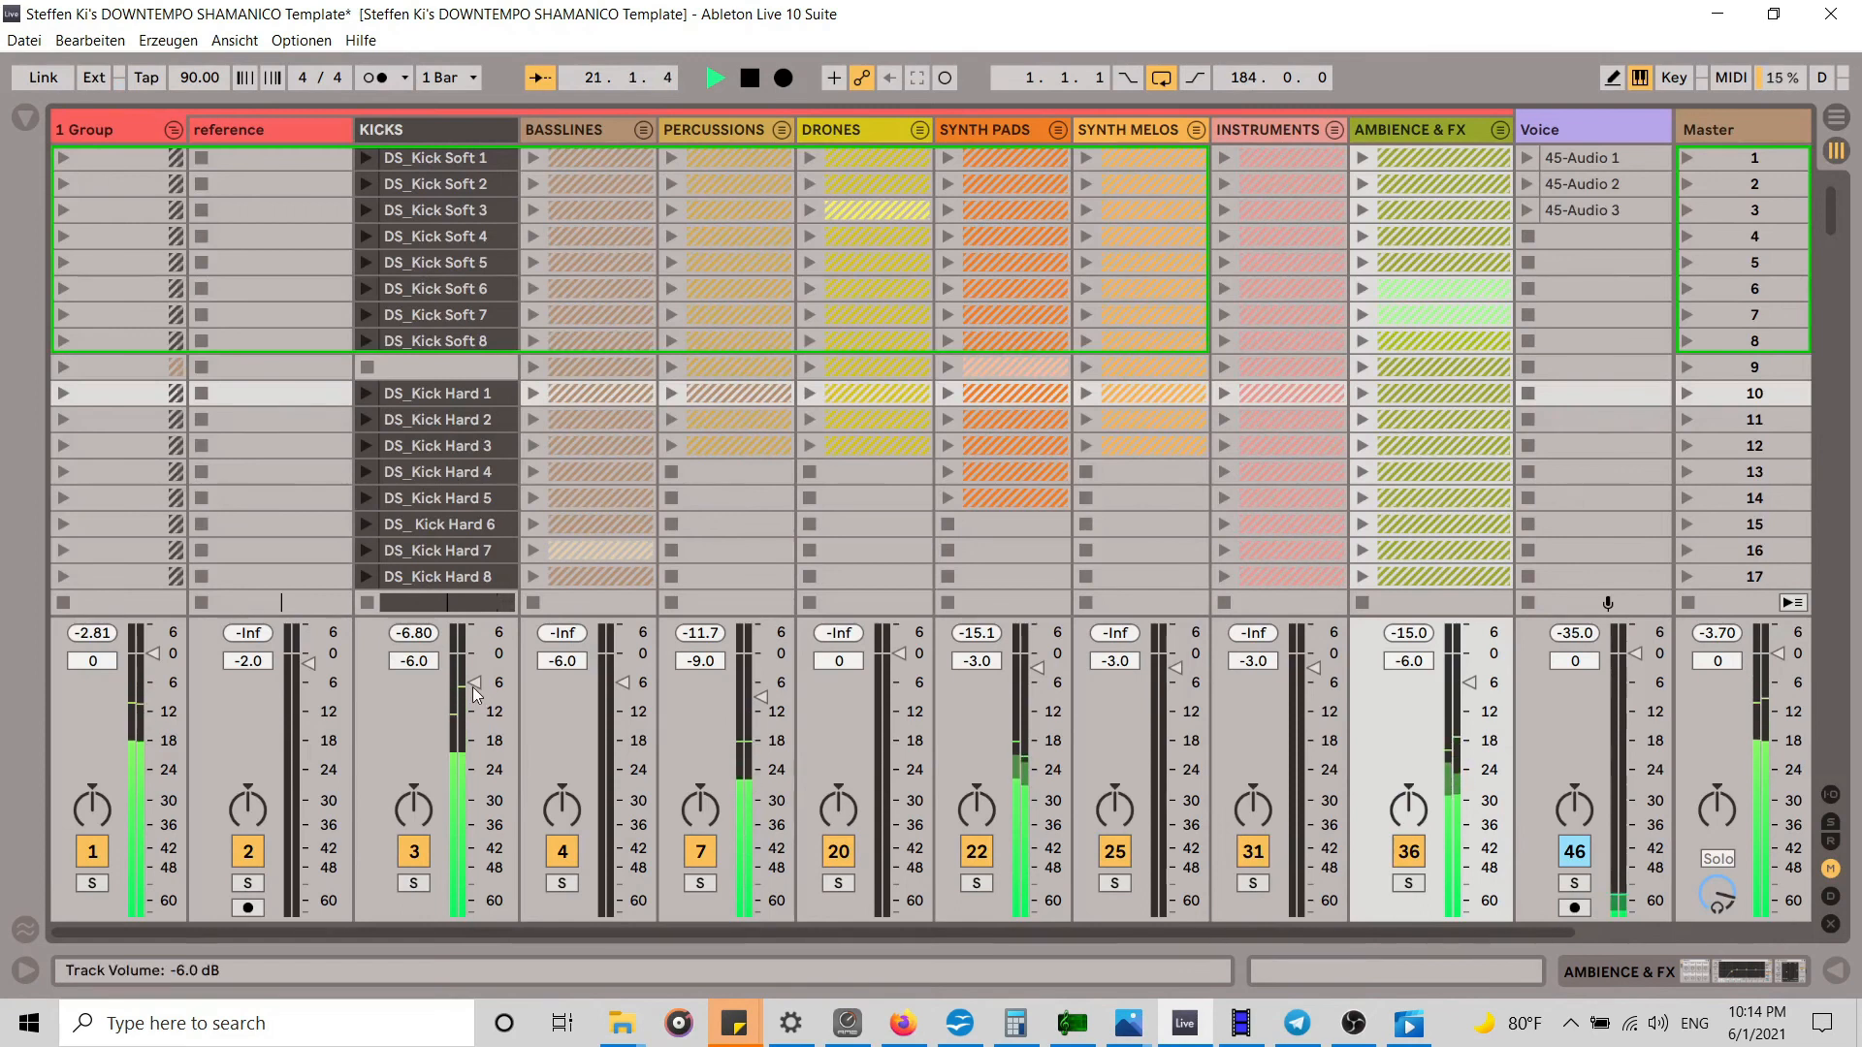
{"action": "left_click_drag", "start_coordinate": [475, 693], "coordinate": [408, 656]}
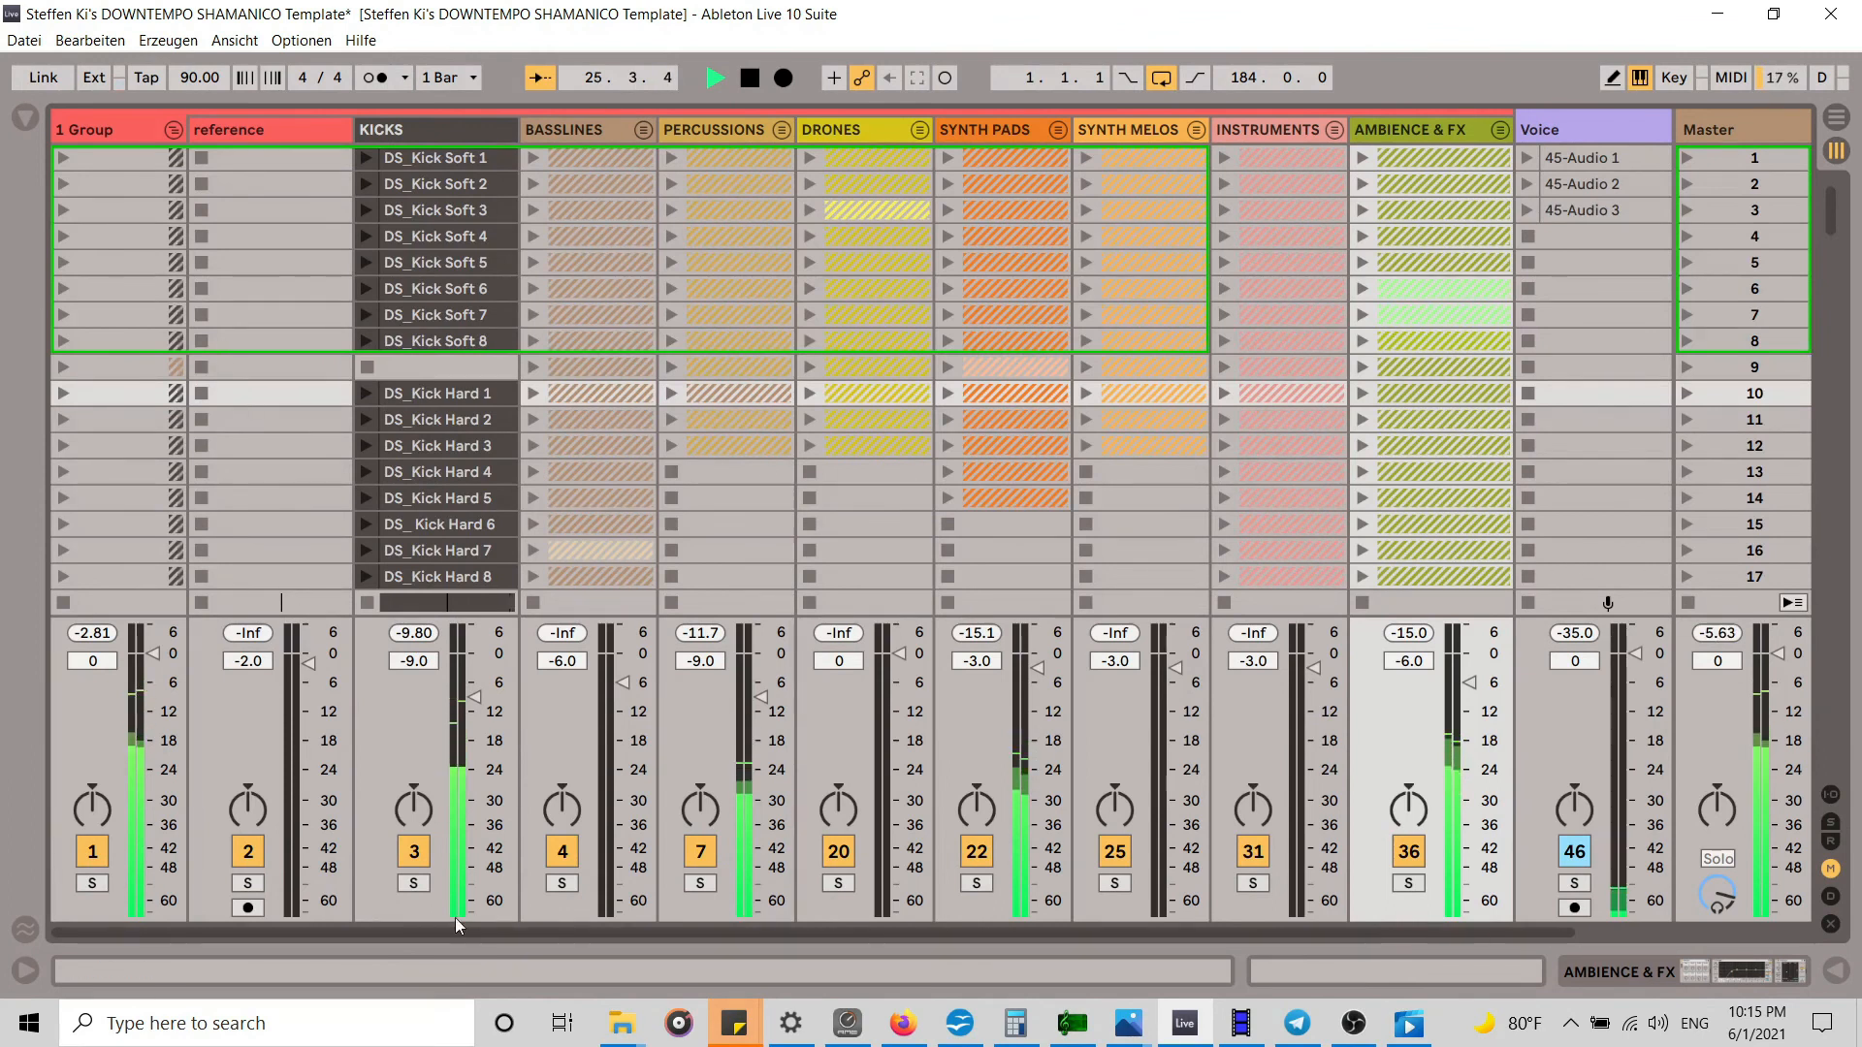
{"action": "left_click_drag", "start_coordinate": [462, 929], "coordinate": [562, 933]}
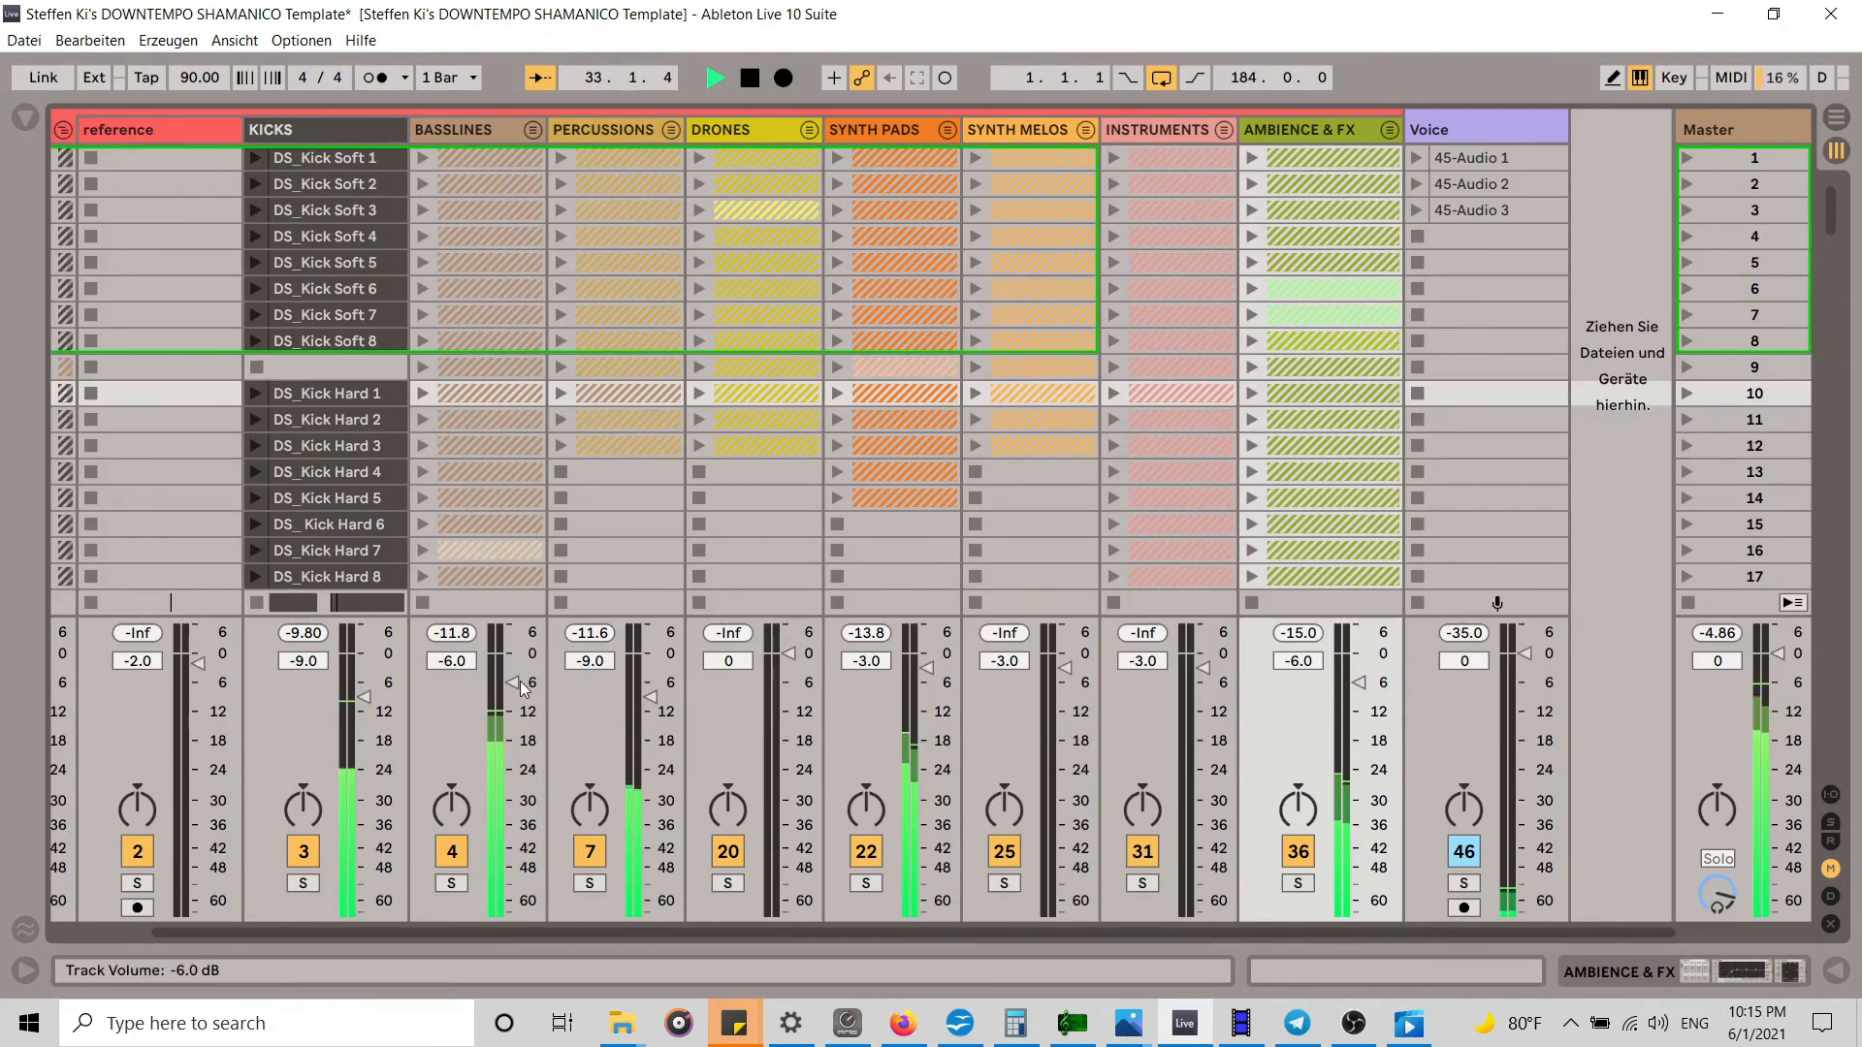
{"action": "left_click_drag", "start_coordinate": [520, 684], "coordinate": [517, 686]}
{"action": "key", "text": "Tab"}
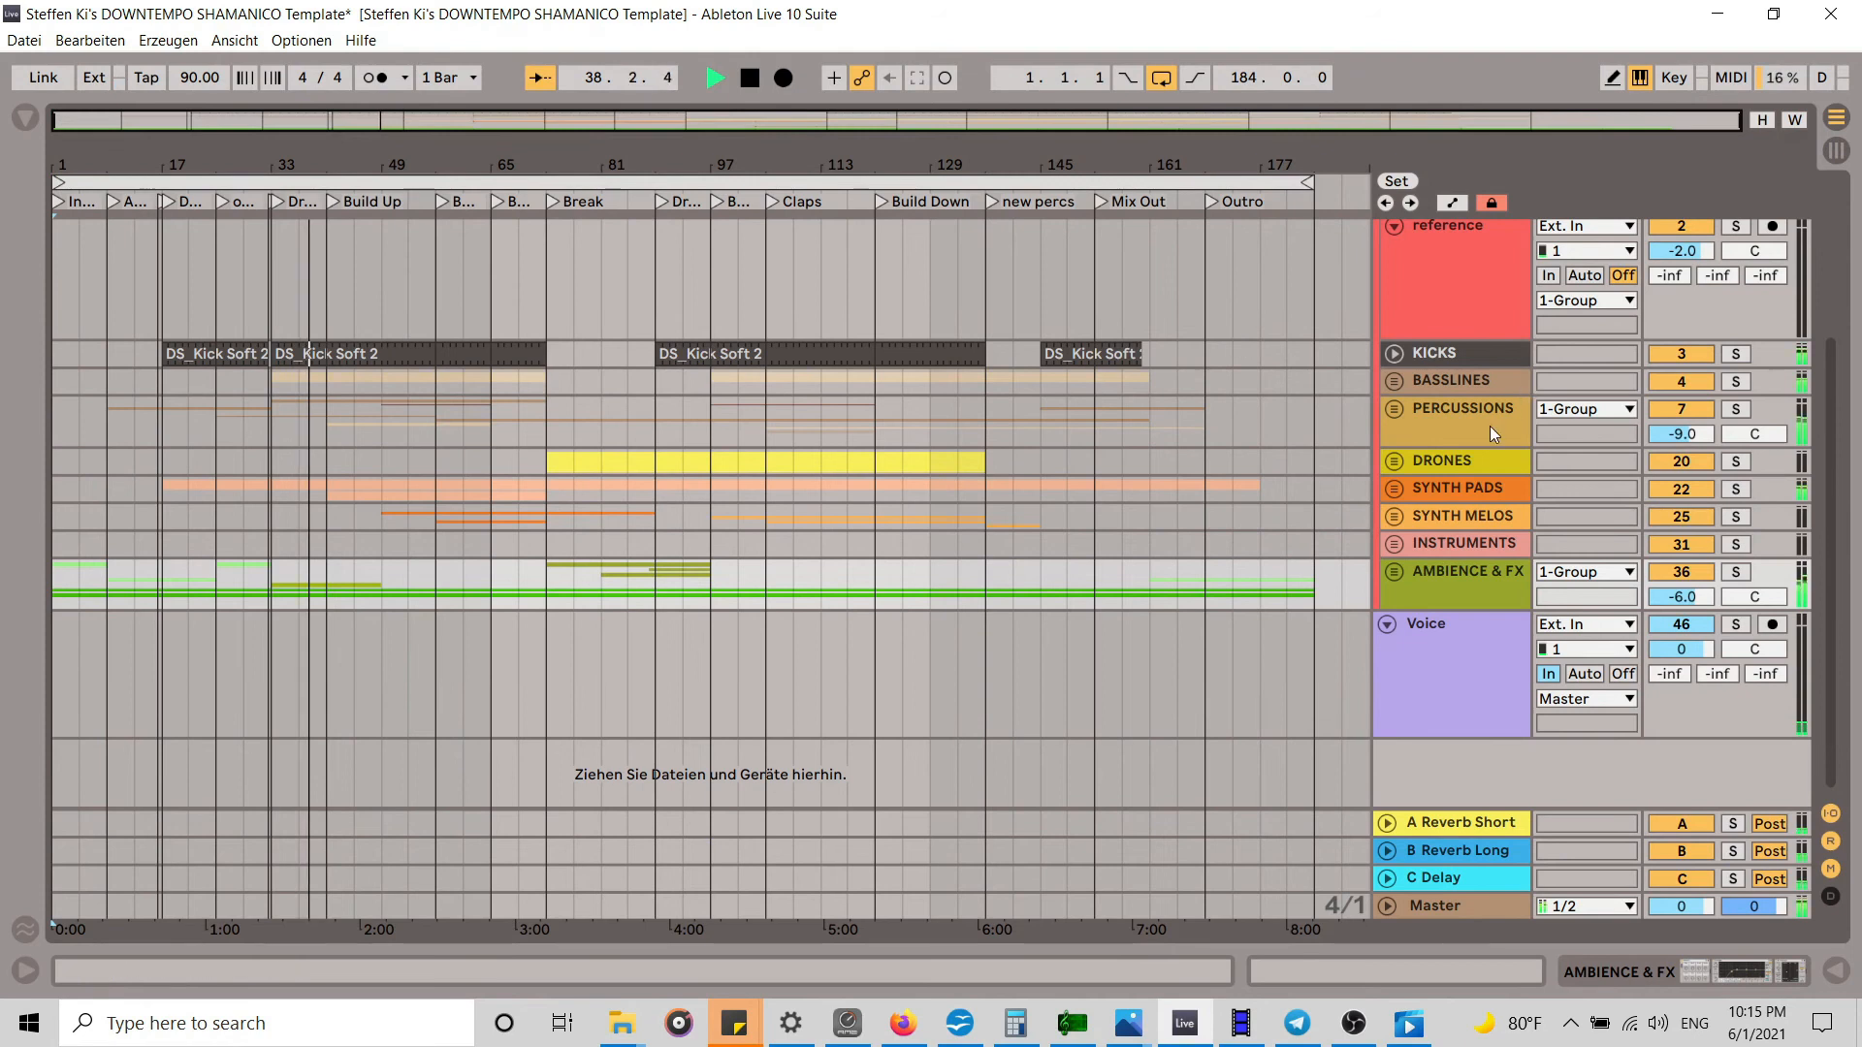
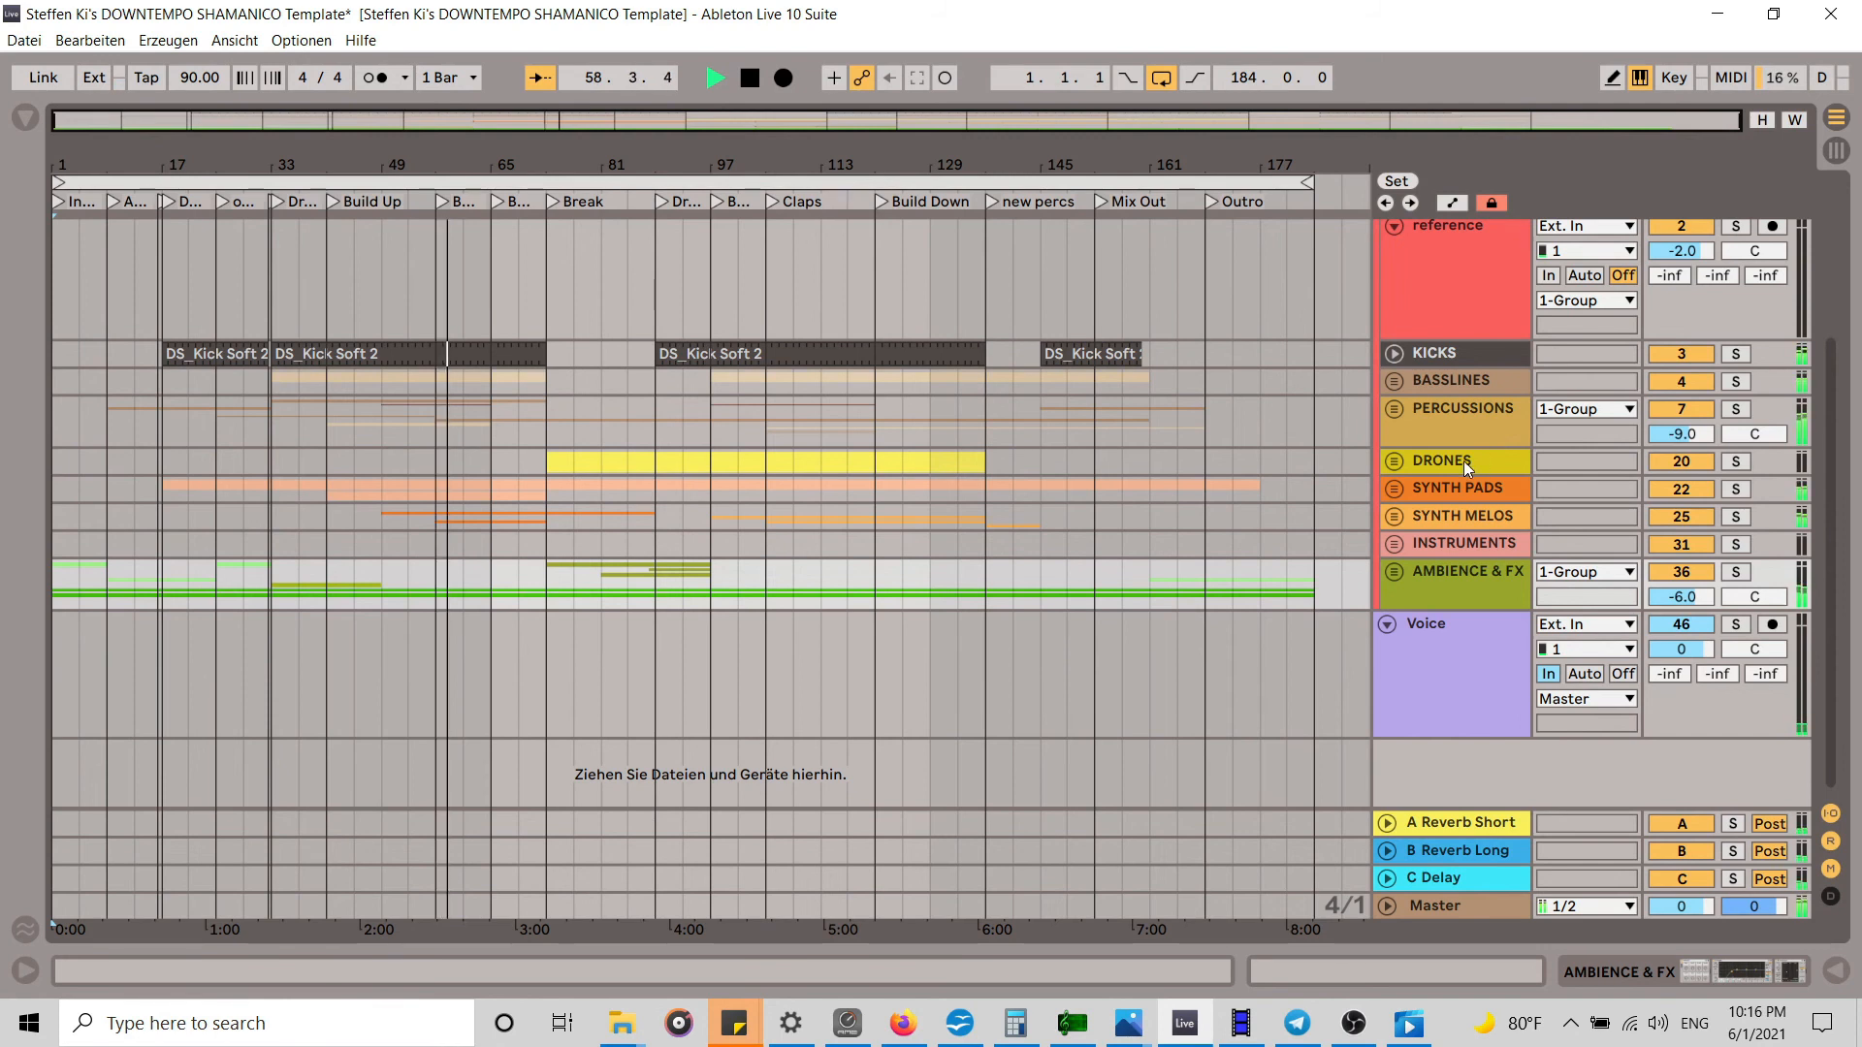
Step: Unfold the PERCUSSIONS group and look through its organic, low and high percussion tracks
{"action": "left_click", "coordinate": [1395, 409]}
{"action": "scroll", "coordinate": [1395, 512], "scroll_direction": "down", "scroll_amount": 5}
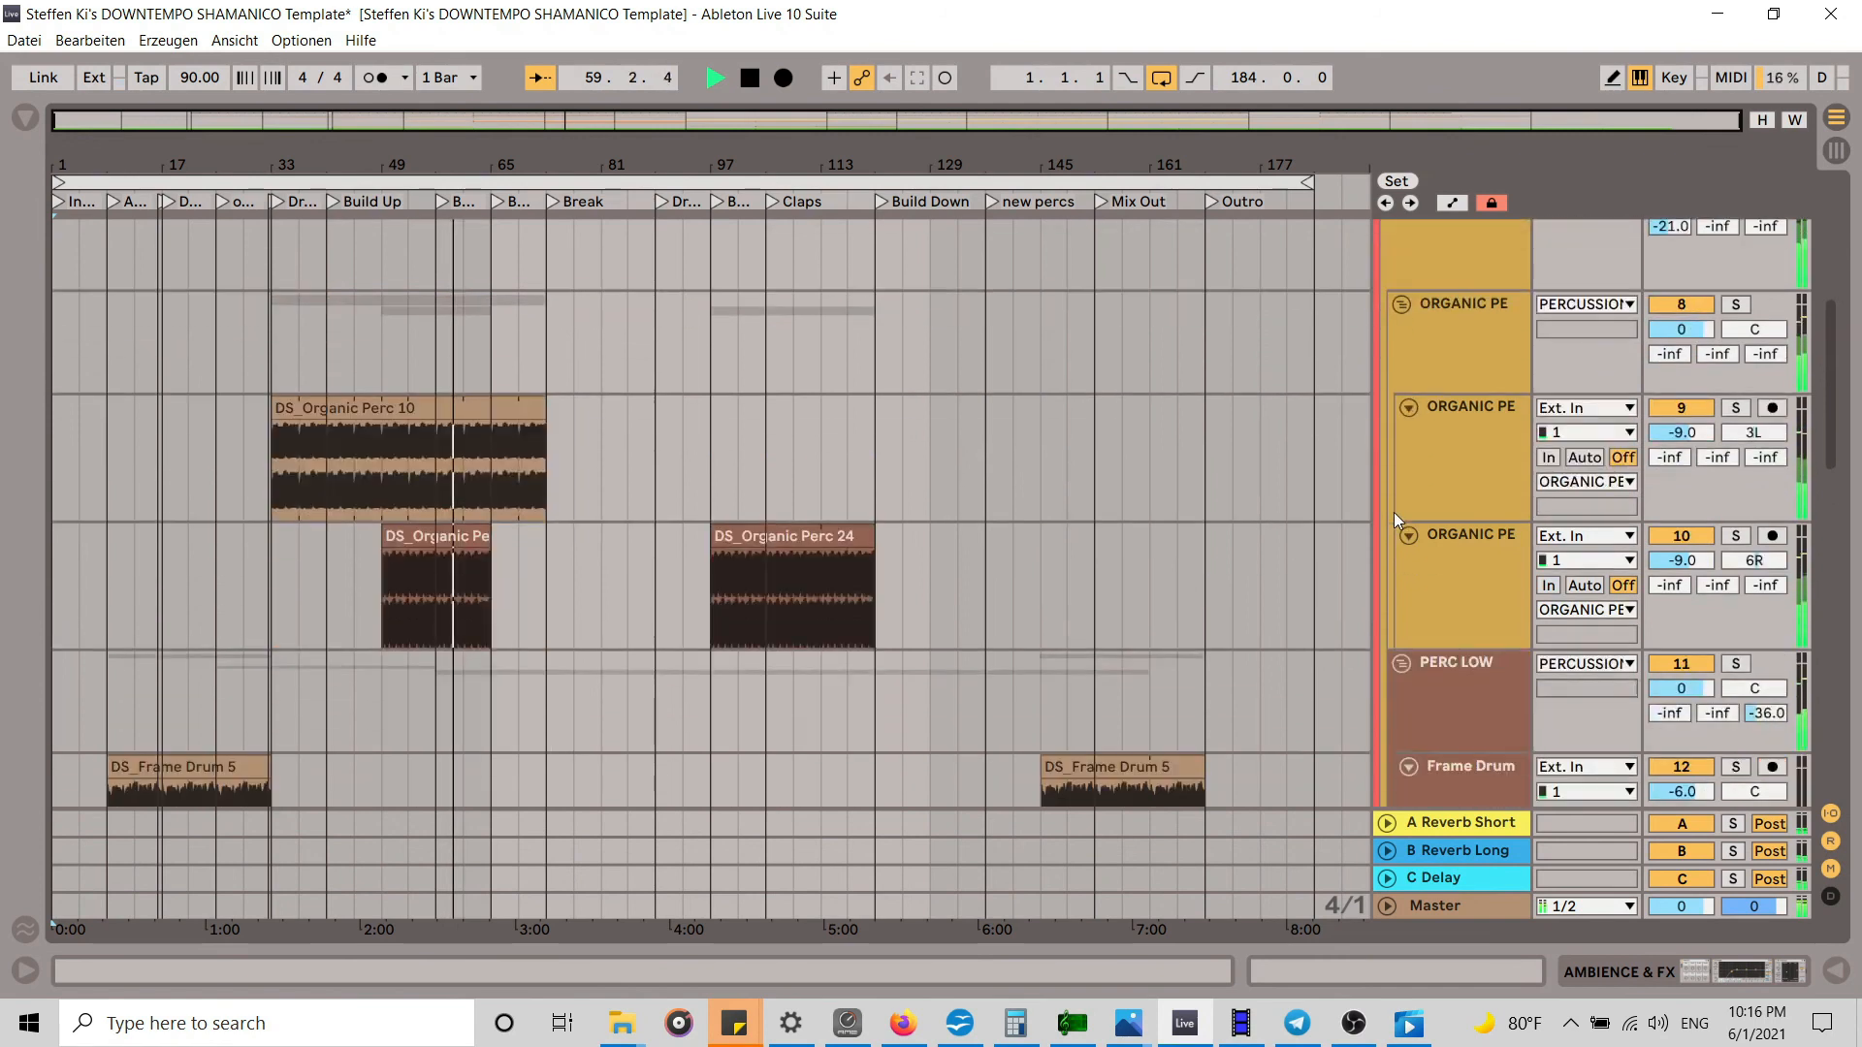
{"action": "scroll", "coordinate": [1394, 512], "scroll_direction": "down", "scroll_amount": 6}
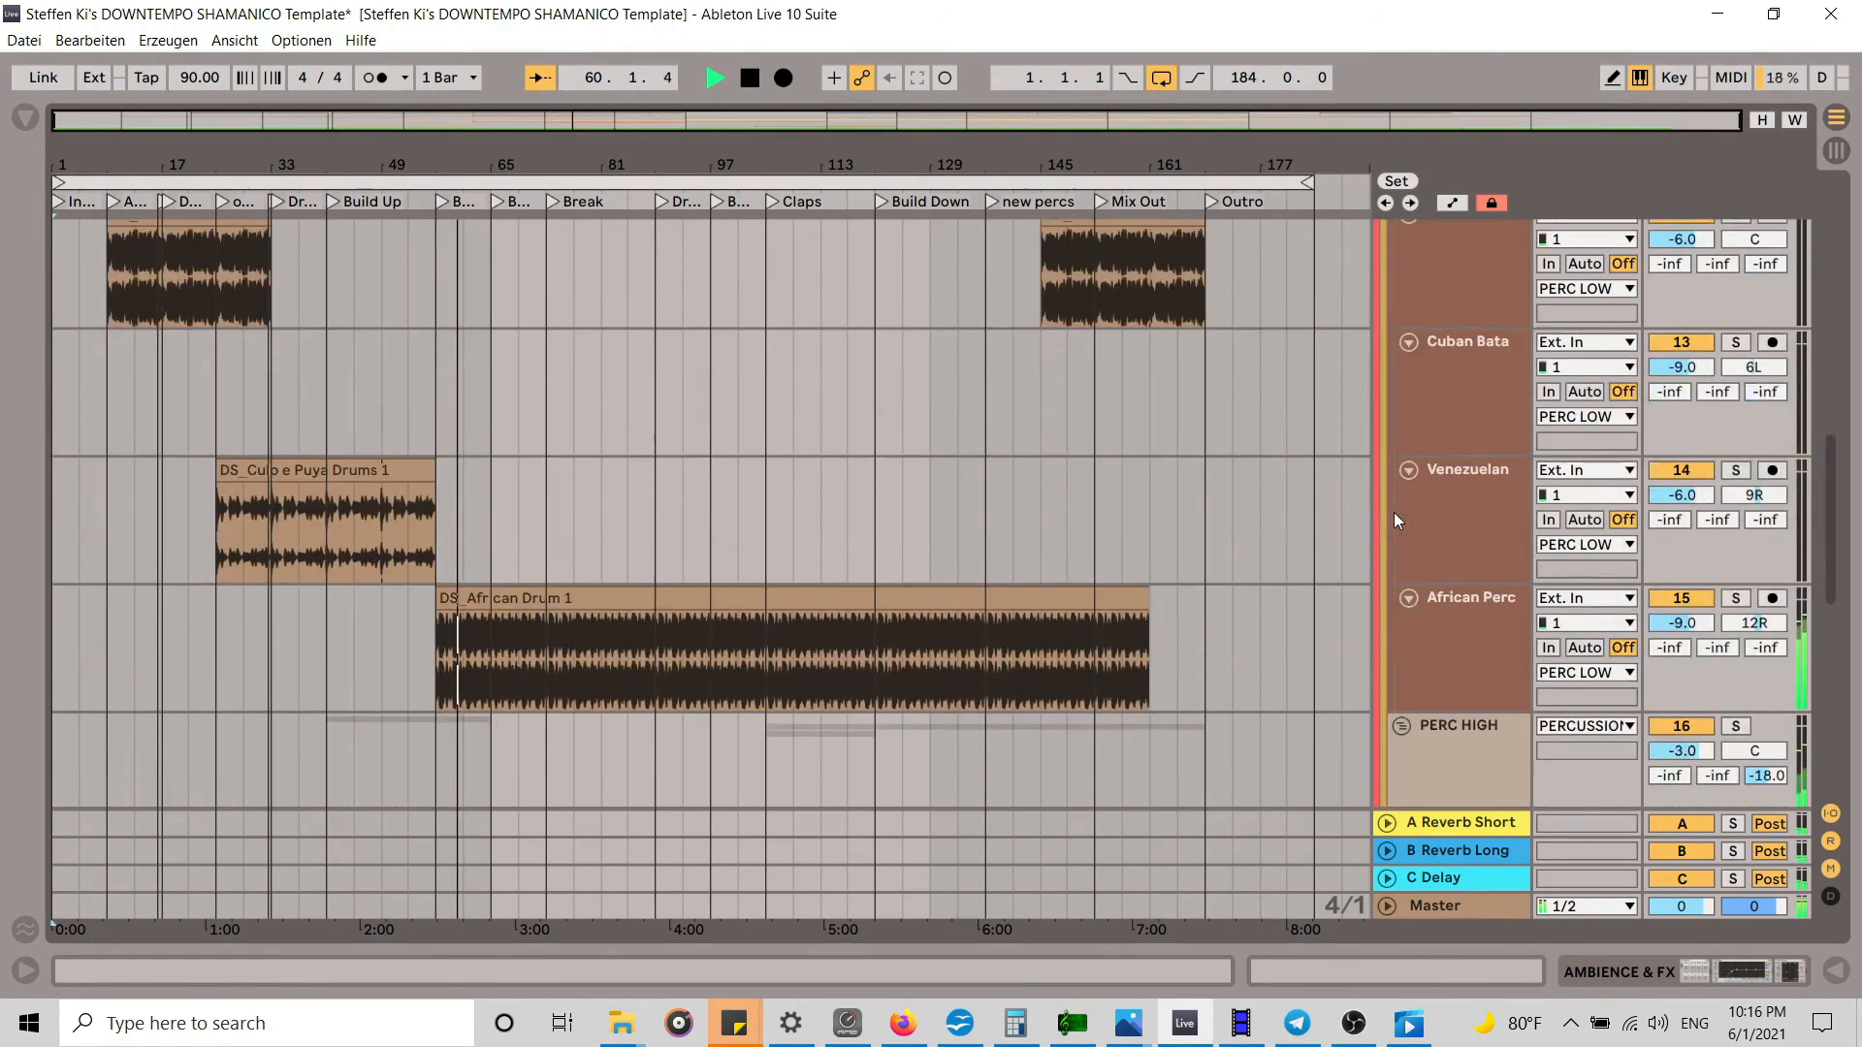
{"action": "scroll", "coordinate": [1394, 512], "scroll_direction": "down", "scroll_amount": 8}
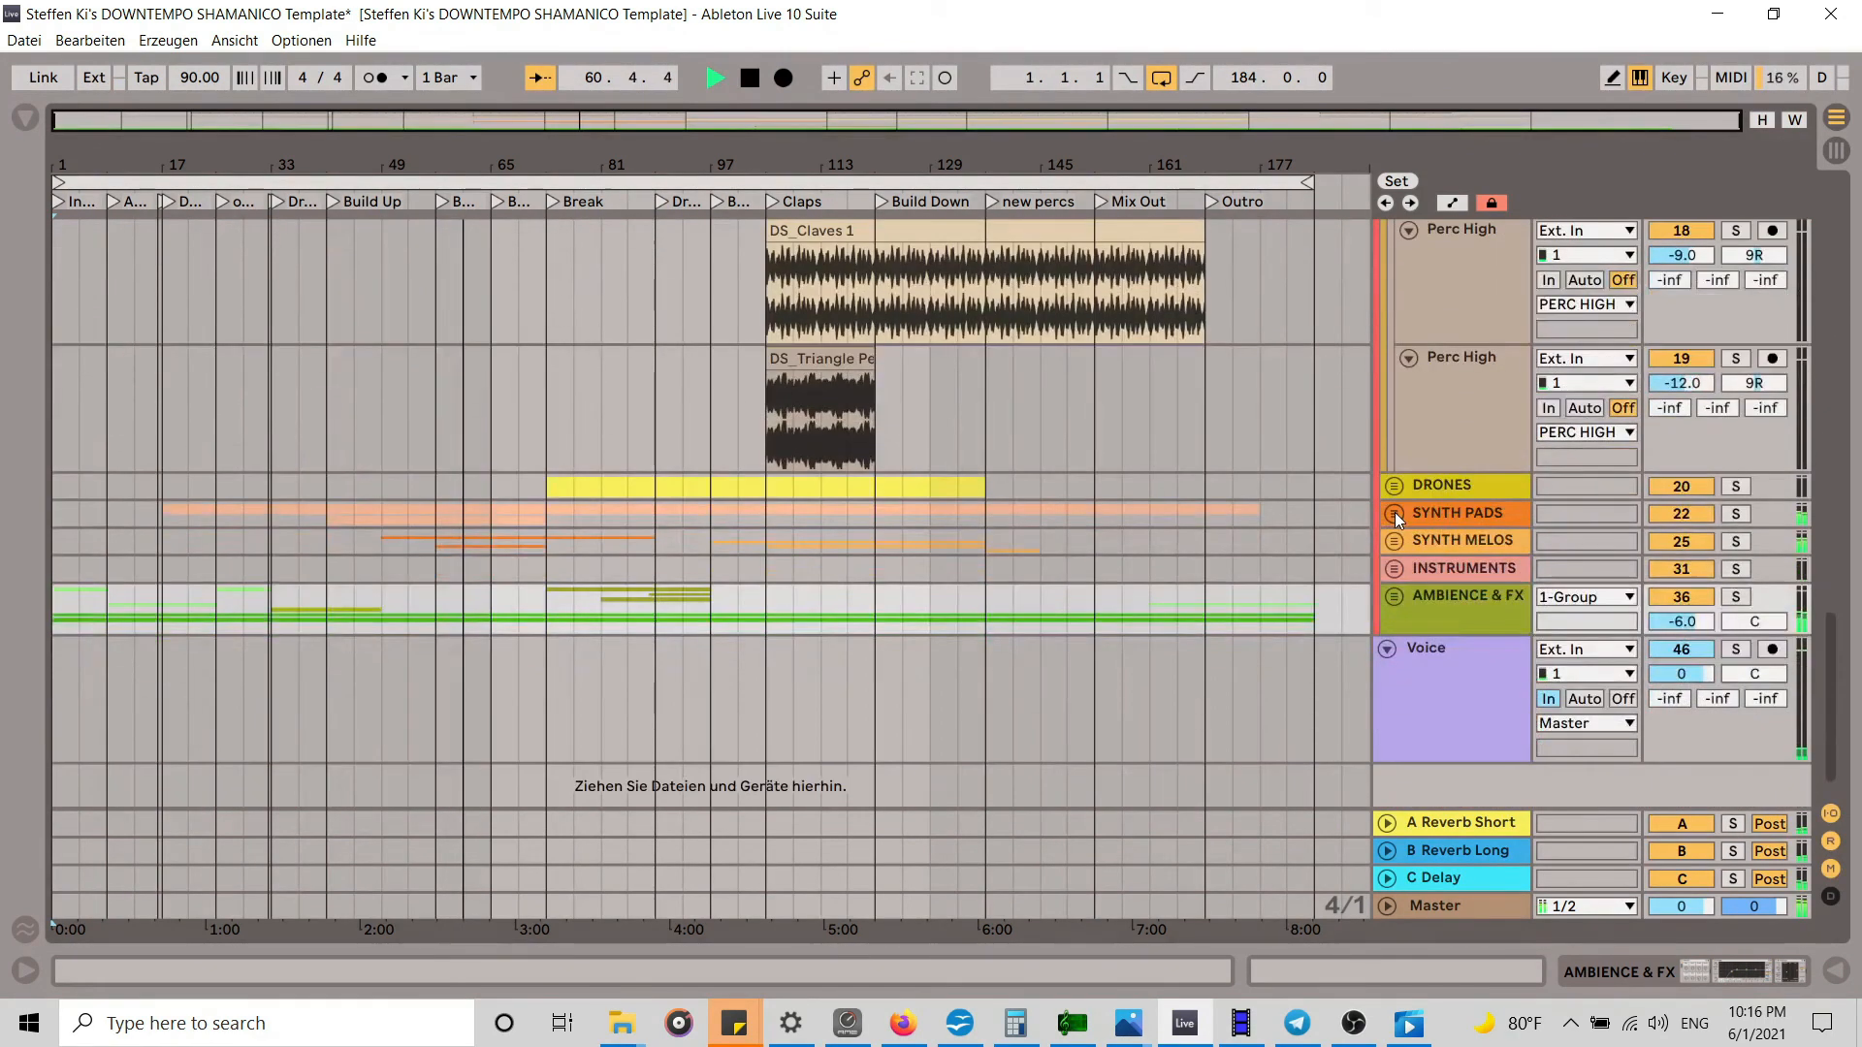
Step: Unfold the SYNTH MELOS group, try muting the High 2 track, and deactivate its DS_Serendipity clip
{"action": "left_click", "coordinate": [1394, 542]}
{"action": "scroll", "coordinate": [1416, 533], "scroll_direction": "down", "scroll_amount": 5}
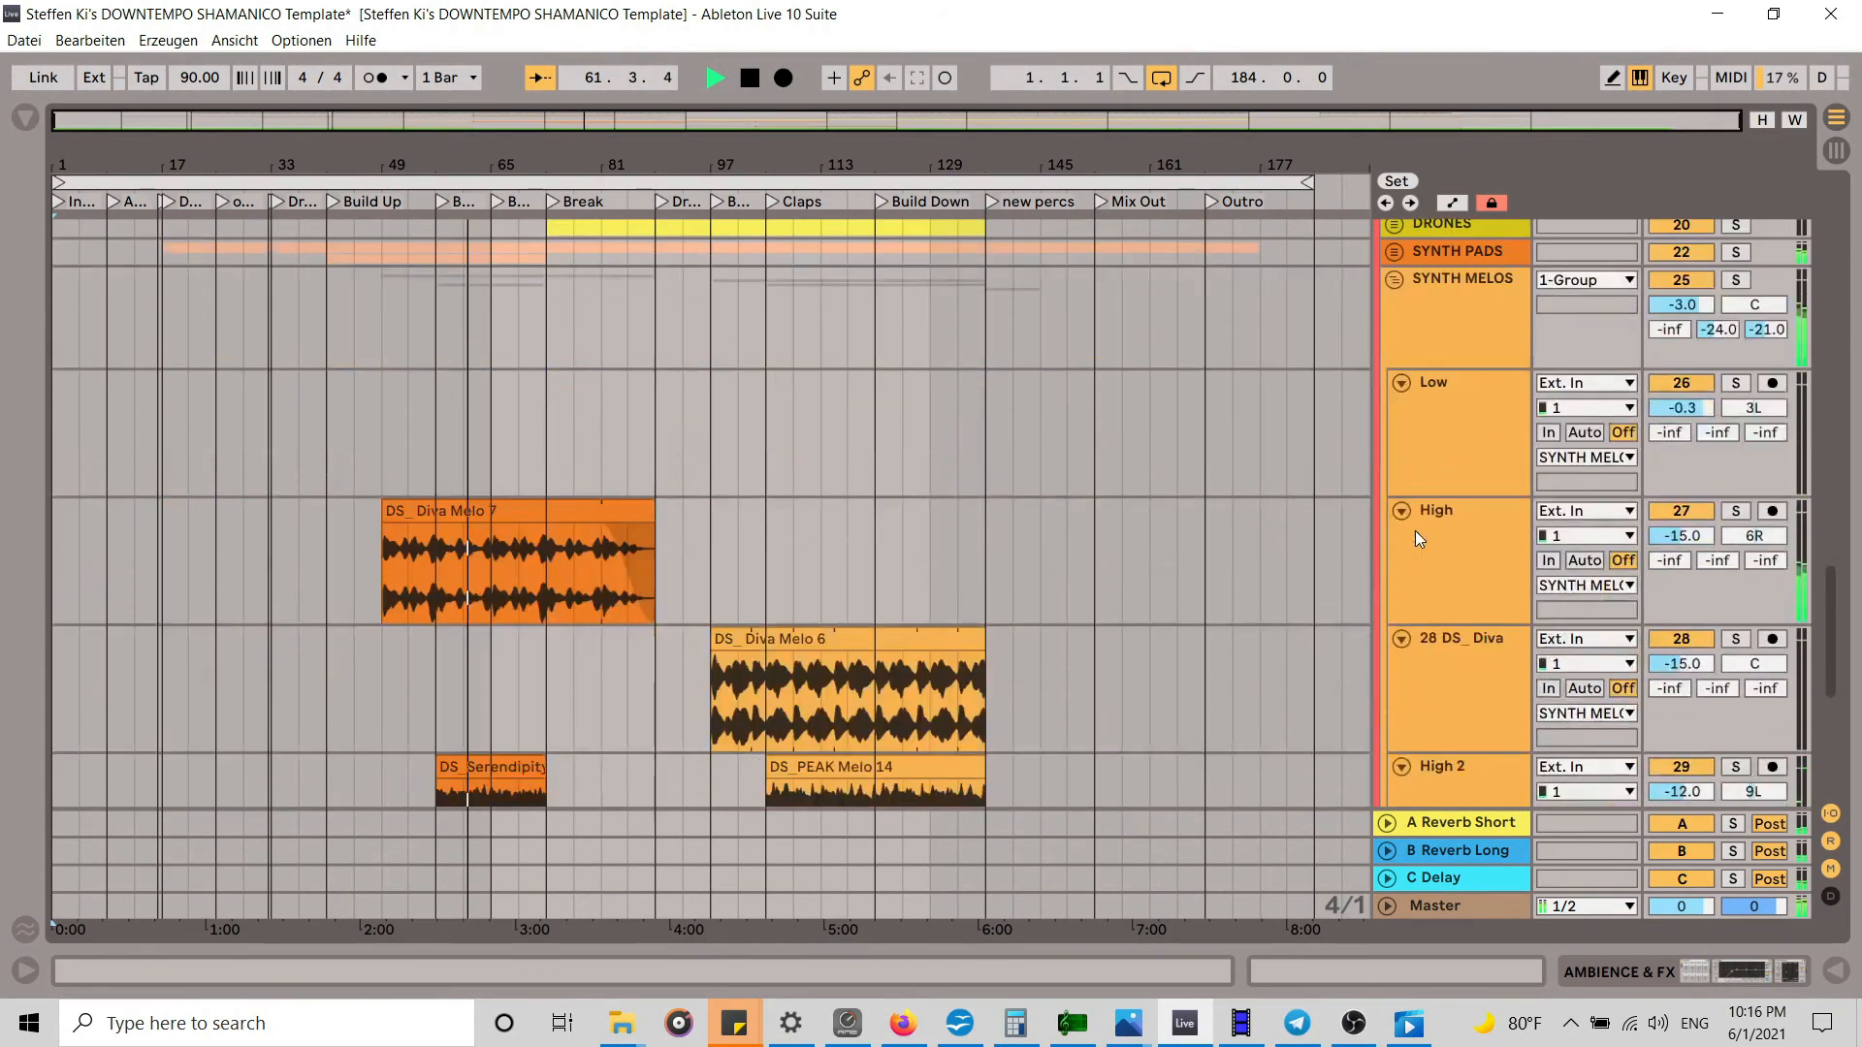
{"action": "scroll", "coordinate": [1435, 513], "scroll_direction": "down", "scroll_amount": 3}
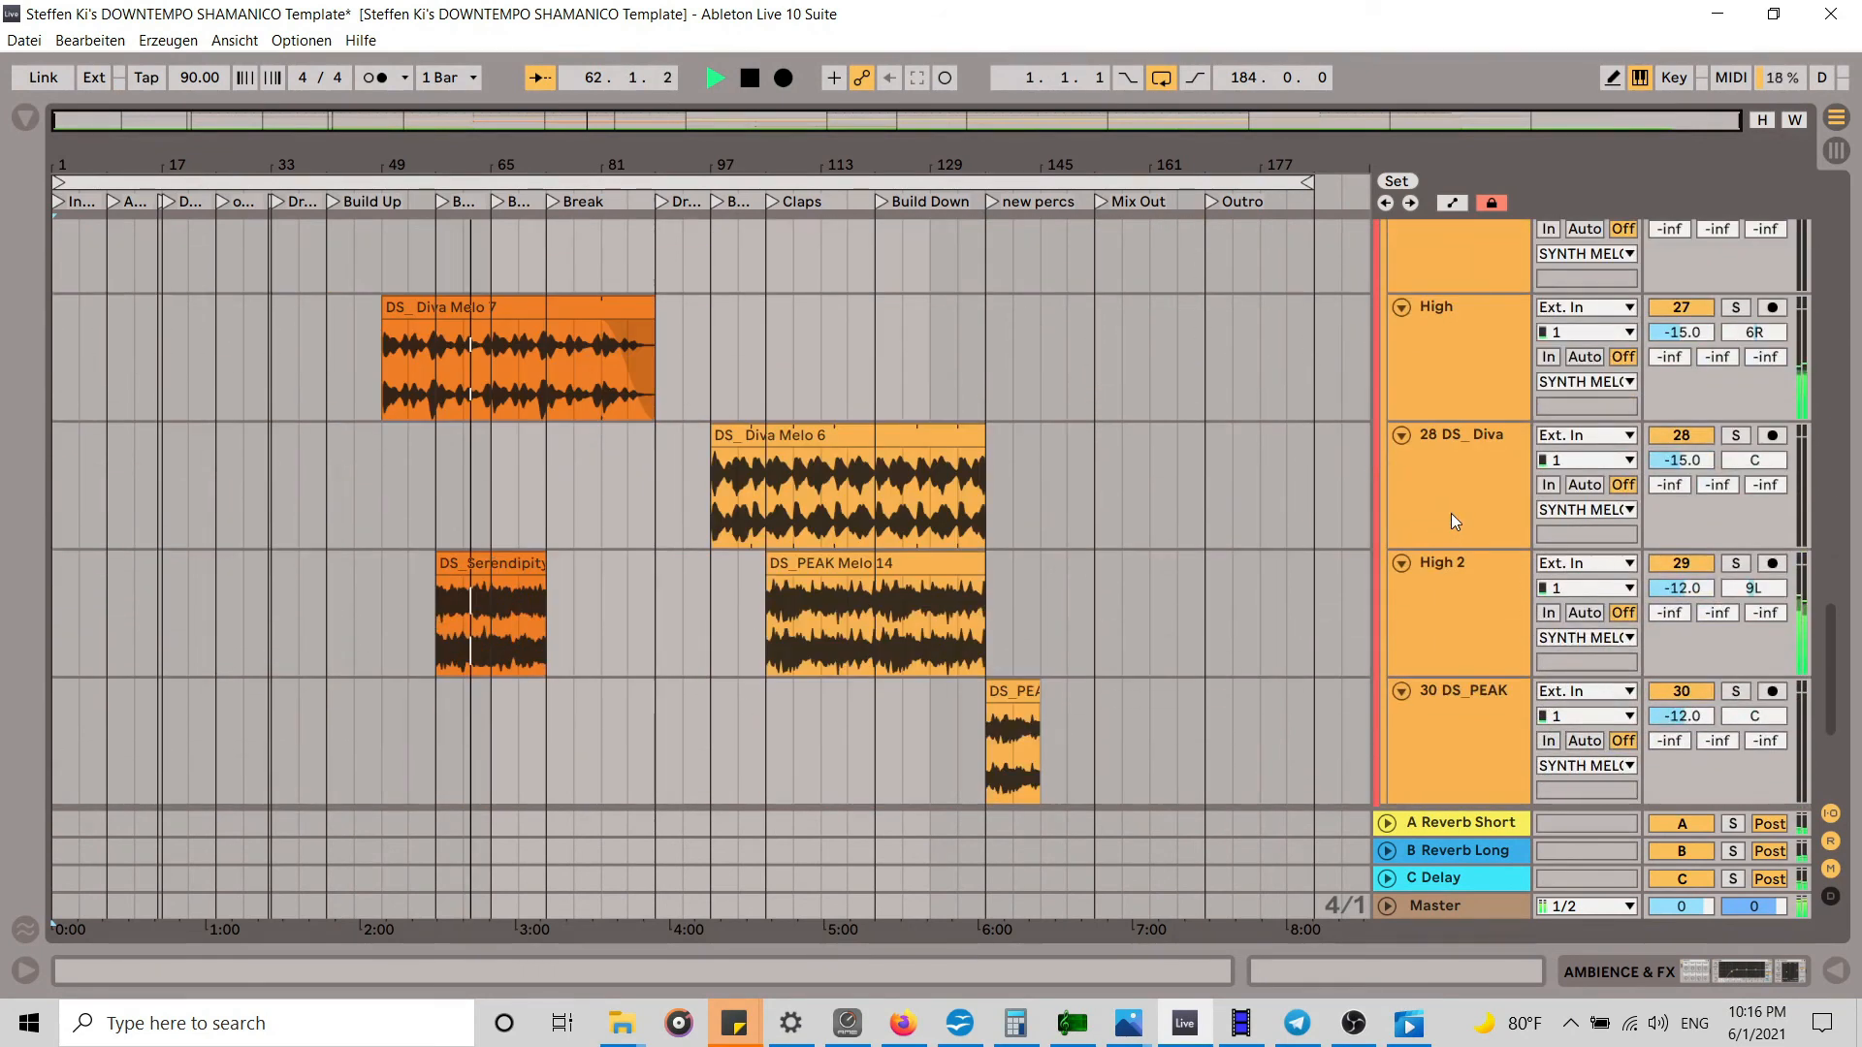
{"action": "left_click", "coordinate": [1679, 564]}
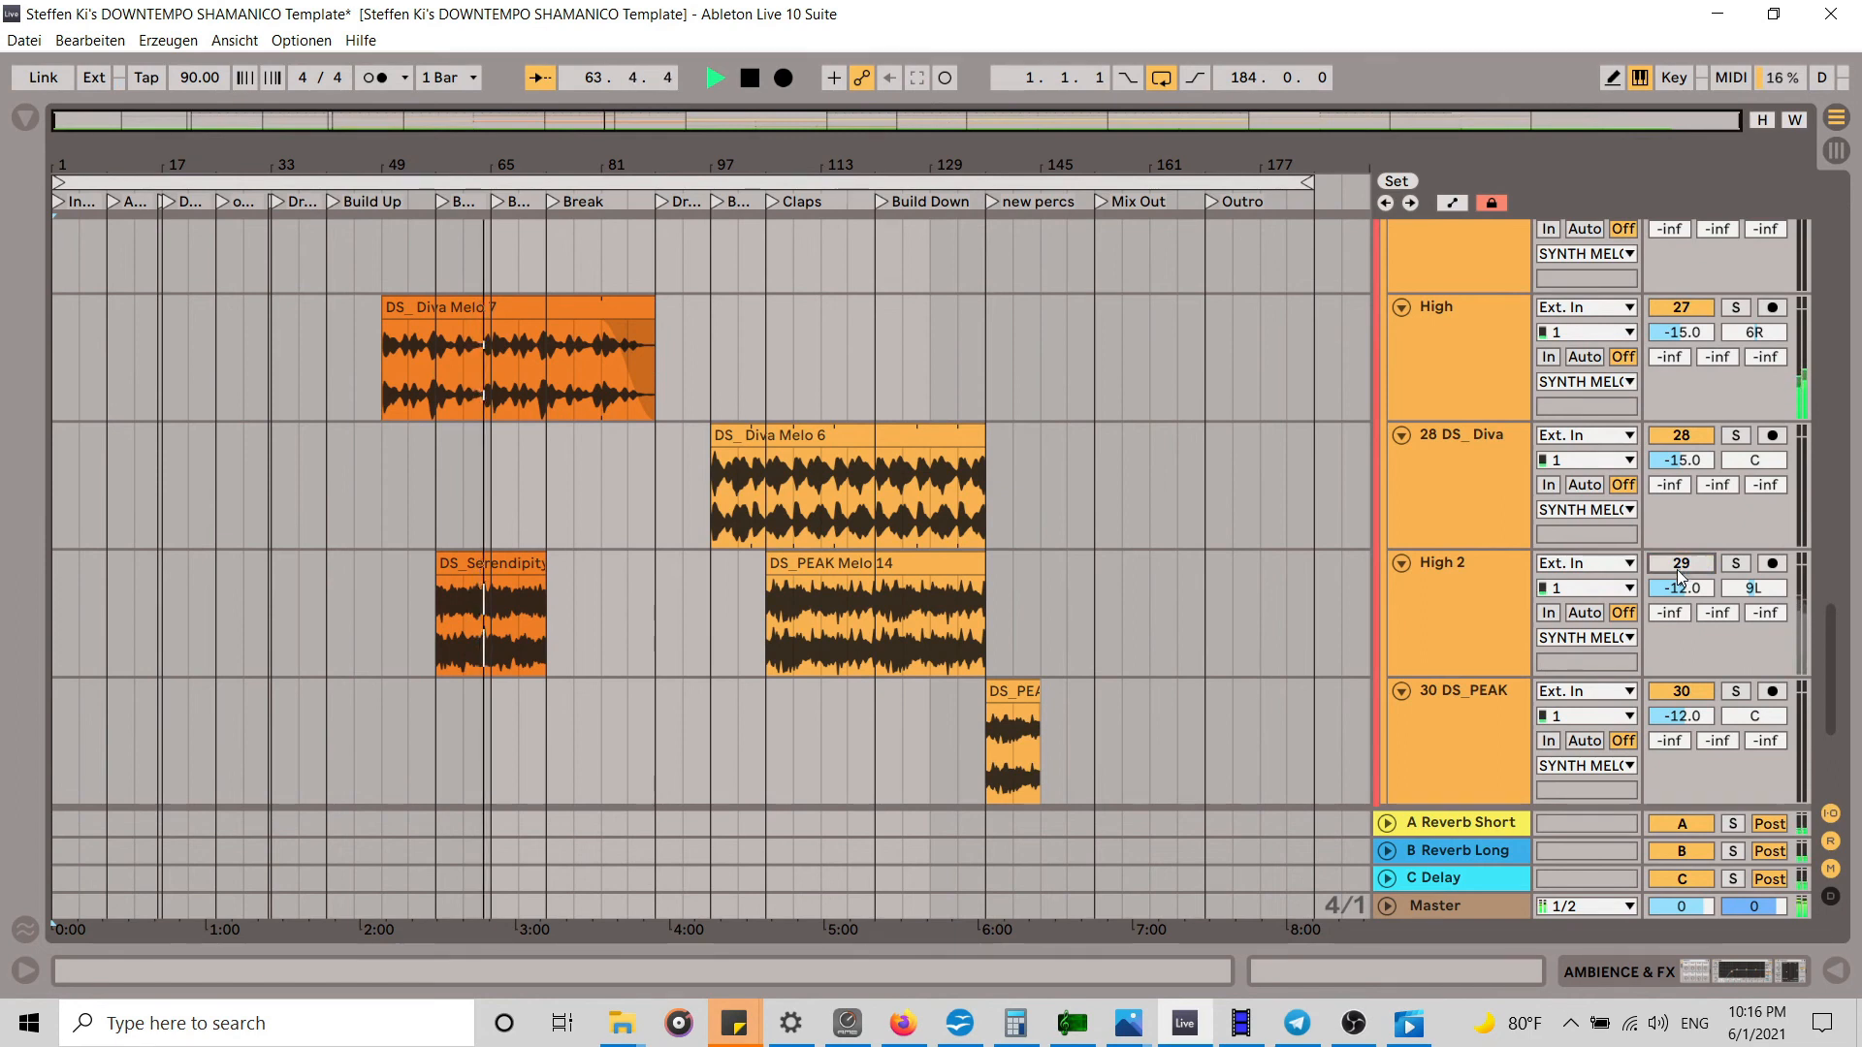
{"action": "left_click", "coordinate": [480, 571]}
{"action": "key", "text": "0"}
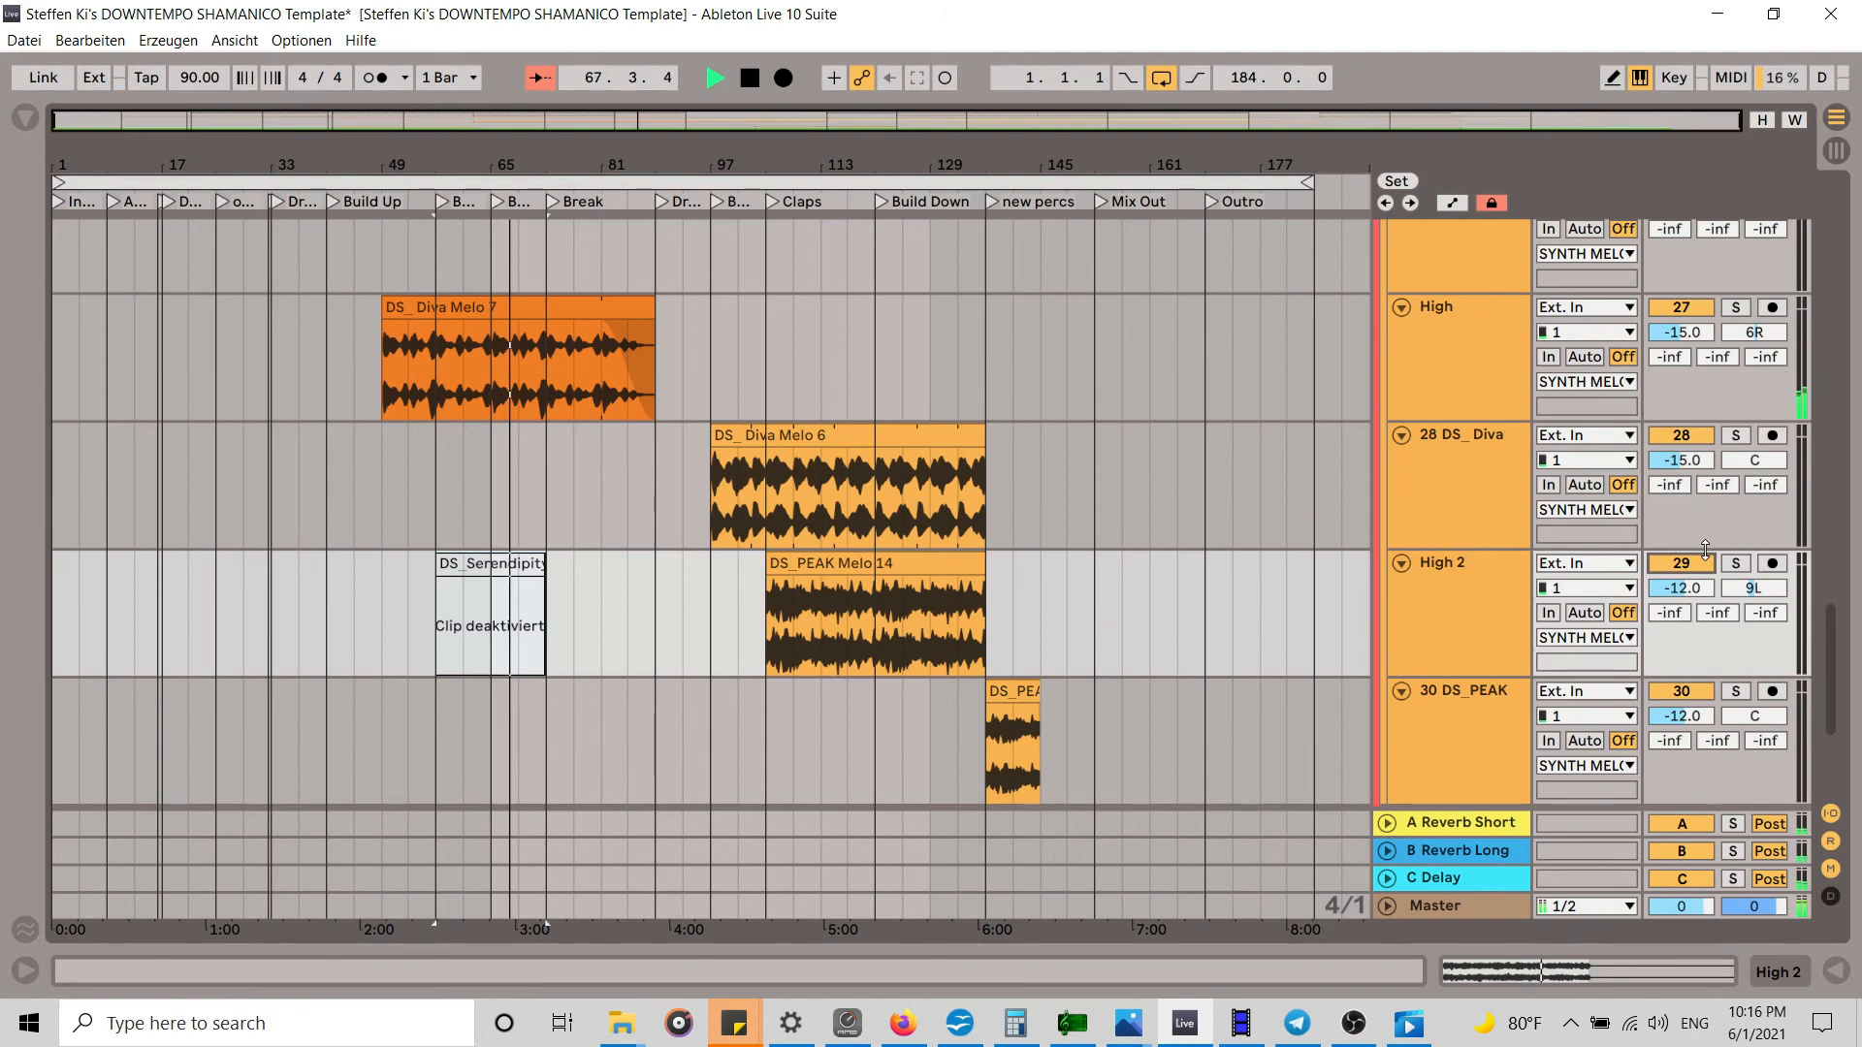
Step: Lower the volume of the African Perc track in the PERC LOW group to -9.6 dB
{"action": "scroll", "coordinate": [1438, 432], "scroll_direction": "up", "scroll_amount": 2}
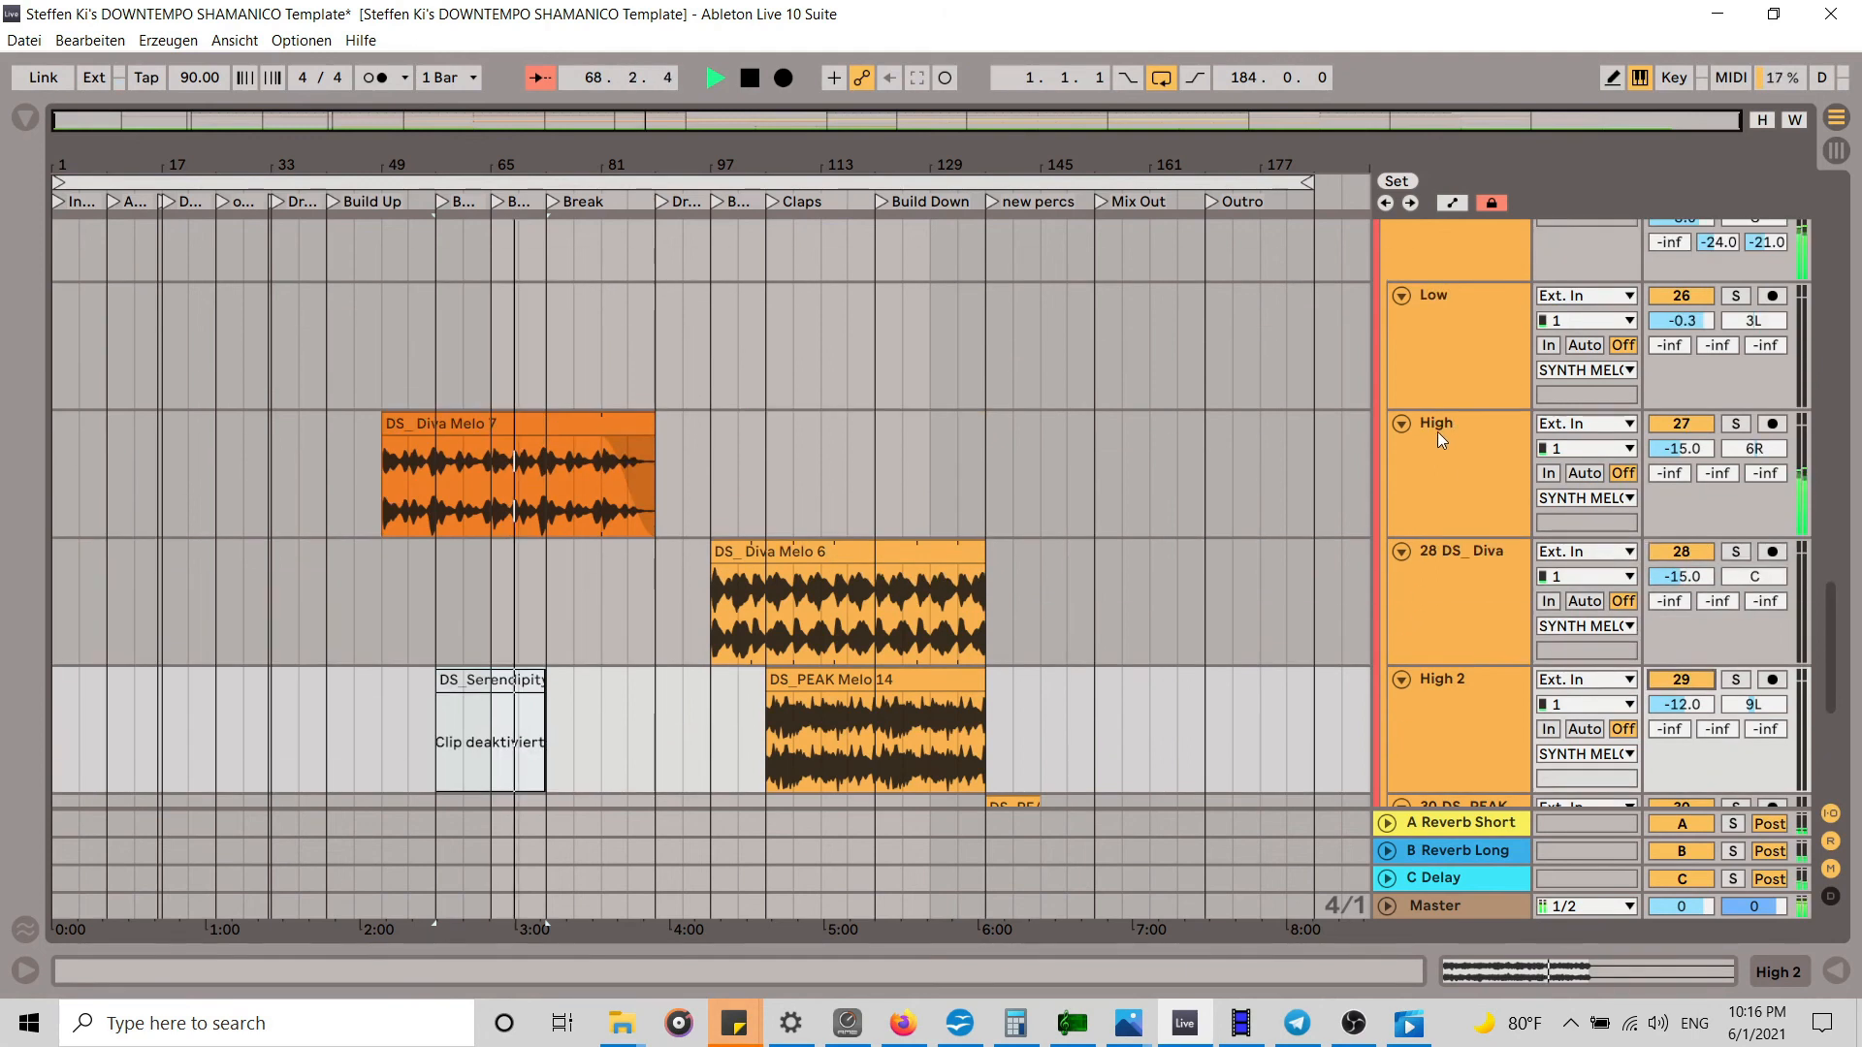
{"action": "scroll", "coordinate": [1438, 433], "scroll_direction": "up", "scroll_amount": 15}
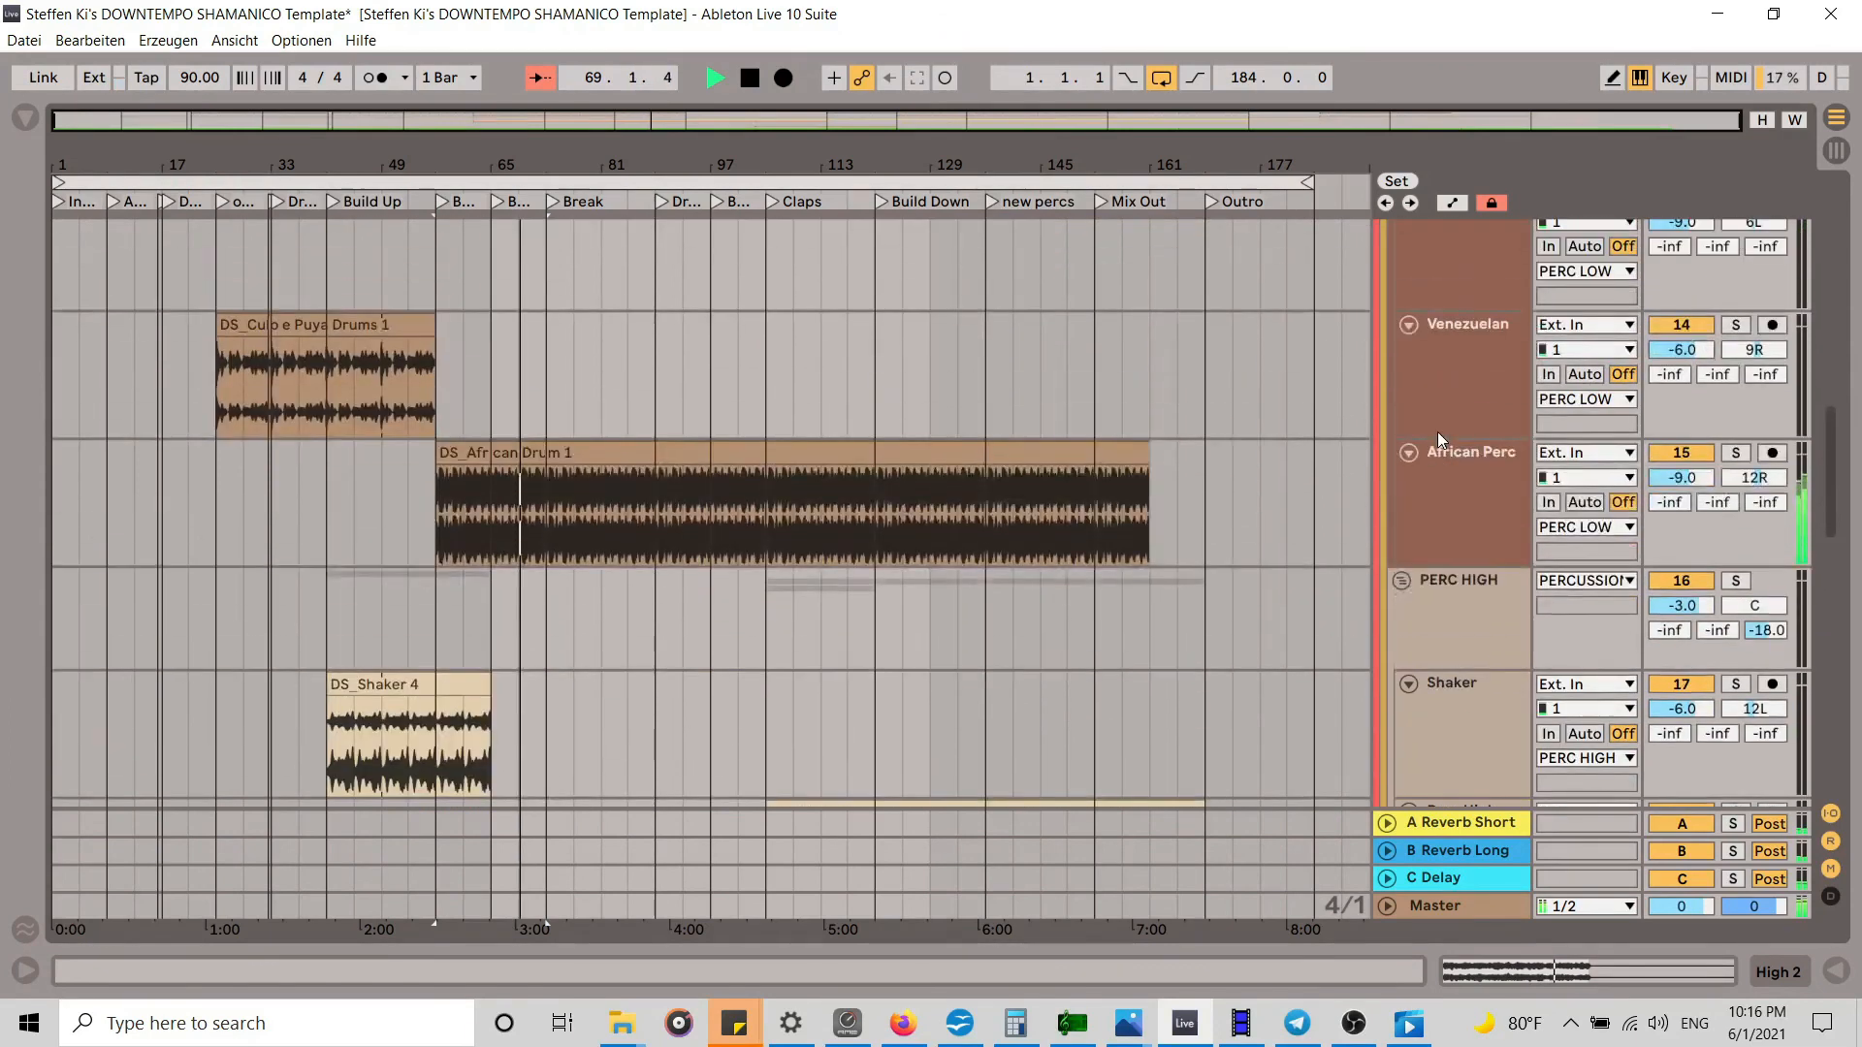
{"action": "scroll", "coordinate": [1438, 432], "scroll_direction": "up", "scroll_amount": 15}
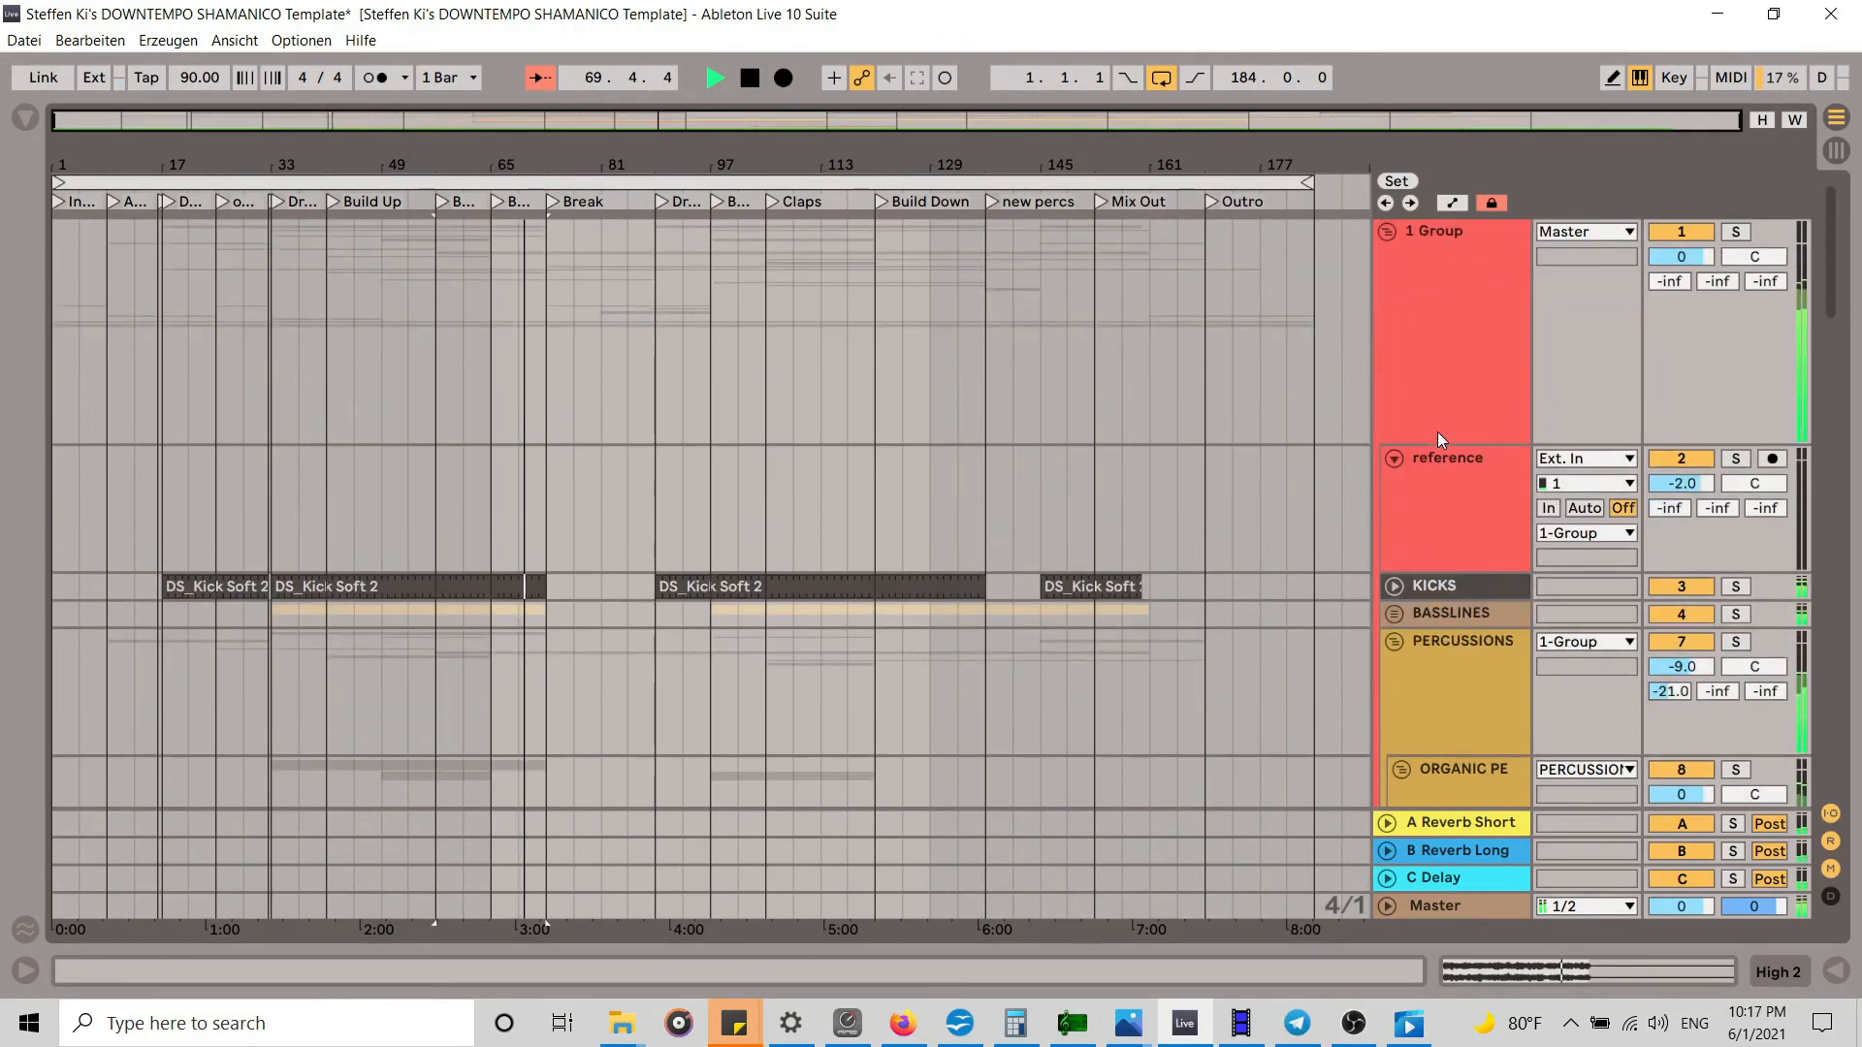
{"action": "scroll", "coordinate": [1439, 433], "scroll_direction": "down", "scroll_amount": 10}
{"action": "scroll", "coordinate": [1434, 413], "scroll_direction": "up", "scroll_amount": 10}
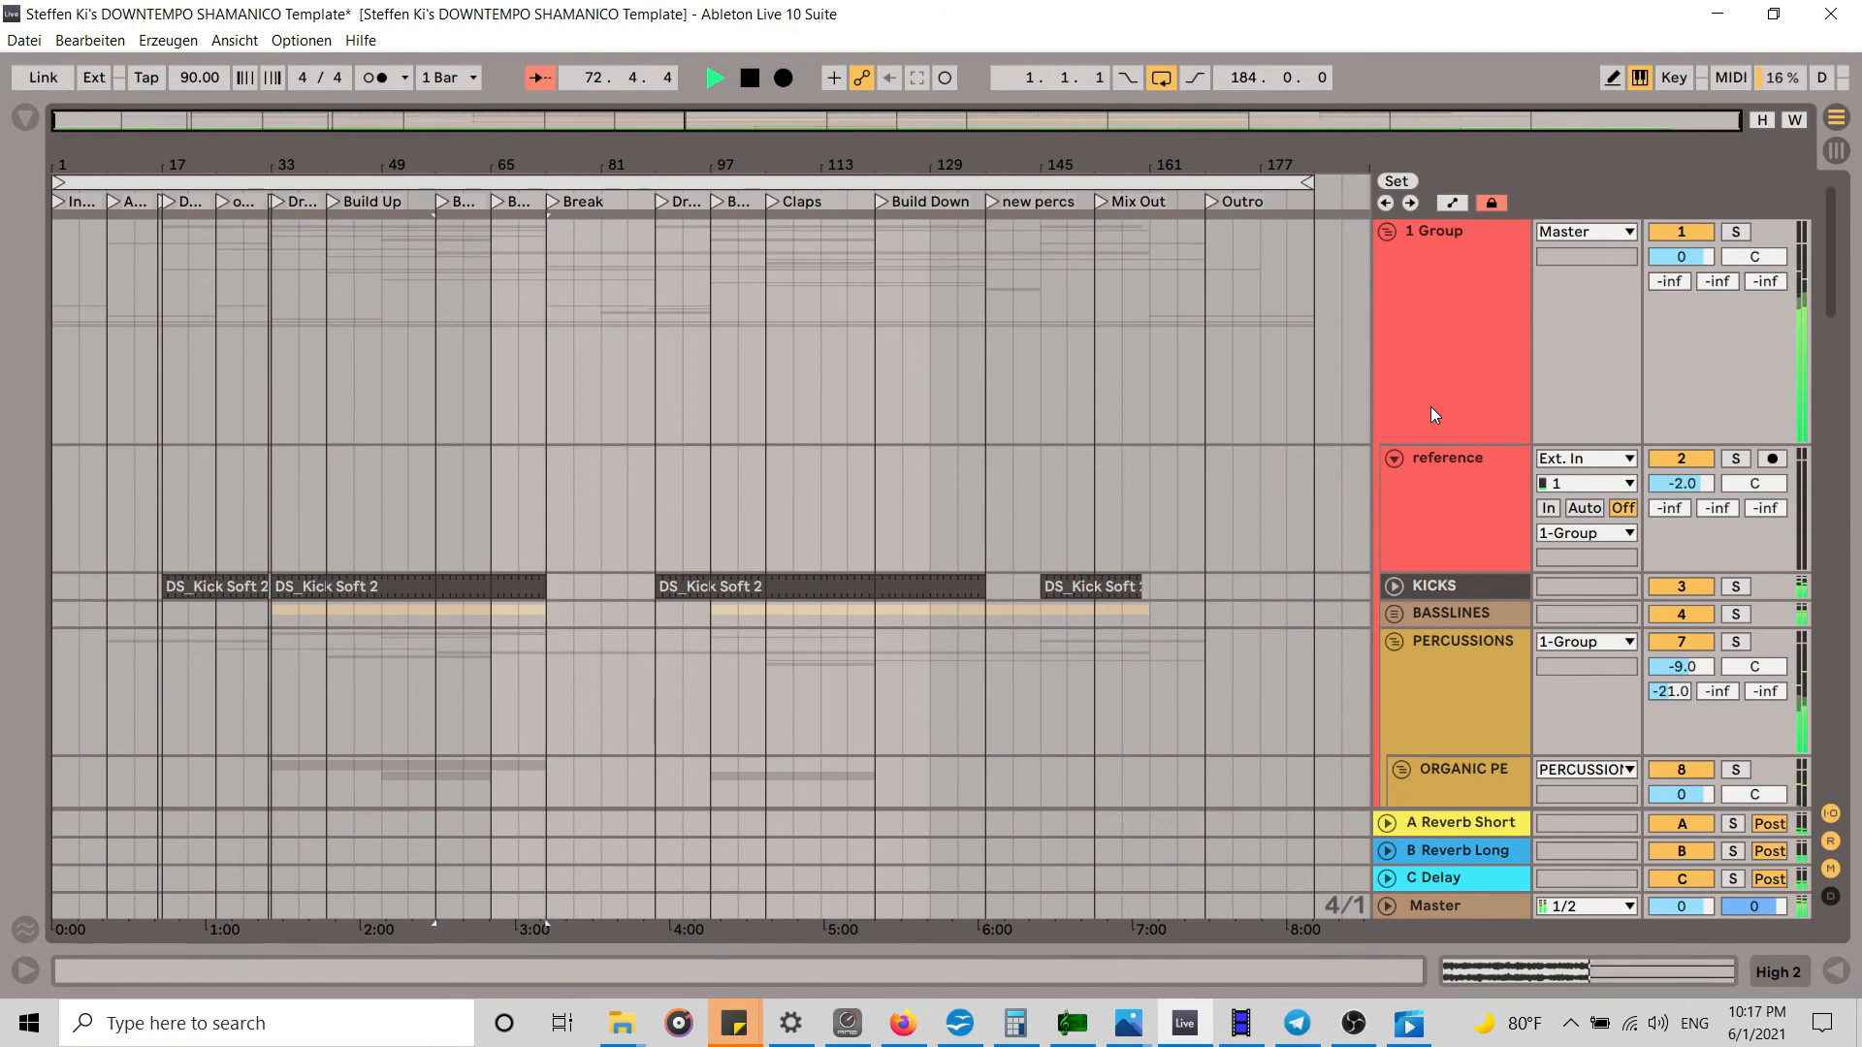
{"action": "scroll", "coordinate": [1432, 413], "scroll_direction": "down", "scroll_amount": 10}
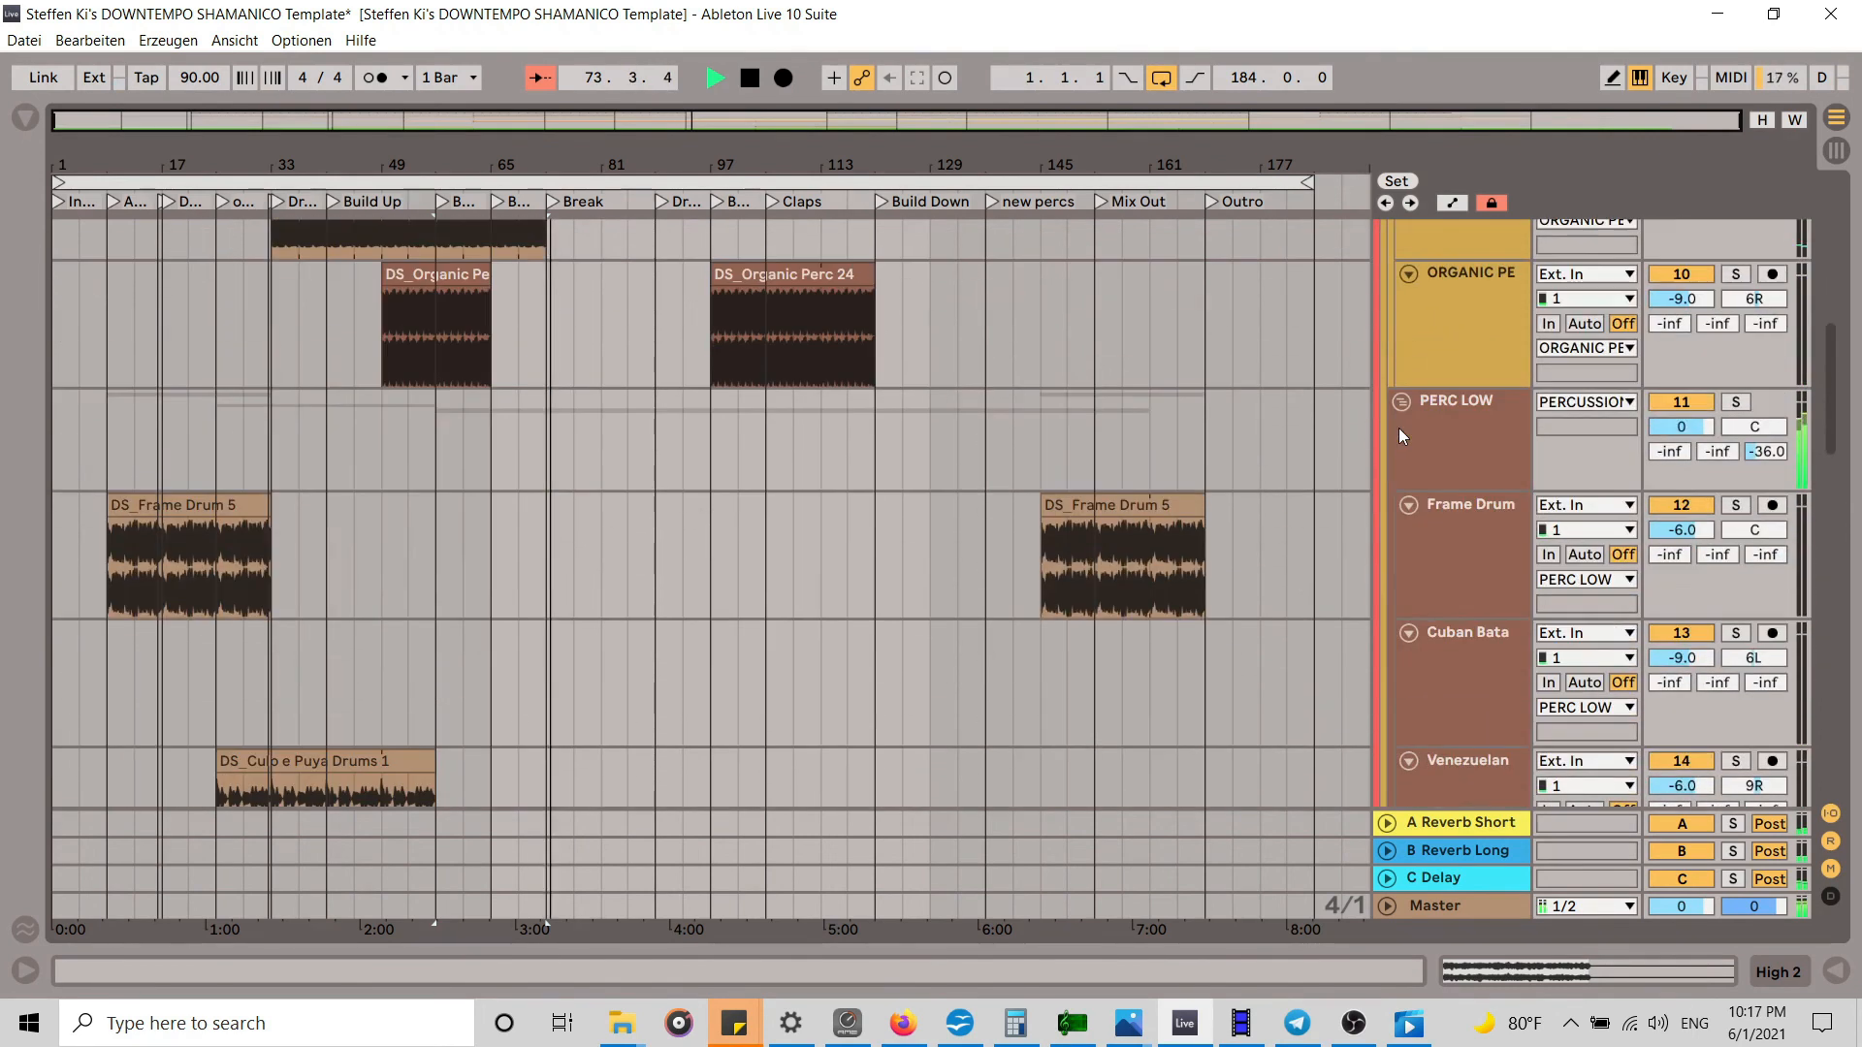
{"action": "scroll", "coordinate": [1398, 436], "scroll_direction": "down", "scroll_amount": 6}
{"action": "left_click_drag", "start_coordinate": [1841, 462], "coordinate": [1803, 407]}
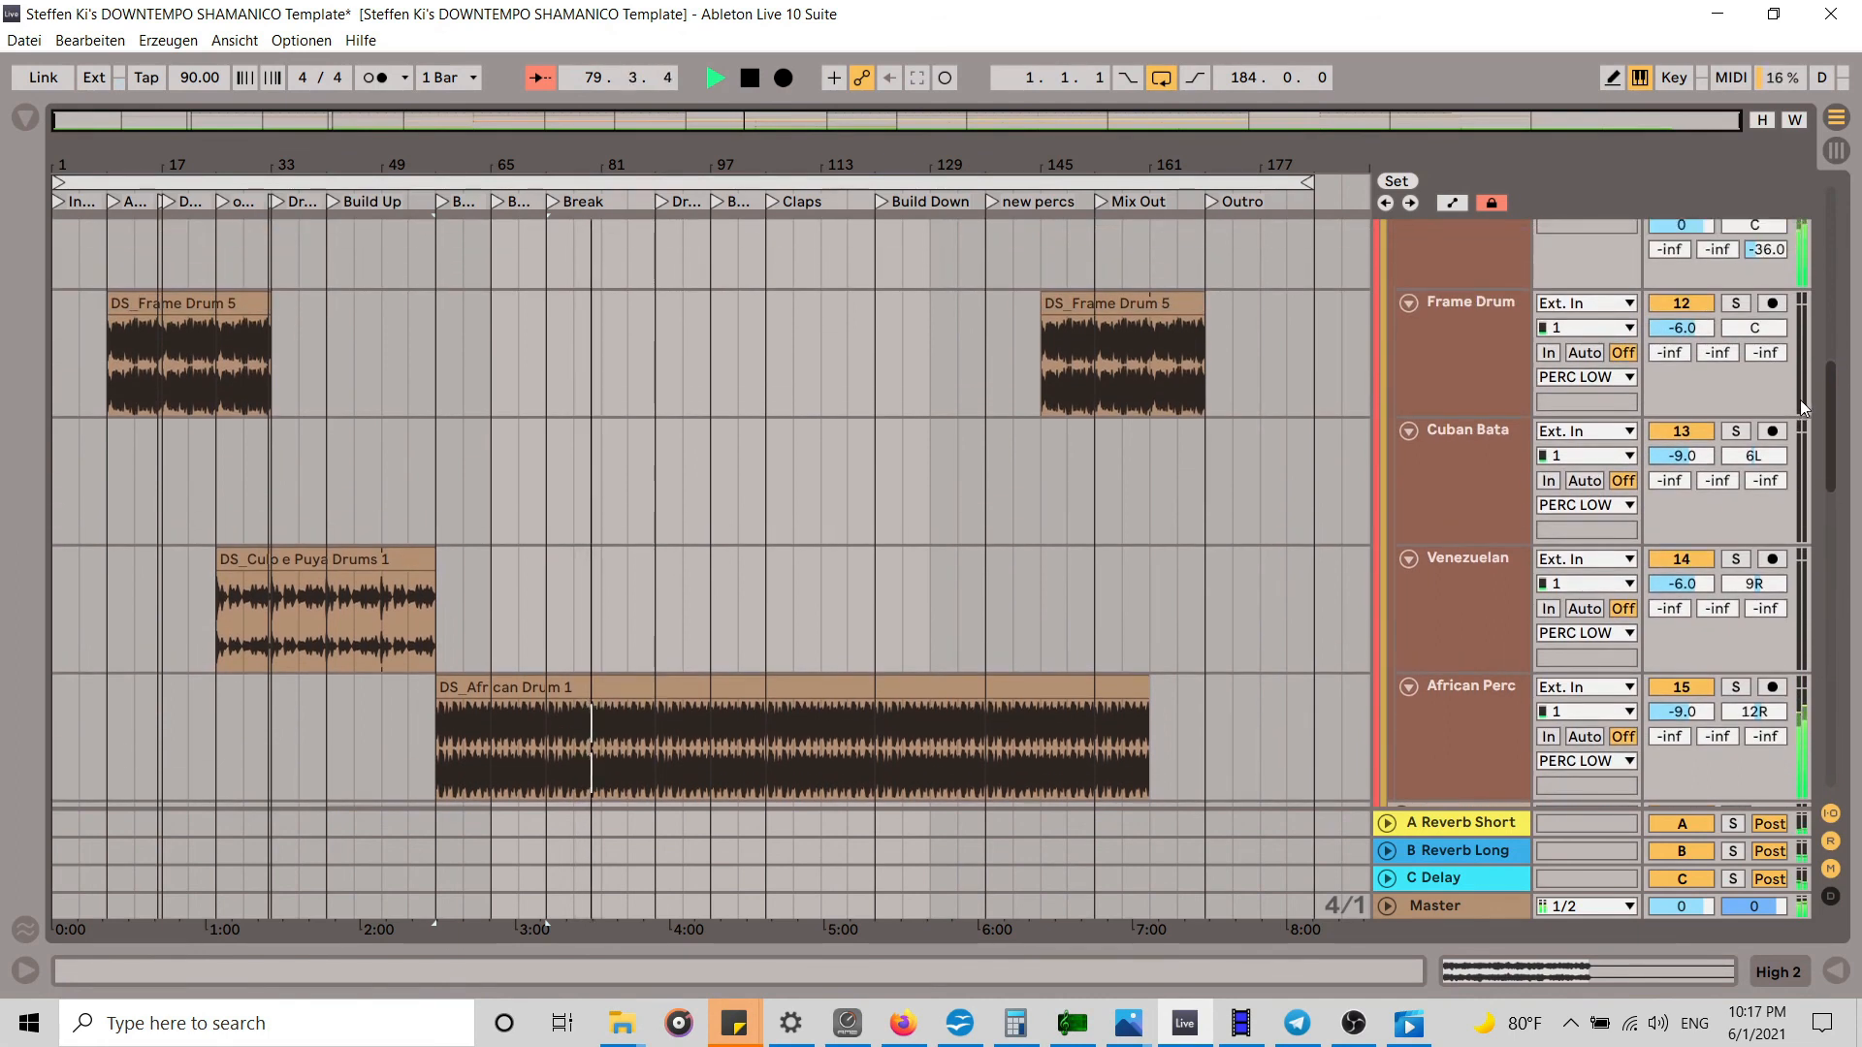
{"action": "left_click_drag", "start_coordinate": [1693, 710], "coordinate": [1692, 718]}
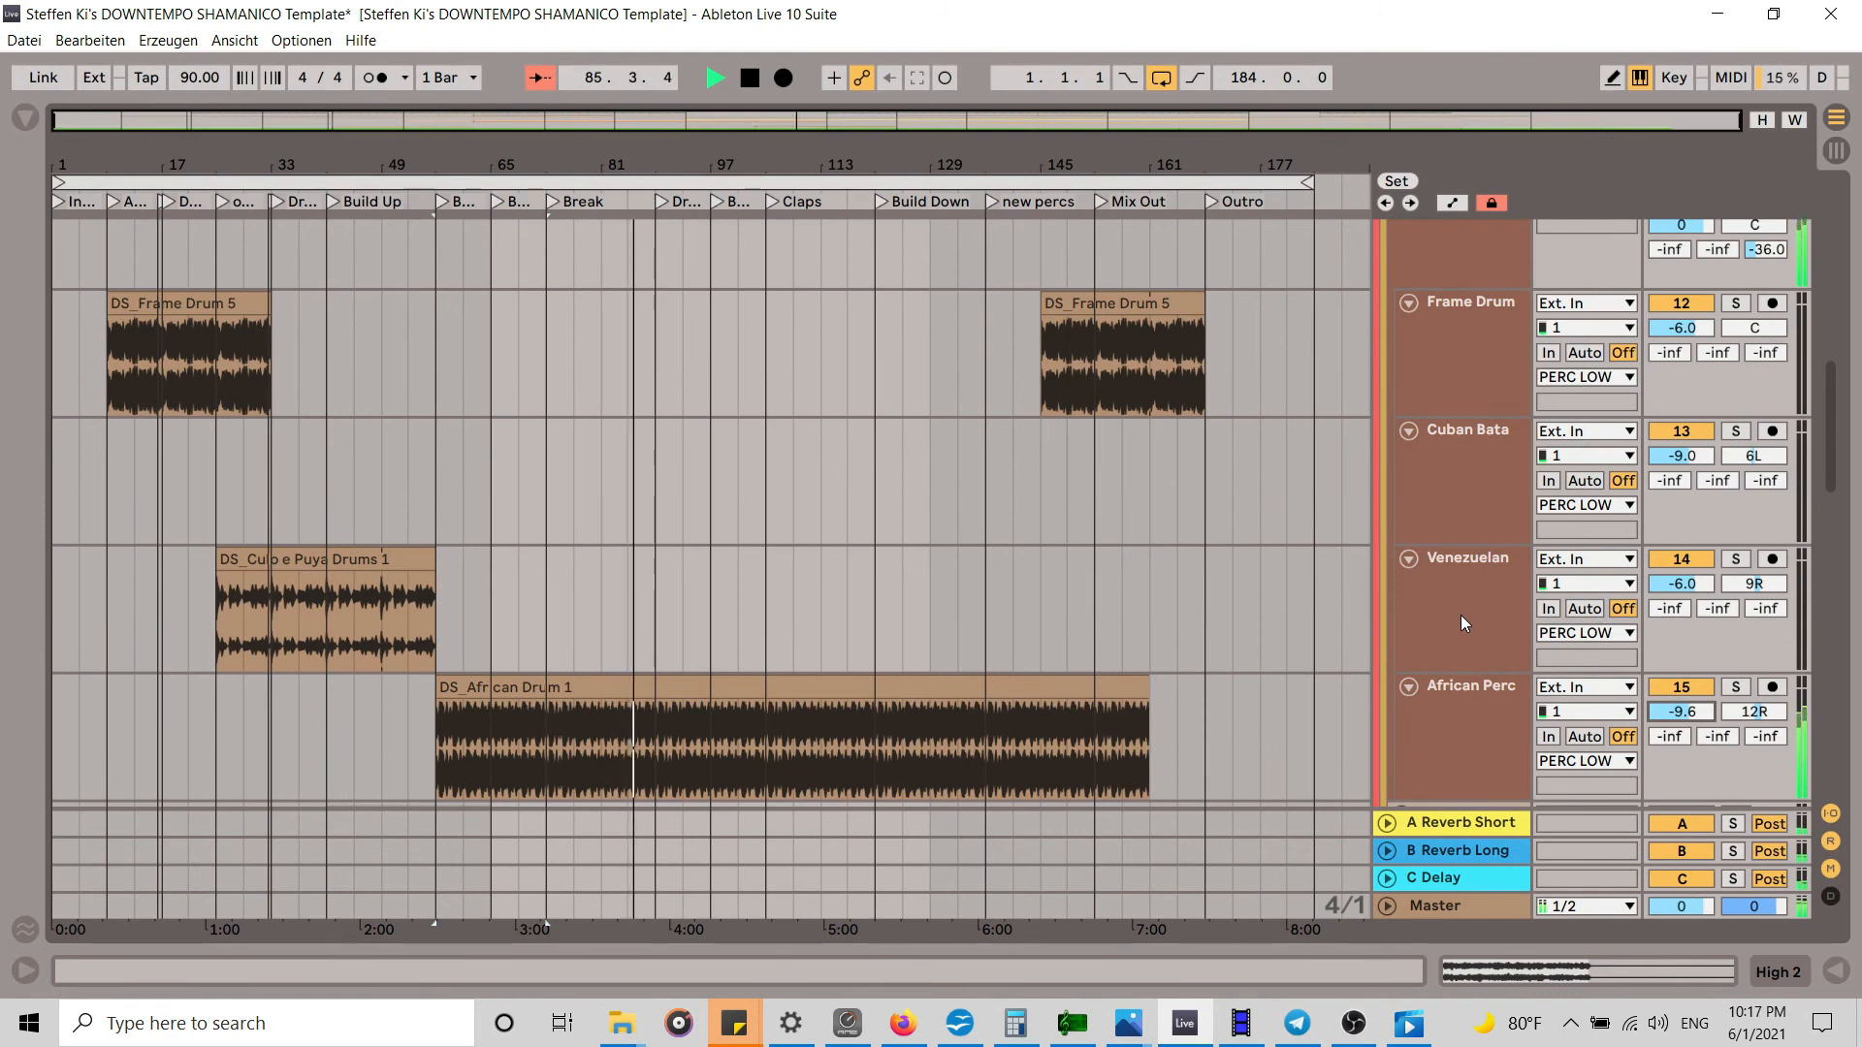
Step: Unfold the AMBIENCE & FX group and set track 38 in ATMOS, which holds the DS_Swamp Creatures clip, to -10.0 dB
{"action": "scroll", "coordinate": [1357, 551], "scroll_direction": "down", "scroll_amount": 8}
{"action": "scroll", "coordinate": [1369, 534], "scroll_direction": "down", "scroll_amount": 10}
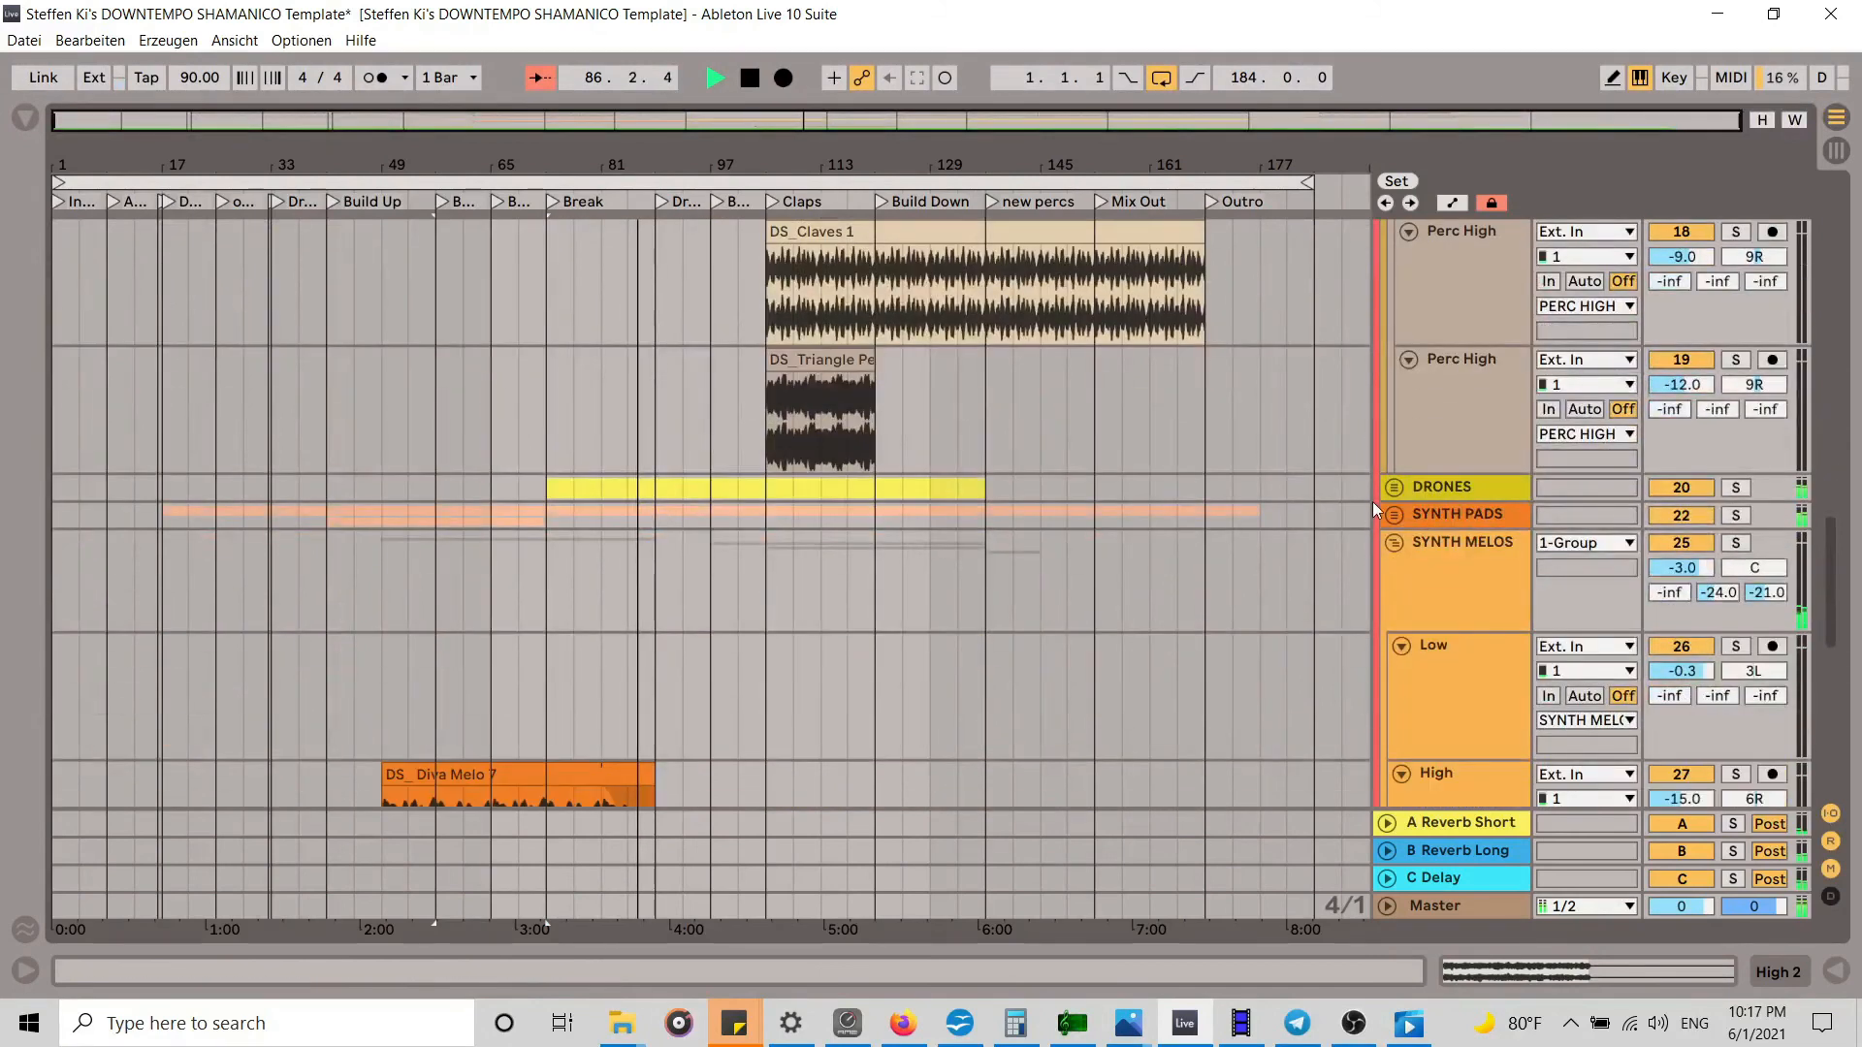
{"action": "scroll", "coordinate": [1378, 501], "scroll_direction": "down", "scroll_amount": 5}
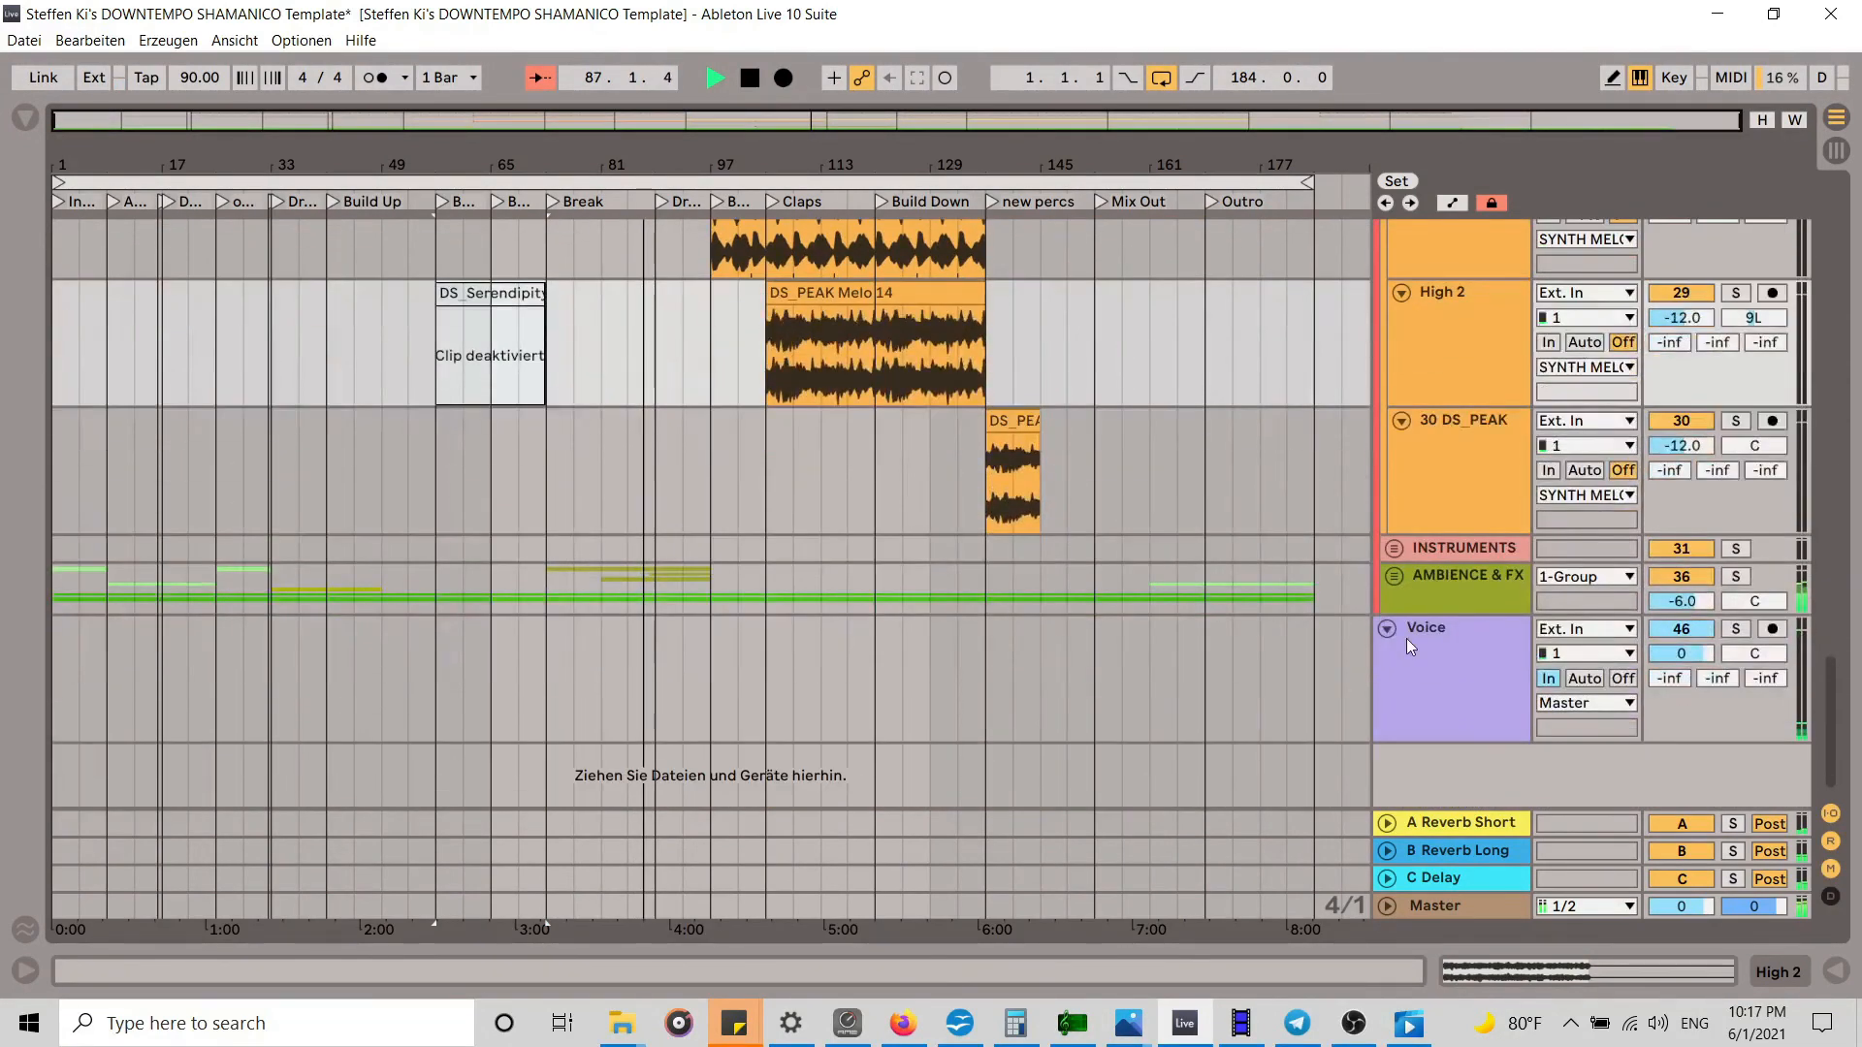
{"action": "left_click", "coordinate": [1388, 581]}
{"action": "scroll", "coordinate": [1339, 594], "scroll_direction": "down", "scroll_amount": 6}
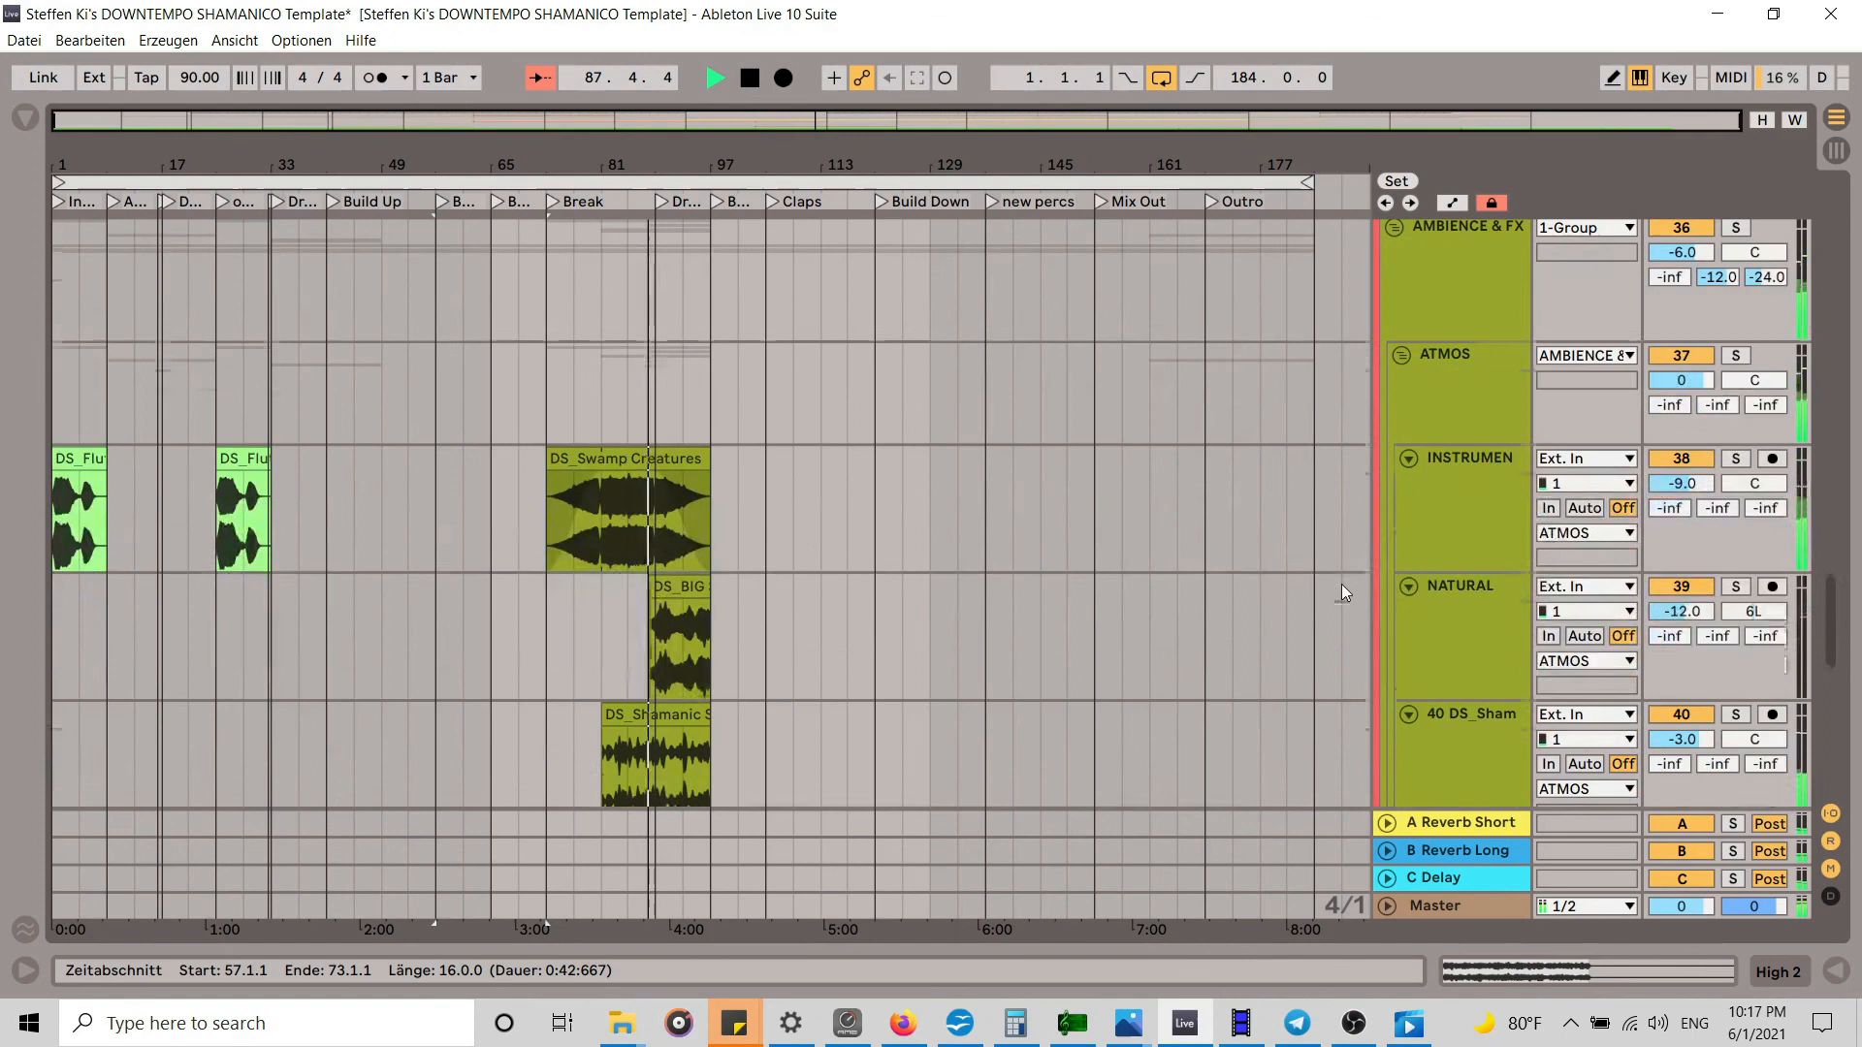
{"action": "scroll", "coordinate": [1208, 622], "scroll_direction": "down", "scroll_amount": 1}
{"action": "left_click_drag", "start_coordinate": [1682, 366], "coordinate": [1682, 377]}
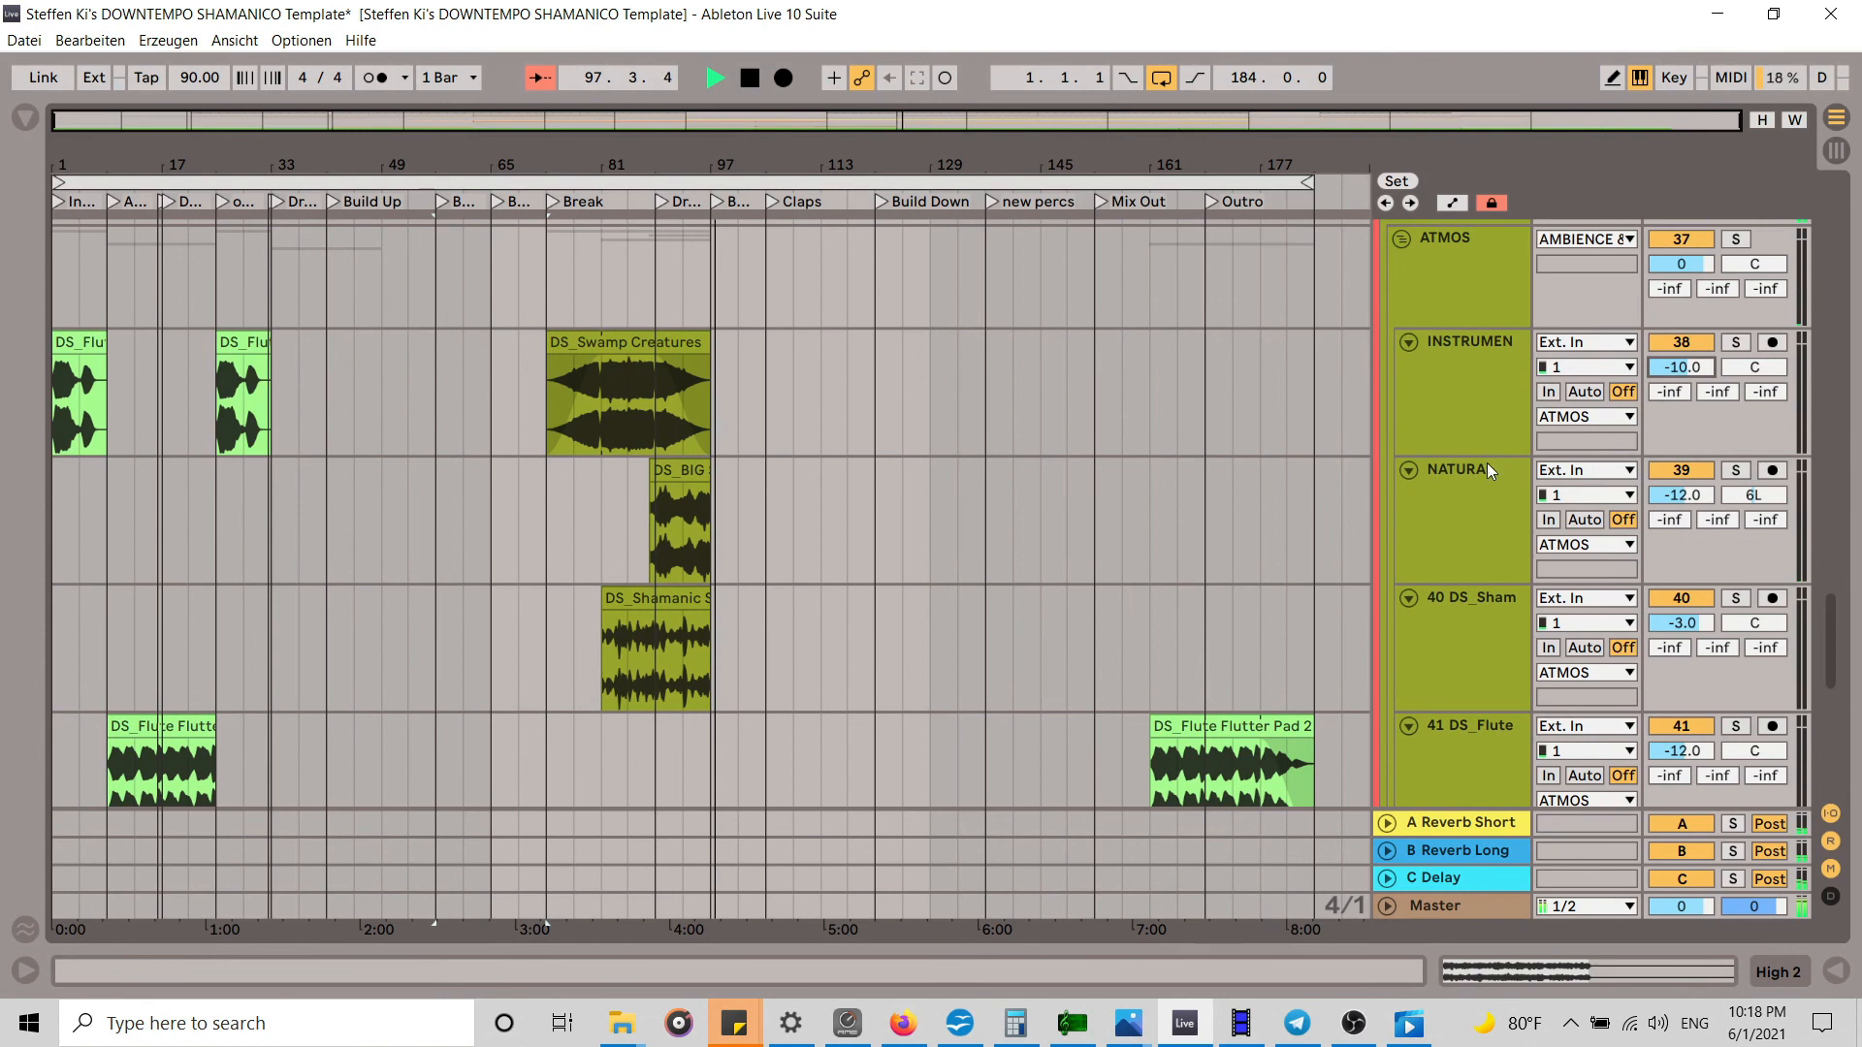
Step: Set track 28 DS_Diva in the SYNTH MELOS group to a volume of -16.9 dB and pan it to 3R
{"action": "left_click_drag", "start_coordinate": [1830, 640], "coordinate": [1812, 505]}
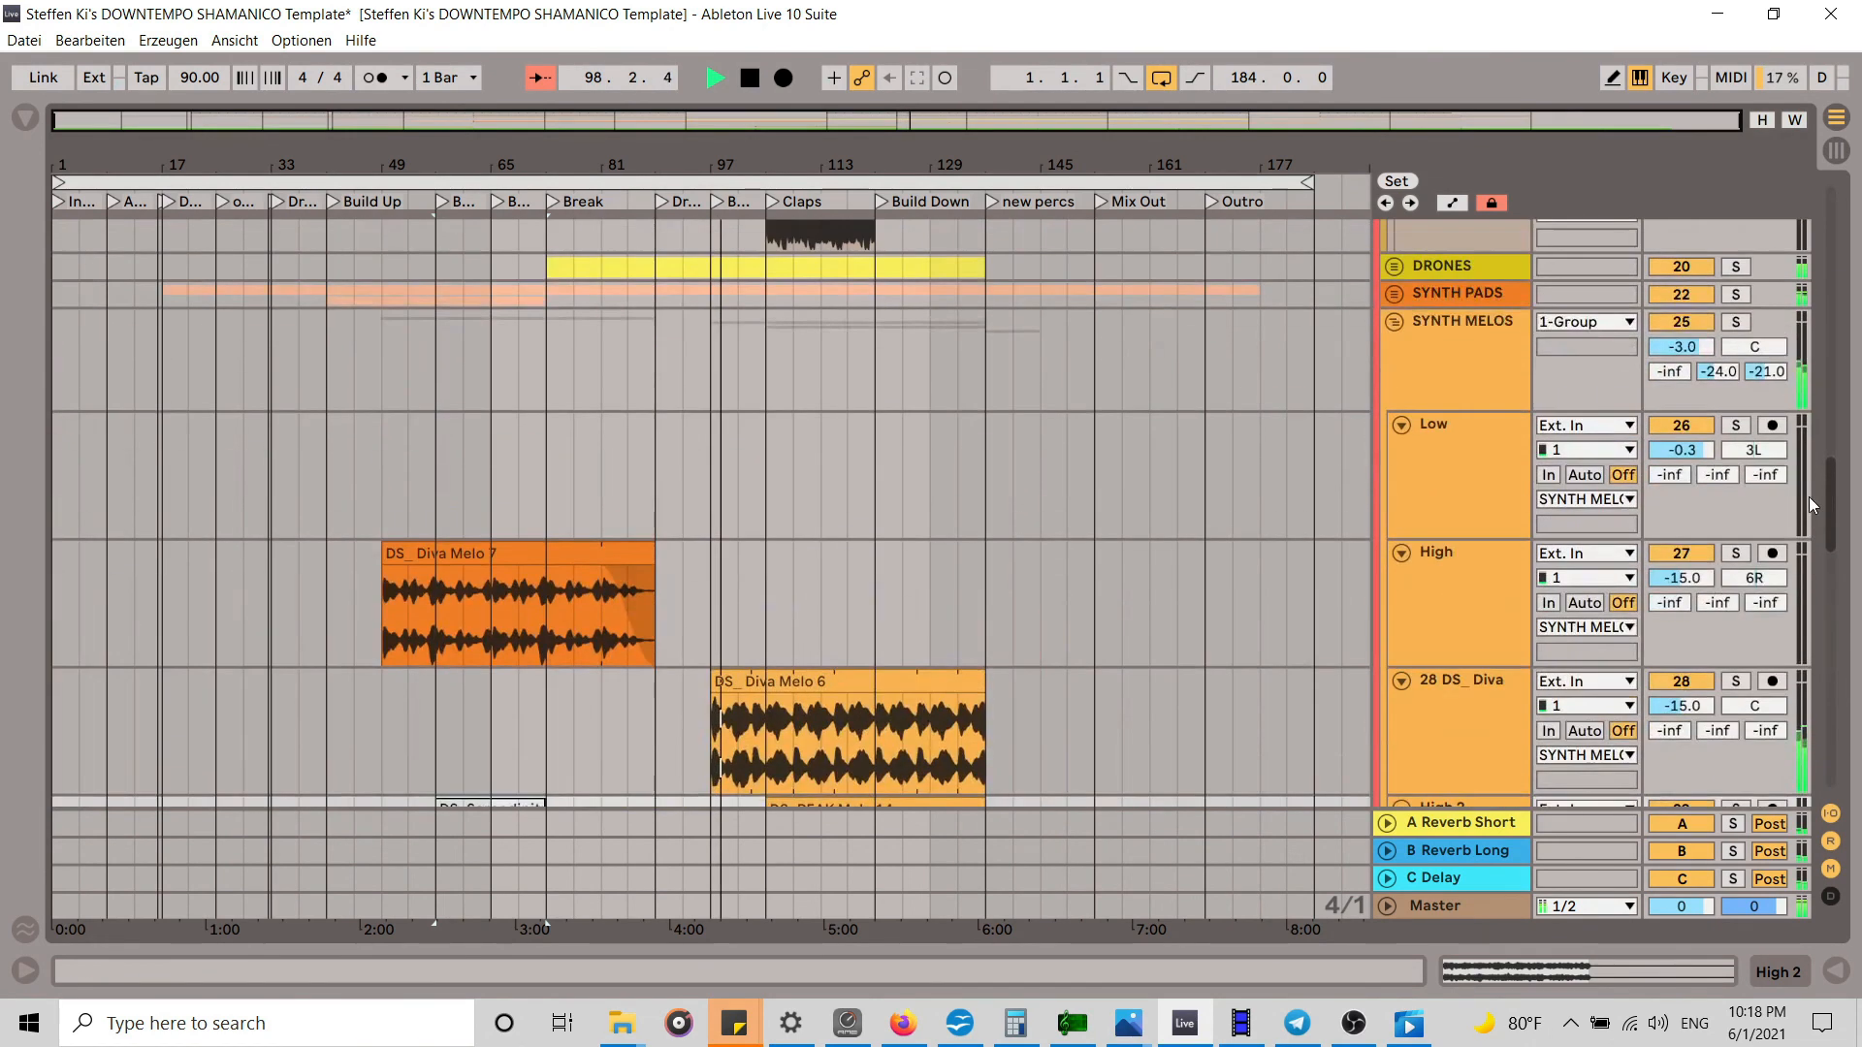
{"action": "scroll", "coordinate": [1812, 505], "scroll_direction": "down", "scroll_amount": 3}
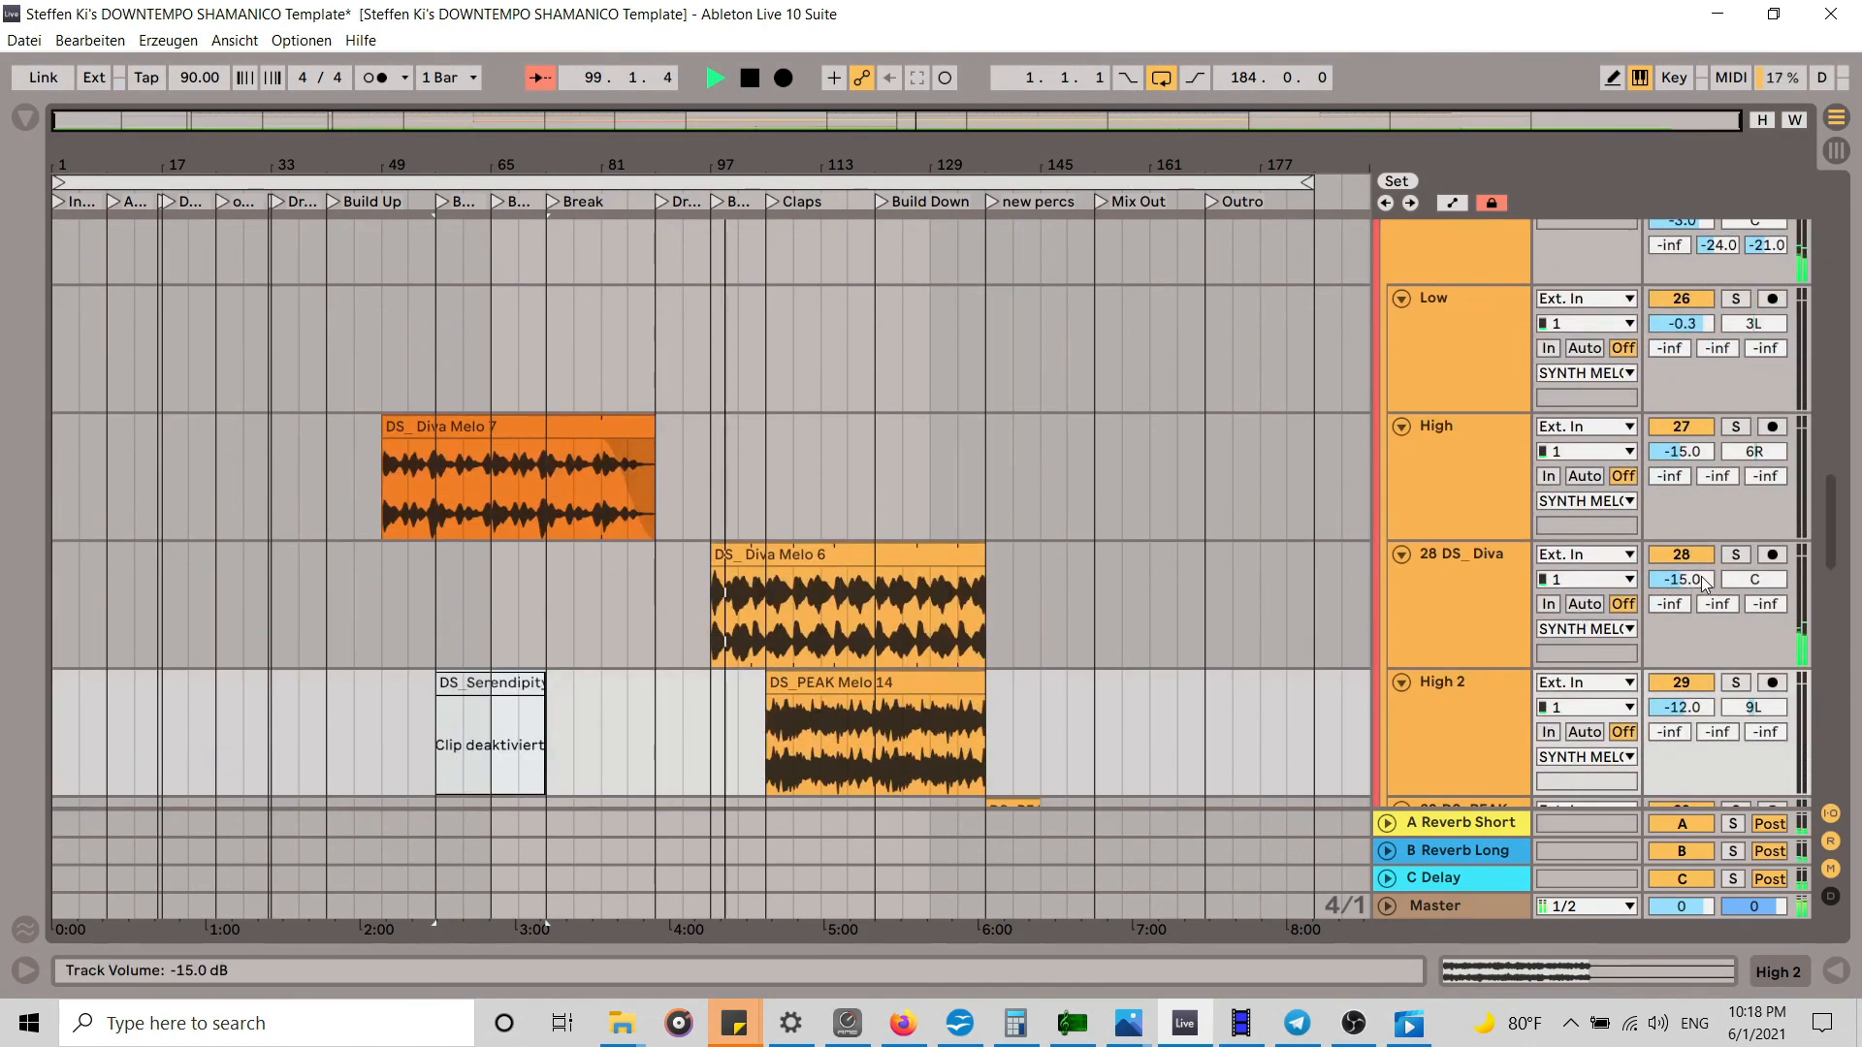
{"action": "mouse_move", "coordinate": [1703, 582]}
{"action": "left_mouse_down"}
{"action": "mouse_move", "coordinate": [1703, 601]}
{"action": "mouse_move", "coordinate": [1755, 575]}
{"action": "mouse_move", "coordinate": [1679, 587]}
{"action": "left_mouse_up"}
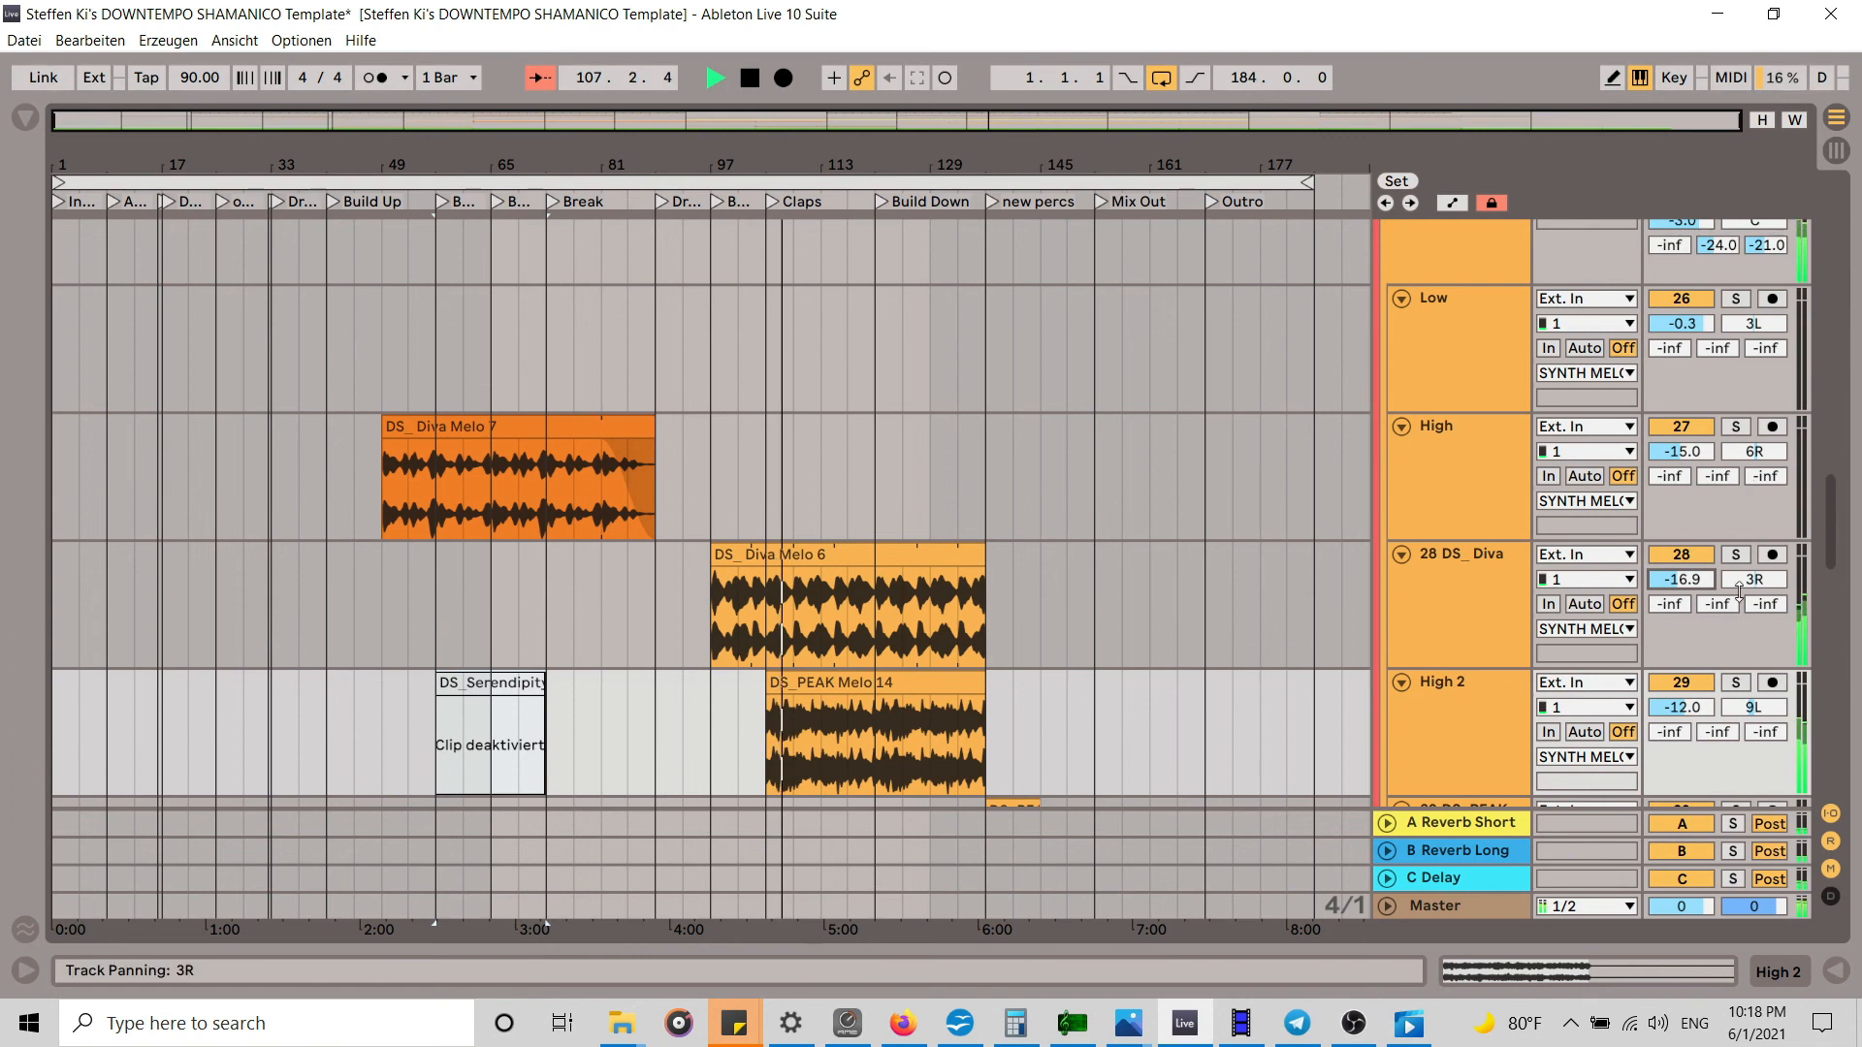
Step: Set the volume of Perc High track 19, which holds the DS_Triangle Percussion clip, to -15.0 dB
{"action": "left_click_drag", "start_coordinate": [1831, 531], "coordinate": [1811, 398]}
{"action": "scroll", "coordinate": [1657, 582], "scroll_direction": "down", "scroll_amount": 3}
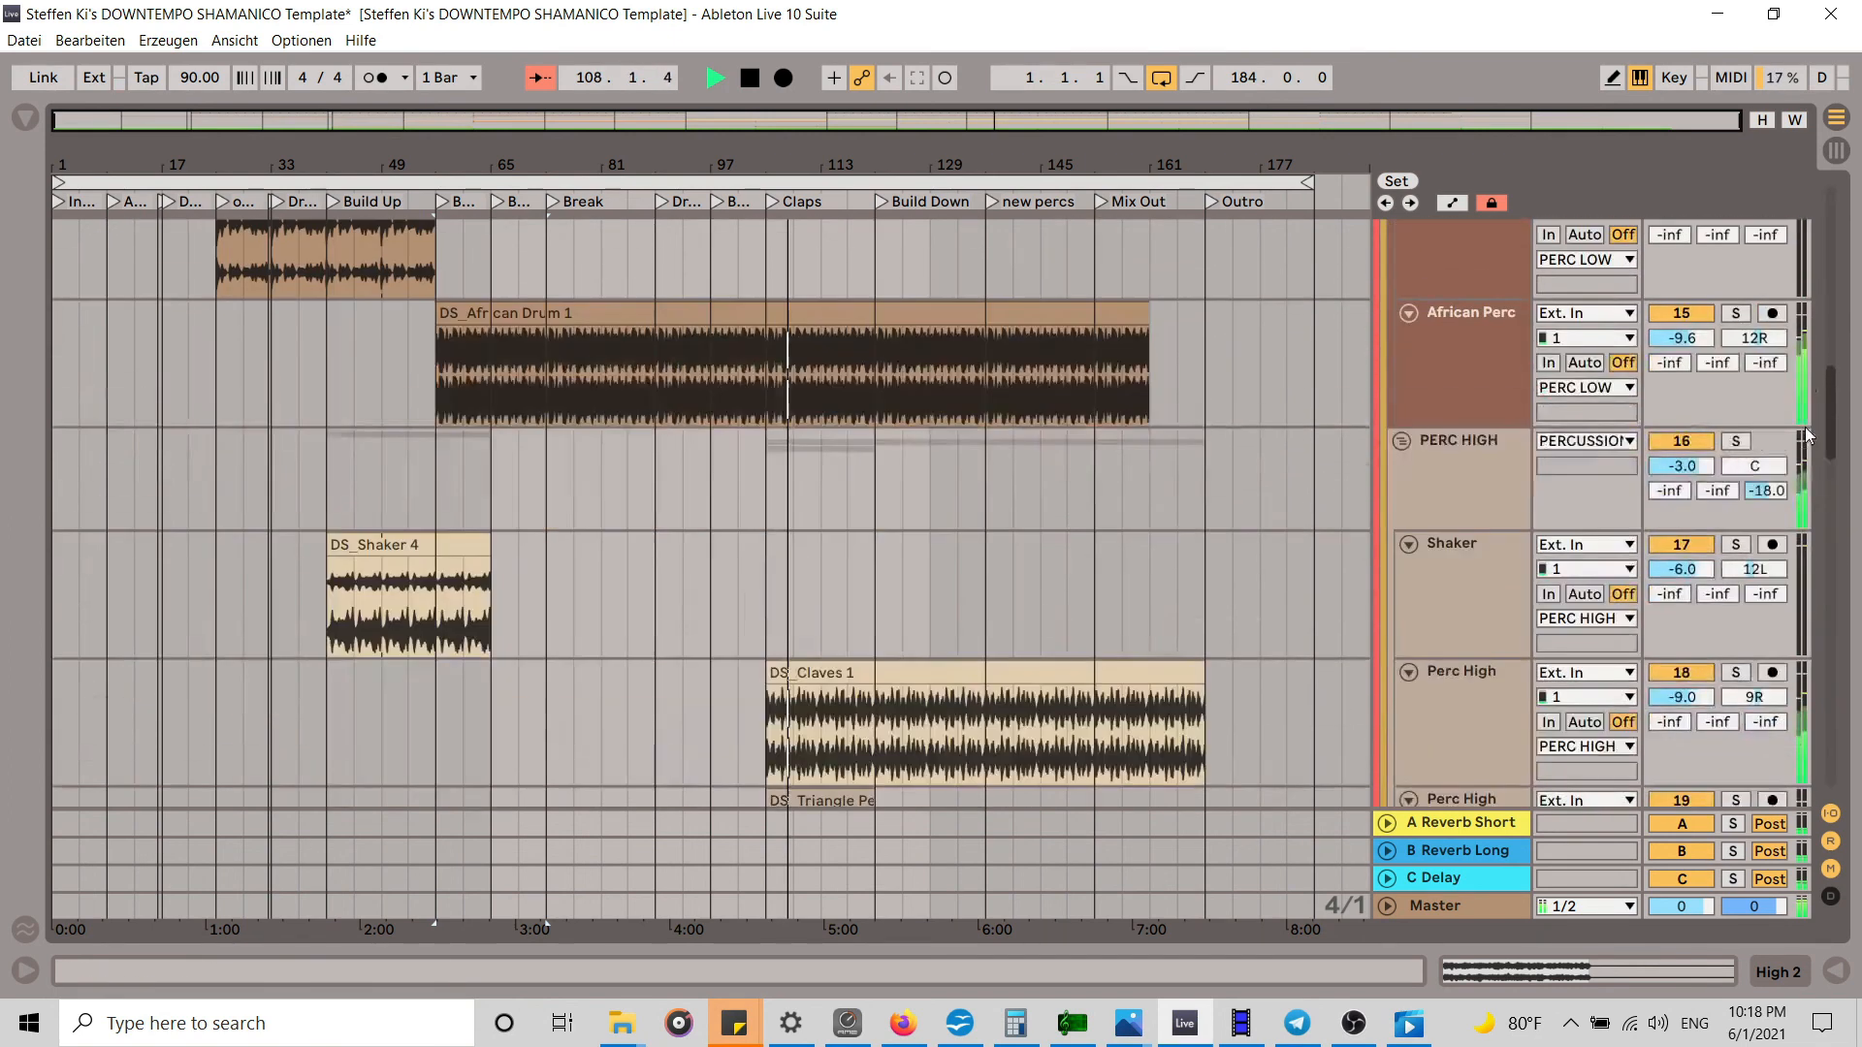
{"action": "scroll", "coordinate": [1657, 583], "scroll_direction": "down", "scroll_amount": 3}
{"action": "left_click_drag", "start_coordinate": [1682, 635], "coordinate": [1683, 667]}
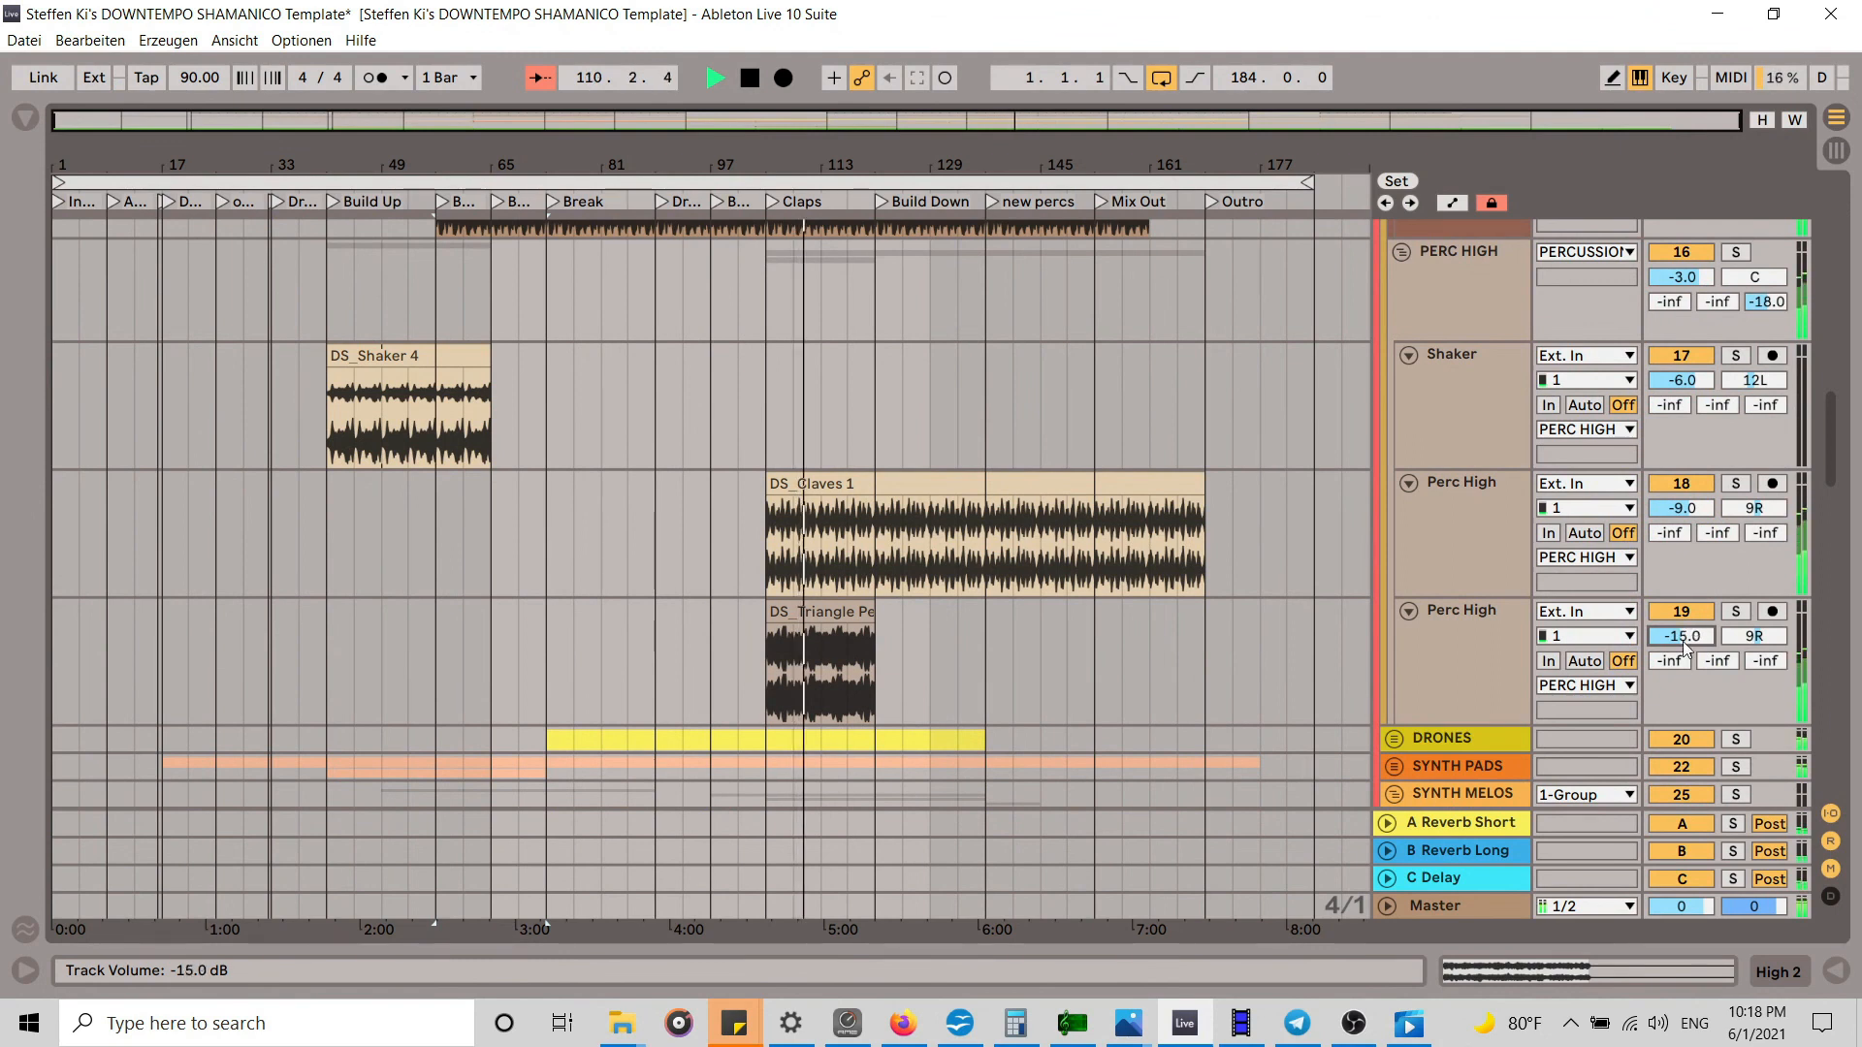
Step: Extend the end of the DS_Organic Perc 24 clip on track 10 to bar 137, where the new percs section starts
{"action": "left_click_drag", "start_coordinate": [1832, 458], "coordinate": [1833, 233]}
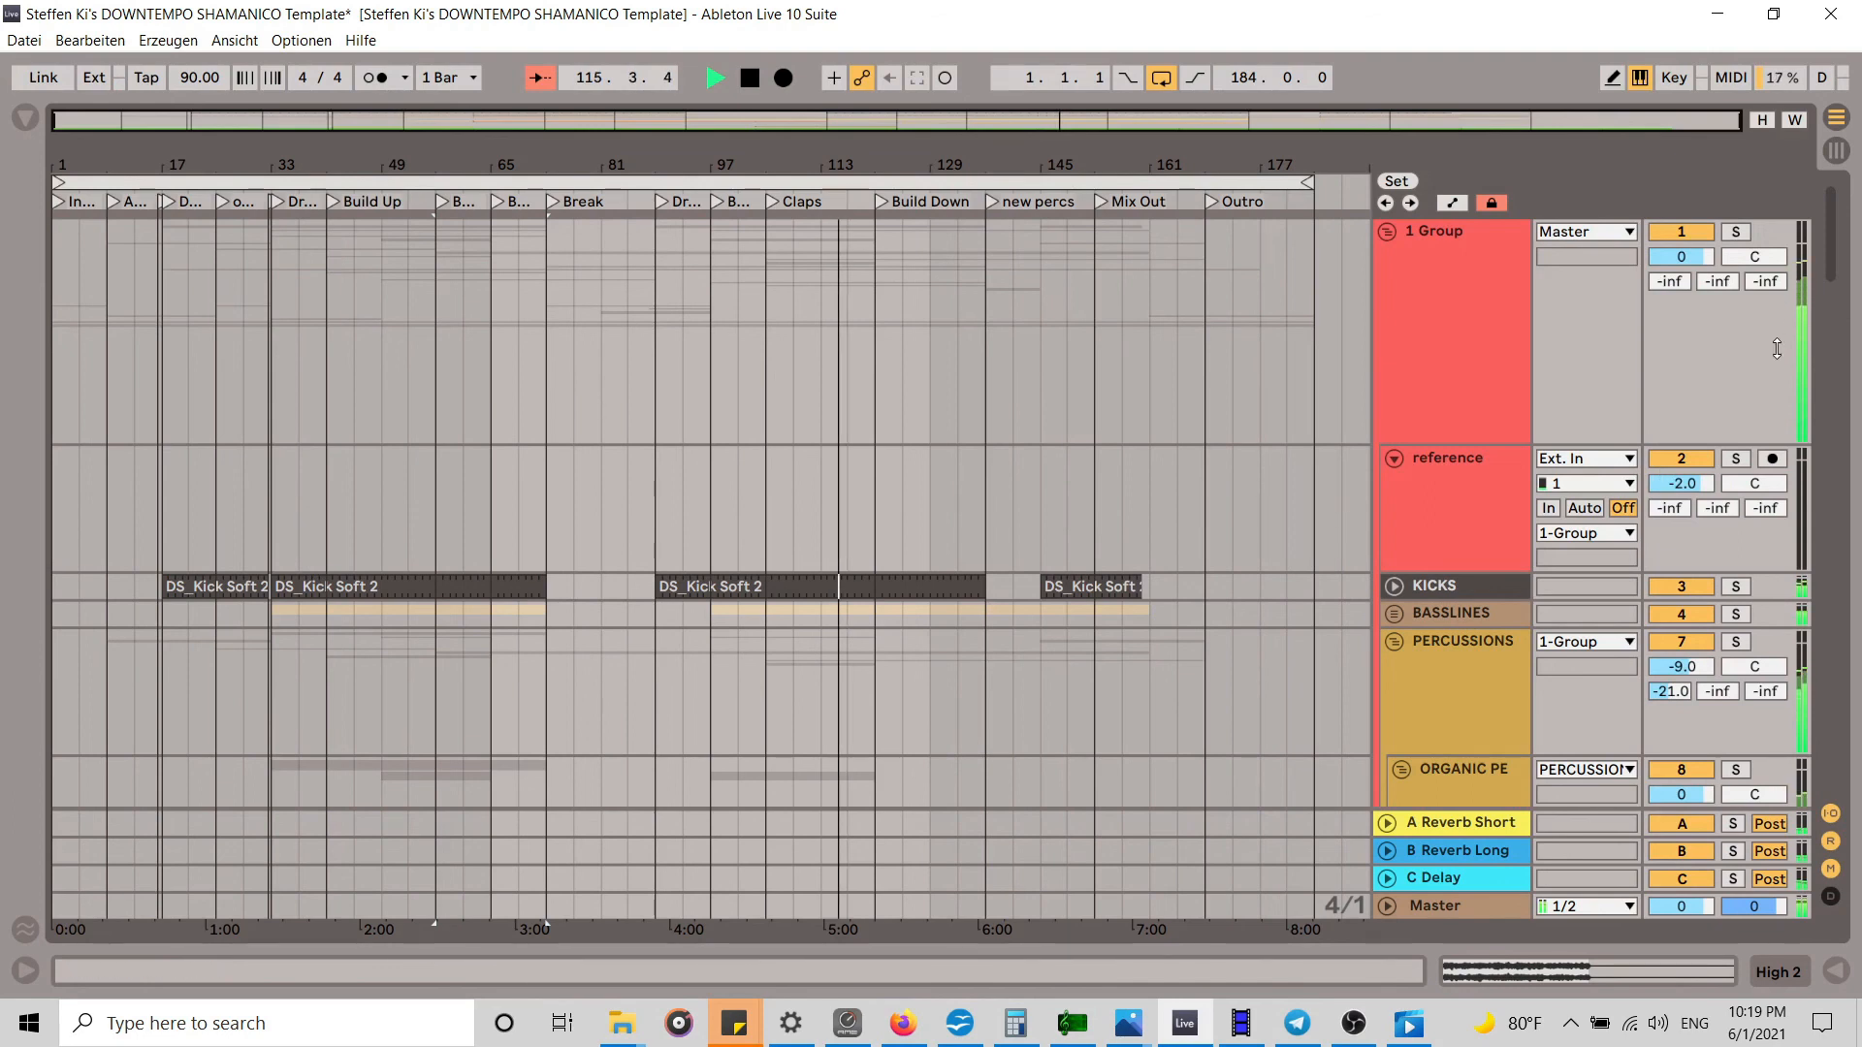
{"action": "left_click_drag", "start_coordinate": [1831, 229], "coordinate": [1834, 316]}
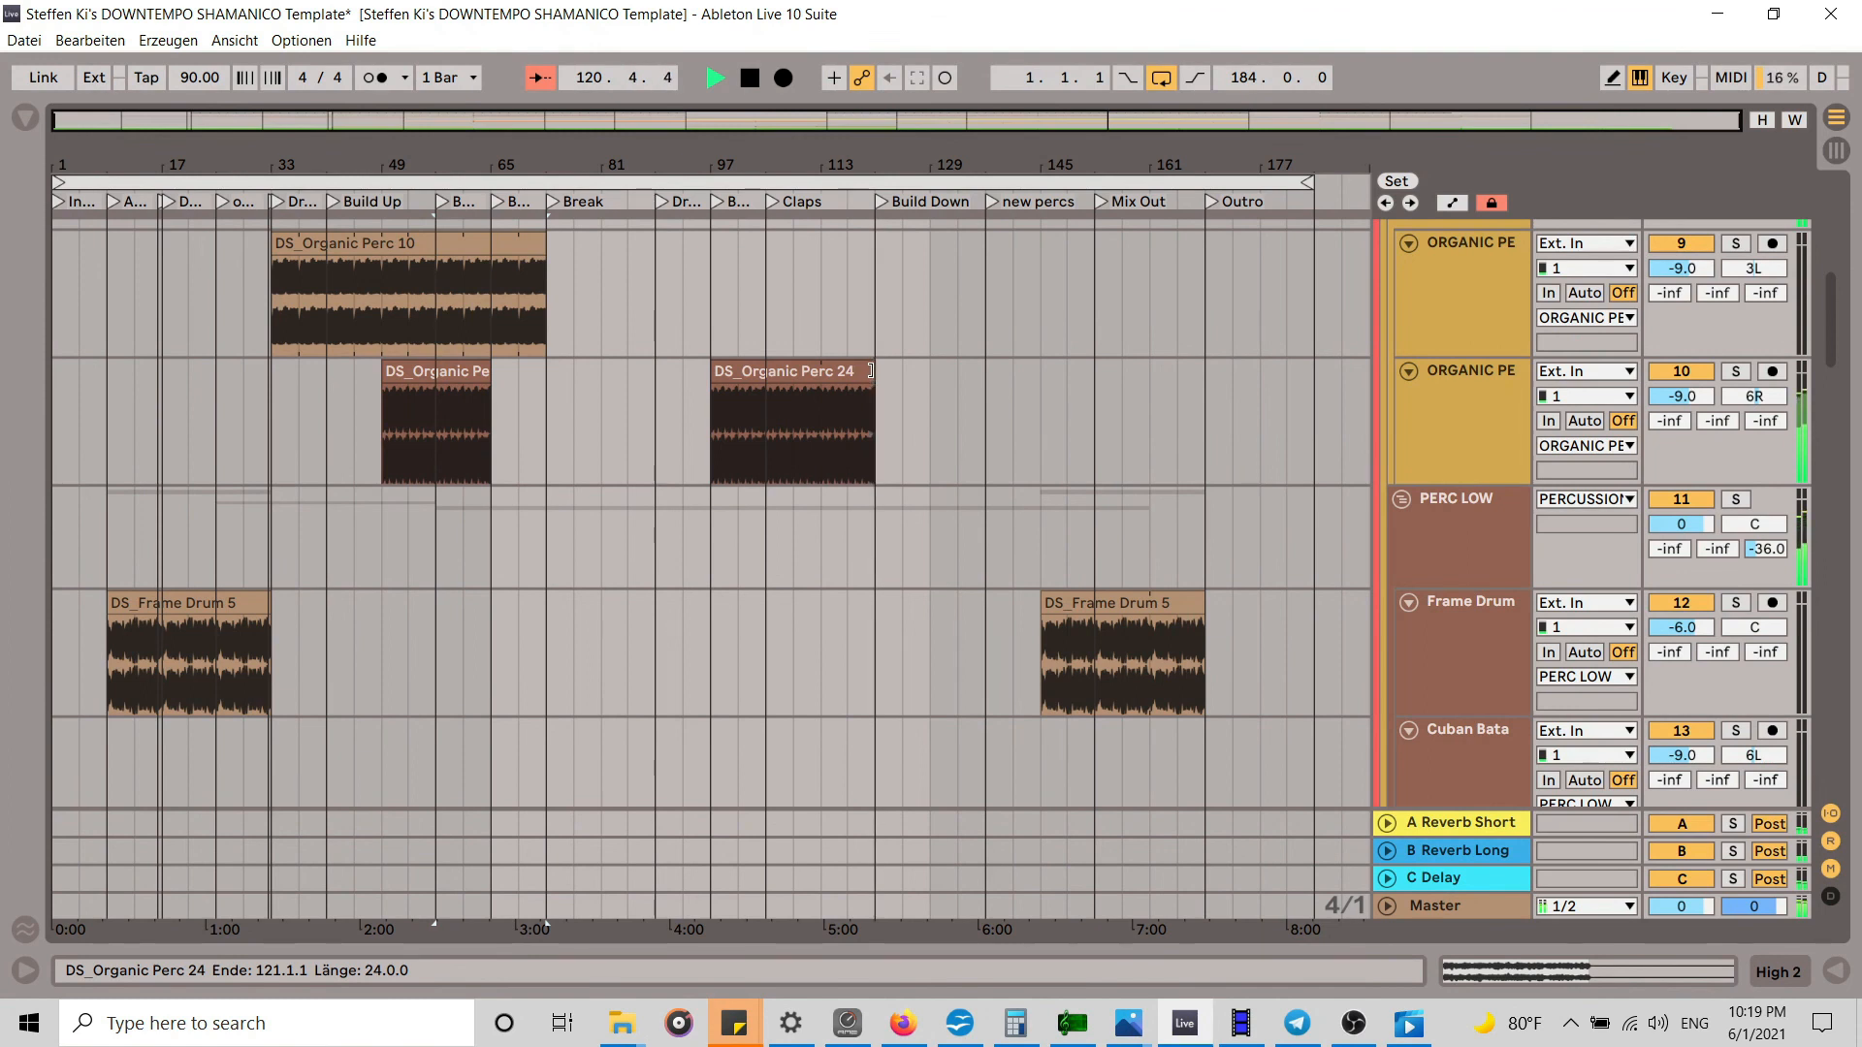
{"action": "left_click_drag", "start_coordinate": [870, 370], "coordinate": [985, 371]}
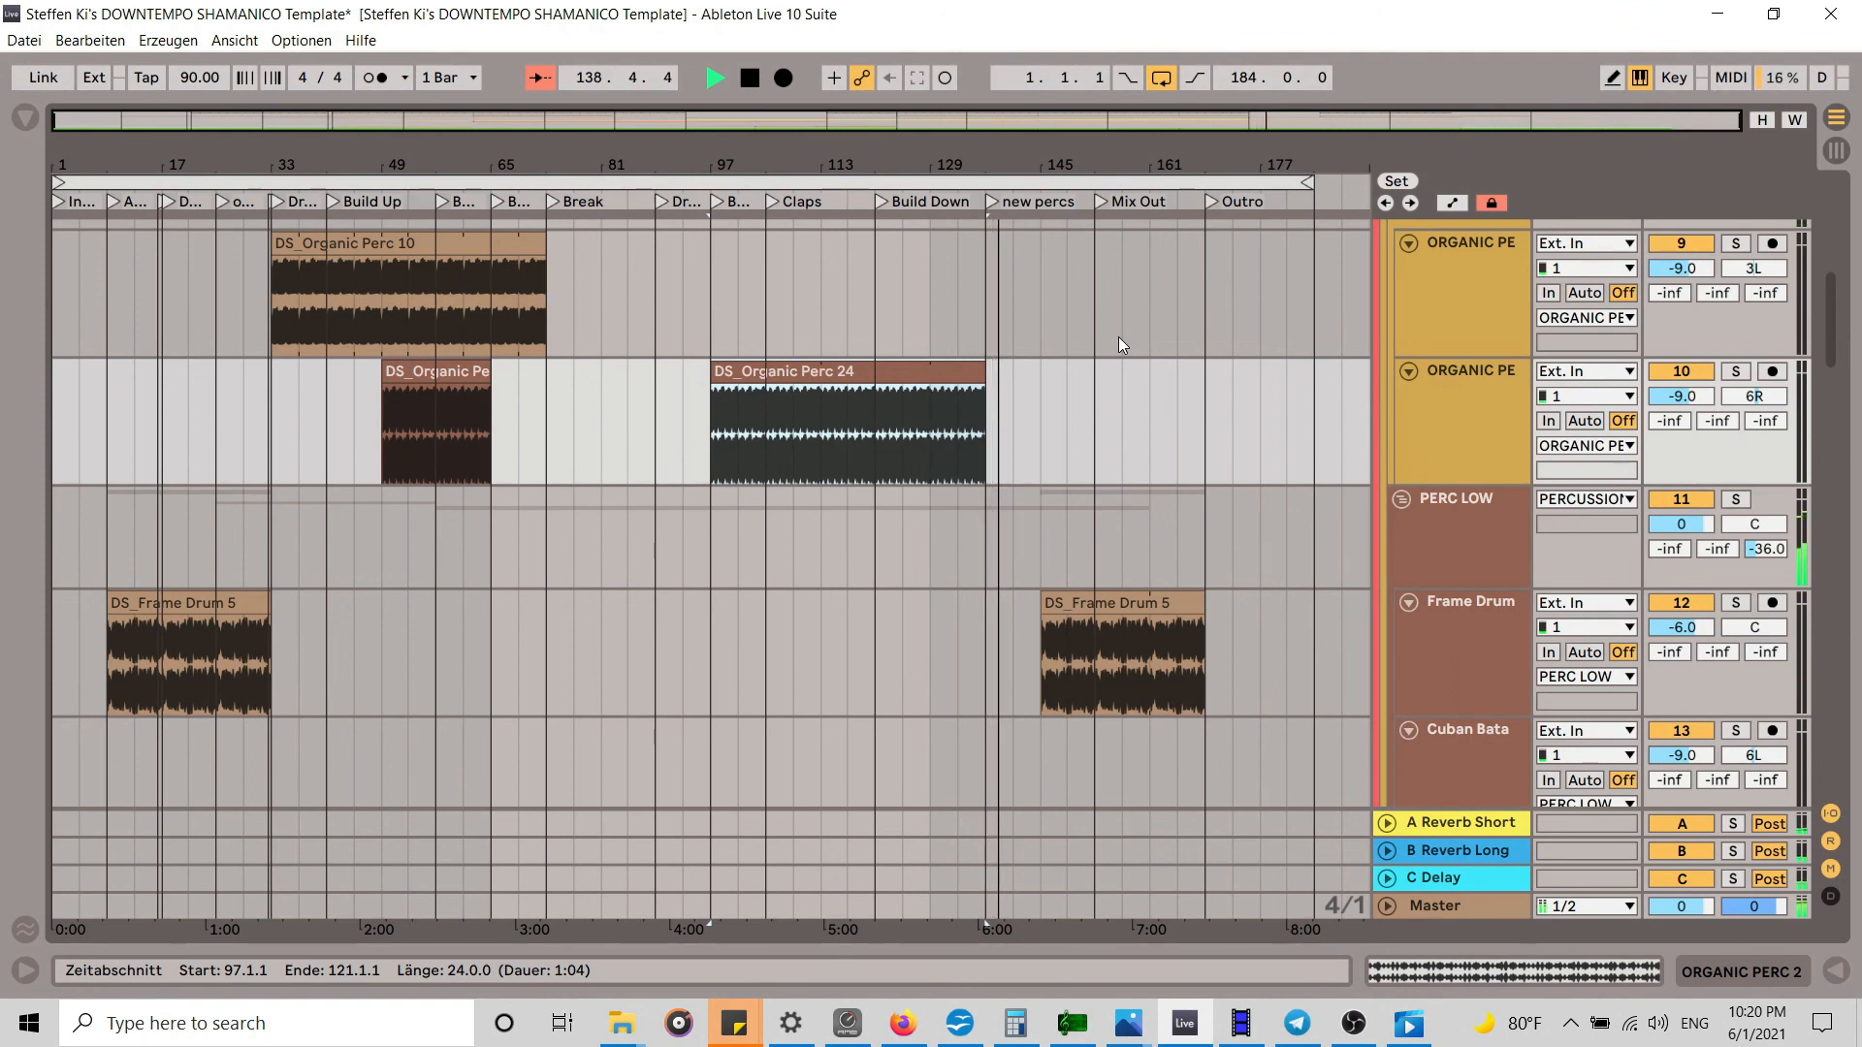
Step: Automate the A-Reverb Short send of track 30 DS_PEAK to rise from -inf to -10.0 dB across its clip
{"action": "left_click_drag", "start_coordinate": [1827, 356], "coordinate": [1813, 548]}
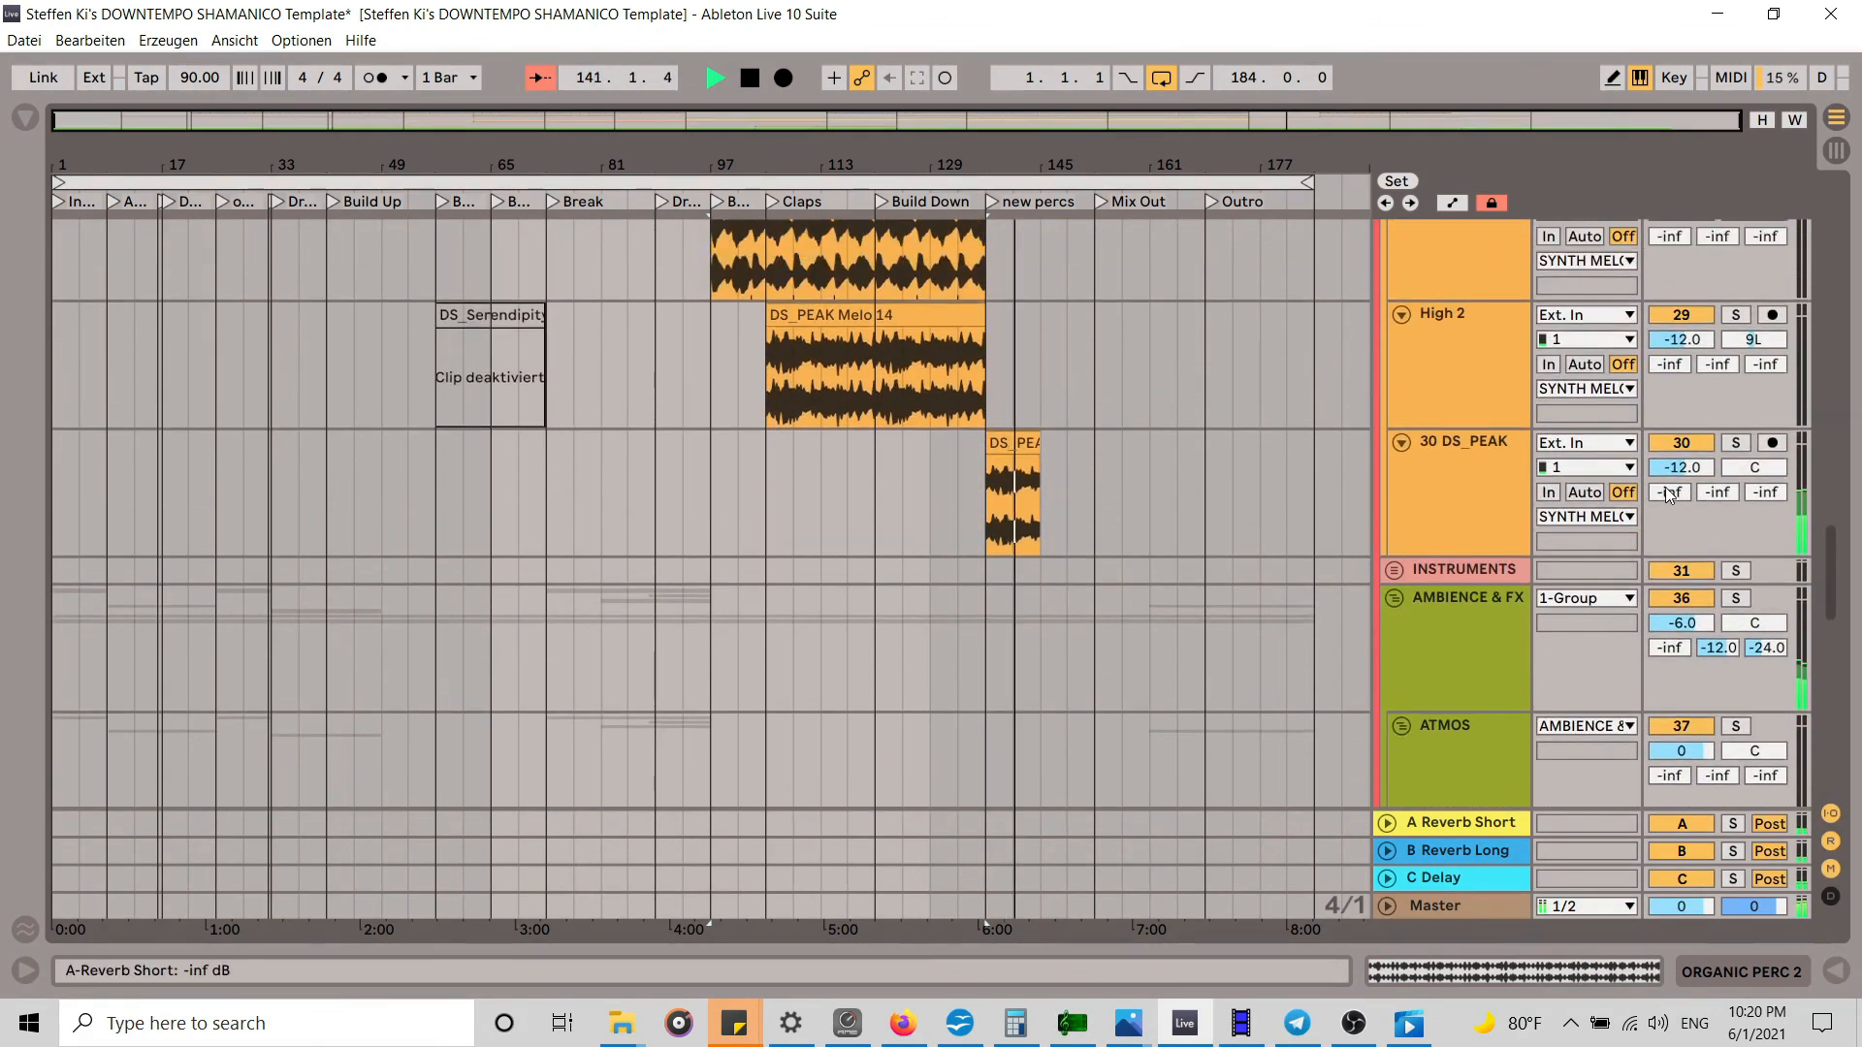
{"action": "left_click", "coordinate": [1451, 202]}
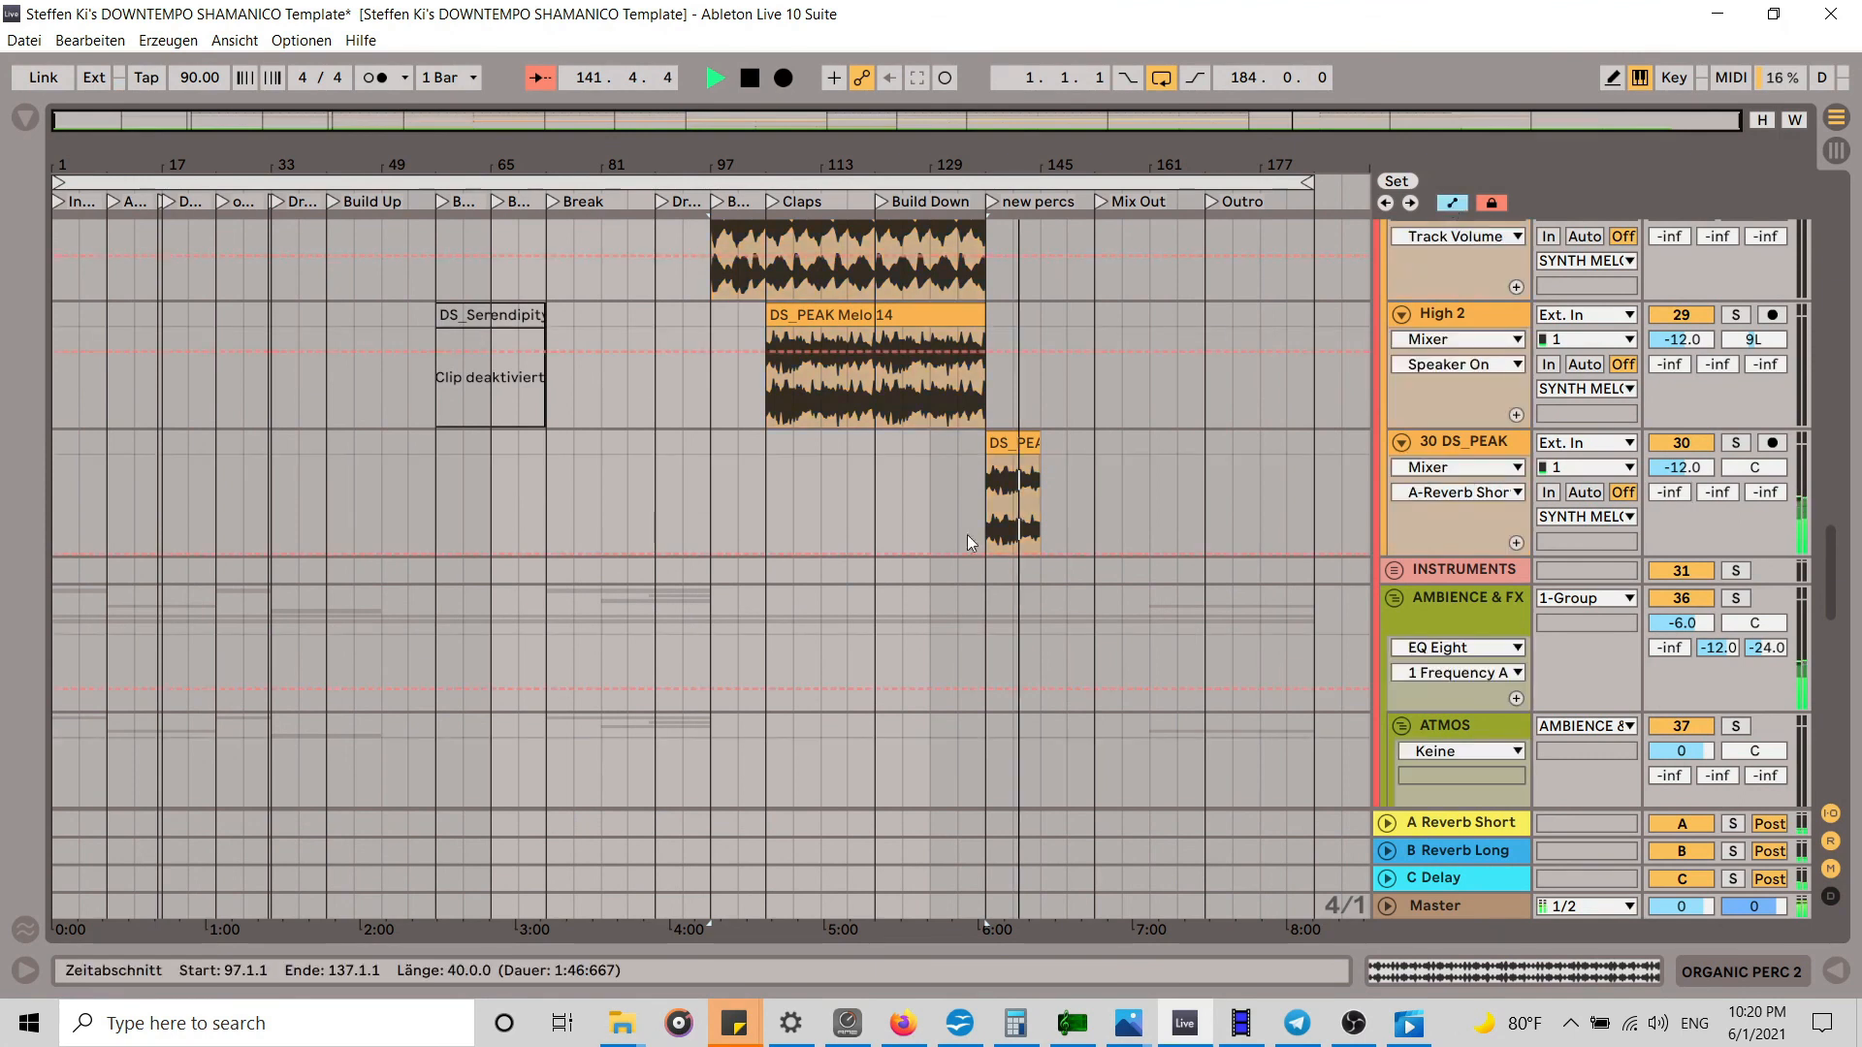
{"action": "left_click", "coordinate": [988, 555]}
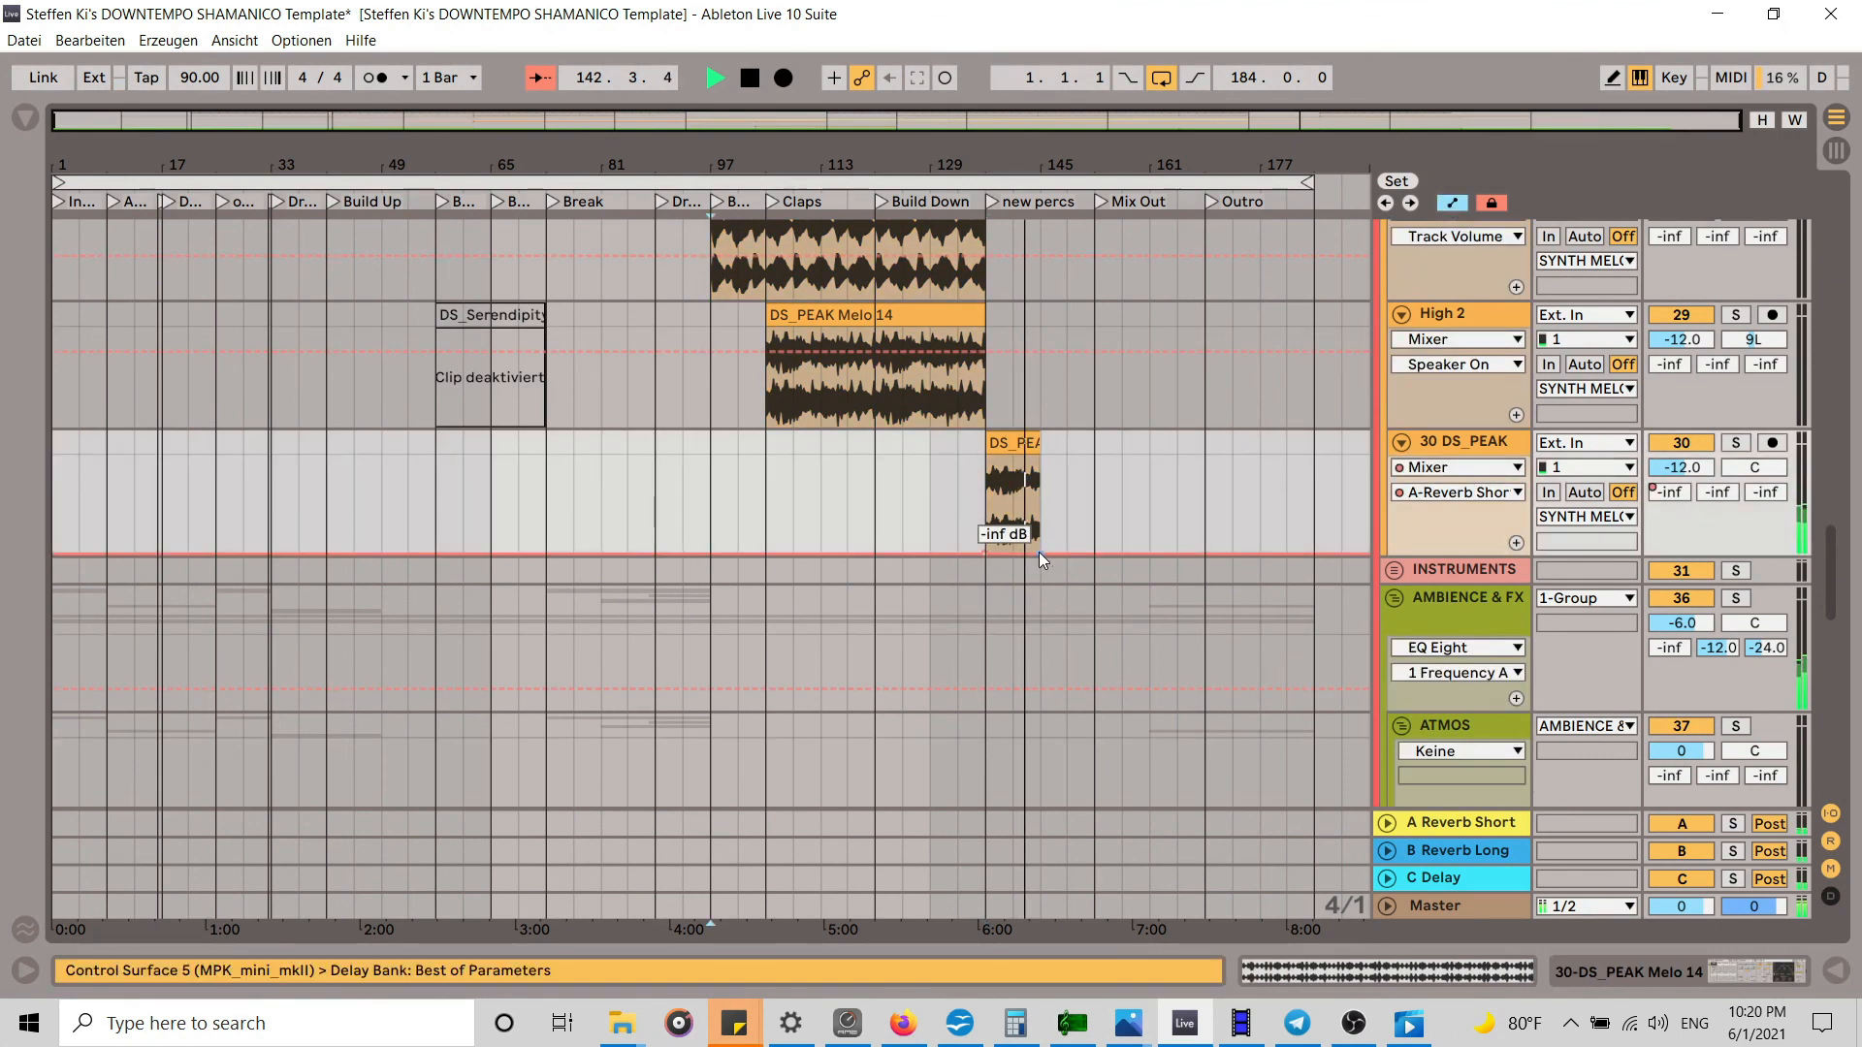
{"action": "left_click_drag", "start_coordinate": [1040, 551], "coordinate": [1040, 481]}
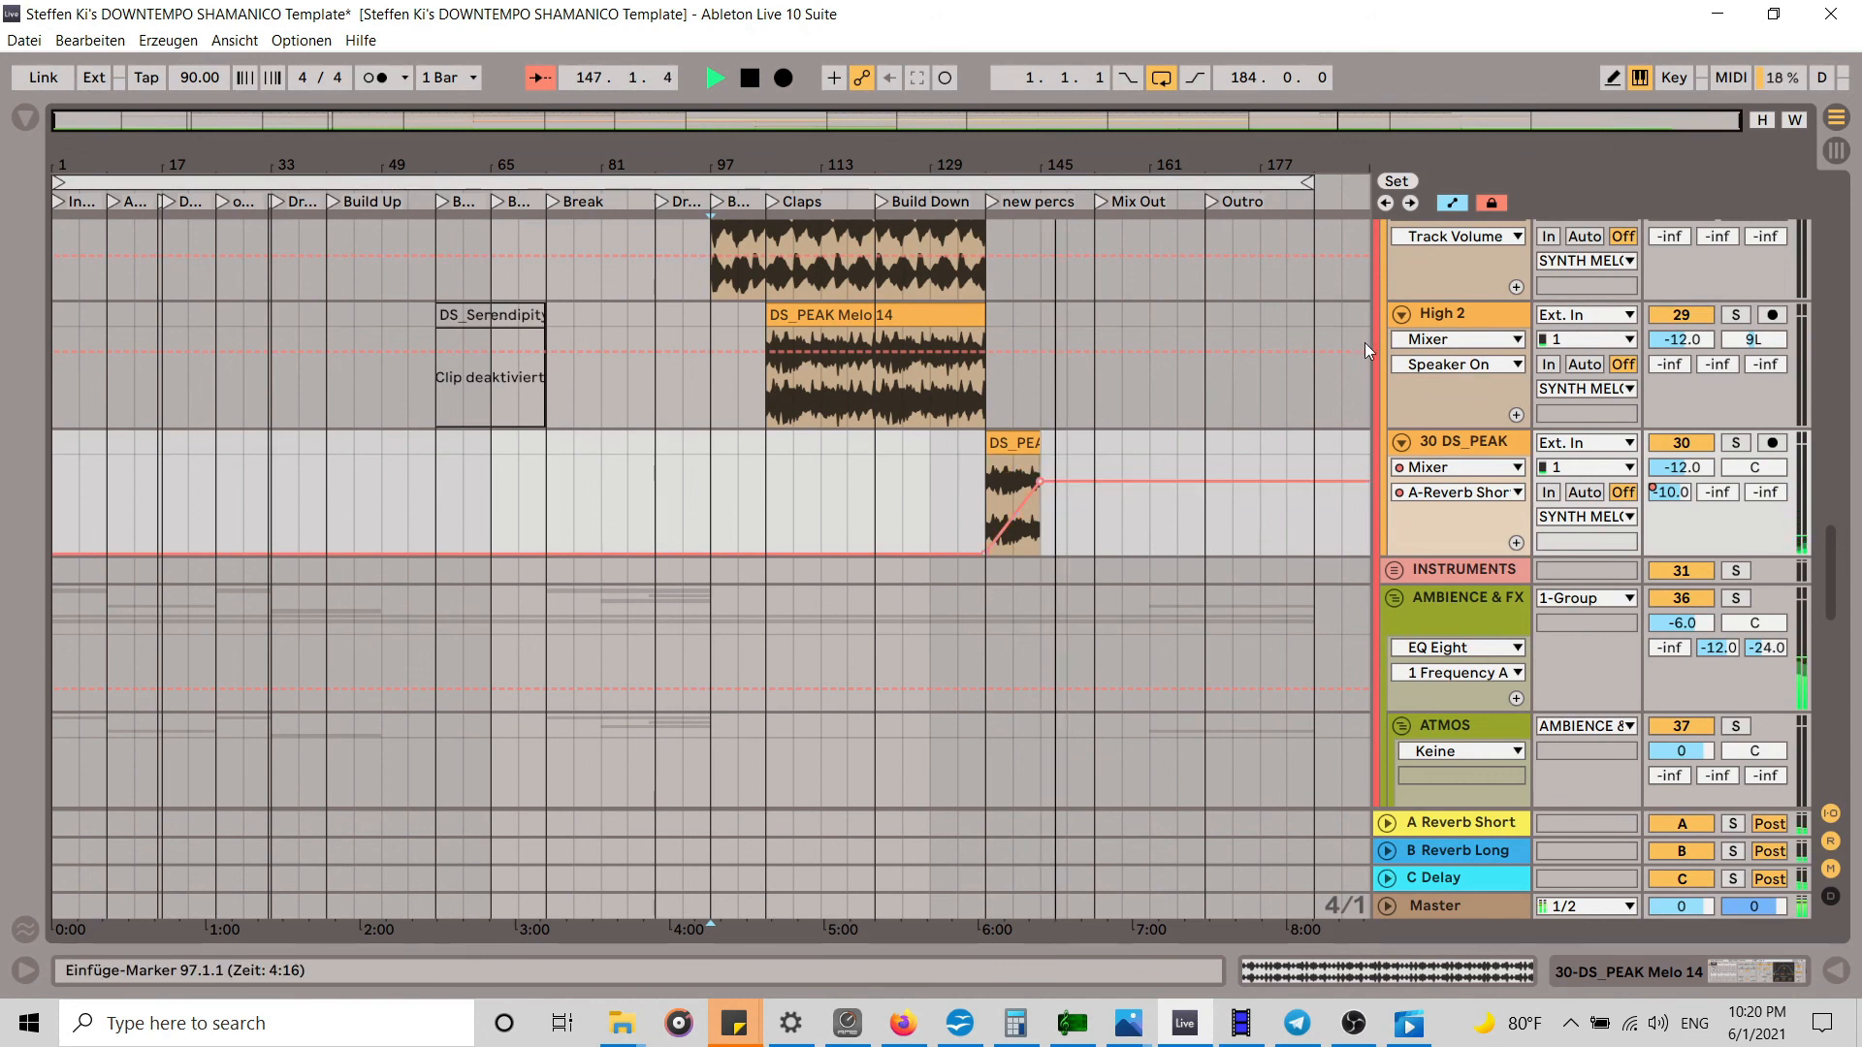
Step: Look through the synth melody, atmos and nature tracks while the arrangement plays into the Mix Out section
{"action": "scroll", "coordinate": [1366, 349], "scroll_direction": "up", "scroll_amount": 3}
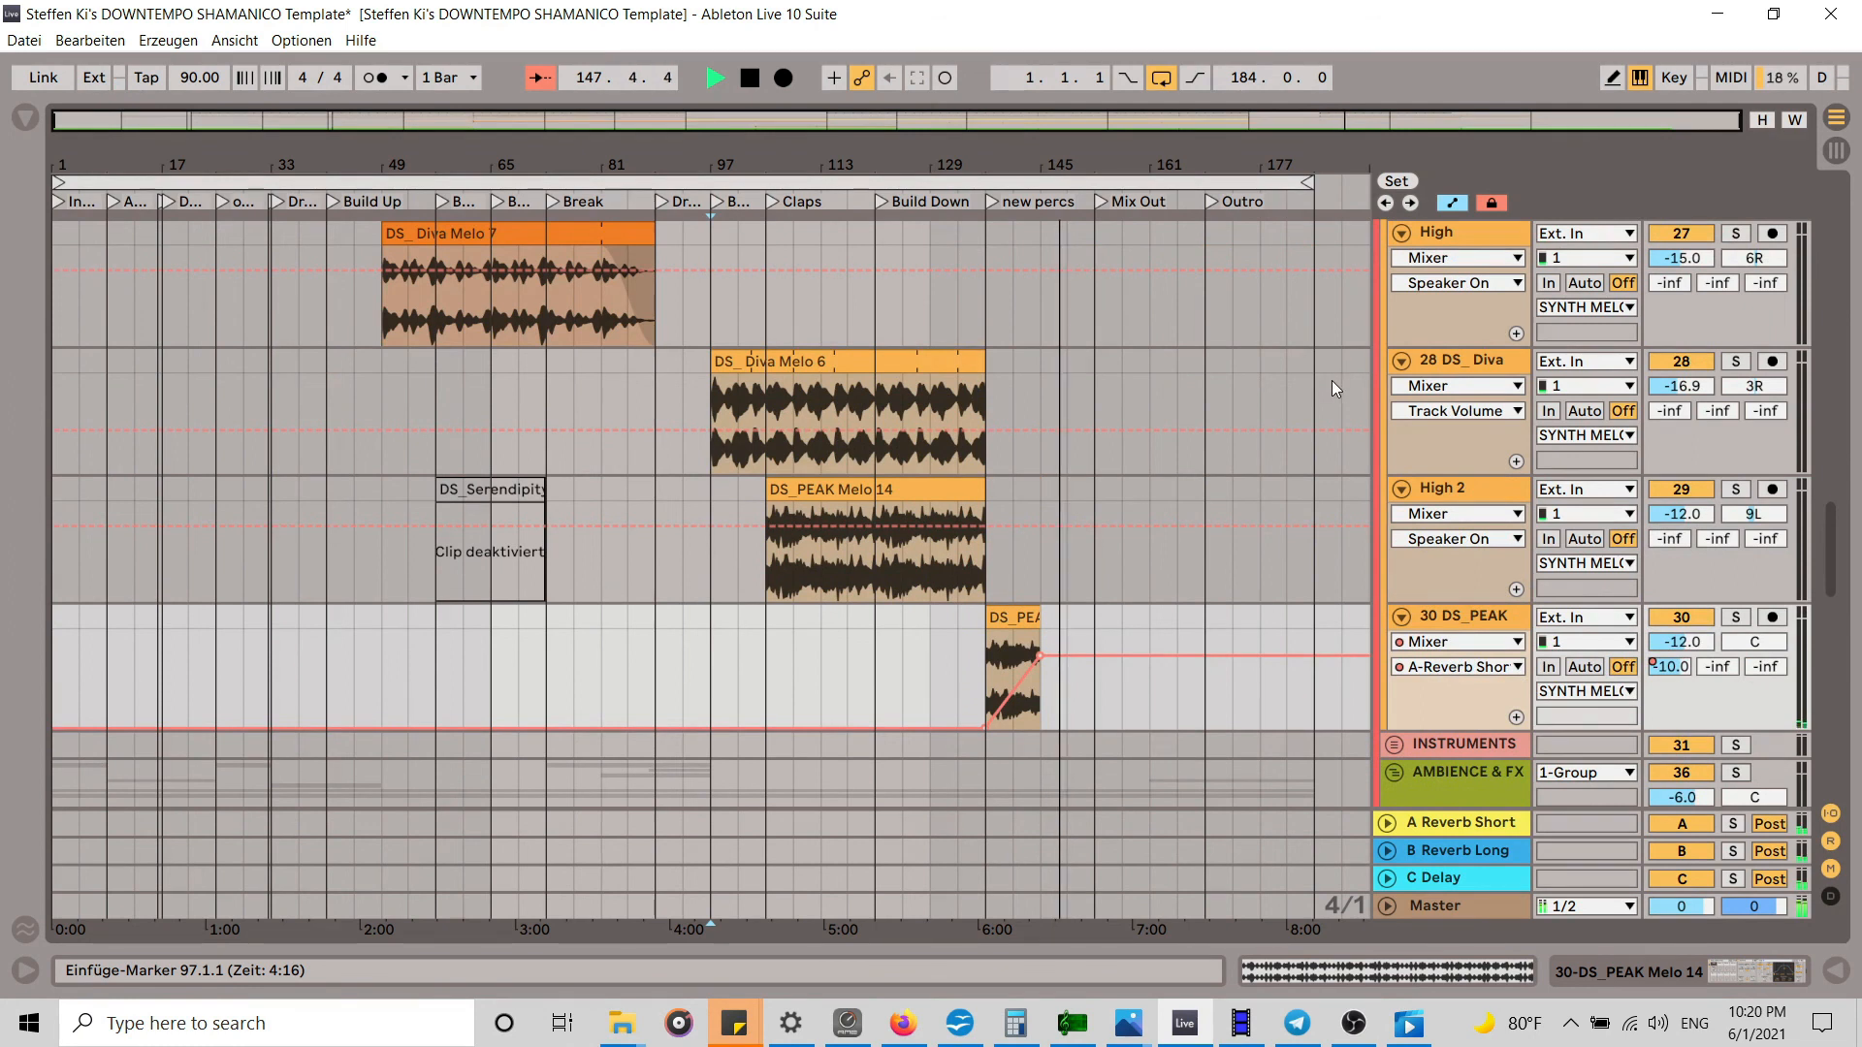
{"action": "scroll", "coordinate": [1330, 385], "scroll_direction": "down", "scroll_amount": 2}
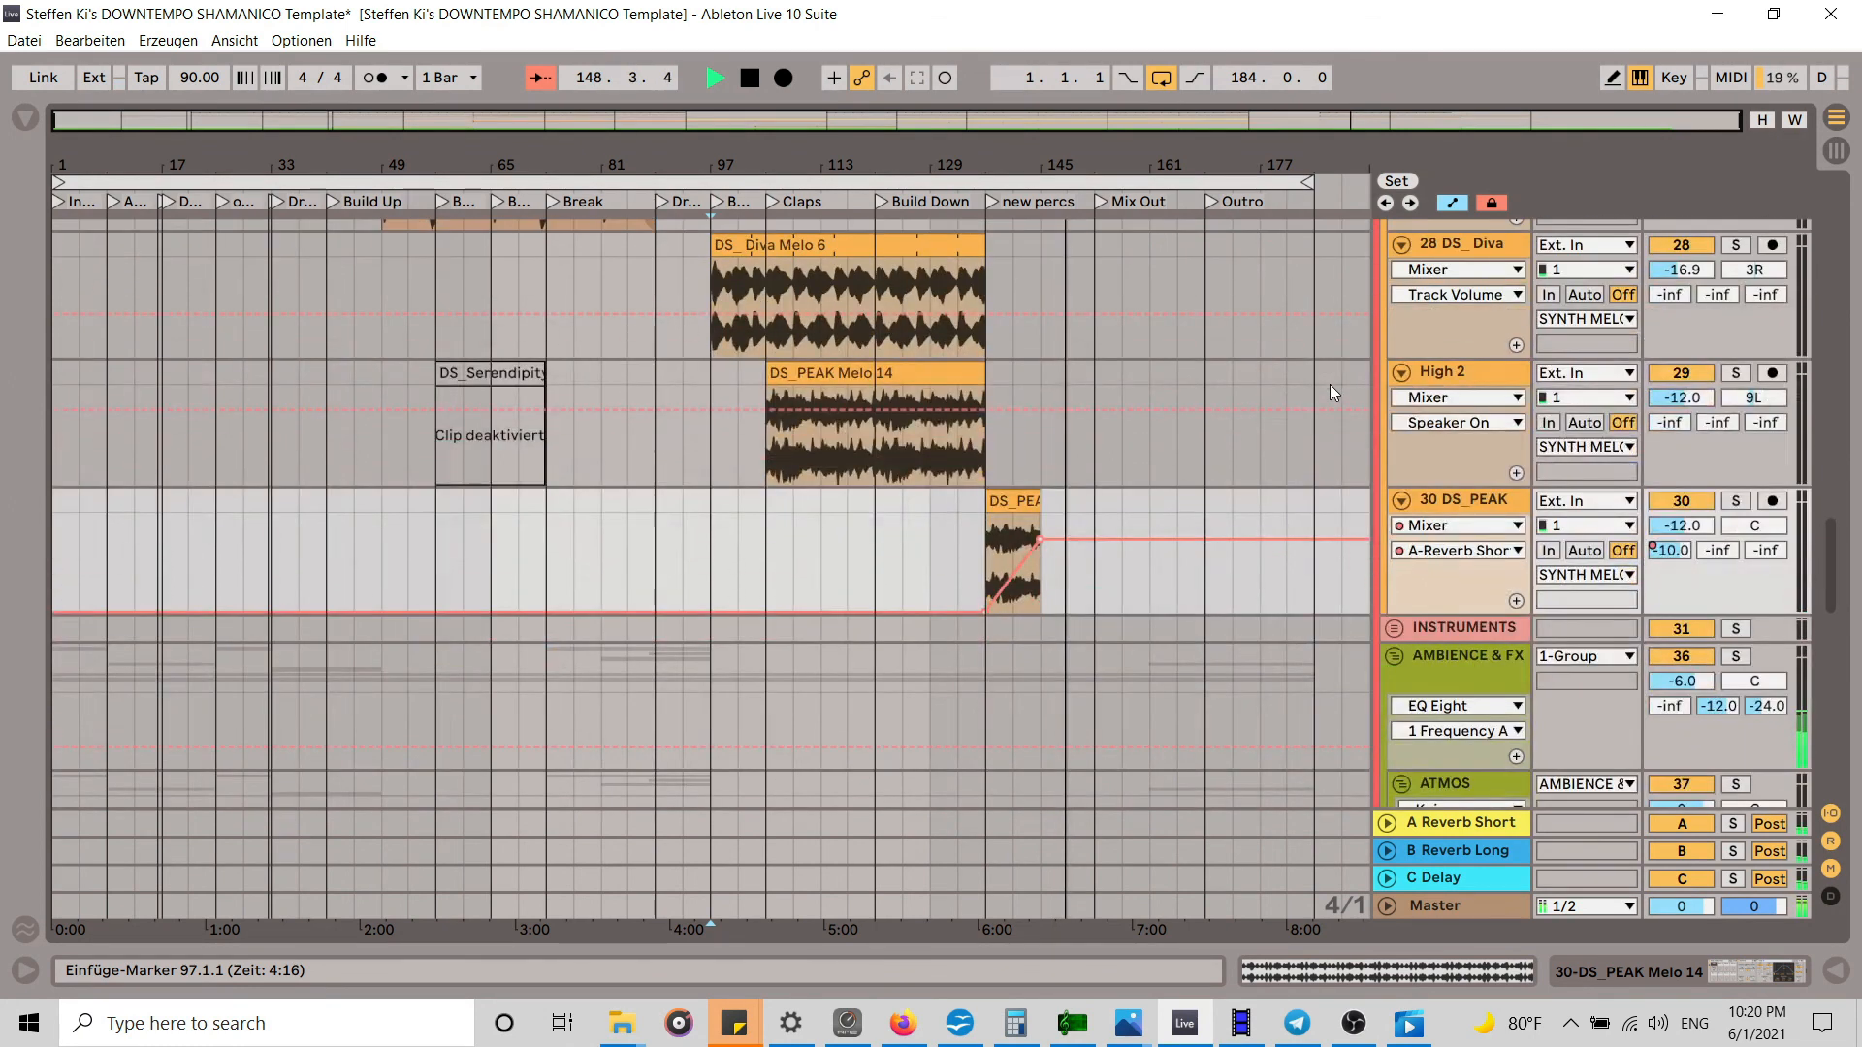
{"action": "scroll", "coordinate": [1330, 384], "scroll_direction": "down", "scroll_amount": 3}
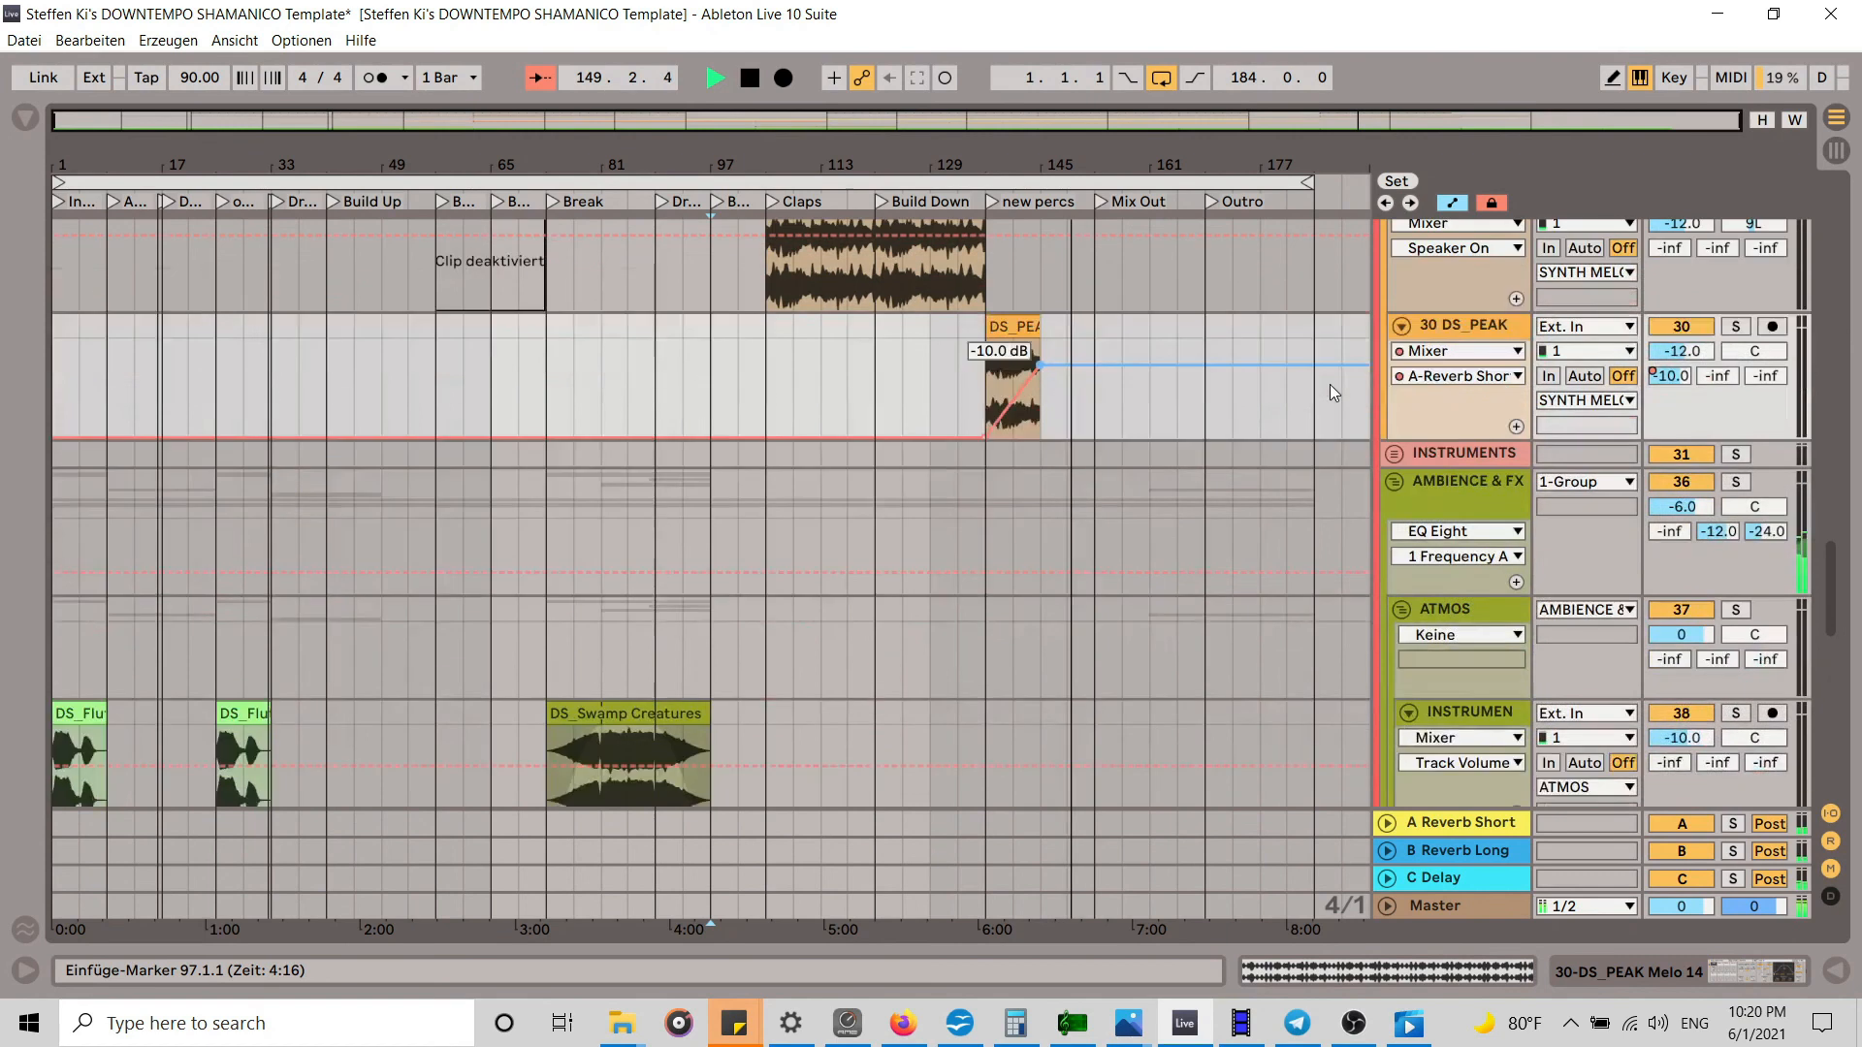
{"action": "scroll", "coordinate": [1326, 392], "scroll_direction": "down", "scroll_amount": 3}
{"action": "scroll", "coordinate": [1327, 397], "scroll_direction": "down", "scroll_amount": 5}
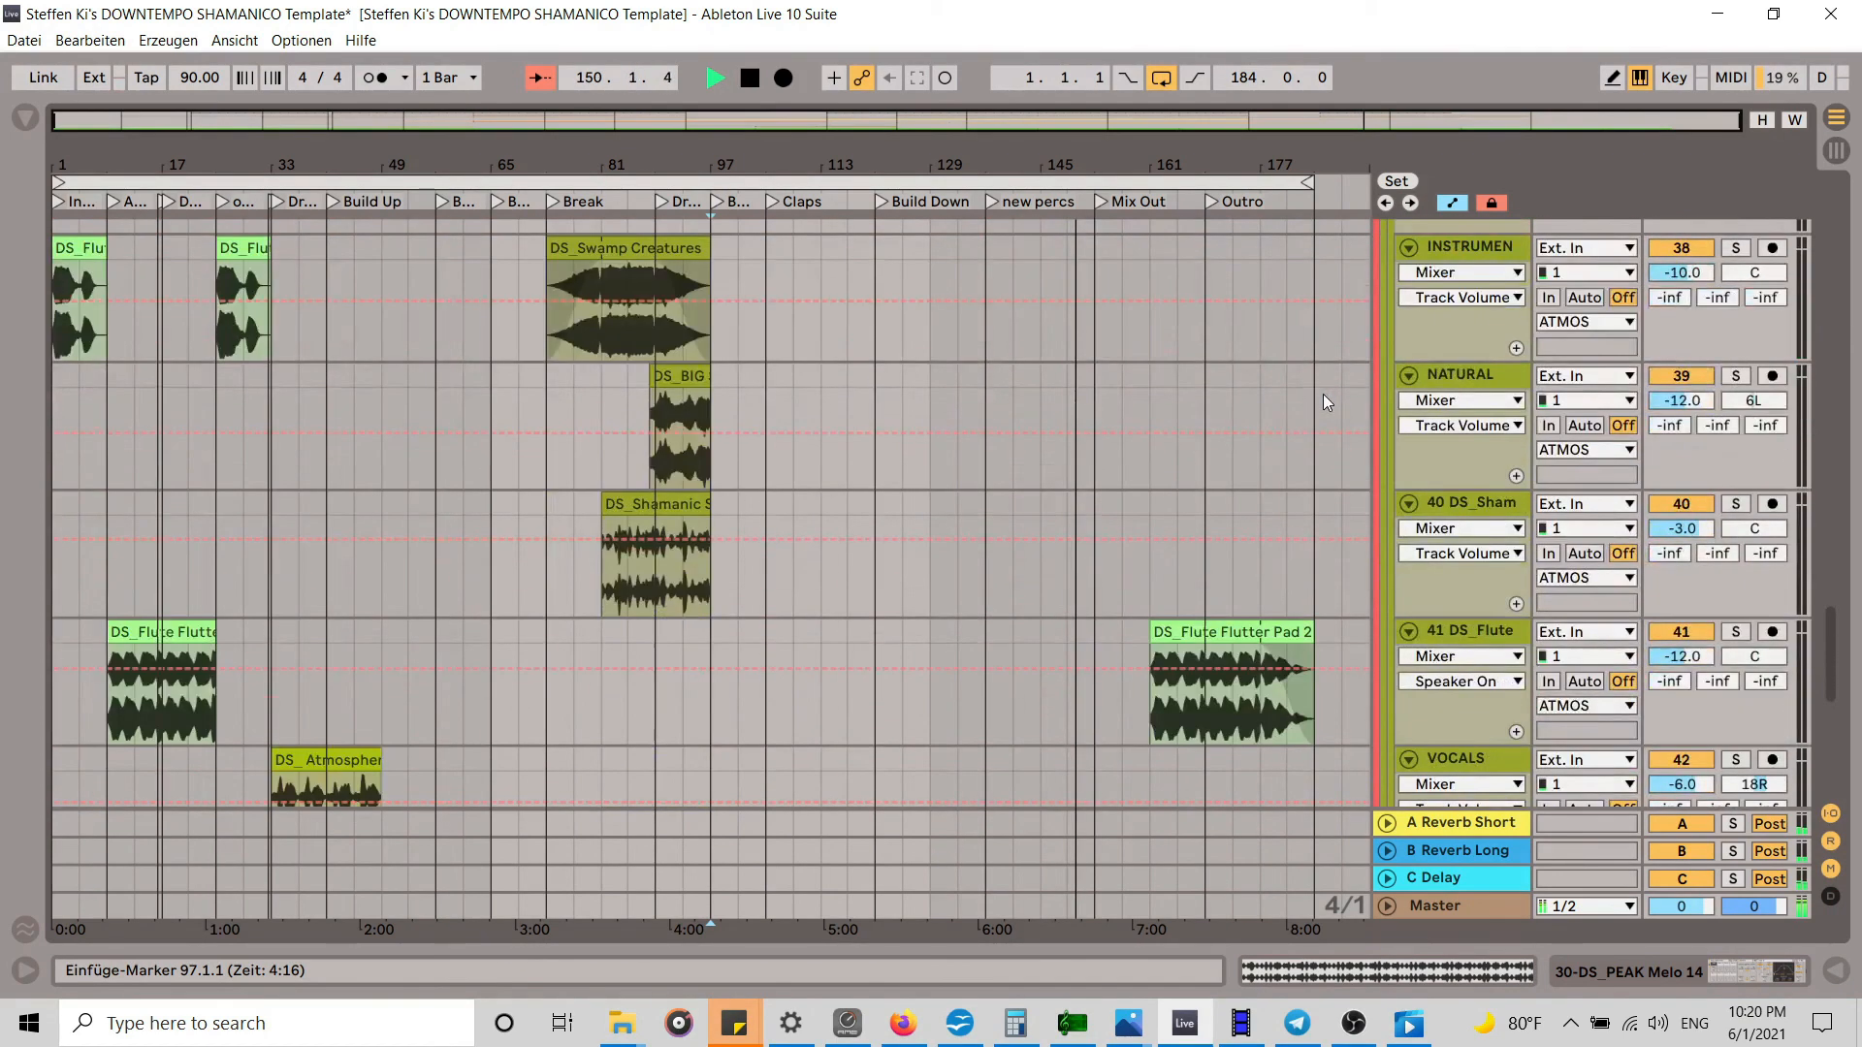
{"action": "scroll", "coordinate": [1327, 397], "scroll_direction": "up", "scroll_amount": 6}
{"action": "scroll", "coordinate": [1322, 394], "scroll_direction": "up", "scroll_amount": 2}
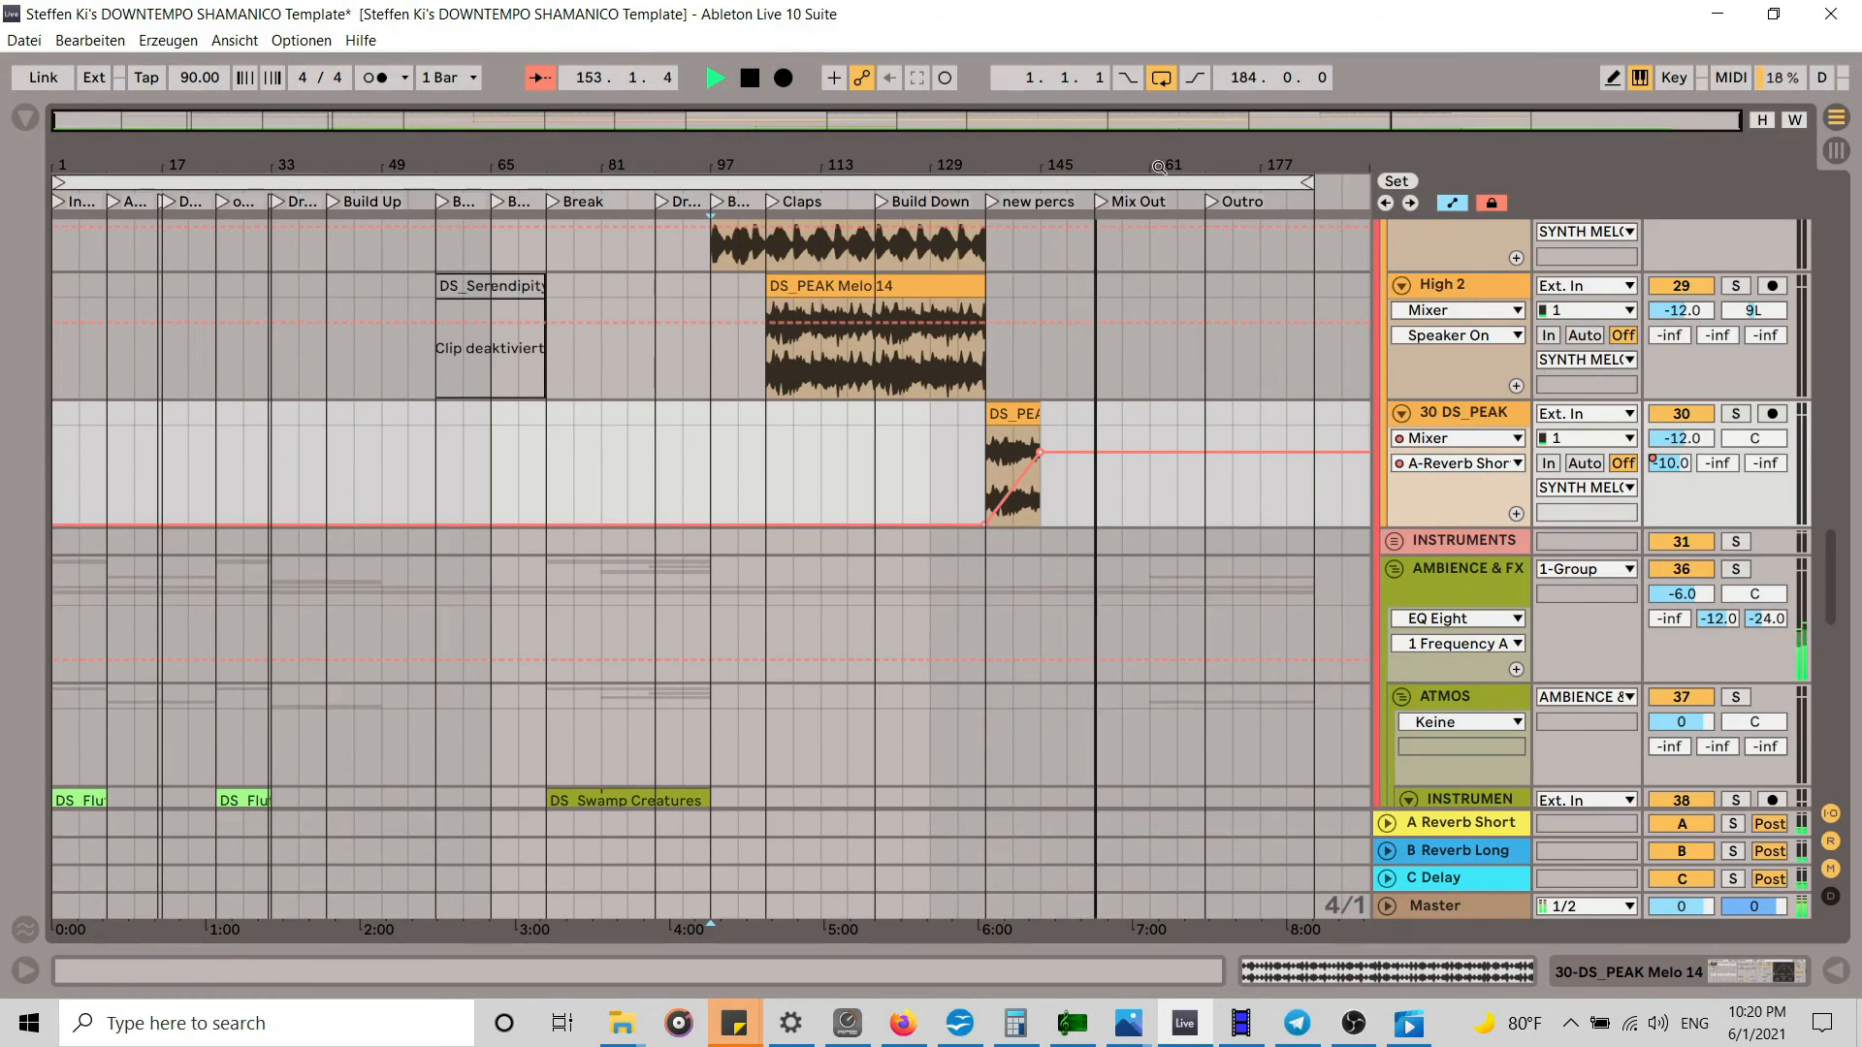
{"action": "scroll", "coordinate": [1241, 466], "scroll_direction": "down", "scroll_amount": 10}
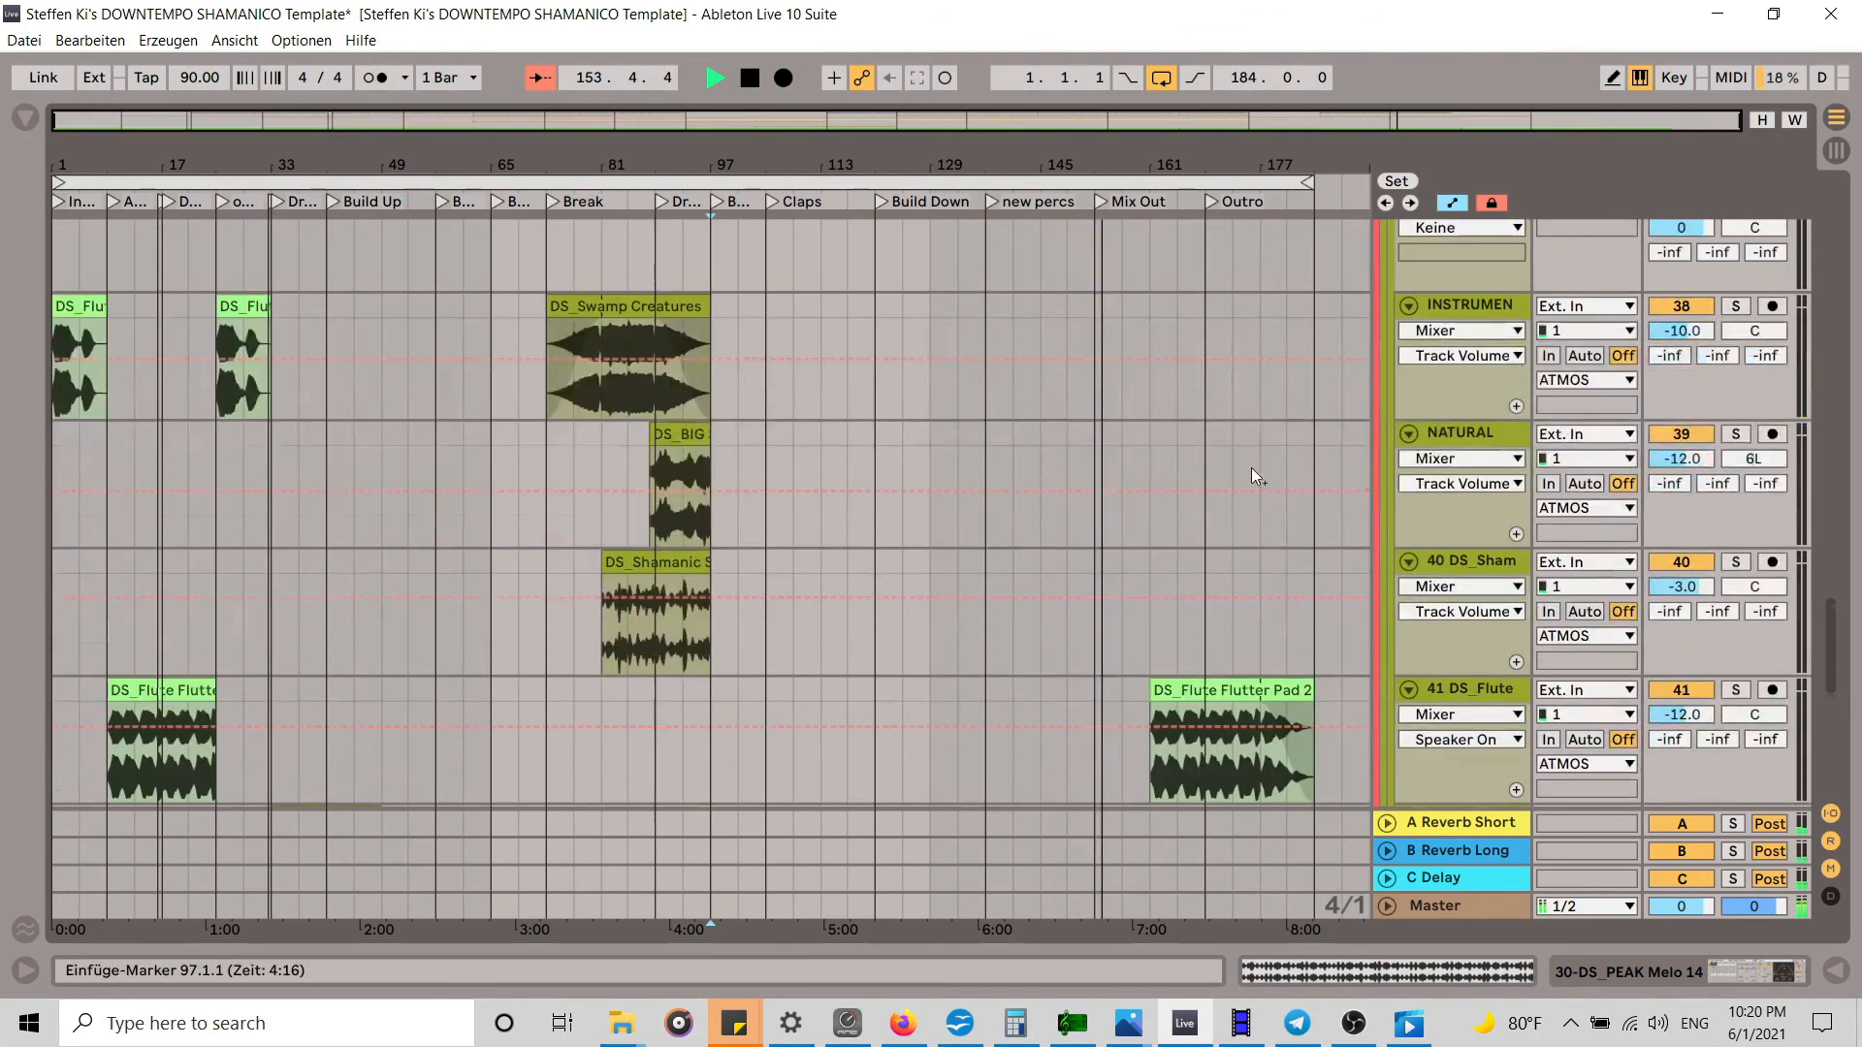
{"action": "scroll", "coordinate": [1294, 511], "scroll_direction": "down", "scroll_amount": 6}
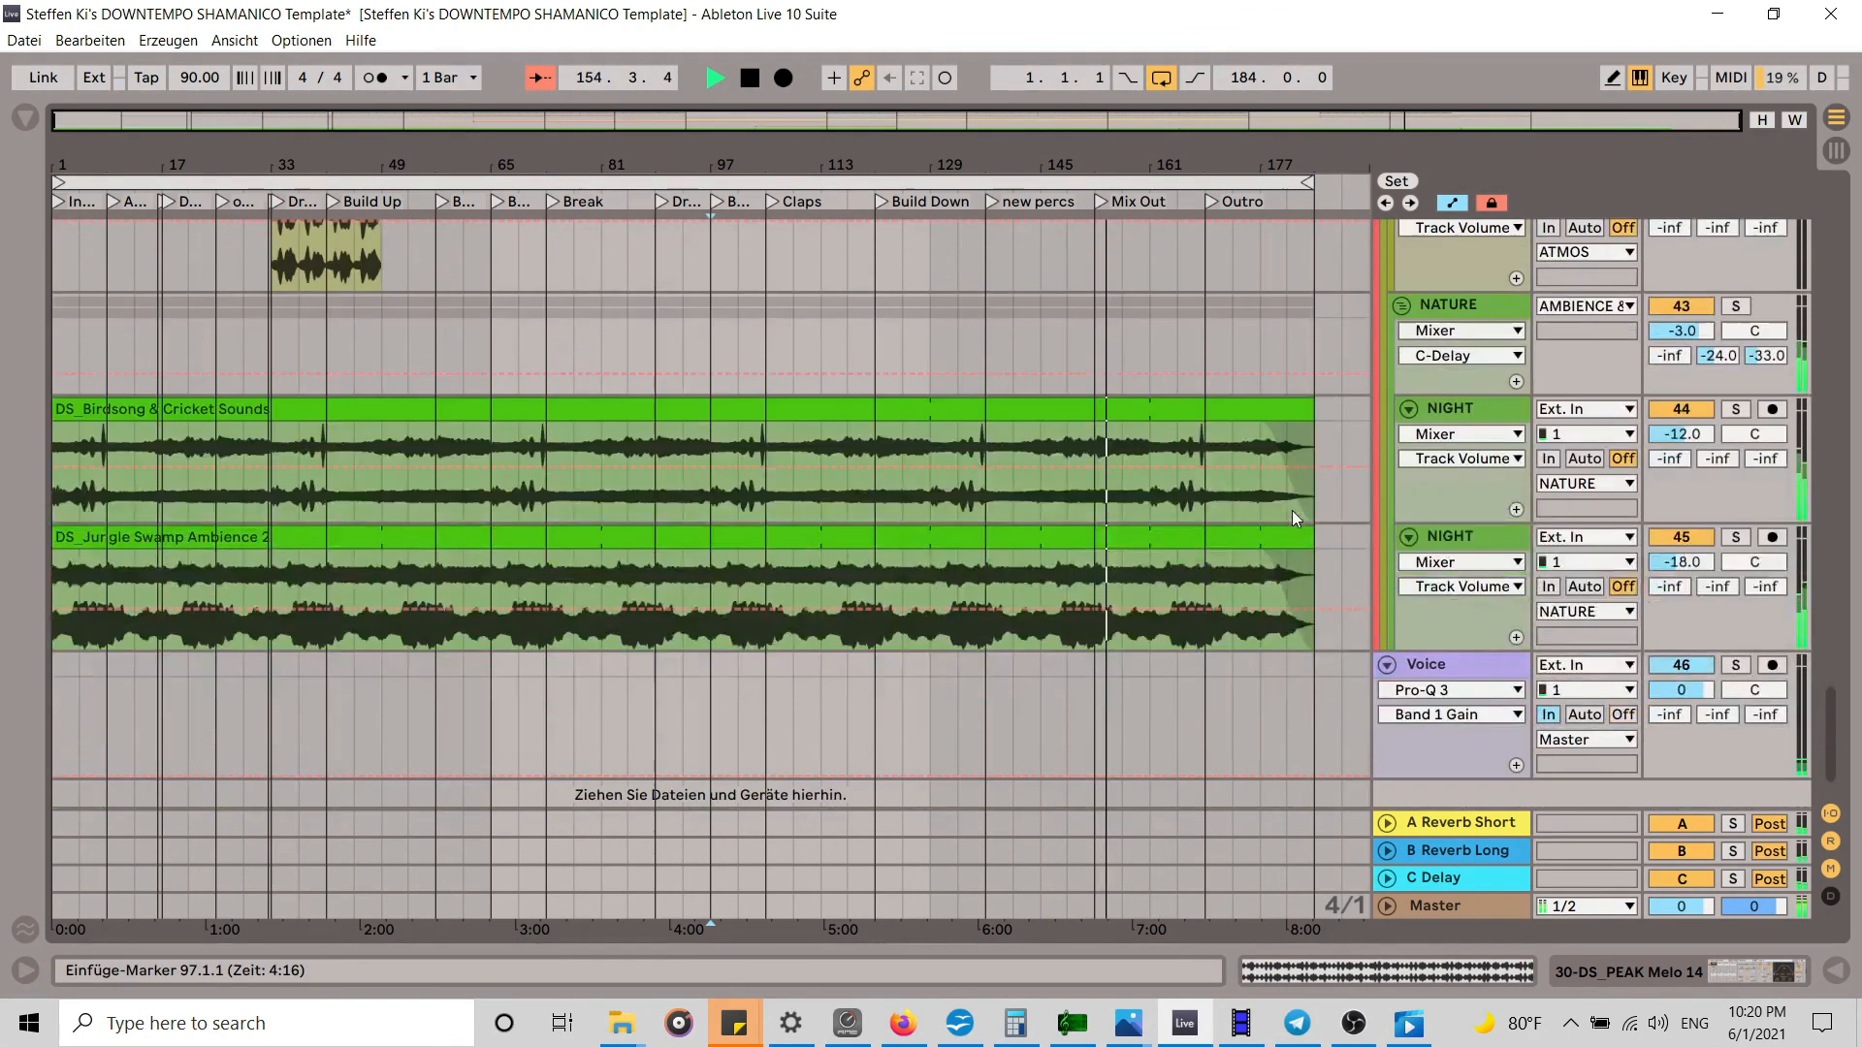
{"action": "scroll", "coordinate": [1292, 510], "scroll_direction": "up", "scroll_amount": 4}
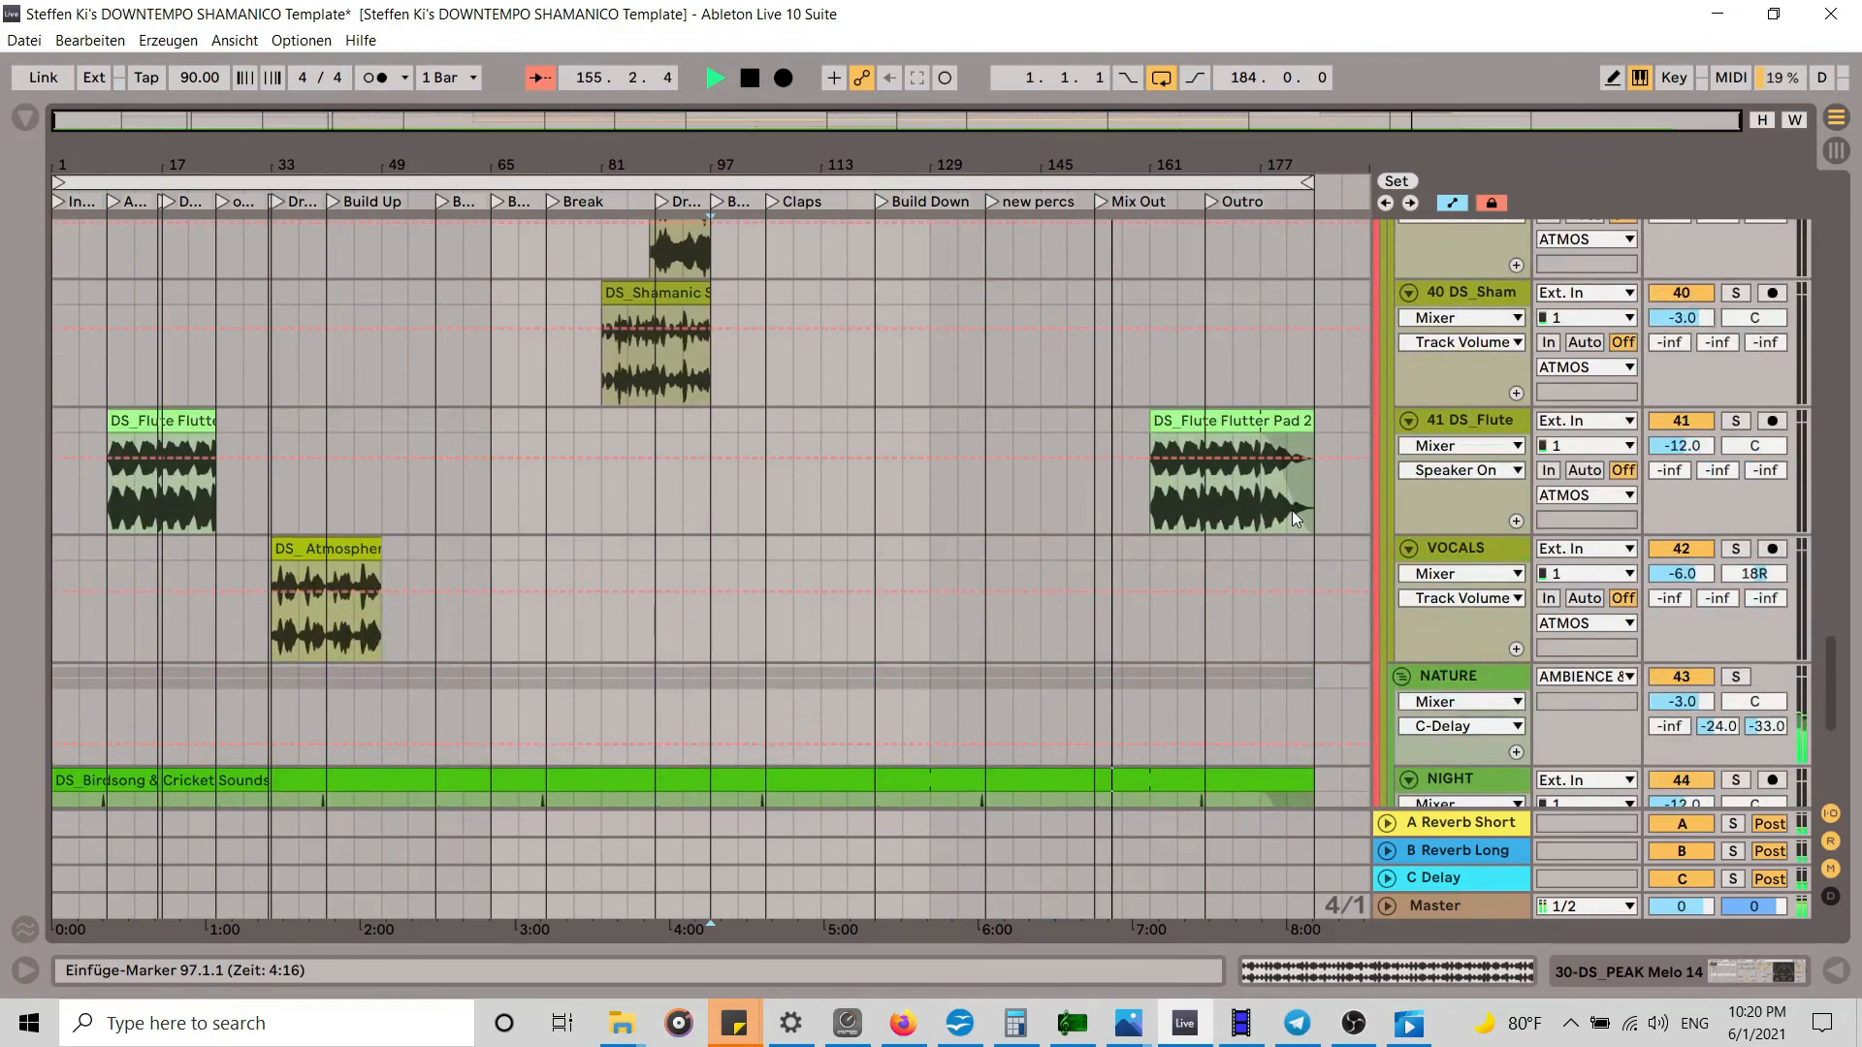
Step: Check the tracks playing before the Outro and unfold the SYNTH PADS group
{"action": "mouse_move", "coordinate": [1189, 155]}
{"action": "left_mouse_down"}
{"action": "mouse_move", "coordinate": [1116, 292]}
{"action": "mouse_move", "coordinate": [1071, 160]}
{"action": "left_mouse_up"}
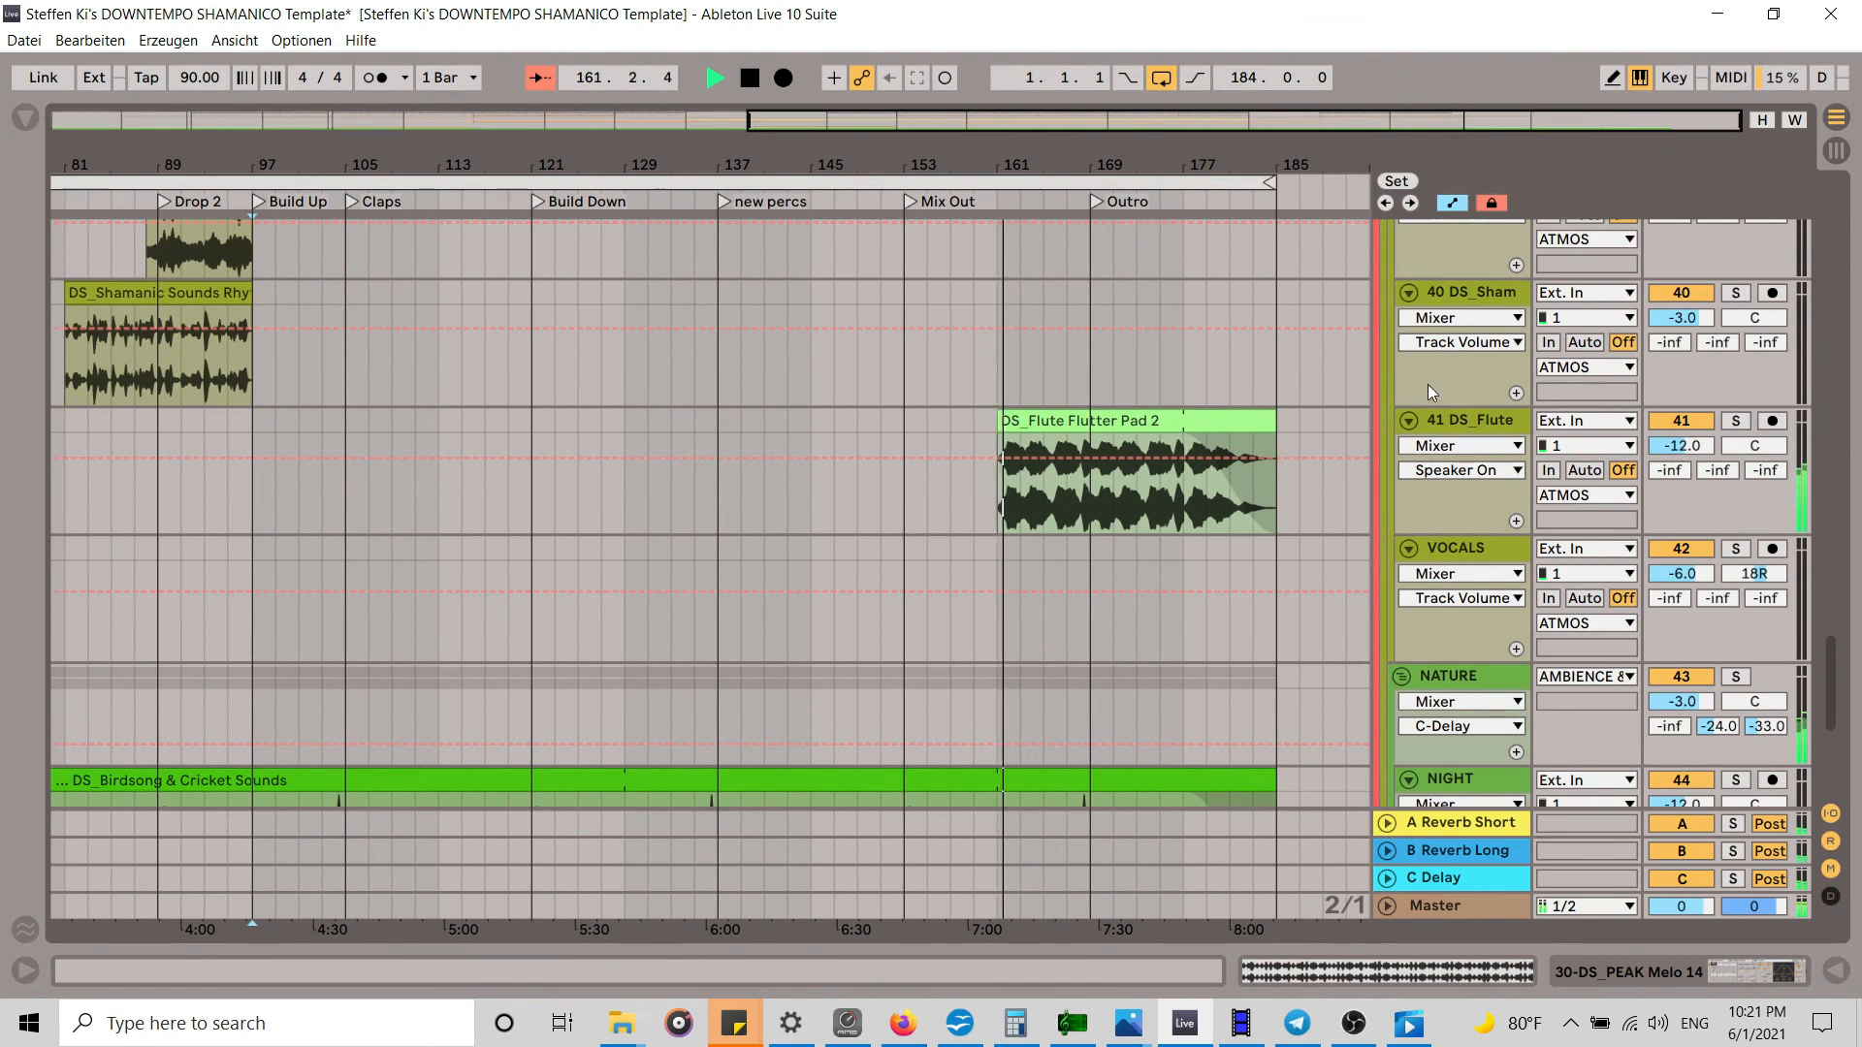
{"action": "scroll", "coordinate": [1427, 384], "scroll_direction": "down", "scroll_amount": 3}
{"action": "scroll", "coordinate": [1428, 392], "scroll_direction": "down", "scroll_amount": 3}
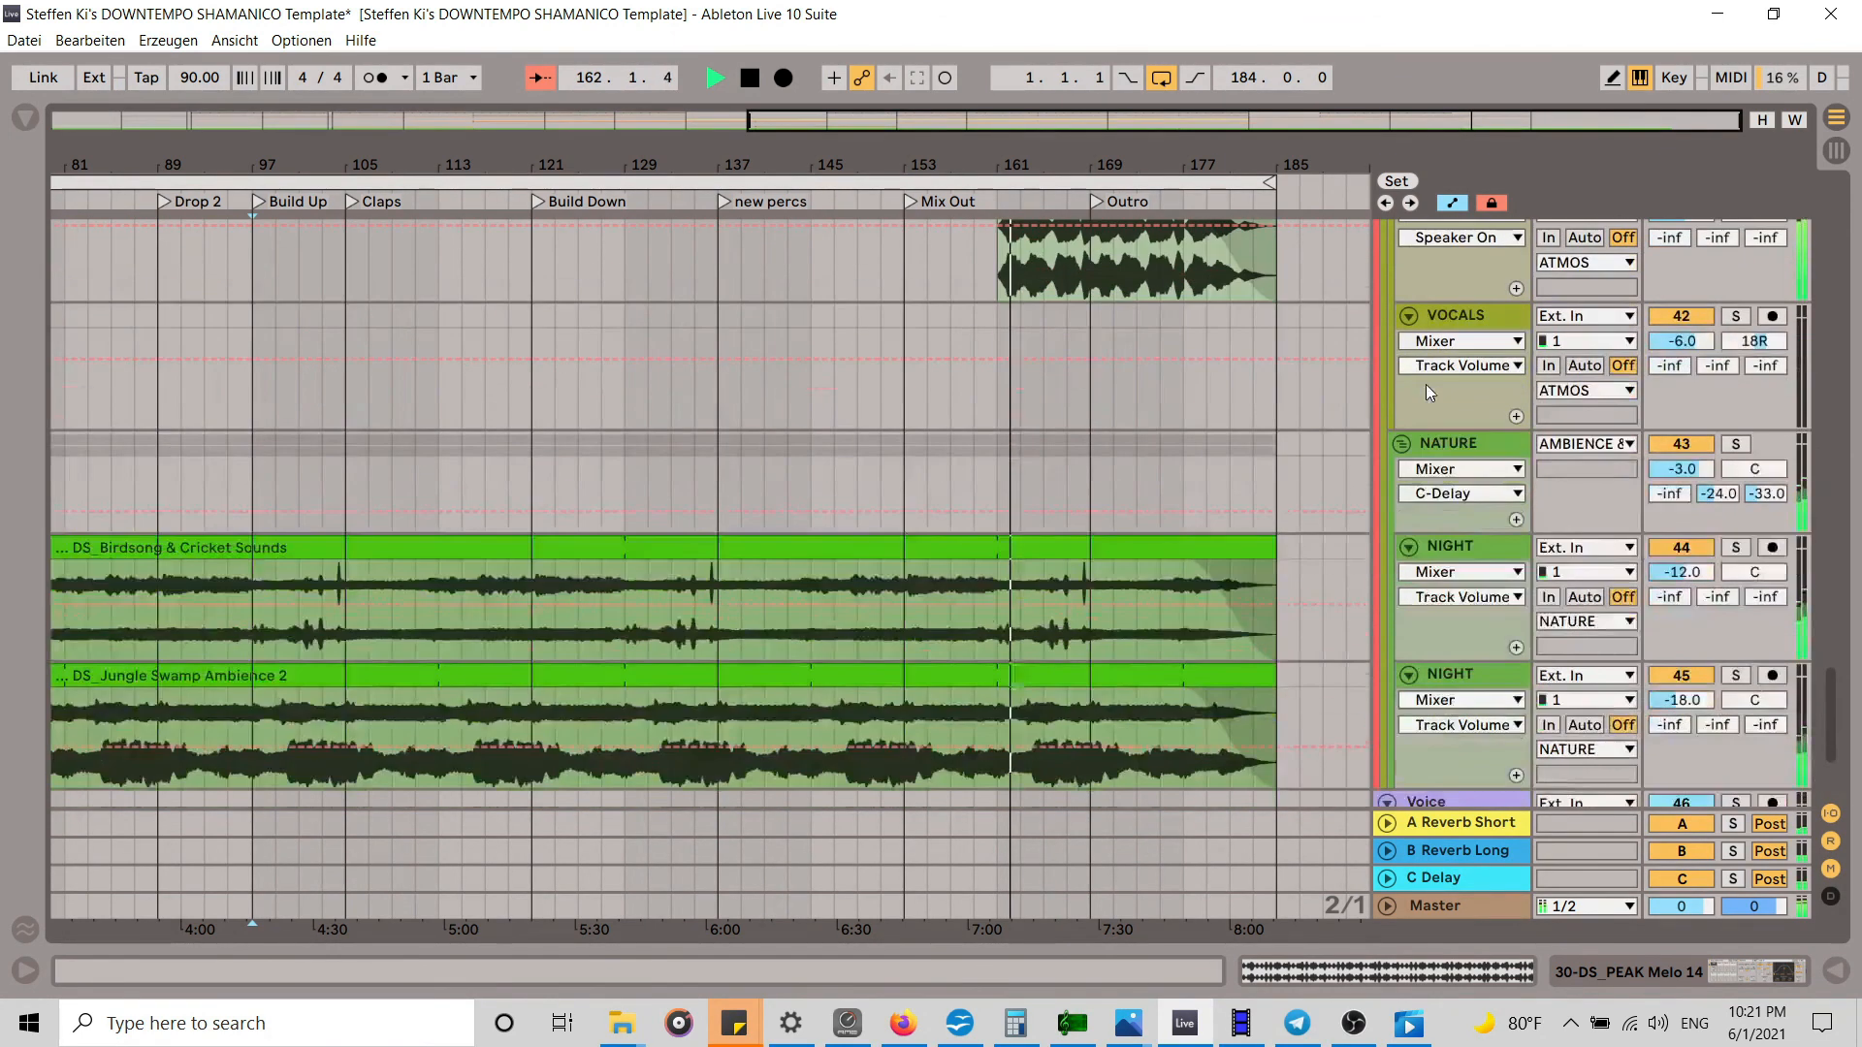
{"action": "scroll", "coordinate": [1427, 394], "scroll_direction": "down", "scroll_amount": 4}
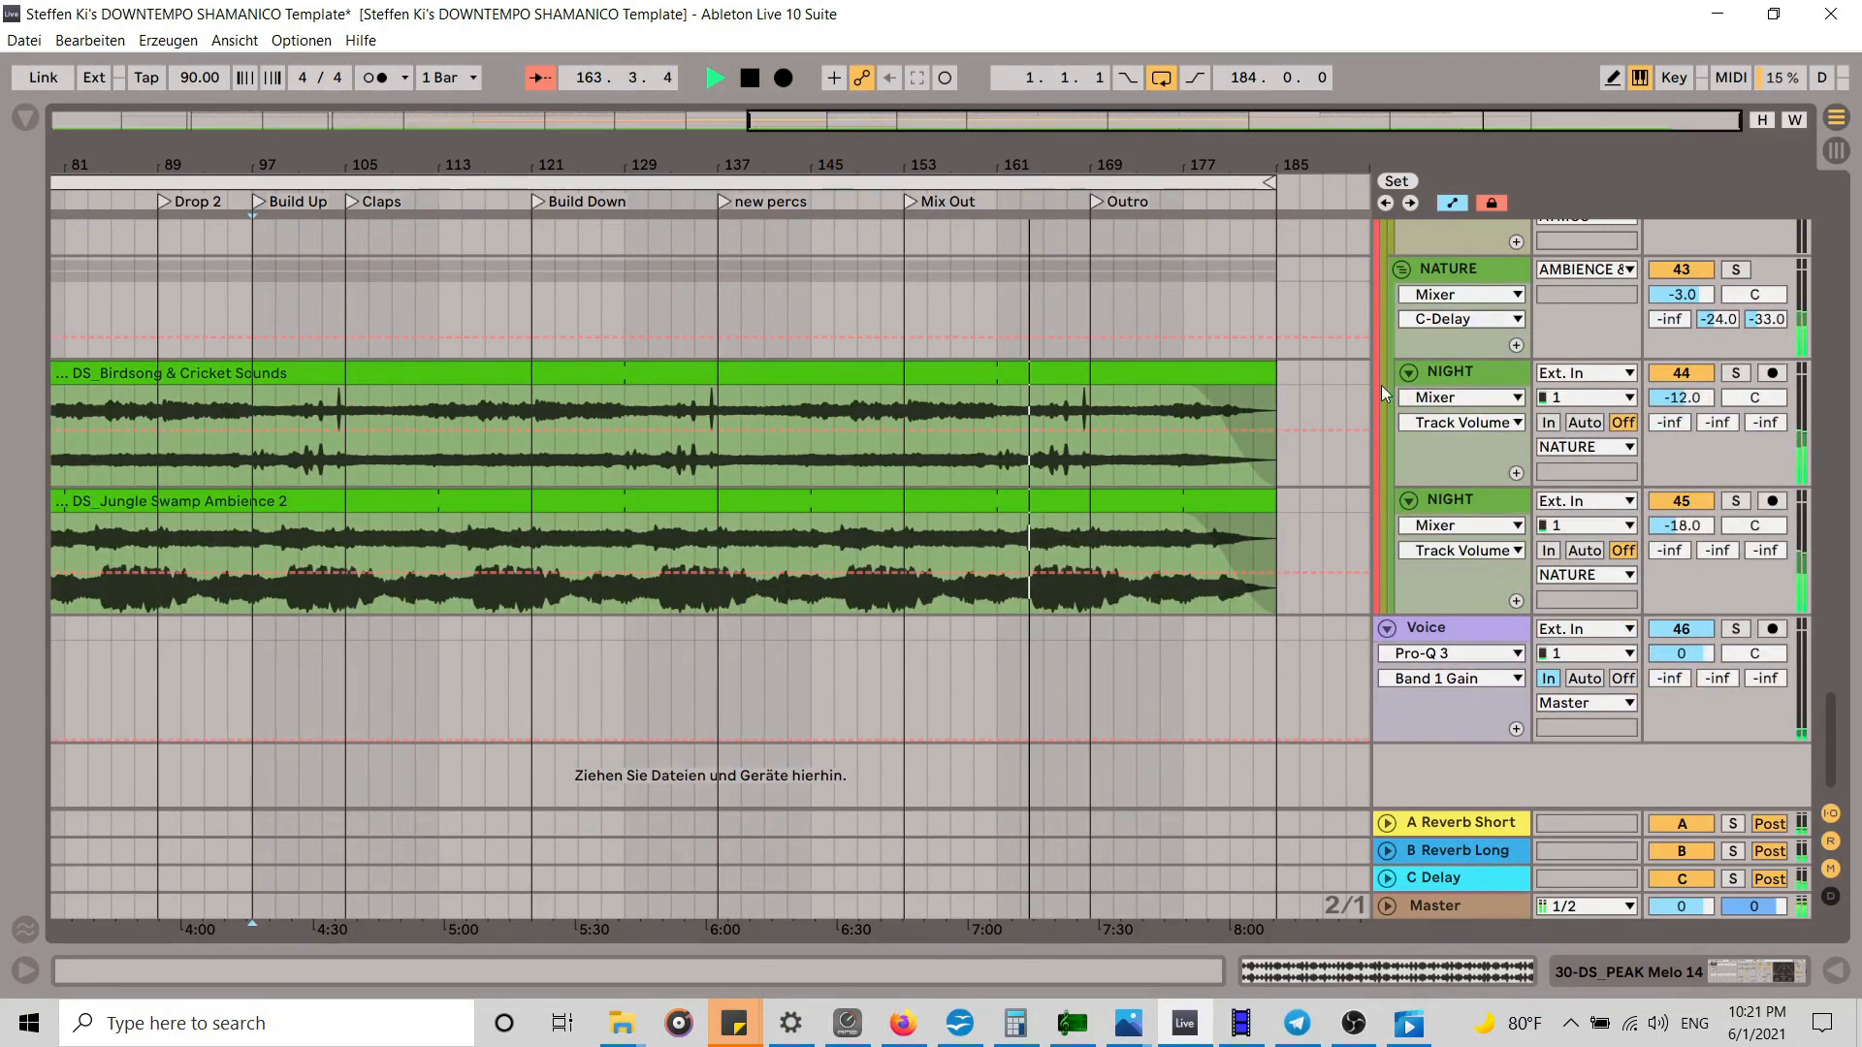
{"action": "scroll", "coordinate": [1323, 384], "scroll_direction": "up", "scroll_amount": 6}
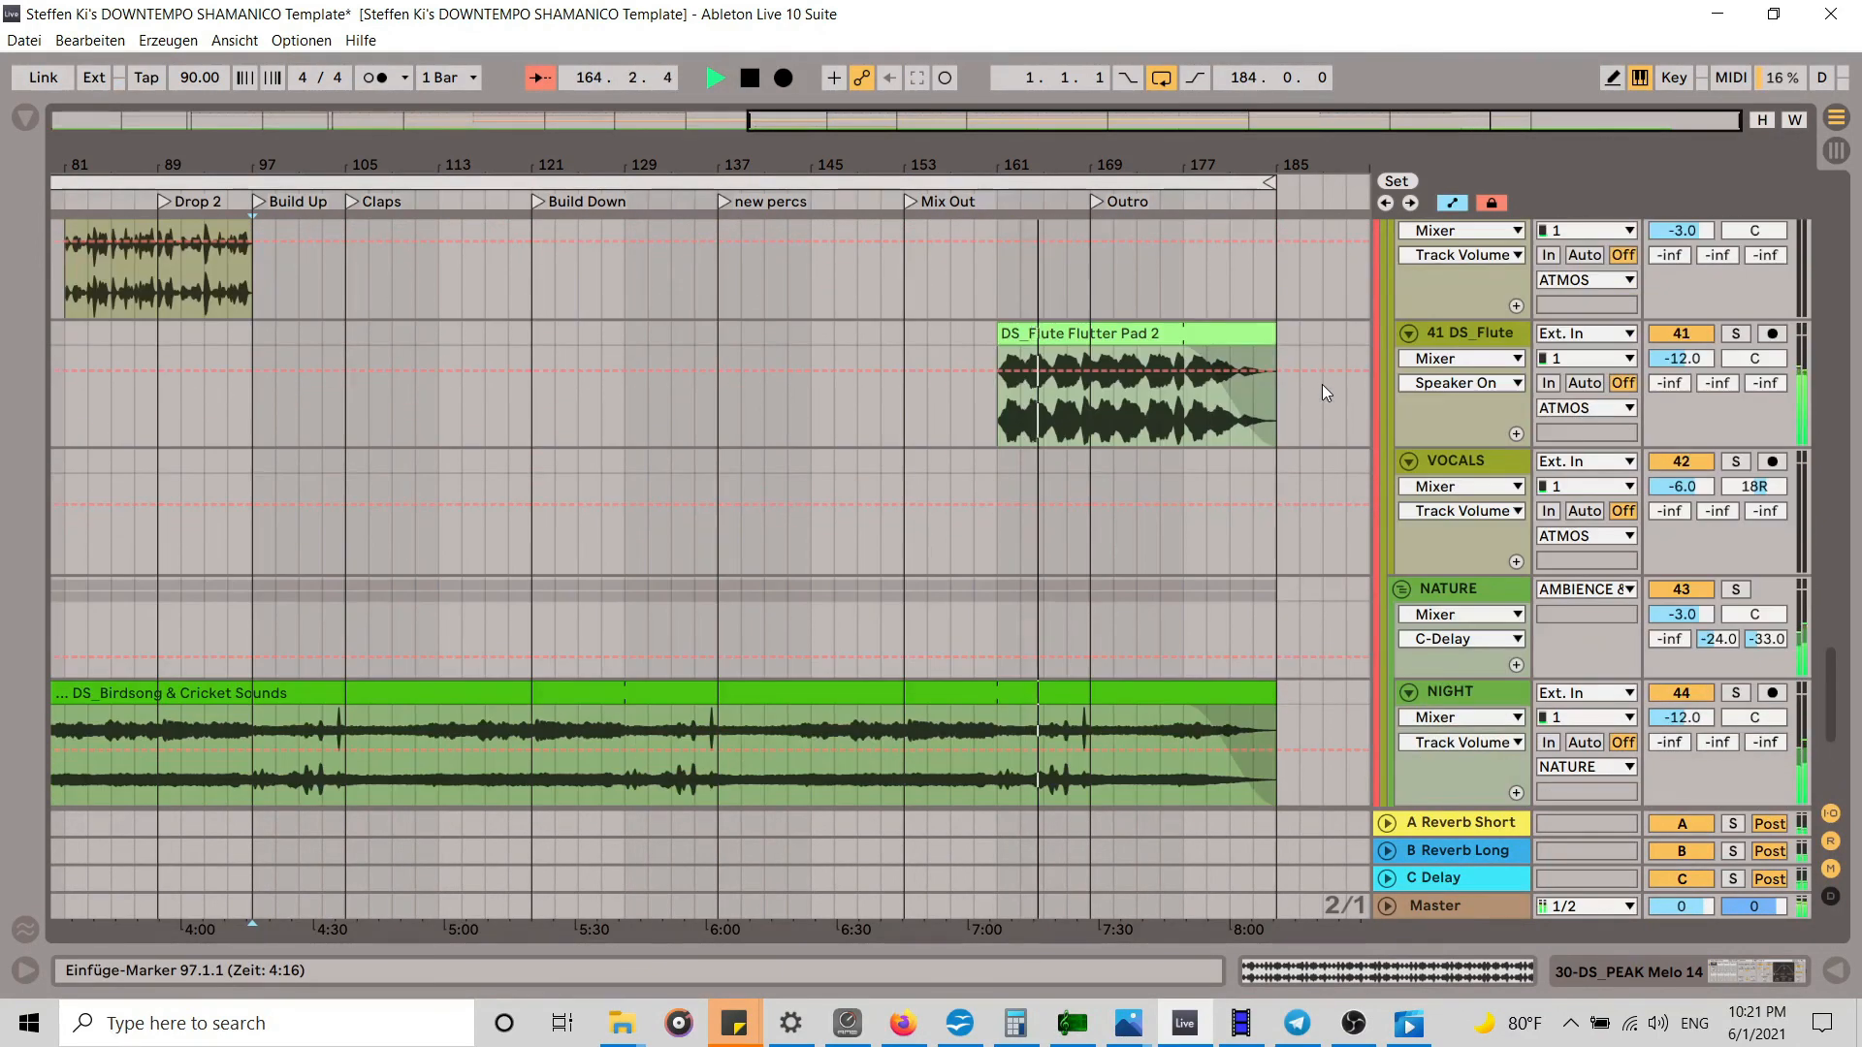
{"action": "scroll", "coordinate": [1322, 385], "scroll_direction": "up", "scroll_amount": 15}
{"action": "scroll", "coordinate": [1323, 384], "scroll_direction": "up", "scroll_amount": 12}
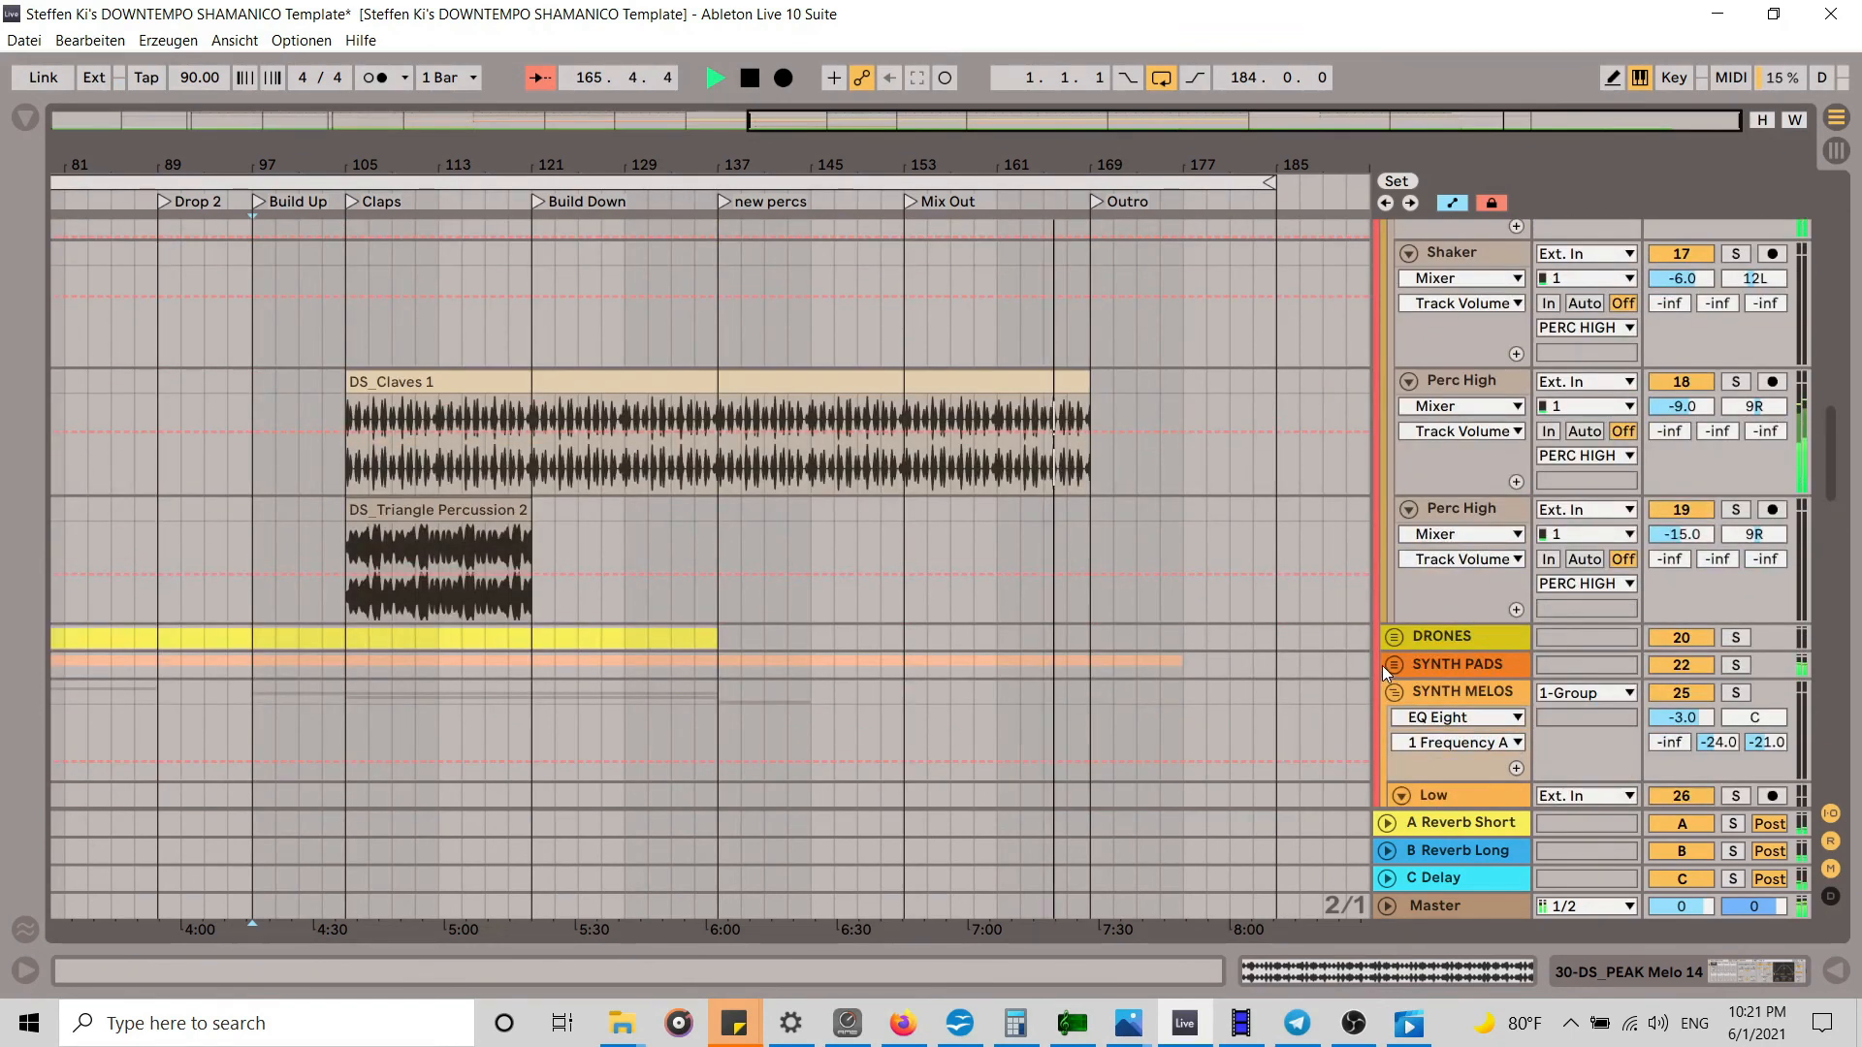
{"action": "left_click", "coordinate": [1385, 669]}
{"action": "left_click", "coordinate": [1394, 669]}
Step: Hide the automation lanes and show the fade-out of the DS_SYNTH PADS Dreaming Pad clip on the CHORD PADS track
{"action": "scroll", "coordinate": [1394, 671], "scroll_direction": "down", "scroll_amount": 4}
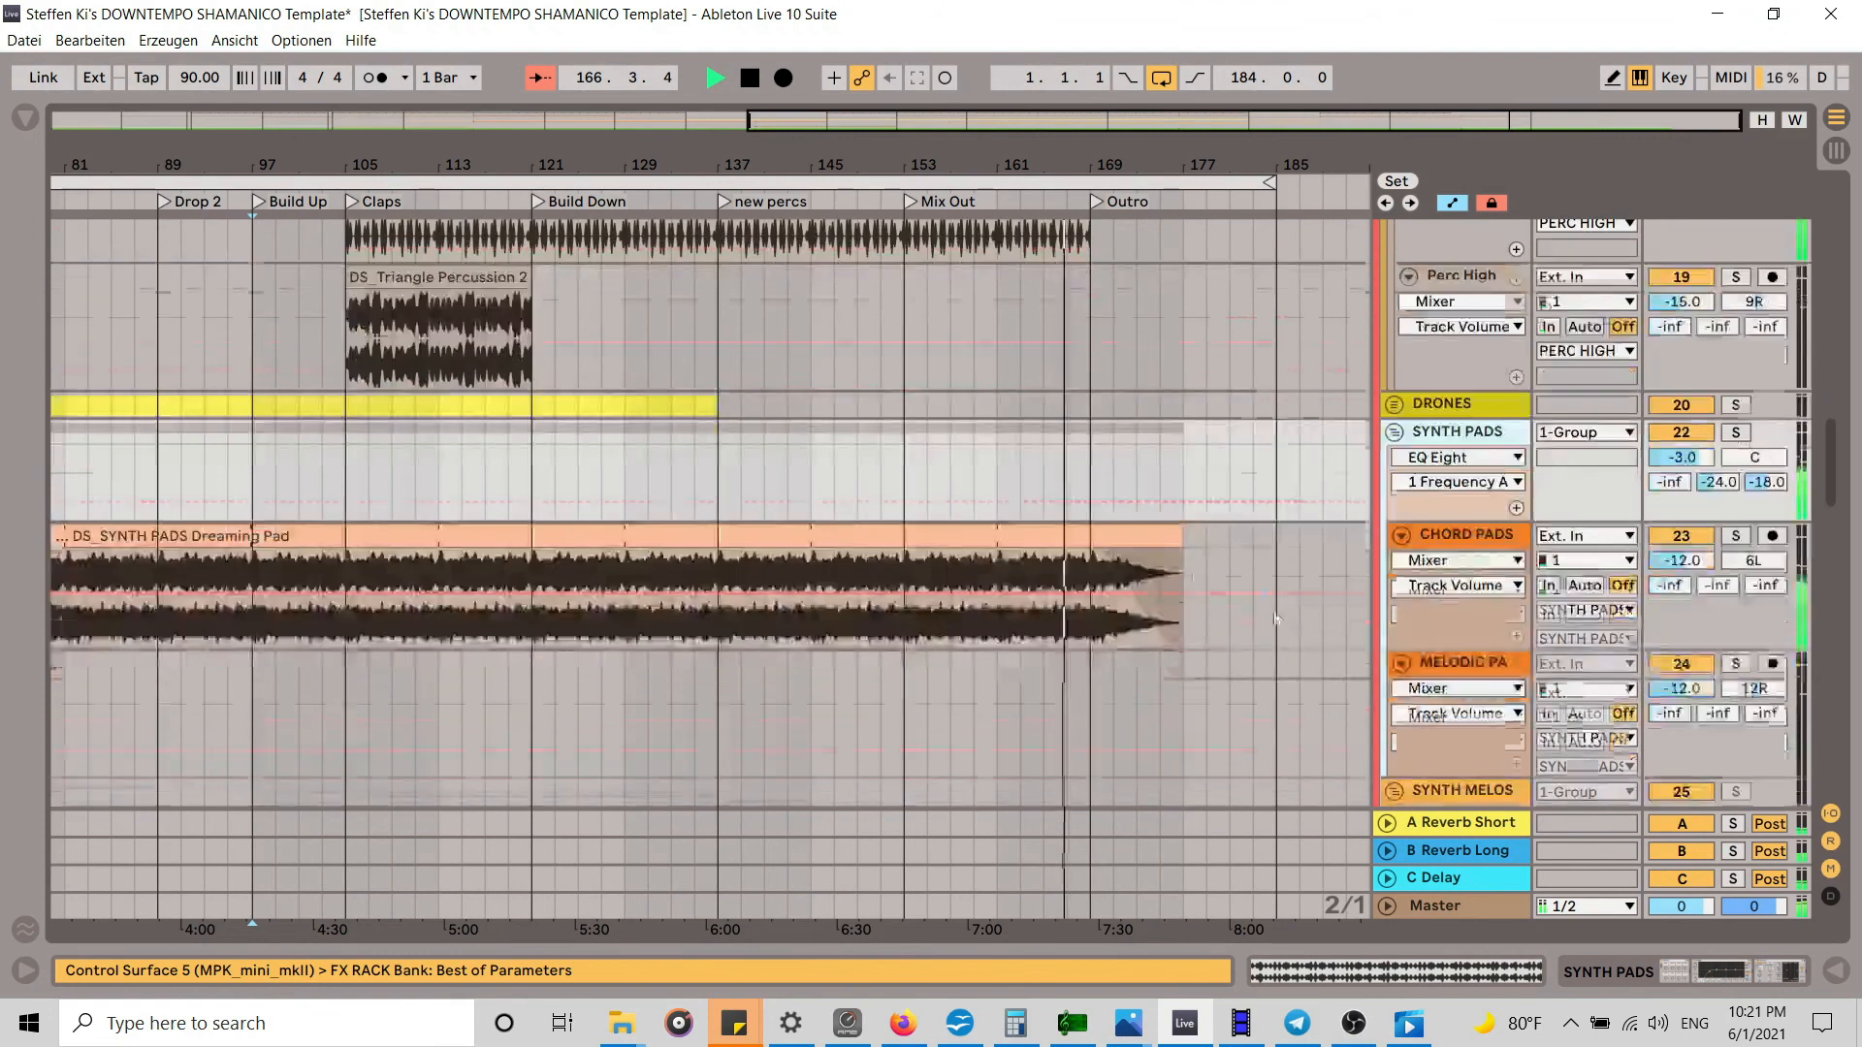
{"action": "left_click", "coordinate": [1452, 203]}
{"action": "left_click", "coordinate": [1090, 558]}
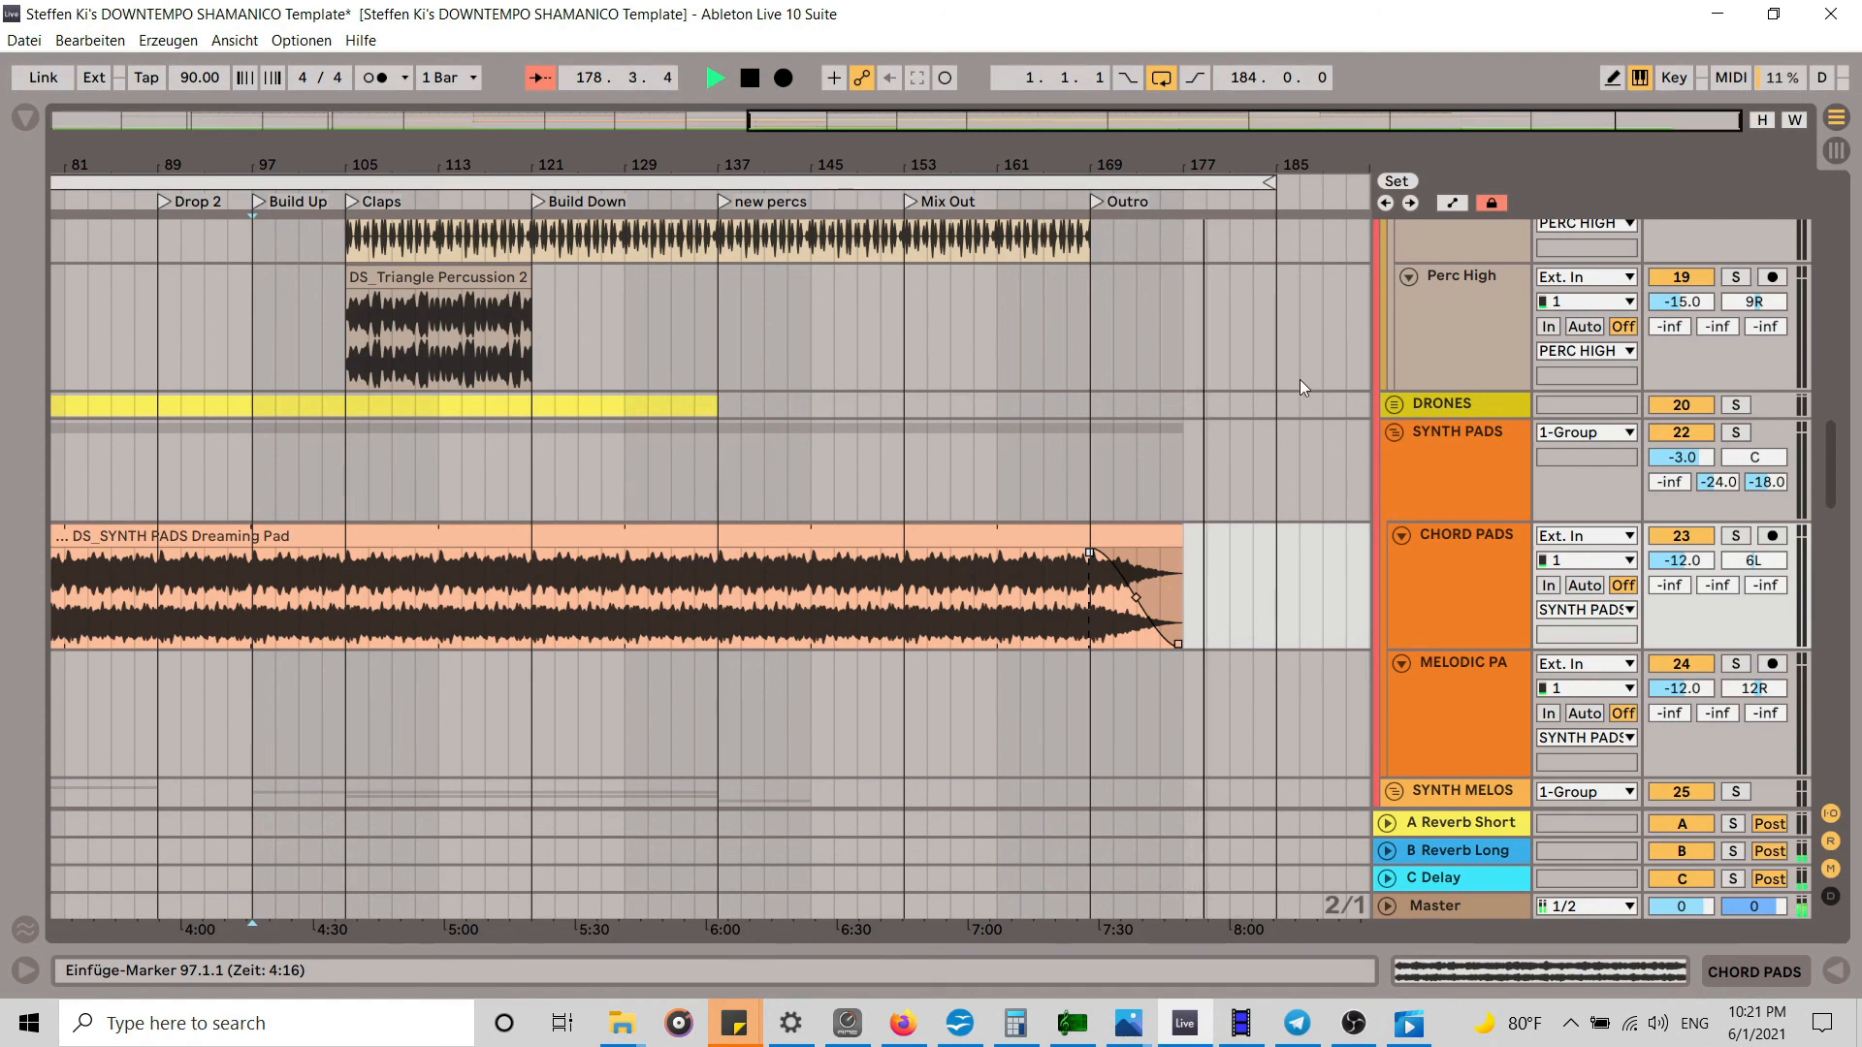
Step: Turn off arrangement looping, let the track play past its end, and stop playback
{"action": "left_click", "coordinate": [1161, 80]}
{"action": "left_click_drag", "start_coordinate": [1832, 483], "coordinate": [1856, 675]}
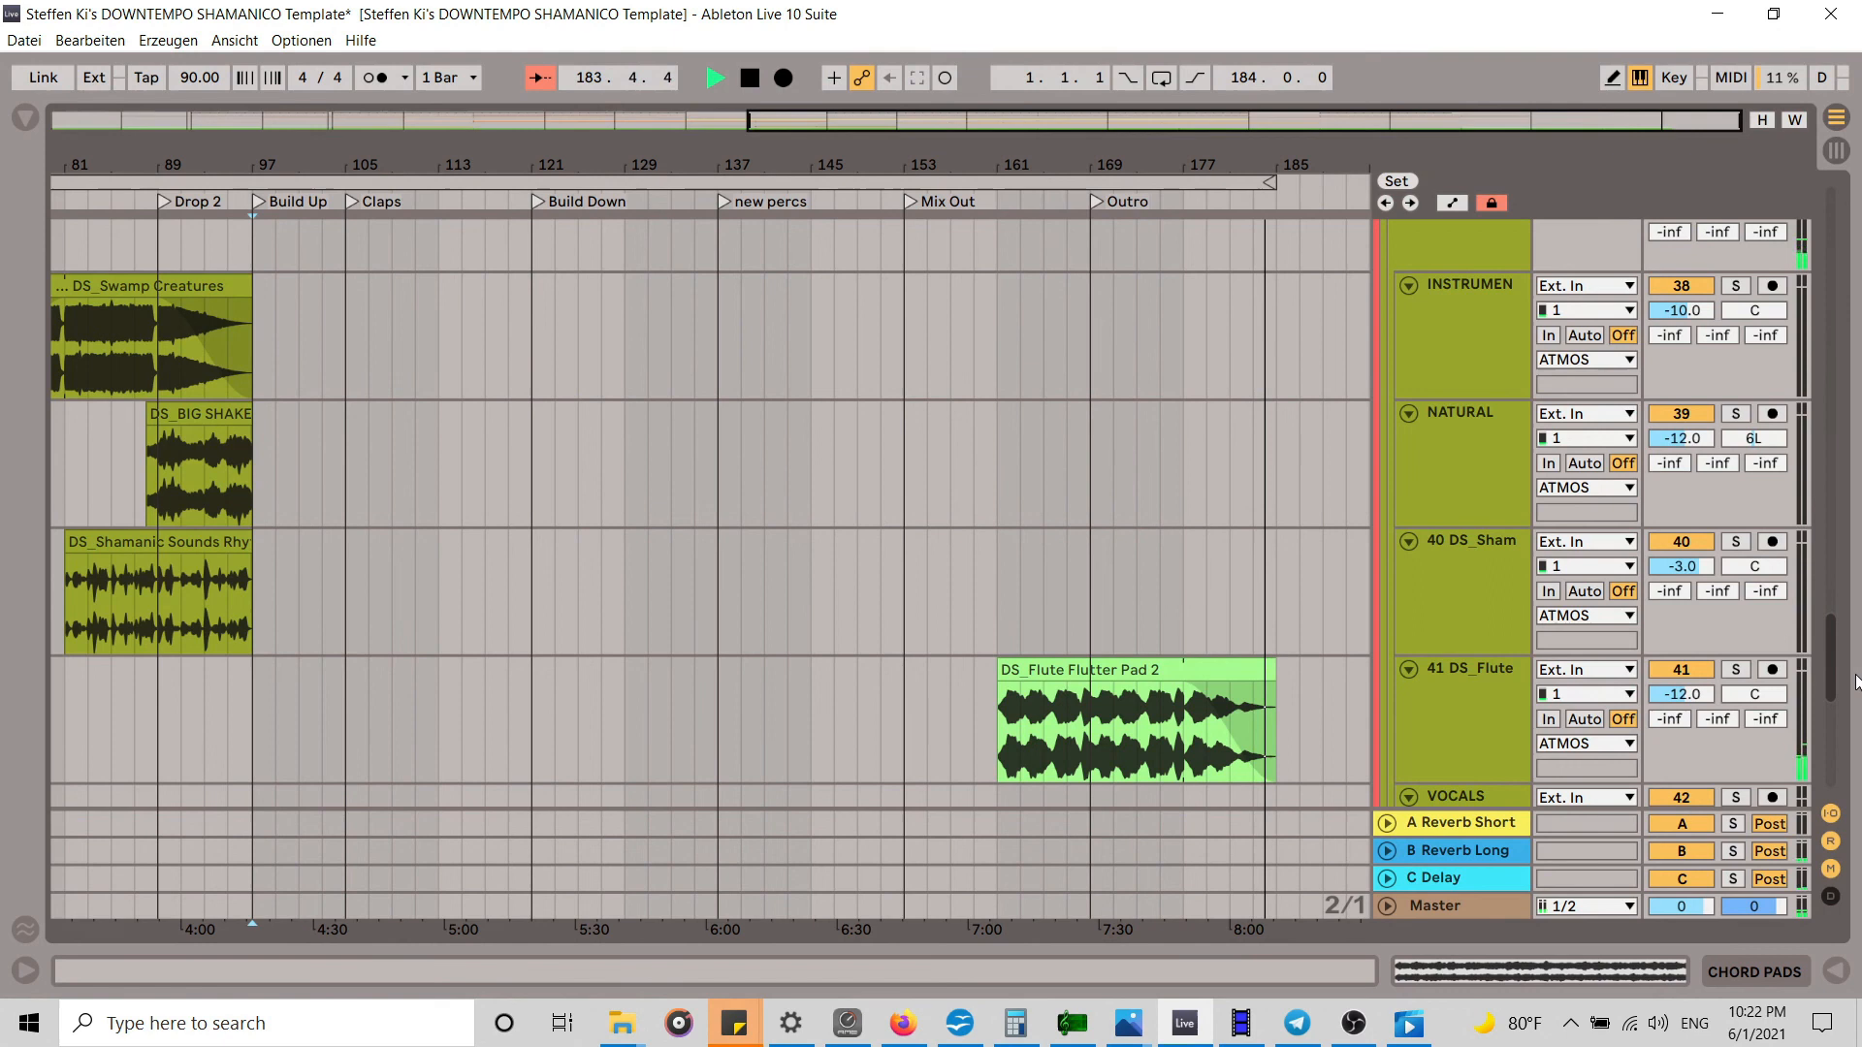
{"action": "left_click_drag", "start_coordinate": [1856, 678], "coordinate": [1855, 222]}
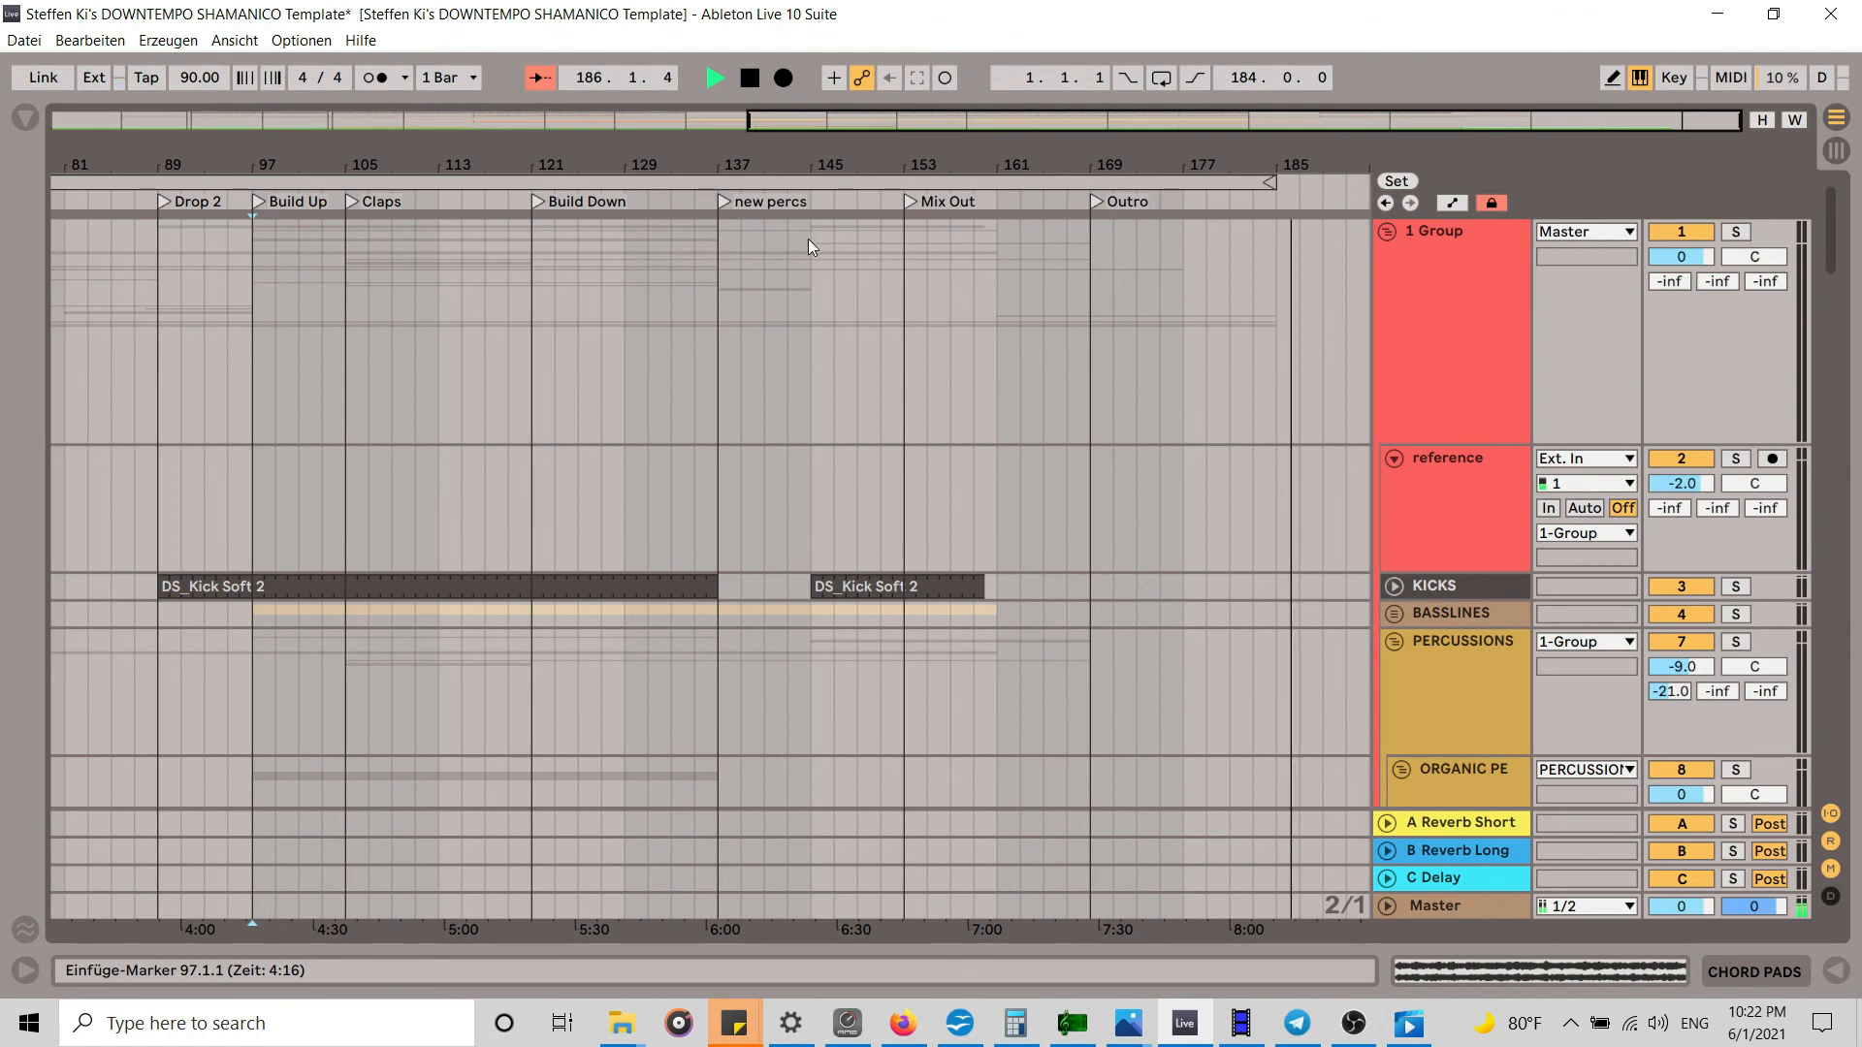
{"action": "left_click_drag", "start_coordinate": [809, 151], "coordinate": [1037, 151]}
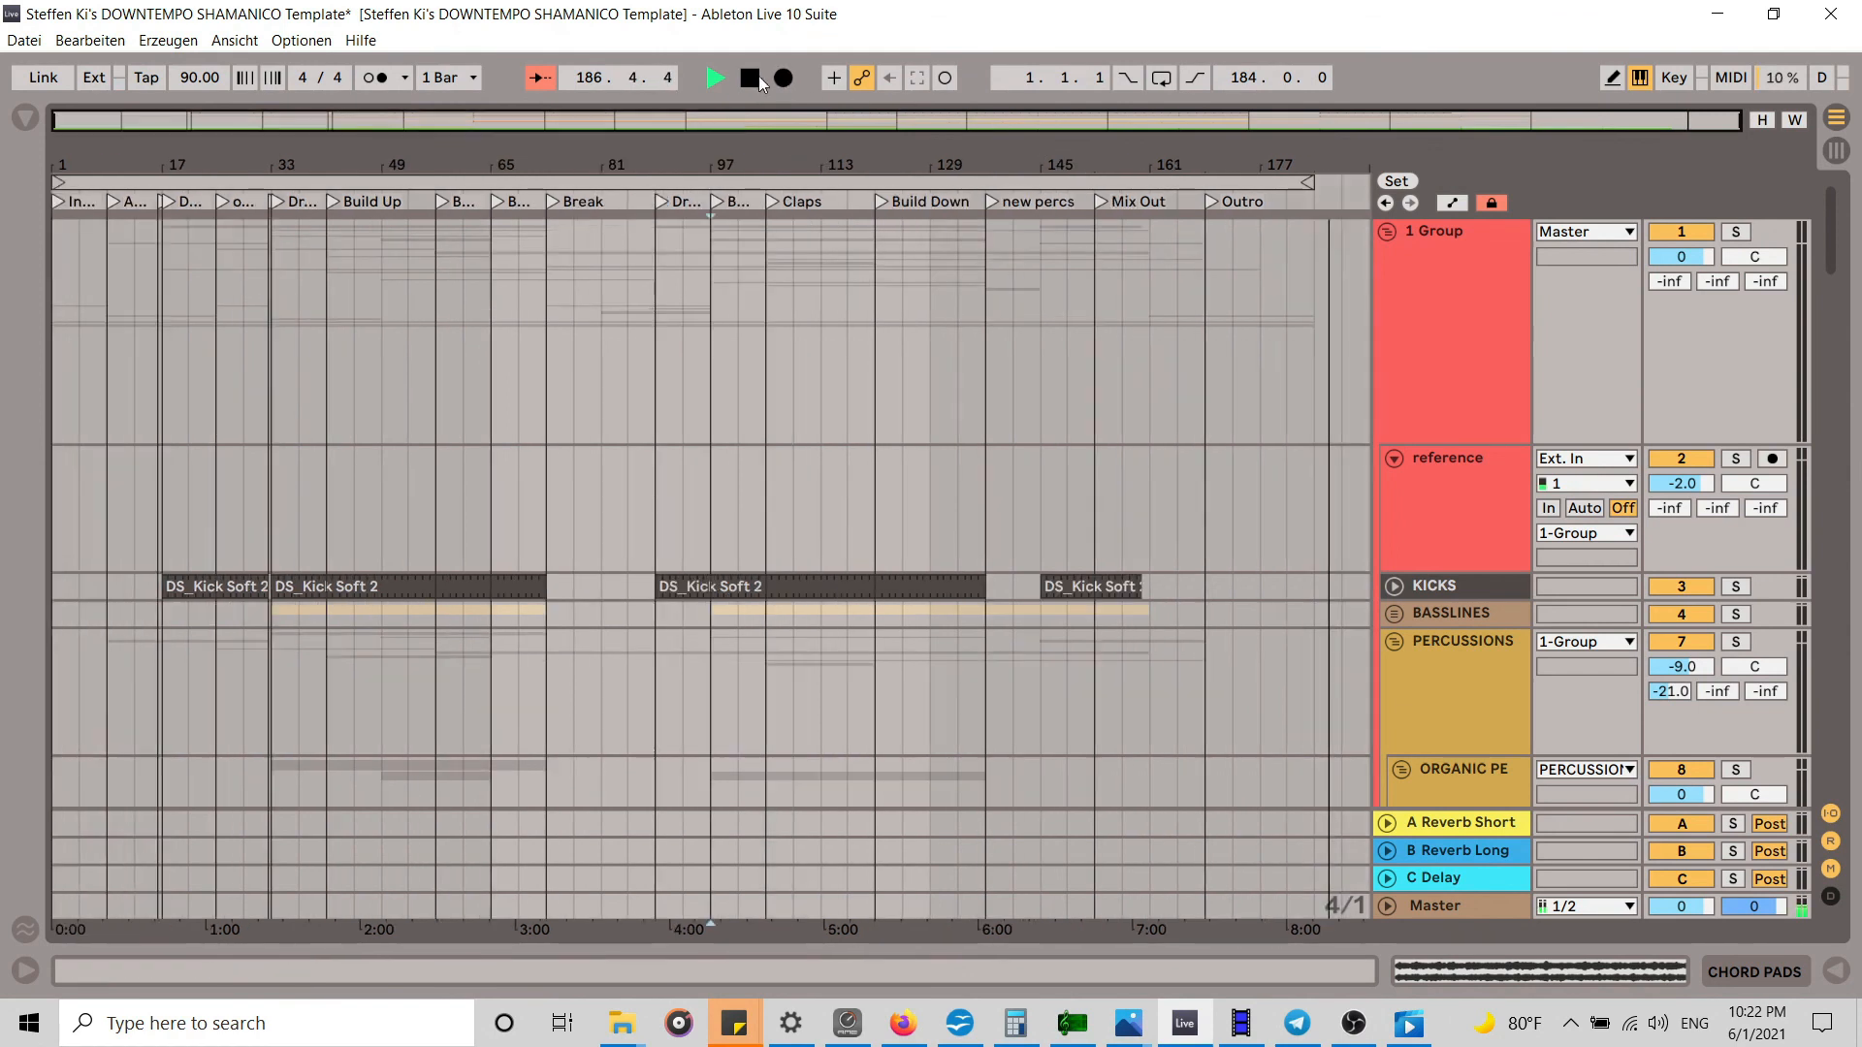
{"action": "left_click", "coordinate": [752, 85]}
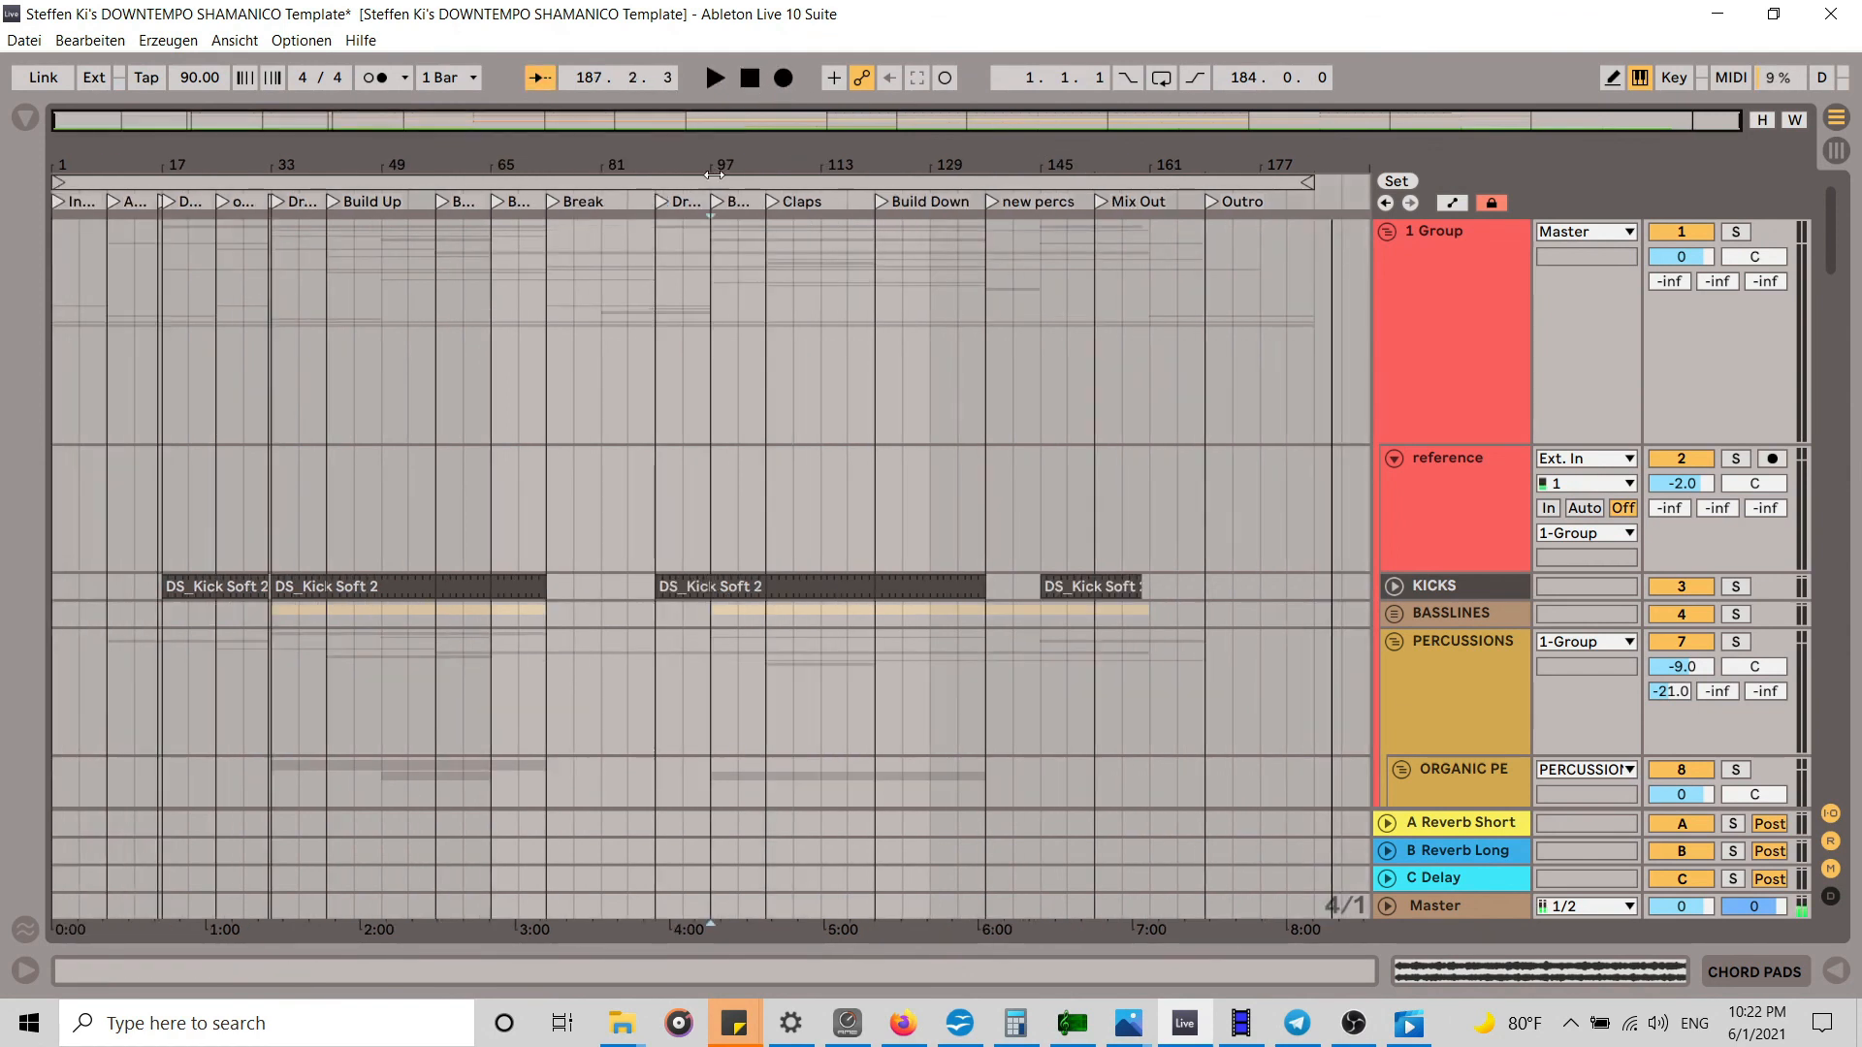
Step: Select the whole arrangement and review the mixer levels of all tracks in Session View
{"action": "key", "text": "ctrl+a"}
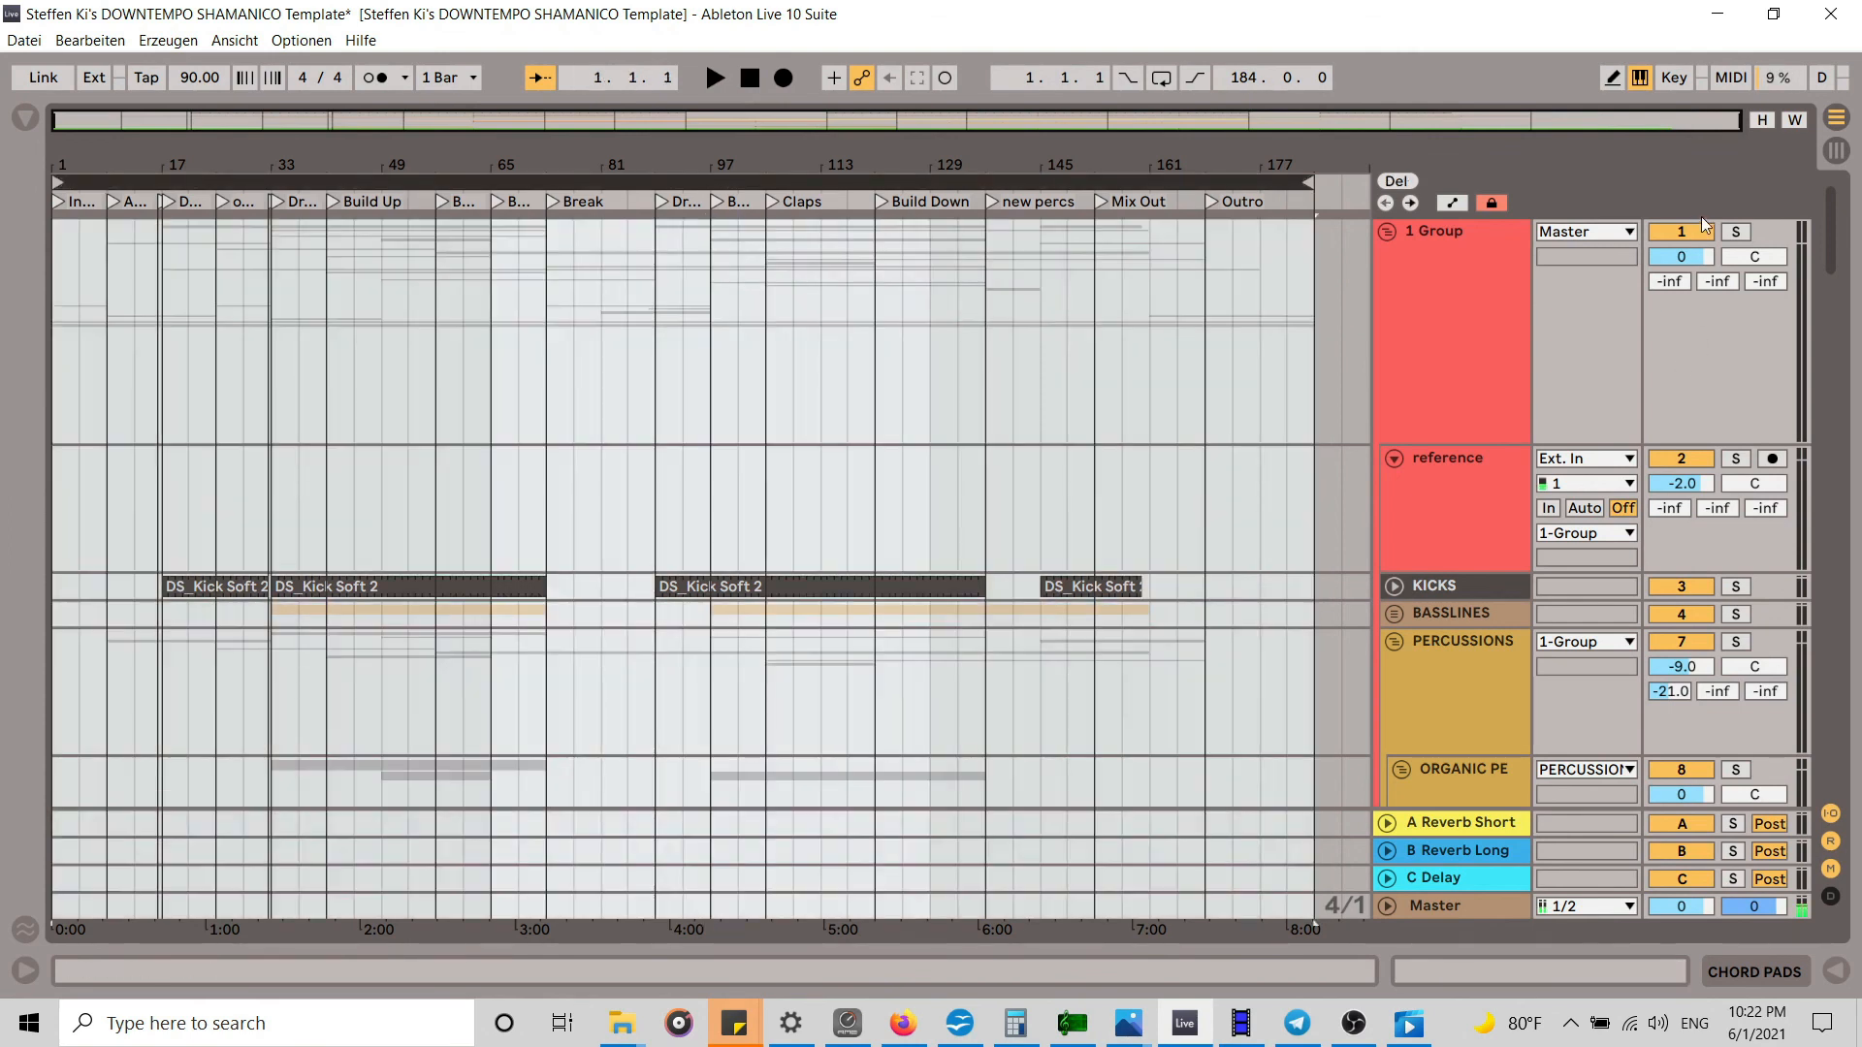
{"action": "left_click_drag", "start_coordinate": [1836, 221], "coordinate": [1860, 177]}
{"action": "left_click", "coordinate": [1839, 153]}
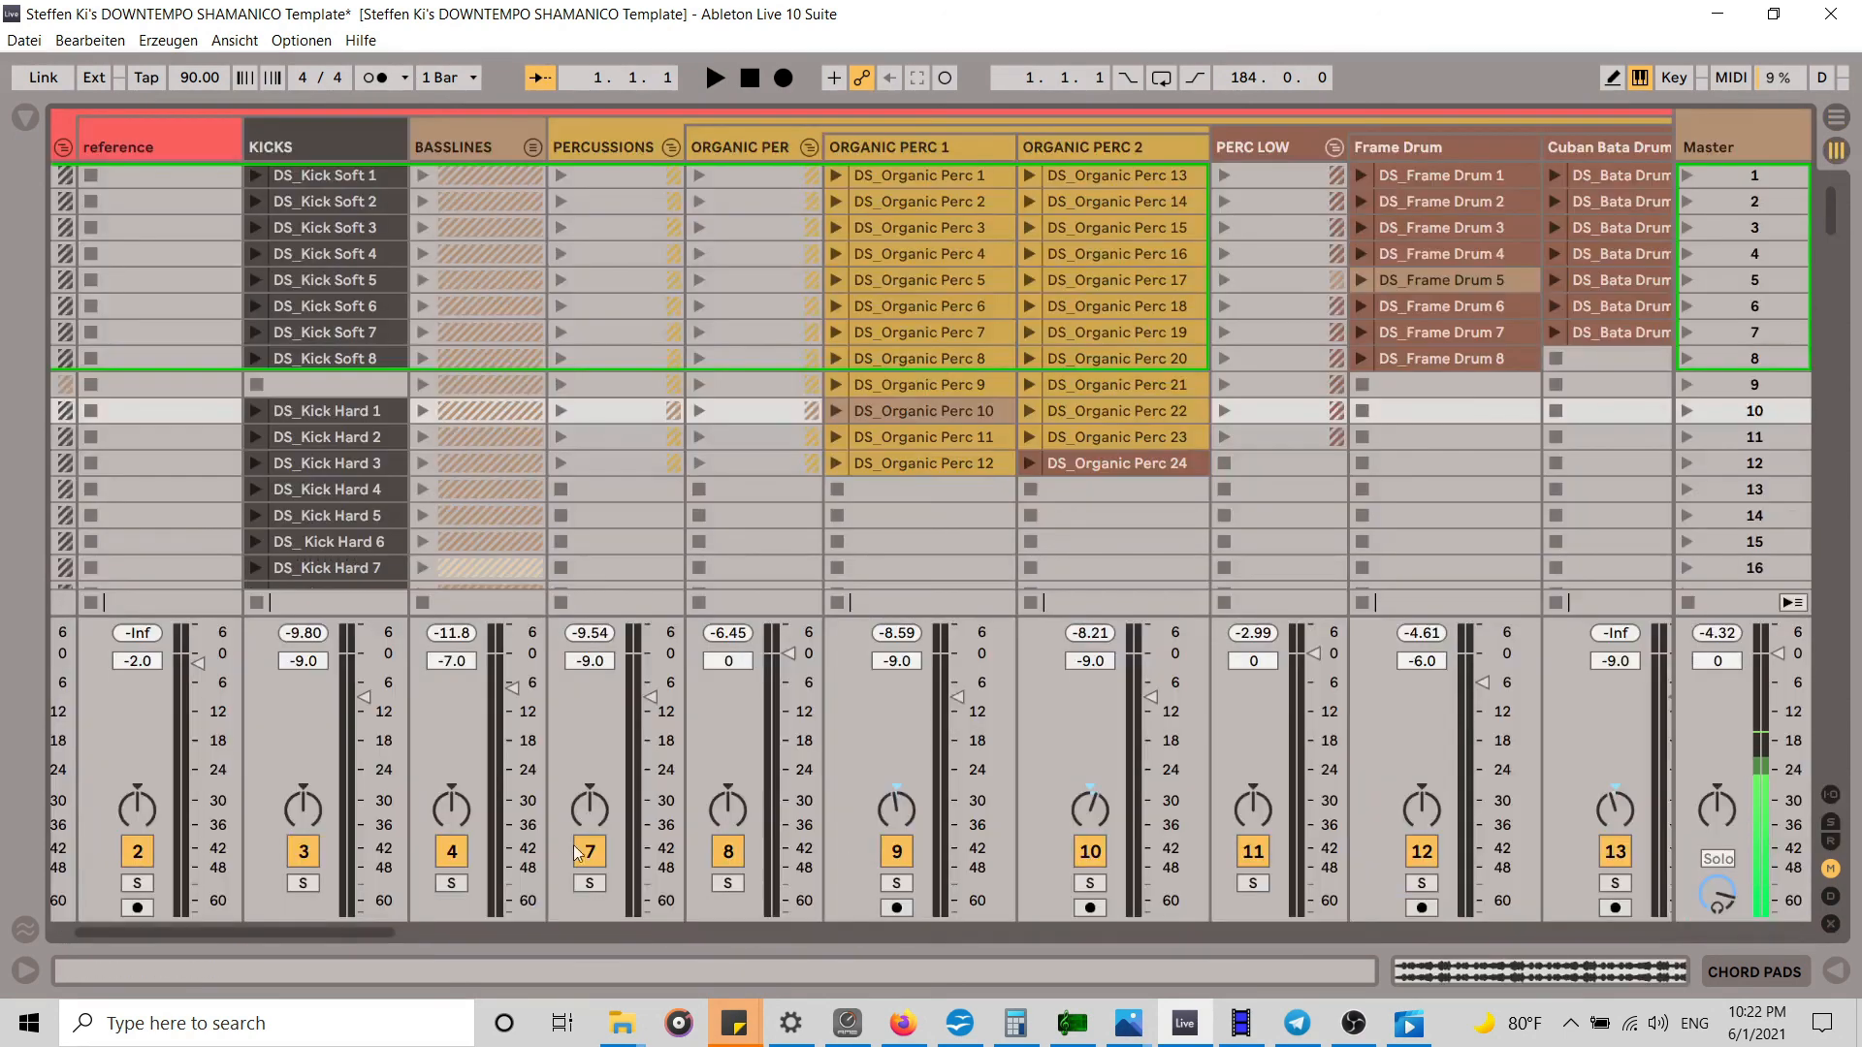
{"action": "left_click_drag", "start_coordinate": [337, 931], "coordinate": [1640, 925]}
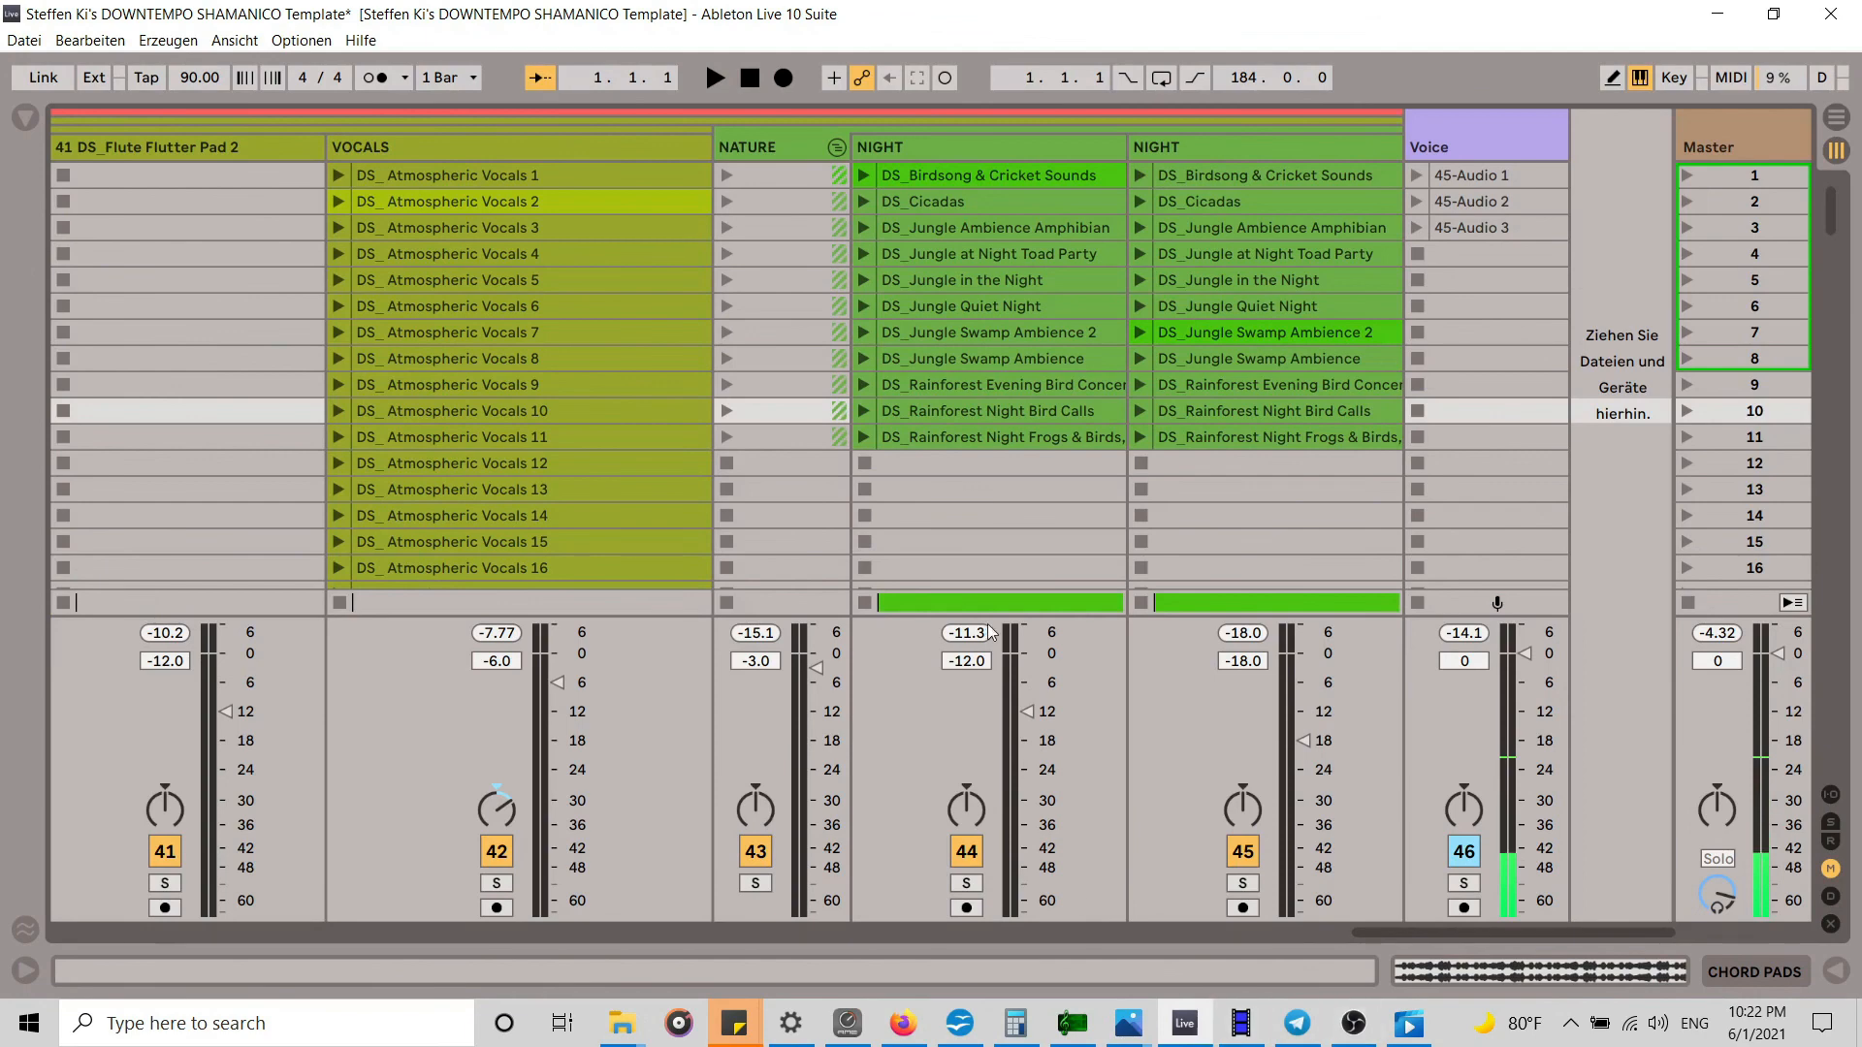
{"action": "left_click_drag", "start_coordinate": [1445, 937], "coordinate": [145, 839]}
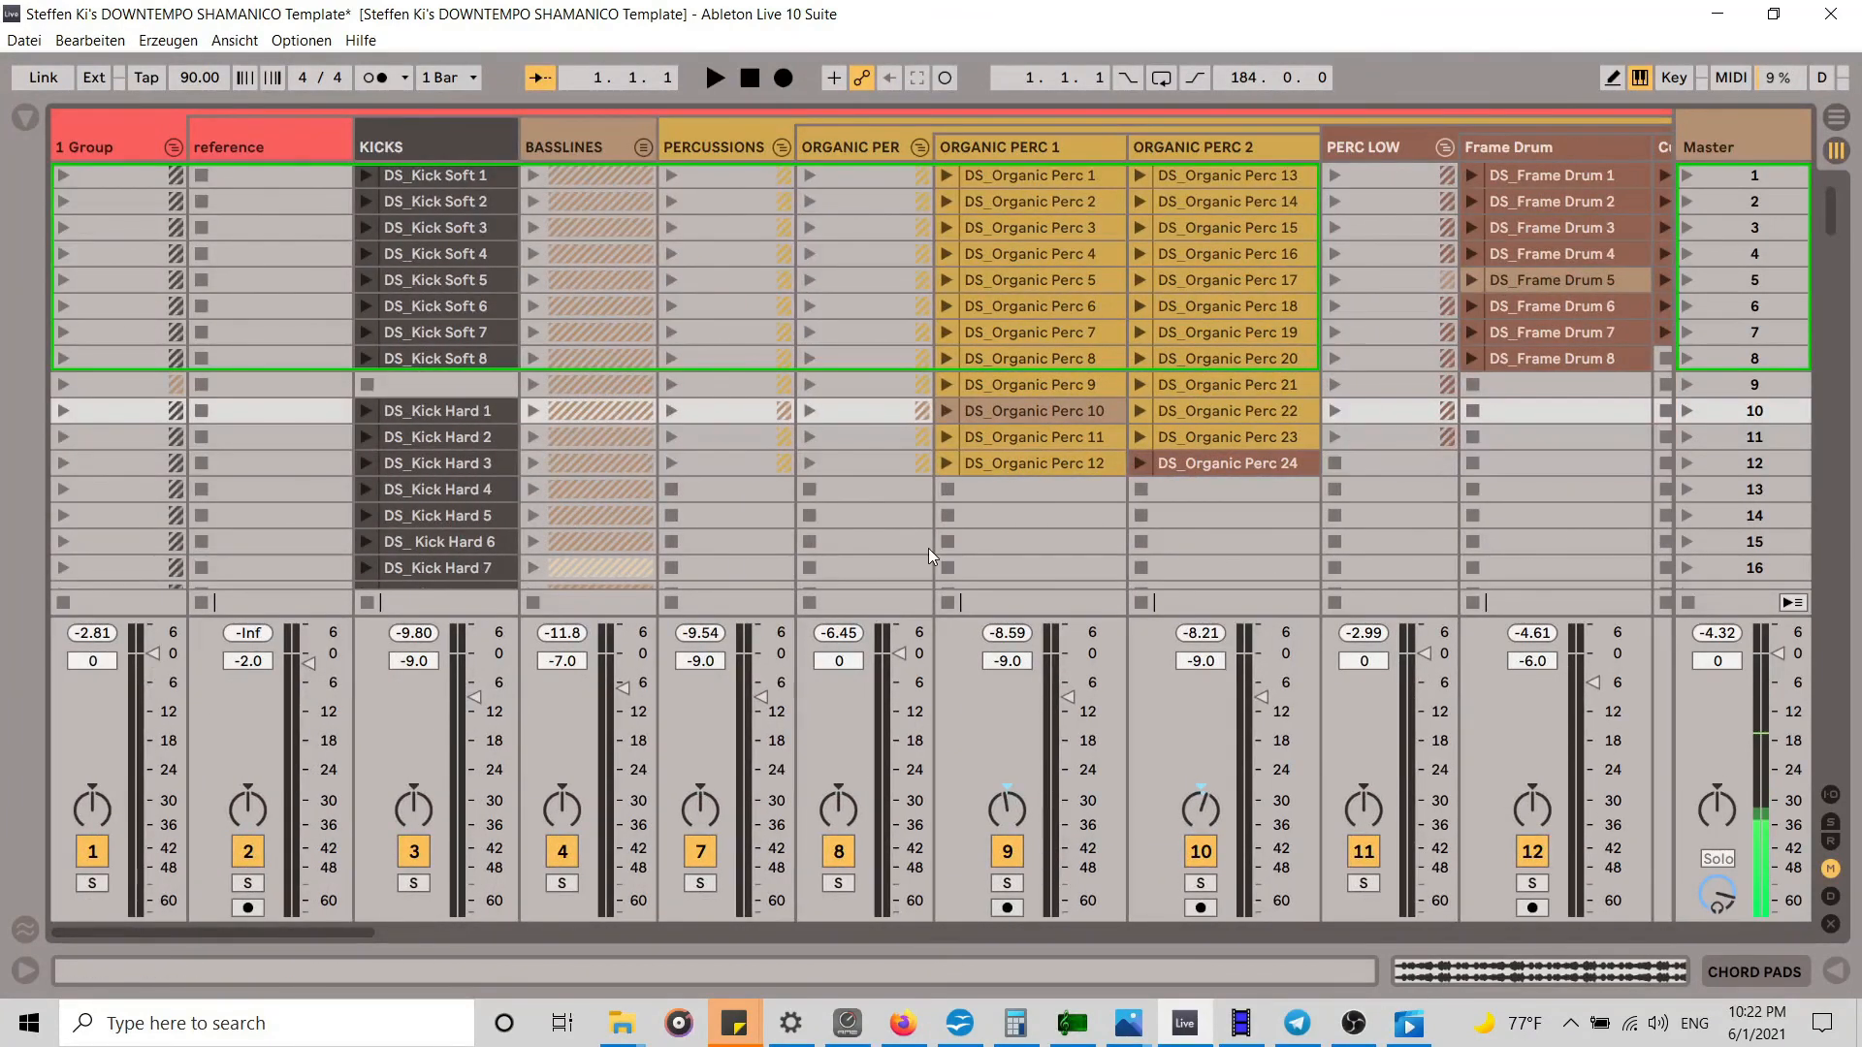